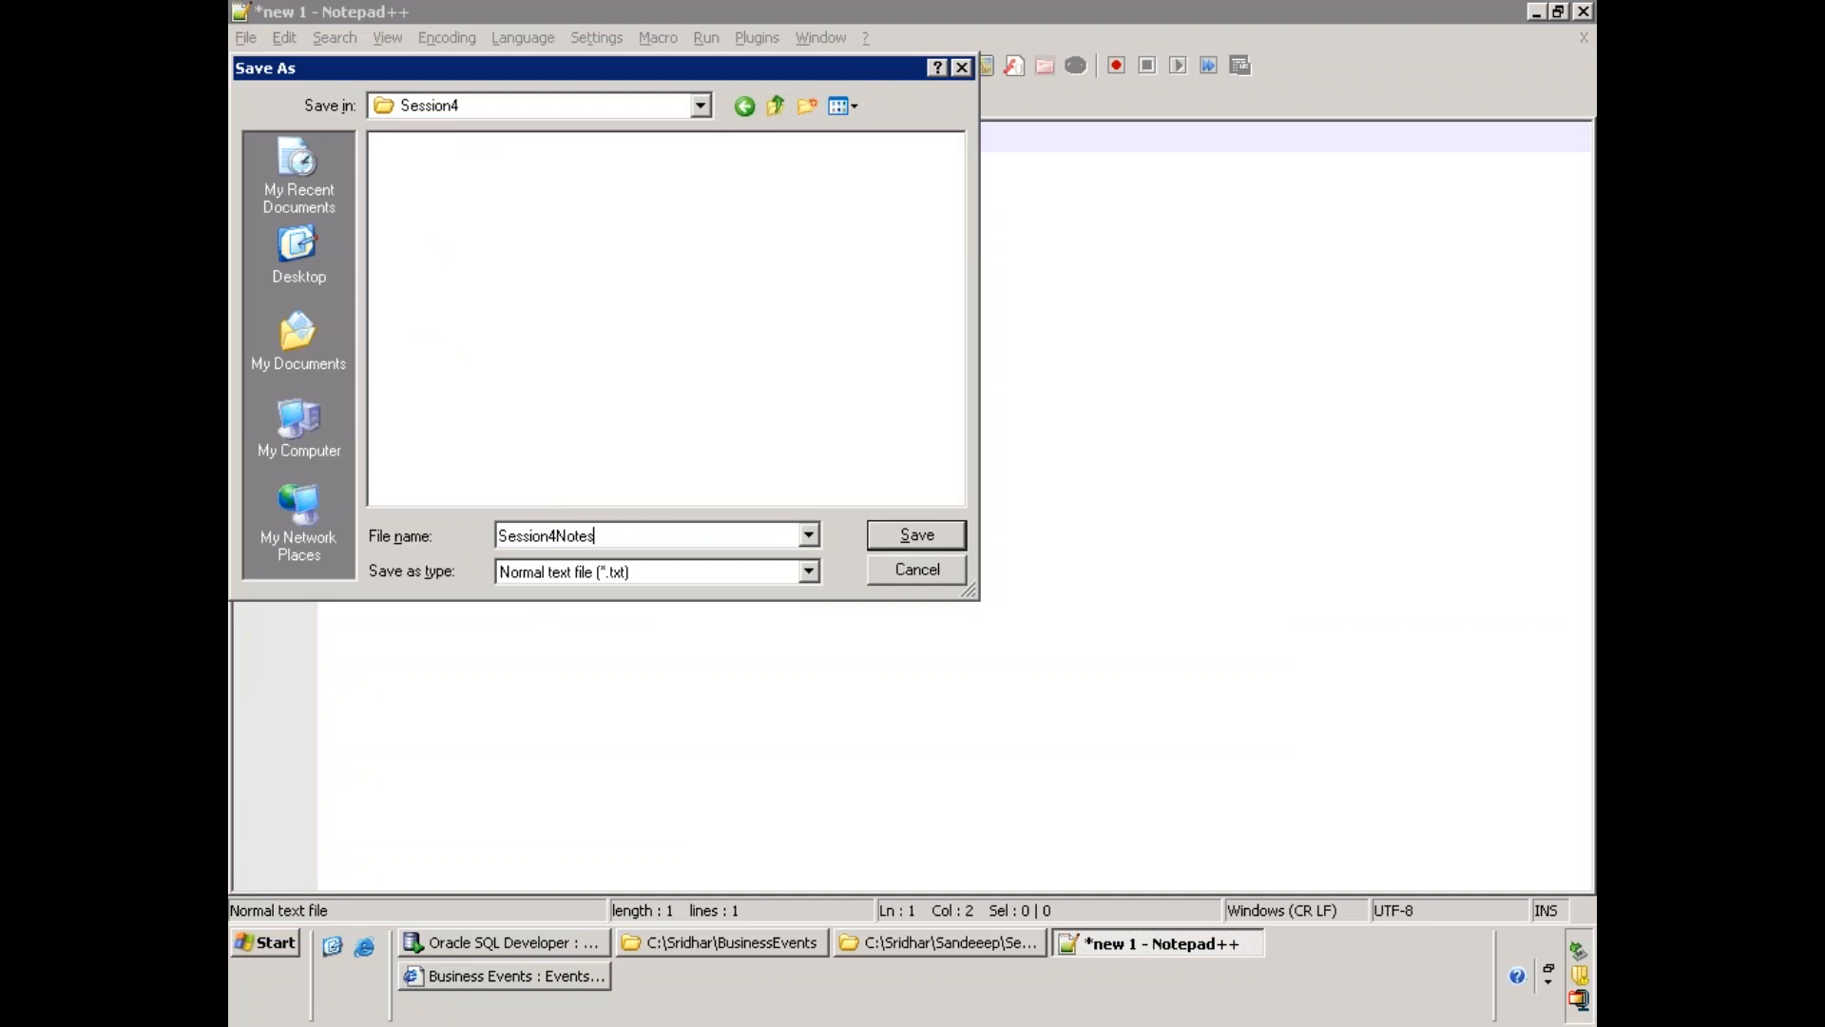
# Minimize Notepad++ and launch Oracle Workflow Builder from its desktop shortcut
pyautogui.scroll(4, 605, 530)
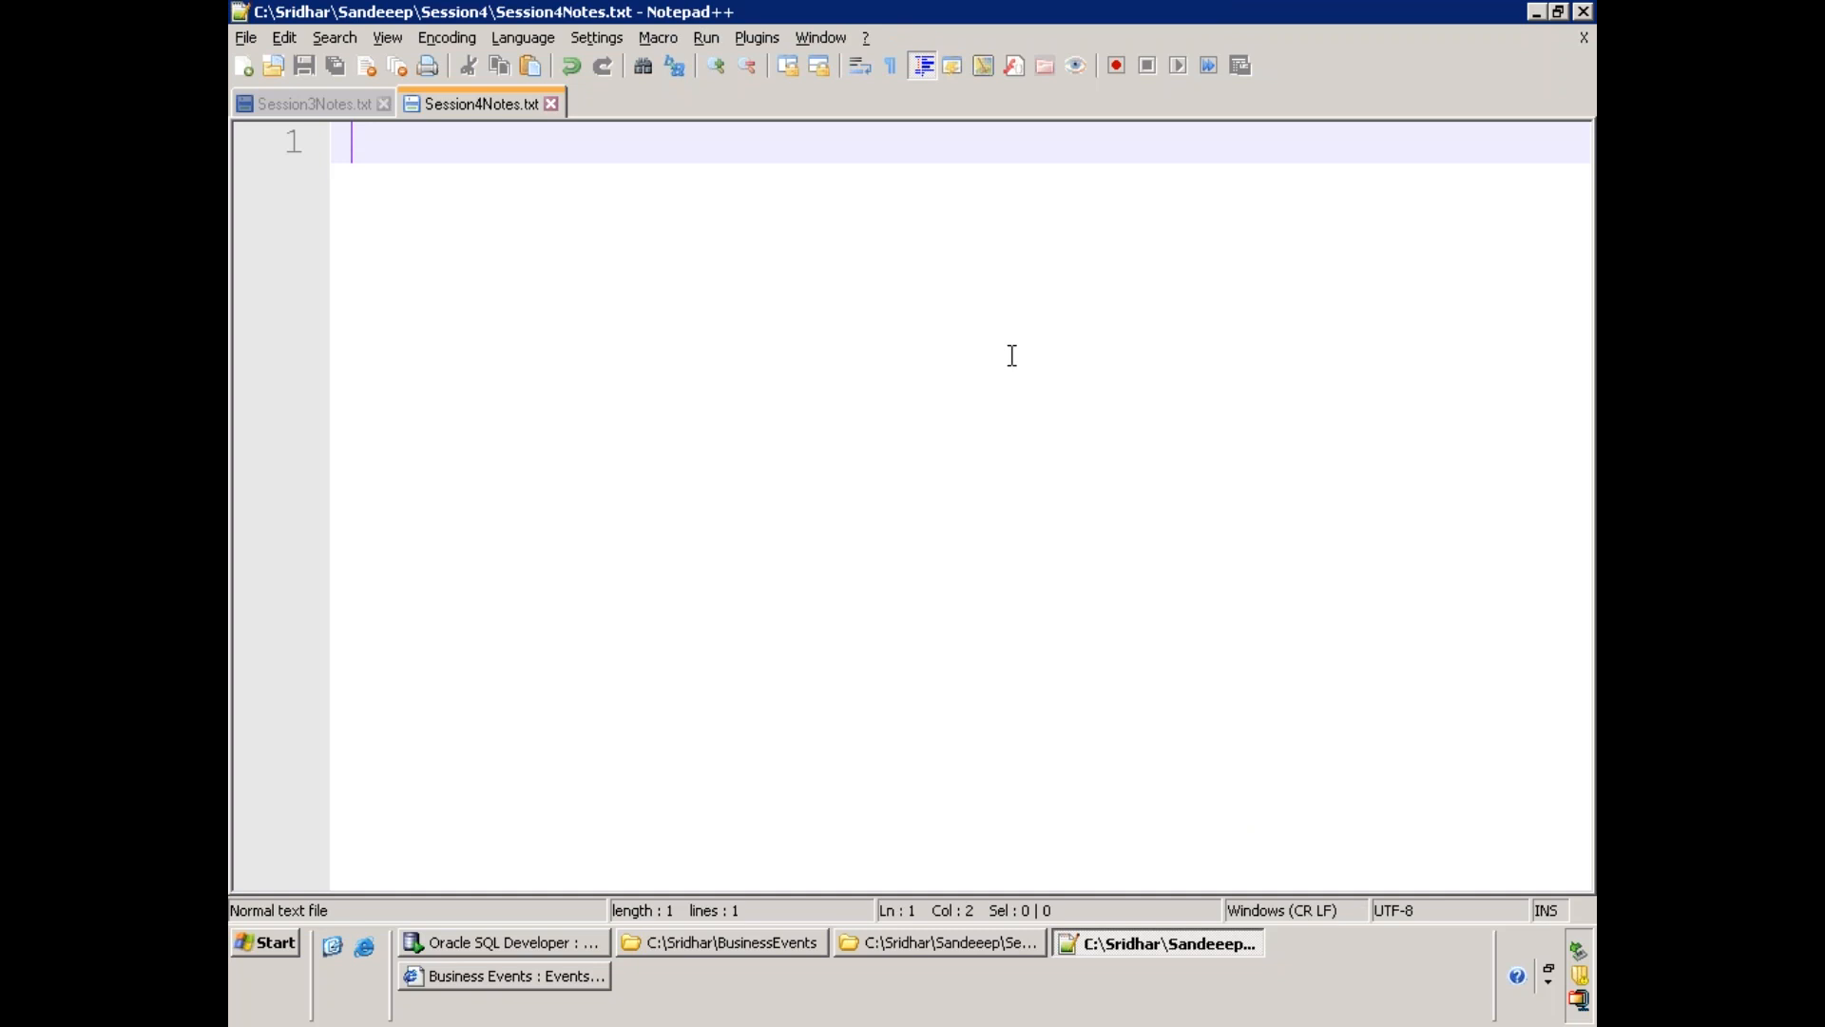
pyautogui.scroll(3, 1013, 352)
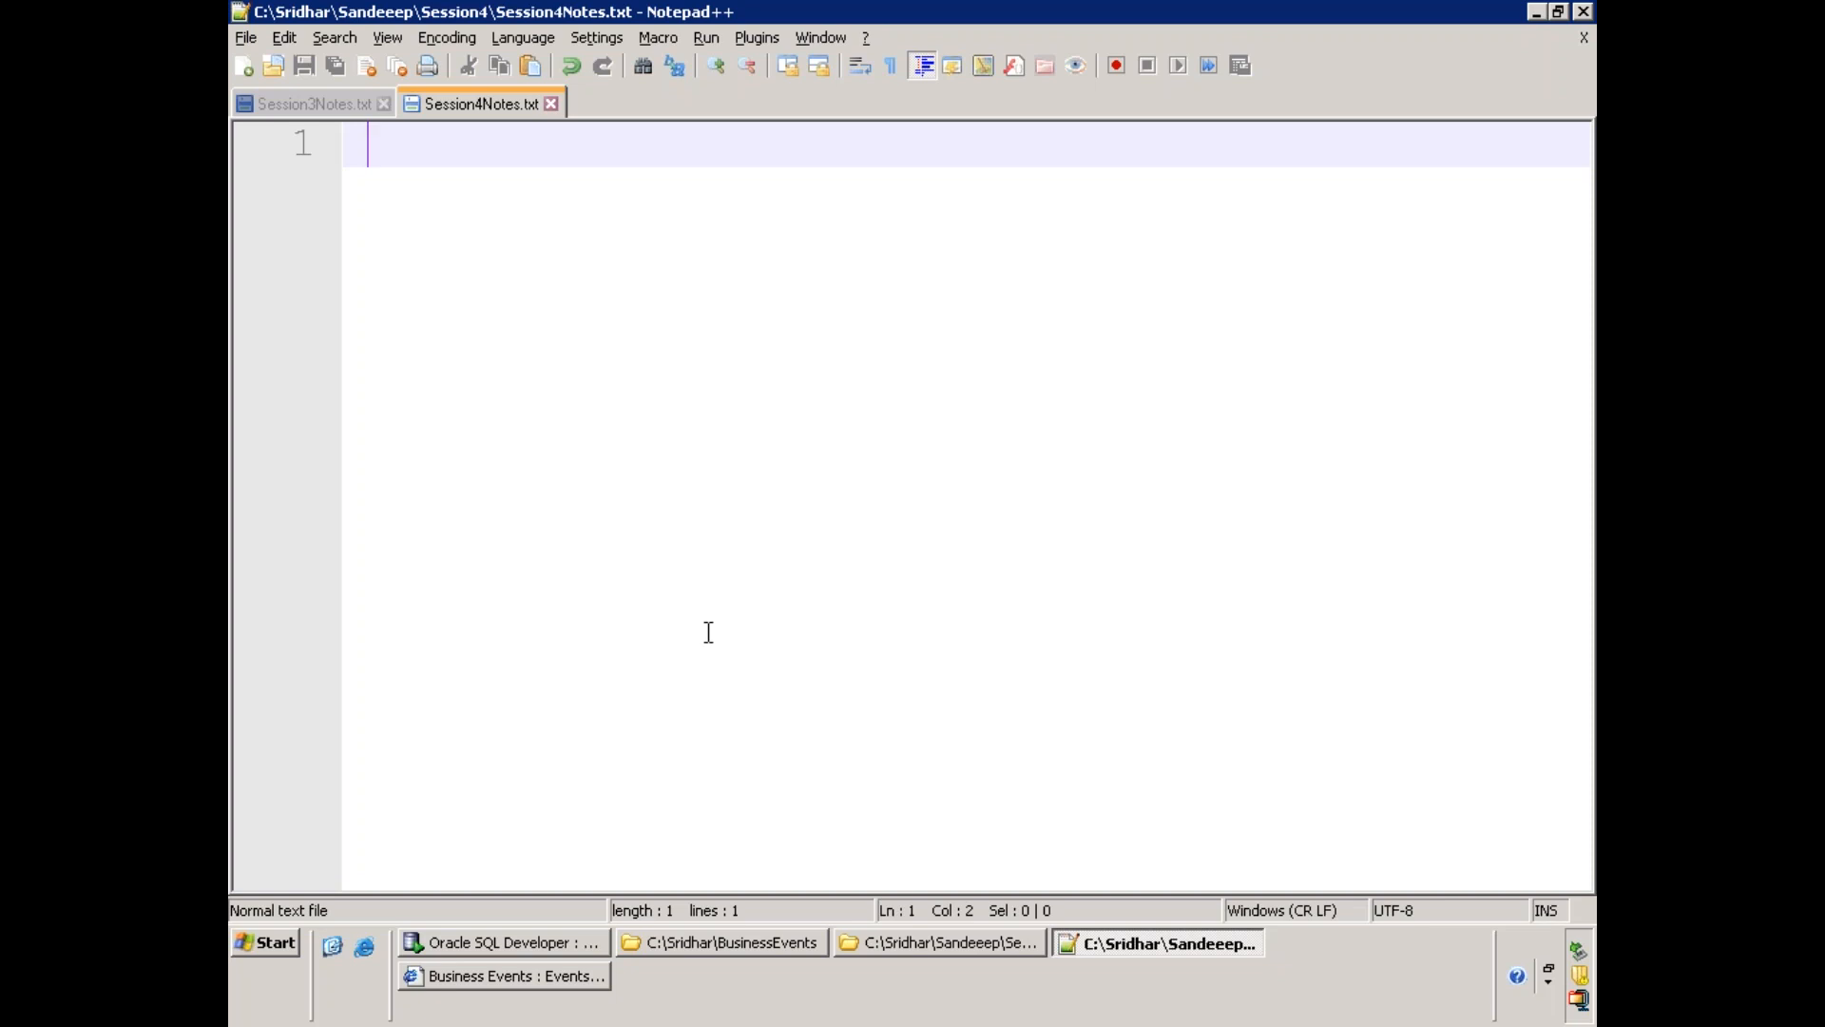
pyautogui.click(328, 948)
pyautogui.click(385, 445)
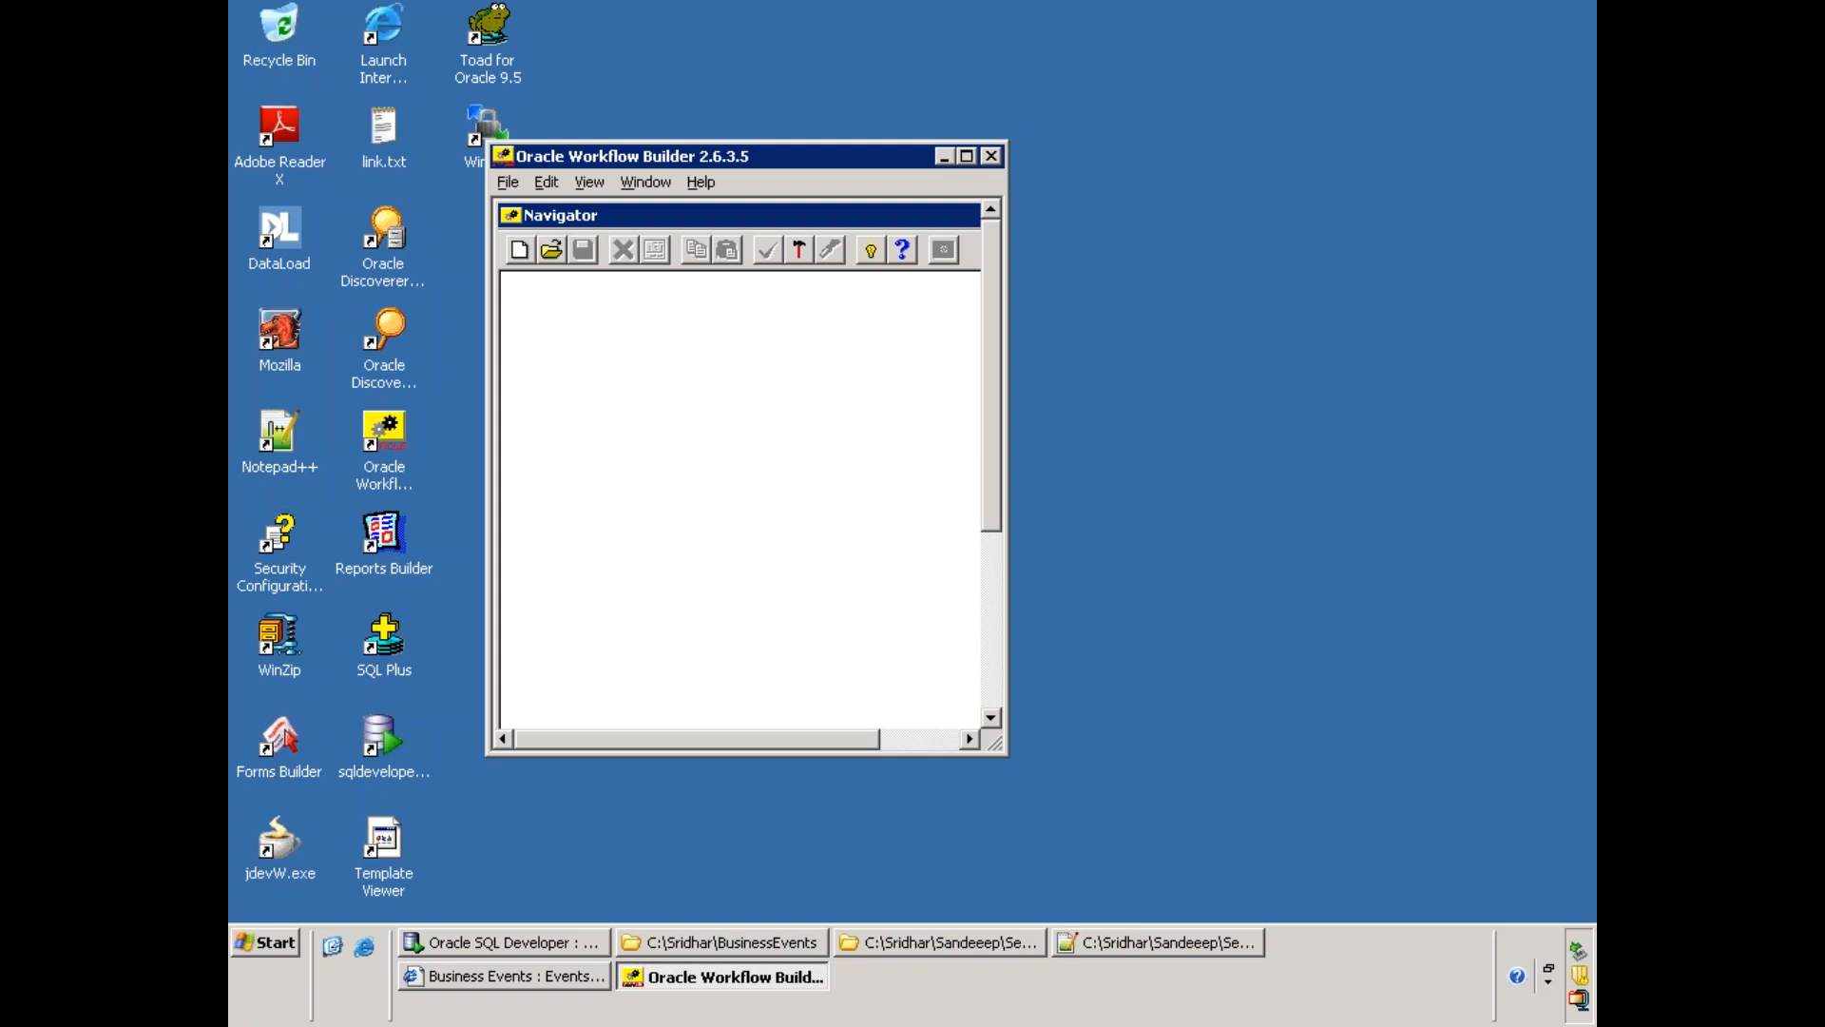
# Maximize the Workflow Builder window and bring up the Windows Run prompt
pyautogui.click(967, 156)
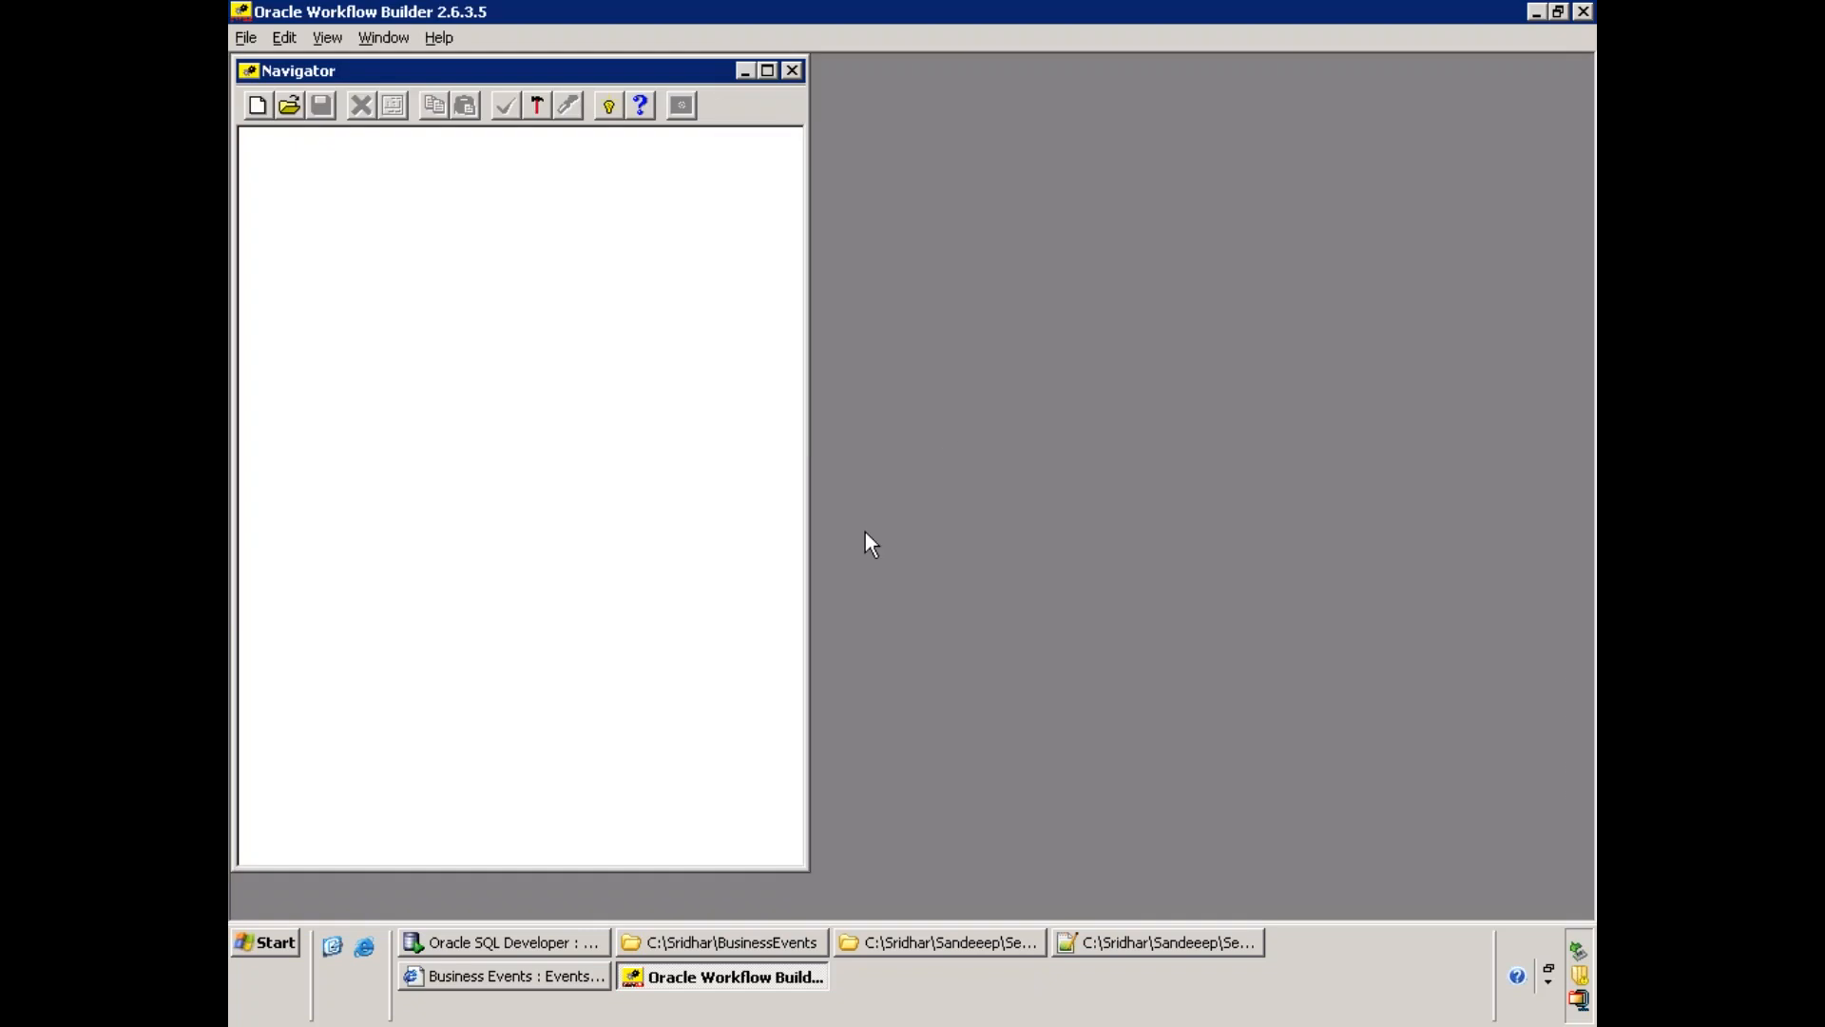
pyautogui.press('super+r')
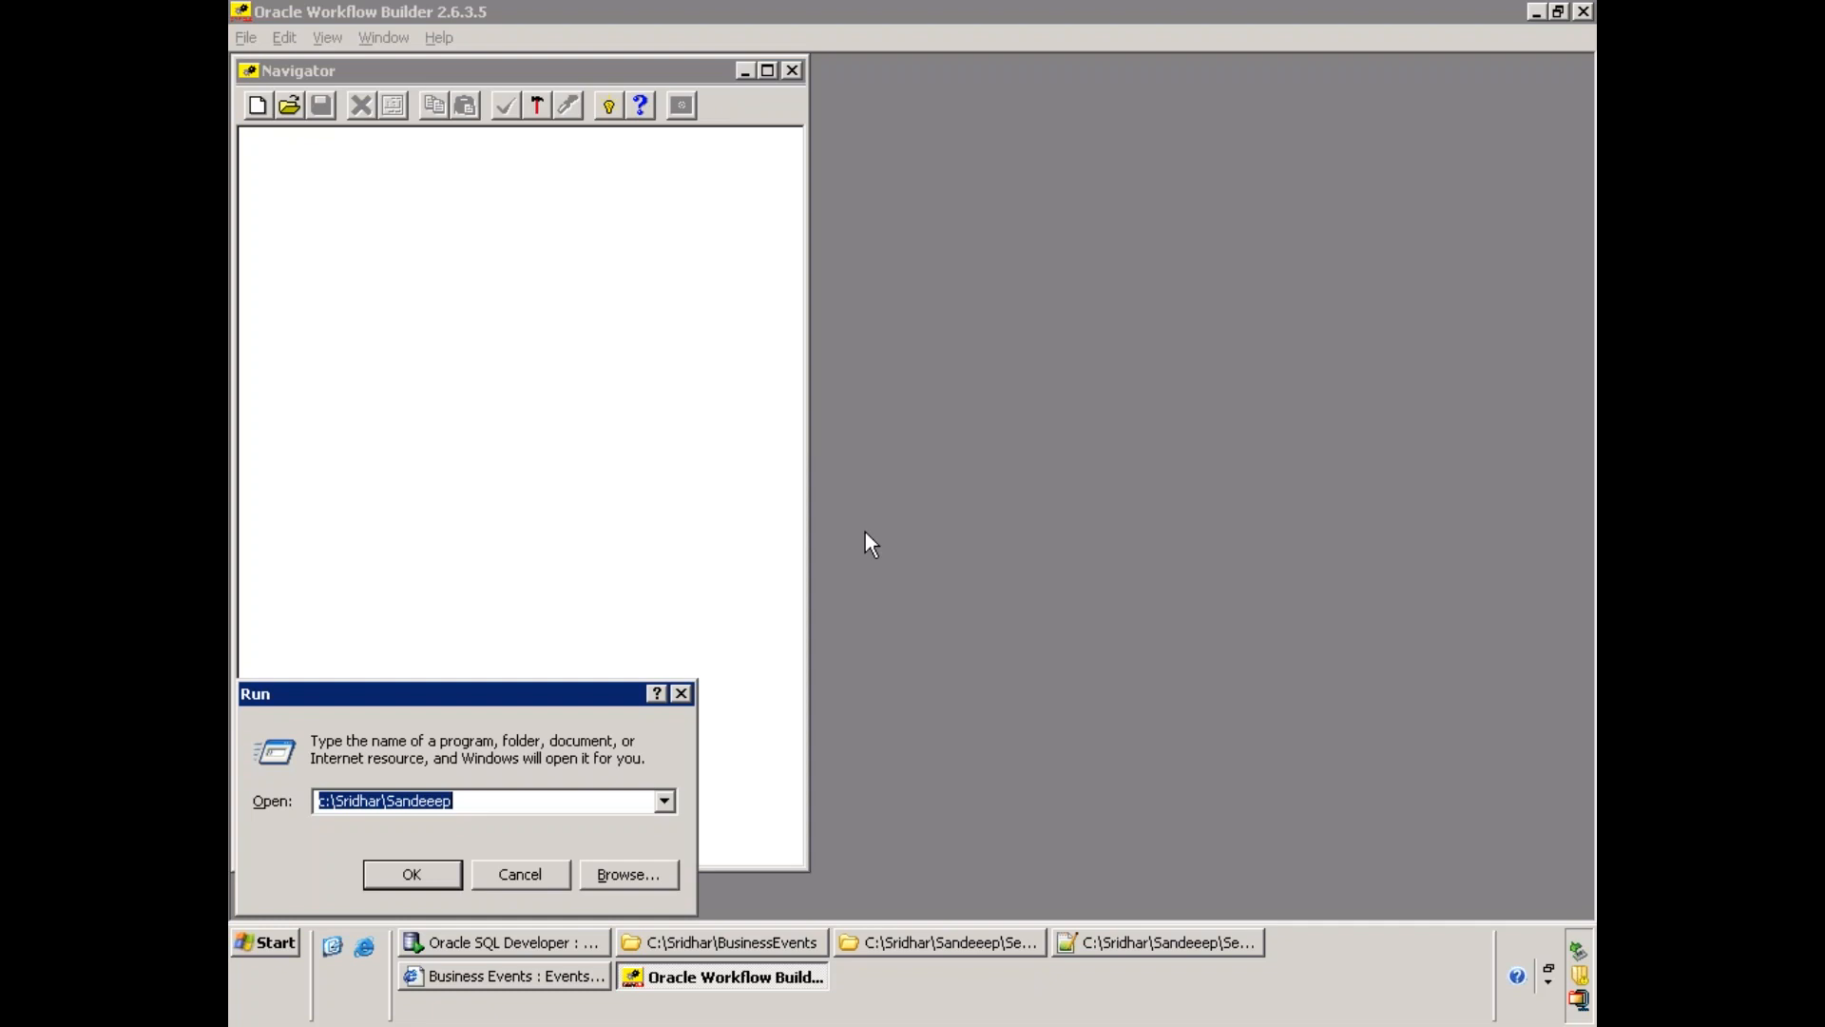
pyautogui.press('super')
# Open My Computer in Windows Explorer and dismiss the Run prompt
pyautogui.click(700, 376)
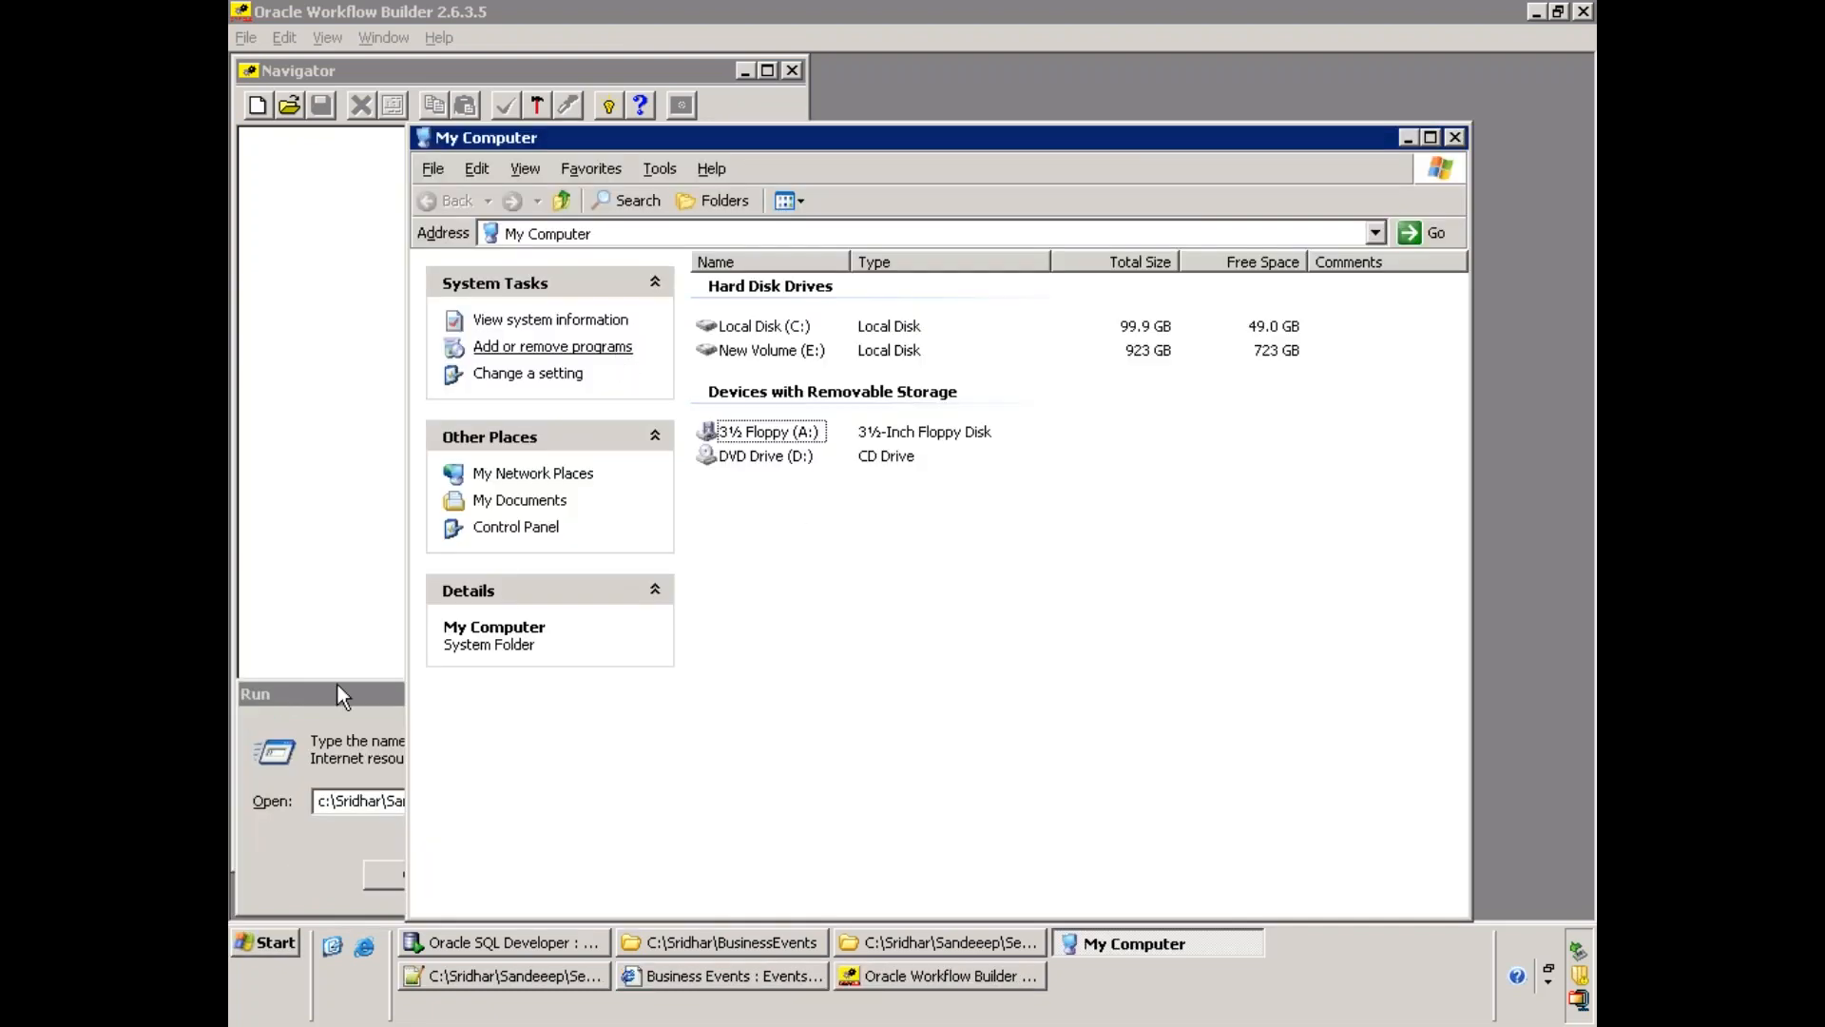
pyautogui.click(334, 735)
pyautogui.click(521, 875)
# Browse to E:\OraHome_1\wf\DATA\US, copy its path, and return to Workflow Builder
pyautogui.doubleClick(772, 351)
pyautogui.doubleClick(790, 396)
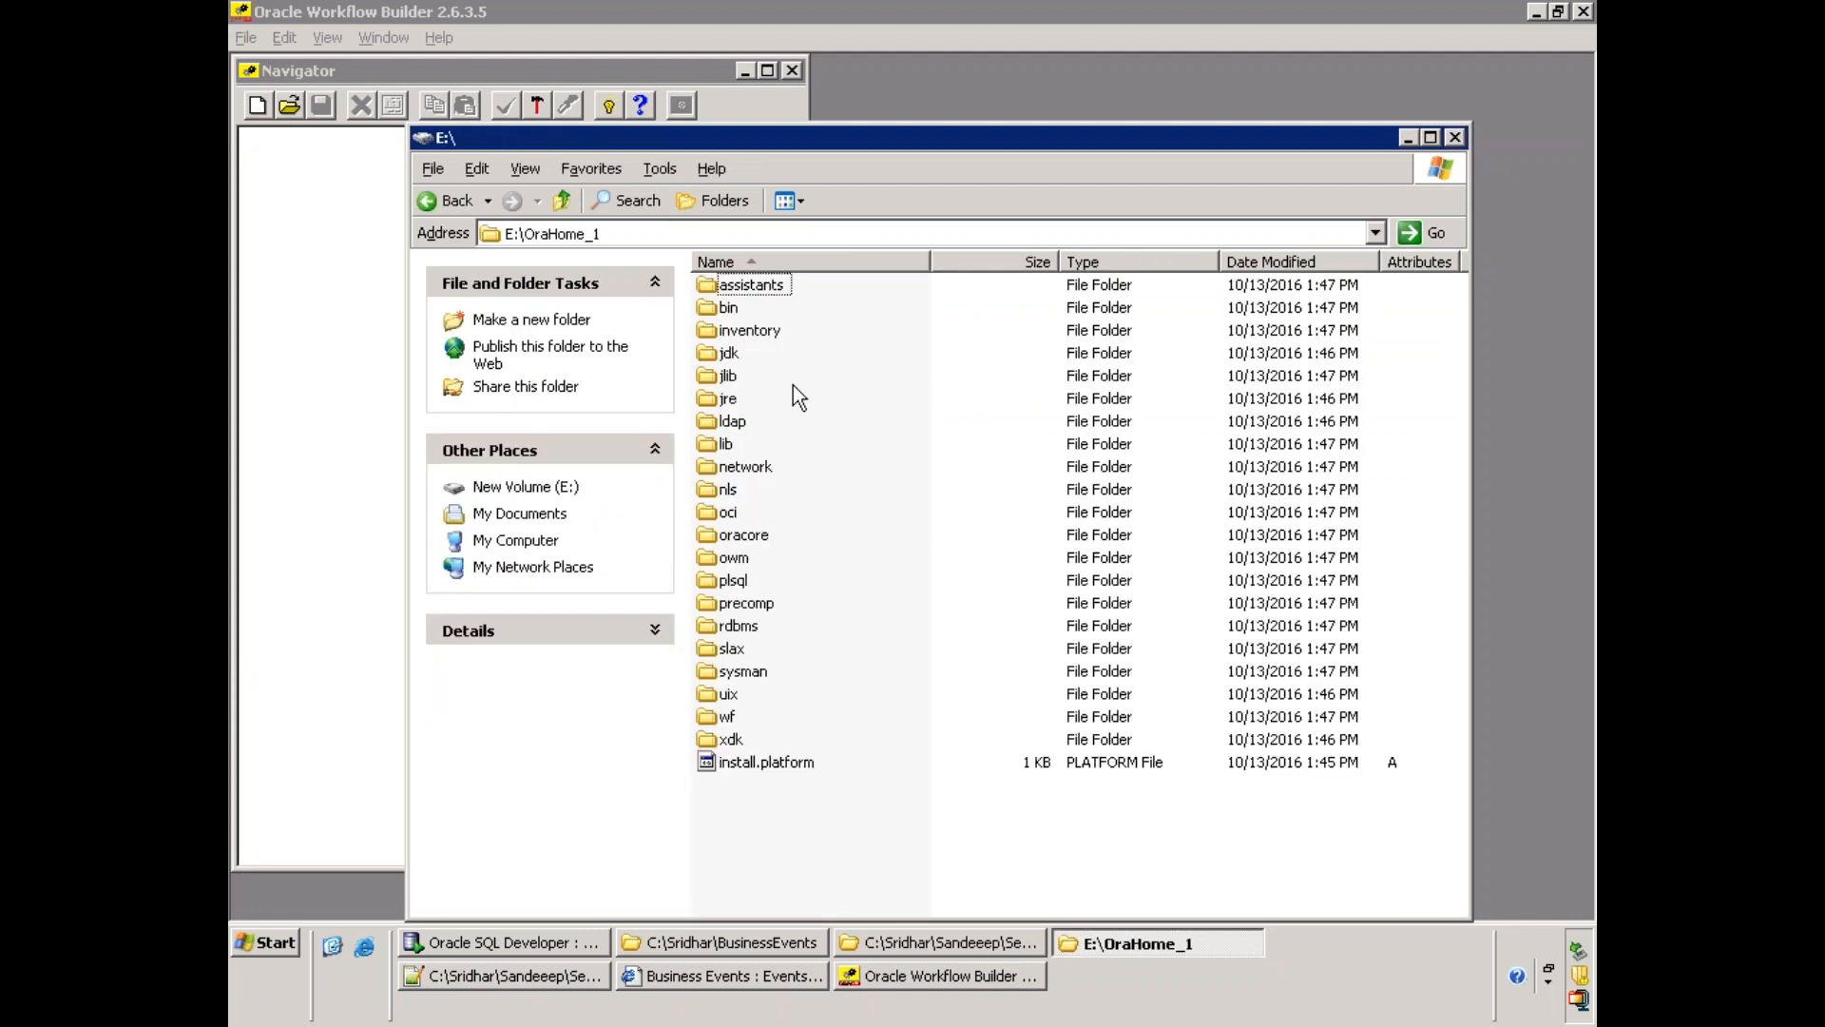
pyautogui.doubleClick(926, 154)
pyautogui.press('w')
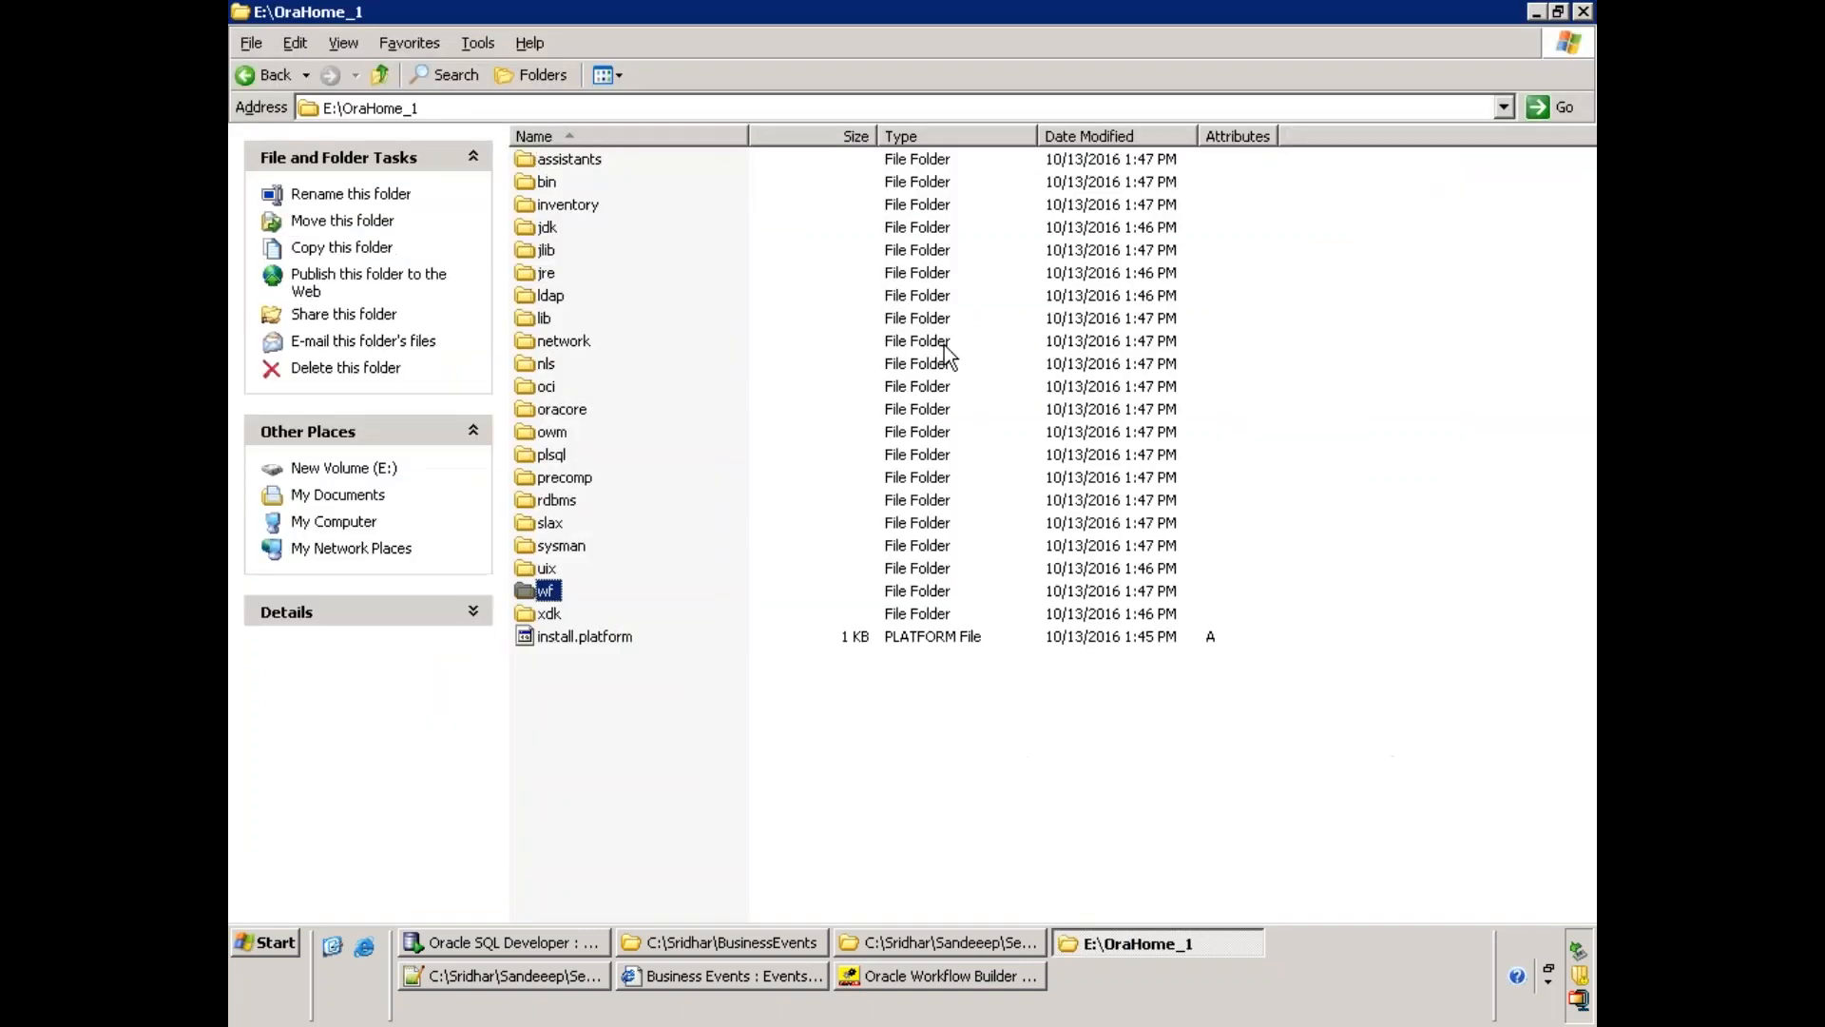
pyautogui.press('Return')
pyautogui.press('Return')
pyautogui.press('Return')
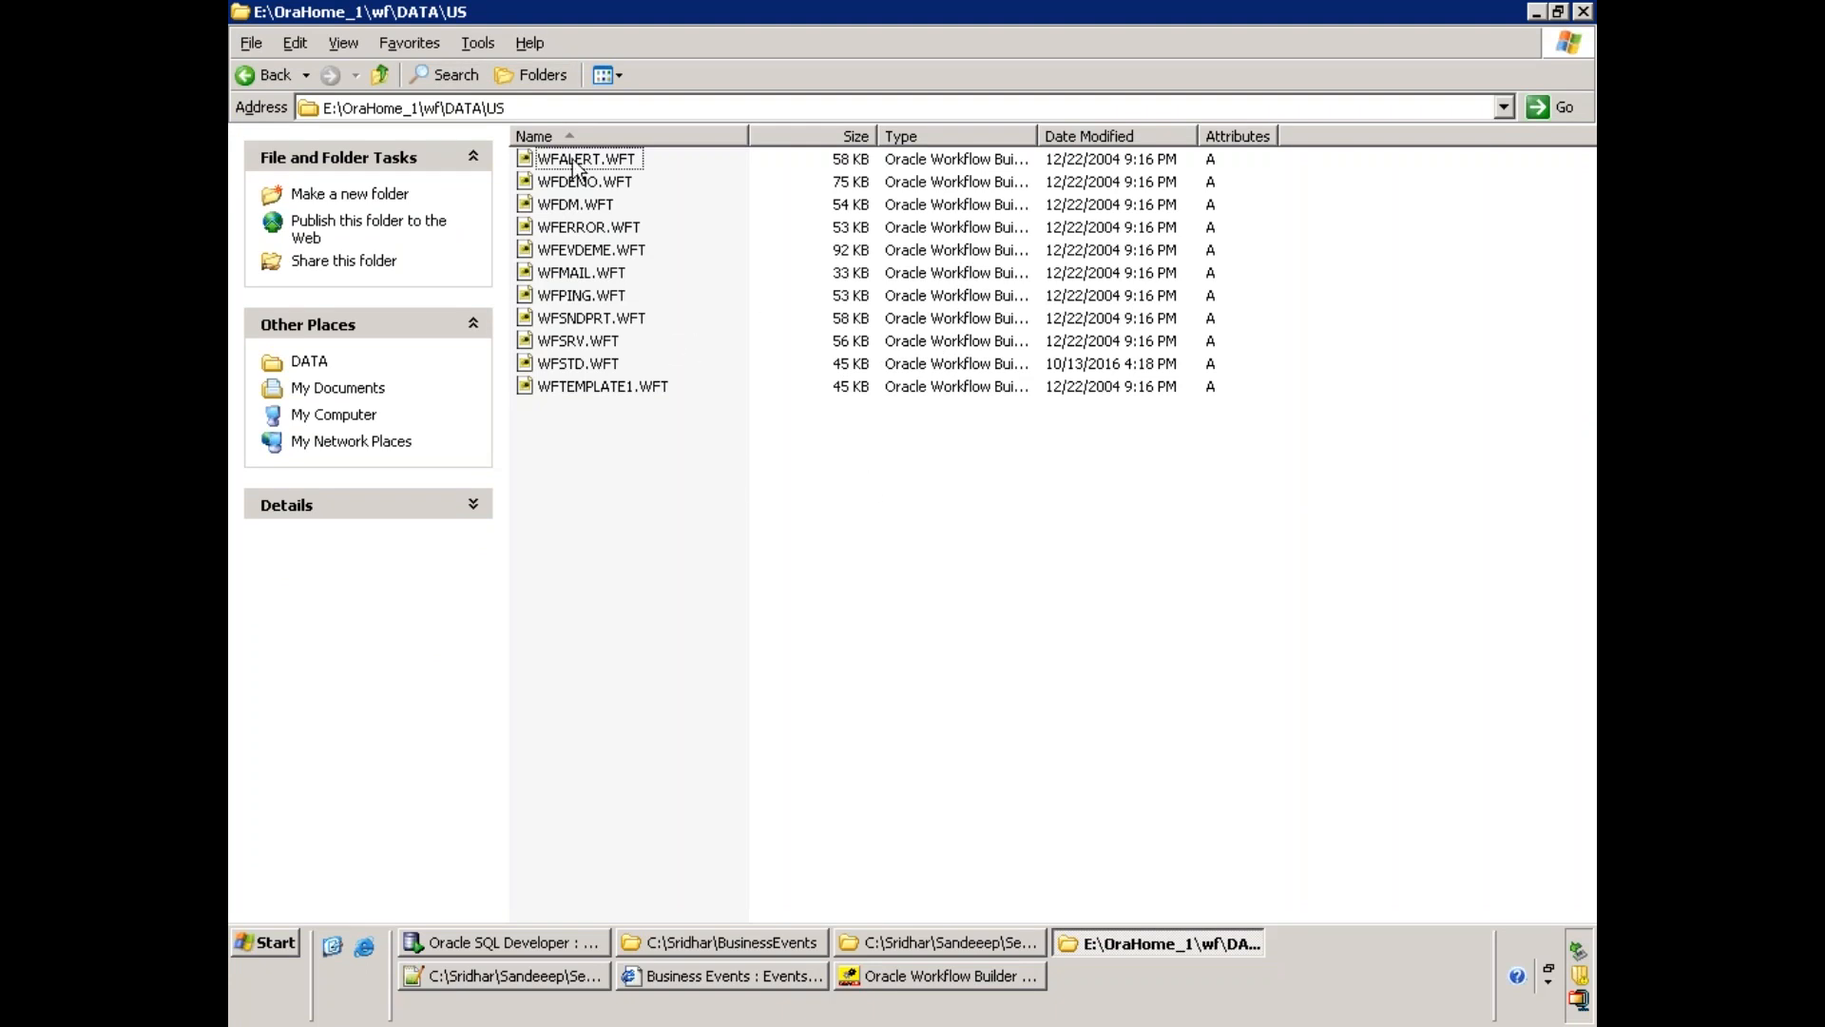
pyautogui.hotkey('alt', 'd')
pyautogui.hotkey('ctrl', 'c')
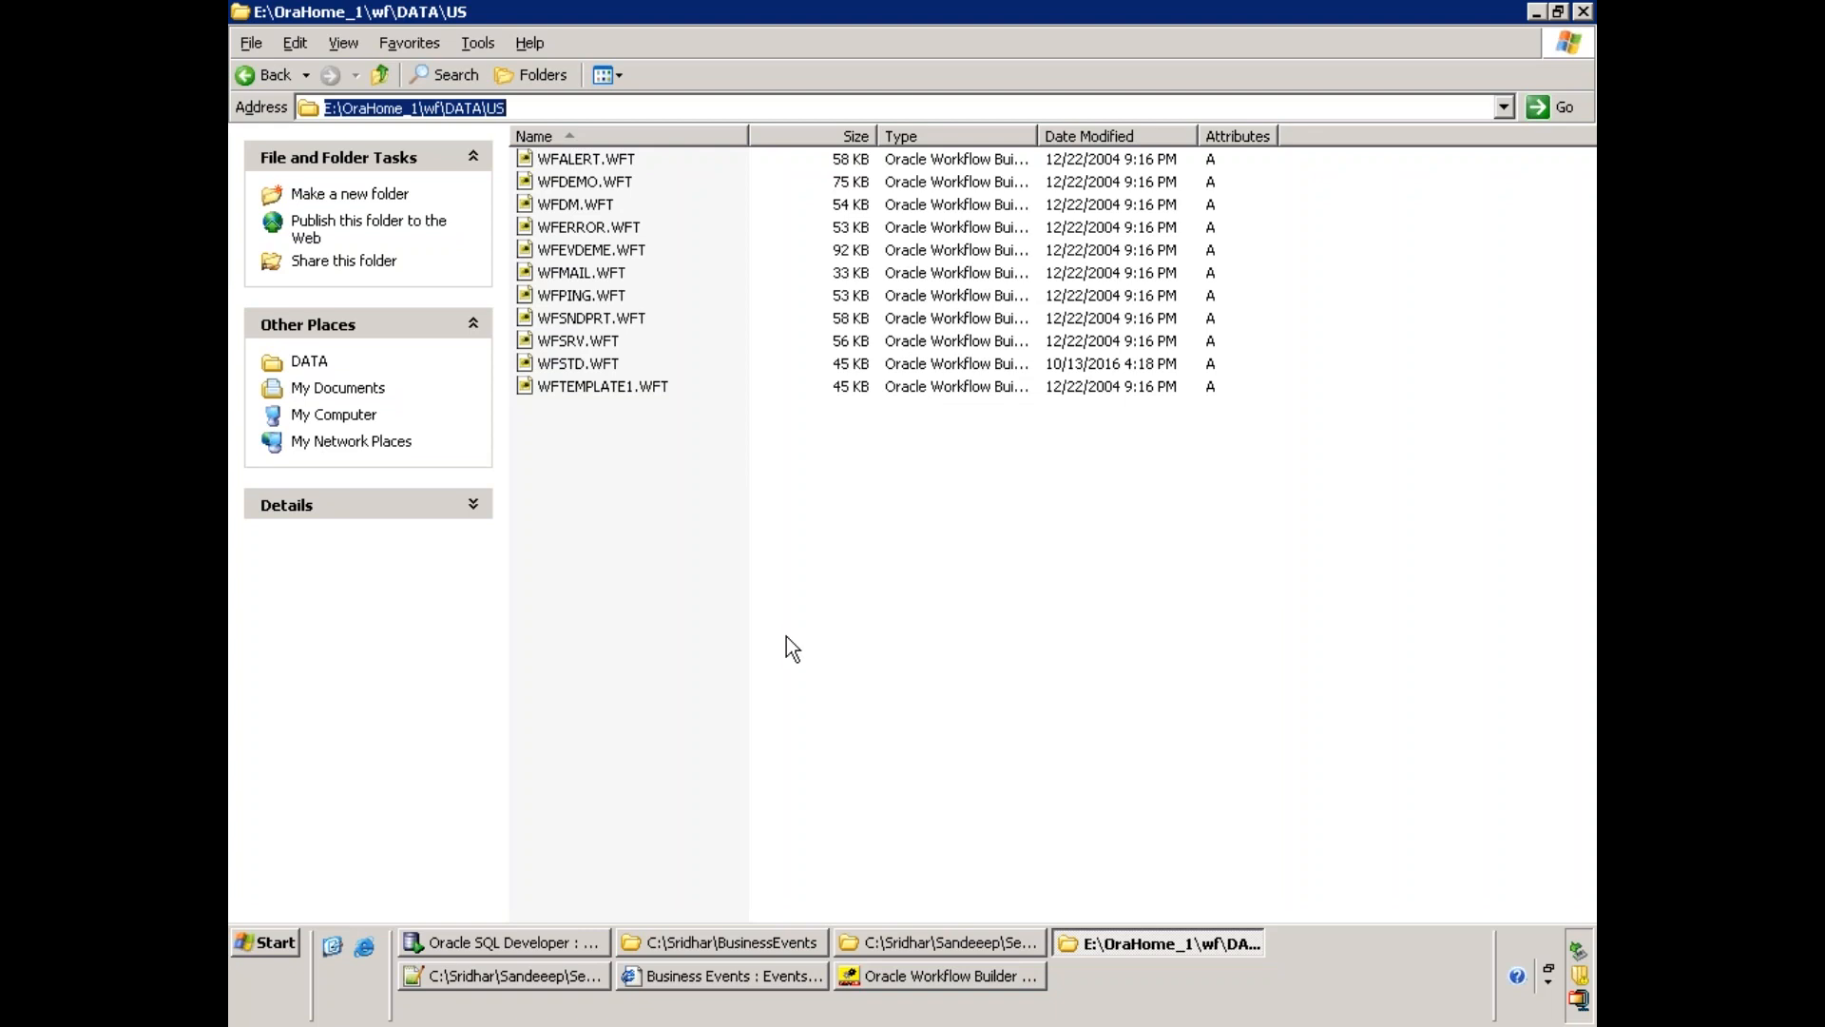
pyautogui.click(903, 976)
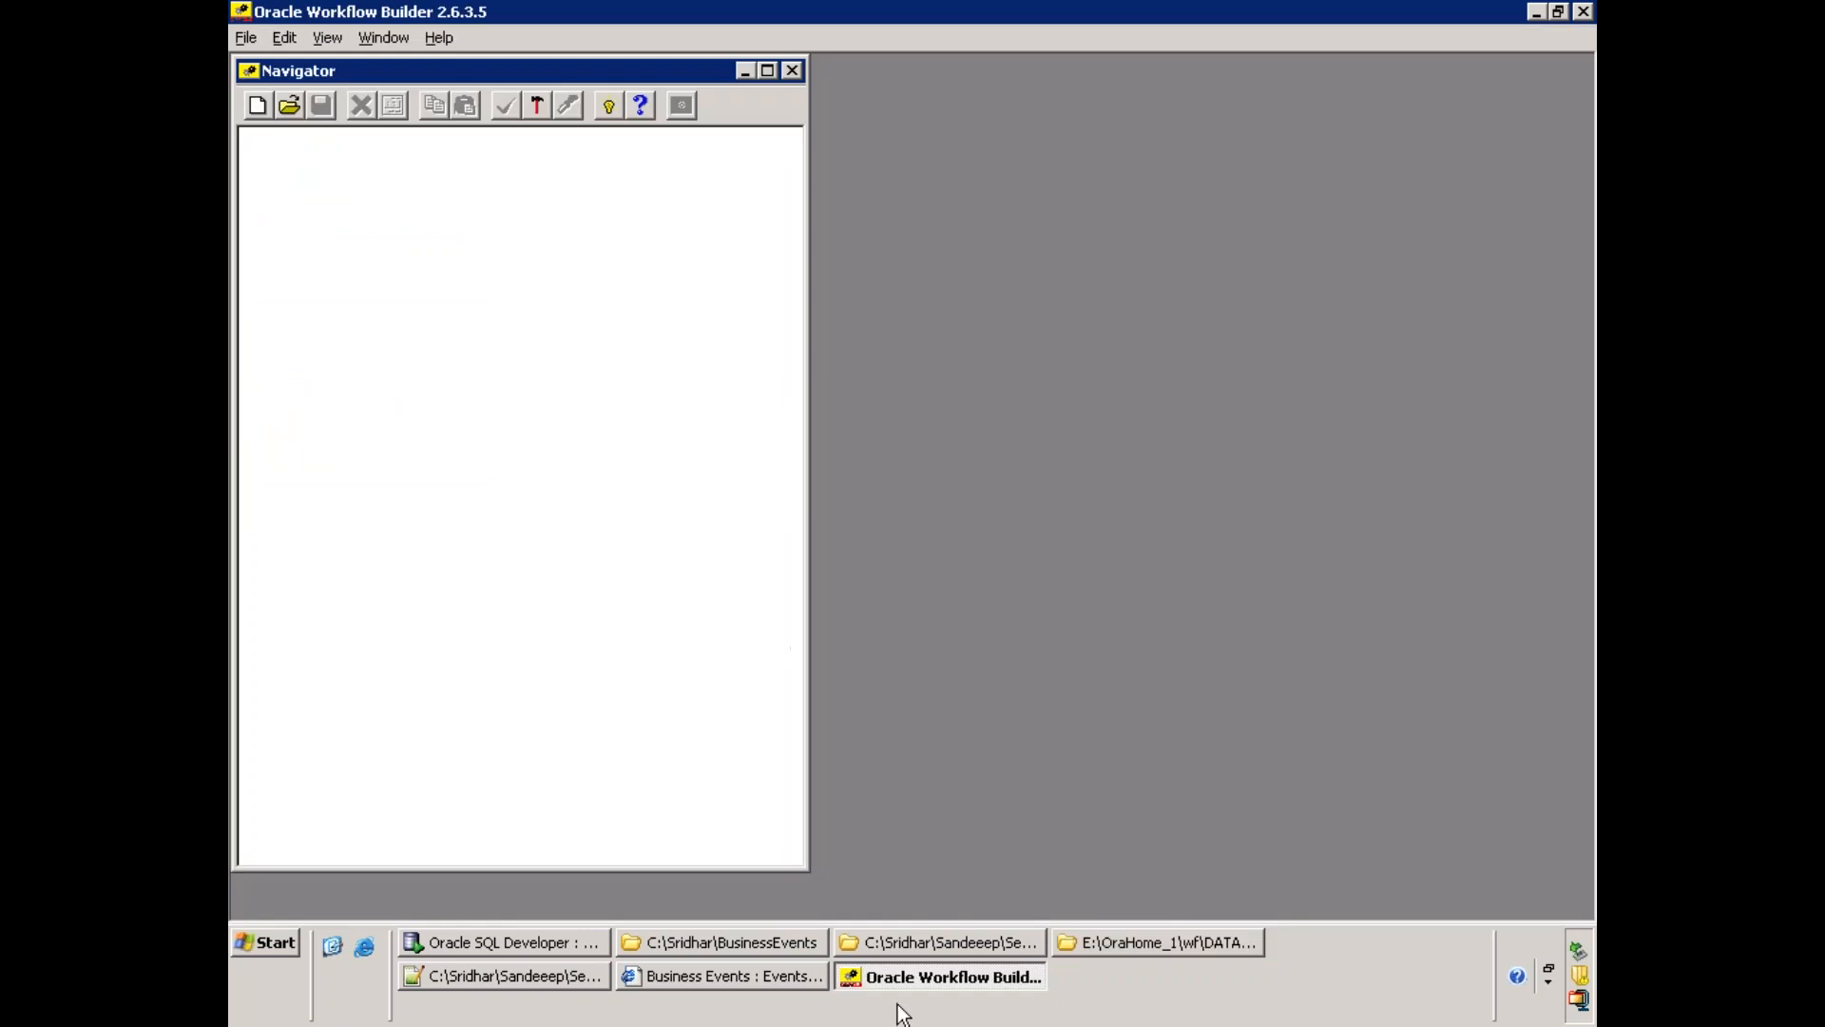
# Open WFSTD.WFT from the pasted E:\OraHome_1\wf\DATA\US folder
pyautogui.click(291, 107)
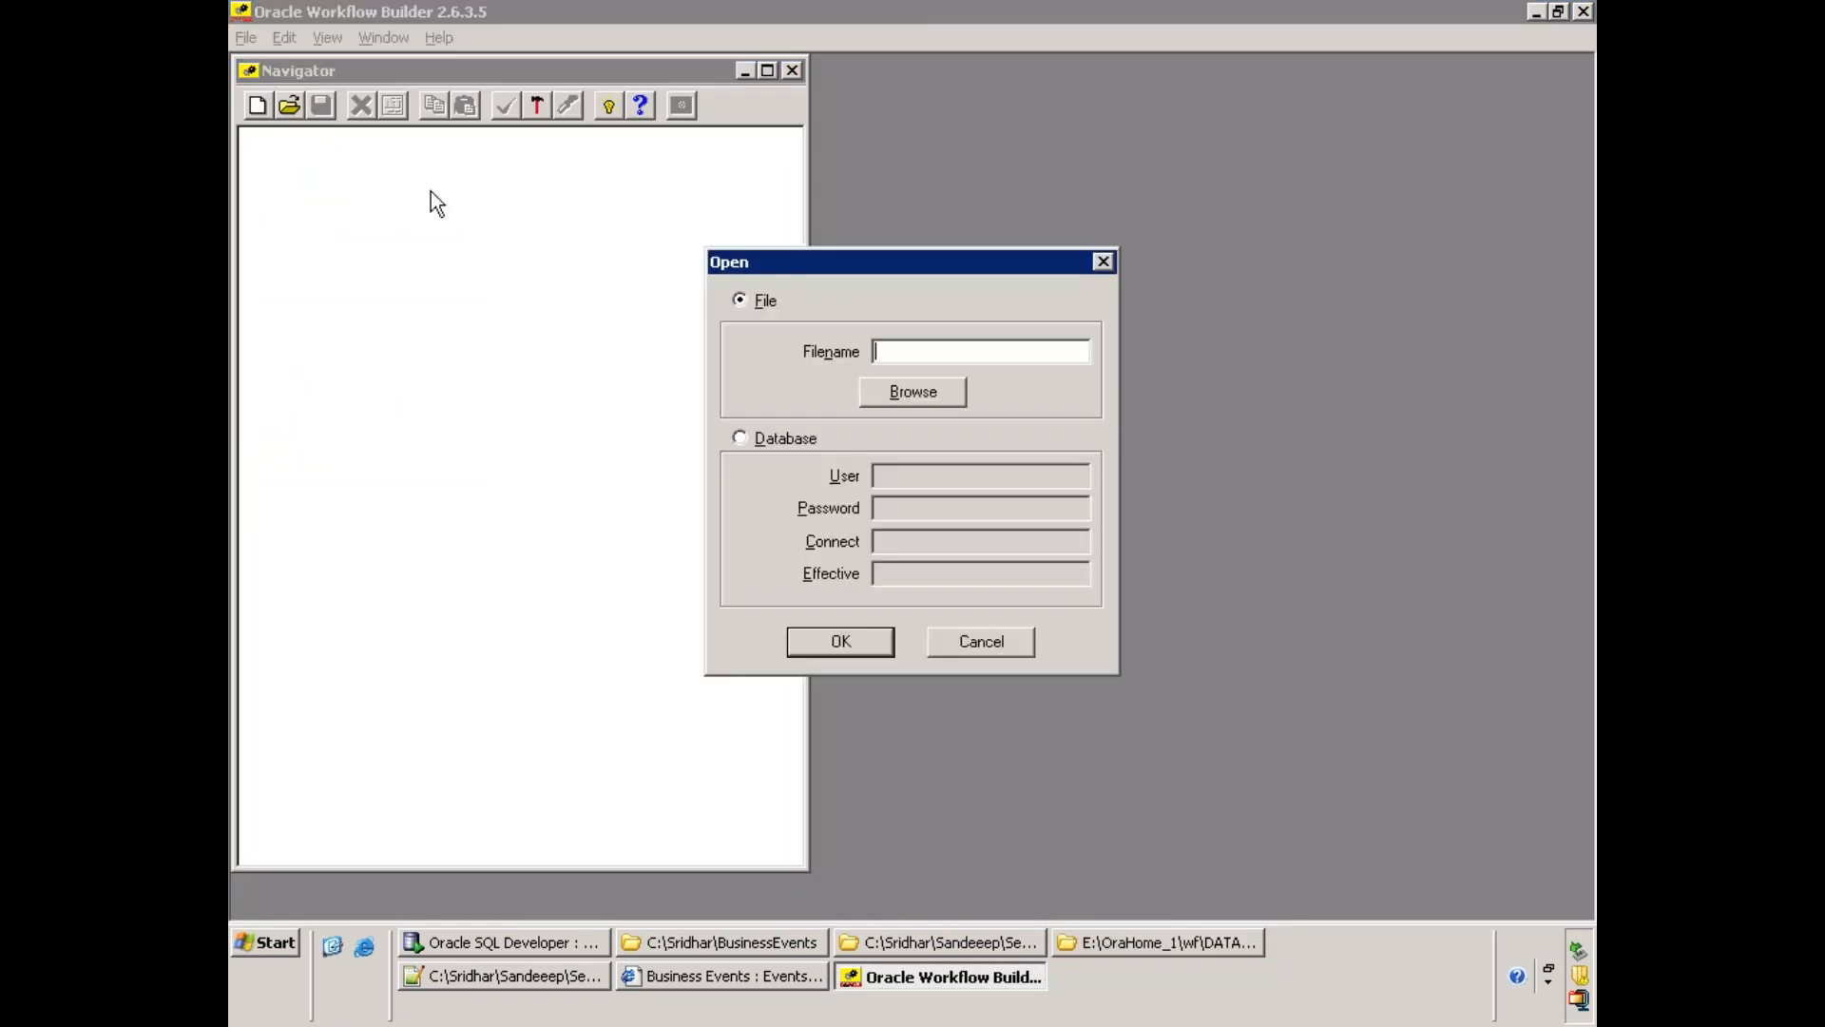
pyautogui.click(897, 395)
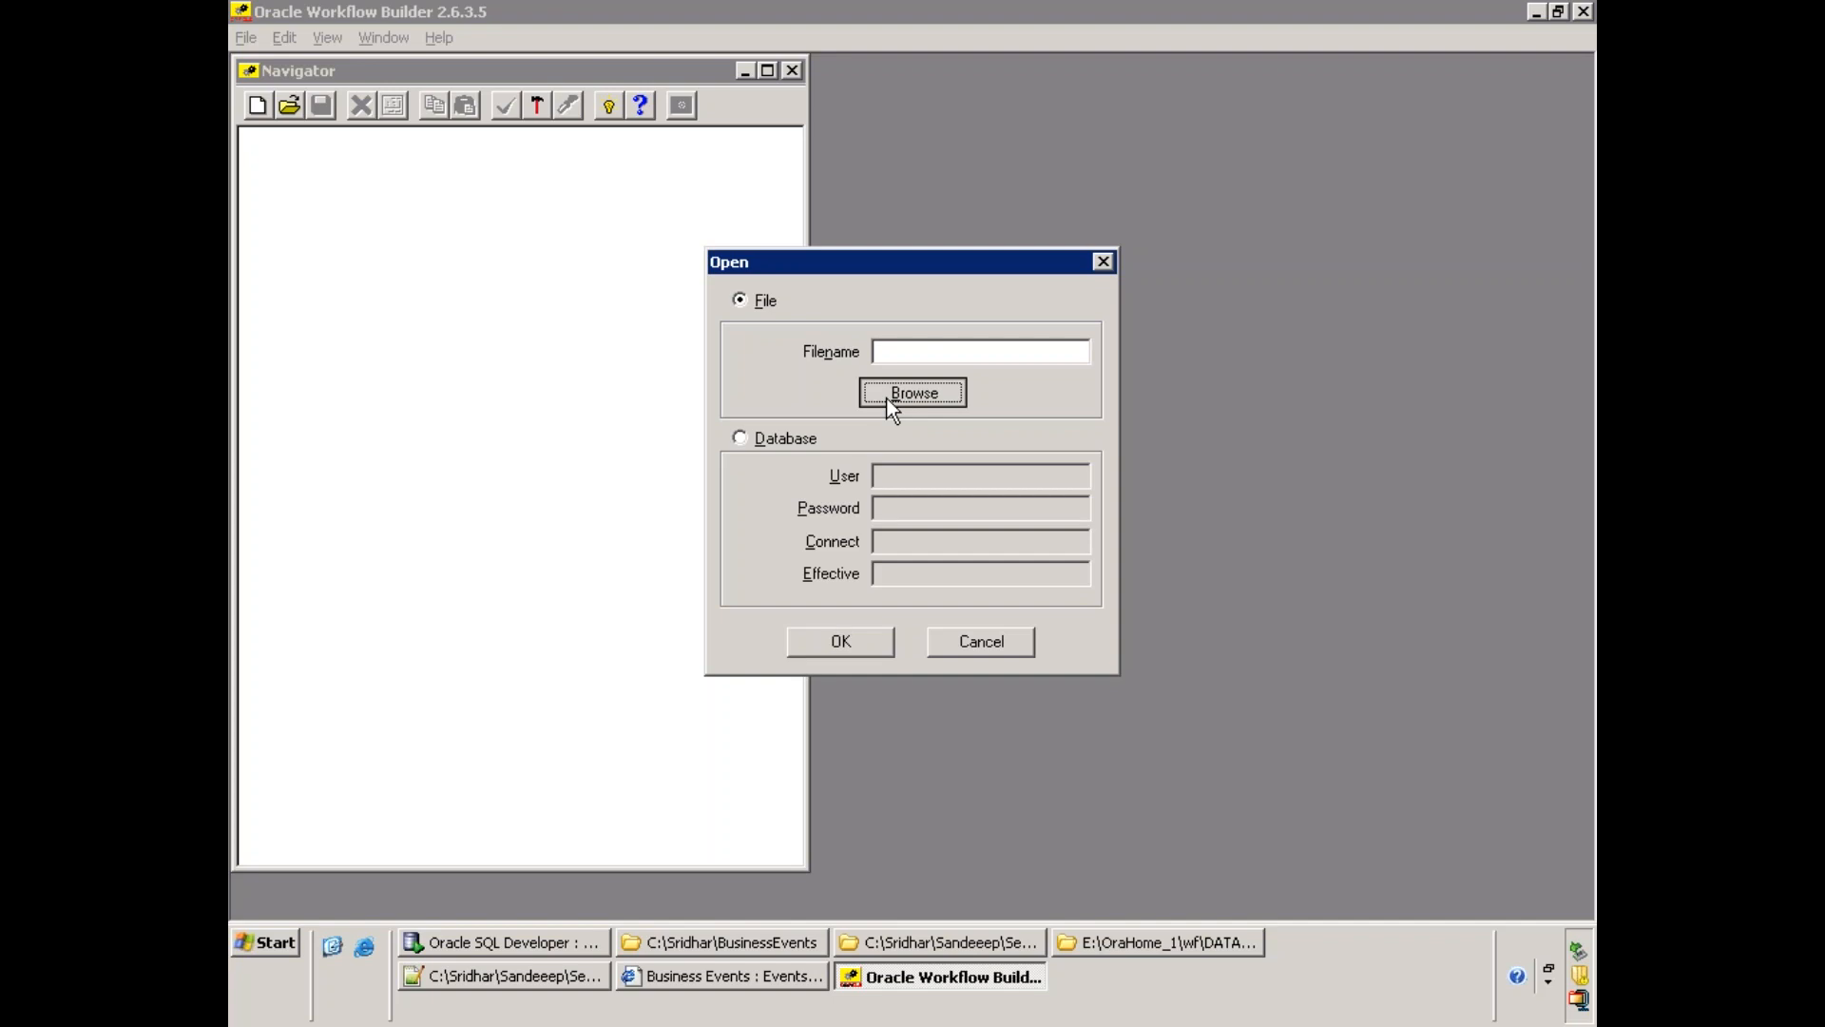
pyautogui.hotkey('ctrl', 'v')
pyautogui.click(1110, 575)
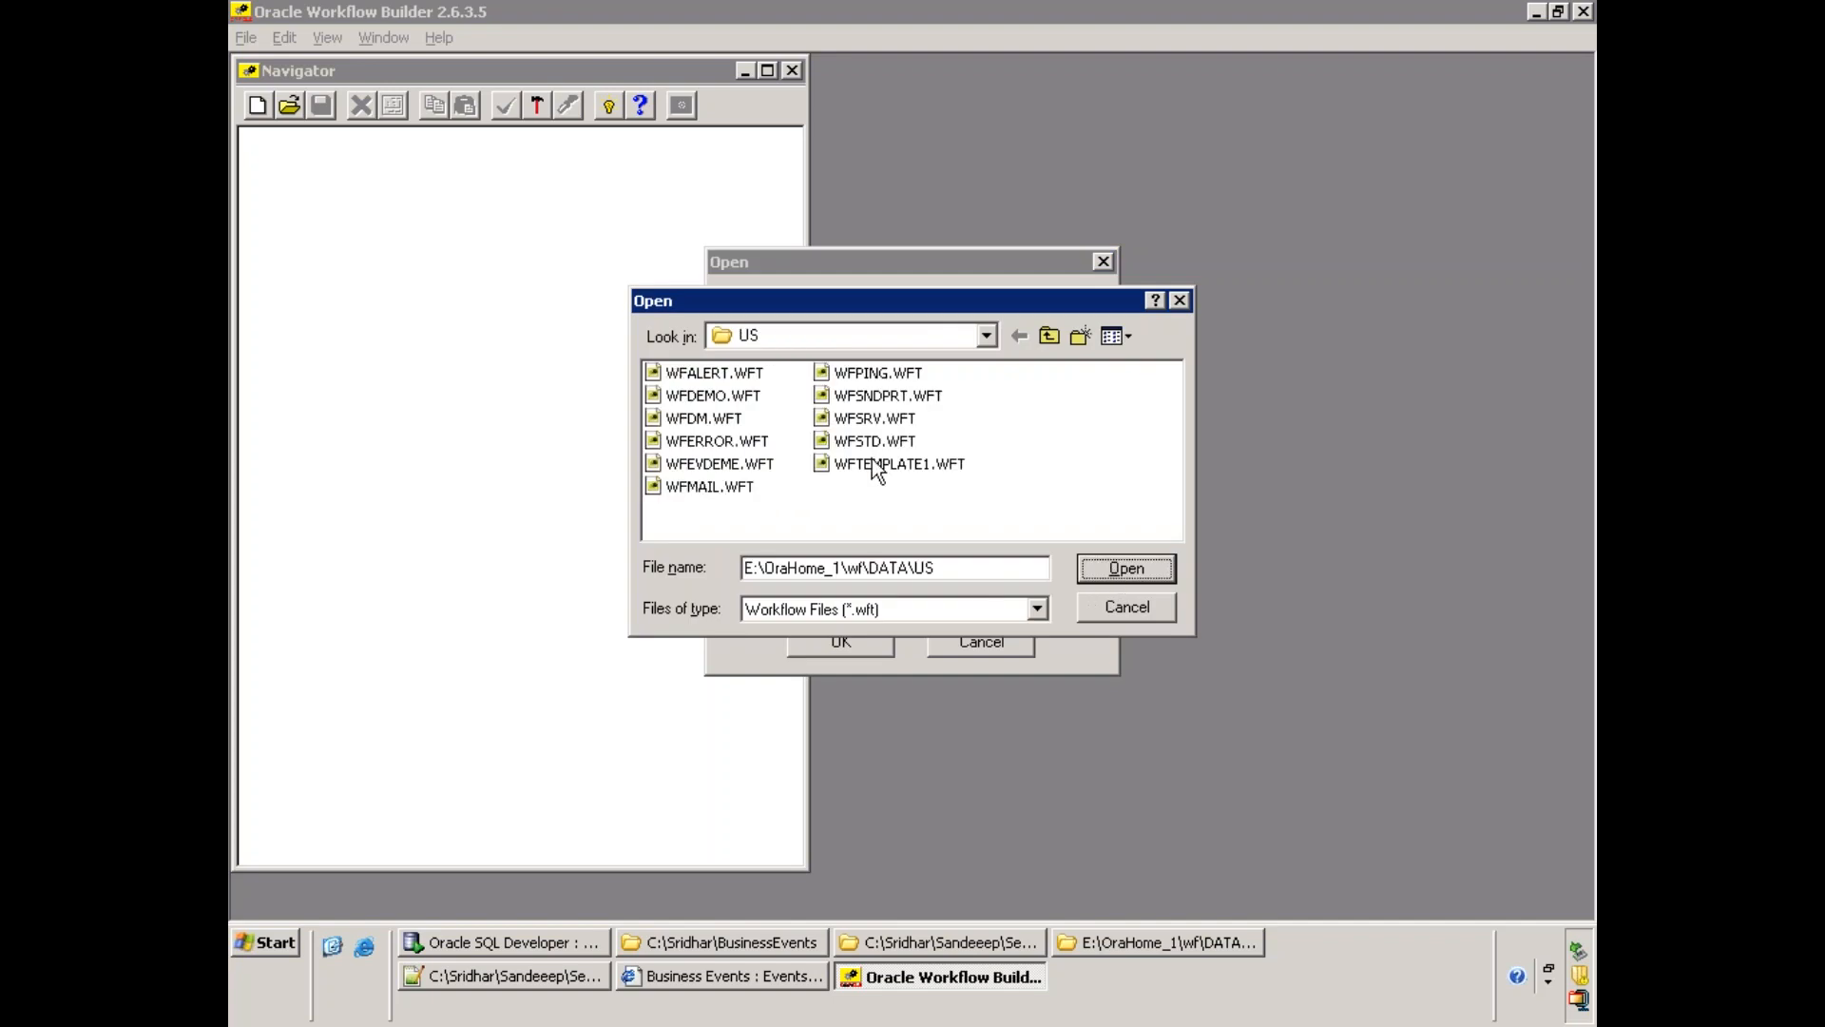
pyautogui.click(720, 490)
pyautogui.press('Down')
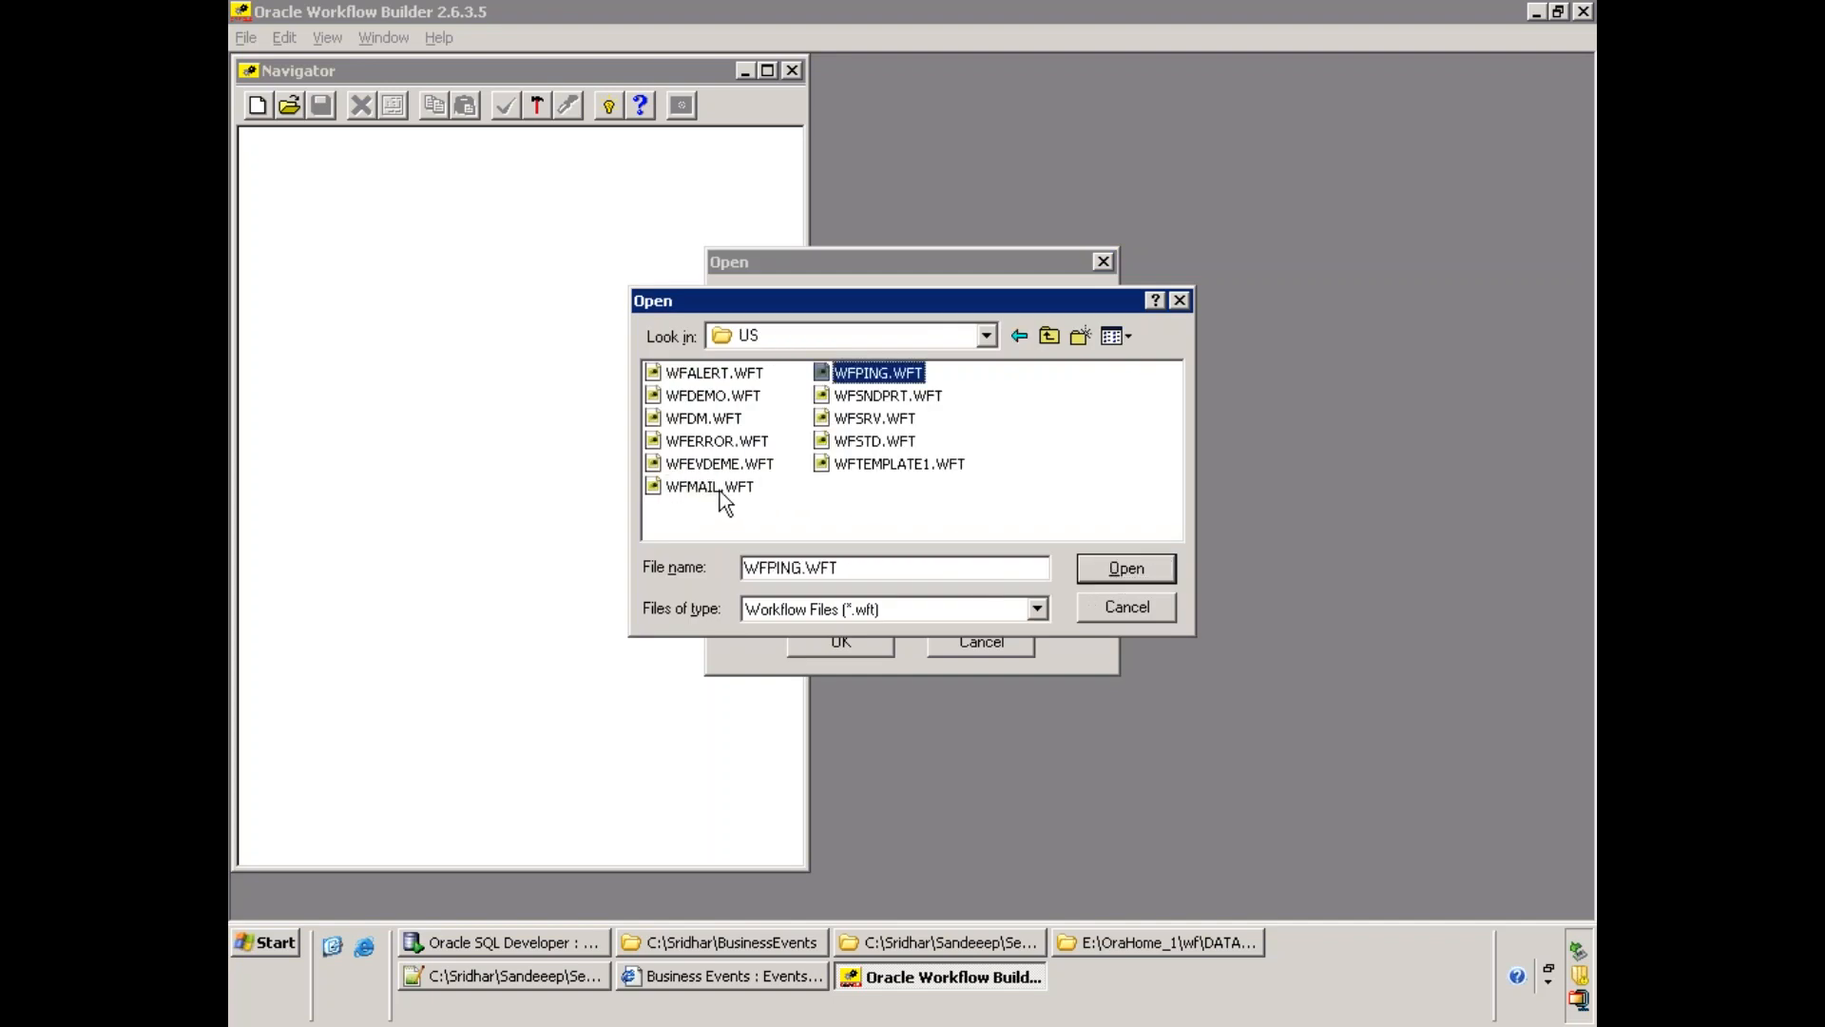
pyautogui.doubleClick(893, 441)
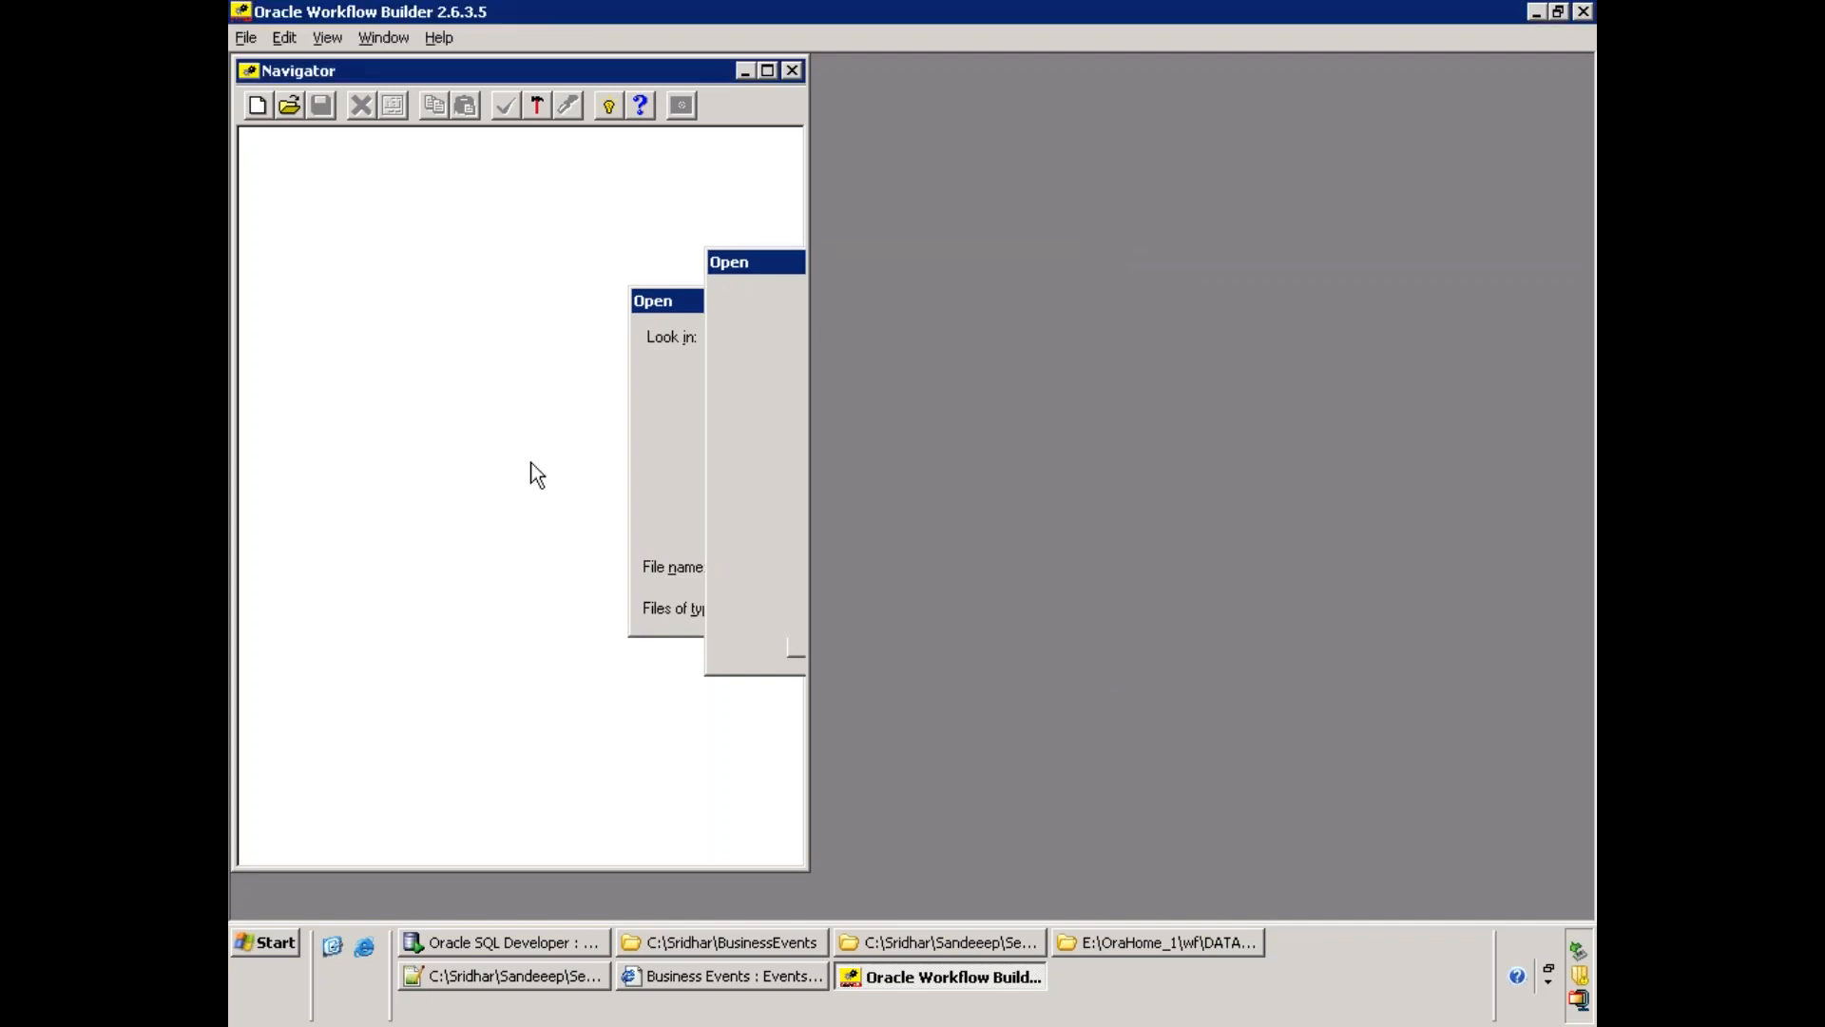
# Expand WFSTD and its Standard item type down to the Functions list
pyautogui.press('Right')
pyautogui.press('Down')
pyautogui.press('Right')
pyautogui.press('Down')
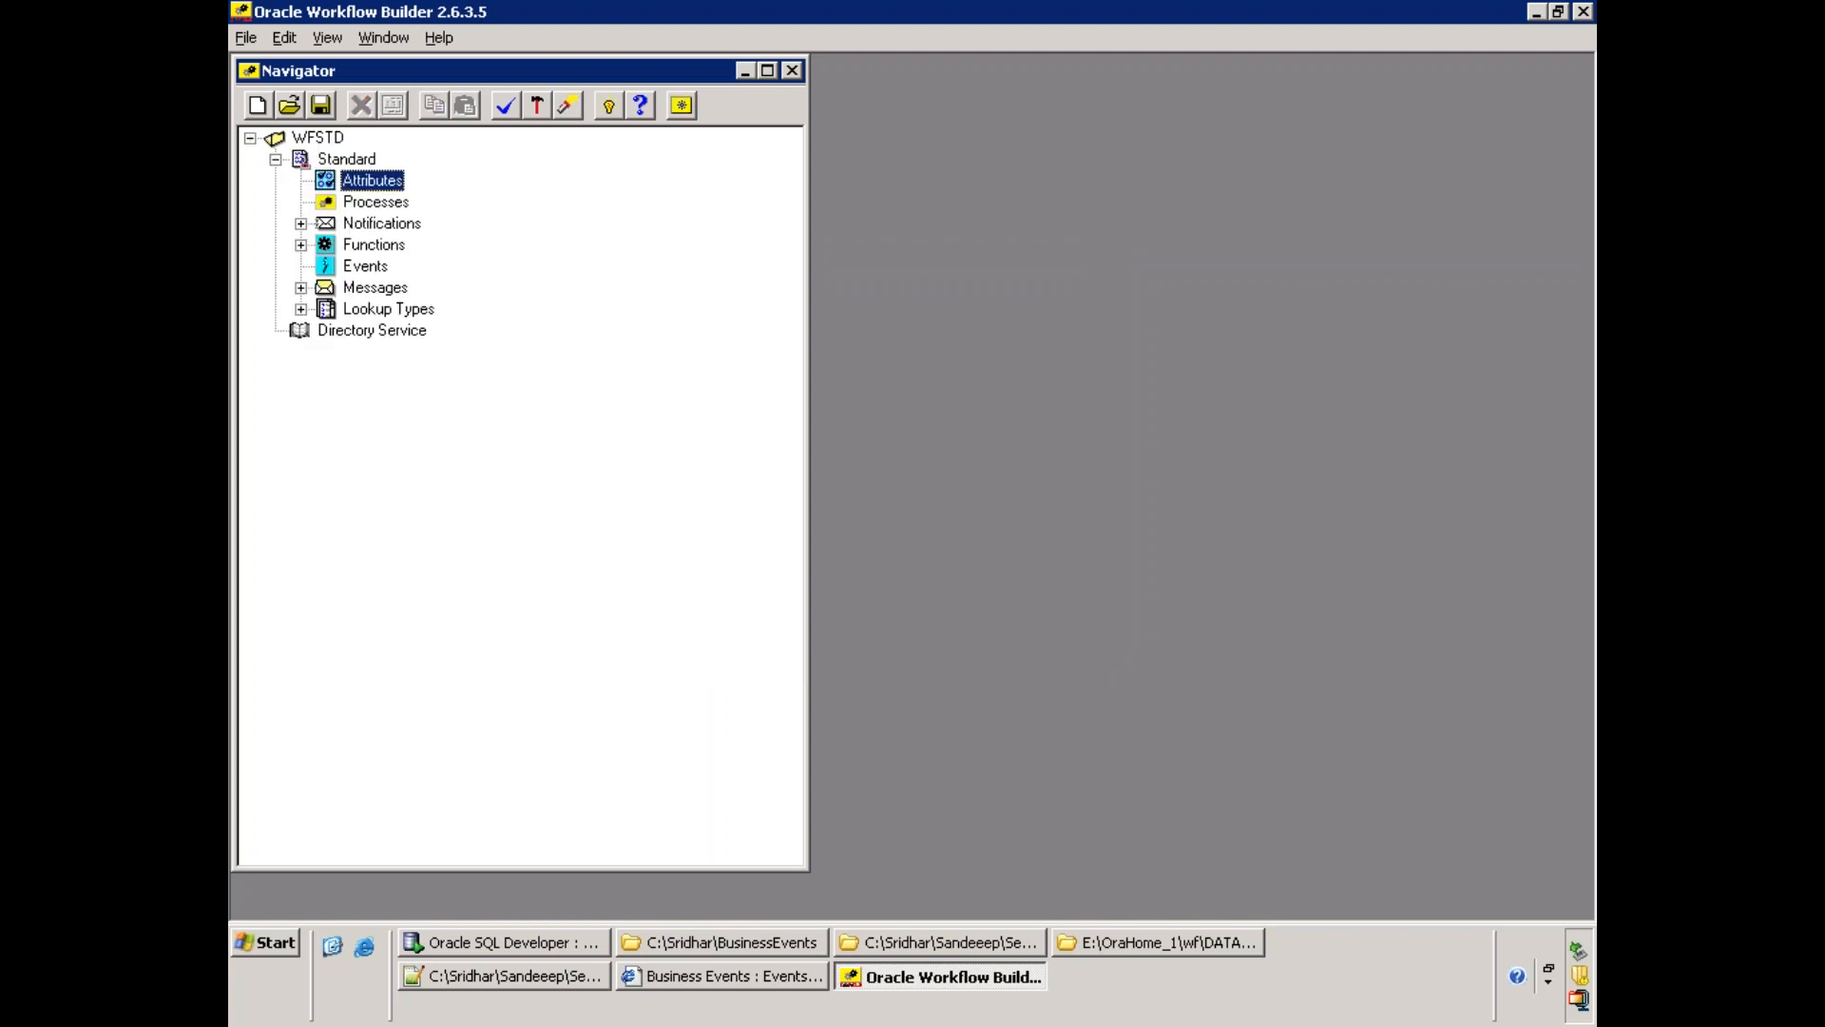
pyautogui.press('Down')
pyautogui.press('Down')
pyautogui.press('Down')
pyautogui.press('Right')
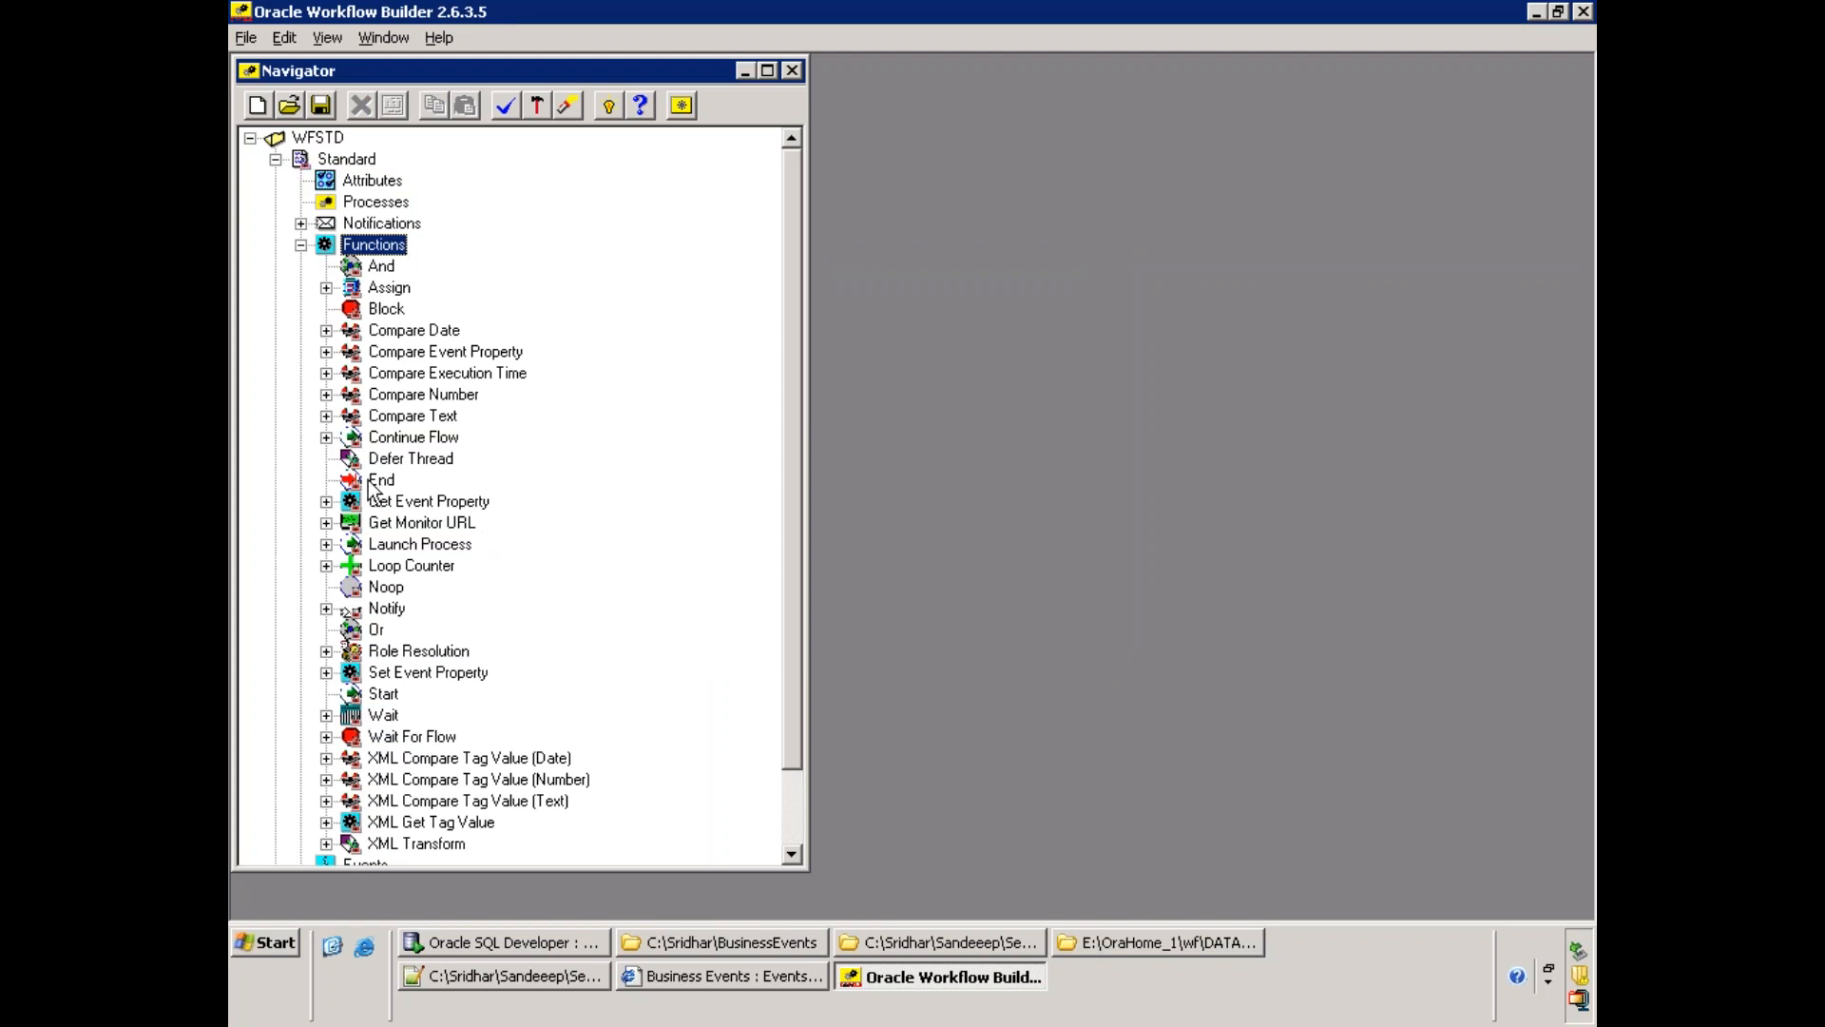
# Scroll through WFSTD's standard functions, collapse WFSTD, and create a new empty data store
pyautogui.scroll(-2, 408, 613)
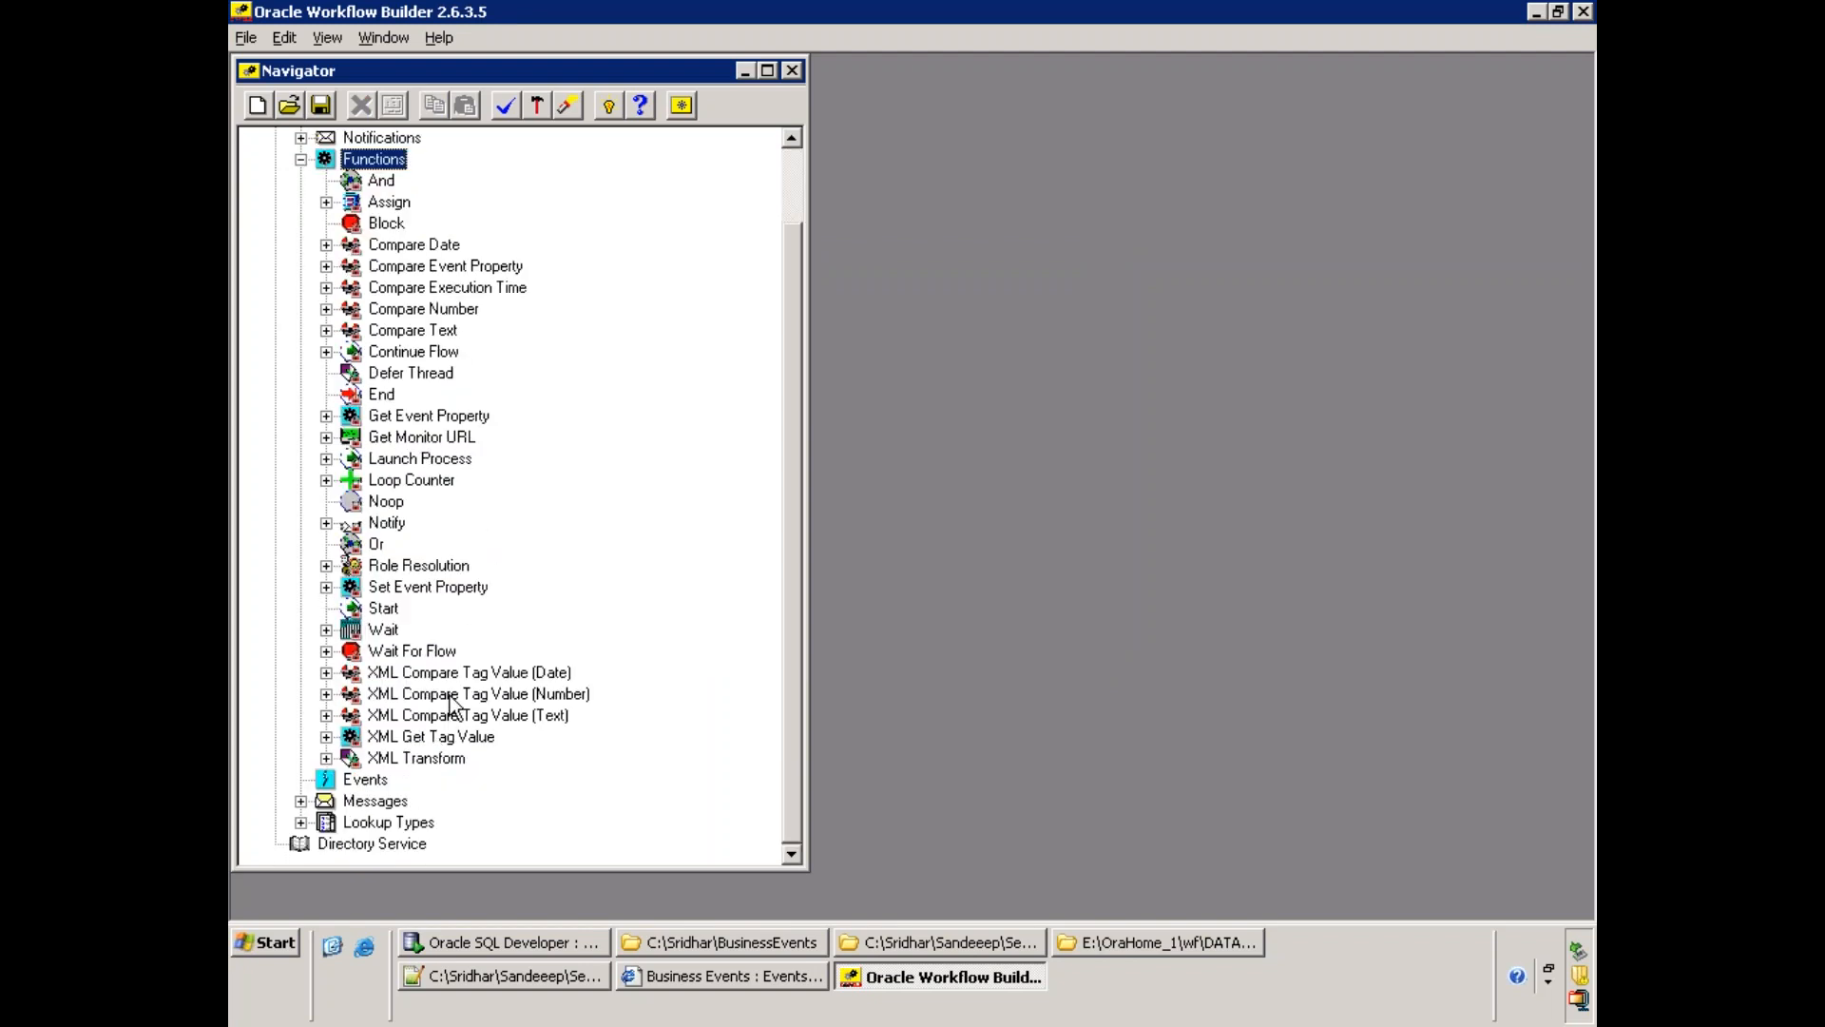
pyautogui.scroll(1, 449, 708)
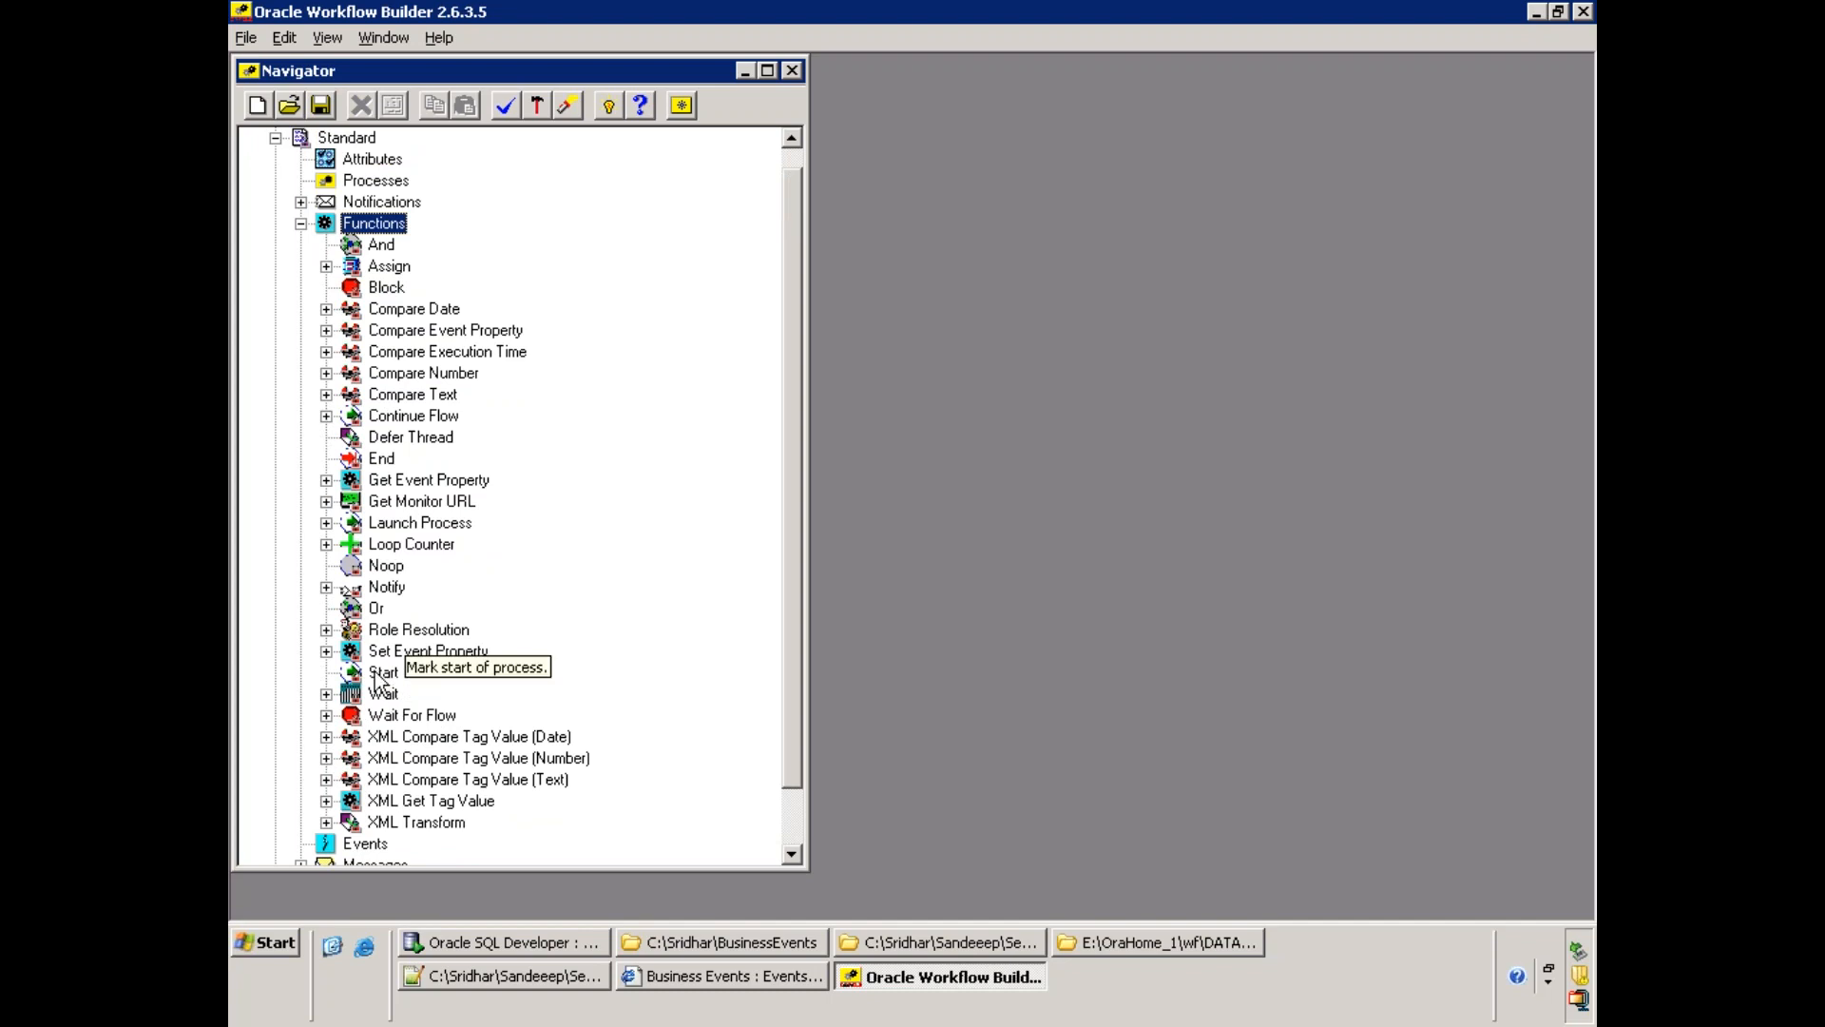
pyautogui.scroll(1, 399, 428)
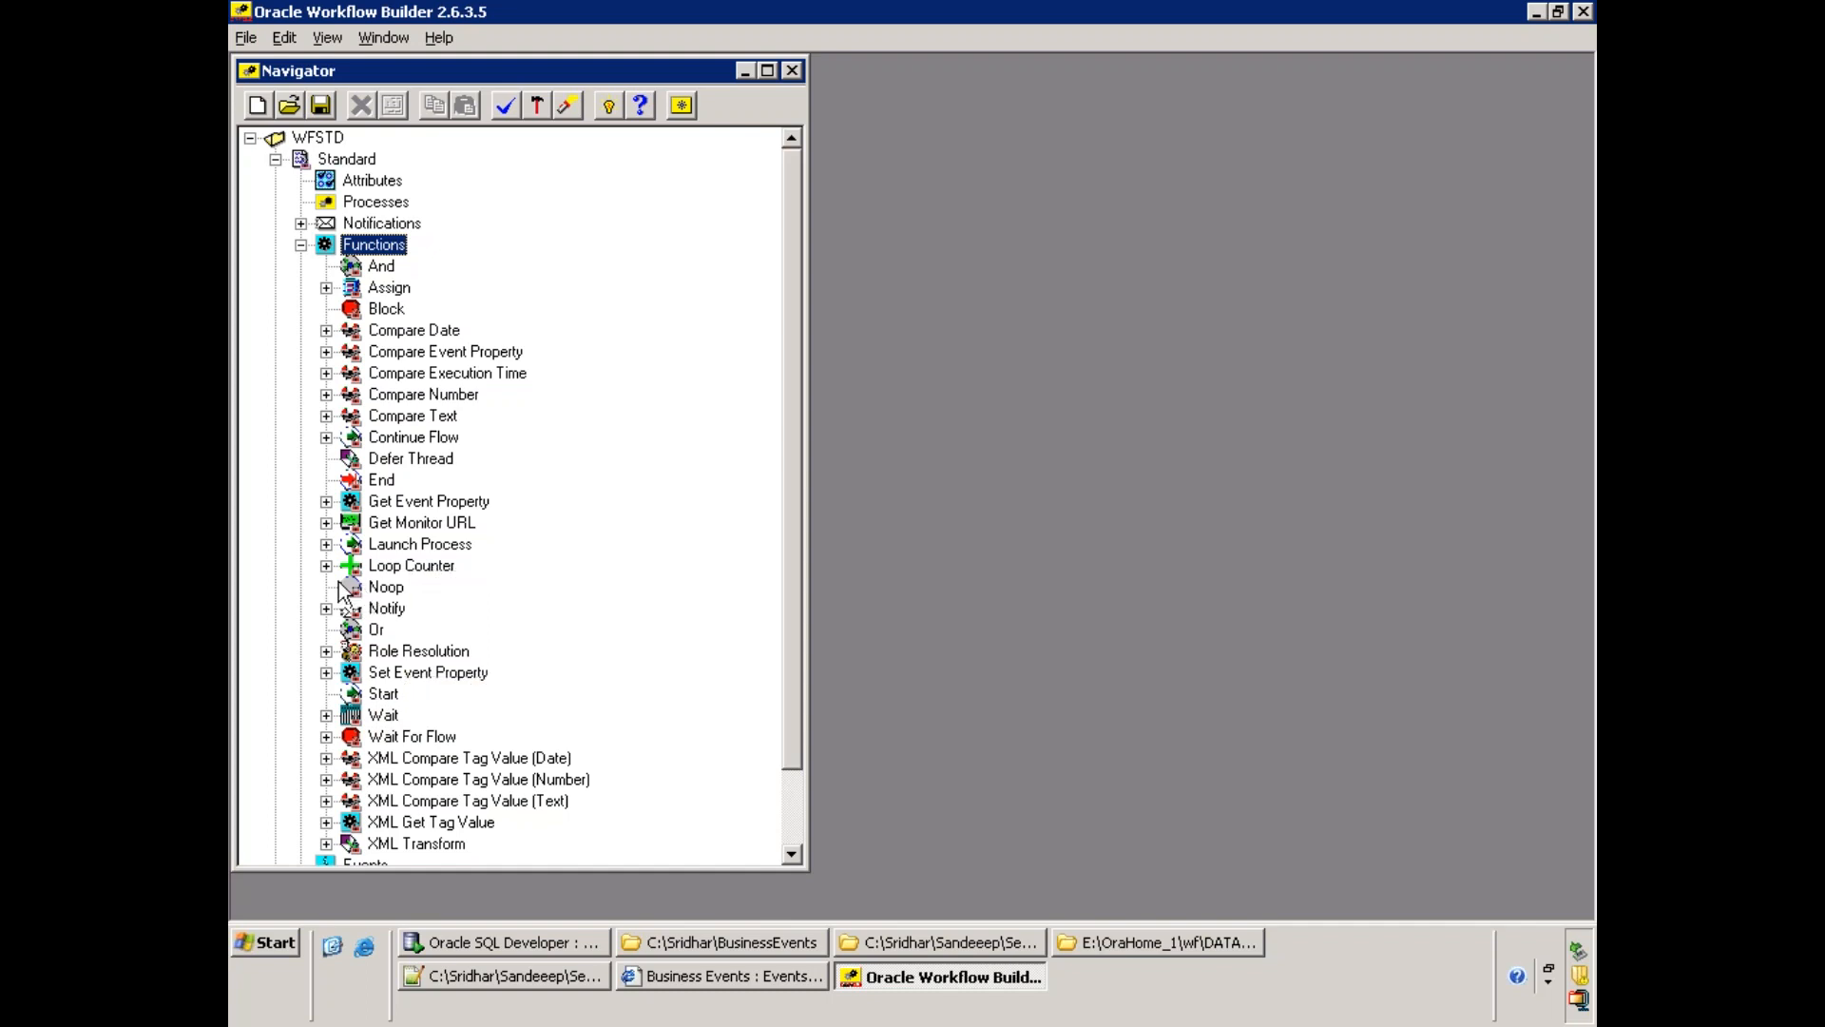
pyautogui.click(249, 139)
pyautogui.click(256, 104)
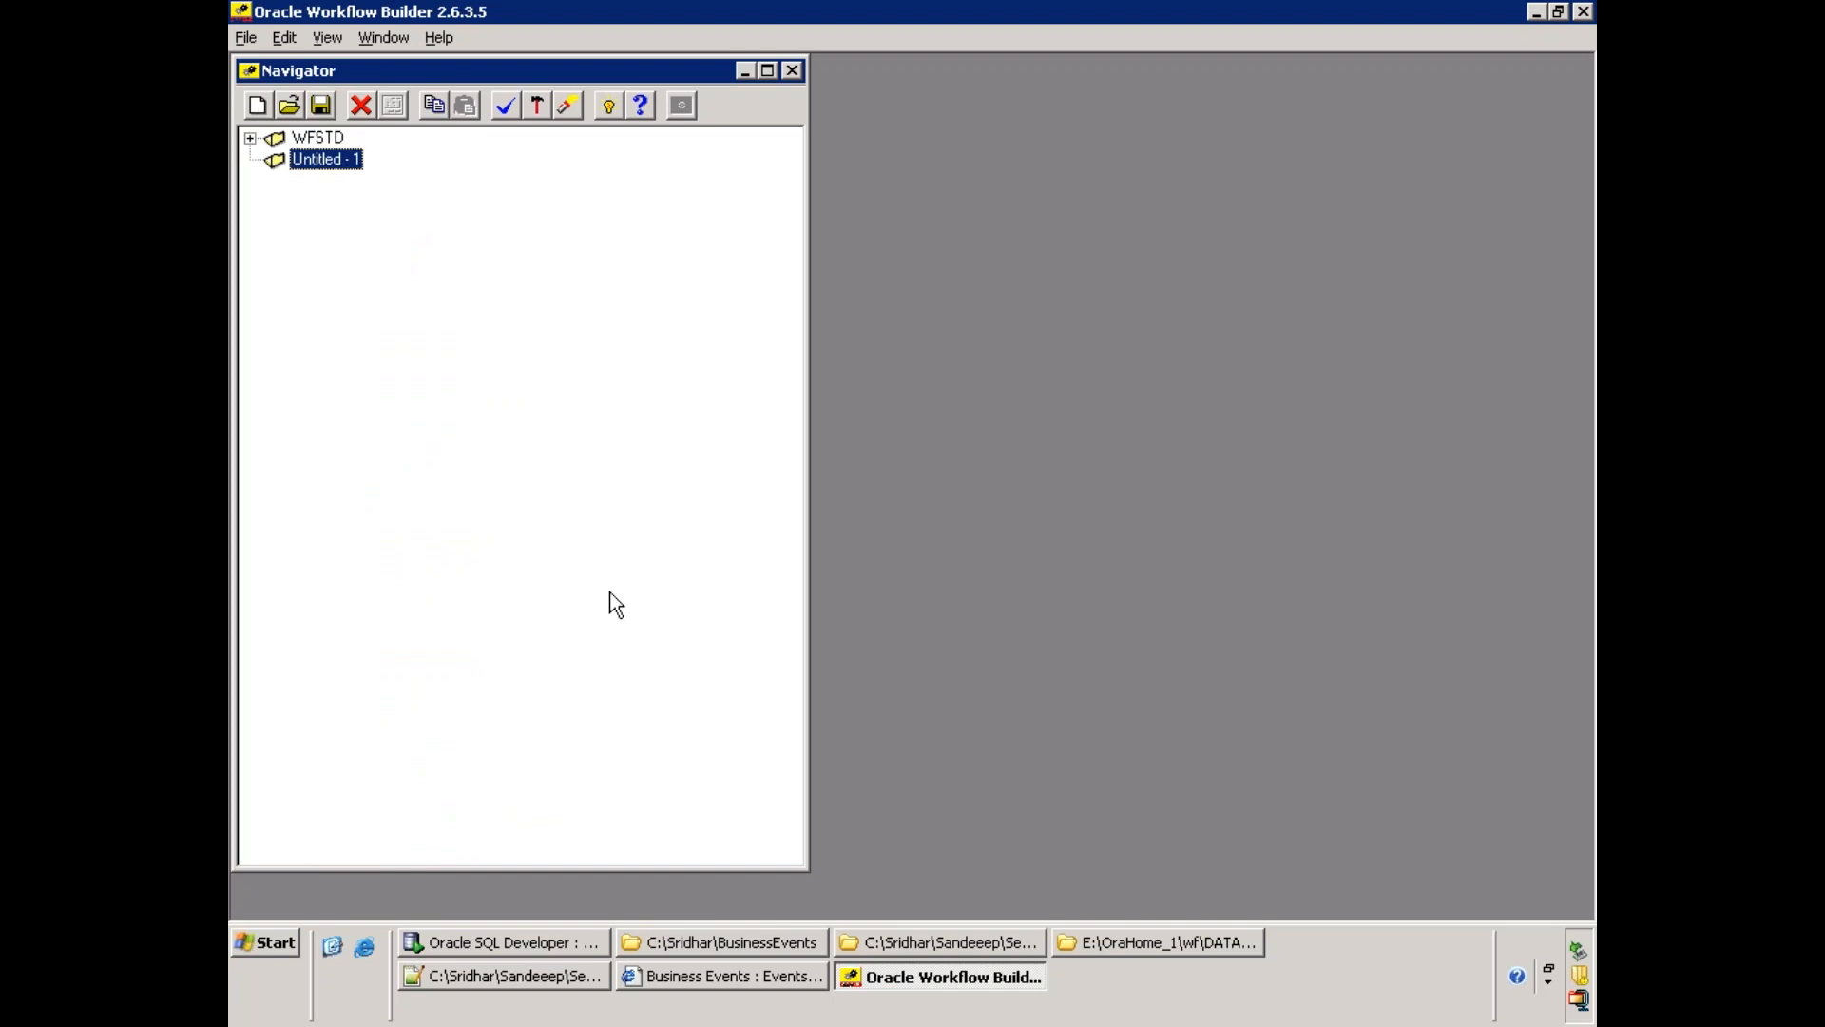
# Open the Session4 folder in Windows Explorer to get its path
pyautogui.click(994, 945)
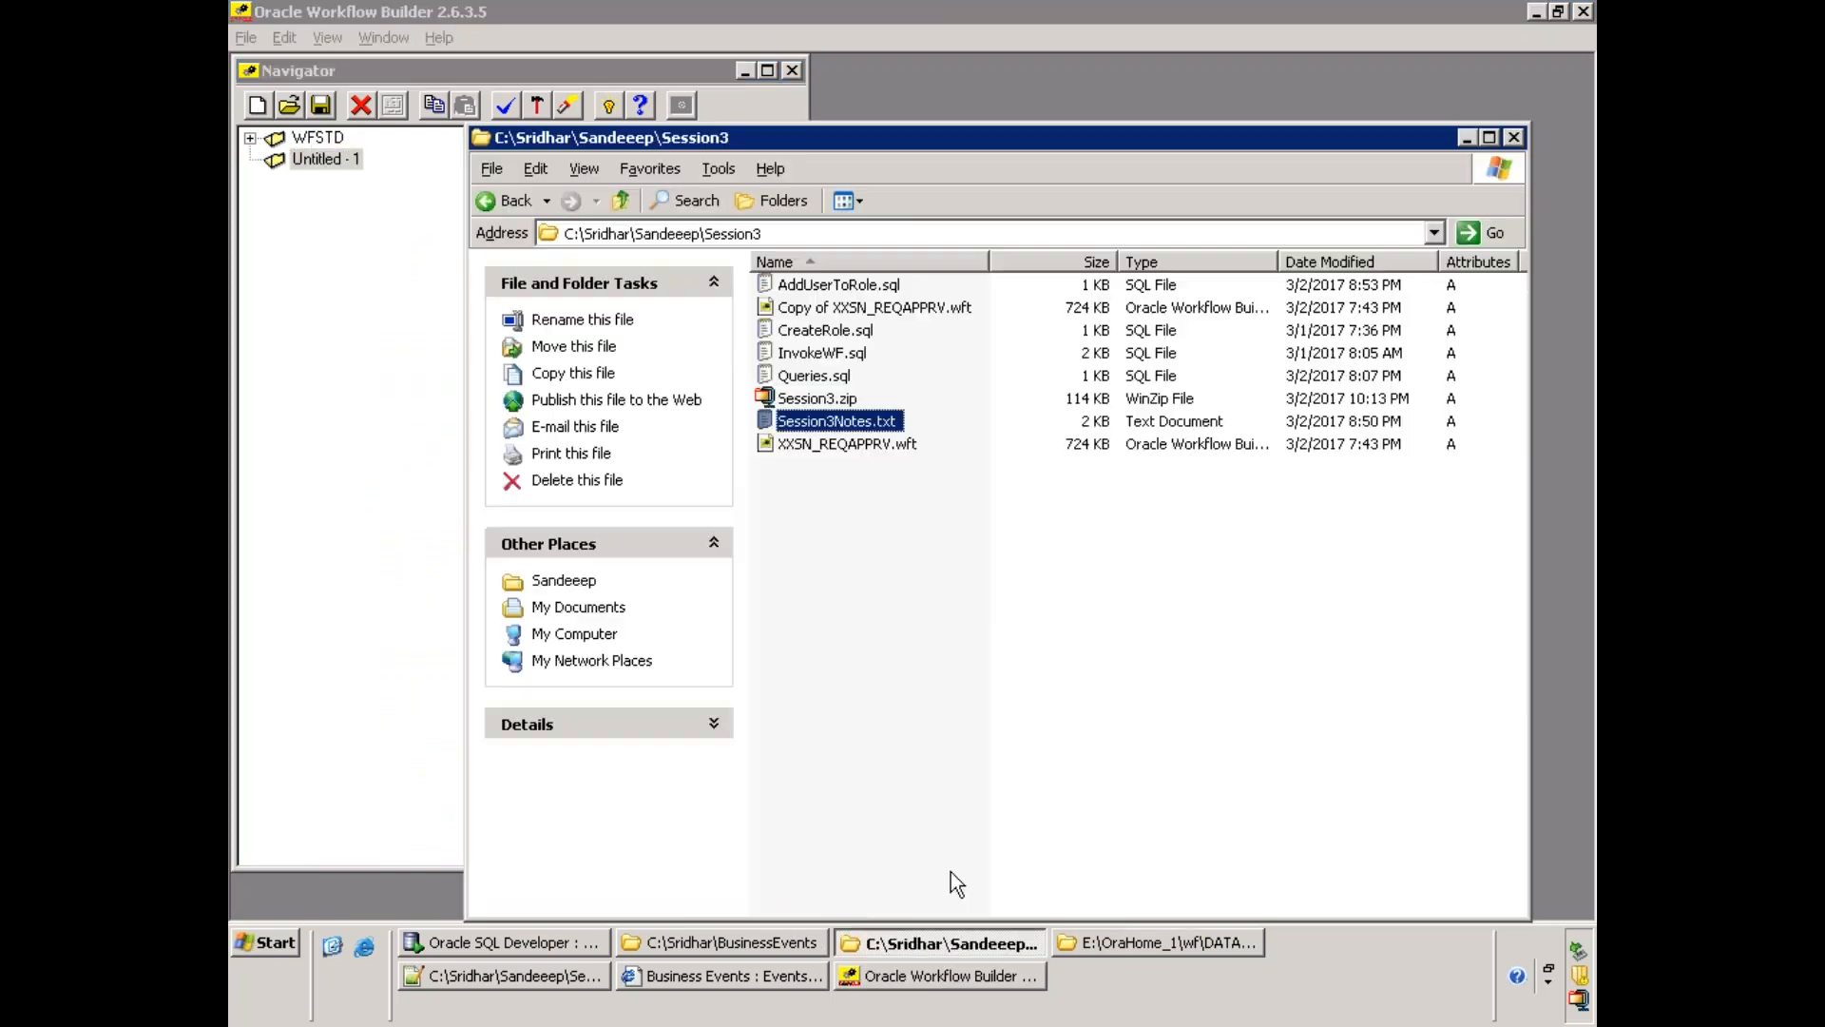
pyautogui.click(620, 201)
pyautogui.doubleClick(807, 354)
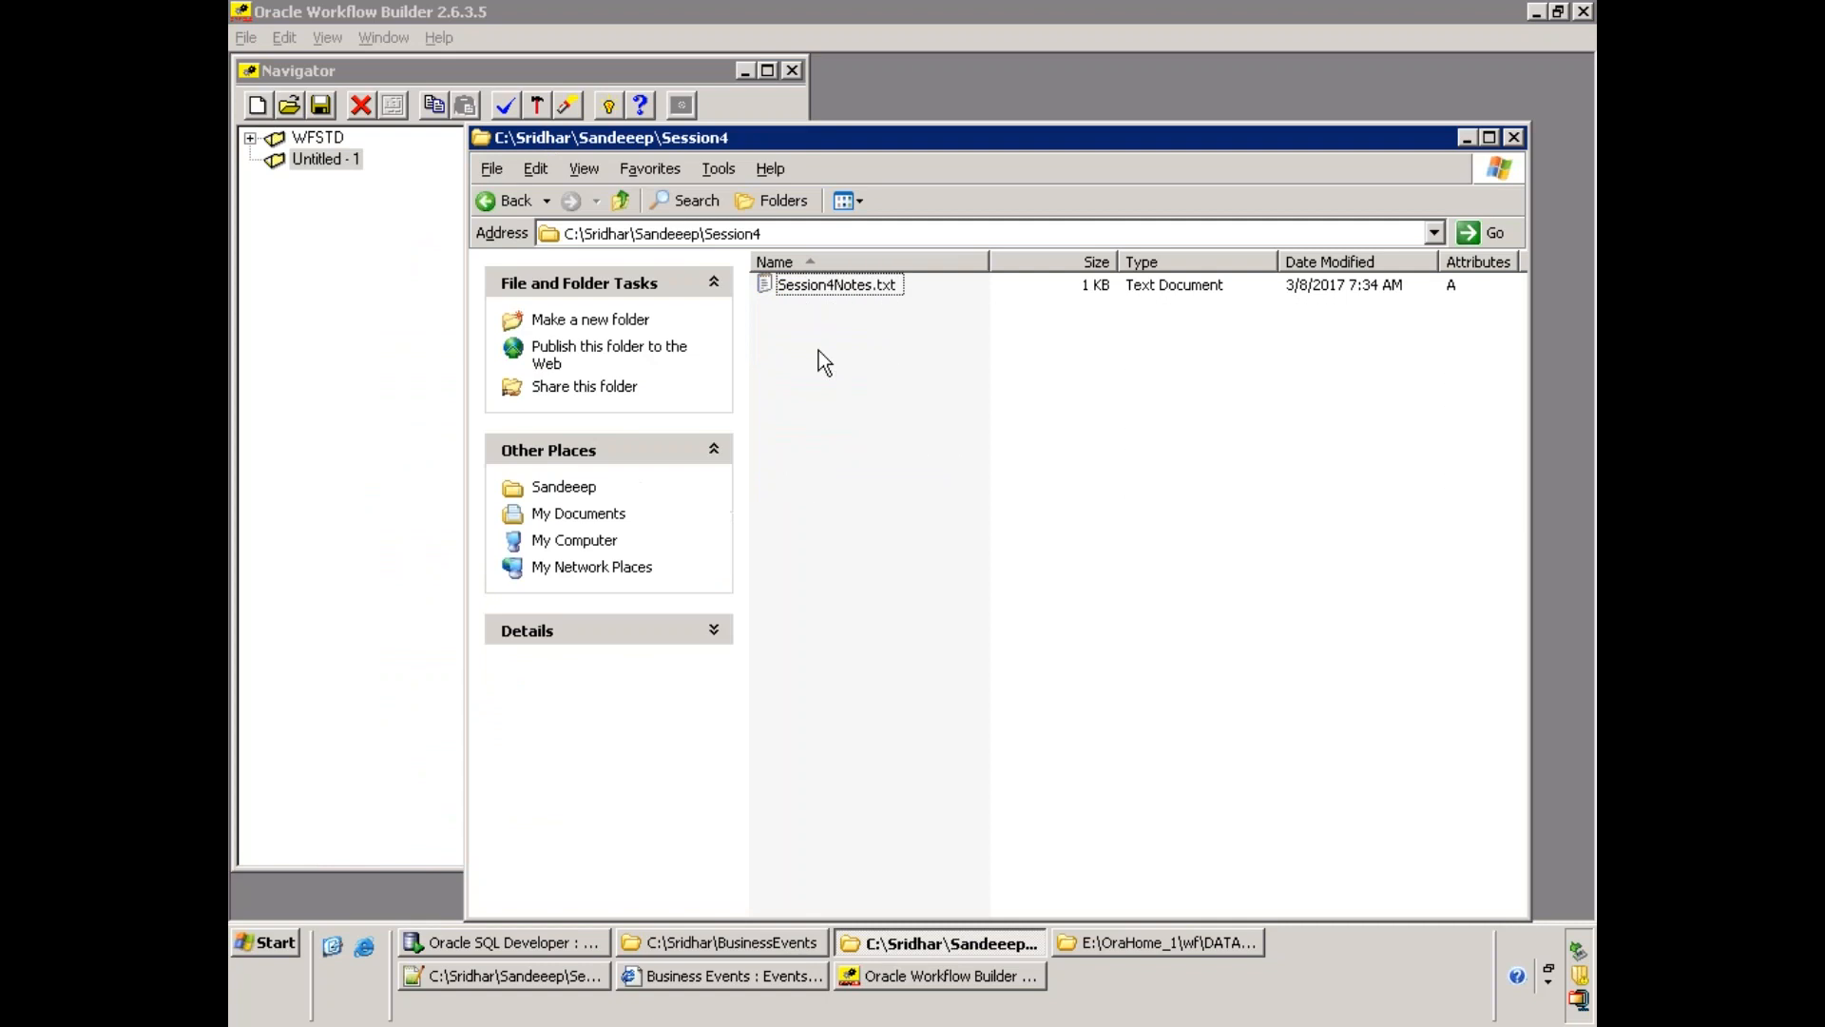
pyautogui.click(352, 183)
# Save the new data store as XXSN_Sample4 in the Session4 folder
pyautogui.hotkey('ctrl', 's')
pyautogui.click(926, 394)
pyautogui.write('C:\\Sridhar\\Sandeeep\\Session4')
pyautogui.press('Return')
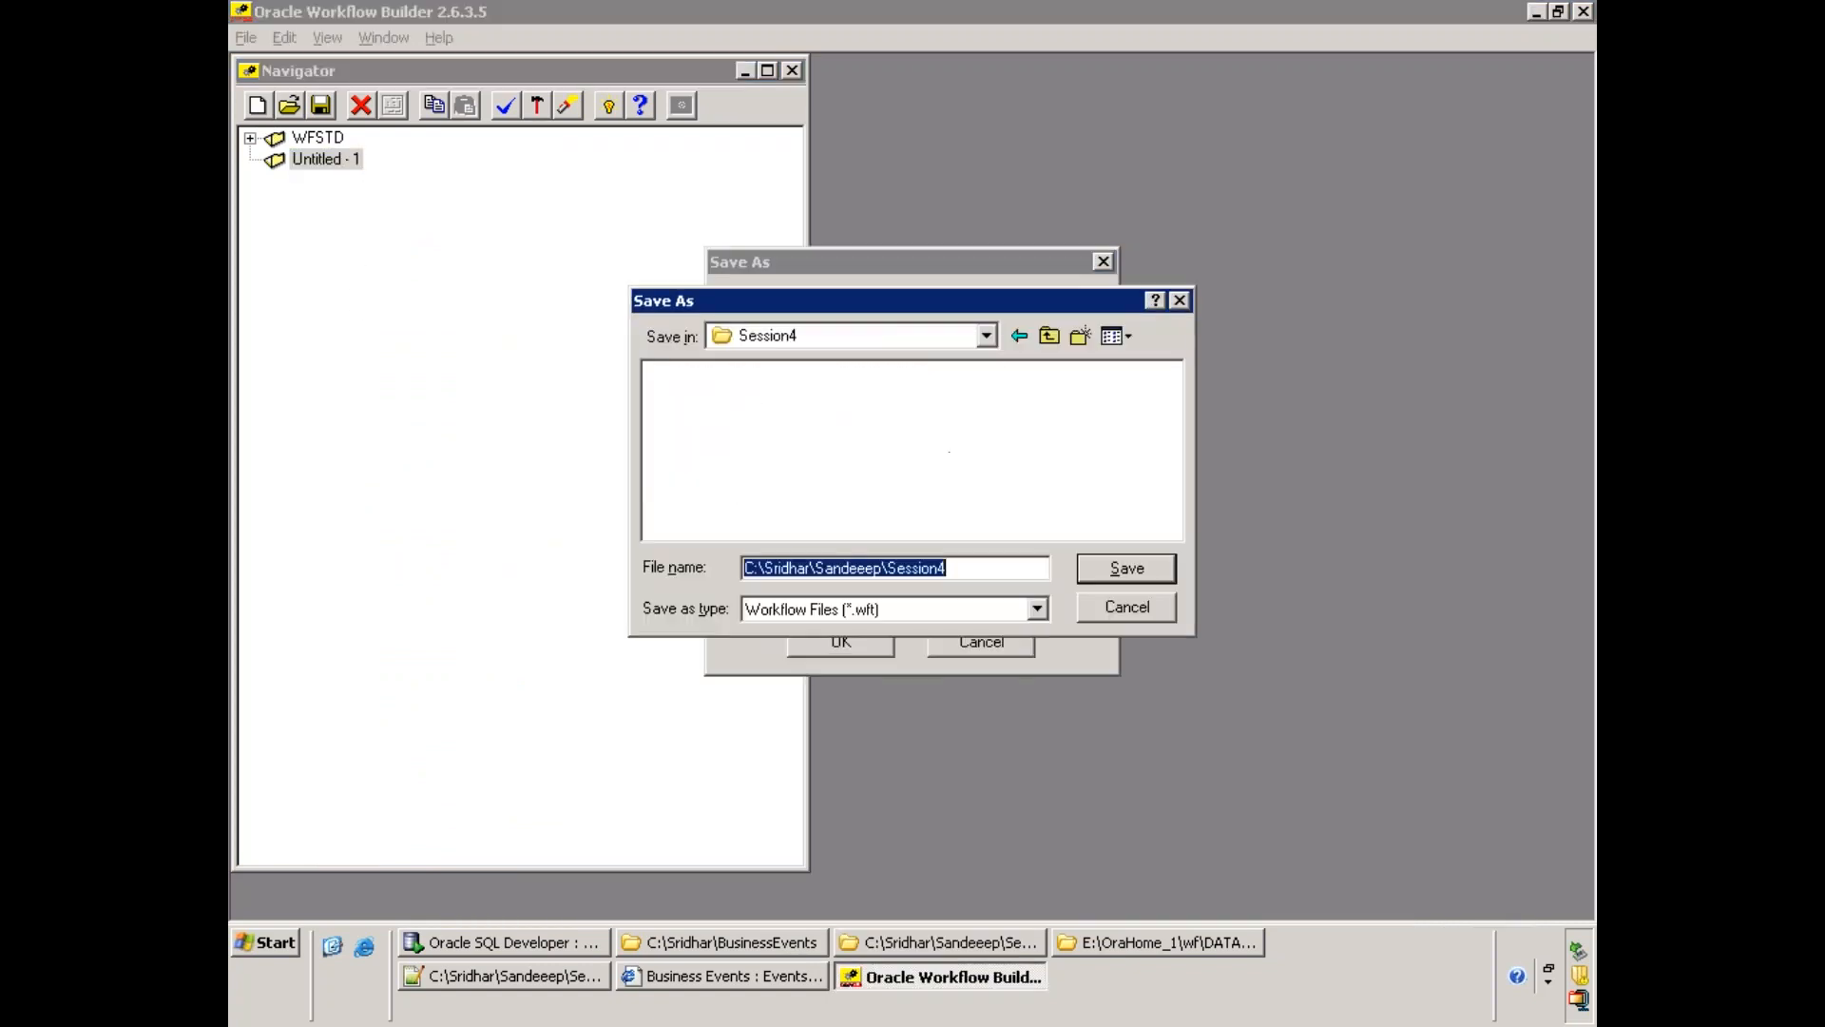
pyautogui.write('XXSN_Sample4')
pyautogui.press('Return')
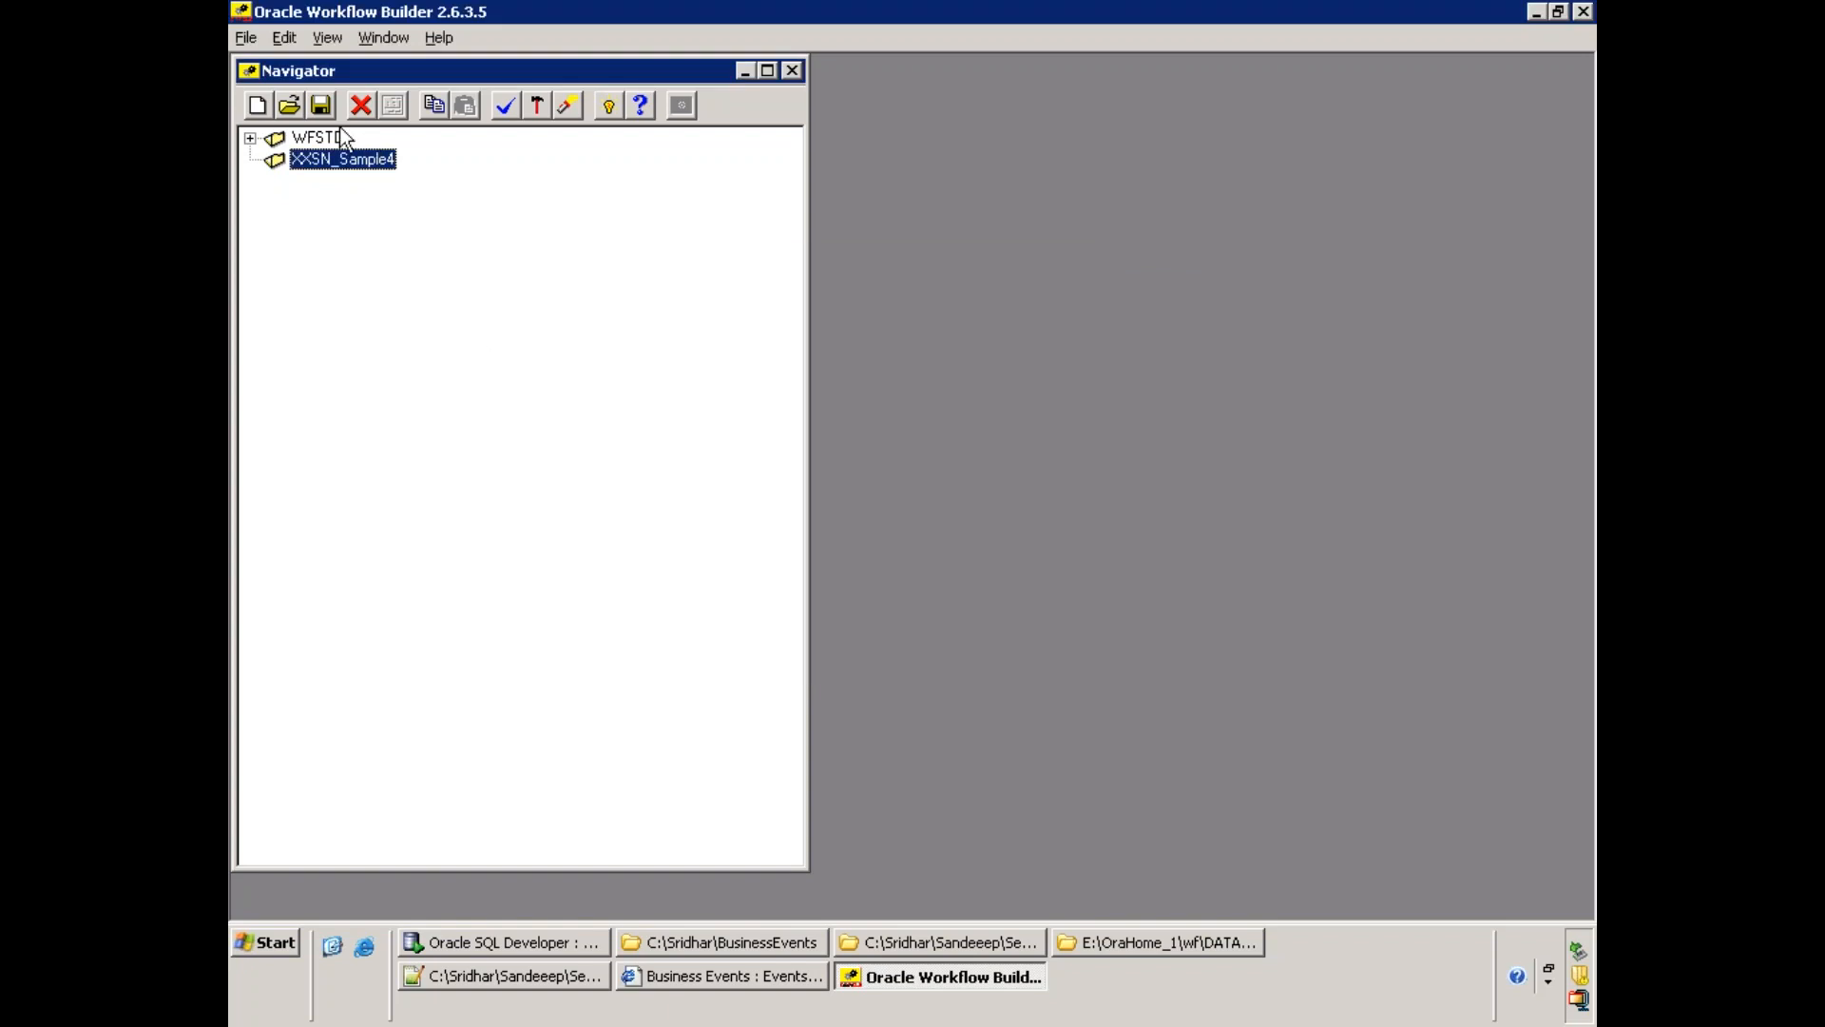
pyautogui.click(257, 104)
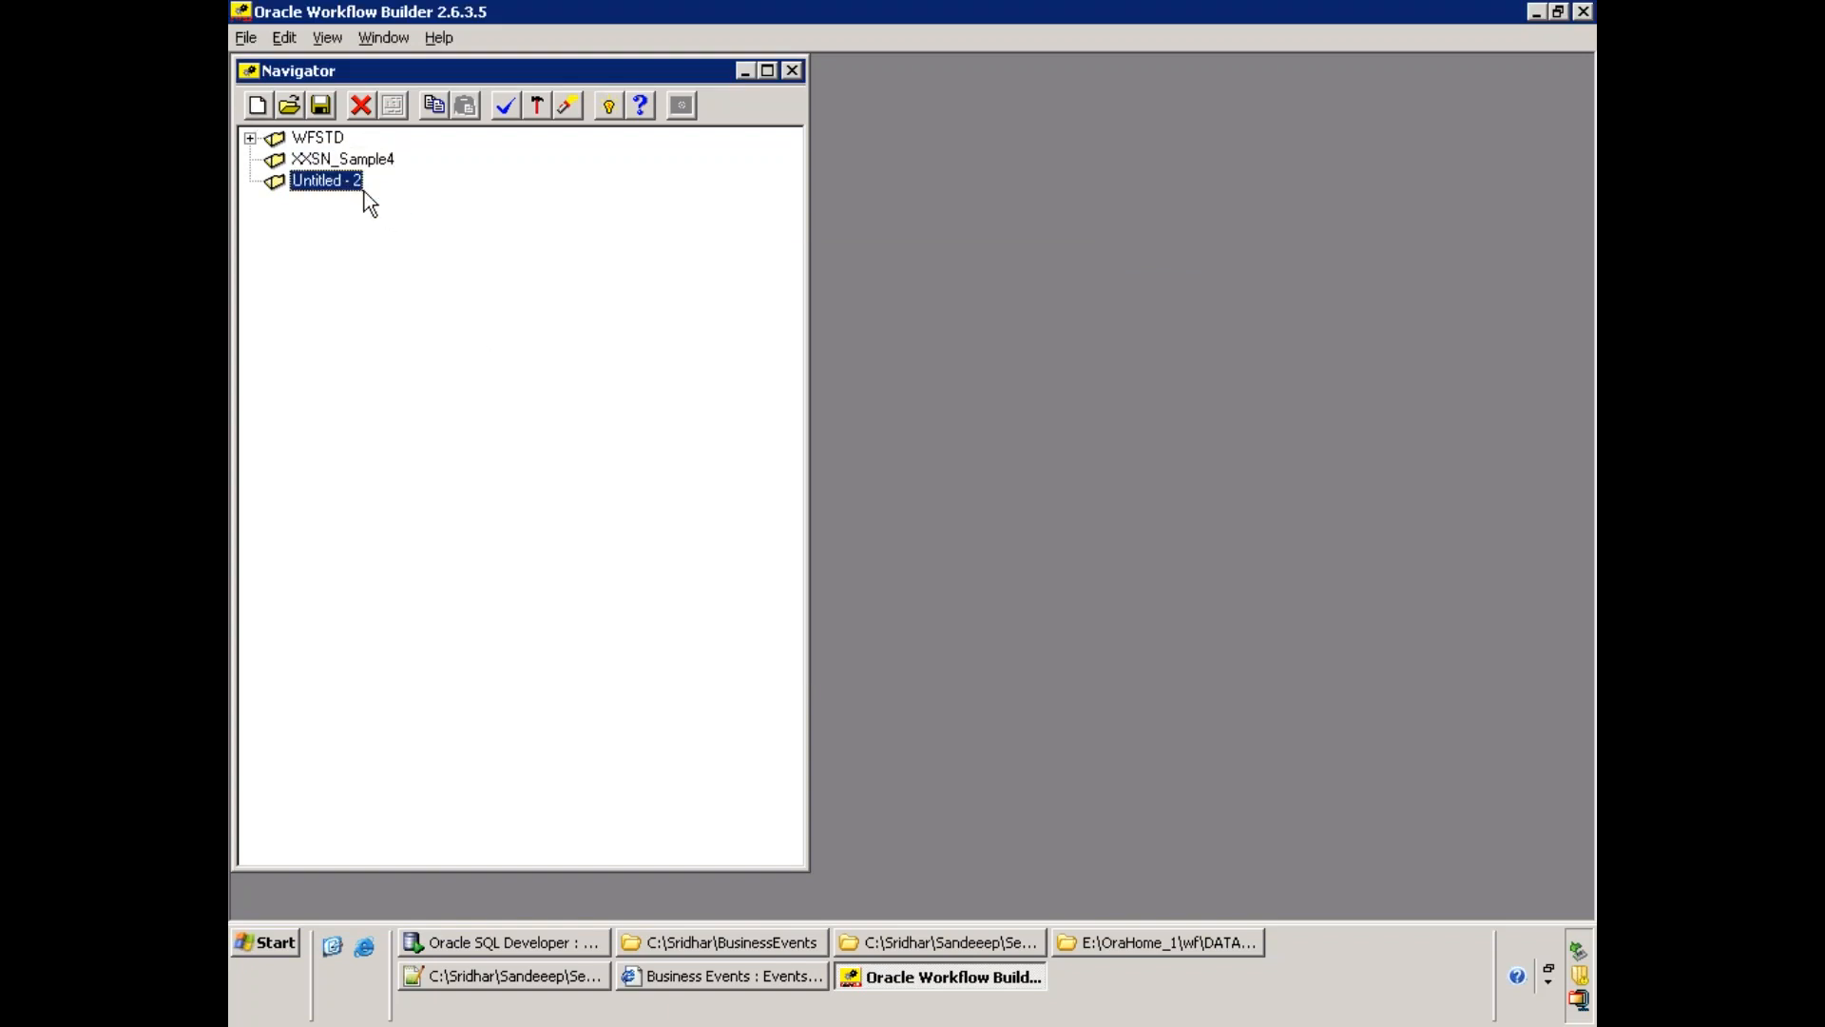
# Delete the extra data store and add item type XXSNSMP4, with matching display name, to XXSN_Sample4
pyautogui.press('Delete')
pyautogui.rightClick(379, 159)
pyautogui.click(528, 178)
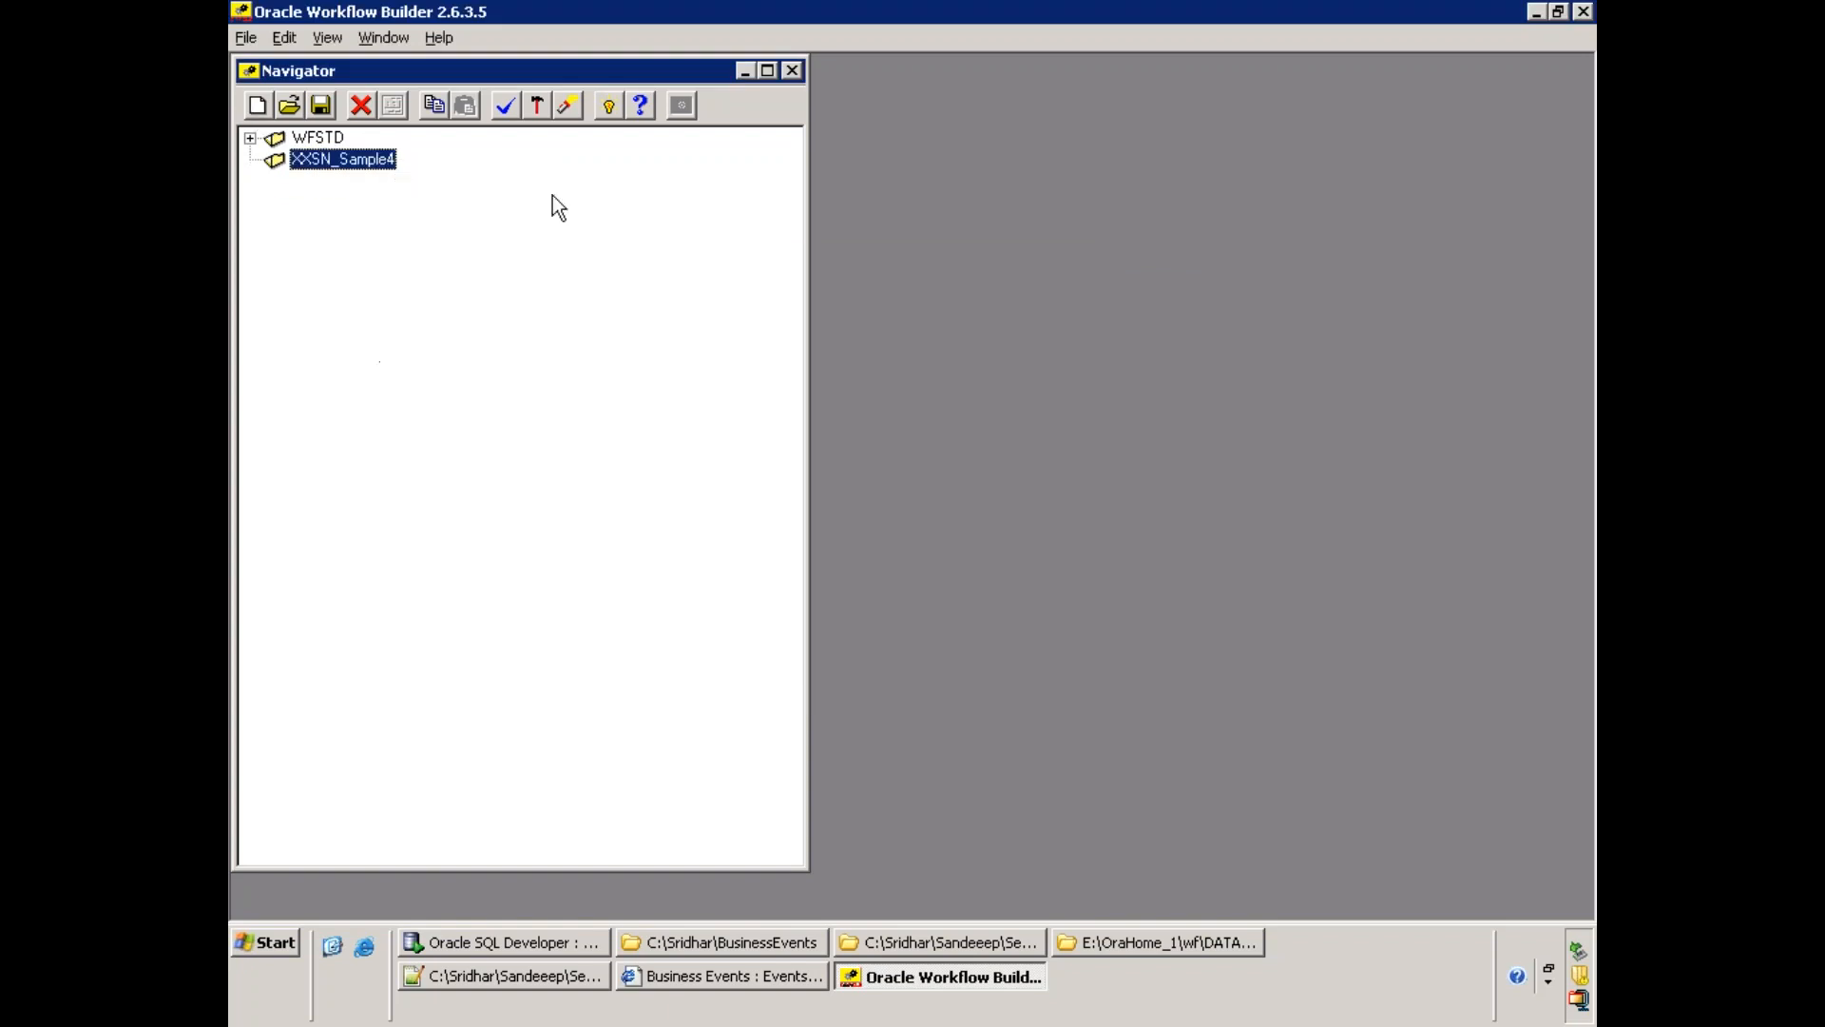
pyautogui.click(604, 177)
pyautogui.write('XXSNSMP4')
pyautogui.hotkey('shift', 'Home')
pyautogui.hotkey('ctrl', 'c')
pyautogui.press('Tab')
pyautogui.hotkey('ctrl', 'v')
pyautogui.click(581, 518)
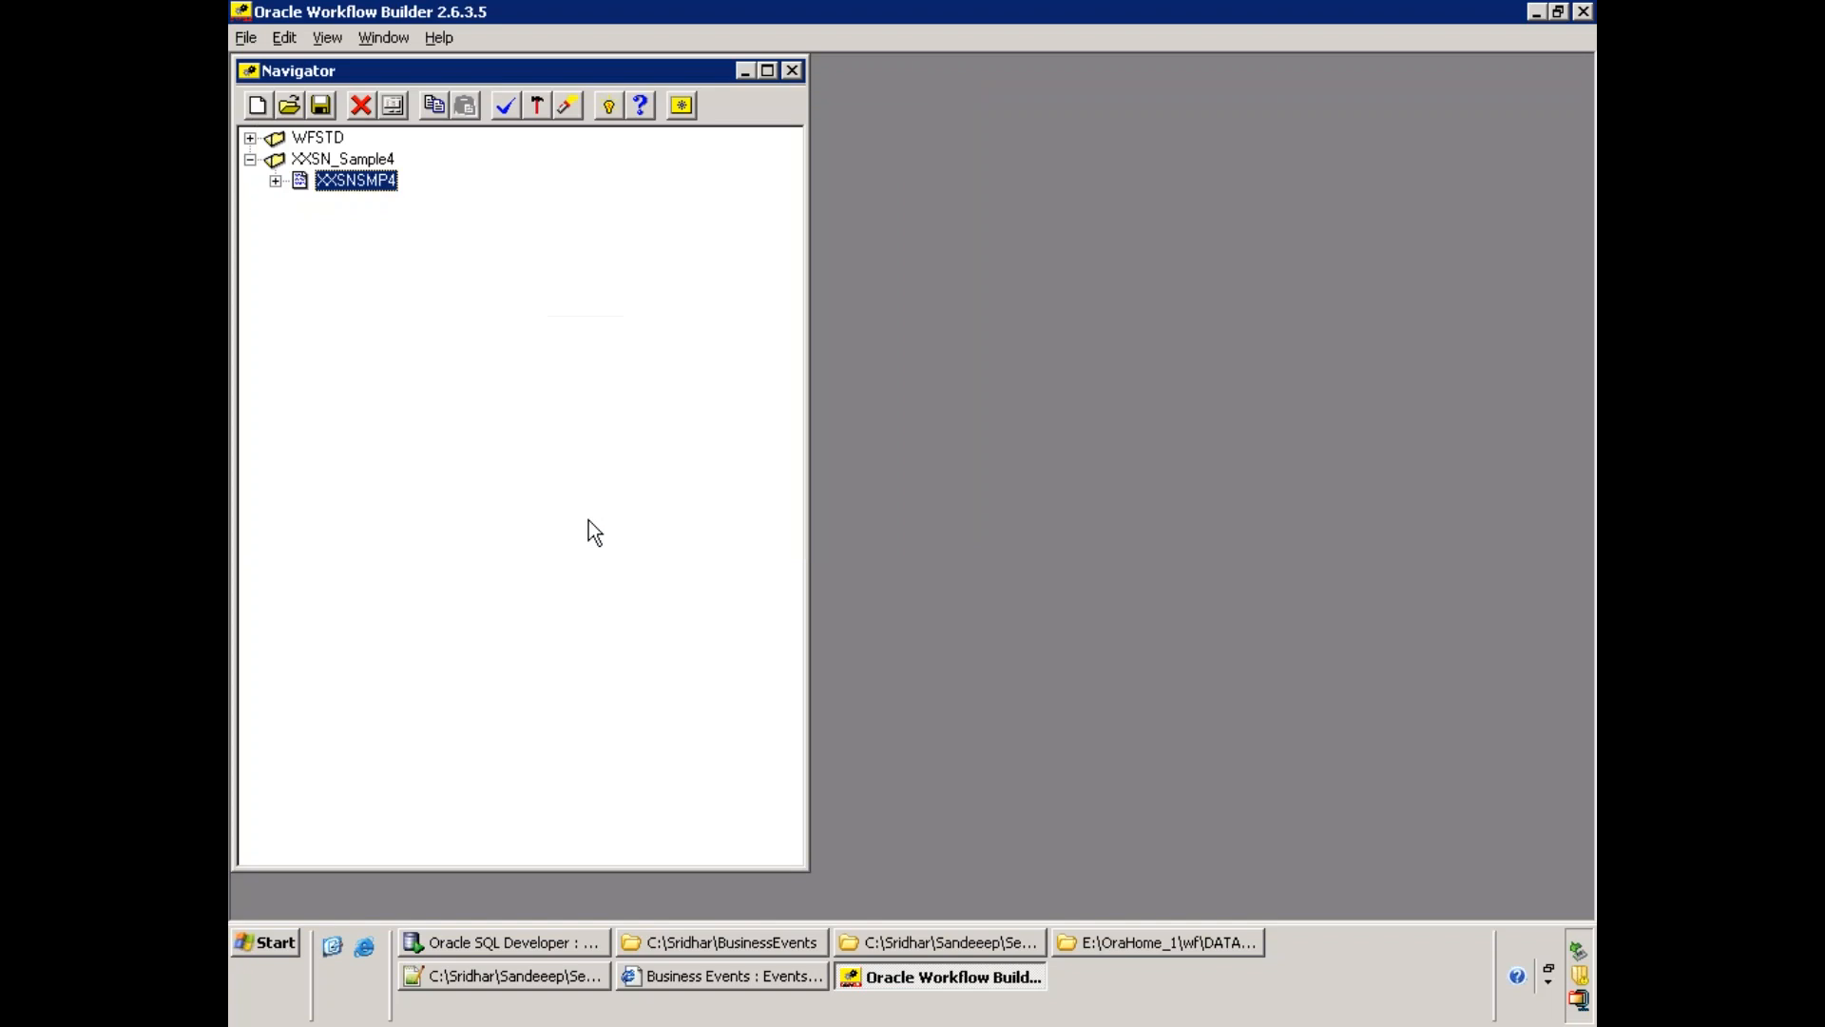
# Add a process named XXPROC, display name also XXPROC, under XXSNSMP4
pyautogui.click(274, 180)
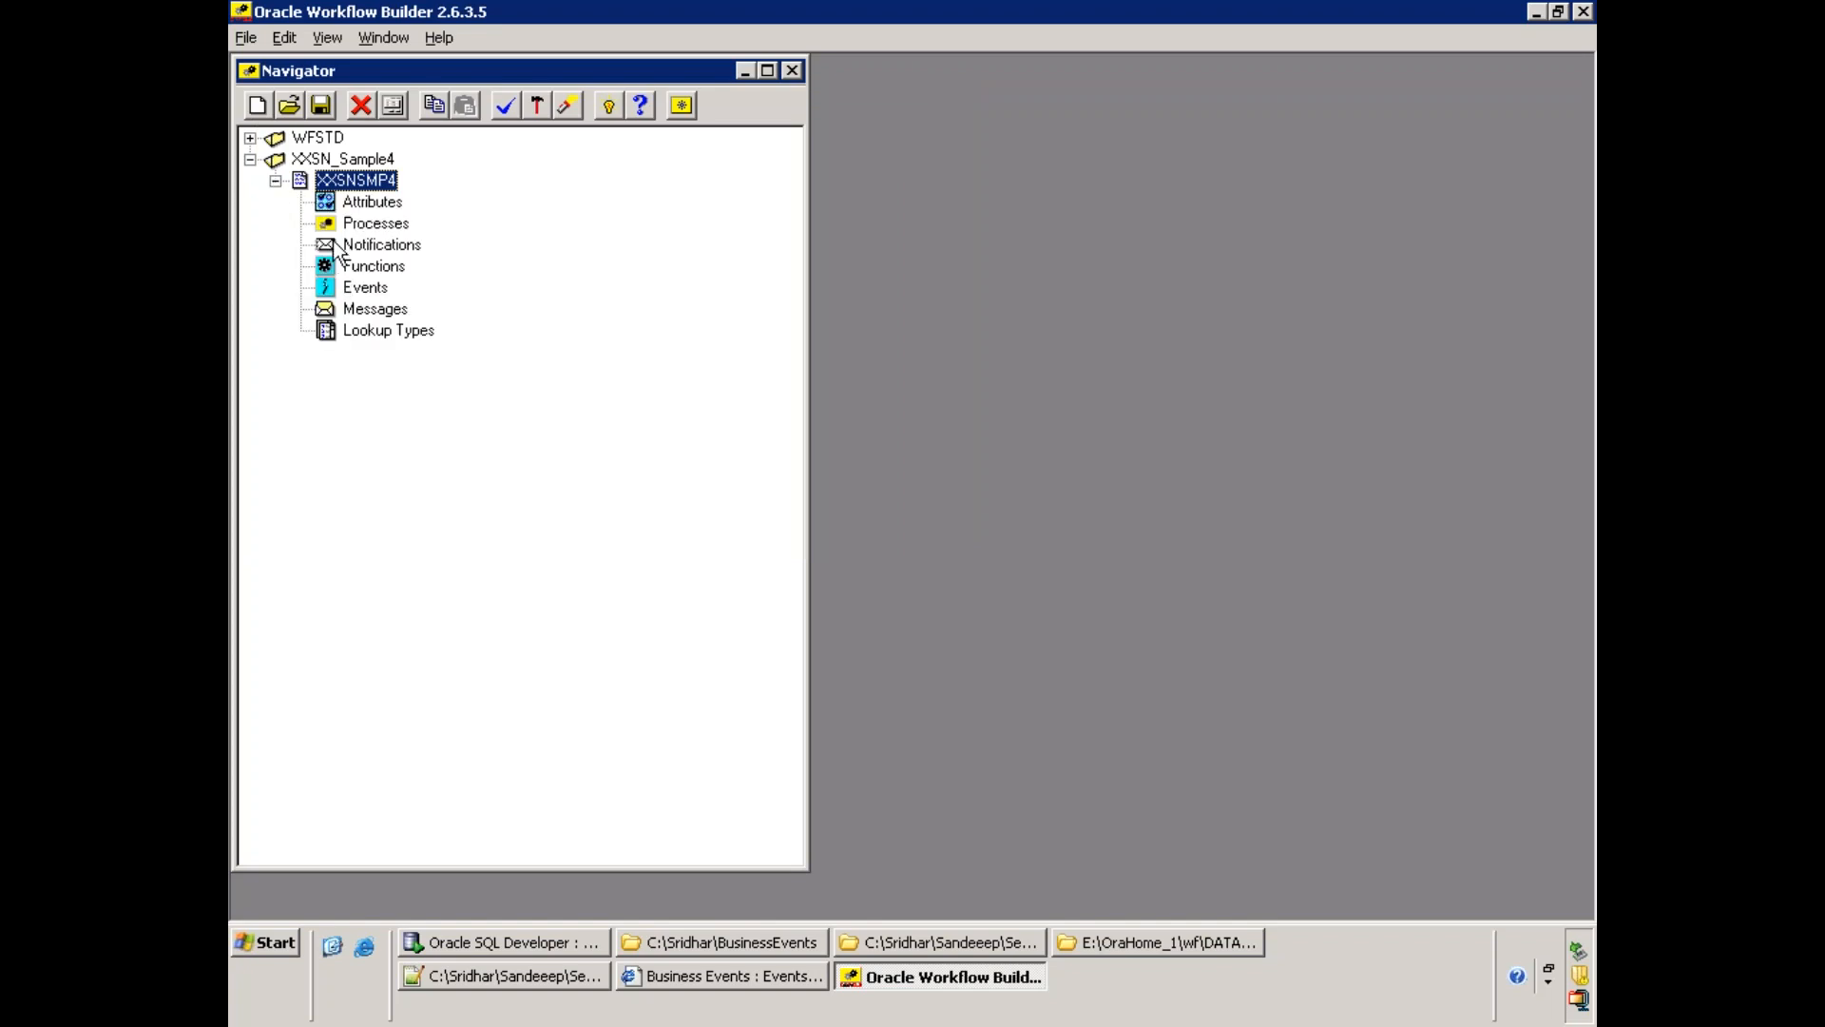
pyautogui.rightClick(333, 207)
pyautogui.click(368, 233)
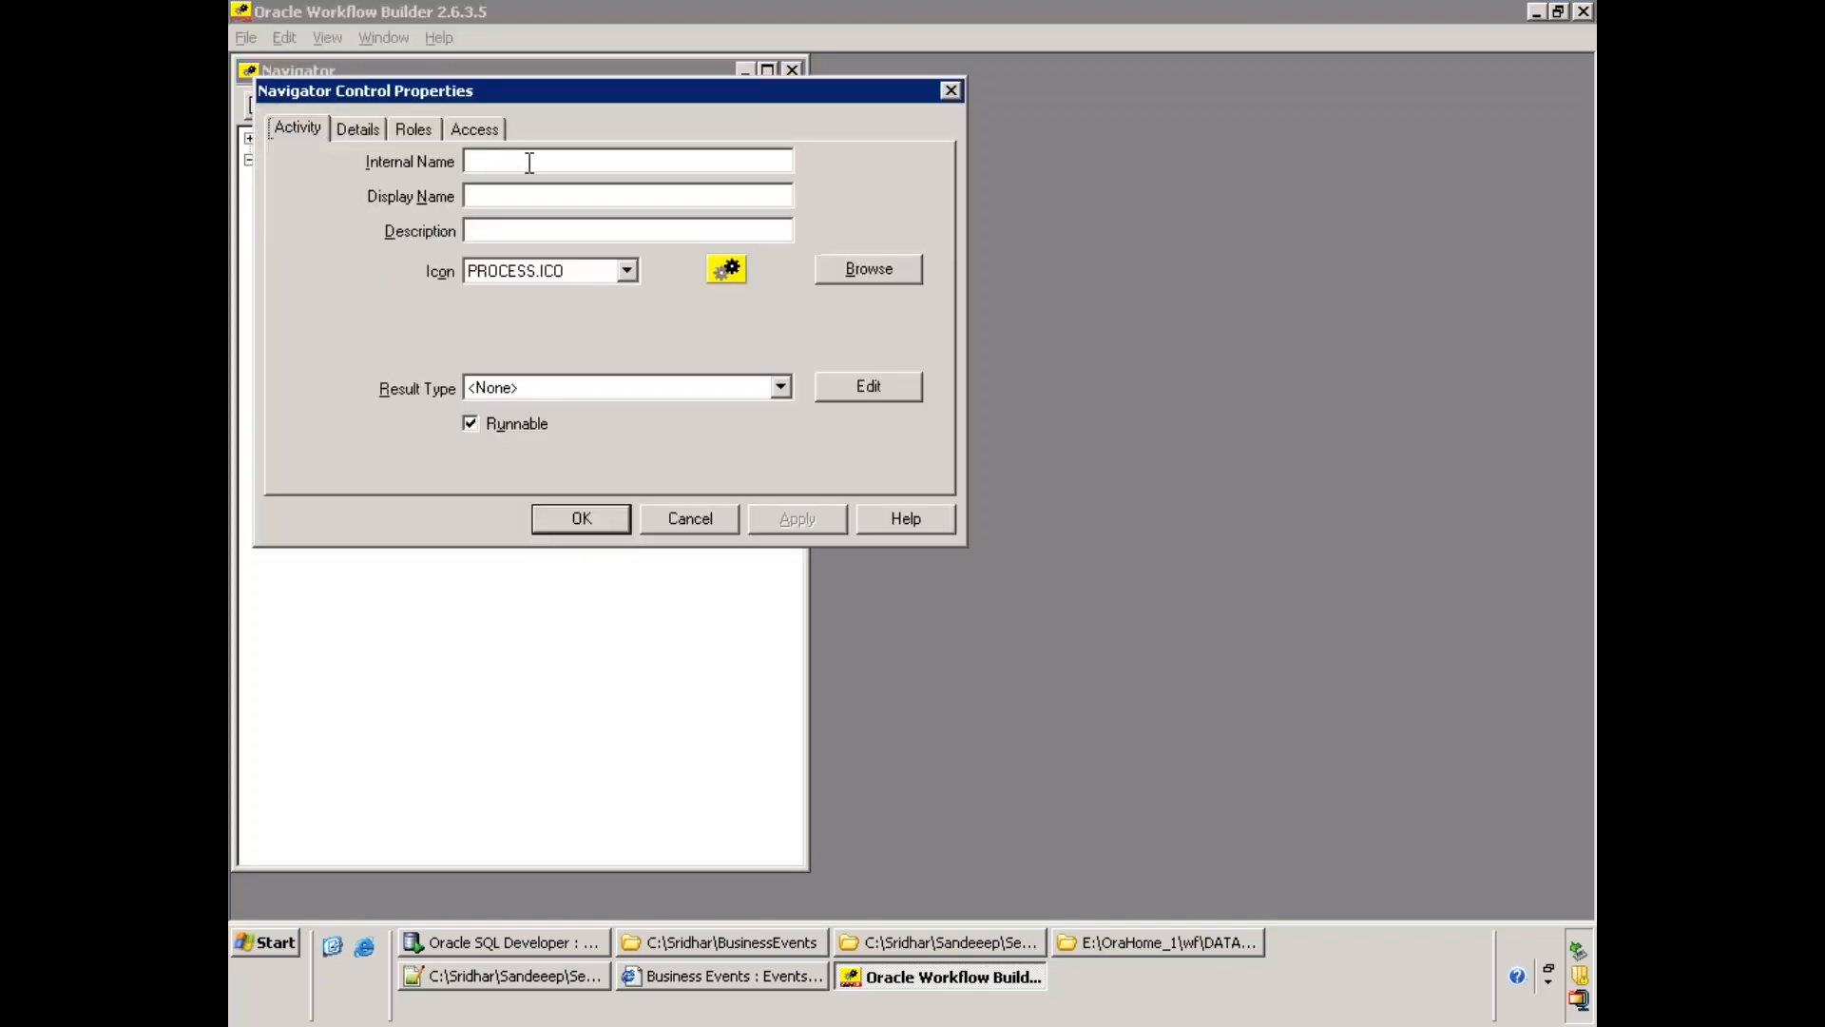
pyautogui.write('XXPROC')
pyautogui.hotkey('shift', 'Home')
pyautogui.hotkey('ctrl', 'c')
pyautogui.press('Tab')
pyautogui.hotkey('ctrl', 'v')
pyautogui.hotkey('ctrl', 'v')
pyautogui.click(606, 520)
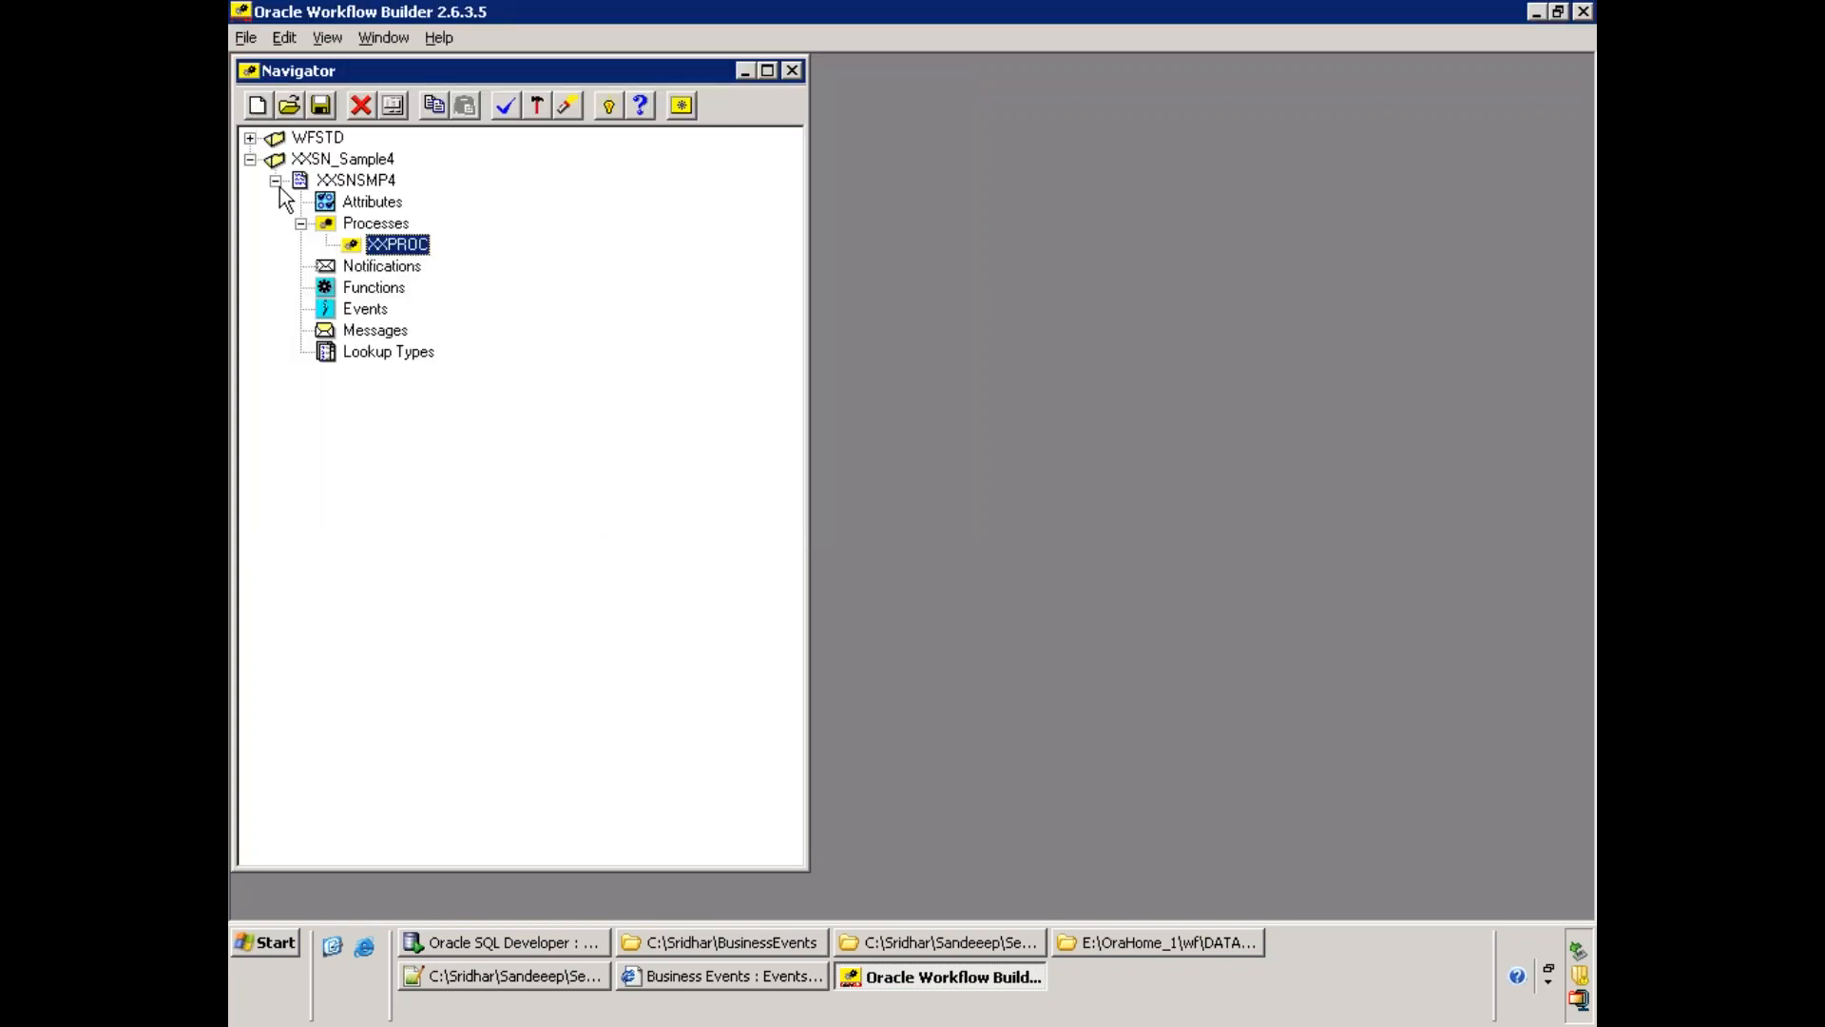
pyautogui.click(358, 182)
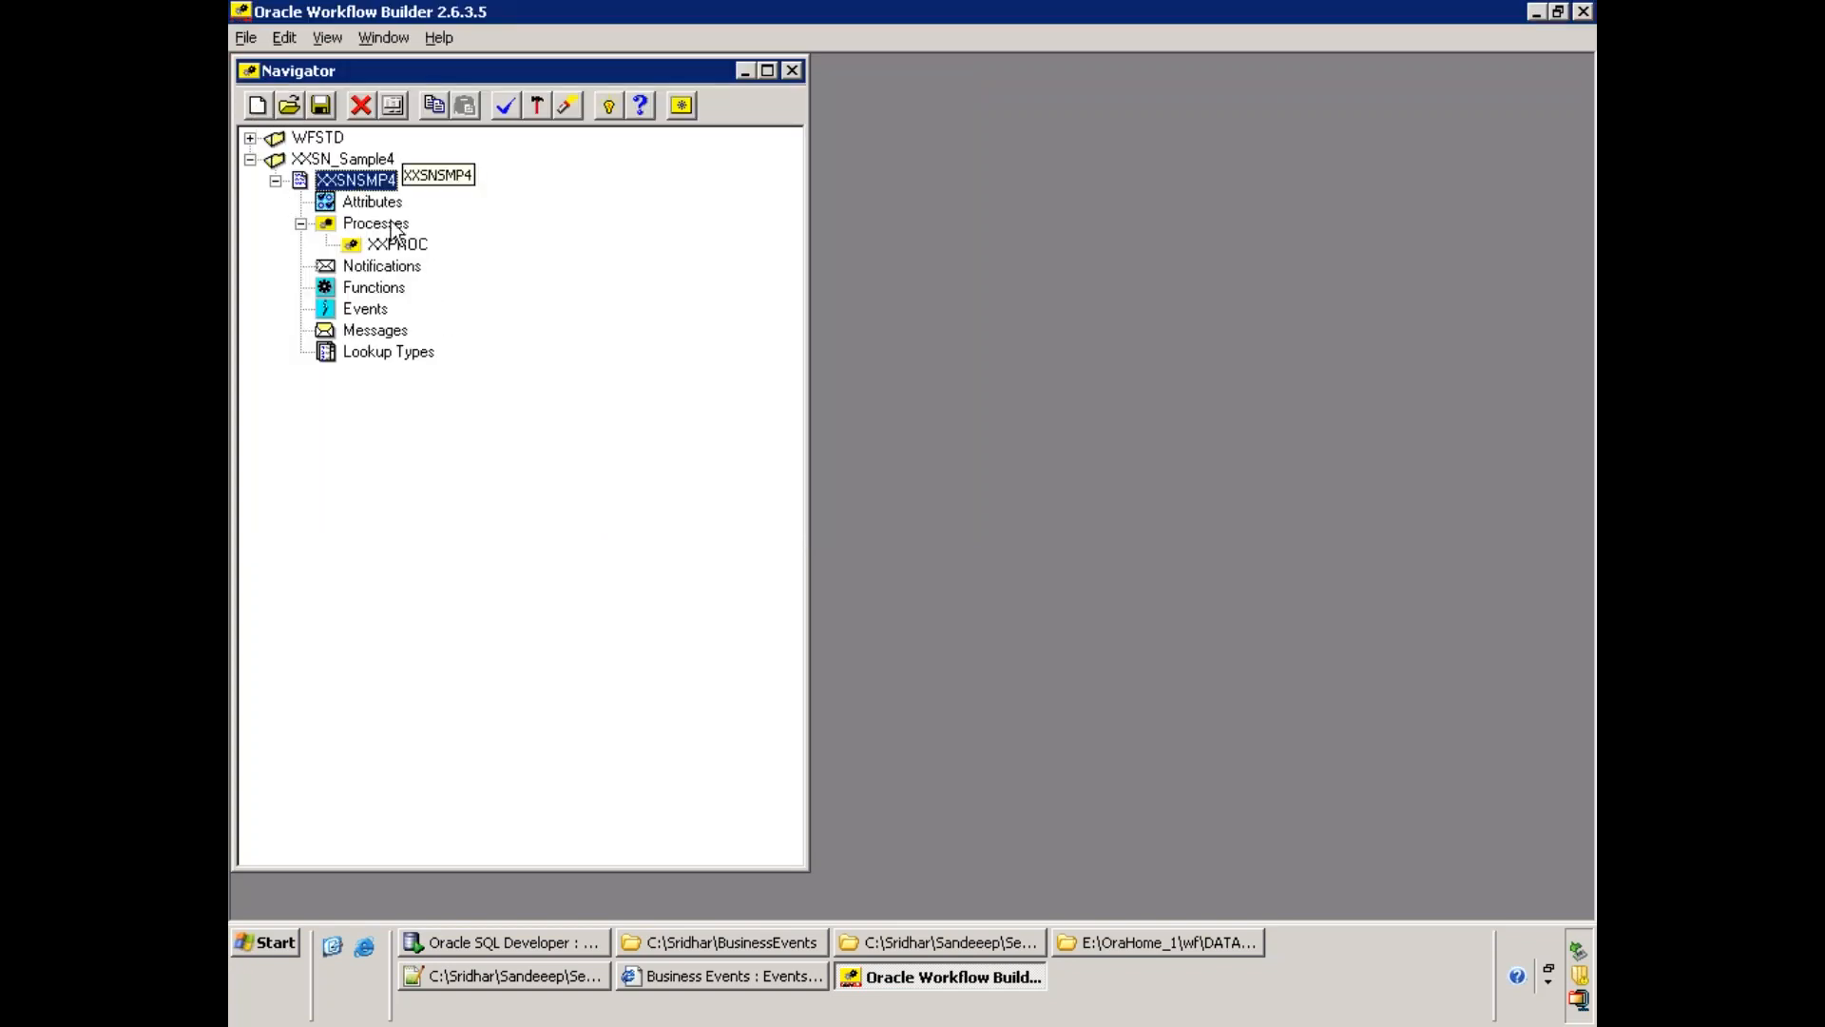
# Try saving XXSN_Sample4 and dismiss the resulting save error
pyautogui.click(379, 167)
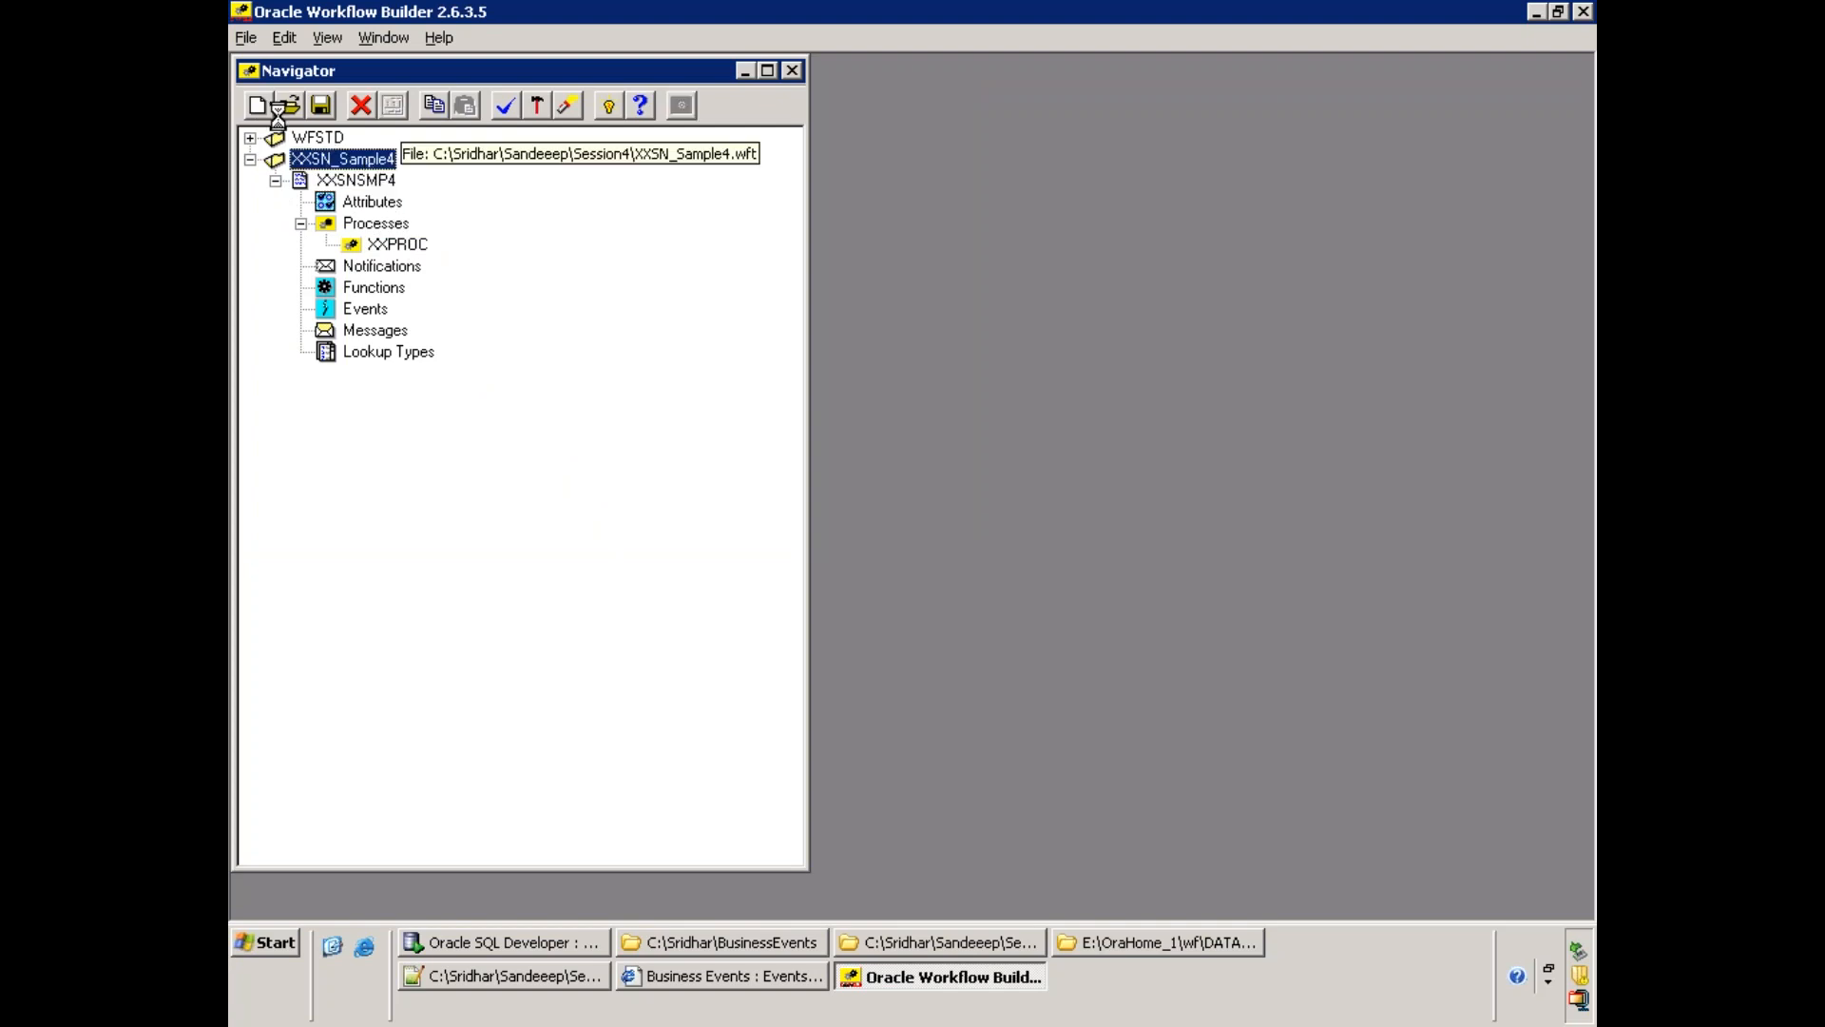
pyautogui.click(318, 107)
pyautogui.click(915, 652)
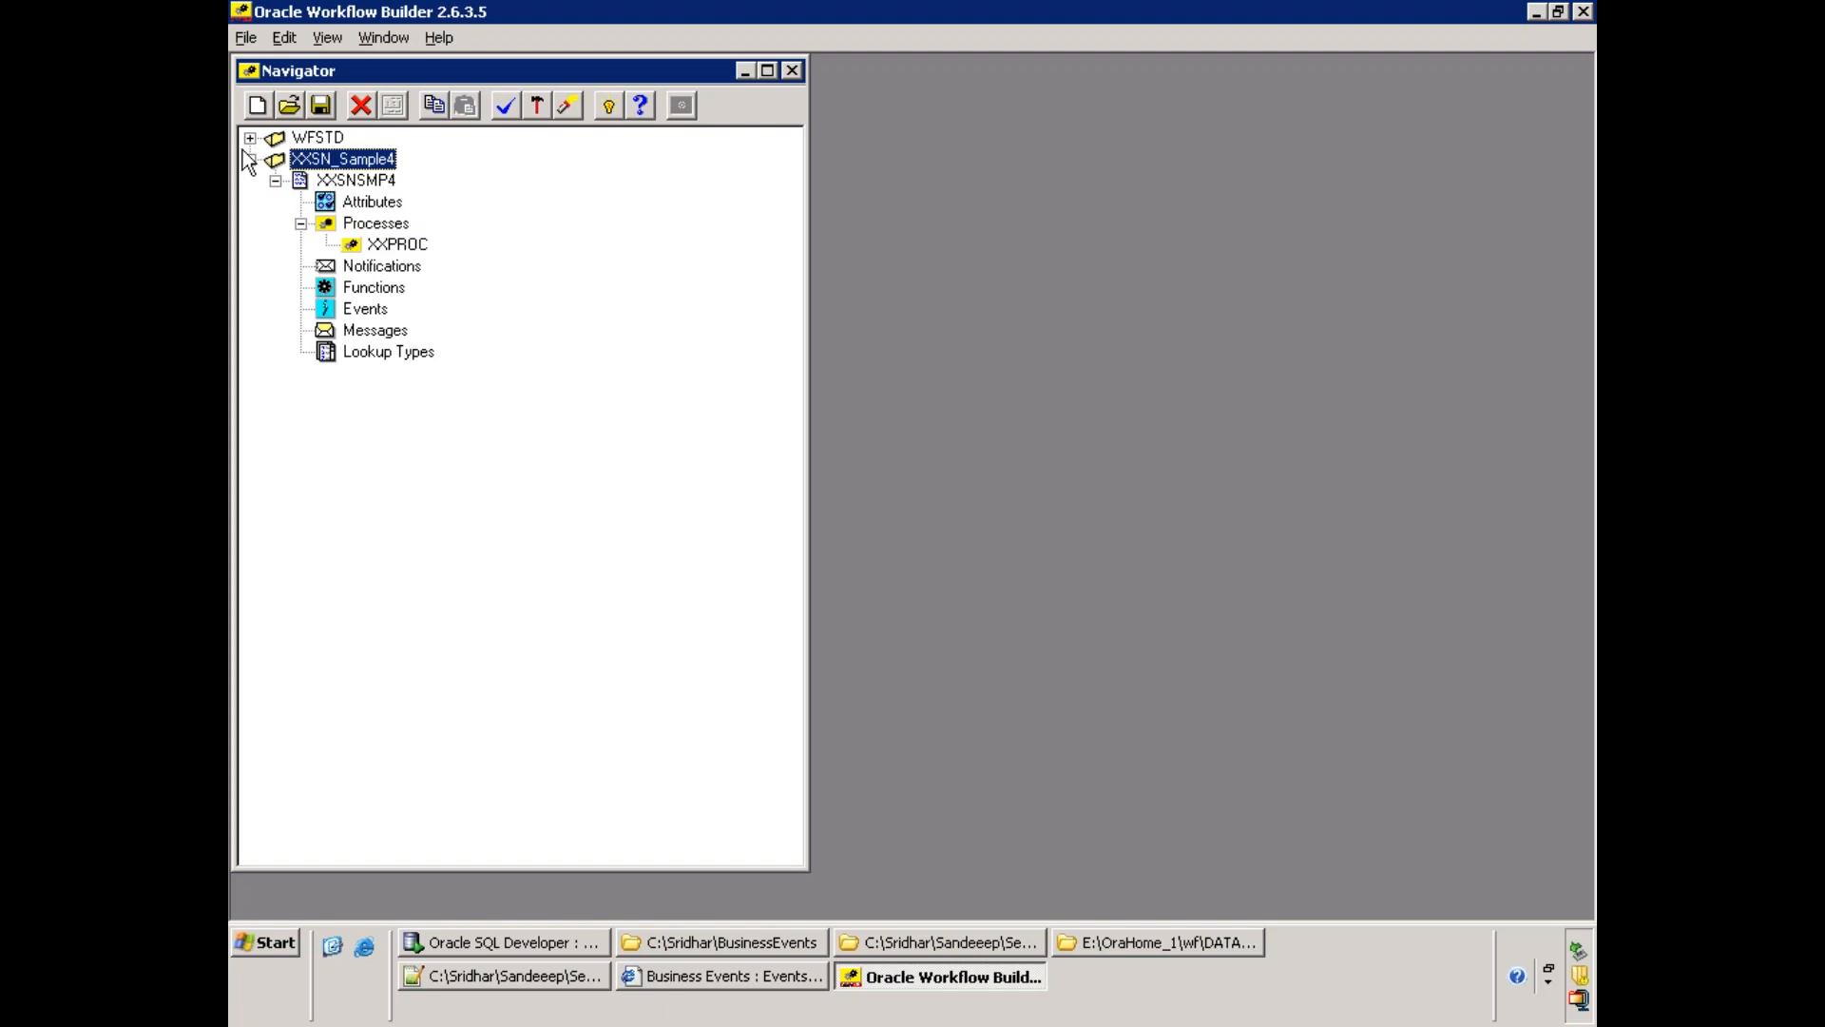
# Copy WFSTD's Standard item type and paste it into XXSN_Sample4
pyautogui.click(304, 140)
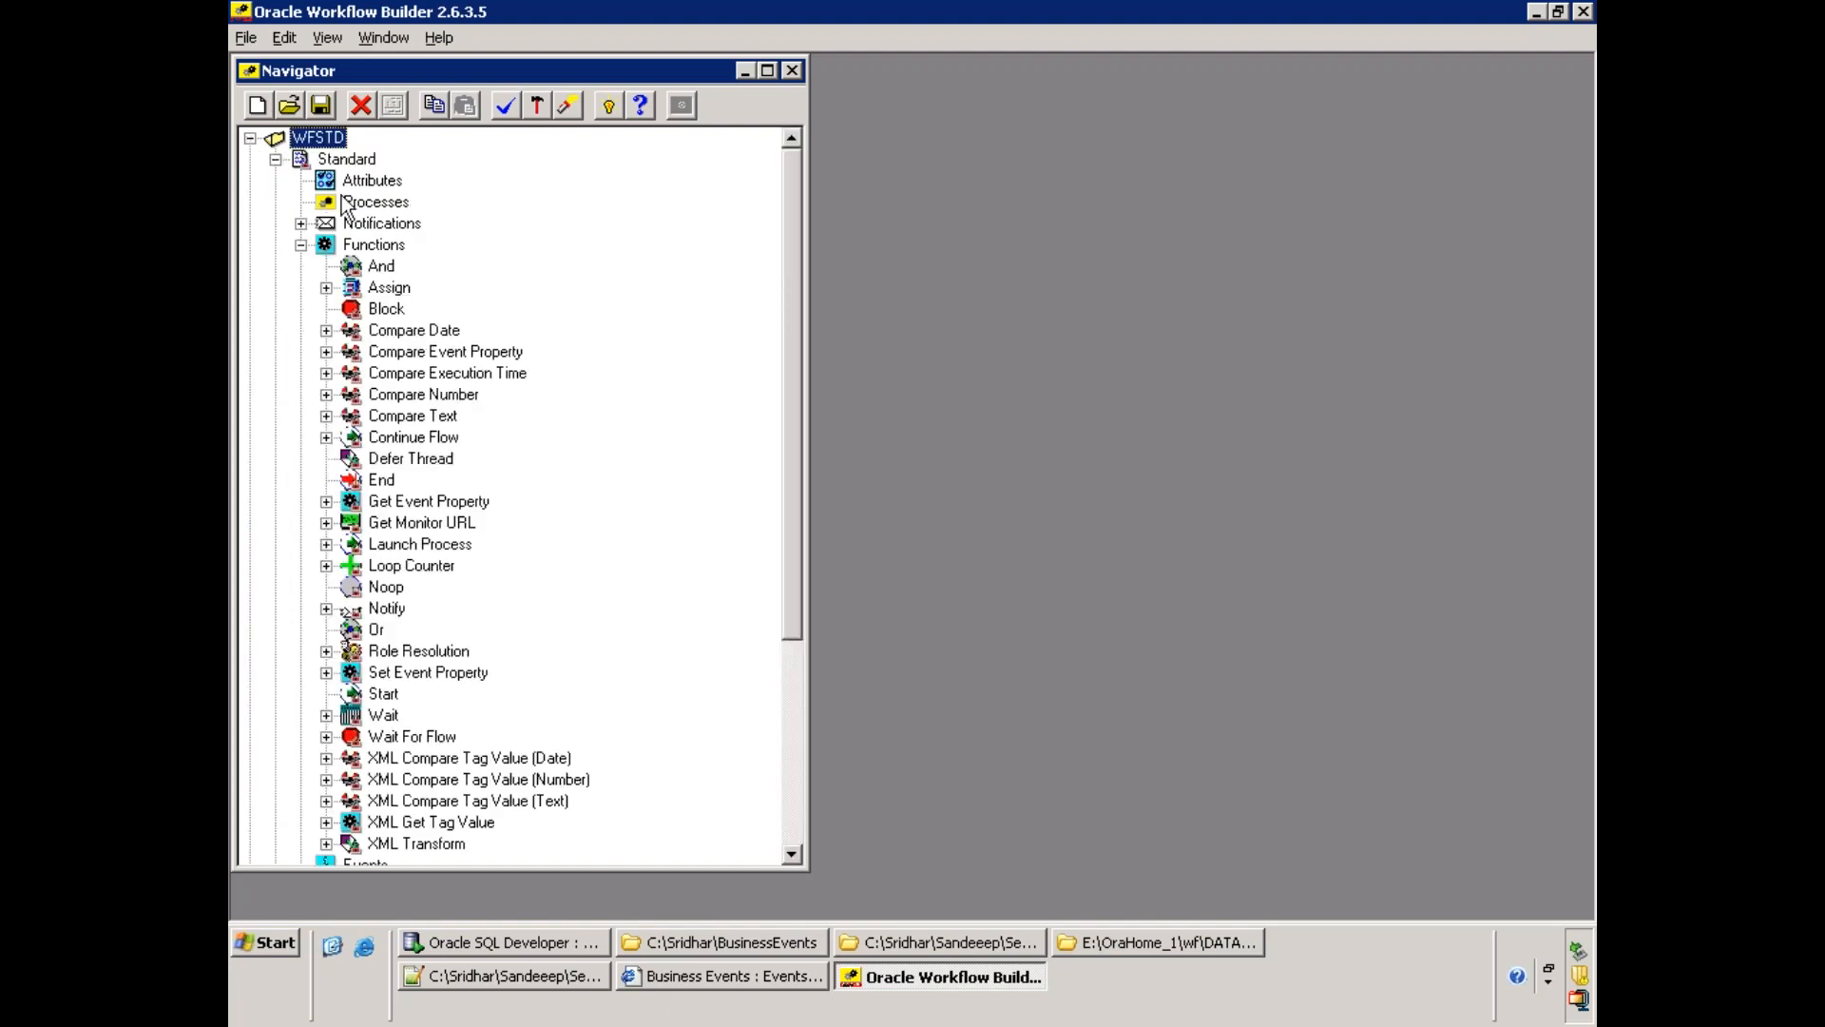
pyautogui.click(275, 159)
pyautogui.click(308, 164)
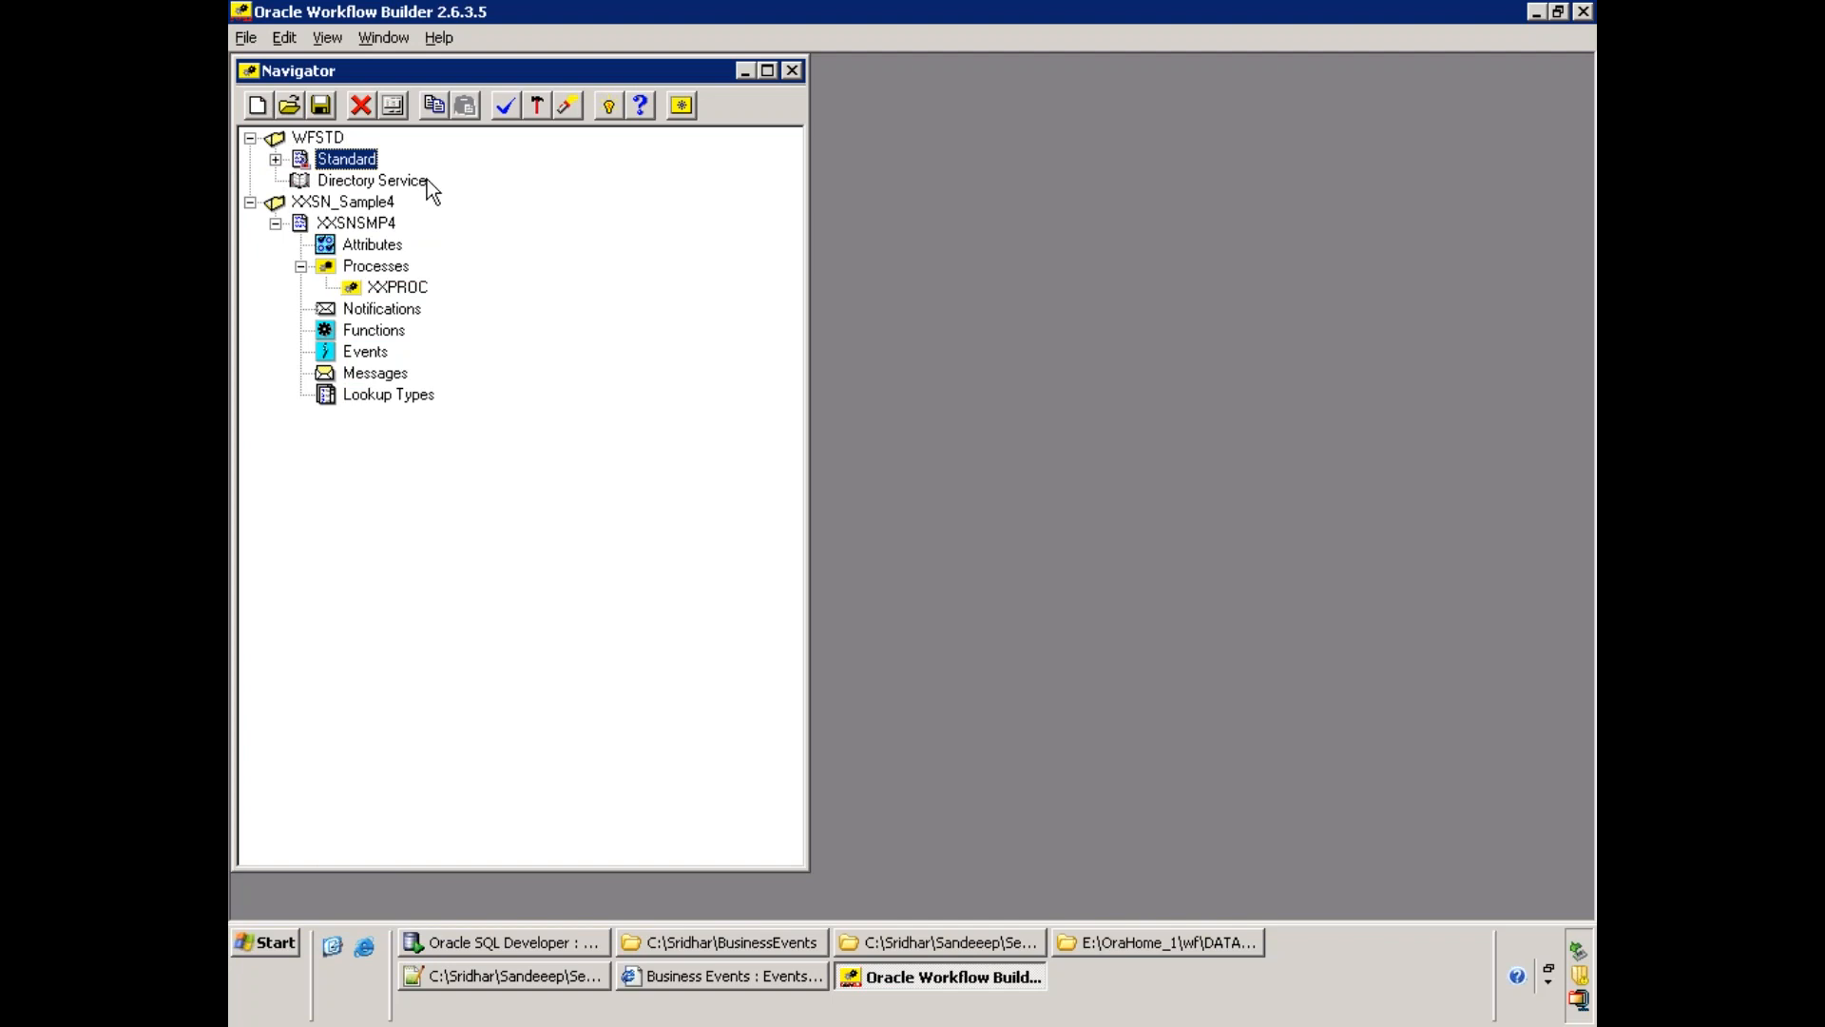
pyautogui.hotkey('ctrl', 'c')
pyautogui.click(390, 203)
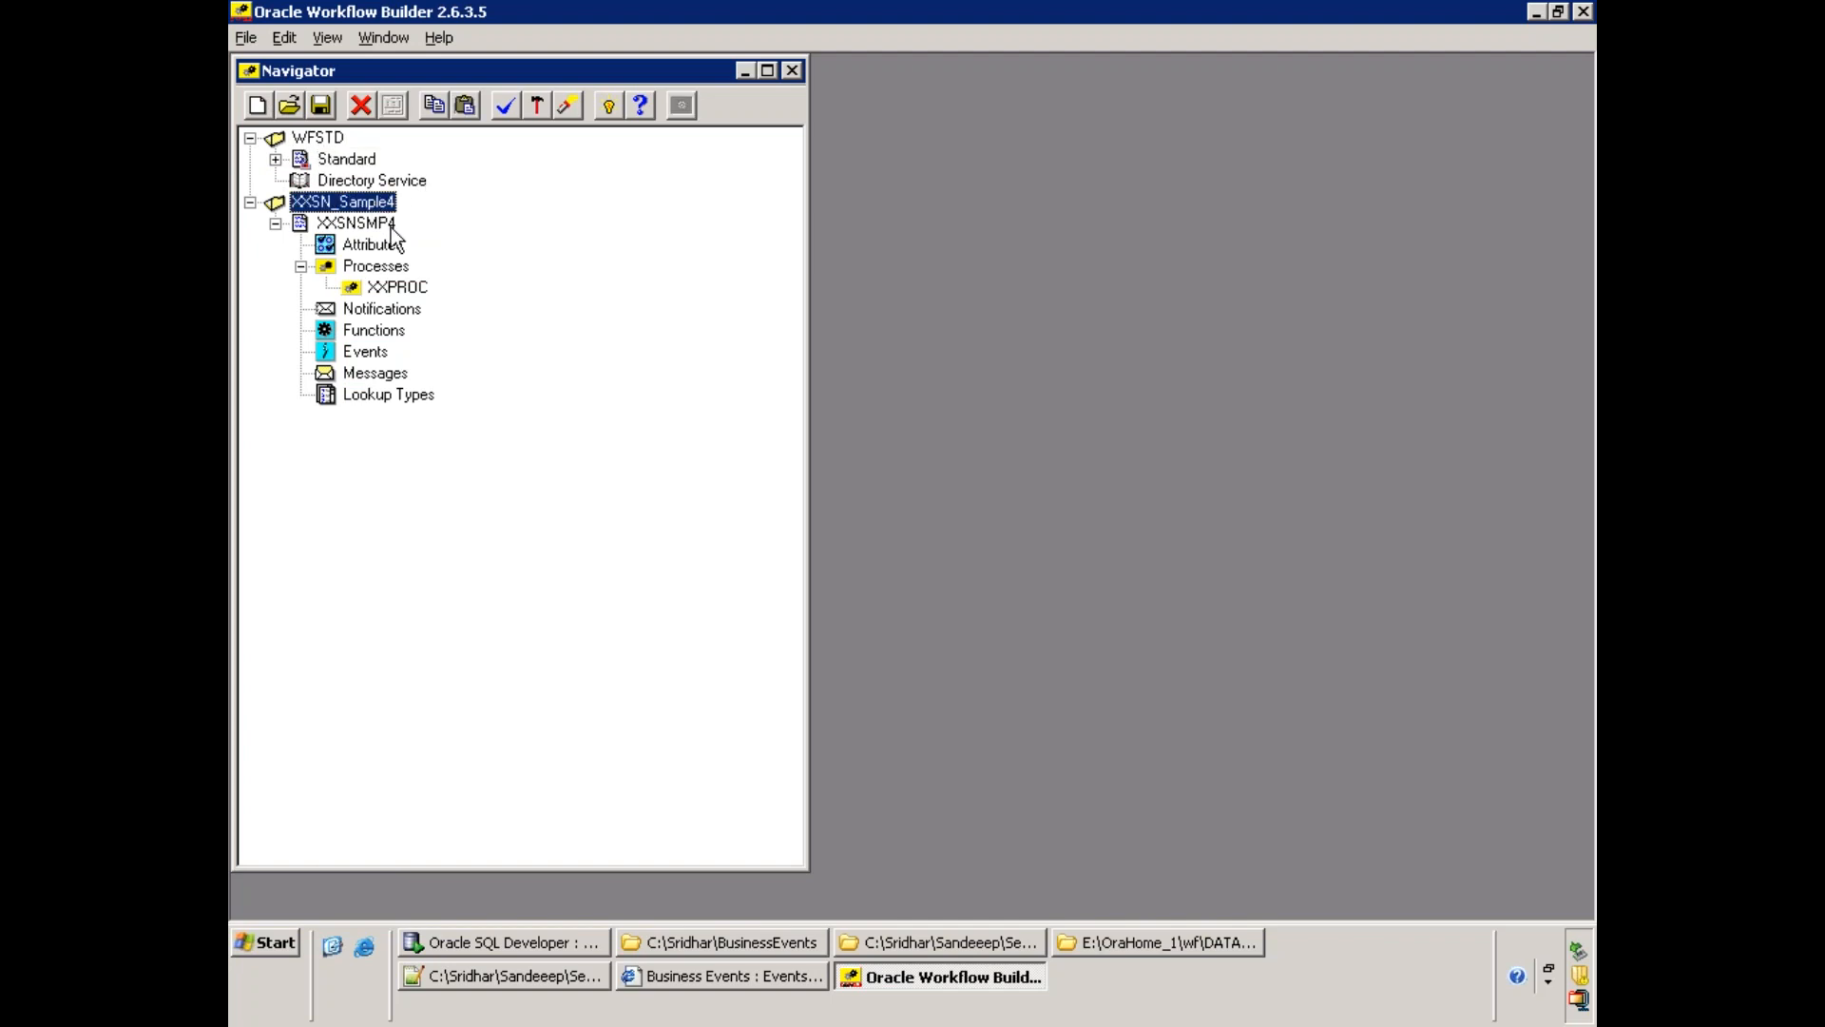
pyautogui.click(276, 224)
pyautogui.hotkey('ctrl', 'v')
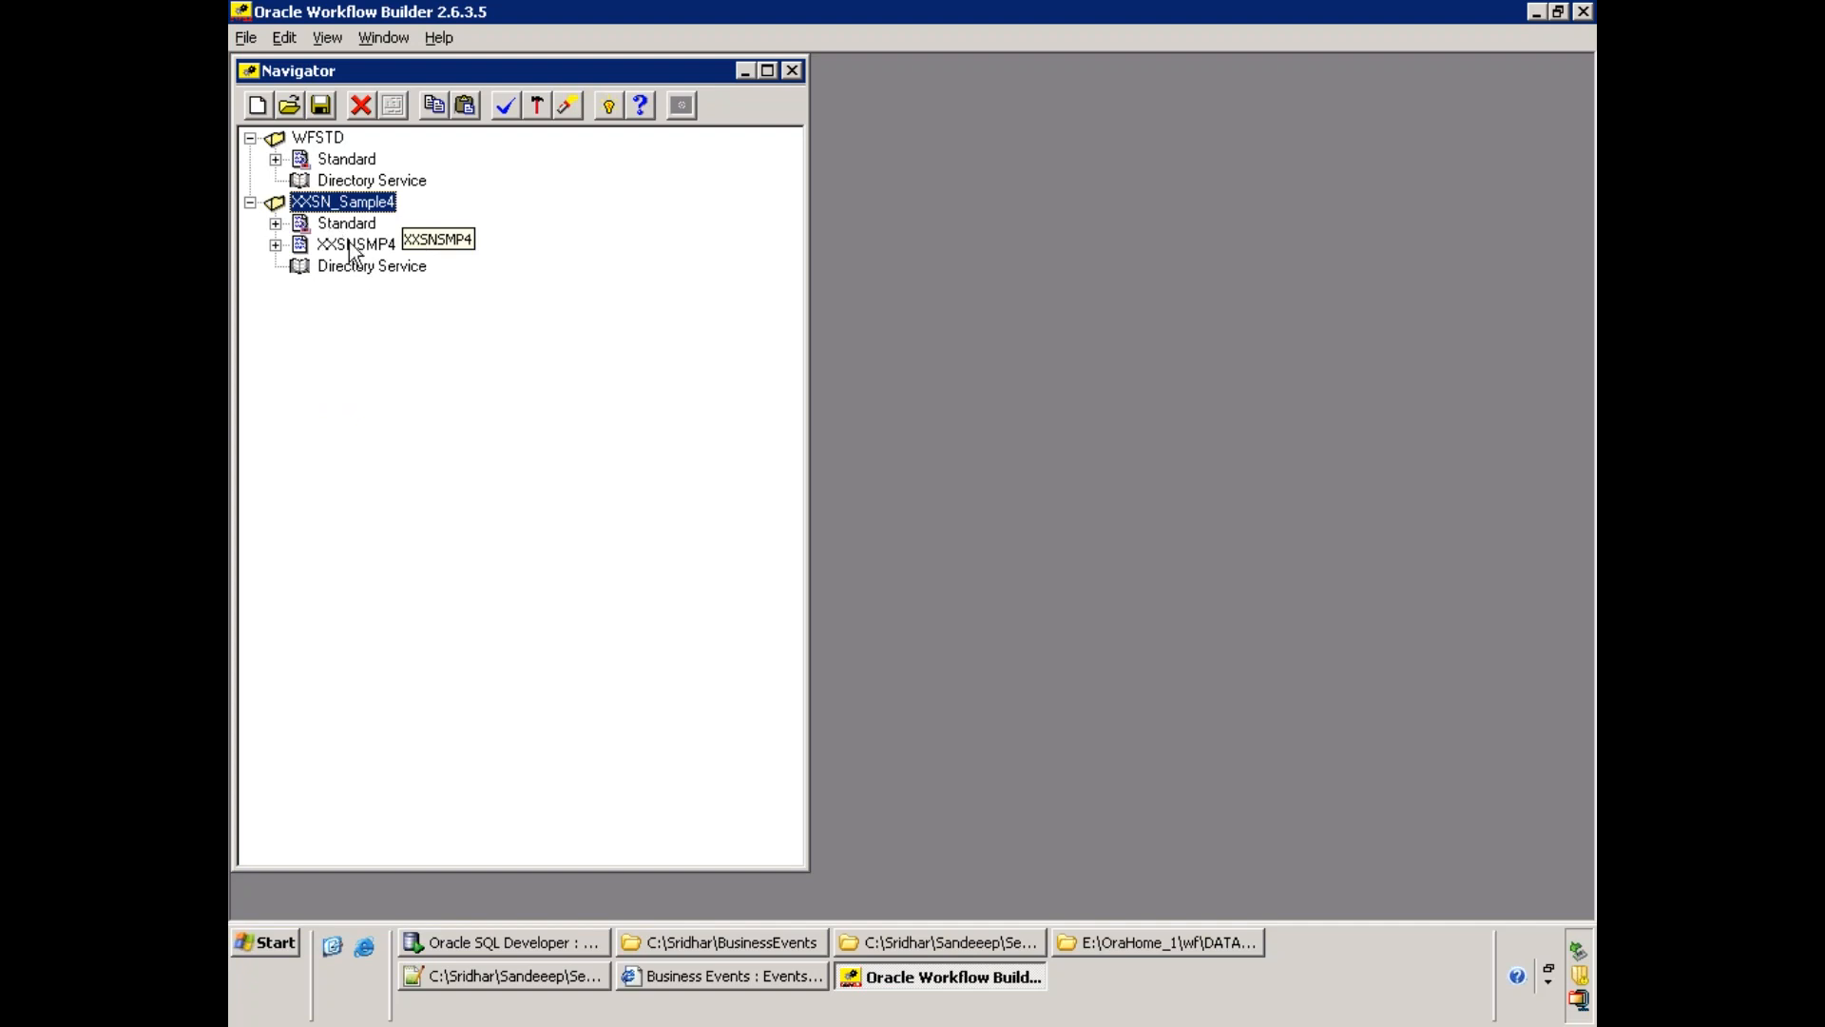
pyautogui.click(275, 245)
# Open the XXPROC diagram and drag the Standard Start and End functions onto it
pyautogui.doubleClick(394, 308)
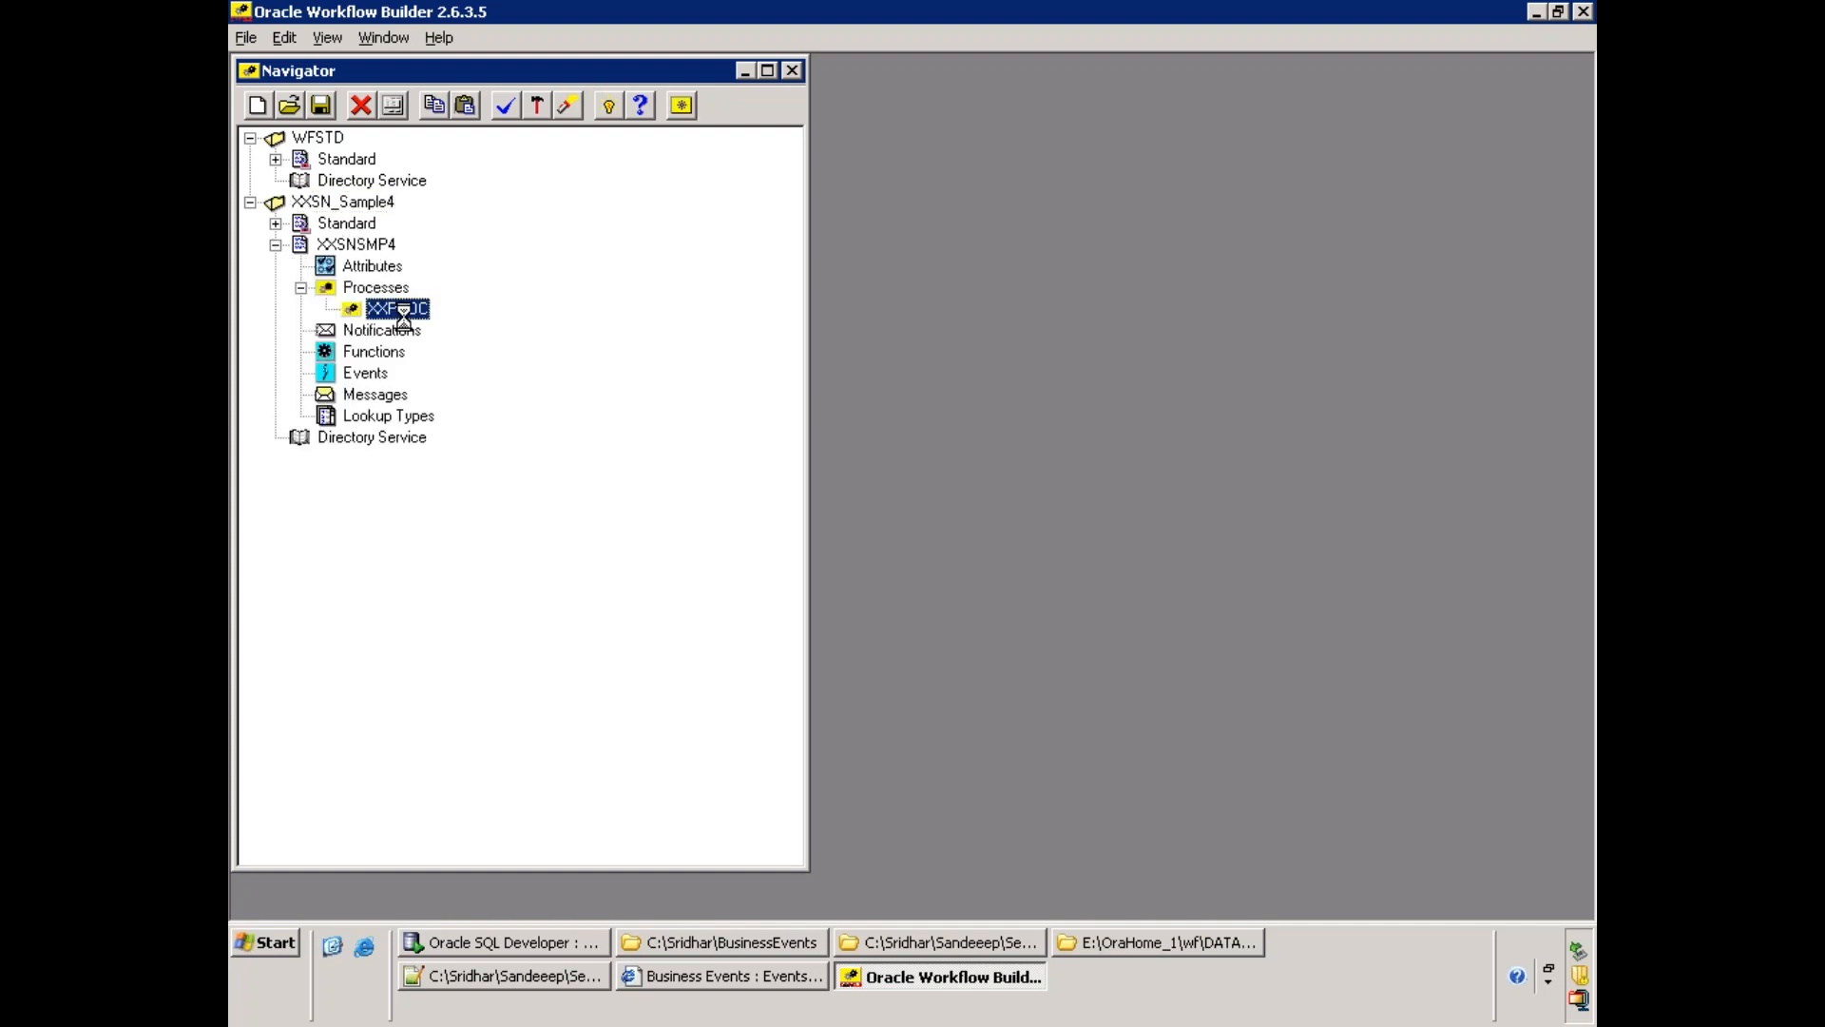
pyautogui.click(276, 223)
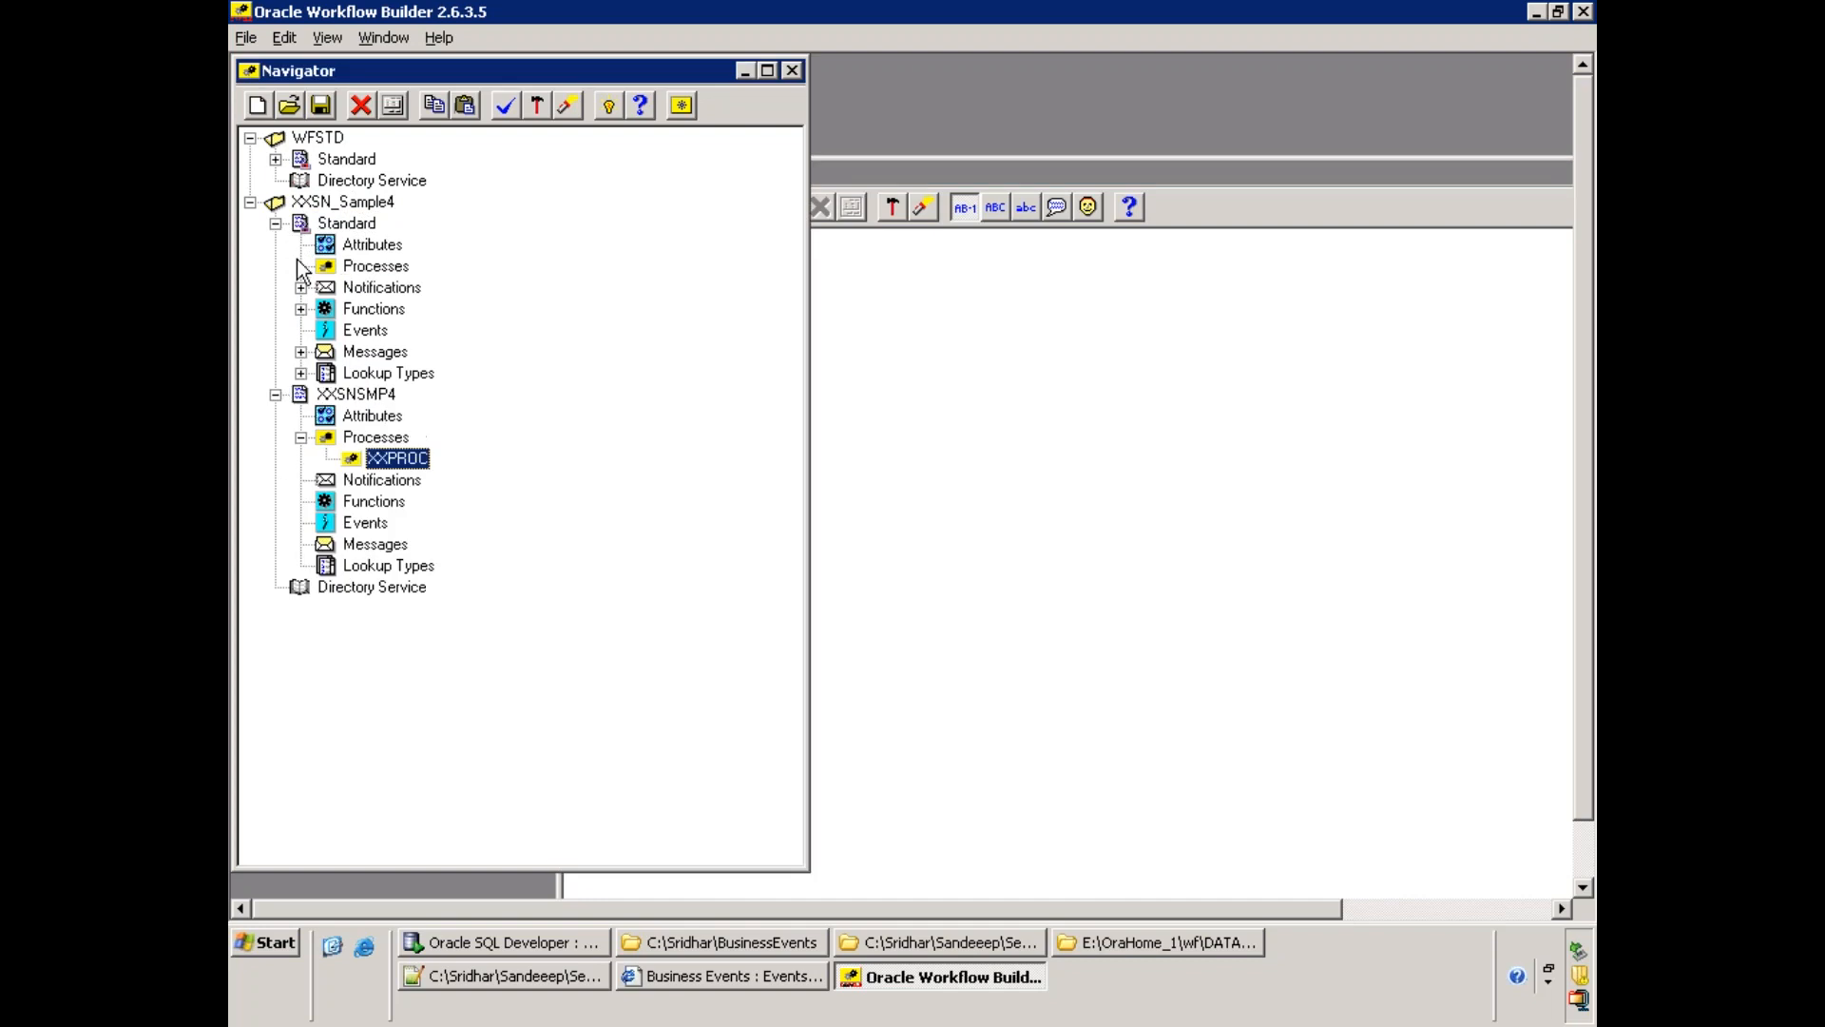
pyautogui.click(300, 309)
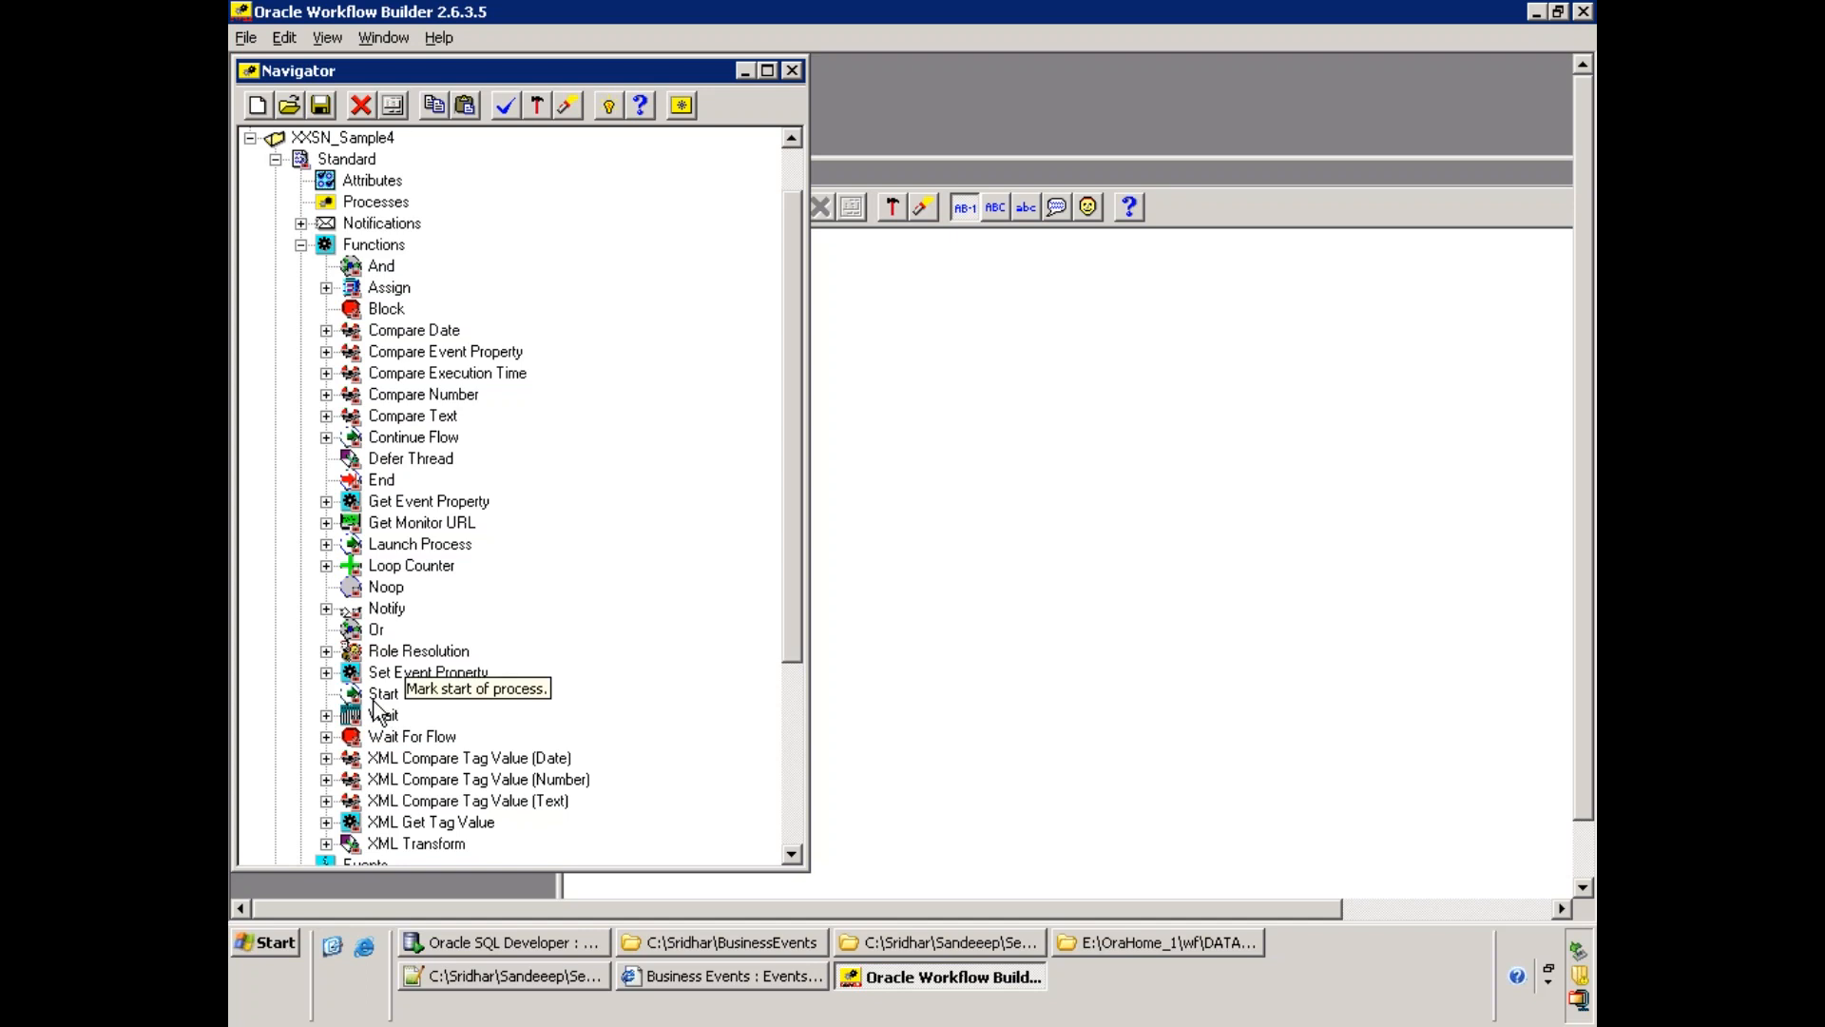
pyautogui.moveTo(371, 703); pyautogui.dragTo(920, 462)
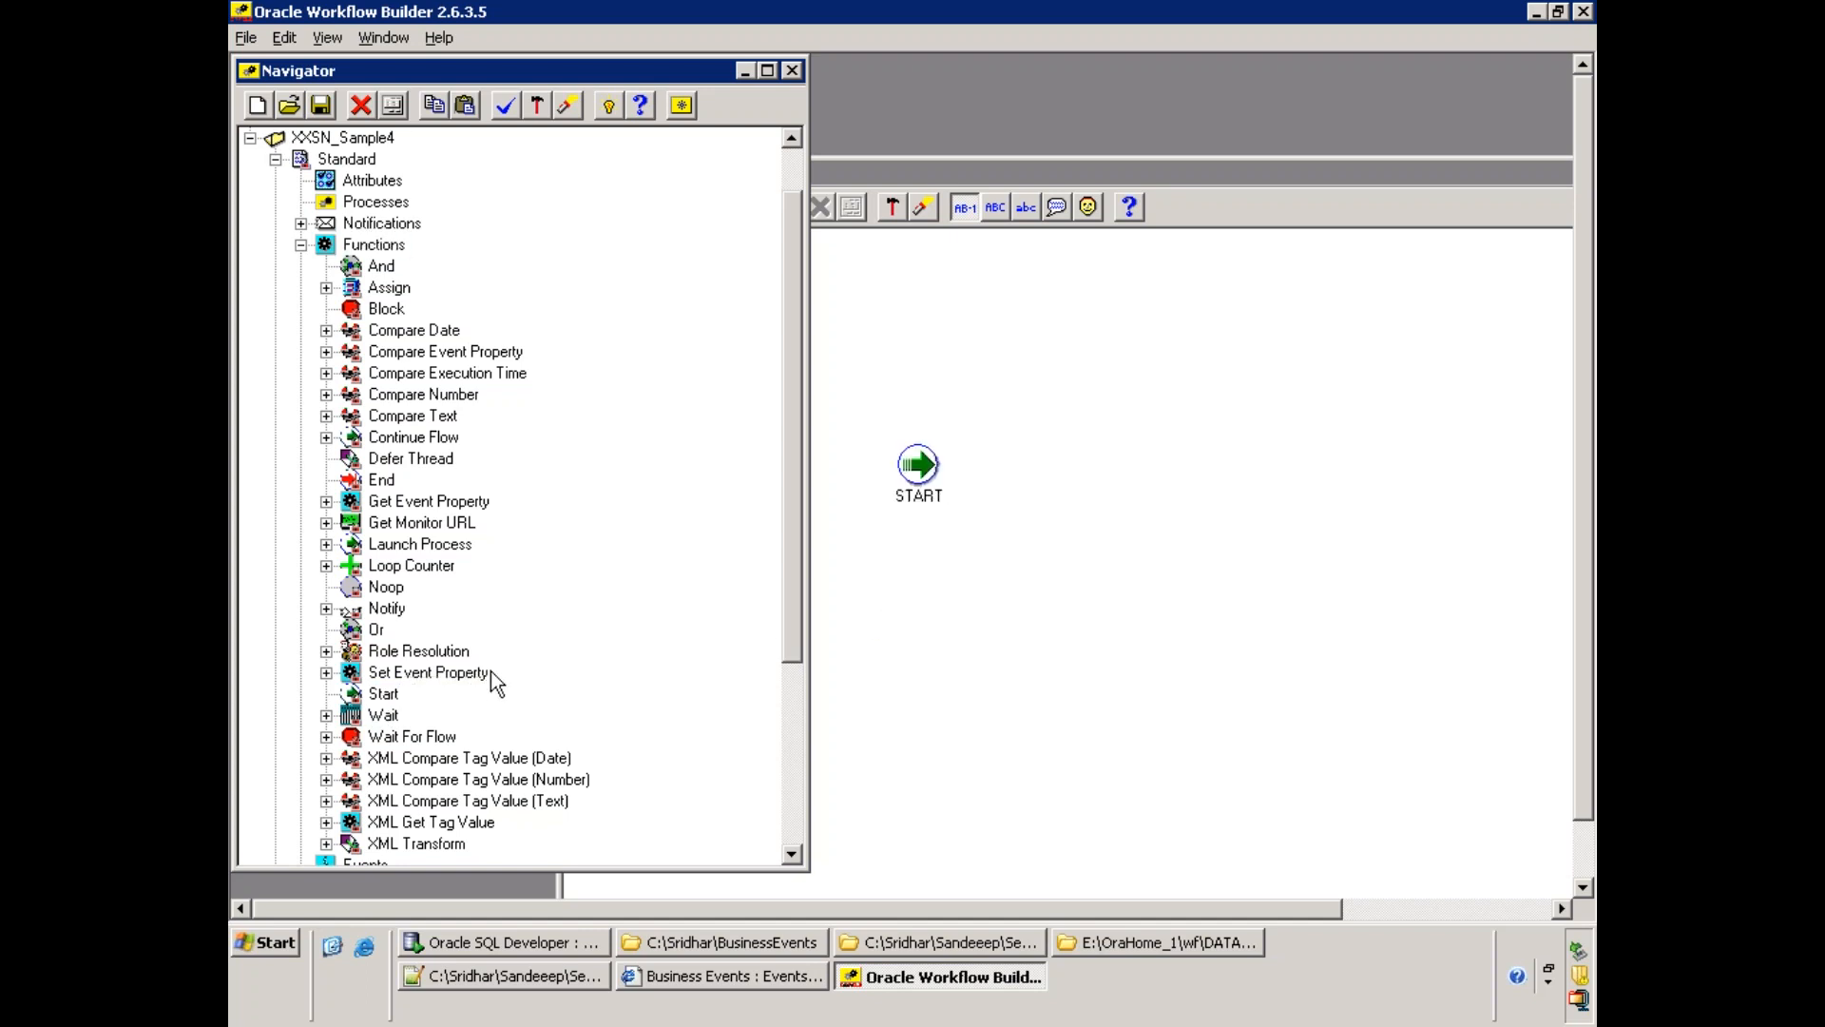
pyautogui.click(423, 737)
pyautogui.scroll(-2, 487, 761)
pyautogui.moveTo(375, 351); pyautogui.dragTo(1176, 460)
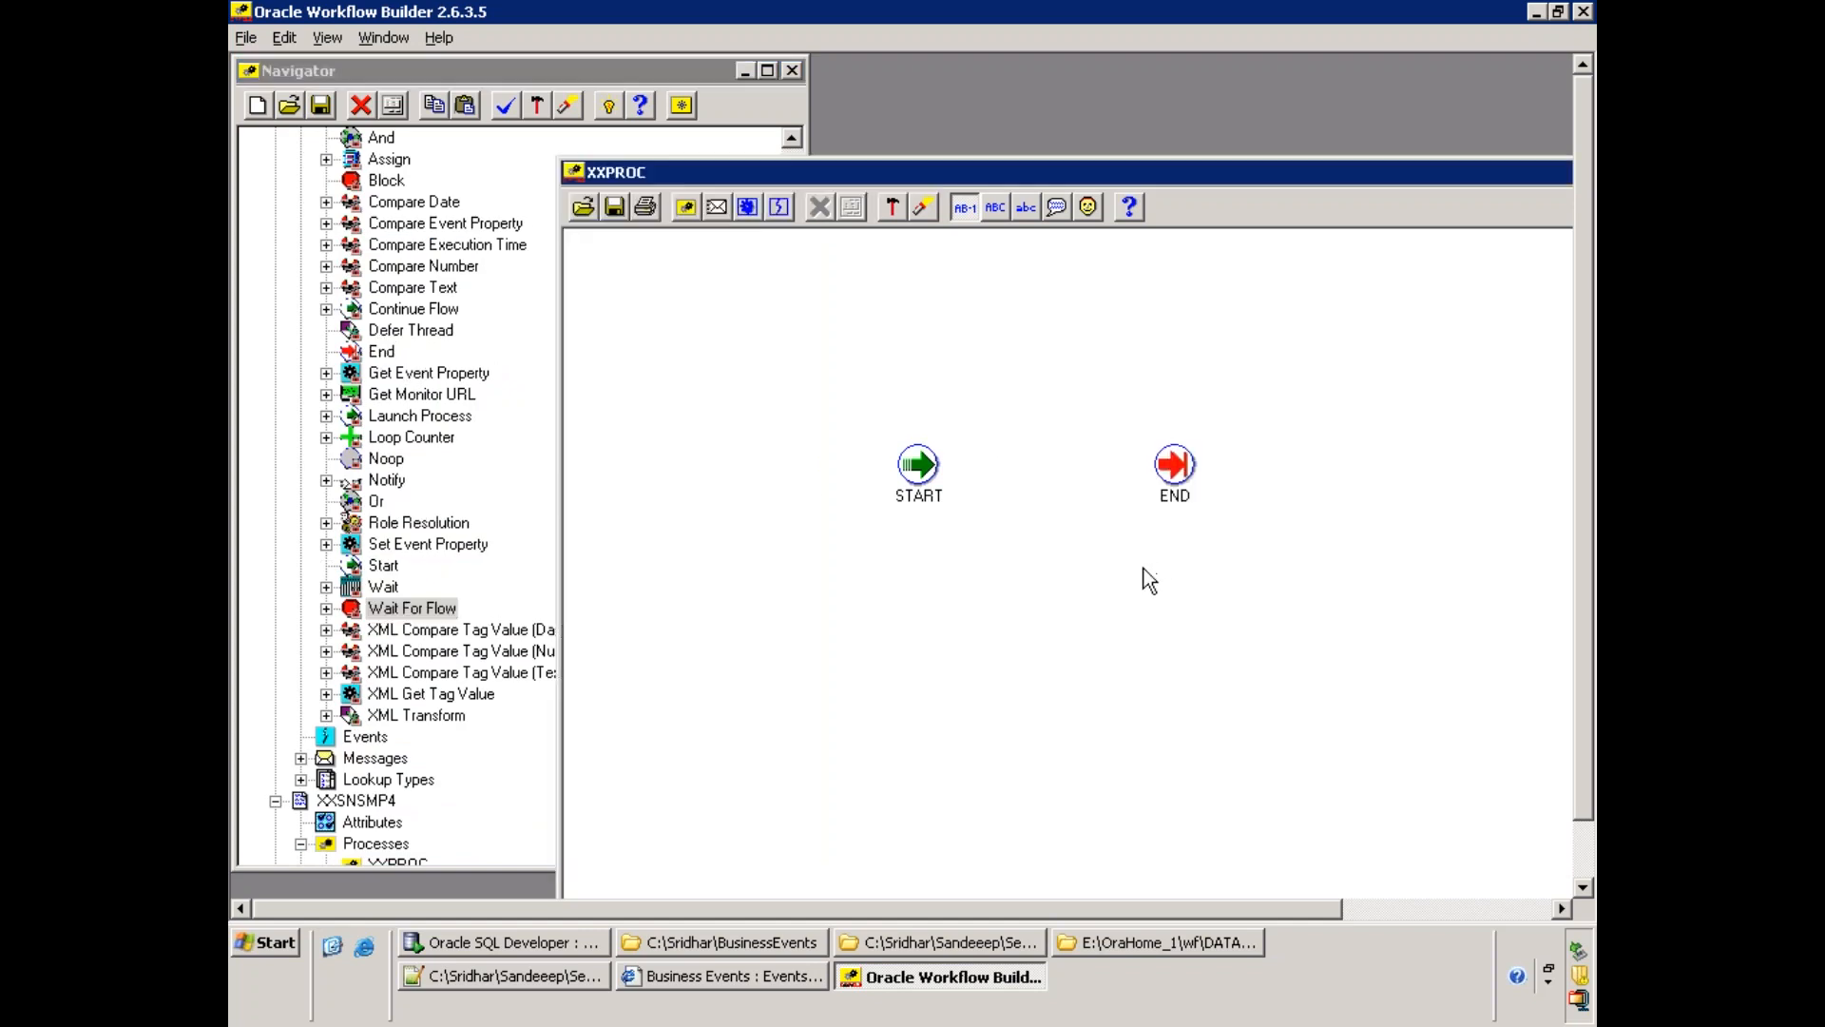
# Collapse the Standard functions, Standard item type and XXSNSMP4 in the Navigator tree
pyautogui.click(489, 289)
pyautogui.scroll(3, 430, 287)
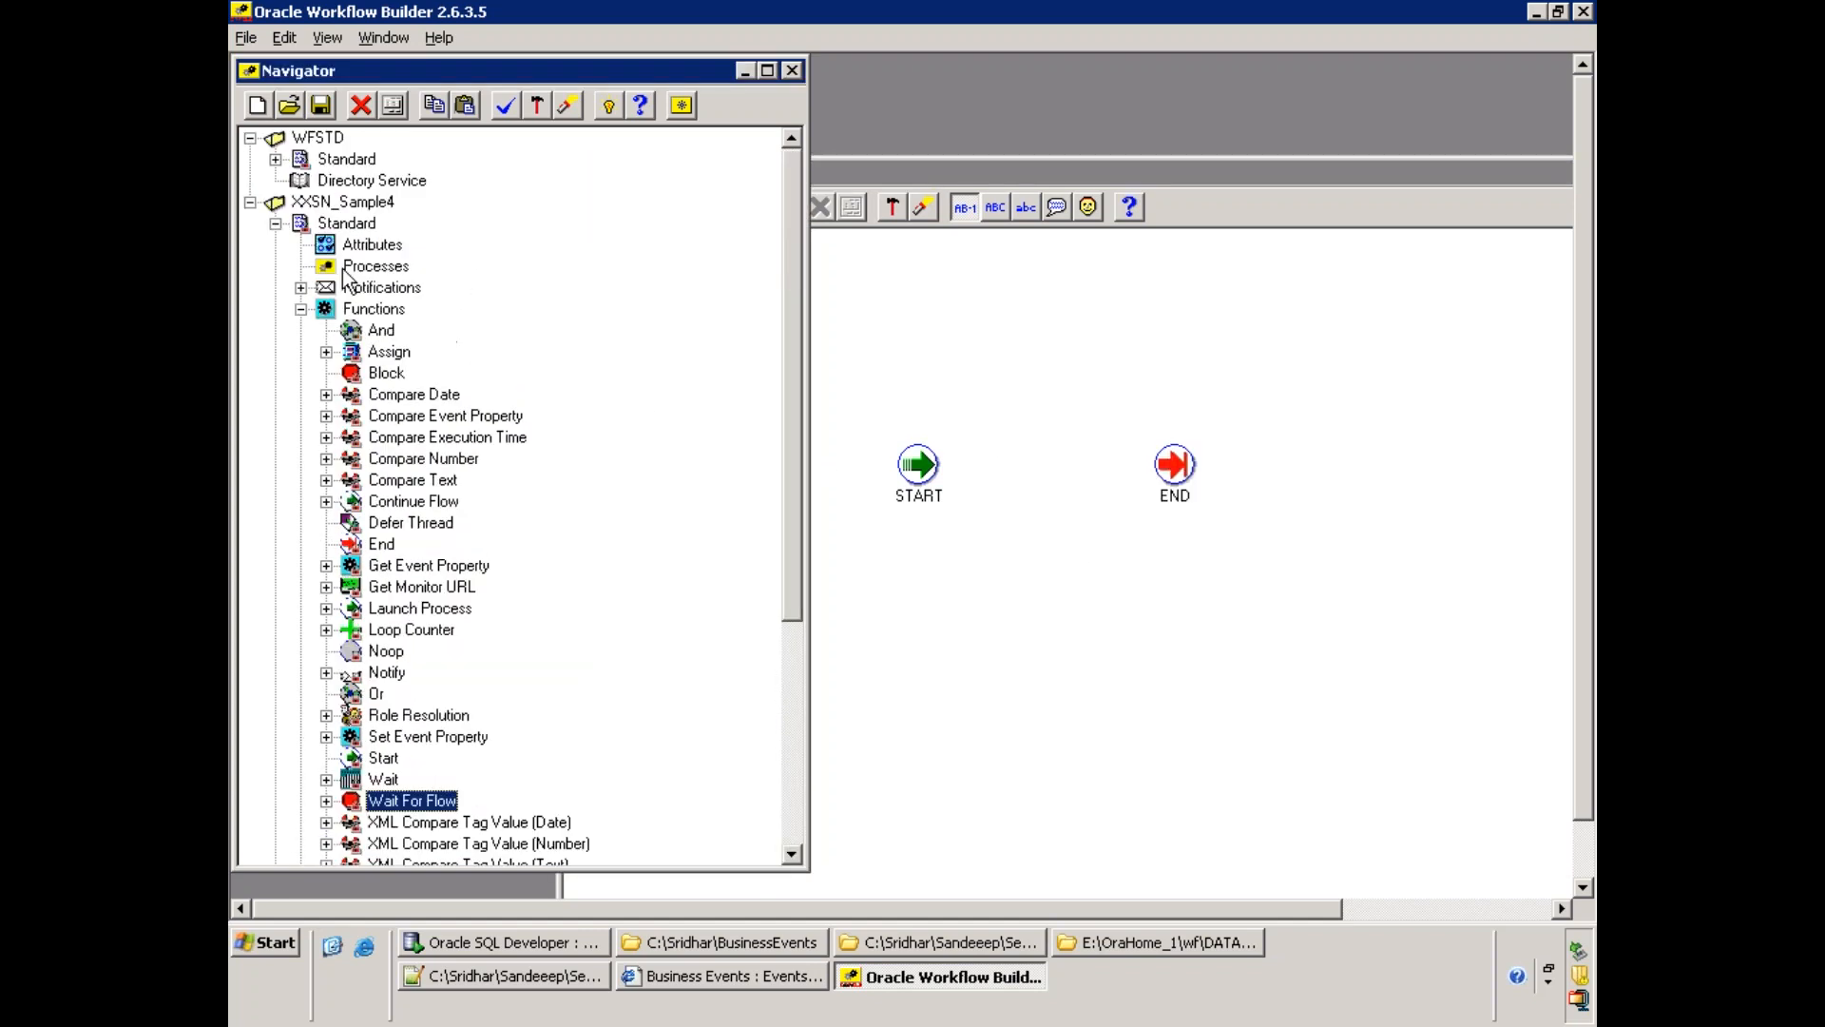
pyautogui.click(300, 309)
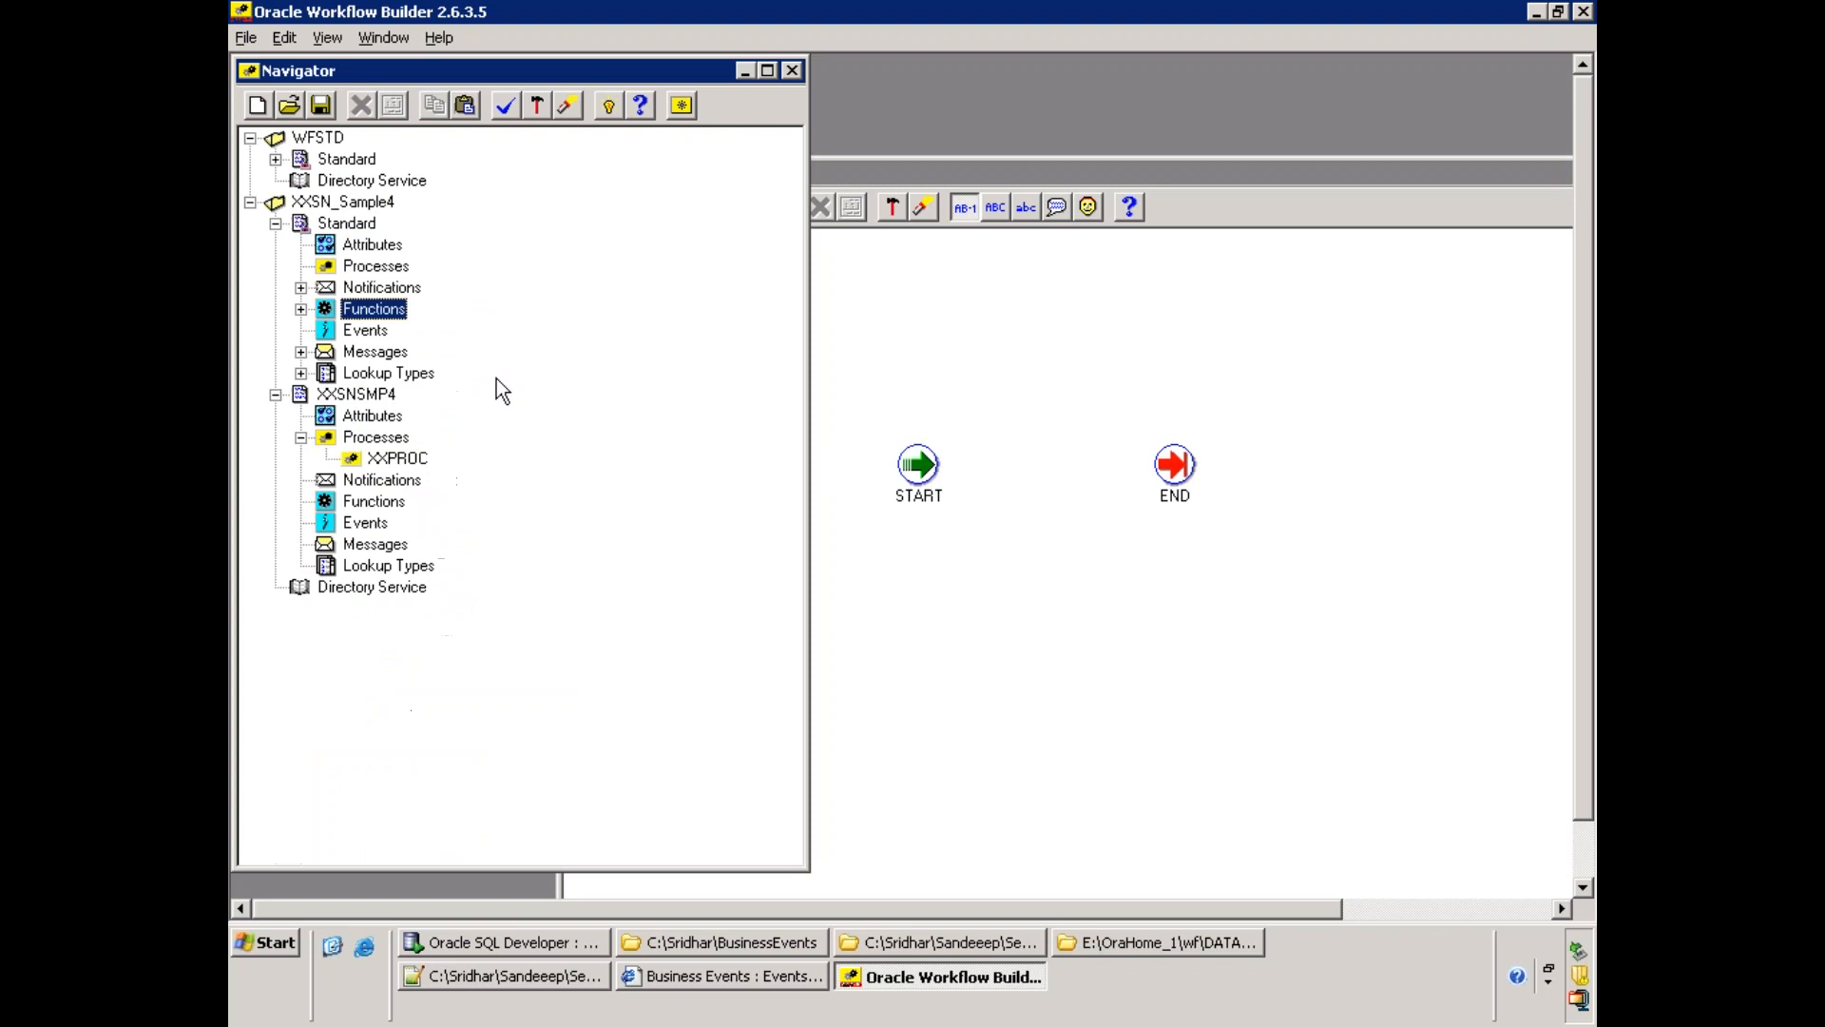
pyautogui.click(274, 222)
pyautogui.click(276, 245)
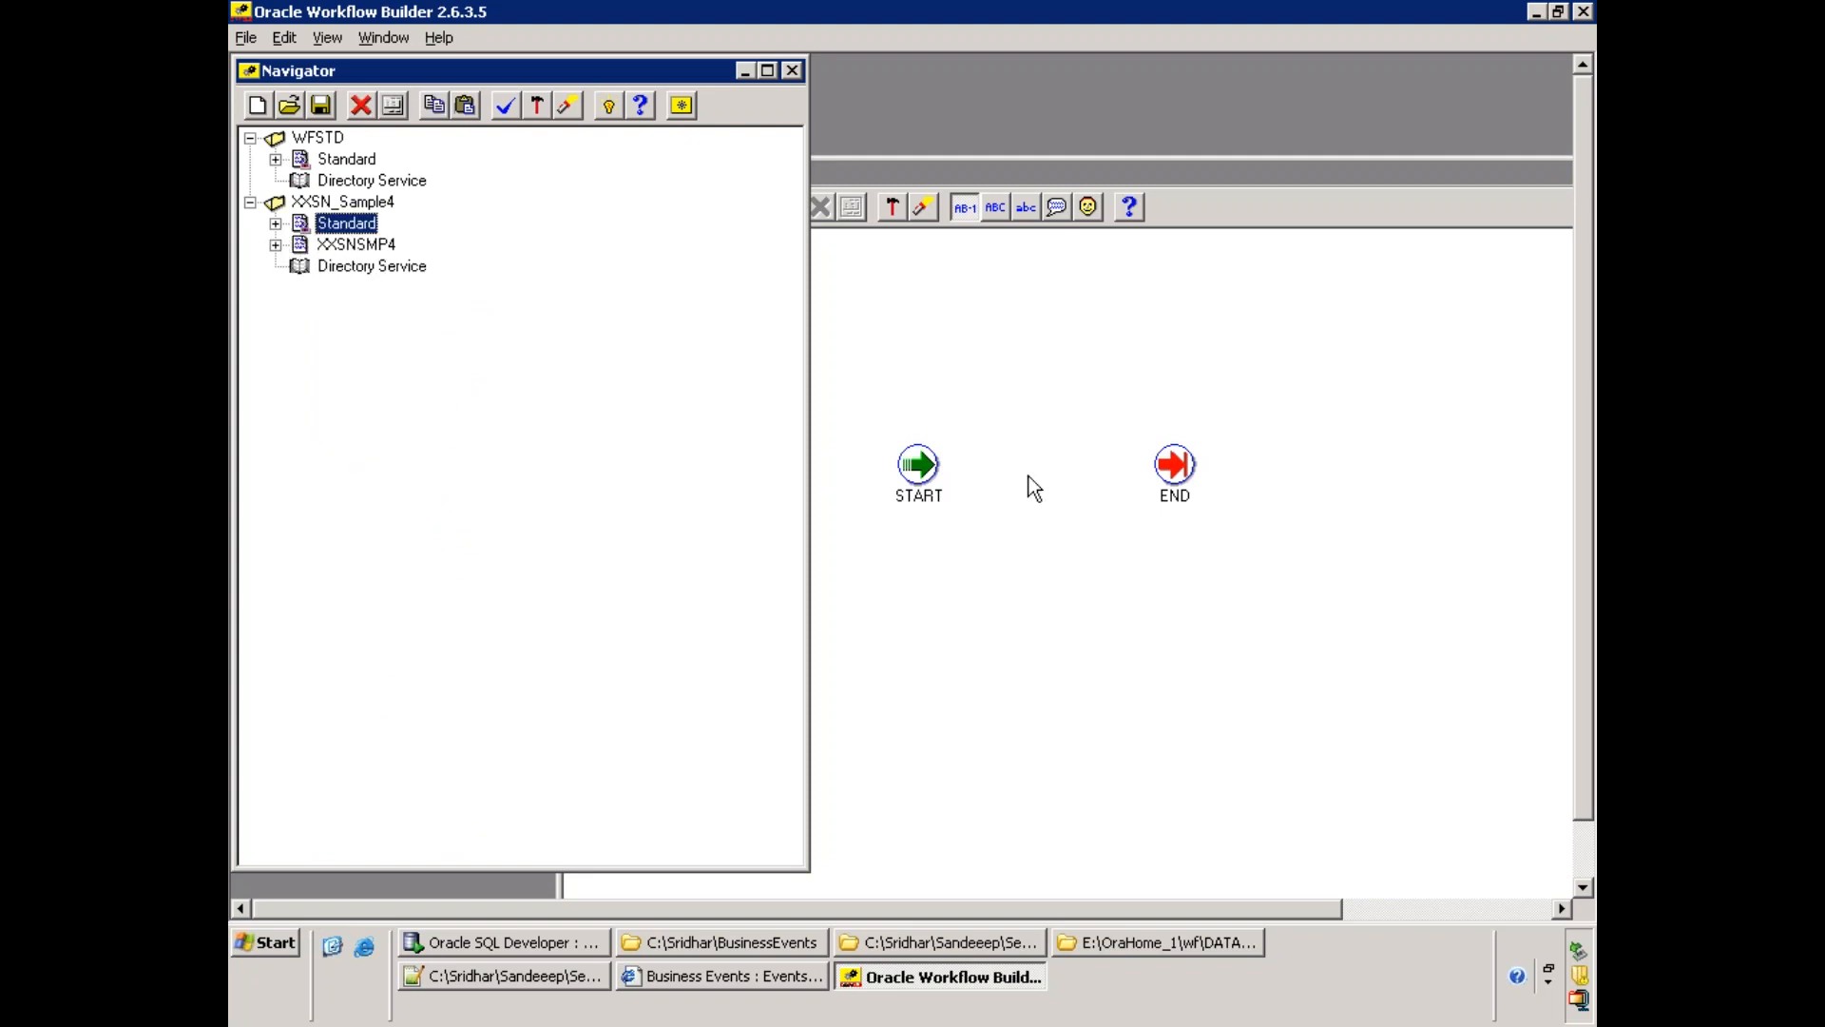
# Set the START node's Start/End role to Start on its Node tab
pyautogui.doubleClick(920, 465)
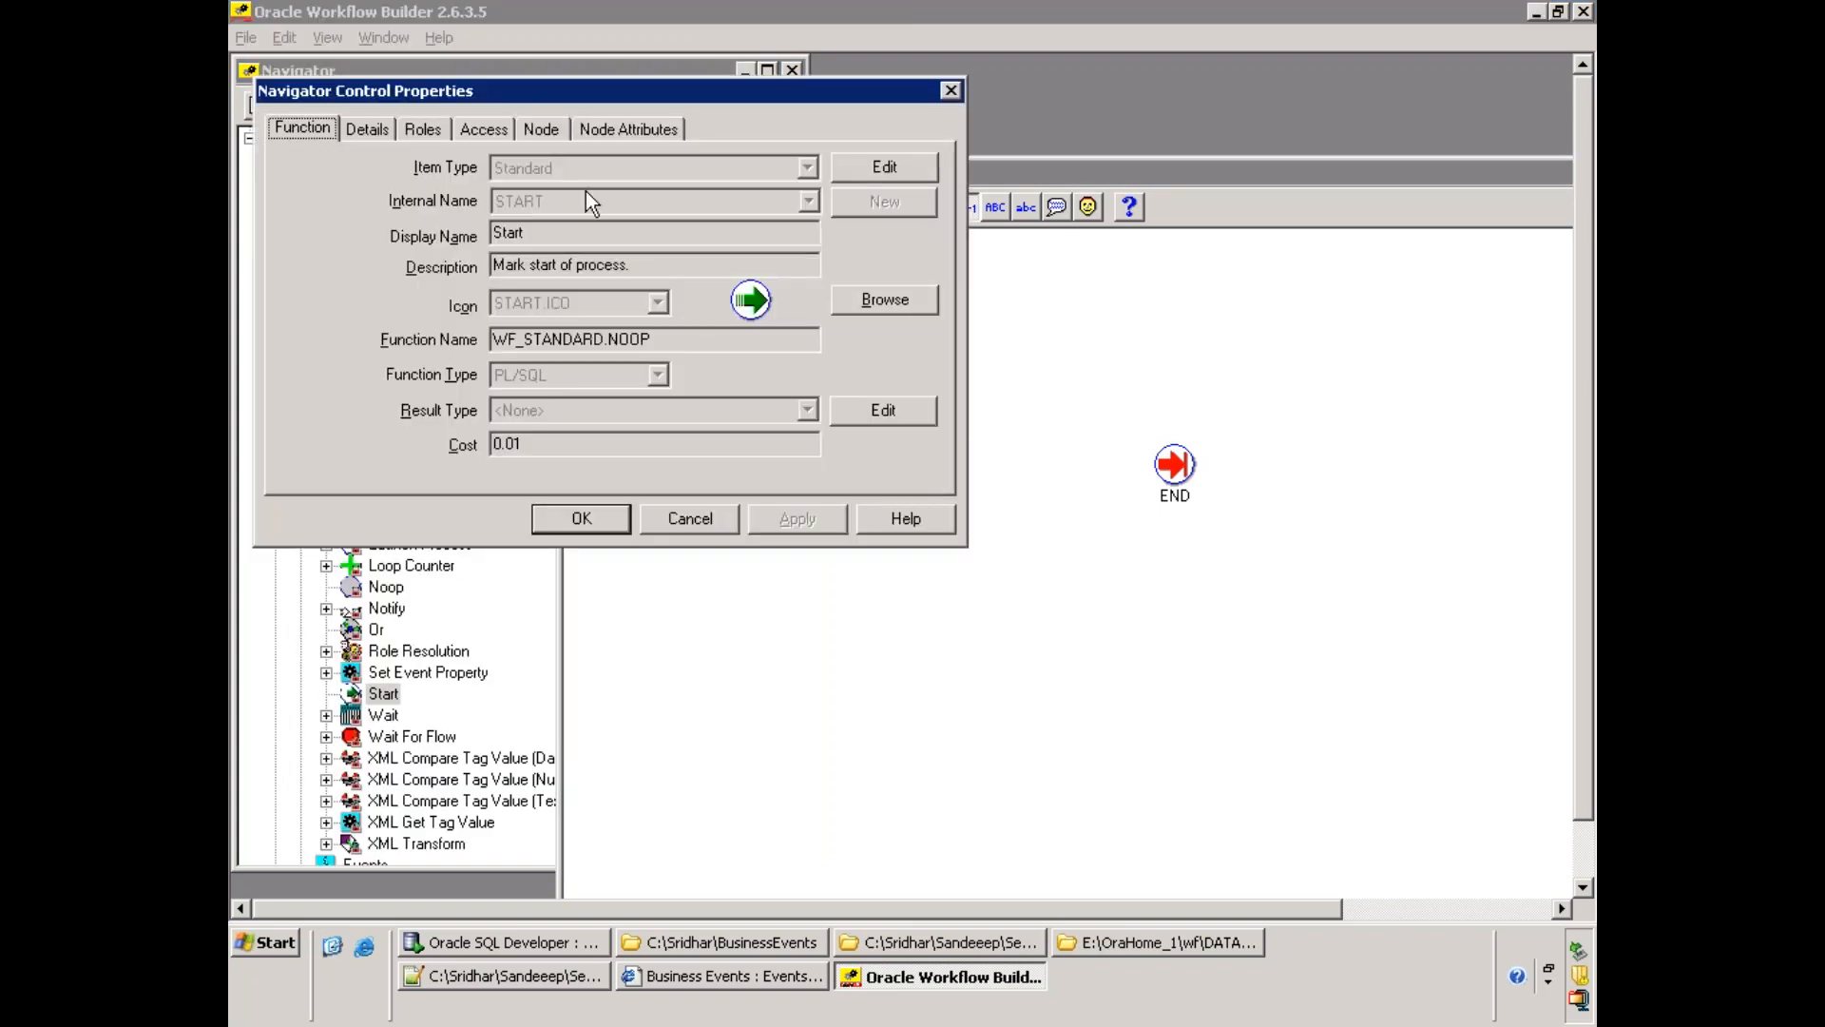
pyautogui.click(549, 128)
pyautogui.click(504, 194)
pyautogui.click(494, 186)
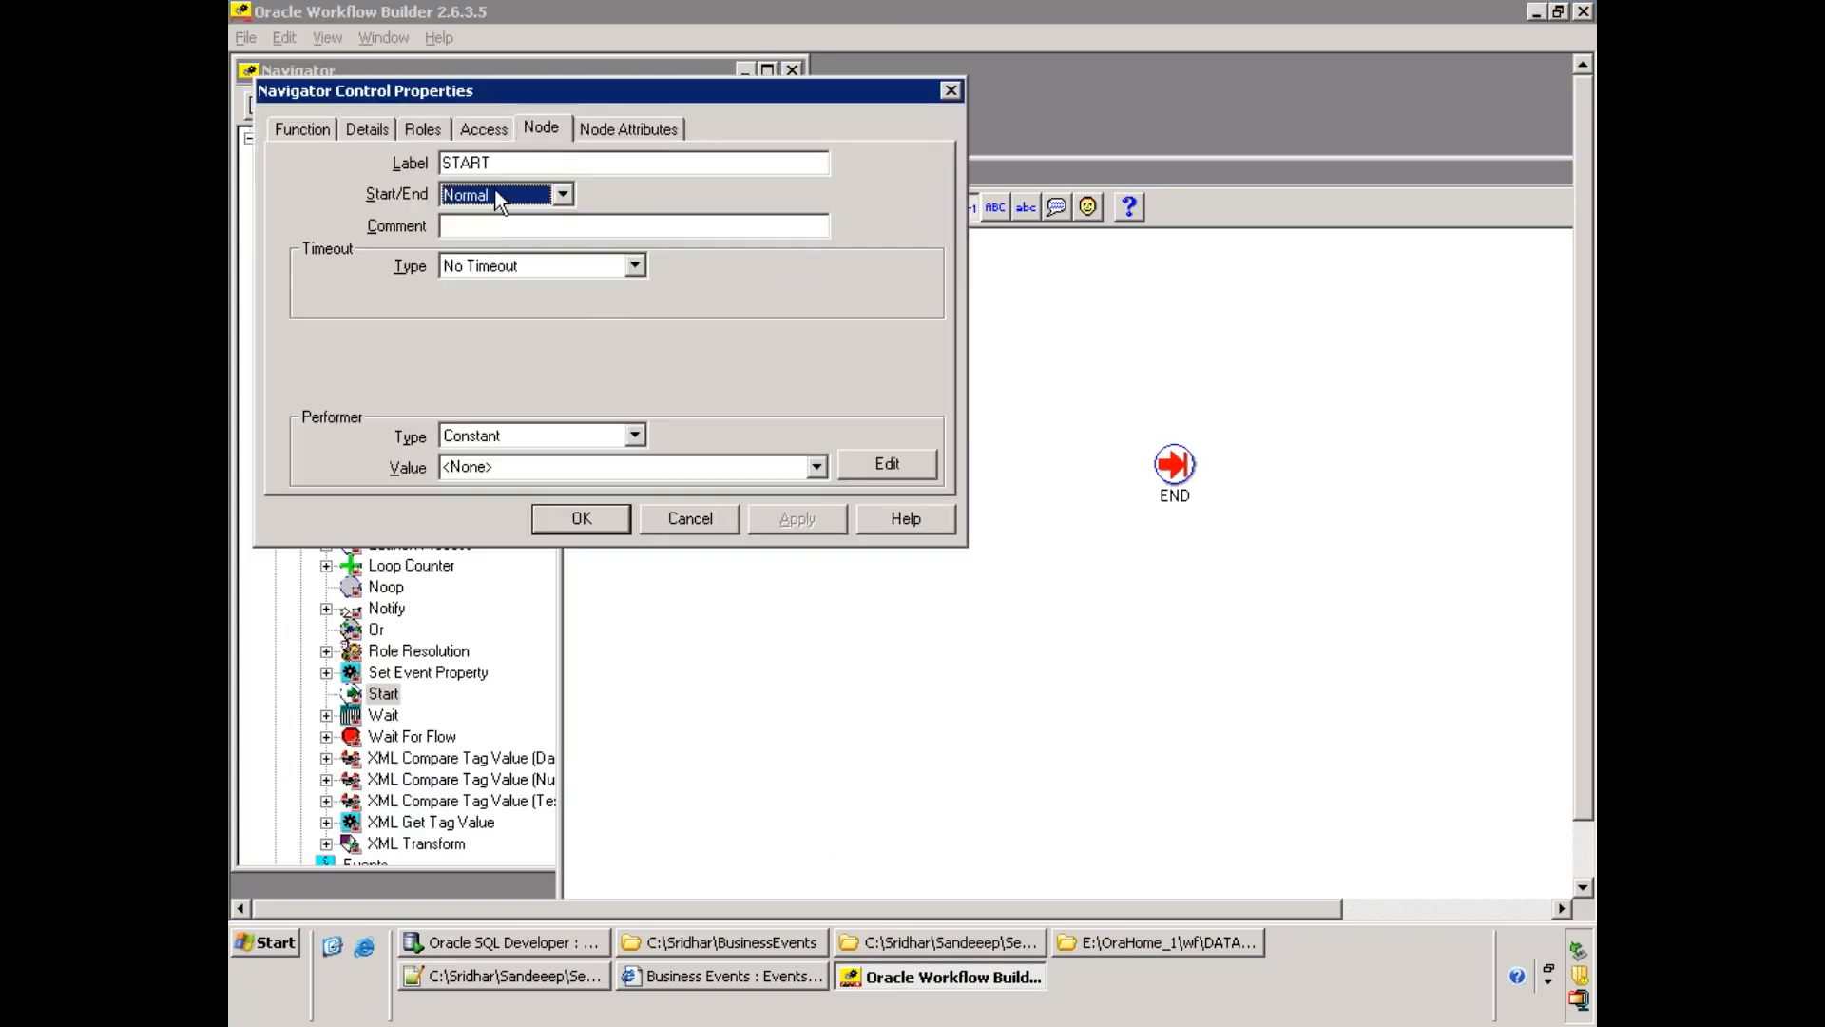
pyautogui.click(583, 520)
# Set the END node's Start/End role to End, then recheck START's properties
pyautogui.doubleClick(1174, 465)
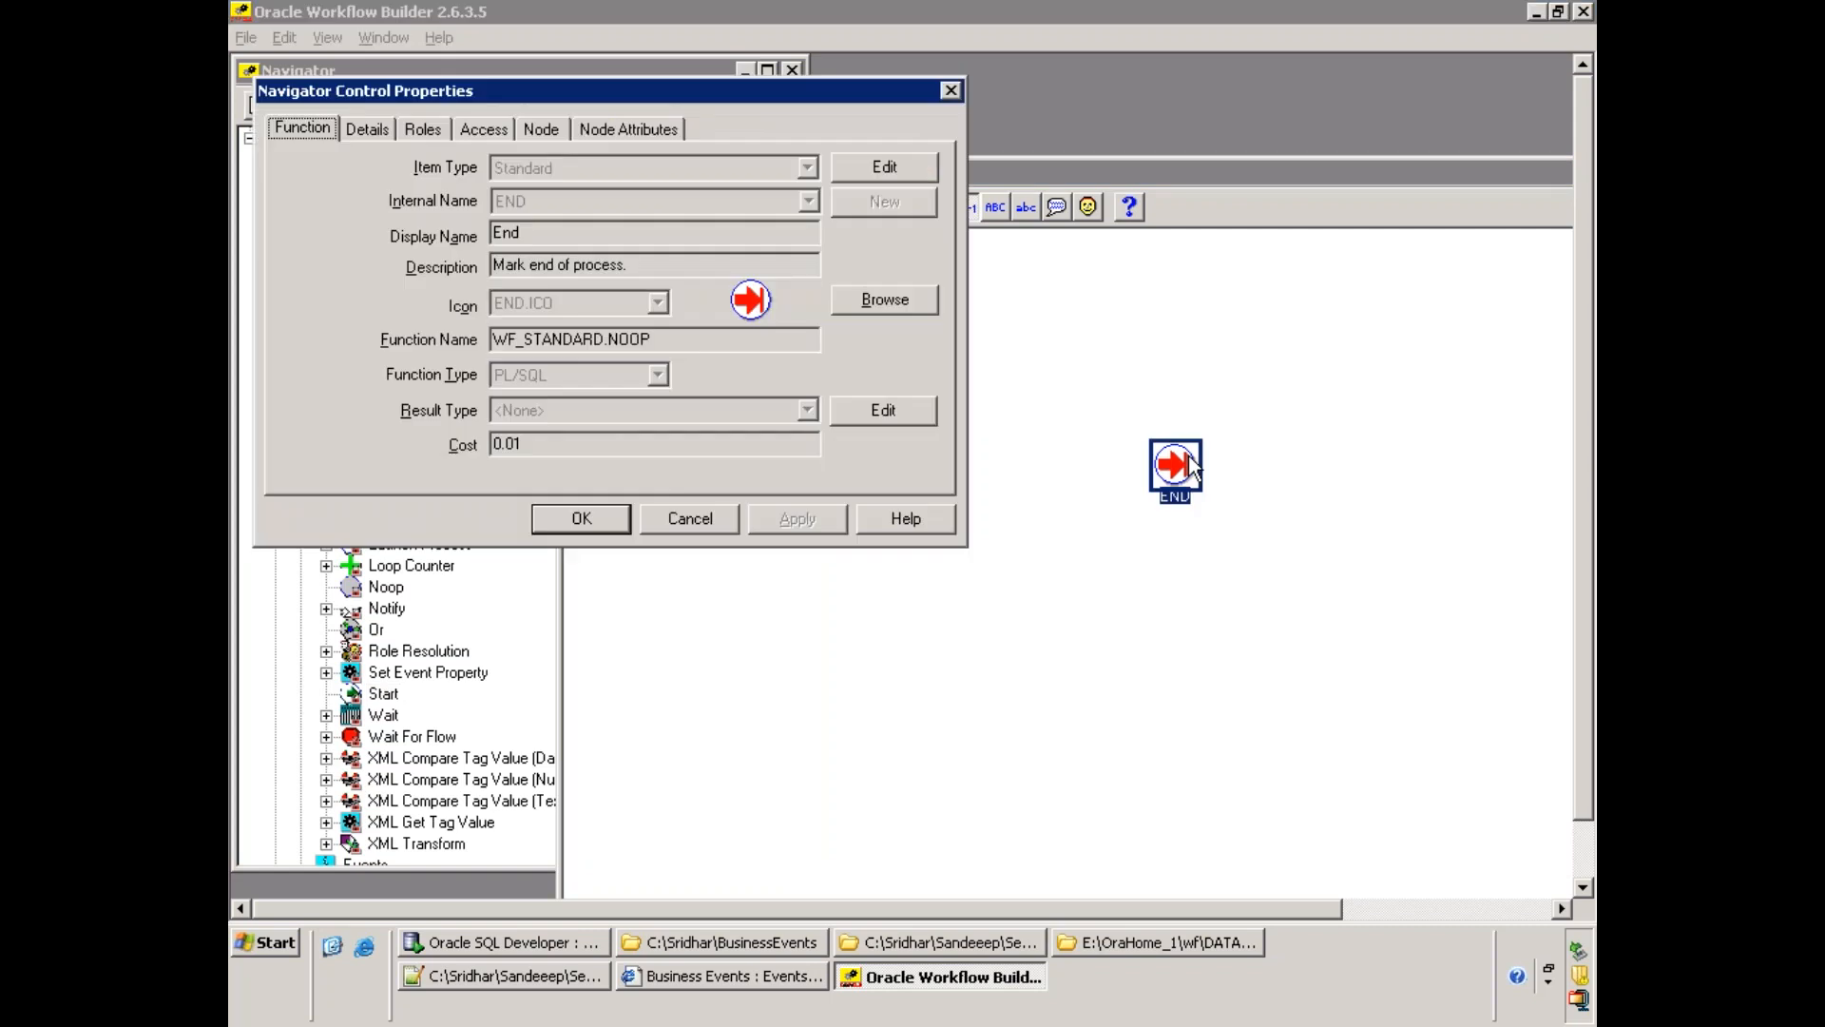
pyautogui.click(542, 127)
pyautogui.doubleClick(511, 194)
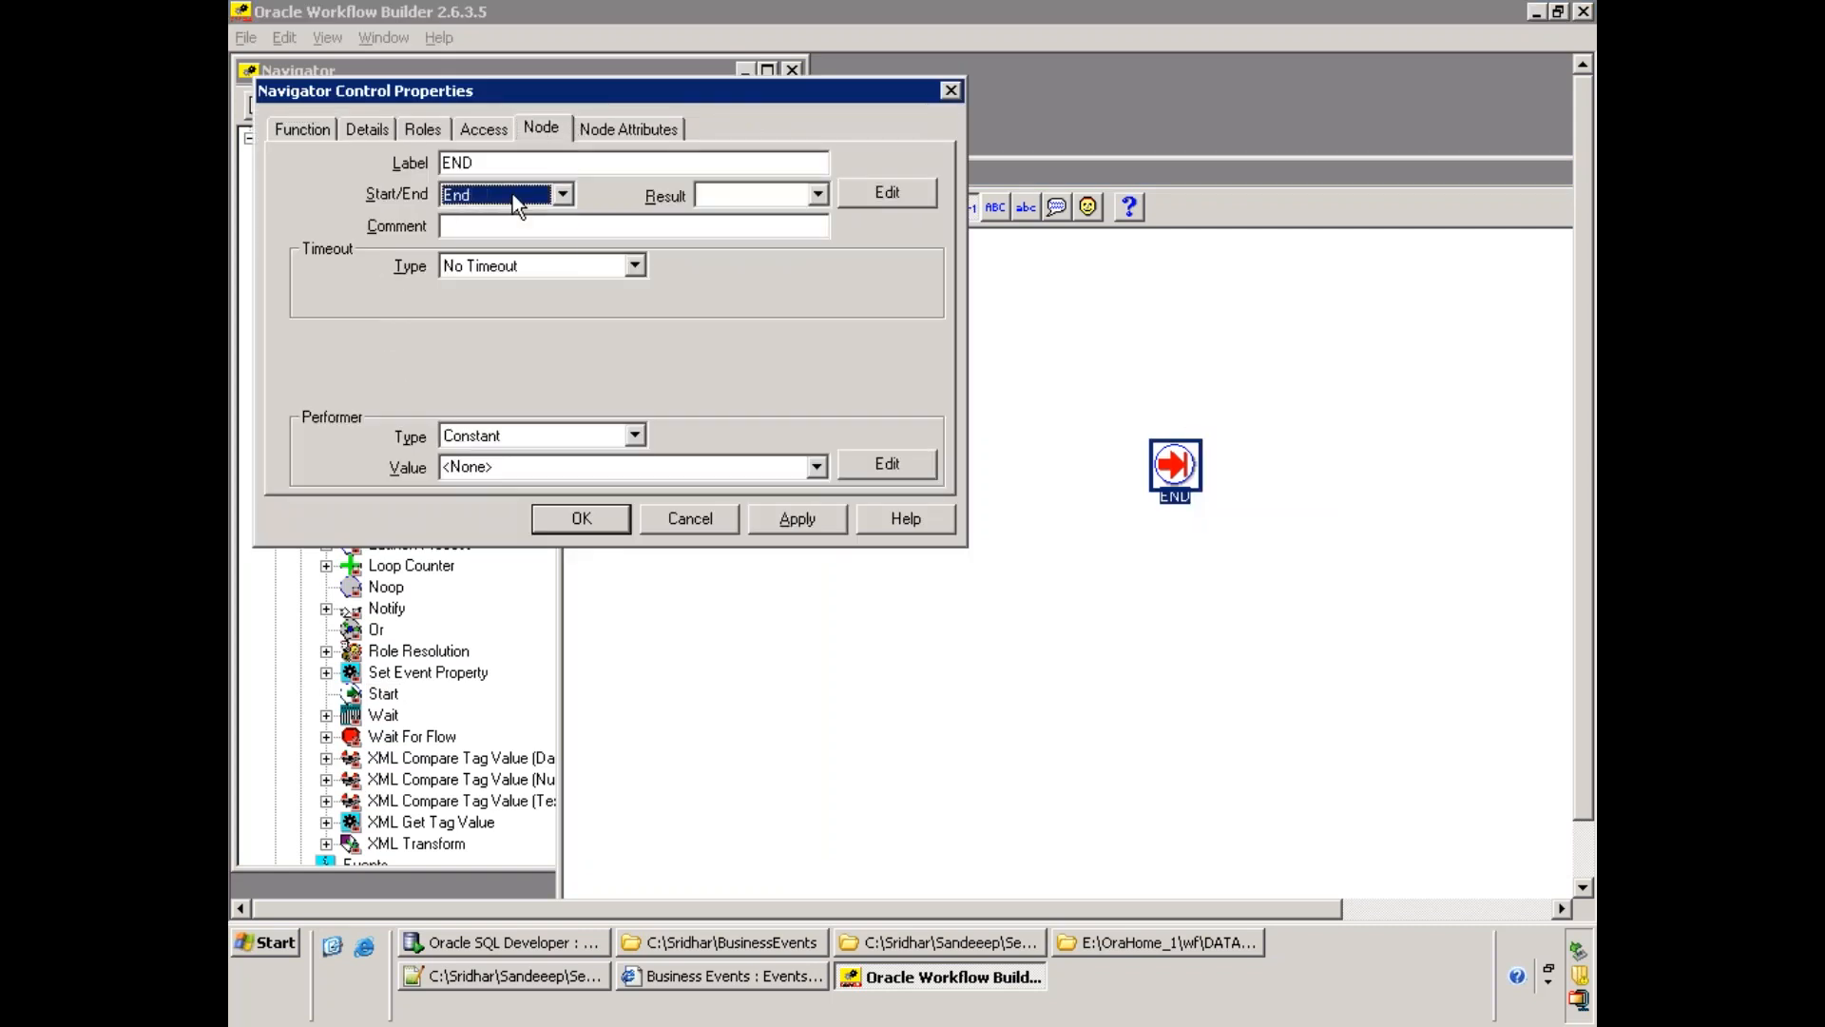
pyautogui.click(582, 518)
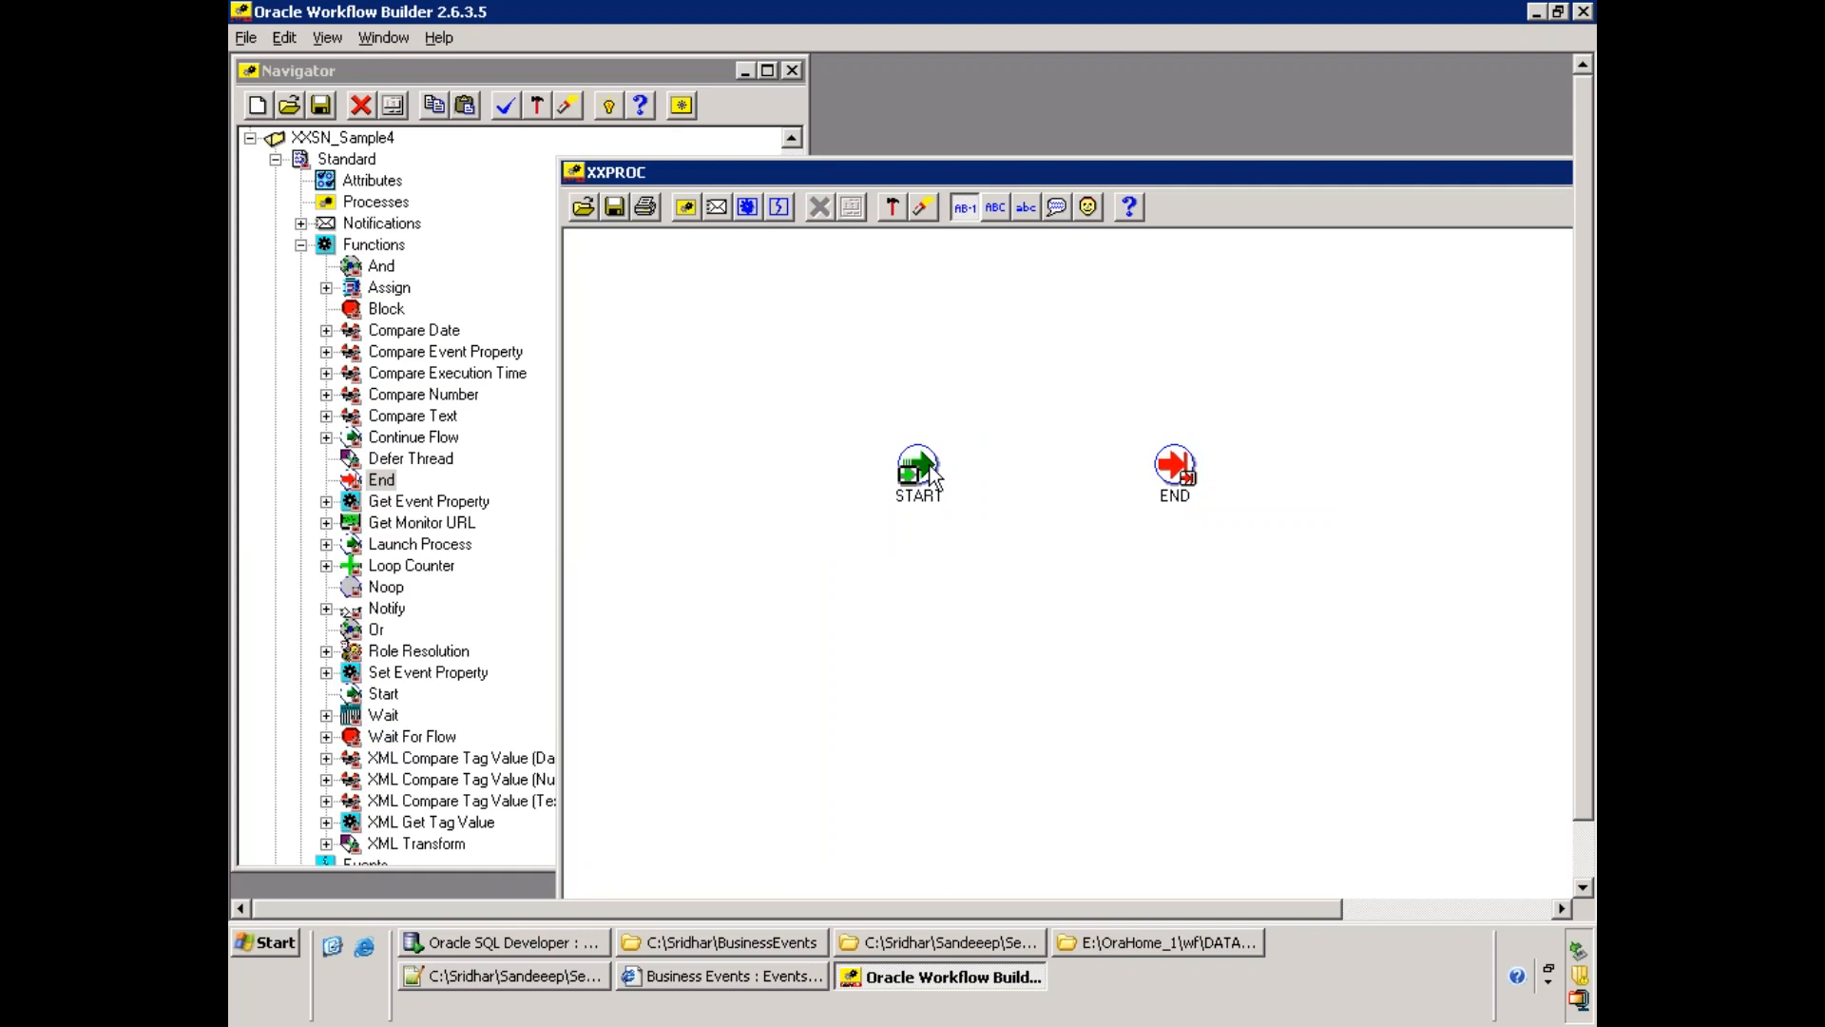
pyautogui.doubleClick(929, 466)
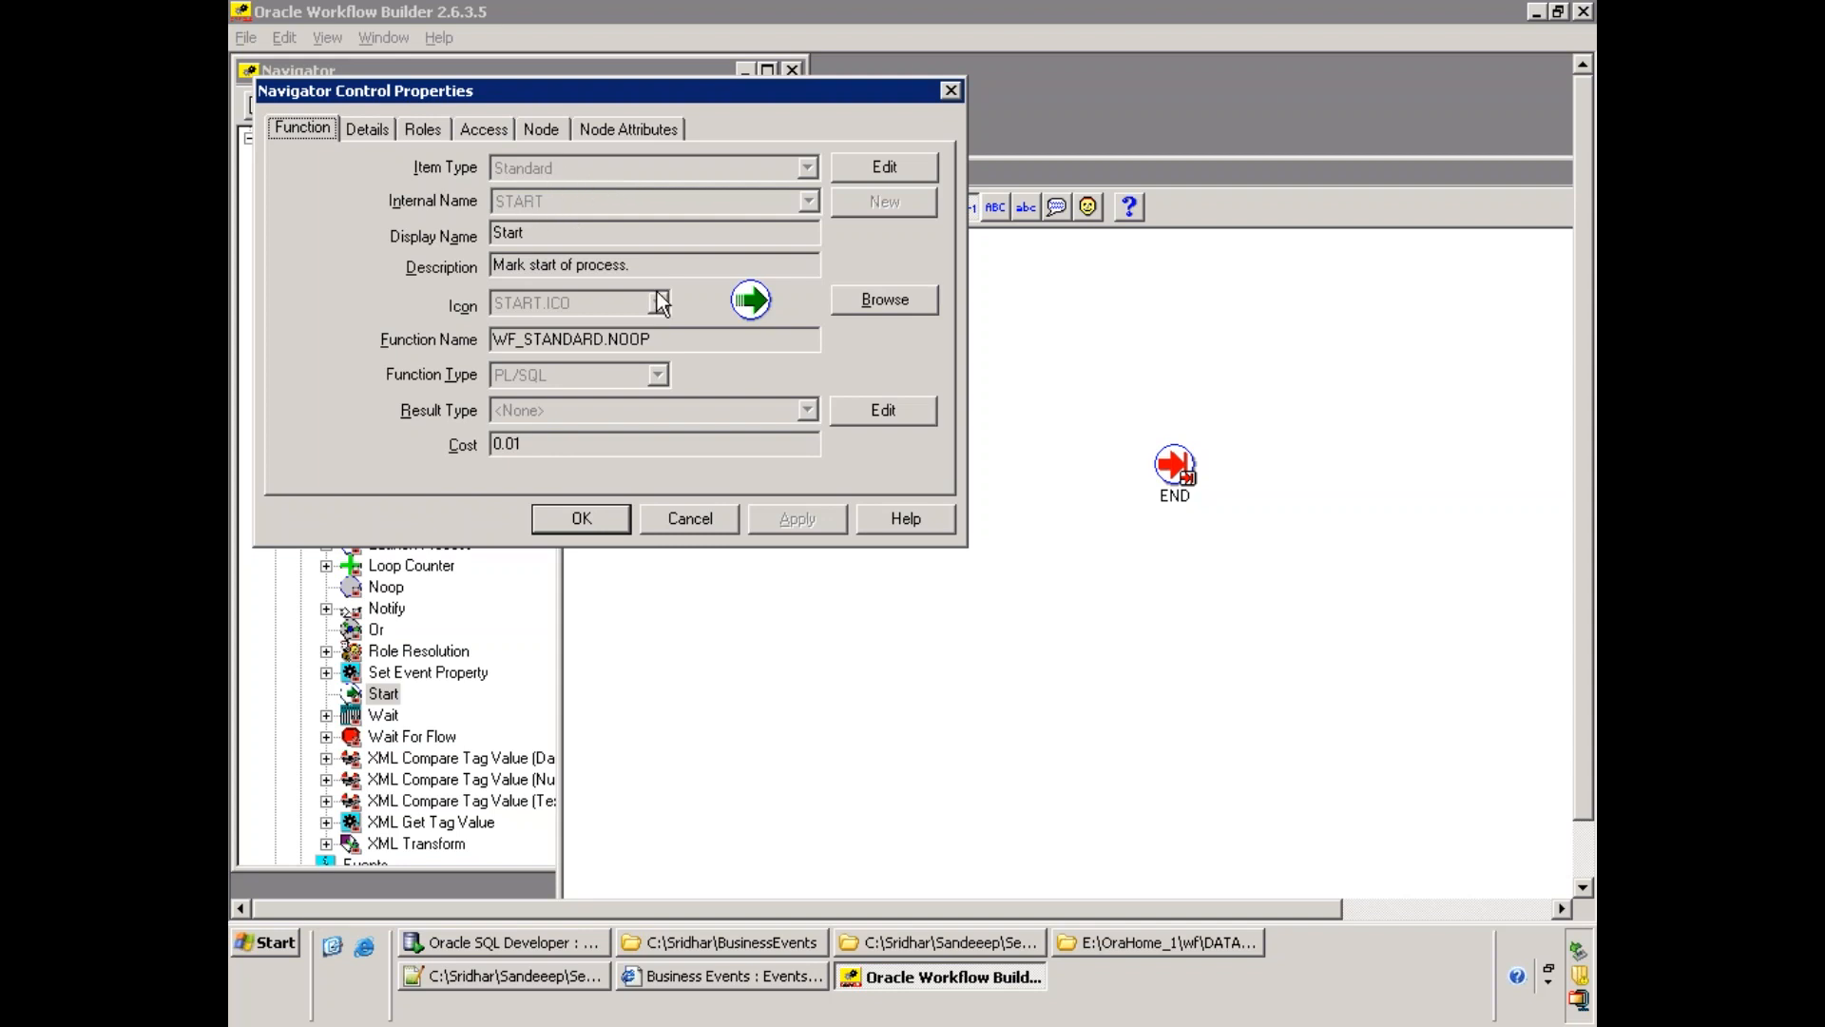
pyautogui.click(581, 518)
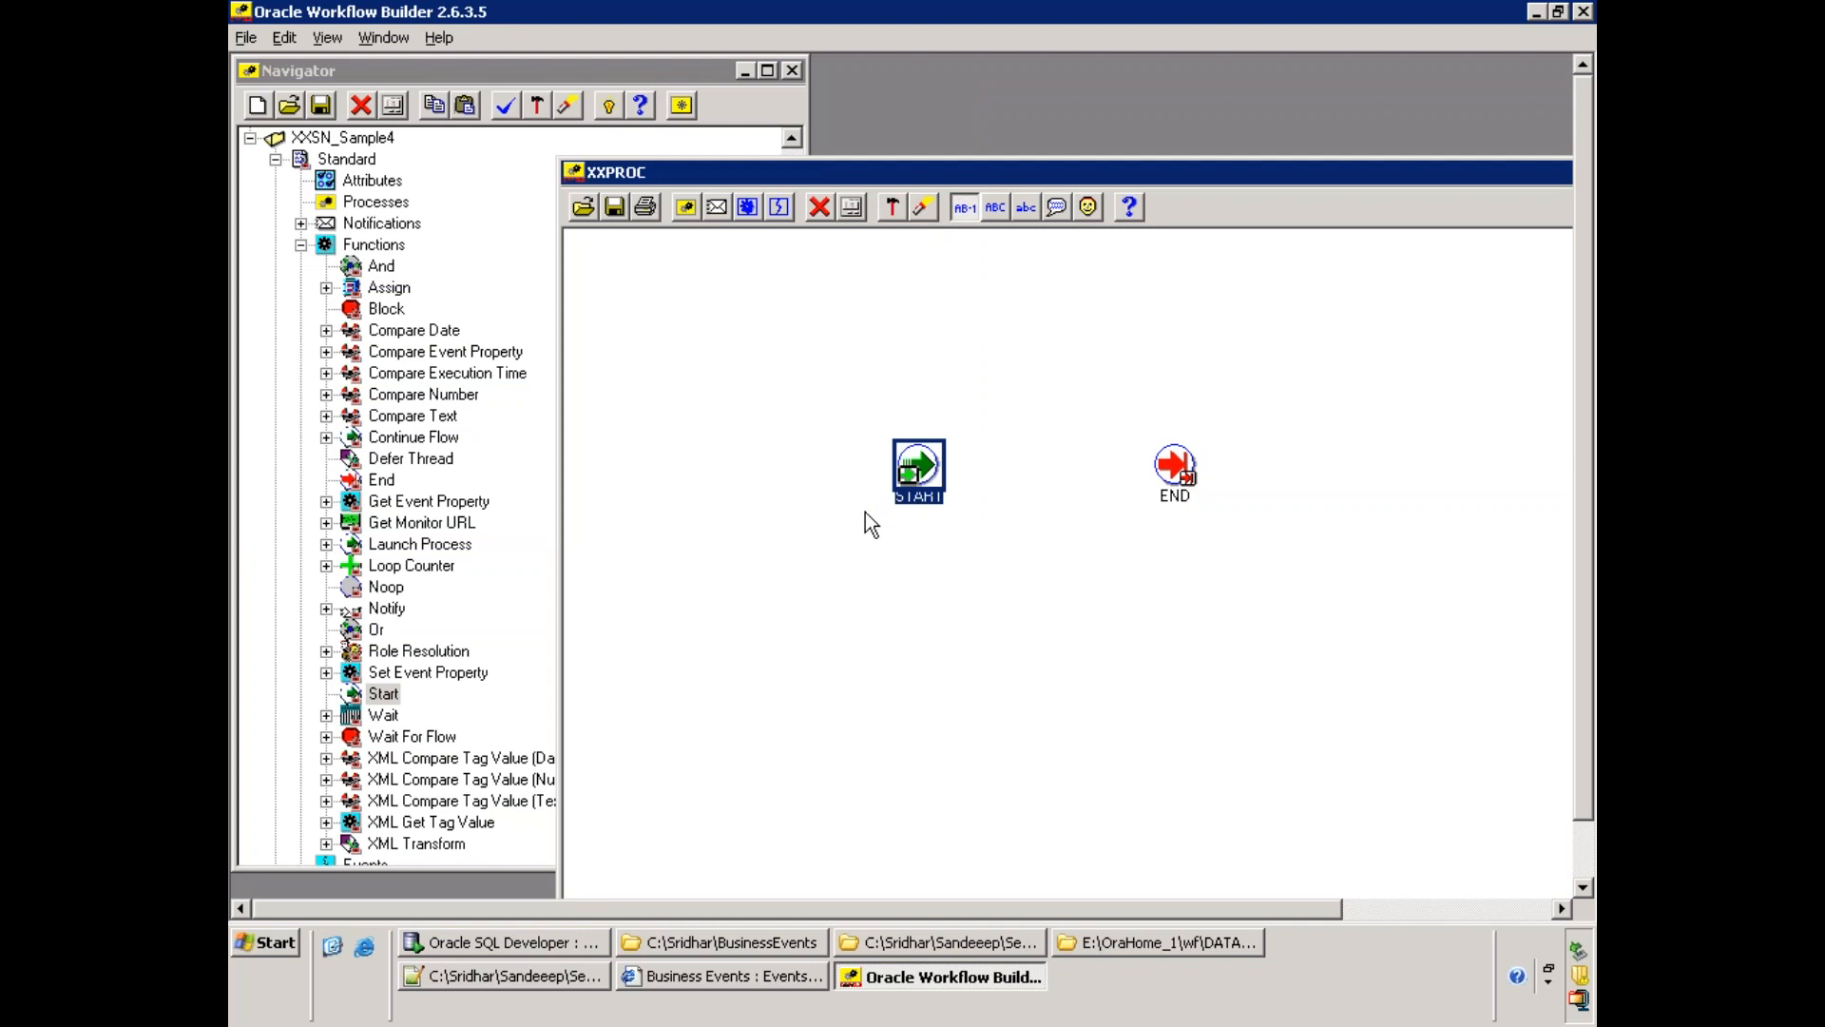
pyautogui.click(275, 159)
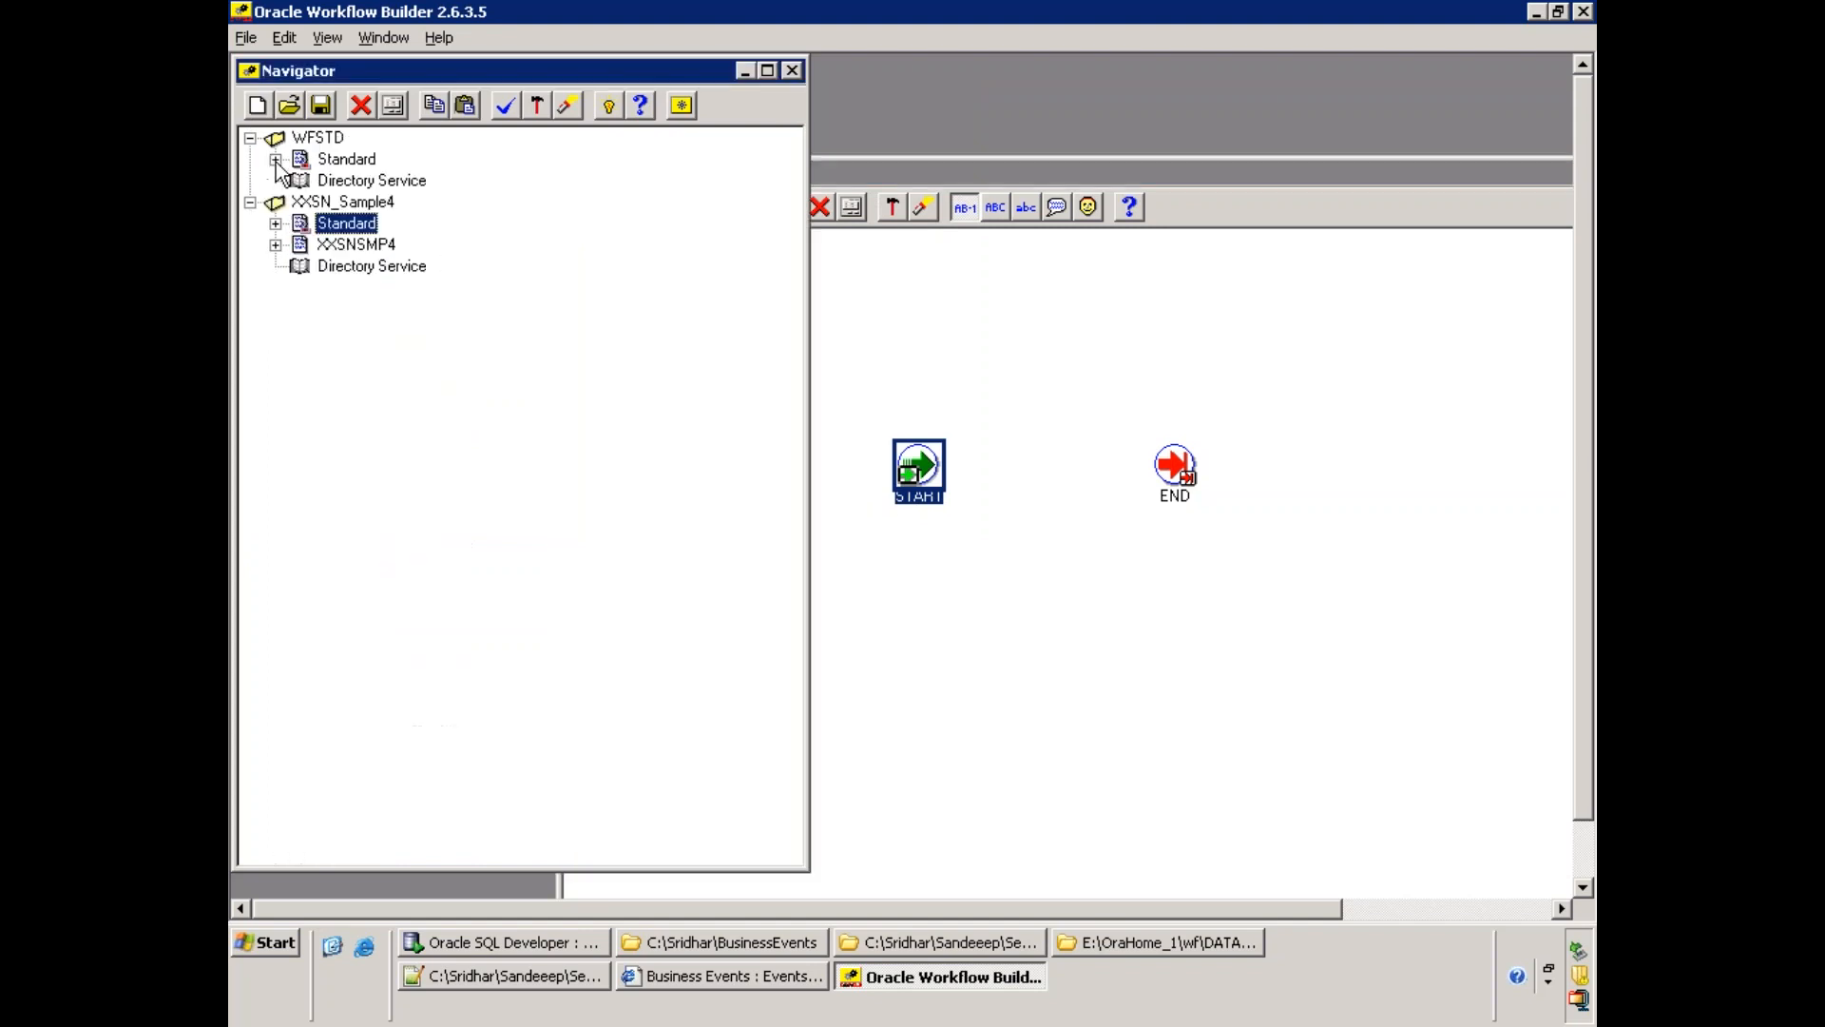
# Draw a transition arrow from the START node to the END node in the XXPROC diagram
pyautogui.click(370, 203)
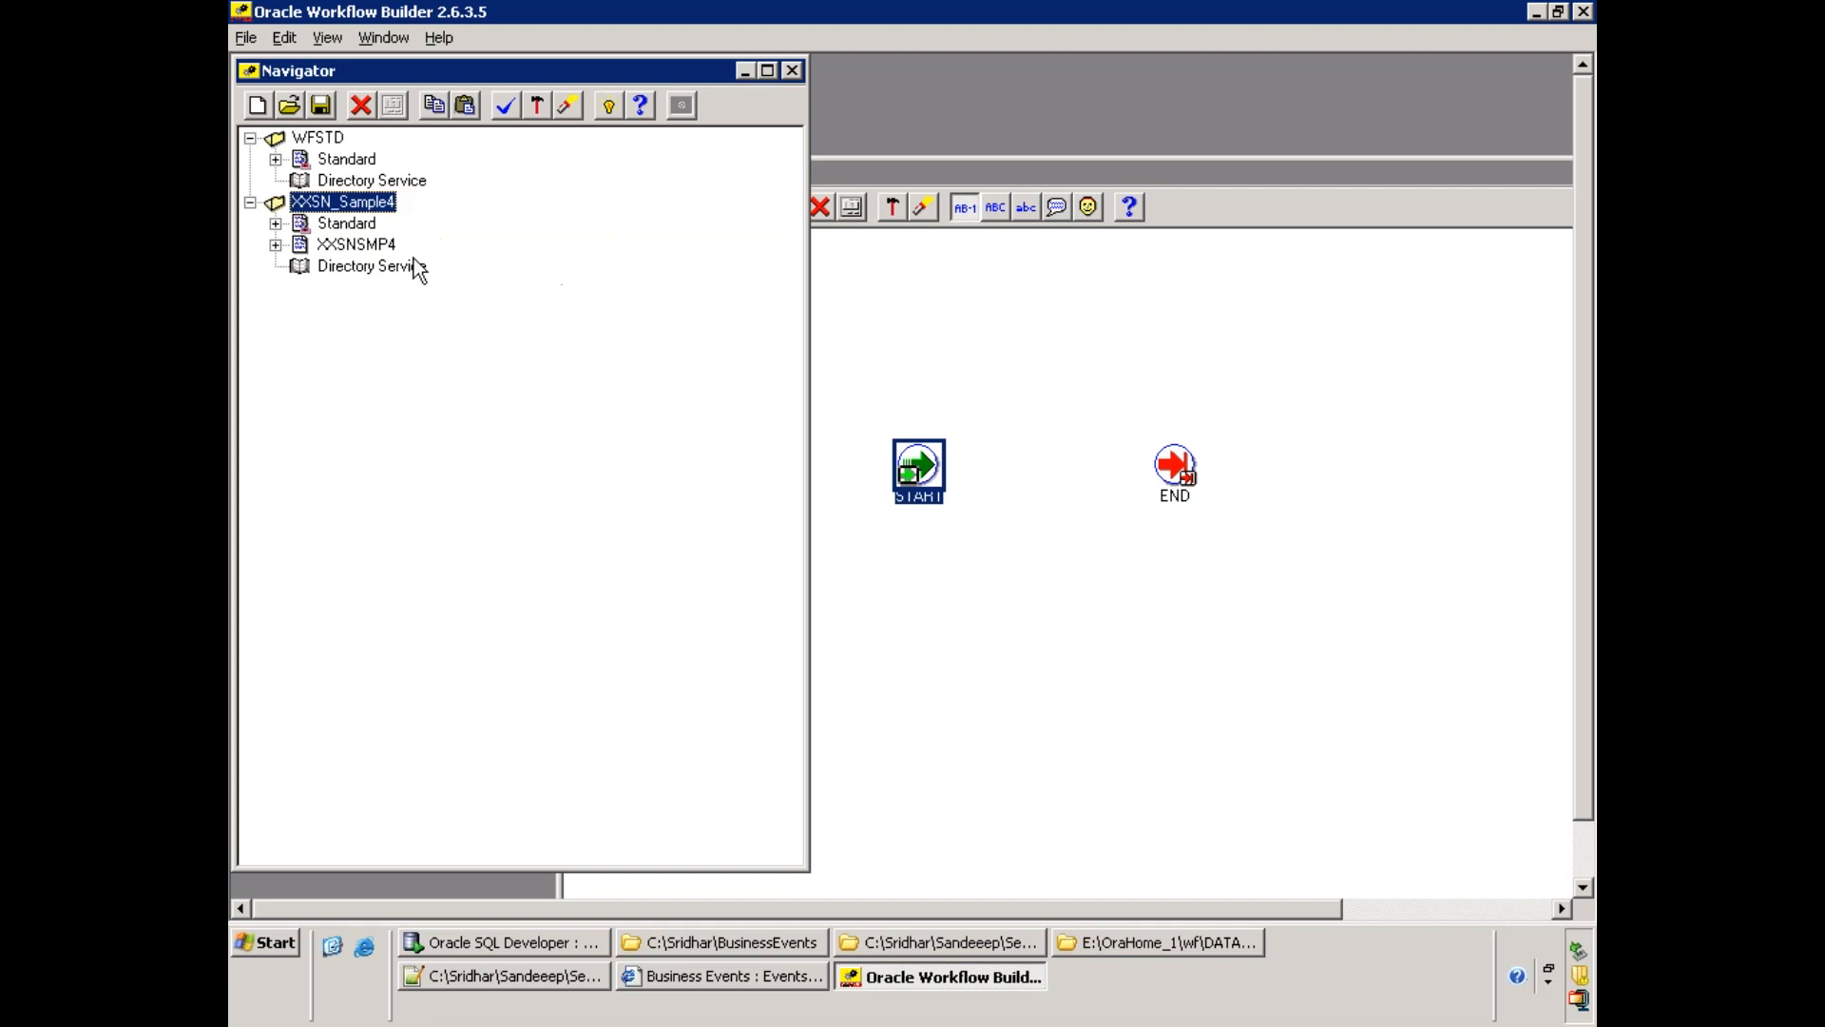
pyautogui.click(903, 572)
pyautogui.moveTo(913, 468); pyautogui.dragTo(1185, 472)
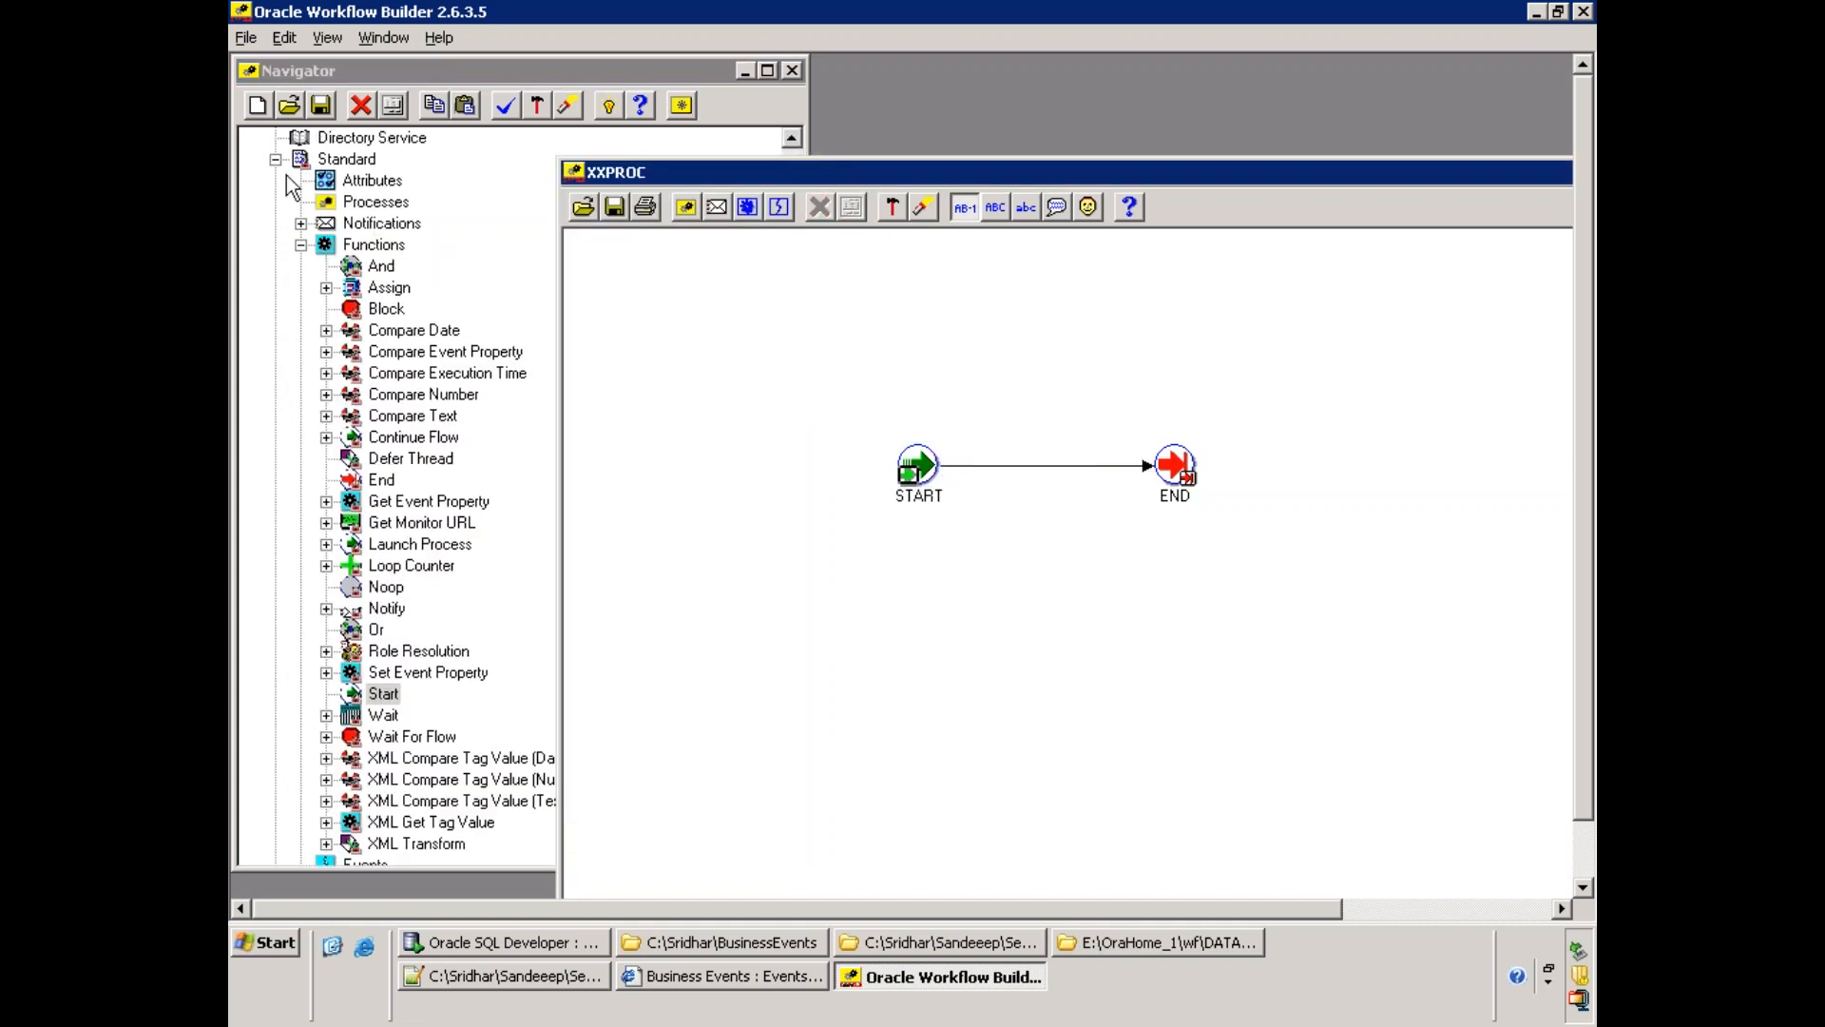
pyautogui.click(275, 160)
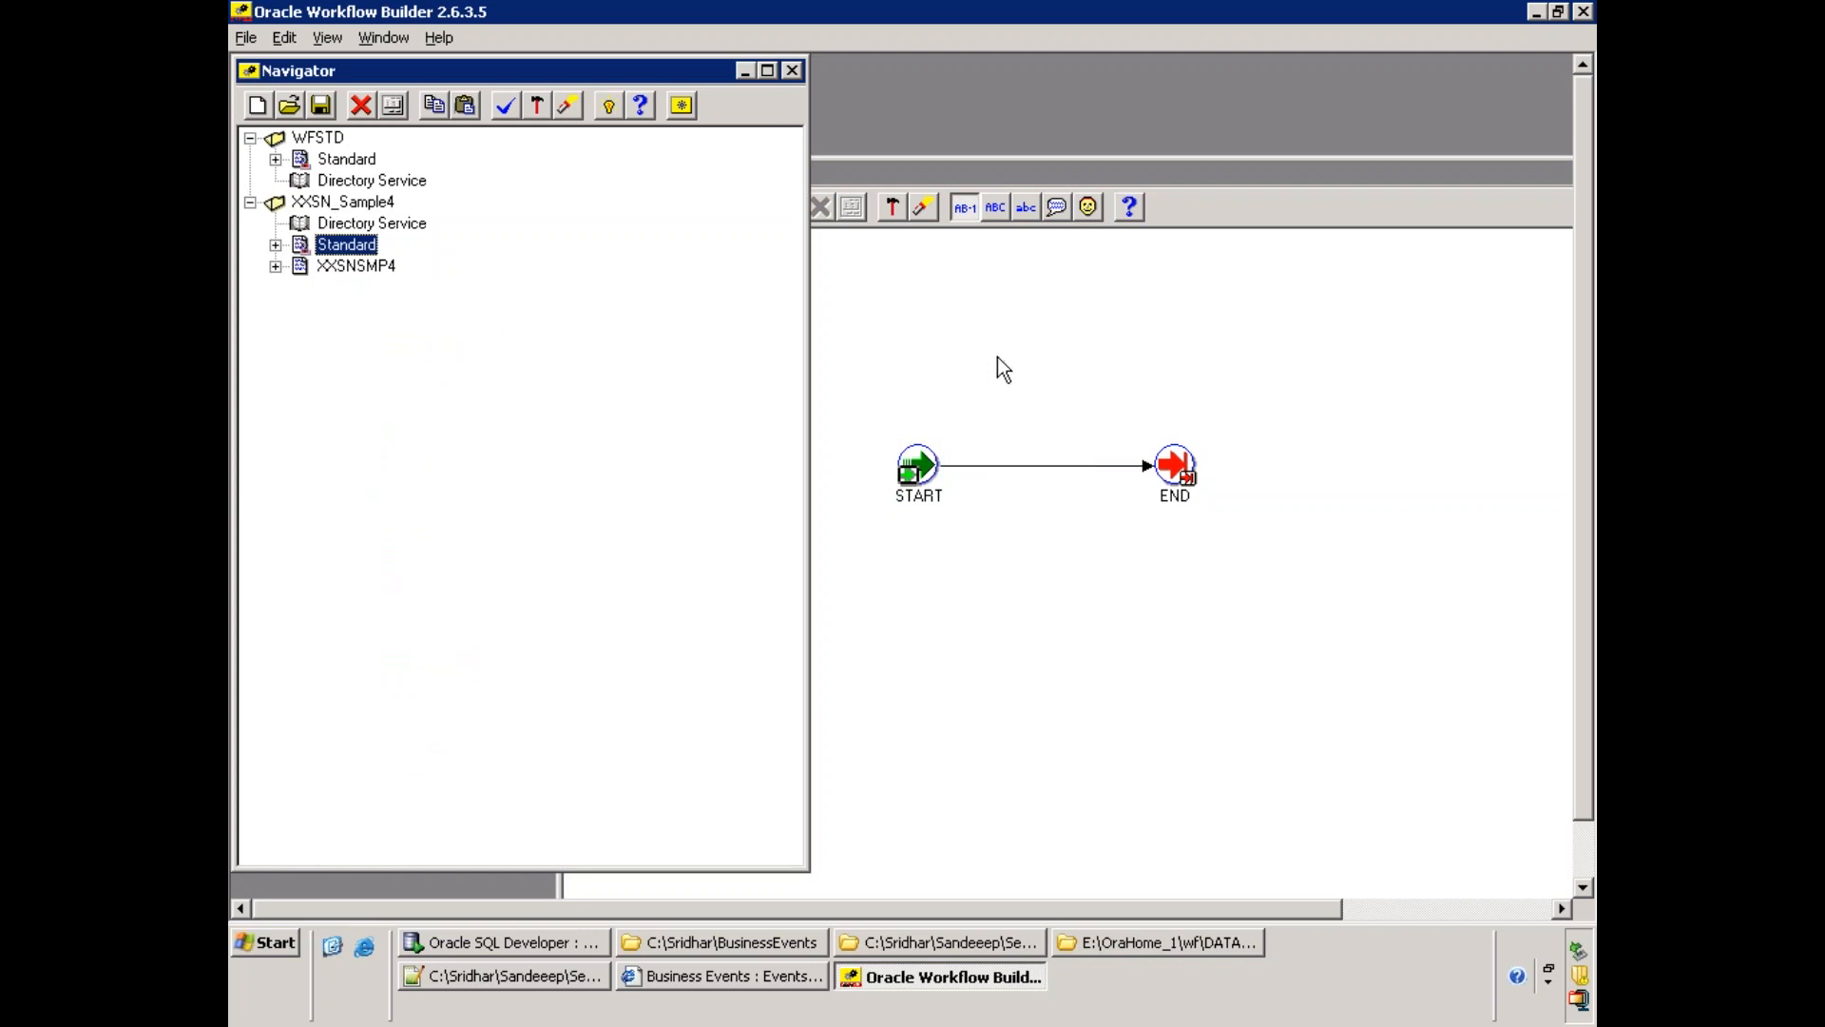
pyautogui.click(276, 244)
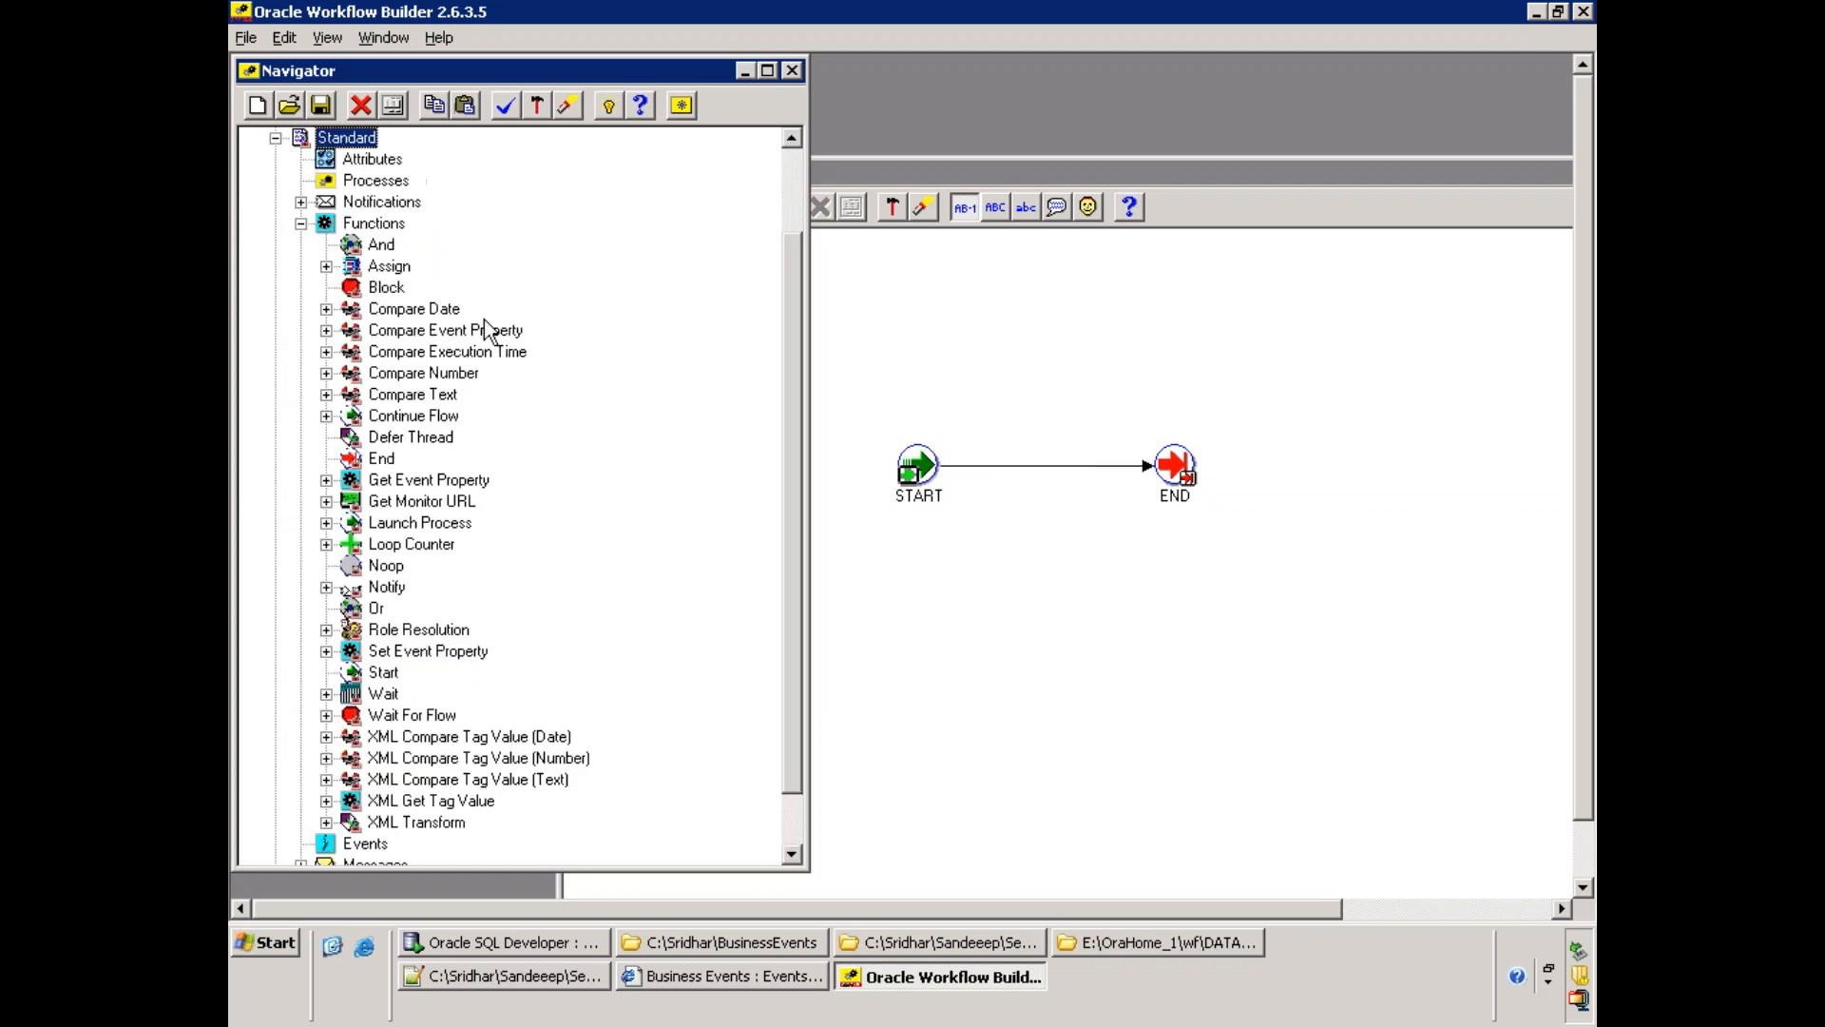
pyautogui.scroll(2, 304, 323)
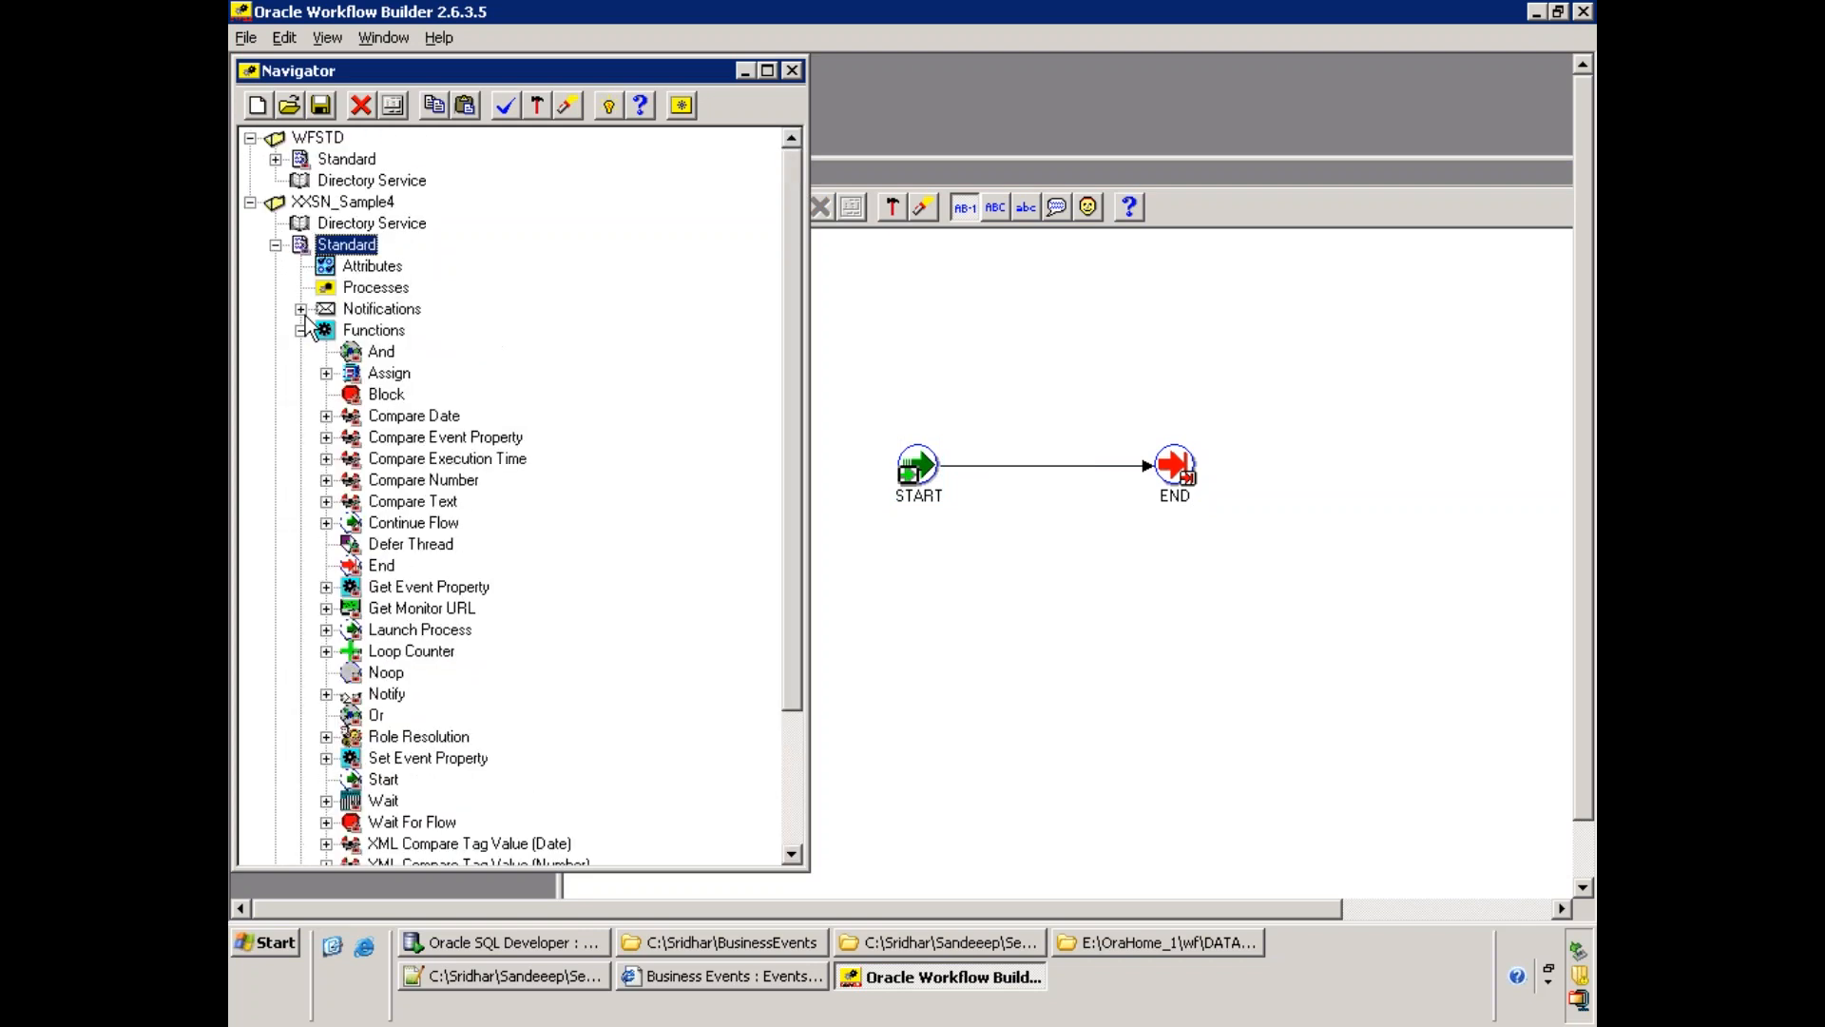
pyautogui.click(275, 245)
# Add item attribute XXPERFORMER to XXSNSMP4, reusing XXPERFORMER as display name and description
pyautogui.click(276, 266)
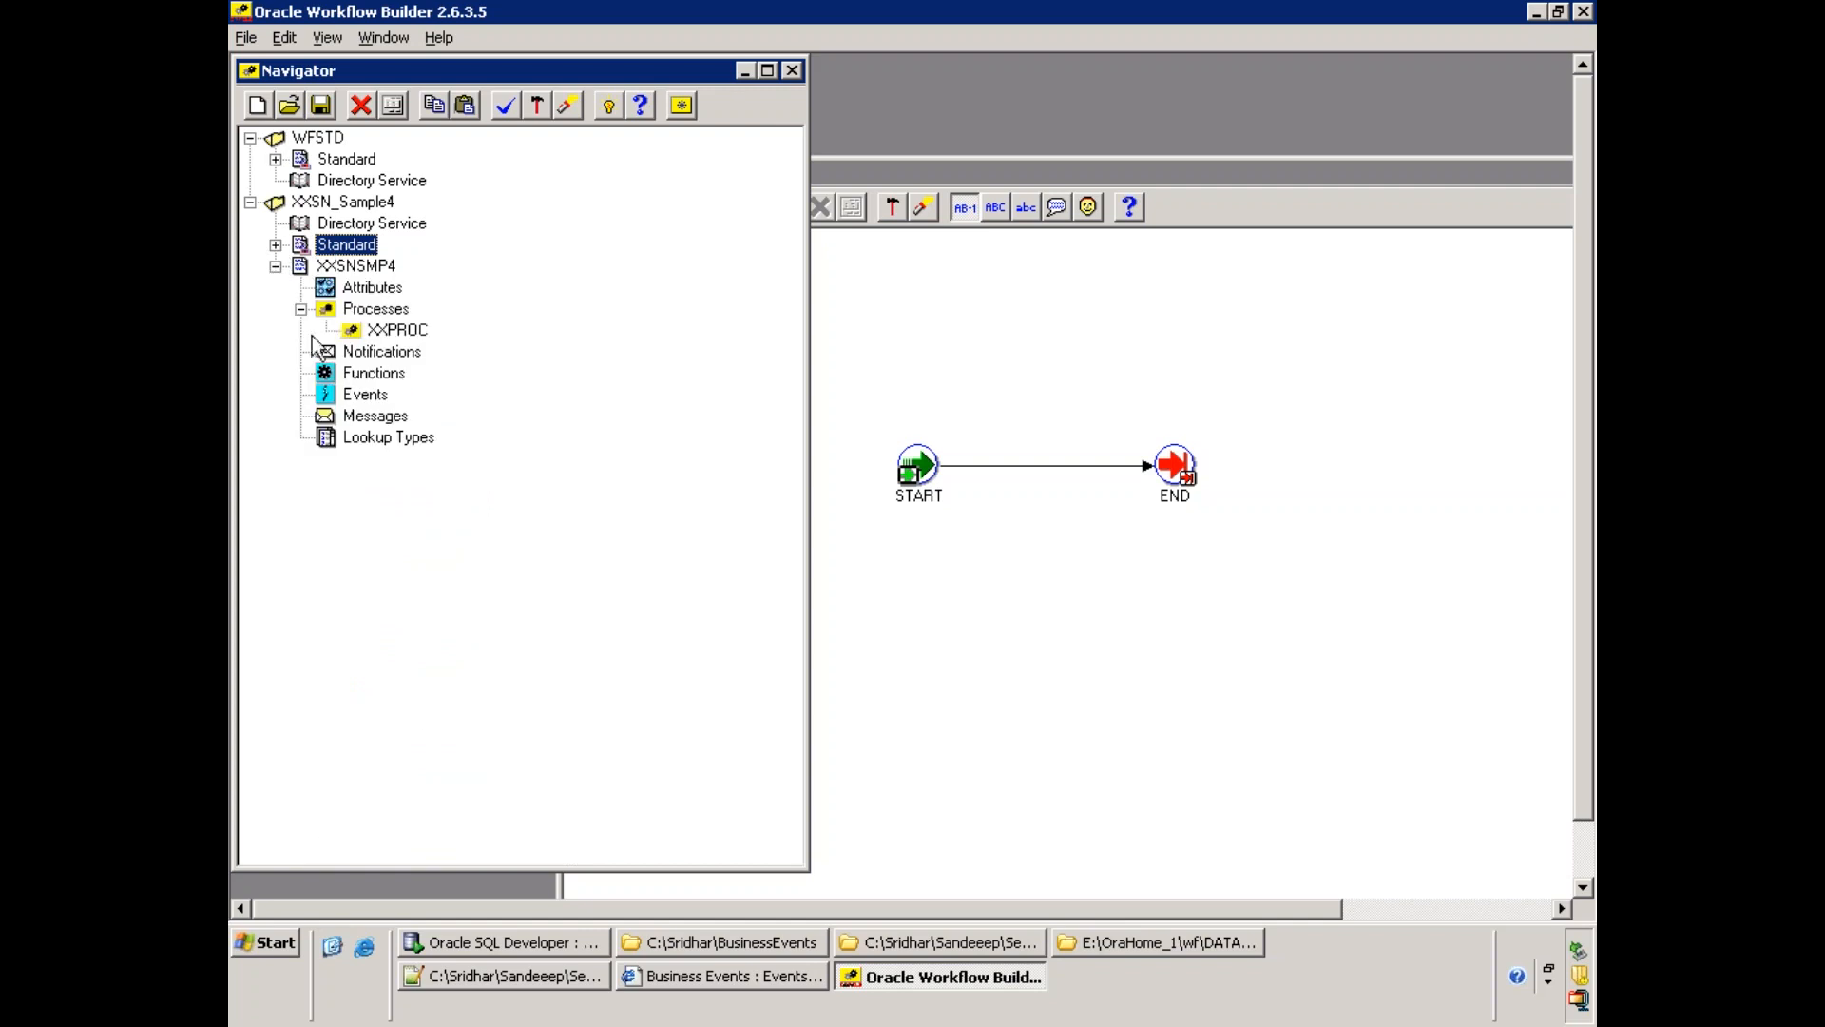
pyautogui.click(301, 310)
pyautogui.rightClick(372, 287)
pyautogui.click(419, 297)
pyautogui.click(576, 190)
pyautogui.write('XXPERFORMER')
pyautogui.hotkey('shift', 'Home')
pyautogui.hotkey('ctrl', 'c')
pyautogui.press('Tab')
pyautogui.hotkey('ctrl', 'v')
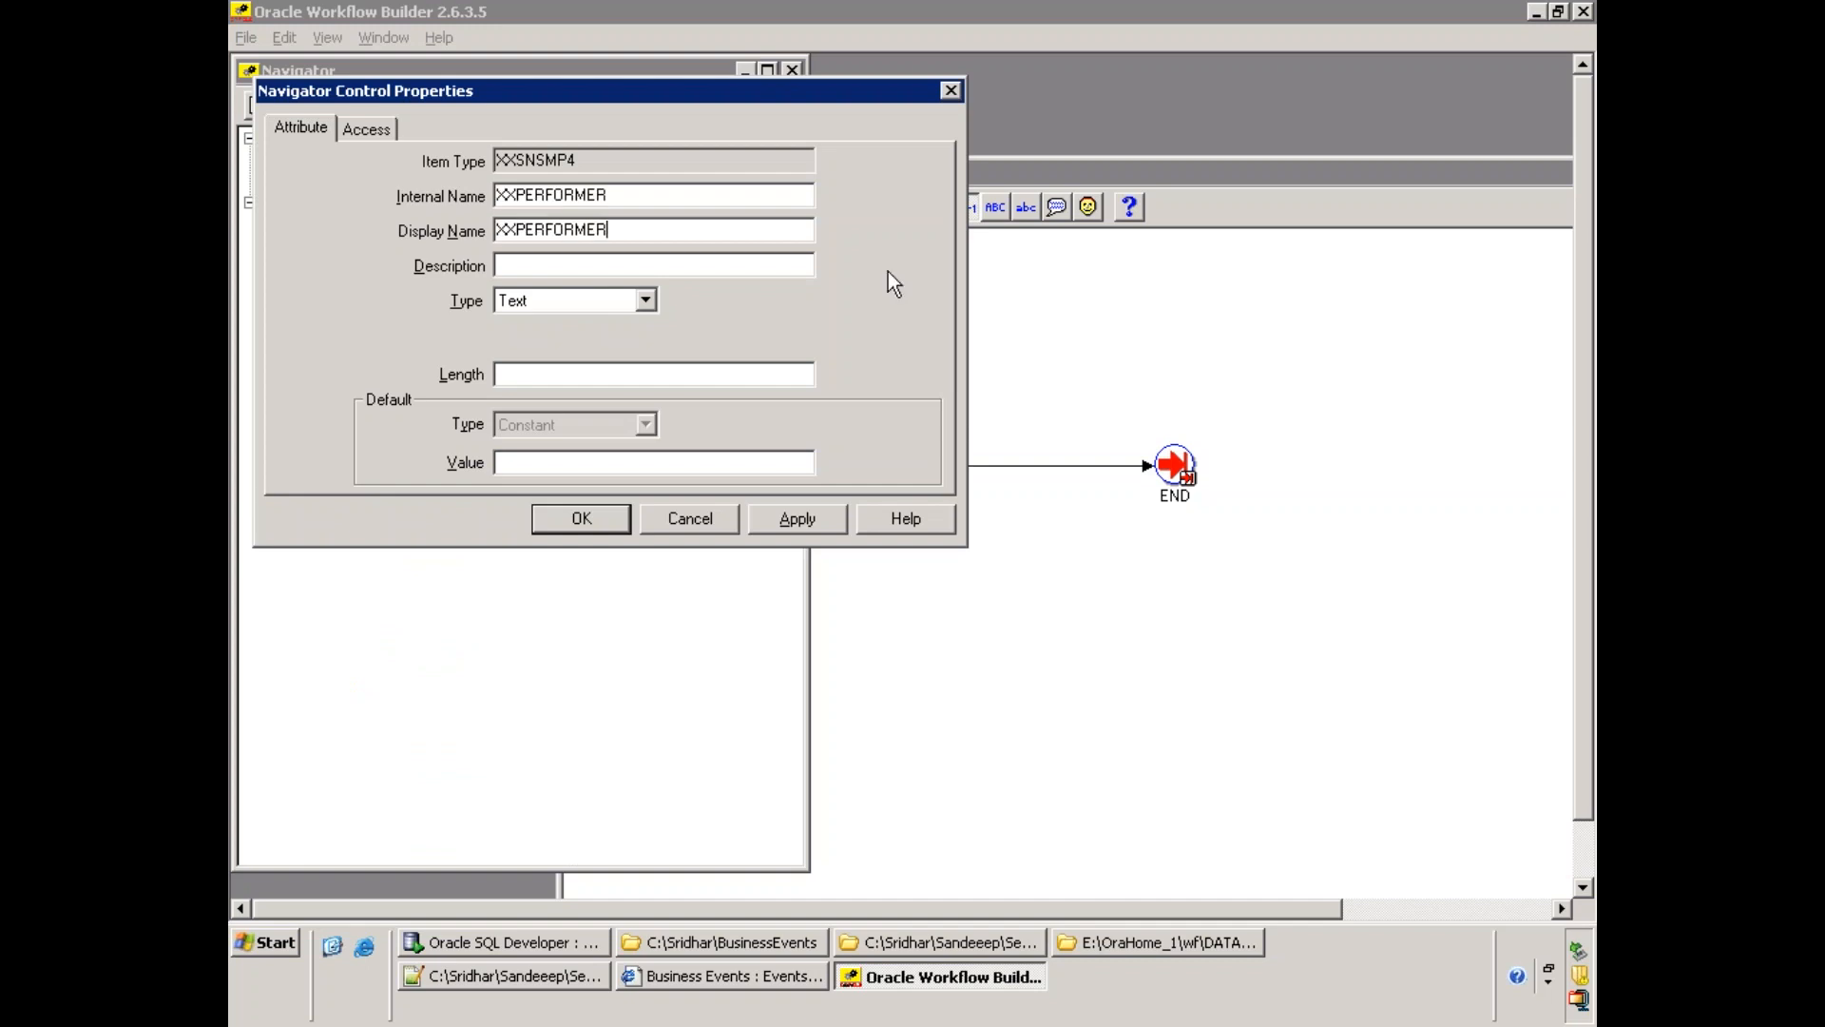
pyautogui.press('Tab')
pyautogui.hotkey('ctrl', 'v')
pyautogui.click(584, 519)
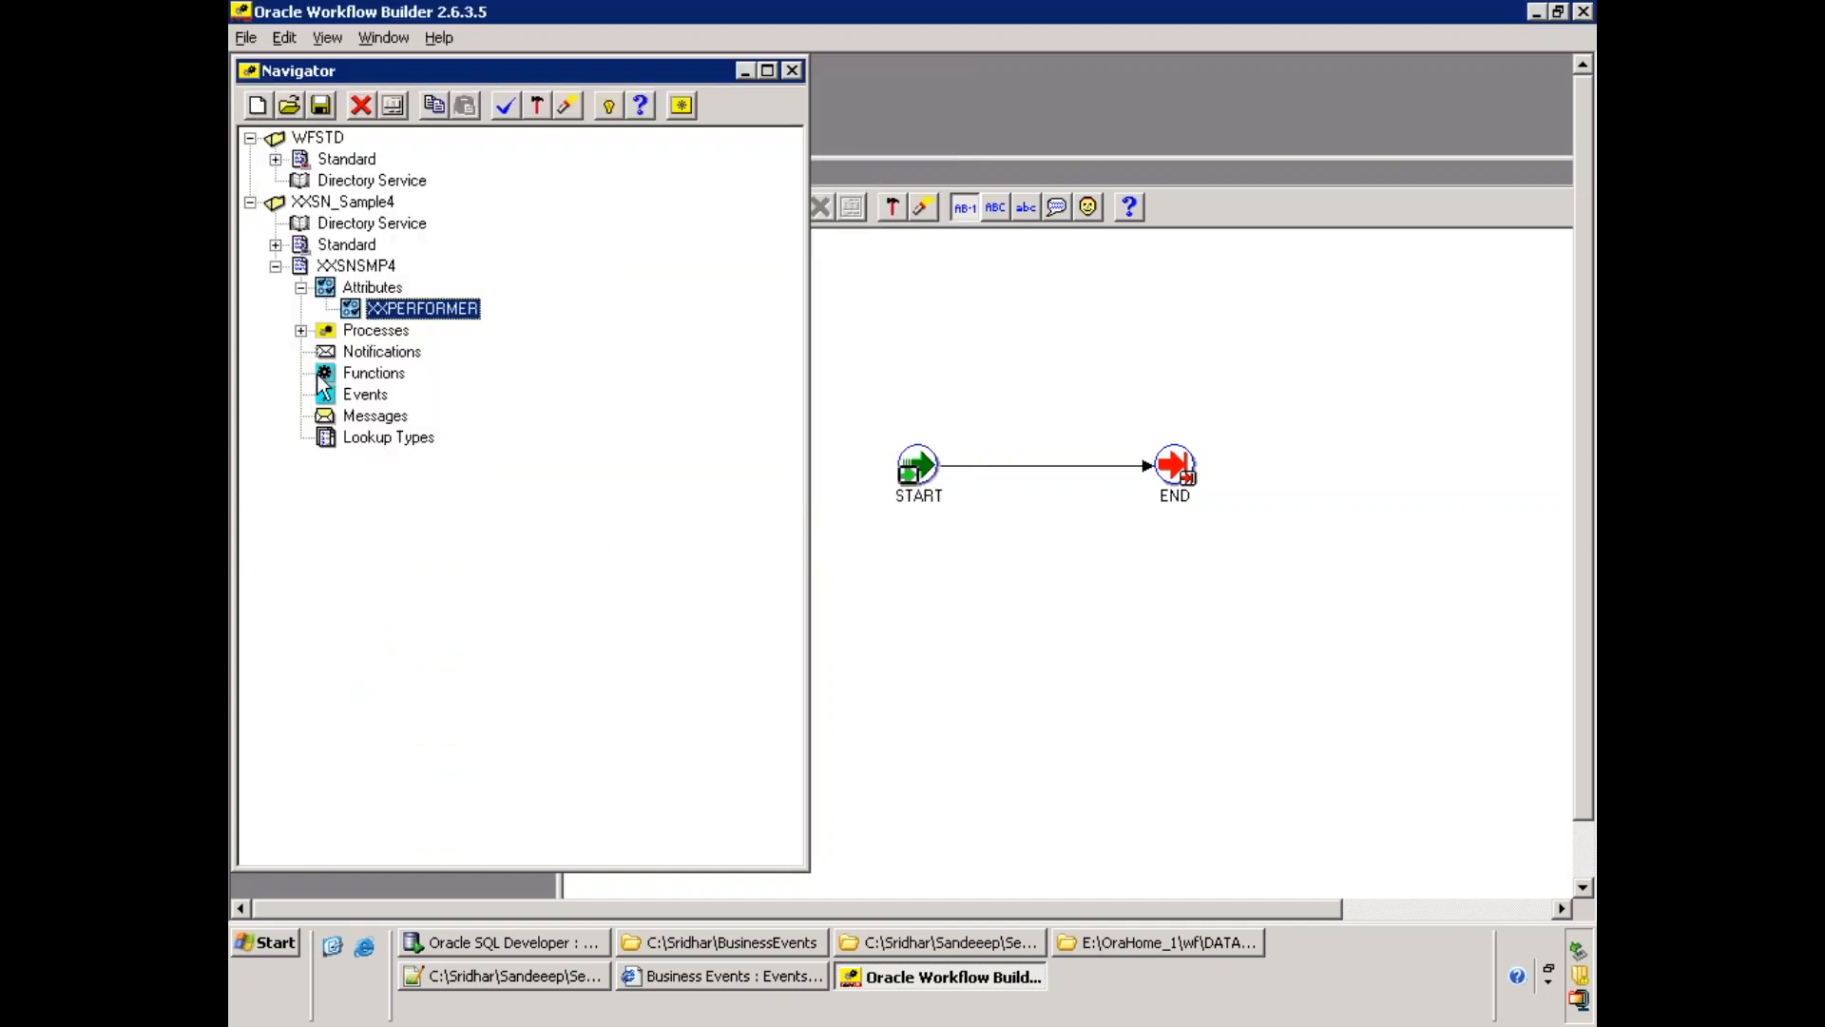
# Create a new message with internal and display name XXFYIMSG
pyautogui.rightClick(373, 354)
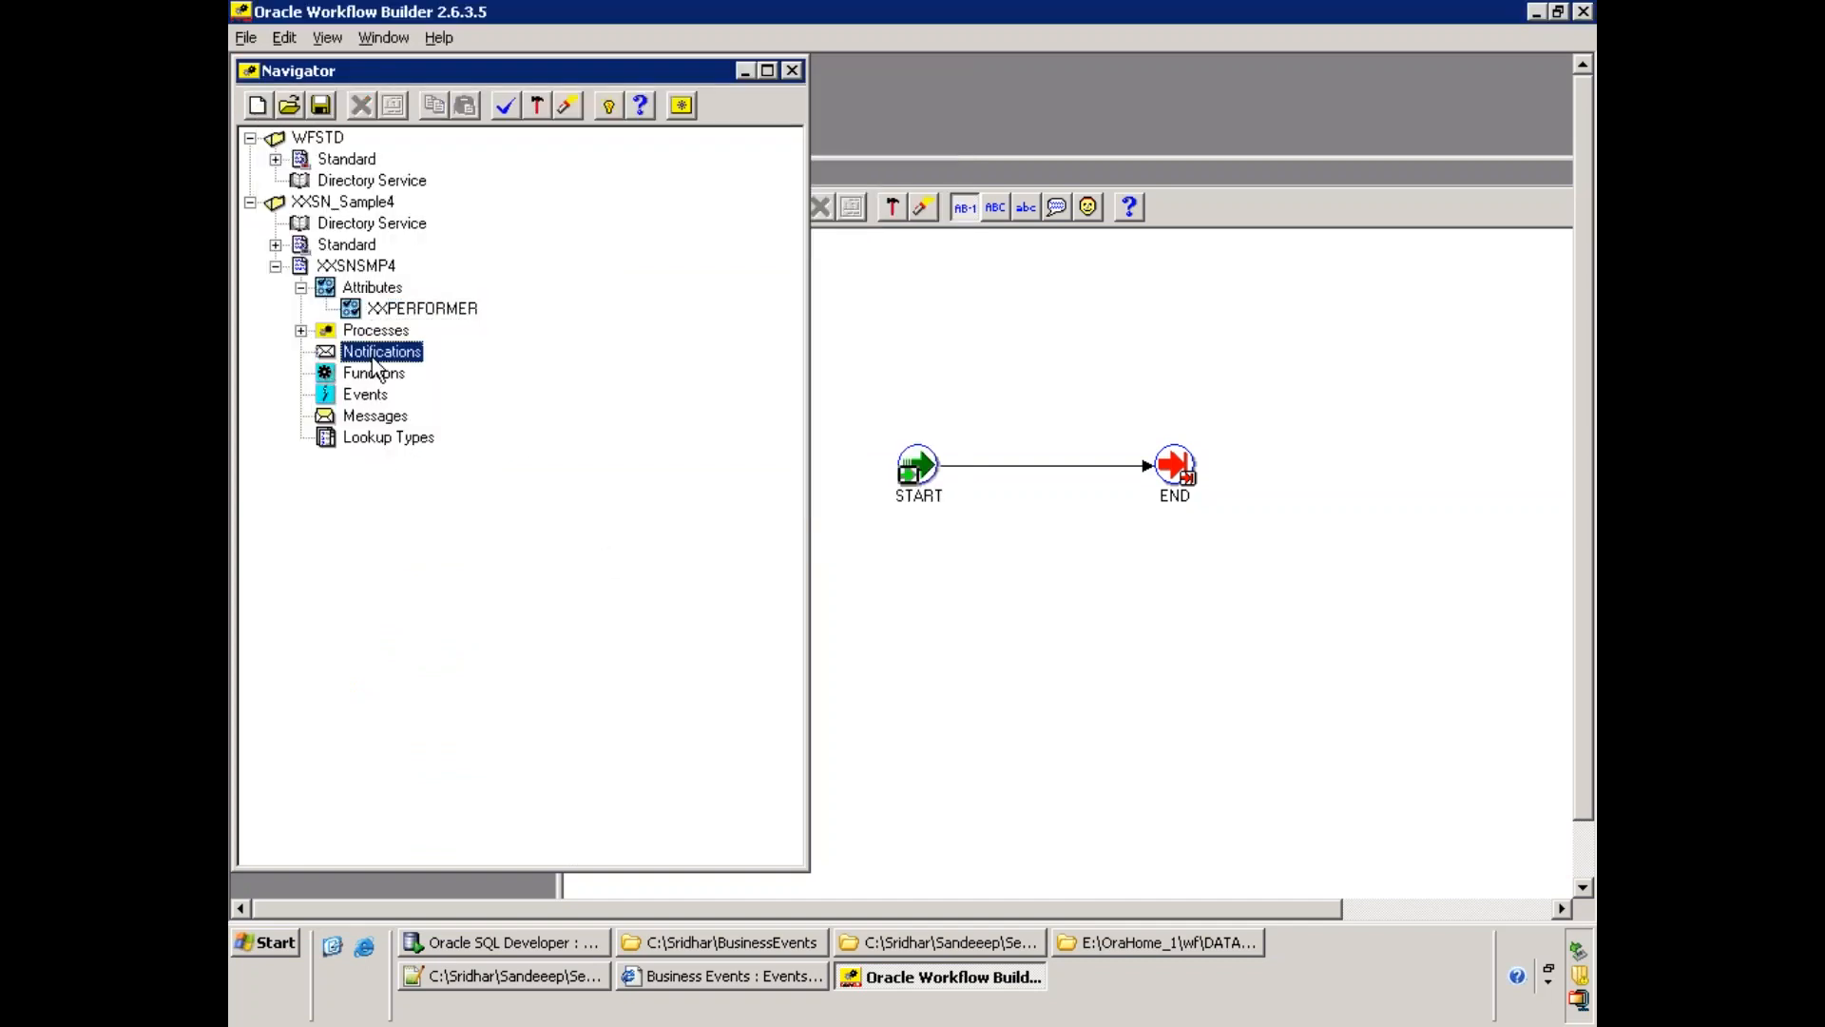
pyautogui.press('Escape')
pyautogui.click(377, 416)
pyautogui.rightClick(384, 420)
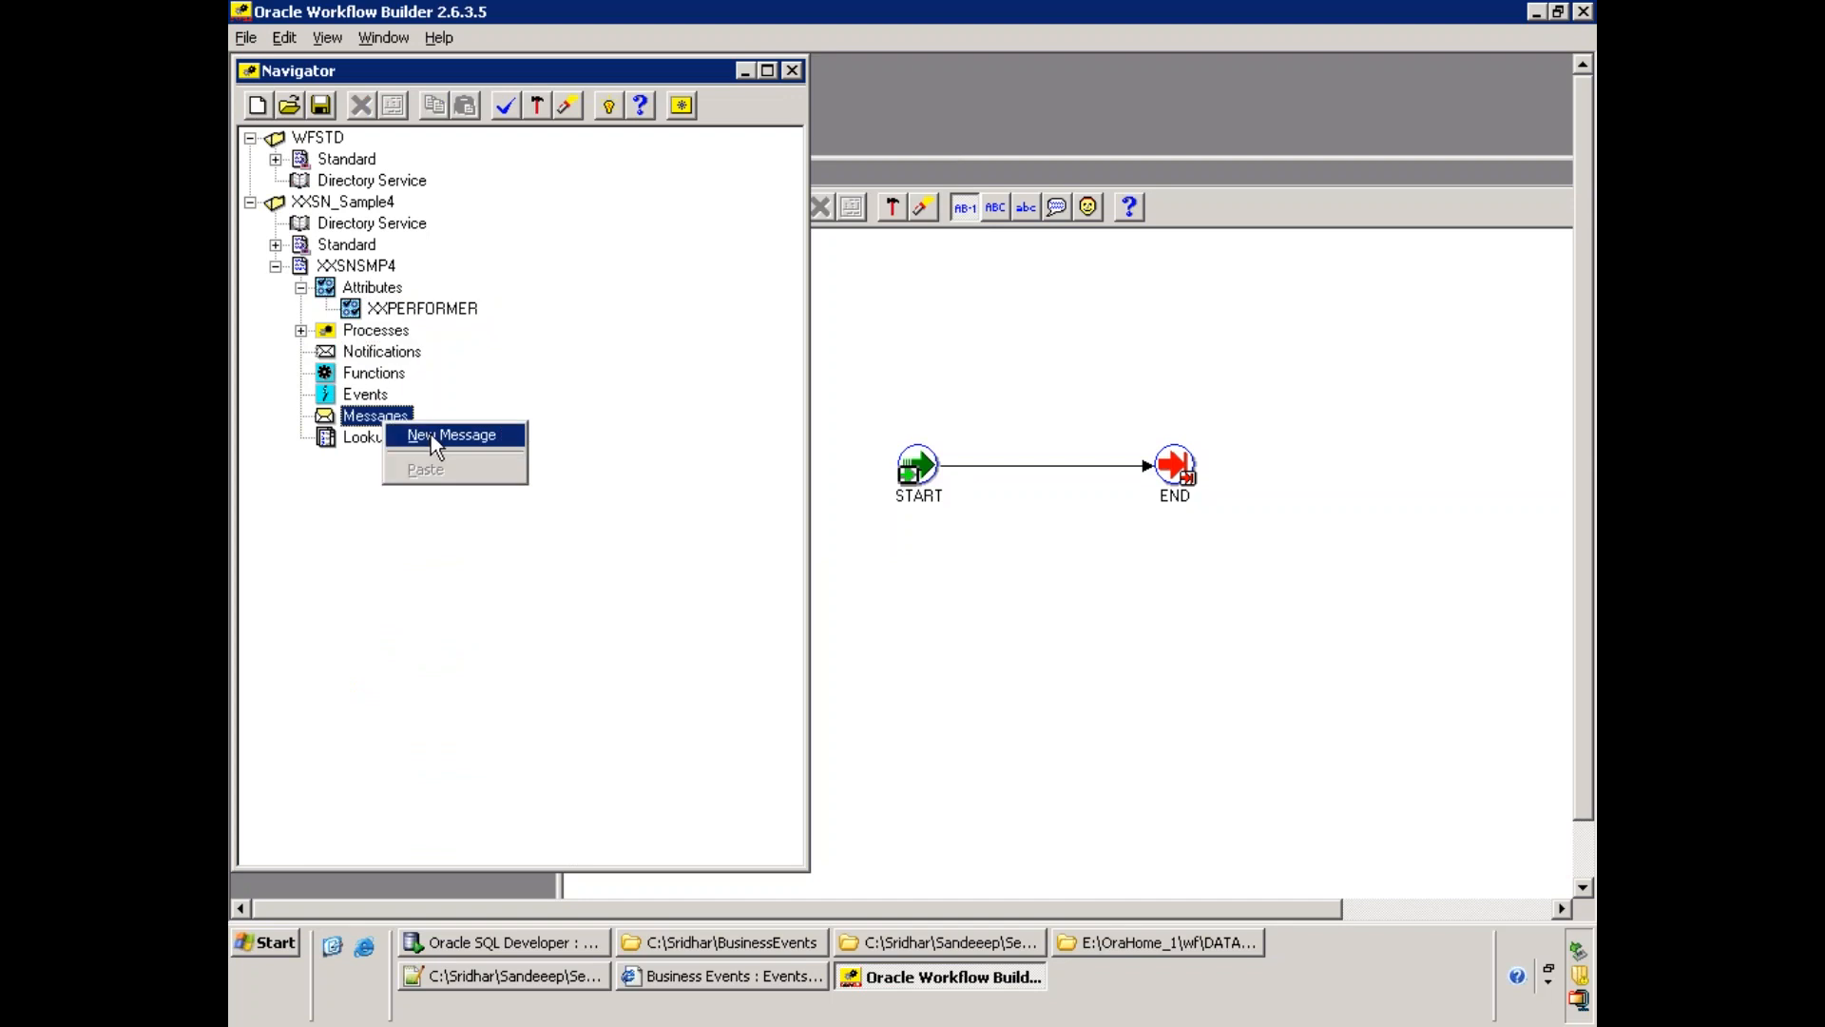
pyautogui.click(430, 436)
pyautogui.write('XXFYIMSG')
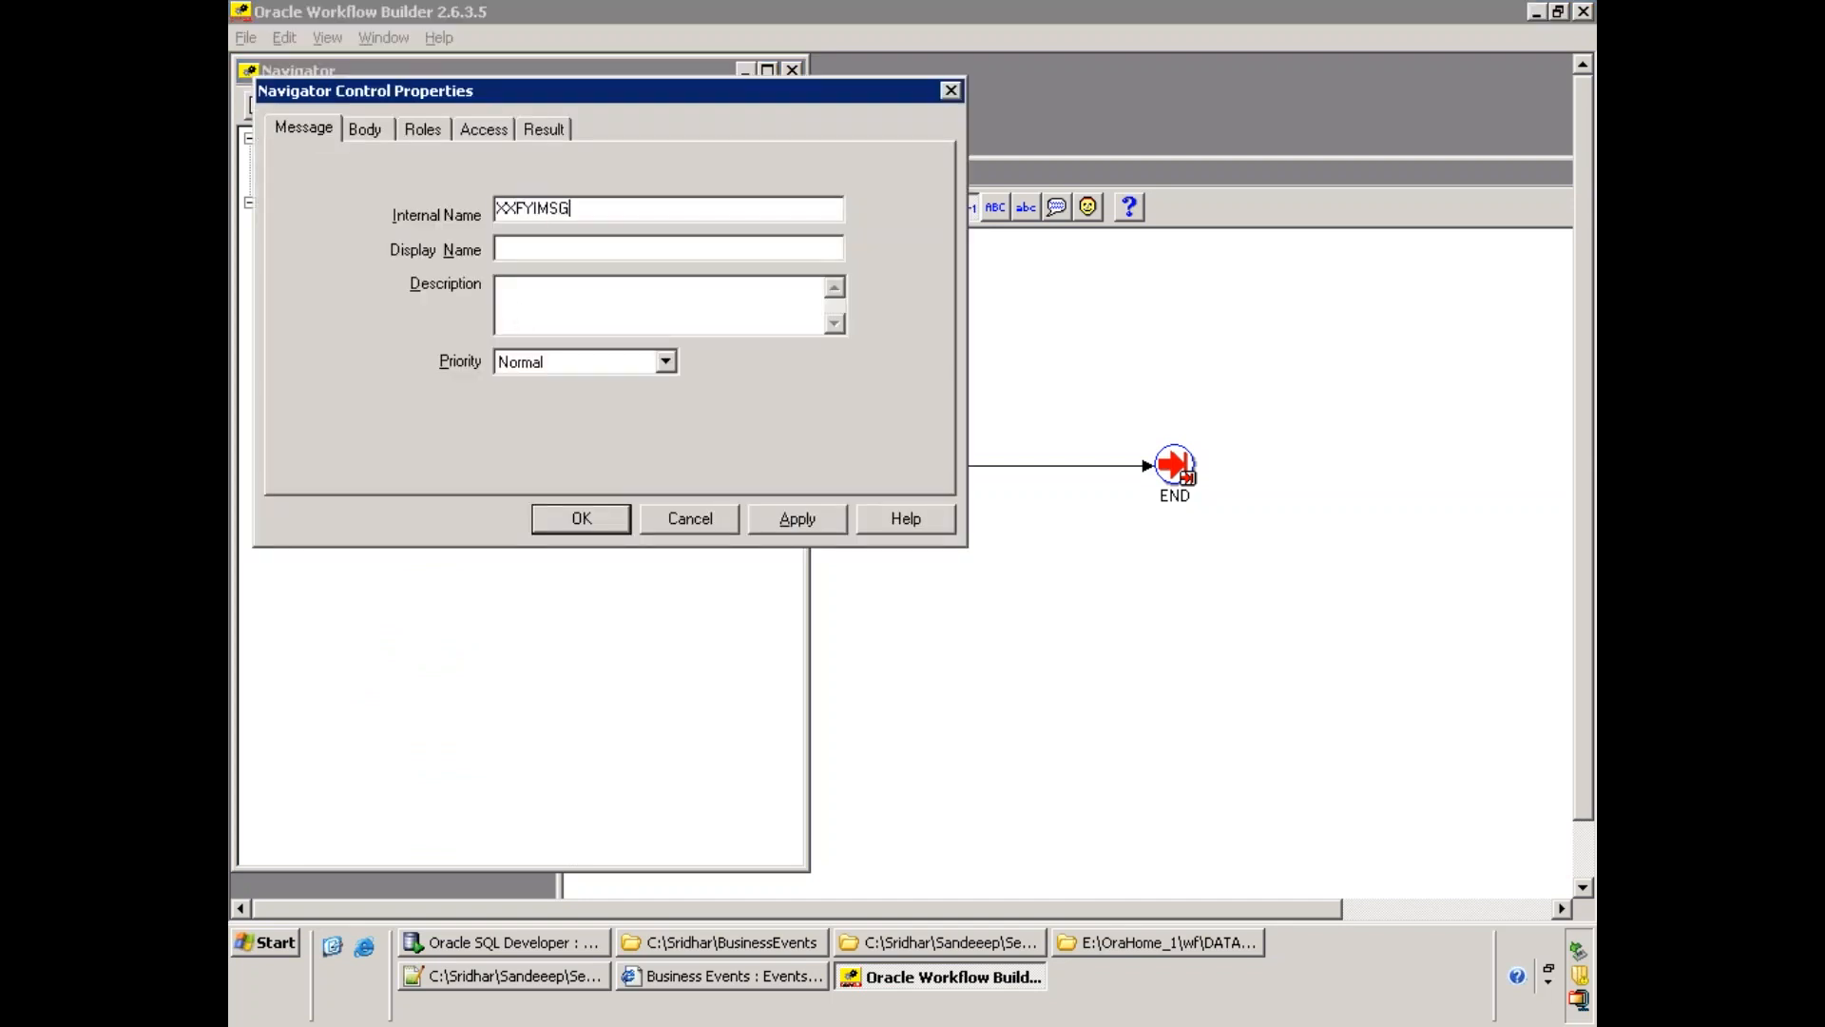
pyautogui.doubleClick(506, 208)
pyautogui.hotkey('ctrl', 'c')
pyautogui.press('Tab')
pyautogui.hotkey('ctrl', 'v')
# Enter a sample text body for XXFYIMSG and save the message
pyautogui.click(369, 131)
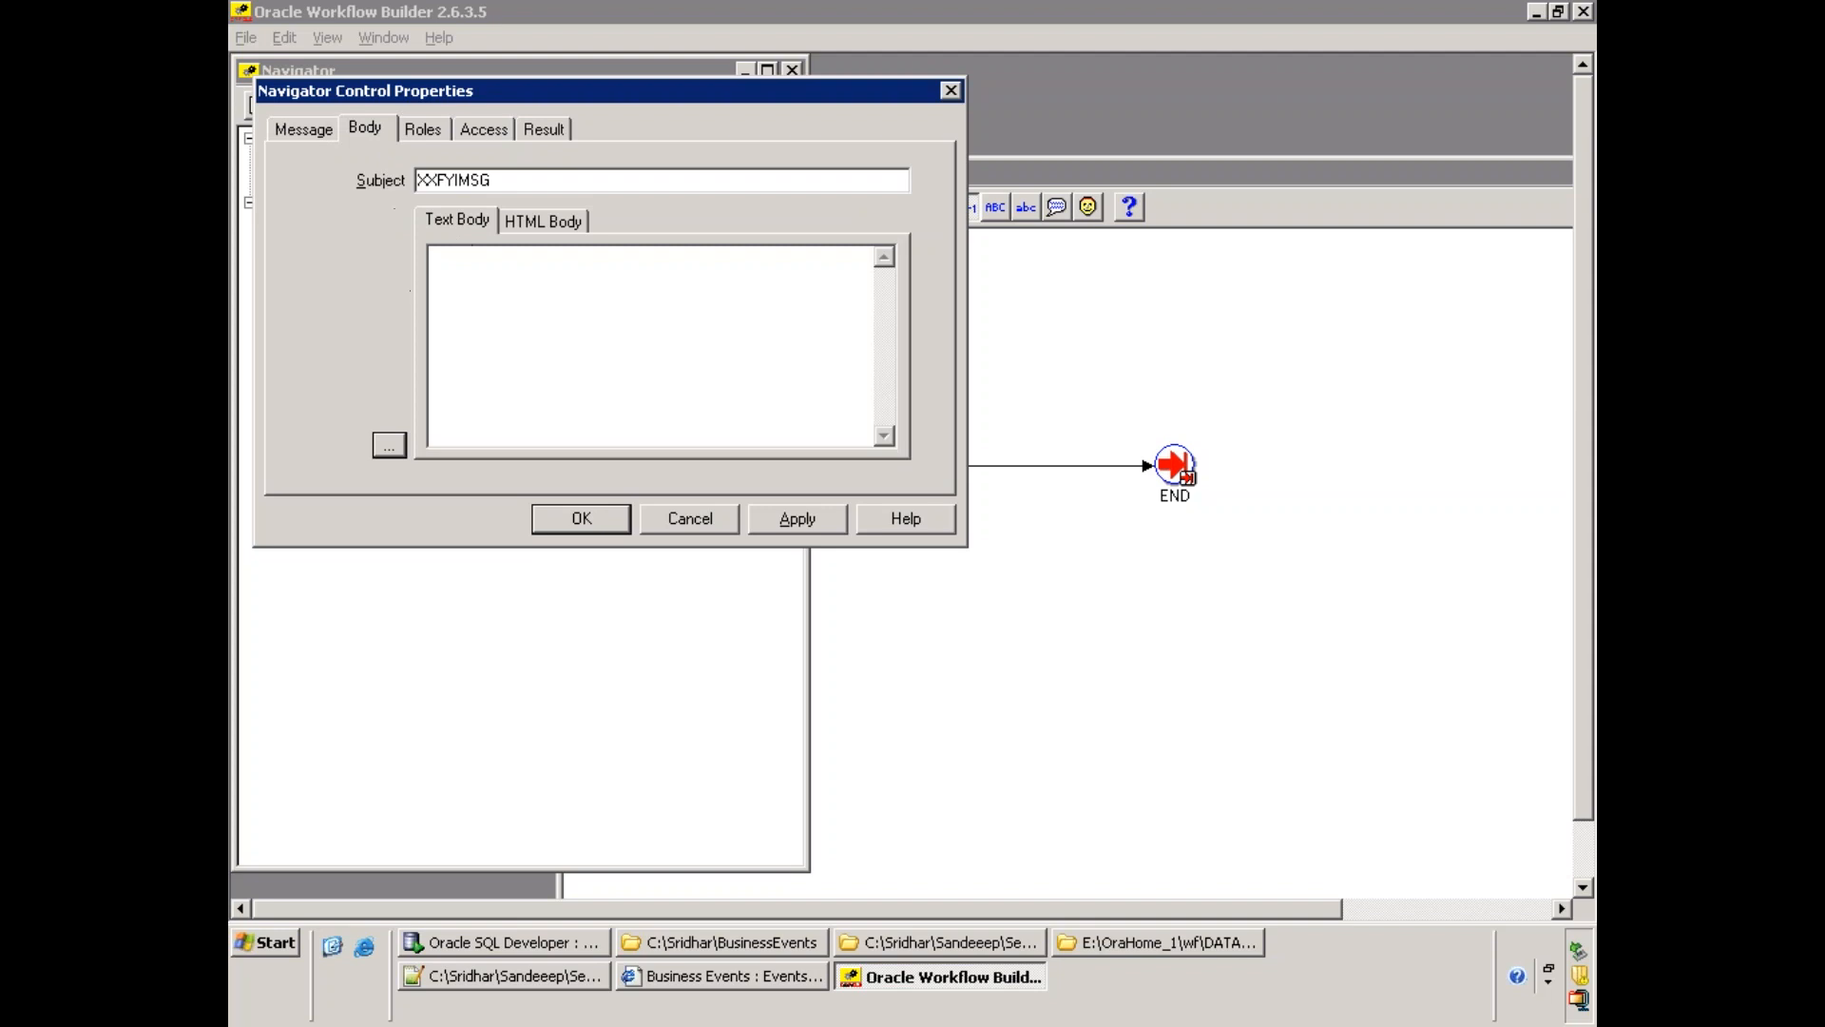
pyautogui.write('le Messa')
pyautogui.click(549, 521)
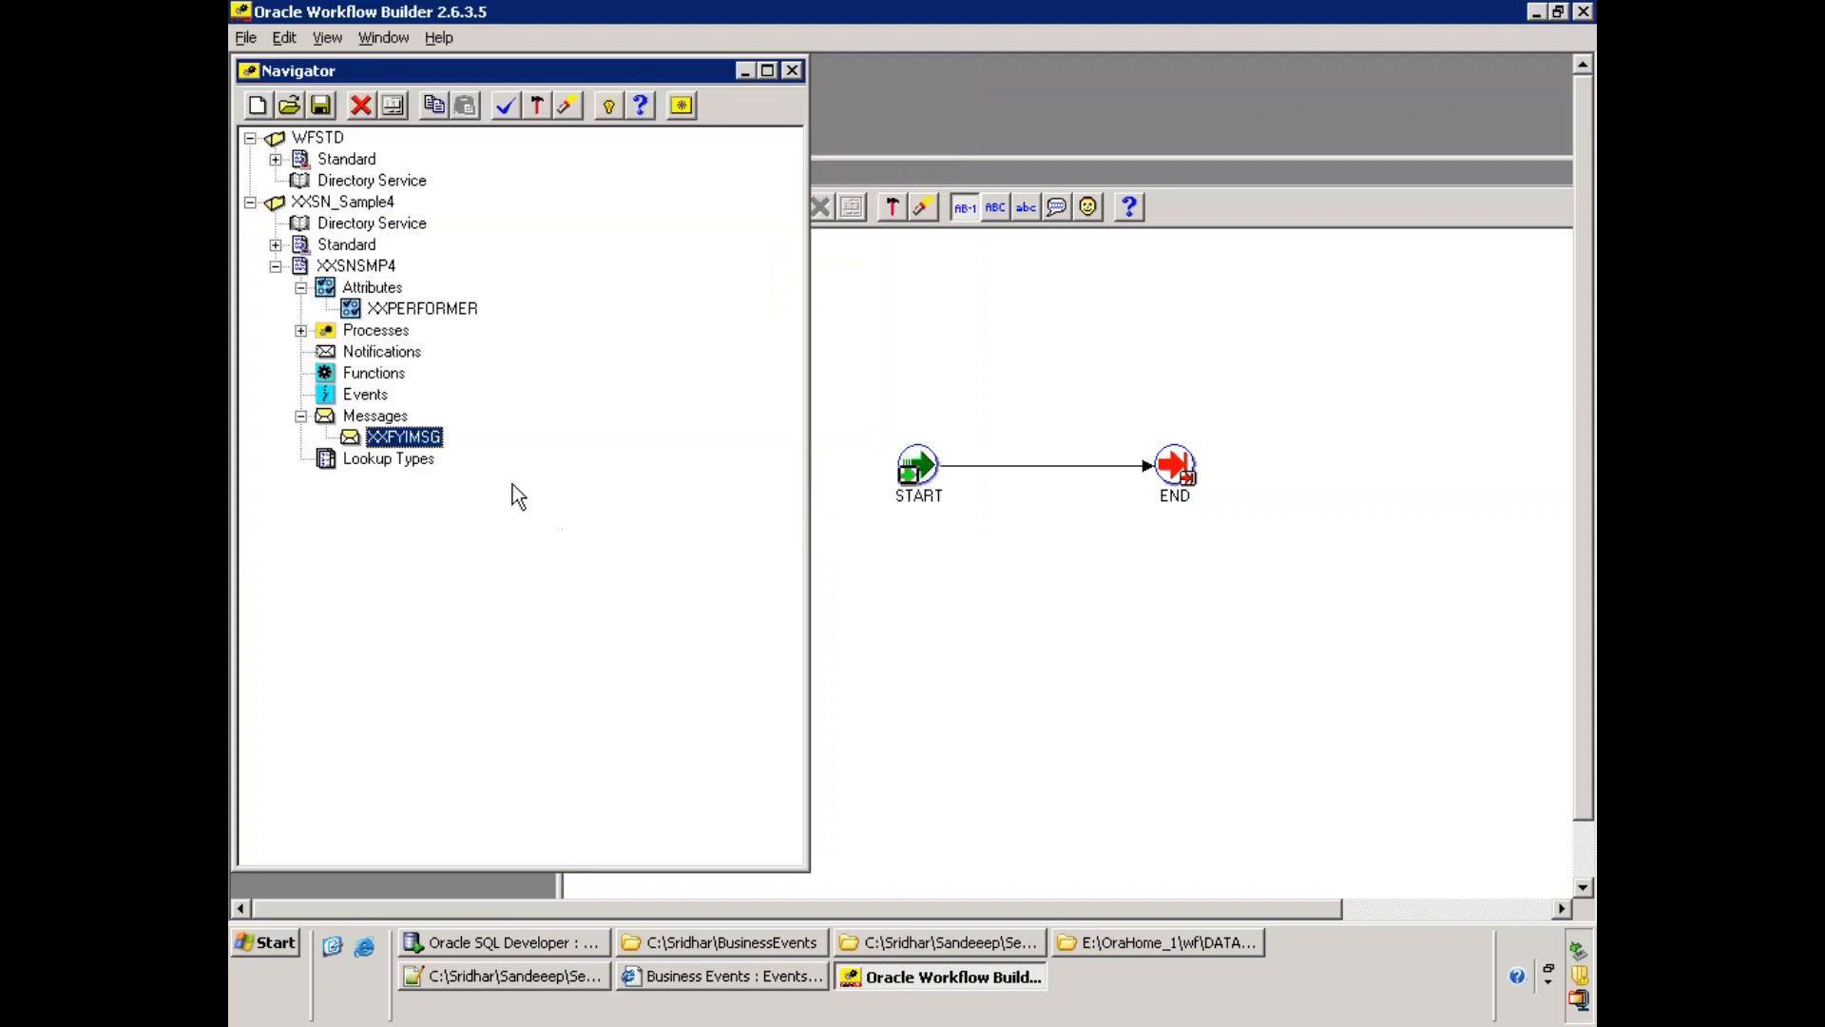
pyautogui.click(368, 374)
# Create a new notification with internal and display name XXNOTIF
pyautogui.click(372, 358)
pyautogui.rightClick(372, 359)
pyautogui.click(431, 369)
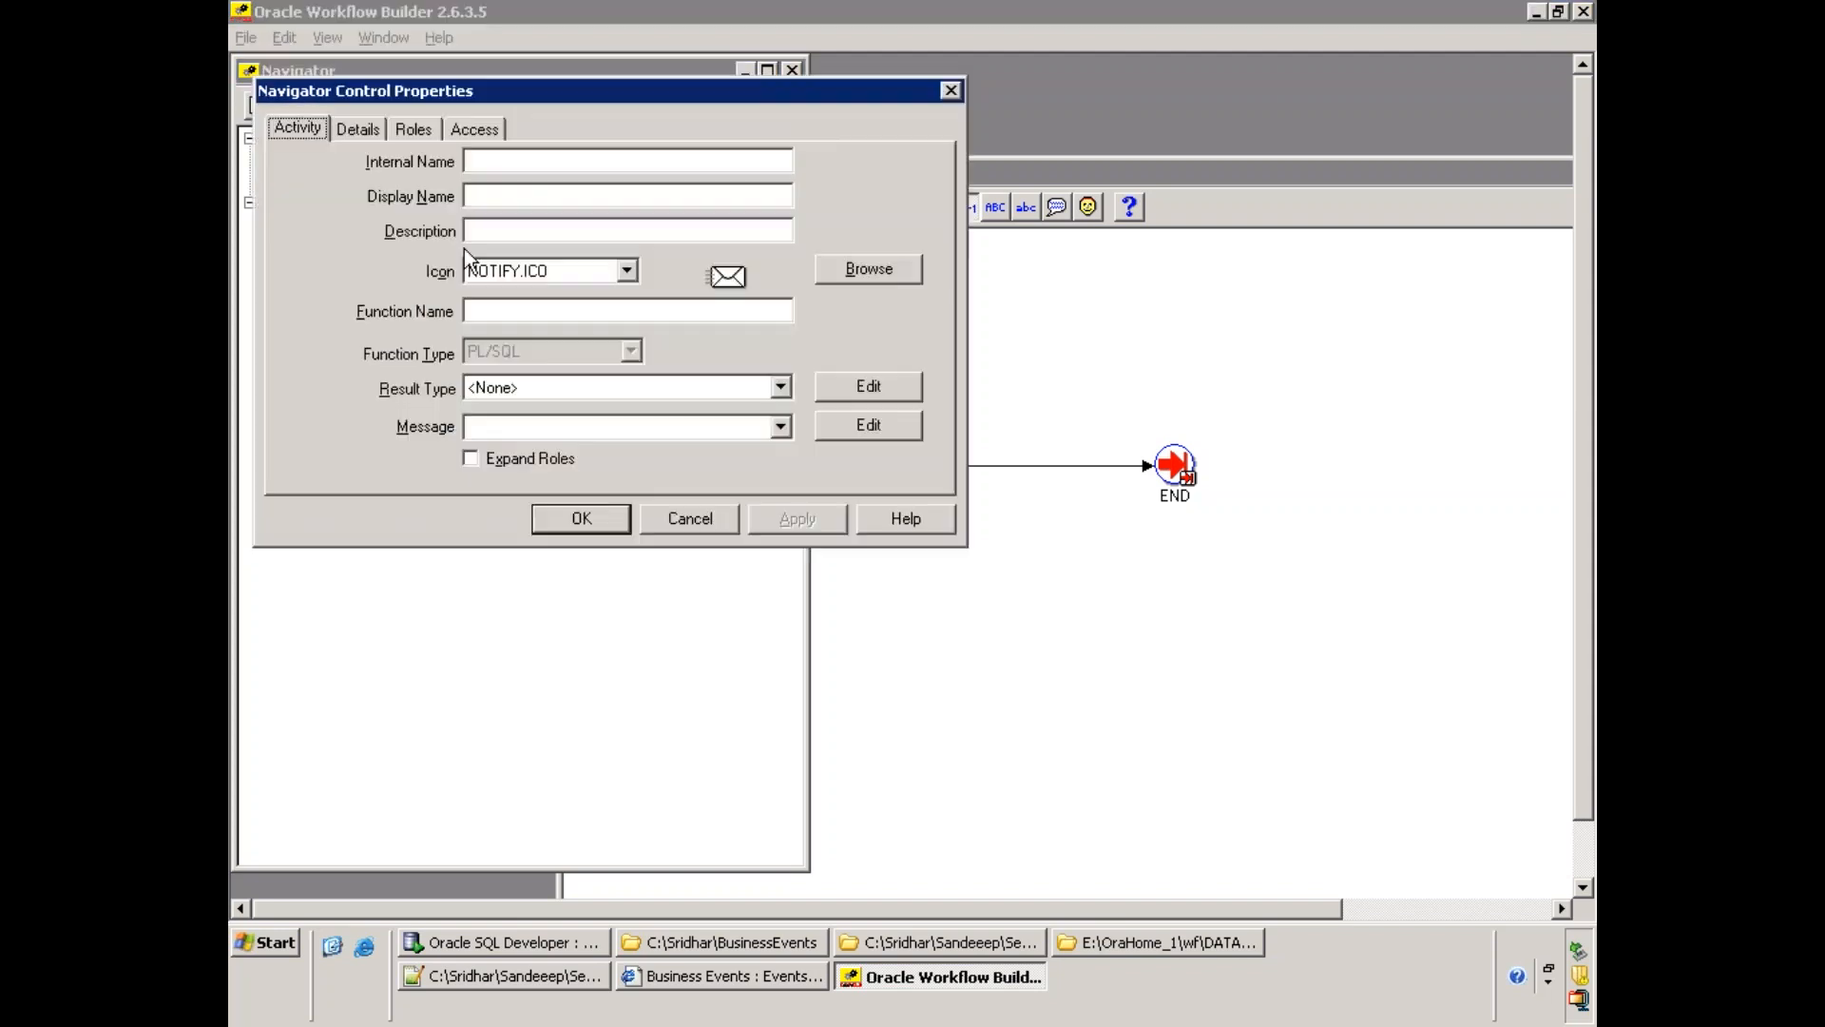
pyautogui.write('XXNOT')
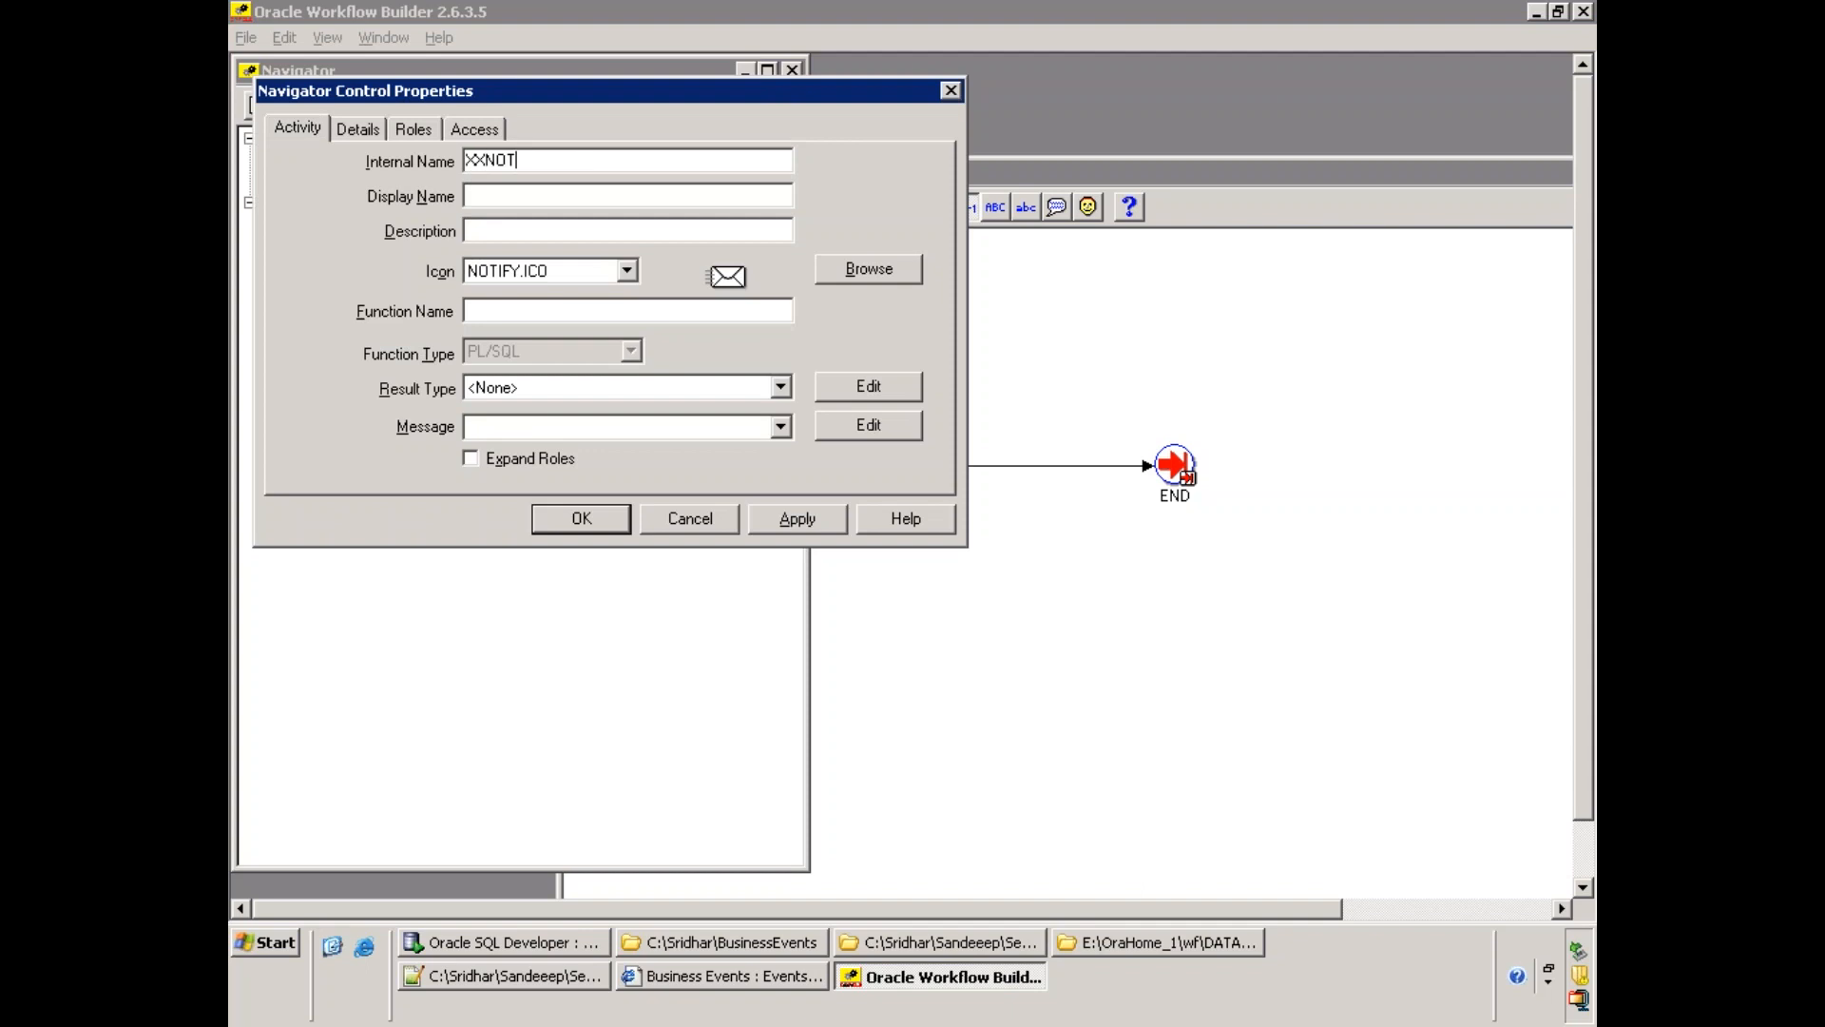
pyautogui.write('IF')
pyautogui.hotkey('shift', 'Home')
pyautogui.hotkey('ctrl', 'c')
pyautogui.press('Tab')
pyautogui.hotkey('ctrl', 'v')
pyautogui.hotkey('ctrl', 'v')
pyautogui.click(580, 518)
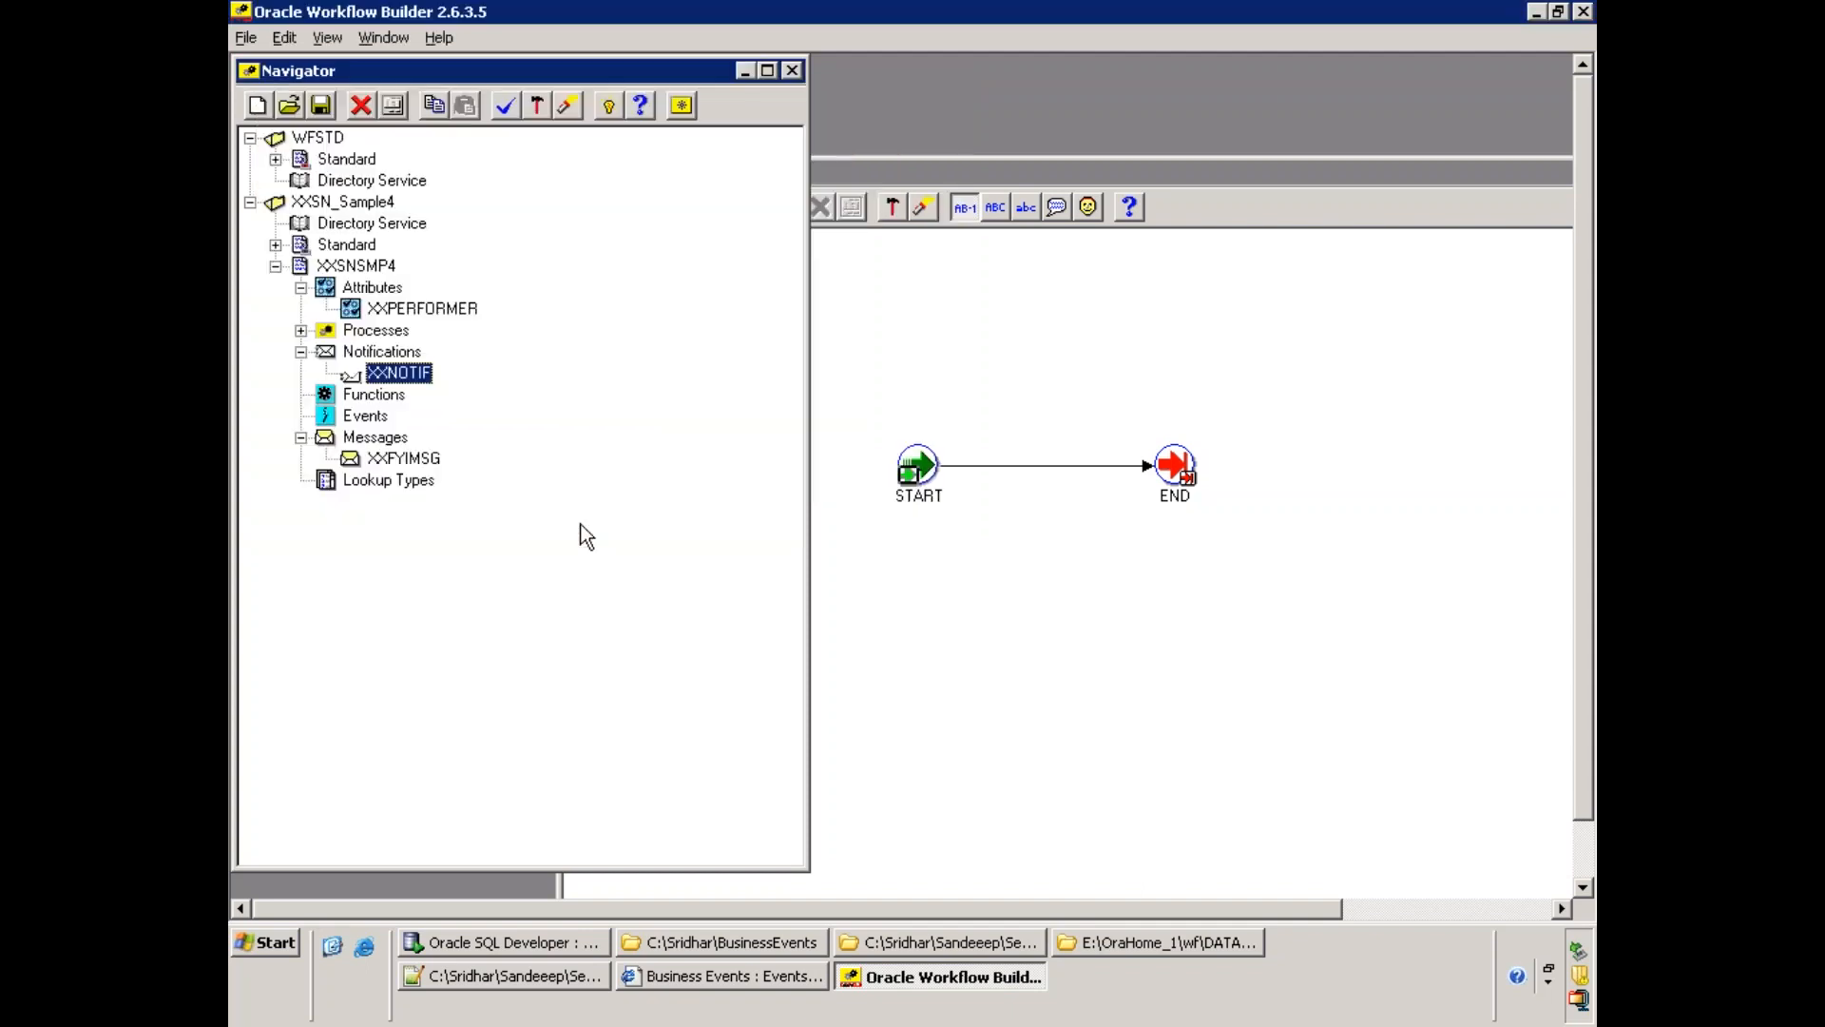
# Keep XXNOTIF's result type as <None> and set its message to XXFYIMSG
pyautogui.doubleClick(381, 376)
pyautogui.click(542, 392)
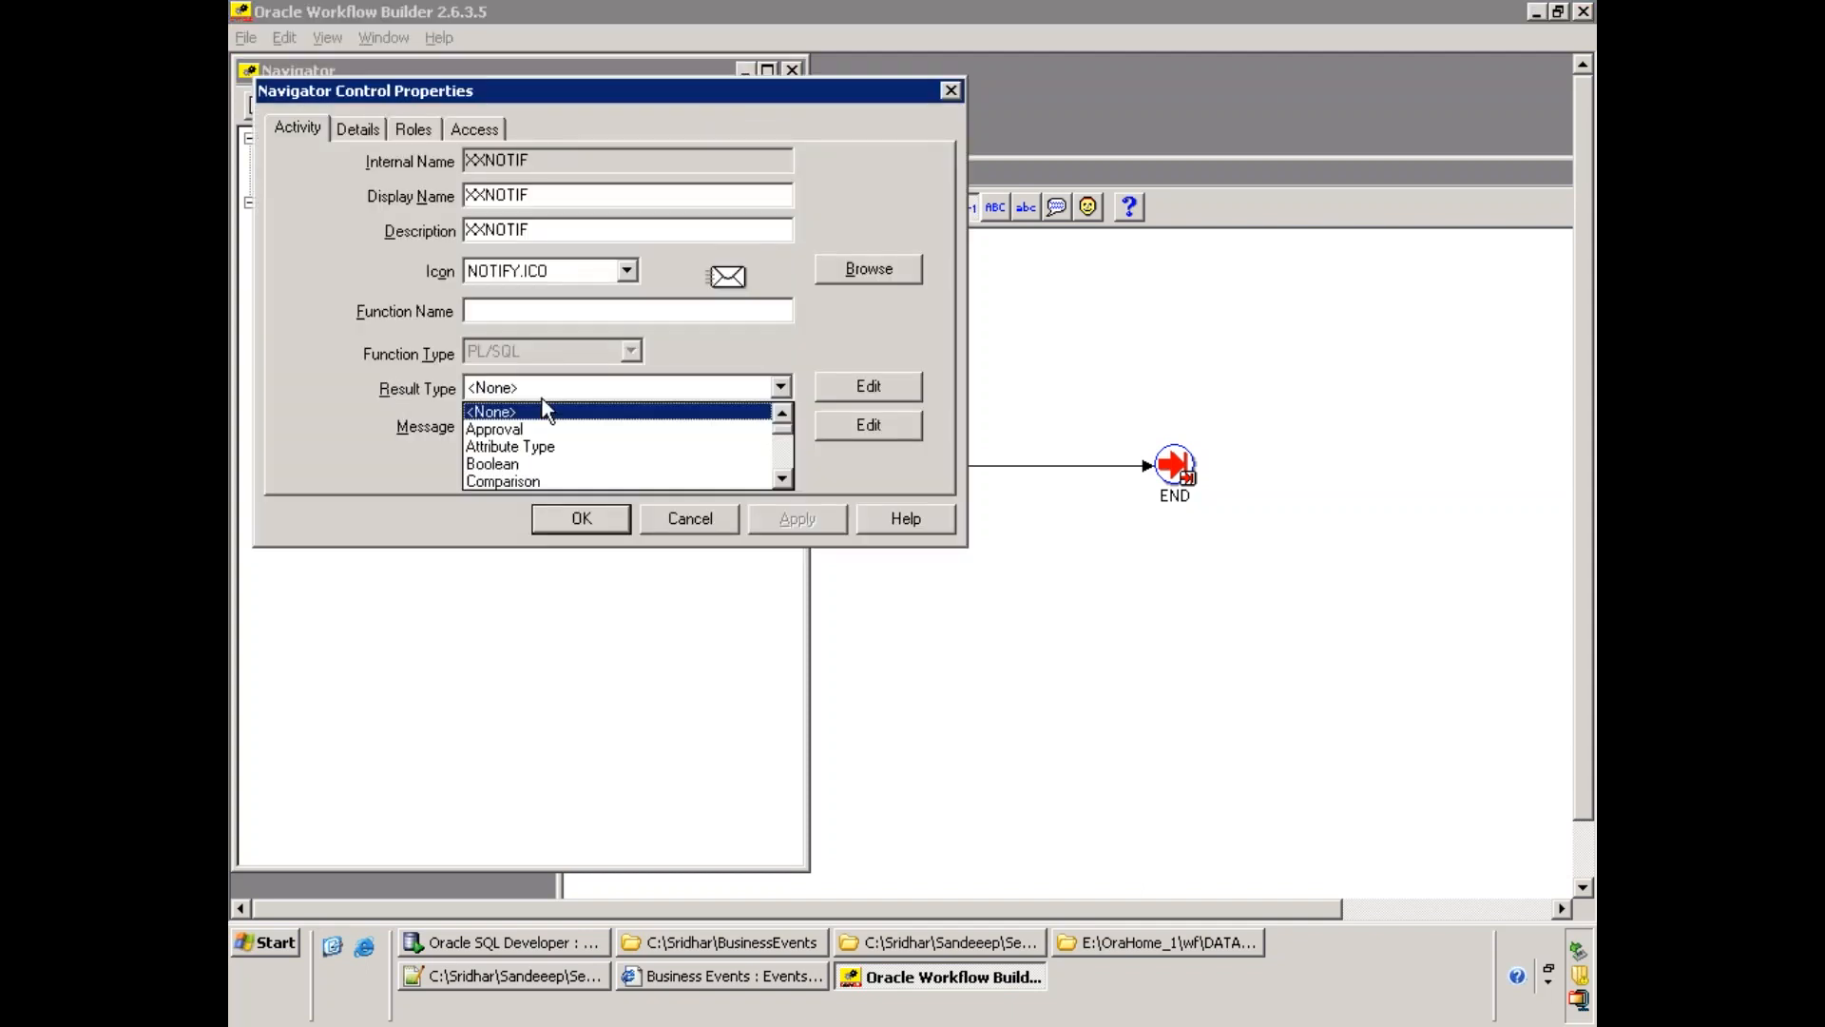
pyautogui.click(545, 407)
pyautogui.click(546, 423)
pyautogui.click(546, 452)
pyautogui.click(582, 519)
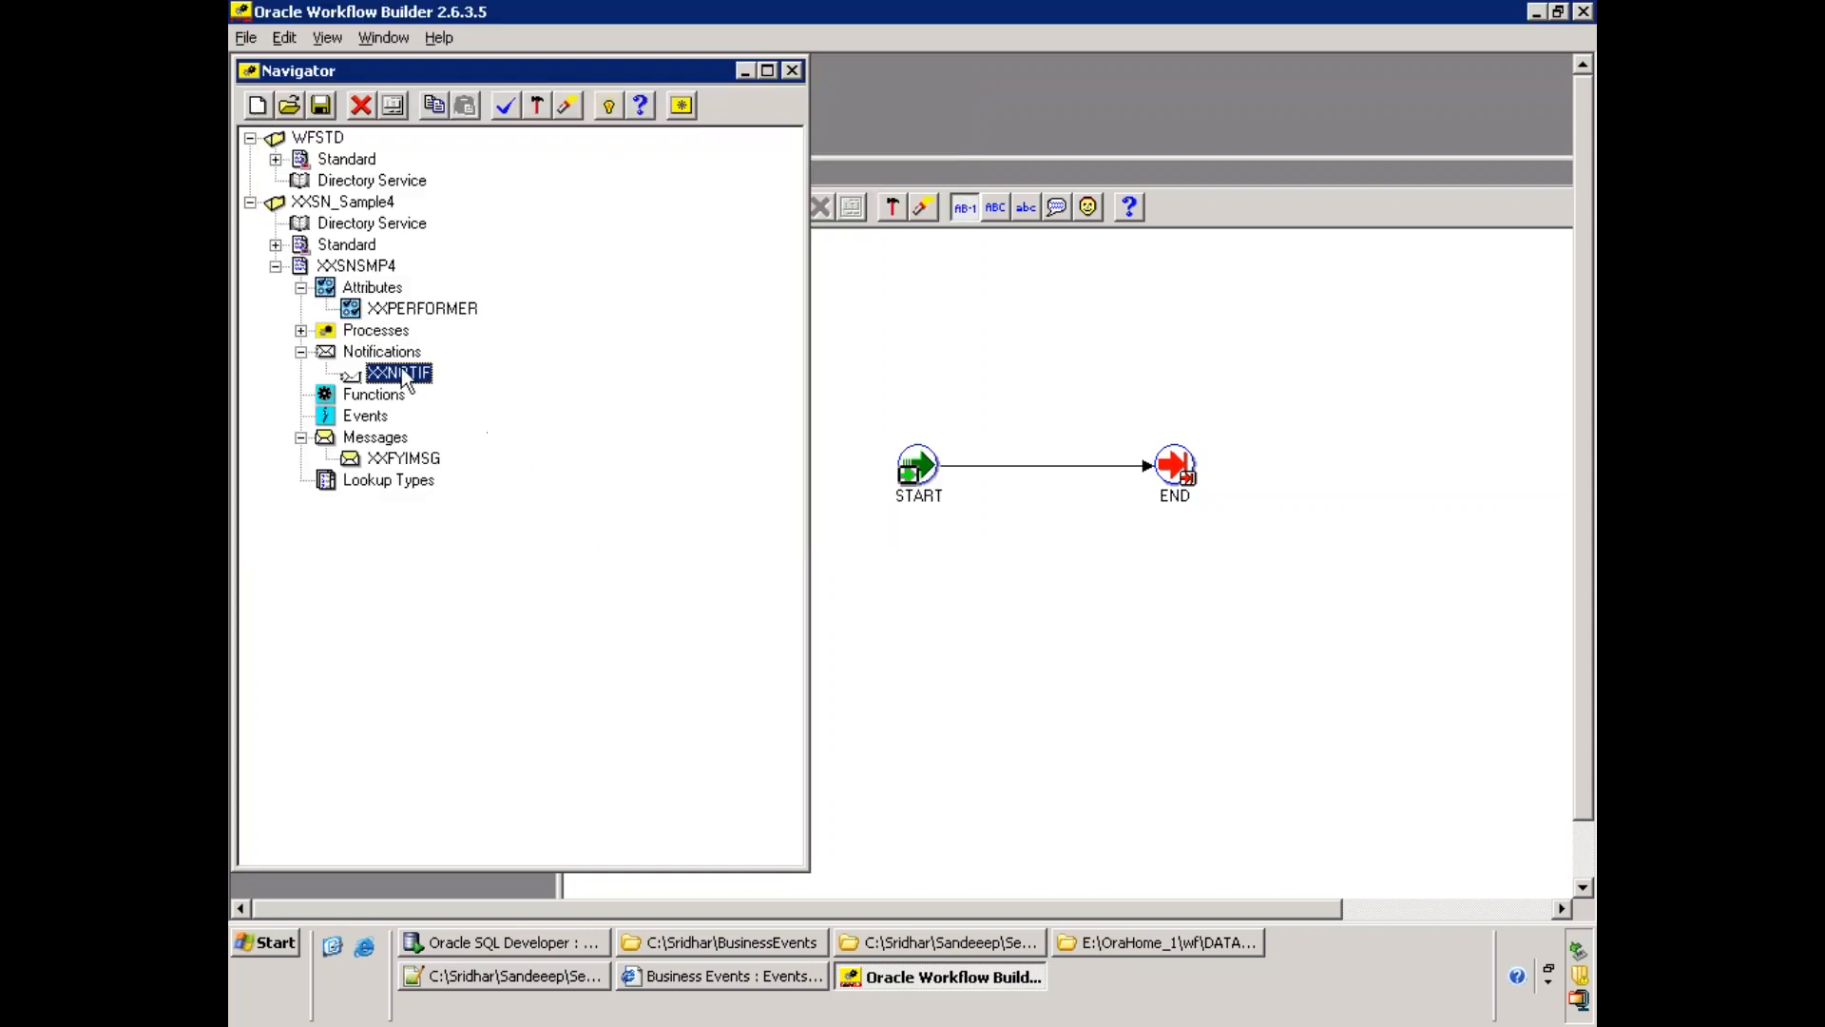
# Place XXNOTIF in XXPROC and rewire the diagram as START → XXNOTIF → END
pyautogui.moveTo(404, 377); pyautogui.dragTo(1048, 428)
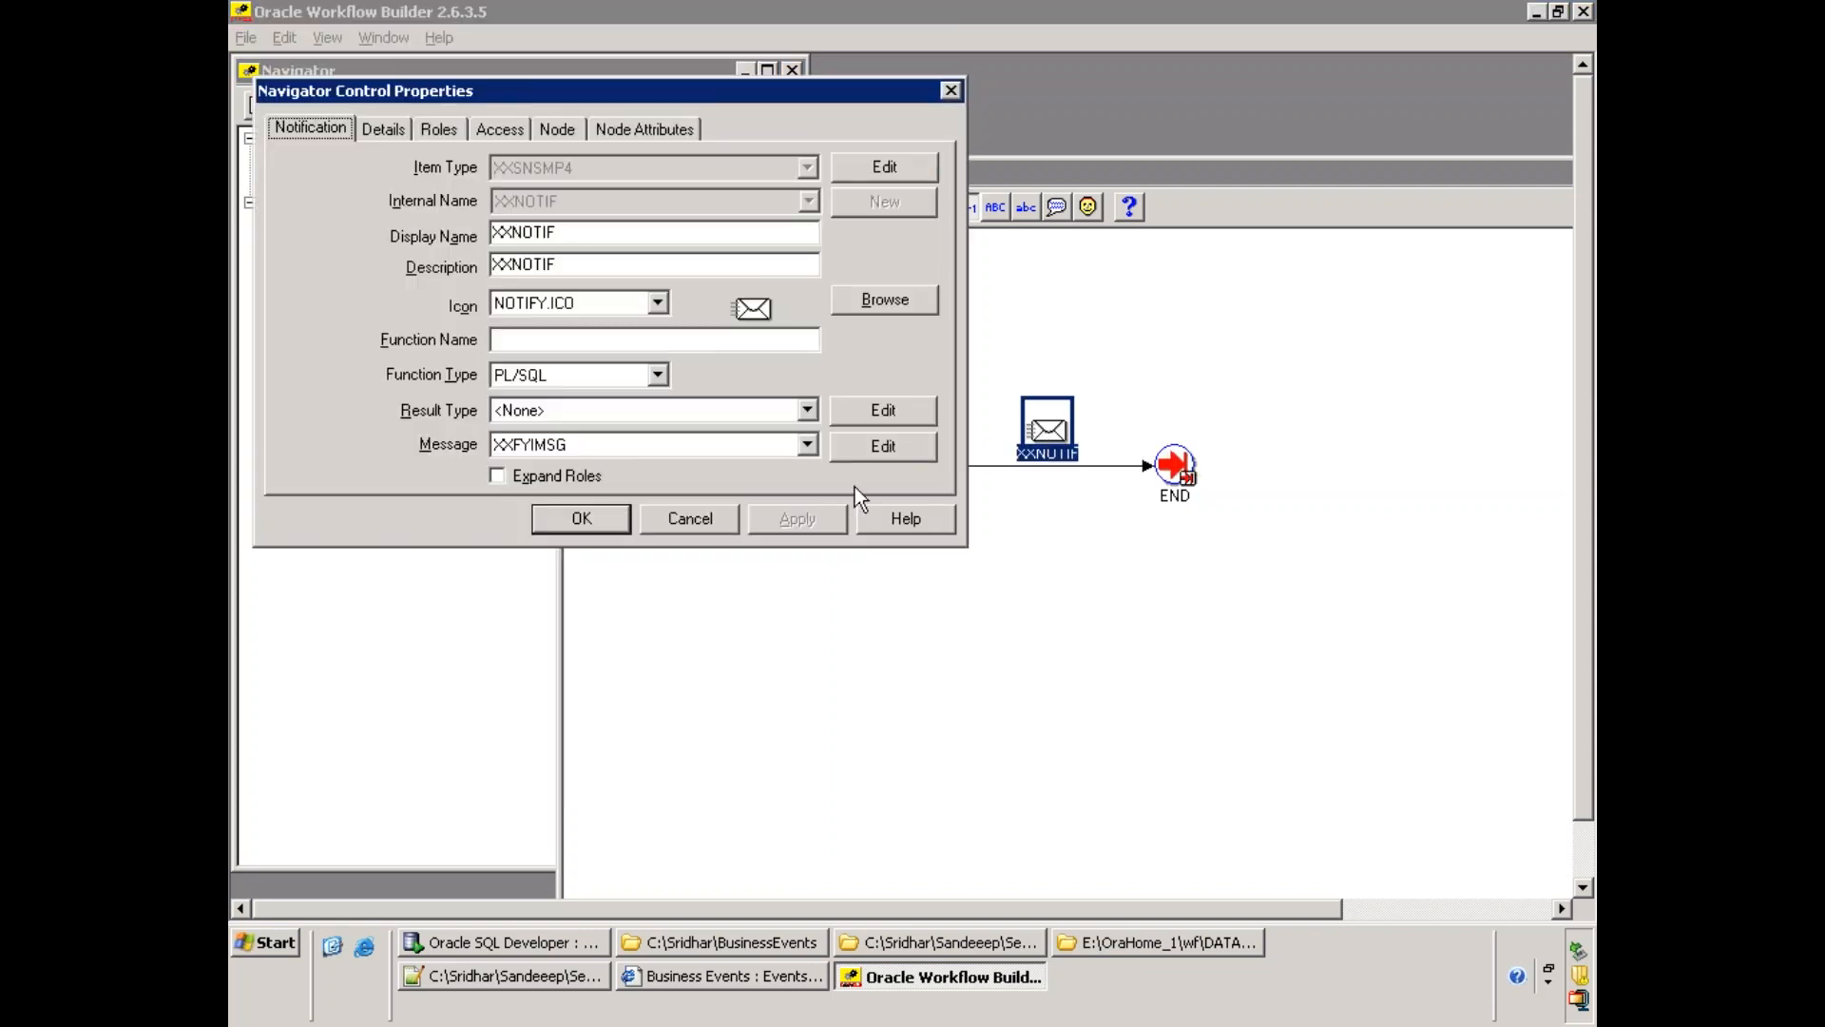
pyautogui.click(717, 528)
pyautogui.click(1082, 466)
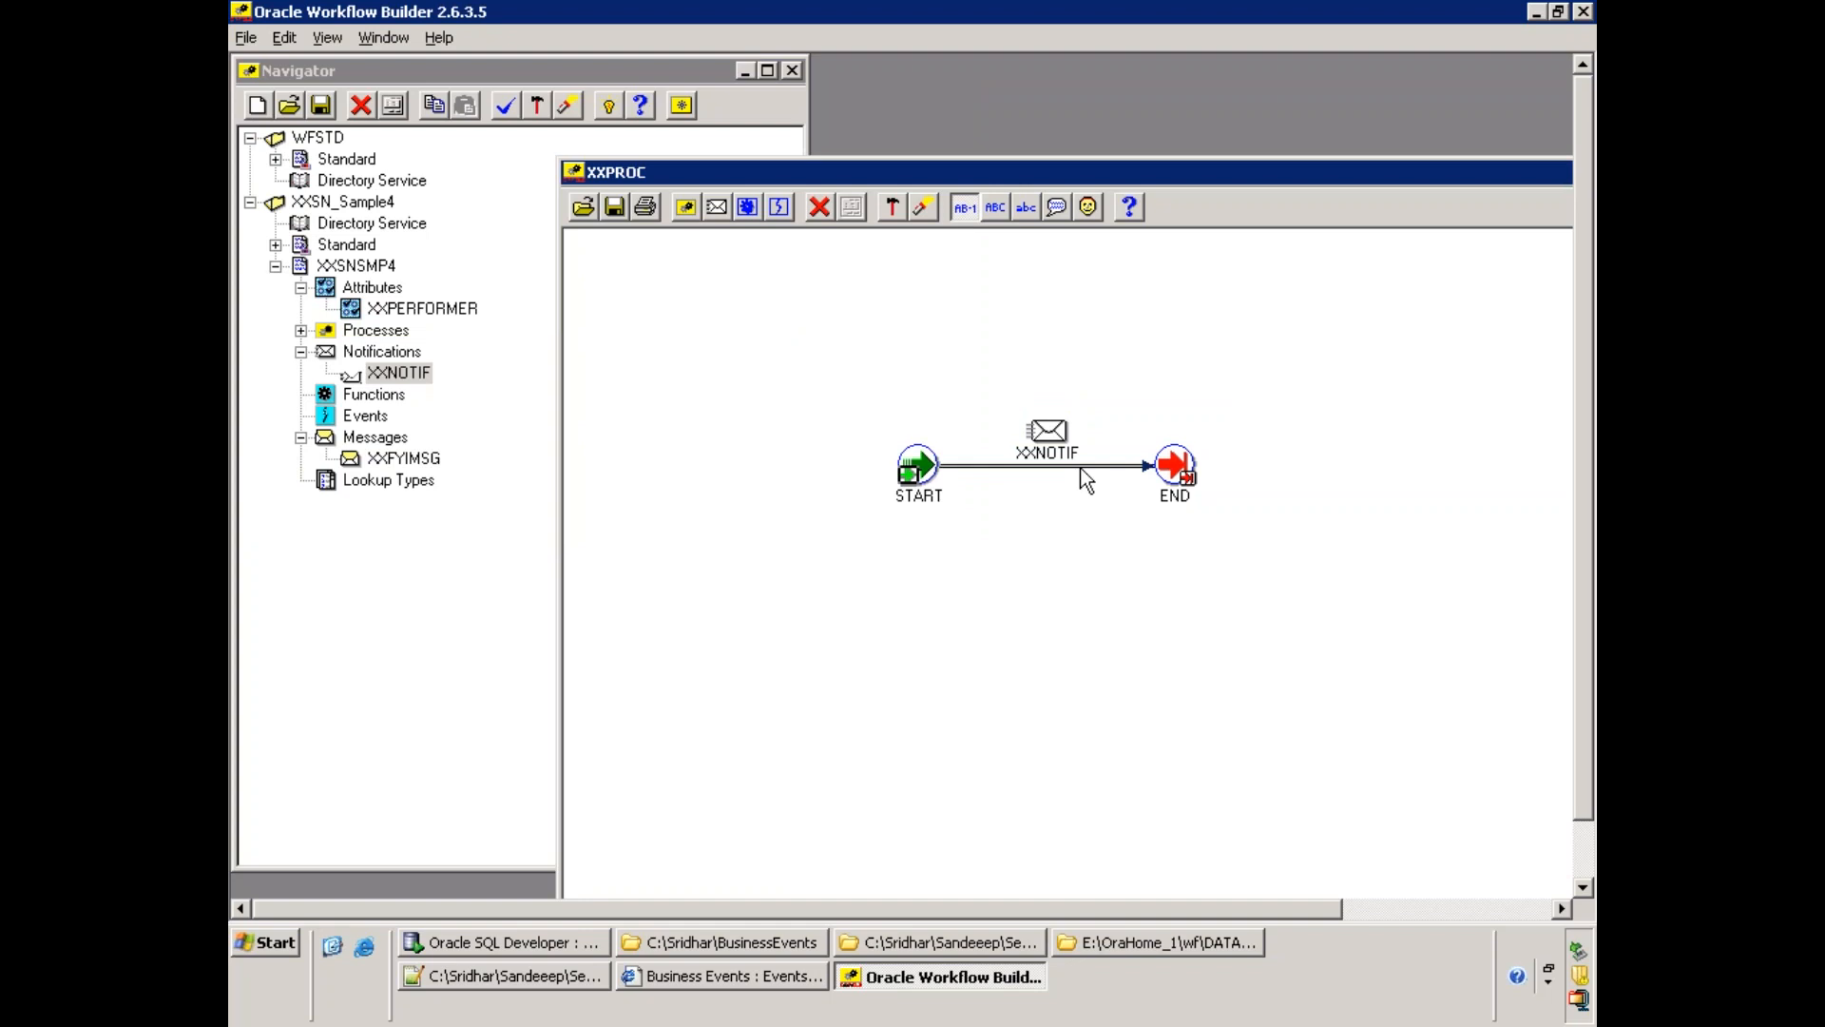
pyautogui.press('Delete')
pyautogui.moveTo(1169, 470); pyautogui.dragTo(1277, 470)
pyautogui.moveTo(1046, 432); pyautogui.dragTo(1091, 436)
pyautogui.click(941, 489)
pyautogui.moveTo(941, 488); pyautogui.dragTo(1292, 475)
pyautogui.click(1059, 631)
# Drag the XXPERFORMER attribute onto the XXNOTIF notification in the navigator
pyautogui.click(546, 61)
pyautogui.click(792, 174)
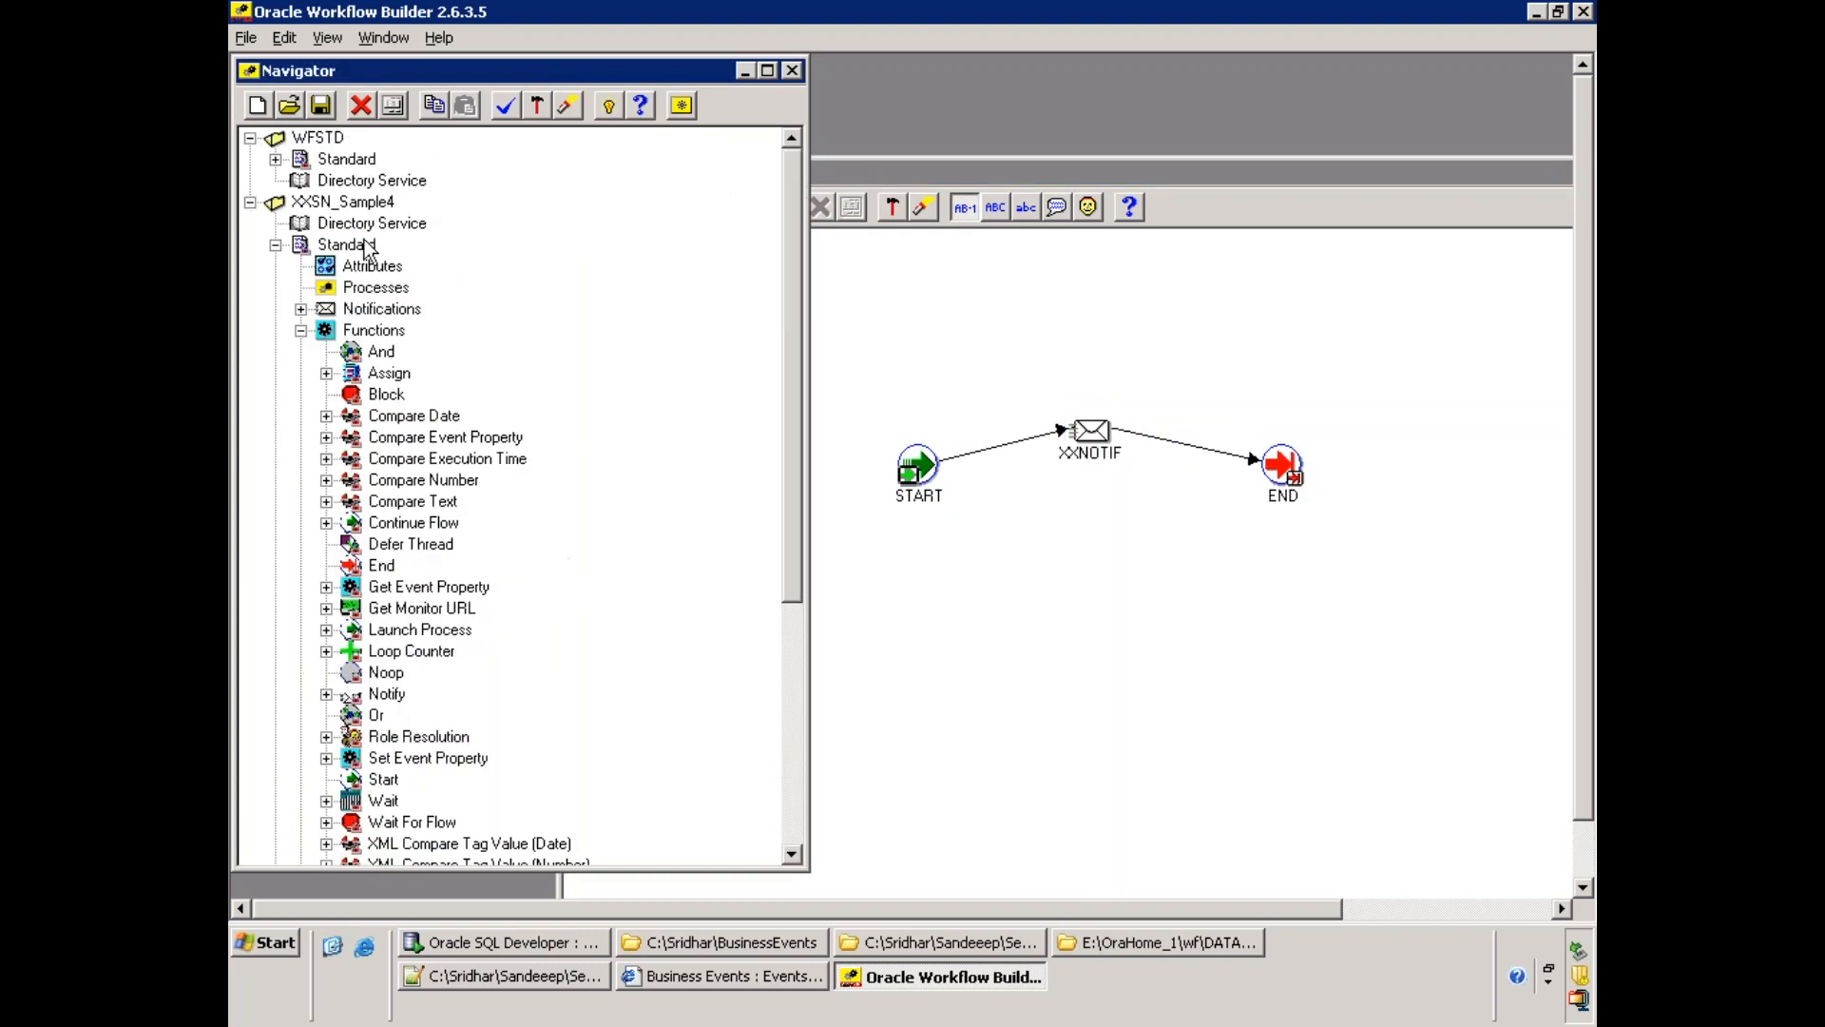
pyautogui.click(301, 329)
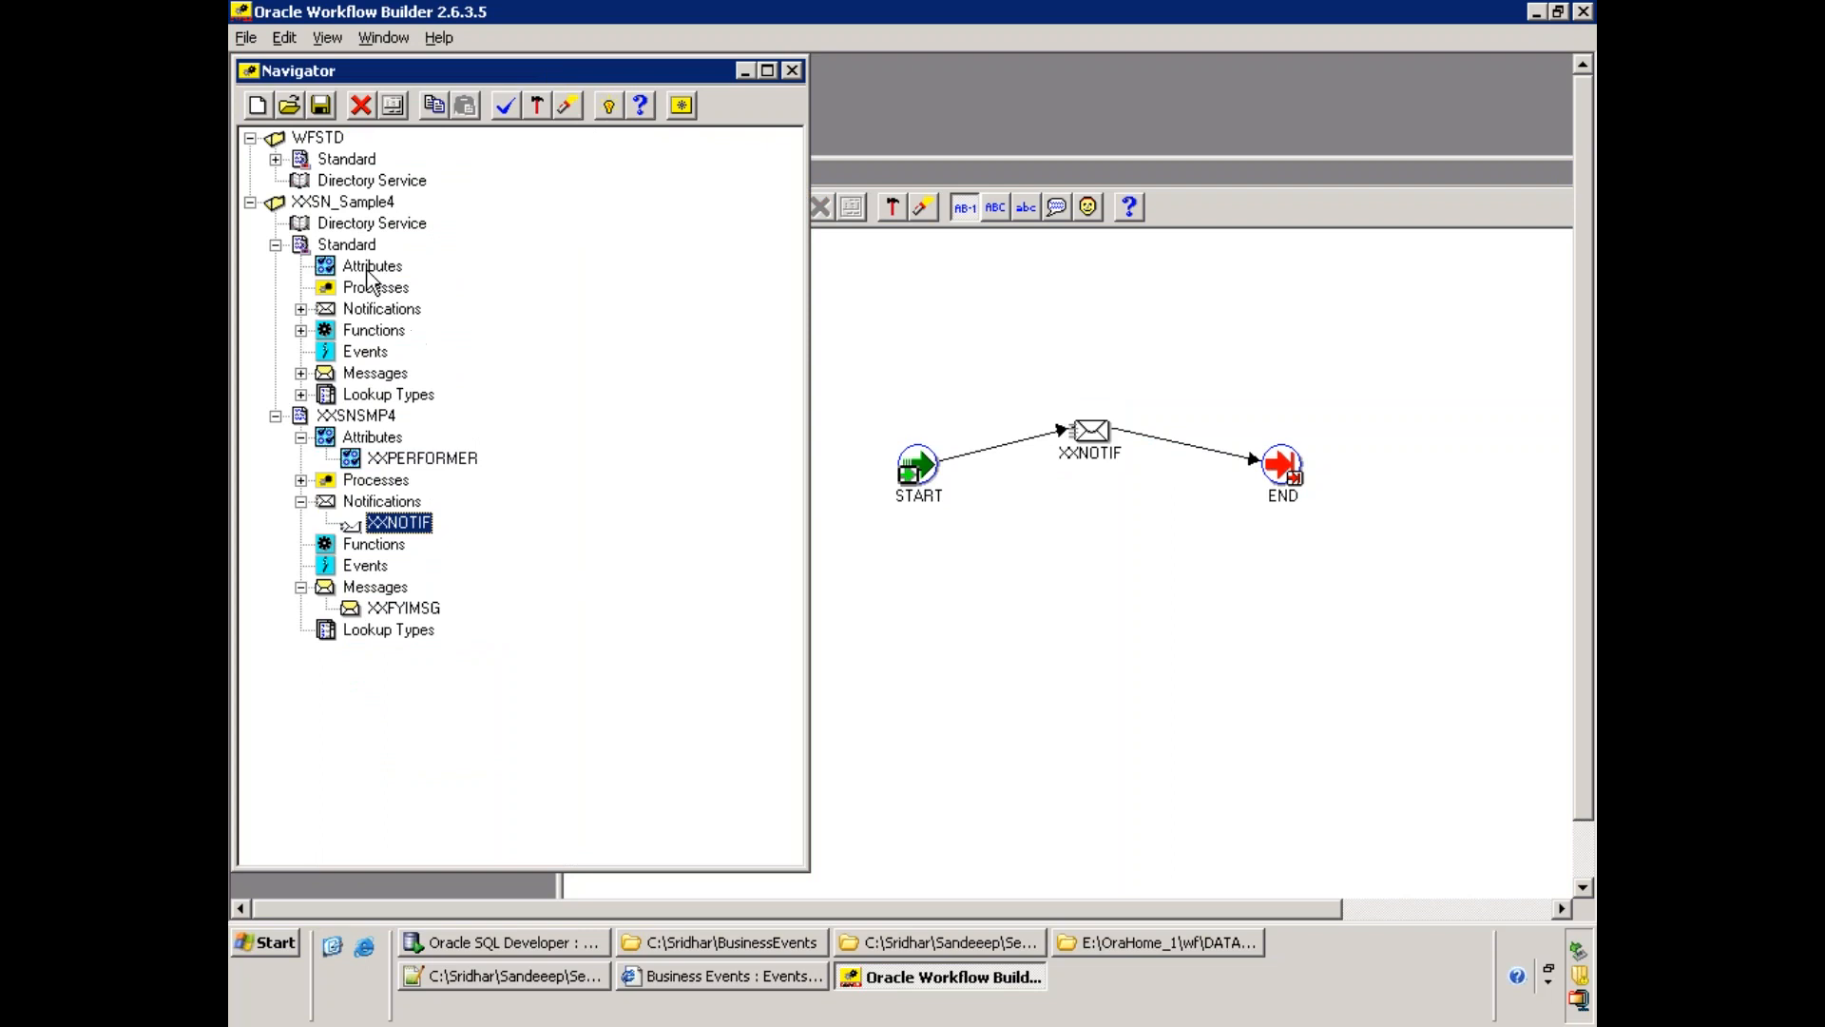
pyautogui.click(275, 244)
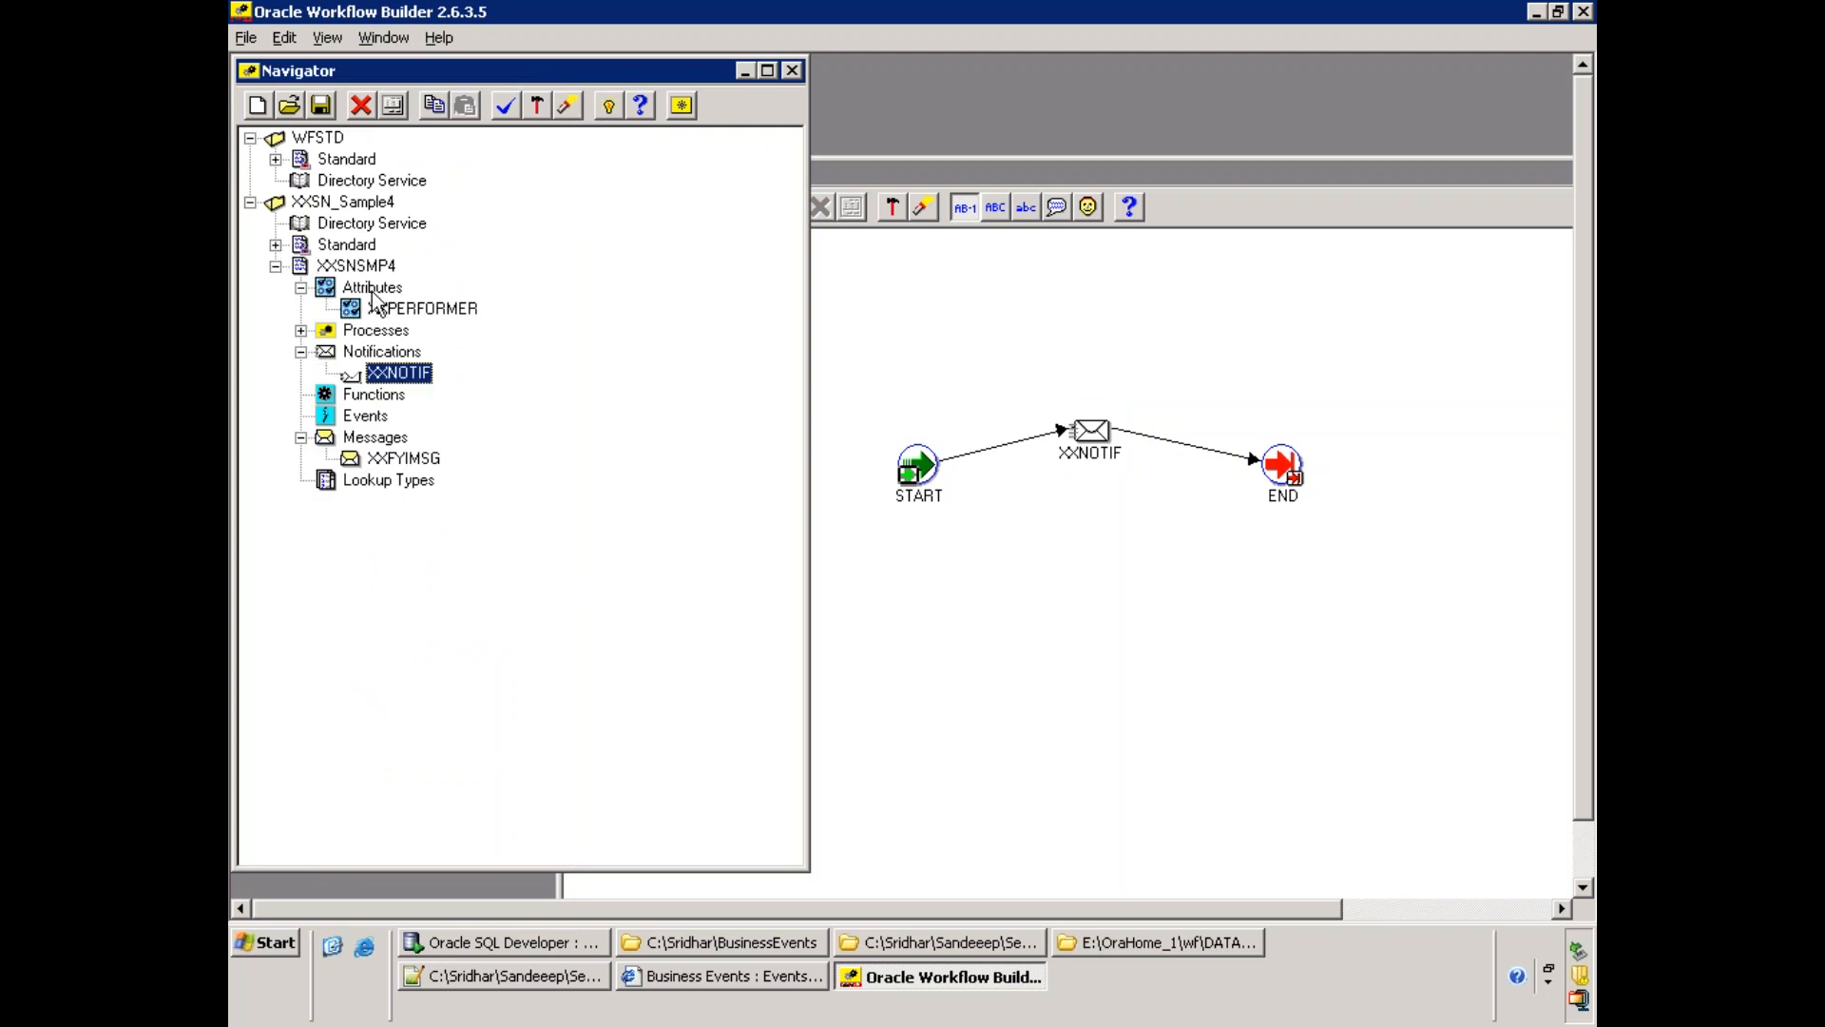
pyautogui.moveTo(380, 306); pyautogui.dragTo(404, 373)
# Set the XXNOTIF node performer to Item Attribute XXPERFORMER and verify the design
pyautogui.click(1191, 506)
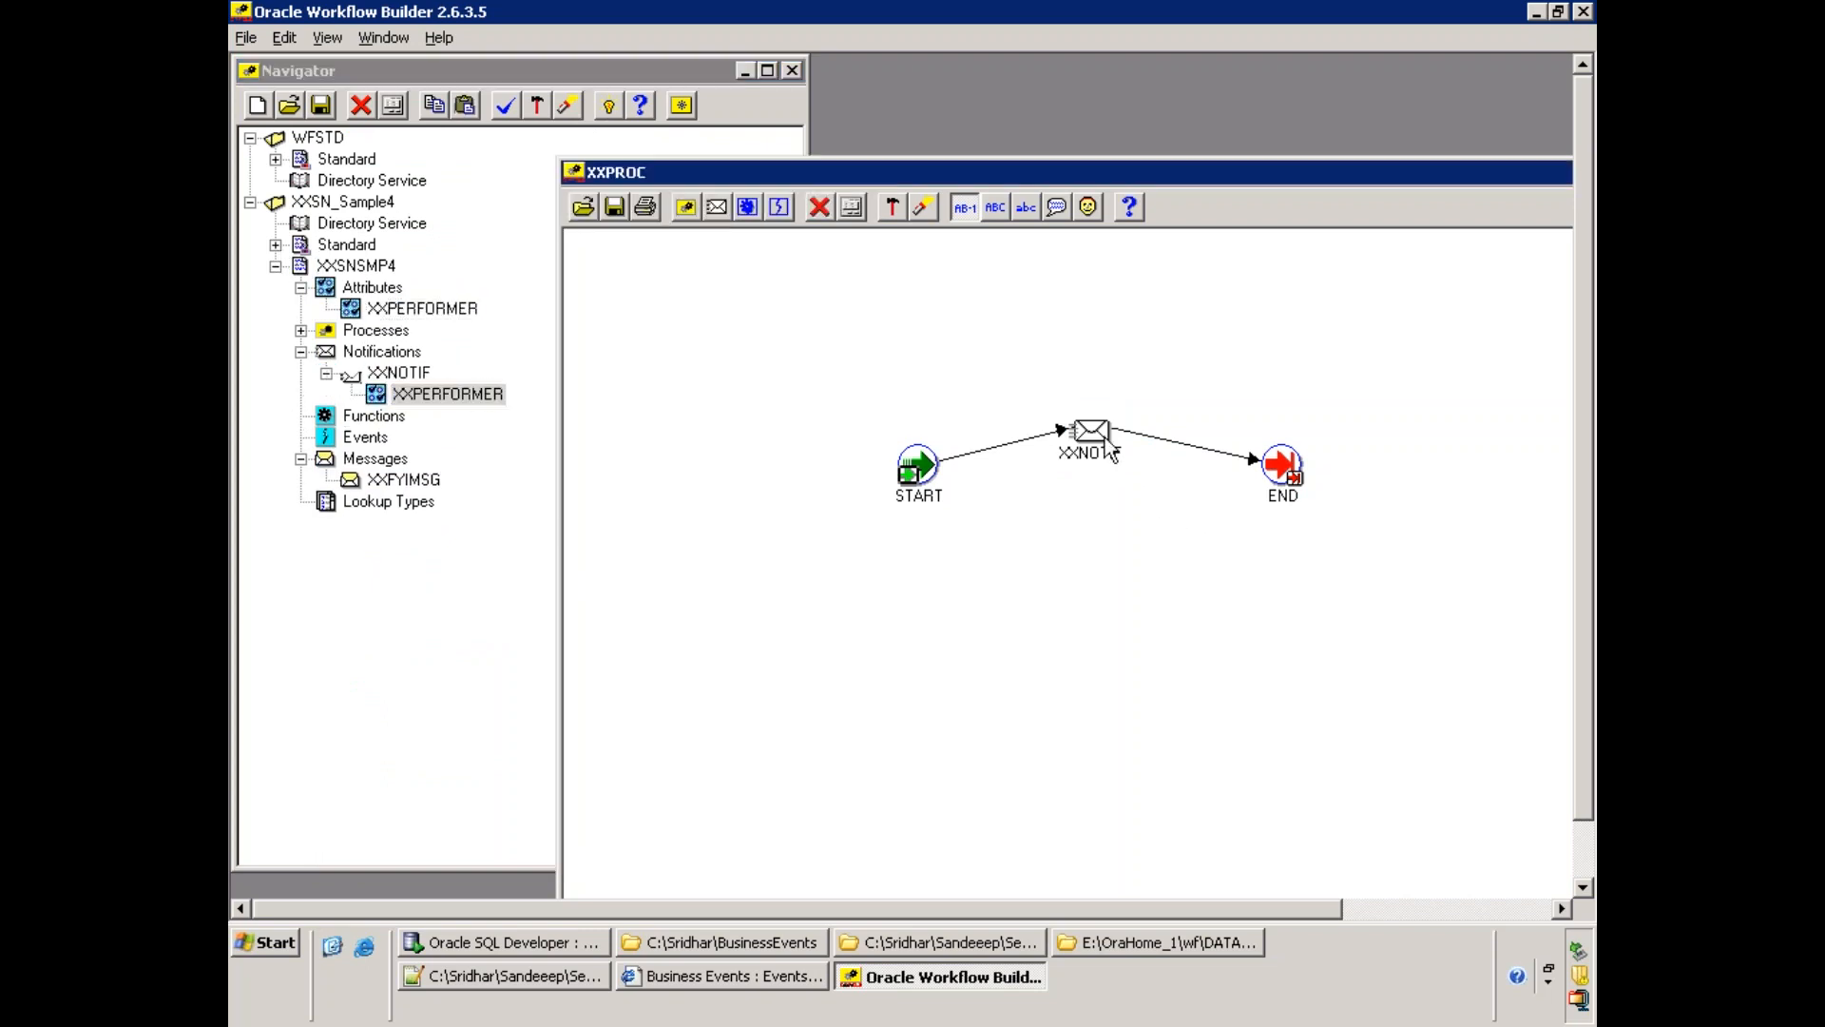
pyautogui.doubleClick(1093, 433)
pyautogui.click(563, 129)
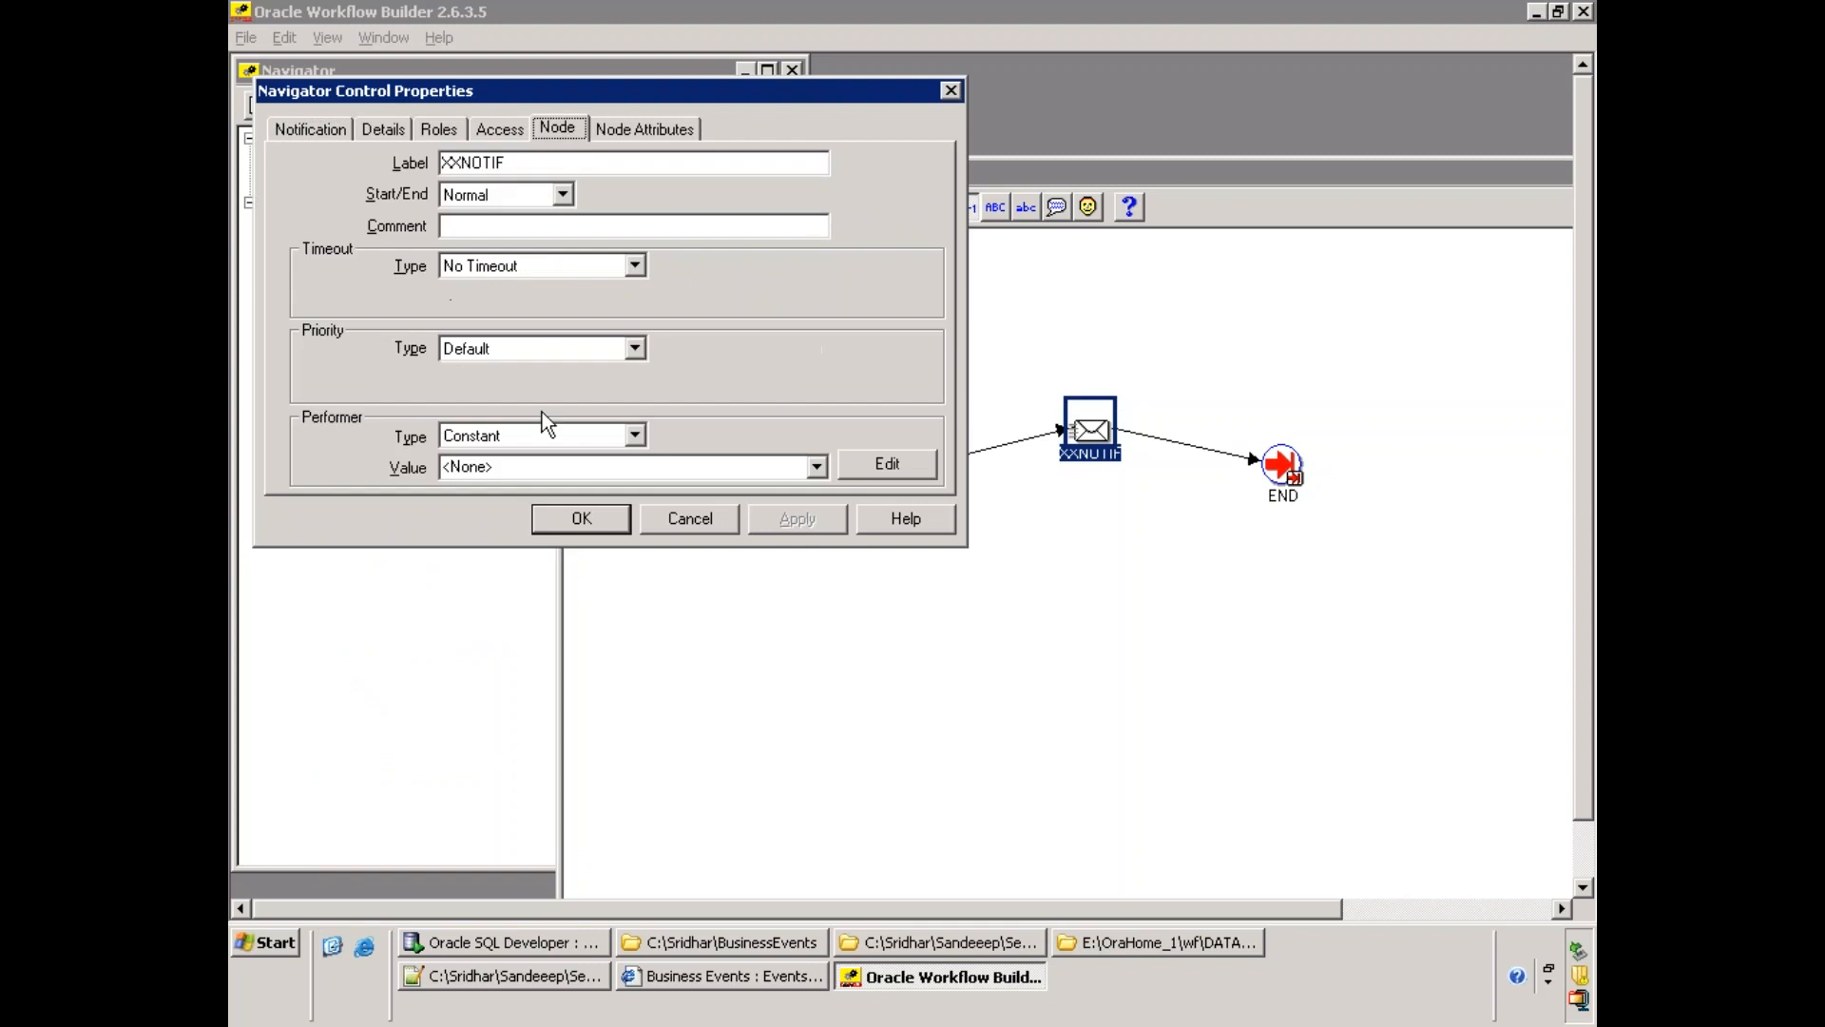
pyautogui.click(539, 437)
pyautogui.click(498, 460)
pyautogui.click(499, 466)
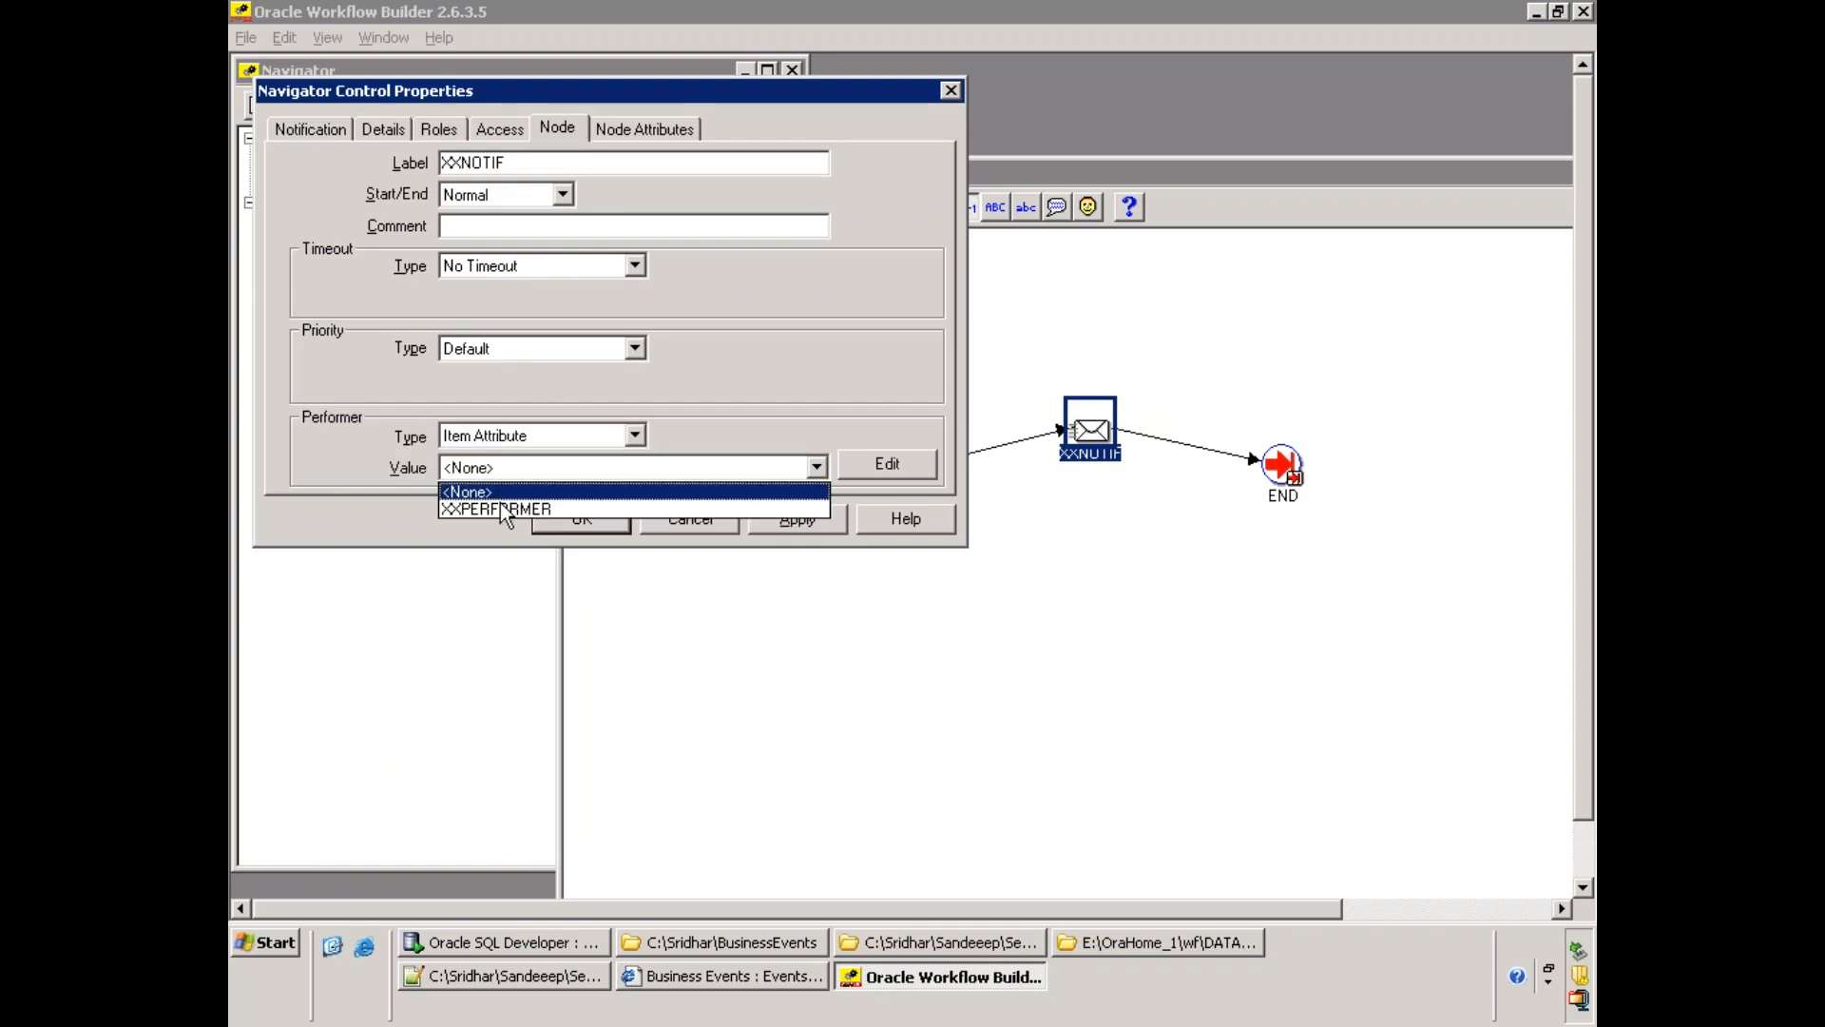
pyautogui.click(500, 501)
pyautogui.click(792, 521)
pyautogui.click(602, 520)
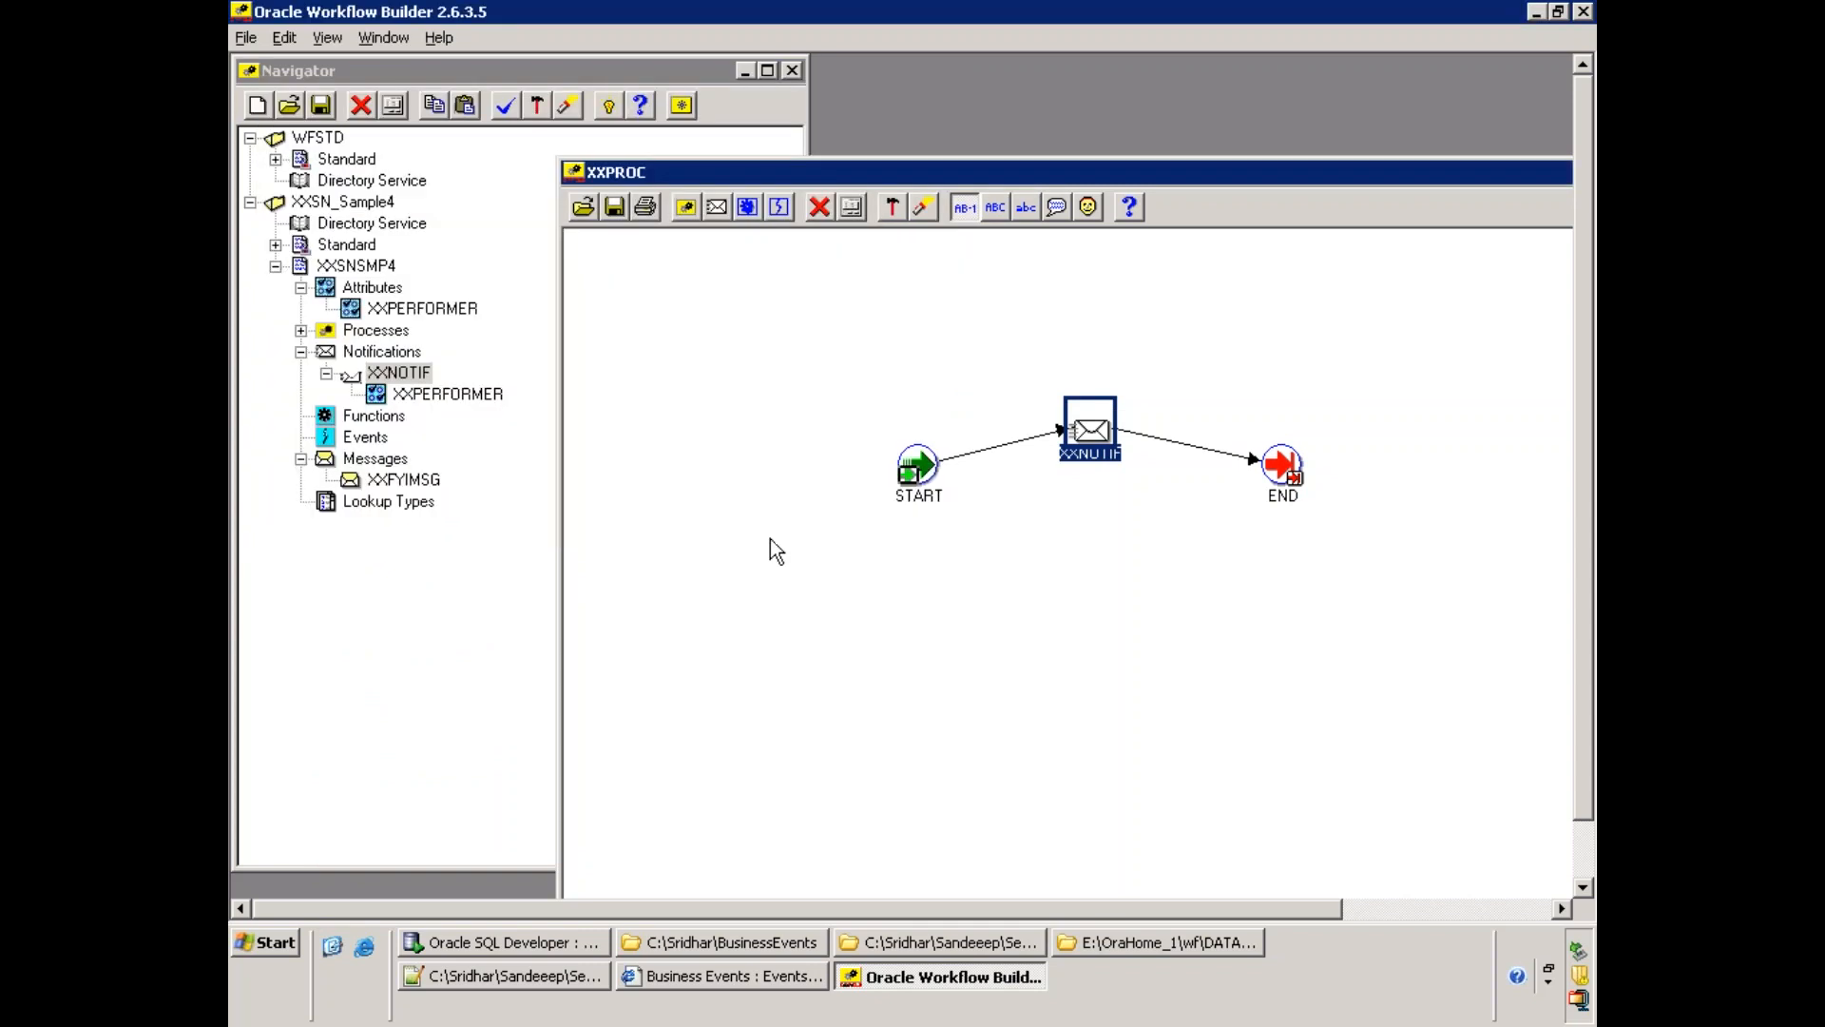
pyautogui.click(506, 102)
# Dismiss the validation message and expand Standard > Functions to select Compare Text
pyautogui.click(903, 528)
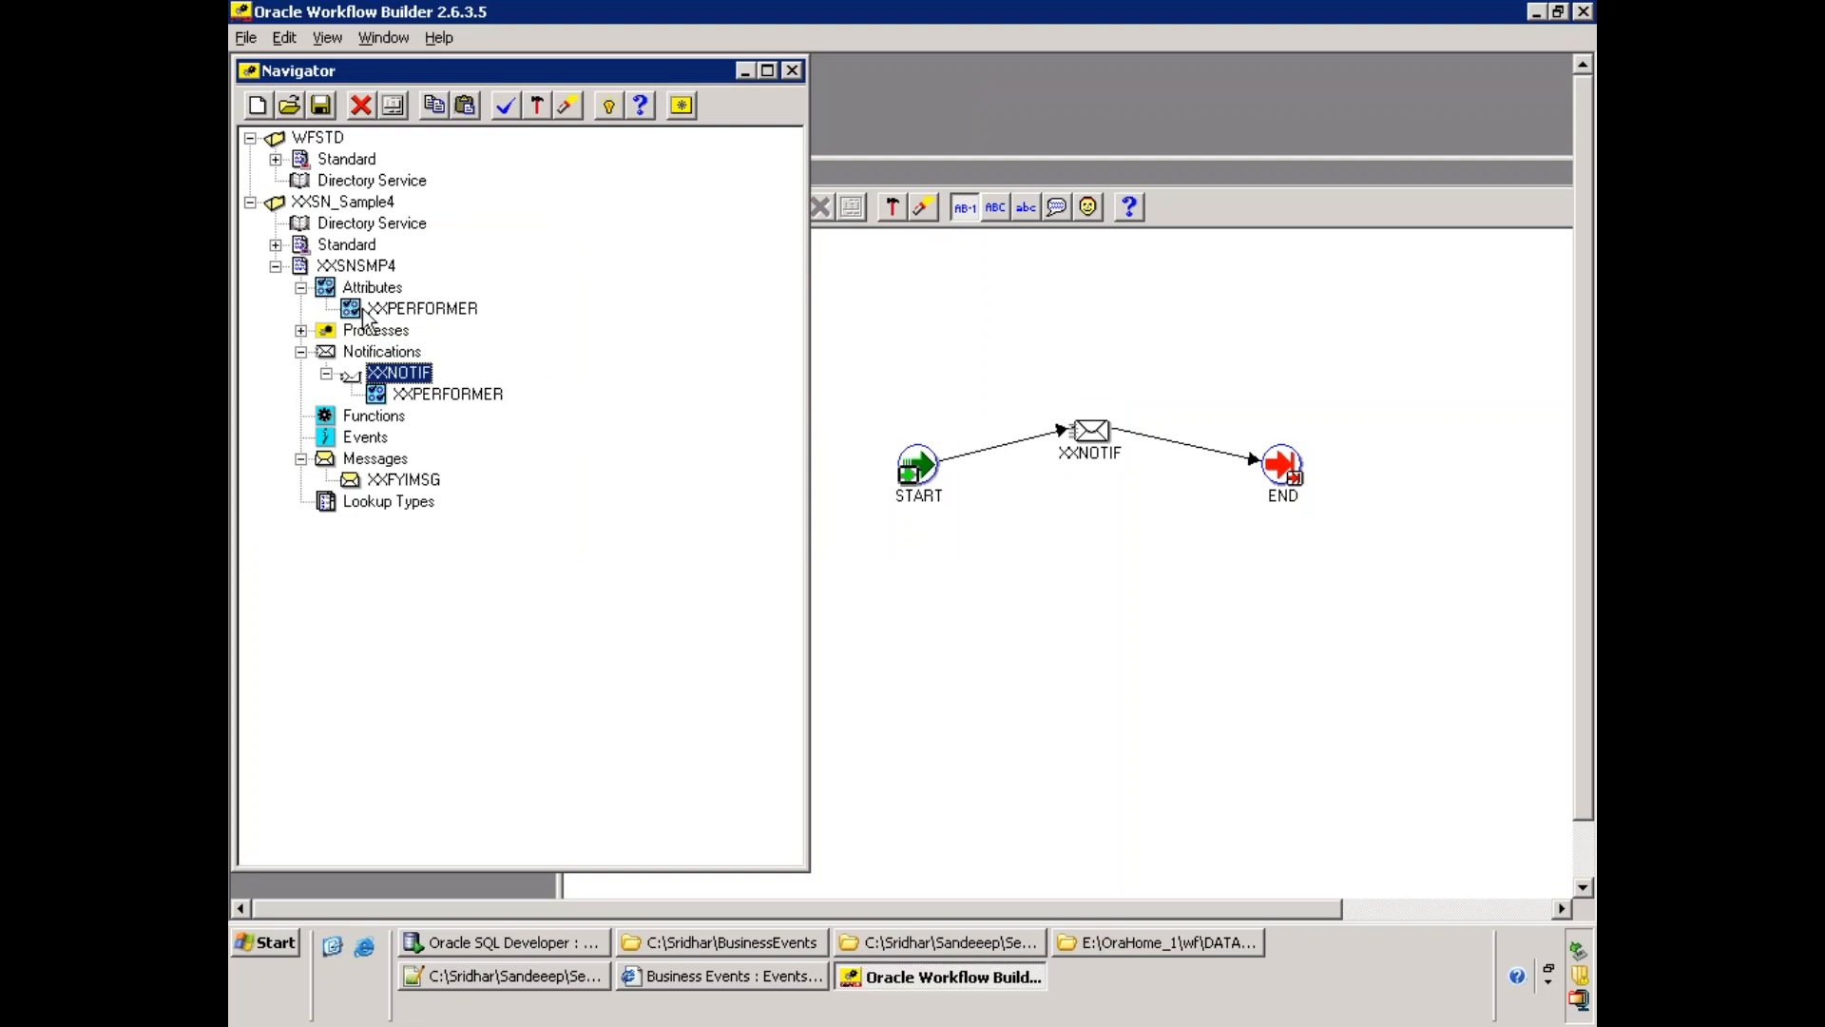
pyautogui.click(277, 246)
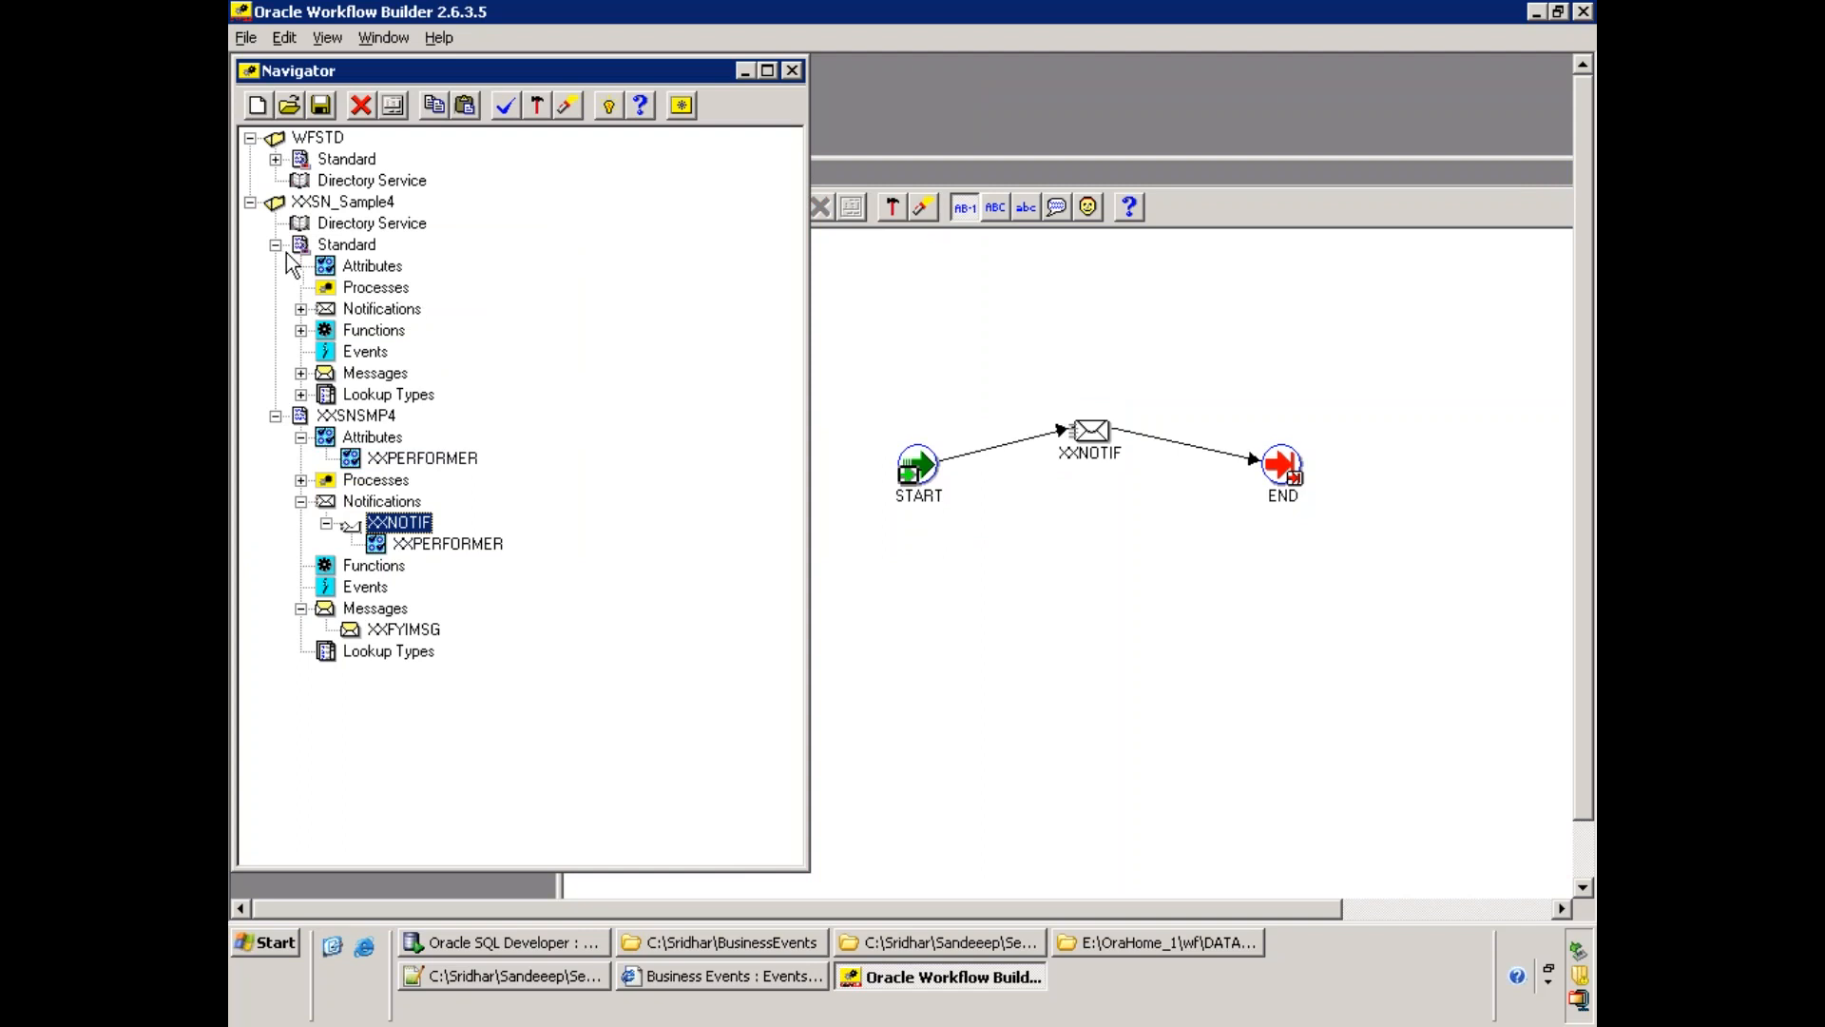
pyautogui.click(357, 248)
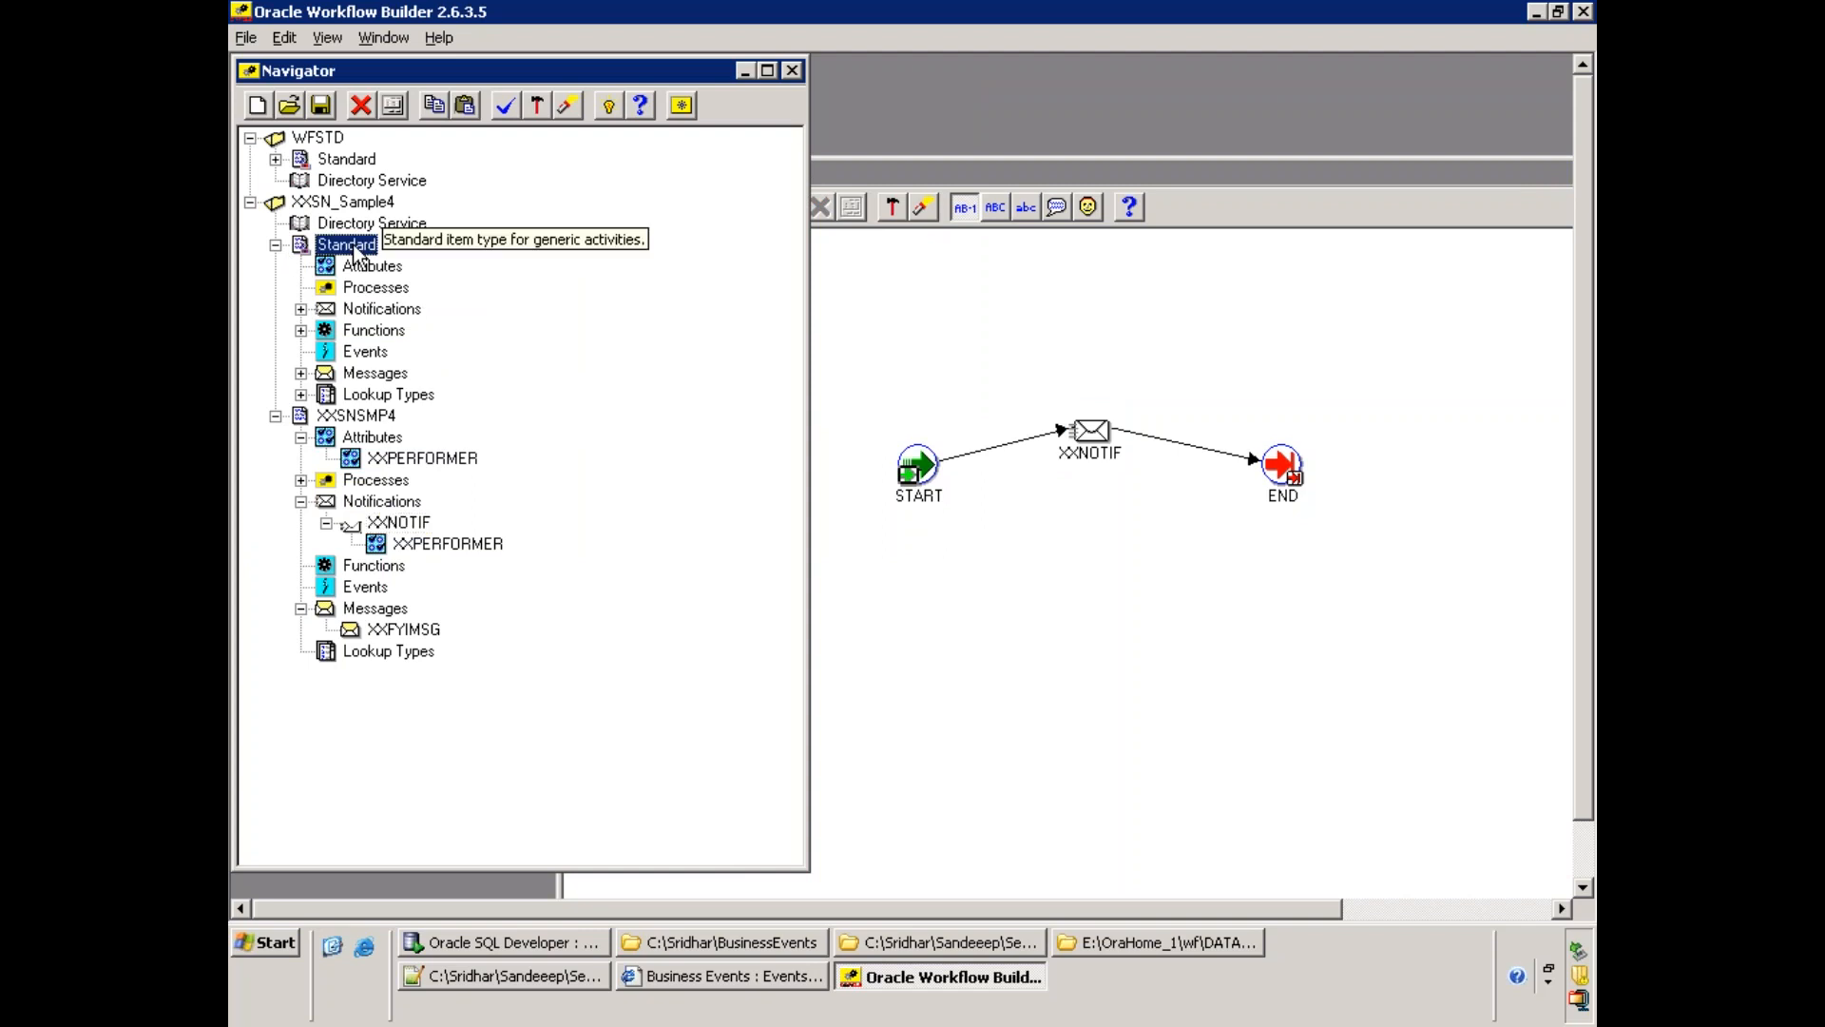
pyautogui.click(301, 331)
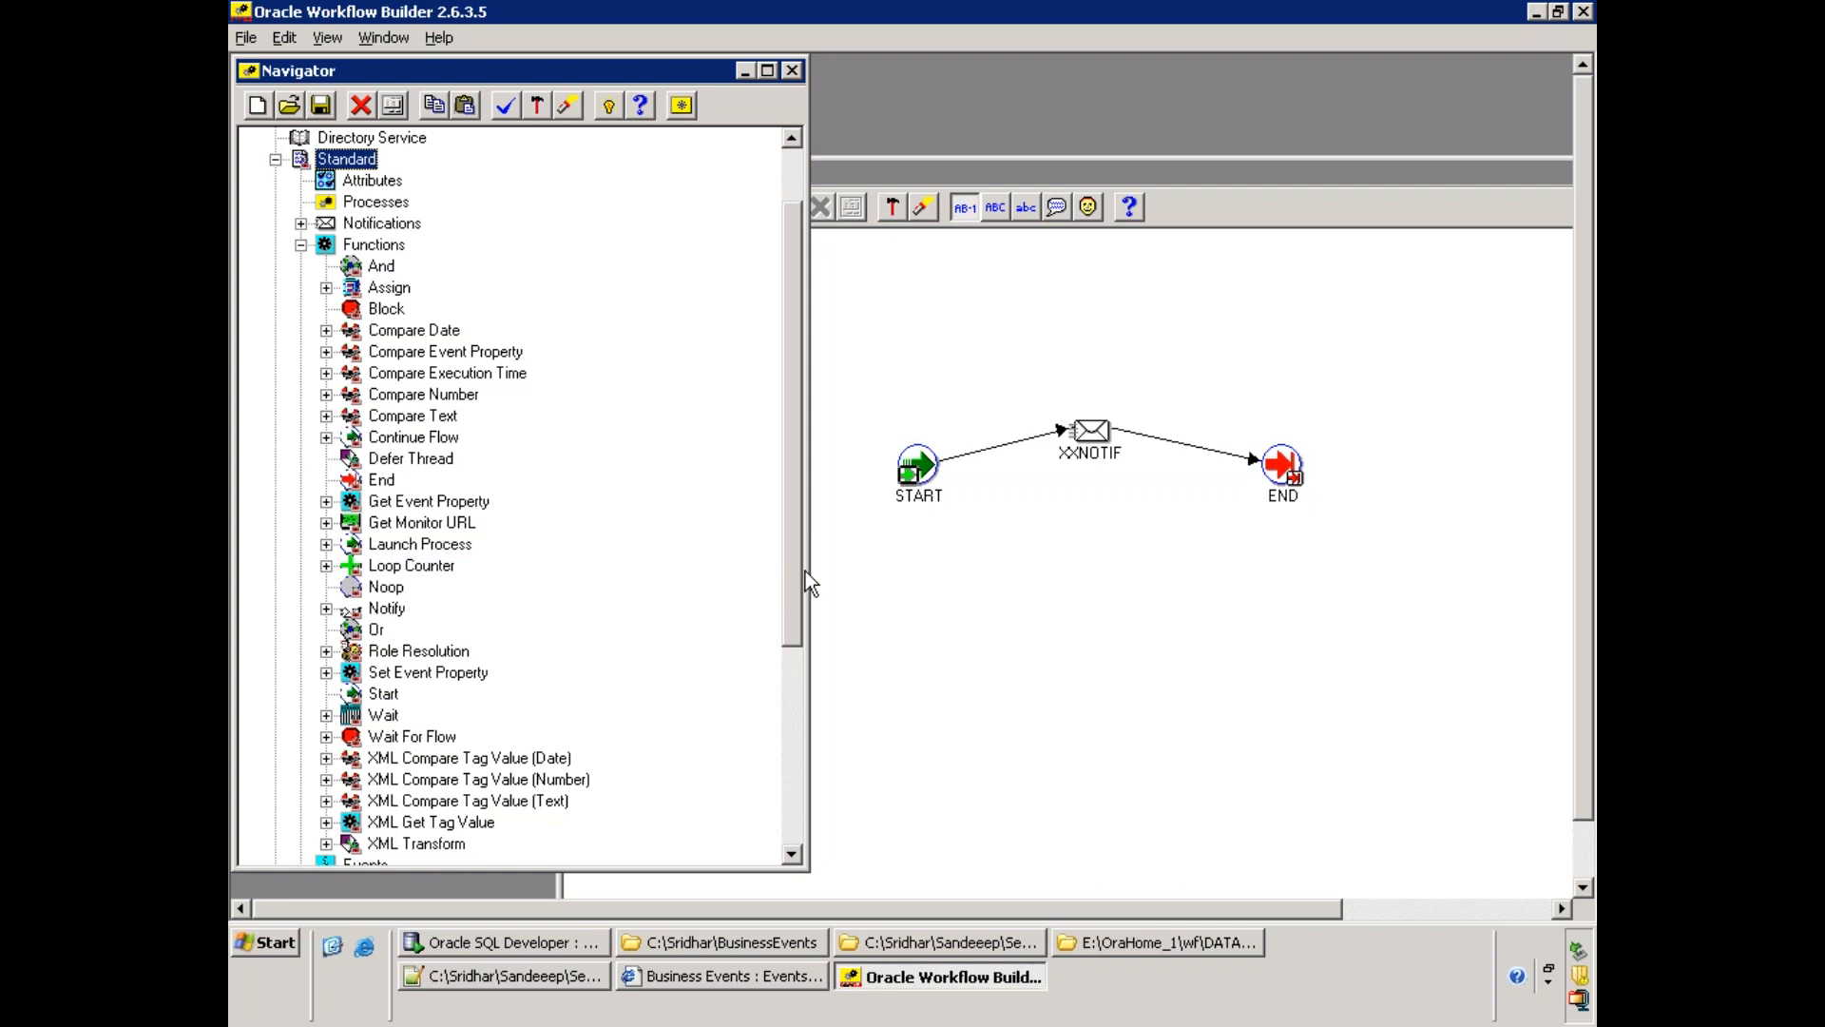
pyautogui.moveTo(802, 544); pyautogui.dragTo(802, 624)
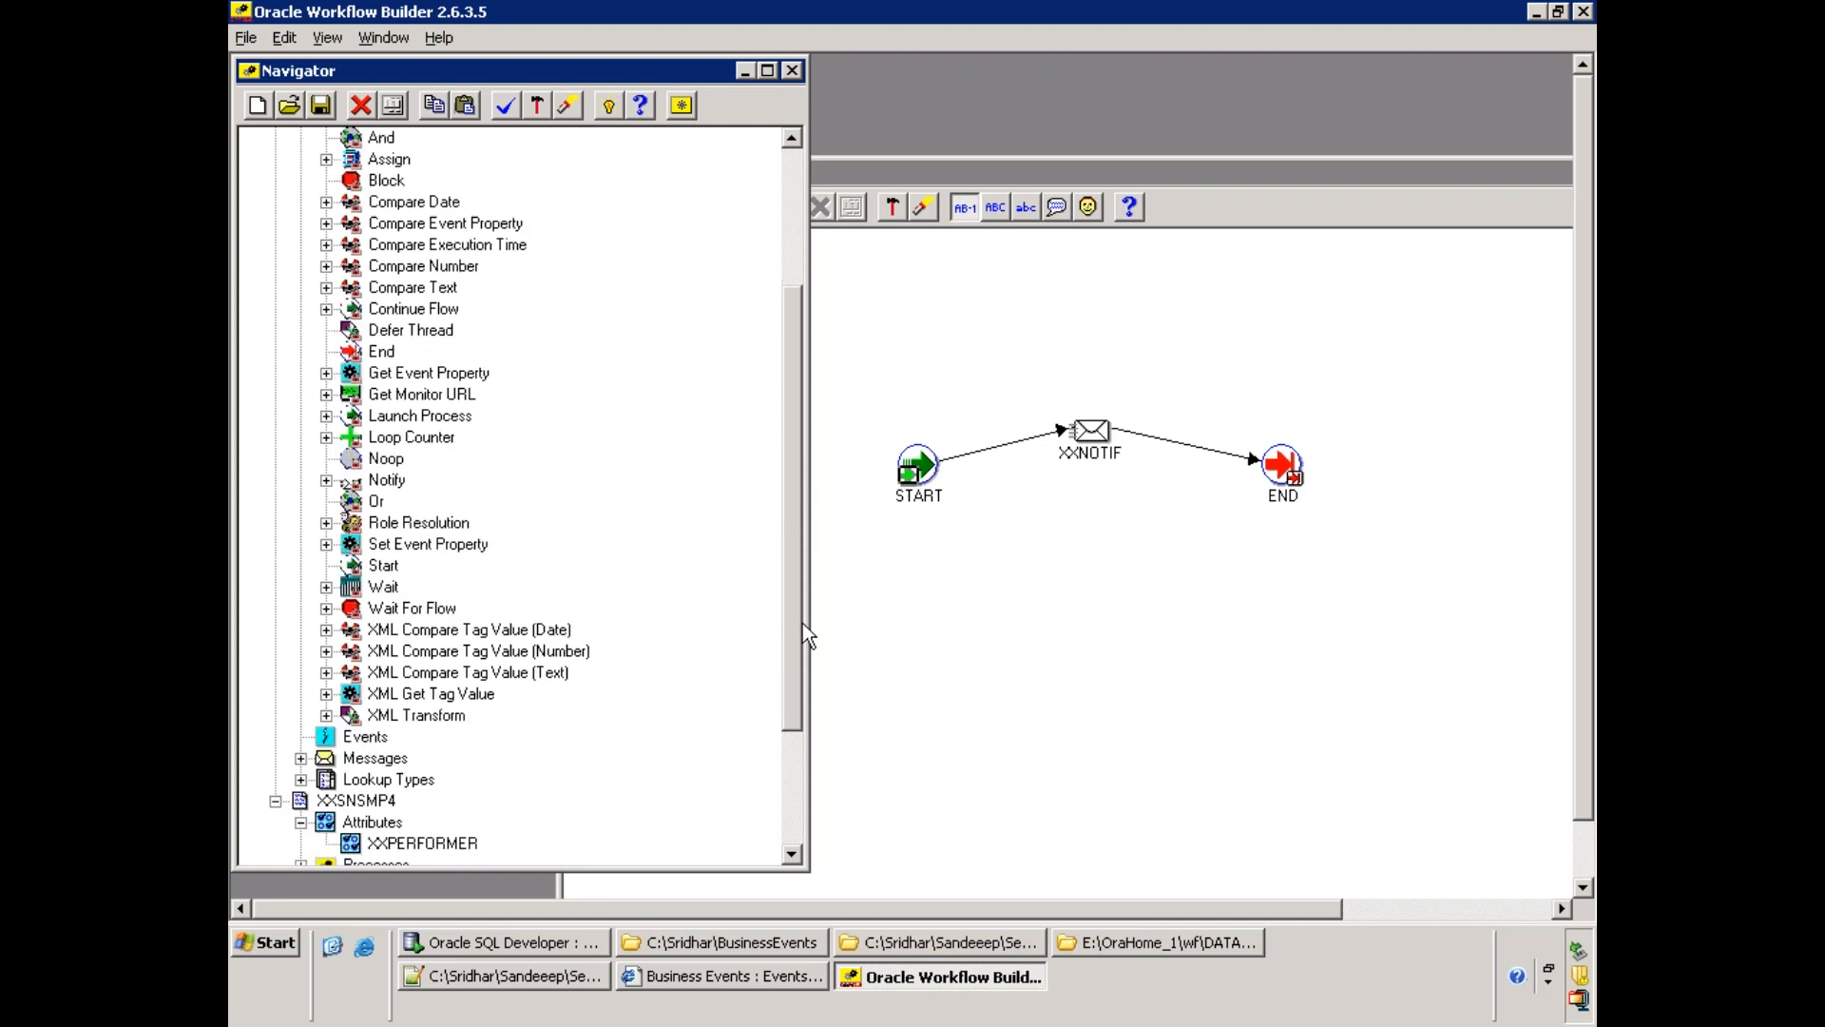
pyautogui.scroll(1, 803, 622)
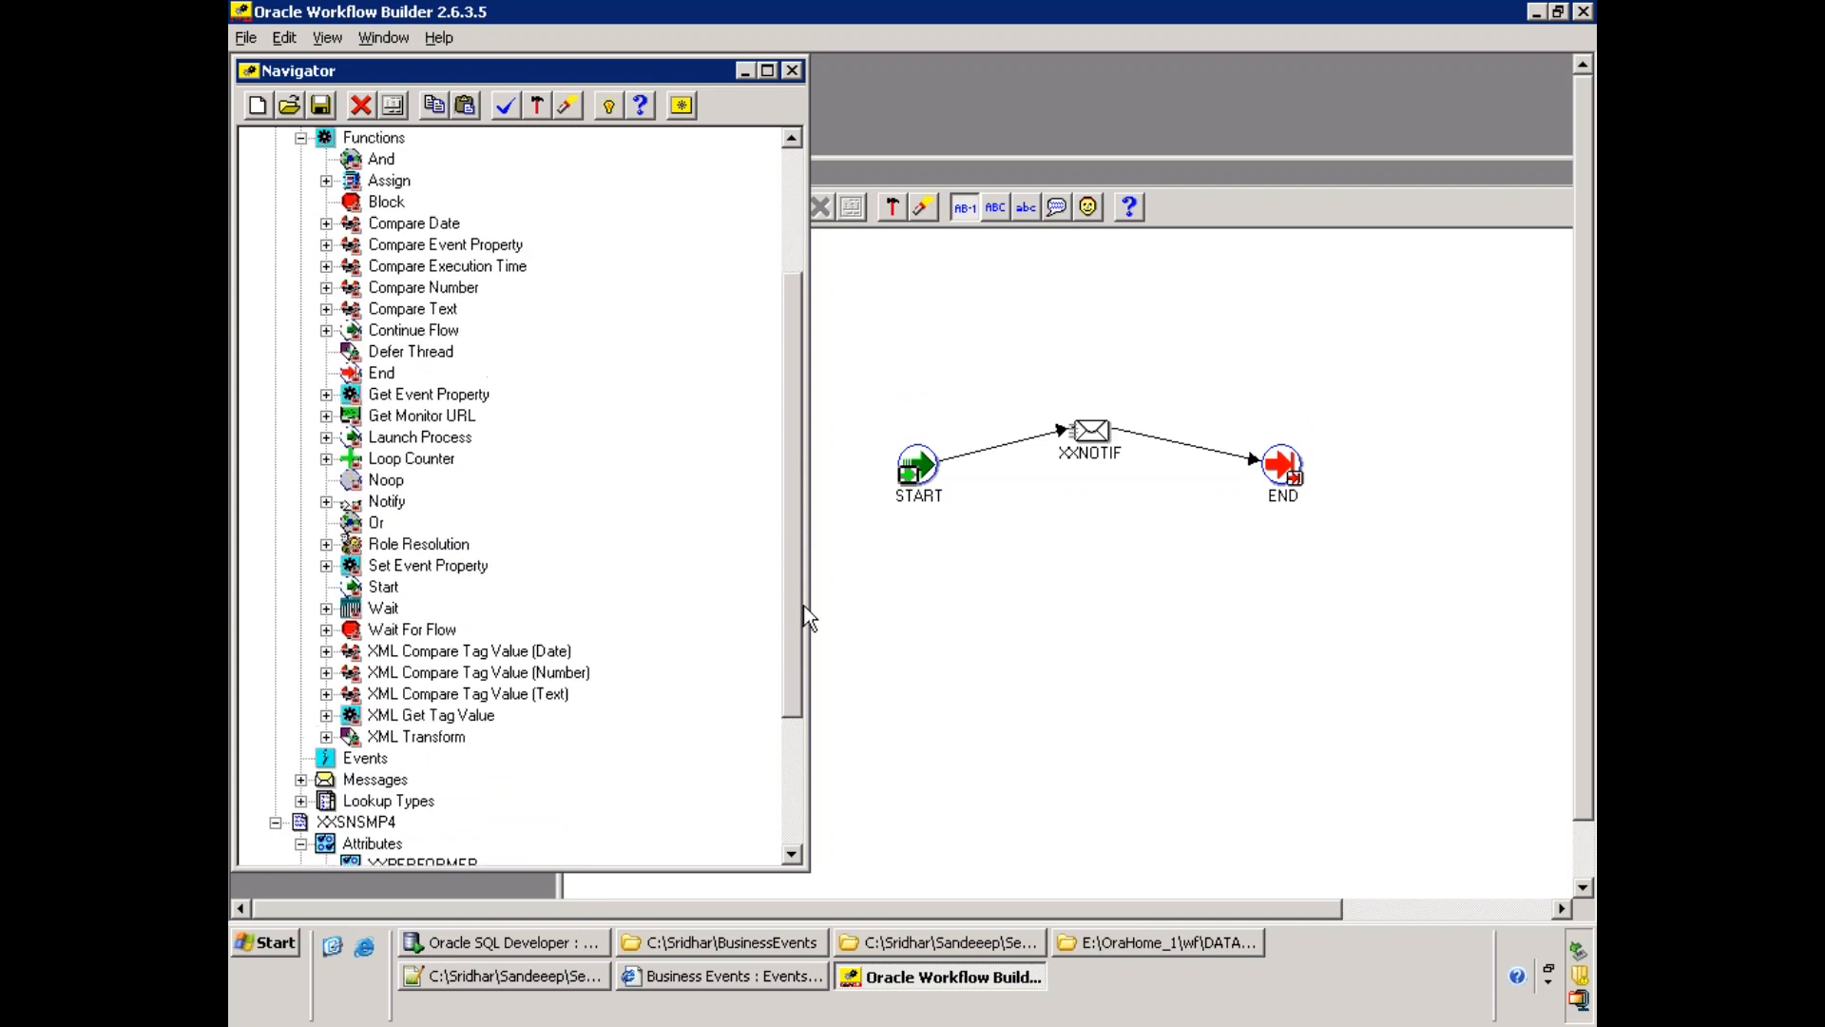
pyautogui.click(445, 295)
pyautogui.click(441, 313)
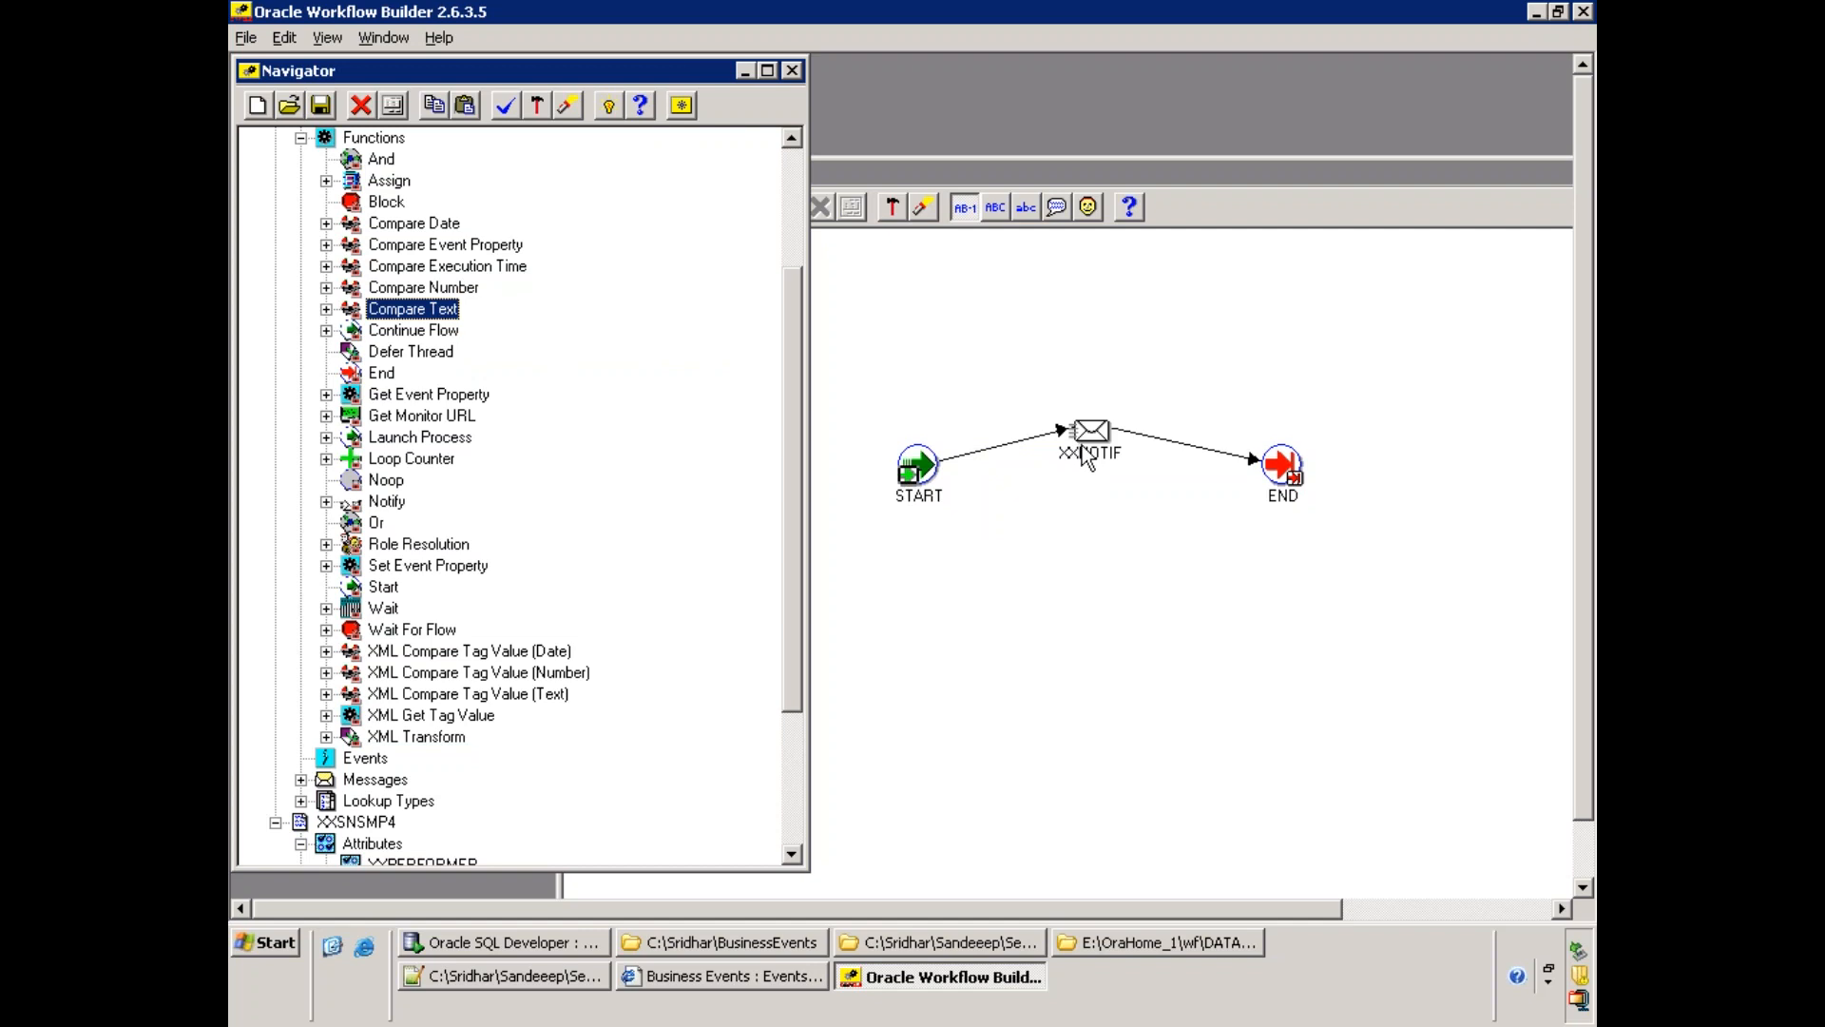
# Drop Compare Text above START, shift START left, and delete the START-to-XXNOTIF transition
pyautogui.moveTo(356, 315); pyautogui.dragTo(941, 319)
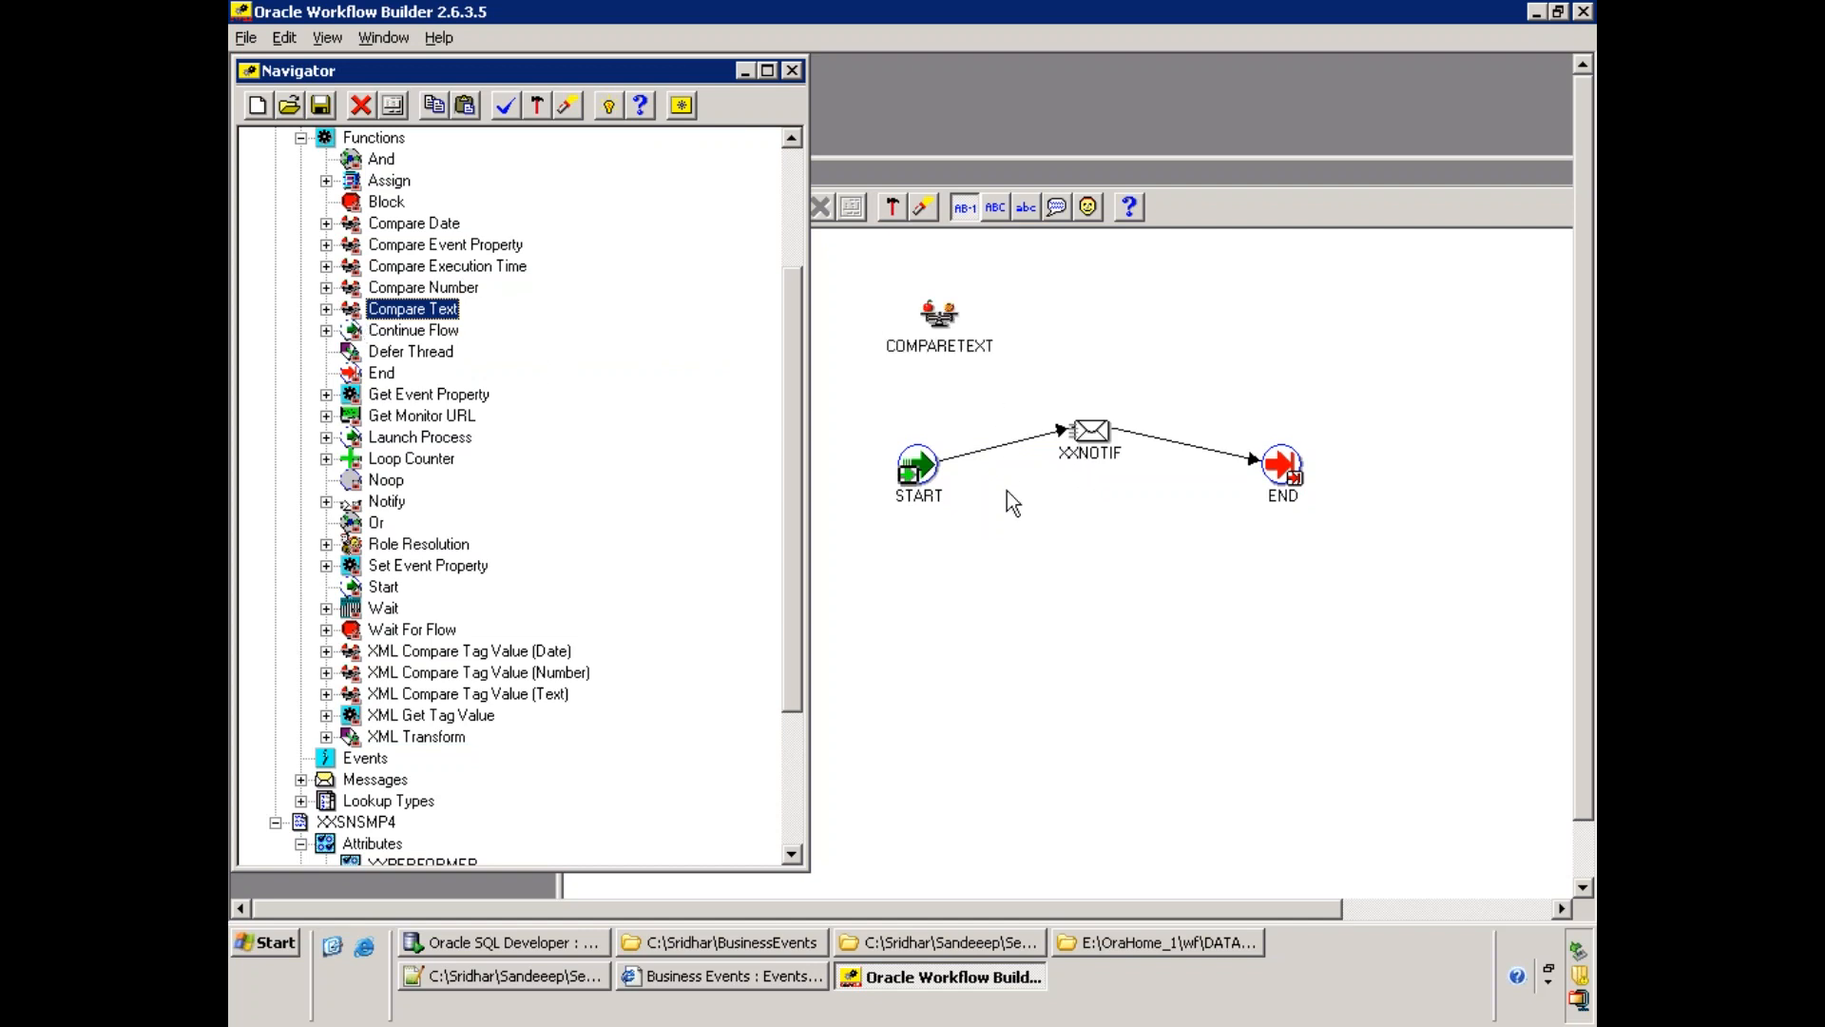
pyautogui.click(912, 470)
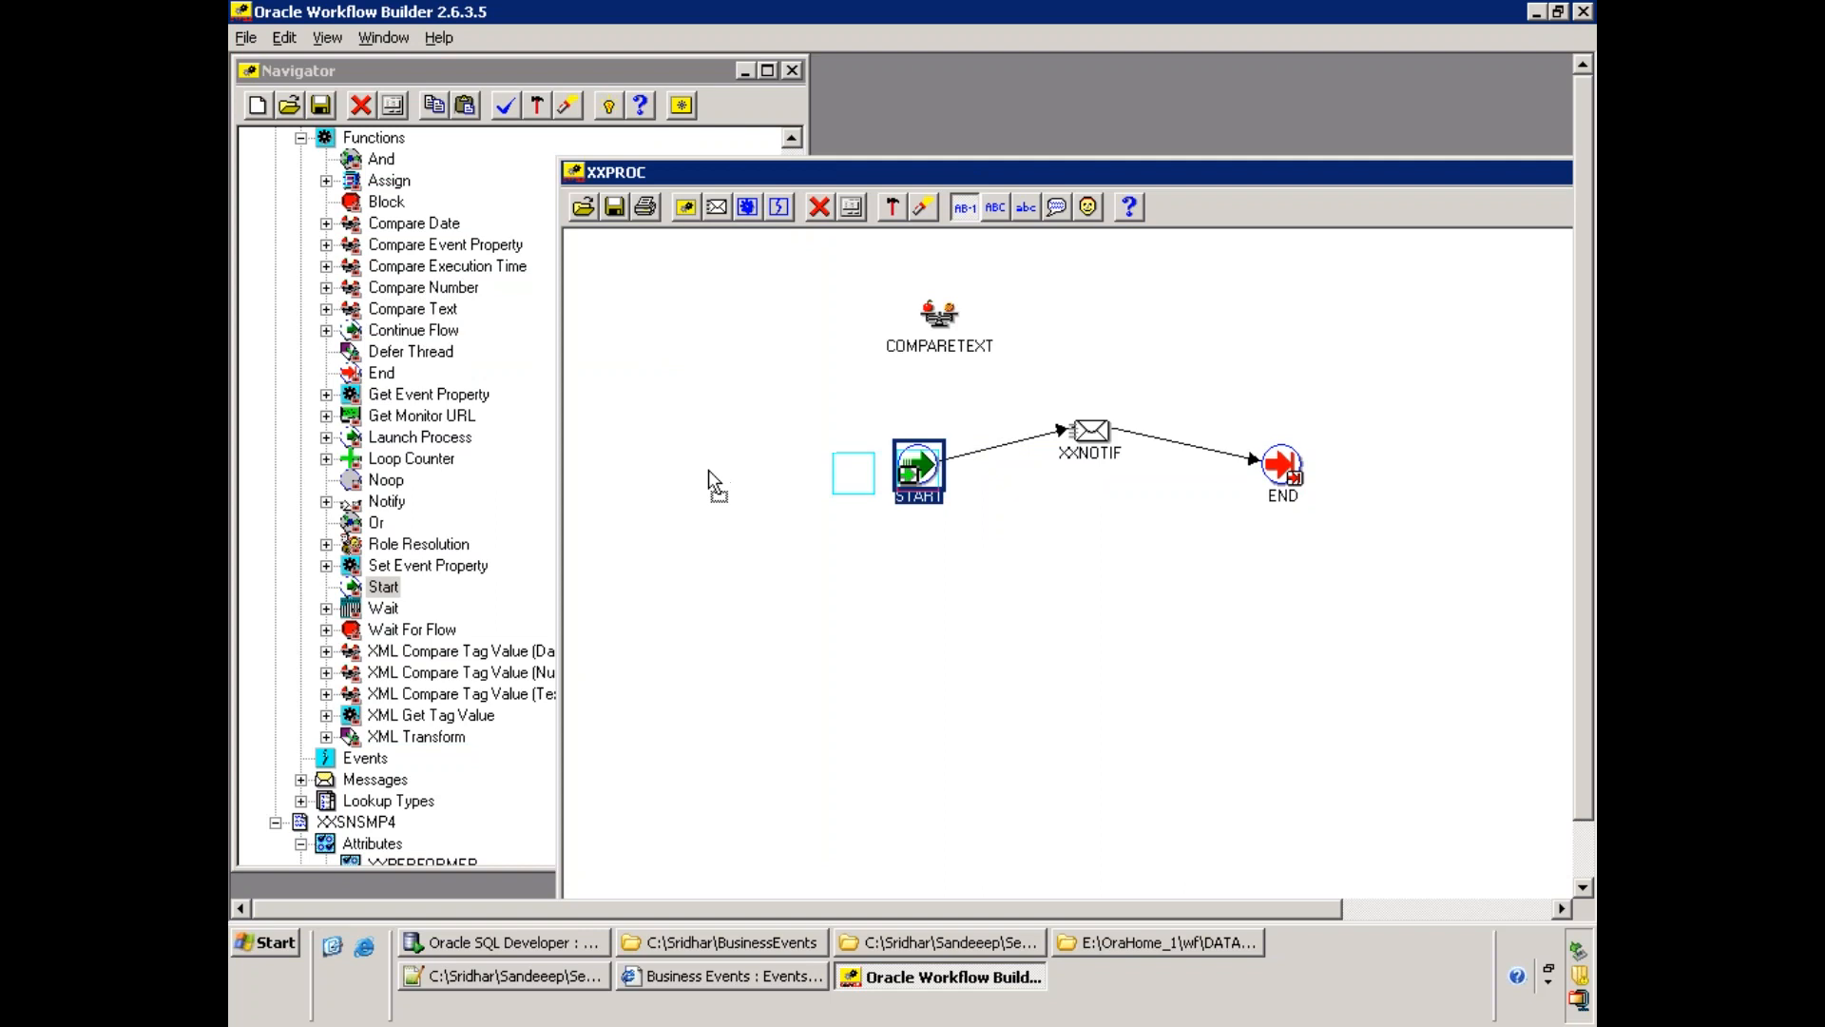
pyautogui.moveTo(884, 461); pyautogui.dragTo(720, 465)
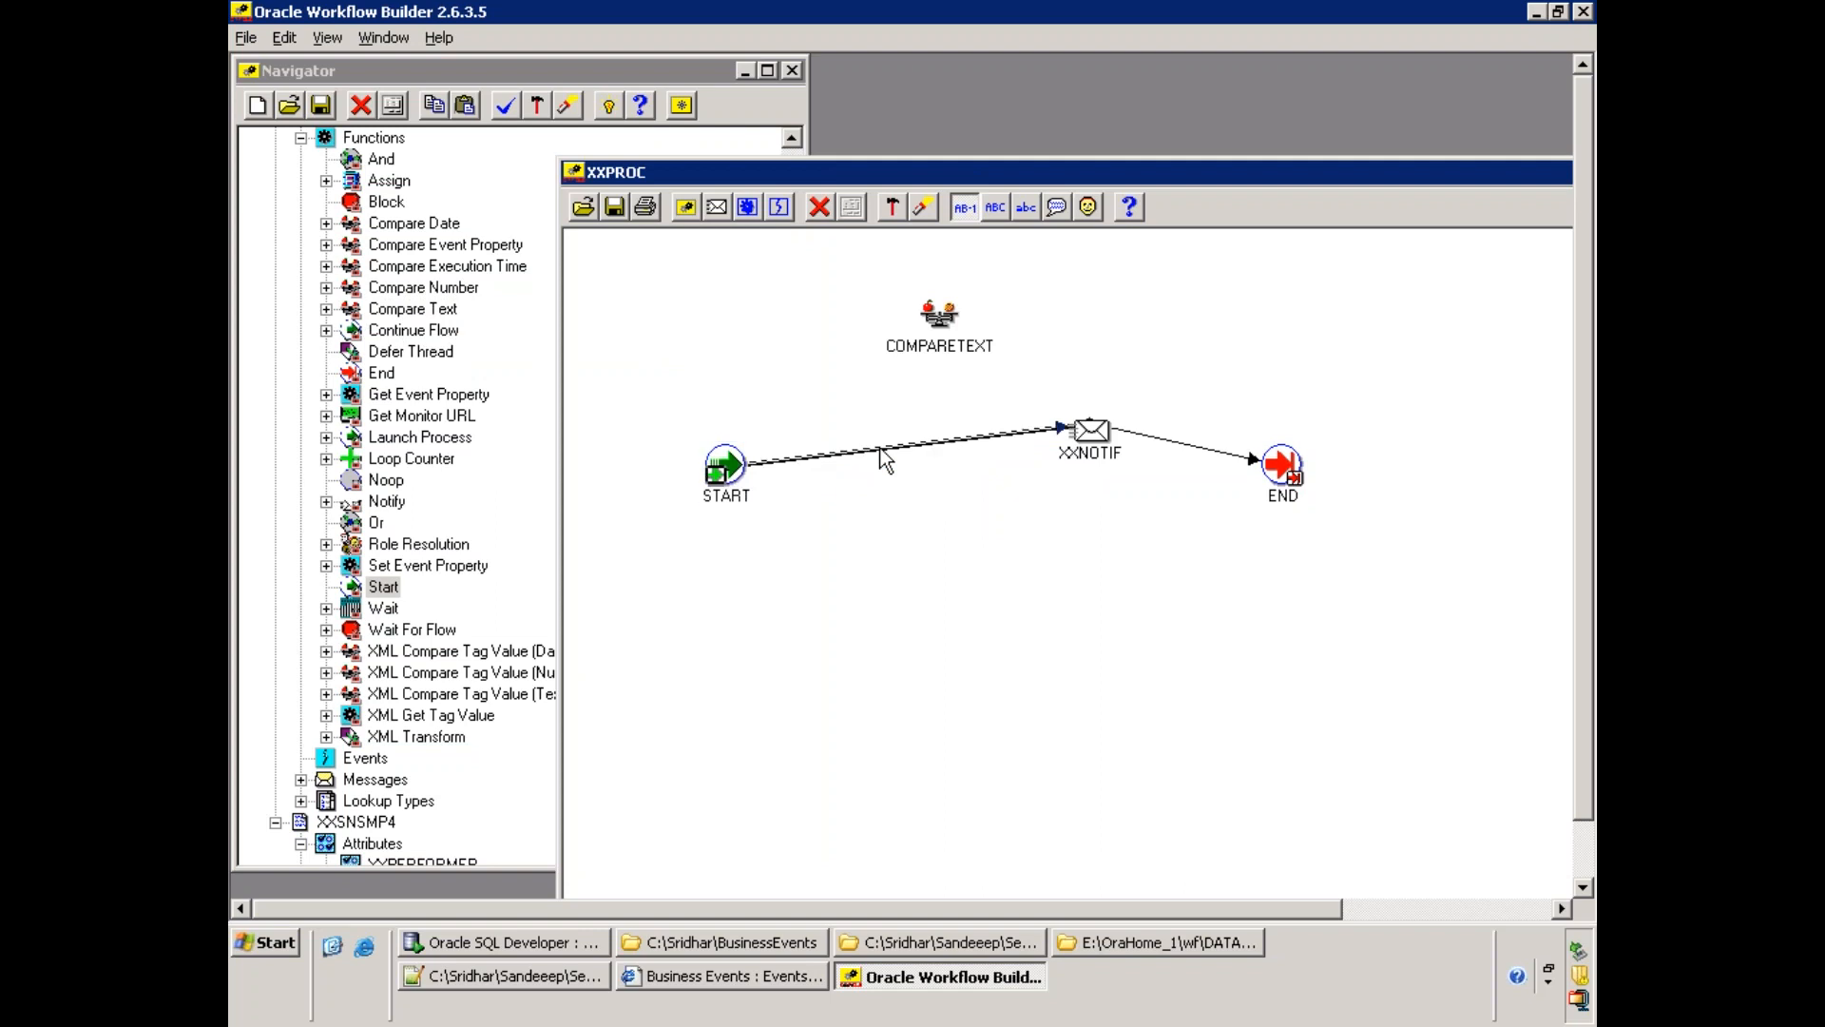
pyautogui.press('Delete')
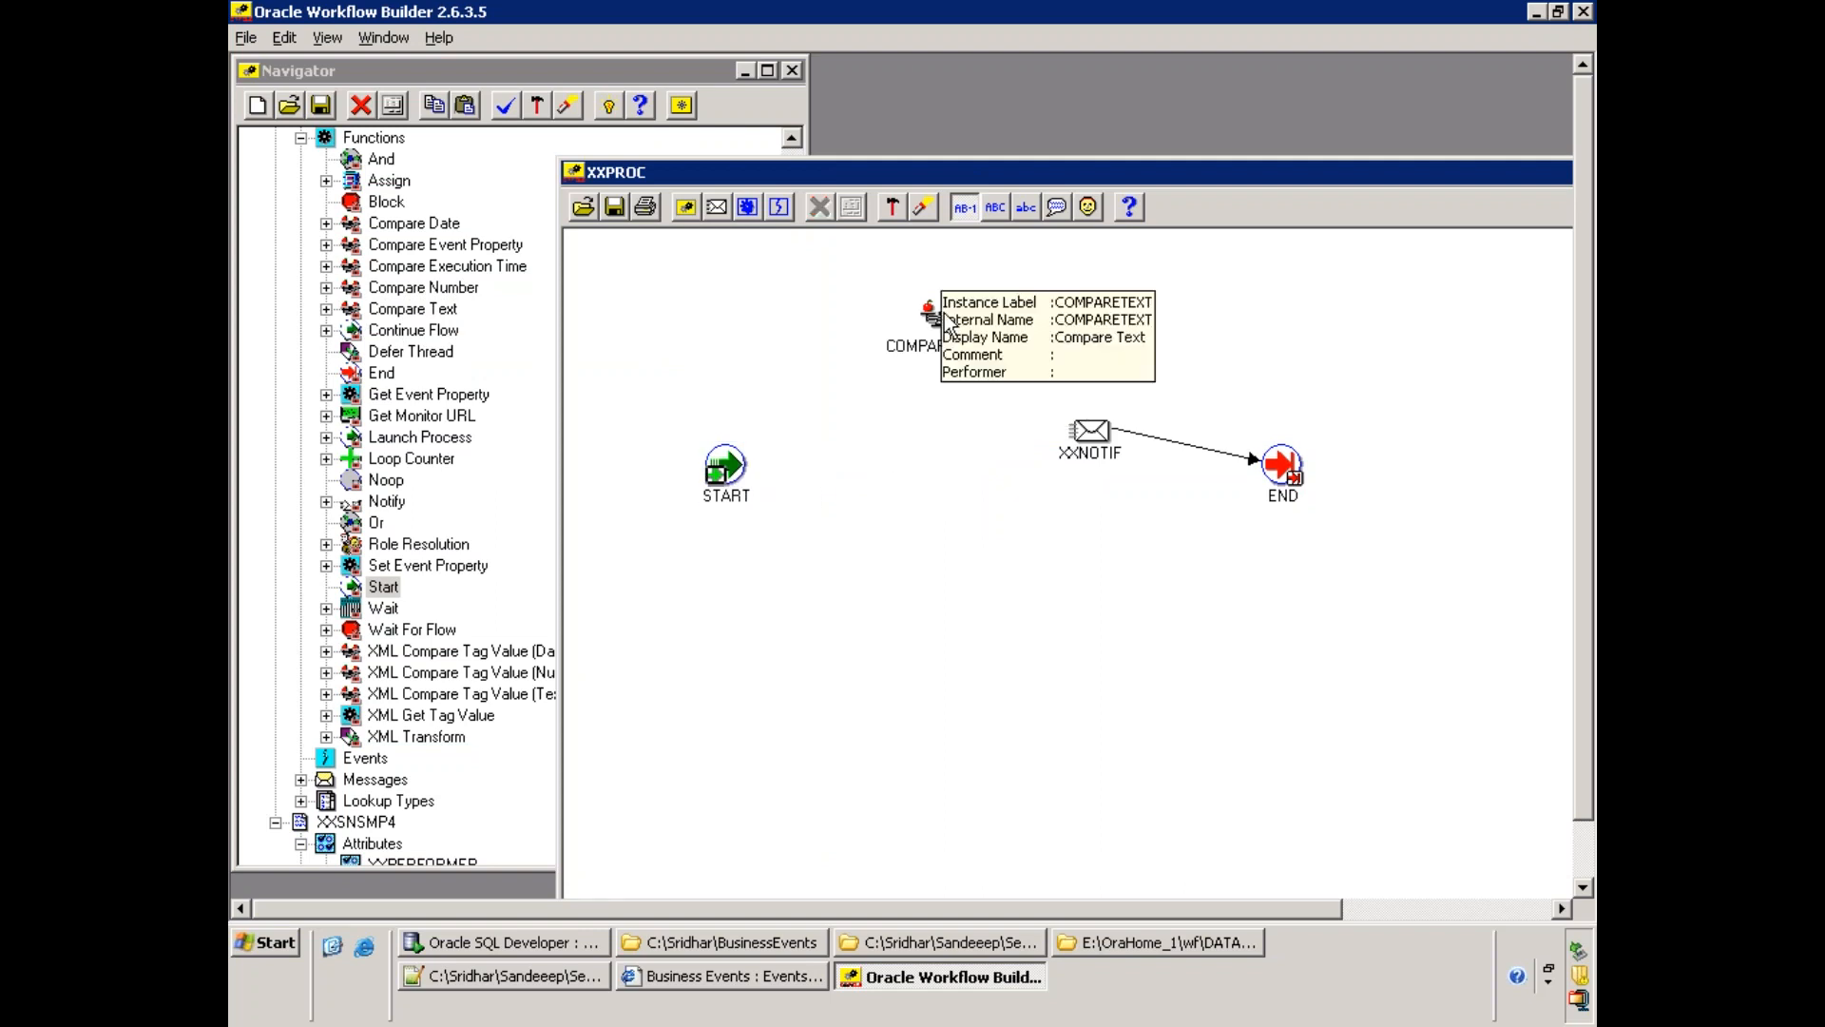
pyautogui.doubleClick(950, 348)
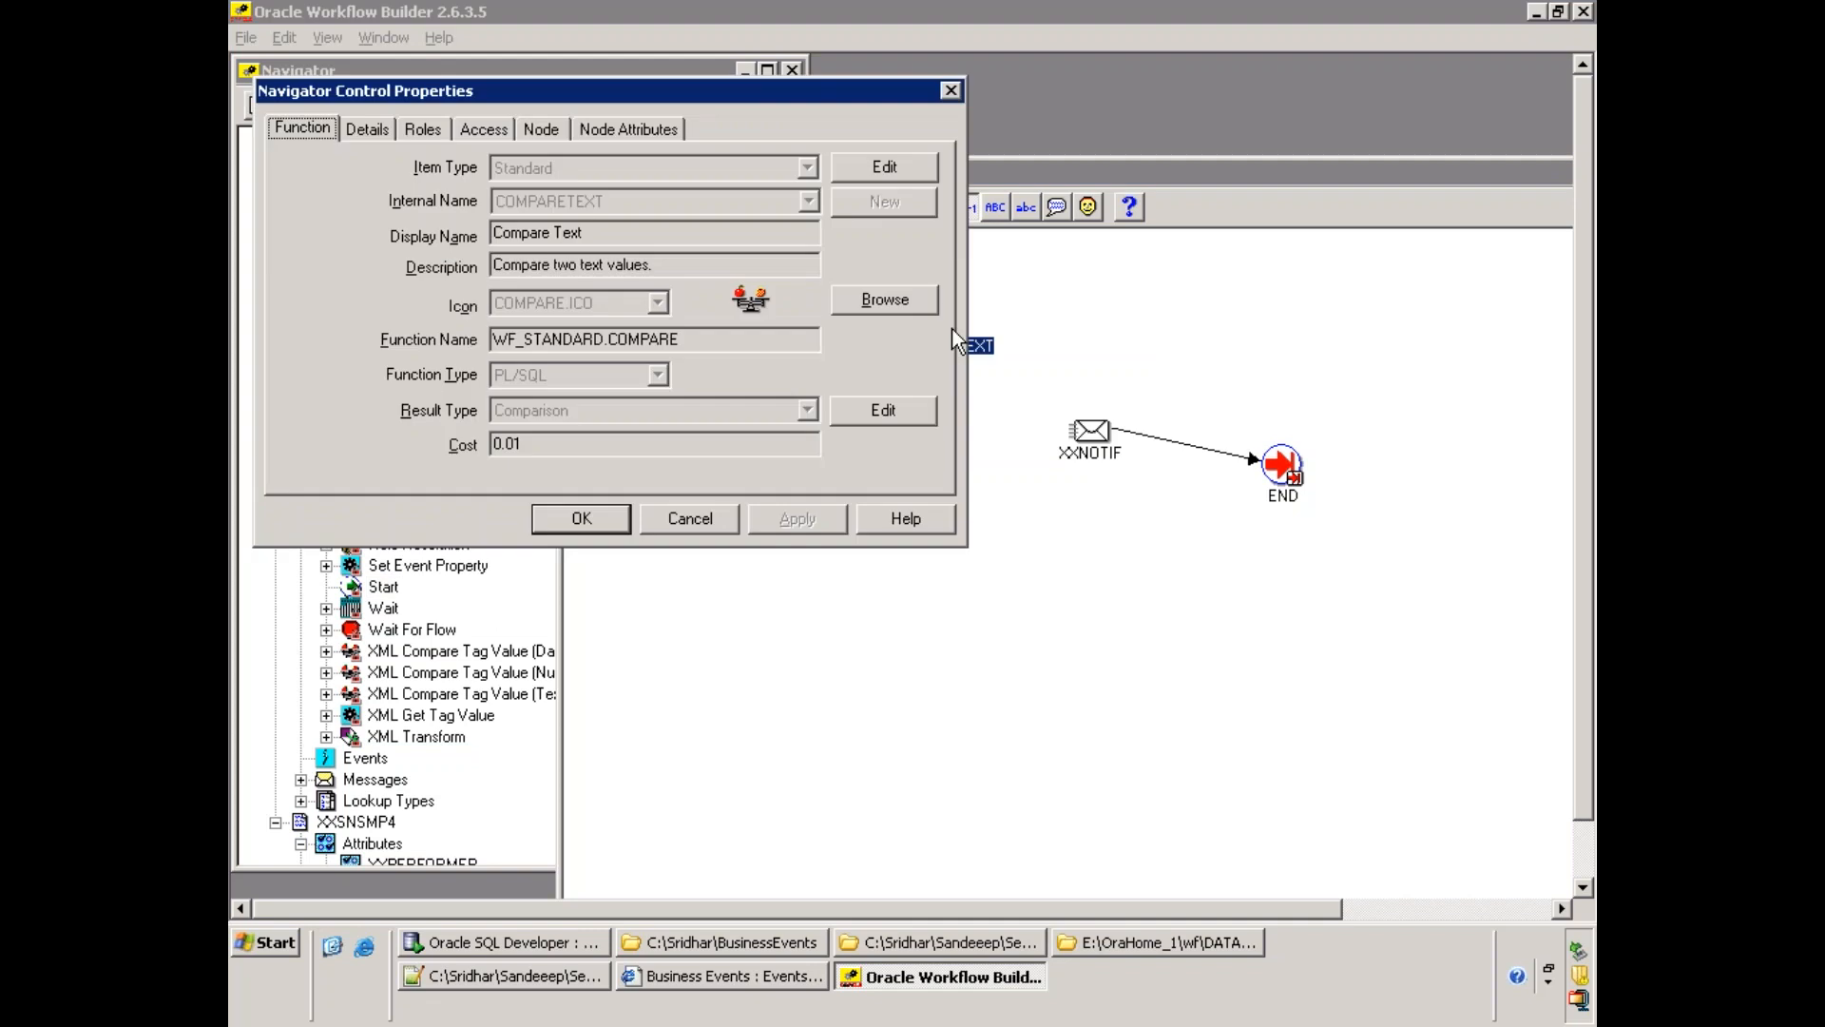
pyautogui.click(534, 131)
pyautogui.click(630, 128)
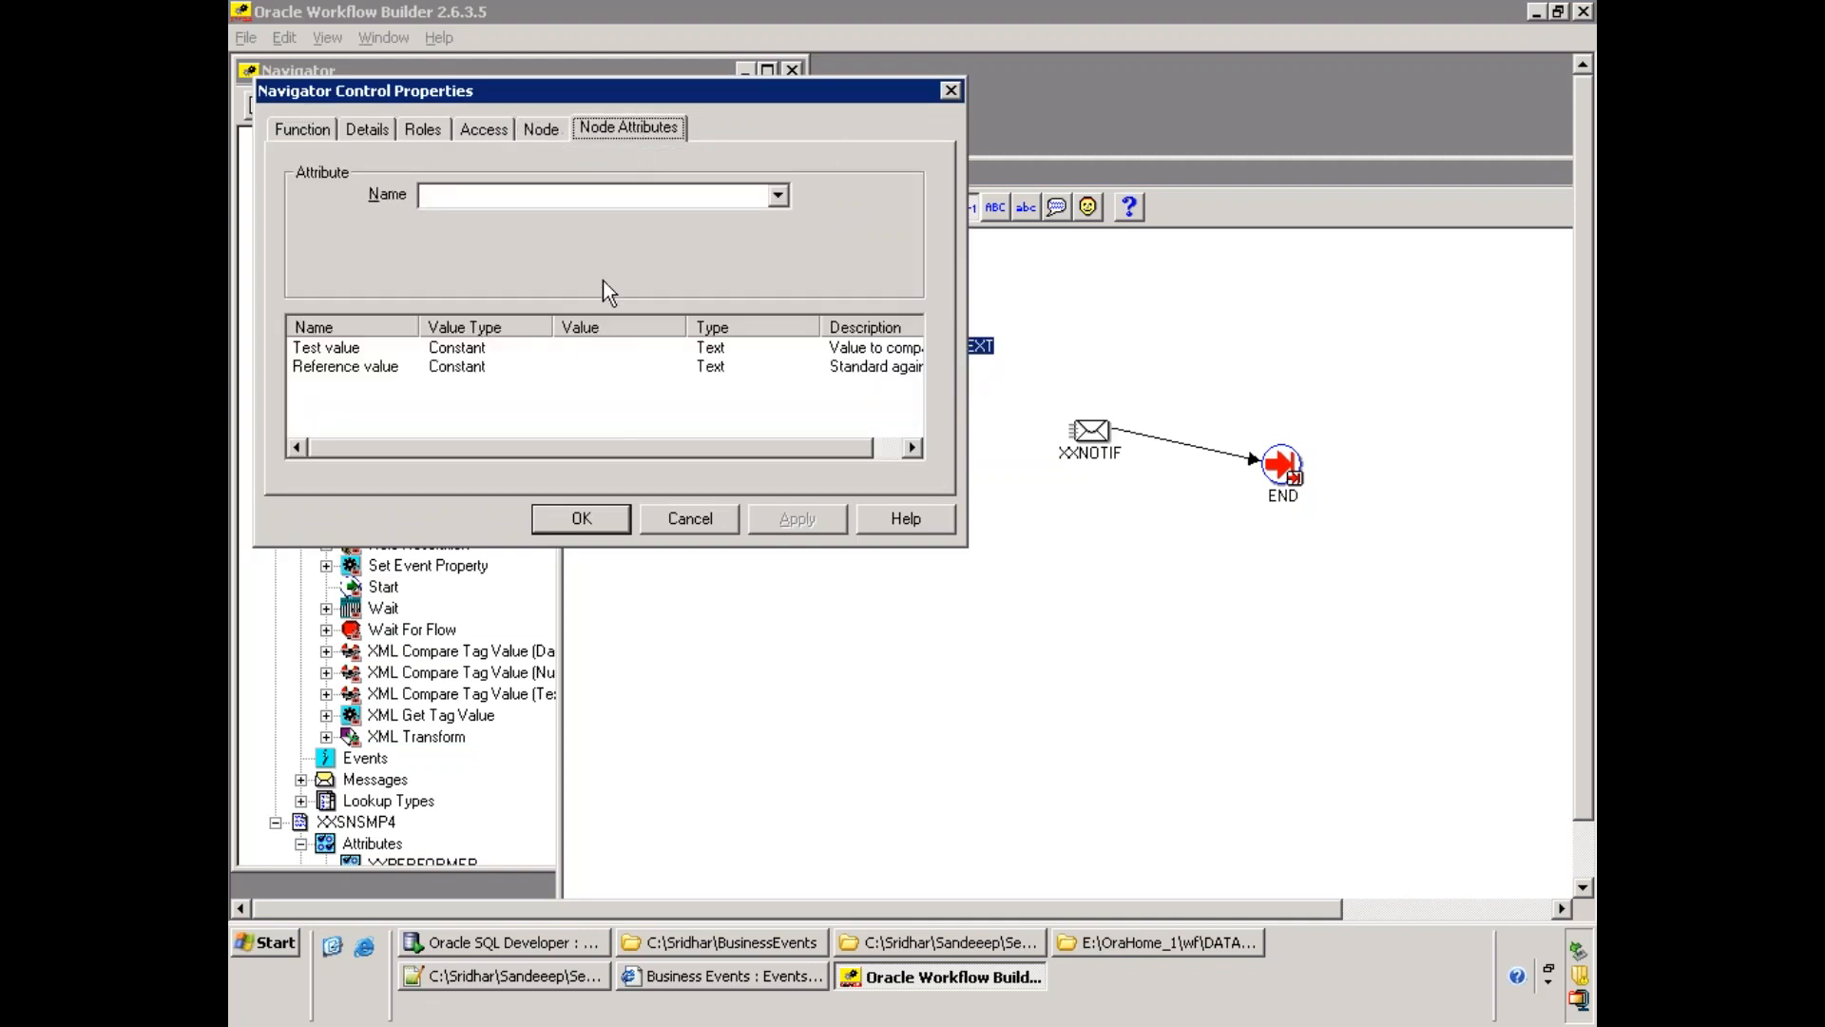
pyautogui.moveTo(630, 95); pyautogui.dragTo(760, 184)
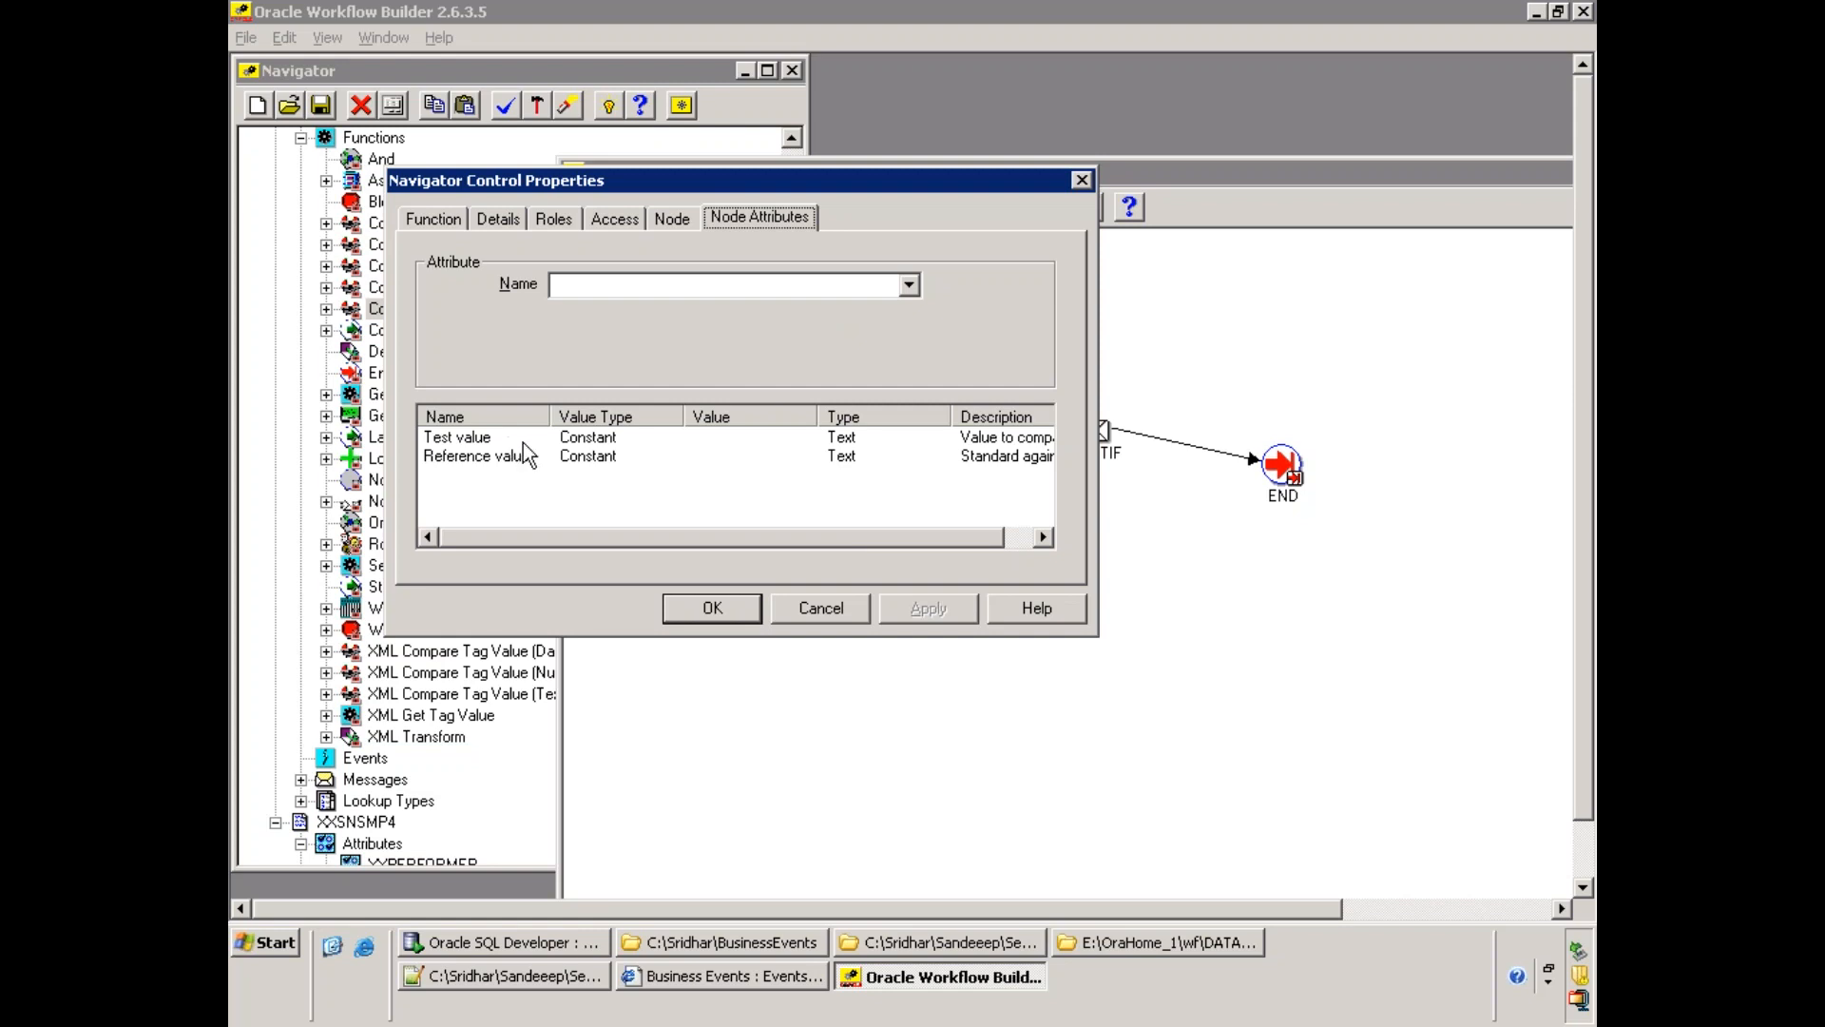
pyautogui.click(1022, 536)
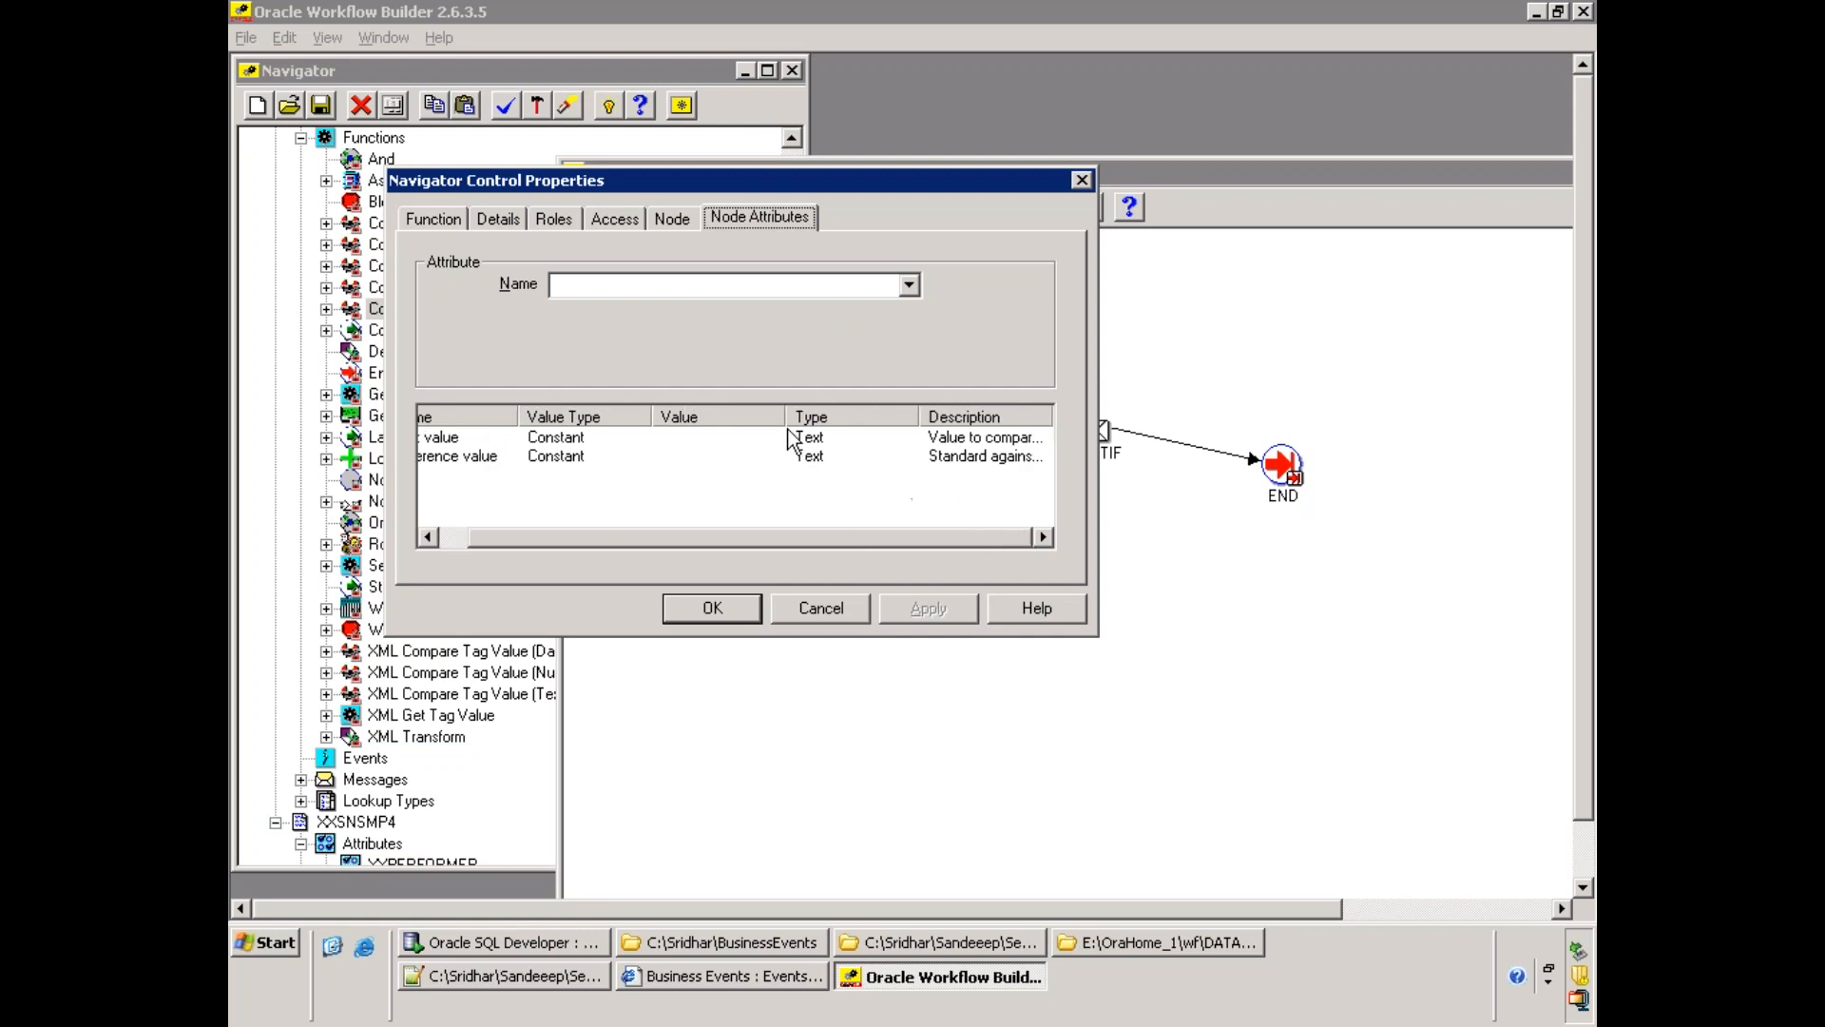
pyautogui.moveTo(786, 417); pyautogui.dragTo(748, 417)
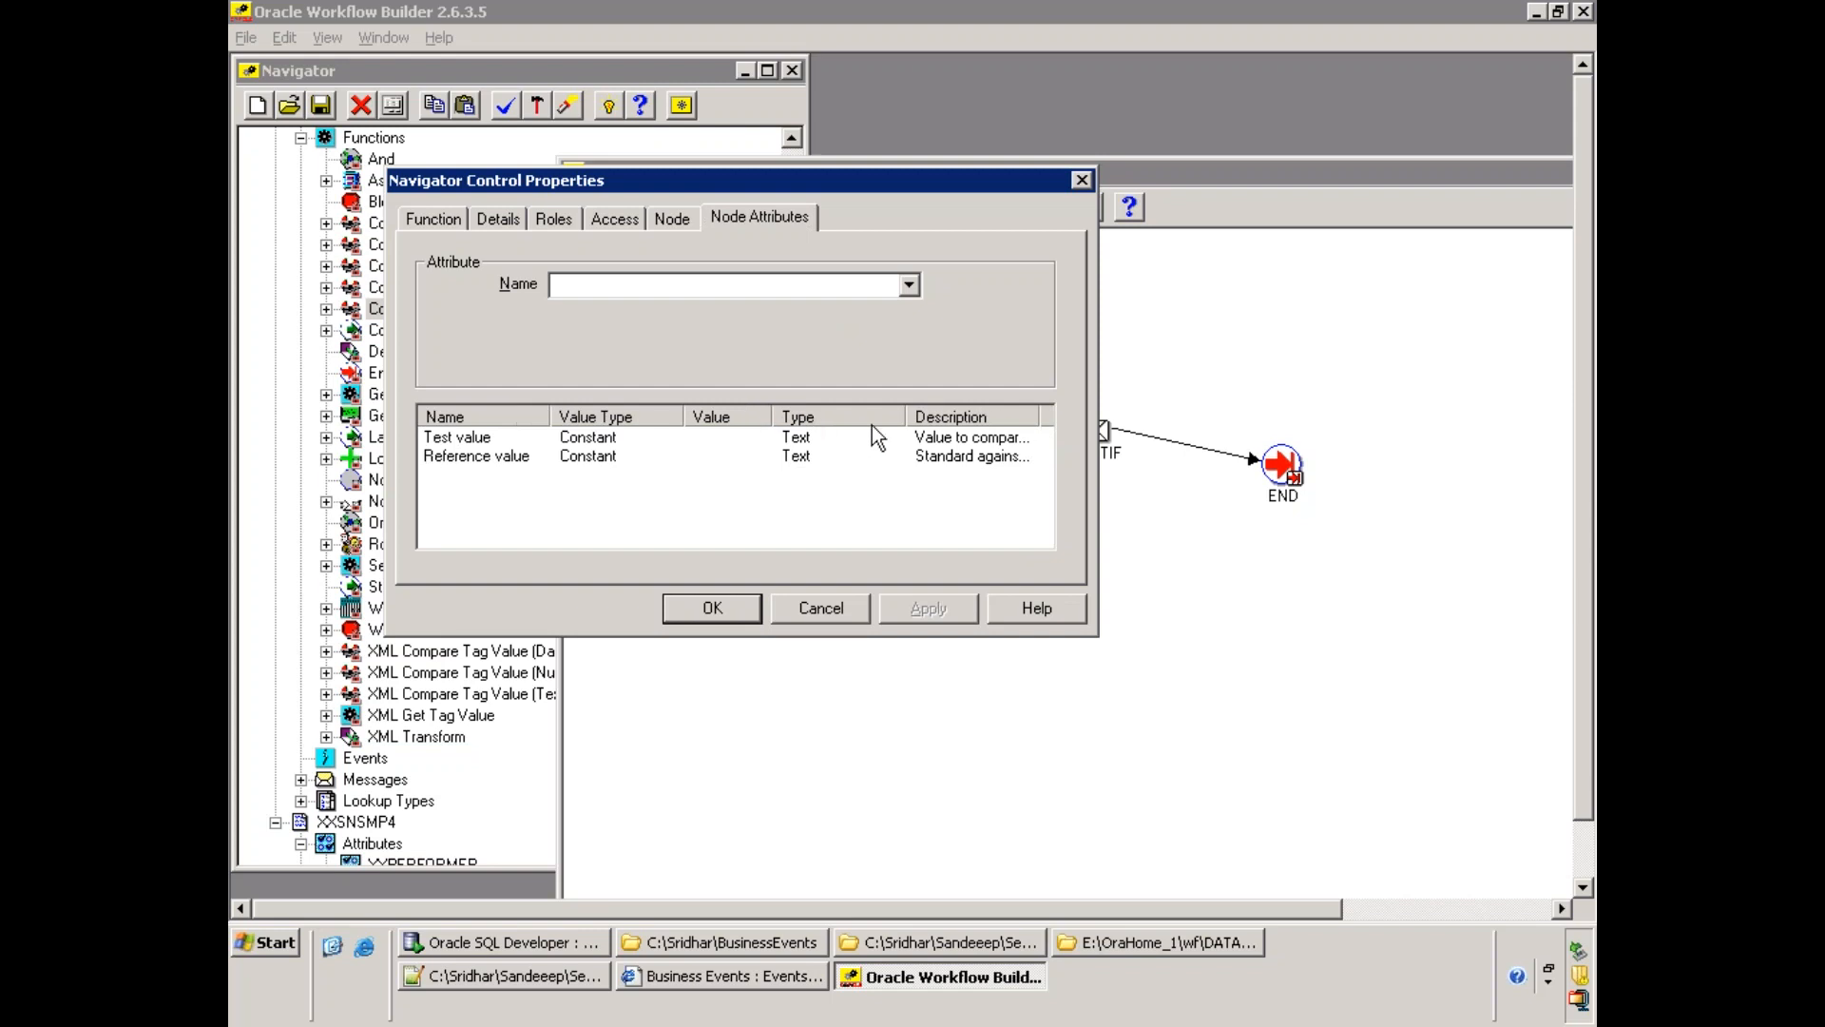
pyautogui.moveTo(896, 415); pyautogui.dragTo(848, 417)
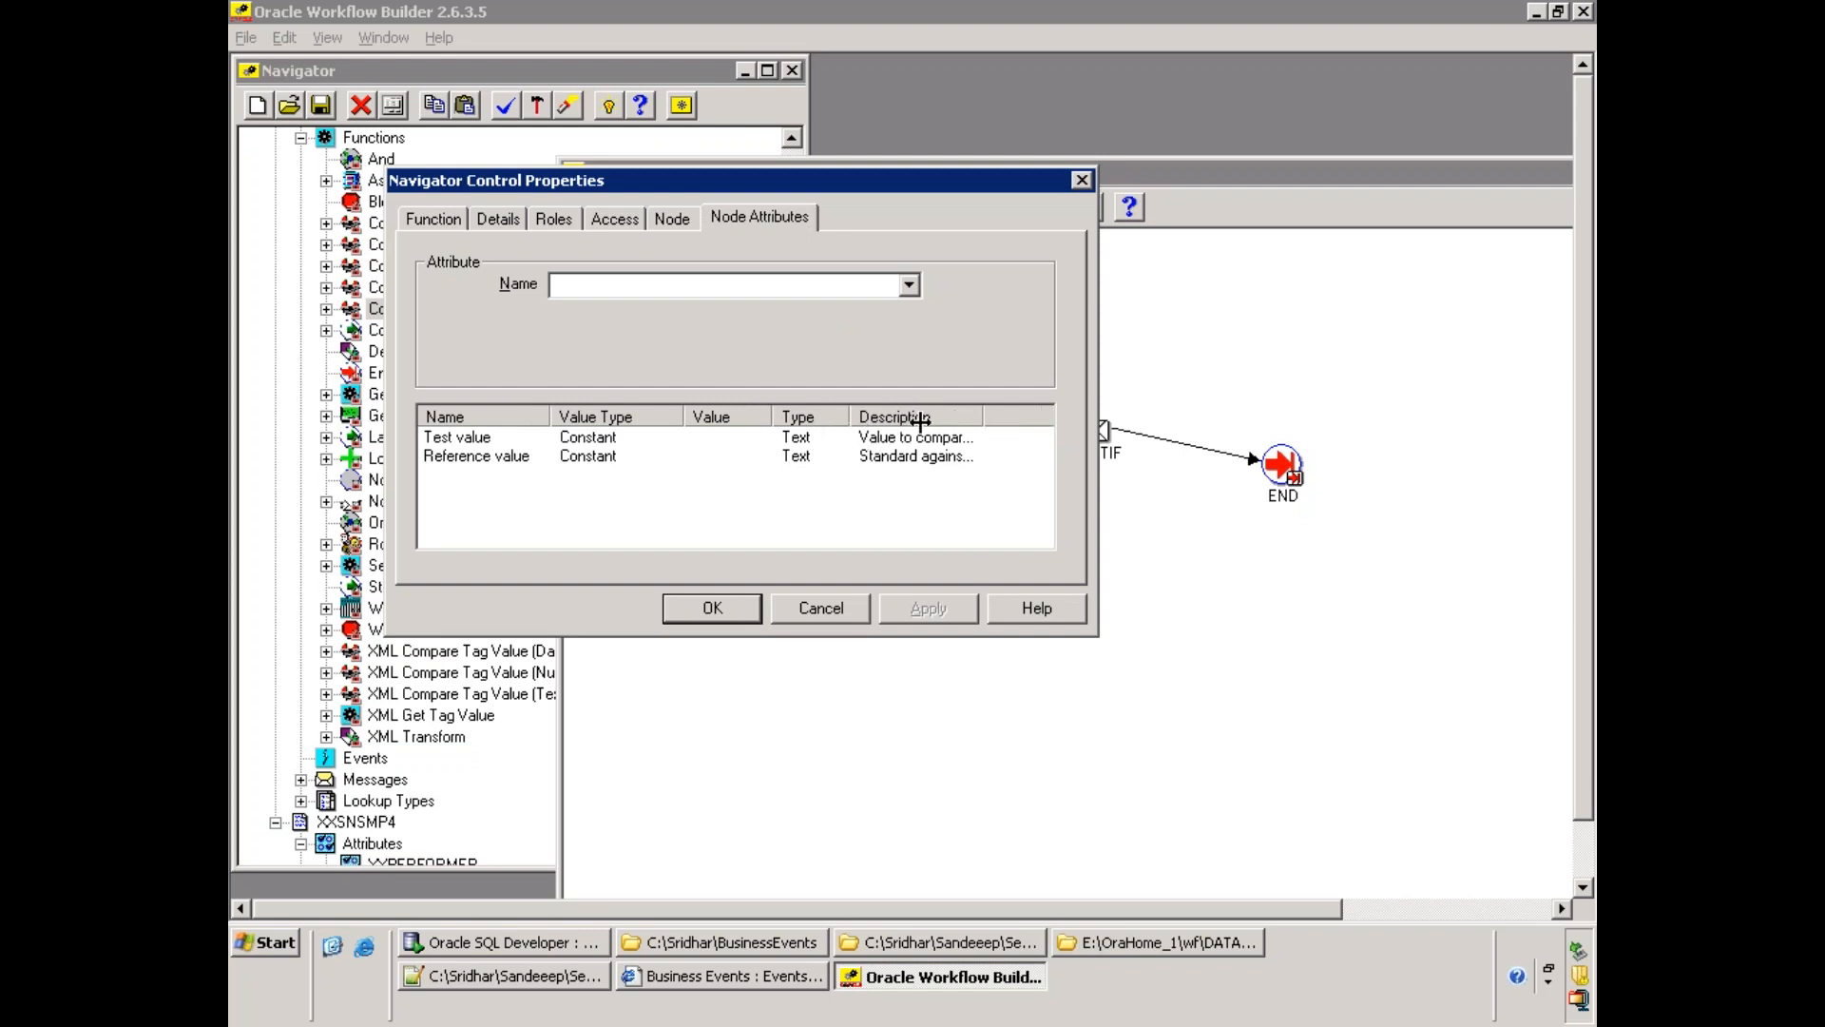
pyautogui.moveTo(979, 419); pyautogui.dragTo(1075, 415)
pyautogui.click(1031, 536)
pyautogui.click(987, 441)
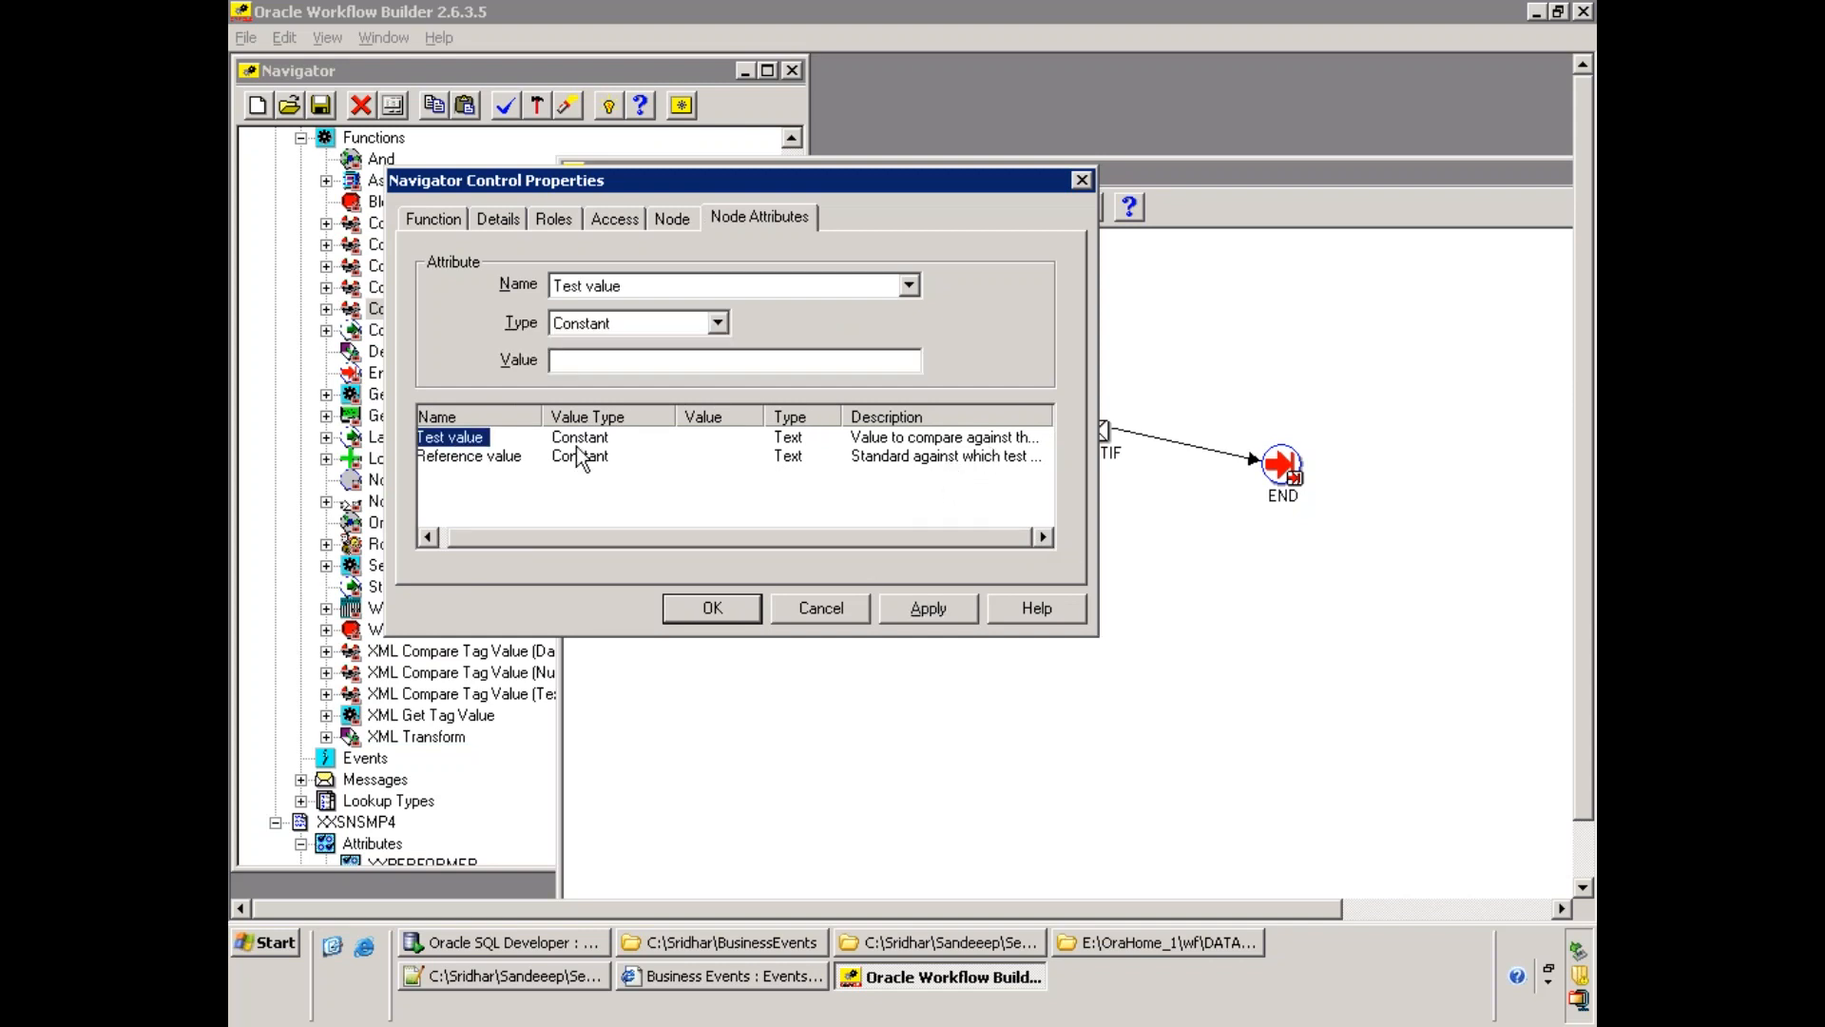
pyautogui.moveTo(542, 416); pyautogui.dragTo(513, 415)
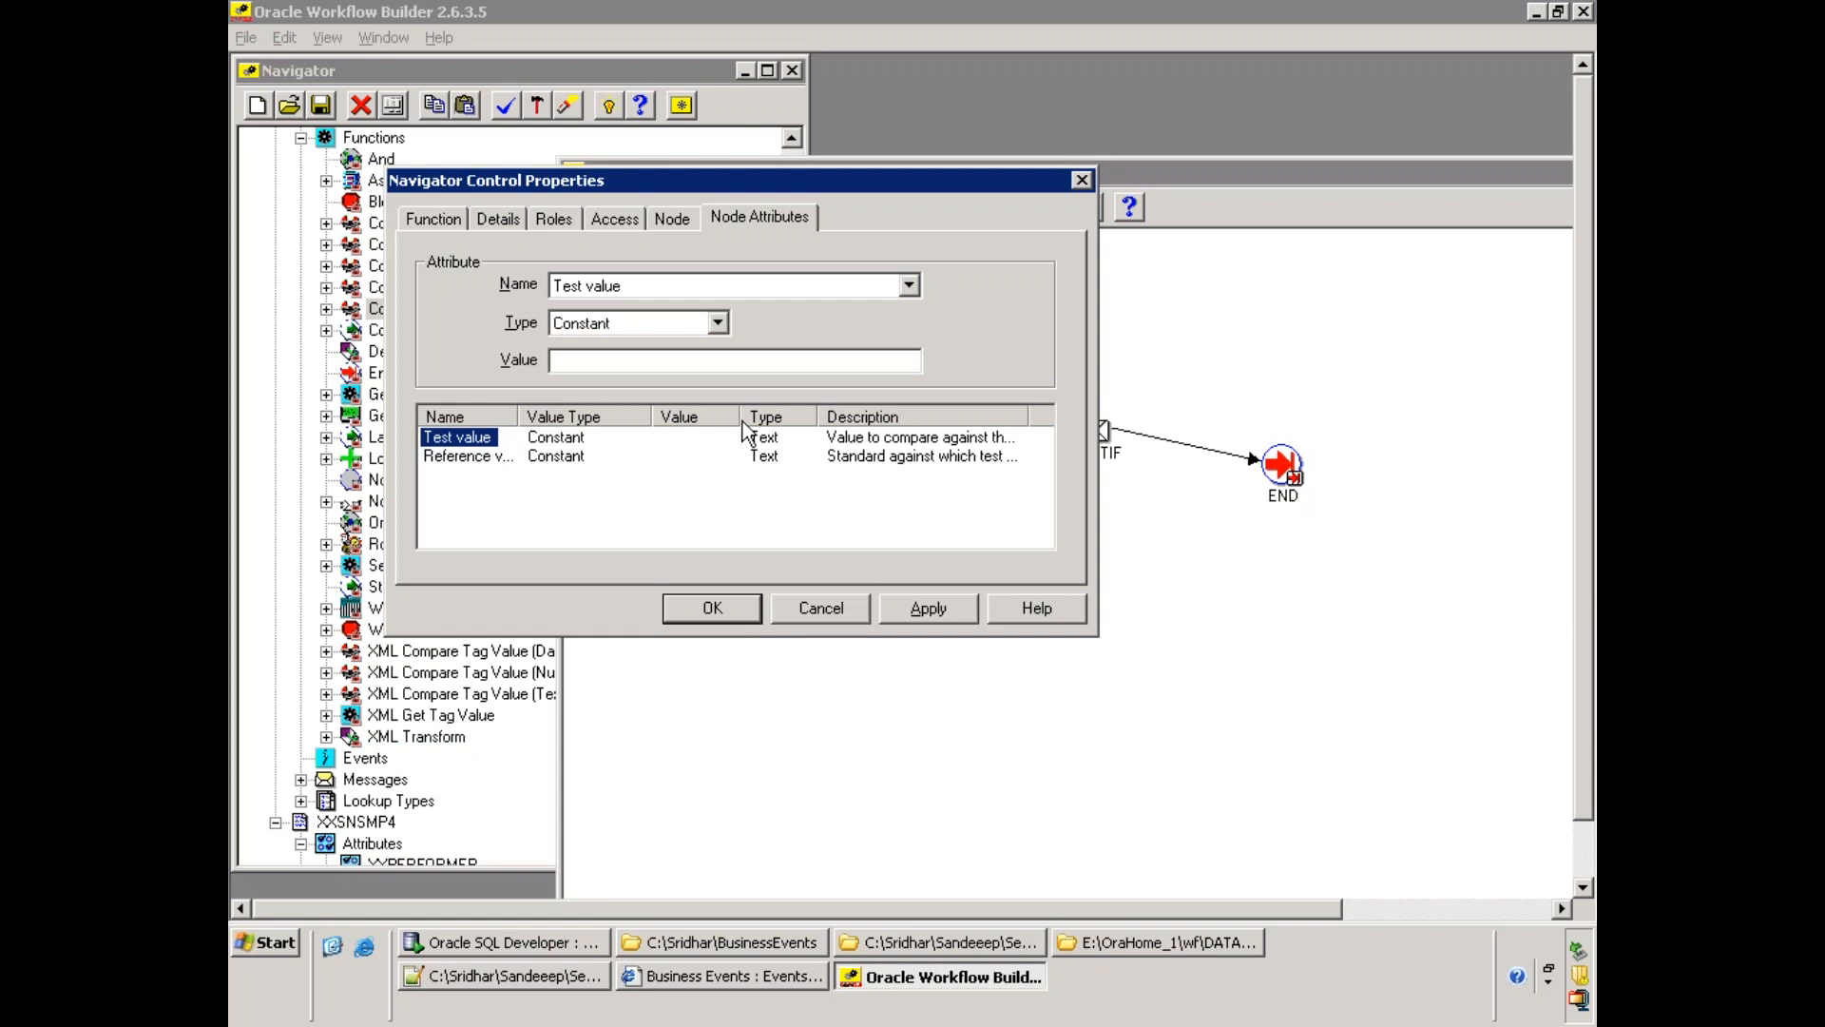
pyautogui.moveTo(743, 415); pyautogui.dragTo(569, 416)
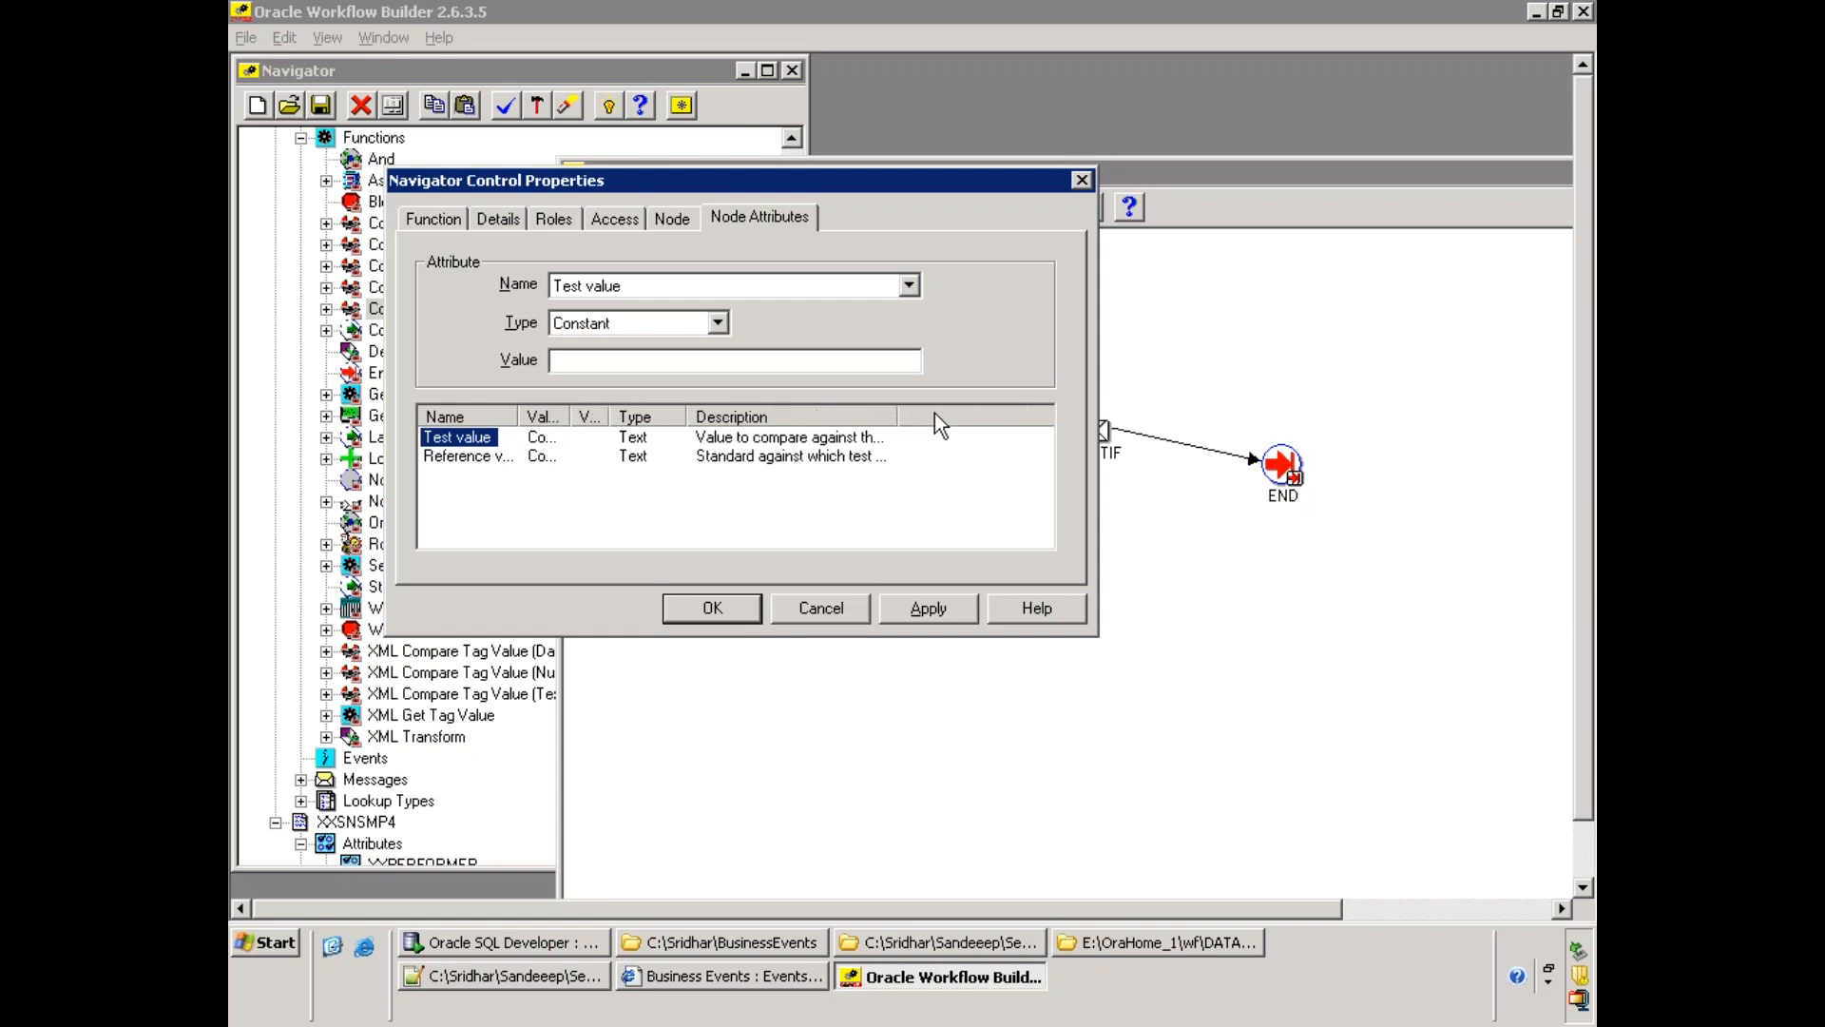
pyautogui.moveTo(904, 415); pyautogui.dragTo(1046, 415)
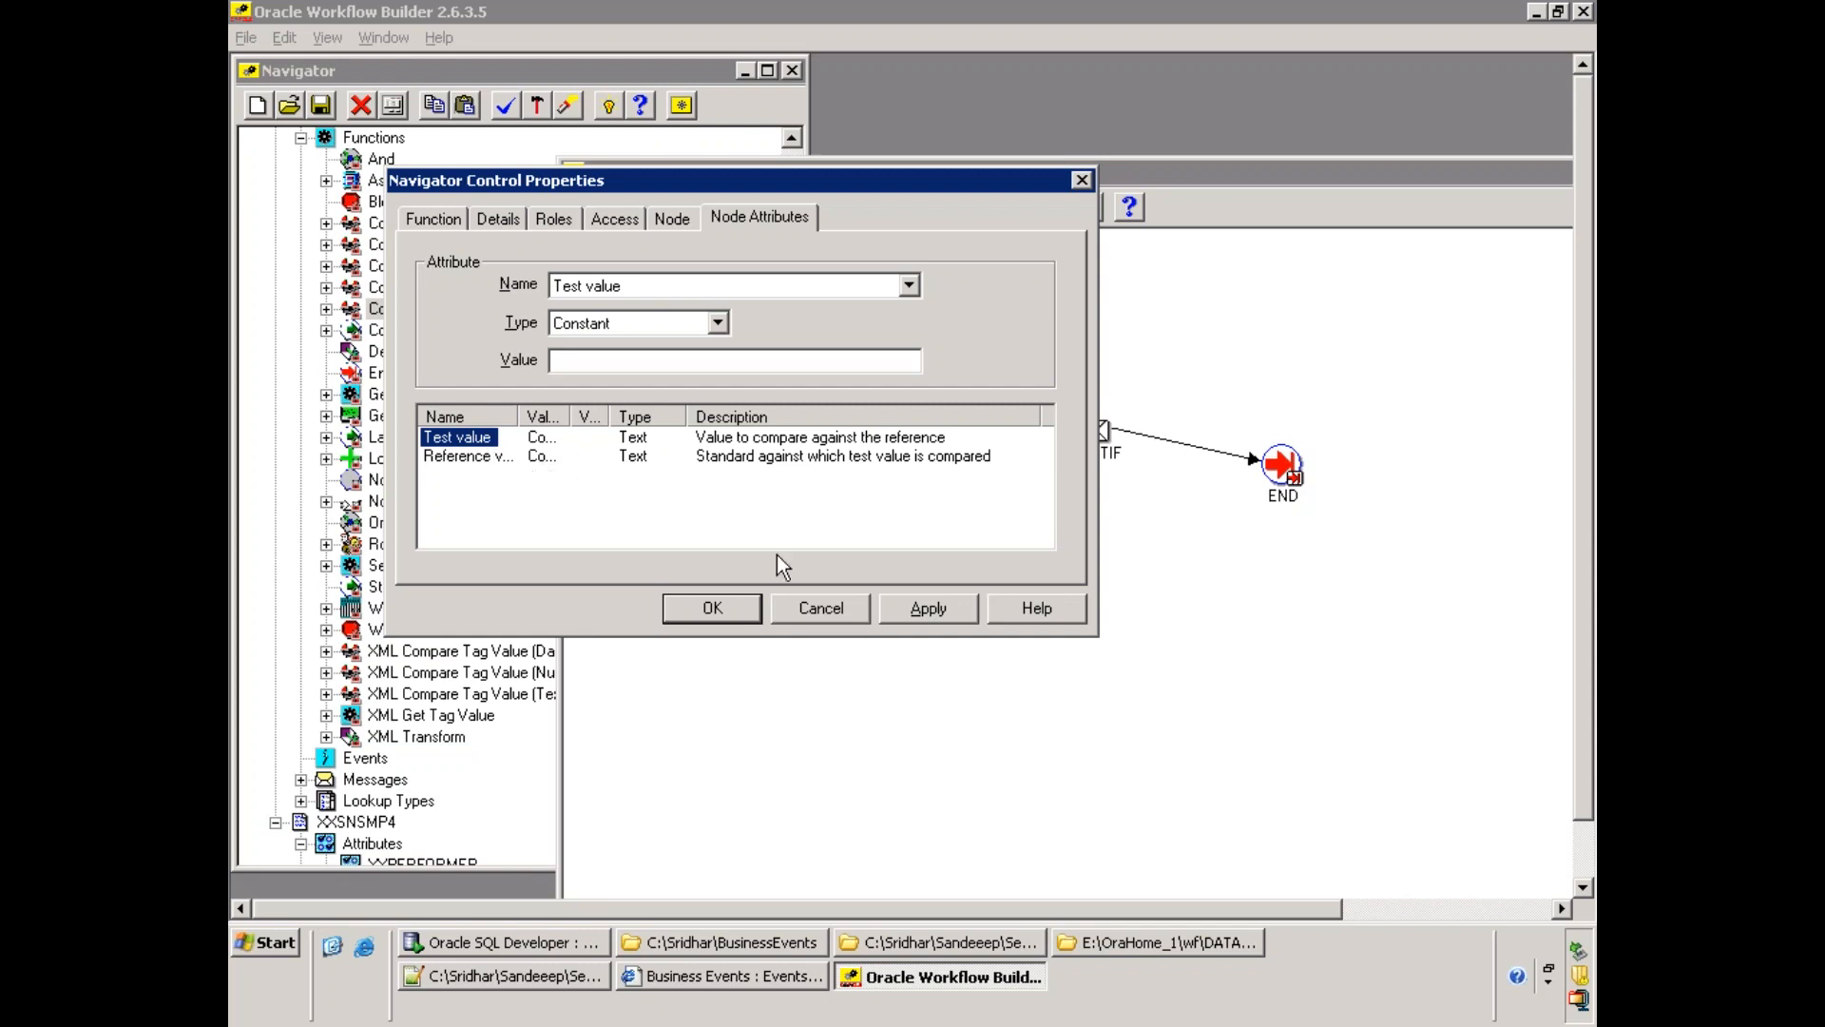
pyautogui.click(823, 608)
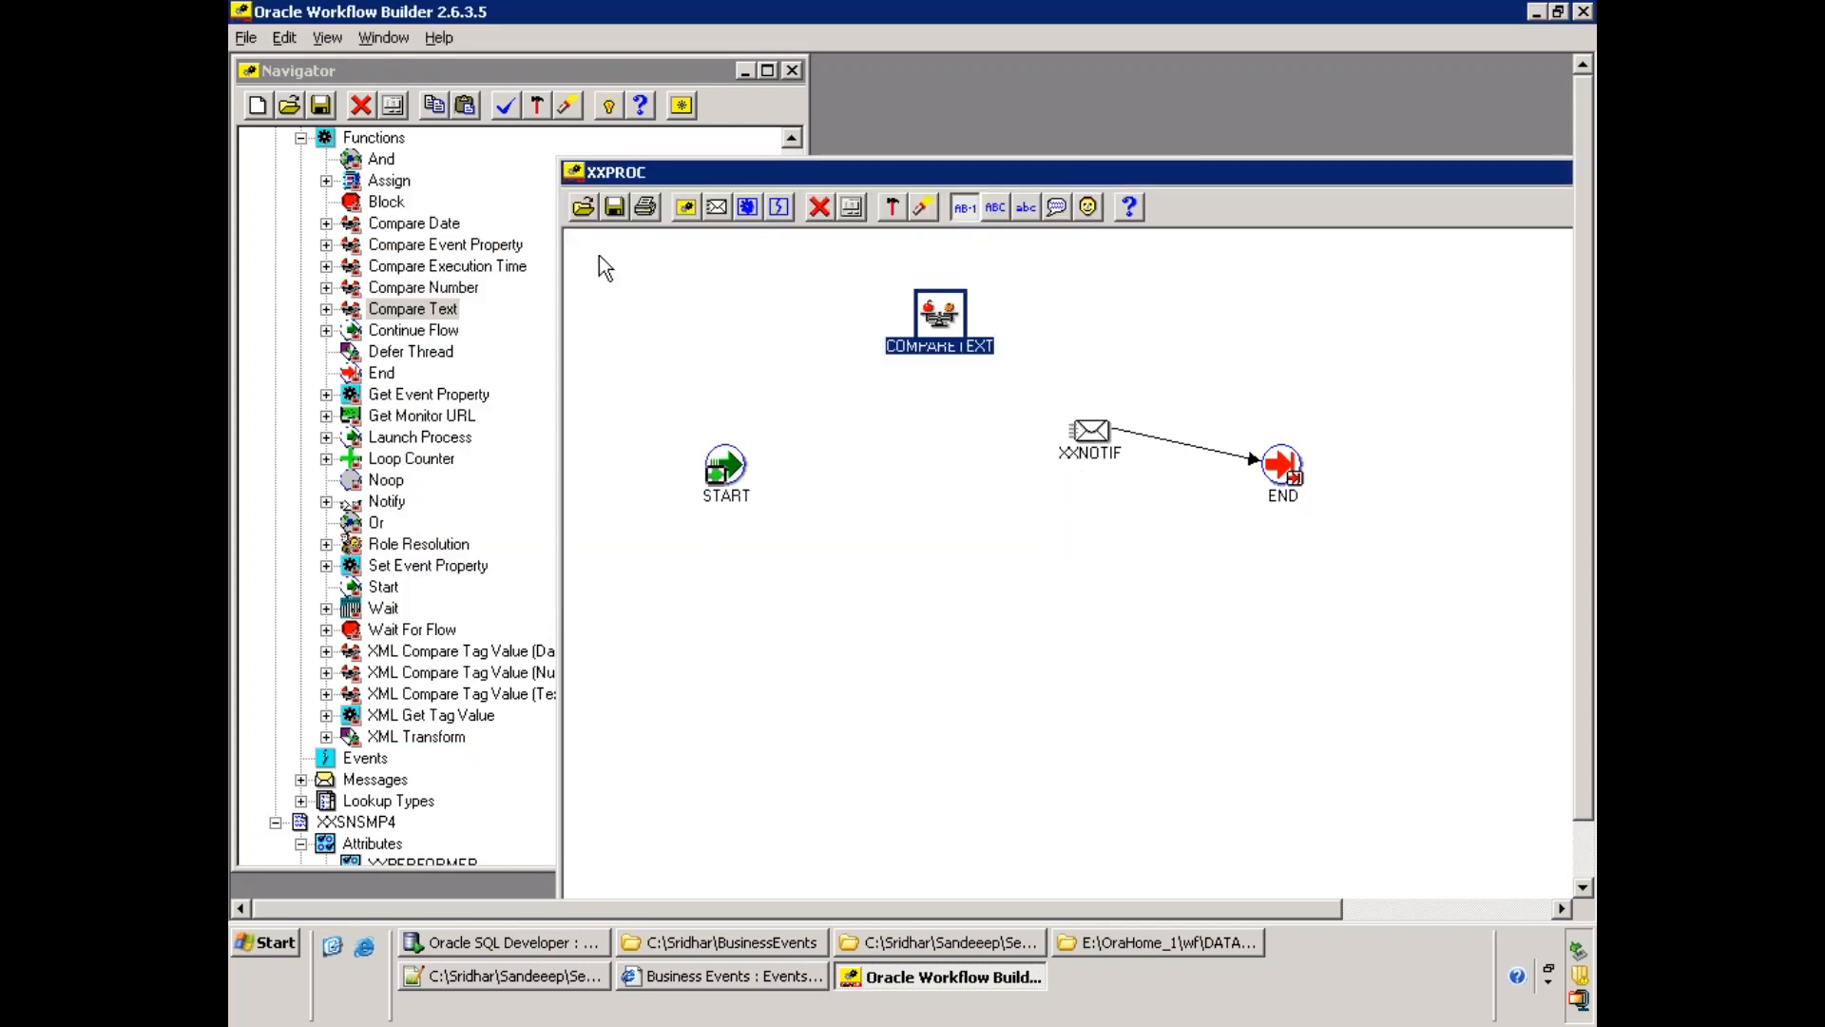
# Add item attribute XXTESTVALUE, reusing the name as its display name
pyautogui.click(606, 71)
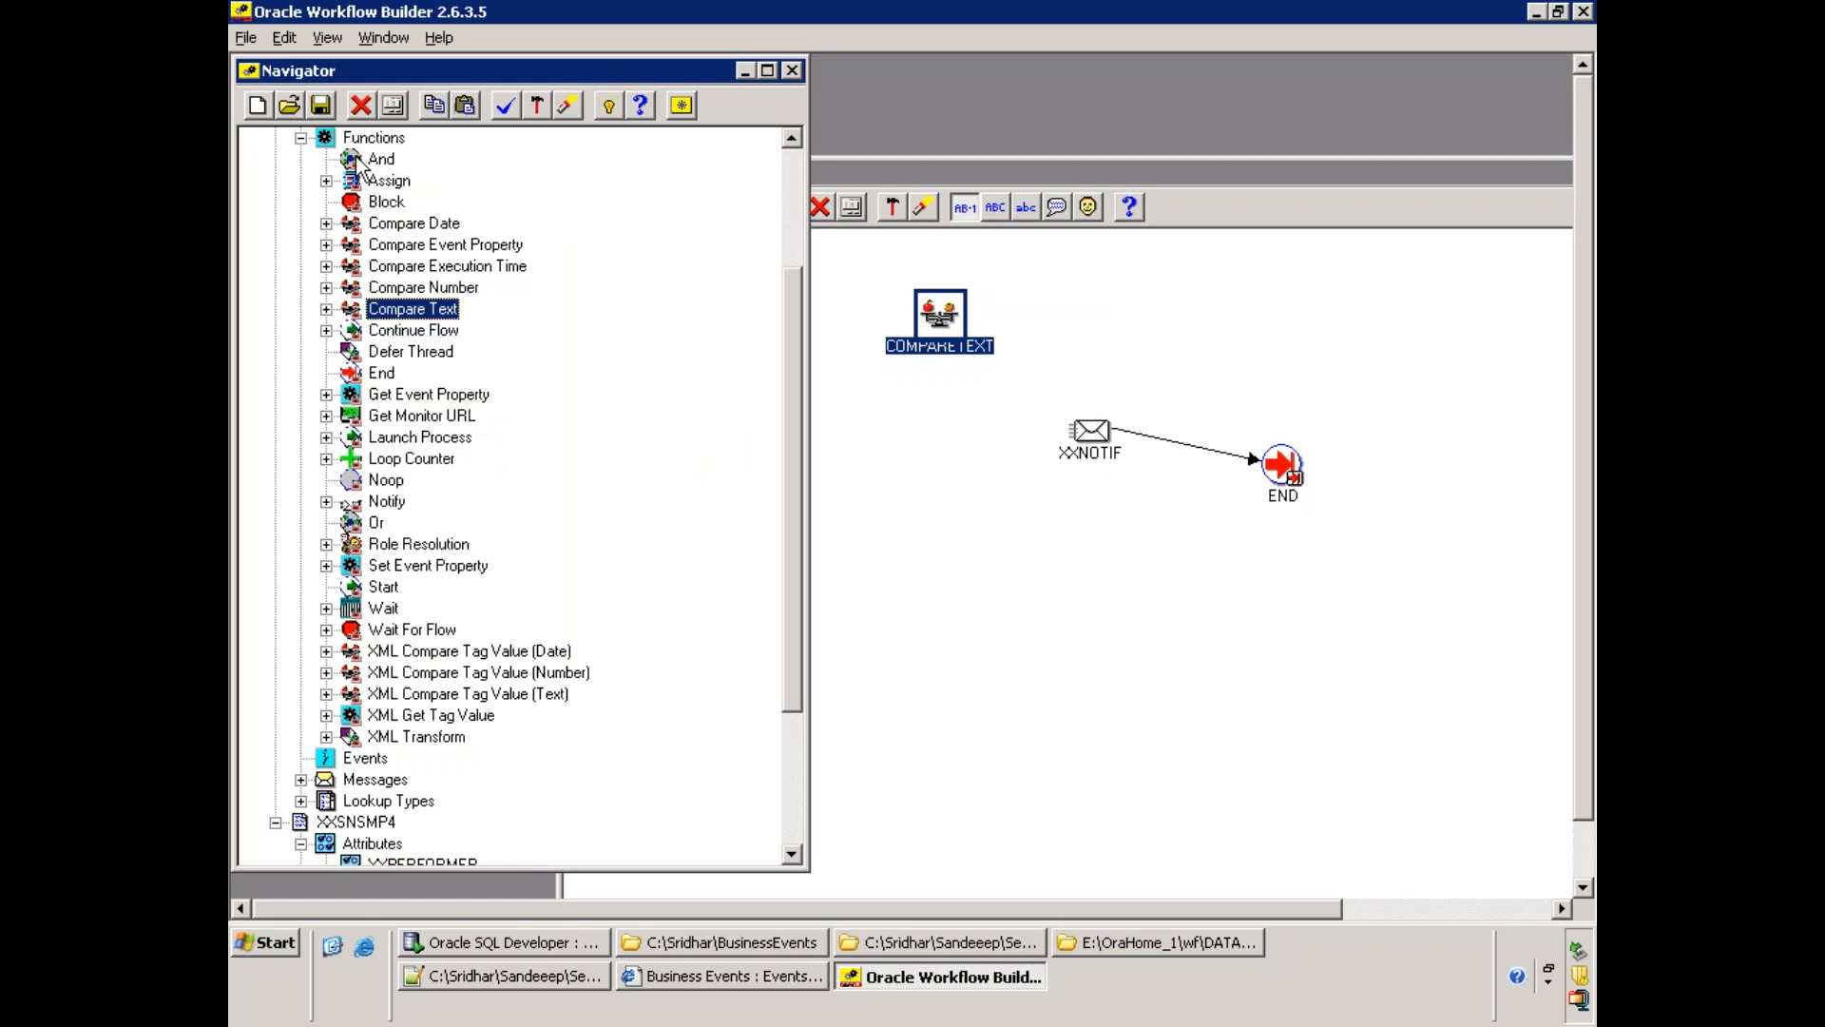
pyautogui.click(300, 138)
pyautogui.click(276, 245)
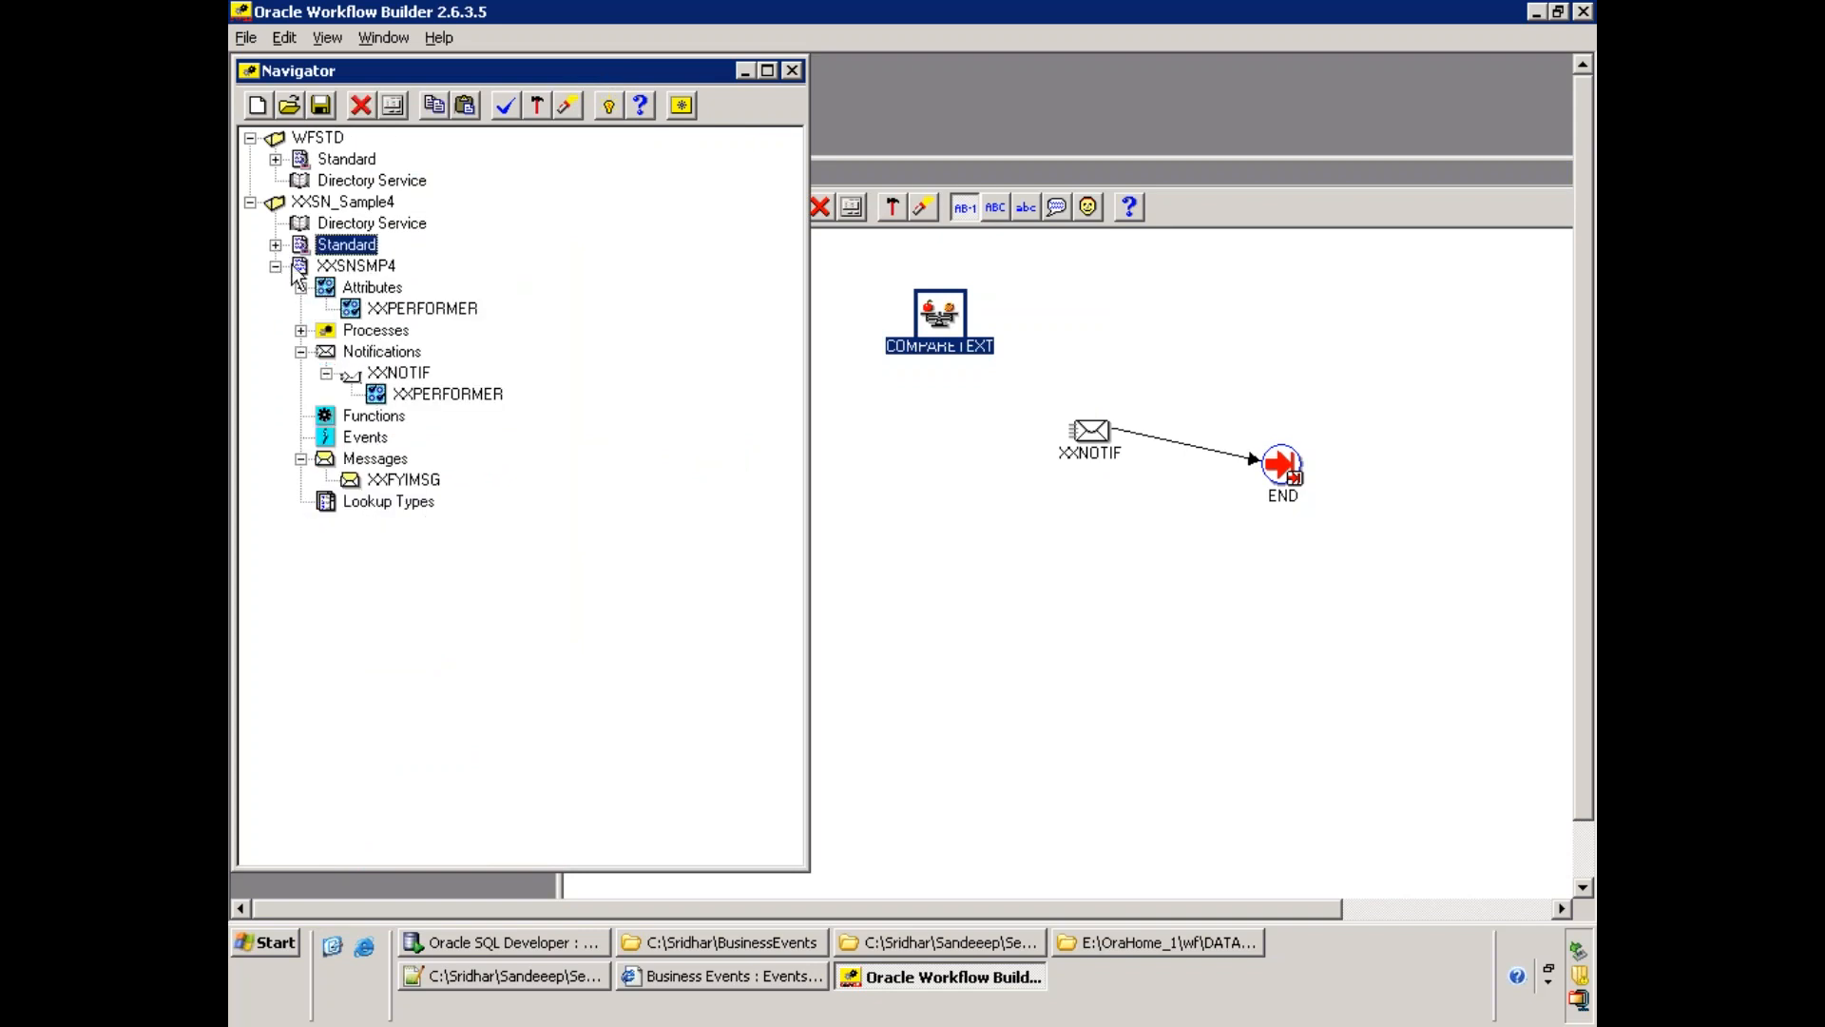
pyautogui.click(376, 289)
pyautogui.rightClick(379, 301)
pyautogui.click(418, 302)
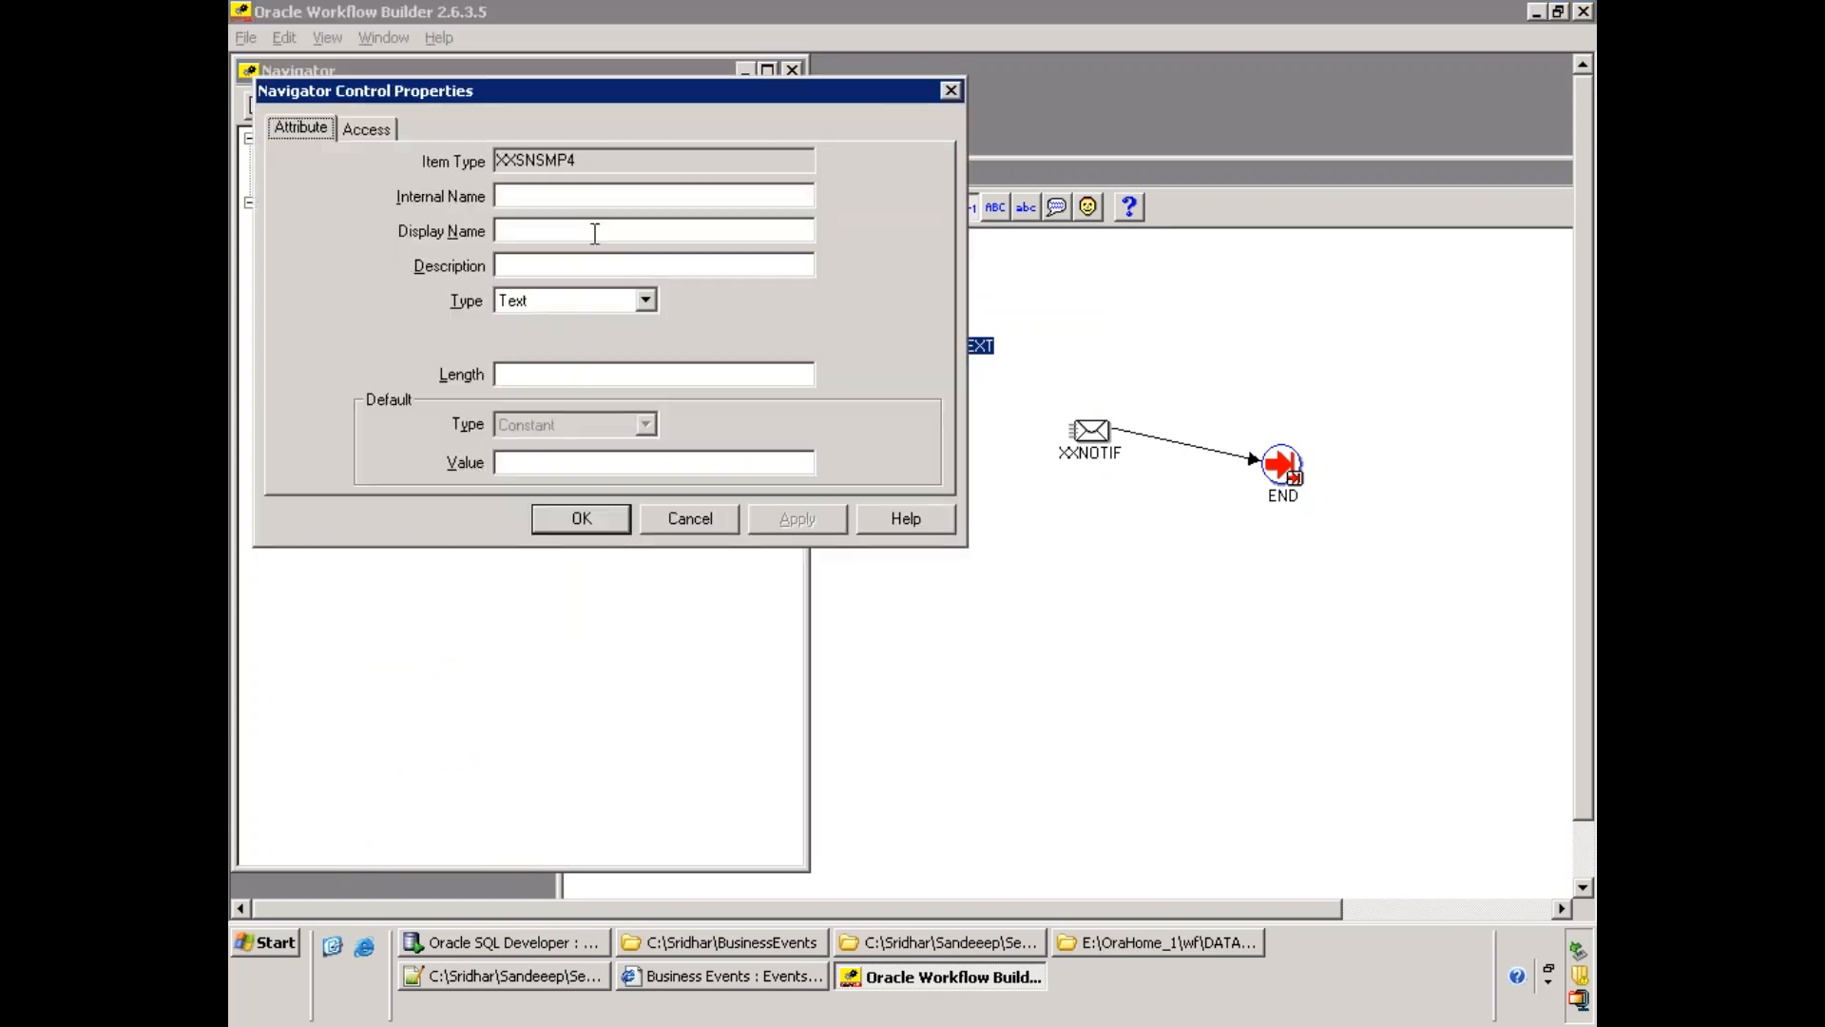
pyautogui.write('XXTESTVALUE')
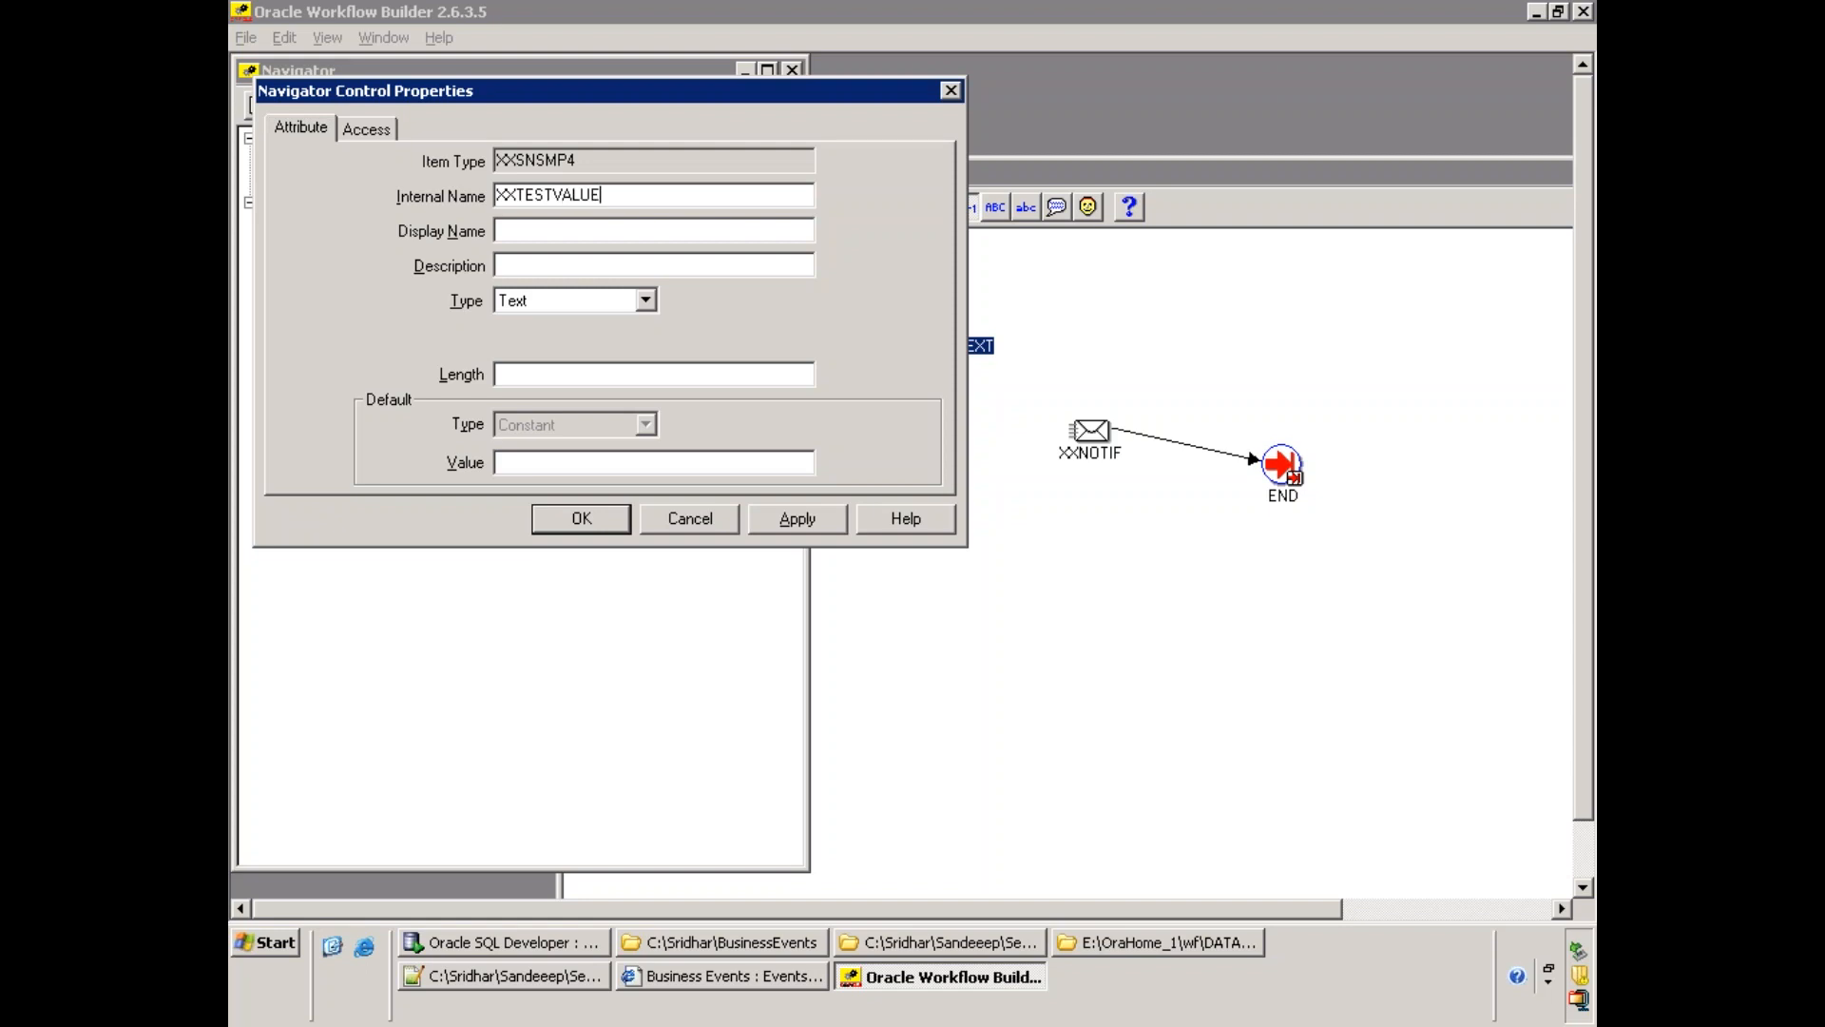
pyautogui.hotkey('shift', 'Home')
pyautogui.hotkey('ctrl', 'c')
pyautogui.press('Tab')
pyautogui.hotkey('ctrl', 'v')
pyautogui.click(571, 515)
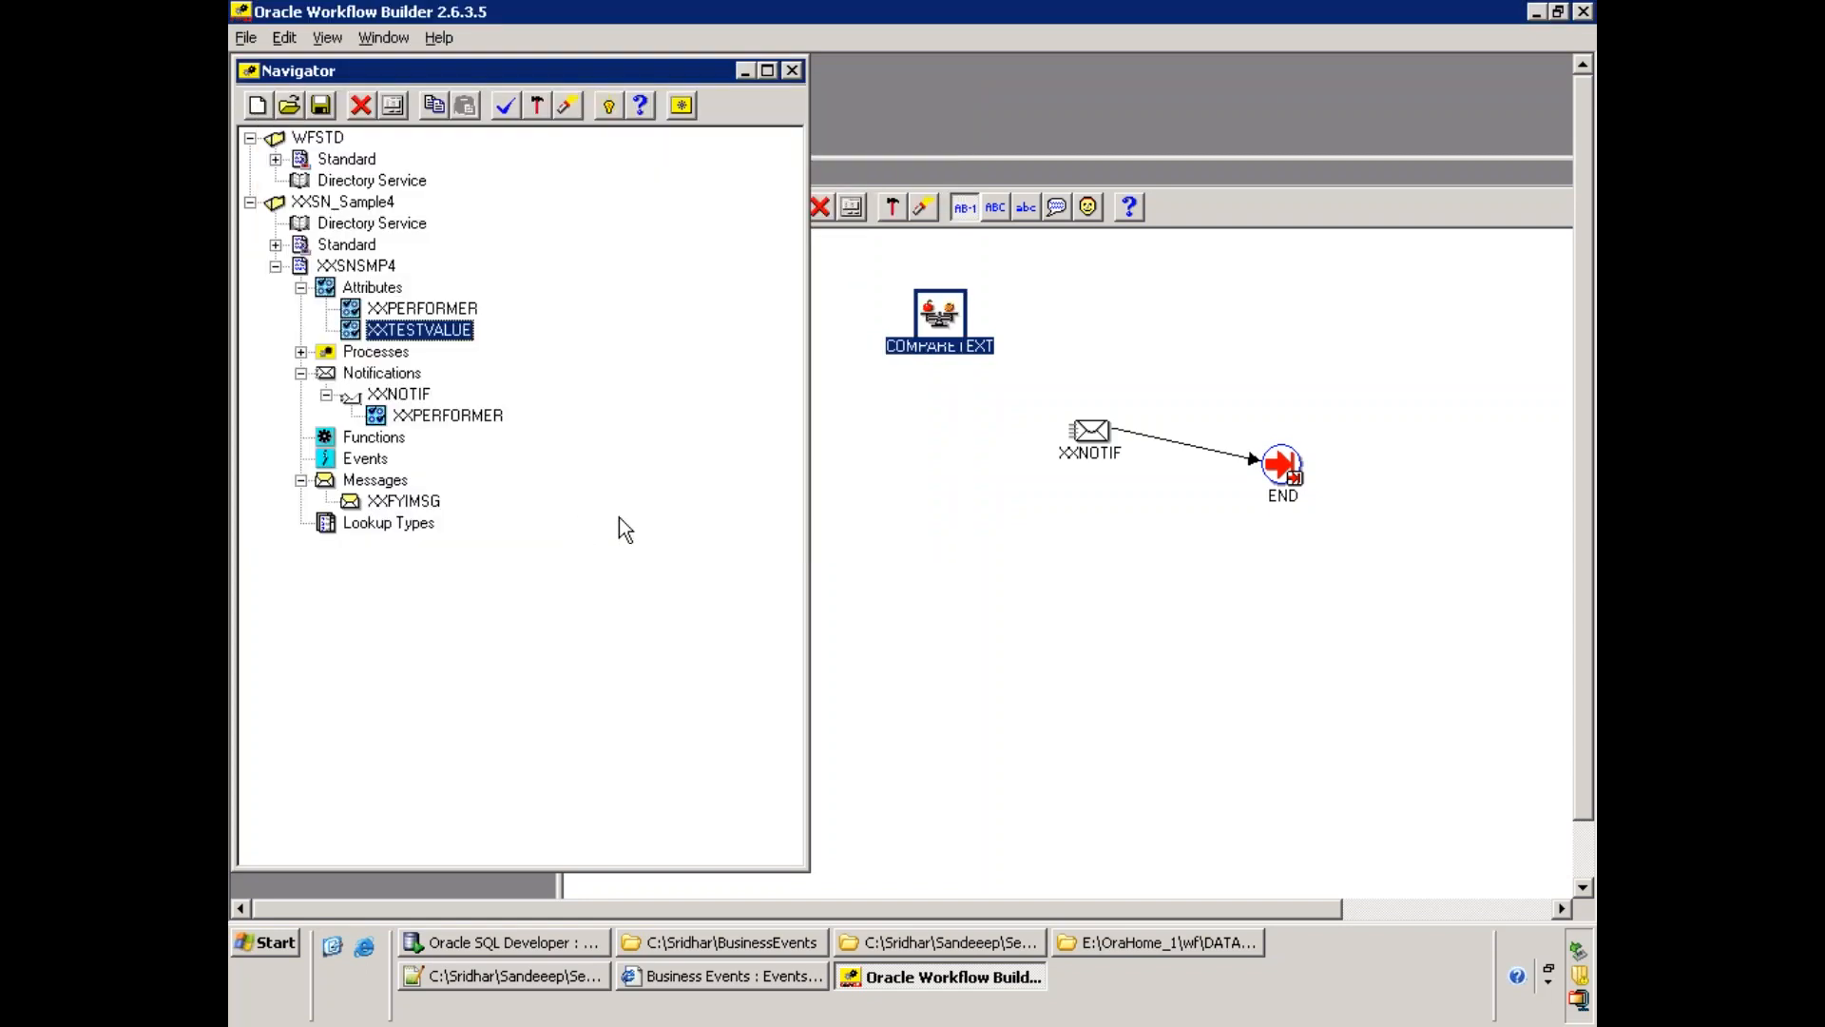
# Add item attribute XXREFVALUE, reusing XXREFVALUE as display name and description
pyautogui.rightClick(375, 289)
pyautogui.click(390, 310)
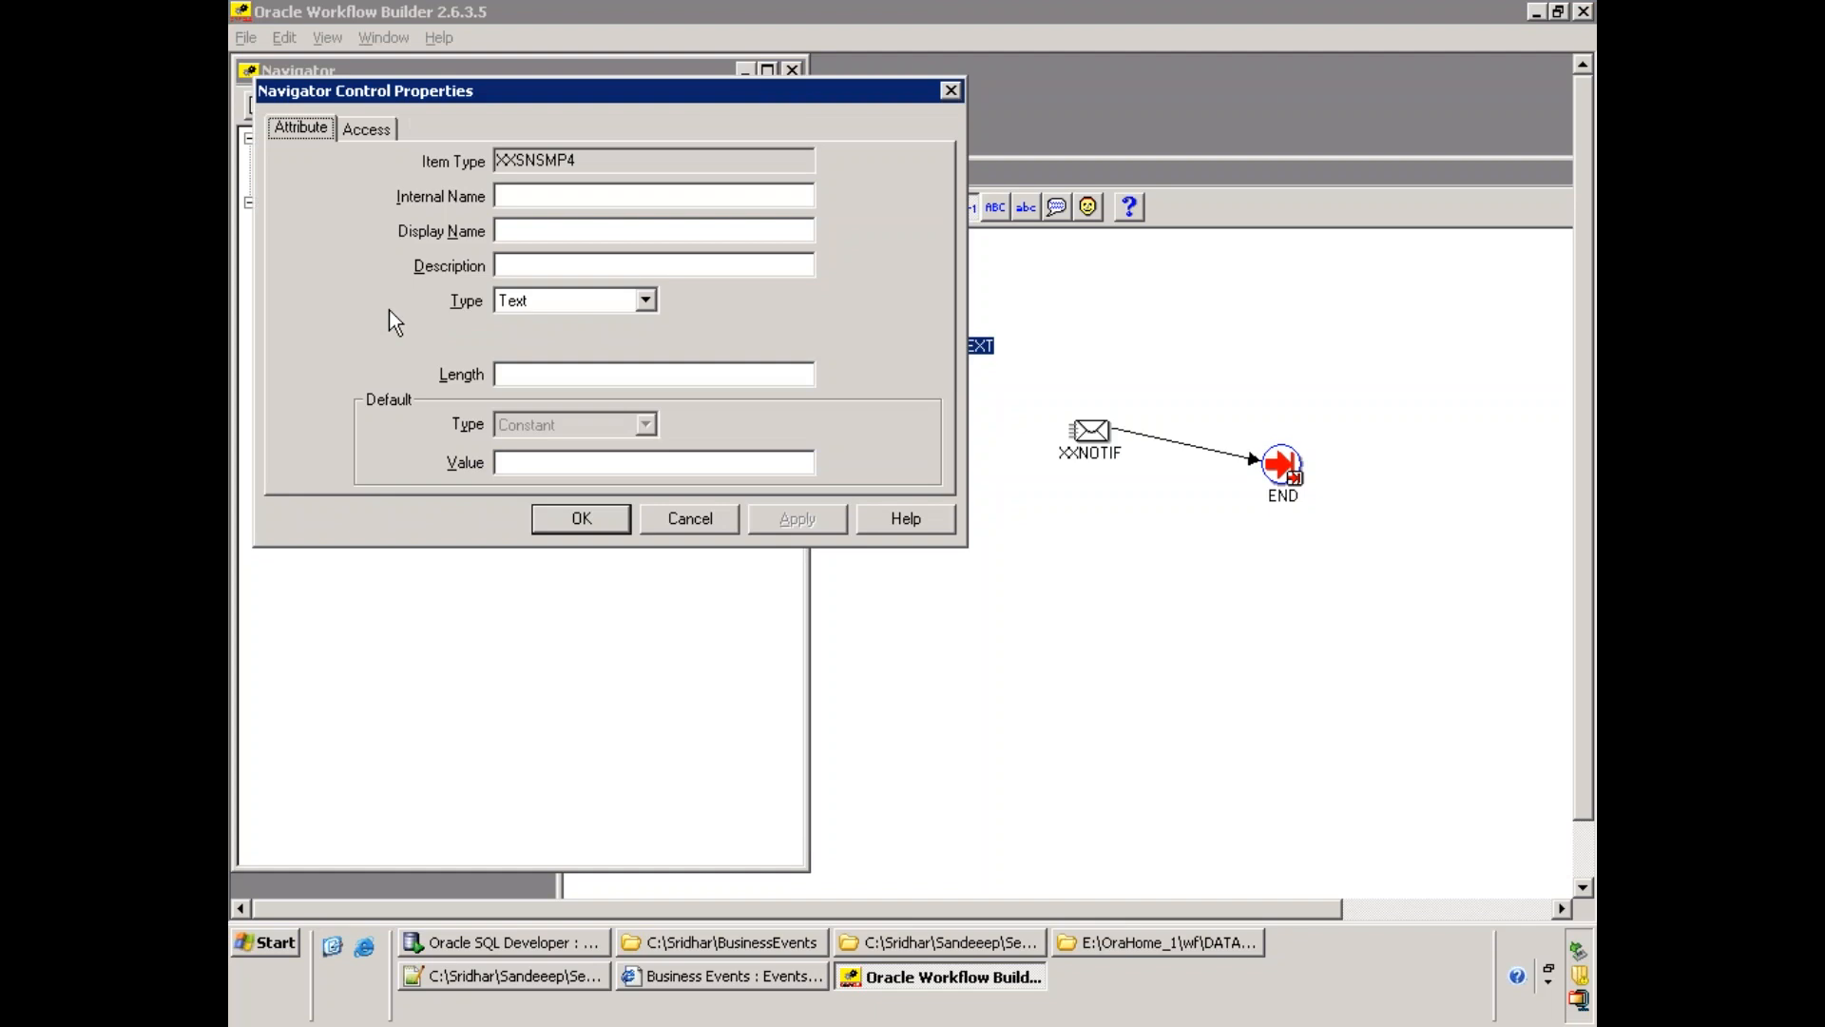
pyautogui.click(589, 200)
pyautogui.write('XXREFVALUE')
pyautogui.hotkey('shift', 'Home')
pyautogui.hotkey('ctrl', 'c')
pyautogui.press('Tab')
pyautogui.hotkey('ctrl', 'v')
pyautogui.press('Tab')
pyautogui.hotkey('ctrl', 'v')
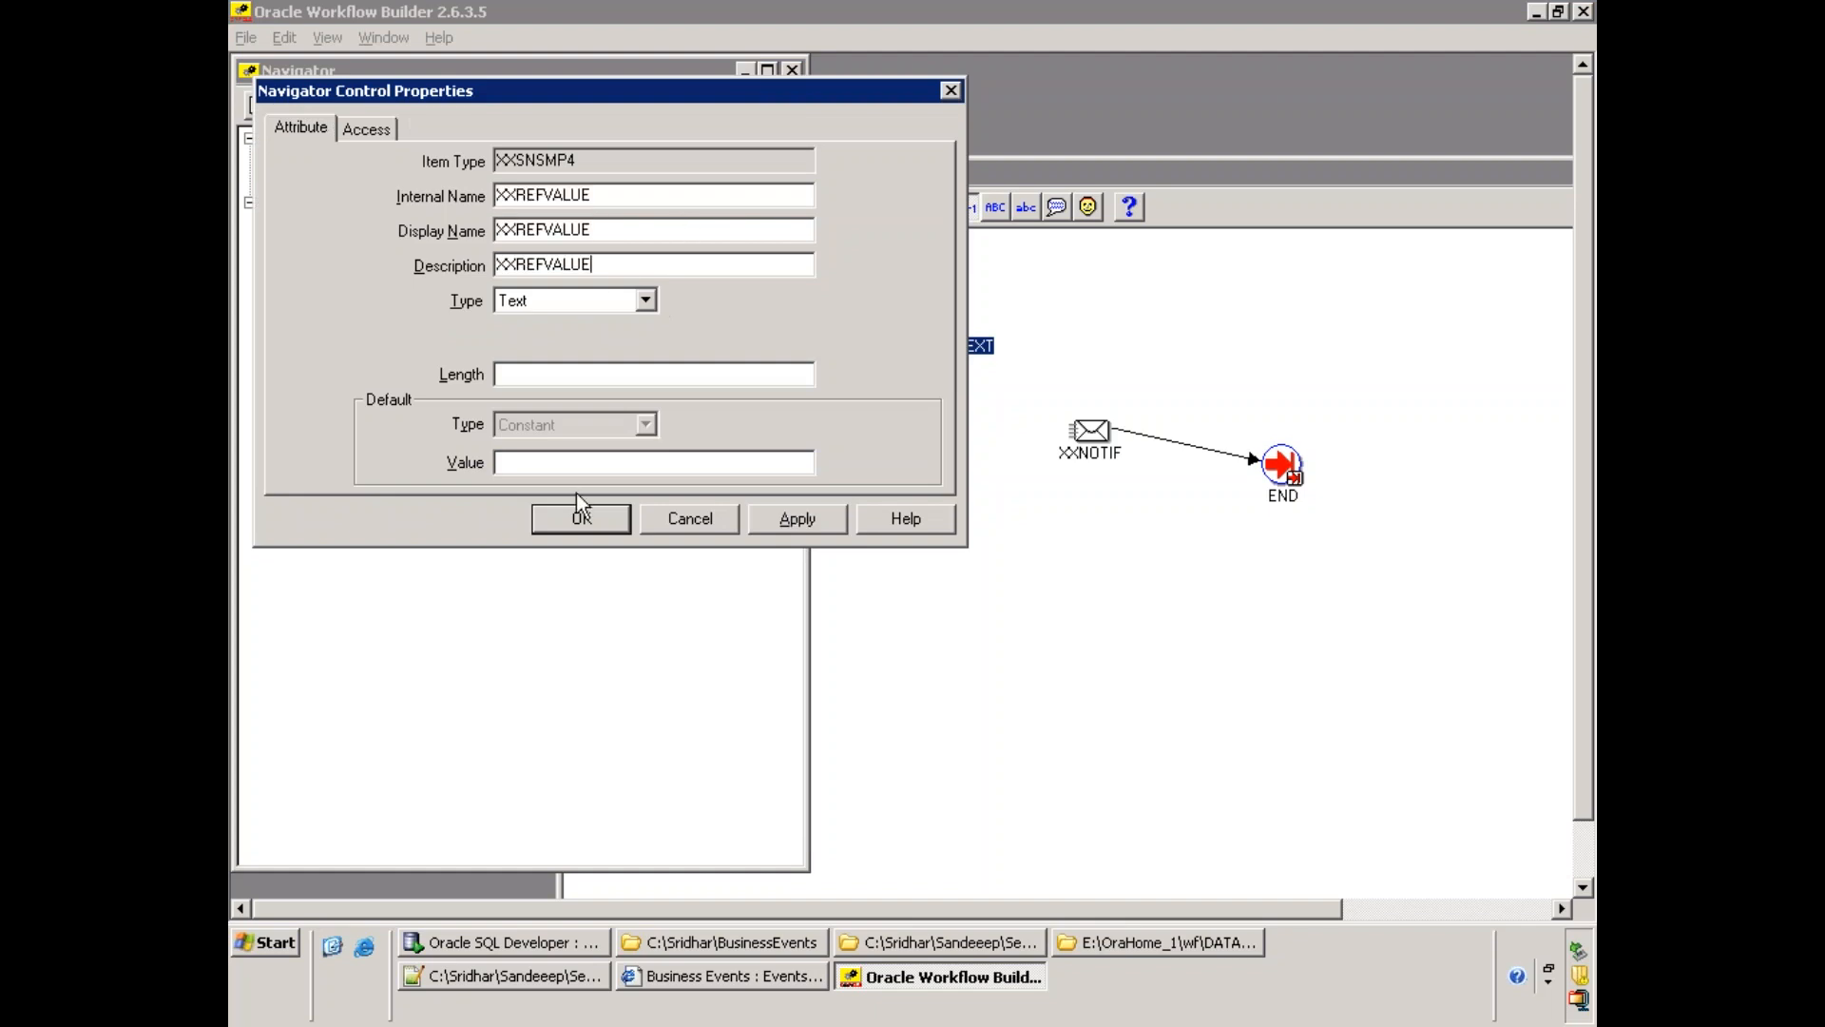
pyautogui.click(582, 518)
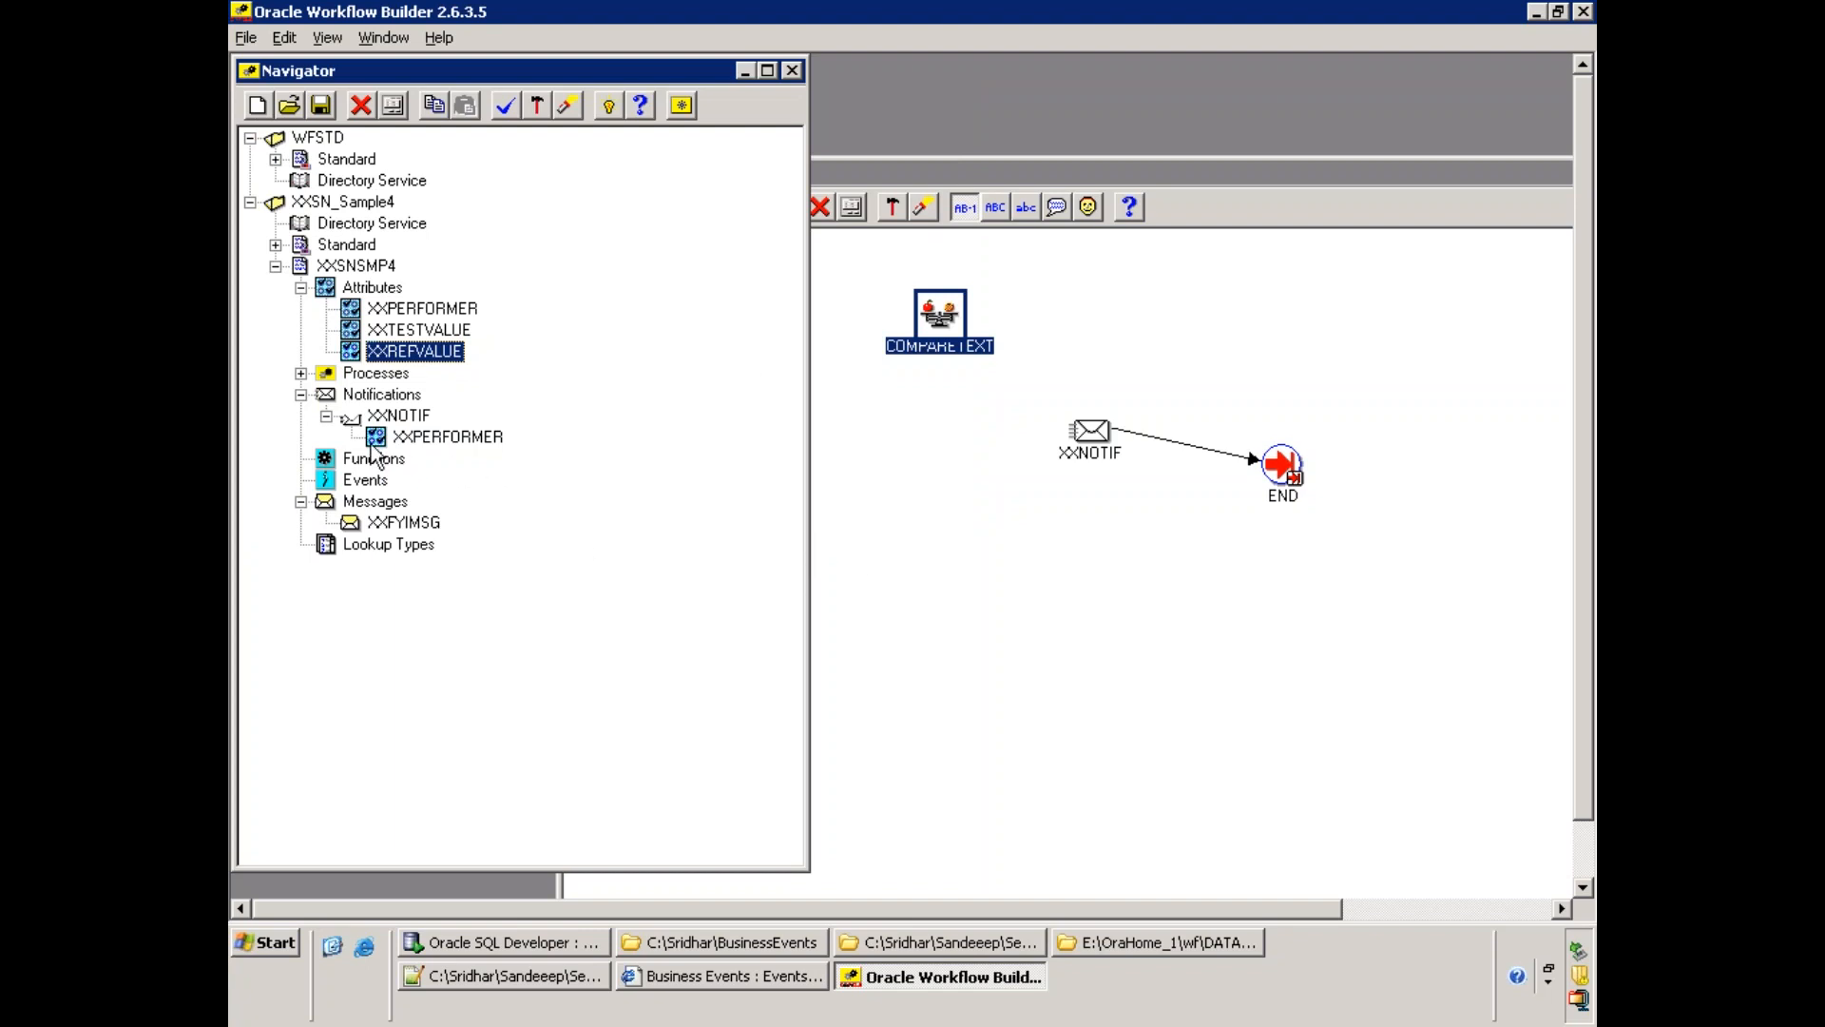
pyautogui.click(373, 503)
# Create message XXNEWMSG, using XXNEWMSG for internal name, display name and description
pyautogui.rightClick(382, 498)
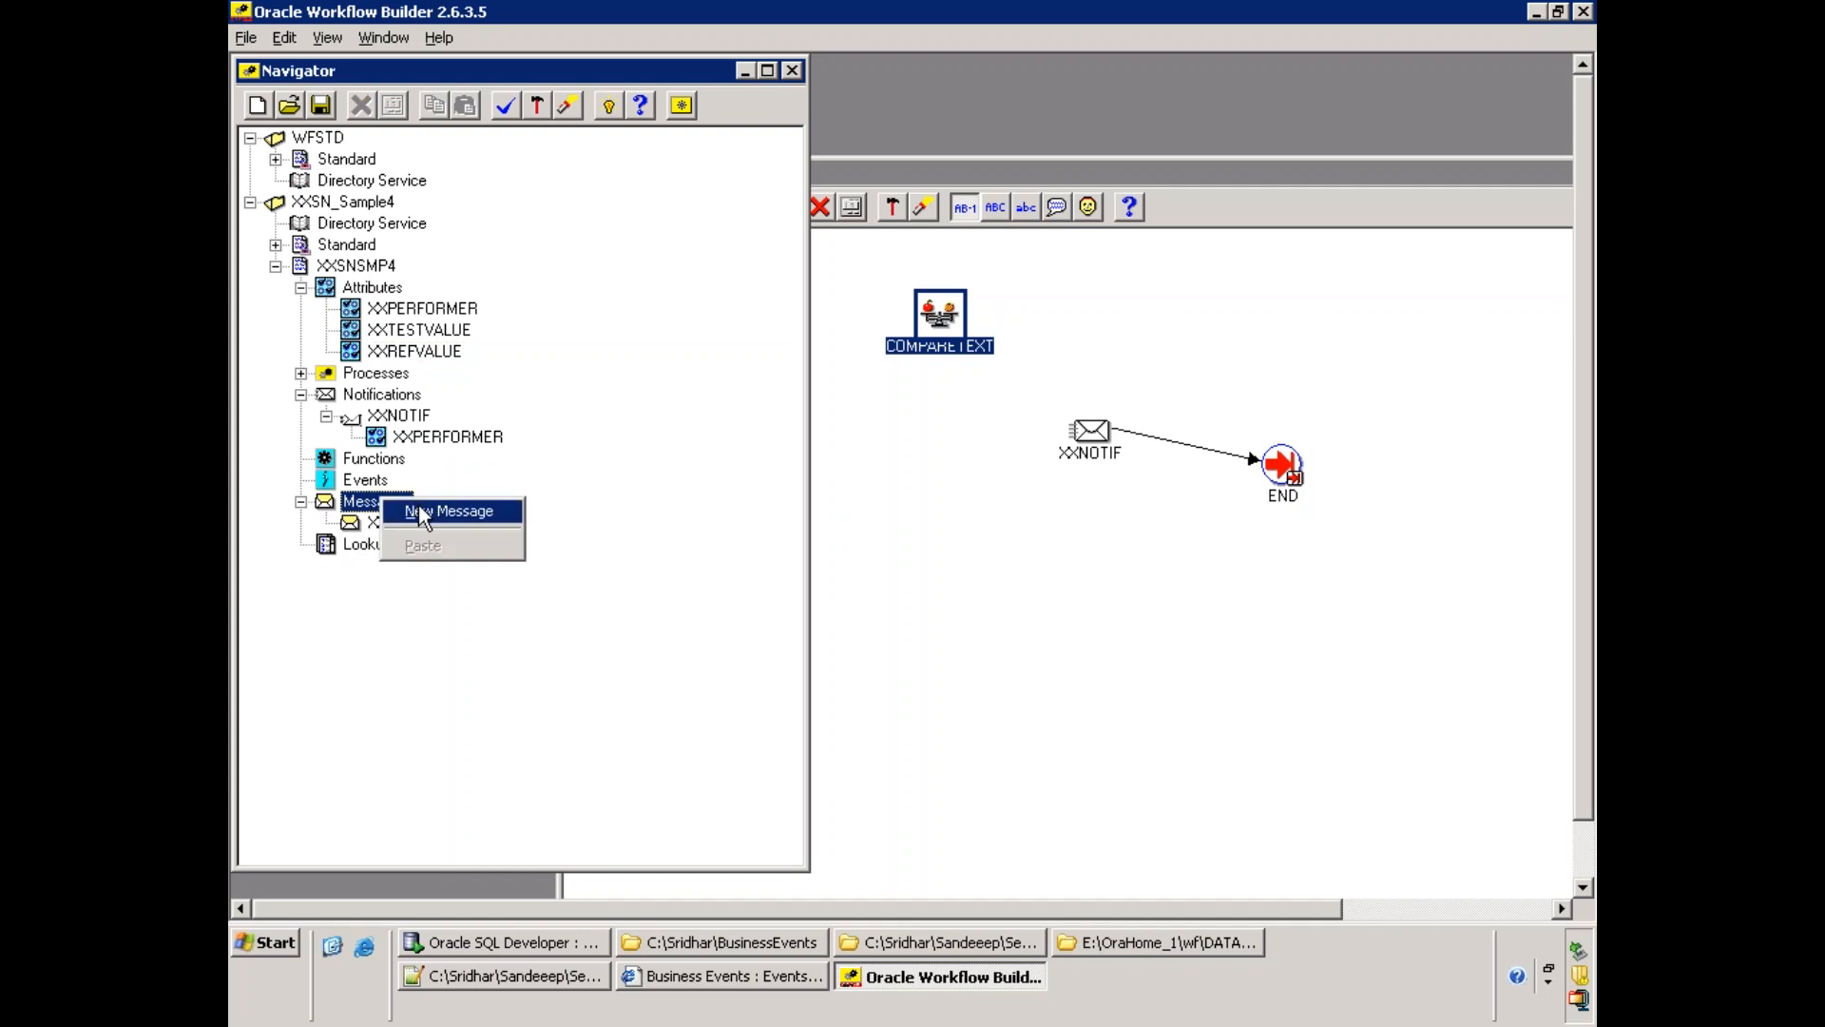
pyautogui.click(418, 513)
pyautogui.click(563, 209)
pyautogui.write('XX')
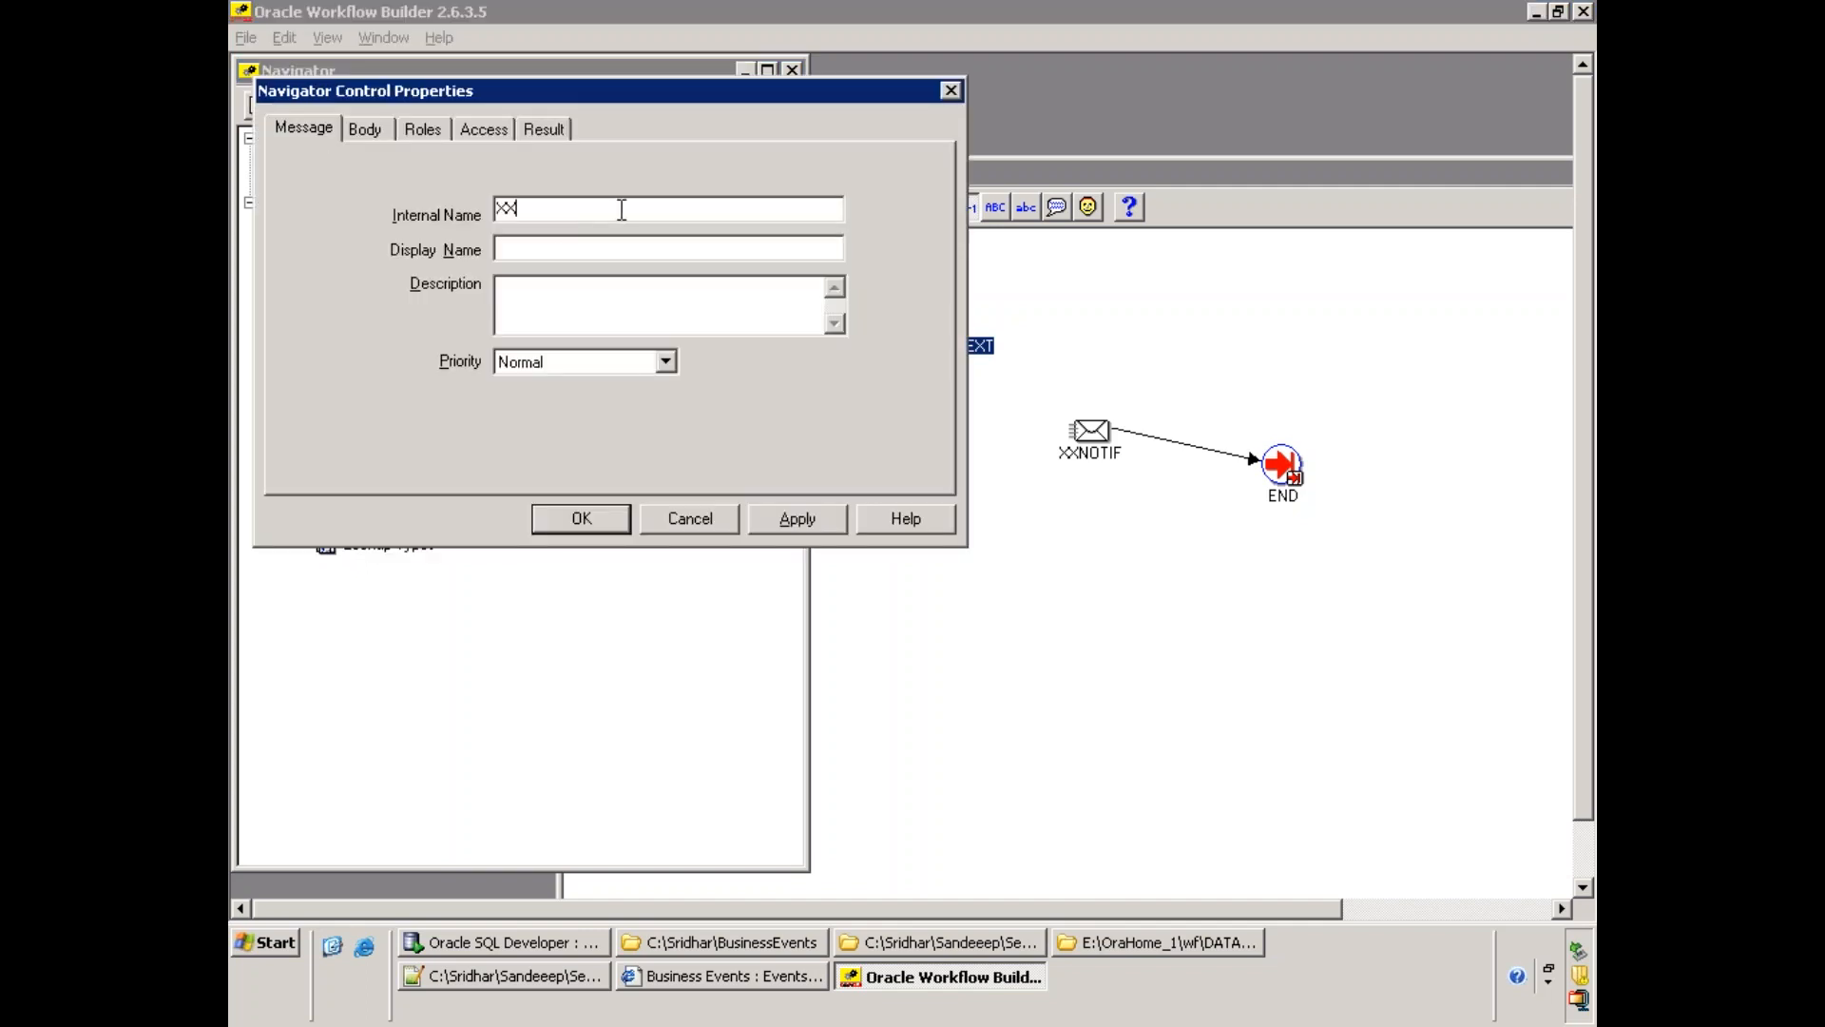
pyautogui.write('NEWMSG')
pyautogui.hotkey('shift', 'Home')
pyautogui.hotkey('ctrl', 'c')
pyautogui.press('Tab')
pyautogui.hotkey('ctrl', 'v')
pyautogui.click(620, 318)
pyautogui.hotkey('ctrl', 'v')
pyautogui.click(581, 518)
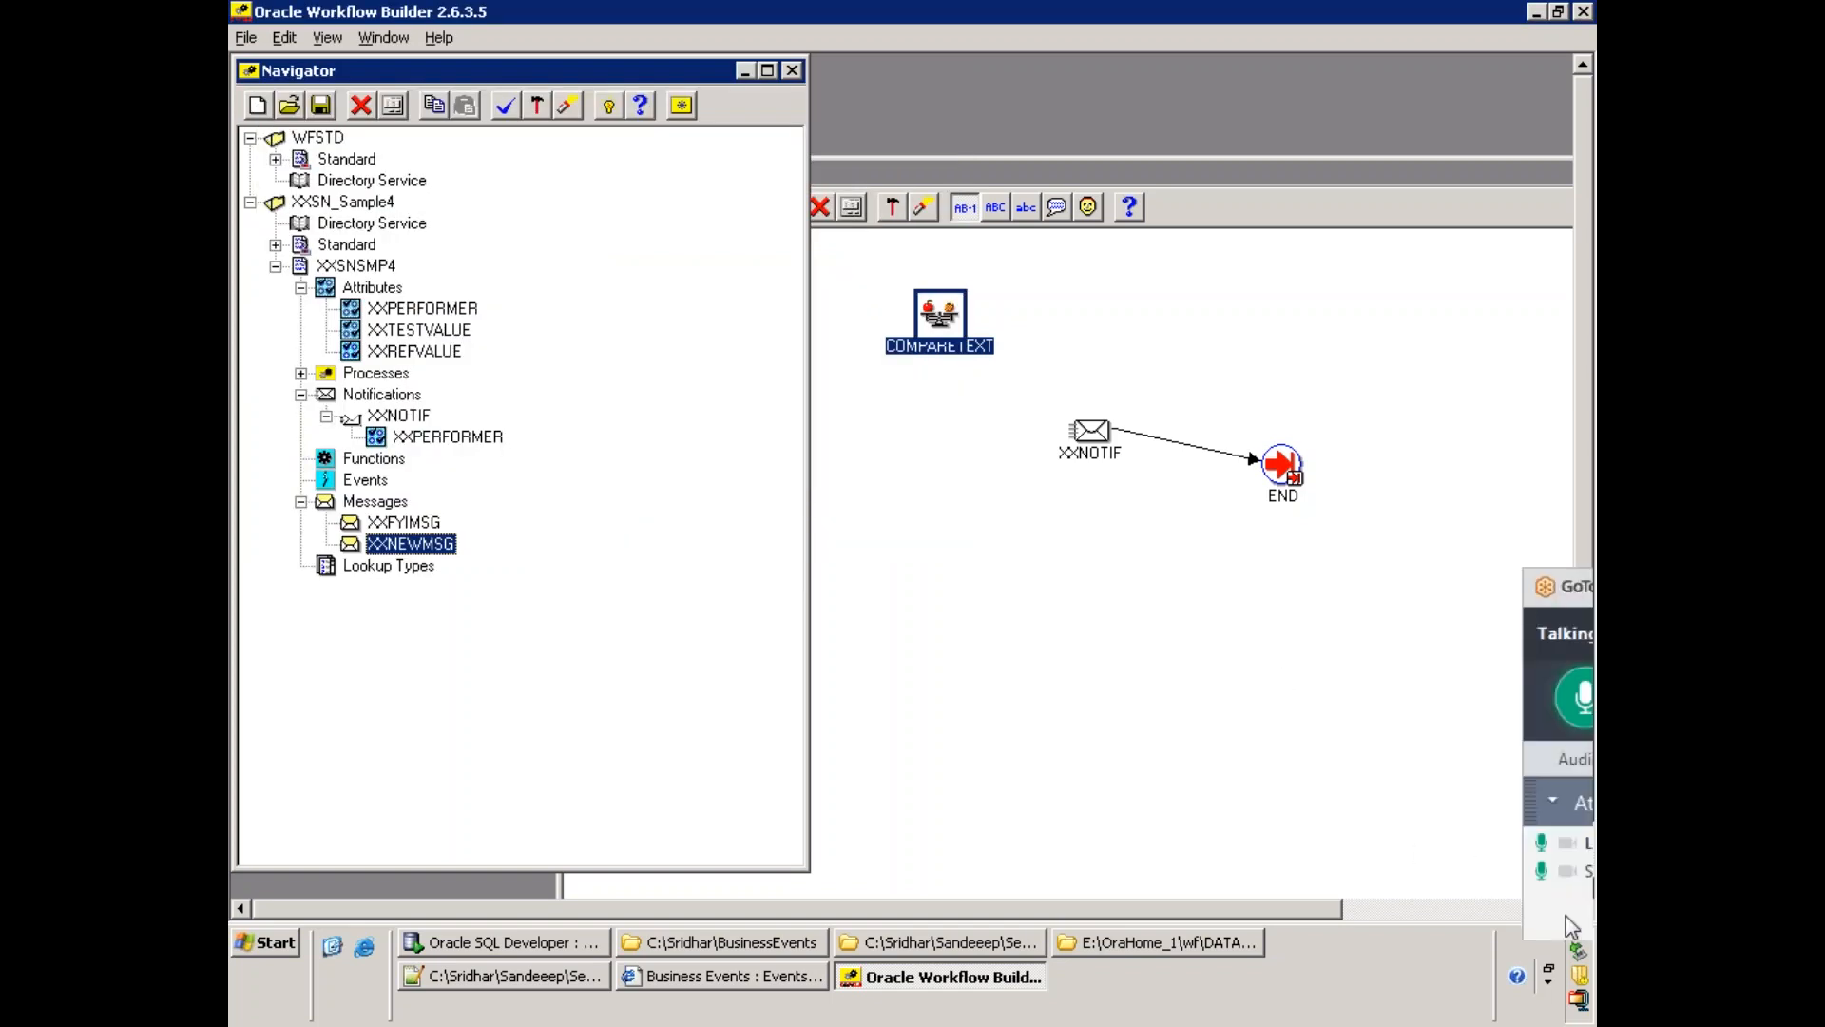
pyautogui.click(1239, 823)
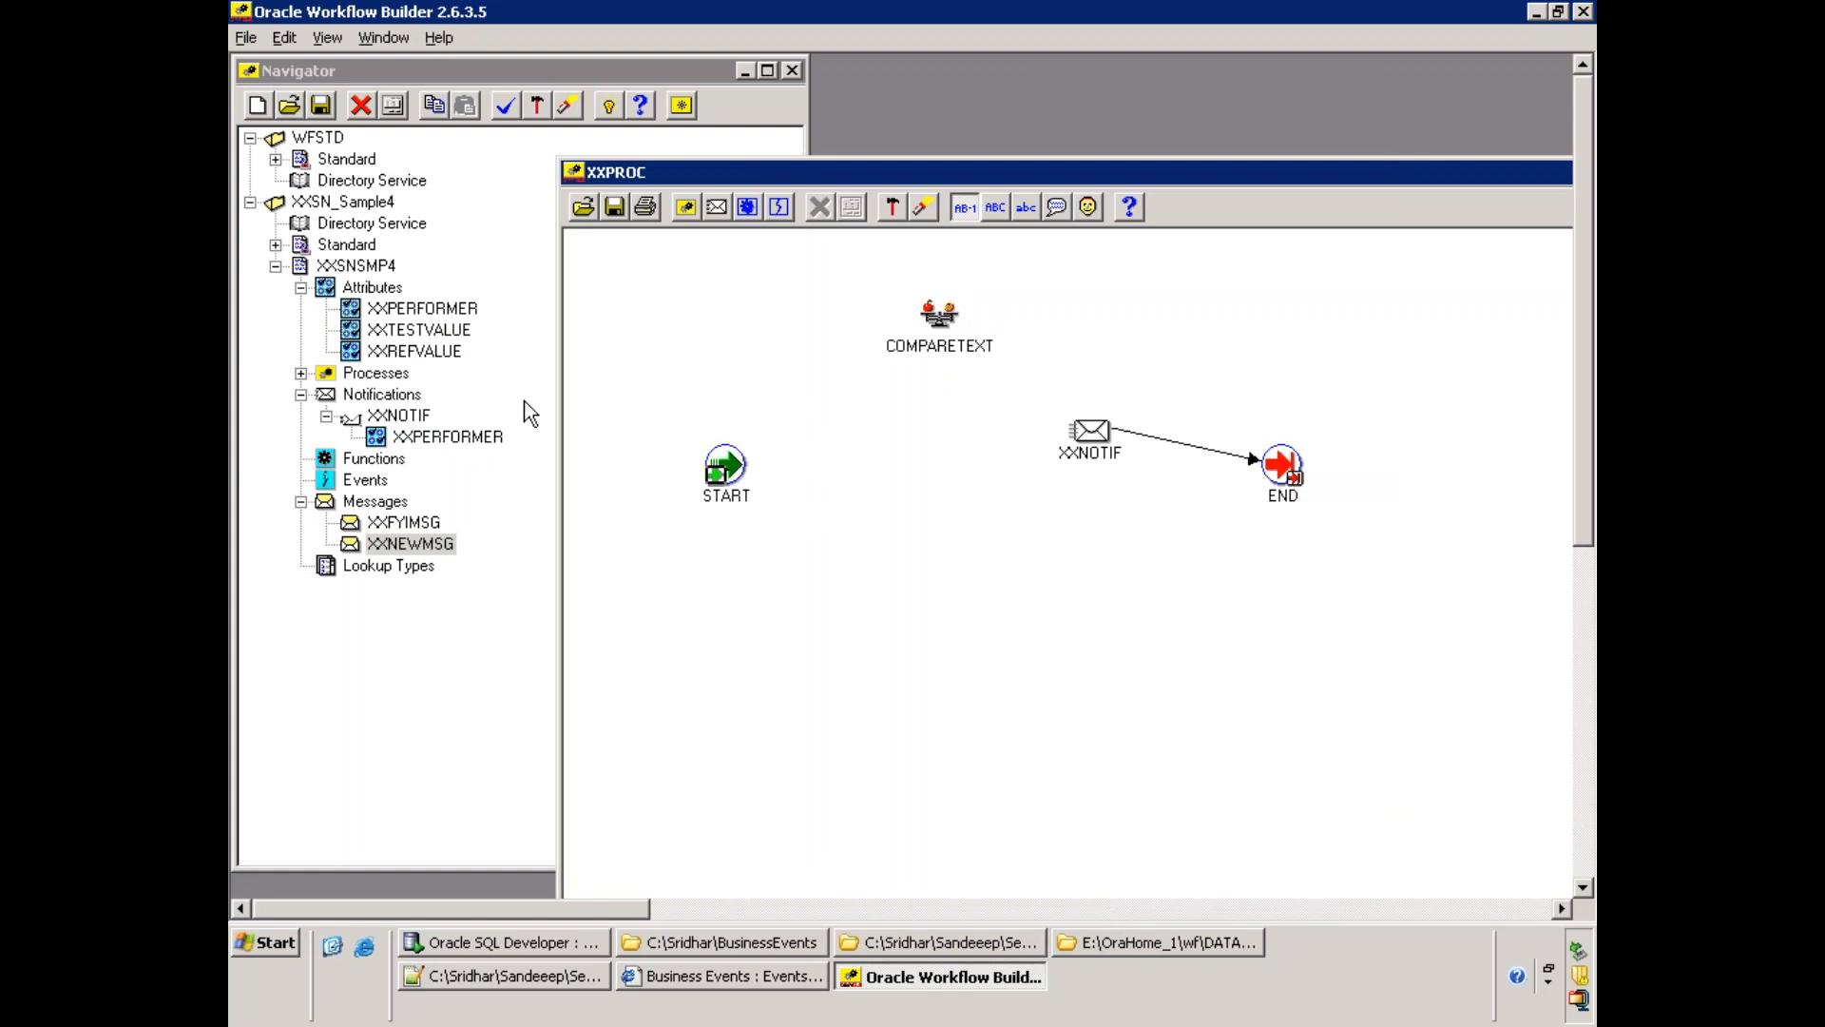
pyautogui.click(359, 203)
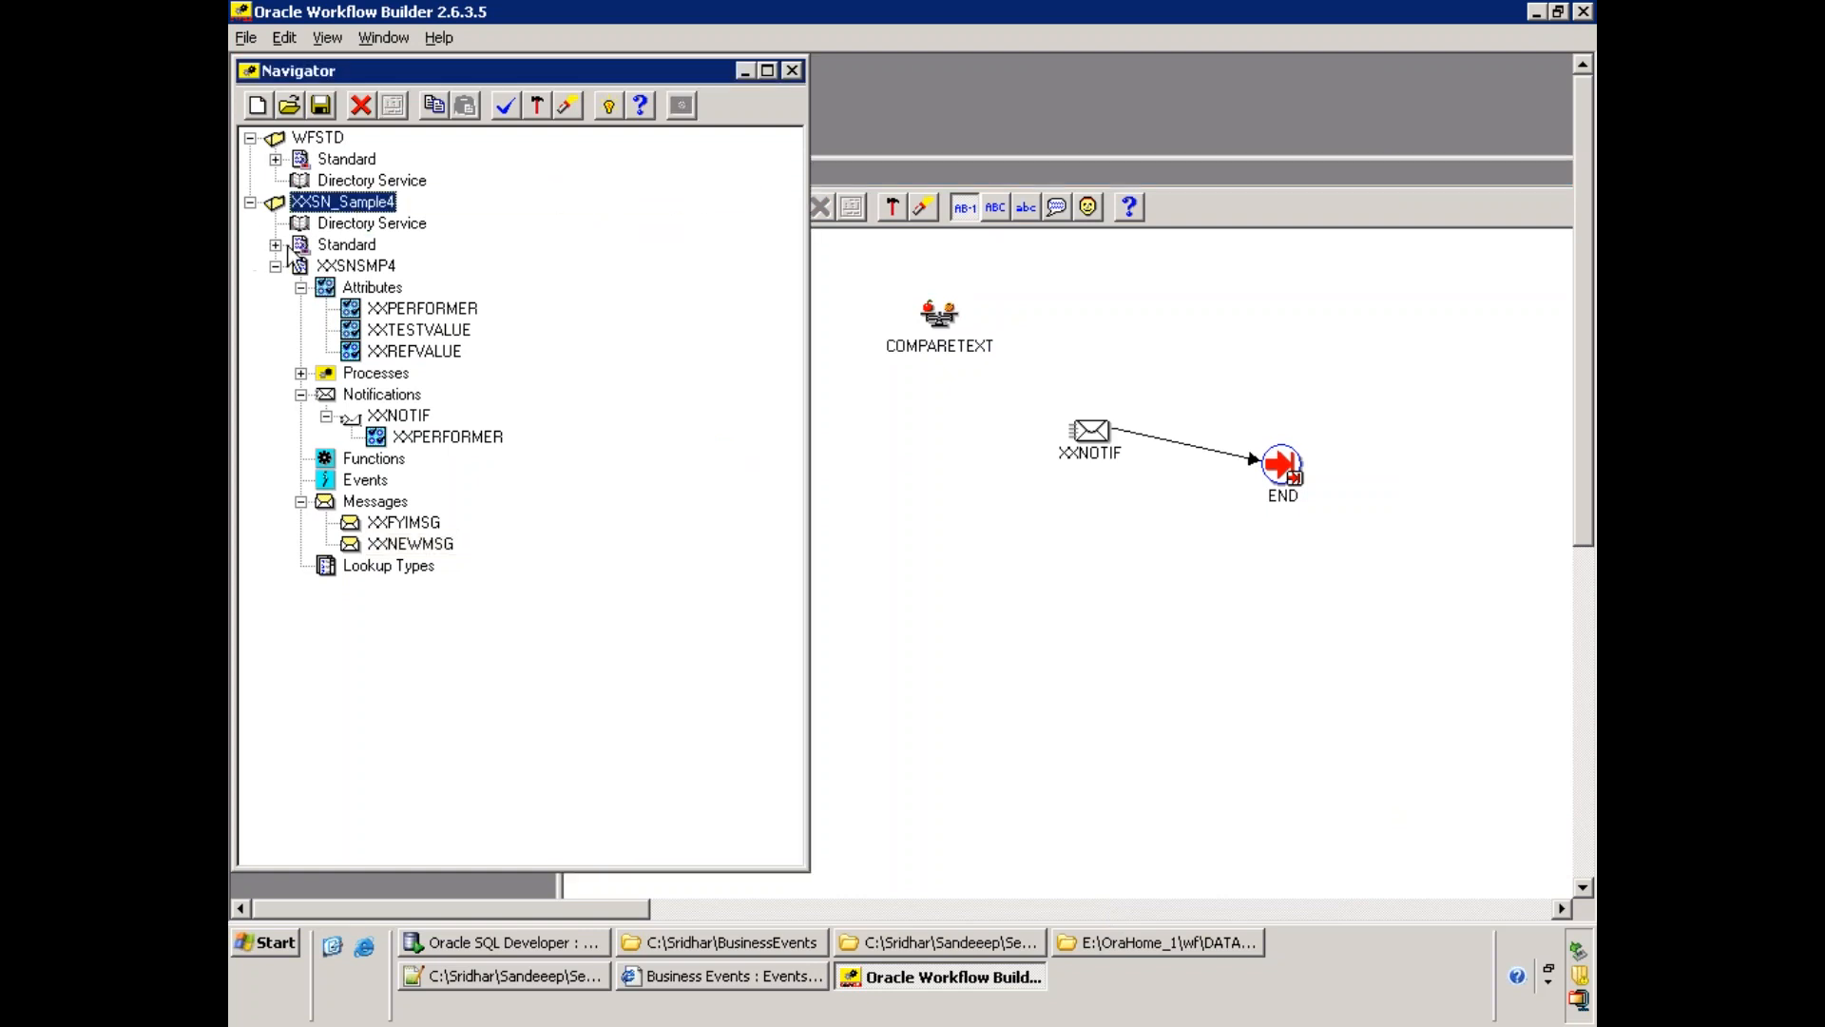
# Close the WFSTD data store in the navigator and return to the XXPROC diagram
pyautogui.click(338, 138)
pyautogui.click(361, 106)
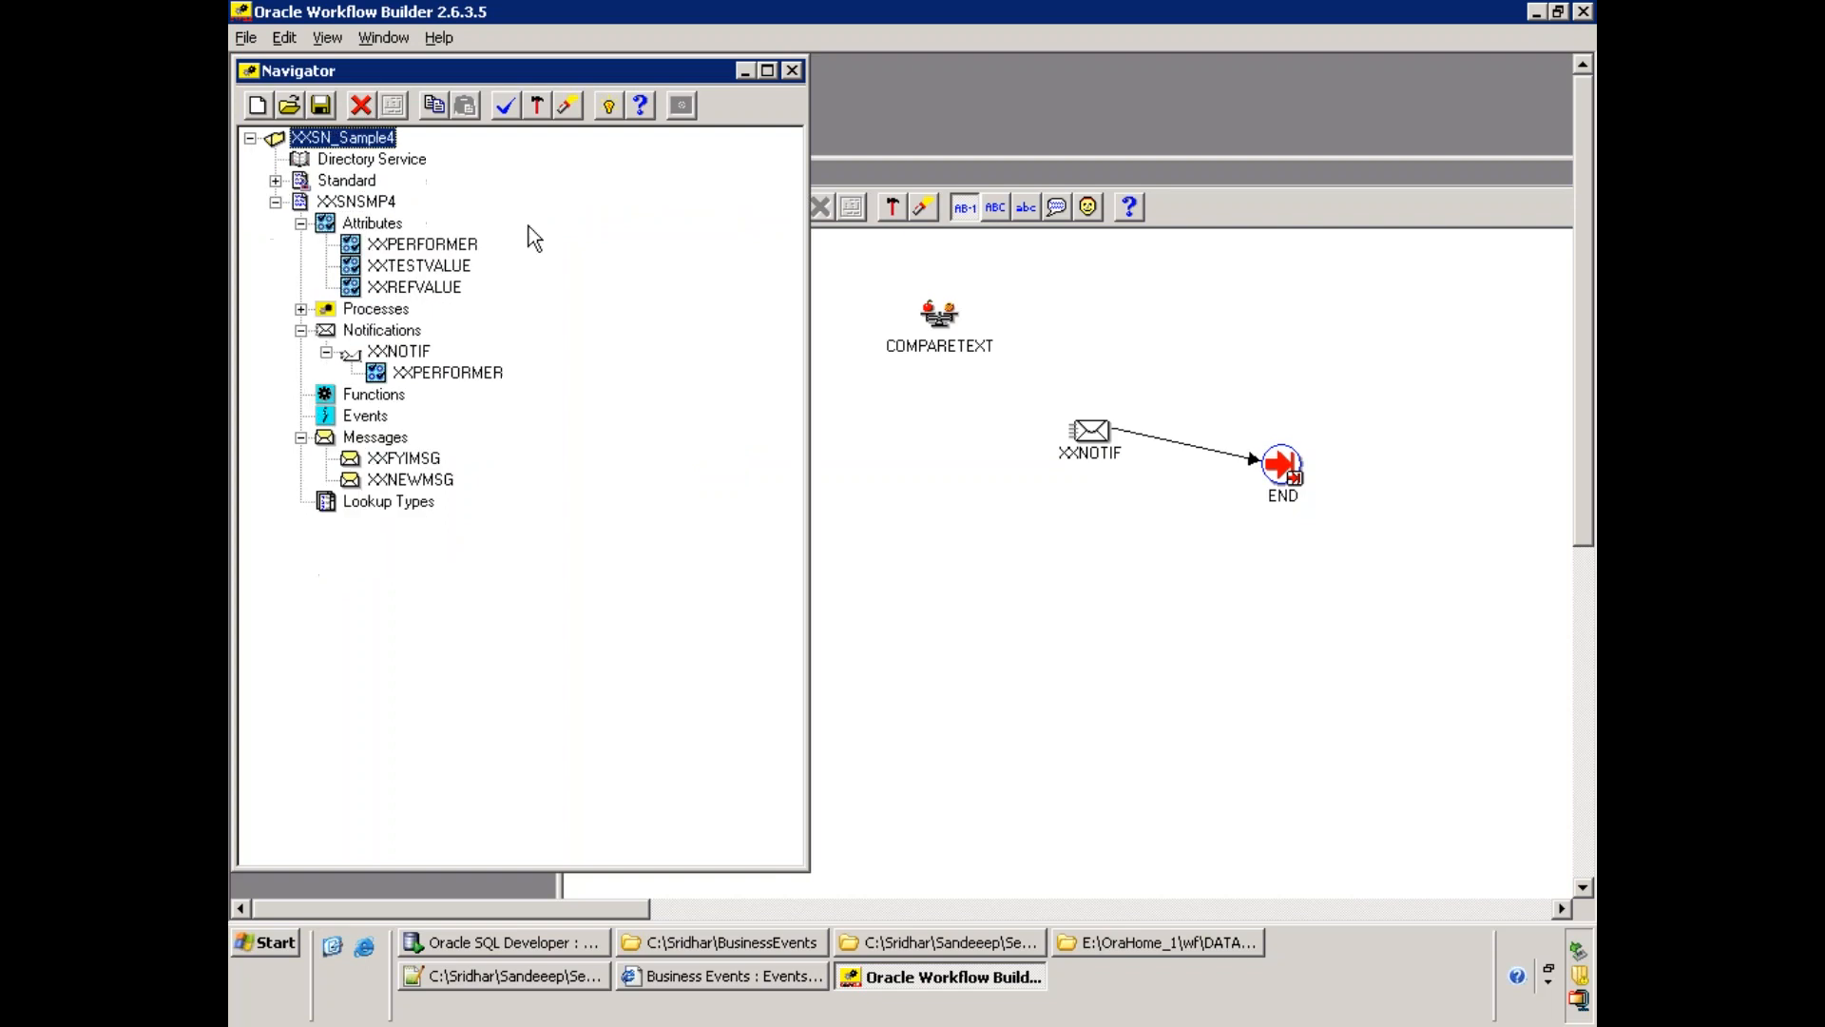
pyautogui.click(274, 201)
pyautogui.click(338, 185)
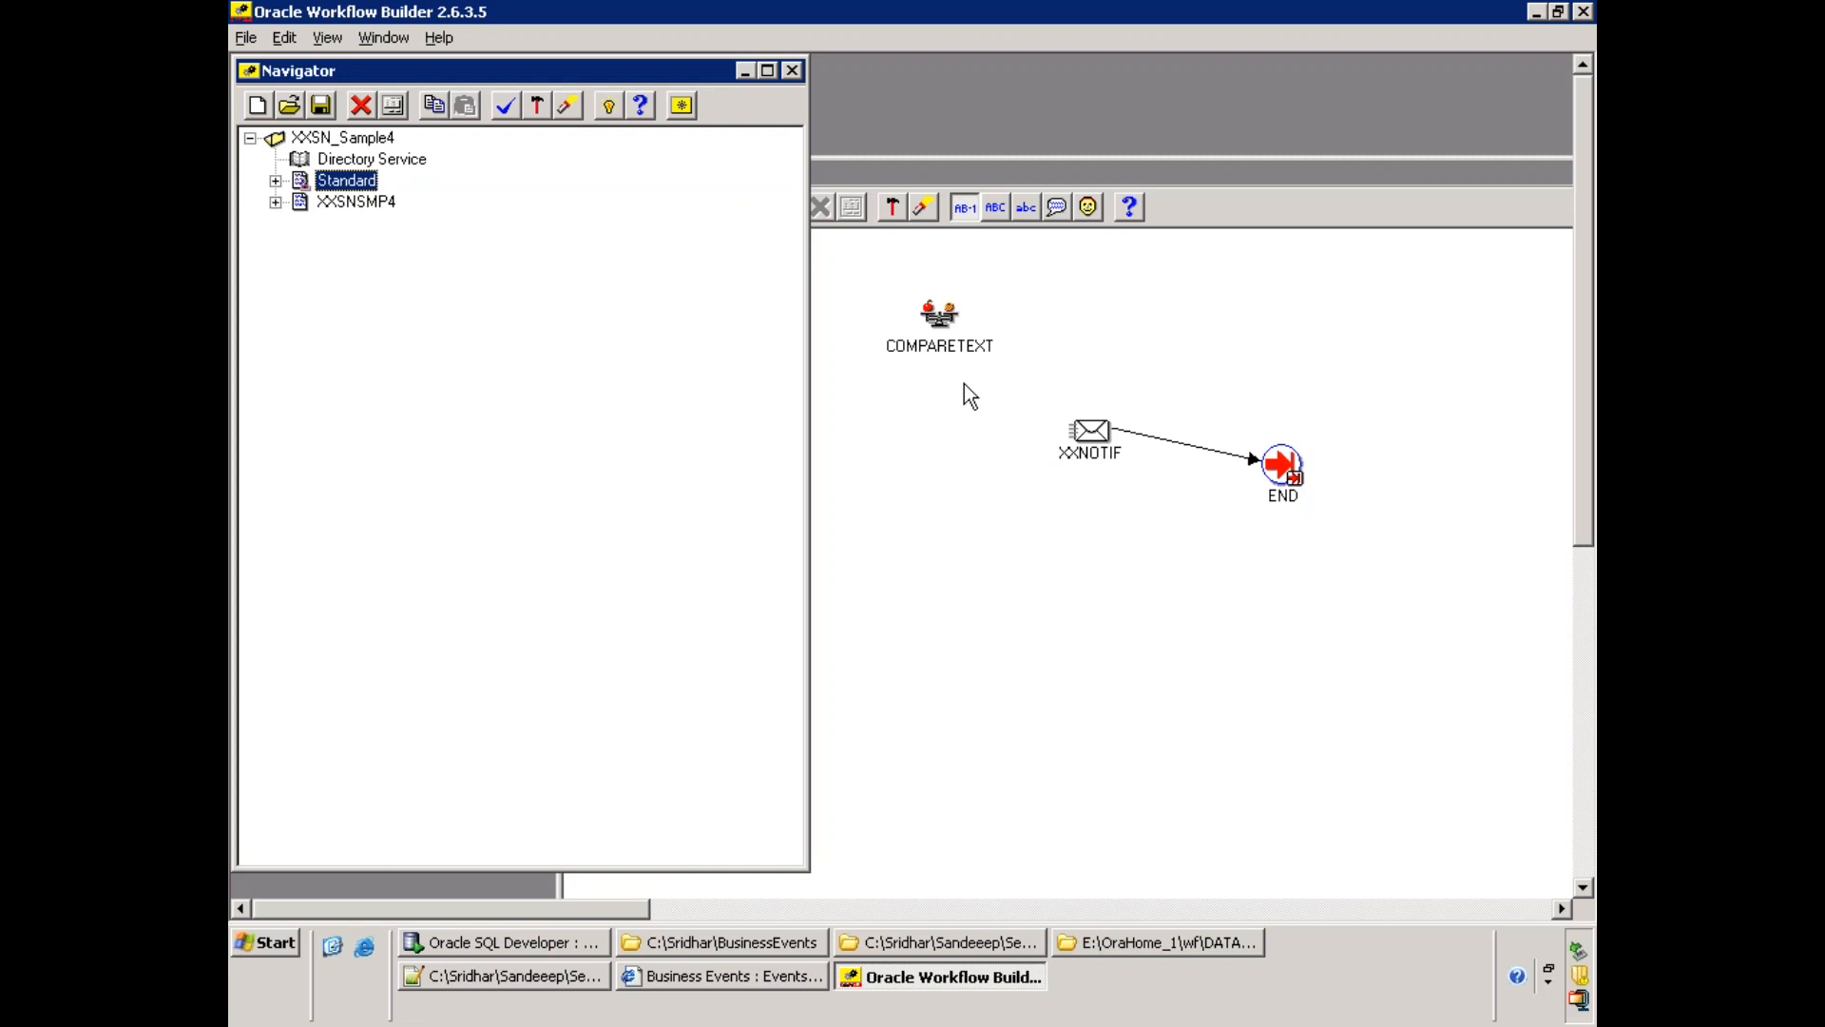
pyautogui.click(275, 201)
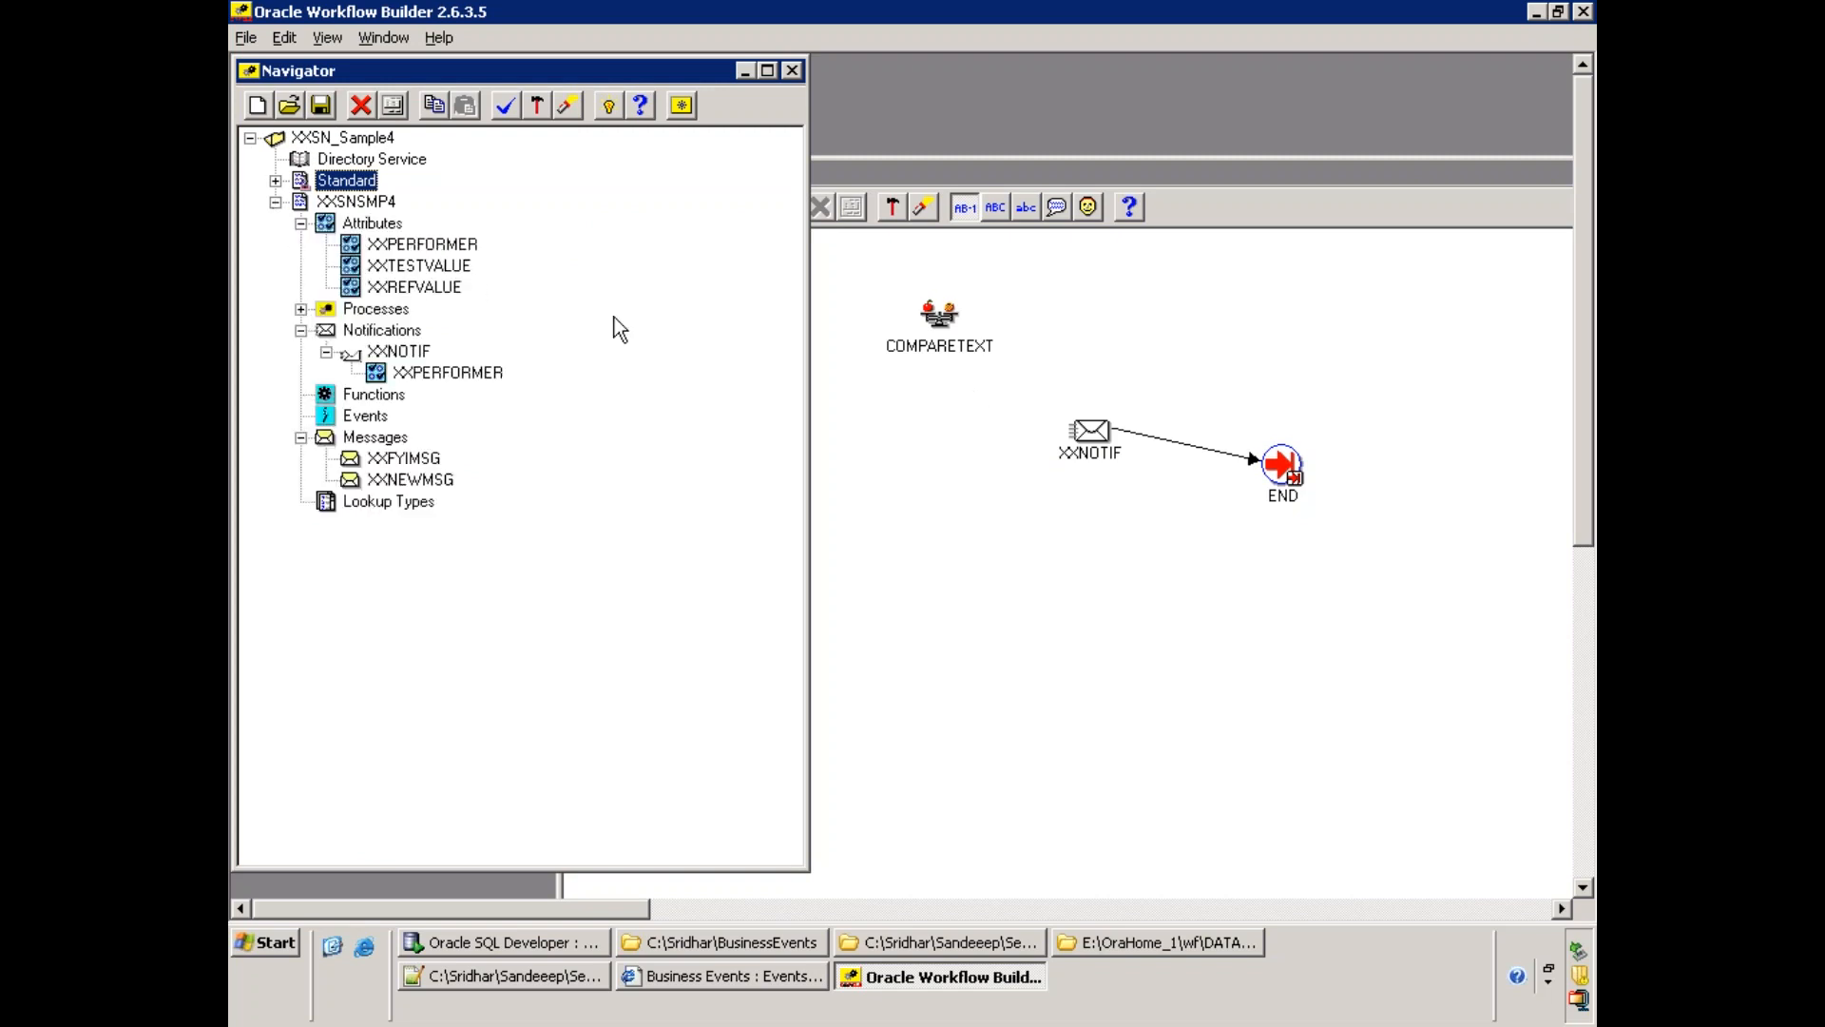
pyautogui.click(981, 422)
pyautogui.moveTo(945, 345)
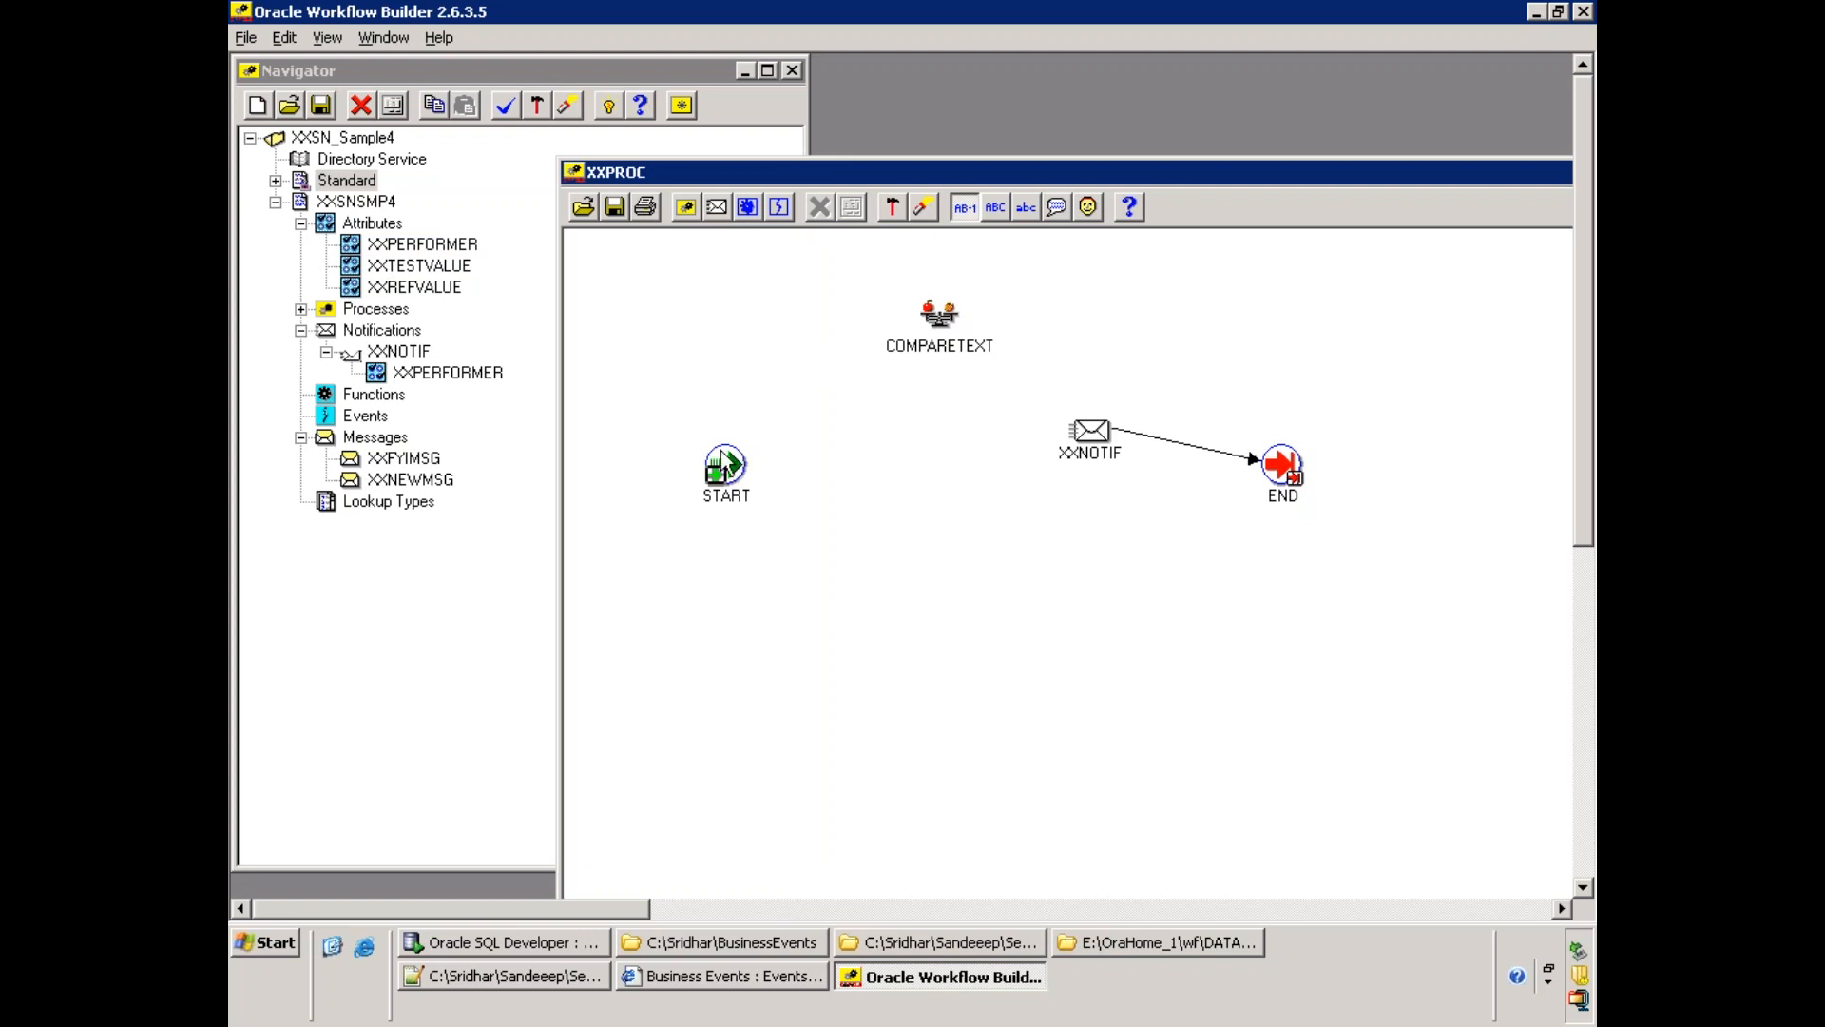
# Create notification XXNOTIFNEW, with the same display name and description, result type <None> and message XXNEWMSG
pyautogui.click(326, 353)
pyautogui.rightClick(375, 334)
pyautogui.click(409, 354)
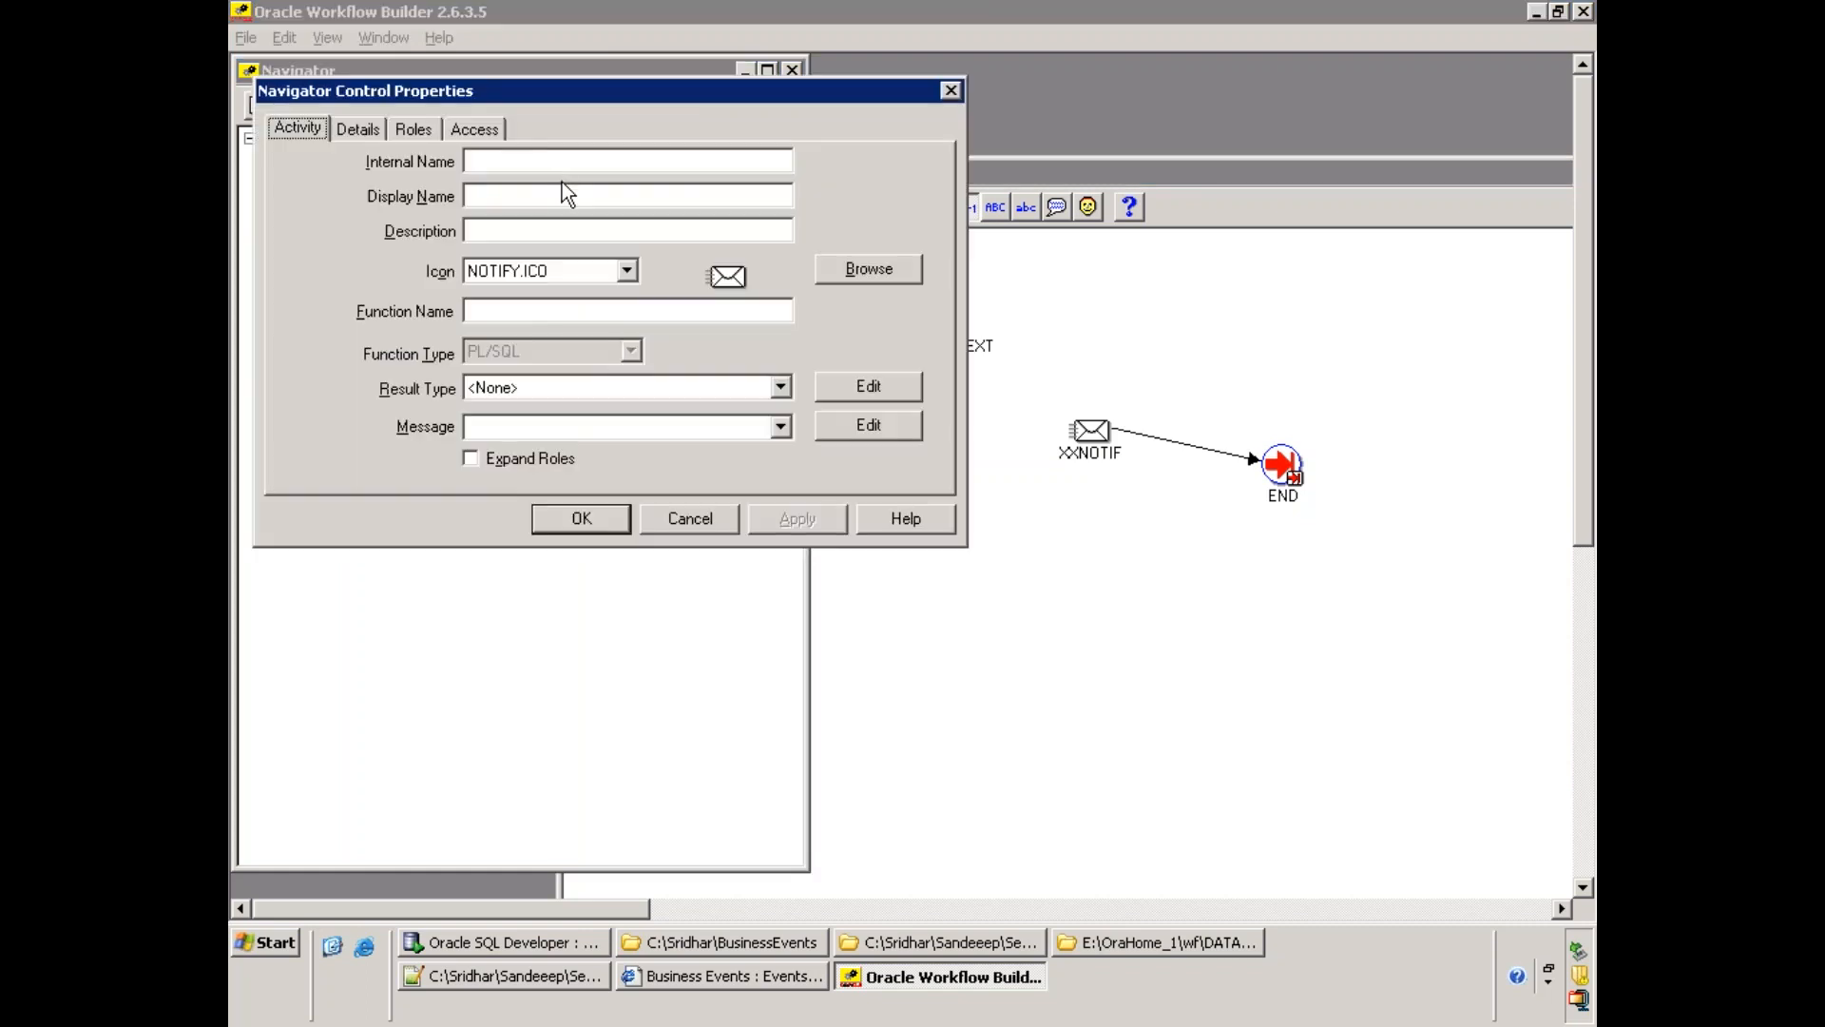
pyautogui.click(590, 160)
pyautogui.write('XXNOTIFNEW')
pyautogui.hotkey('shift', 'Home')
pyautogui.hotkey('ctrl', 'c')
pyautogui.press('Tab')
pyautogui.hotkey('ctrl', 'v')
pyautogui.click(566, 231)
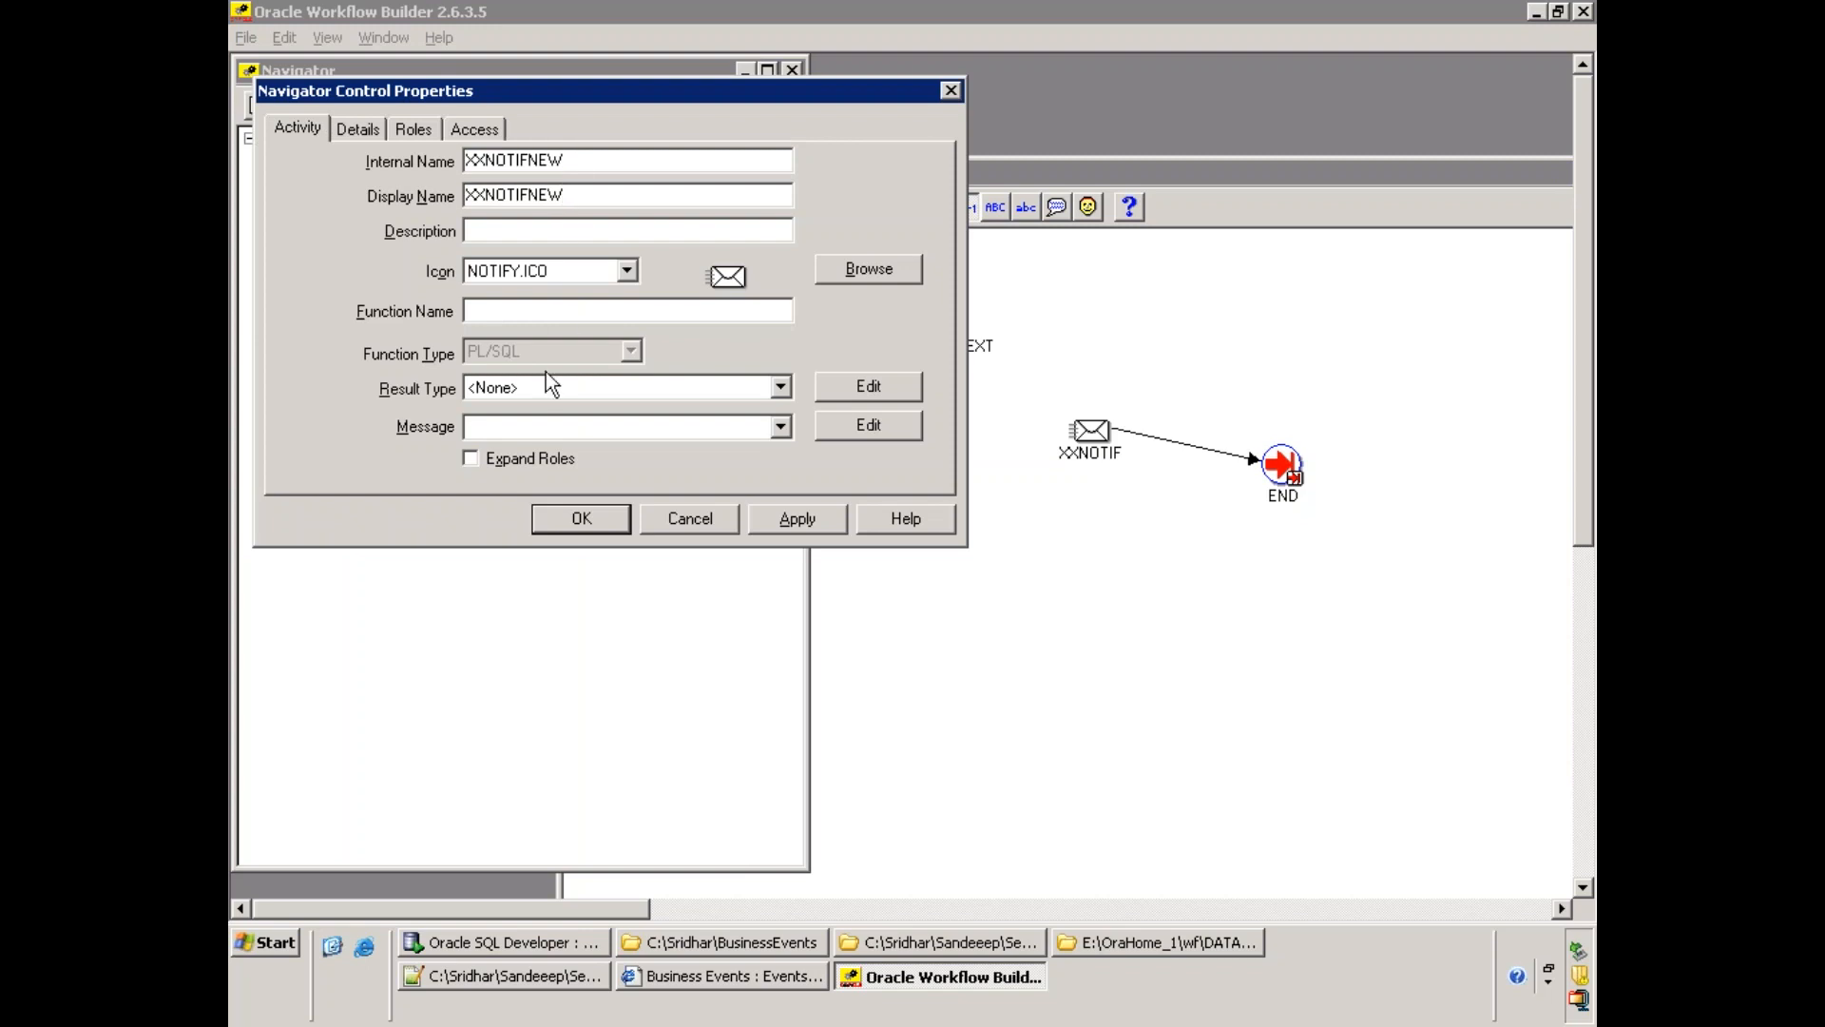
pyautogui.hotkey('ctrl', 'v')
pyautogui.click(536, 388)
pyautogui.click(536, 389)
pyautogui.click(536, 426)
pyautogui.click(561, 469)
pyautogui.click(581, 518)
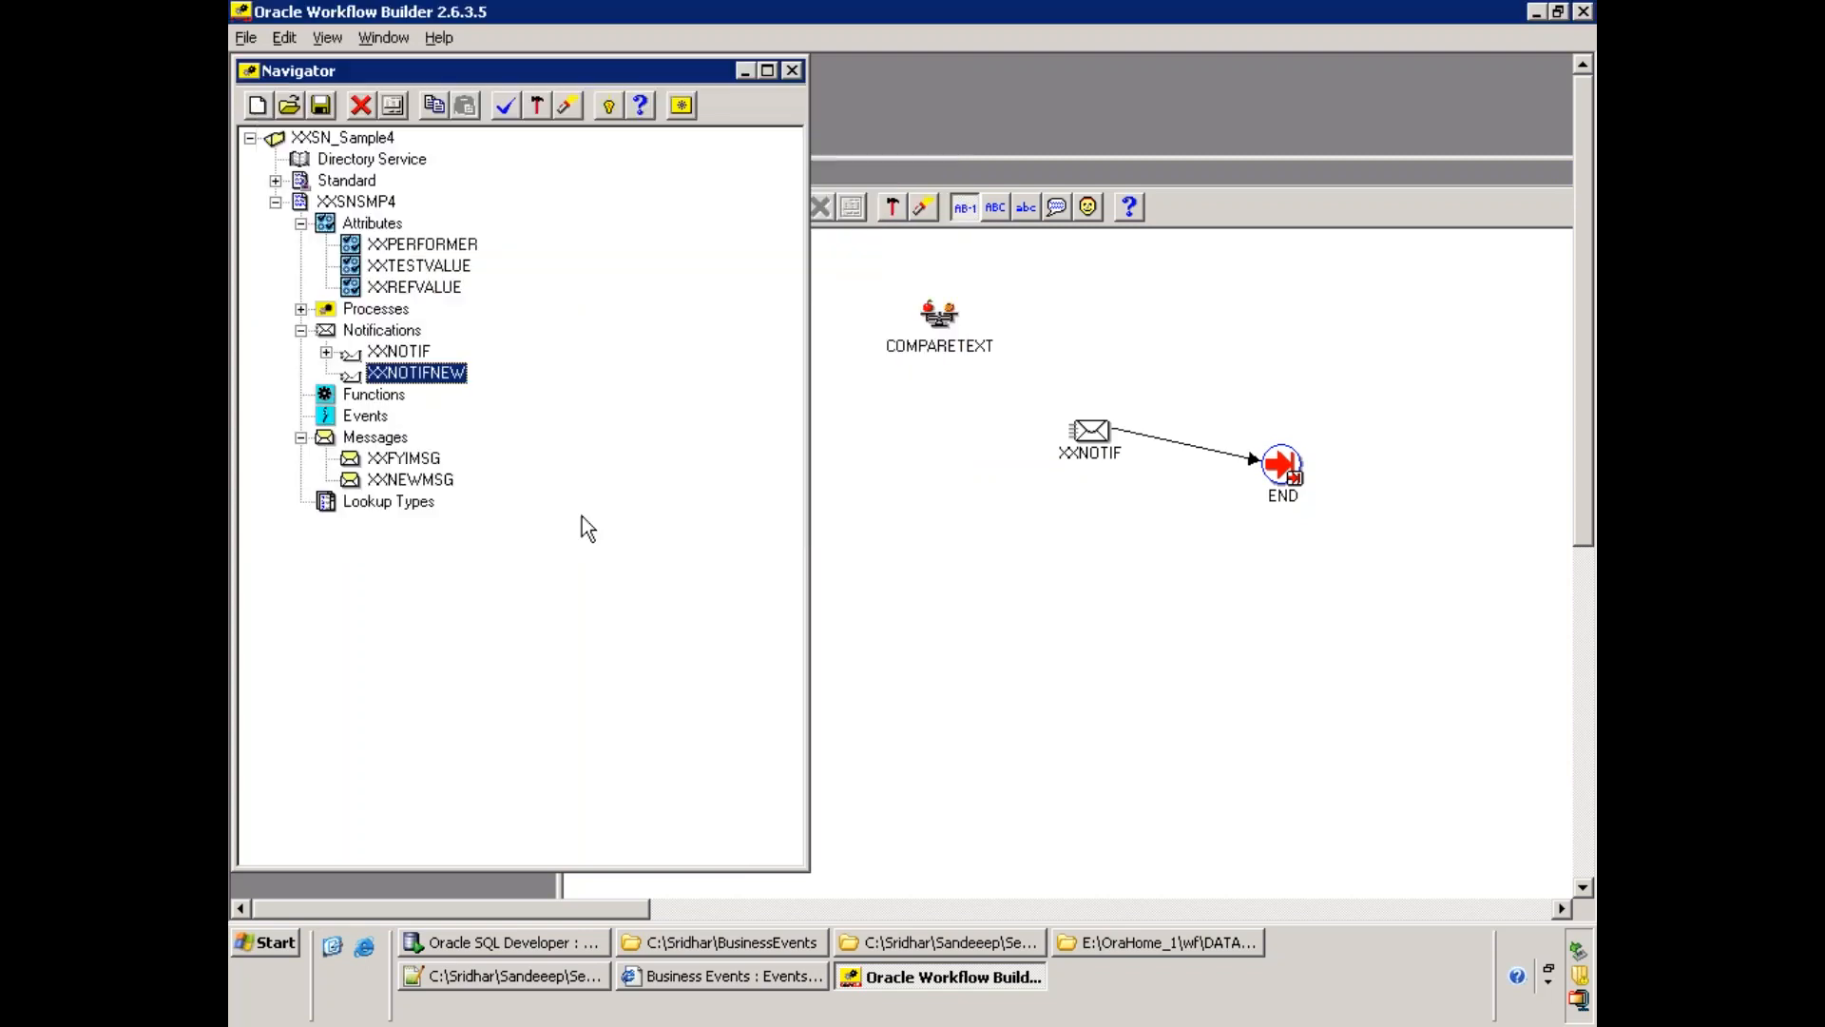
# Attach the XXPERFORMER attribute to XXNOTIFNEW and place it in the XXPROC diagram below XXNOTIF
pyautogui.click(447, 246)
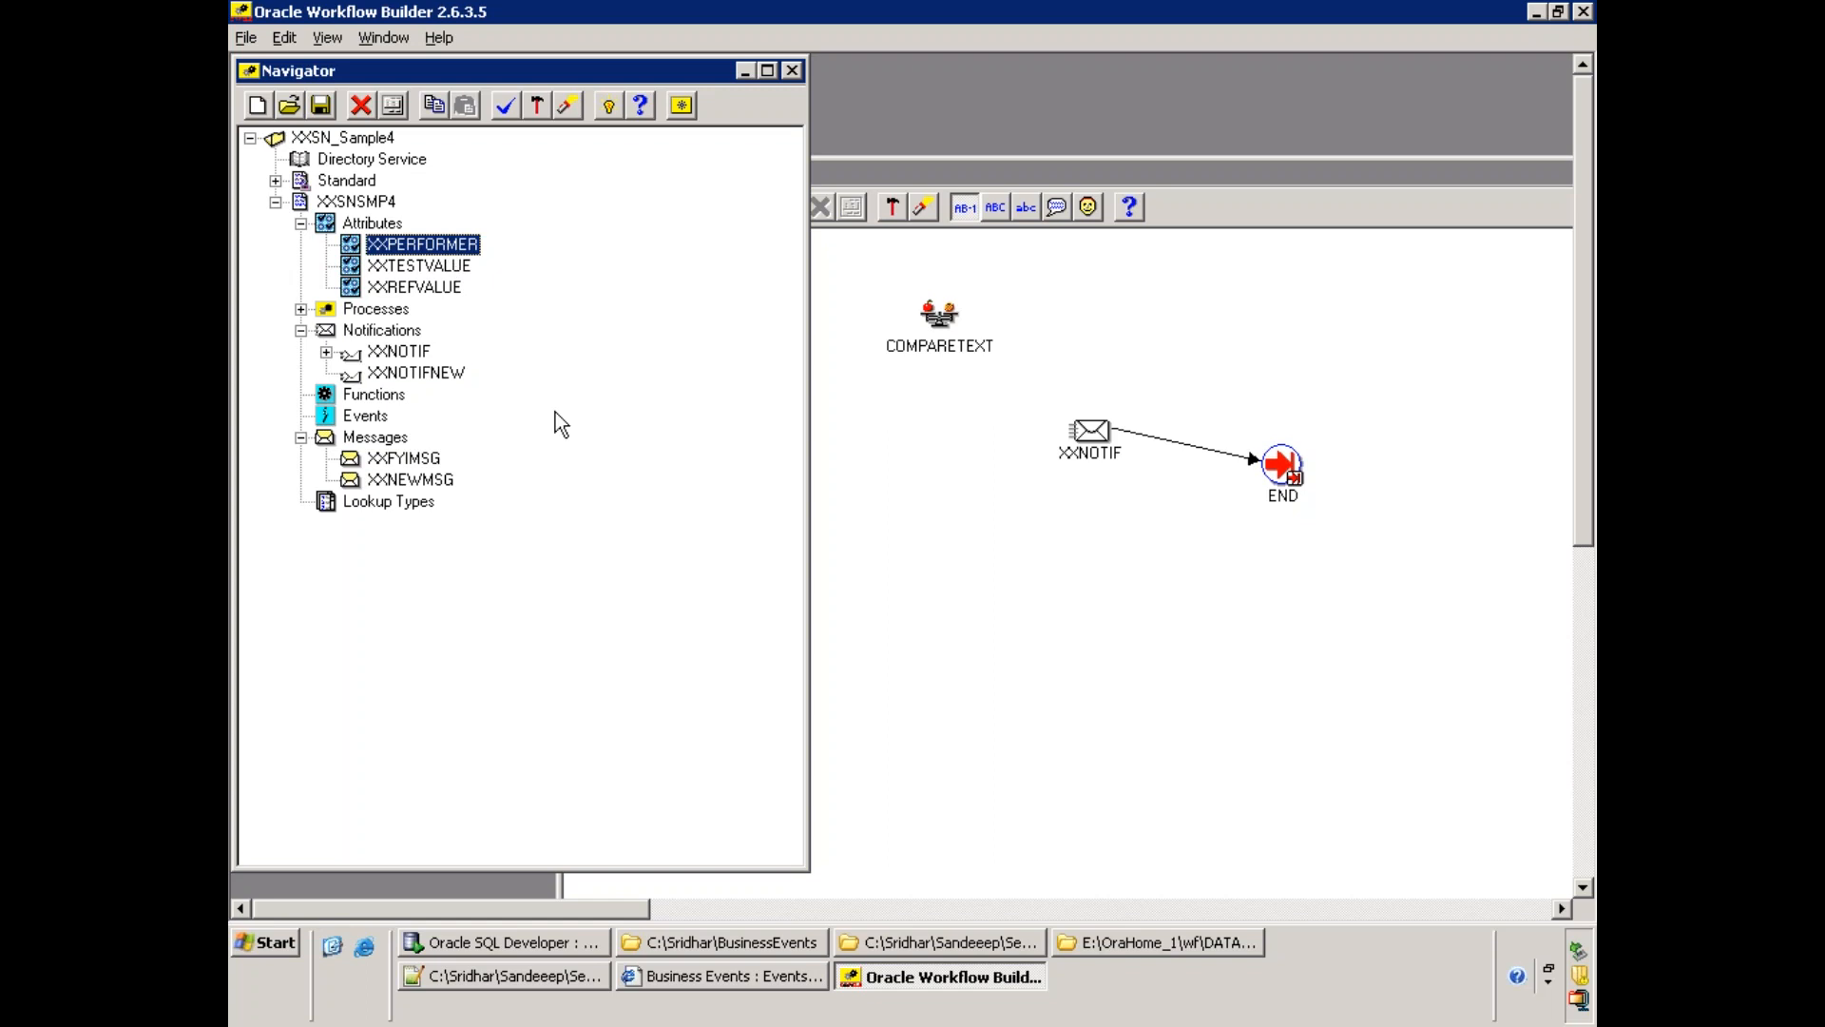
pyautogui.moveTo(423, 244); pyautogui.dragTo(427, 373)
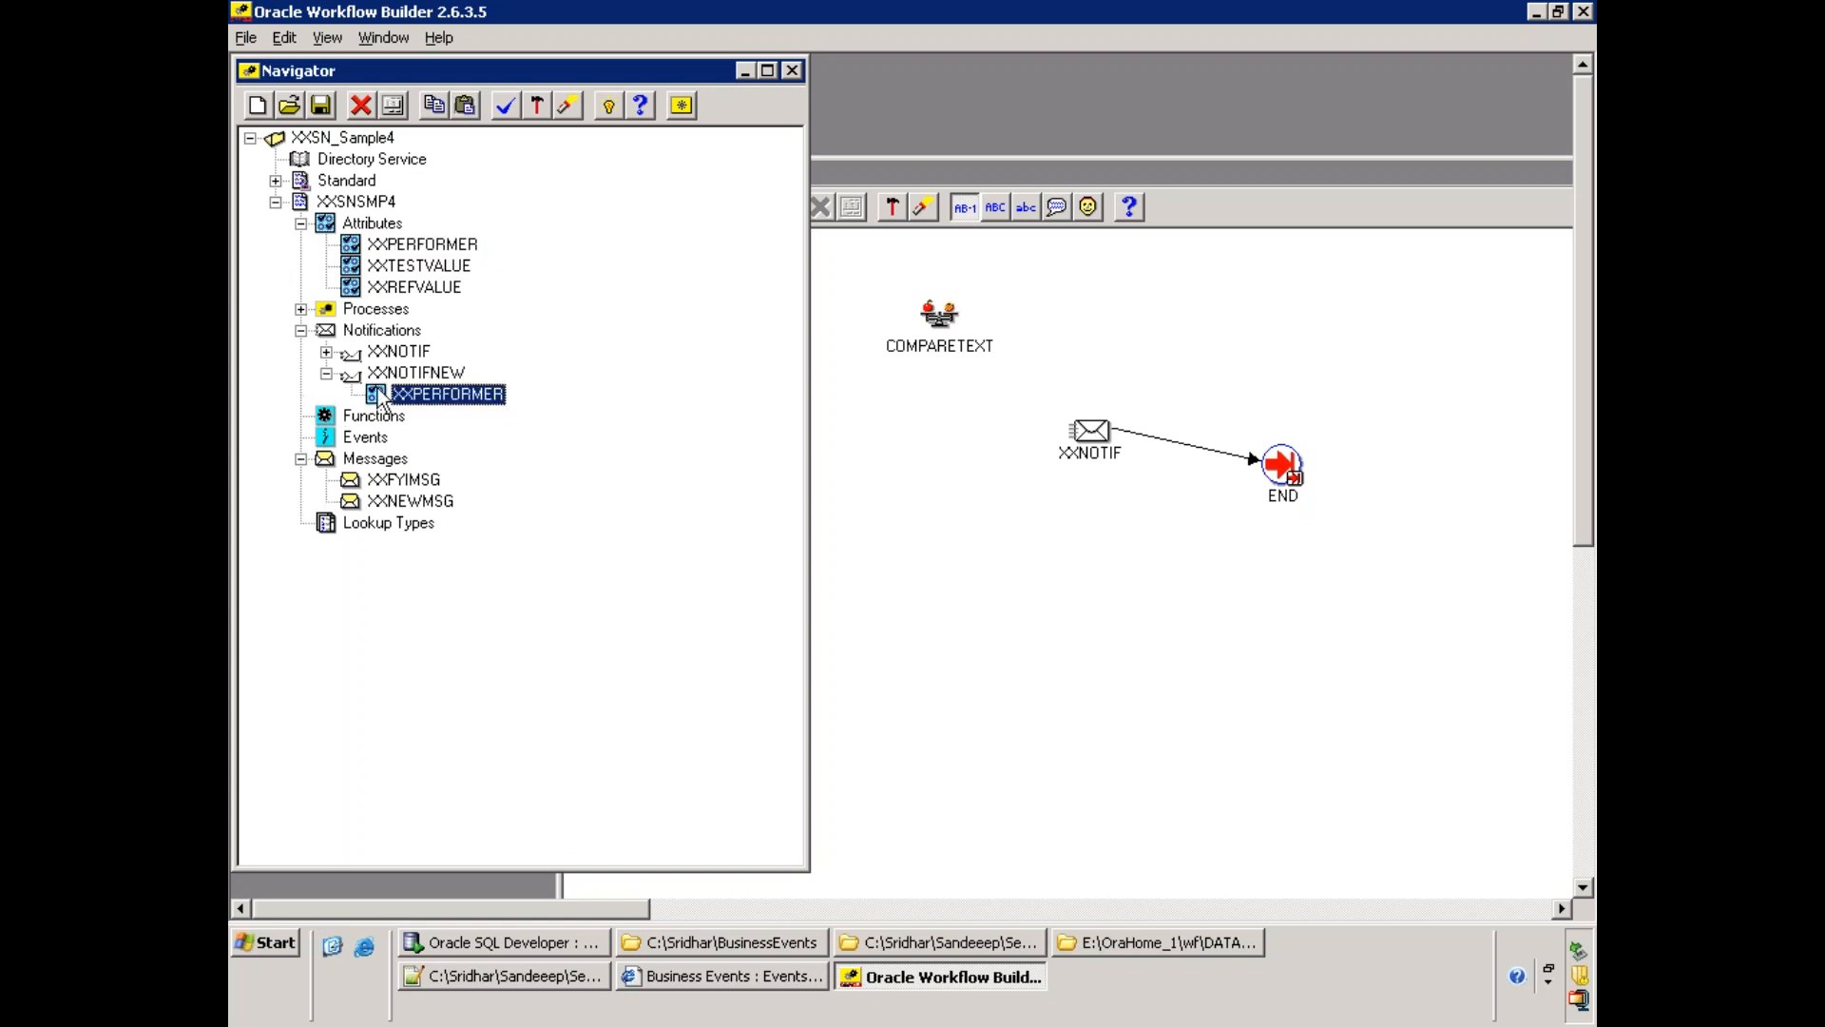
pyautogui.click(326, 352)
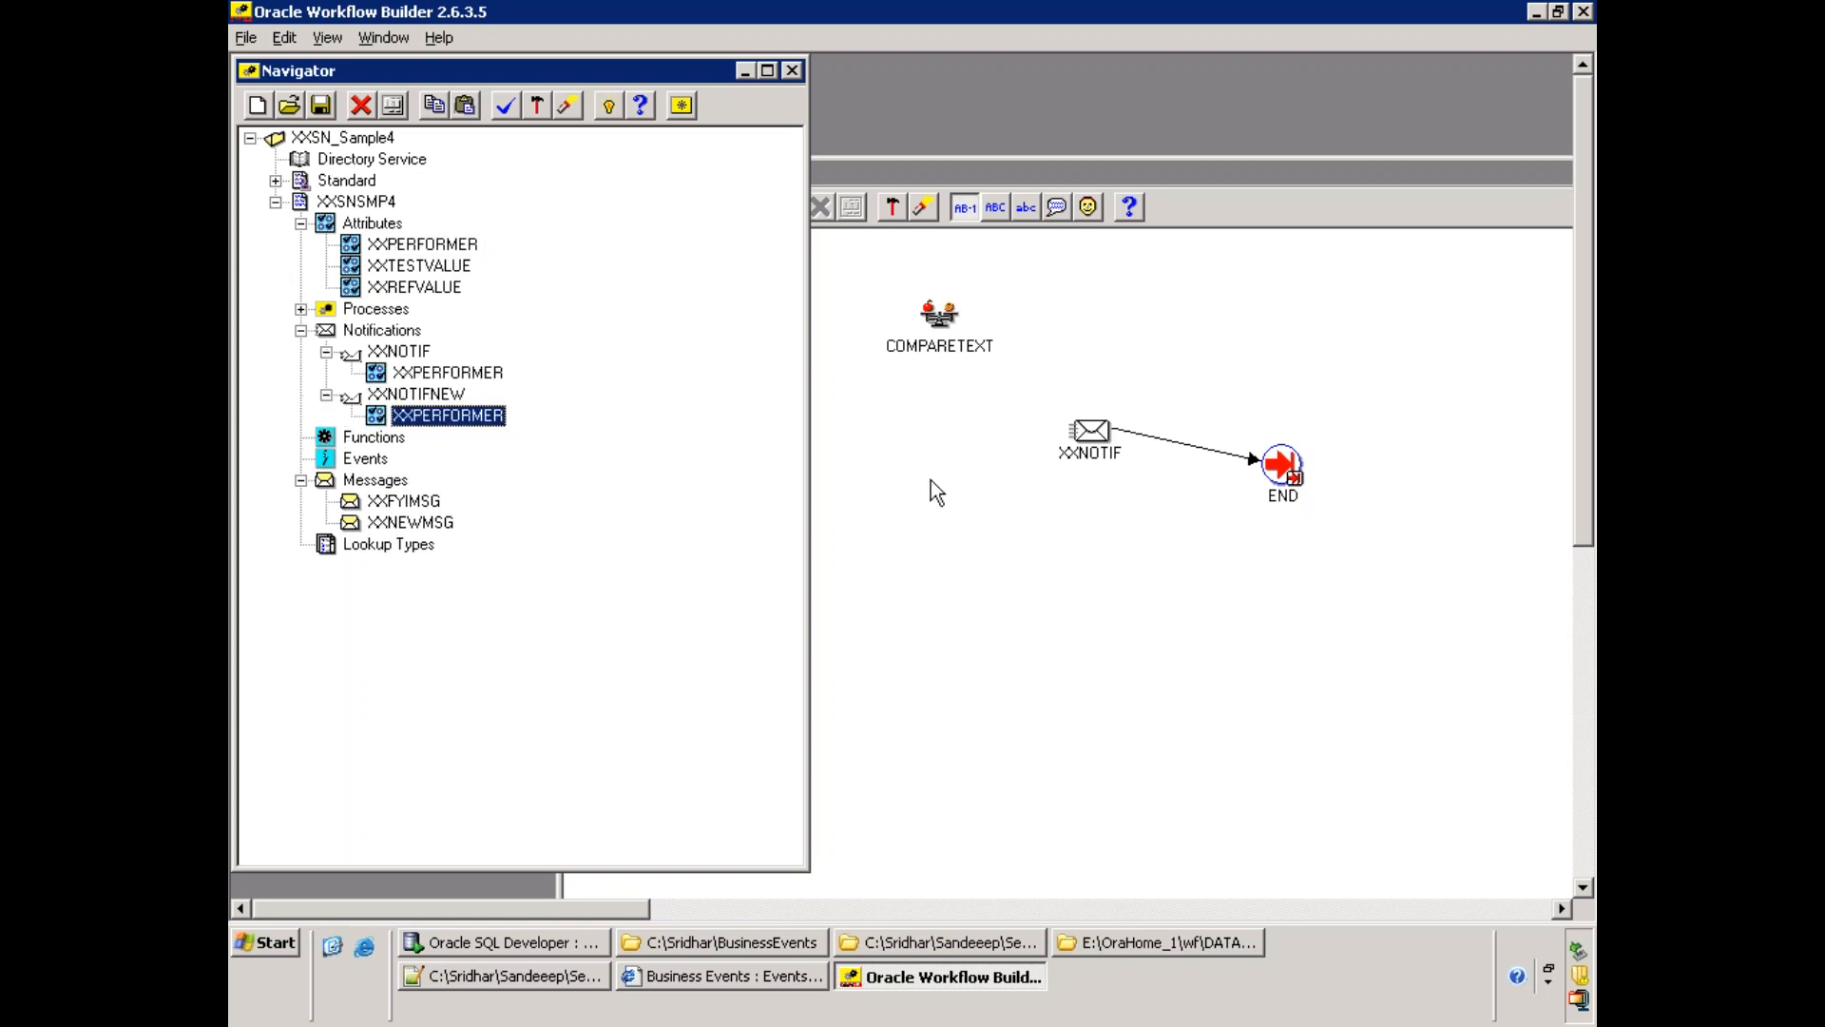
pyautogui.moveTo(408, 391); pyautogui.dragTo(1074, 597)
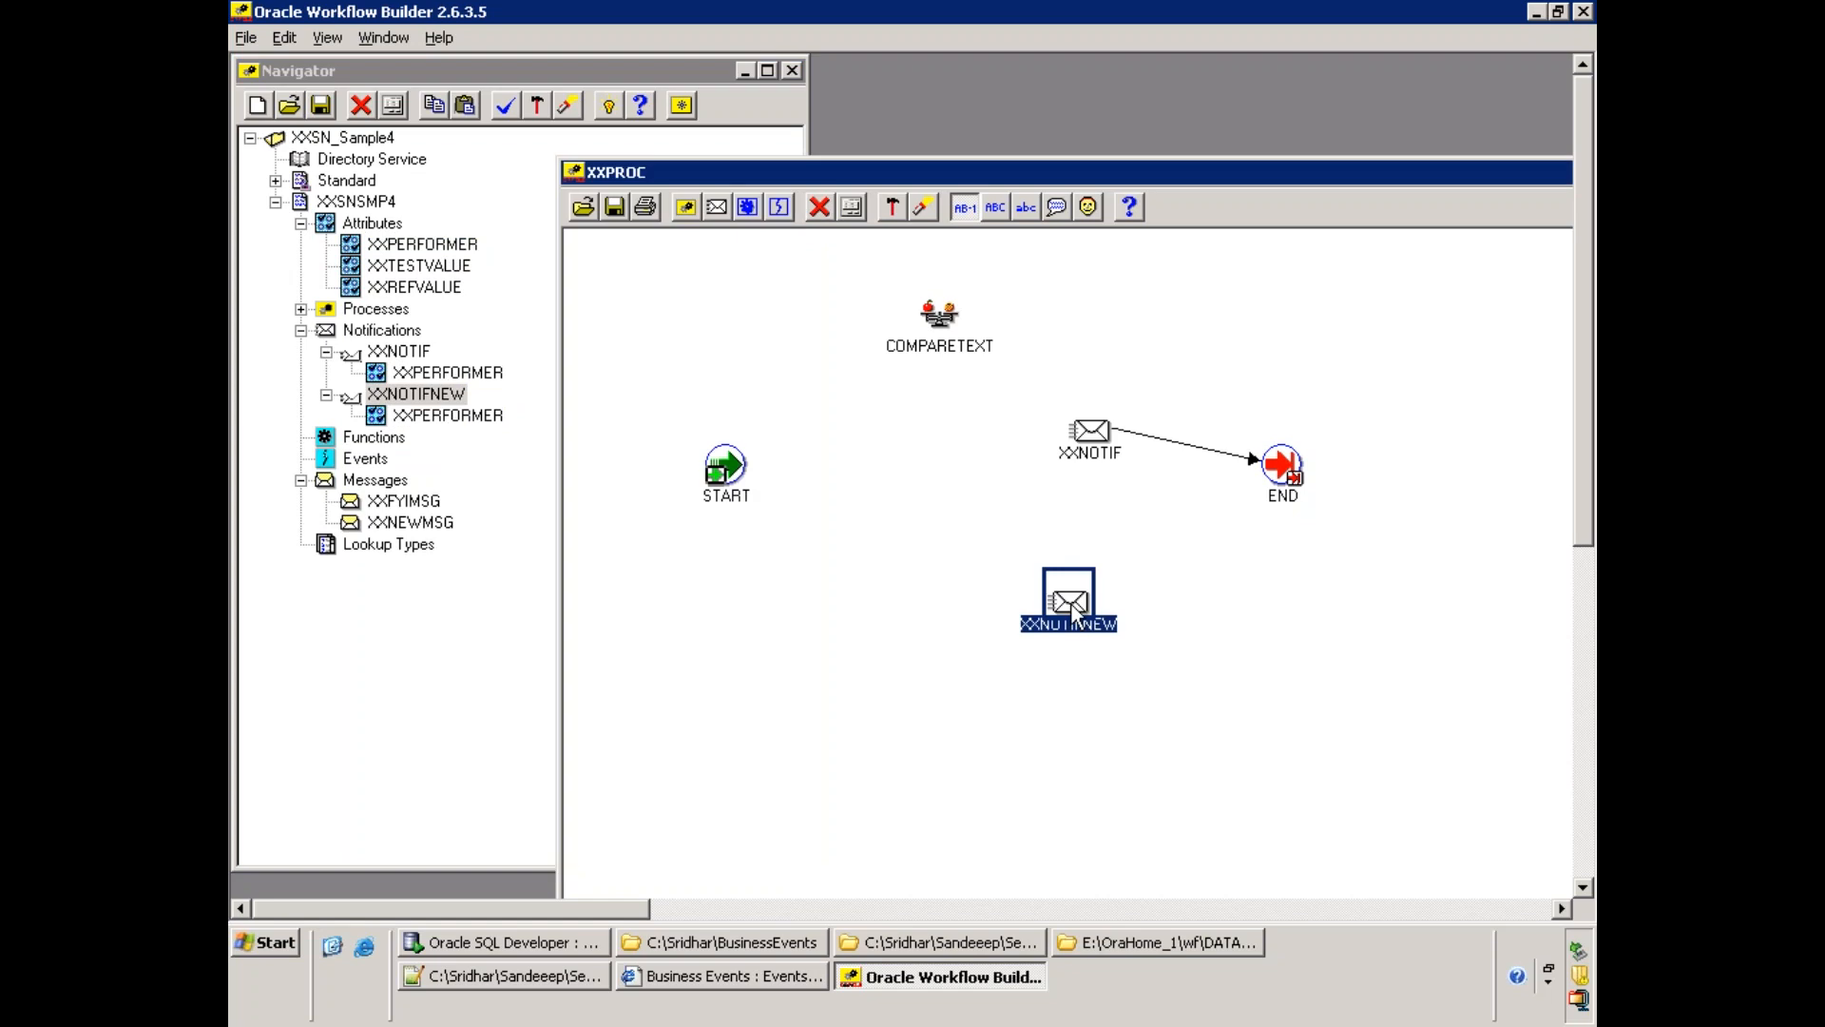
# Set XXNOTIFNEW's performer to the XXPERFORMER item attribute
pyautogui.click(557, 130)
pyautogui.click(590, 437)
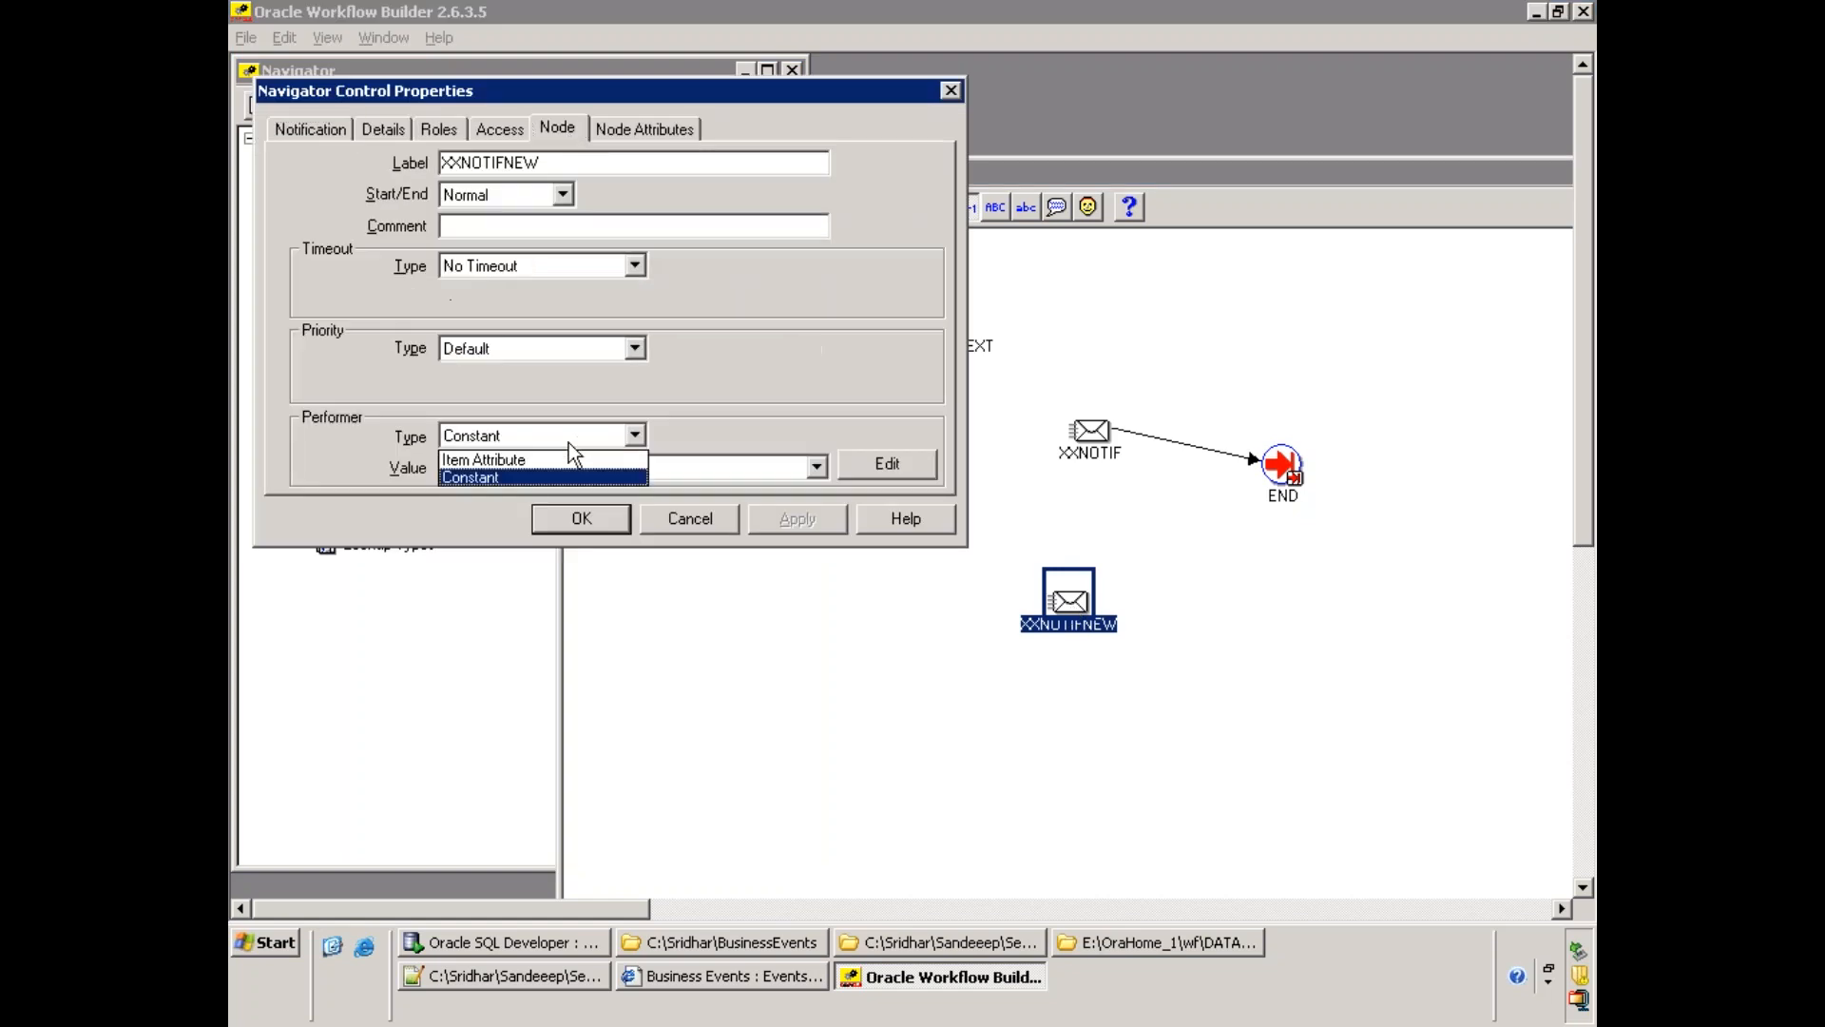
pyautogui.click(556, 459)
pyautogui.click(556, 467)
pyautogui.click(542, 510)
pyautogui.click(594, 518)
# Rearrange XXNOTIF, COMPARETEXT, XXNOTIFNEW and START on the XXPROC canvas
pyautogui.moveTo(1098, 448); pyautogui.dragTo(1081, 323)
pyautogui.moveTo(939, 316); pyautogui.dragTo(884, 480)
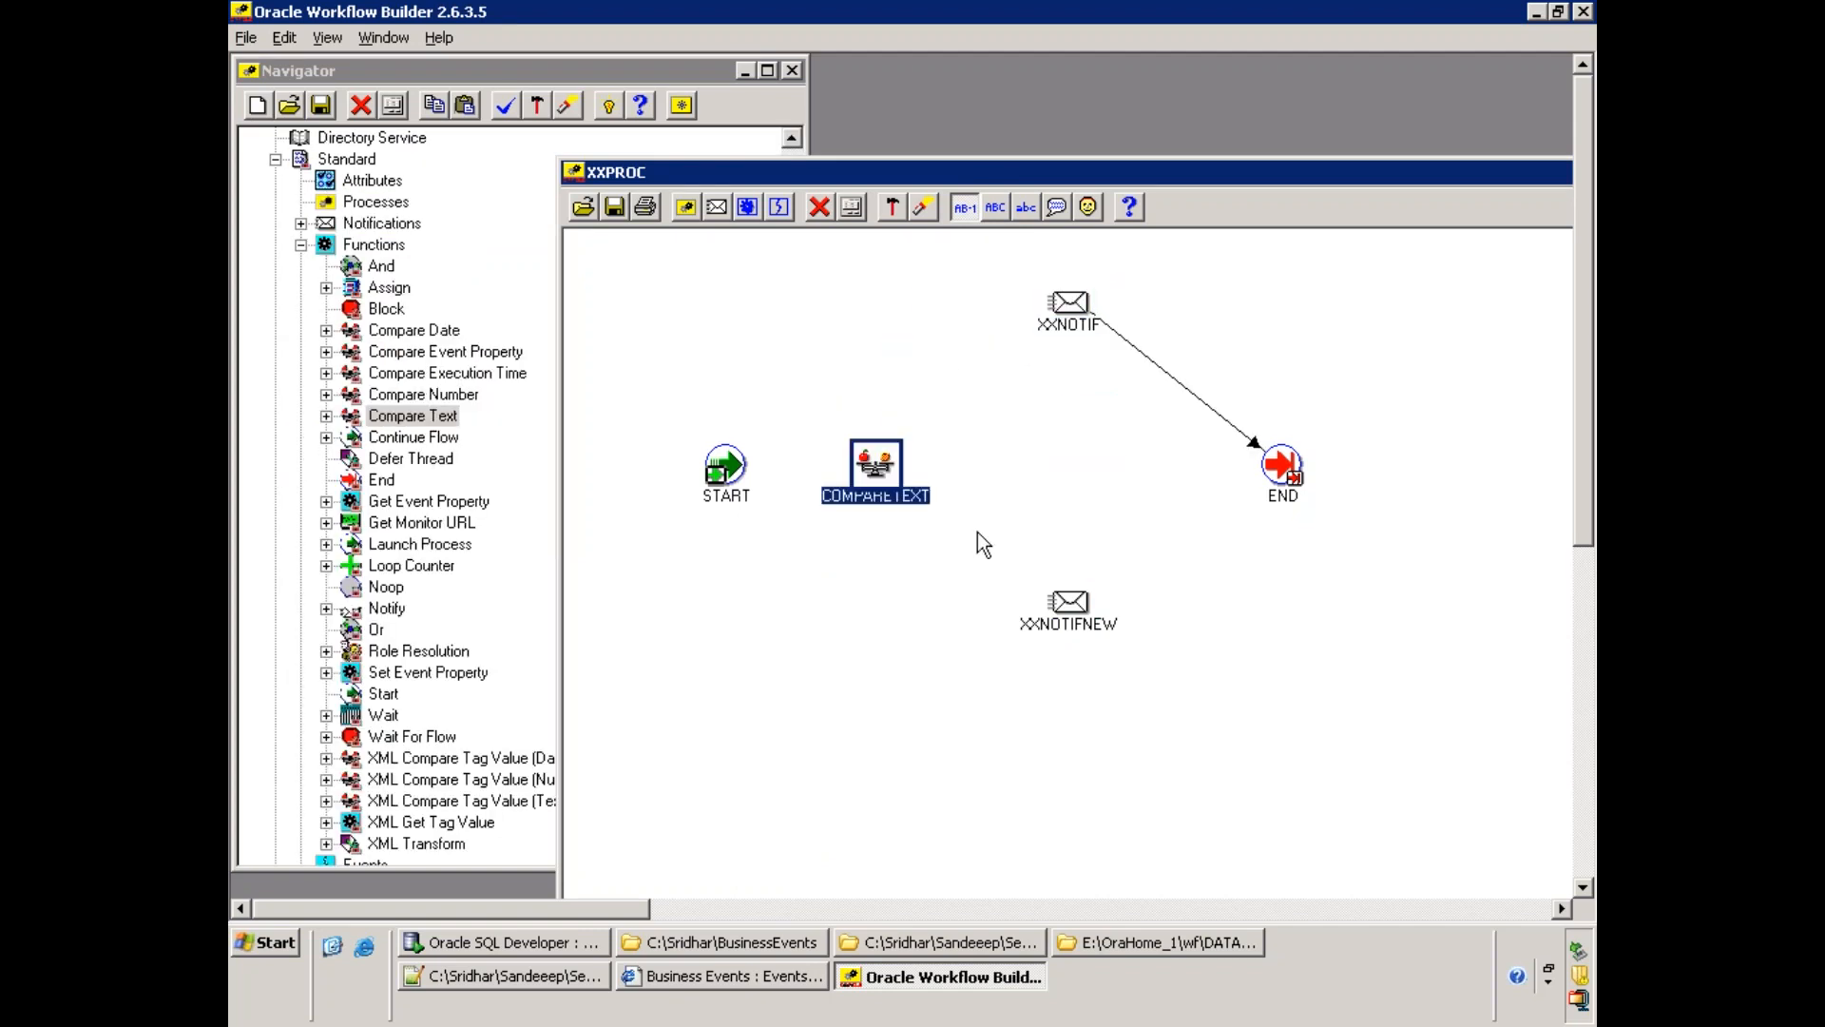
pyautogui.moveTo(1064, 613); pyautogui.dragTo(1270, 470)
pyautogui.click(1267, 618)
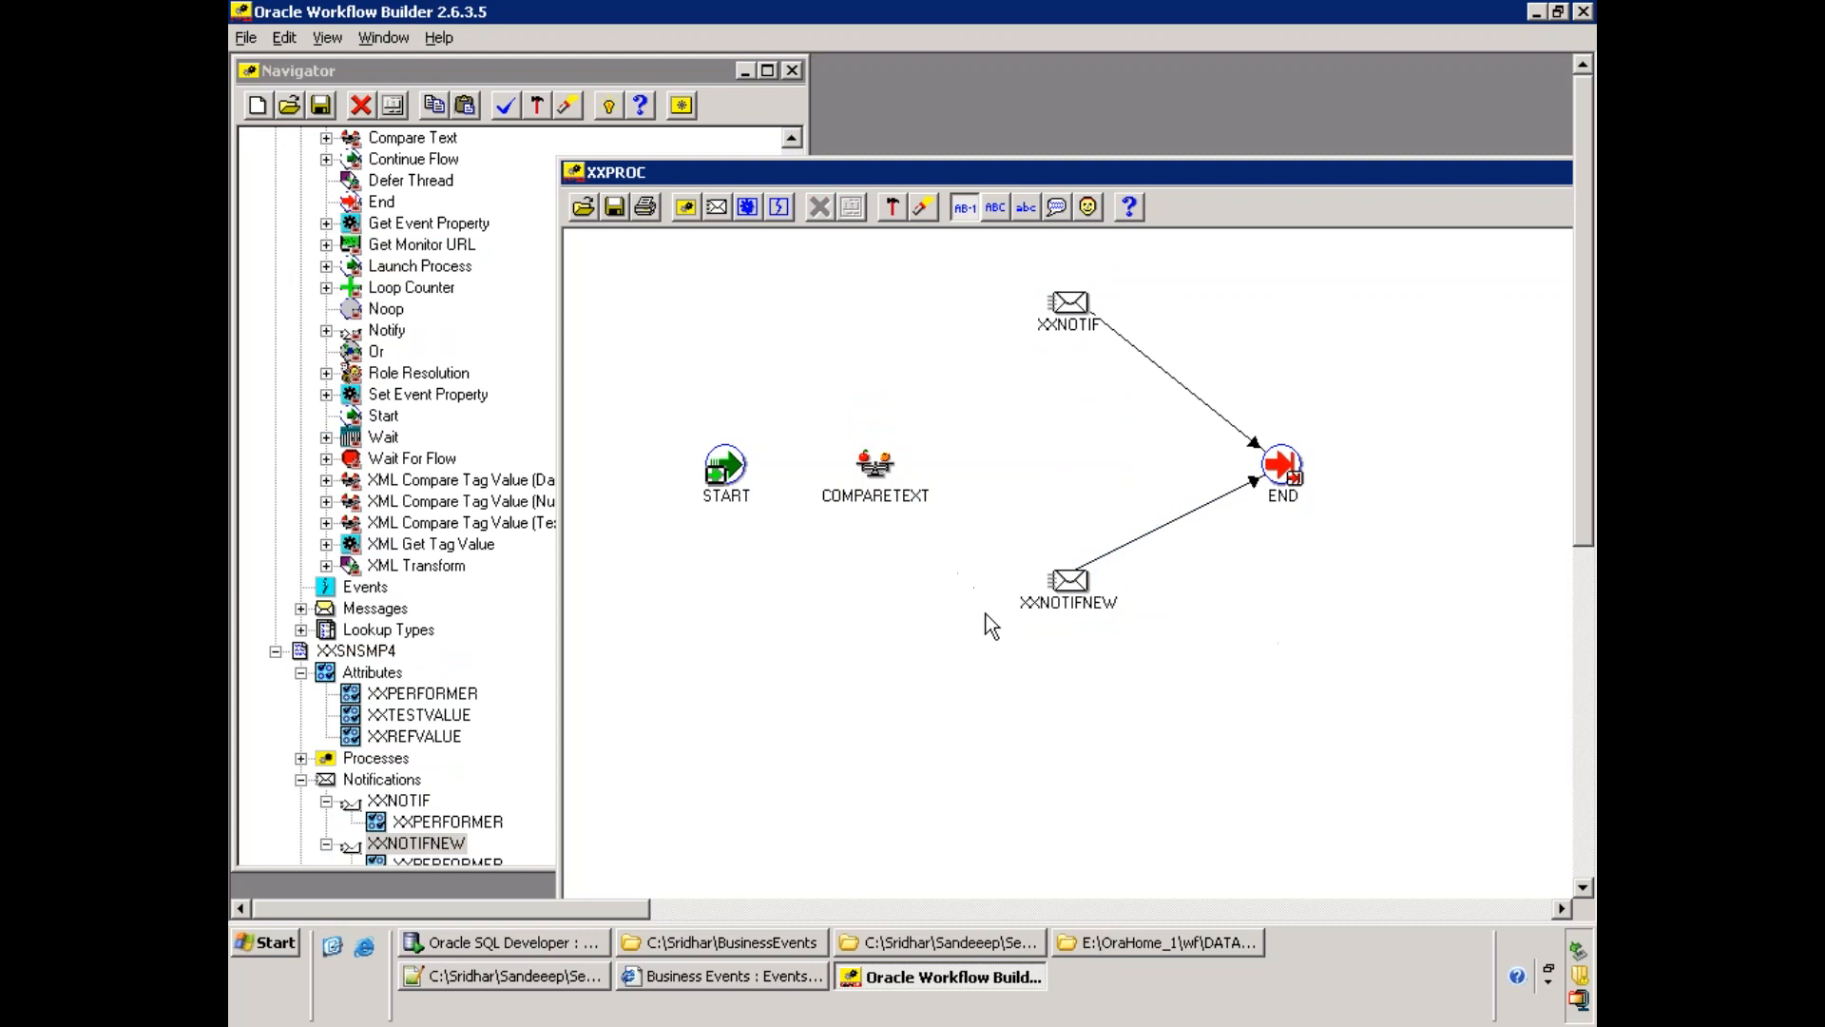
pyautogui.moveTo(721, 484); pyautogui.dragTo(679, 484)
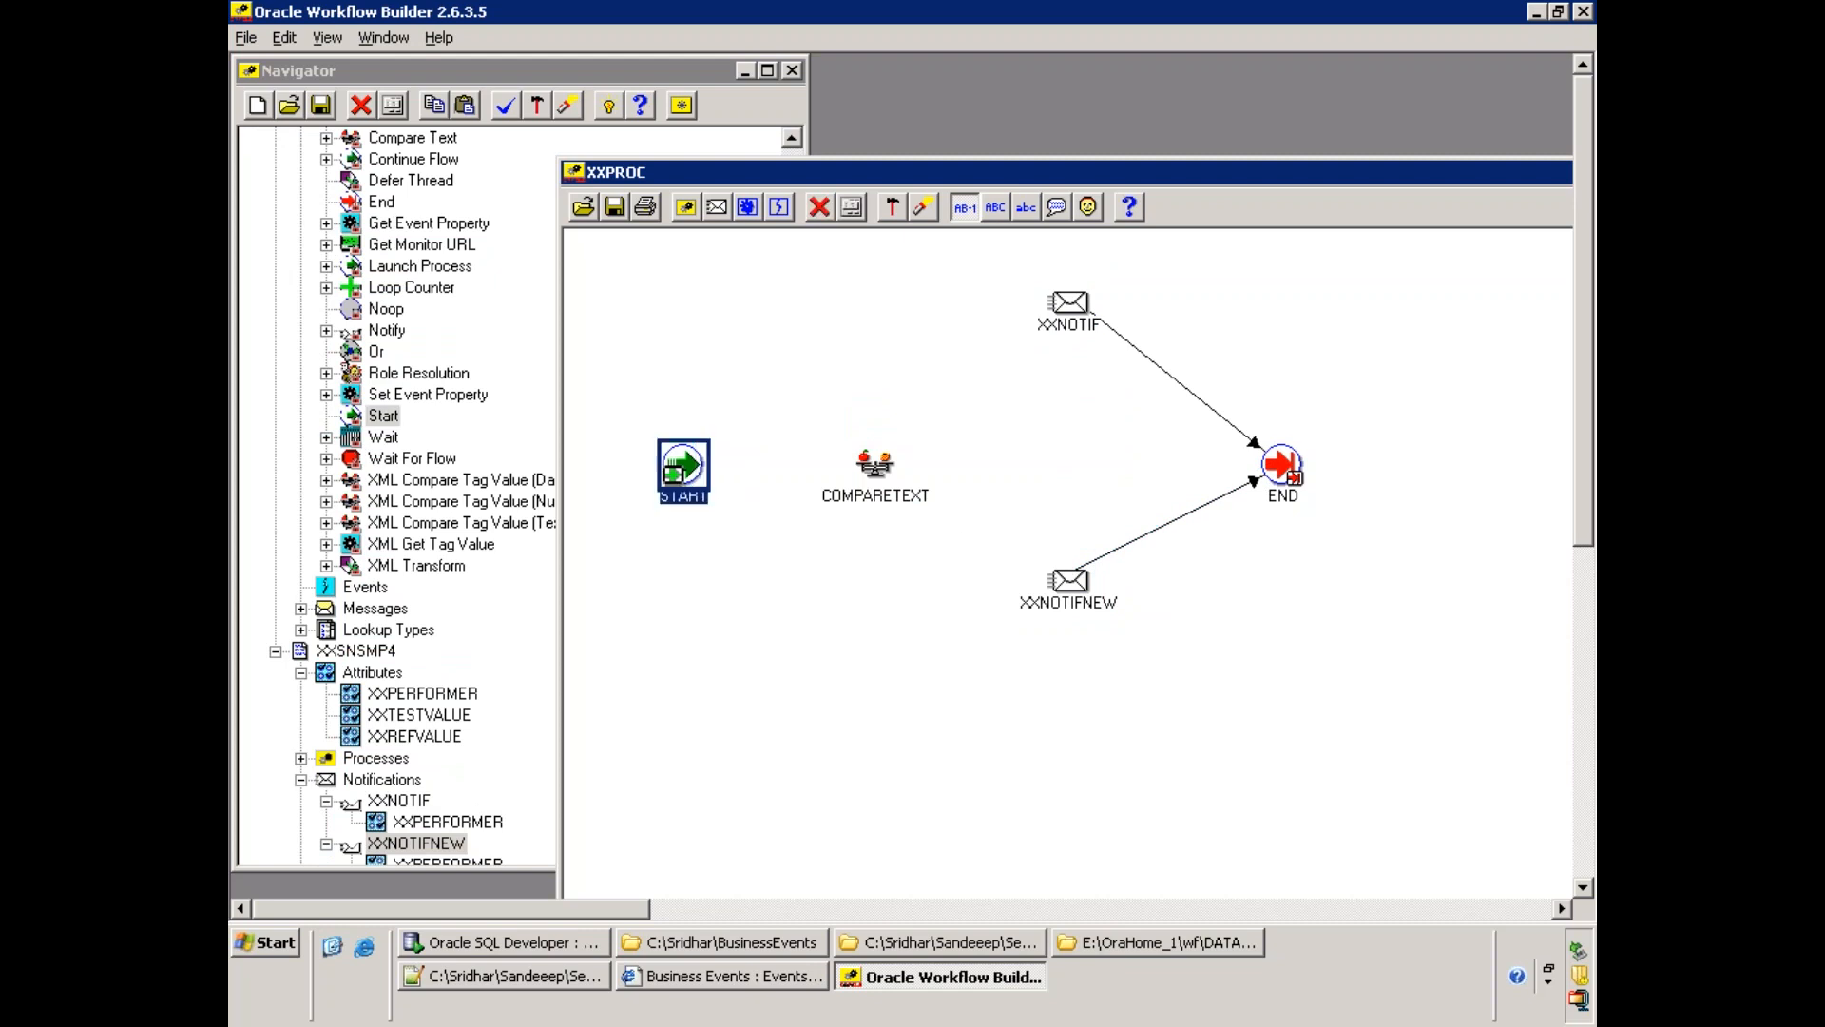
# Set COMPARETEXT's Test value node attribute to the item attribute XXTESTVALUE
pyautogui.doubleClick(854, 477)
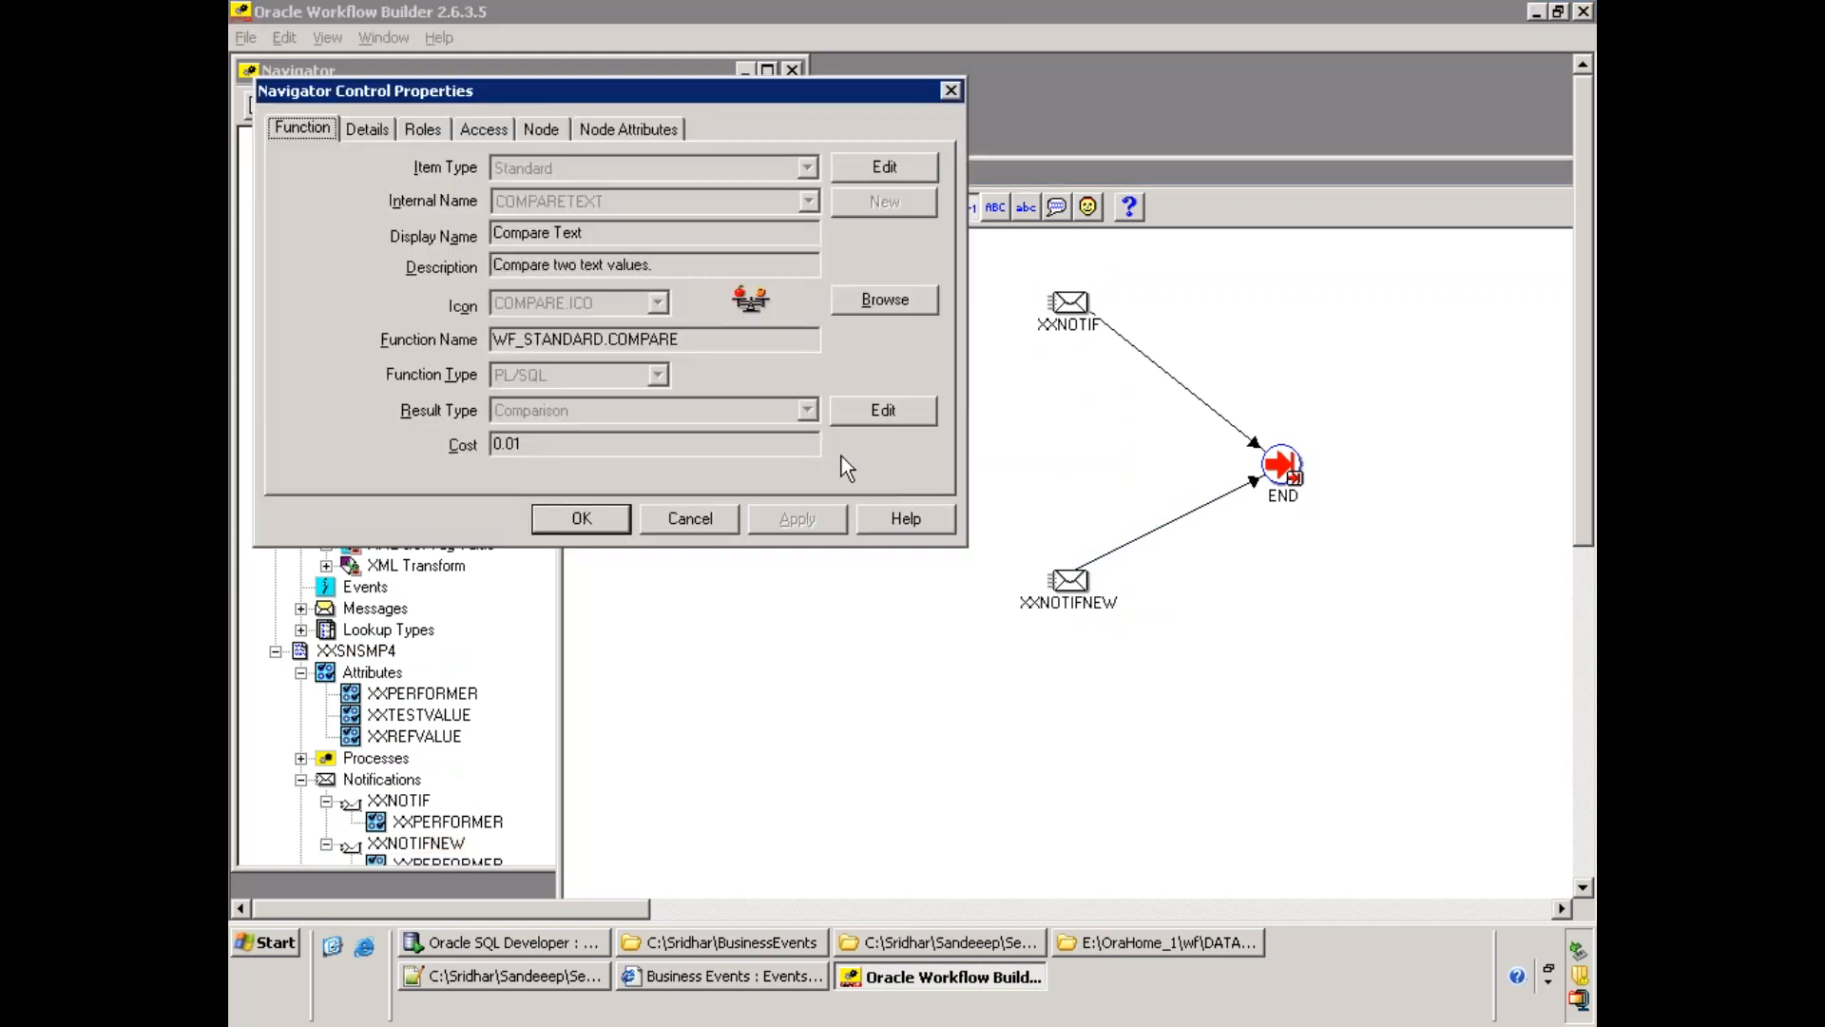
pyautogui.click(598, 129)
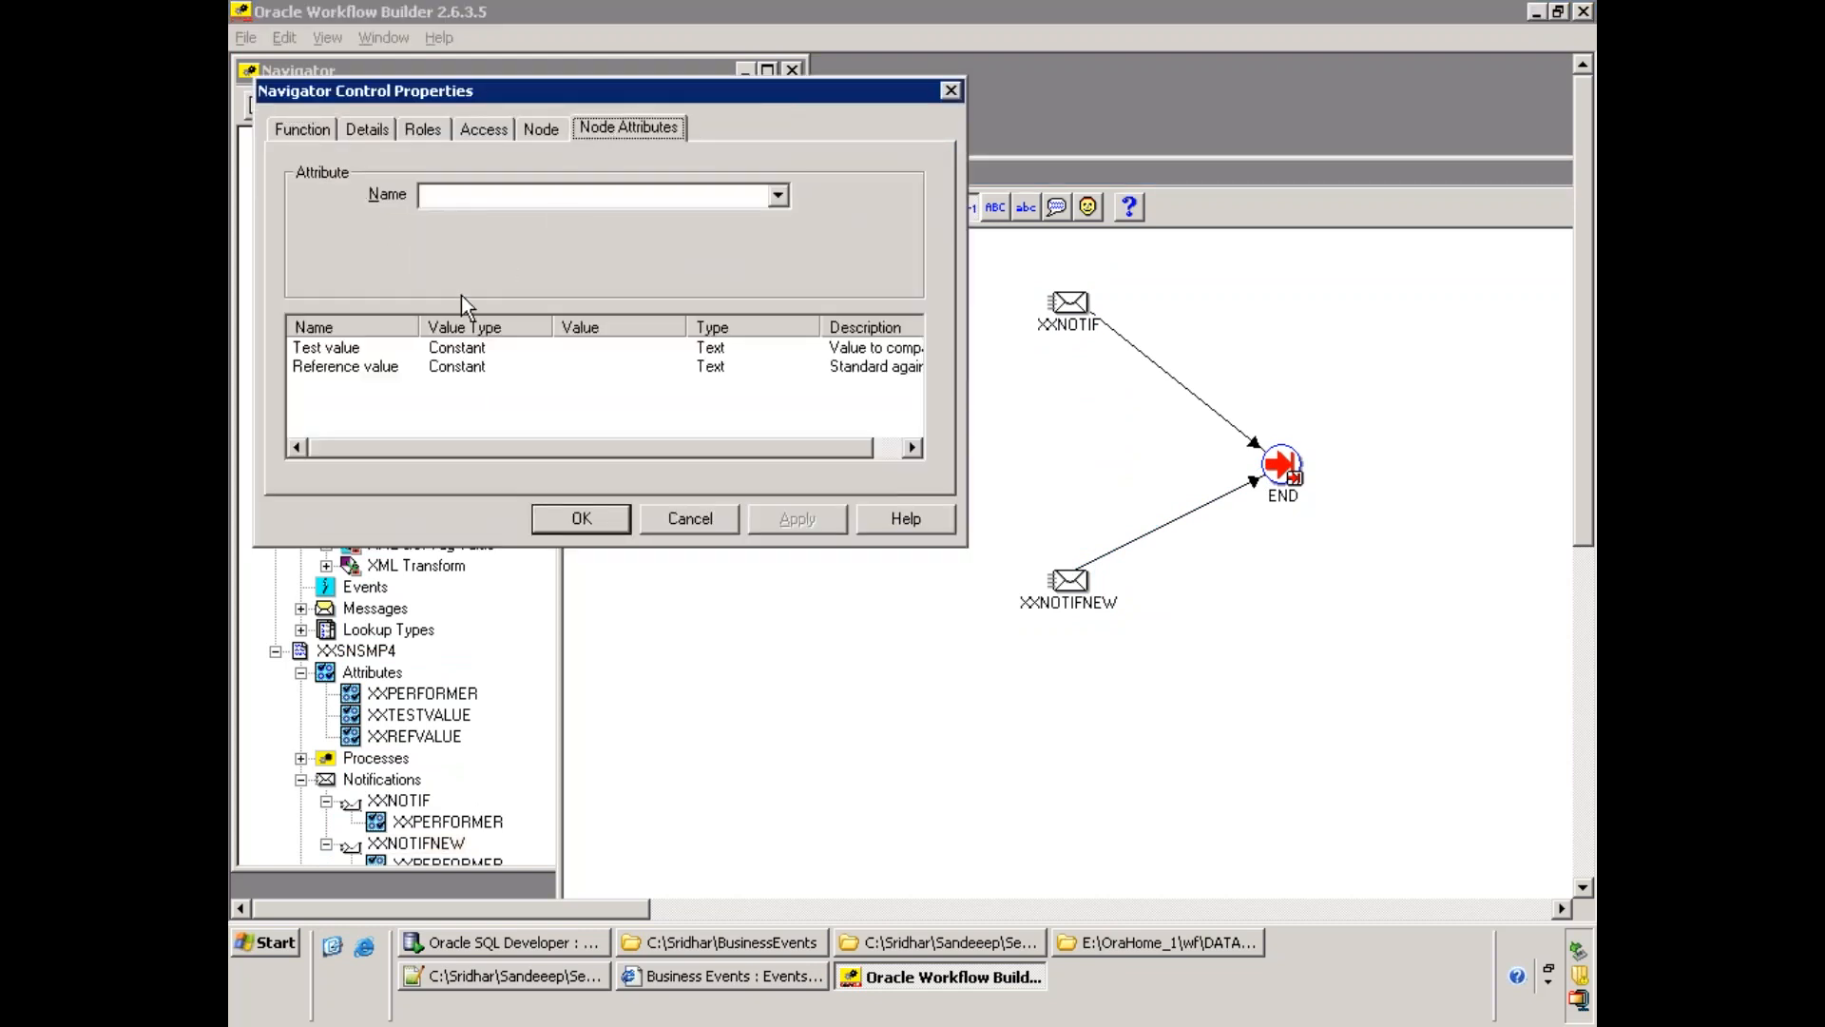
pyautogui.click(361, 350)
pyautogui.click(533, 233)
pyautogui.click(505, 256)
pyautogui.click(523, 274)
pyautogui.click(515, 331)
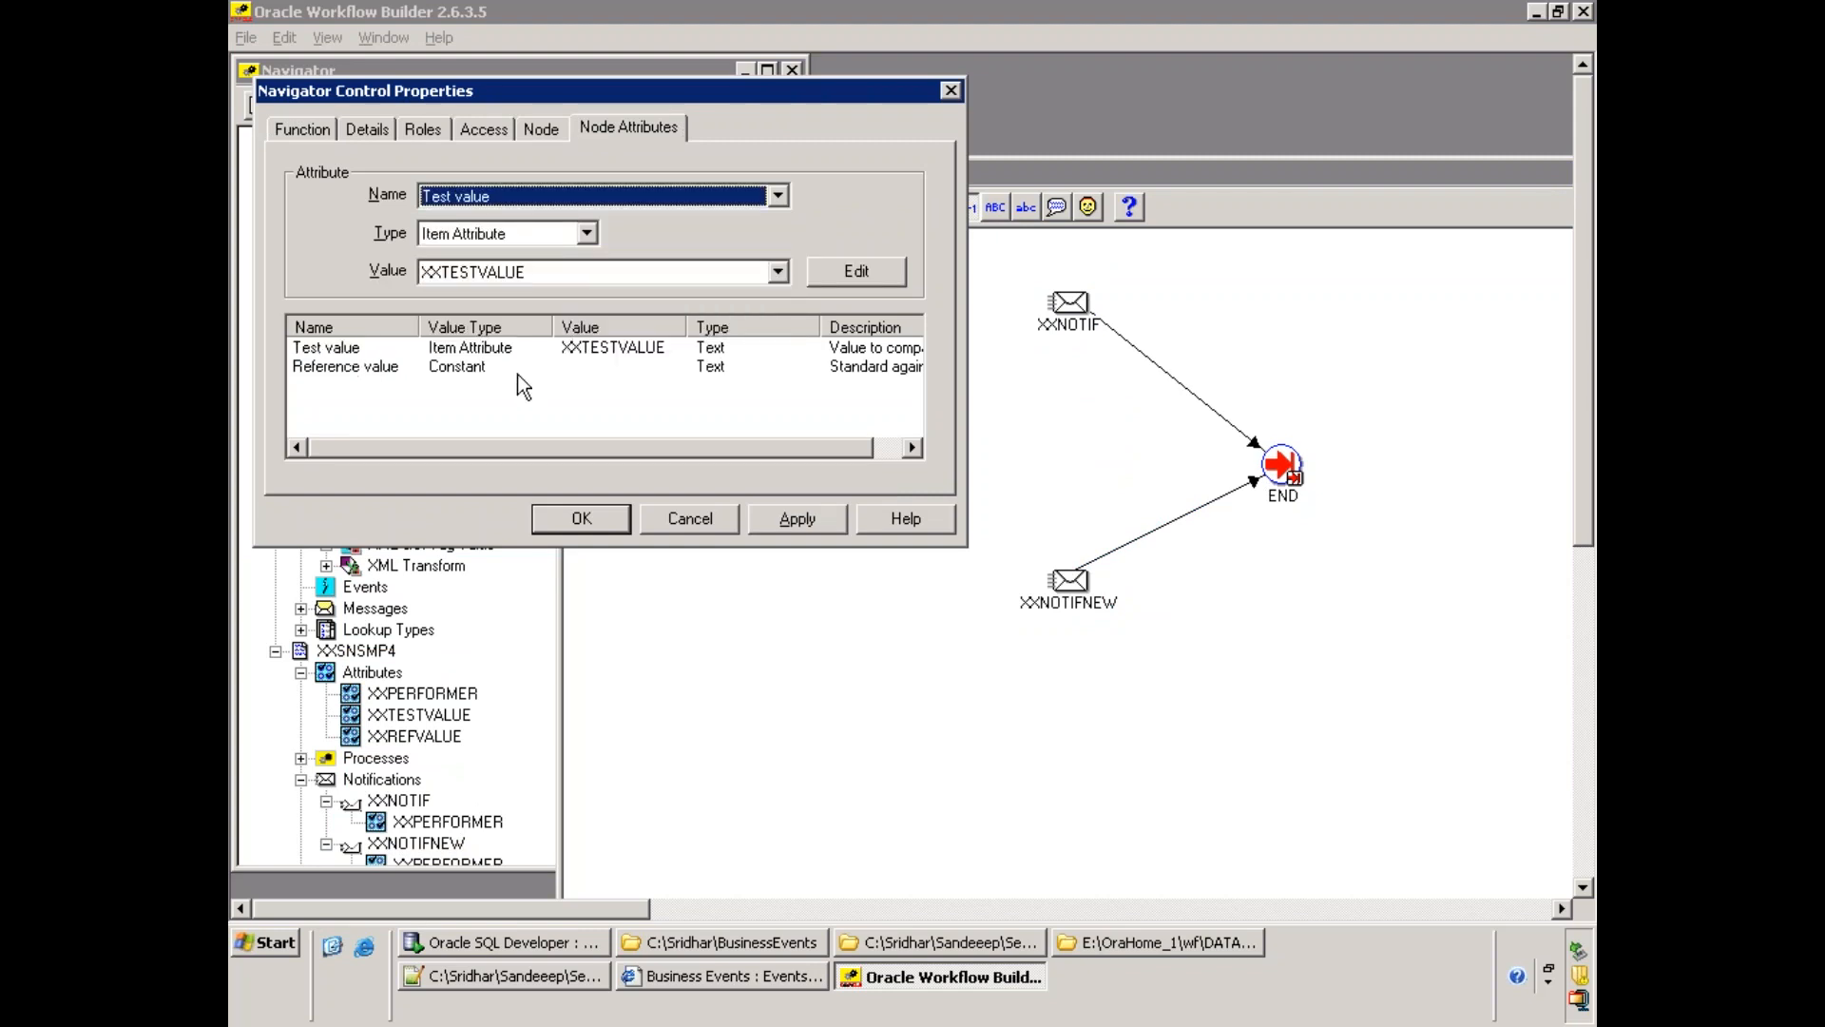
# Set its Reference value to the item attribute XXREFVALUE and confirm the node changes
pyautogui.click(382, 368)
pyautogui.click(504, 237)
pyautogui.click(483, 259)
pyautogui.click(486, 272)
pyautogui.click(521, 349)
pyautogui.click(581, 518)
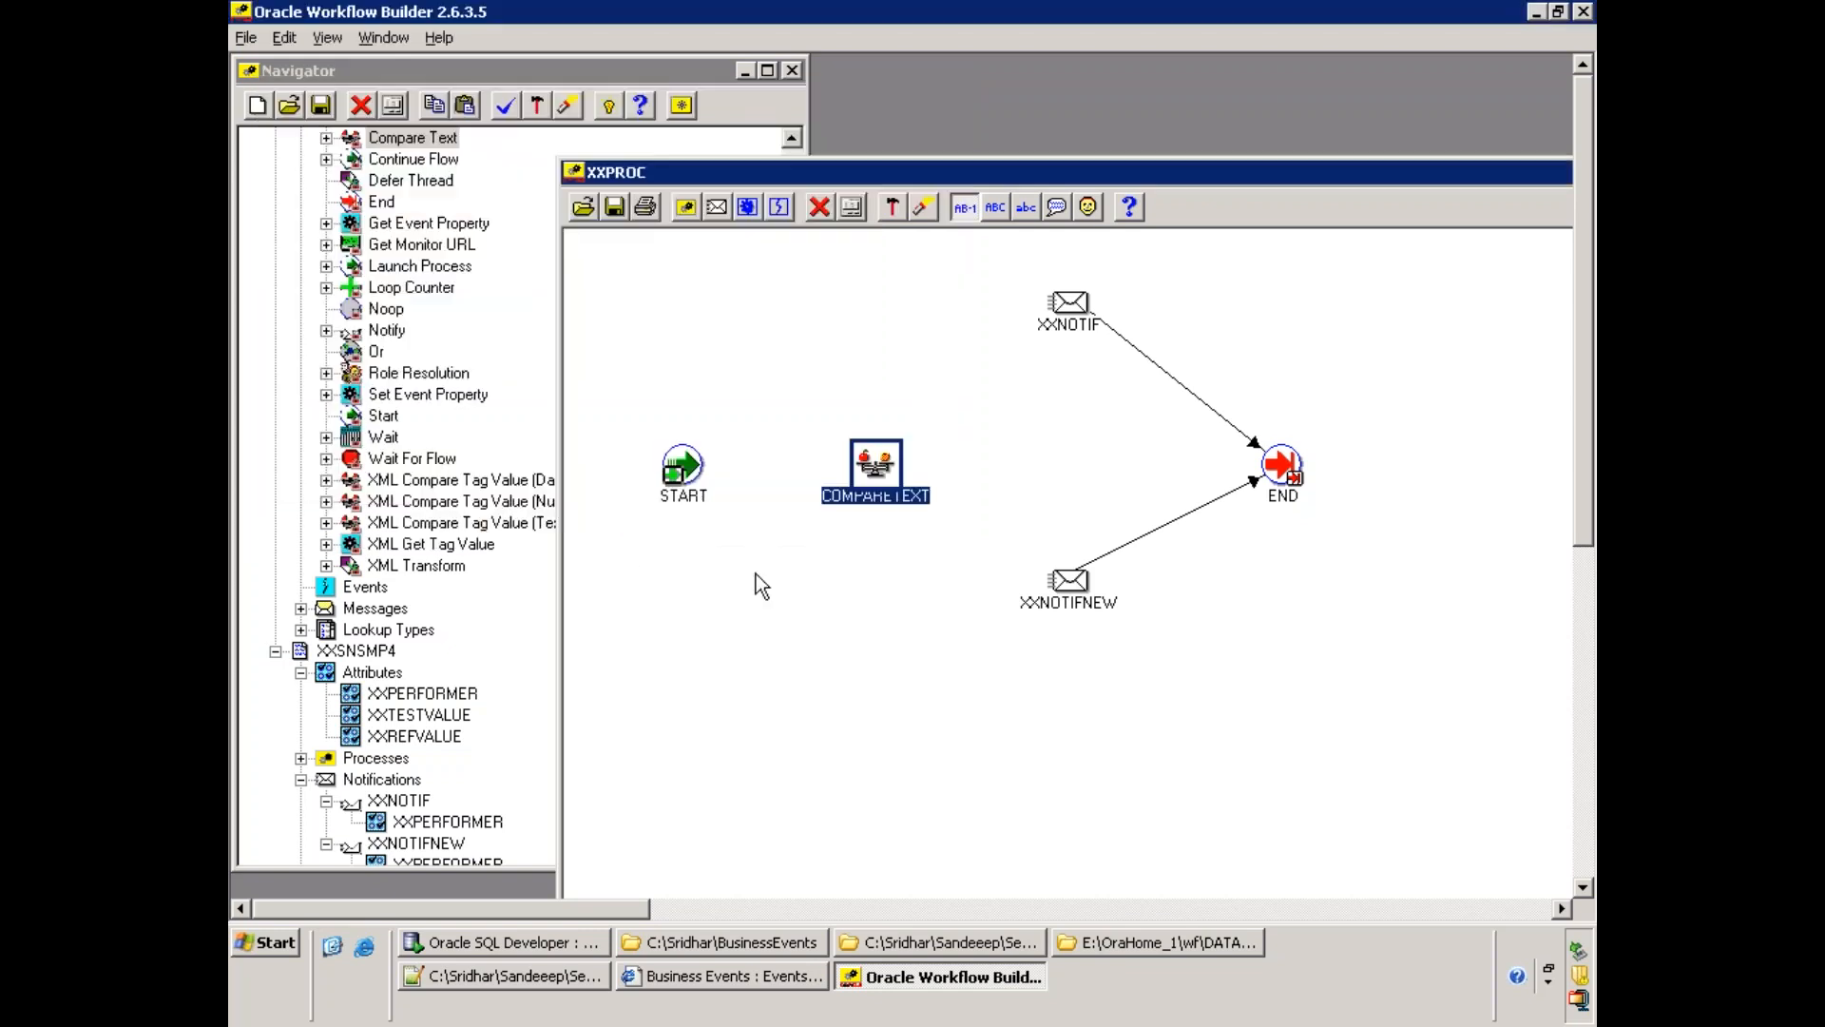
# Connect START to COMPARETEXT with a transition
pyautogui.click(825, 534)
pyautogui.click(689, 469)
pyautogui.rightClick(885, 466)
pyautogui.click(793, 533)
pyautogui.moveTo(700, 488); pyautogui.dragTo(903, 464)
pyautogui.click(910, 532)
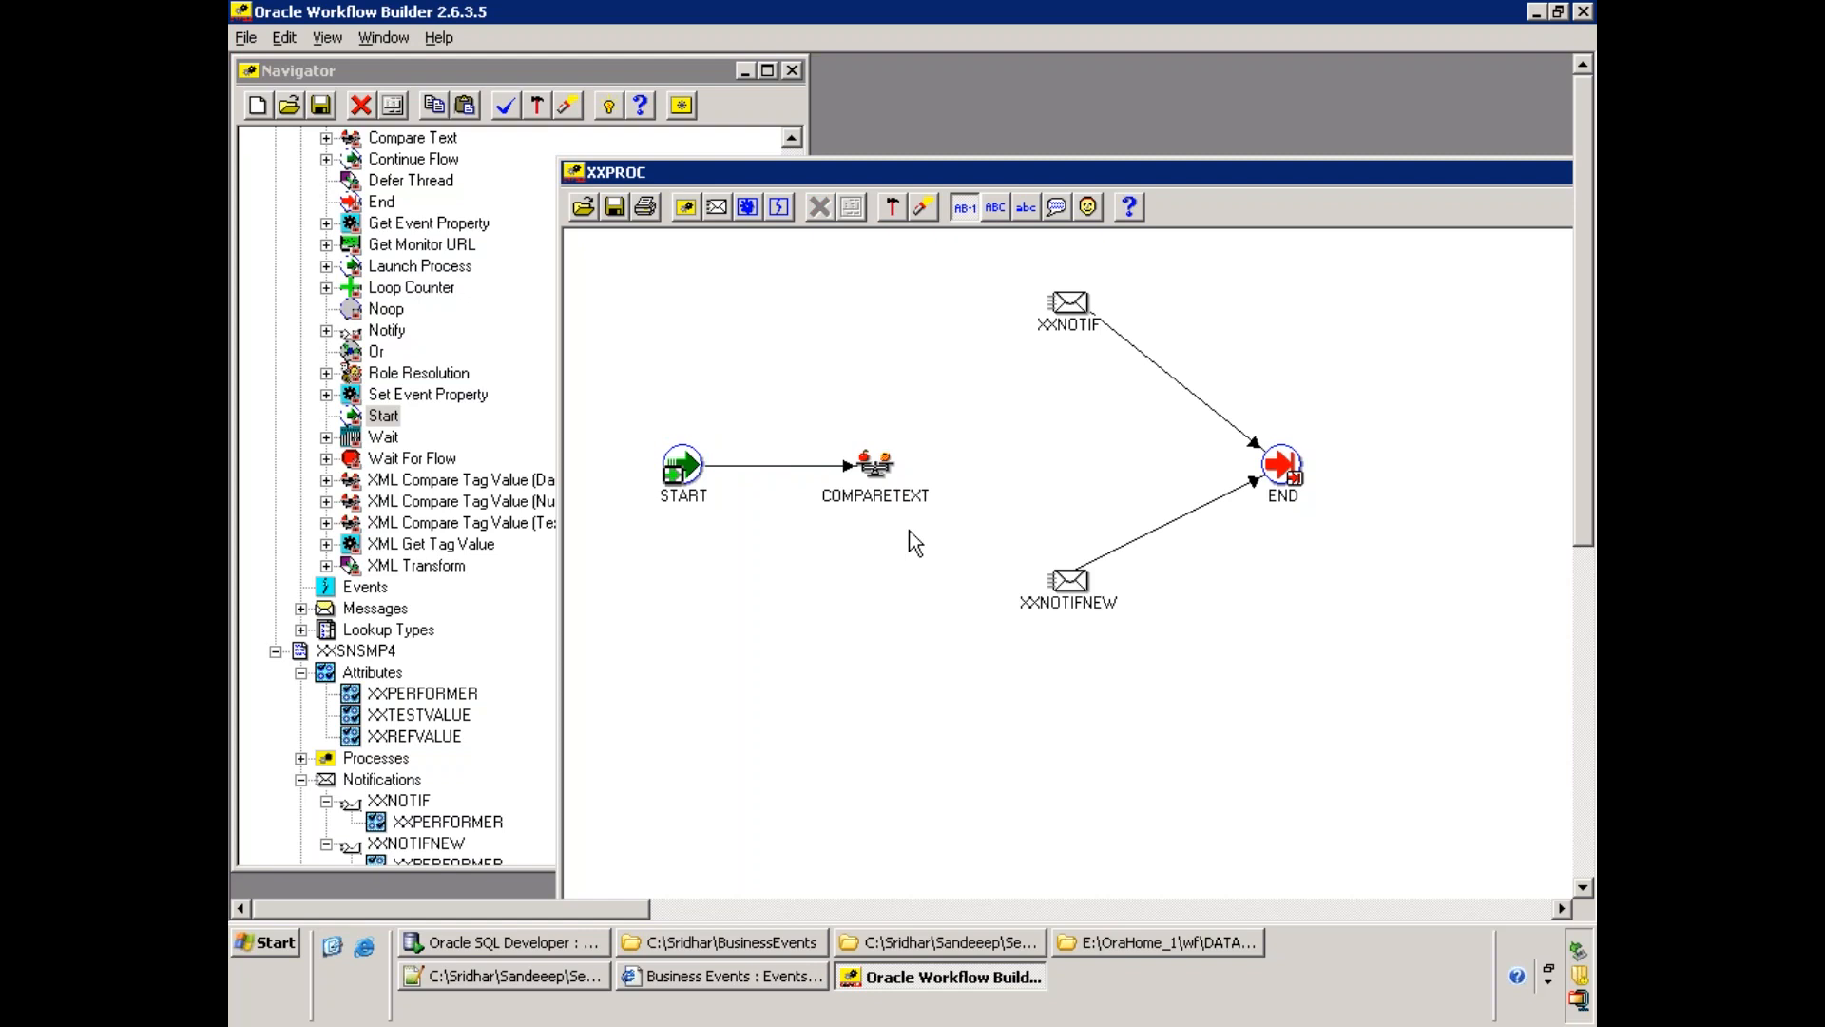
# Route COMPARETEXT's Equal result to XXNOTIF and its Greater Than result to XXNOTIFNEW
pyautogui.moveTo(879, 498); pyautogui.dragTo(1063, 300)
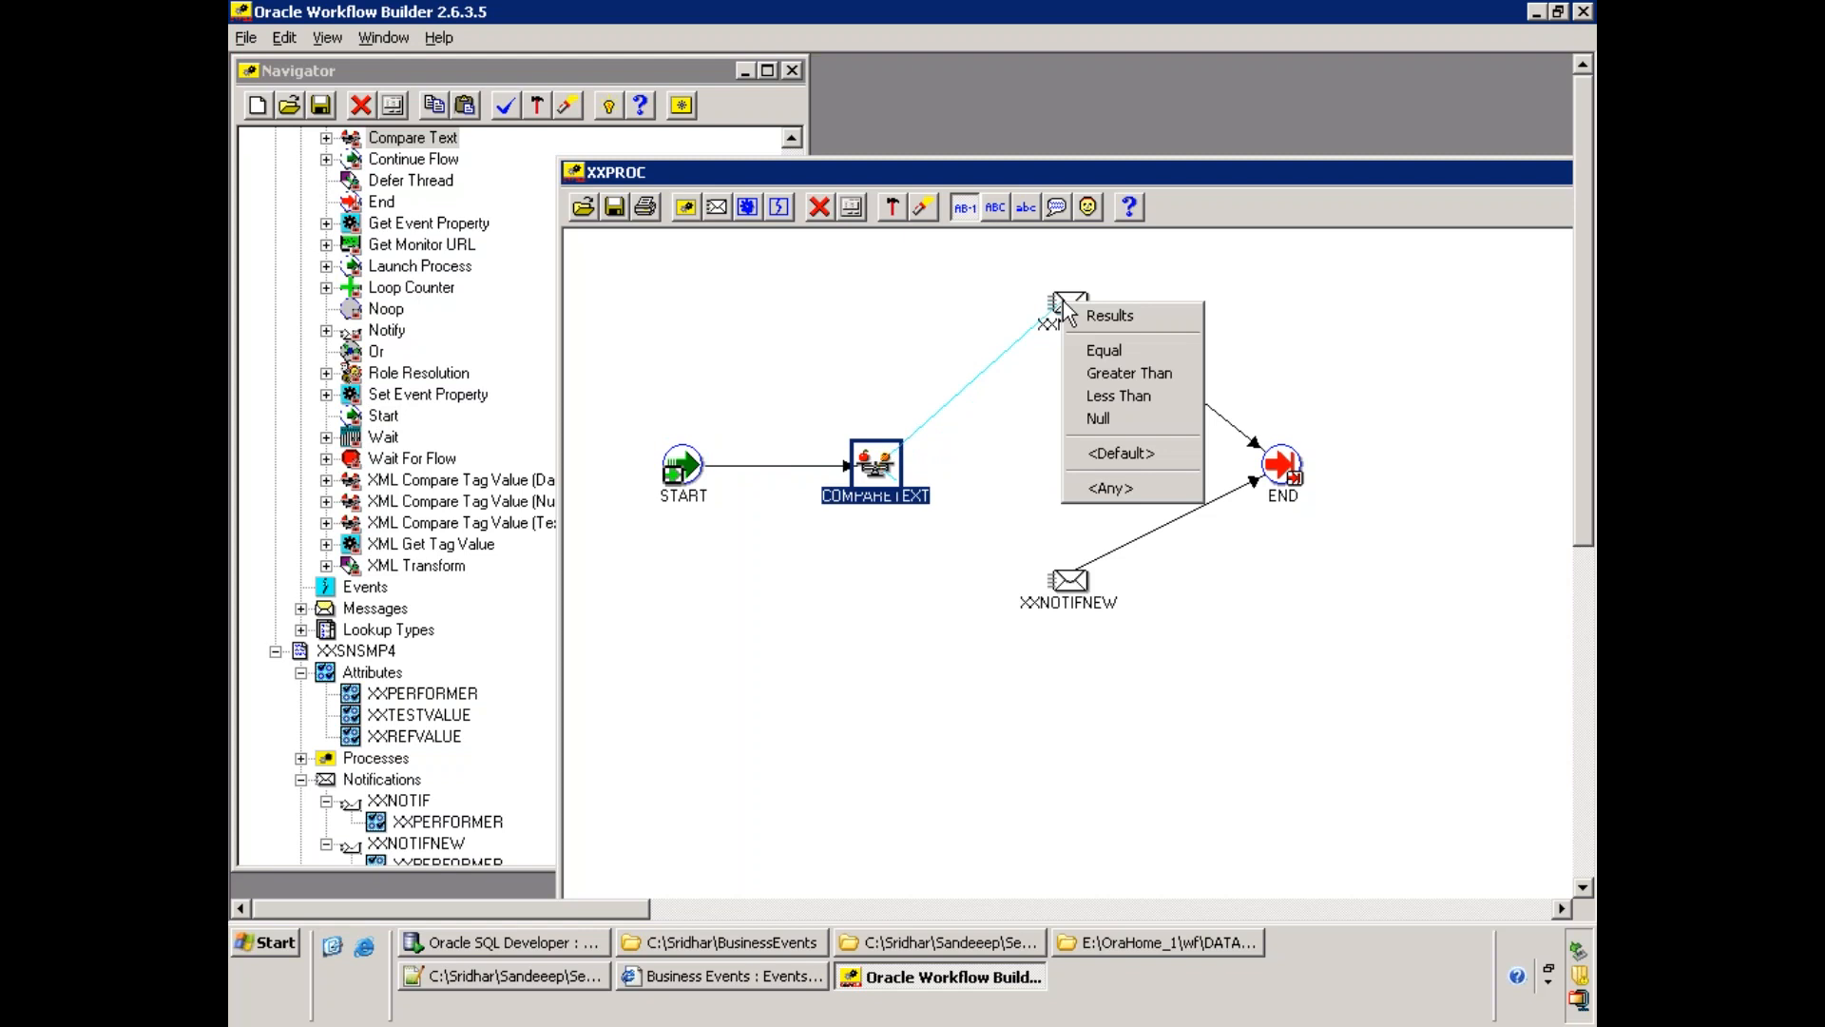
pyautogui.click(1128, 347)
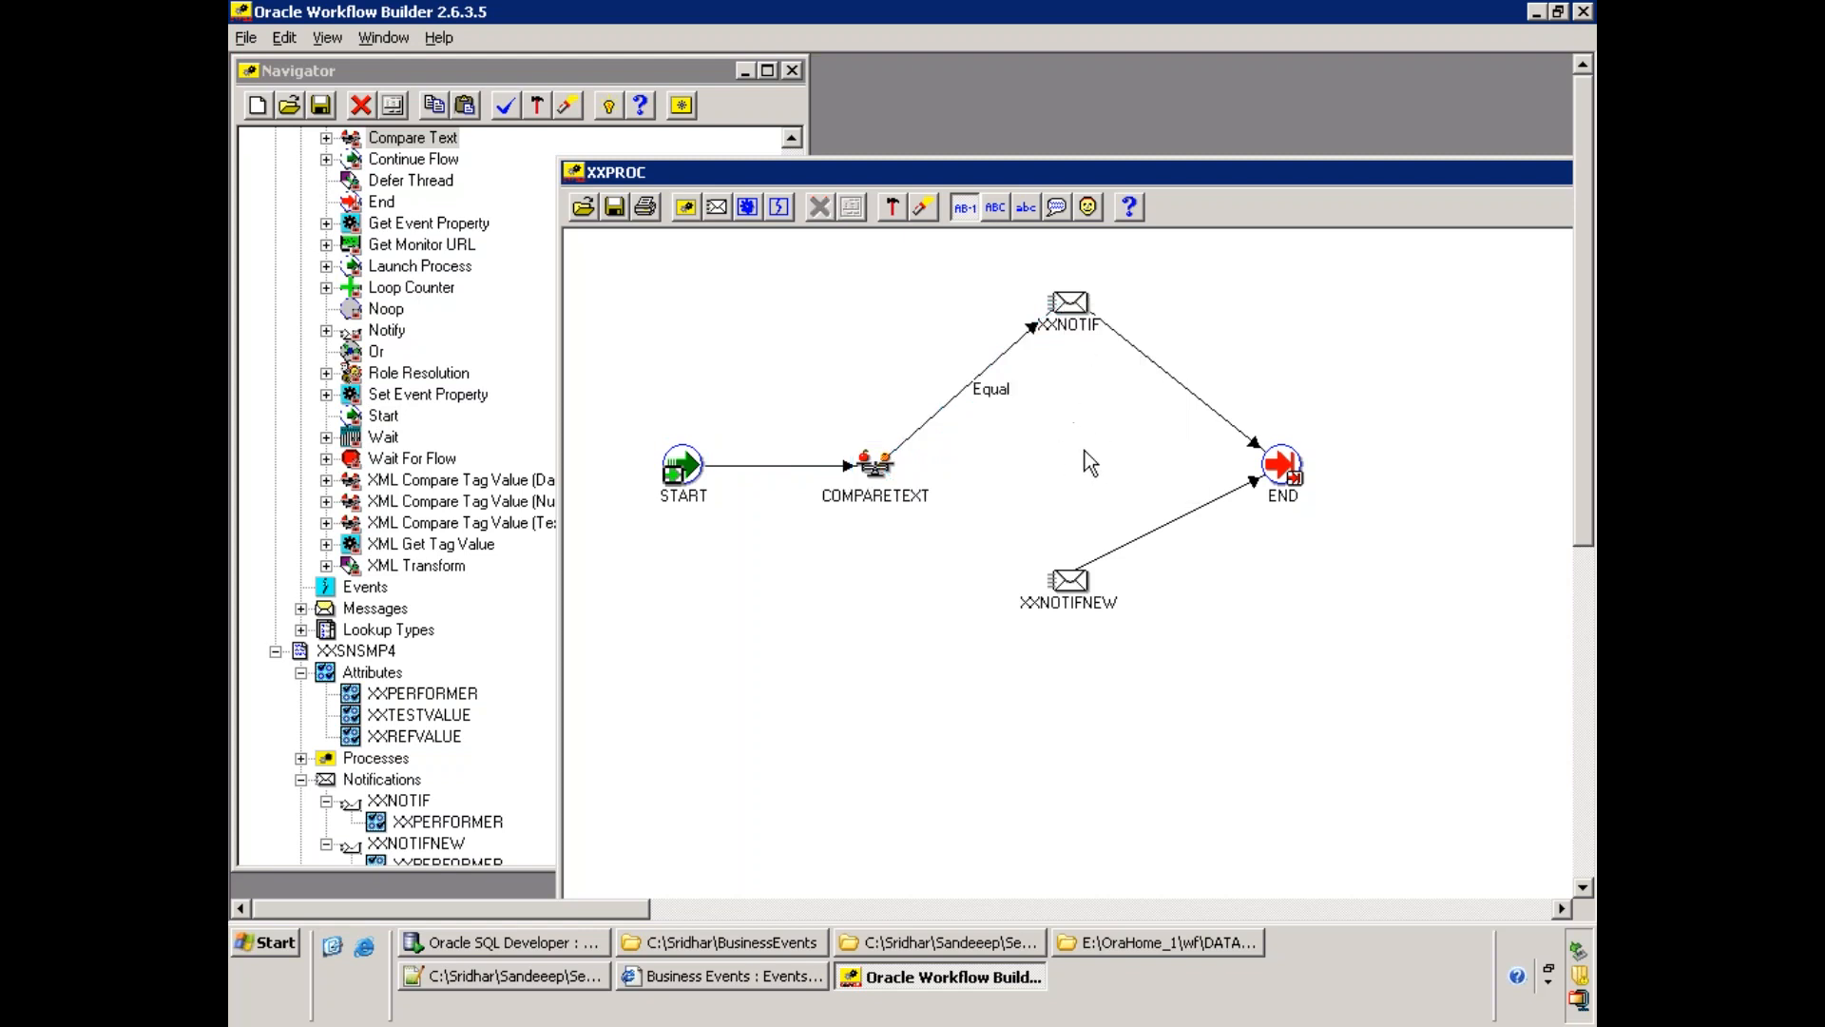
pyautogui.moveTo(891, 480); pyautogui.dragTo(1074, 591)
pyautogui.click(1146, 643)
pyautogui.moveTo(996, 531); pyautogui.dragTo(1187, 634)
pyautogui.click(1045, 585)
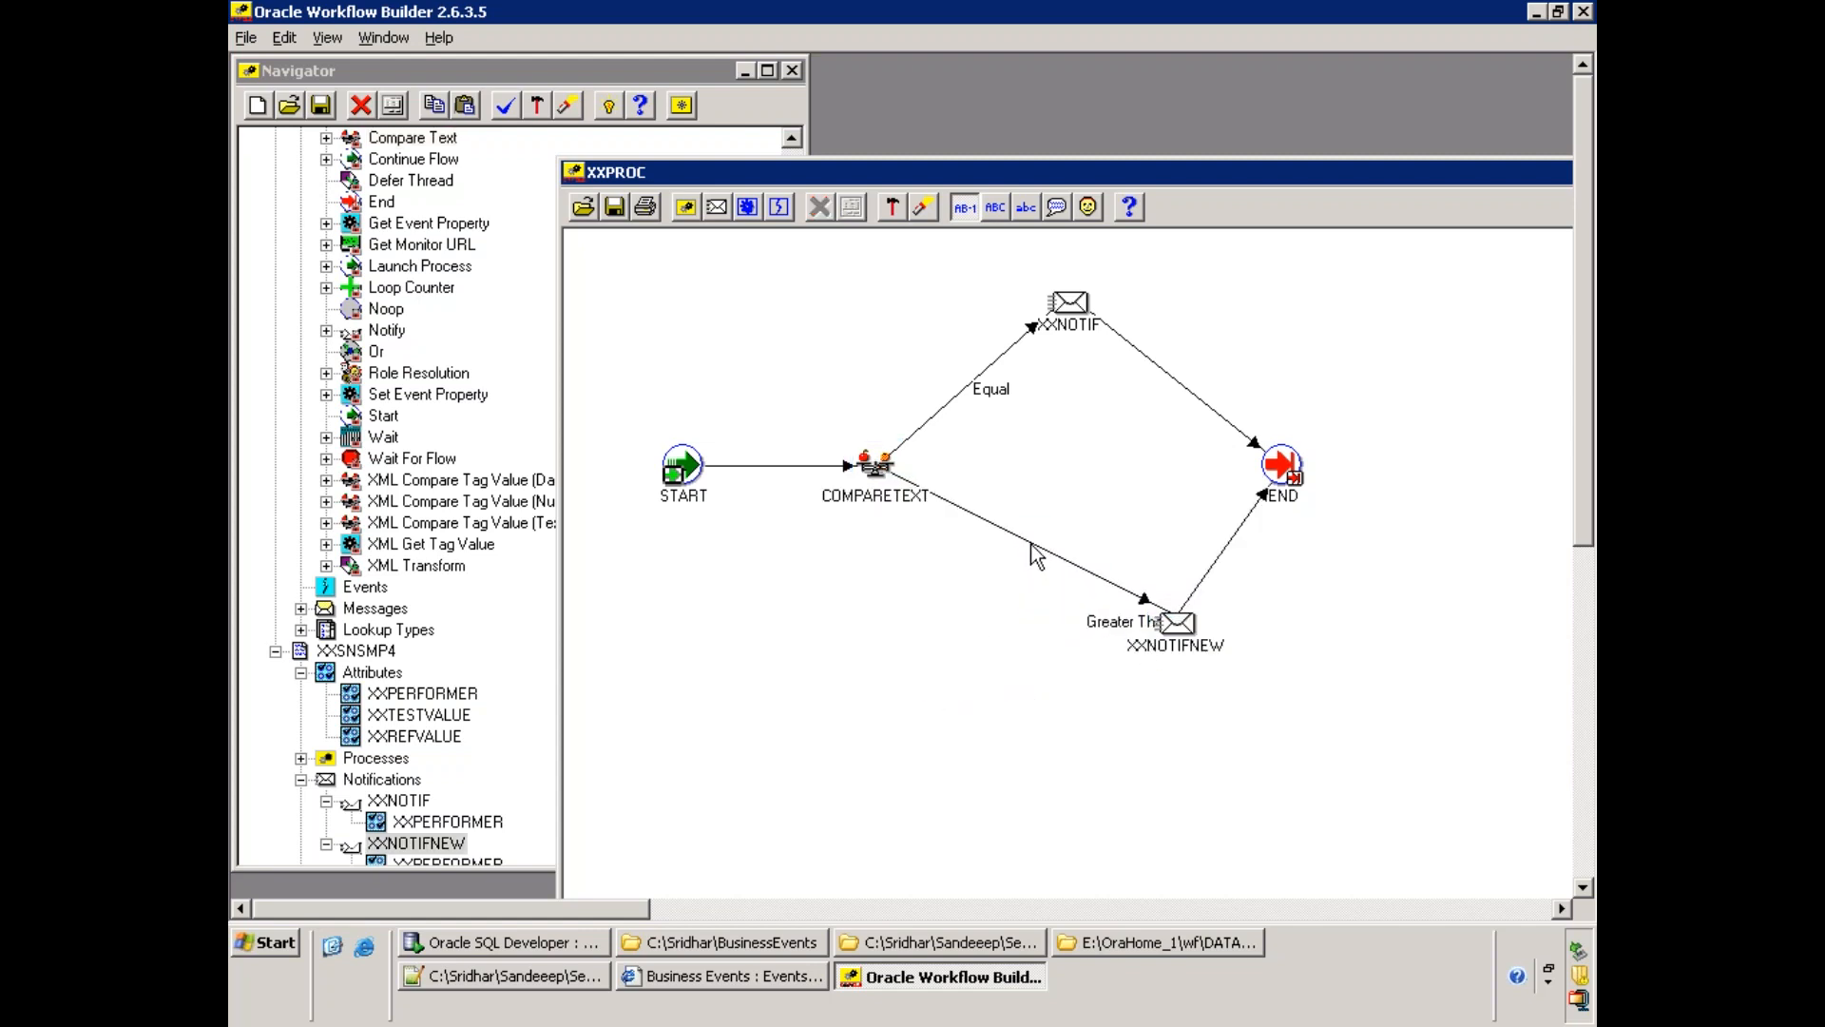
pyautogui.moveTo(998, 528); pyautogui.dragTo(941, 701)
pyautogui.click(949, 584)
# Add Less Than and Null transitions from COMPARETEXT to XXNOTIFNEW, then verify the design
pyautogui.moveTo(884, 473); pyautogui.dragTo(1161, 612)
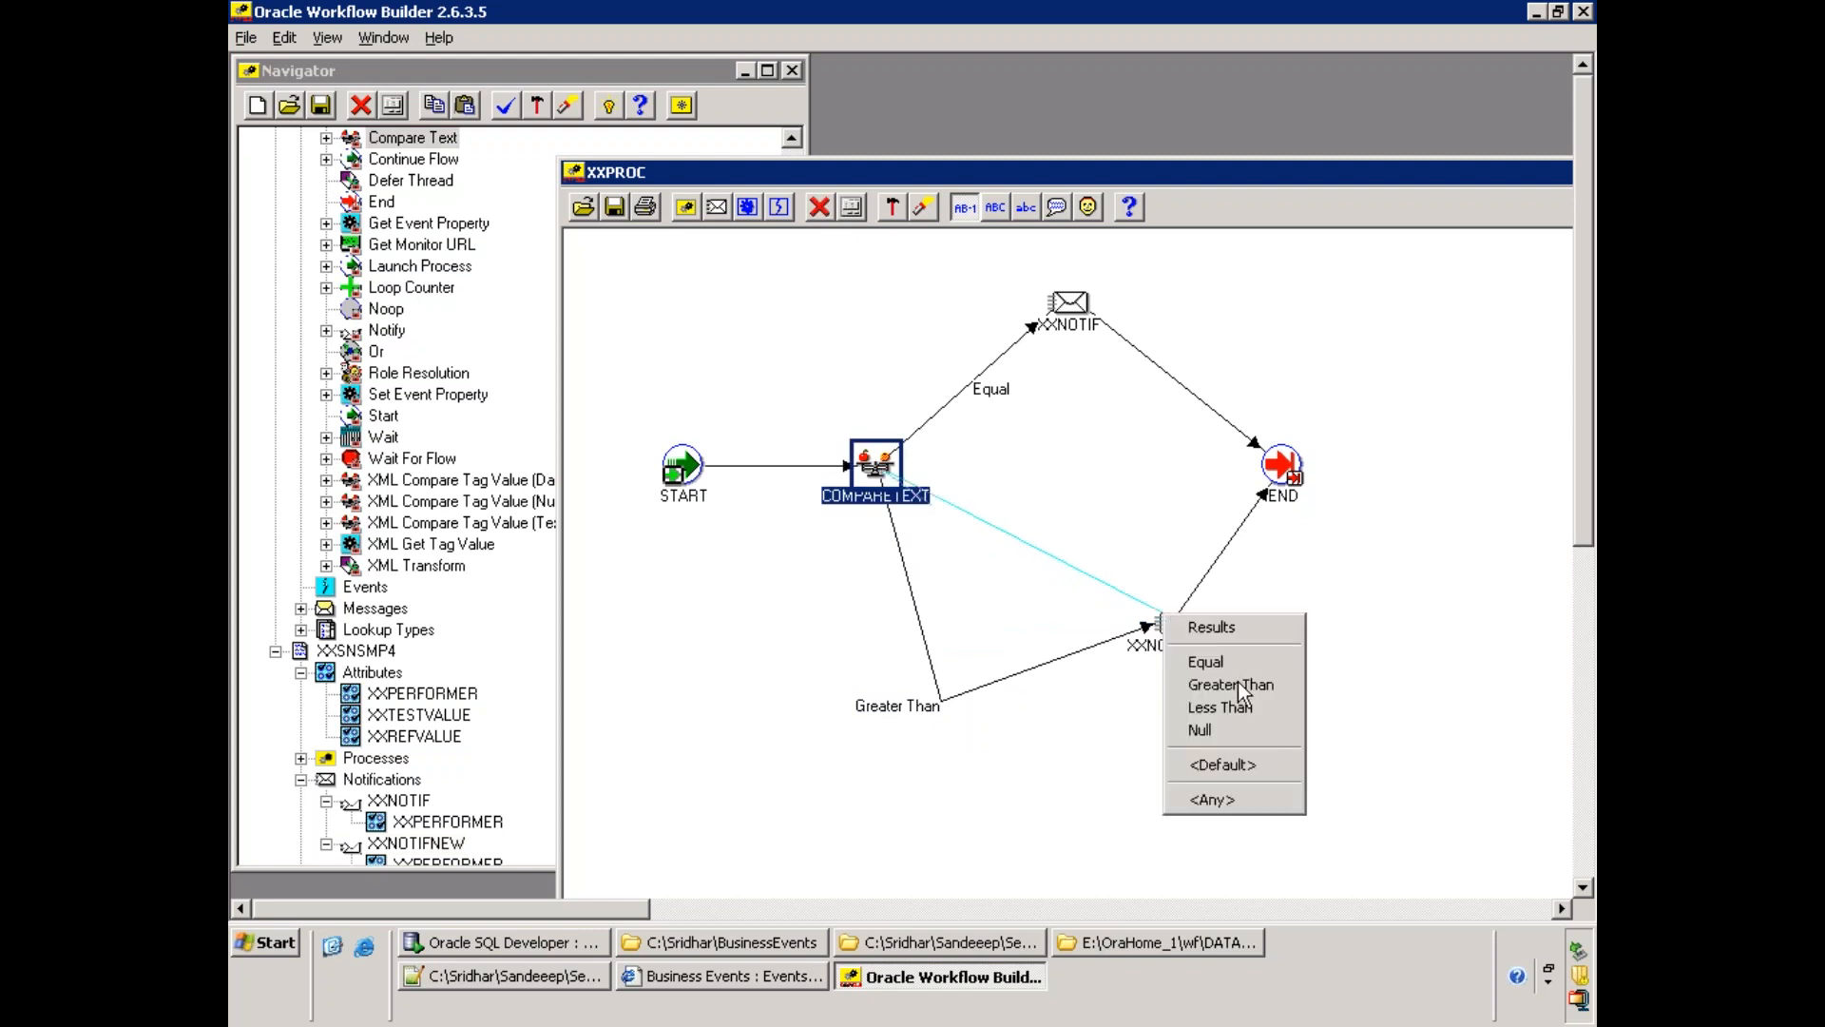
pyautogui.click(1226, 708)
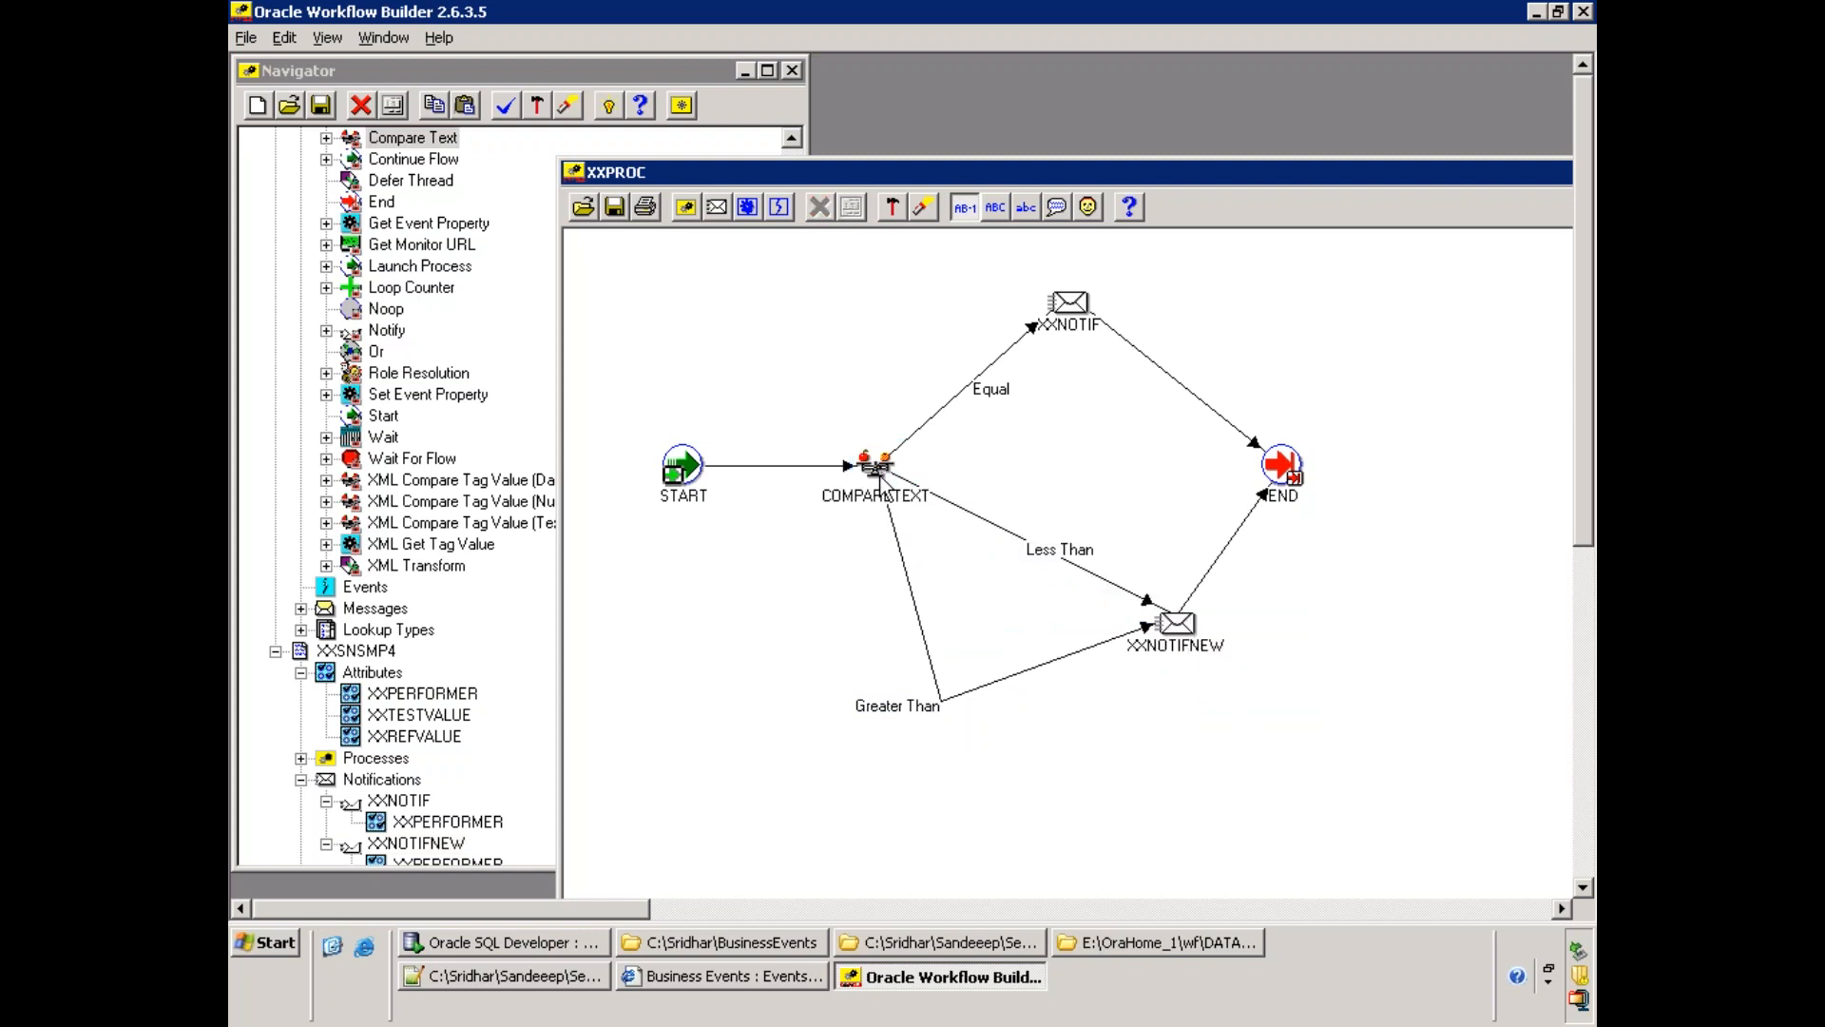
pyautogui.moveTo(1029, 576); pyautogui.dragTo(1171, 625)
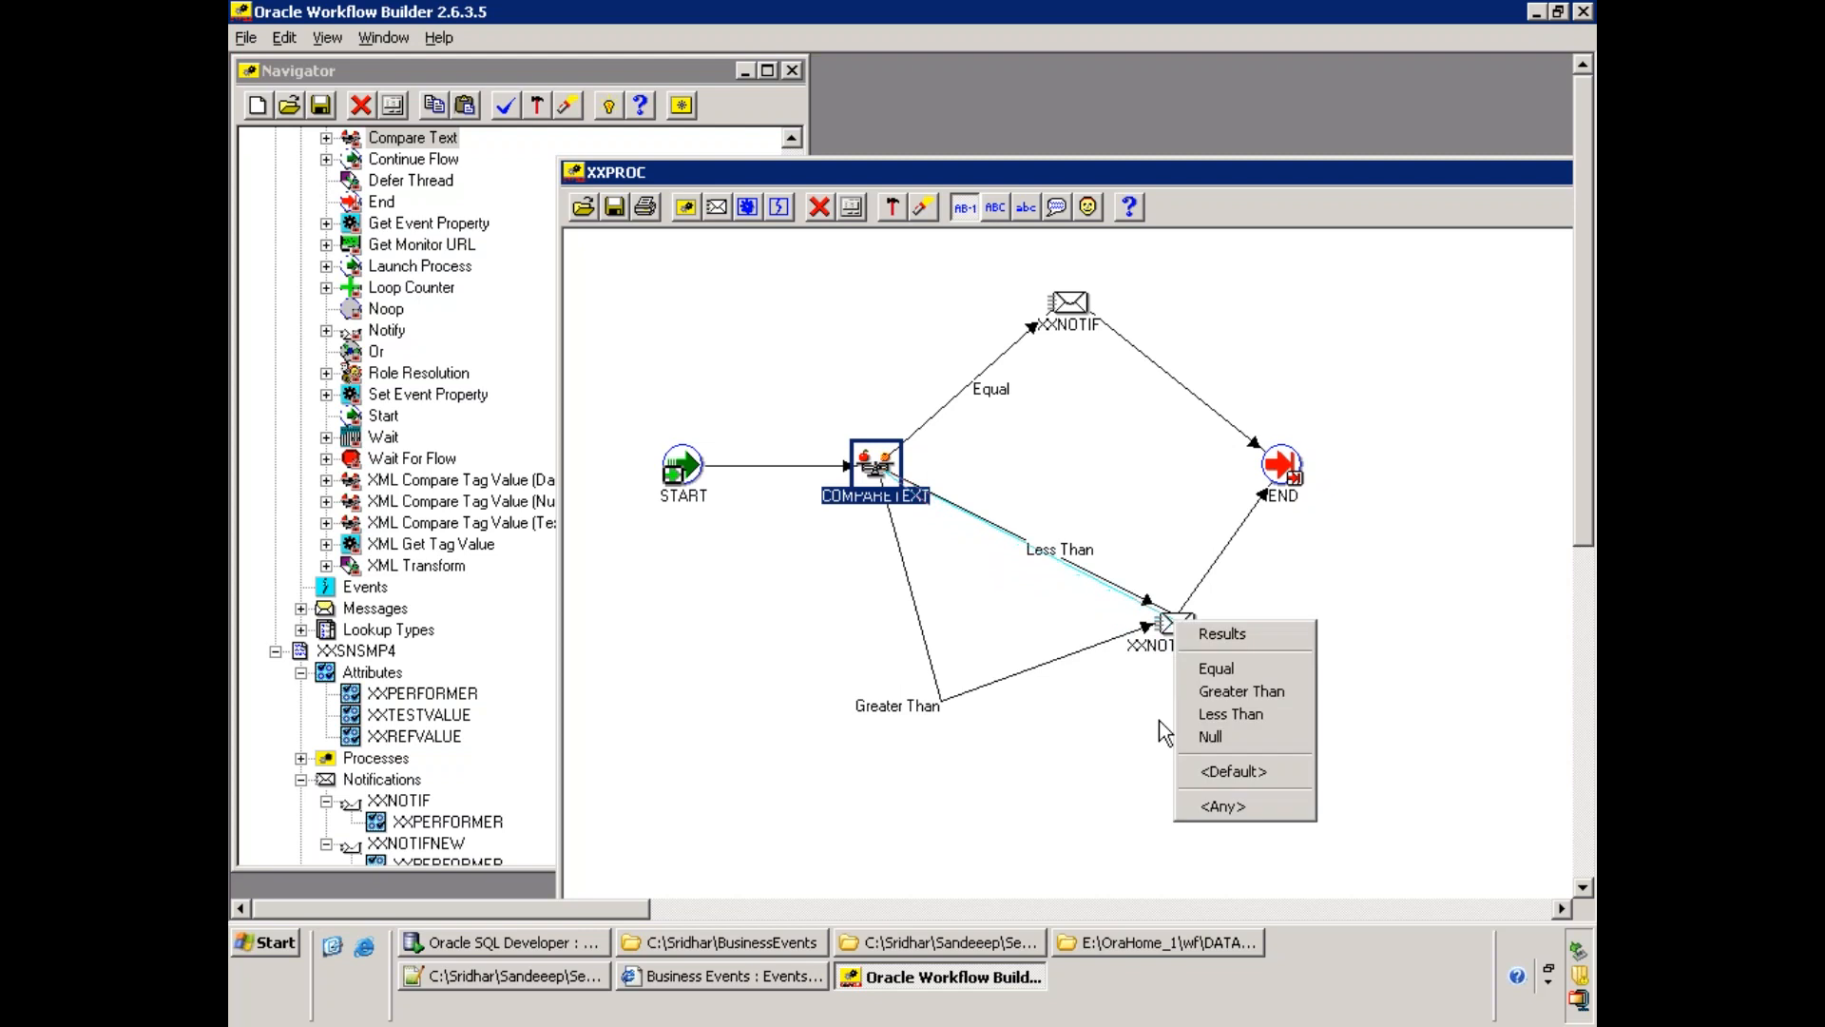
pyautogui.click(1226, 734)
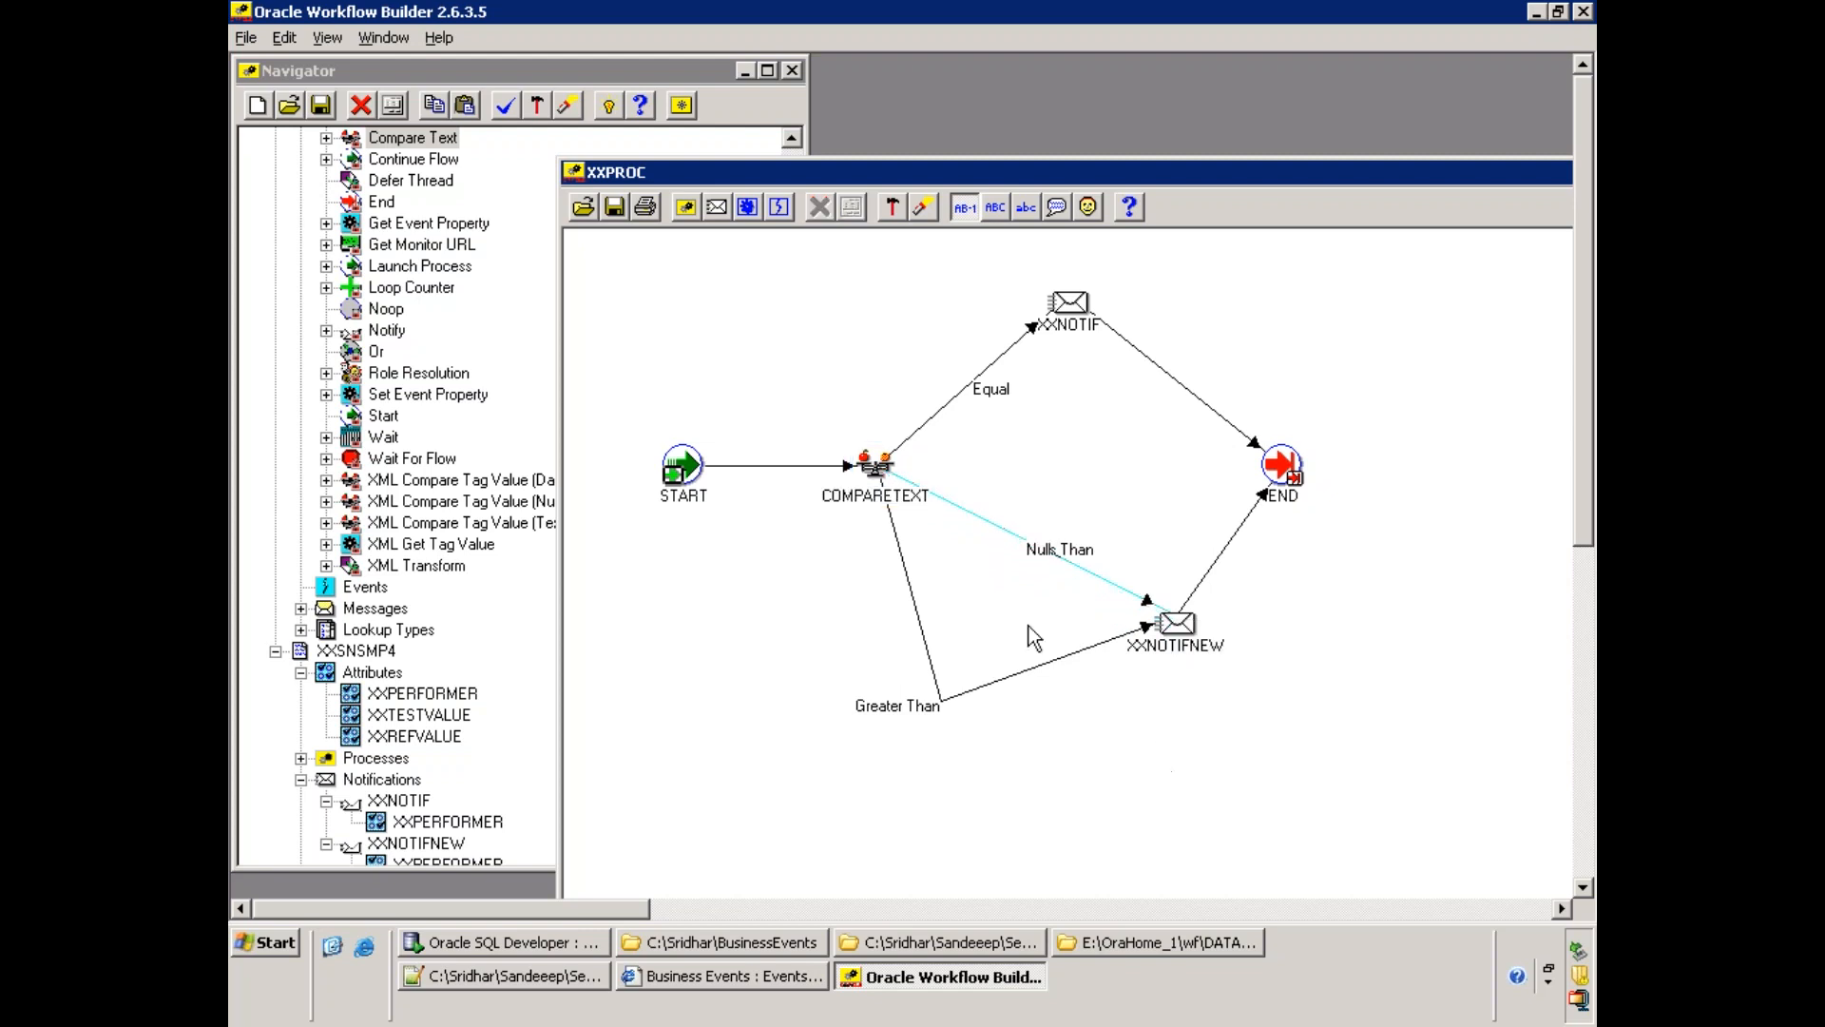
pyautogui.moveTo(996, 526); pyautogui.dragTo(960, 572)
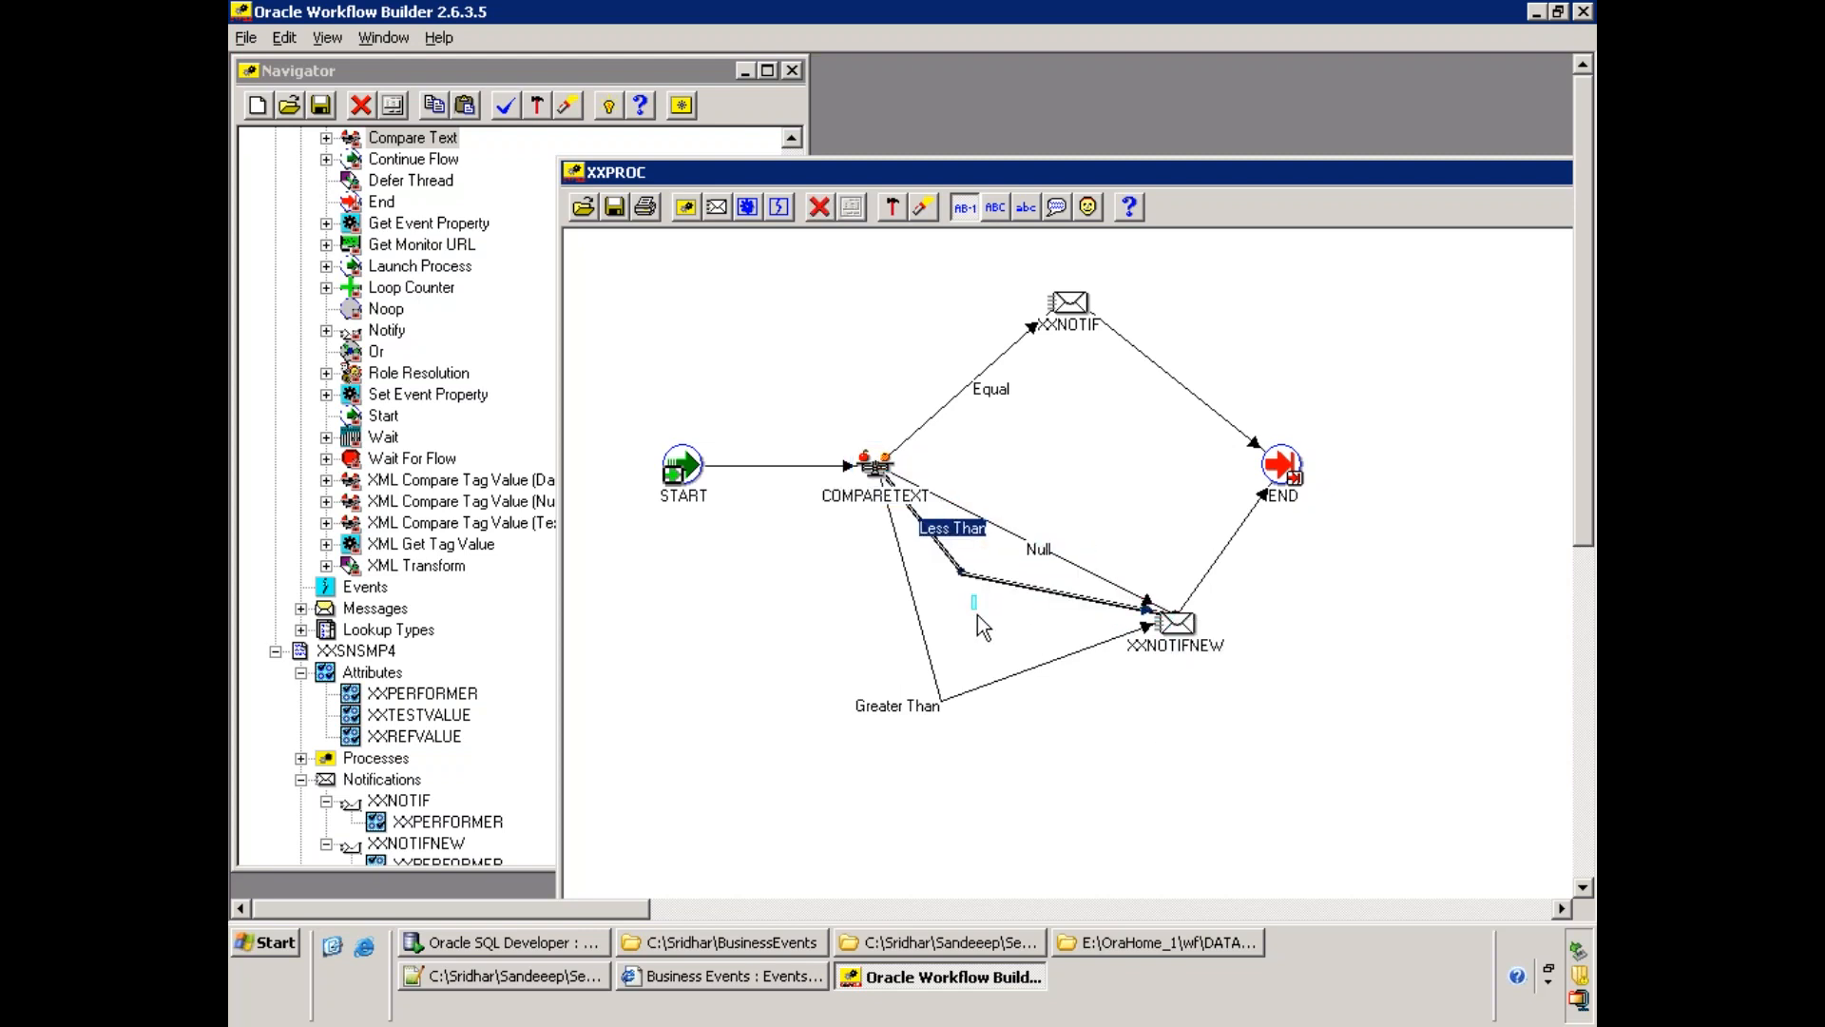
pyautogui.click(1095, 777)
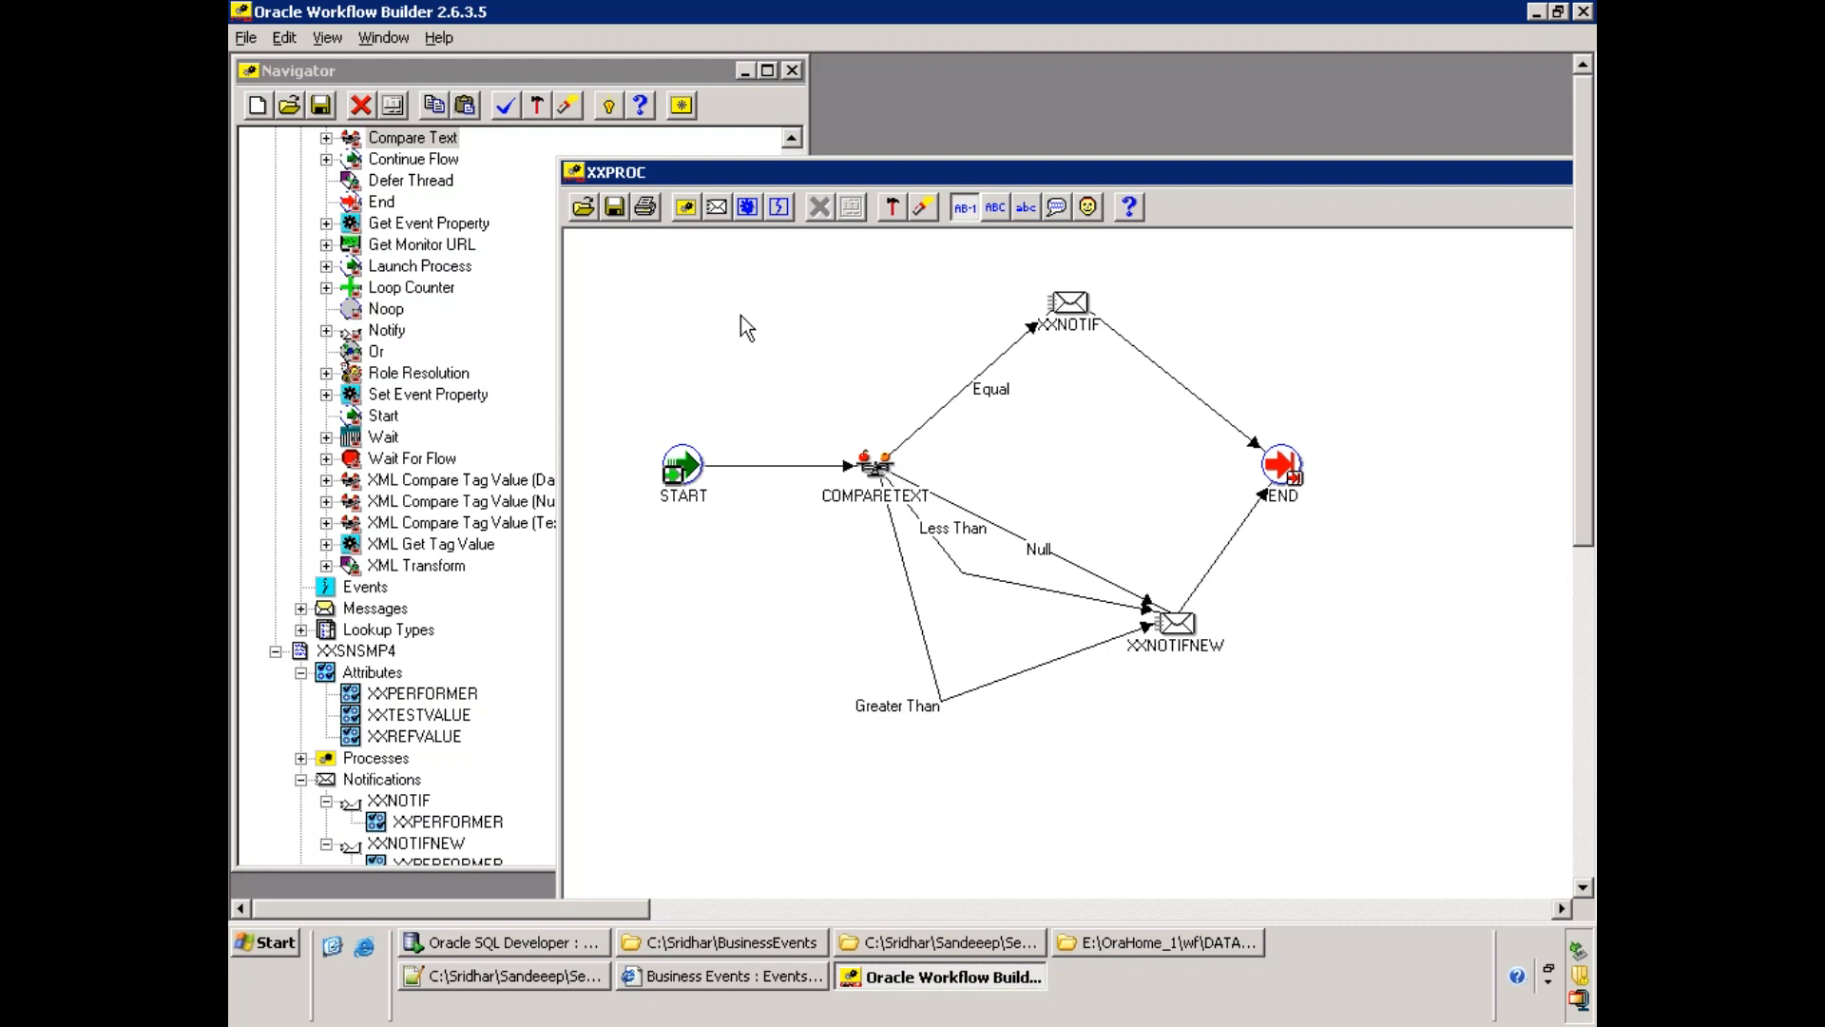
pyautogui.click(503, 106)
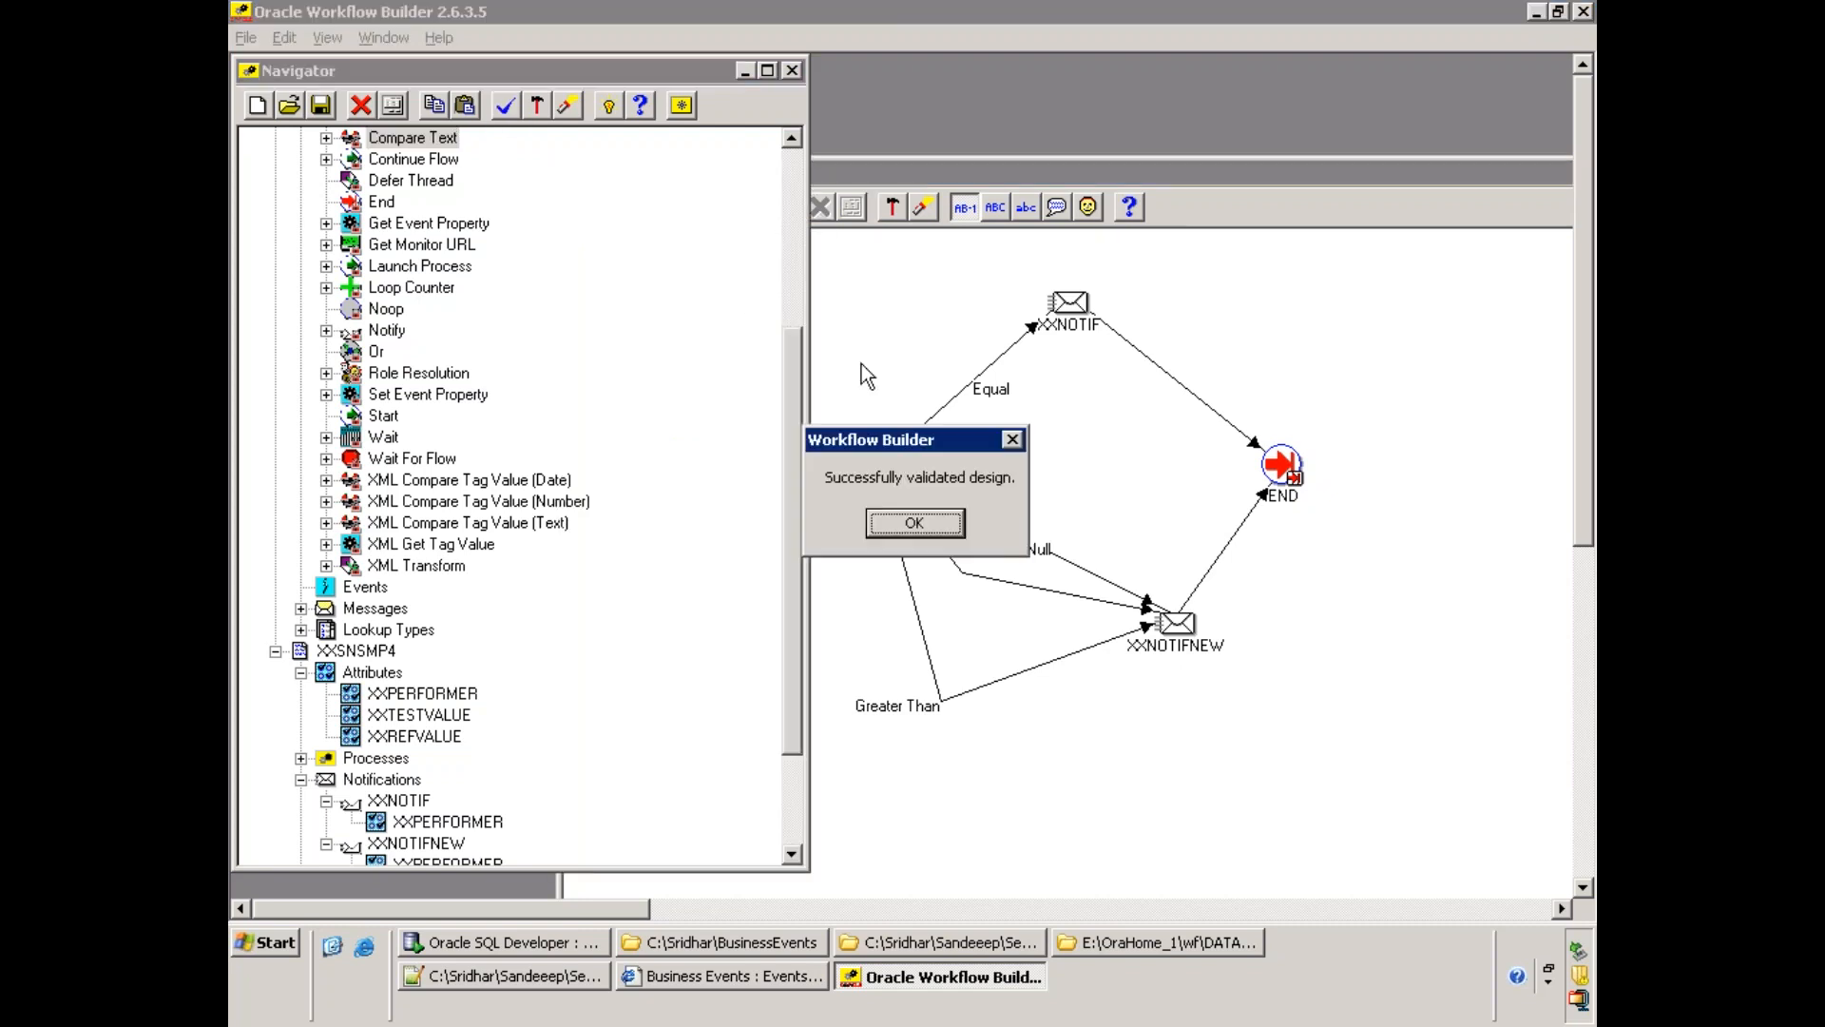
# Dismiss the successful validation message and collapse the tree to the XXSN_Sample4 item type
pyautogui.click(929, 576)
pyautogui.click(799, 219)
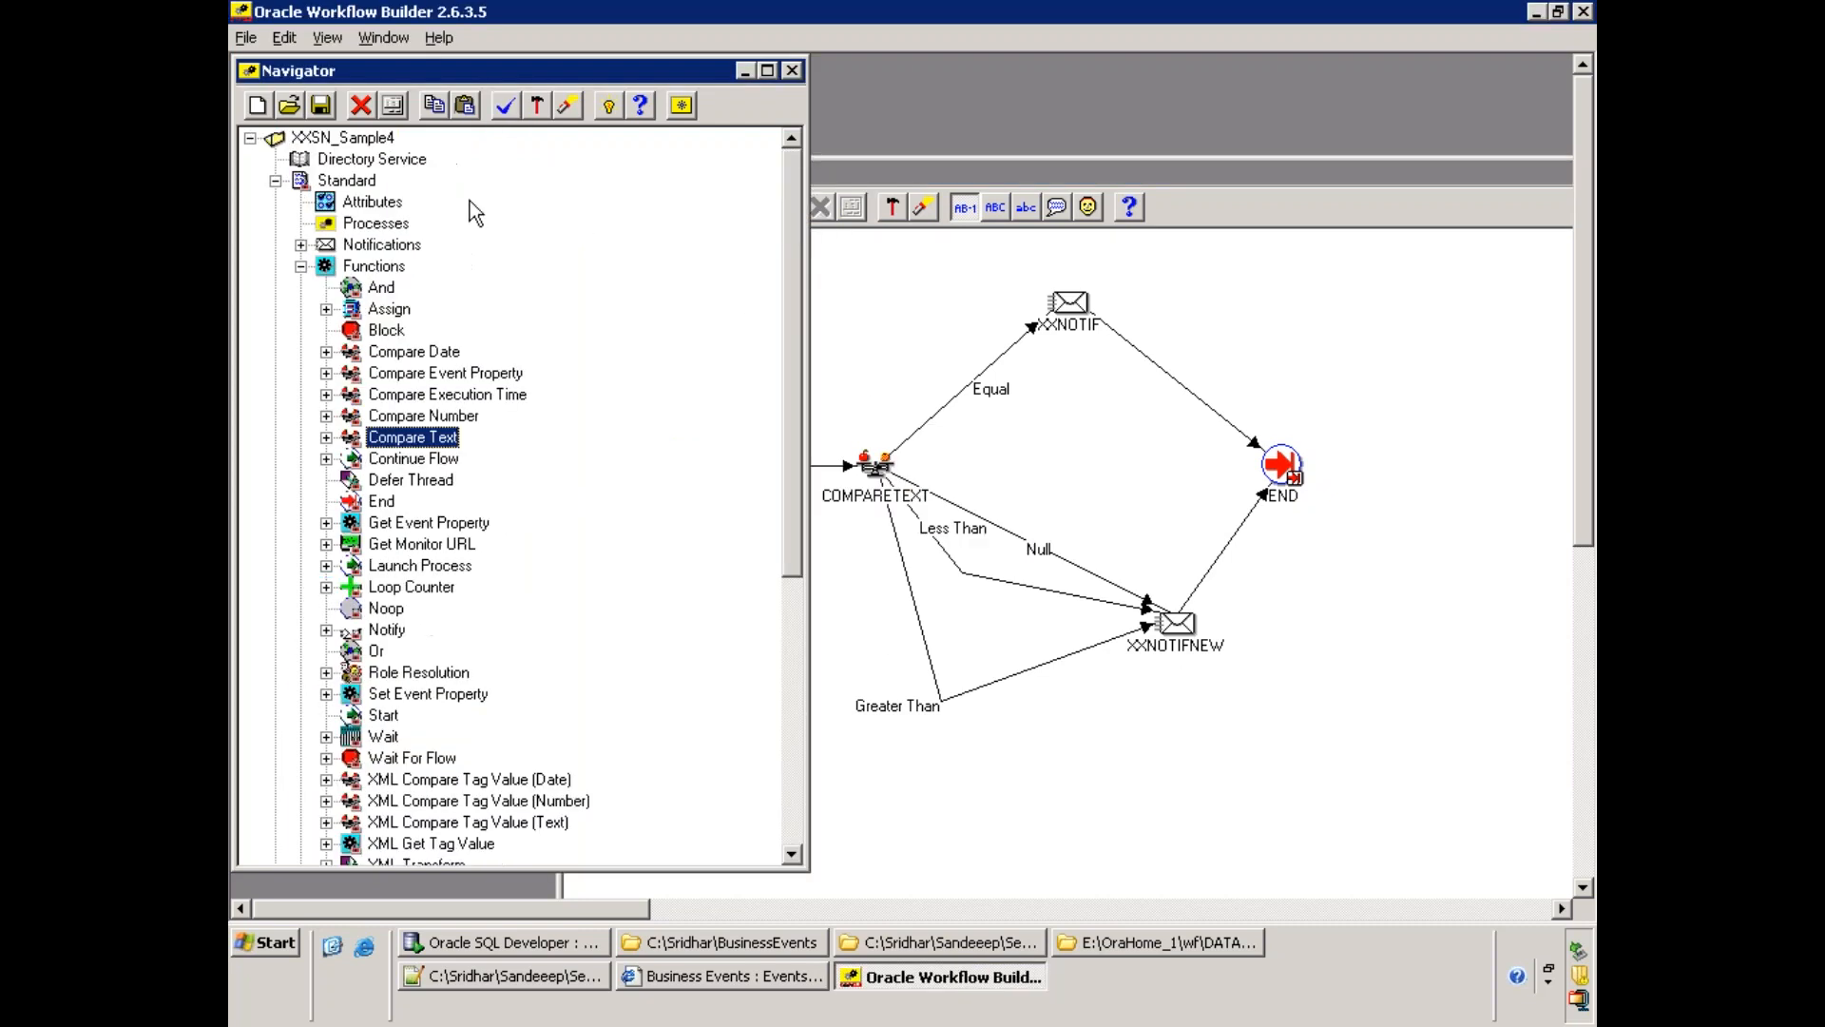
pyautogui.click(251, 138)
# Save the XXSN_Sample4 item type to the database using the database user credentials
pyautogui.hotkey('alt', 'f')
pyautogui.click(455, 164)
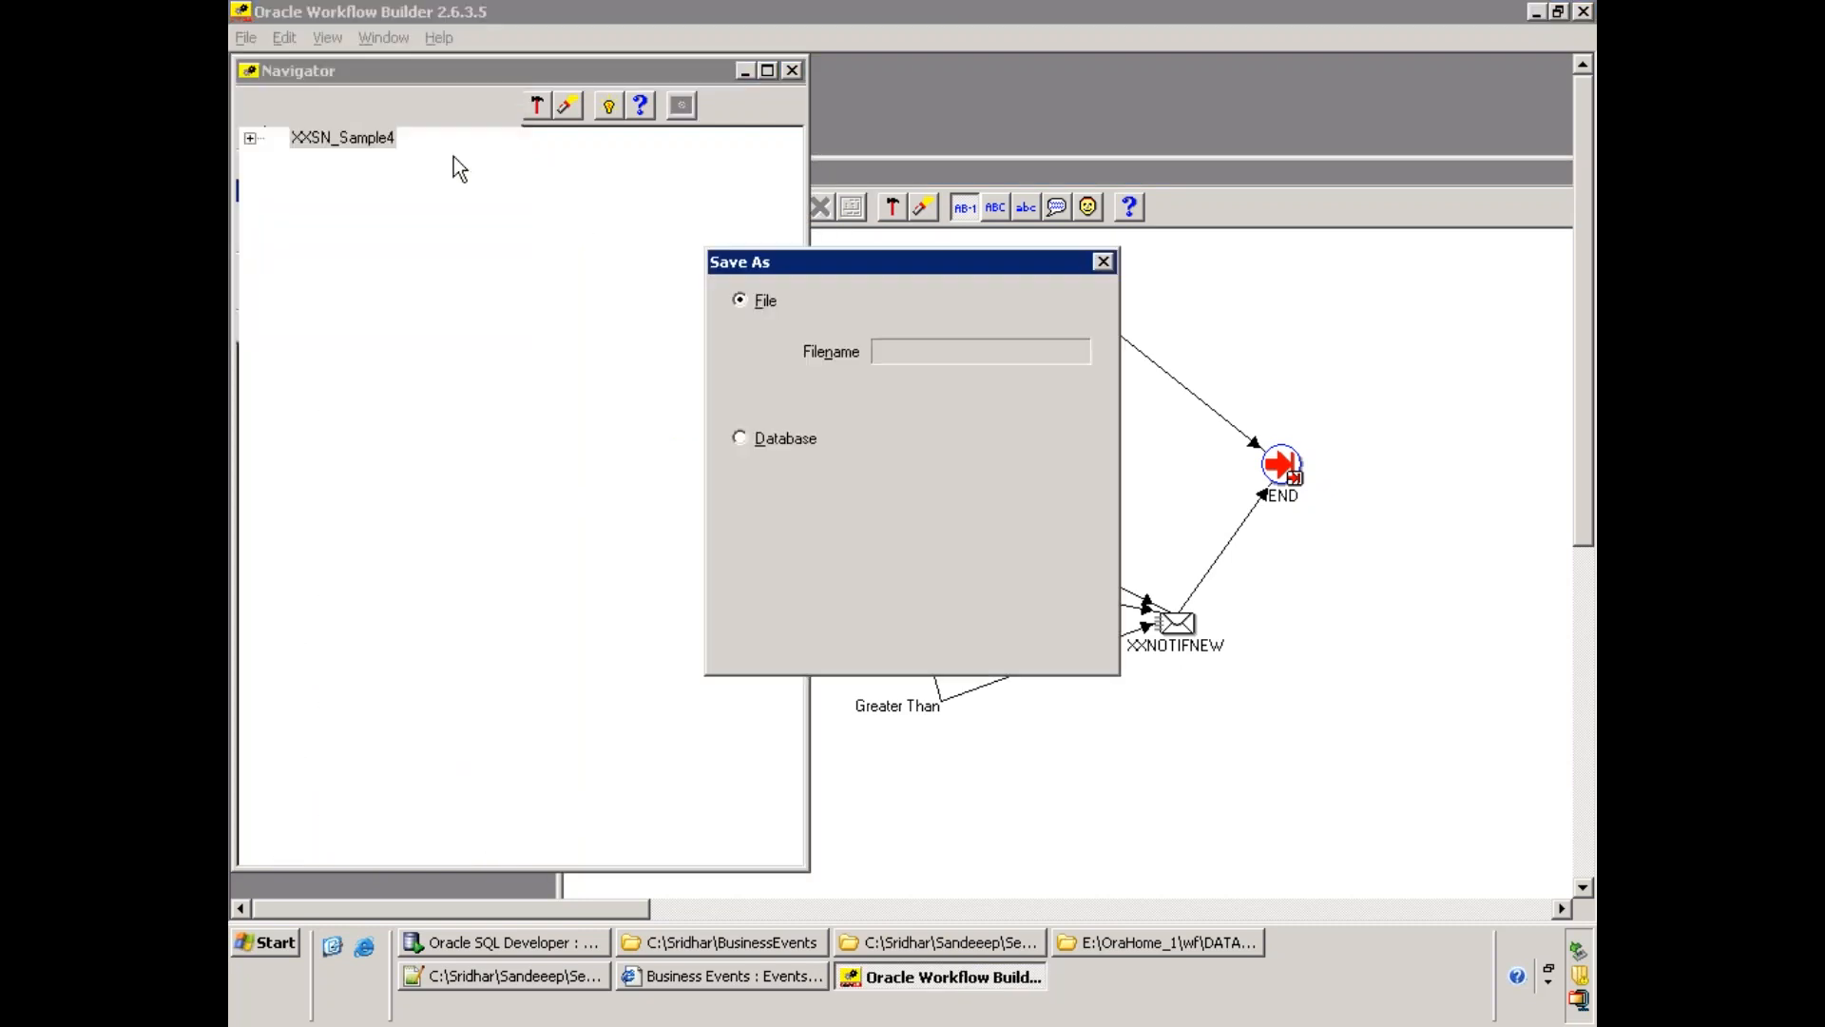
pyautogui.click(784, 439)
pyautogui.click(920, 473)
pyautogui.write('apps')
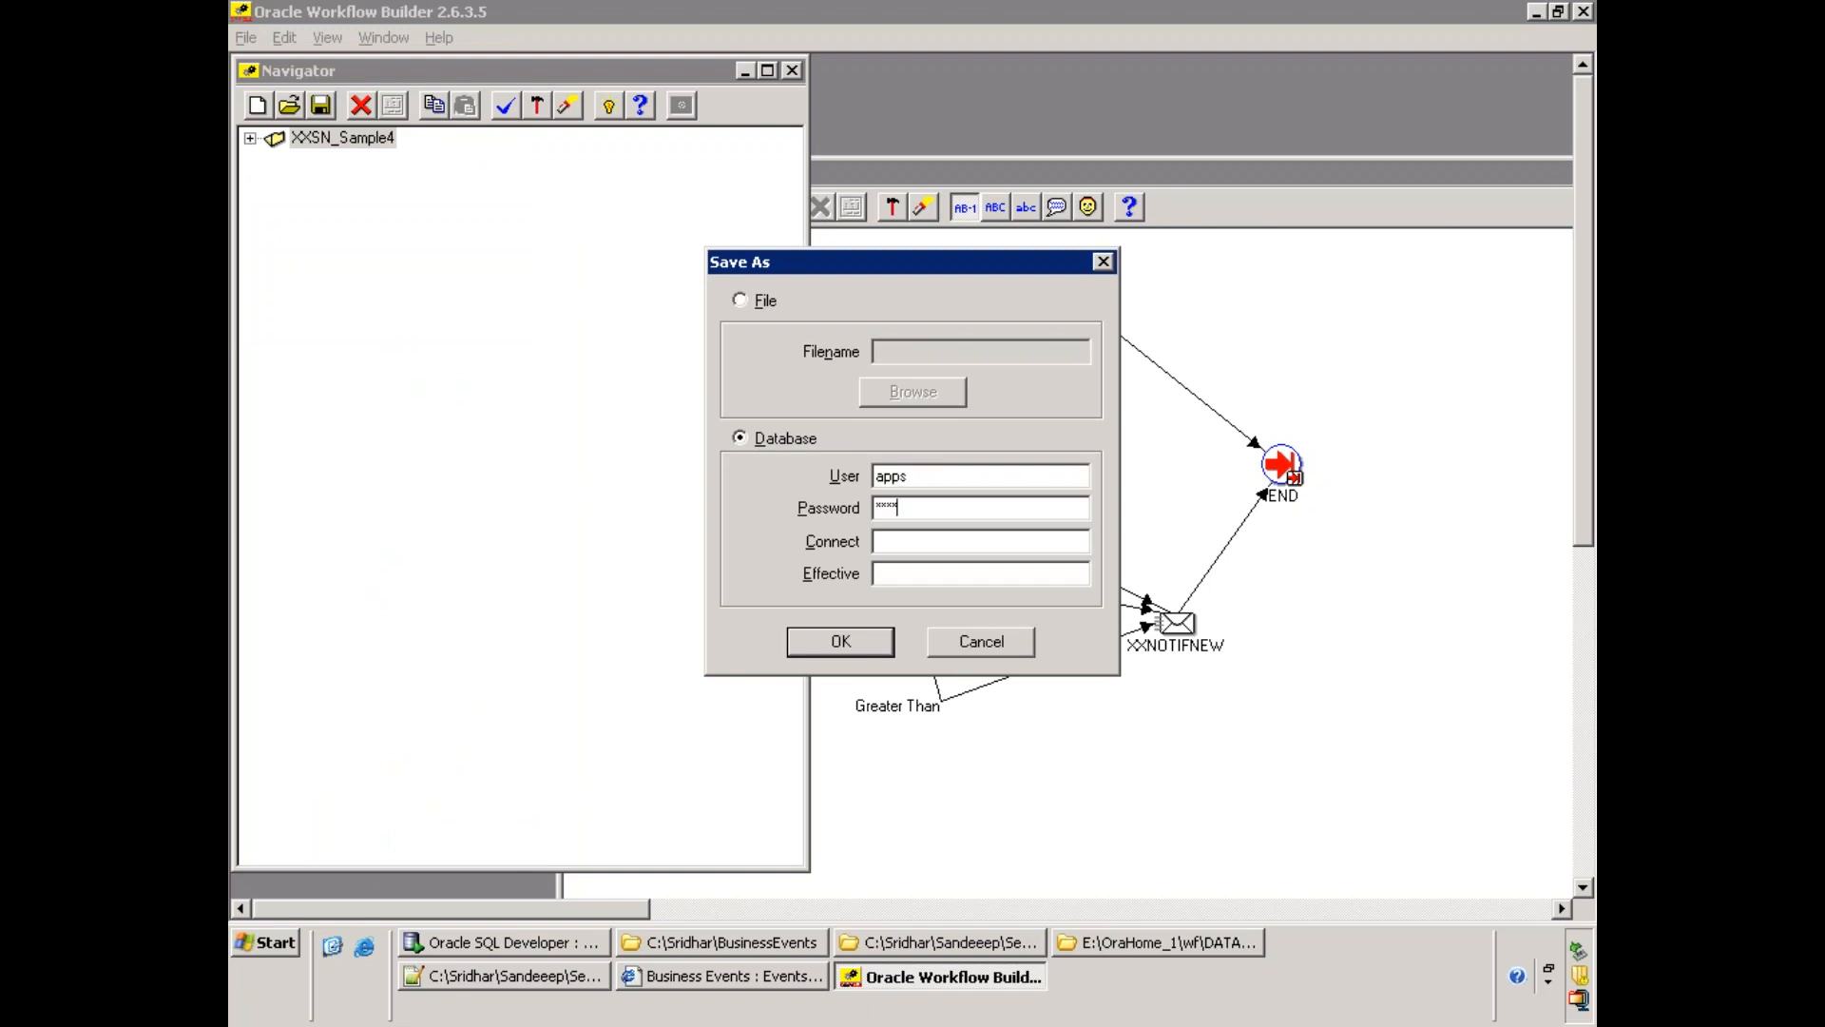
pyautogui.press('Return')
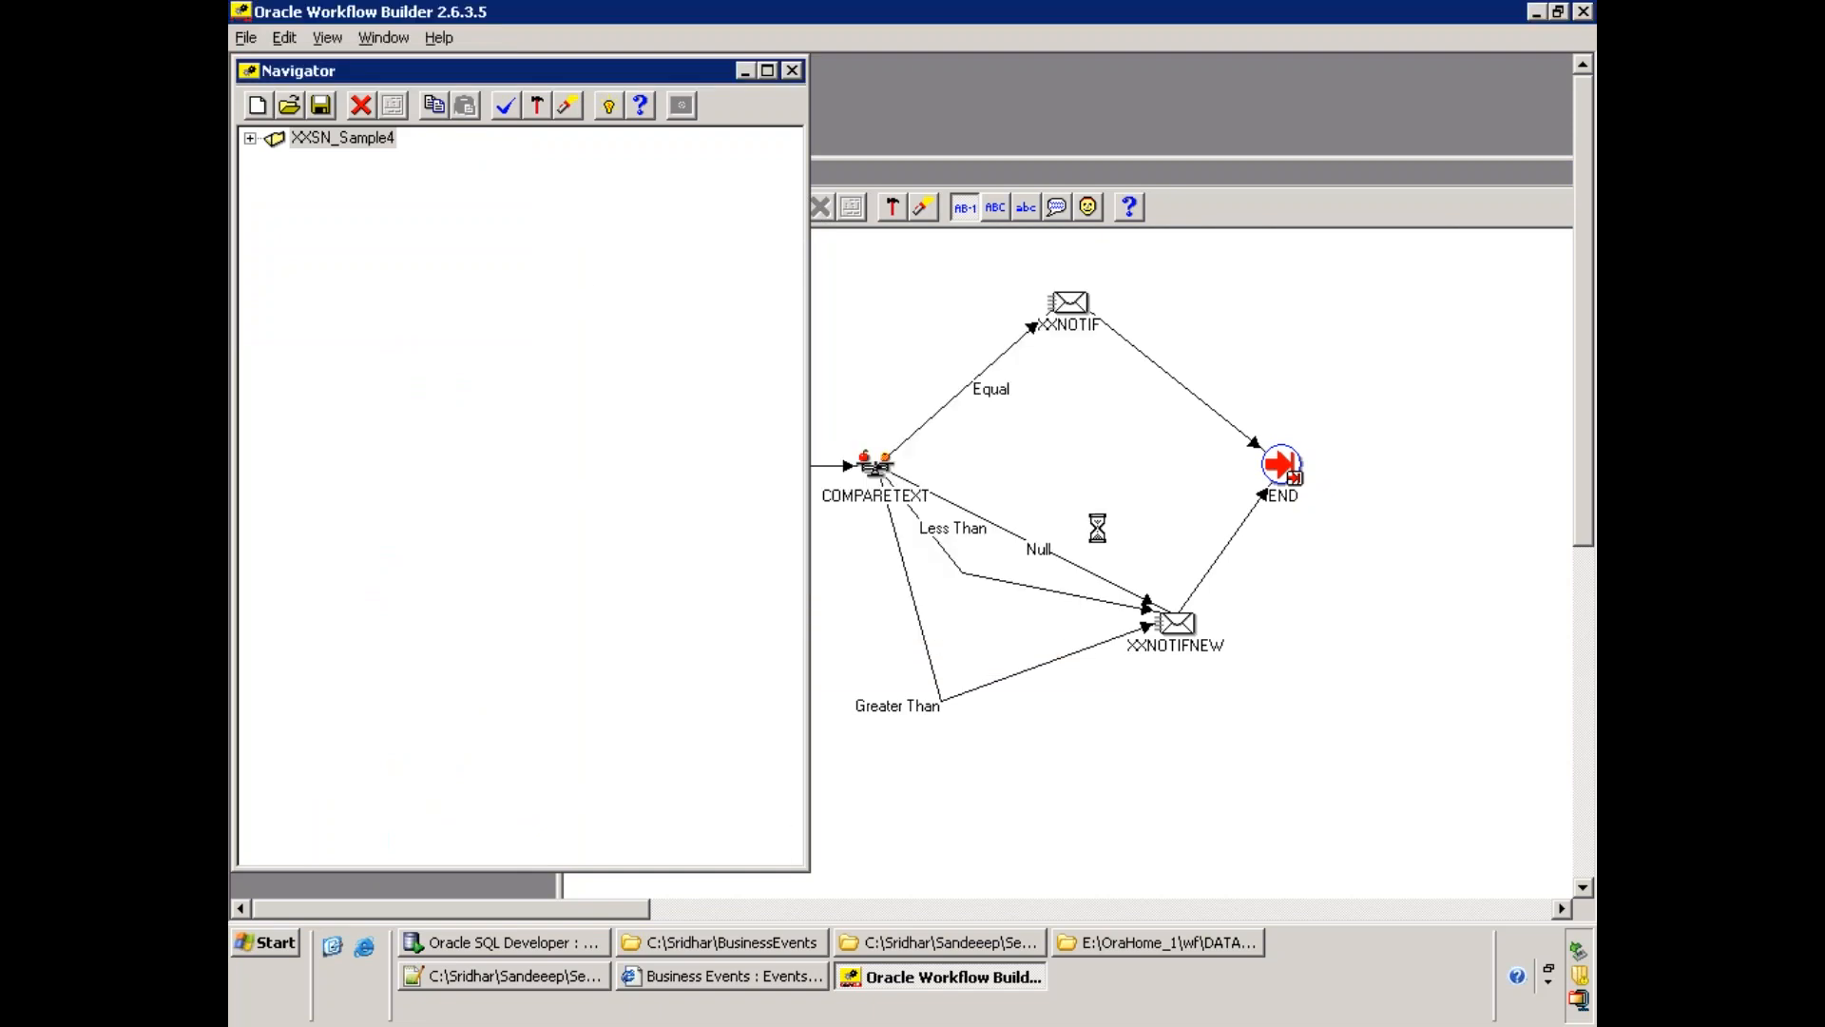
pyautogui.click(569, 949)
# Clear the SQL worksheet and copy InvokeWF.sql from the Session3 folder into Session4
pyautogui.hotkey('ctrl', 'a')
pyautogui.press('Delete')
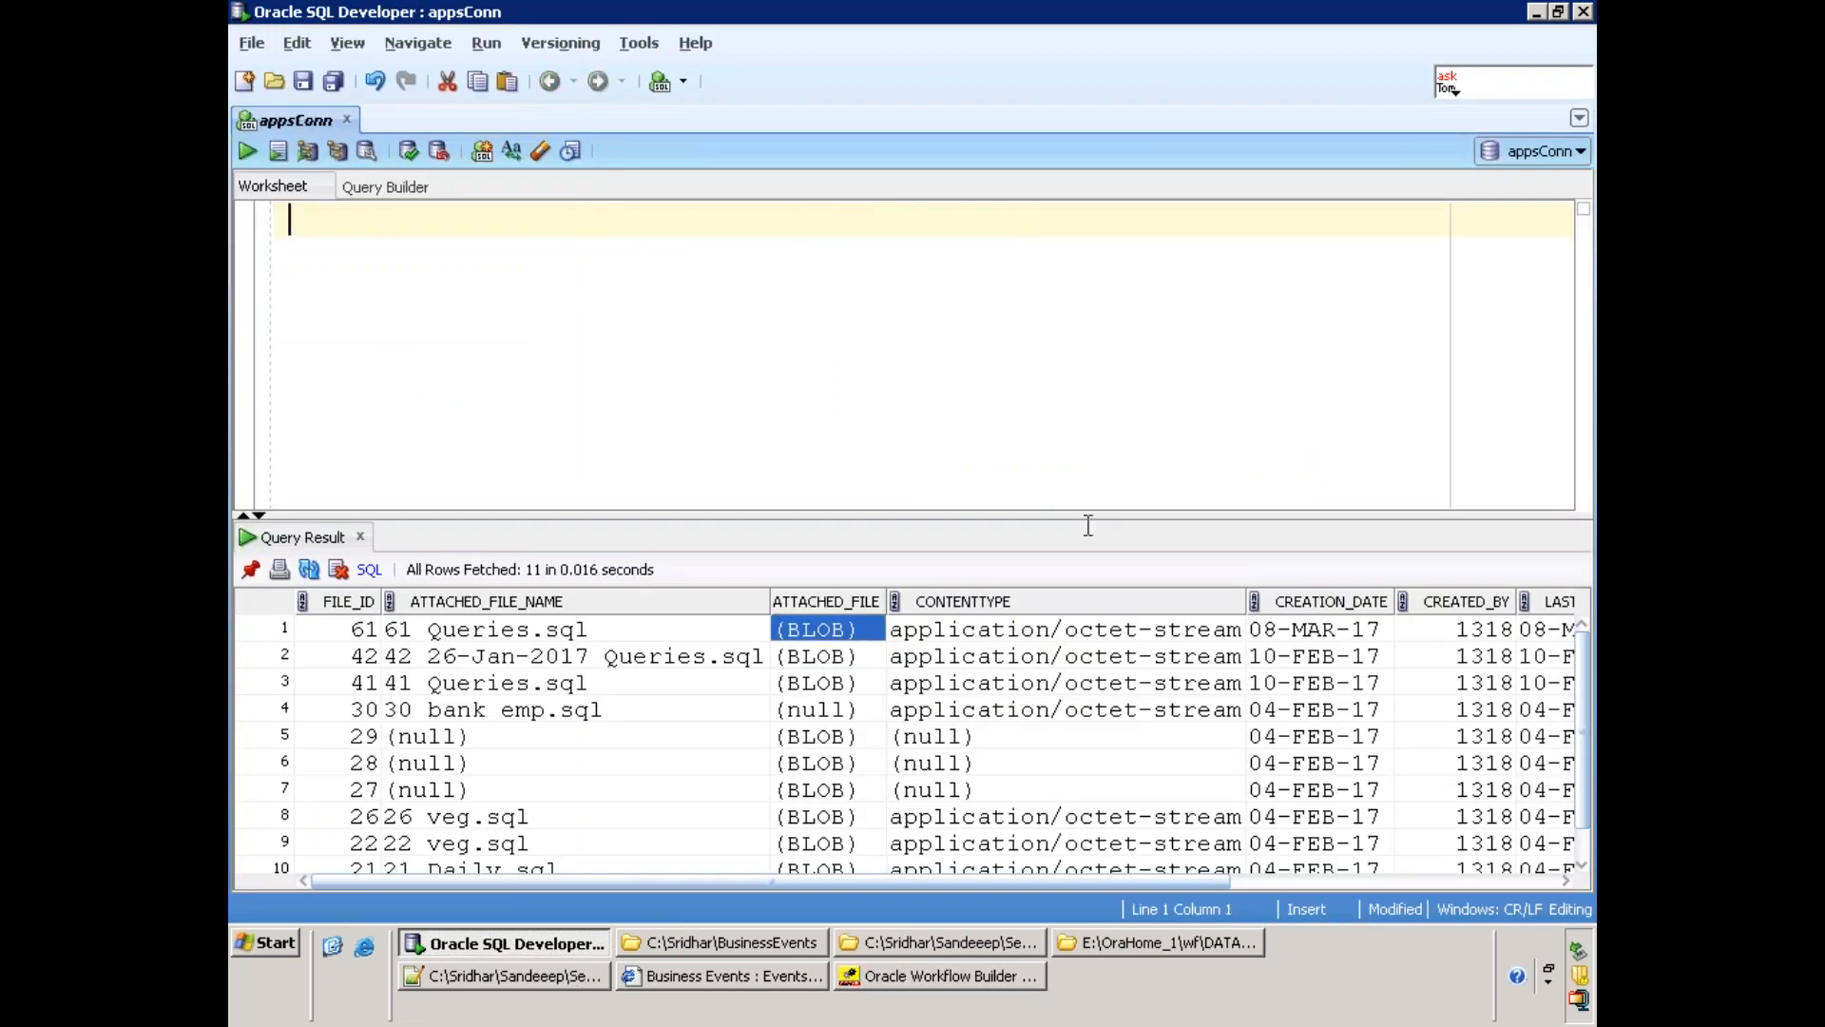
pyautogui.click(998, 943)
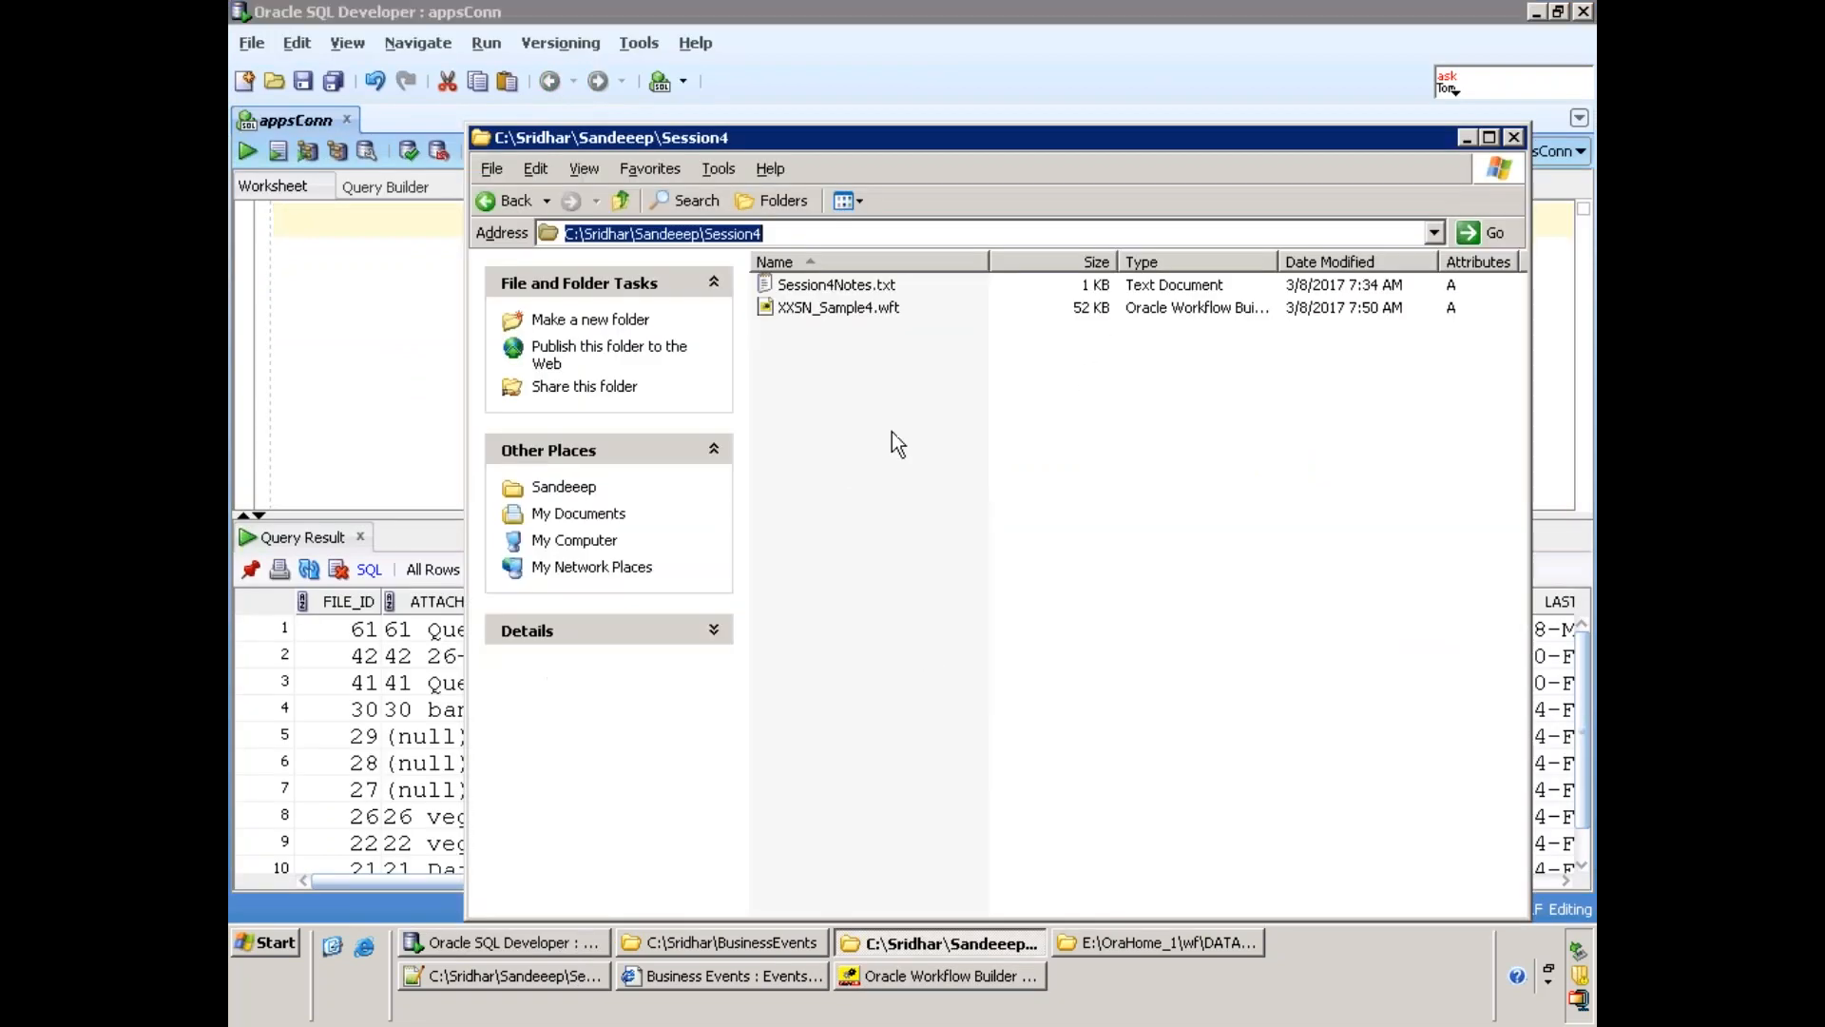
pyautogui.press('BackSpace')
pyautogui.press('Down')
pyautogui.press('Down')
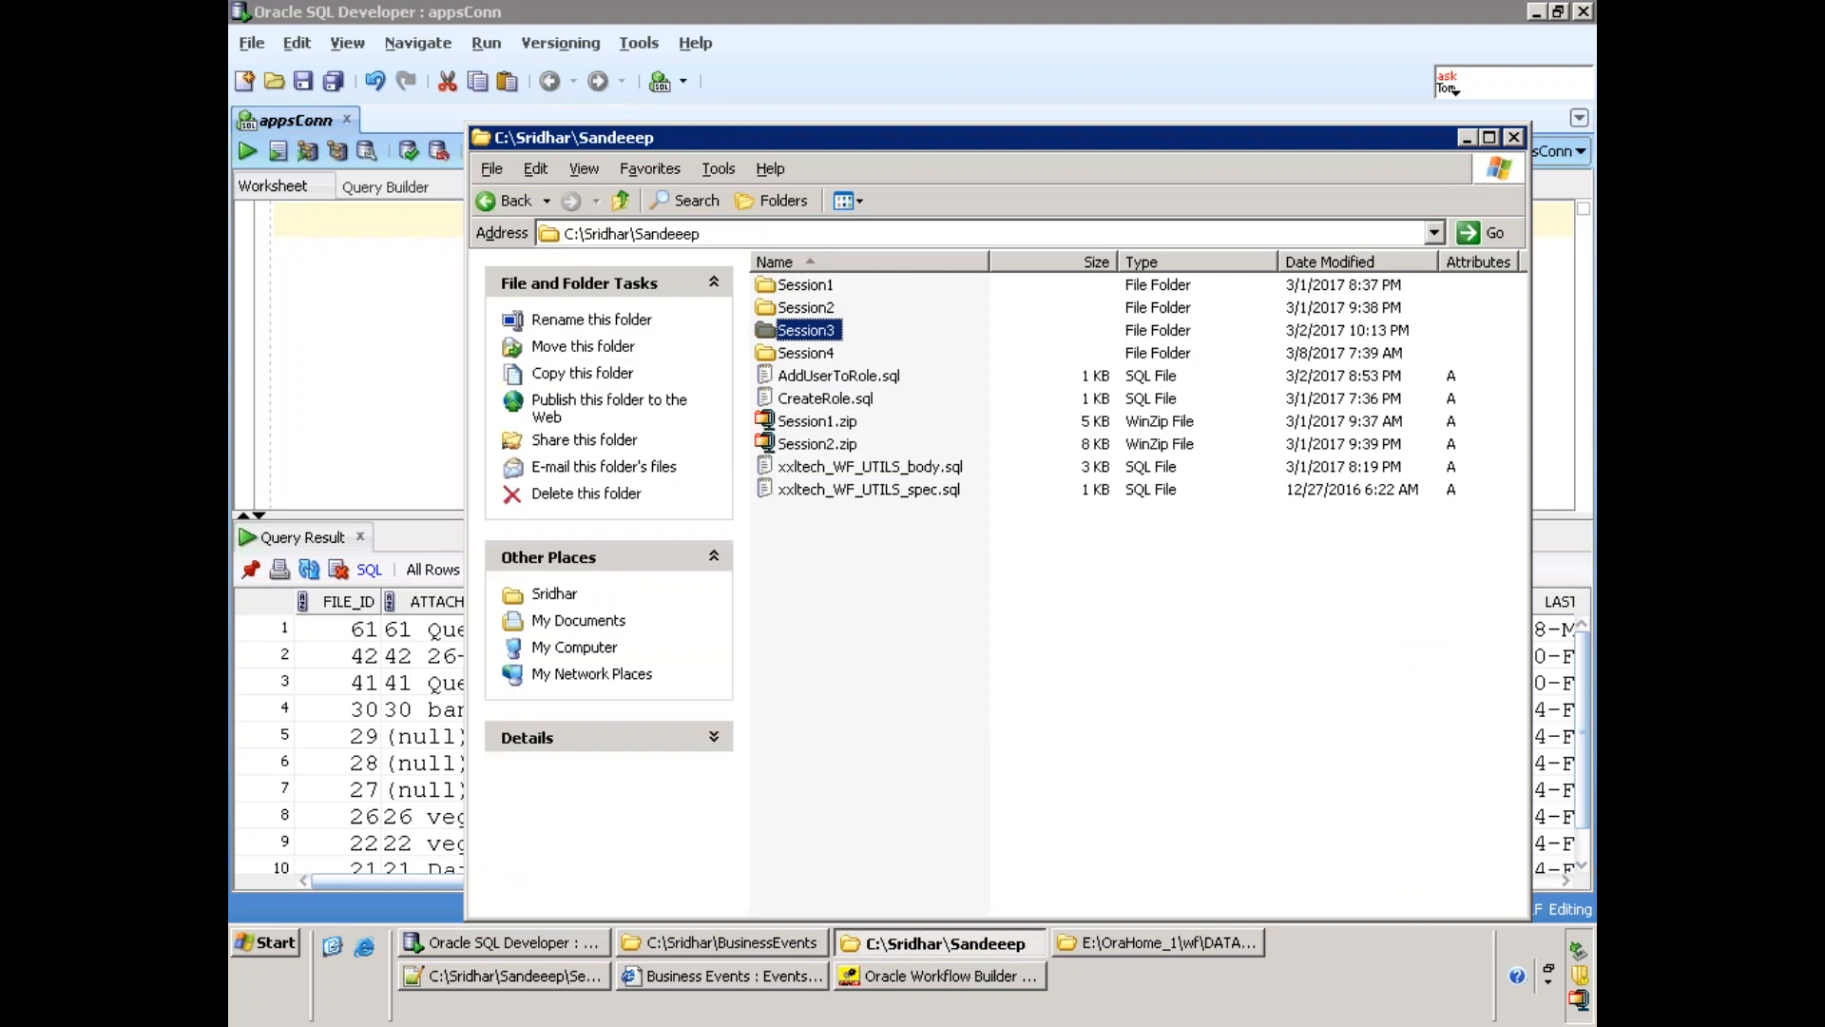
pyautogui.press('Return')
pyautogui.press('Down')
pyautogui.press('Down')
pyautogui.press('Down')
pyautogui.press('BackSpace')
pyautogui.press('Down')
pyautogui.press('Return')
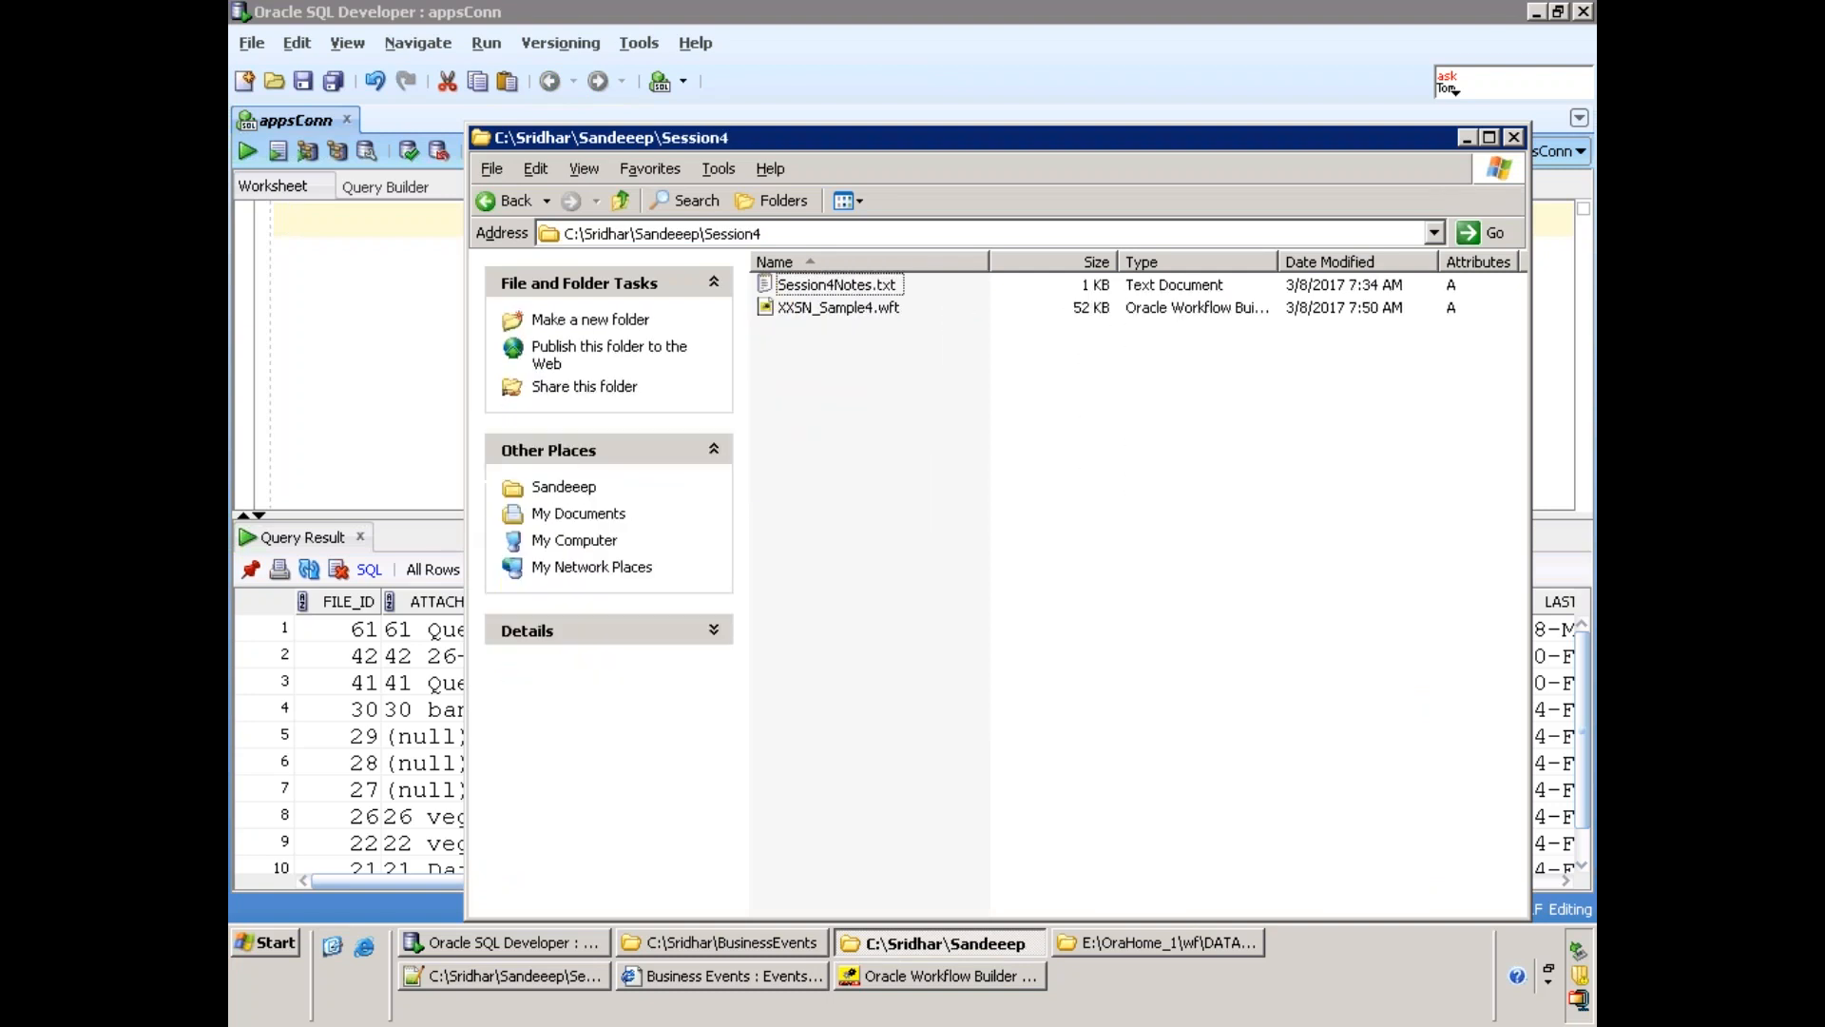
pyautogui.hotkey('ctrl', 'v')
pyautogui.click(773, 235)
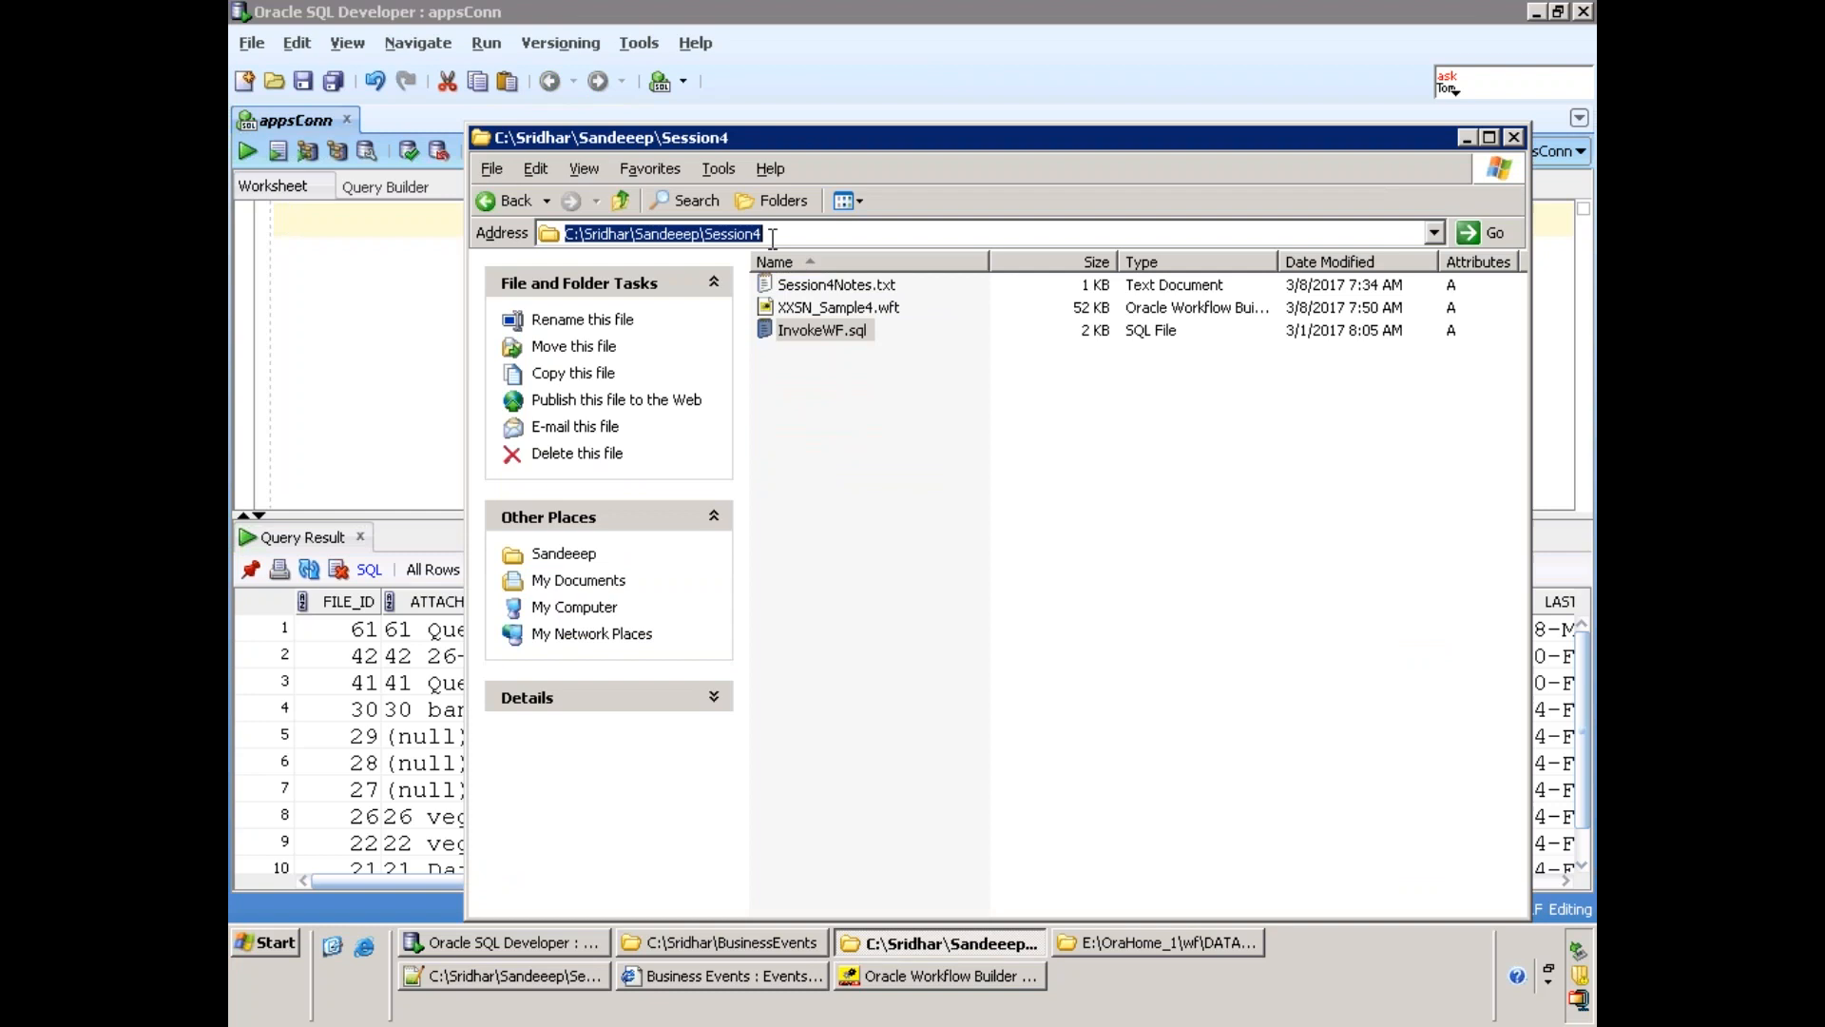
# Open the Session4 copy of InvokeWF.sql in SQL Developer
pyautogui.click(371, 305)
pyautogui.hotkey('ctrl', 'o')
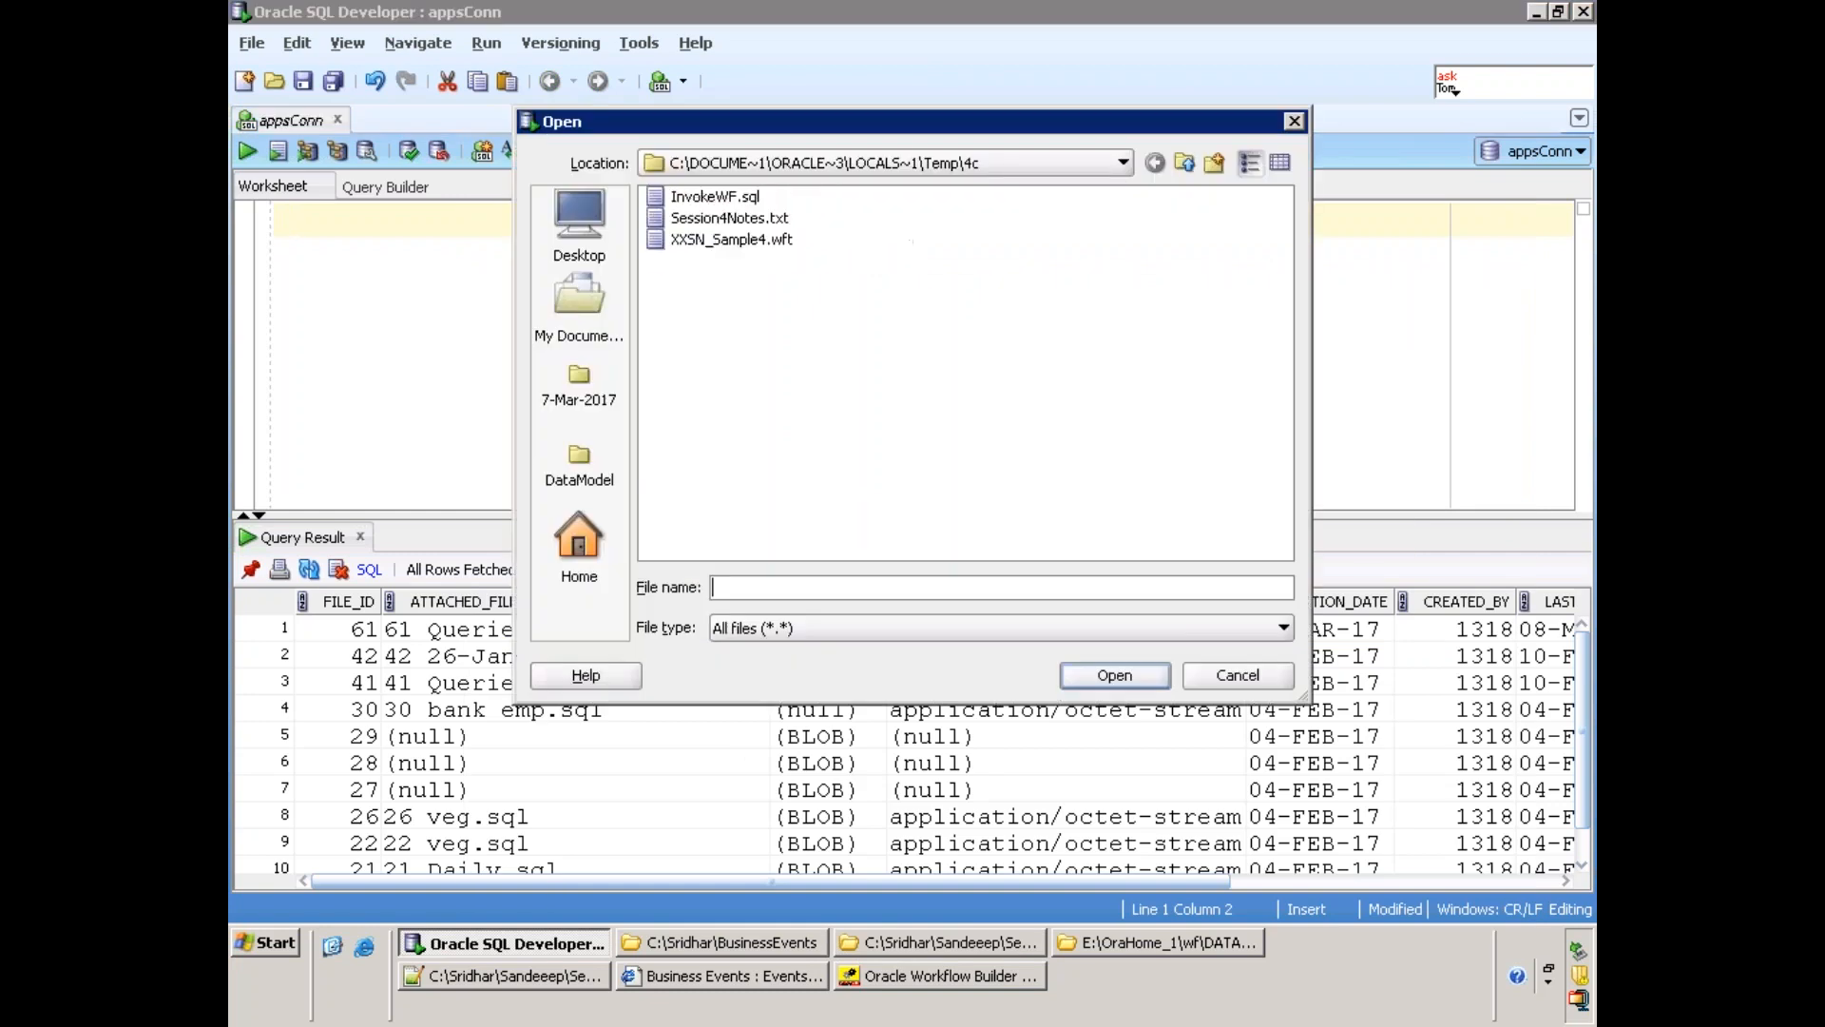
pyautogui.doubleClick(722, 194)
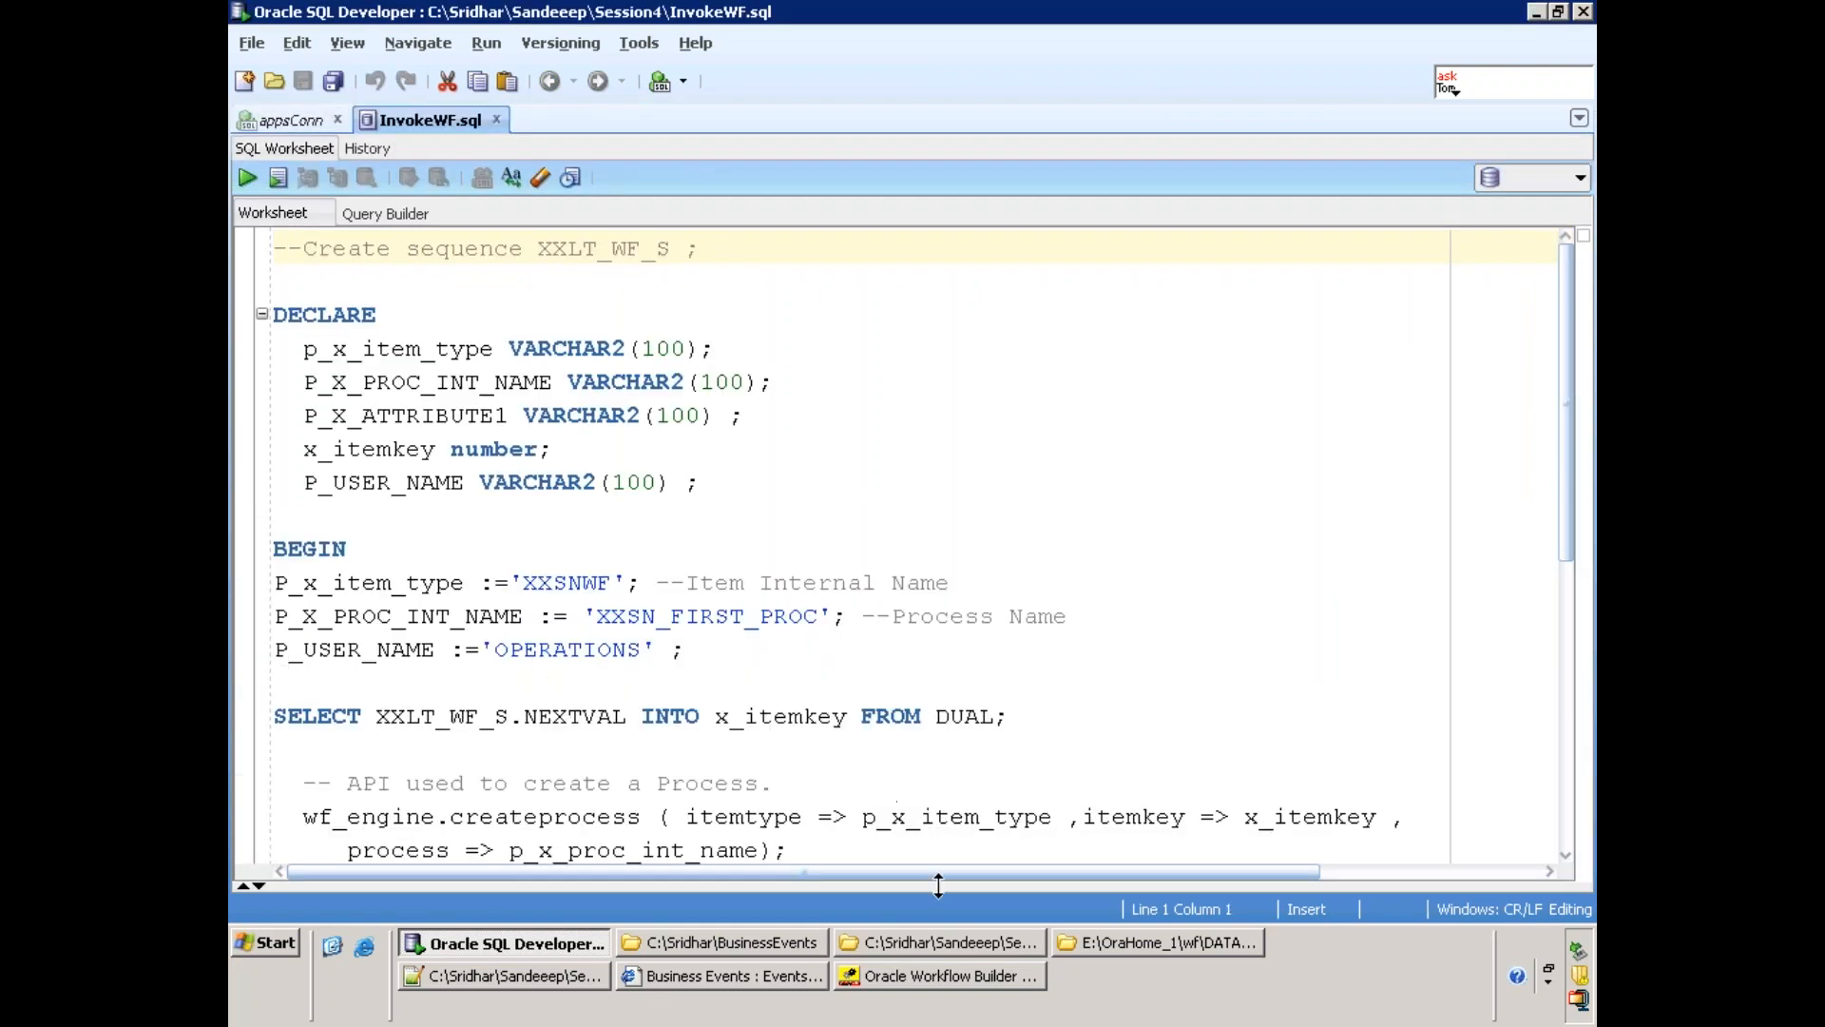
# Replace the script's item type XXSNWF with the XXSNSMP4 item type internal name
pyautogui.click(955, 975)
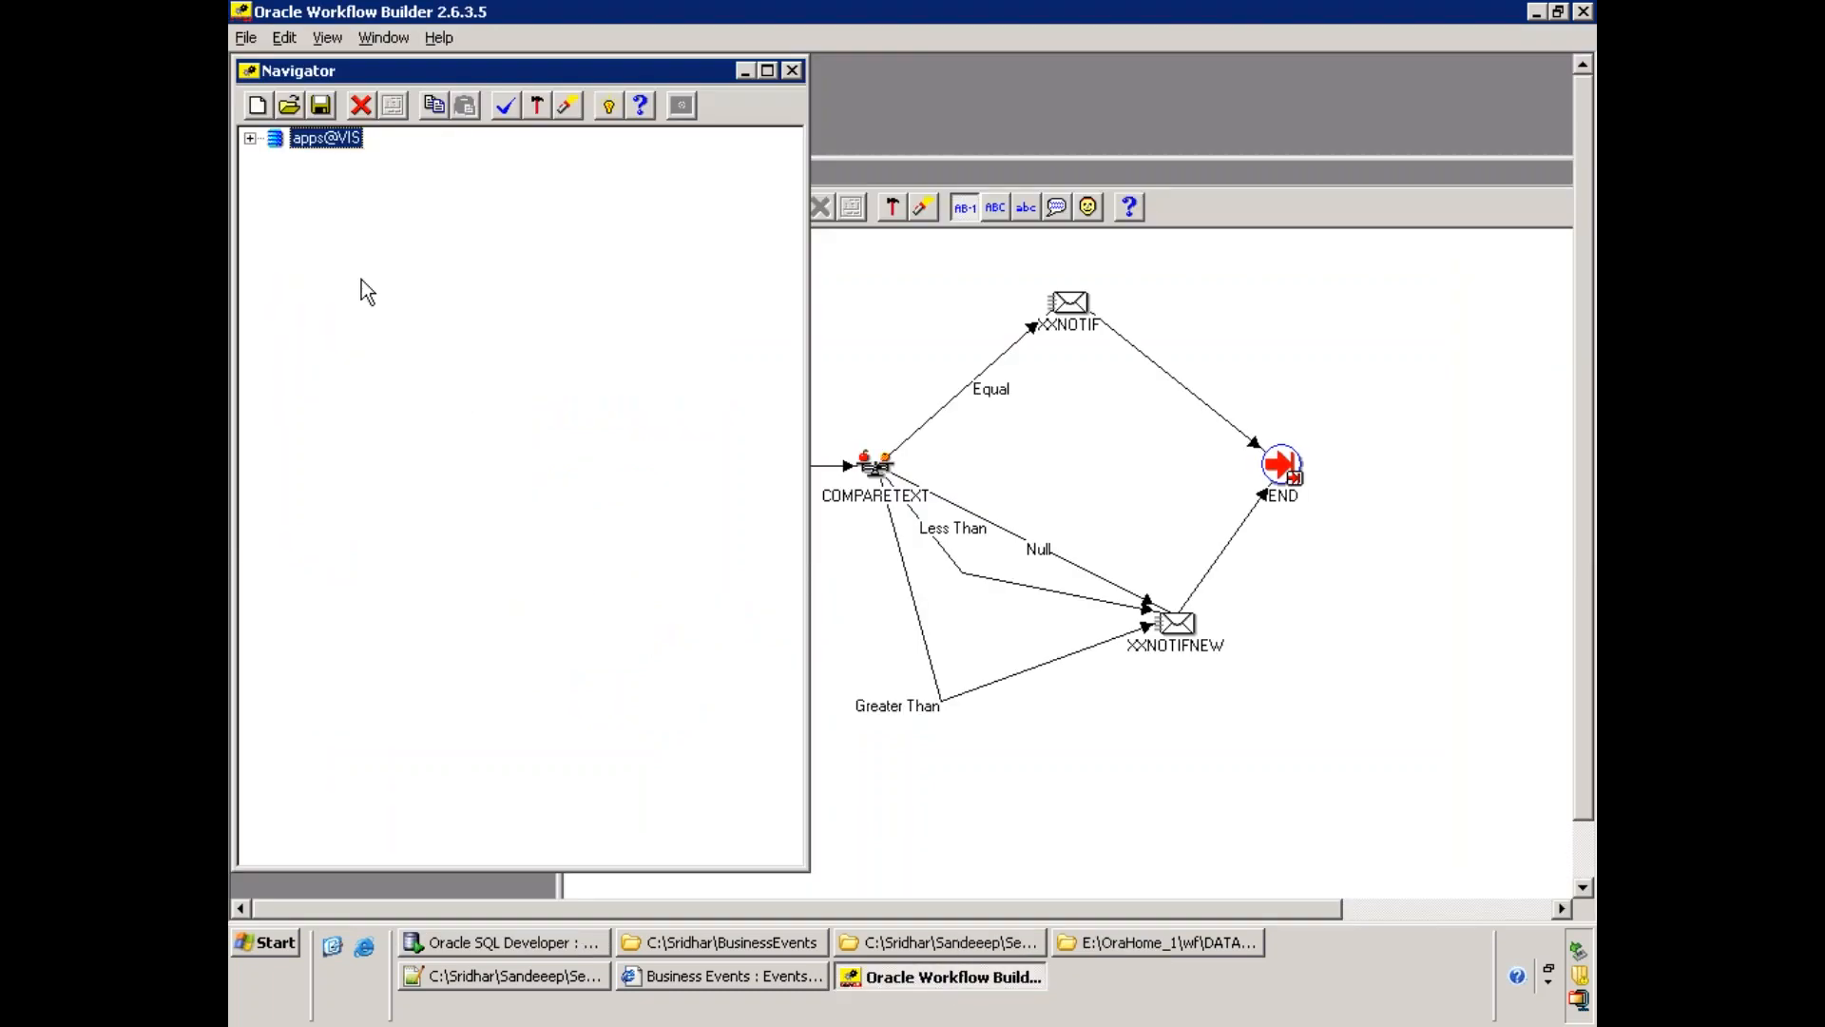
pyautogui.press('Right')
pyautogui.press('Down')
pyautogui.press('Down')
pyautogui.press('Down')
pyautogui.press('Down')
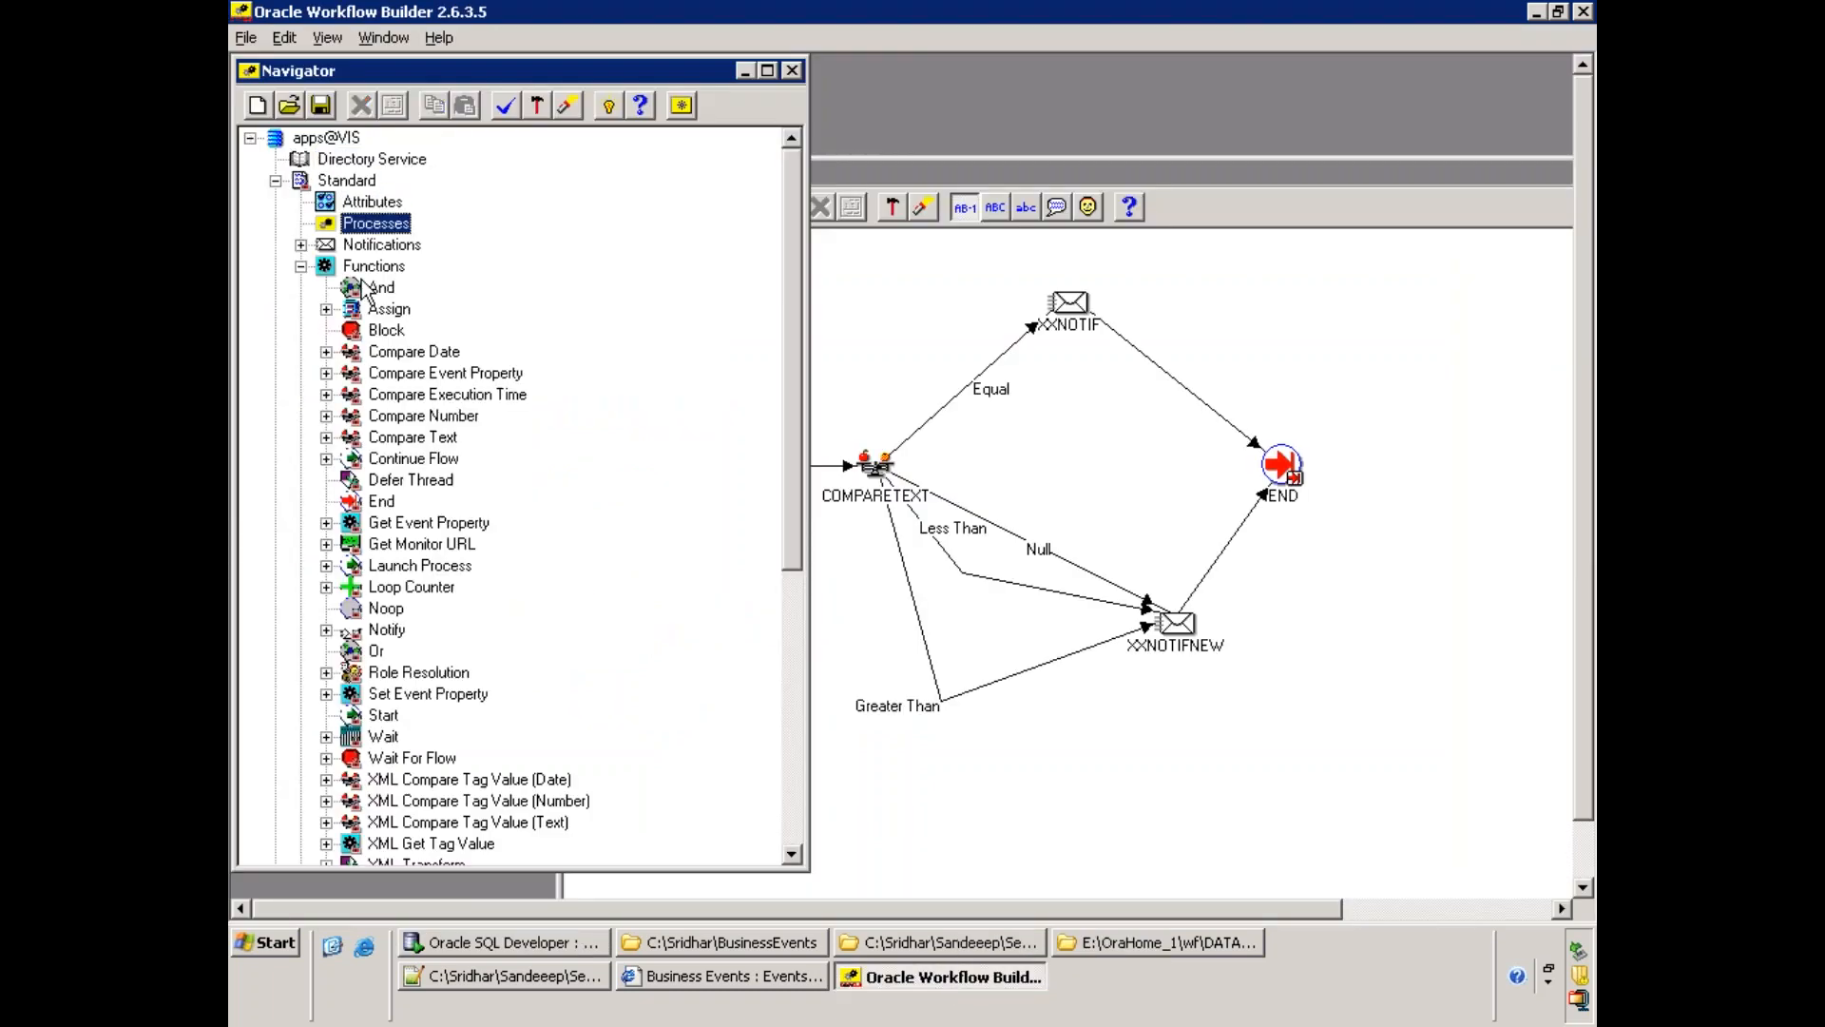
pyautogui.press('Left')
pyautogui.press('Left')
pyautogui.press('Right')
pyautogui.press('Right')
pyautogui.press('Left')
pyautogui.press('Left')
pyautogui.press('Down')
pyautogui.press('Down')
pyautogui.press('Down')
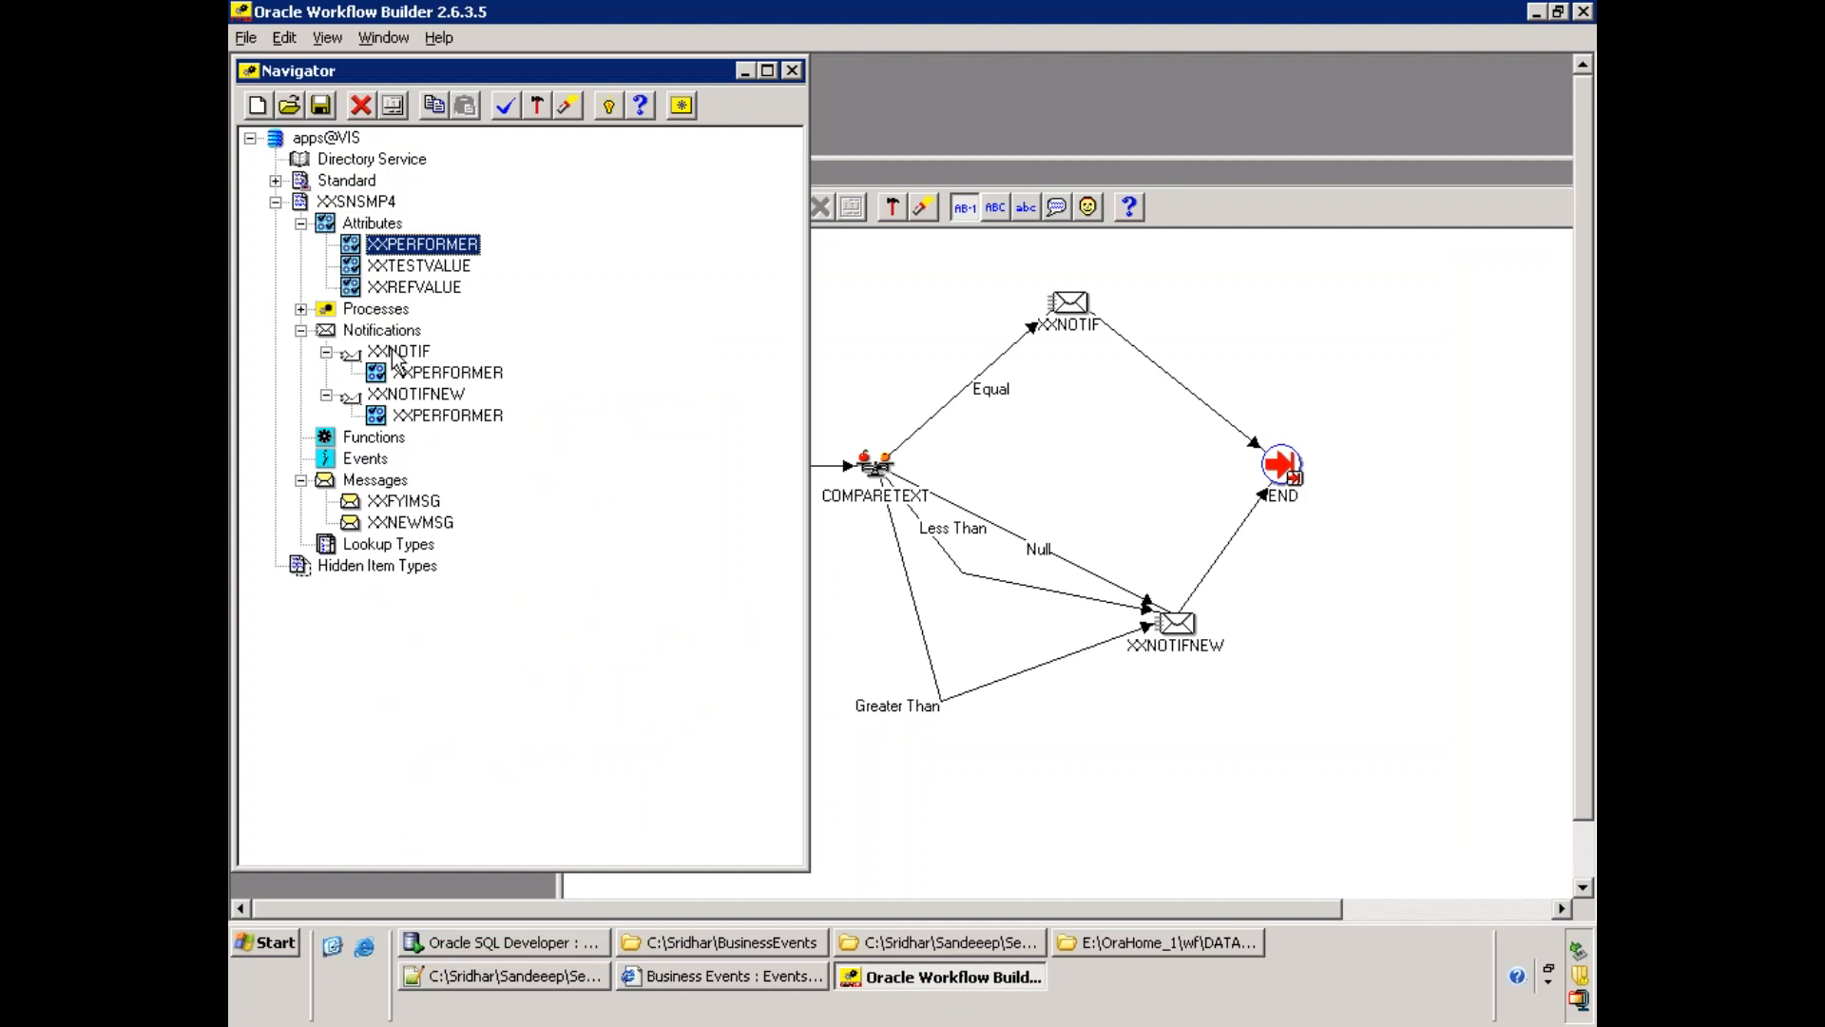
pyautogui.rightClick(344, 201)
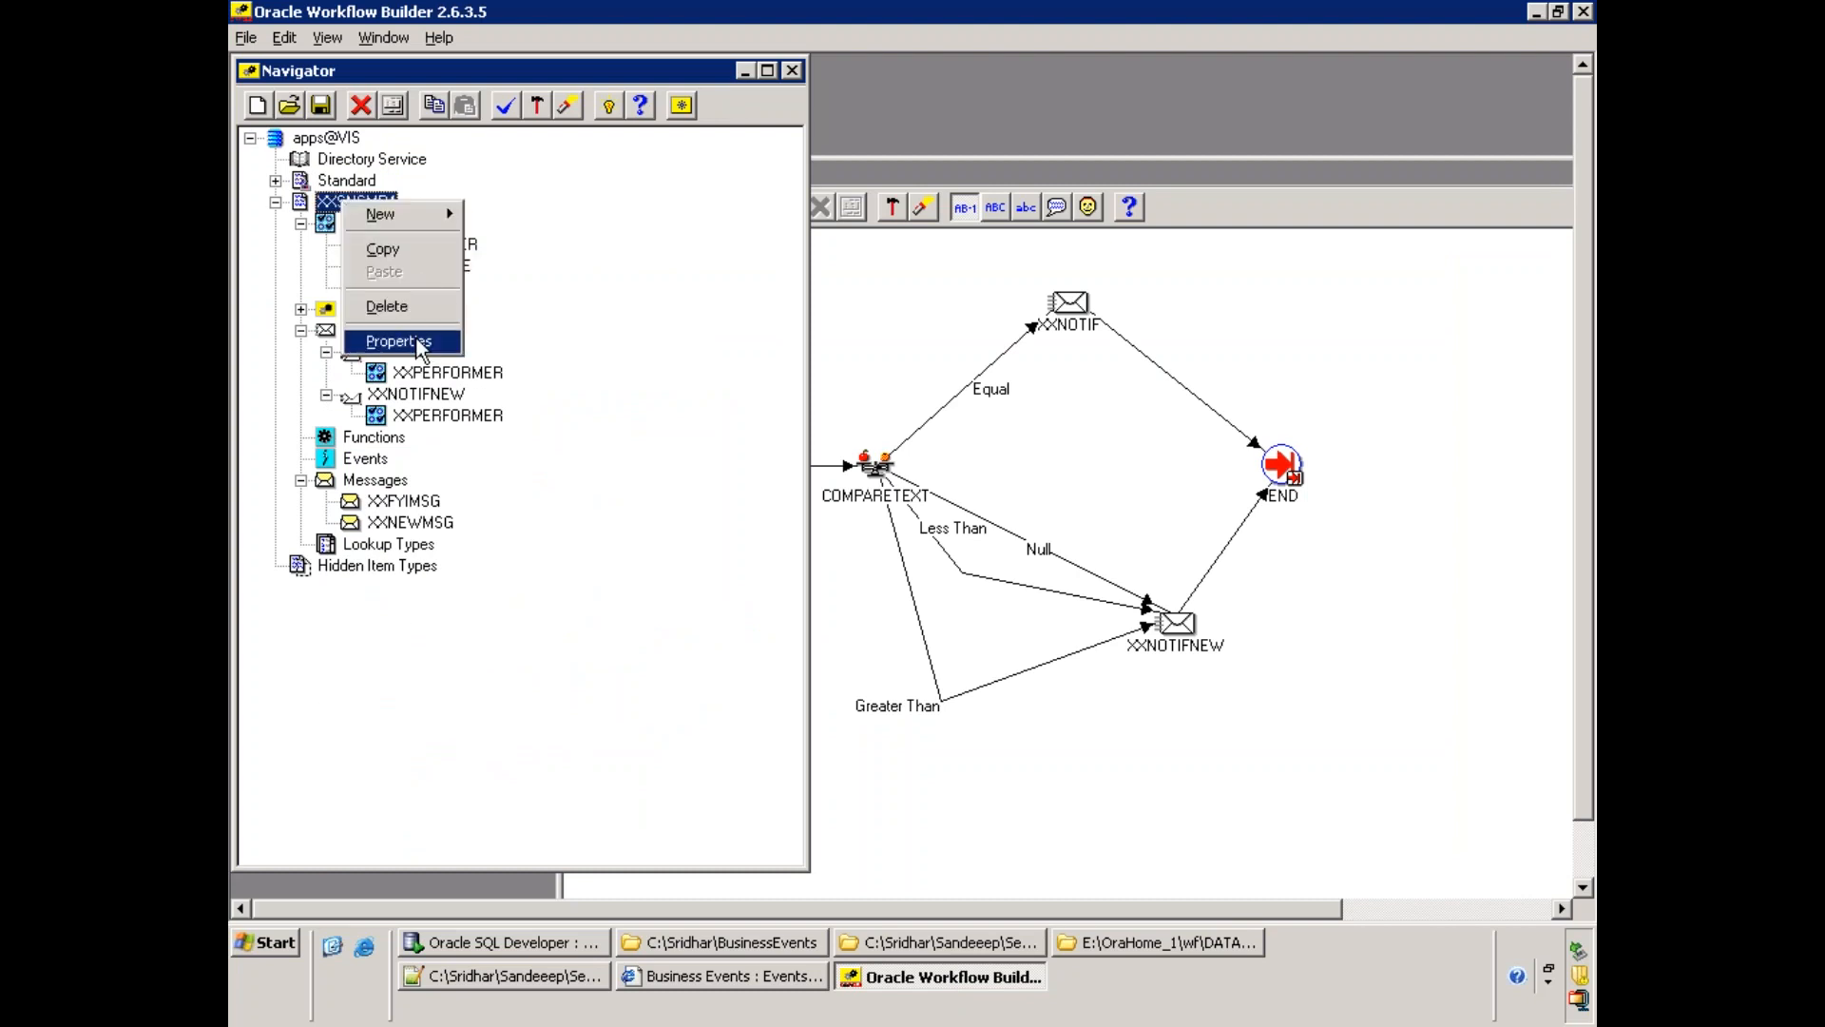
pyautogui.click(418, 340)
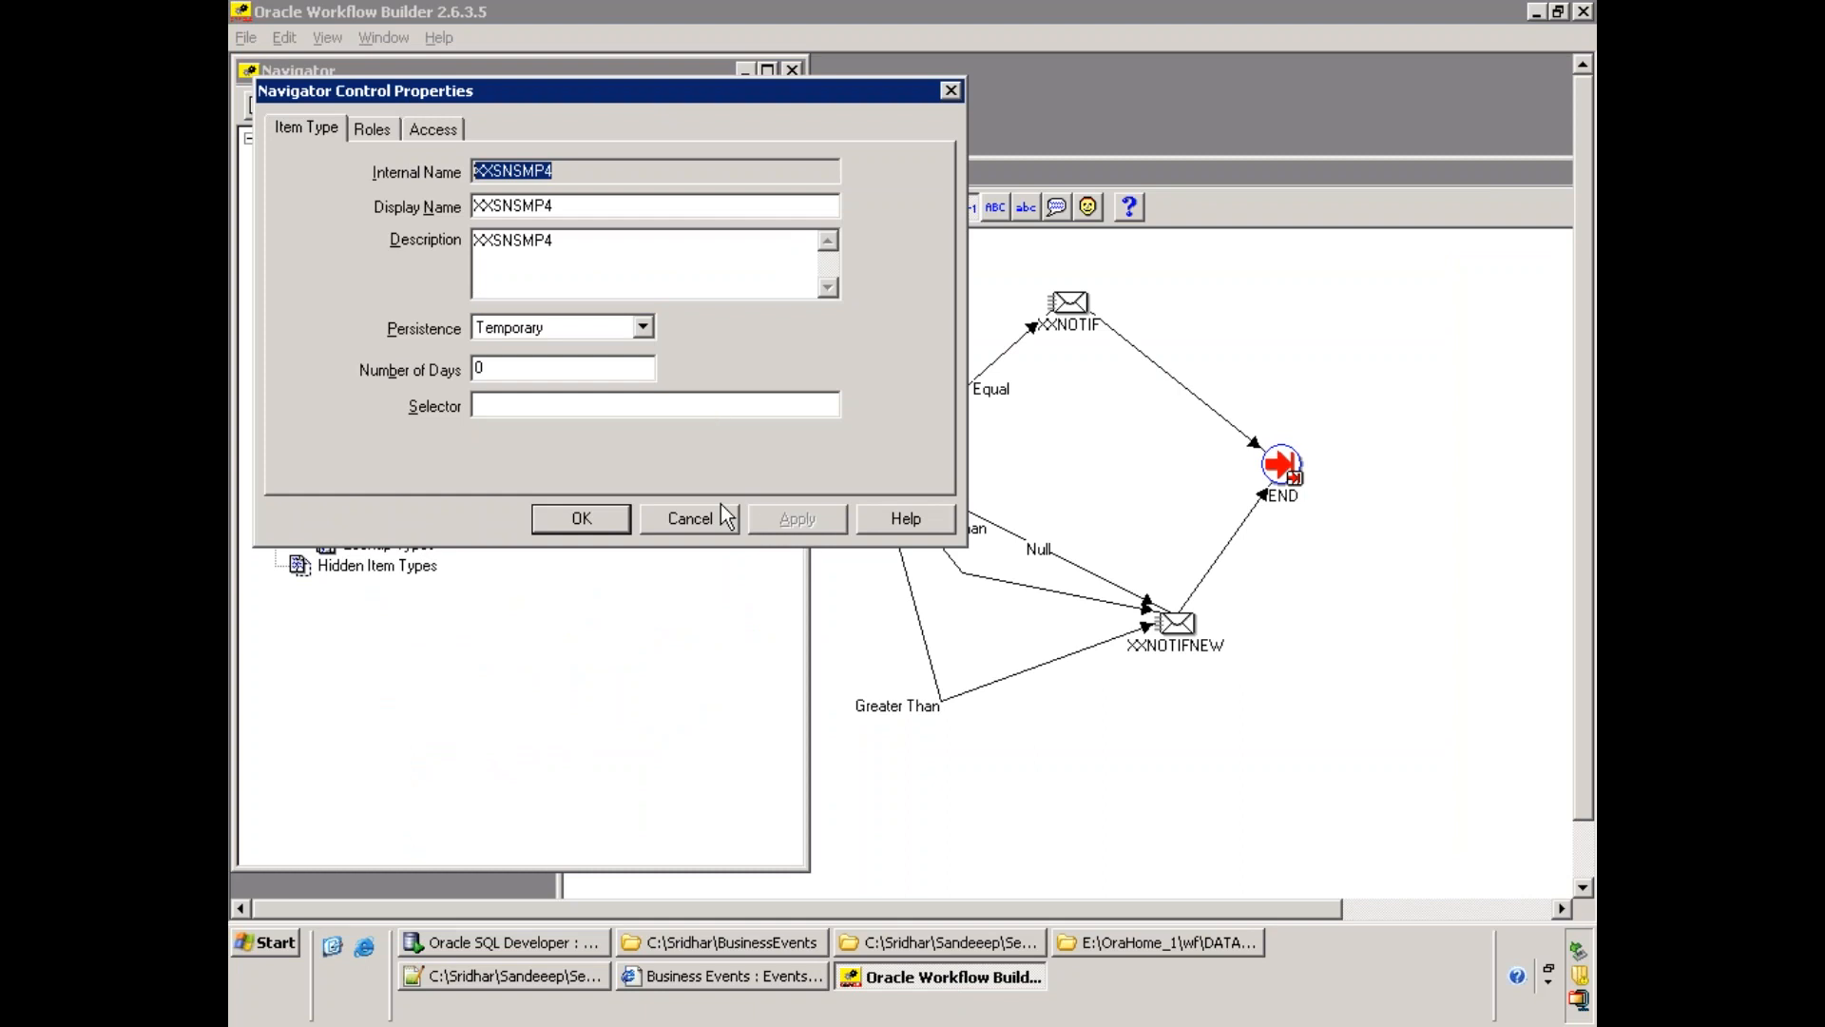
pyautogui.click(695, 513)
pyautogui.hotkey('alt', 'Tab')
pyautogui.doubleClick(585, 582)
pyautogui.write('XXSNSMP4')
# Replace the script's process name XXSN_FIRST_PROC with the XXPROC process internal name
pyautogui.hotkey('alt', 'Tab')
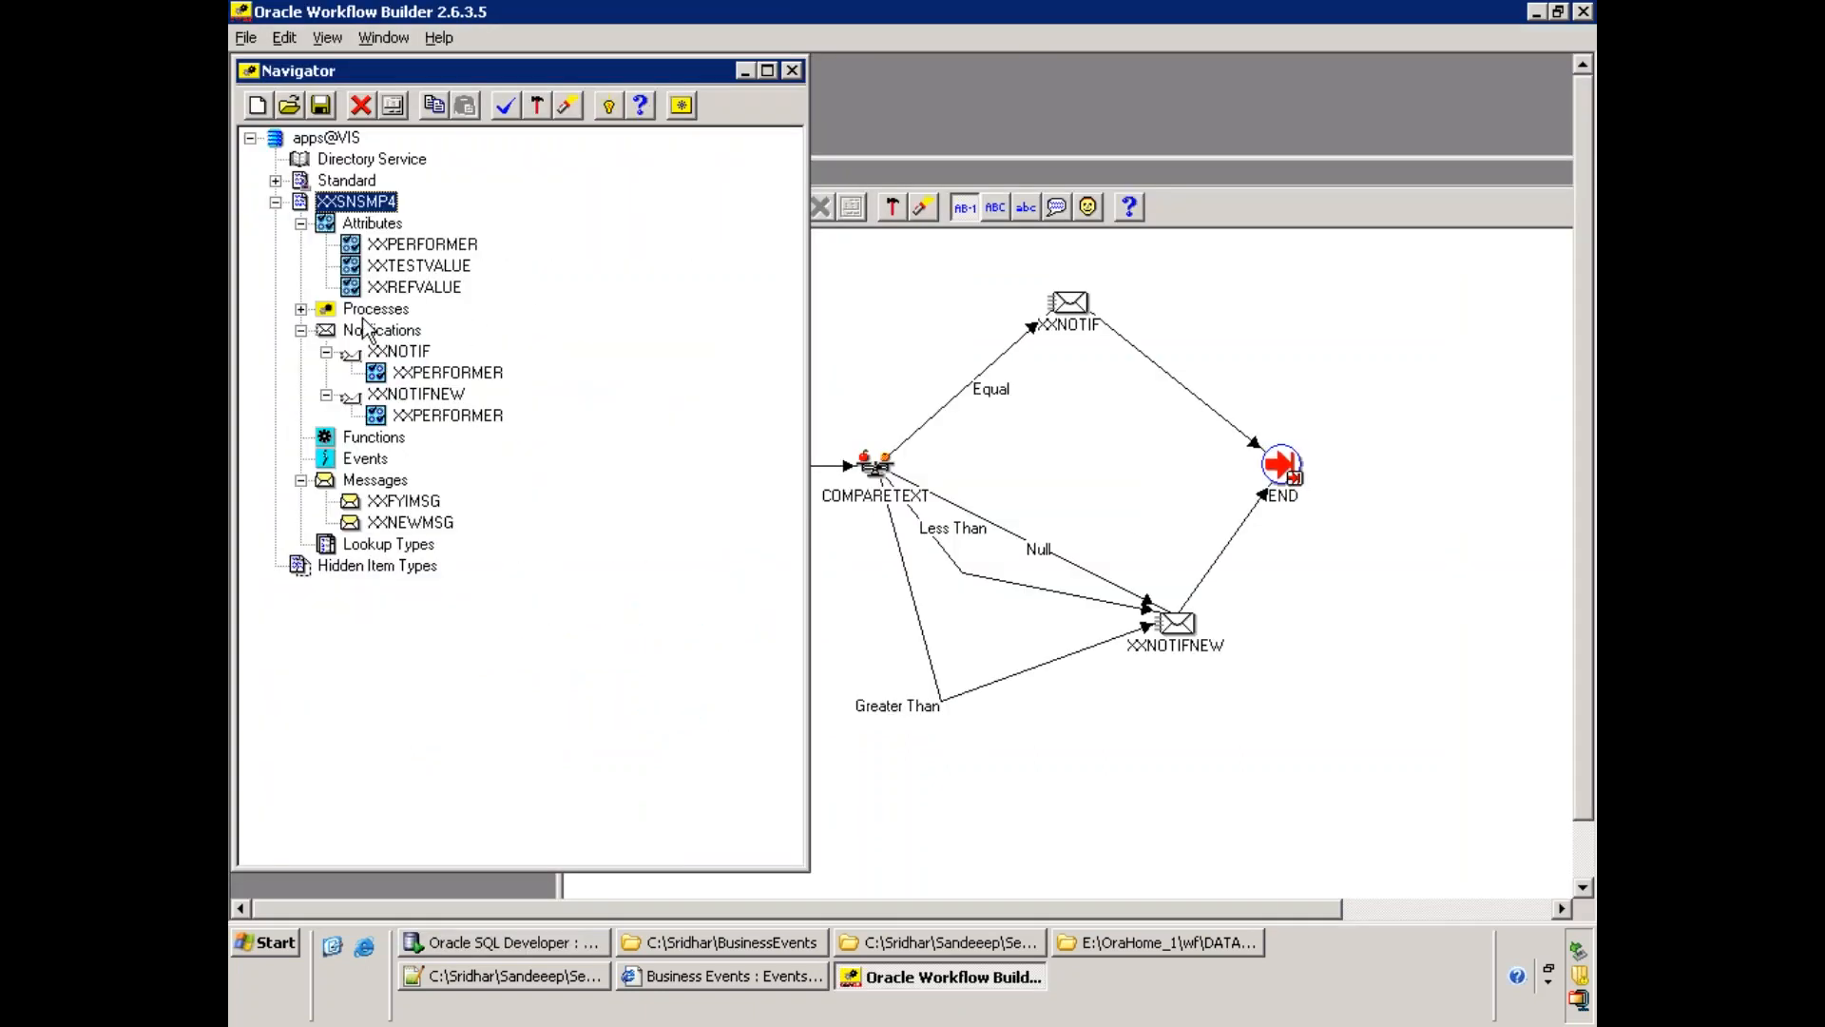
pyautogui.click(301, 309)
pyautogui.rightClick(369, 329)
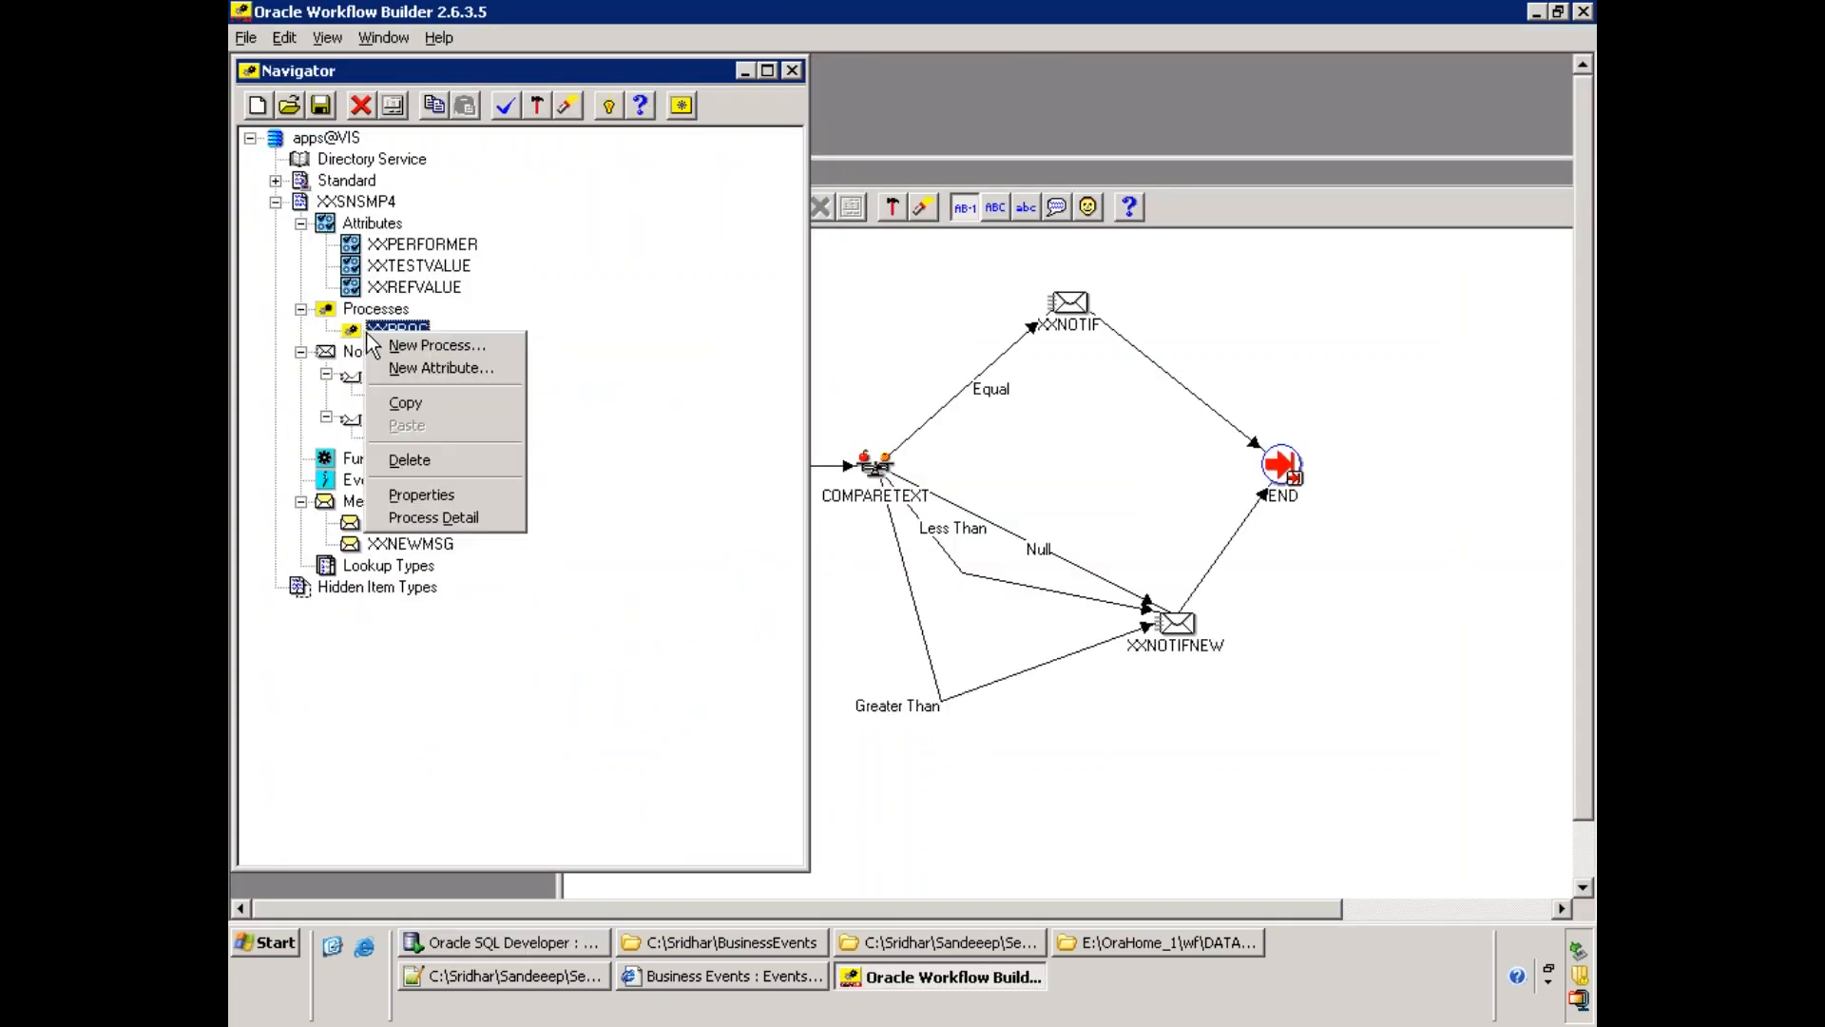
pyautogui.click(424, 493)
pyautogui.doubleClick(526, 194)
pyautogui.hotkey('ctrl', 'c')
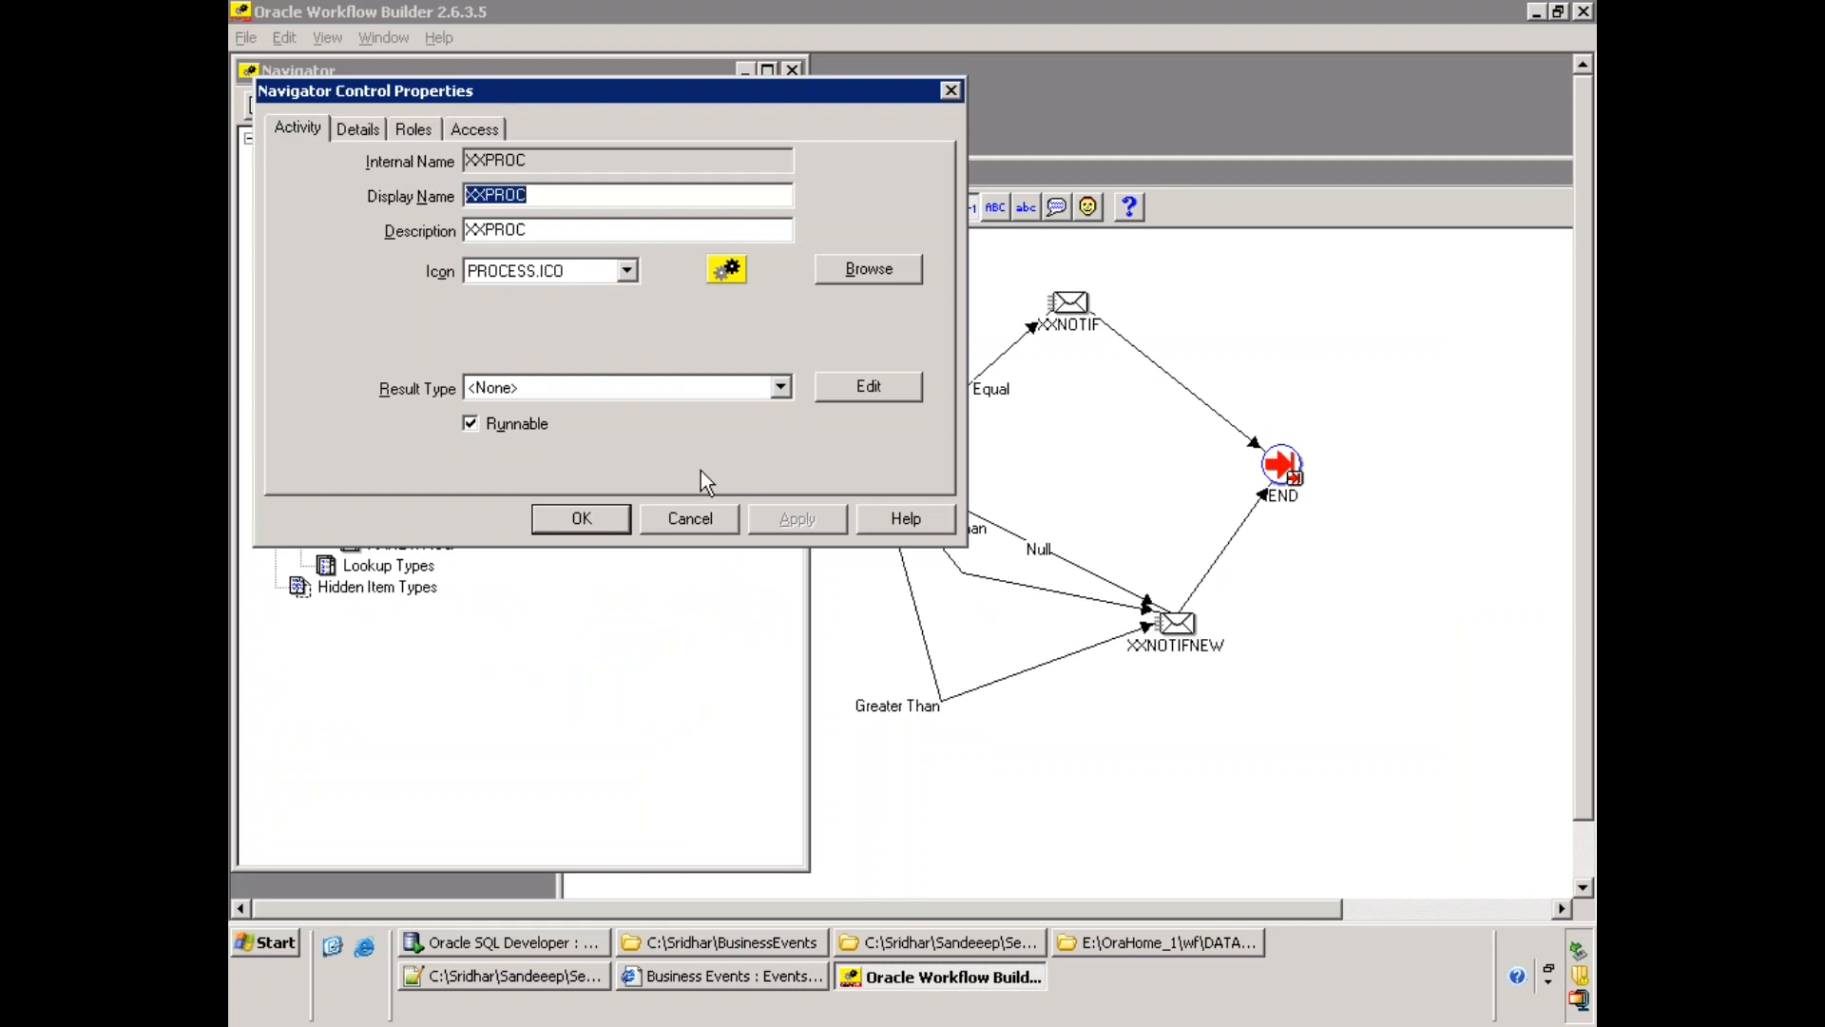
pyautogui.click(701, 511)
pyautogui.hotkey('alt', 'Tab')
pyautogui.doubleClick(661, 616)
pyautogui.hotkey('ctrl', 'v')
pyautogui.scroll(-2, 842, 584)
# Rename the XXPONUM attribute call to XXTESTVALUE and set its value to 'ABC123'
pyautogui.scroll(-2, 867, 559)
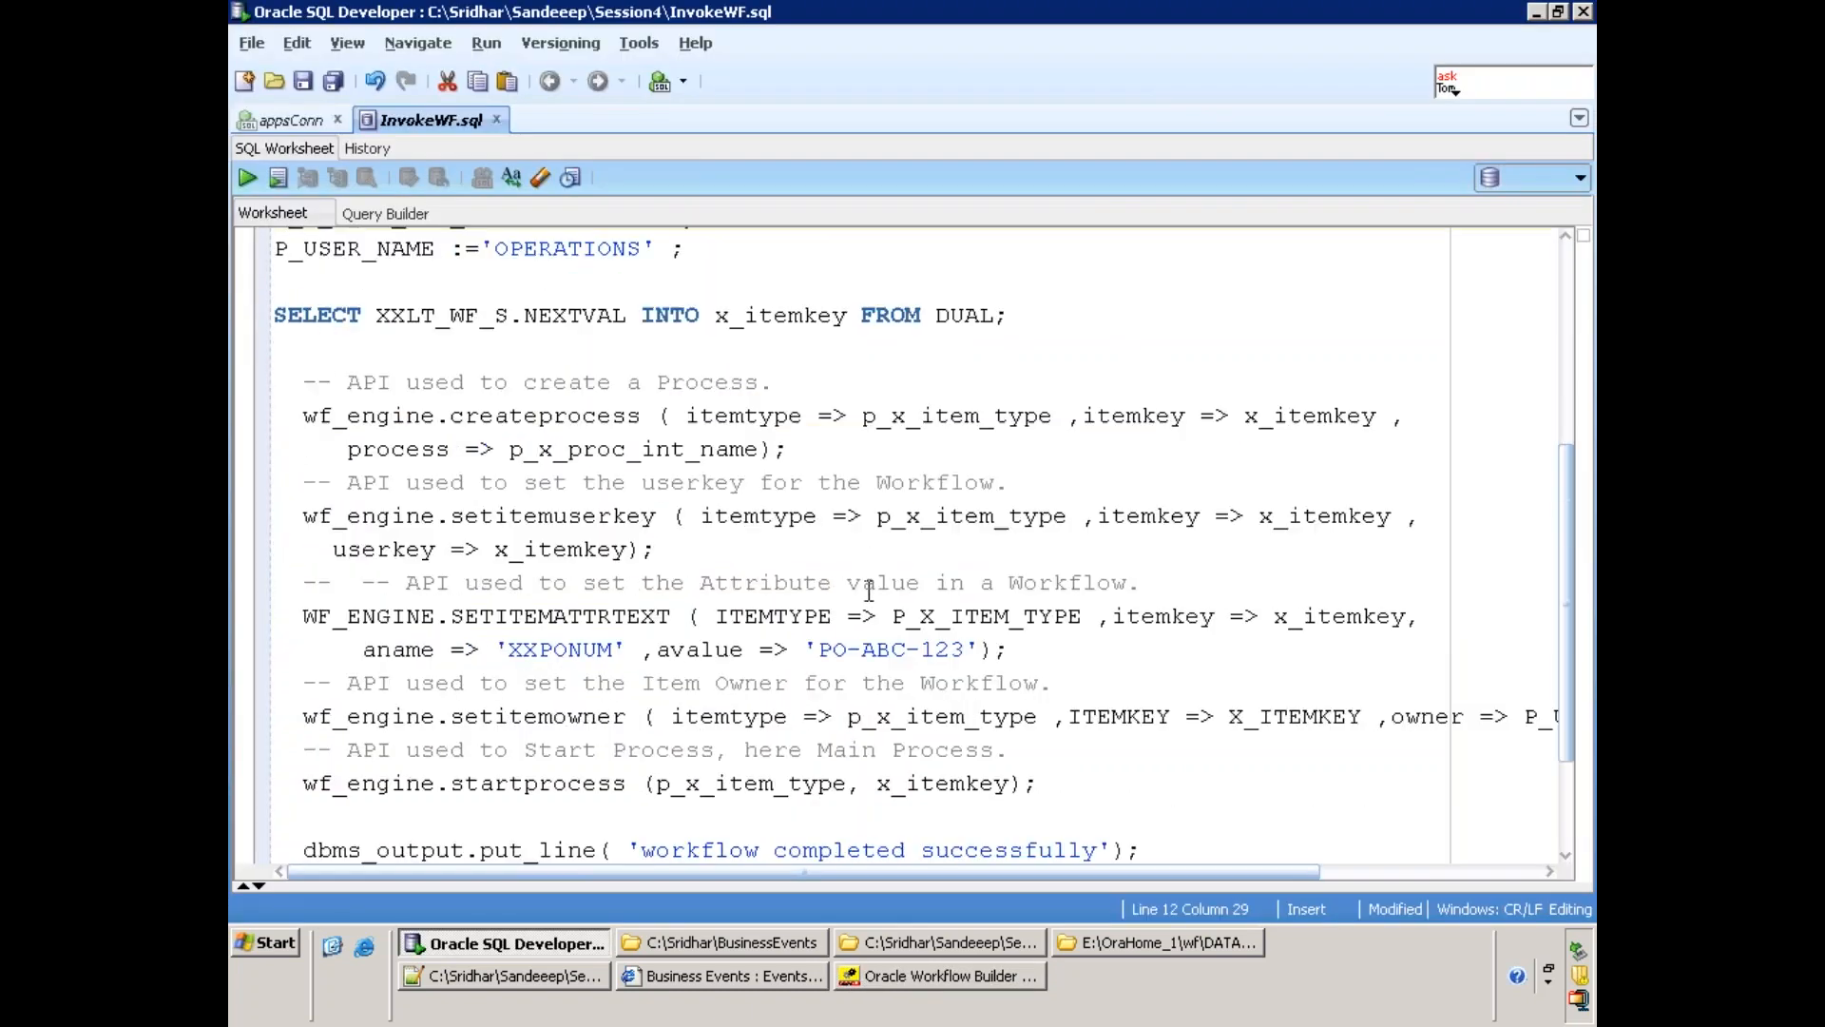
pyautogui.hotkey('alt', 'Tab')
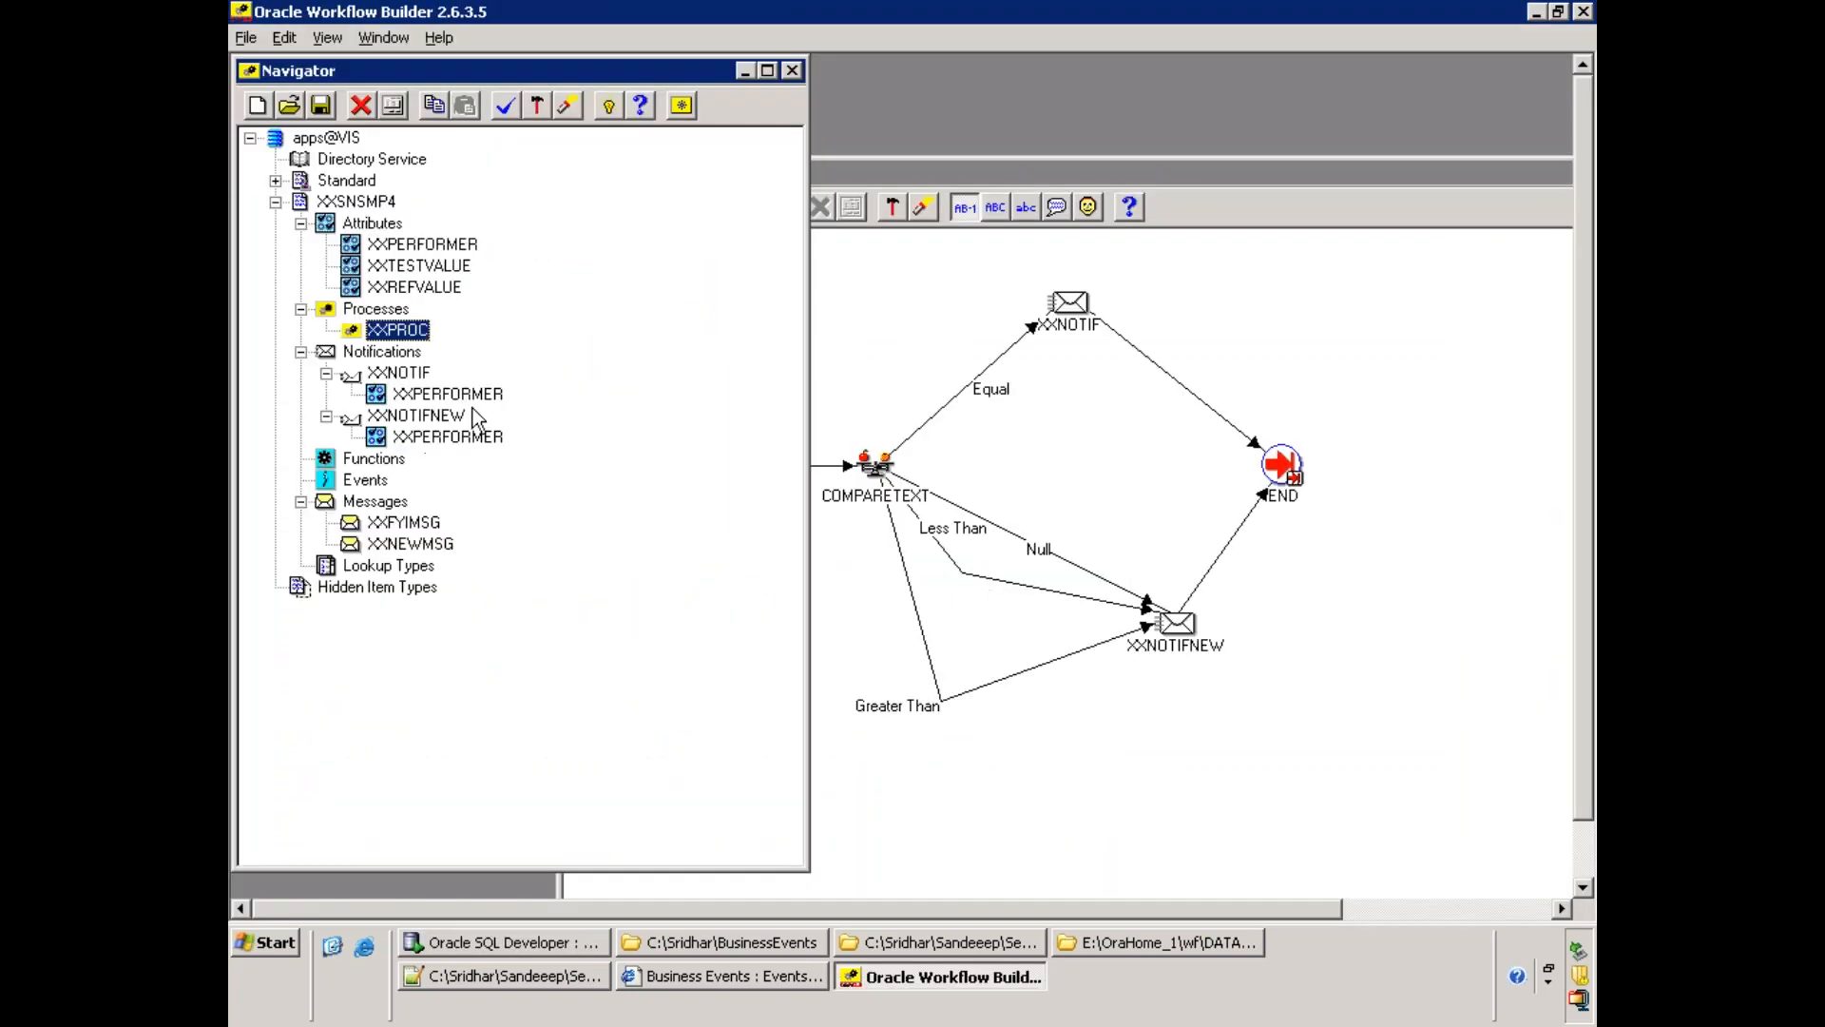
pyautogui.rightClick(448, 266)
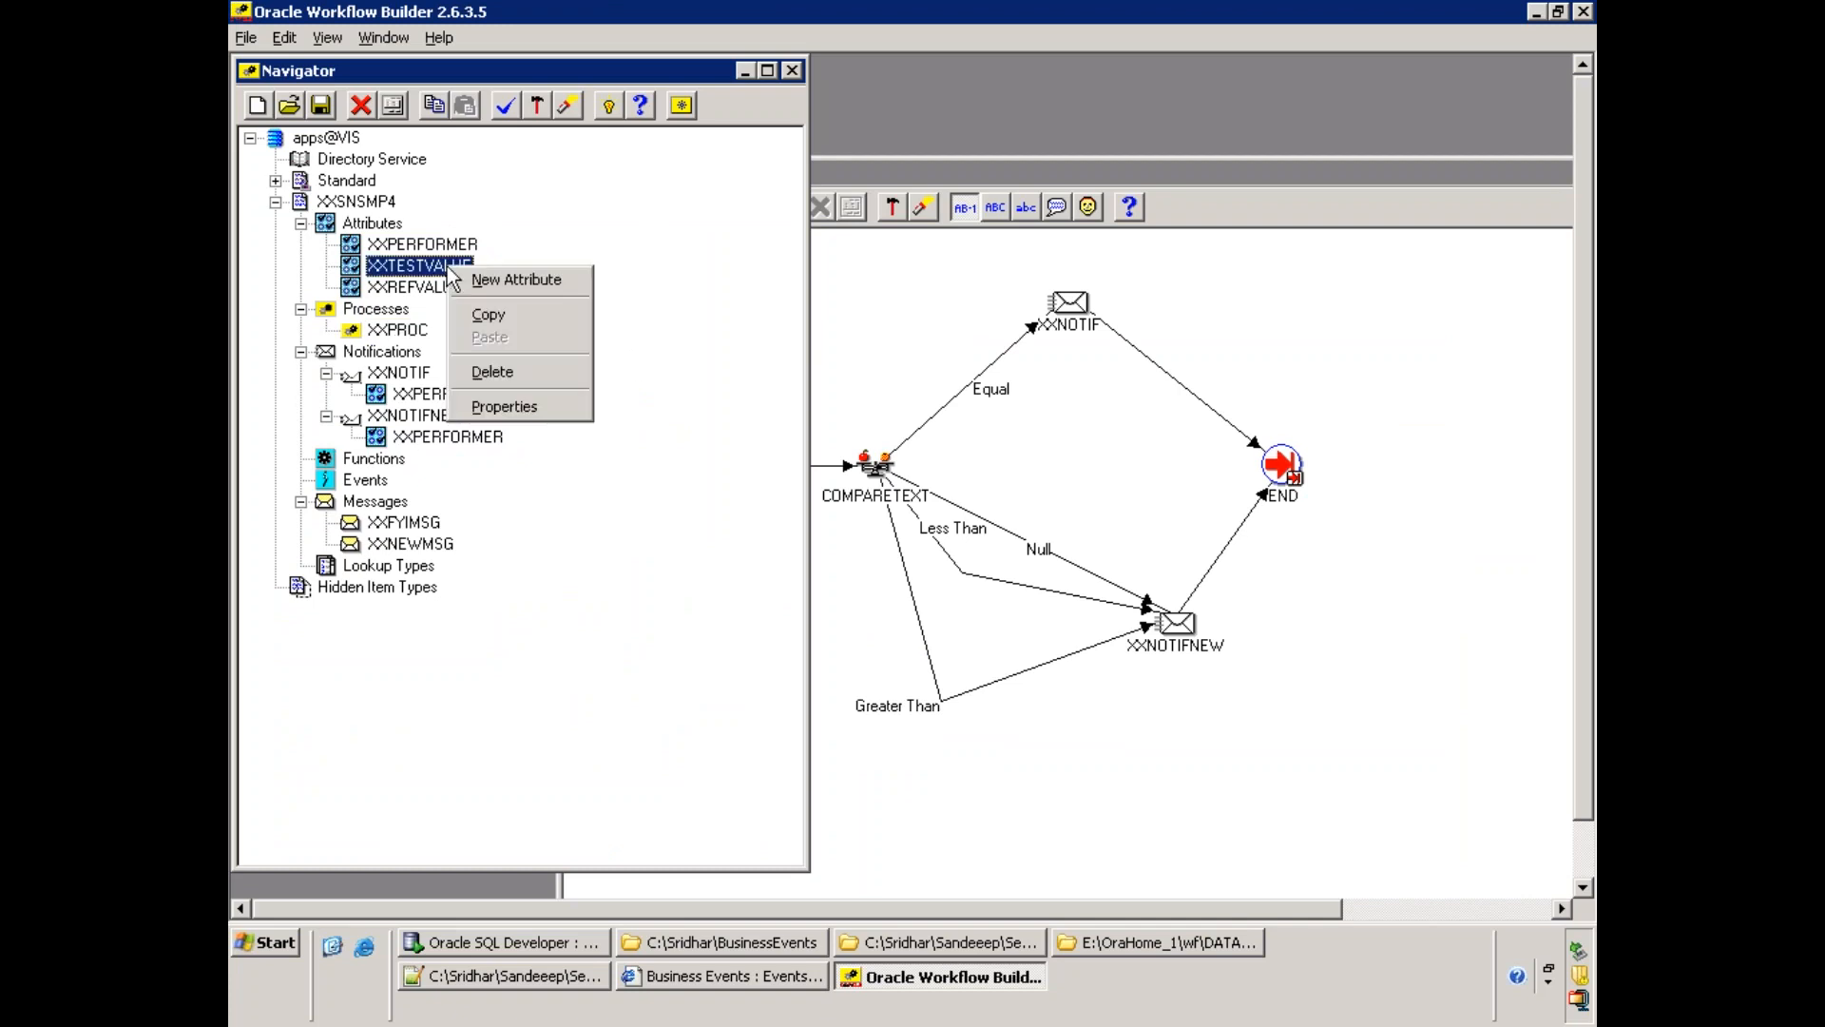
pyautogui.click(532, 421)
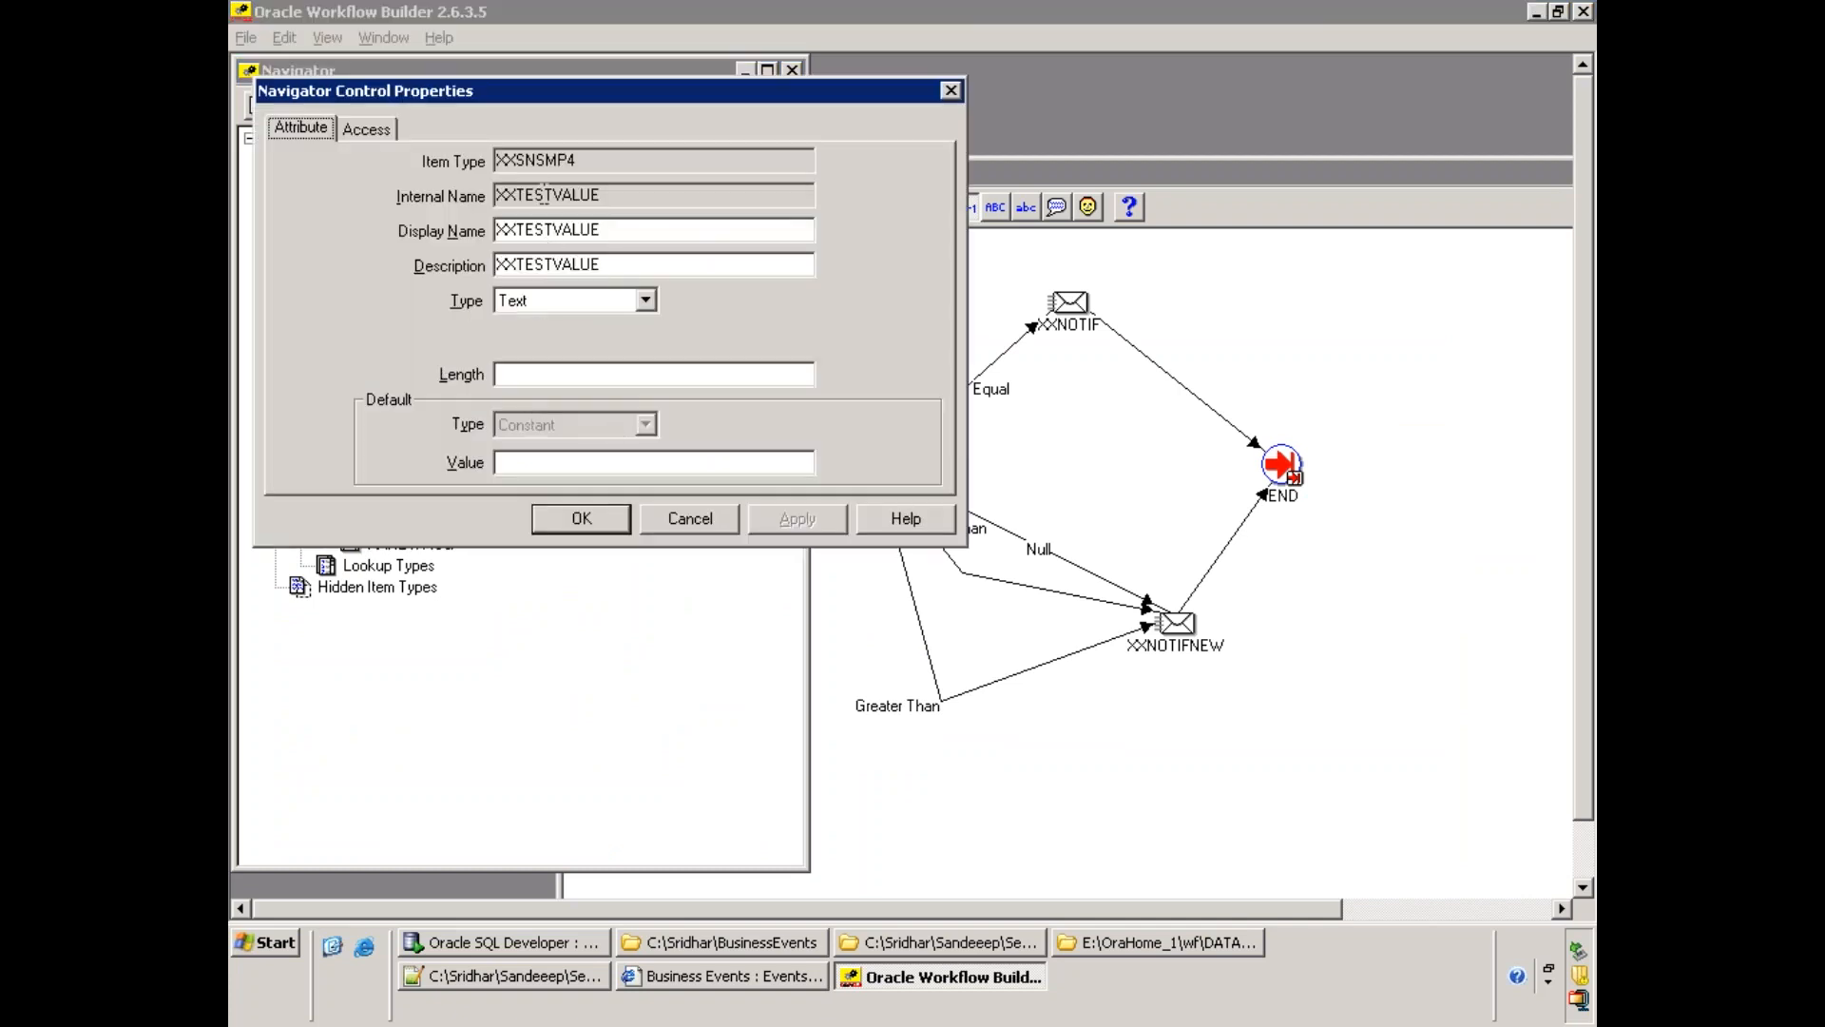
pyautogui.click(698, 523)
pyautogui.hotkey('alt', 'Tab')
pyautogui.scroll(-2, 582, 476)
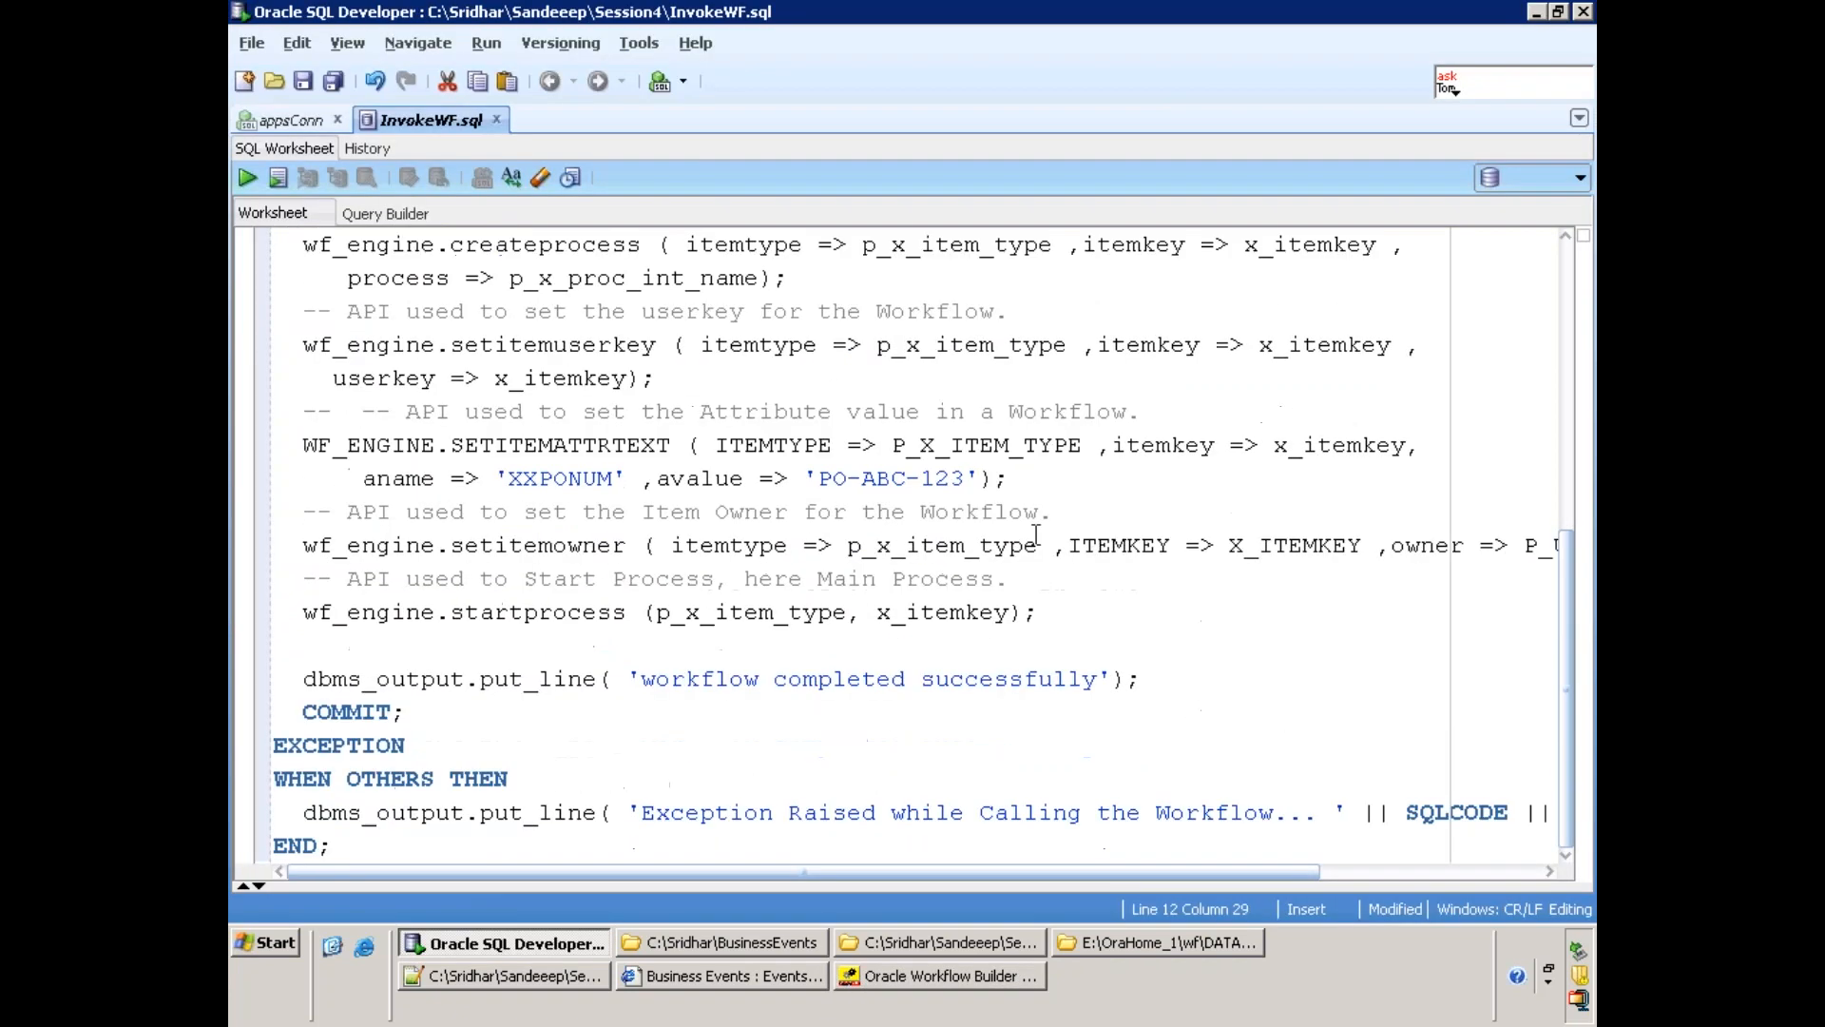
pyautogui.doubleClick(582, 475)
pyautogui.write('XXTESTVALUE')
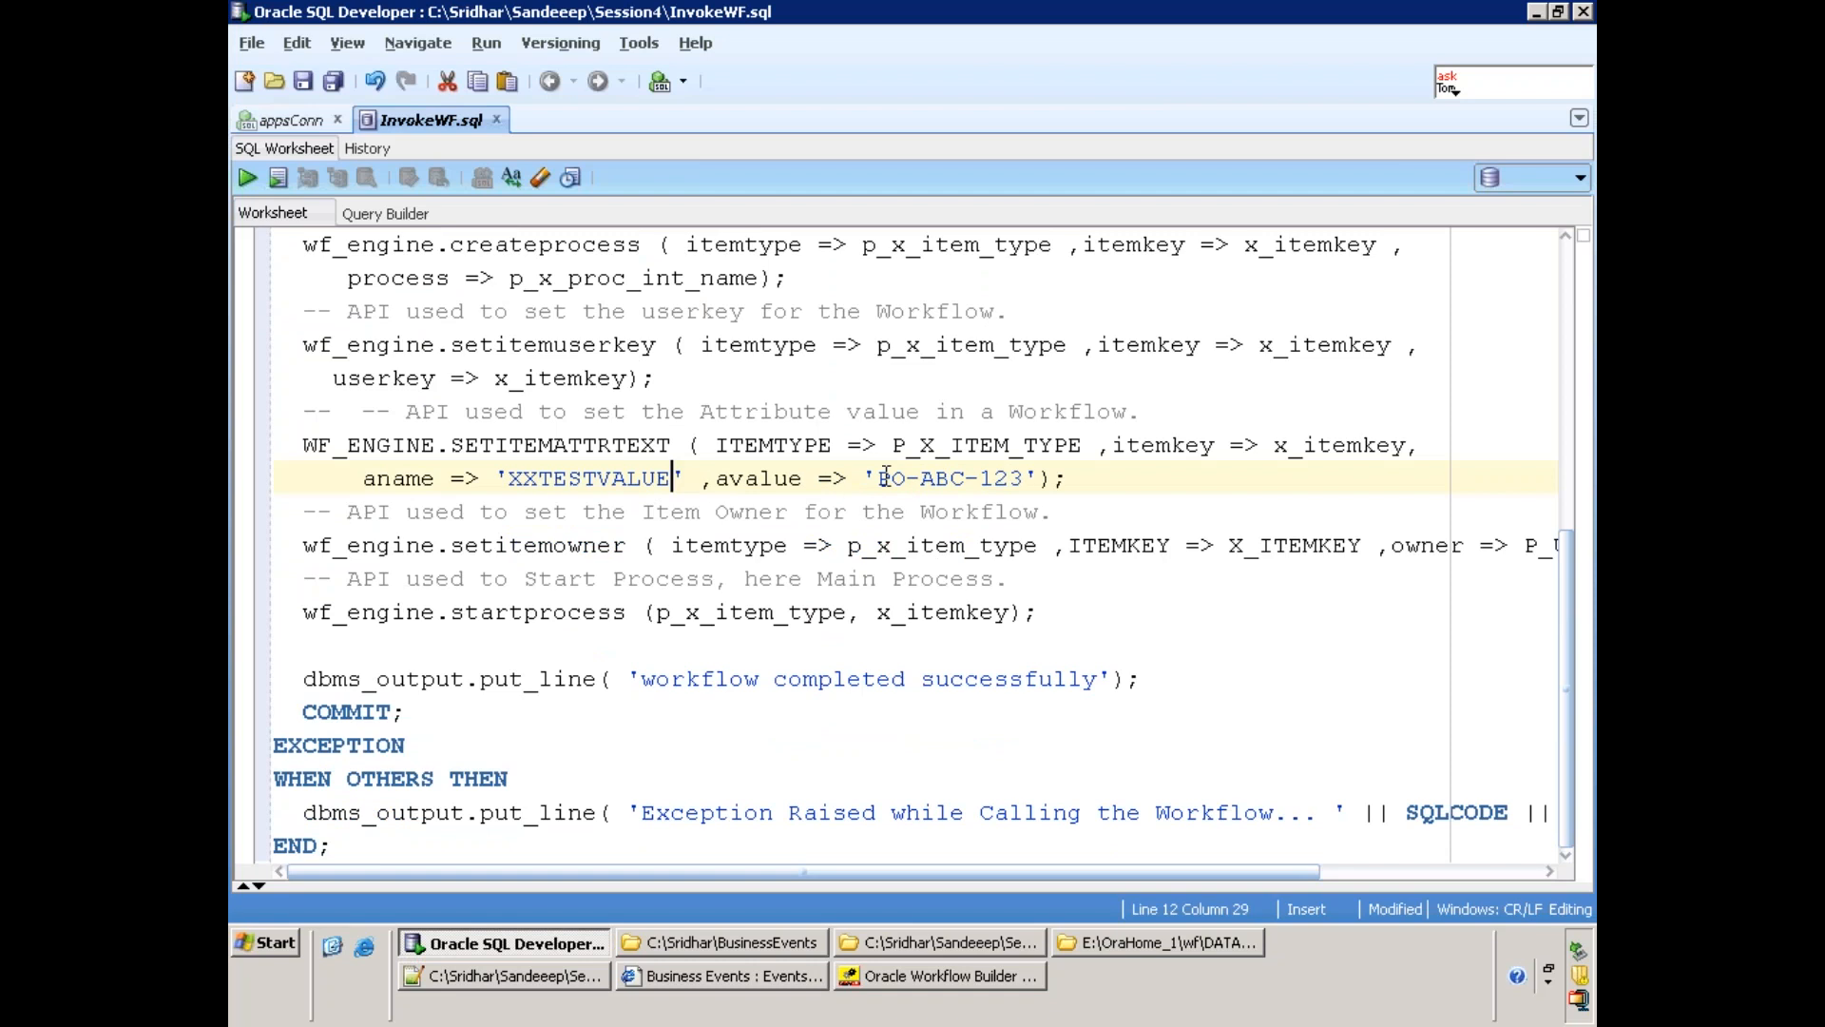
pyautogui.moveTo(883, 478); pyautogui.dragTo(1027, 476)
pyautogui.press('Delete')
pyautogui.write('123')
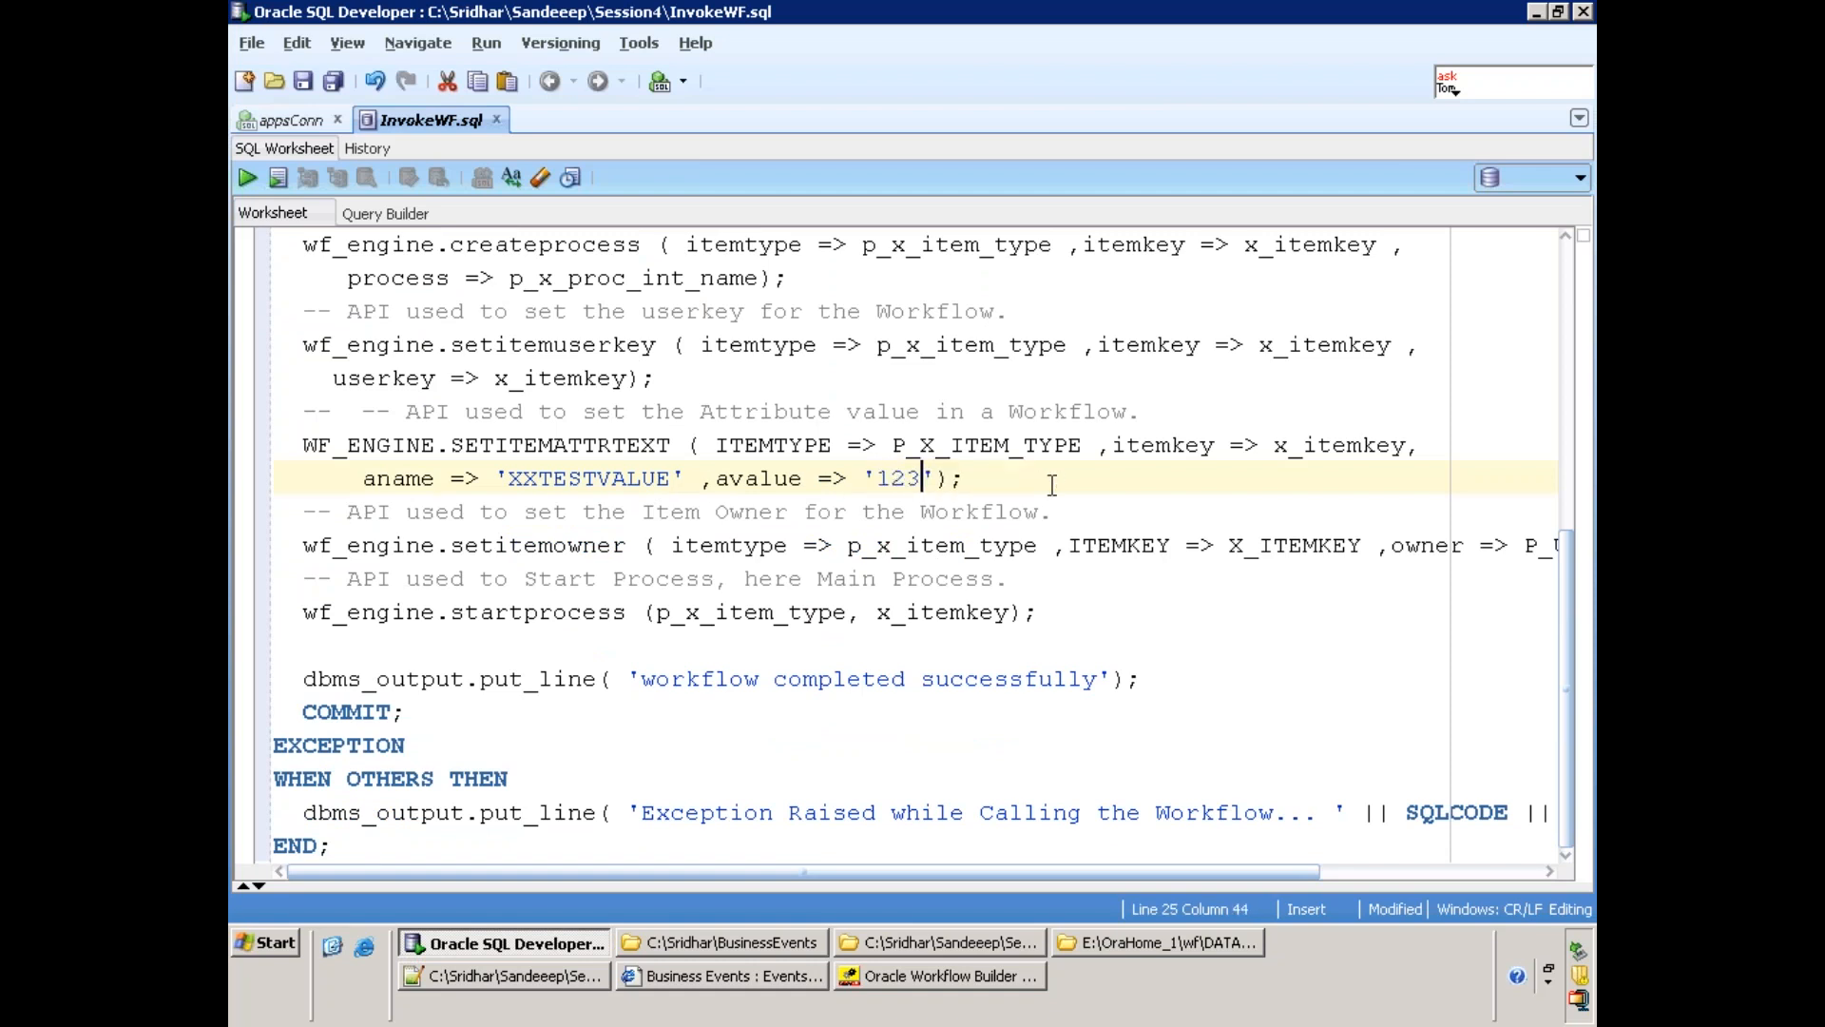
pyautogui.press('Left')
pyautogui.press('Left')
pyautogui.write('ABC')
# Duplicate the XXTESTVALUE call directly below itself
pyautogui.press('Return')
pyautogui.press('Up')
pyautogui.press('Up')
pyautogui.press('Home')
pyautogui.hotkey('shift', 'Down')
pyautogui.hotkey('shift', 'Down')
pyautogui.hotkey('ctrl', 'c')
pyautogui.press('Right')
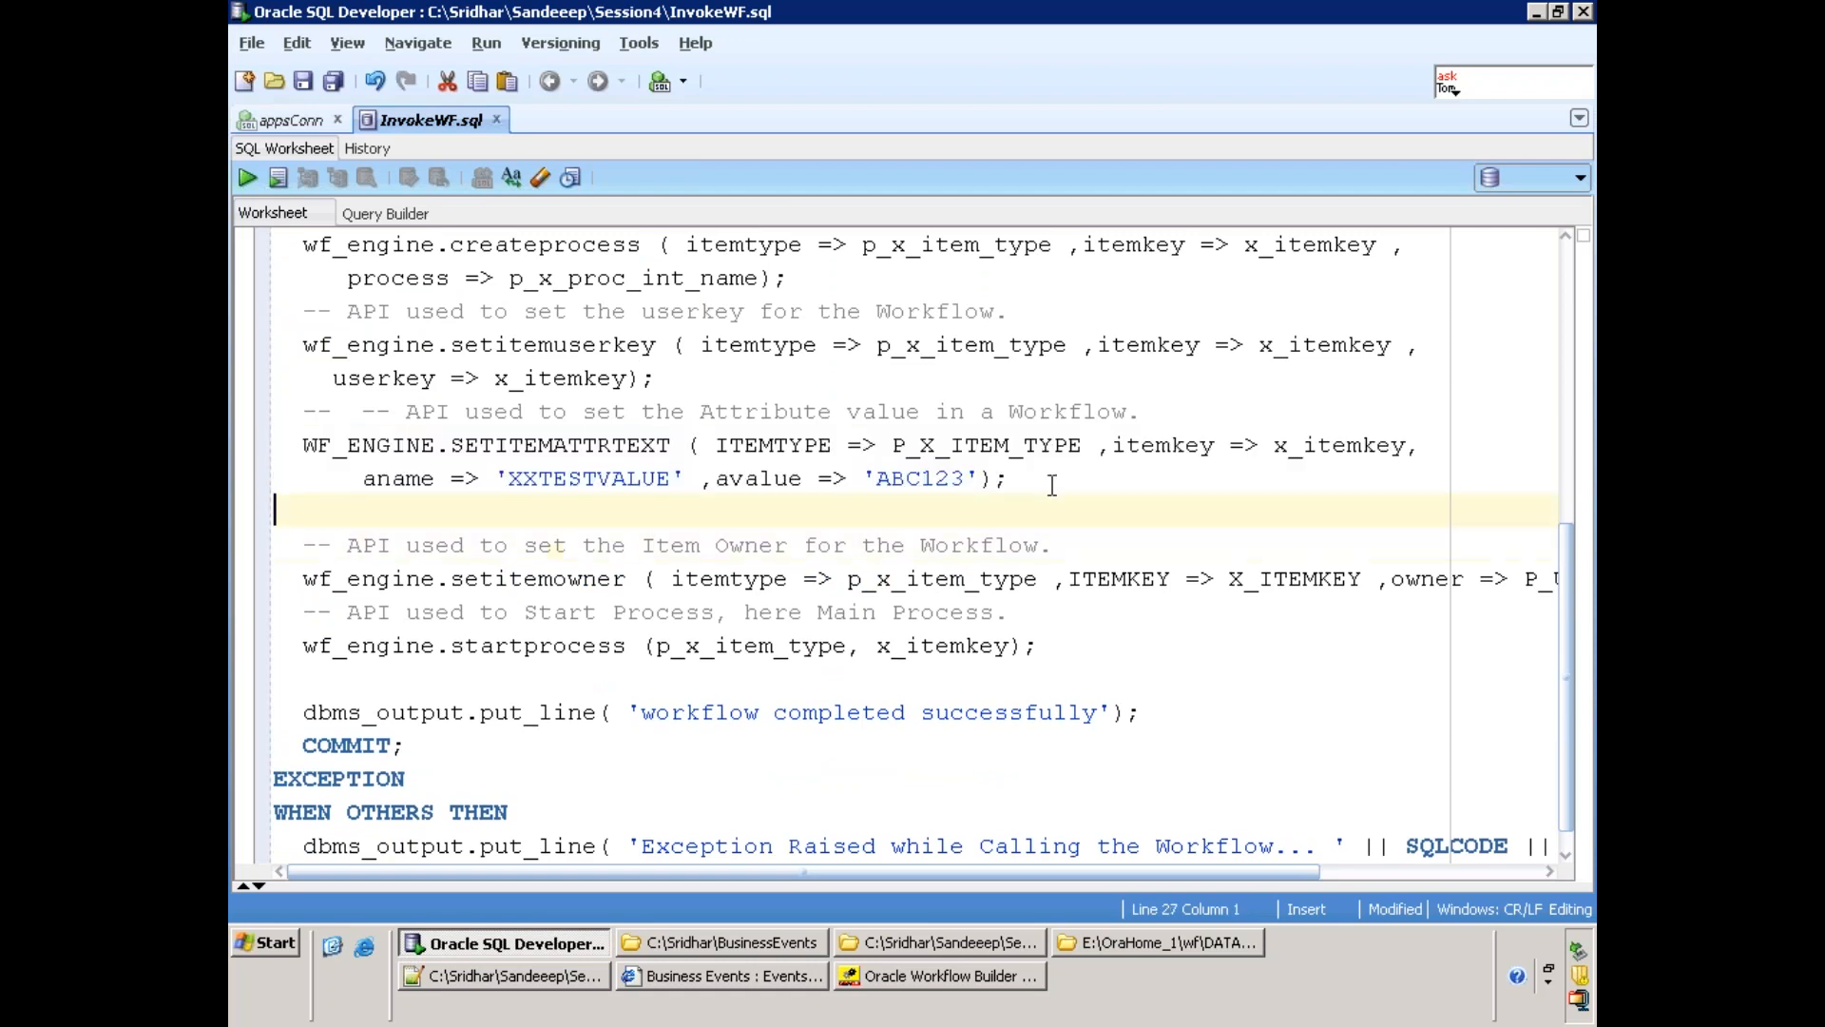
pyautogui.press('Return')
pyautogui.hotkey('ctrl', 'v')
pyautogui.press('Return')
pyautogui.press('Return')
# Change the duplicate call's attribute to XXREFVALUE and remove the surplus blank lines
pyautogui.hotkey('alt', 'Tab')
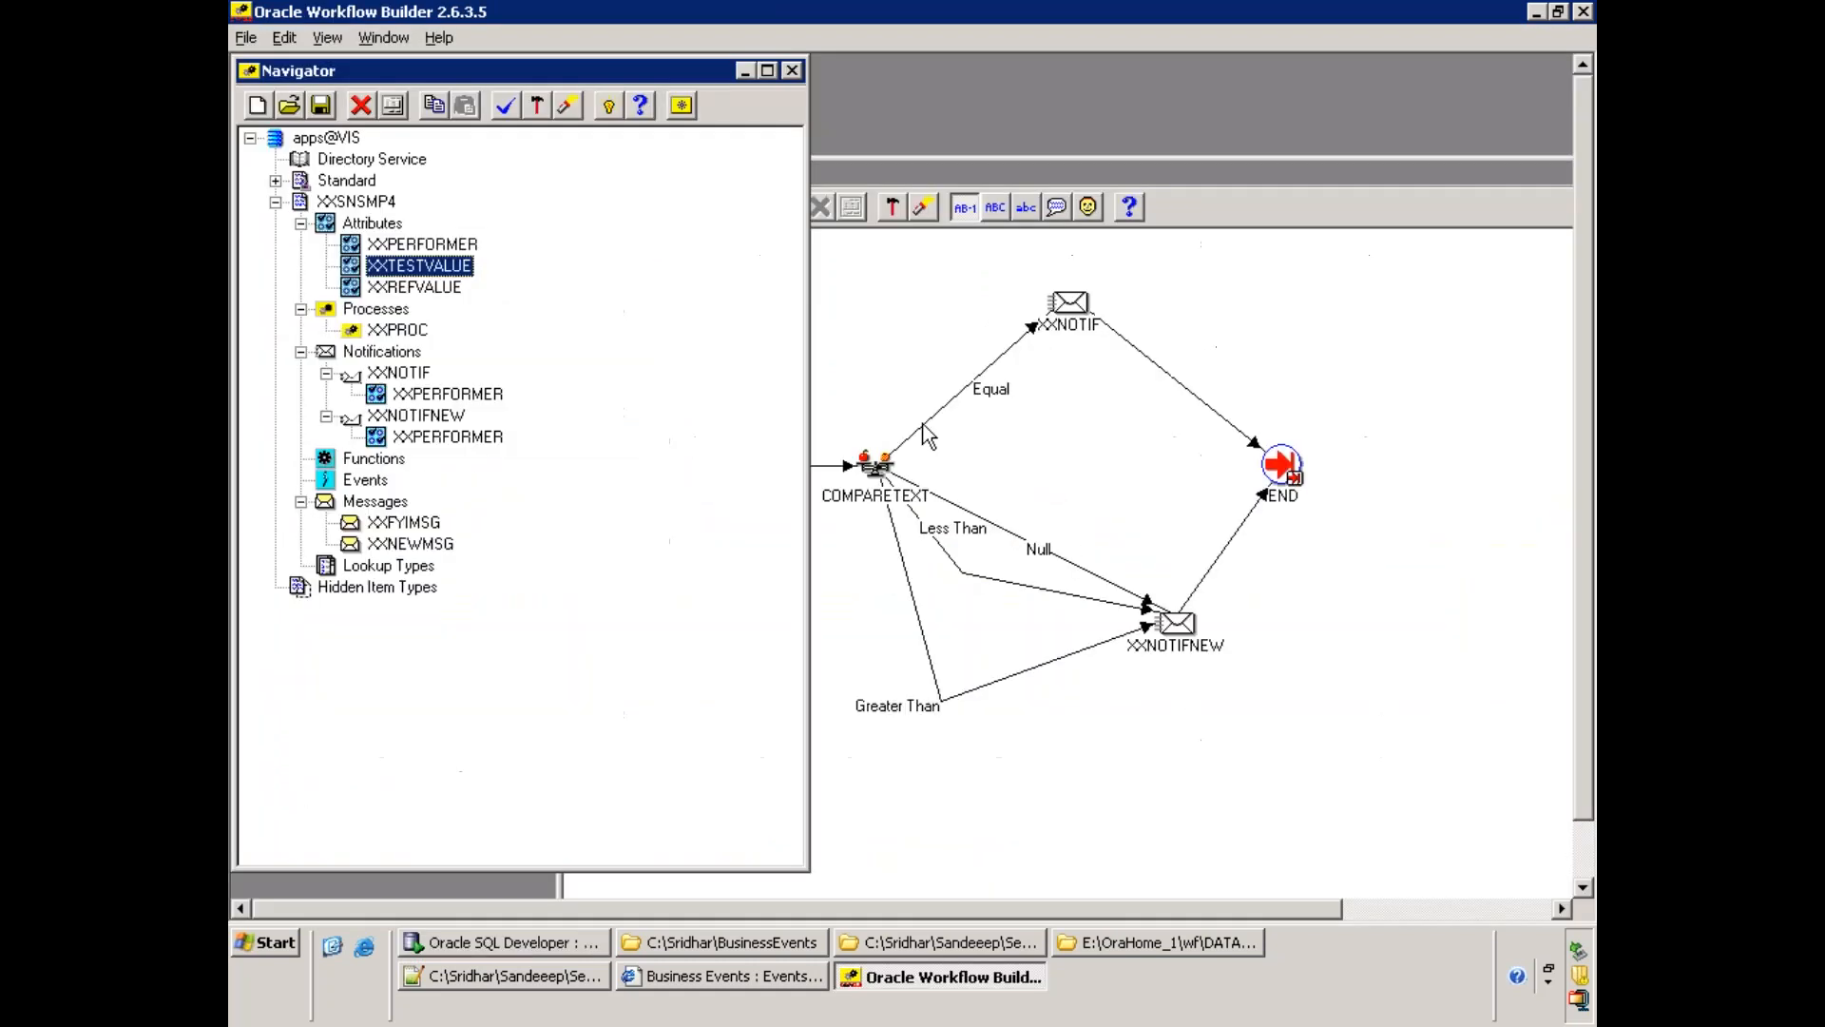
pyautogui.rightClick(418, 289)
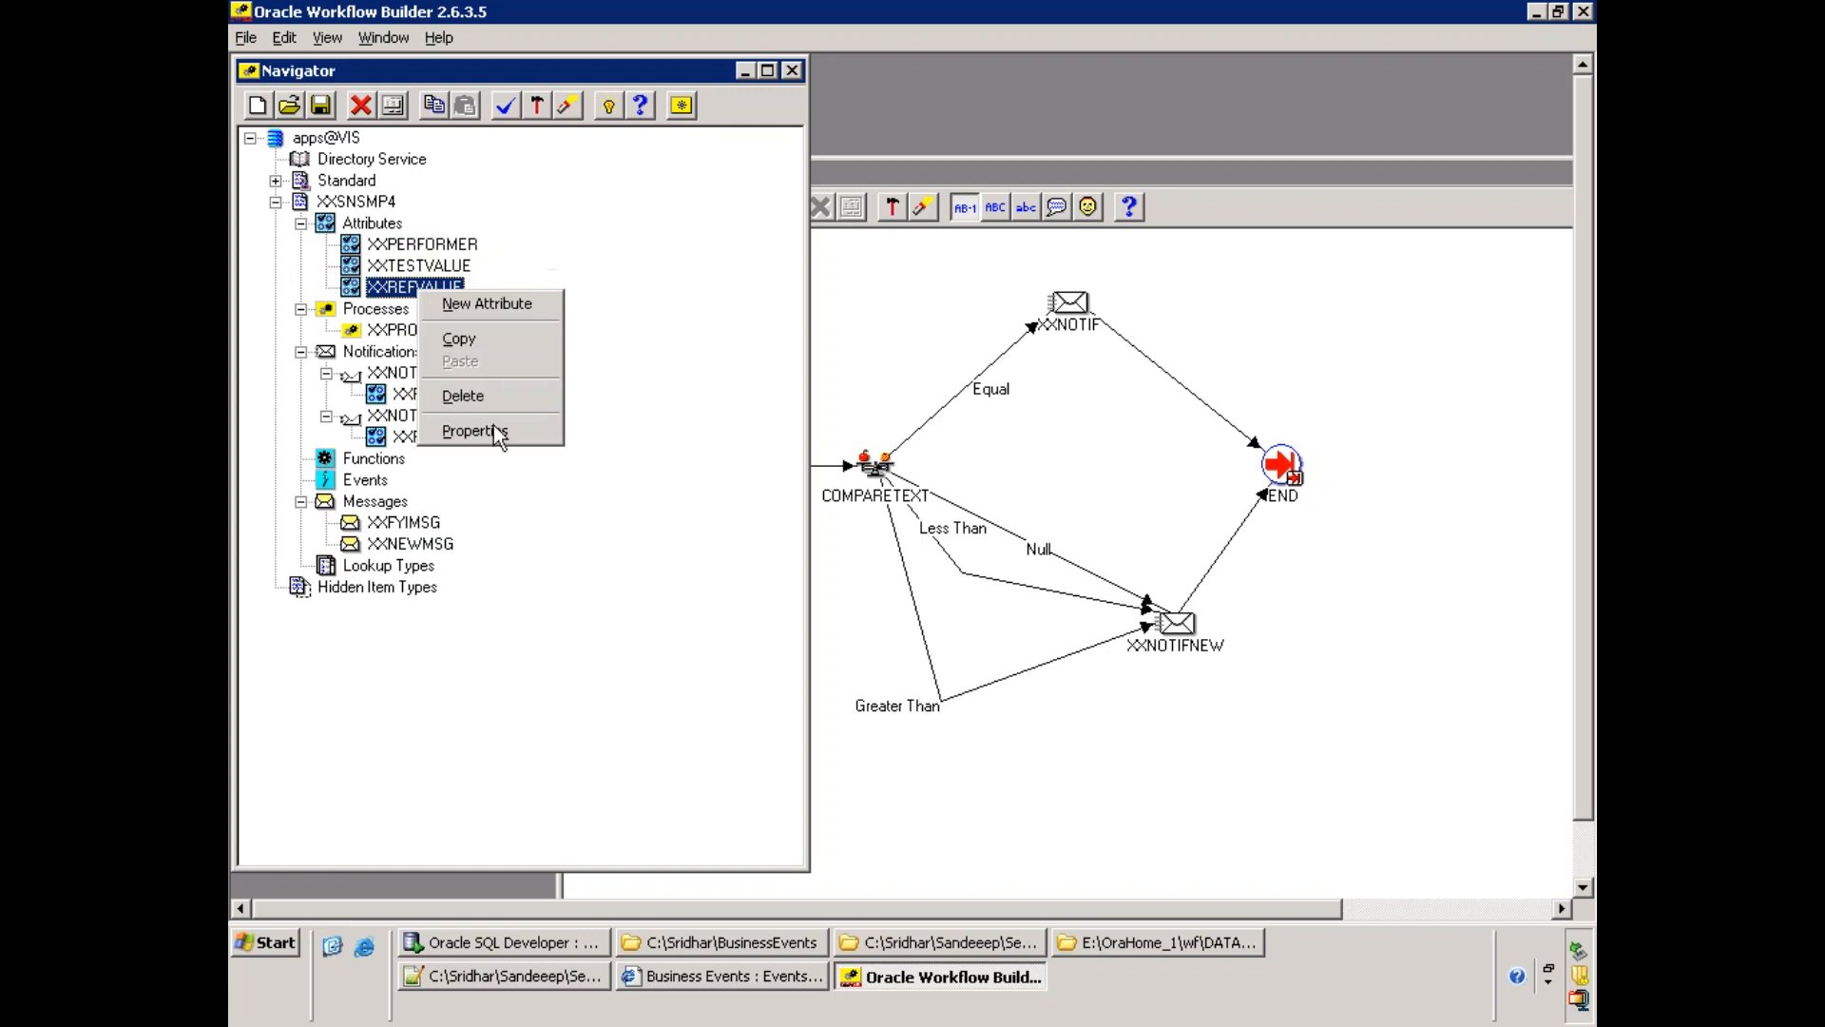
pyautogui.click(493, 425)
pyautogui.moveTo(605, 197); pyautogui.dragTo(396, 194)
pyautogui.click(711, 517)
pyautogui.hotkey('alt', 'Tab')
pyautogui.doubleClick(624, 577)
pyautogui.hotkey('ctrl', 'v')
pyautogui.click(747, 640)
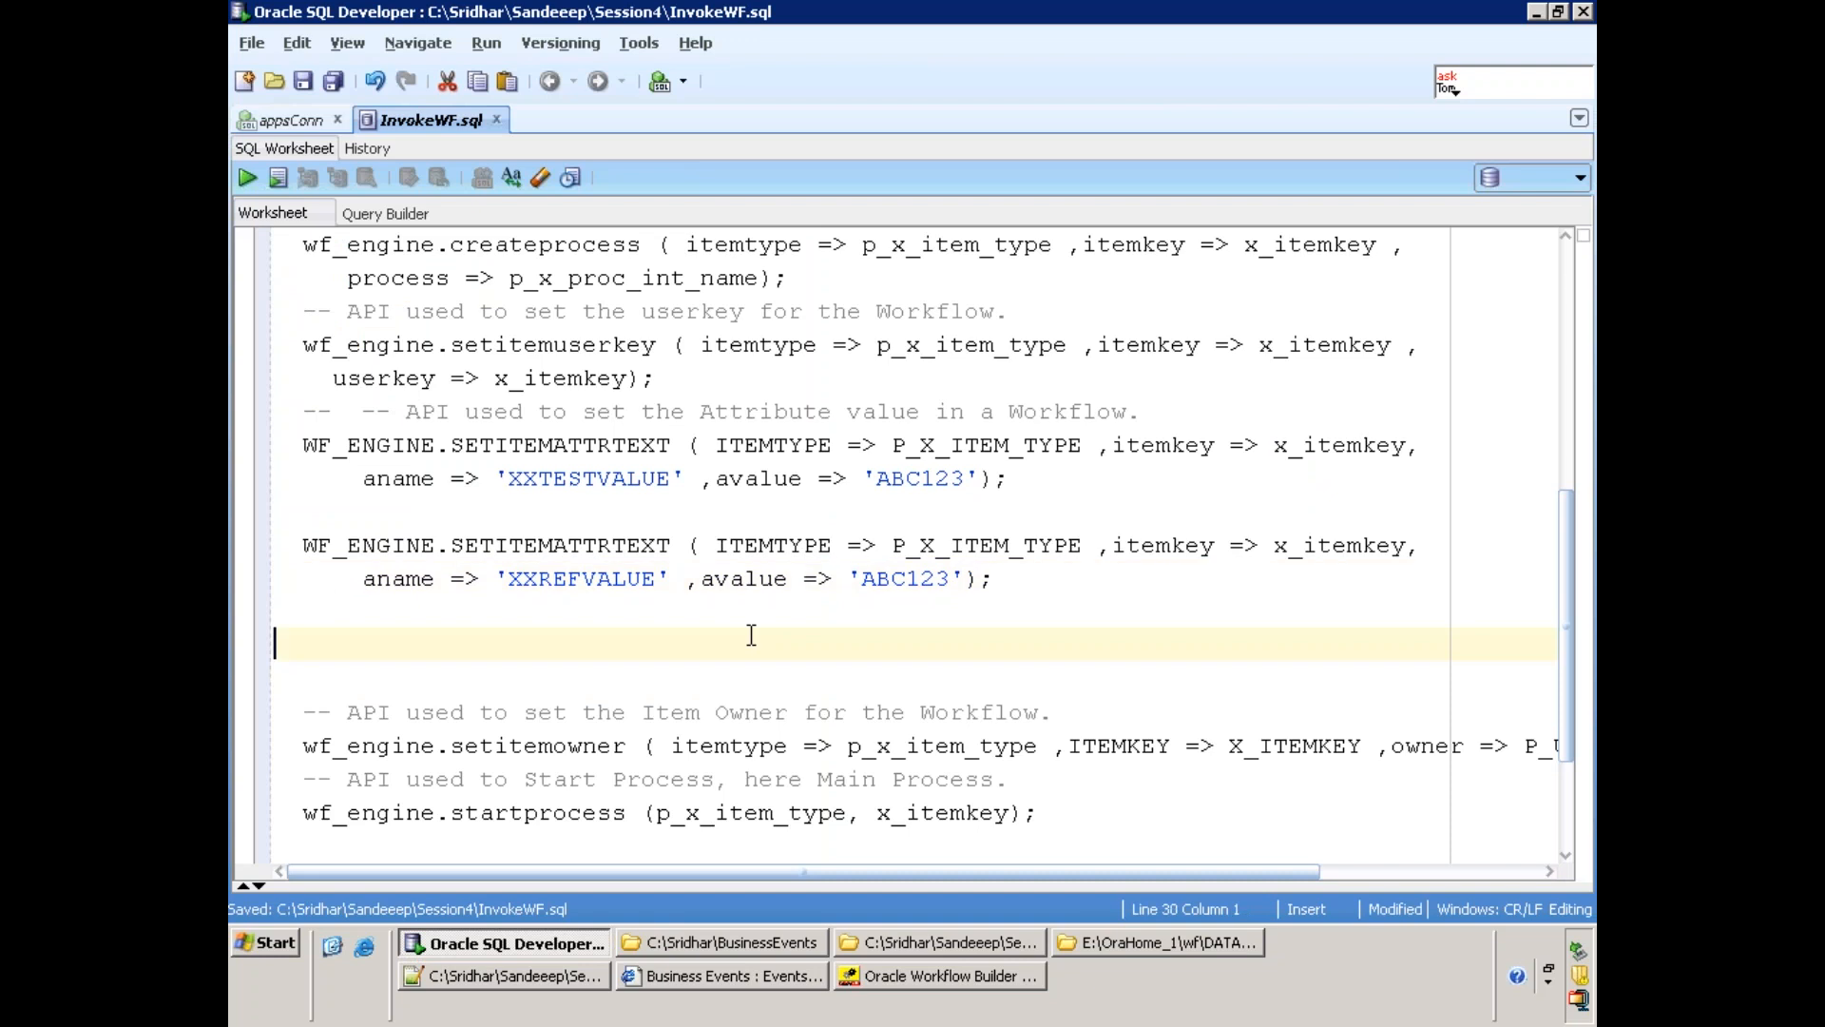
pyautogui.hotkey('shift', 'Down')
pyautogui.hotkey('shift', 'Down')
pyautogui.hotkey('shift', 'Down')
pyautogui.press('Delete')
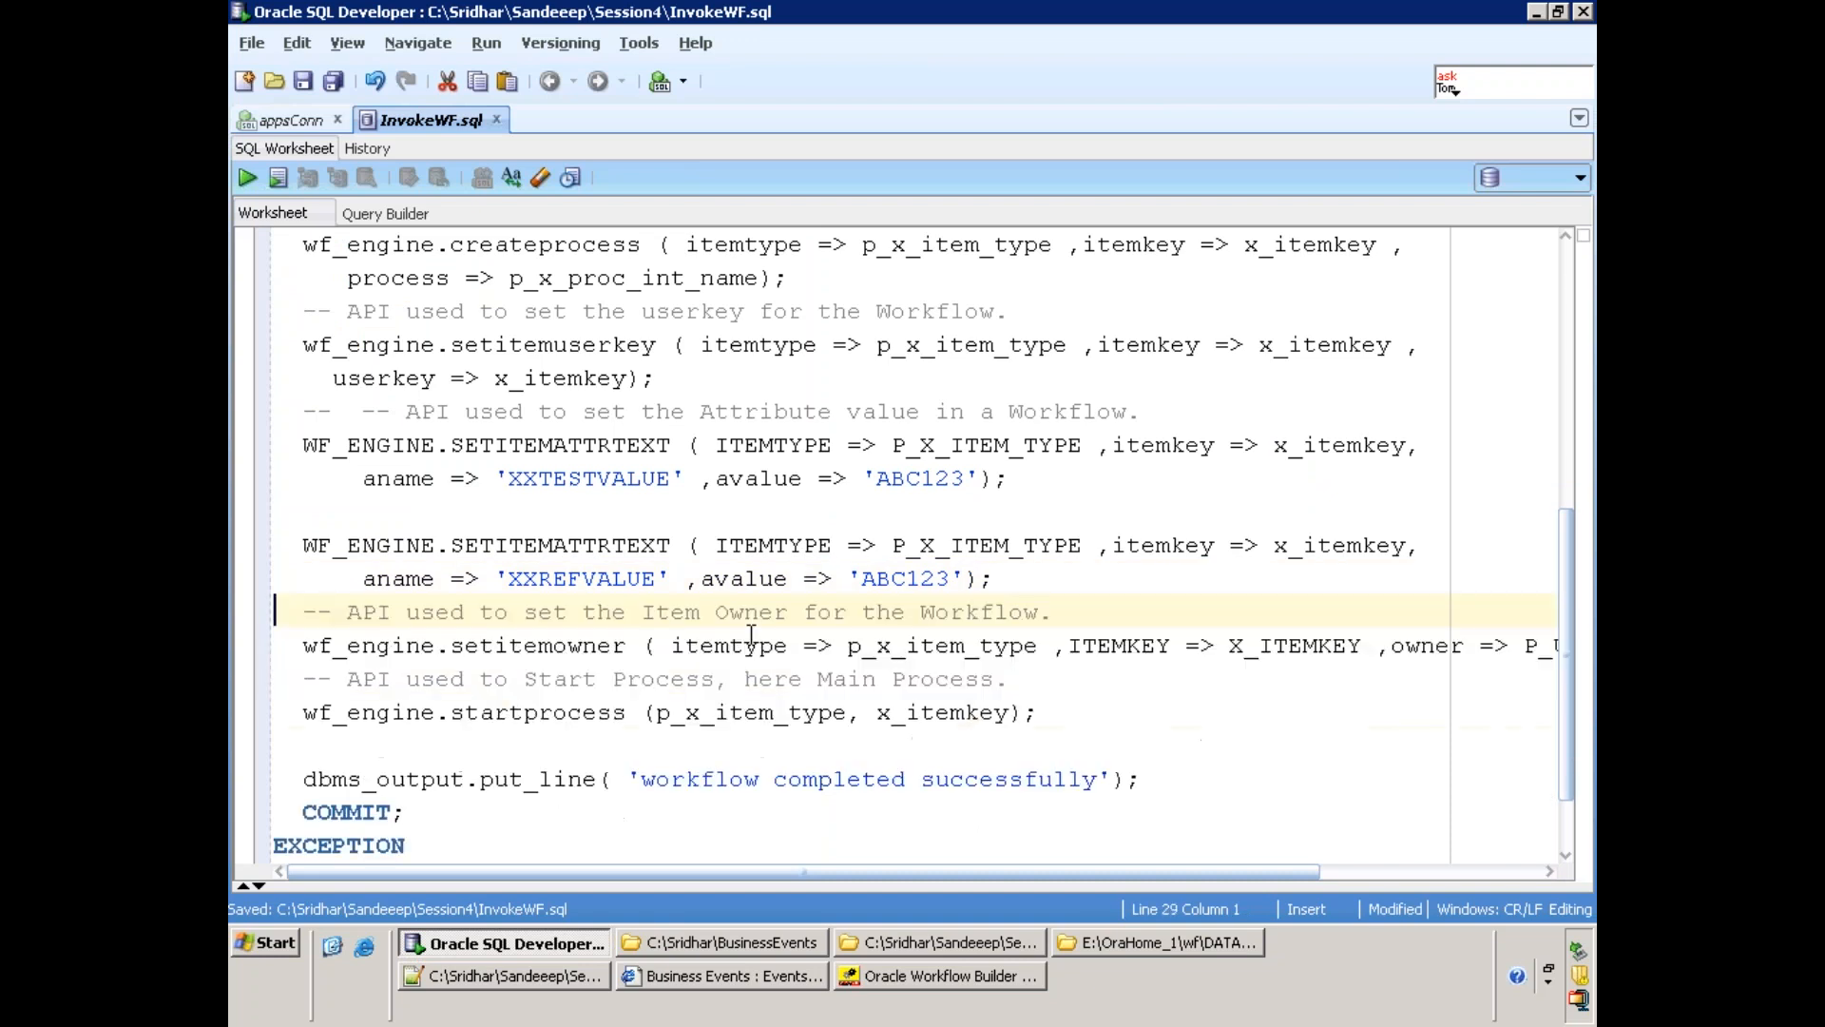
pyautogui.scroll(2, 751, 634)
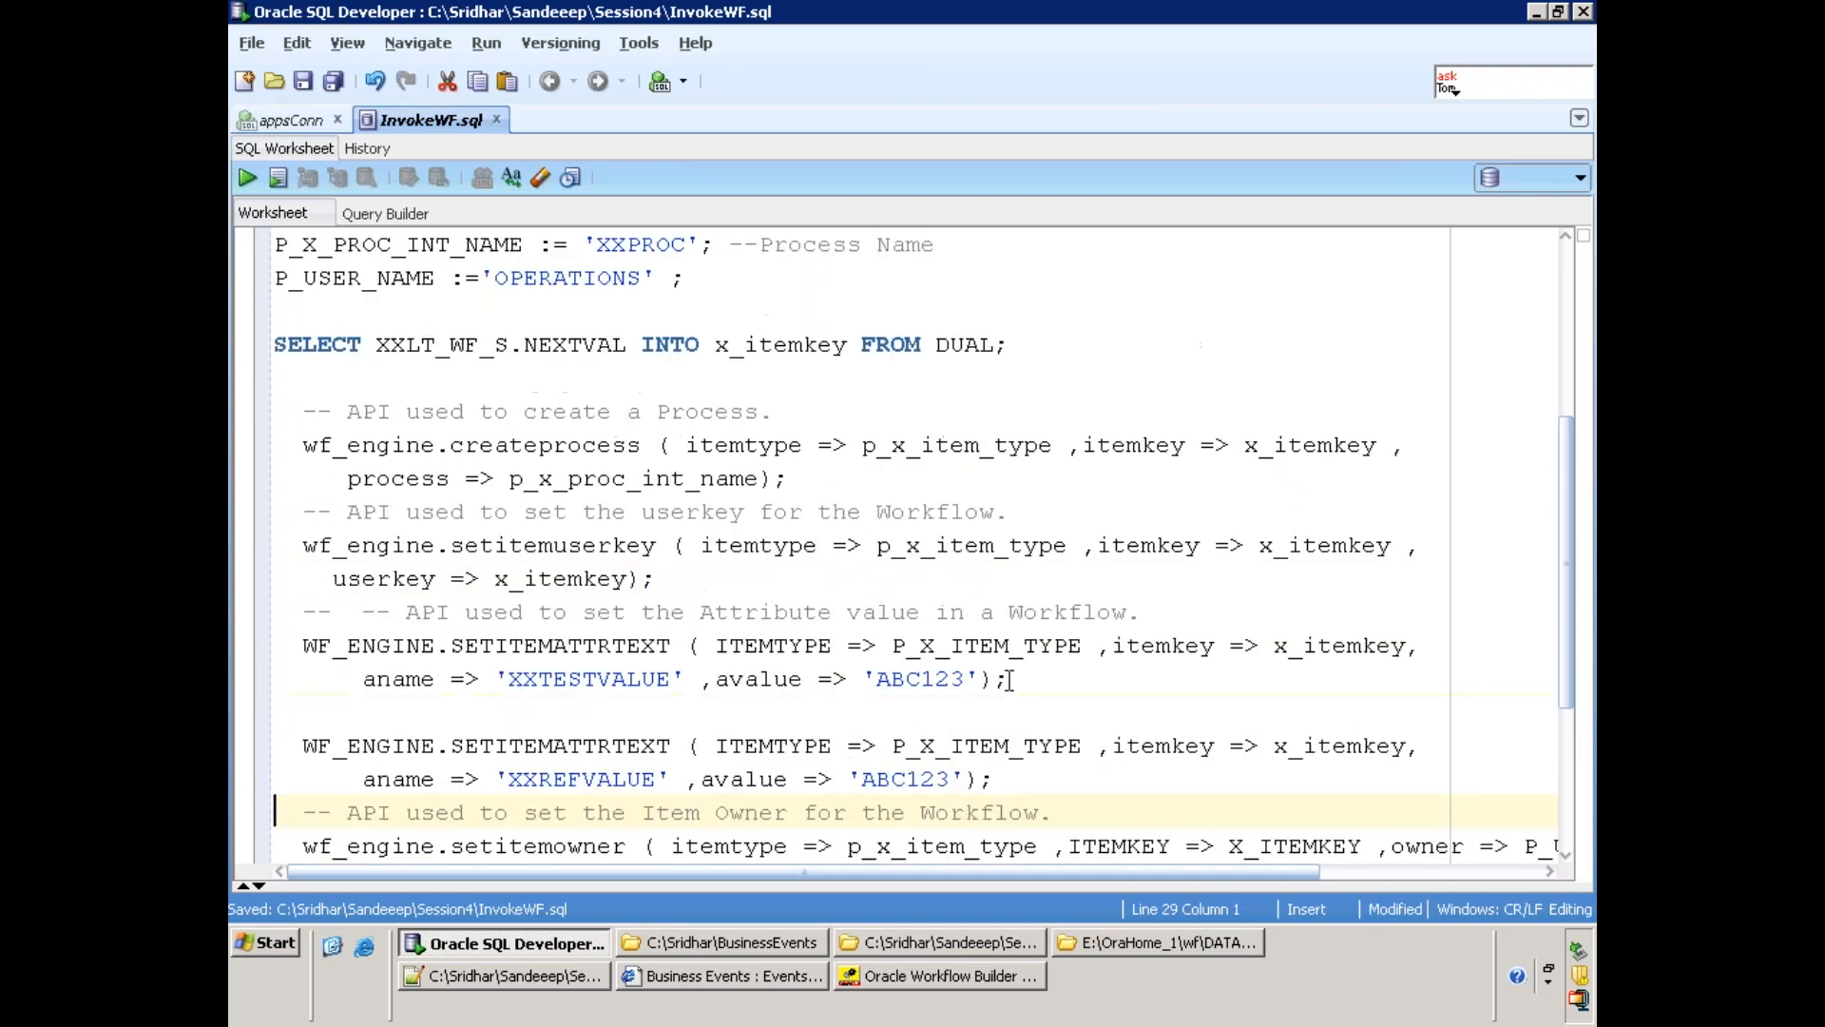
# Paste a third copy of the call below the comment, save, and set its value to P_USER_NAME
pyautogui.moveTo(1010, 679); pyautogui.dragTo(243, 658)
pyautogui.hotkey('ctrl', 'c')
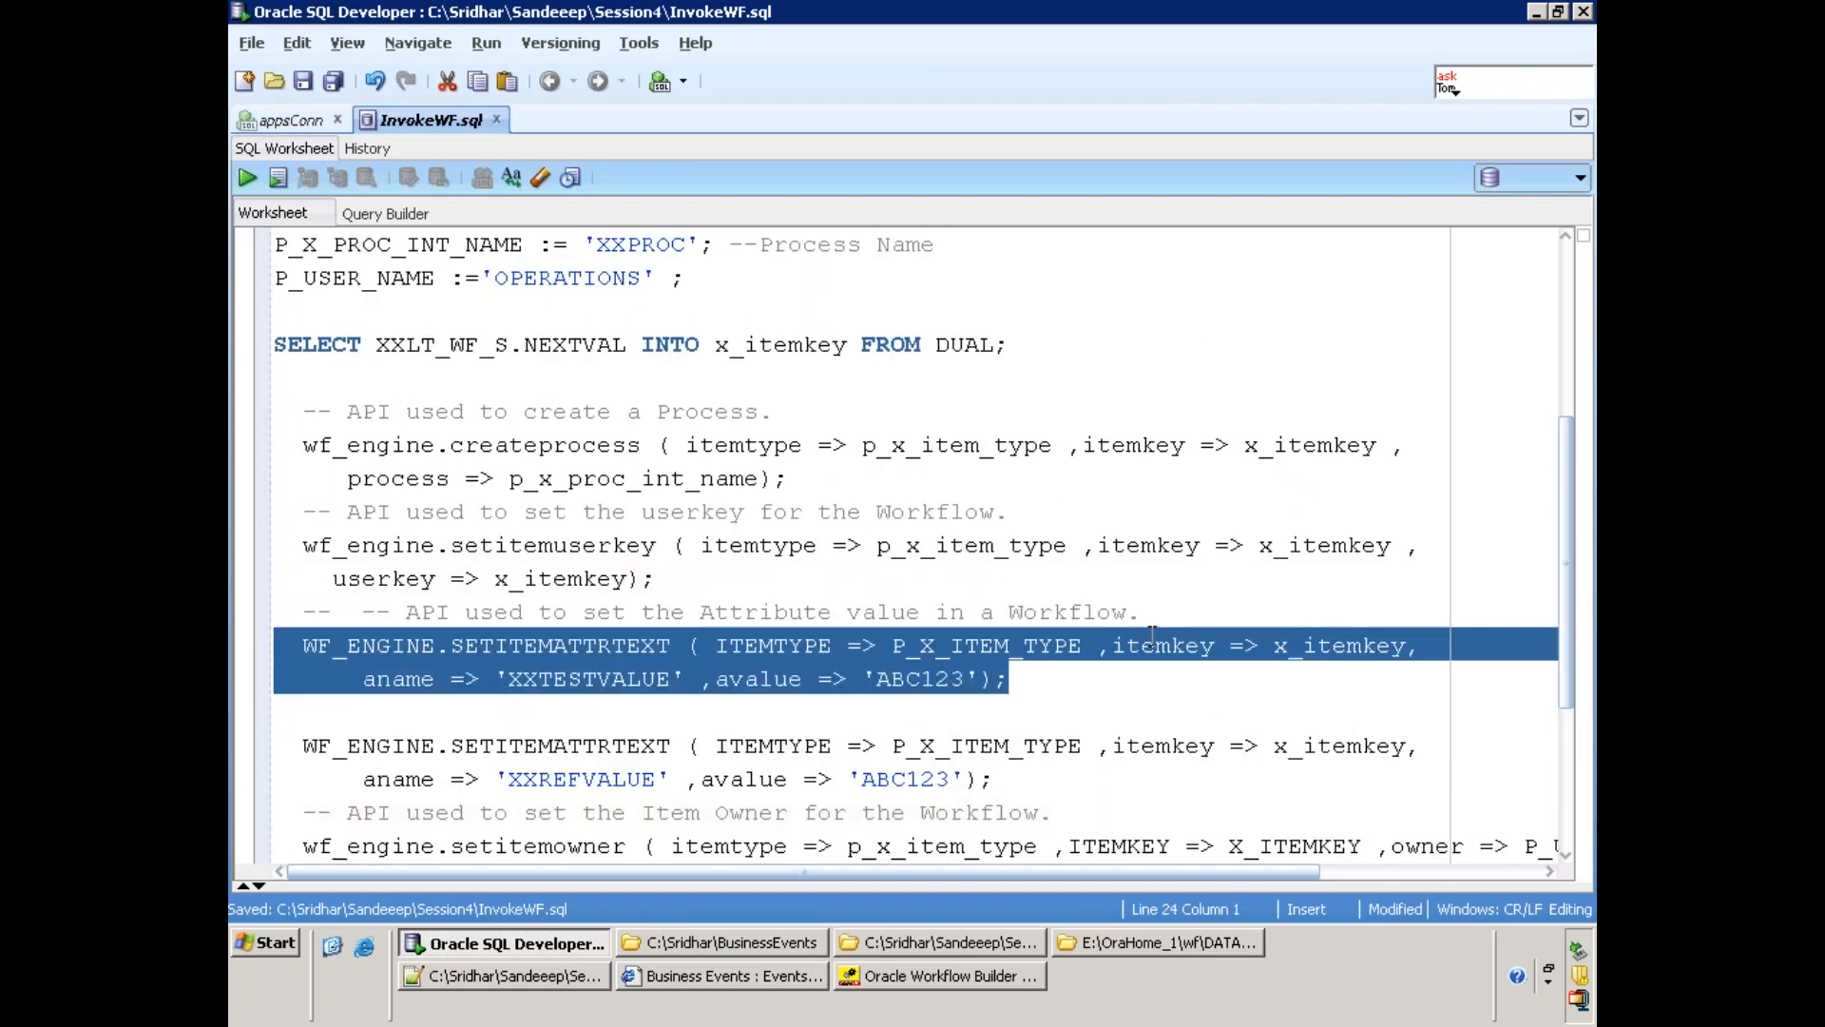
pyautogui.click(1179, 618)
pyautogui.press('Return')
pyautogui.hotkey('ctrl', 'v')
pyautogui.hotkey('ctrl', 's')
pyautogui.doubleClick(938, 679)
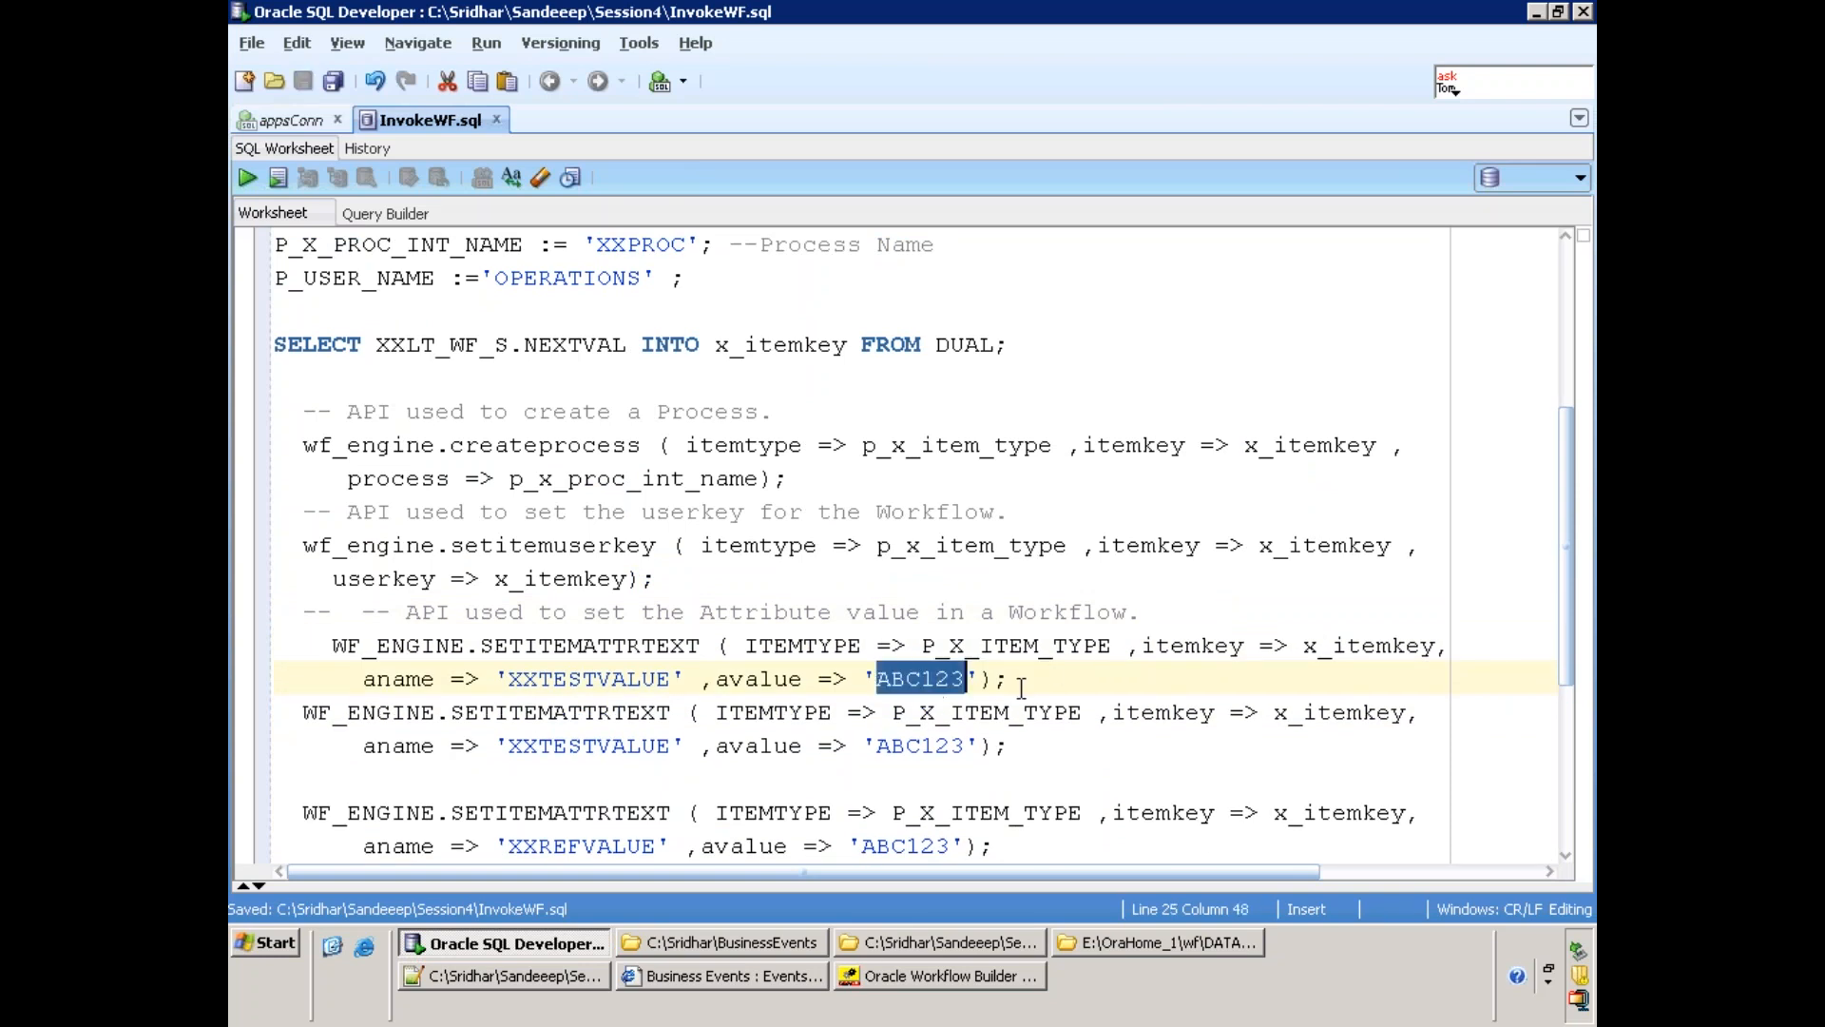
pyautogui.doubleClick(404, 280)
pyautogui.hotkey('ctrl', 'c')
pyautogui.click(863, 681)
pyautogui.keyDown('shift'); pyautogui.click(982, 680); pyautogui.keyUp('shift')
pyautogui.hotkey('ctrl', 'v')
# Change the new call's attribute name to XXPERFORMER
pyautogui.hotkey('alt', 'Tab')
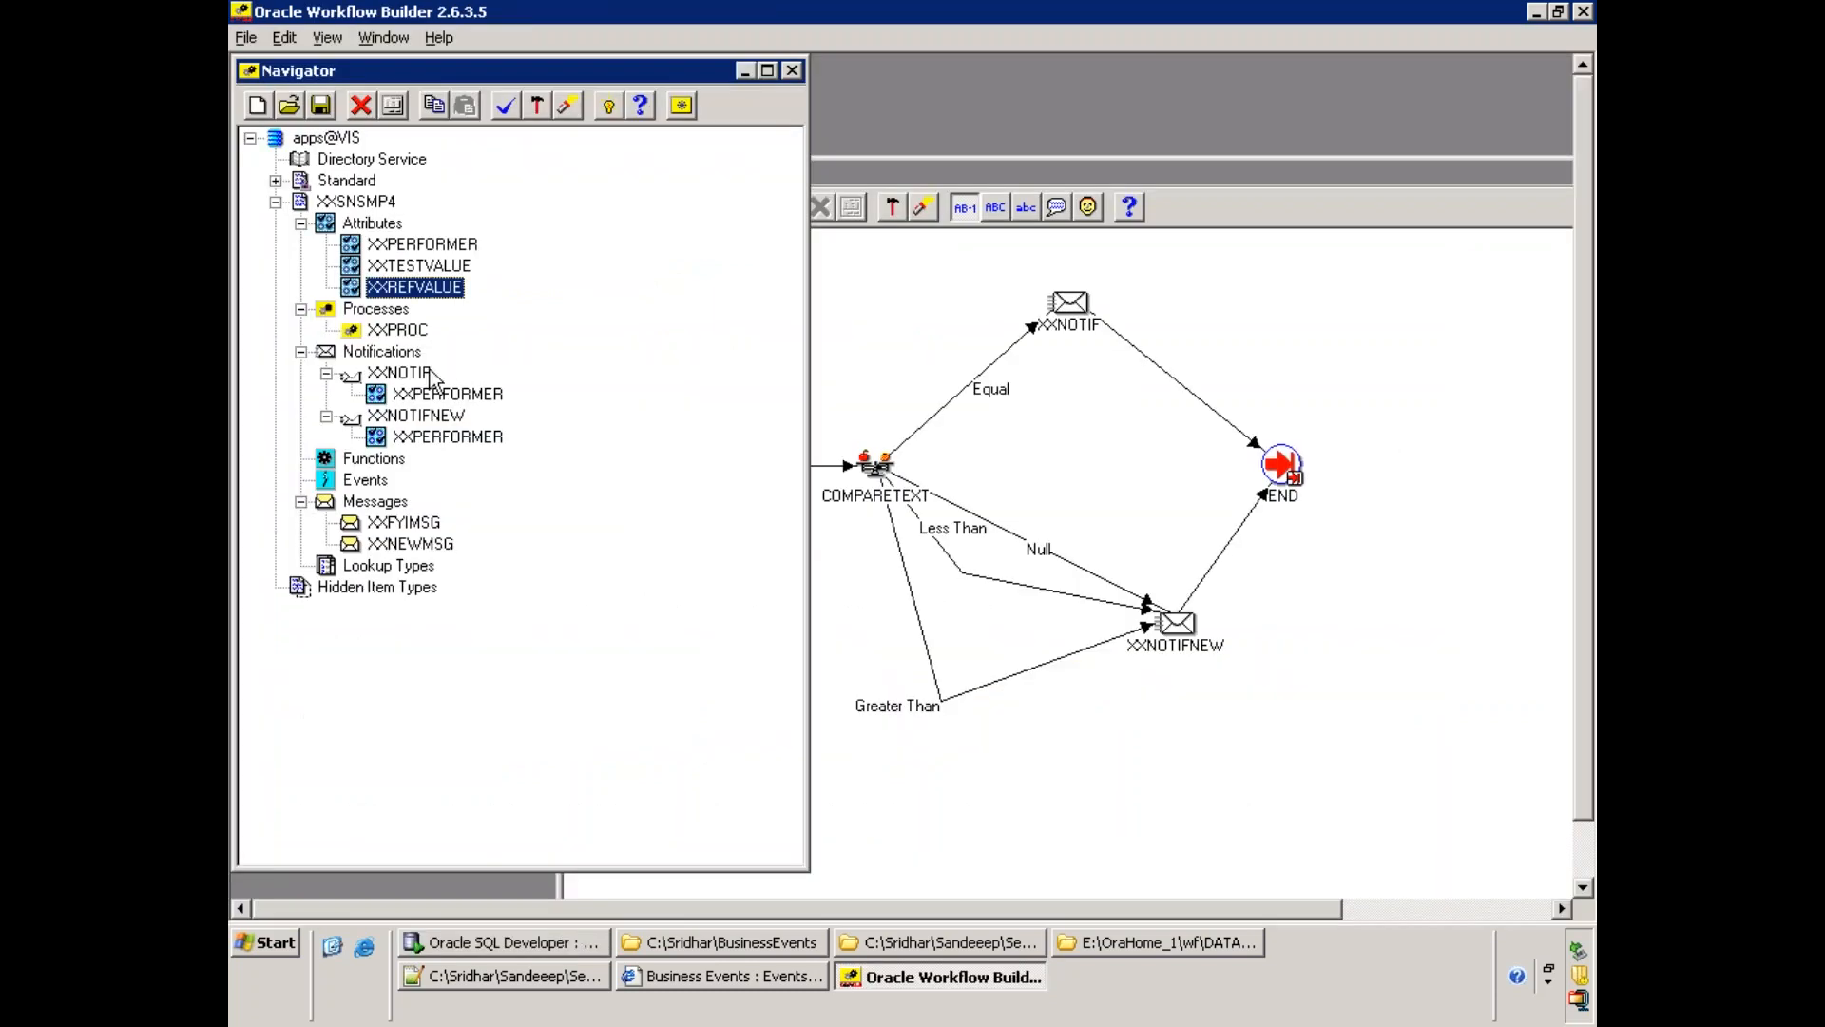
pyautogui.click(399, 395)
pyautogui.rightClick(398, 404)
pyautogui.click(477, 540)
pyautogui.hotkey('alt', 'Tab')
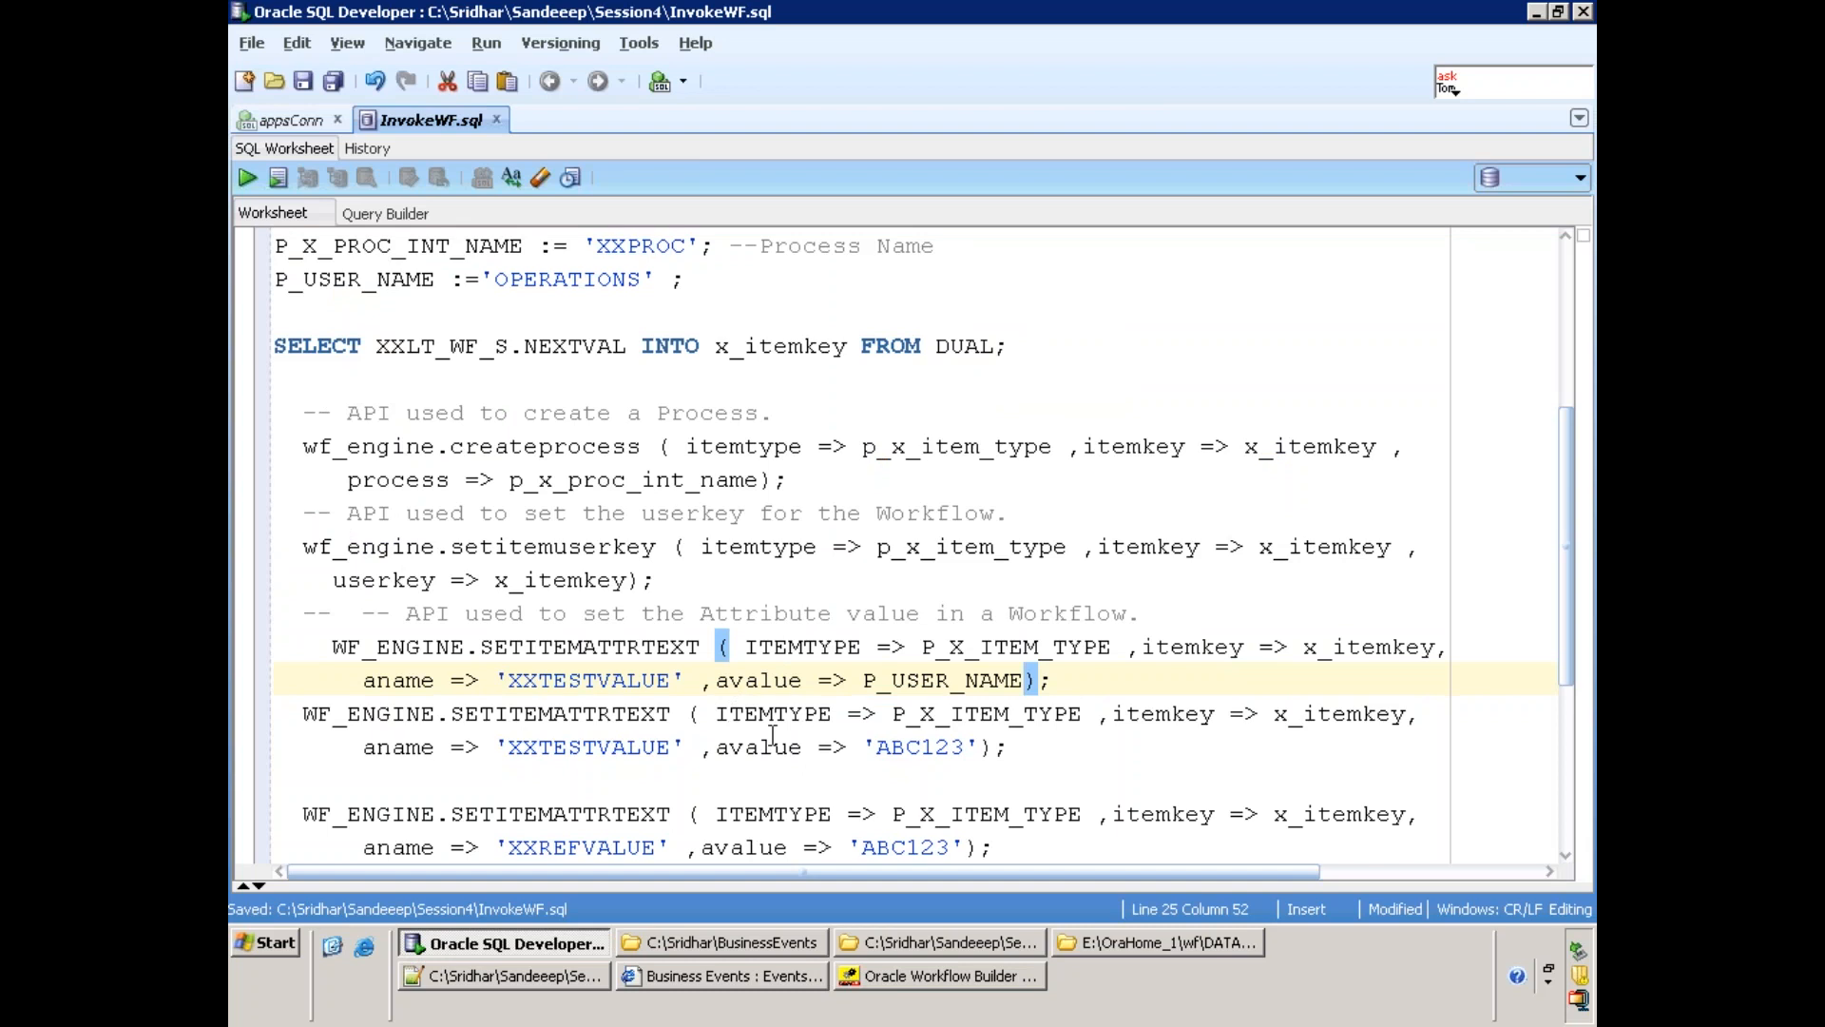
pyautogui.doubleClick(644, 678)
pyautogui.write('XXPERFORMER')
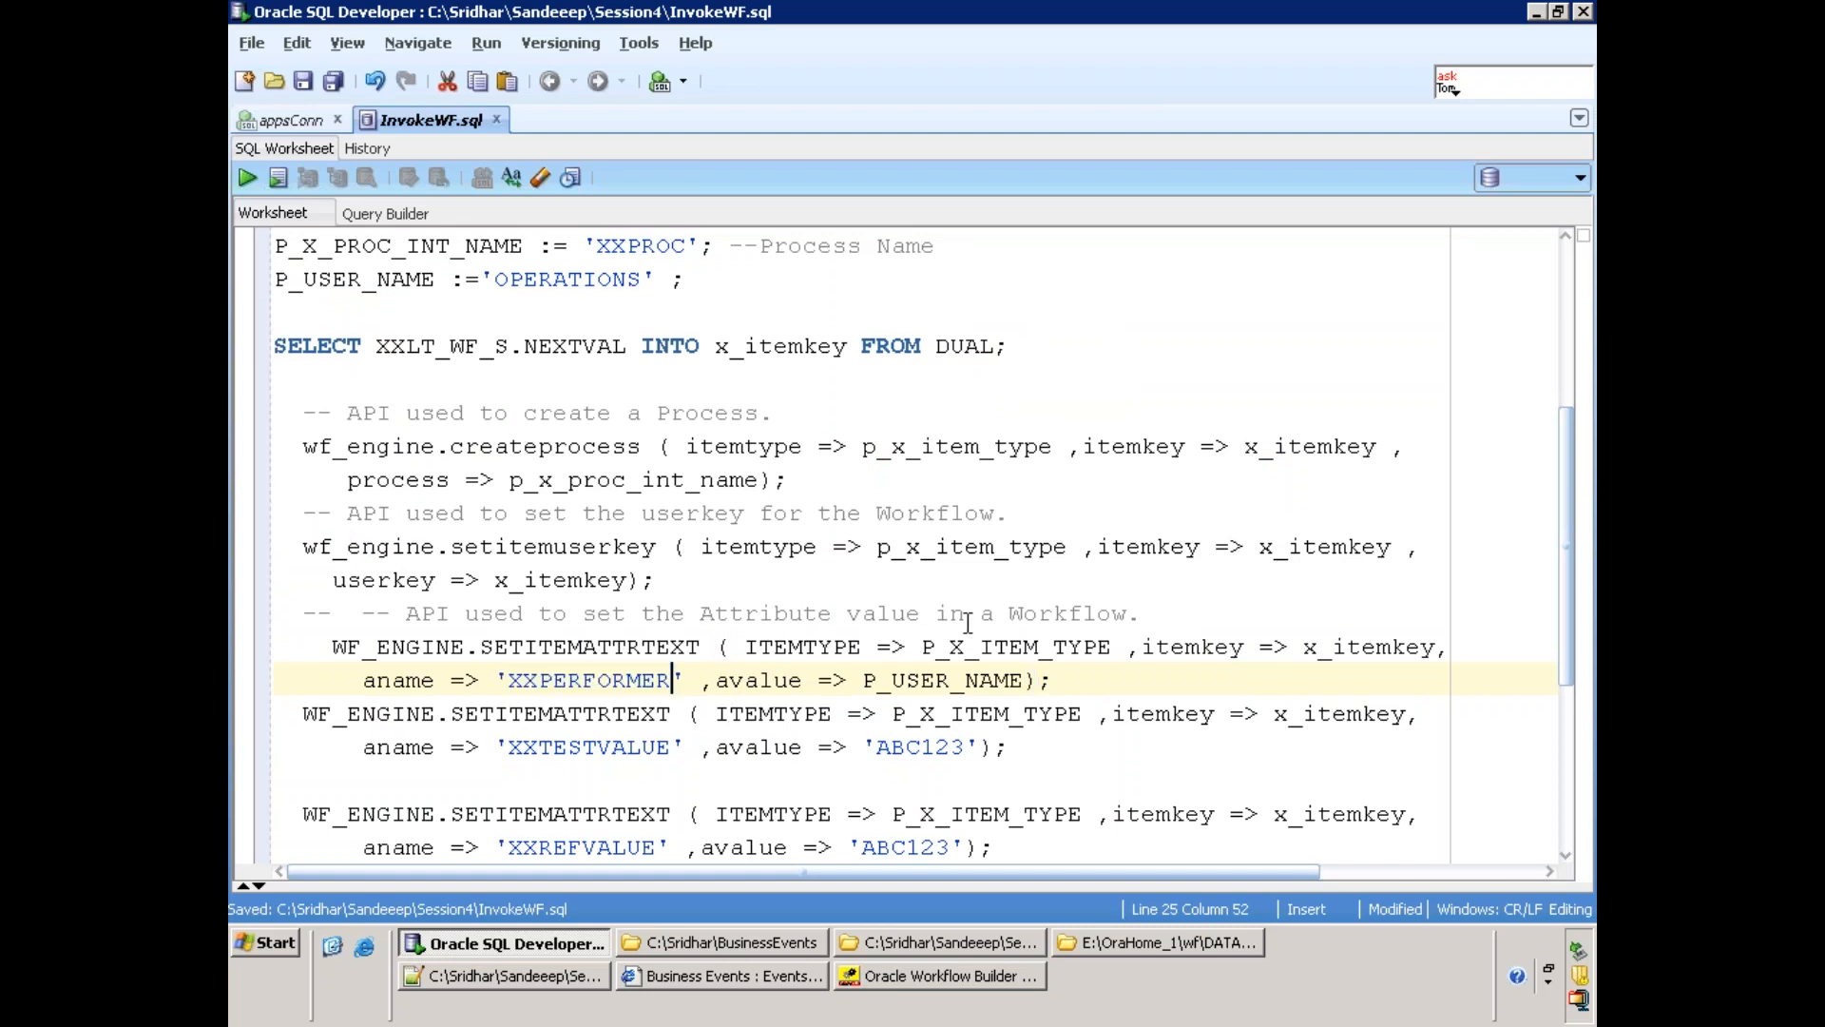
pyautogui.scroll(-1, 967, 622)
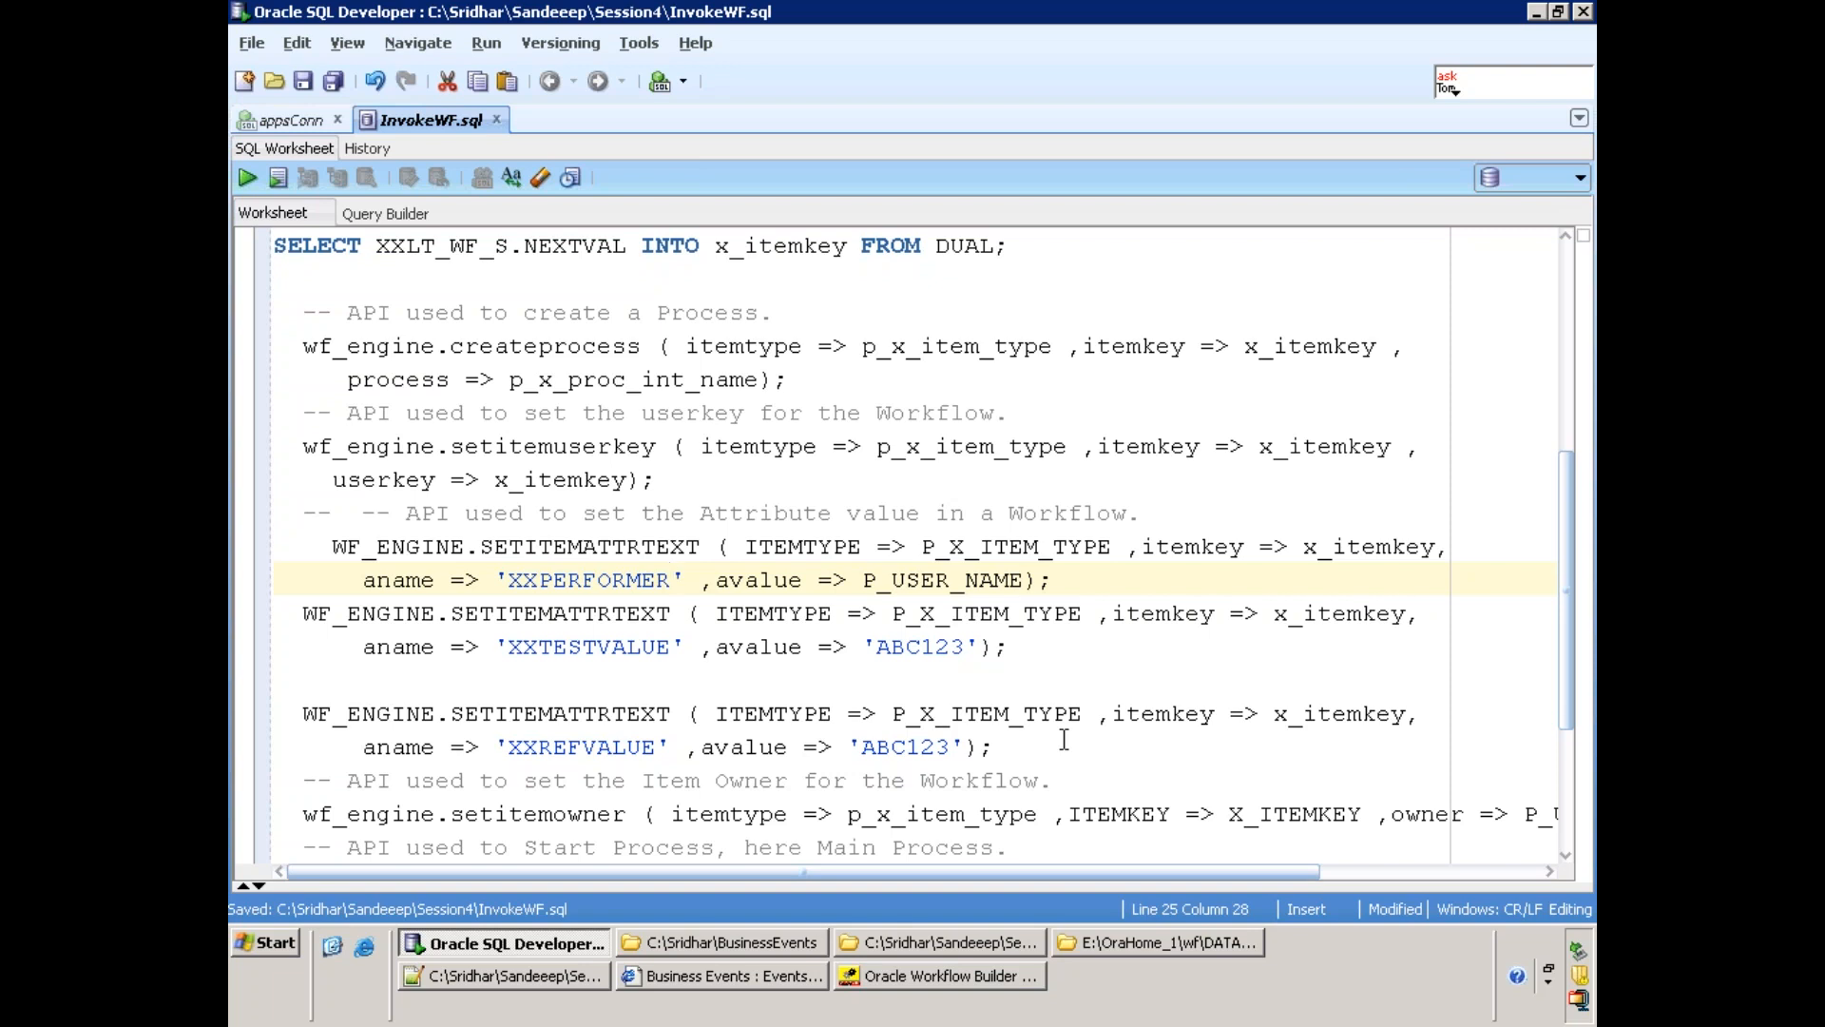
pyautogui.click(995, 979)
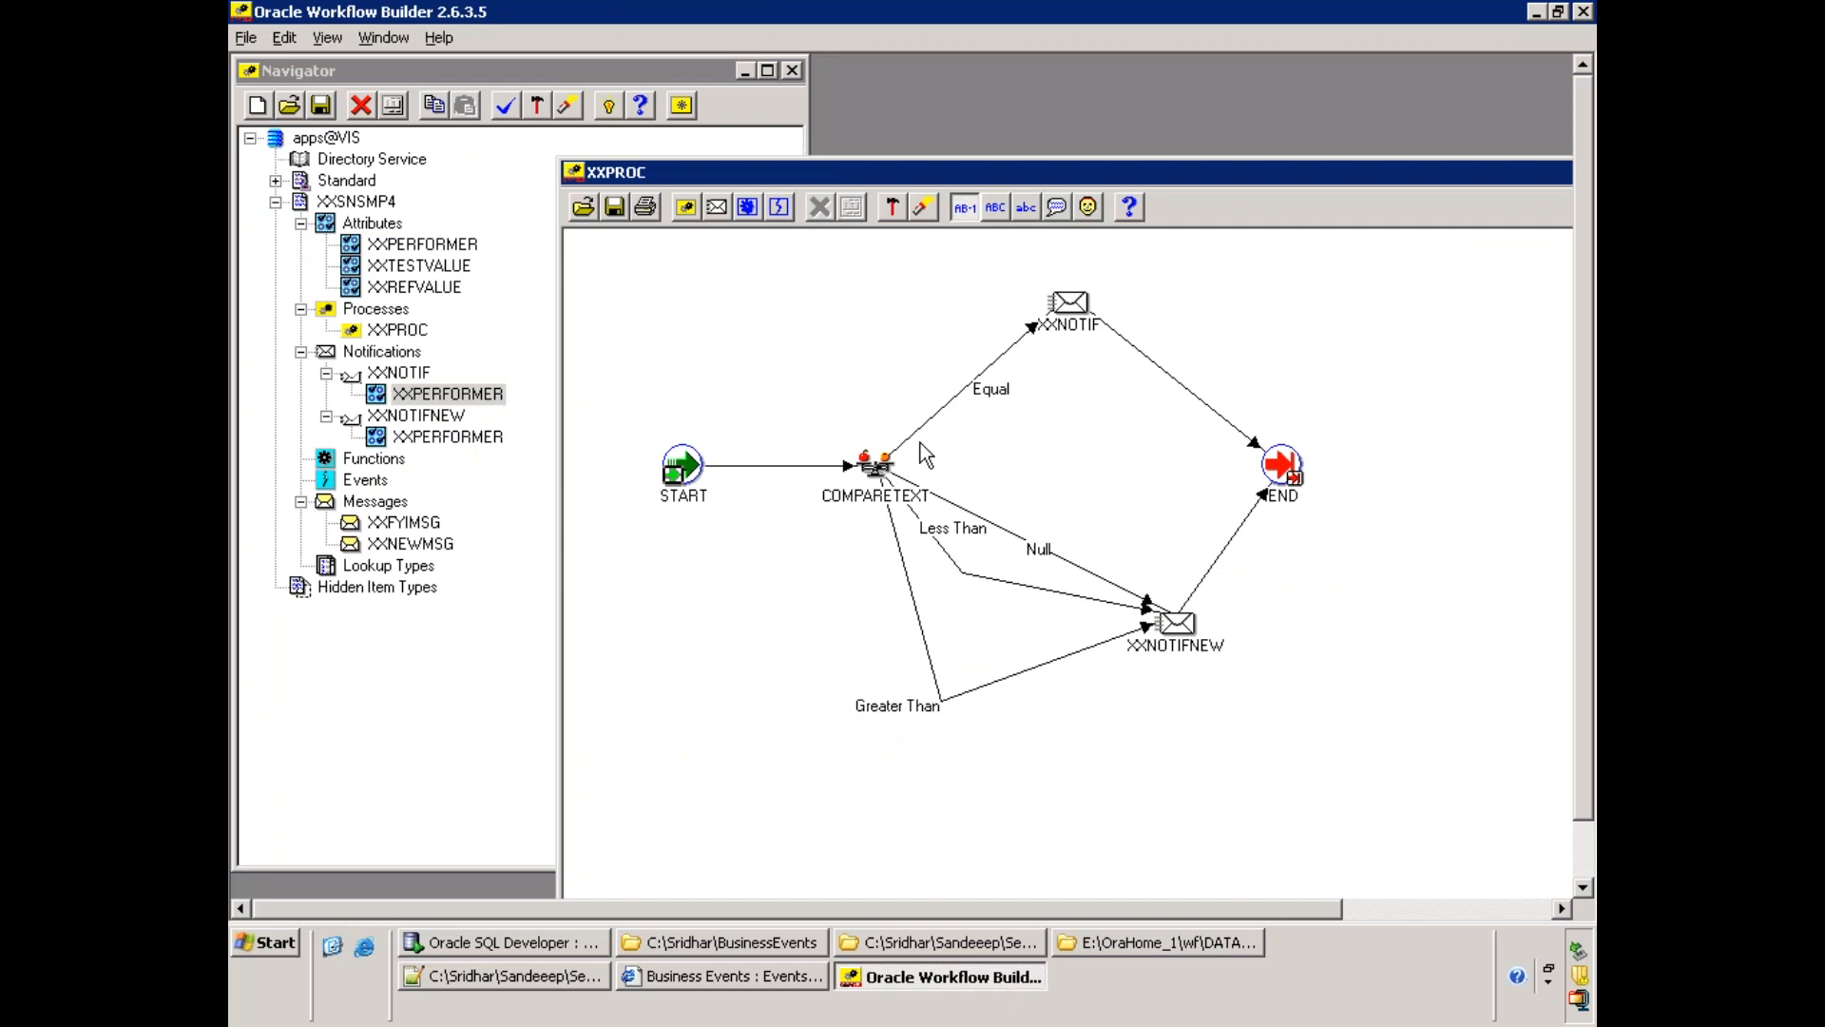
# Append 'Not Equal To' to the XXFYIMSG message body
pyautogui.click(891, 466)
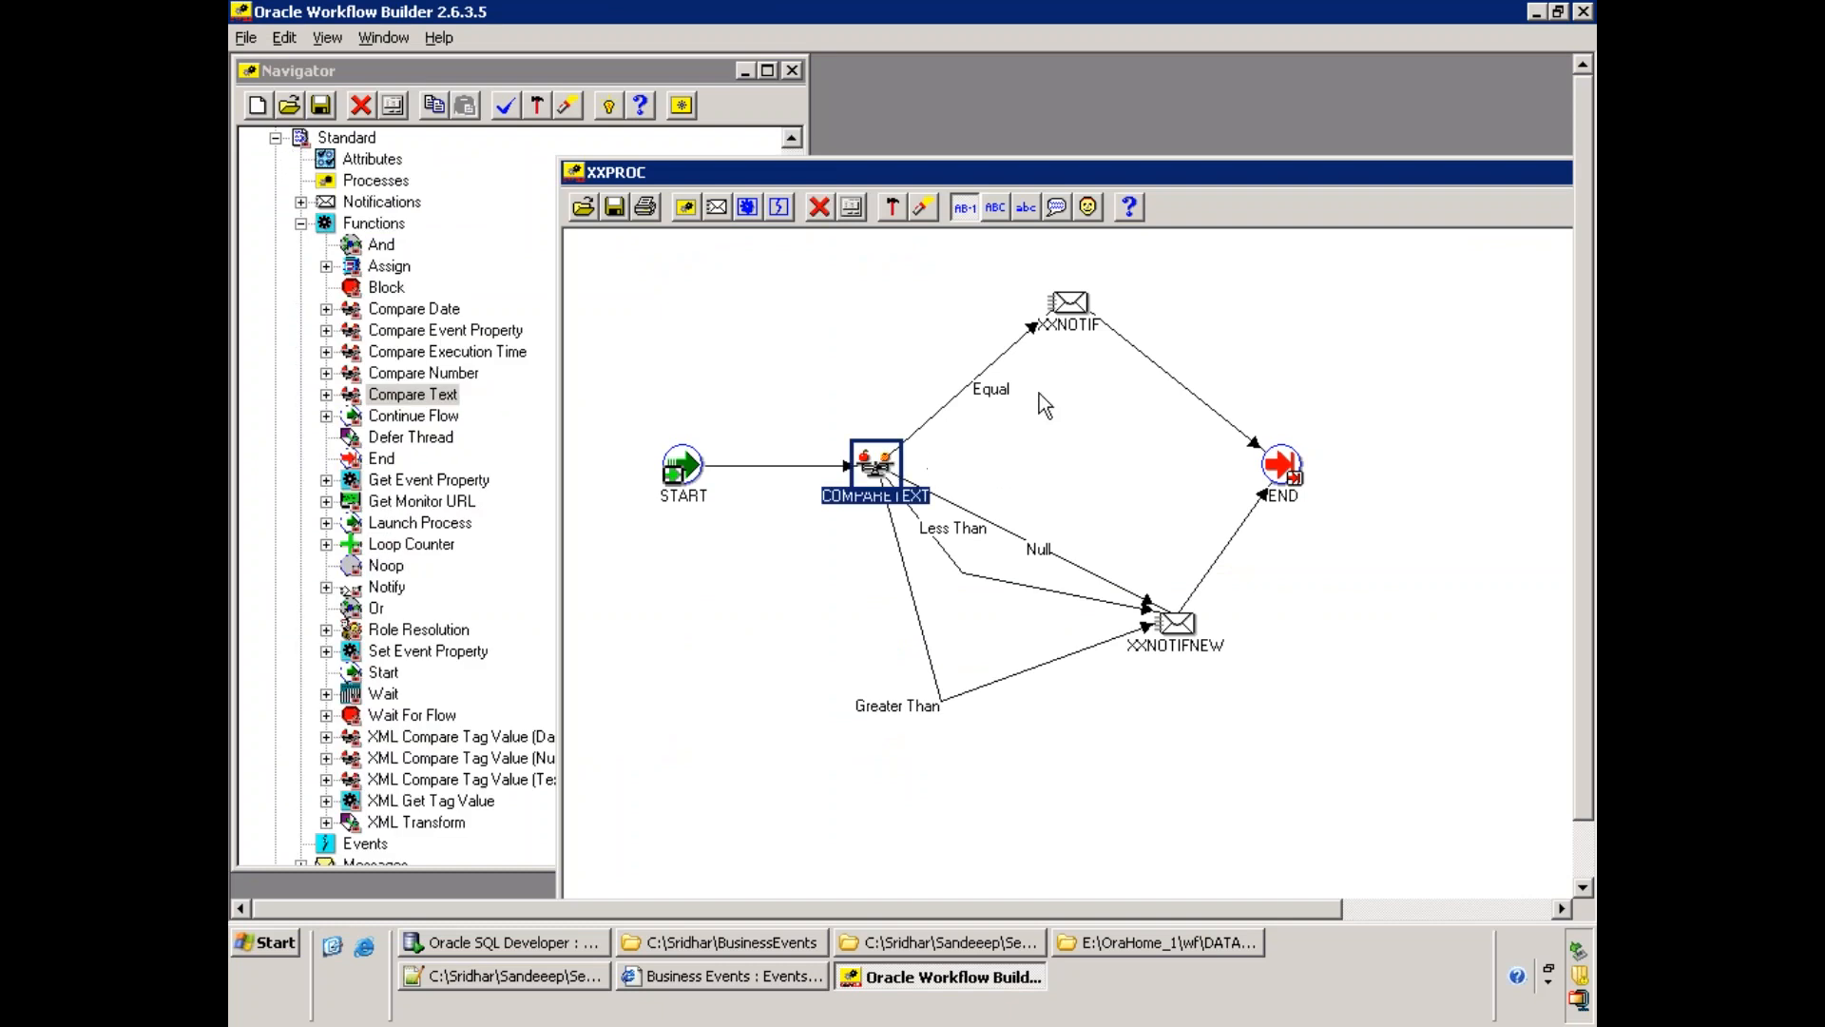
pyautogui.click(1081, 328)
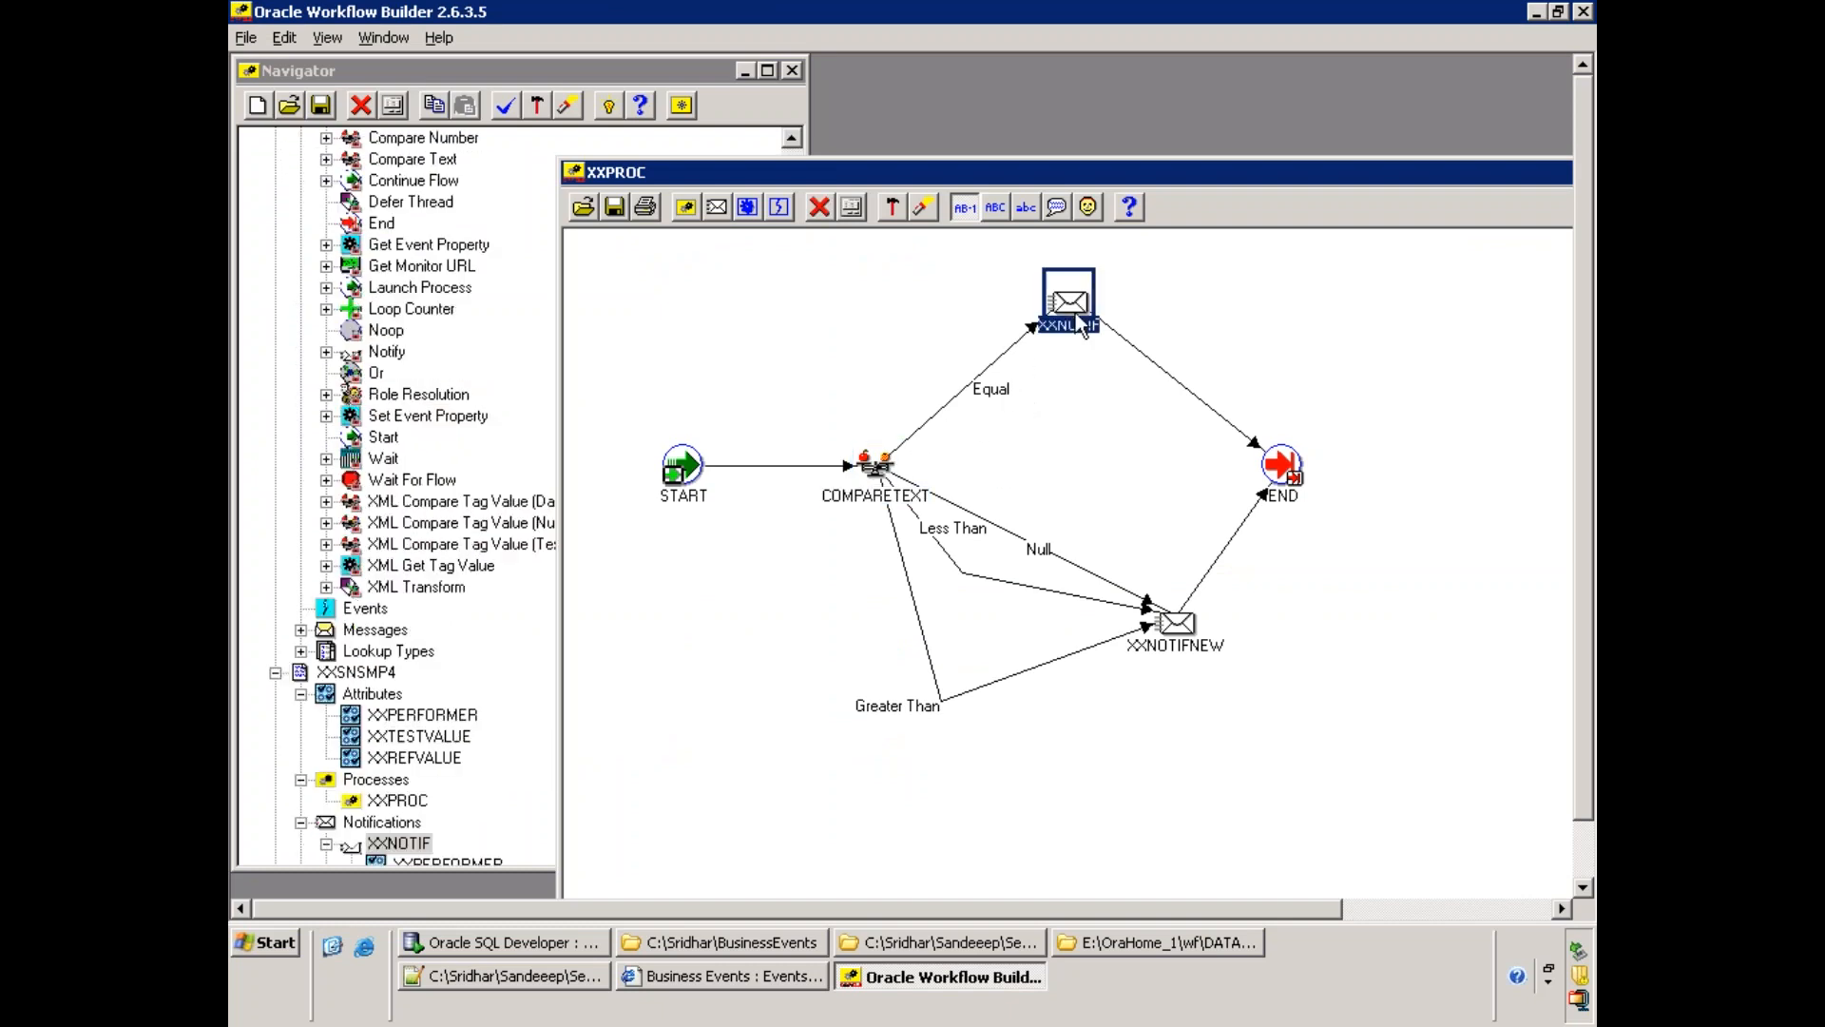
pyautogui.click(1047, 437)
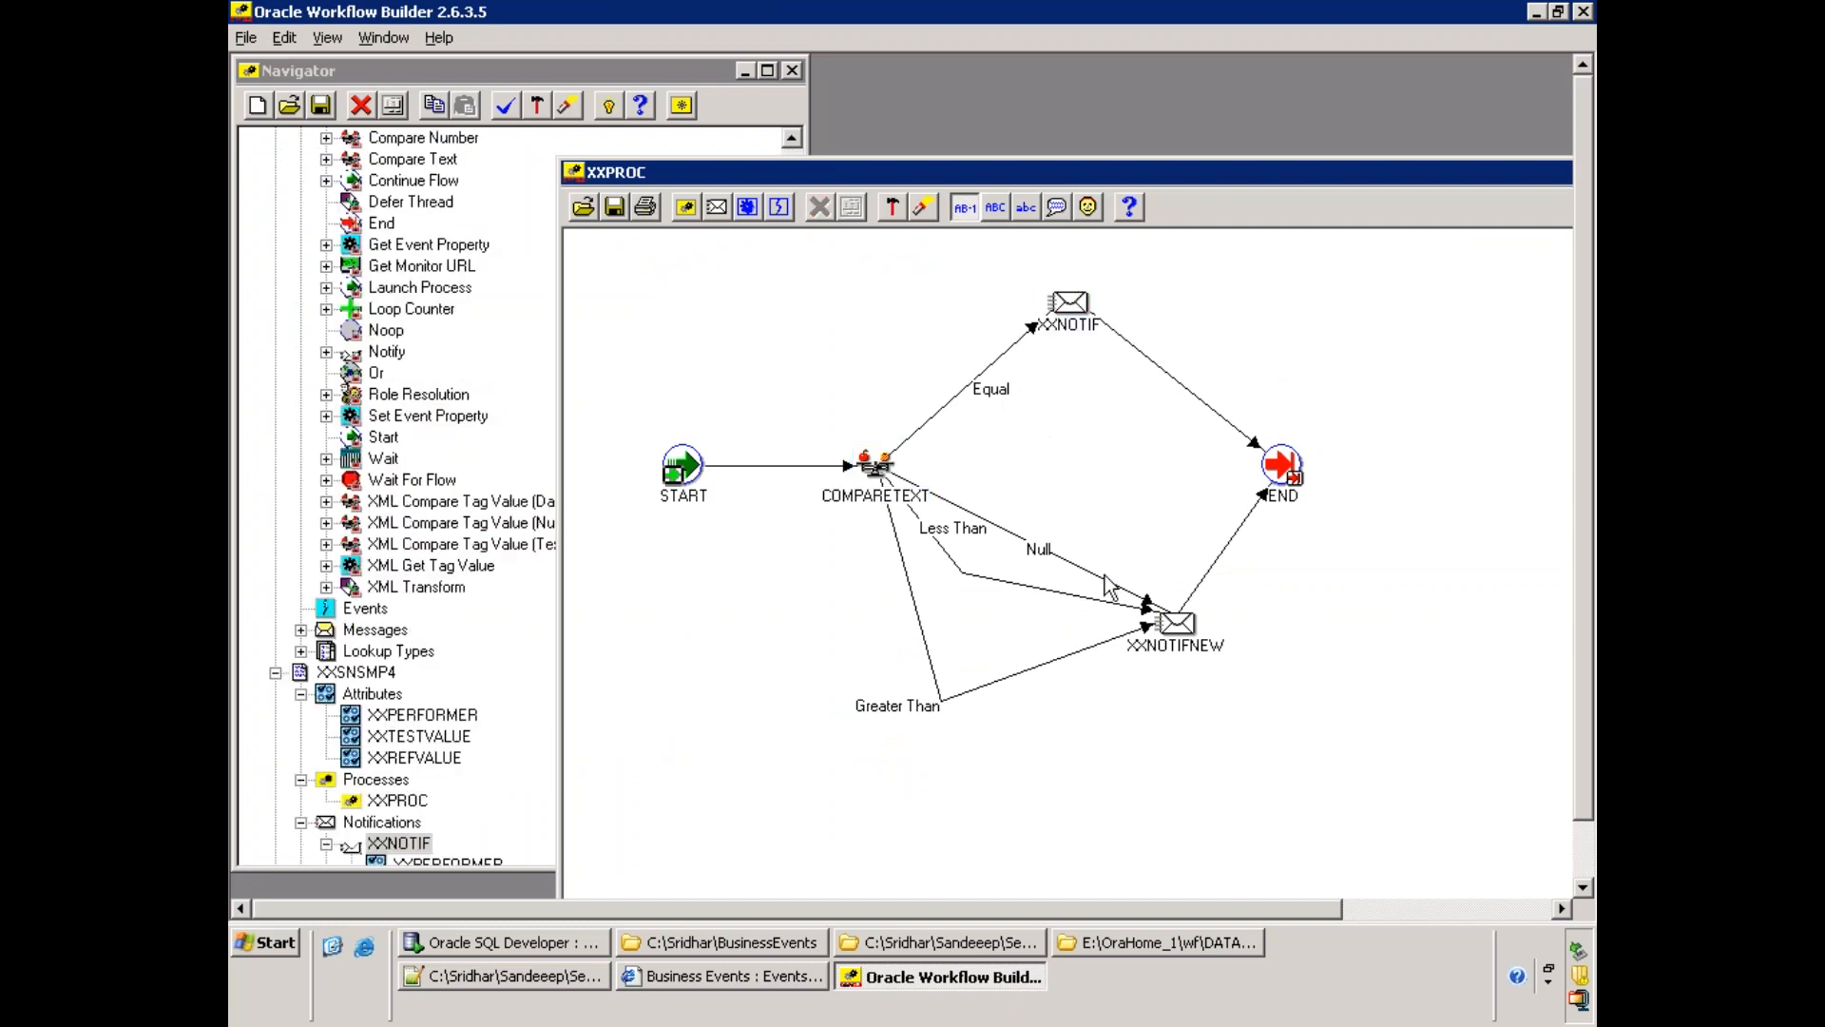
pyautogui.click(1193, 644)
pyautogui.click(437, 846)
pyautogui.scroll(-3, 554, 745)
pyautogui.click(427, 785)
pyautogui.doubleClick(423, 783)
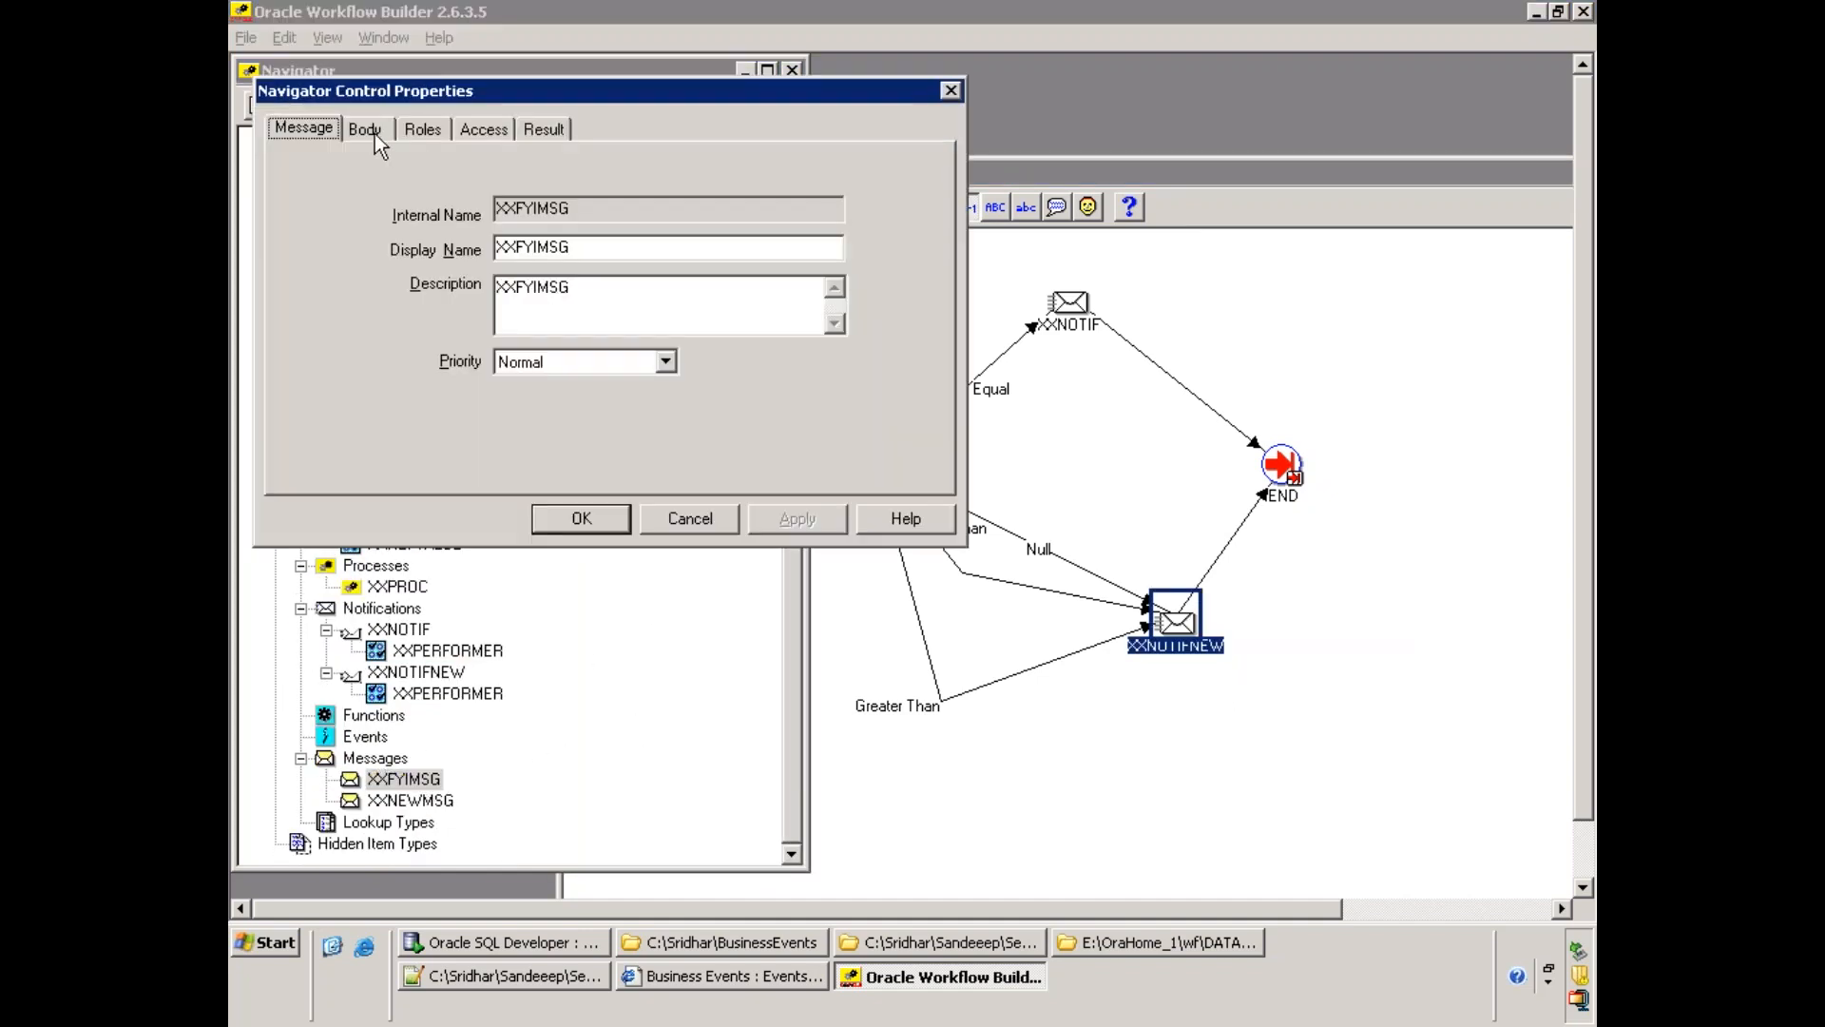
pyautogui.click(374, 134)
pyautogui.click(592, 263)
pyautogui.write('Not Equal To')
pyautogui.click(596, 518)
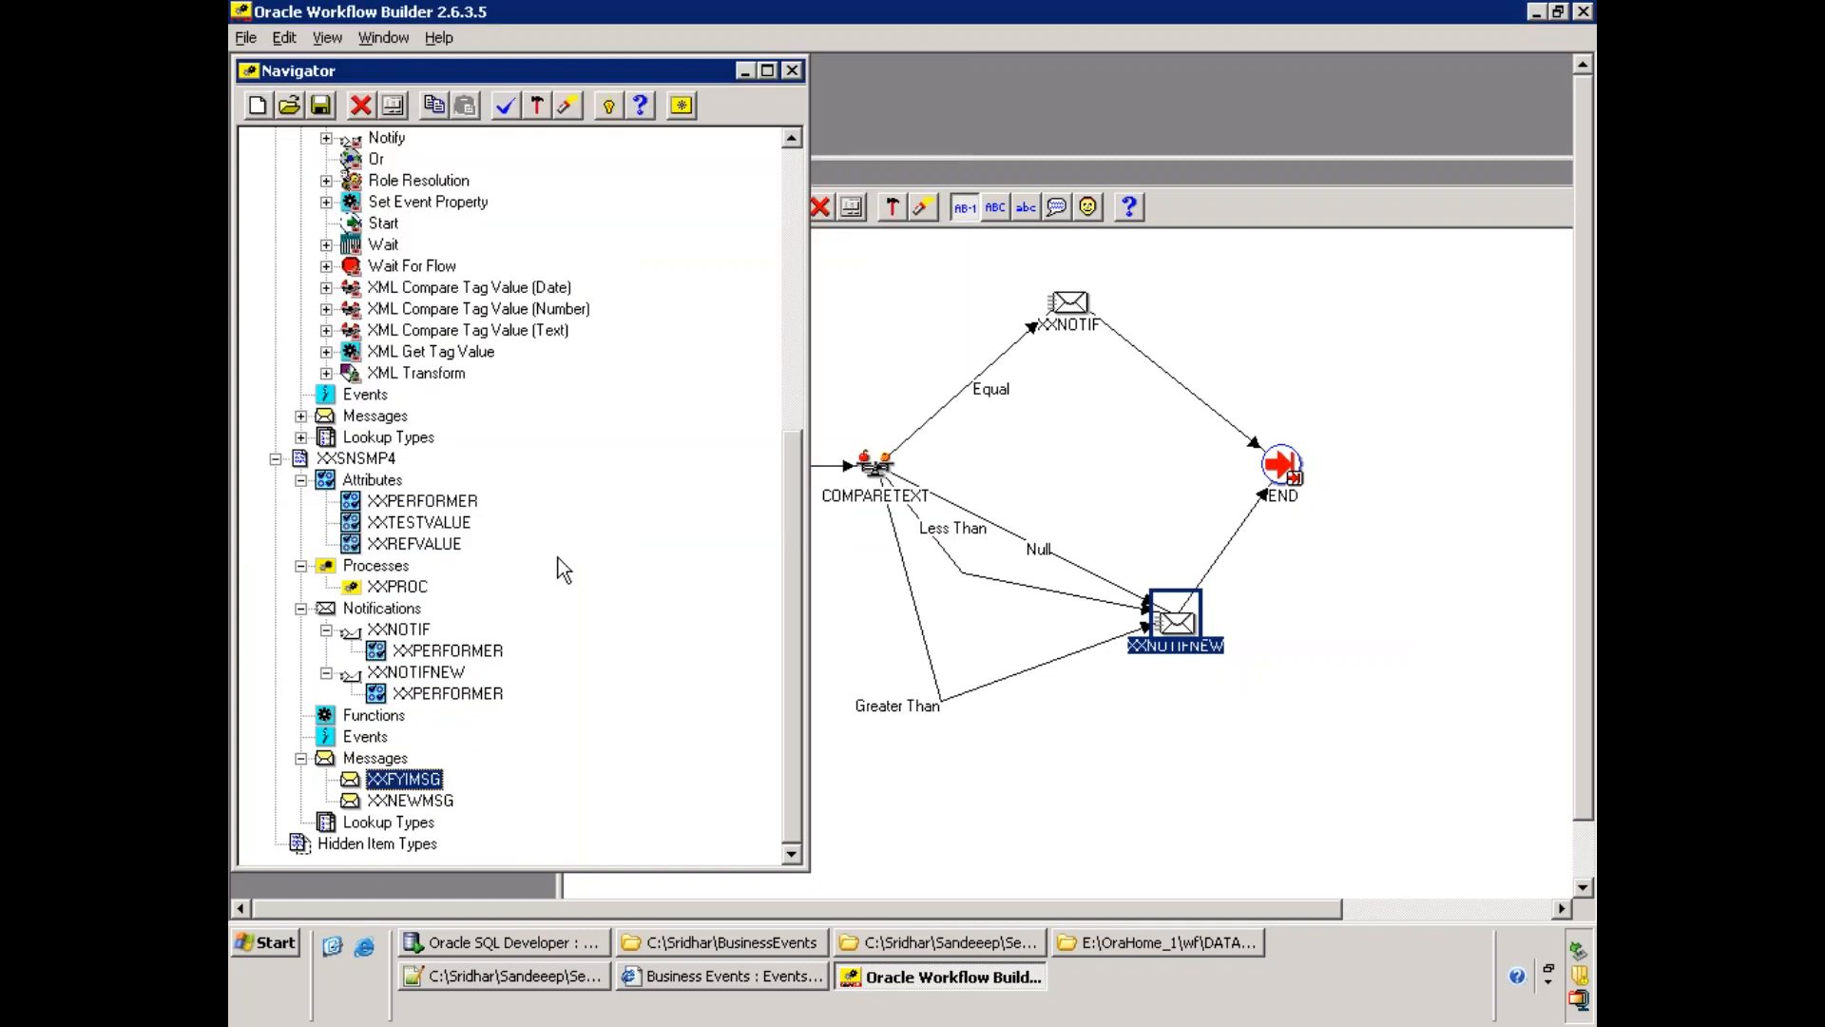
# Replace 'Not EqualTo' in the XXFYIMSG body with 'Equal To Logic' and copy the line
pyautogui.click(397, 803)
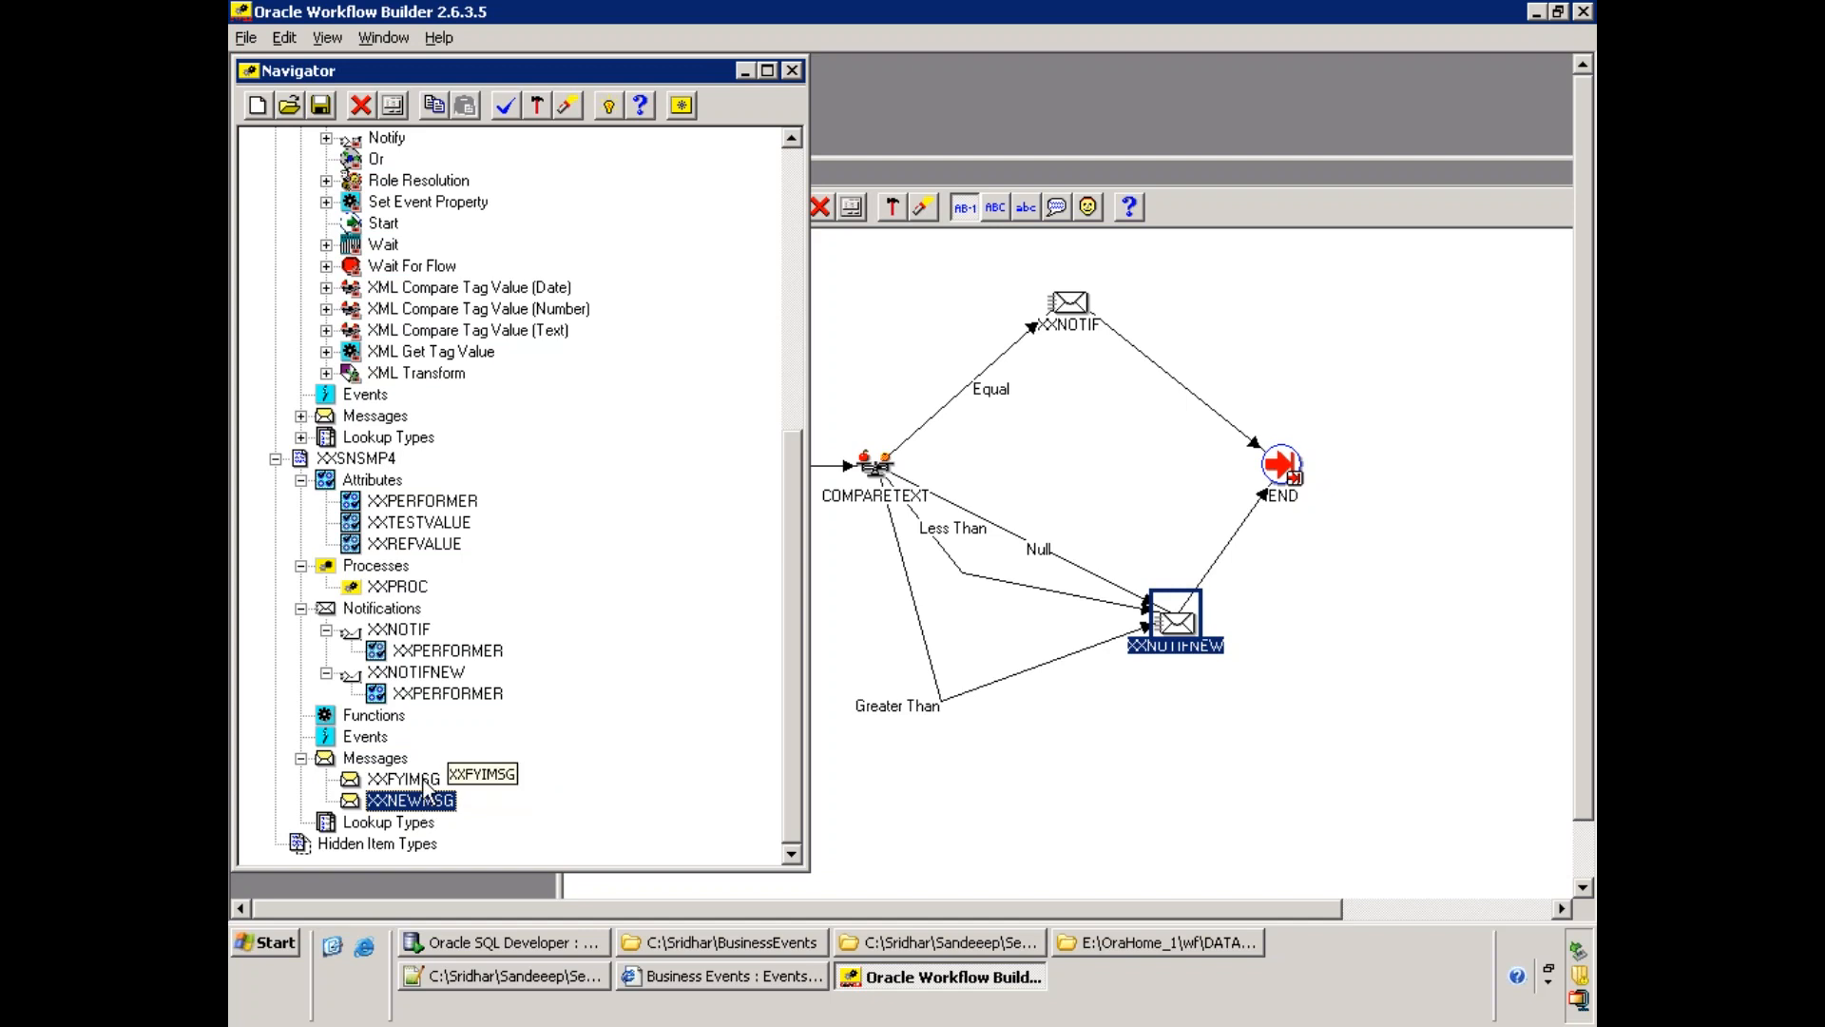
pyautogui.doubleClick(425, 784)
pyautogui.click(384, 126)
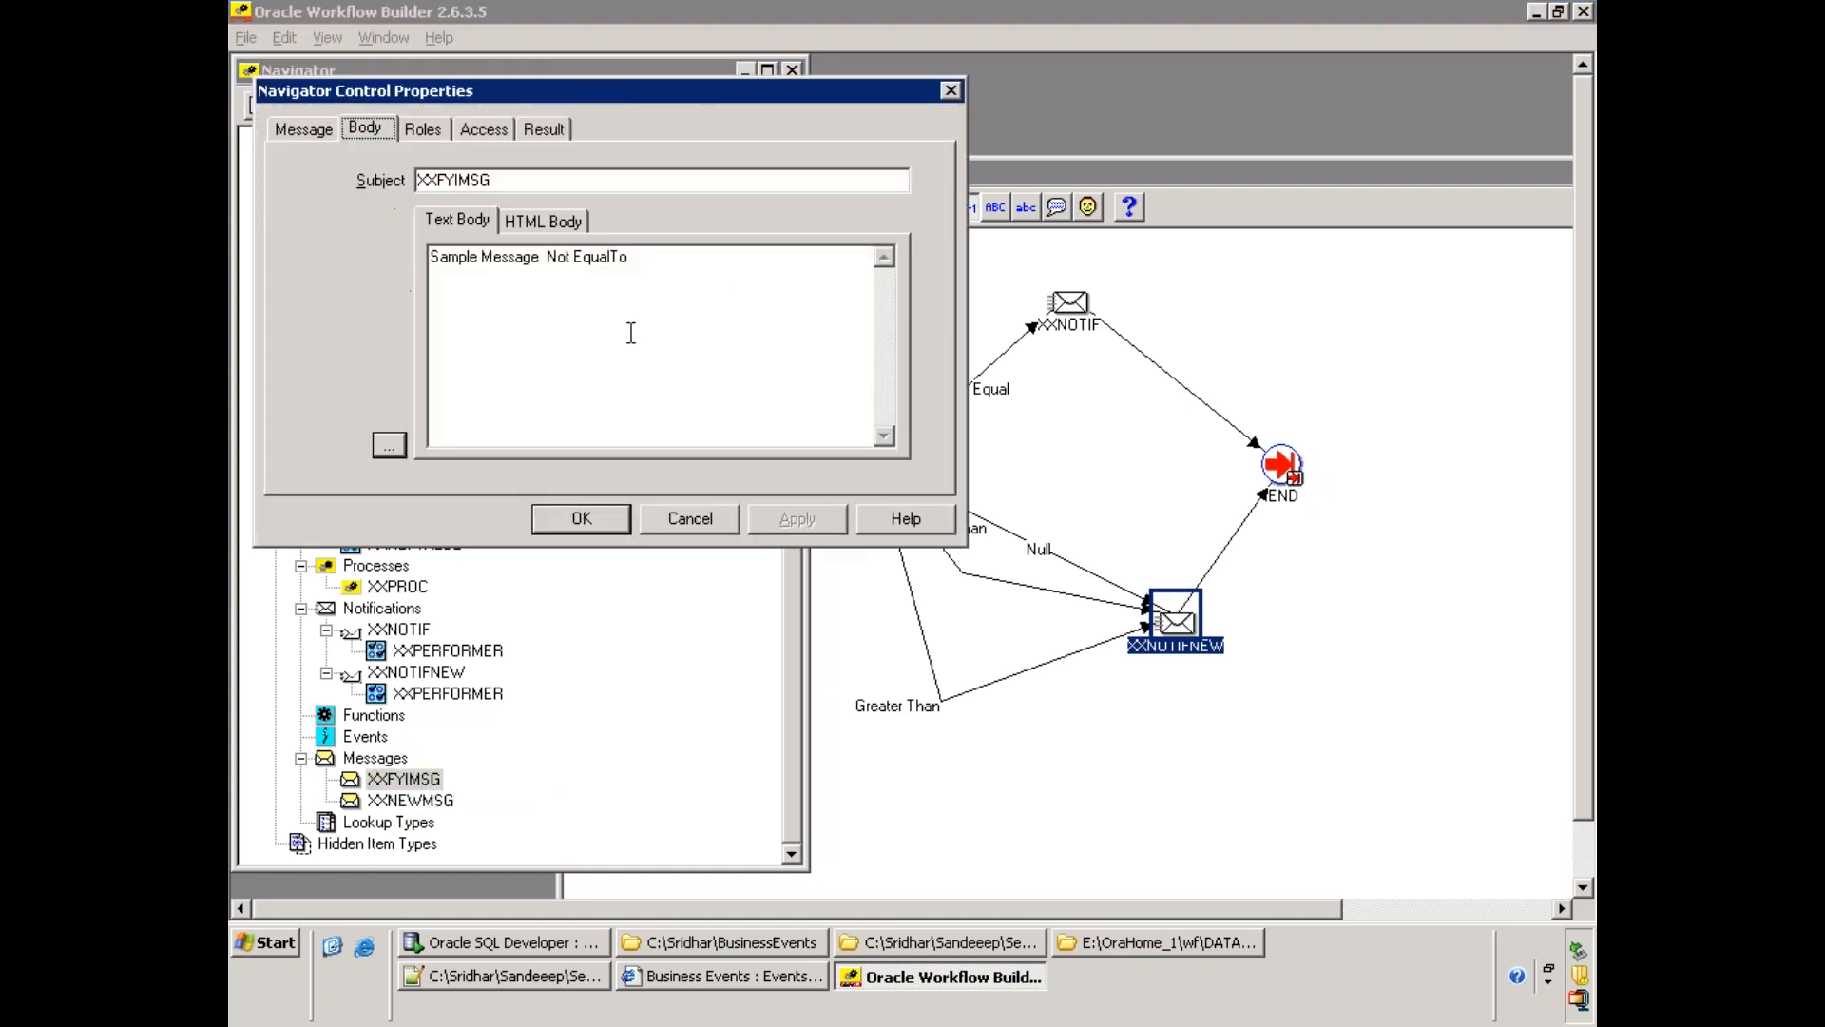
pyautogui.click(727, 297)
pyautogui.click(548, 254)
pyautogui.moveTo(548, 254); pyautogui.dragTo(762, 267)
pyautogui.write('Equal To Logic')
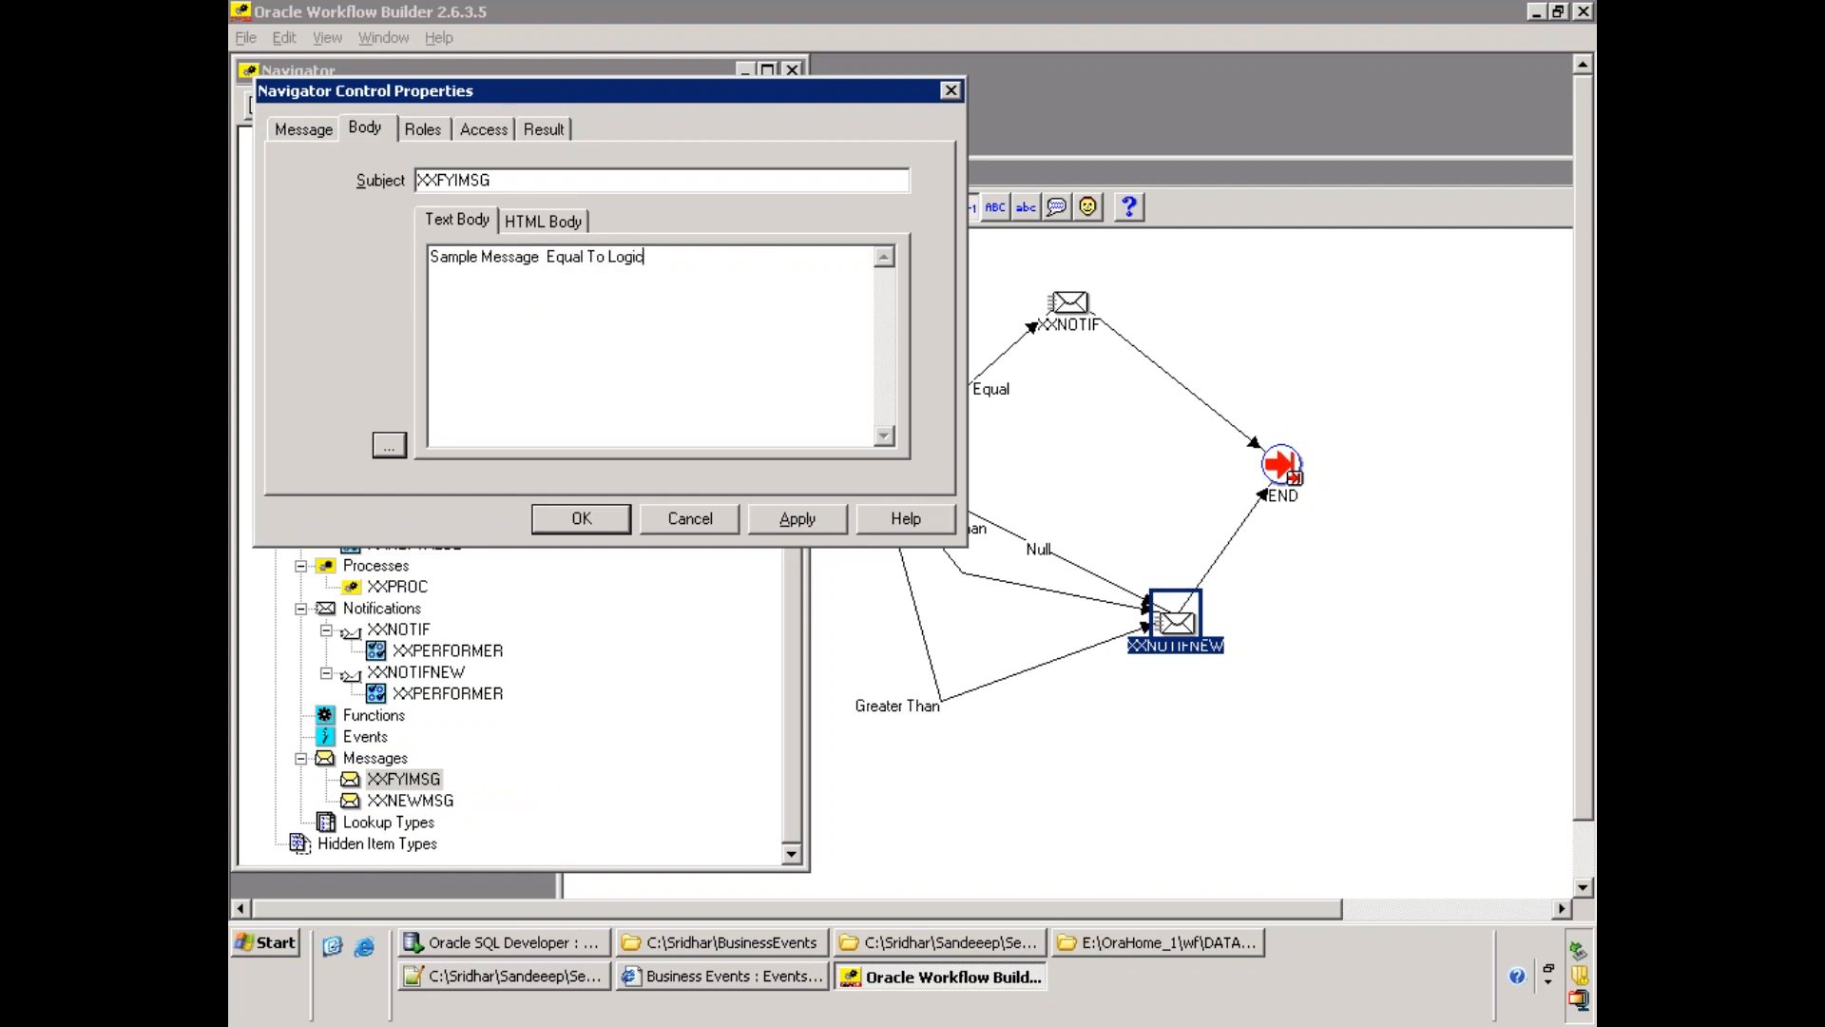
pyautogui.moveTo(644, 257); pyautogui.dragTo(430, 257)
pyautogui.hotkey('ctrl', 'c')
pyautogui.click(581, 518)
# Paste the line into XXNEWMSG's body and insert 'Not' before 'Equal To Logic'
pyautogui.doubleClick(436, 798)
pyautogui.click(369, 129)
pyautogui.click(688, 292)
pyautogui.hotkey('ctrl', 'v')
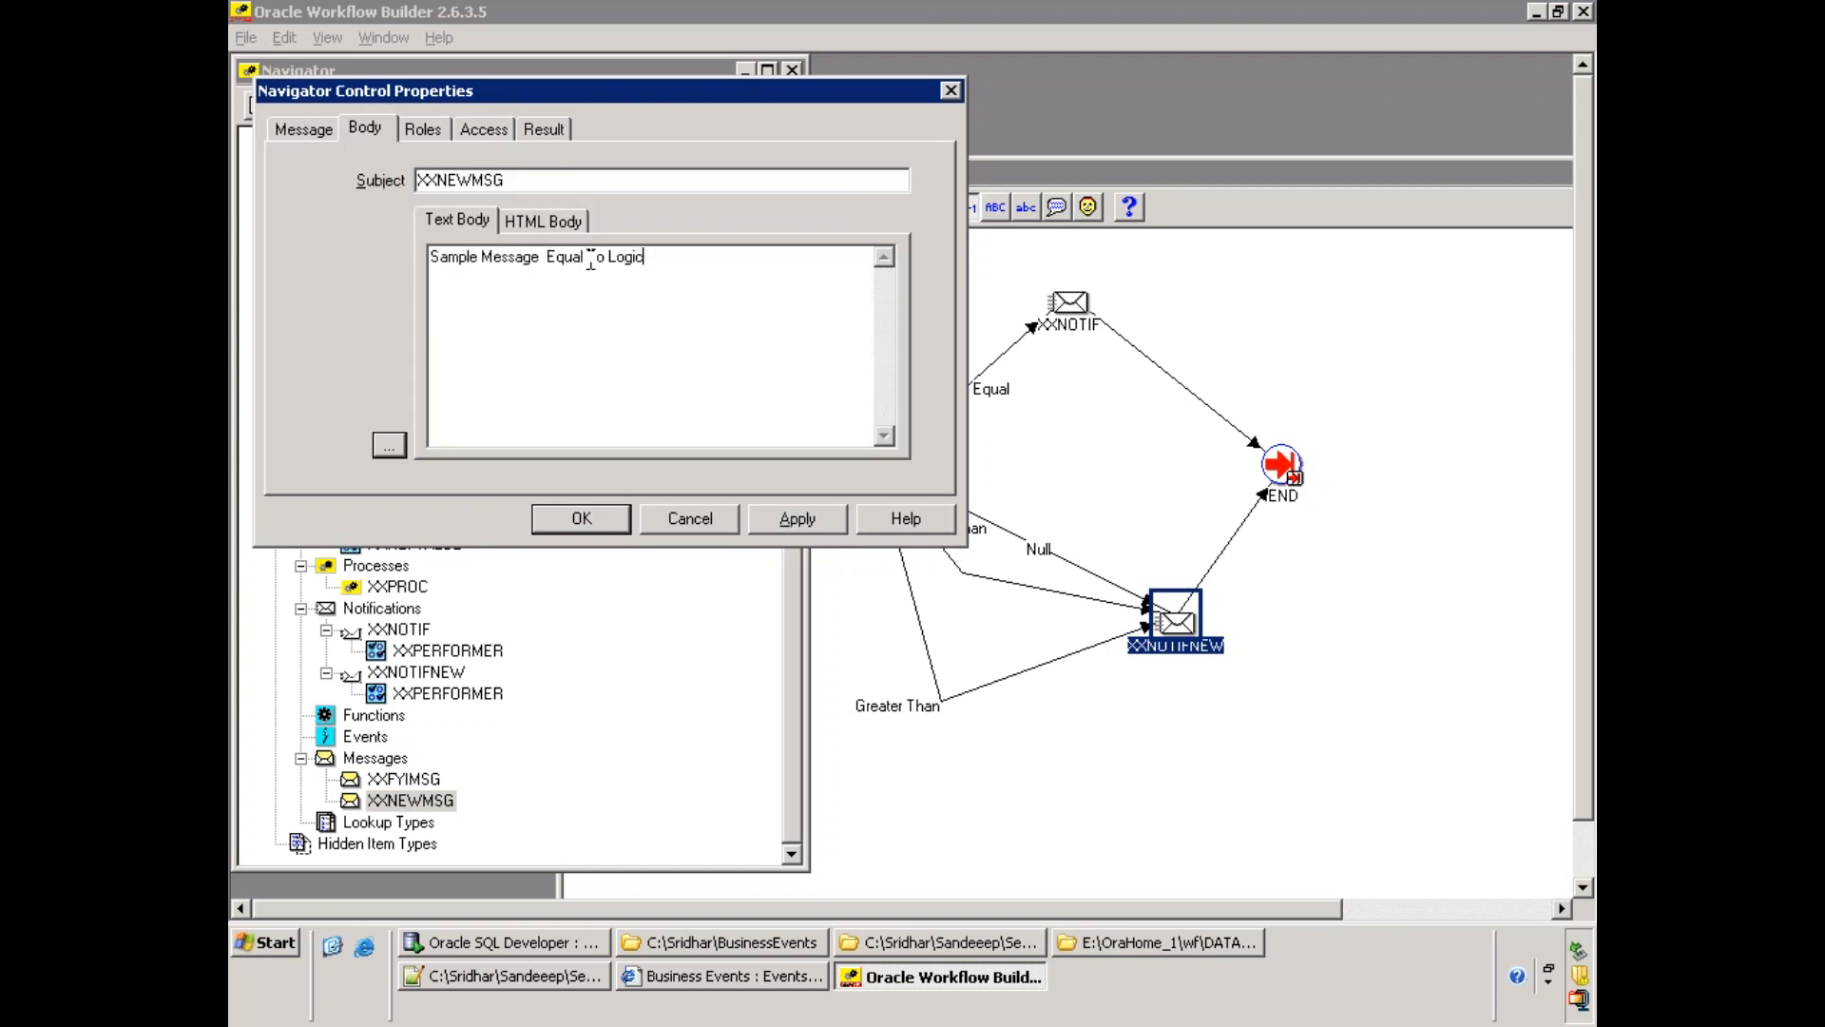
pyautogui.click(548, 256)
pyautogui.write('Not')
pyautogui.click(597, 520)
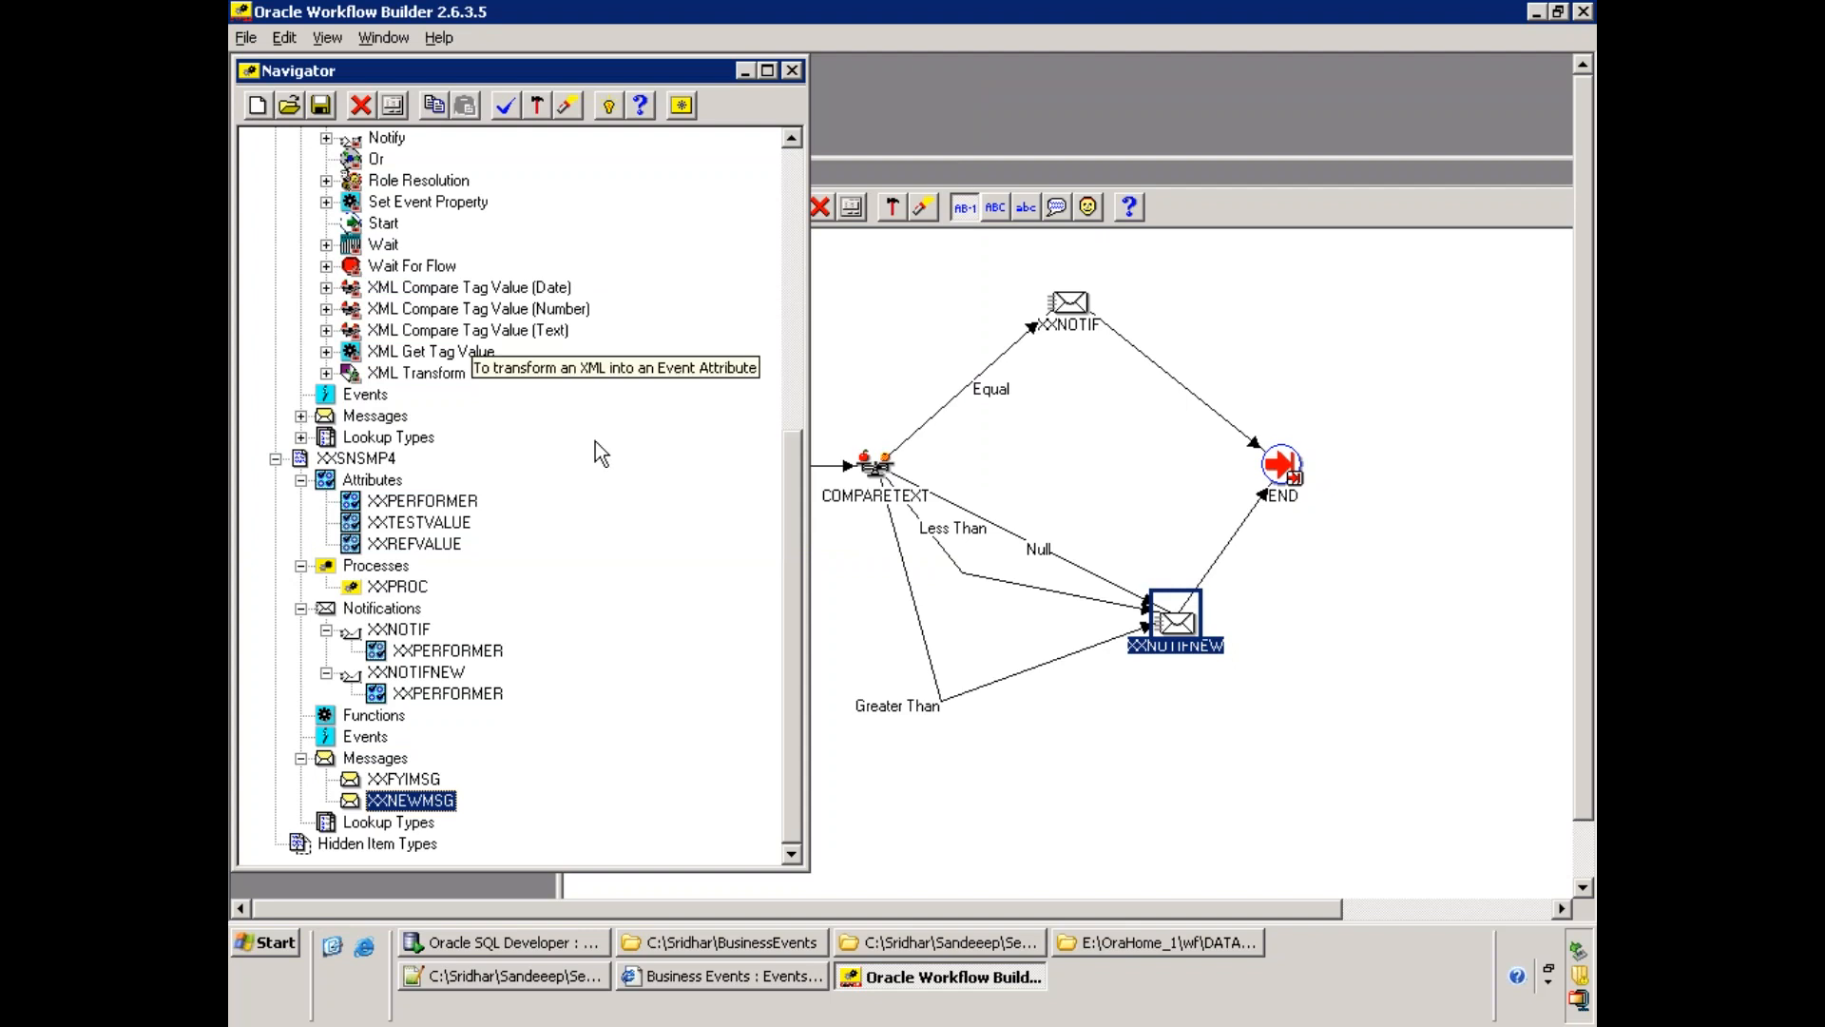
pyautogui.click(533, 943)
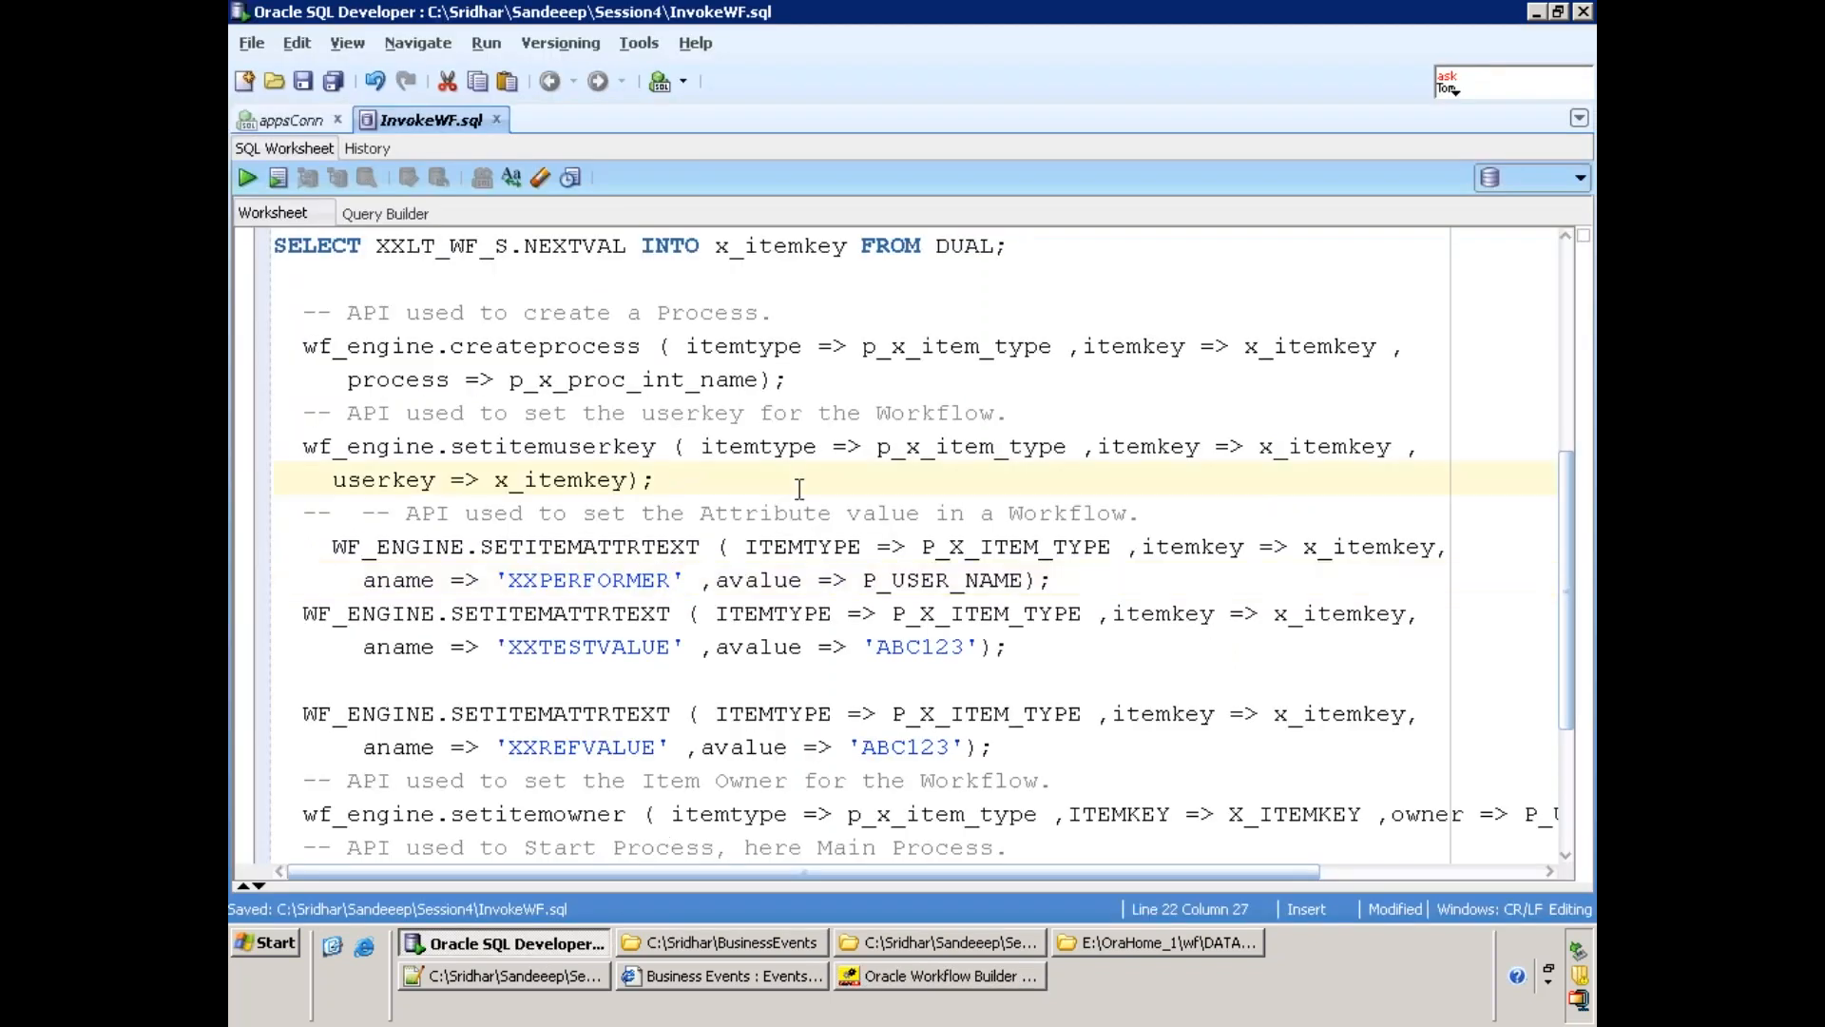
# Run the entire InvokeWF.sql script on appsConn, then show the desktop
pyautogui.hotkey('ctrl', 'a')
pyautogui.press('F5')
pyautogui.press('Return')
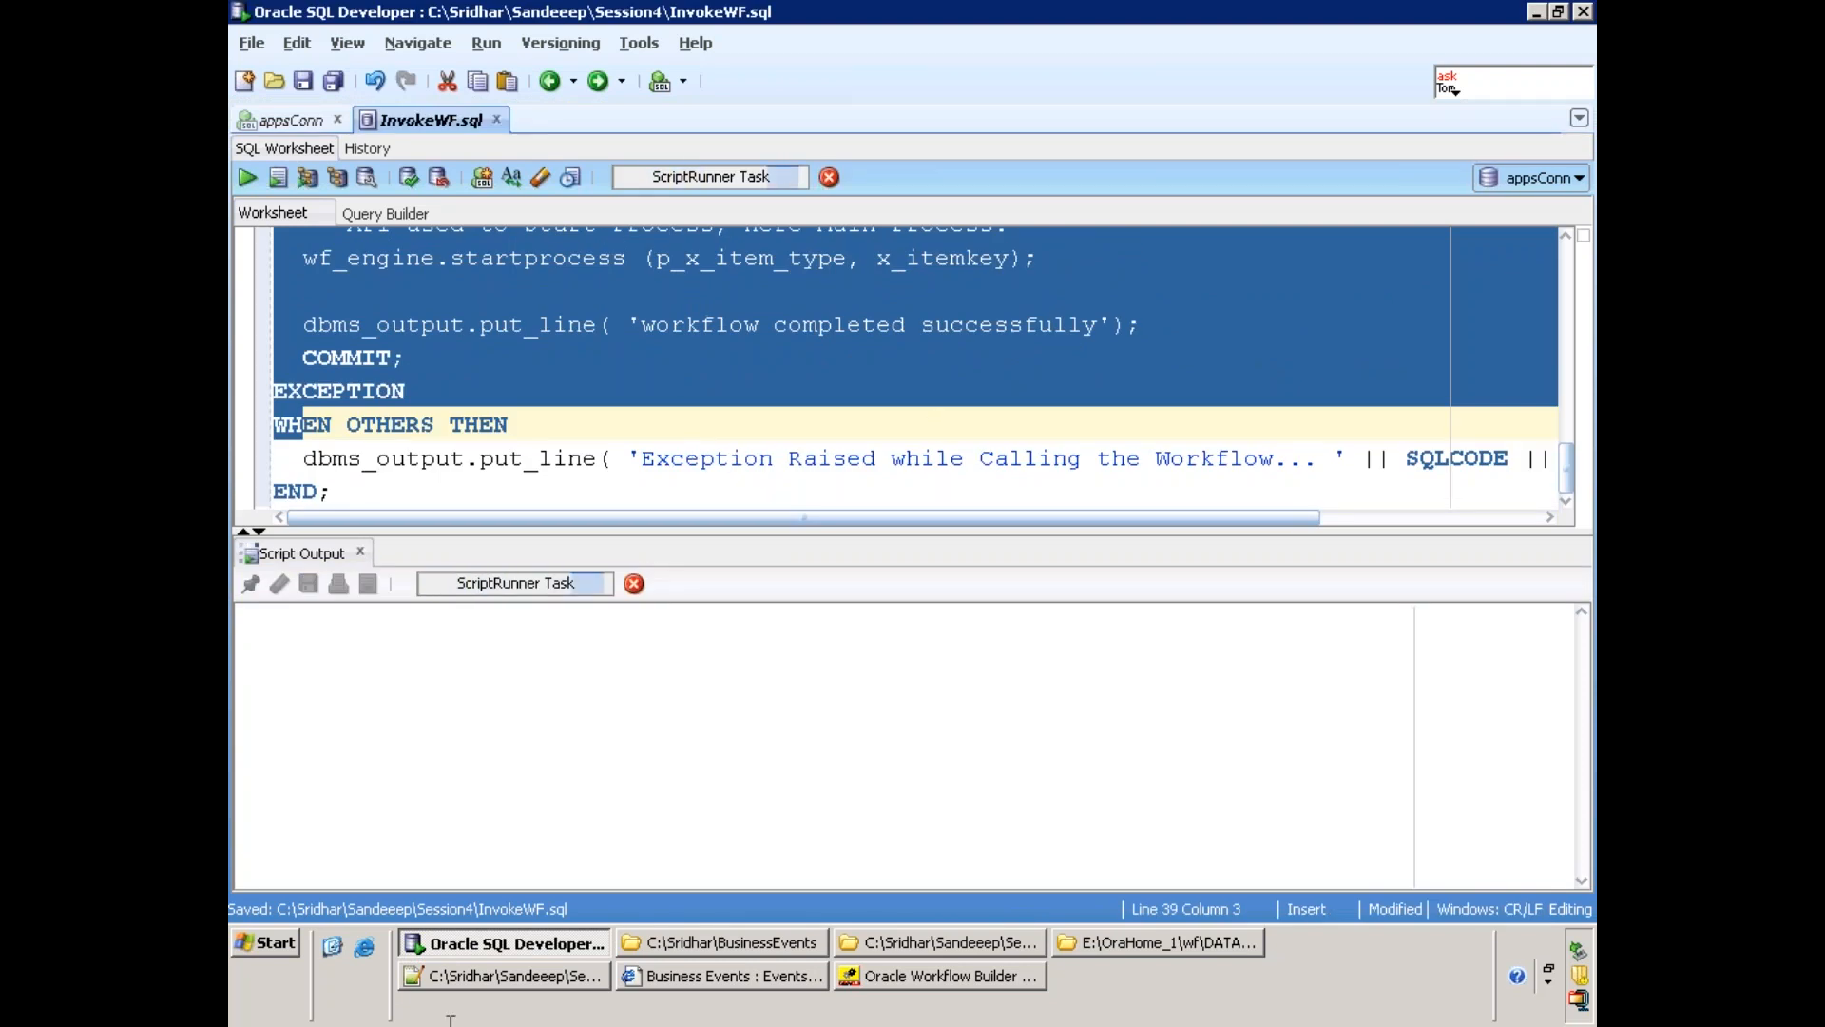
pyautogui.click(347, 960)
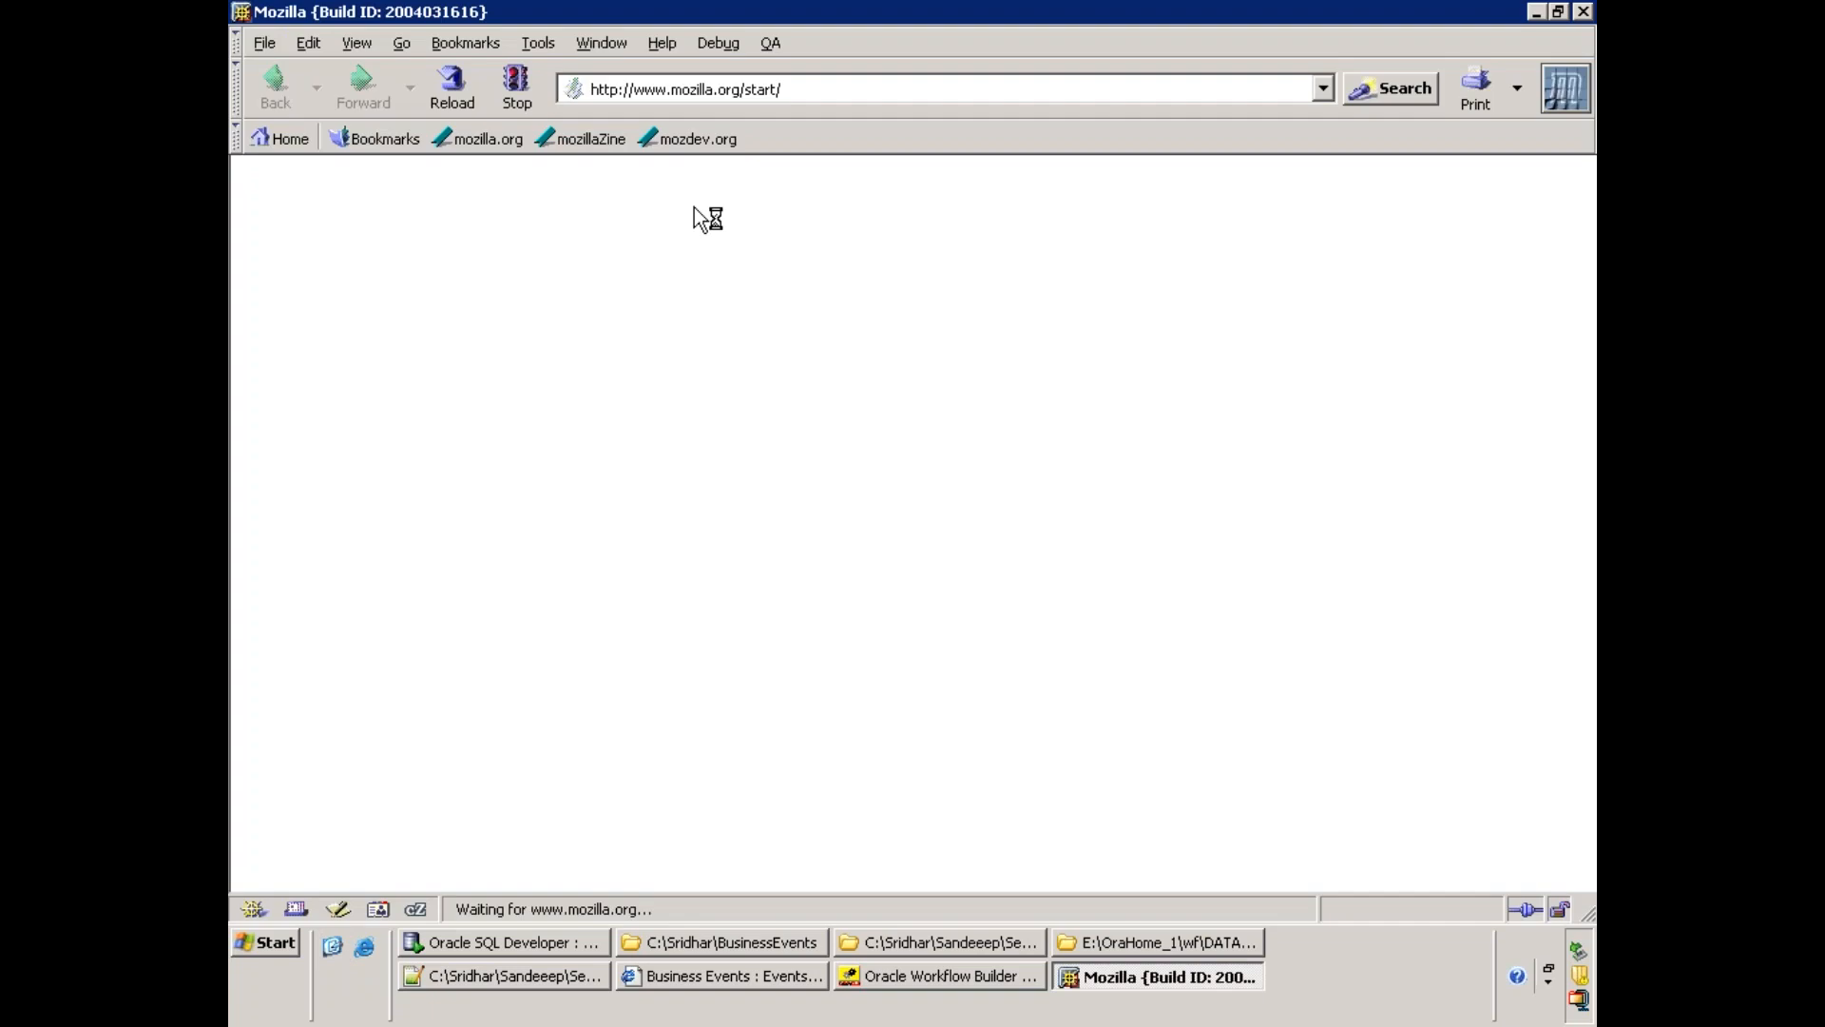
# Load the glo.dev.com:8000 E-Business Suite address in Mozilla
pyautogui.click(516, 87)
pyautogui.moveTo(746, 88); pyautogui.dragTo(753, 89)
pyautogui.hotkey('ctrl', 'a')
pyautogui.press('BackSpace')
pyautogui.write('gl')
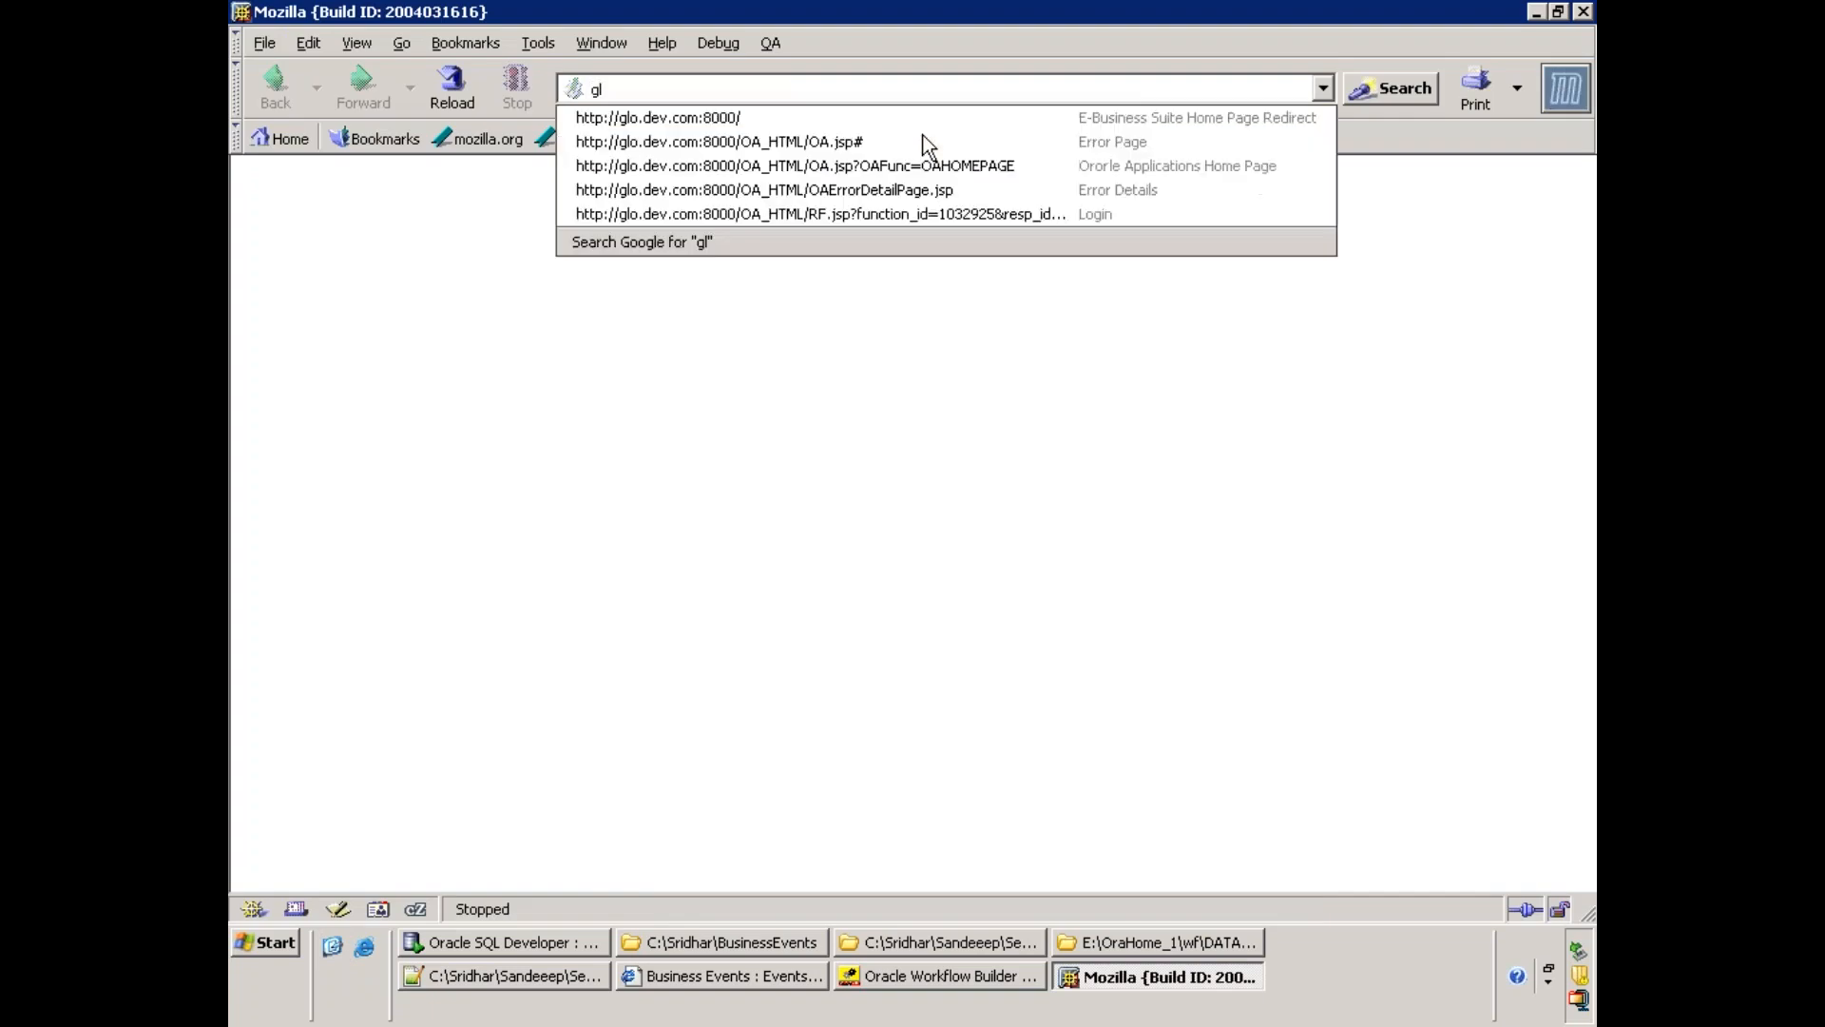
pyautogui.write('o')
pyautogui.press('Down')
pyautogui.press('Return')
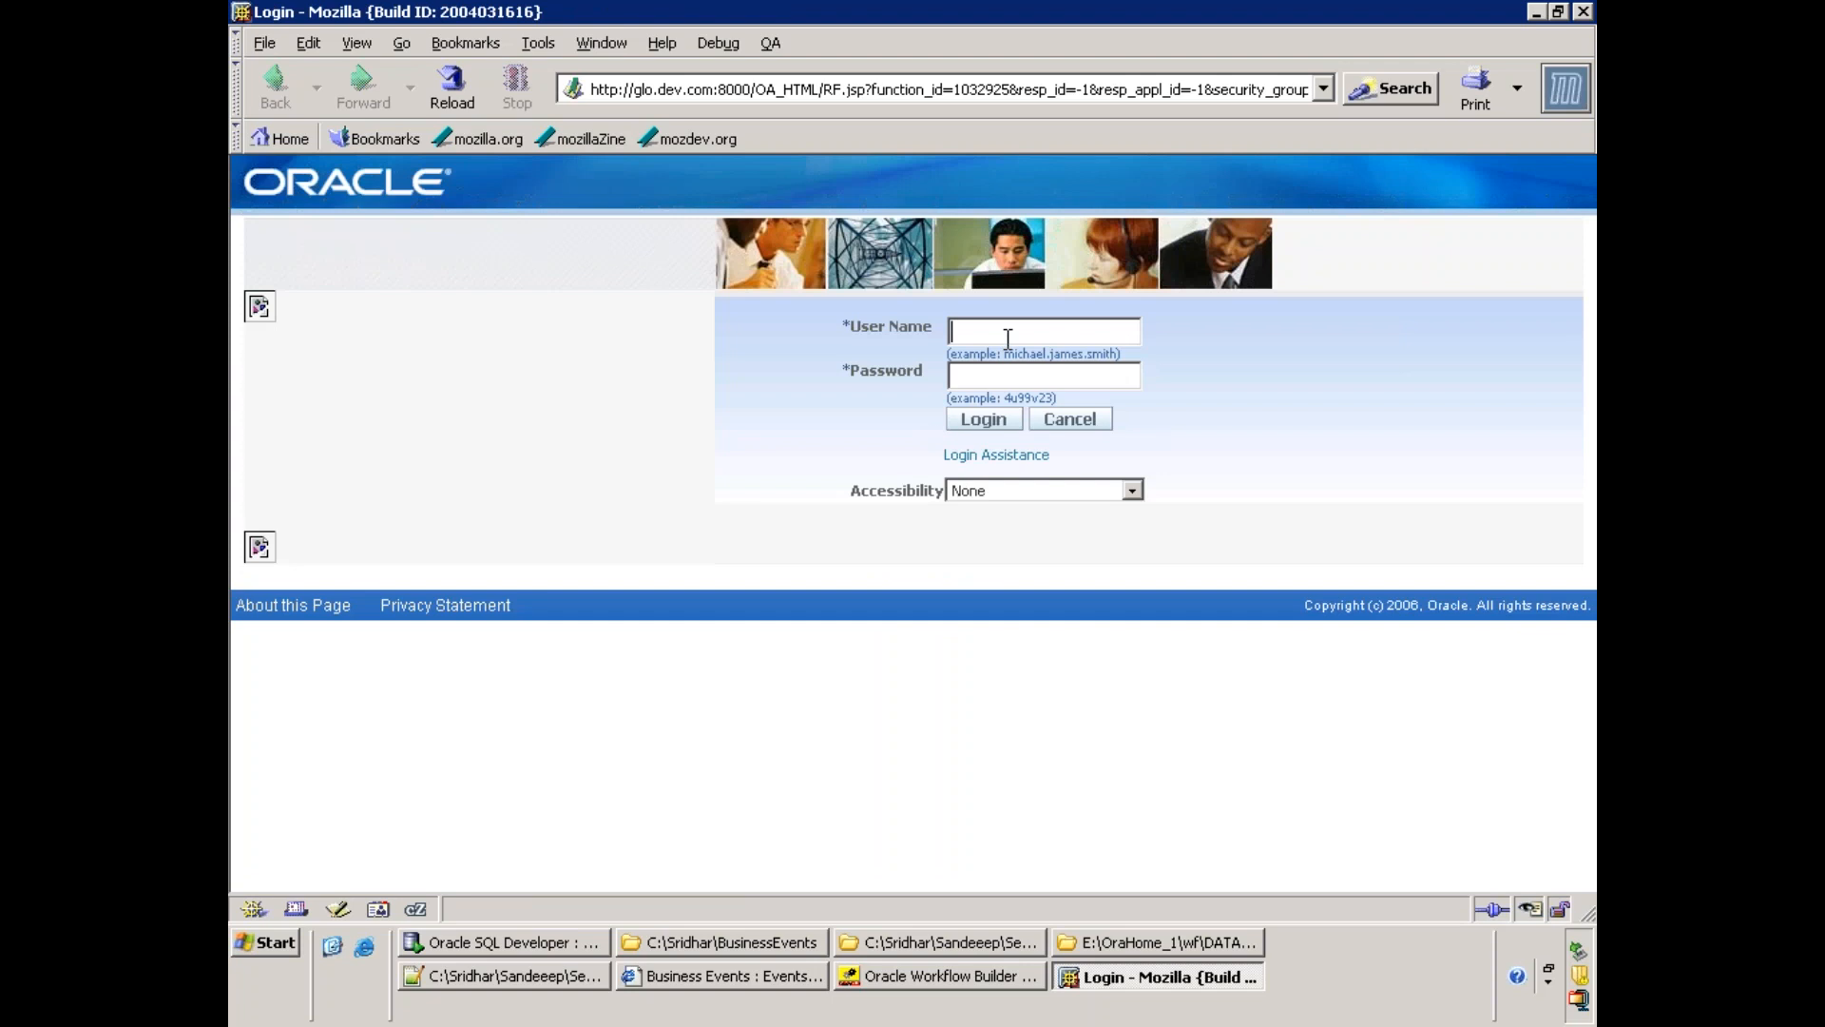
# Log in with the user name and password to view the Worklist
pyautogui.write('operations')
pyautogui.press('Tab')
pyautogui.write('welcome1')
pyautogui.press('Return')
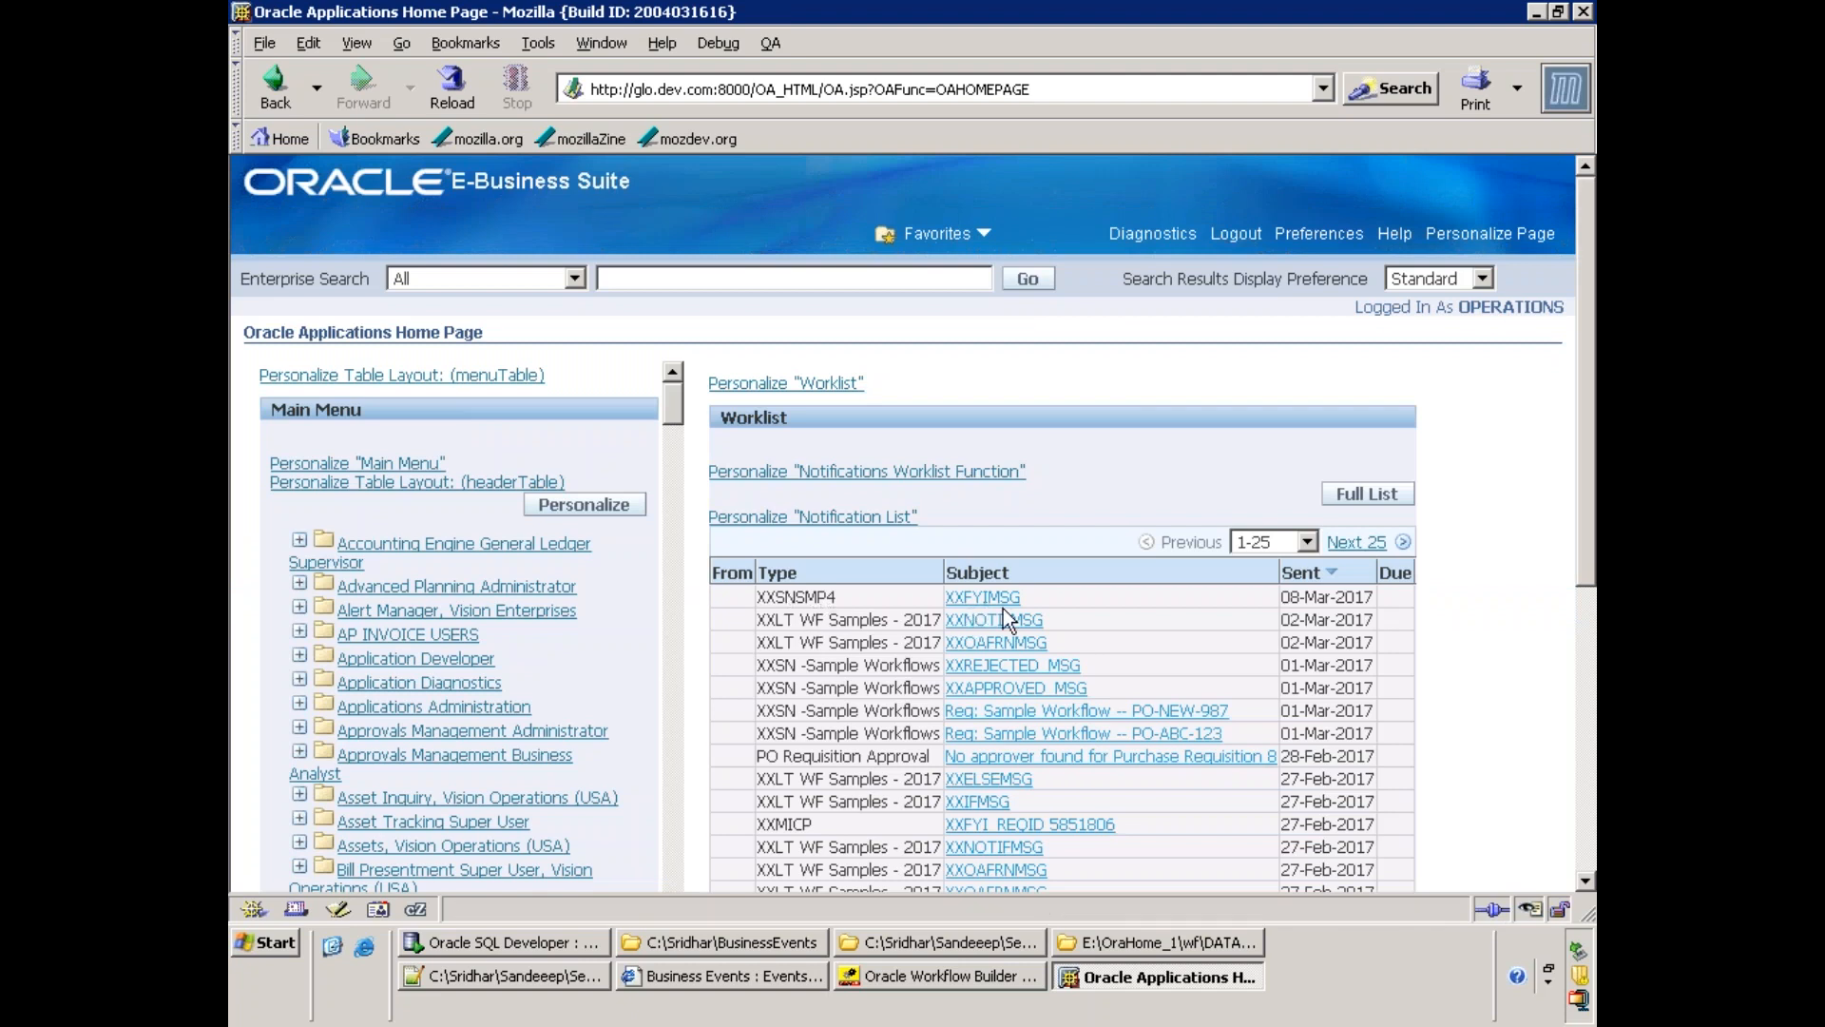
pyautogui.click(938, 975)
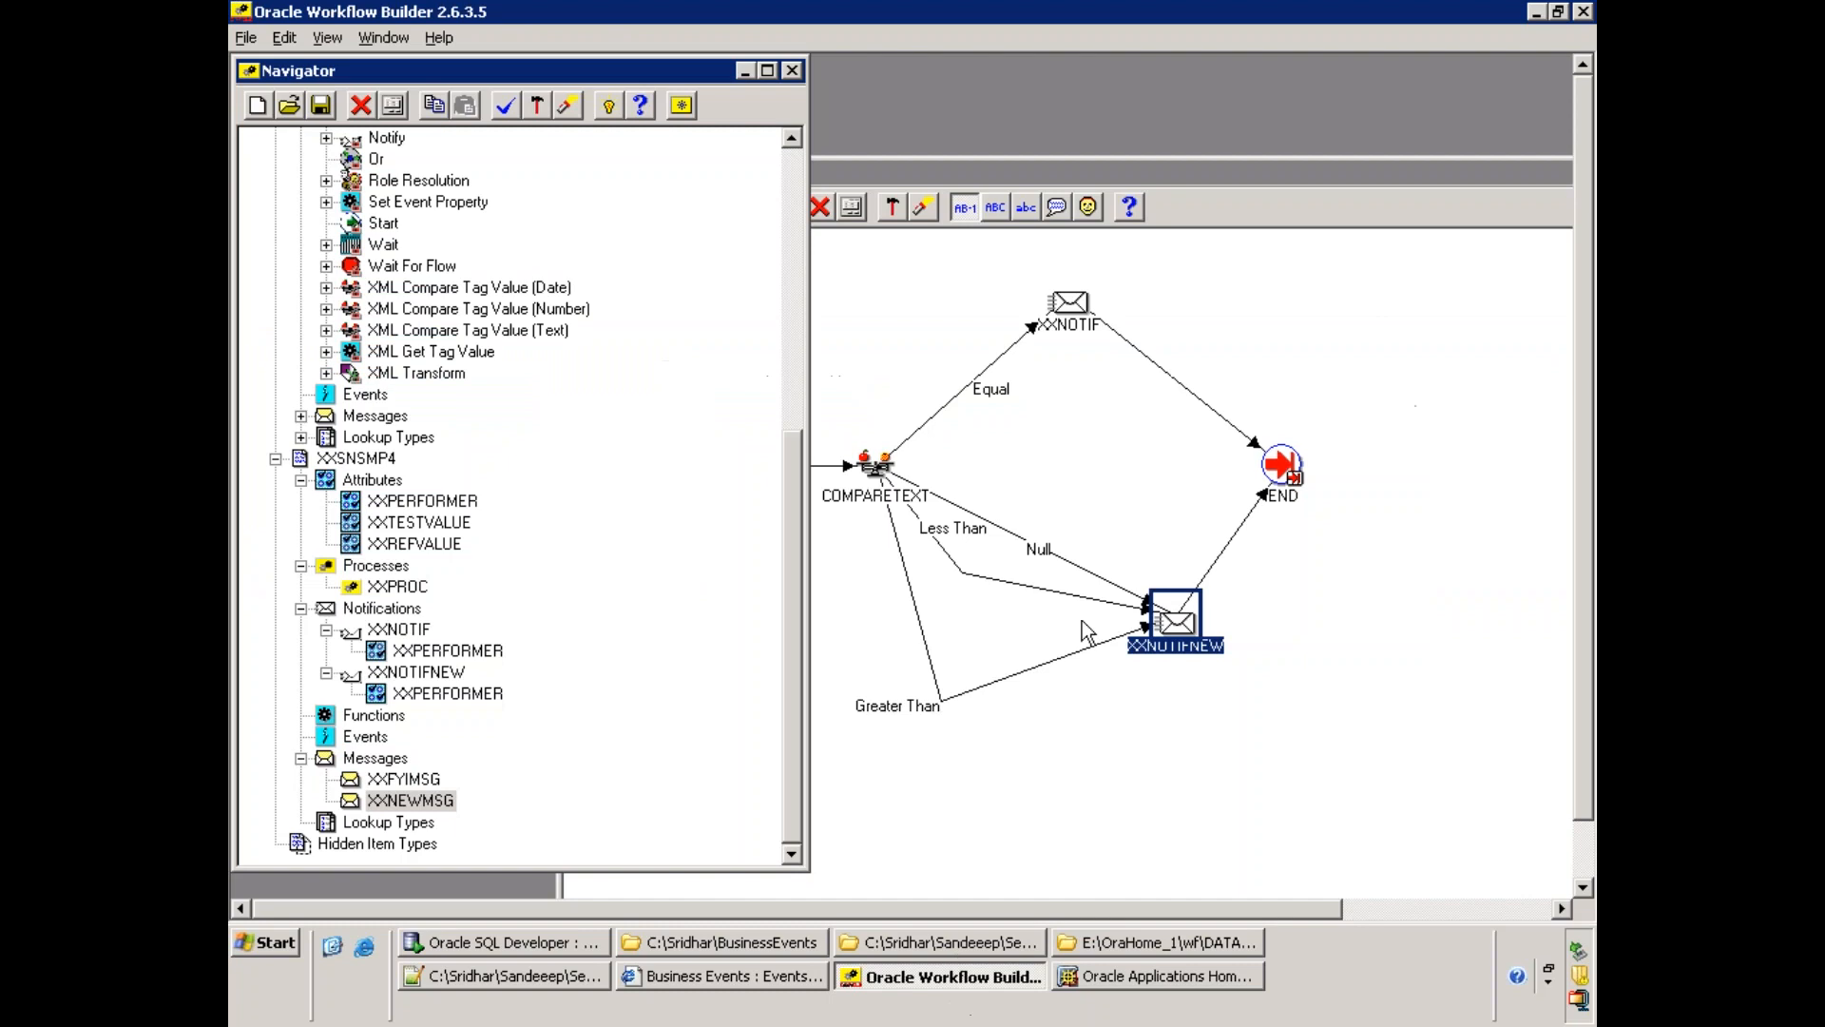
# Verify XXNOTIF sends the XXFYIMSG message, then return to the InvokeWF.sql worksheet
pyautogui.doubleClick(1070, 306)
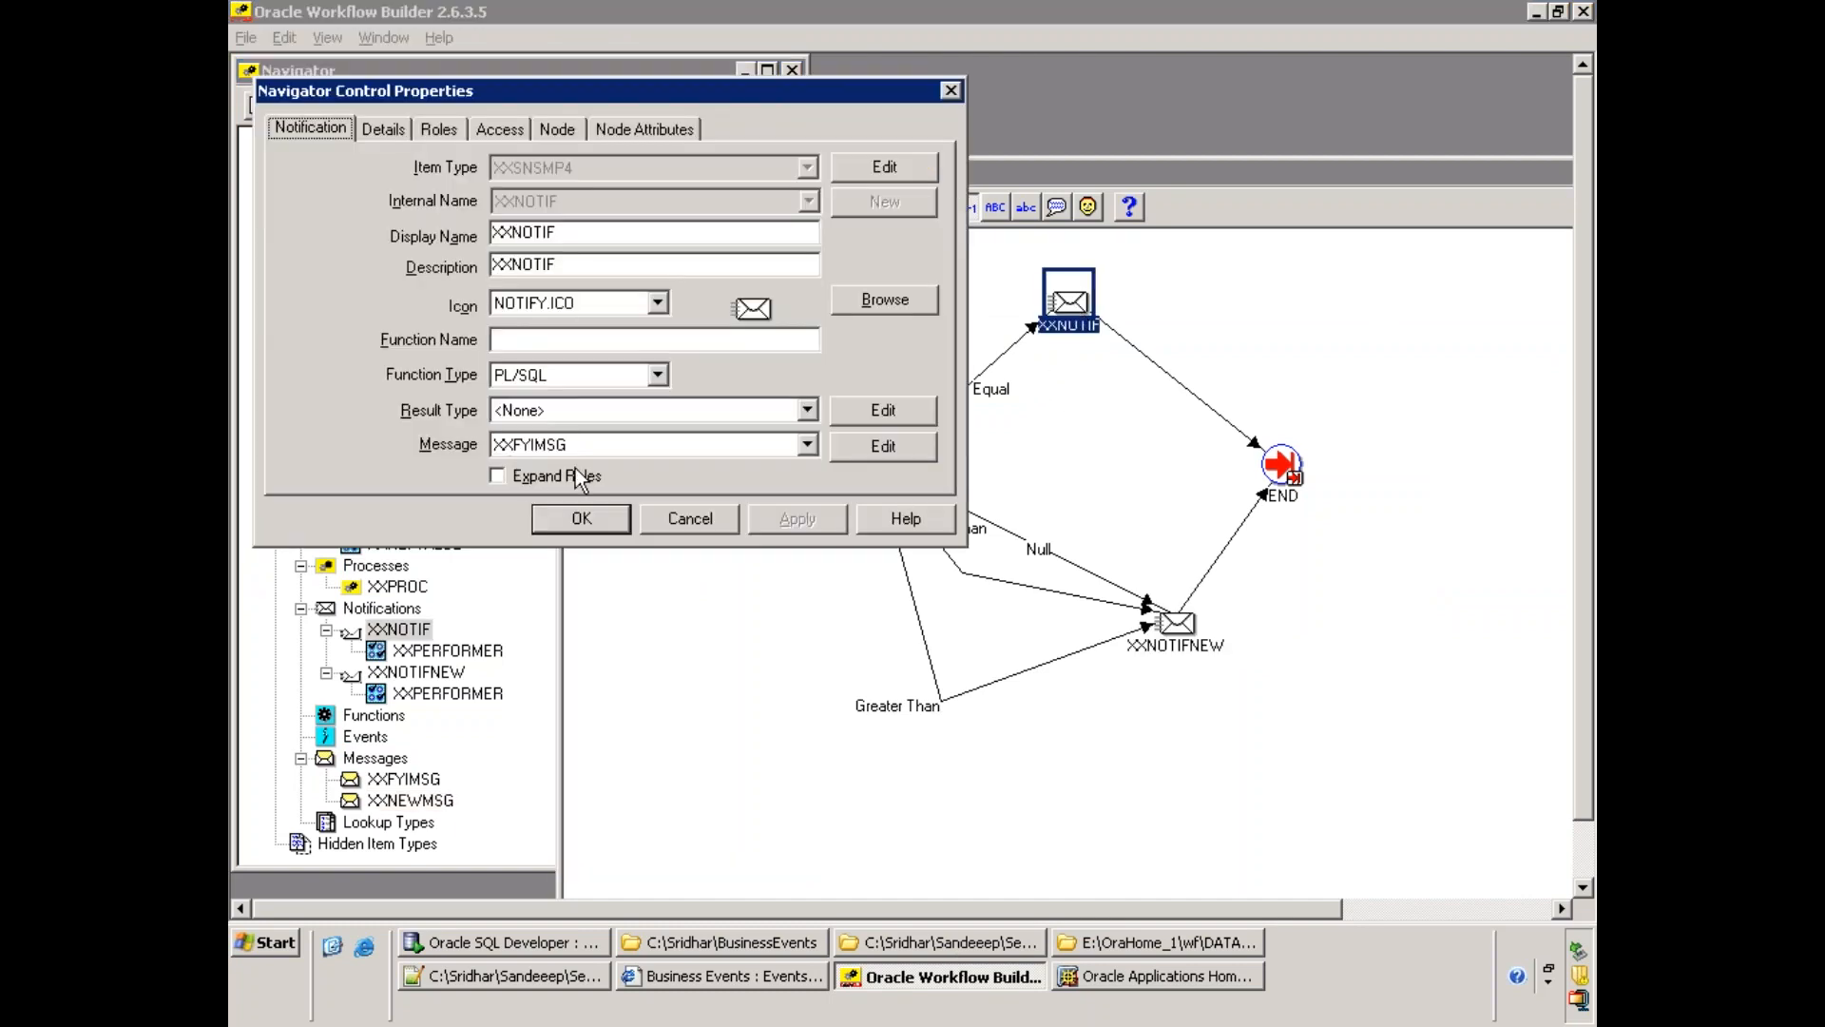
pyautogui.click(685, 512)
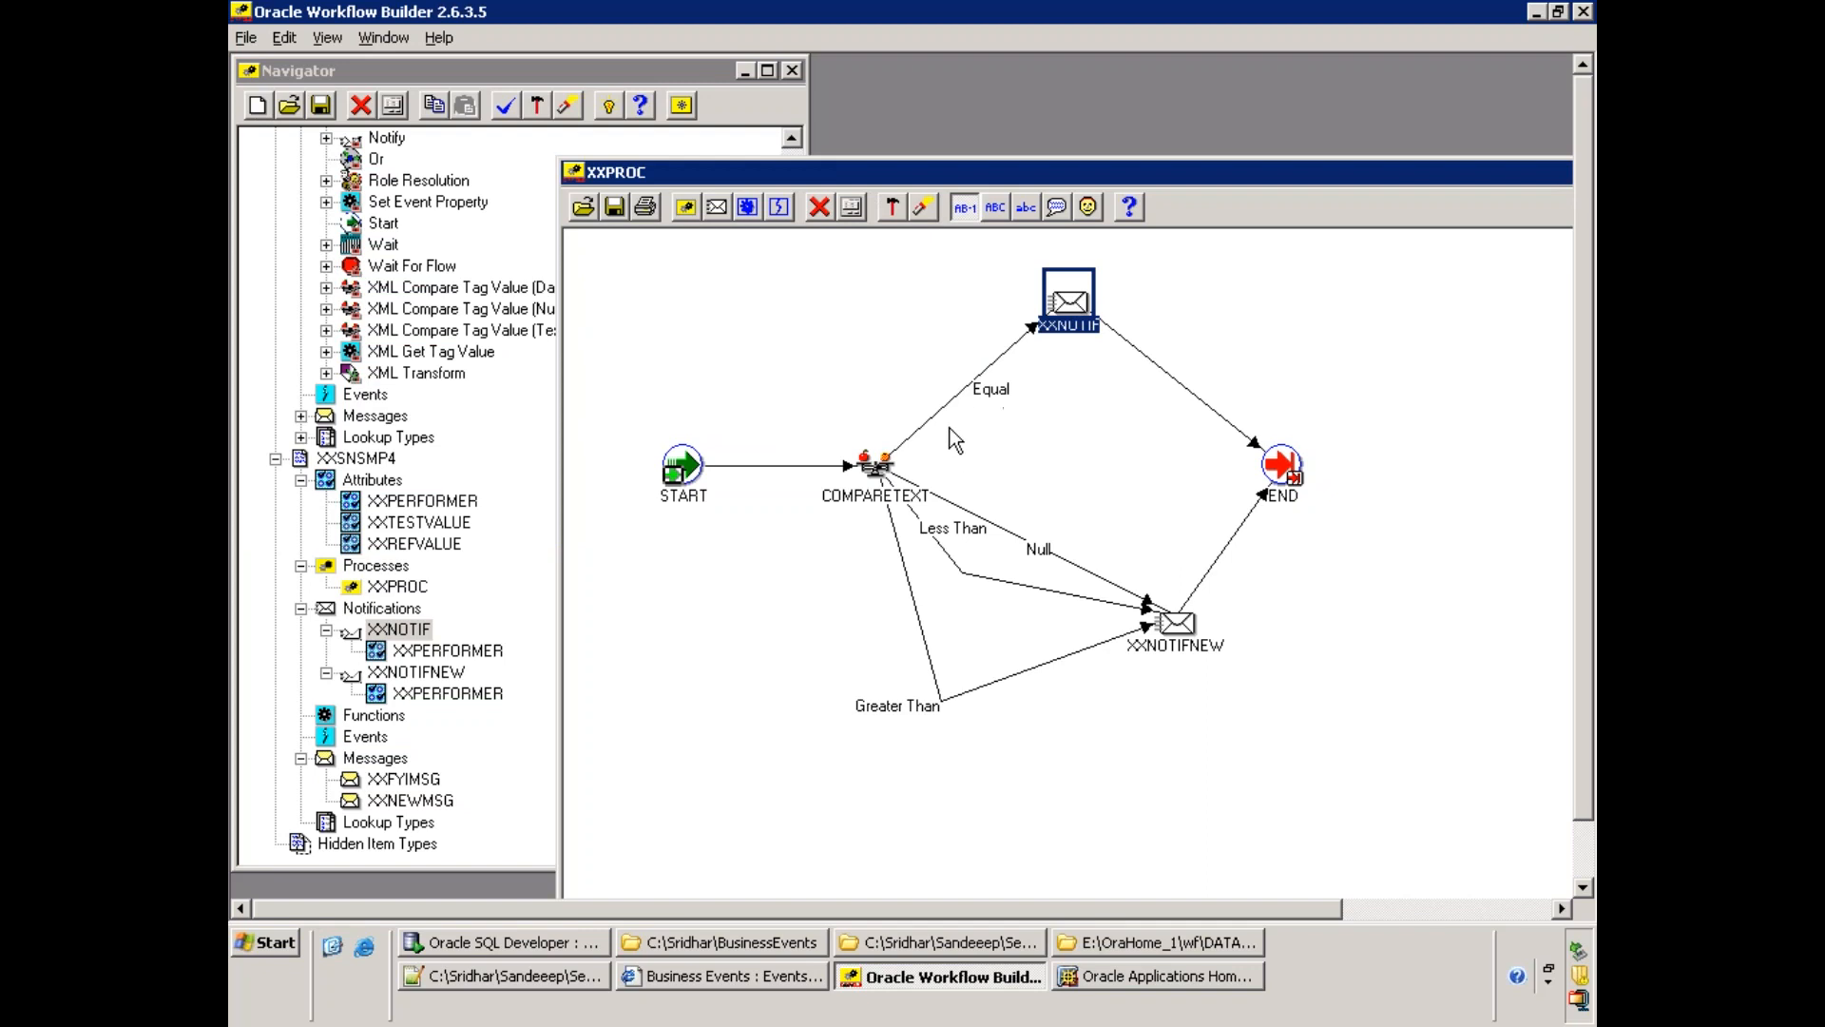
pyautogui.click(561, 941)
pyautogui.click(880, 368)
pyautogui.scroll(2, 871, 364)
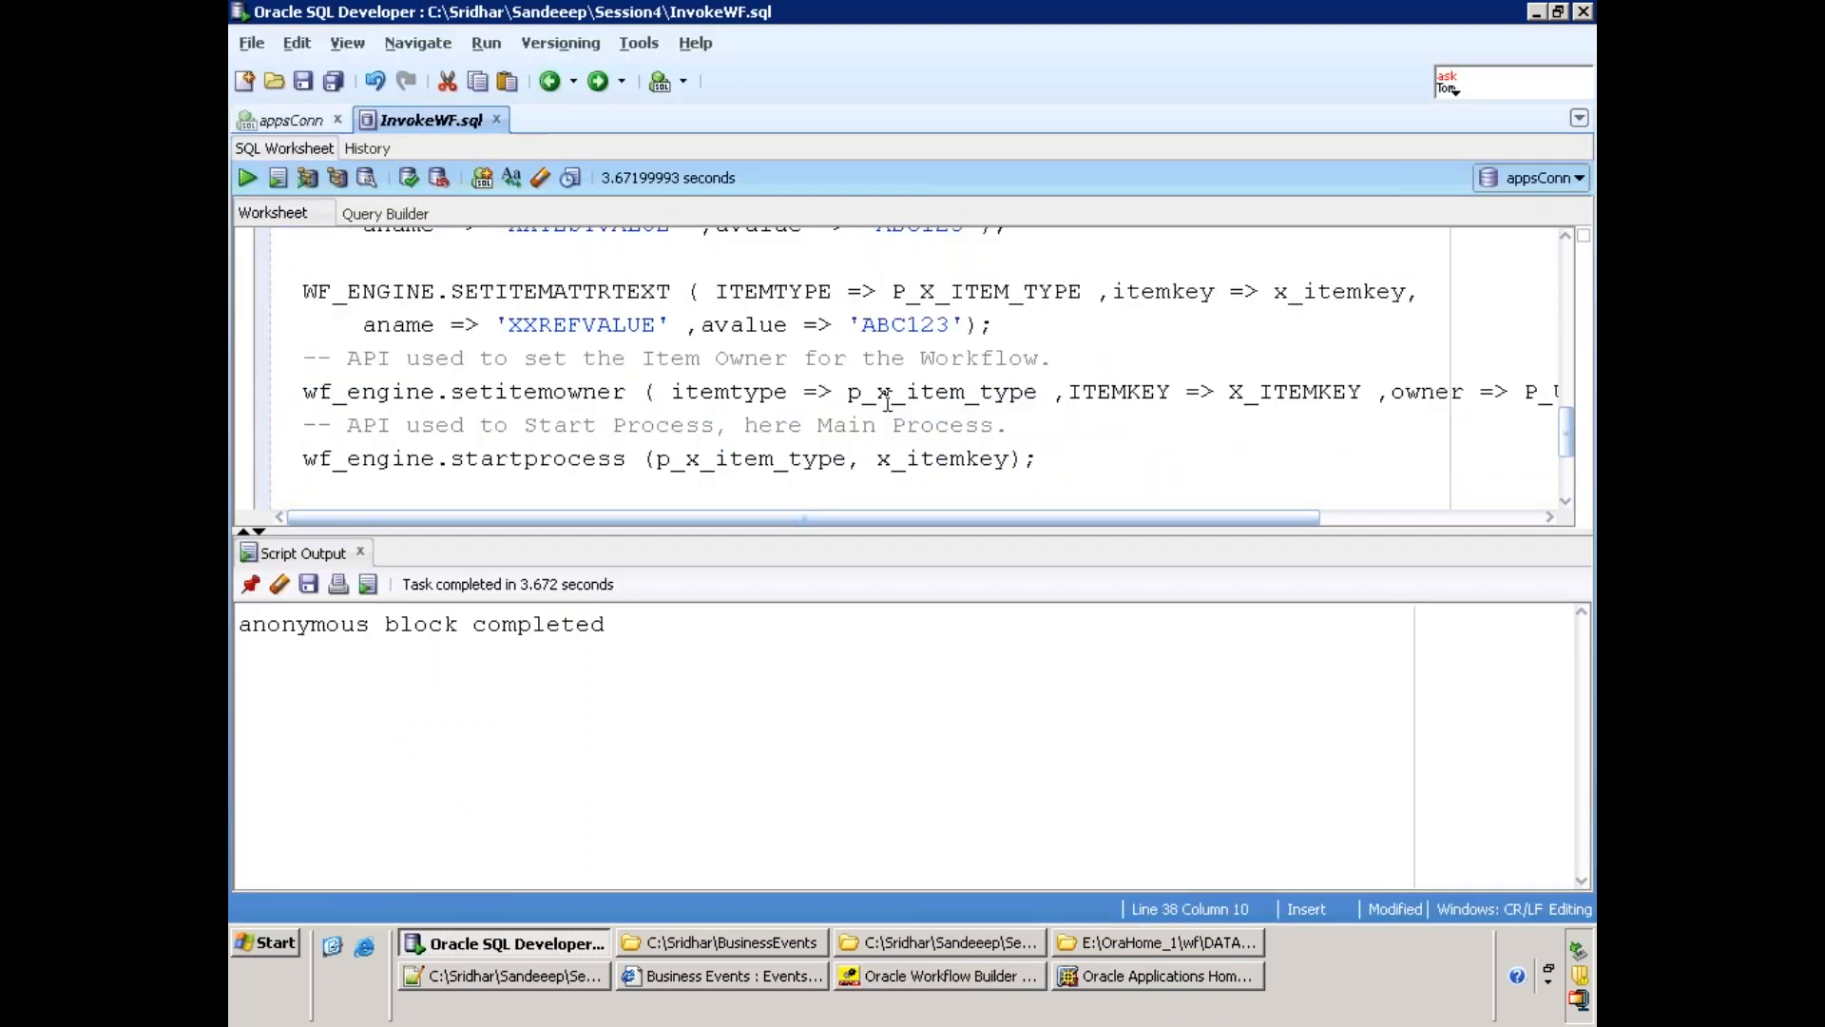
# Change the XXREFVALUE value to 'xABC123', save, and rerun the script
pyautogui.scroll(1, 884, 333)
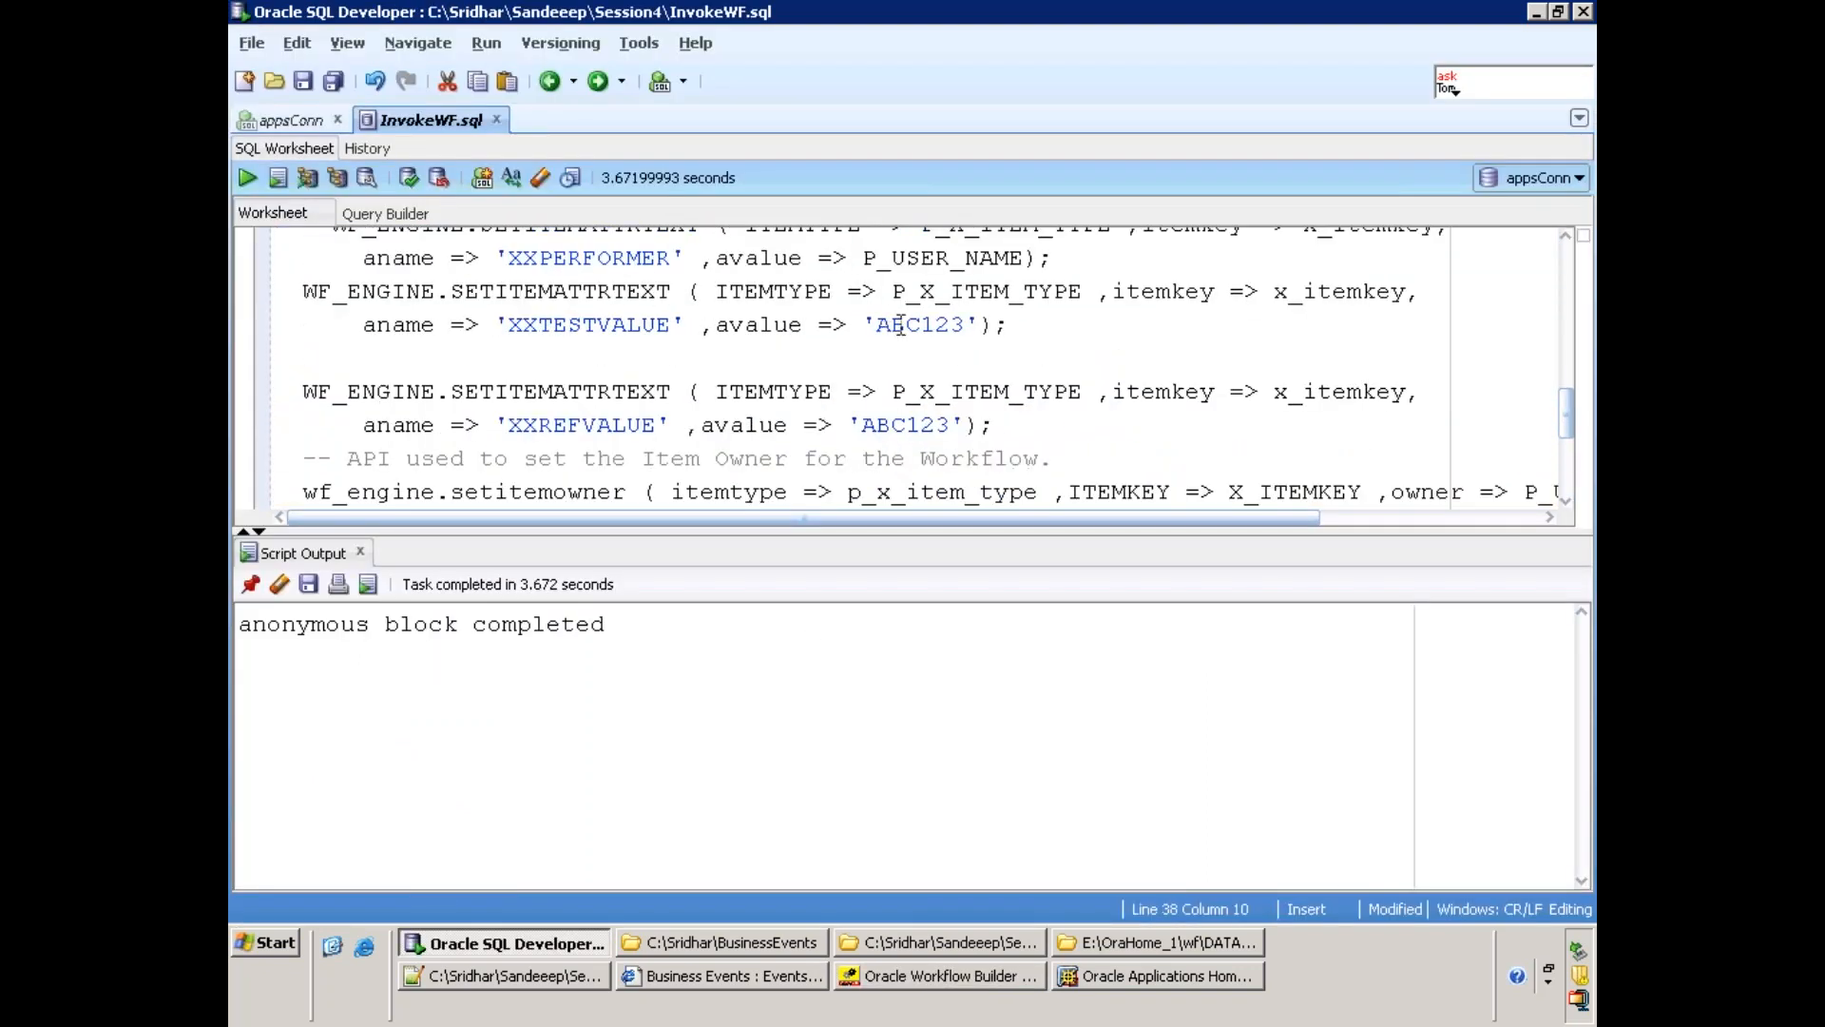
pyautogui.click(861, 424)
pyautogui.write('x')
pyautogui.click(1119, 427)
pyautogui.hotkey('ctrl', 's')
pyautogui.press('F5')
# Refresh the E-Business Suite worklist to show the new XXNEWMSG notification
pyautogui.hotkey('alt', 'Tab')
pyautogui.click(1157, 975)
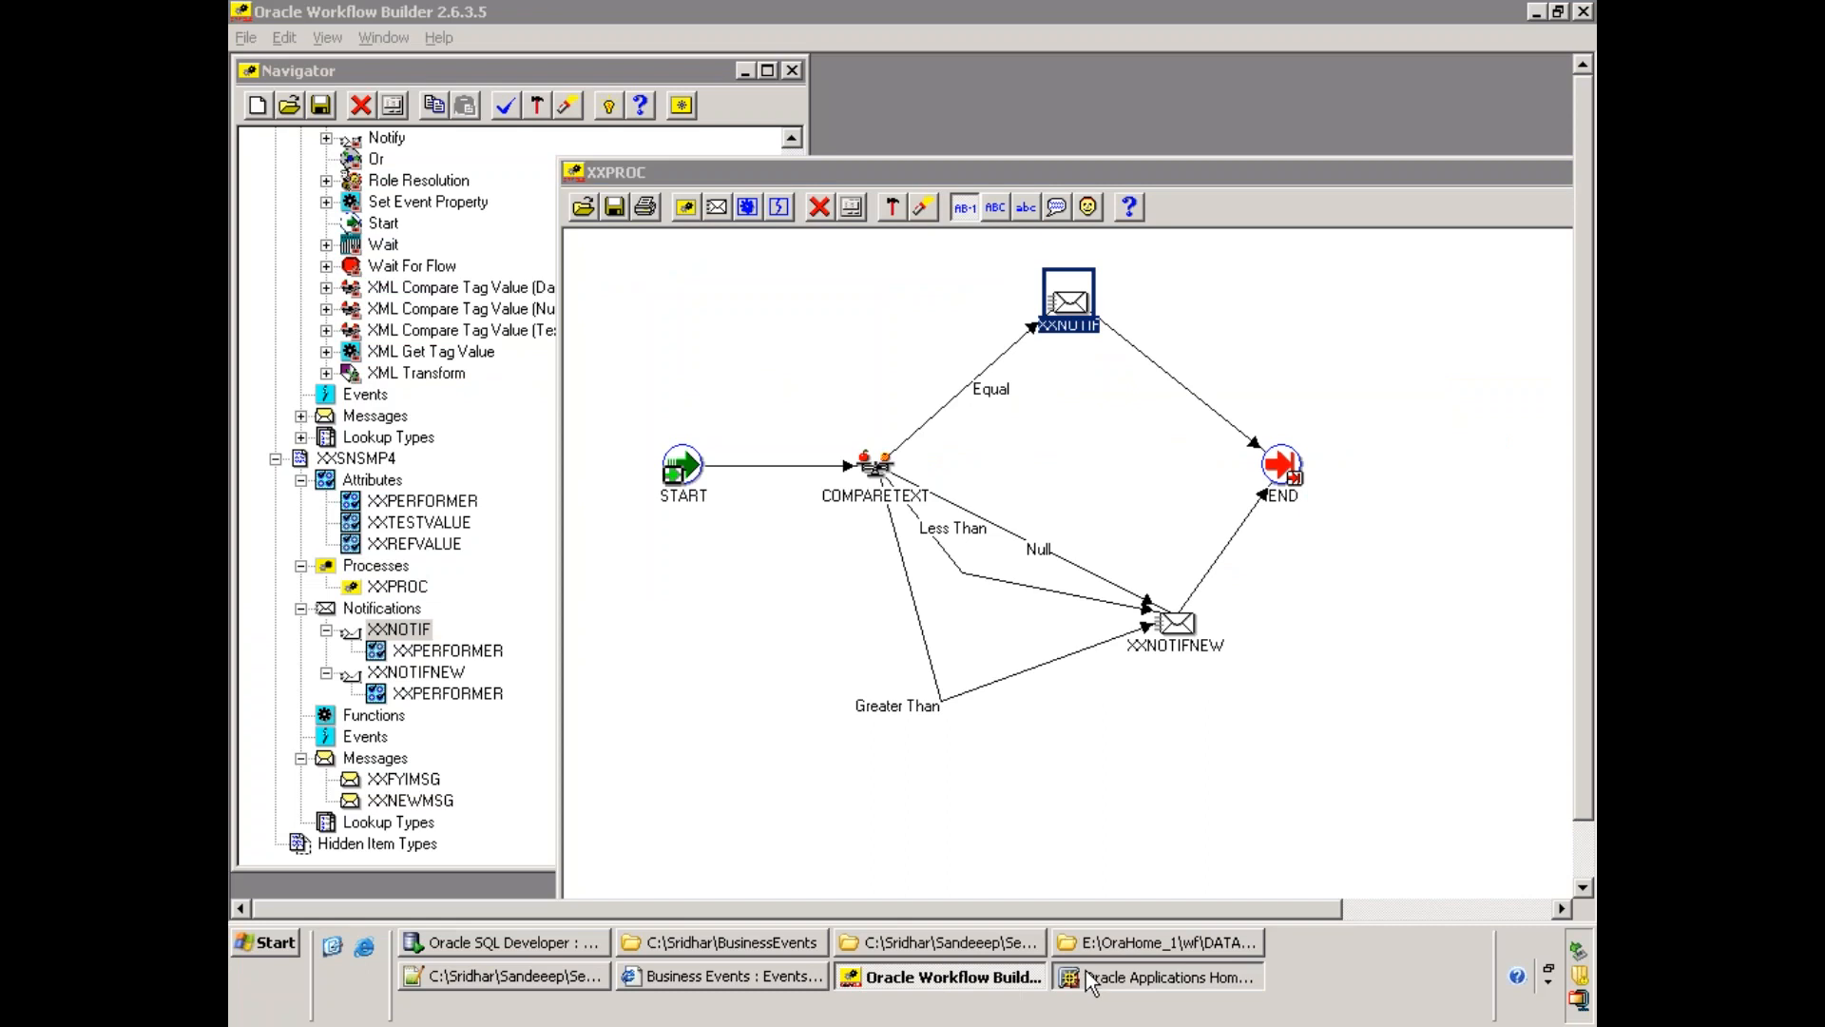
pyautogui.press('F5')
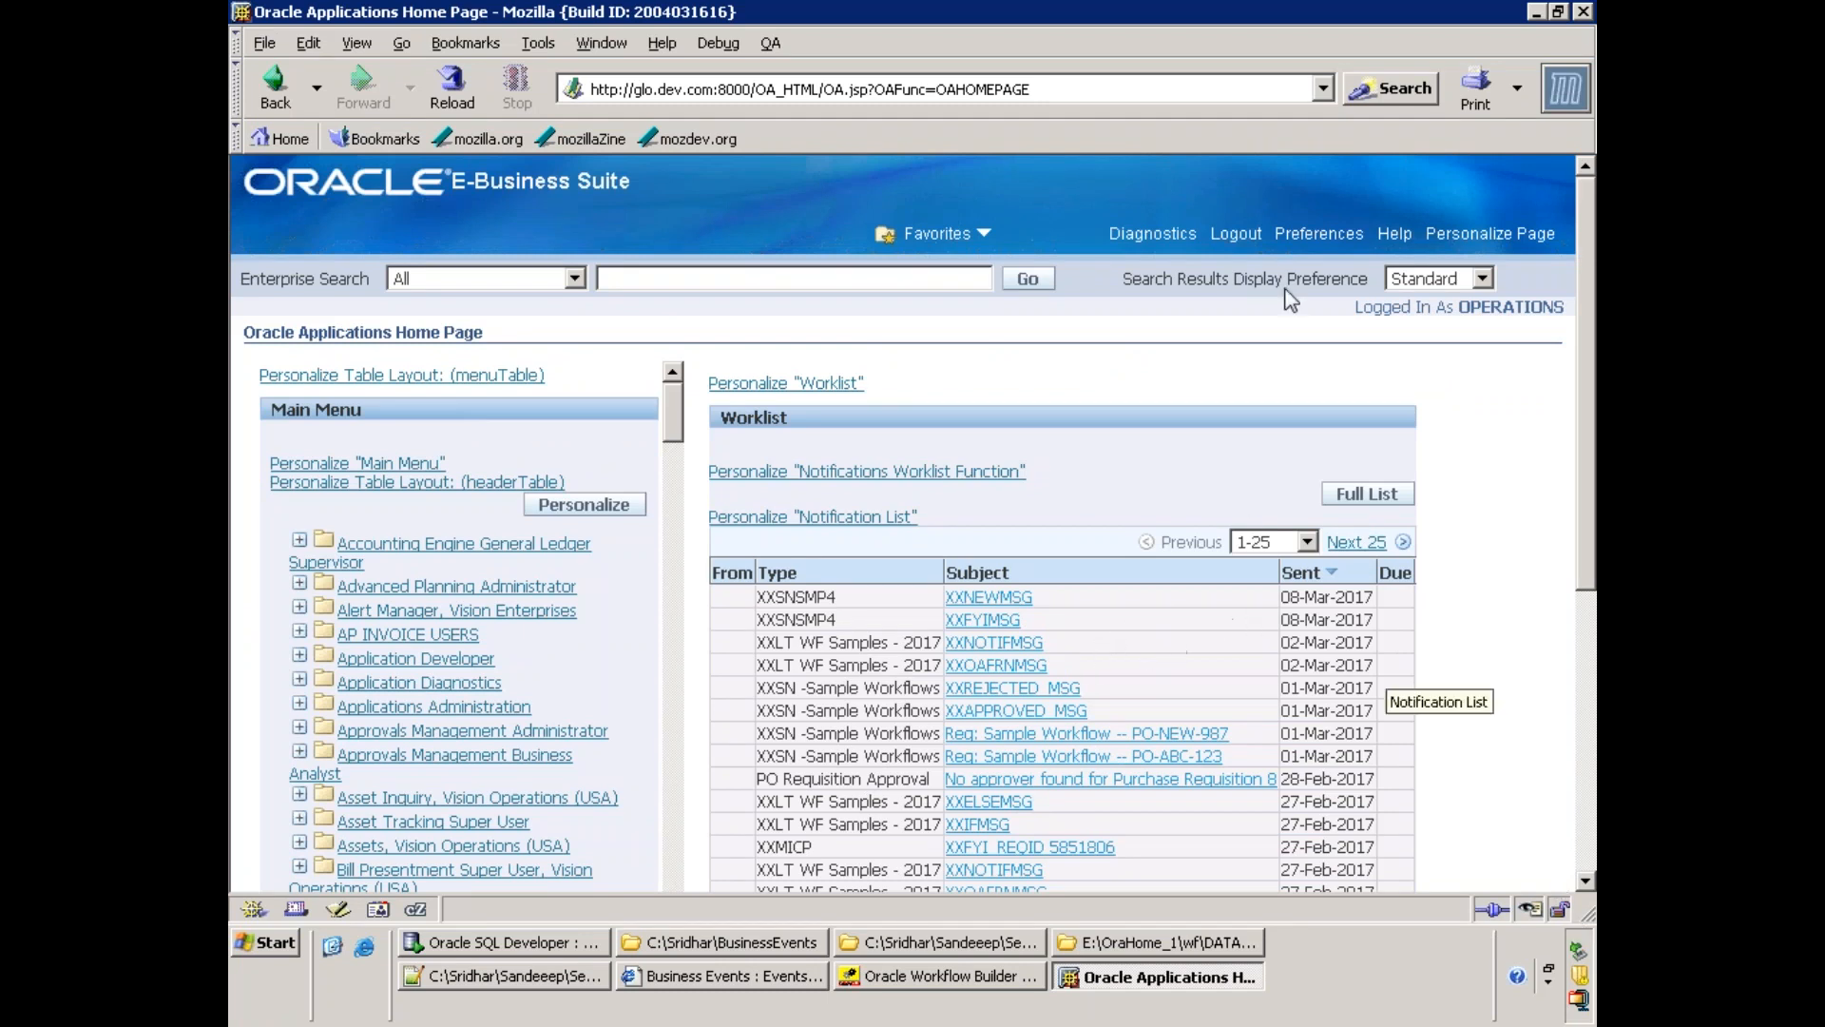
# Bring Workflow Builder forward and close the XXPROC diagram window
pyautogui.click(1340, 84)
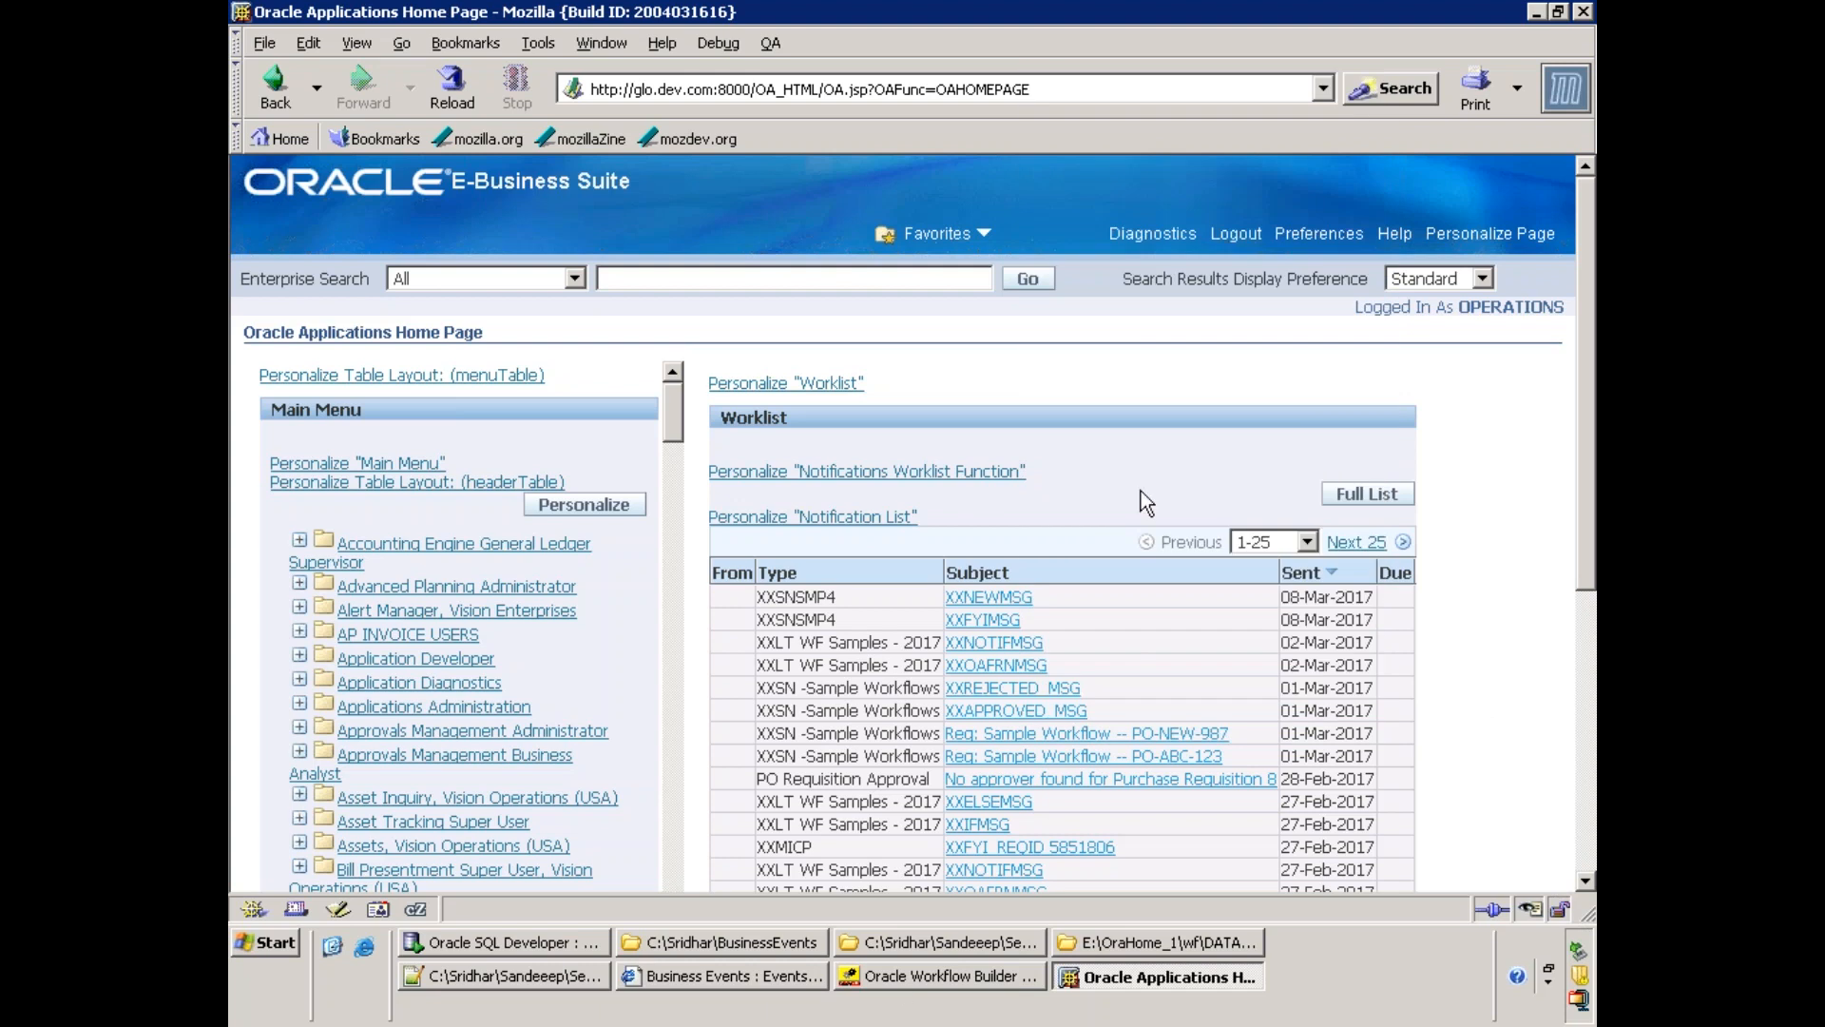
pyautogui.click(893, 969)
pyautogui.click(806, 413)
pyautogui.moveTo(1252, 163); pyautogui.dragTo(943, 182)
pyautogui.click(1474, 173)
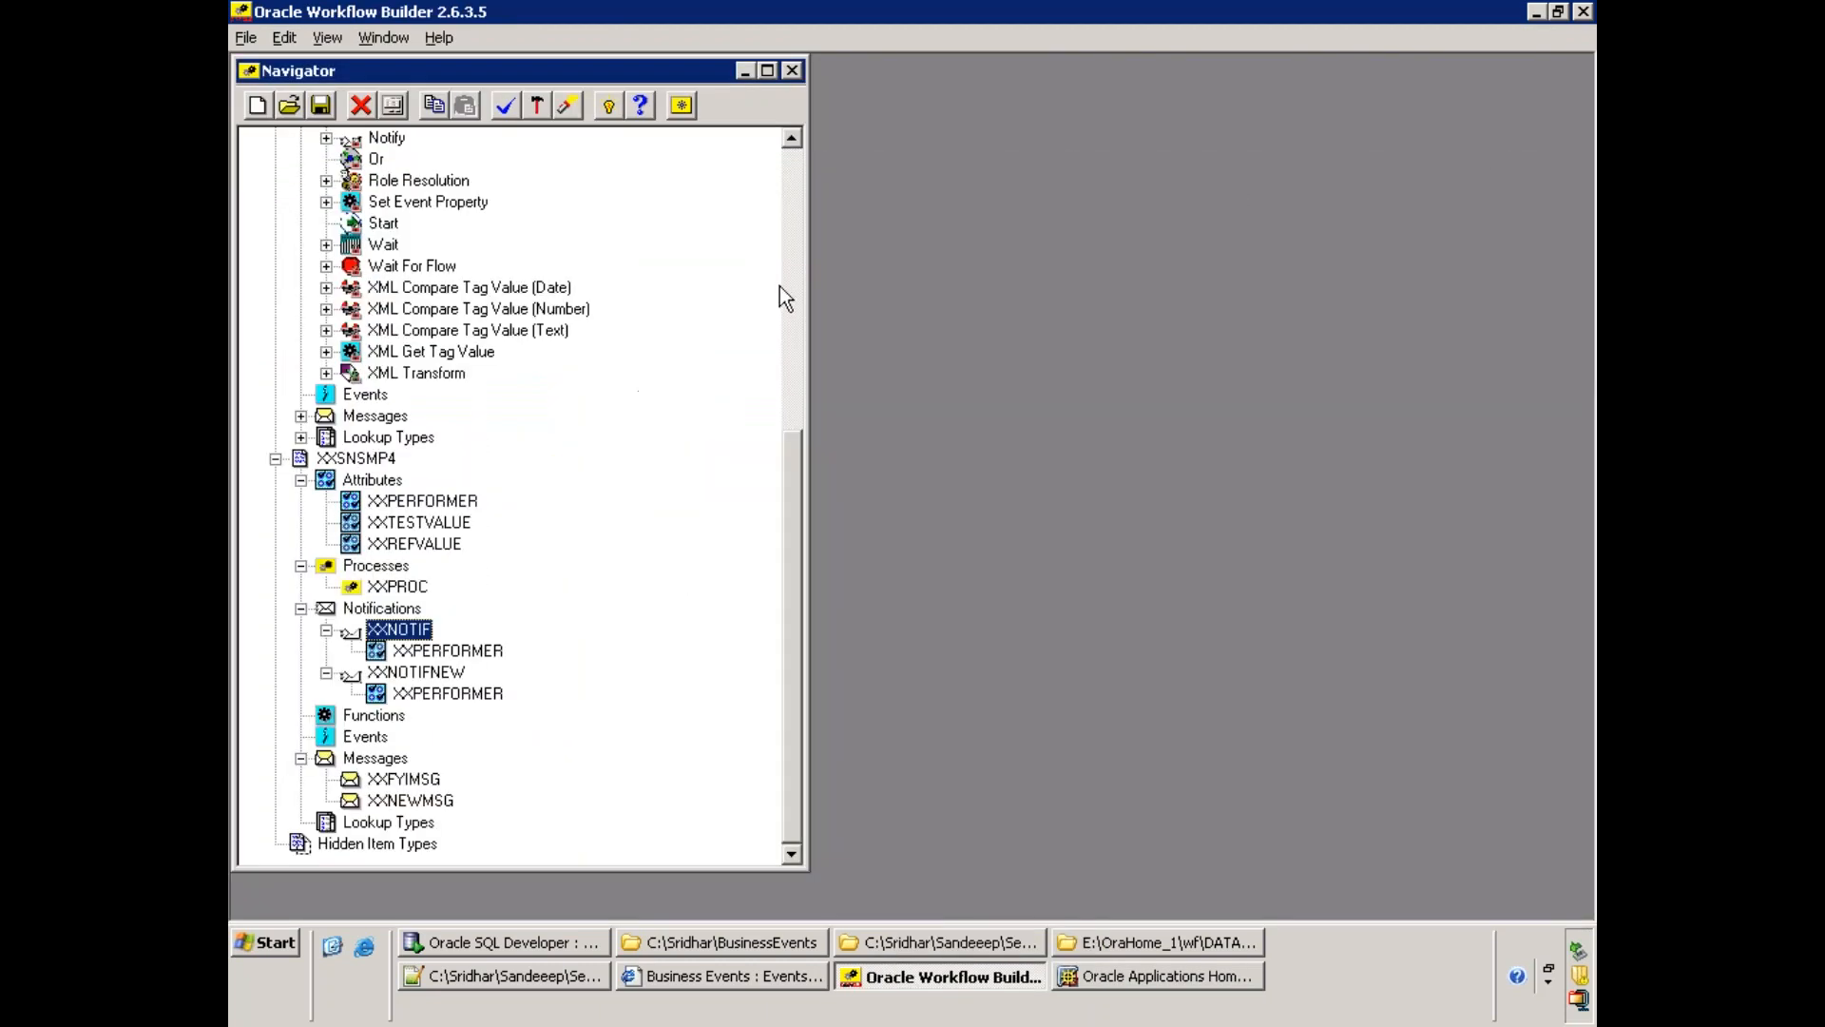
pyautogui.click(793, 260)
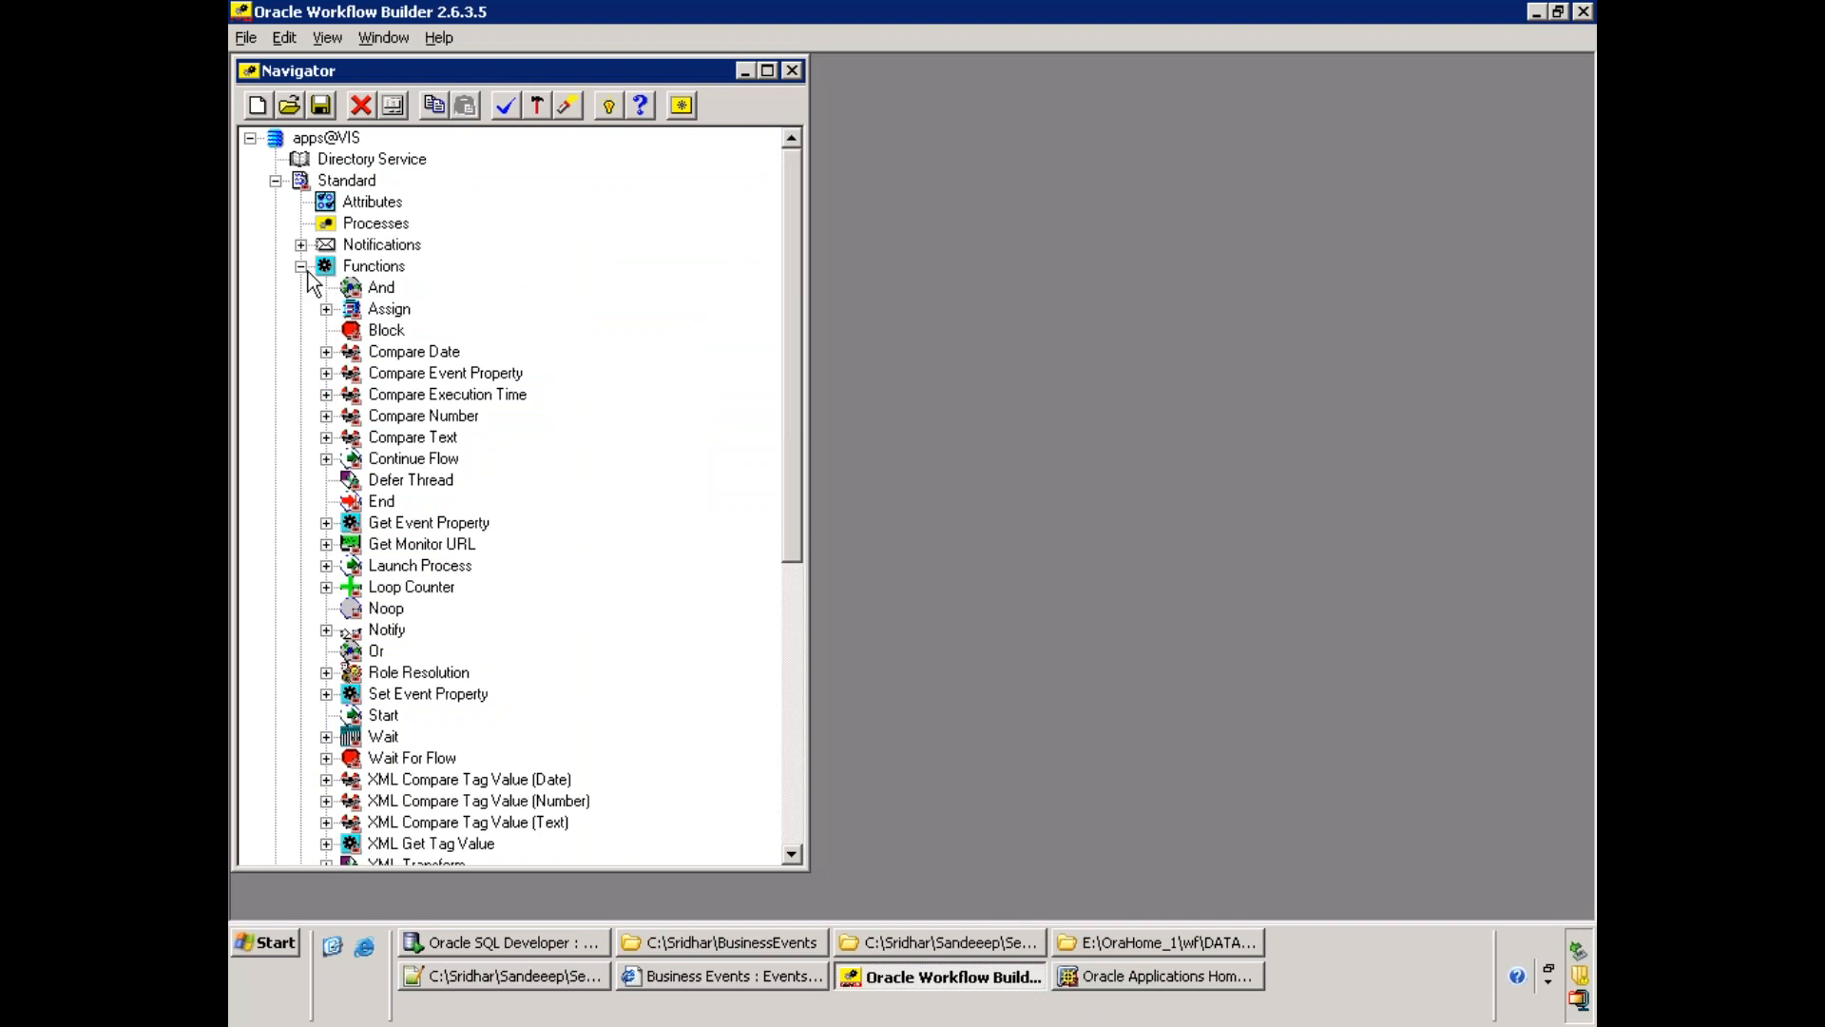
pyautogui.click(368, 294)
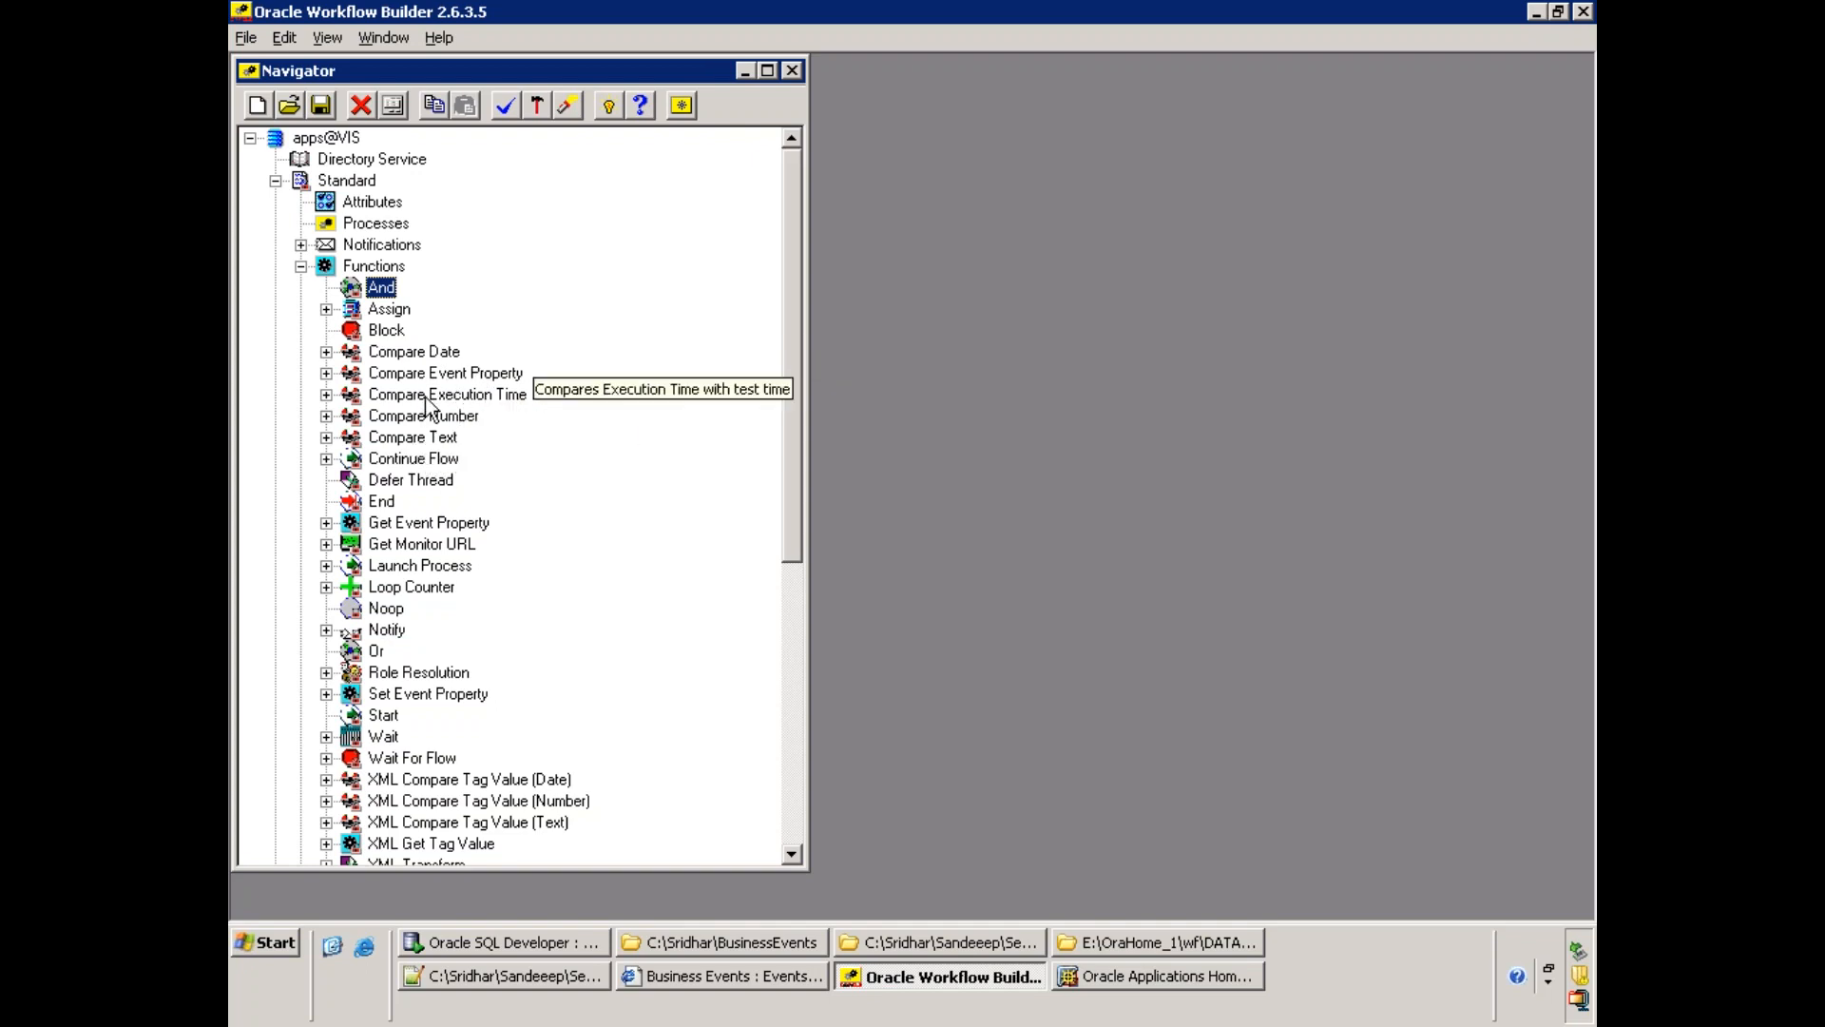
pyautogui.scroll(-1, 430, 417)
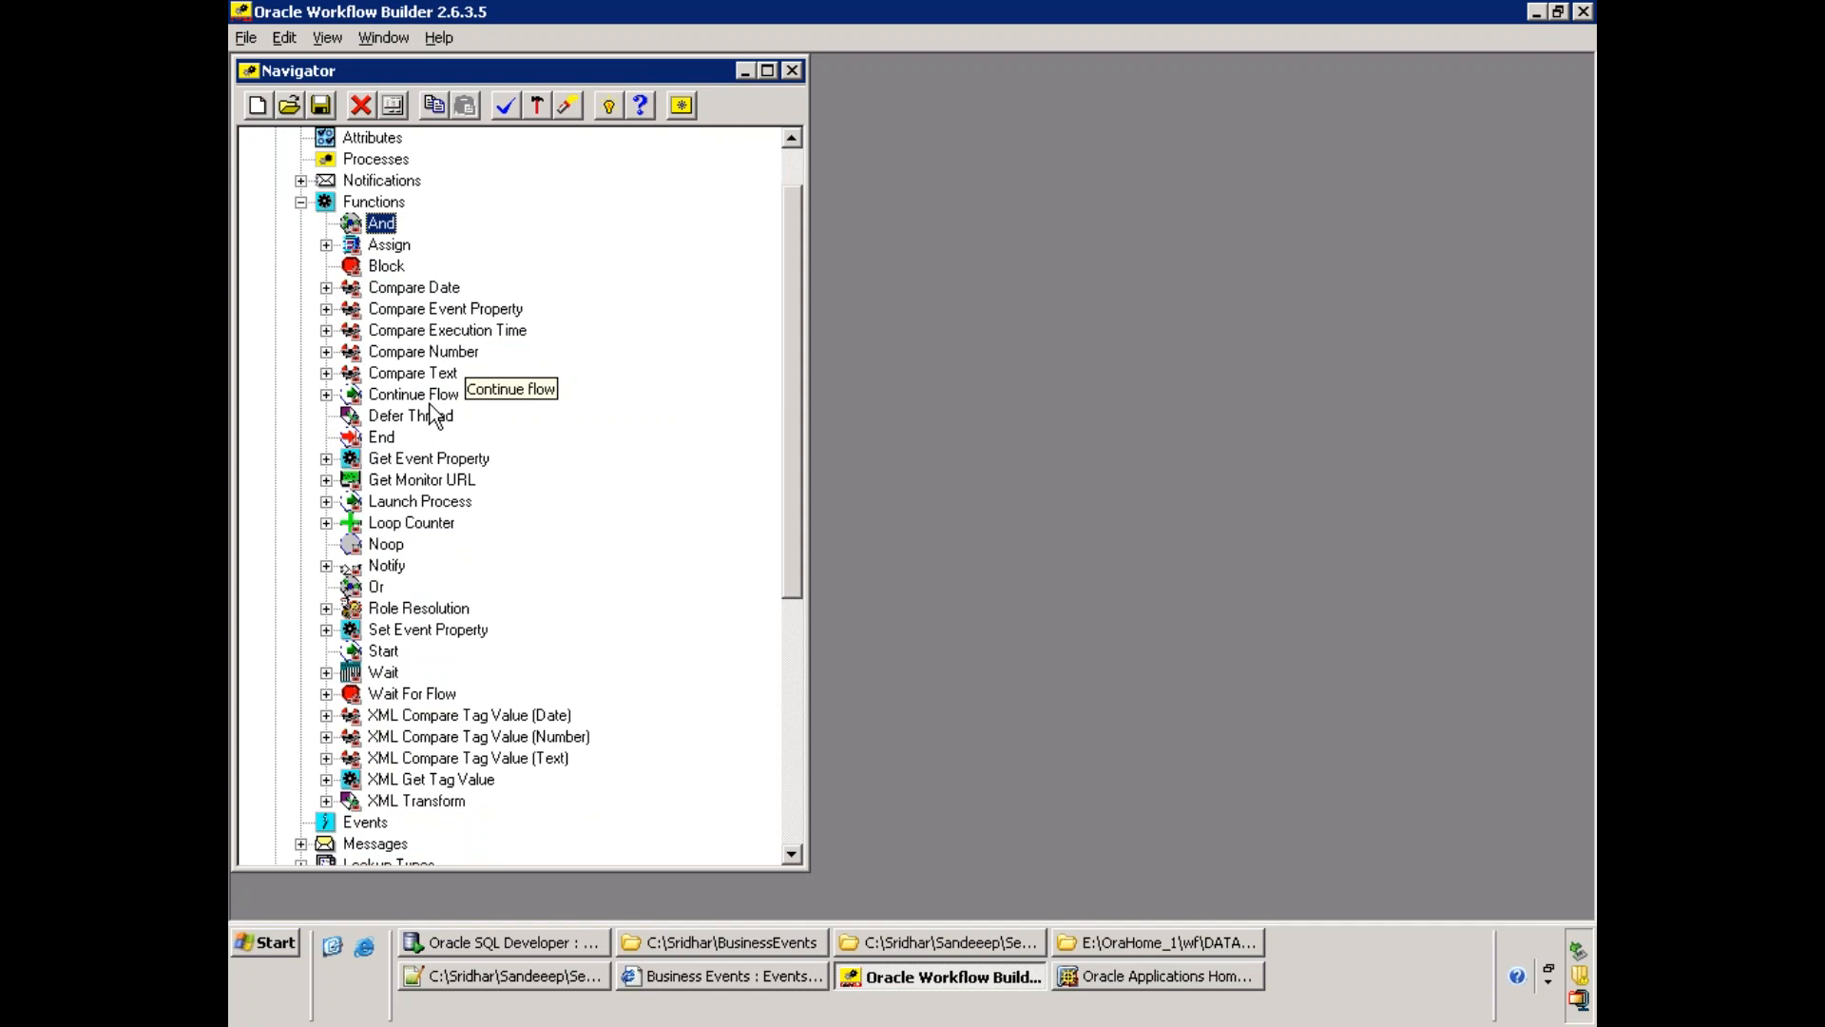
pyautogui.click(370, 678)
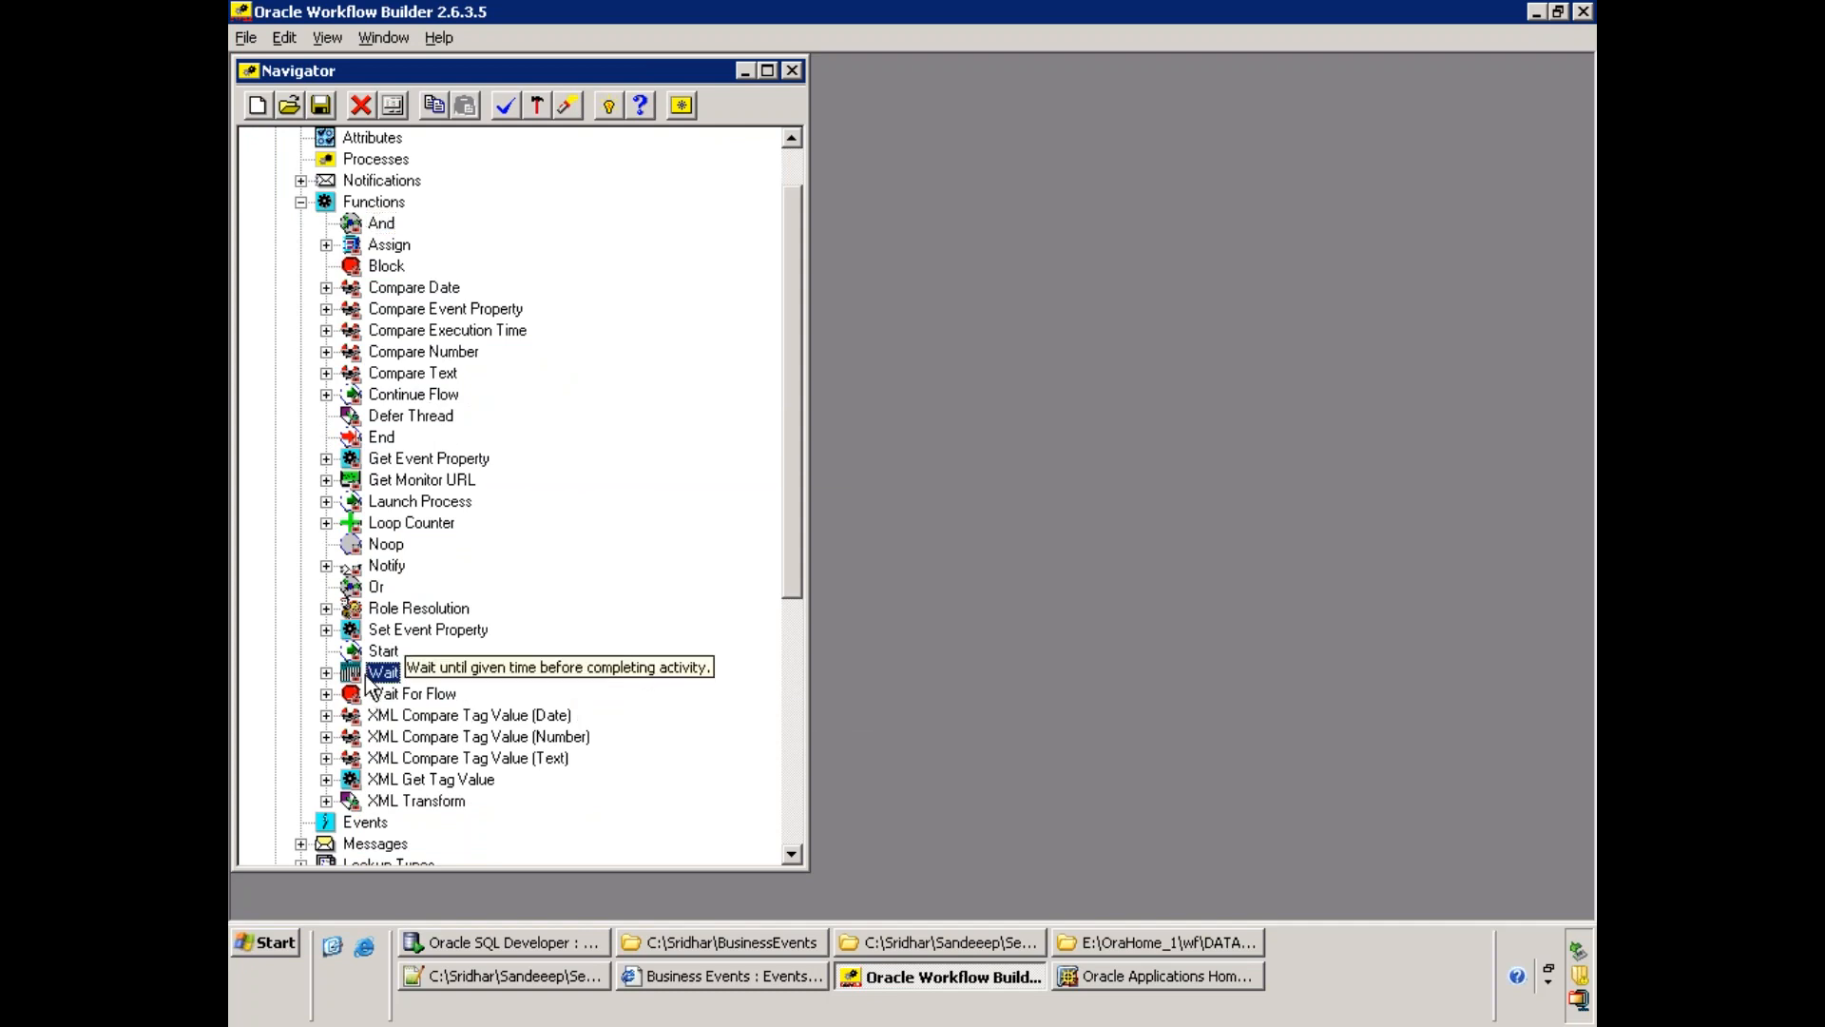
pyautogui.scroll(-2, 451, 649)
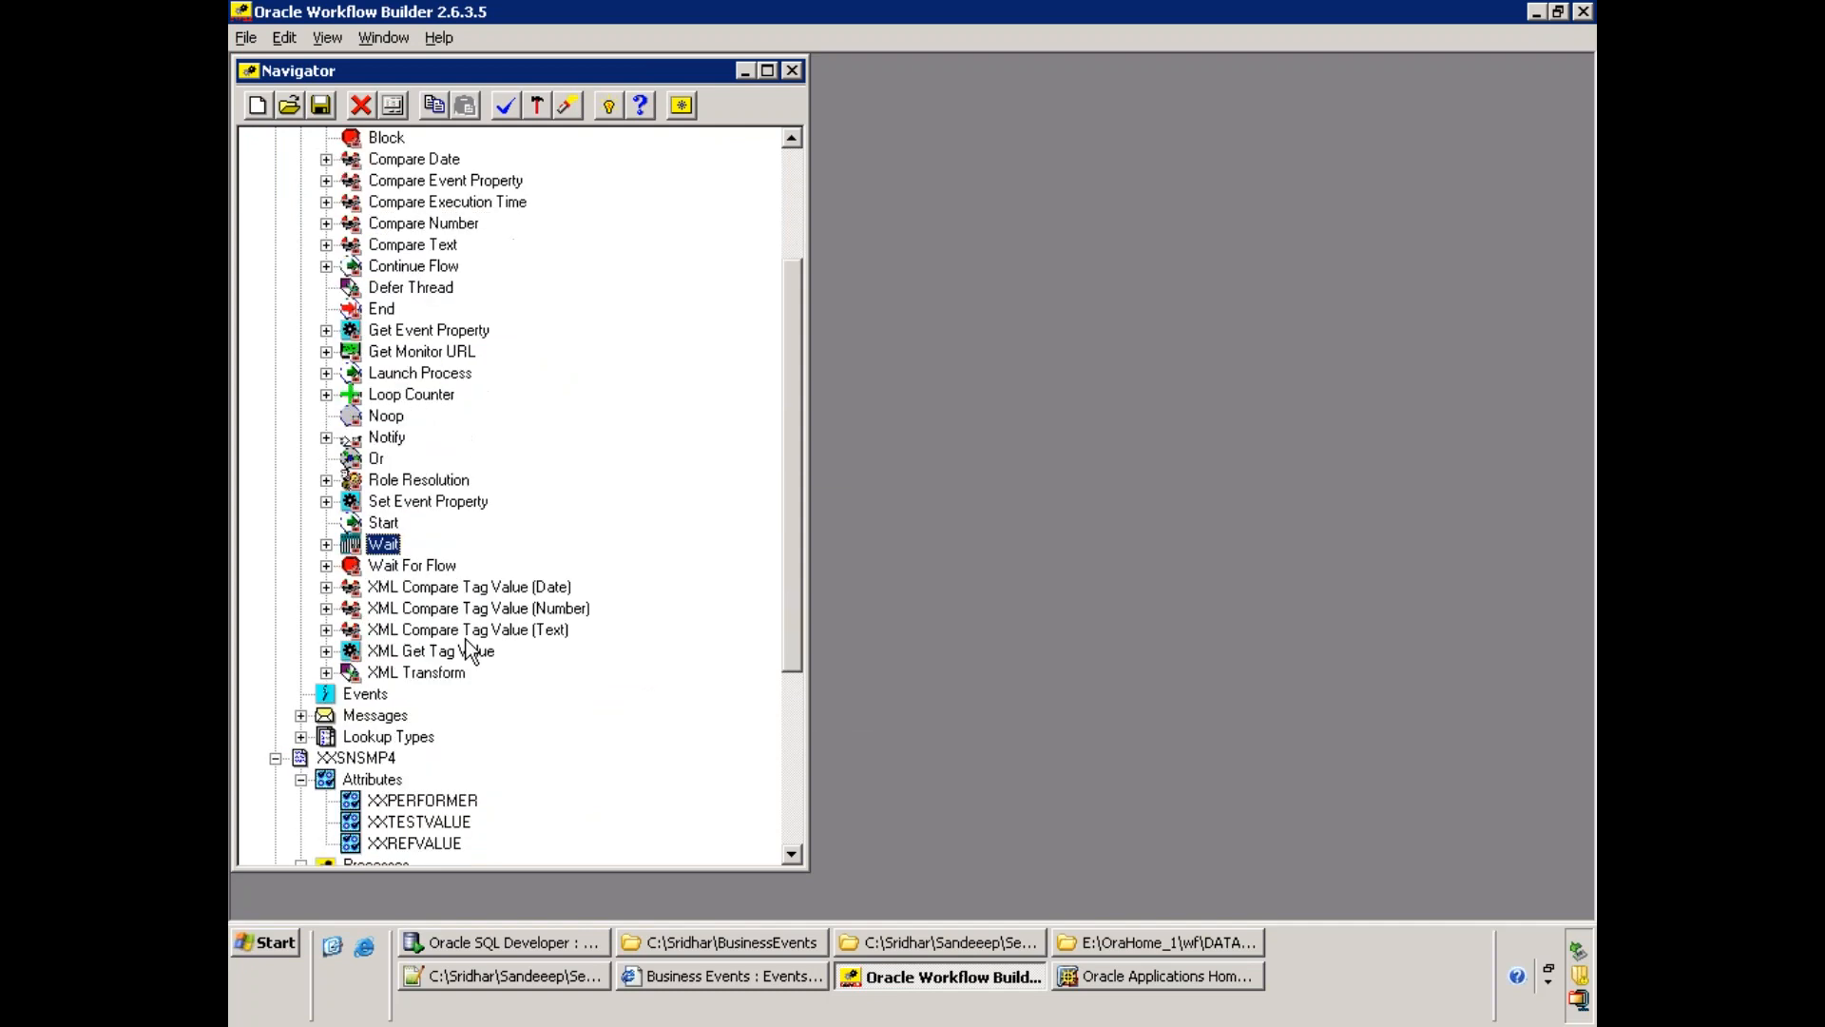
pyautogui.scroll(3, 479, 683)
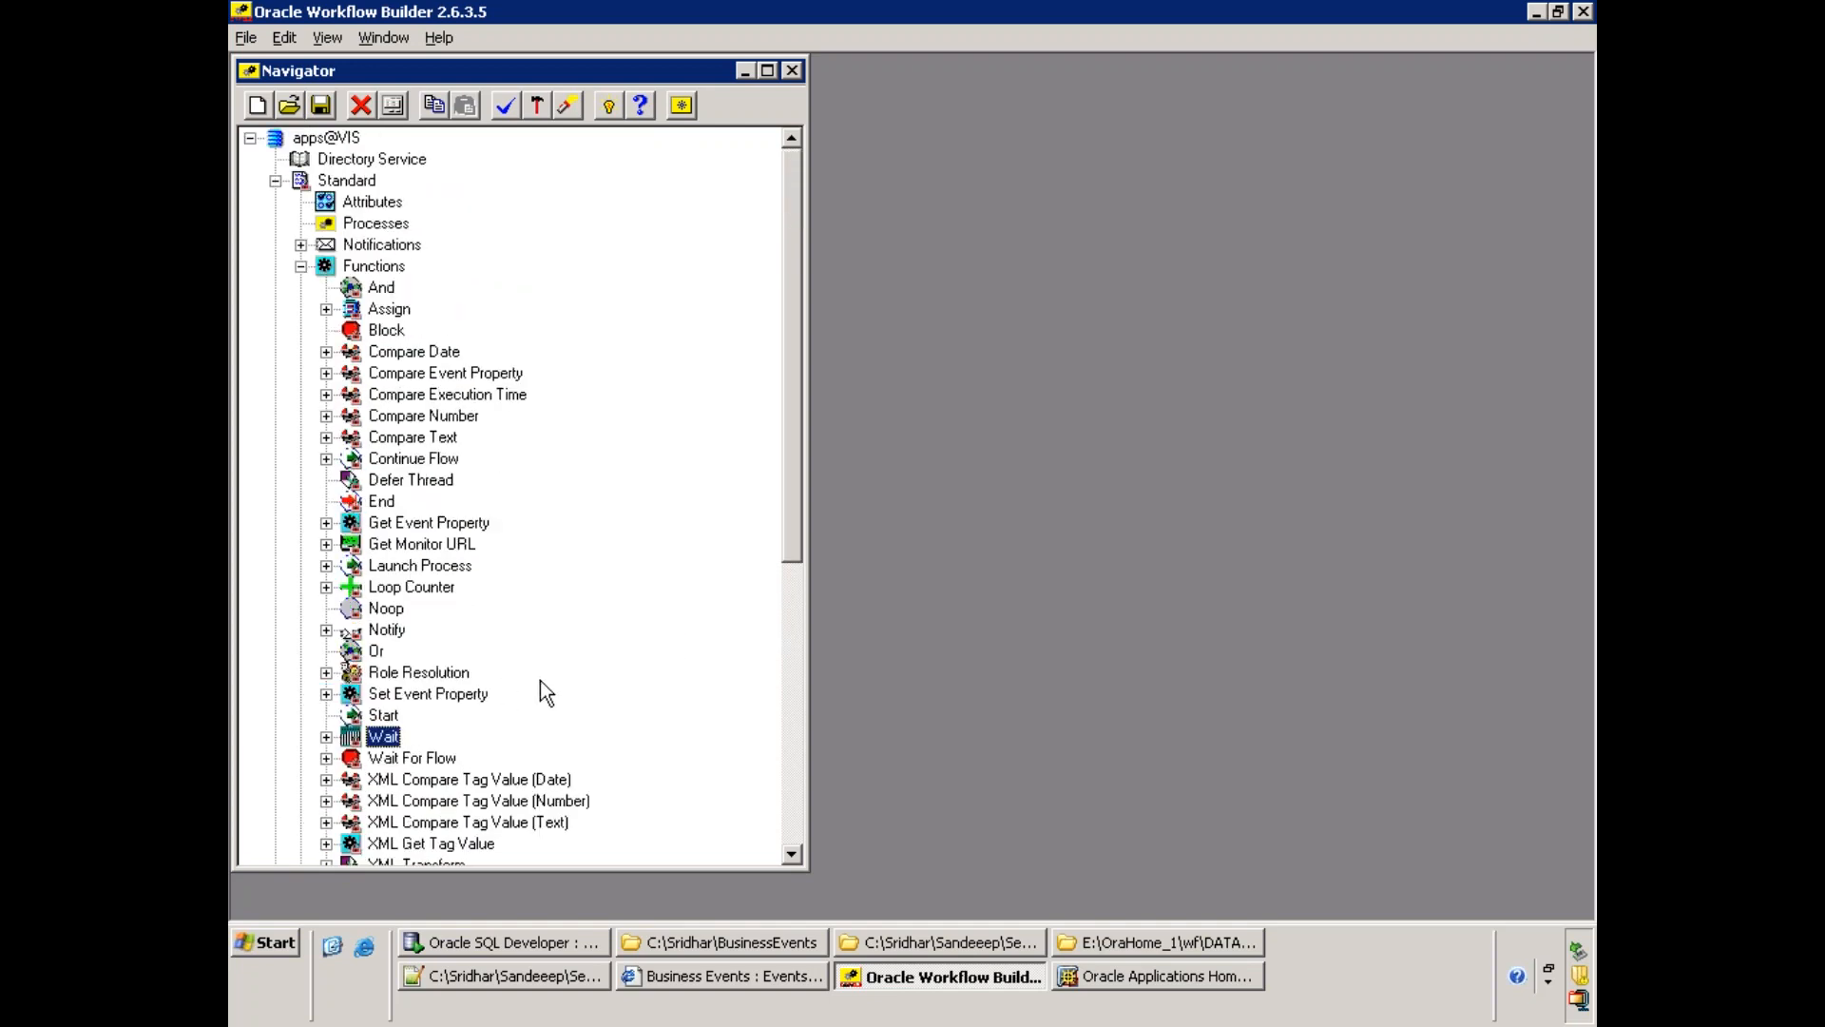
pyautogui.click(389, 613)
pyautogui.click(423, 590)
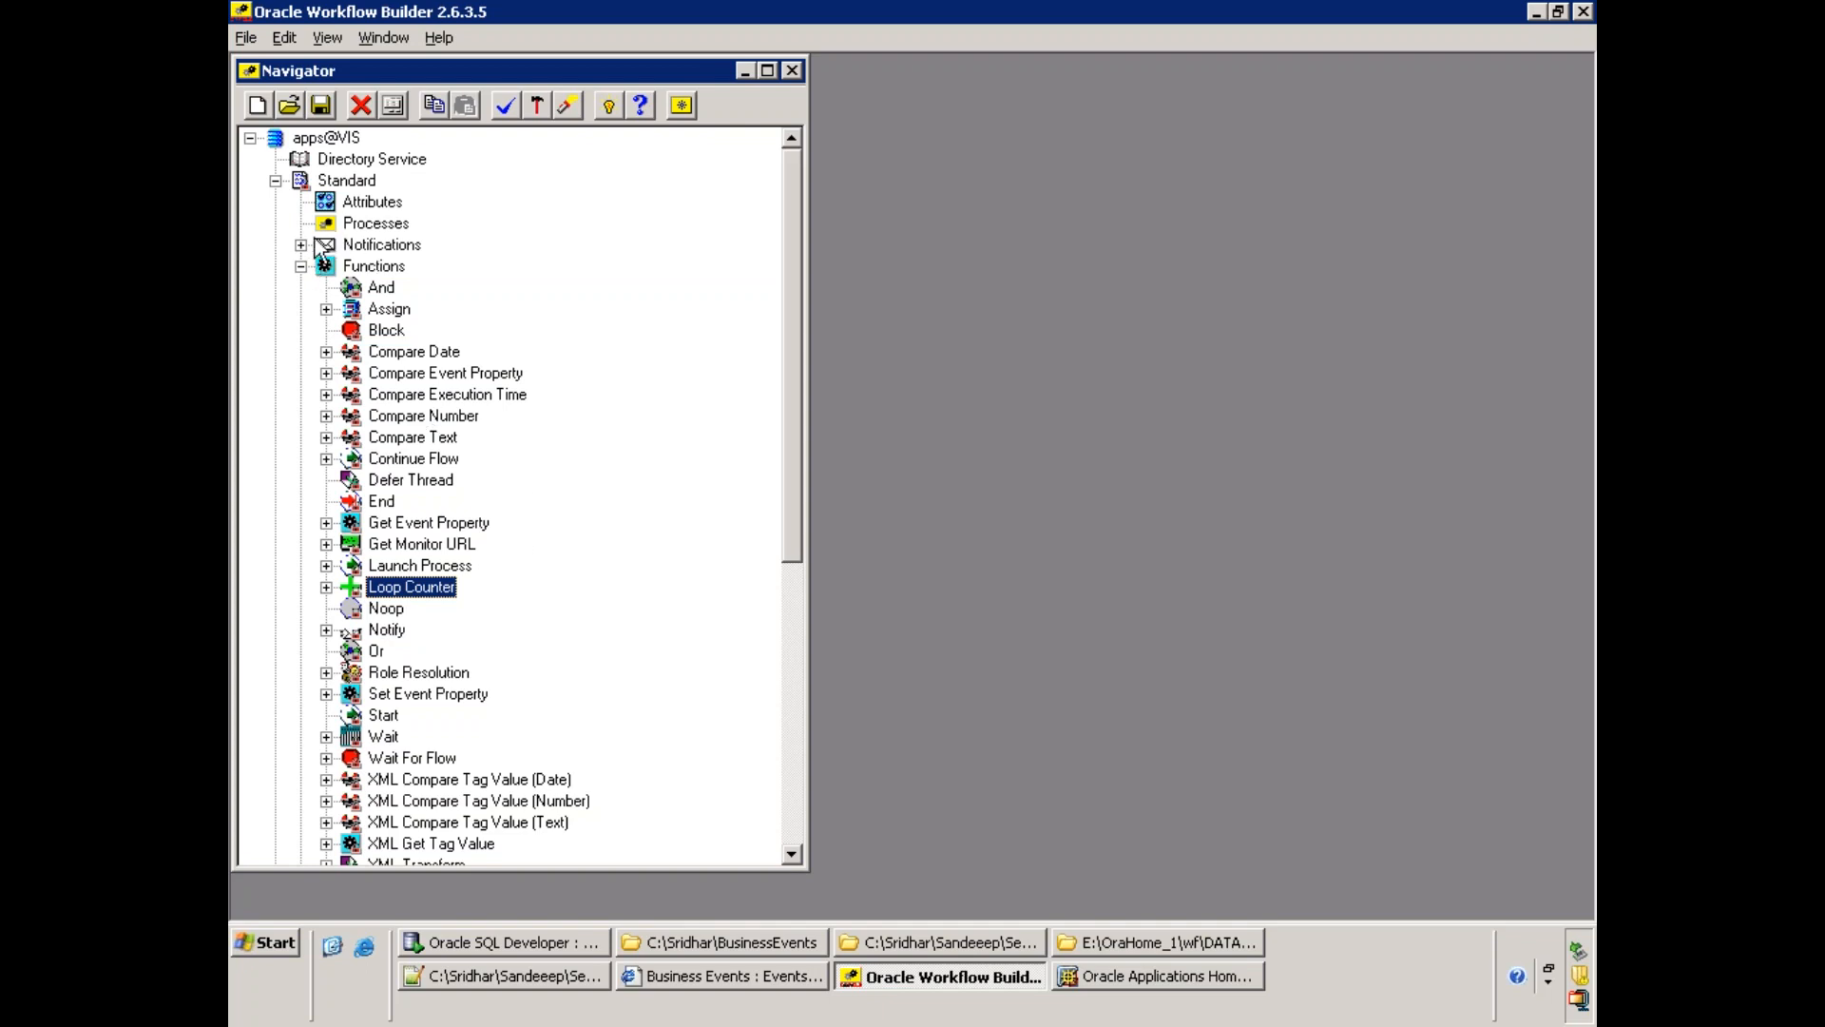
# Create process XXPROC2 (internal and display name) under XXSNSMP4 and open its diagram
pyautogui.click(275, 180)
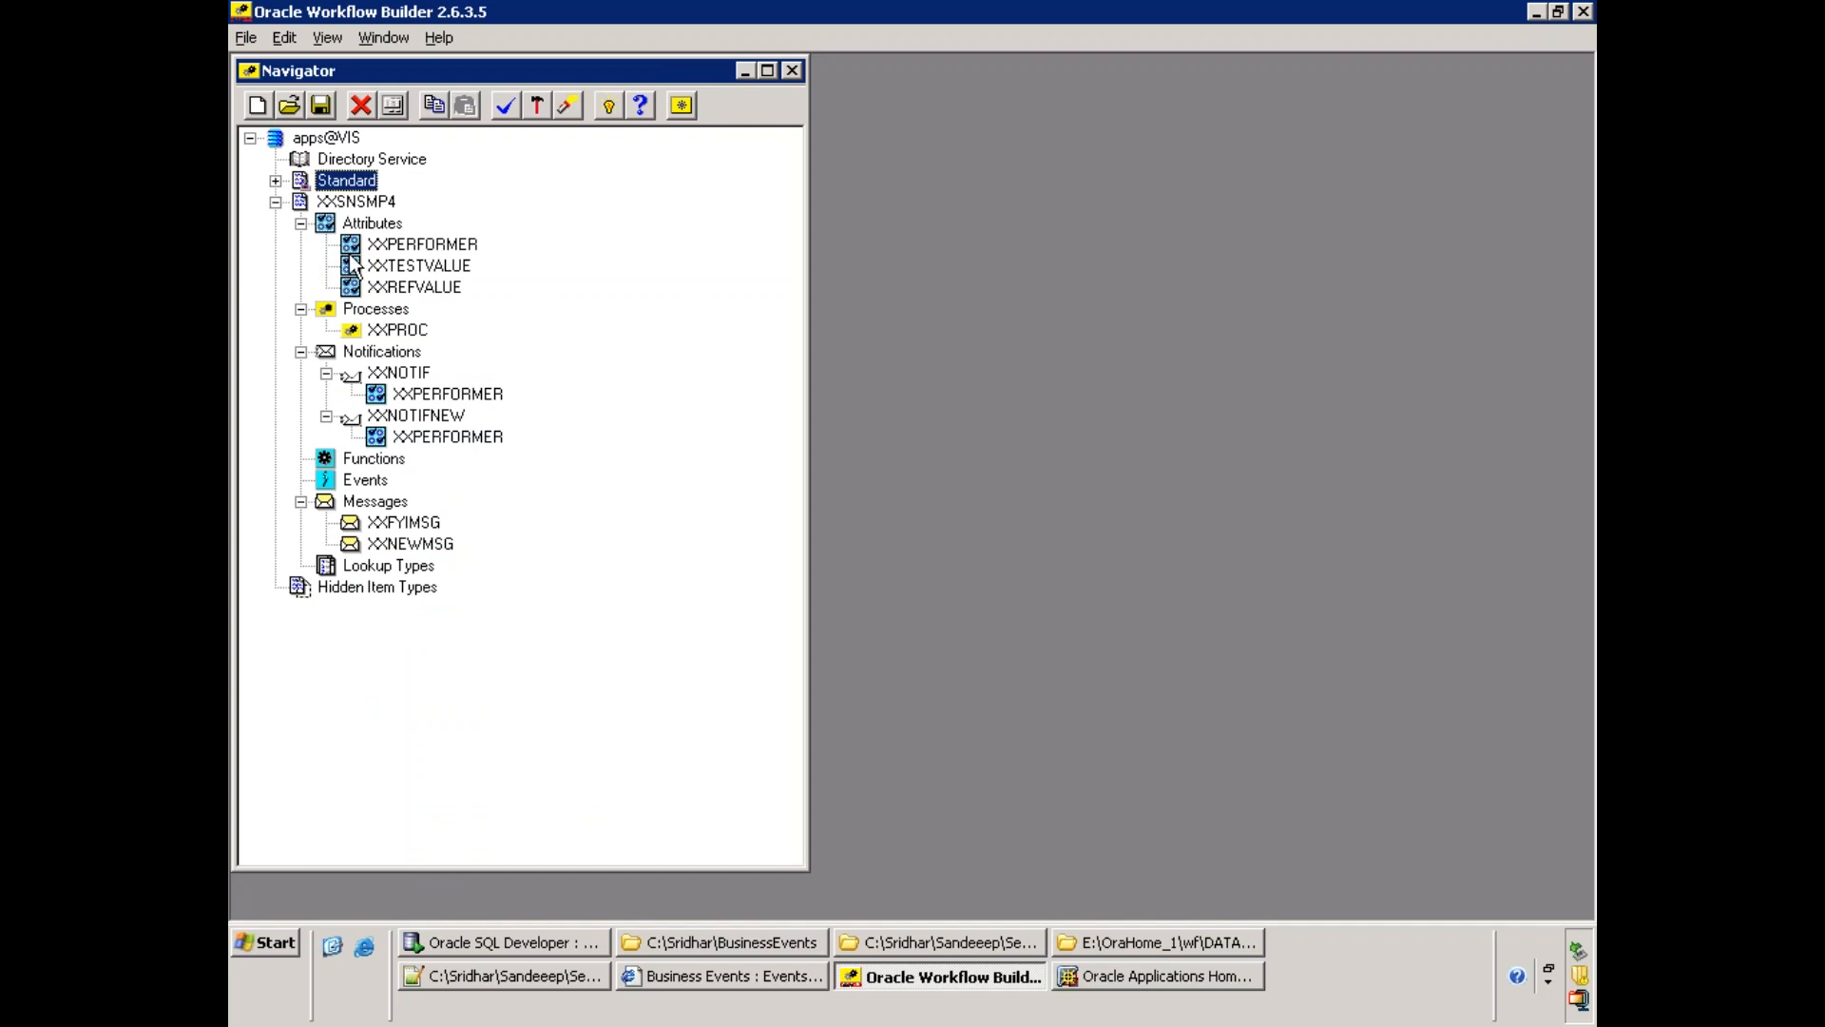
pyautogui.rightClick(376, 309)
pyautogui.click(453, 325)
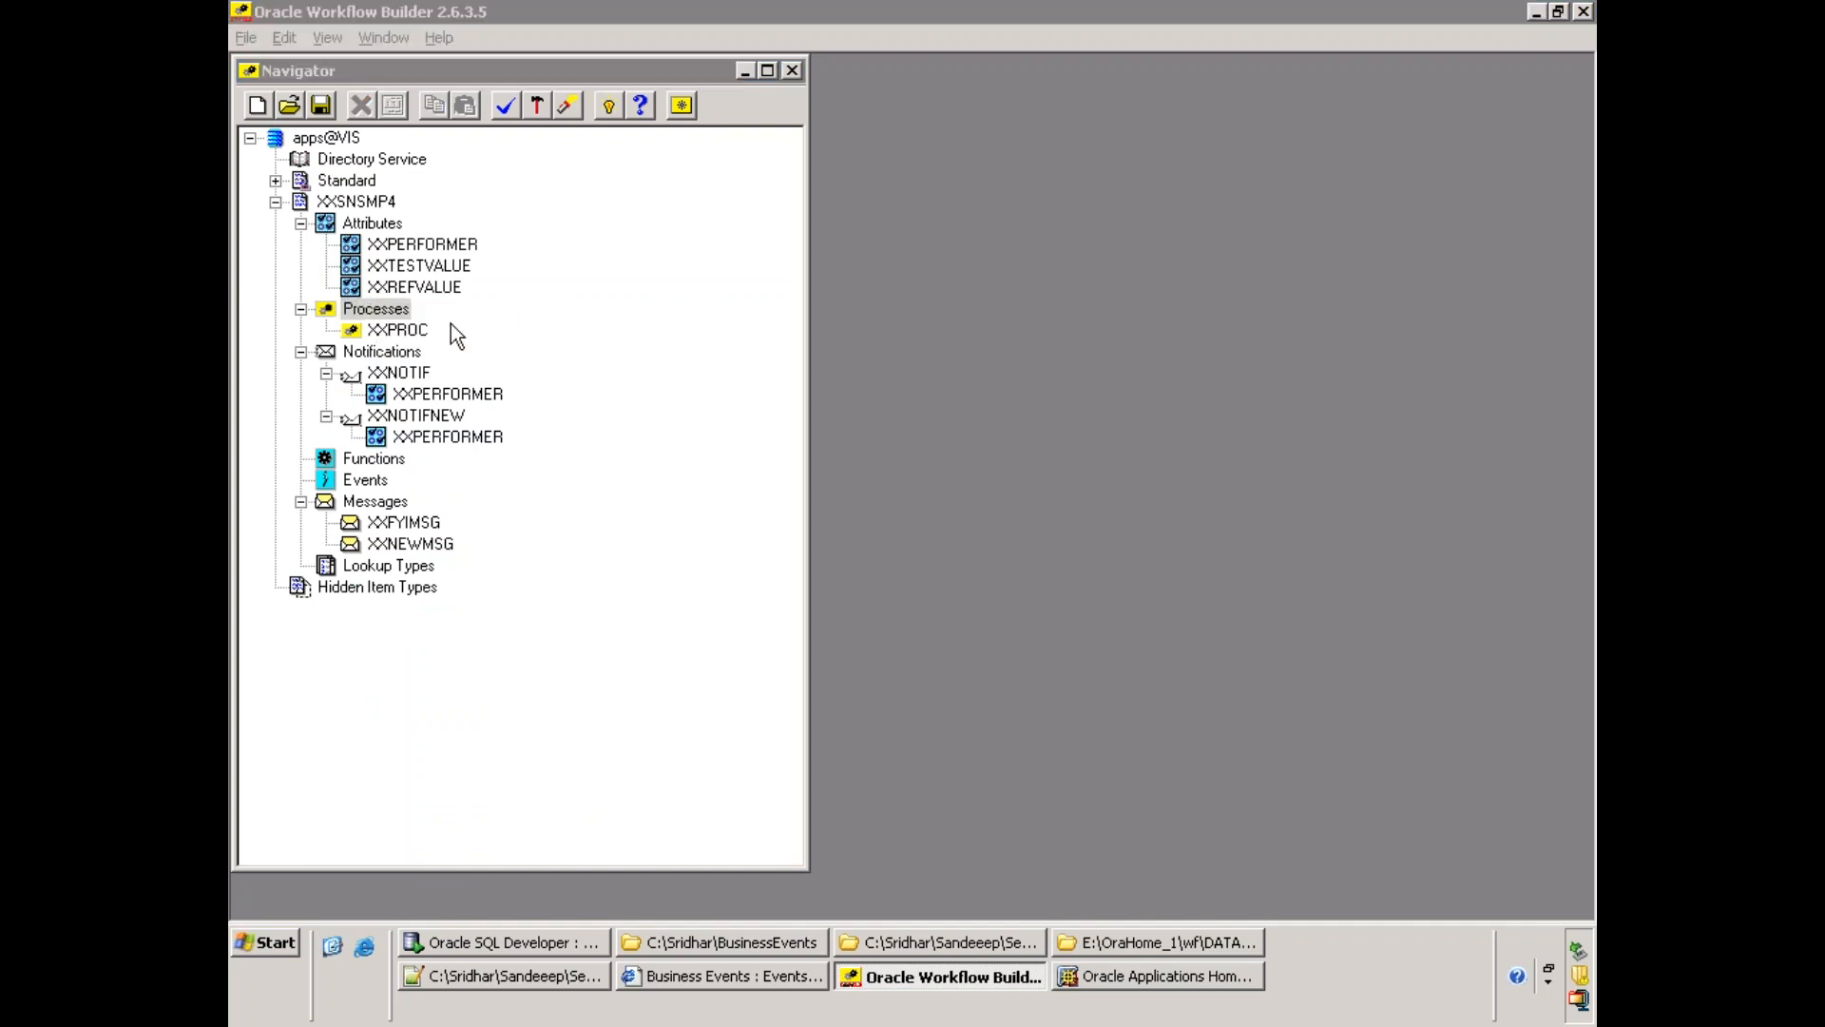
pyautogui.write('XXPROC2')
pyautogui.hotkey('shift', 'Home')
pyautogui.hotkey('ctrl', 'c')
pyautogui.click(654, 195)
pyautogui.hotkey('ctrl', 'v')
pyautogui.click(582, 518)
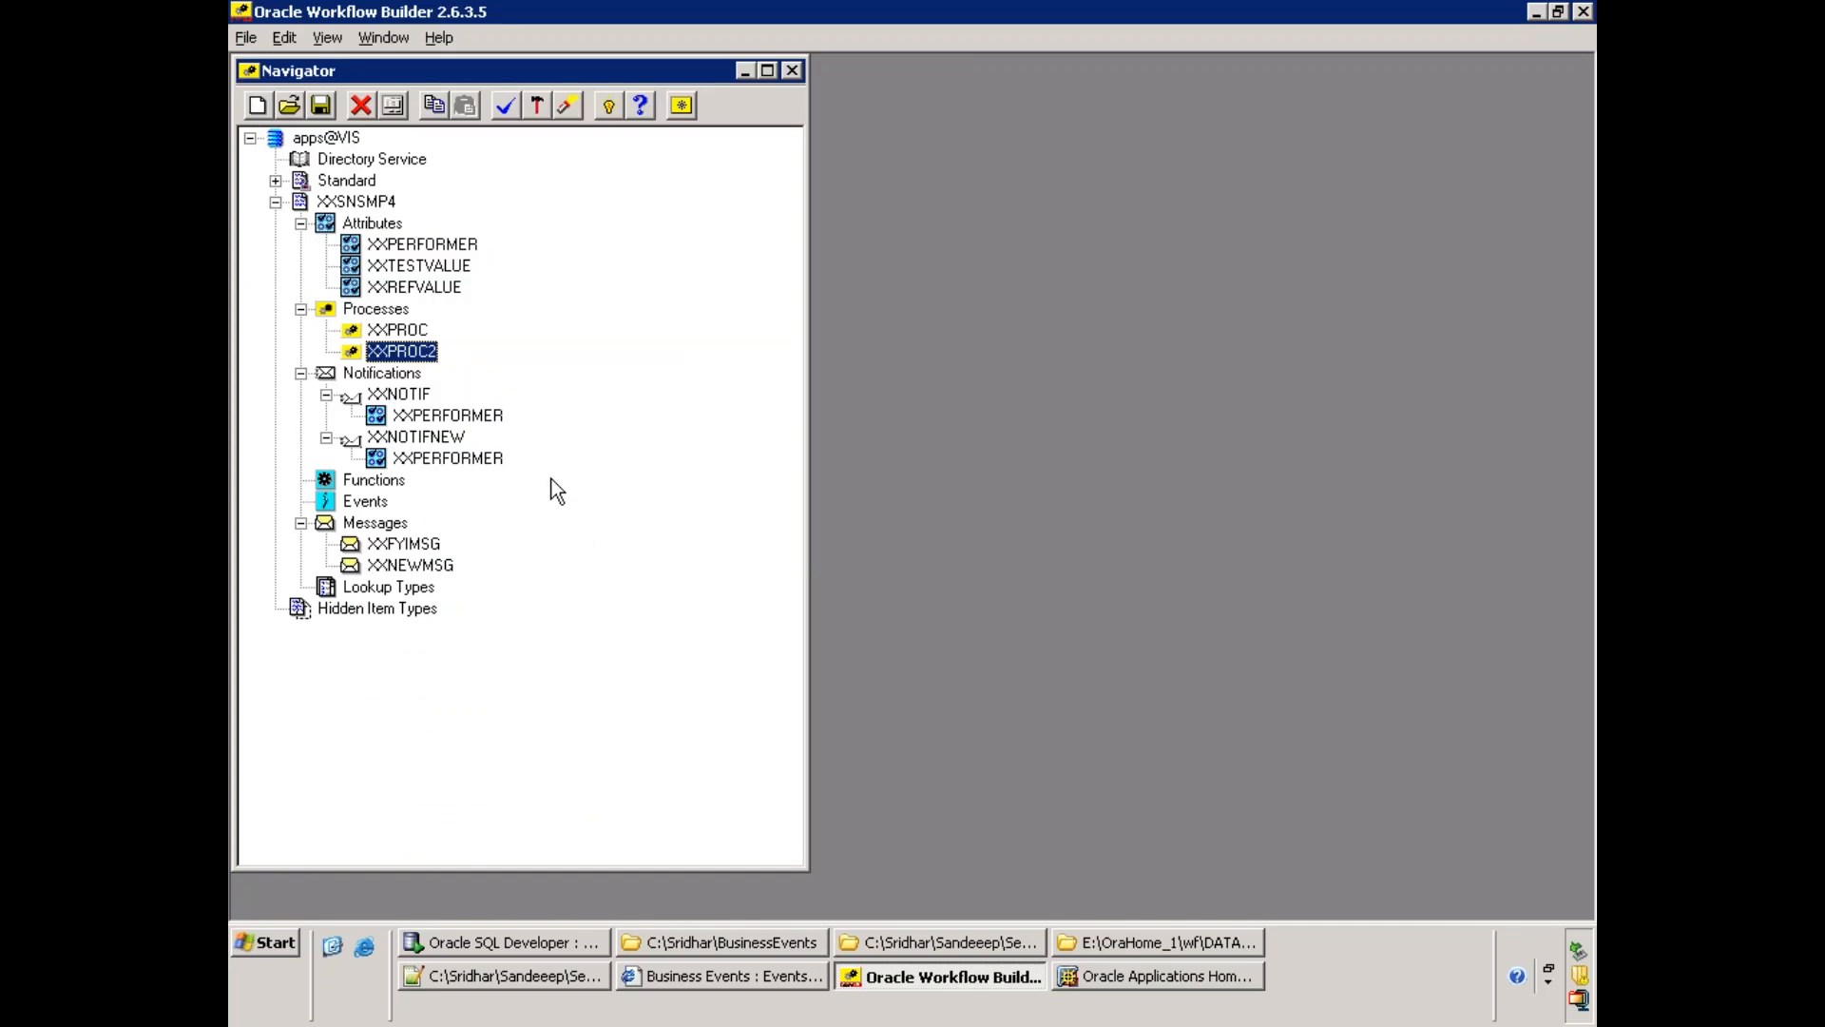
pyautogui.doubleClick(364, 362)
# Place Standard Start and End function nodes on the XXPROC2 diagram
pyautogui.moveTo(548, 189); pyautogui.dragTo(984, 240)
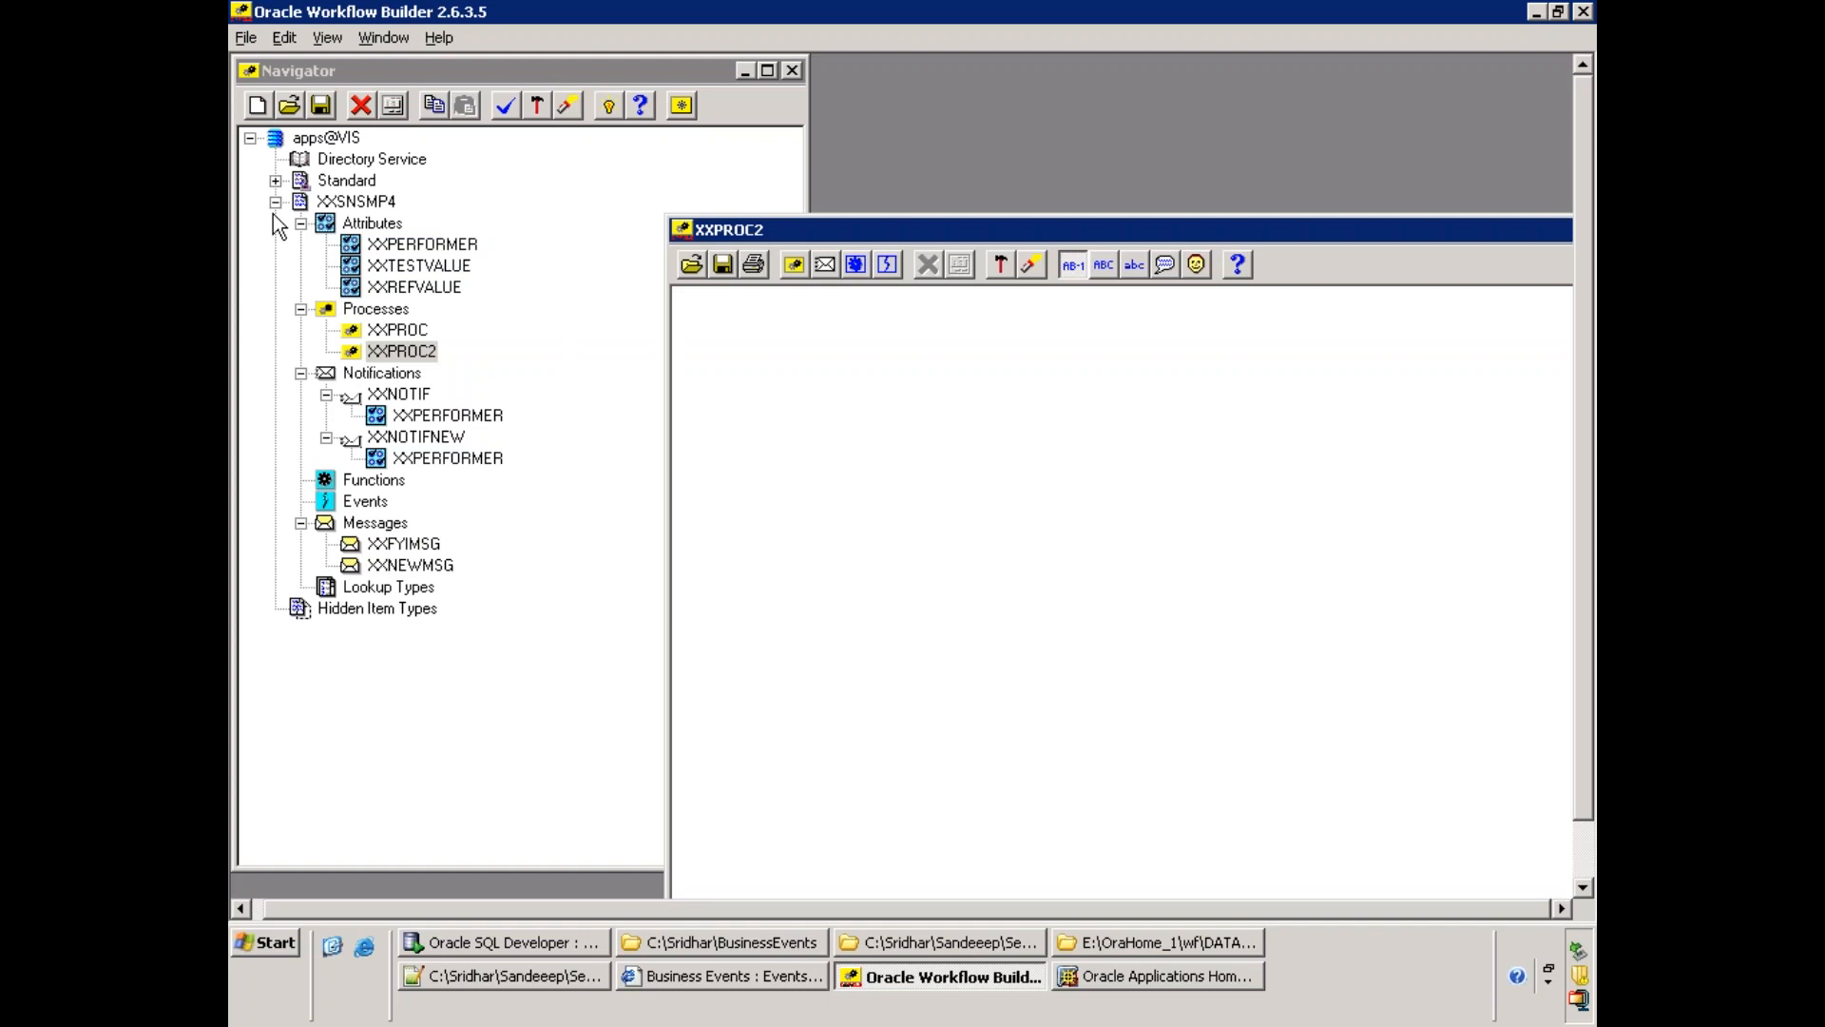
pyautogui.click(275, 180)
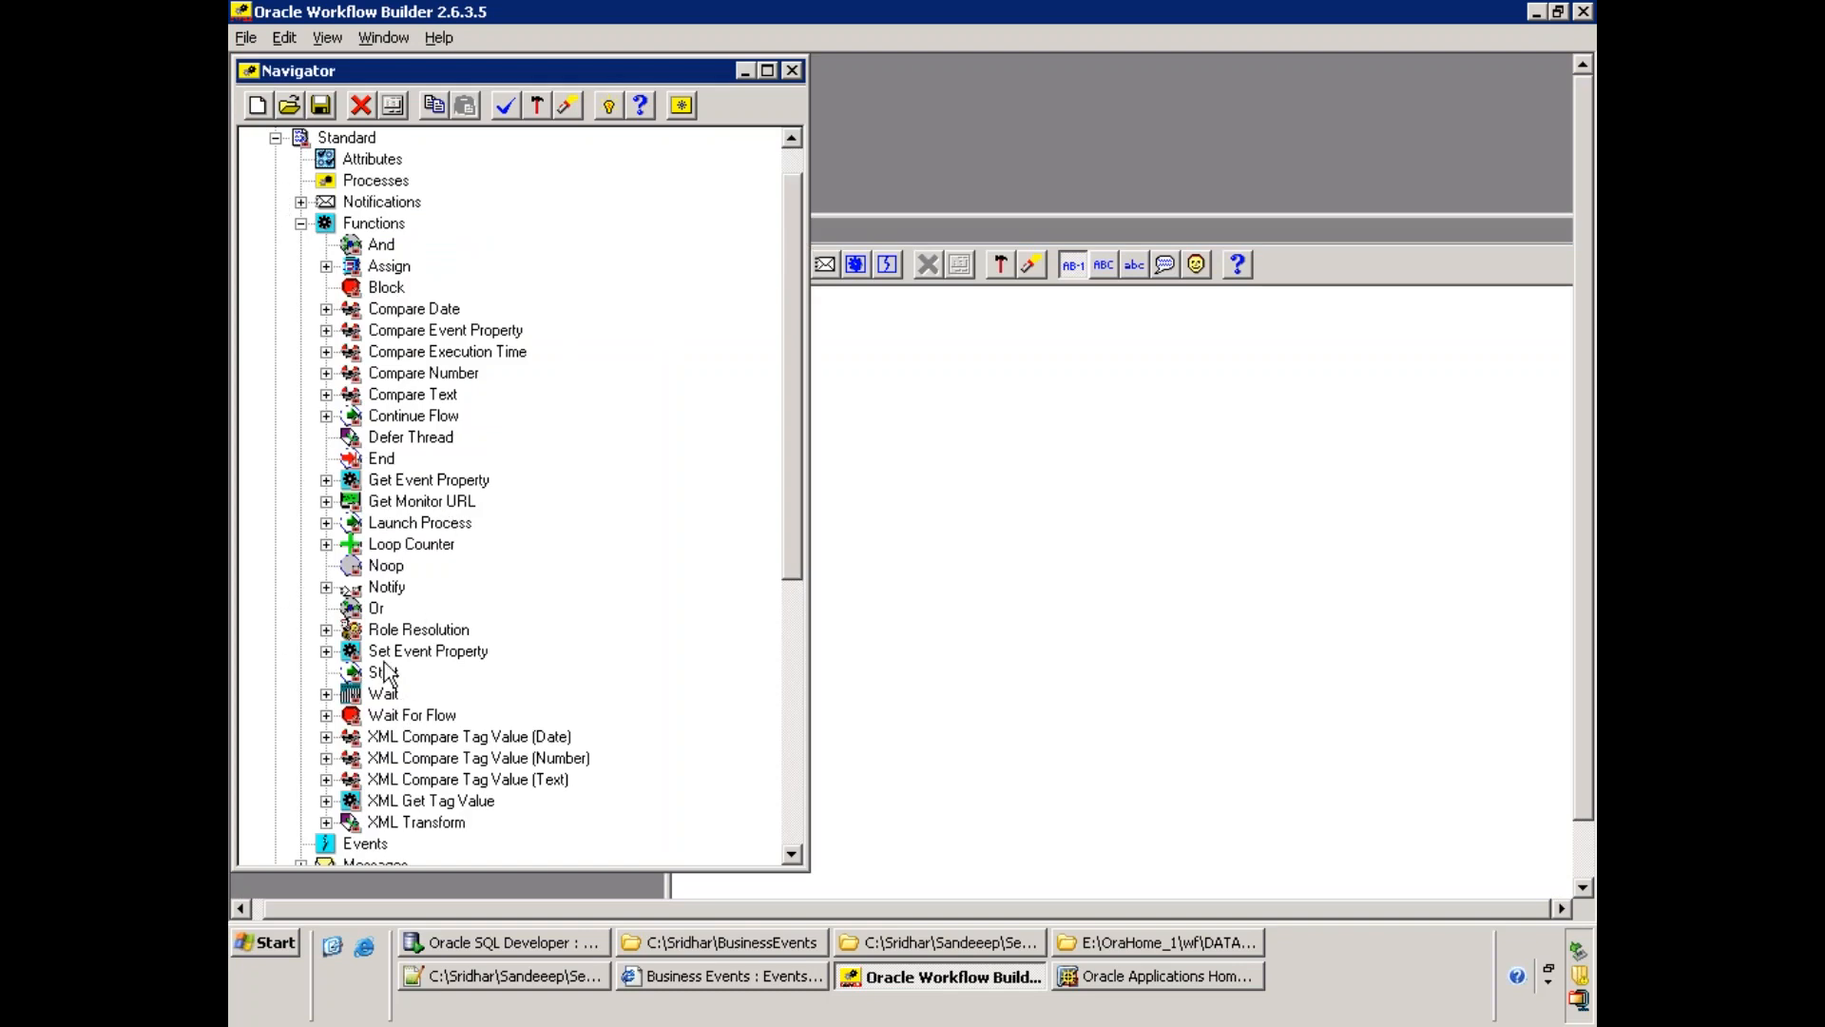
pyautogui.click(427, 652)
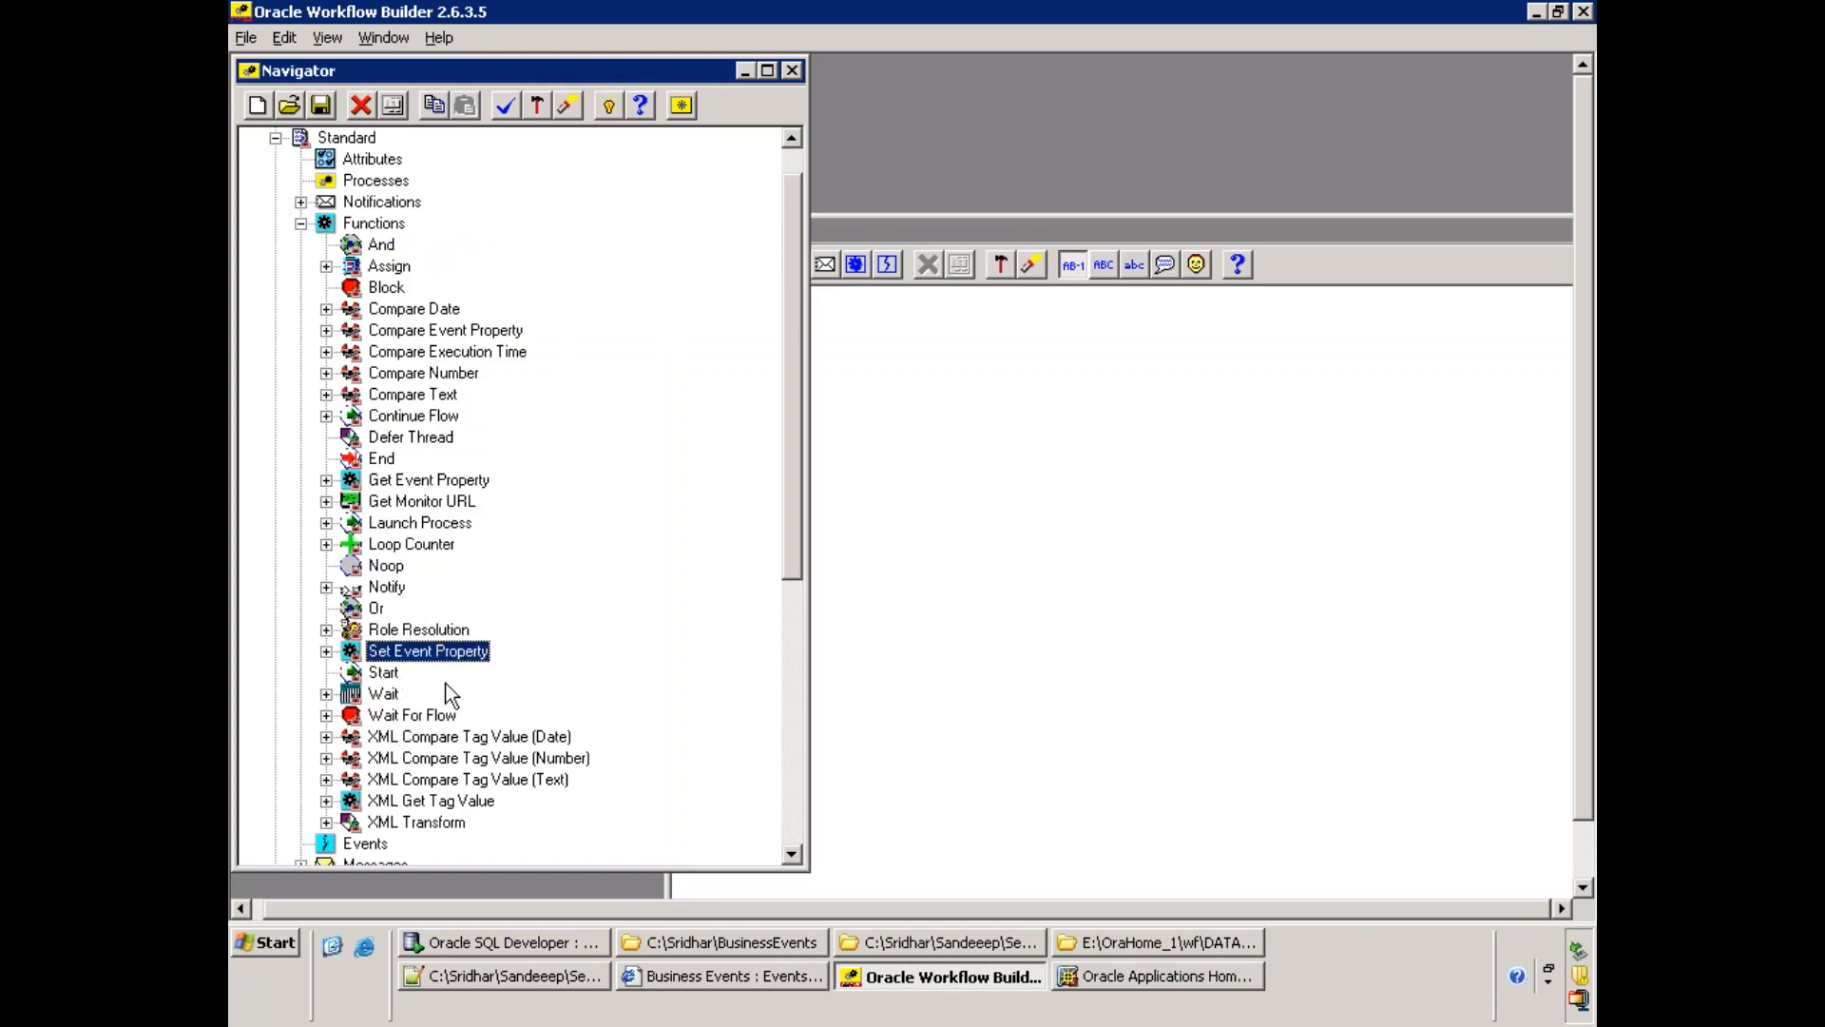
pyautogui.click(384, 672)
pyautogui.click(911, 539)
pyautogui.rightClick(783, 492)
pyautogui.click(741, 613)
pyautogui.click(388, 676)
pyautogui.moveTo(807, 697); pyautogui.dragTo(816, 698)
pyautogui.click(903, 608)
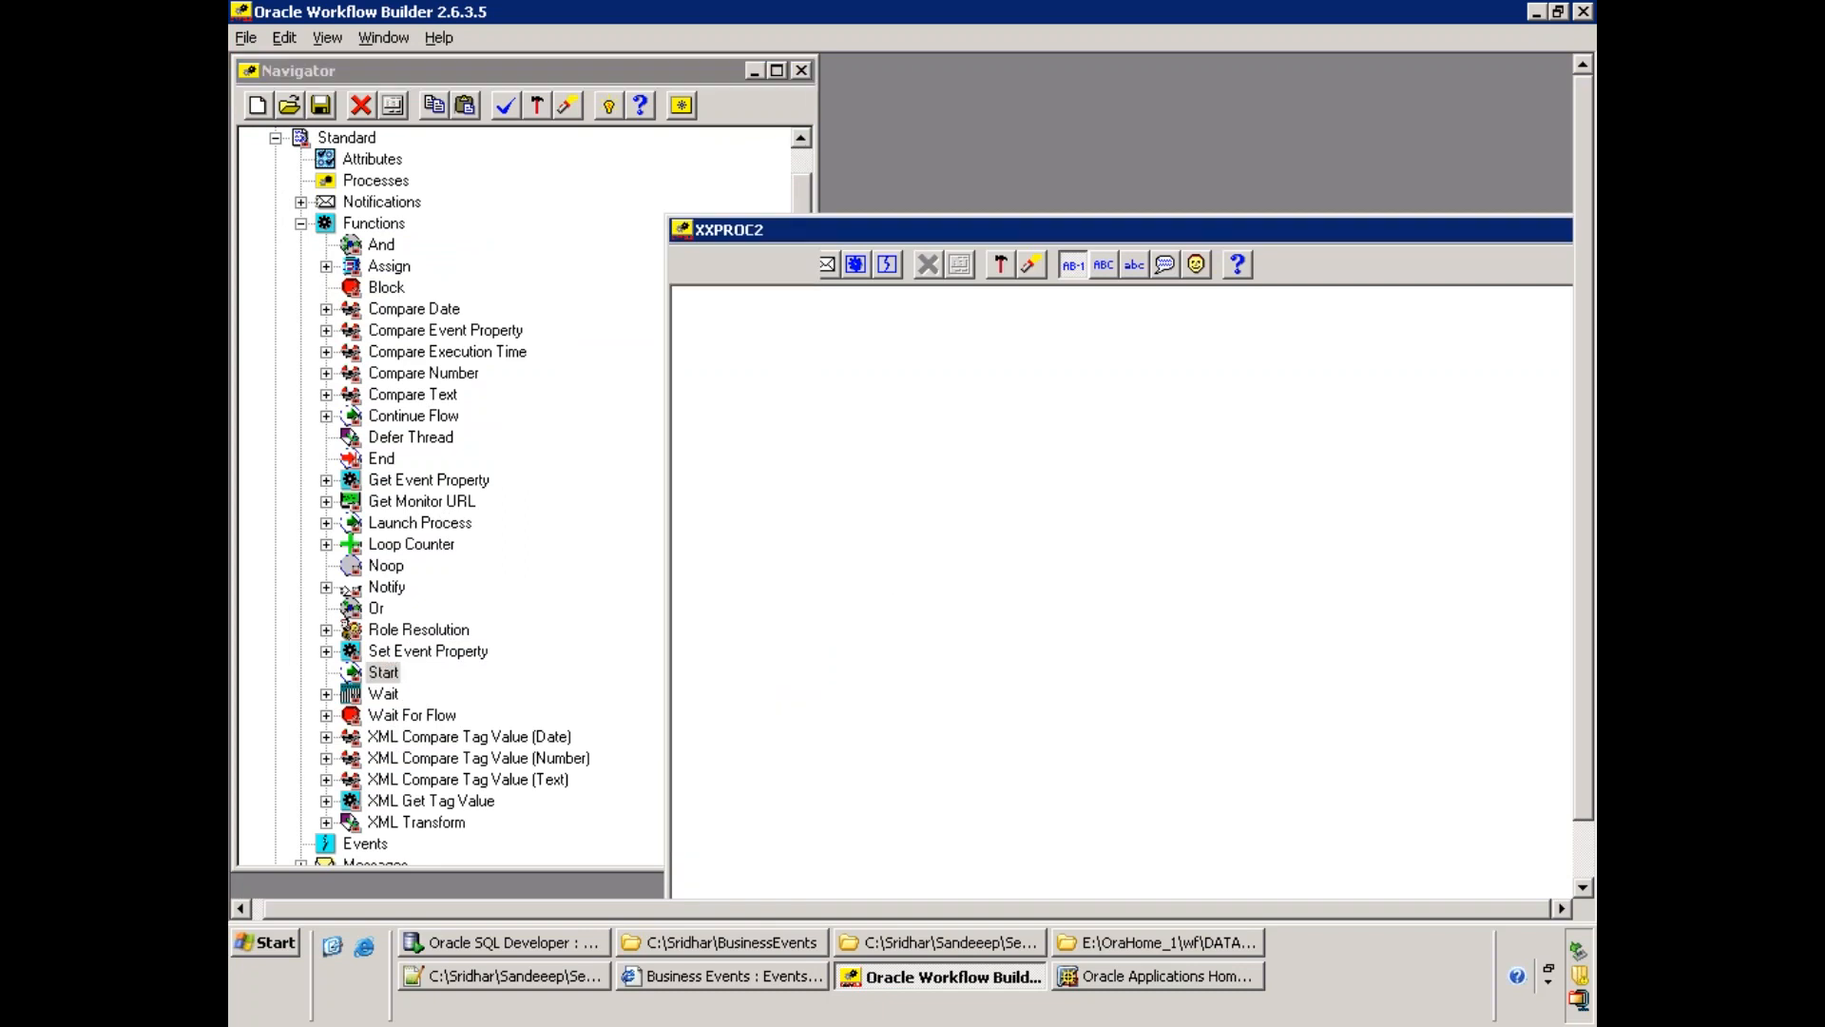
pyautogui.moveTo(381, 675); pyautogui.dragTo(918, 582)
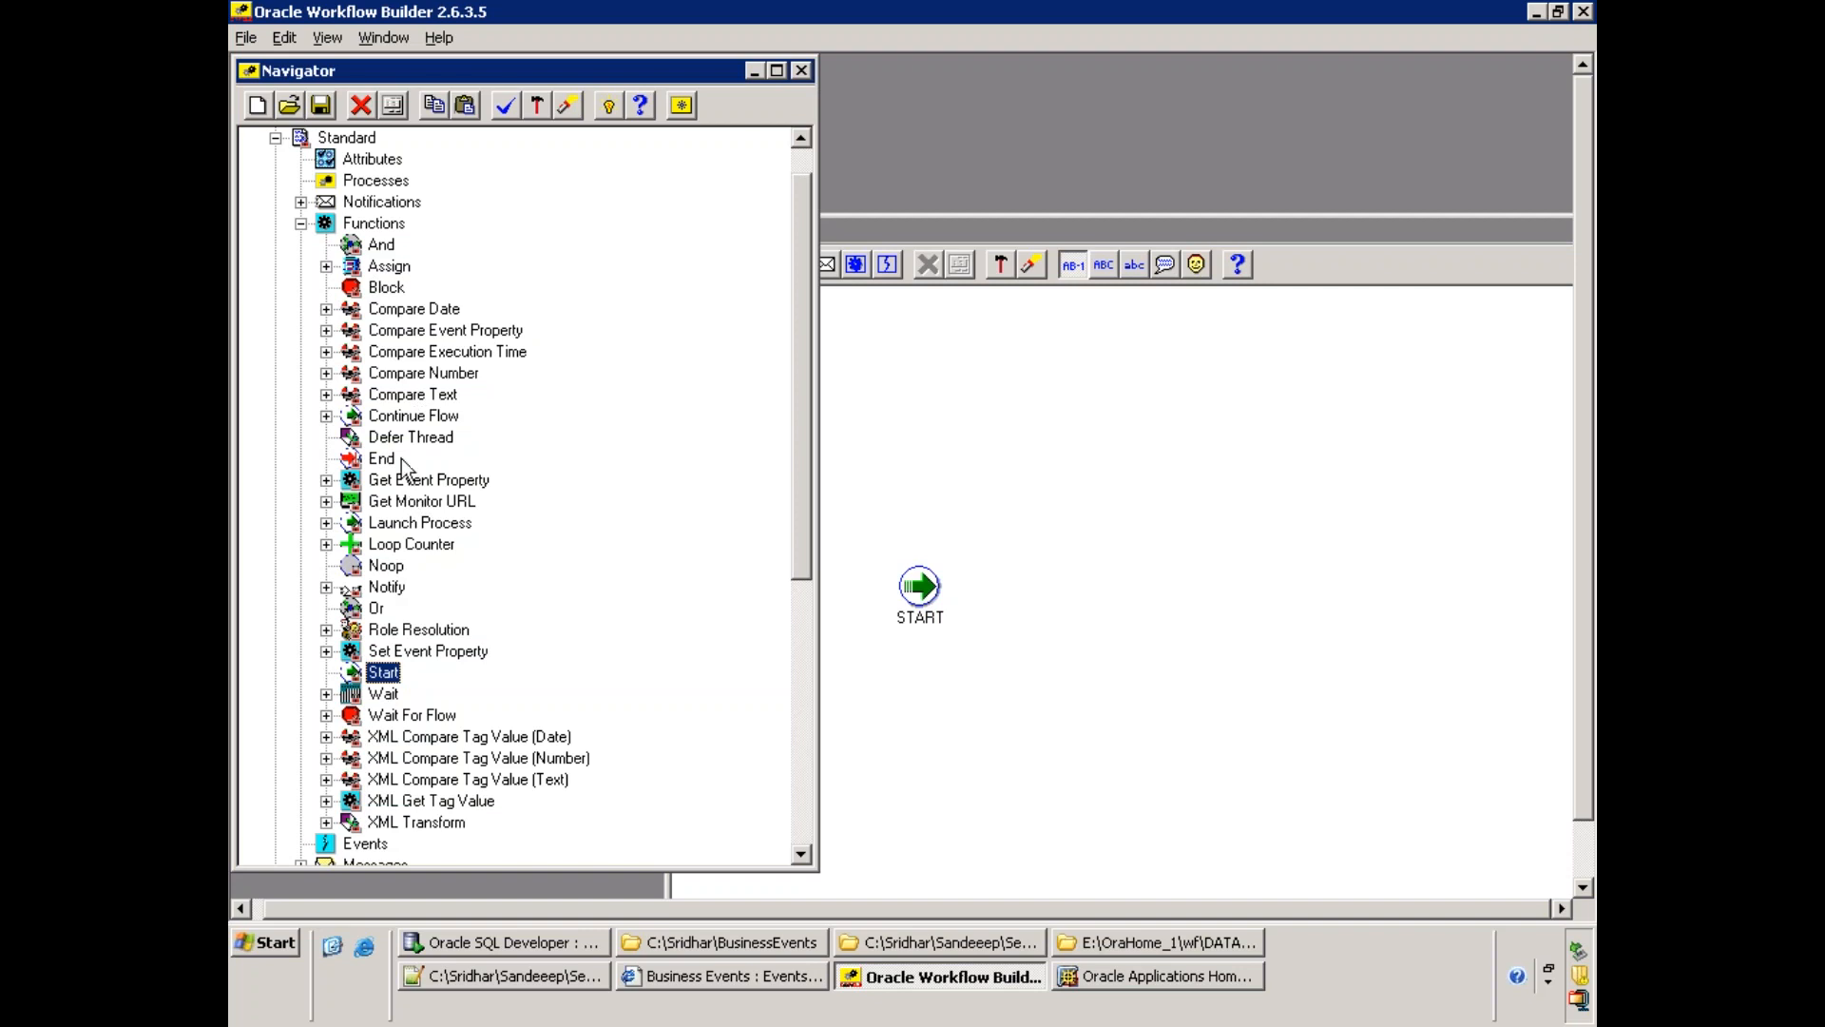
pyautogui.moveTo(381, 459); pyautogui.dragTo(1235, 540)
# Add an And node above them and align START level with END
pyautogui.click(301, 224)
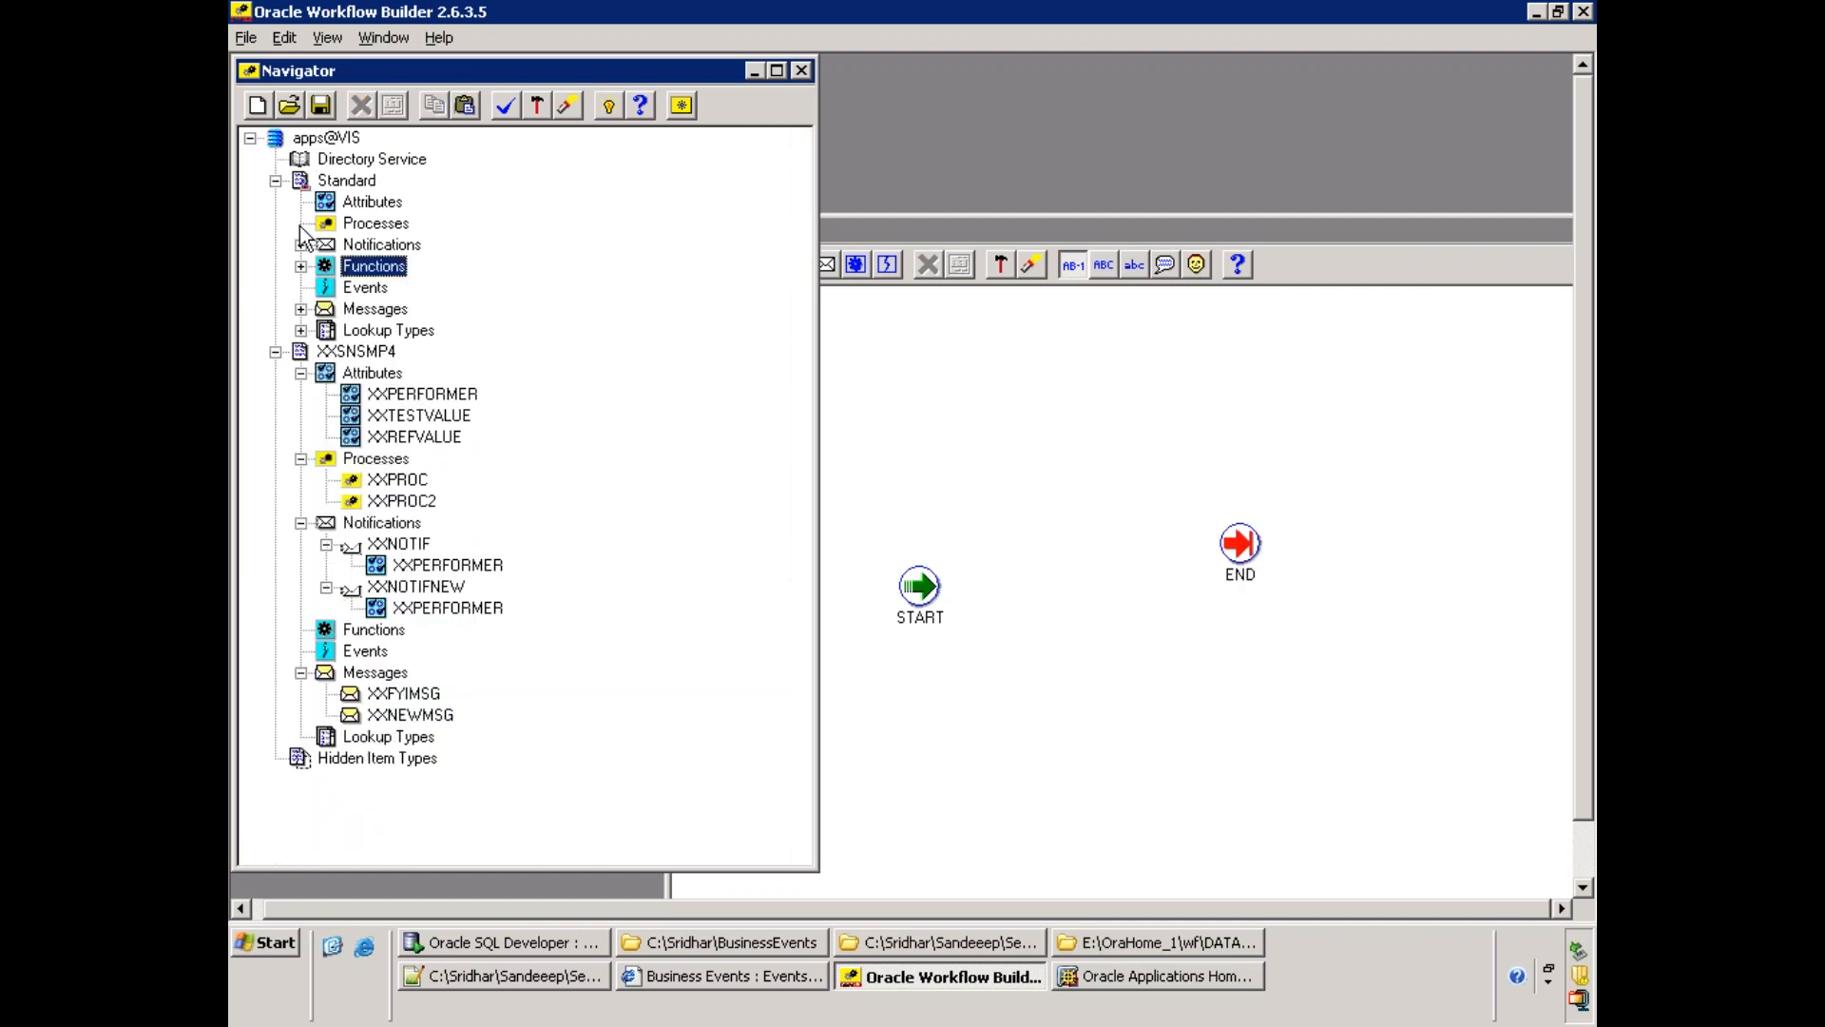
pyautogui.click(274, 181)
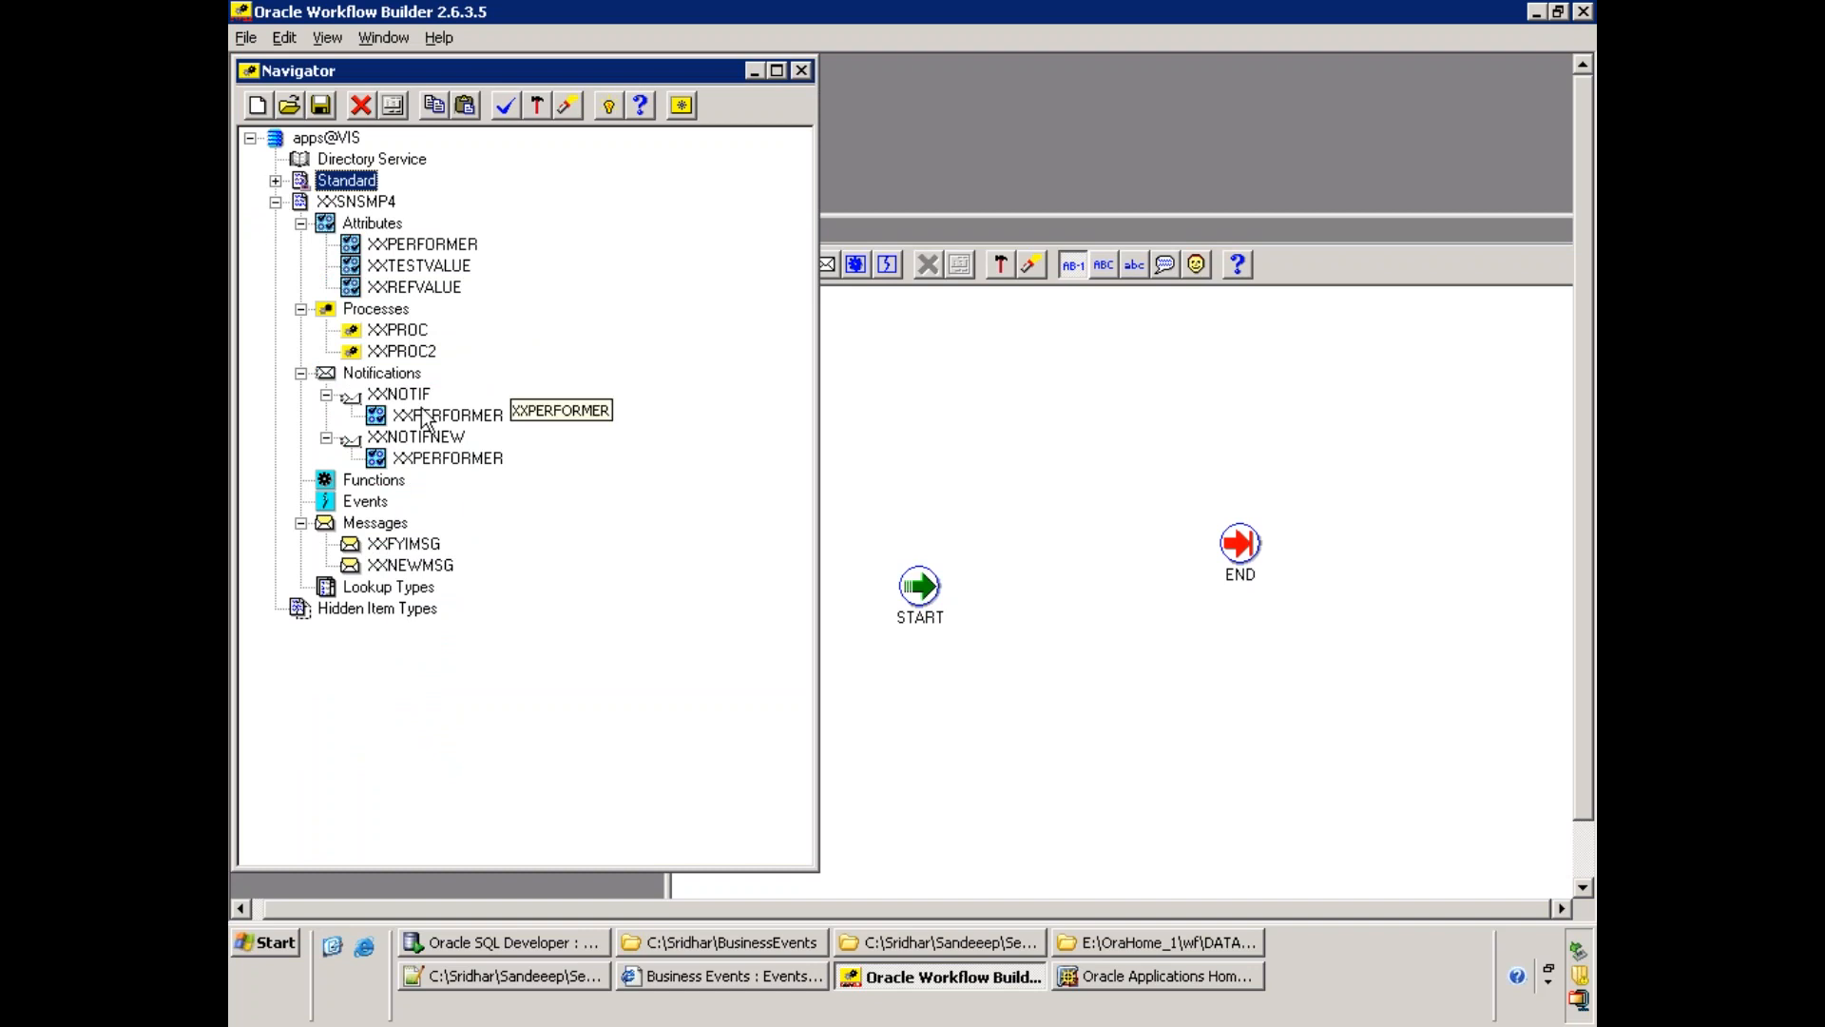
pyautogui.click(279, 184)
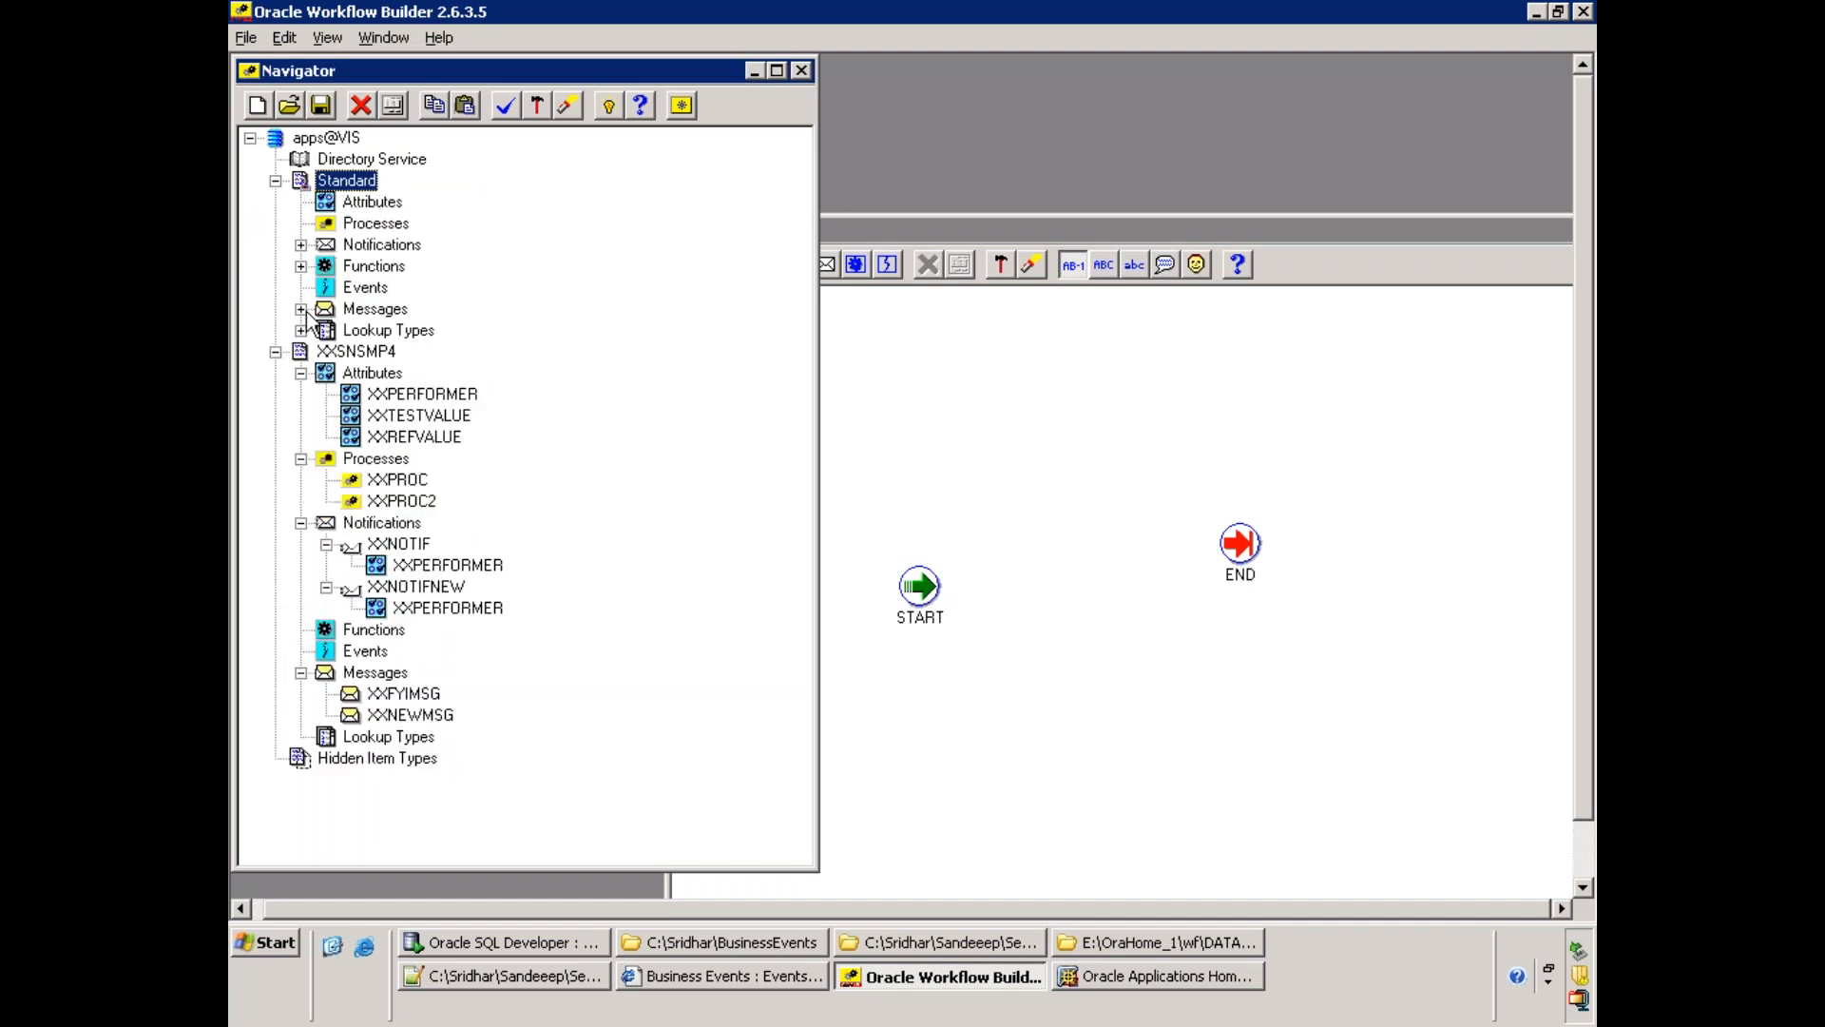
pyautogui.click(301, 268)
pyautogui.click(355, 271)
pyautogui.moveTo(354, 275); pyautogui.dragTo(1047, 399)
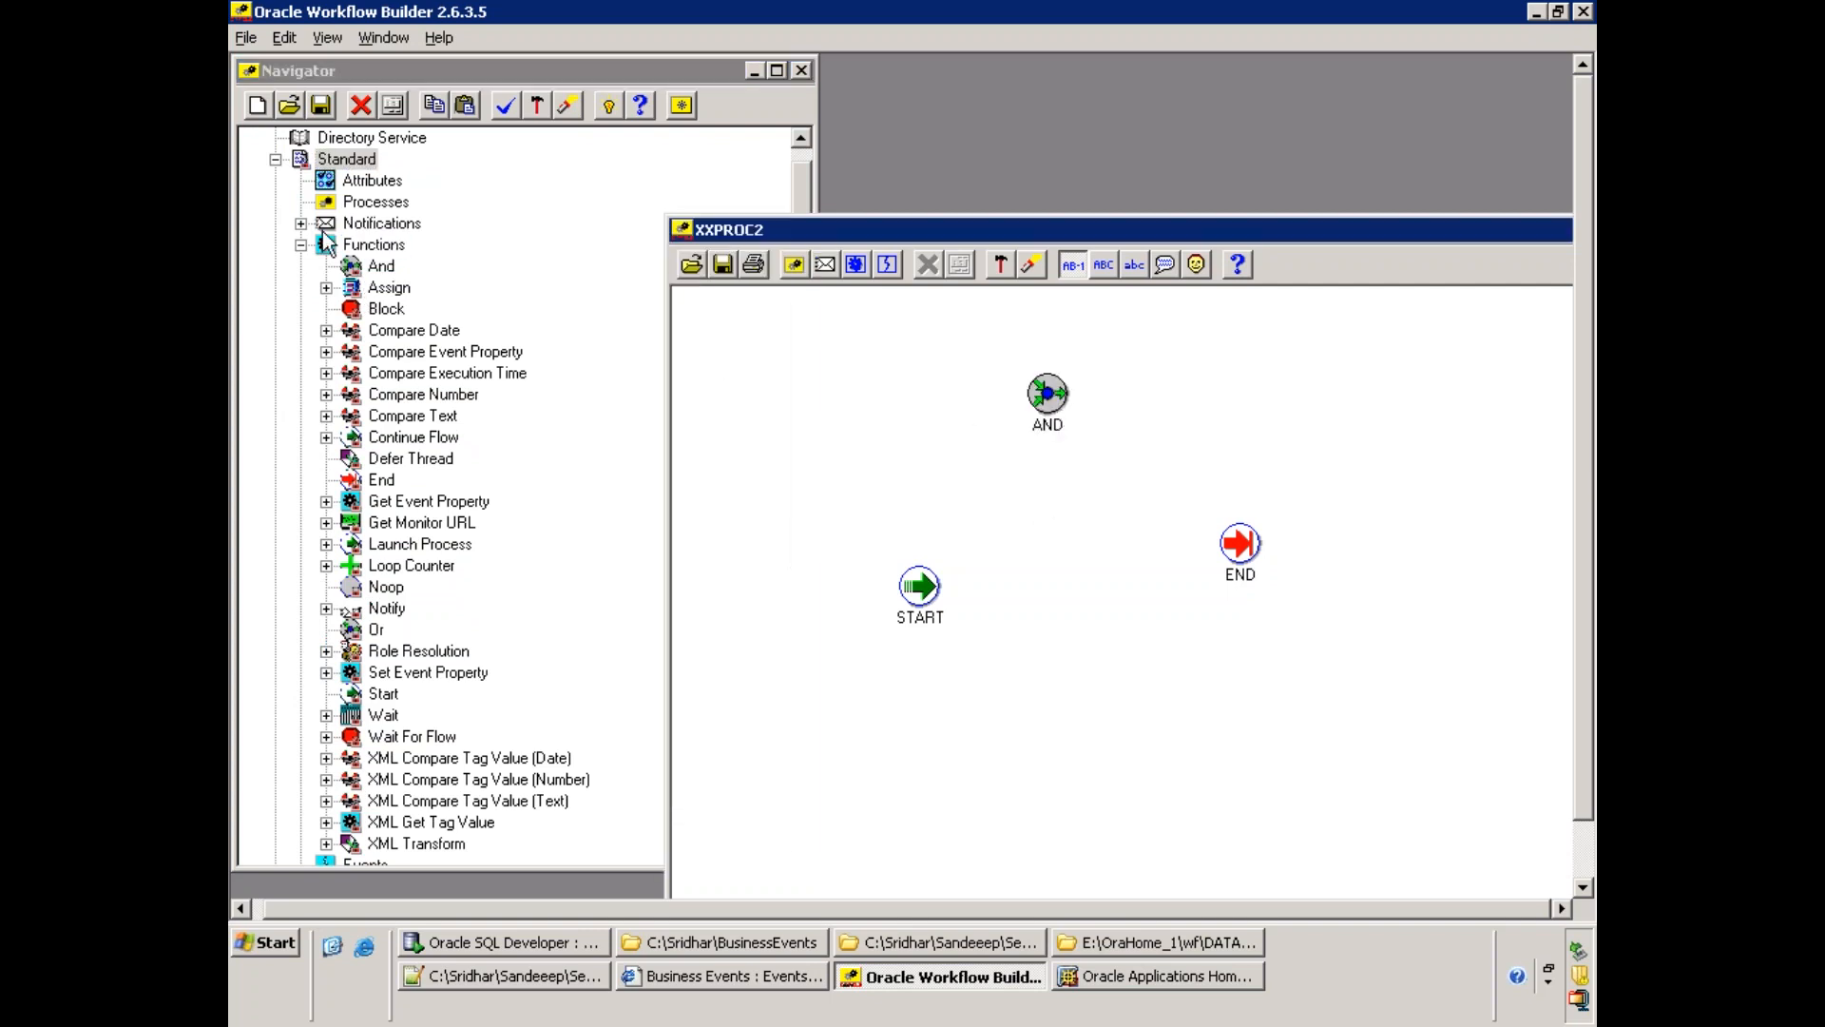
pyautogui.click(276, 159)
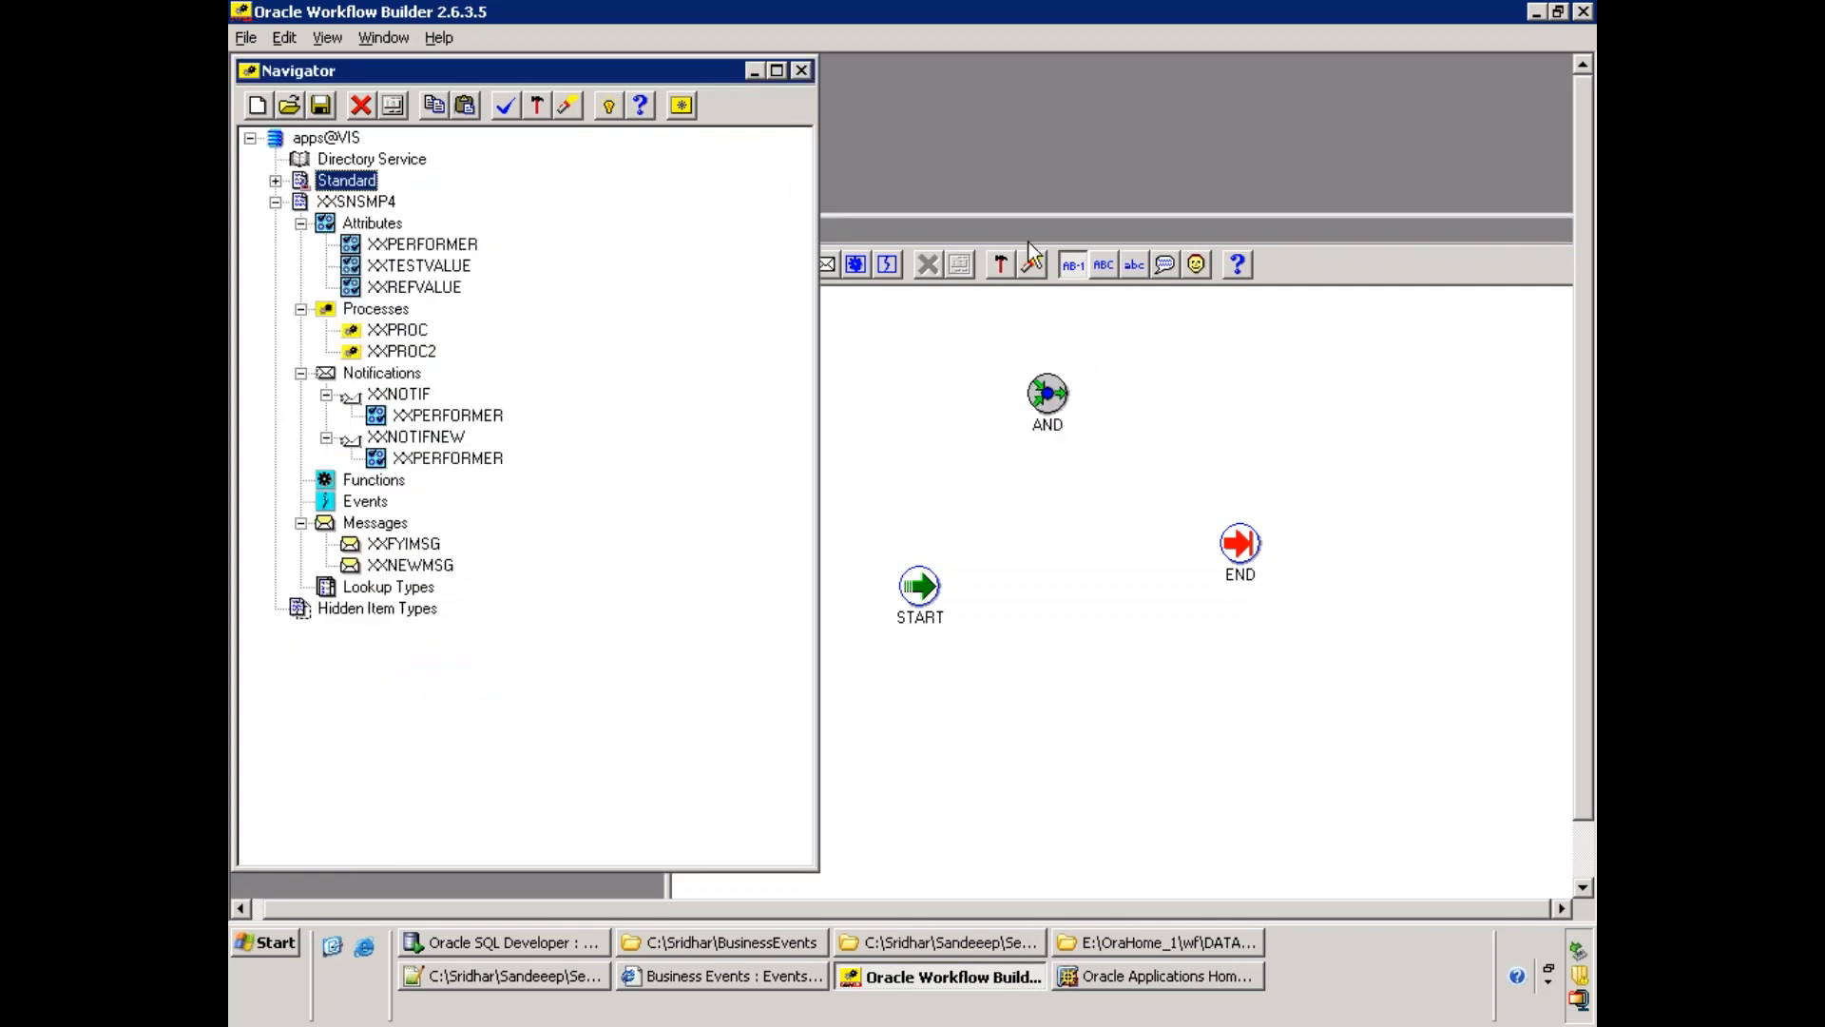
pyautogui.moveTo(920, 589); pyautogui.dragTo(814, 546)
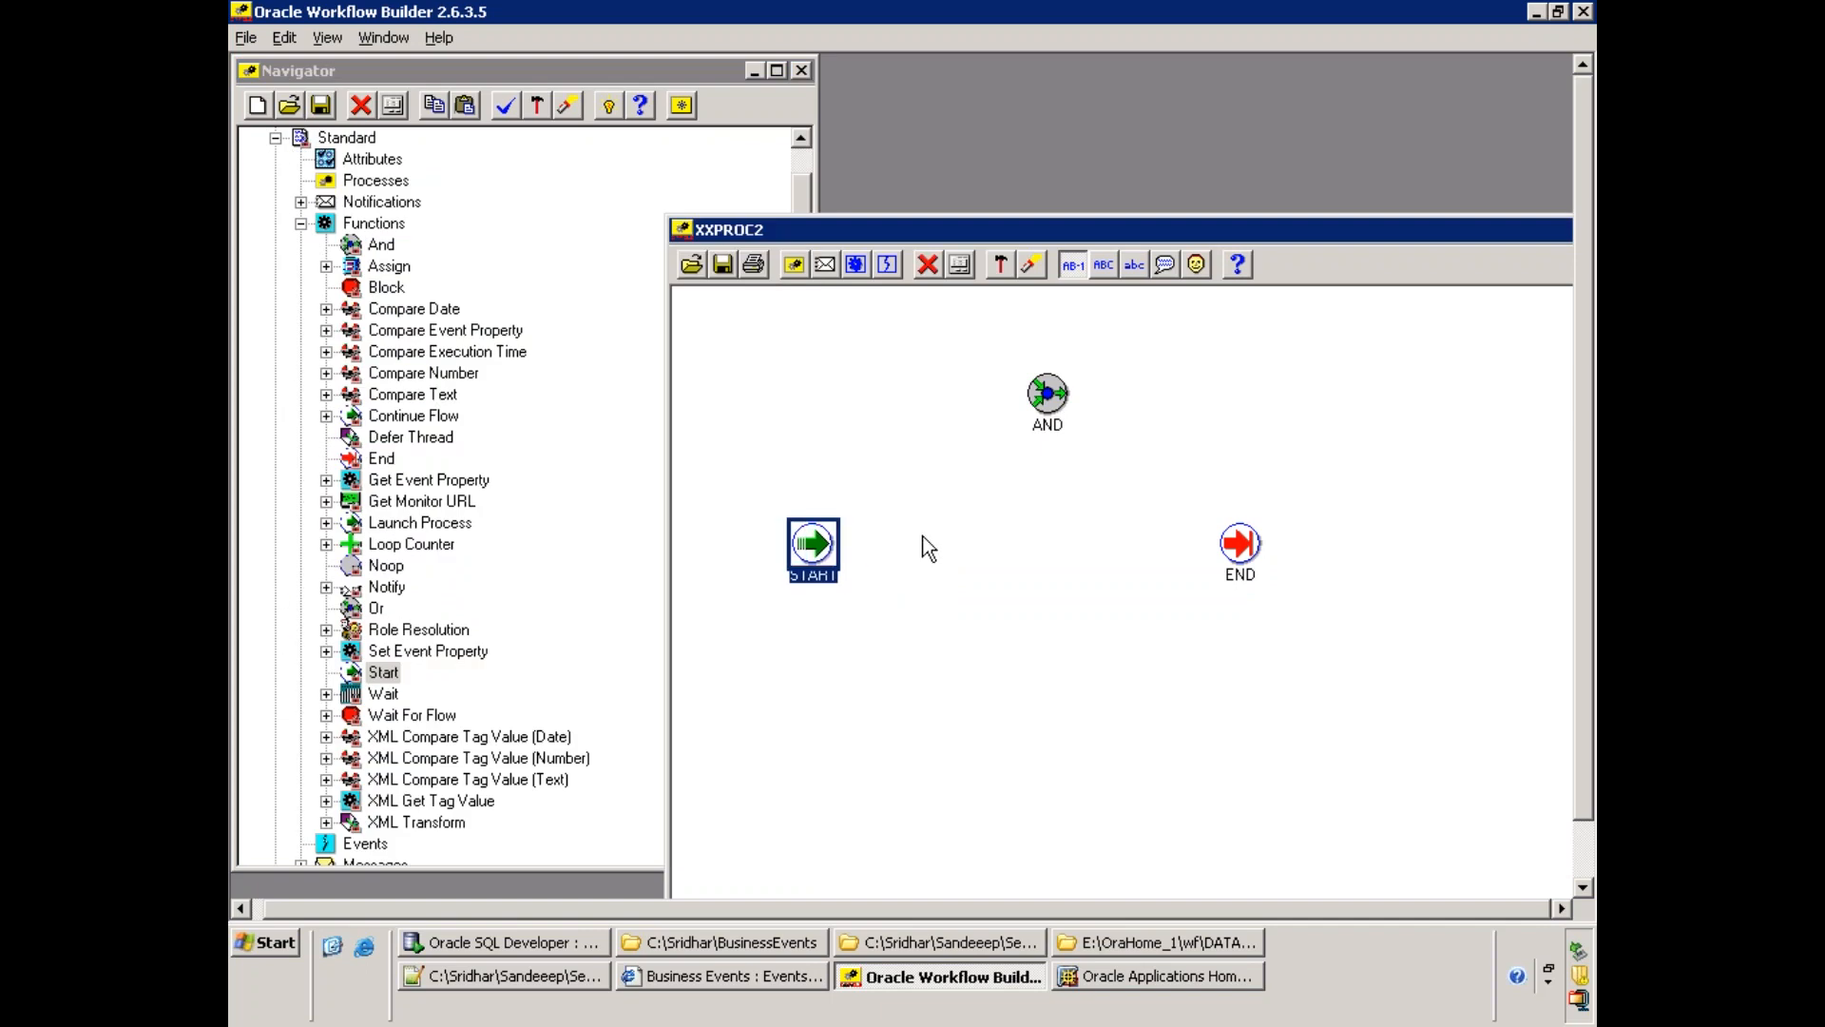
# Set the START node's Start/End to Start, checking its WF_STANDARD.NOOP function
pyautogui.doubleClick(831, 546)
pyautogui.click(542, 129)
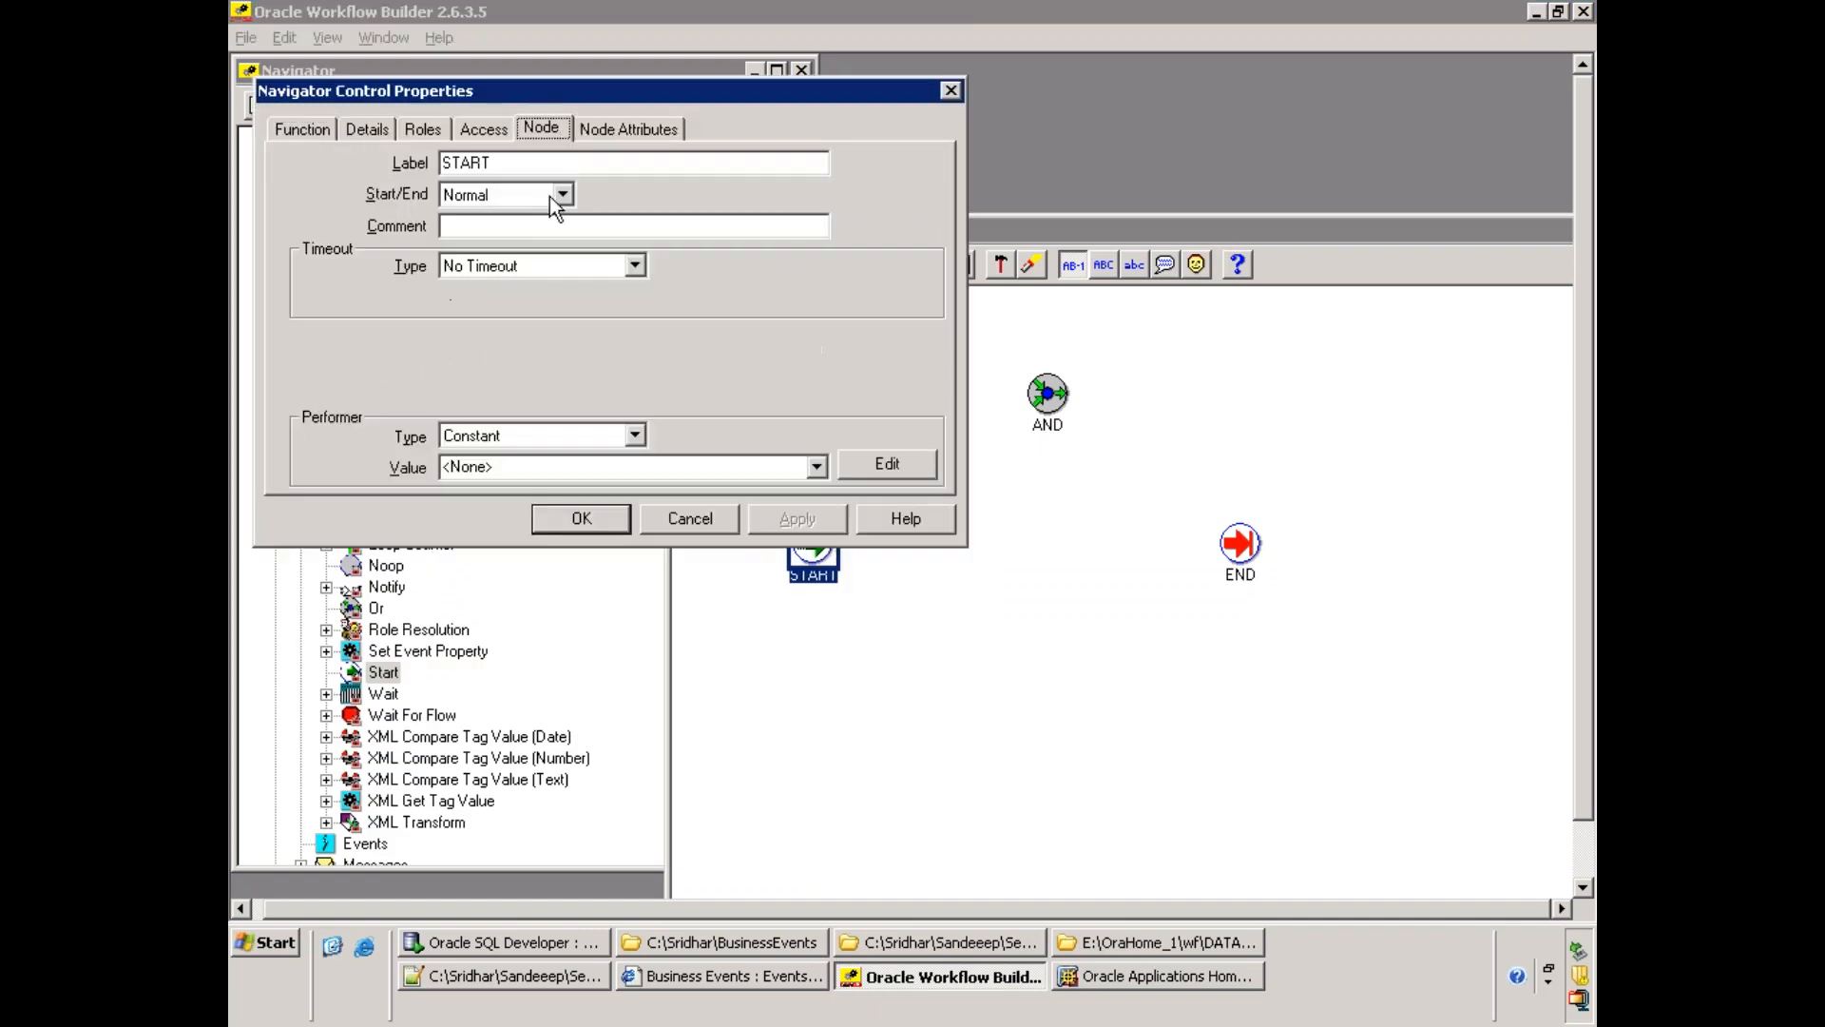
pyautogui.click(506, 195)
pyautogui.click(506, 236)
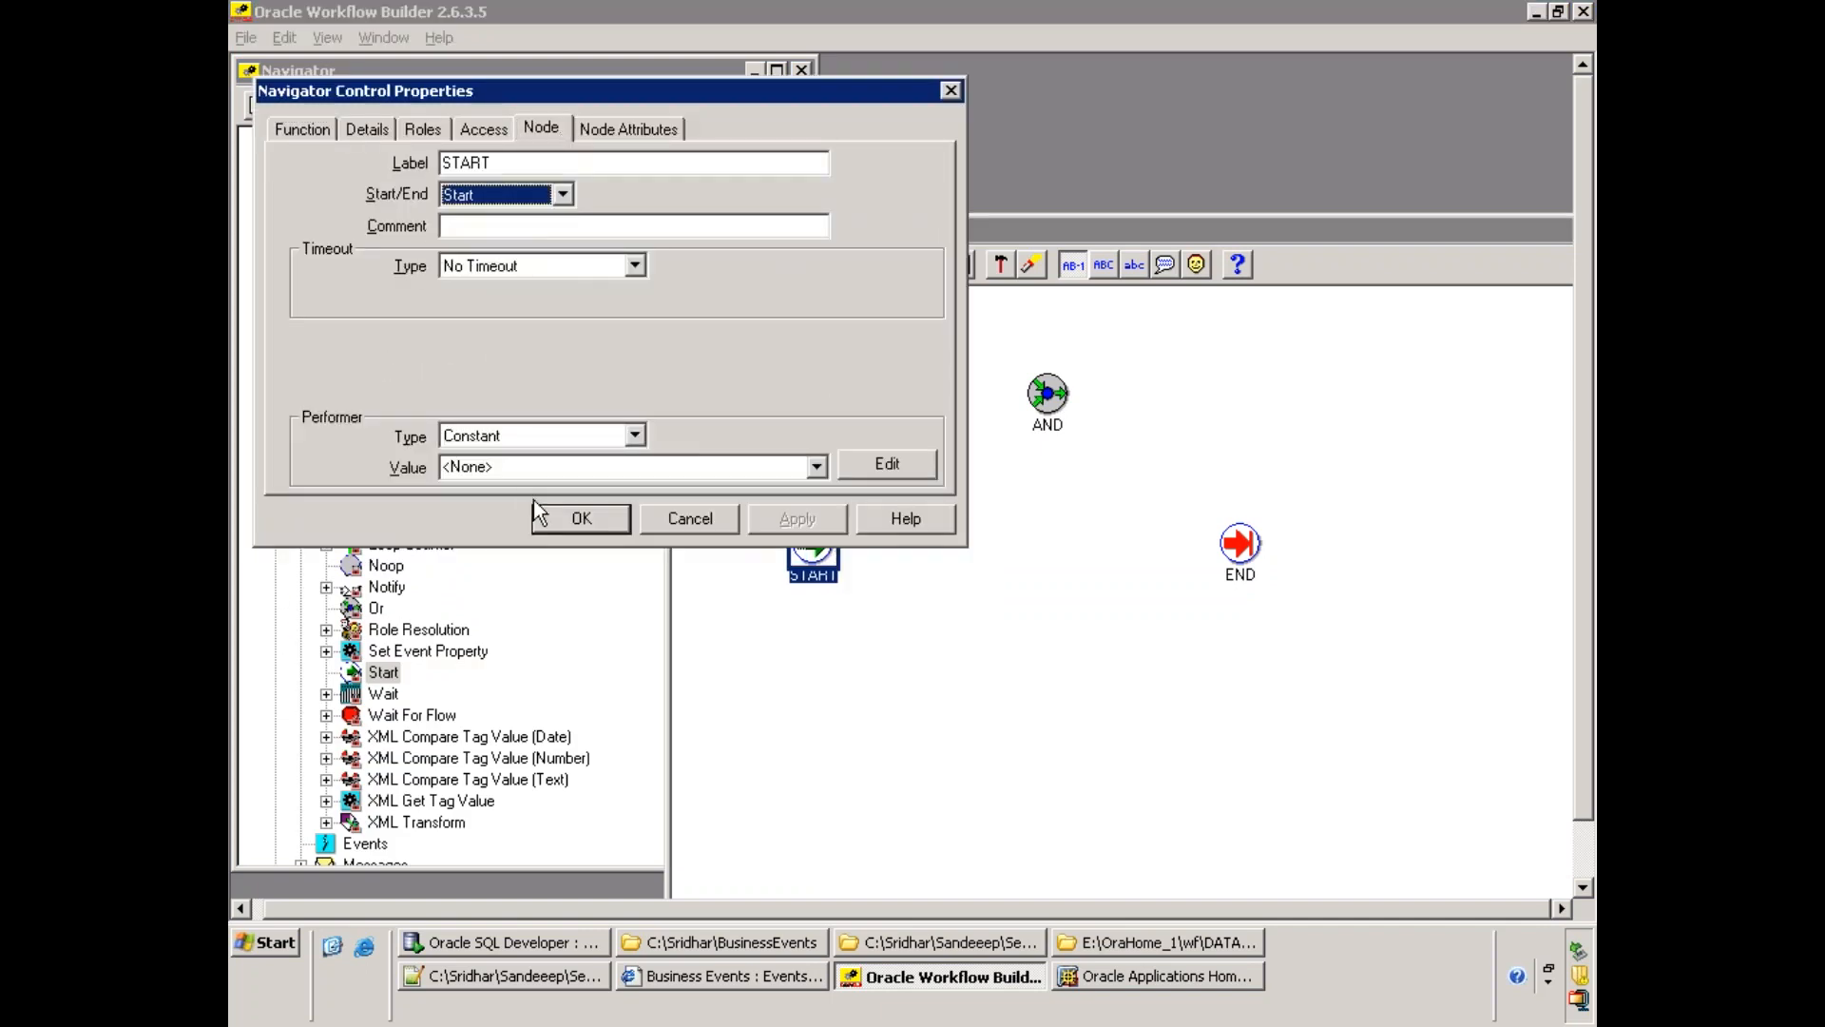
pyautogui.click(309, 135)
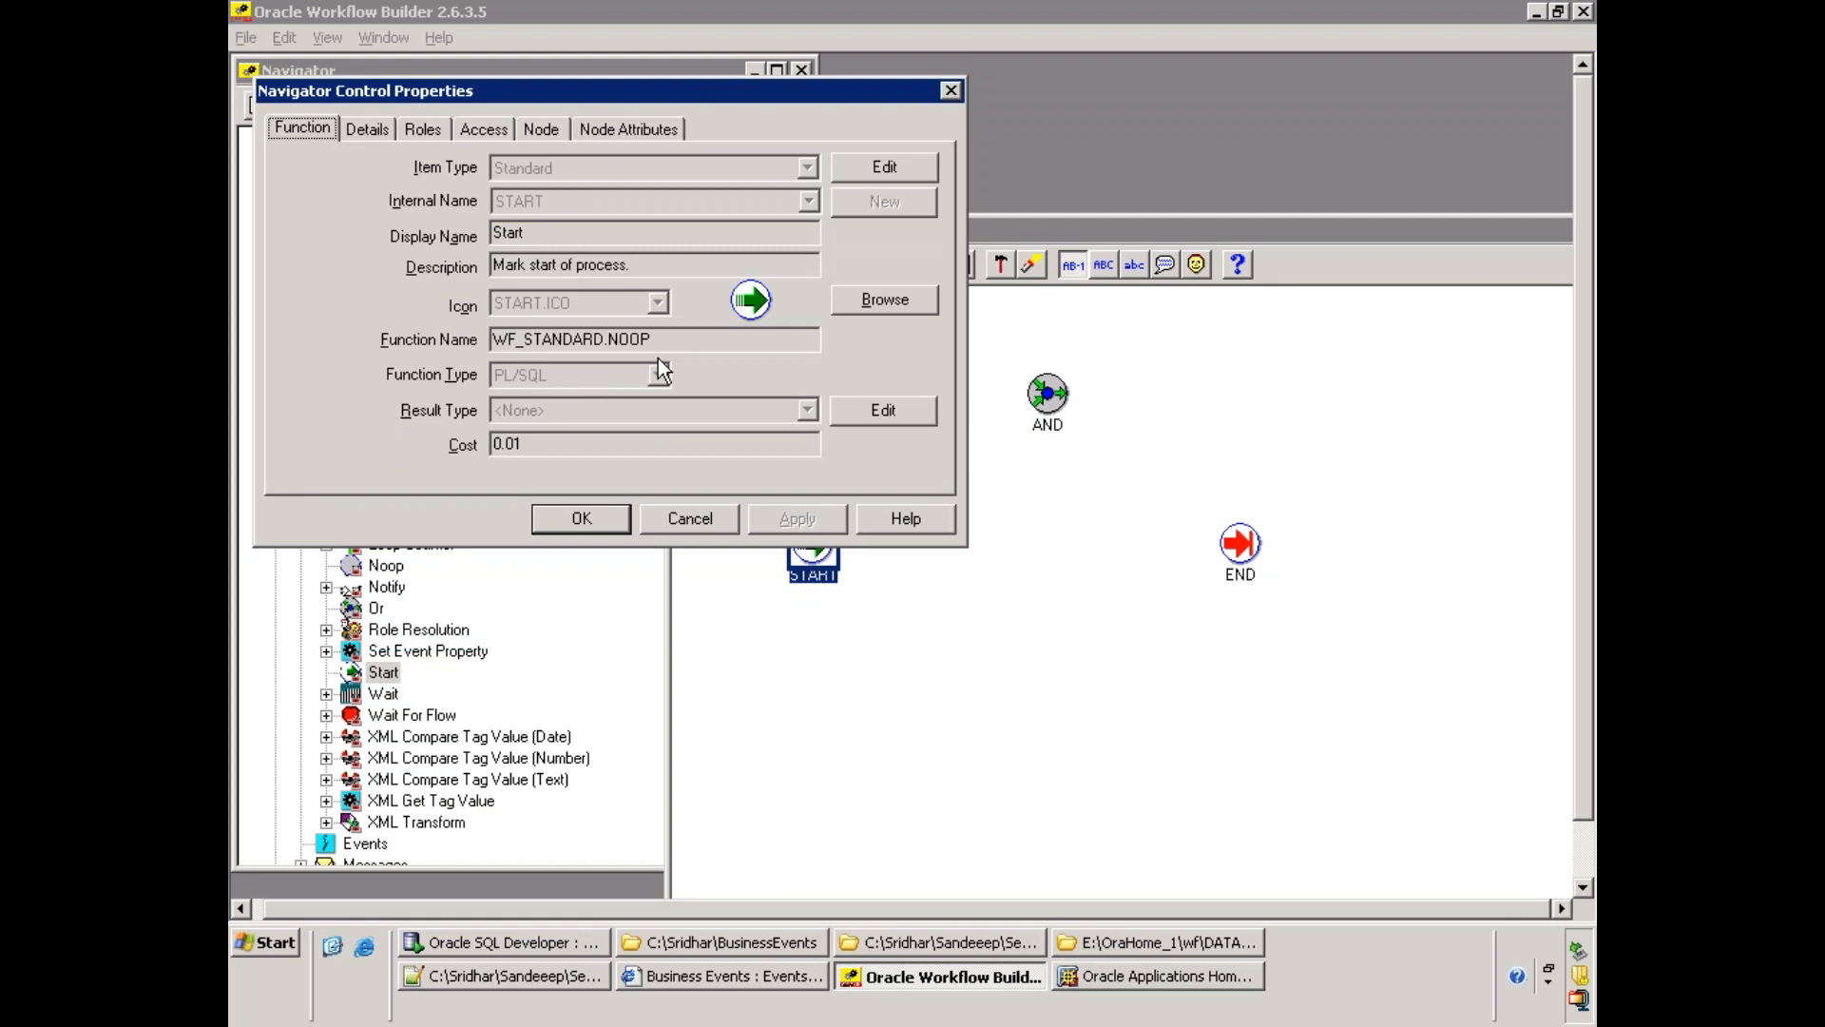
pyautogui.moveTo(673, 339); pyautogui.dragTo(489, 338)
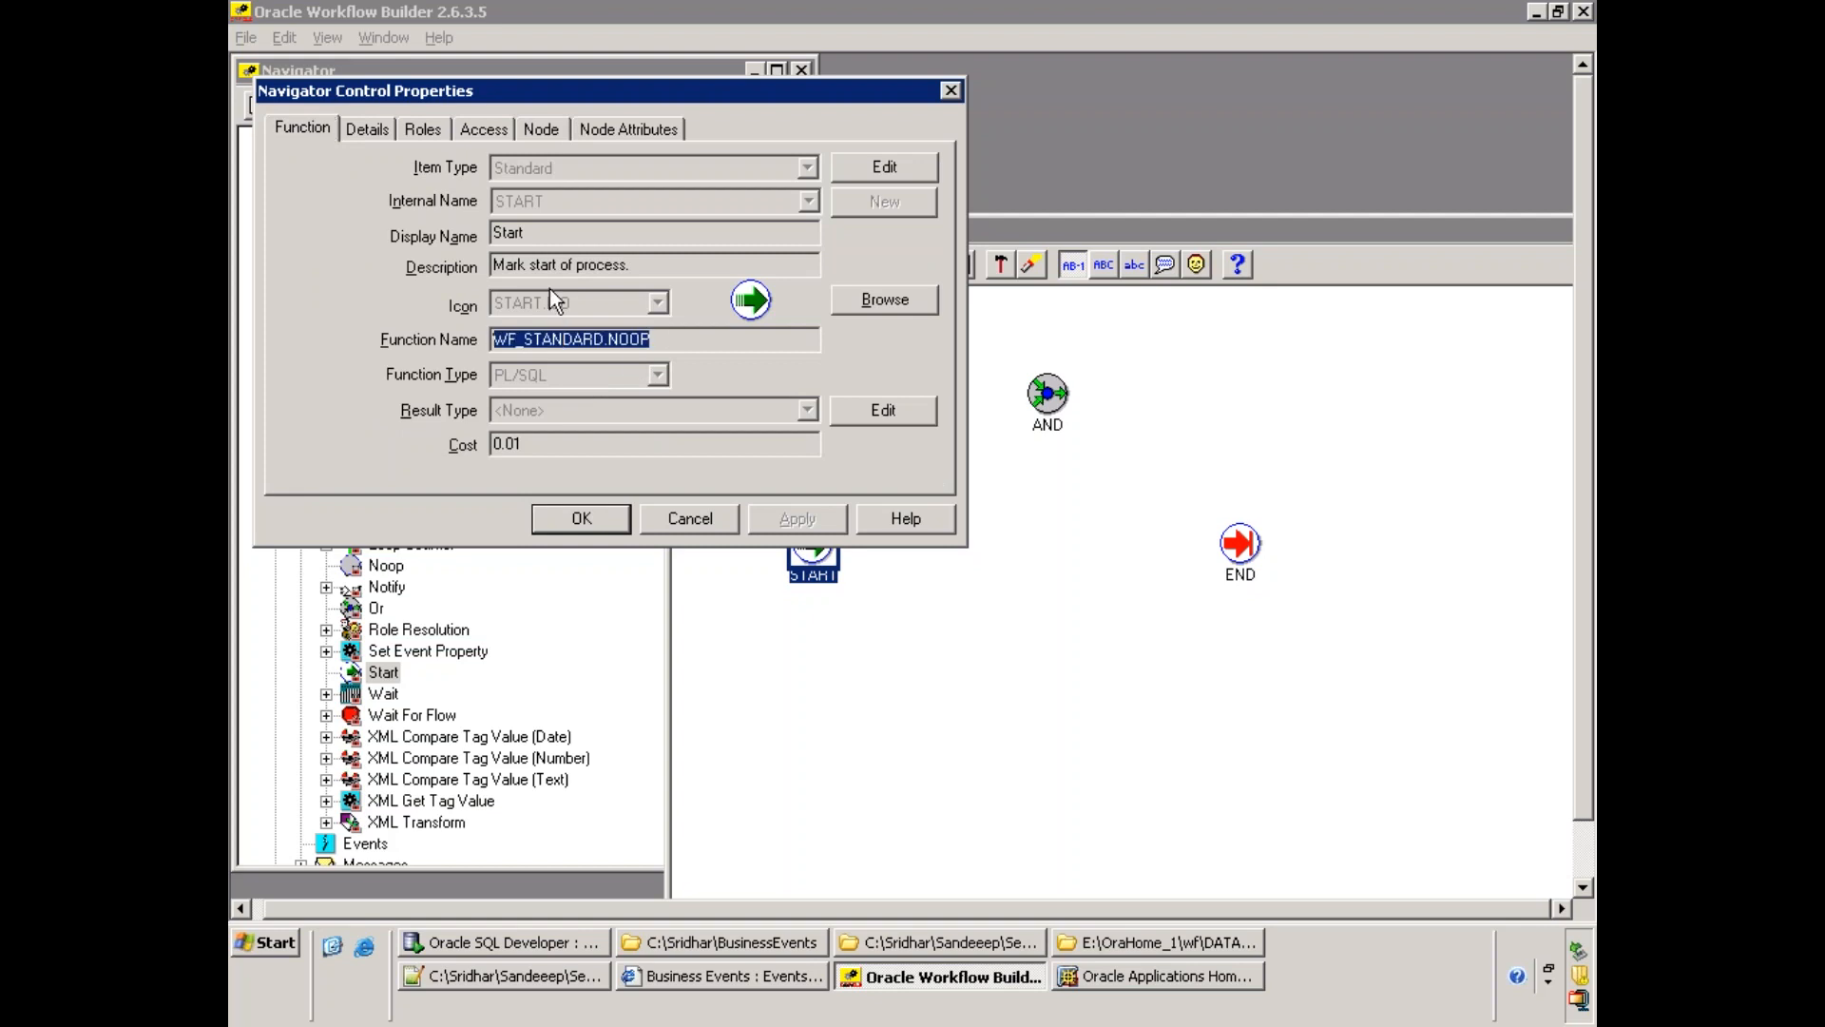
pyautogui.click(658, 339)
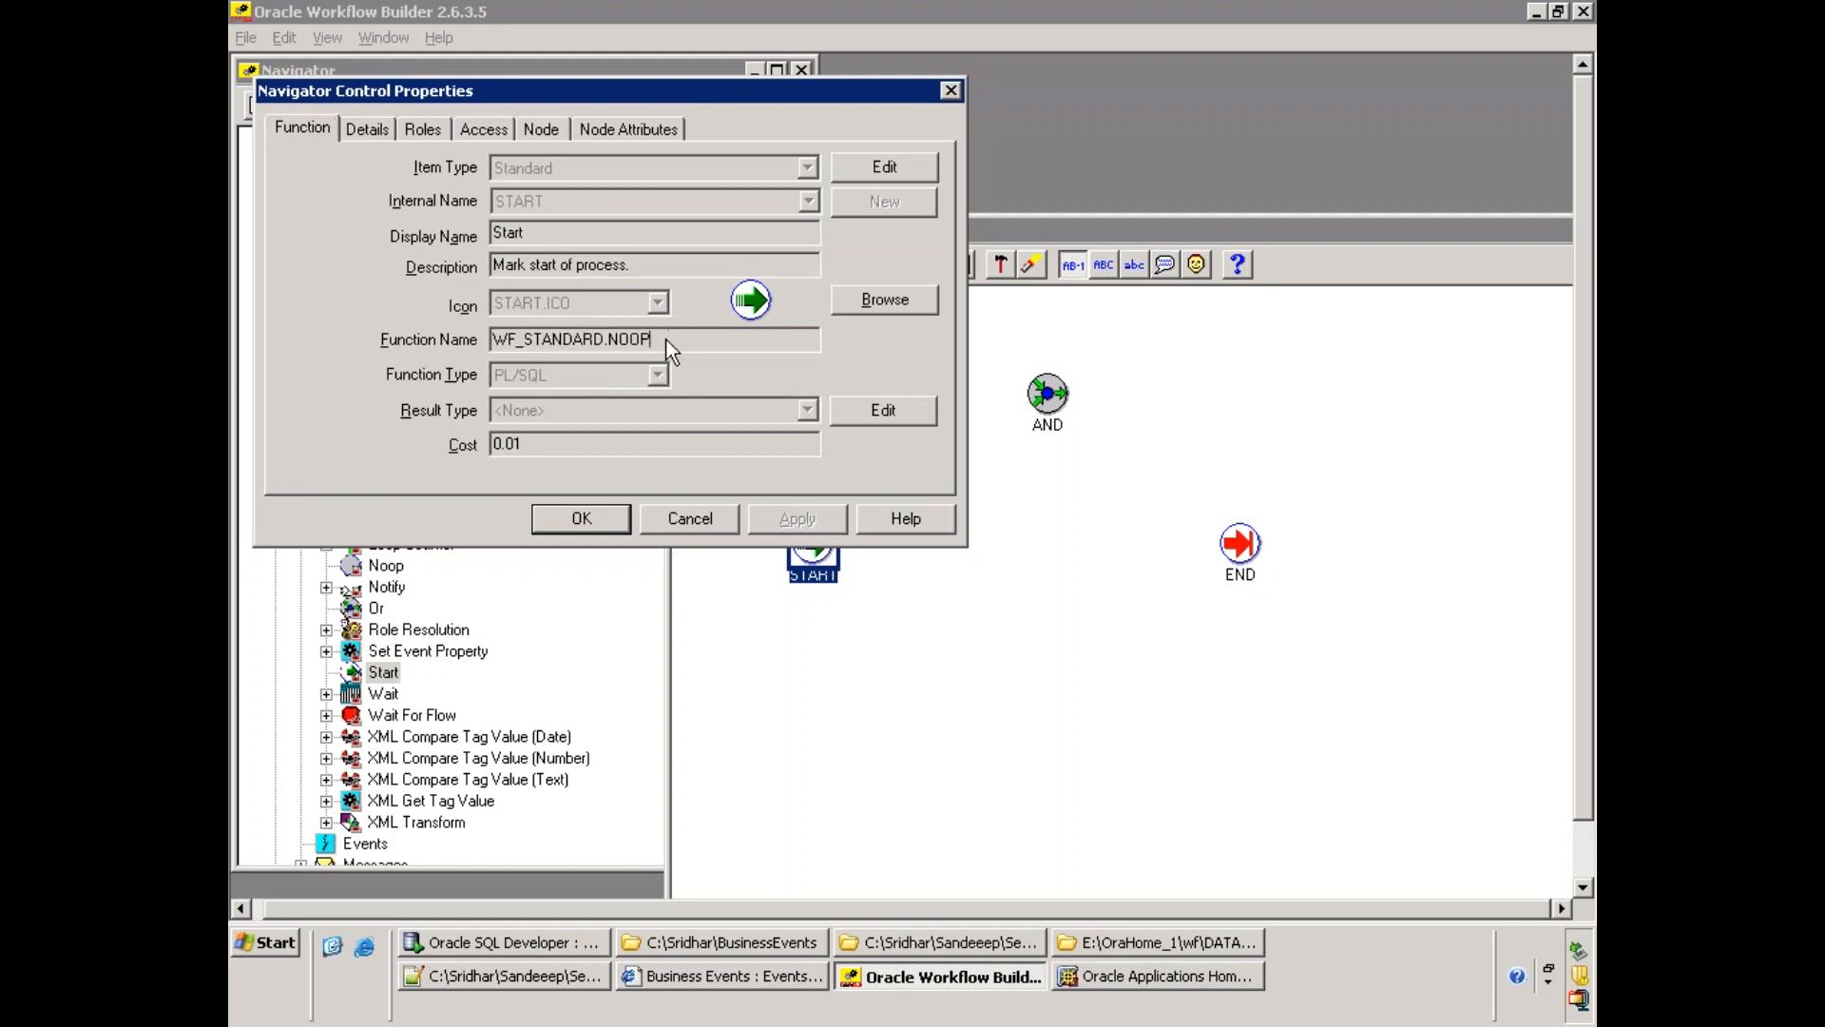
pyautogui.click(585, 513)
# Set the END node's Start/End to End, then recheck START's properties
pyautogui.doubleClick(1242, 532)
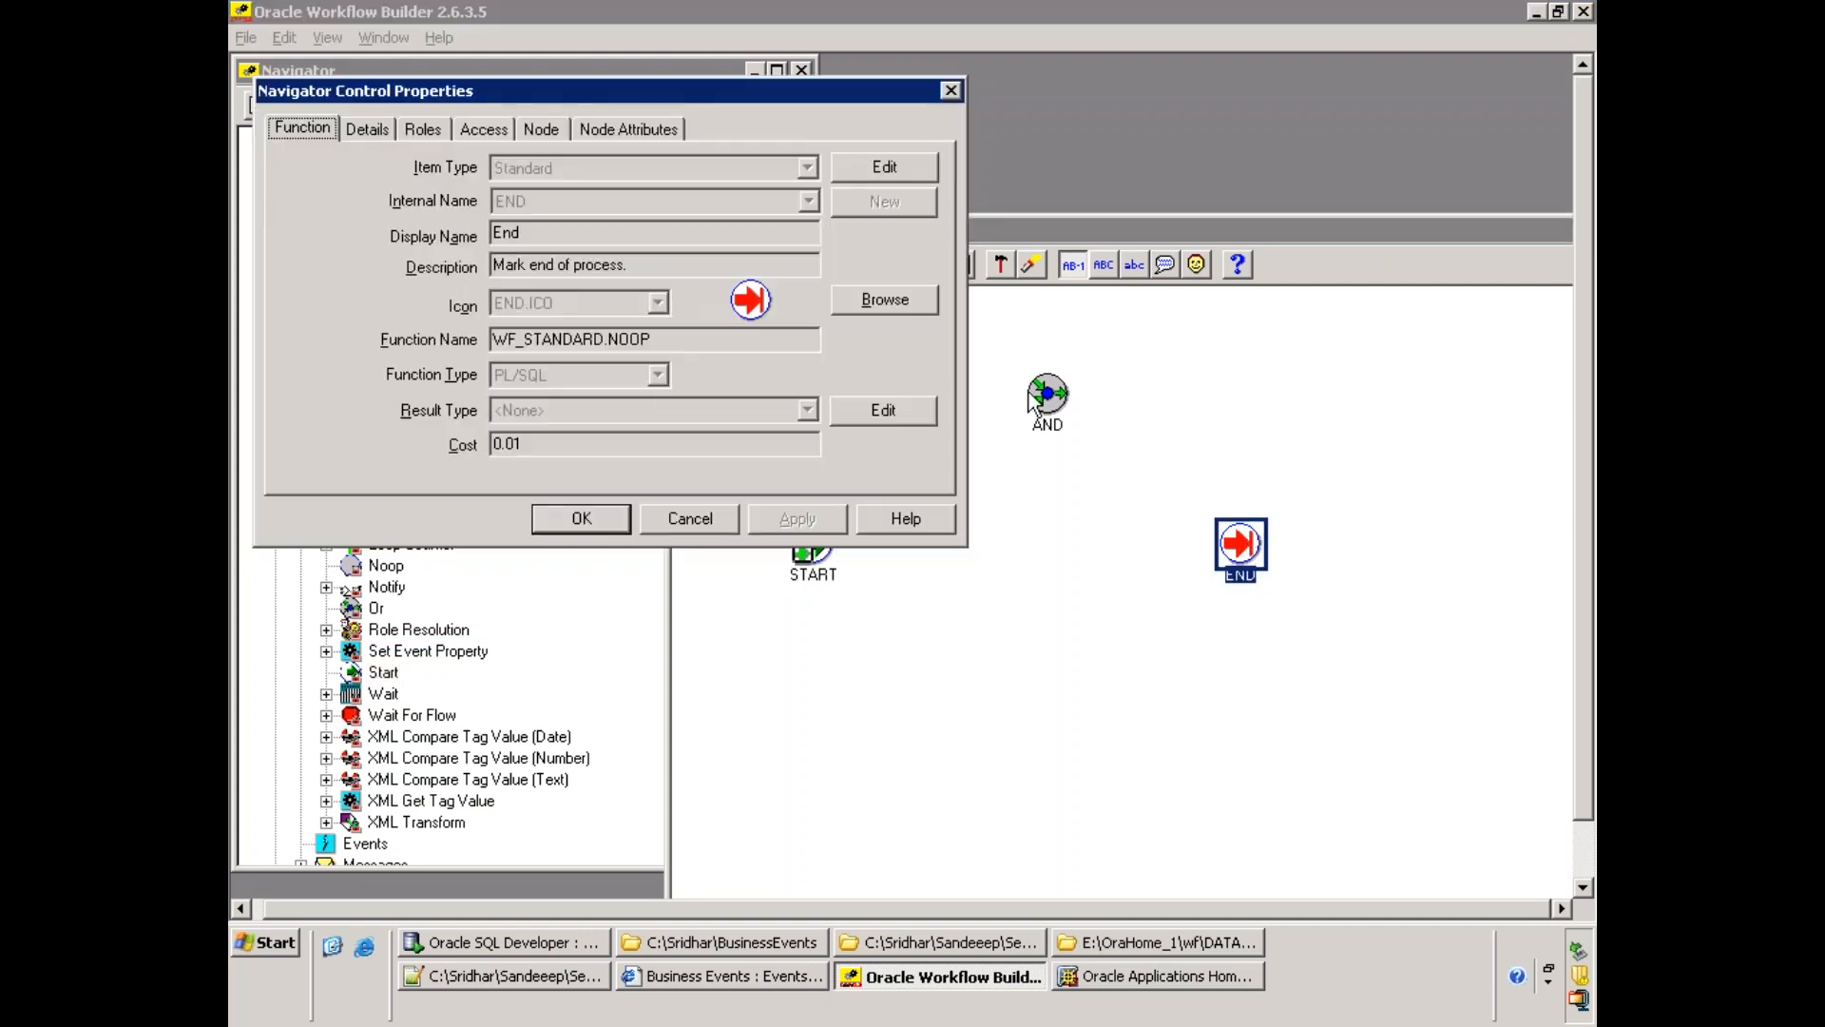
pyautogui.click(546, 133)
pyautogui.click(533, 196)
pyautogui.click(513, 235)
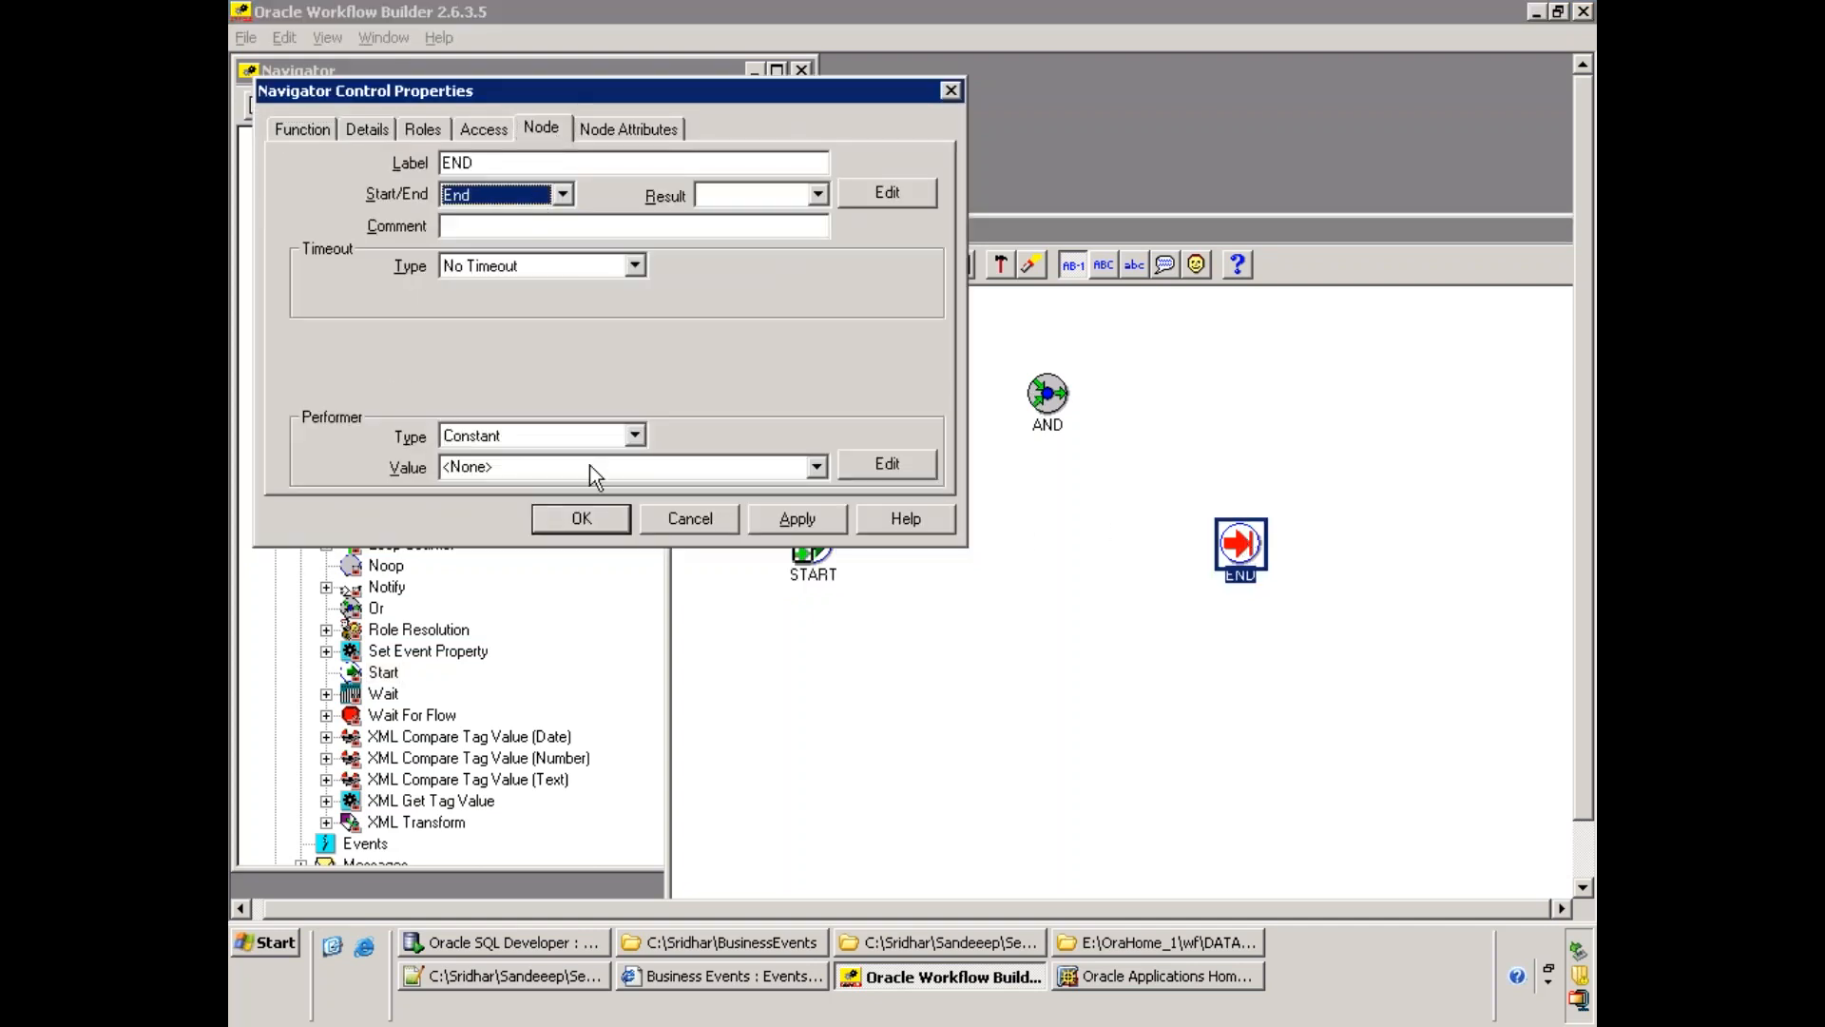
pyautogui.click(581, 518)
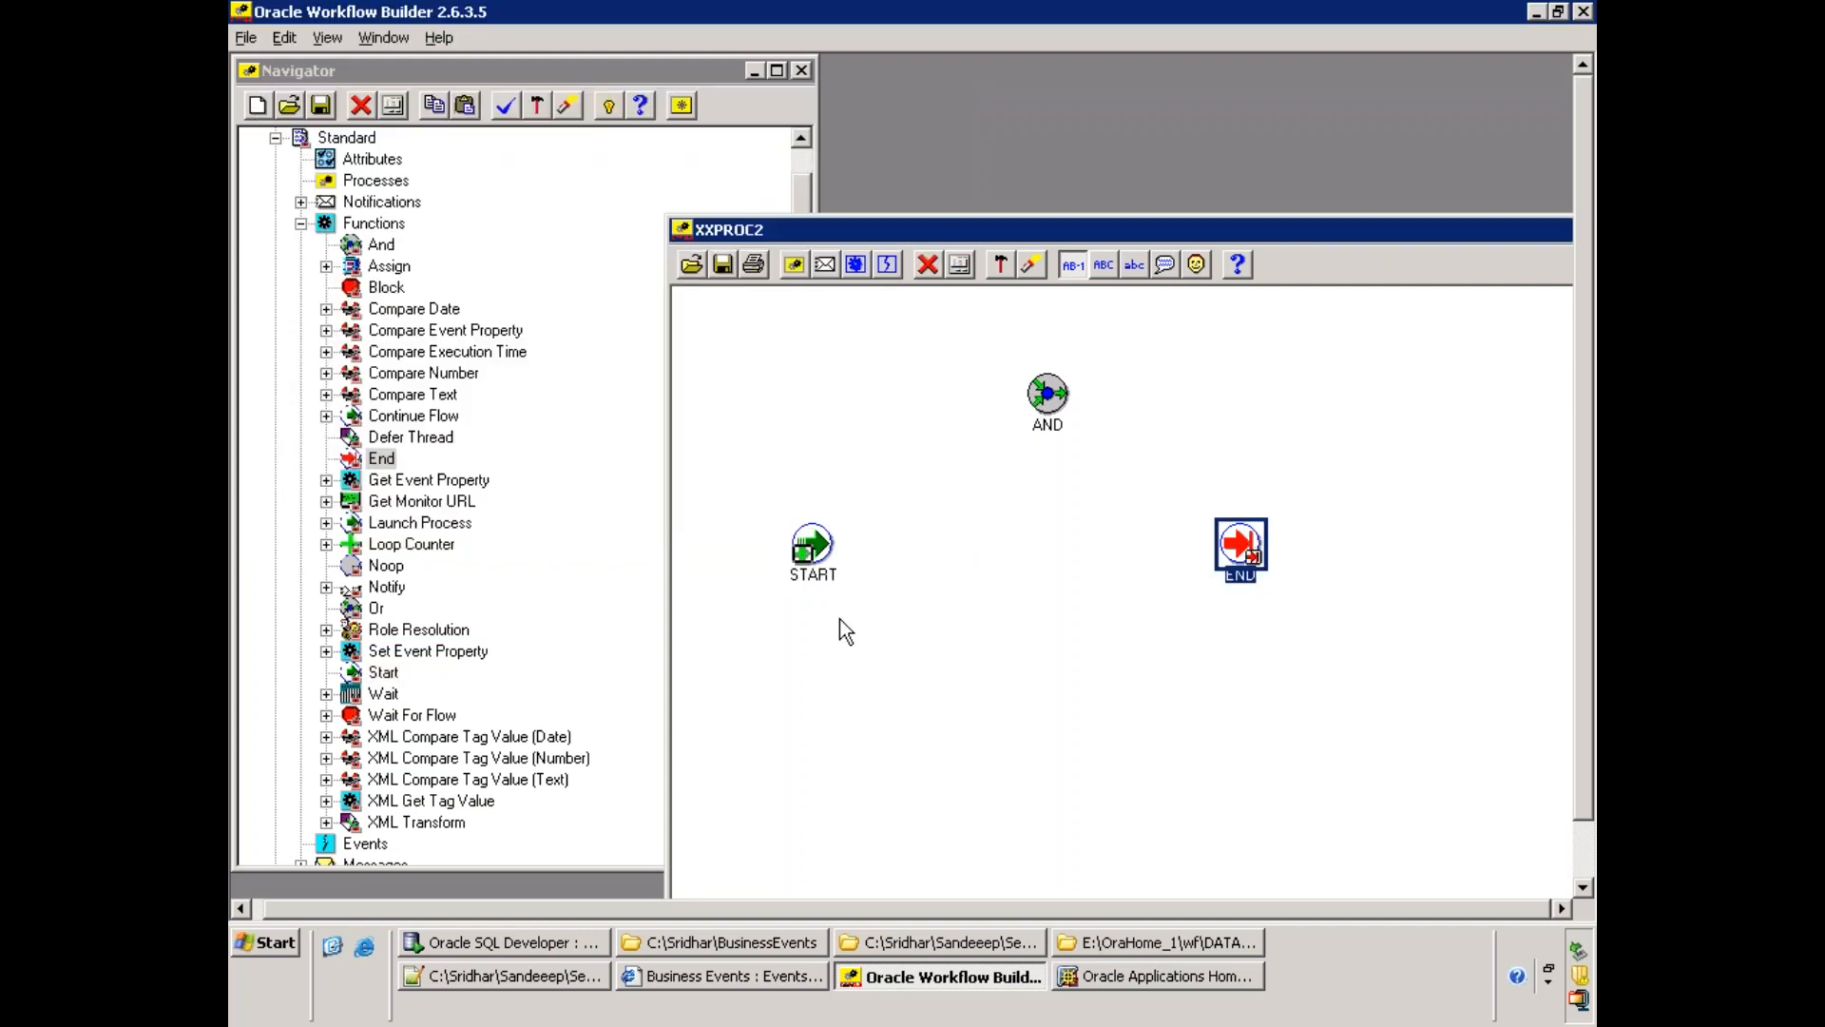
pyautogui.doubleClick(804, 562)
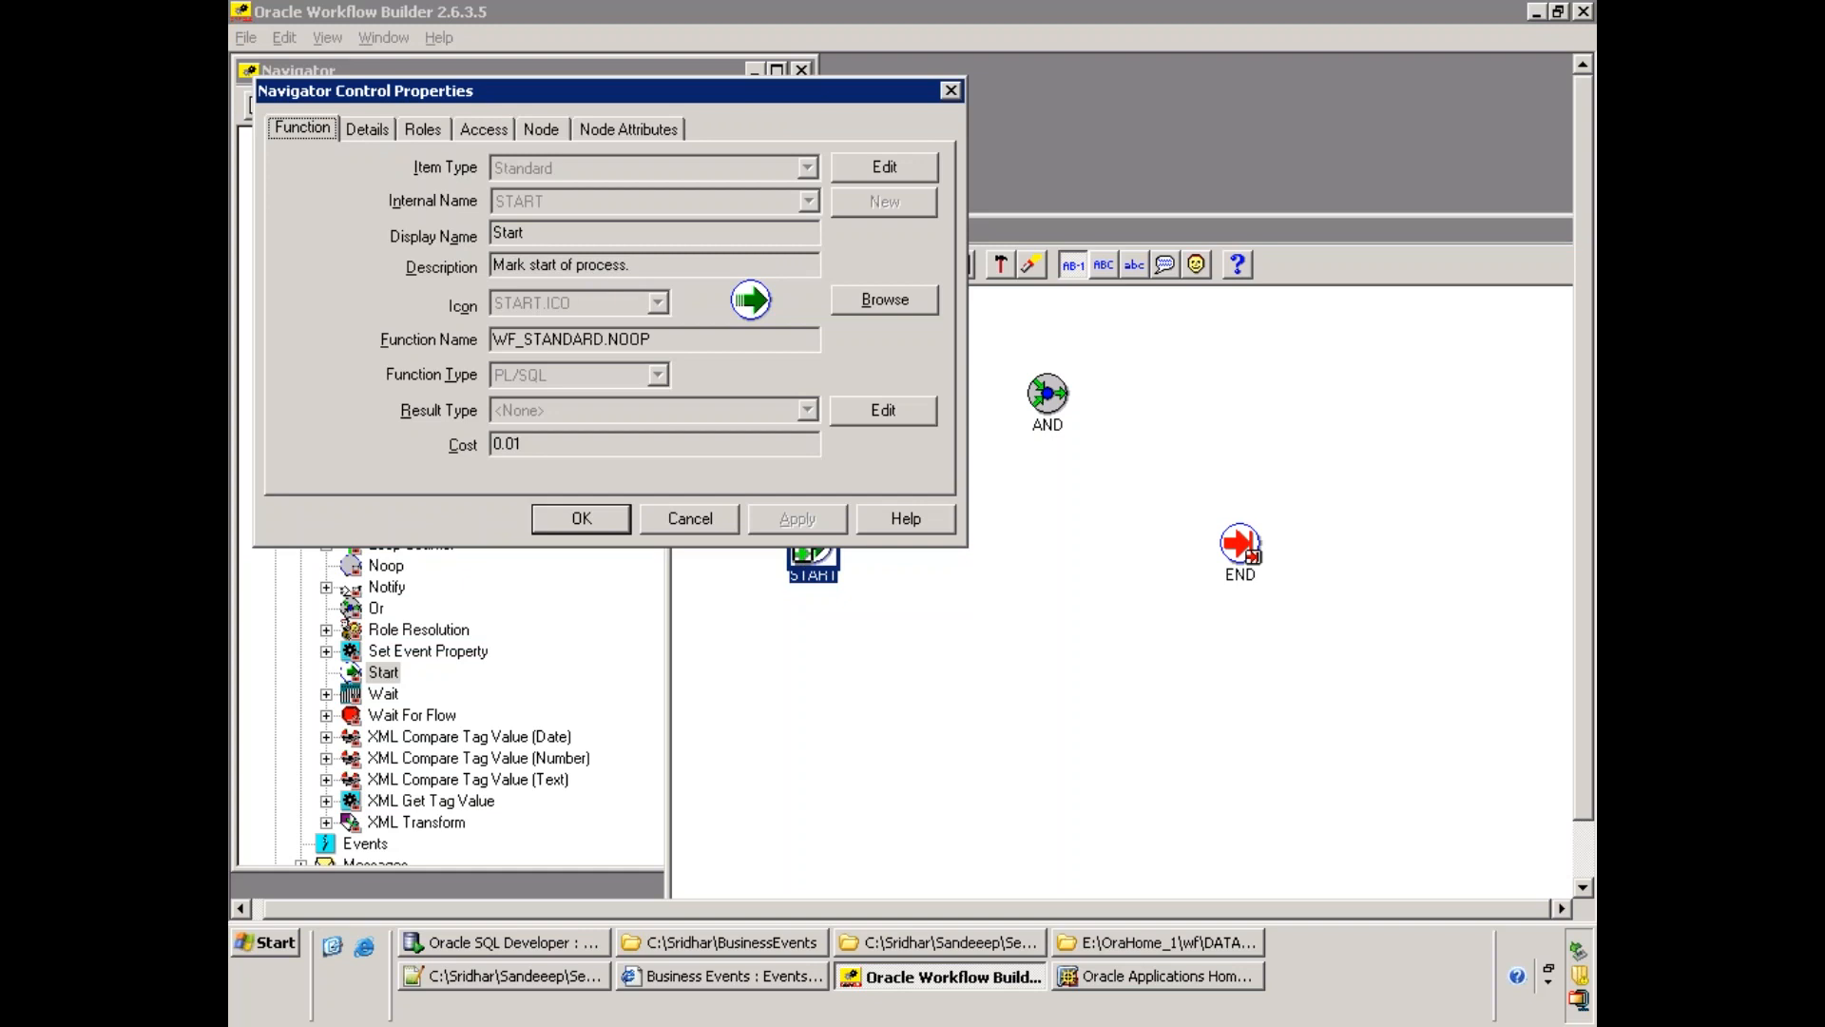
pyautogui.click(577, 526)
pyautogui.click(931, 507)
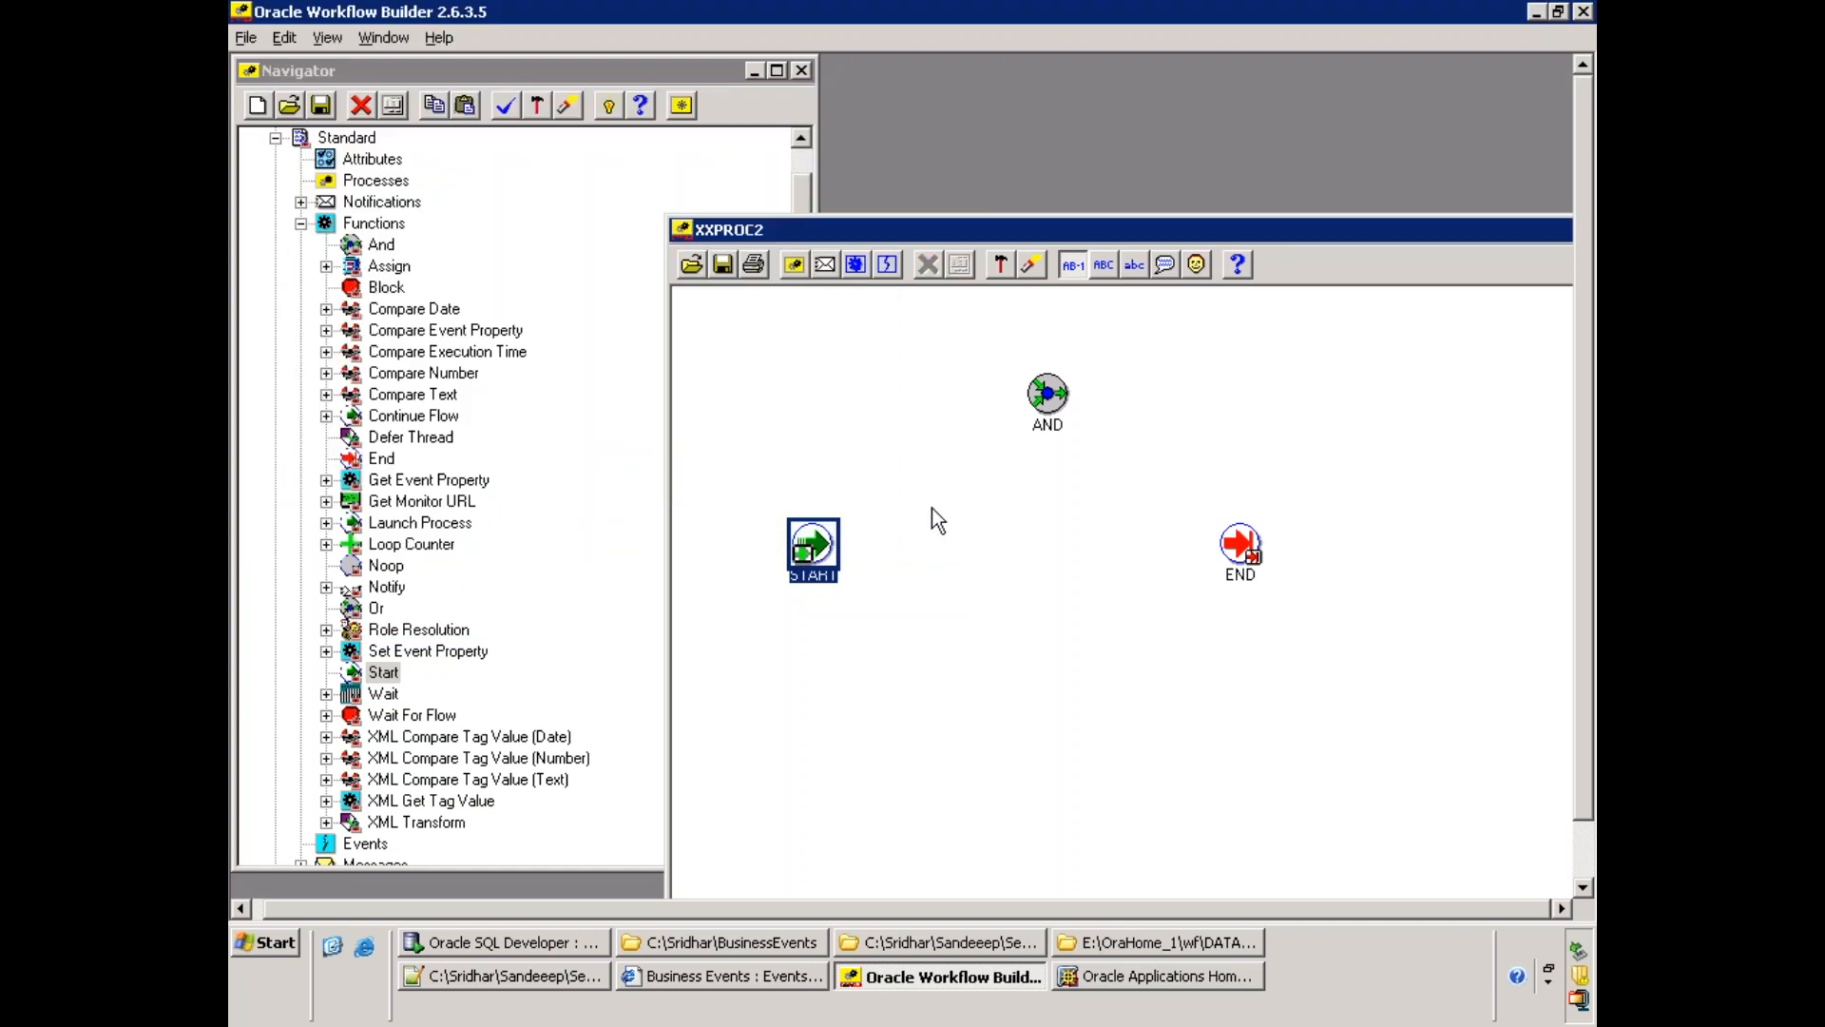
pyautogui.click(300, 223)
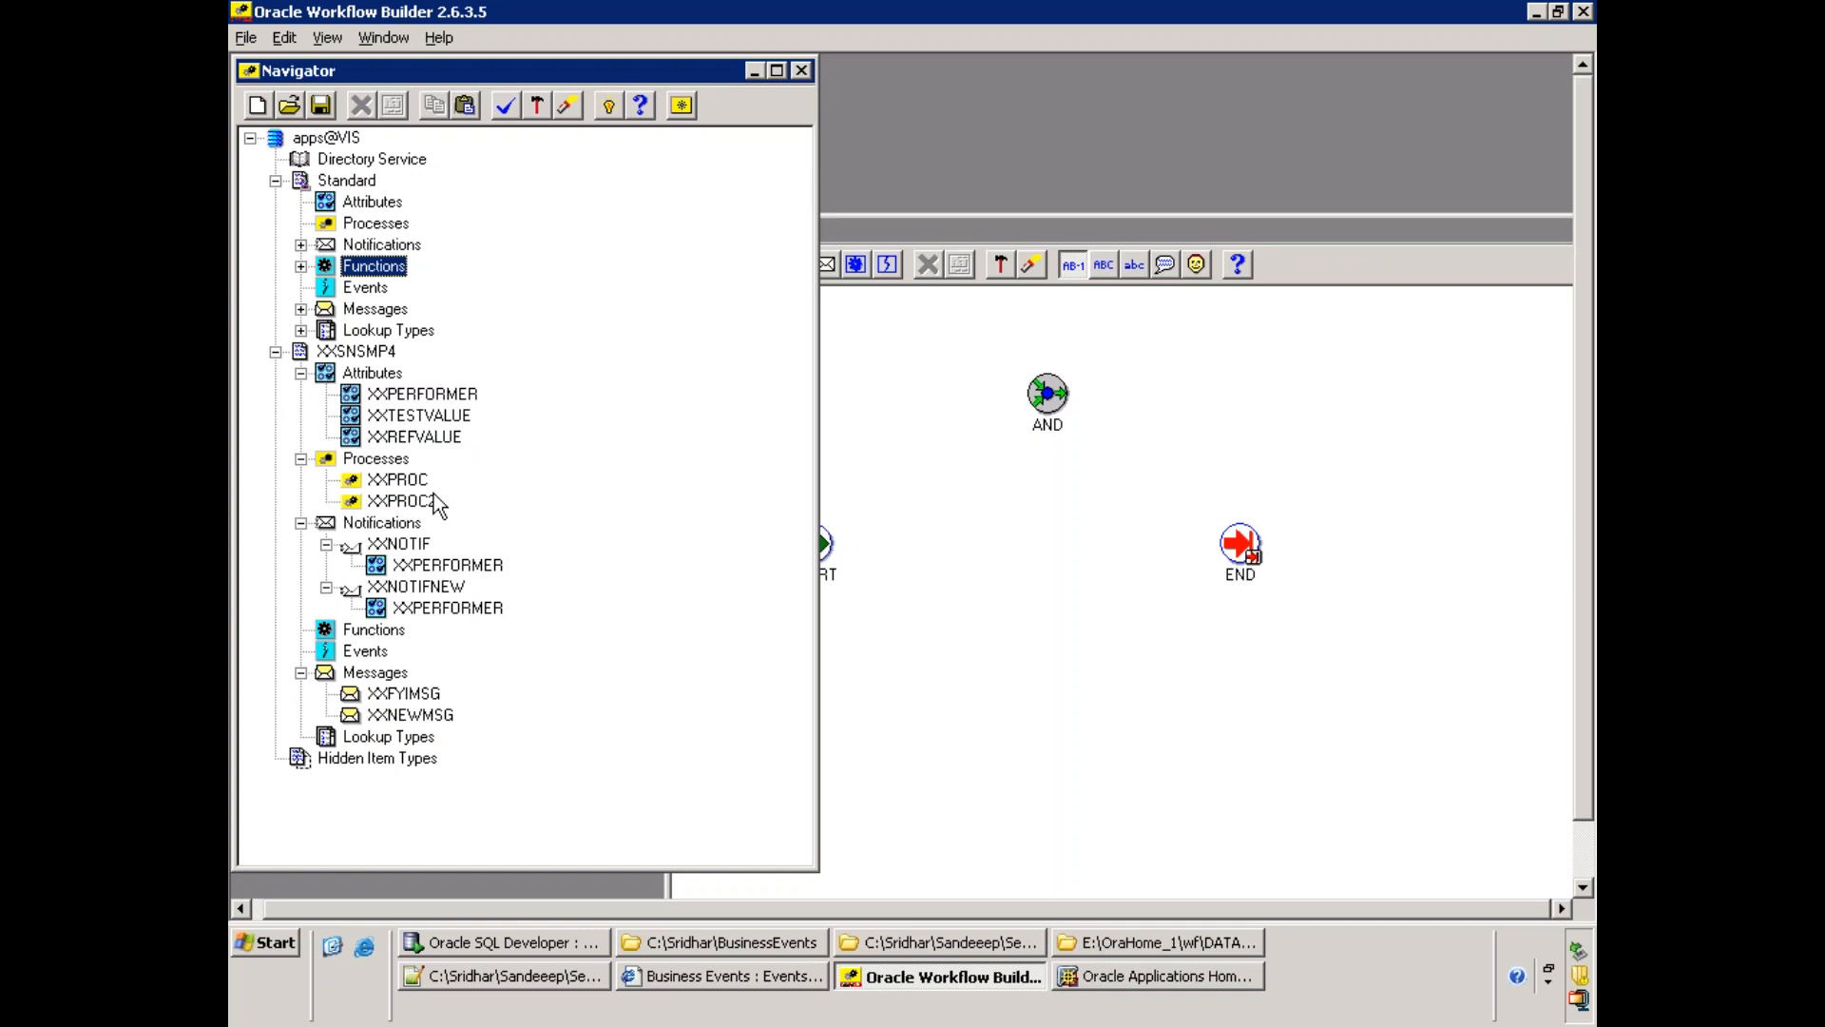
pyautogui.click(984, 471)
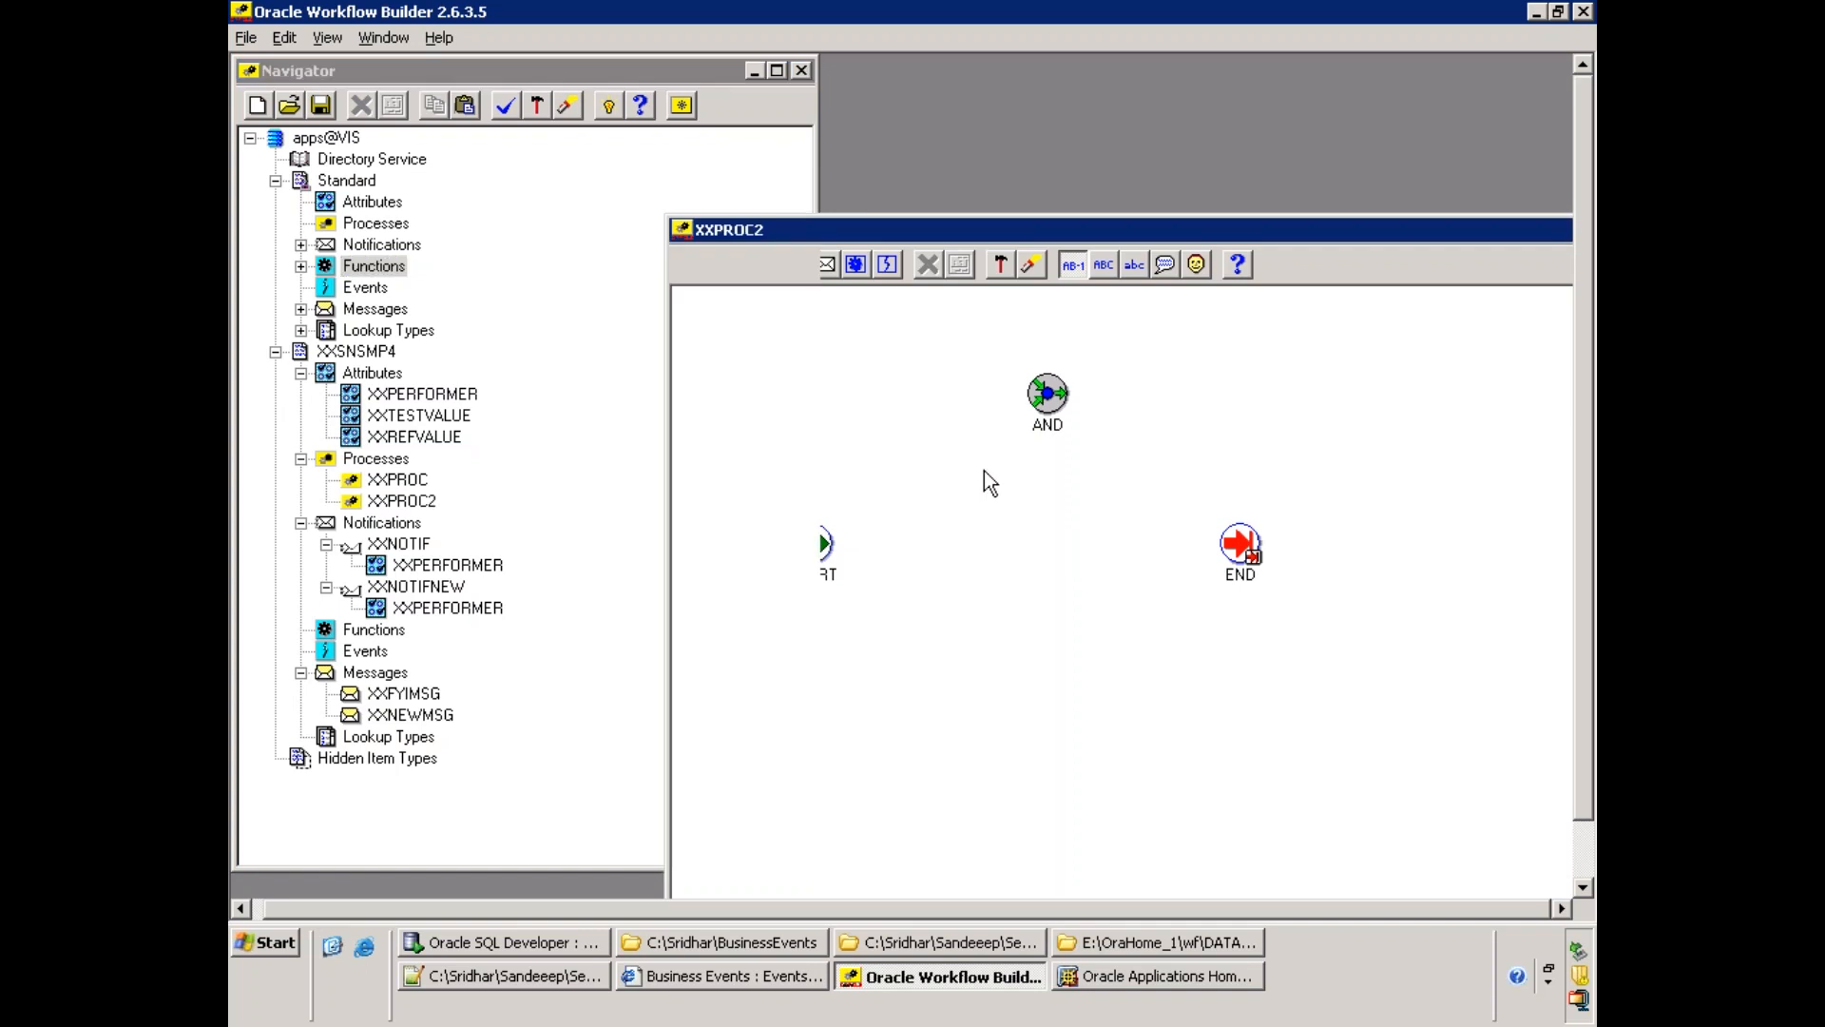
pyautogui.click(1036, 417)
pyautogui.moveTo(1036, 416); pyautogui.dragTo(930, 544)
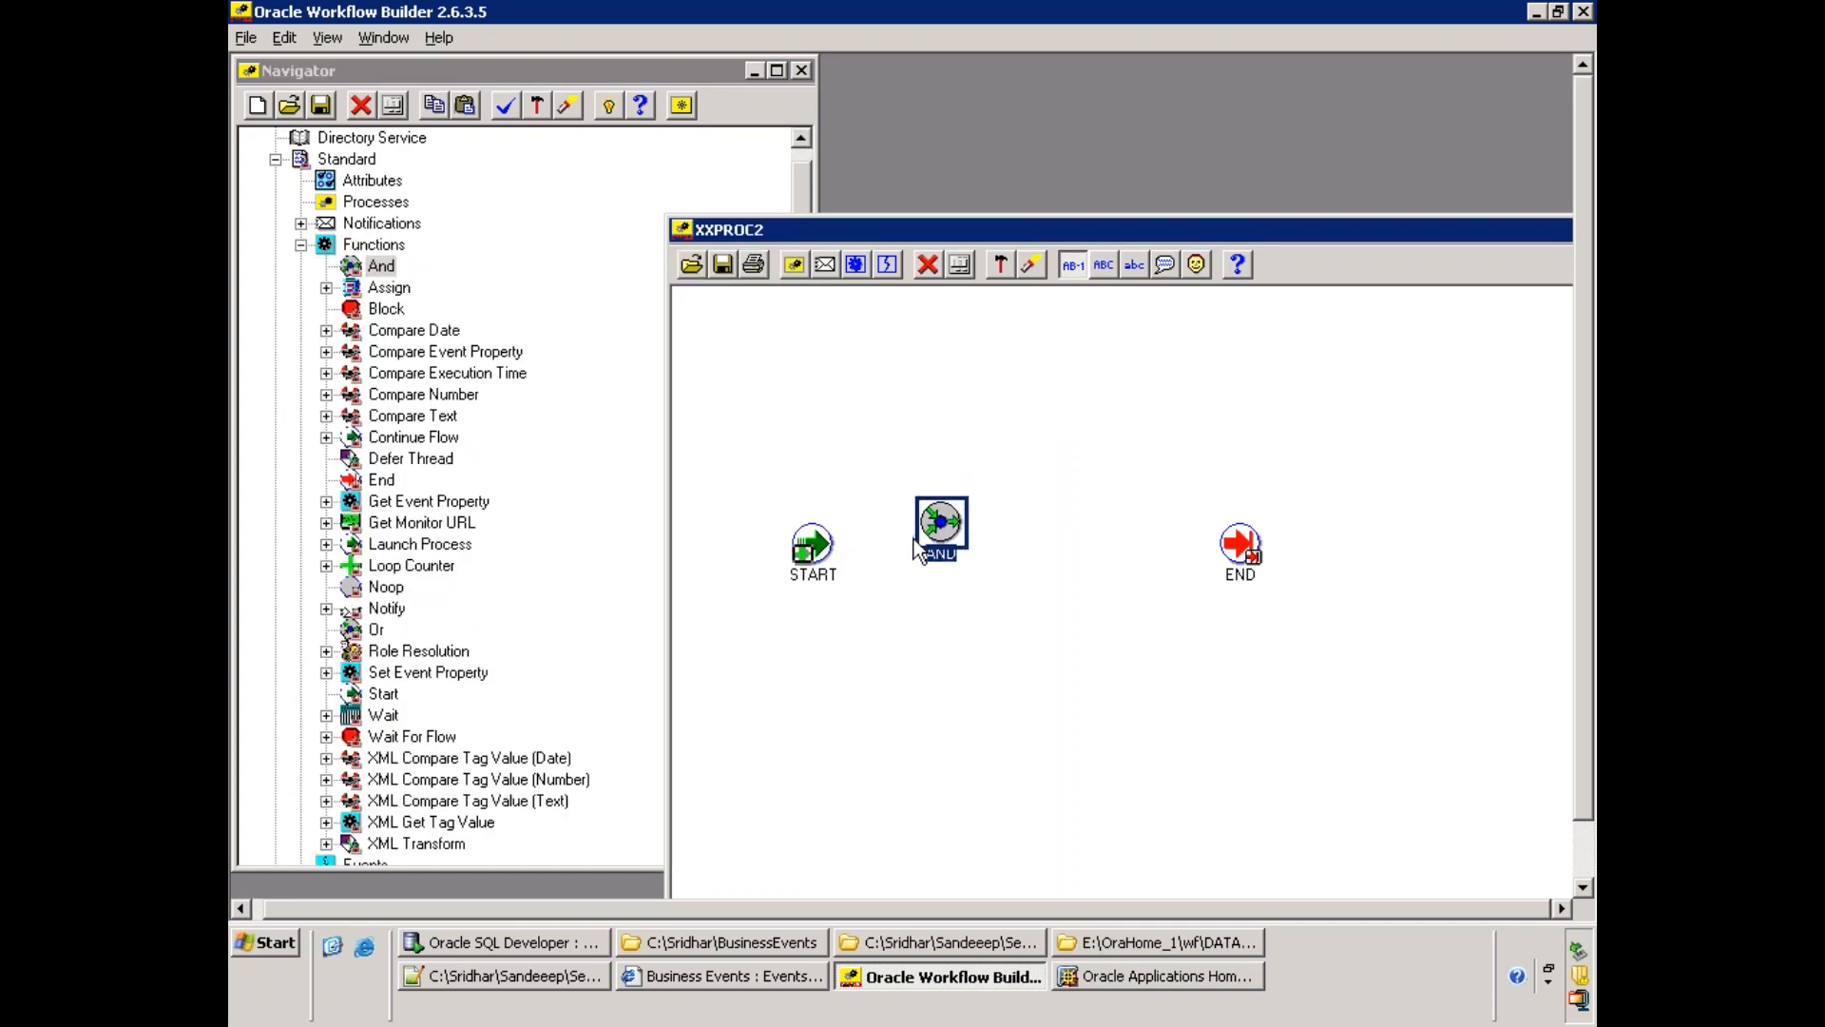
pyautogui.click(1005, 658)
pyautogui.doubleClick(942, 524)
pyautogui.click(620, 133)
pyautogui.click(528, 132)
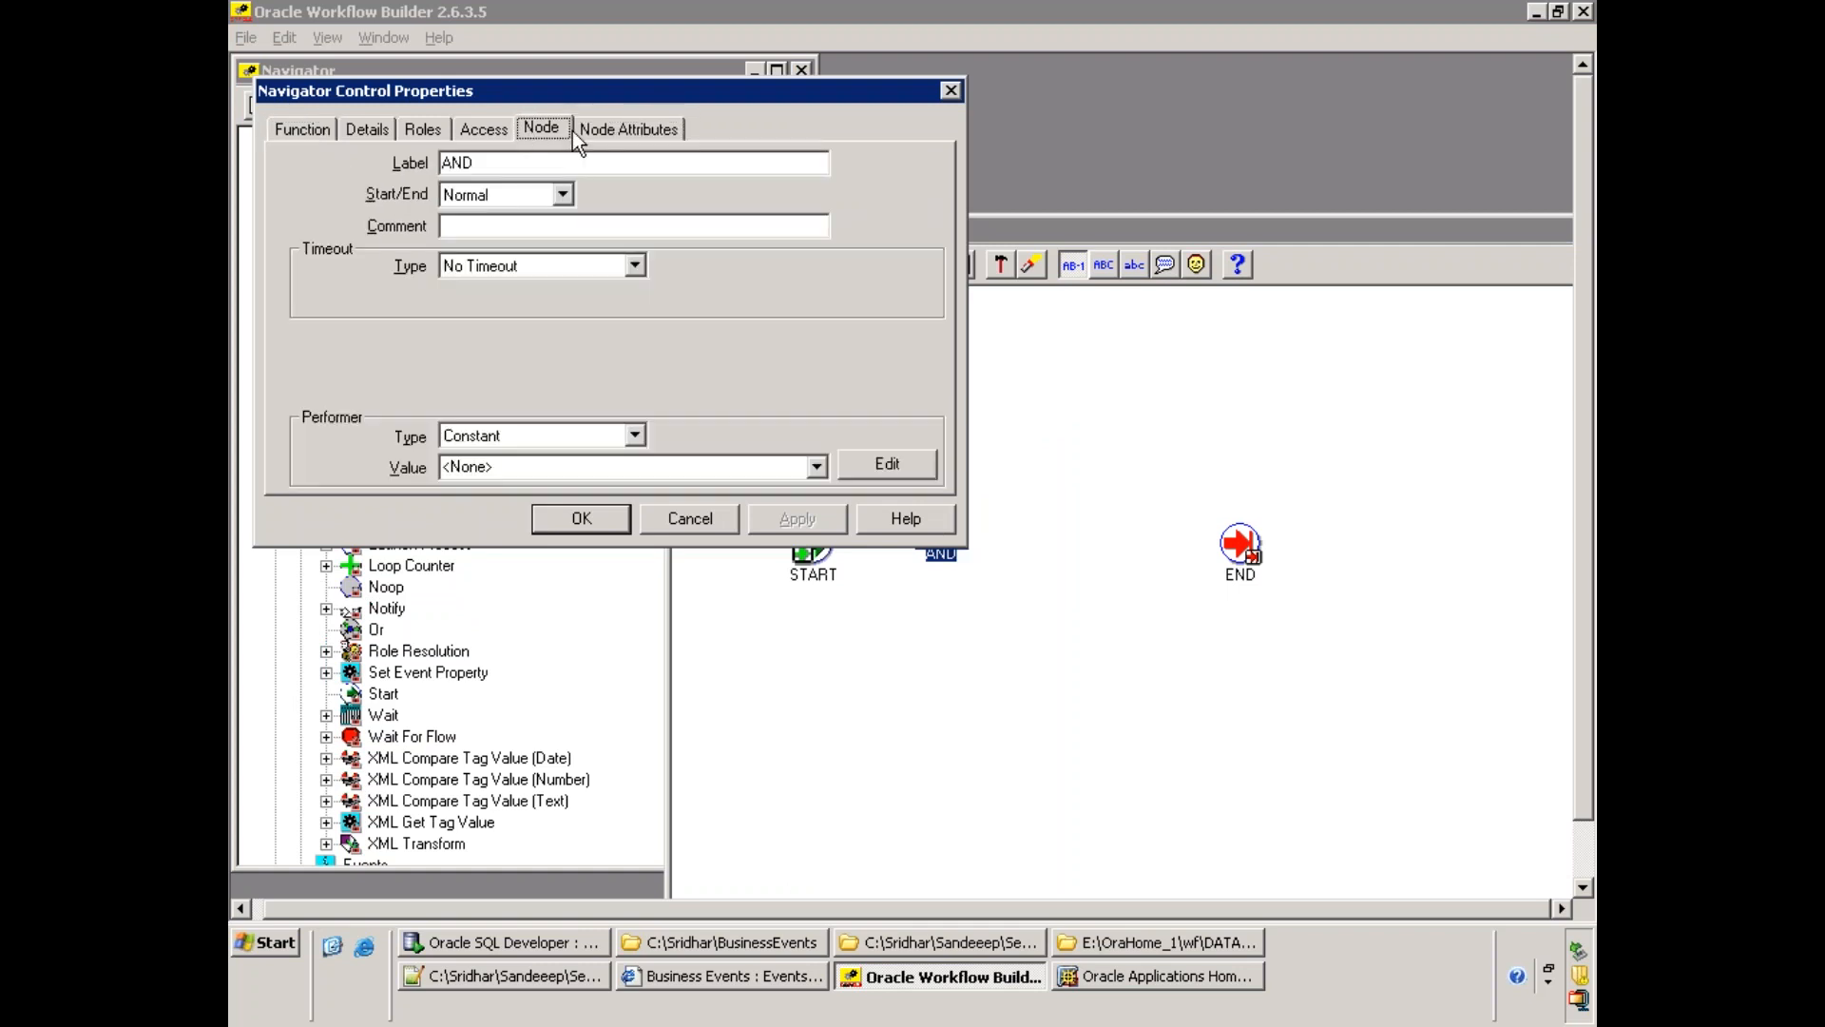
pyautogui.click(601, 131)
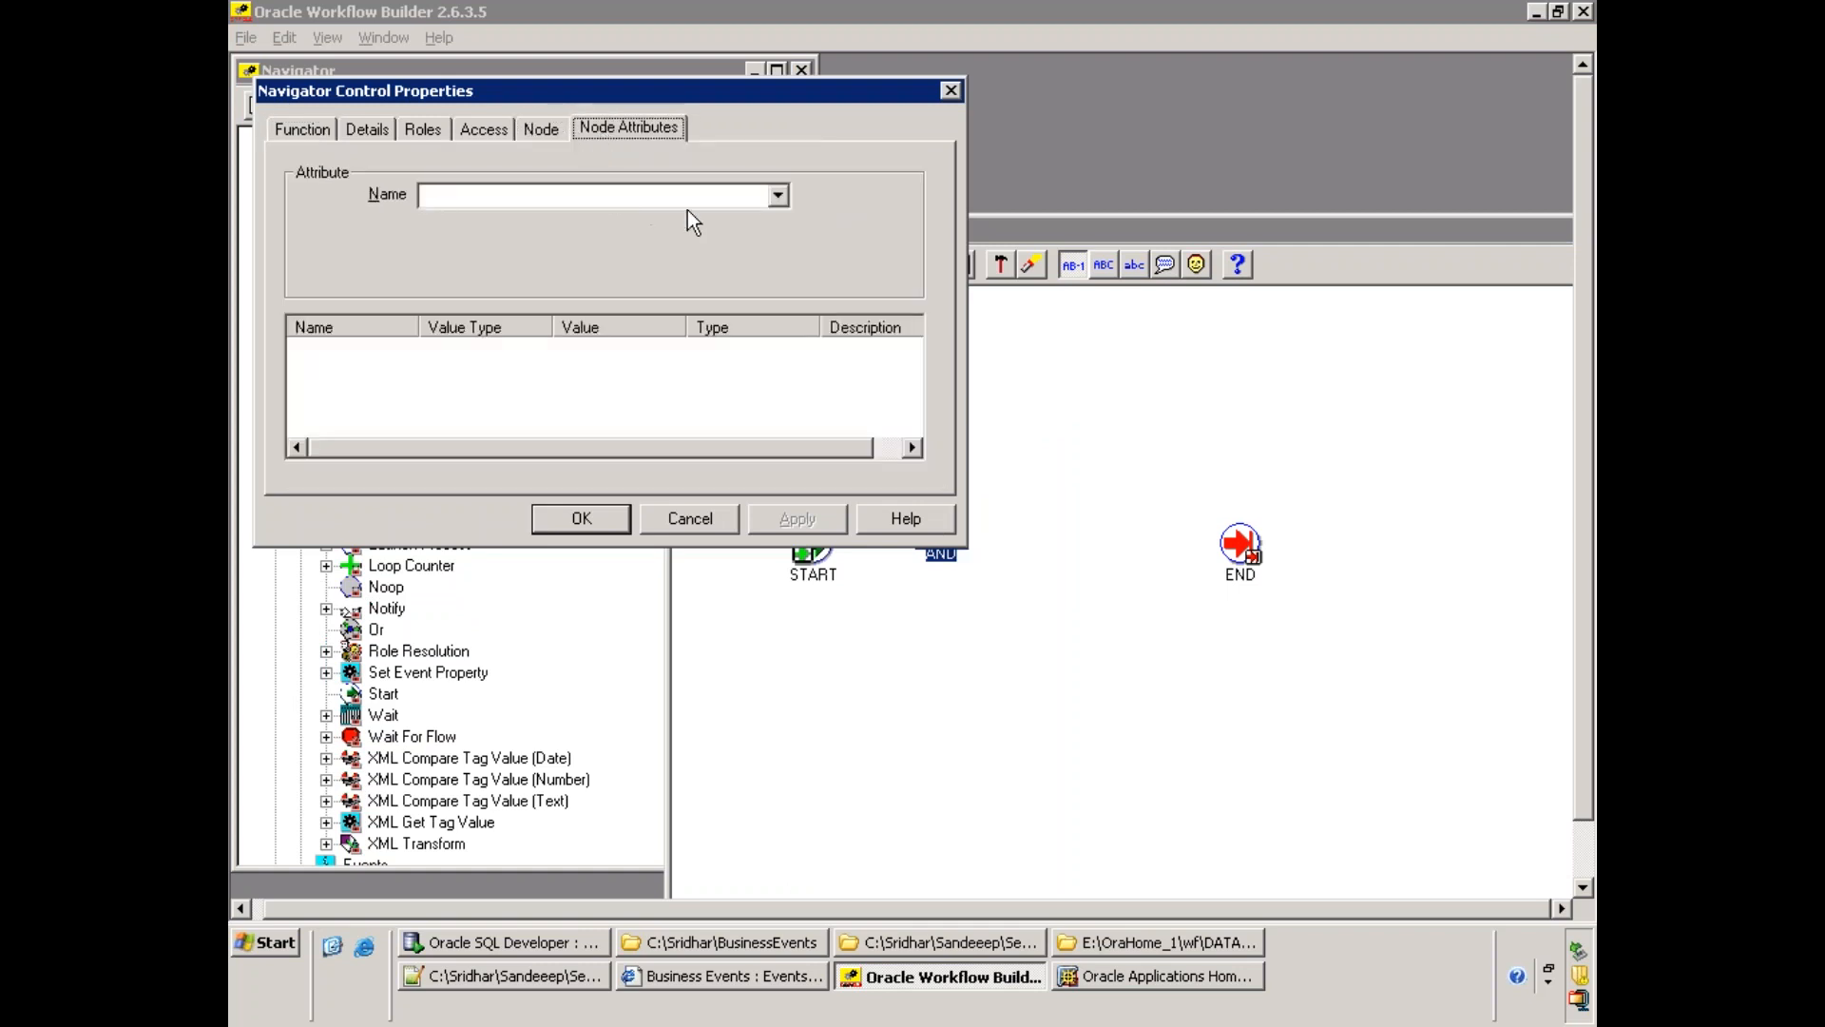
pyautogui.click(687, 205)
pyautogui.click(537, 131)
pyautogui.click(629, 130)
pyautogui.click(705, 518)
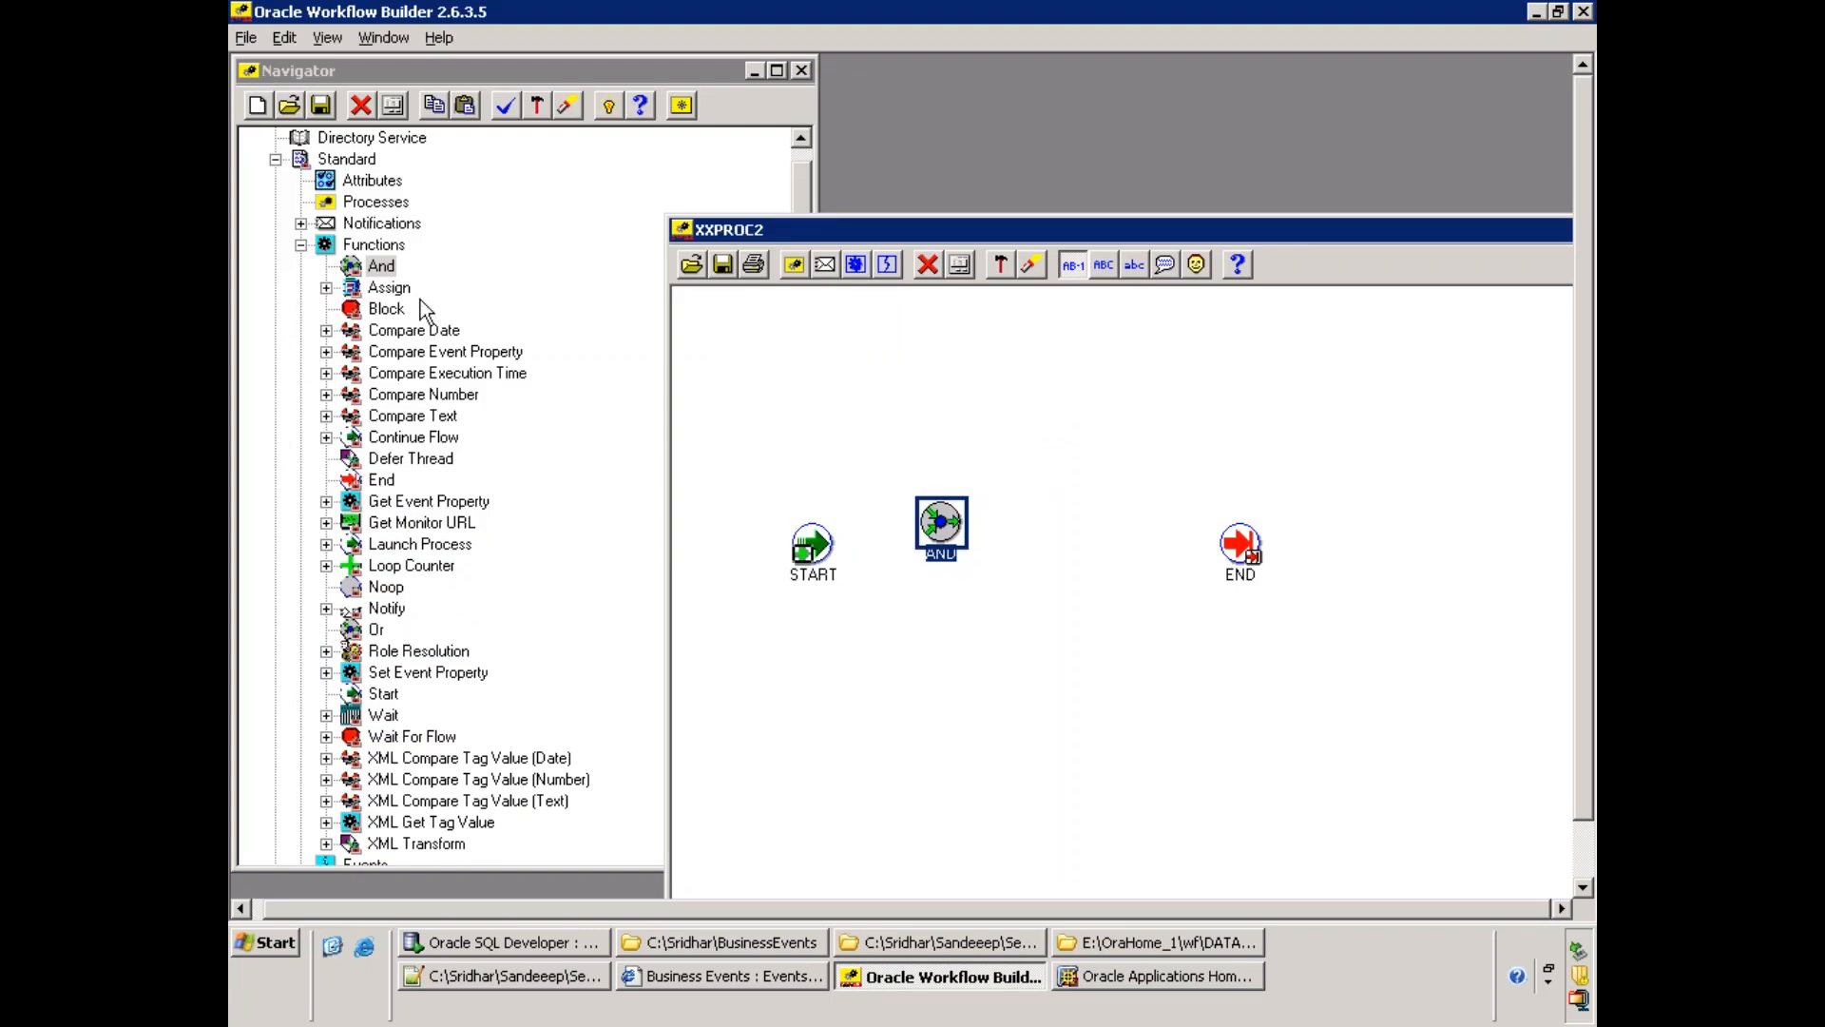
pyautogui.click(356, 270)
pyautogui.doubleClick(356, 270)
pyautogui.click(473, 128)
pyautogui.click(413, 128)
pyautogui.click(355, 129)
pyautogui.click(316, 131)
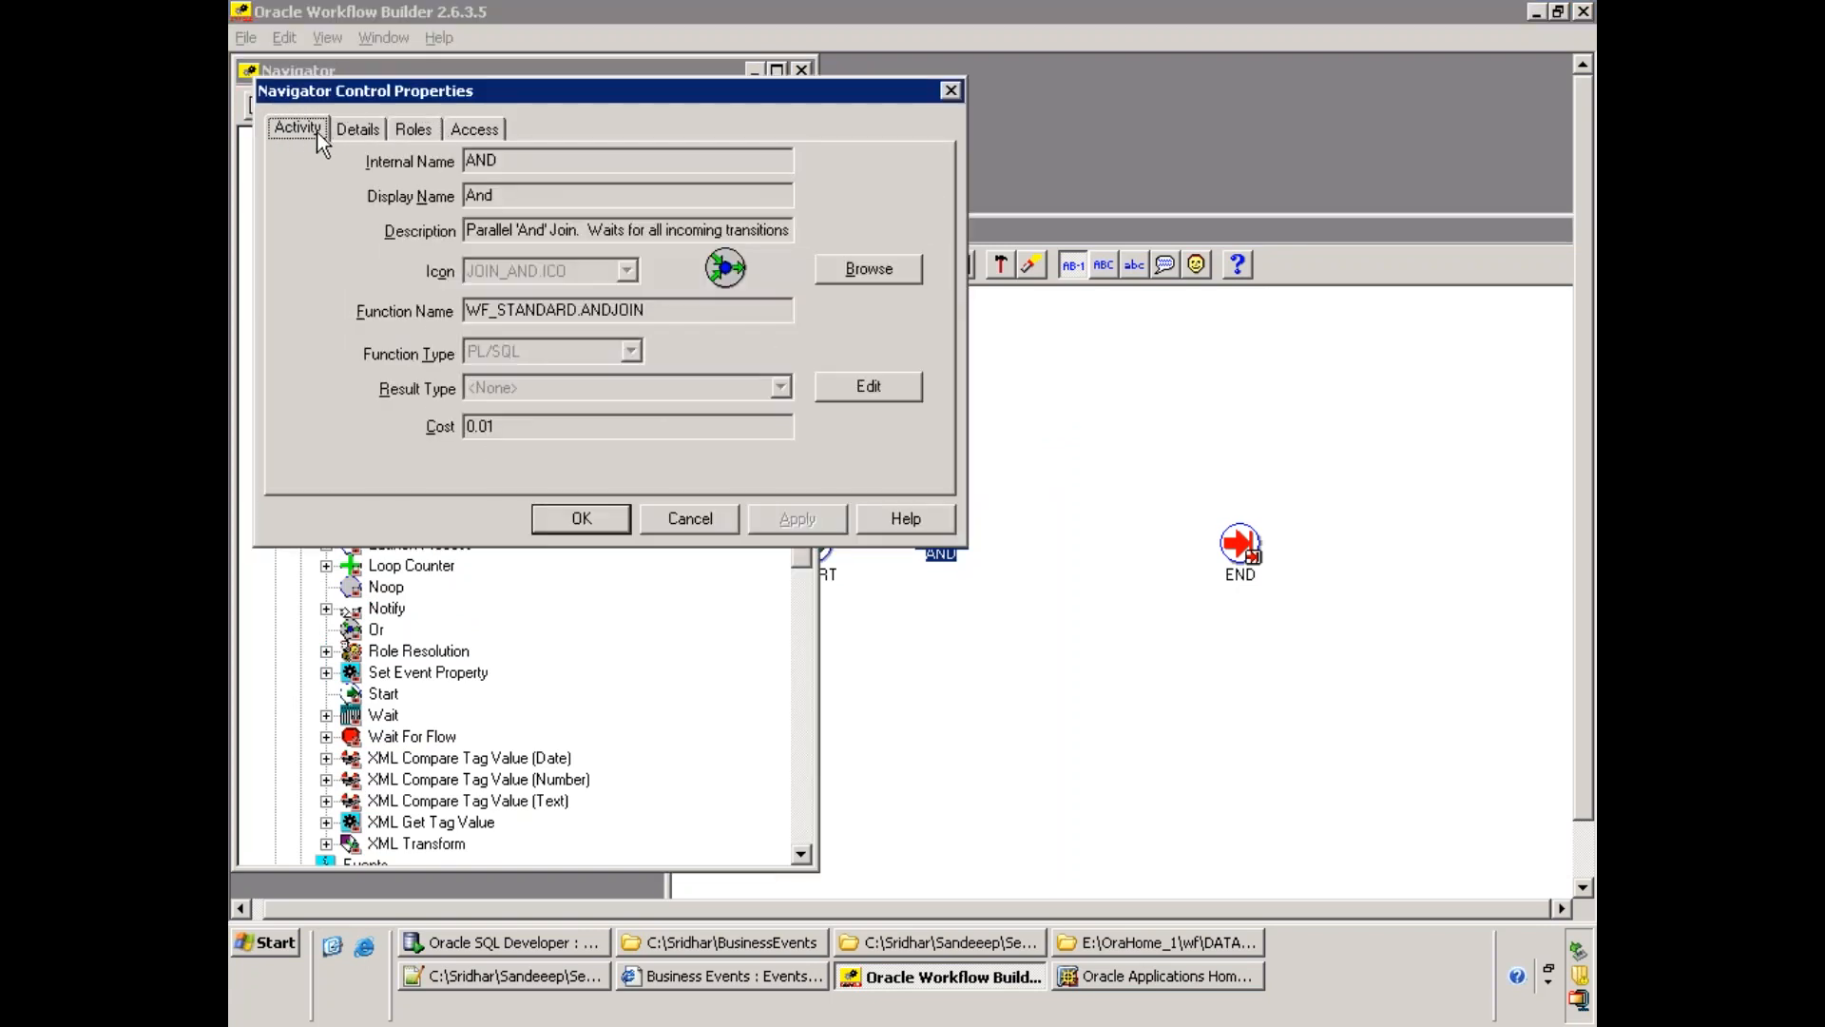
pyautogui.moveTo(654, 233); pyautogui.dragTo(813, 243)
pyautogui.click(565, 221)
pyautogui.moveTo(589, 231); pyautogui.dragTo(870, 234)
pyautogui.click(713, 230)
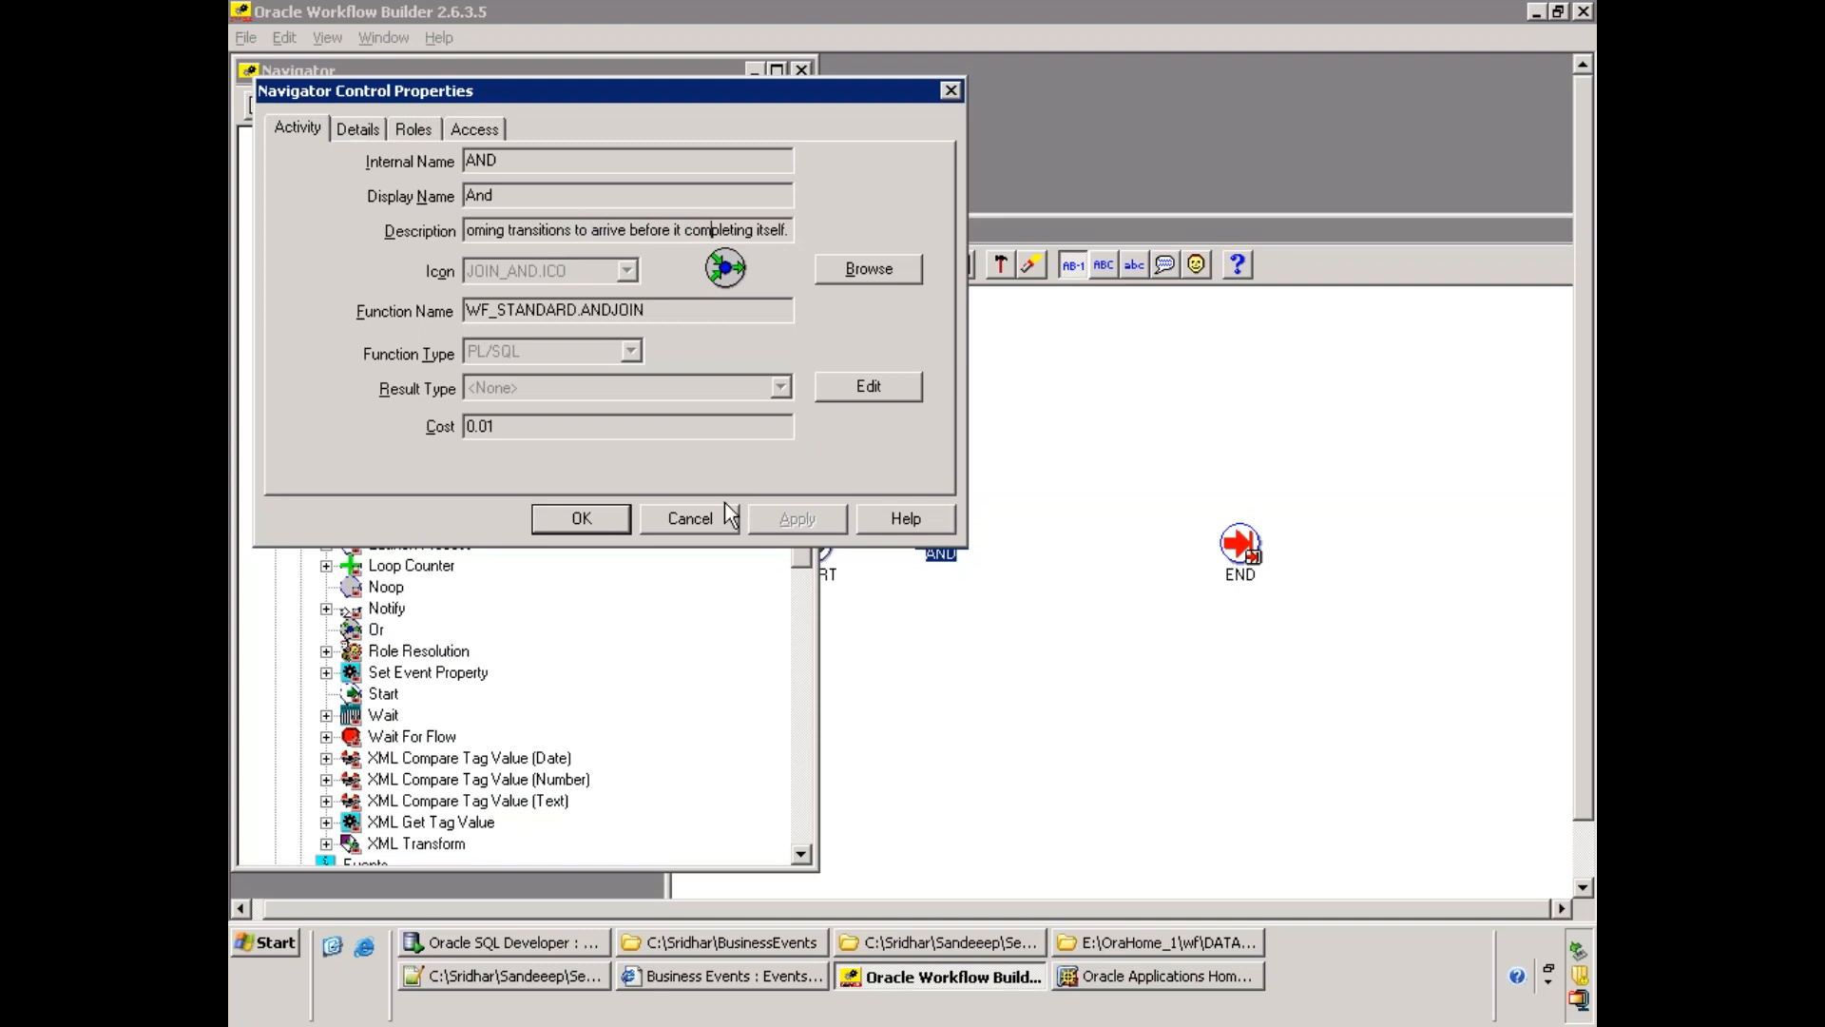
pyautogui.click(705, 517)
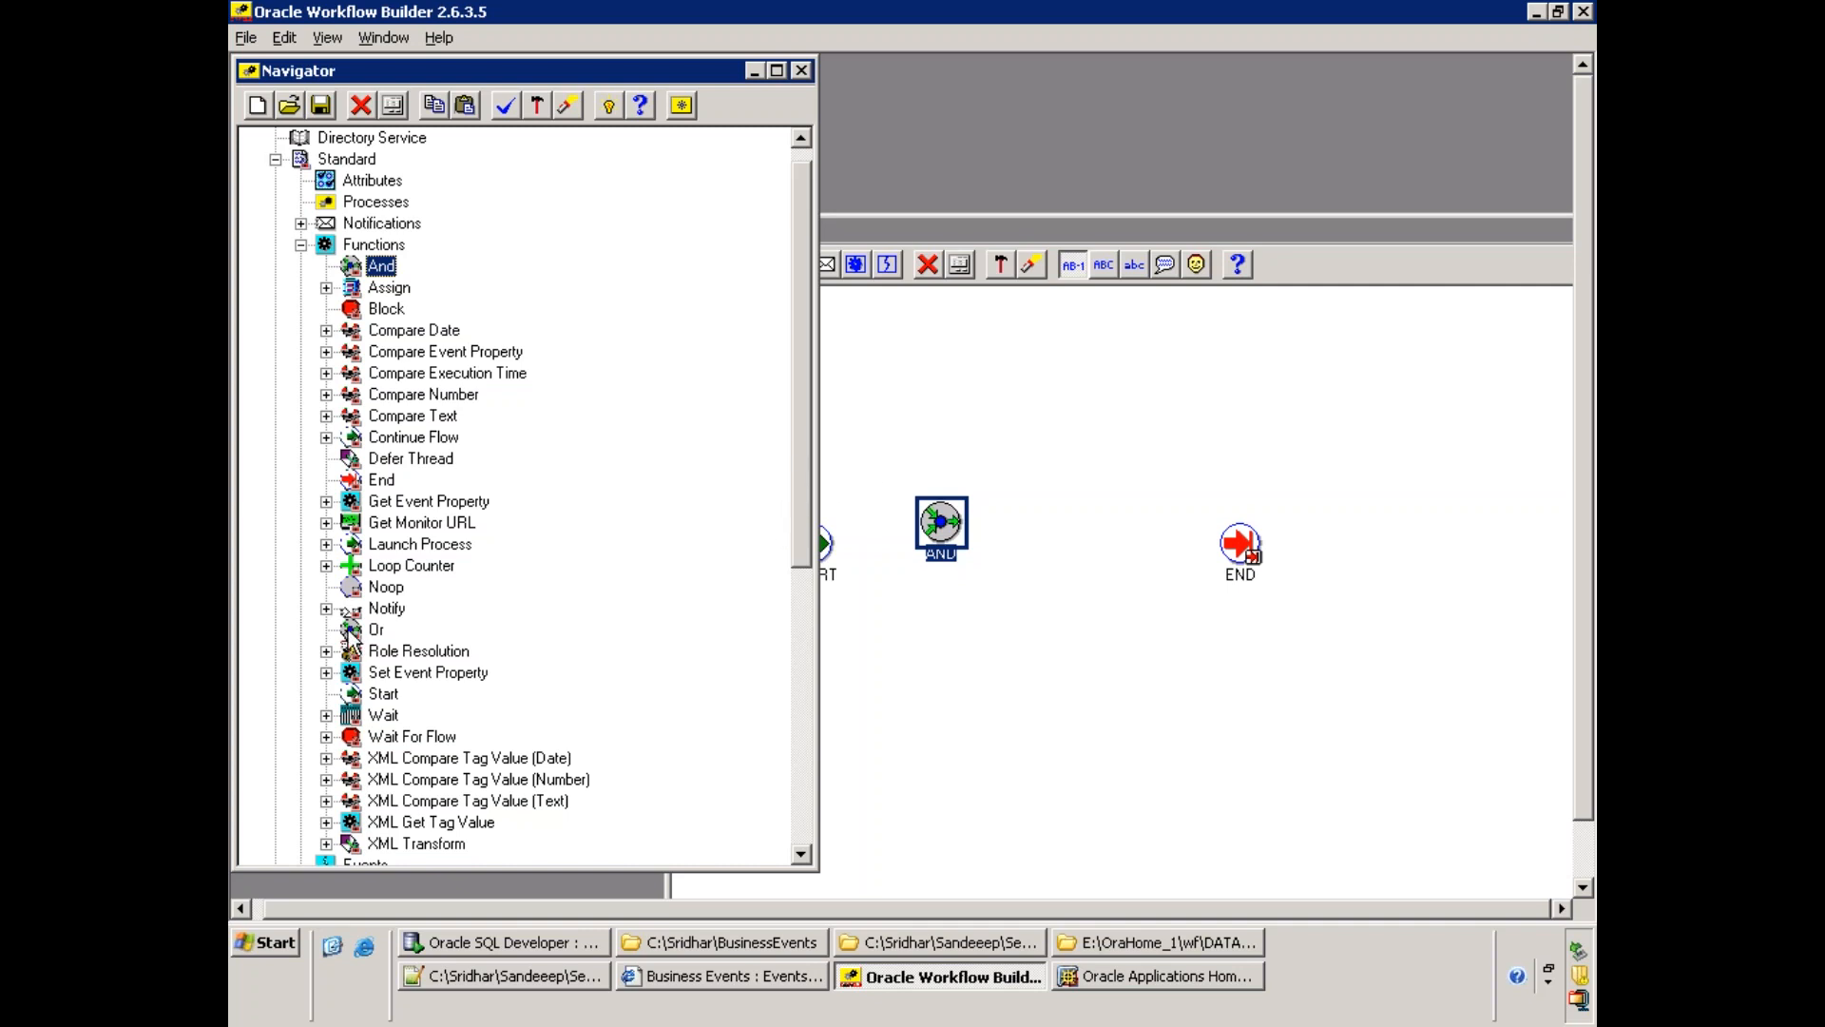
# Place XXNOTIF between AND and END and draw the START→AND transition
pyautogui.click(961, 606)
pyautogui.moveTo(941, 522); pyautogui.dragTo(1047, 545)
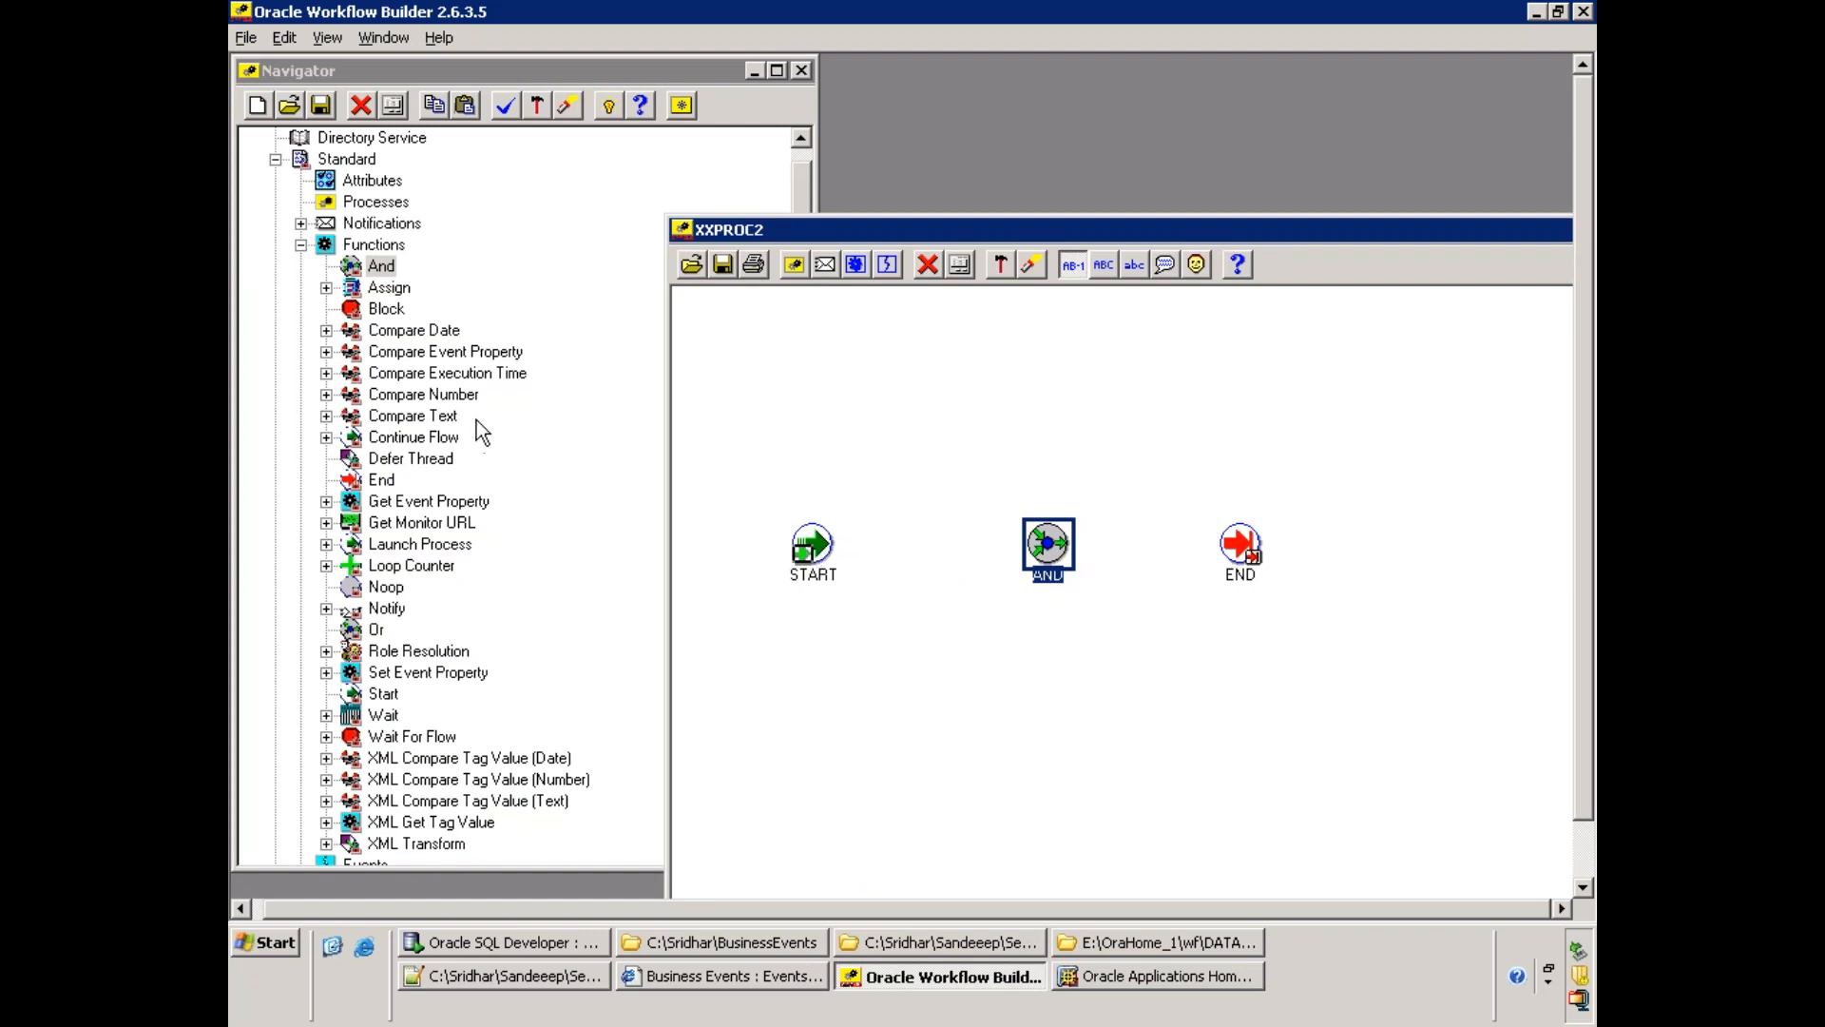
pyautogui.click(300, 246)
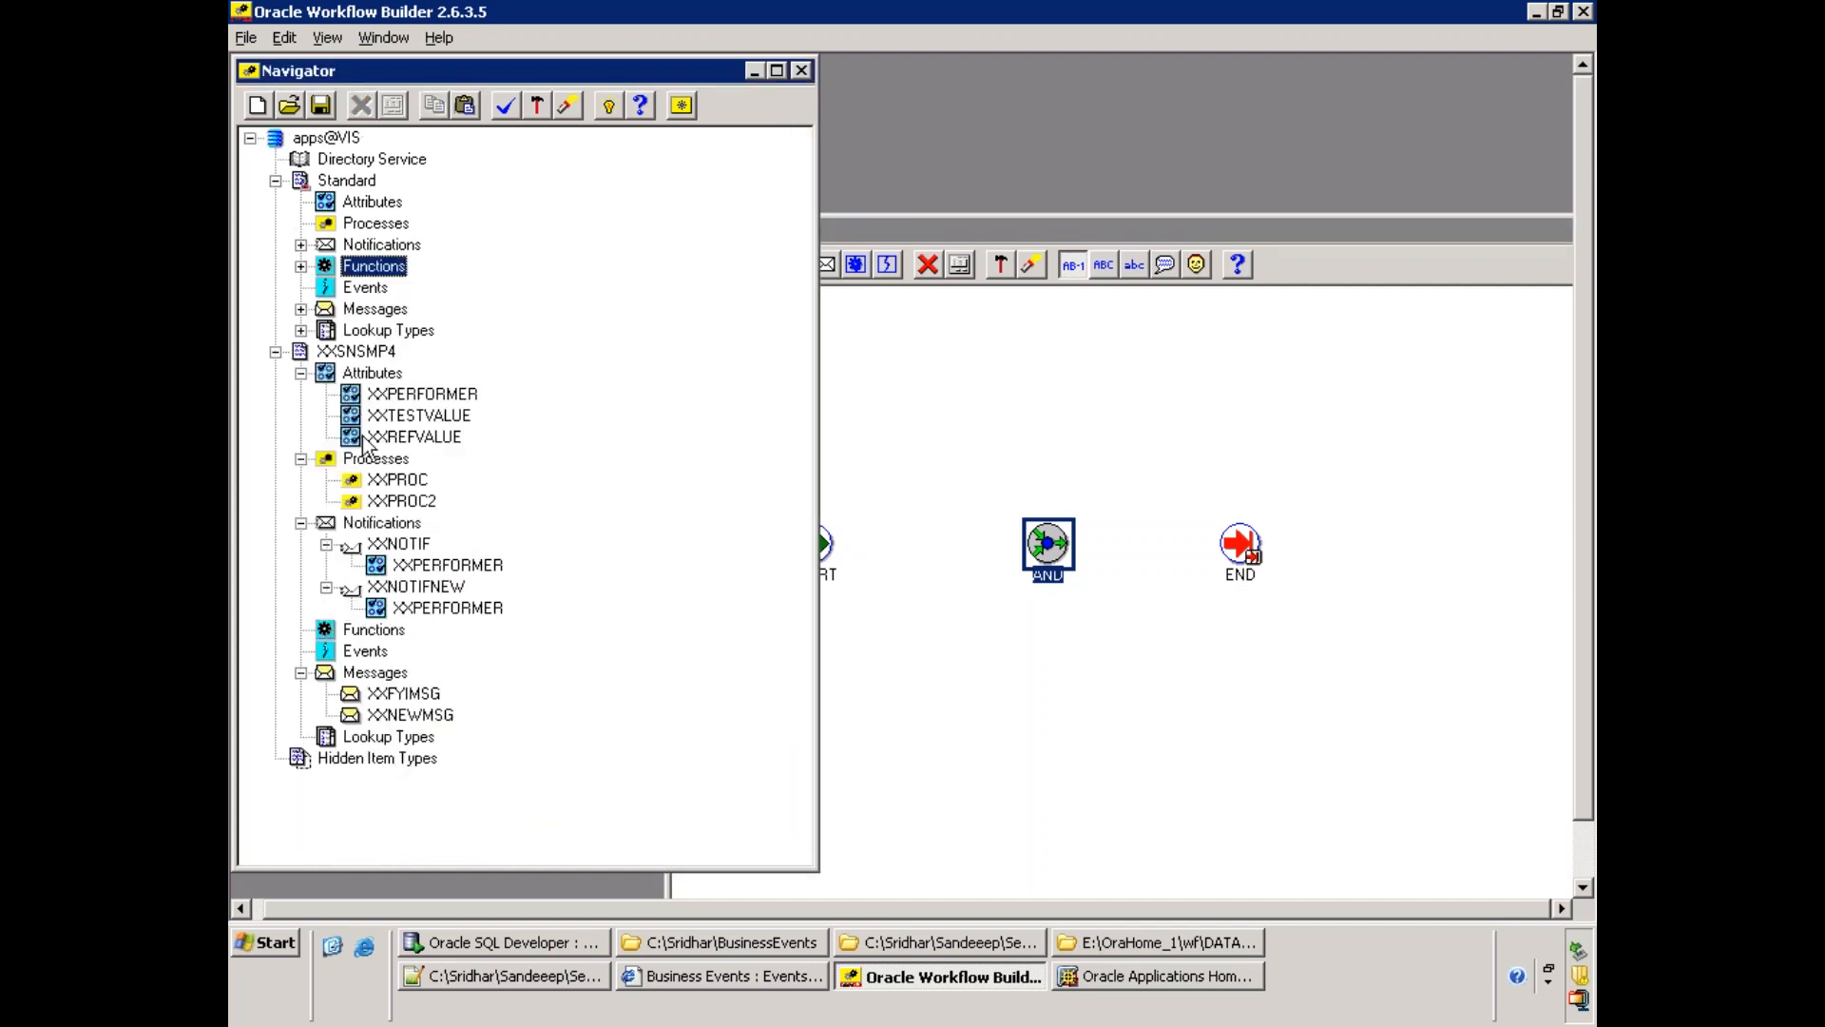
pyautogui.moveTo(404, 546); pyautogui.dragTo(962, 546)
pyautogui.moveTo(812, 543); pyautogui.dragTo(1143, 566)
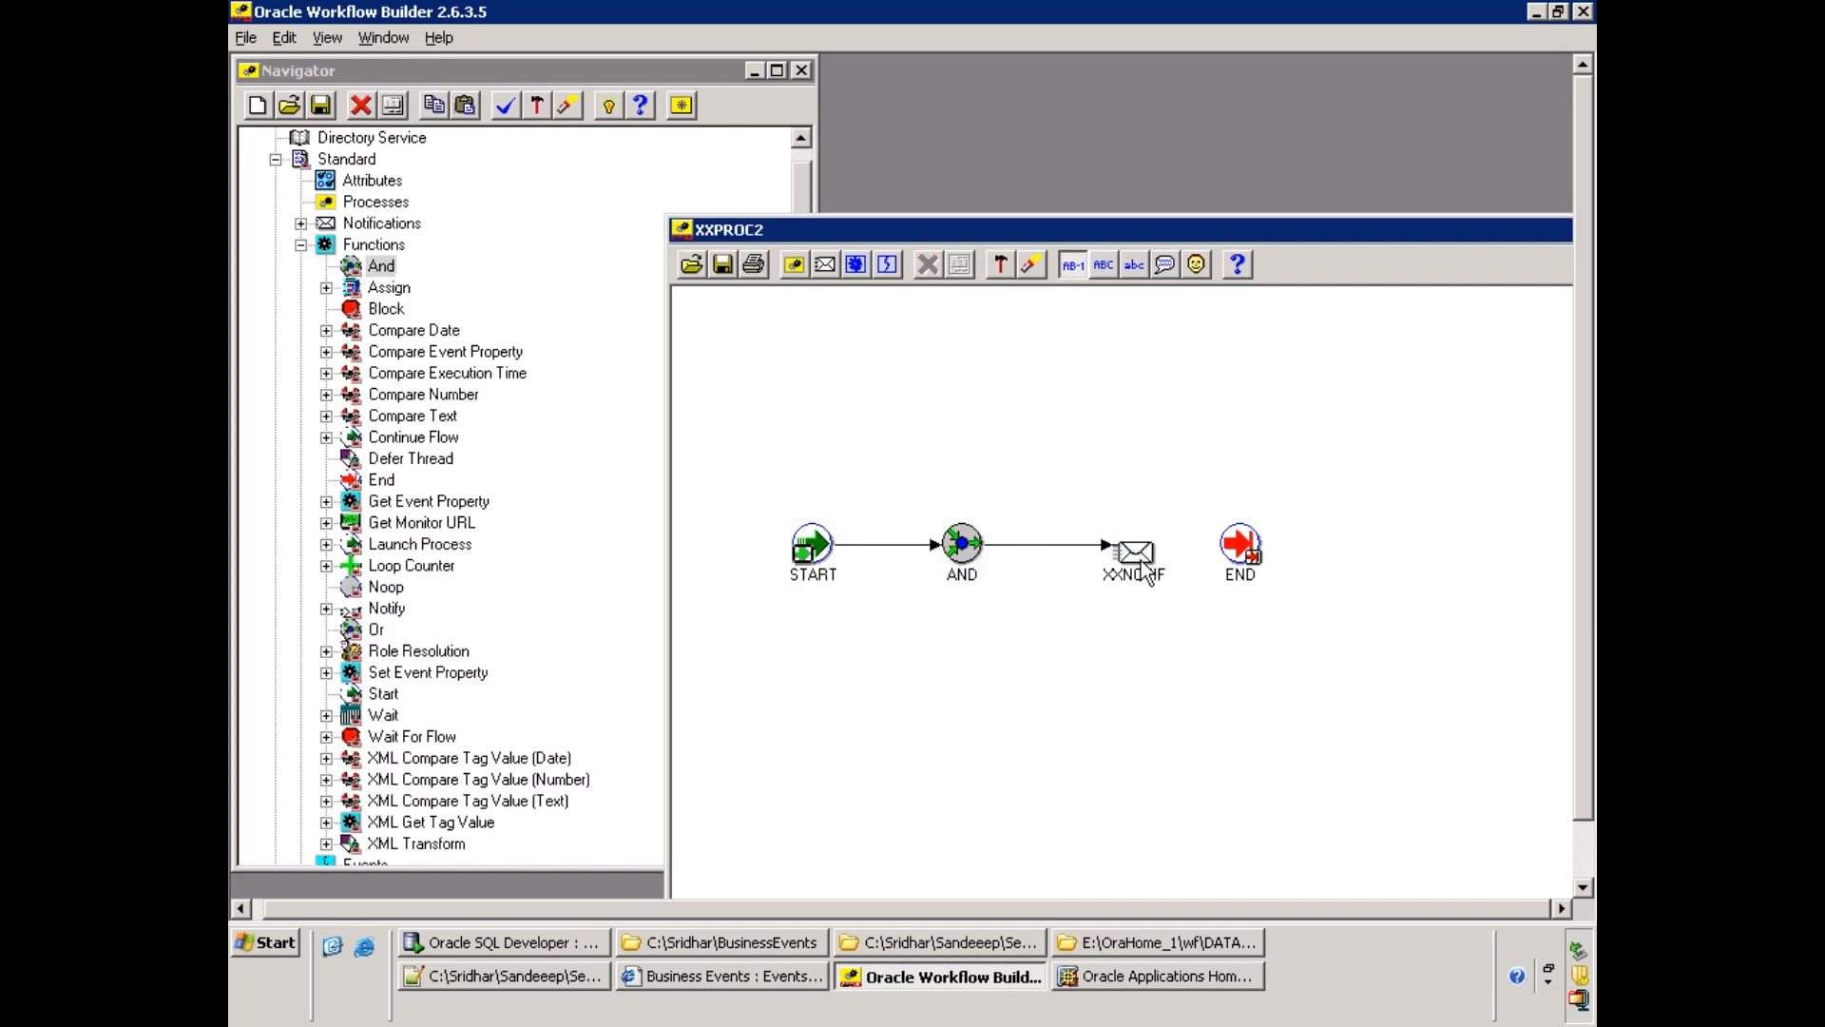
# Set XXNOTIF's performer to the item attribute XXPERFORMER
pyautogui.doubleClick(1145, 570)
pyautogui.click(713, 520)
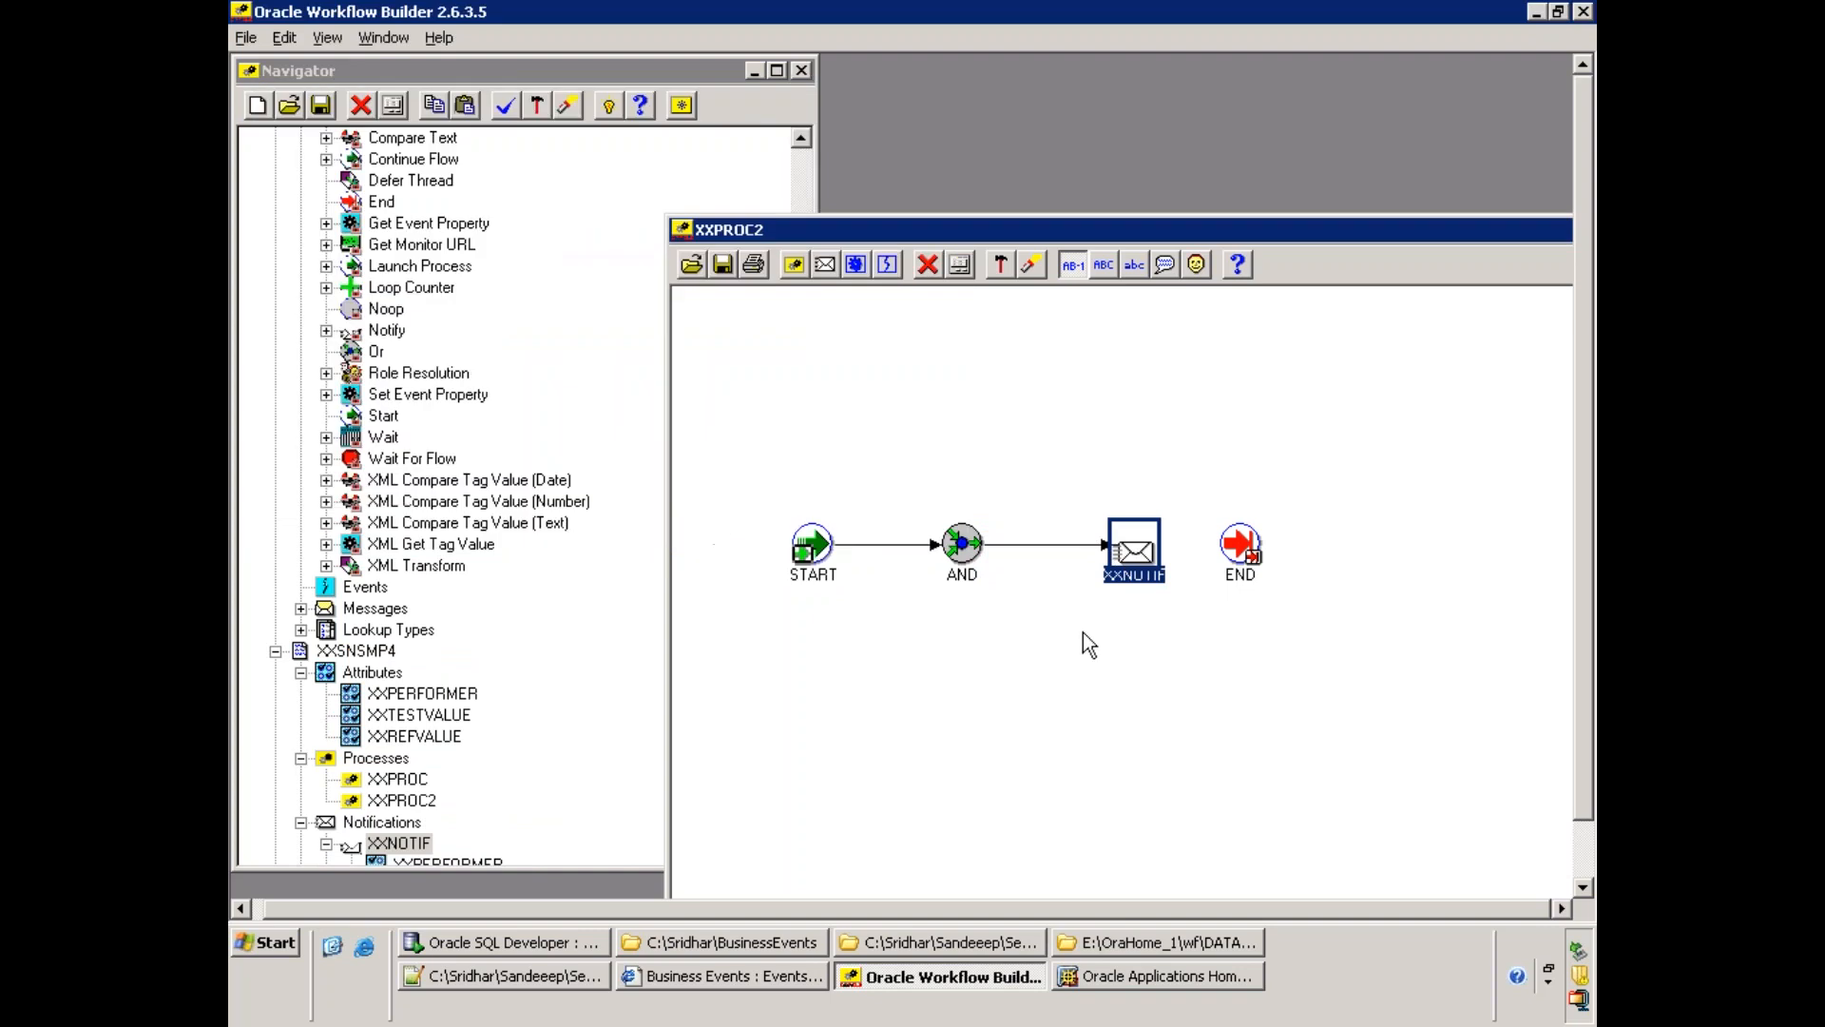
pyautogui.doubleClick(1134, 551)
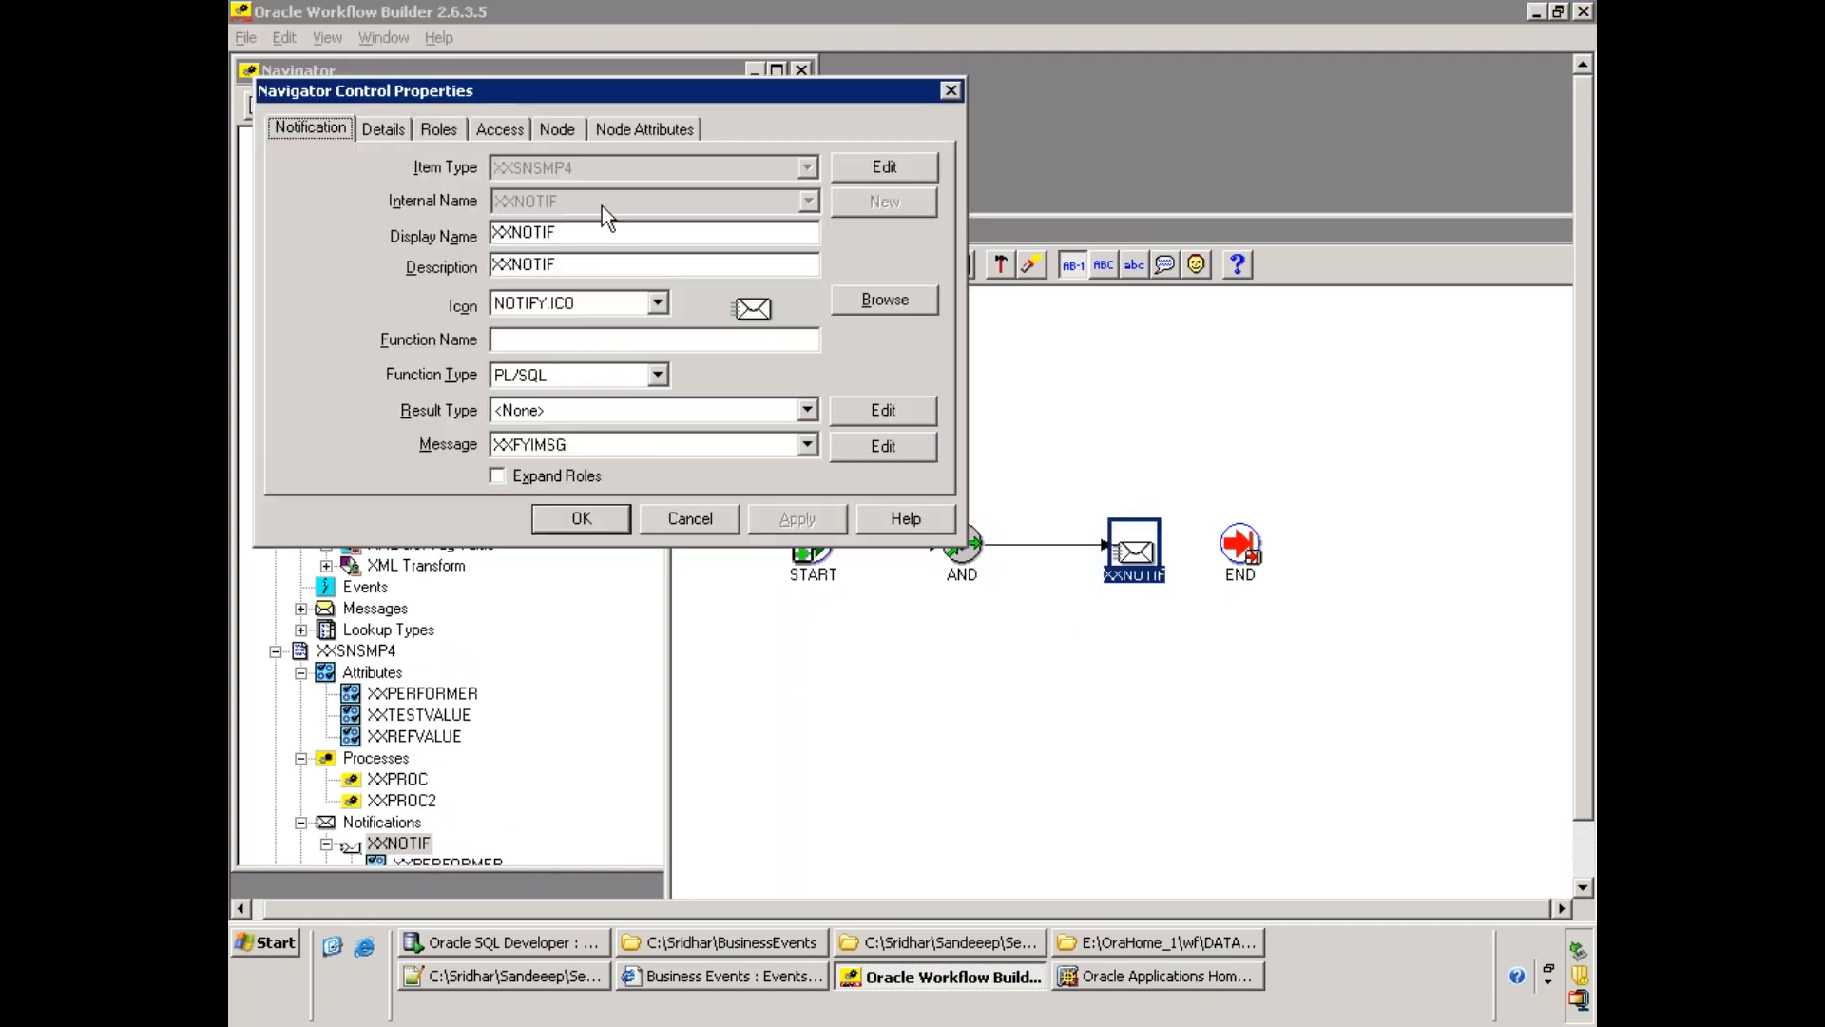
pyautogui.click(567, 135)
pyautogui.click(514, 436)
pyautogui.click(483, 459)
pyautogui.click(815, 467)
pyautogui.click(494, 490)
pyautogui.click(581, 518)
pyautogui.click(1090, 611)
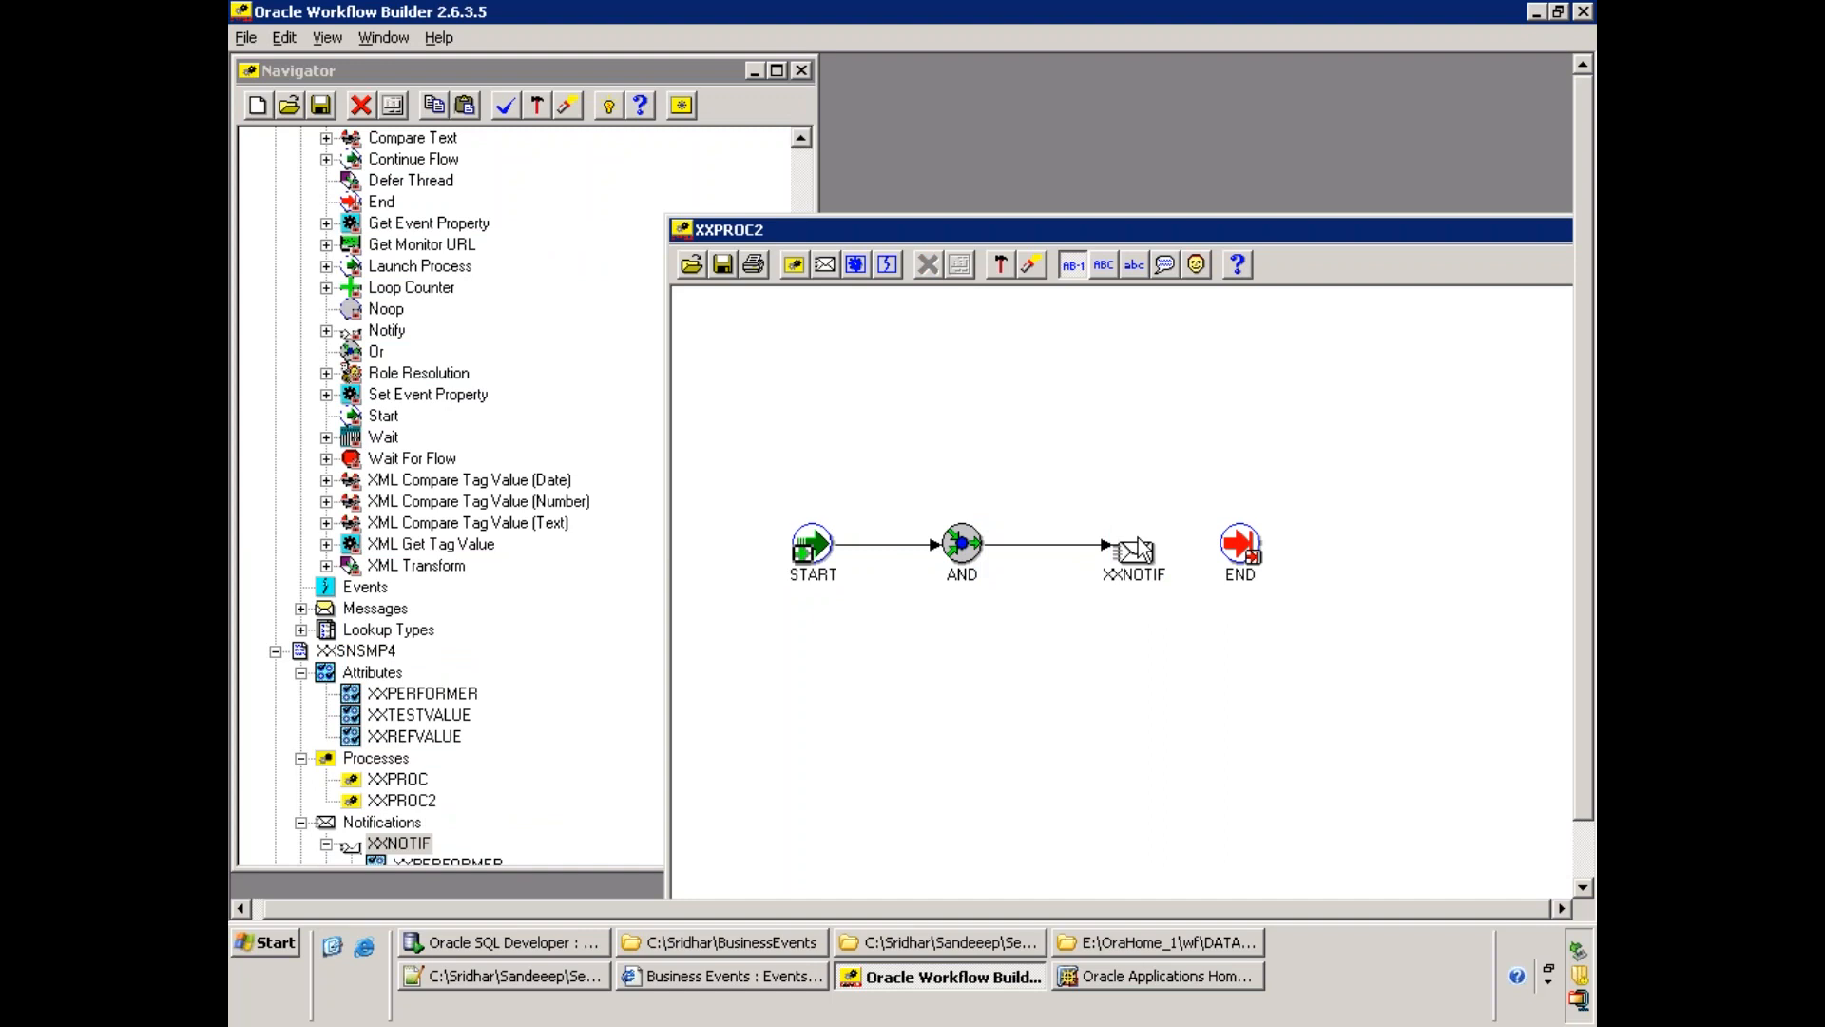
# Draw the XXNOTIF→END transition and verify the workflow successfully
pyautogui.moveTo(1143, 555); pyautogui.dragTo(1237, 557)
pyautogui.click(1159, 637)
pyautogui.click(509, 110)
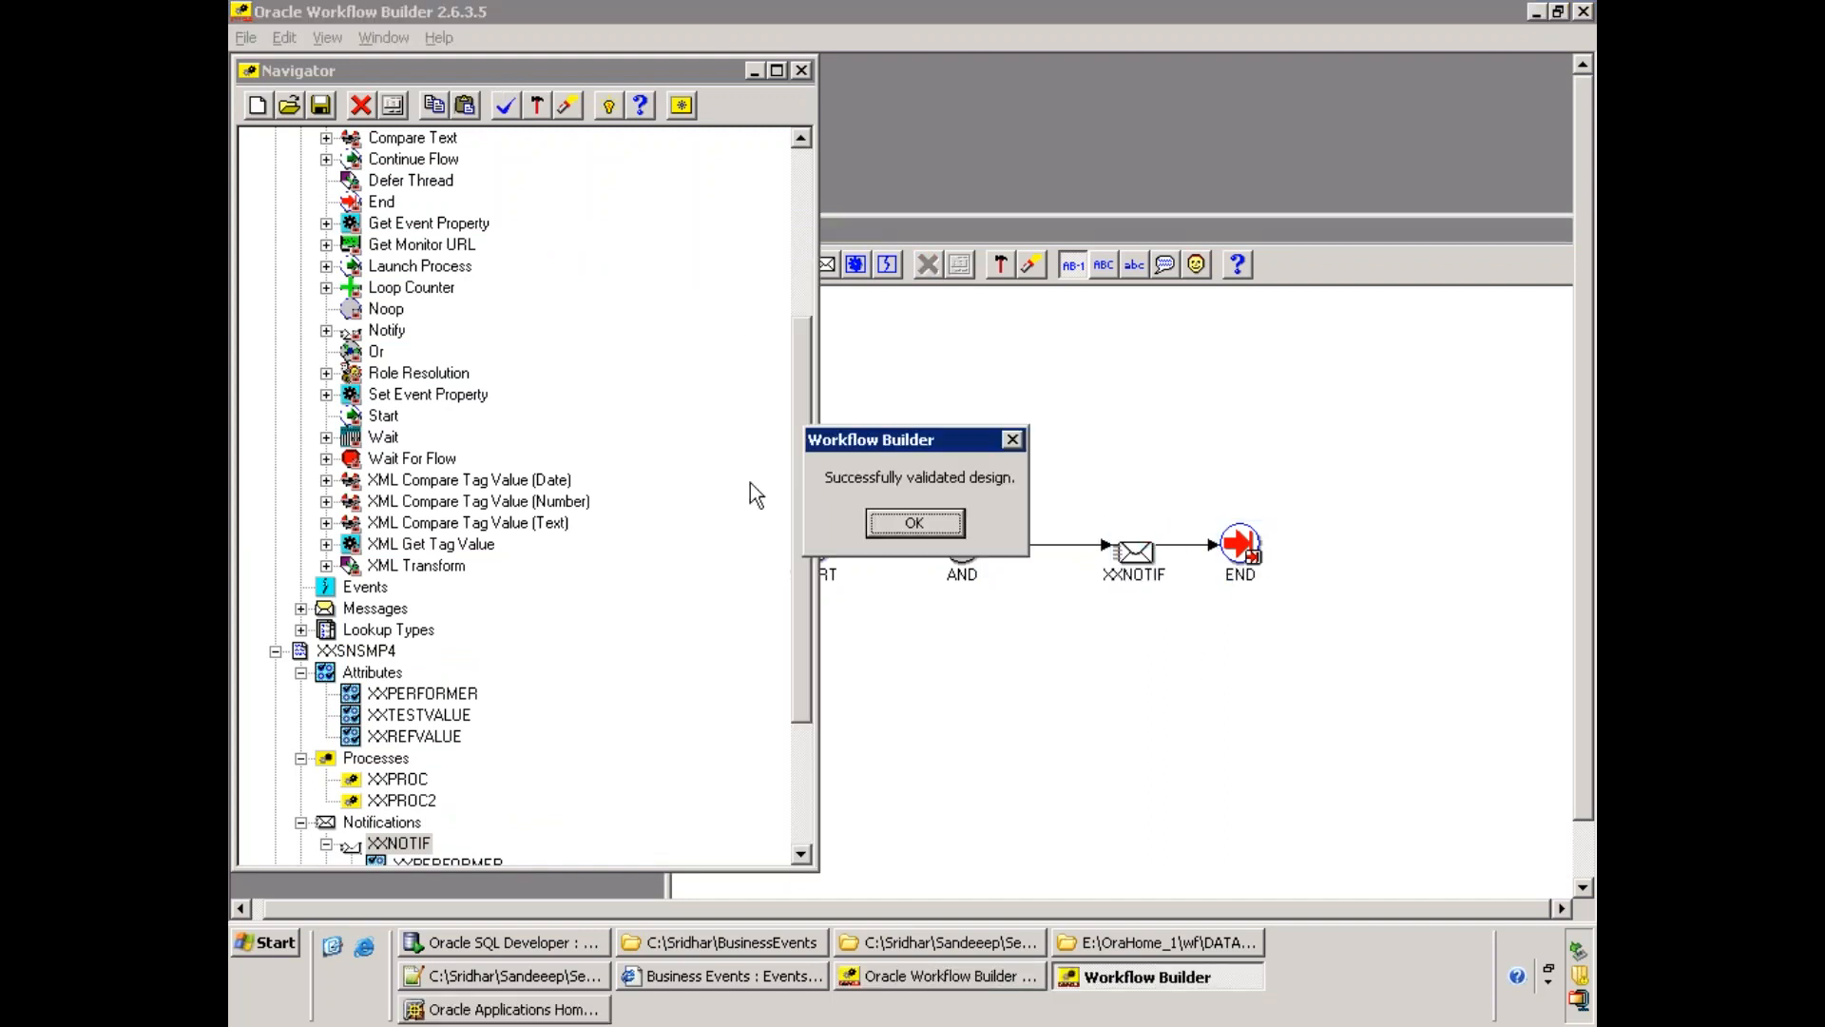
pyautogui.click(921, 523)
pyautogui.click(1040, 624)
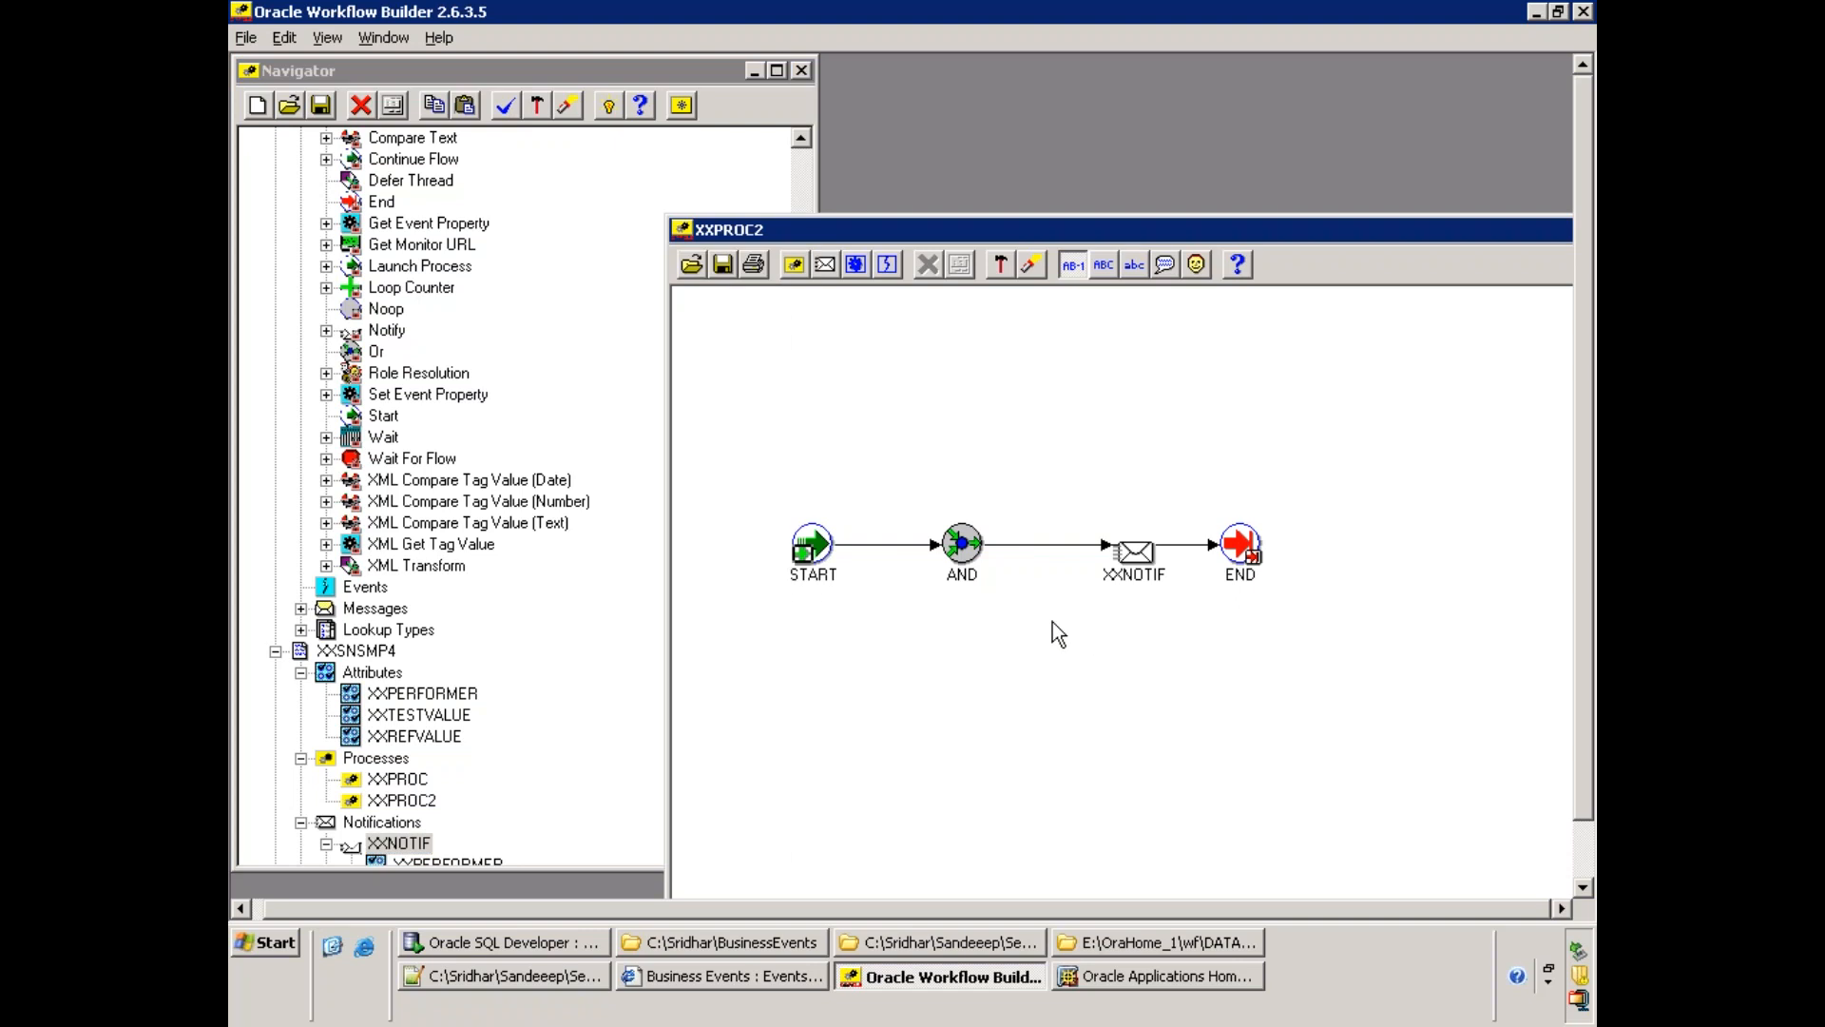
pyautogui.click(566, 943)
# Paste the workflow invoke script into the appsConn worksheet
pyautogui.hotkey('ctrl', 'a')
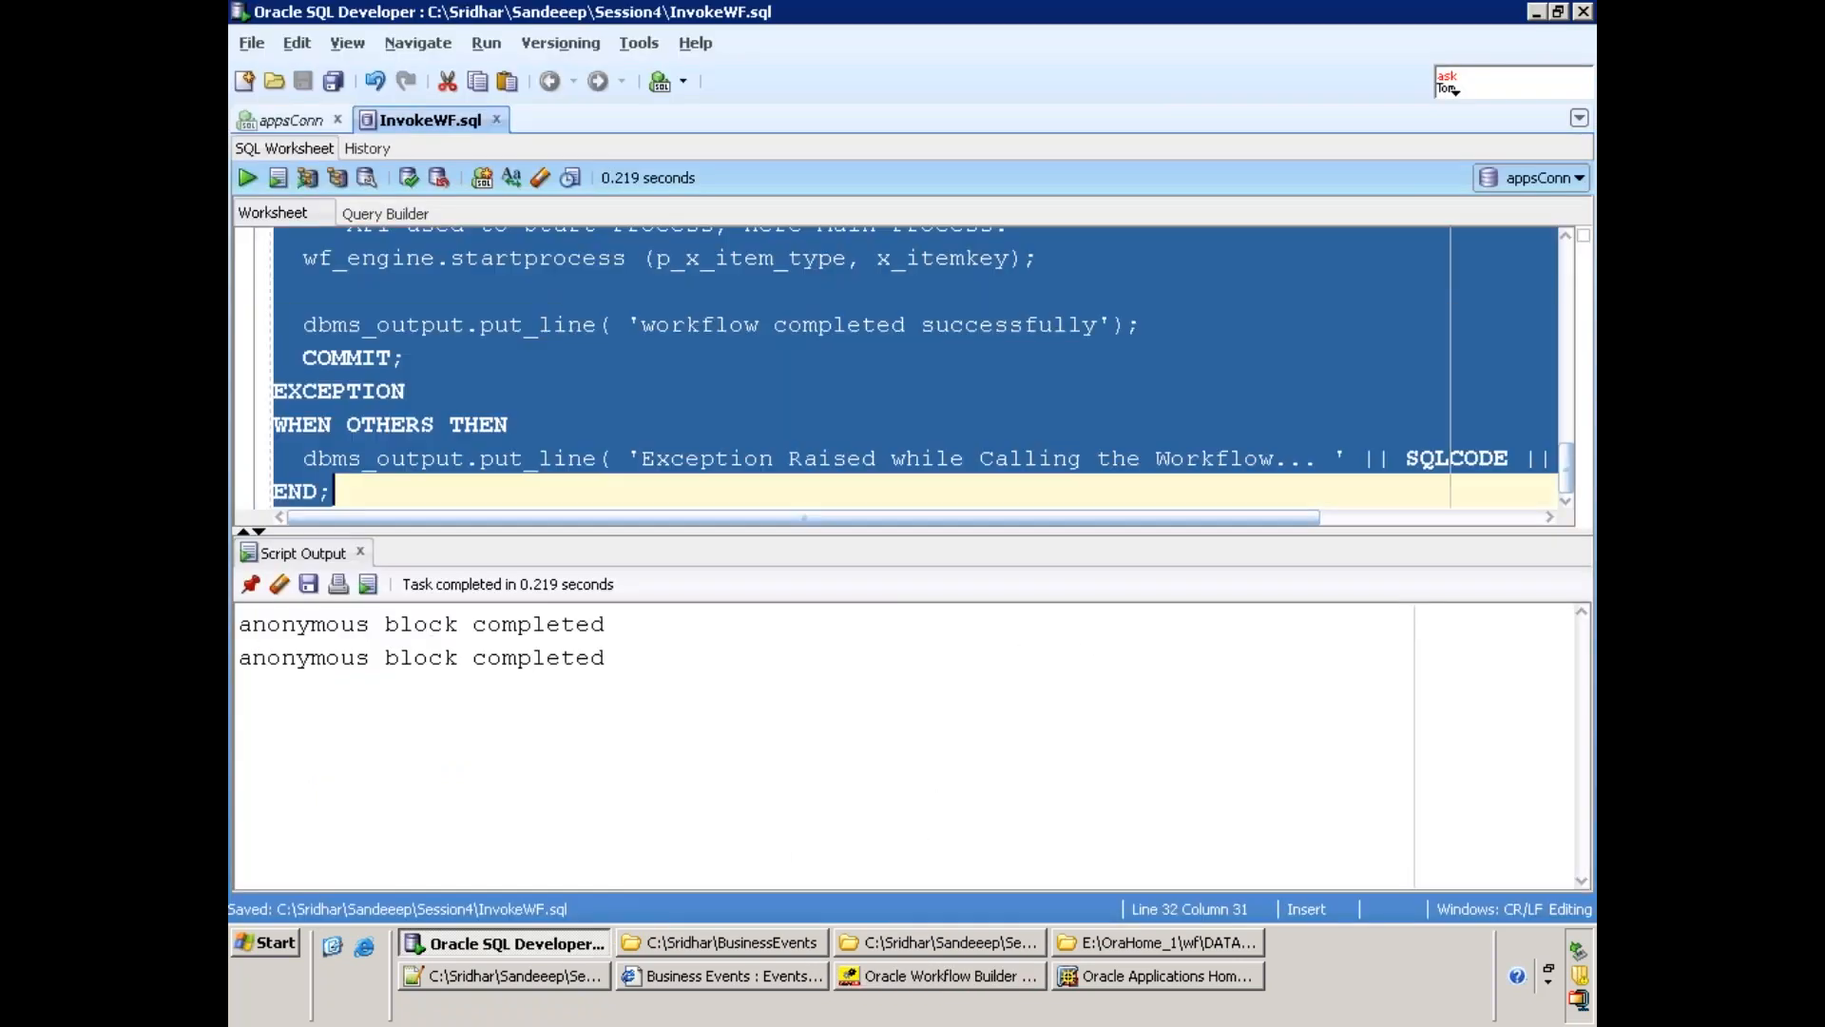
pyautogui.click(300, 125)
pyautogui.hotkey('ctrl', 'v')
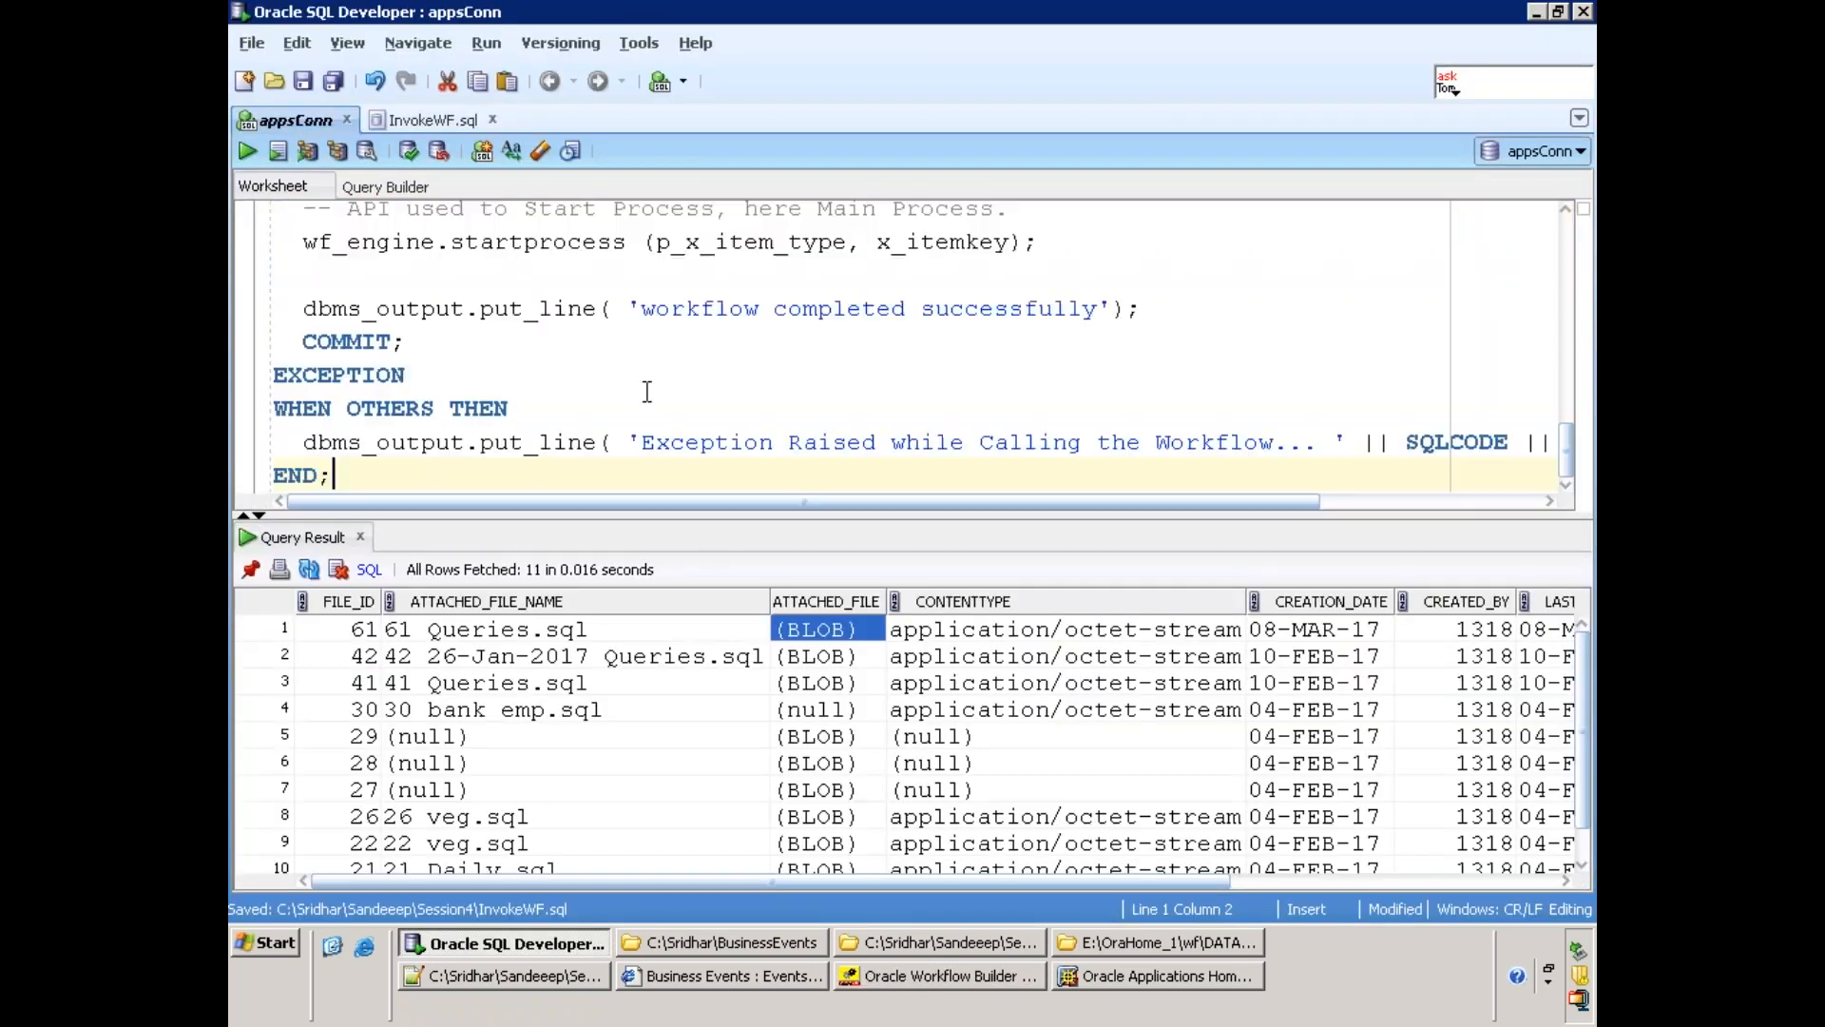
pyautogui.scroll(5, 601, 347)
pyautogui.click(601, 344)
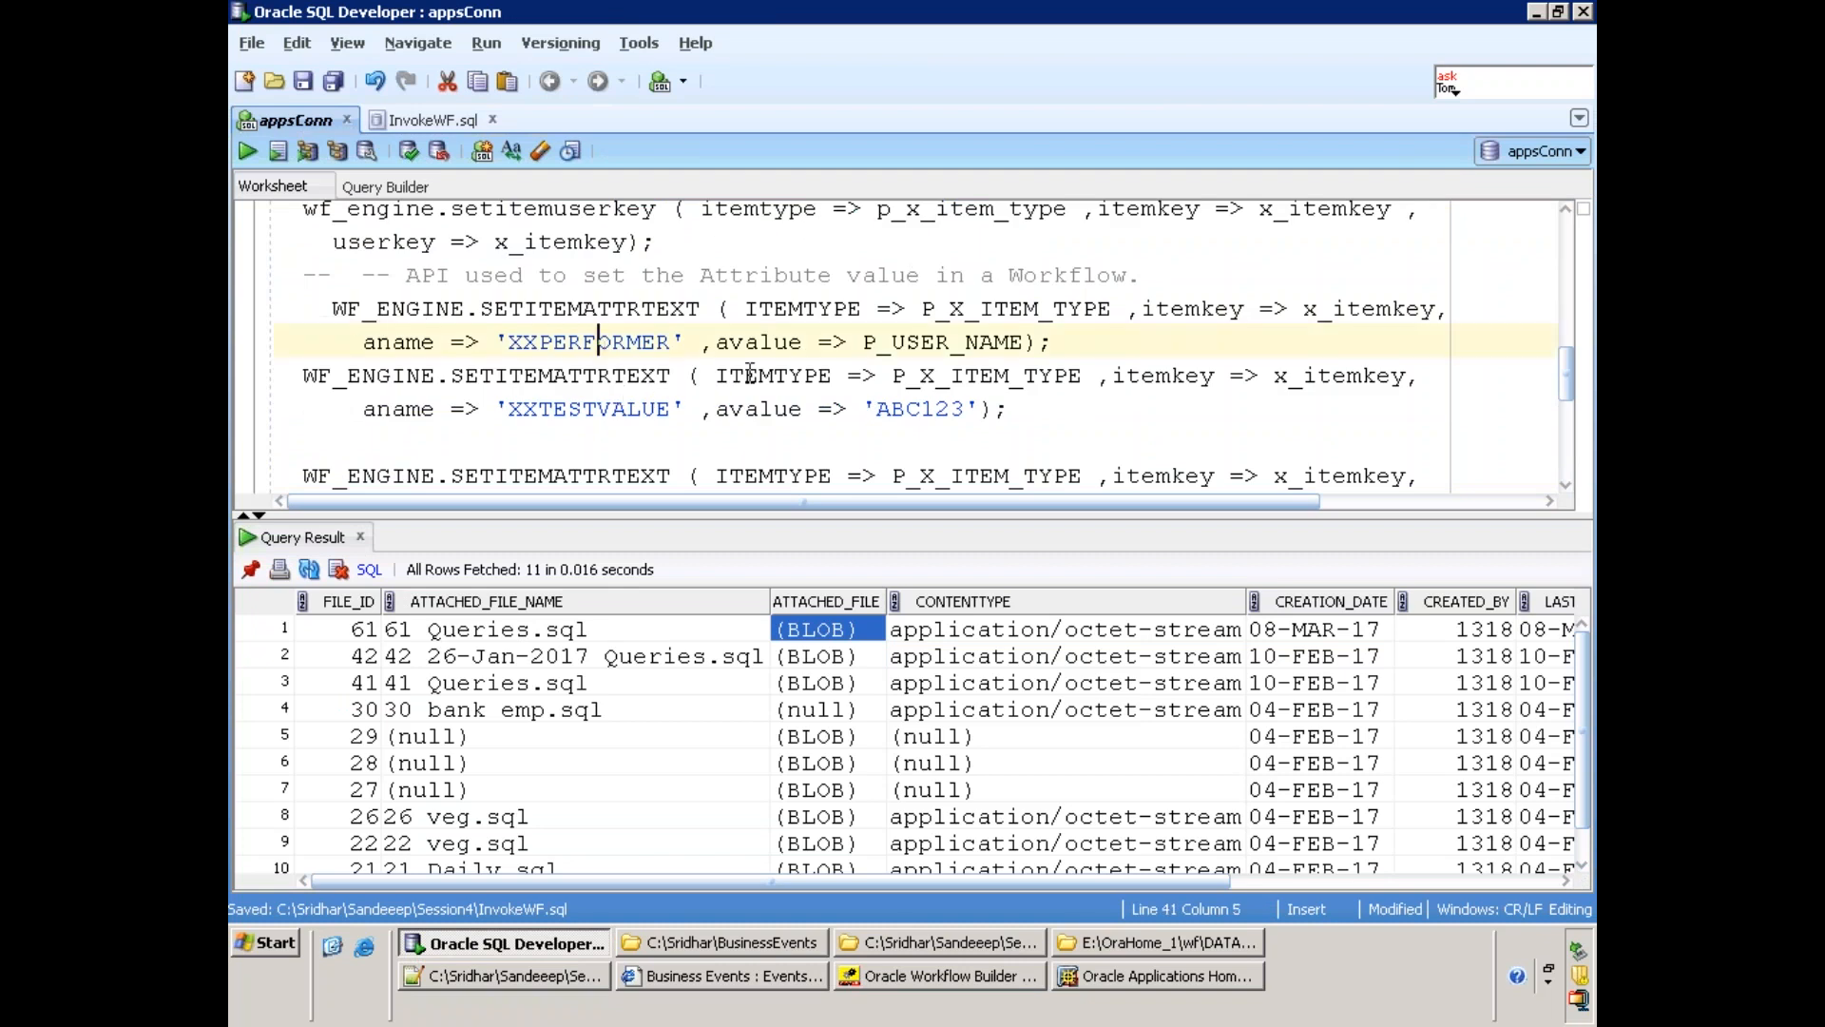
pyautogui.press('Up')
pyautogui.press('Up')
pyautogui.press('Home')
pyautogui.press('Down')
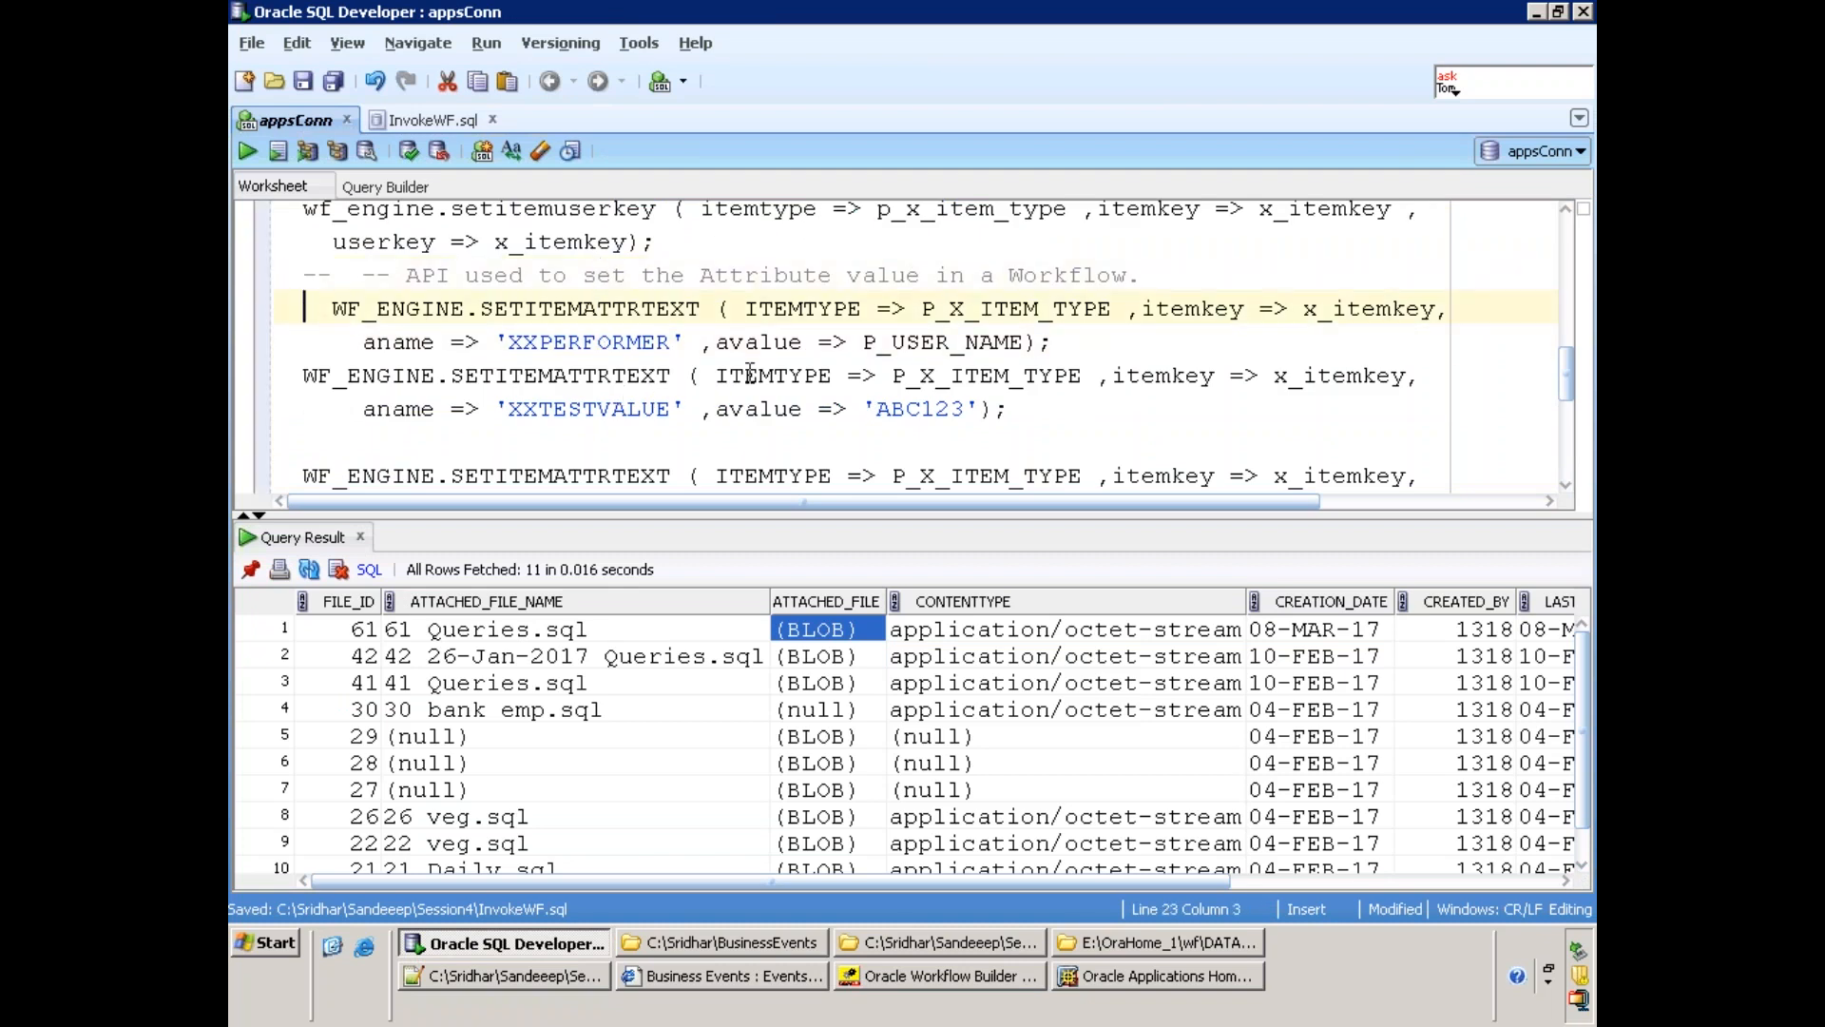
pyautogui.hotkey('shift', 'Down')
pyautogui.hotkey('shift', 'Down')
pyautogui.hotkey('shift', 'Down')
pyautogui.hotkey('shift', 'Down')
pyautogui.press('Delete')
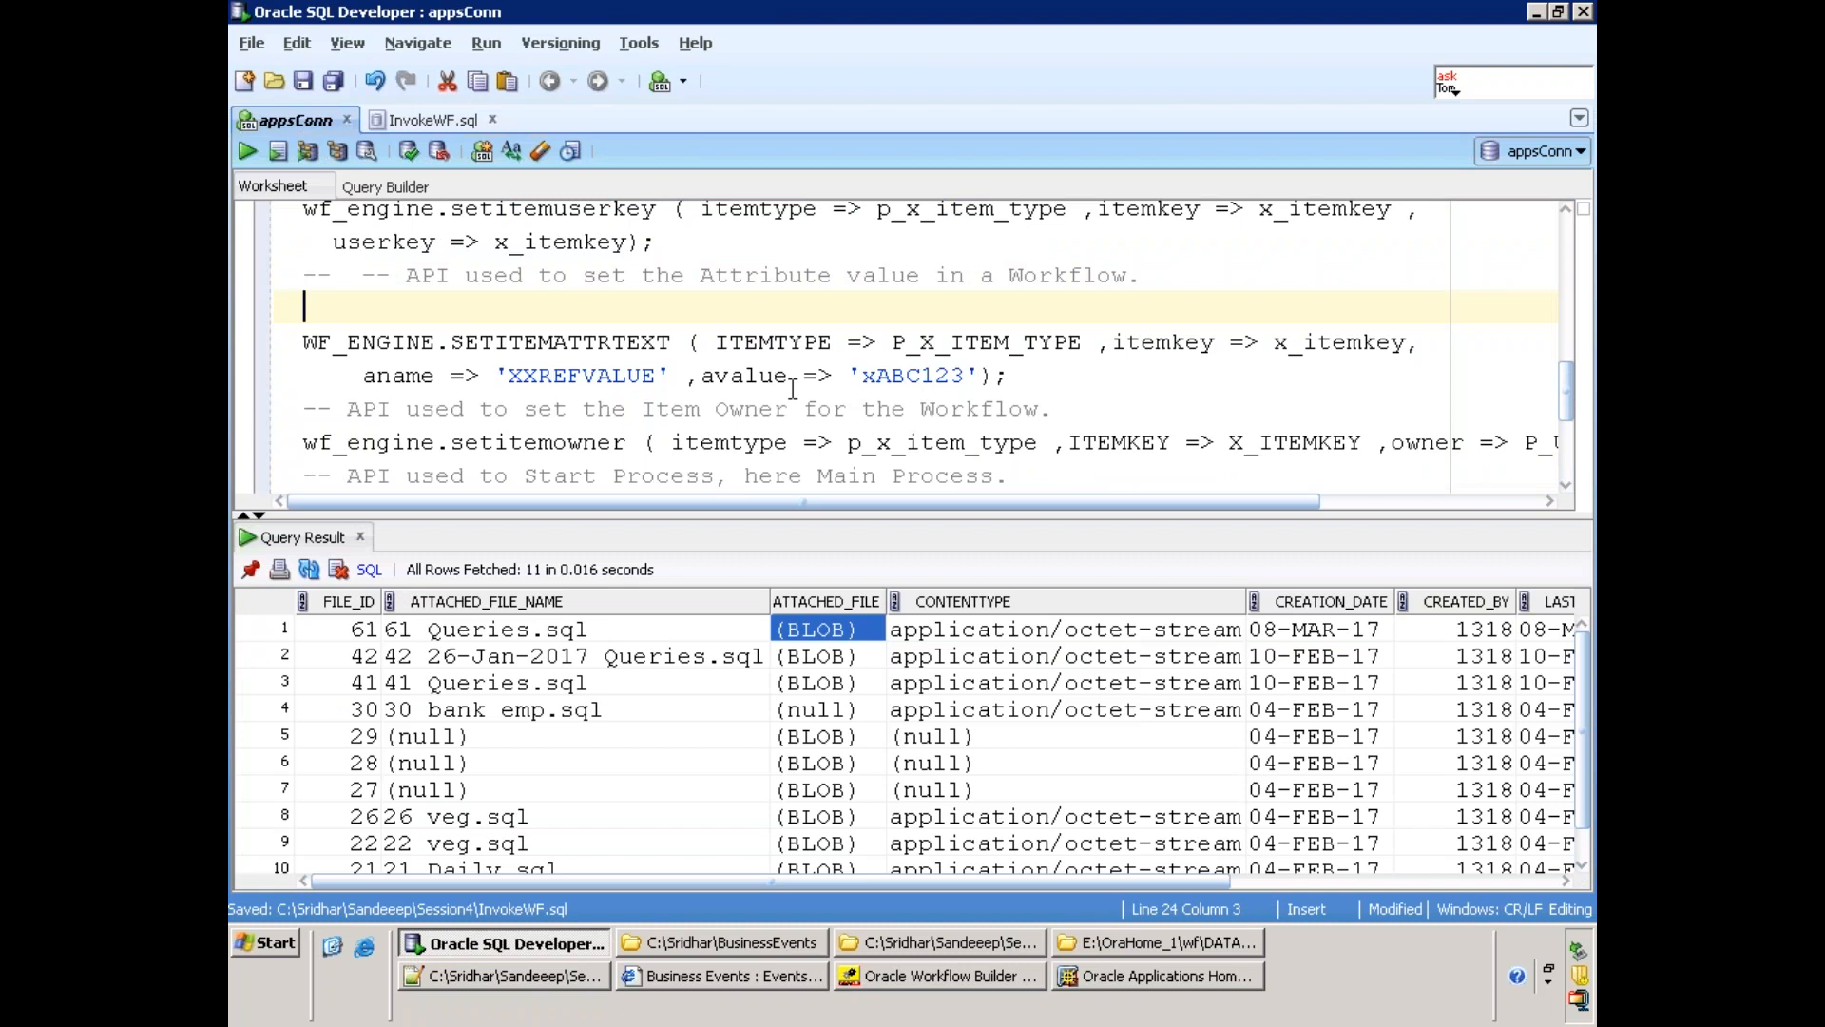
pyautogui.hotkey('ctrl', 'z')
# Delete the attribute-setting lines and run the script with F5
pyautogui.click(852, 397)
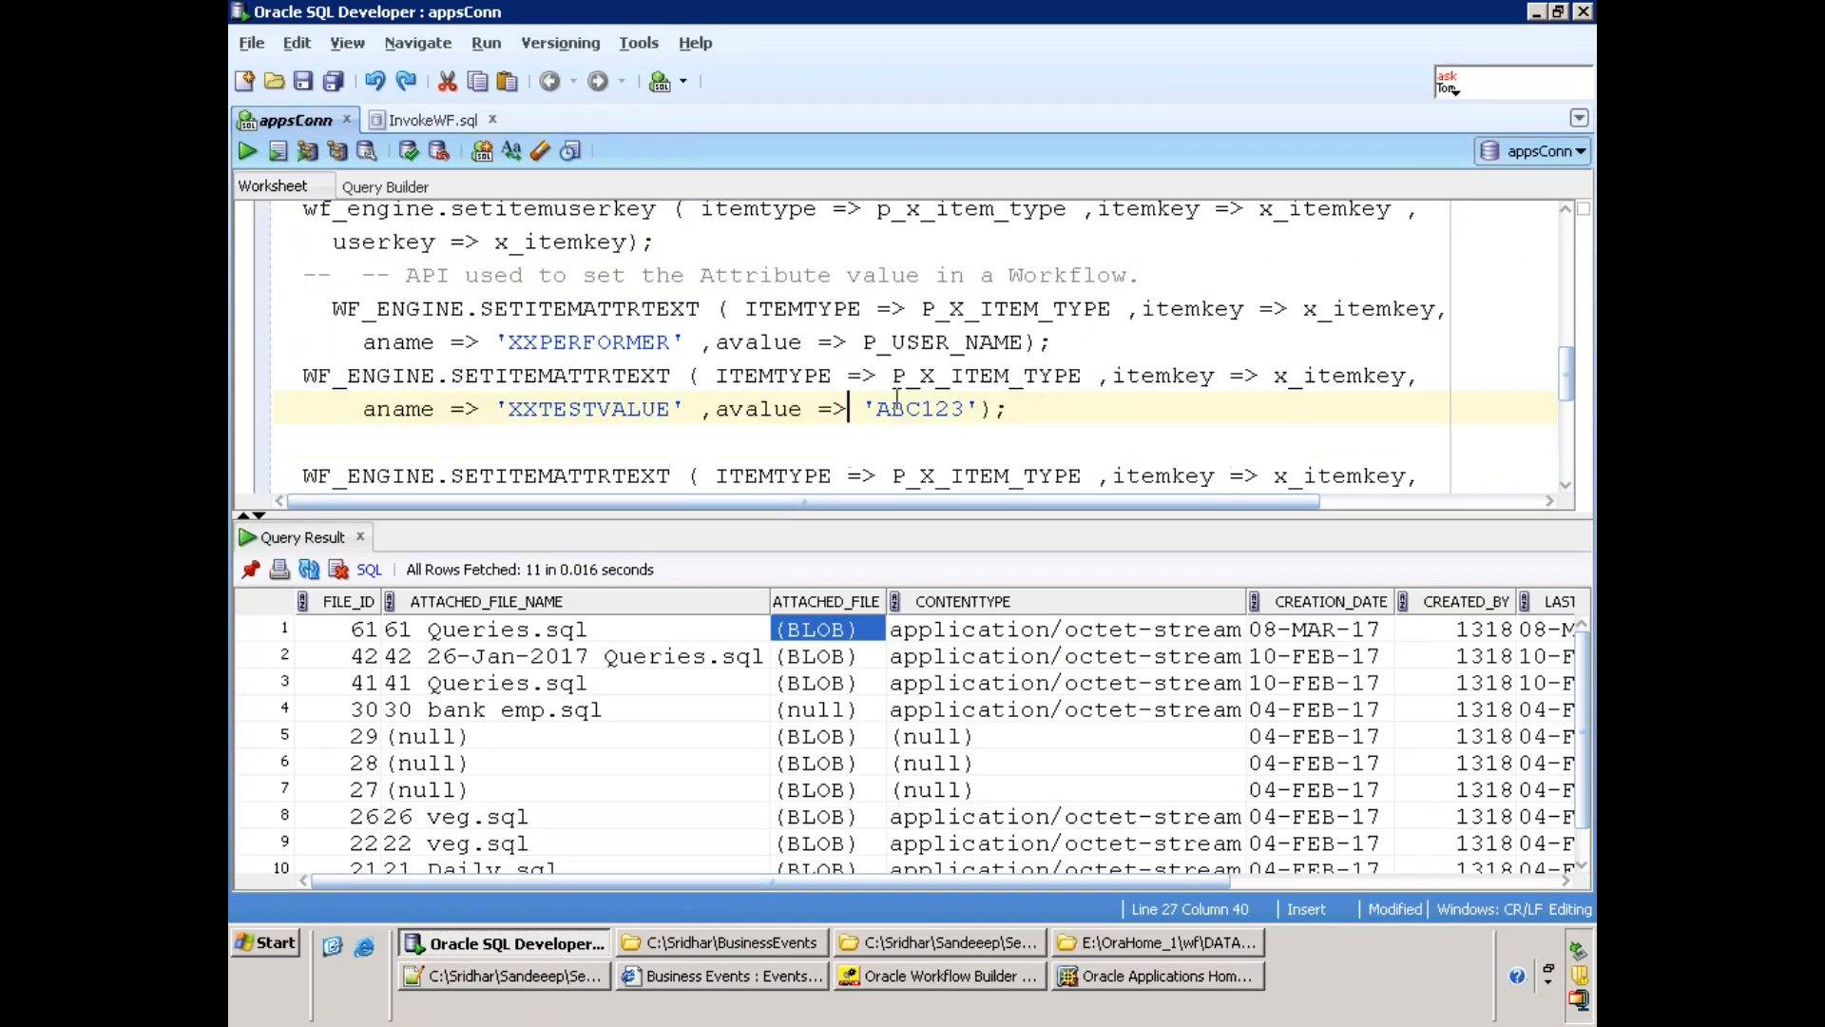
pyautogui.press('Up')
pyautogui.press('Home')
pyautogui.press('Down')
pyautogui.hotkey('shift', 'Down')
pyautogui.hotkey('shift', 'Down')
pyautogui.hotkey('shift', 'Down')
pyautogui.hotkey('shift', 'Down')
pyautogui.hotkey('shift', 'Down')
pyautogui.hotkey('shift', 'Up')
pyautogui.press('Delete')
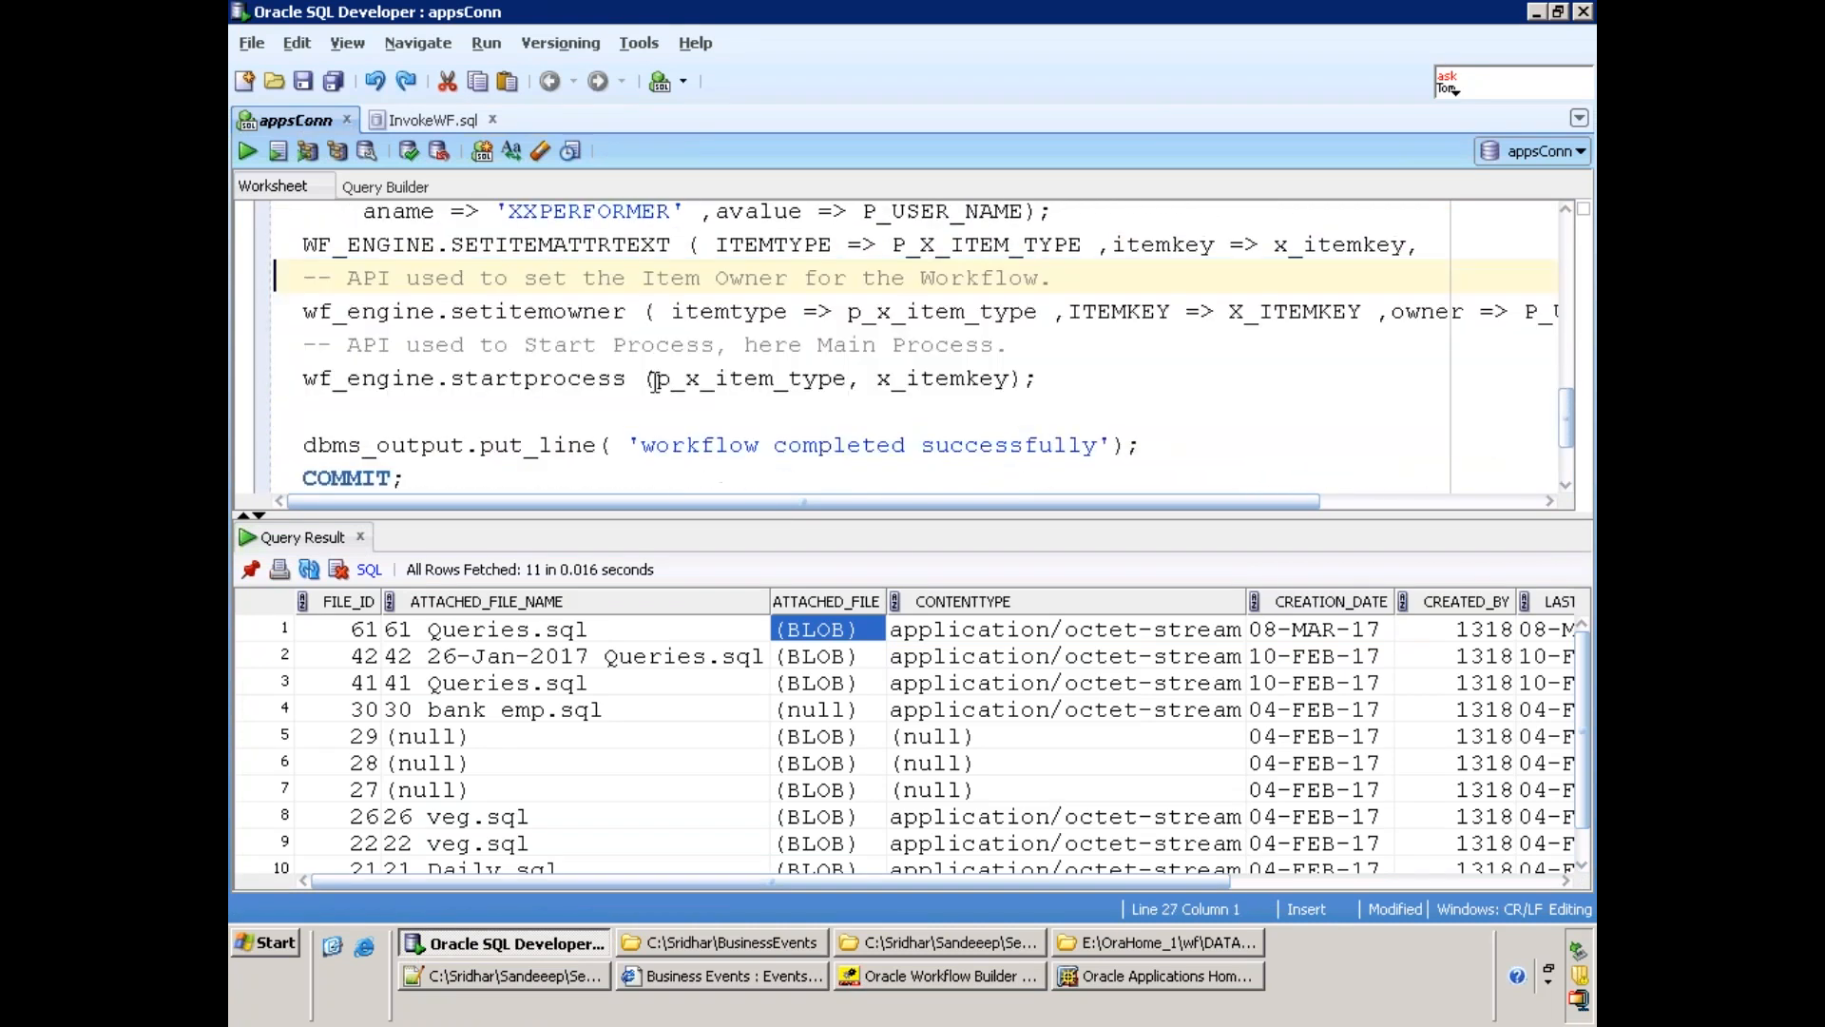
pyautogui.scroll(5, 577, 345)
pyautogui.scroll(-1, 622, 386)
pyautogui.scroll(1, 765, 383)
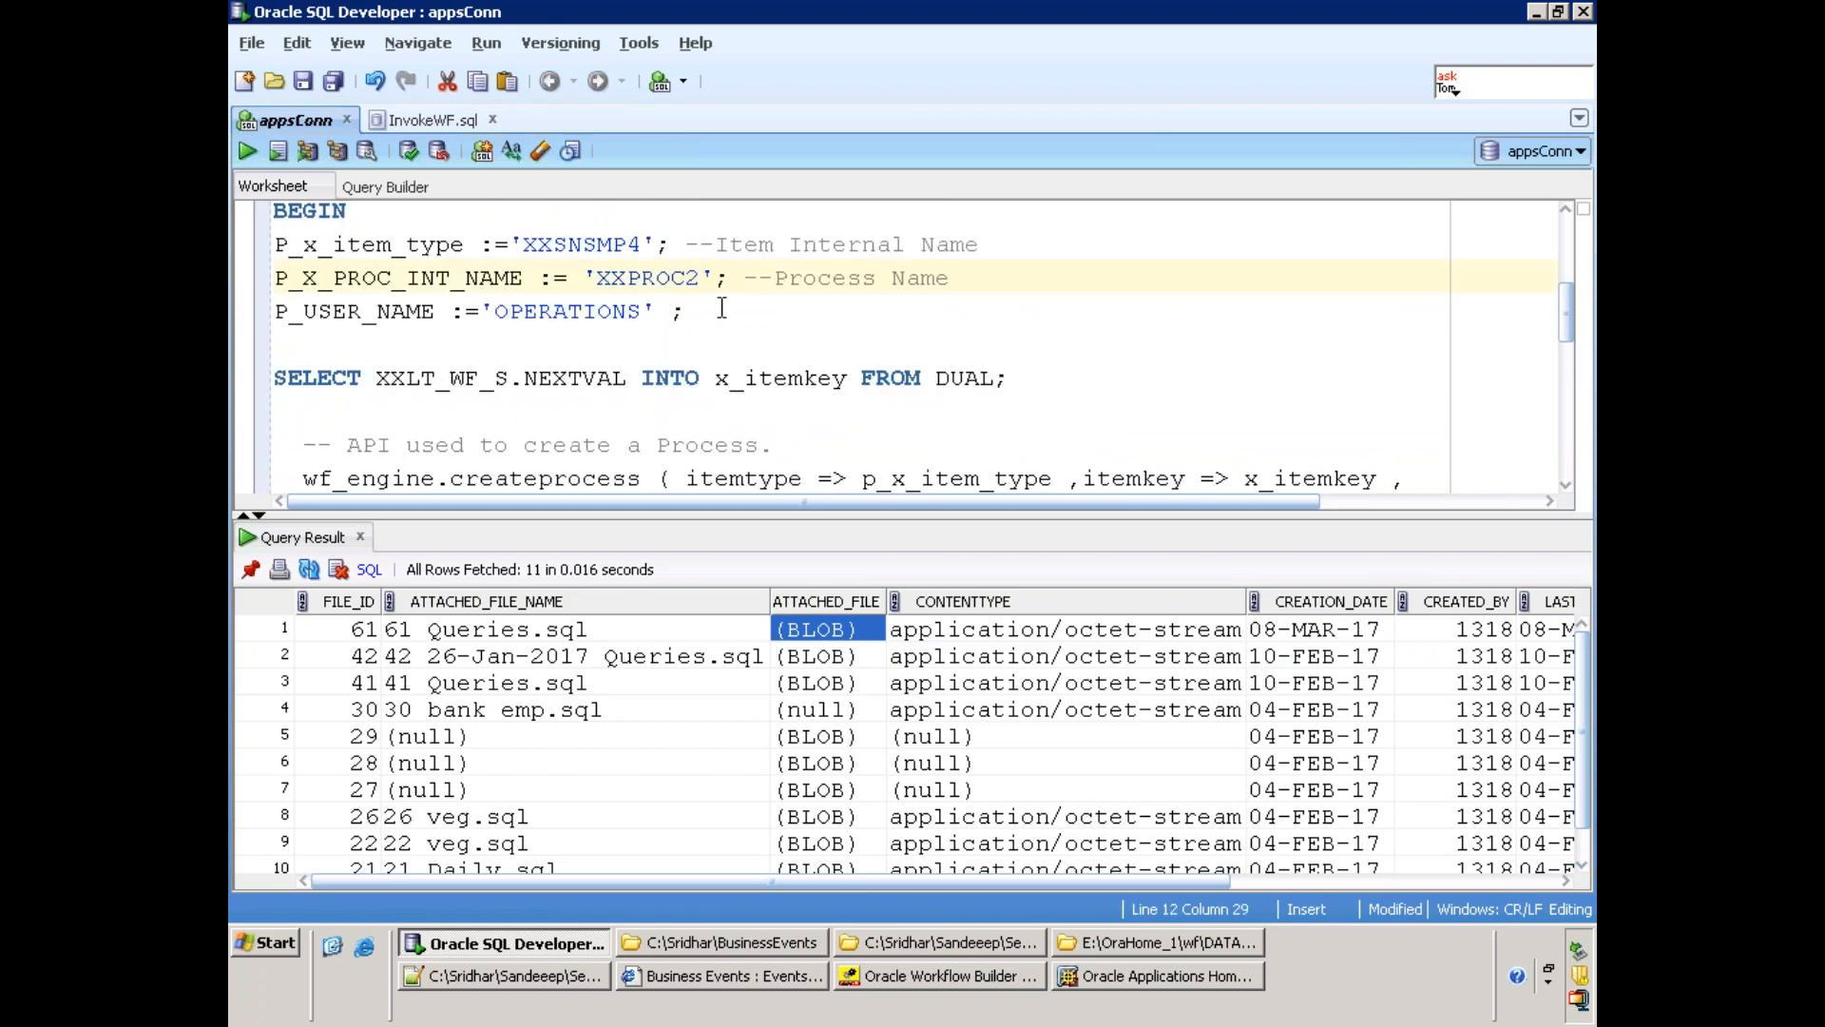
pyautogui.hotkey('ctrl', 'a')
pyautogui.press('F5')
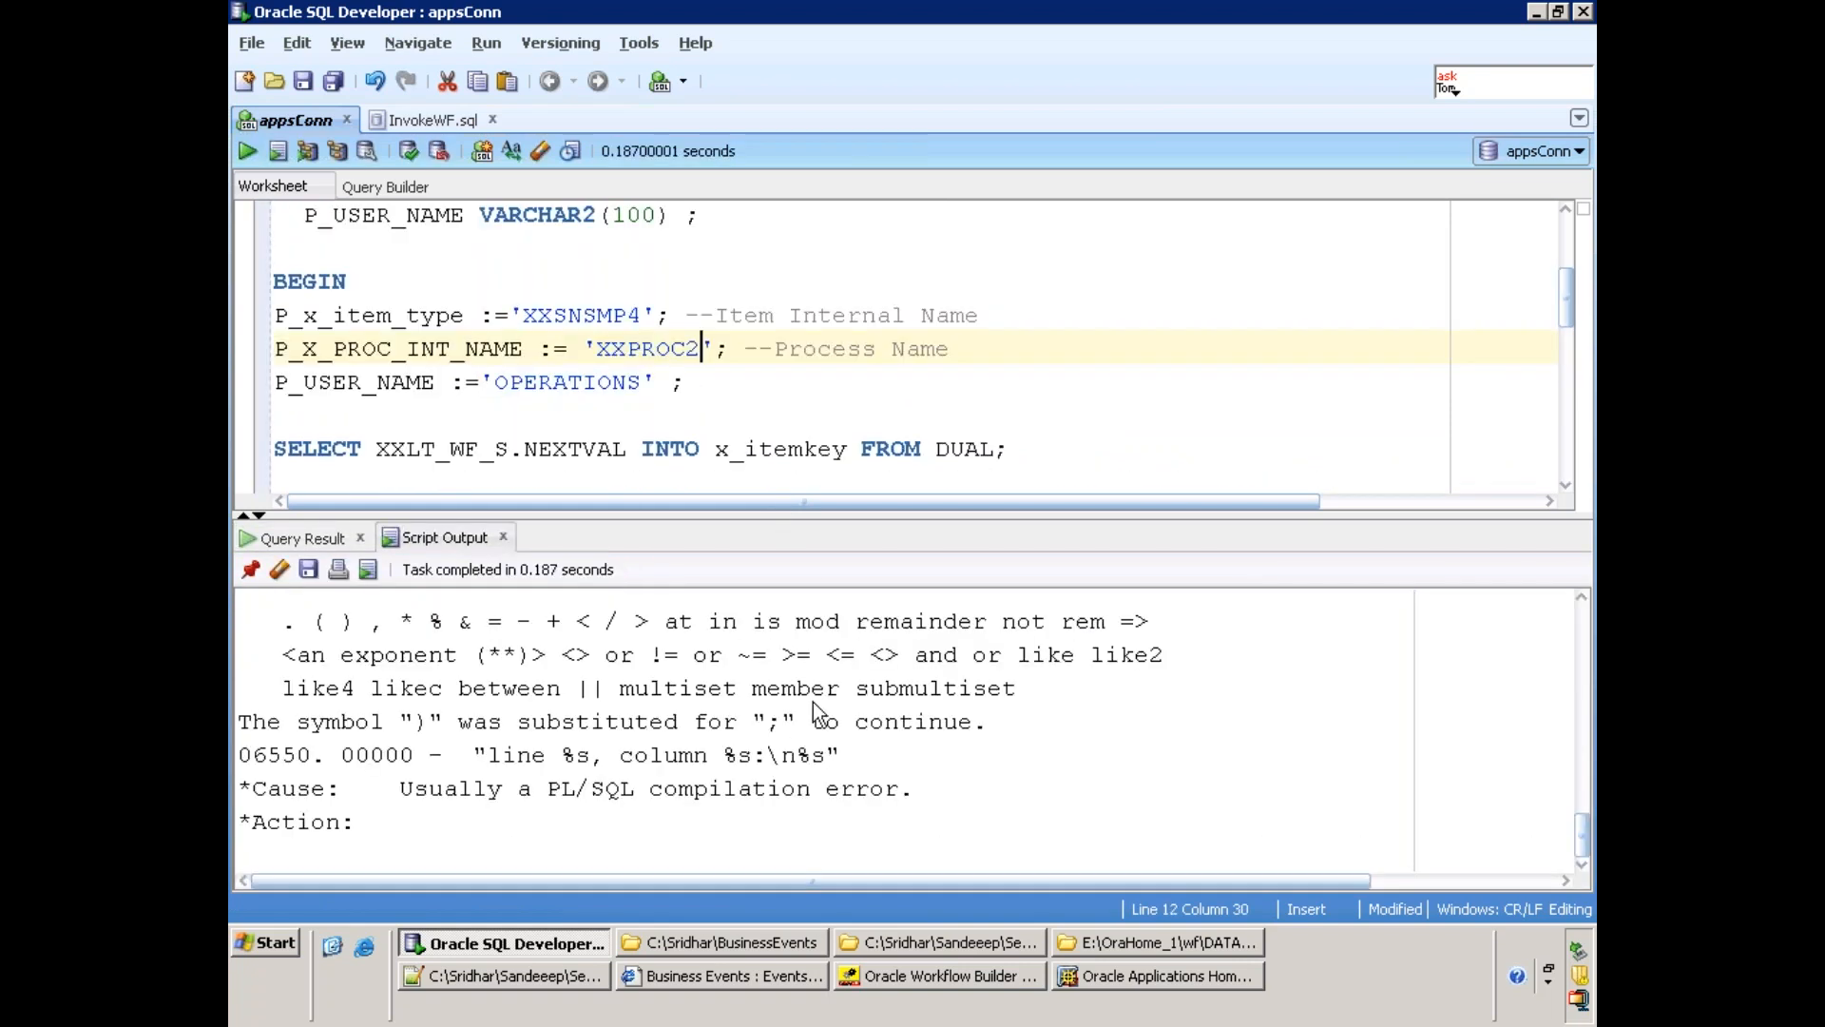
pyautogui.scroll(2, 818, 702)
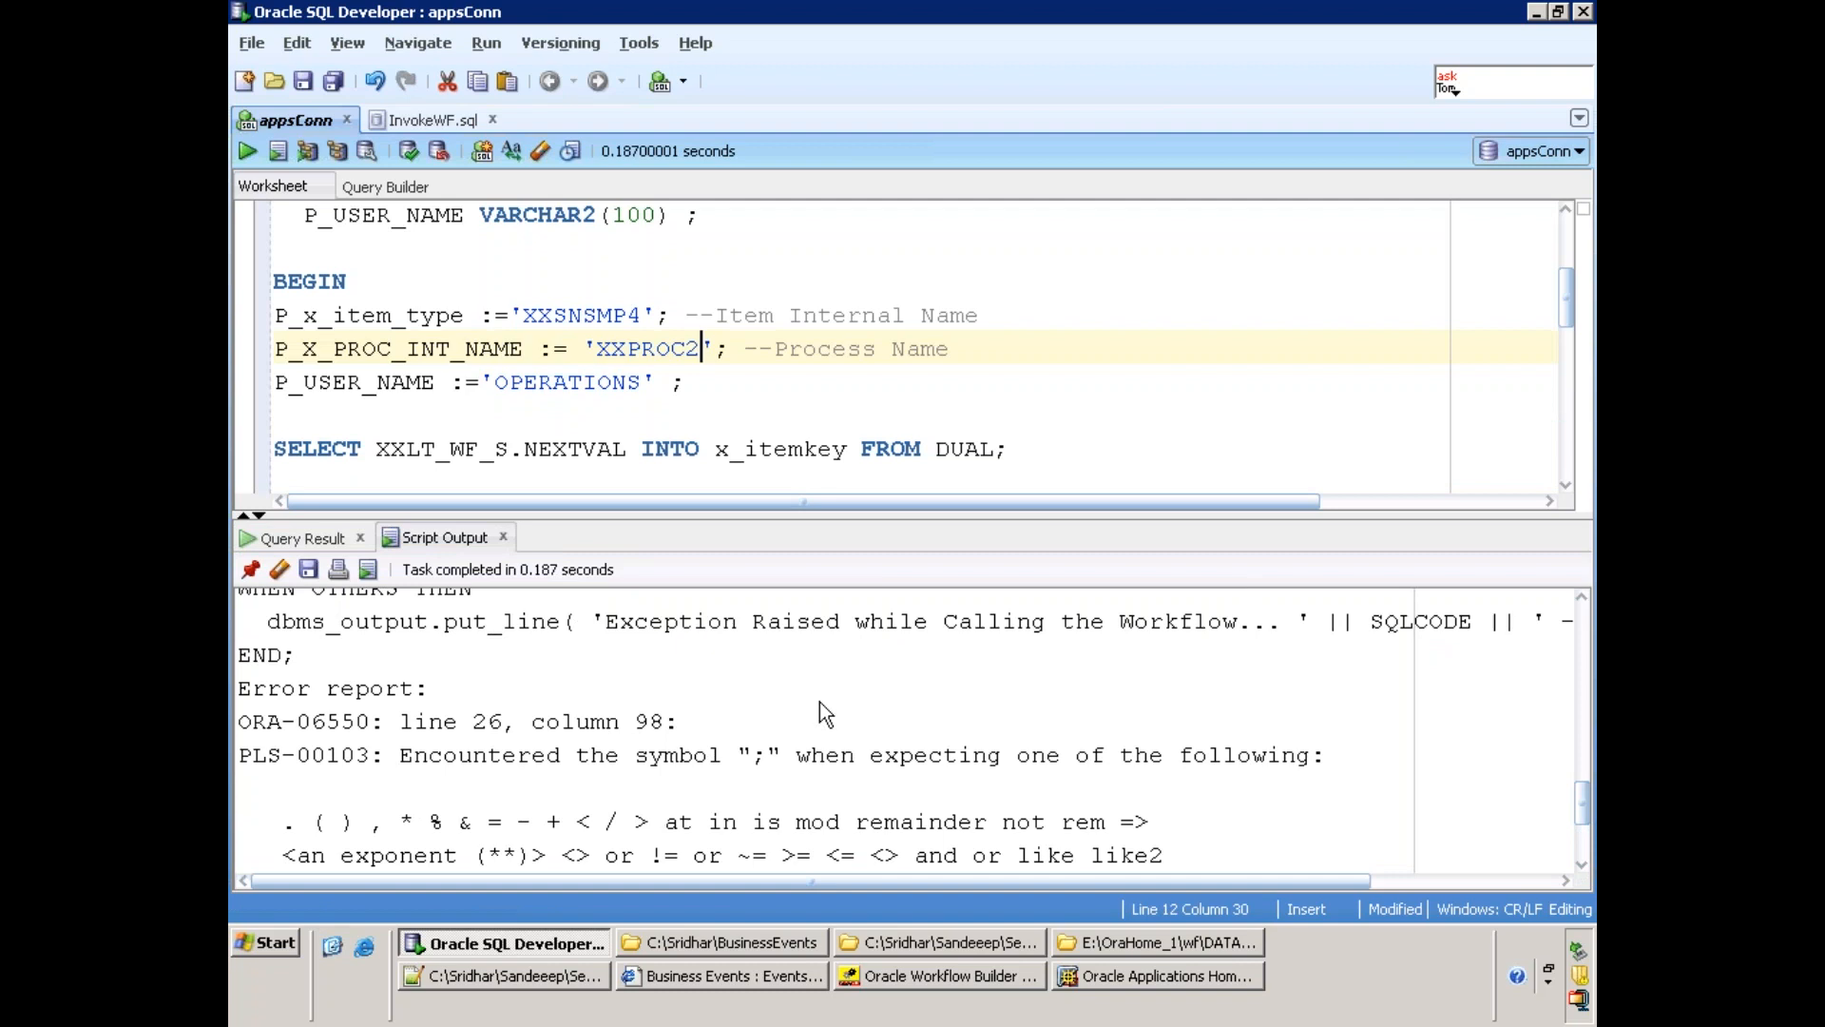
pyautogui.scroll(-8, 855, 381)
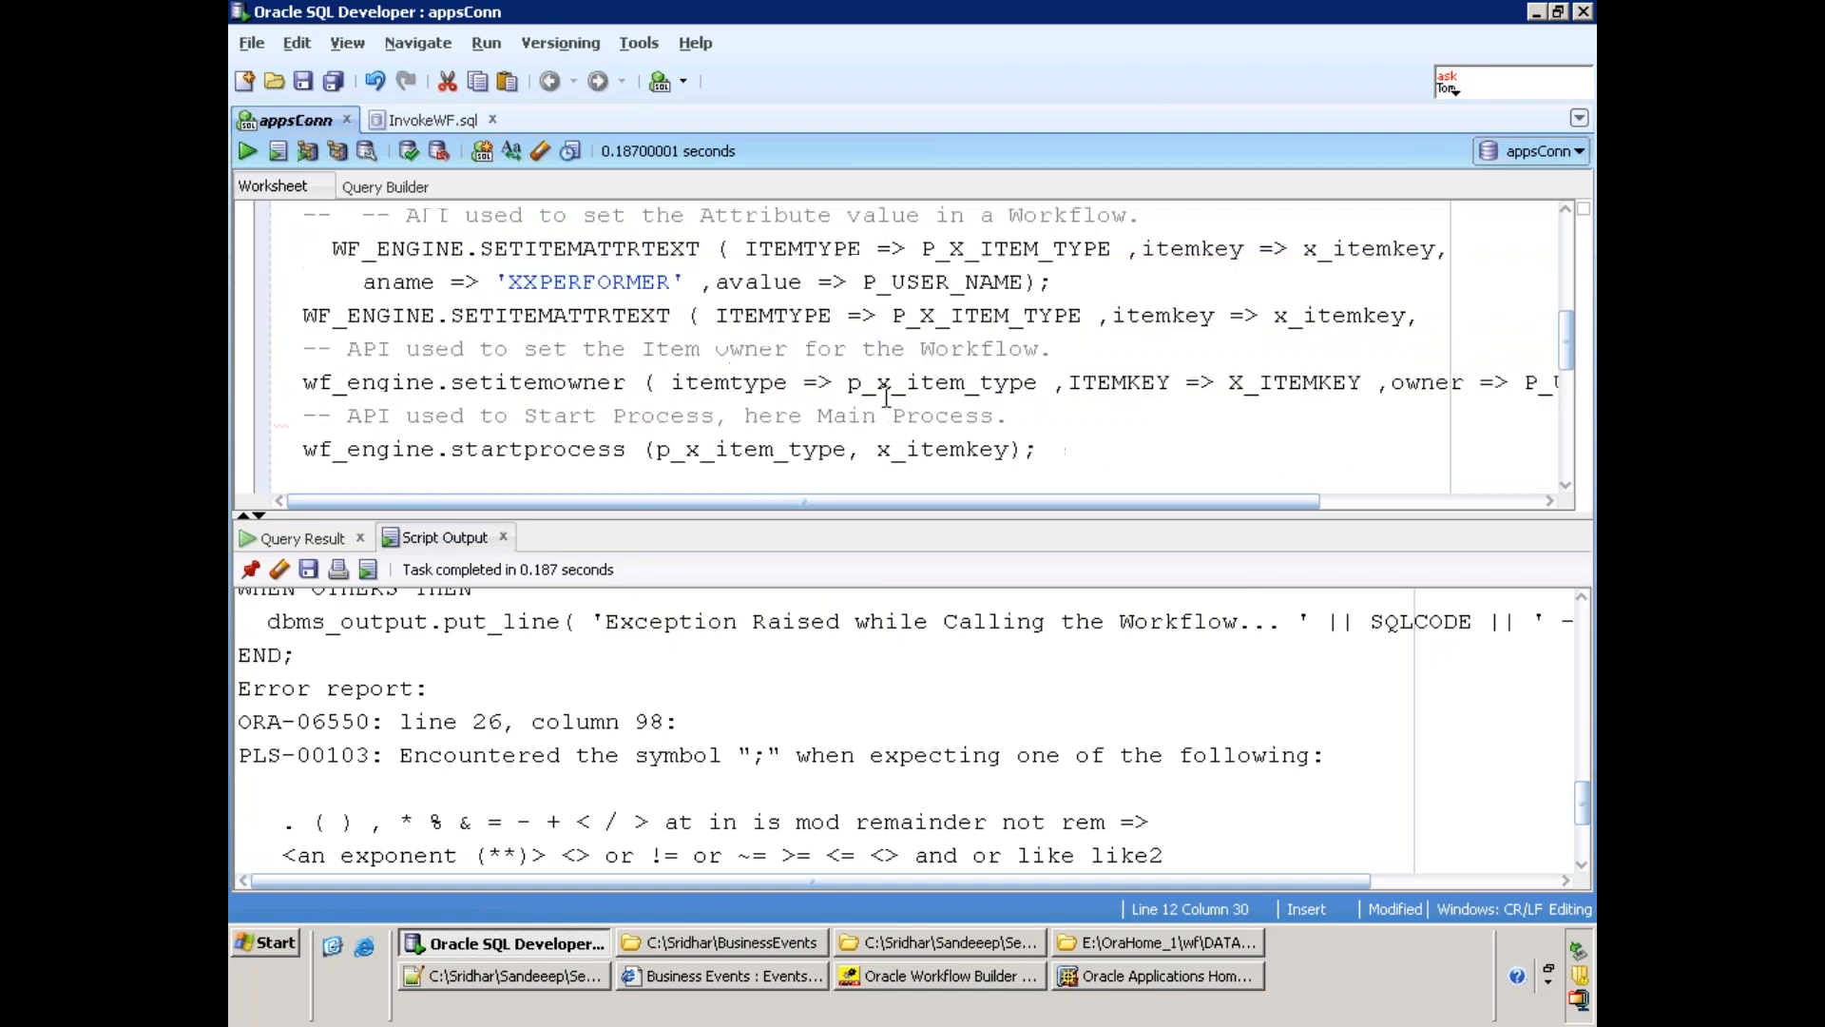
pyautogui.scroll(2, 903, 389)
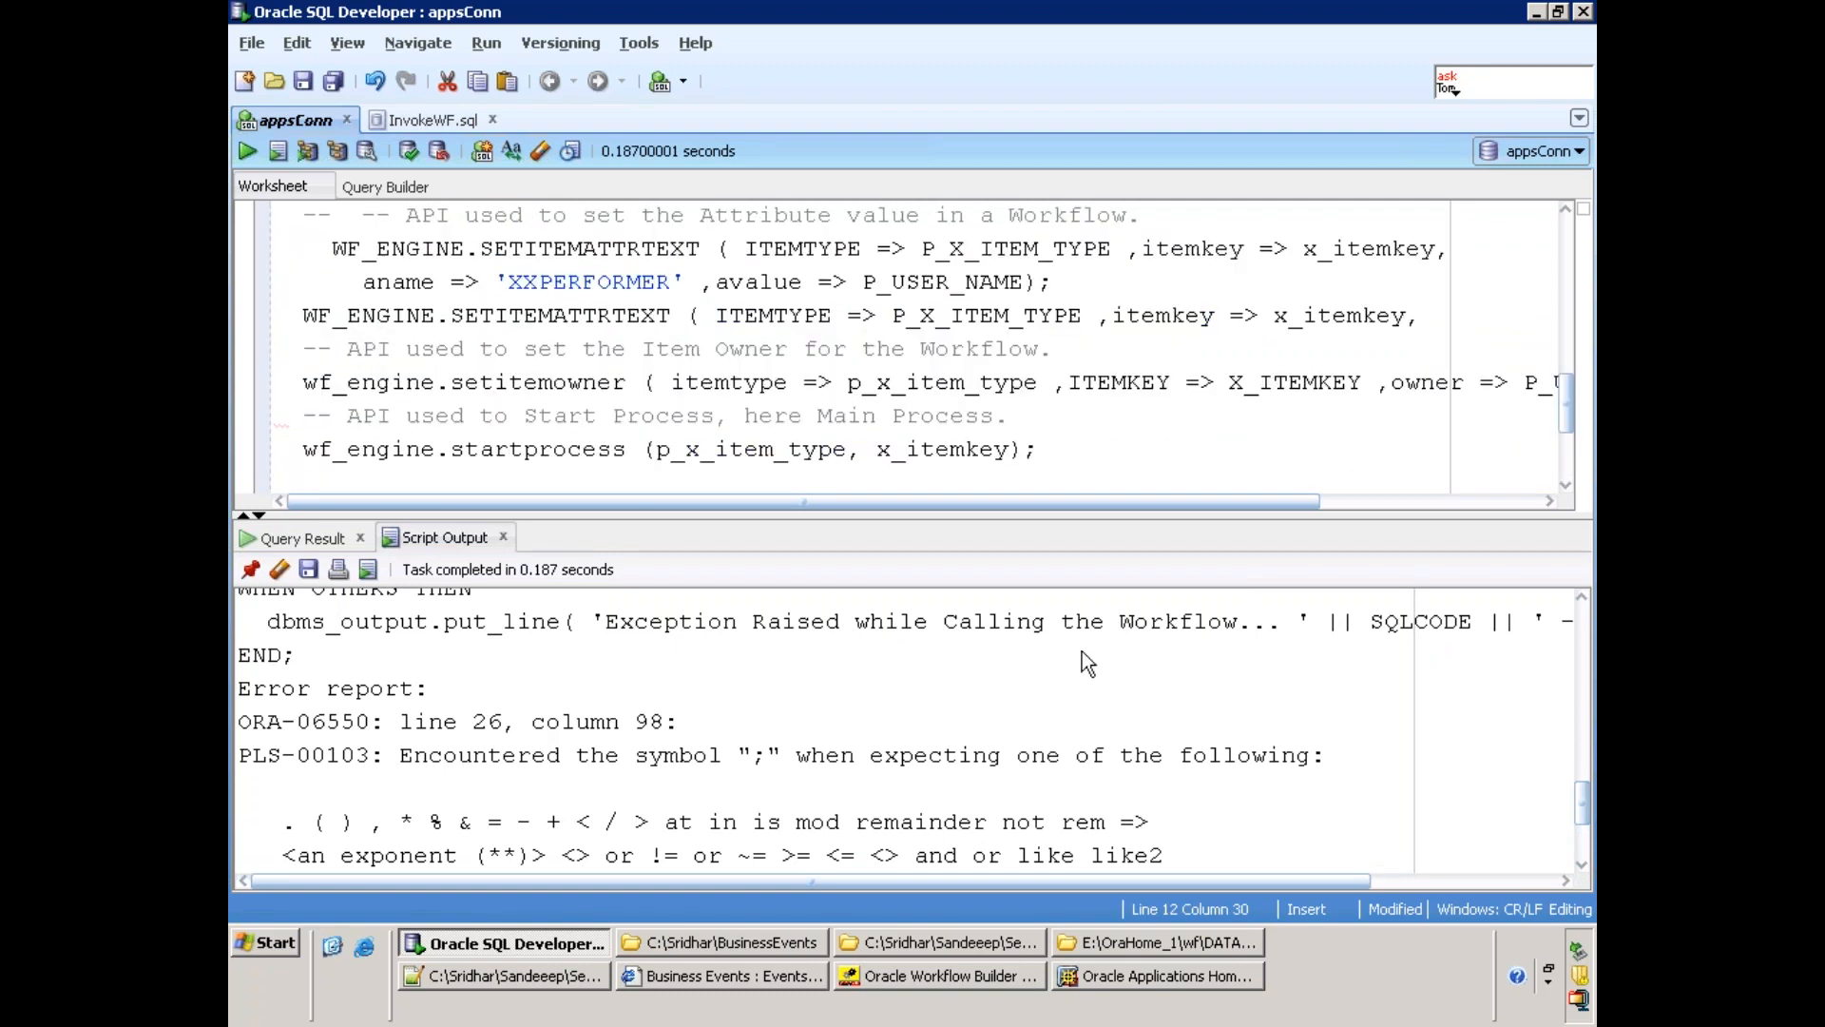
pyautogui.scroll(7, 810, 722)
pyautogui.scroll(-1, 785, 704)
pyautogui.scroll(-5, 785, 704)
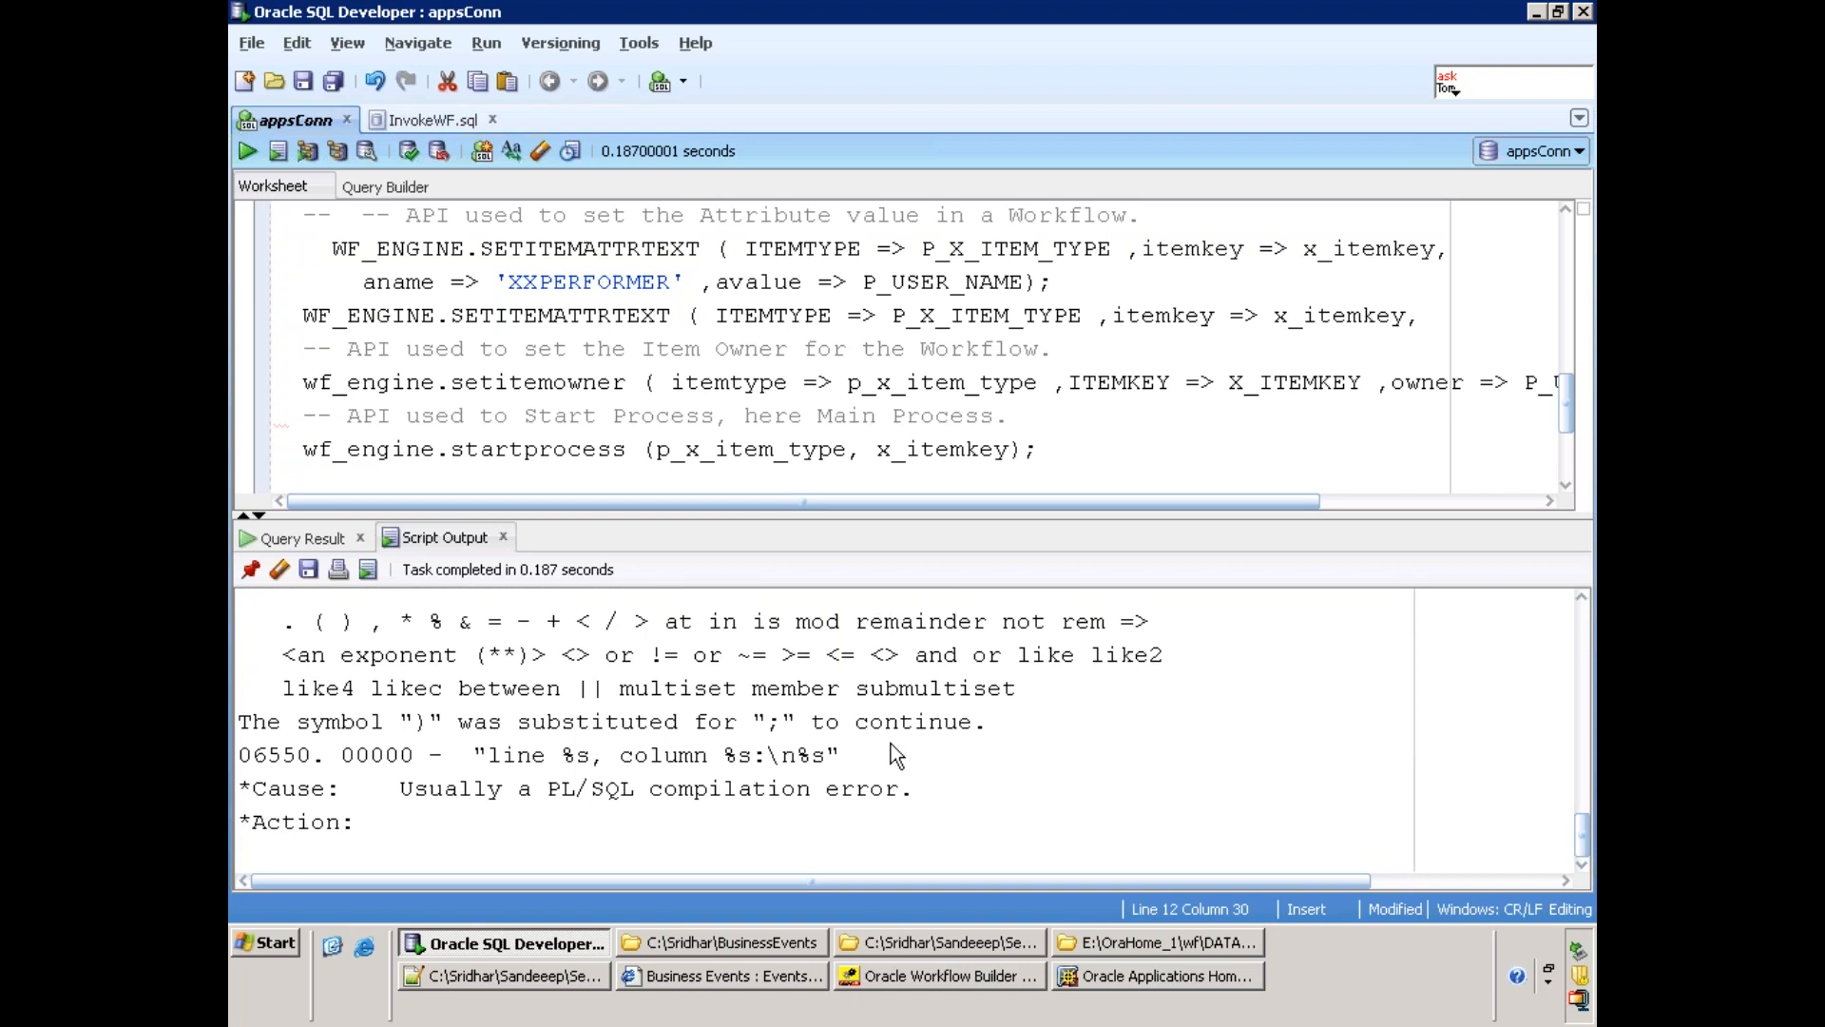
pyautogui.scroll(-2, 785, 309)
pyautogui.scroll(1, 855, 389)
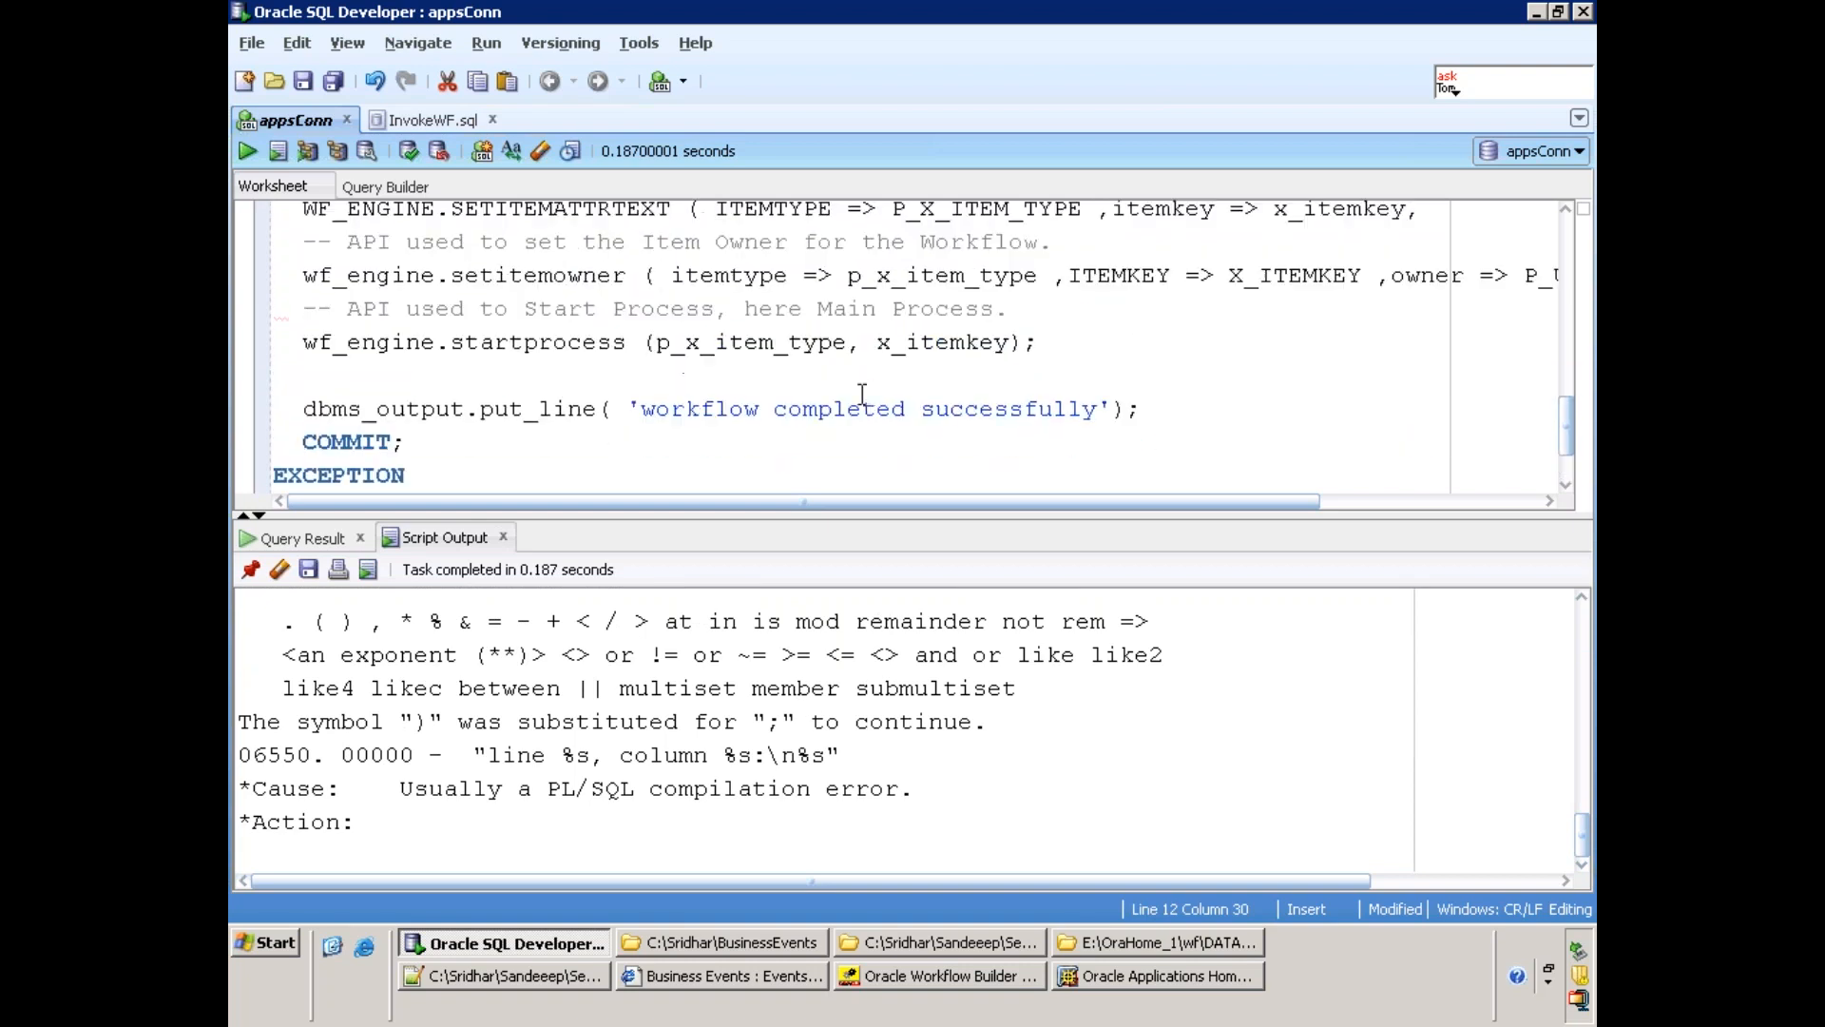
# Restore the attribute calls, then remove only the XXTESTVALUE and XXREFVALUE calls
pyautogui.hotkey('ctrl', 'z')
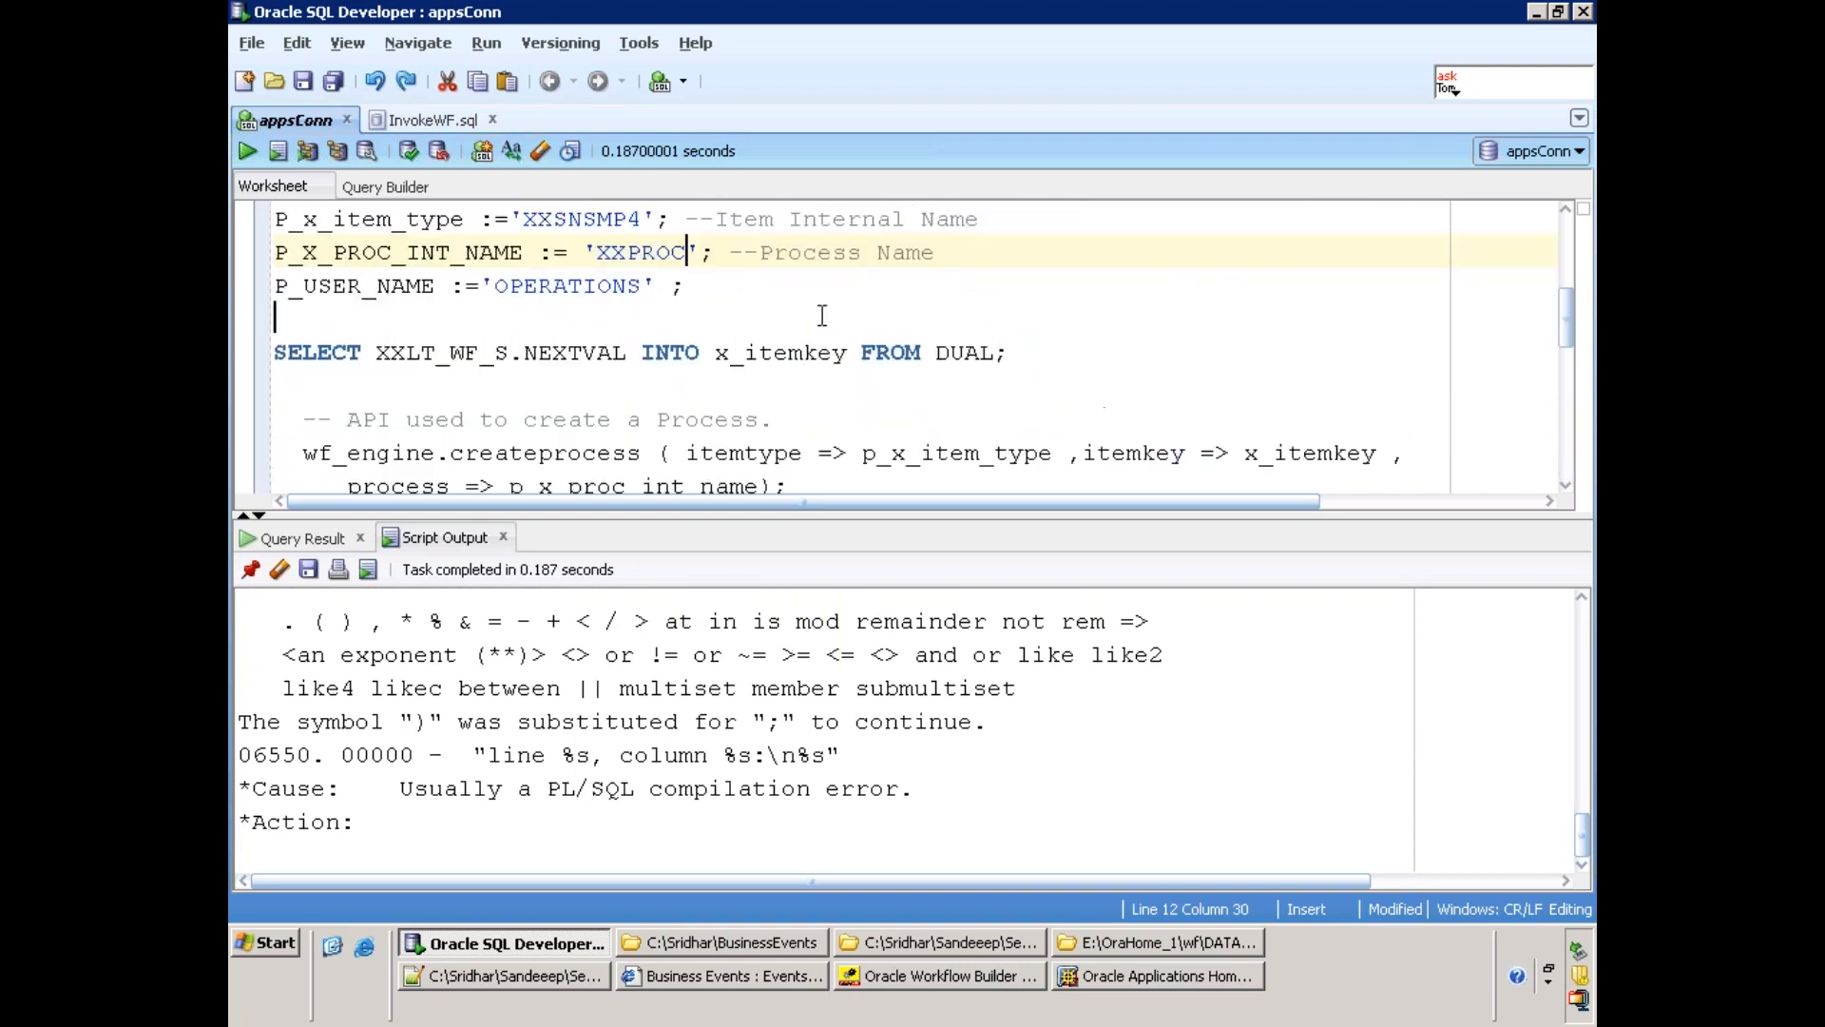
pyautogui.hotkey('ctrl', 'z')
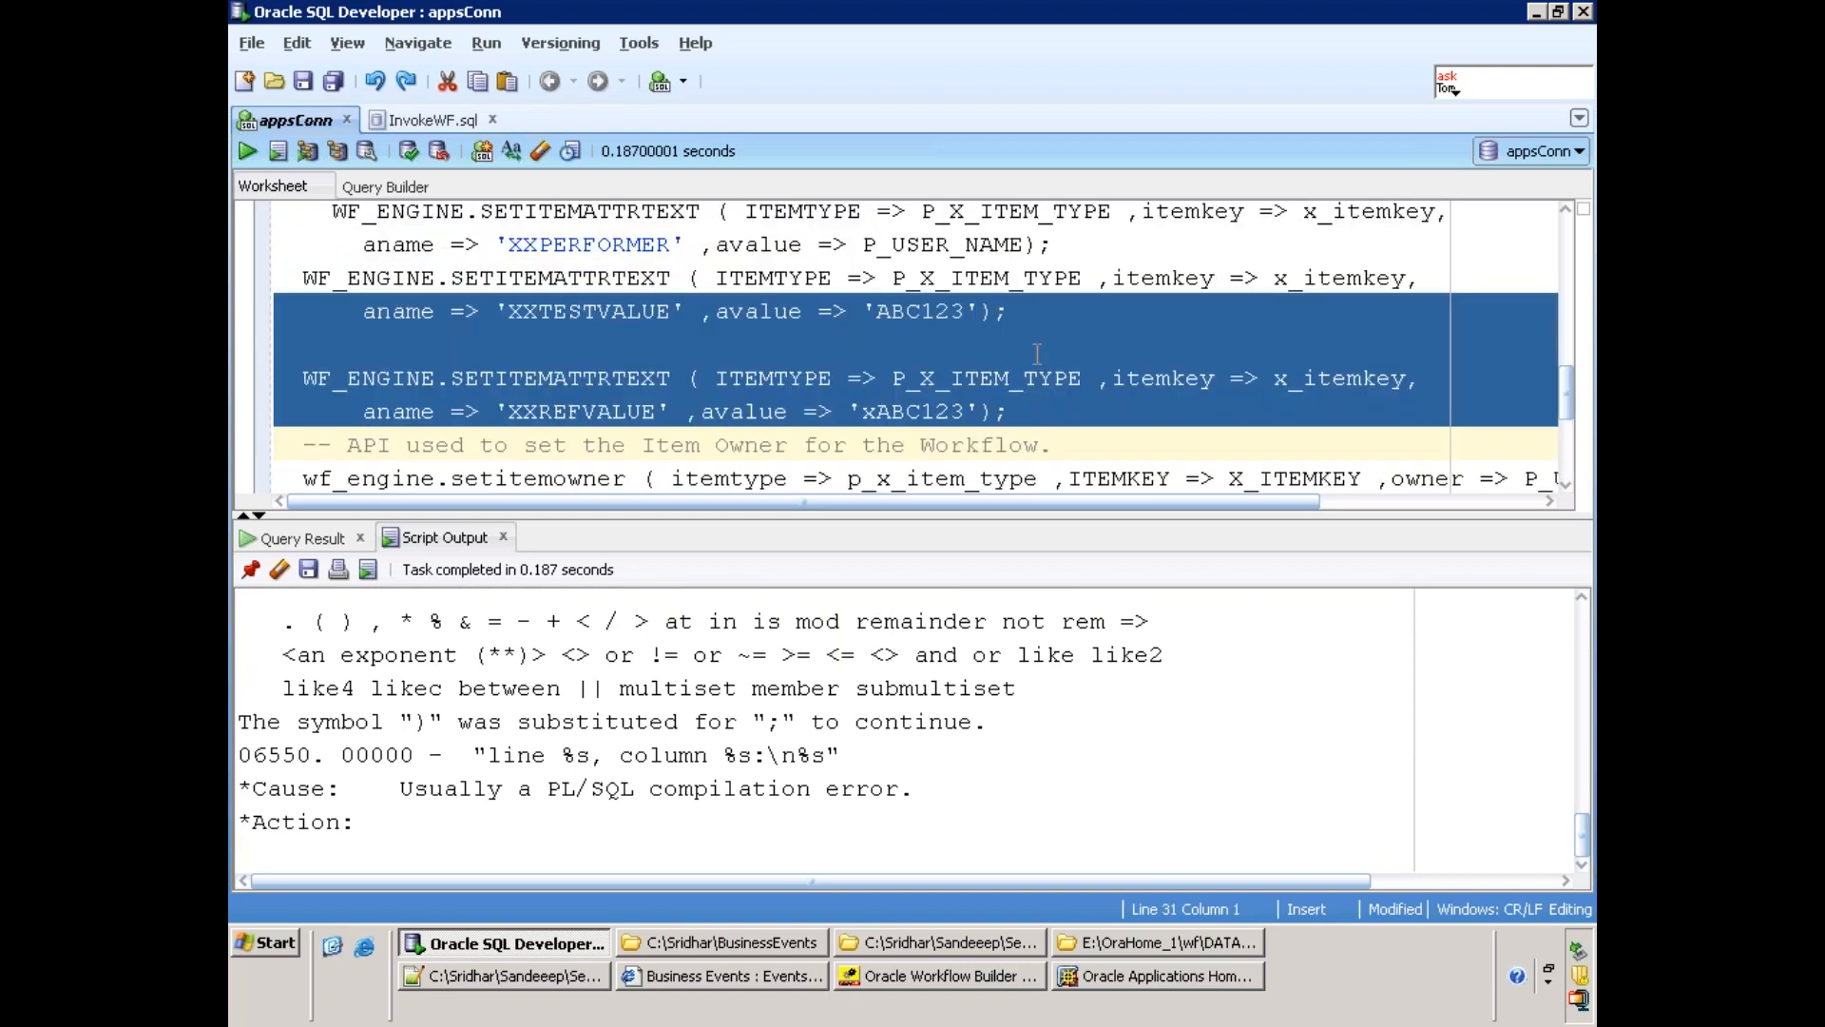
pyautogui.click(996, 345)
pyautogui.click(1011, 312)
pyautogui.hotkey('shift', 'Up')
pyautogui.hotkey('shift', 'Home')
pyautogui.hotkey('shift', 'Home')
pyautogui.press('Delete')
pyautogui.press('Down')
pyautogui.press('Down')
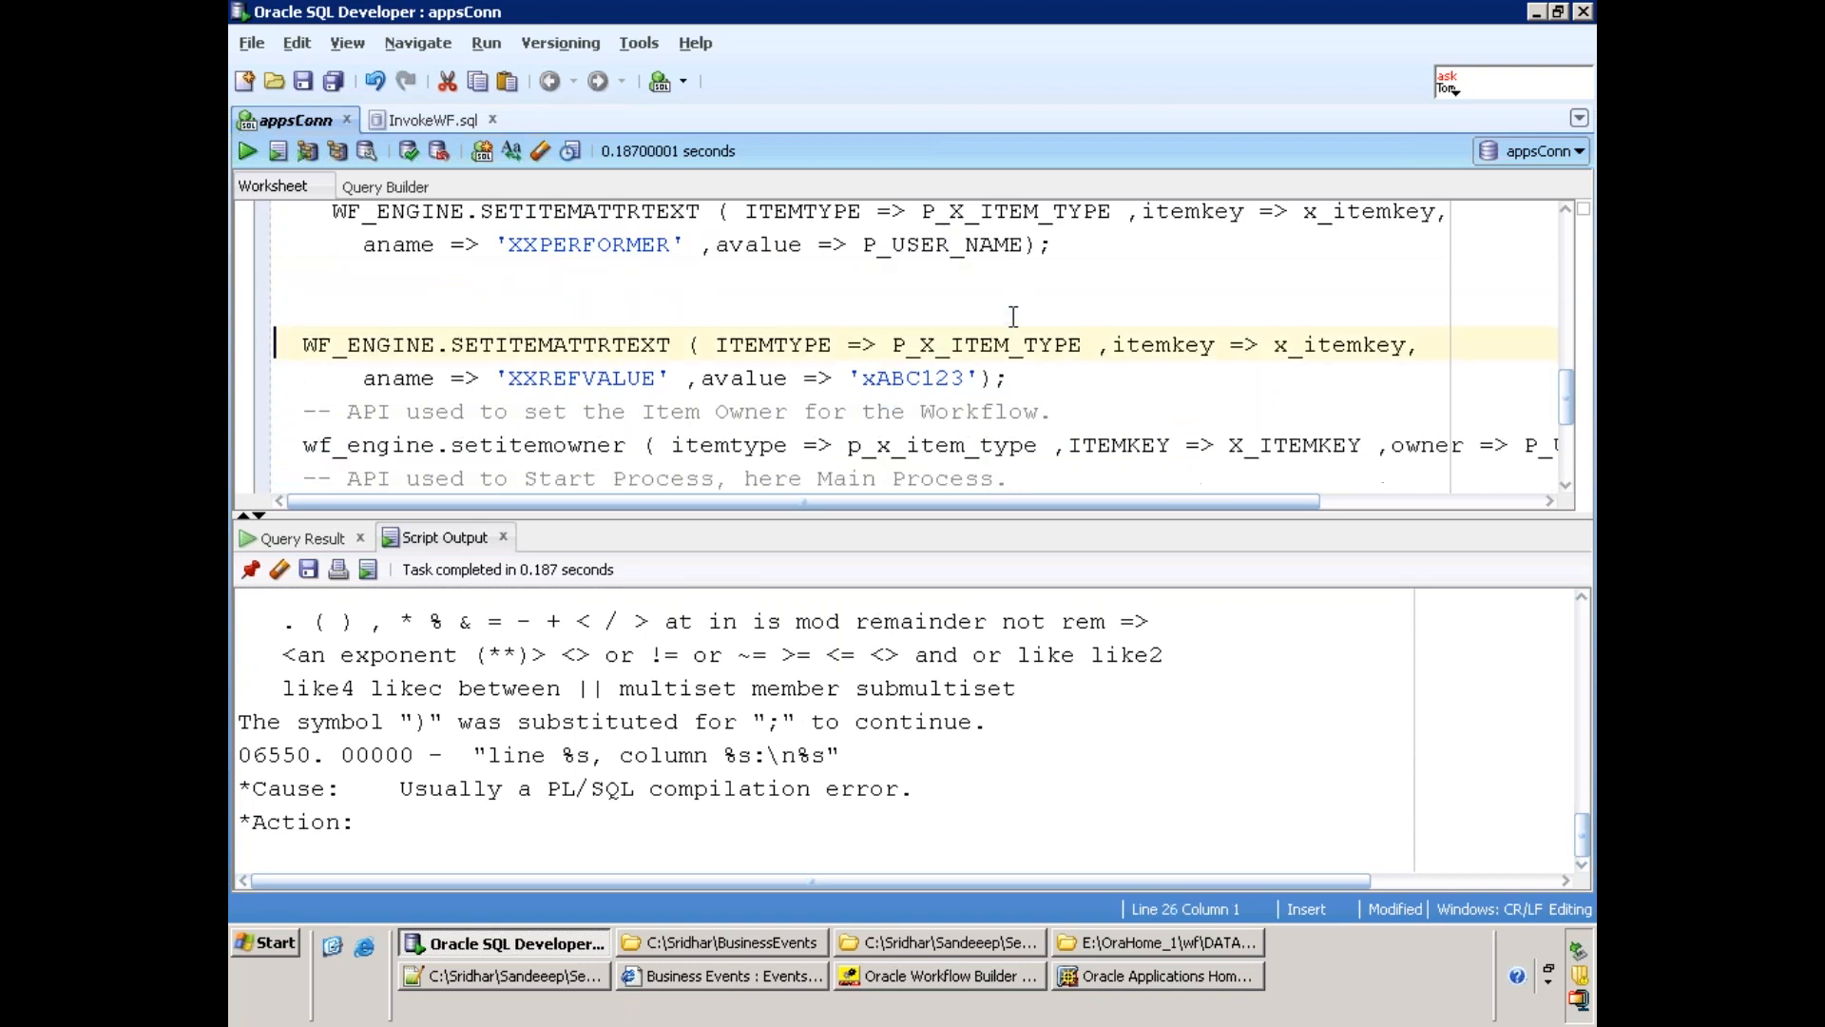
pyautogui.hotkey('shift', 'Down')
pyautogui.hotkey('shift', 'Down')
pyautogui.press('Delete')
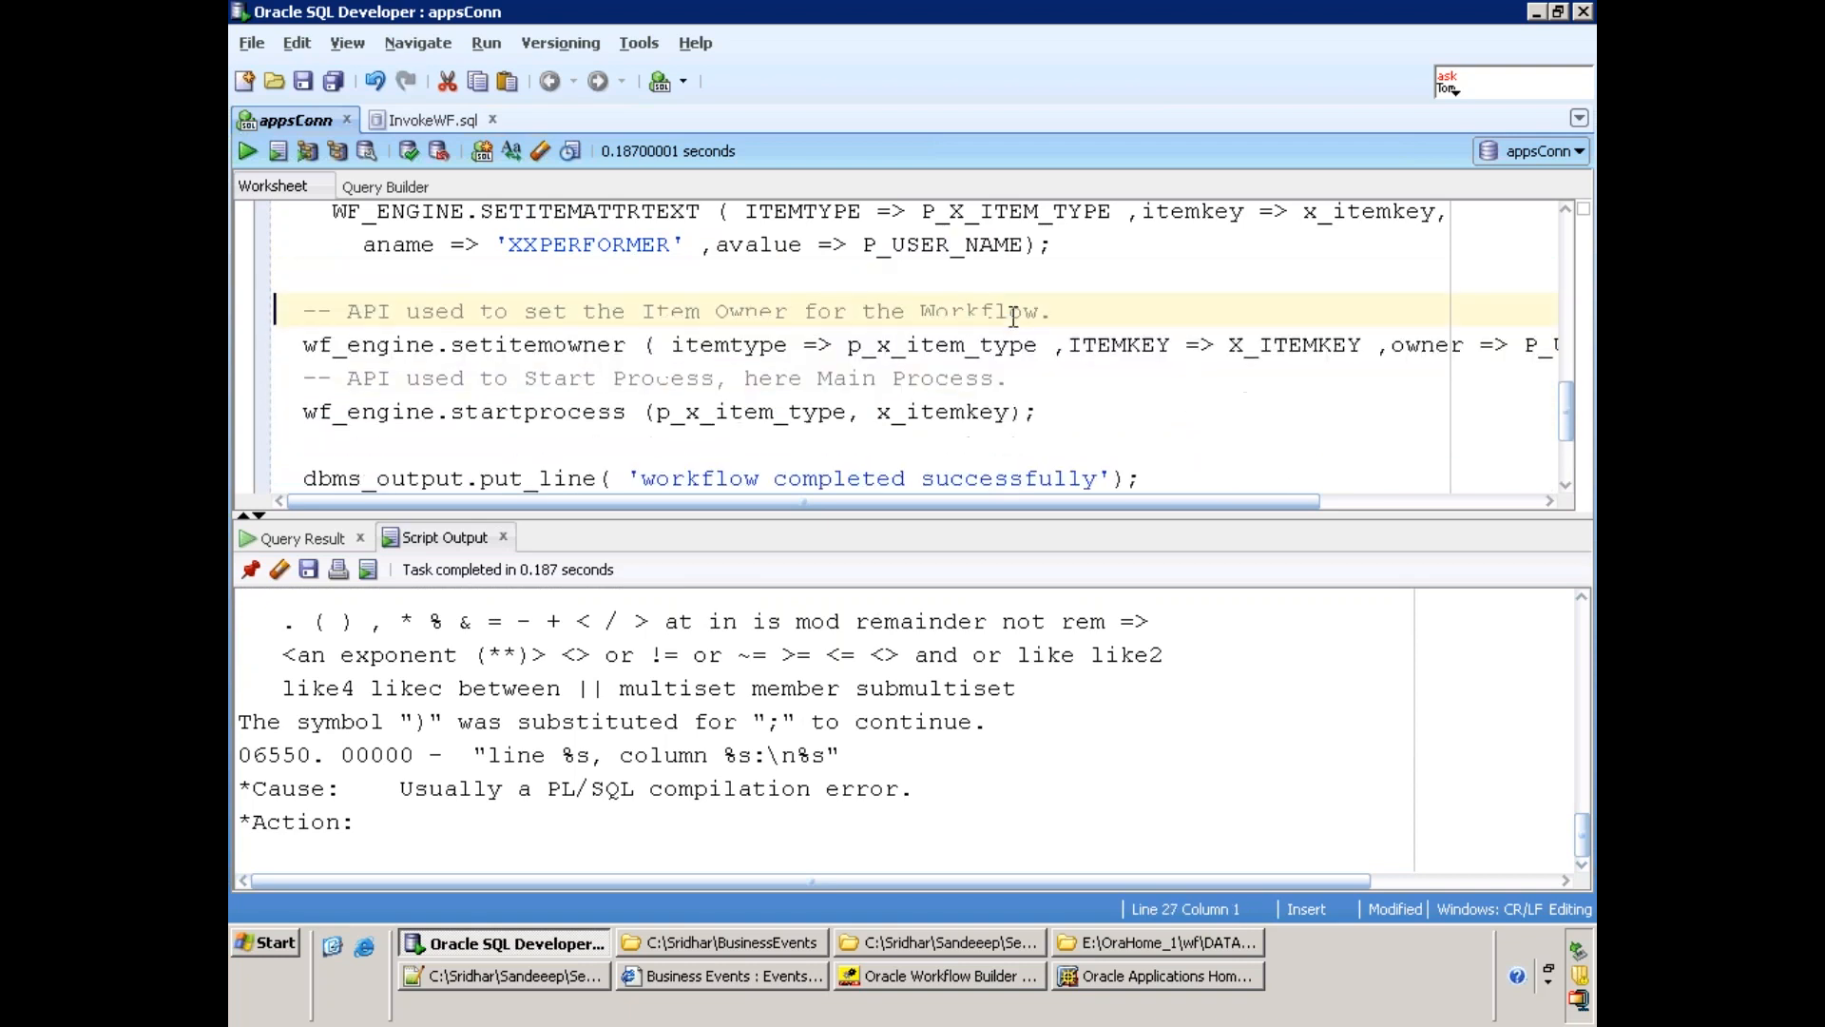
# Change the process name 'XXPROC' to 'XXPROC2' and rerun the script
pyautogui.hotkey('ctrl', 'Home')
pyautogui.press('Down')
pyautogui.press('Down')
pyautogui.press('Down')
pyautogui.press('Down')
pyautogui.press('Down')
pyautogui.press('Down')
pyautogui.press('Down')
pyautogui.press('Down')
pyautogui.press('Down')
pyautogui.press('Down')
pyautogui.press('Down')
pyautogui.press('Down')
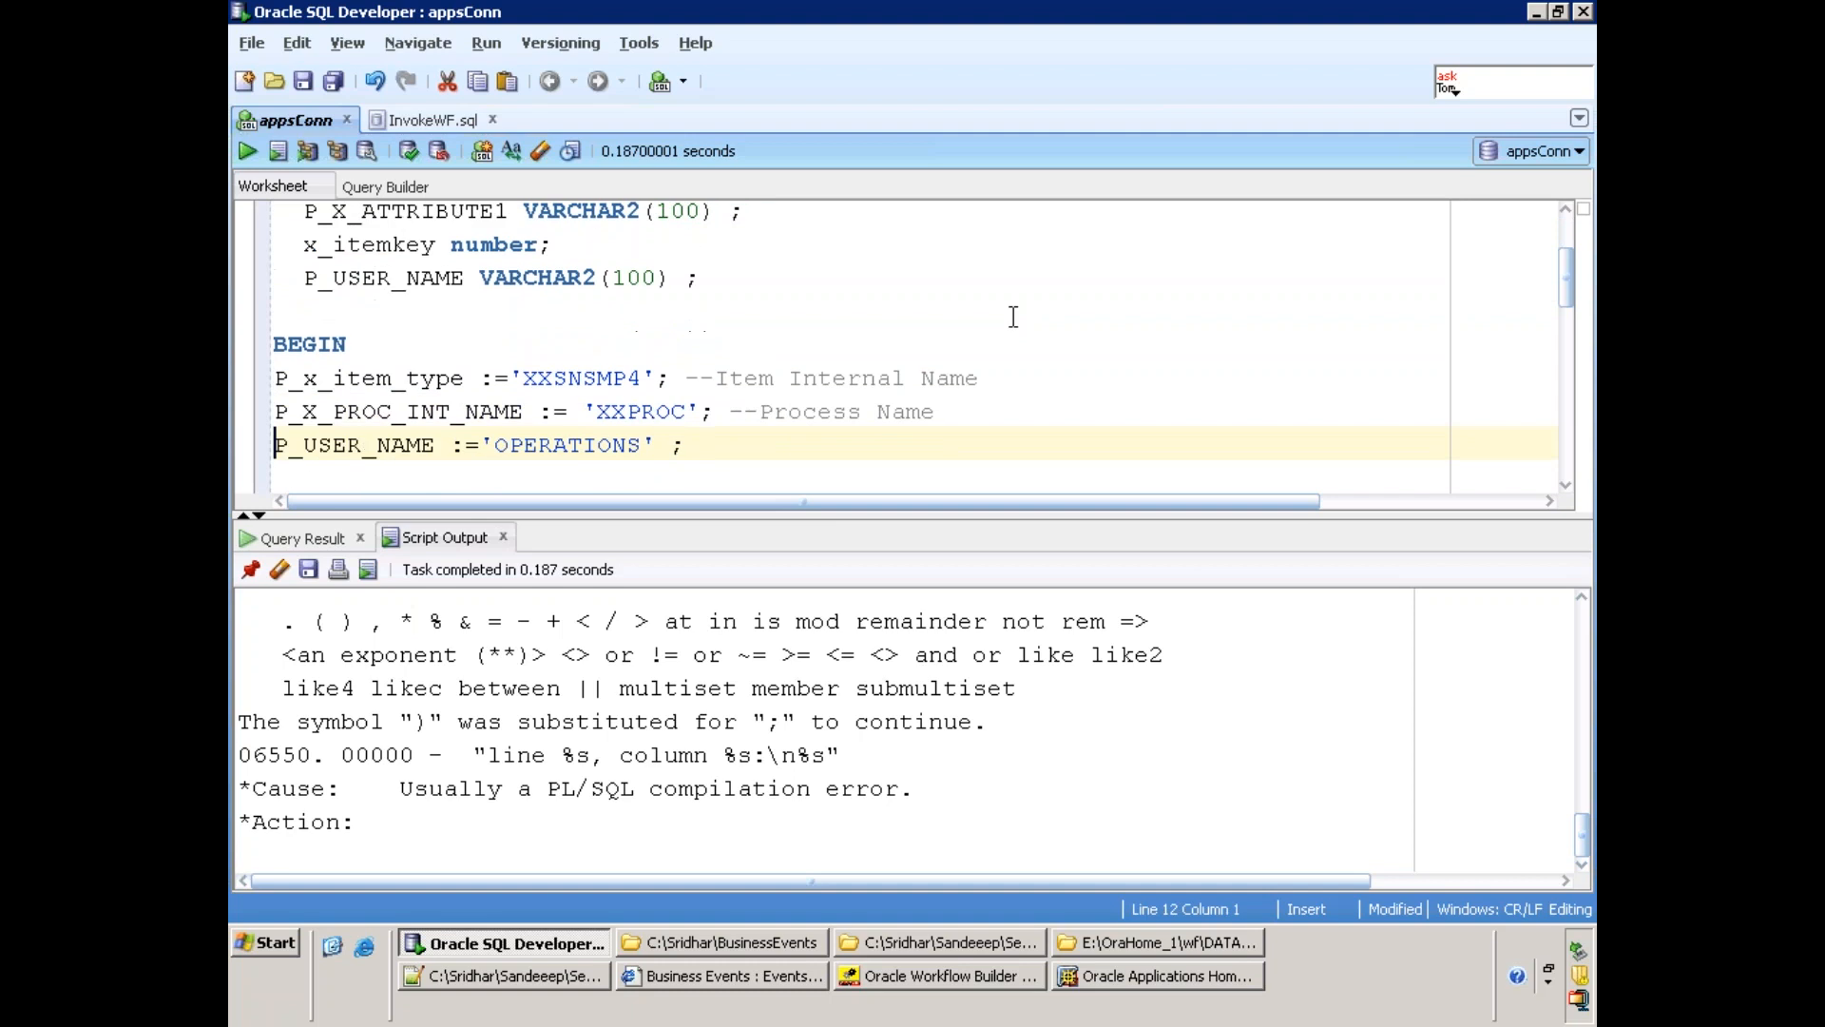
pyautogui.press('Up')
pyautogui.press('End')
pyautogui.press('Left')
pyautogui.press('Left')
pyautogui.press('Left')
pyautogui.press('Left')
pyautogui.press('Left')
pyautogui.press('Left')
pyautogui.press('Left')
pyautogui.press('Left')
pyautogui.press('Left')
pyautogui.press('Left')
pyautogui.press('Left')
pyautogui.press('Left')
pyautogui.press('Left')
pyautogui.press('Left')
pyautogui.press('Left')
pyautogui.press('Left')
pyautogui.press('Left')
pyautogui.press('Left')
pyautogui.press('Left')
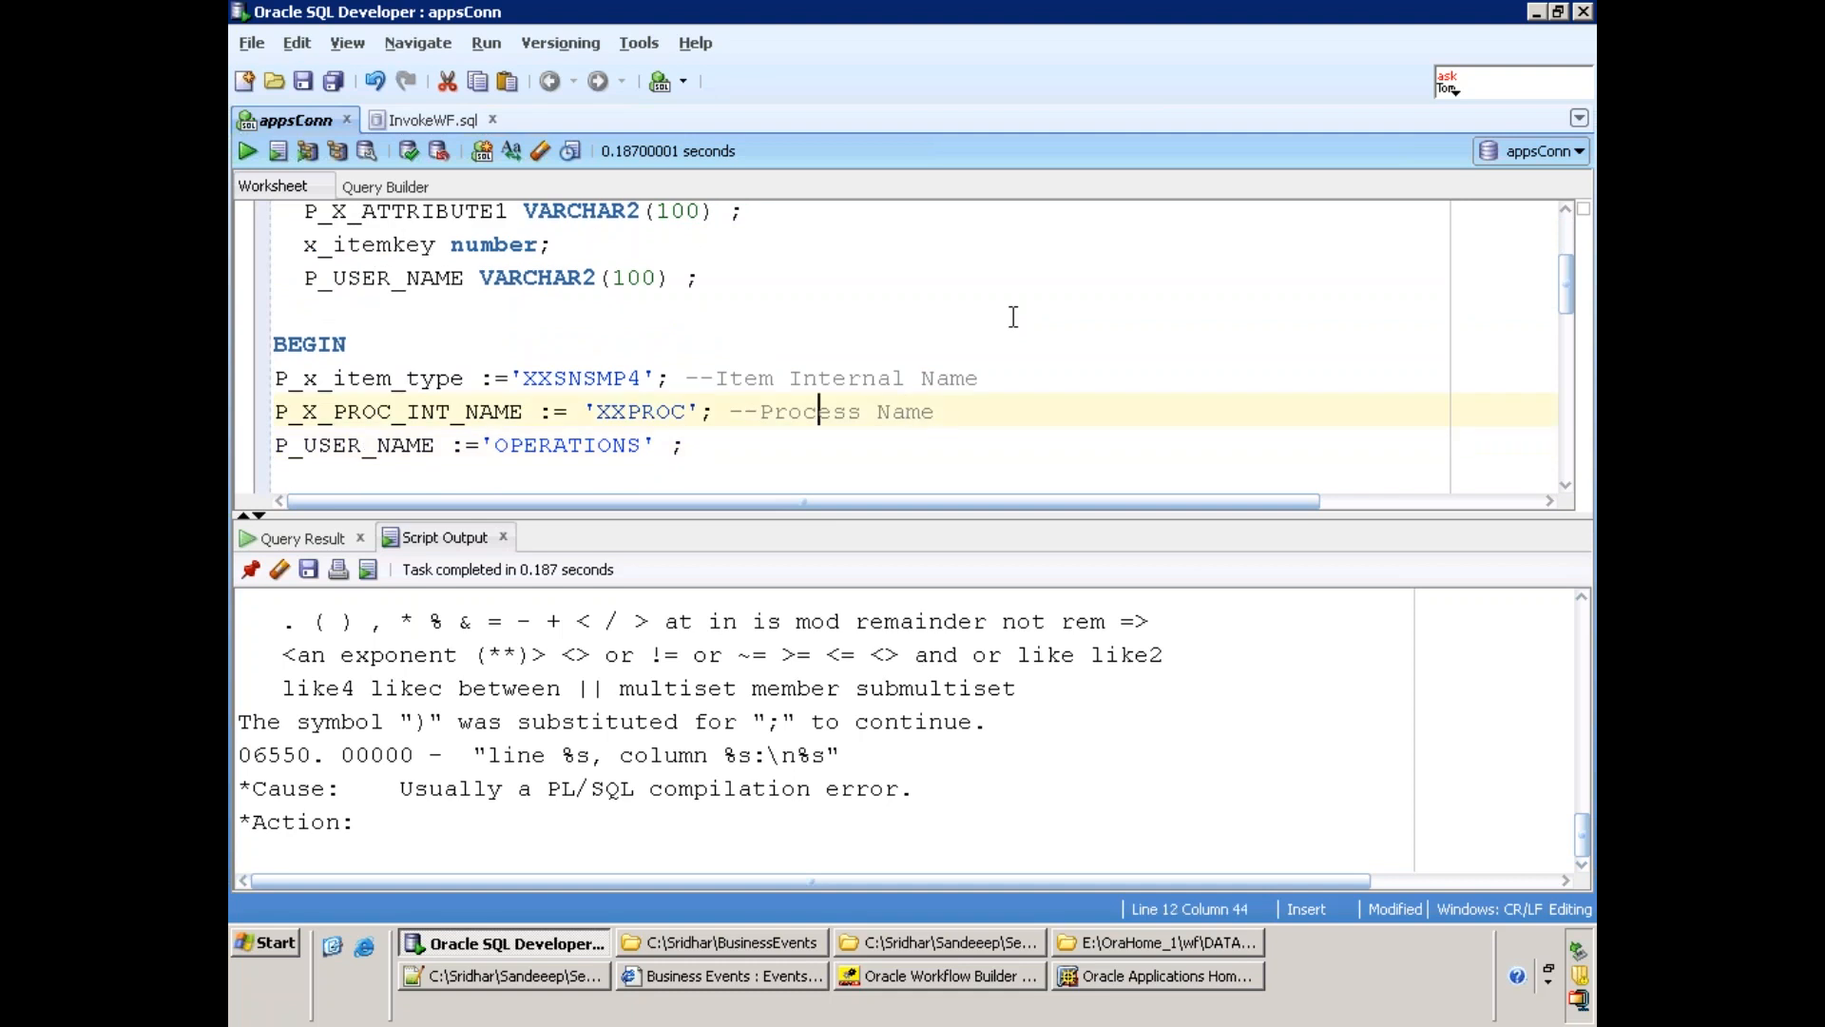
pyautogui.write('2')
pyautogui.press('F5')
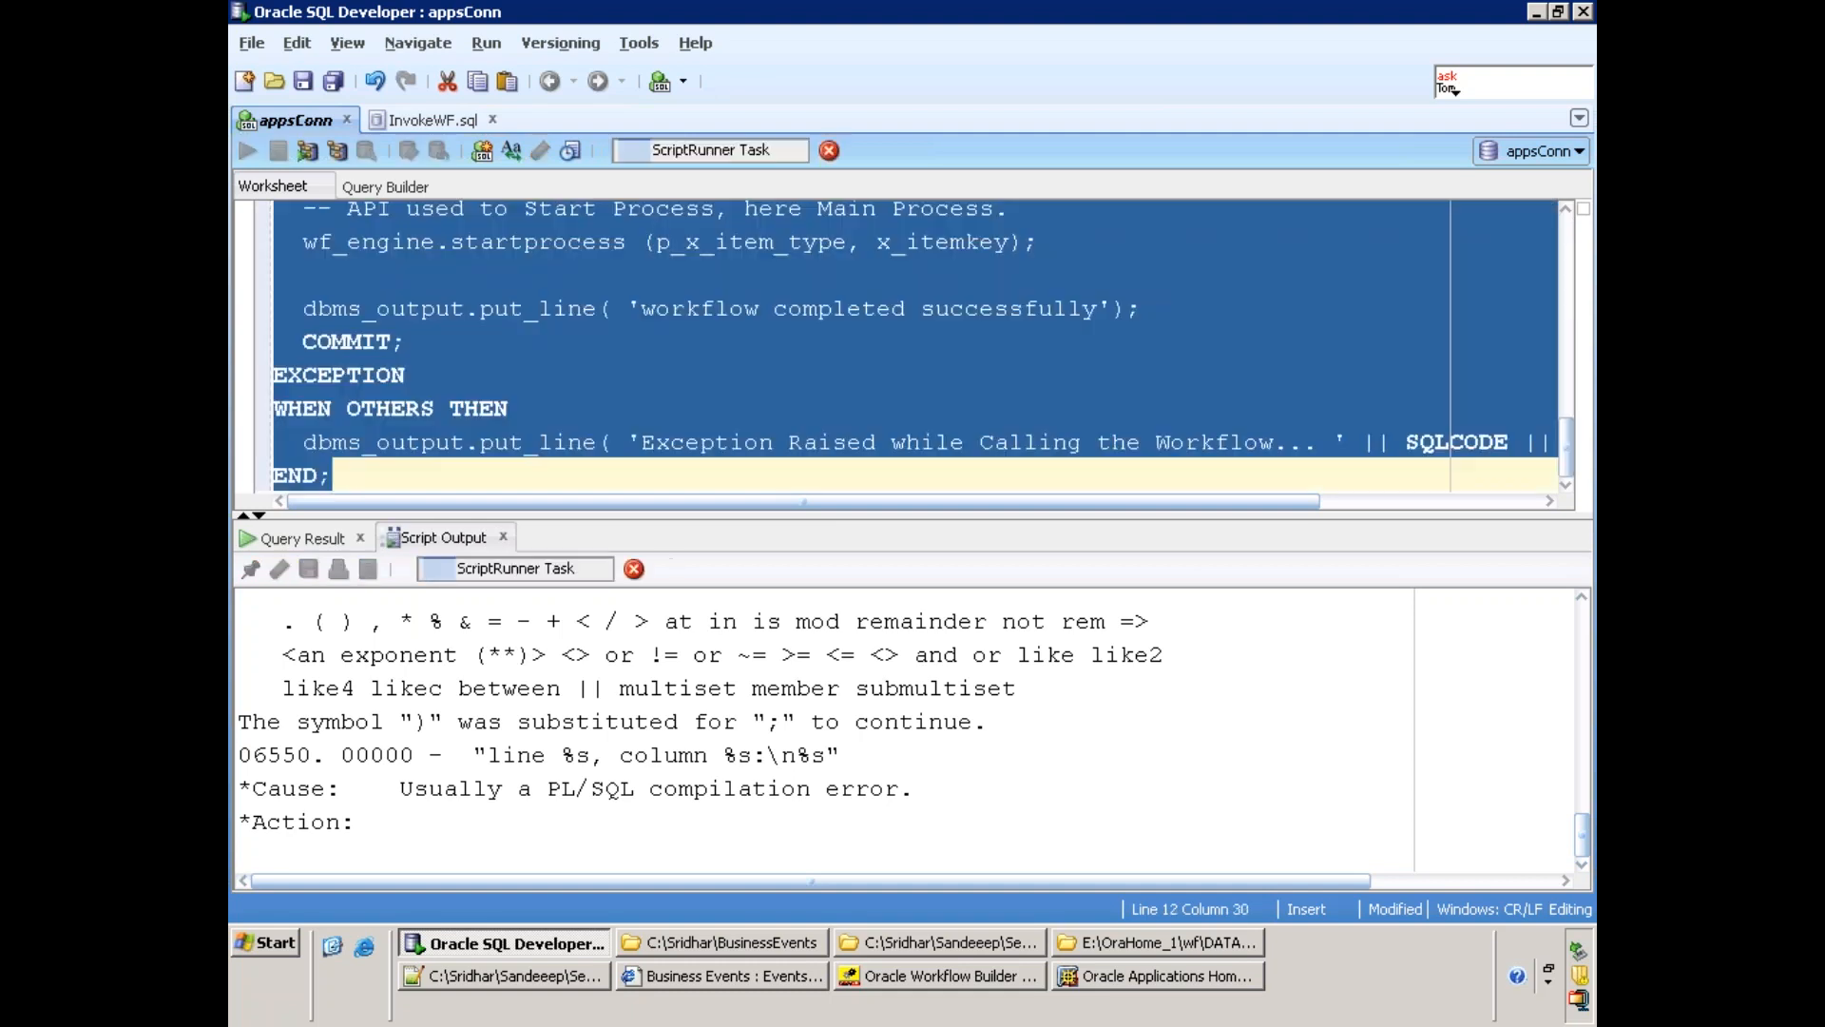
pyautogui.click(1087, 973)
# Reload the Worklist to check for the new XXFYIMSG notification
pyautogui.press('F5')
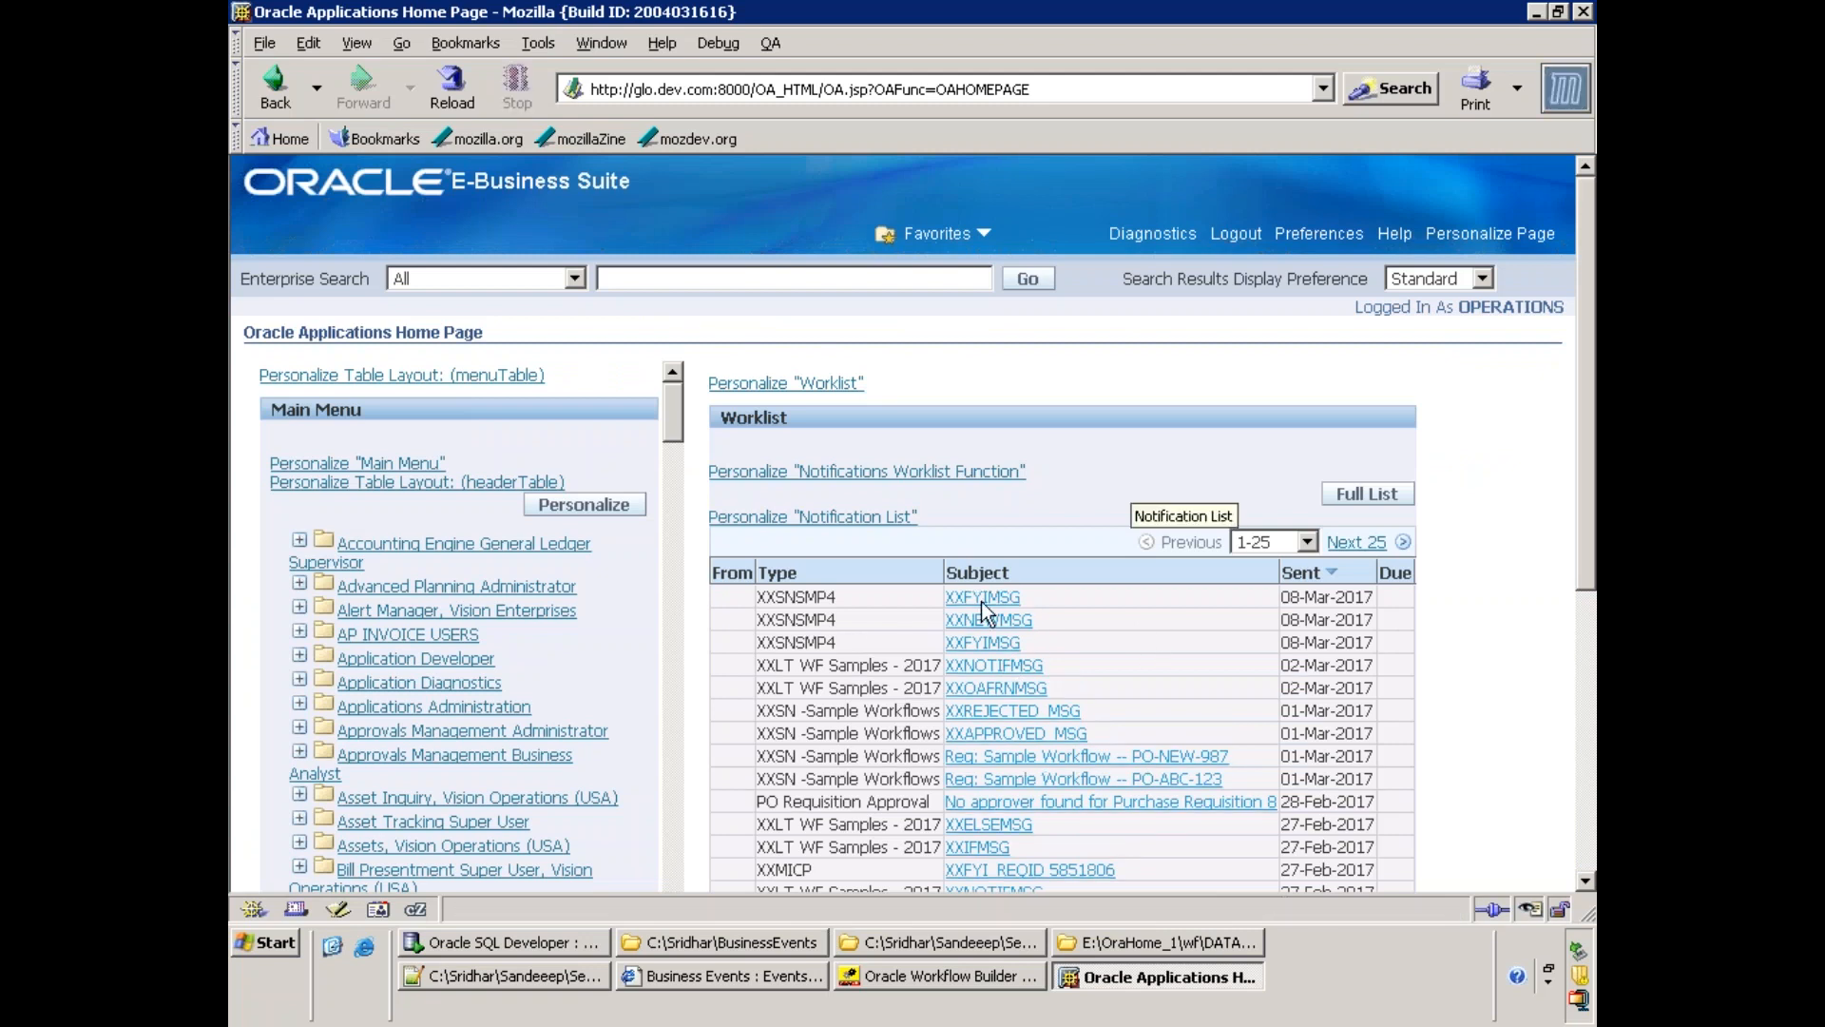
pyautogui.click(927, 976)
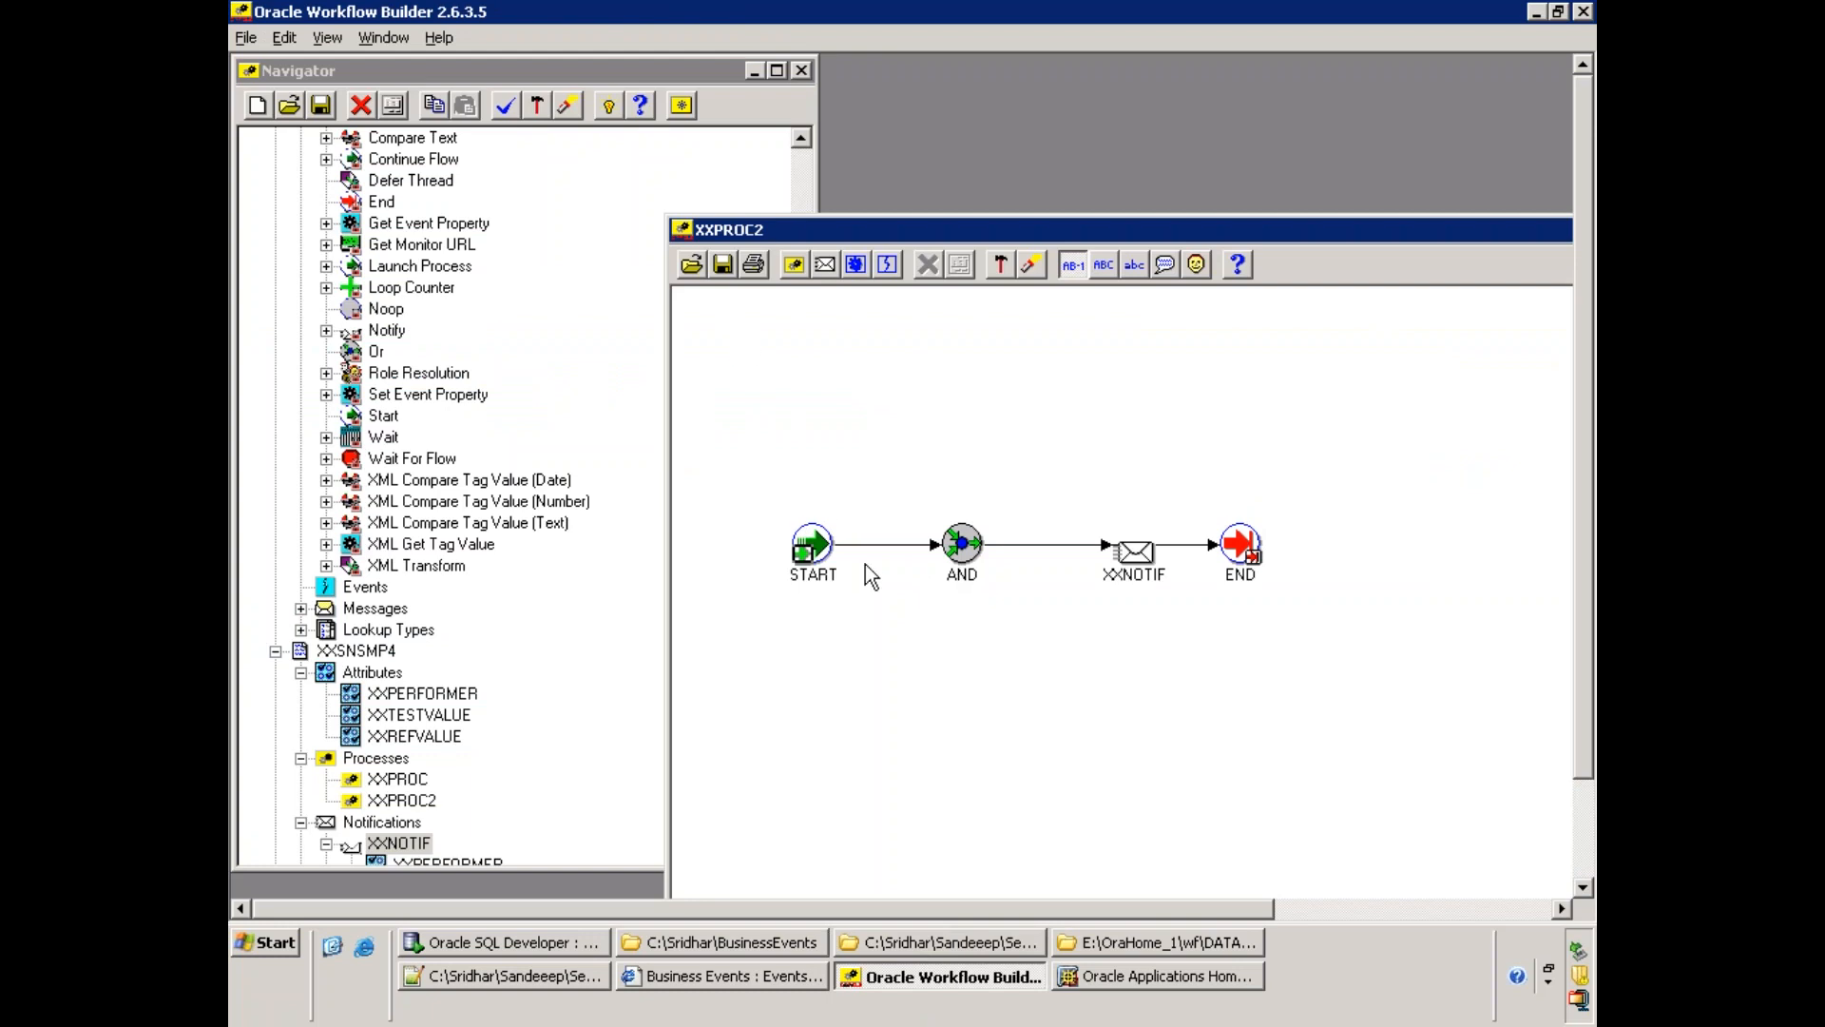
# Inspect the standard Wait activity's properties in the Navigator
pyautogui.click(964, 560)
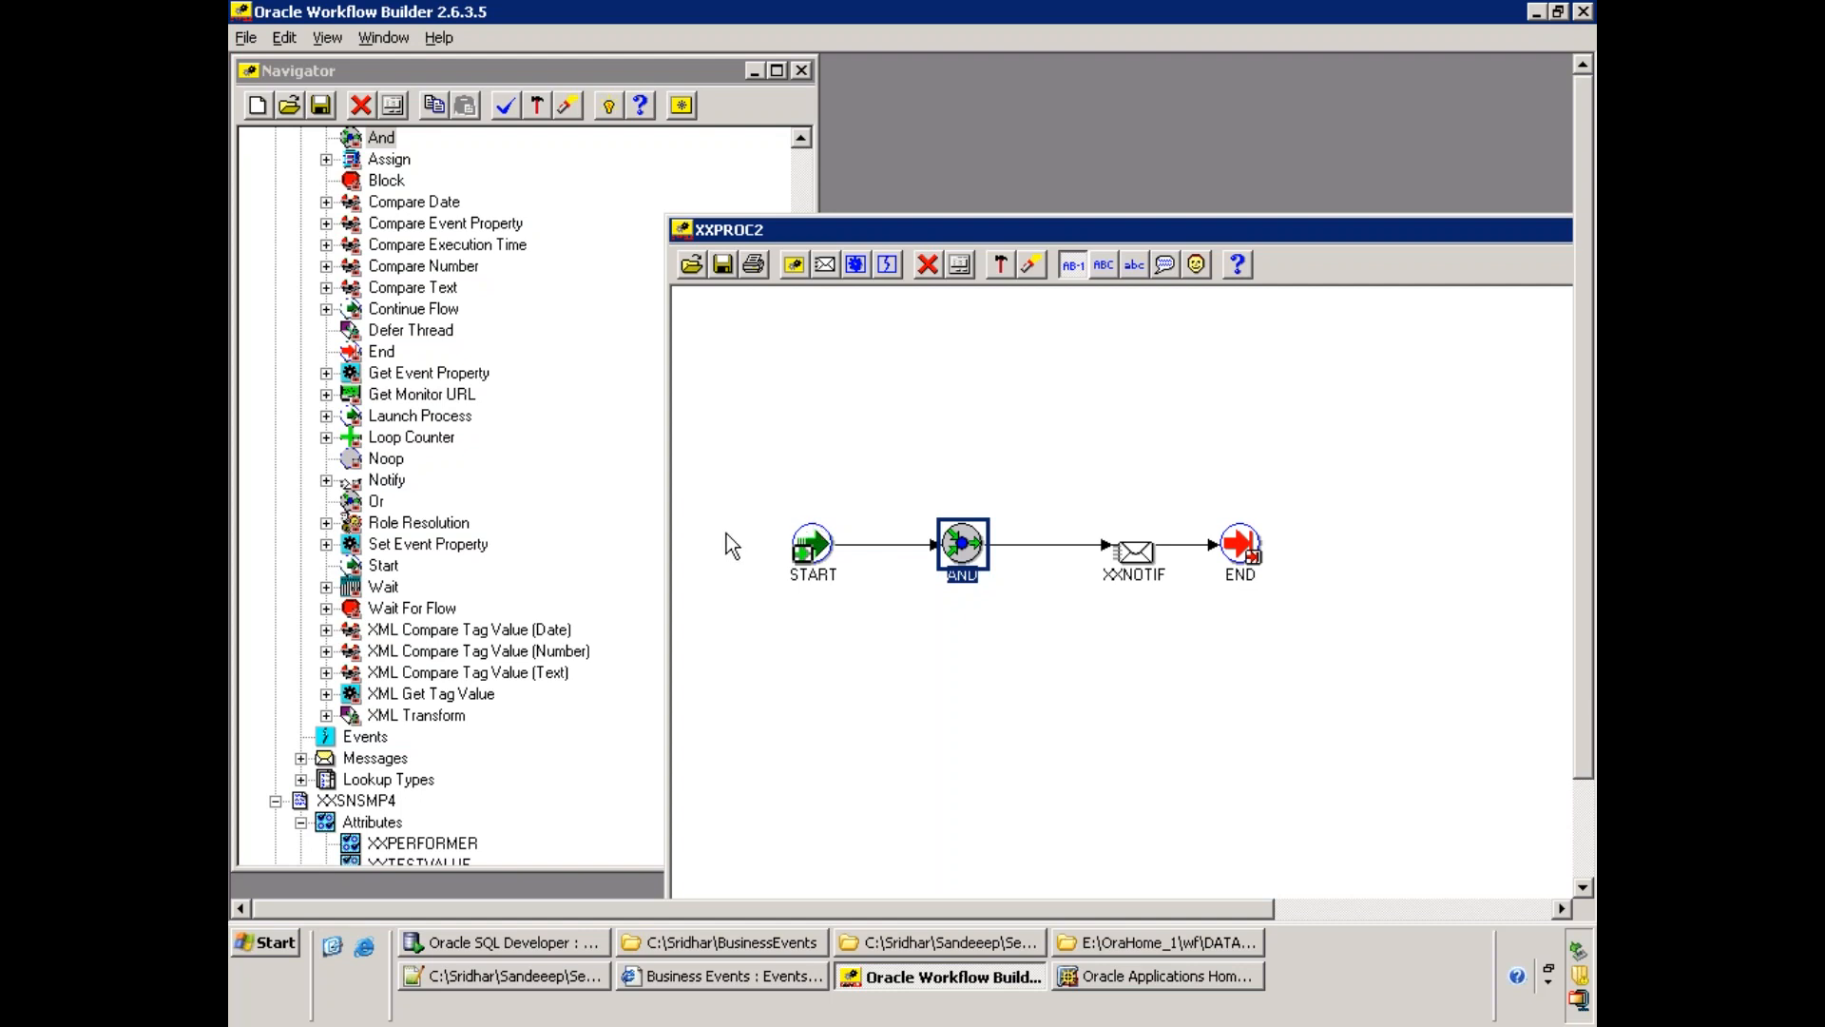
pyautogui.click(422, 309)
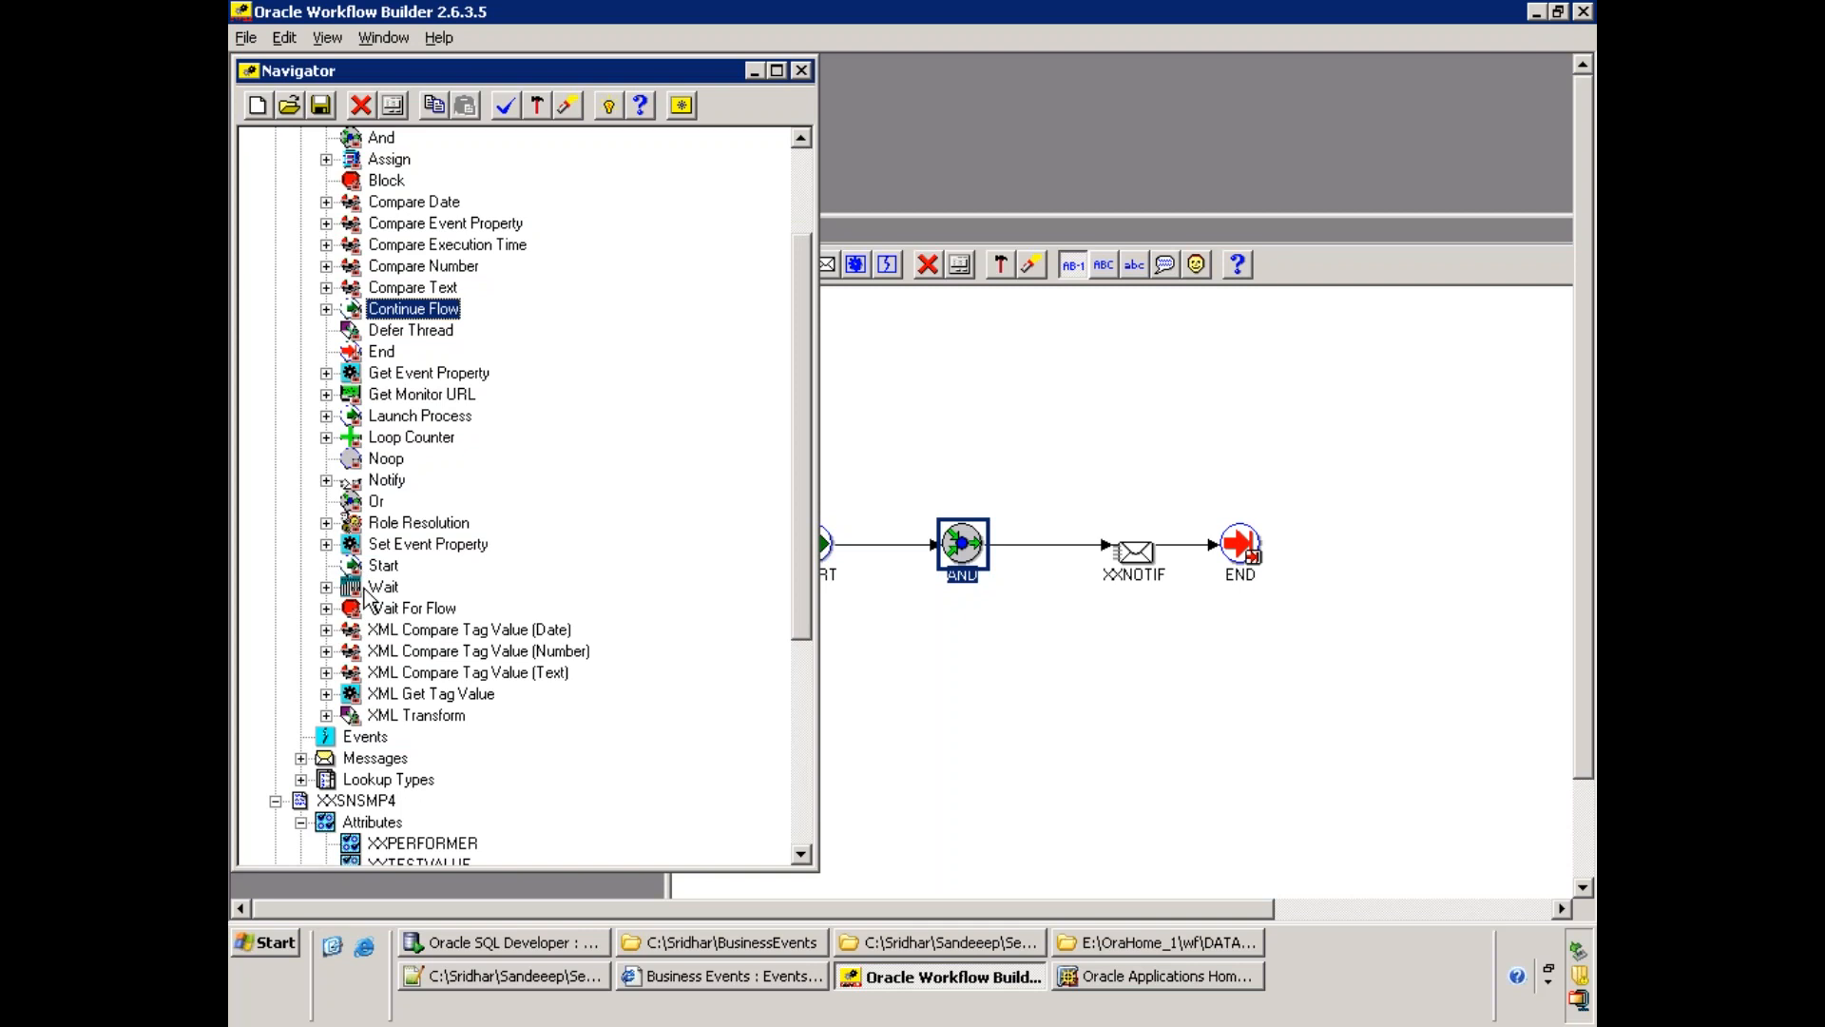
pyautogui.doubleClick(365, 591)
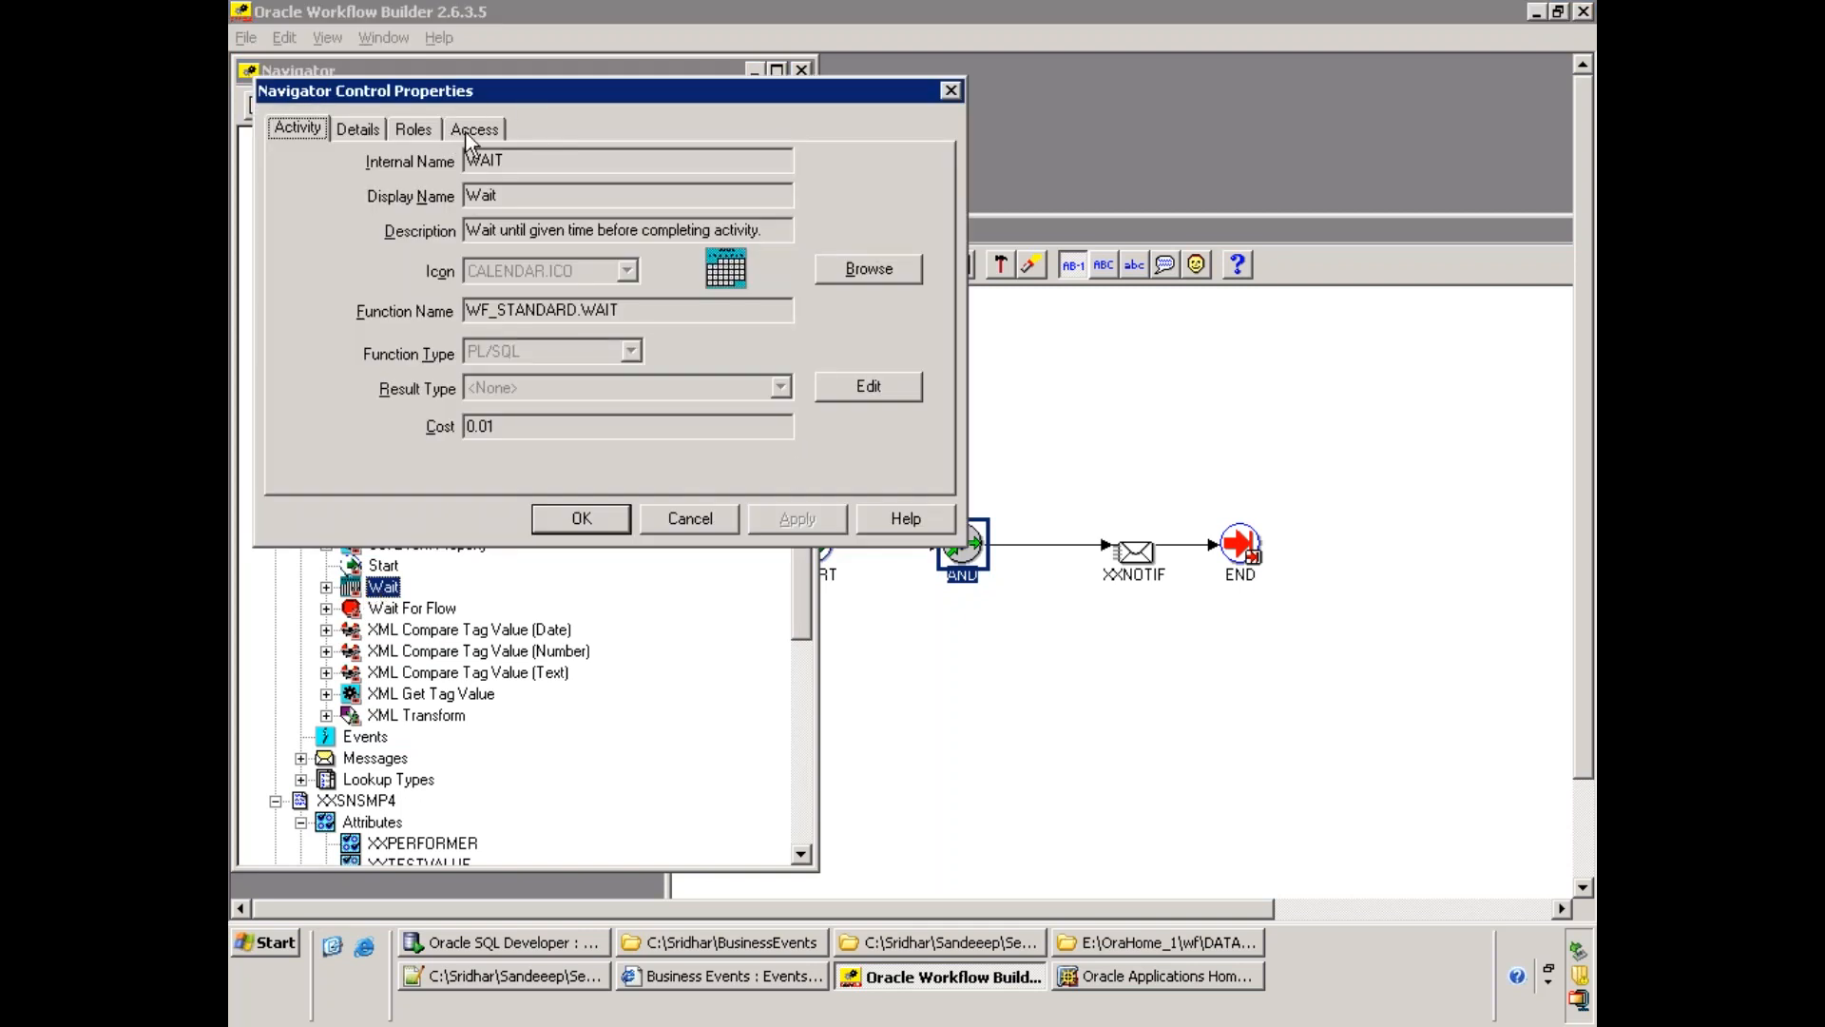
pyautogui.moveTo(573, 230); pyautogui.dragTo(765, 230)
pyautogui.click(765, 230)
pyautogui.click(699, 513)
# Replace the AND→XXNOTIF transition with a Wait node linked AND→WAIT→XXNOTIF
pyautogui.click(875, 616)
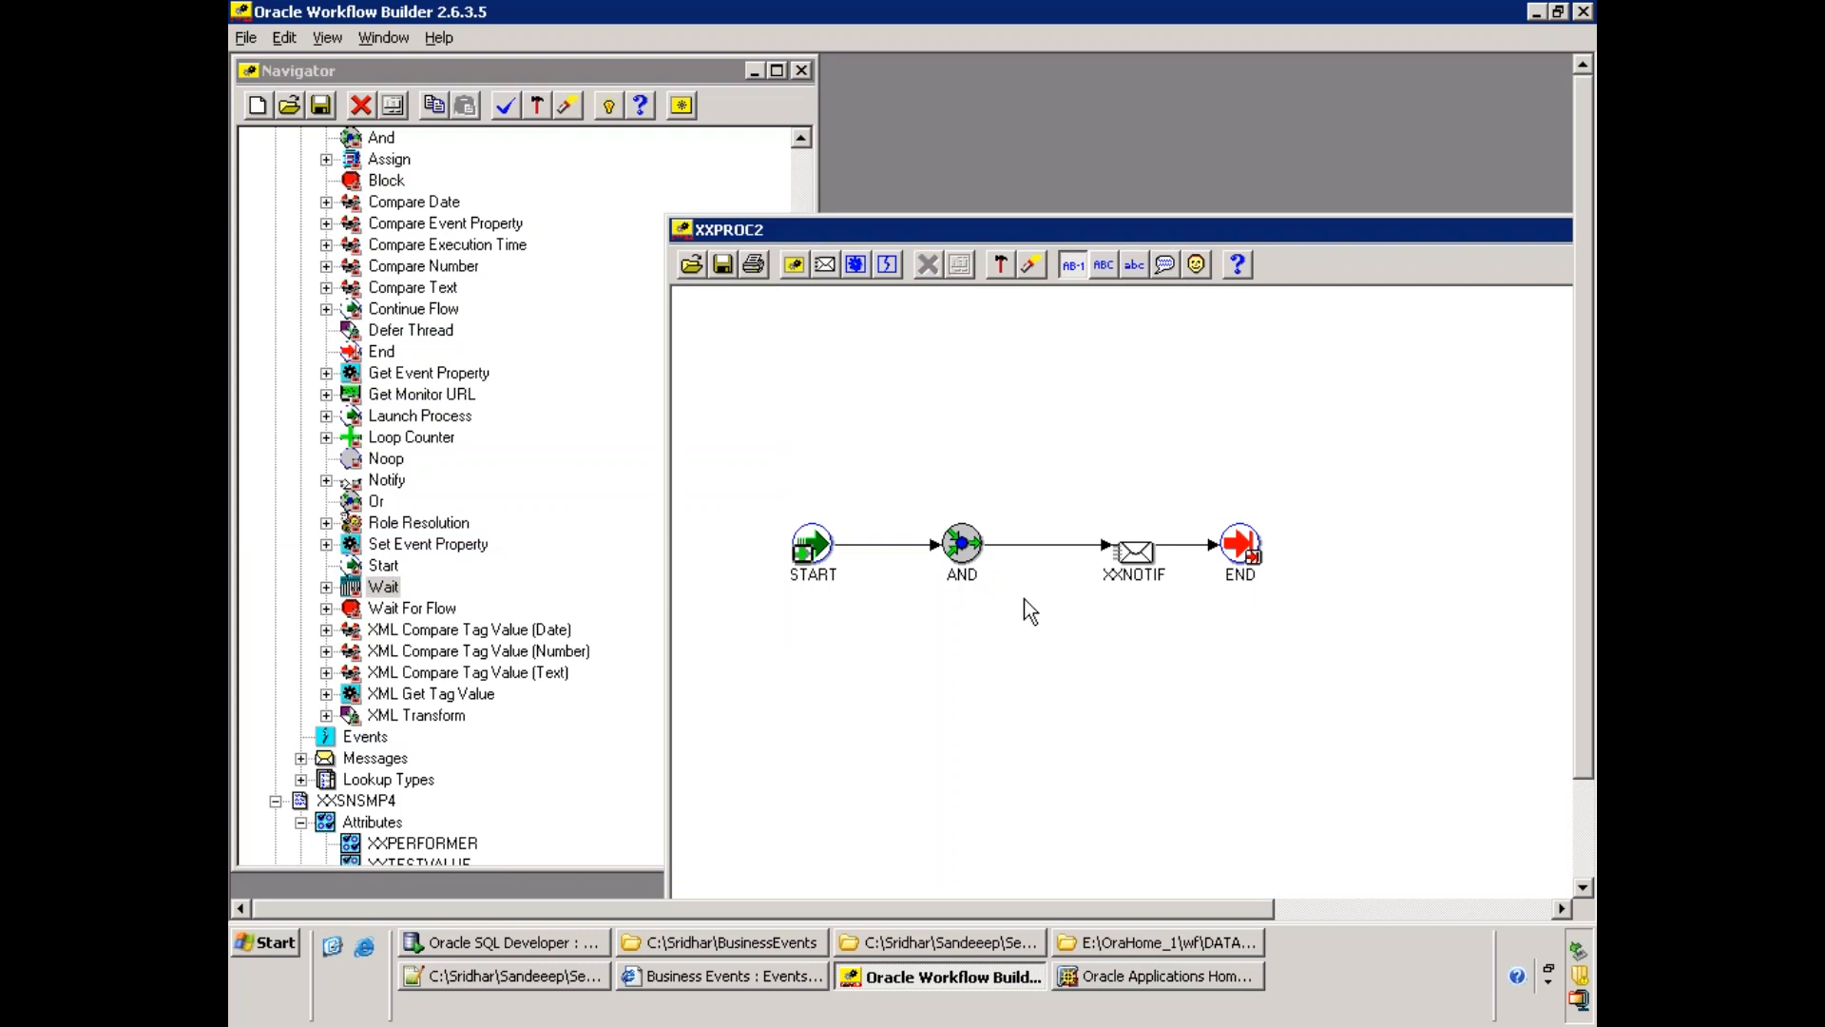
pyautogui.click(1042, 544)
pyautogui.press('Delete')
pyautogui.moveTo(408, 586); pyautogui.dragTo(1133, 556)
pyautogui.click(1017, 633)
pyautogui.click(1063, 659)
pyautogui.click(1063, 547)
# Review the WAIT node's attributes, widening descriptions to read Relative Time and Wait Mode
pyautogui.doubleClick(1055, 551)
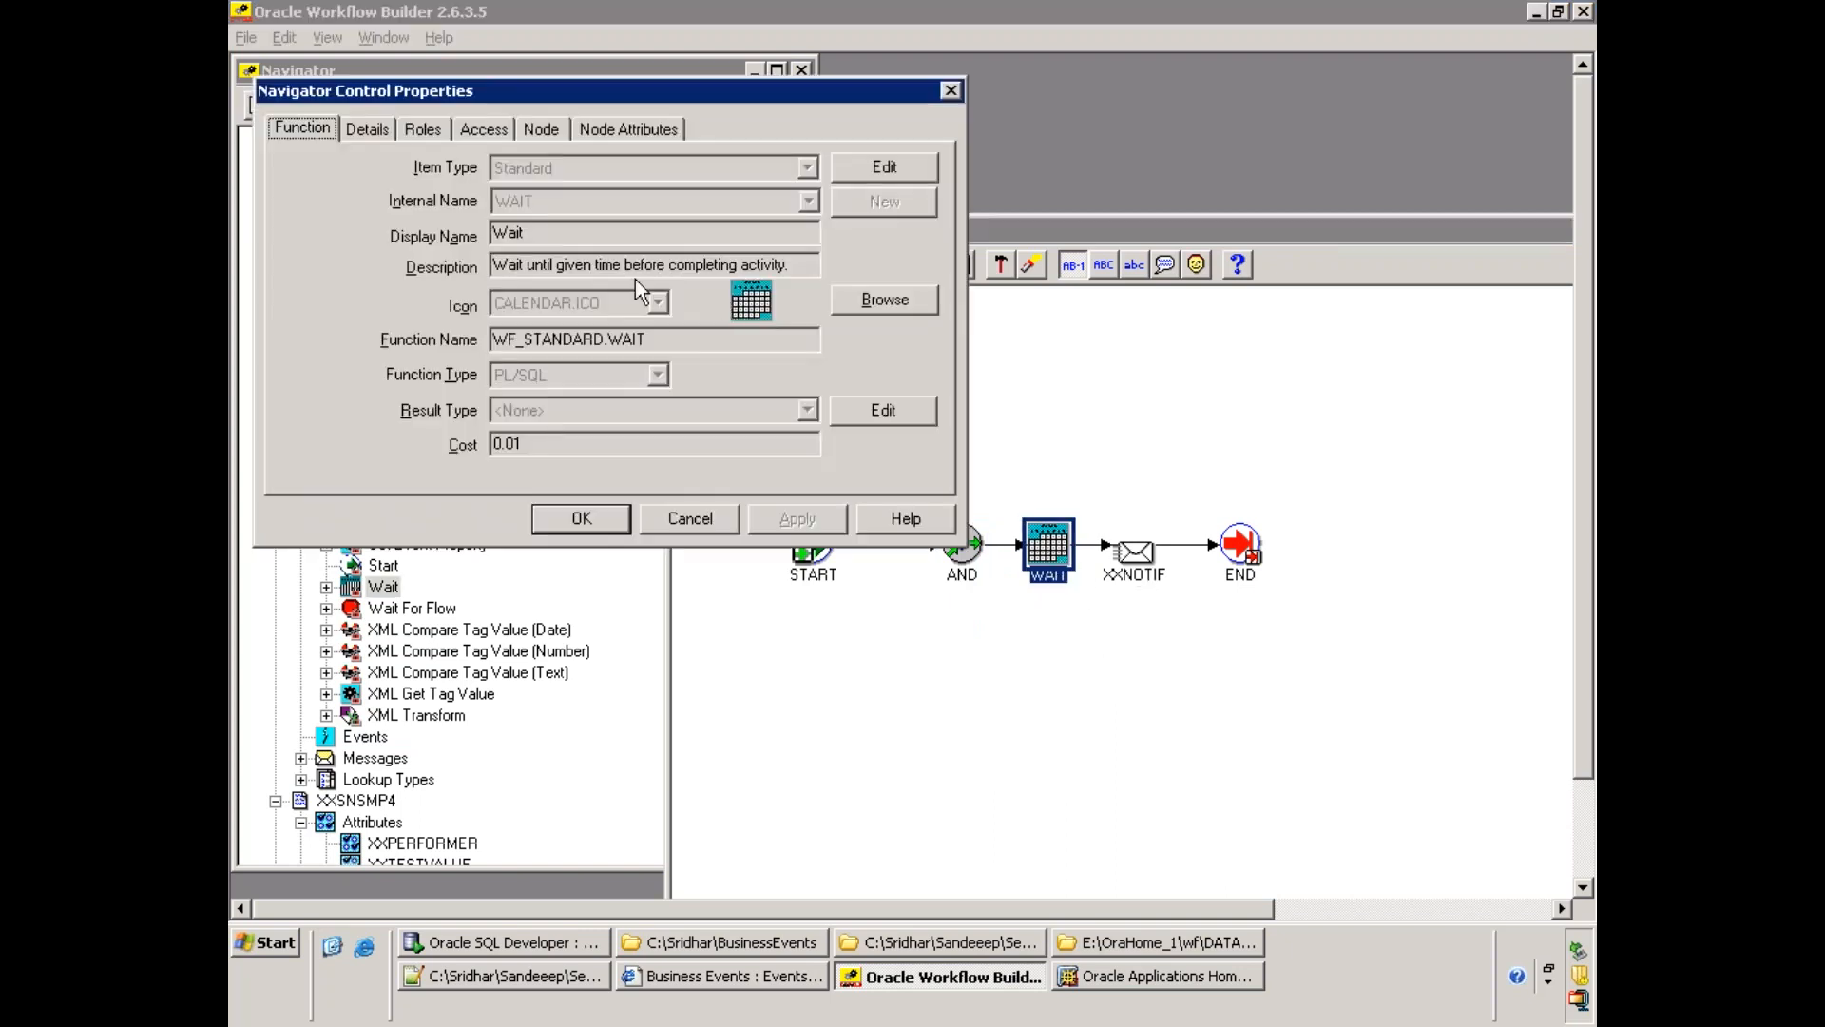
pyautogui.click(594, 128)
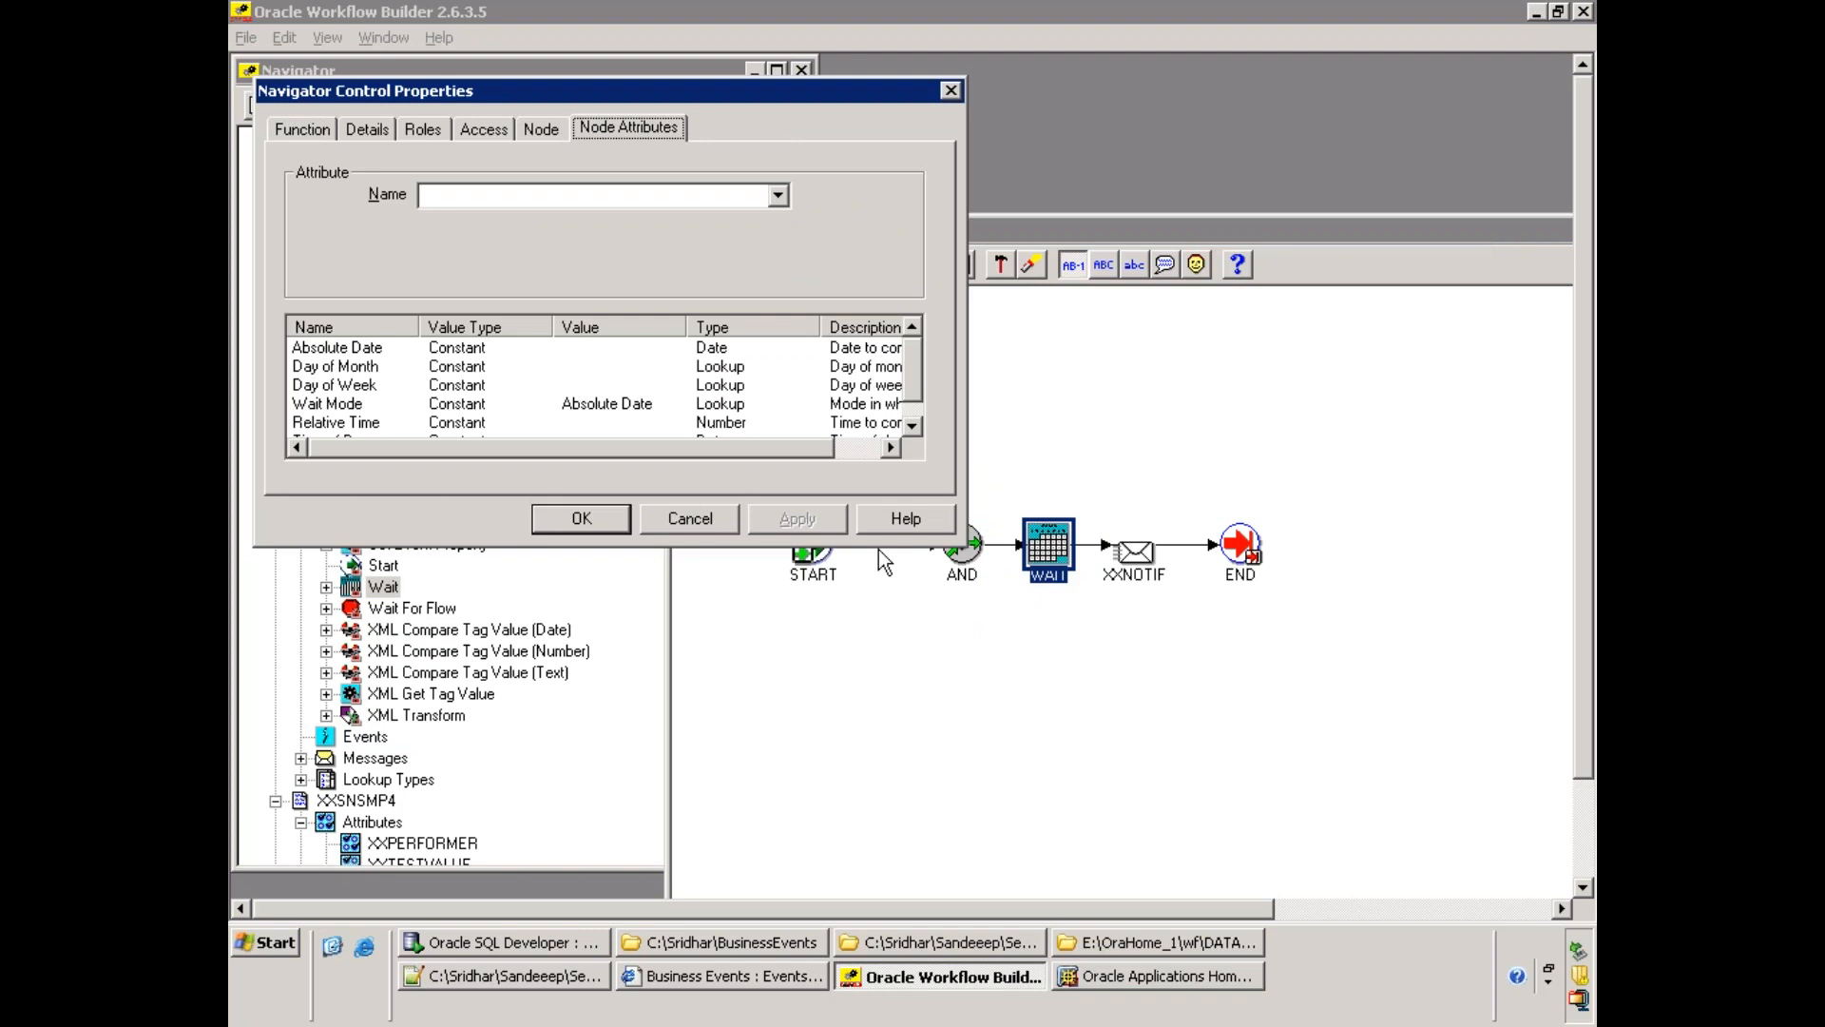
pyautogui.click(380, 418)
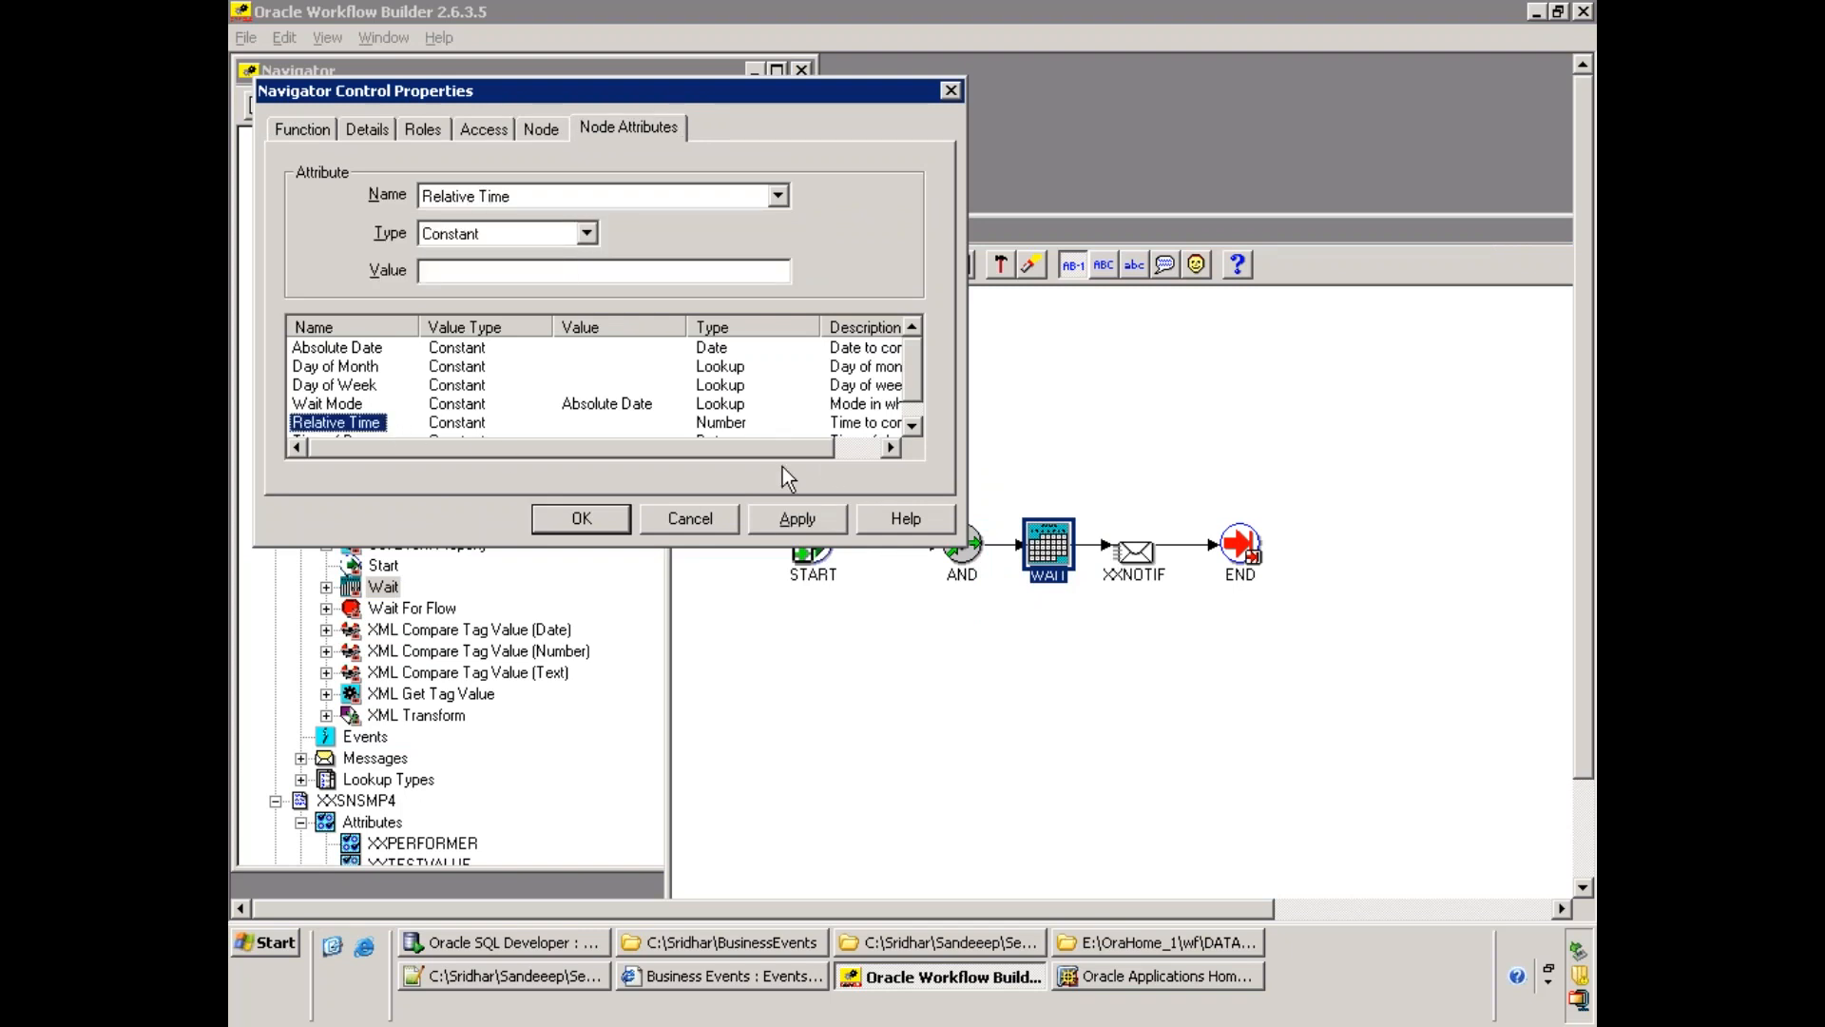
pyautogui.click(853, 448)
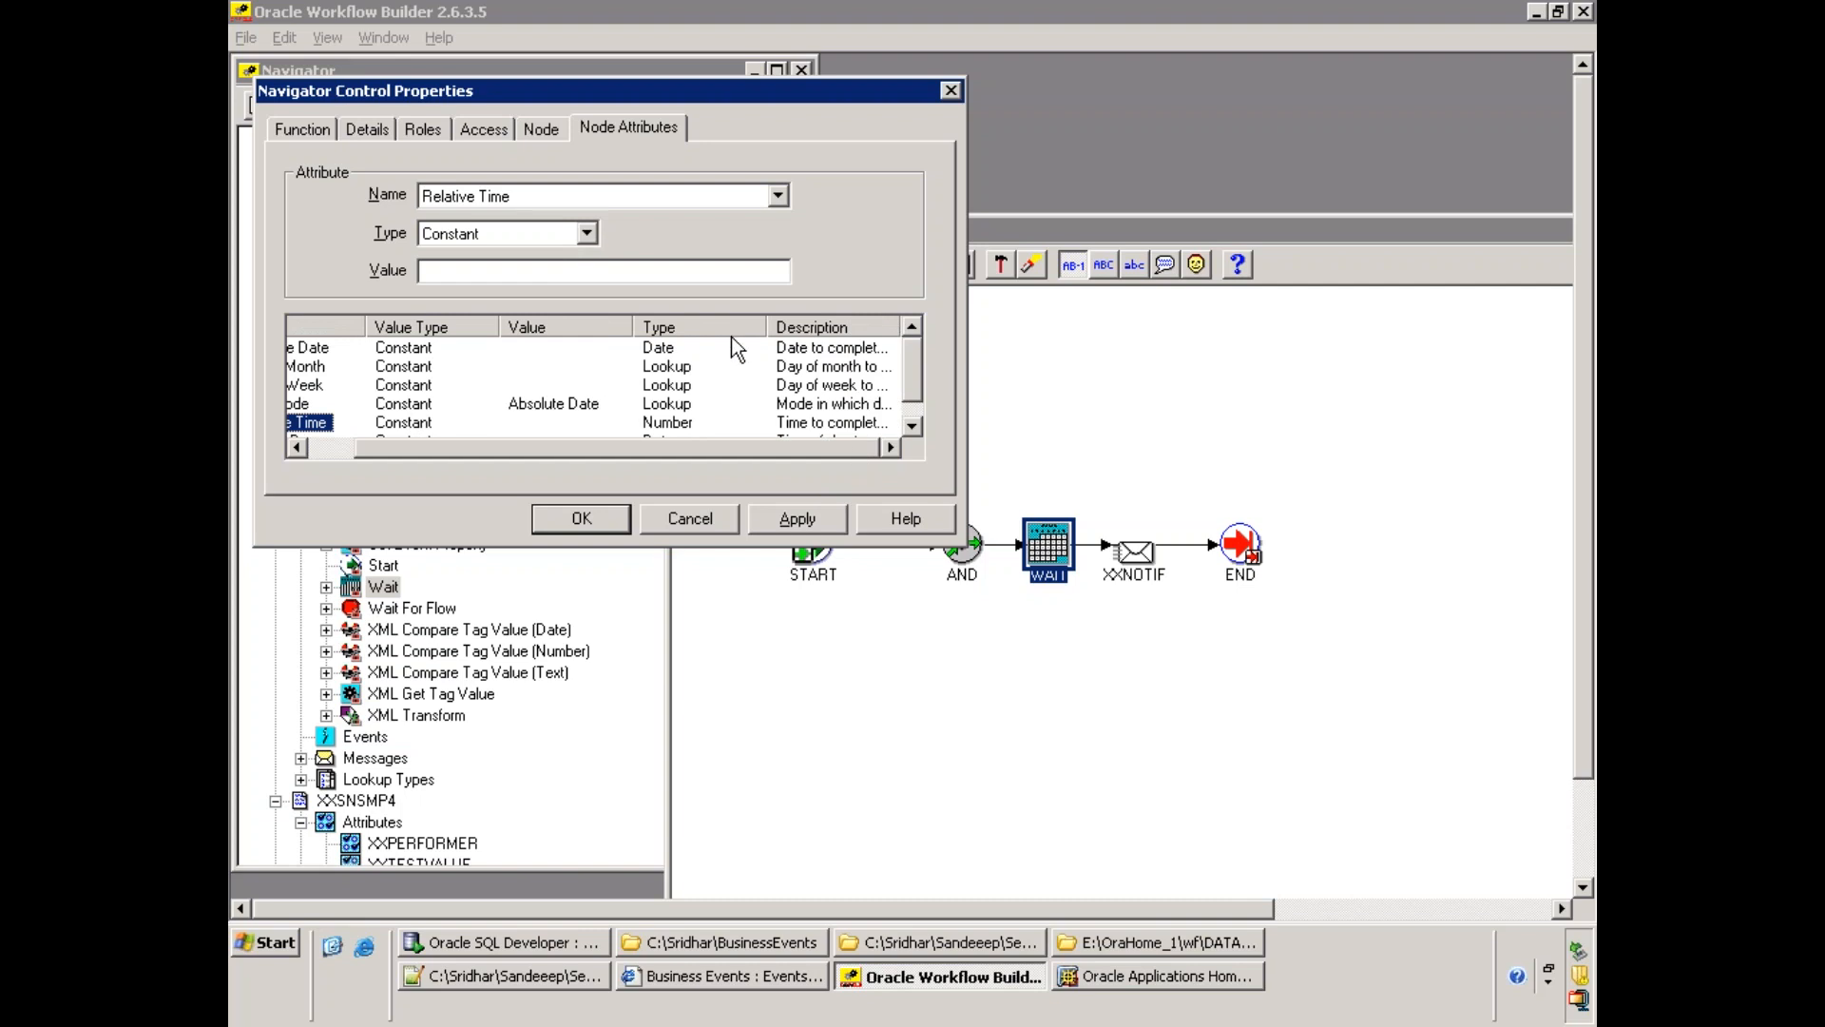
pyautogui.moveTo(635, 326); pyautogui.dragTo(543, 327)
pyautogui.moveTo(863, 326); pyautogui.dragTo(941, 330)
pyautogui.click(864, 445)
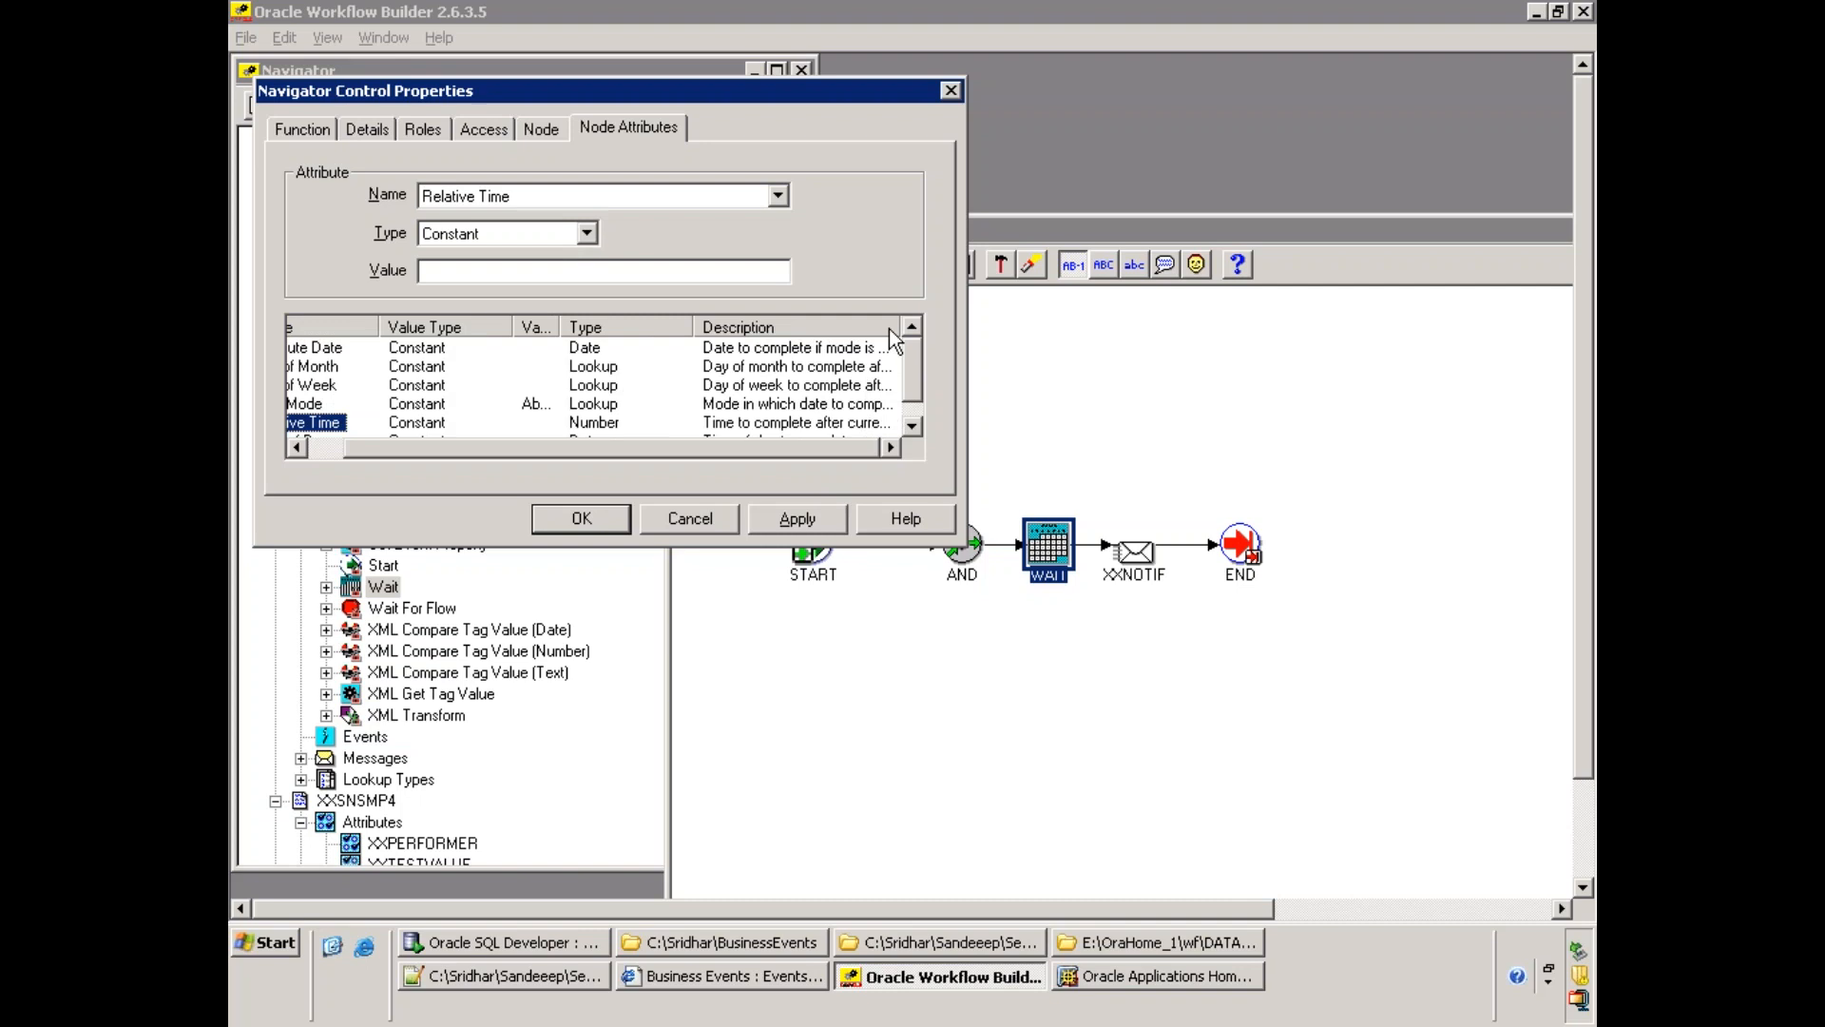
pyautogui.moveTo(691, 328); pyautogui.dragTo(487, 325)
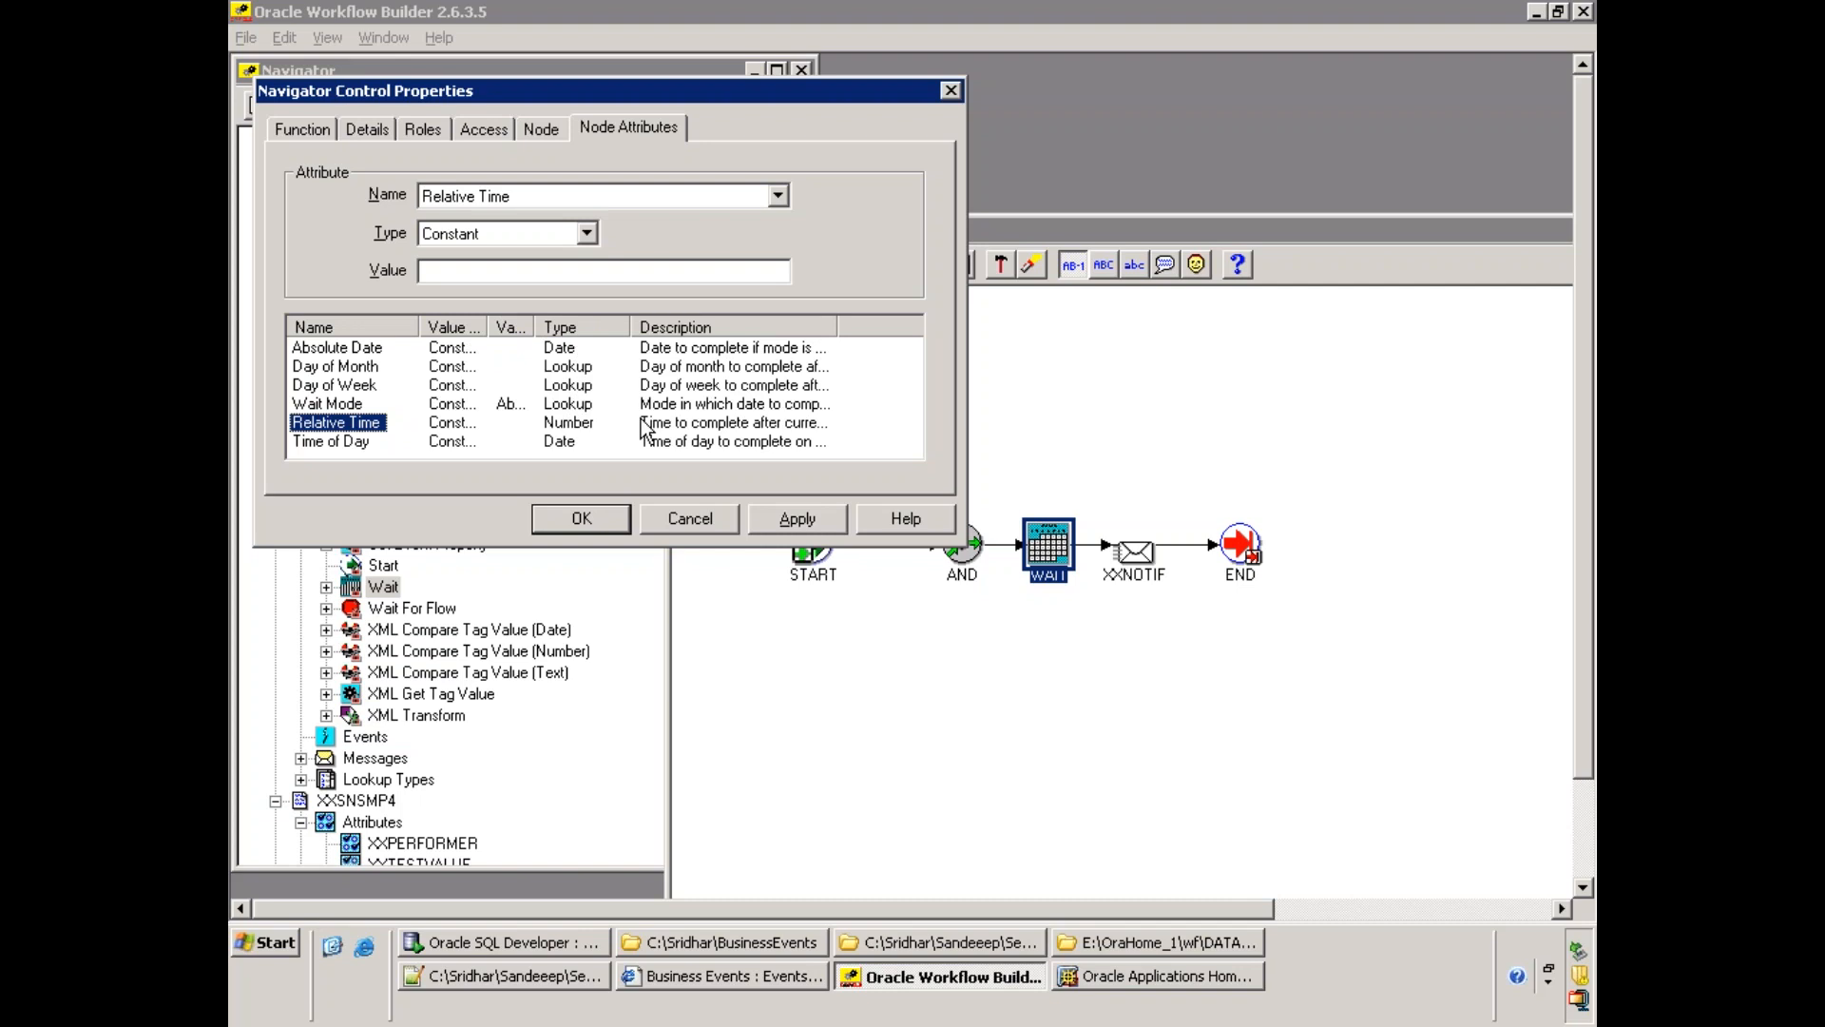
pyautogui.moveTo(839, 326); pyautogui.dragTo(914, 326)
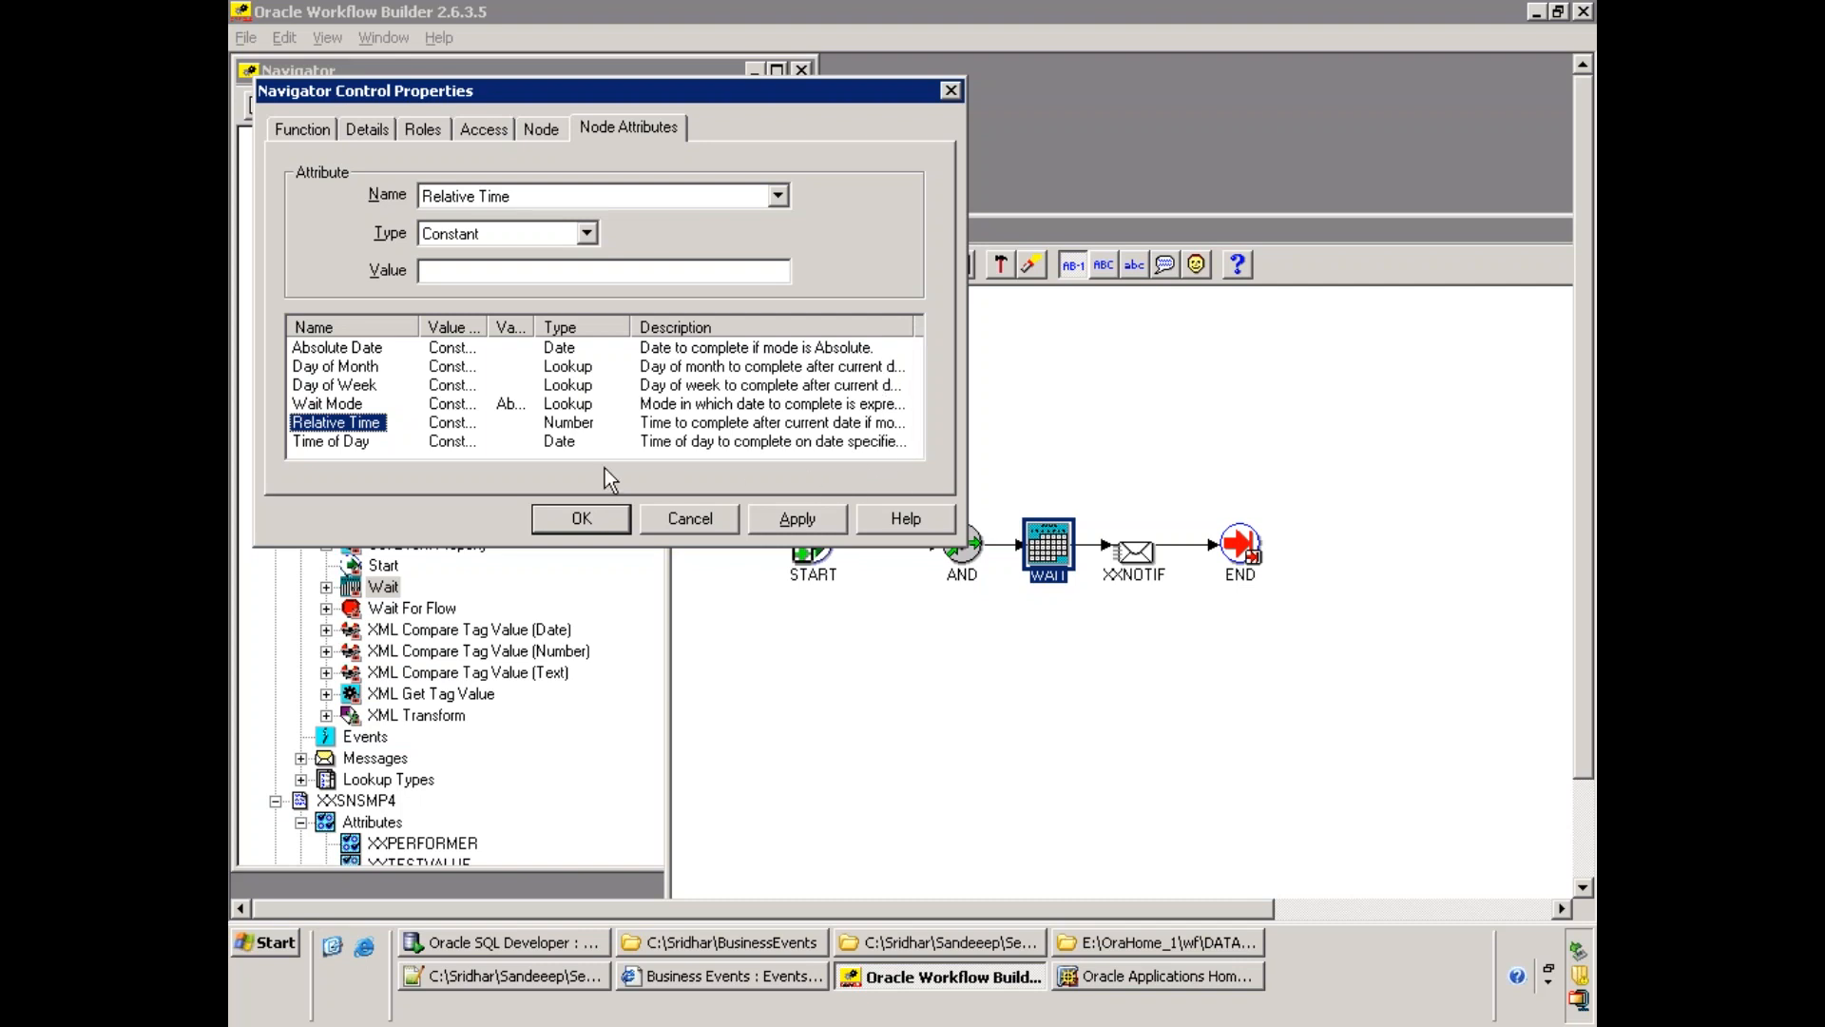
pyautogui.click(686, 406)
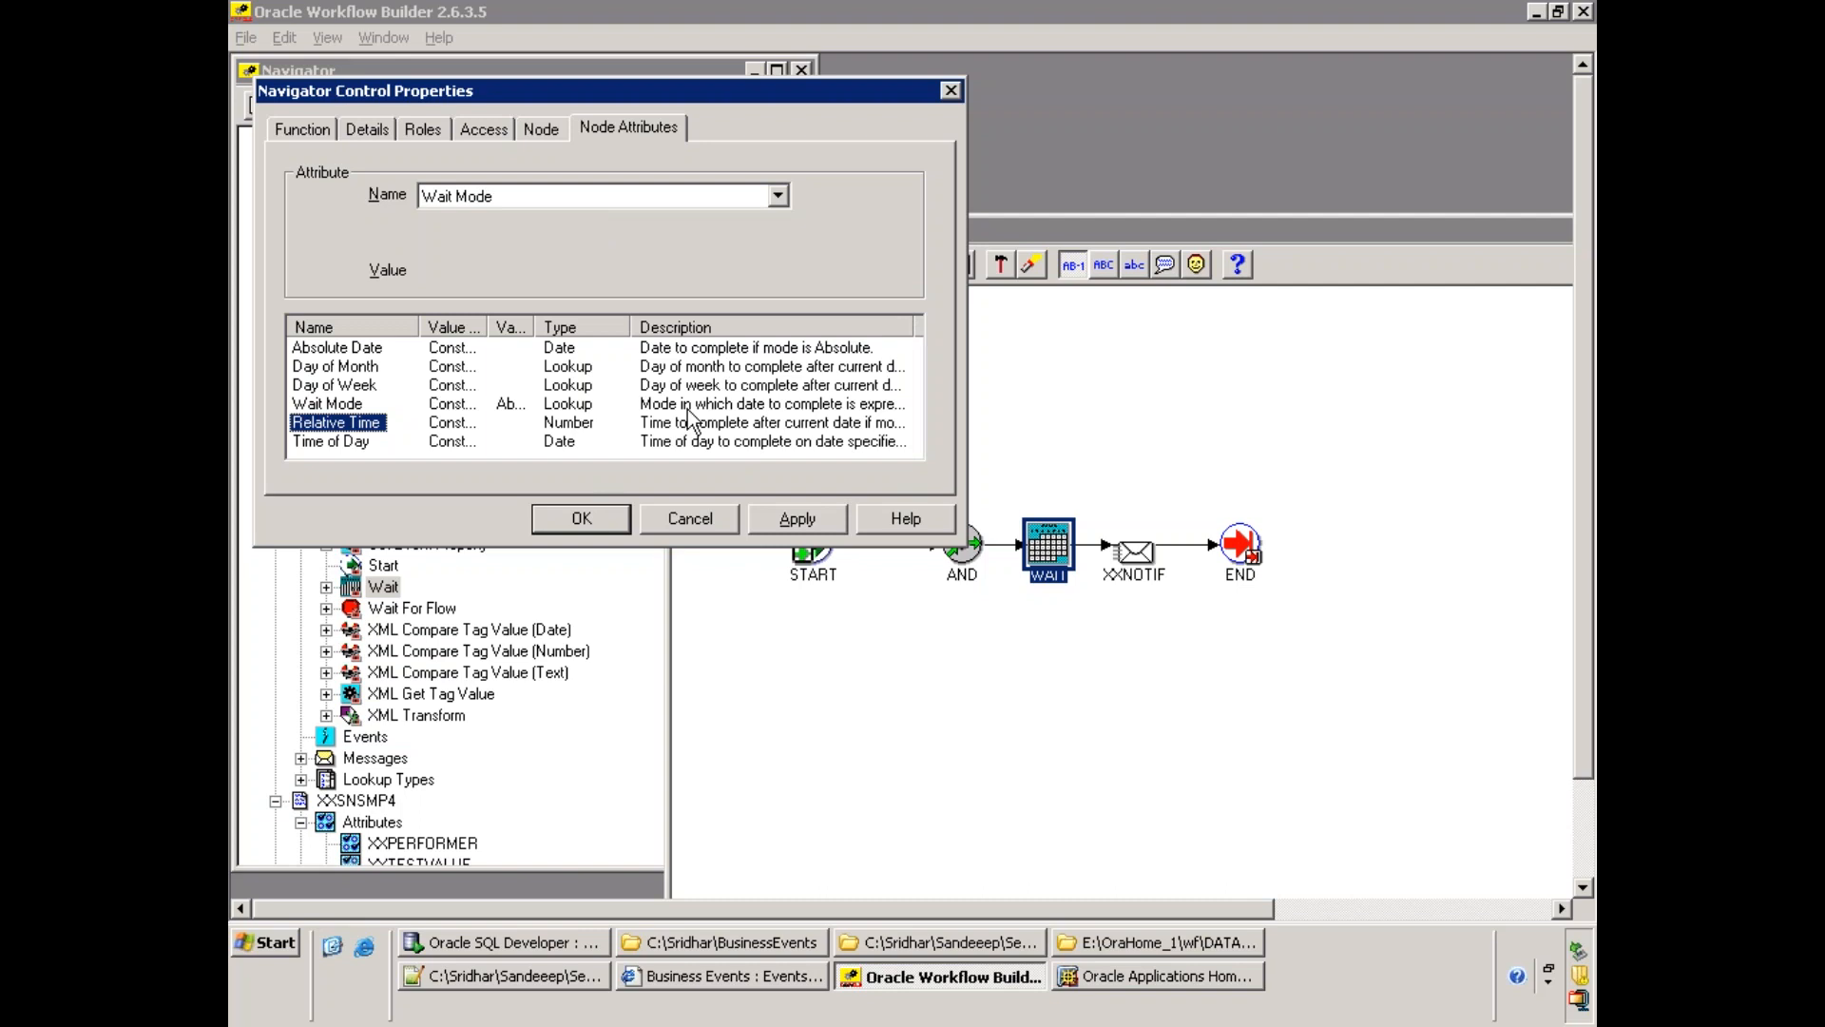
pyautogui.click(840, 424)
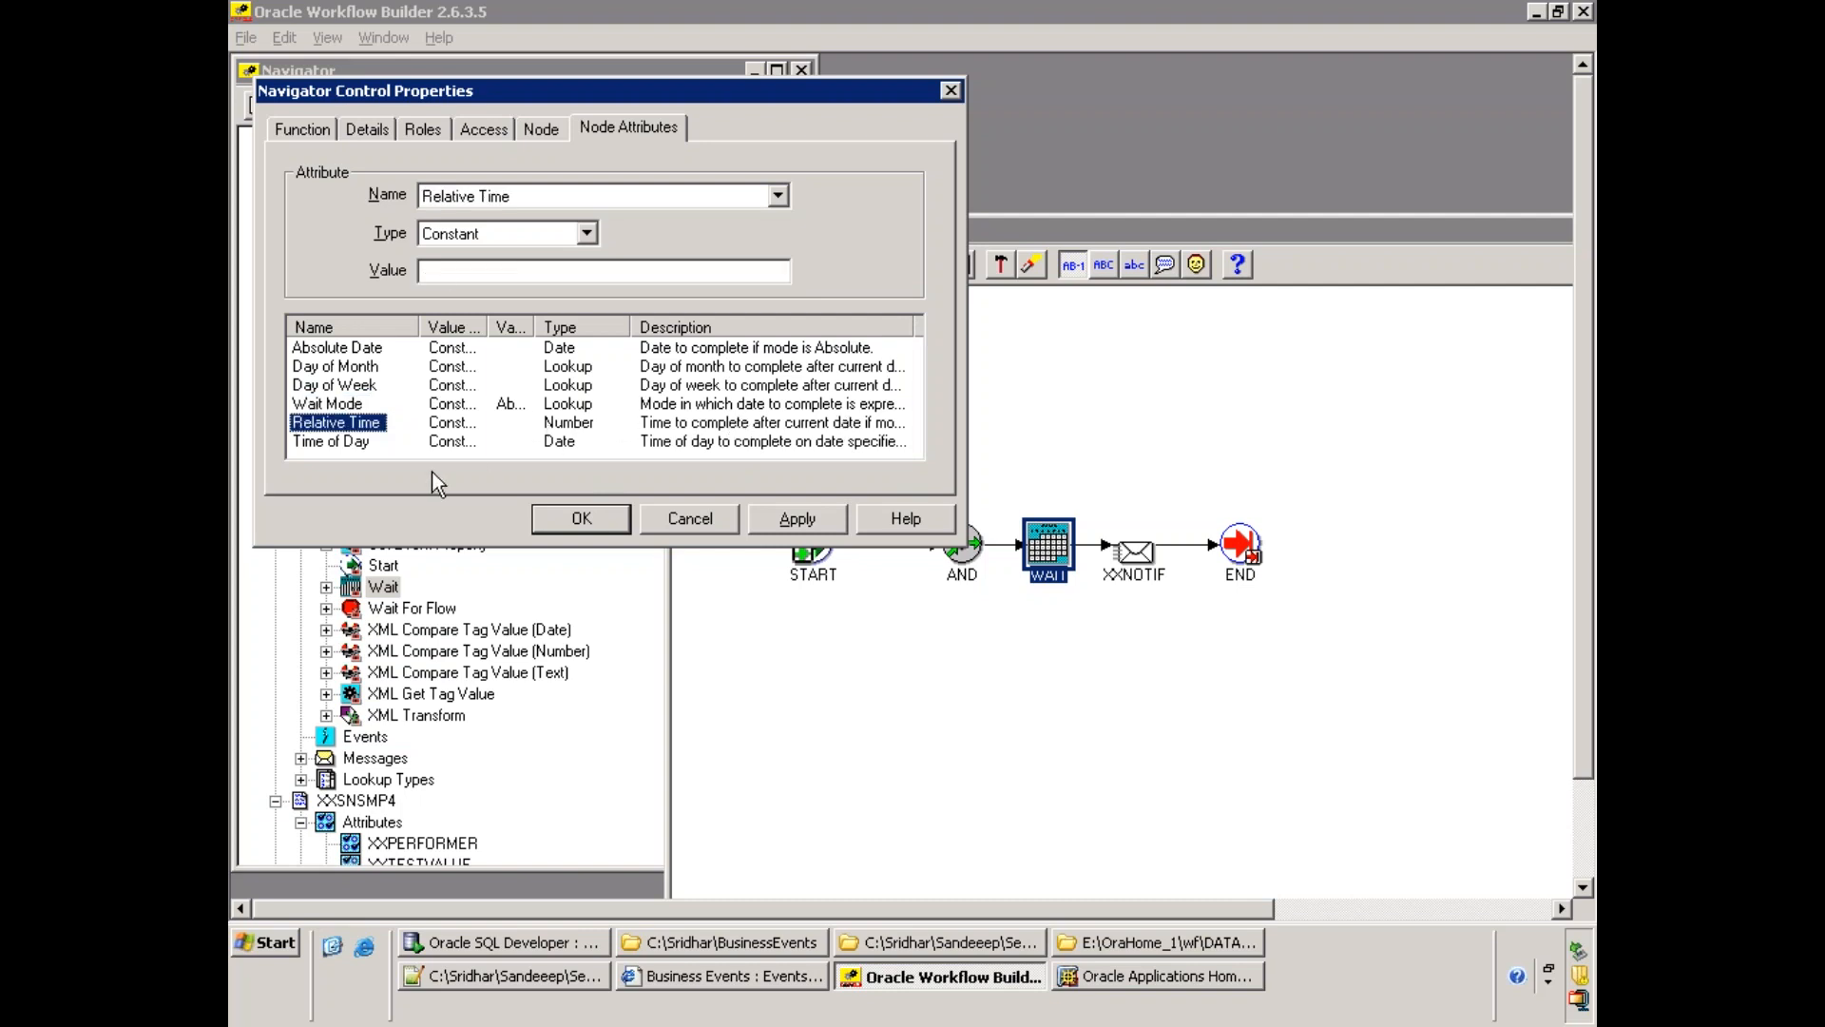
pyautogui.click(483, 129)
# Set the WAIT node's timeout to Relative Time, 1 minute, and save it
pyautogui.click(556, 130)
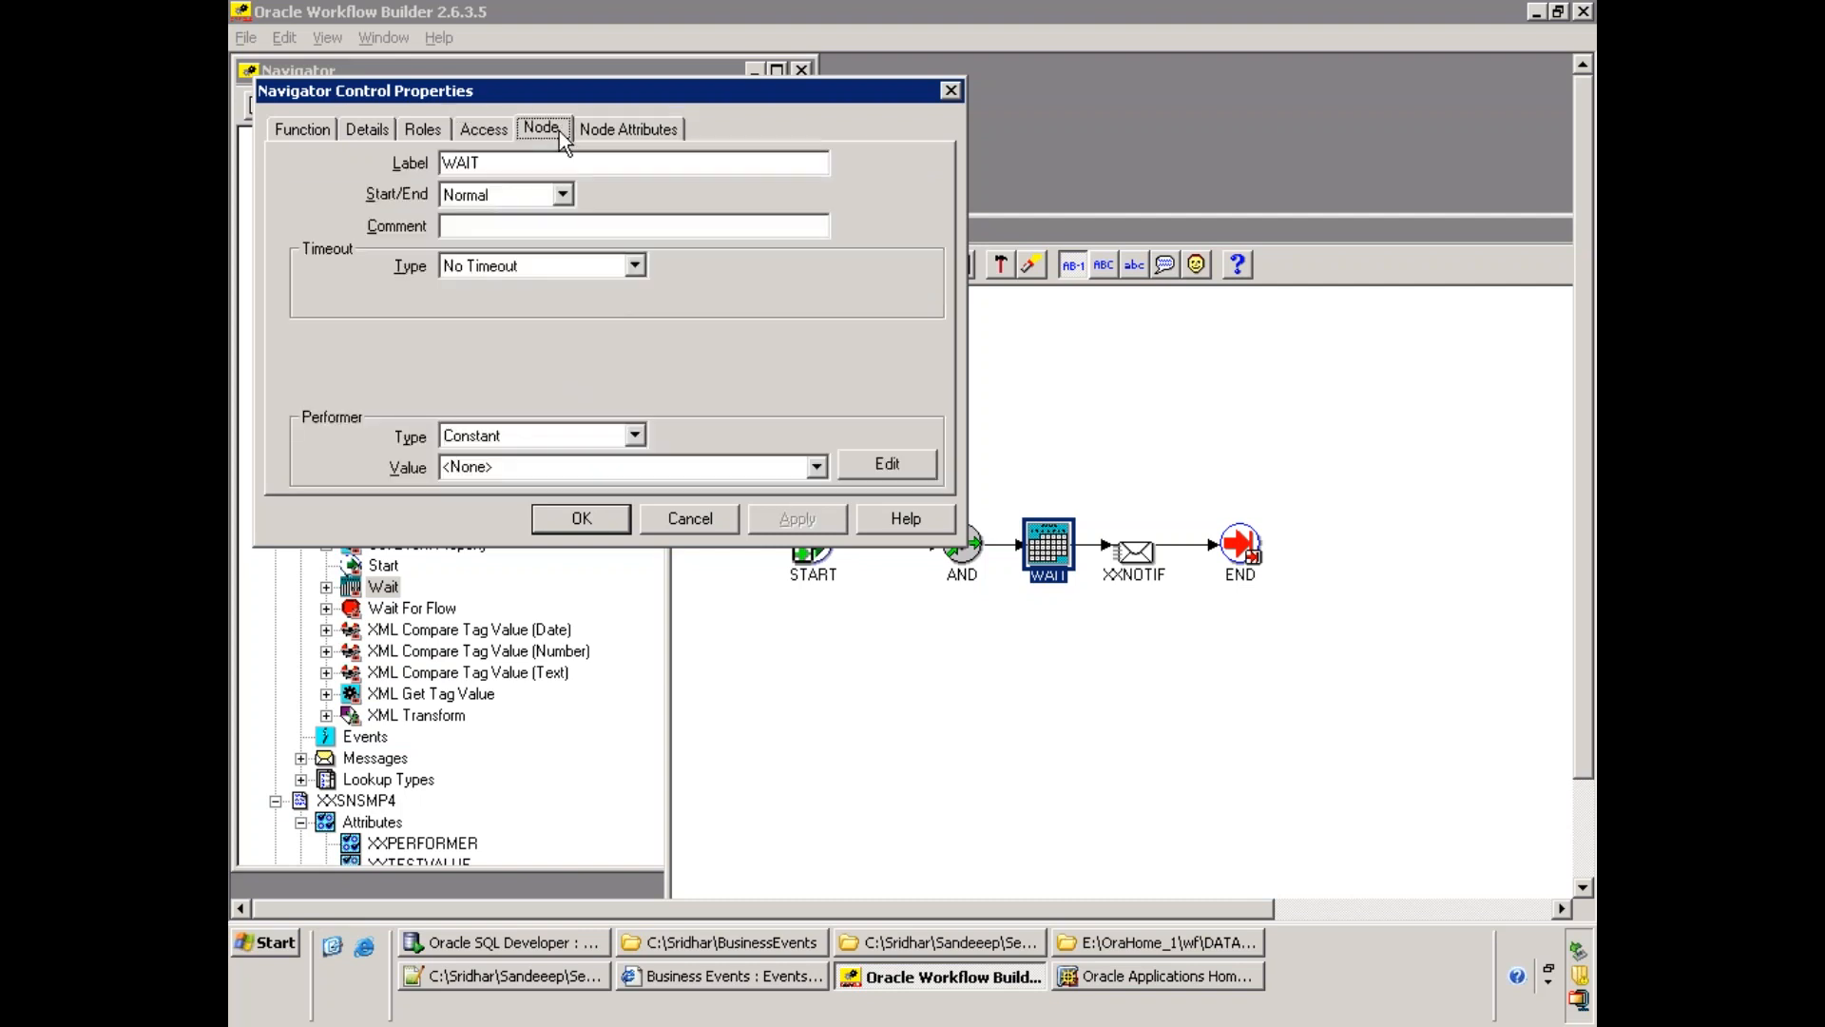
pyautogui.click(544, 268)
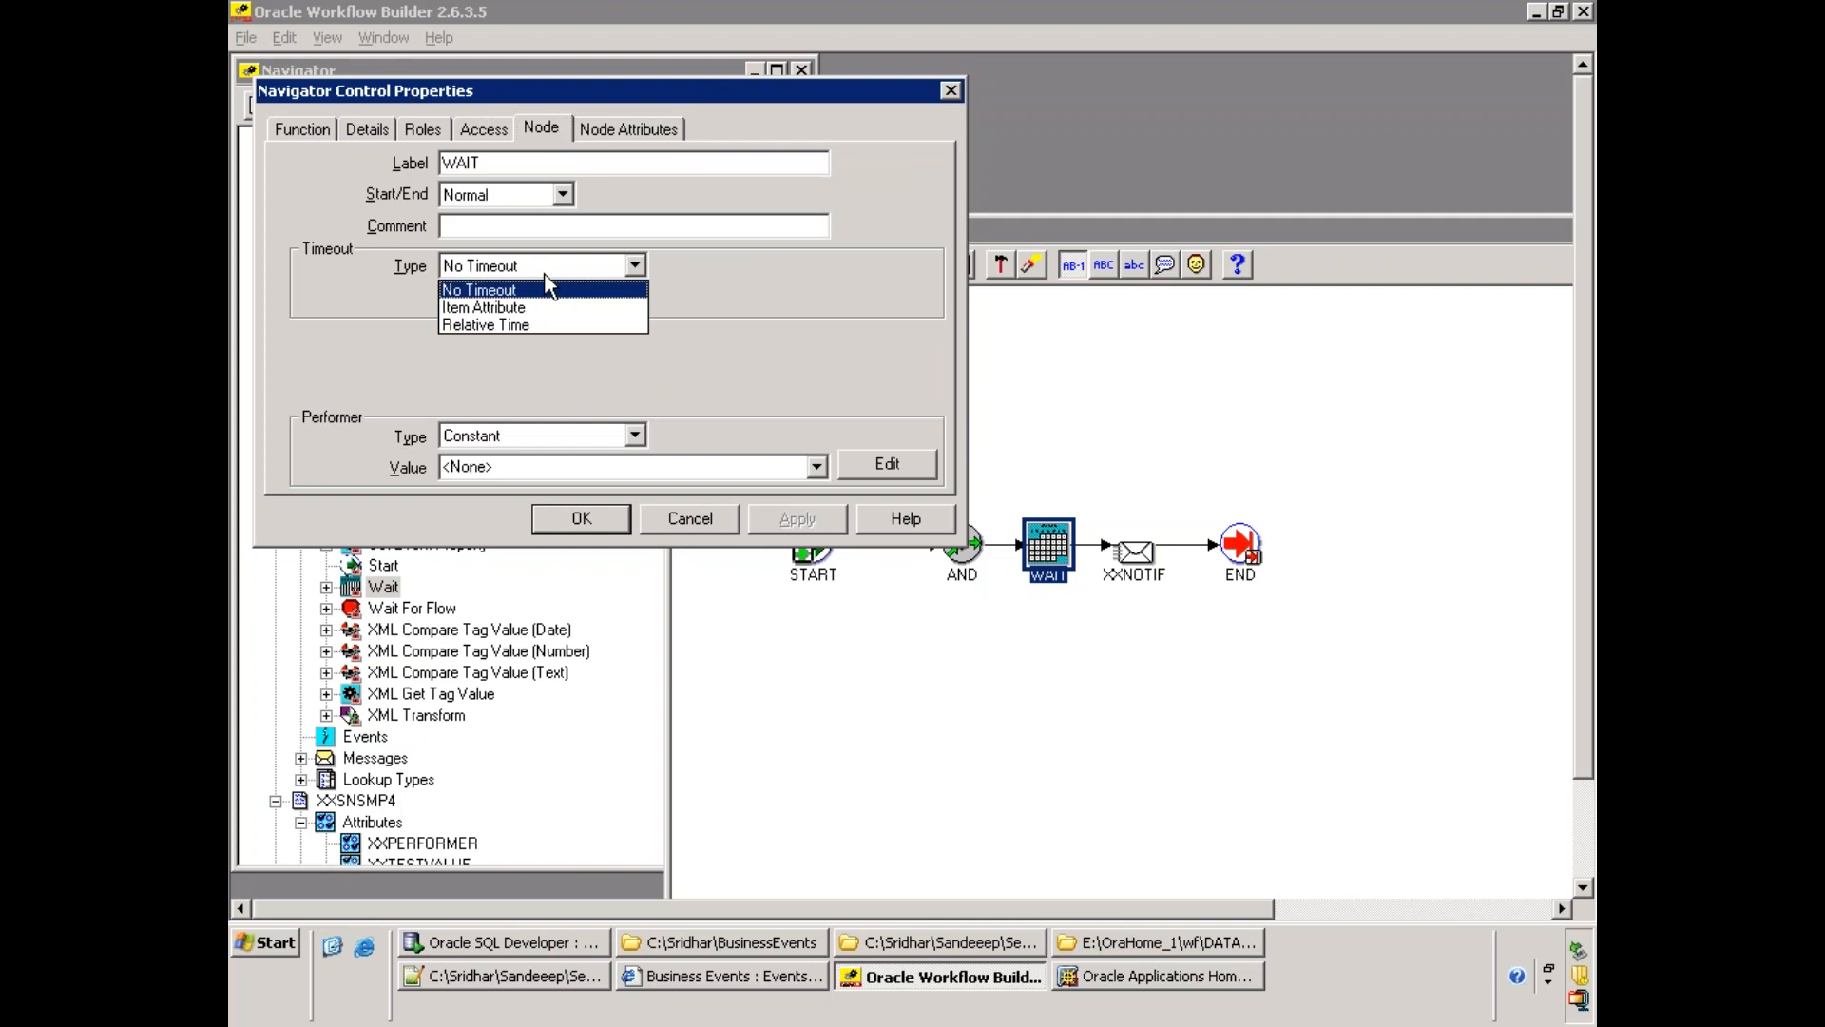
pyautogui.click(527, 324)
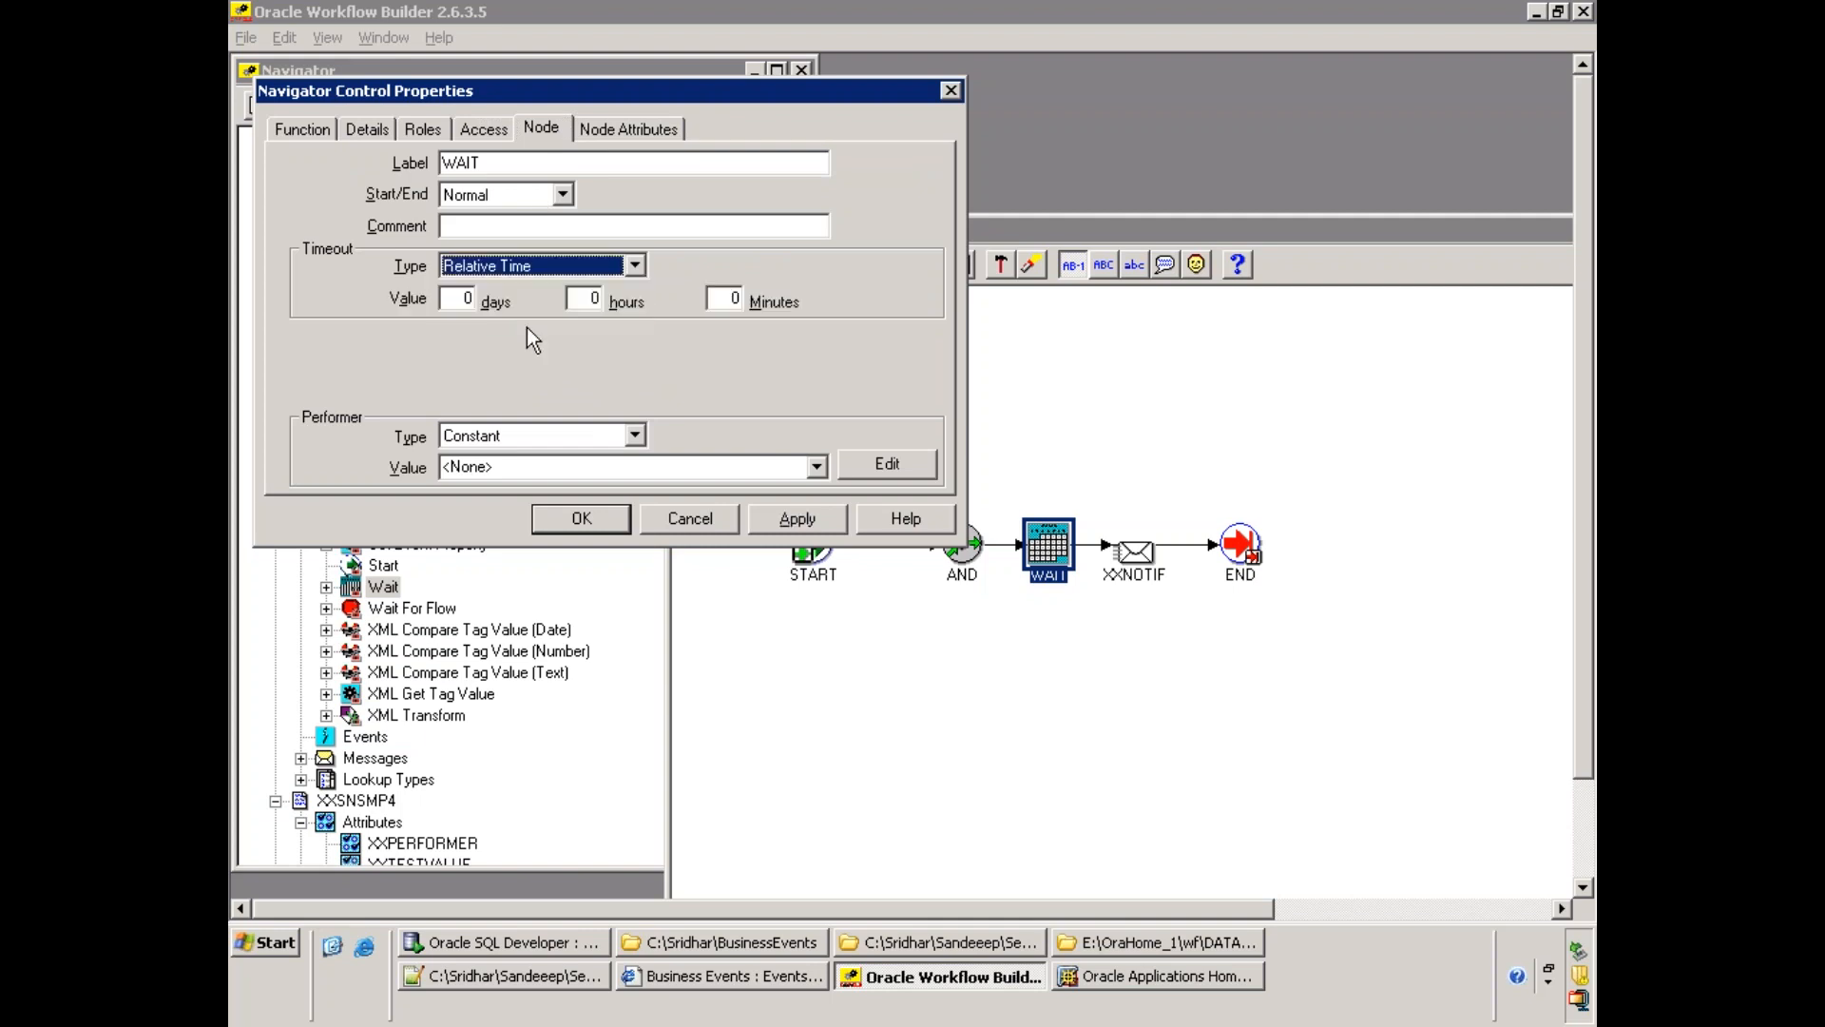
pyautogui.click(727, 300)
pyautogui.write('1')
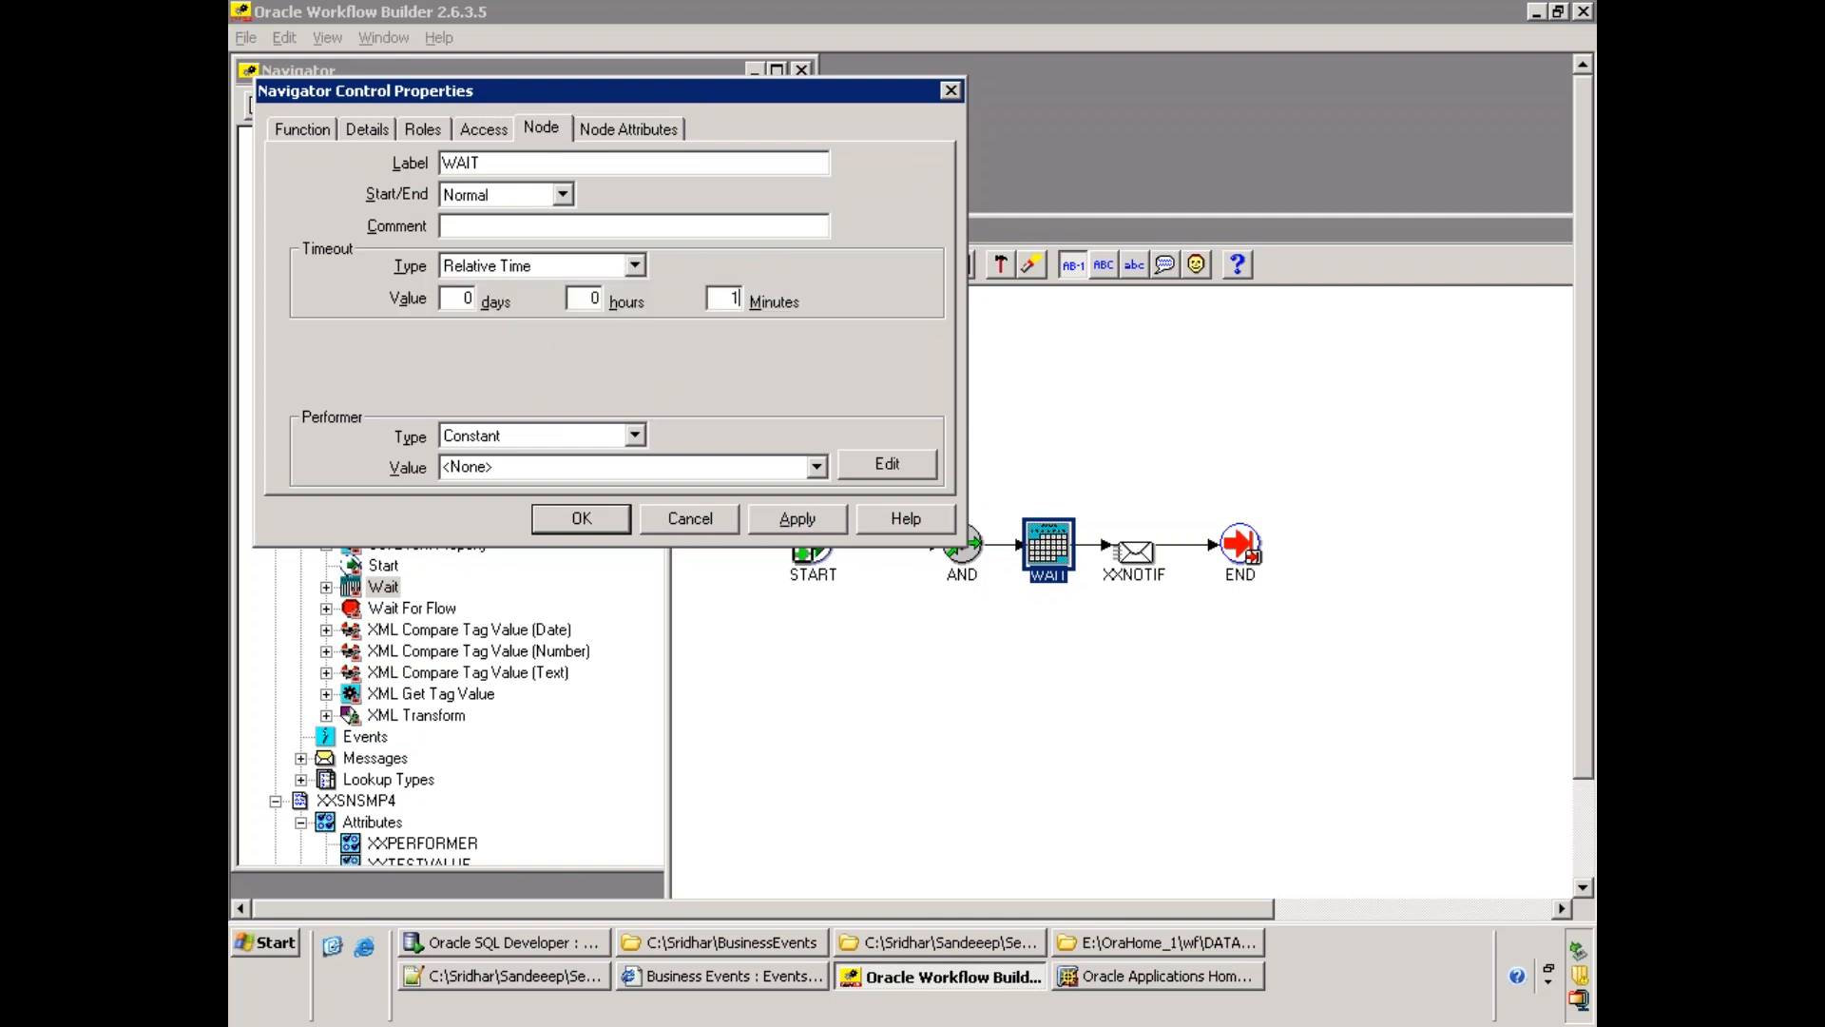
pyautogui.click(715, 521)
pyautogui.doubleClick(1134, 550)
pyautogui.click(558, 129)
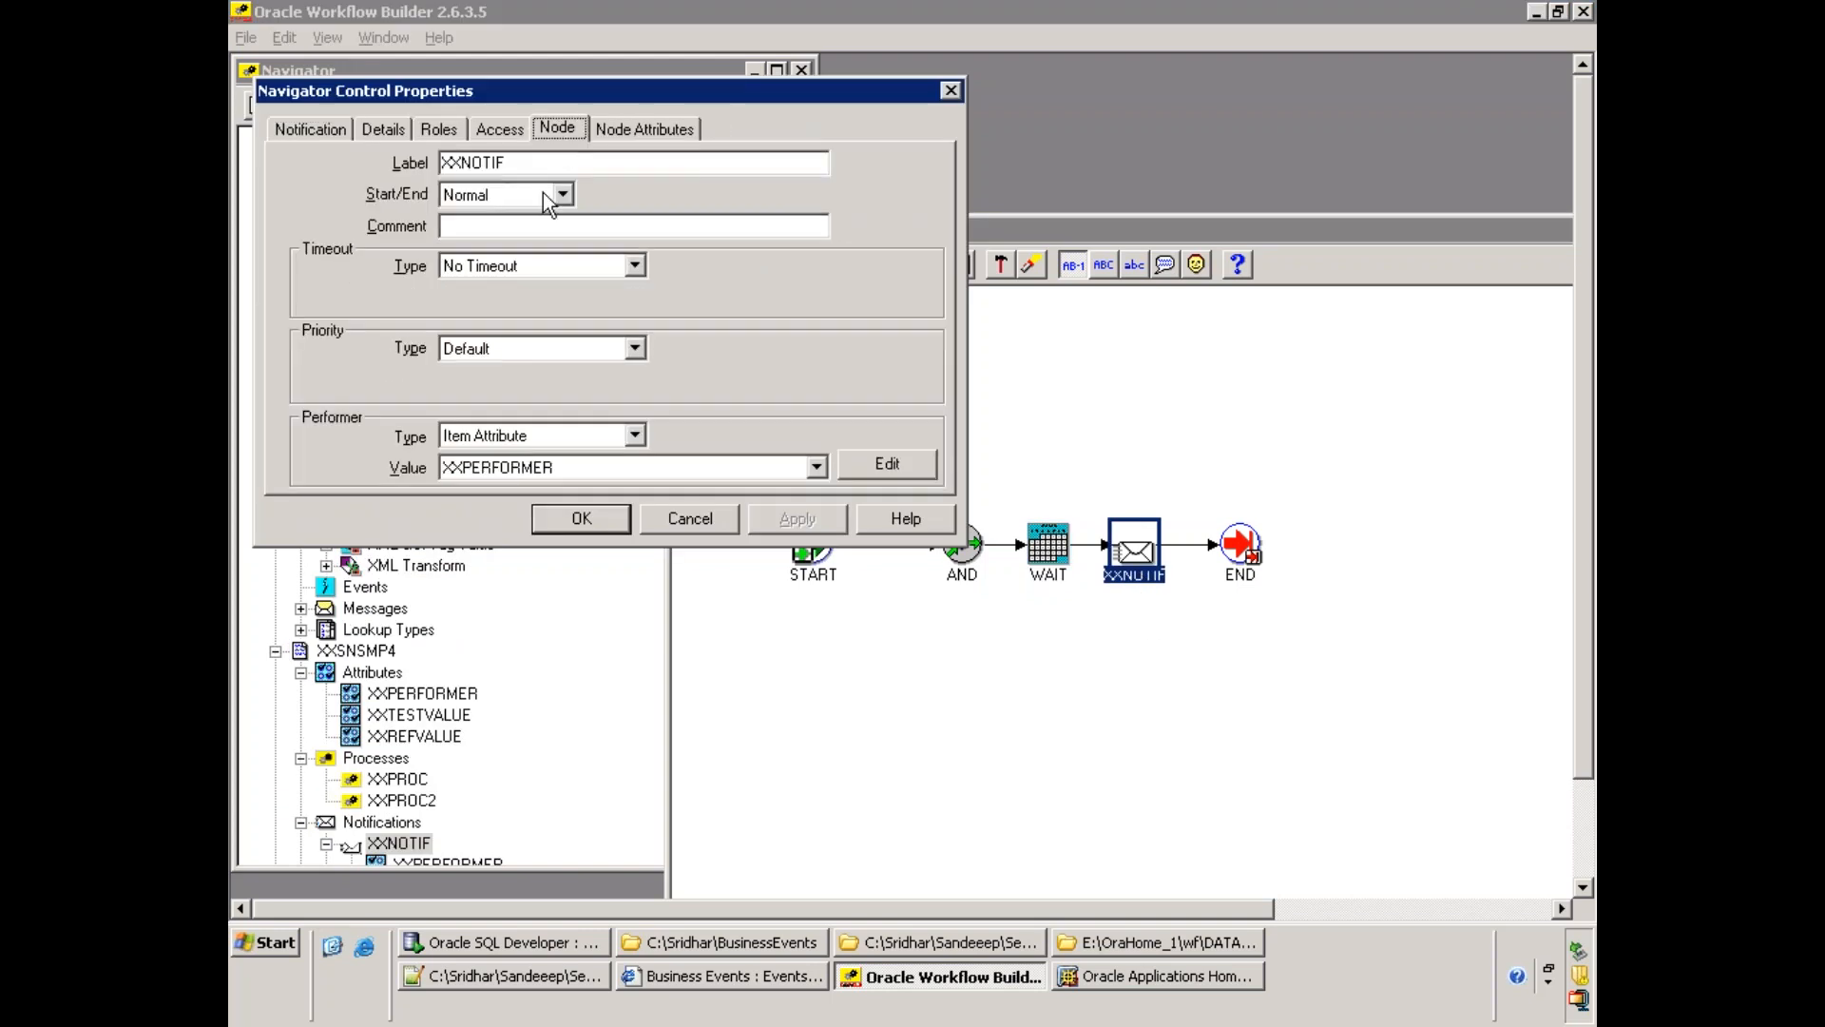
# Discard the XXNOTIF timeout change, delete the WAIT node and connect AND directly to XXNOTIF
pyautogui.click(553, 266)
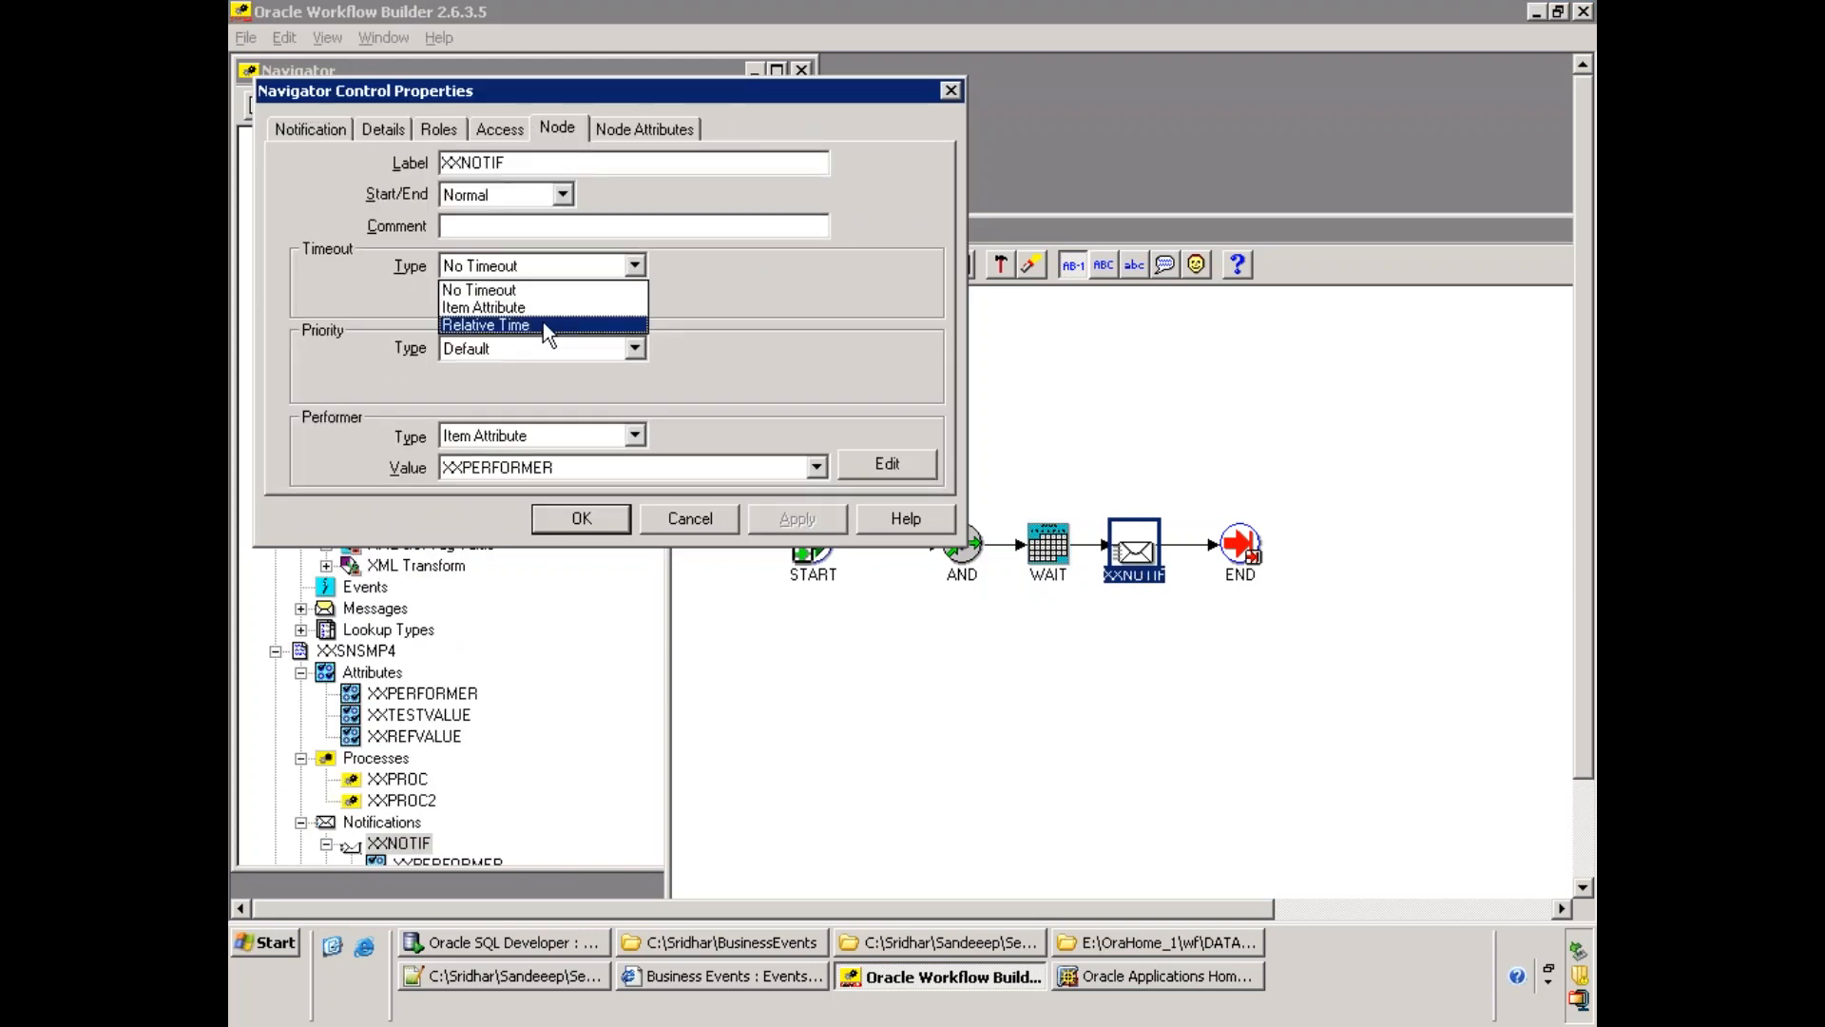
pyautogui.click(547, 325)
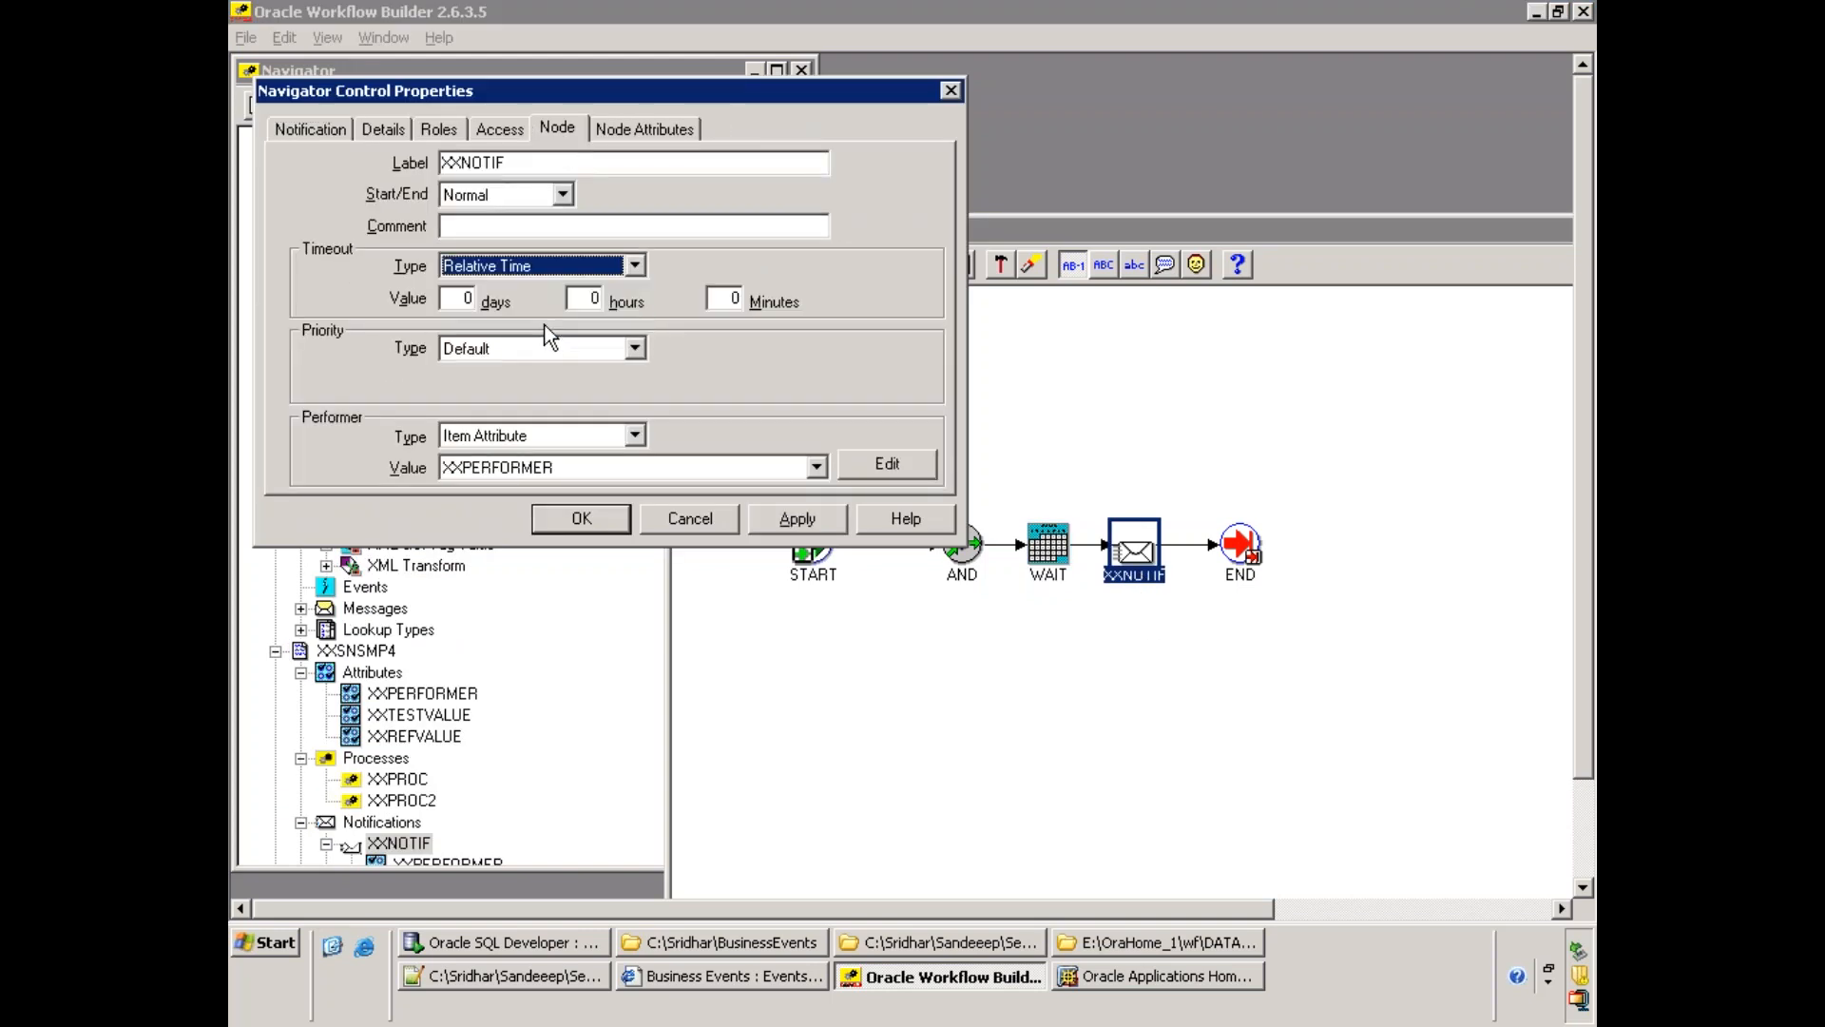
pyautogui.click(677, 521)
pyautogui.click(1040, 570)
pyautogui.press('Delete')
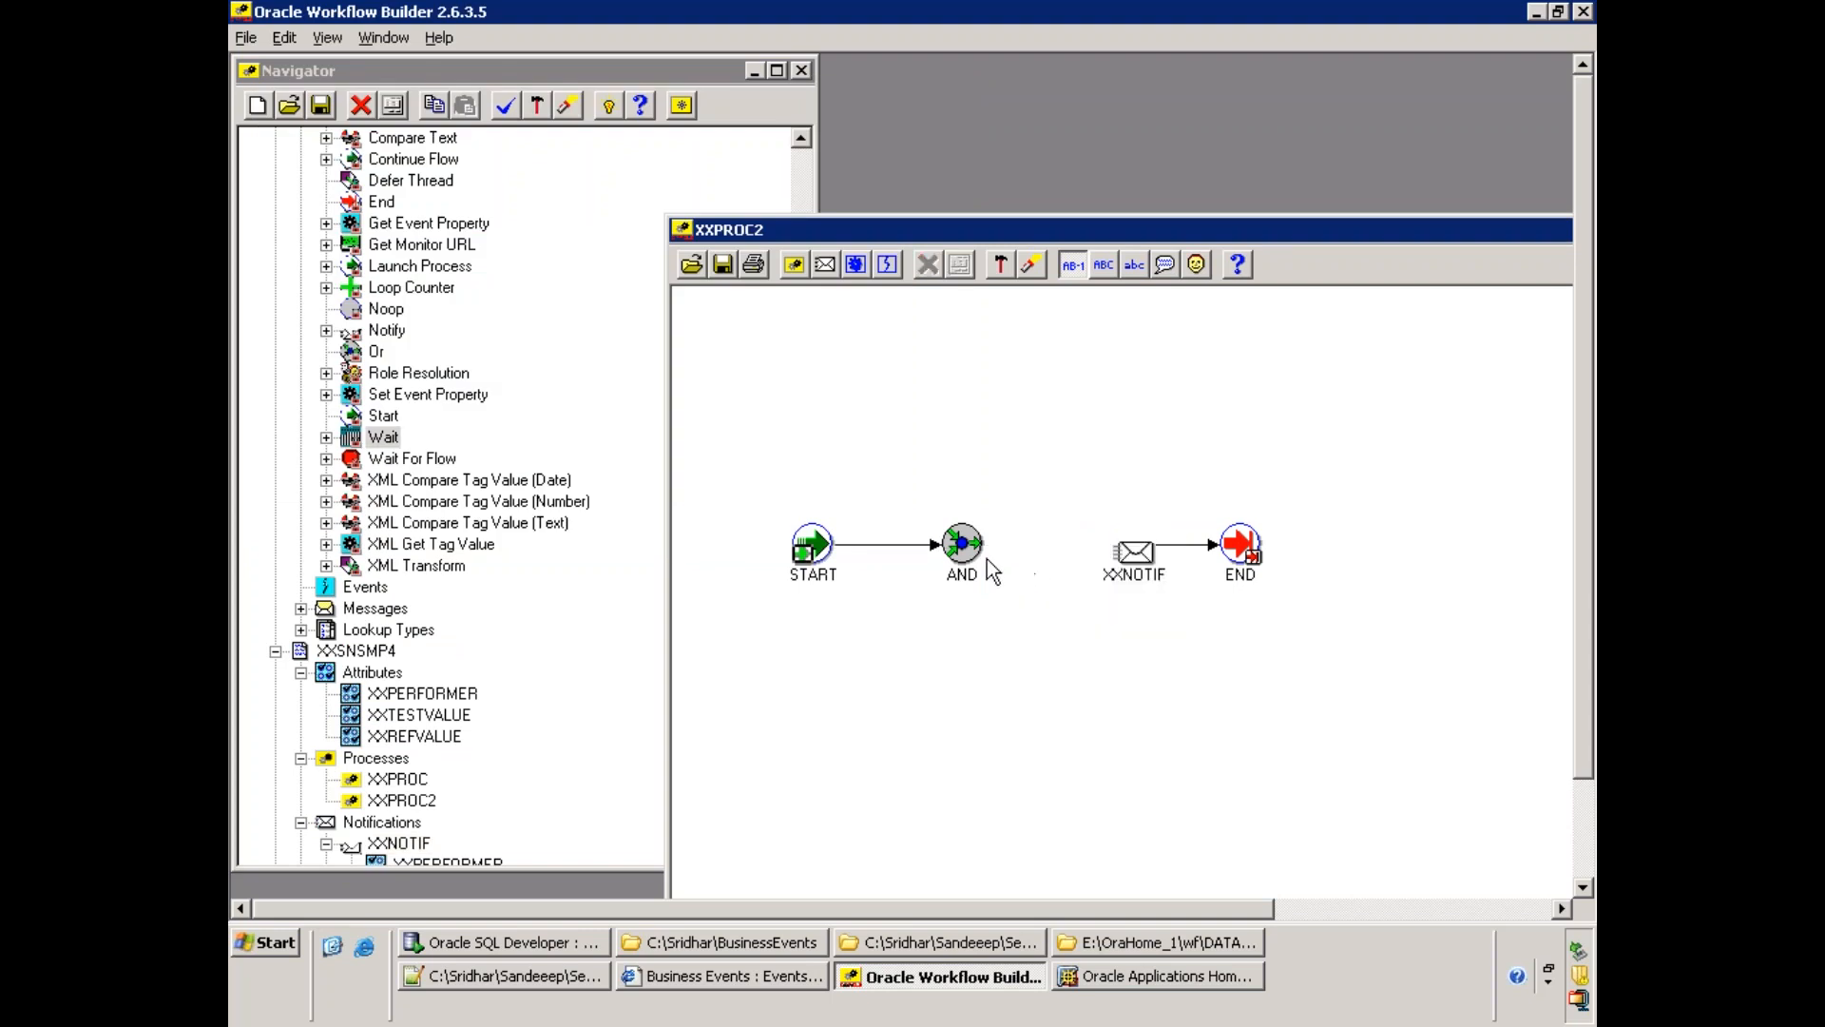
pyautogui.click(987, 556)
pyautogui.click(979, 576)
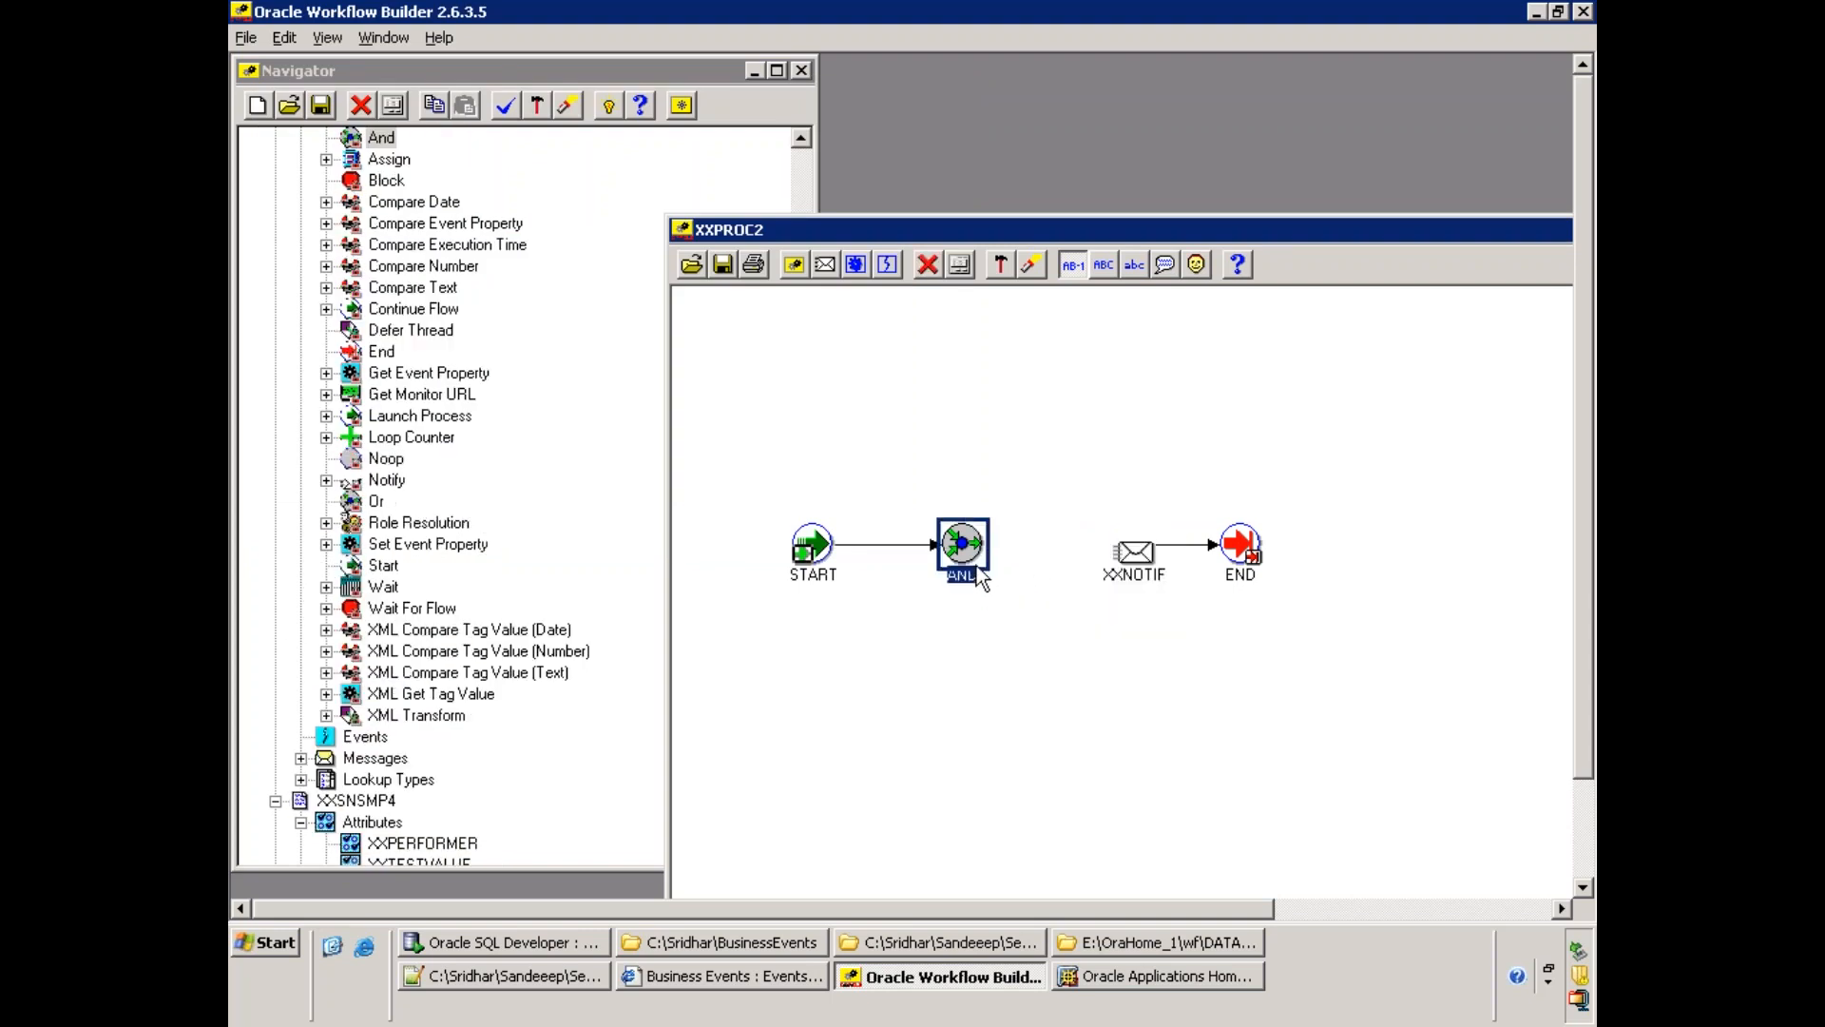
pyautogui.rightClick(1127, 554)
pyautogui.click(987, 612)
pyautogui.moveTo(962, 546); pyautogui.dragTo(1142, 549)
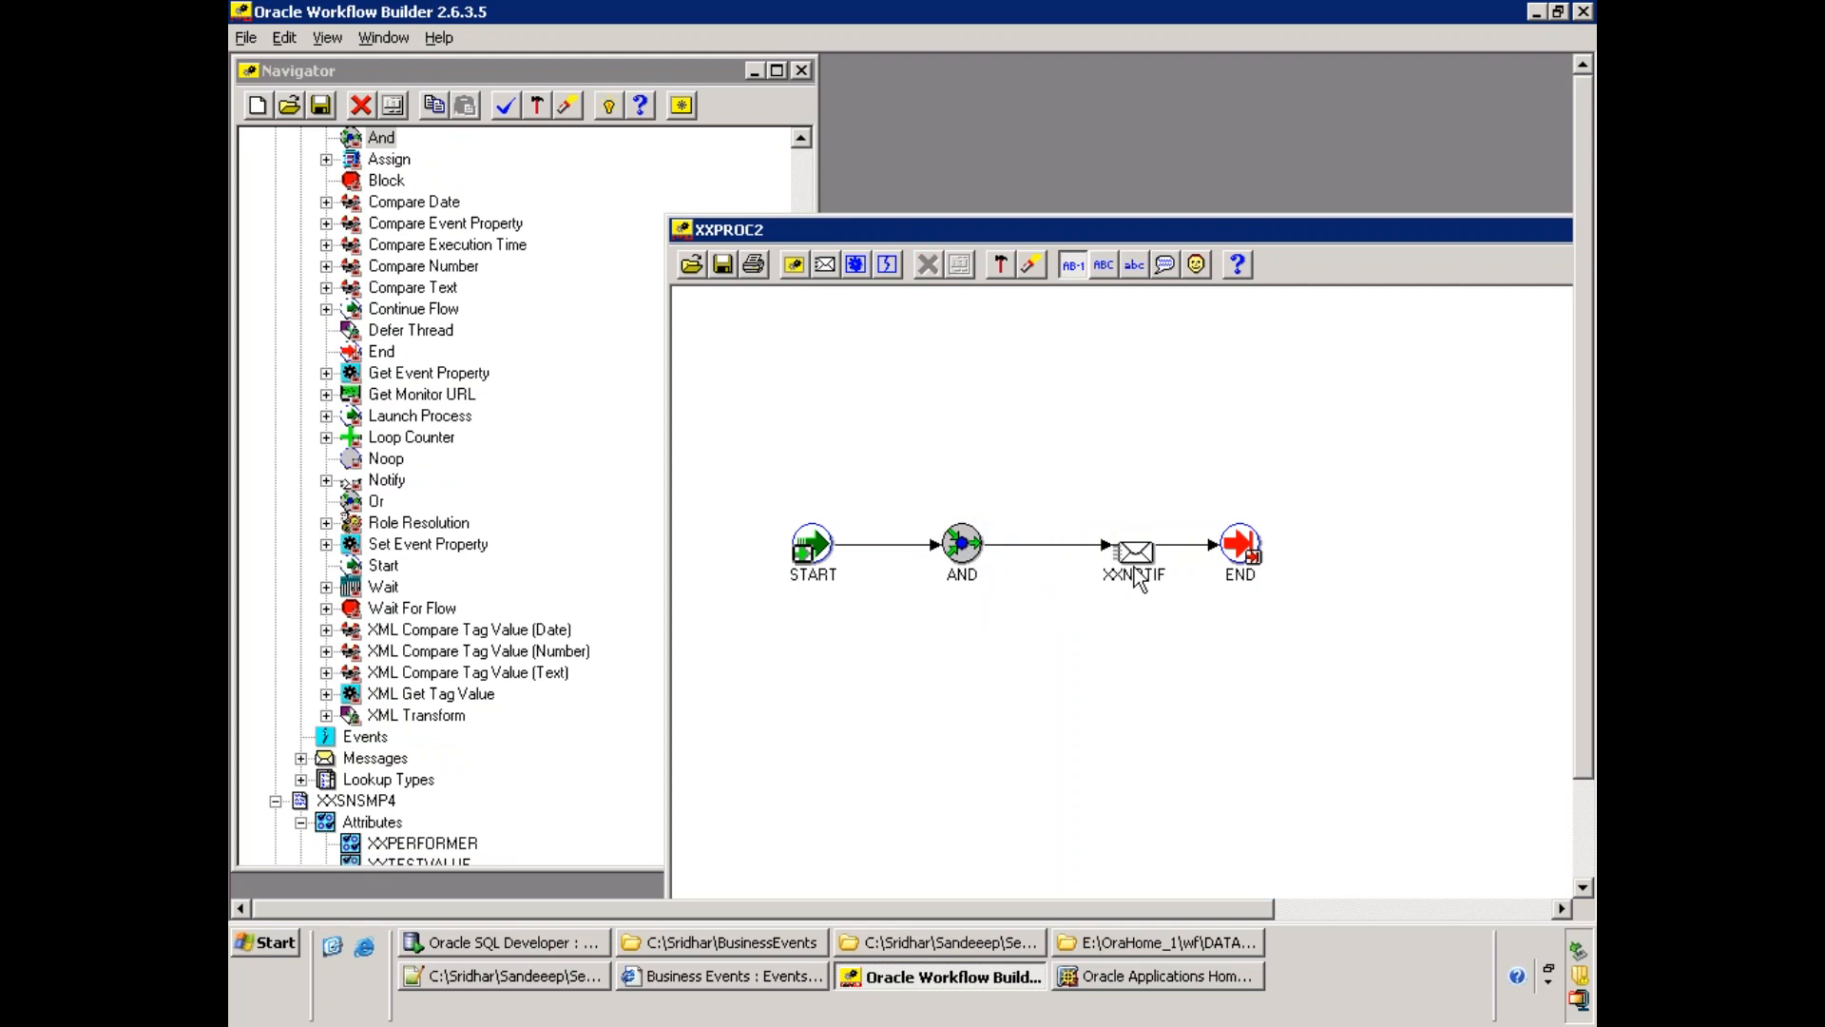
# Set XXNOTIF's timeout to Relative Time, 1 minute, apply it and close its properties
pyautogui.doubleClick(1133, 552)
pyautogui.click(557, 127)
pyautogui.click(527, 266)
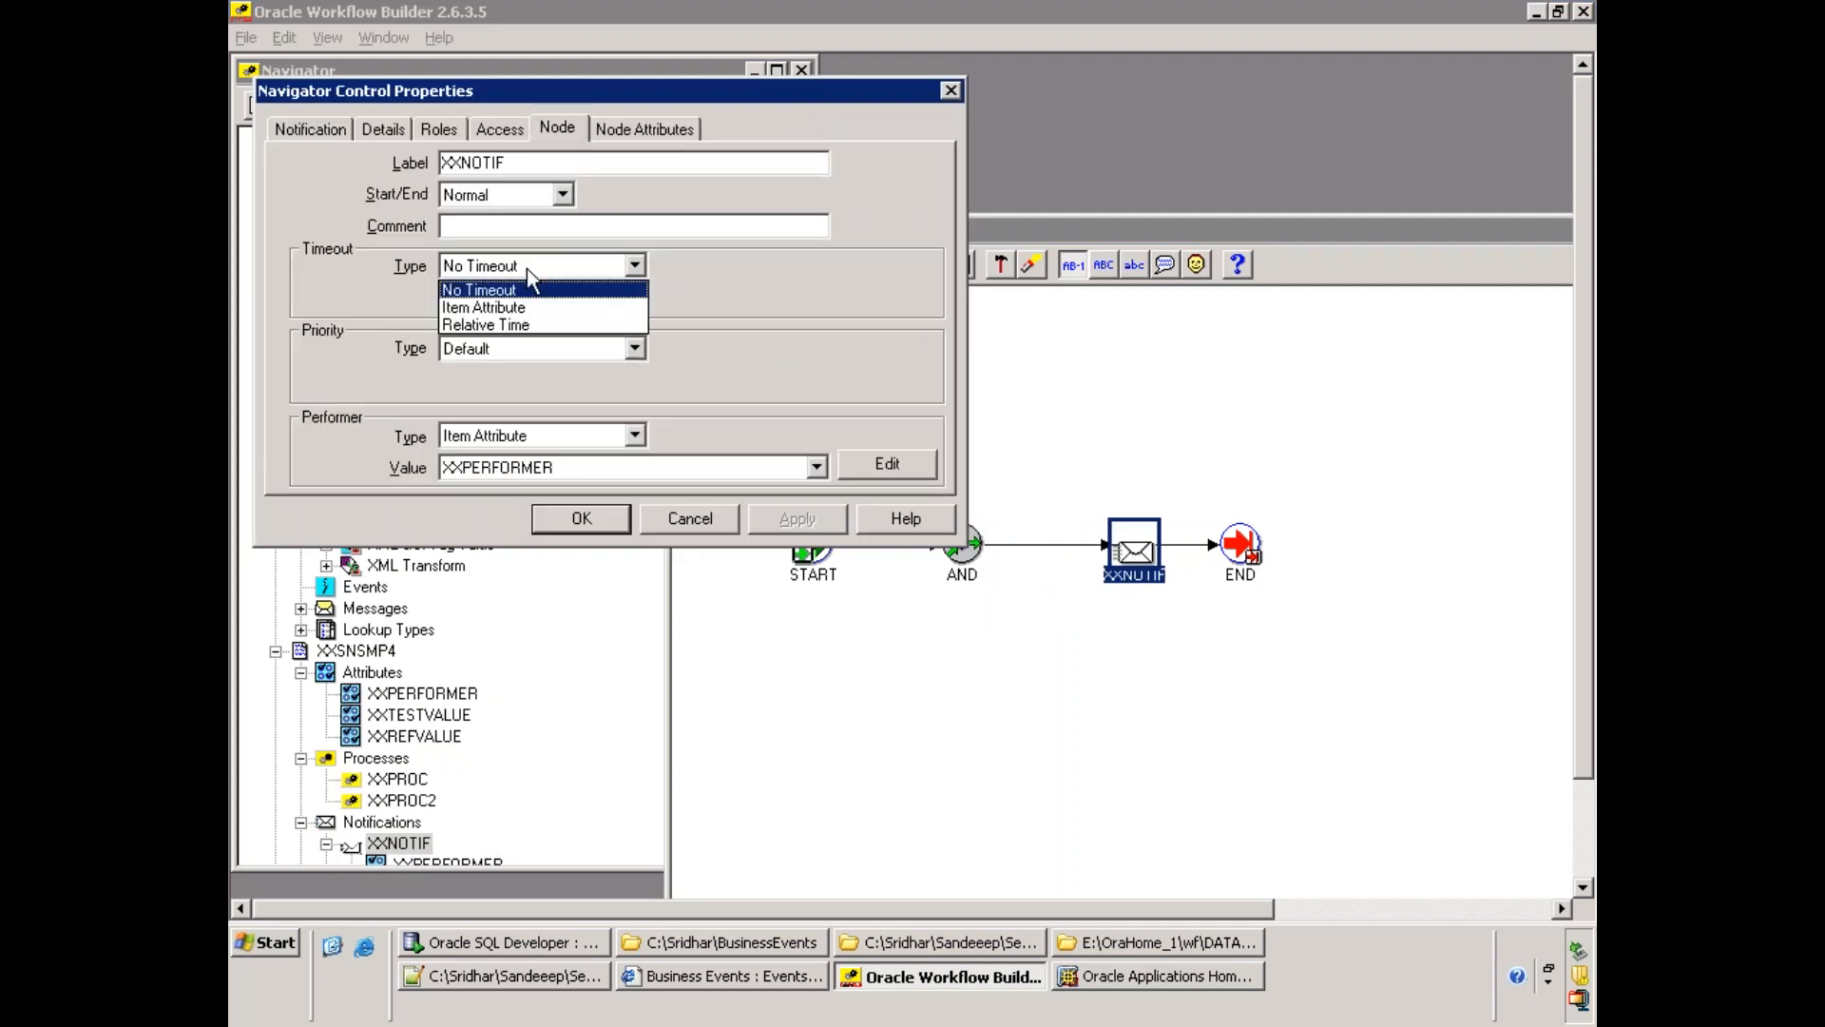
pyautogui.click(526, 325)
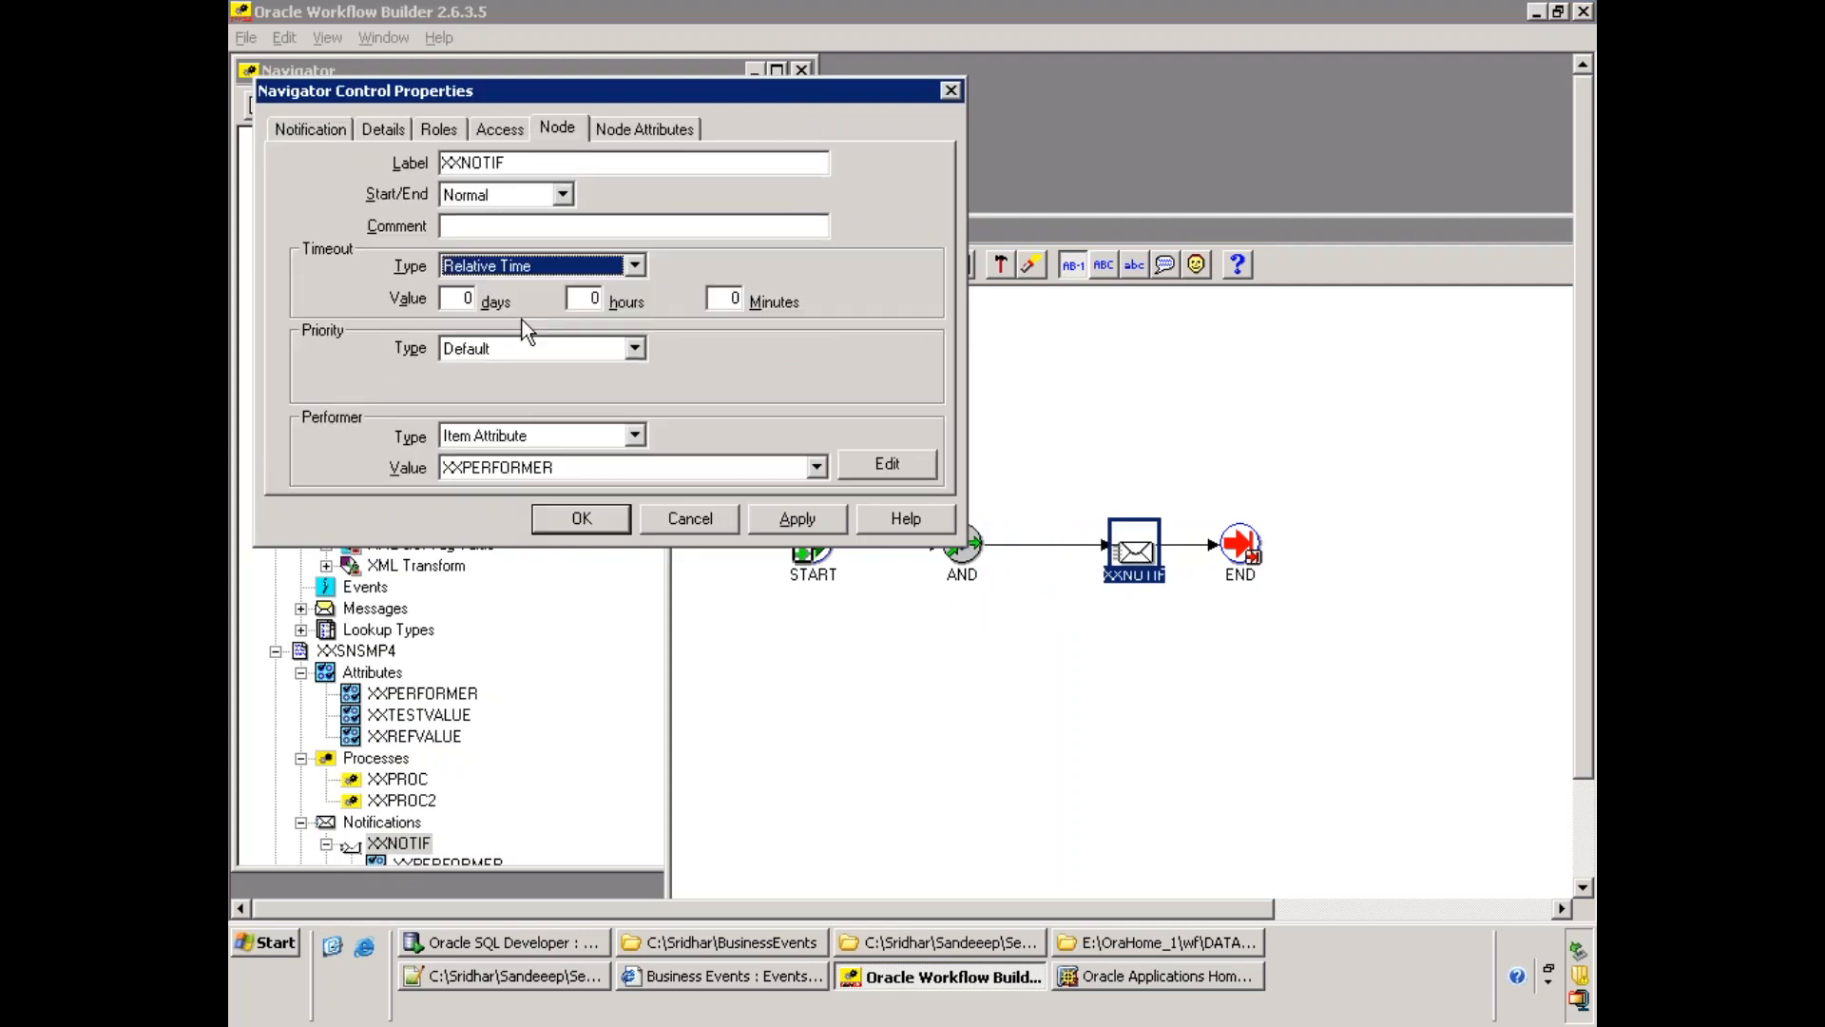
pyautogui.doubleClick(730, 298)
pyautogui.write('1')
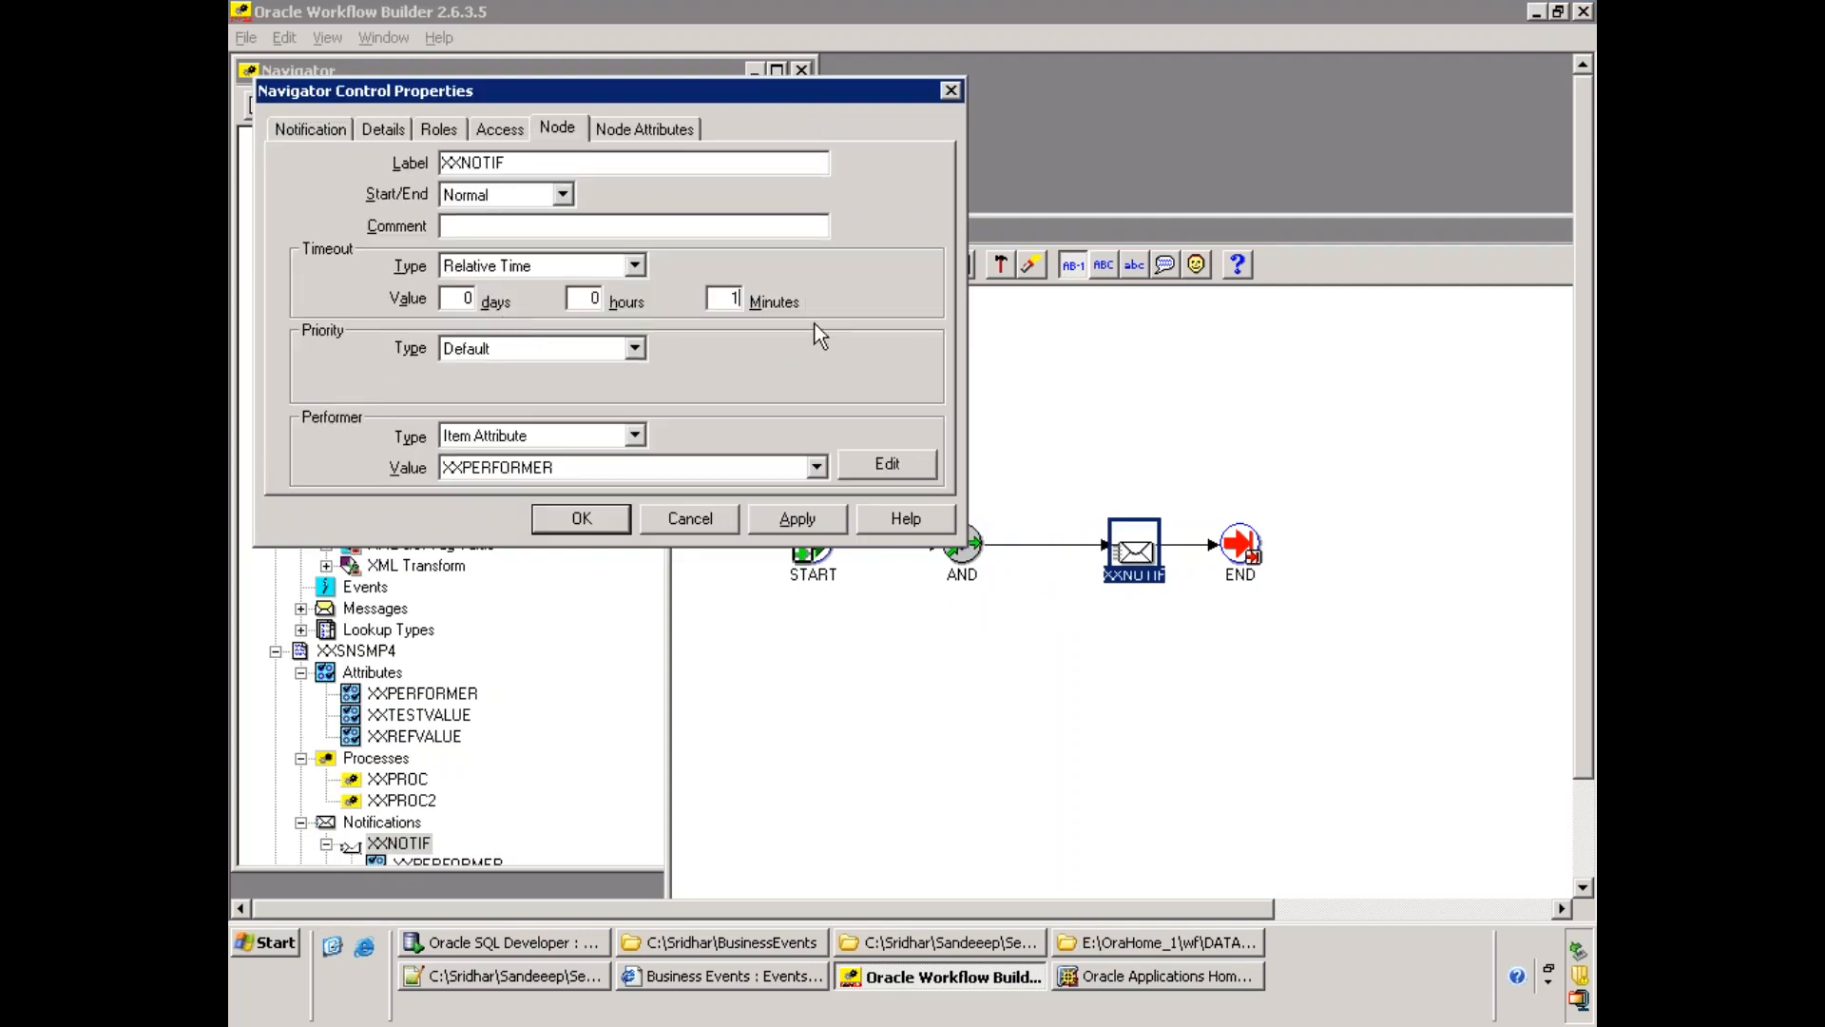
pyautogui.click(806, 523)
pyautogui.click(603, 528)
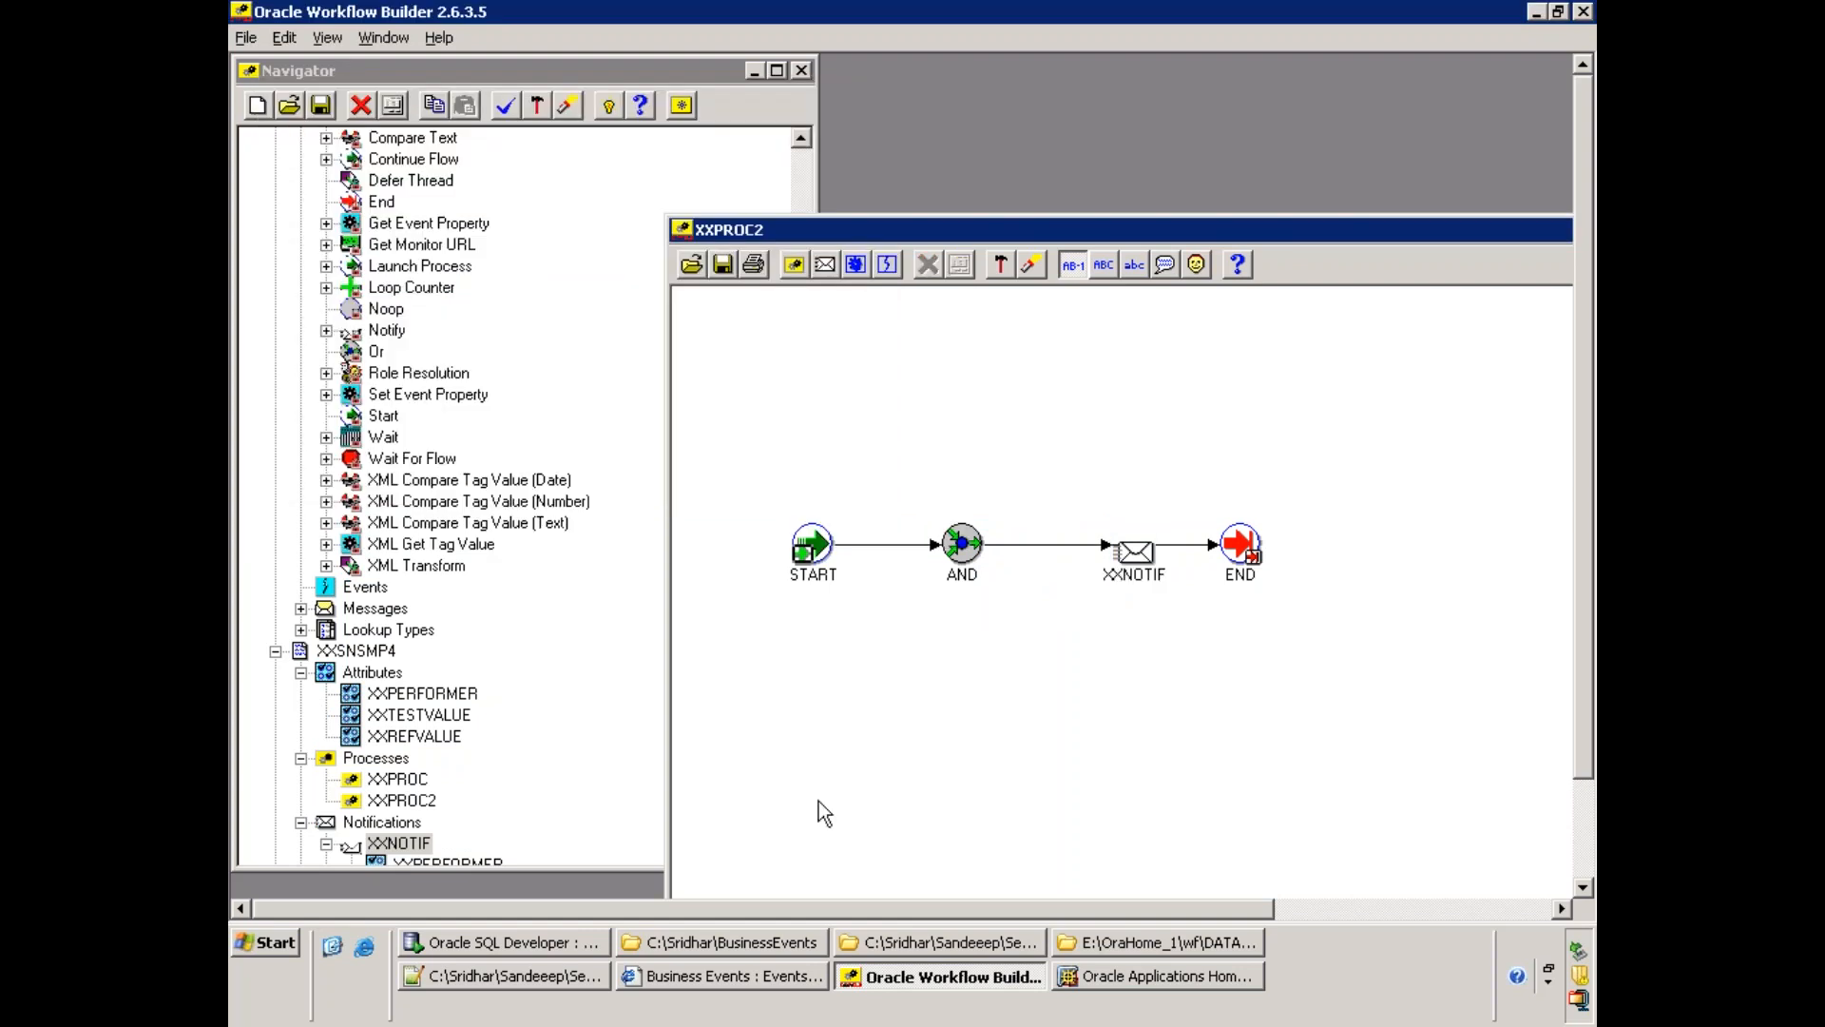
pyautogui.click(536, 945)
# Rerun the whole launch script with F5 and reload the E-Business Suite home page
pyautogui.hotkey('ctrl', 'a')
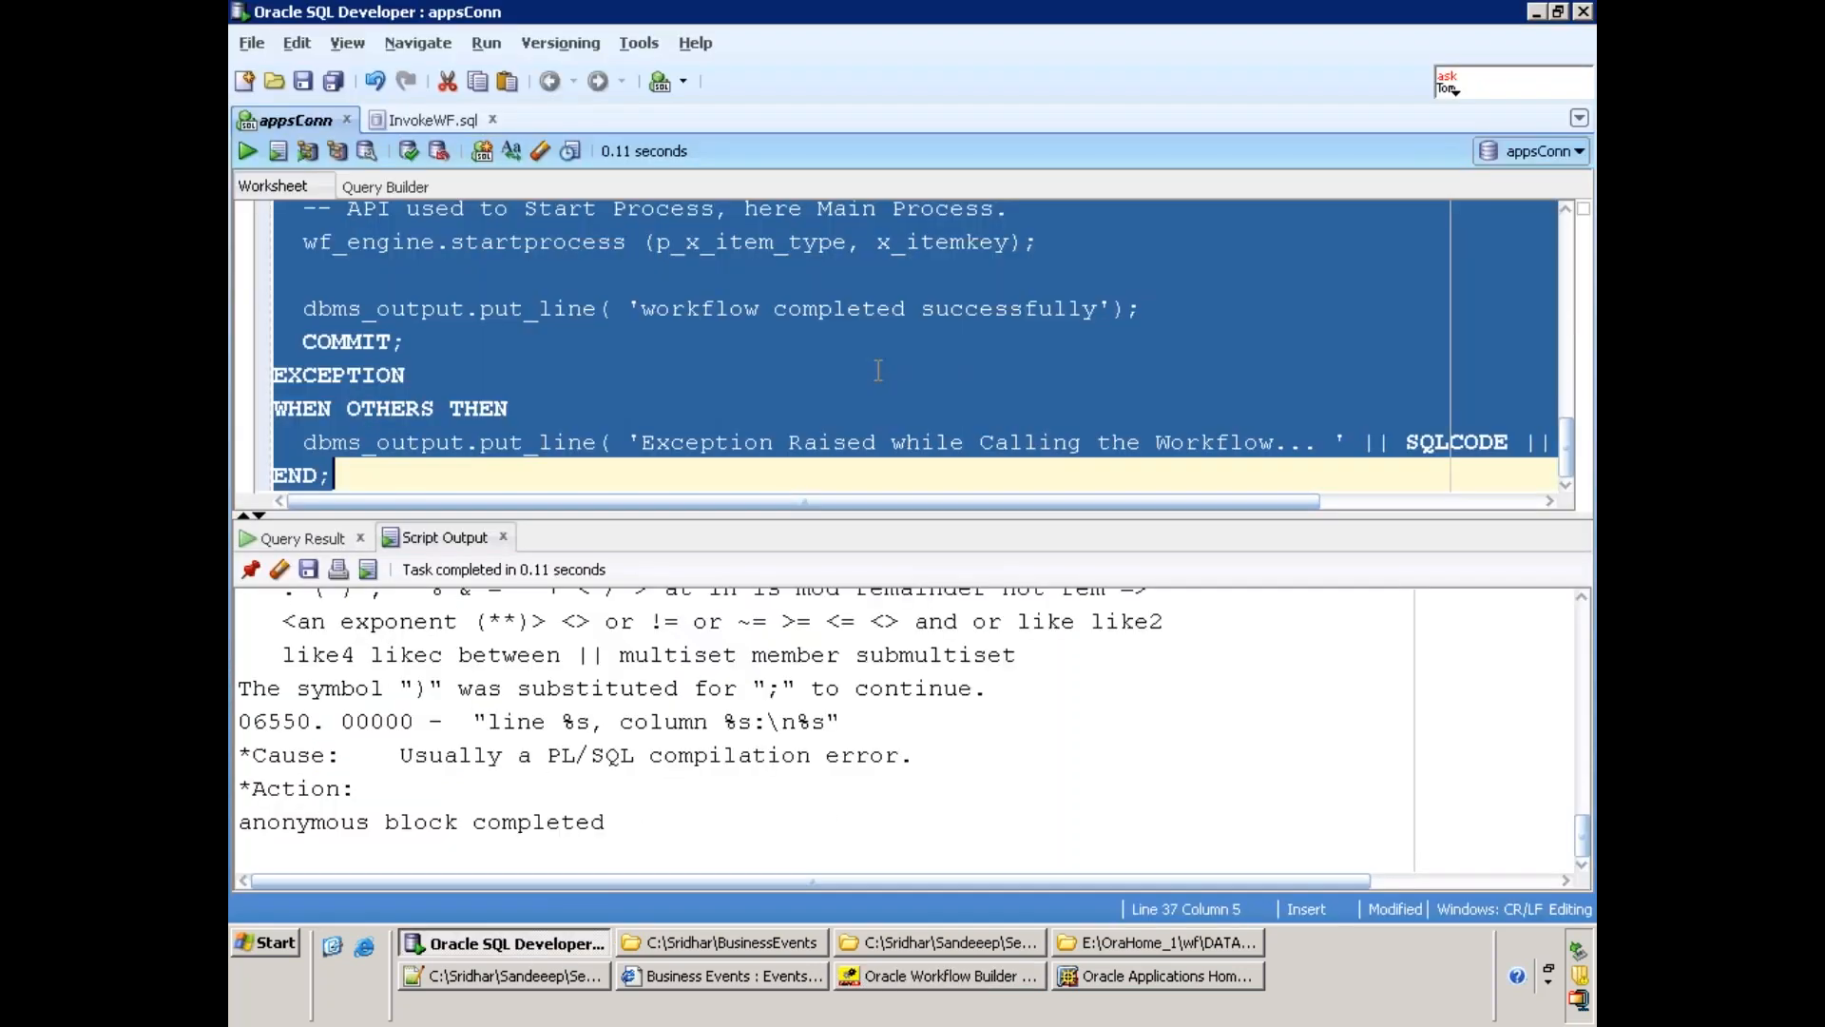
pyautogui.press('F5')
pyautogui.click(1150, 977)
pyautogui.press('F5')
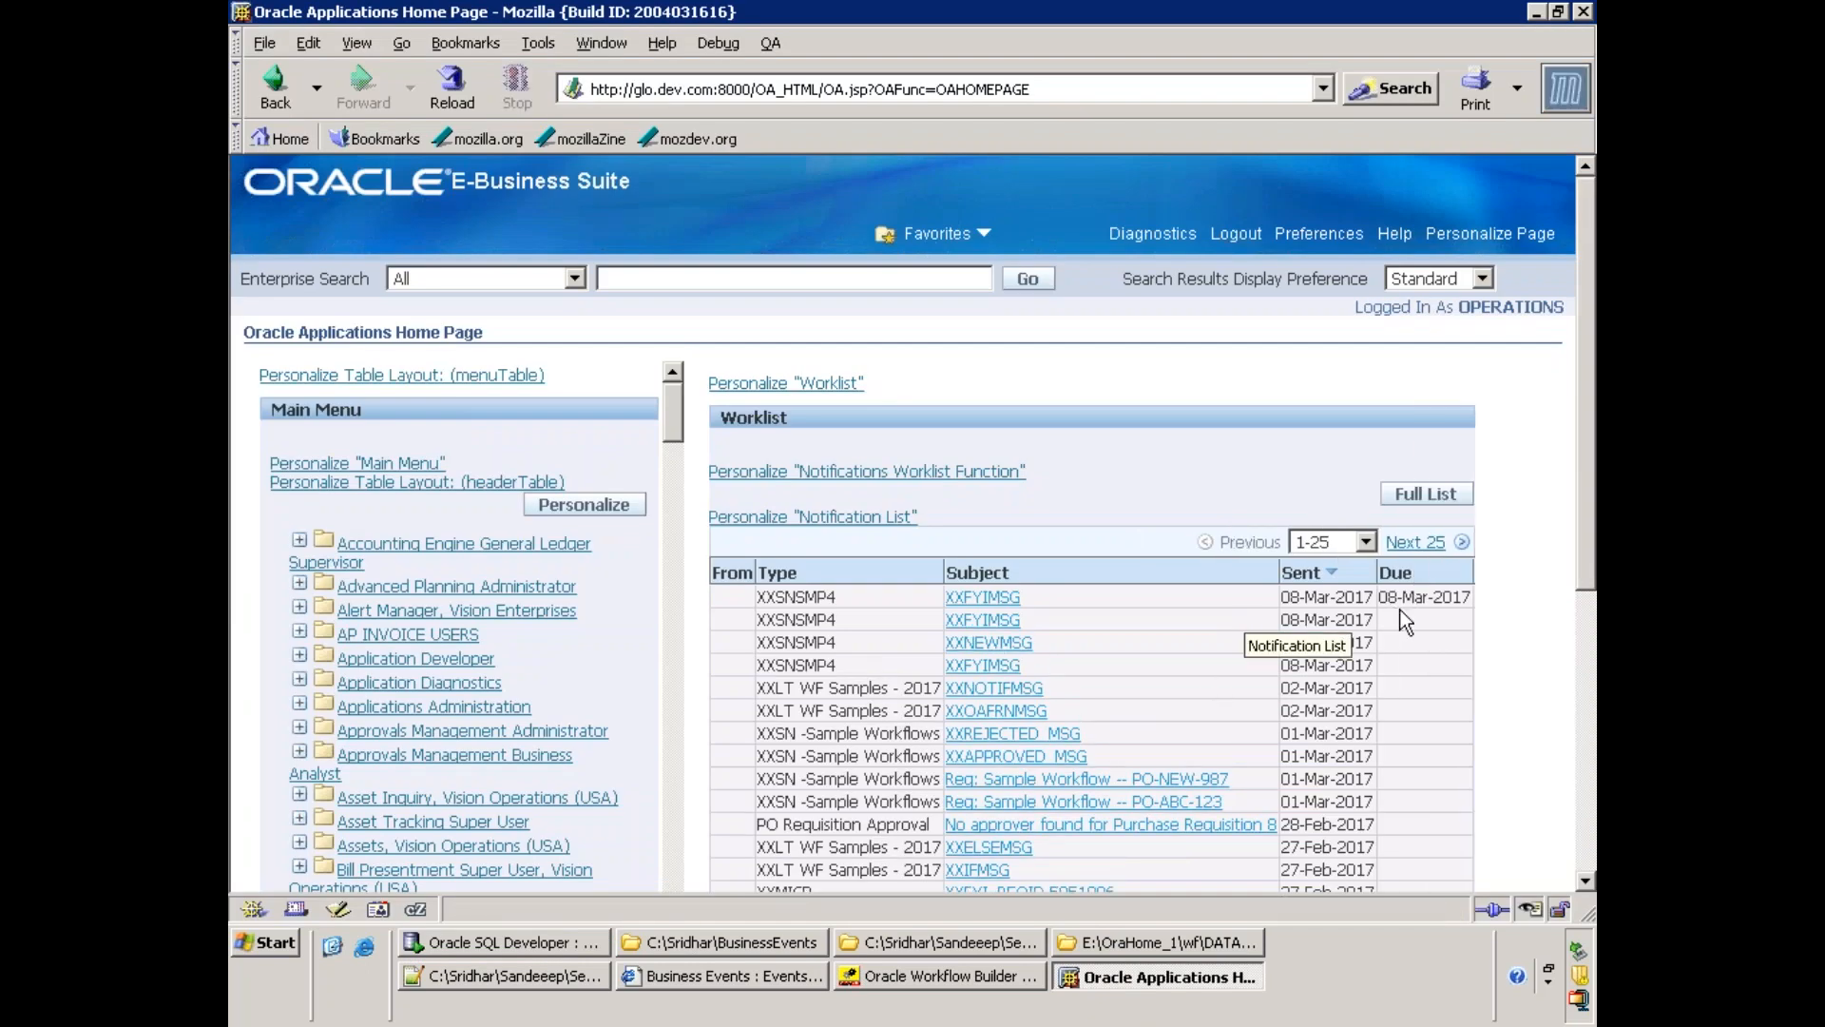
# Open the newest XXFYIMSG notification and acknowledge it with OK
pyautogui.moveTo(1382, 600); pyautogui.dragTo(1477, 599)
pyautogui.click(1292, 619)
pyautogui.click(982, 597)
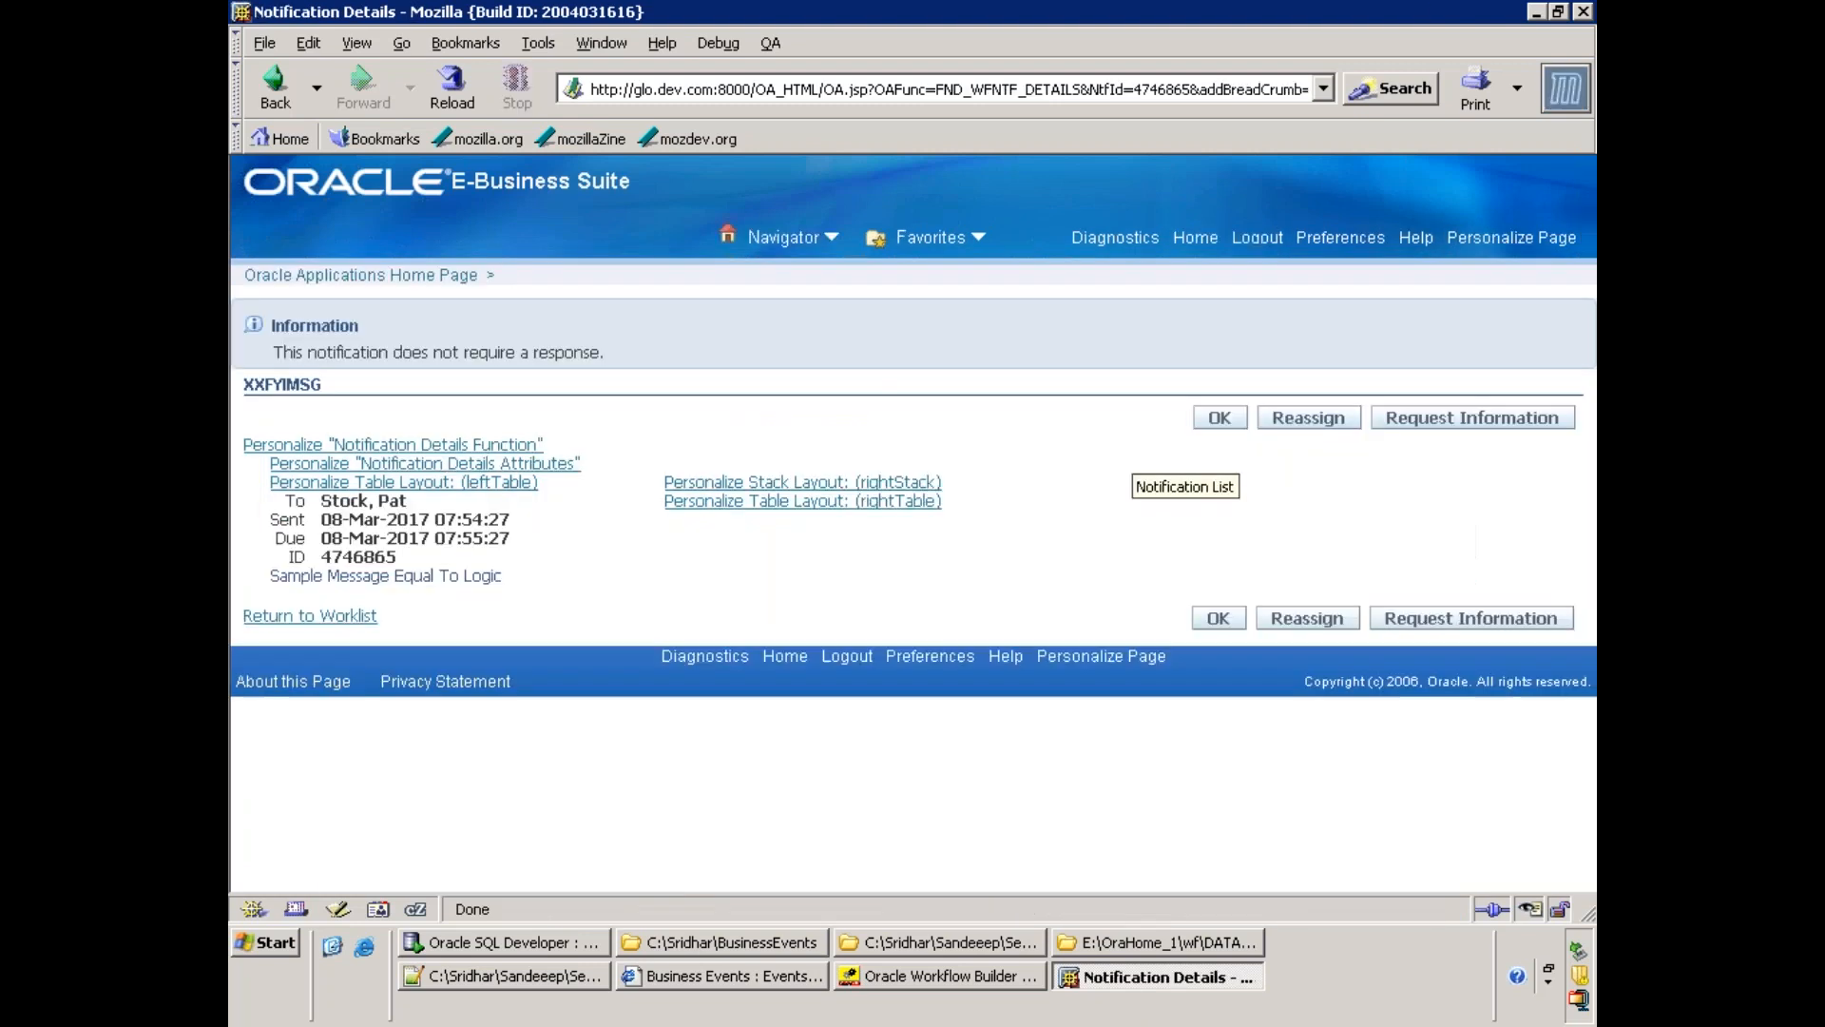
pyautogui.click(1228, 424)
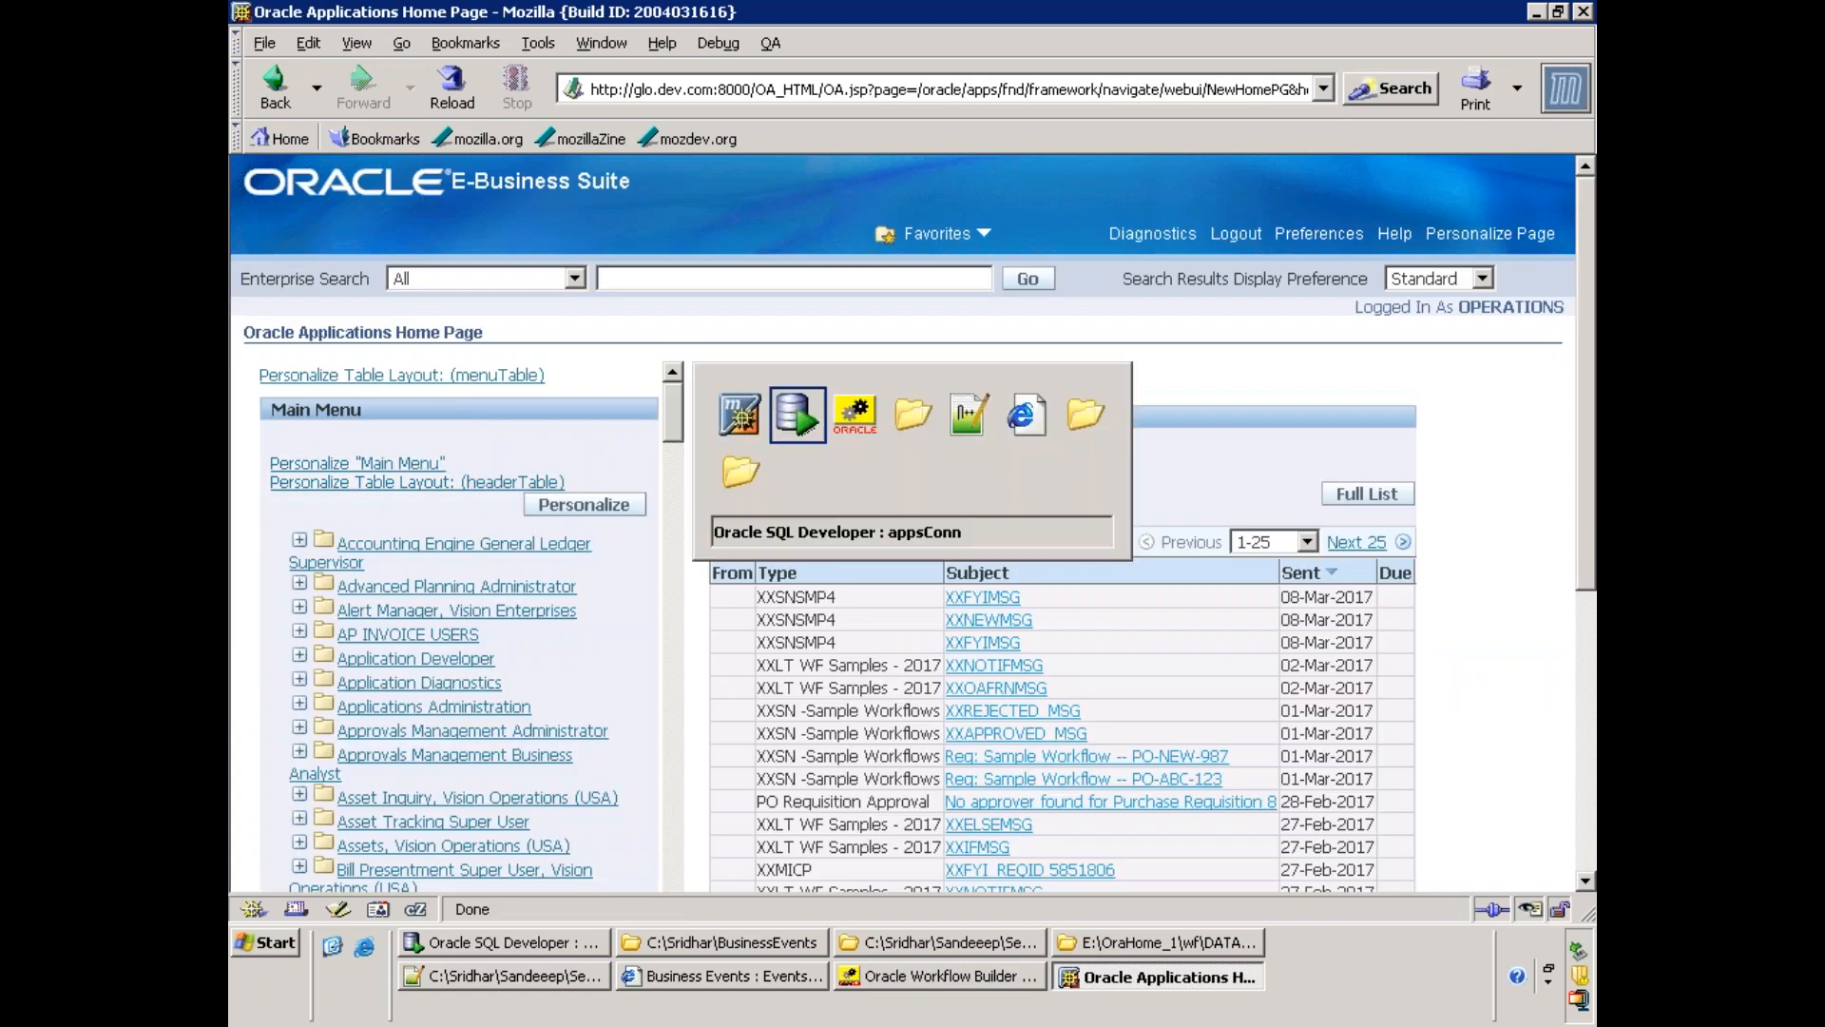
# Reopen XXNOTIF's Node tab timeout settings in Workflow Builder
pyautogui.hotkey('alt', 'Tab')
pyautogui.hotkey('alt', 'Tab')
pyautogui.doubleClick(1158, 562)
pyautogui.click(559, 128)
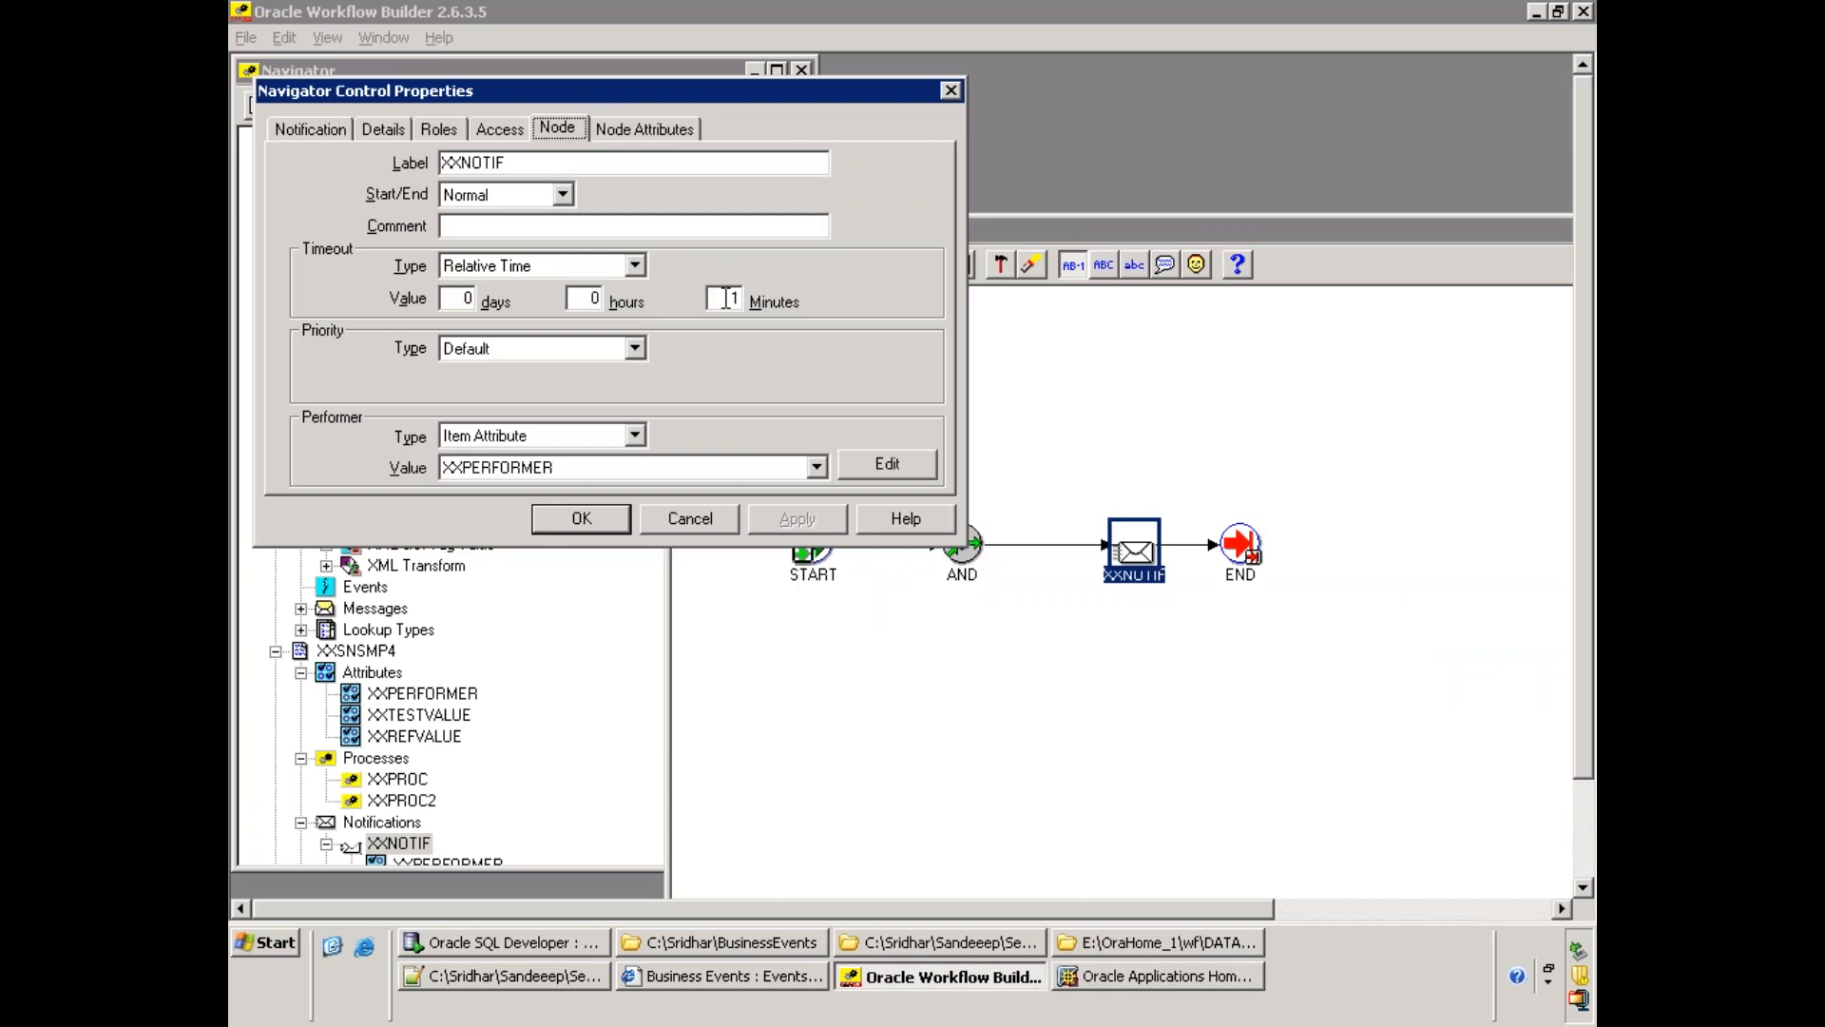
# Close the XXNOTIF properties, rerun the launch script with F5, and return to the worklist
pyautogui.click(656, 521)
pyautogui.hotkey('alt', 'Tab')
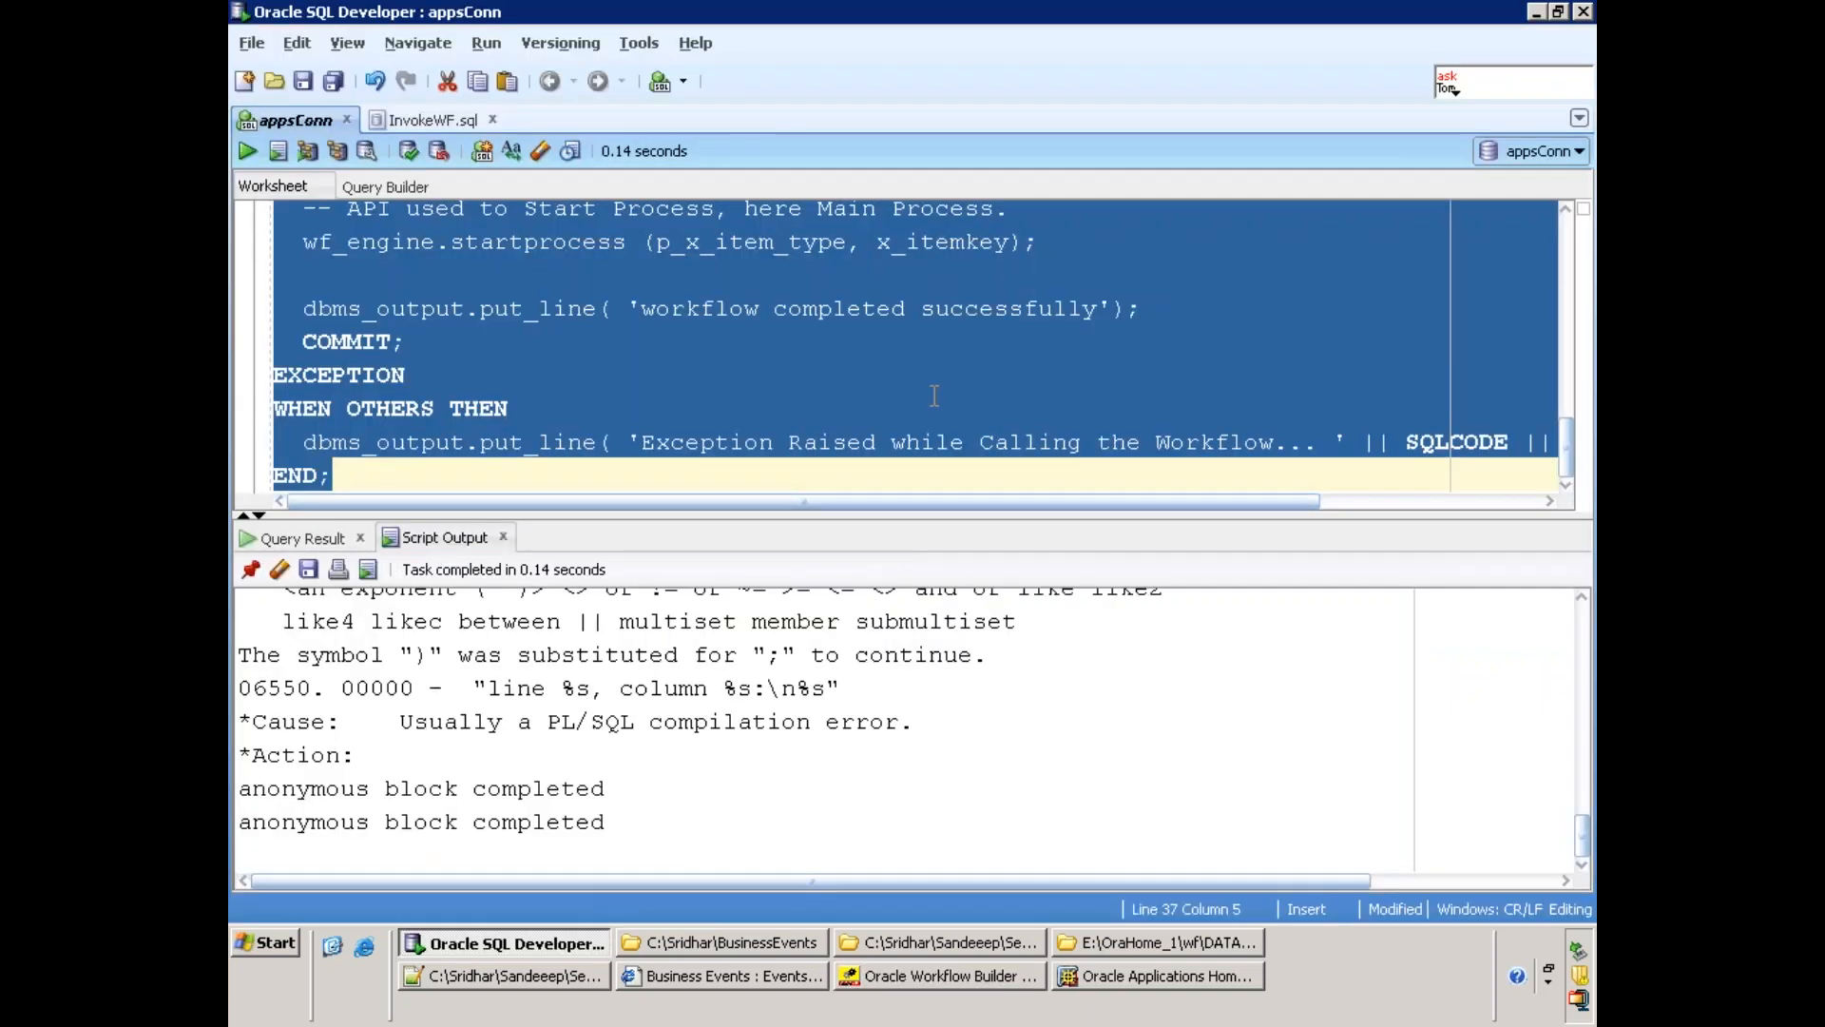
pyautogui.press('F5')
pyautogui.click(1165, 979)
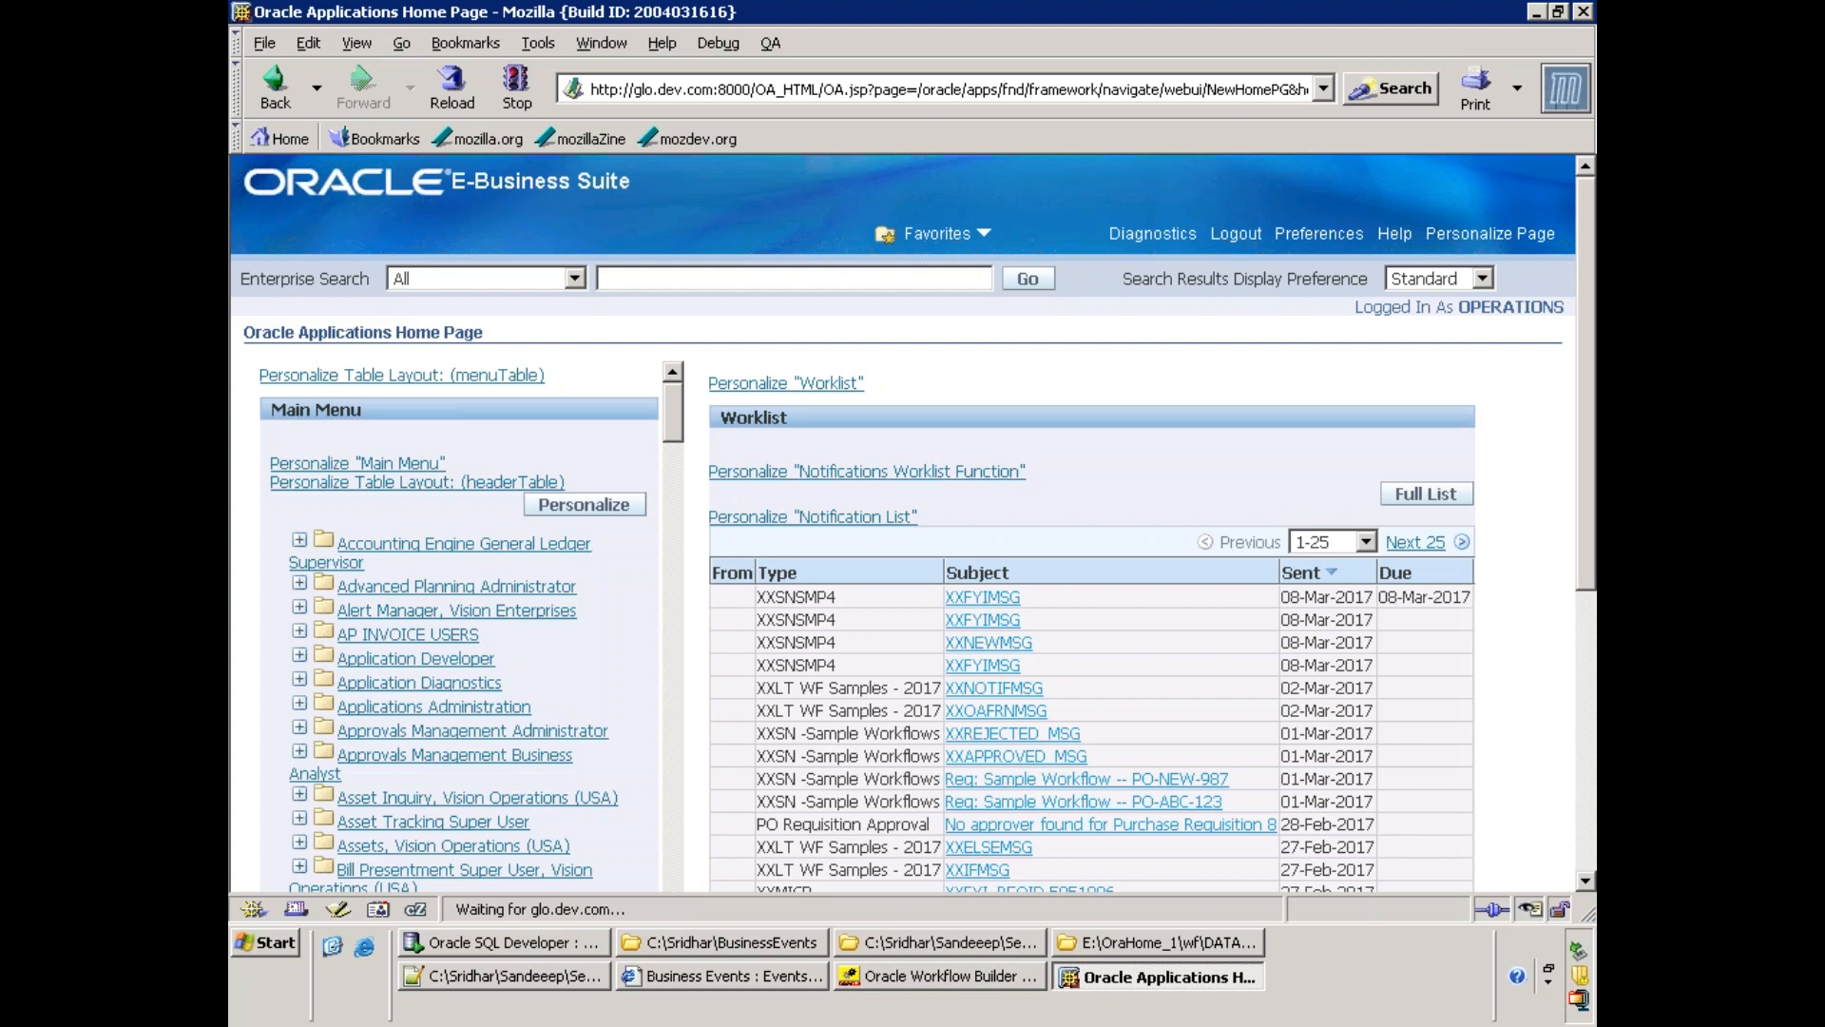
# Open Status Monitor via Workflow Administrator Web Applications > Administrator Workflow in the Main Menu
pyautogui.moveTo(675, 419); pyautogui.dragTo(672, 901)
pyautogui.scroll(-5, 623, 784)
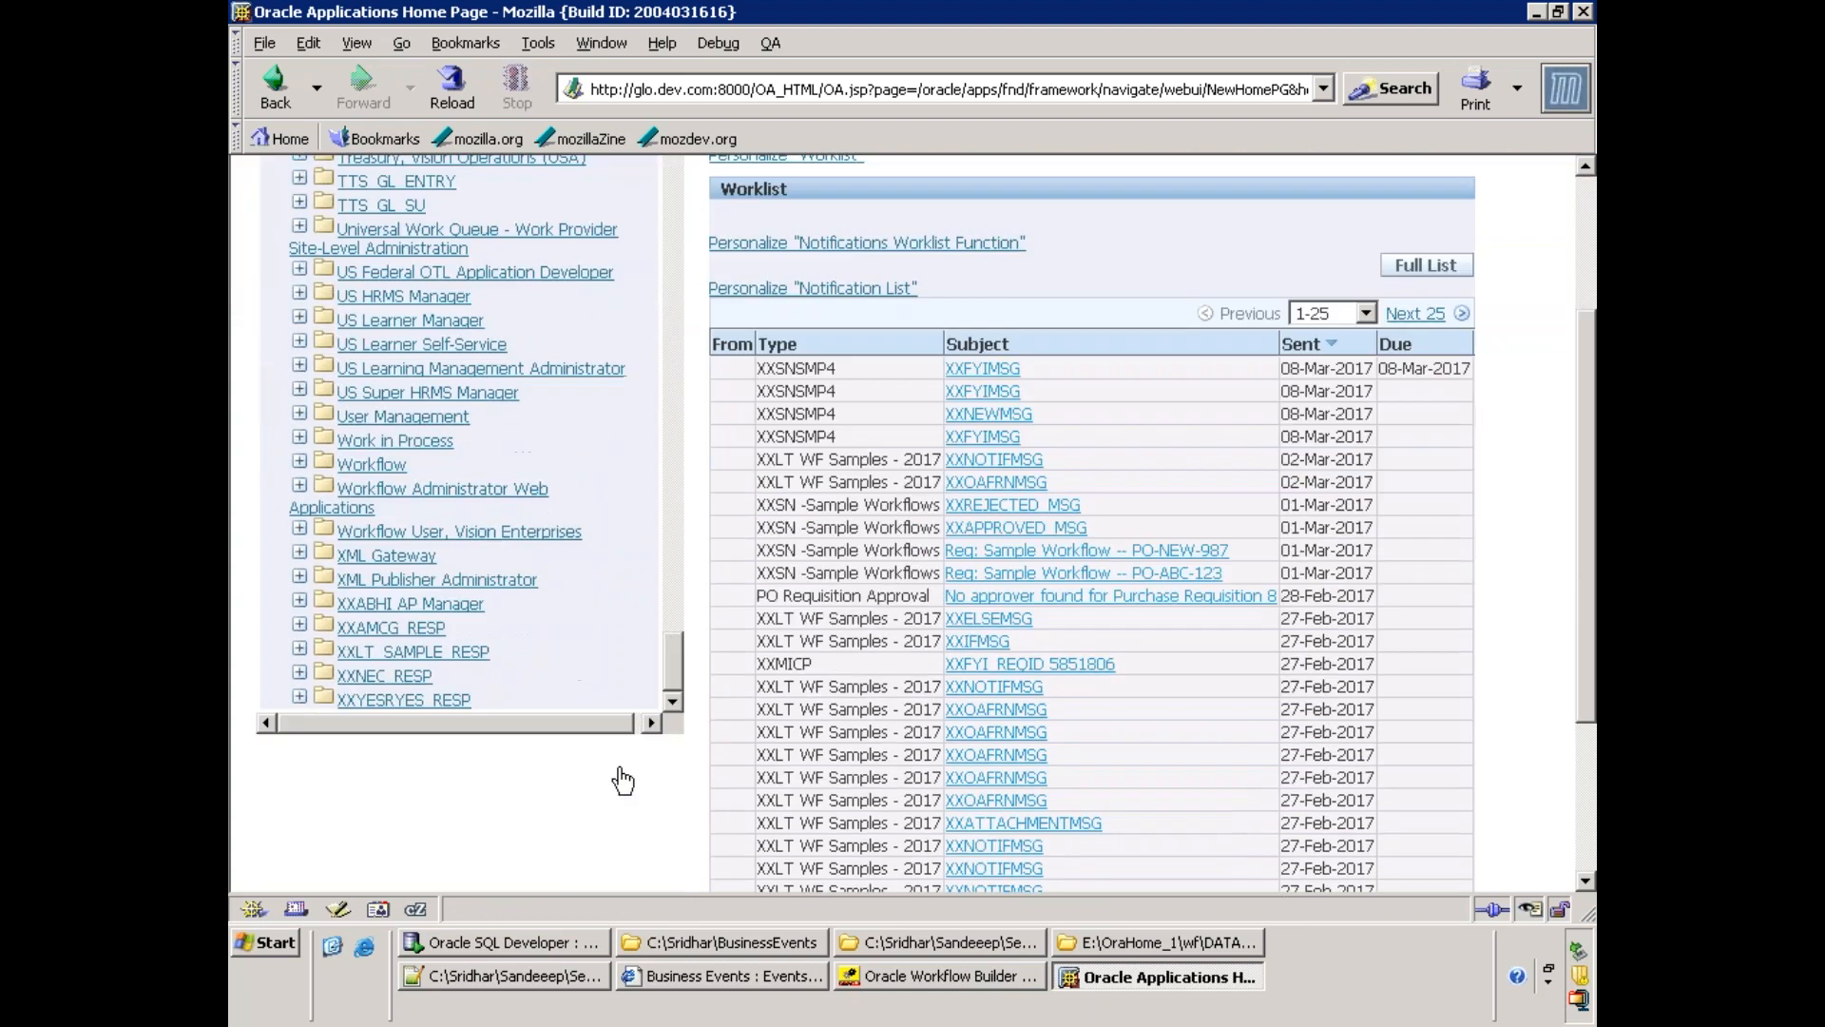
pyautogui.scroll(2, 623, 781)
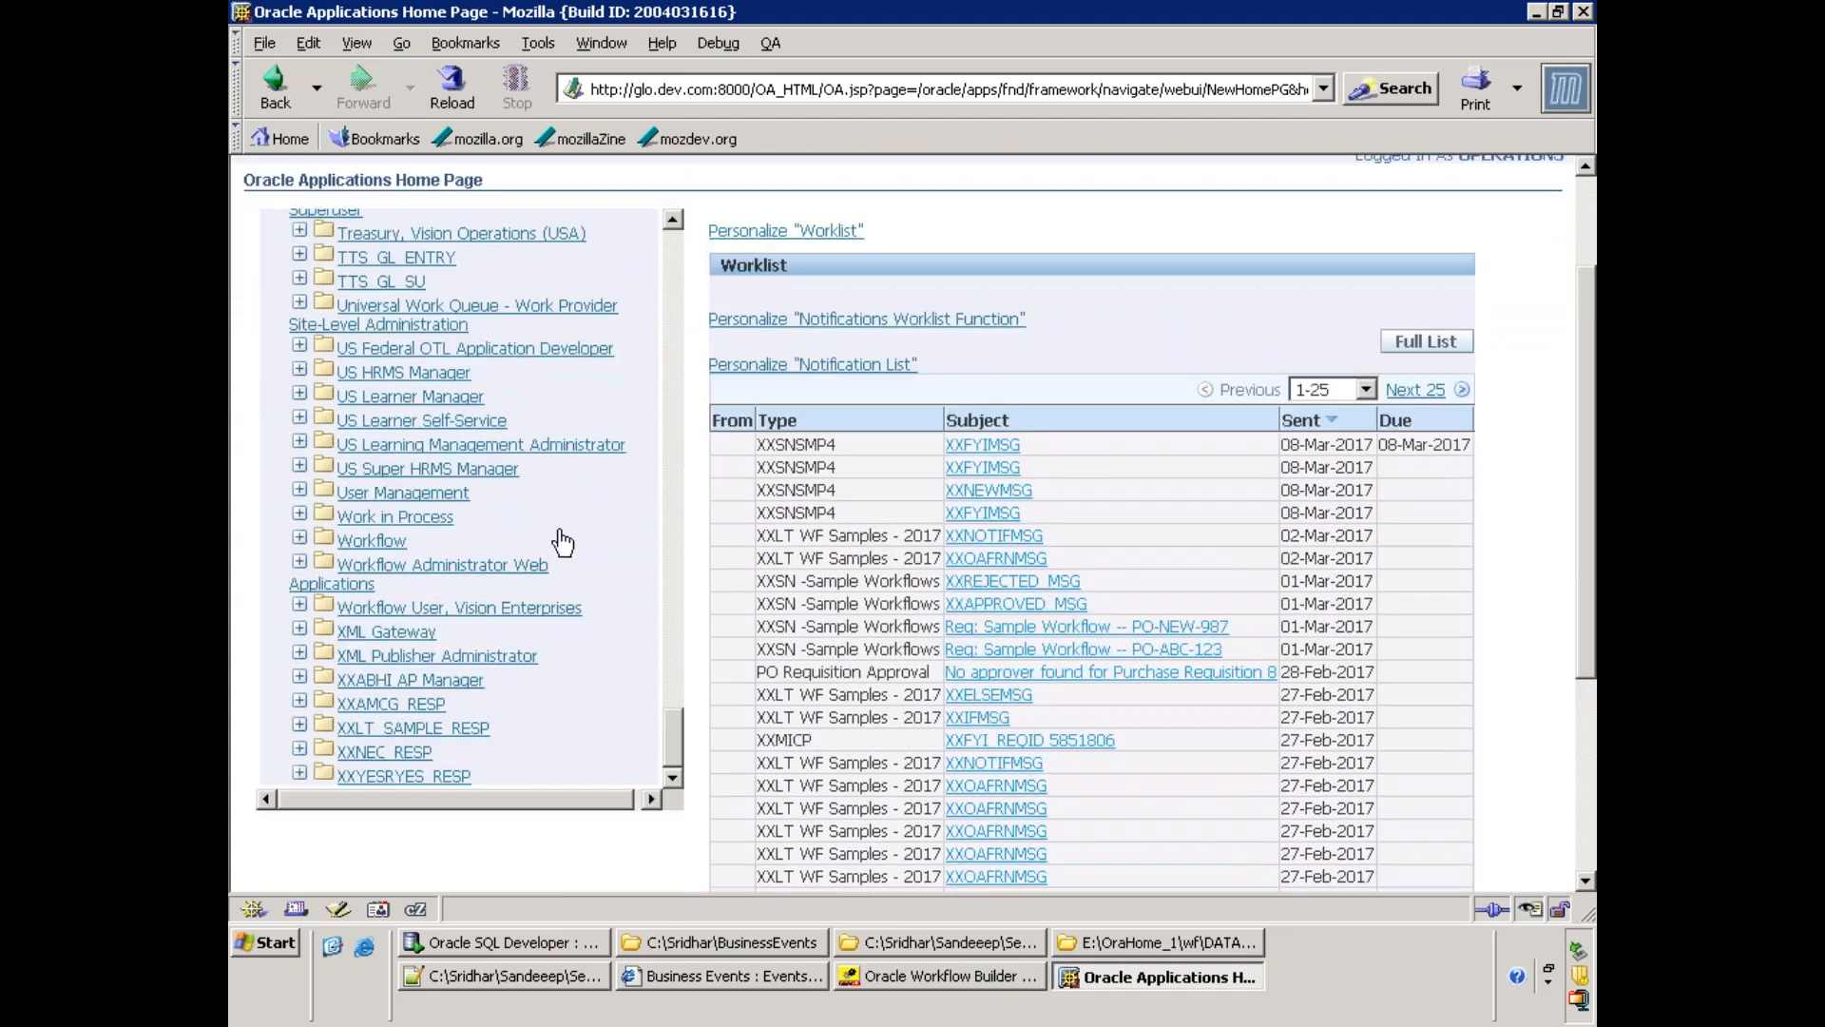
pyautogui.click(454, 569)
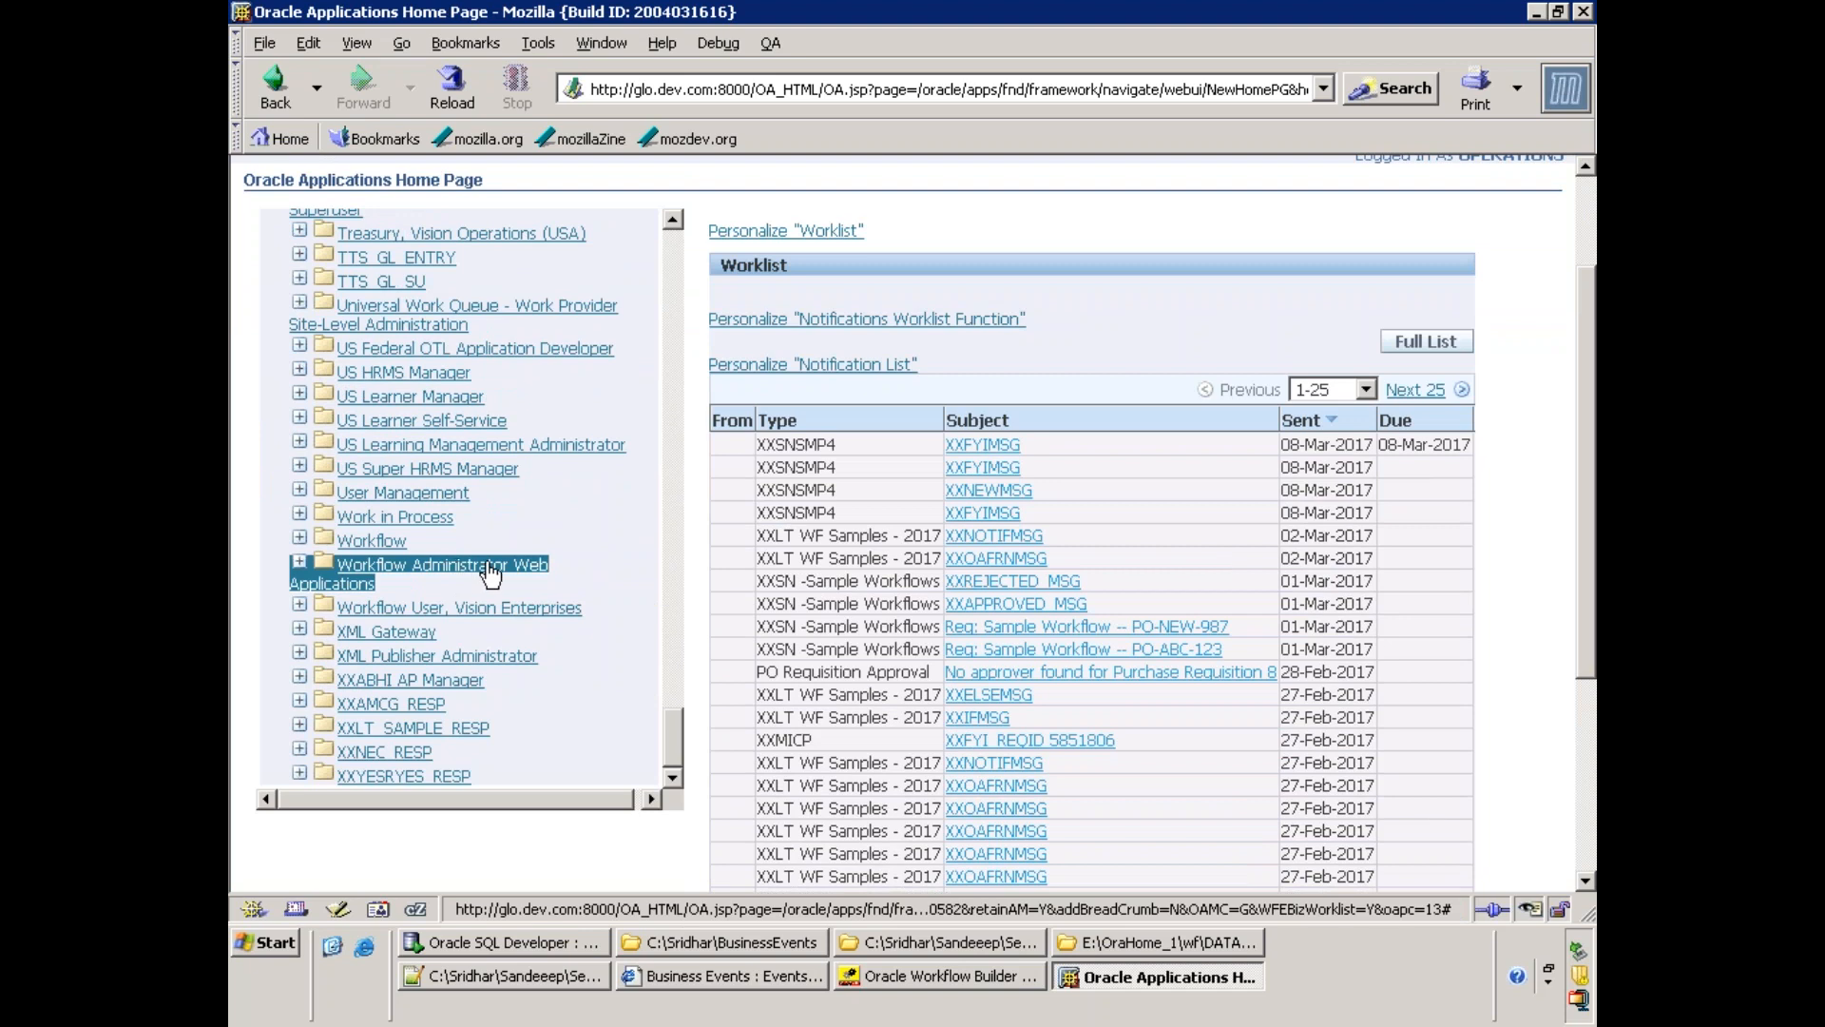
pyautogui.scroll(-1, 647, 734)
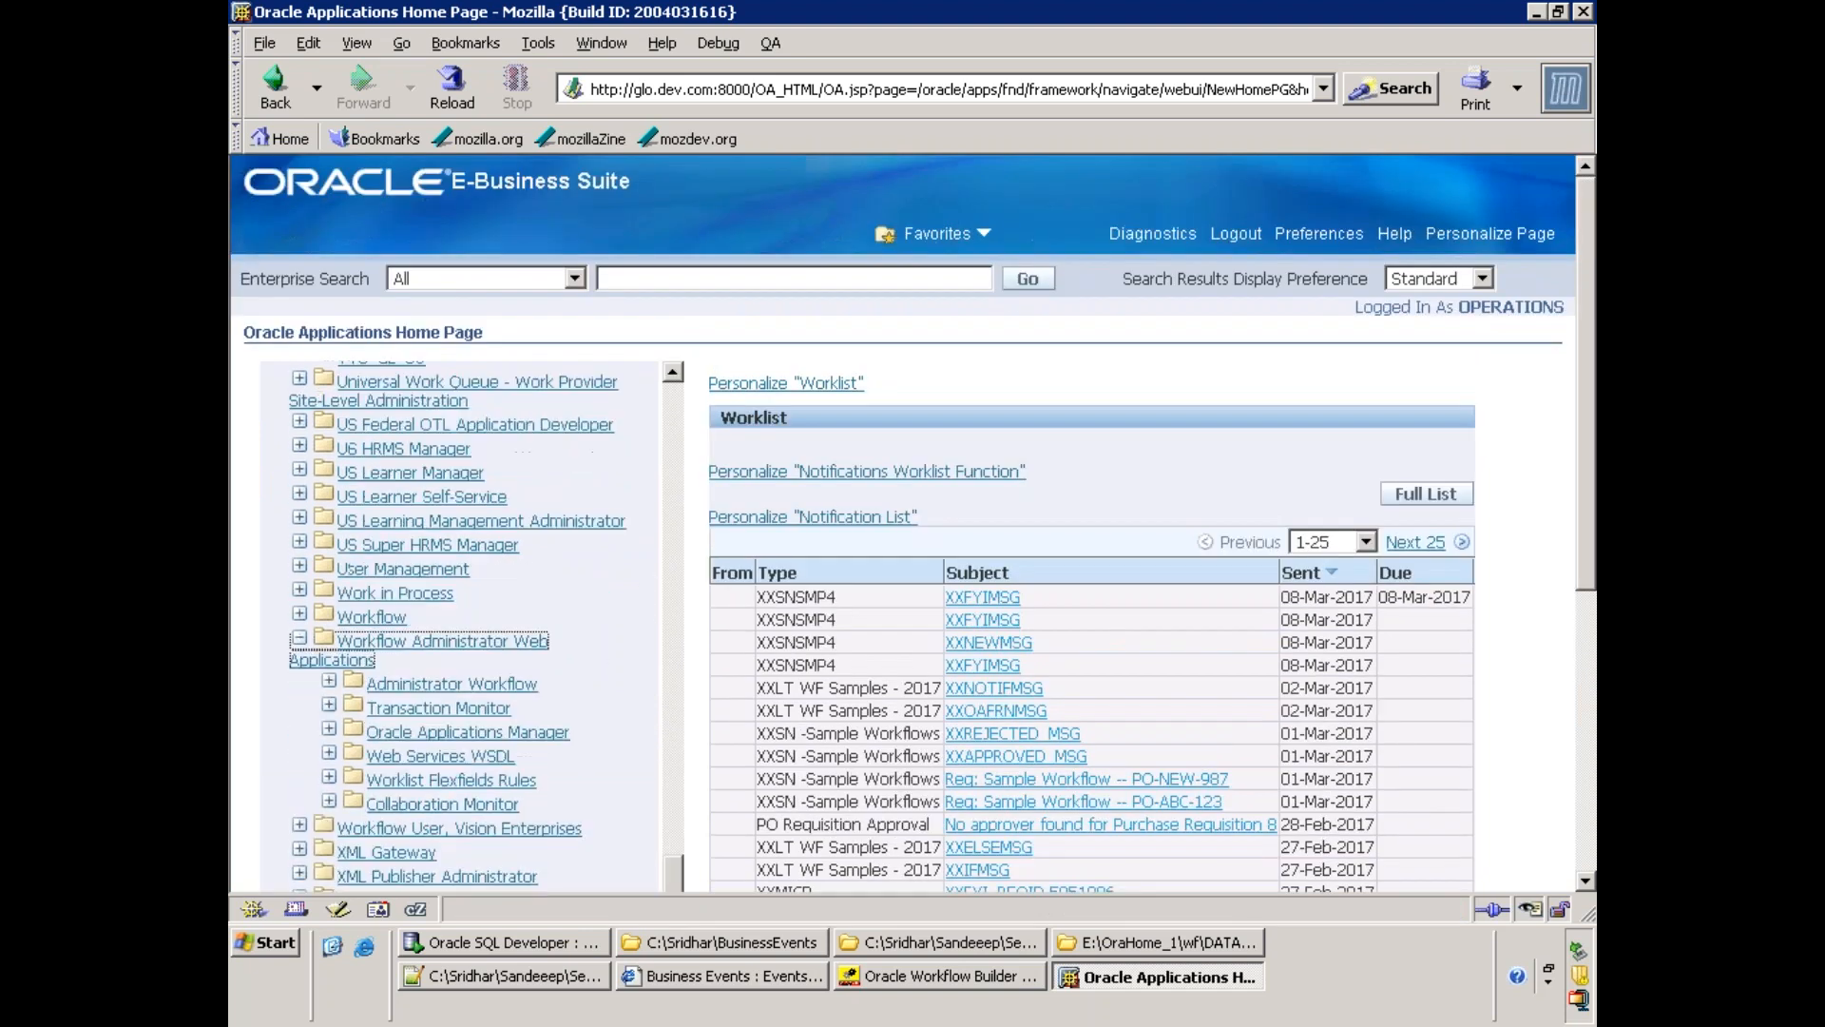
pyautogui.click(465, 732)
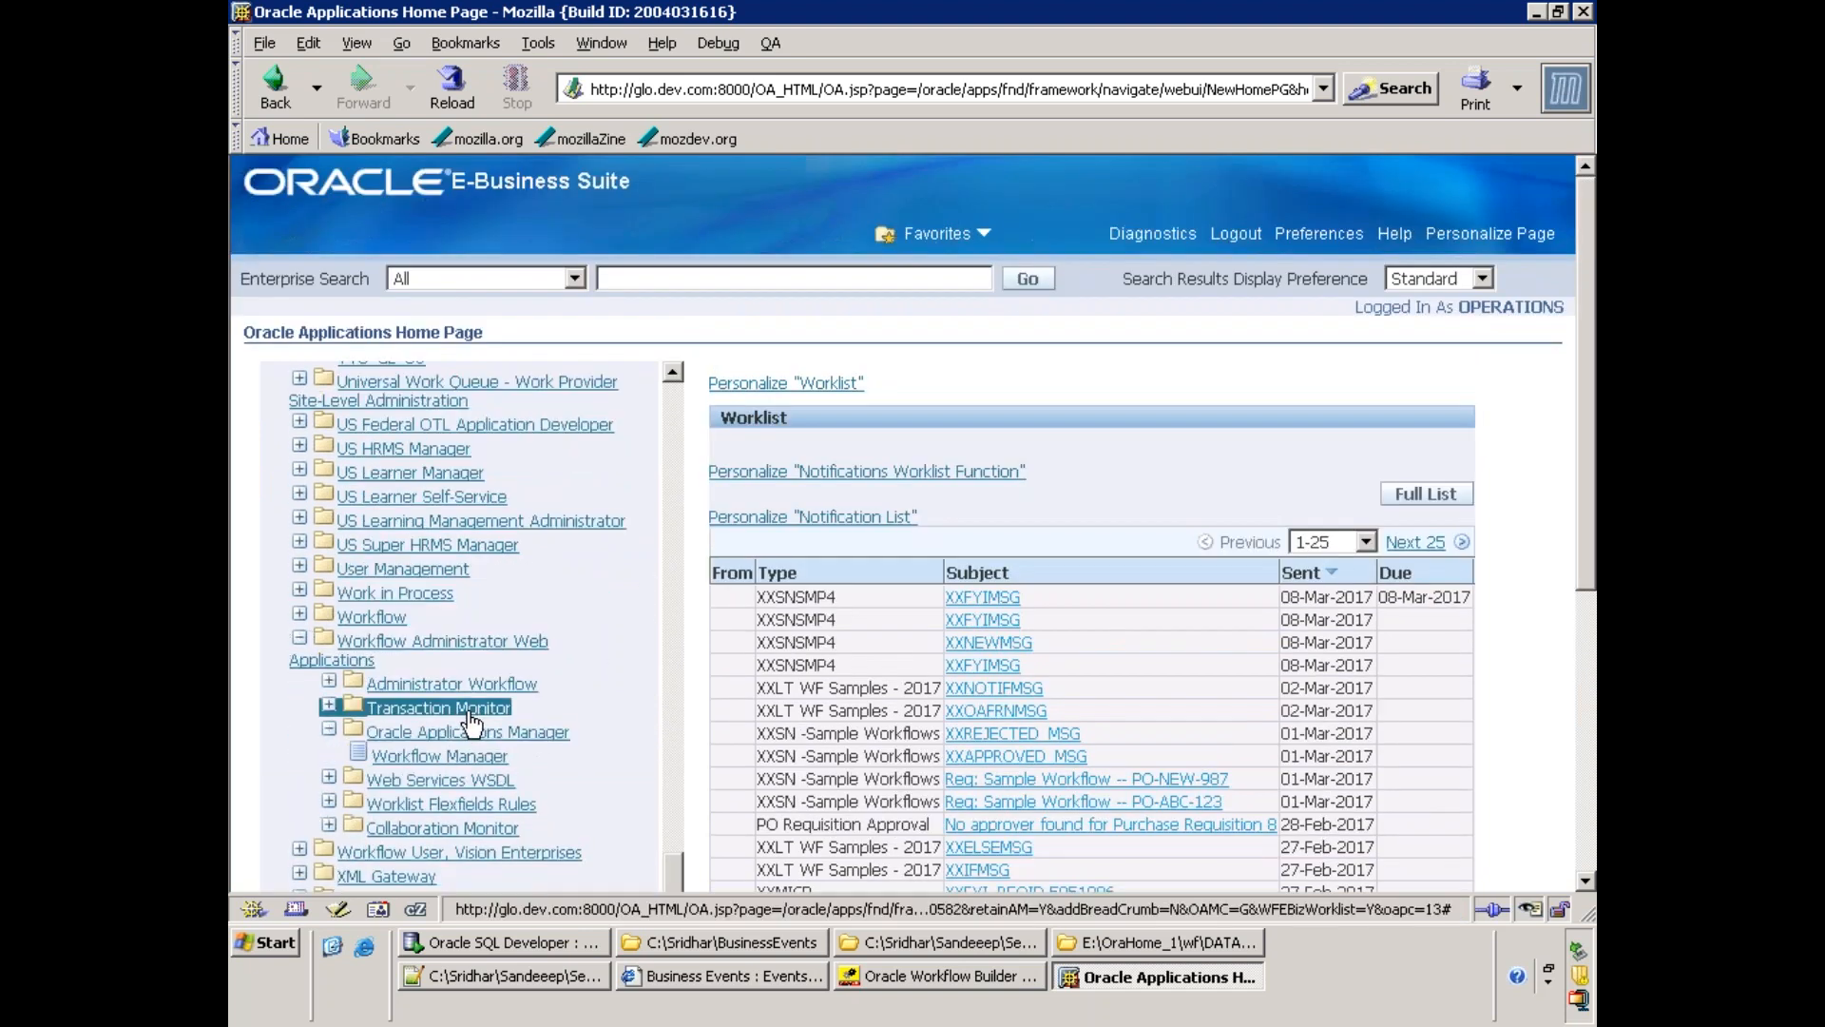
pyautogui.click(447, 720)
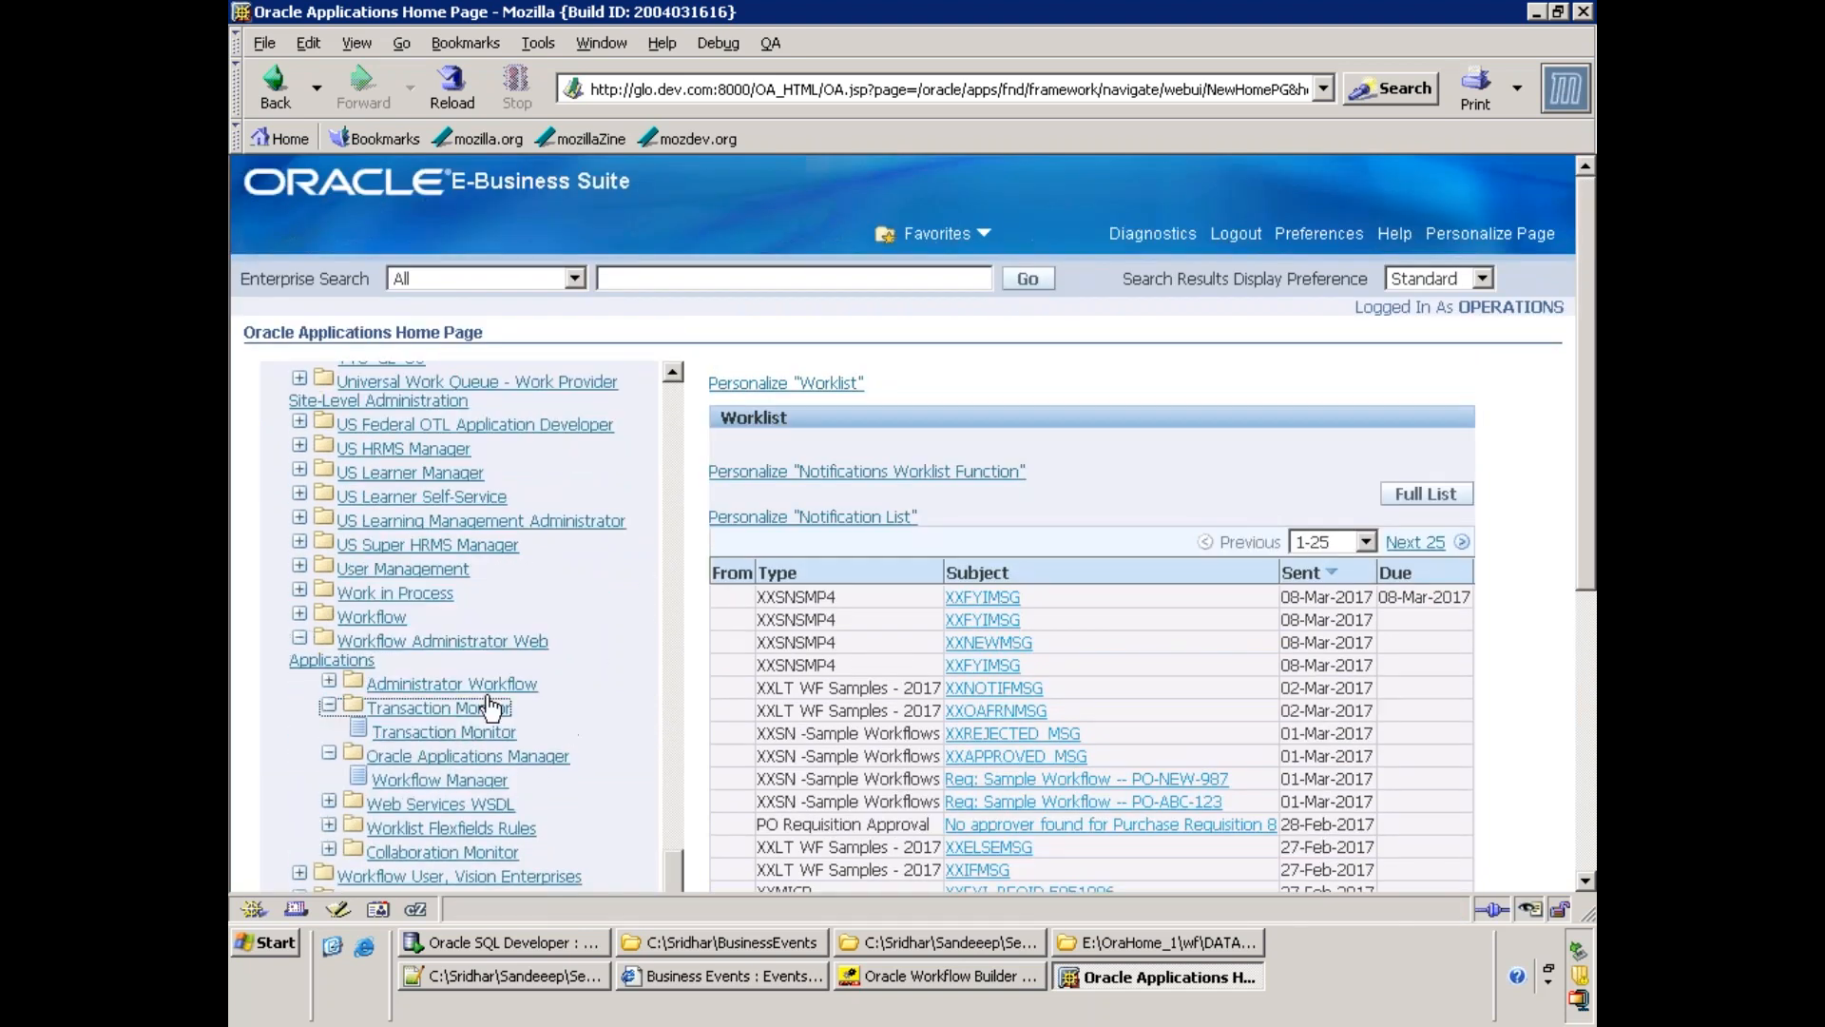
pyautogui.click(482, 694)
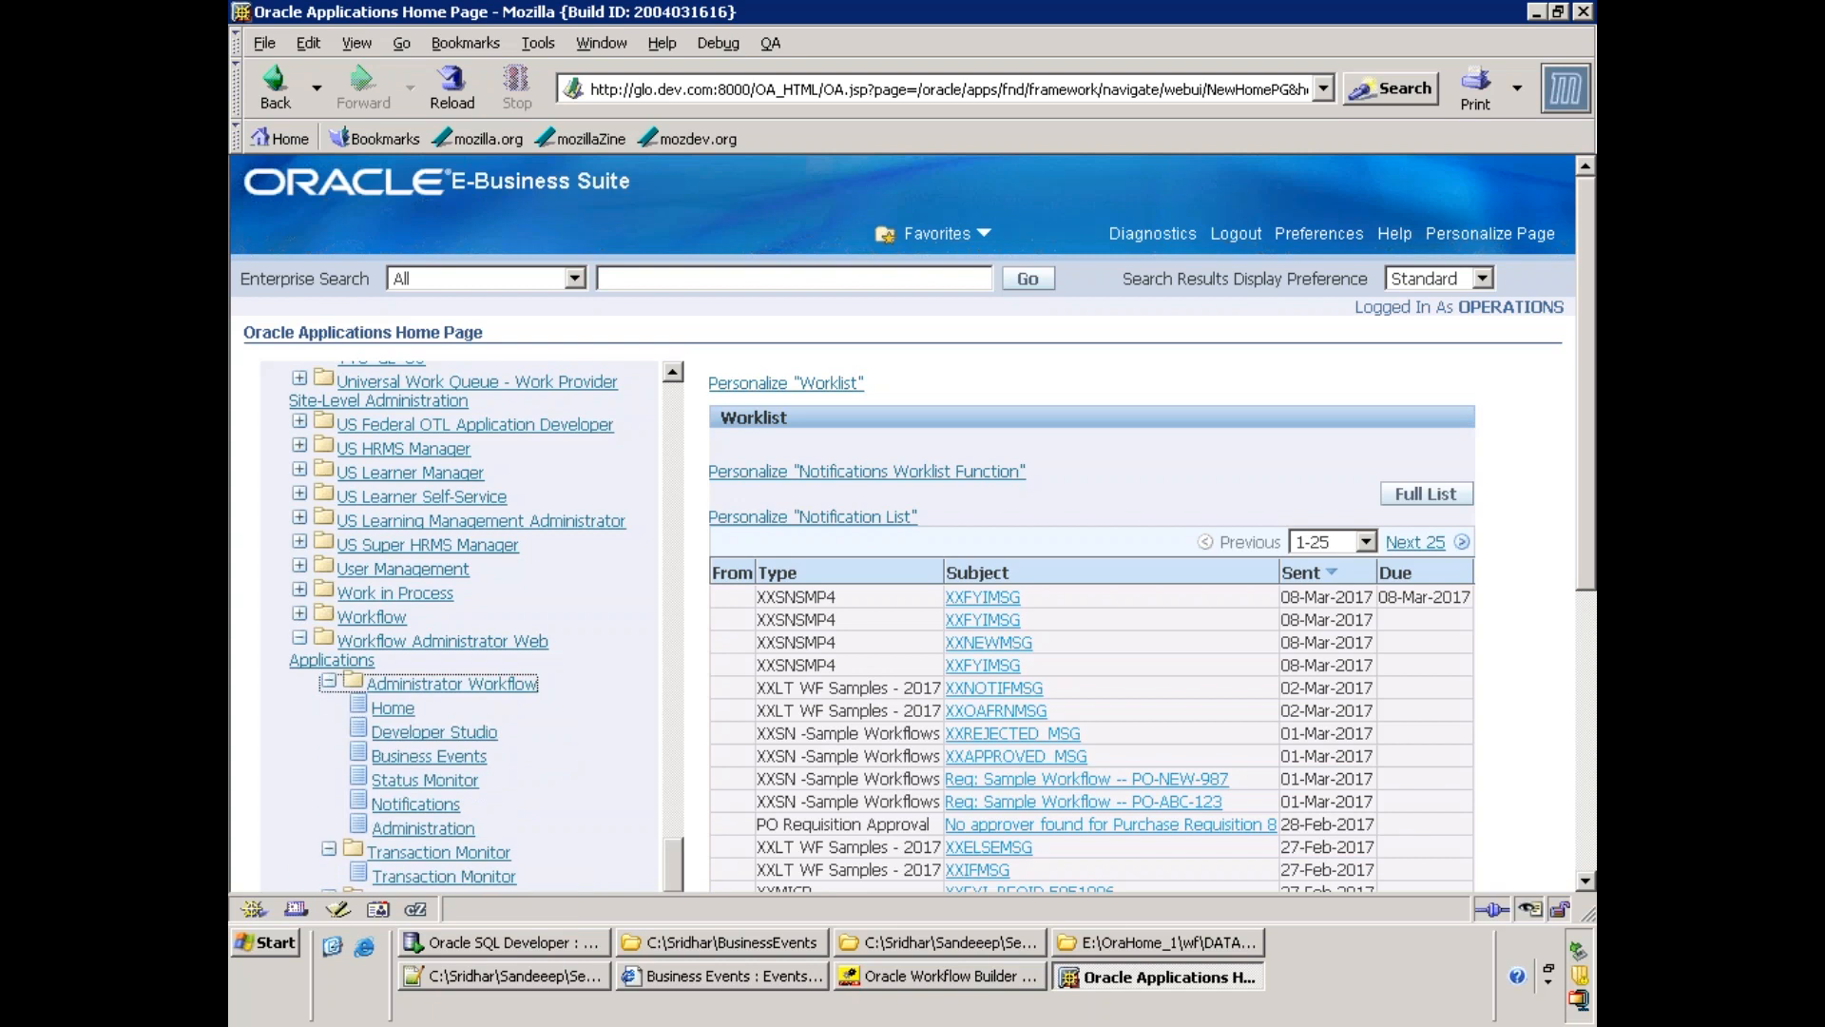
pyautogui.click(448, 789)
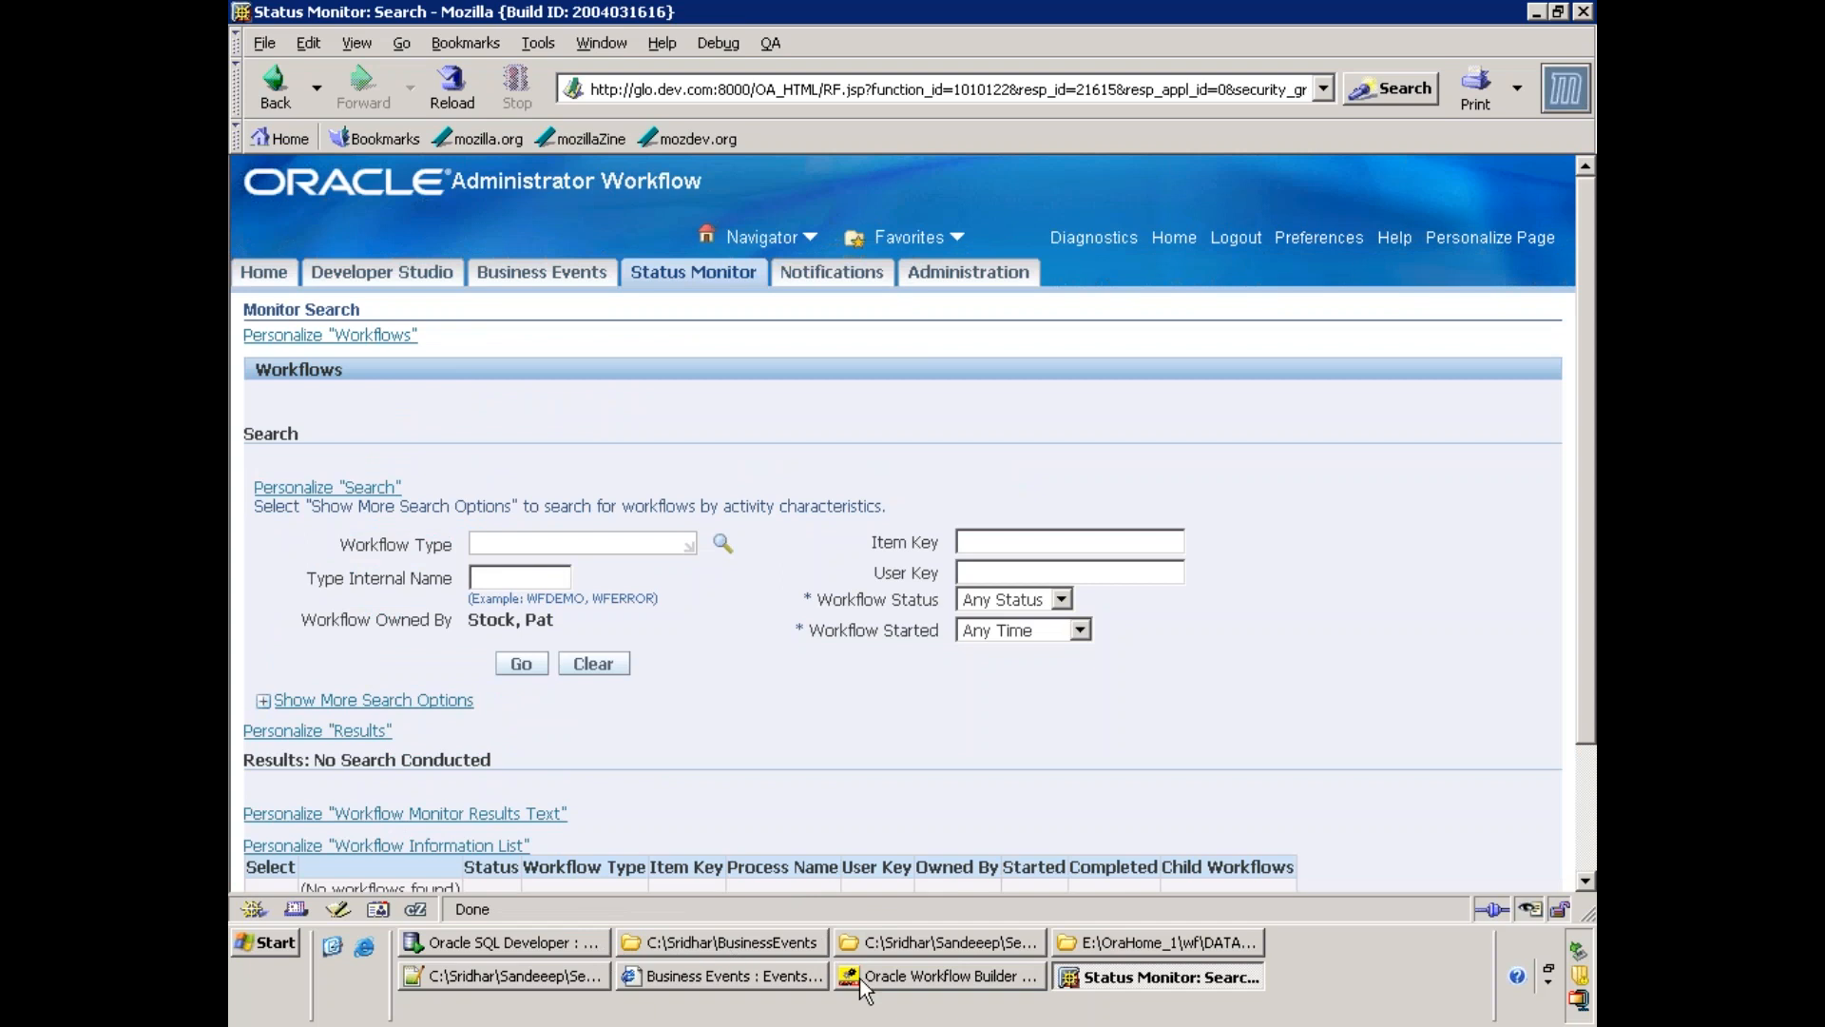
pyautogui.click(887, 964)
# Copy the XXSNSMP4 name from the item type's Properties dialog, then cancel it
pyautogui.click(510, 221)
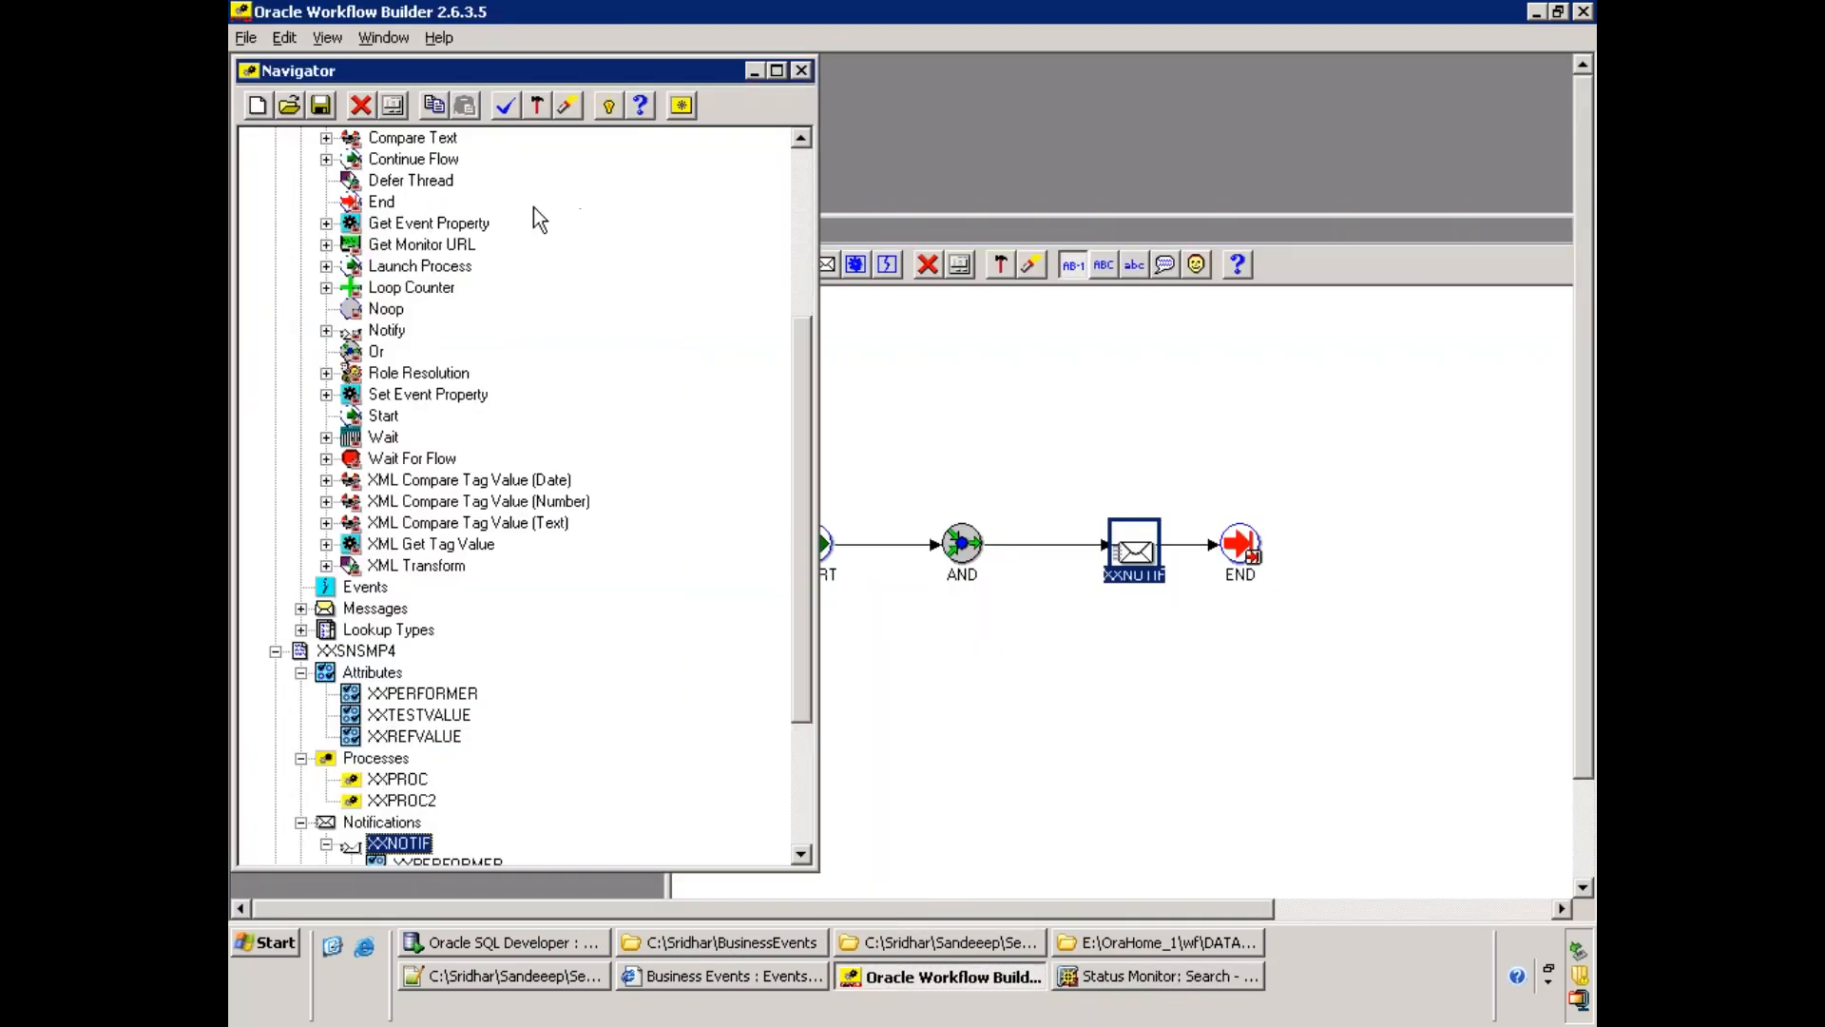
pyautogui.scroll(5, 528, 207)
pyautogui.click(275, 180)
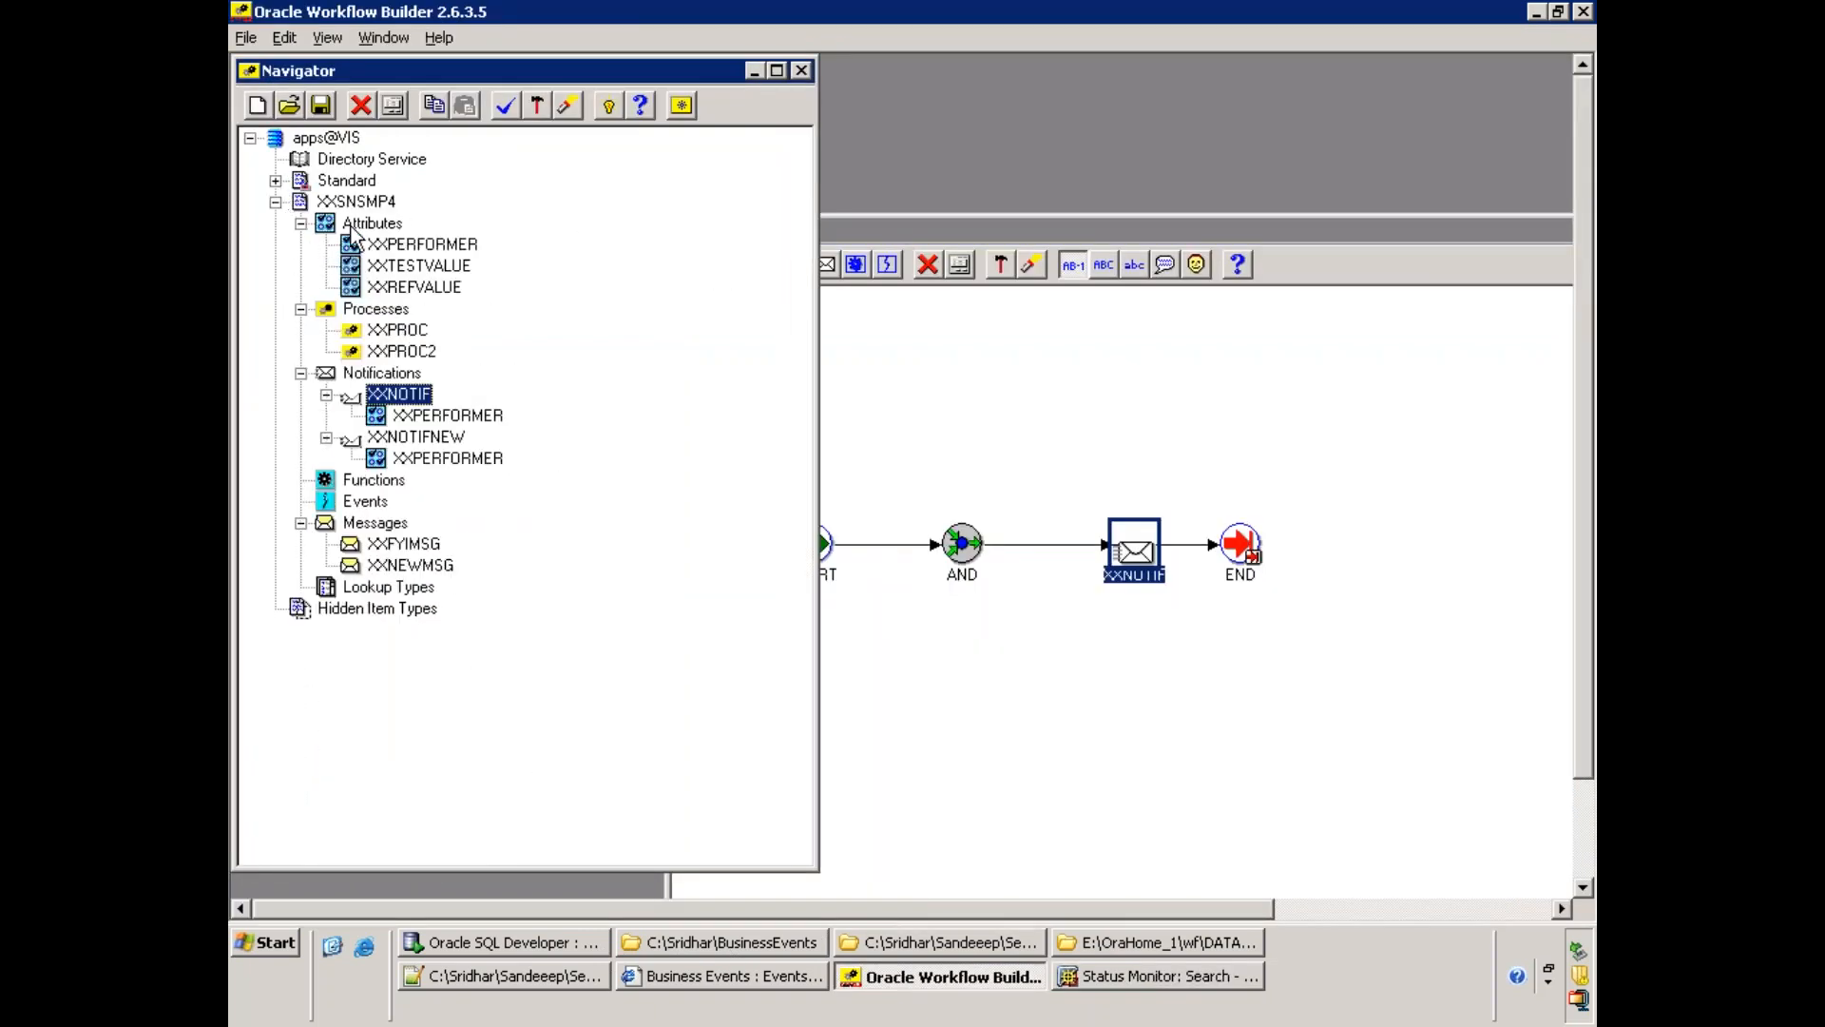
pyautogui.rightClick(359, 202)
pyautogui.click(418, 337)
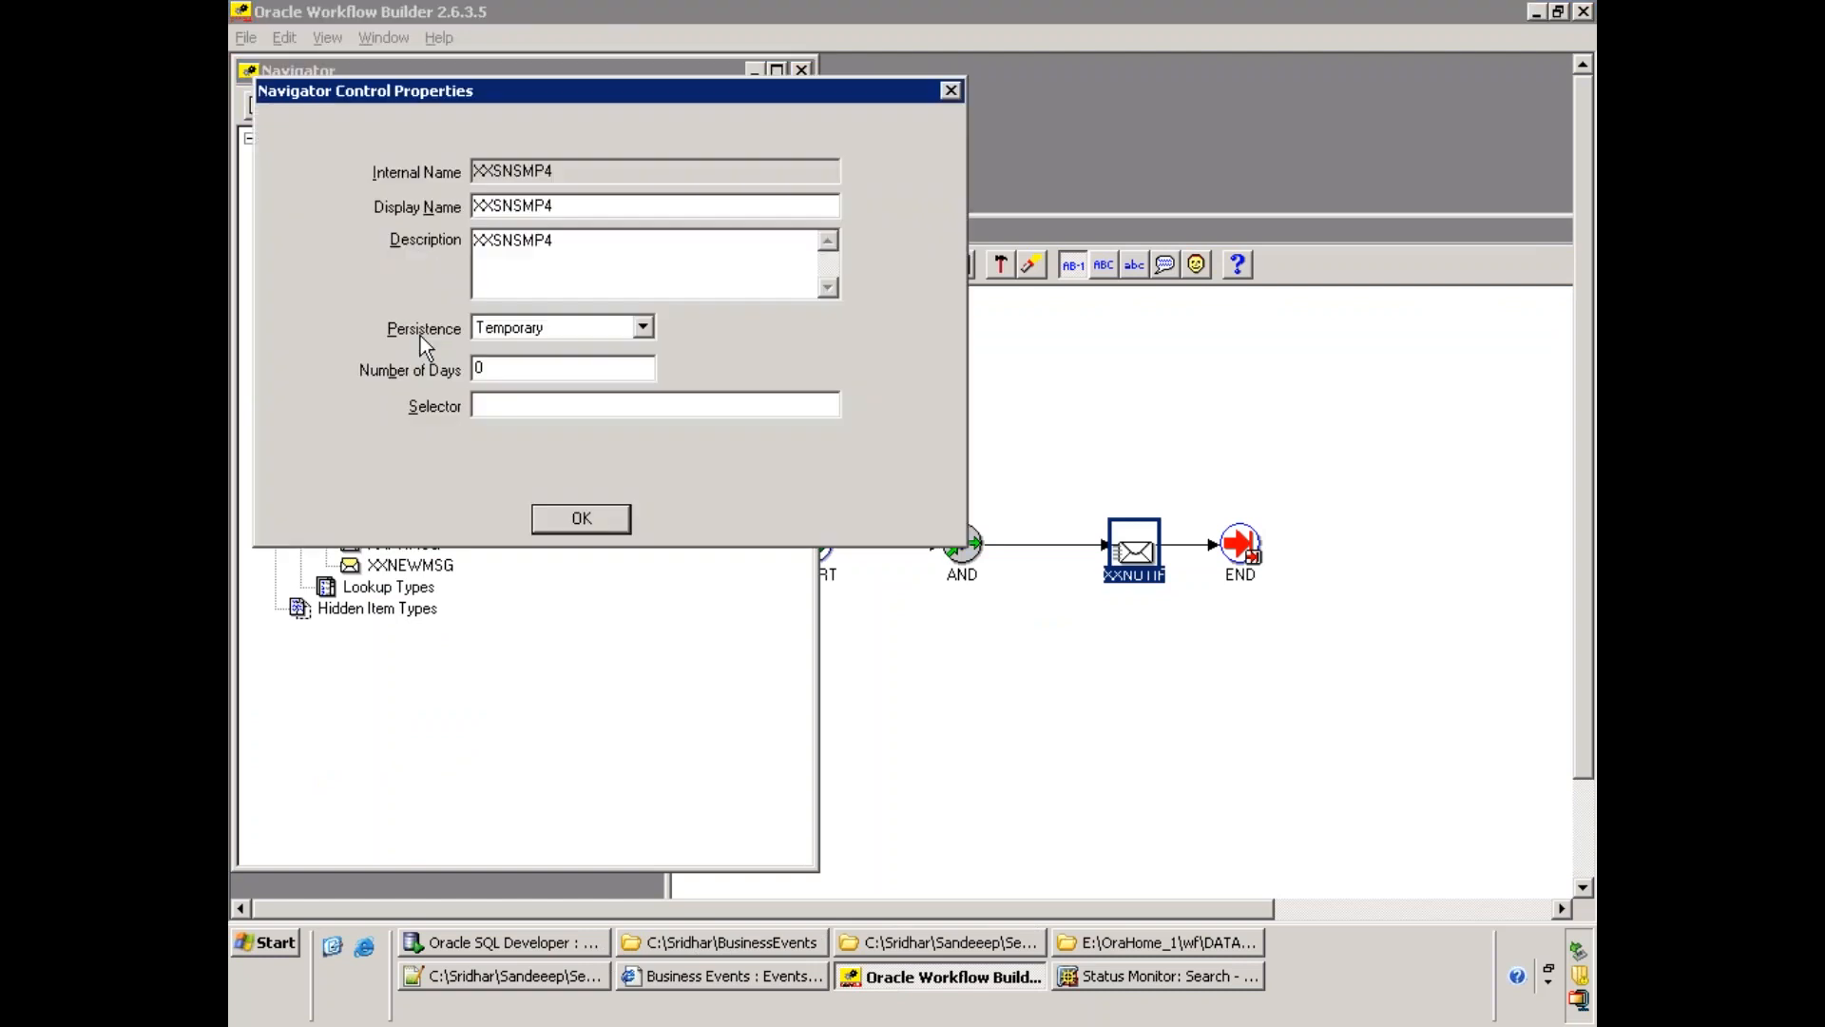
pyautogui.doubleClick(505, 200)
pyautogui.hotkey('ctrl', 'c')
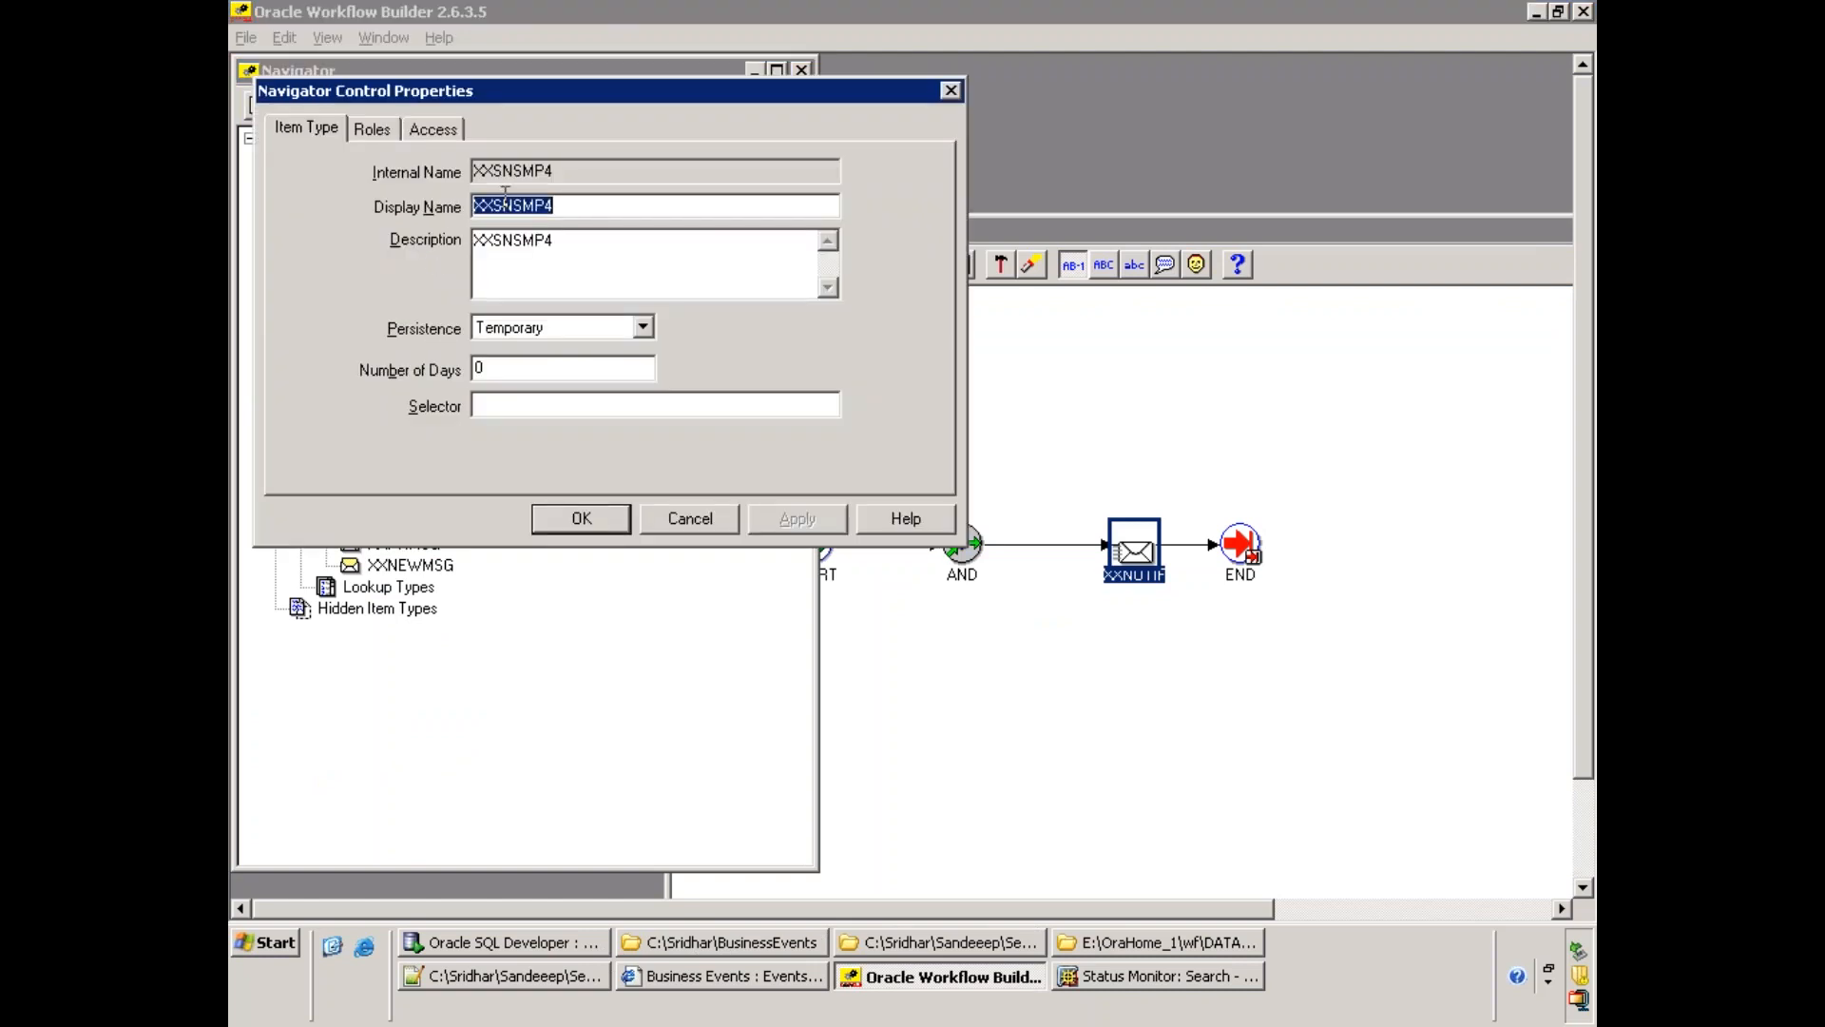
pyautogui.click(686, 519)
pyautogui.hotkey('alt', 'Tab')
# Paste XXSNSMP4 into Type Internal Name and run the Status Monitor search
pyautogui.click(520, 572)
pyautogui.hotkey('ctrl', 'v')
pyautogui.click(521, 663)
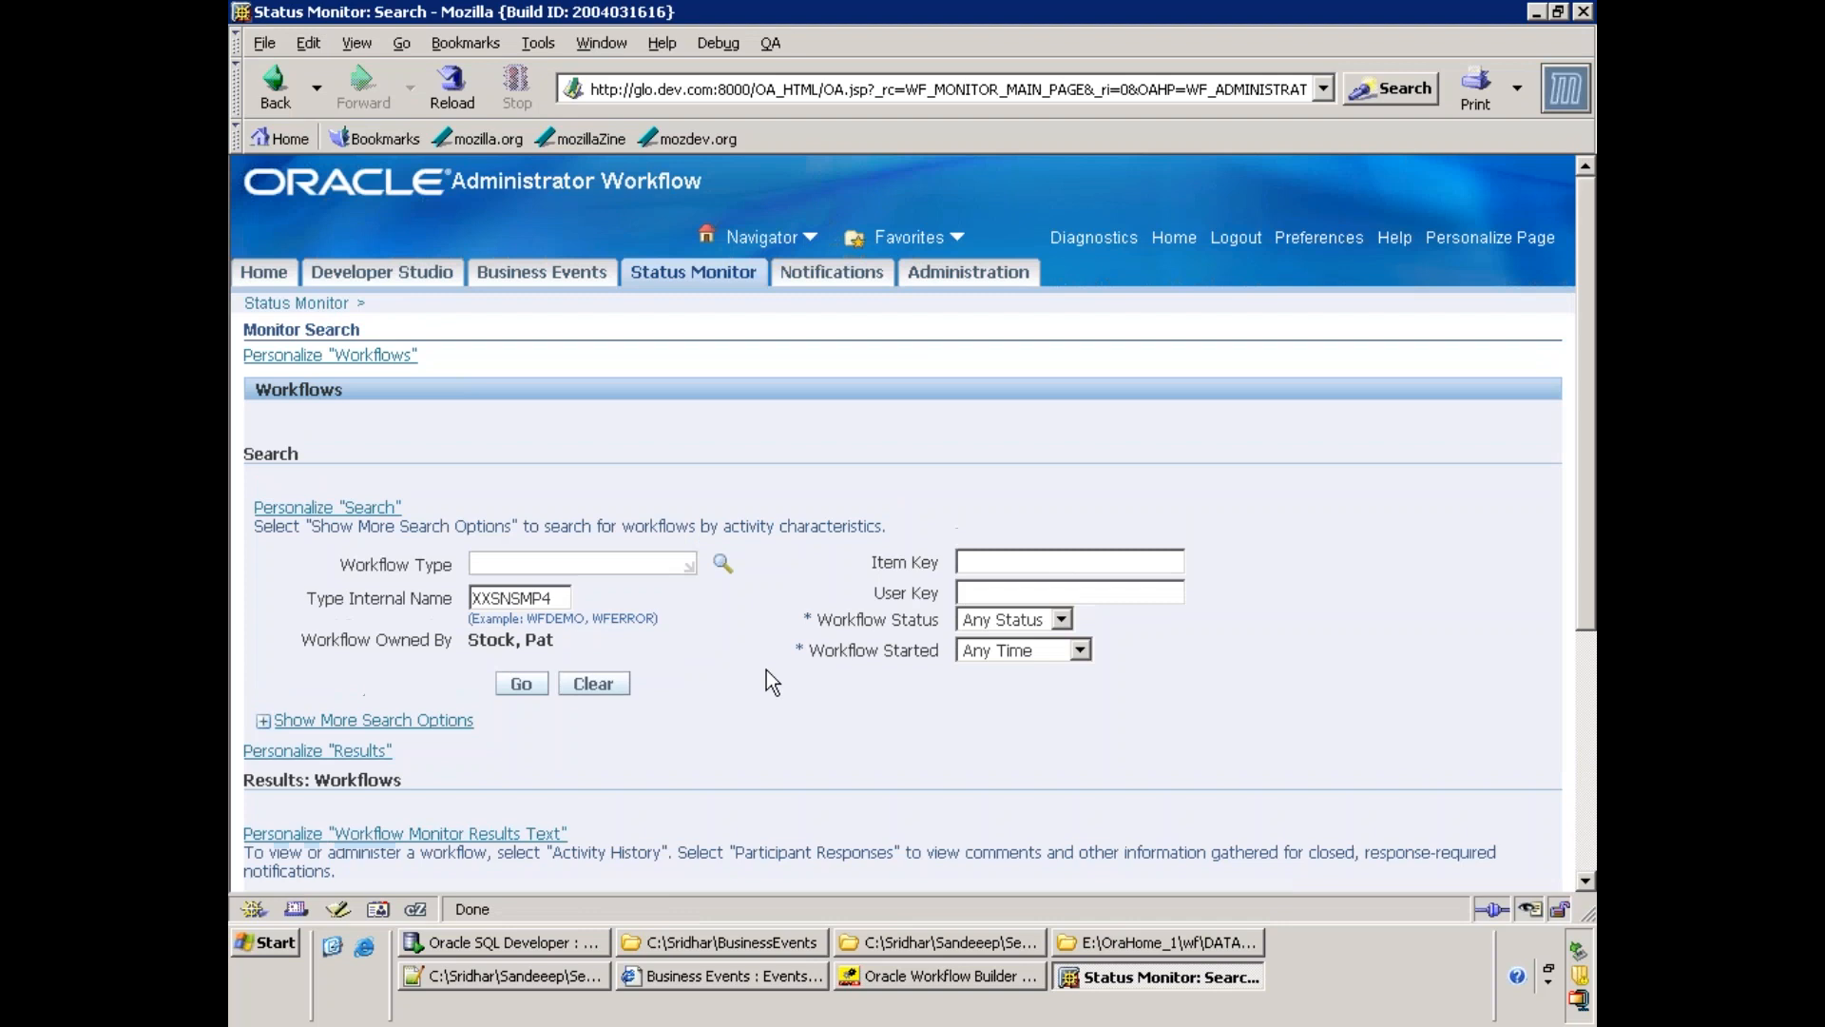
# View workflow 405's status diagram, then return to the search results
pyautogui.scroll(-5, 989, 716)
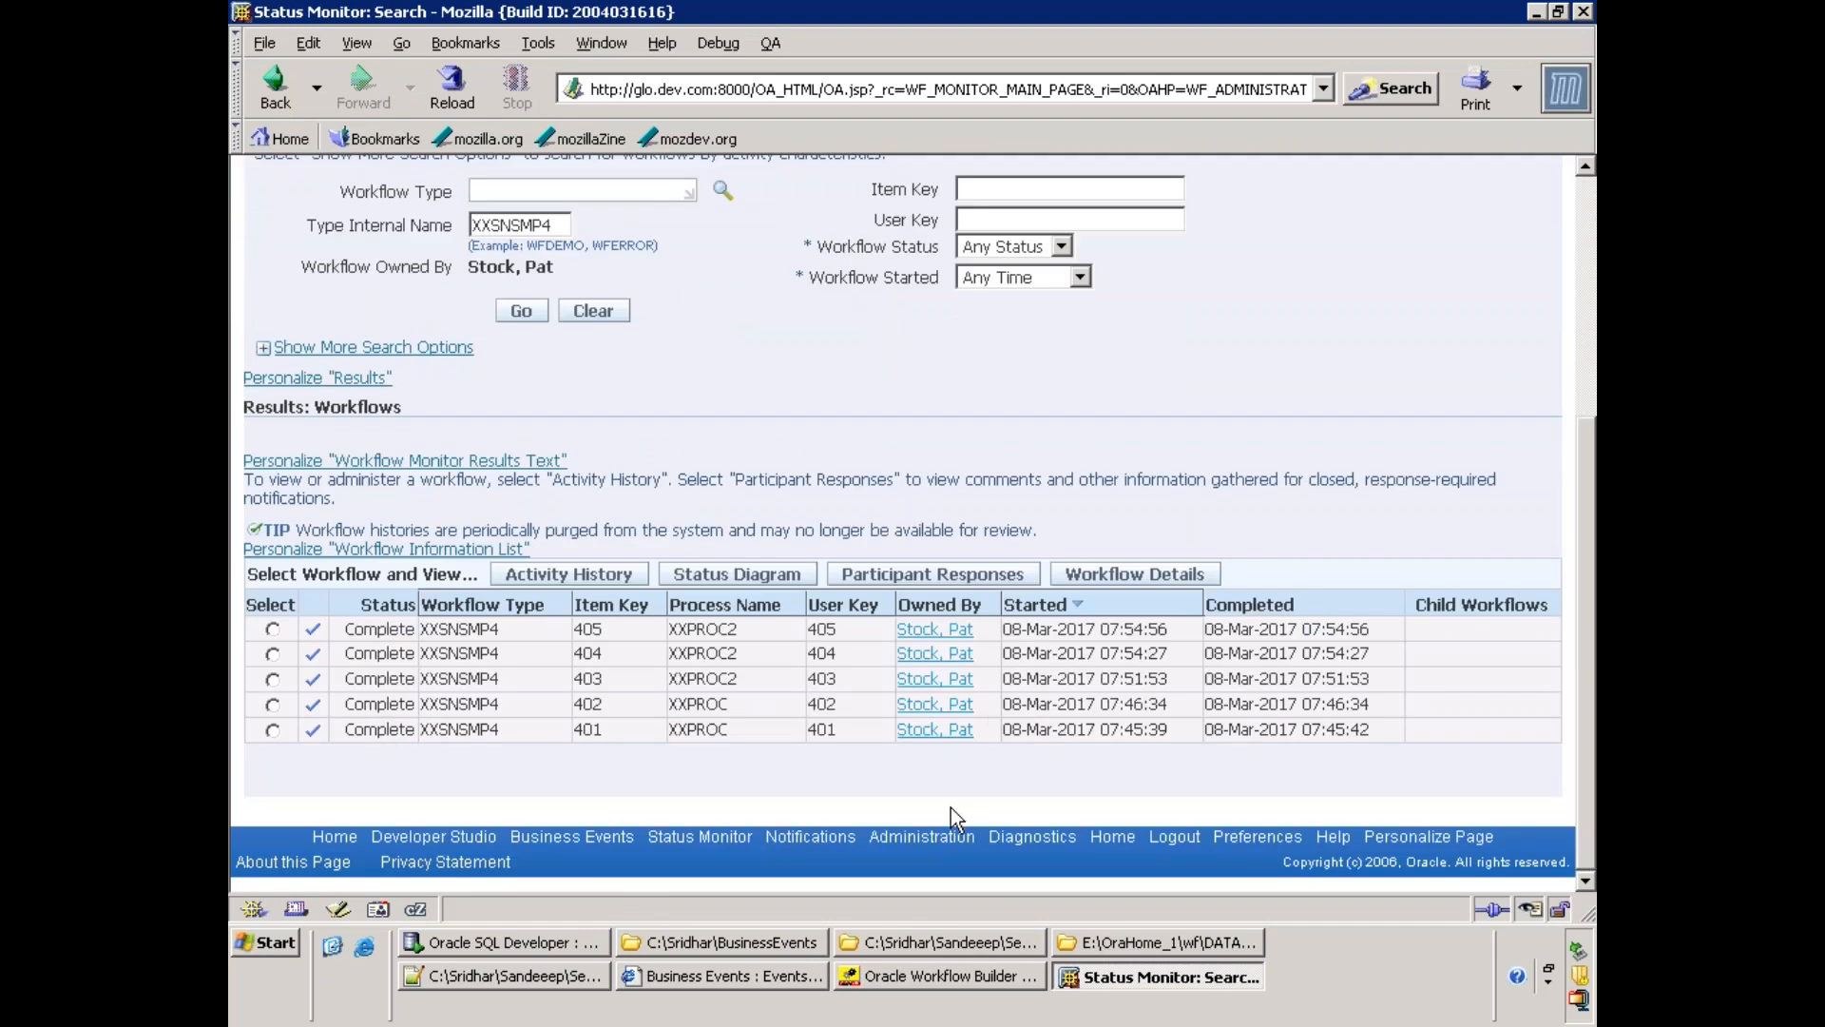
pyautogui.click(272, 629)
pyautogui.click(701, 583)
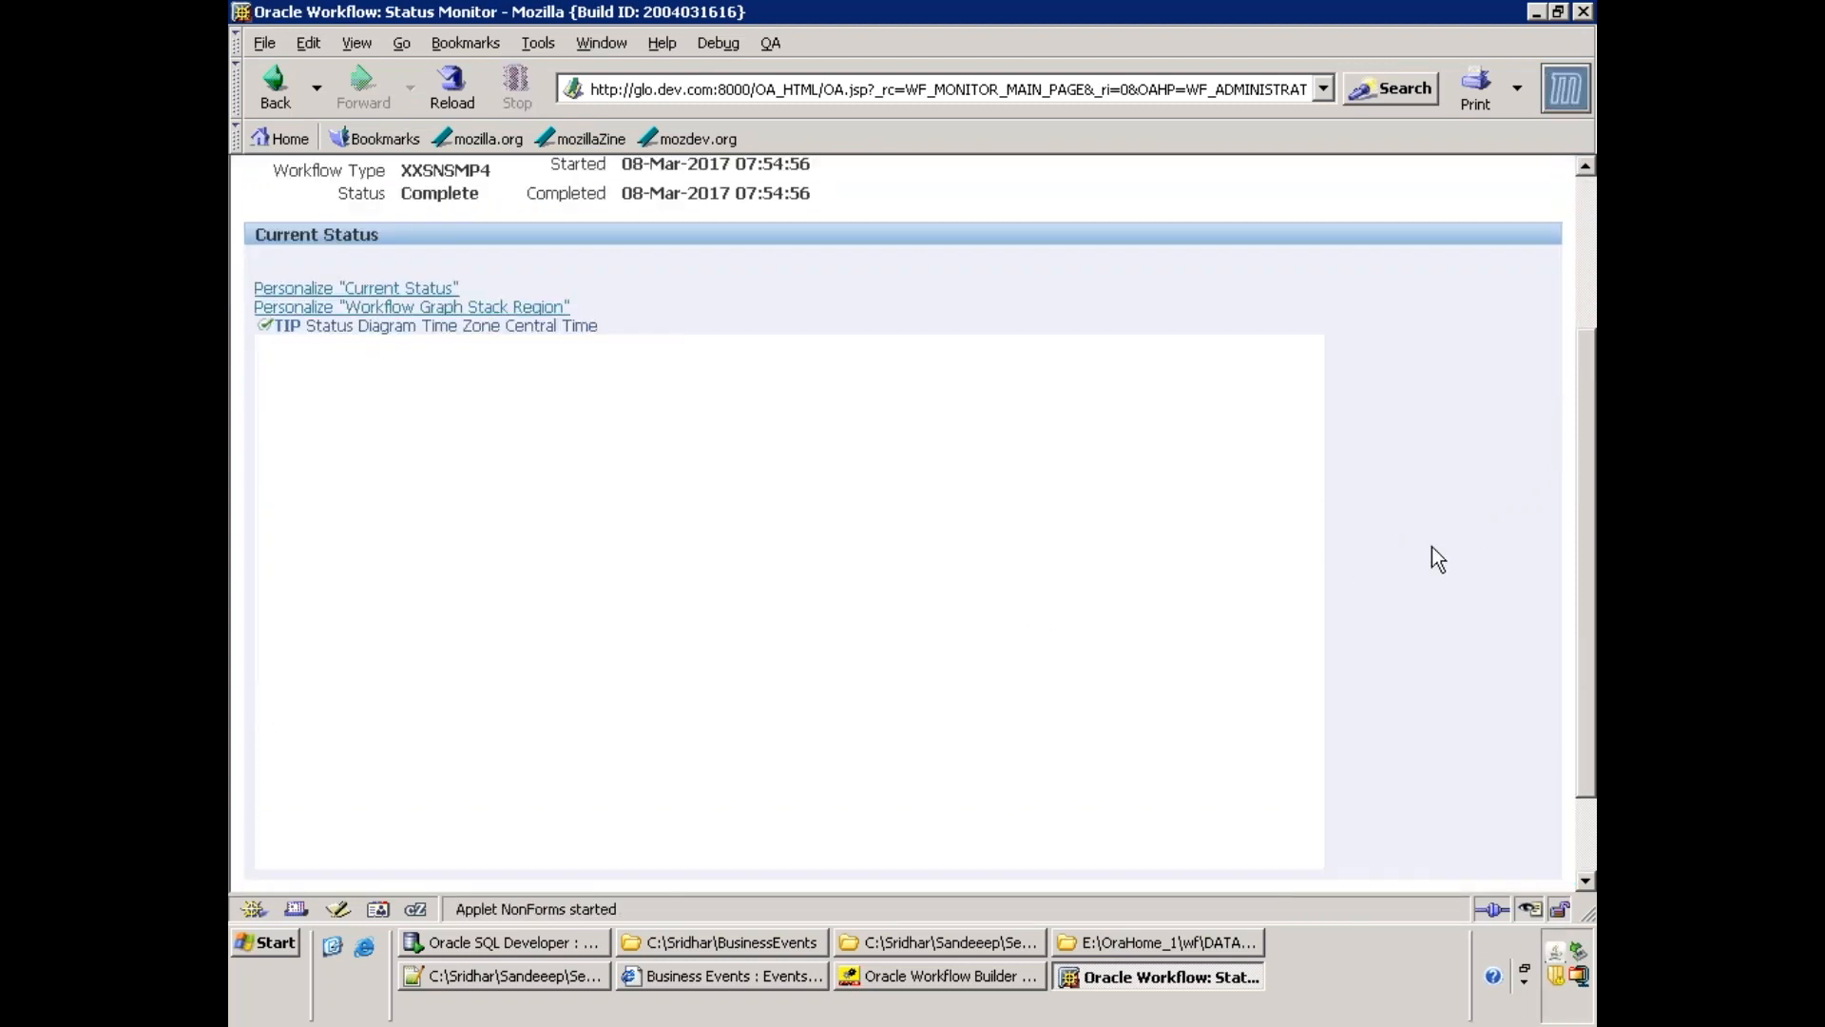
pyautogui.scroll(-2, 1382, 538)
pyautogui.scroll(4, 894, 544)
pyautogui.scroll(-2, 582, 563)
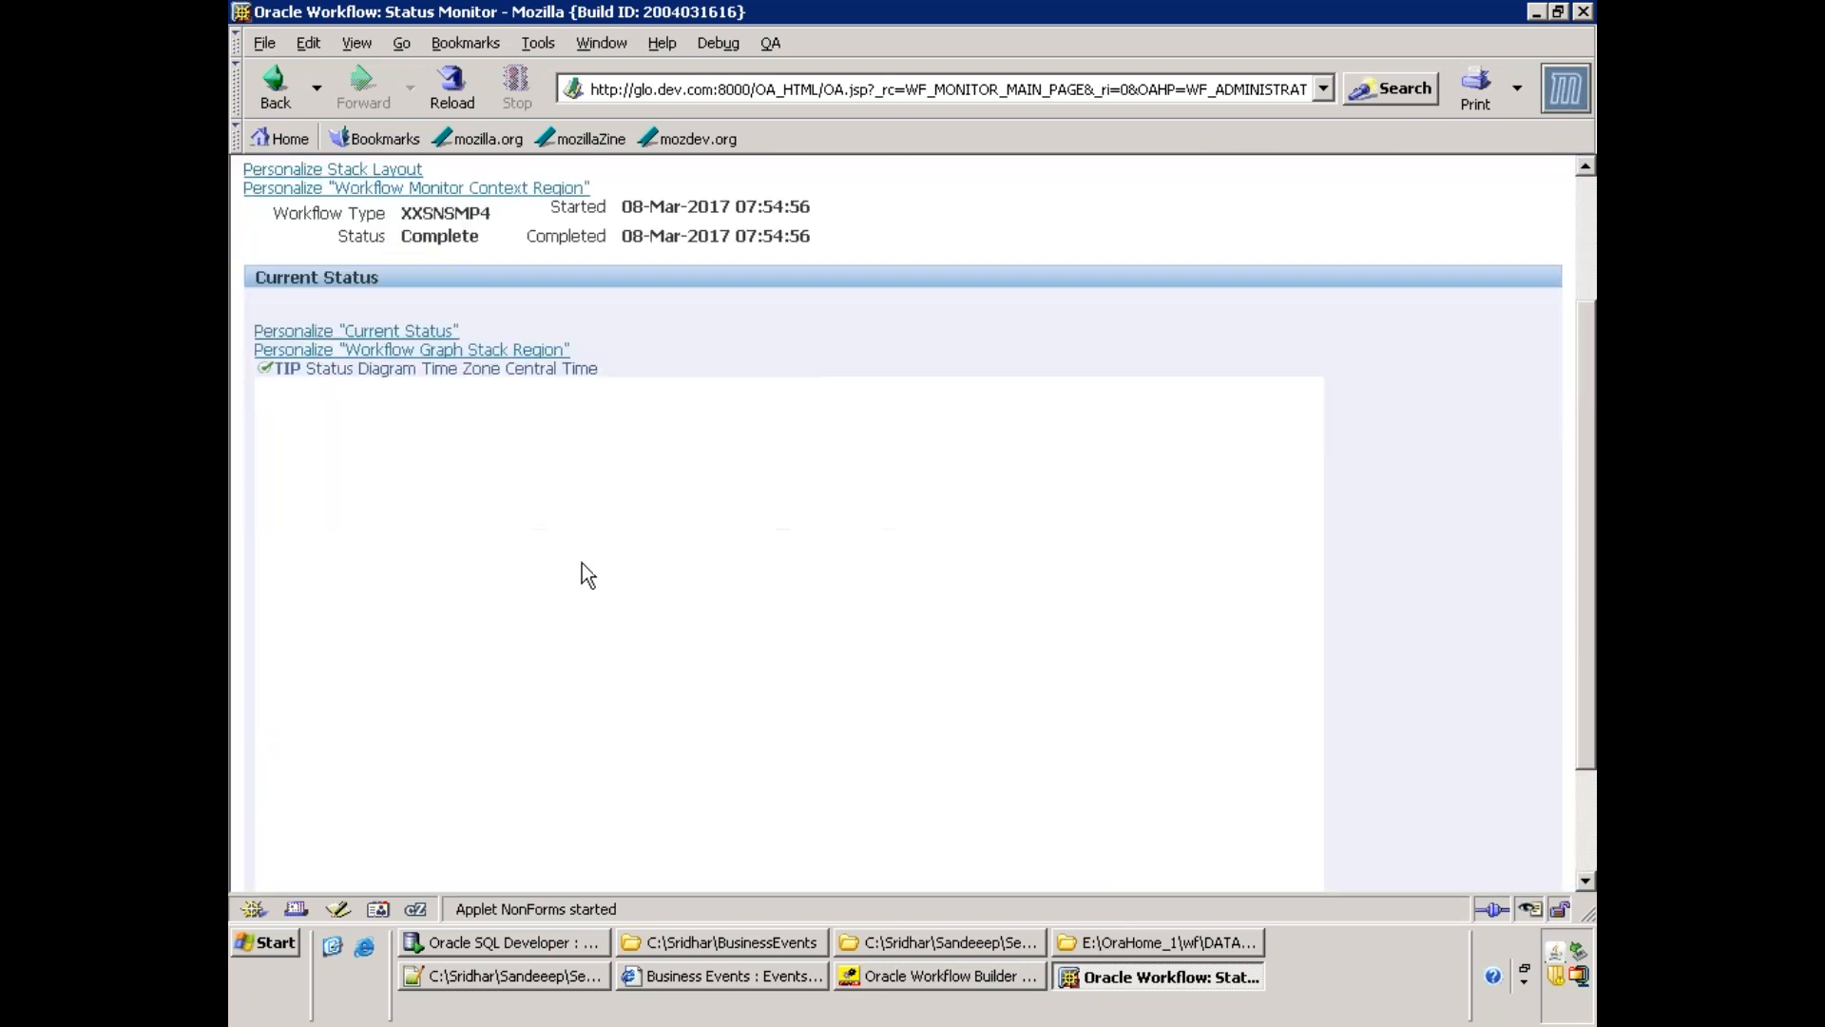
pyautogui.scroll(-3, 730, 559)
pyautogui.scroll(7, 725, 619)
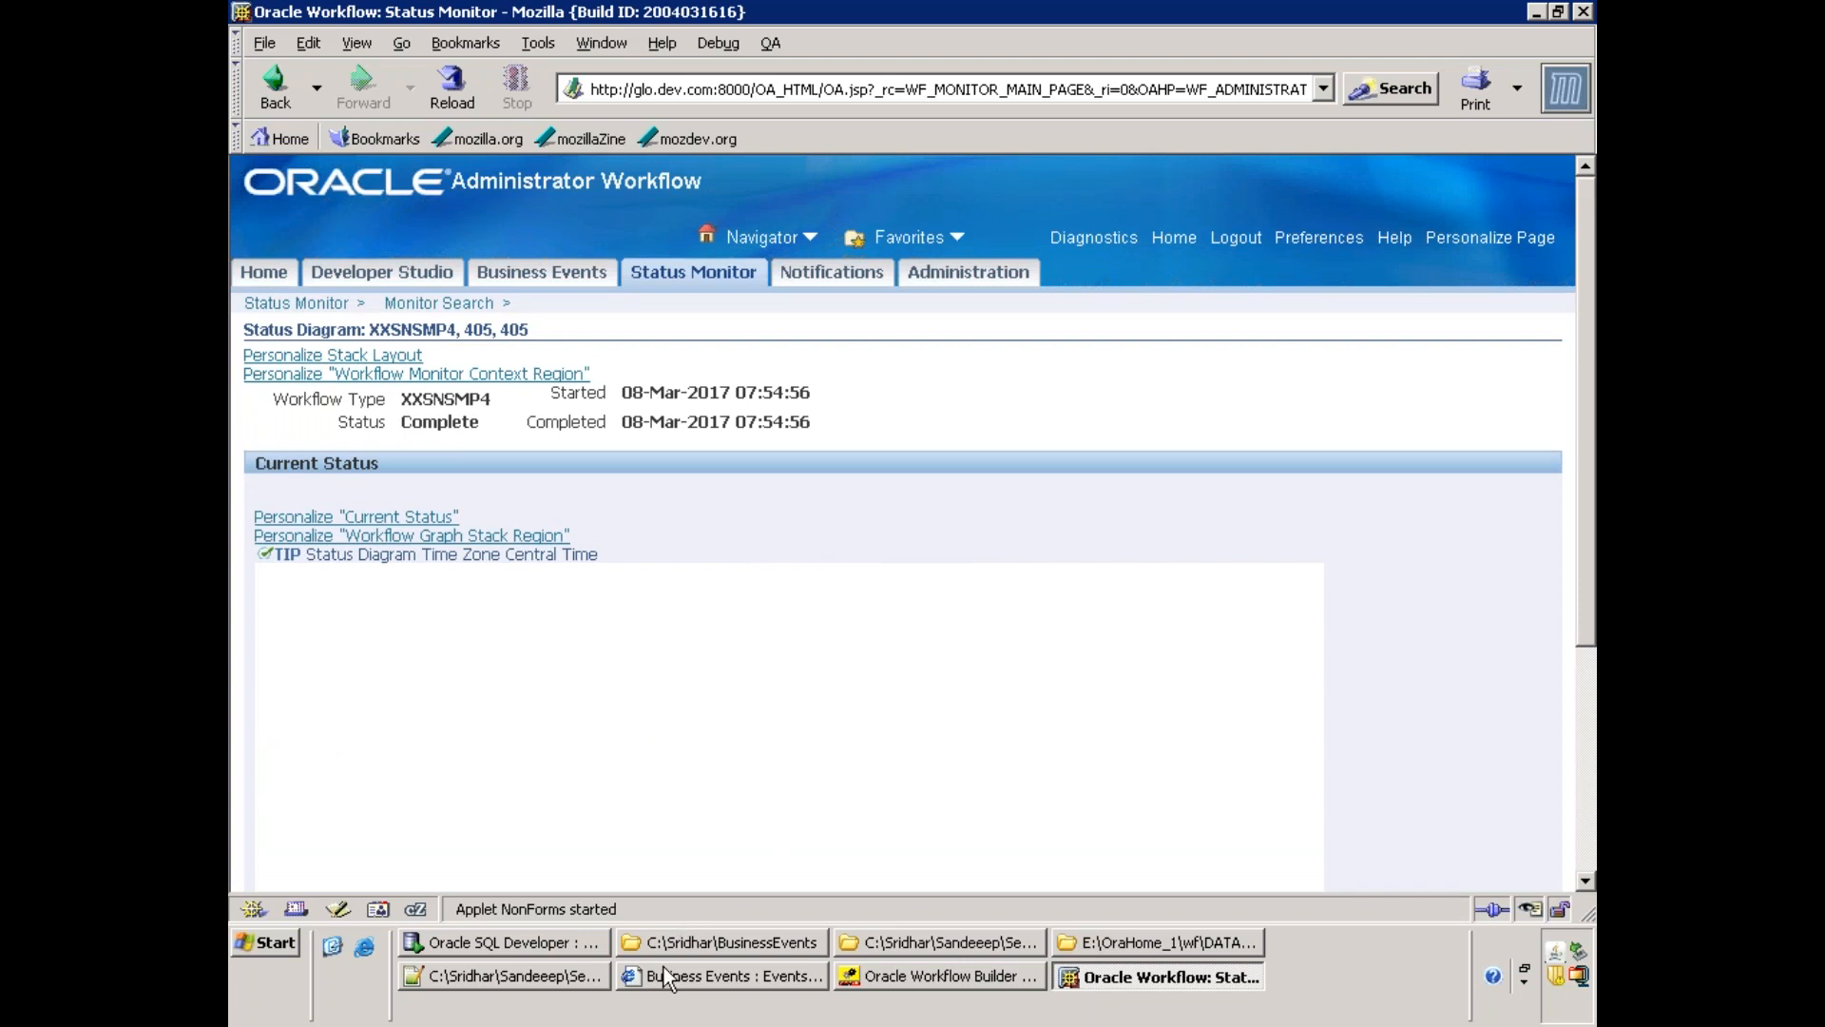
pyautogui.click(453, 305)
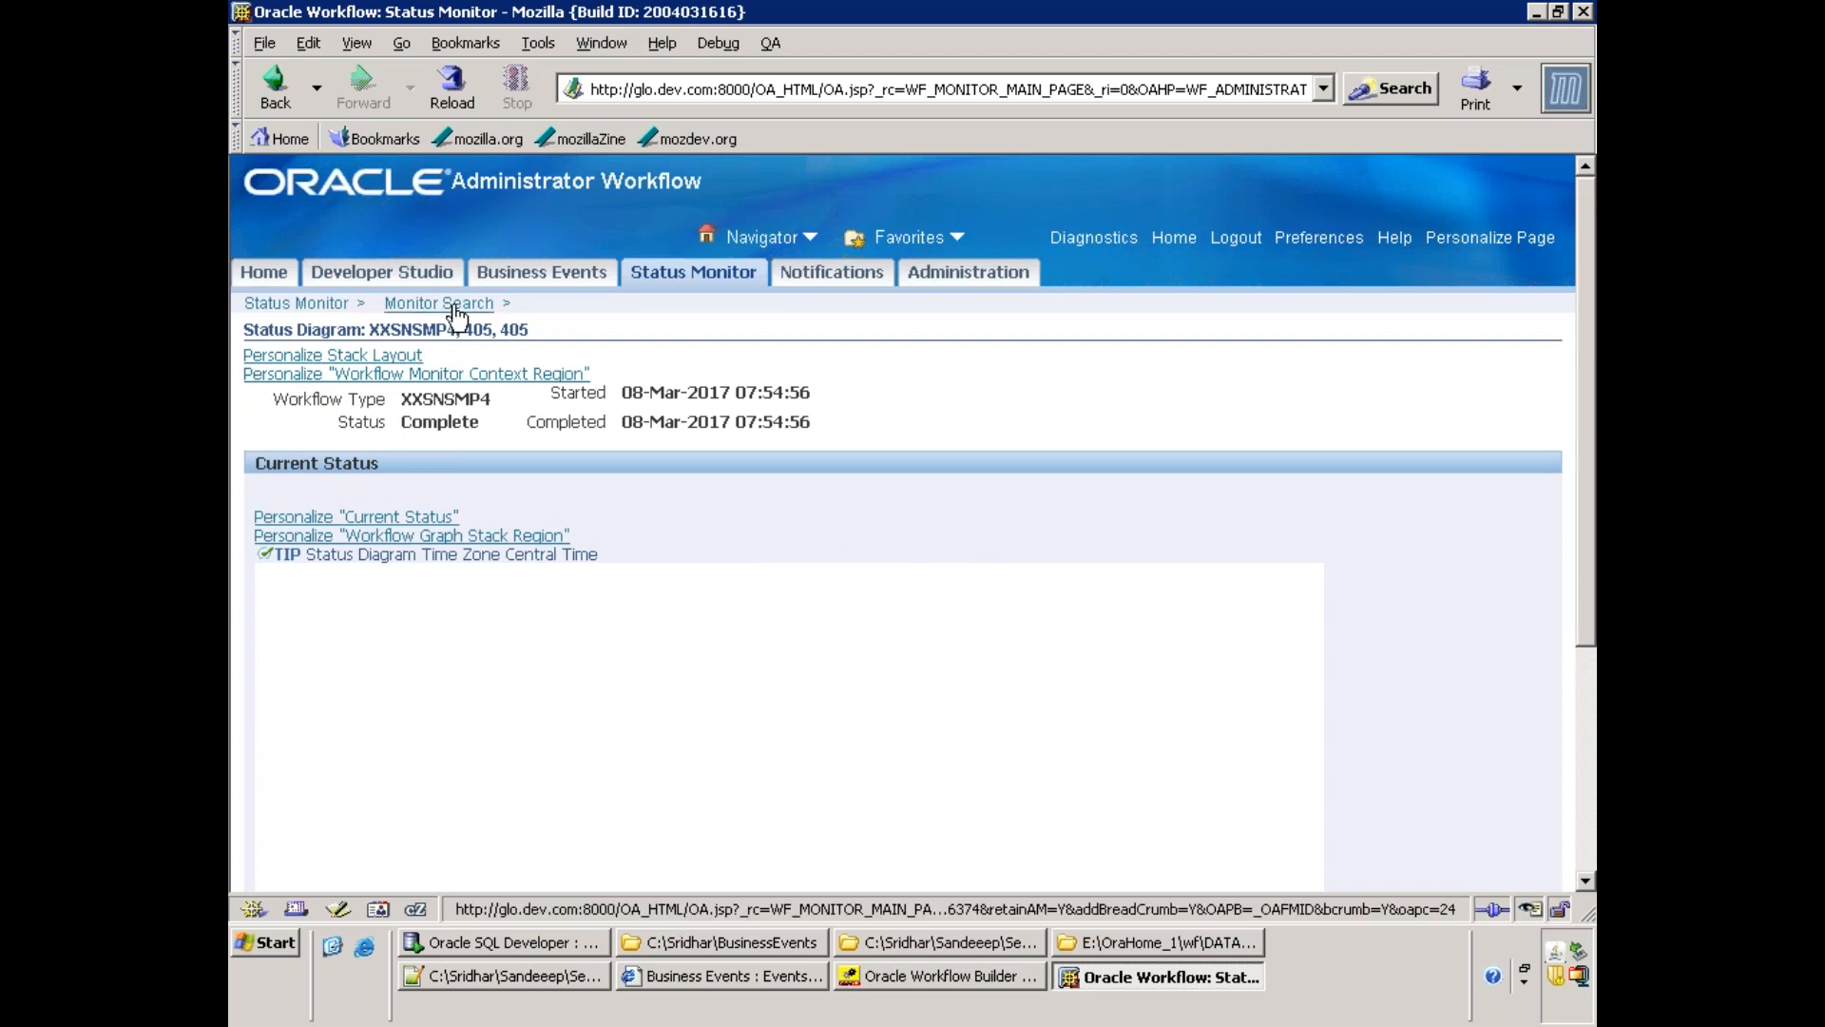
# Check workflow 405's activity history and the XXNOTIF notification, then go Home
pyautogui.scroll(-6, 559, 597)
pyautogui.click(272, 697)
pyautogui.click(546, 649)
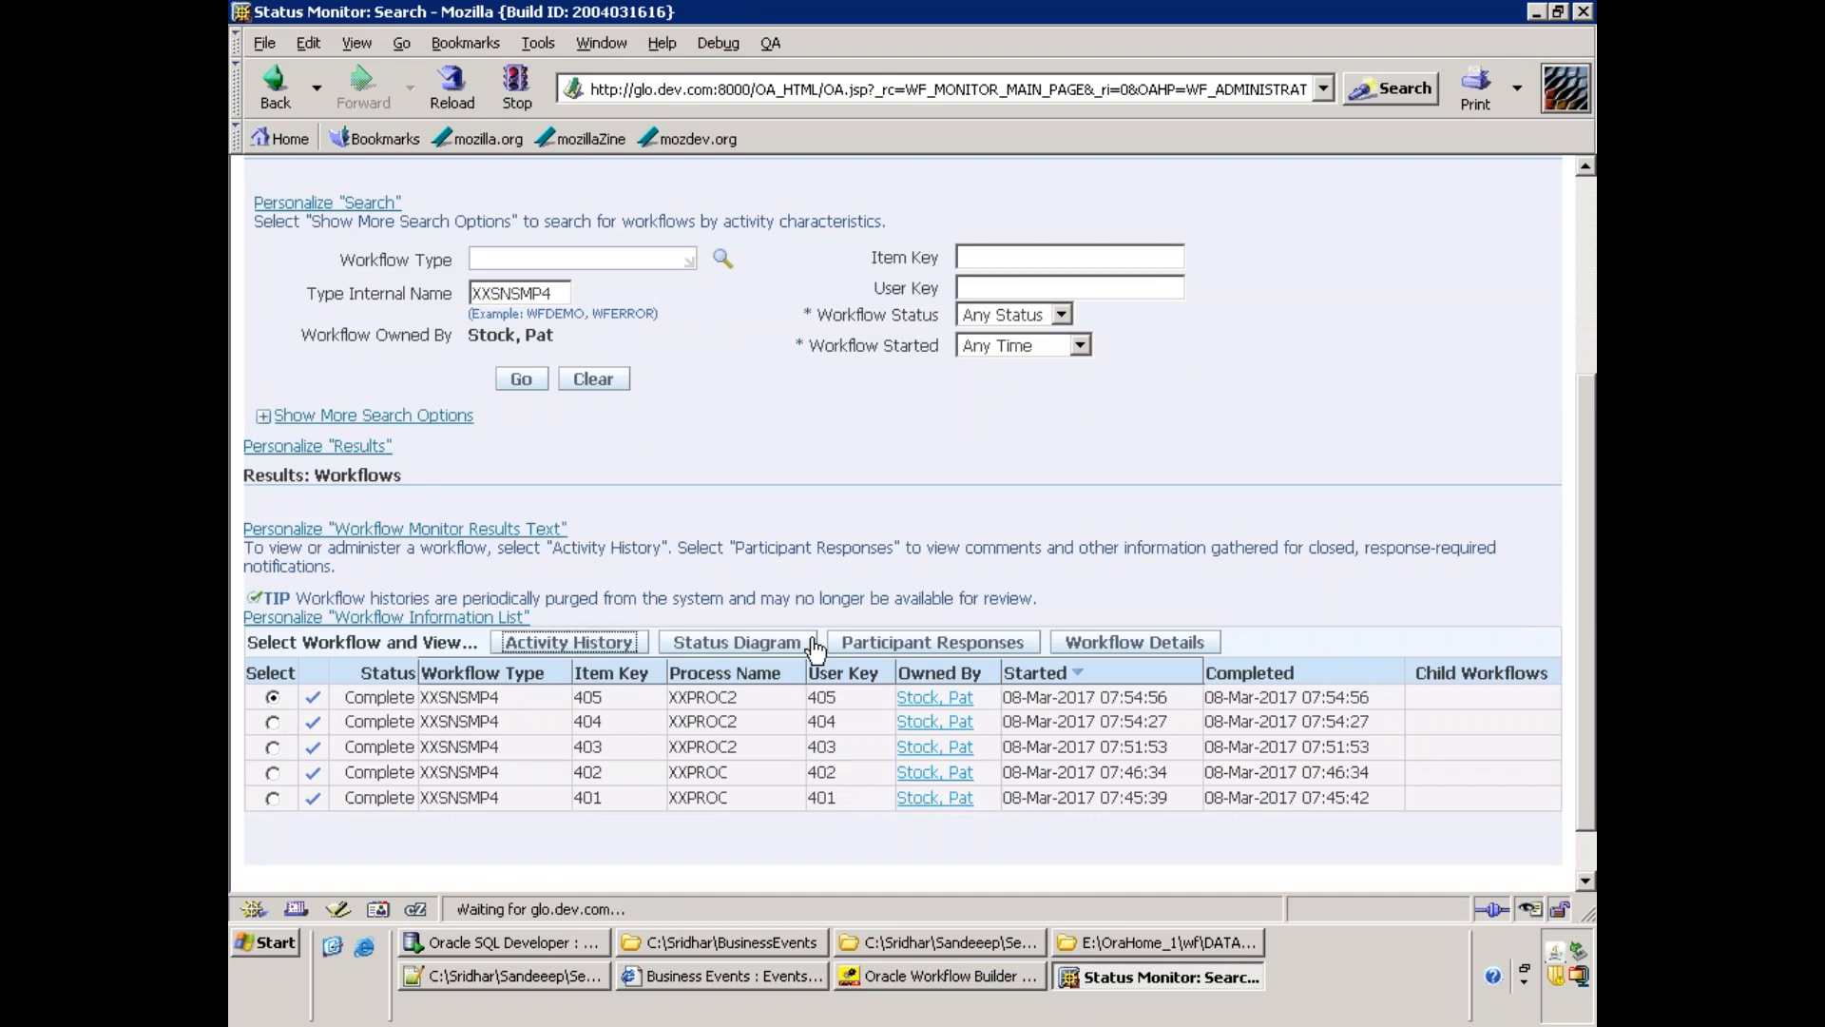
pyautogui.scroll(-8, 849, 644)
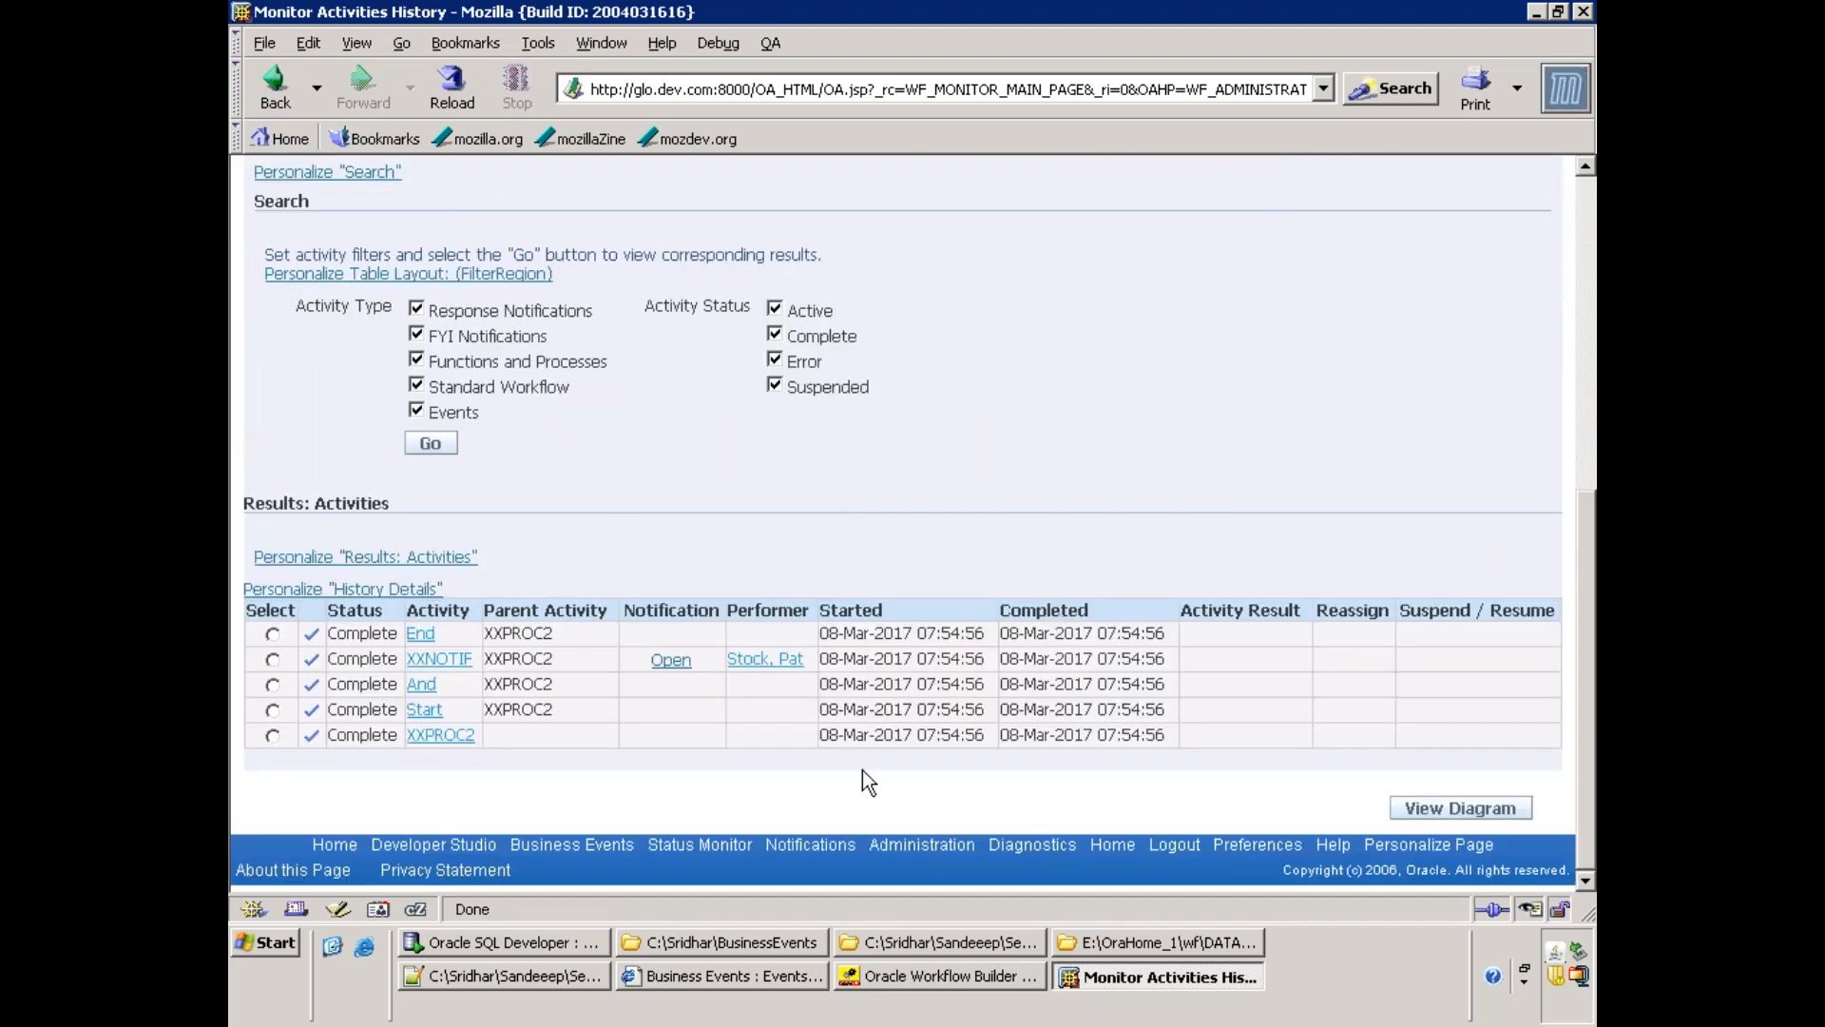
pyautogui.click(673, 661)
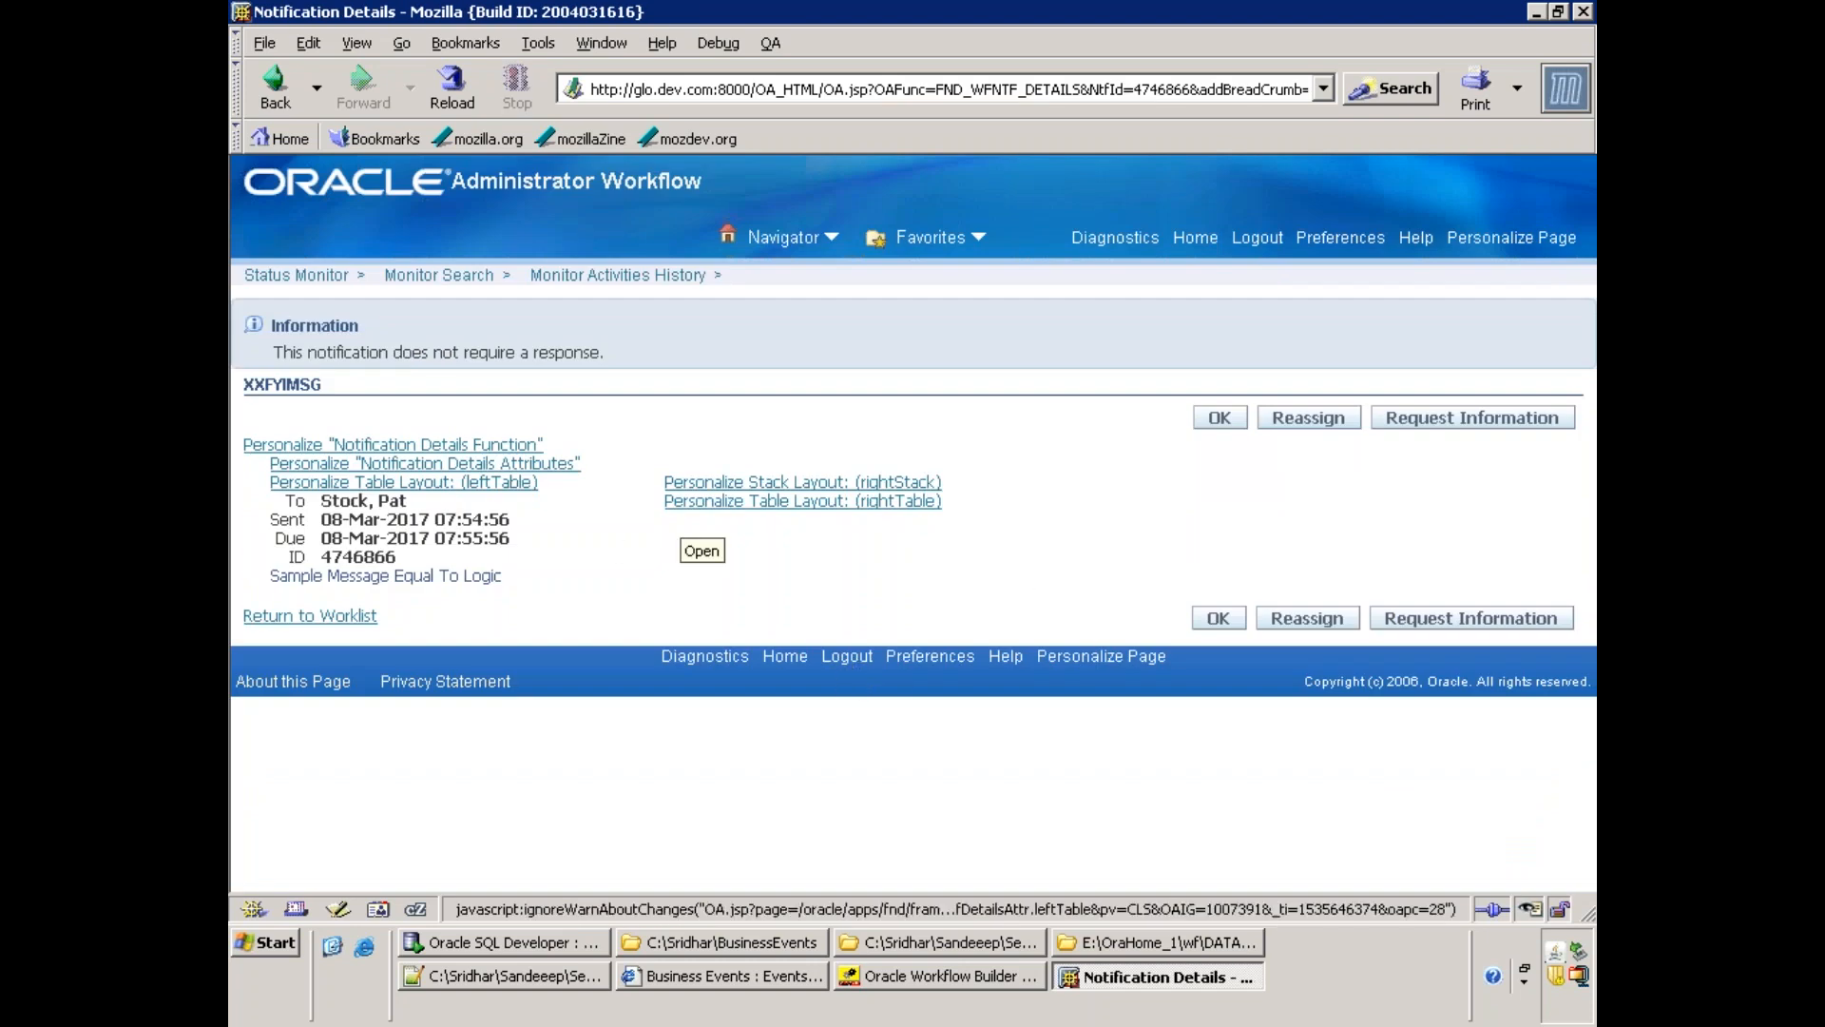
pyautogui.click(1193, 238)
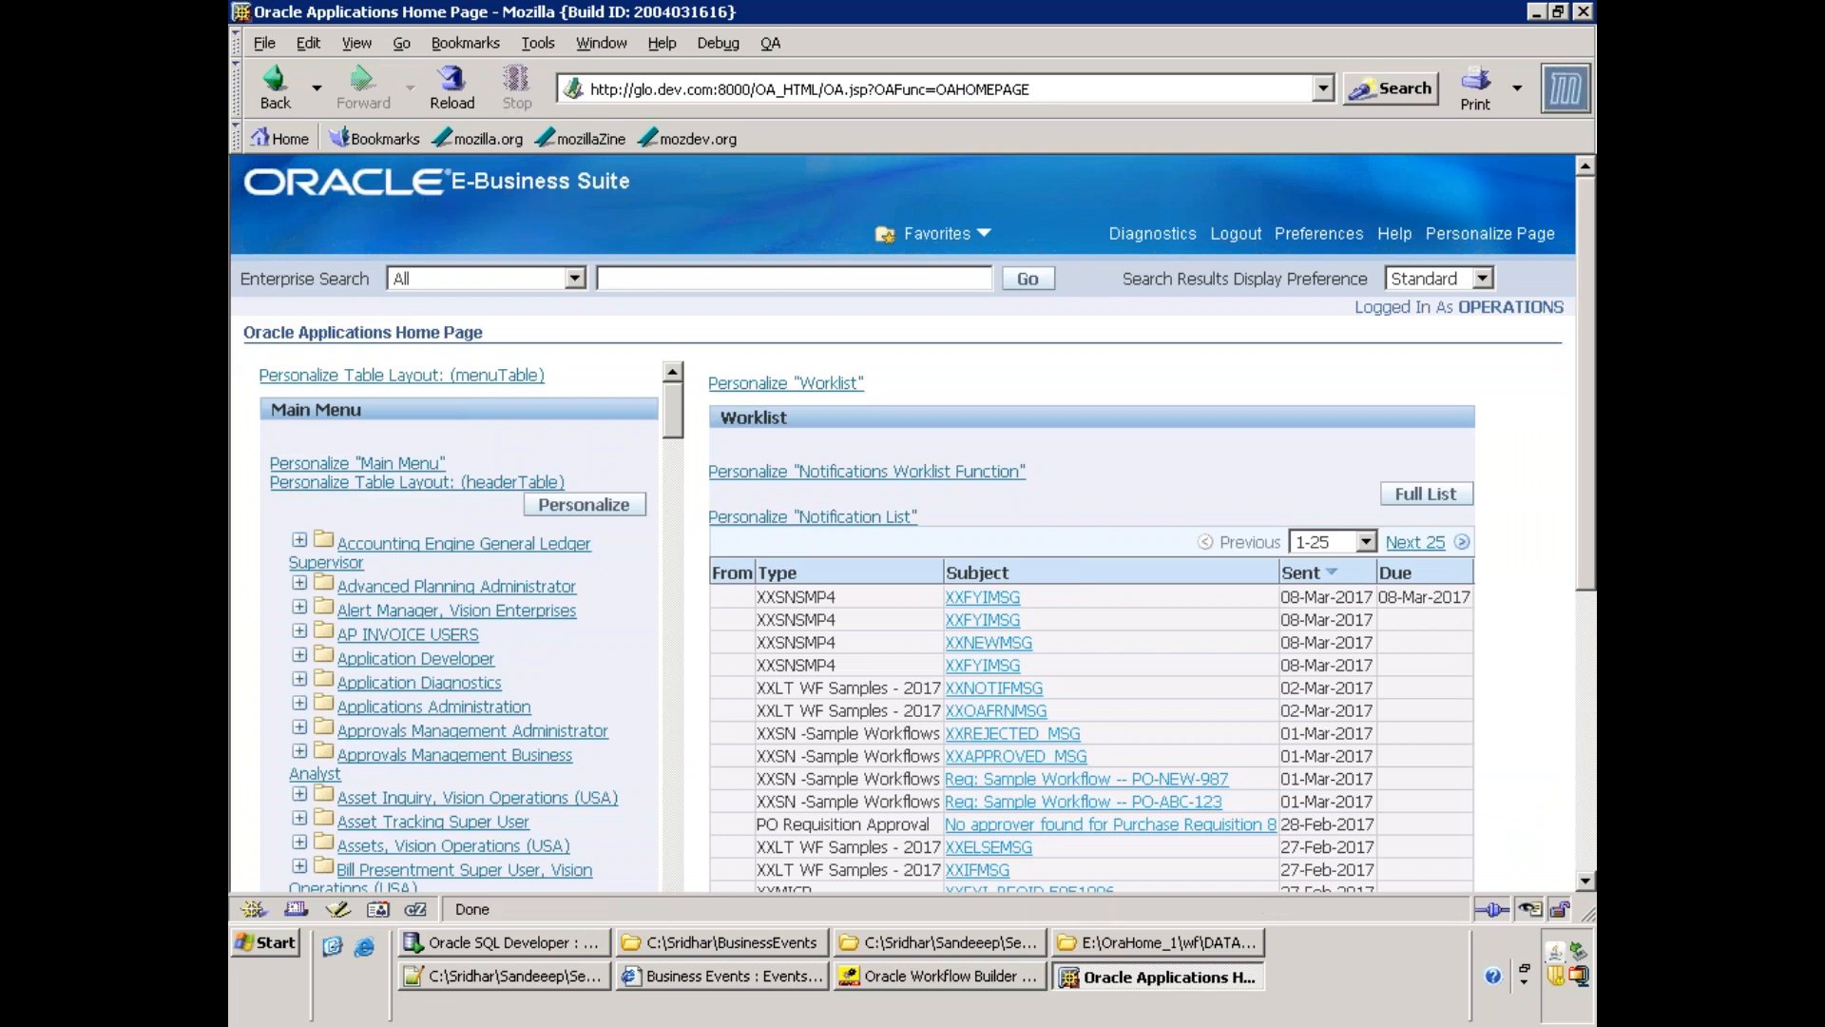
# Inspect the XXNOTIF node's XXPERFORMER attribute and close its properties without saving
pyautogui.click(918, 978)
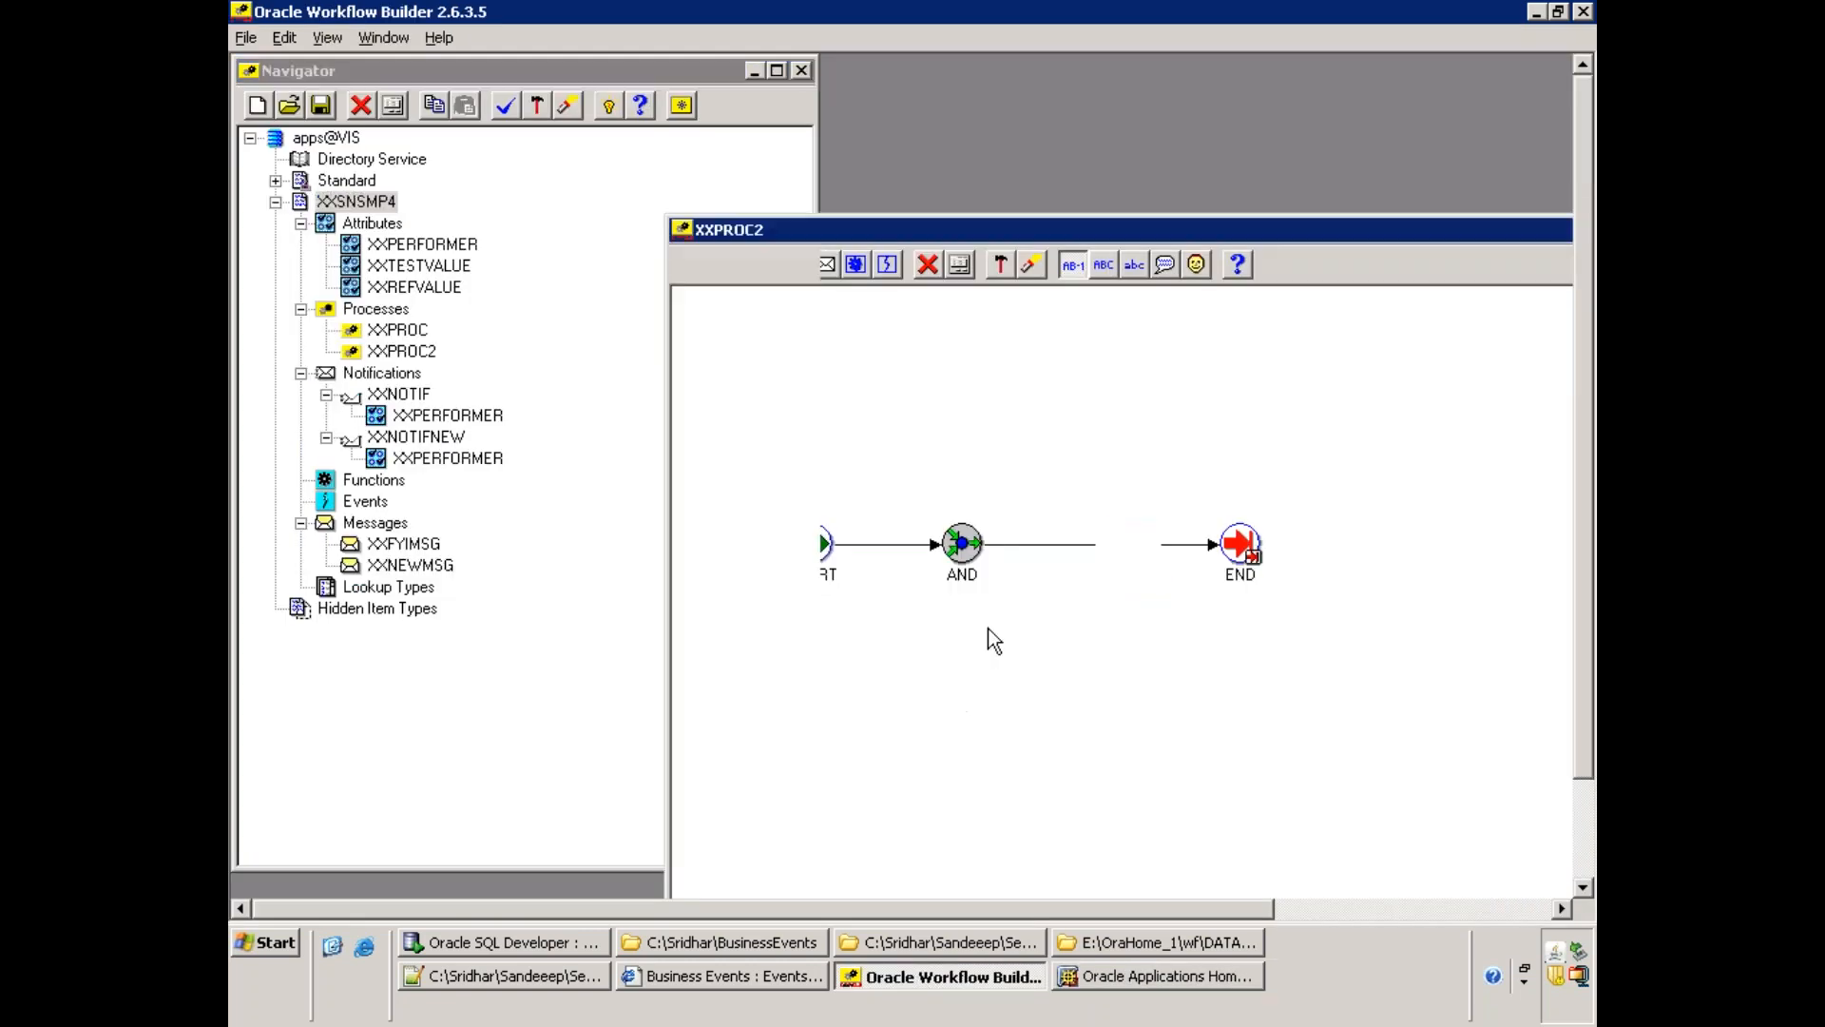
pyautogui.doubleClick(1126, 554)
pyautogui.click(555, 131)
pyautogui.click(635, 129)
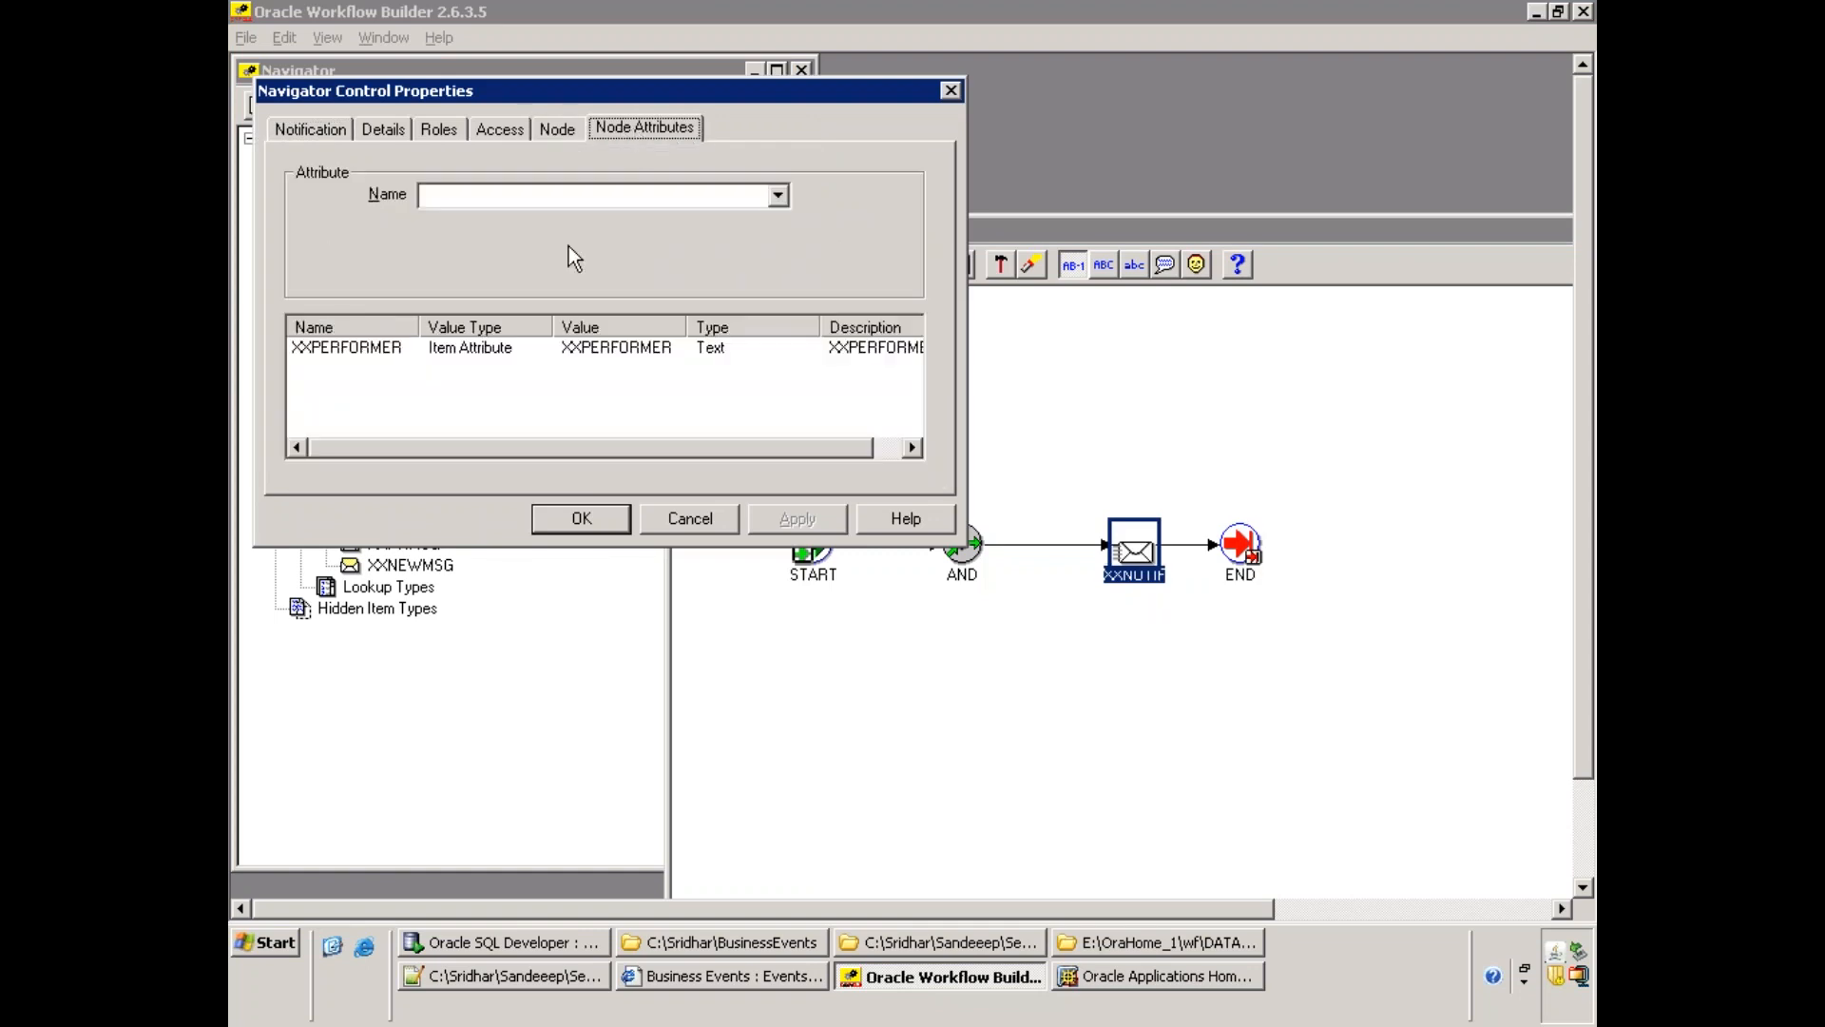
pyautogui.click(358, 352)
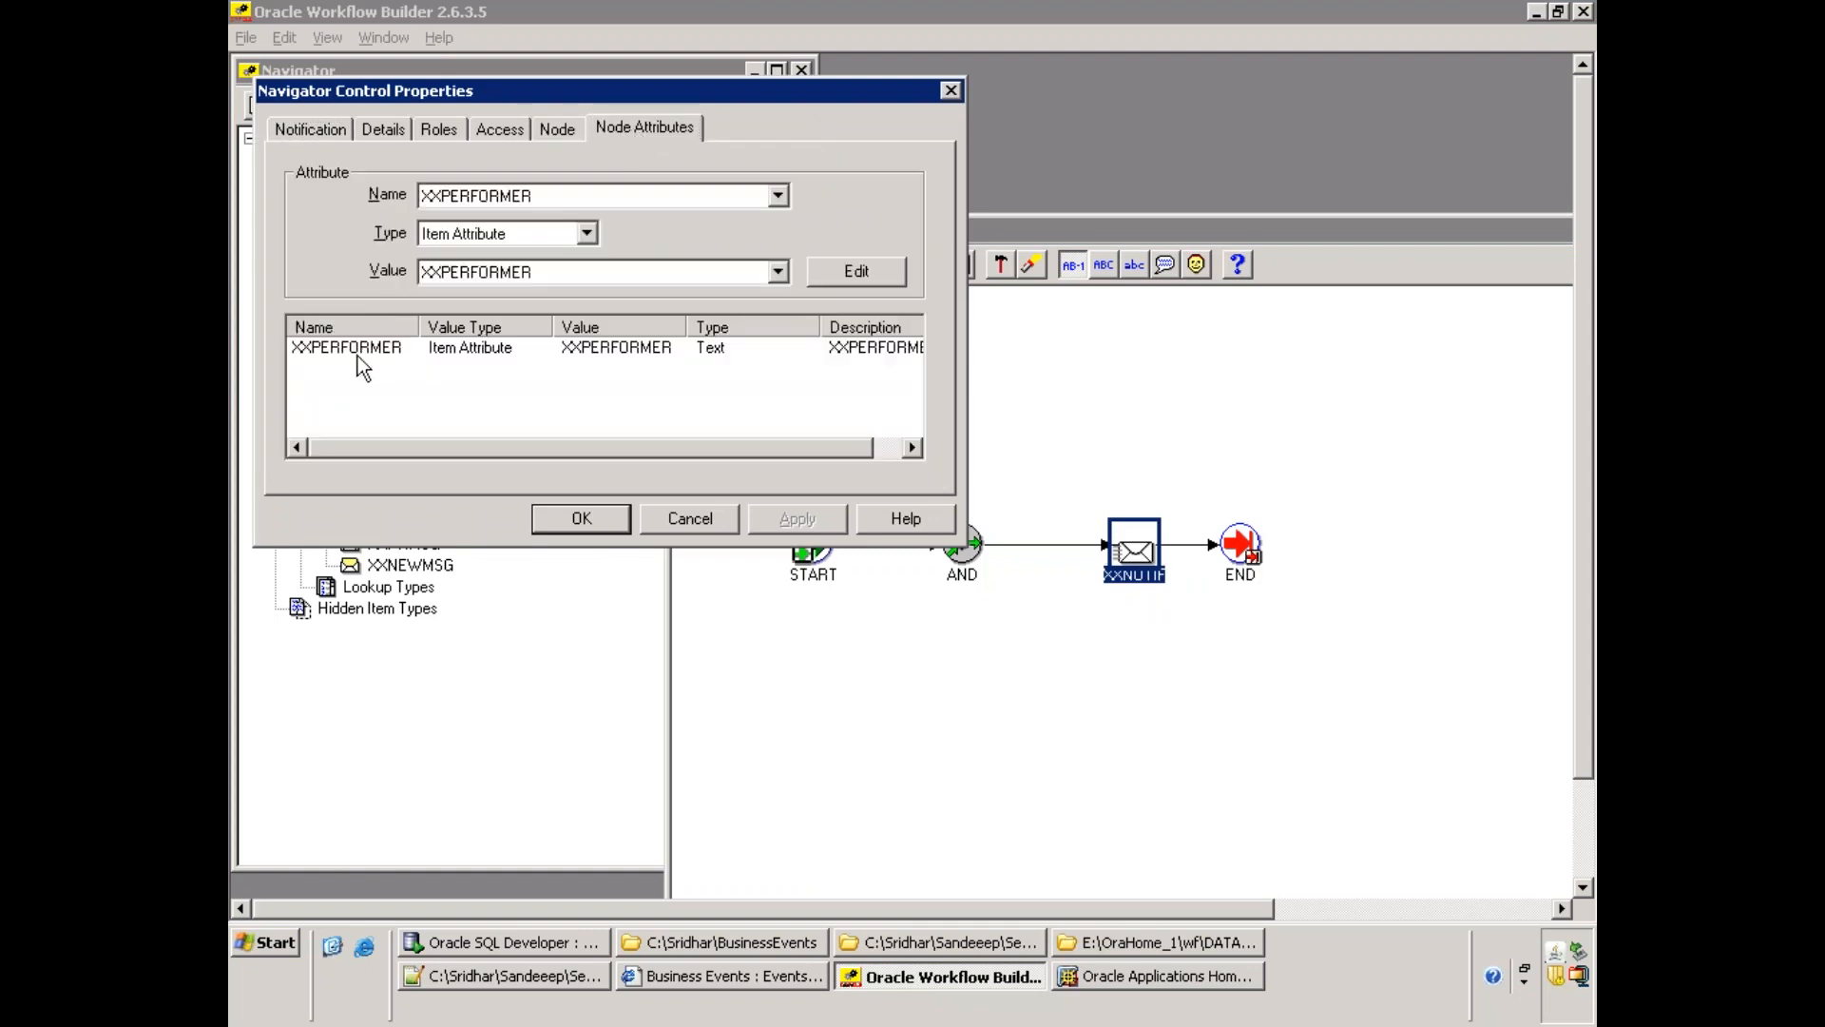
pyautogui.click(555, 130)
pyautogui.click(682, 519)
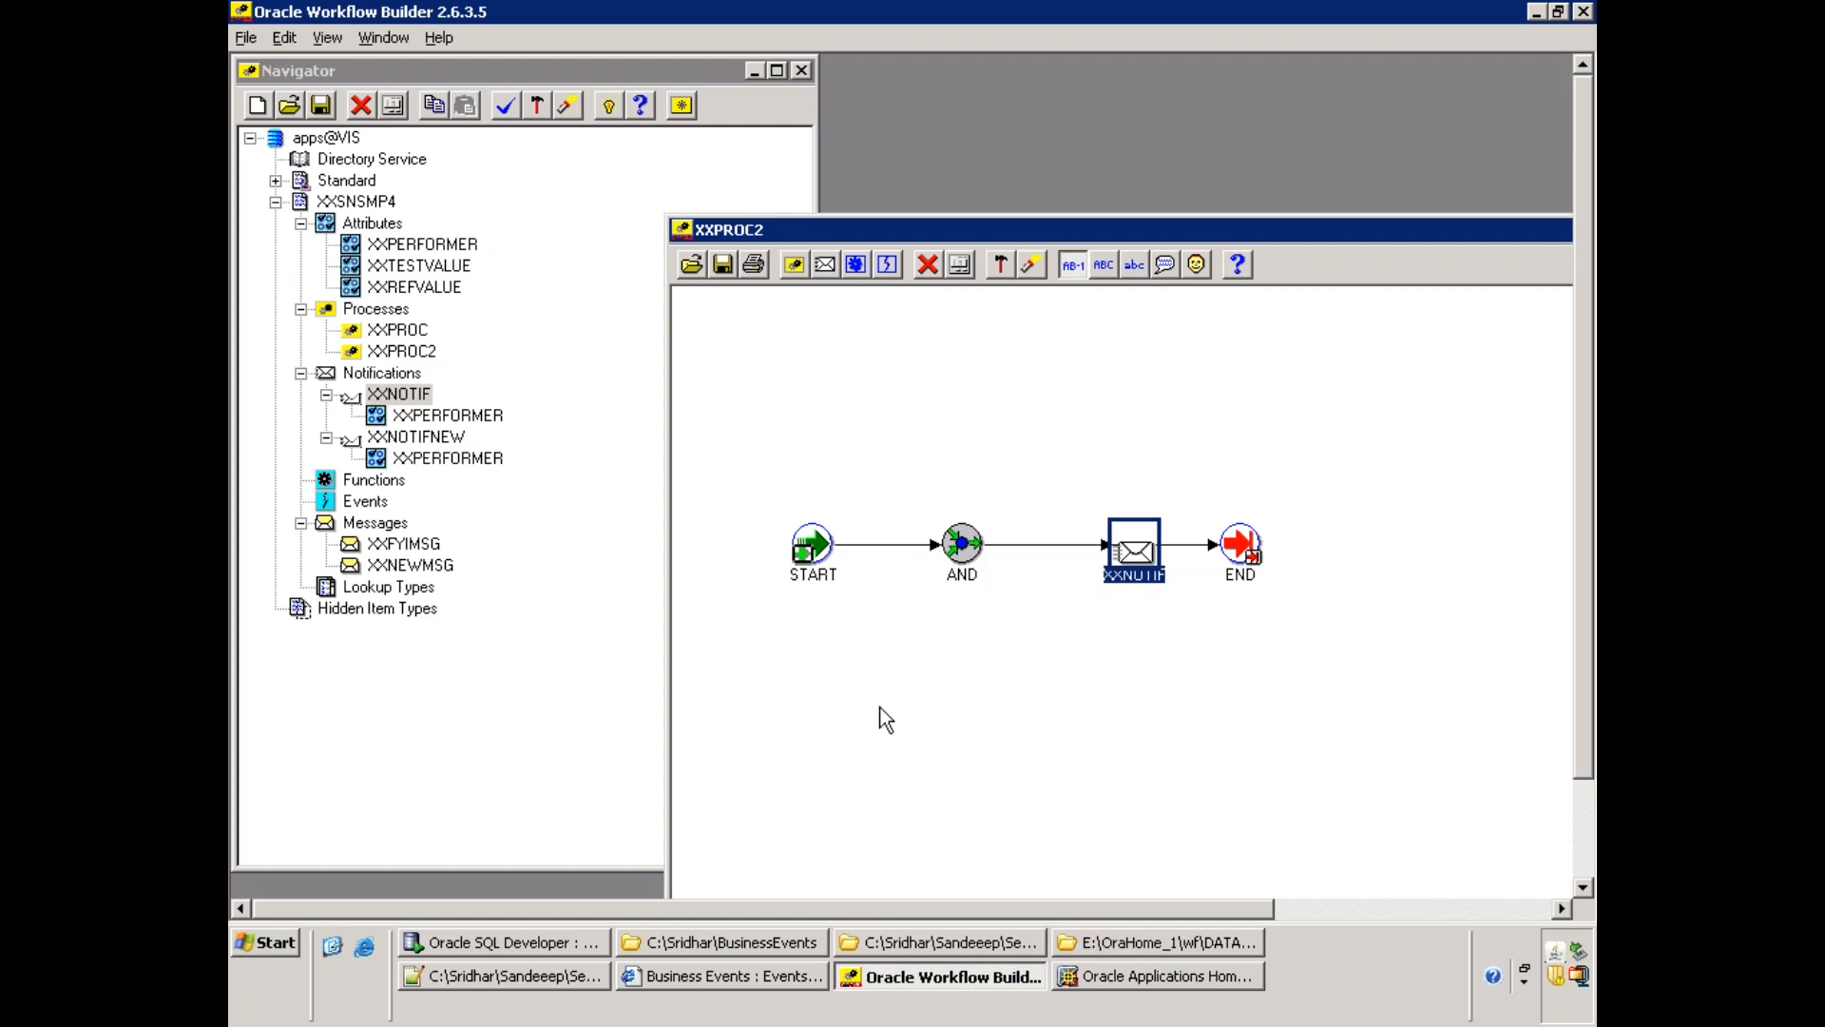
# Expand the Standard item type to view its functions, then collapse it again
pyautogui.click(962, 703)
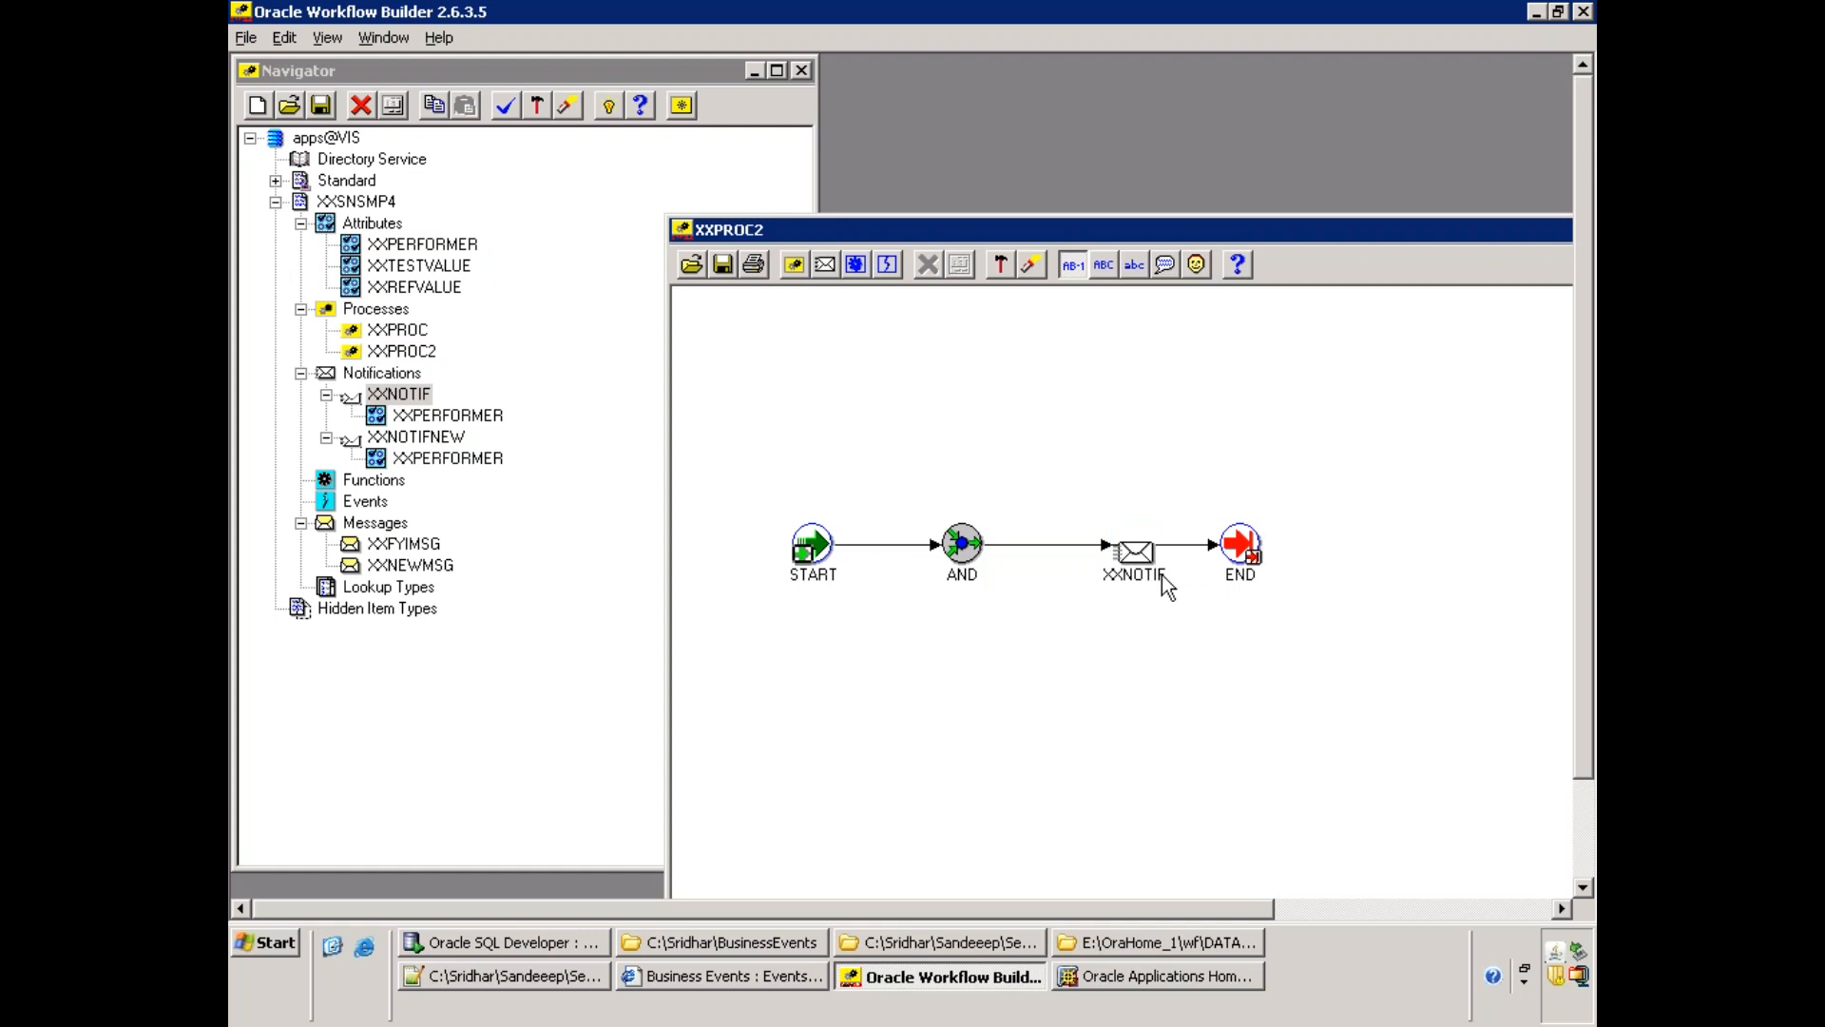
pyautogui.click(301, 222)
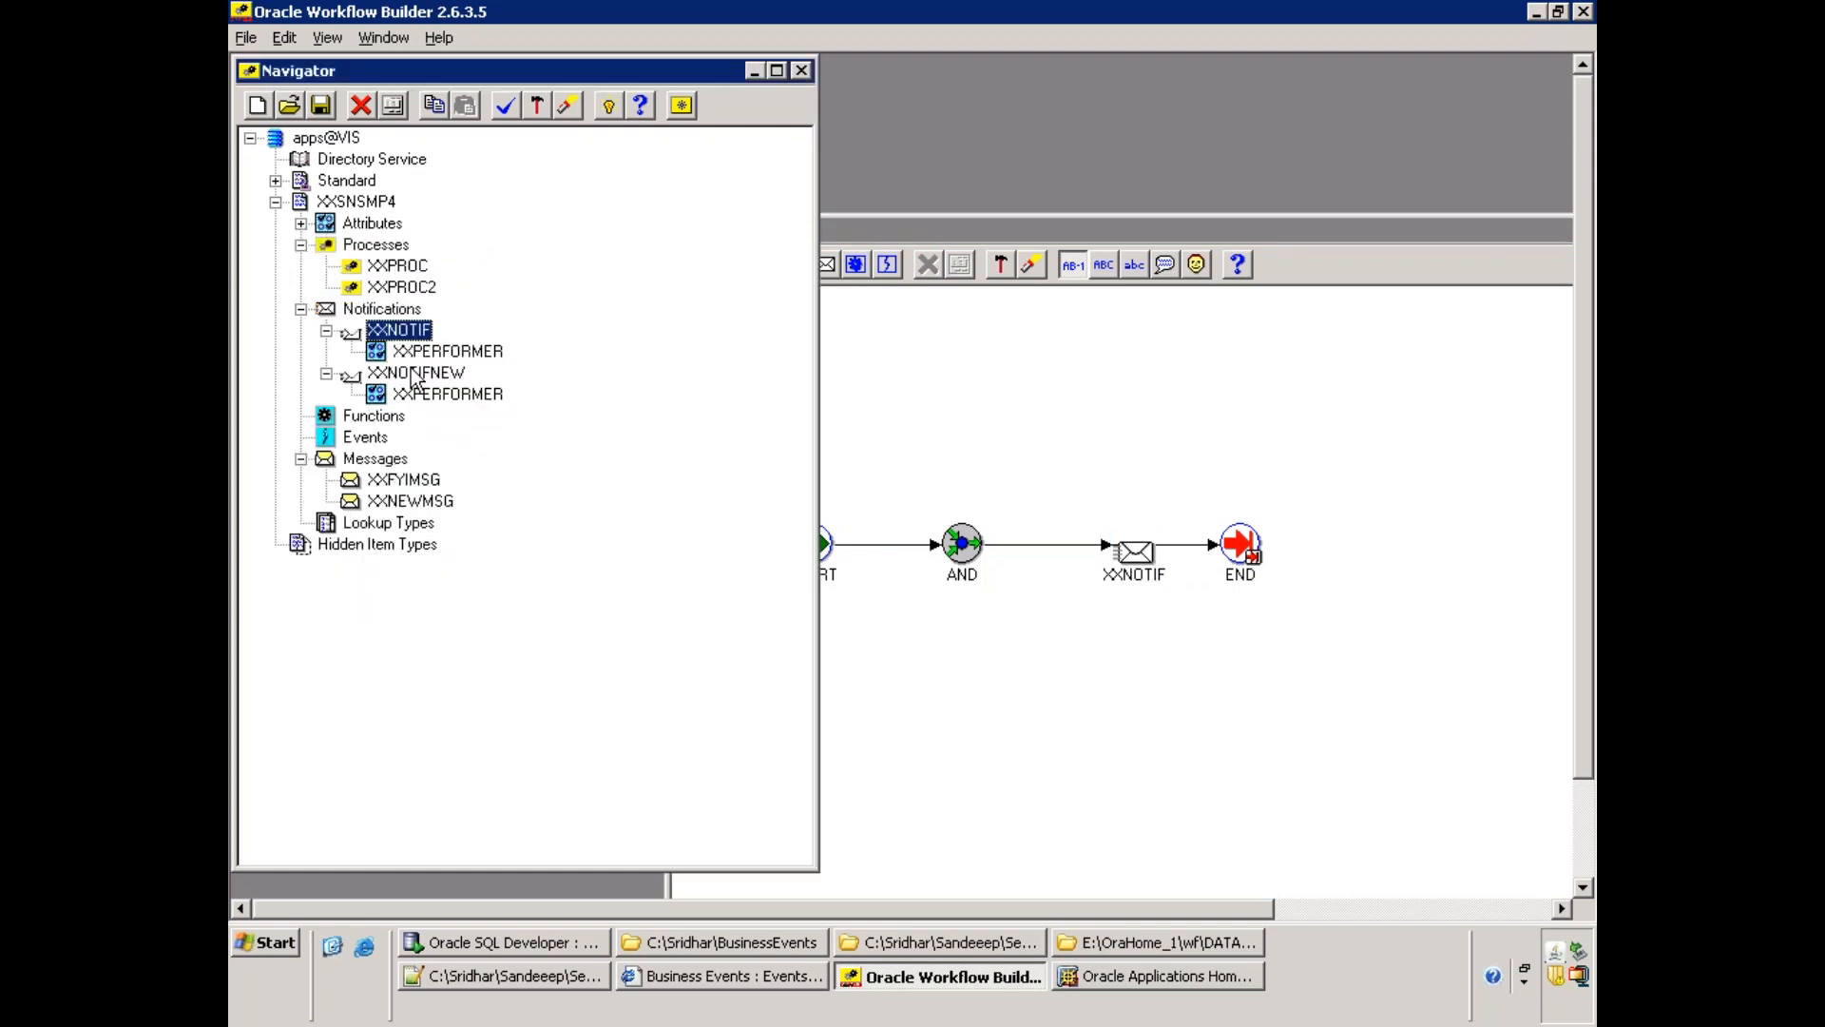
pyautogui.click(275, 181)
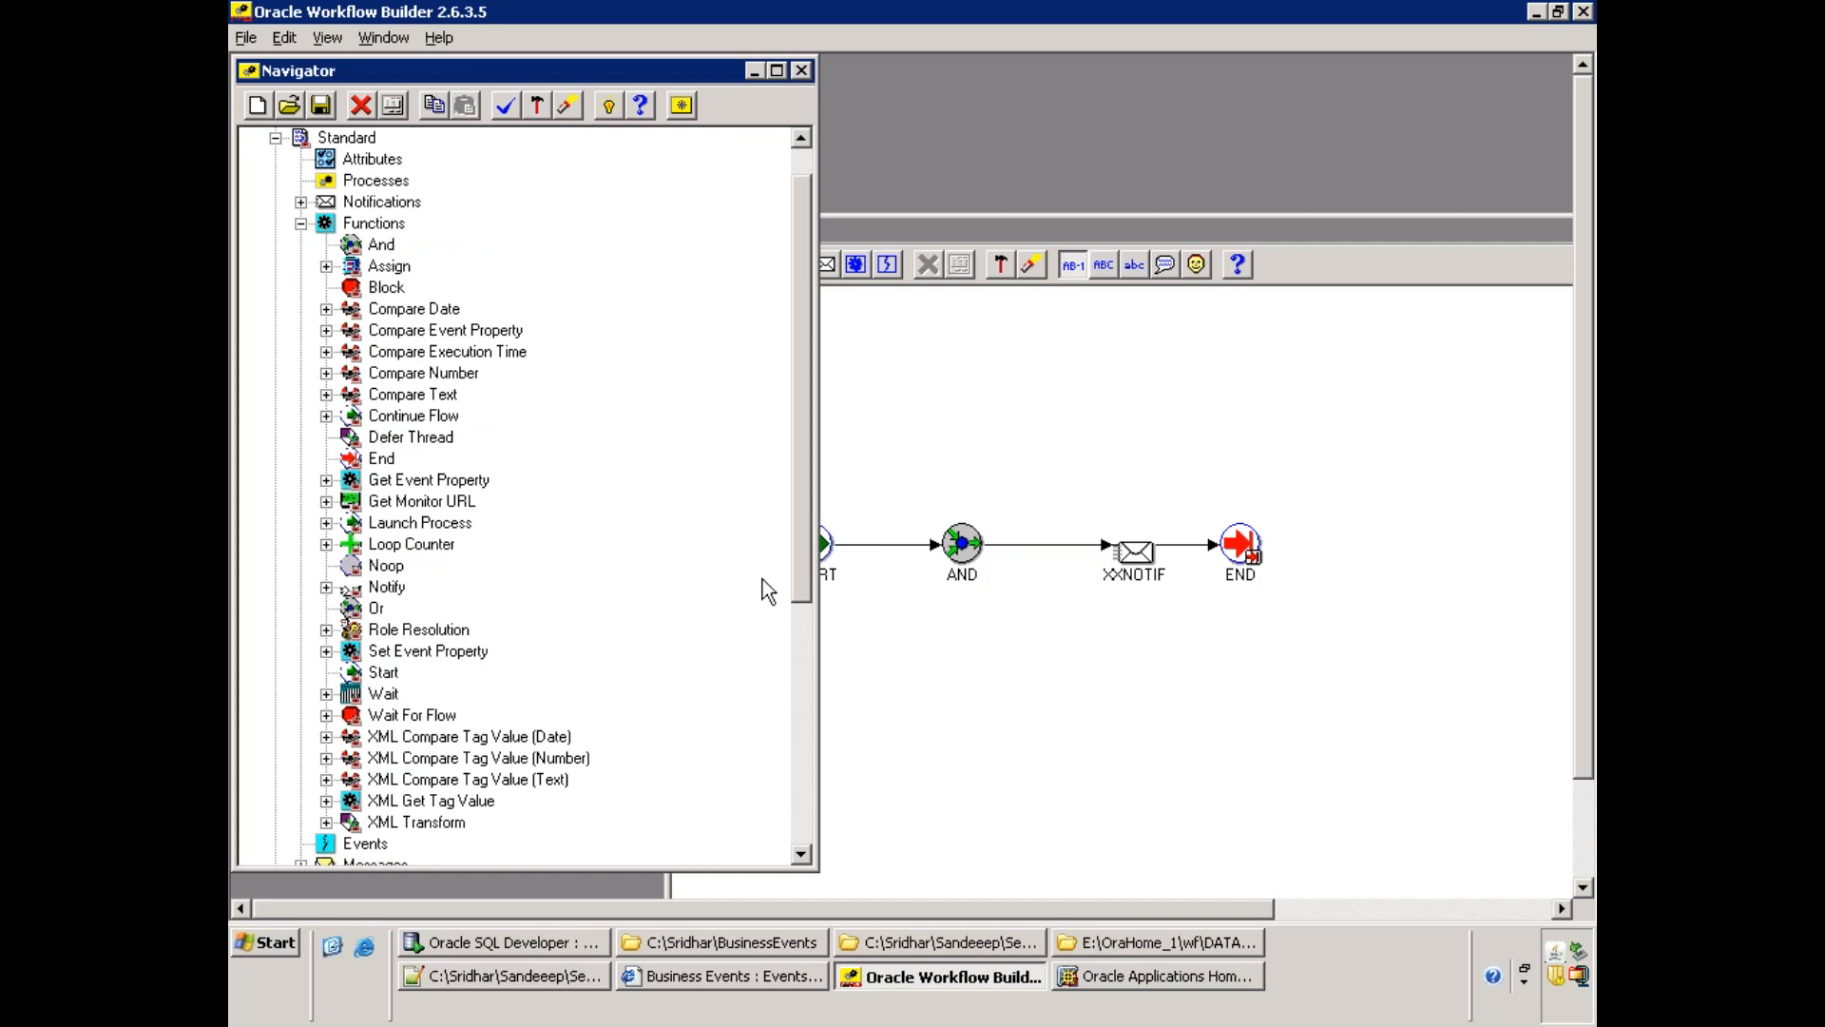
pyautogui.scroll(1, 762, 579)
pyautogui.click(274, 181)
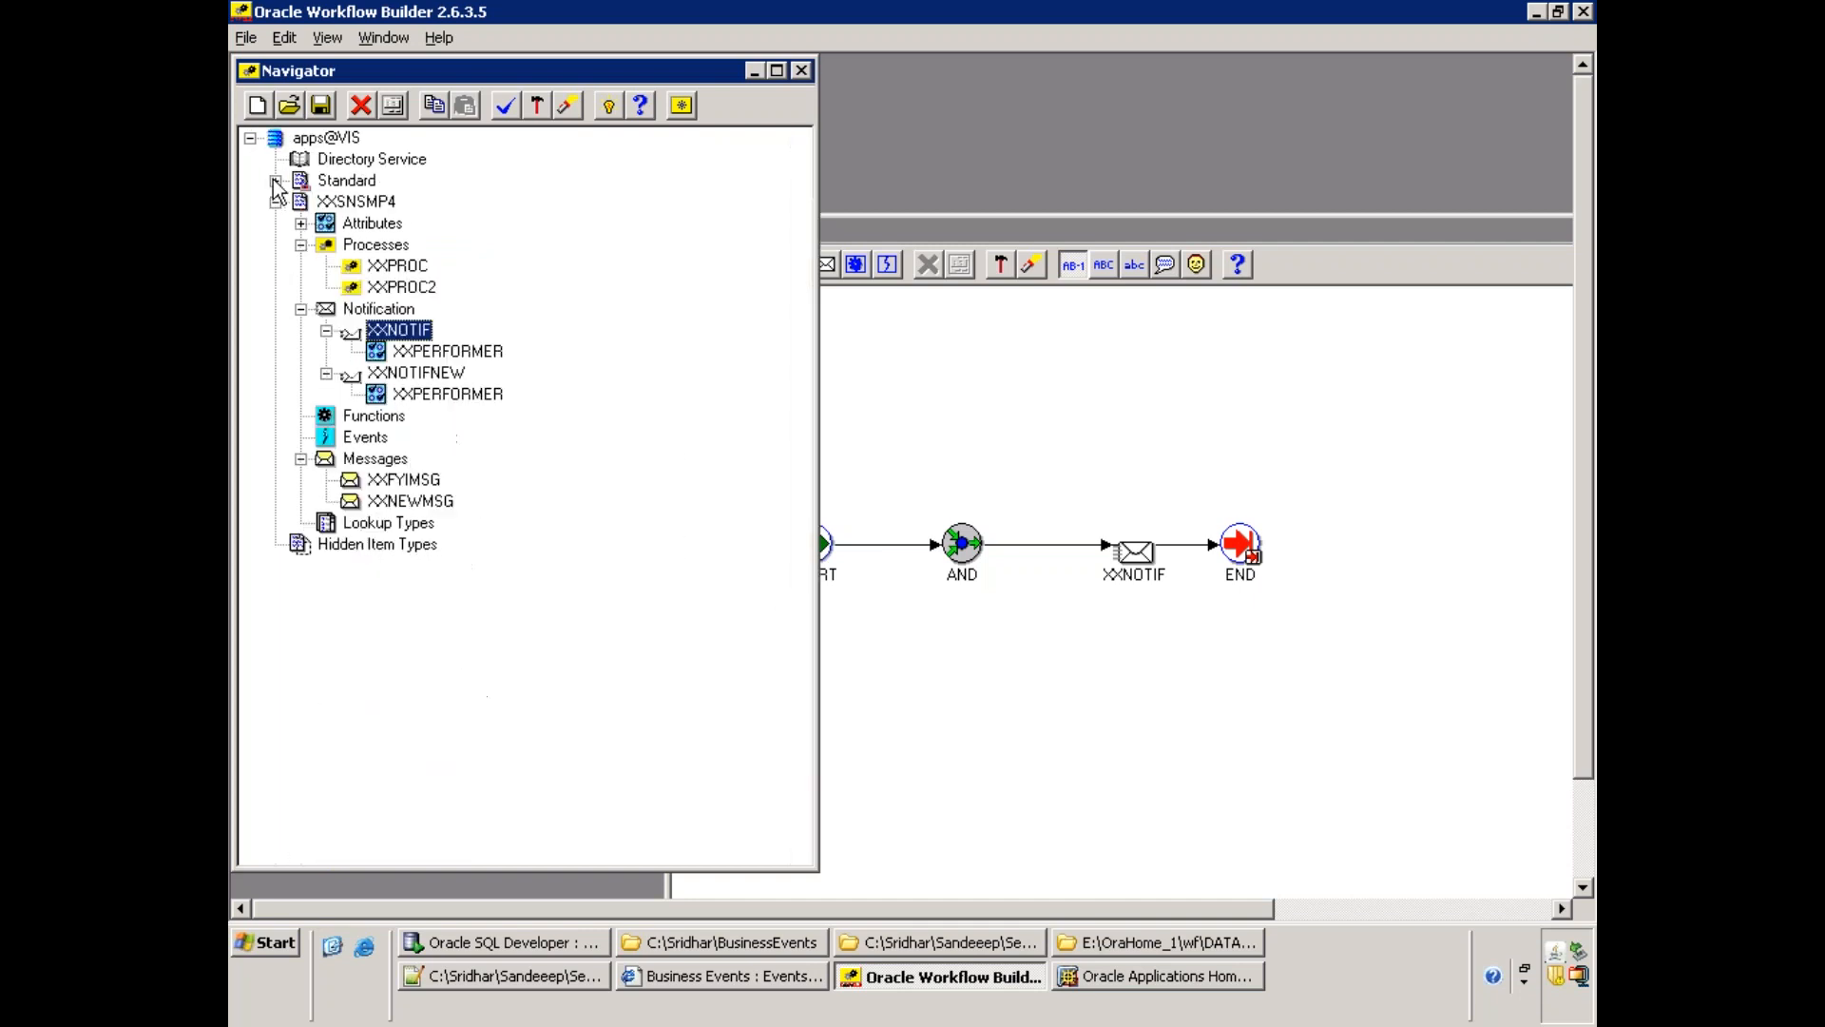
pyautogui.click(1121, 947)
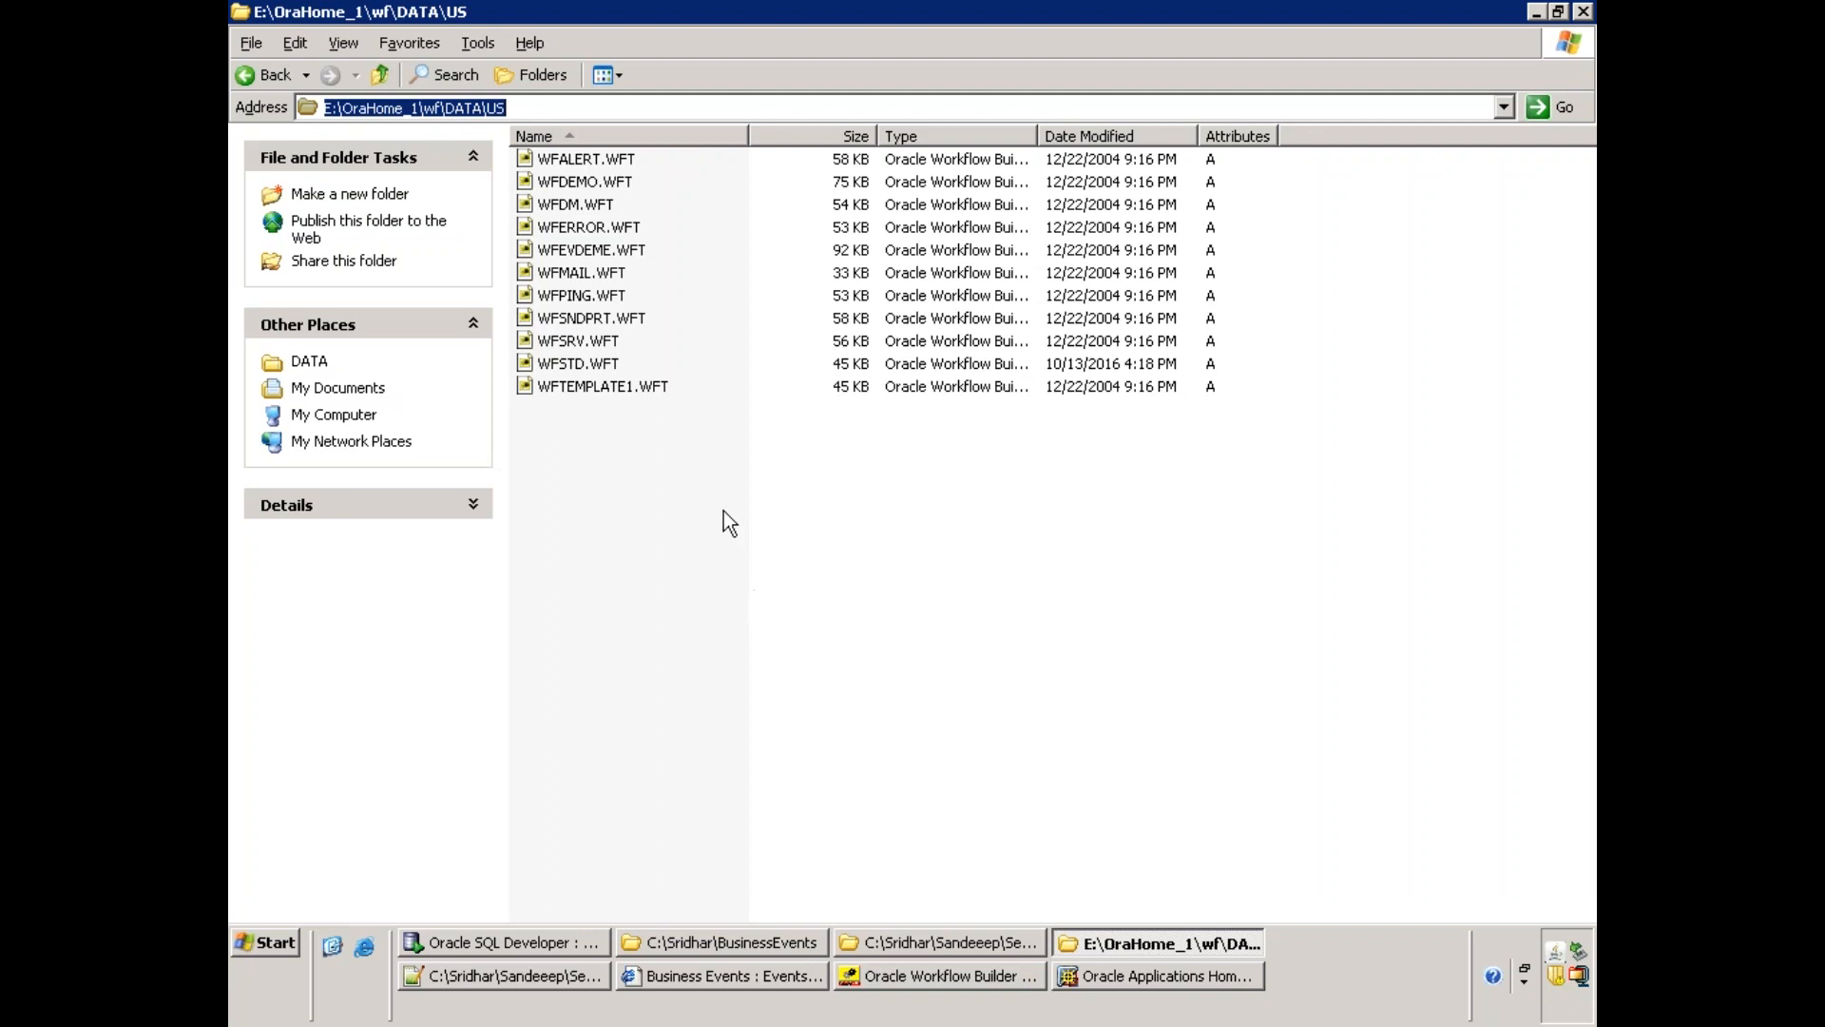
# Select WFSTD.WFT in the E:\OraHome_1\wf\DATA\US folder, then return to Workflow Builder
pyautogui.click(602, 365)
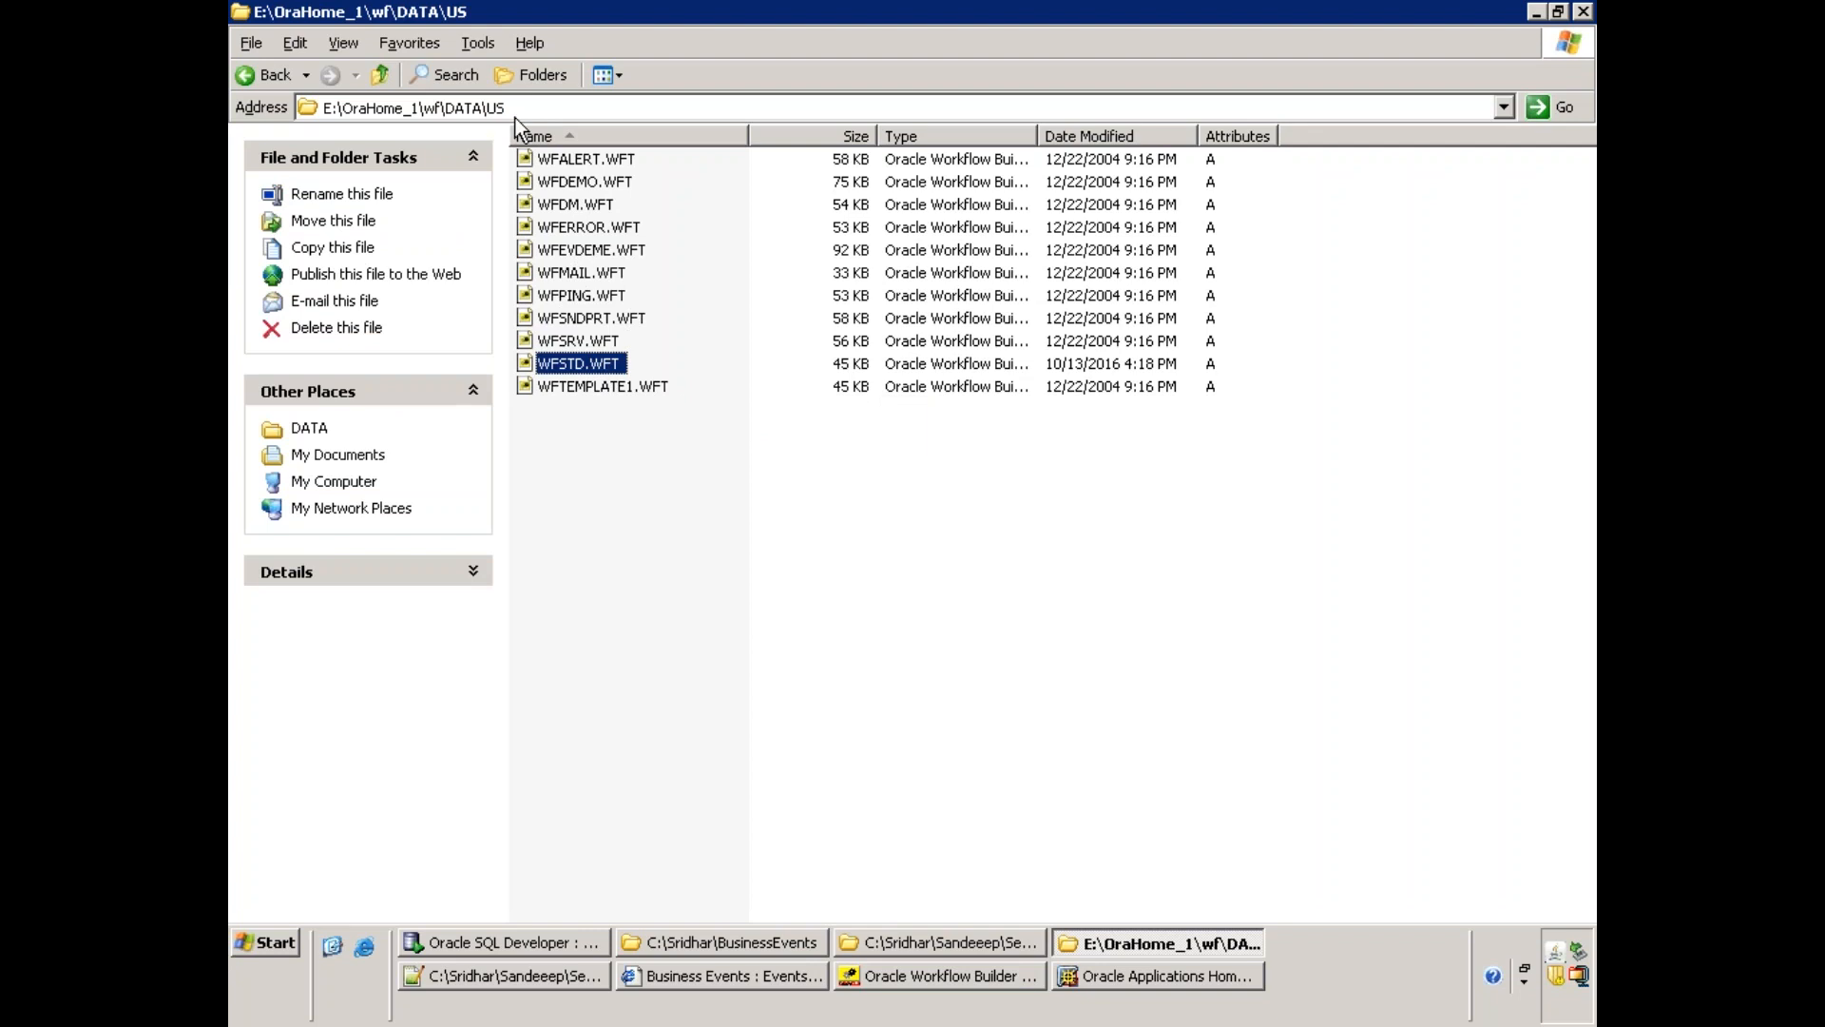
pyautogui.hotkey('alt', 'Tab')
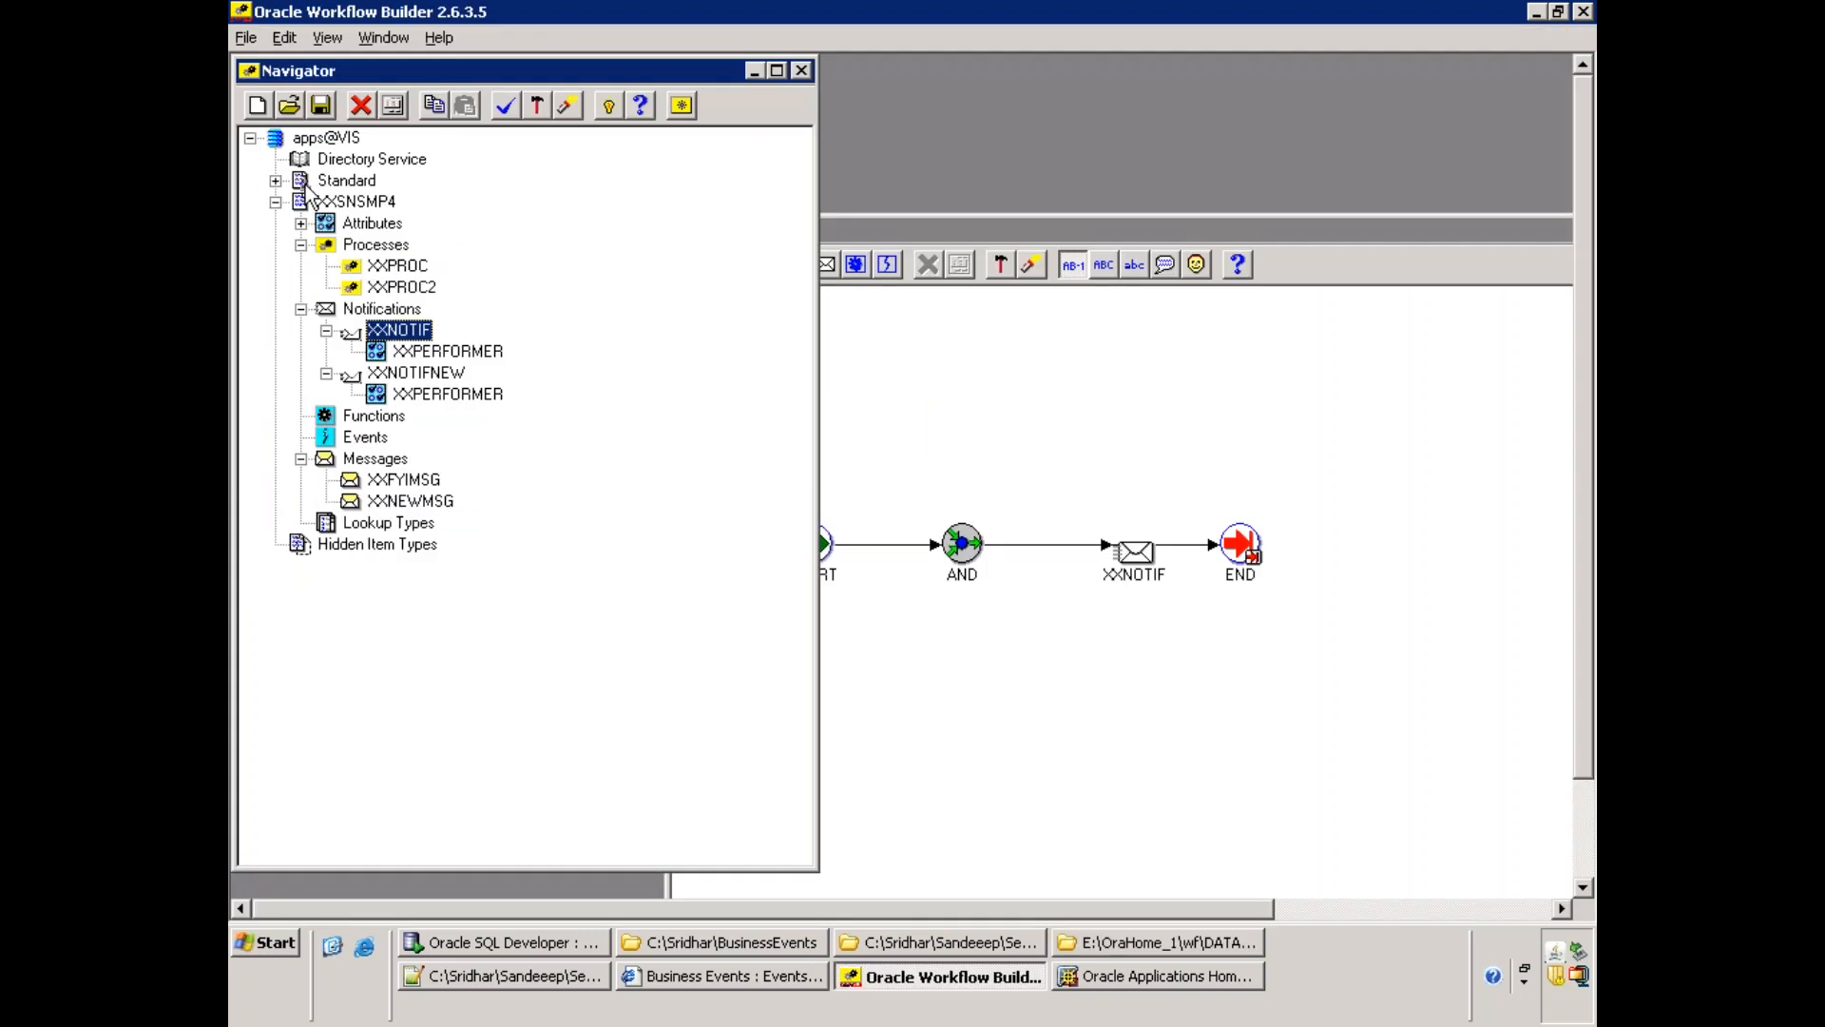
# Load WFDM.WFT from the US workflow data folder next to apps@VIS
pyautogui.click(250, 138)
pyautogui.click(290, 109)
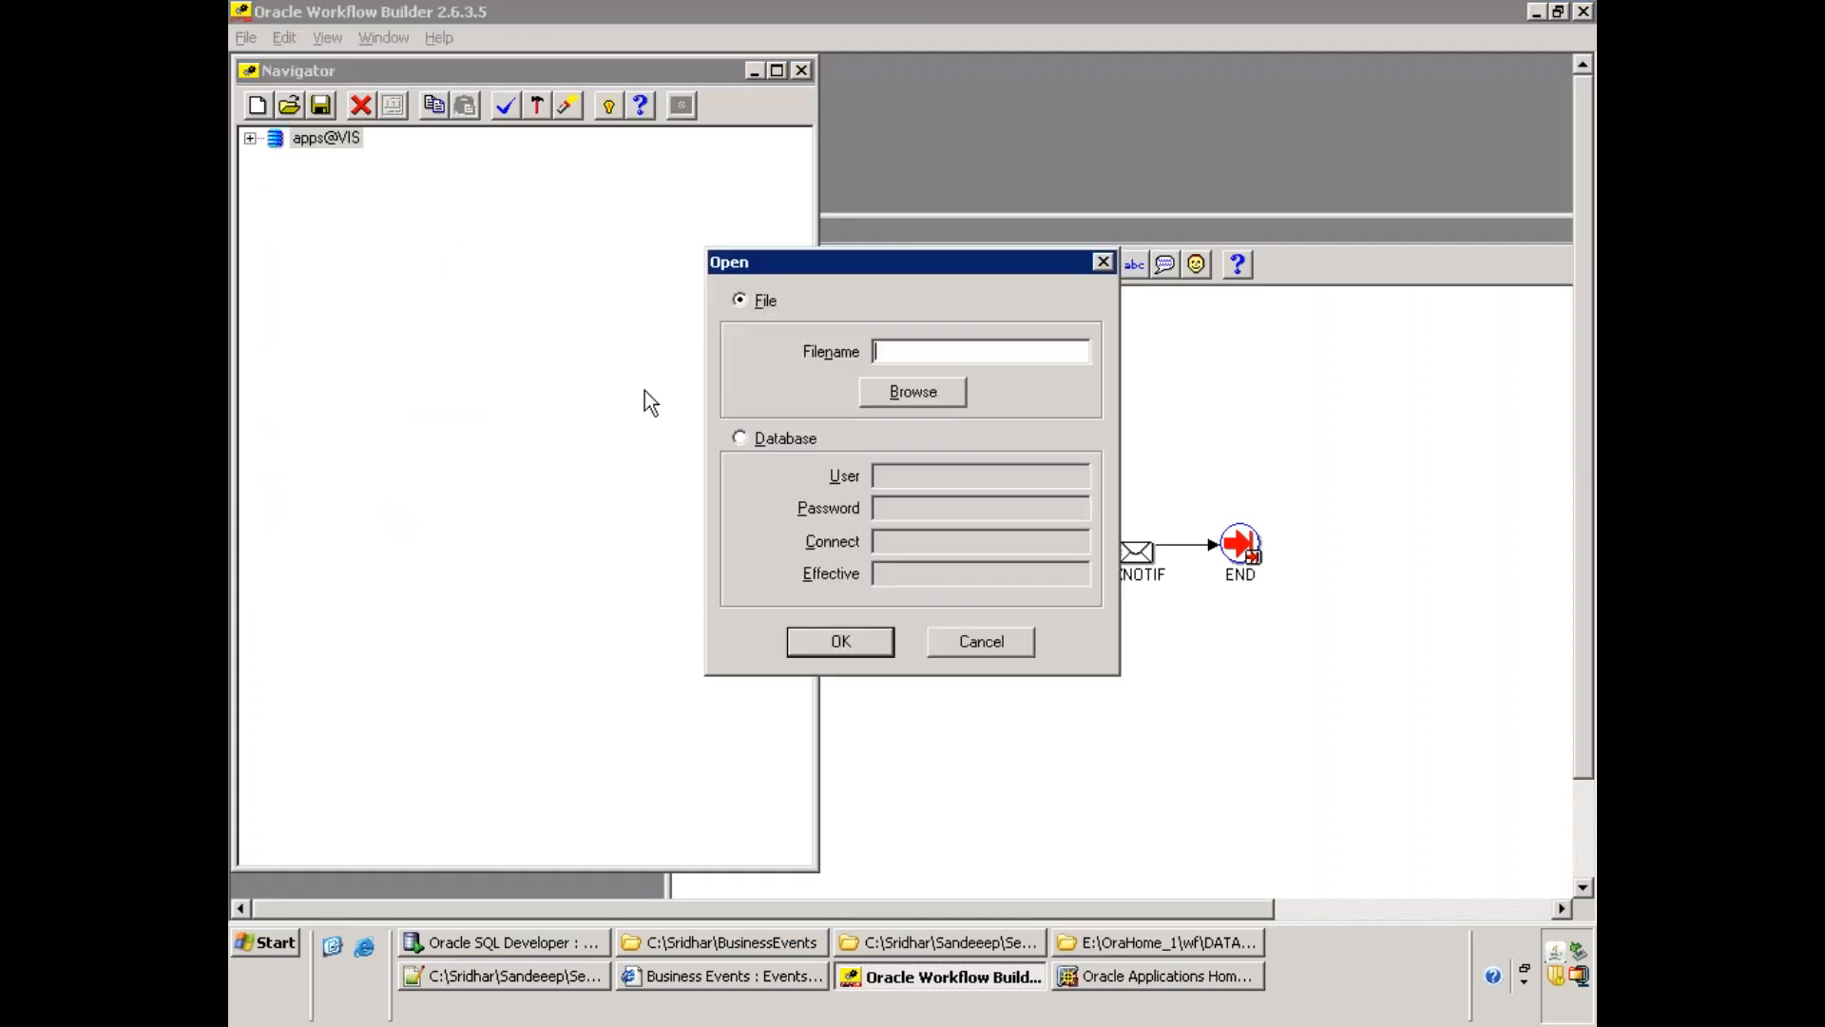
pyautogui.hotkey('alt', 'b')
pyautogui.write('E:\\OraHome_1\\wf\\DATA\\US')
pyautogui.press('Return')
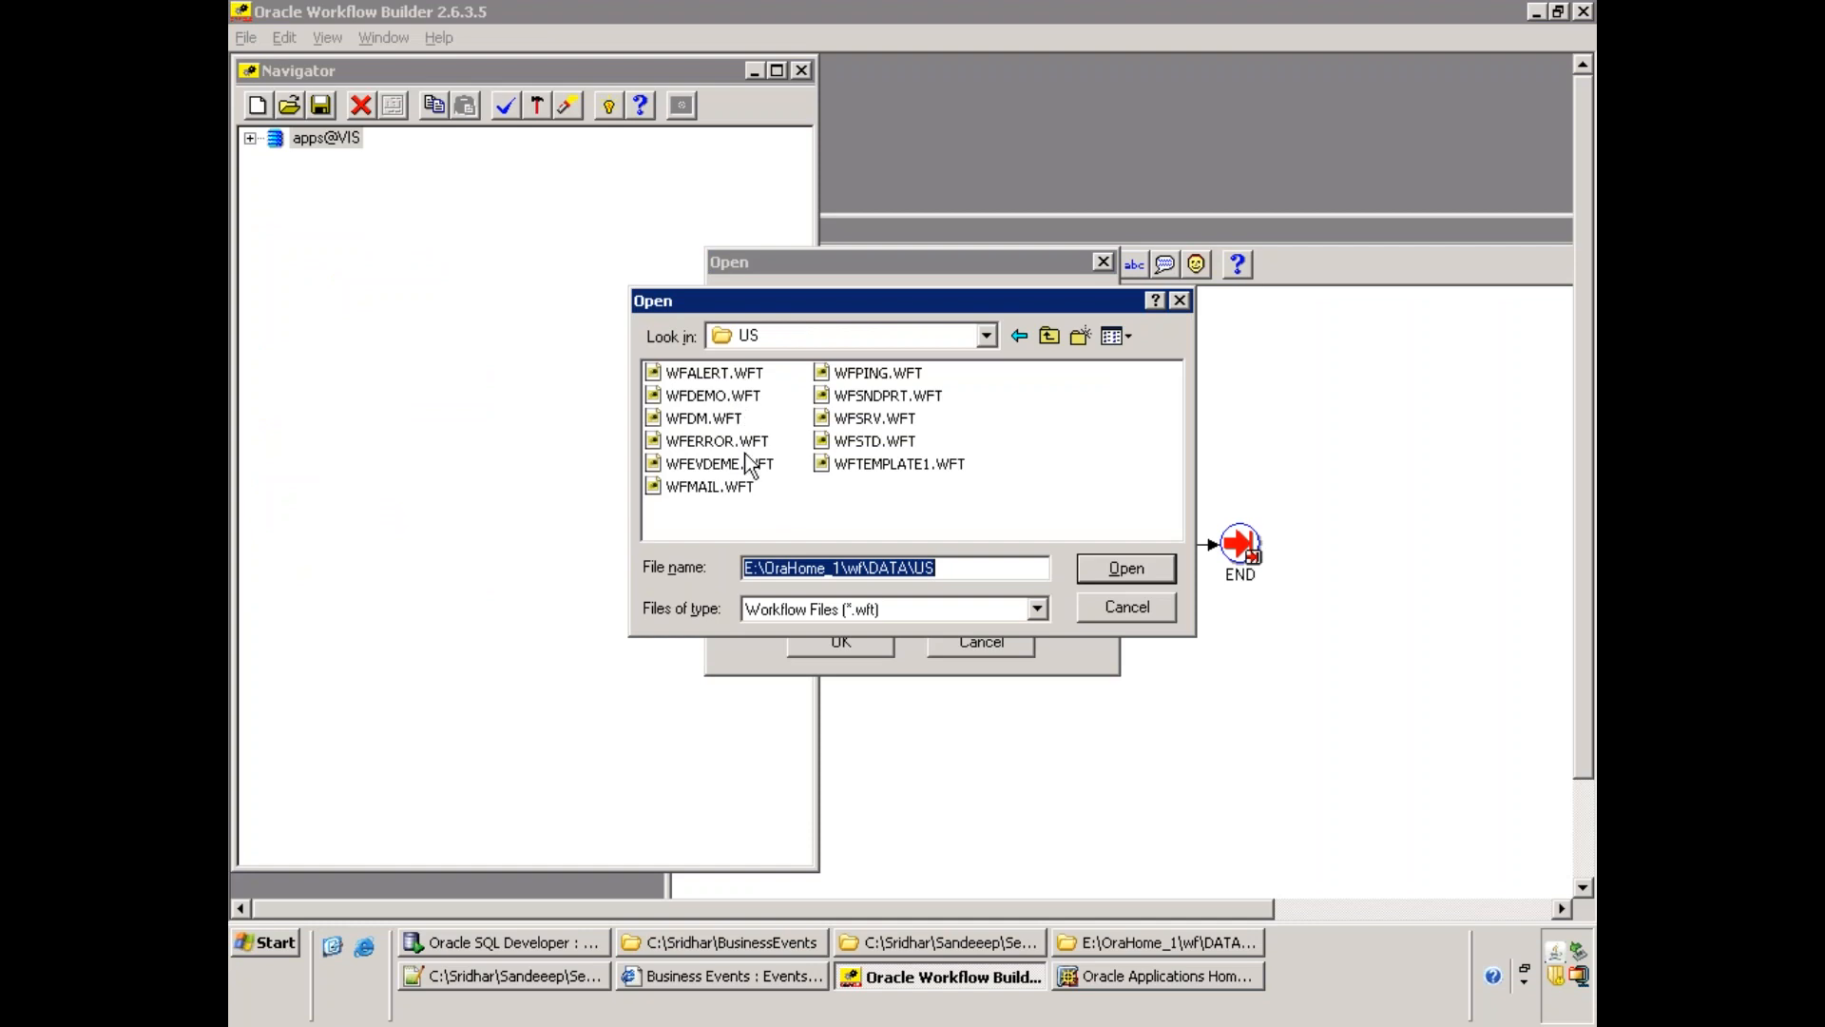
pyautogui.doubleClick(723, 420)
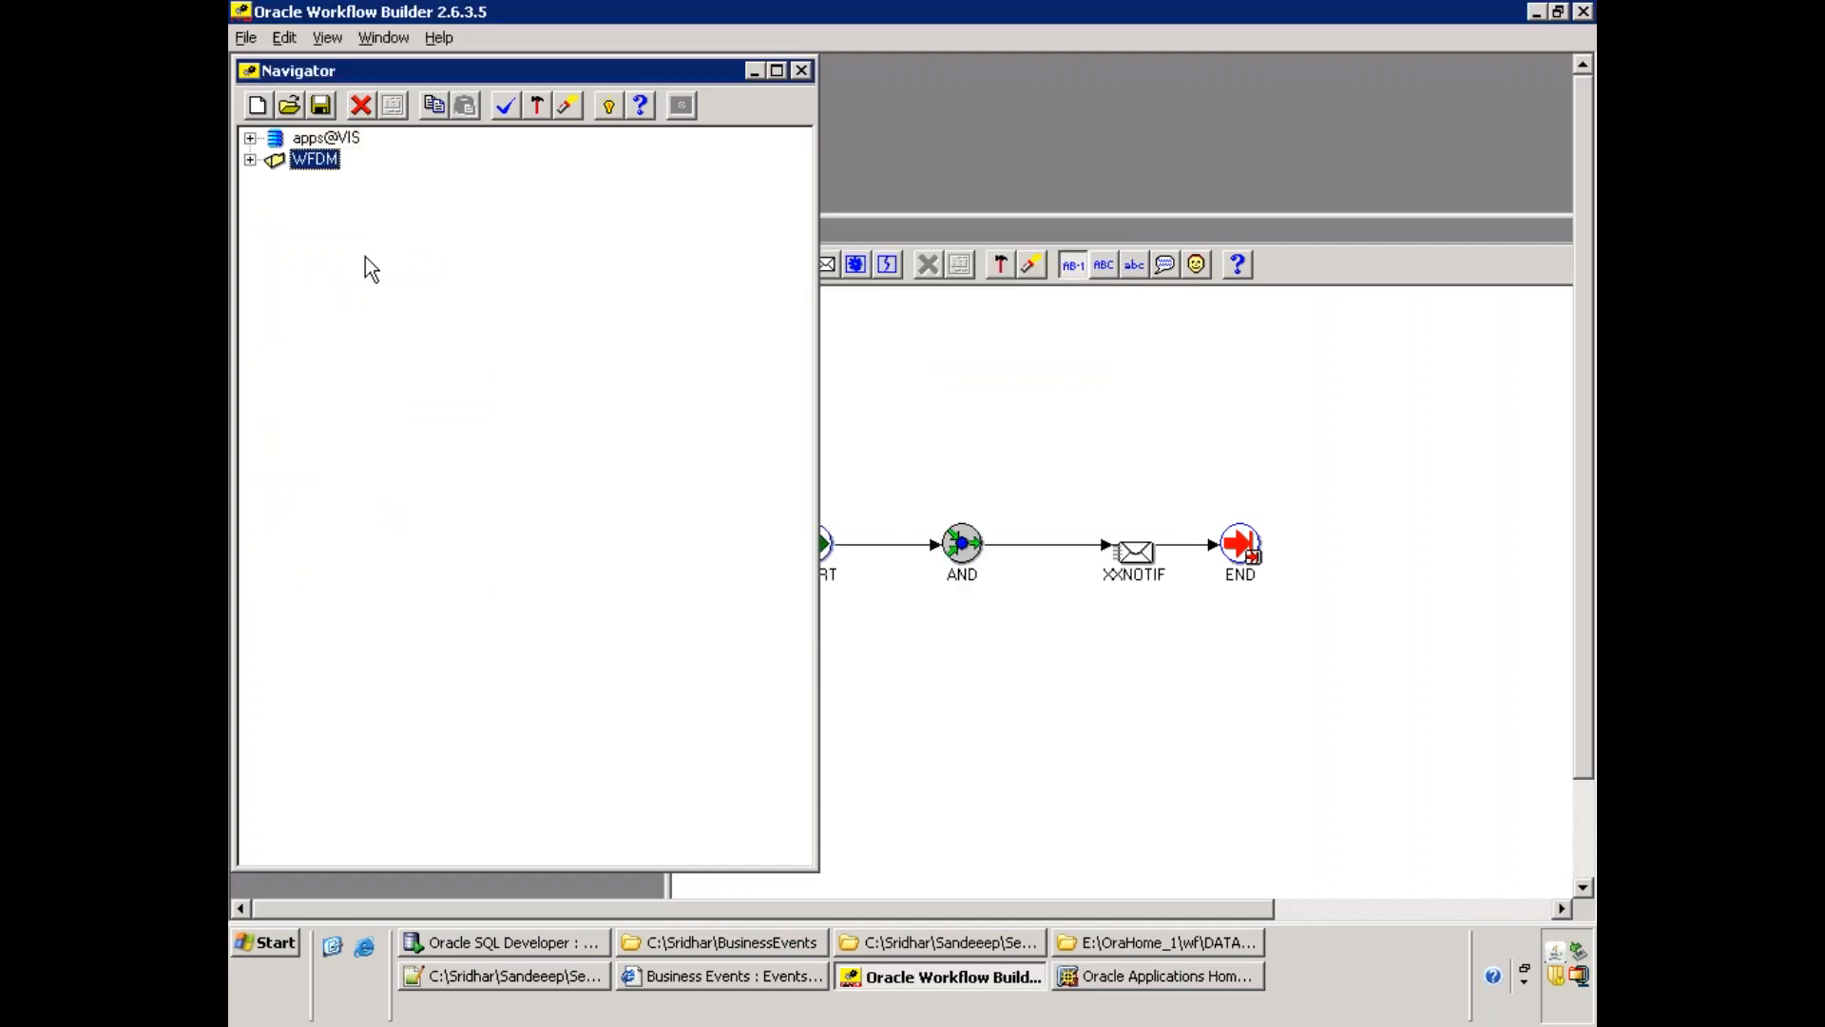
# Load WFERROR.WFT and view, then close, its Default Error Process diagram
pyautogui.click(288, 104)
pyautogui.click(941, 399)
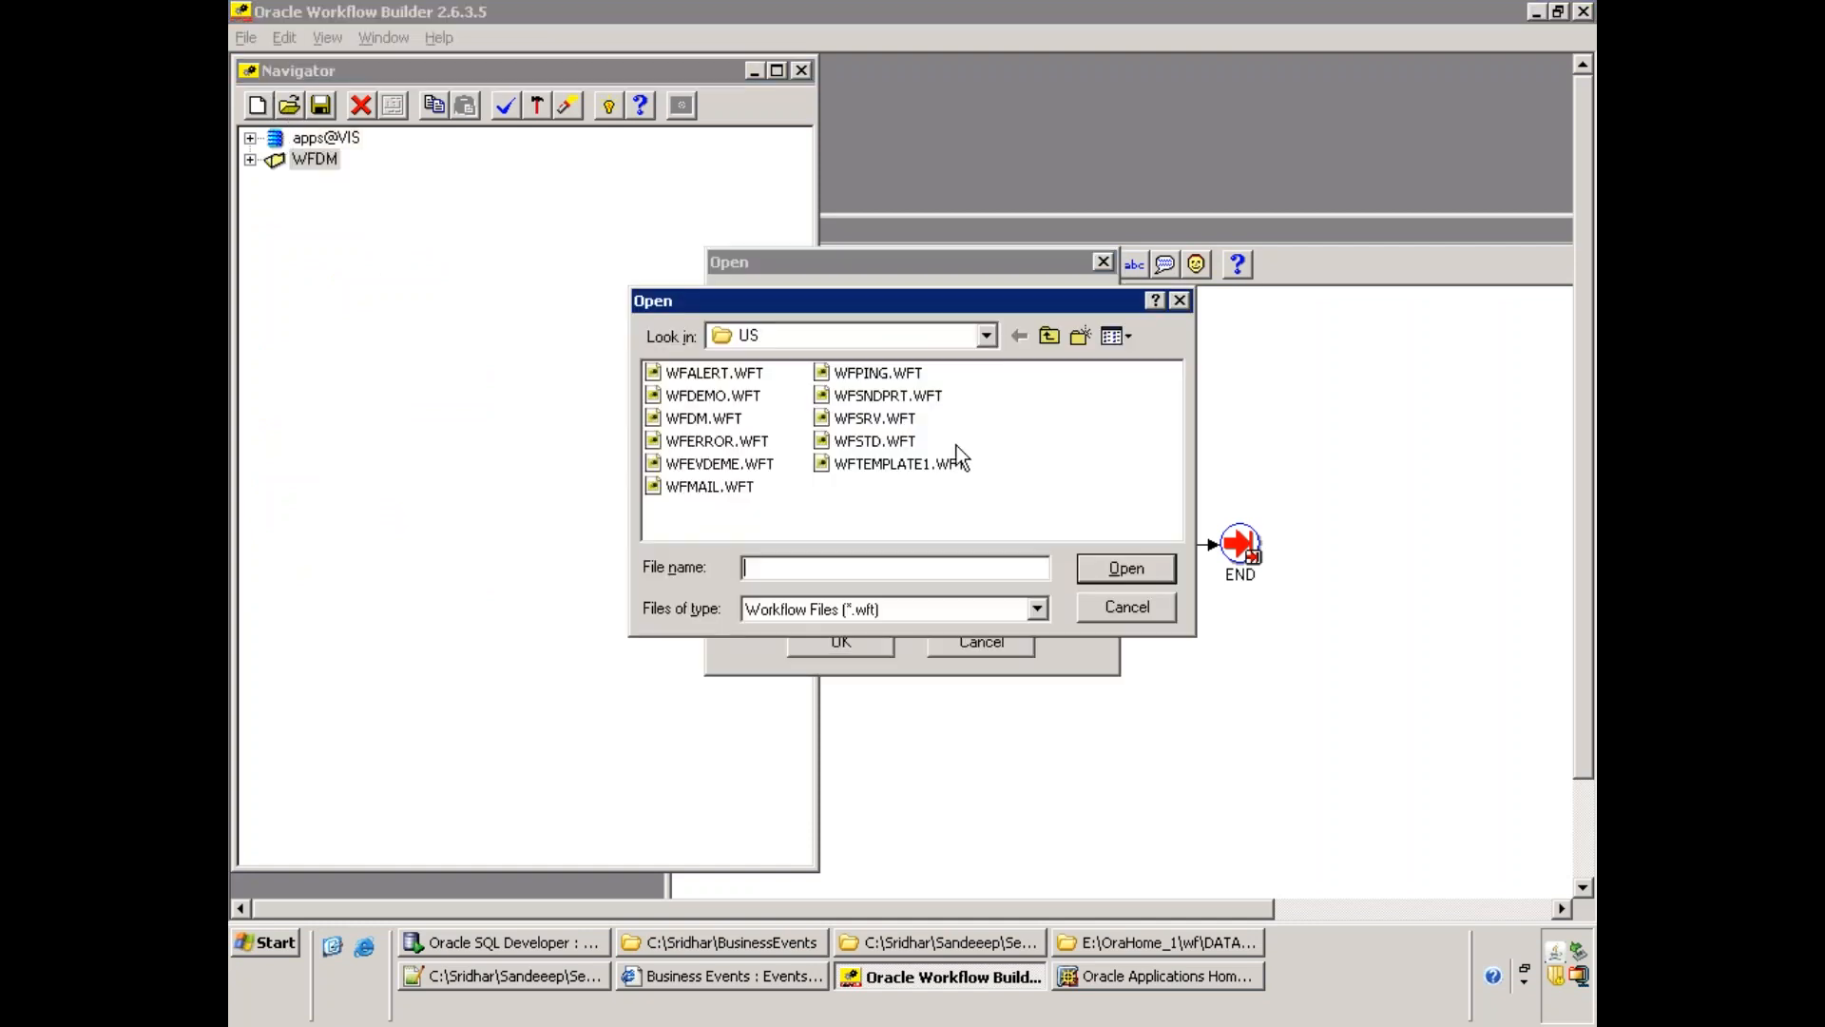
pyautogui.doubleClick(715, 441)
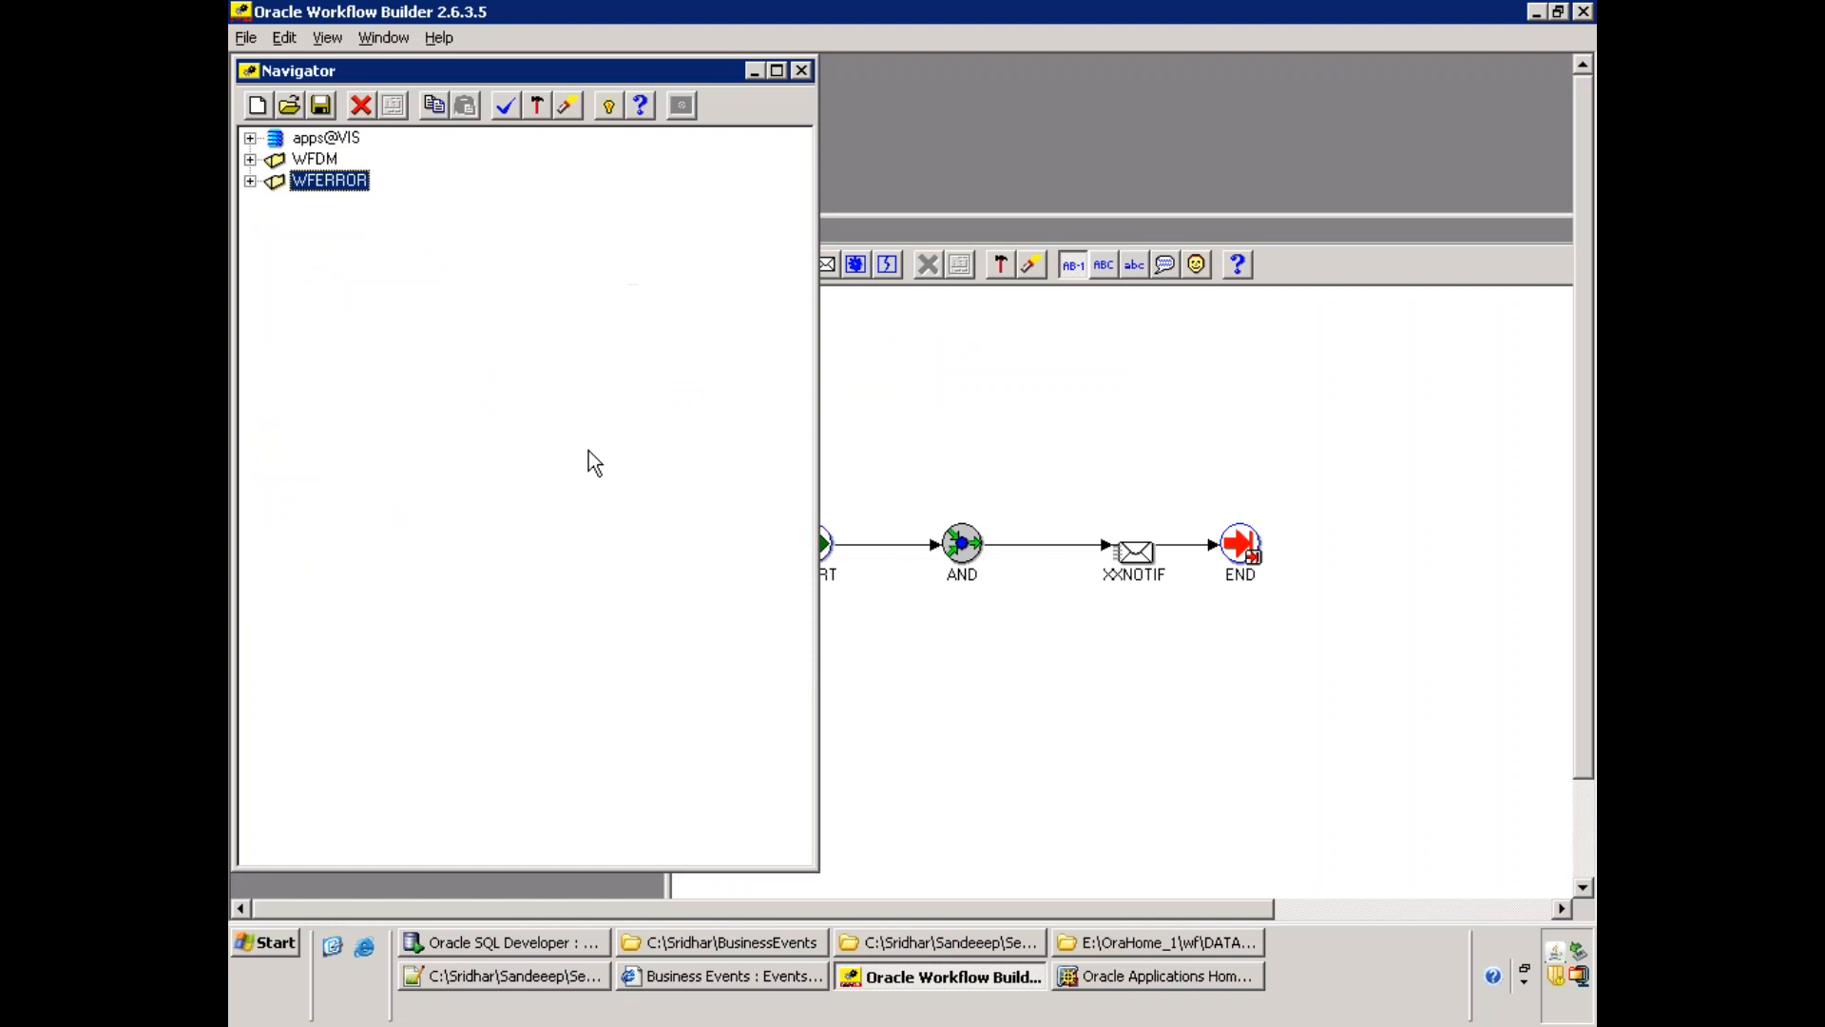
pyautogui.press('Down')
pyautogui.press('Down')
pyautogui.press('Right')
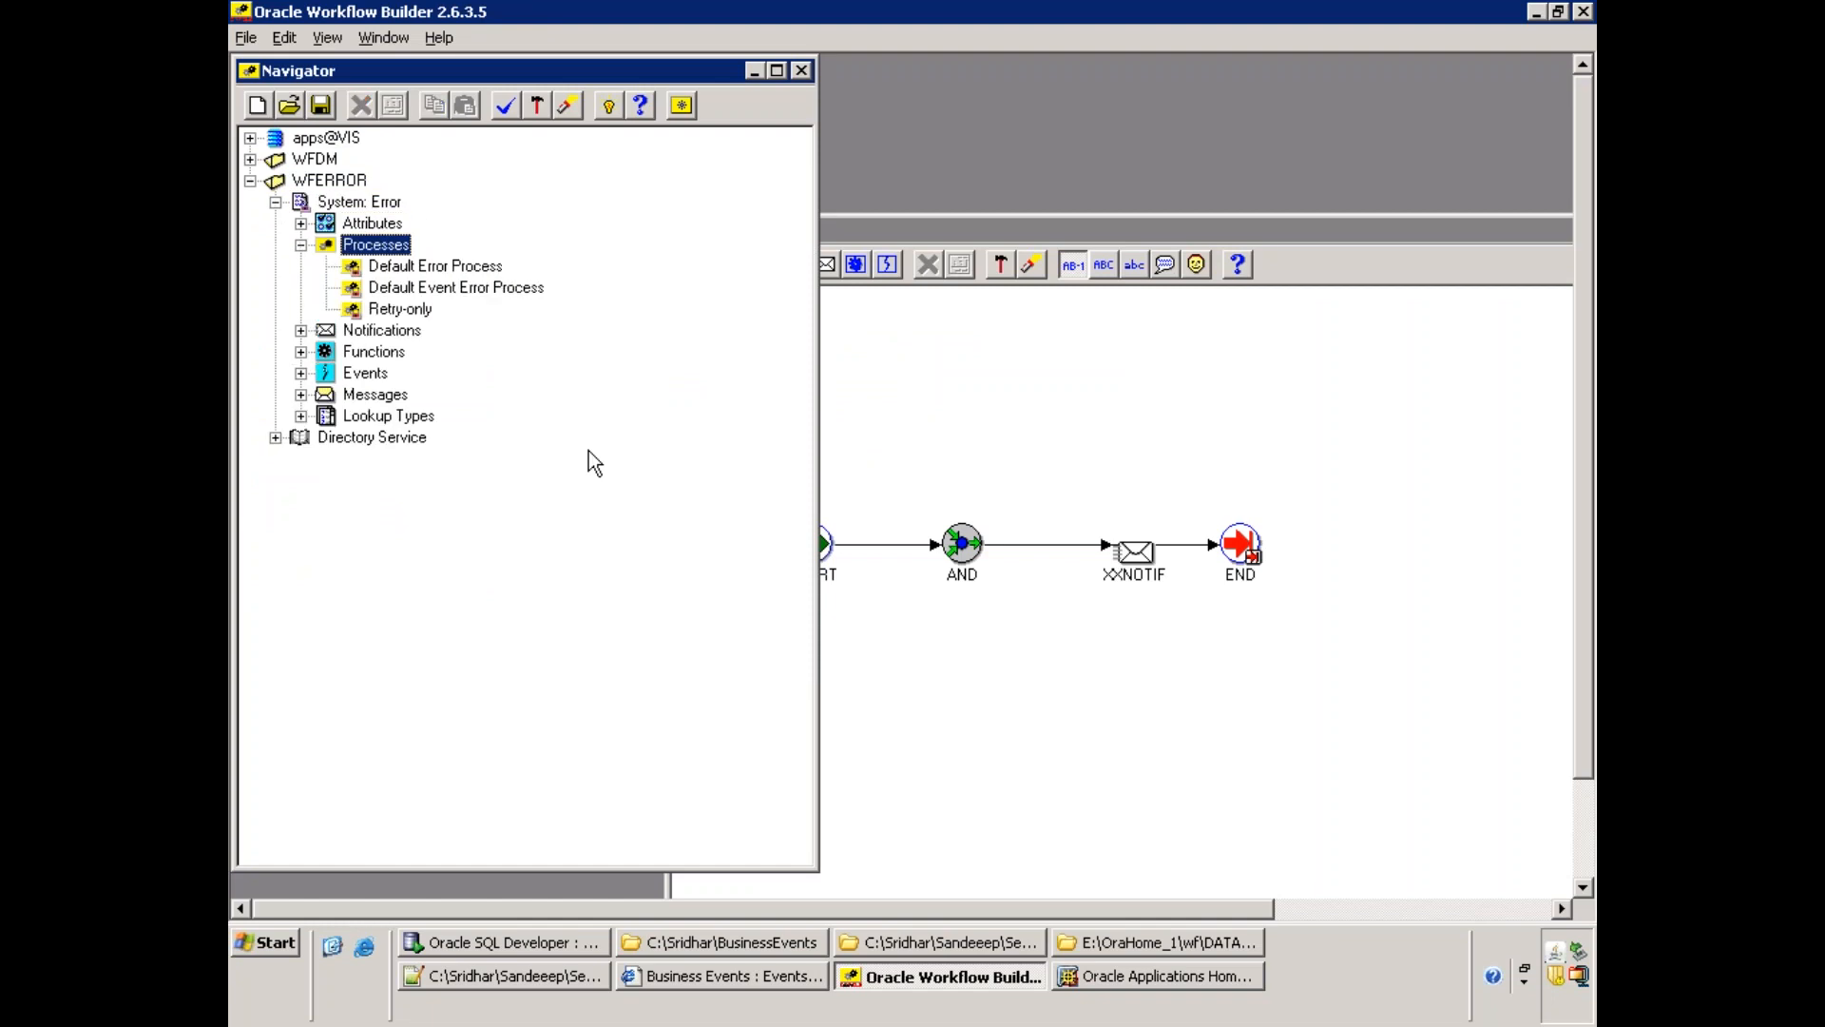
pyautogui.doubleClick(361, 267)
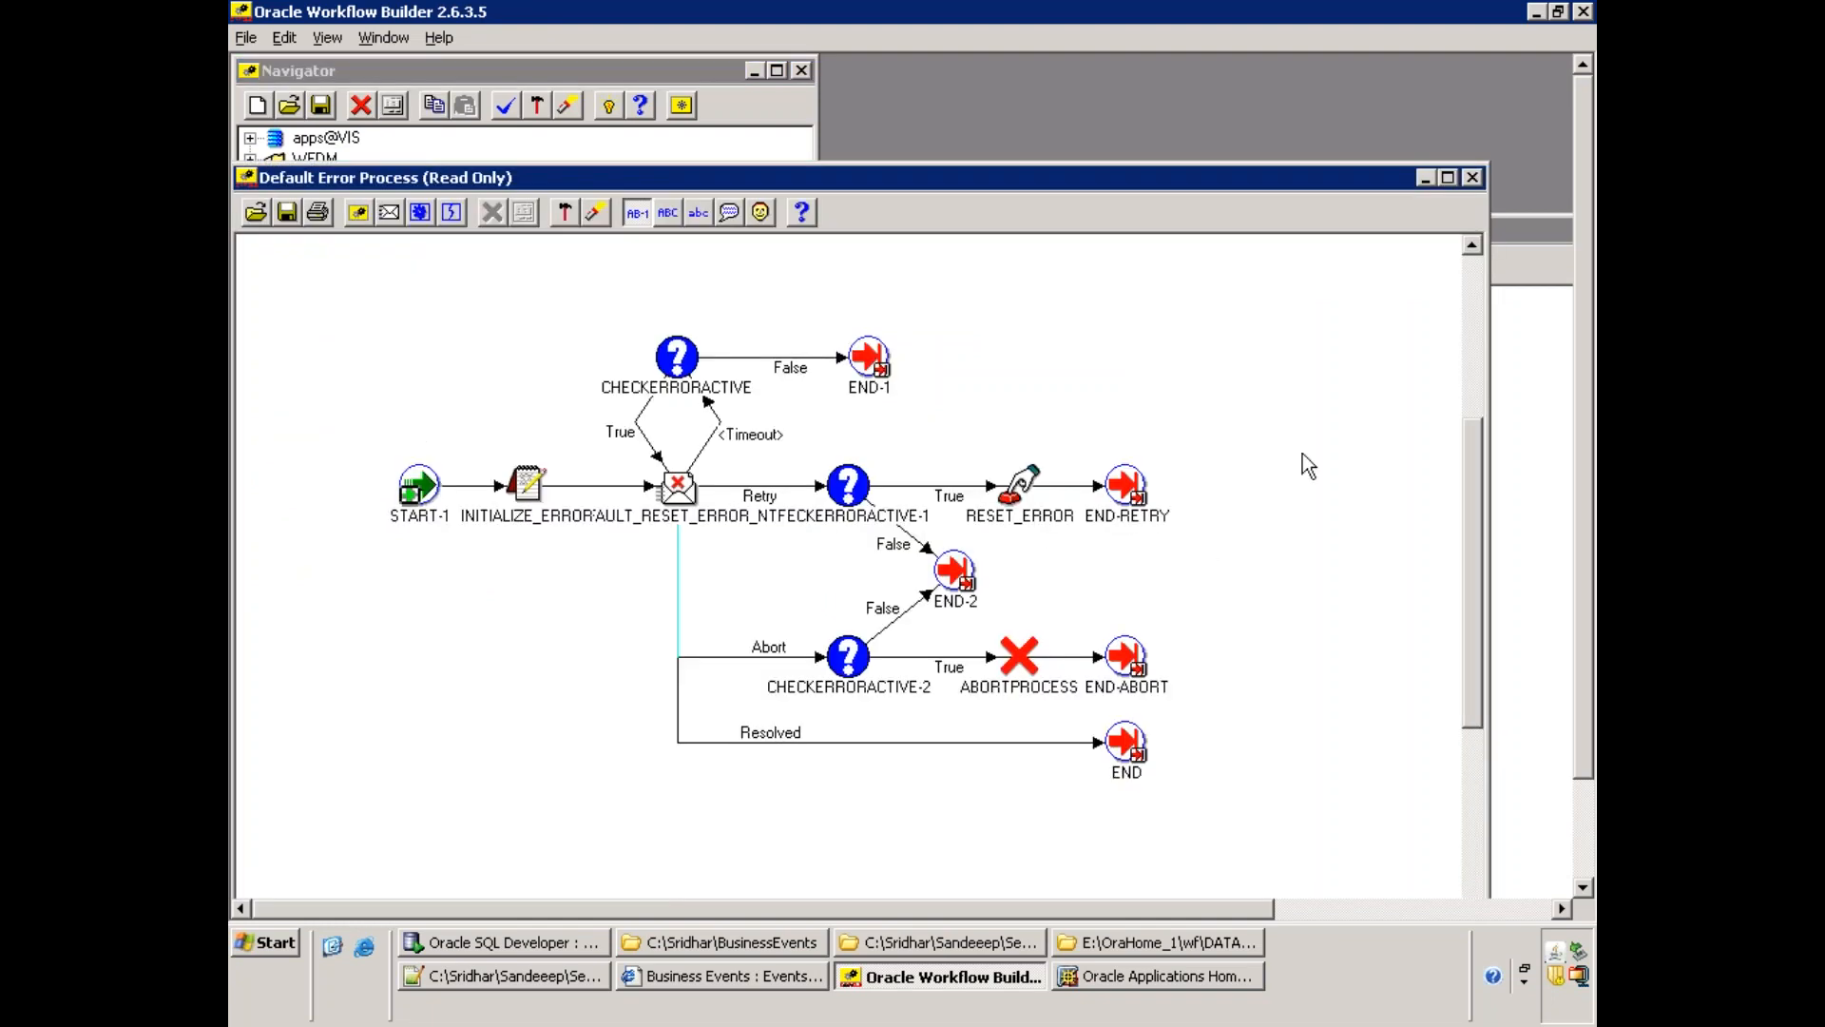
pyautogui.click(1473, 178)
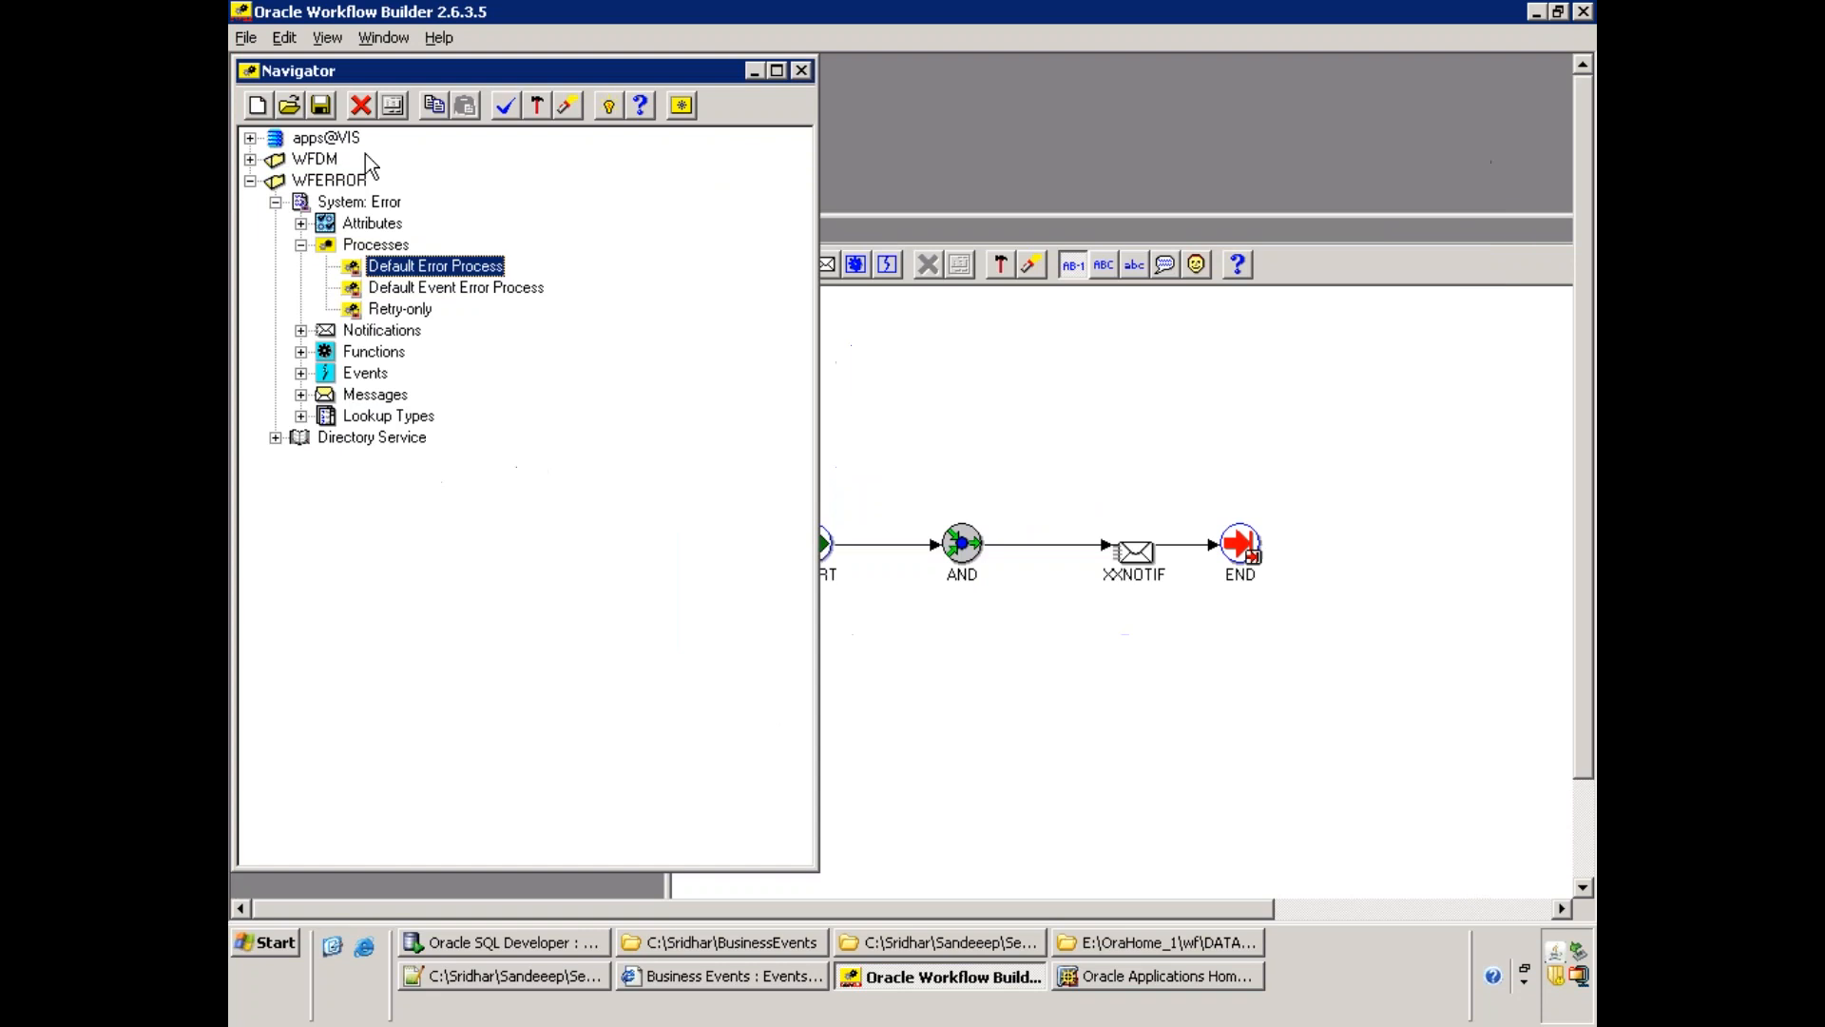
# Load WFALERT.WFT and open Periodic Alert's User Defined Alert Action diagram
pyautogui.click(290, 104)
pyautogui.click(962, 400)
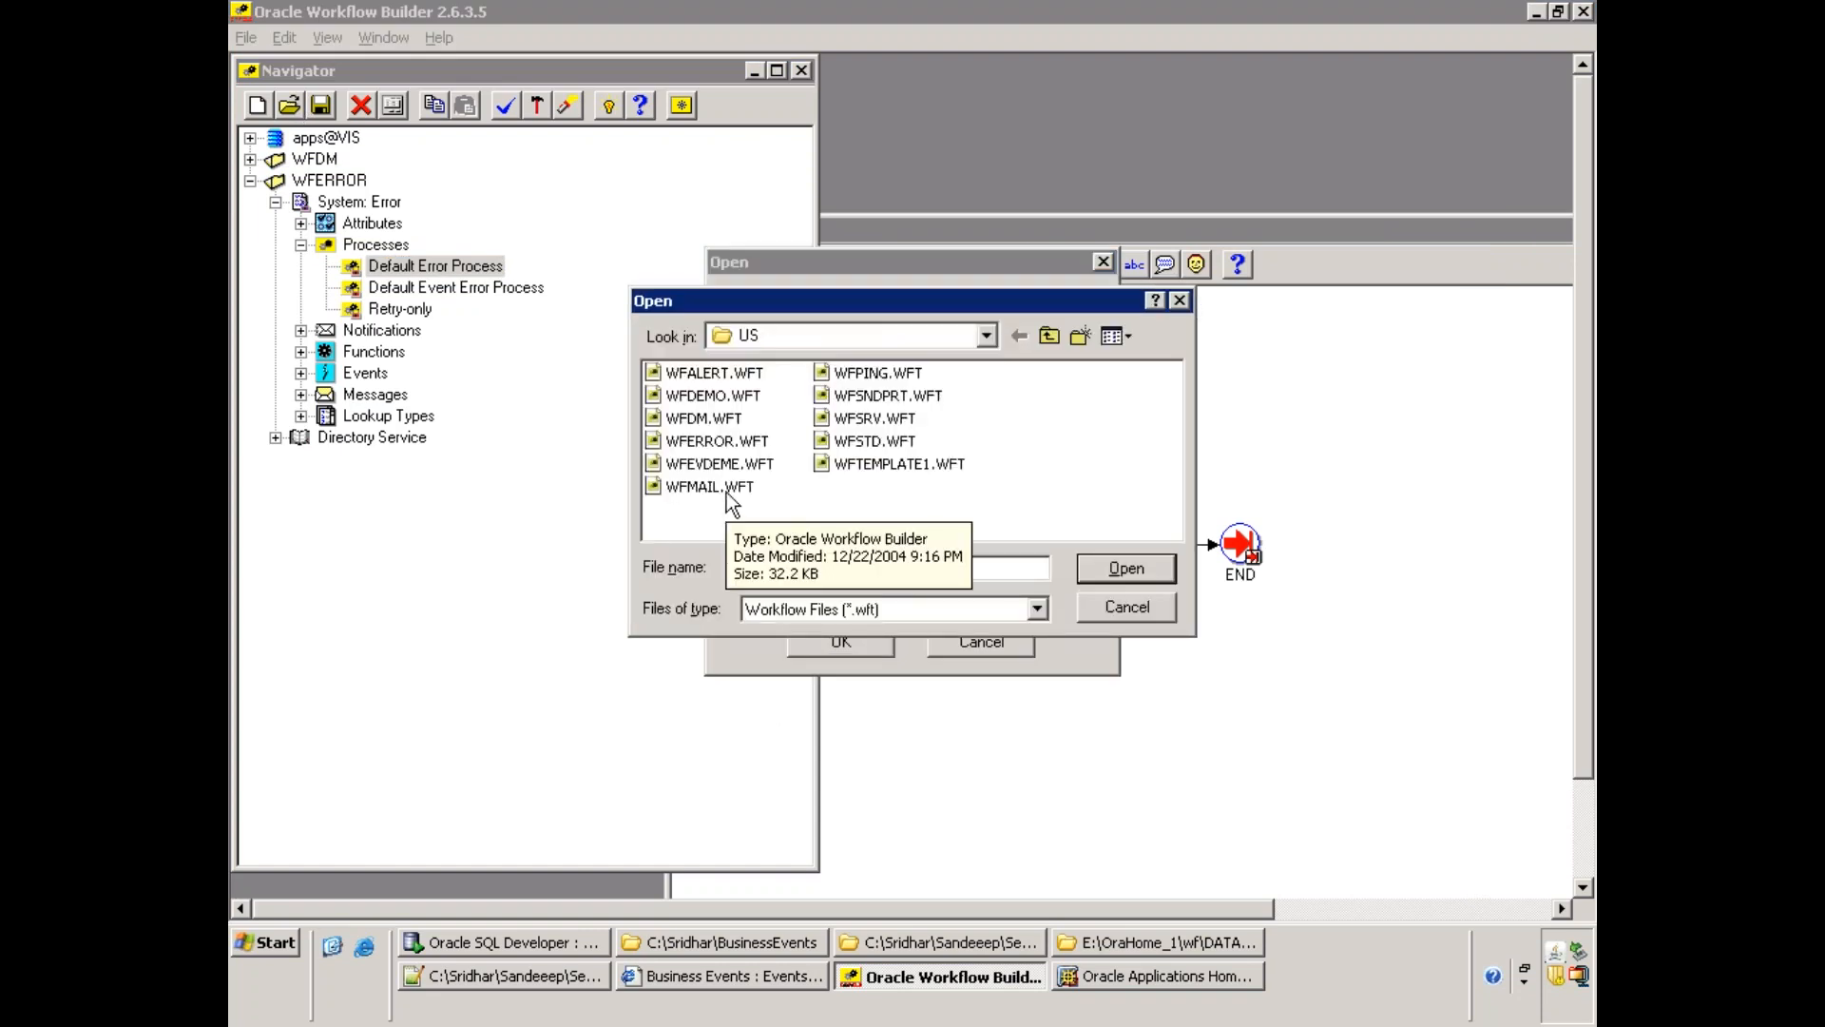
pyautogui.doubleClick(724, 374)
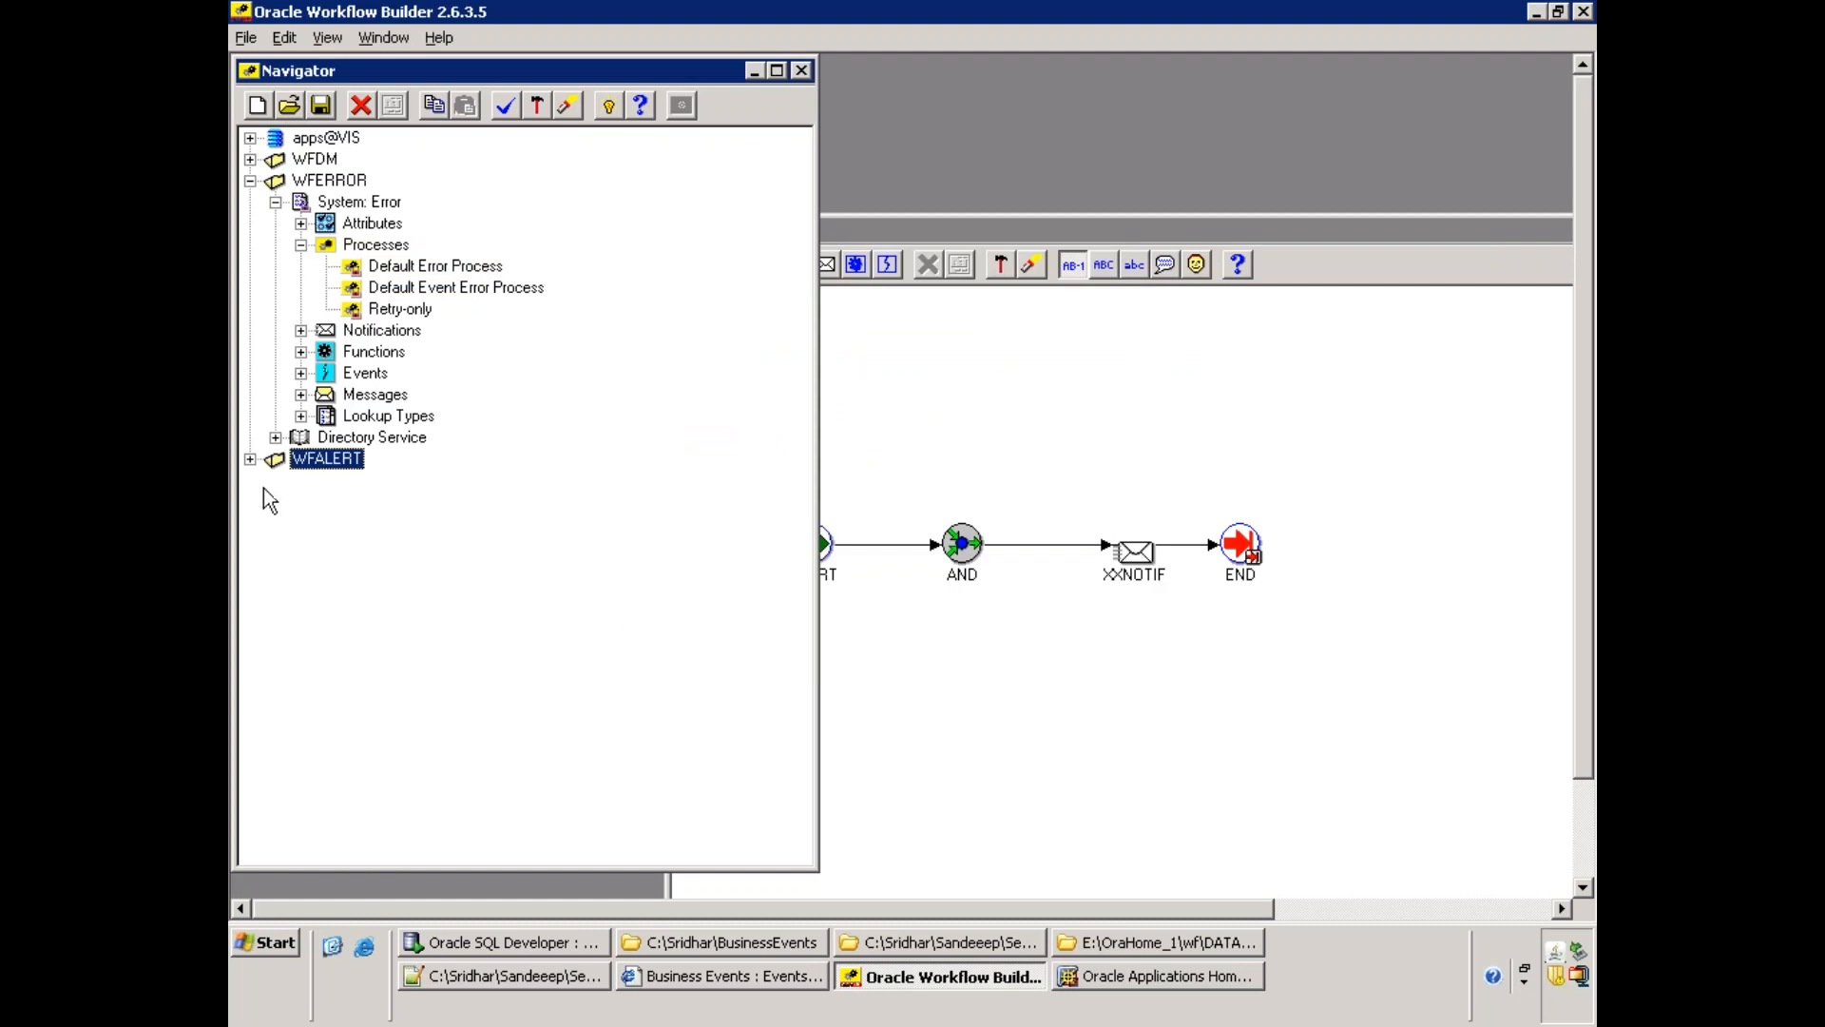
pyautogui.click(250, 181)
pyautogui.press('Right')
pyautogui.press('Right')
pyautogui.press('Right')
pyautogui.press('Down')
pyautogui.press('Down')
pyautogui.press('Right')
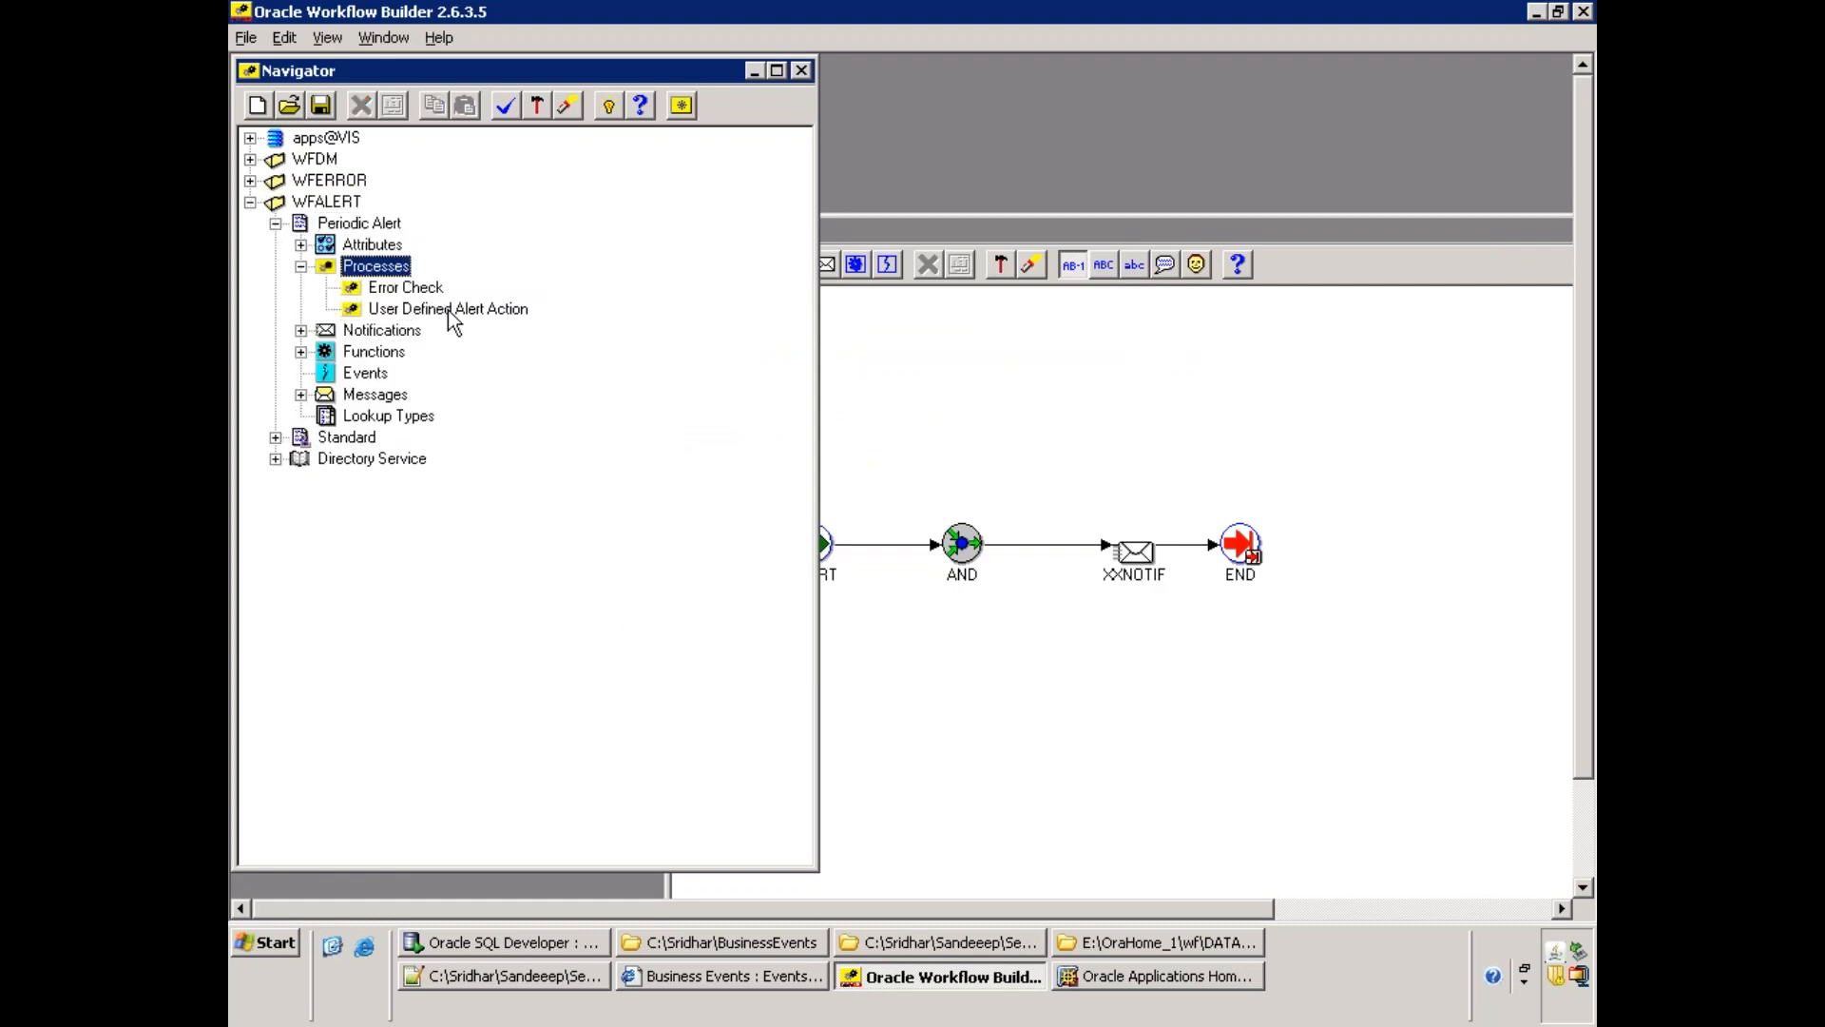
pyautogui.doubleClick(361, 311)
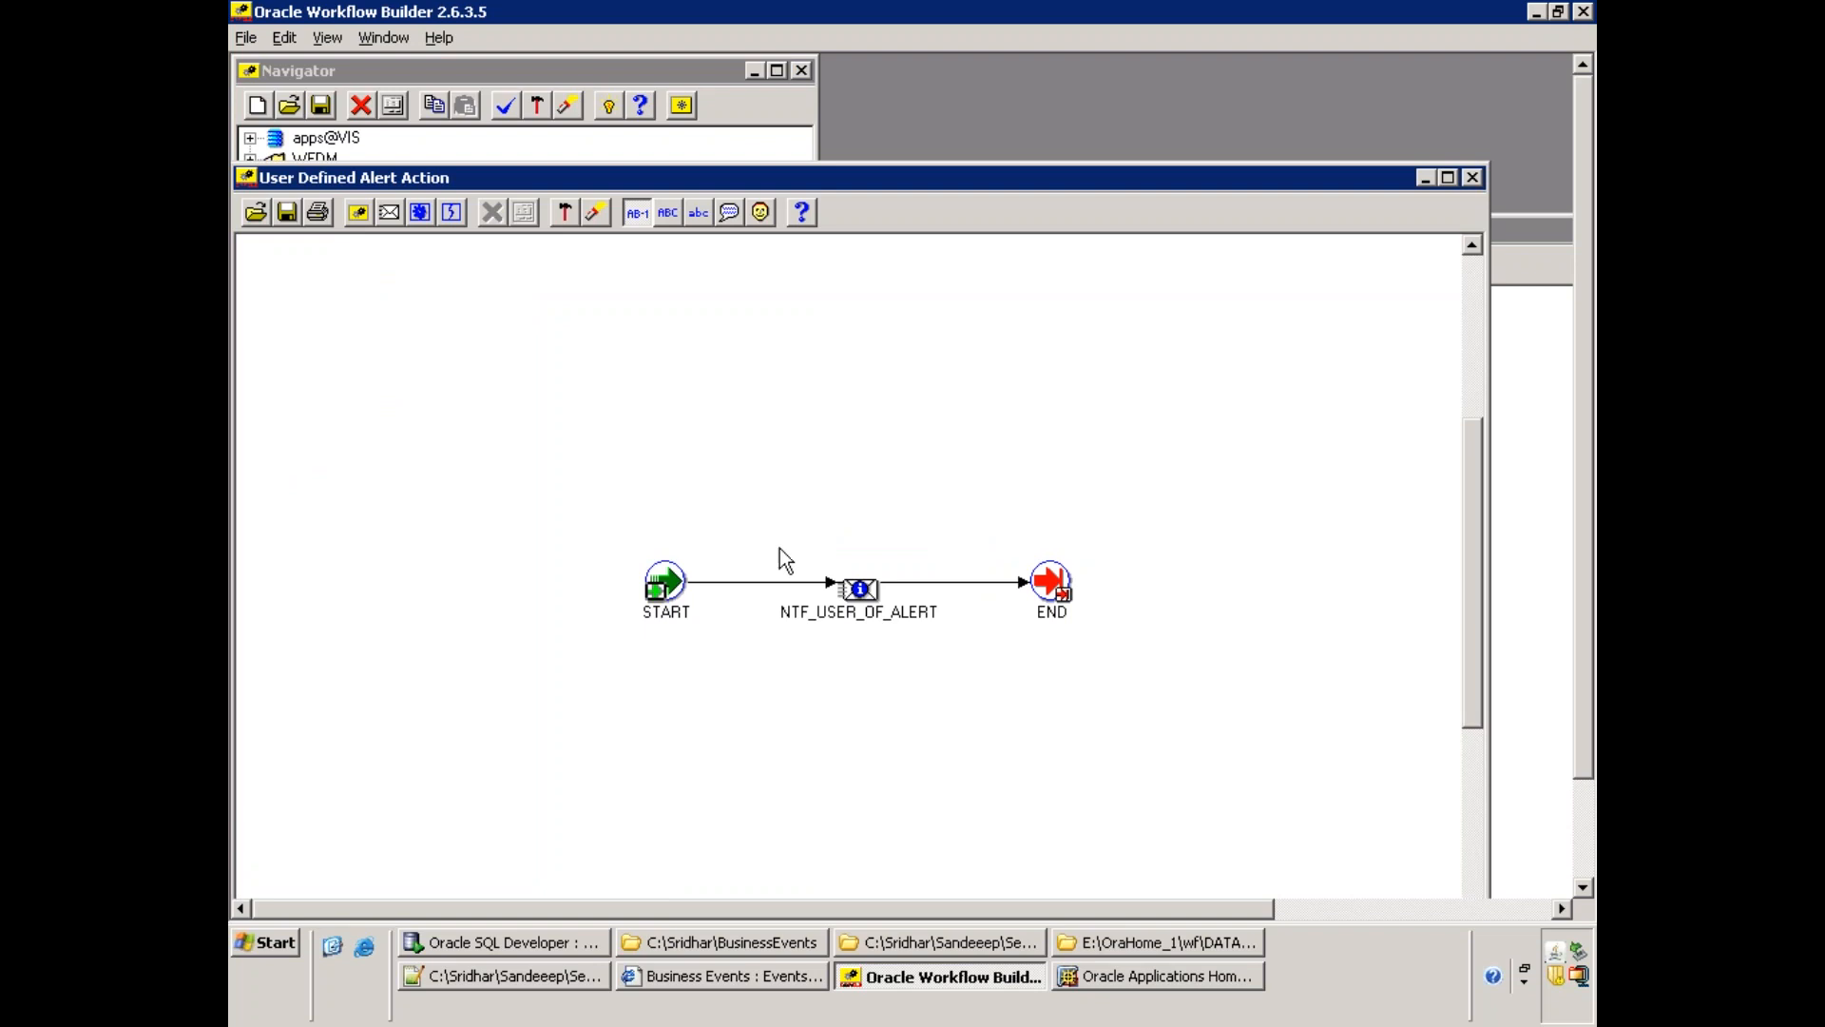
# Inspect the NTF_USER_OF_ALERT node's property tabs and close them without changes
pyautogui.doubleClick(865, 590)
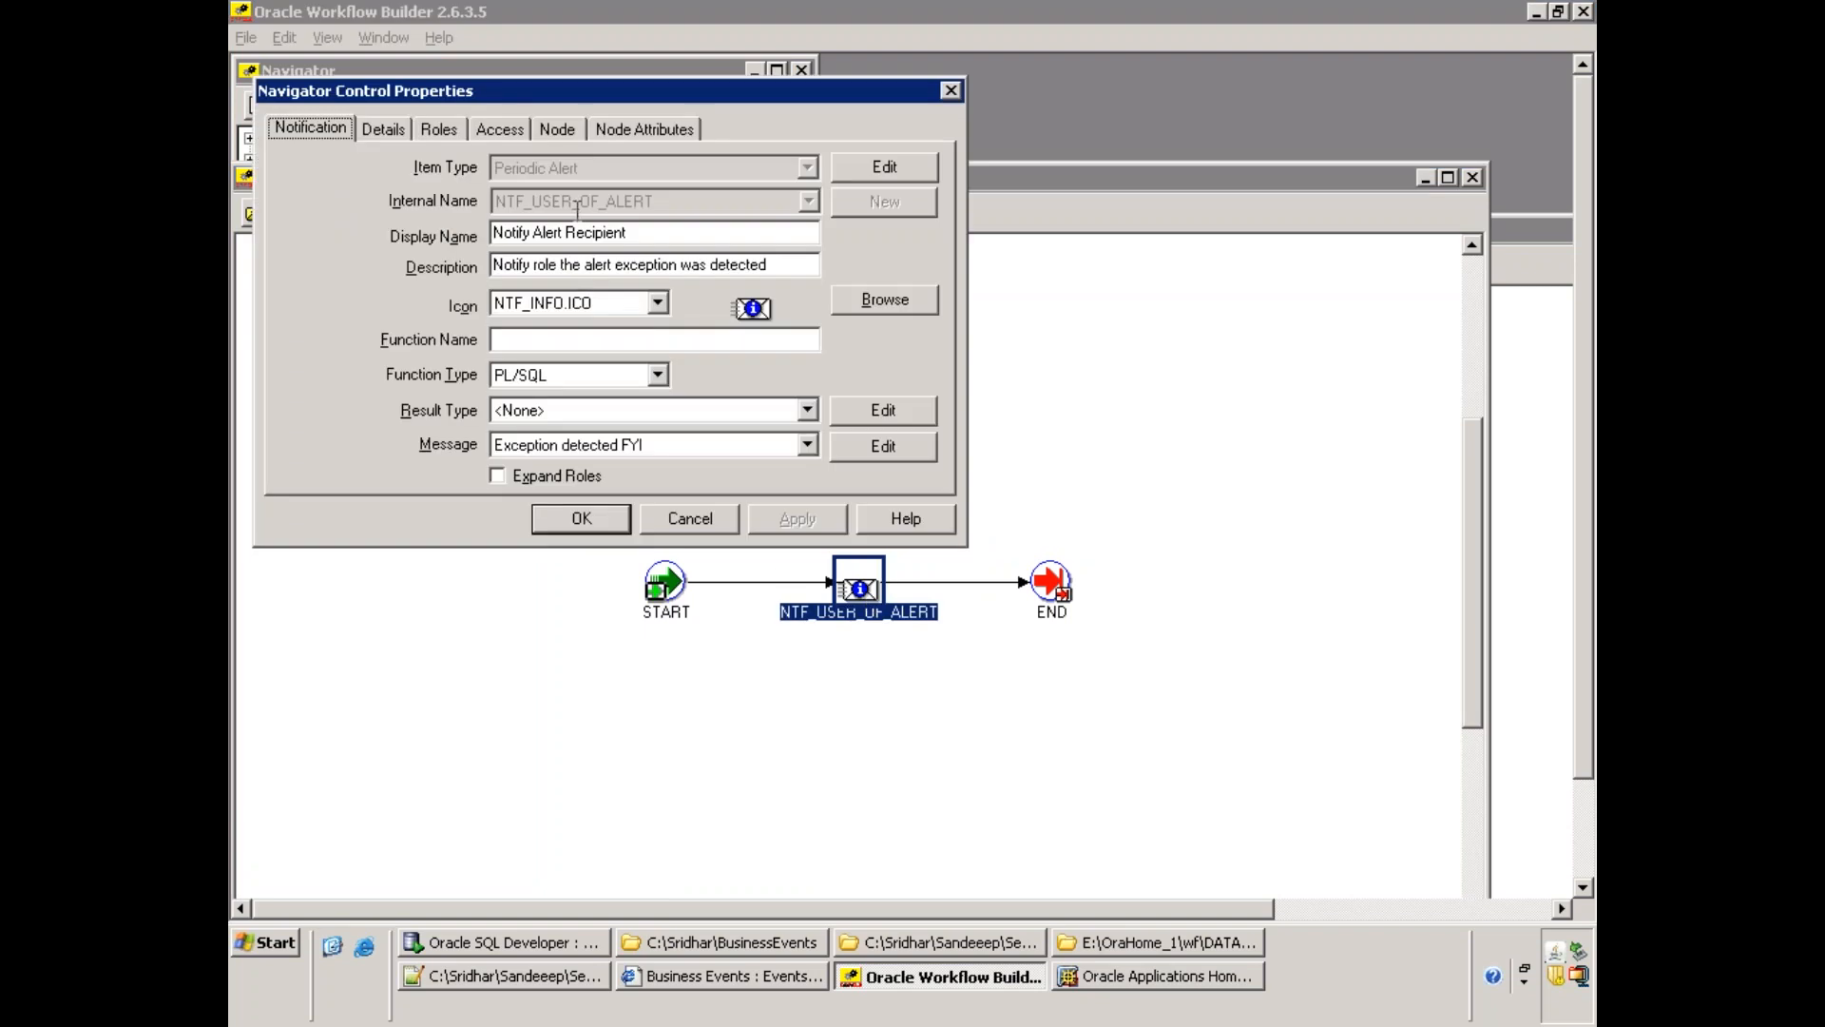
pyautogui.click(558, 129)
pyautogui.click(639, 125)
pyautogui.click(552, 133)
pyautogui.click(516, 133)
pyautogui.click(555, 131)
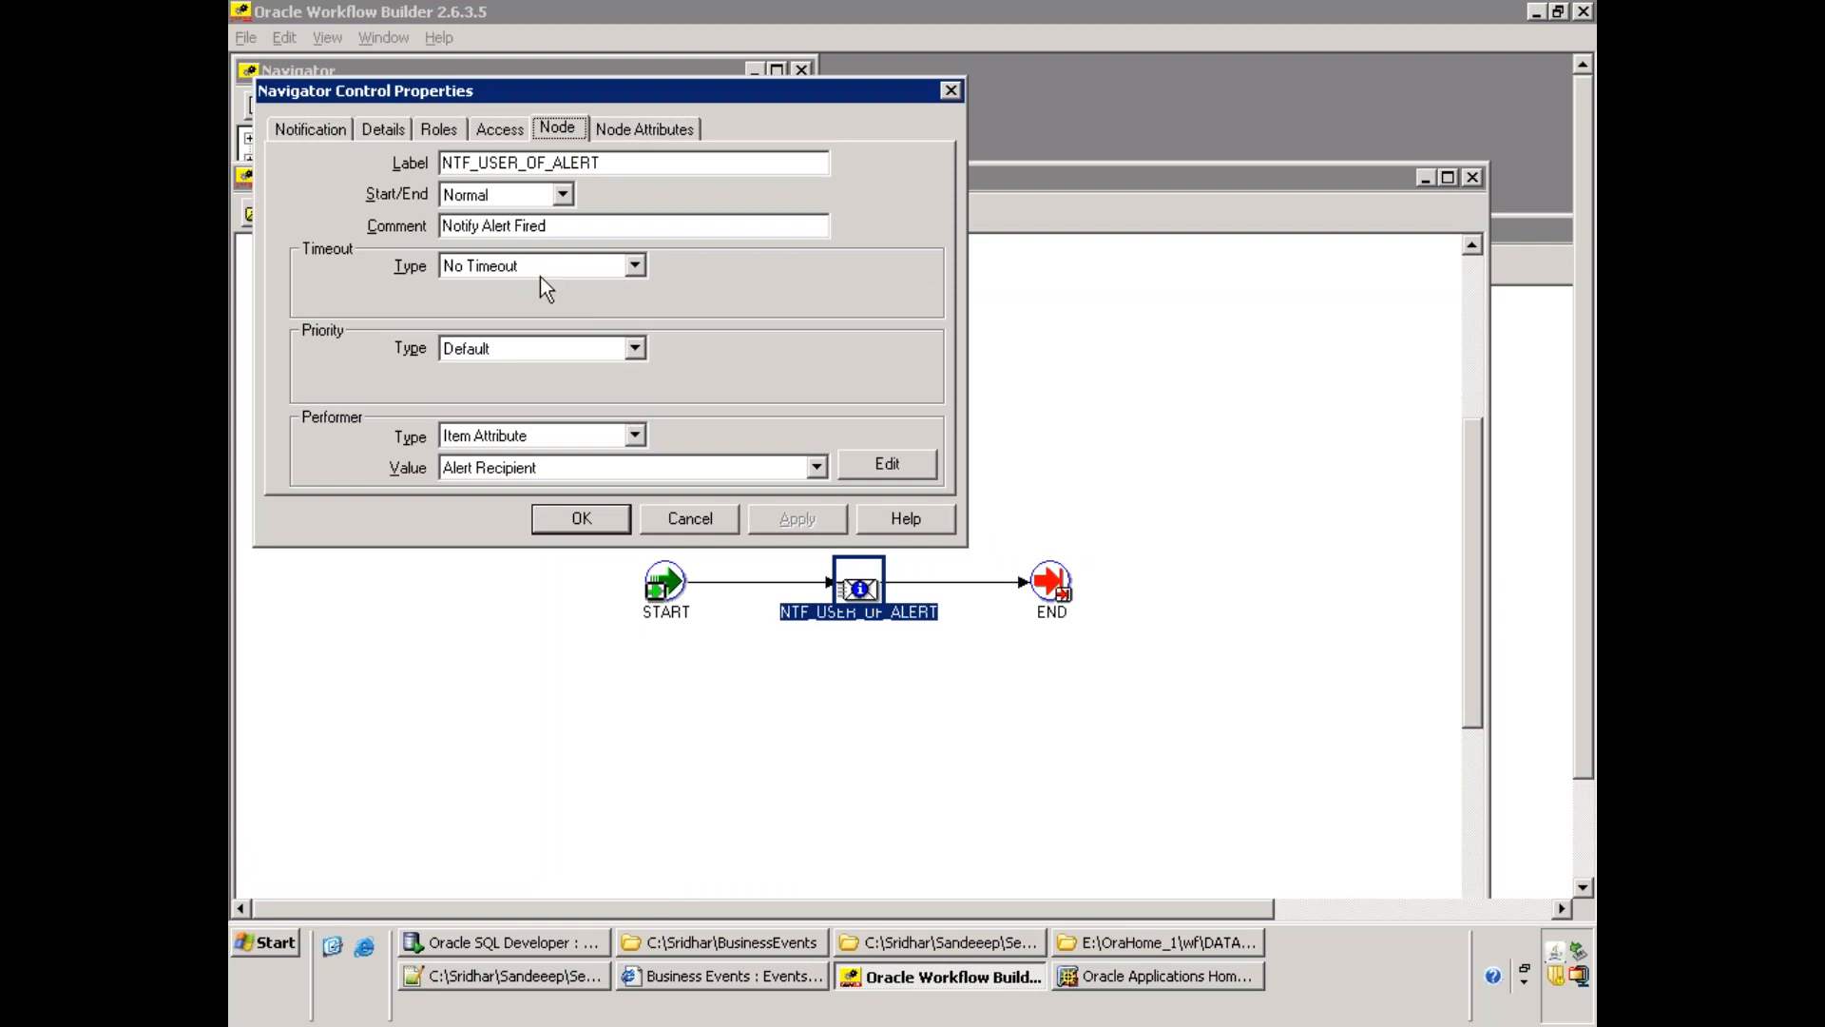
pyautogui.click(694, 521)
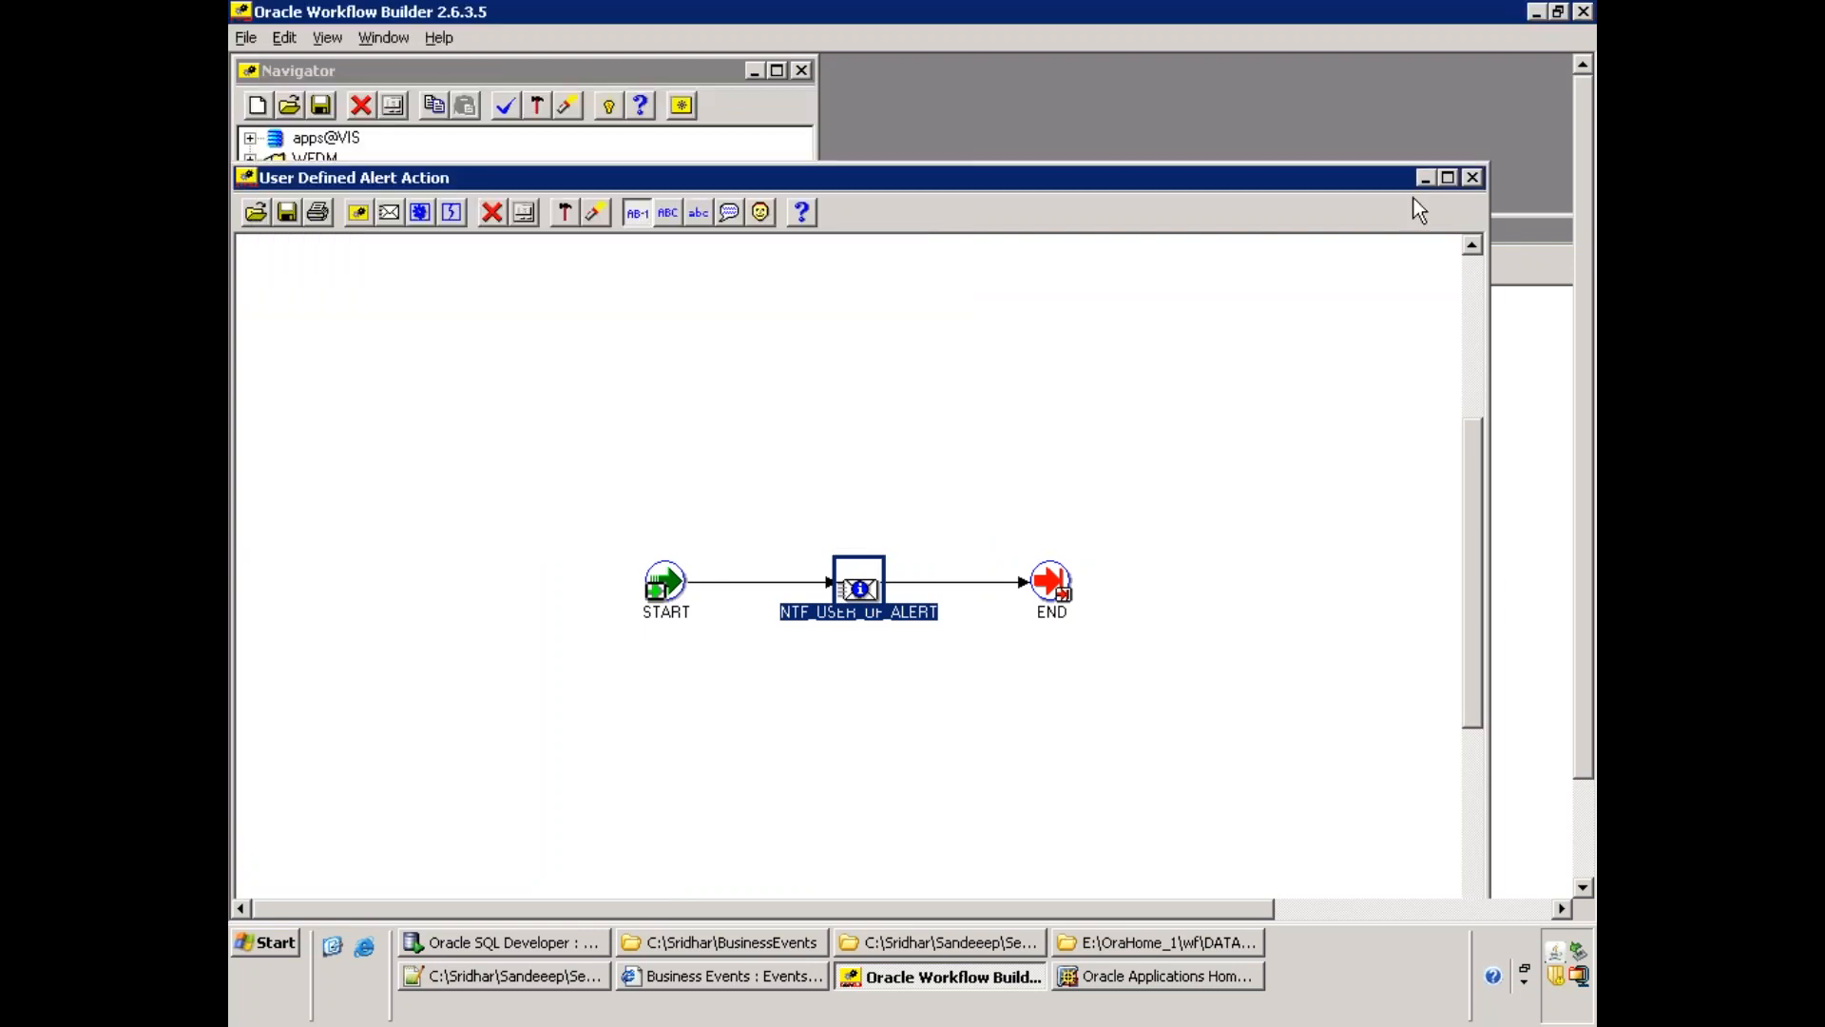
# Close the User Defined Alert Action and XXPROC2 diagrams and collapse WFALERT
pyautogui.click(1472, 178)
pyautogui.moveTo(1054, 220); pyautogui.dragTo(717, 213)
pyautogui.moveTo(1493, 219); pyautogui.dragTo(1313, 238)
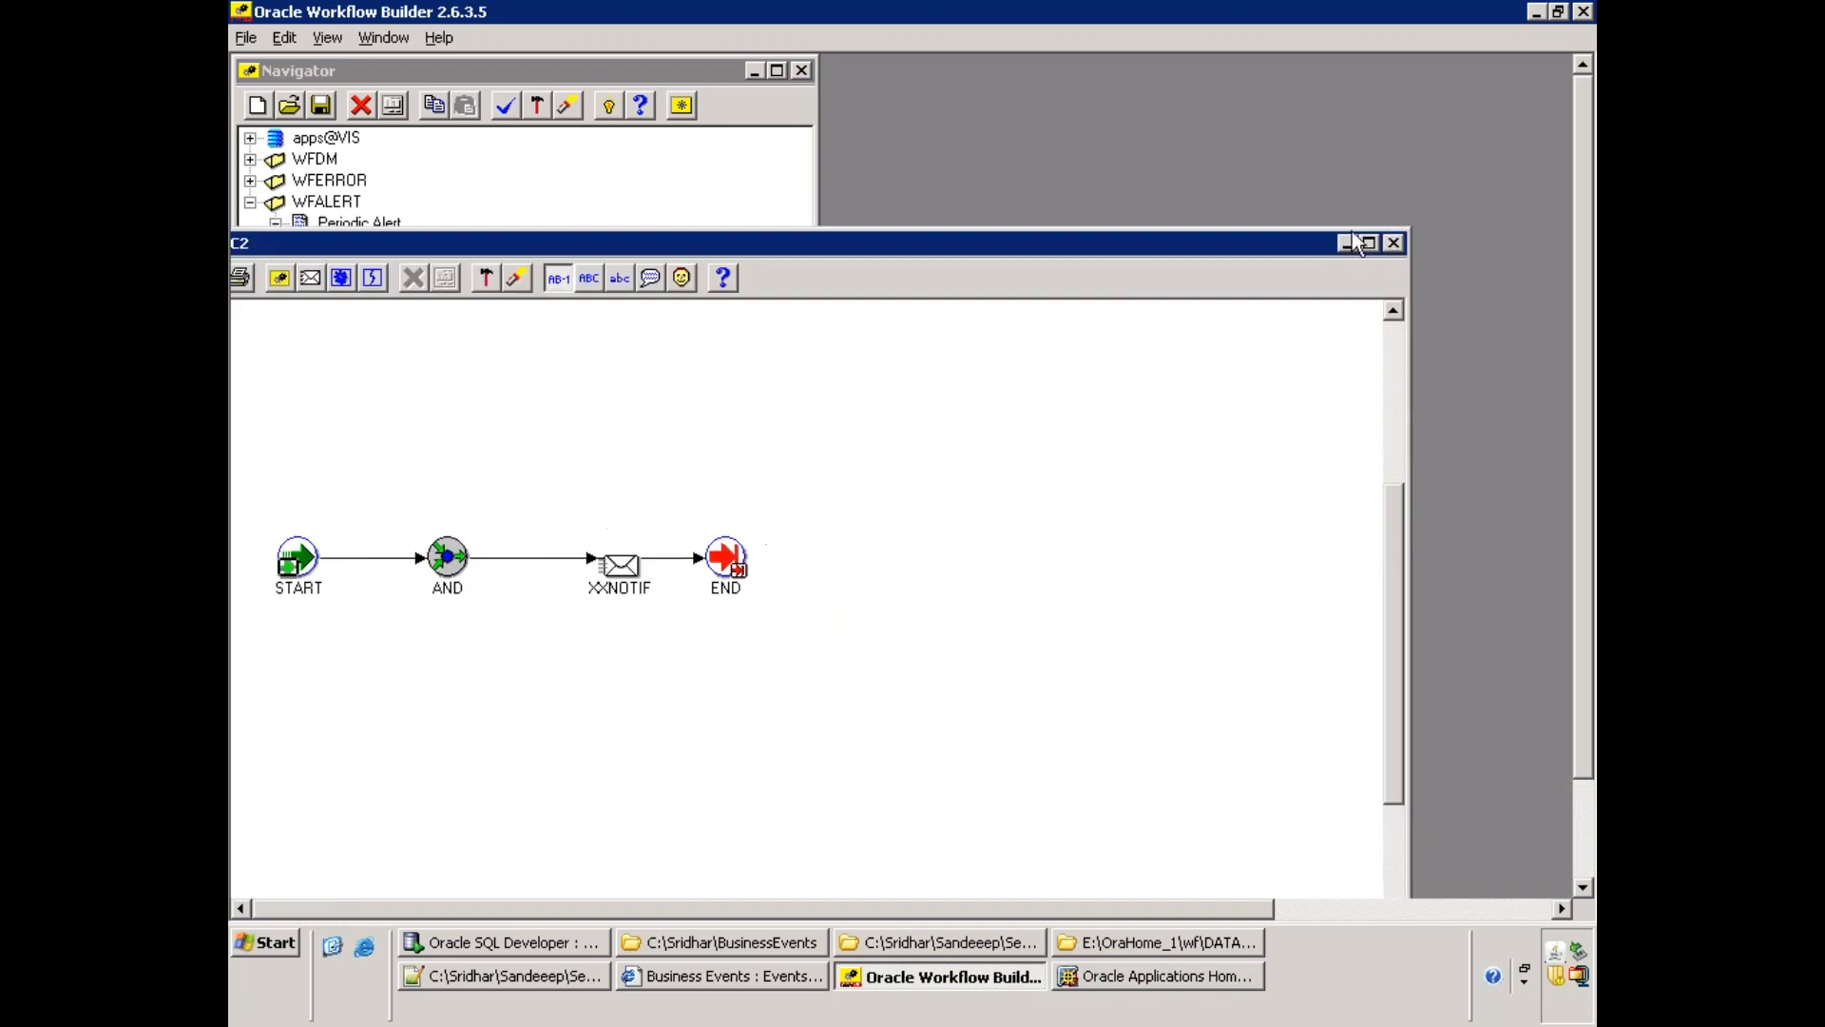
pyautogui.click(1392, 243)
pyautogui.click(249, 202)
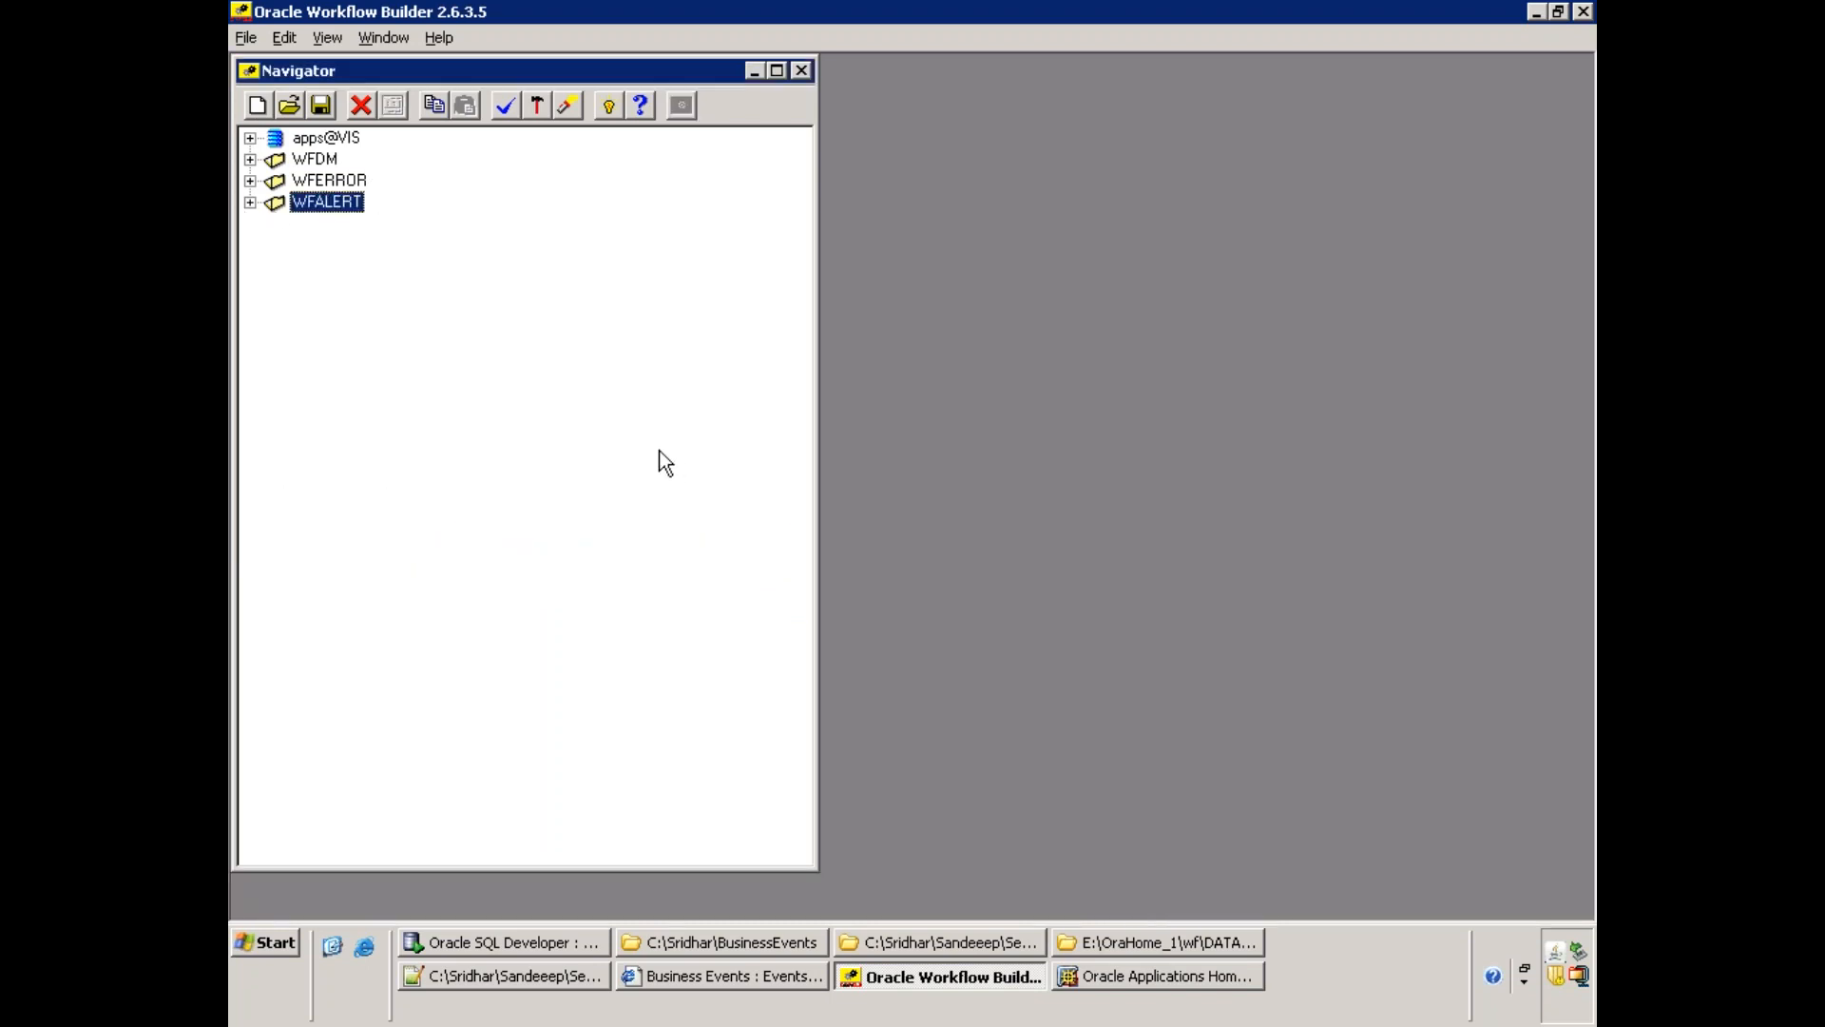
pyautogui.click(597, 975)
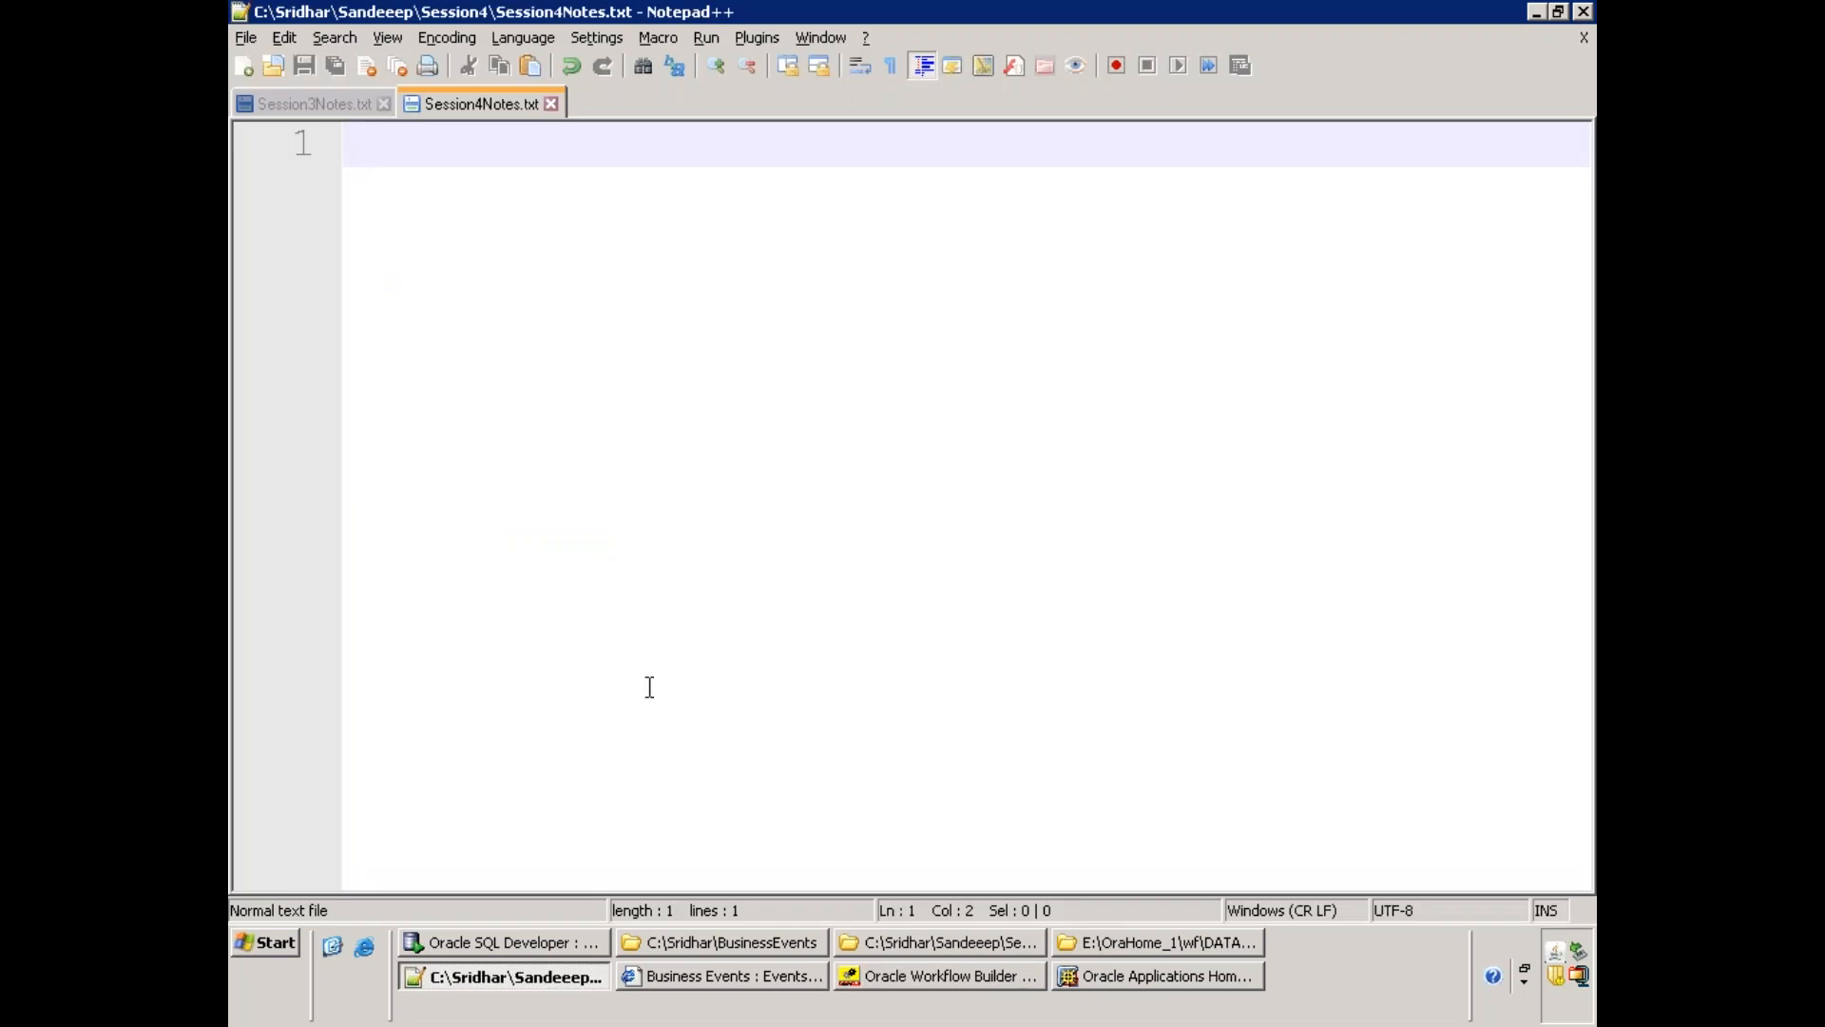
# Type a 'Business Event' heading with an 'Interface' heading above it
pyautogui.keyDown('ctrl'); pyautogui.scroll(2, 650, 689); pyautogui.keyUp('ctrl')
pyautogui.press('Left')
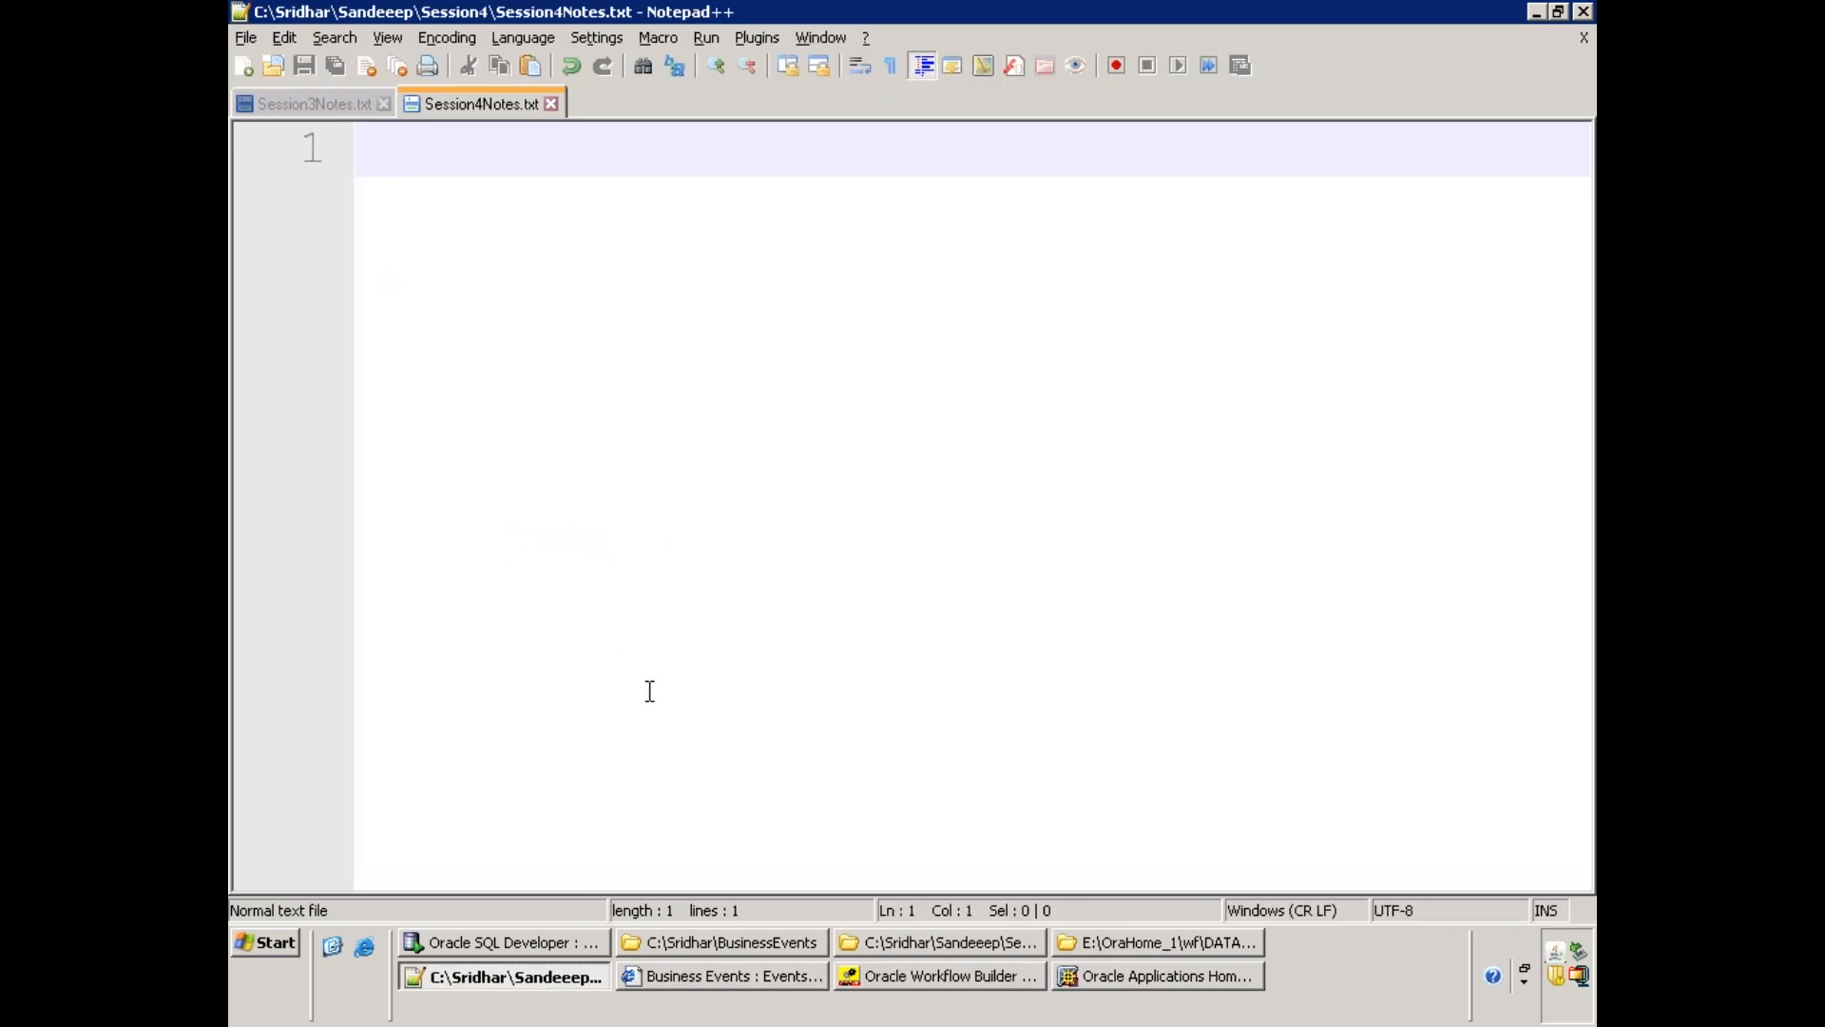
pyautogui.write('Busi')
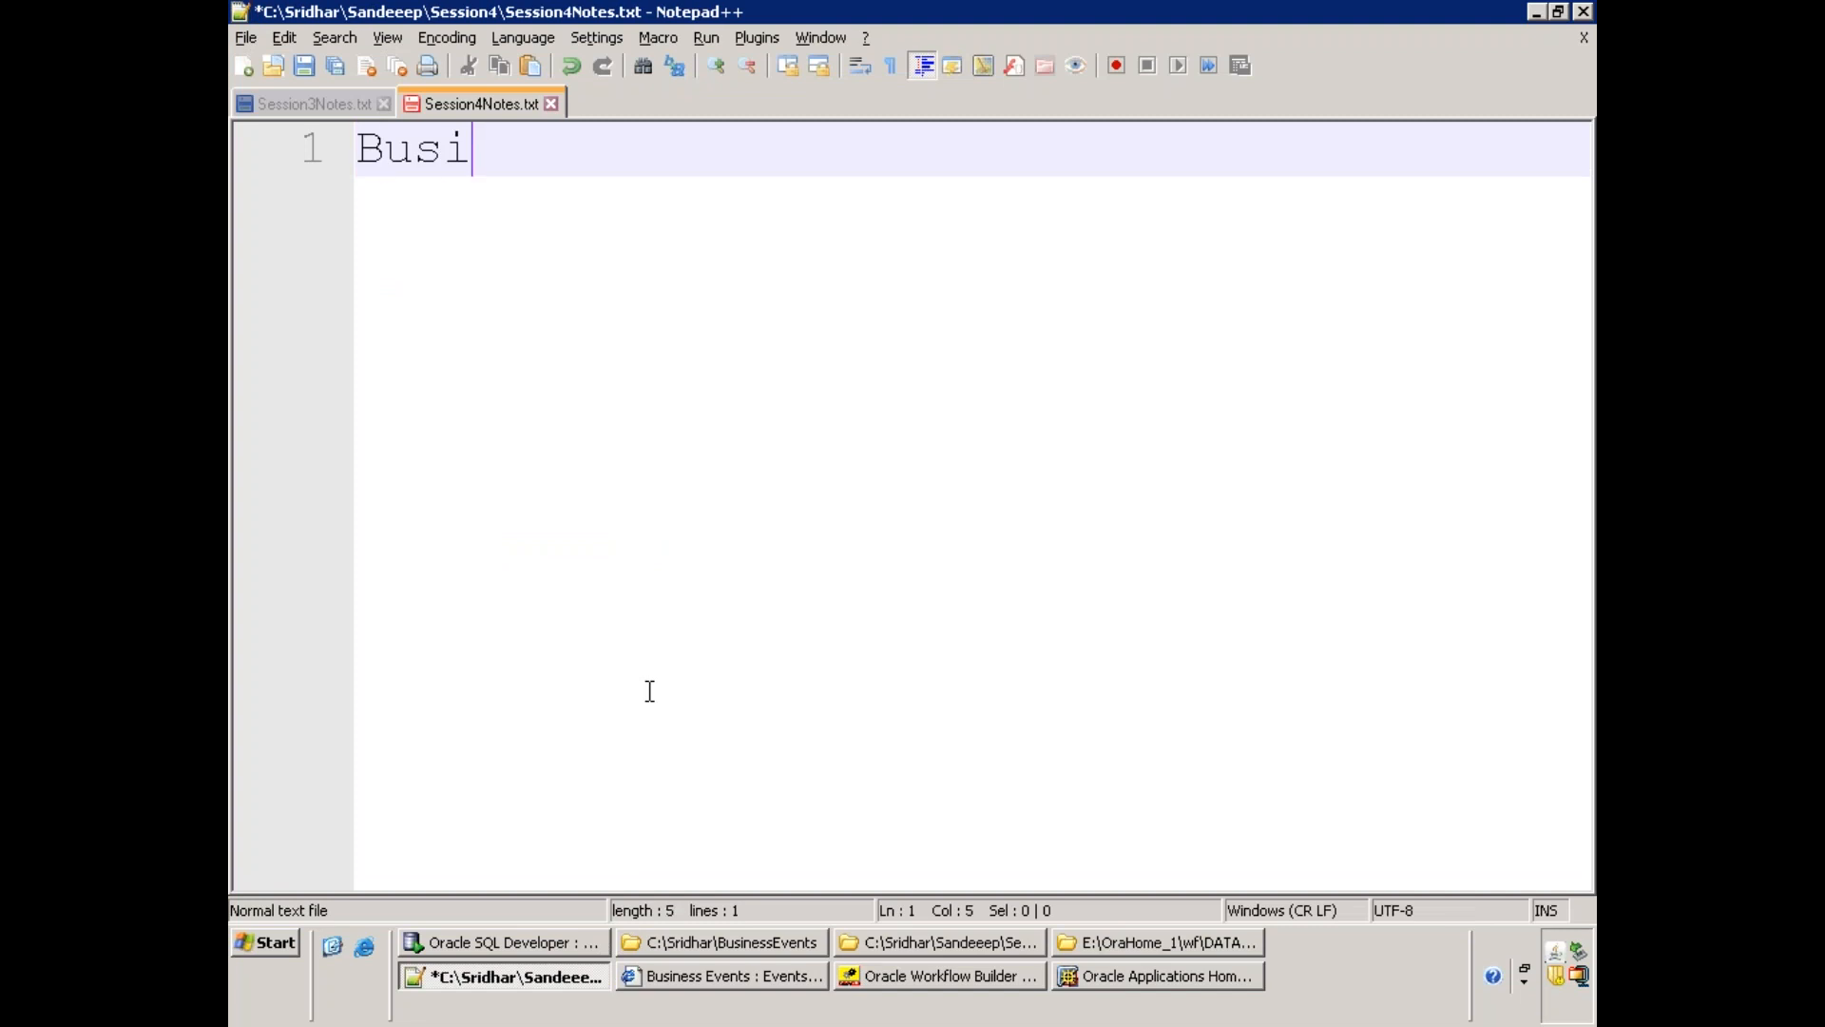
pyautogui.write('ness Event')
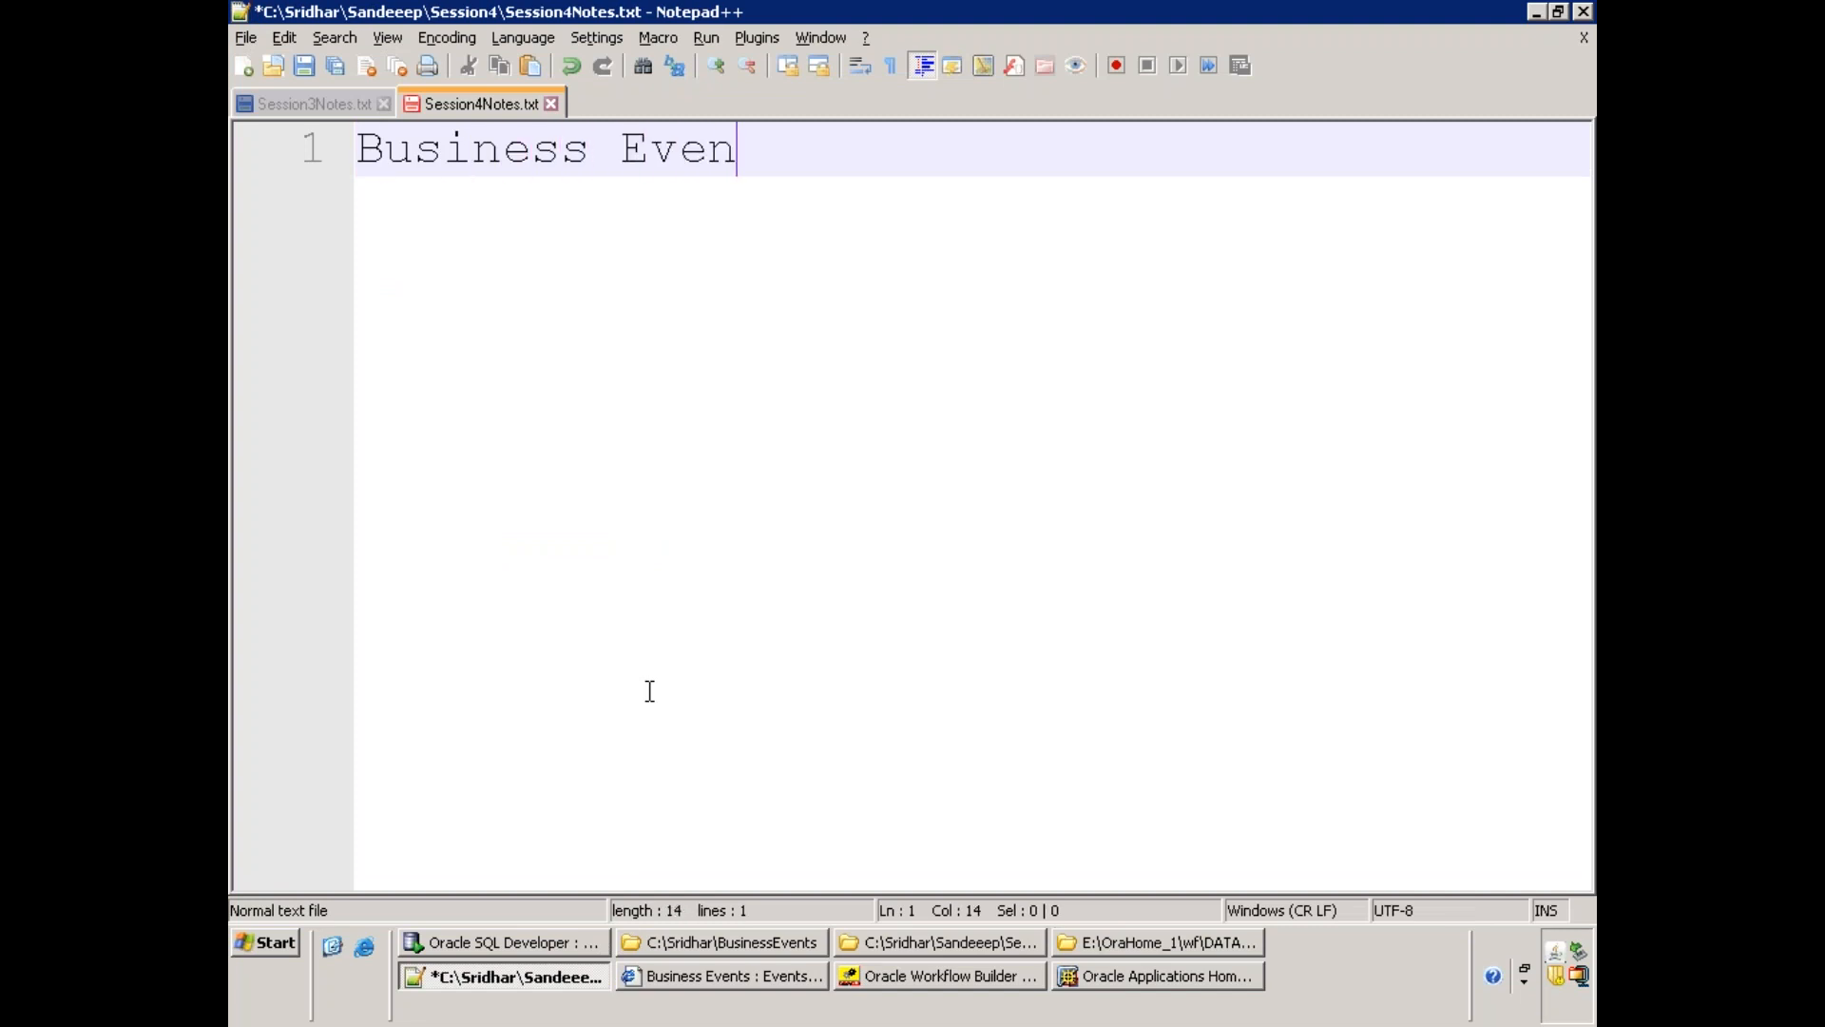
pyautogui.press('Home')
pyautogui.press('Return')
pyautogui.press('Return')
pyautogui.press('Up')
pyautogui.press('Up')
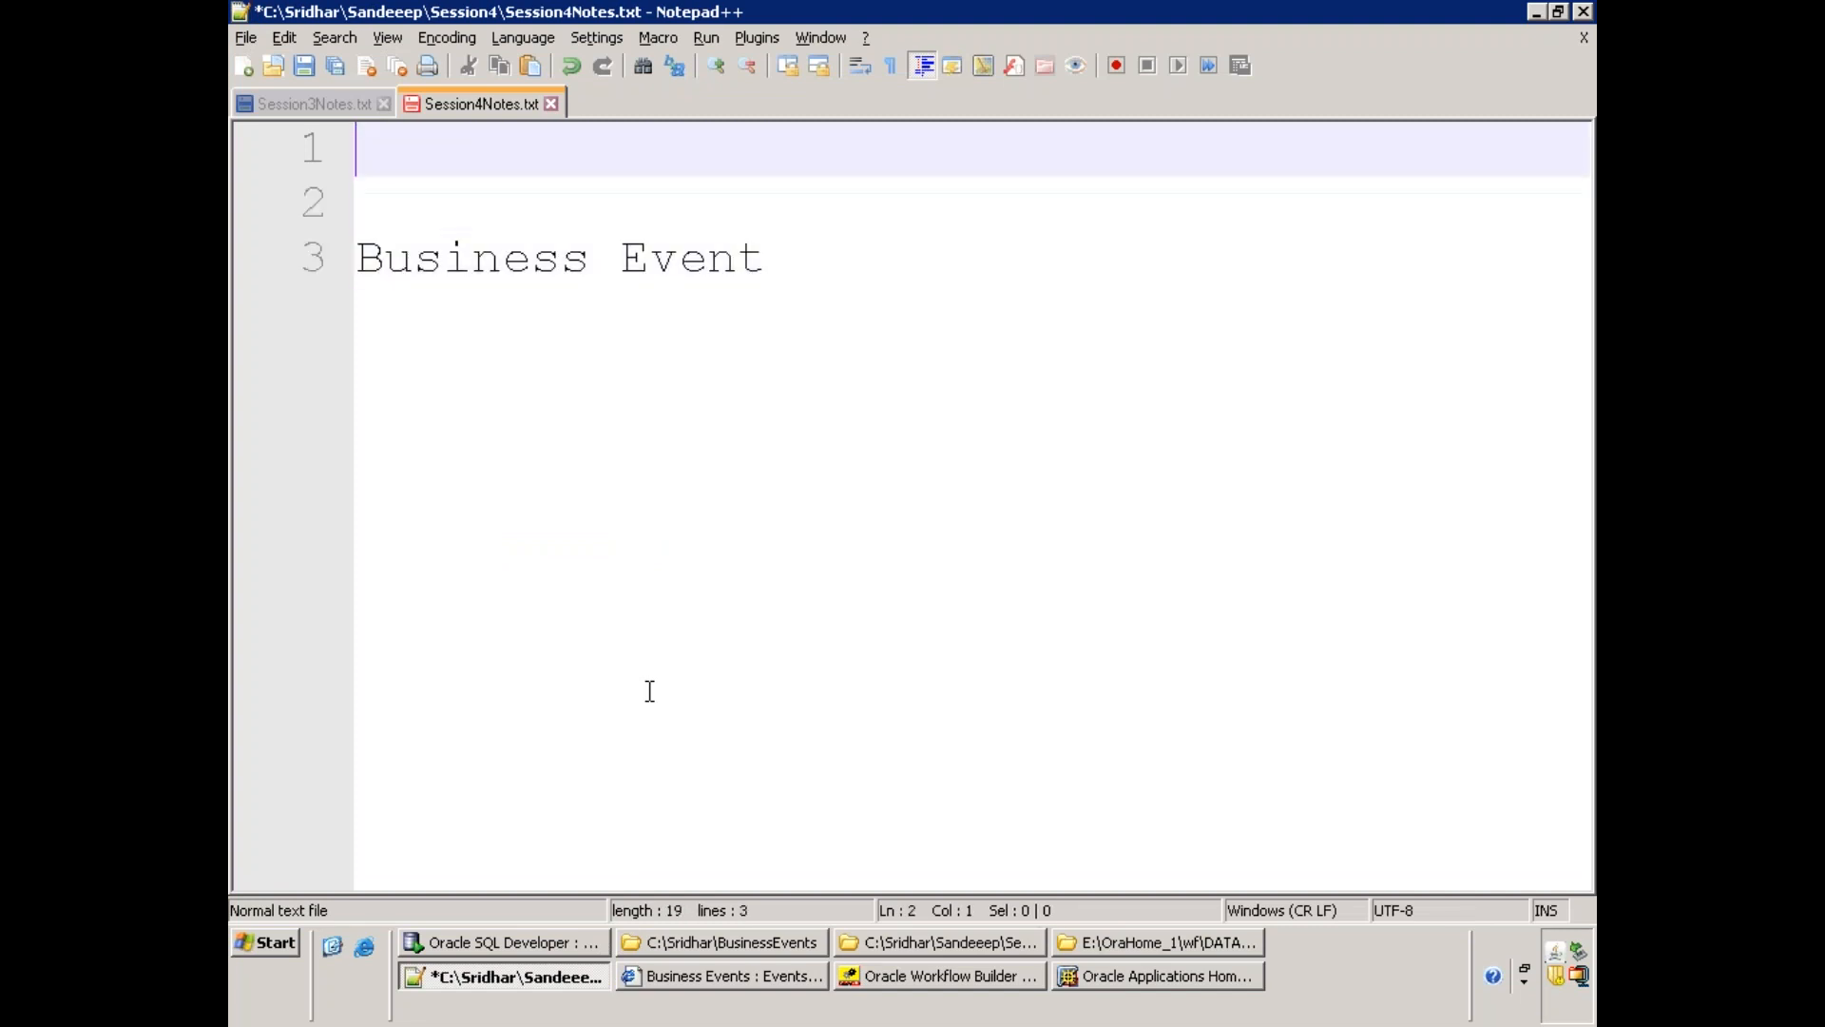
pyautogui.write('Interface')
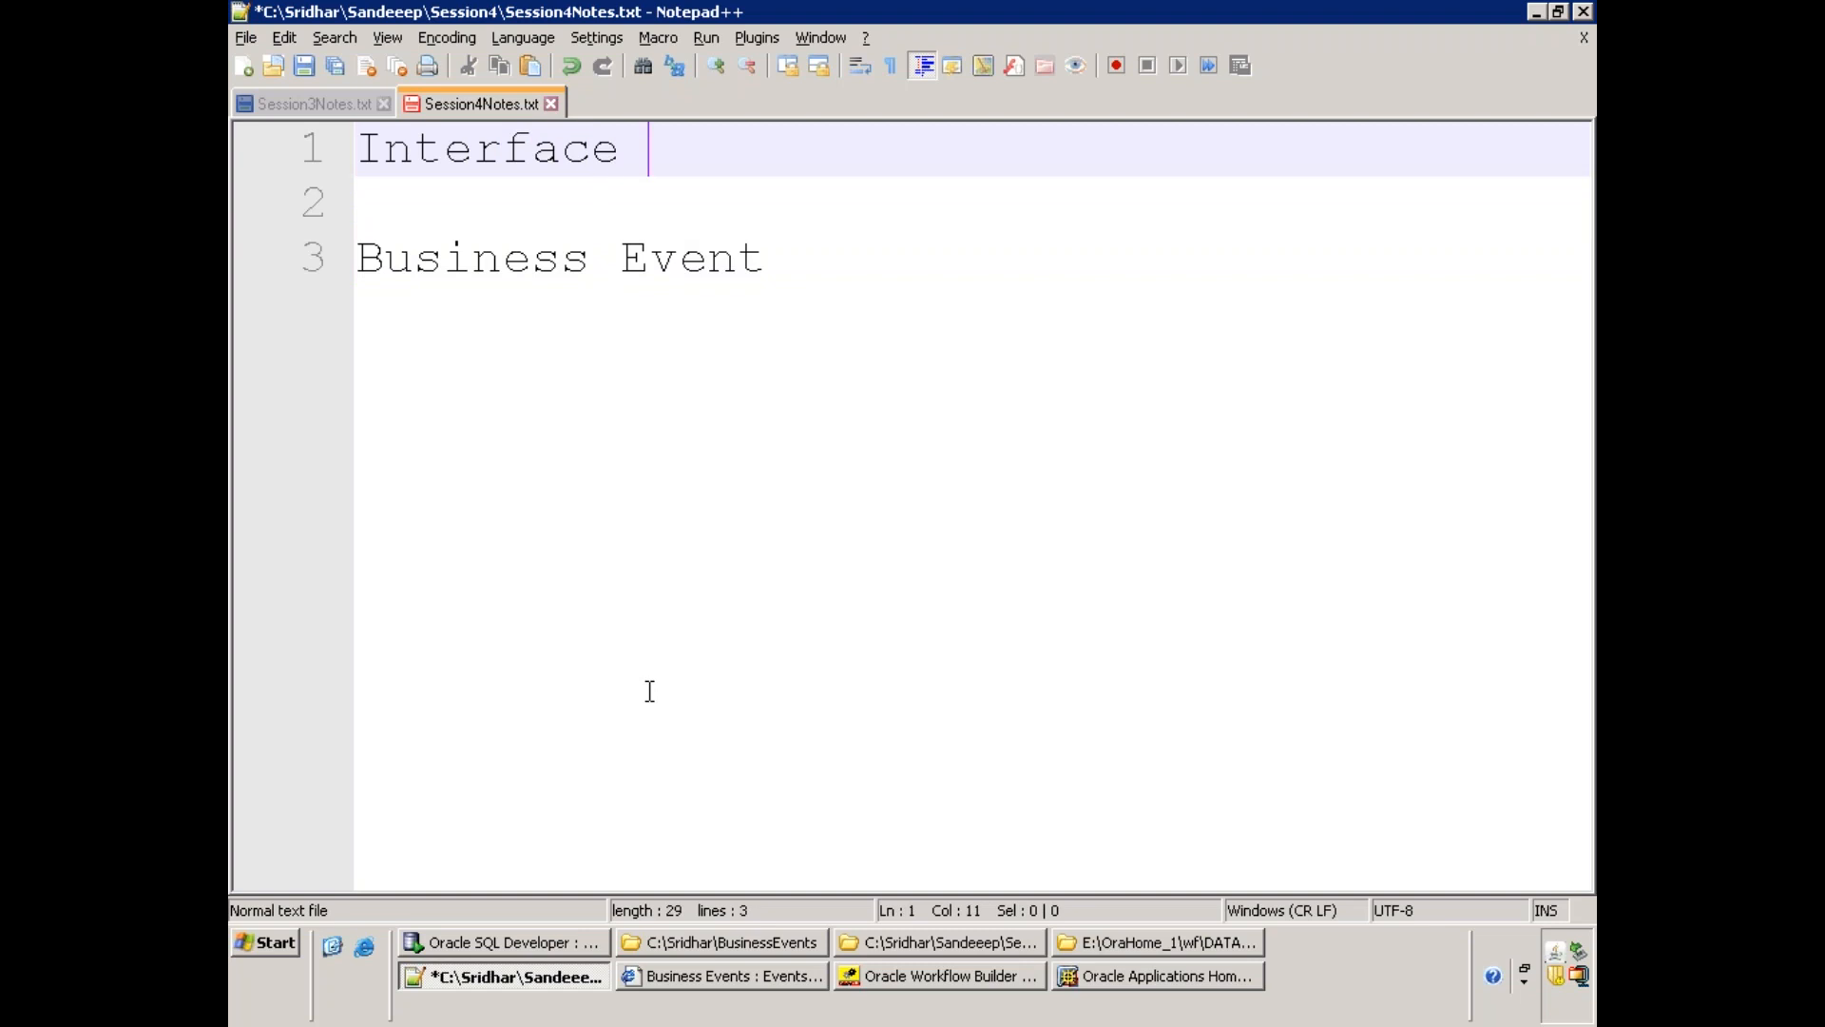
# List PLSQL Open, Public API, IntegratedSOAGateway, XMLGateway and WebADI under Interface
pyautogui.press('Return')
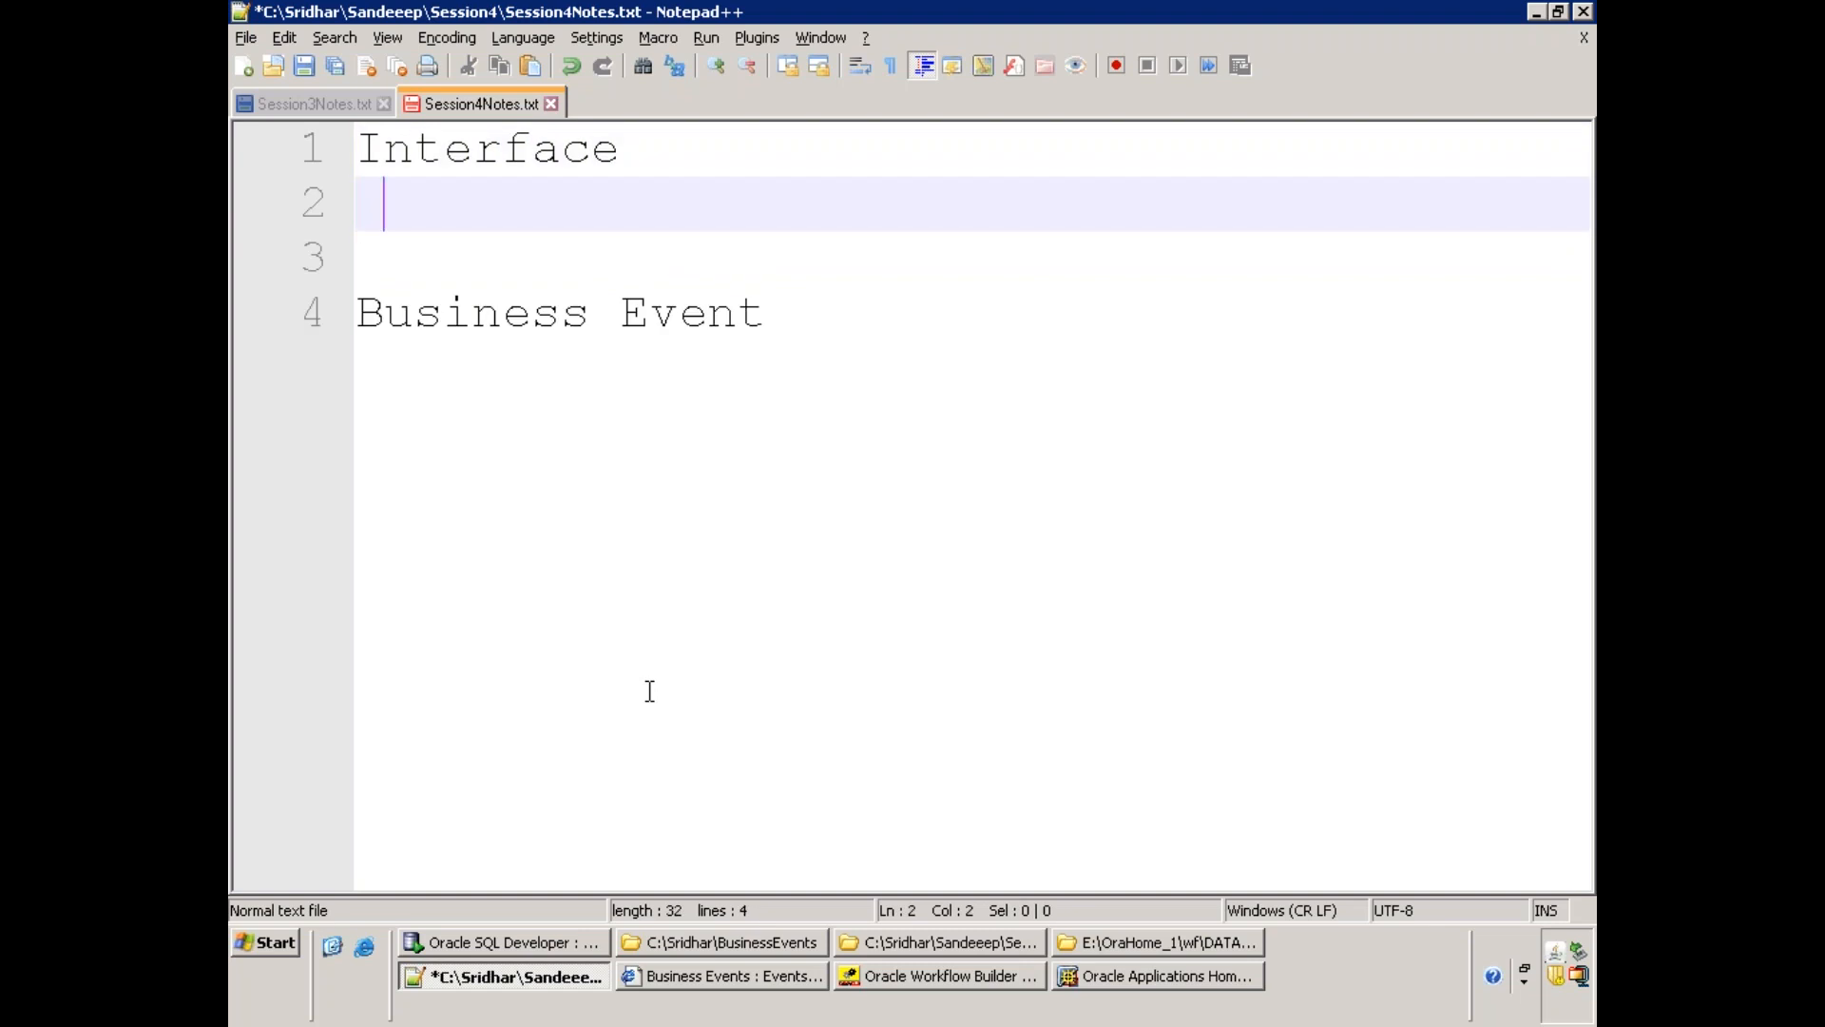
pyautogui.write('PLSQL Open')
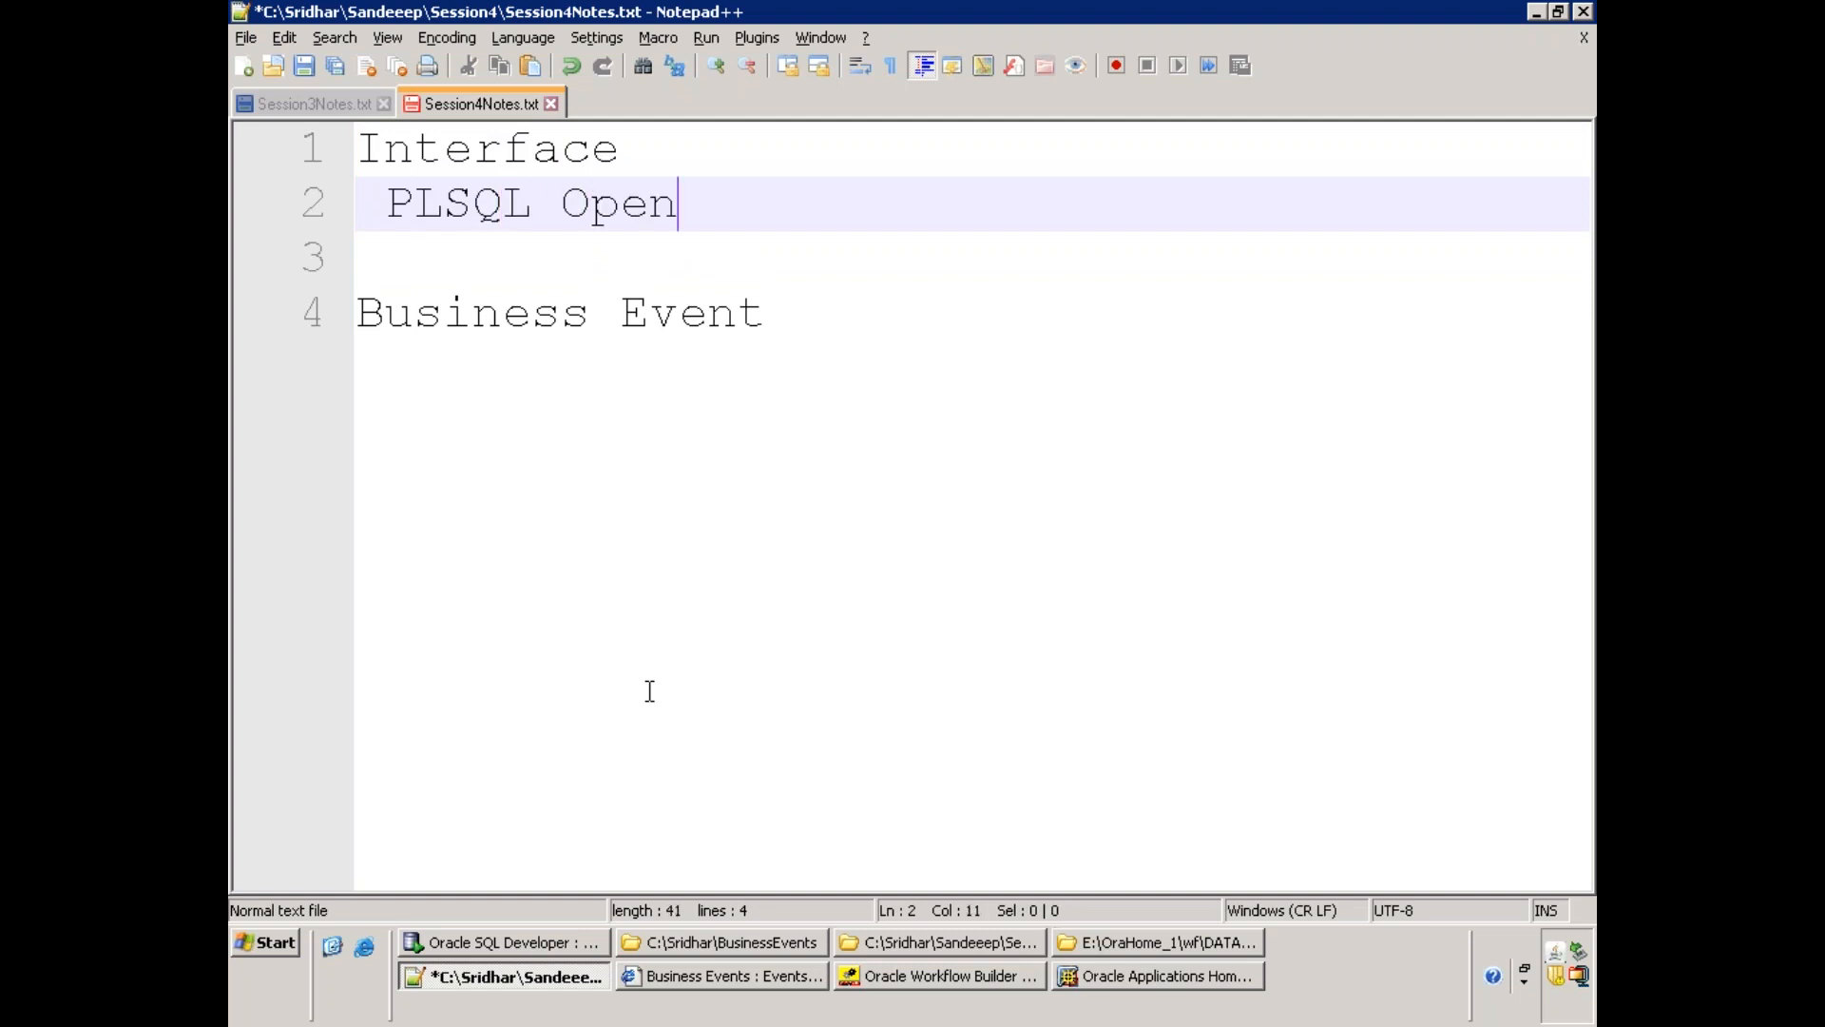
pyautogui.press('Return')
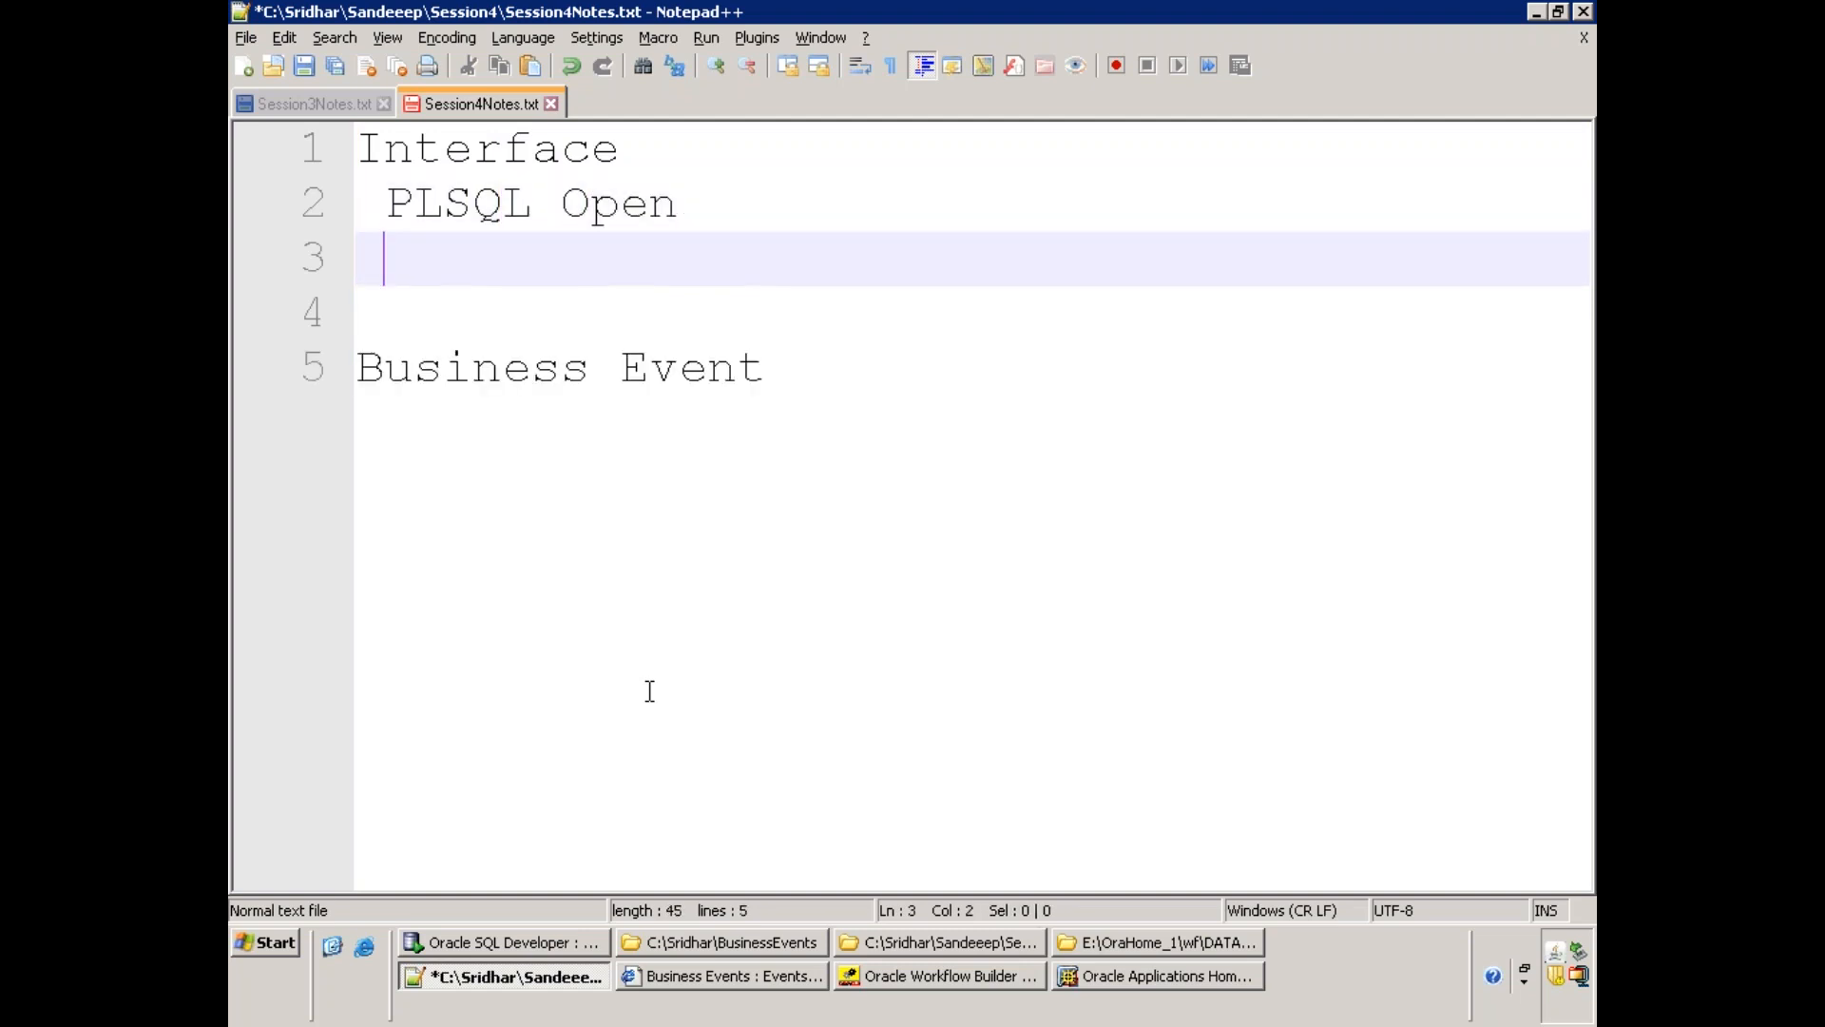
pyautogui.write('Public API')
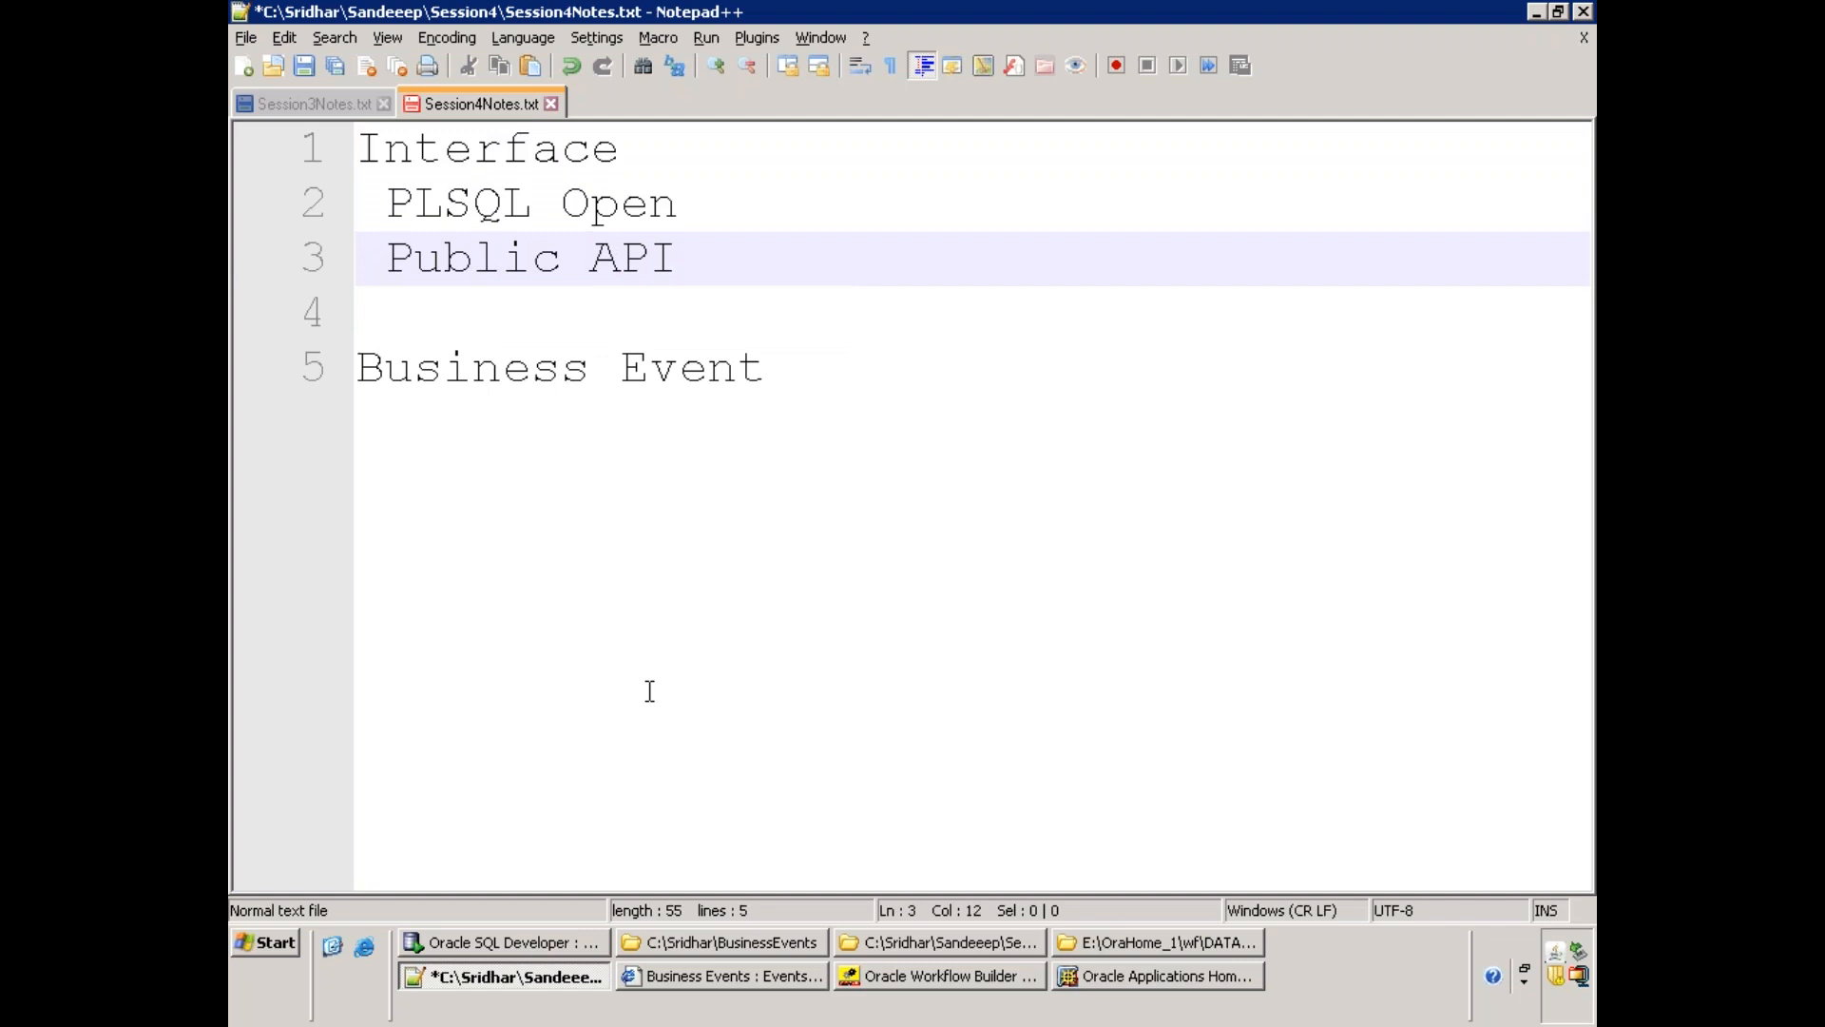
pyautogui.press('Return')
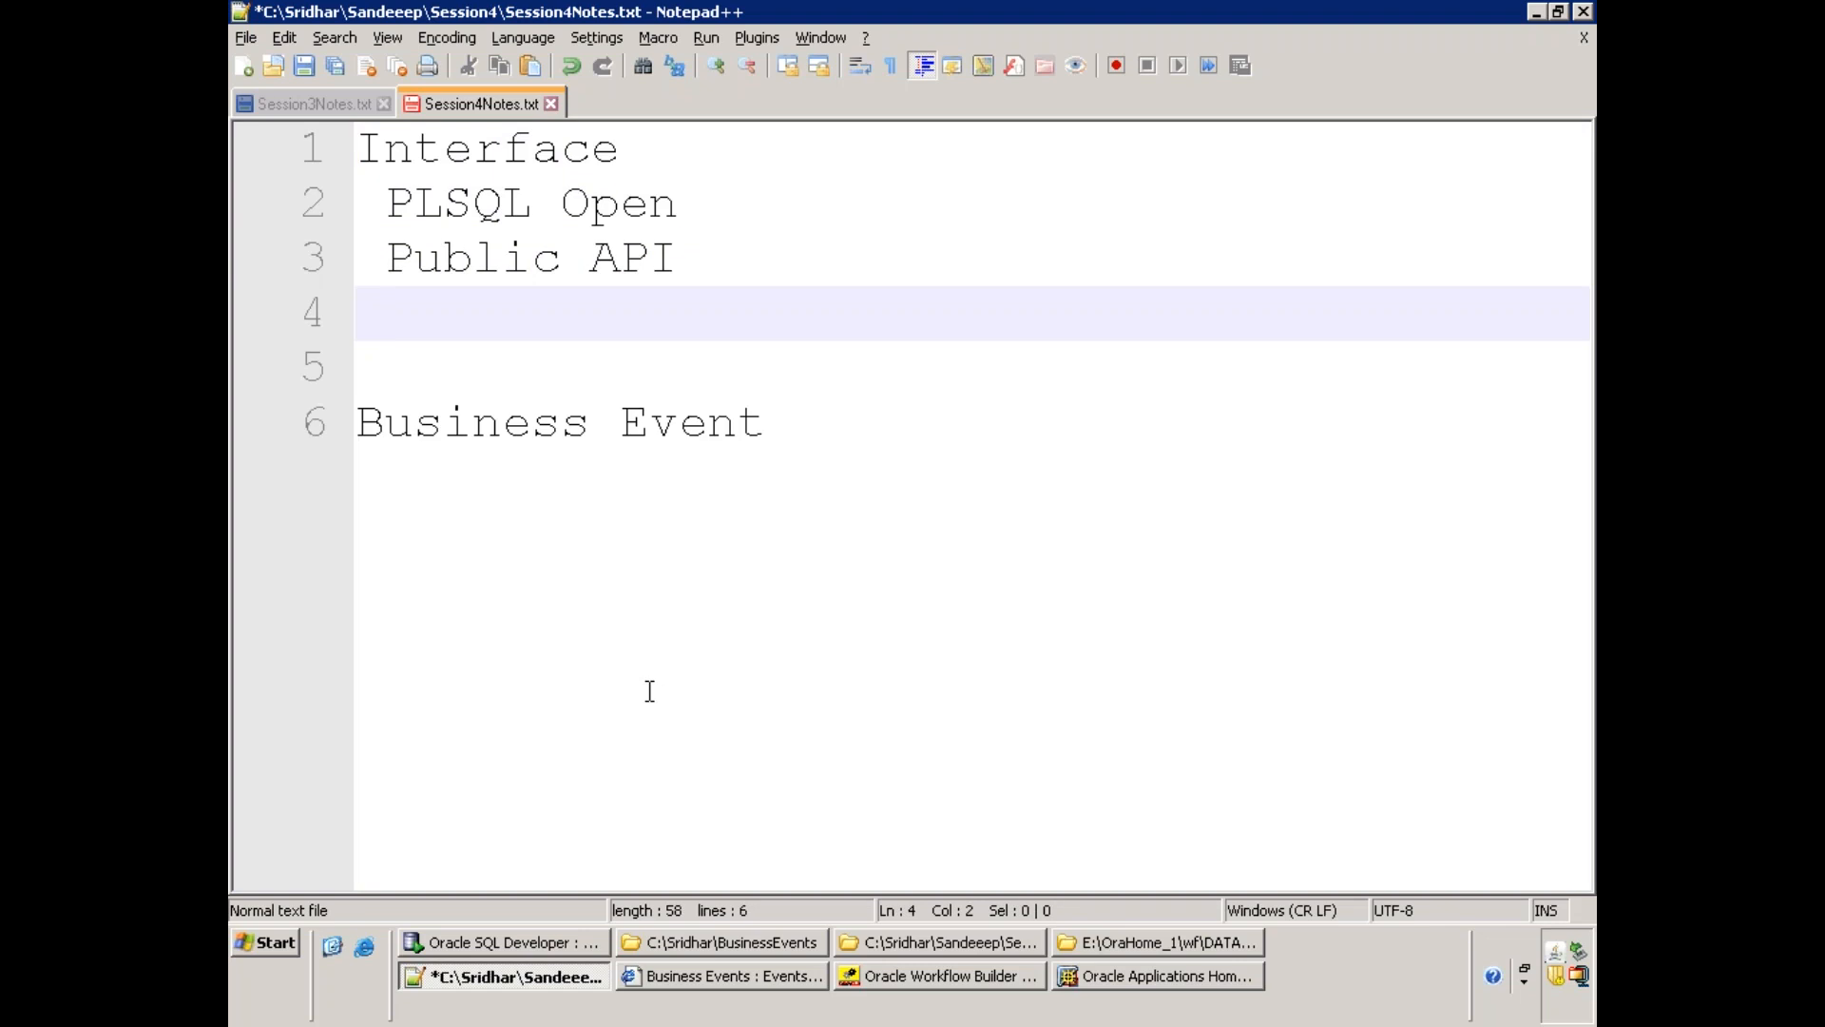
pyautogui.write('Inte')
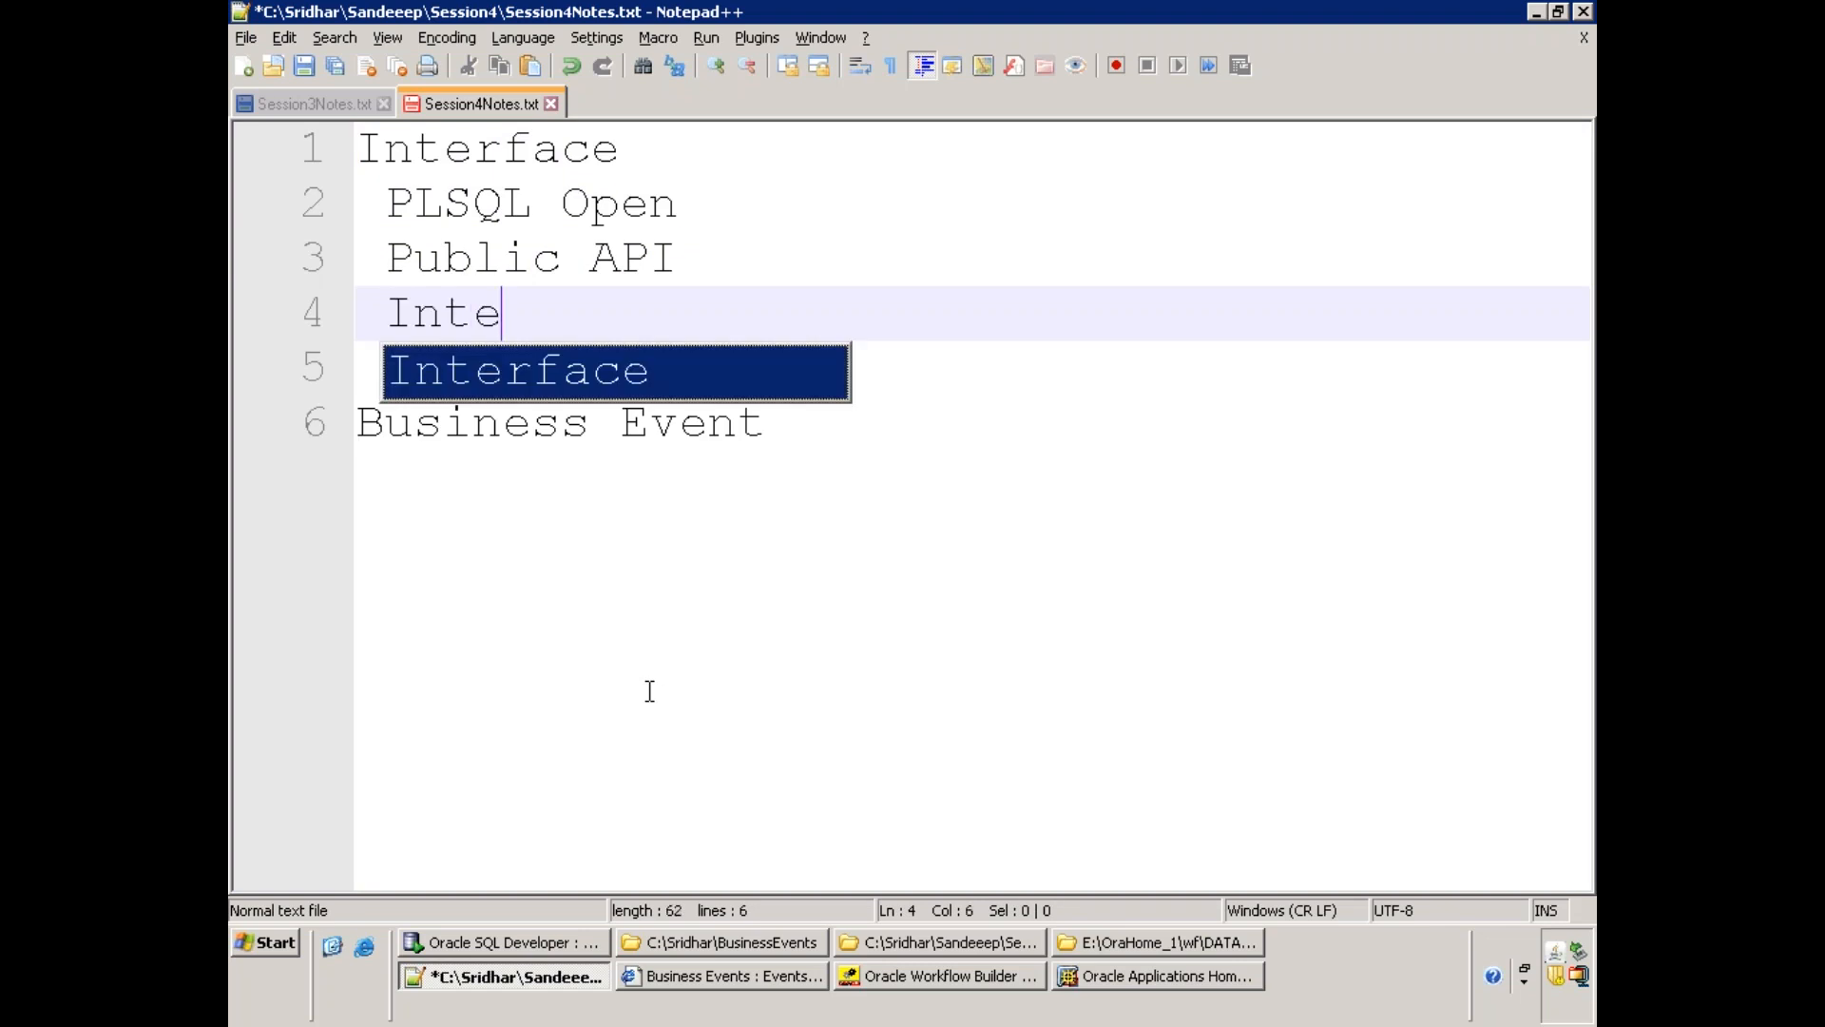
pyautogui.write('gratedSOAGateway')
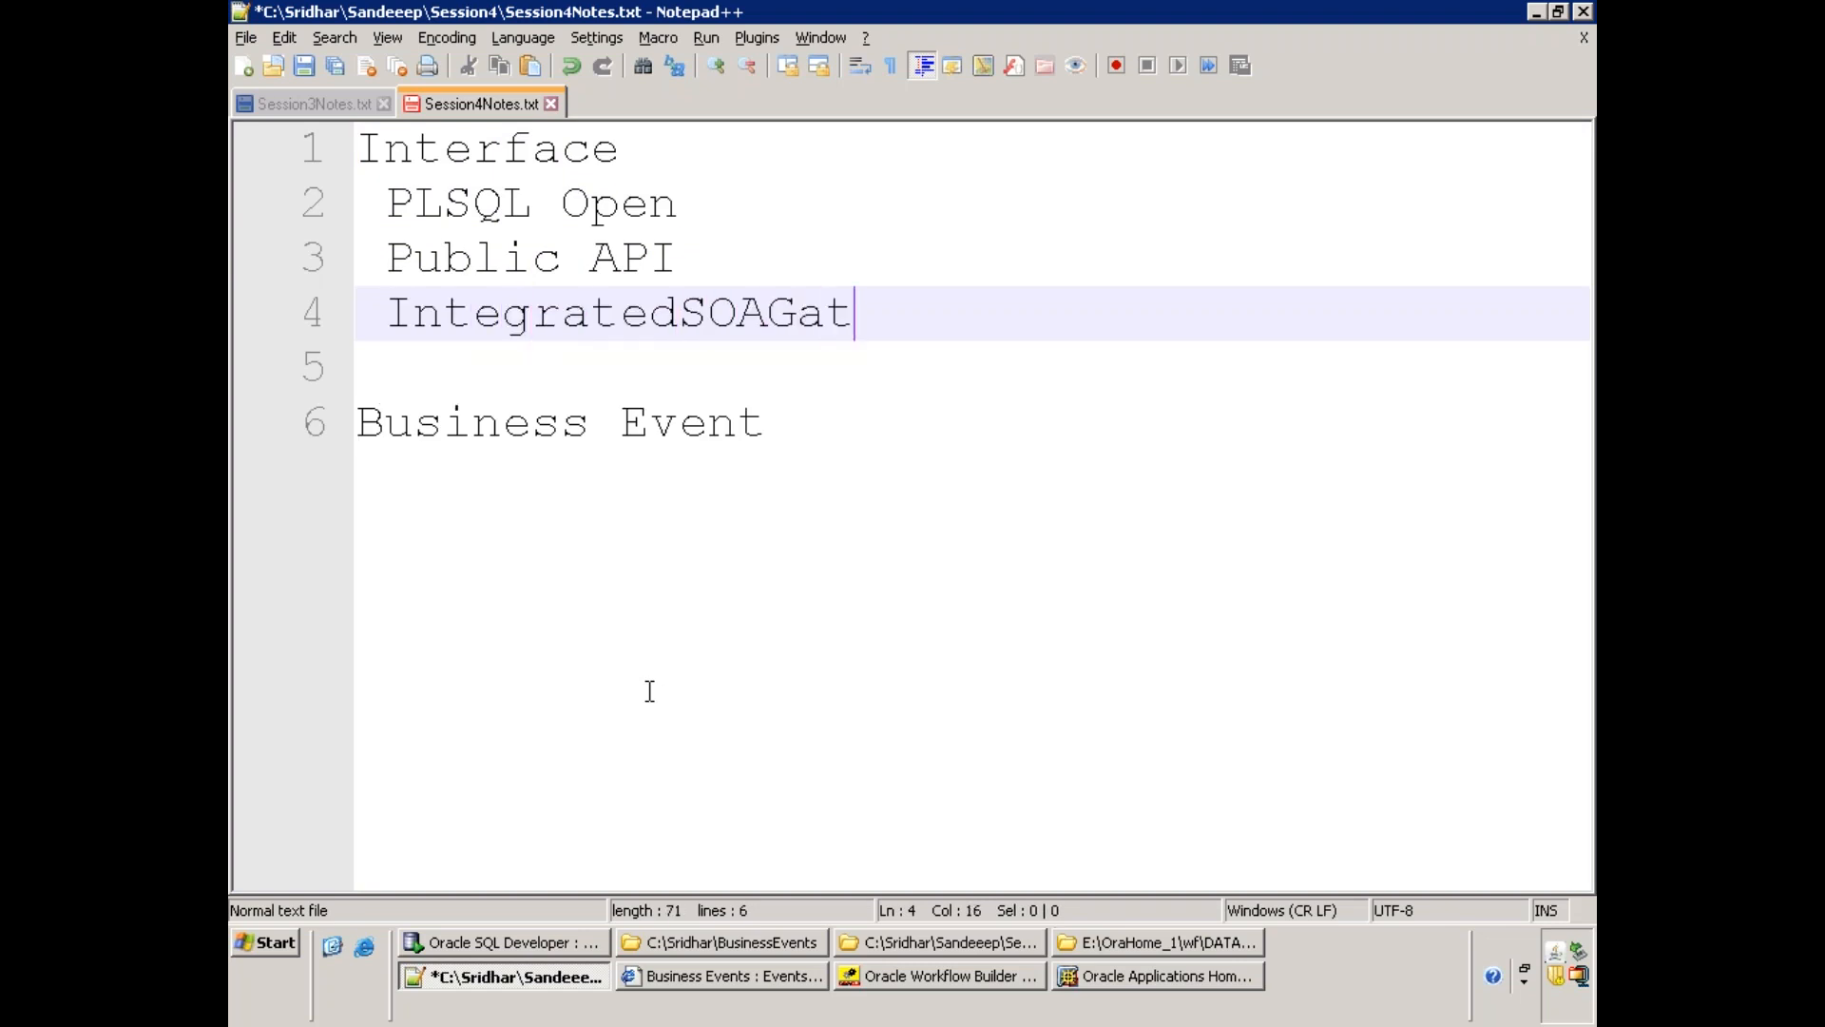
pyautogui.press('Return')
pyautogui.write('XMLGateway')
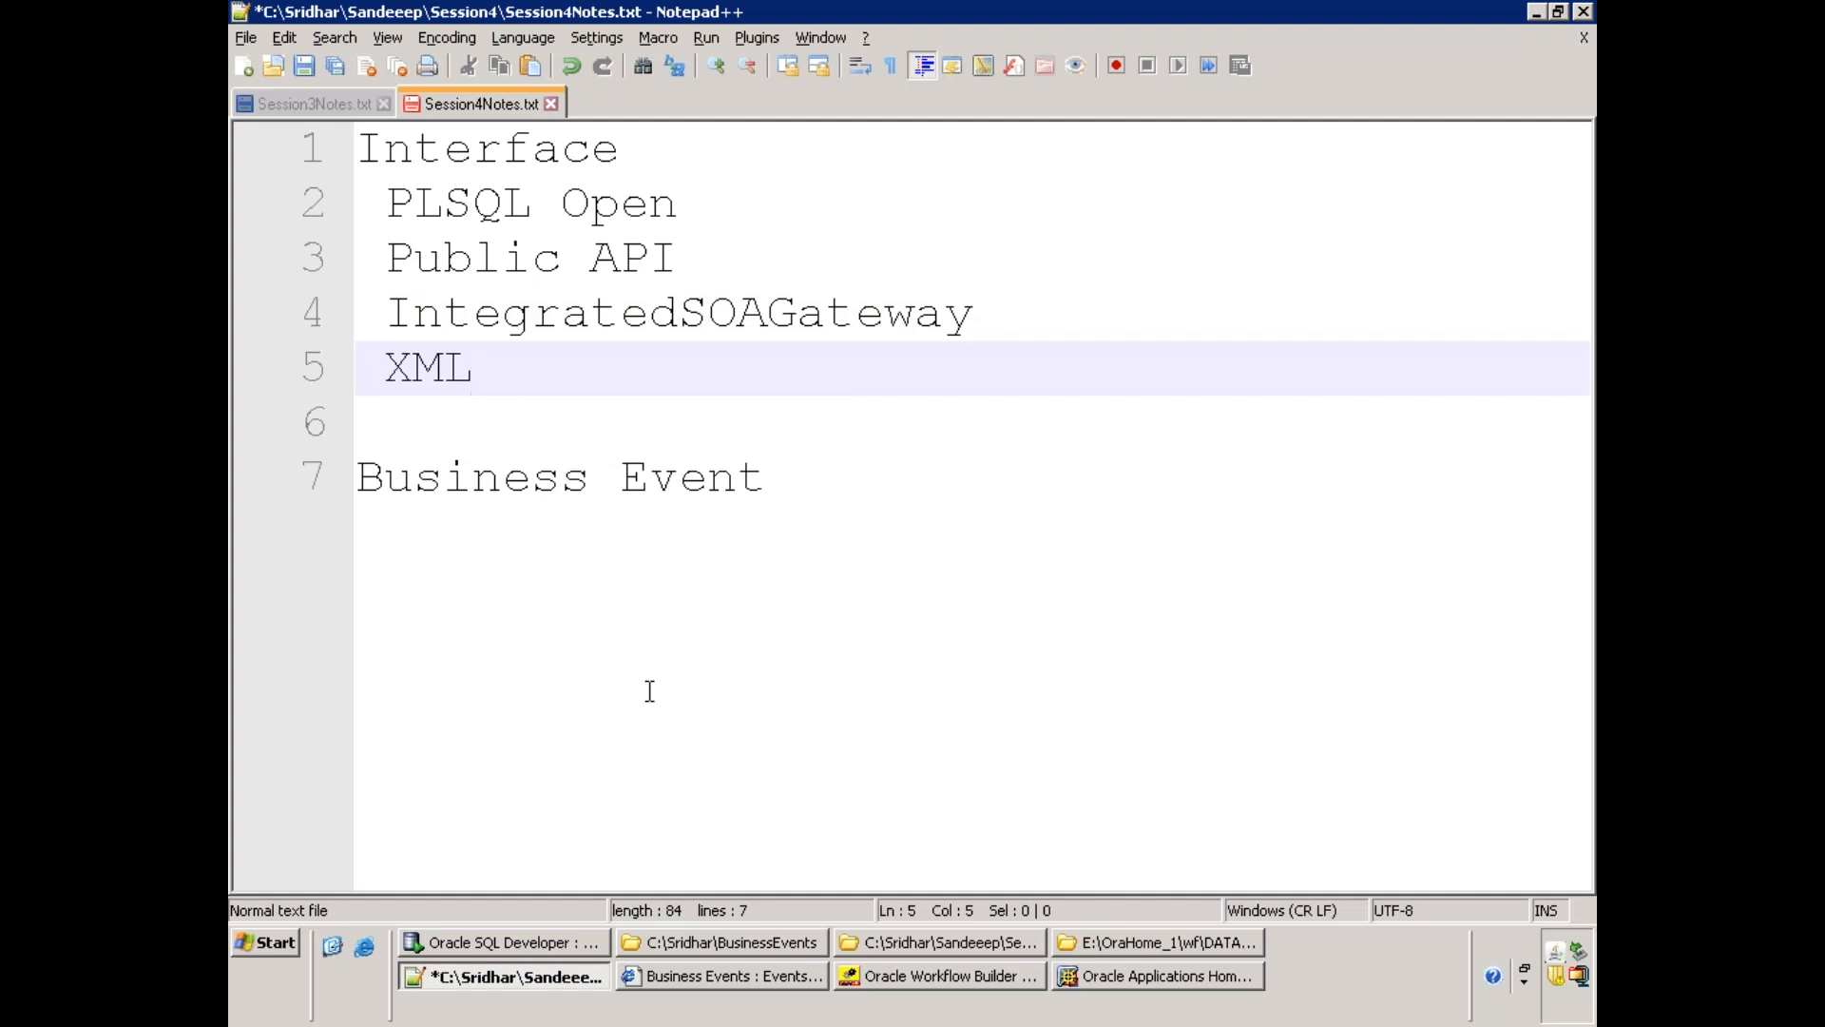
pyautogui.press('Return')
pyautogui.write('WebADI')
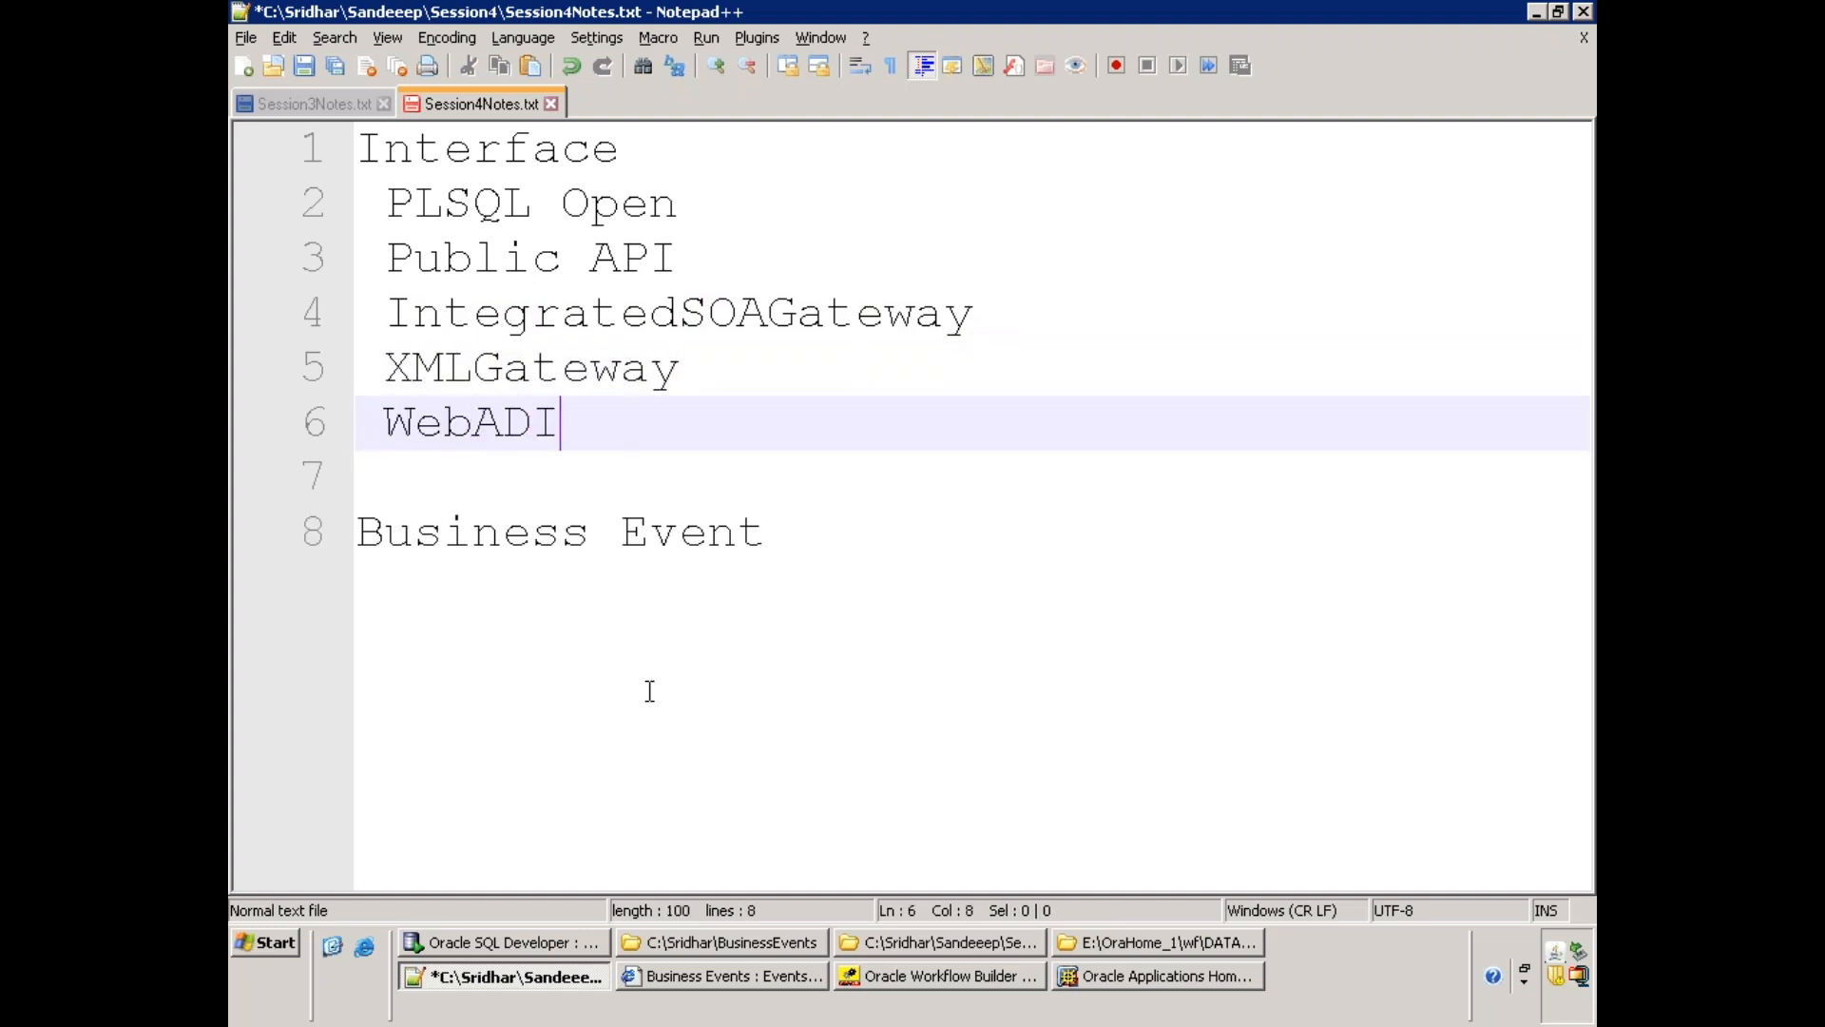
pyautogui.scroll(-2, 652, 686)
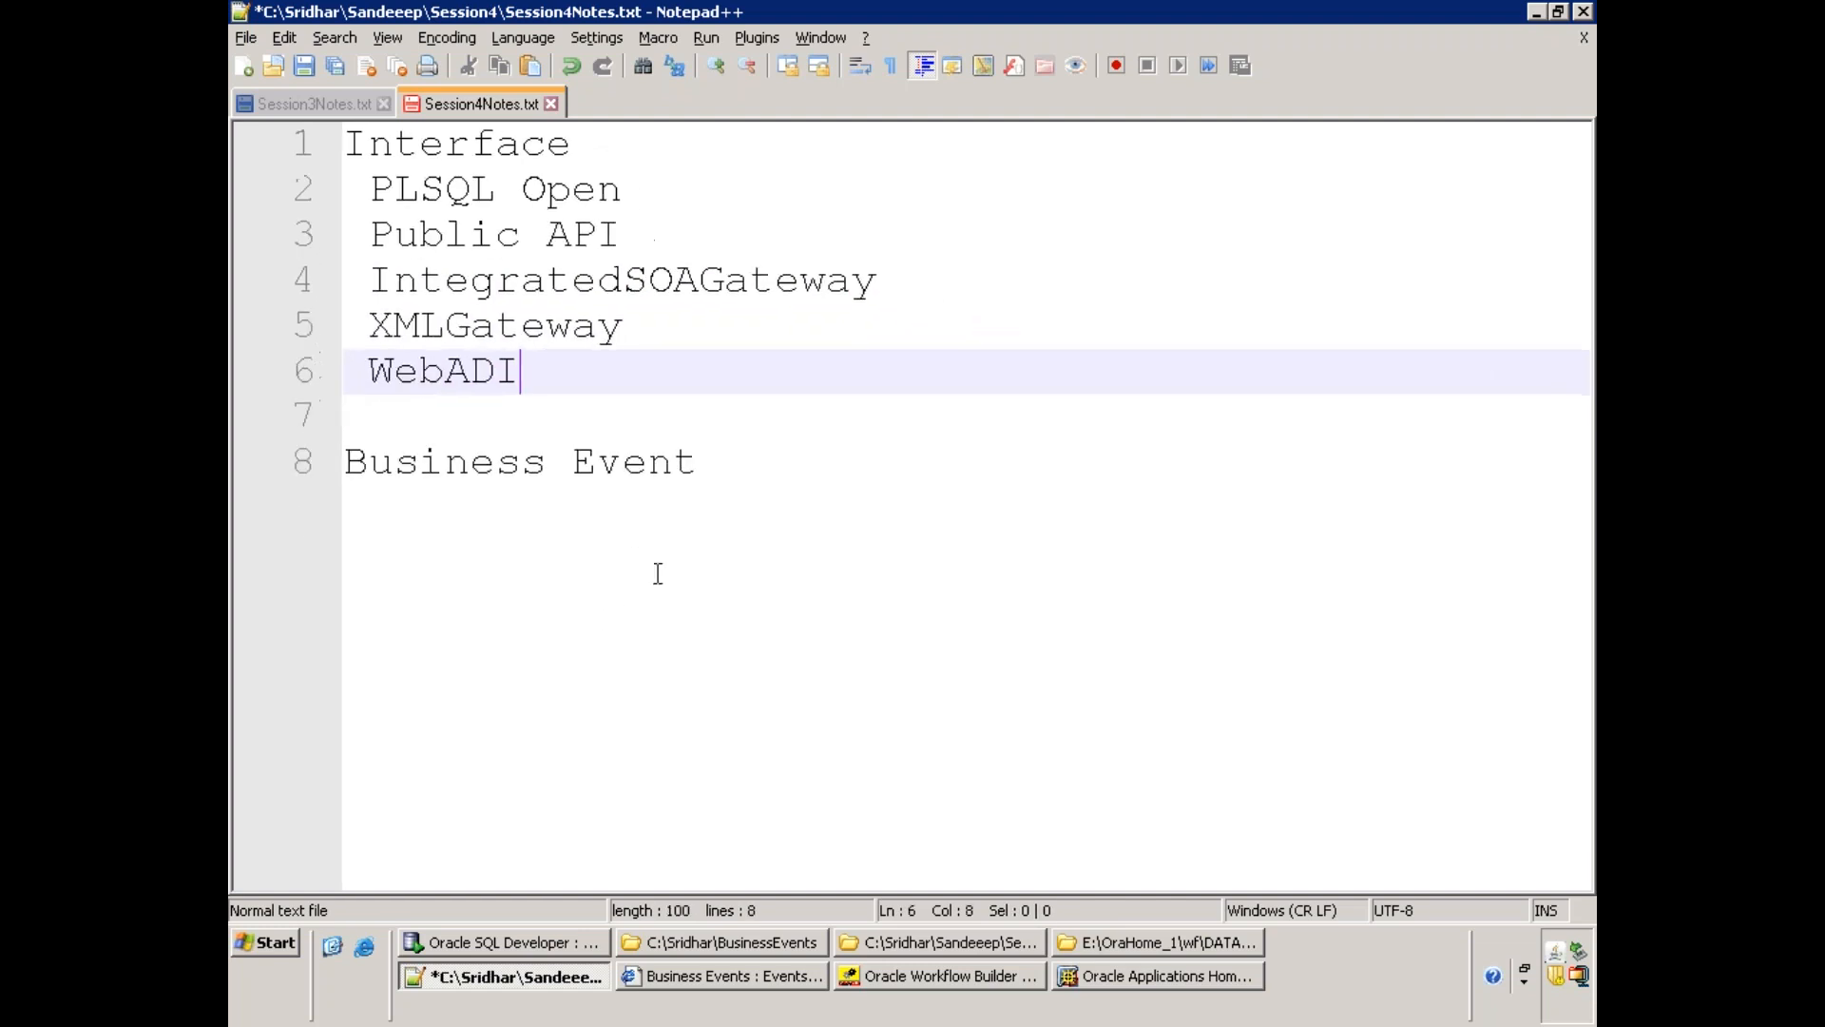
# Add 'Standard BE' and 'Custom BE **' items under Business Event
pyautogui.click(775, 471)
pyautogui.press('Return')
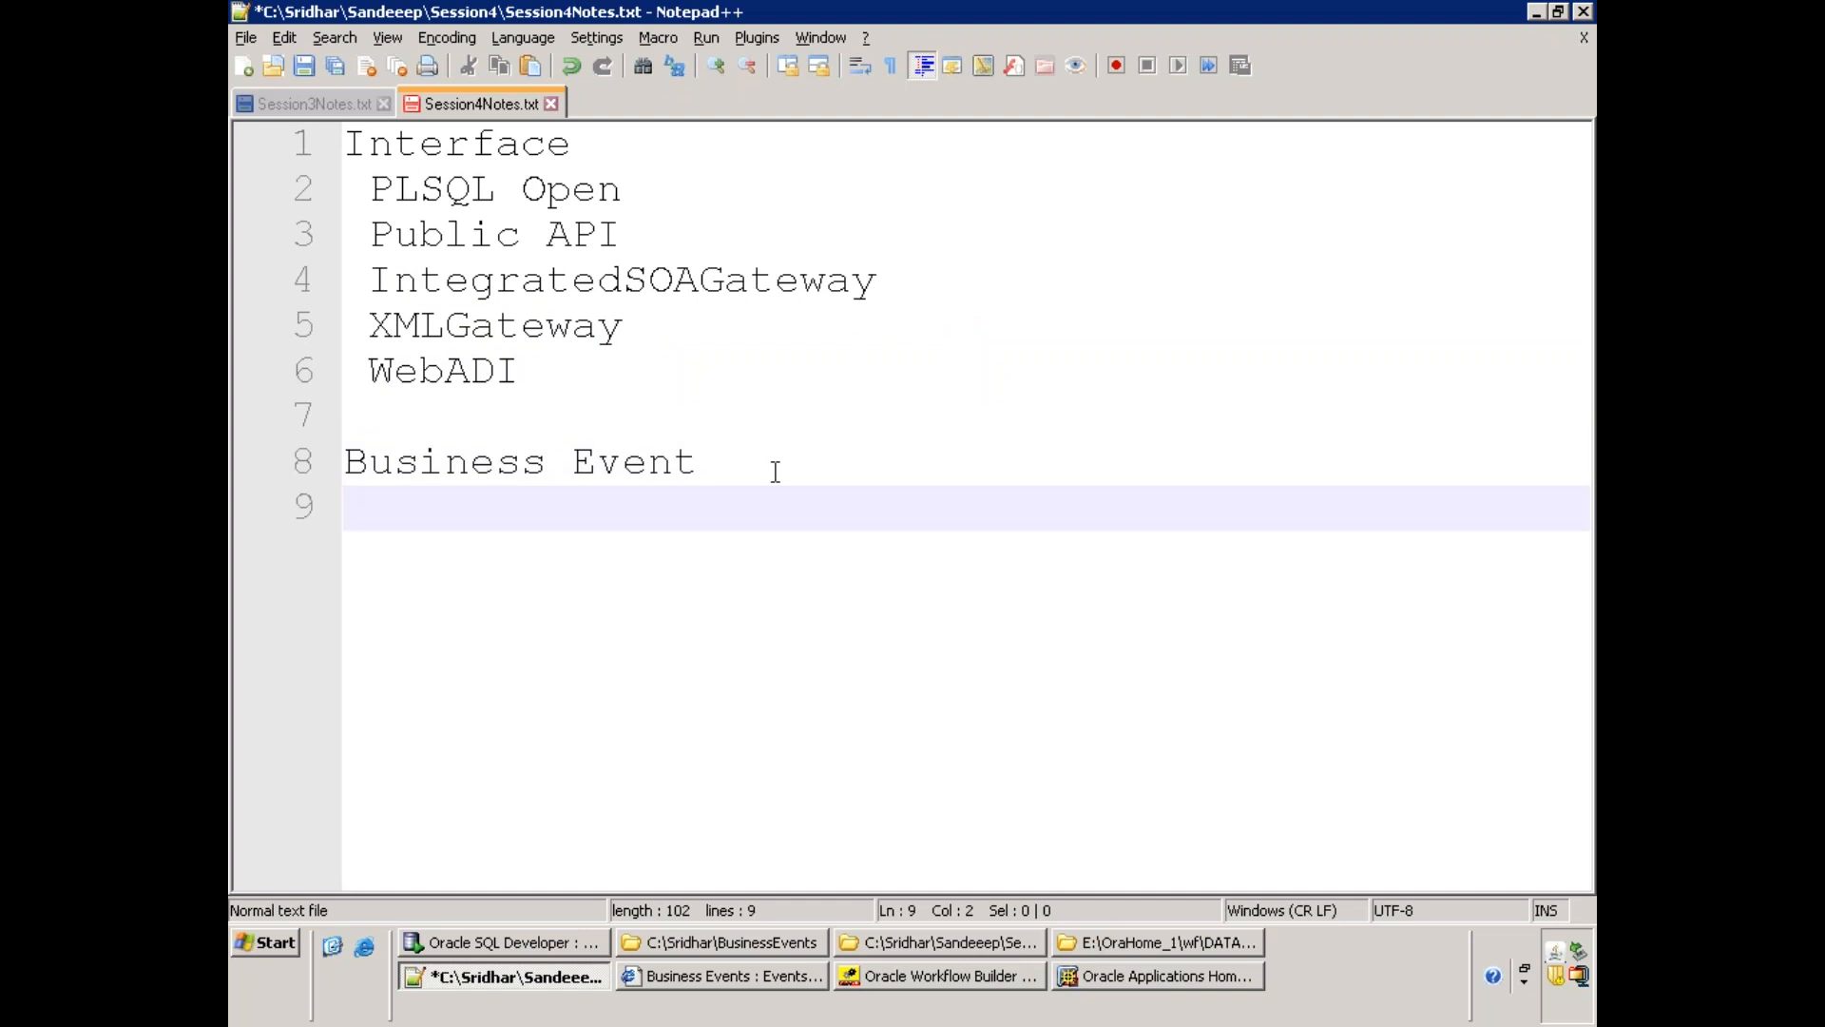
pyautogui.write('Standar')
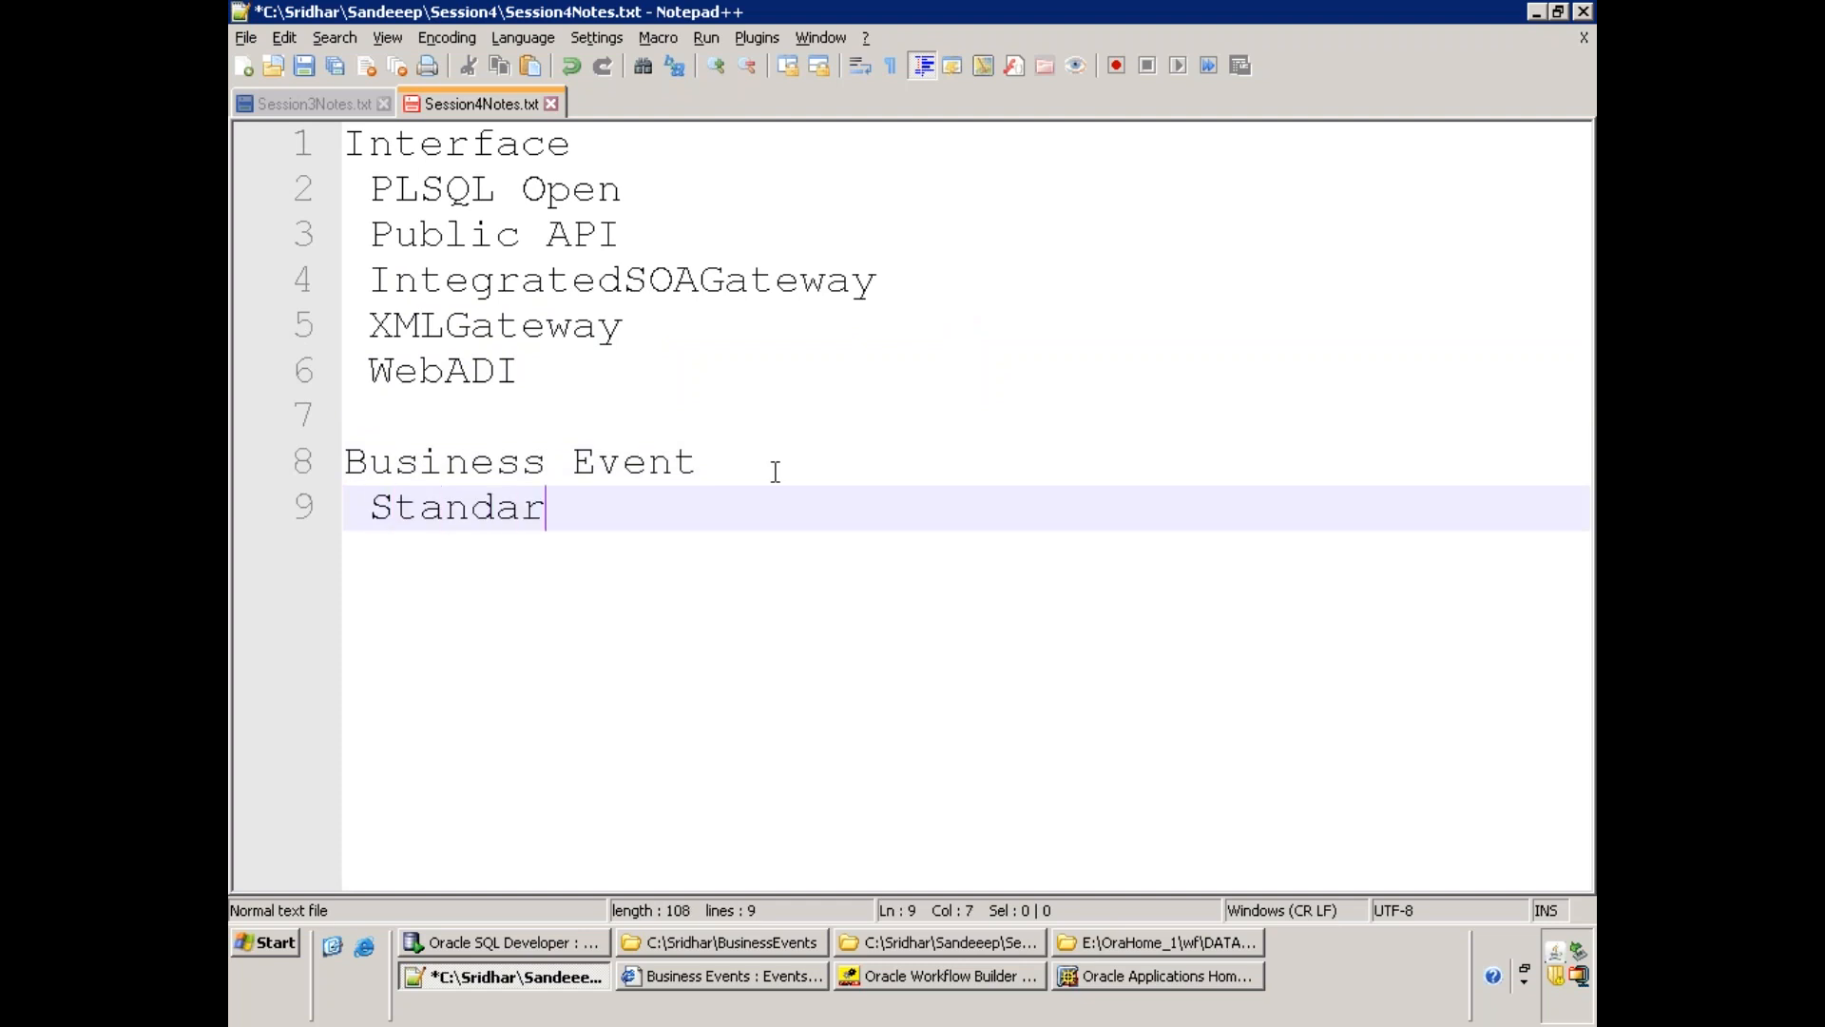
pyautogui.write('d BE')
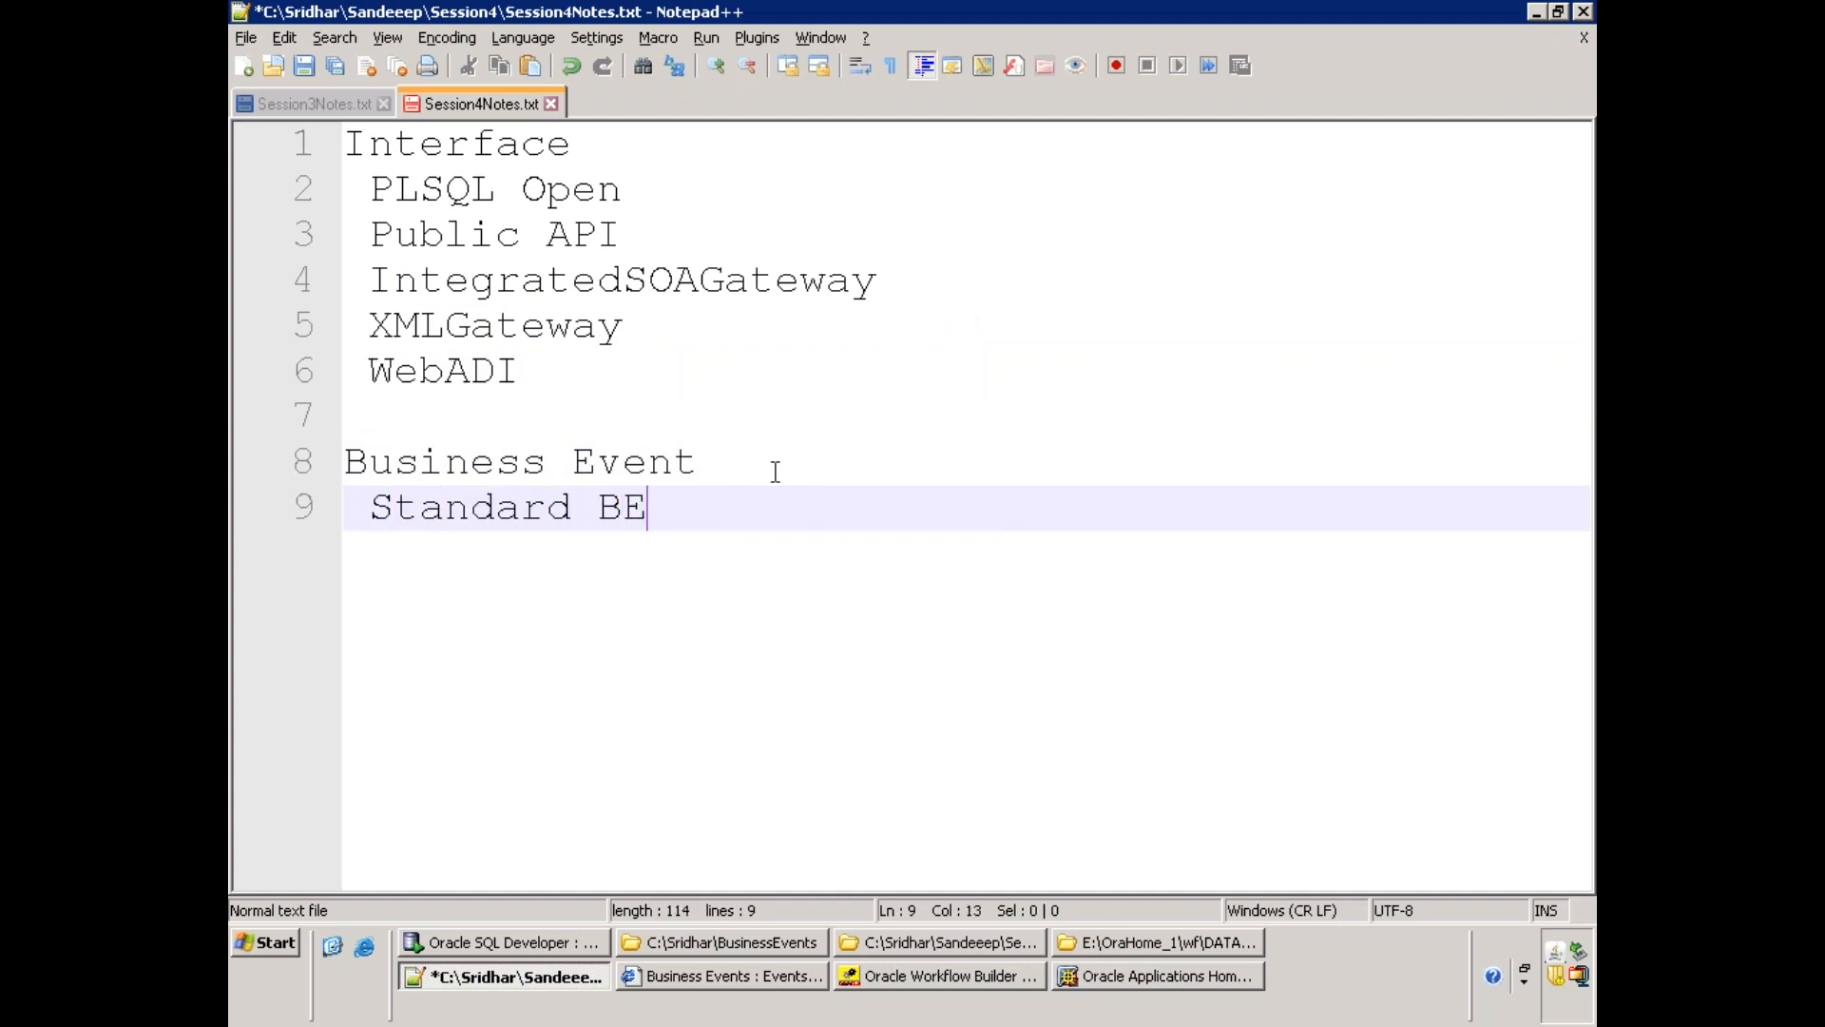
pyautogui.press('Return')
pyautogui.write('Custom B')
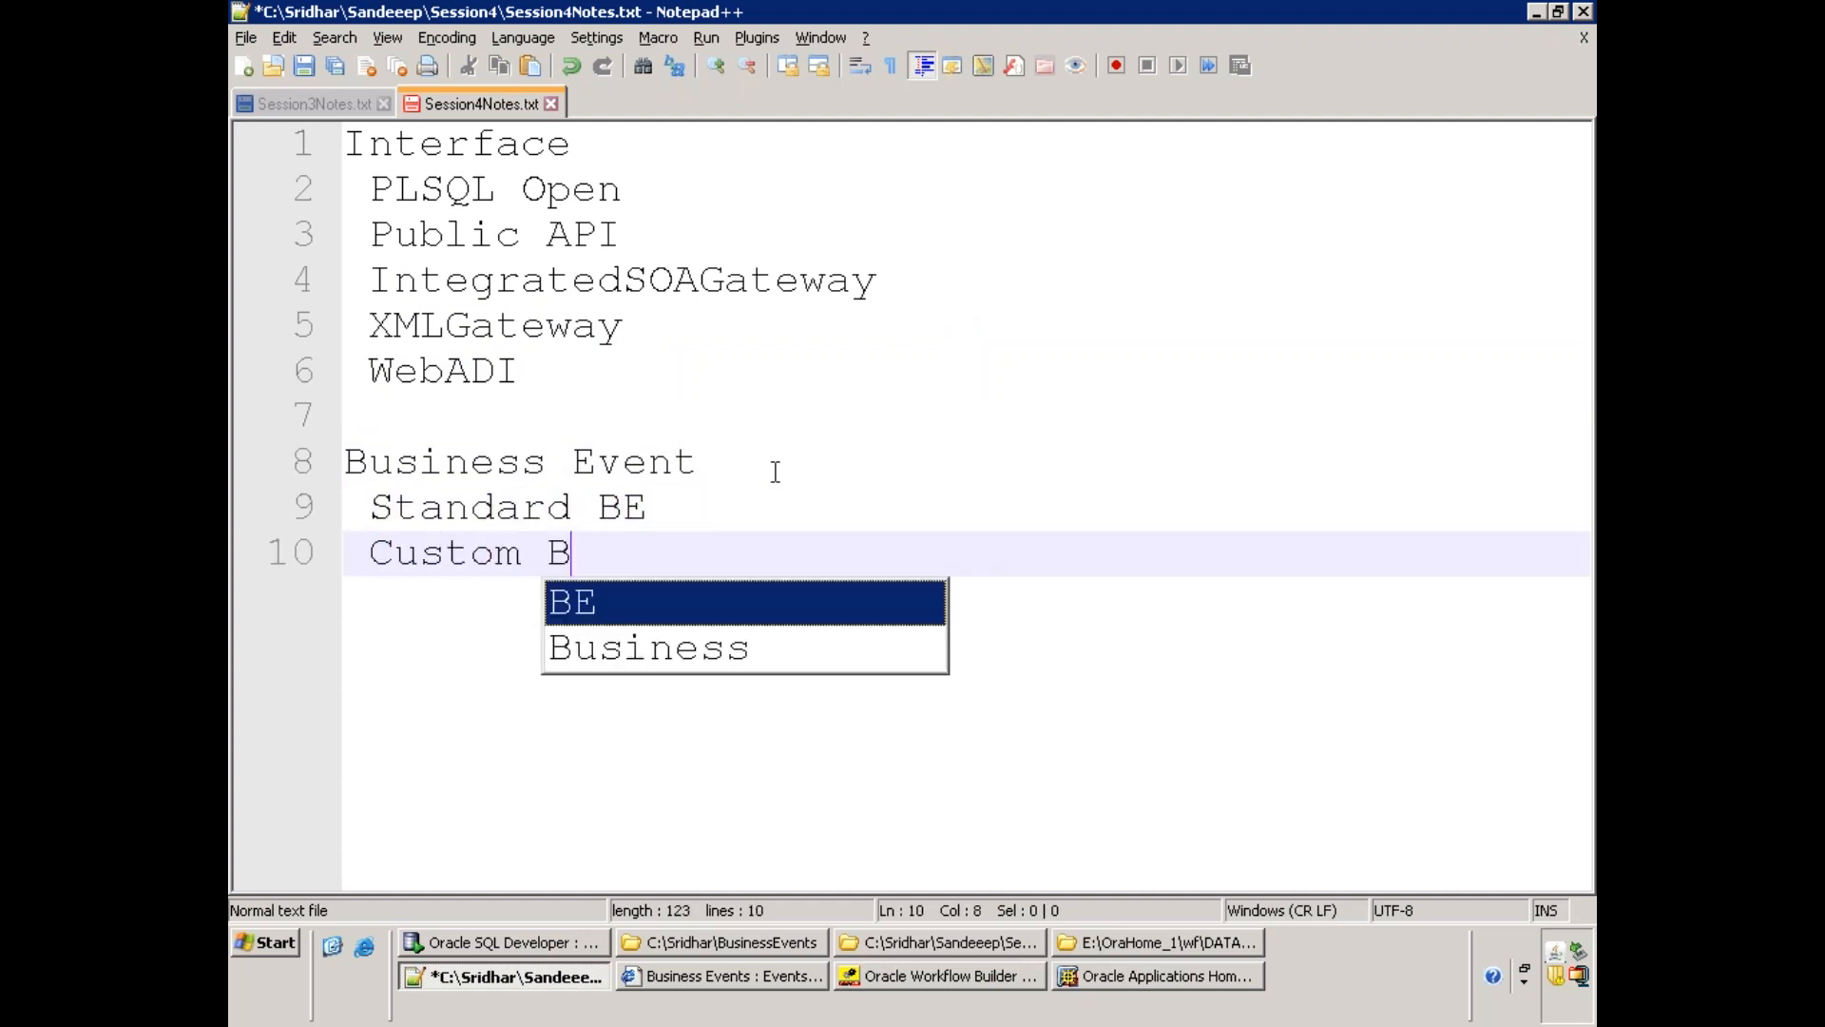
pyautogui.write('E **')
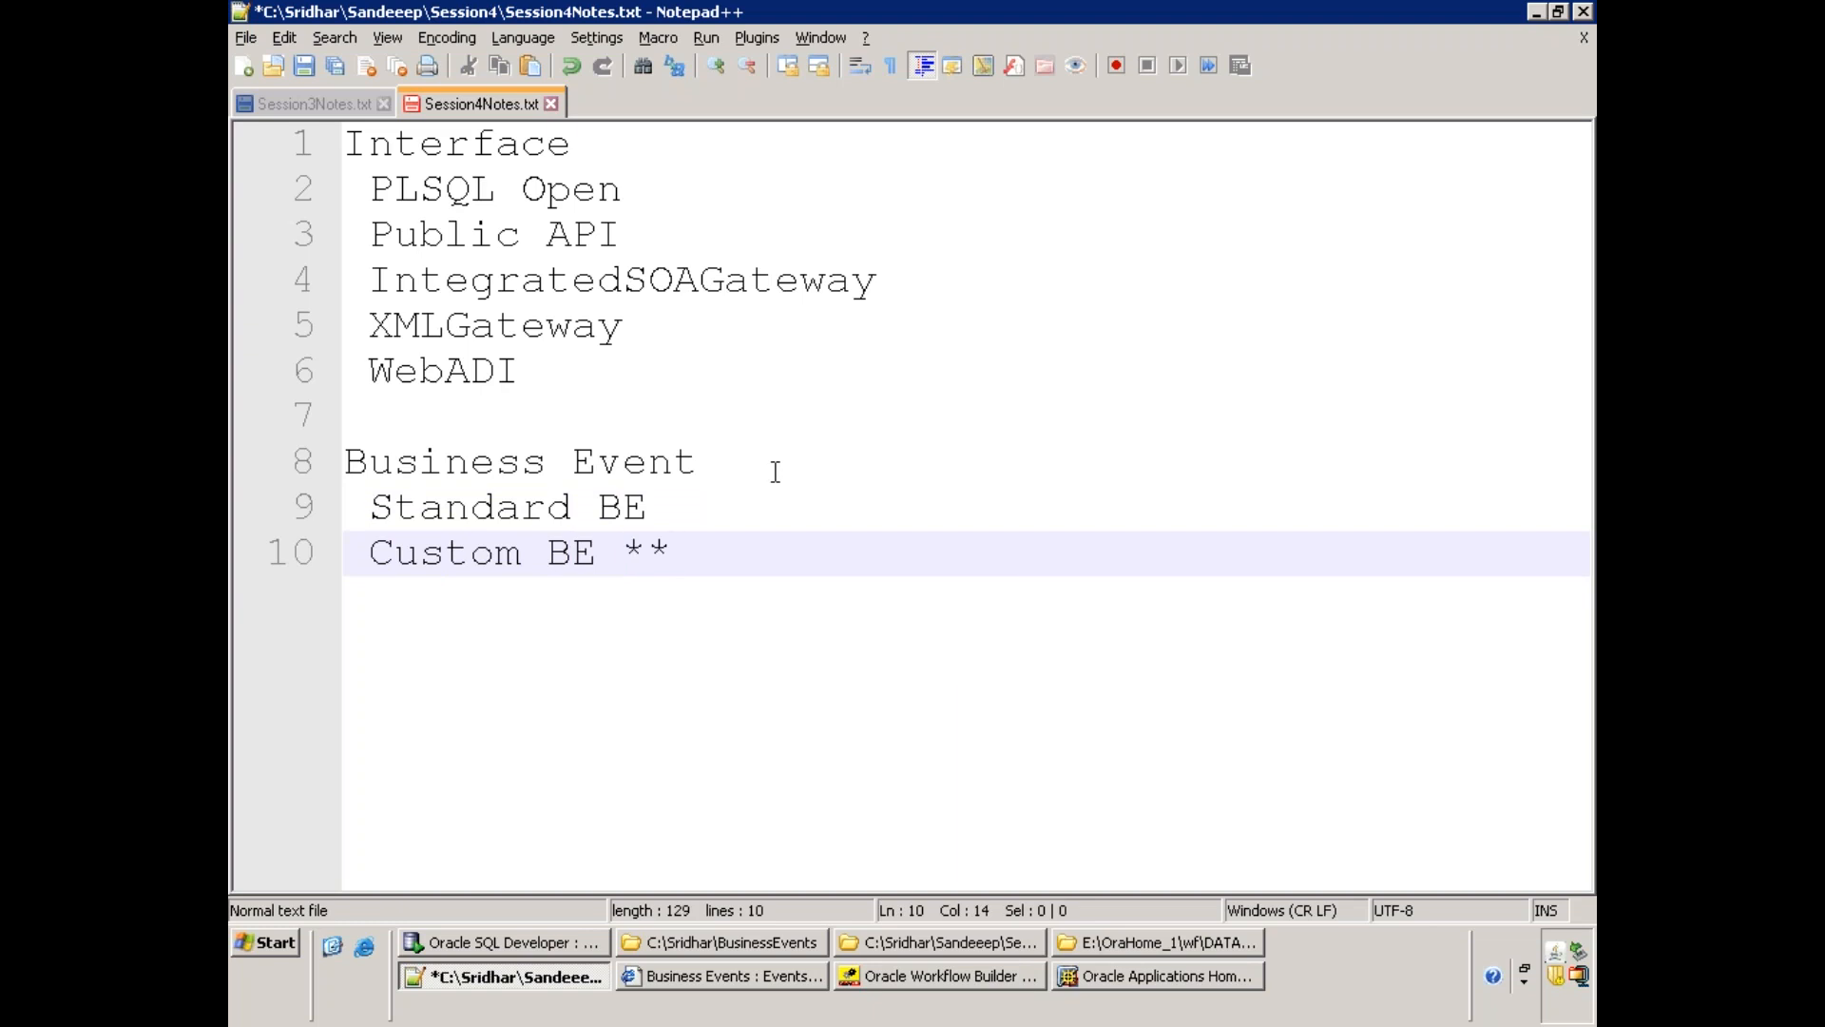
pyautogui.press('Up')
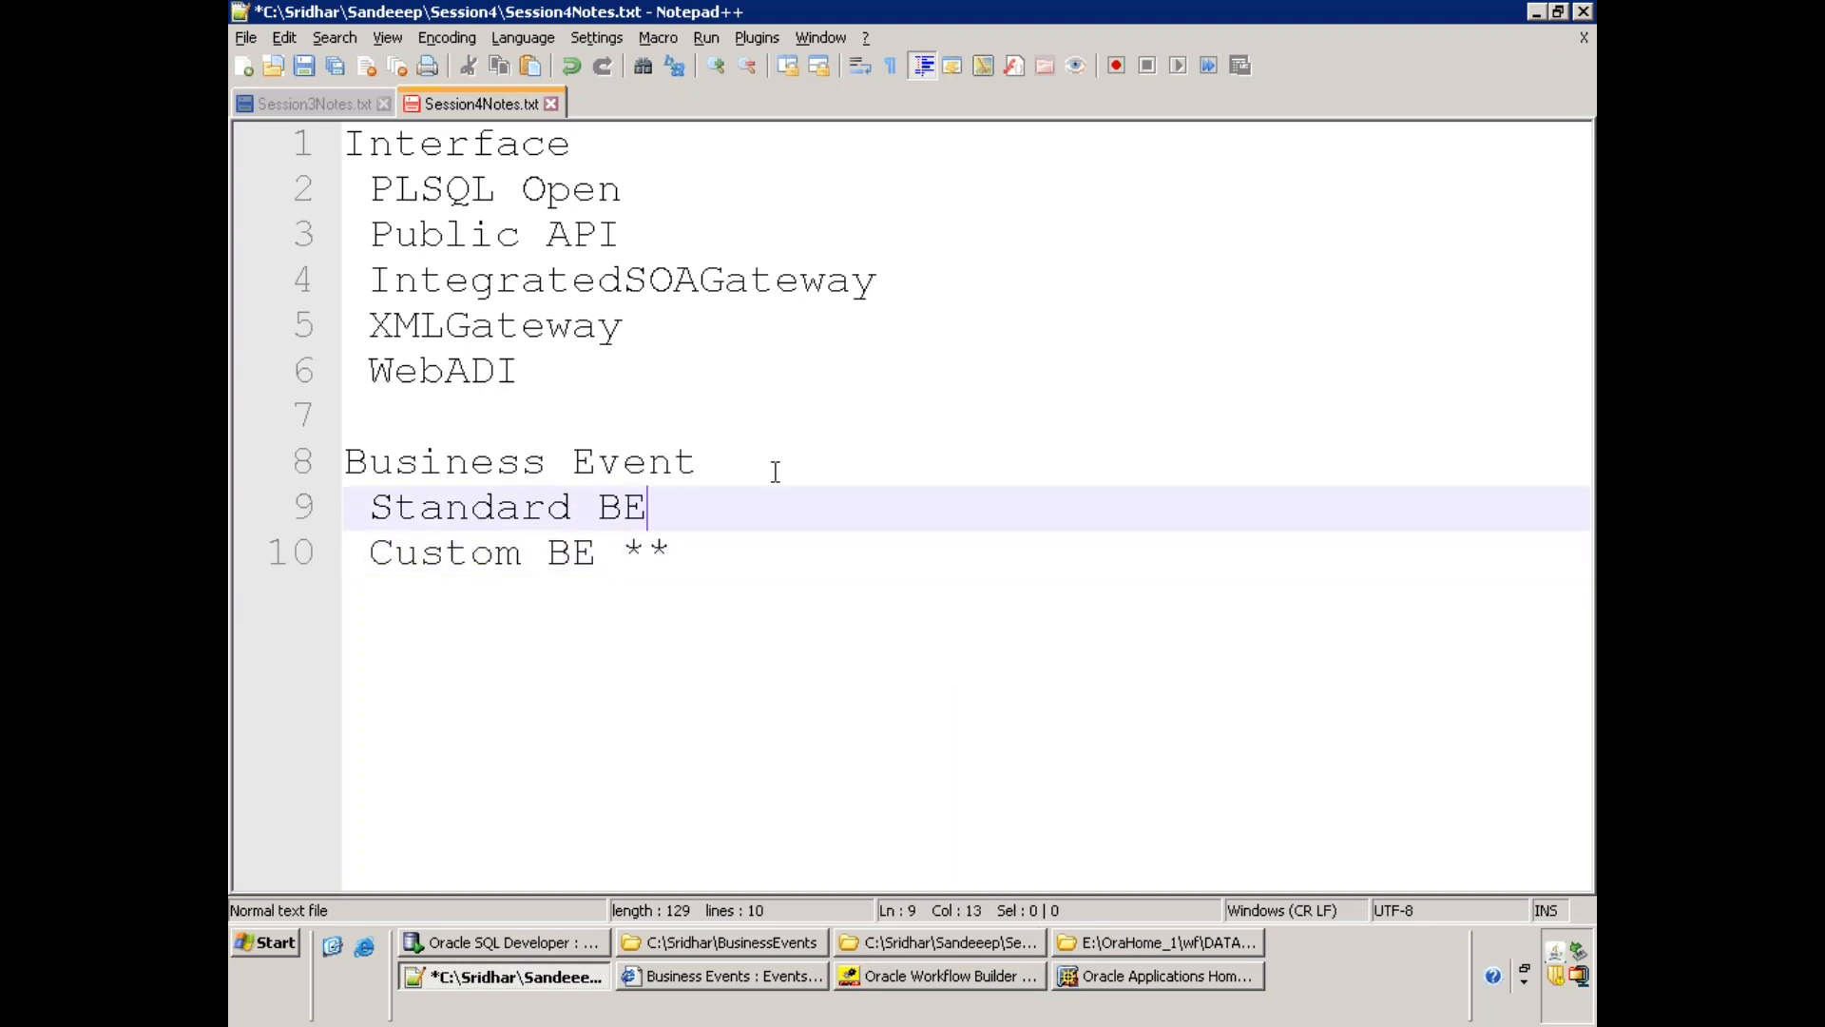
pyautogui.scroll(-1, 761, 472)
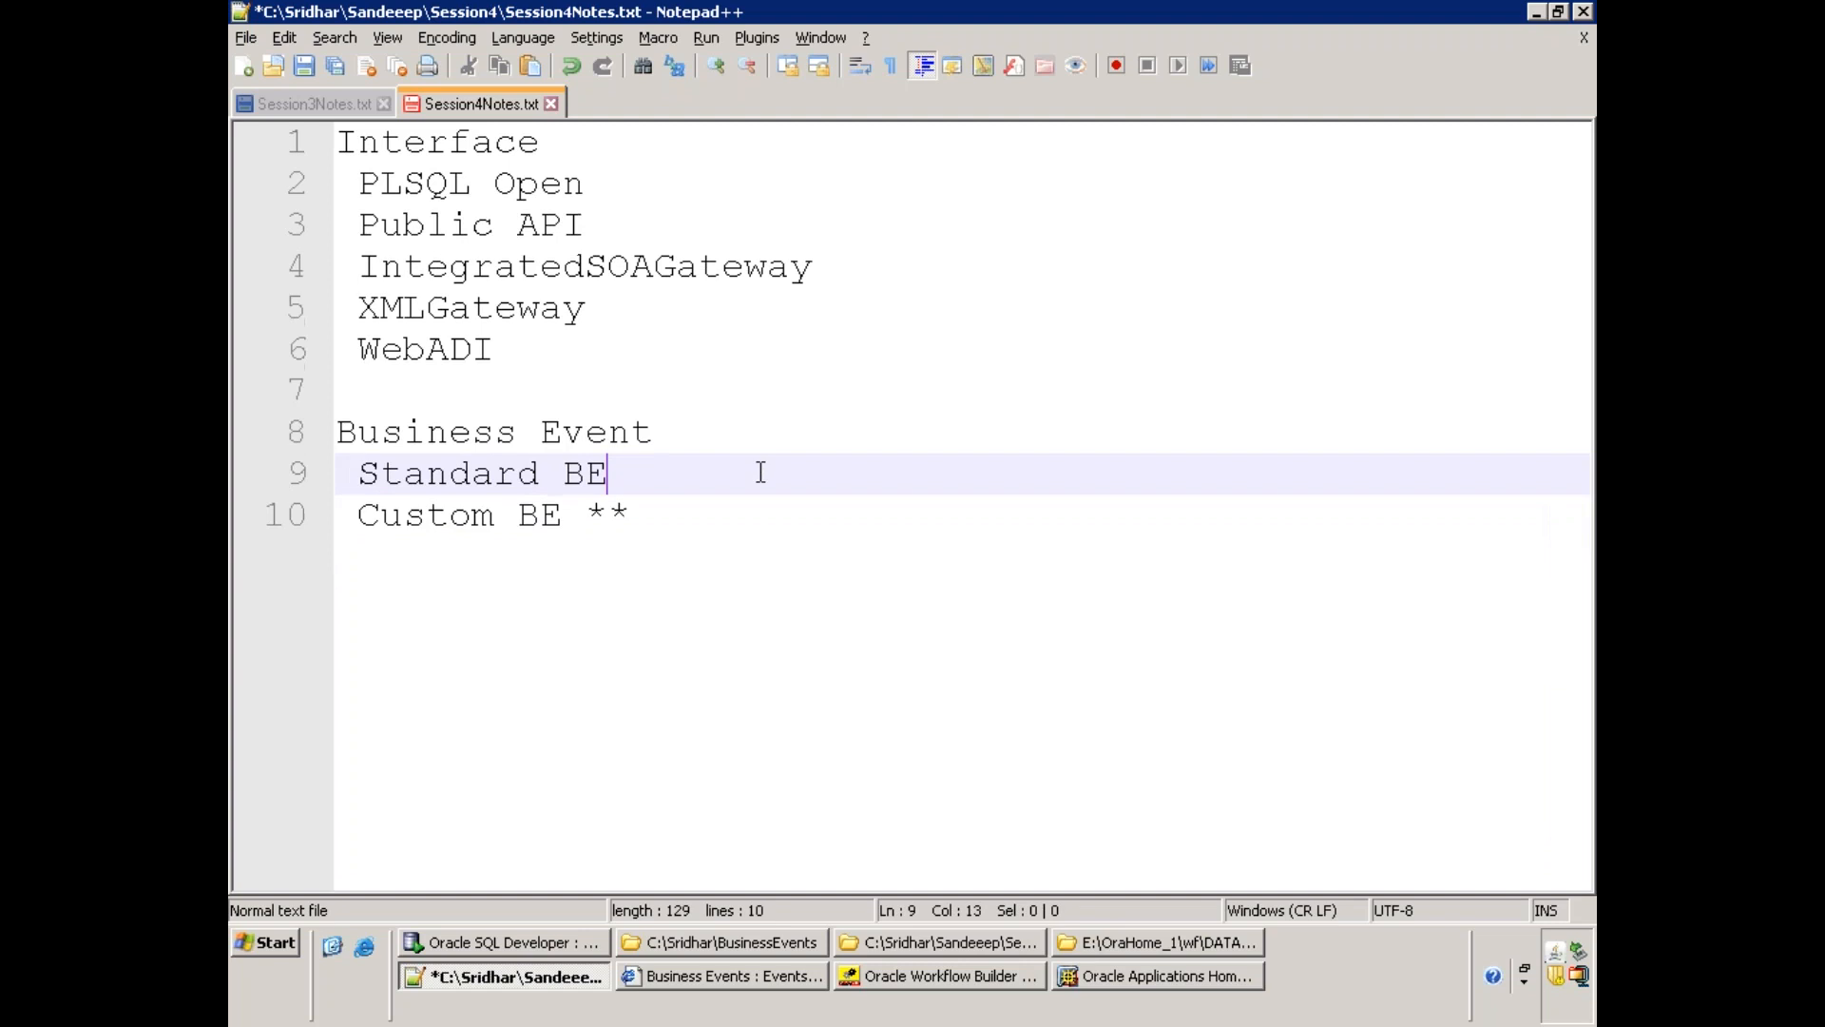
# Add a bracketed block containing EventName and SubScription below Business Event
pyautogui.click(734, 440)
pyautogui.press('Return')
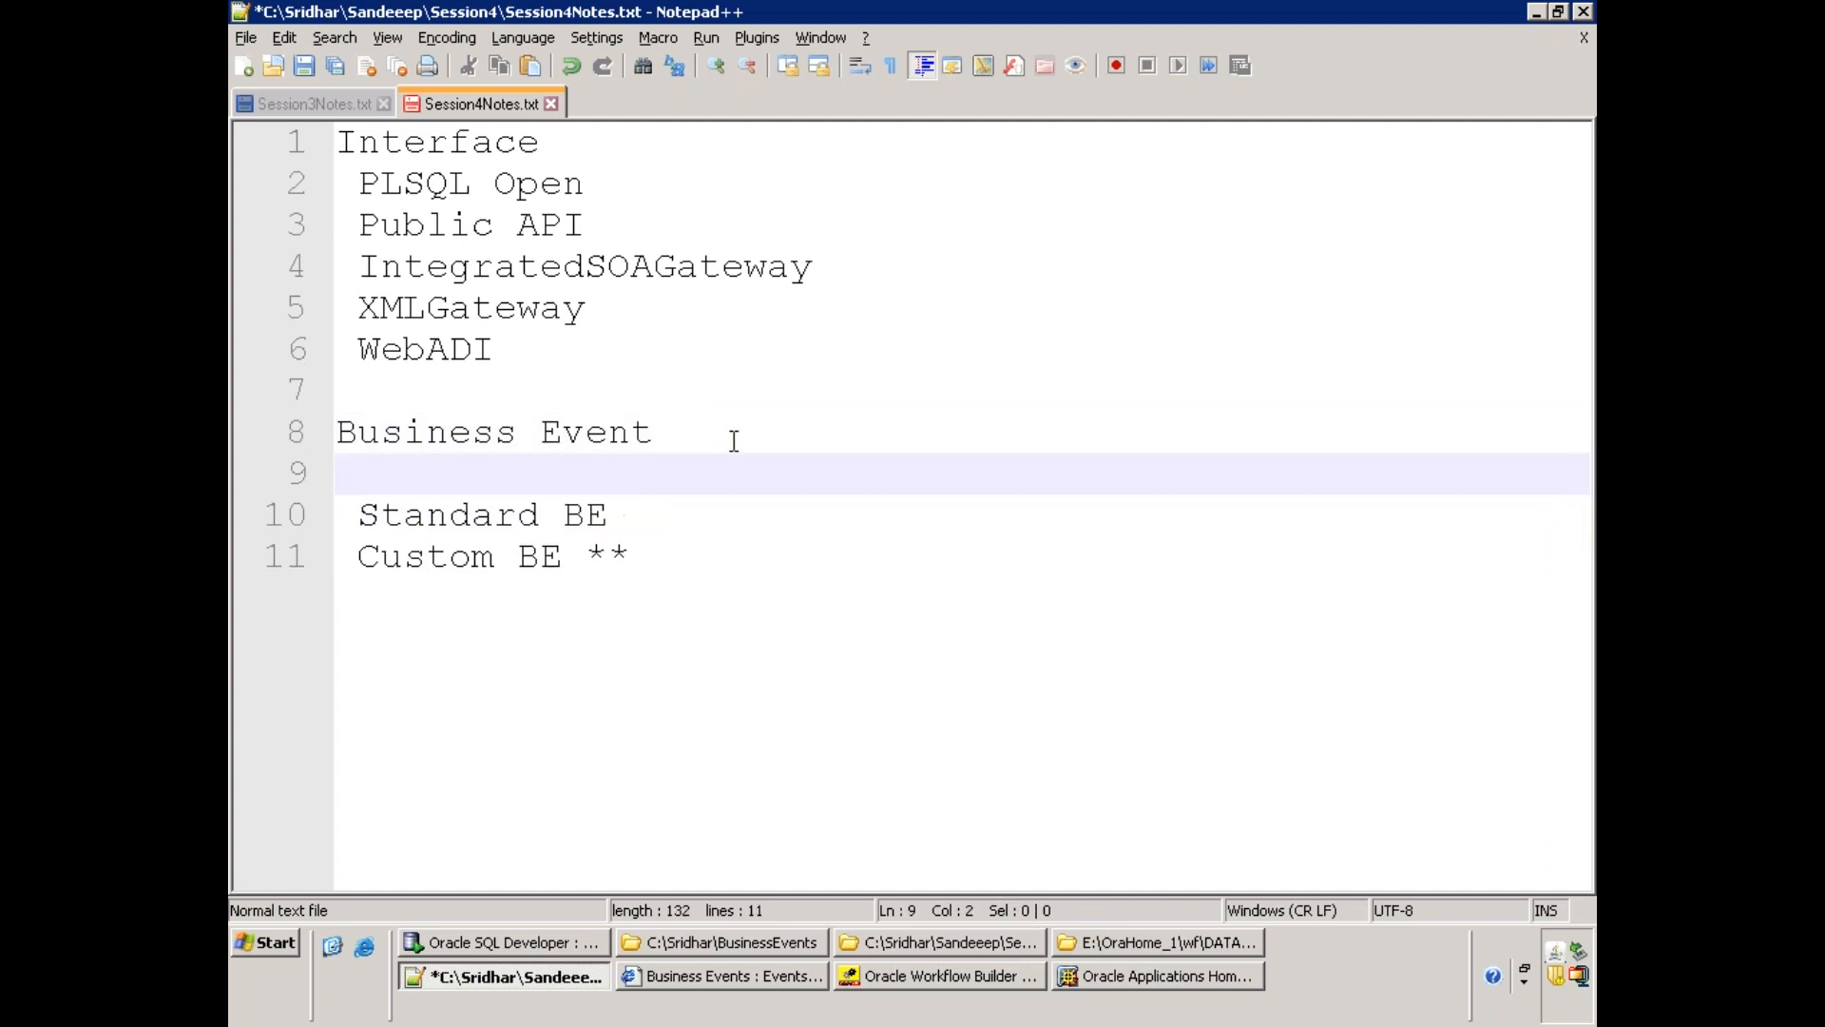
pyautogui.write('(    )')
pyautogui.press('Left')
pyautogui.press('Return')
pyautogui.press('Return')
pyautogui.press('Up')
pyautogui.write('EventName')
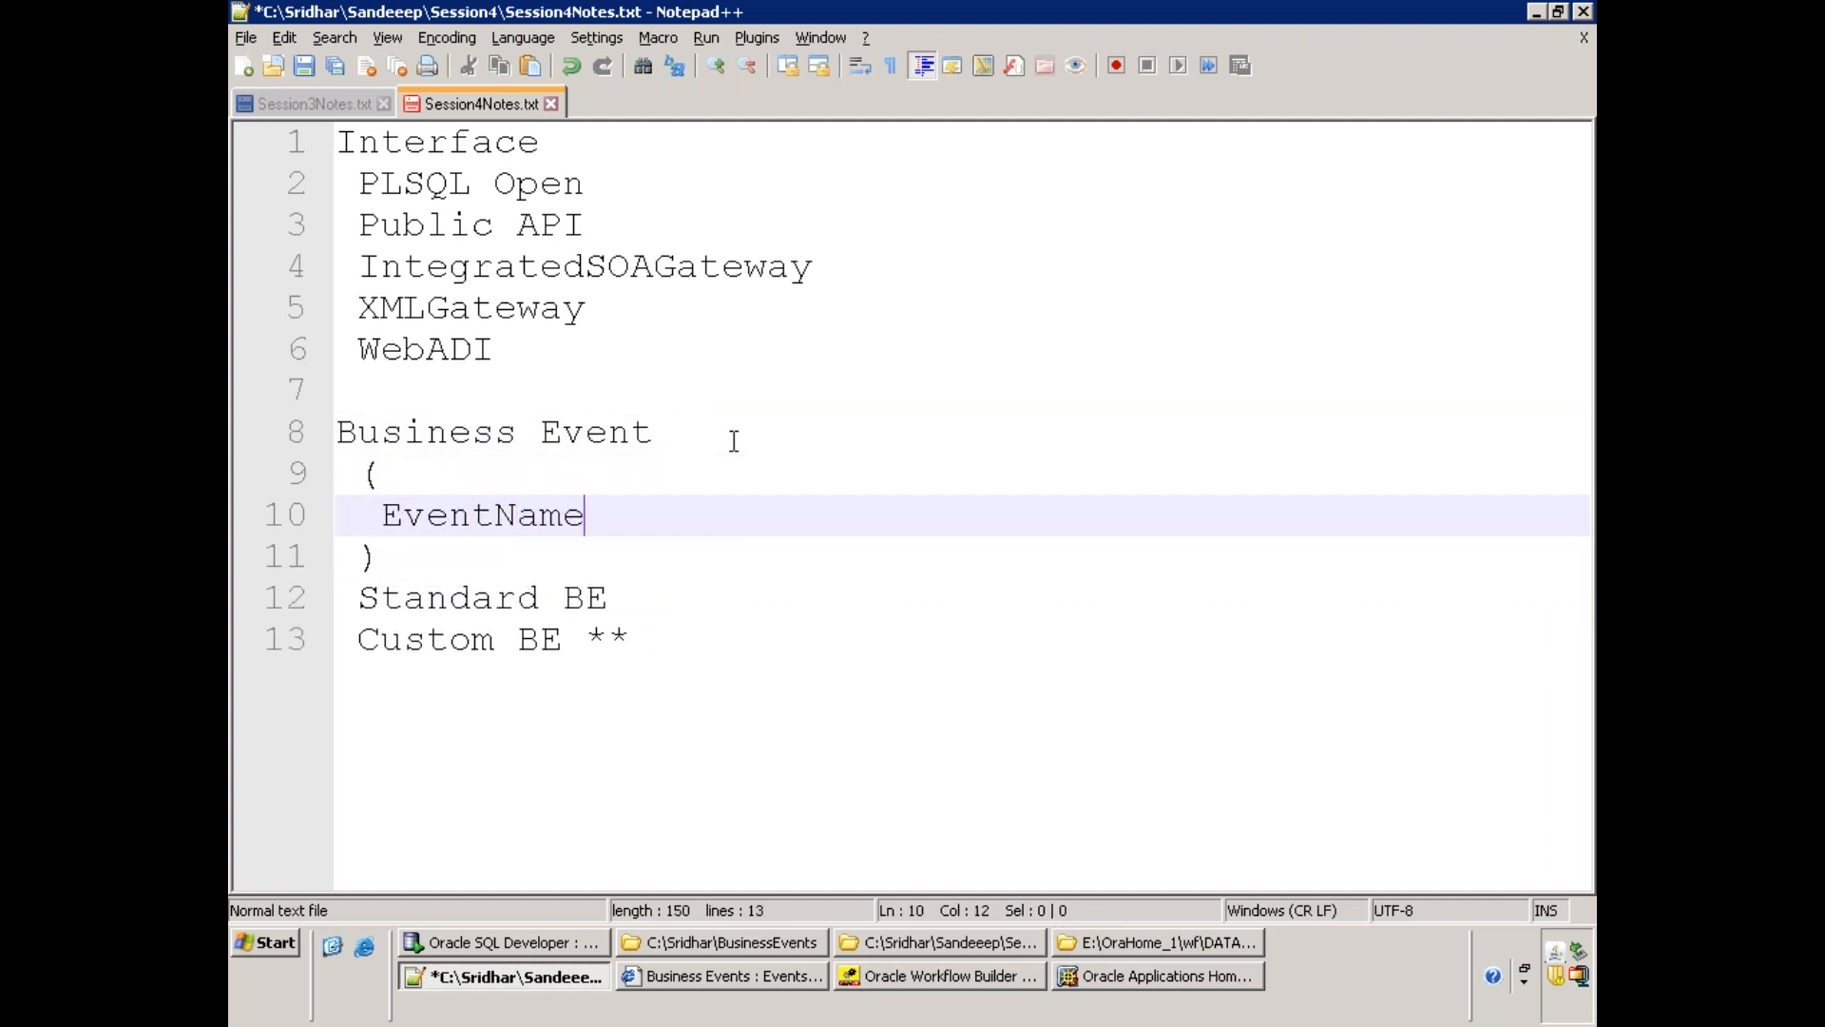
pyautogui.press('Return')
pyautogui.write('SubSc')
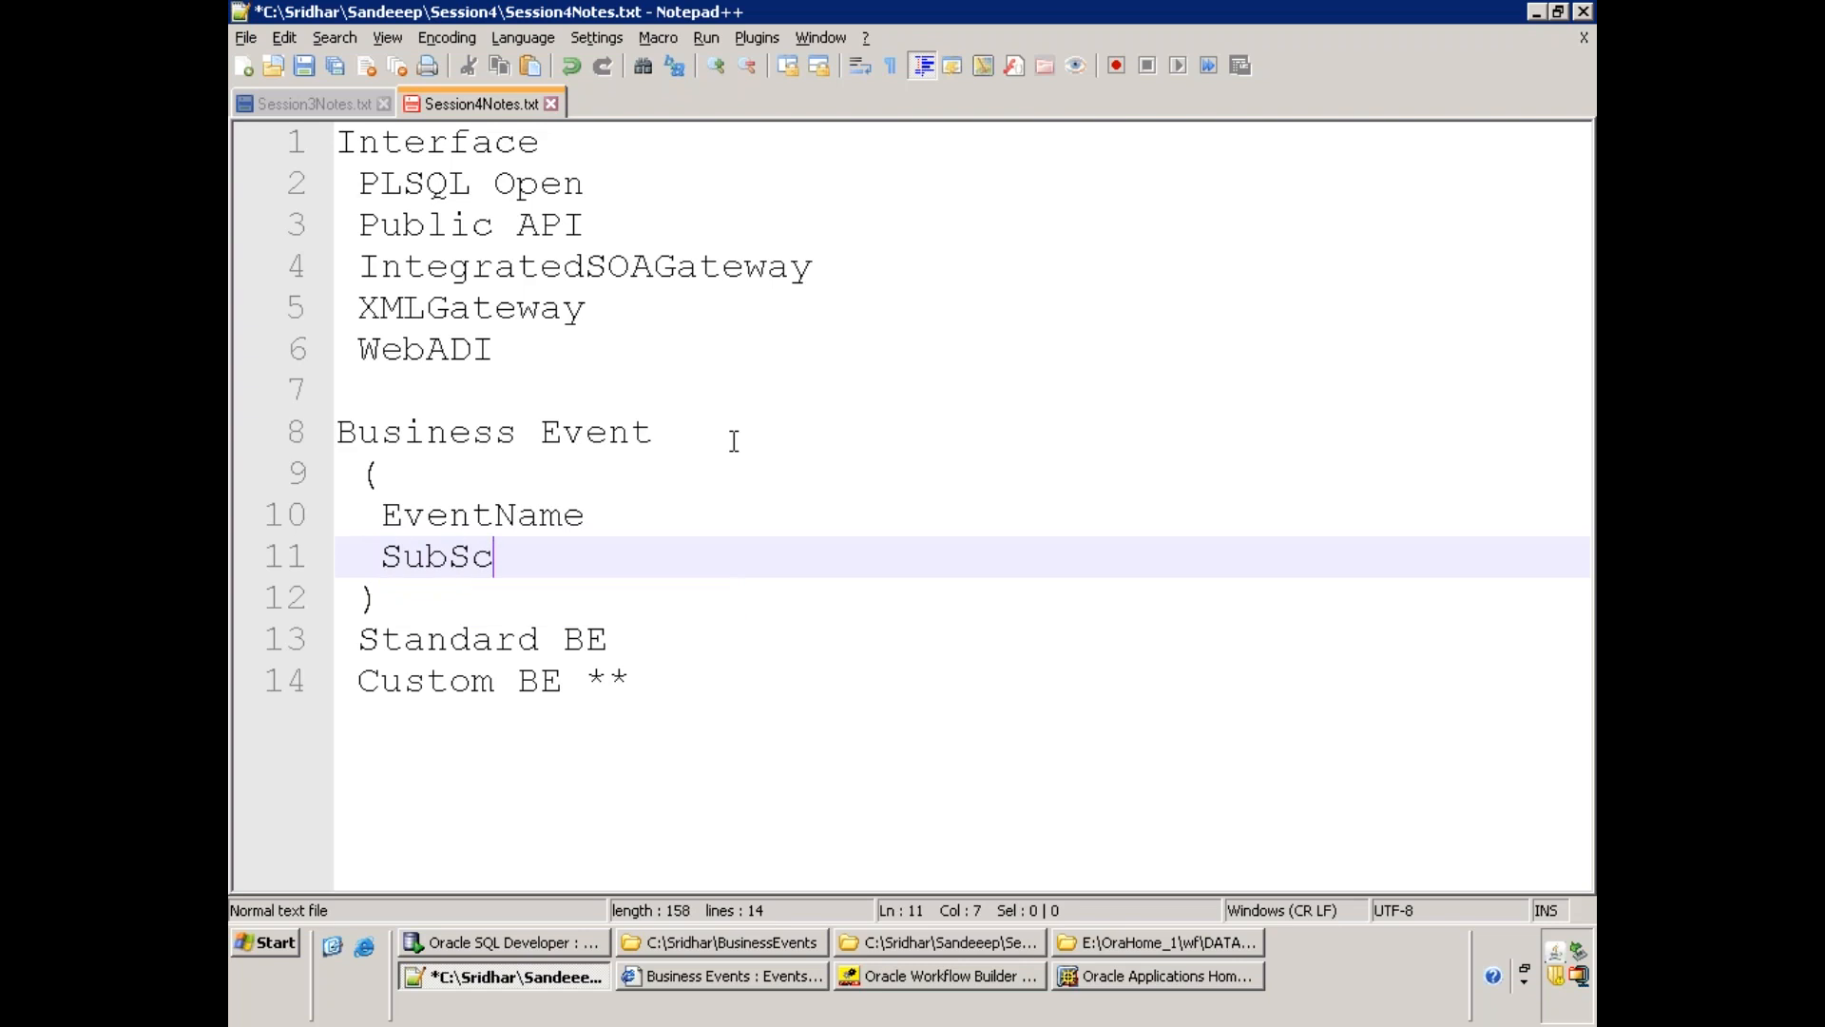
pyautogui.write('ription')
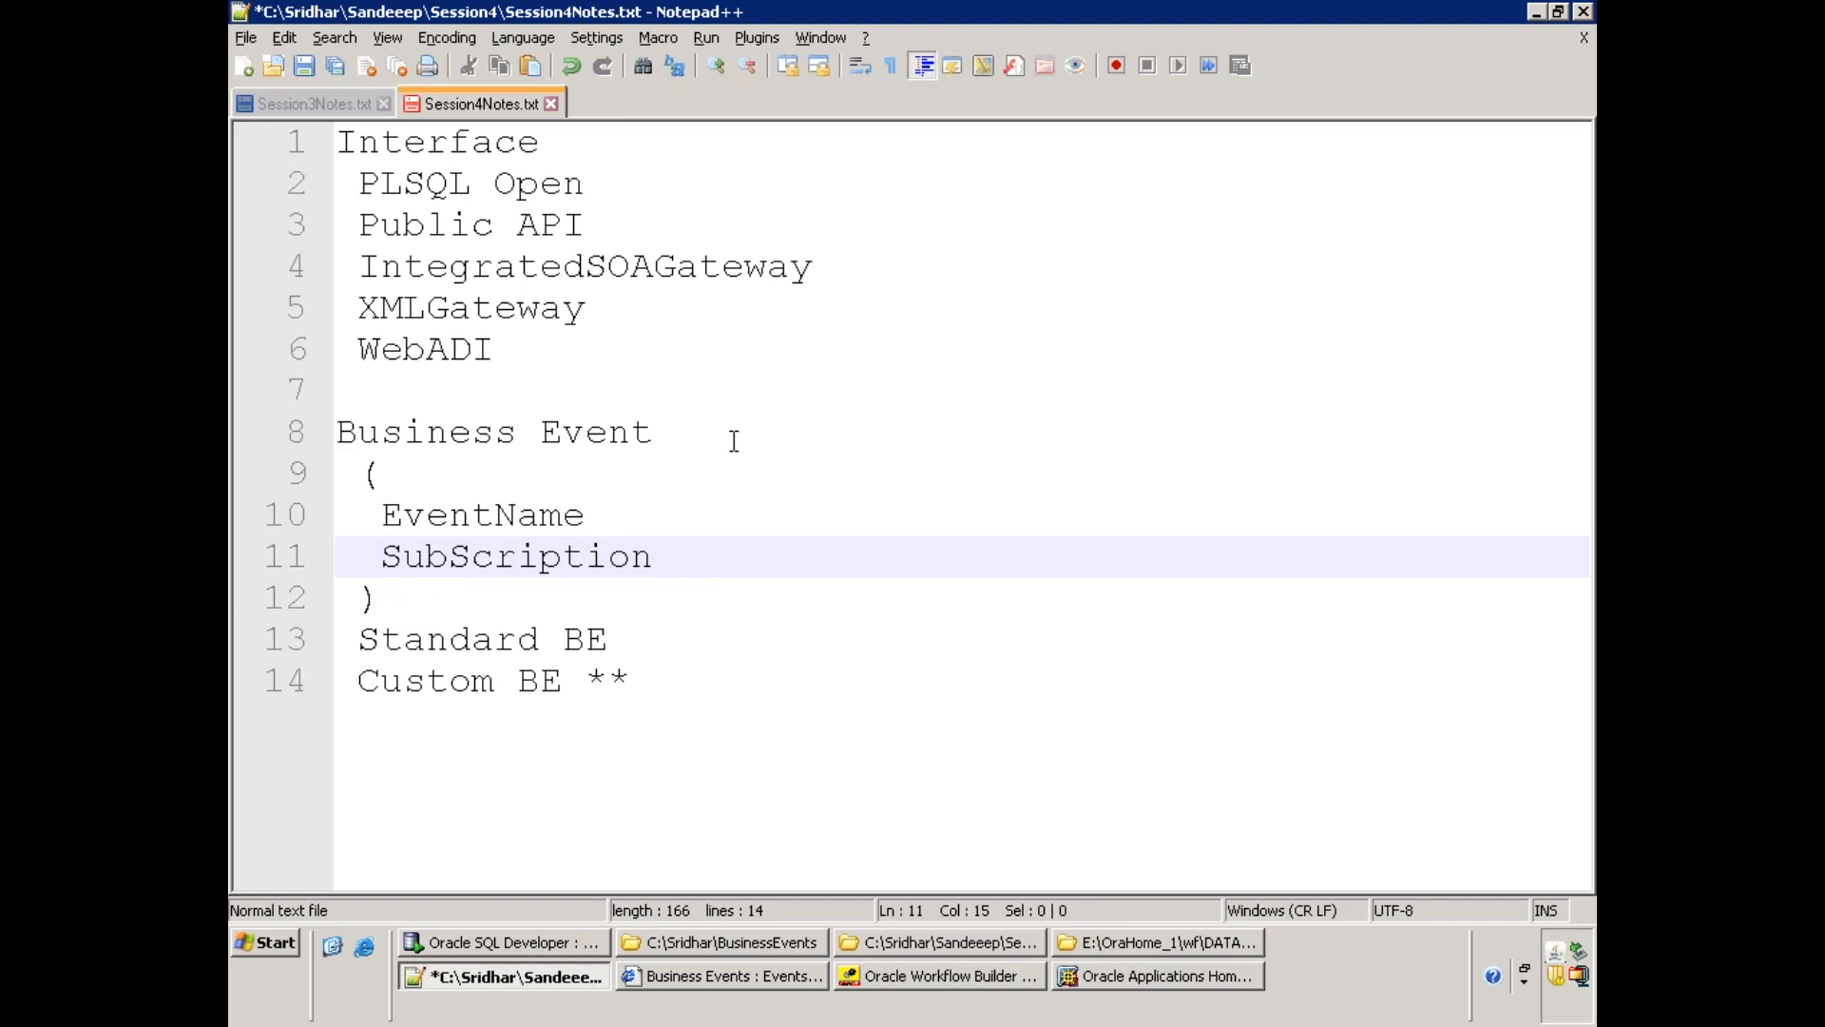
pyautogui.press('Up')
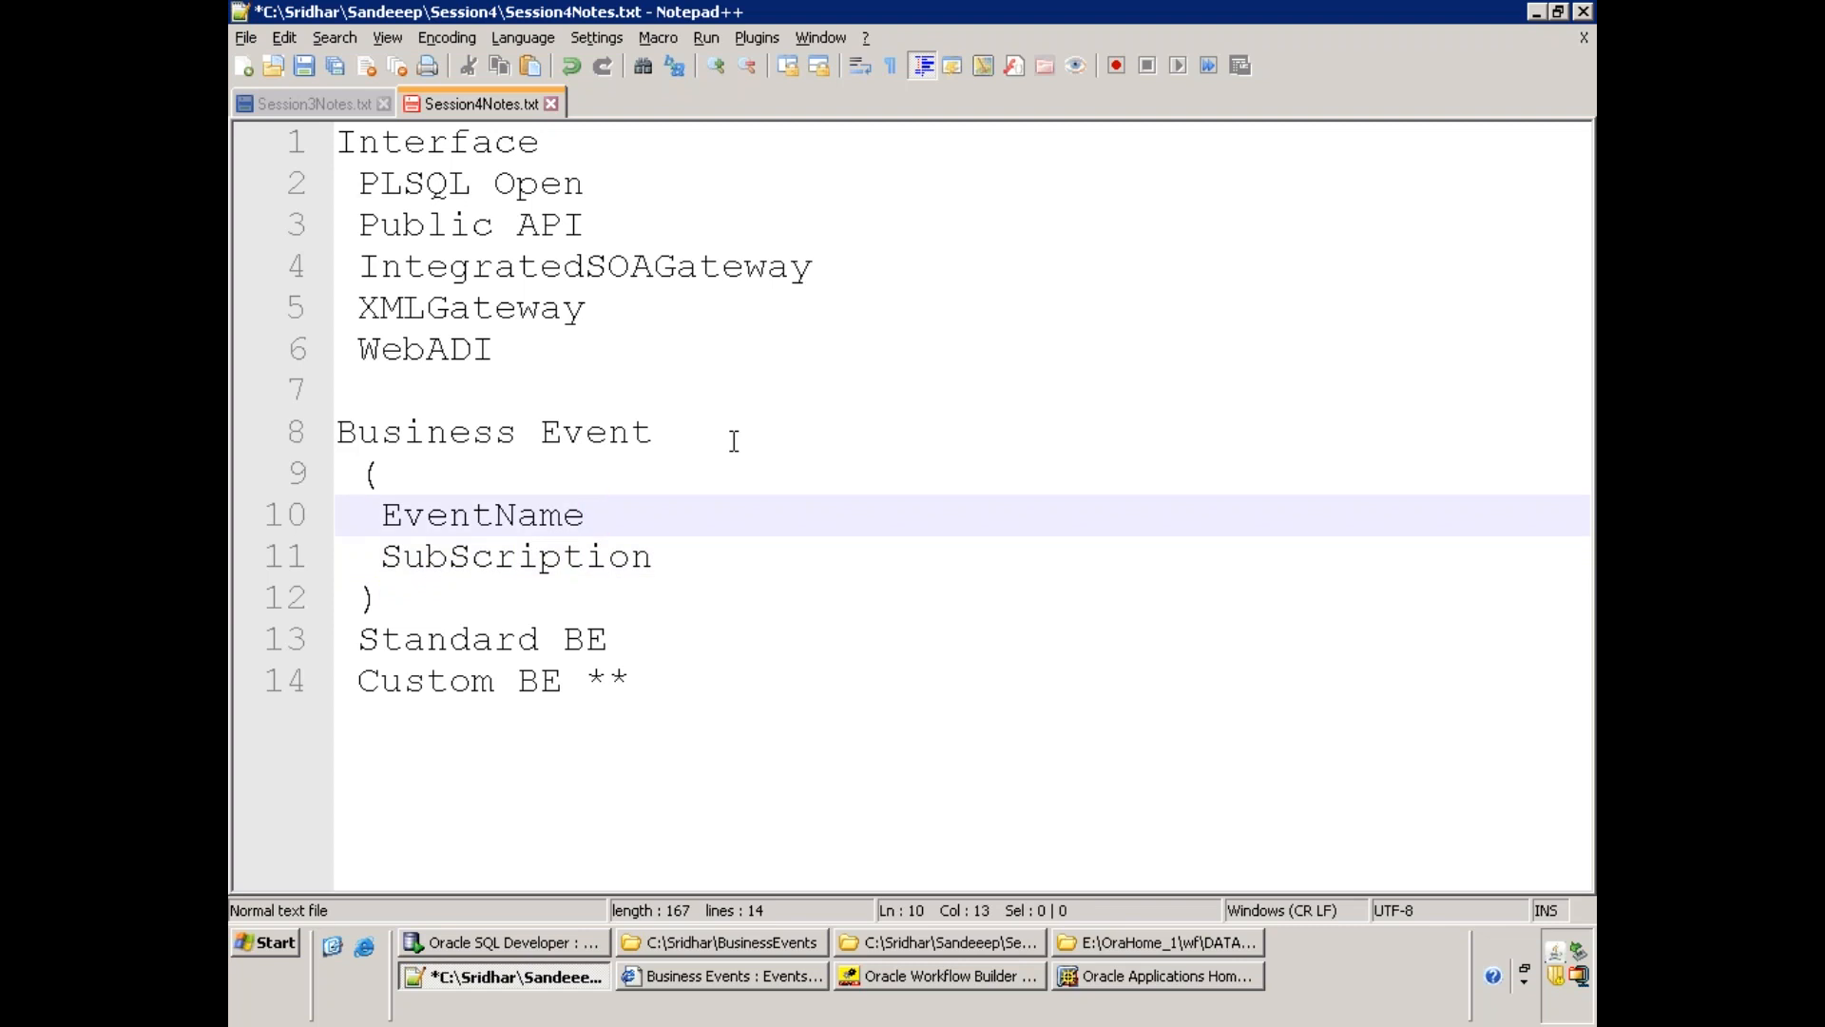
# Insert a 'What is an event :' line above Business Event
pyautogui.press('Up')
pyautogui.press('Up')
pyautogui.press('Up')
pyautogui.press('Return')
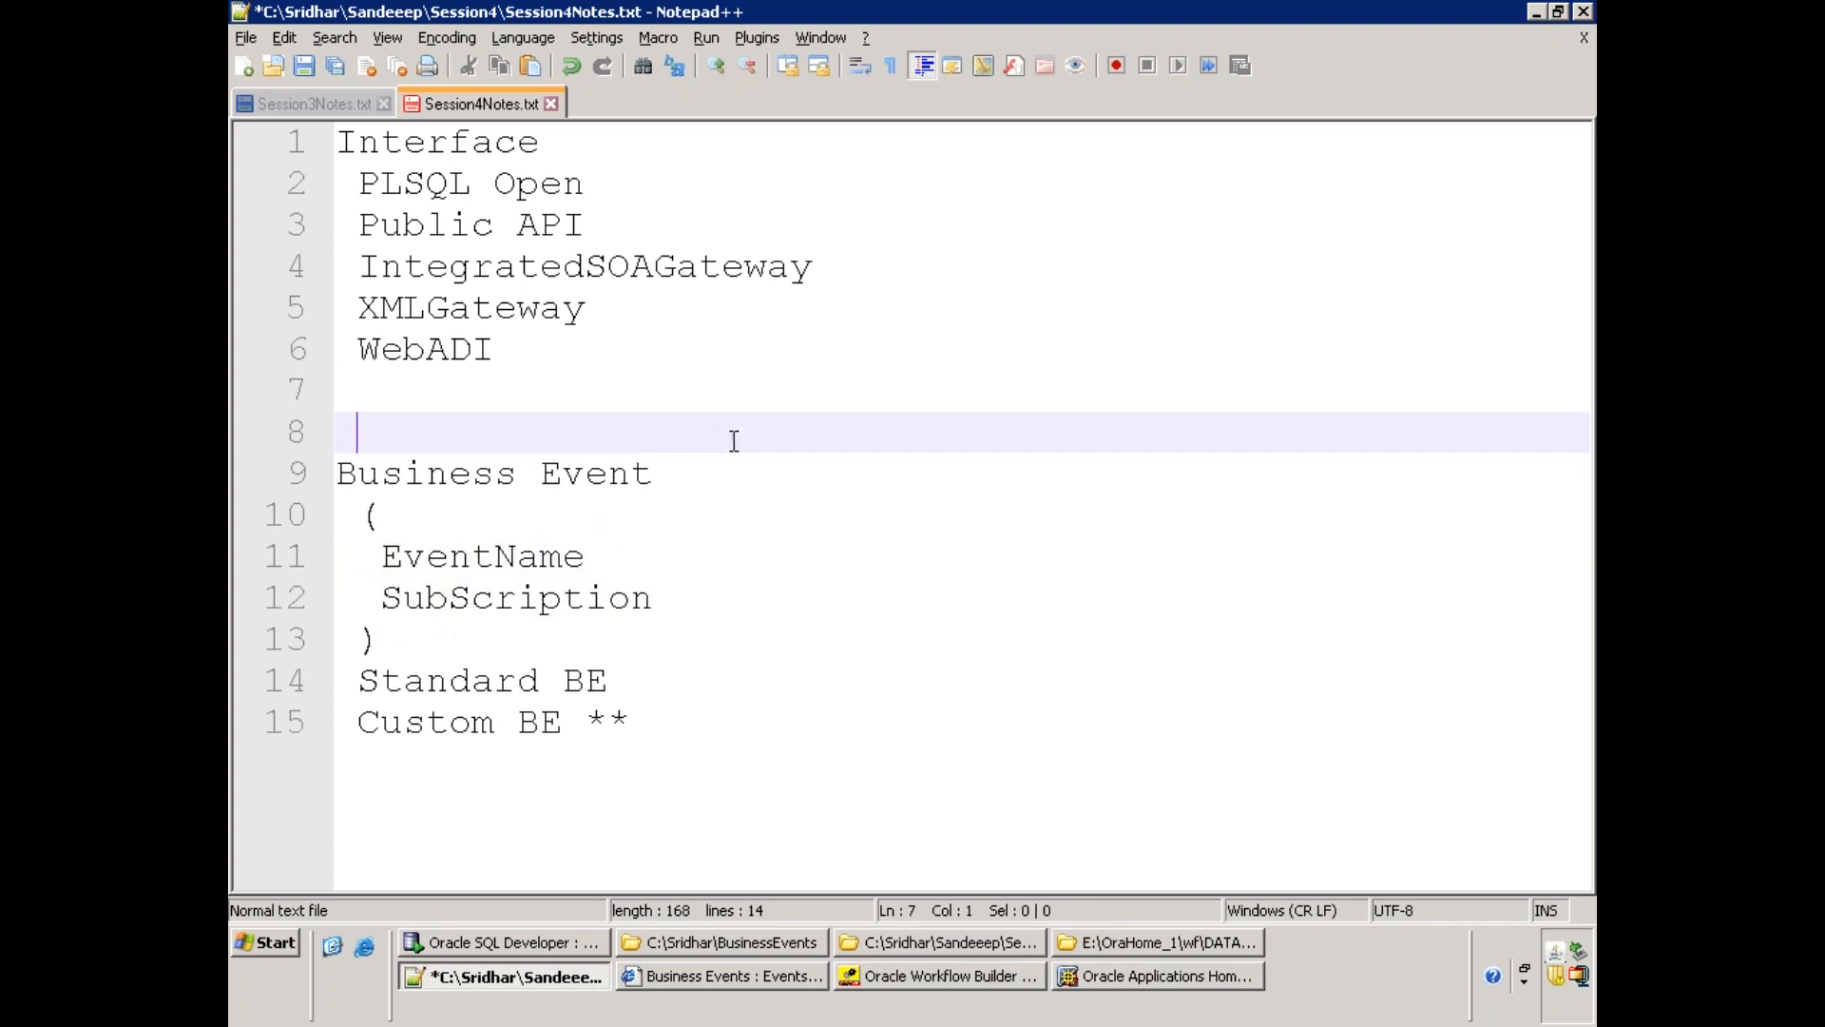
pyautogui.press('Up')
pyautogui.press('Return')
pyautogui.write('What is an evn')
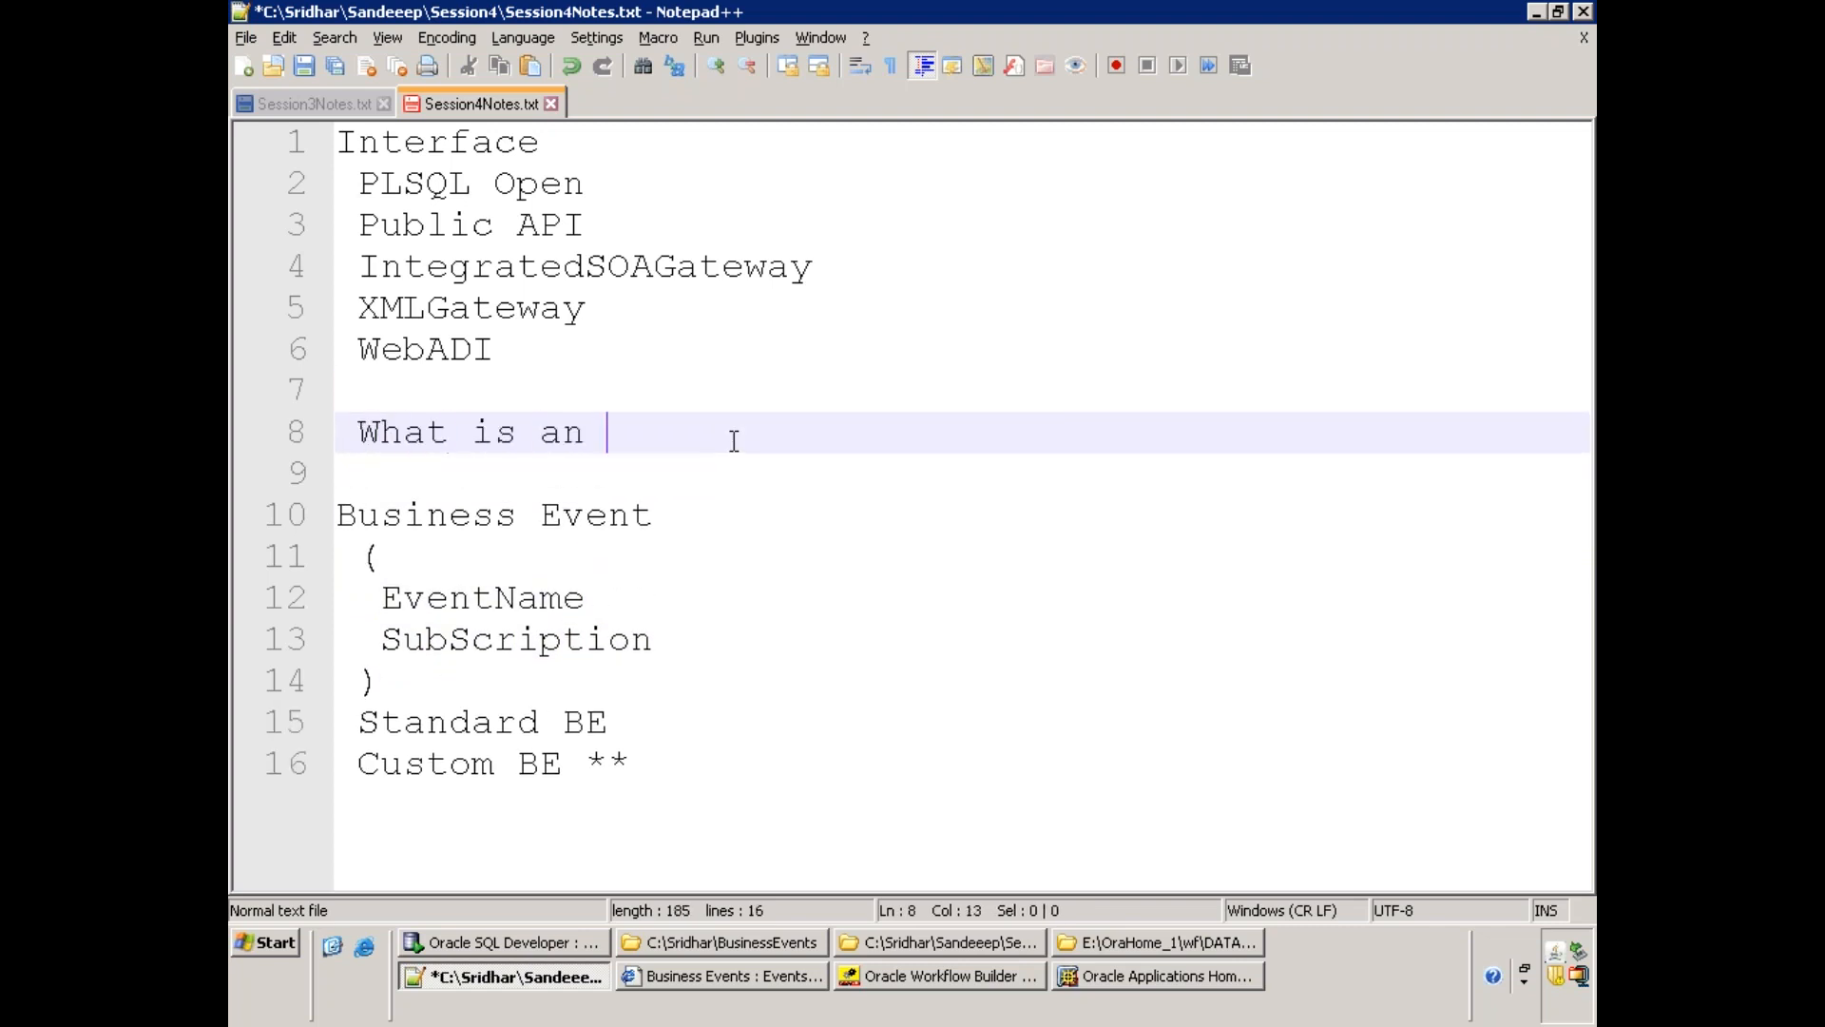
pyautogui.press('BackSpace')
pyautogui.write('ent :')
# List Create of PO, Creation of SO and Updating SO/PO/Inv/ as event examples
pyautogui.press('Return')
pyautogui.write('Create of PO')
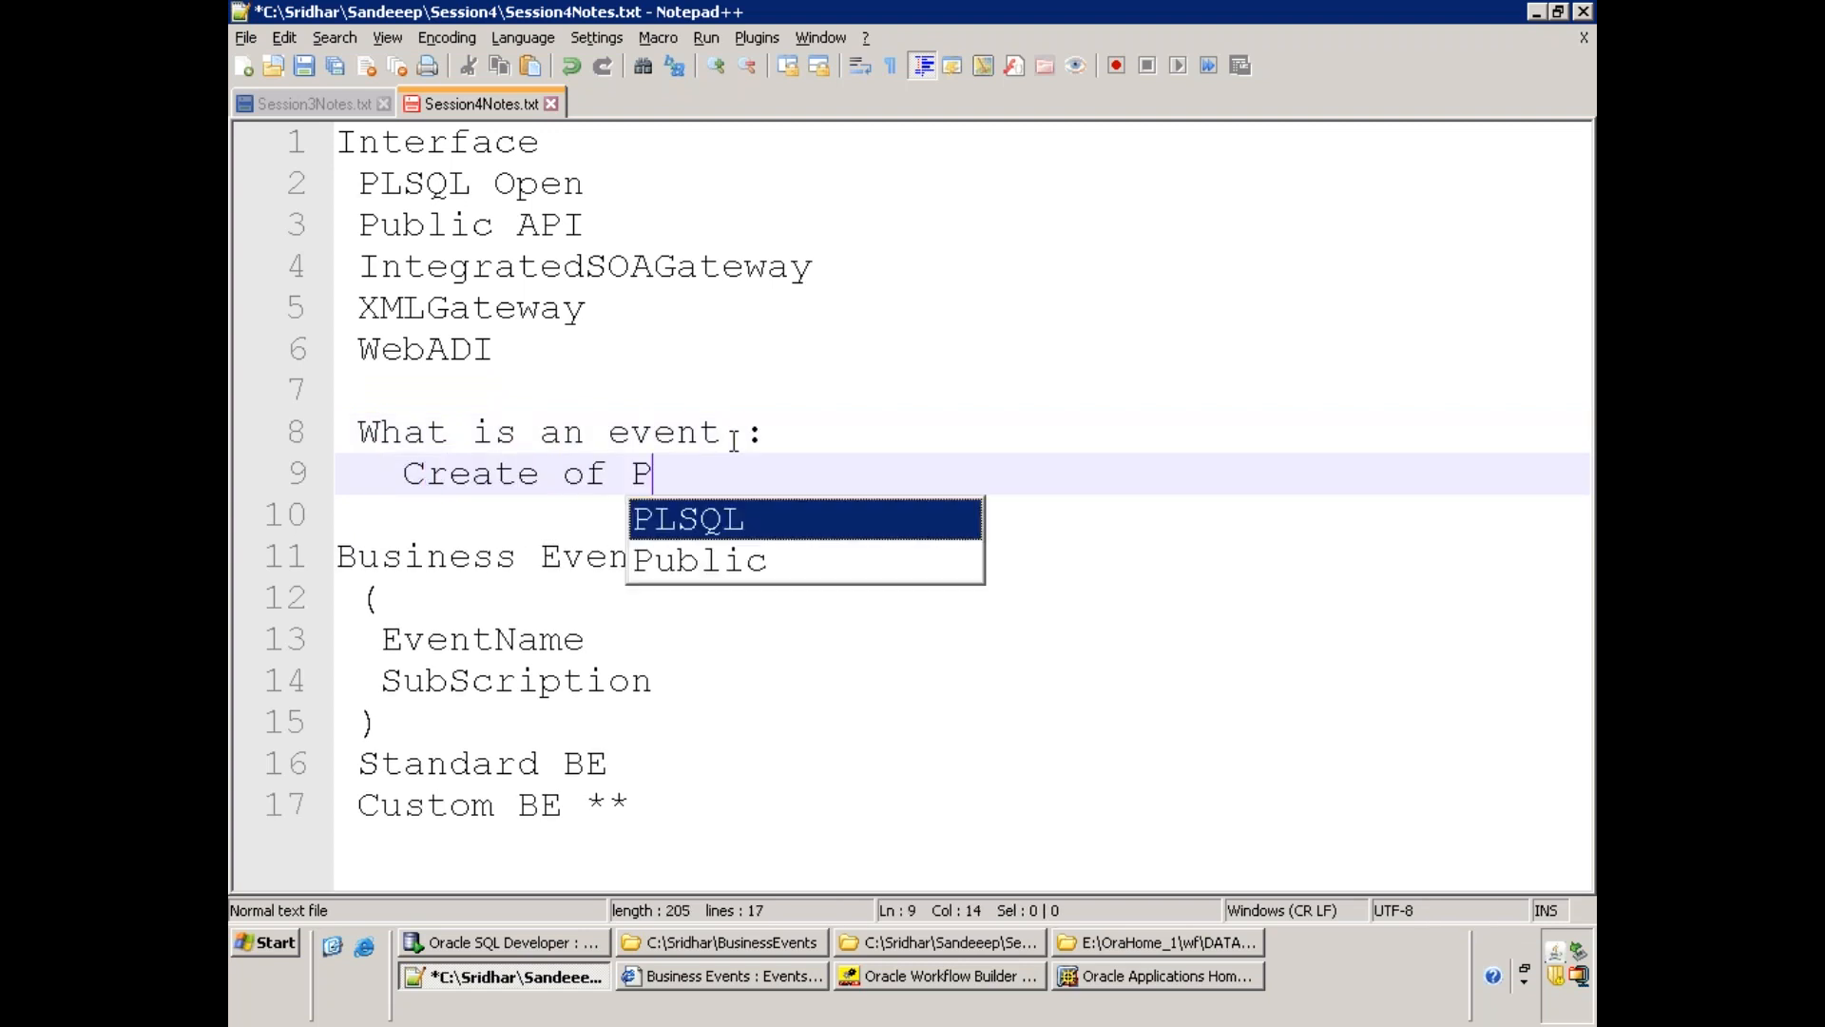
pyautogui.press('Return')
pyautogui.write('Creation of SO')
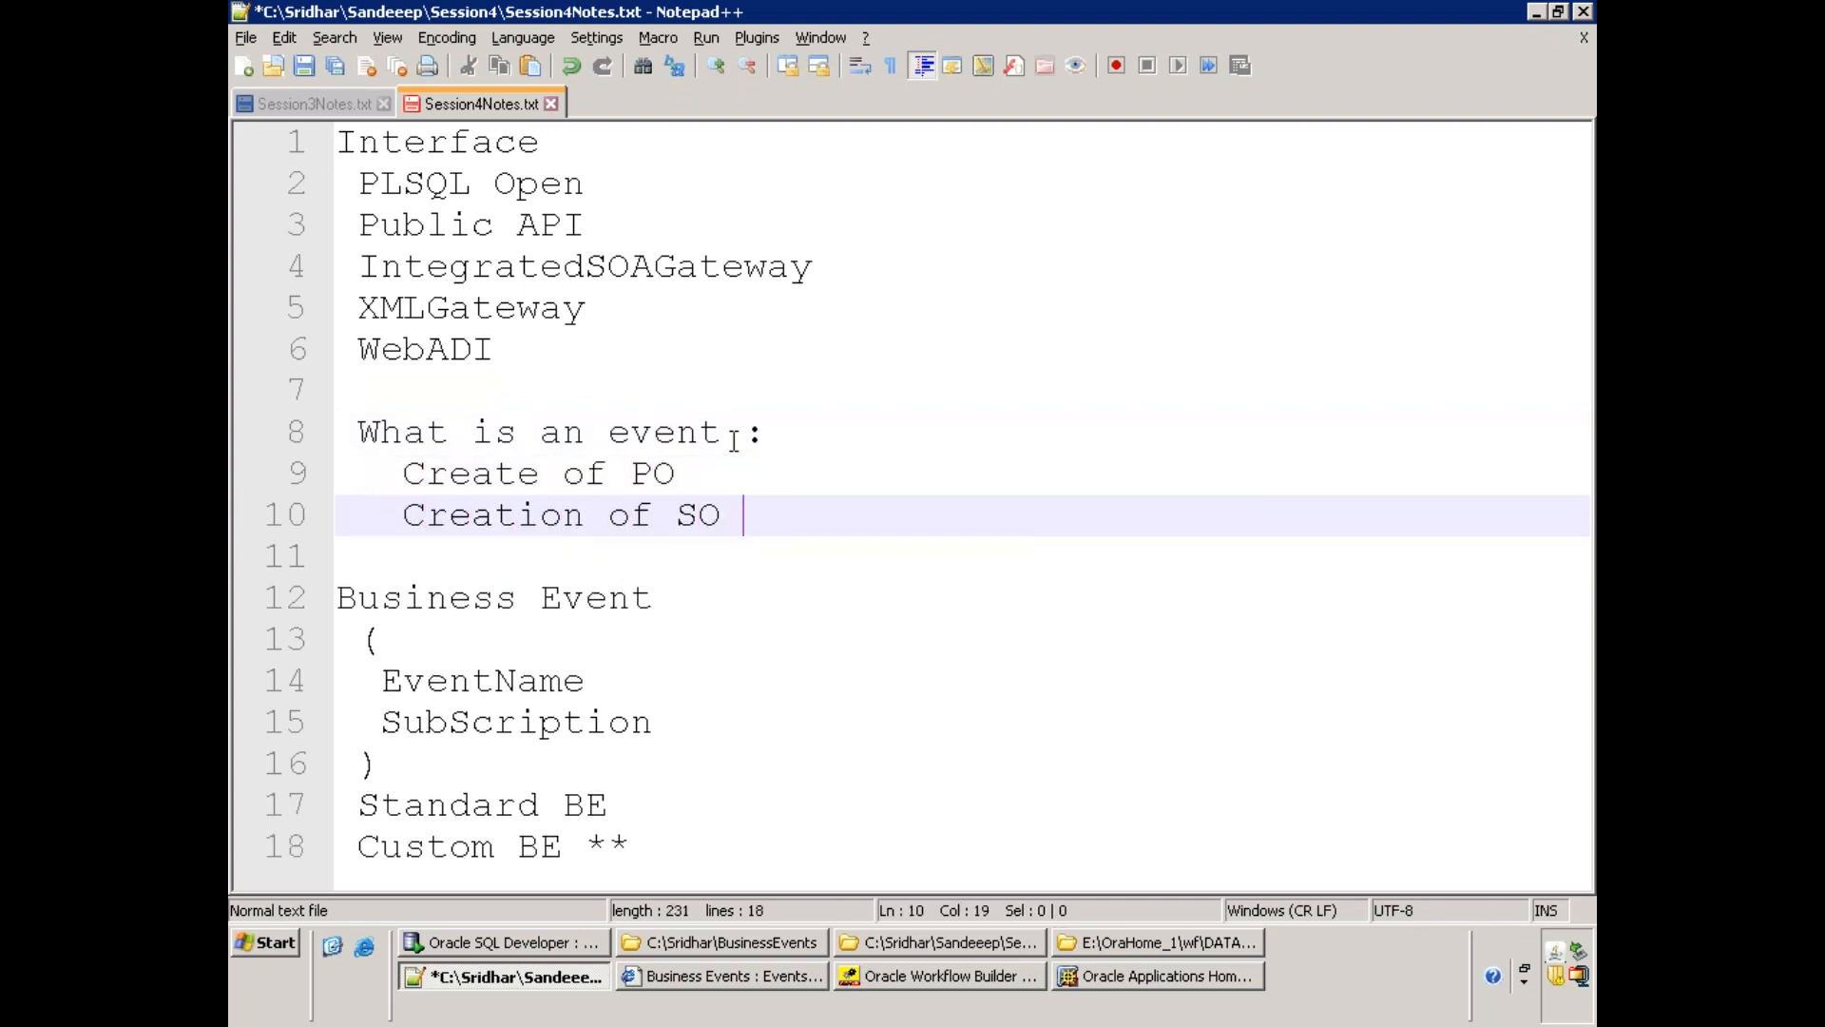
pyautogui.press('Return')
pyautogui.write('Updat')
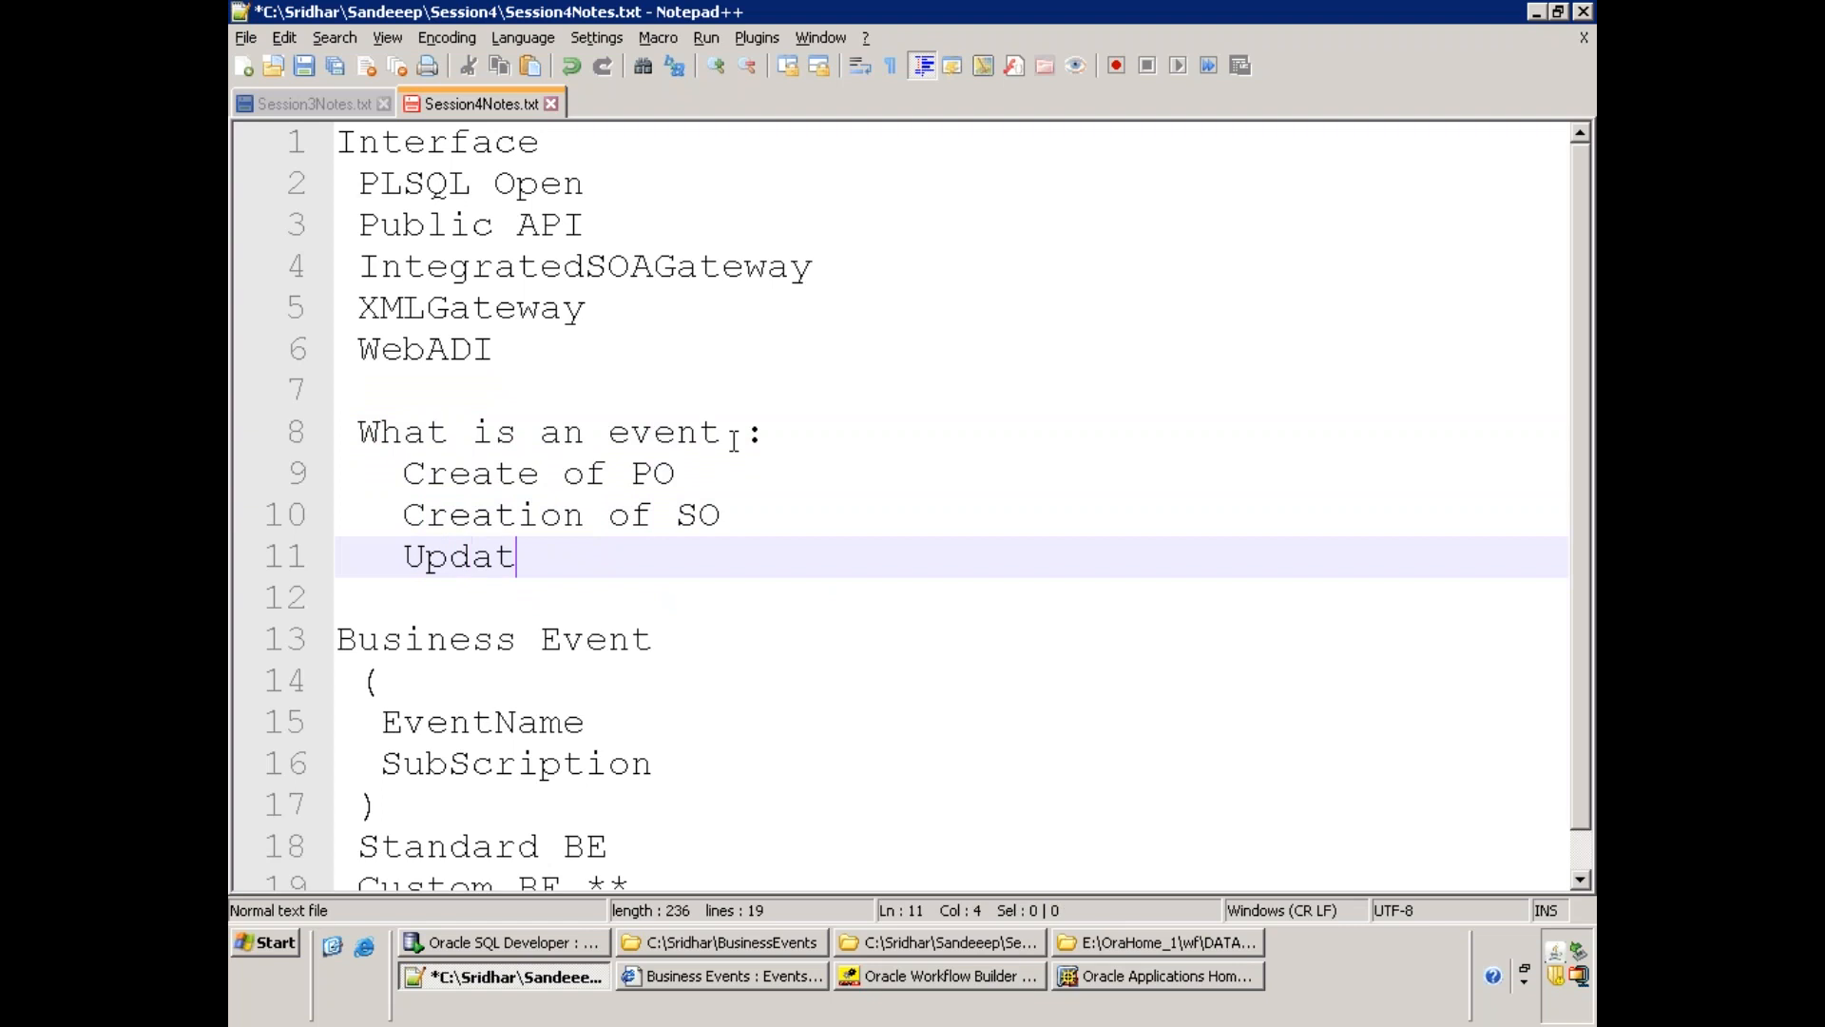
pyautogui.write('ing SO/PO/Inv/')
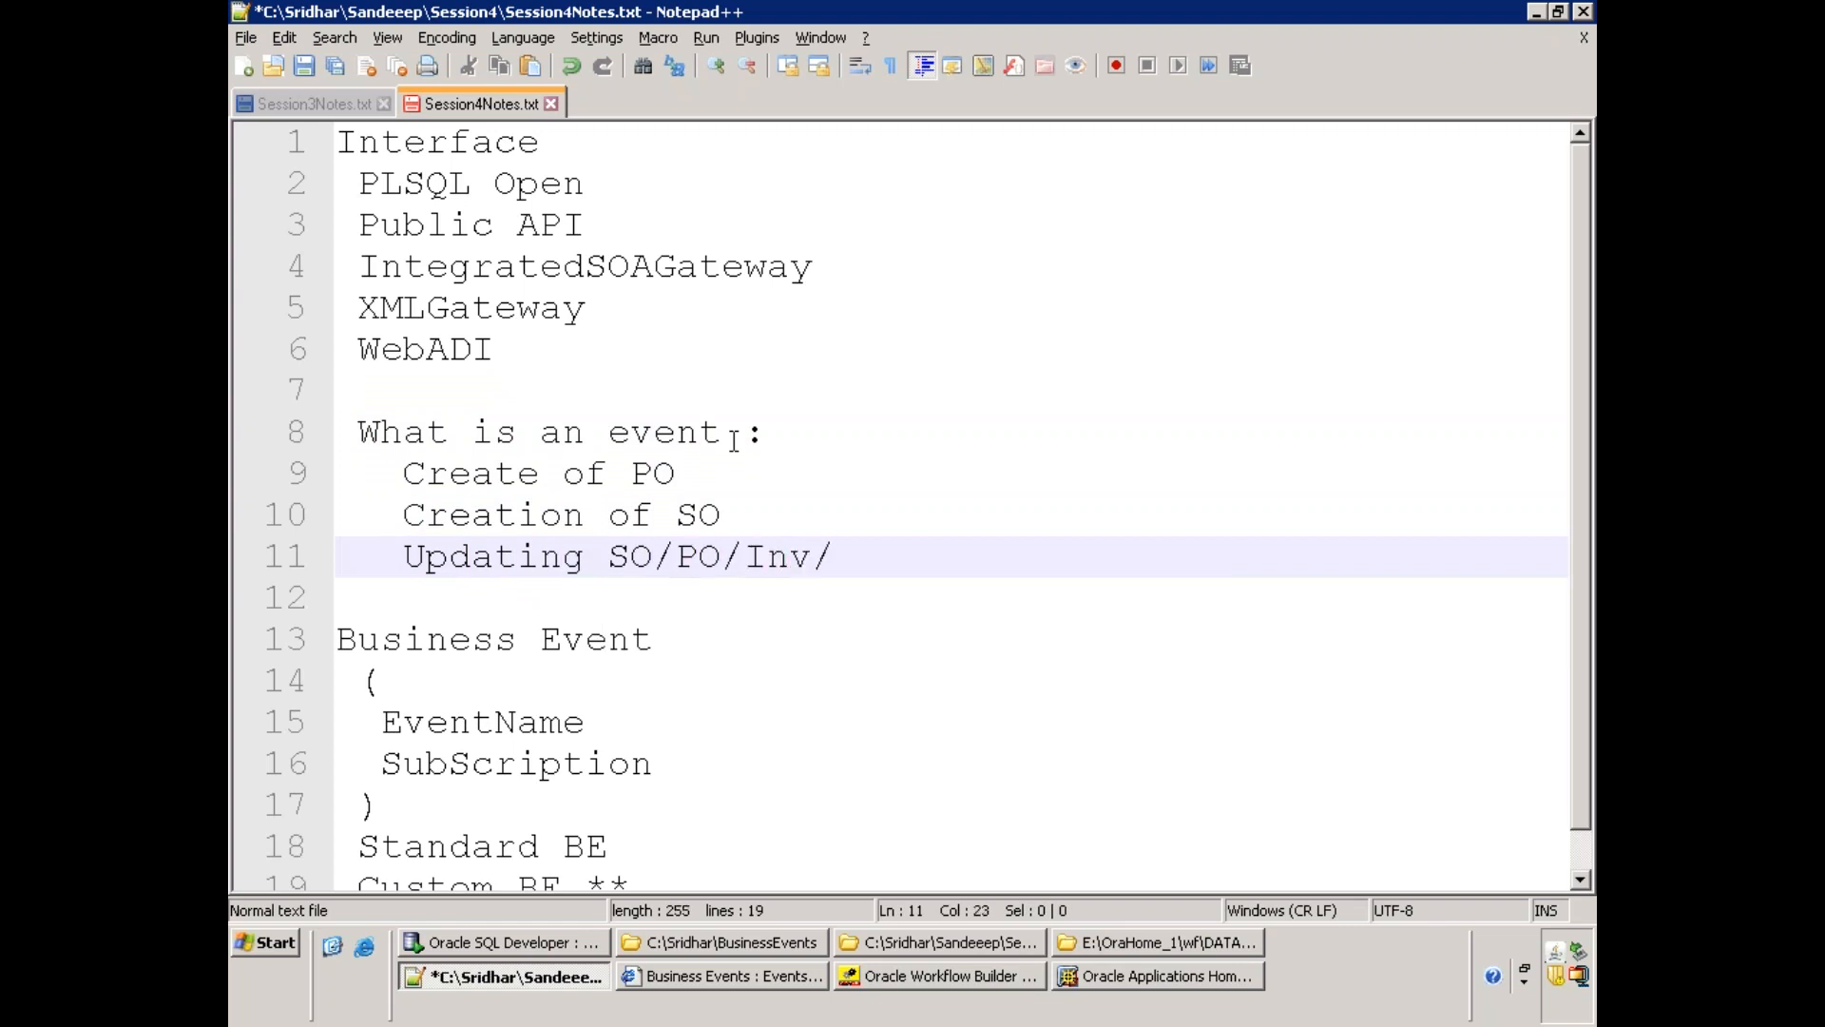
pyautogui.scroll(-3, 789, 428)
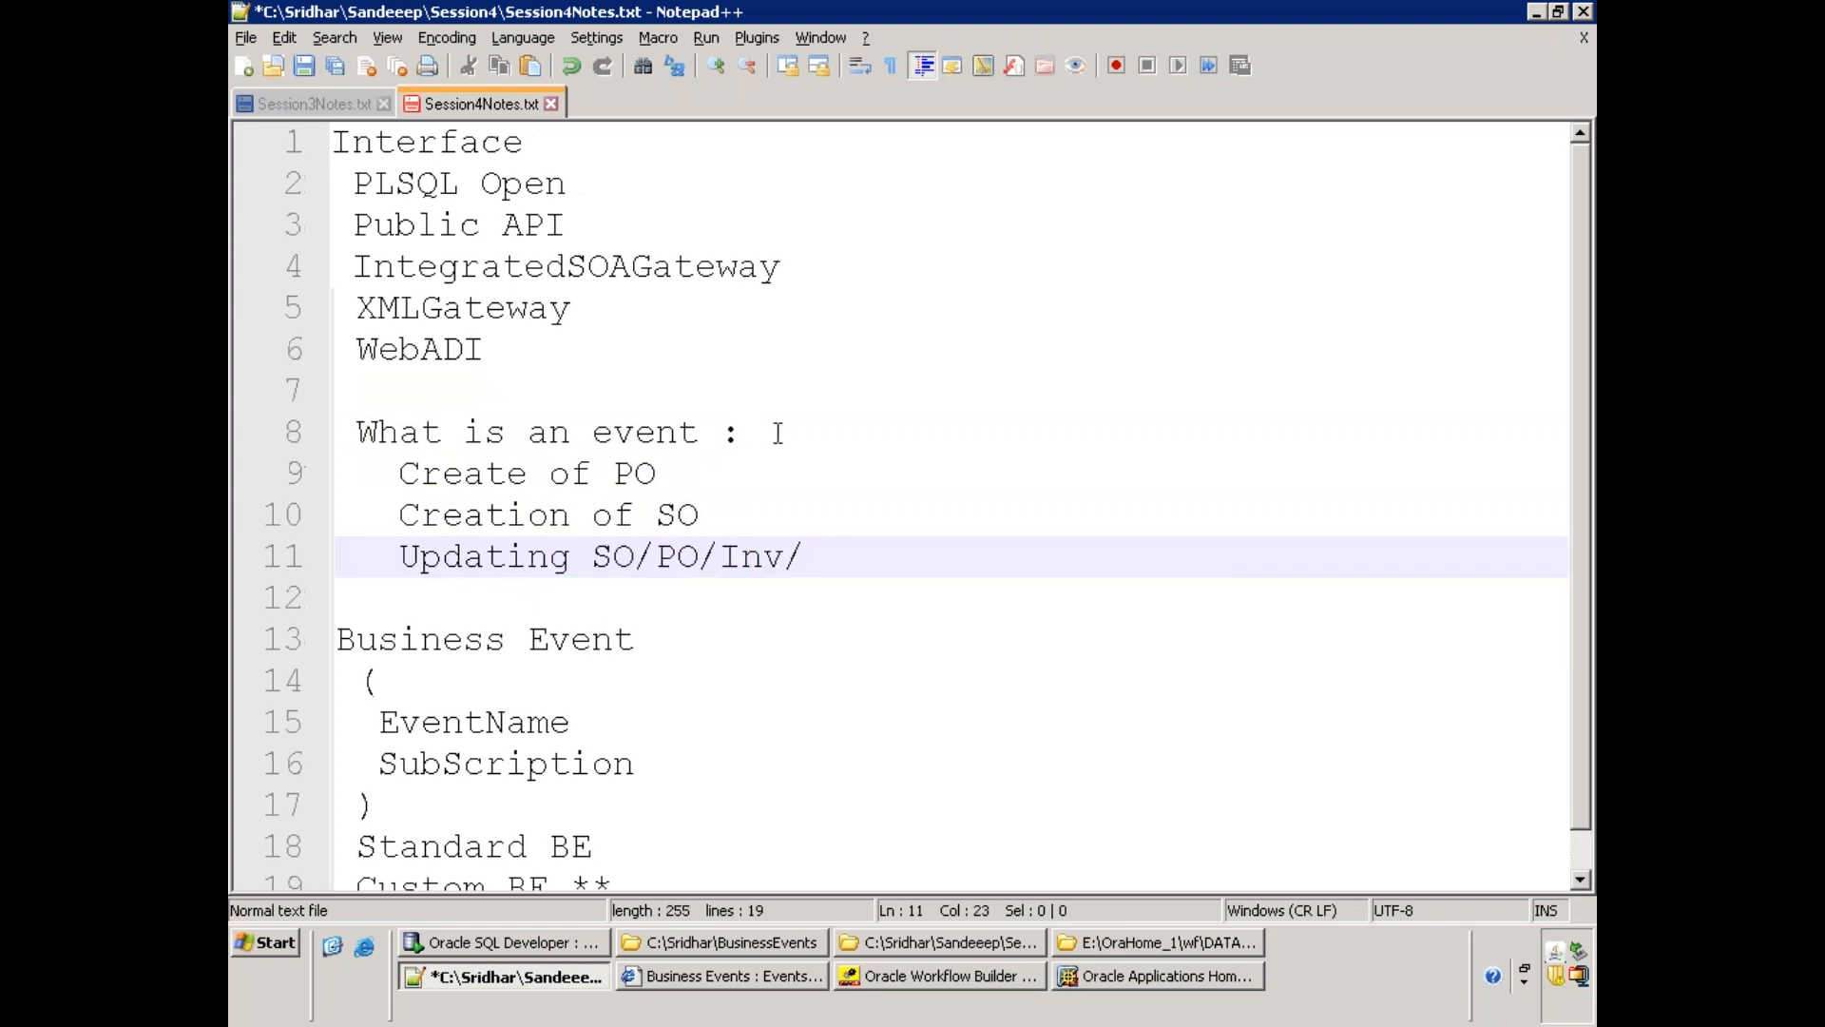
pyautogui.scroll(-1, 823, 472)
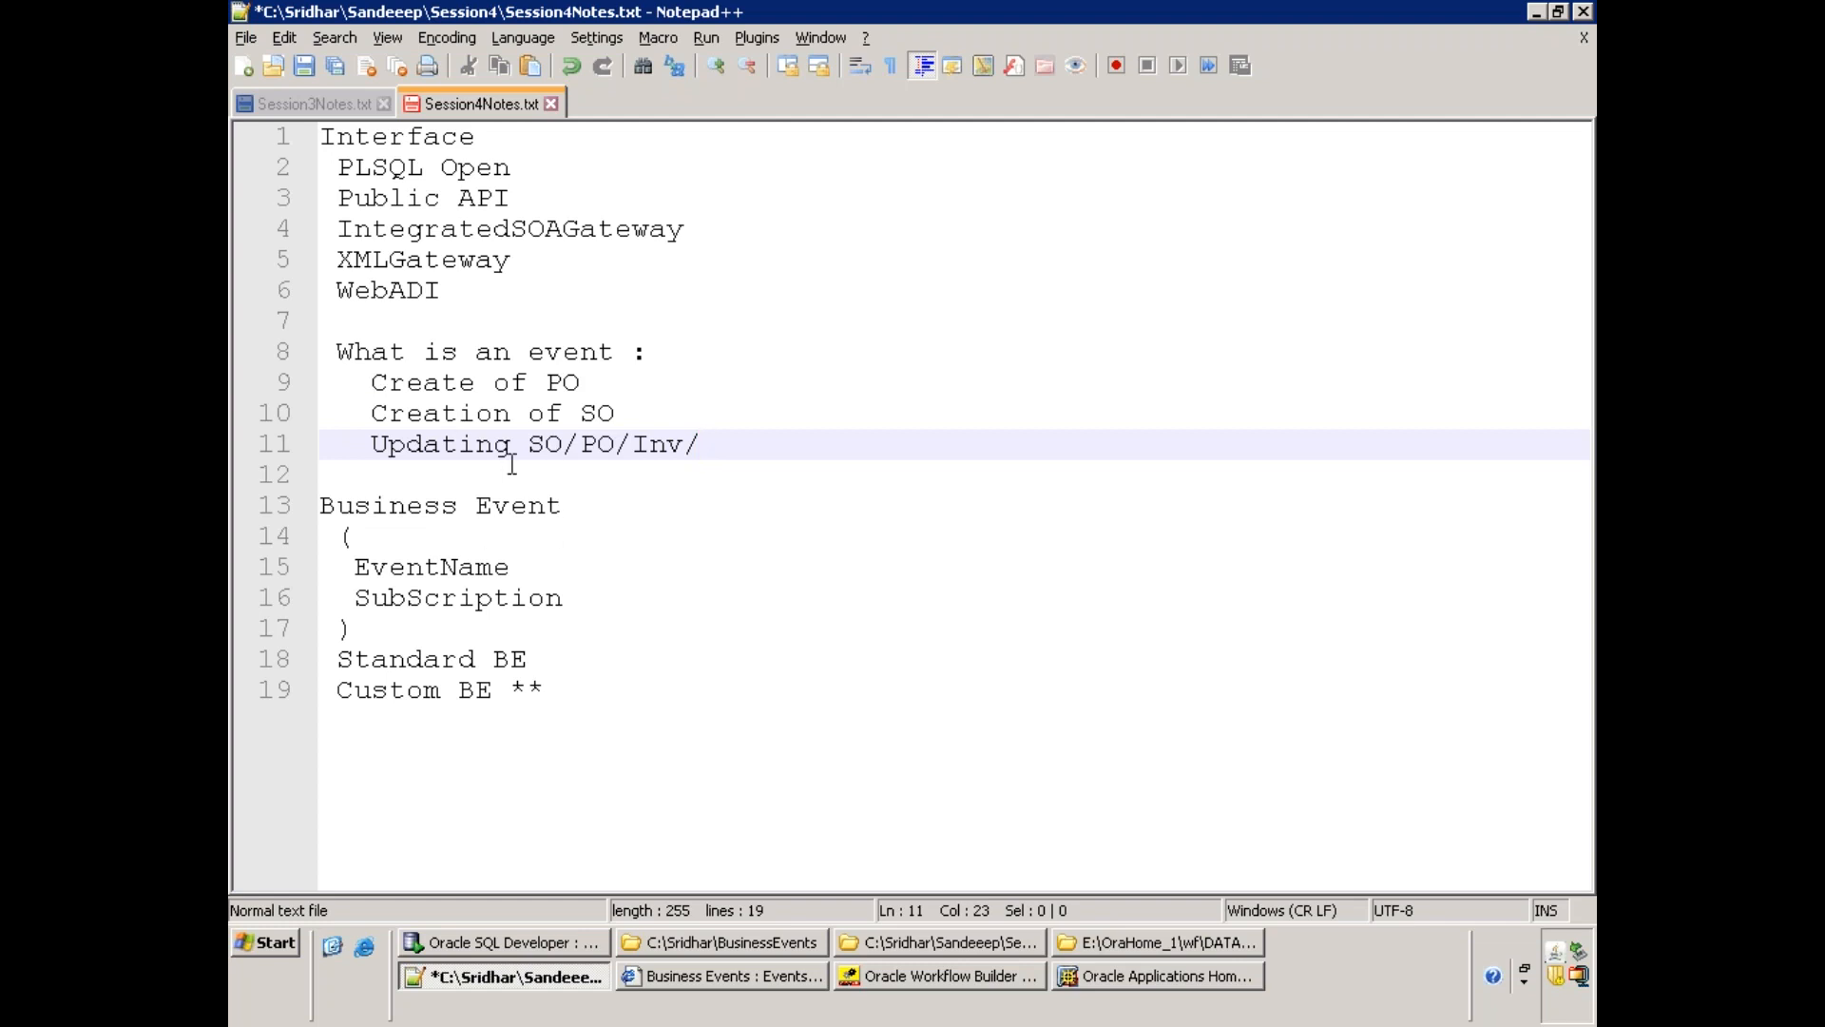
# Place the cursor after EventName and Custom BE, then bring up the Business Events browser page
pyautogui.click(546, 578)
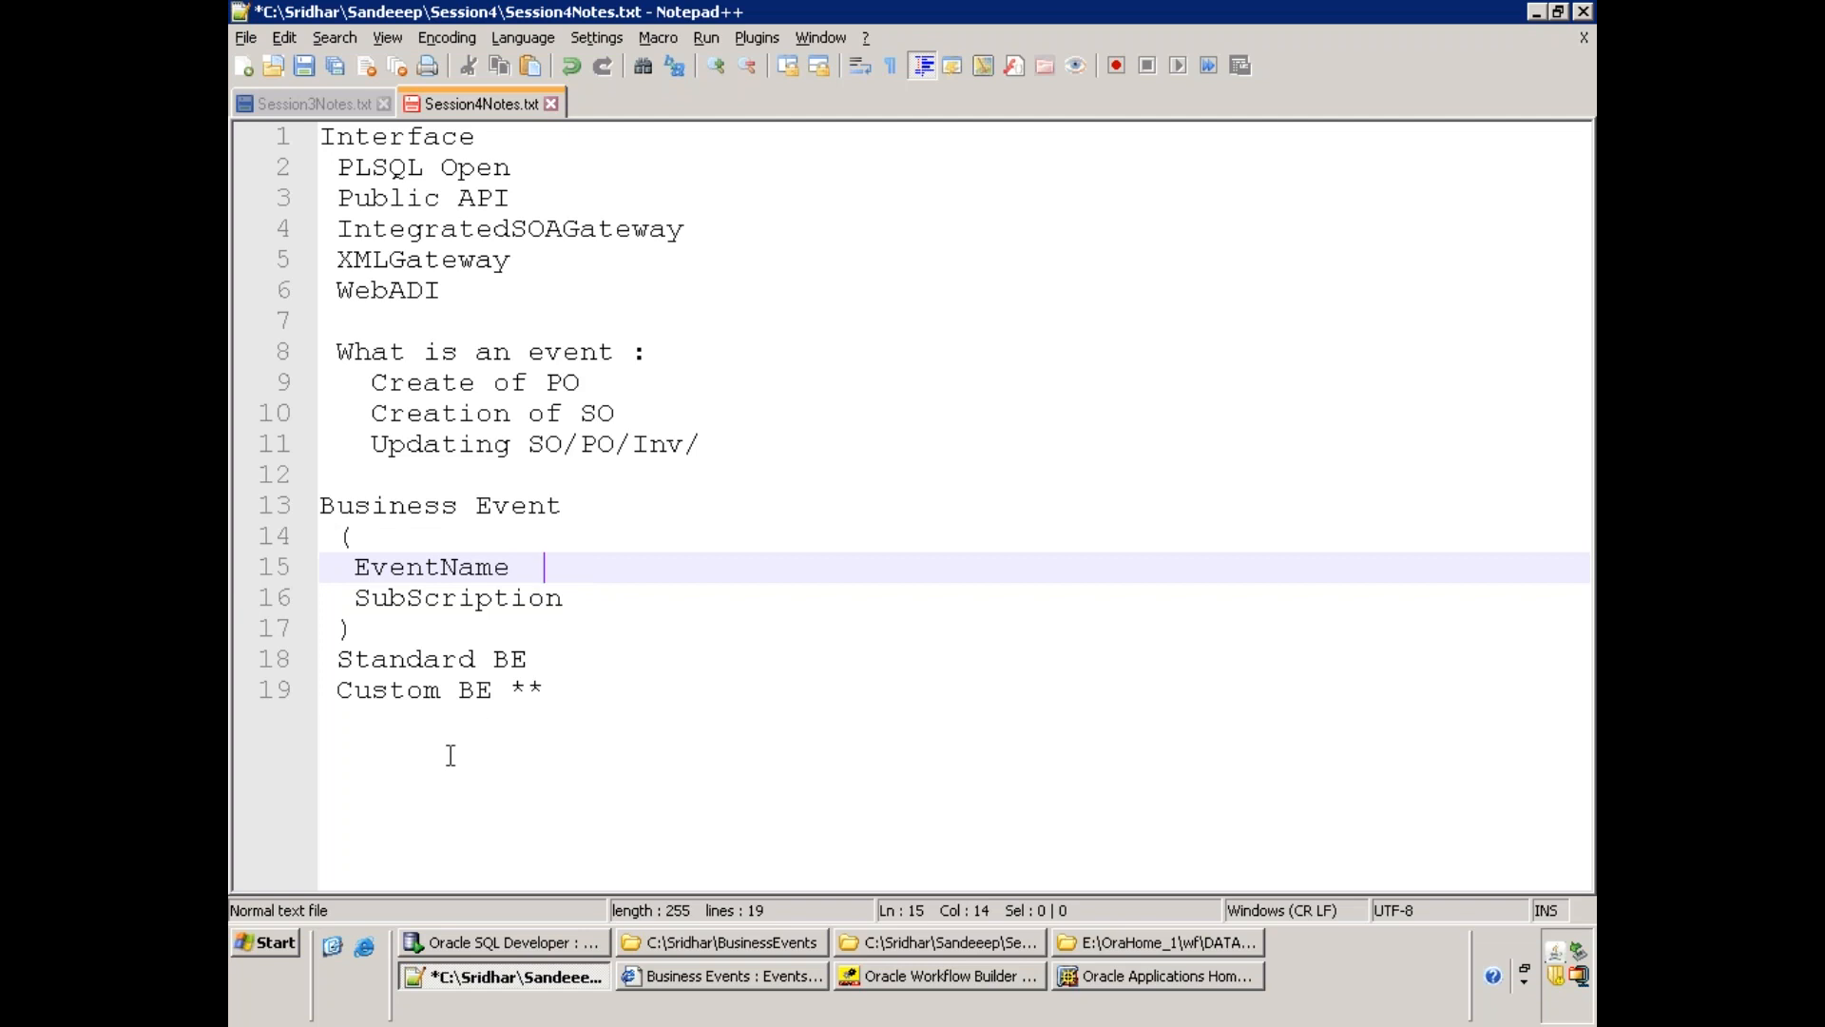
pyautogui.click(586, 685)
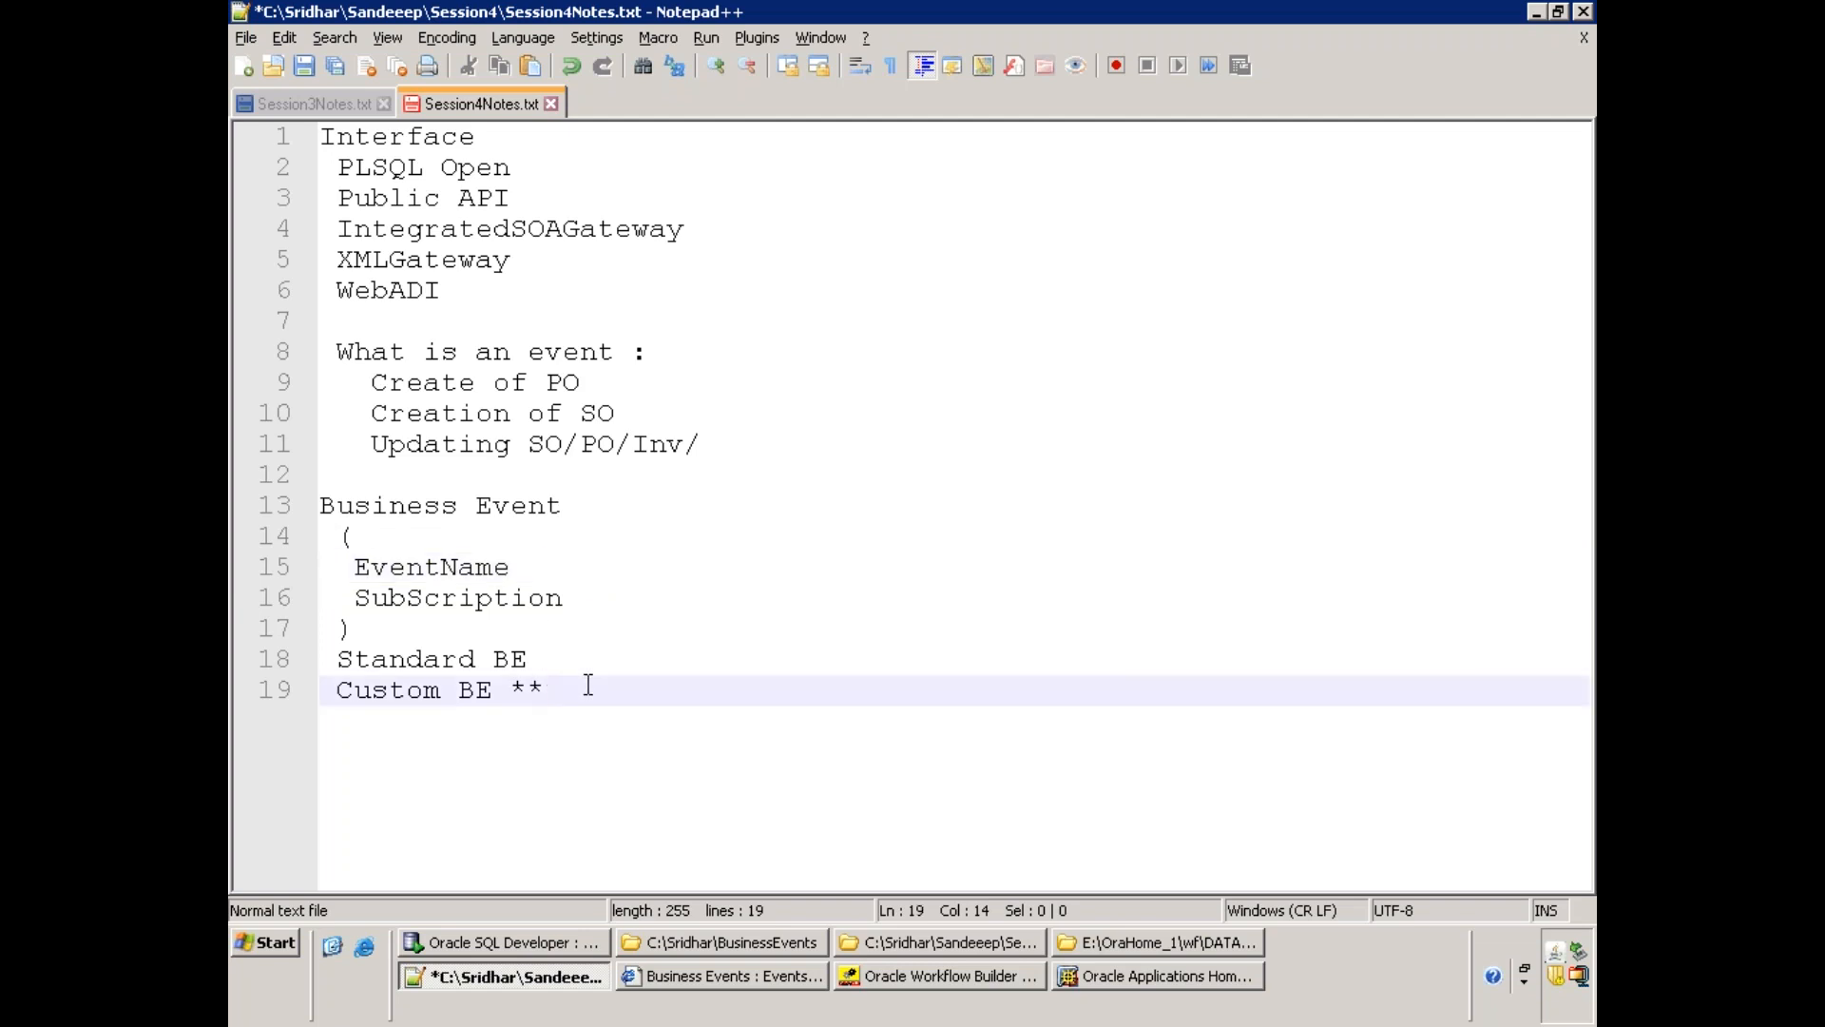
pyautogui.click(674, 979)
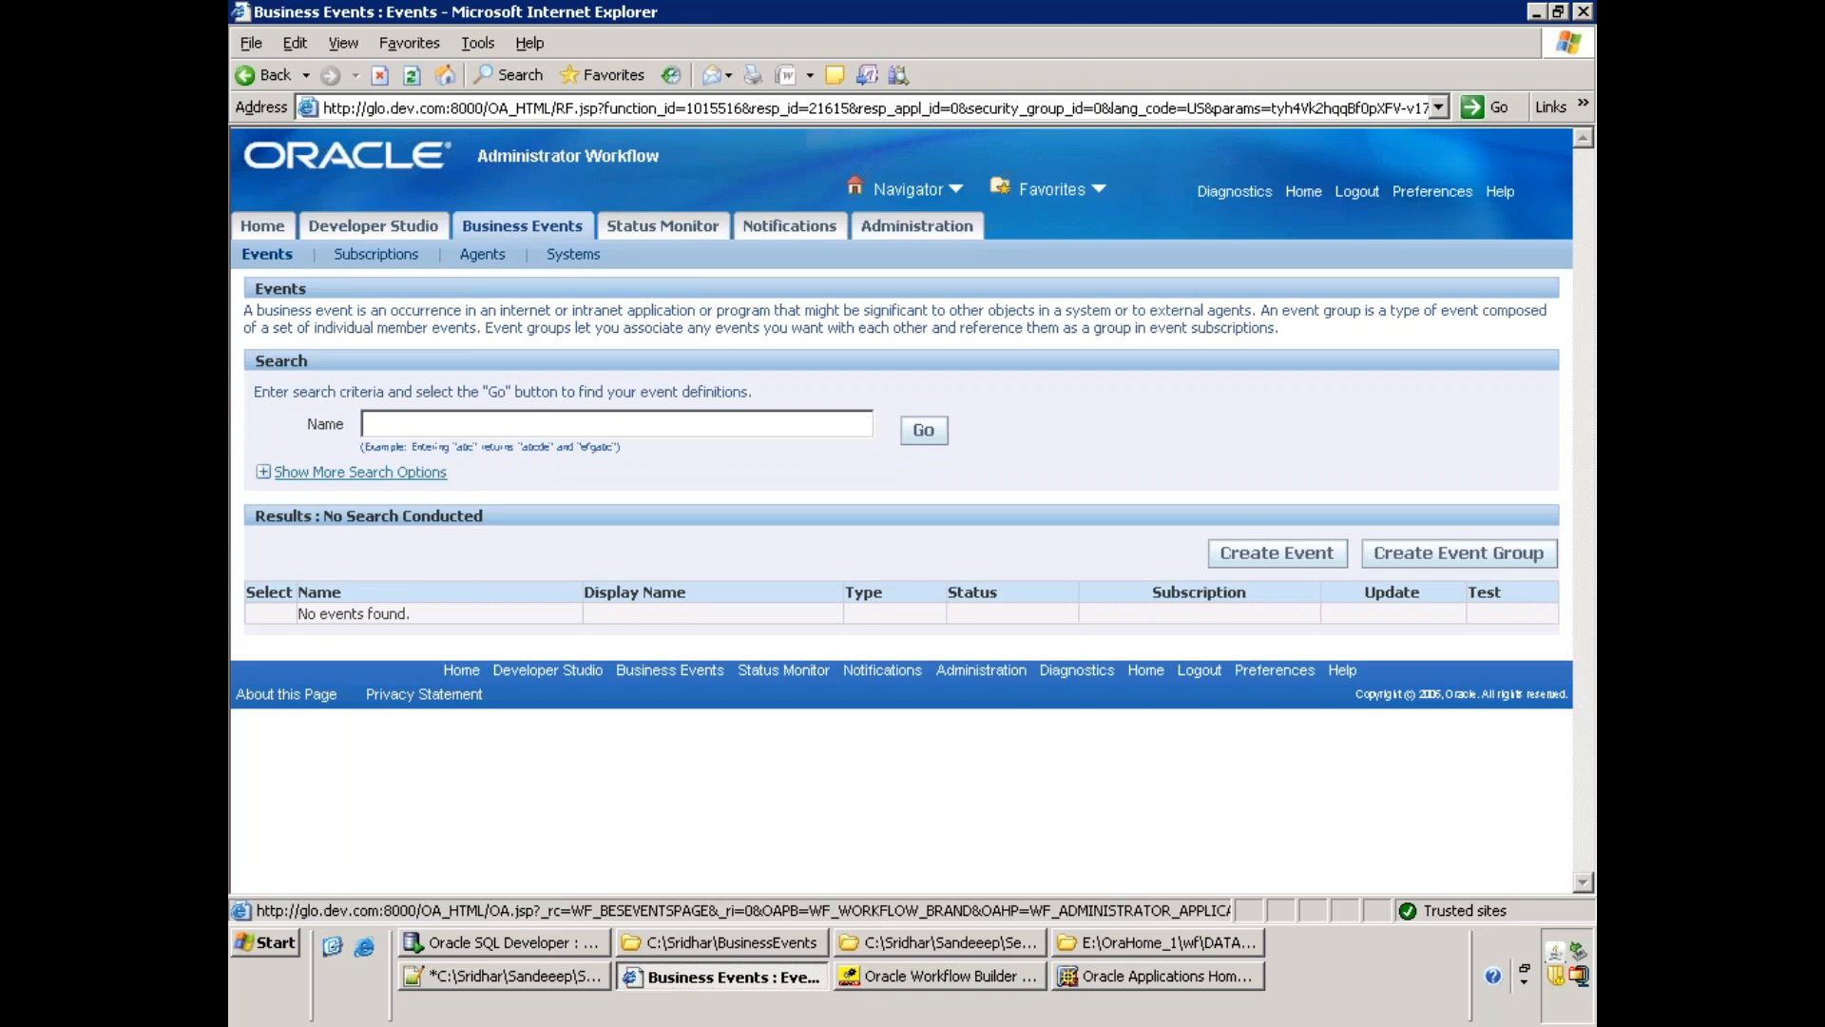
# Reopen Business Events, log in again with the password, and return to the Home Page Main Menu
pyautogui.click(518, 229)
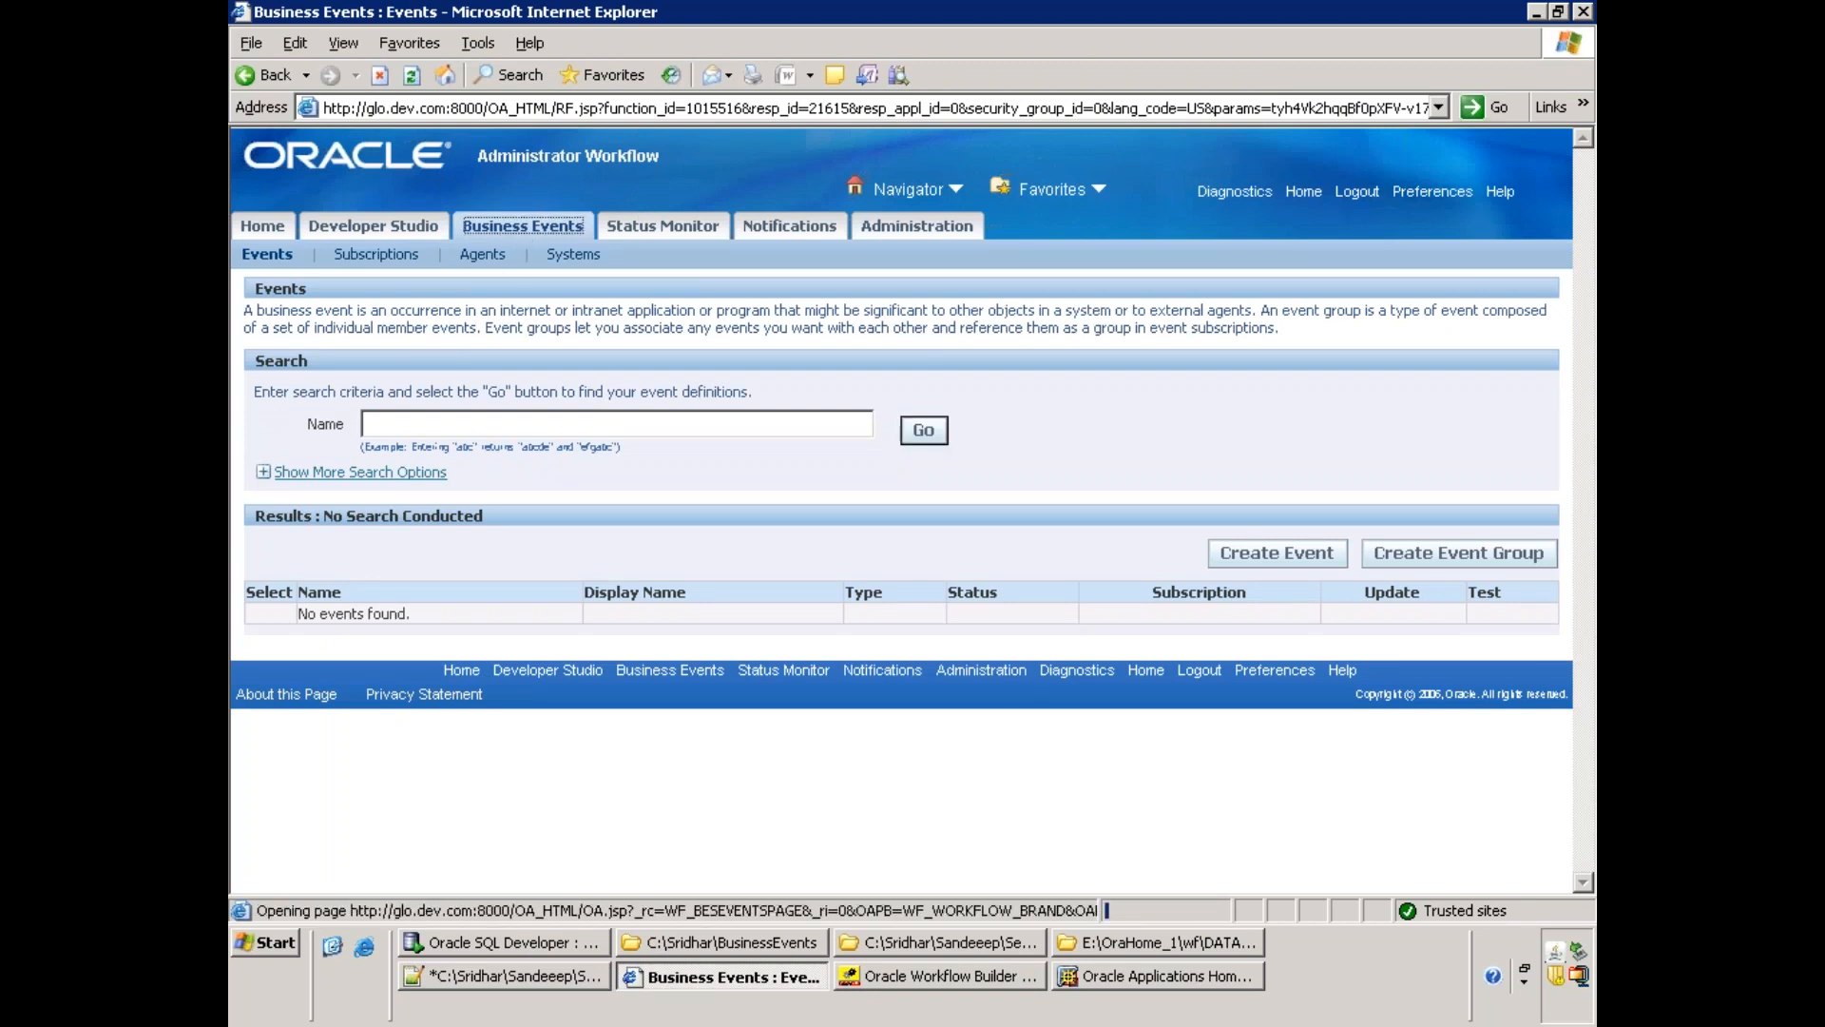
pyautogui.click(987, 436)
pyautogui.write('sysadmin')
pyautogui.press('Return')
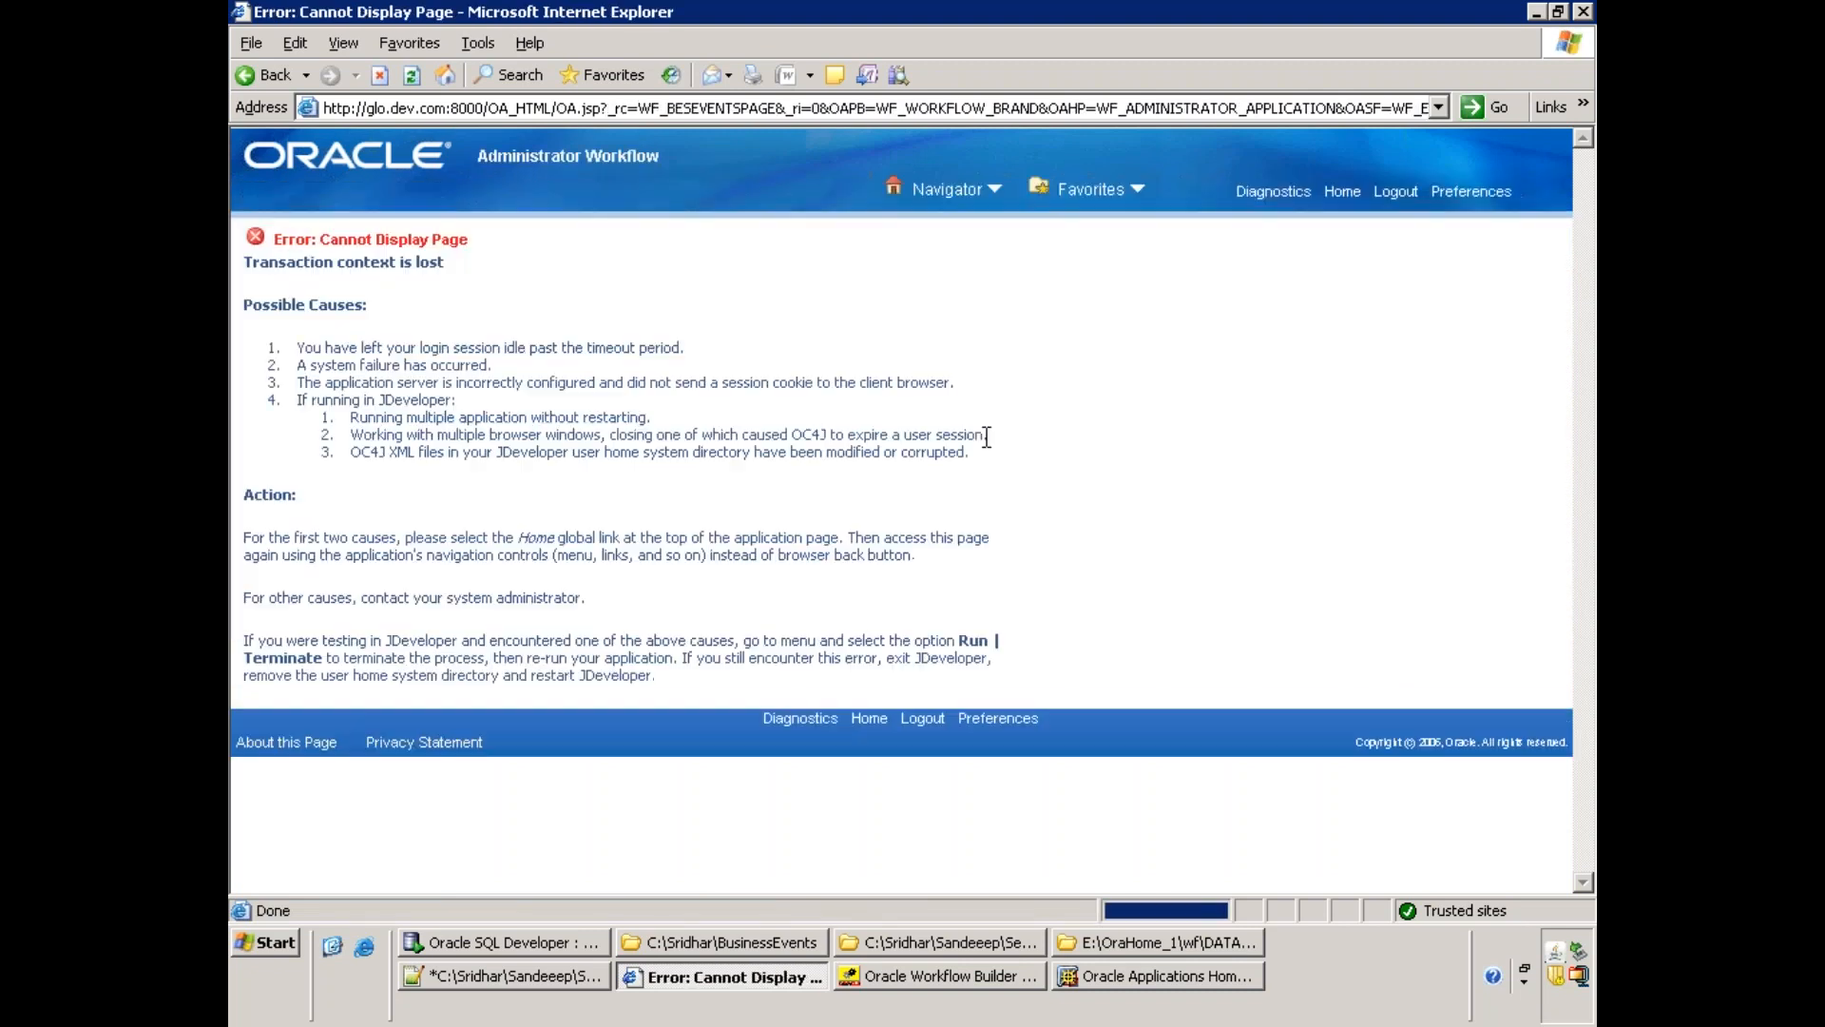
pyautogui.click(1346, 193)
pyautogui.press('Tab')
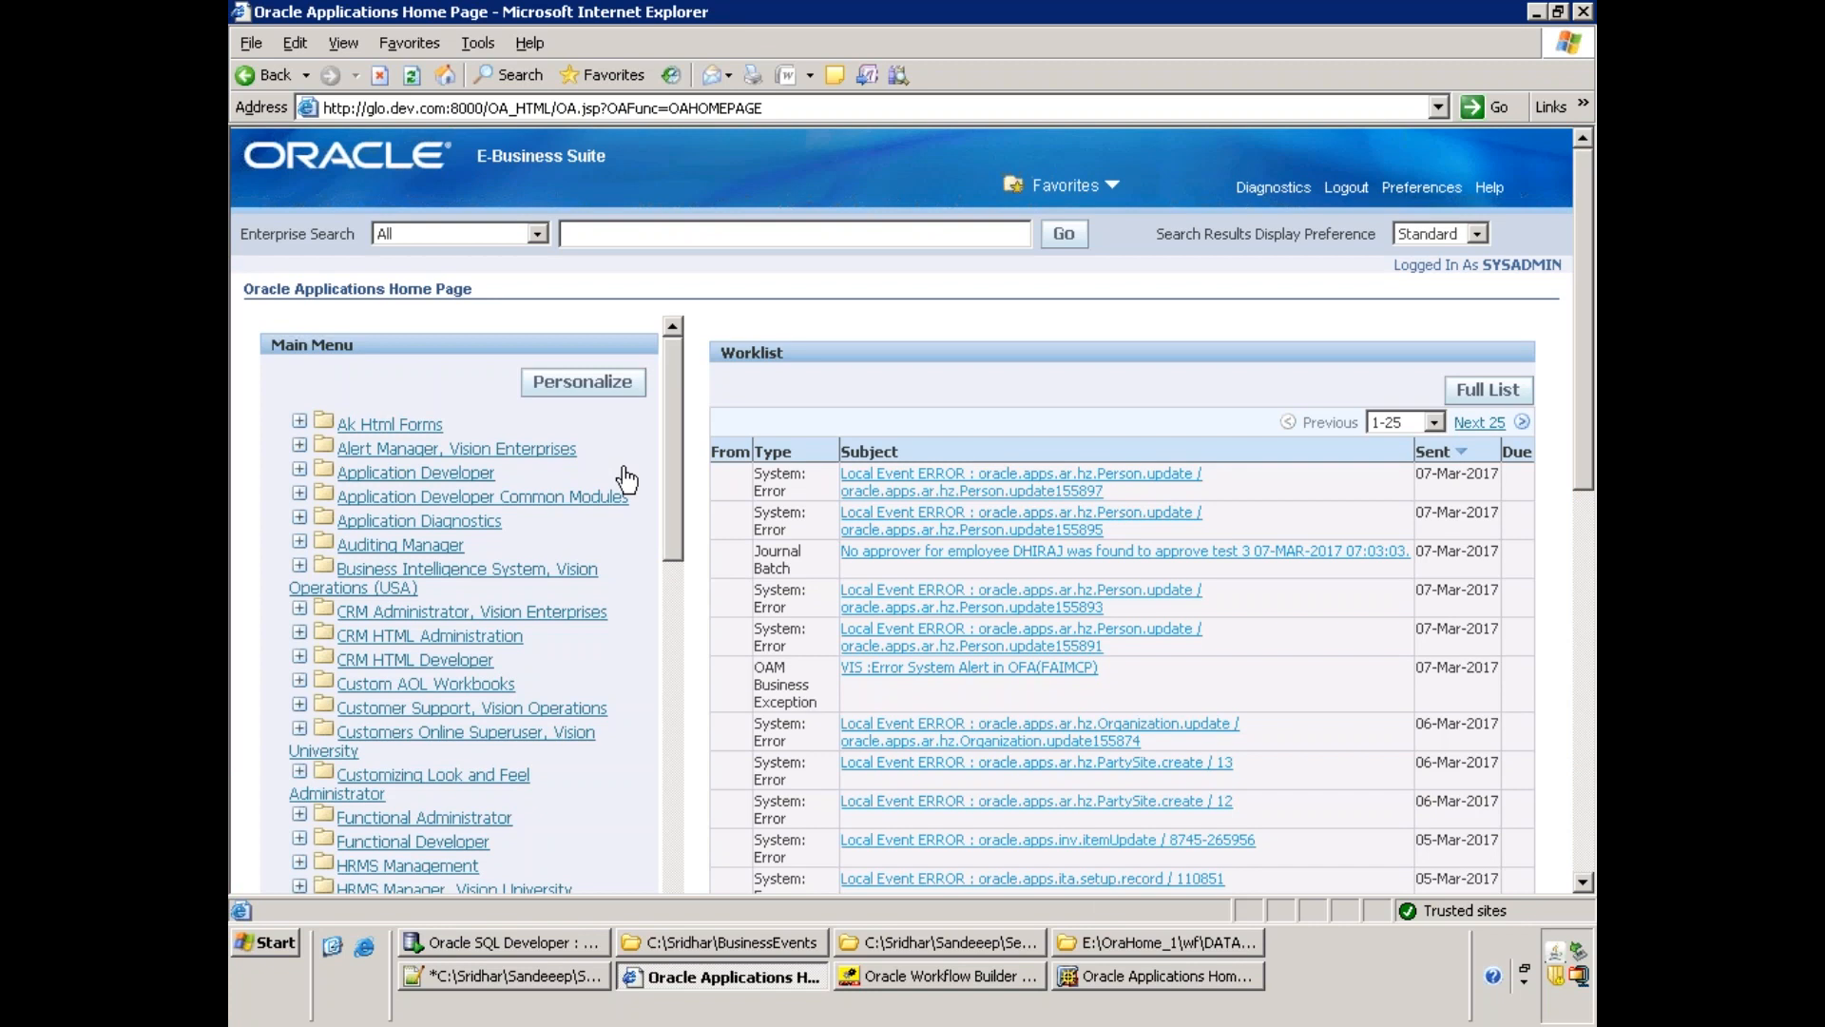
pyautogui.moveTo(678, 439); pyautogui.dragTo(665, 750)
pyautogui.scroll(-5, 666, 750)
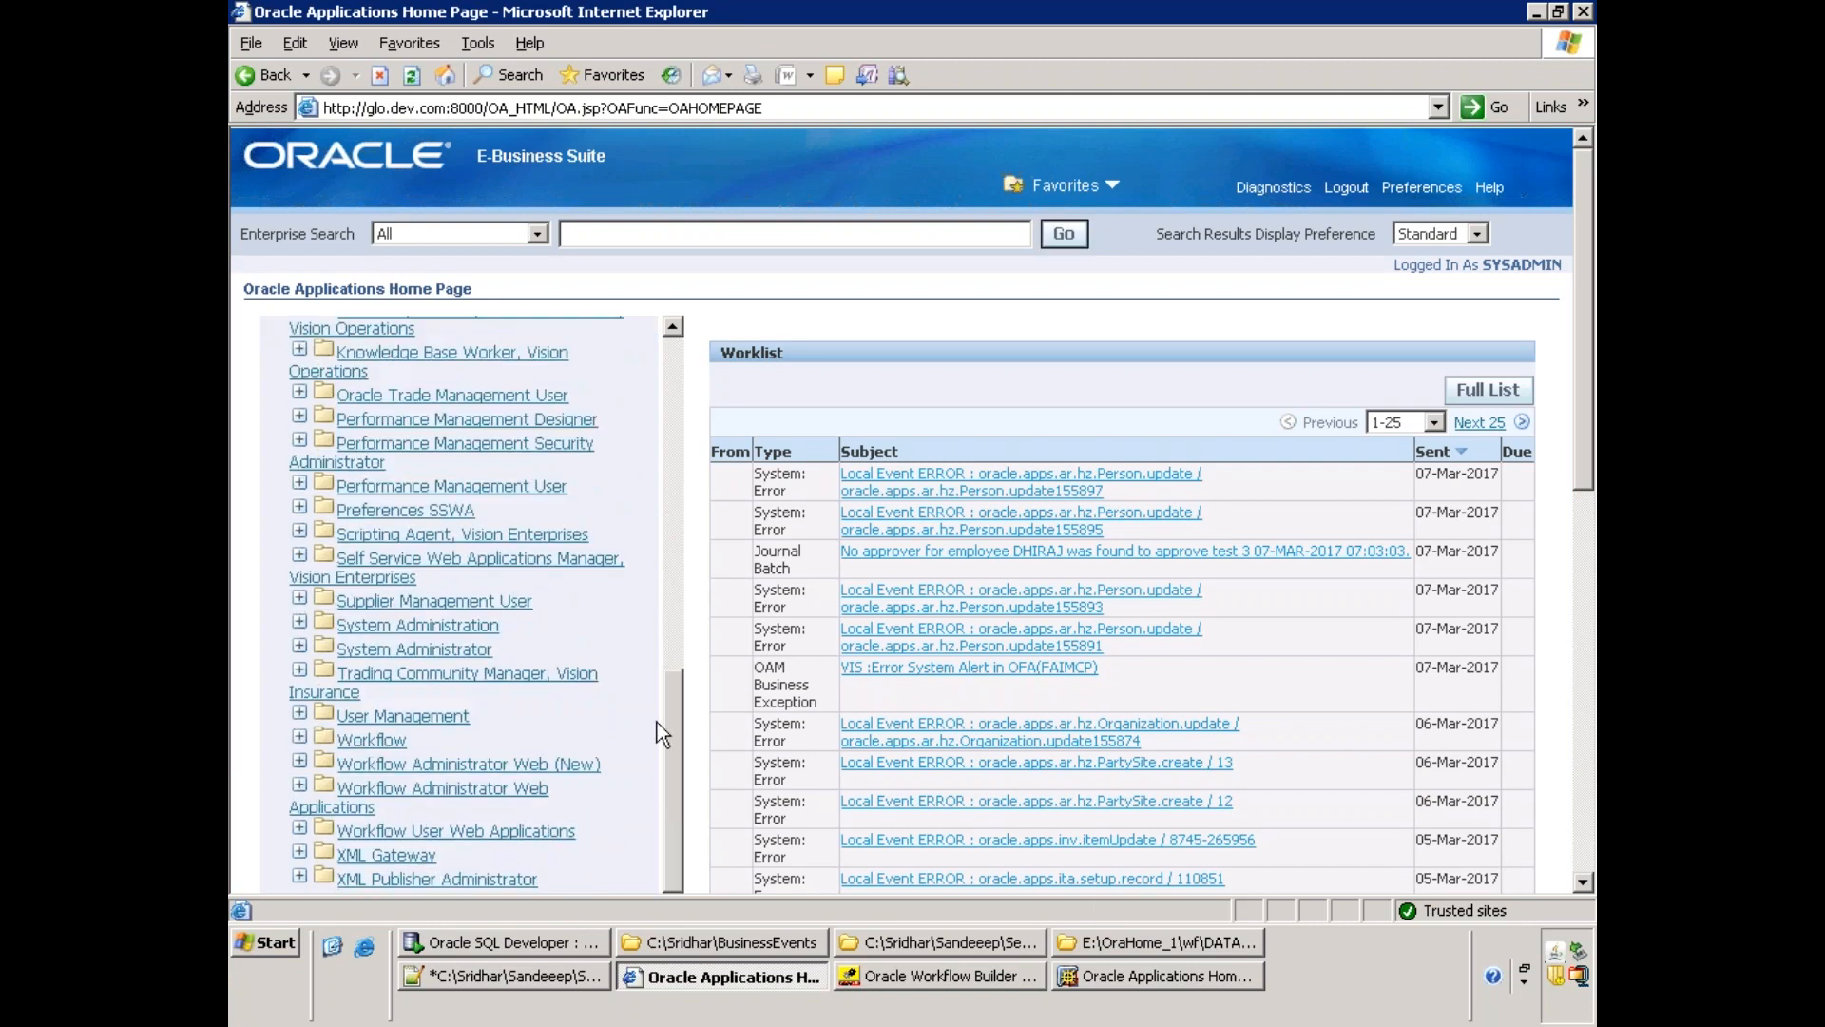
# Open Administrator Workflow > Business Events, run an empty search, and show more search options
pyautogui.click(512, 801)
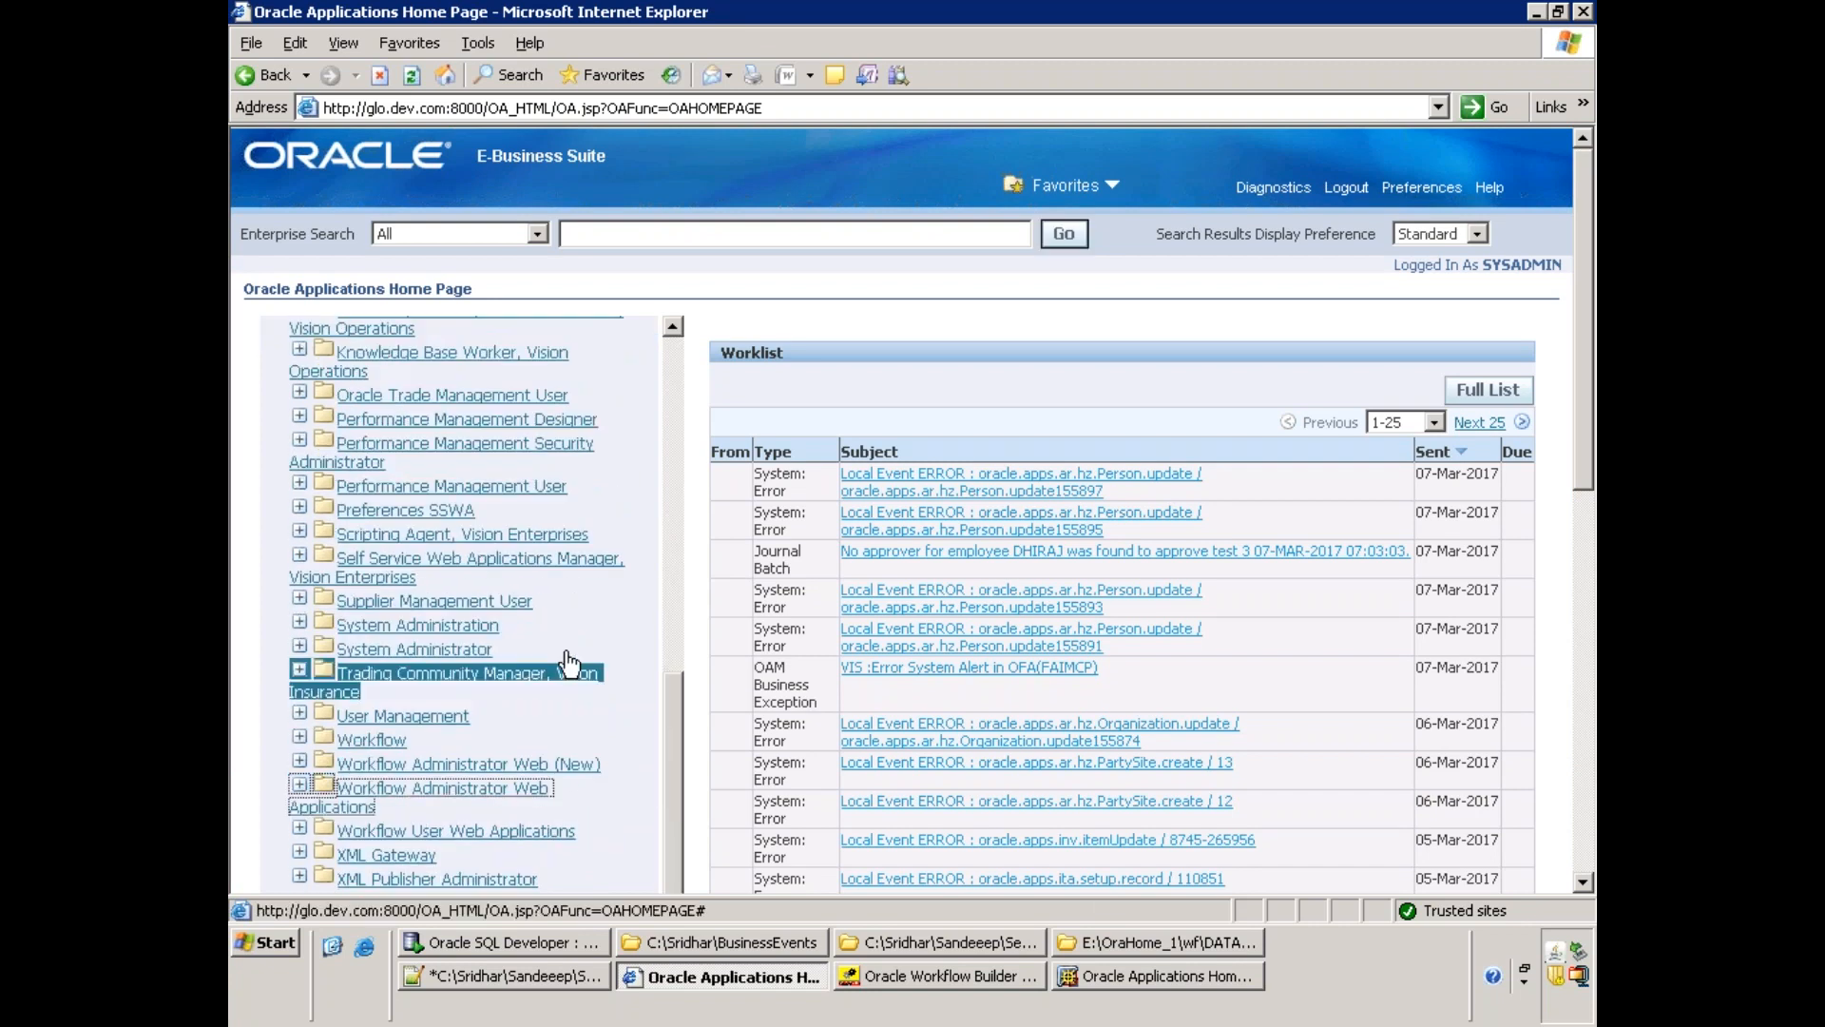
pyautogui.click(480, 687)
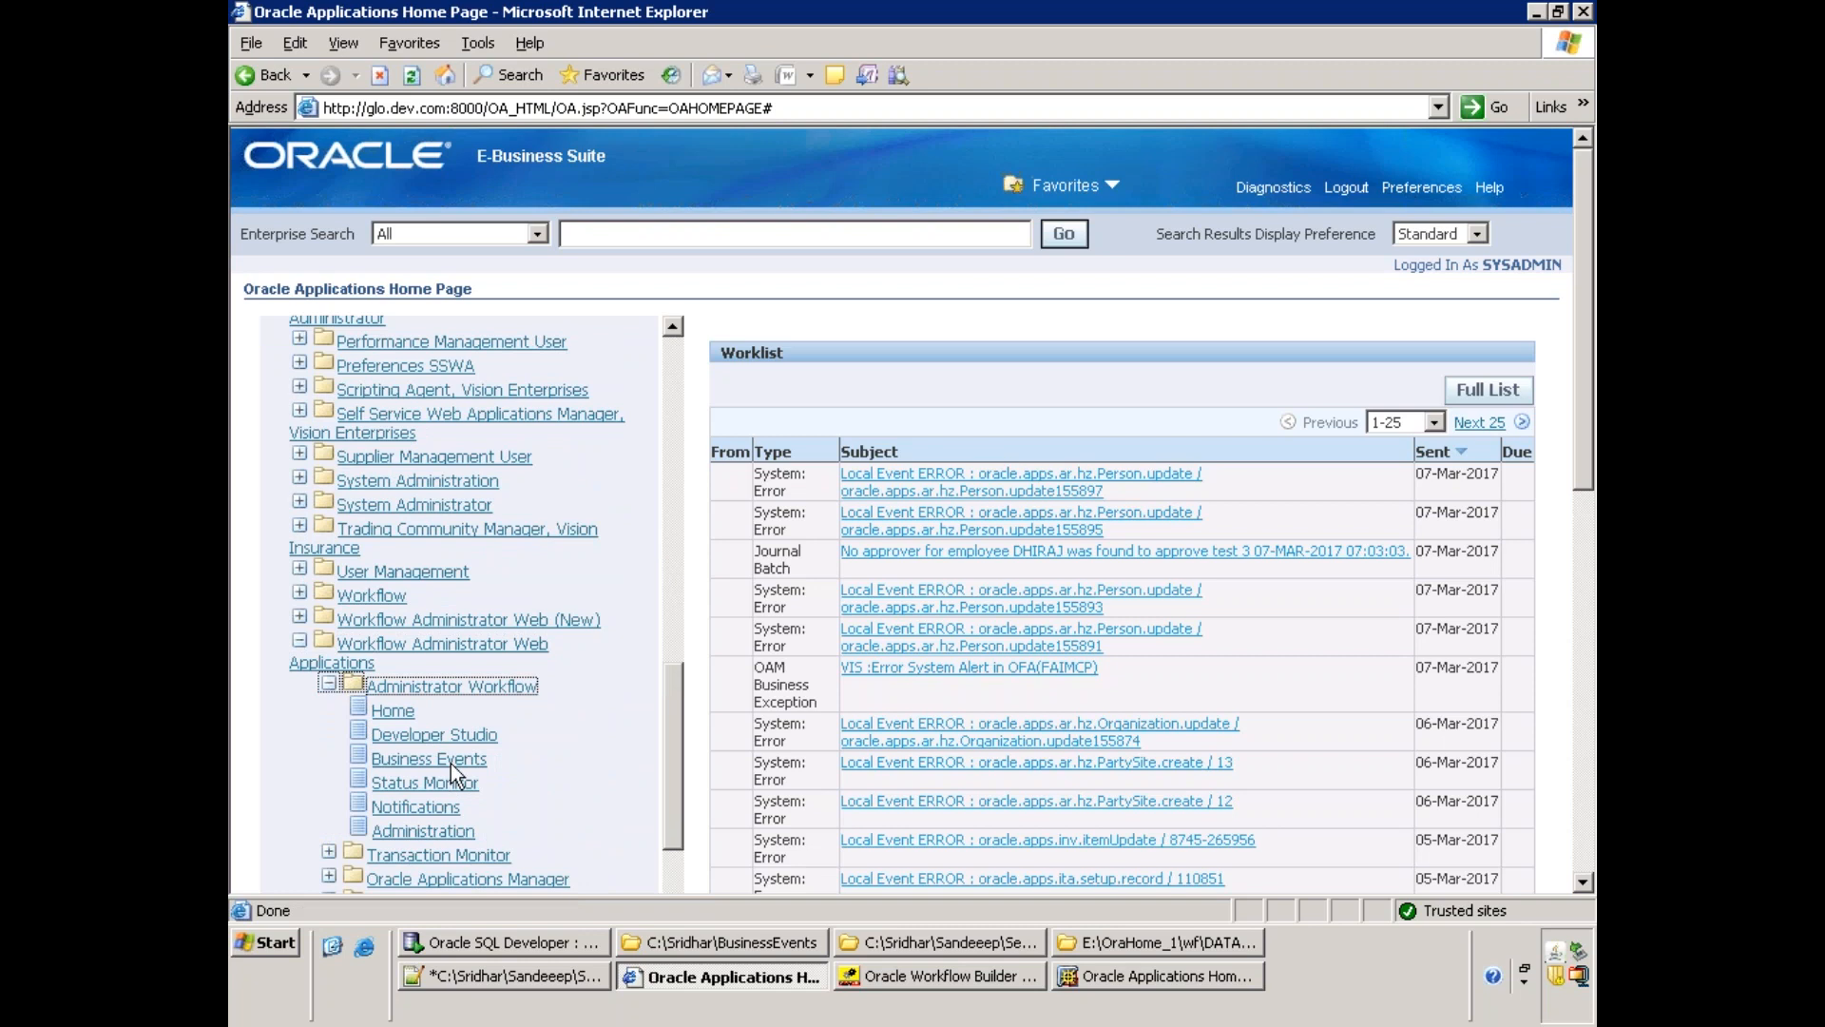
pyautogui.click(478, 764)
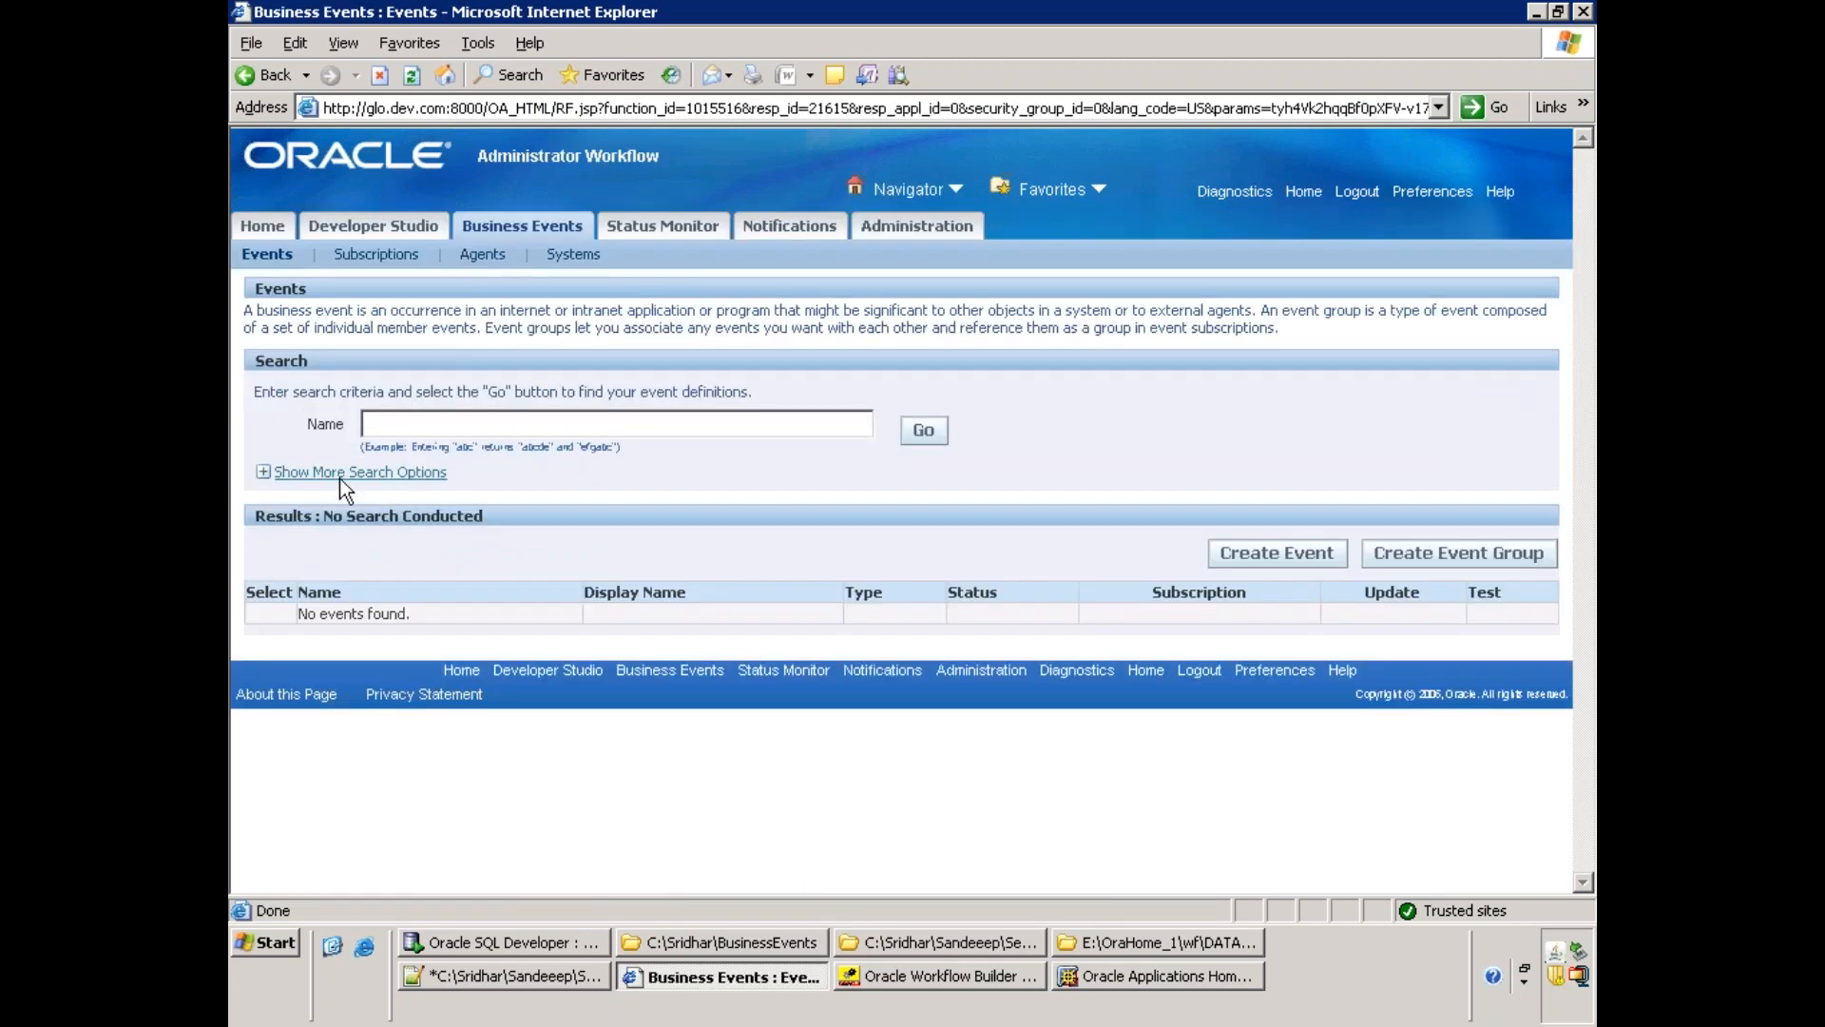
pyautogui.click(924, 435)
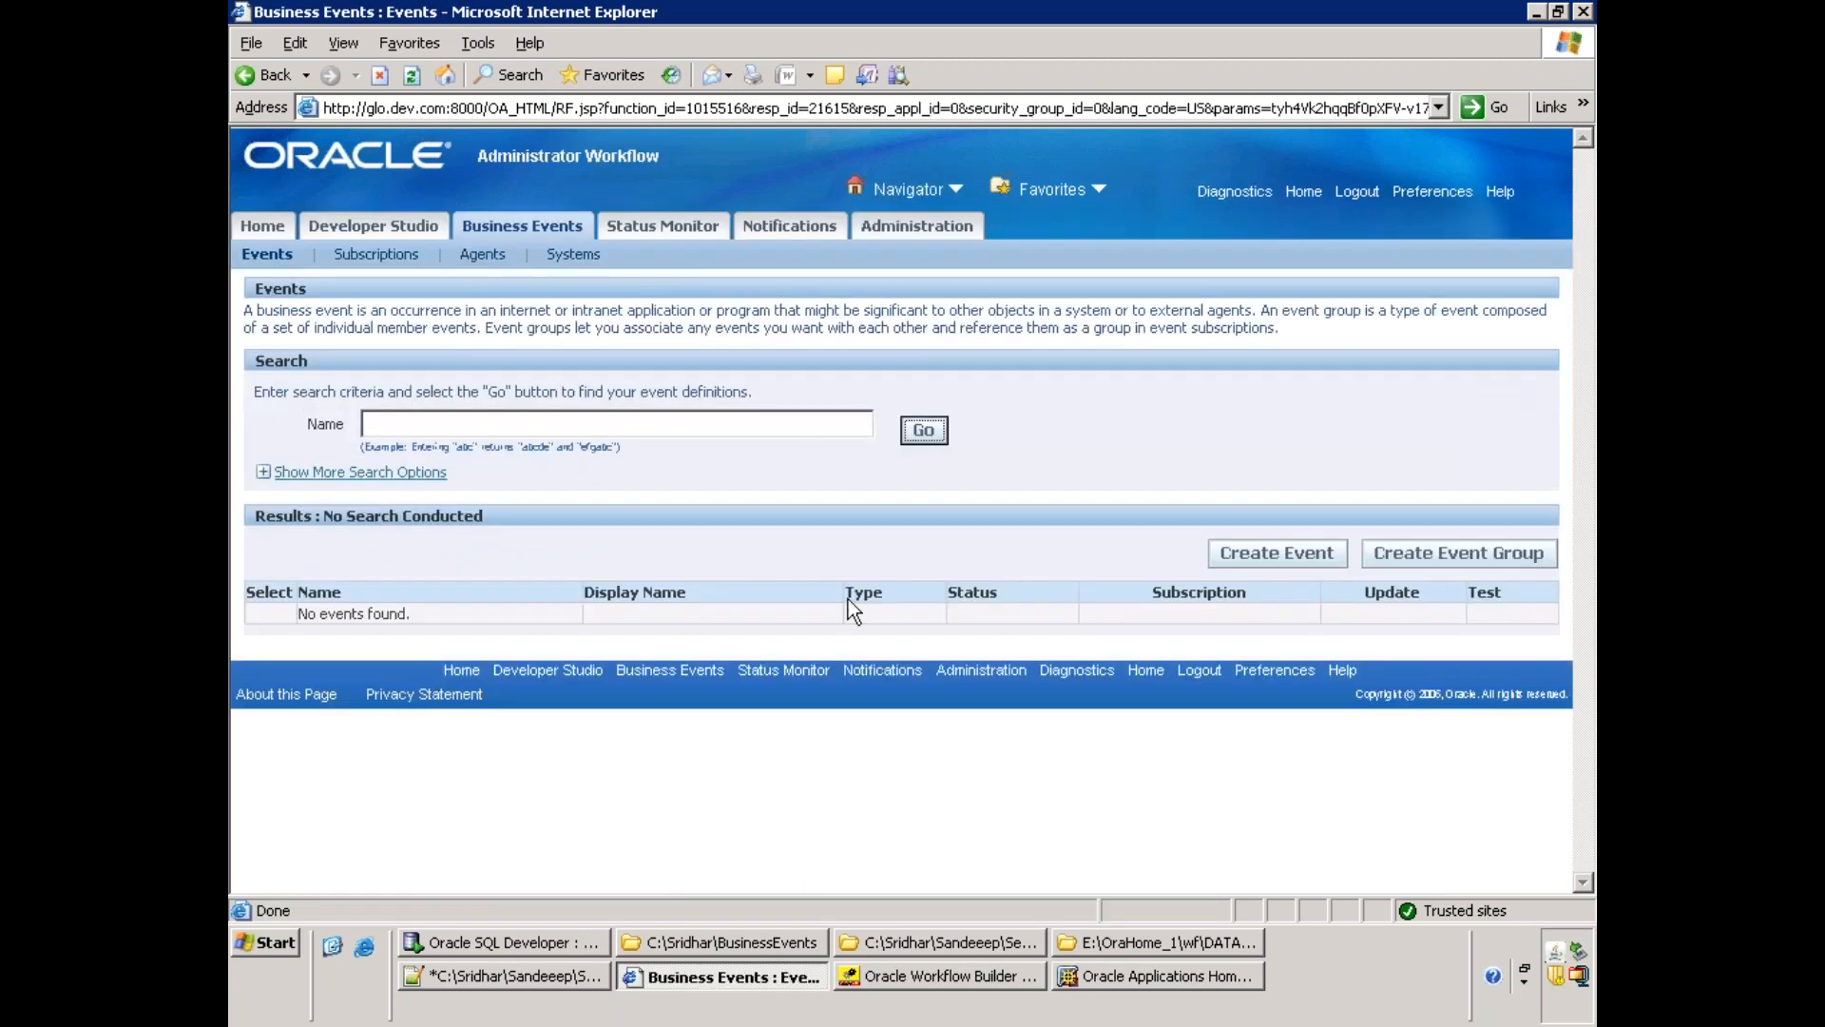
pyautogui.scroll(-5, 901, 514)
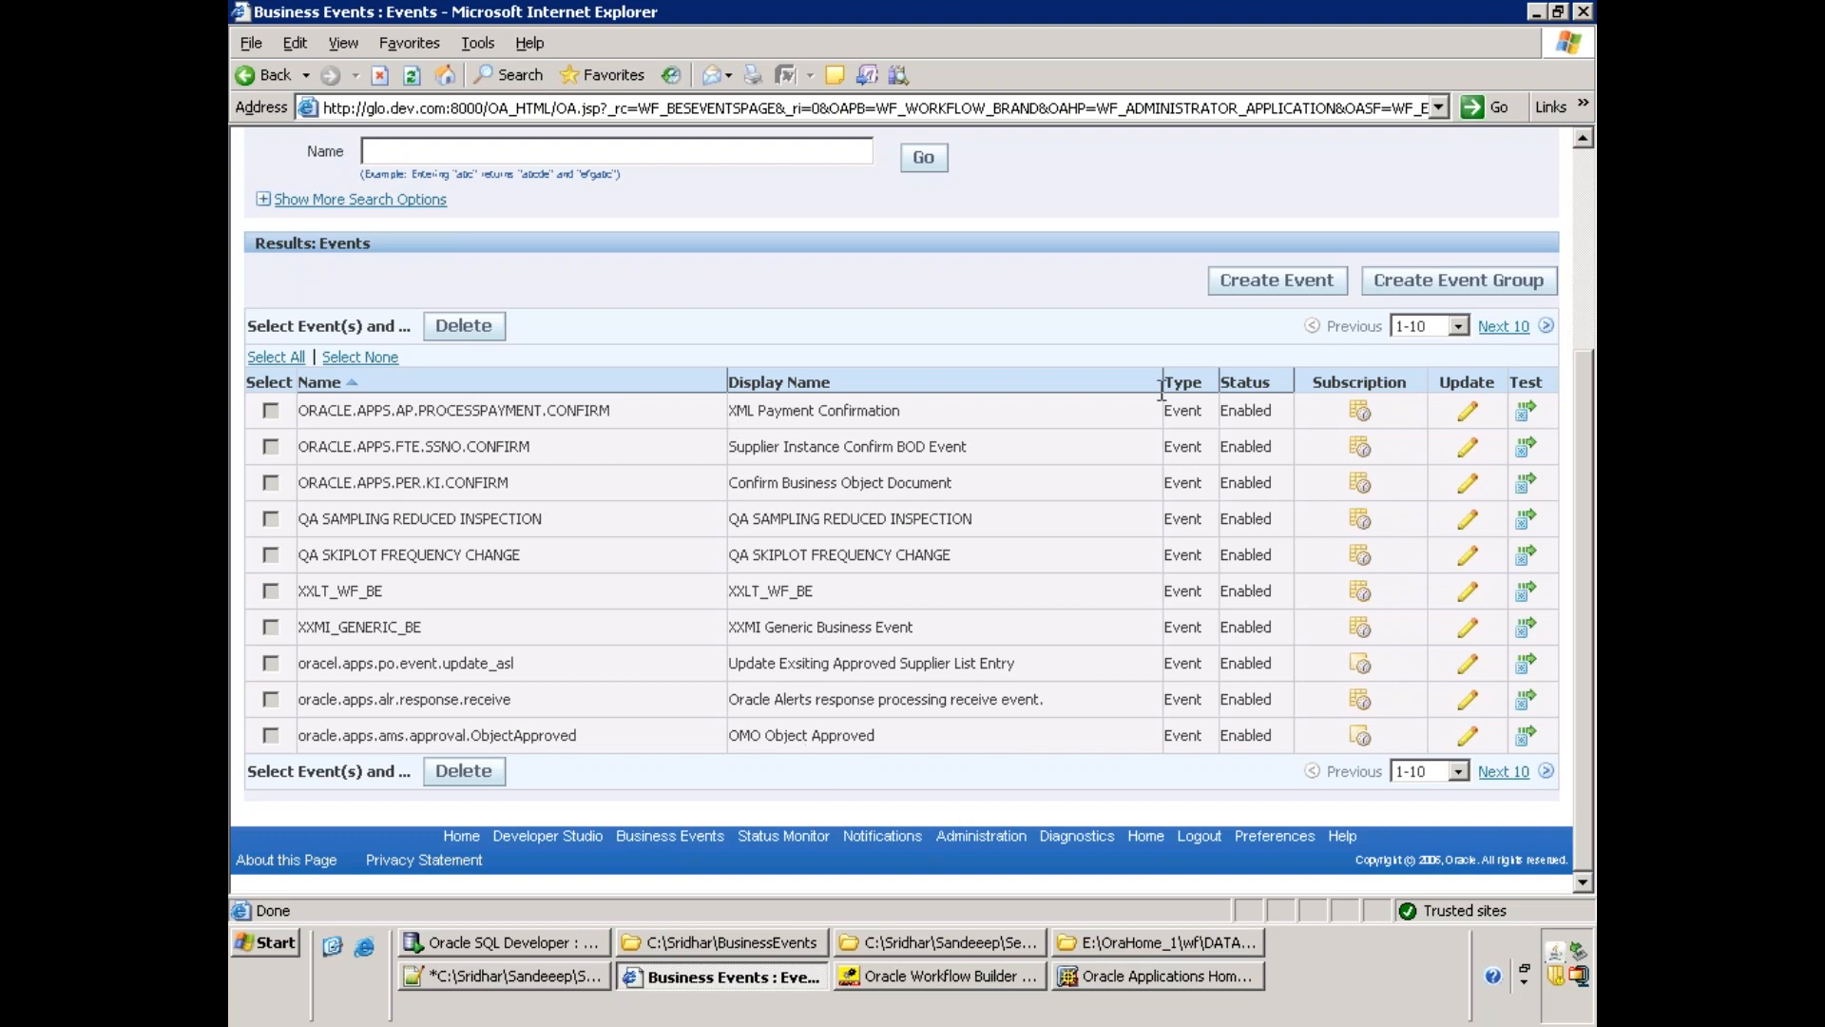
pyautogui.scroll(2, 571, 332)
pyautogui.click(442, 277)
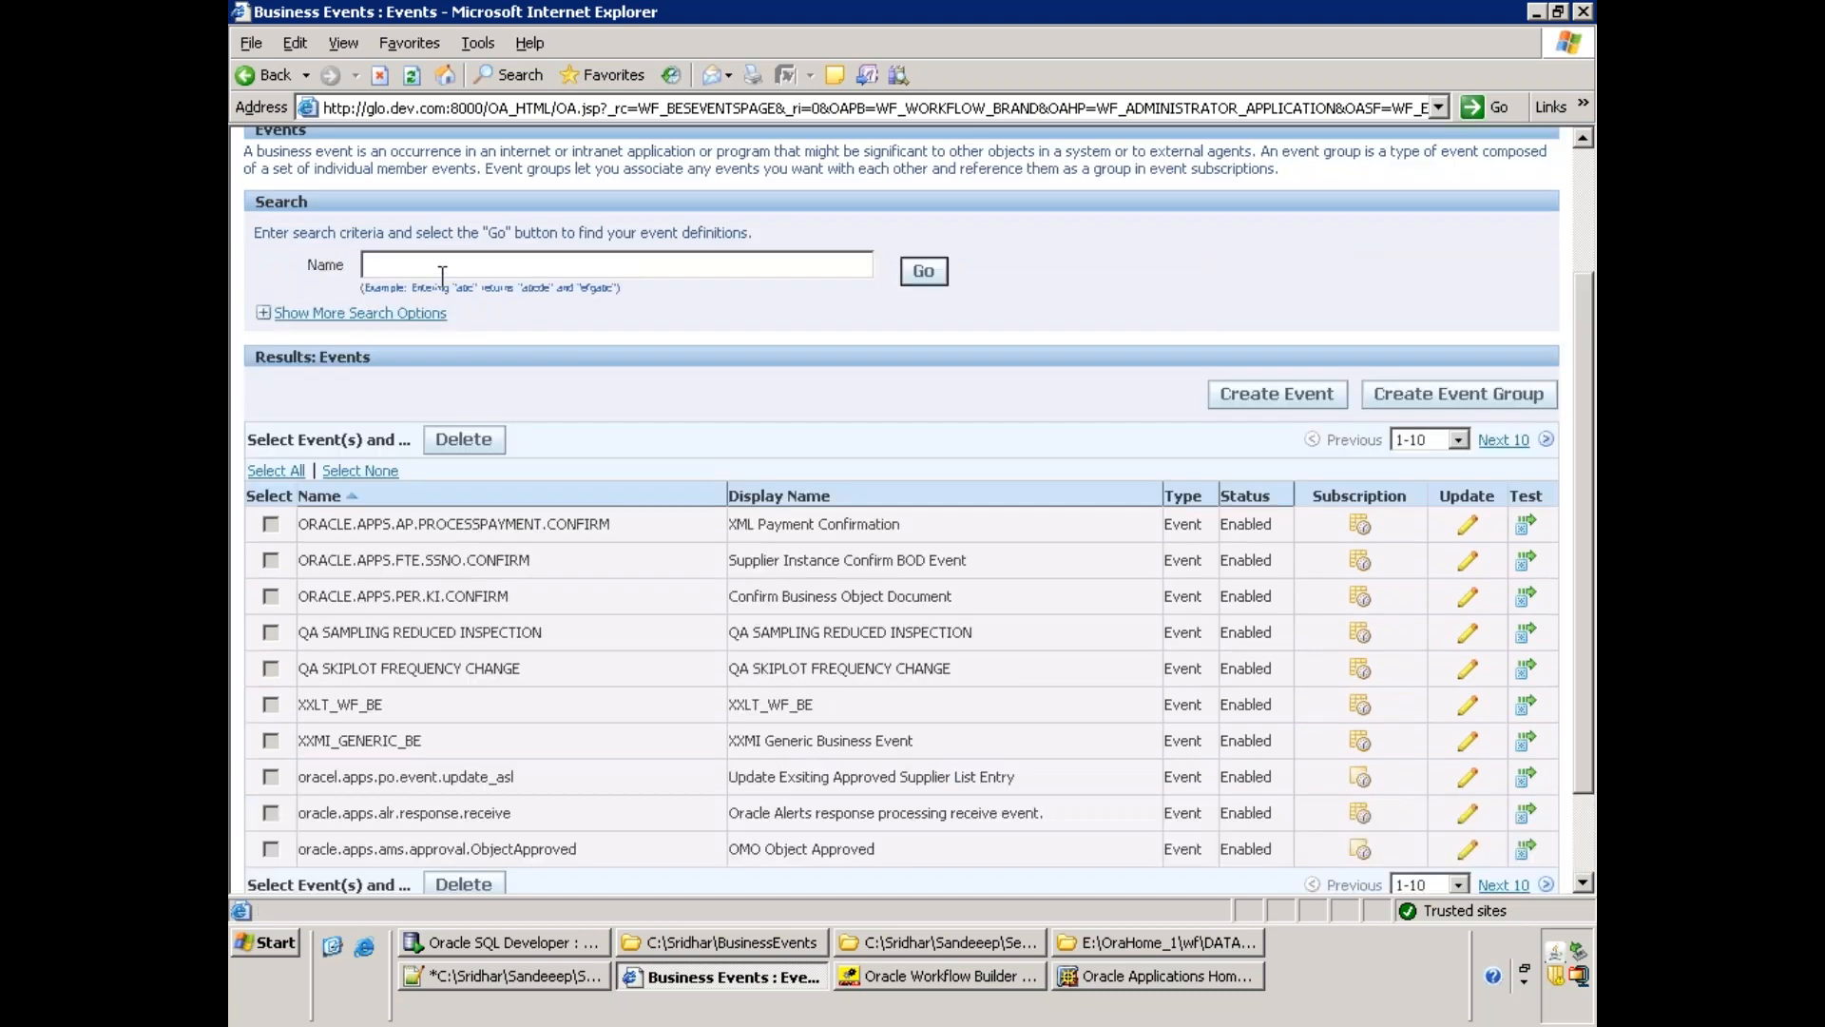
pyautogui.click(380, 312)
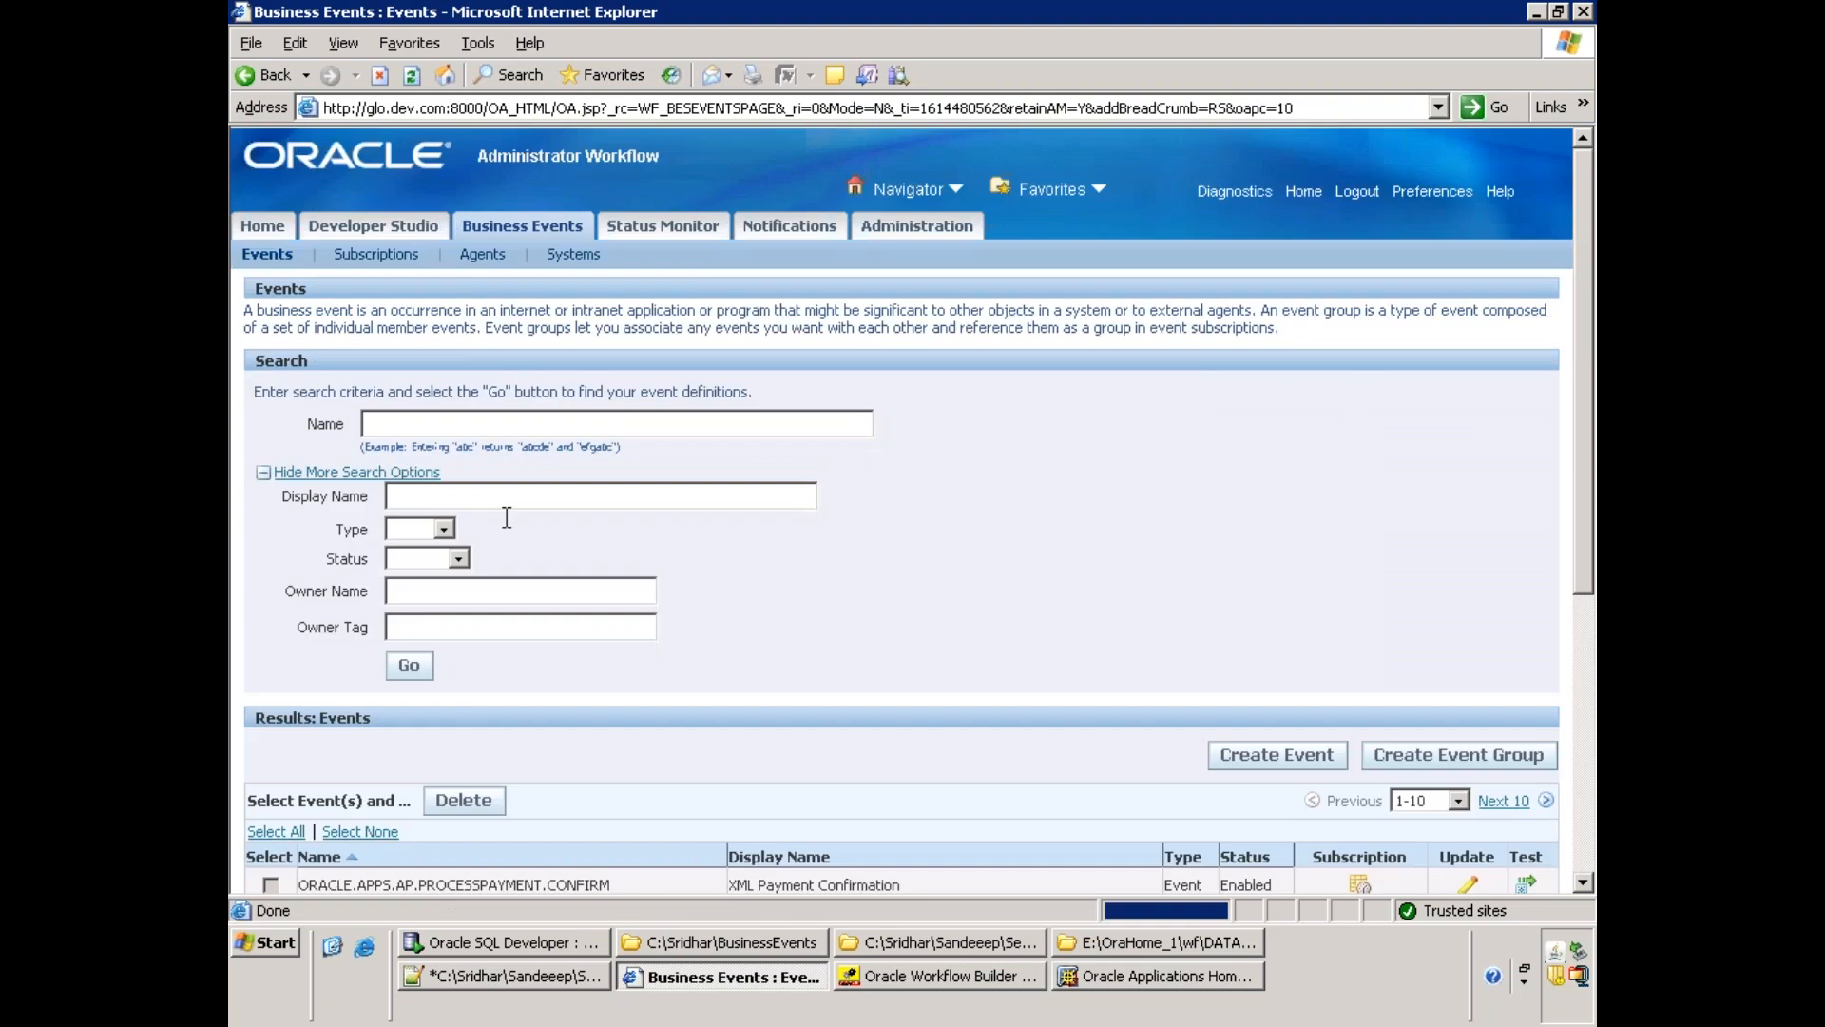
# Search events by Display Name 'oracle.apps.ar' and inspect the AutoInvoice results
pyautogui.scroll(-2, 526, 489)
pyautogui.click(479, 272)
pyautogui.write('oracl')
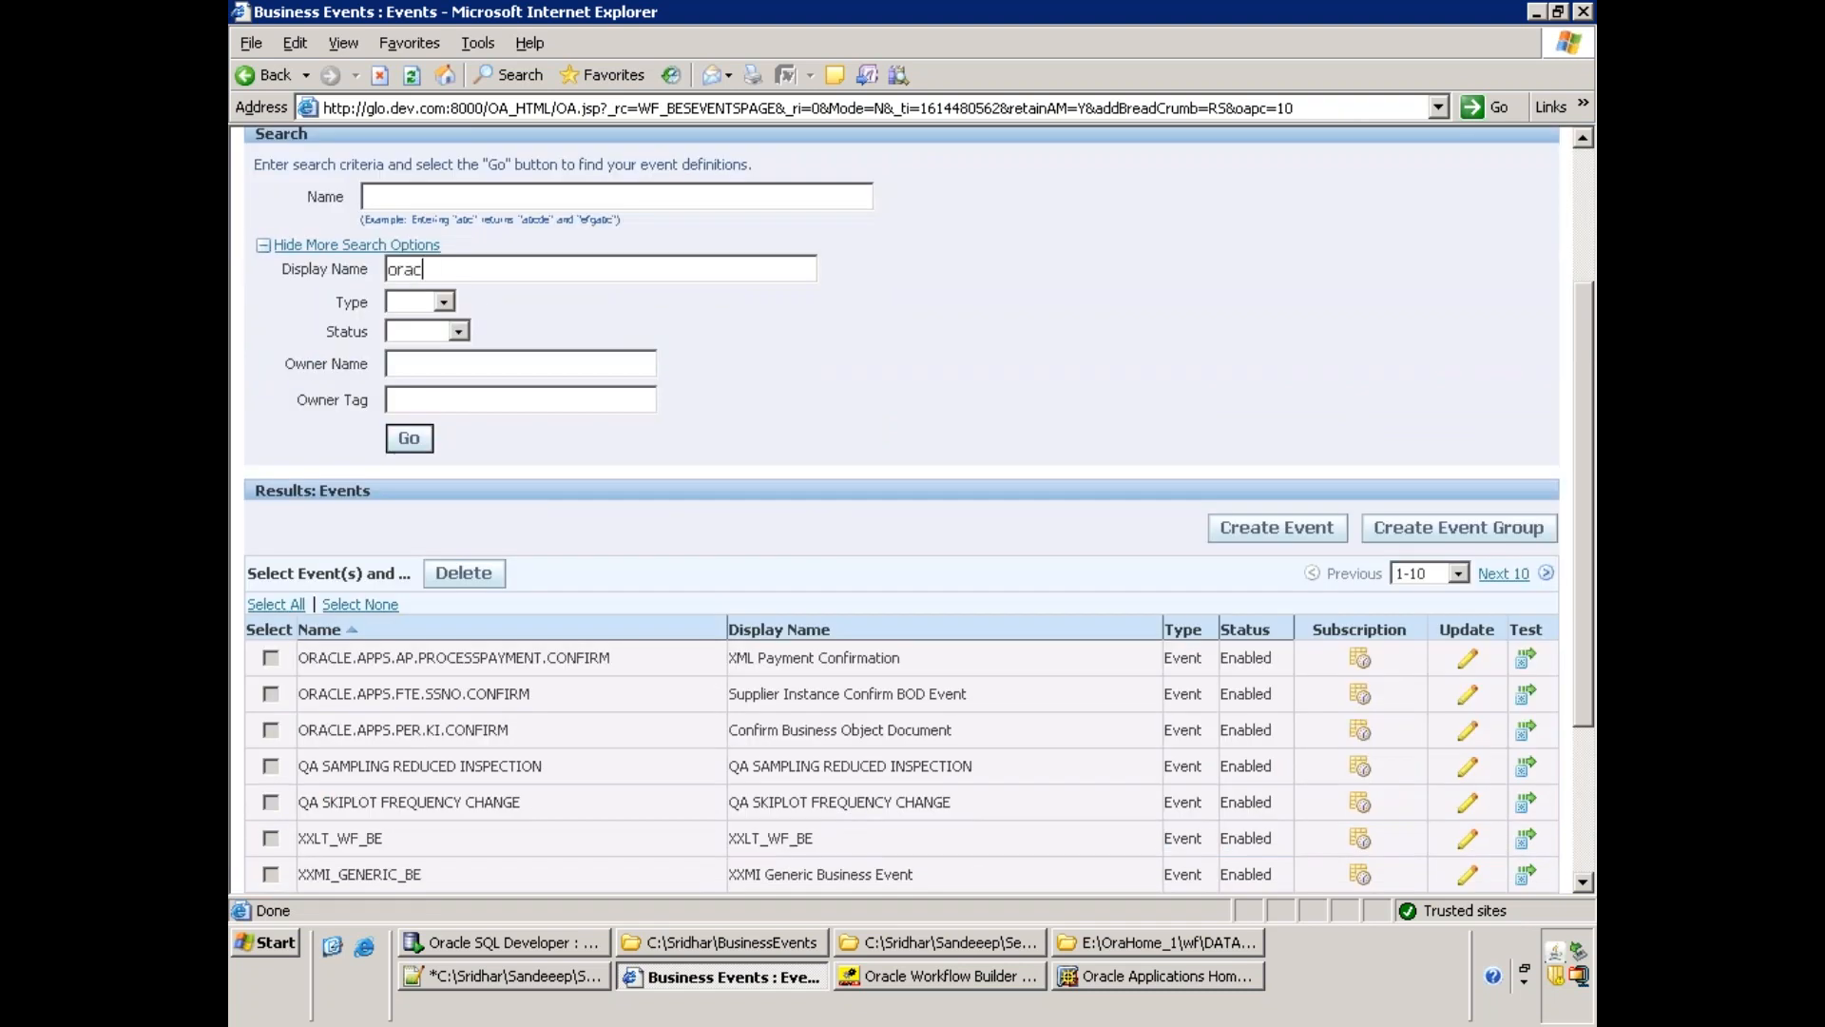
pyautogui.write('e.apps.ar')
pyautogui.click(432, 437)
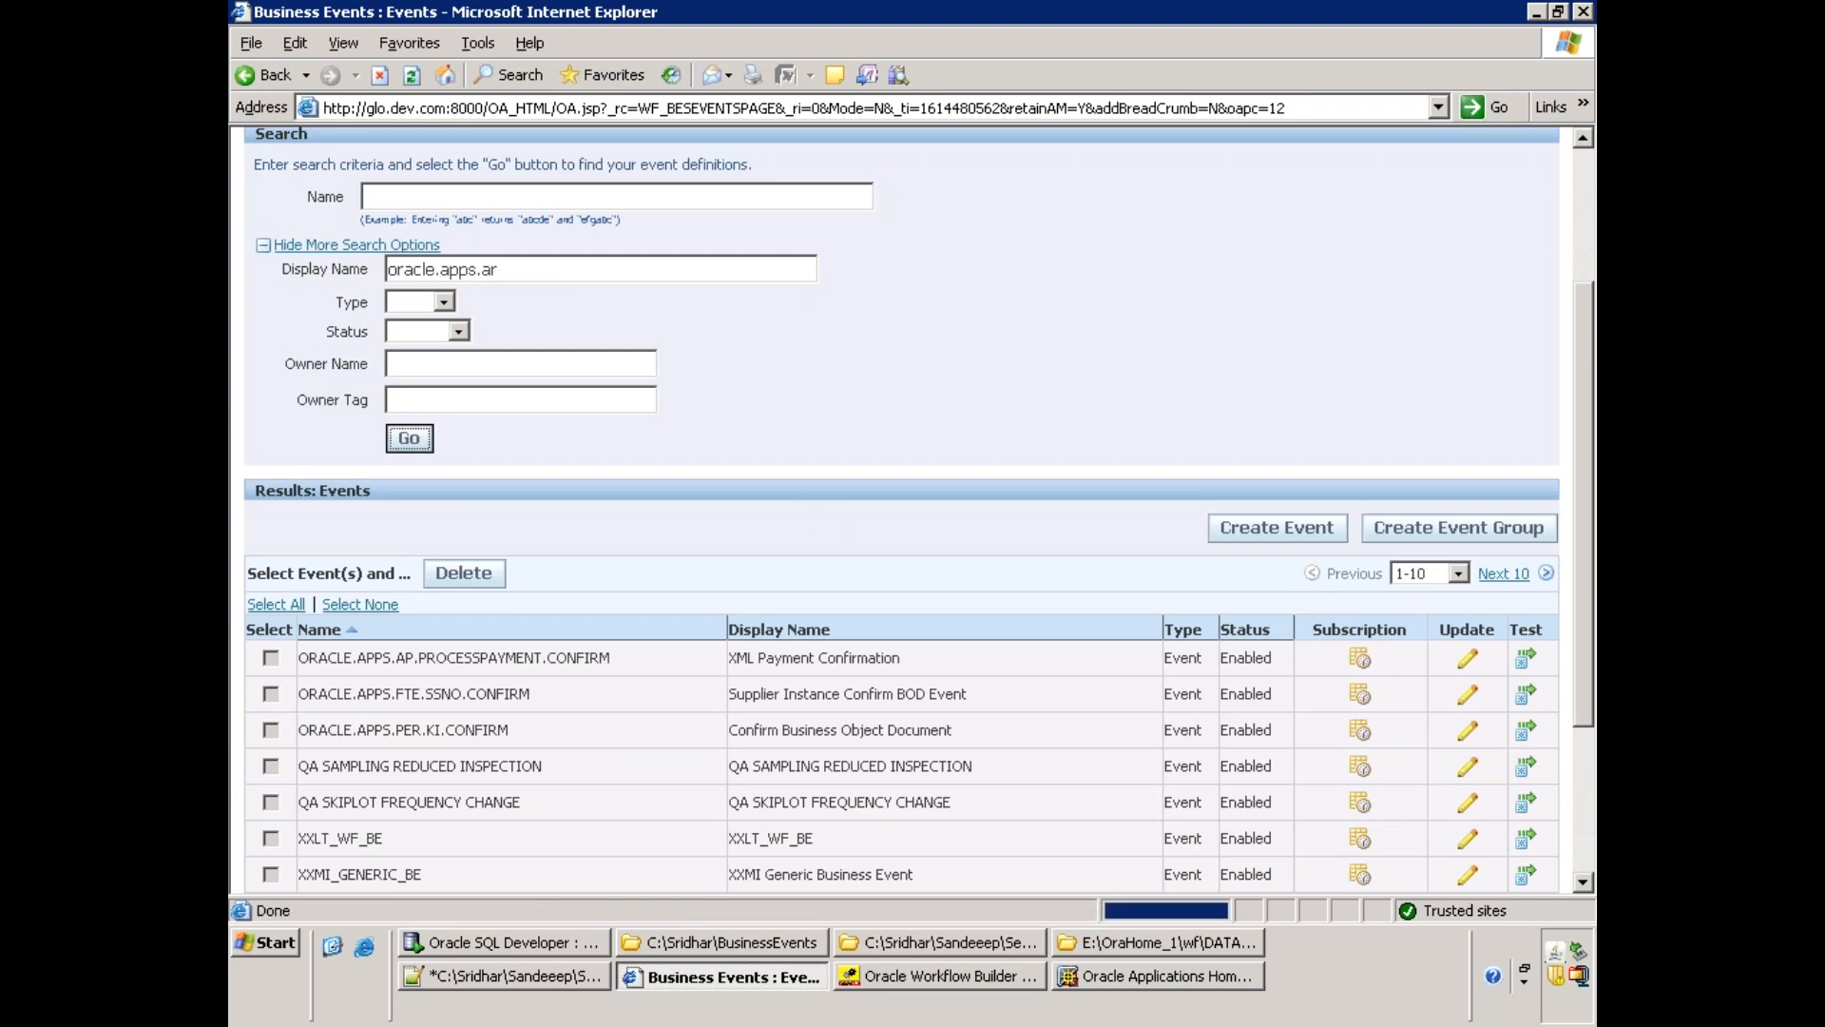
pyautogui.scroll(-4, 846, 534)
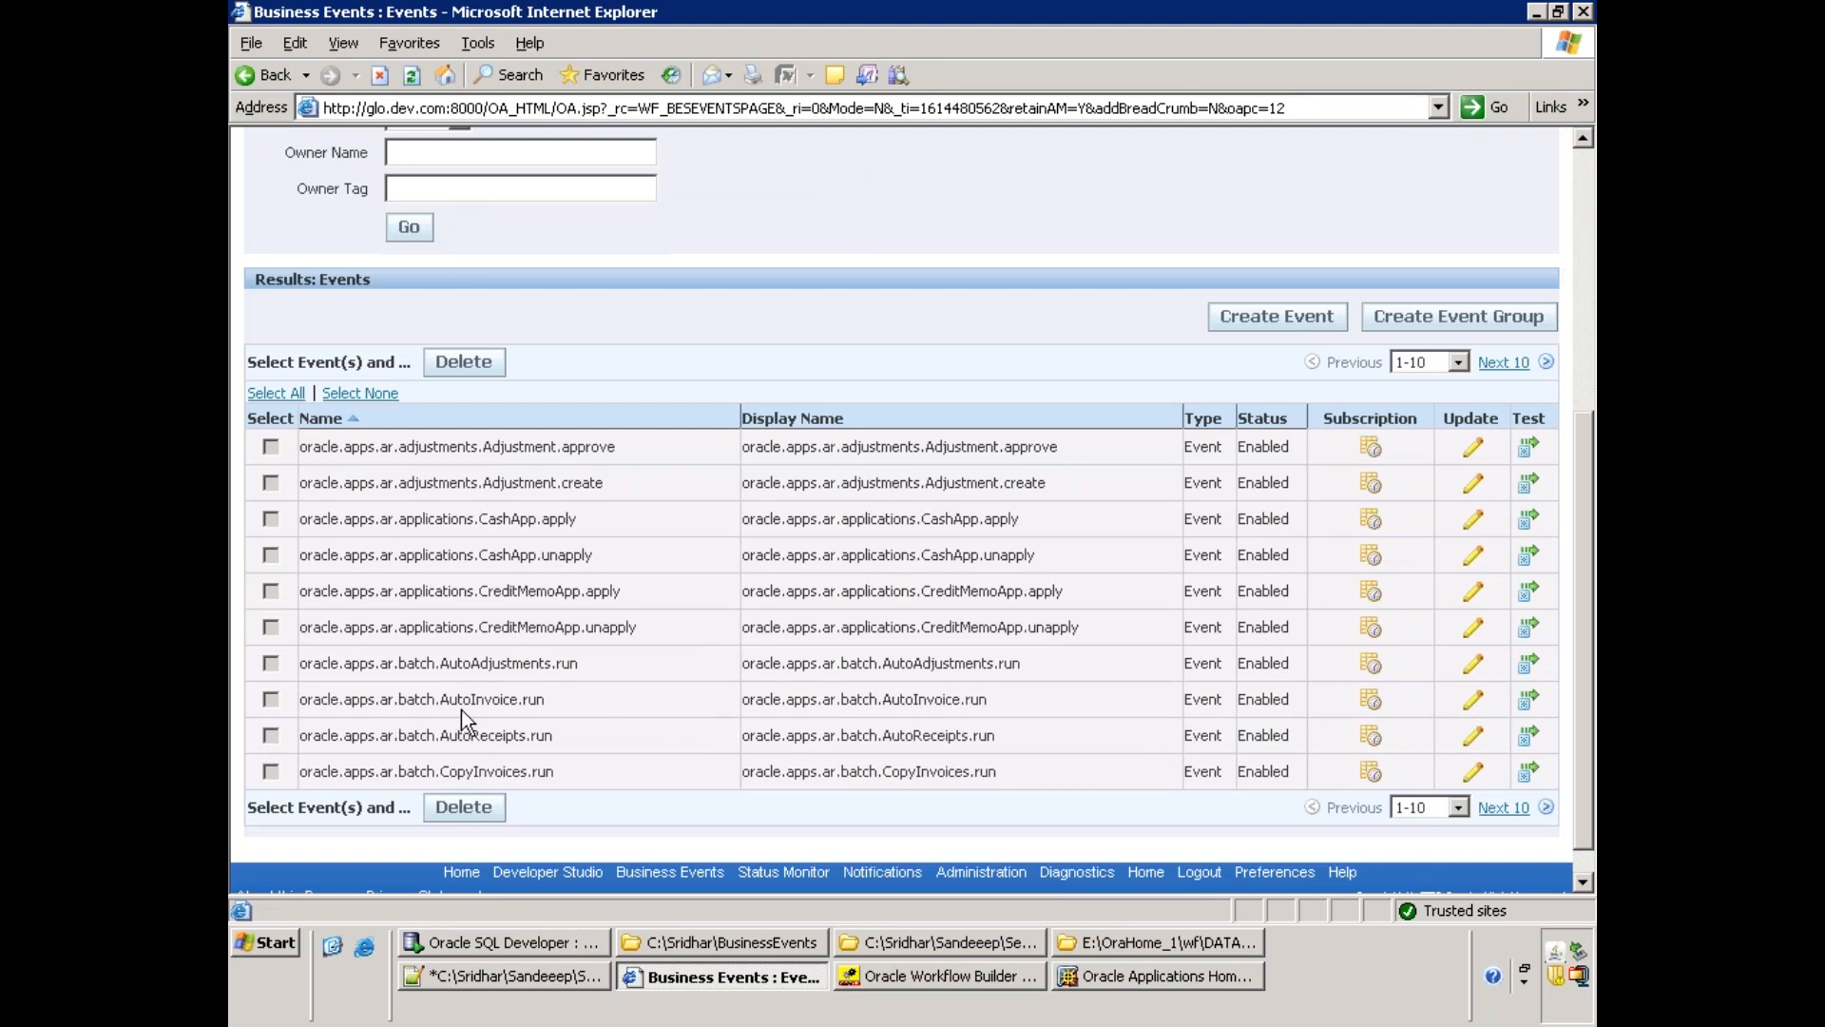
pyautogui.doubleClick(492, 701)
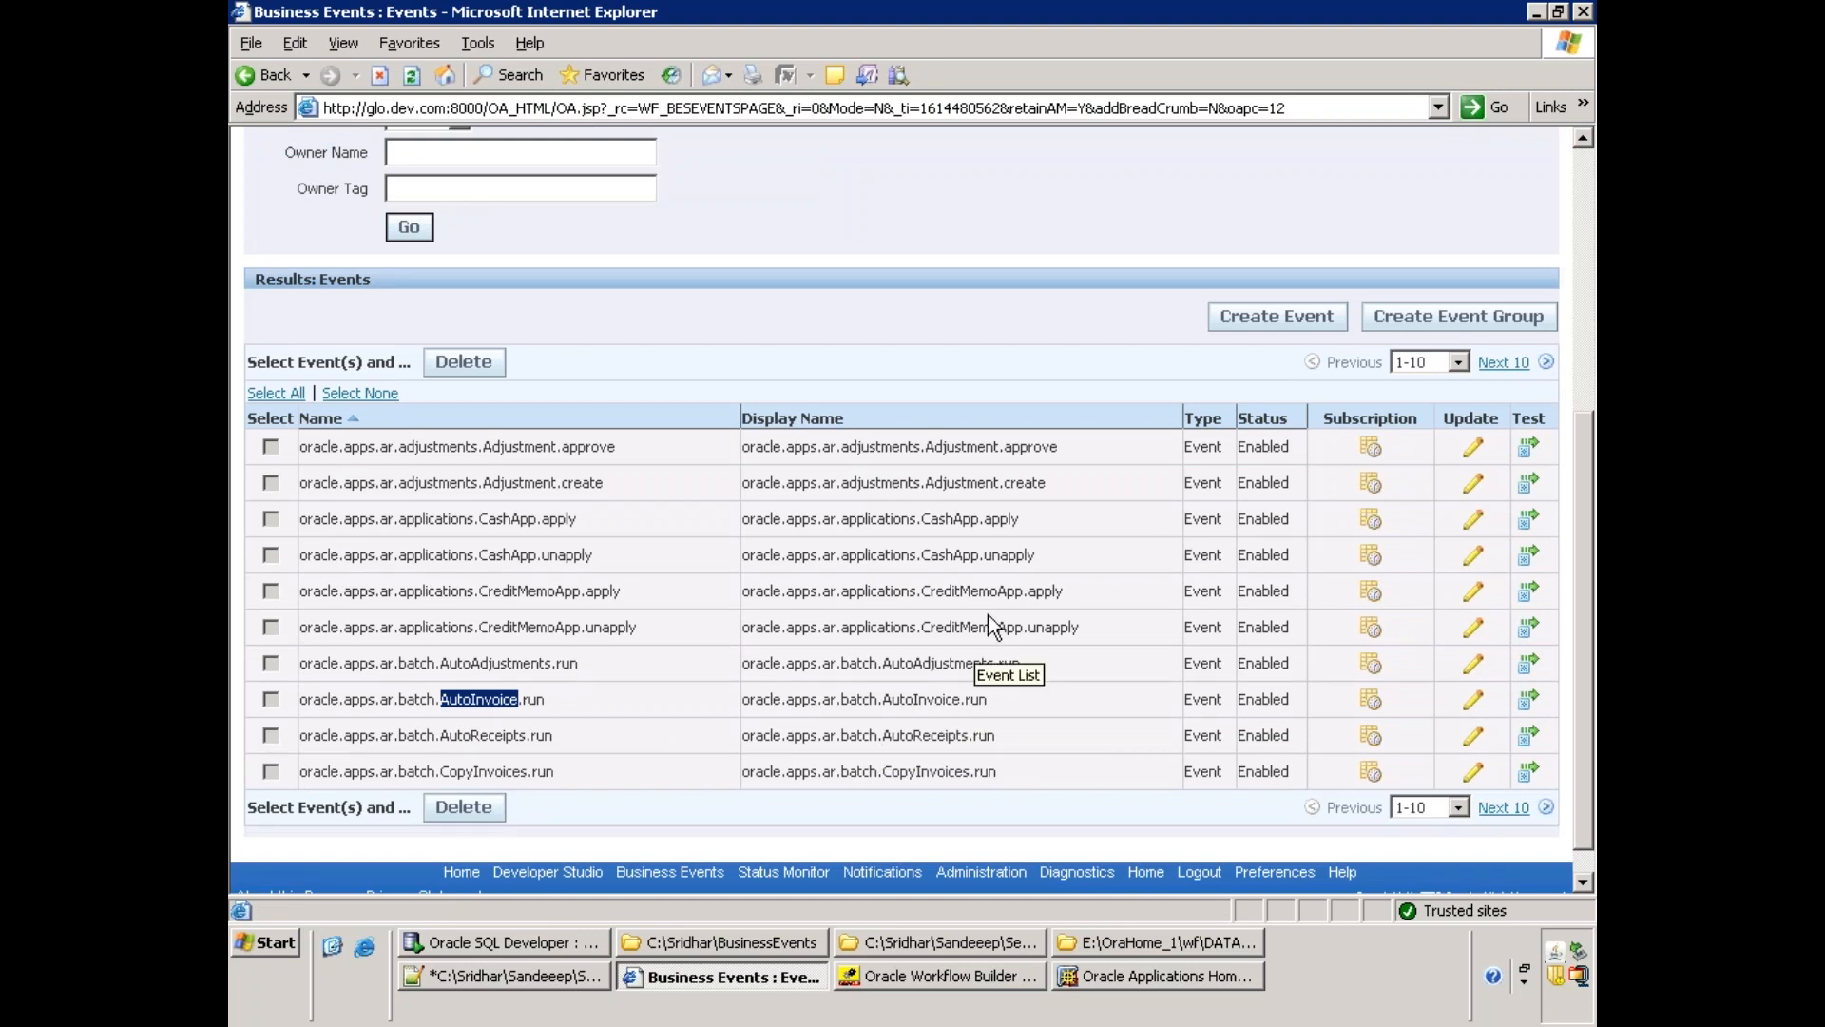
pyautogui.scroll(3, 988, 616)
# Search event names matching 'xx%' and open xxlt.sample.be's subscriptions
pyautogui.moveTo(546, 402); pyautogui.dragTo(242, 403)
pyautogui.write('xx%')
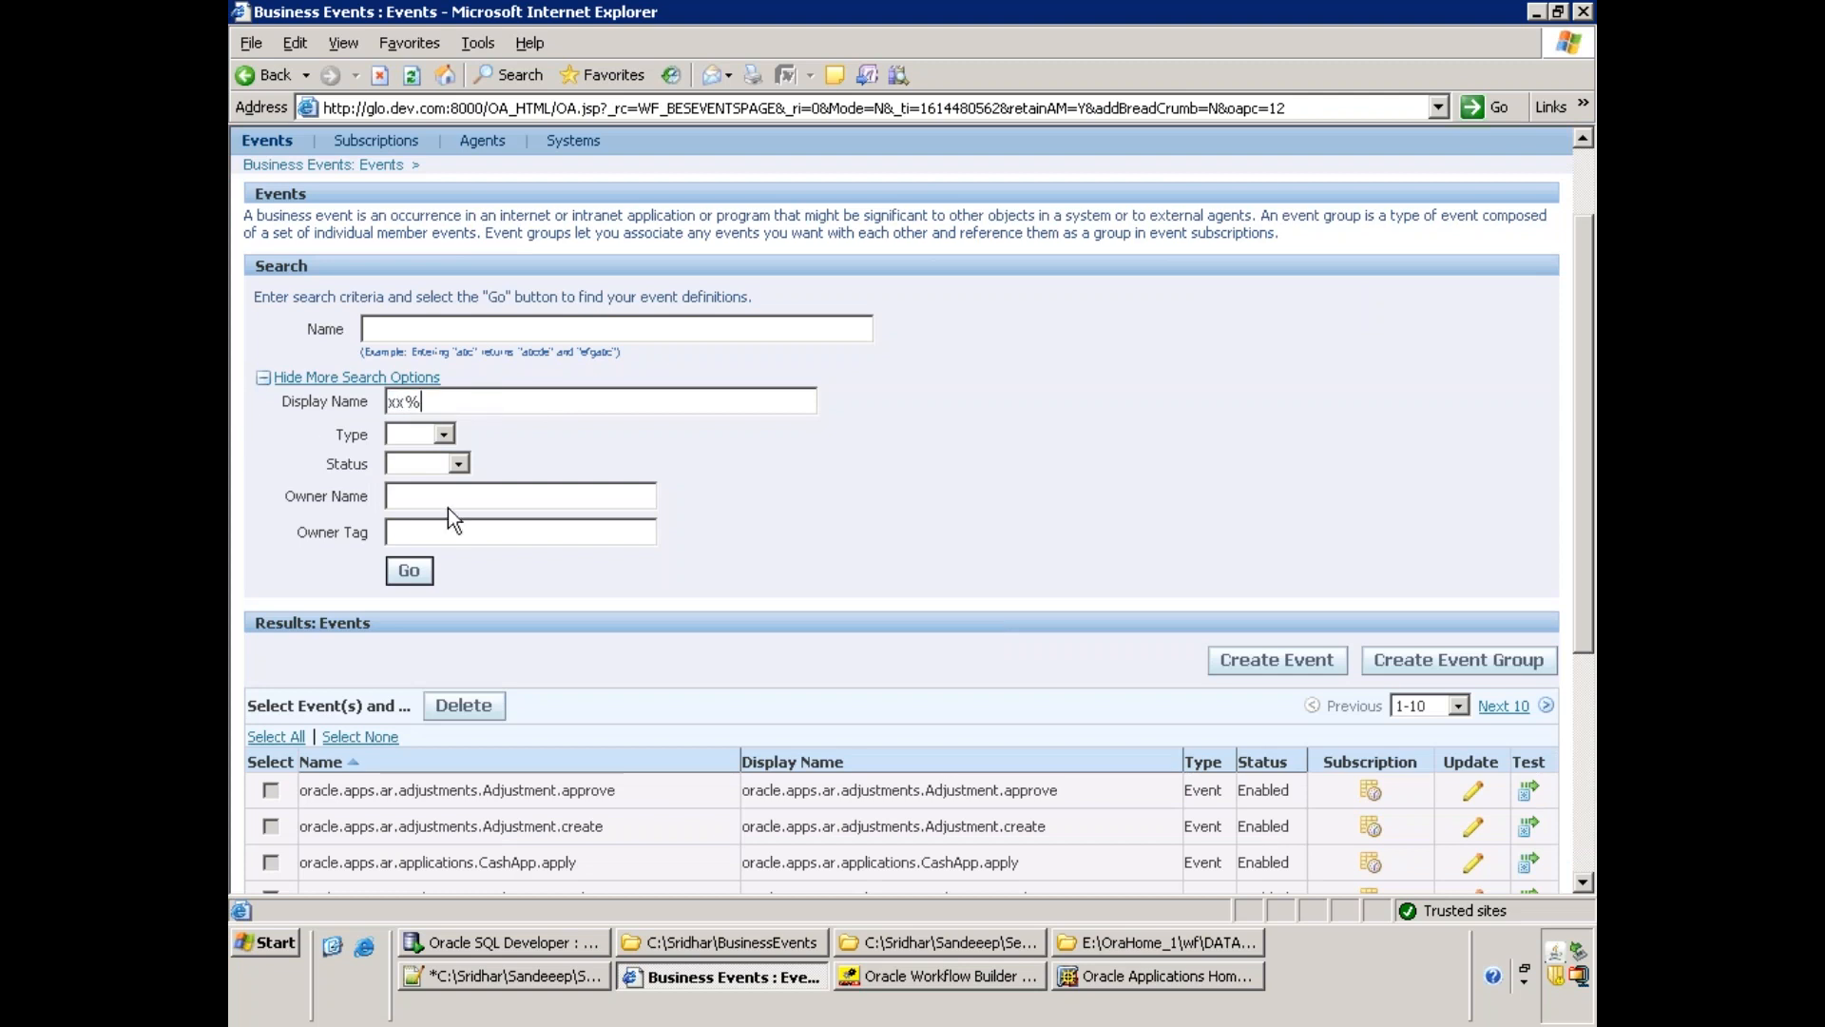
pyautogui.press('Return')
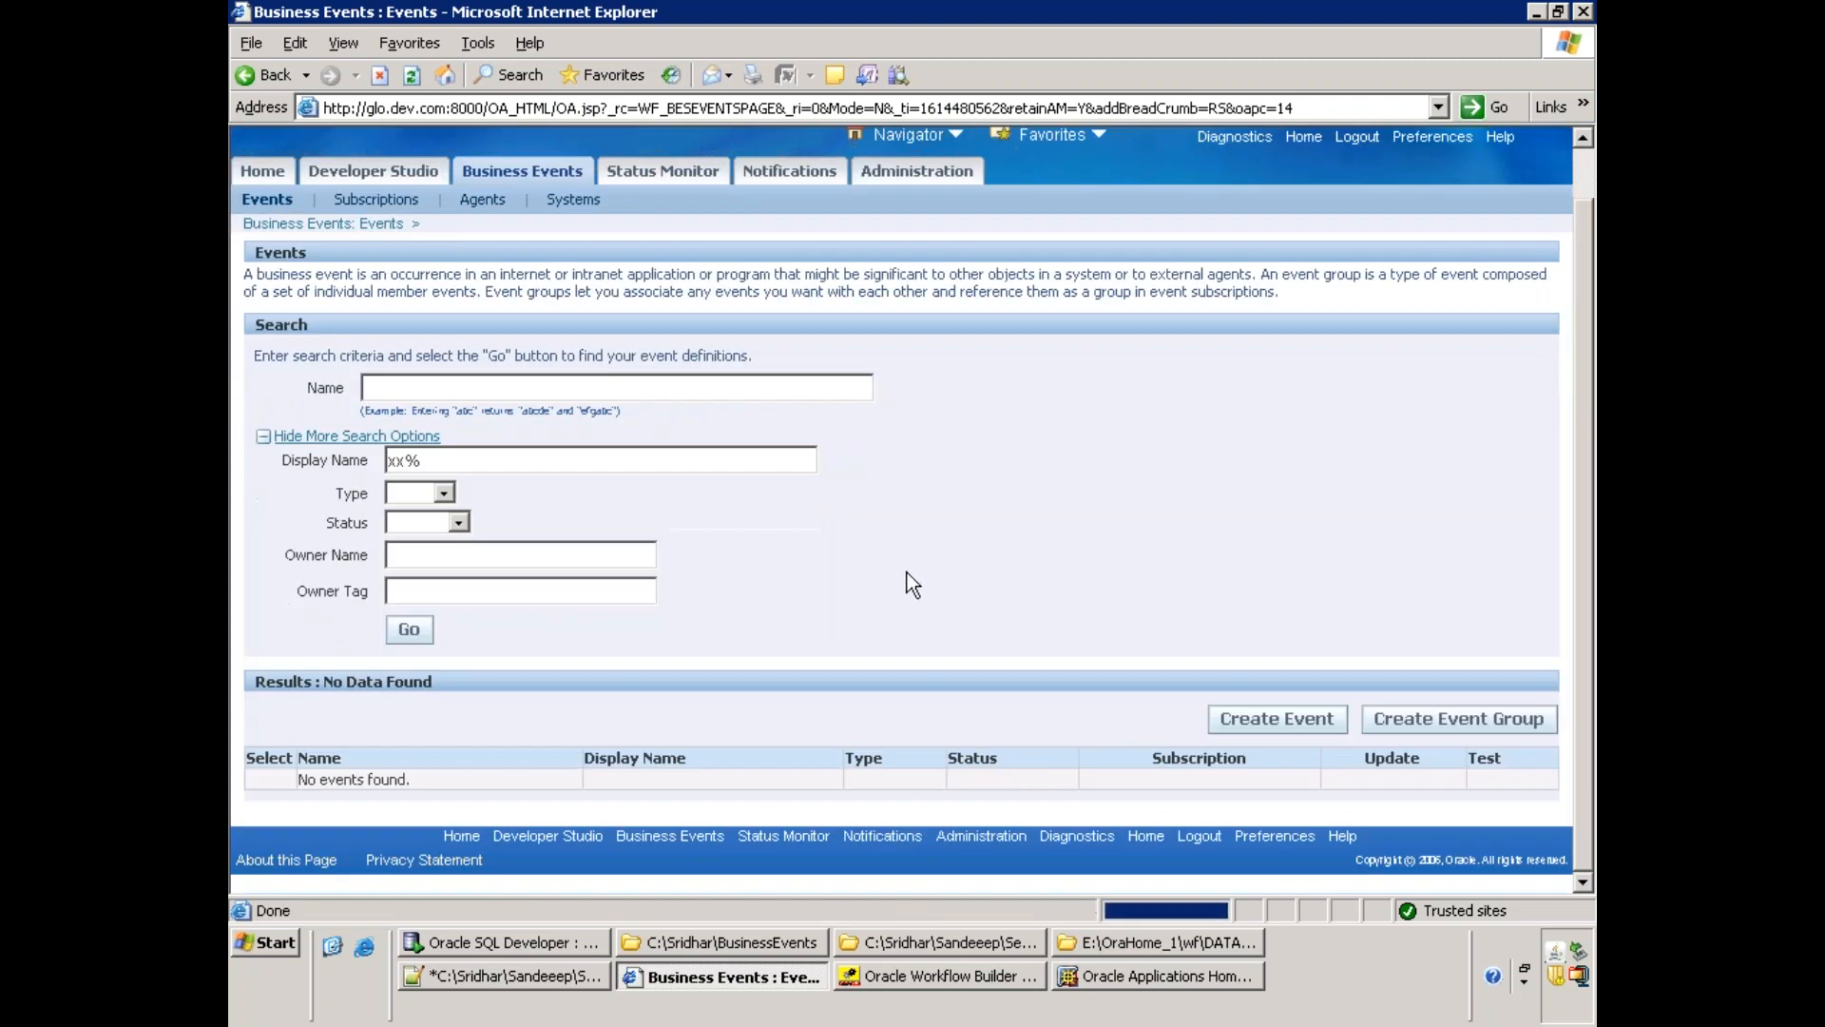
pyautogui.moveTo(475, 460); pyautogui.dragTo(333, 413)
pyautogui.press('BackSpace')
pyautogui.write('xx%')
pyautogui.click(409, 629)
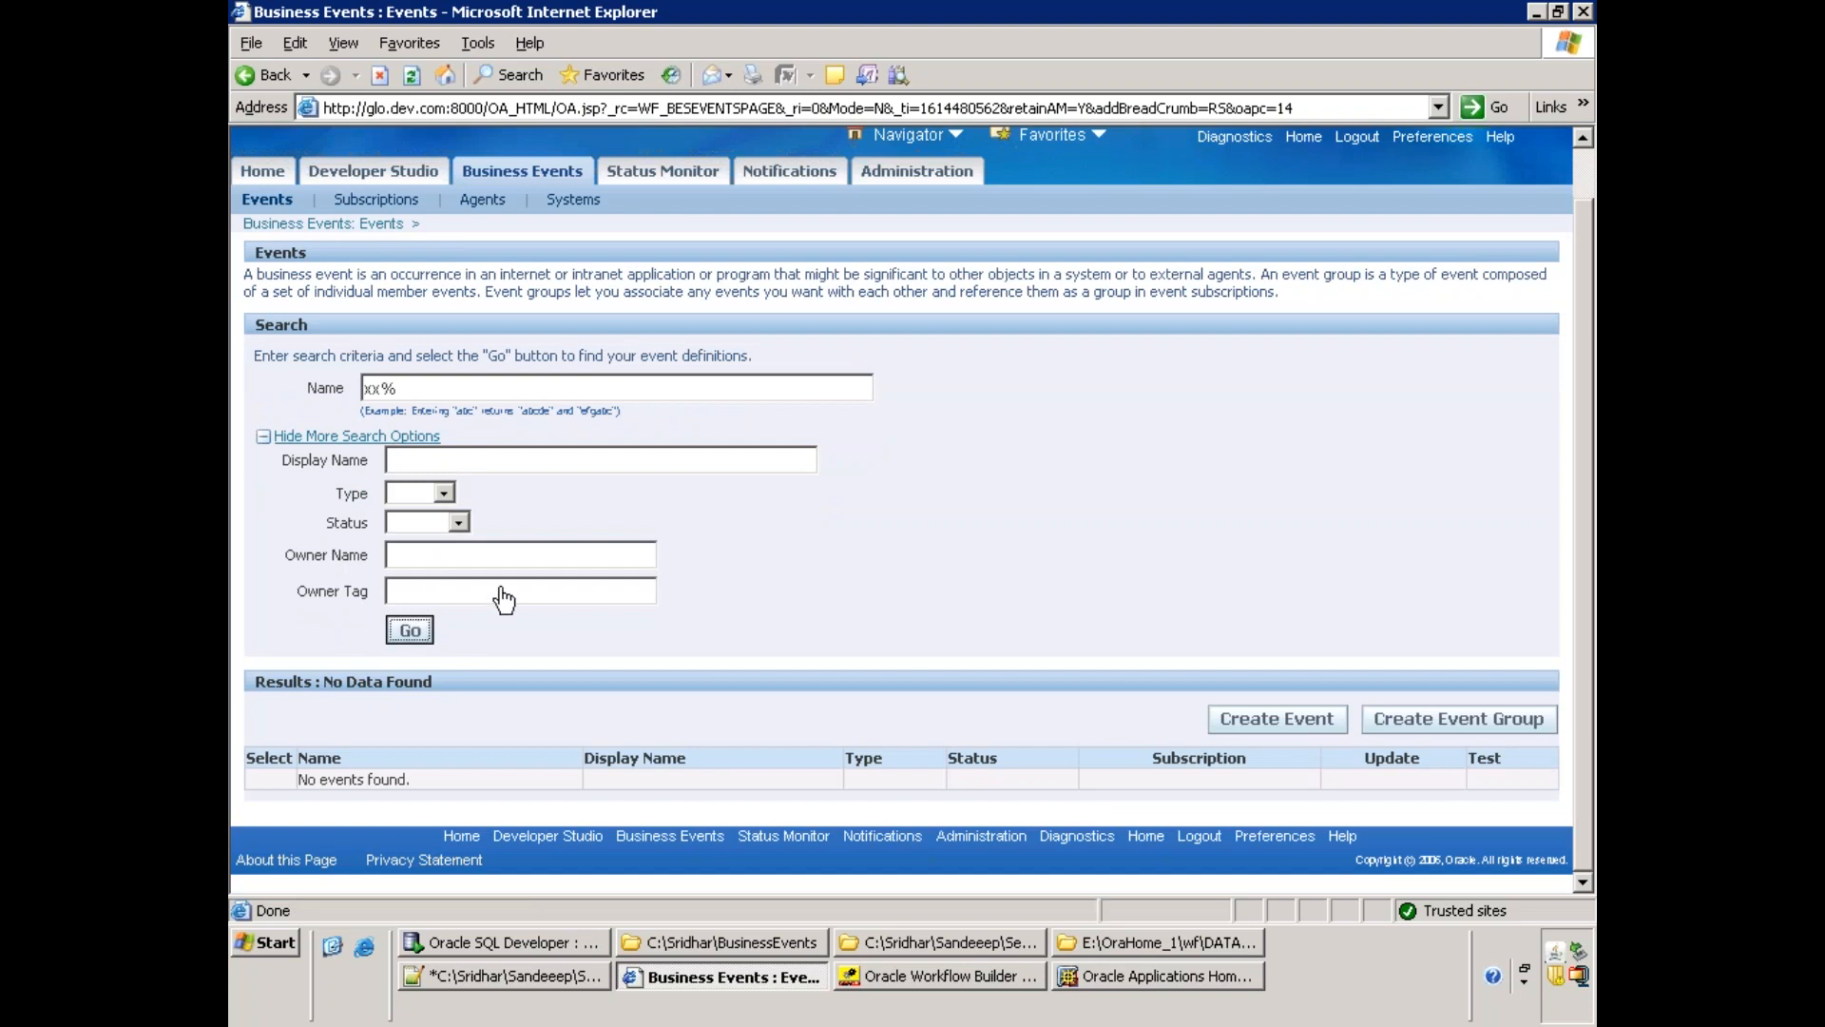
pyautogui.scroll(-3, 647, 587)
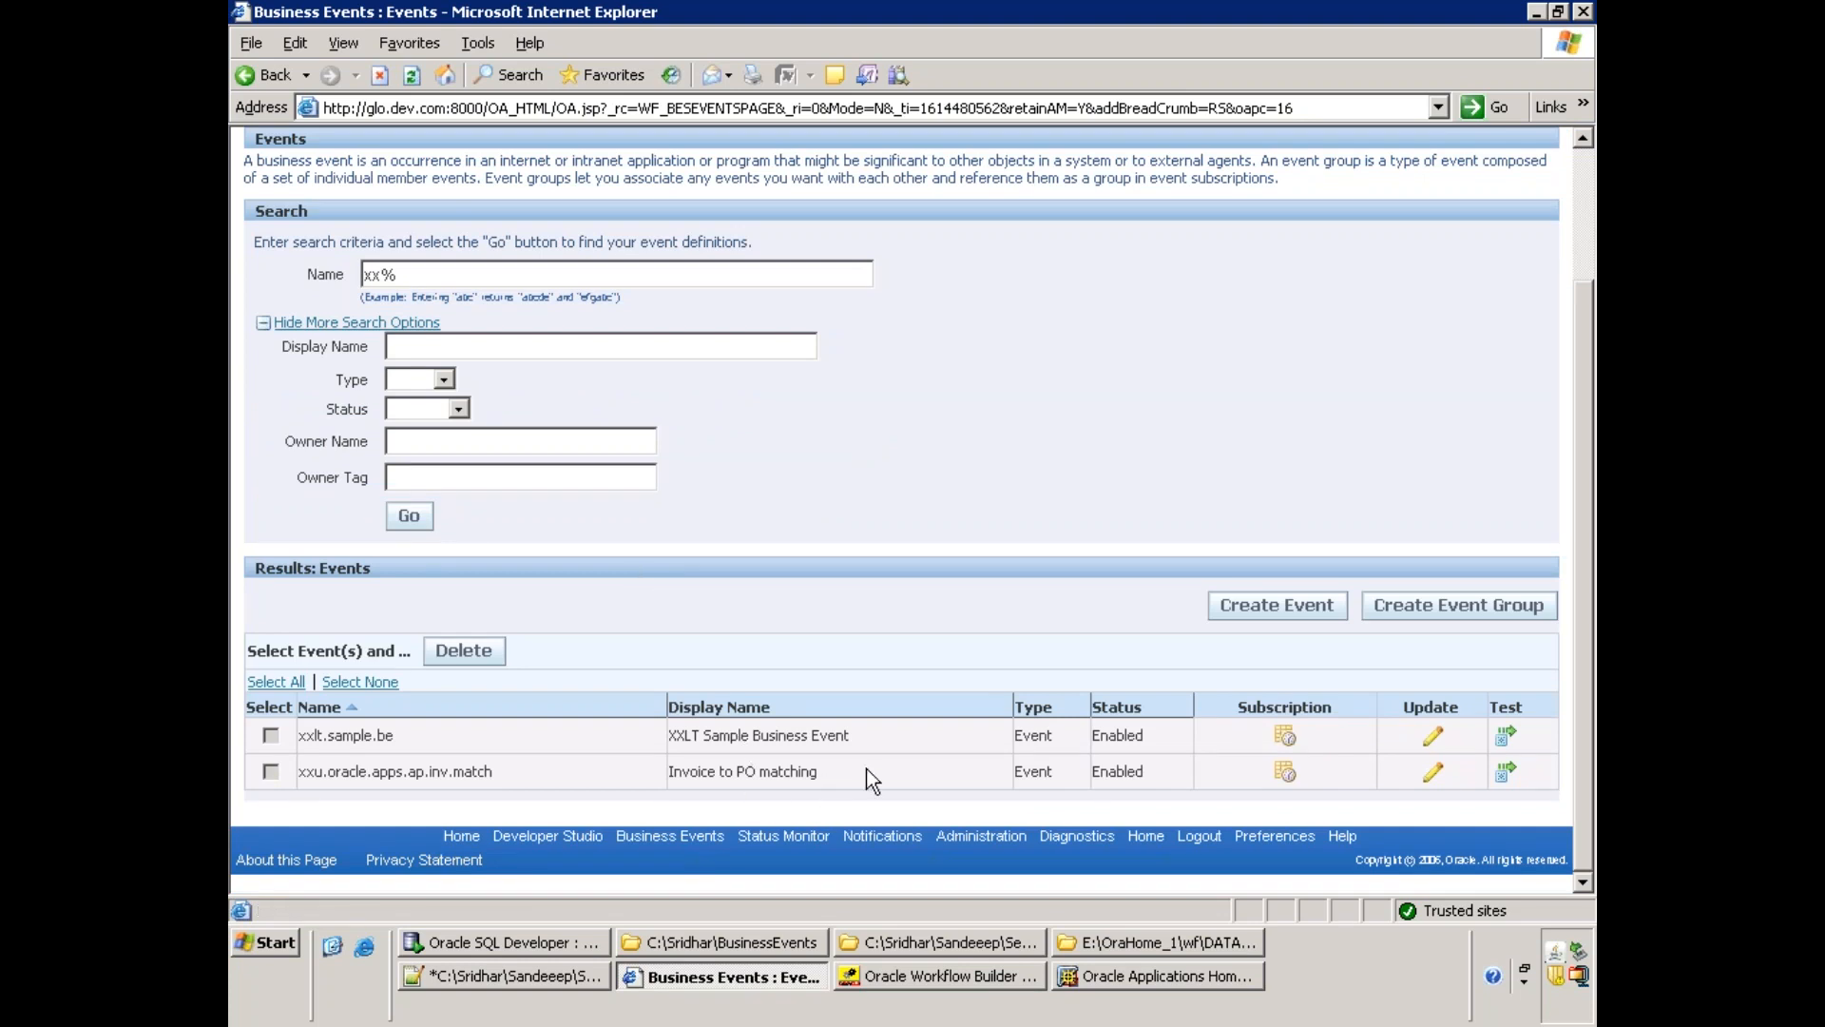
pyautogui.click(1285, 737)
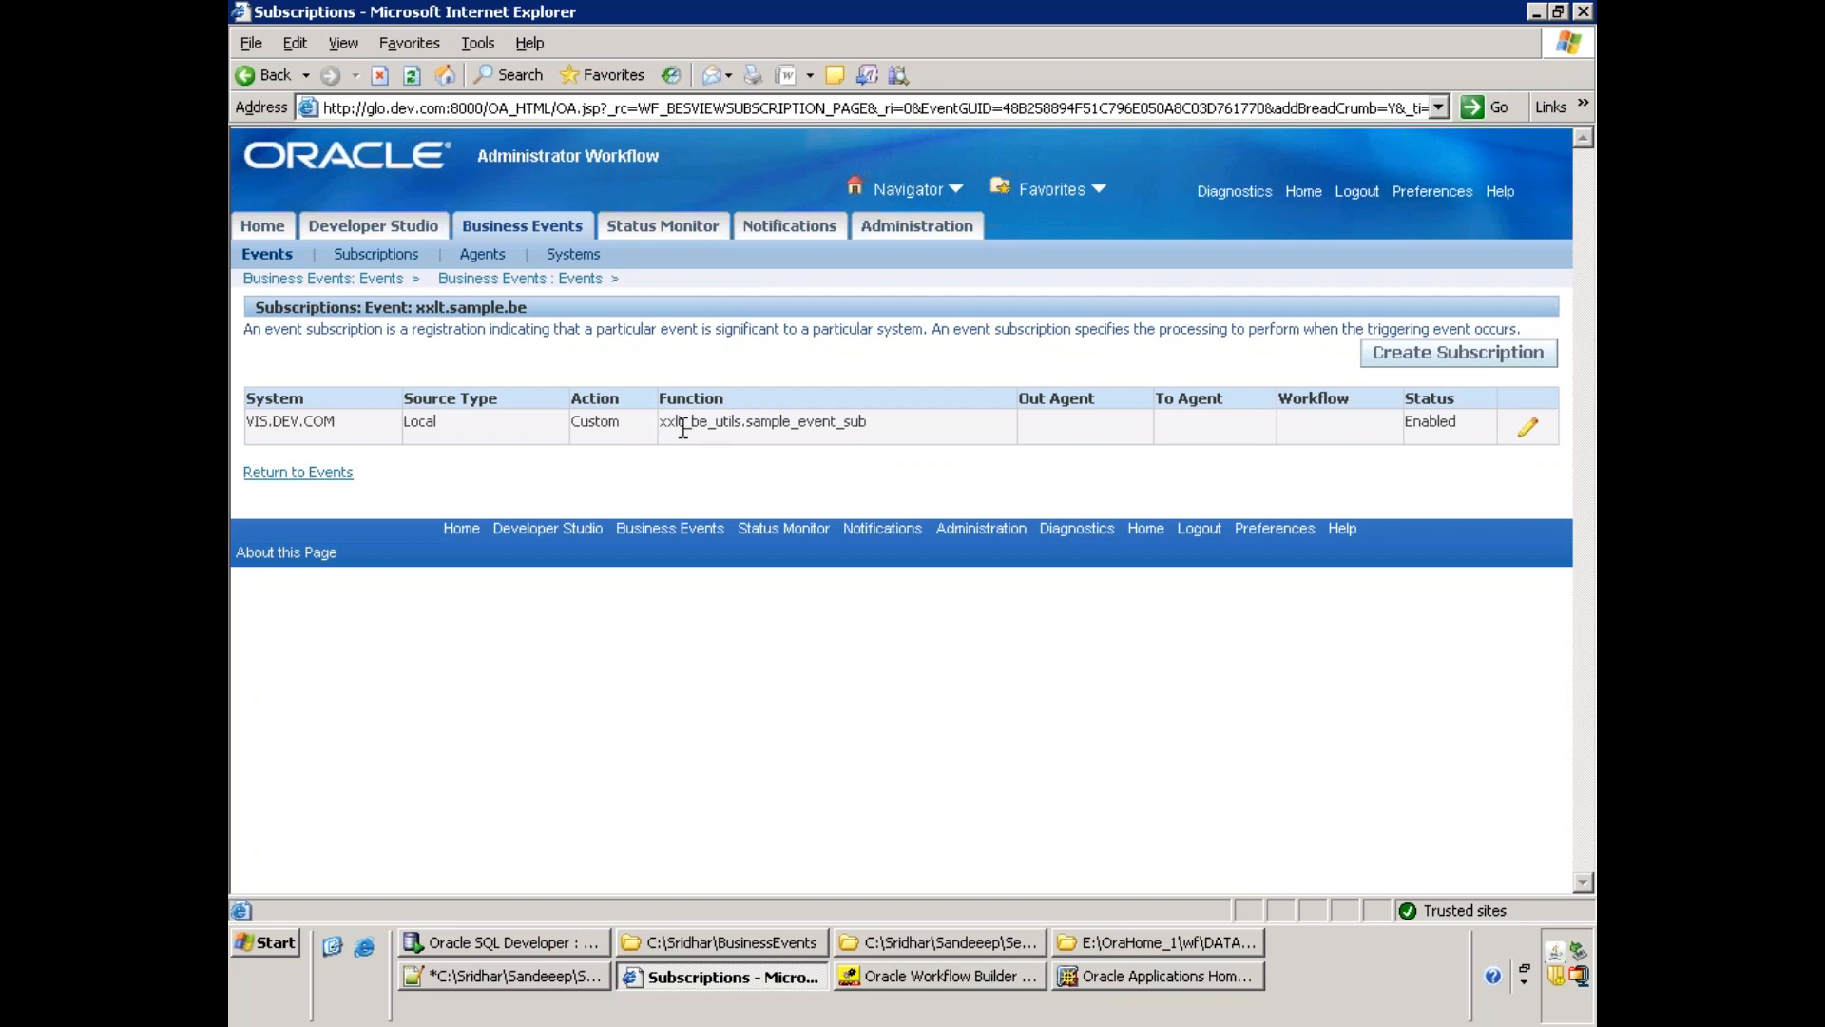
# Highlight the subscription's function name xxlt_be_utils.sample_event_sub
pyautogui.moveTo(747, 422); pyautogui.dragTo(869, 430)
pyautogui.click(829, 435)
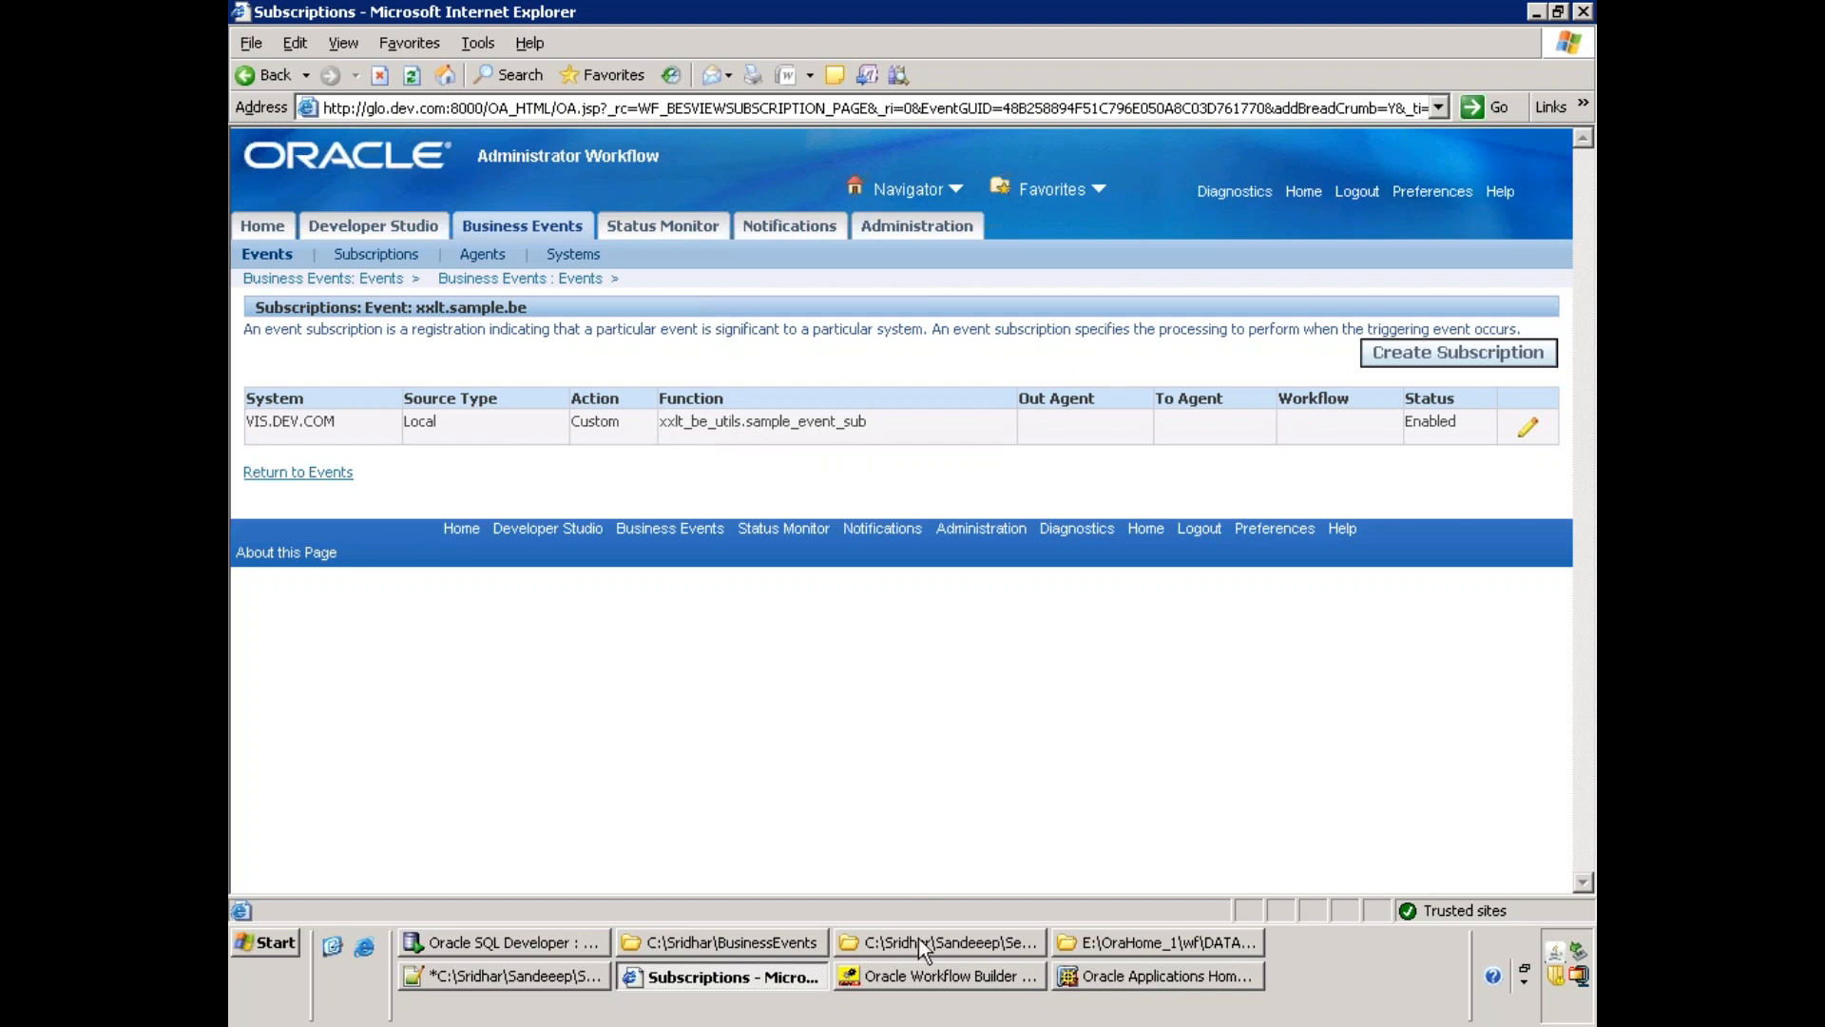
# Open xxlt_be_utils_body.sql in Notepad++, highlight xxlt_event_log, then return to the SQL Developer worksheet
pyautogui.click(797, 943)
pyautogui.hotkey('alt', 'Tab')
pyautogui.hotkey('alt', 'Tab')
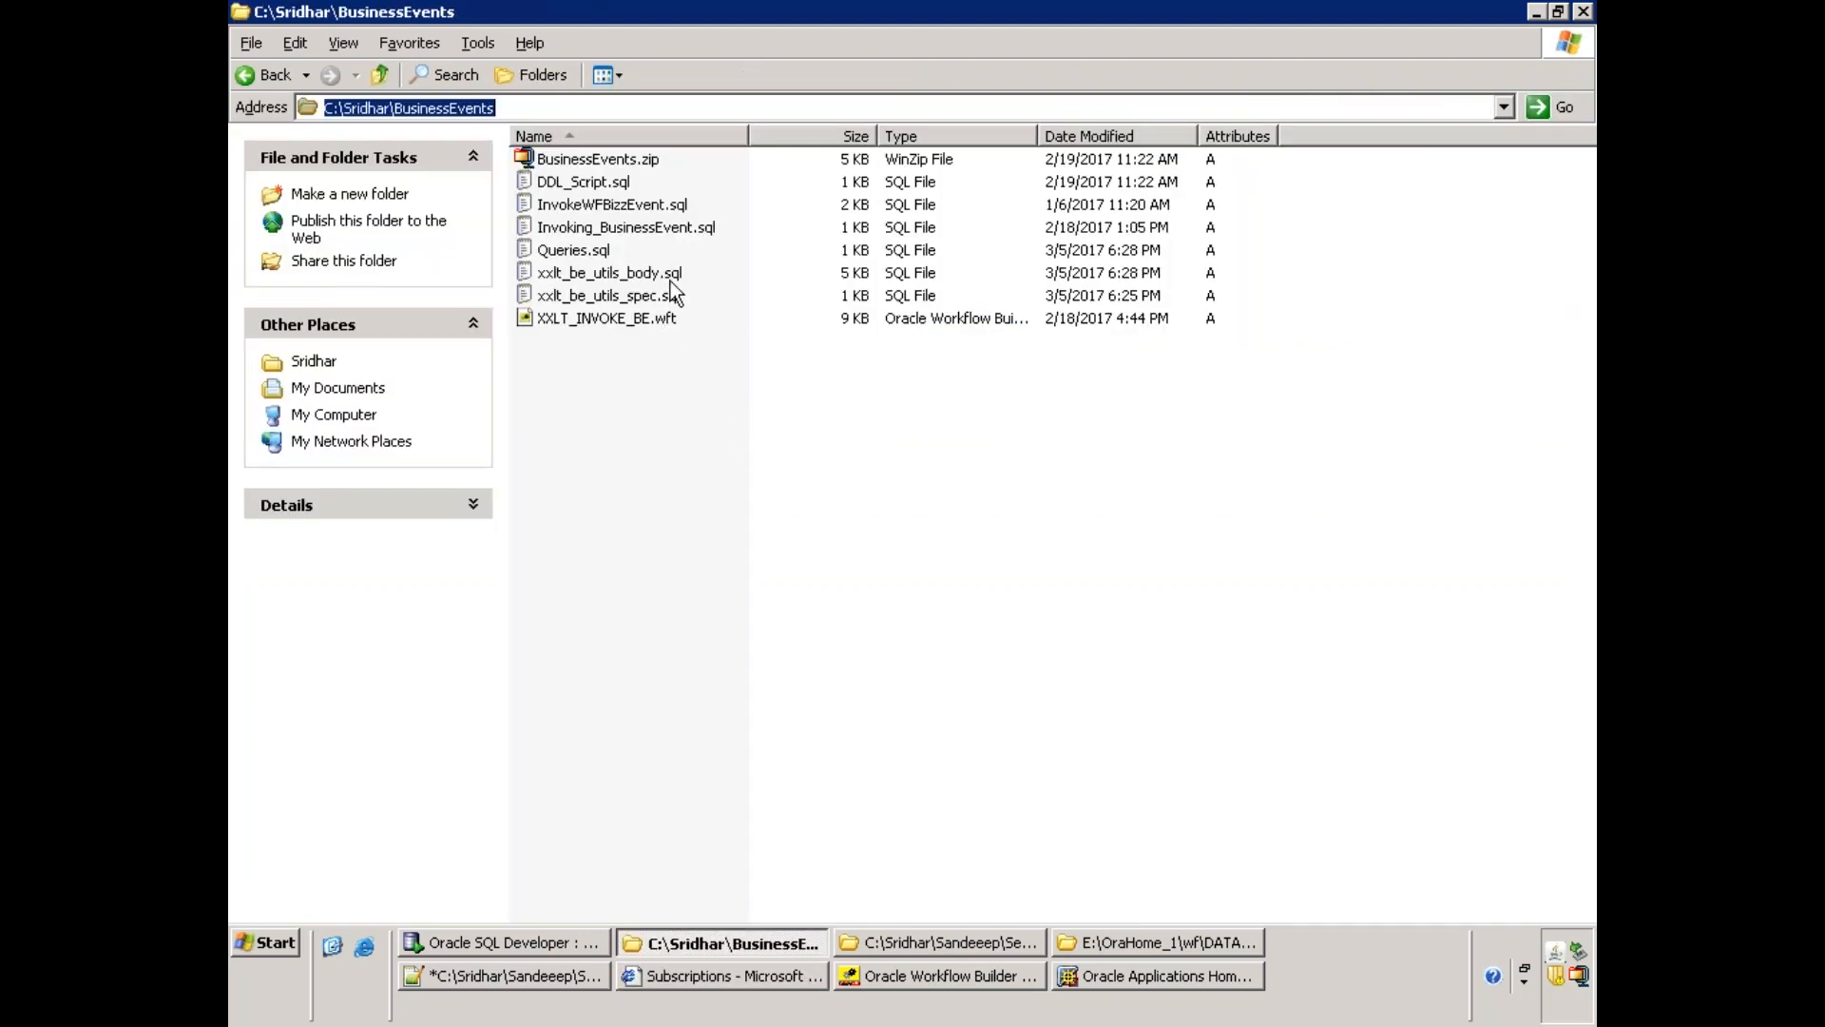
pyautogui.rightClick(670, 281)
pyautogui.click(746, 341)
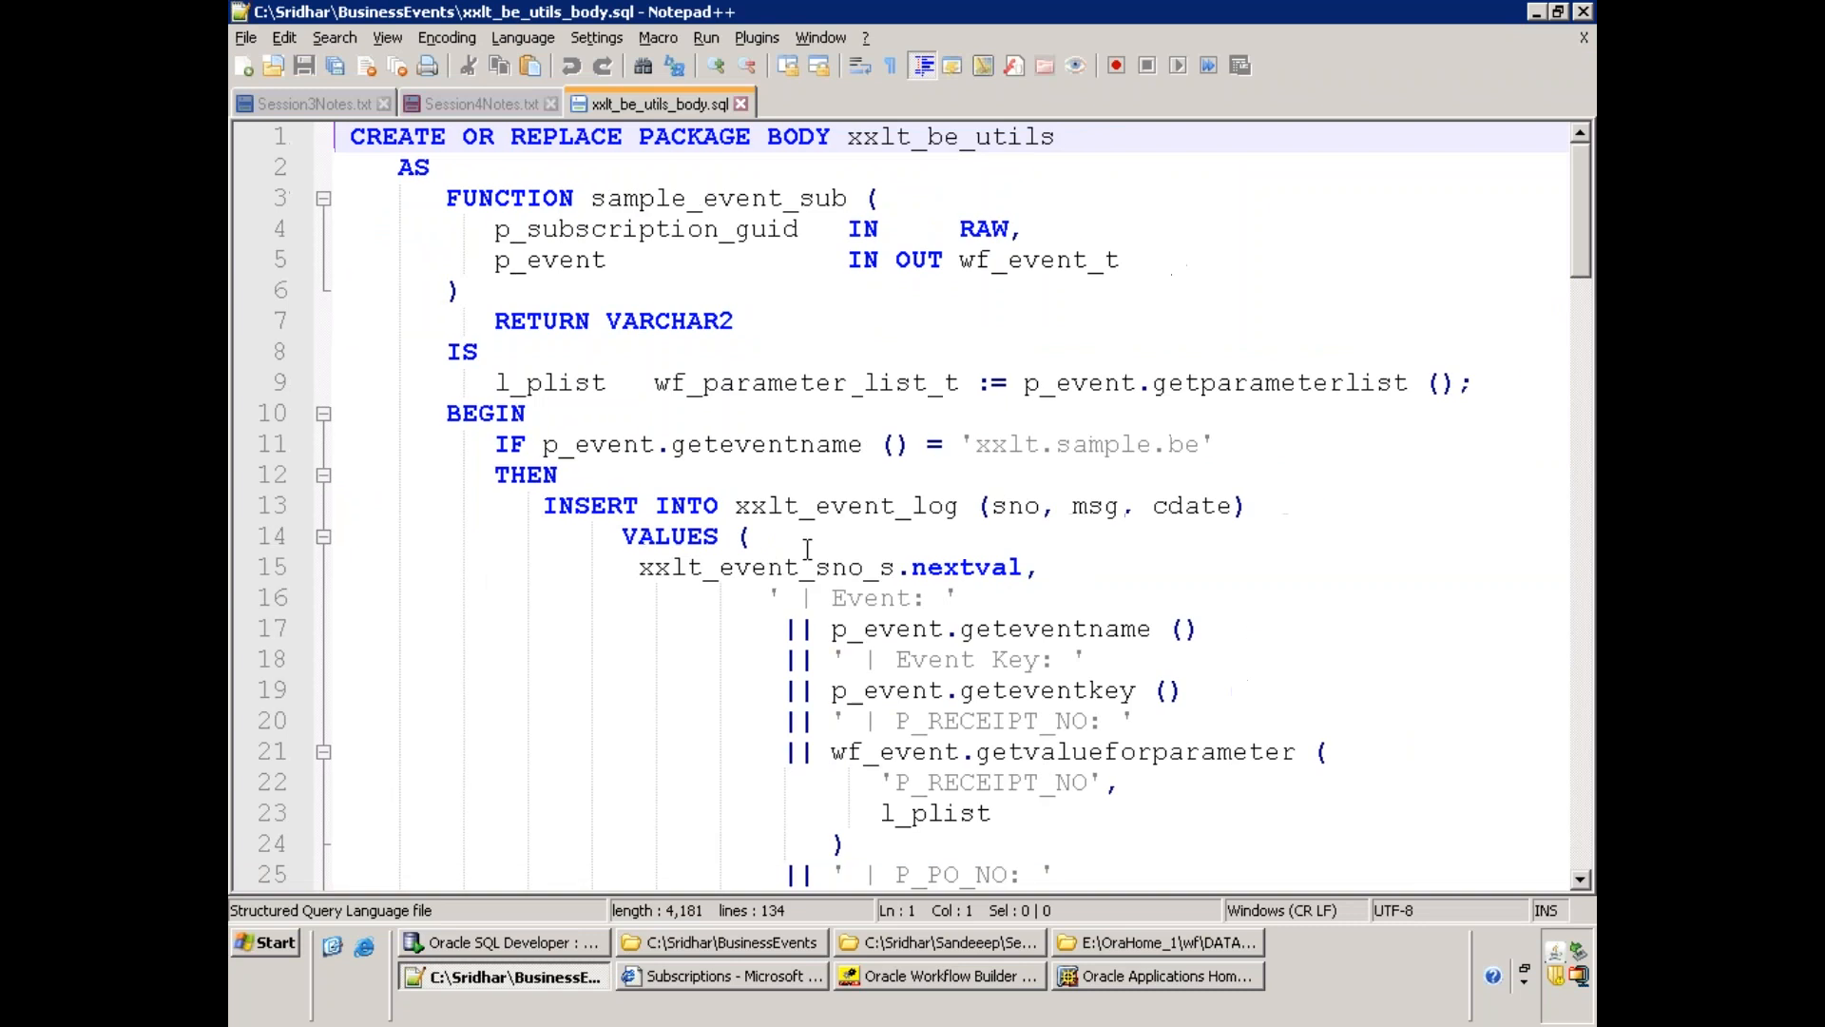
pyautogui.hotkey('alt', 'Tab')
pyautogui.hotkey('alt', 'Tab')
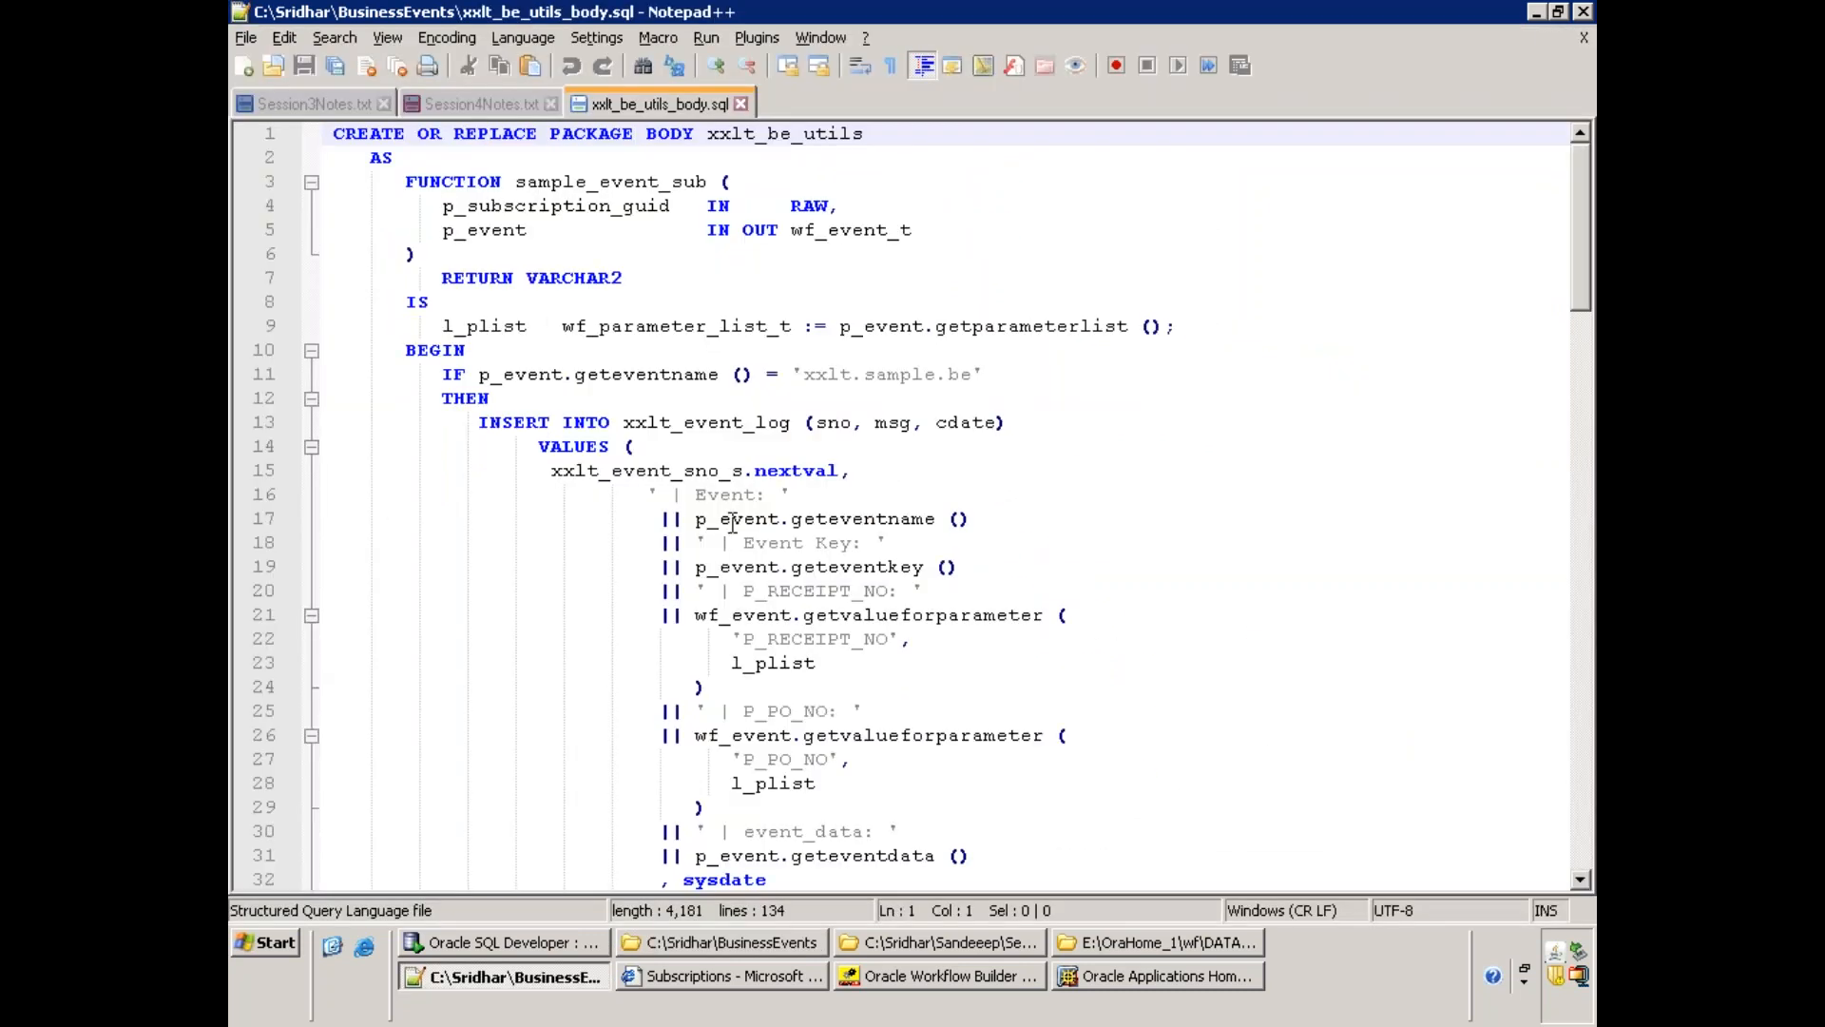
pyautogui.doubleClick(685, 422)
pyautogui.hotkey('ctrl', 'c')
pyautogui.click(528, 942)
pyautogui.click(493, 275)
# Query xxlt_event_log with select * to view its current rows
pyautogui.hotkey('ctrl', 'a')
pyautogui.write('select * from')
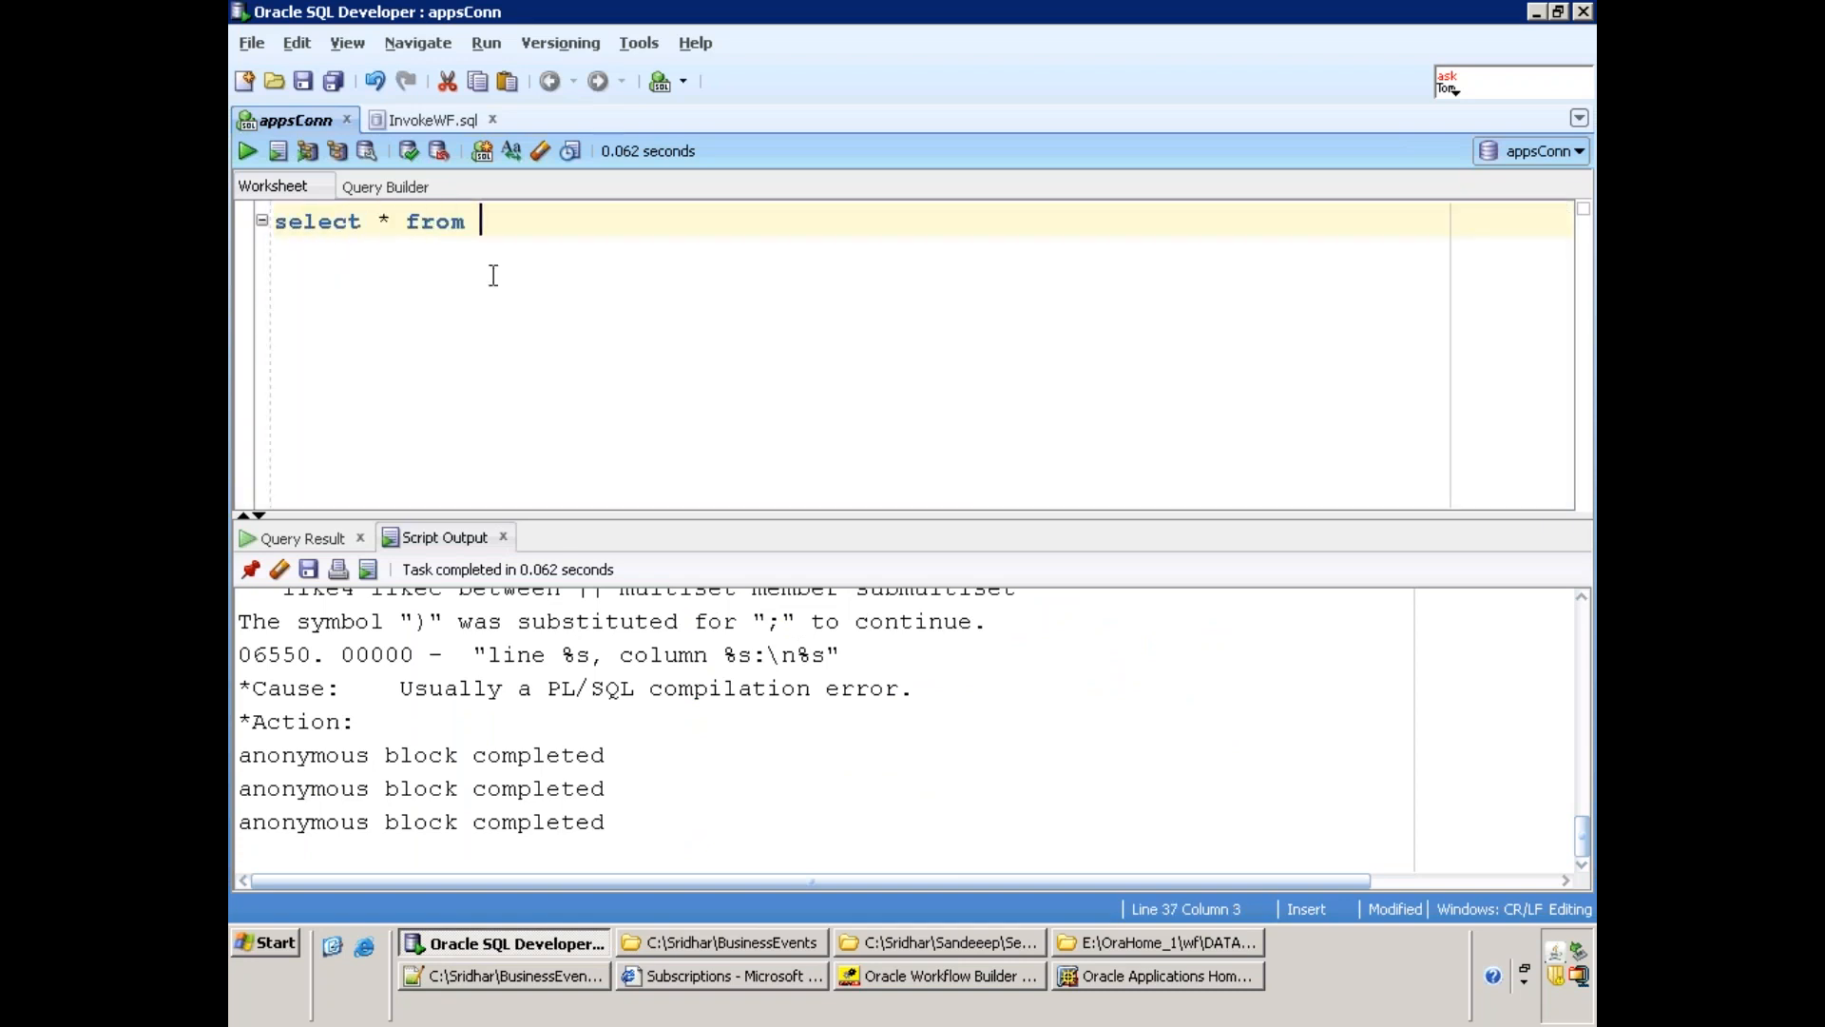
pyautogui.hotkey('ctrl', 'v')
pyautogui.write(';')
pyautogui.hotkey('ctrl', 'Return')
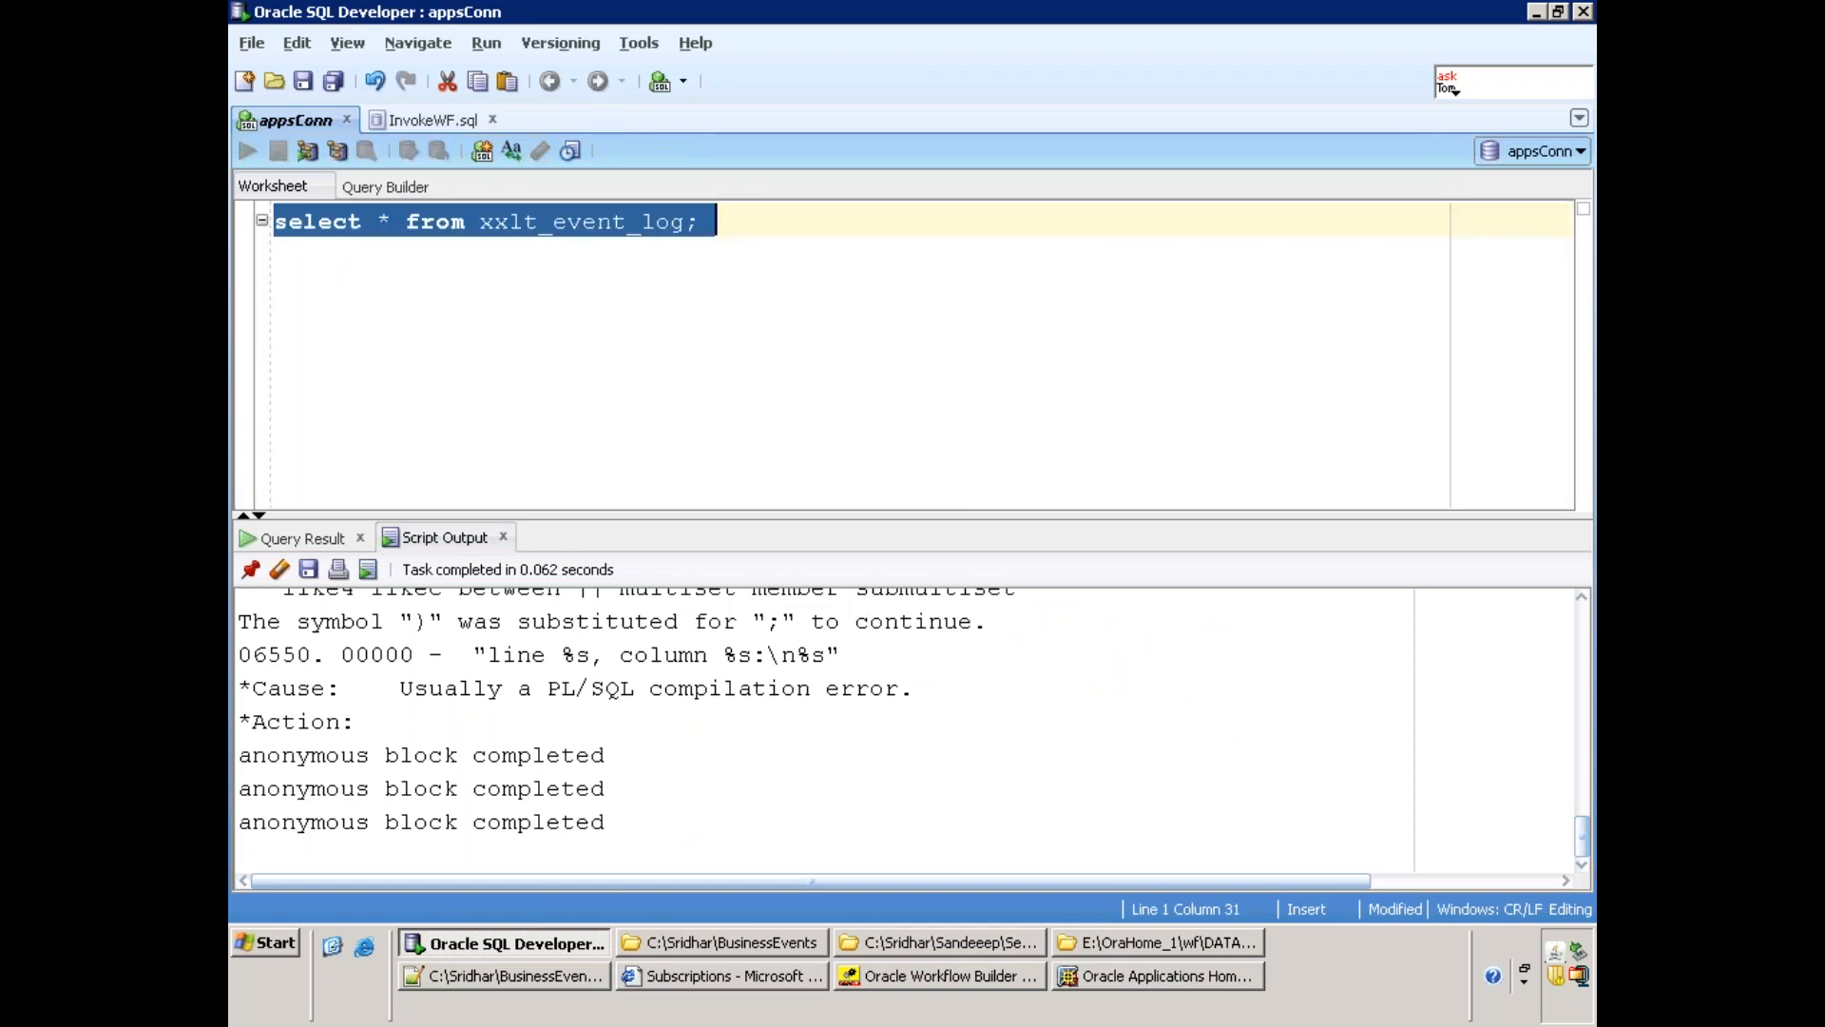
# Delete all rows from the xxlt_event_log table
pyautogui.click(555, 224)
pyautogui.doubleClick(558, 225)
pyautogui.hotkey('ctrl', 'c')
pyautogui.press('Home')
pyautogui.press('Return')
pyautogui.press('Up')
pyautogui.write('deleete fr')
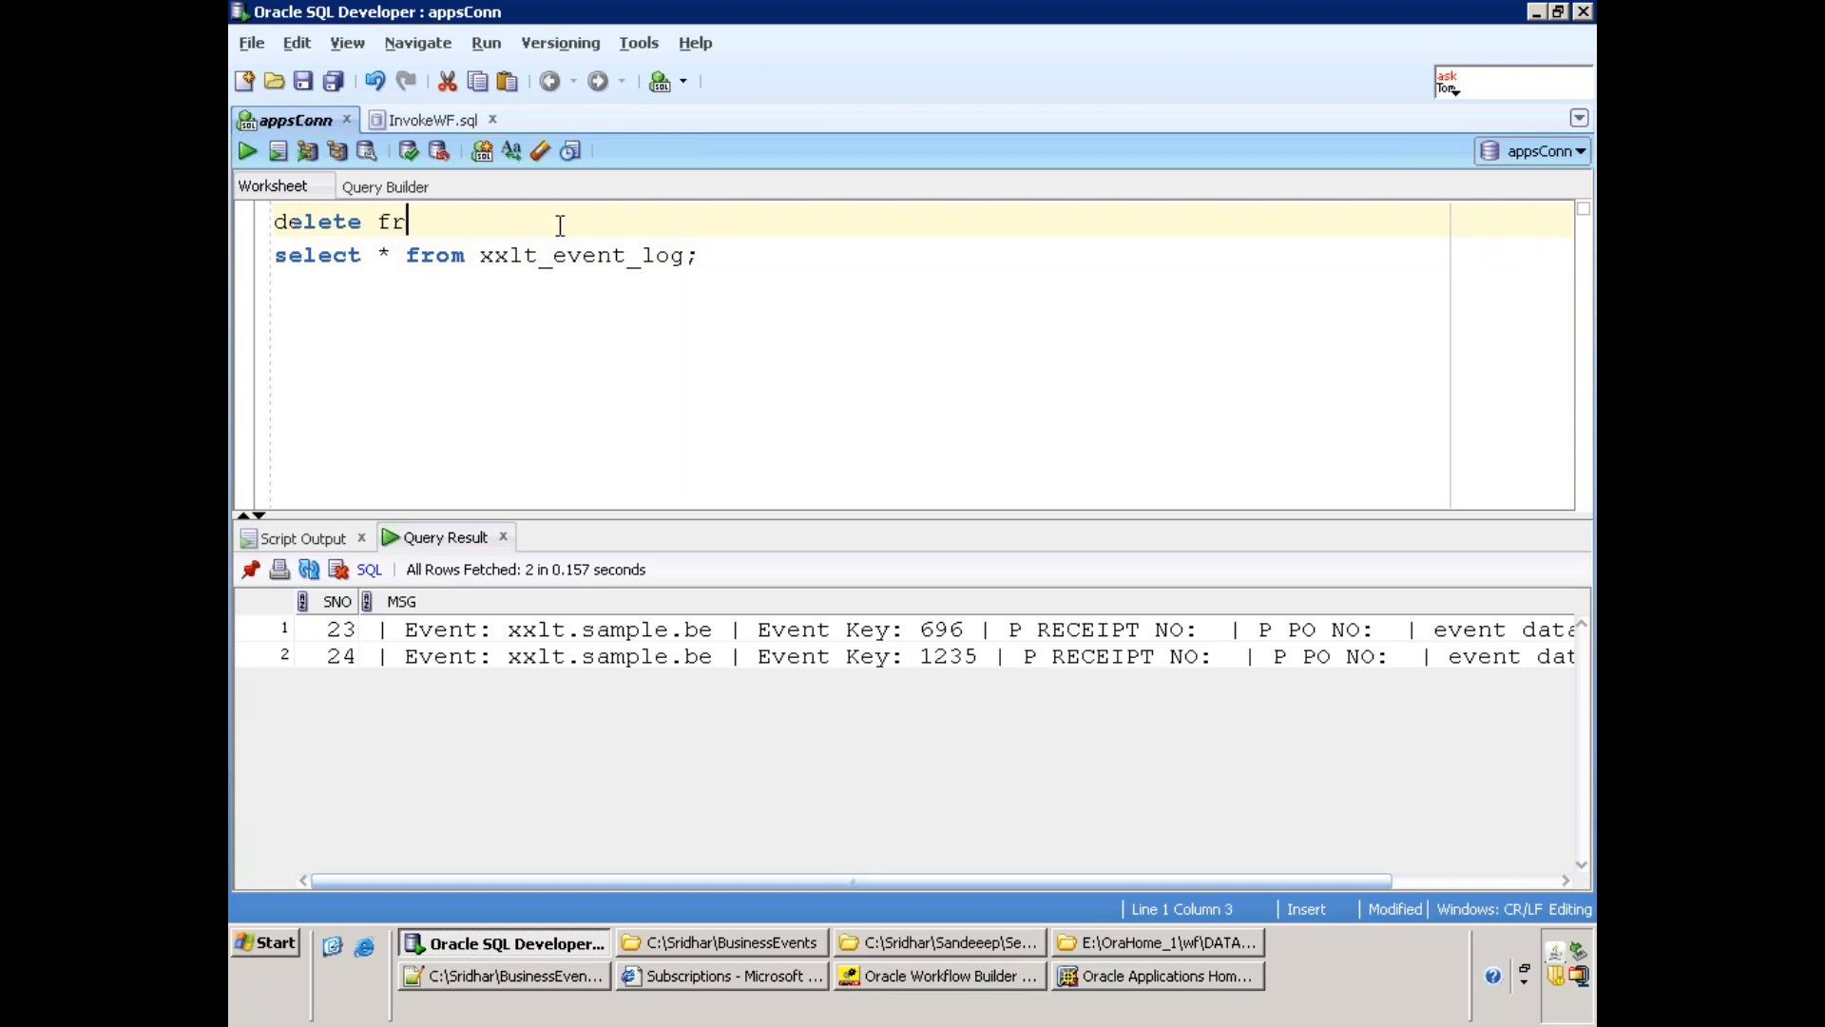
pyautogui.write('om')
pyautogui.hotkey('ctrl', 'v')
pyautogui.write(';')
pyautogui.hotkey('ctrl', 'Return')
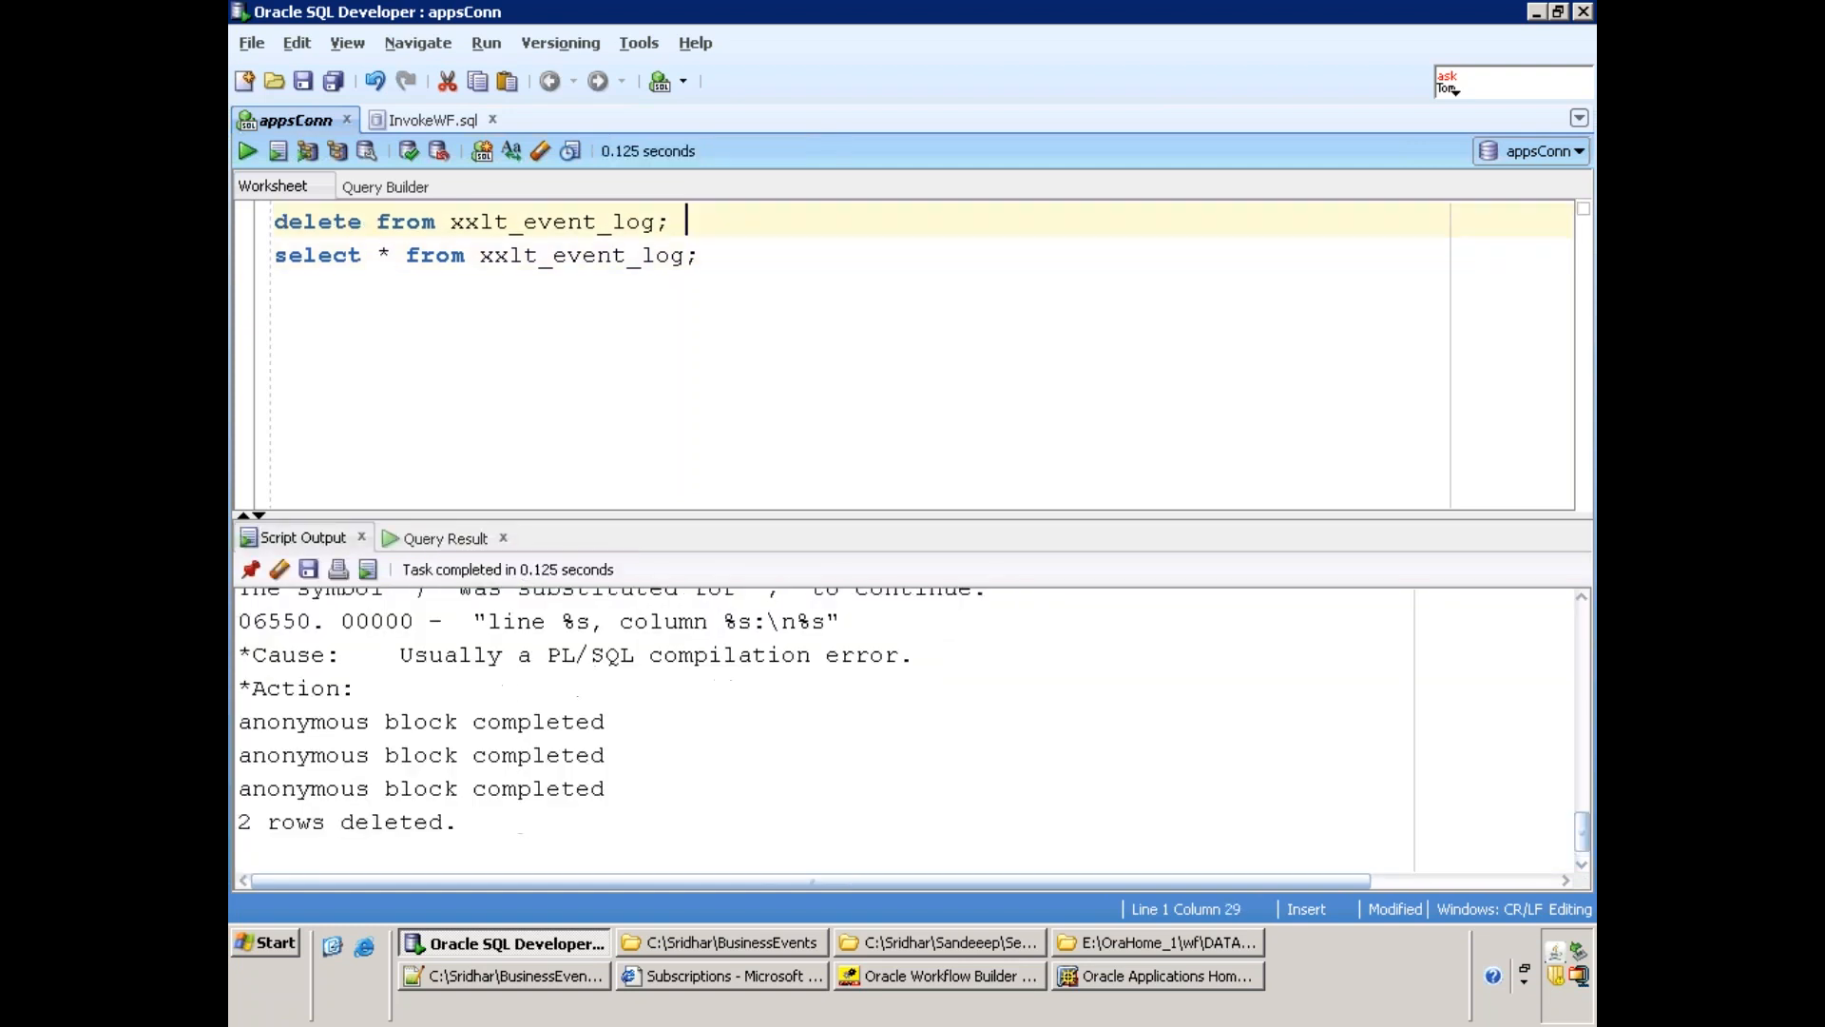
# Commit the deletion, fixing the misspelled commit statement
pyautogui.press('End')
pyautogui.press('Return')
pyautogui.write('comm')
pyautogui.write('ity;')
pyautogui.hotkey('ctrl', 'Return')
pyautogui.press('Left')
pyautogui.press('Left')
pyautogui.press('Delete')
pyautogui.hotkey('ctrl', 'Return')
# Re-run the select to confirm xxlt_event_log is now empty
pyautogui.press('End')
pyautogui.press('Return')
pyautogui.press('Down')
pyautogui.hotkey('ctrl', 'Return')
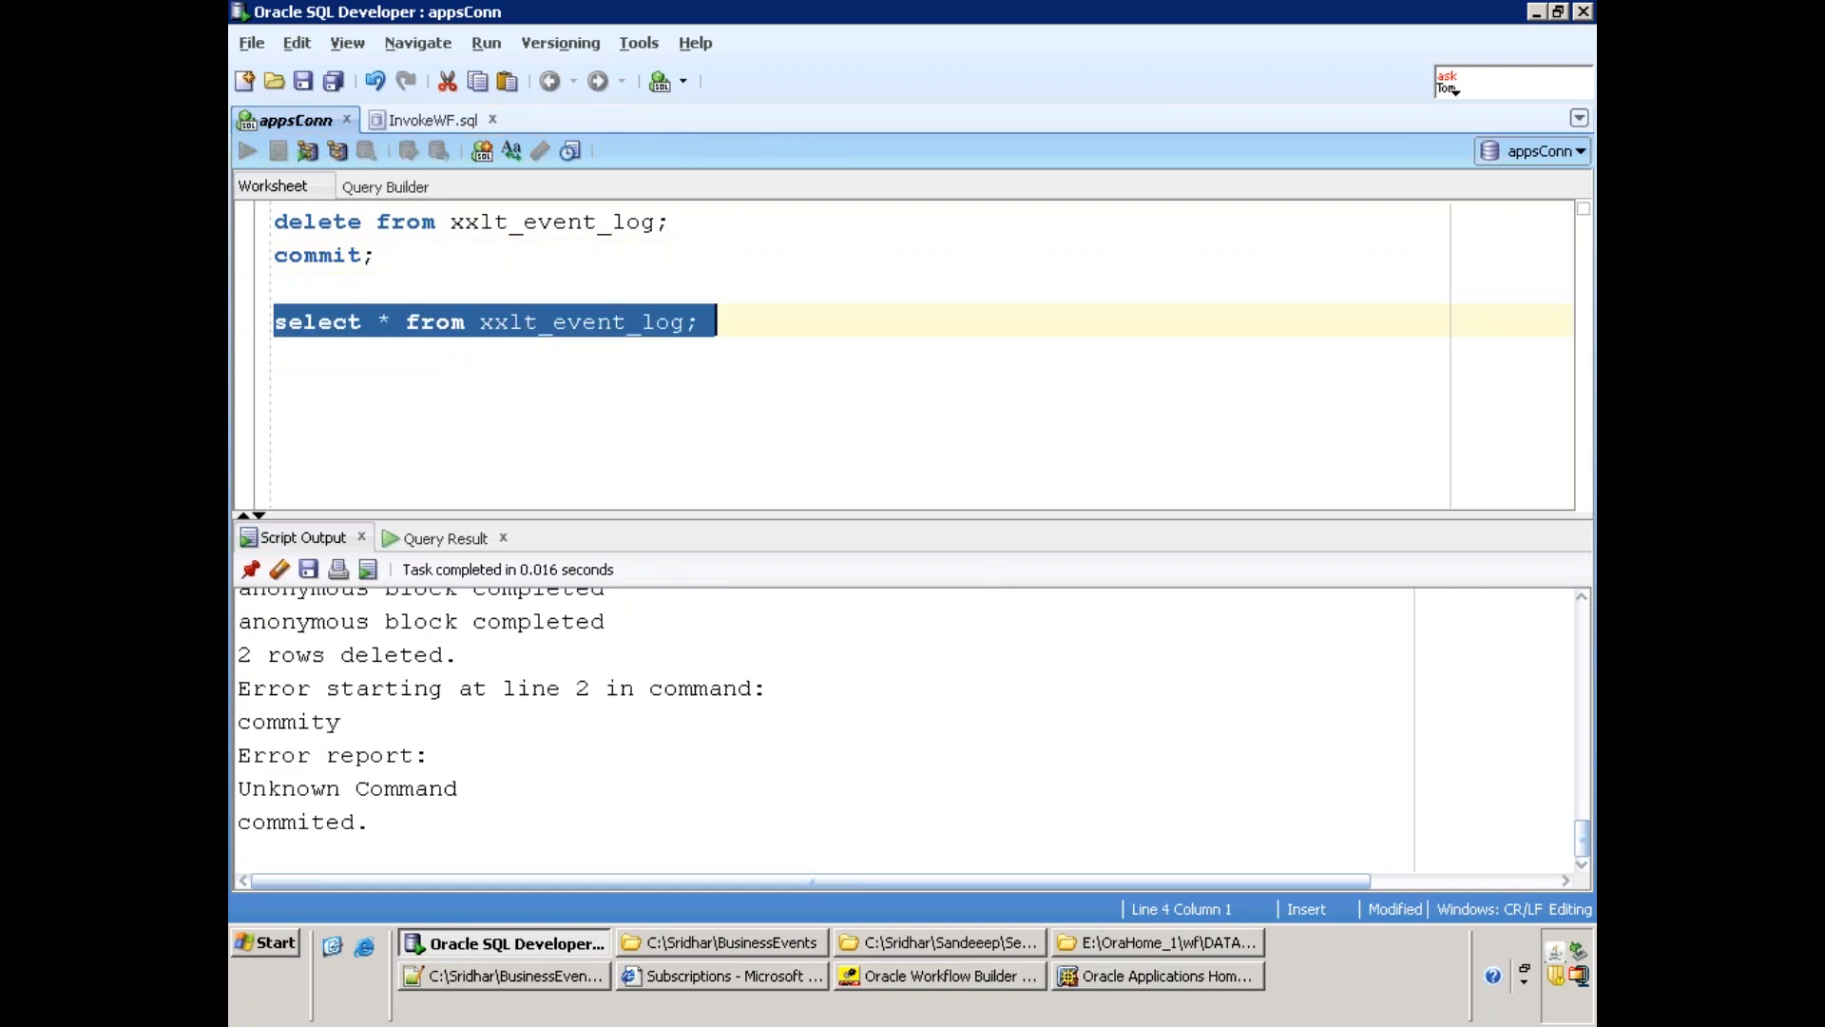
# Search the business events for names matching xx% in the browser
pyautogui.click(678, 969)
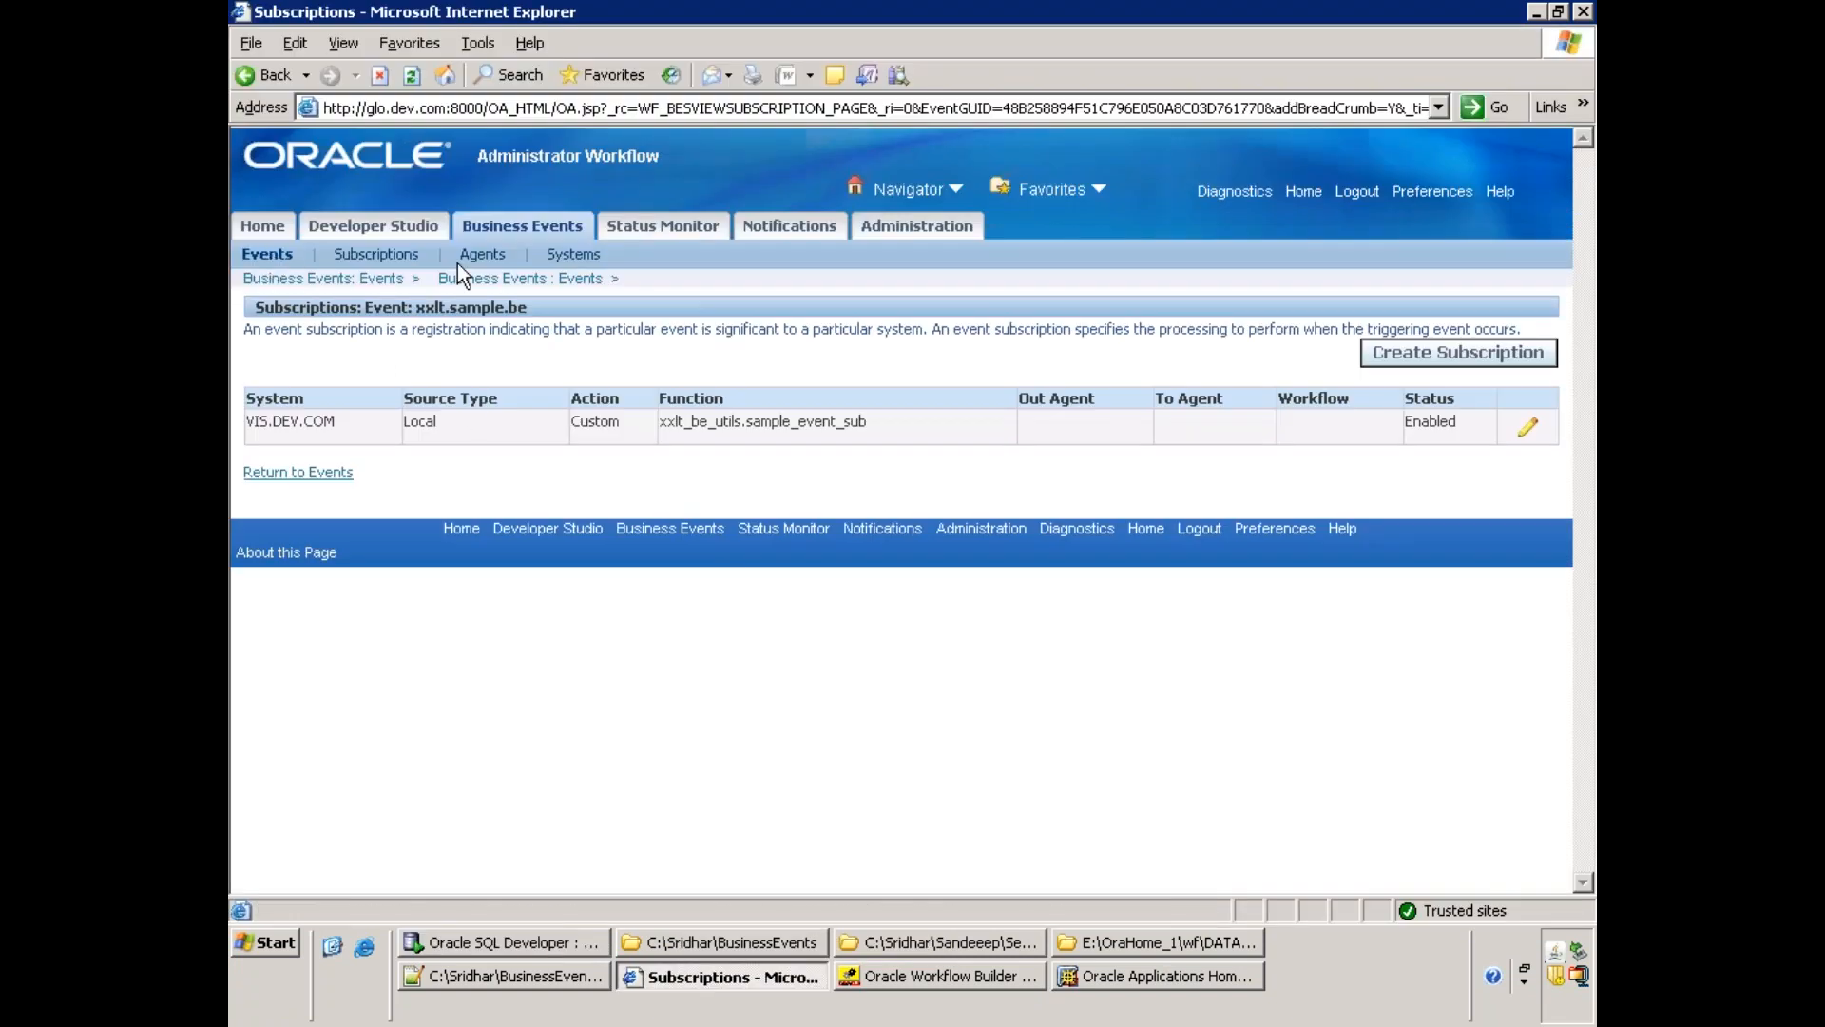
pyautogui.click(291, 255)
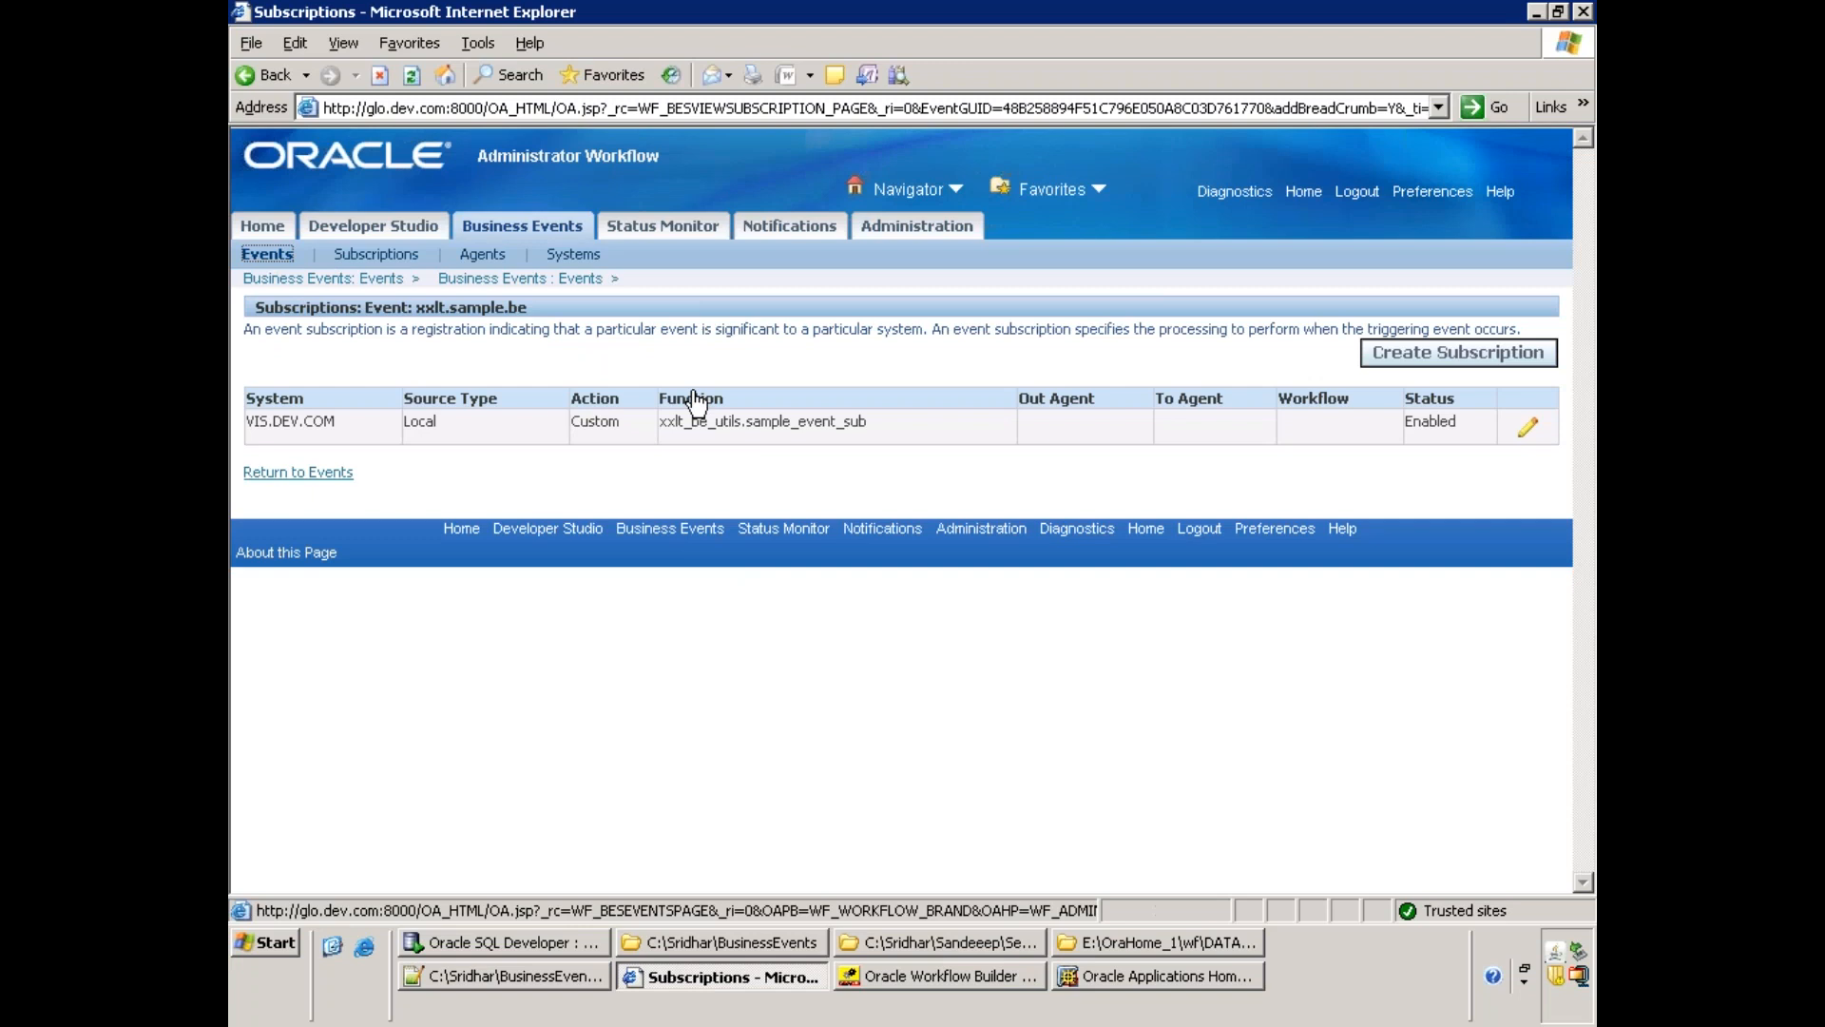
pyautogui.write('xx')
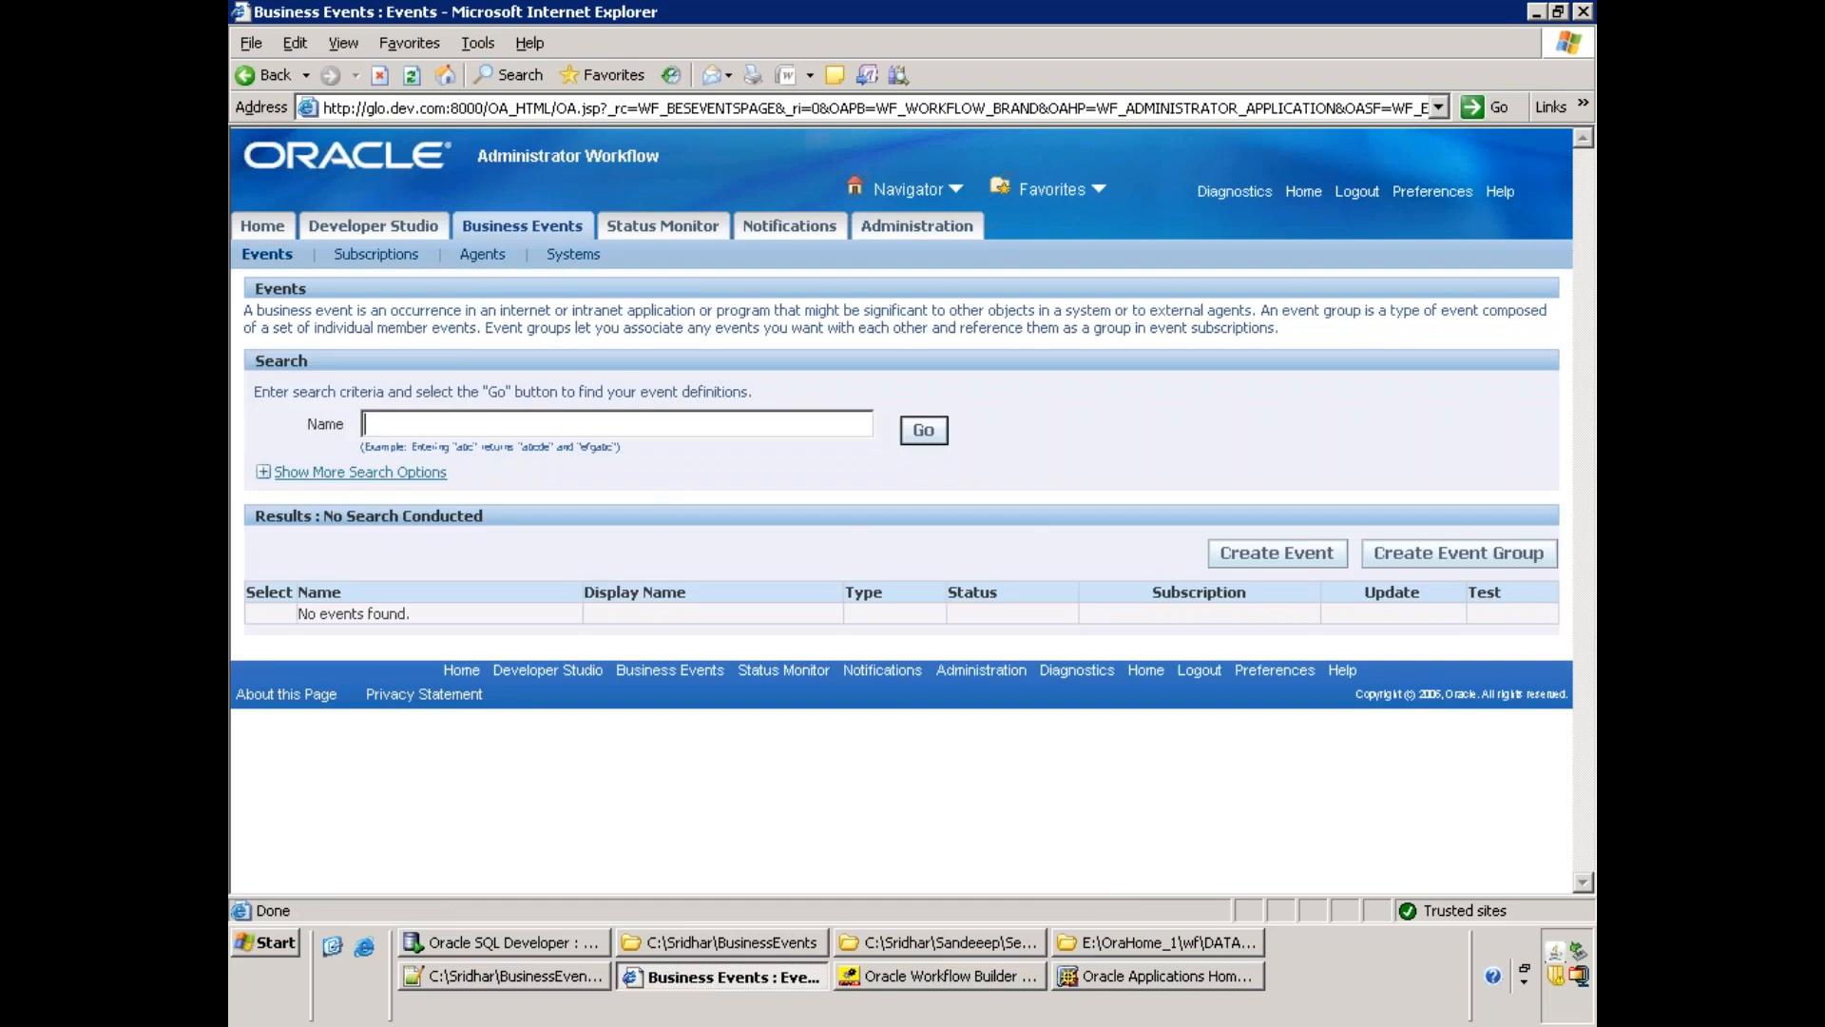
pyautogui.write('%')
pyautogui.click(950, 433)
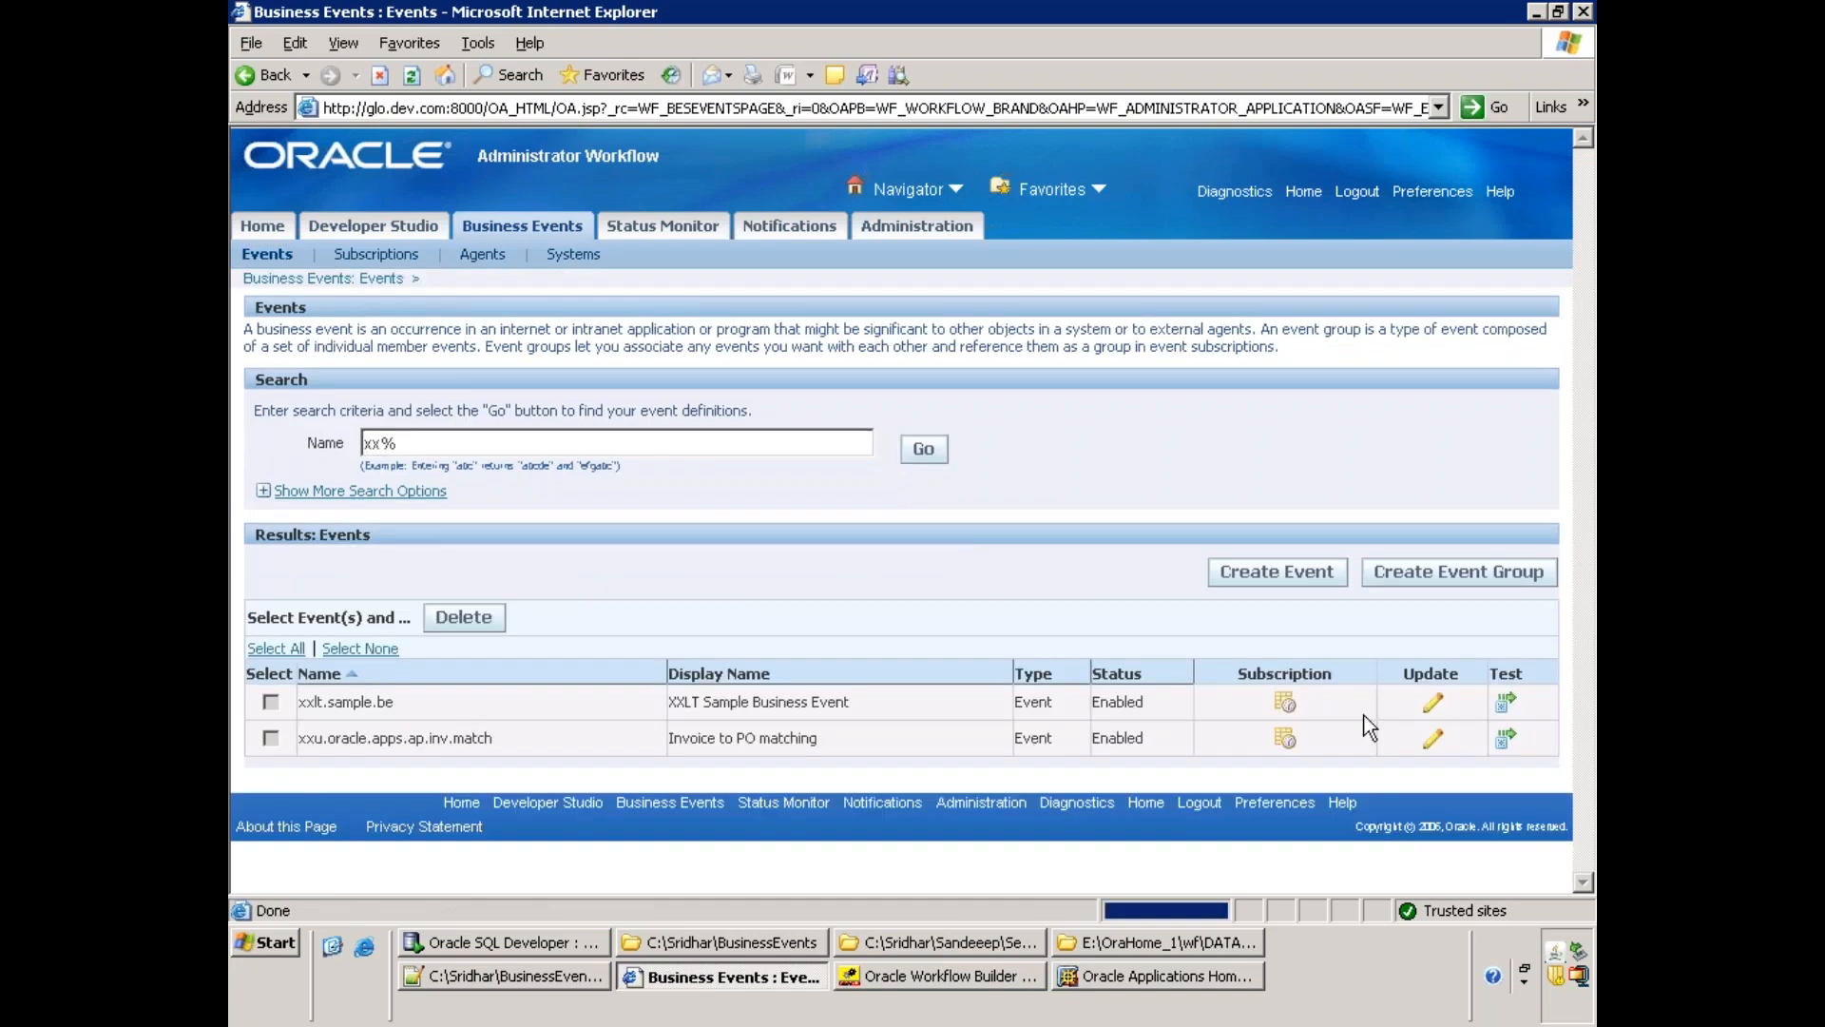
# Raise xxlt.sample.be in PL/SQL with event key 6900
pyautogui.click(1506, 706)
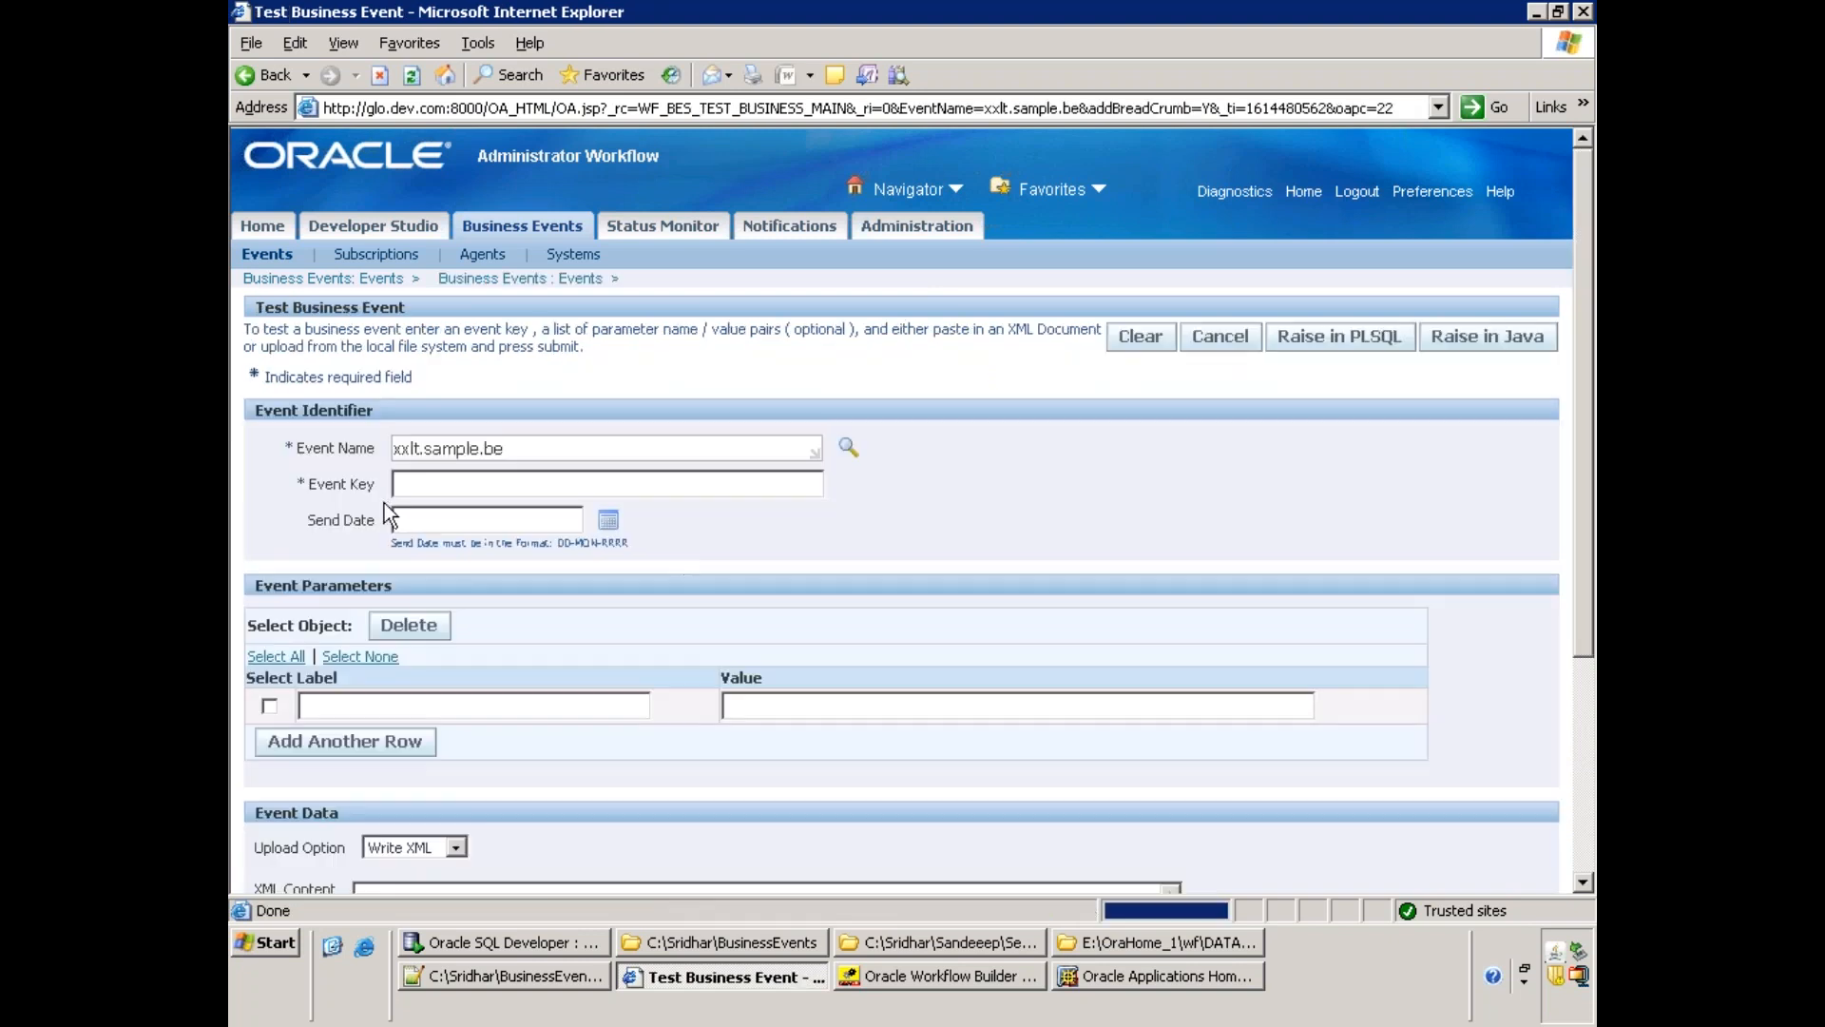
pyautogui.scroll(-2, 384, 504)
pyautogui.click(447, 383)
pyautogui.write('6900')
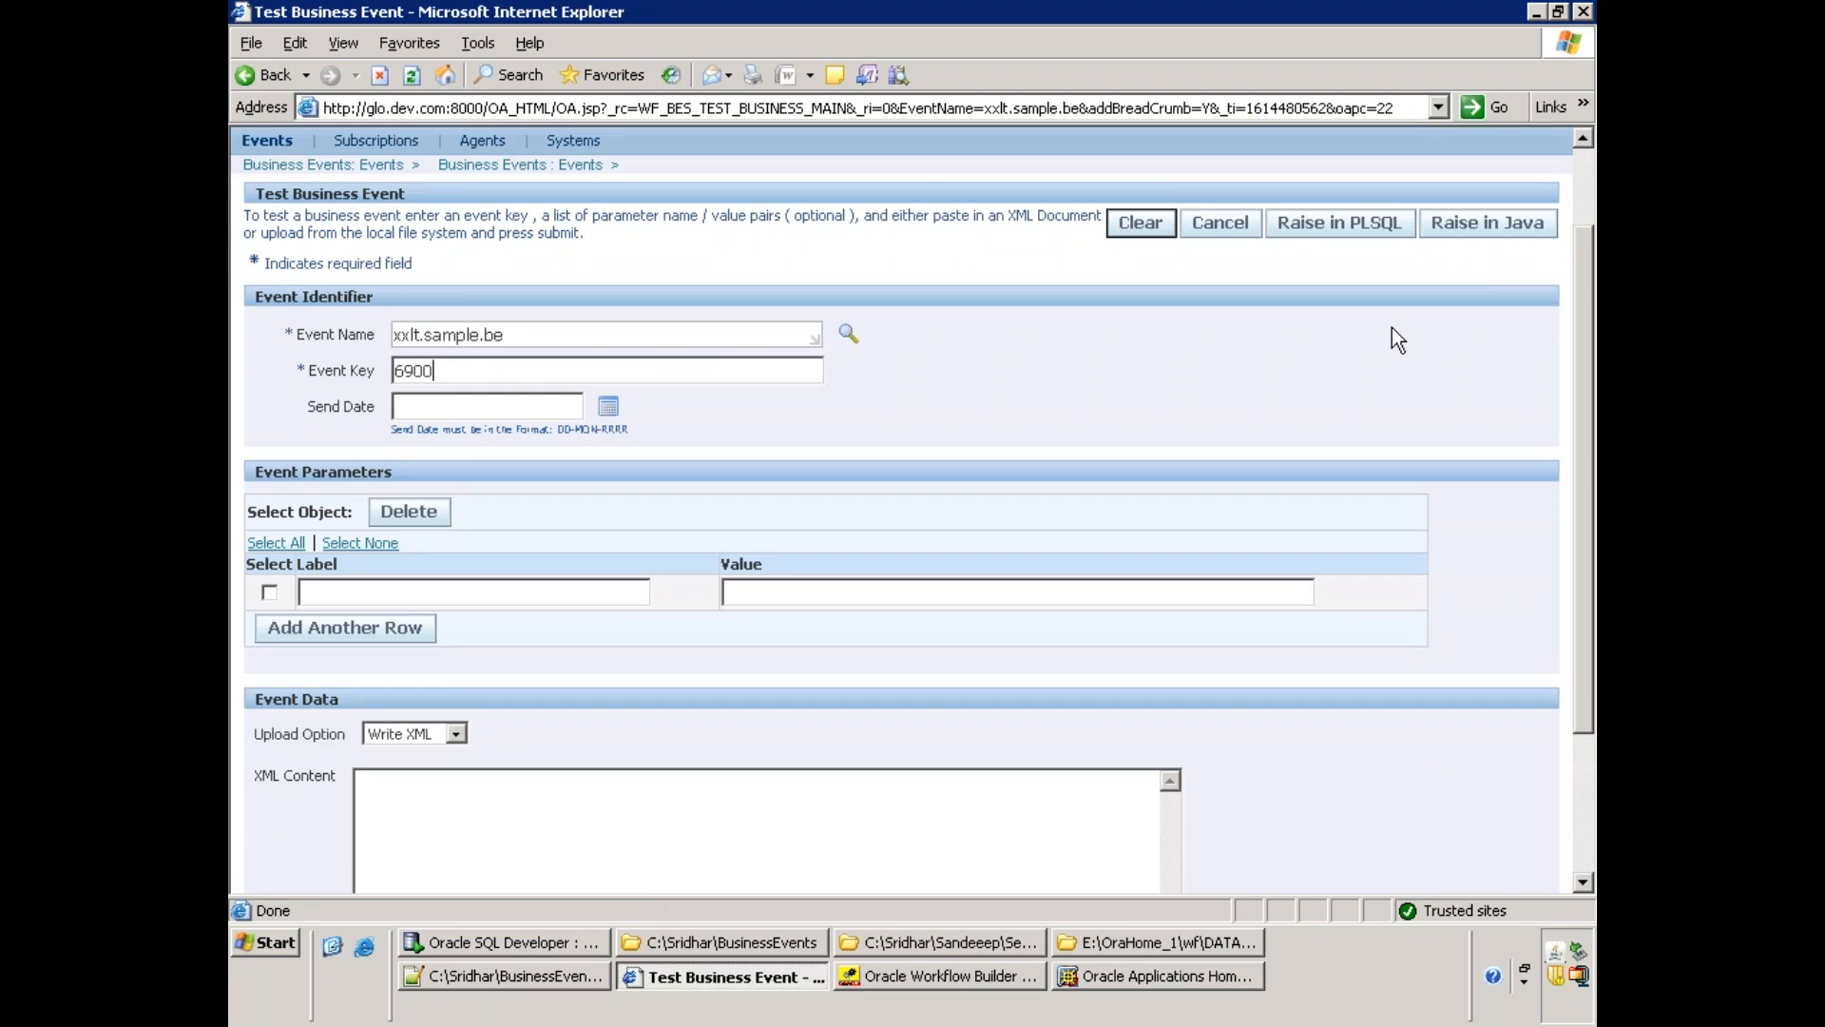
pyautogui.click(1346, 233)
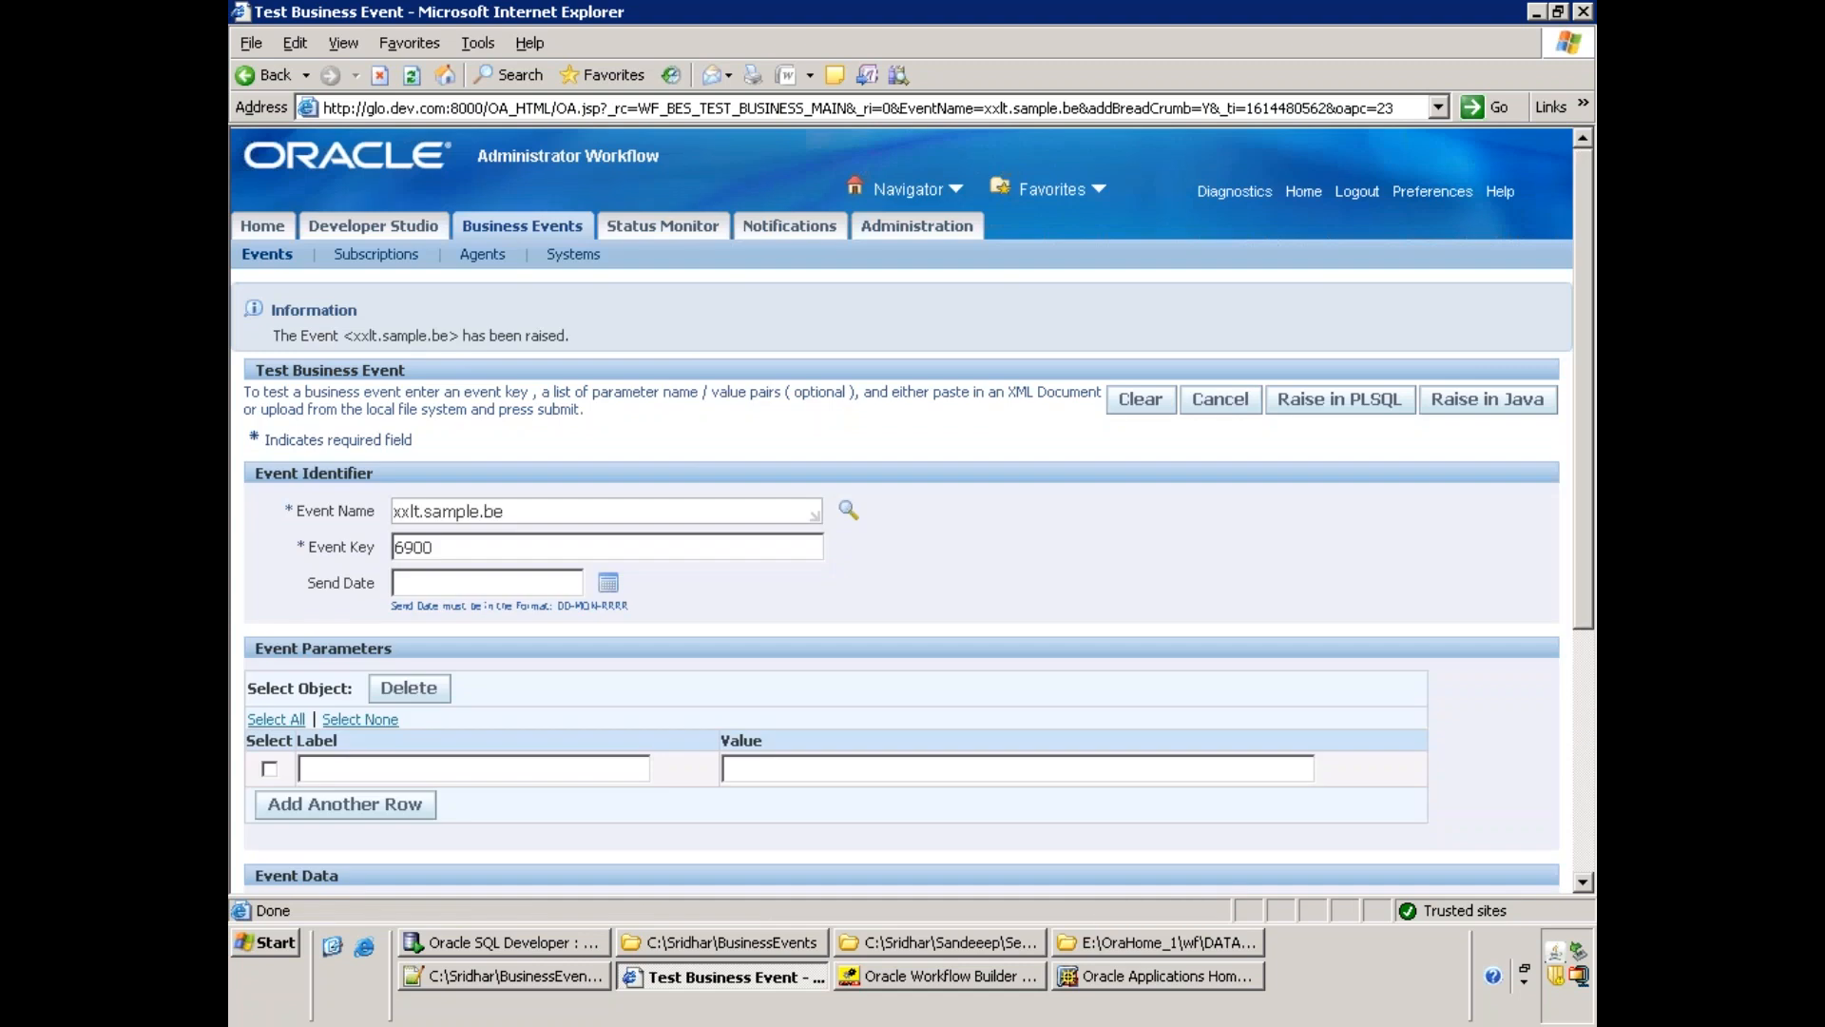
pyautogui.hotkey('alt', 'Tab')
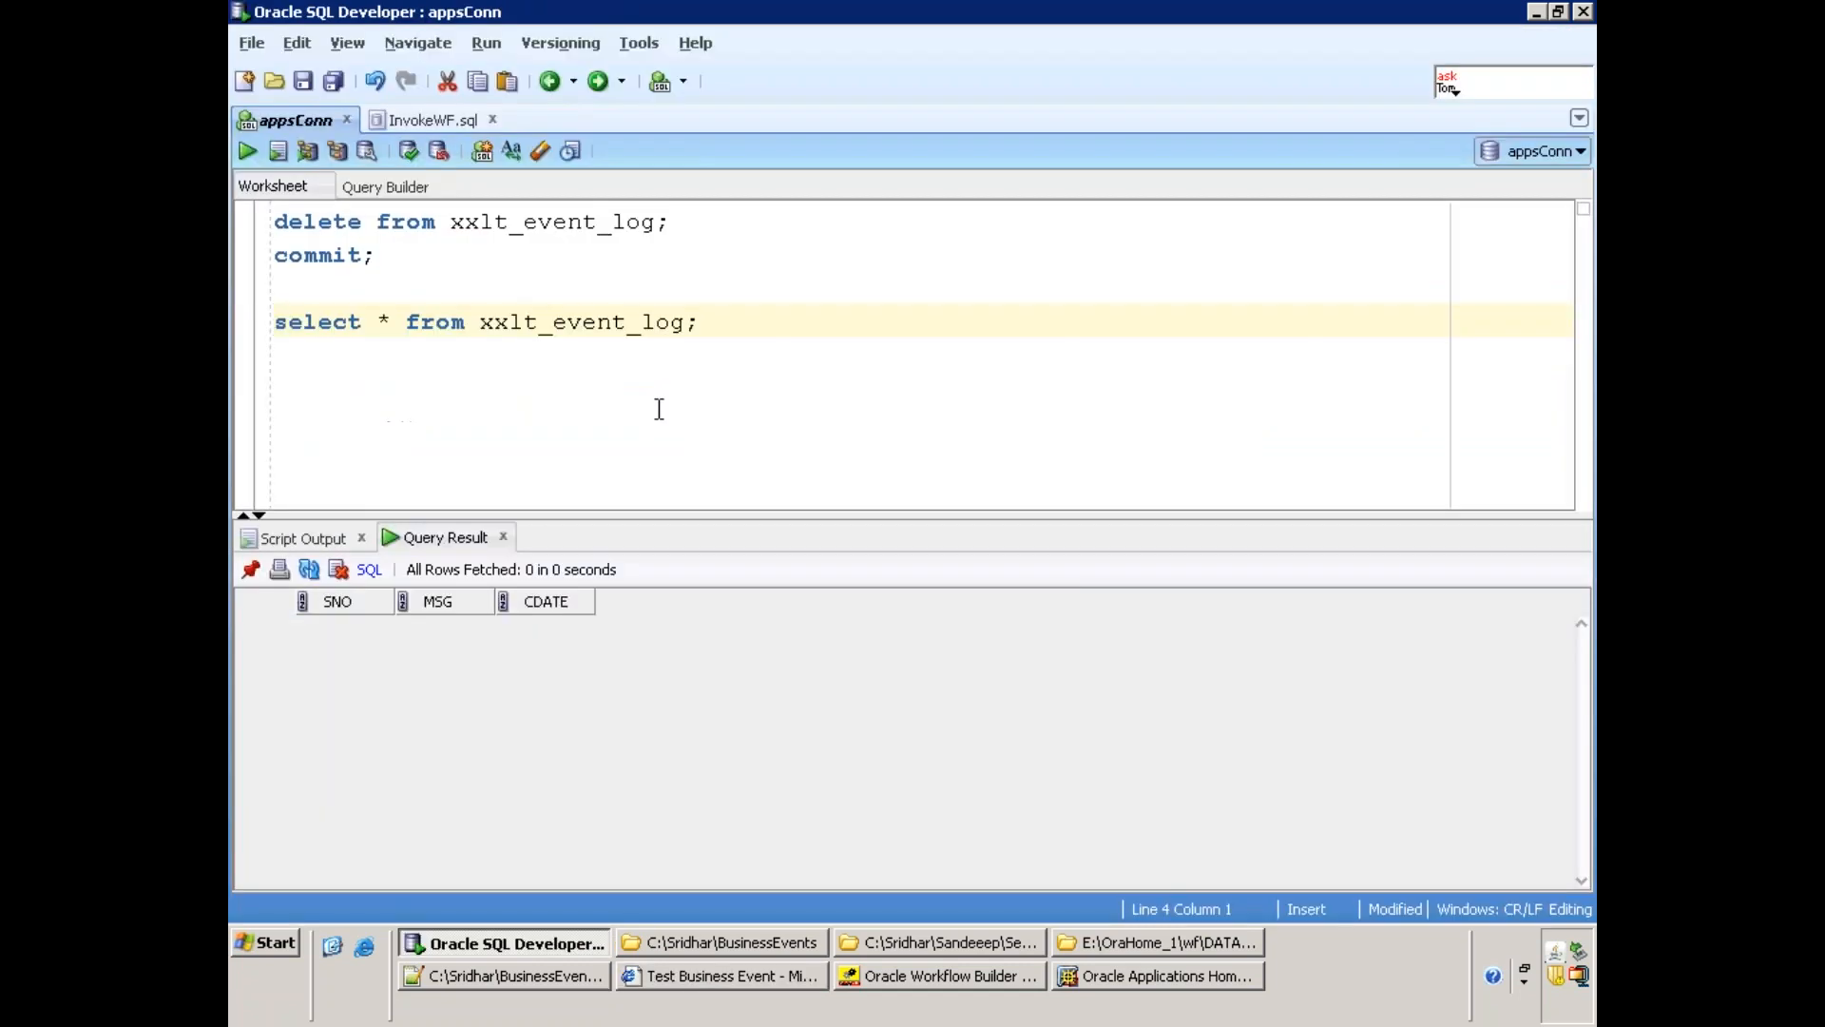
# Re-run the xxlt_event_log select, showing one xxlt.sample.be row with key 6900
pyautogui.hotkey('shift', 'End')
pyautogui.hotkey('ctrl', 'Return')
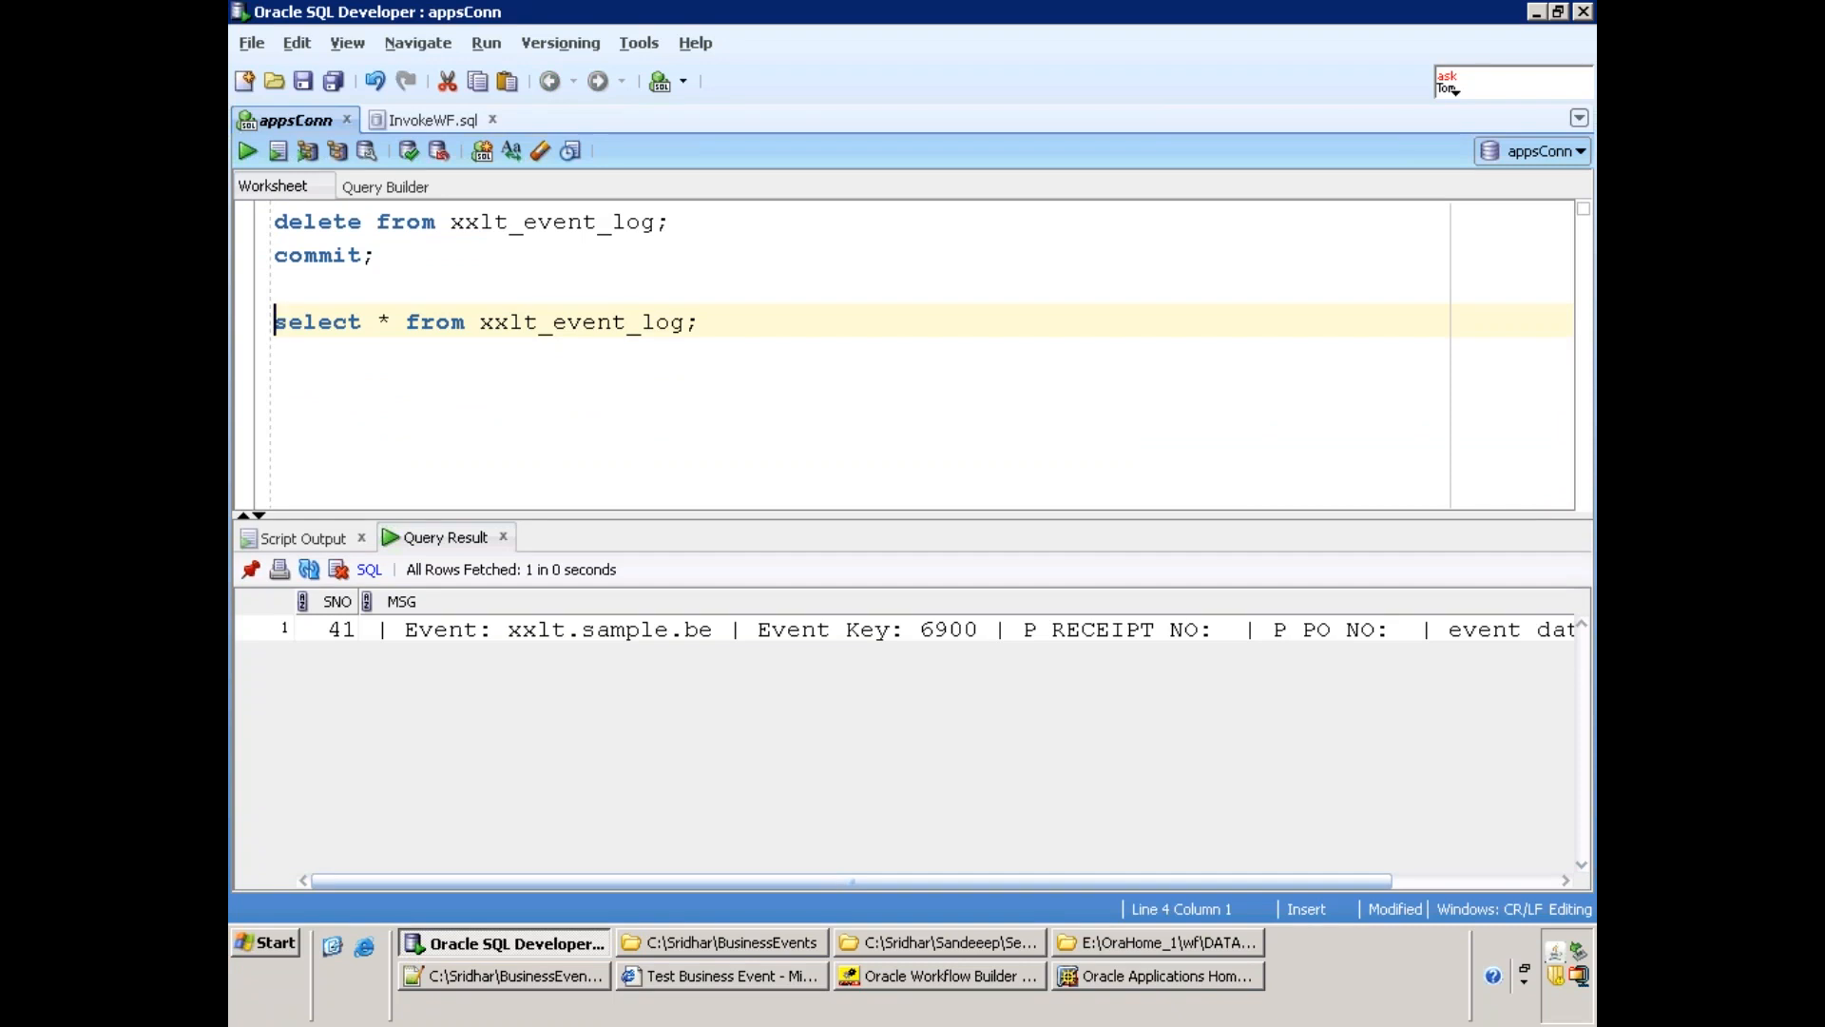
pyautogui.hotkey('alt', 'Tab')
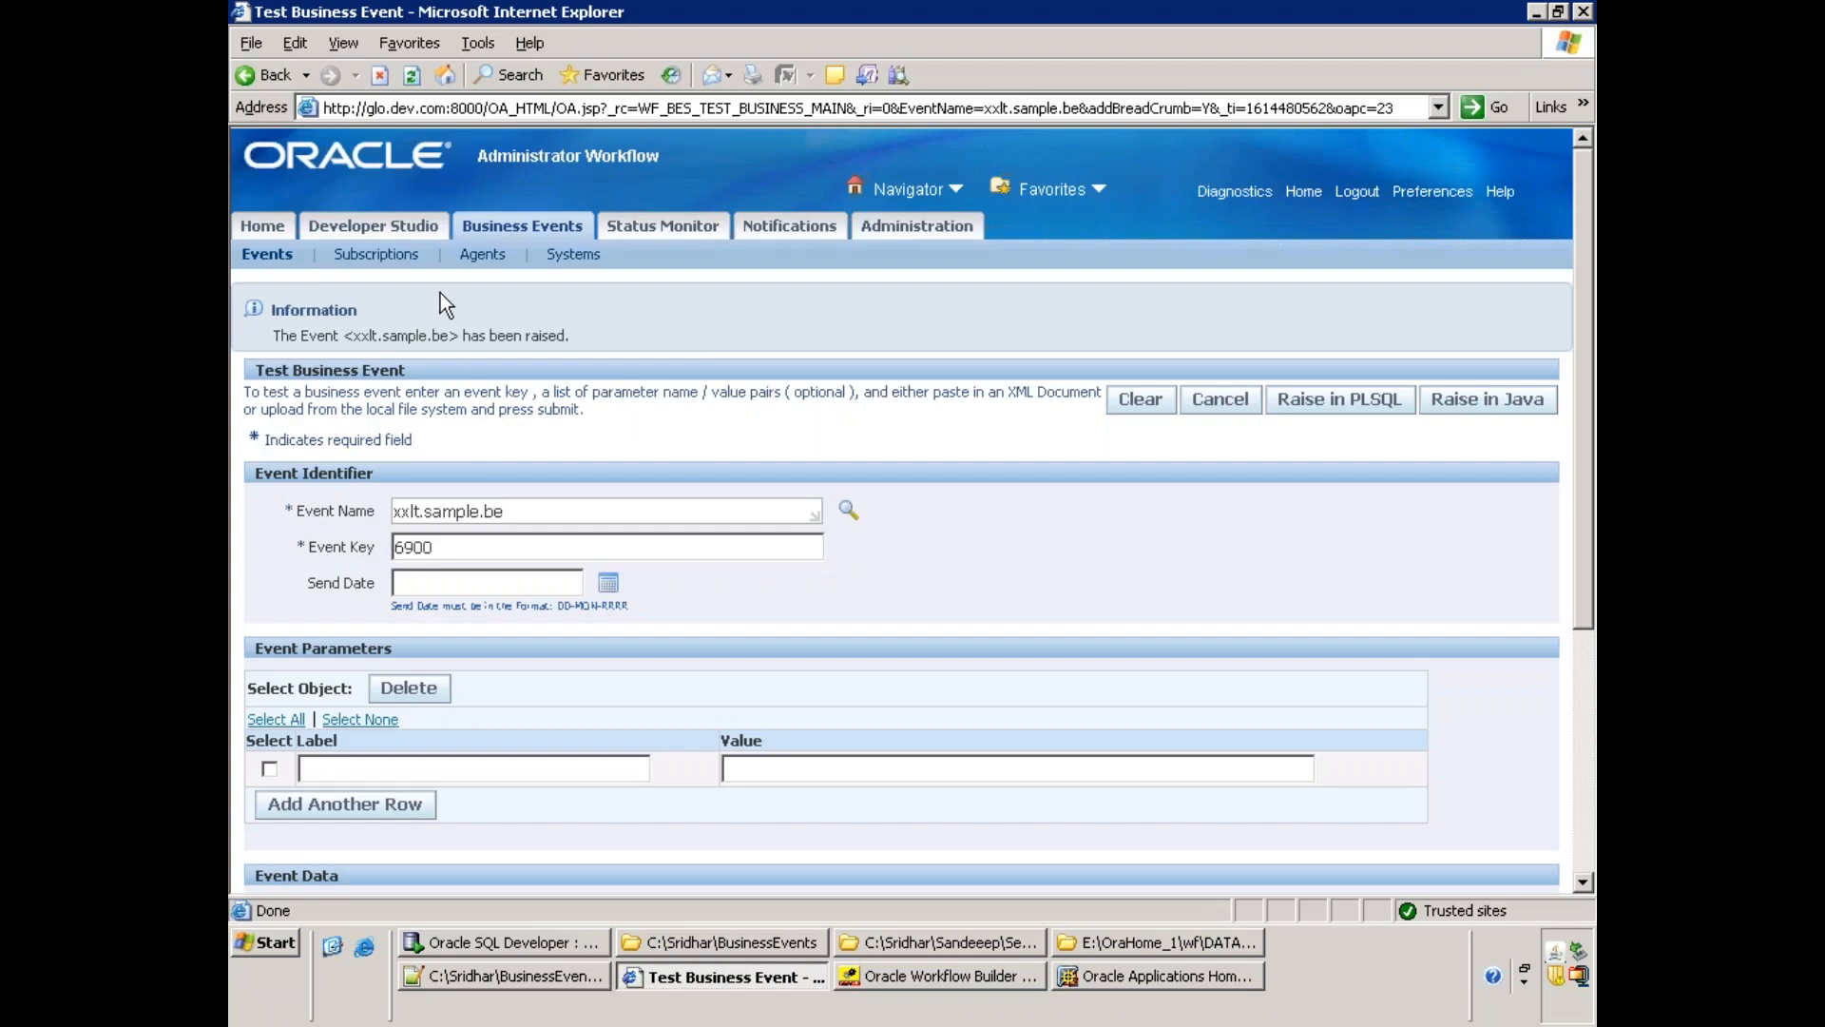
# Start a new business event with name and display name XXSN_SAMPLE_BE
pyautogui.click(282, 260)
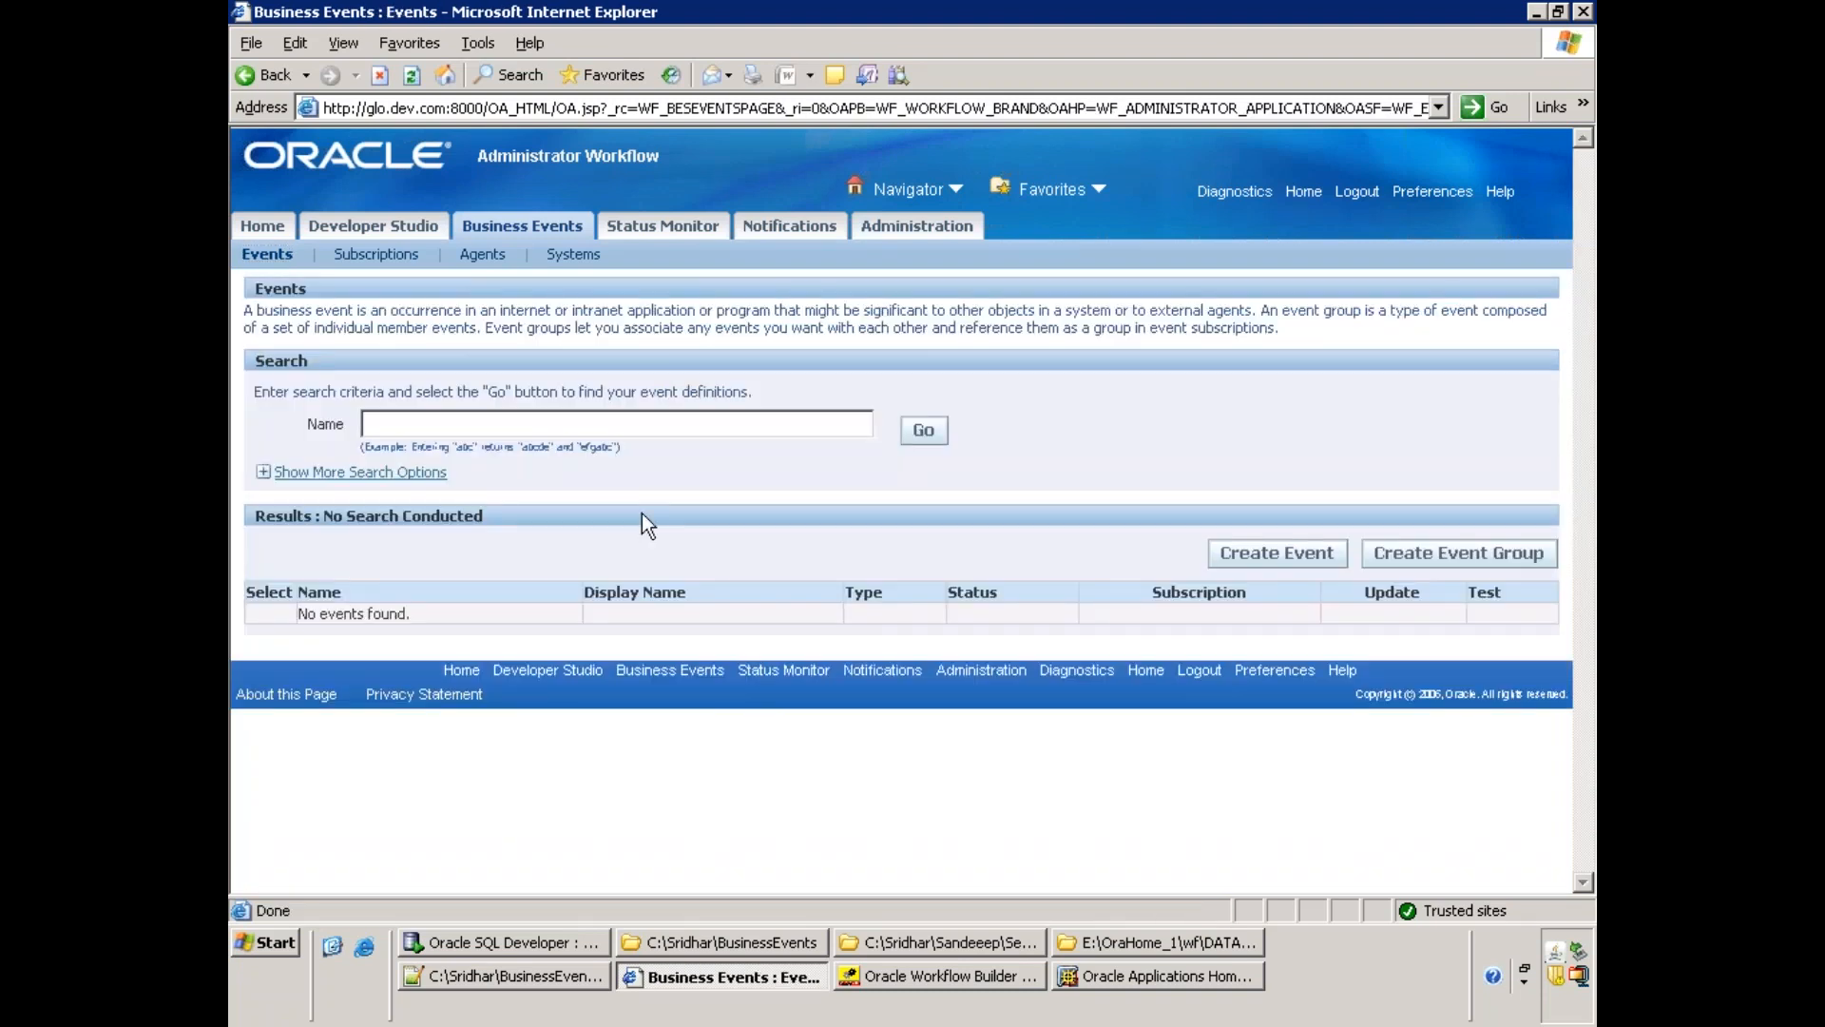
pyautogui.click(1254, 563)
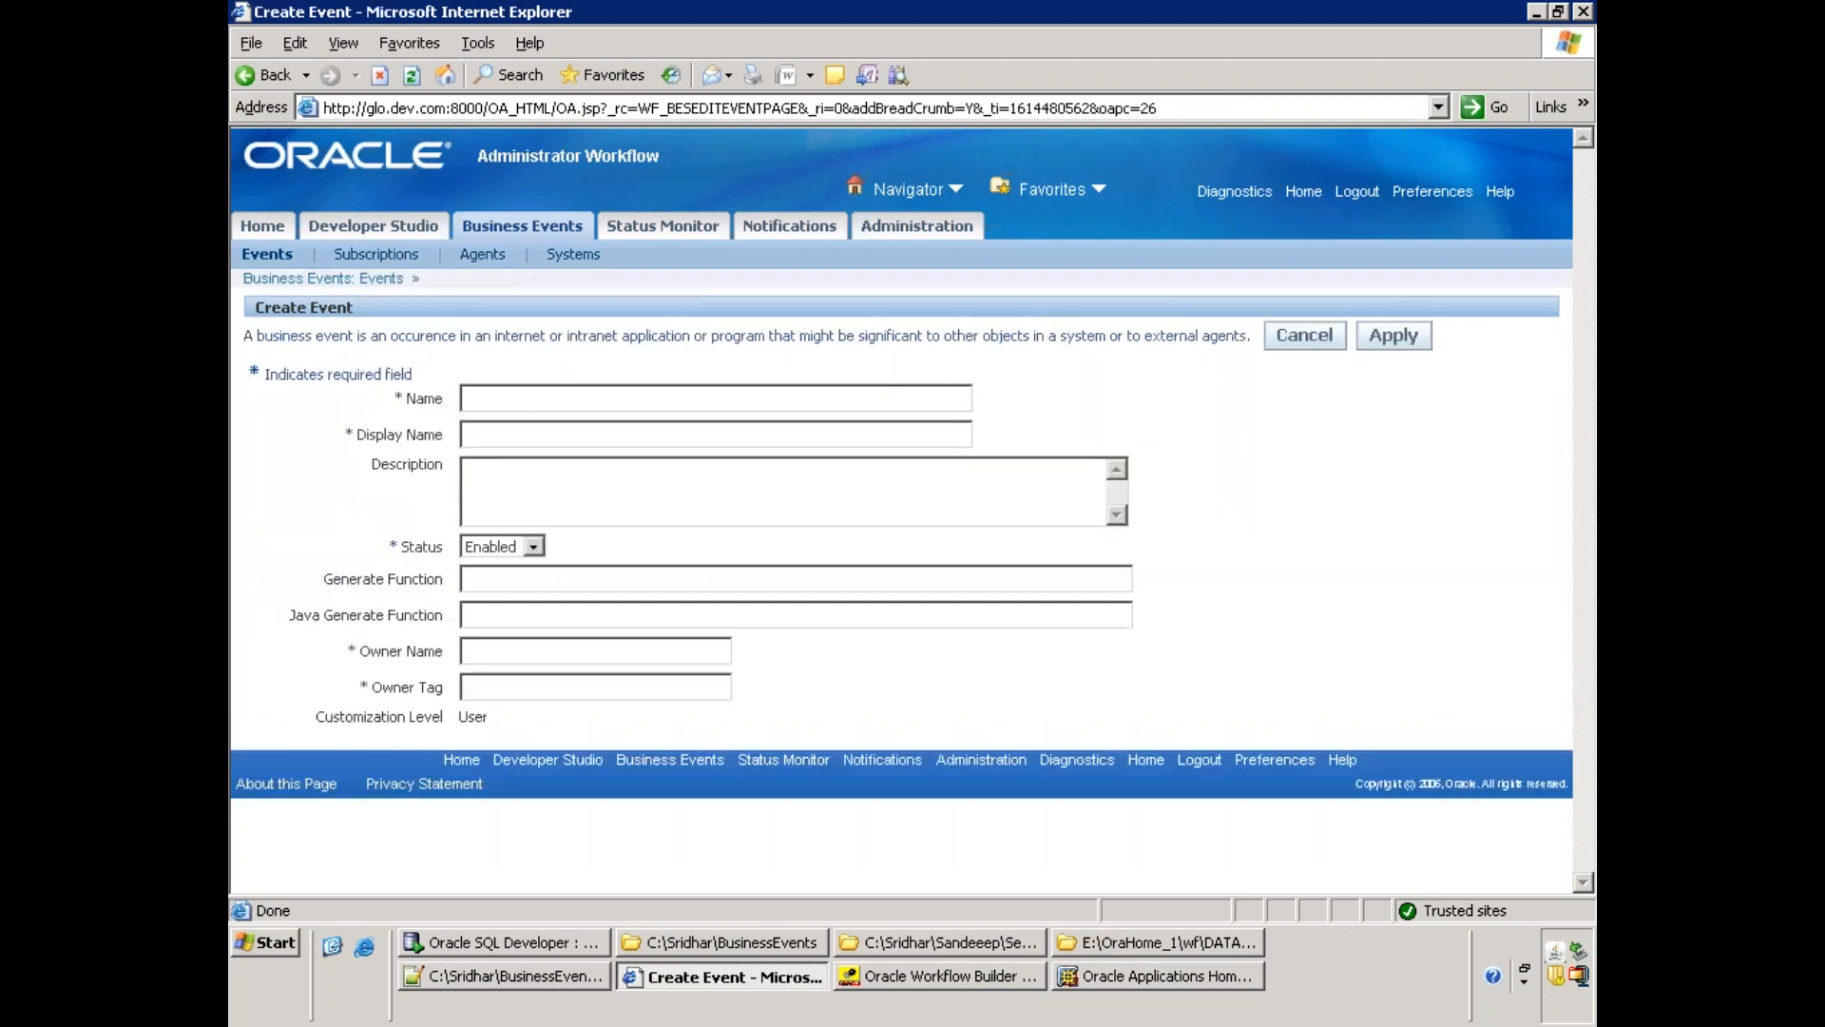
pyautogui.click(521, 399)
pyautogui.write('XXSN_SAMPLE_B')
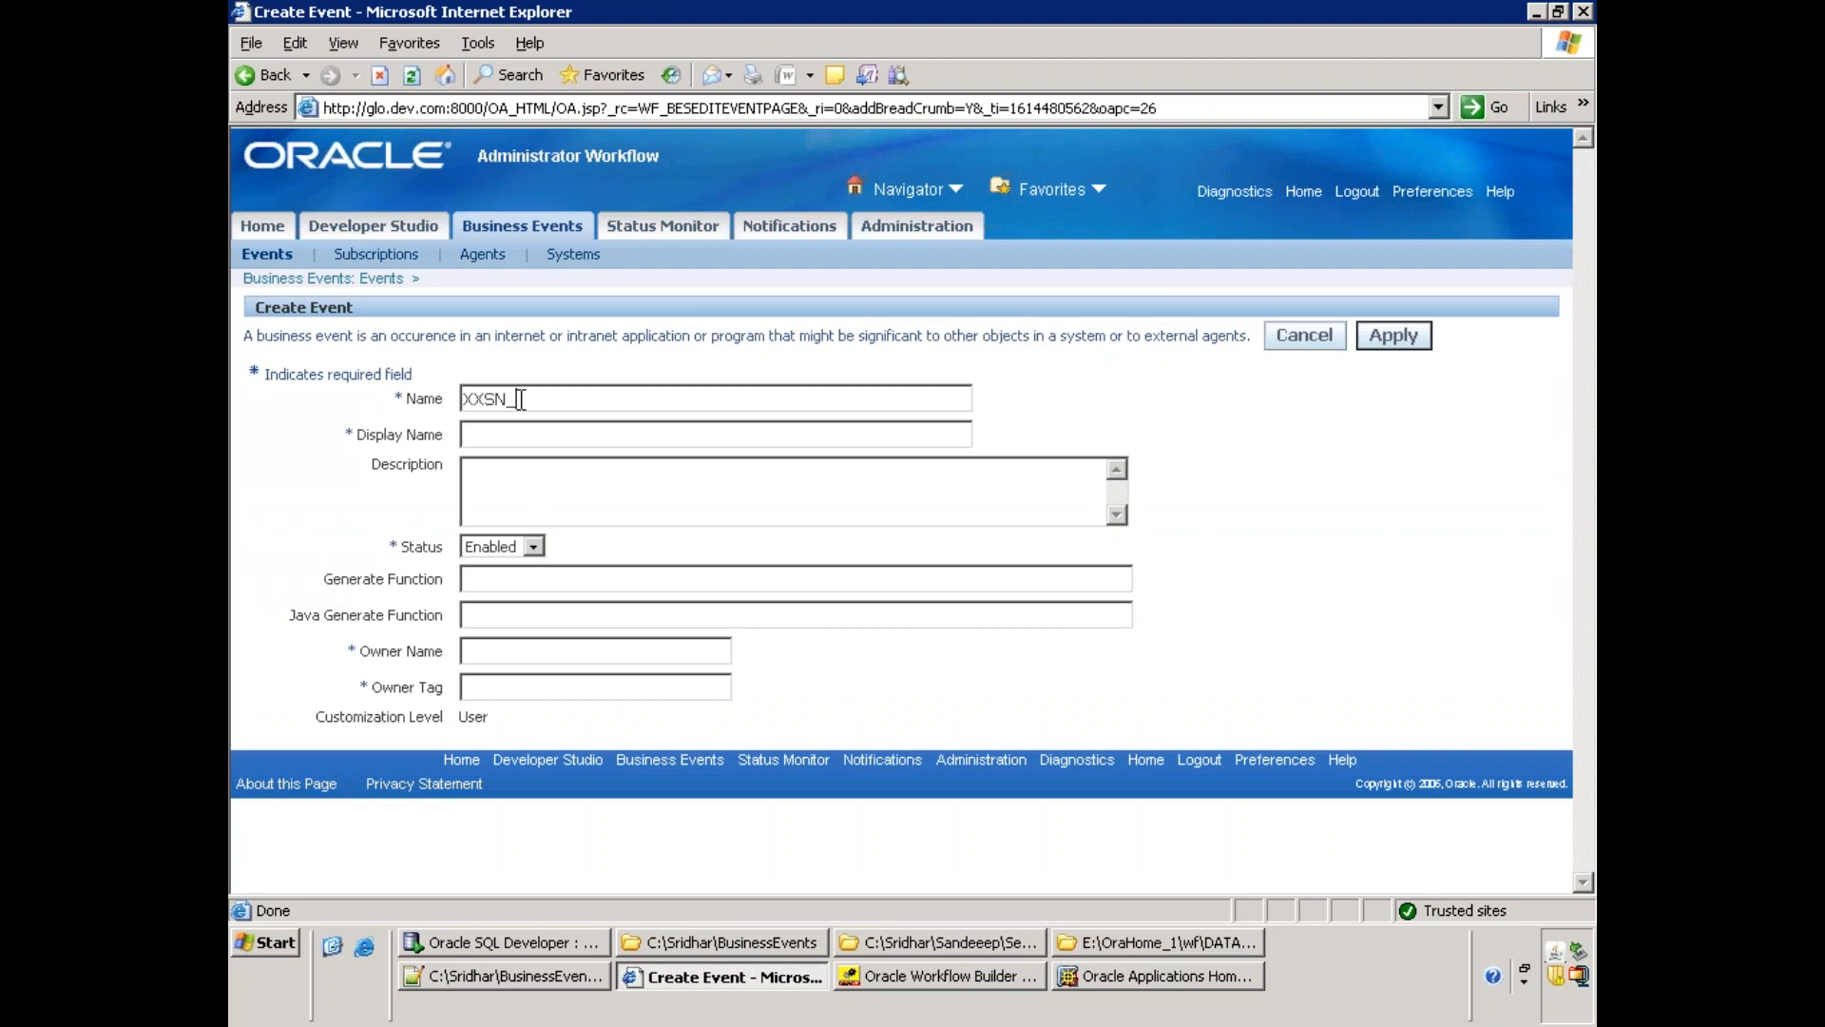
pyautogui.write('E')
pyautogui.hotkey('ctrl', 'a')
pyautogui.hotkey('ctrl', 'c')
pyautogui.click(525, 432)
pyautogui.hotkey('ctrl', 'v')
pyautogui.click(551, 517)
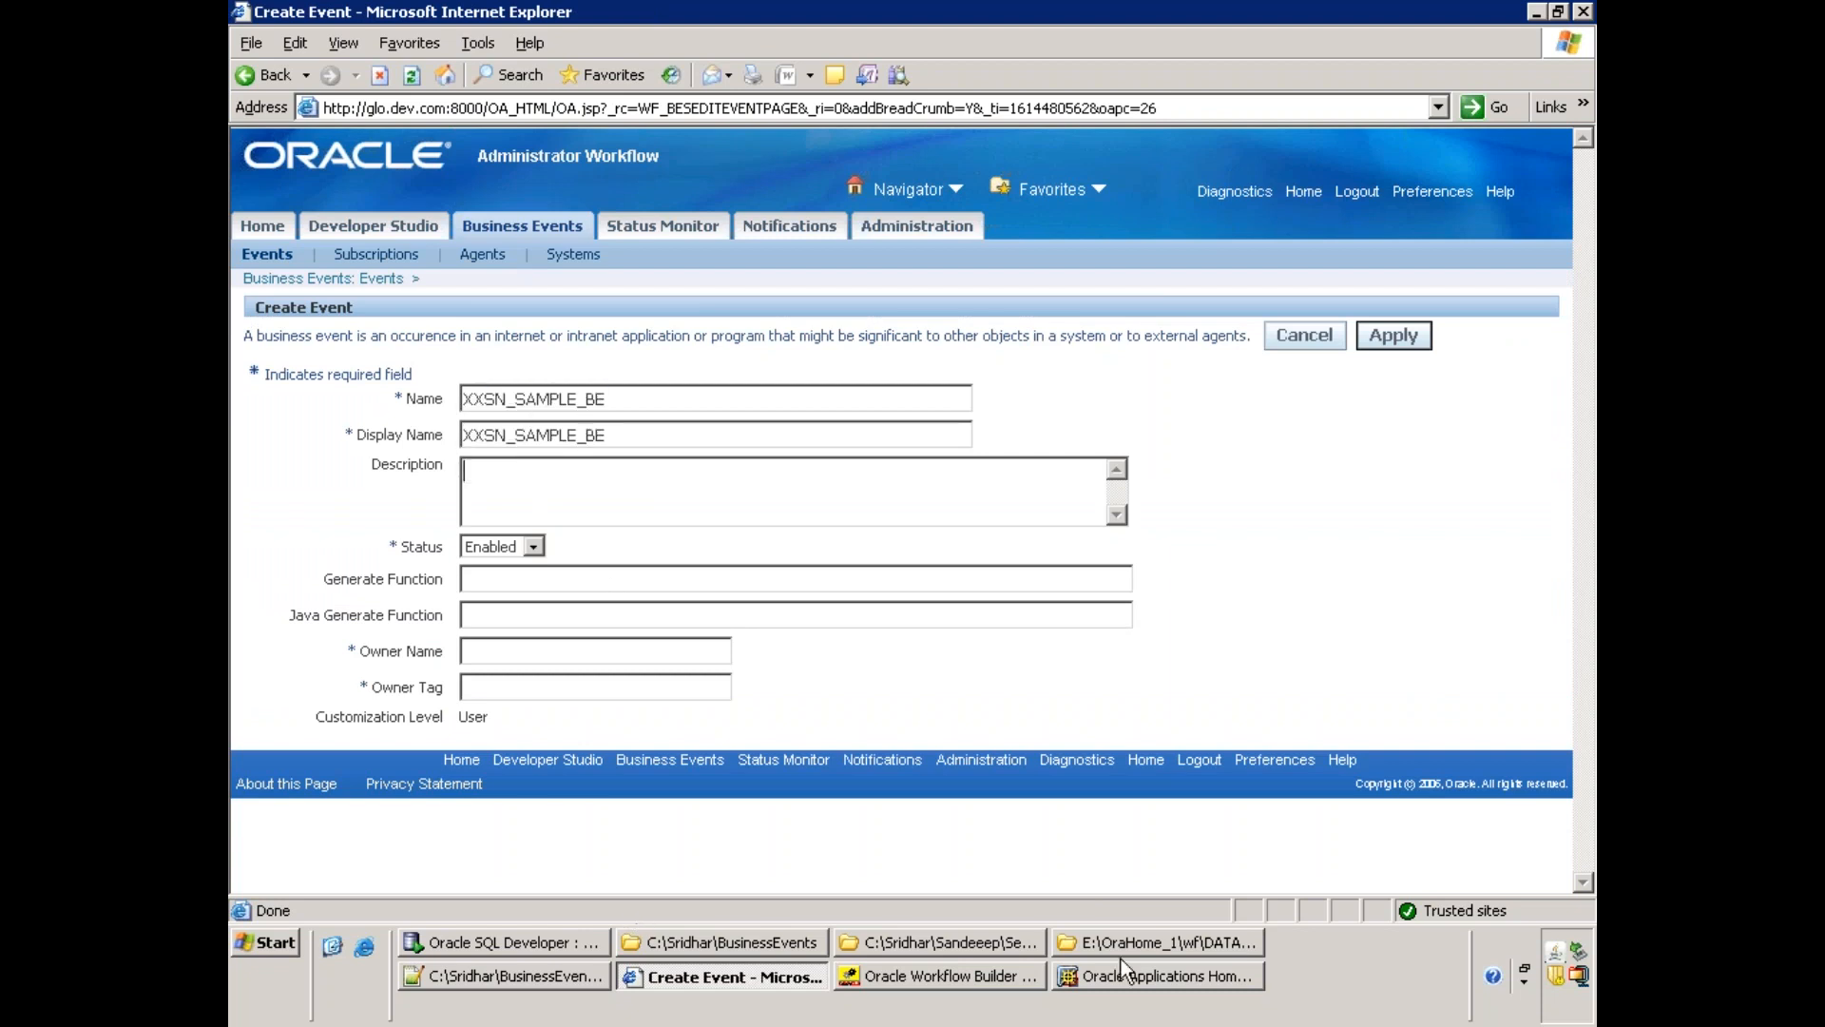
# Paste XXSN_SAMPLE_BE into the Session4Notes.txt notes under the Custom BE note
pyautogui.click(496, 973)
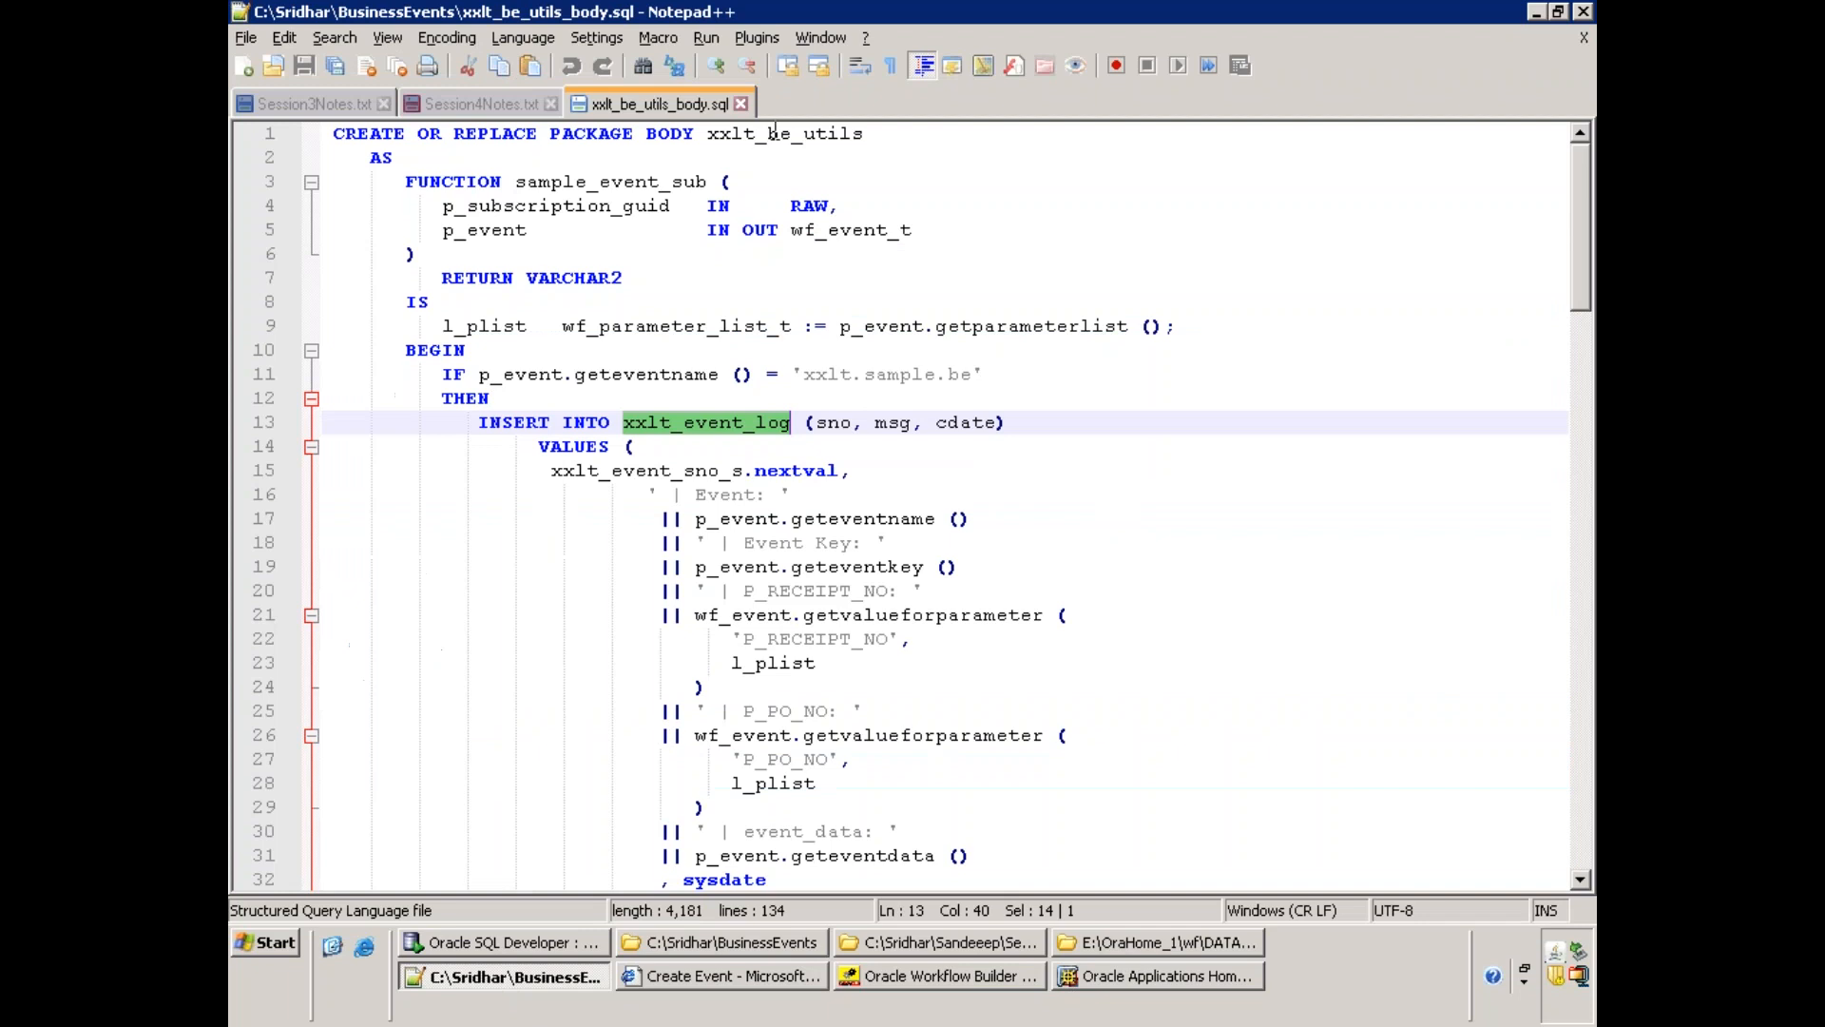
pyautogui.click(431, 101)
pyautogui.press('Return')
pyautogui.press('Return')
pyautogui.press('Return')
pyautogui.press('Return')
pyautogui.hotkey('ctrl', 'v')
pyautogui.scroll(2, 597, 755)
pyautogui.hotkey('alt', 'Tab')
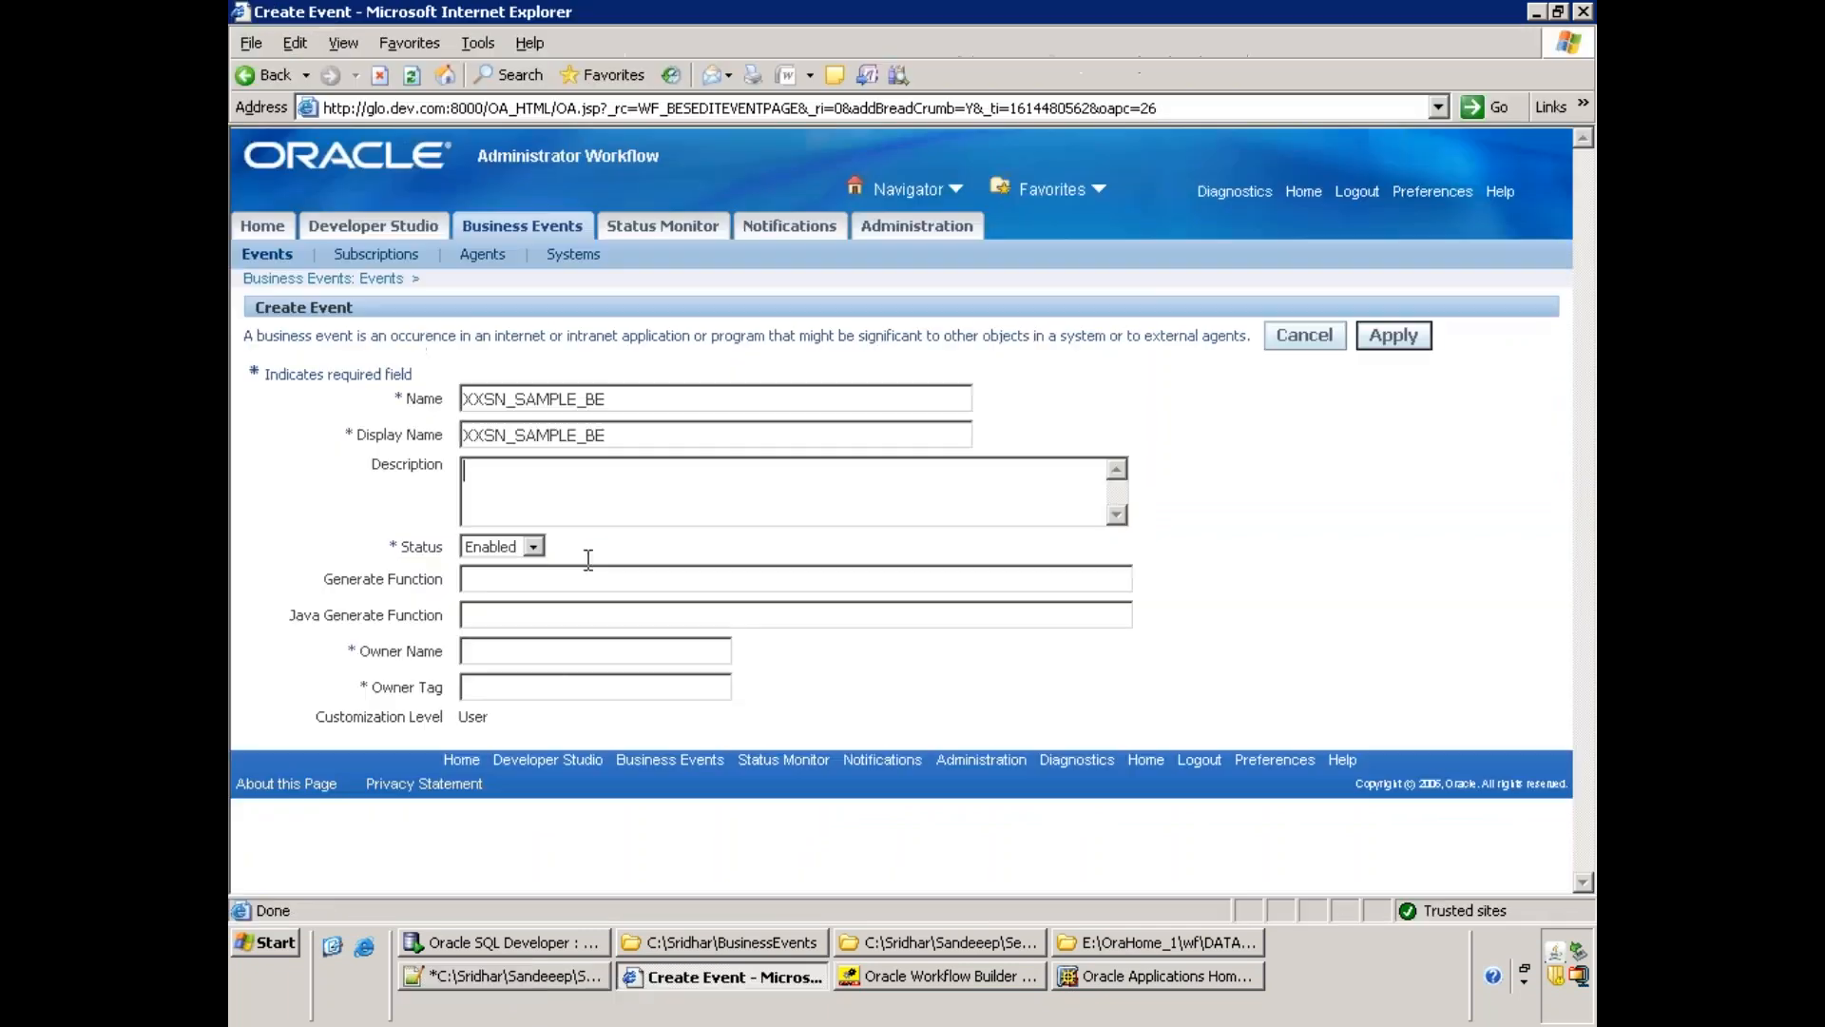
# Set owner name and owner tag to FND and apply the new event
pyautogui.click(539, 655)
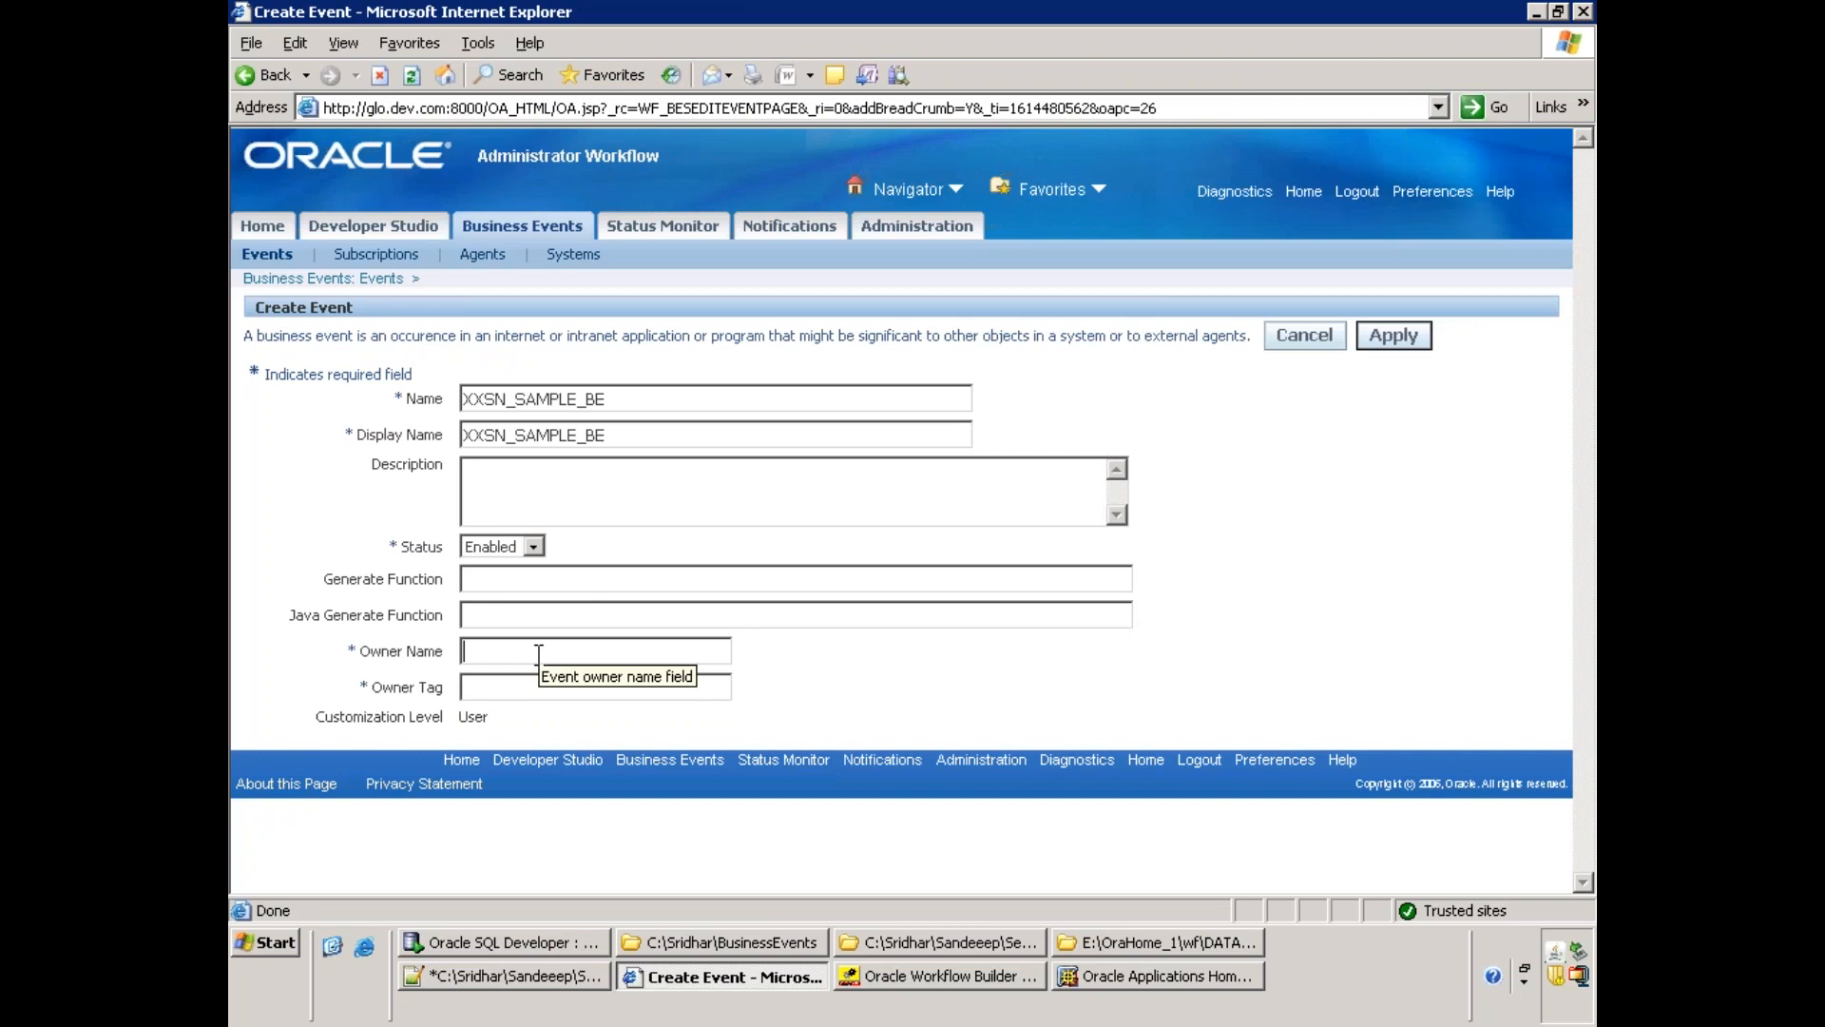
pyautogui.write('FNDFND')
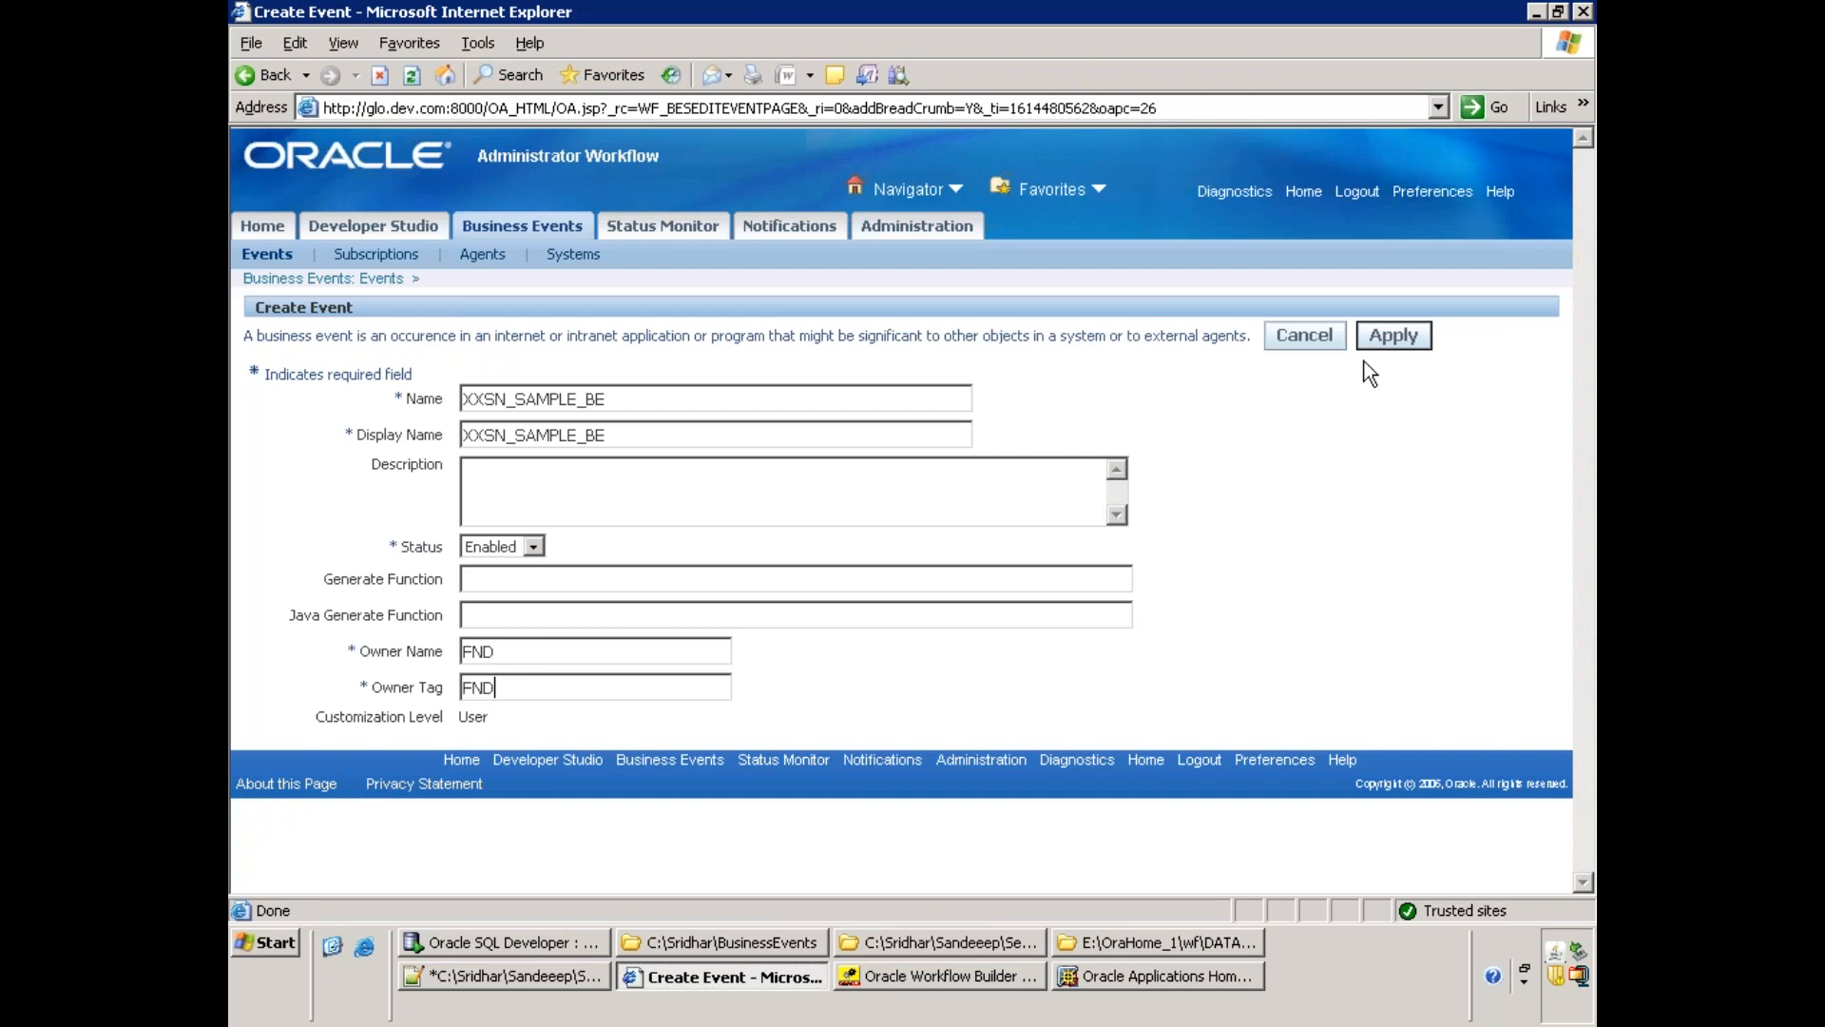
pyautogui.click(1394, 335)
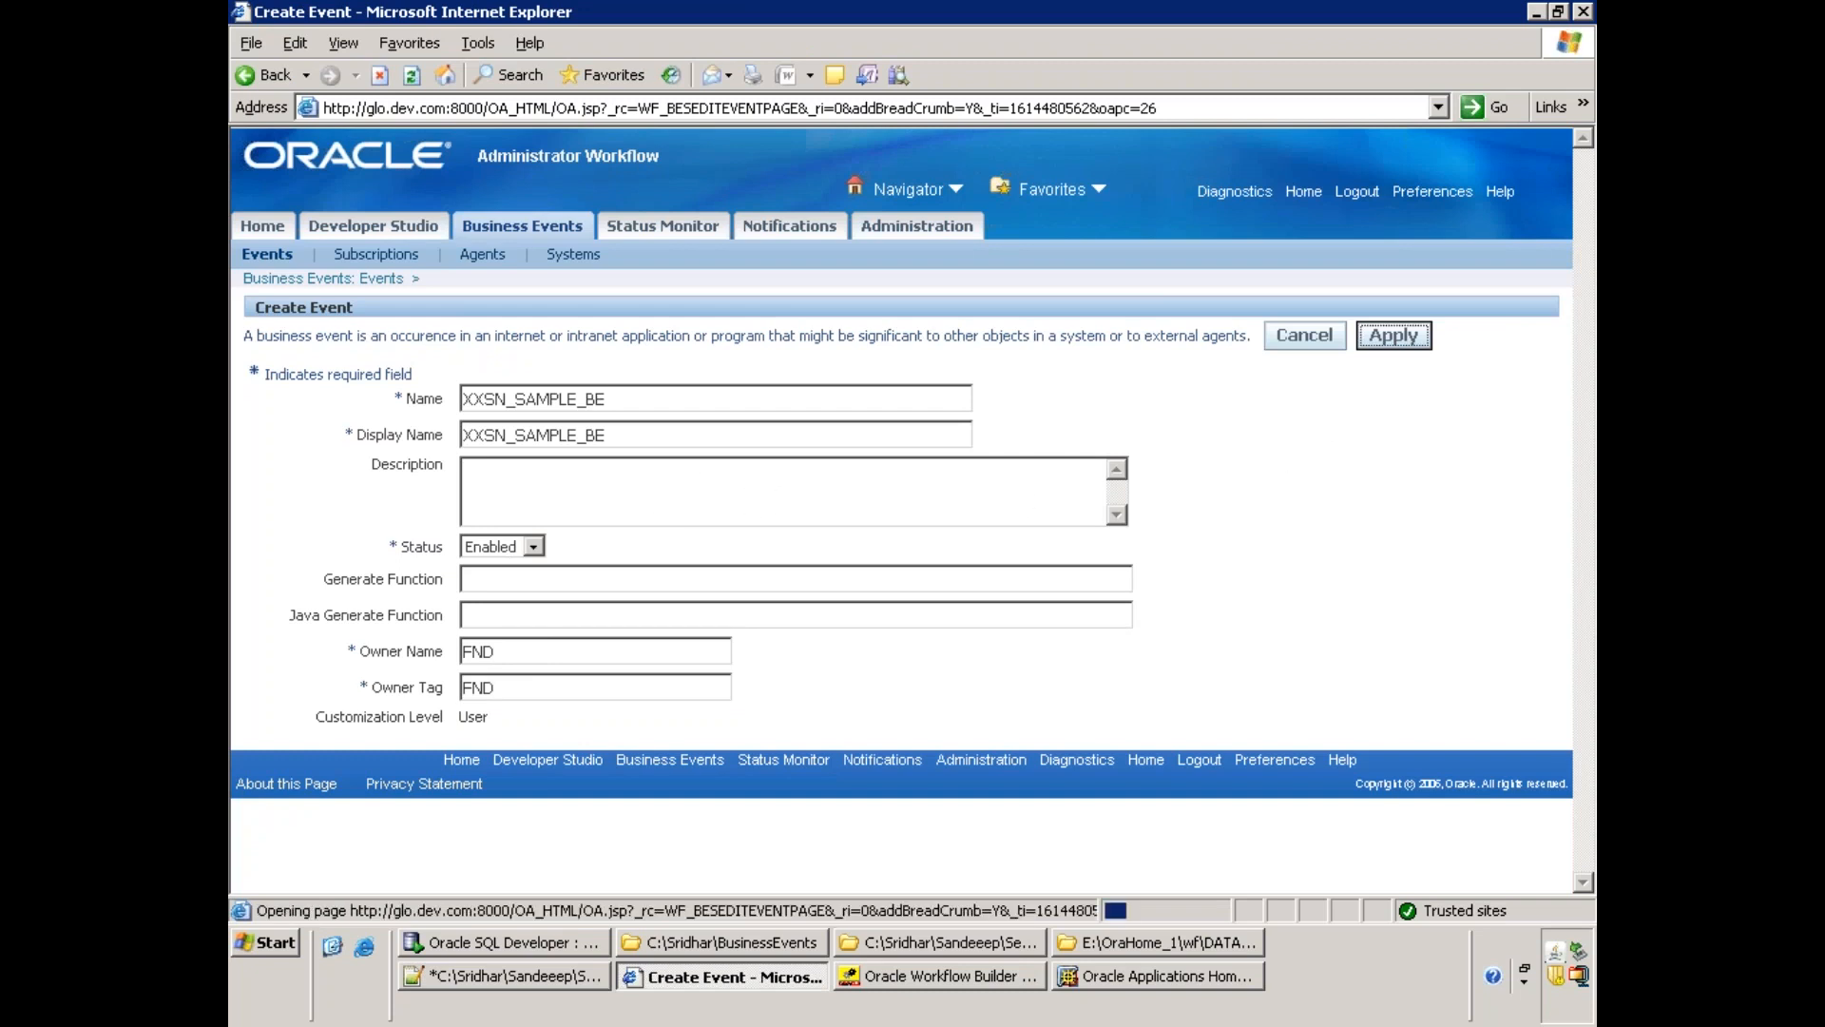
pyautogui.click(556, 572)
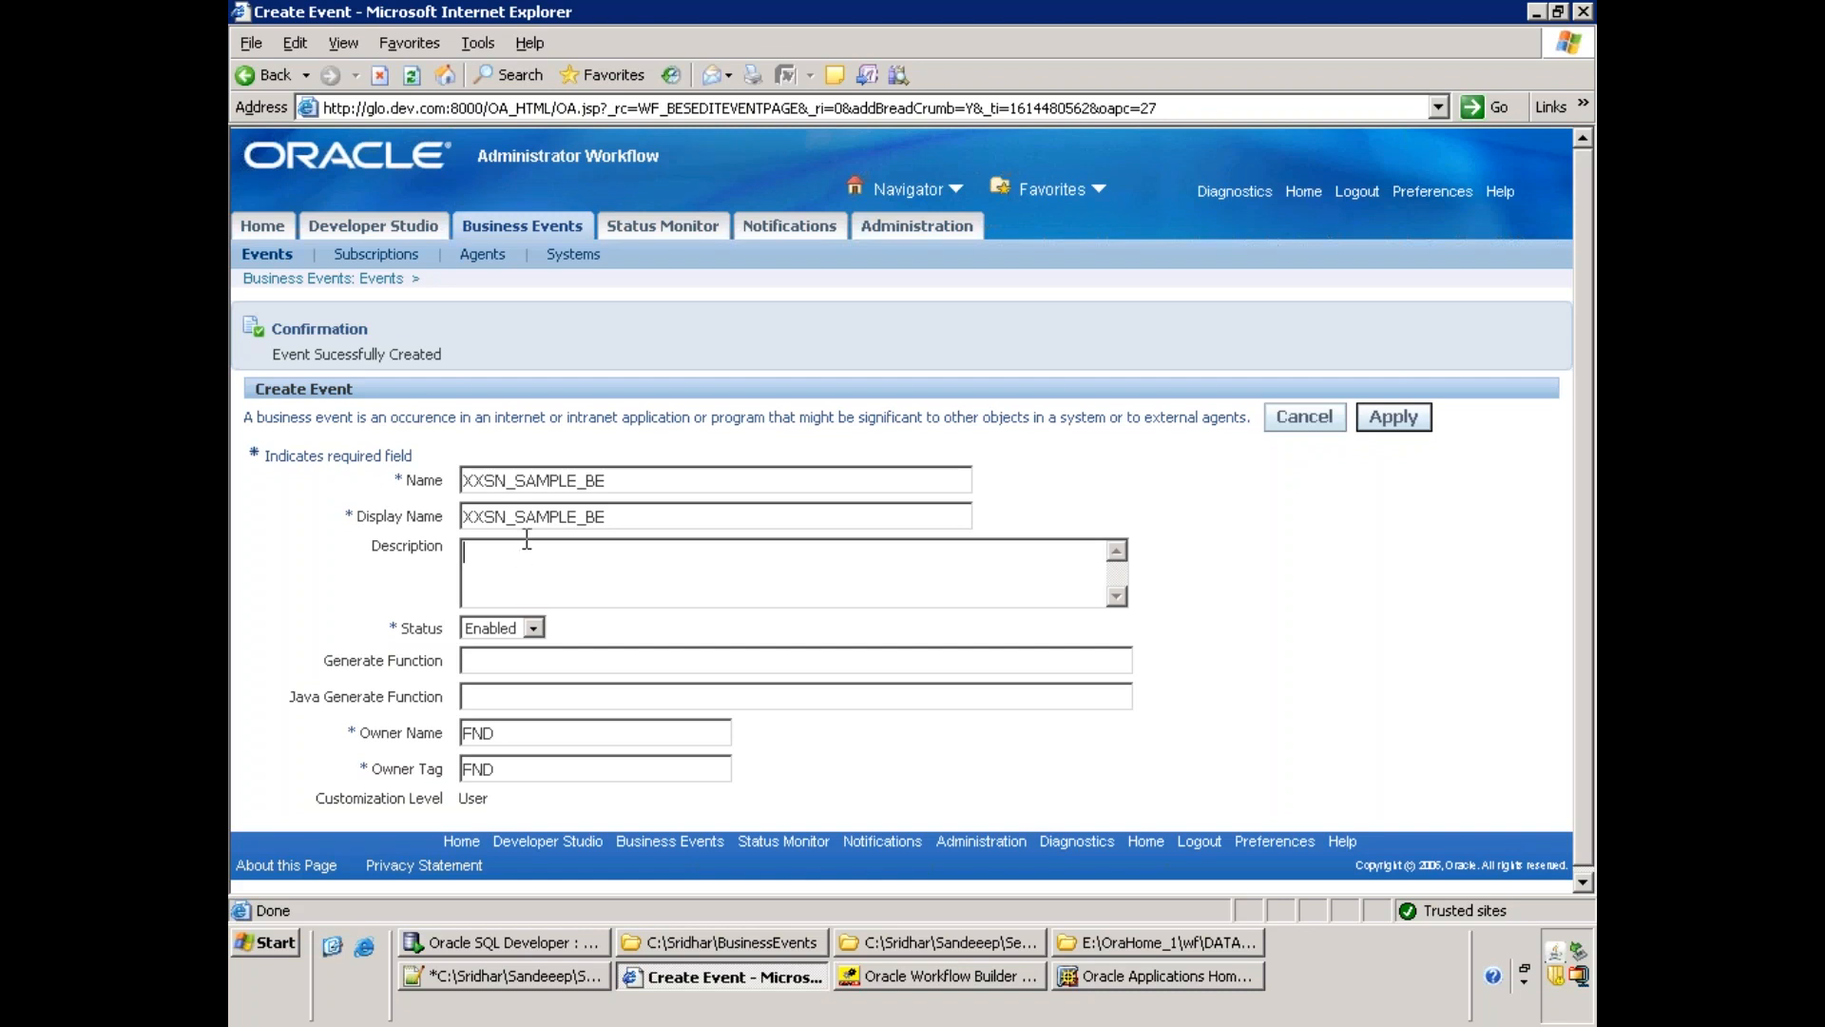
# Switch from the new XXSN_SAMPLE_BE event to the Event Subscriptions page
pyautogui.click(404, 254)
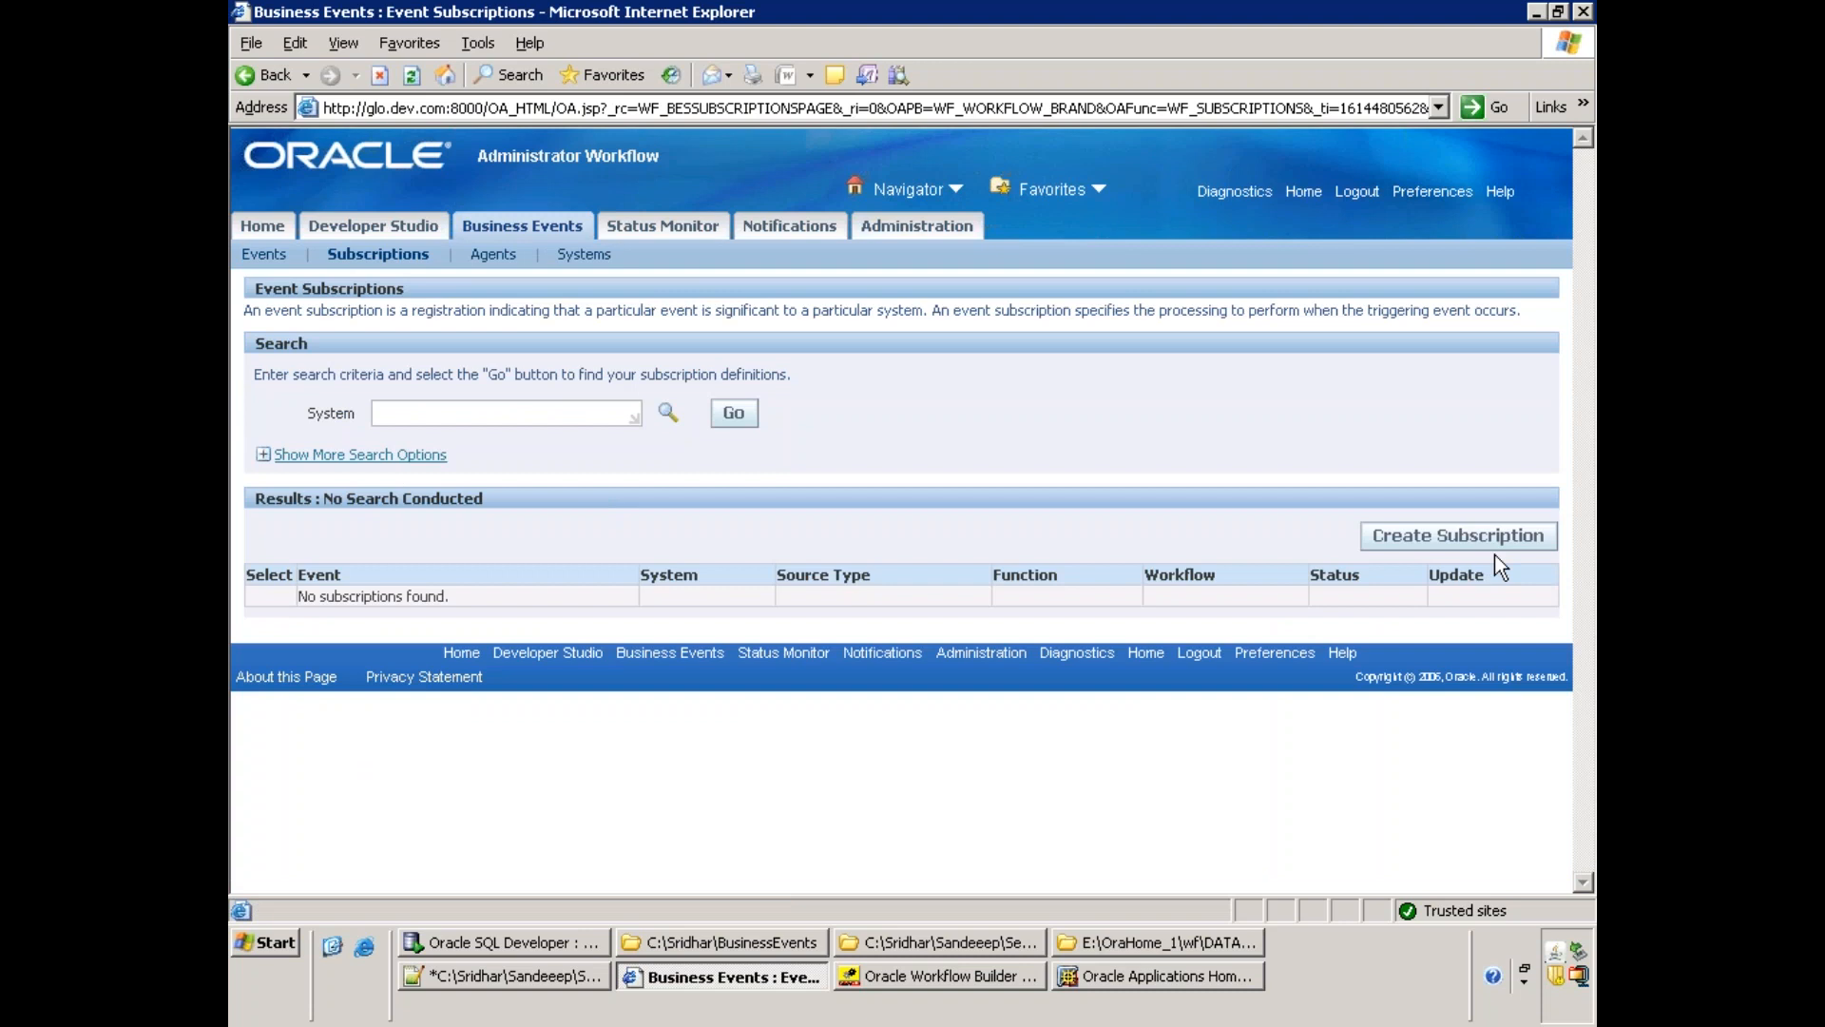
# Start a new event subscription with subscribing system VIS.DEV.COM
pyautogui.click(1433, 540)
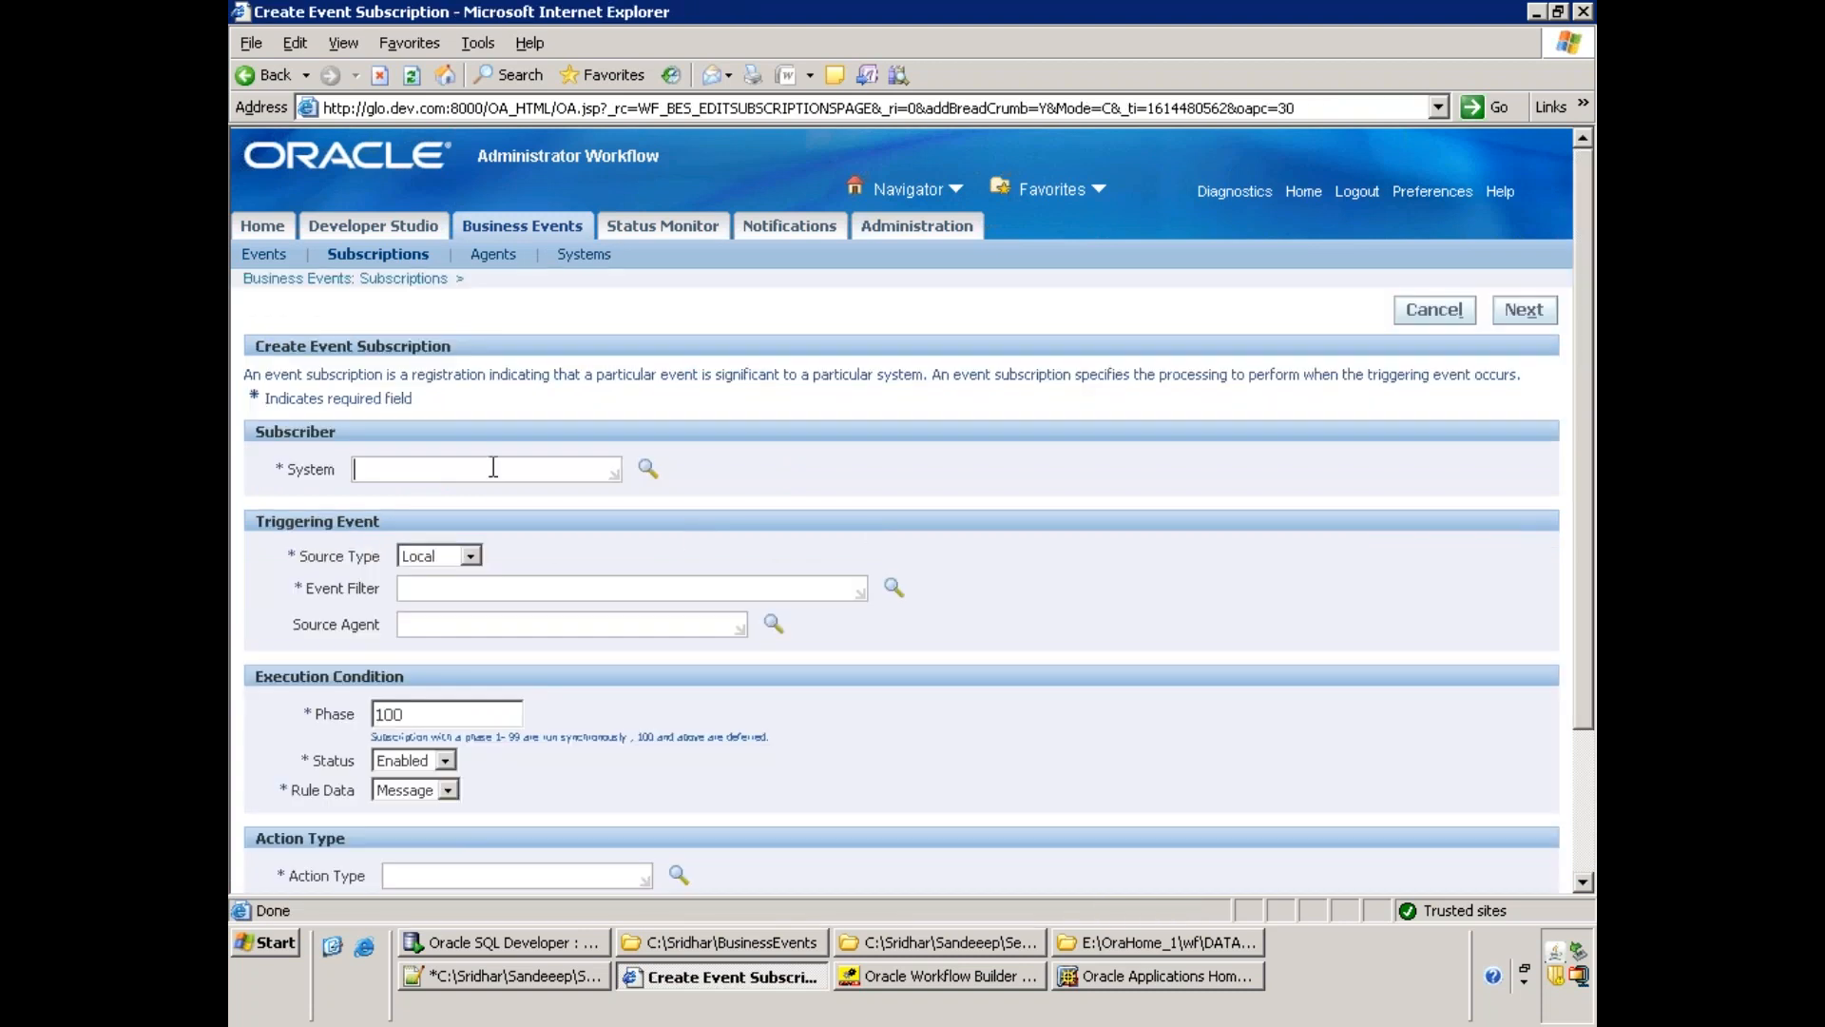
pyautogui.click(493, 467)
pyautogui.write('VIS')
pyautogui.press('Tab')
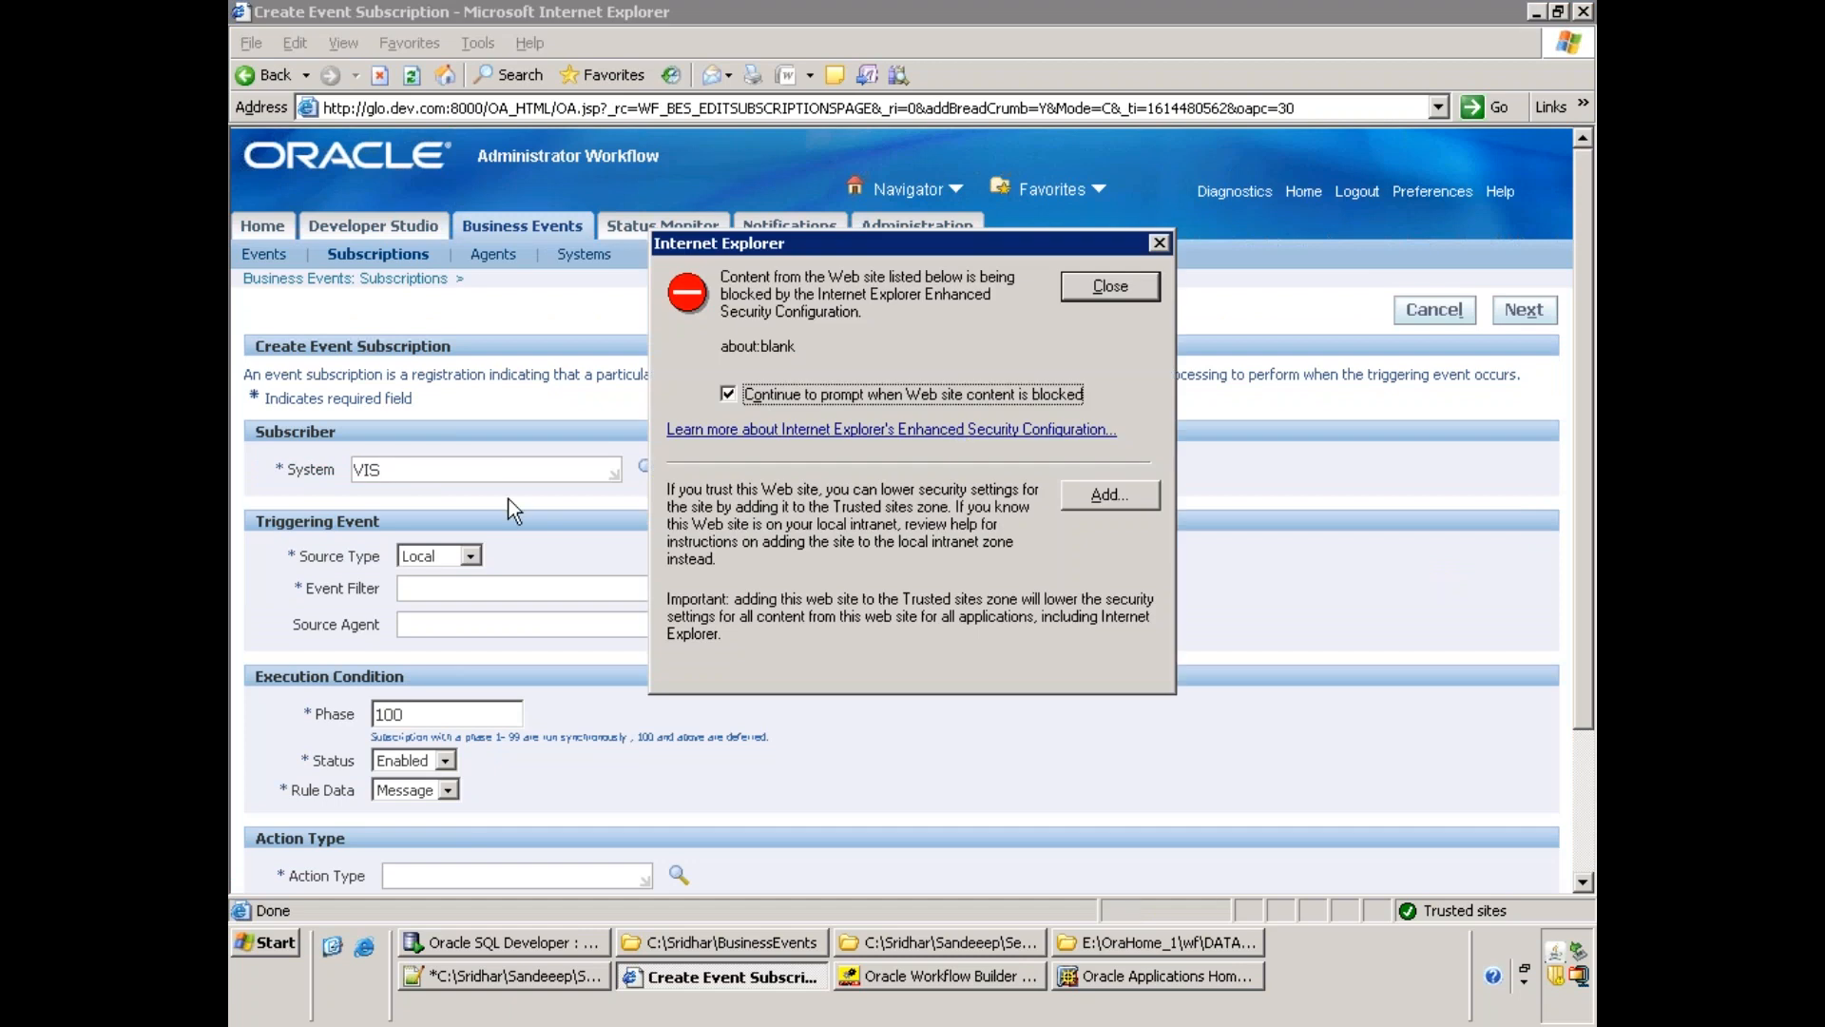
pyautogui.click(1110, 285)
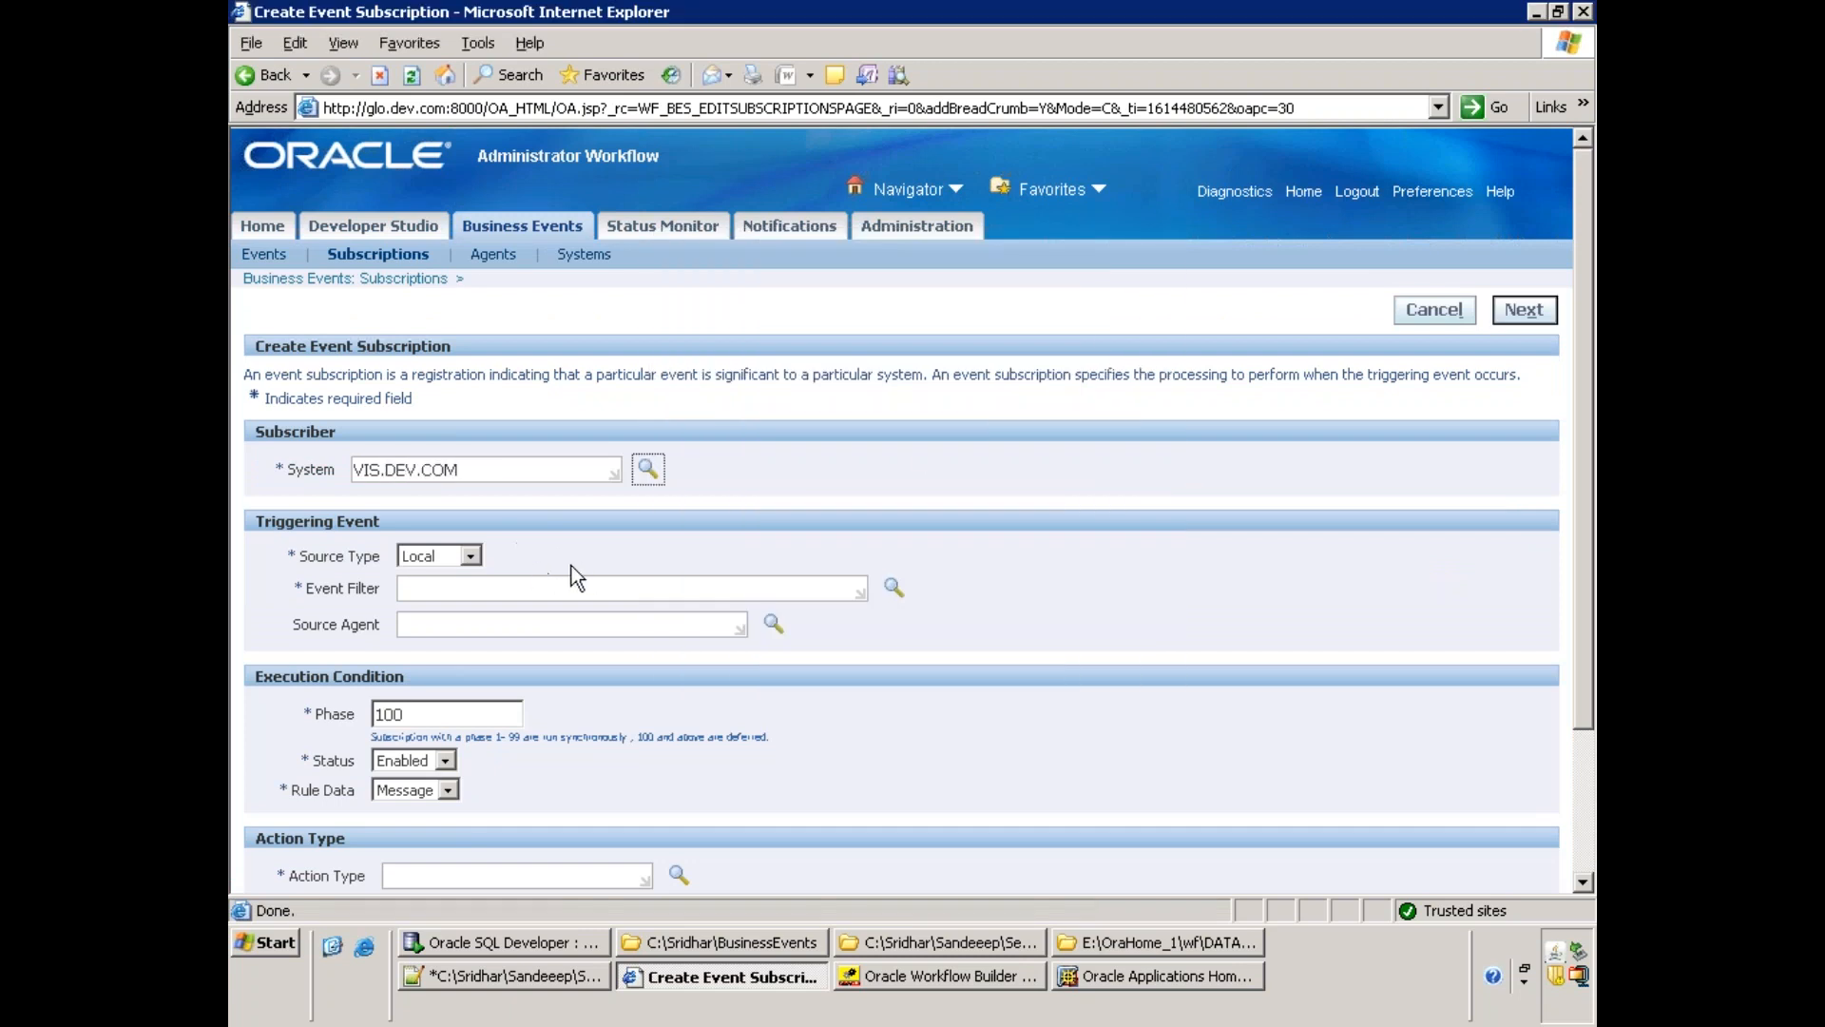
# Set the event filter to XXSN_SAMPLE_BE and the phase to 99
pyautogui.click(486, 590)
pyautogui.scroll(-2, 618, 590)
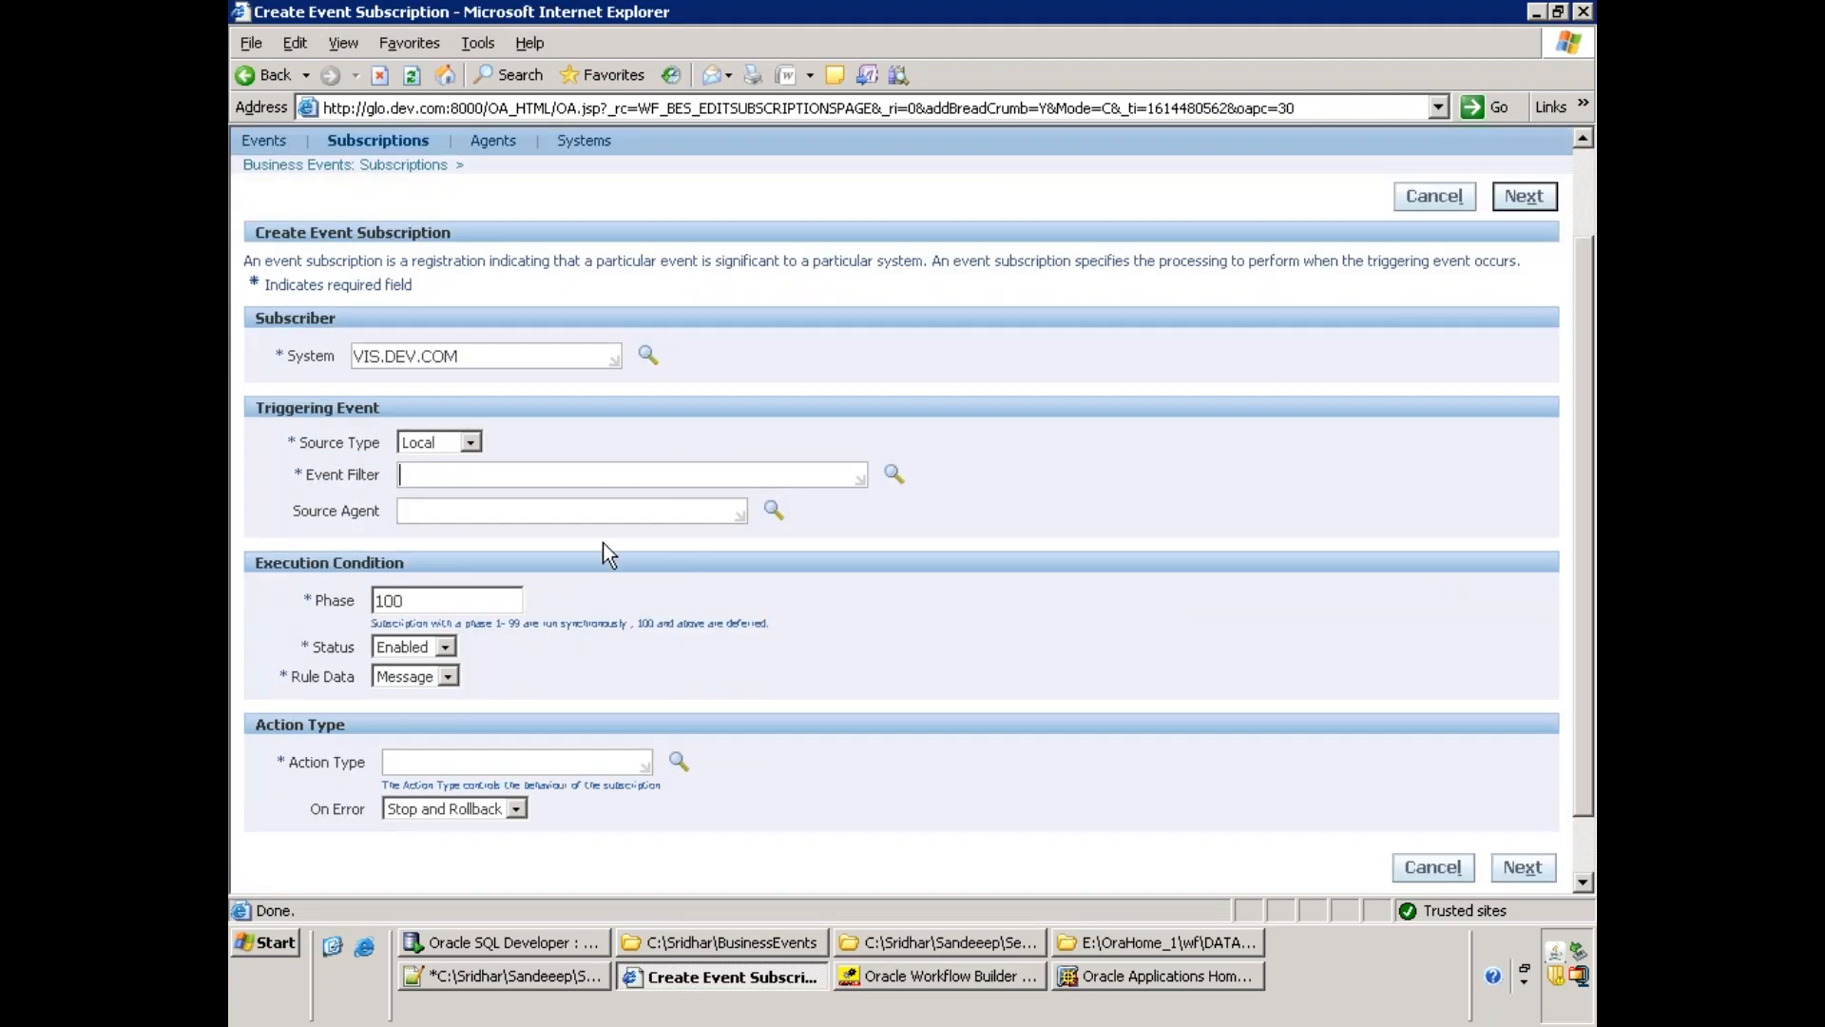
pyautogui.write('XXSN_SAMPLE_BE')
pyautogui.press('Tab')
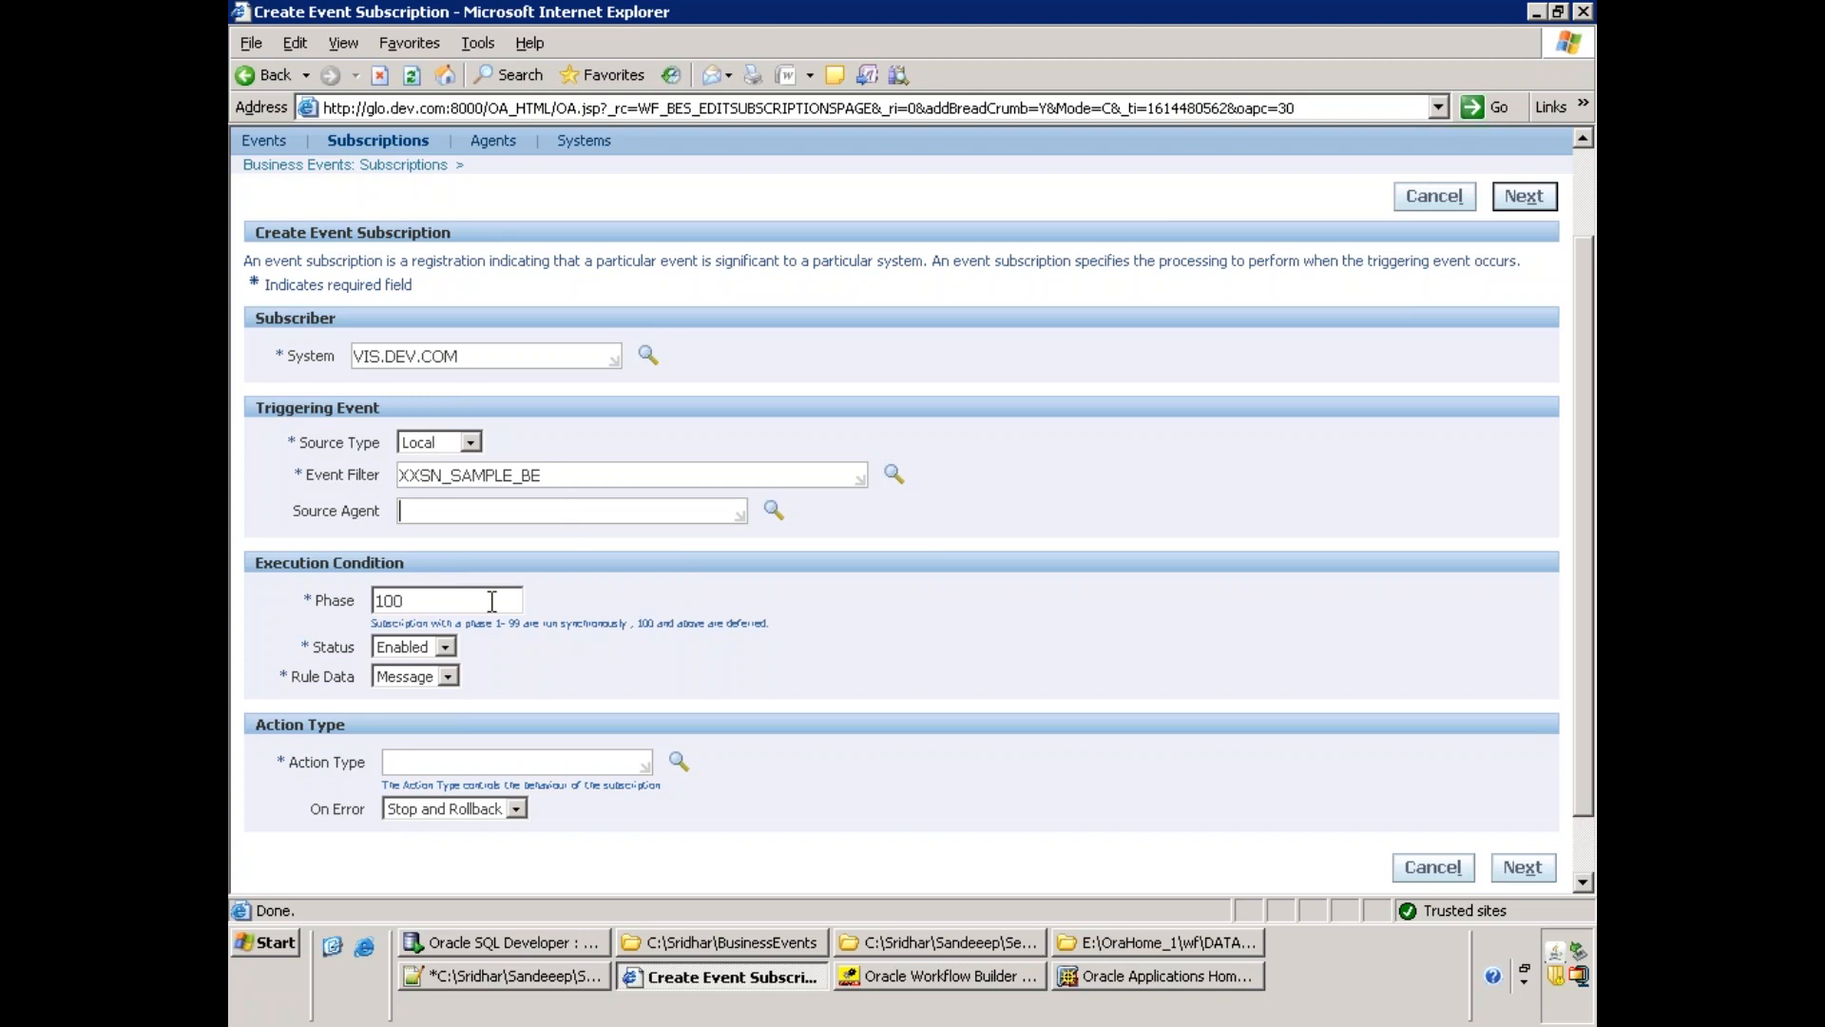
pyautogui.doubleClick(447, 600)
pyautogui.write('99')
pyautogui.scroll(-1, 454, 600)
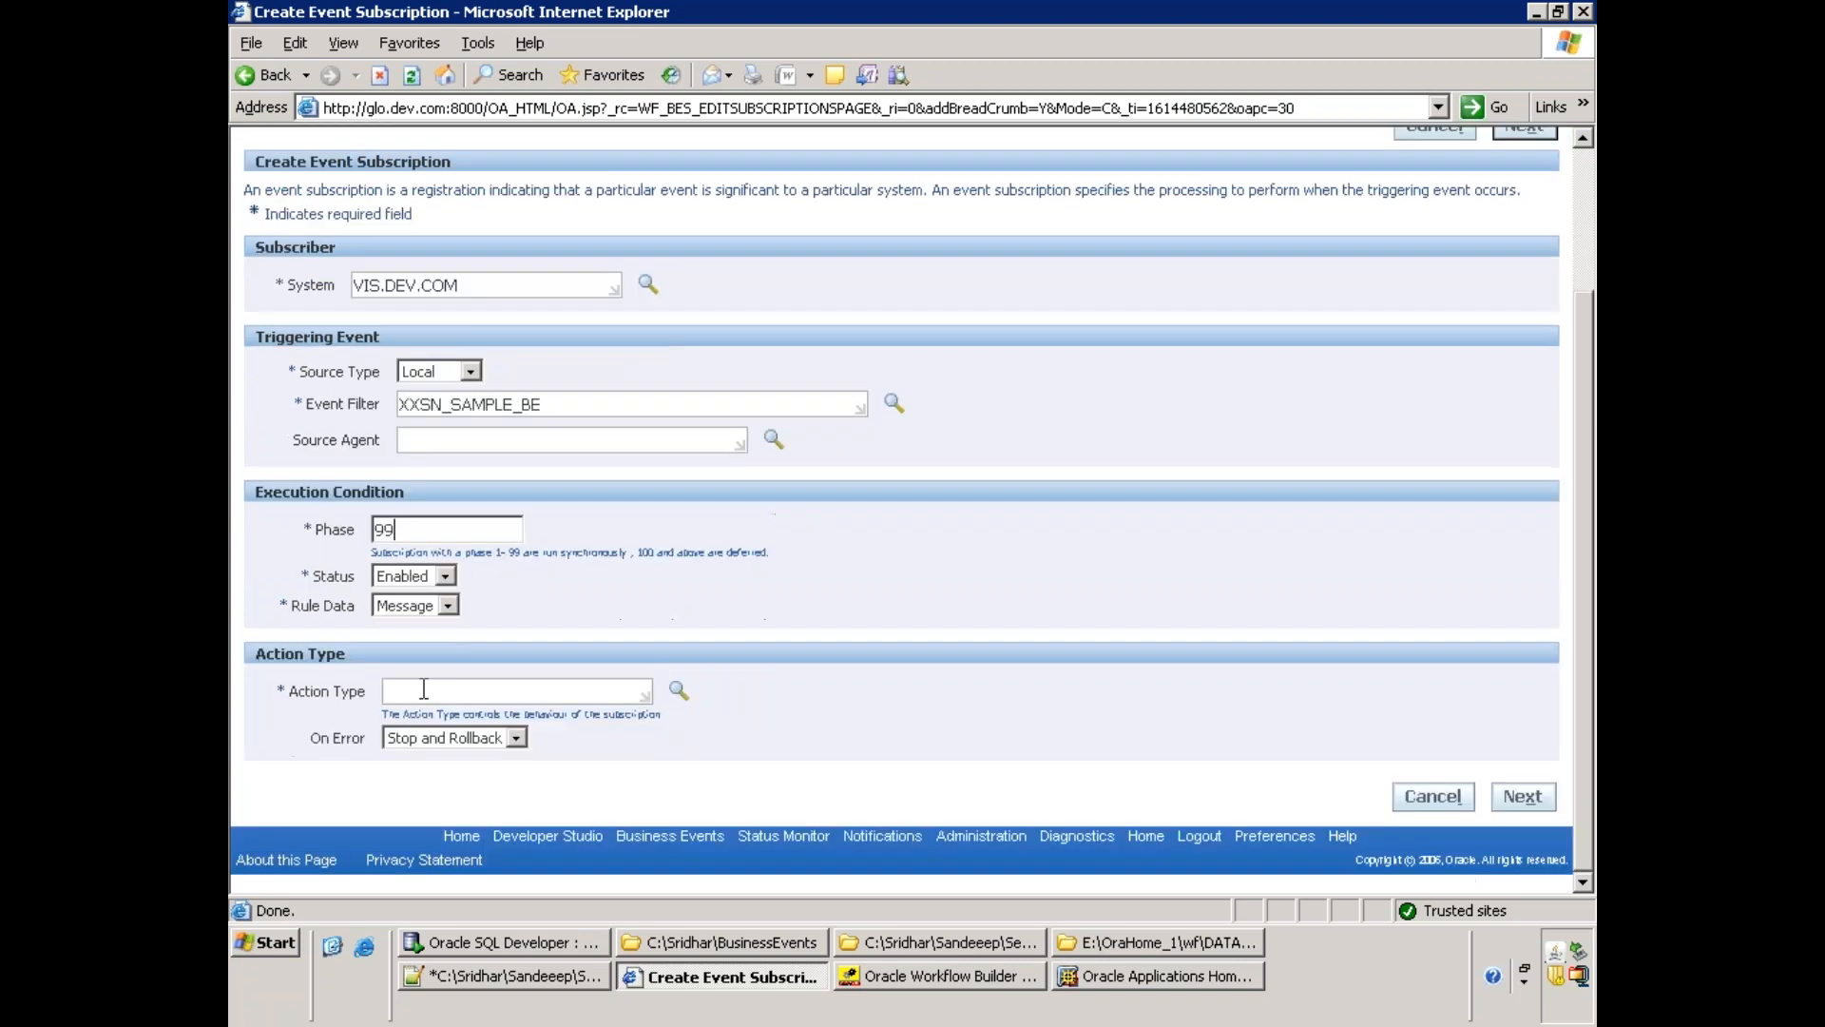
pyautogui.click(461, 687)
# Keep the source type as Local and bring up the action type lookup
pyautogui.click(454, 369)
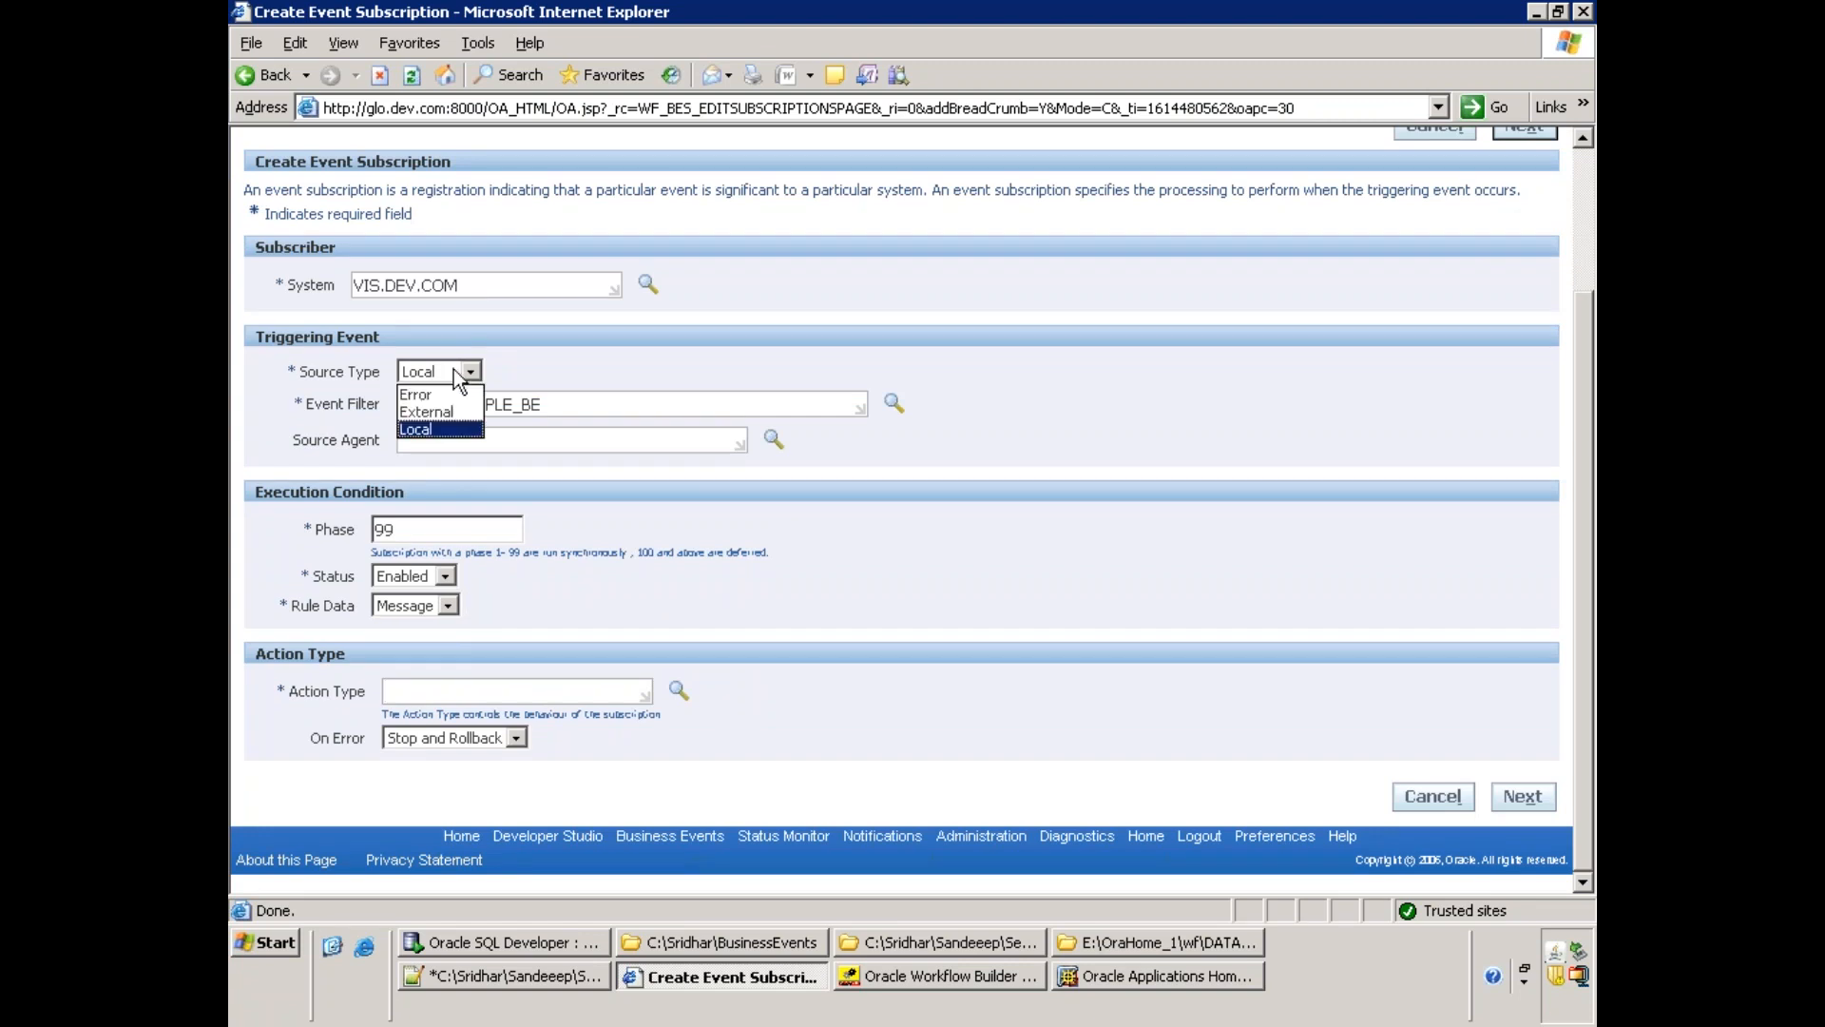
pyautogui.click(454, 368)
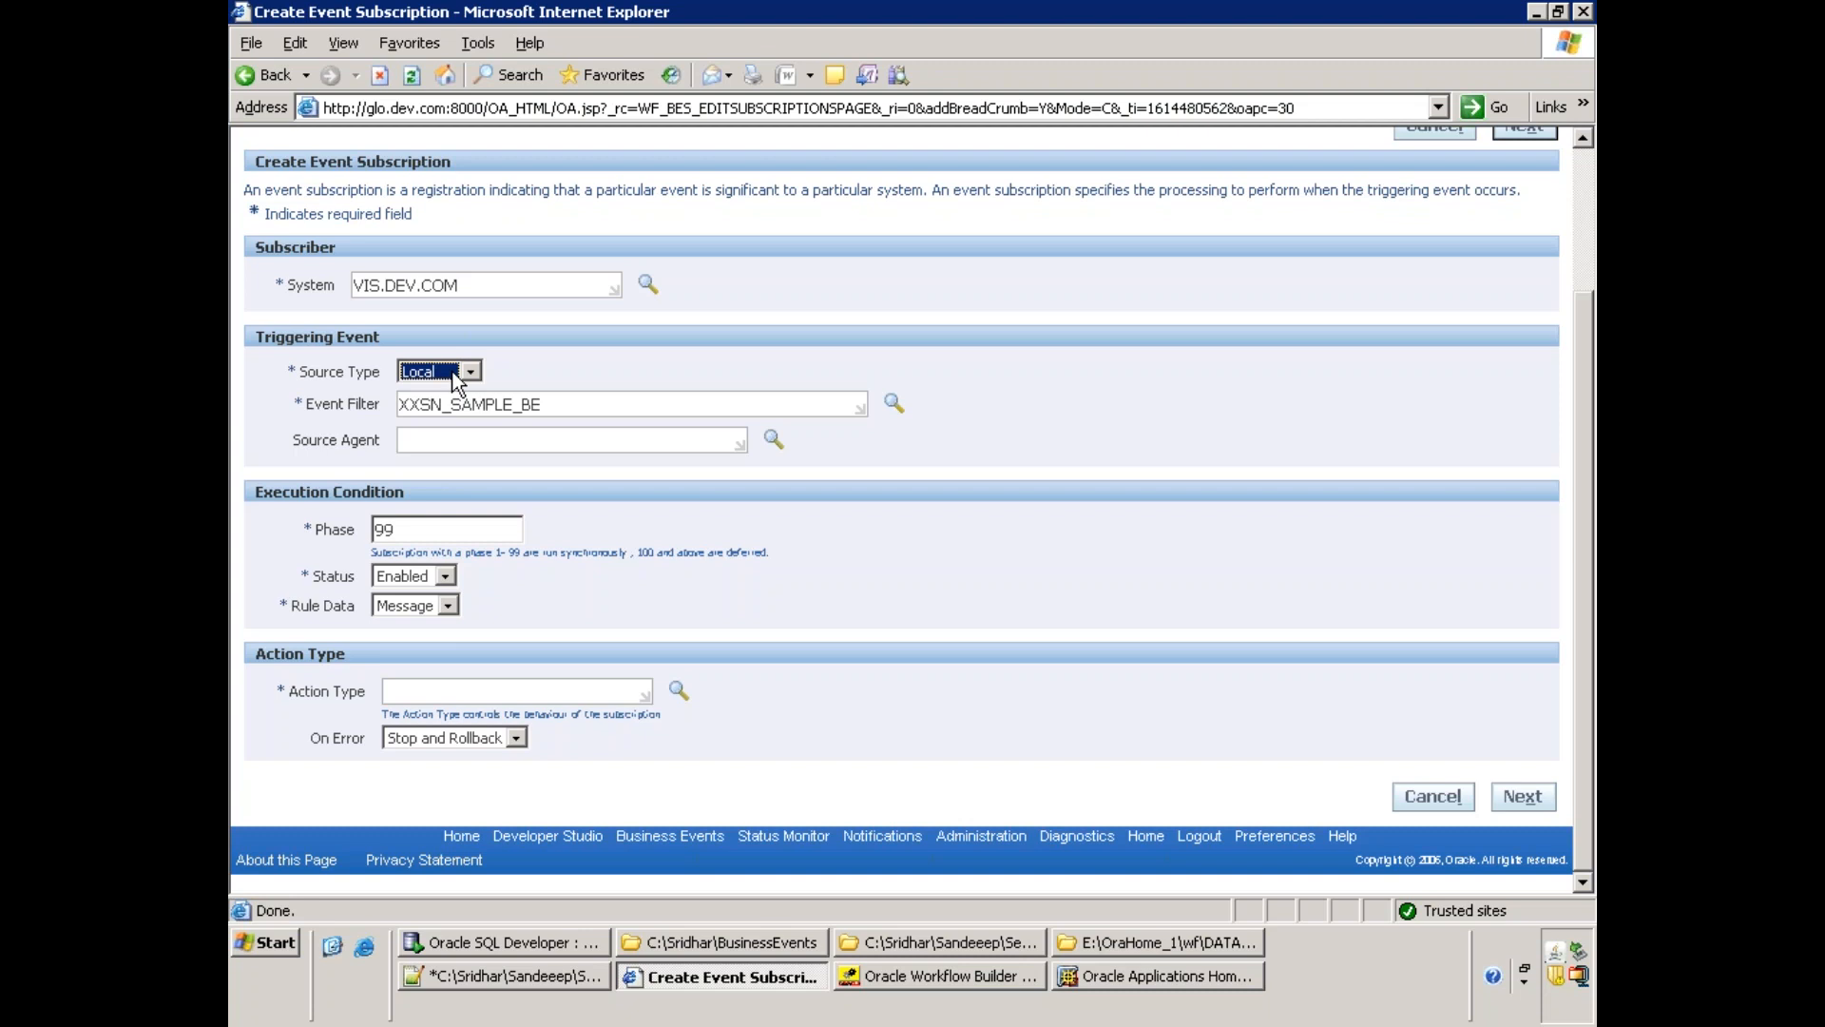
pyautogui.click(456, 375)
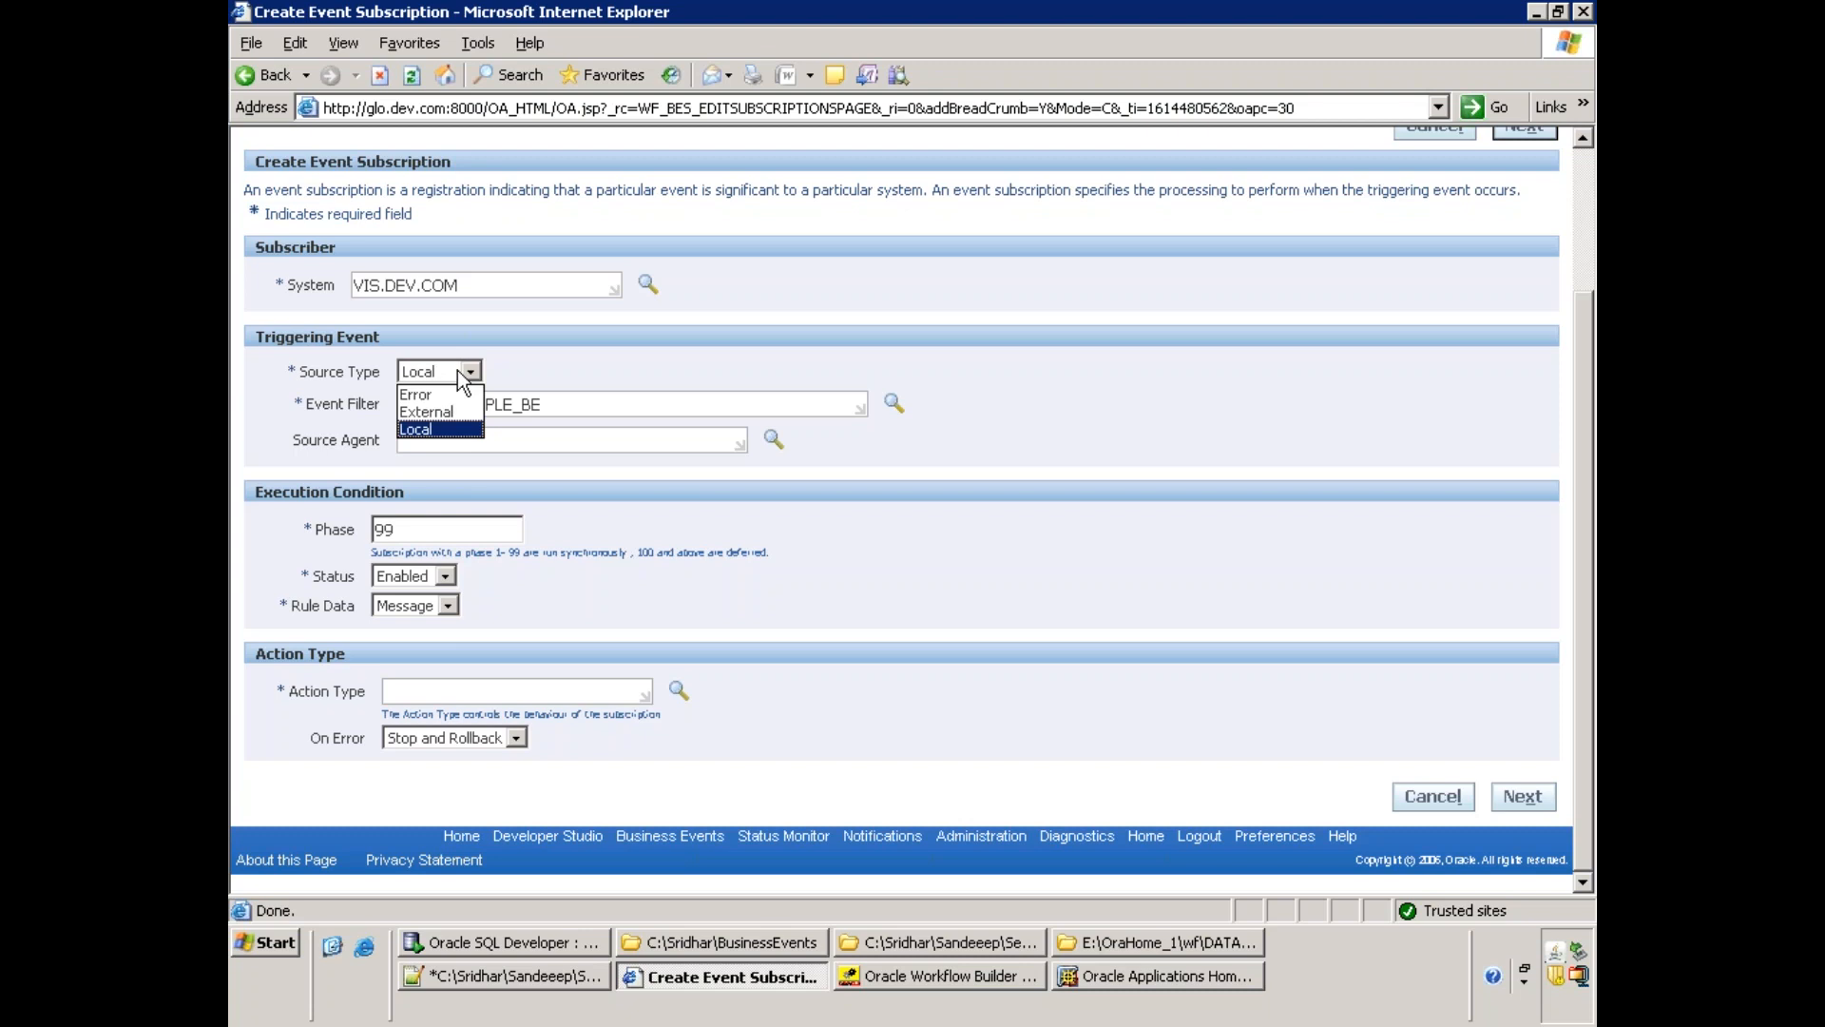
pyautogui.click(458, 369)
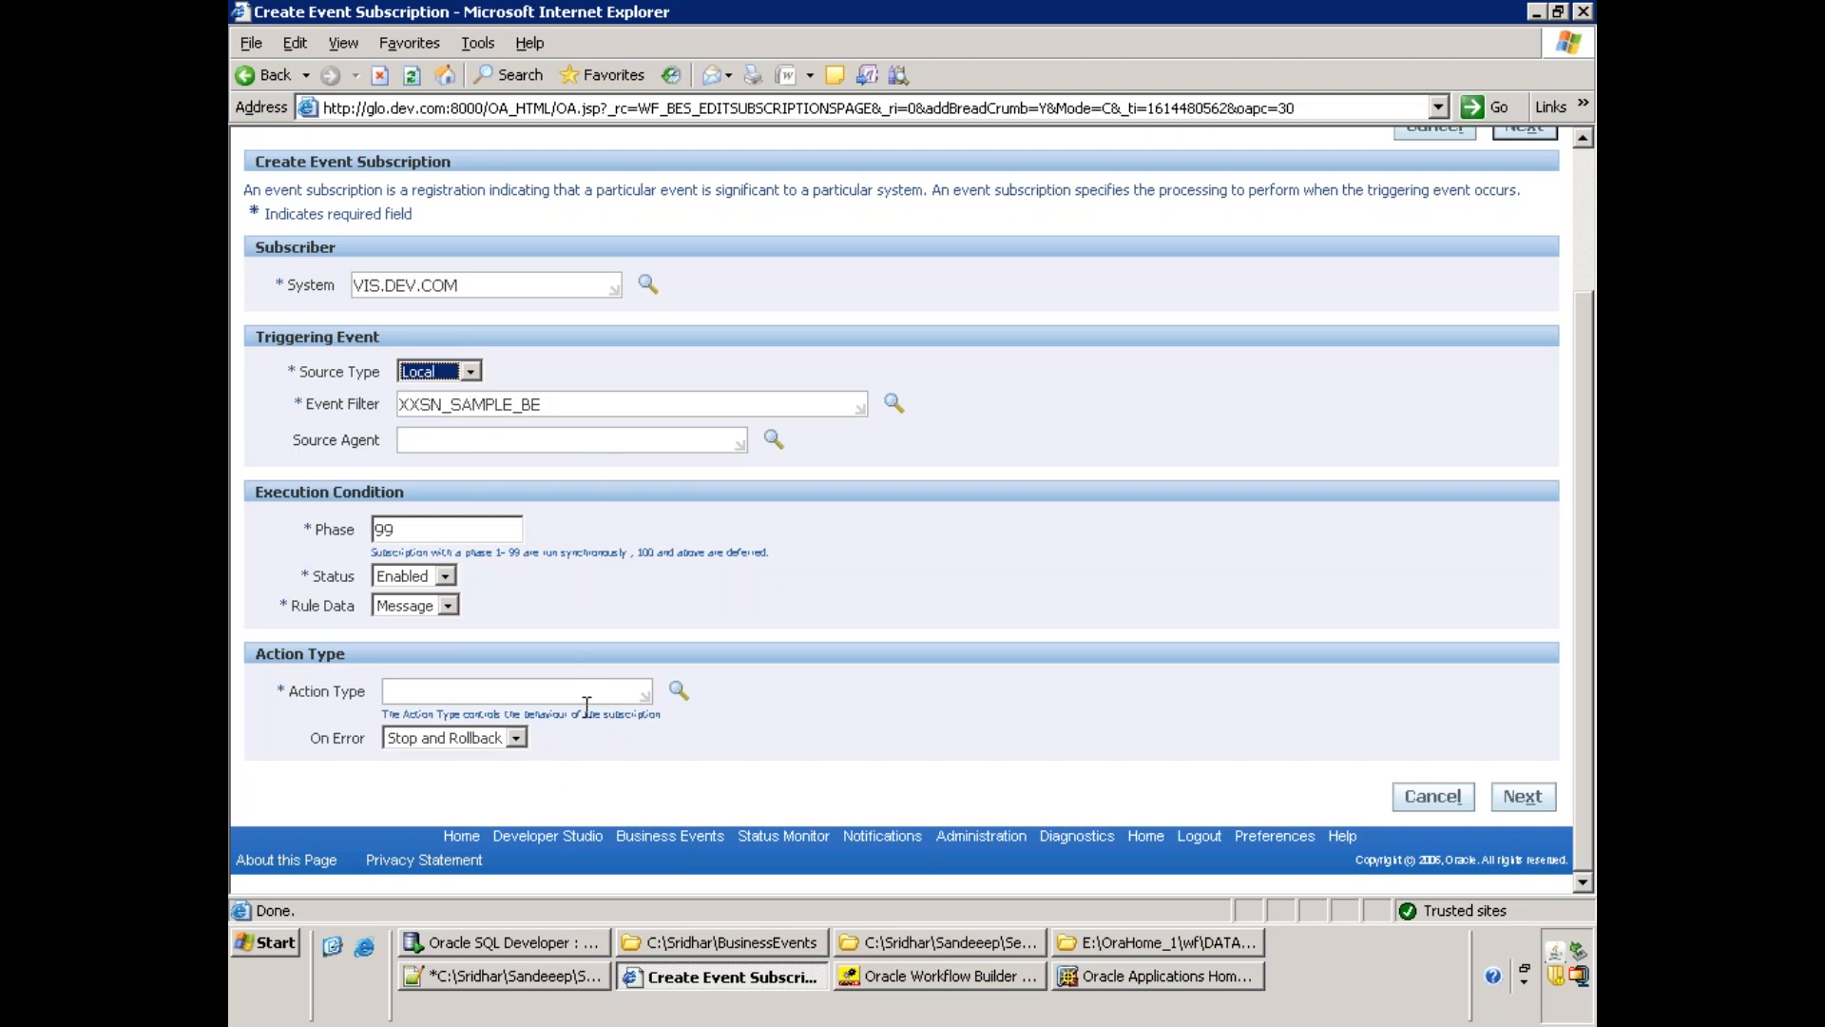
pyautogui.click(677, 690)
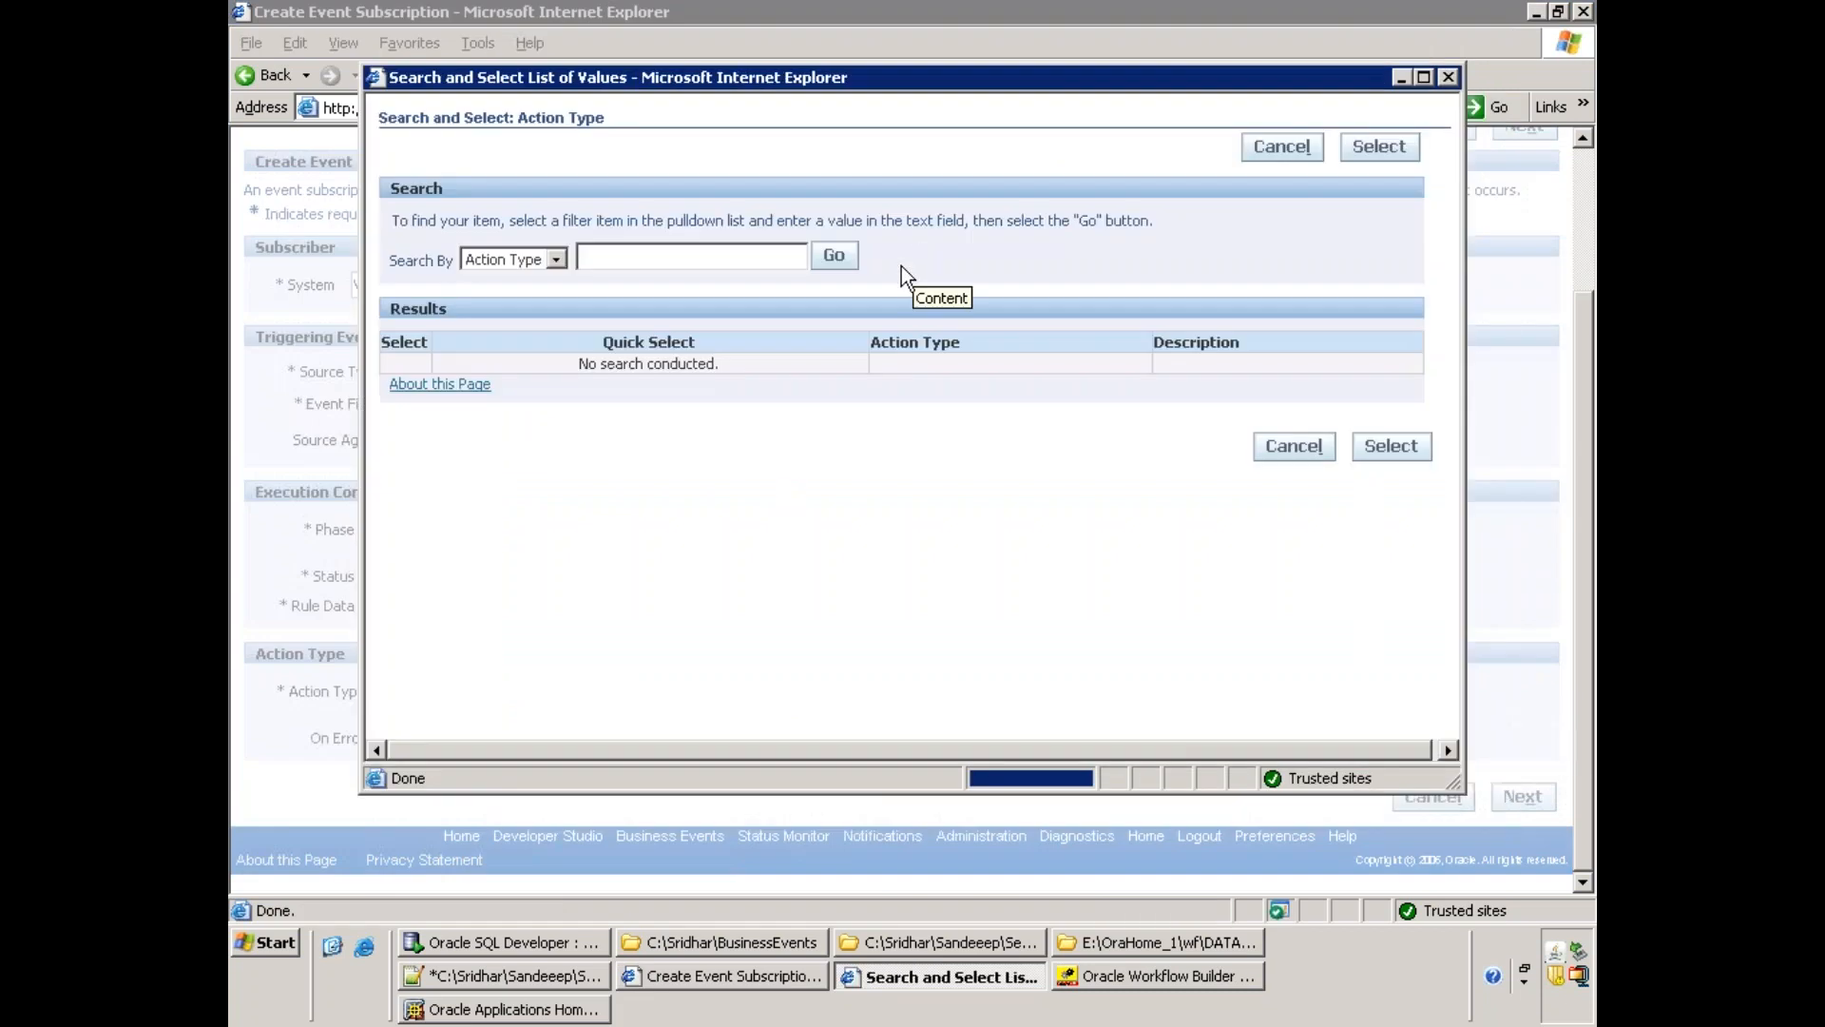
# Pick the Custom action type, go Next, and focus the PL/SQL Rule Function field
pyautogui.click(835, 257)
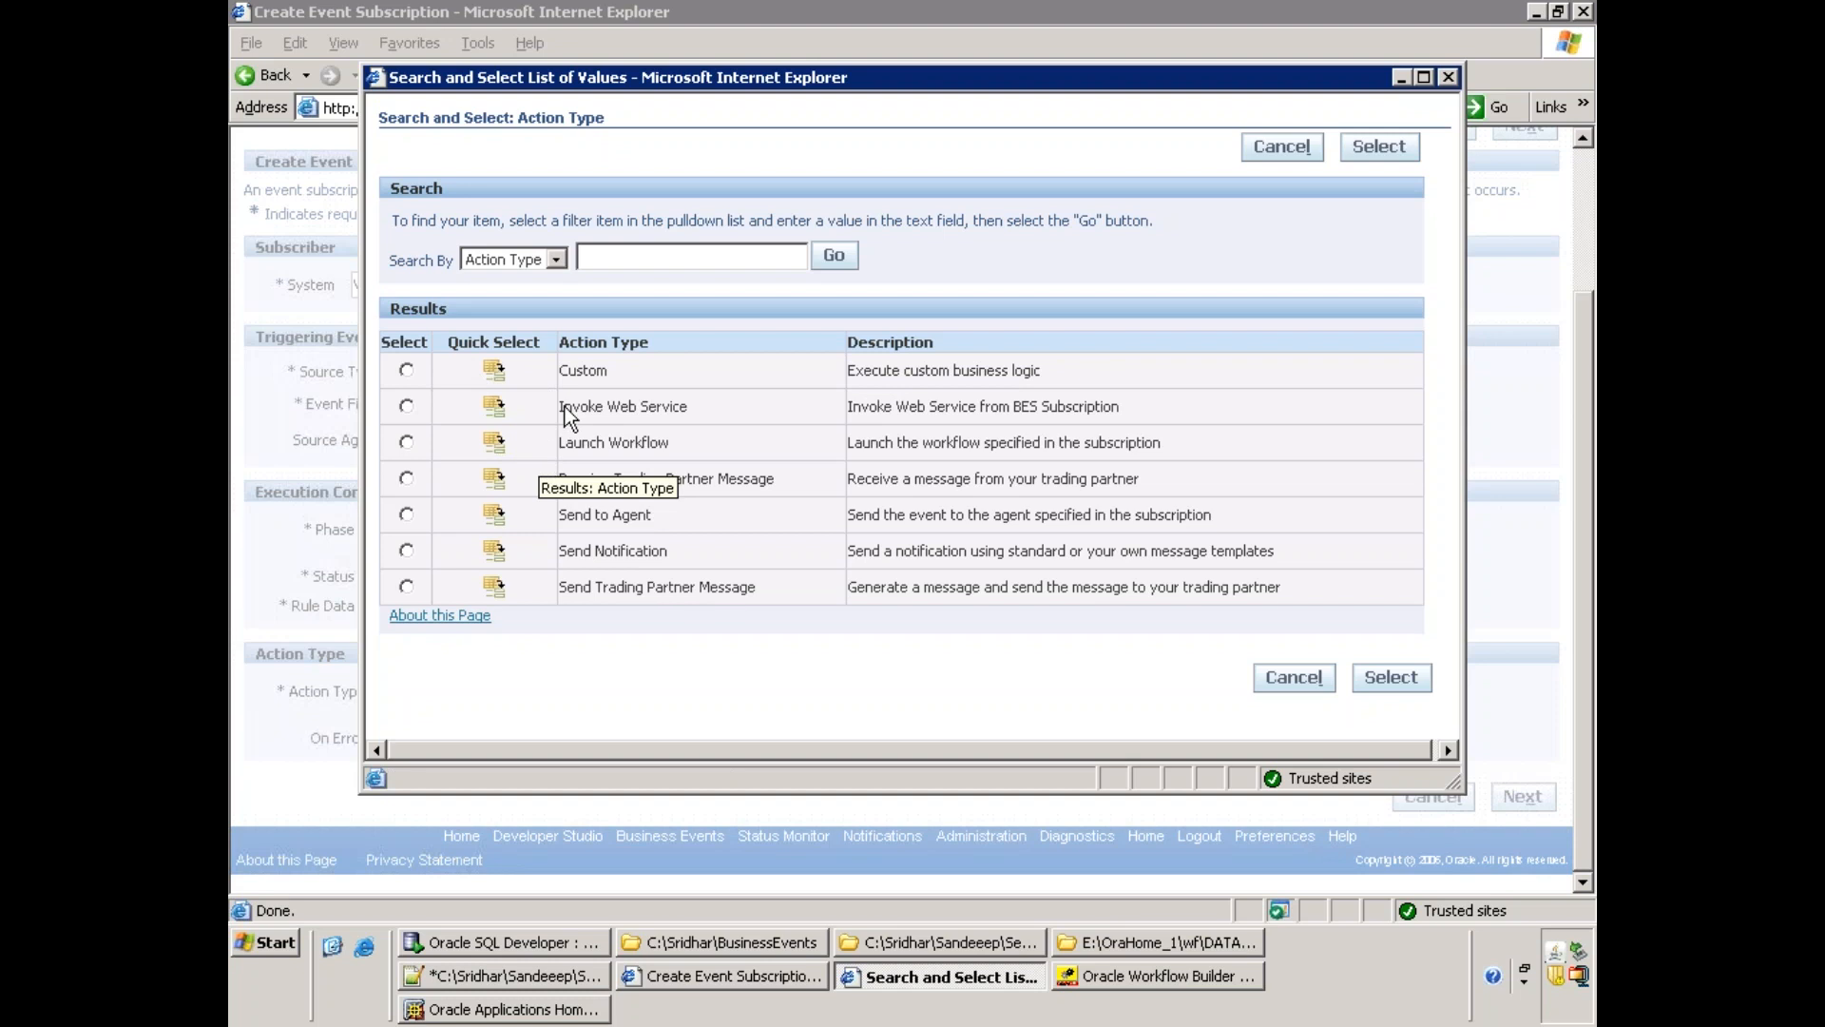
pyautogui.click(492, 376)
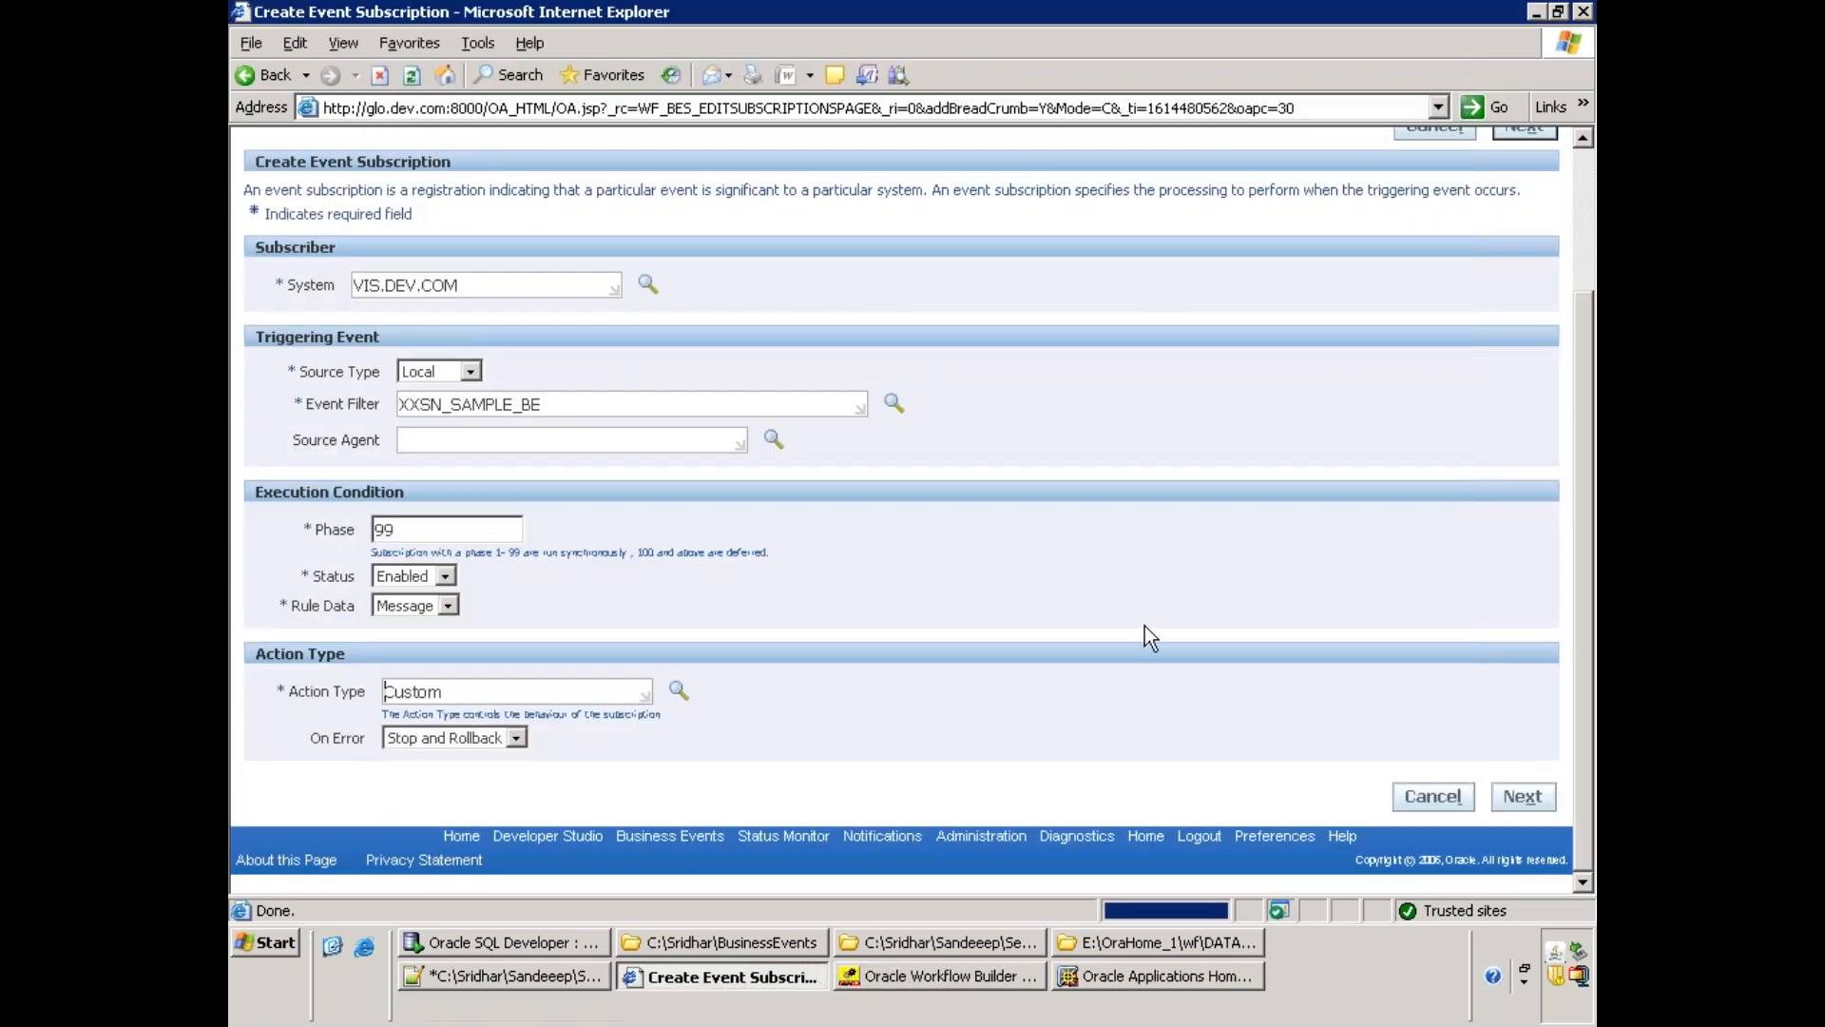
pyautogui.click(1497, 797)
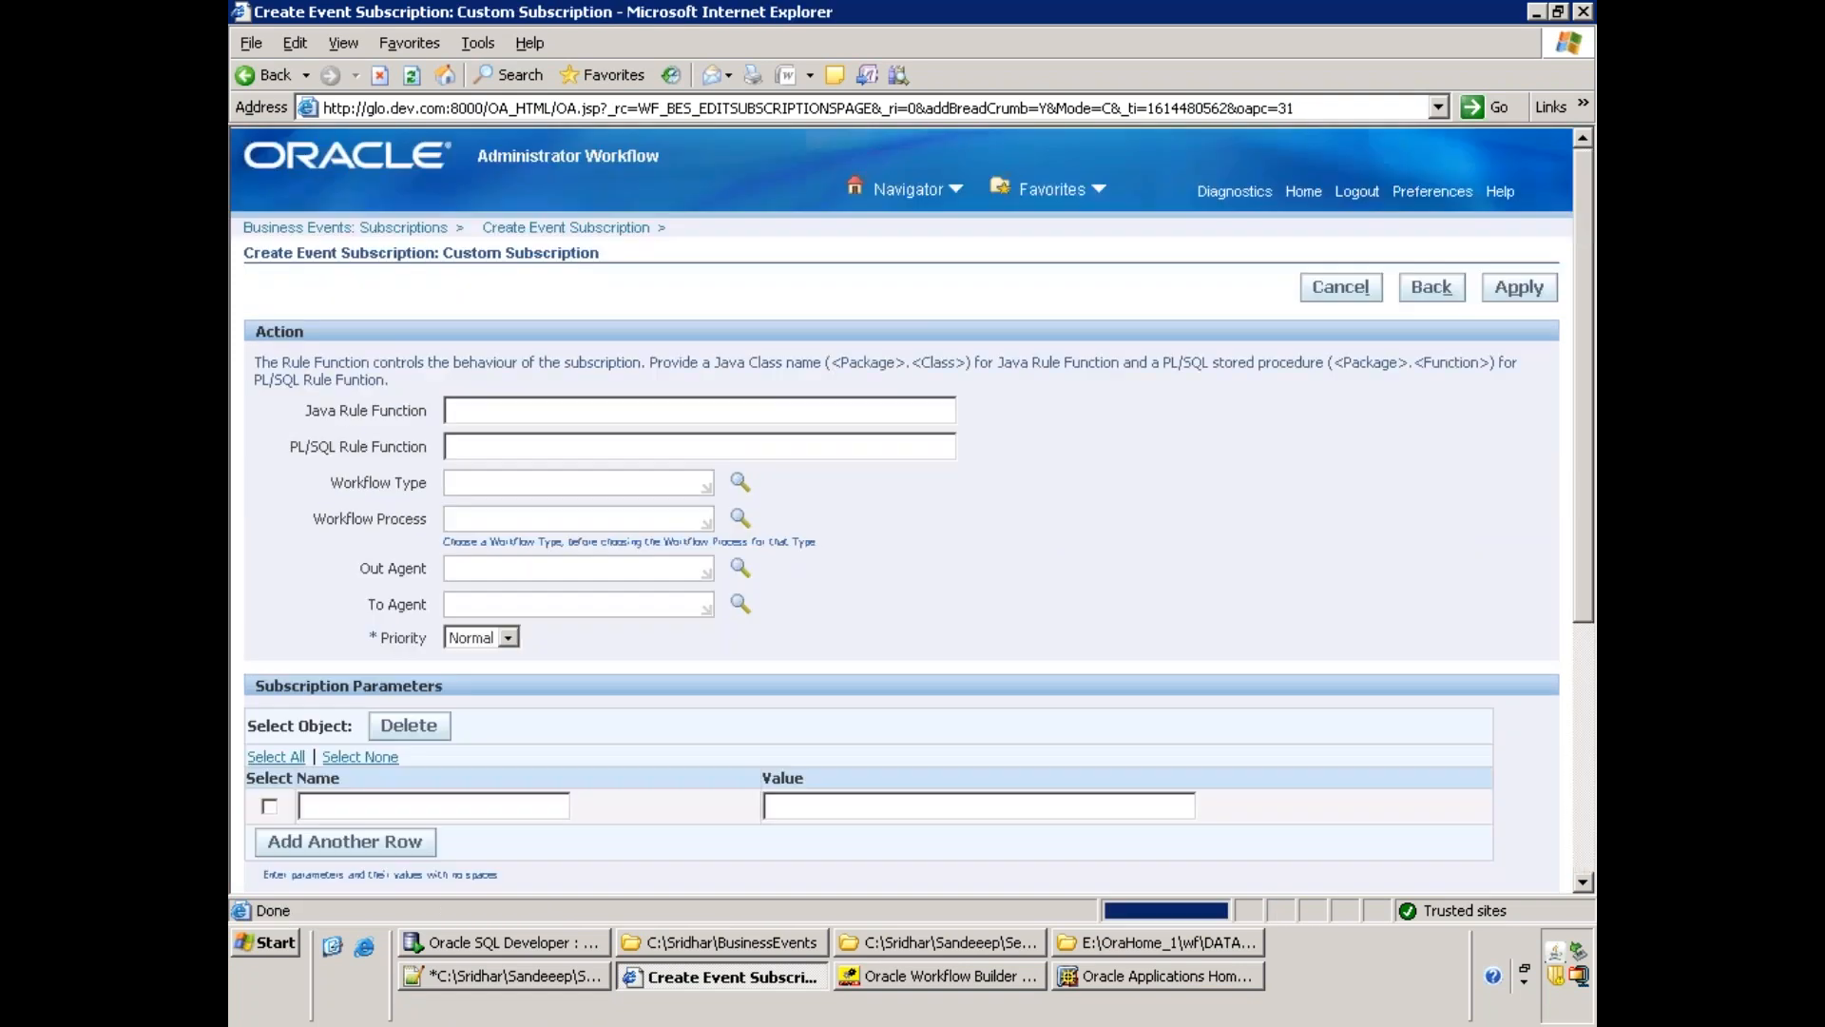
pyautogui.scroll(-2, 532, 483)
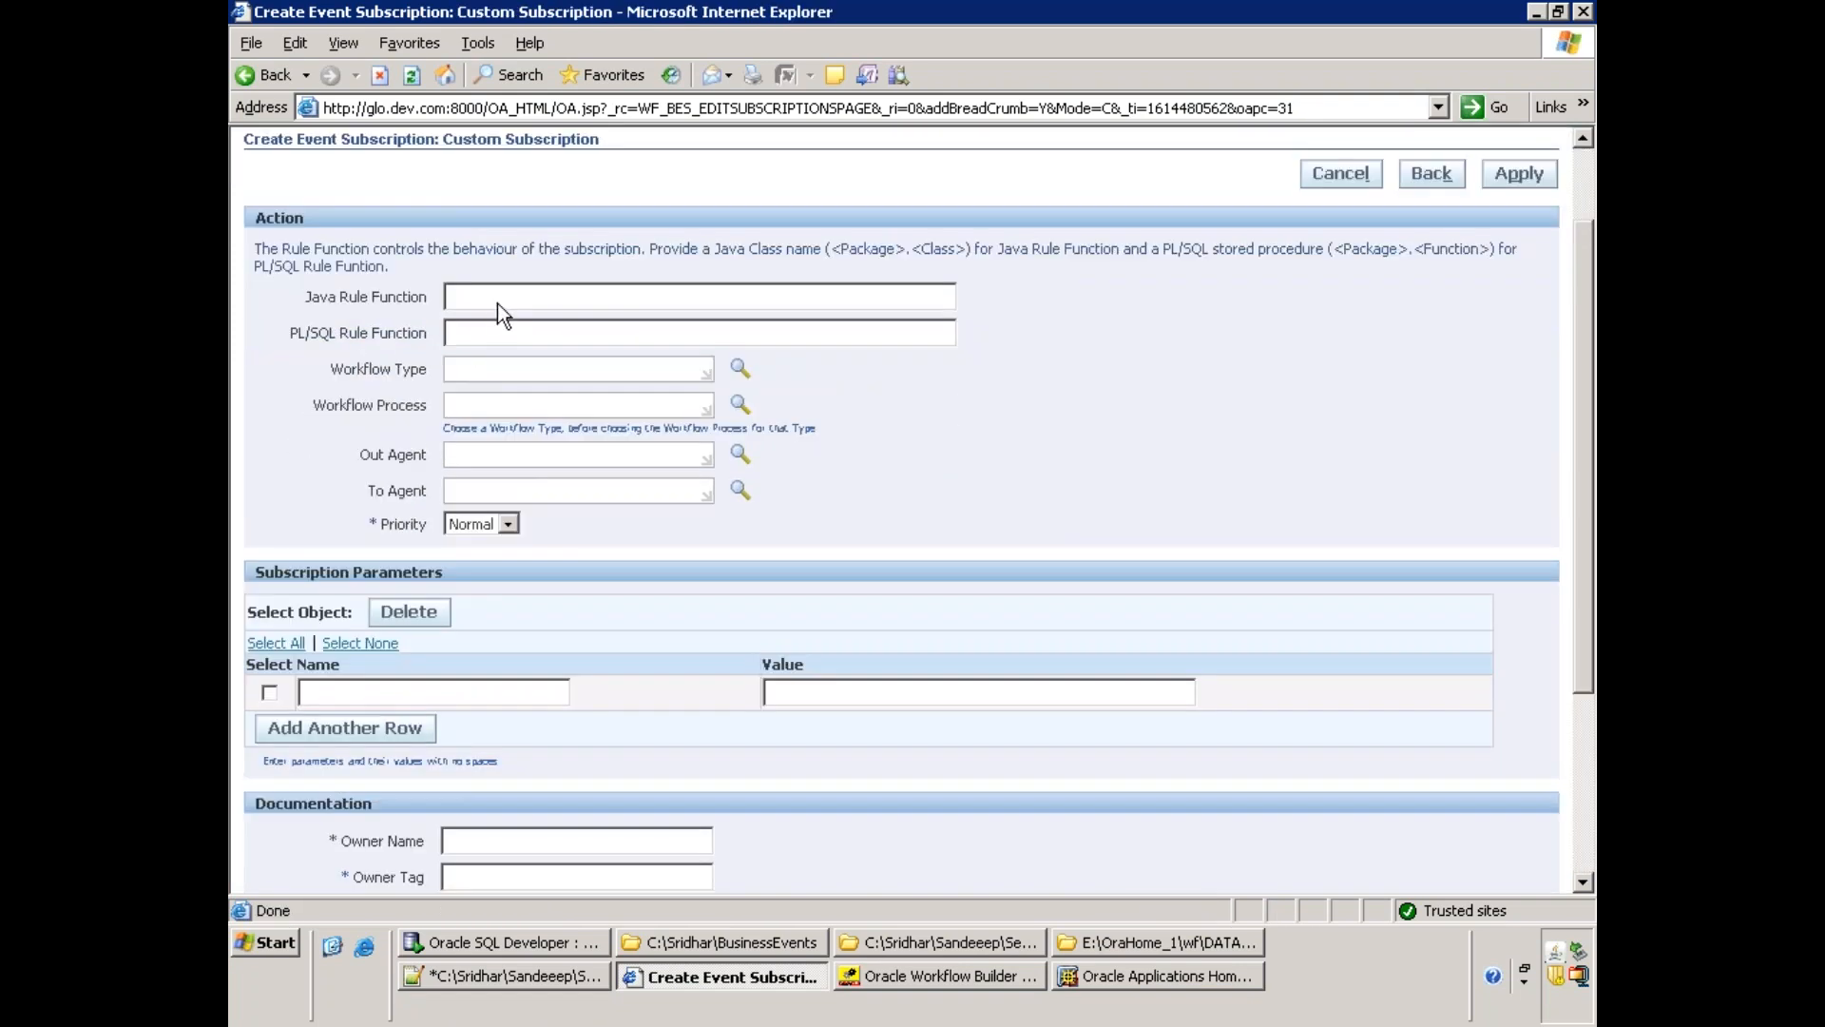
pyautogui.click(498, 304)
pyautogui.click(478, 334)
# Copy xxlt_be_utils and sample_event_sub from xxlt_be_utils_body.sql into the rule function field
pyautogui.click(536, 966)
pyautogui.click(667, 103)
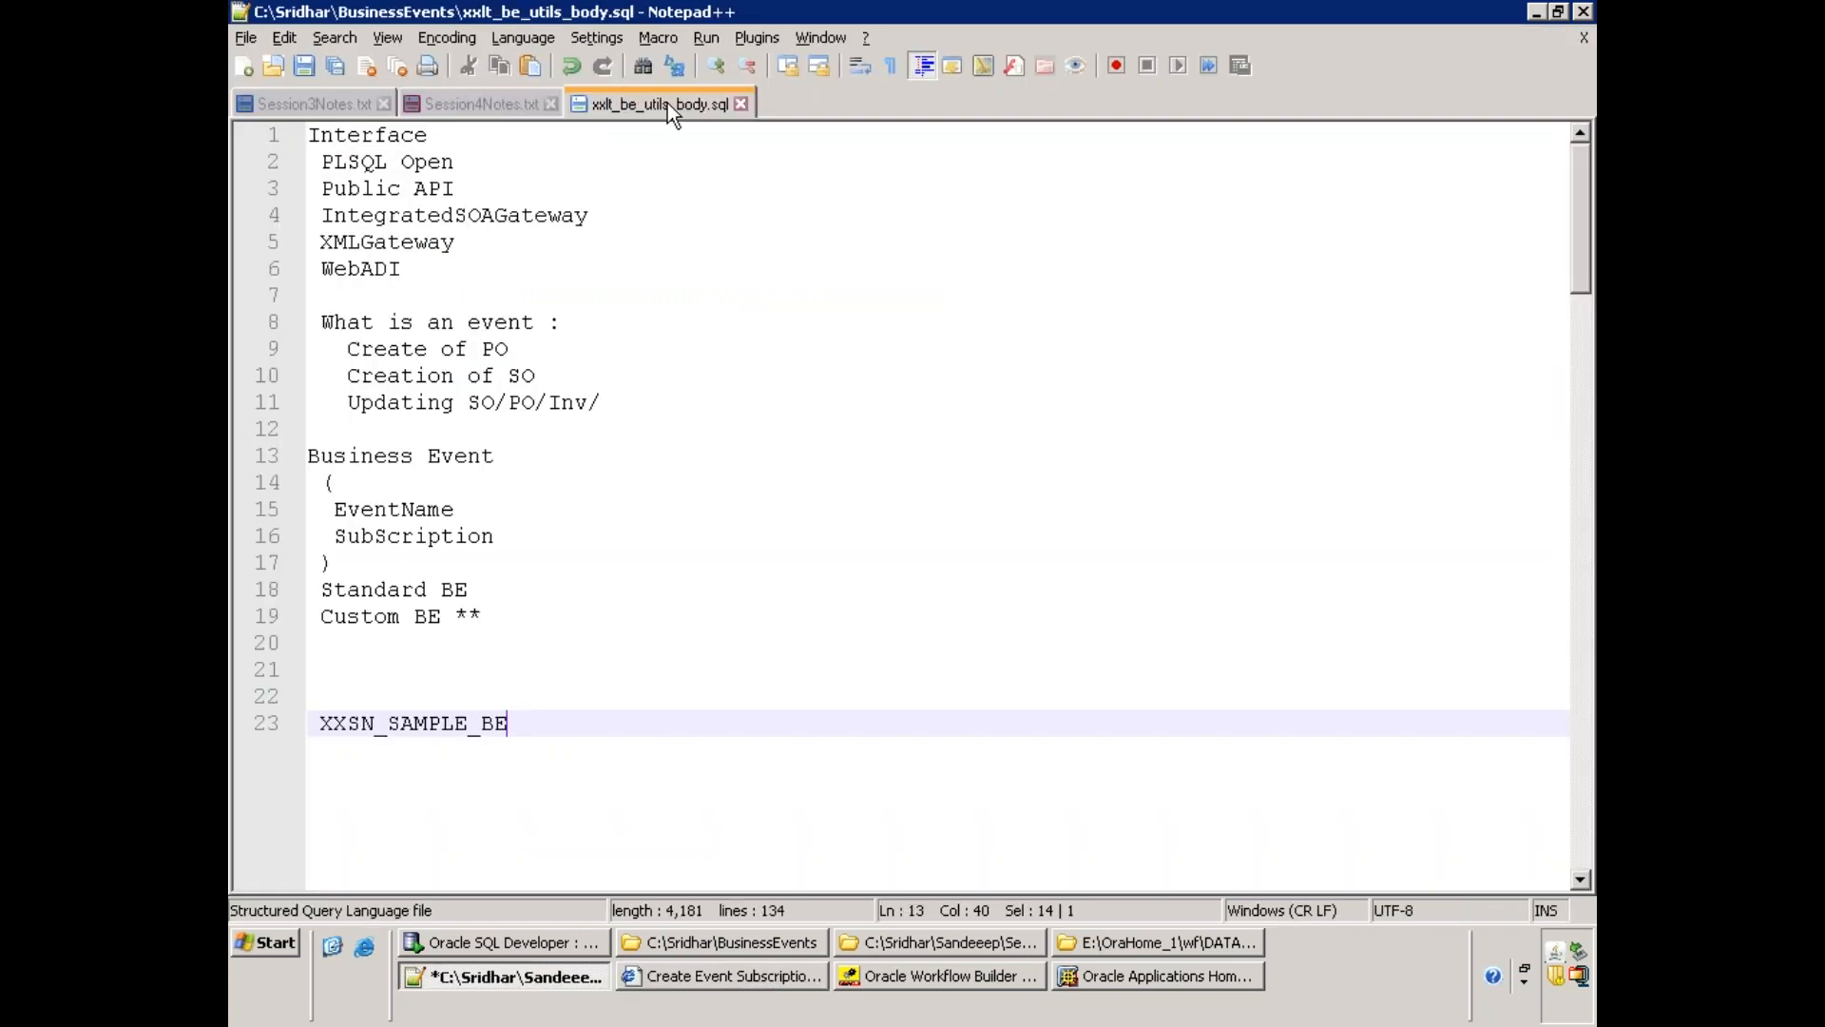
pyautogui.doubleClick(808, 135)
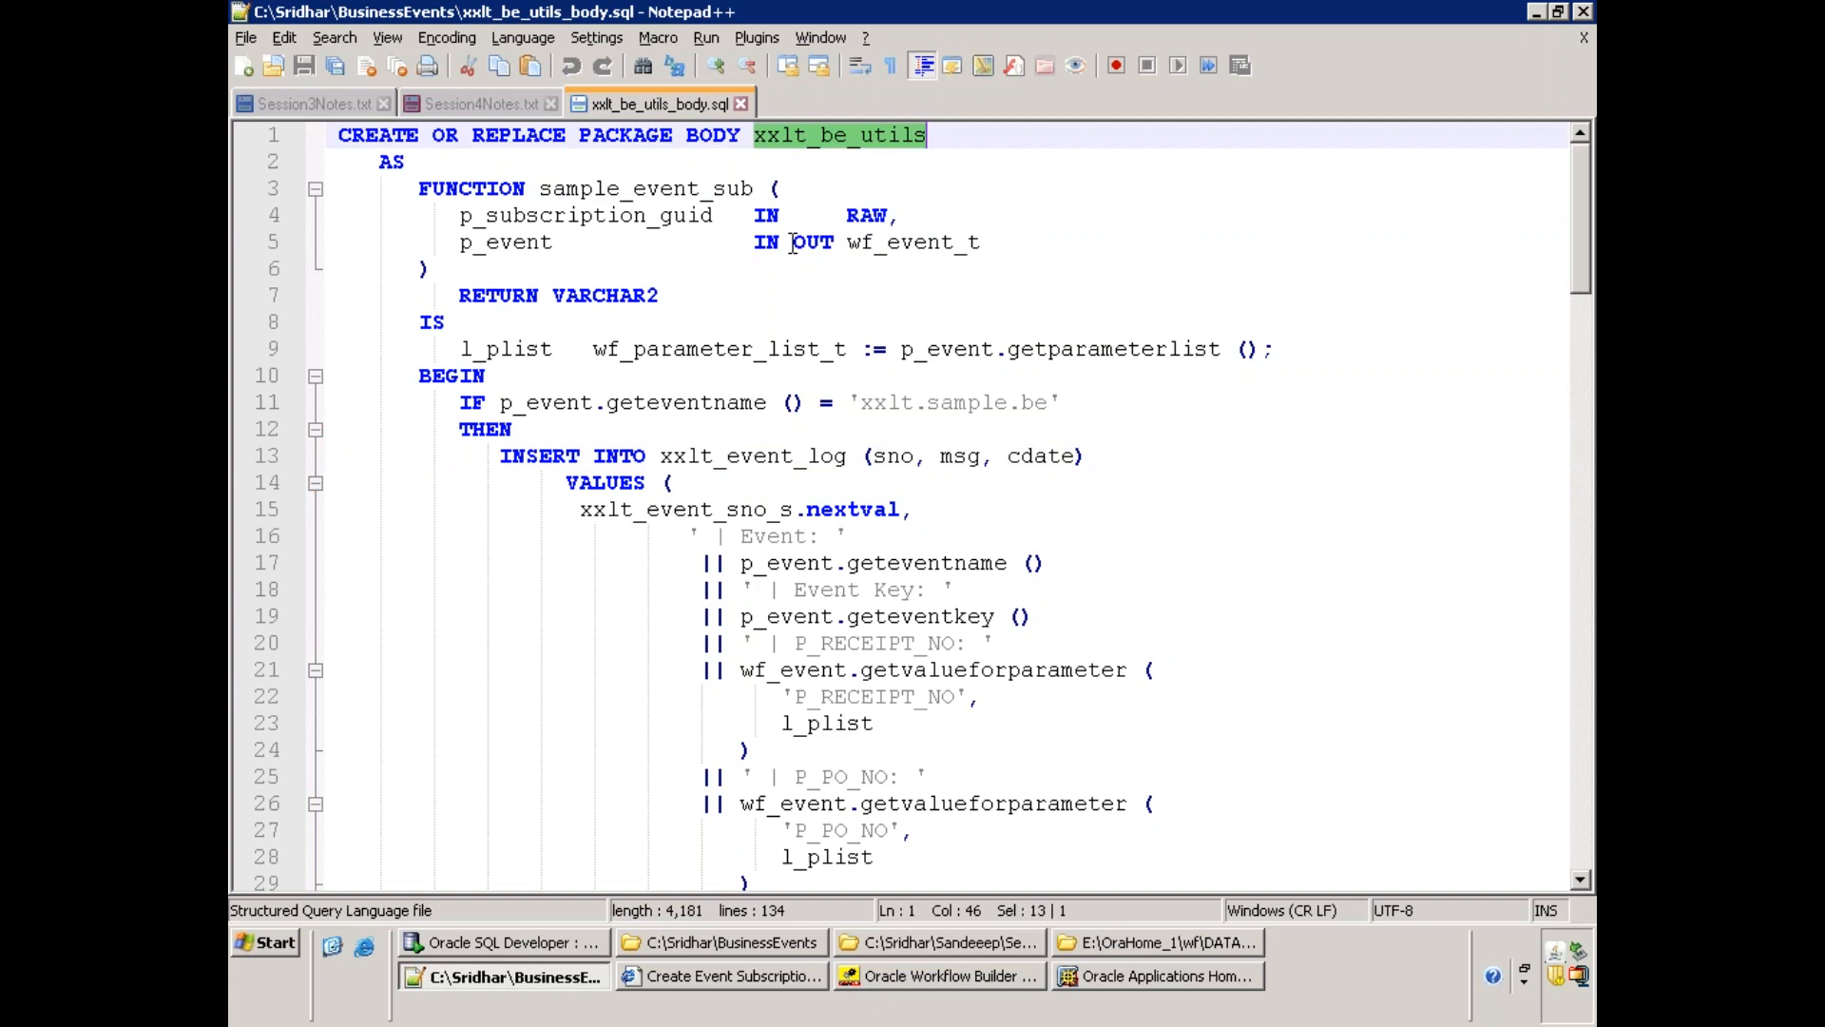
pyautogui.hotkey('ctrl', 'c')
pyautogui.hotkey('alt', 'Tab')
pyautogui.hotkey('ctrl', 'v')
pyautogui.hotkey('alt', 'Tab')
pyautogui.click(599, 188)
pyautogui.doubleClick(599, 188)
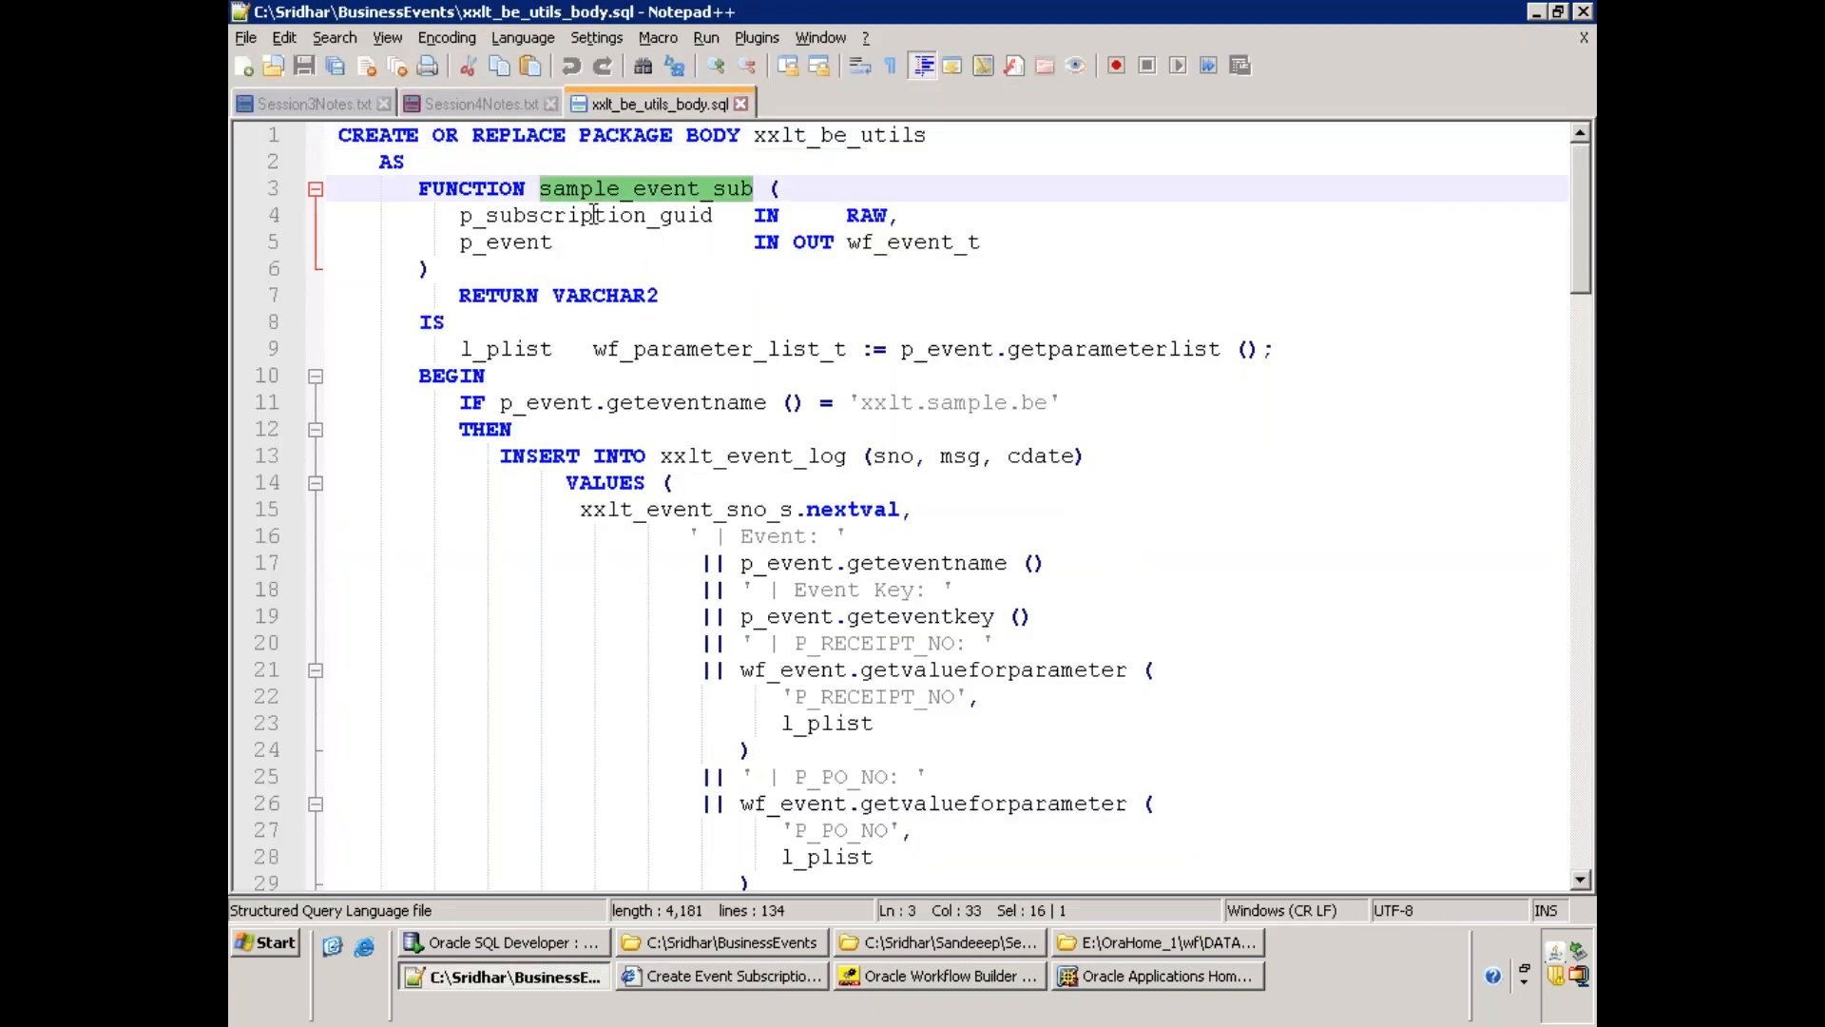
pyautogui.scroll(1, 639, 329)
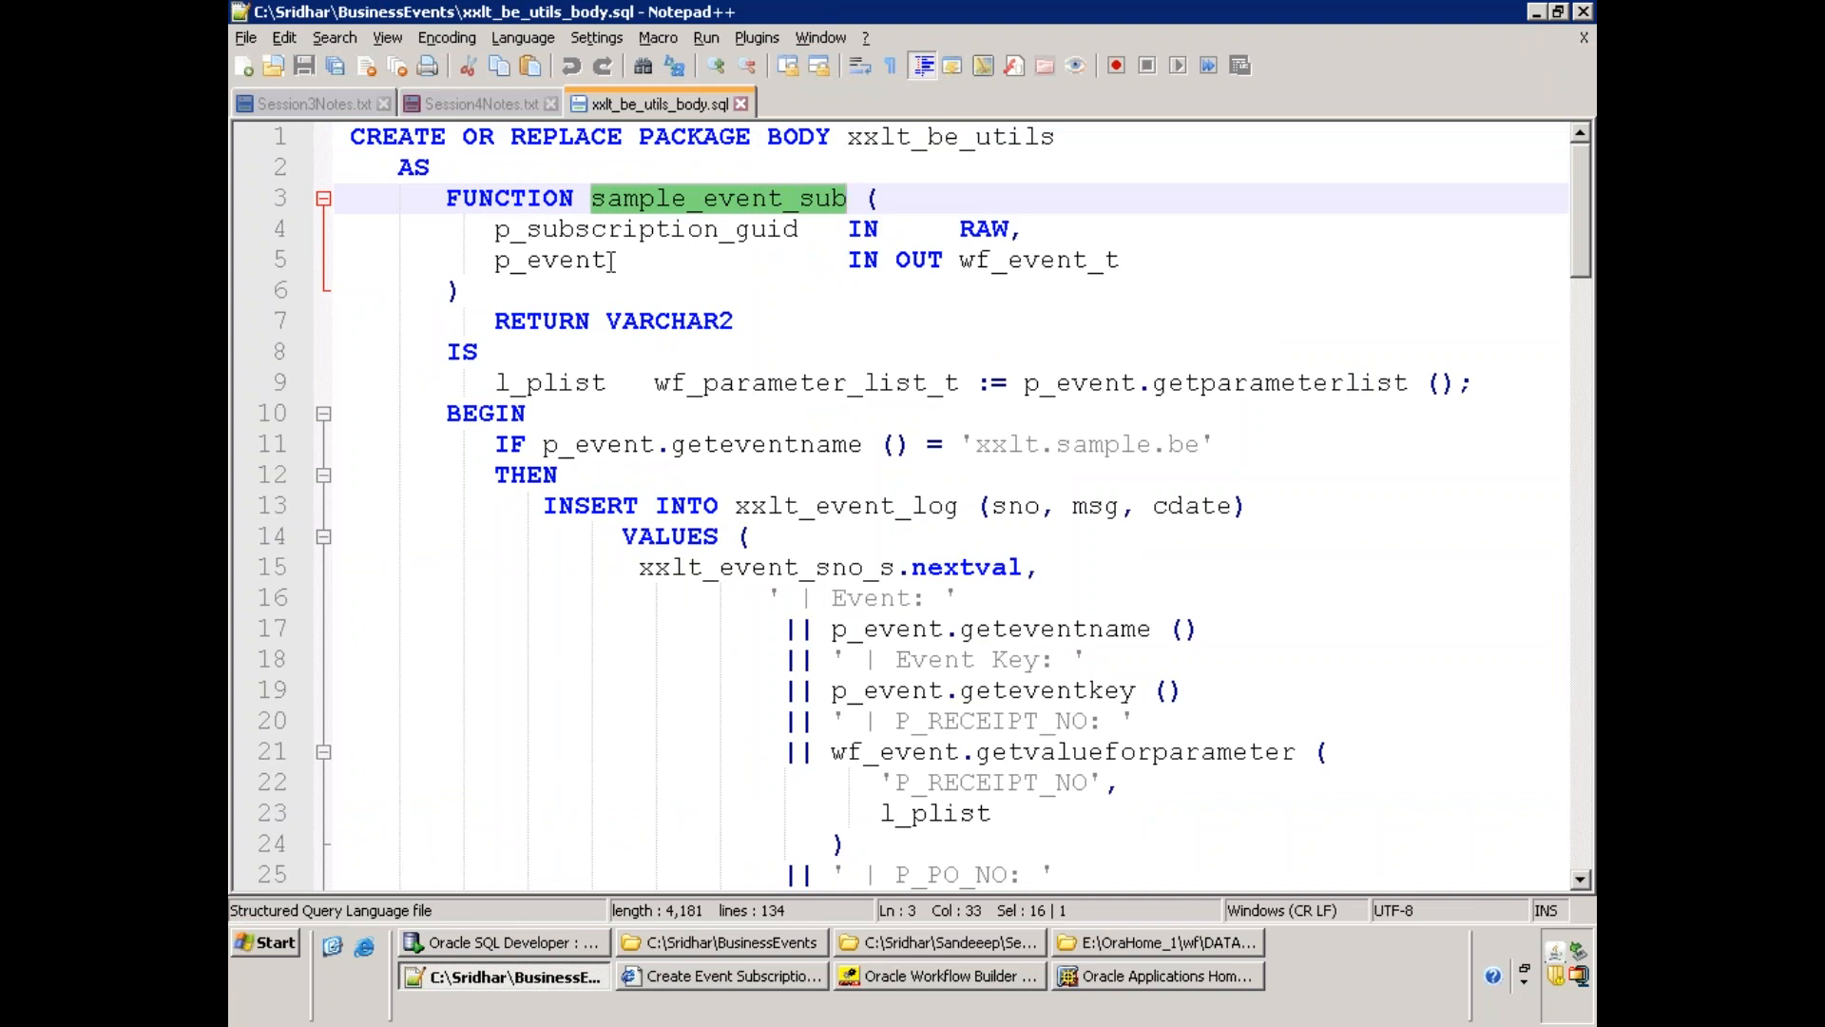
pyautogui.hotkey('alt', 'Tab')
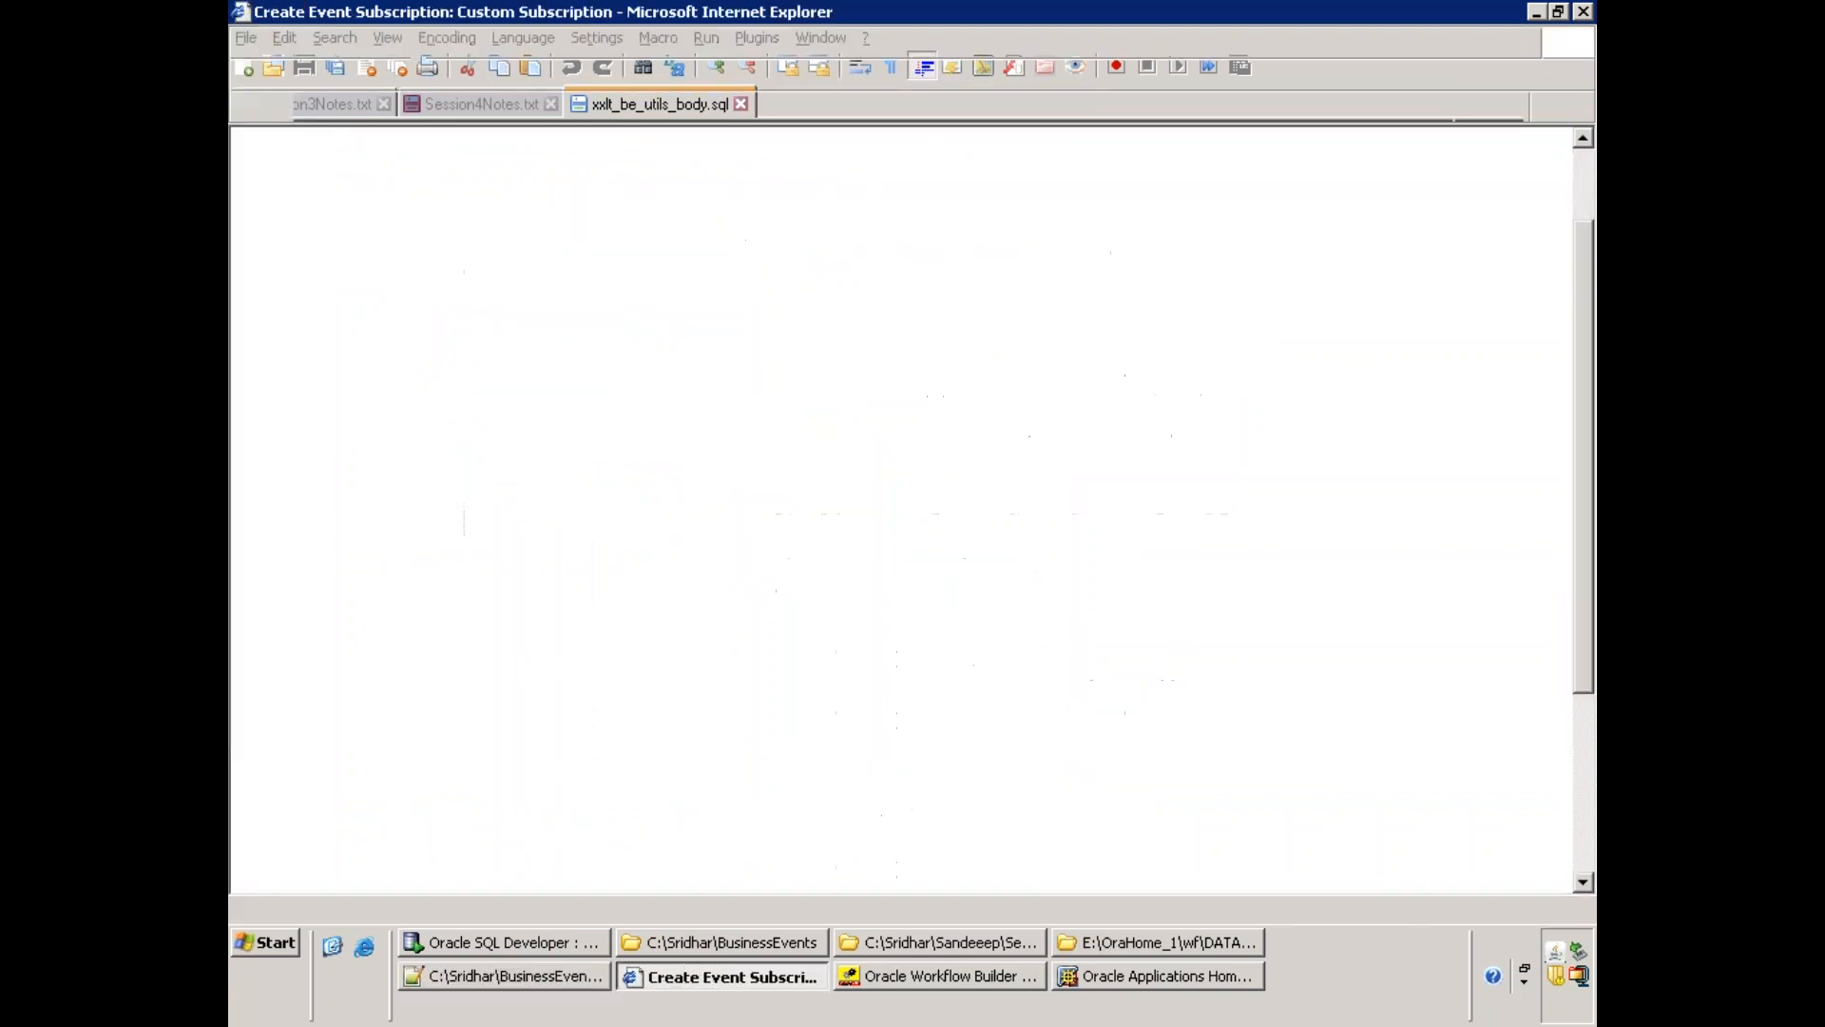
pyautogui.write('.')
pyautogui.hotkey('ctrl', 'v')
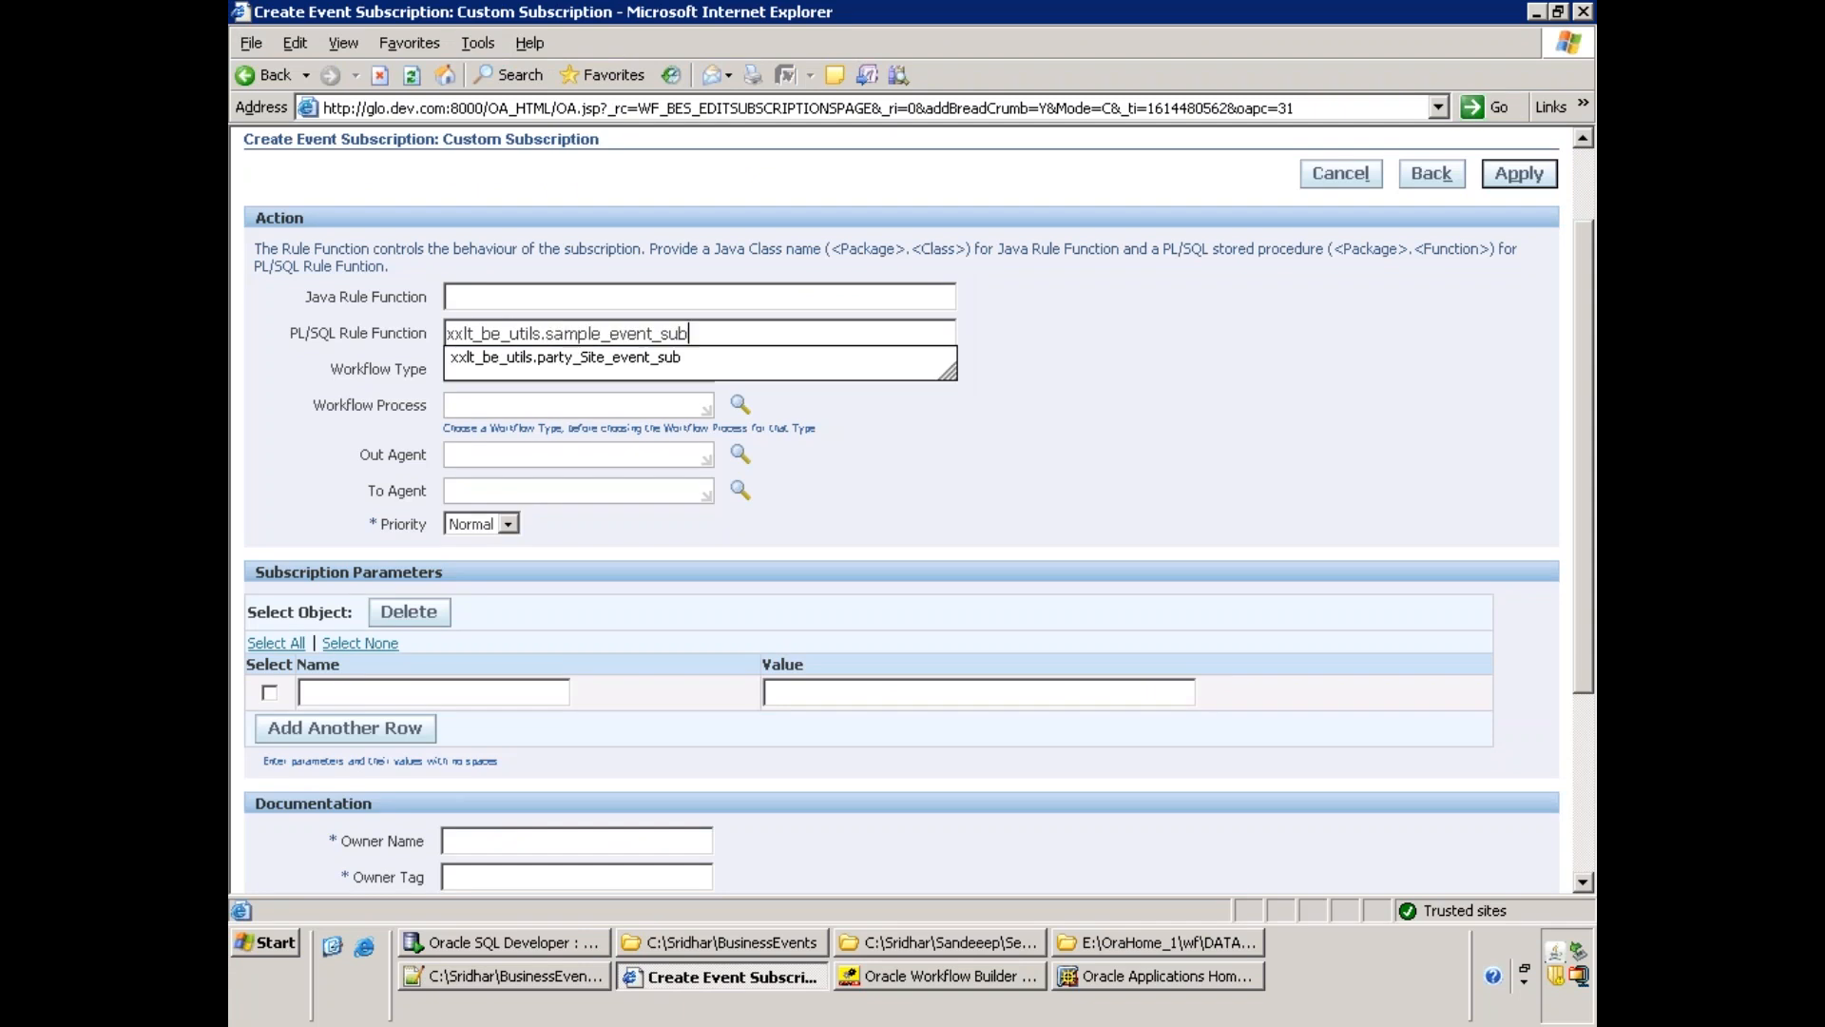
pyautogui.click(599, 356)
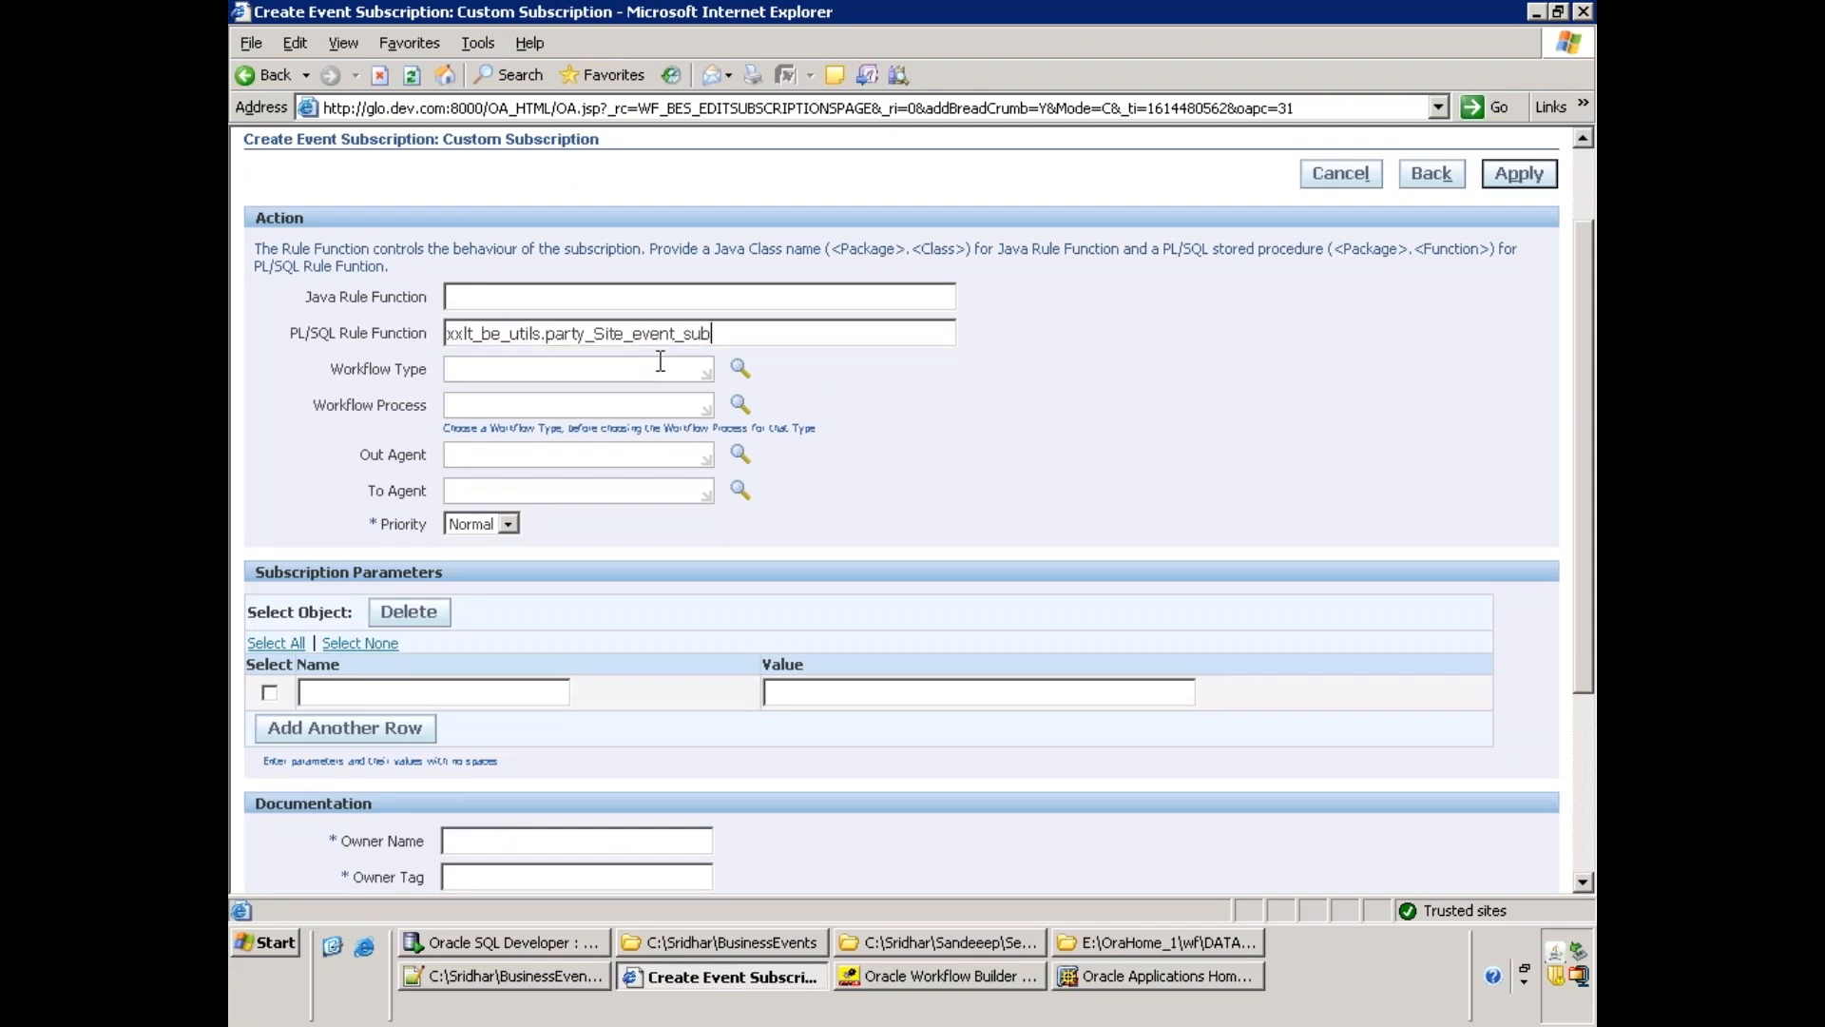
# Clear the incorrect rule function and re-enter it as xxlt_be_utils.sample_event_sub
pyautogui.moveTo(756, 345); pyautogui.dragTo(306, 323)
pyautogui.hotkey('ctrl', 'x')
pyautogui.hotkey('alt', 'Tab')
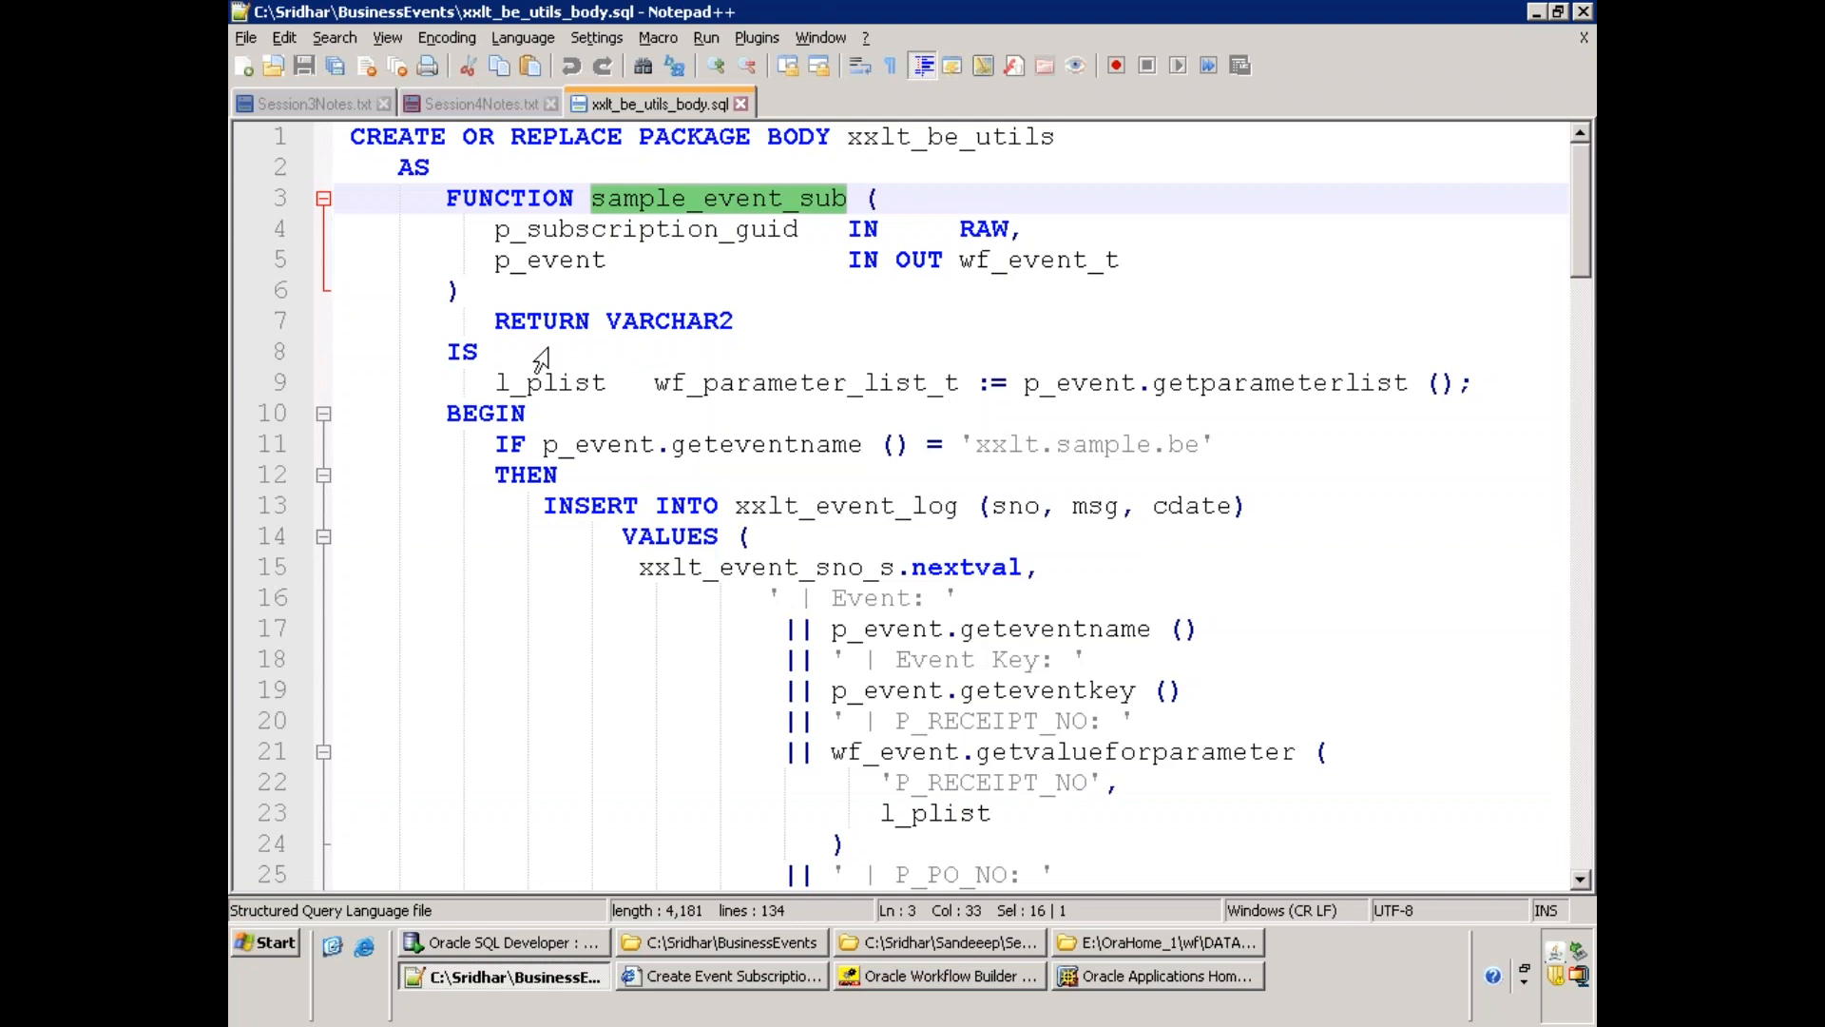
pyautogui.click(936, 141)
pyautogui.doubleClick(936, 141)
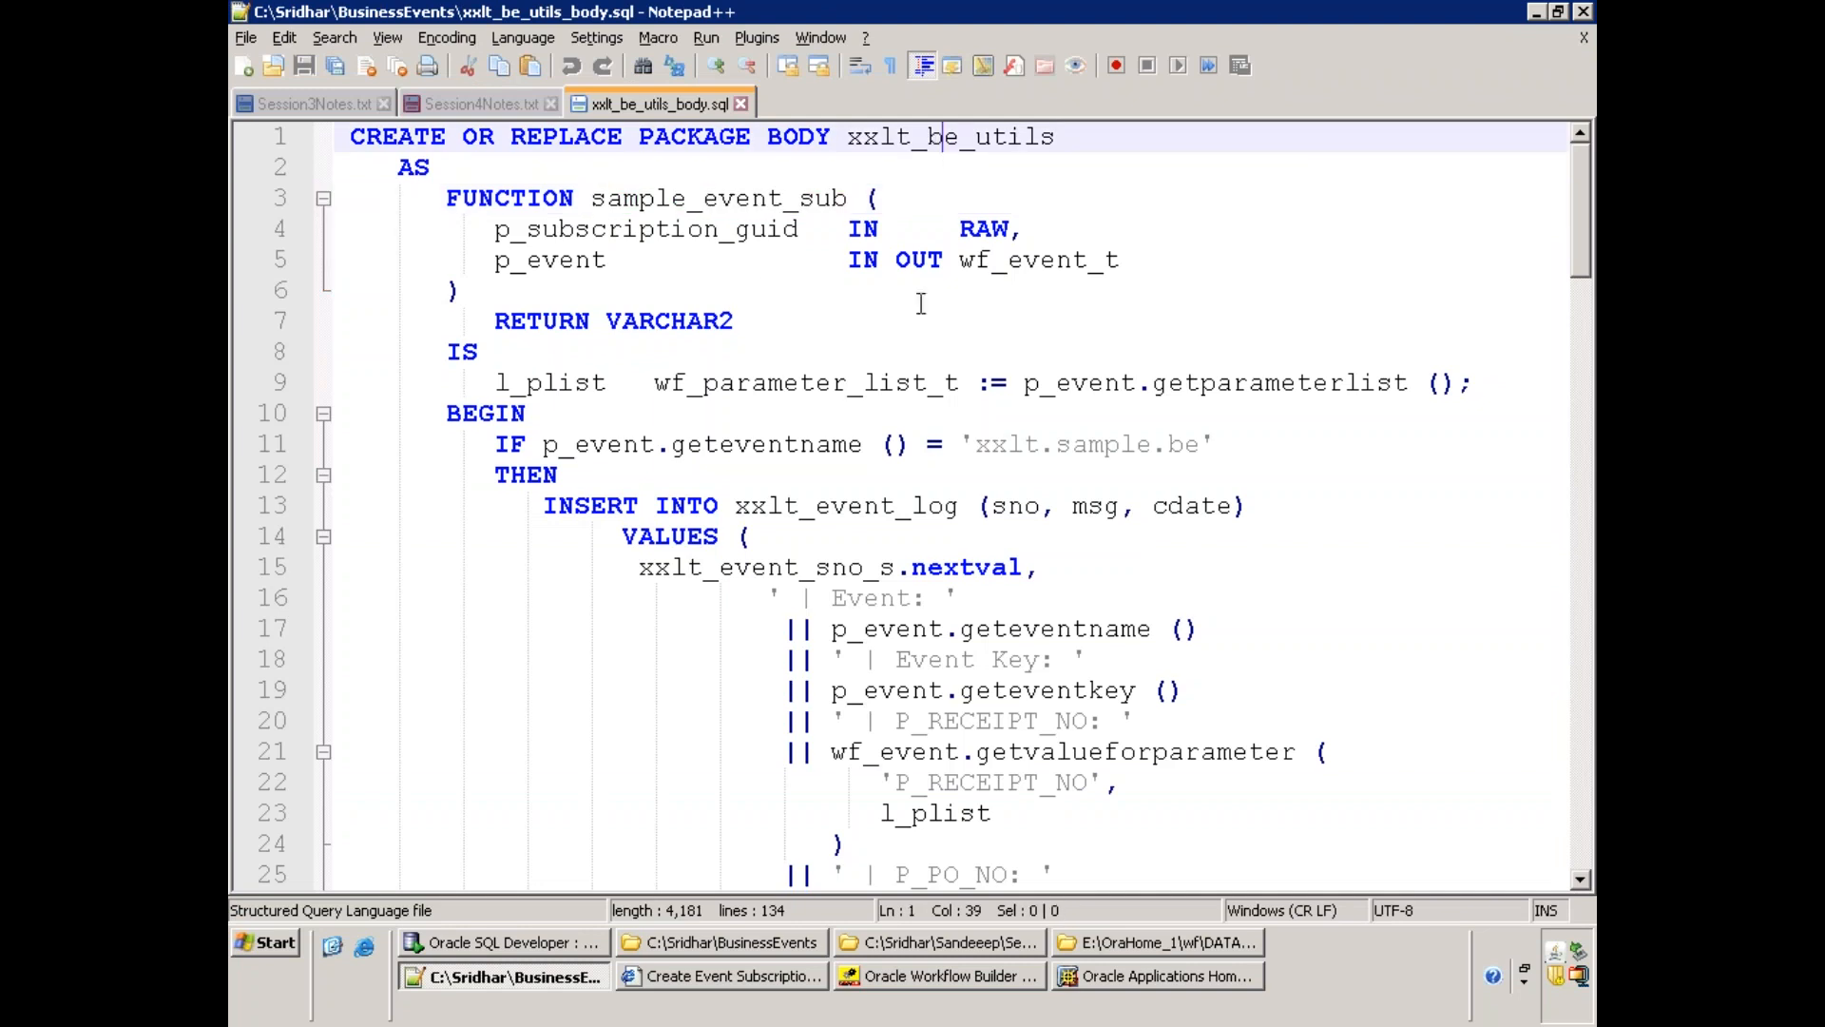
pyautogui.hotkey('ctrl', 'c')
pyautogui.hotkey('alt', 'Tab')
pyautogui.hotkey('ctrl', 'v')
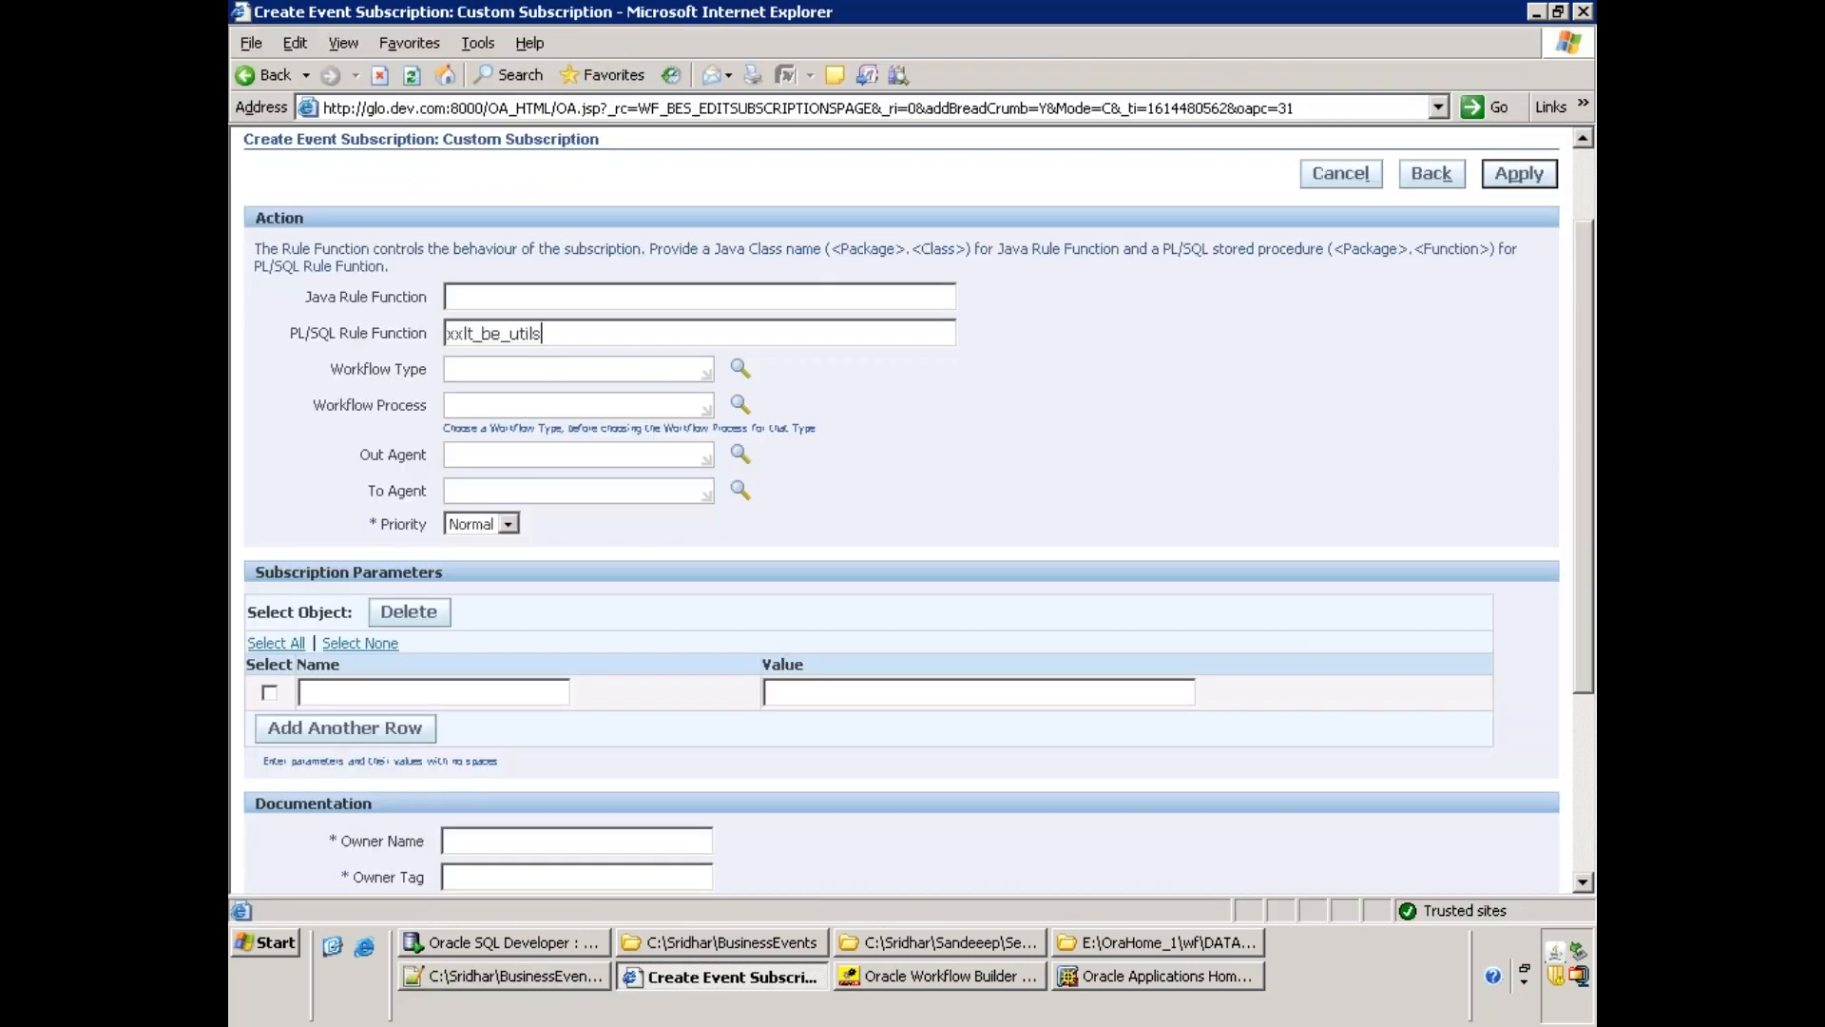
pyautogui.write('.')
pyautogui.hotkey('alt', 'Tab')
pyautogui.click(791, 197)
pyautogui.doubleClick(792, 197)
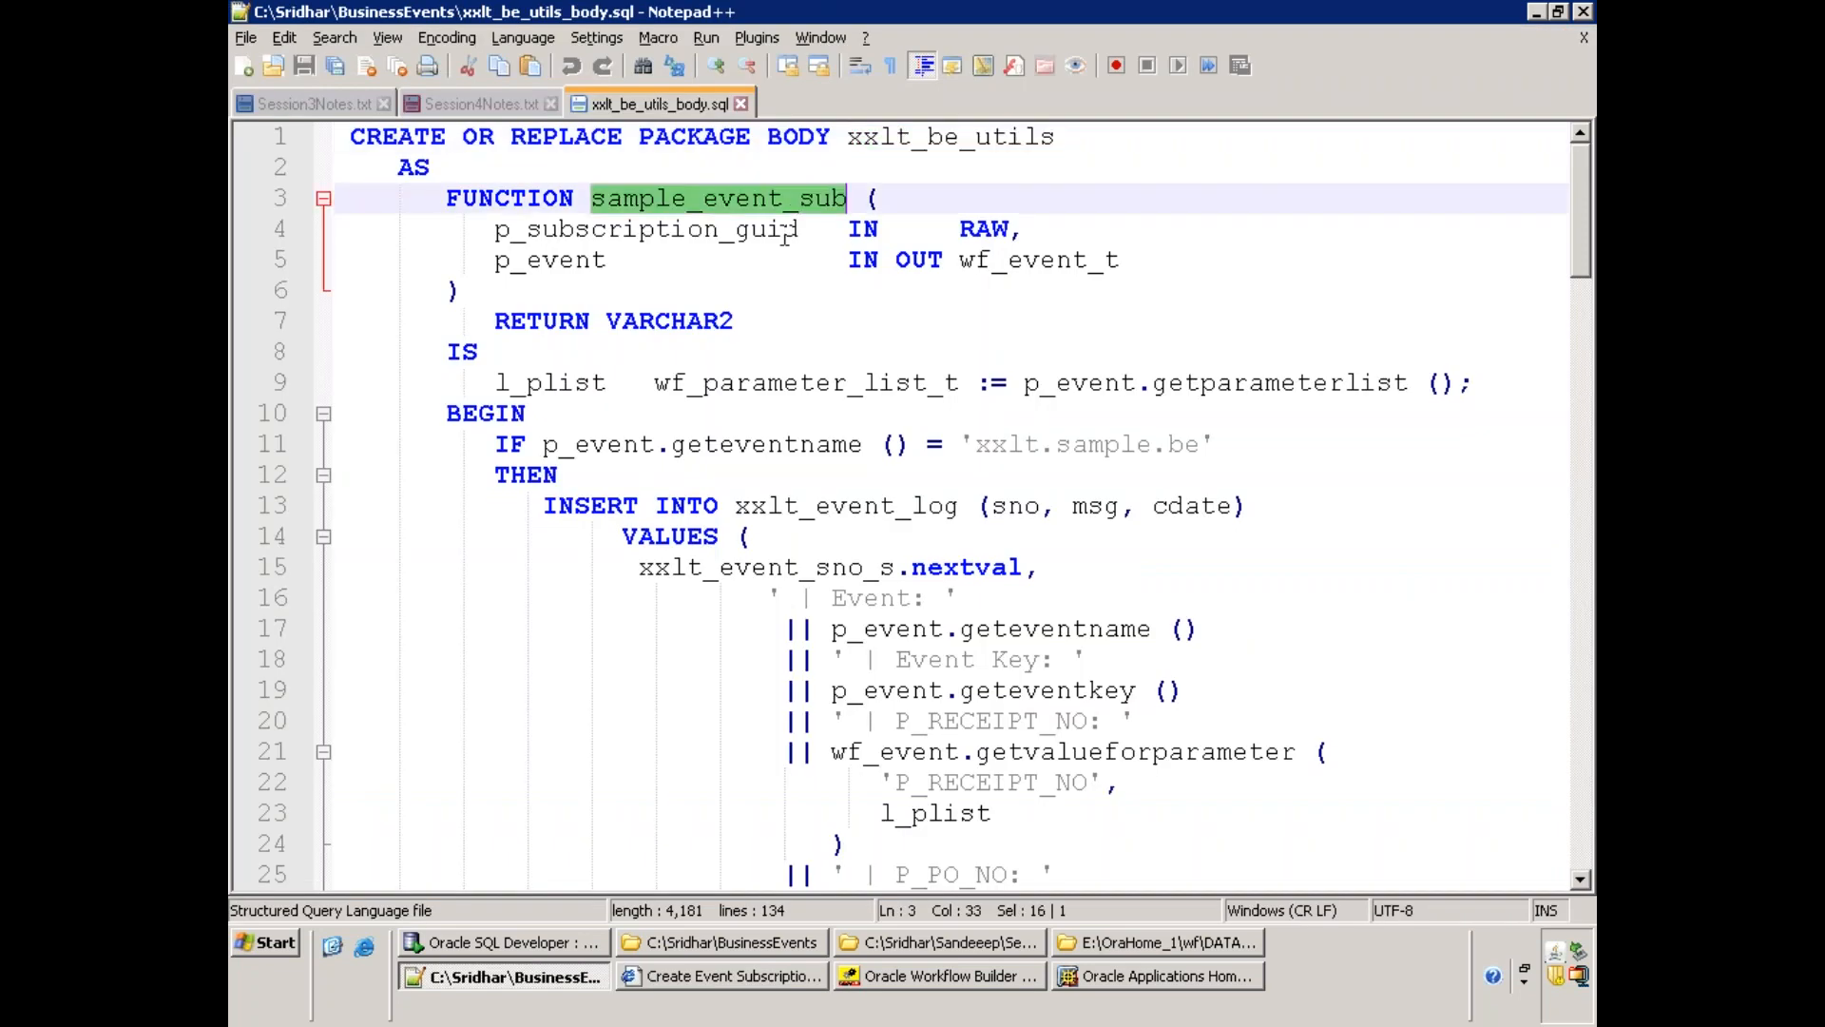
pyautogui.hotkey('ctrl', 'c')
pyautogui.hotkey('alt', 'Tab')
pyautogui.hotkey('ctrl', 'v')
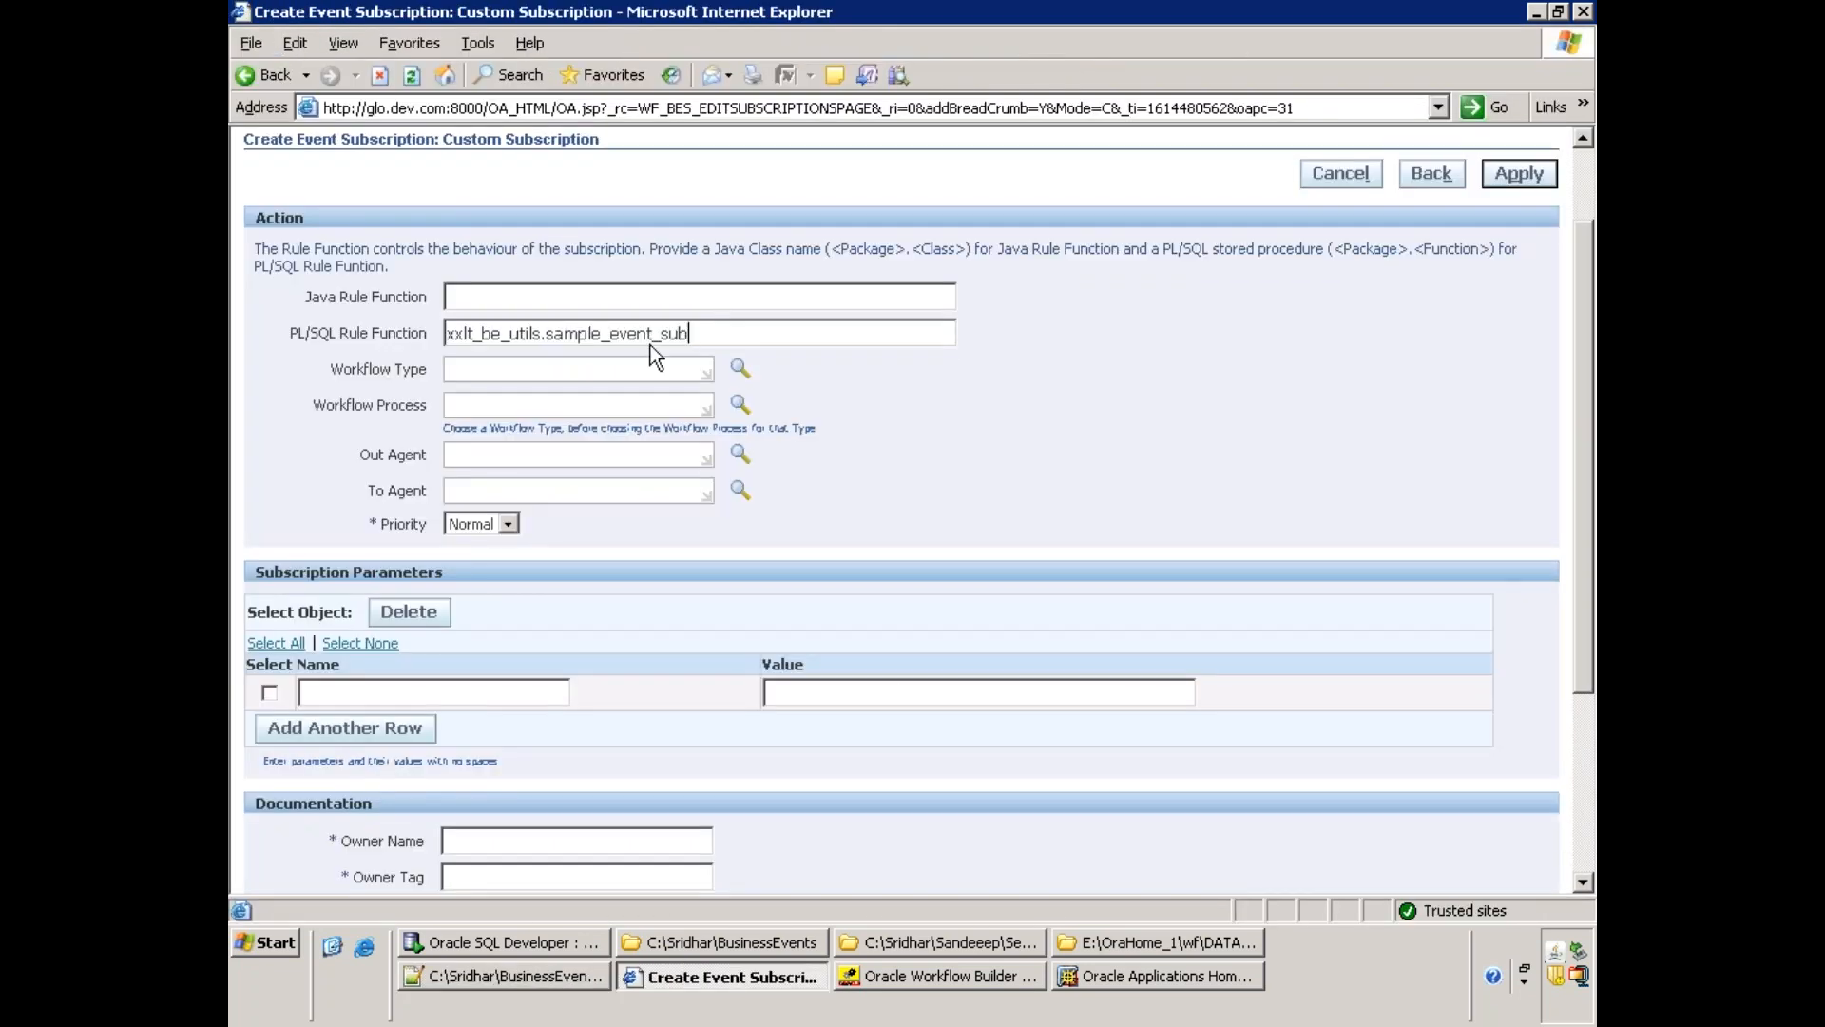
# Review where p_event is used in the xxlt_be_utils package body
pyautogui.hotkey('alt', 'Tab')
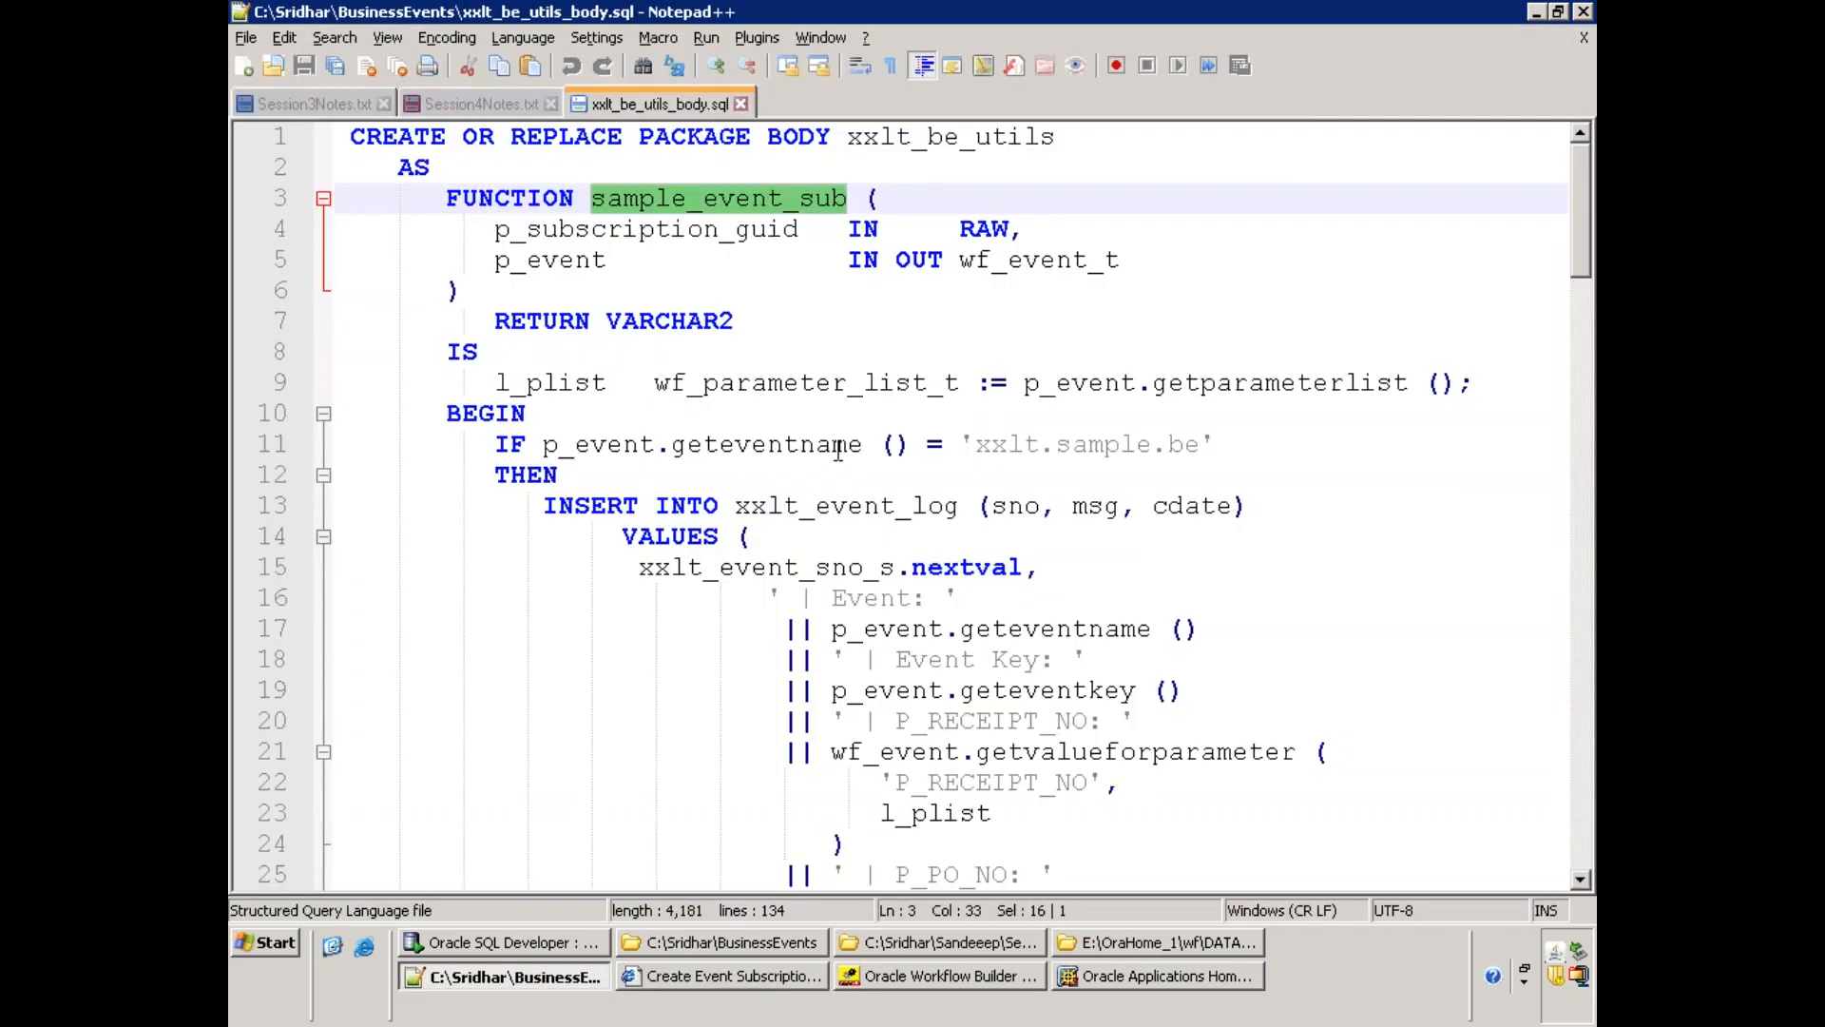
pyautogui.scroll(-1, 796, 554)
pyautogui.doubleClick(831, 608)
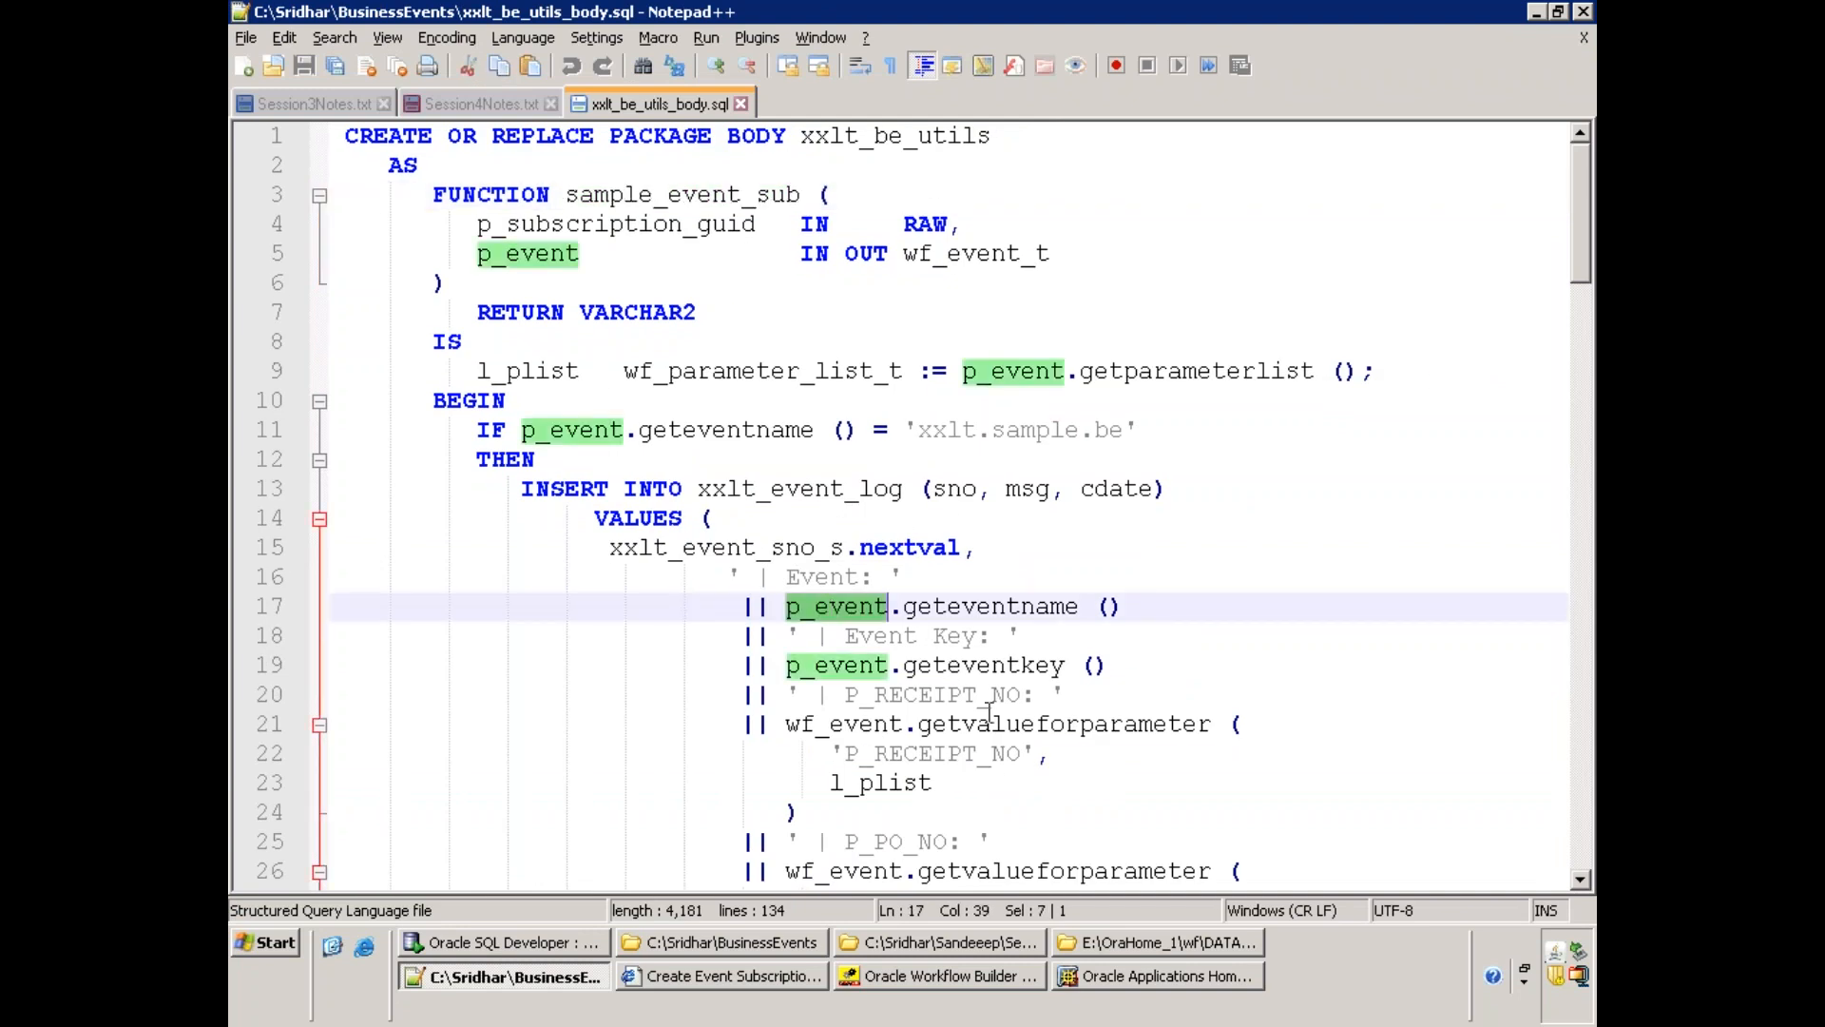
pyautogui.scroll(-2, 990, 713)
pyautogui.scroll(2, 1029, 683)
pyautogui.hotkey('alt', 'Tab')
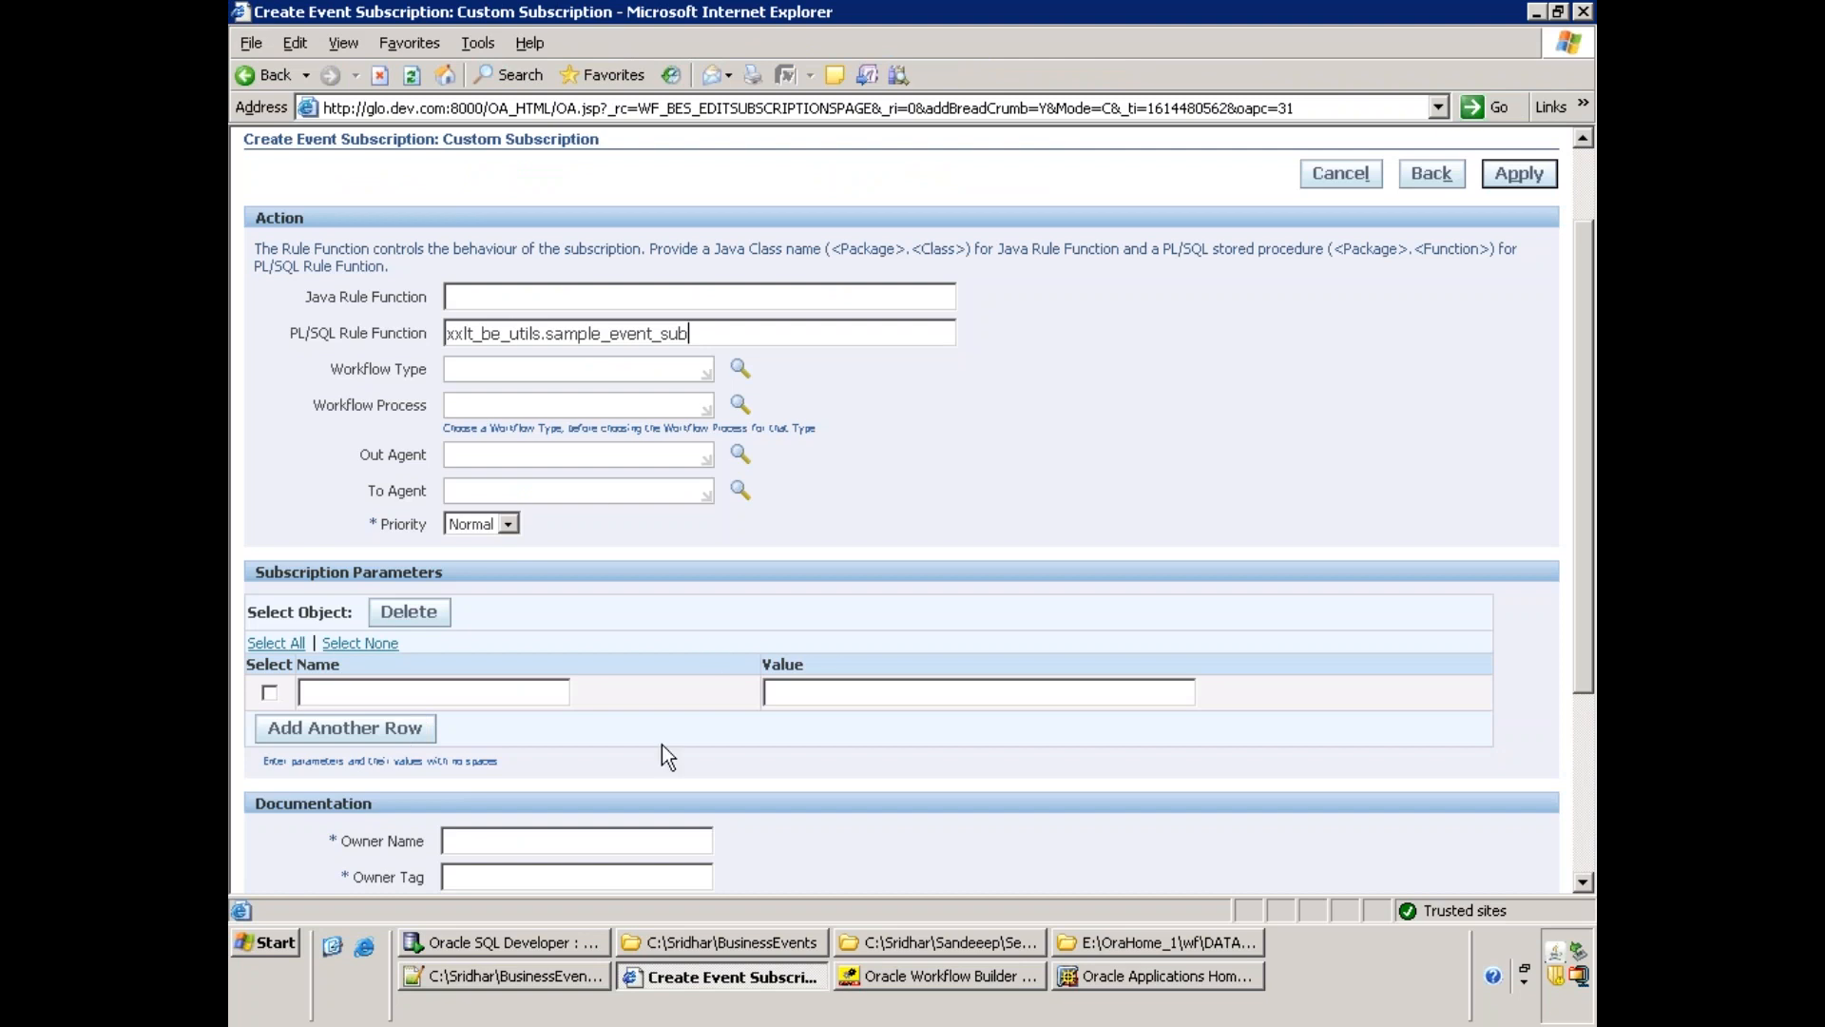
# Set owner name and owner tag to FND and apply the custom subscription
pyautogui.click(562, 839)
pyautogui.write('FND')
pyautogui.press('Tab')
pyautogui.write('FND')
pyautogui.press('Tab')
pyautogui.scroll(-2, 884, 767)
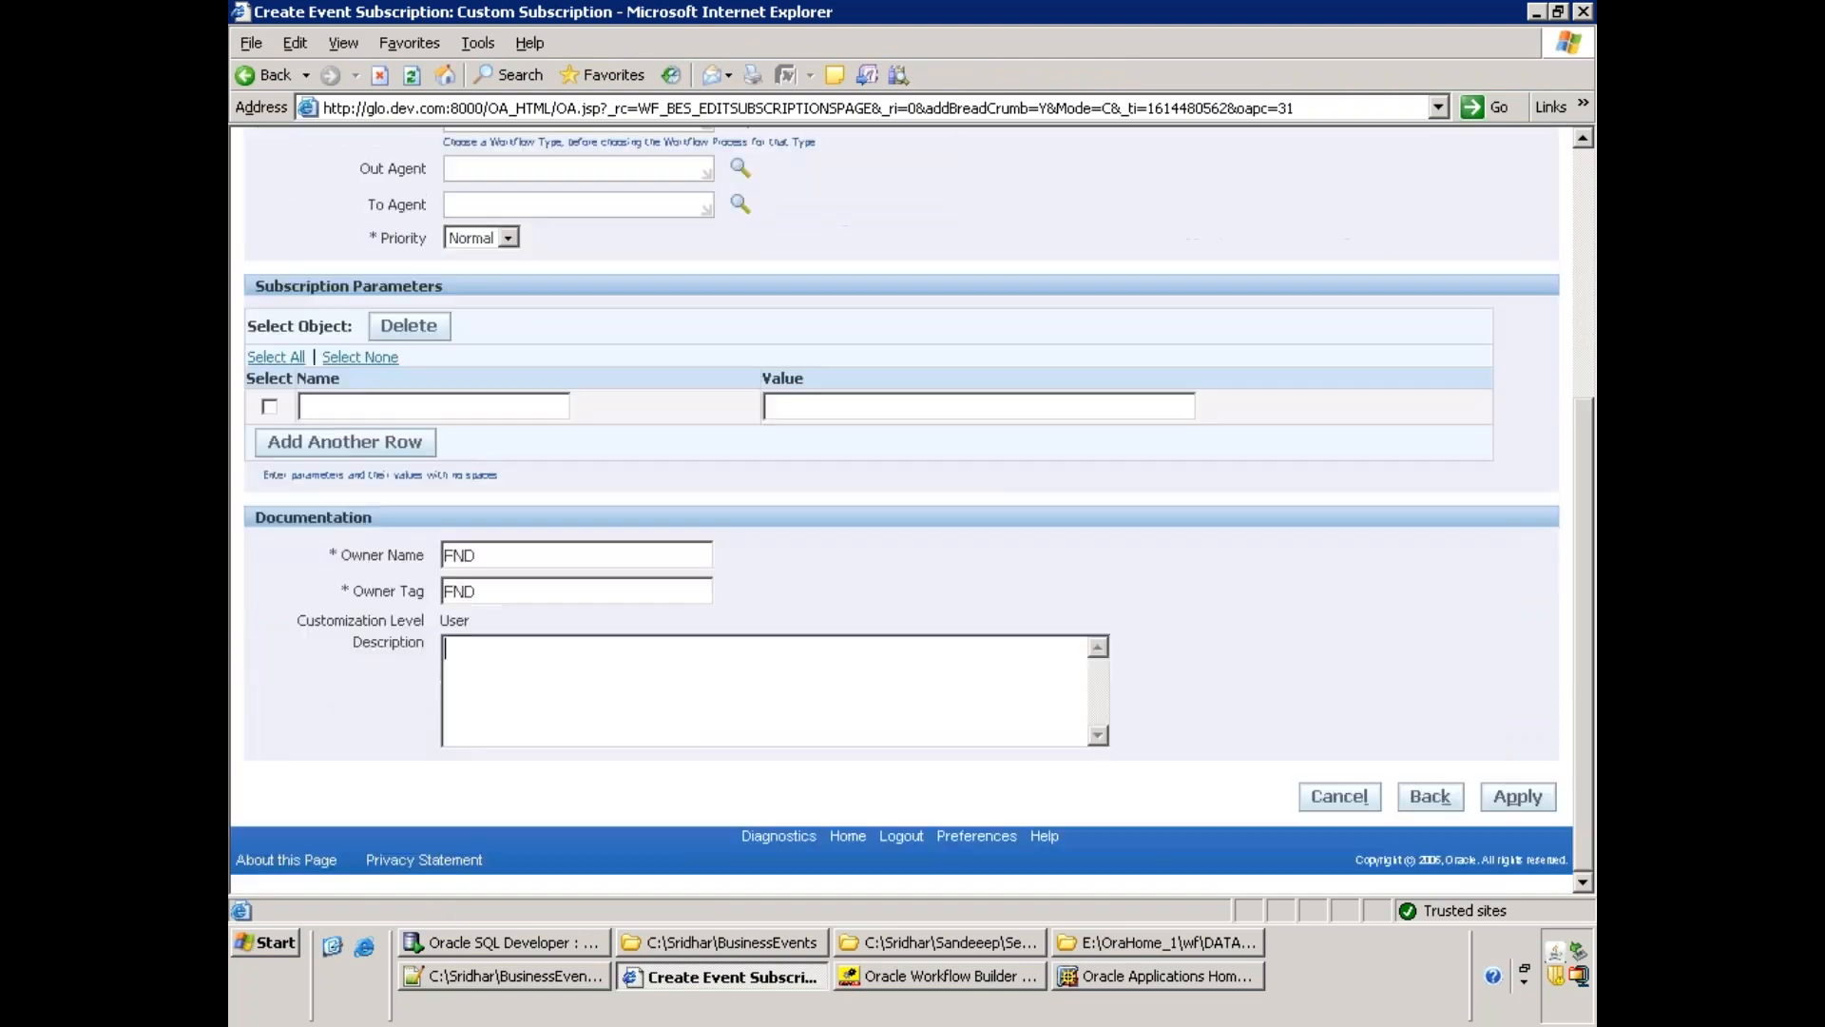
pyautogui.scroll(4, 1009, 663)
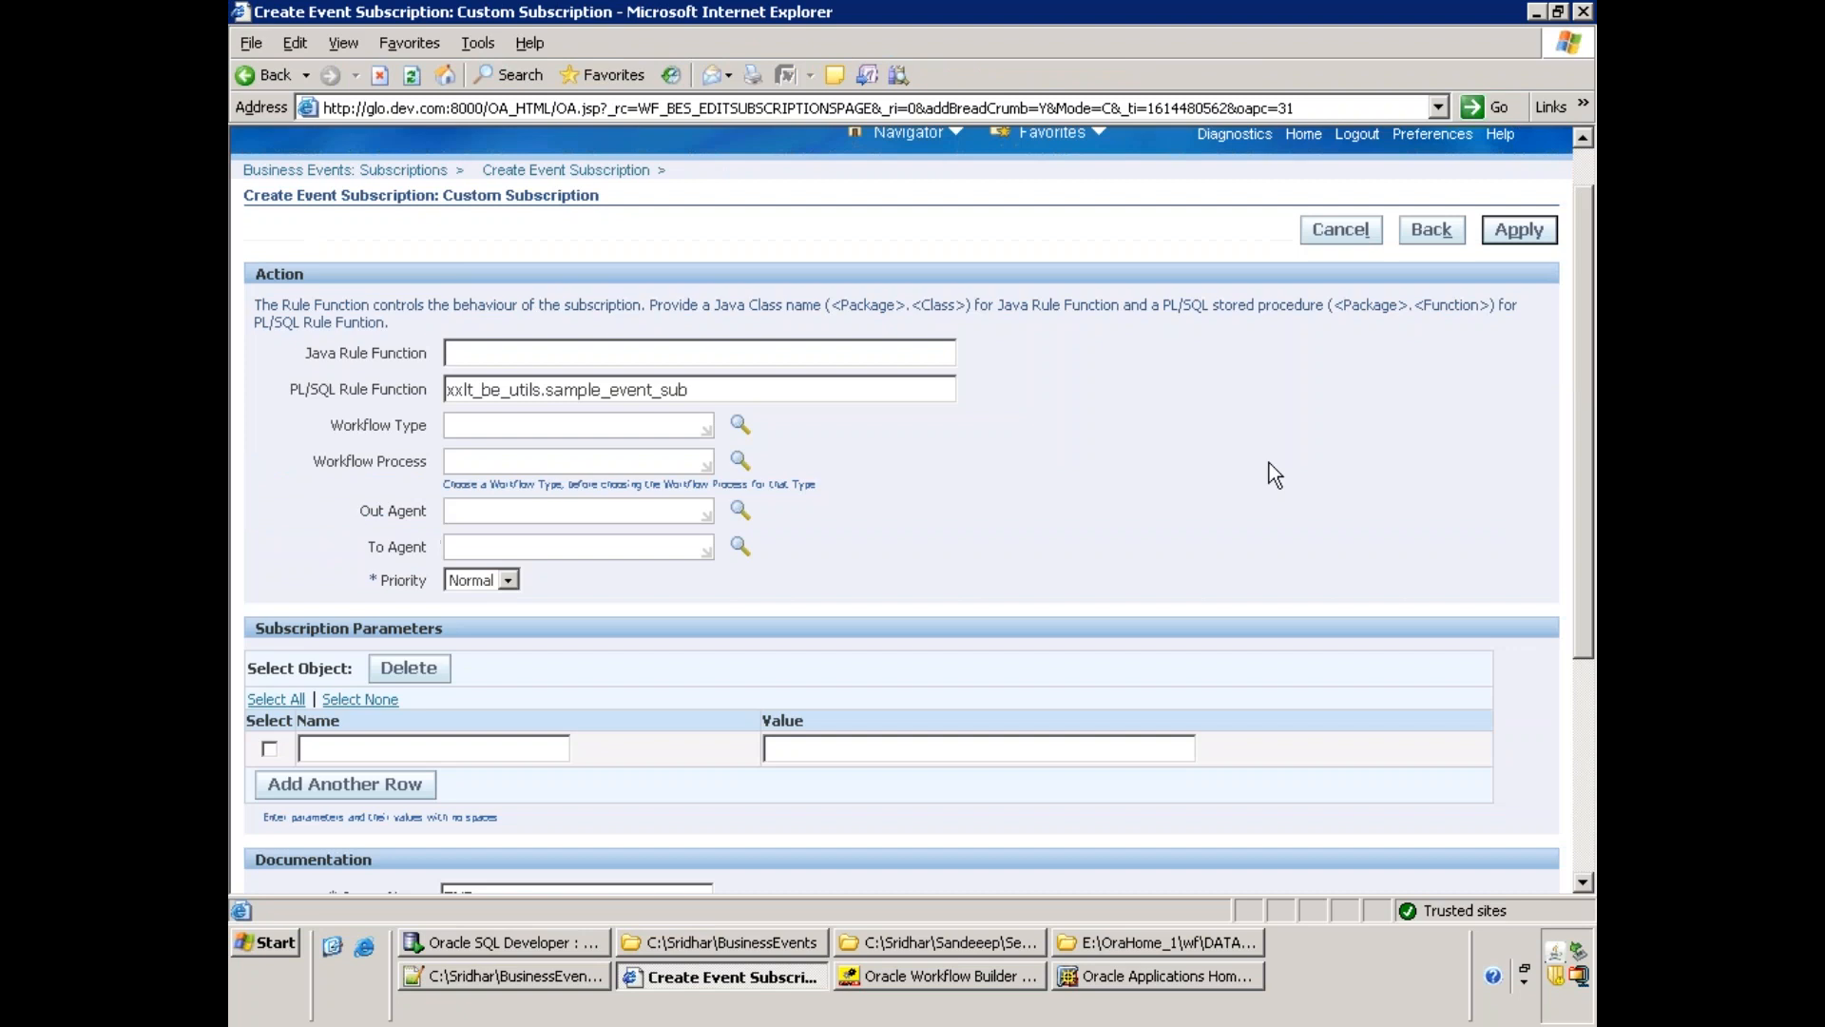
pyautogui.click(1501, 236)
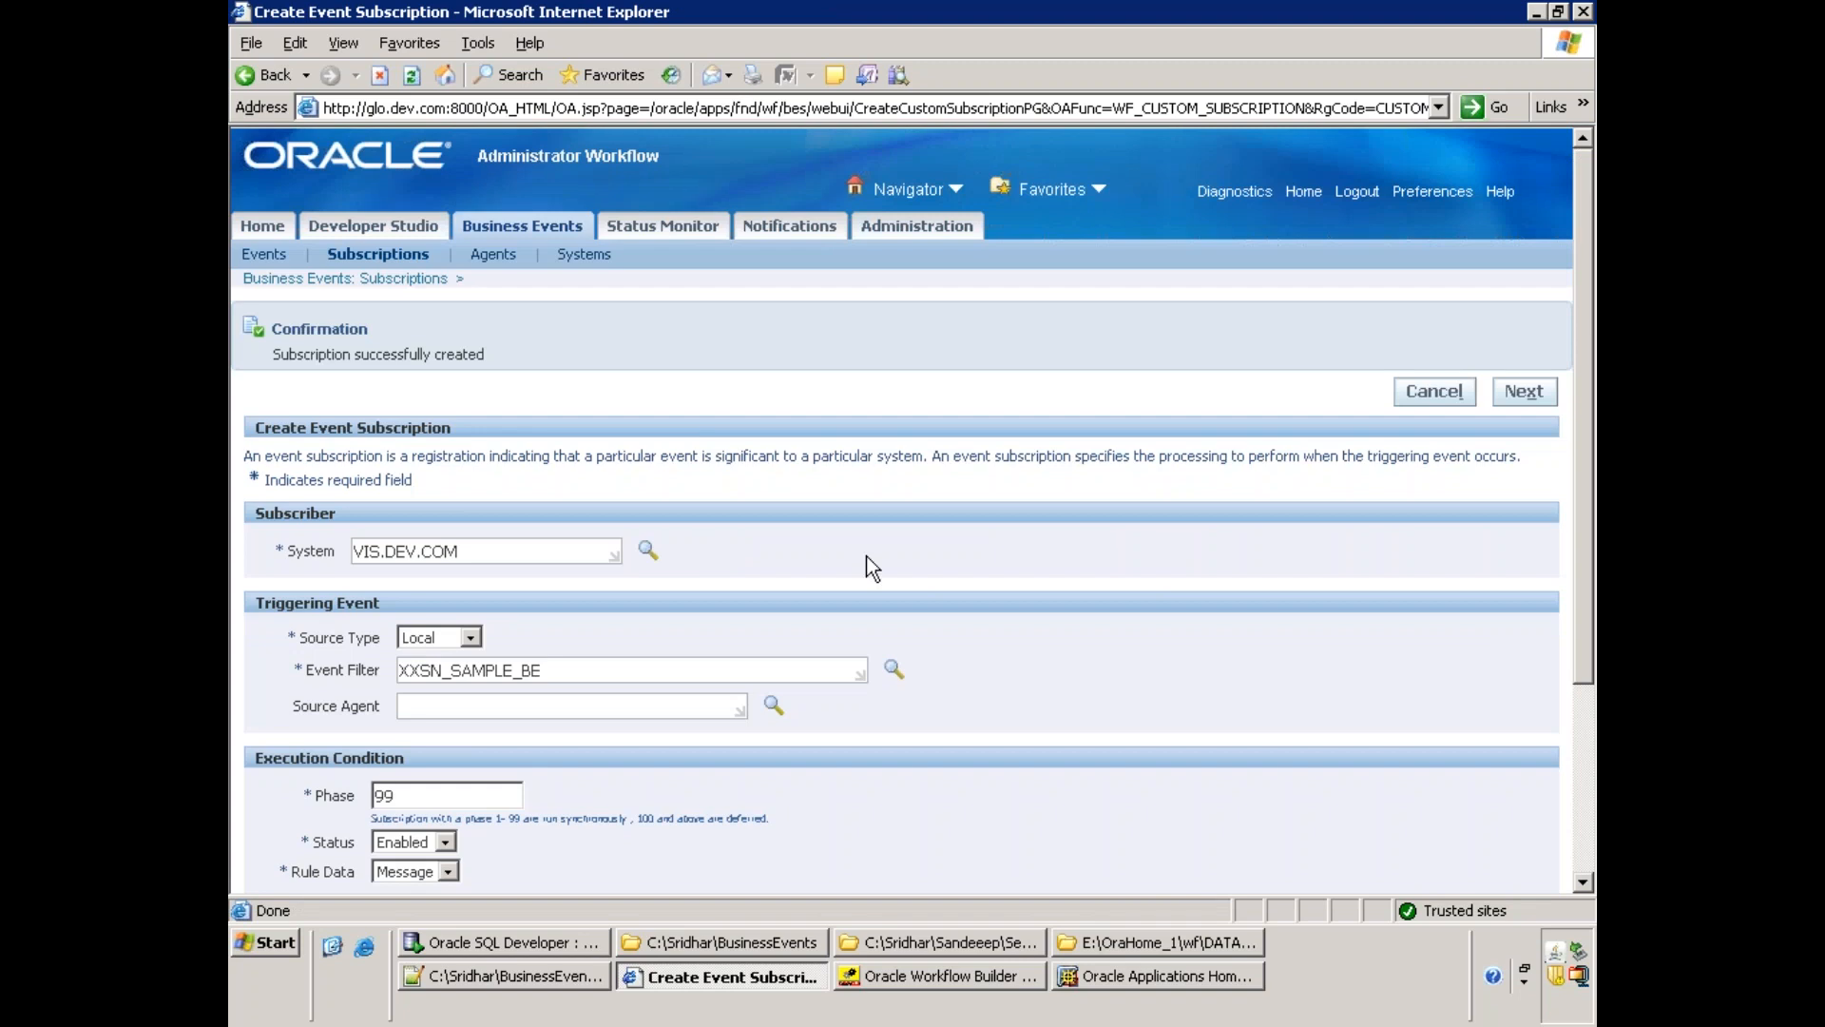
# Search the business events for XXSN_SAMPLE_BE
pyautogui.click(264, 255)
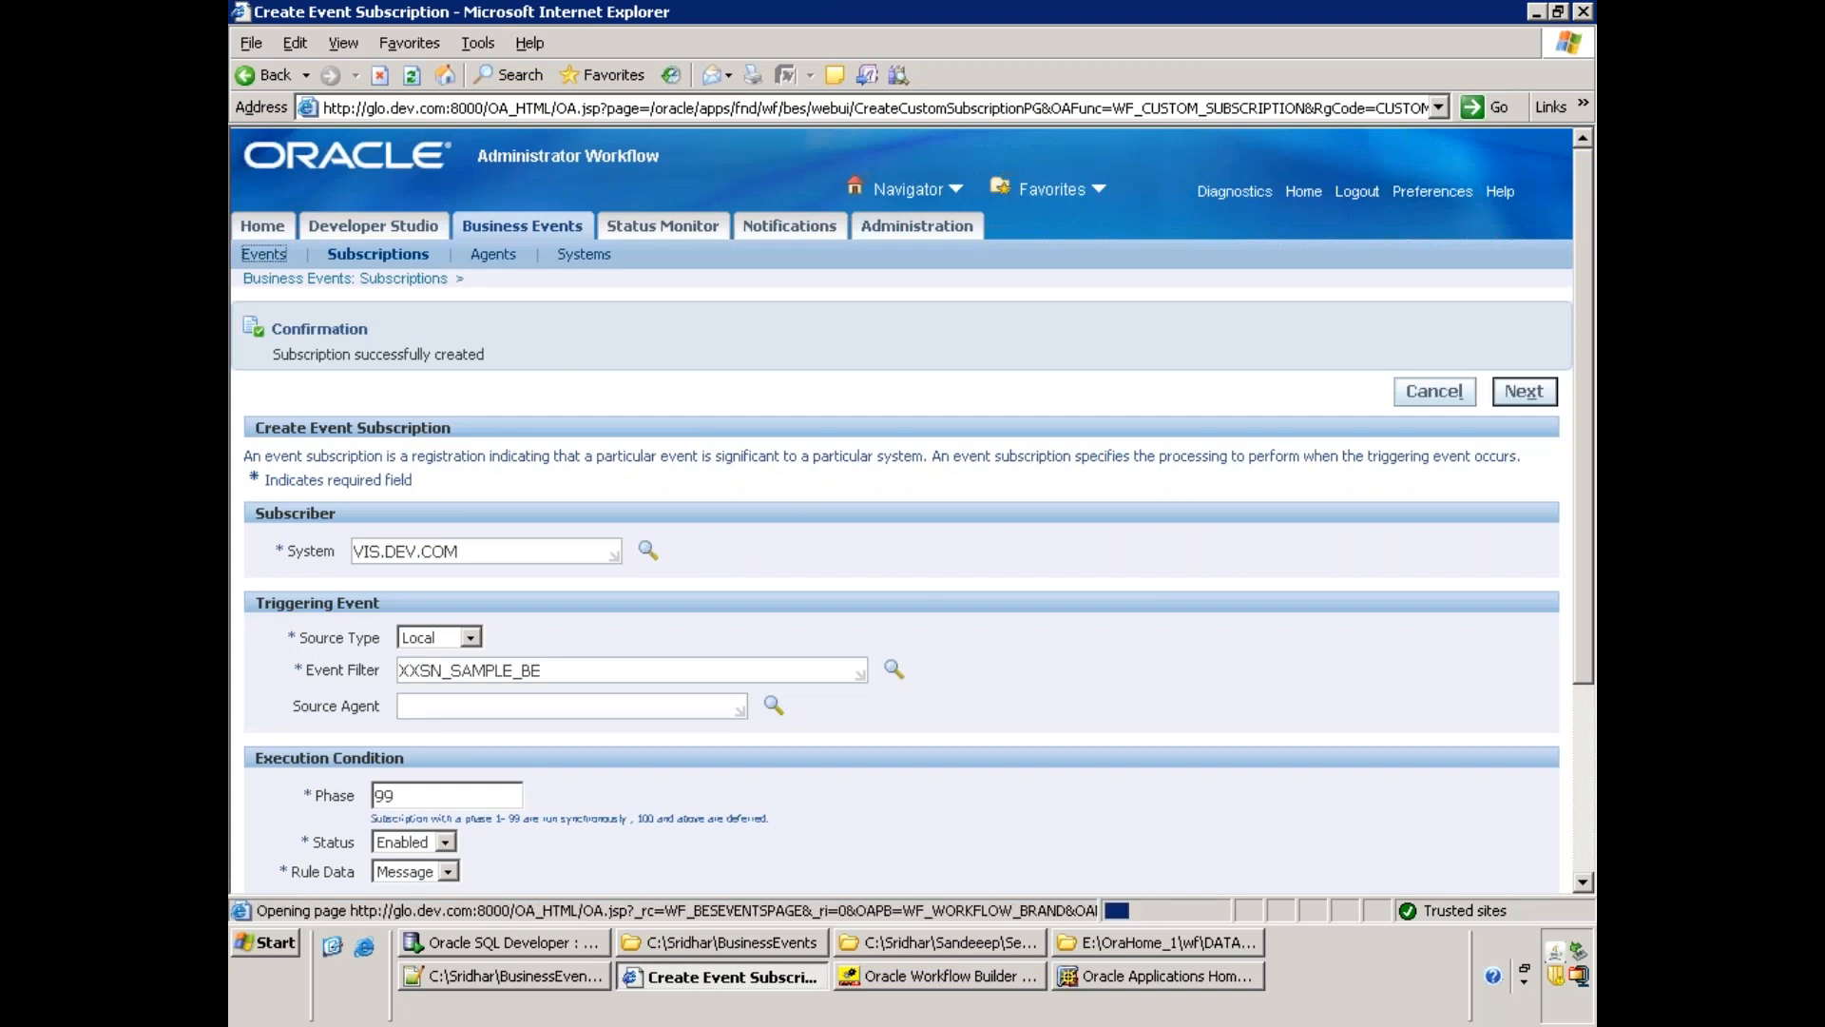
pyautogui.doubleClick(576, 422)
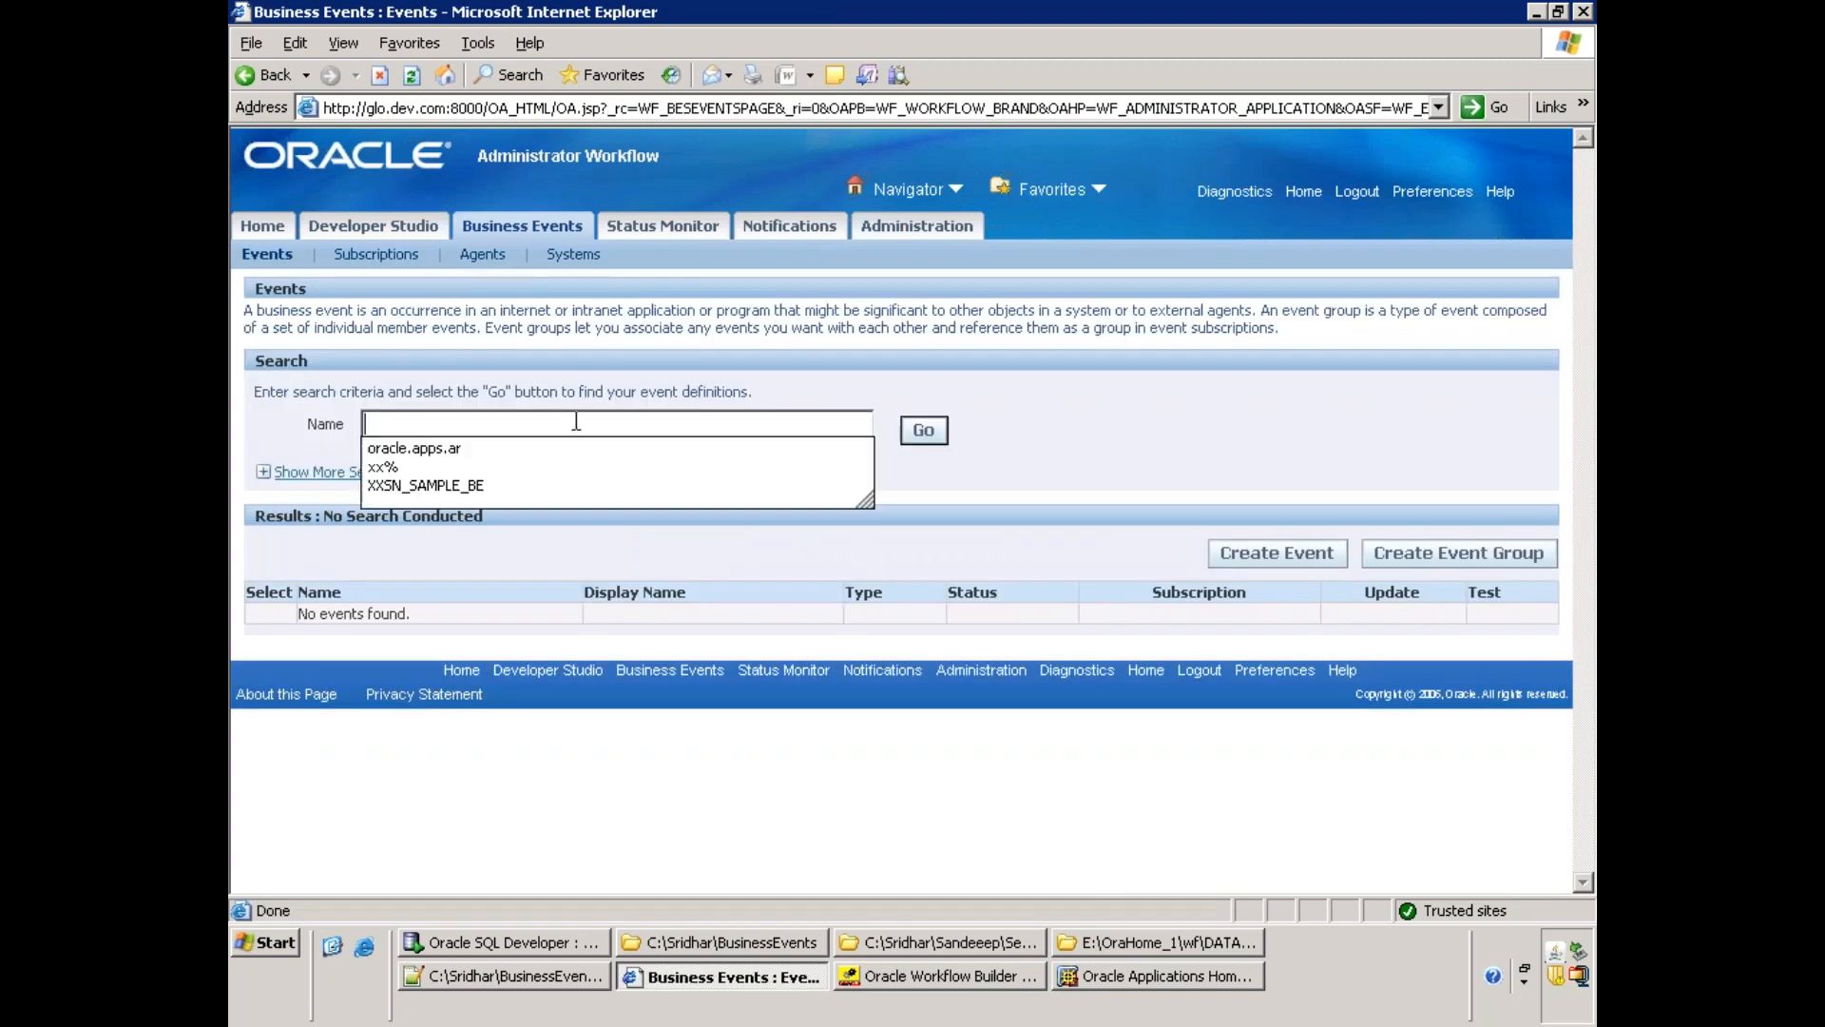
pyautogui.write('XXSN')
pyautogui.press('Down')
pyautogui.press('Return')
pyautogui.click(923, 430)
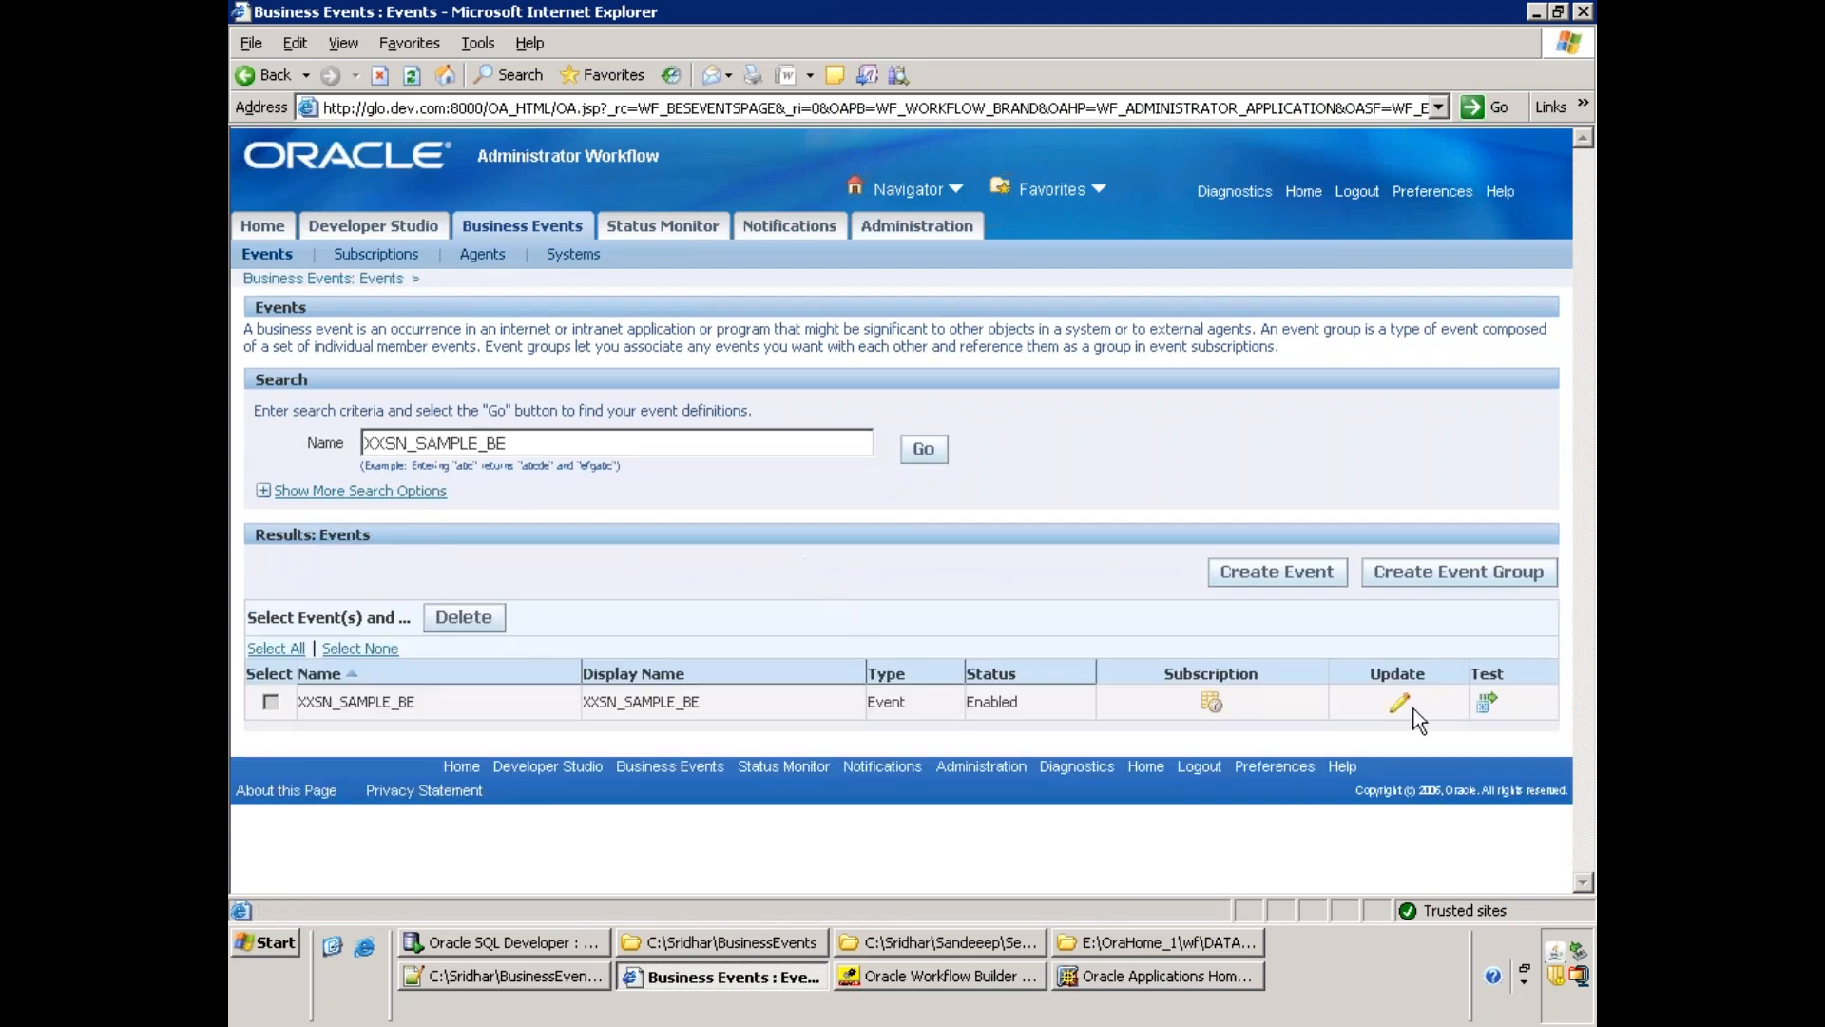
# Test-raise XXSN_SAMPLE_BE with event key 442342 from PL/SQL
pyautogui.click(1489, 704)
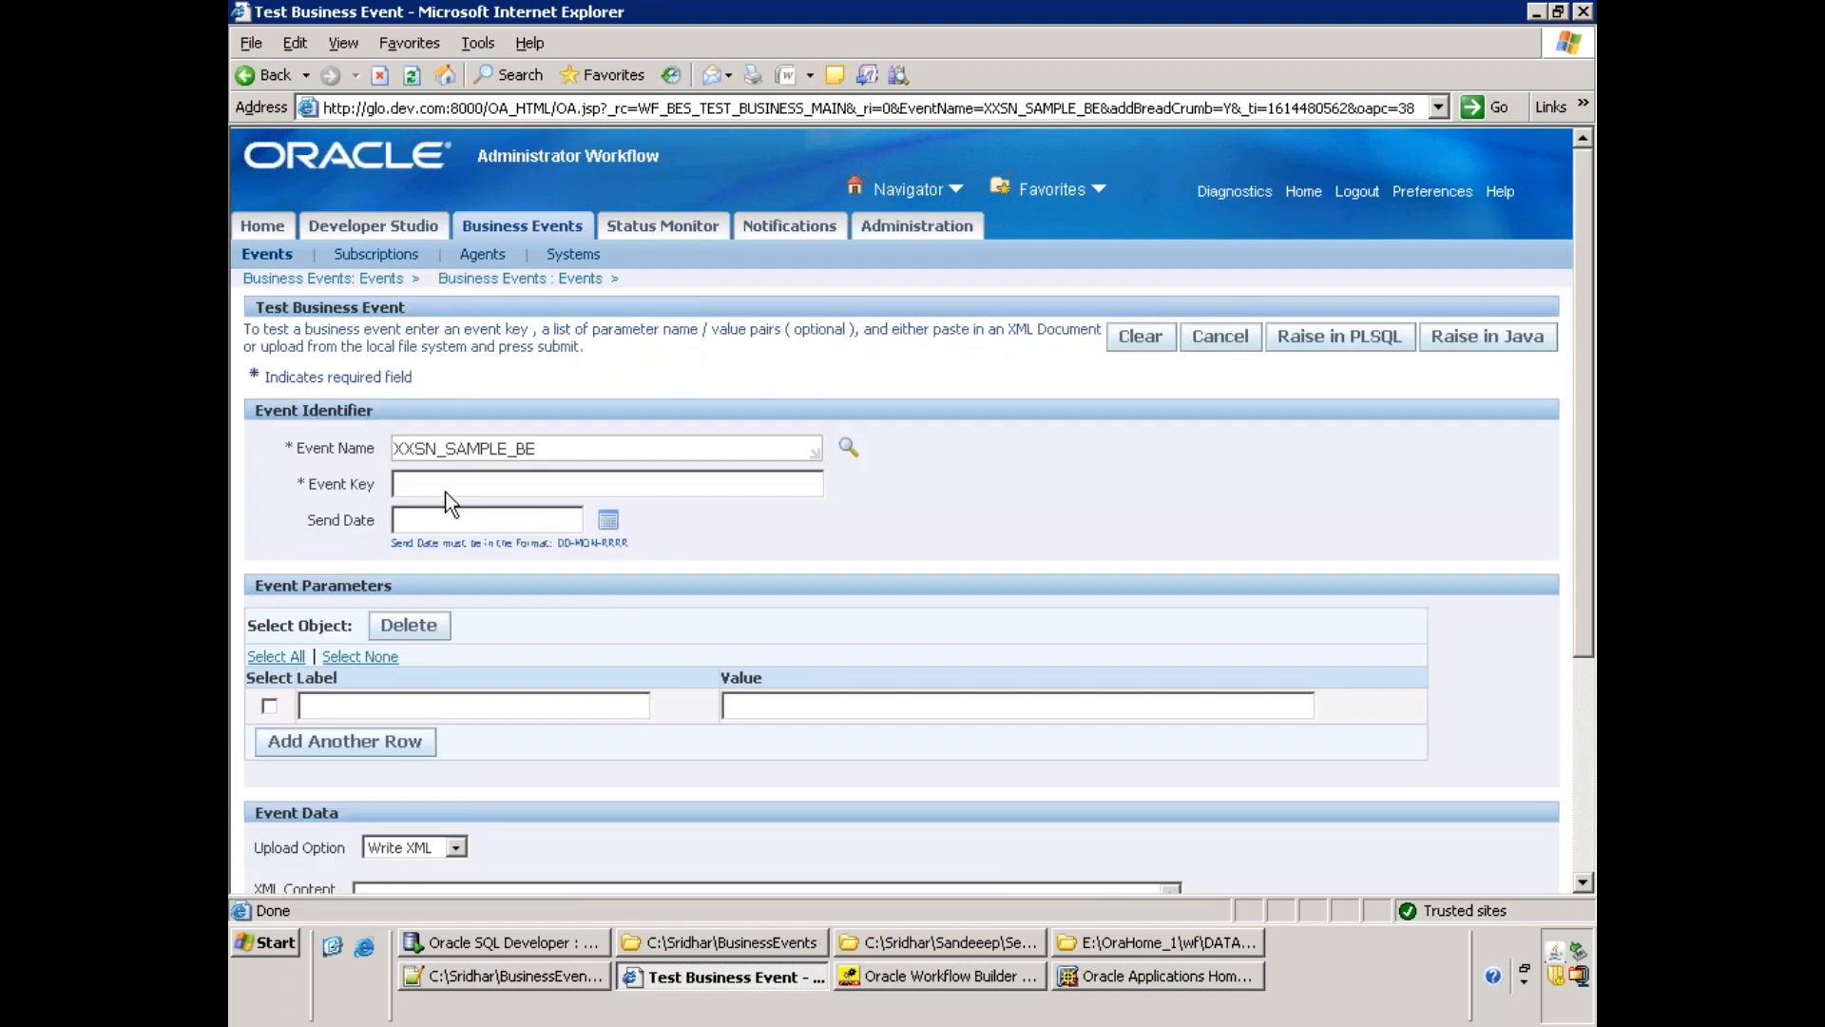
pyautogui.click(452, 485)
pyautogui.write('442342')
pyautogui.click(1355, 340)
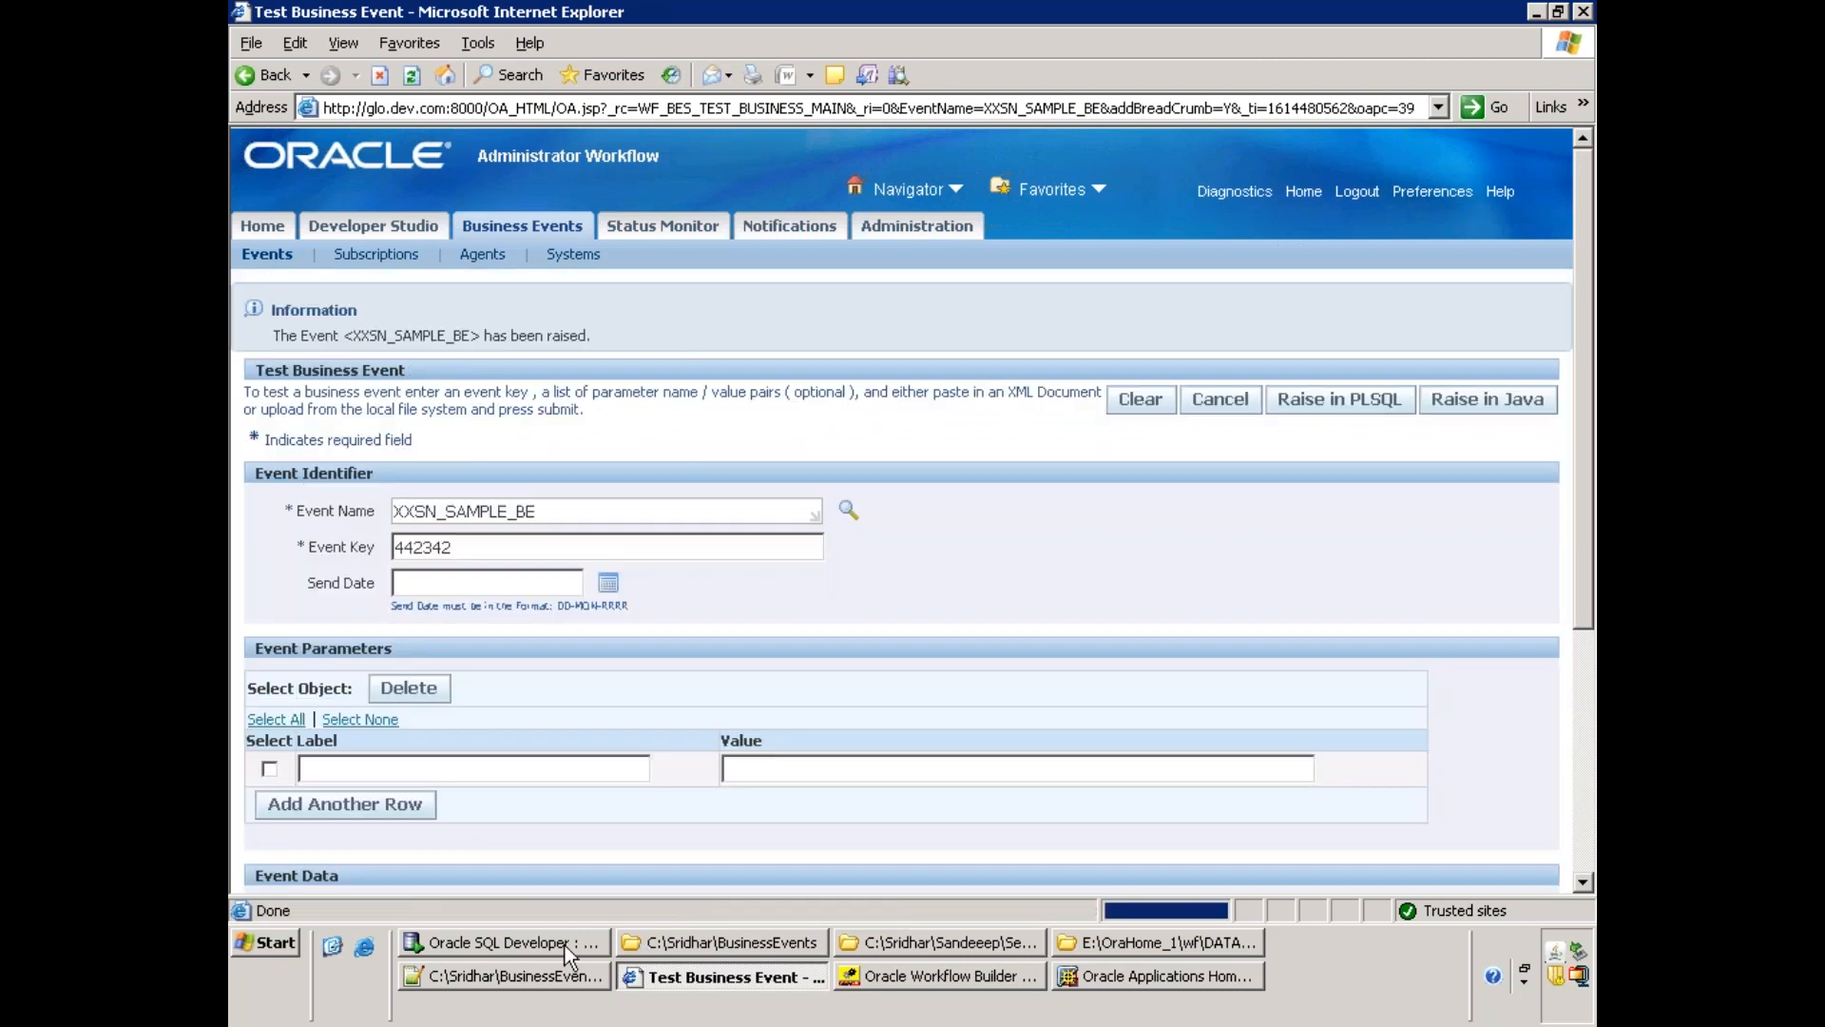
# Run 'select * from xxlt_event_log;' twice in SQL Developer to look for the logged event
pyautogui.click(564, 945)
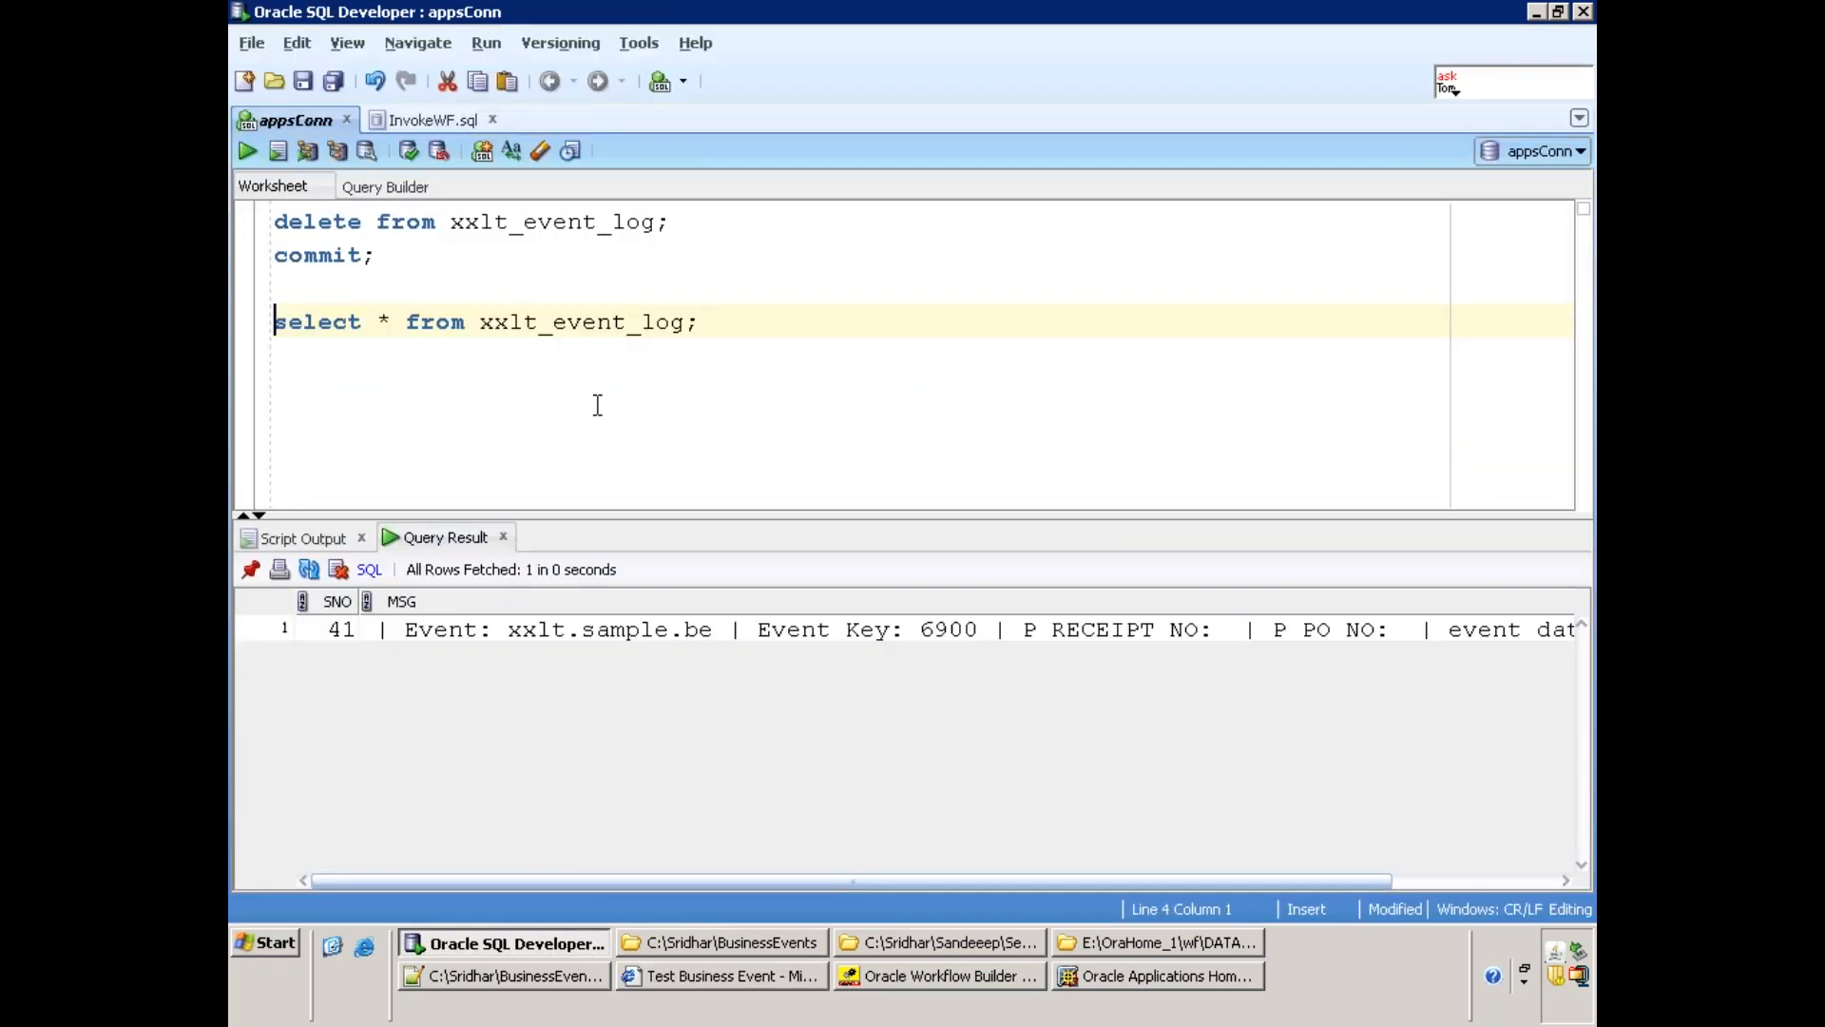
pyautogui.hotkey('shift', 'End')
pyautogui.hotkey('ctrl', 'Return')
pyautogui.hotkey('shift', 'End')
pyautogui.hotkey('ctrl', 'Return')
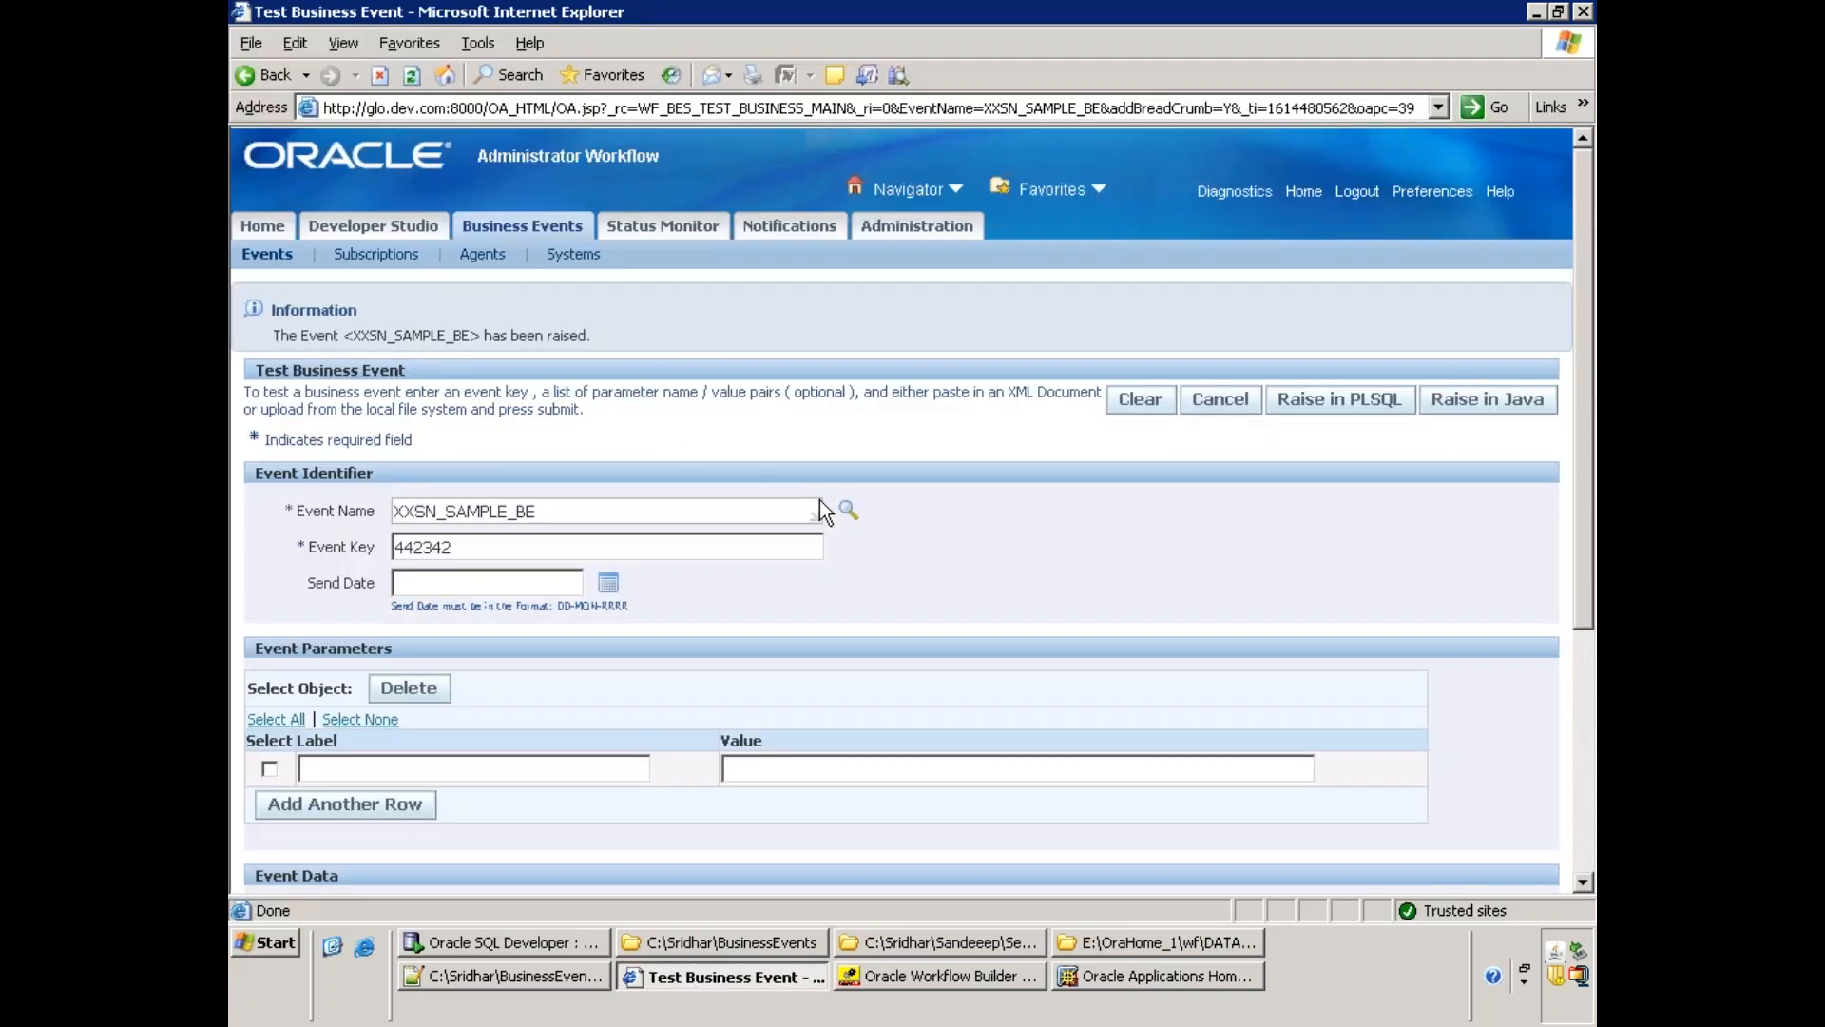
# Search Events for the copied XXSN_SAMPLE_BE name, open its Update page, then Subscriptions
pyautogui.scroll(-4, 1025, 538)
pyautogui.scroll(4, 1023, 533)
pyautogui.moveTo(610, 464); pyautogui.dragTo(330, 462)
pyautogui.hotkey('ctrl', 'c')
pyautogui.click(266, 219)
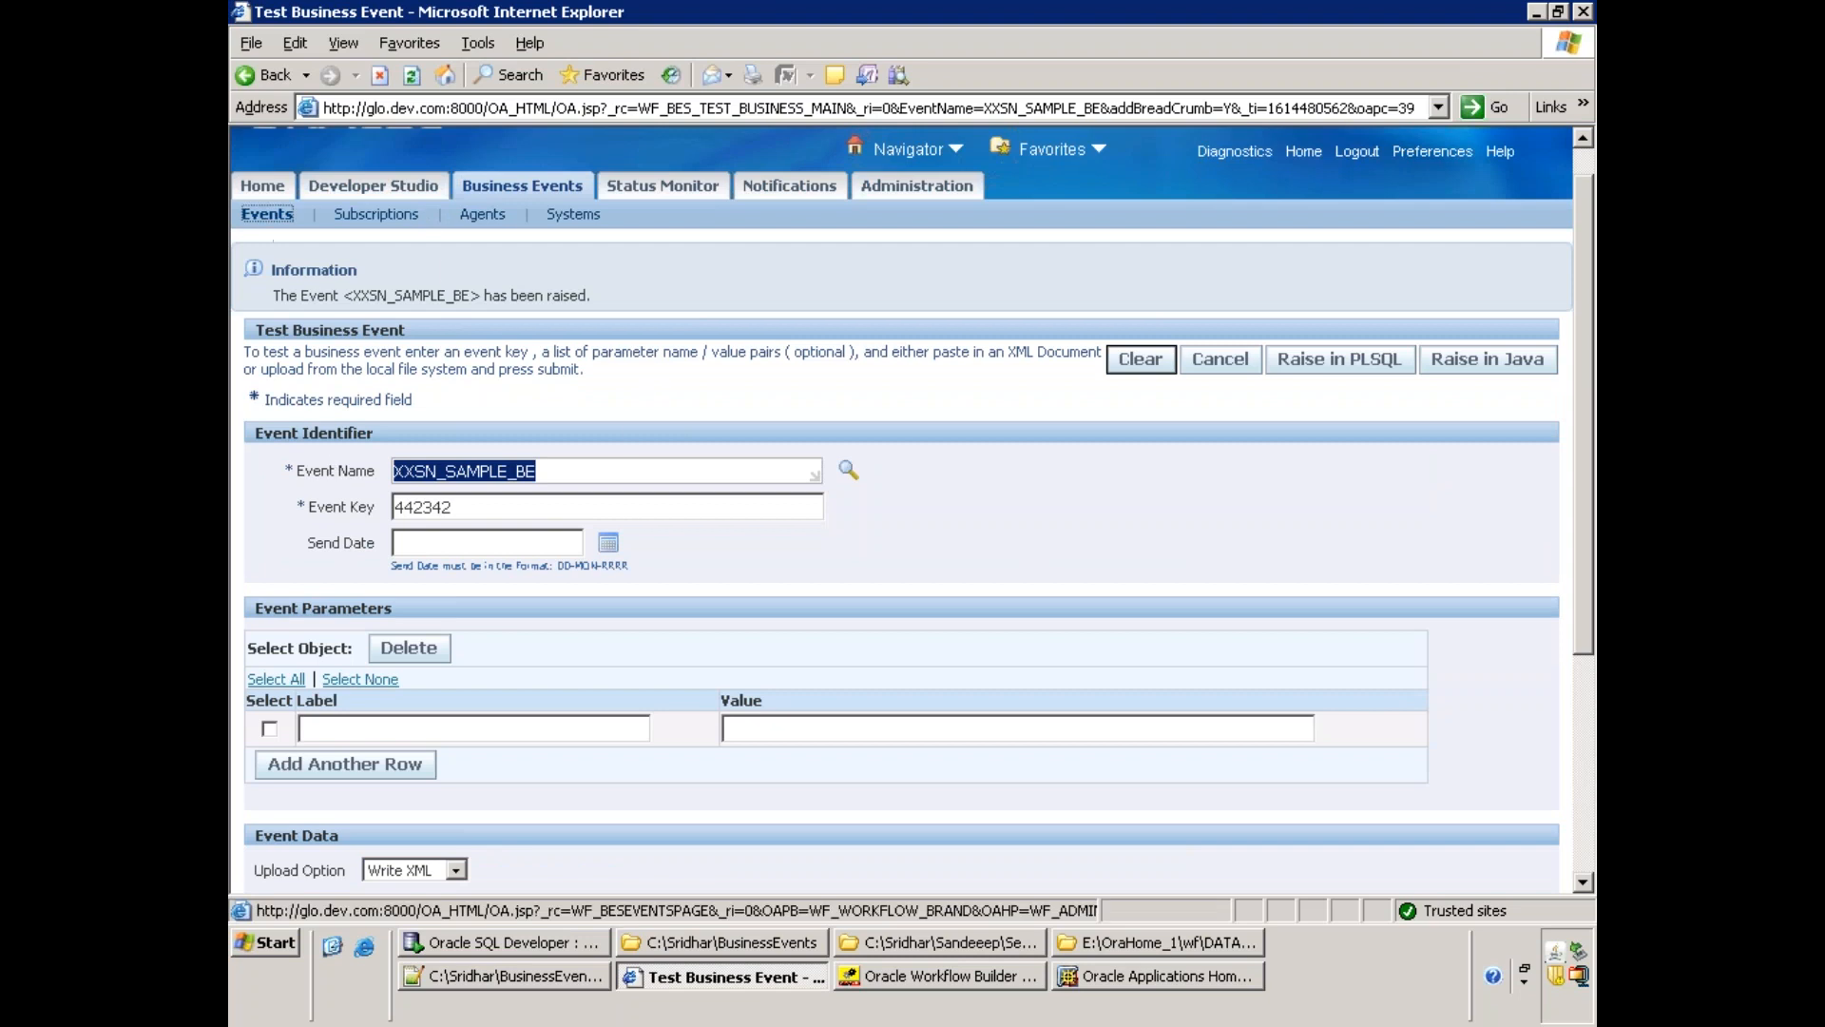
pyautogui.click(555, 424)
pyautogui.hotkey('ctrl', 'v')
pyautogui.click(924, 430)
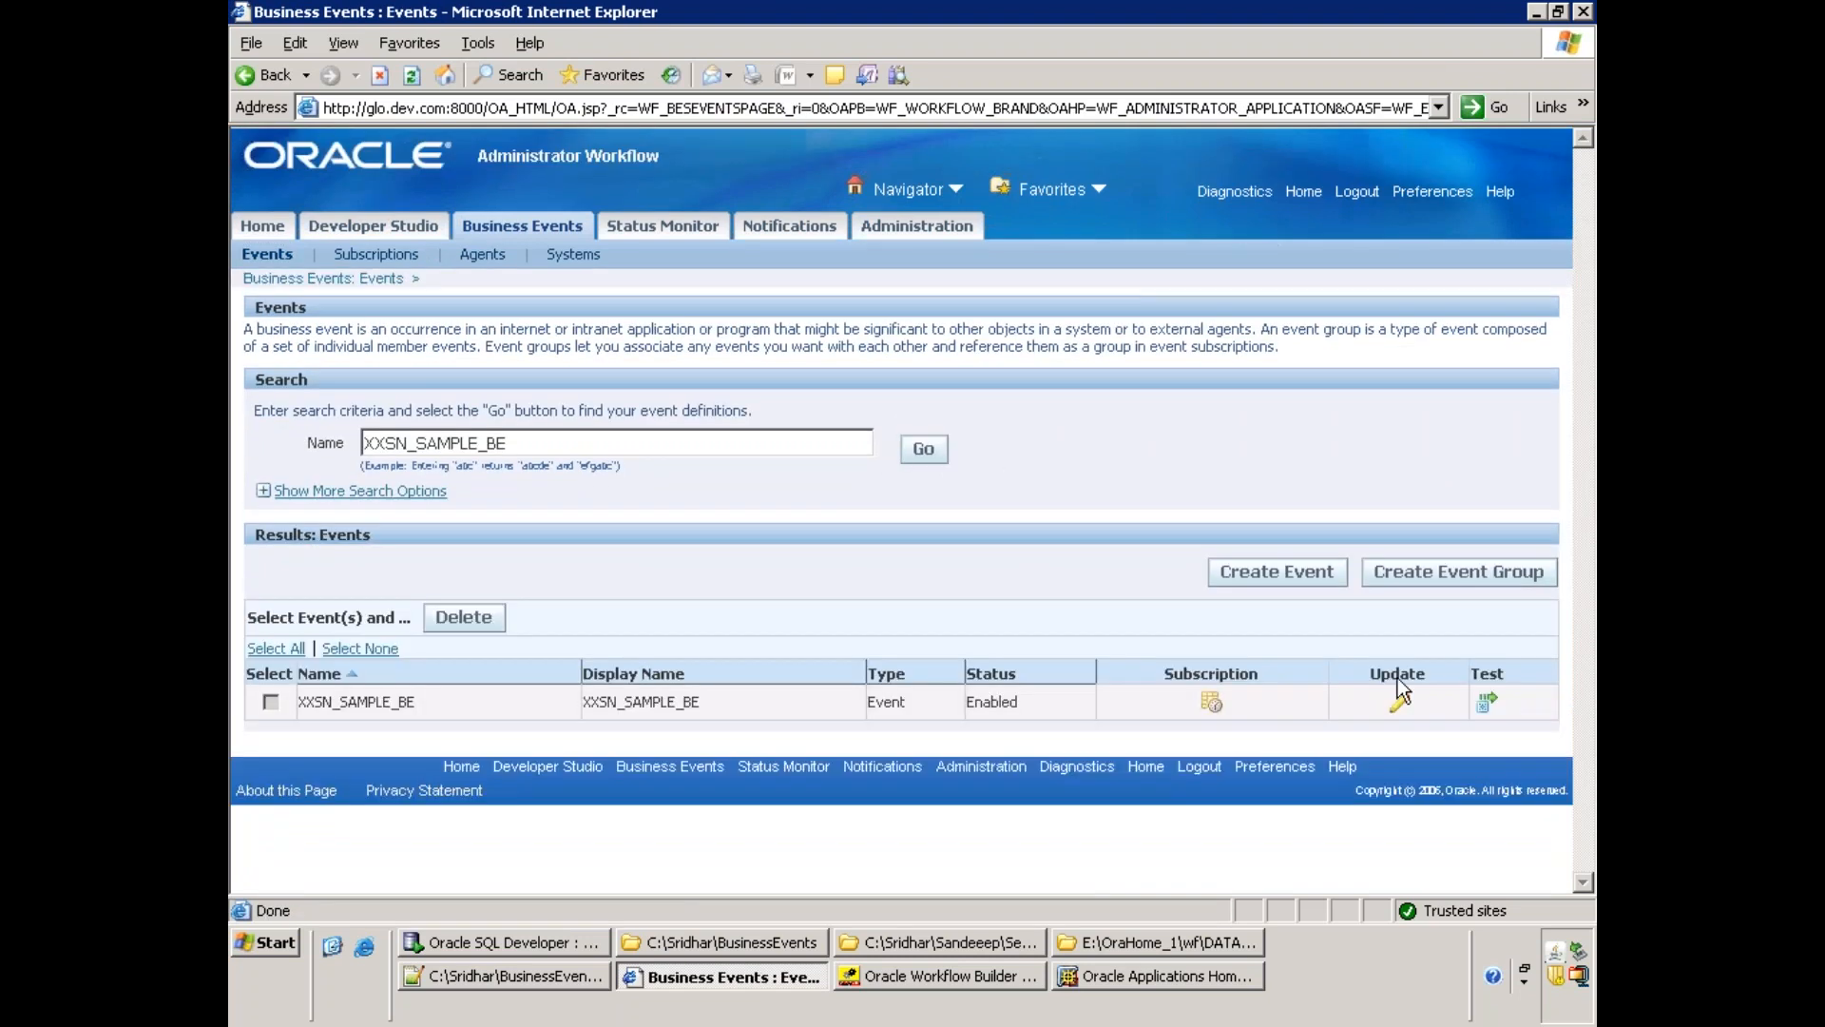
pyautogui.click(1399, 703)
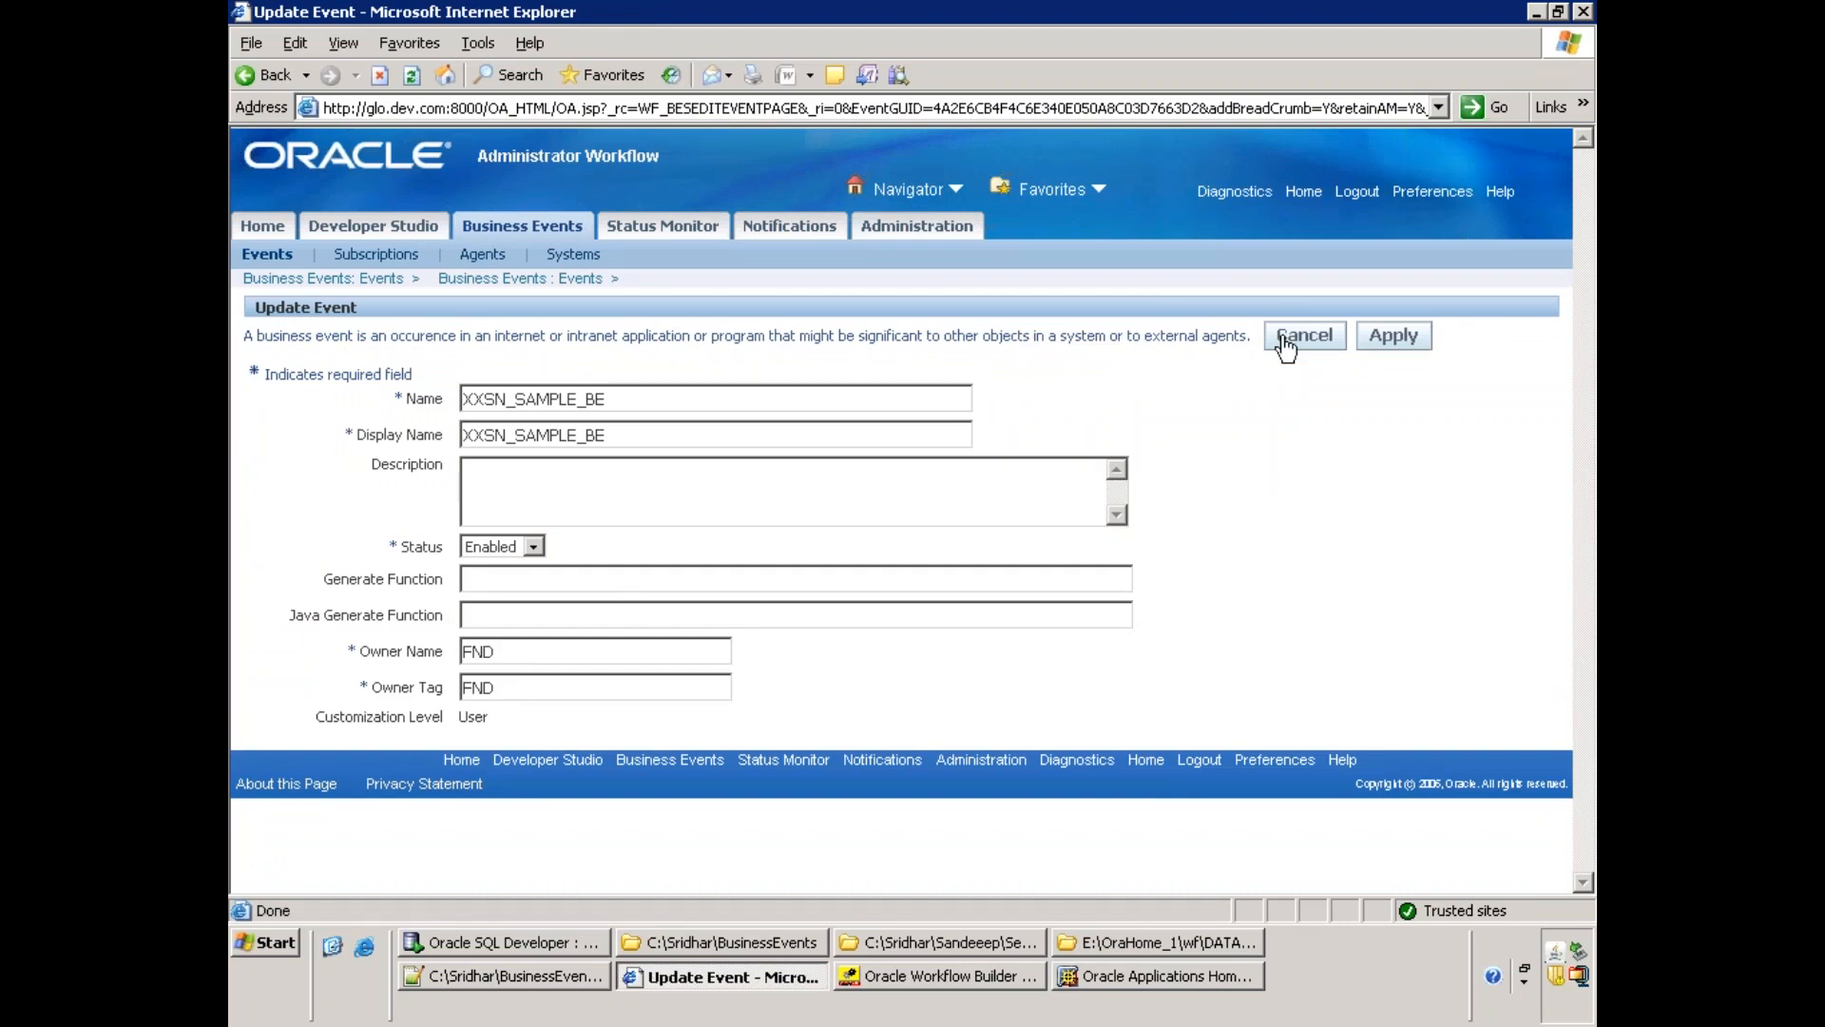
pyautogui.click(378, 259)
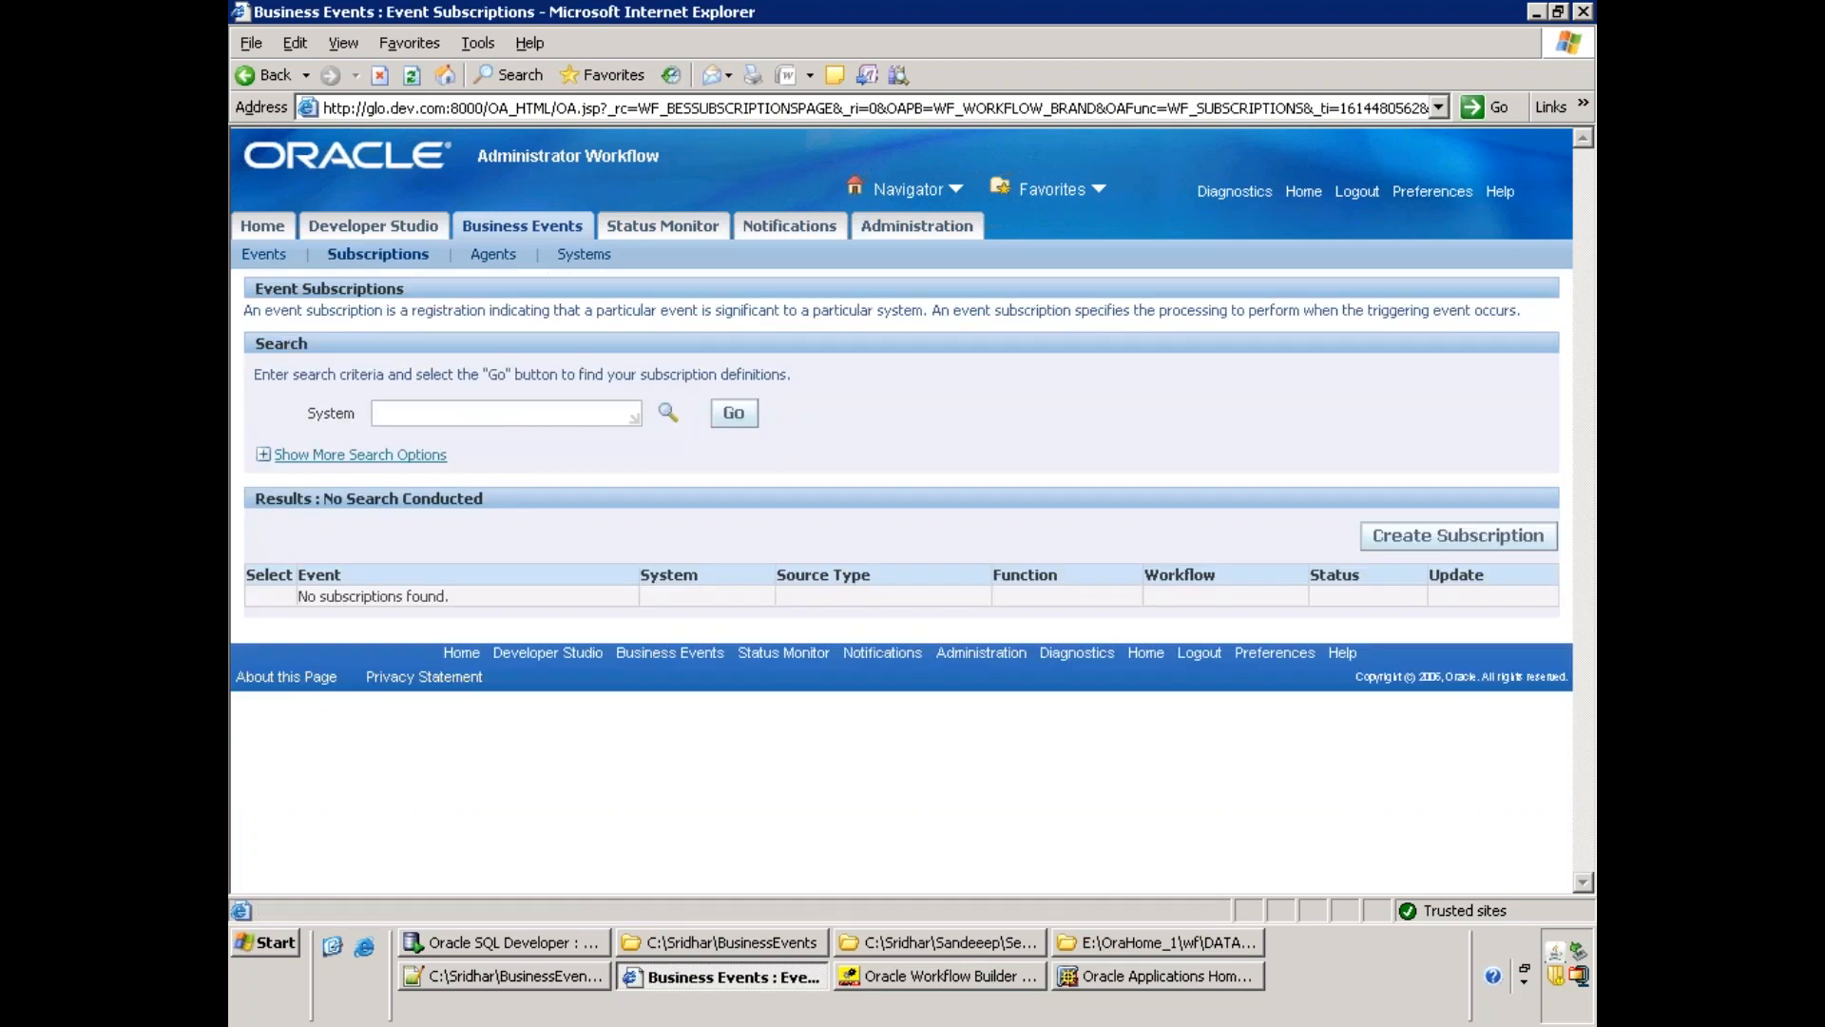
# Search subscriptions using the event criterion XXSN_SAMPLE_BE
pyautogui.click(423, 455)
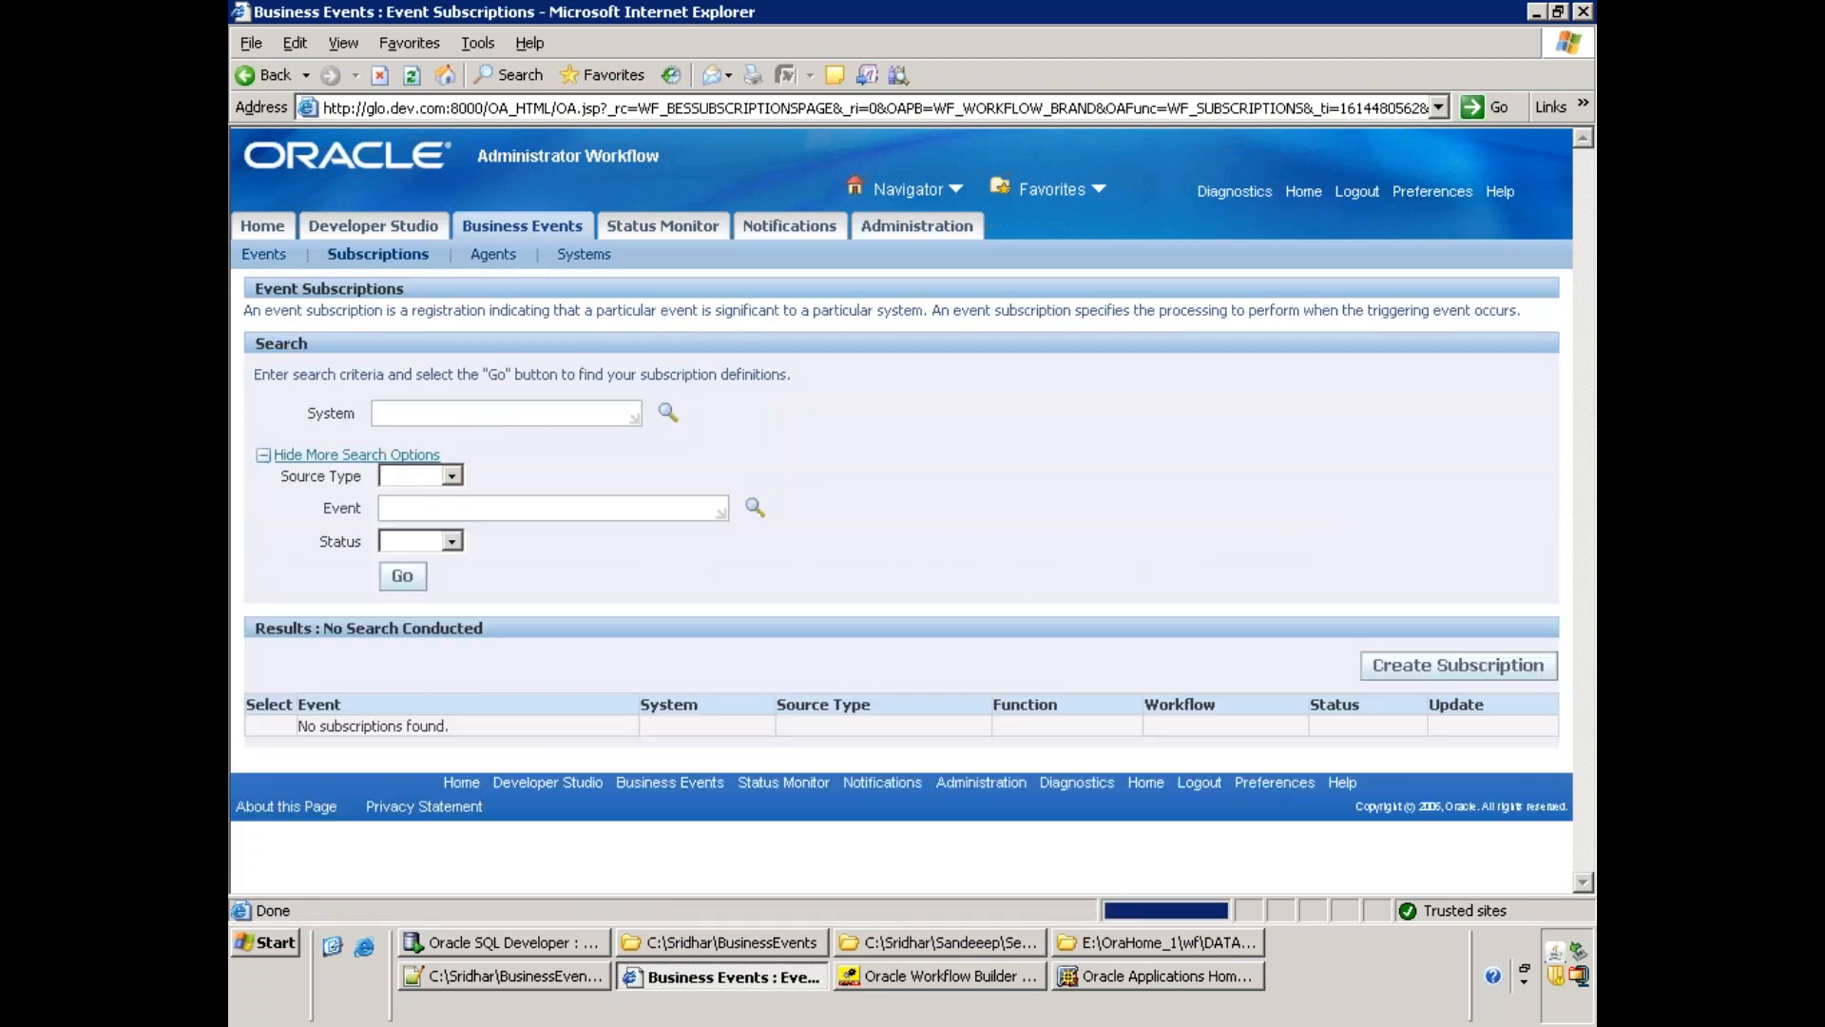
pyautogui.click(476, 514)
pyautogui.write('XXSN_SAMPLE_BE')
pyautogui.click(419, 578)
pyautogui.press('Return')
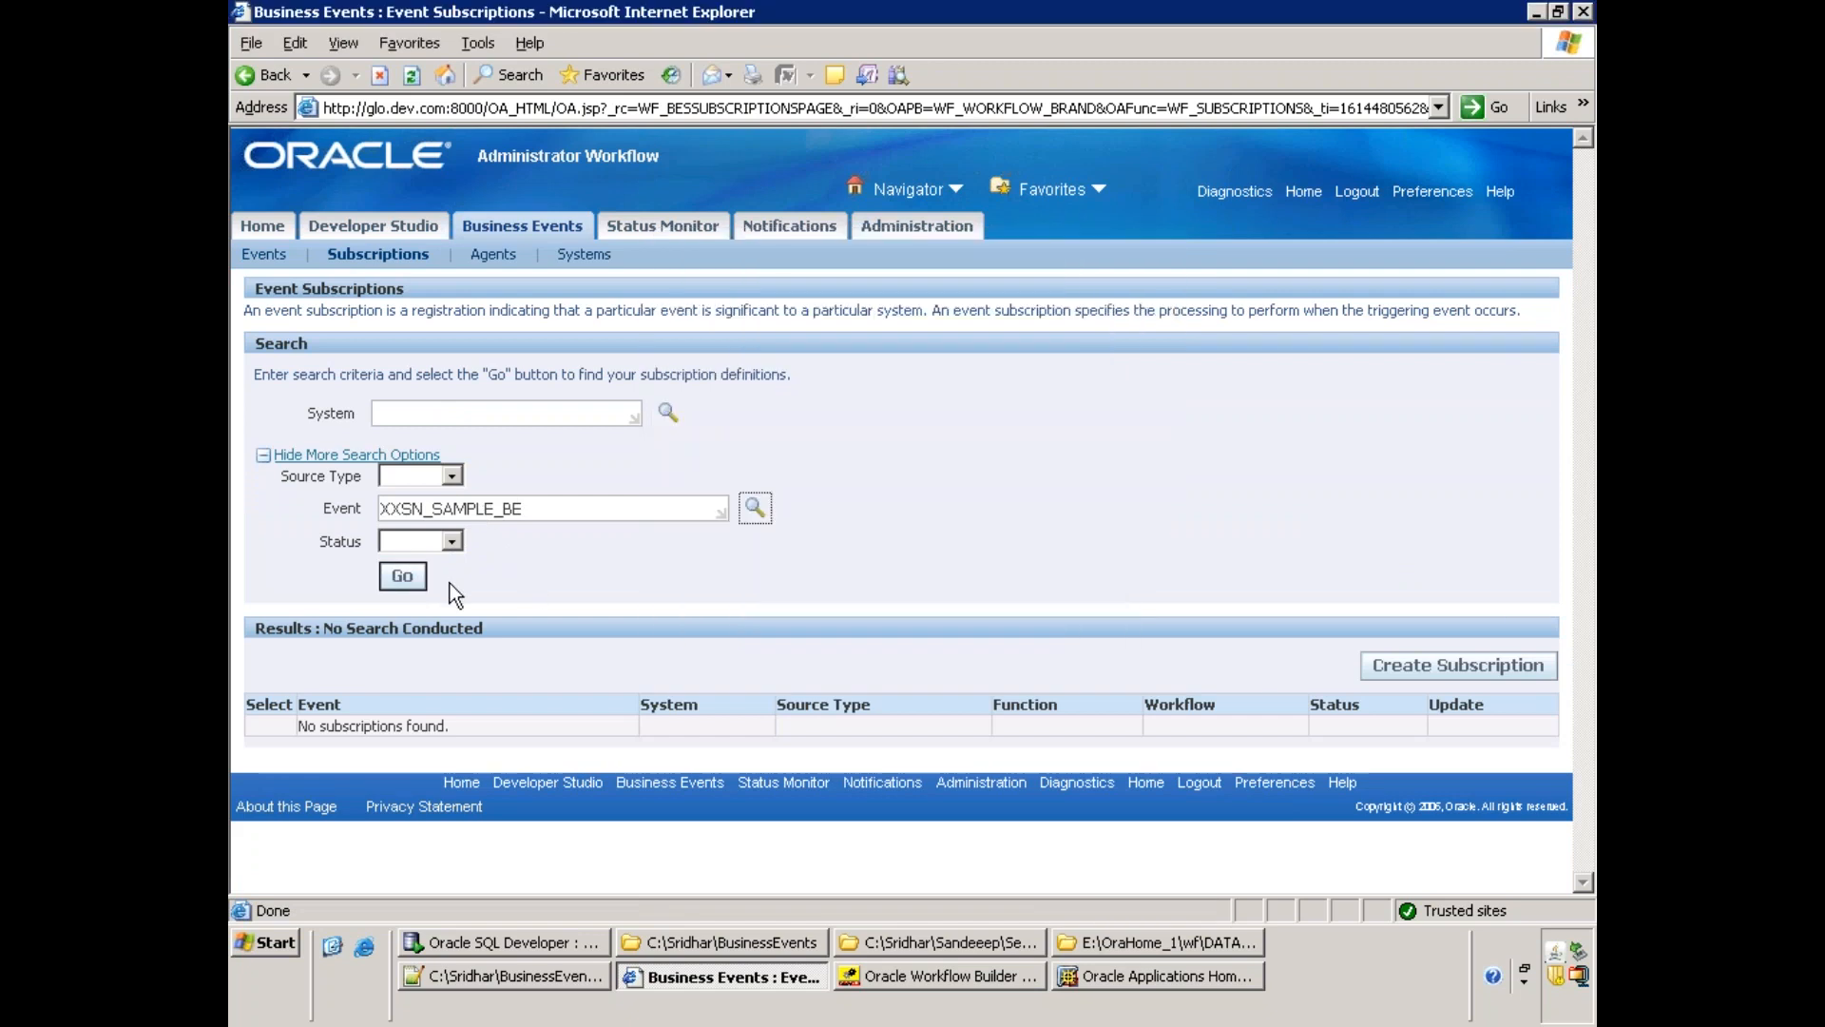
pyautogui.click(406, 585)
pyautogui.scroll(-1, 1084, 679)
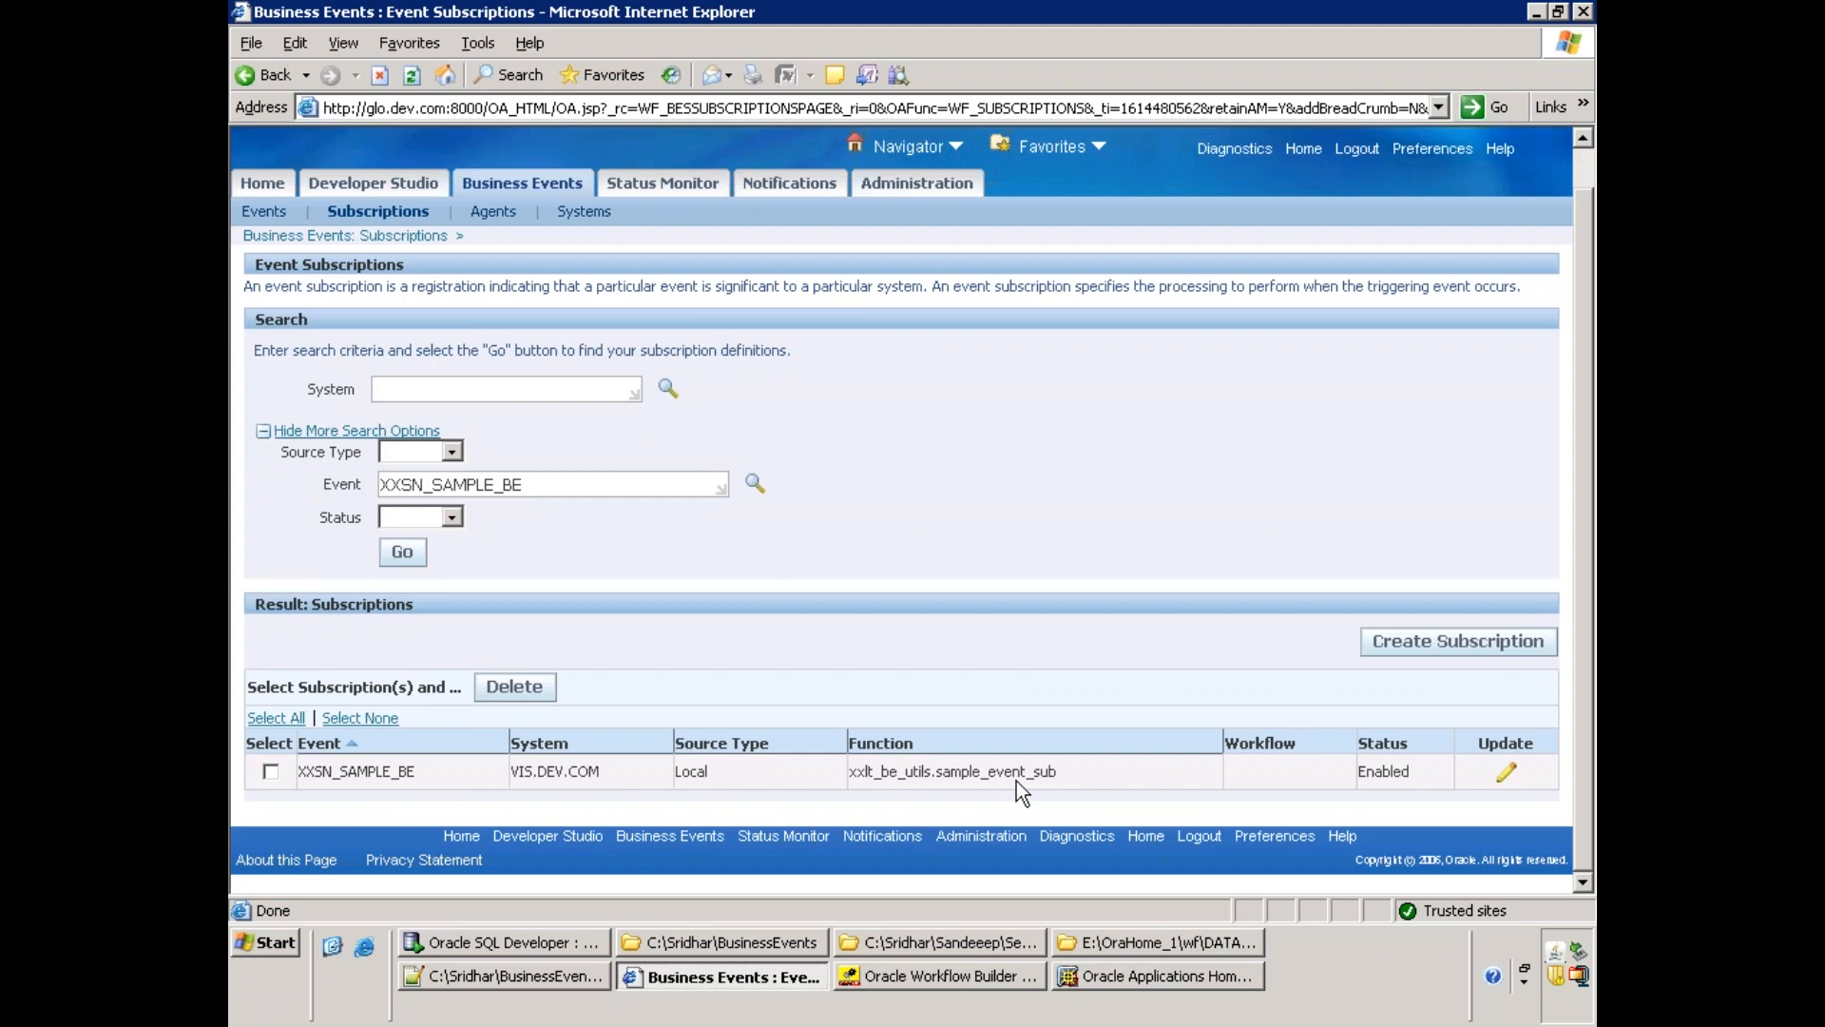
# Open the subscription and confirm status Enabled, rule data Message, on-error Stop and Rollback
pyautogui.click(1507, 773)
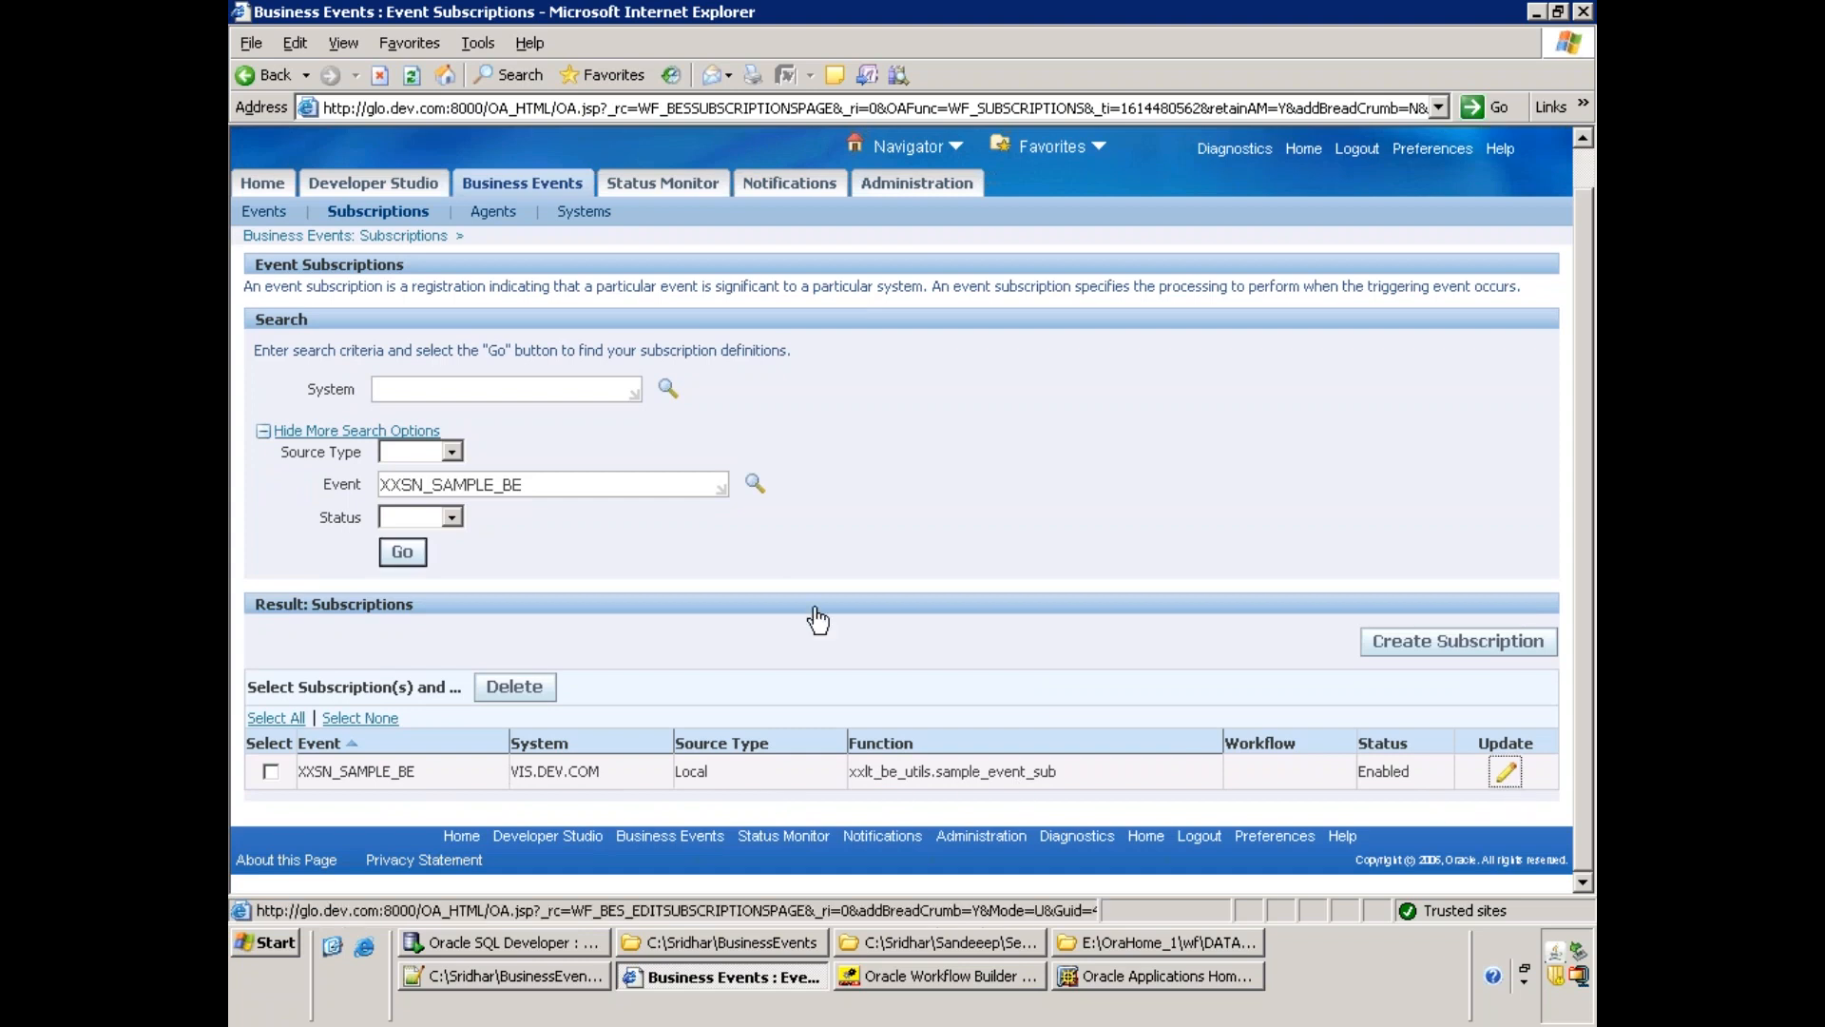
pyautogui.scroll(-3, 913, 606)
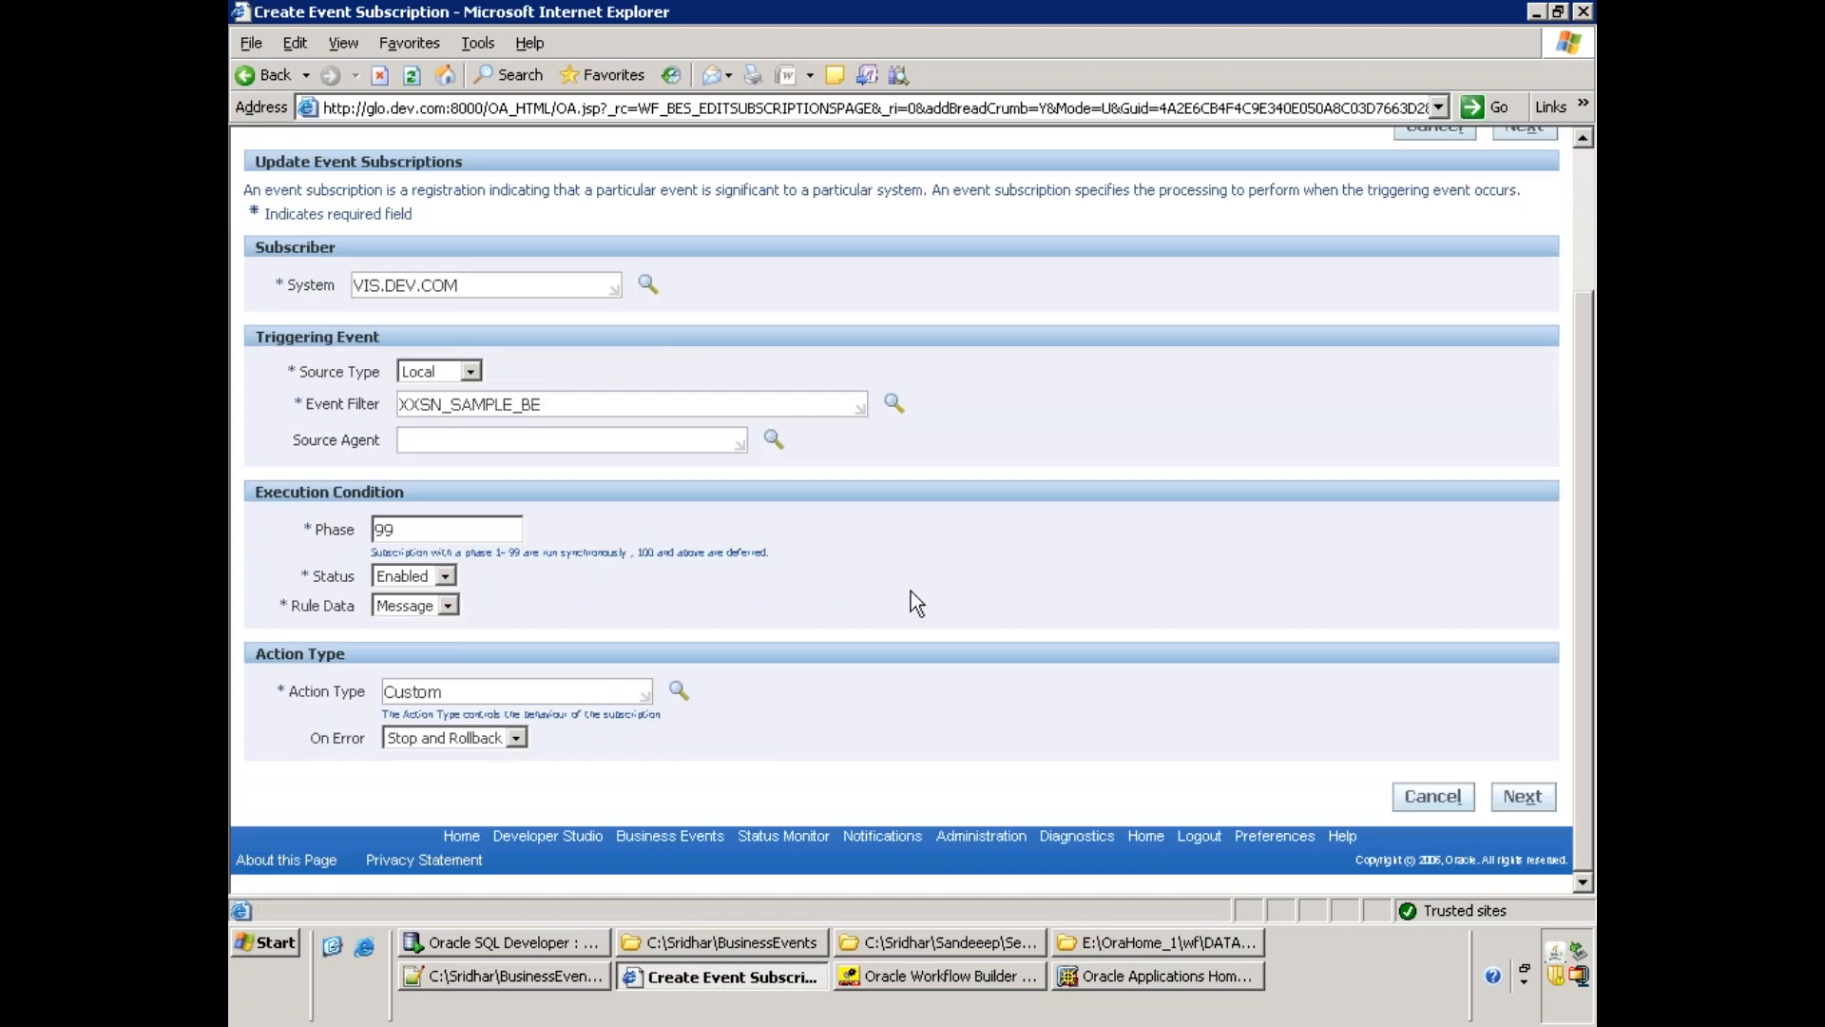
pyautogui.click(445, 576)
pyautogui.click(445, 576)
pyautogui.click(447, 605)
pyautogui.click(437, 608)
pyautogui.click(486, 738)
pyautogui.click(486, 737)
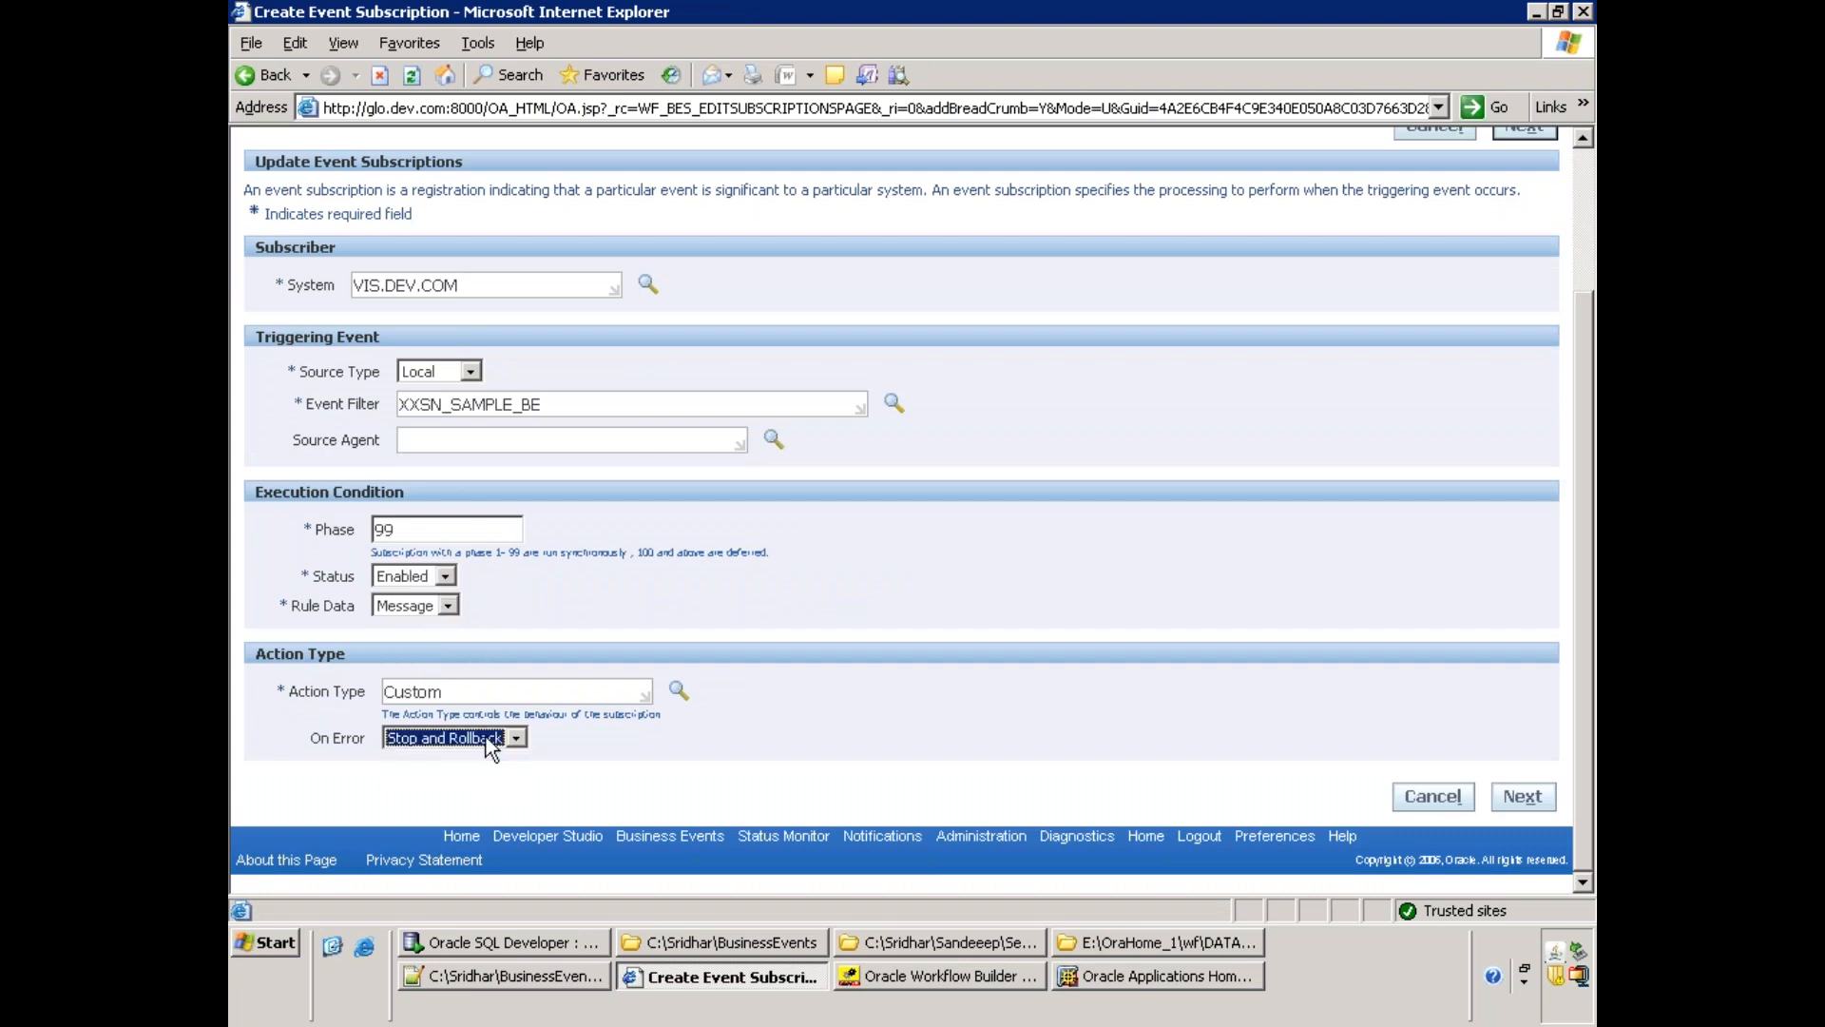
pyautogui.click(1501, 799)
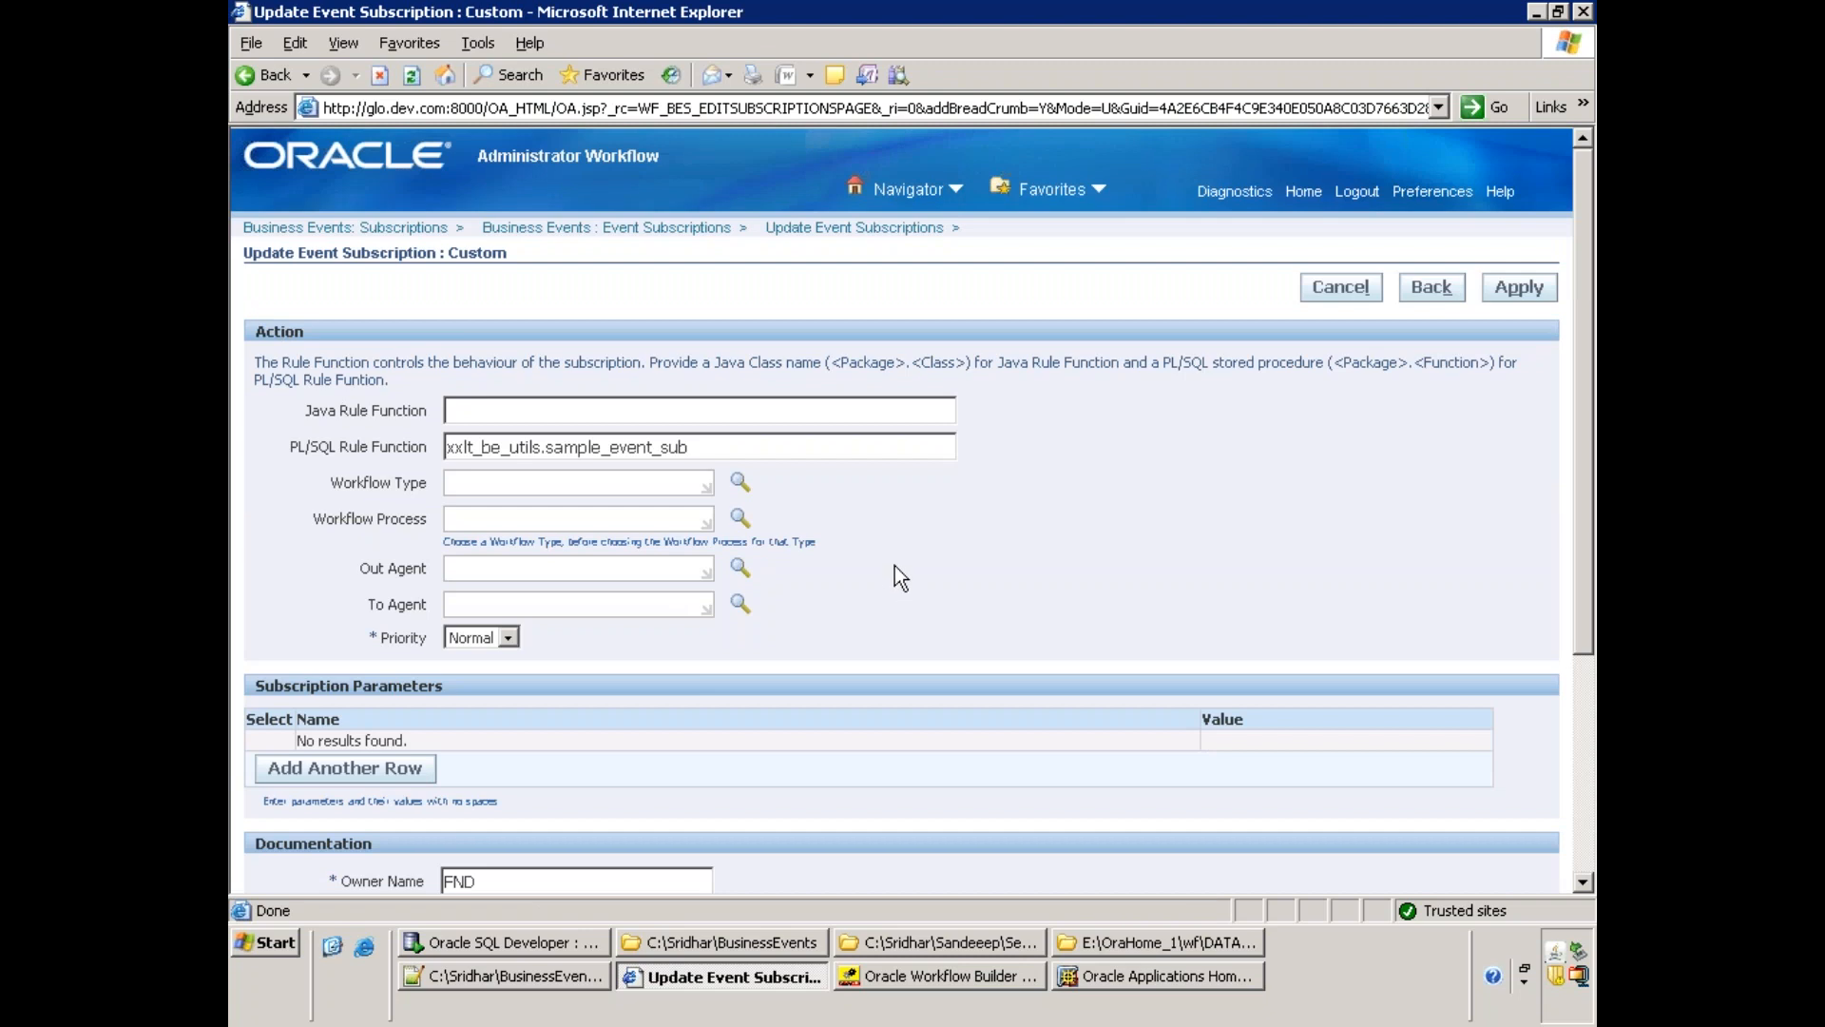
# Review the action settings and return to the subscription search results
pyautogui.scroll(-2, 960, 561)
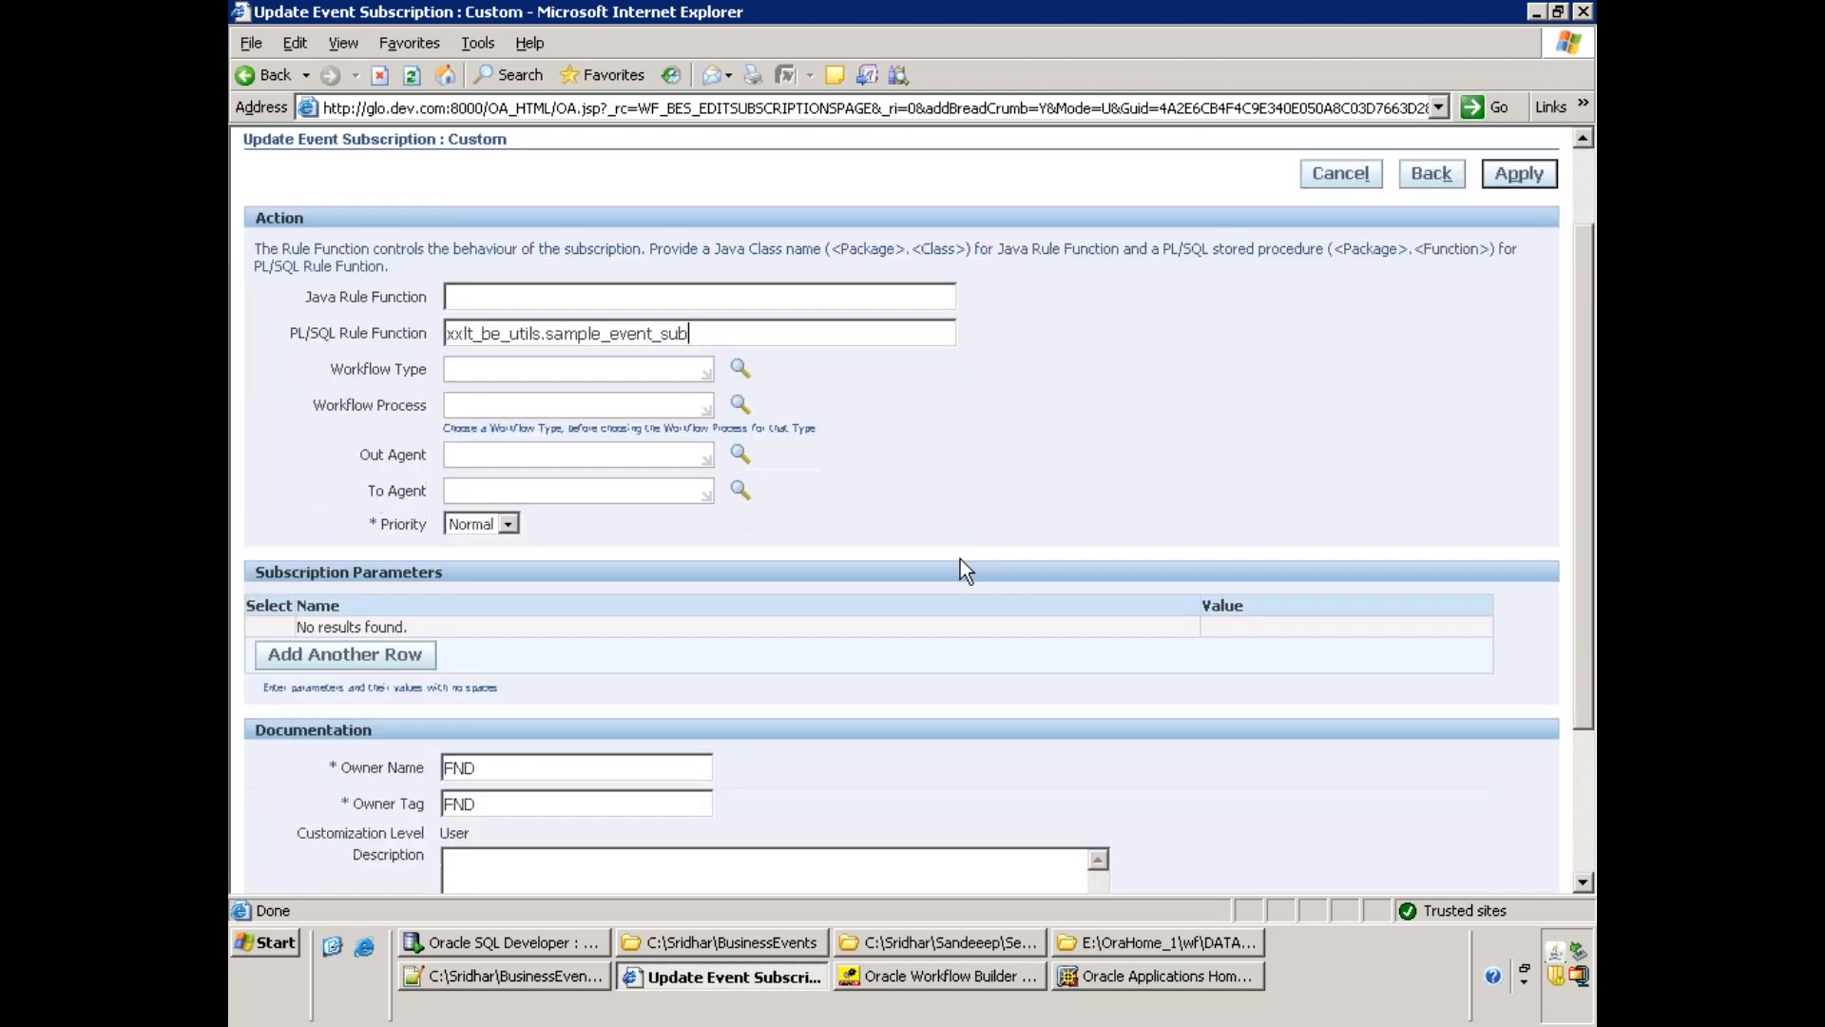
pyautogui.scroll(-4, 961, 561)
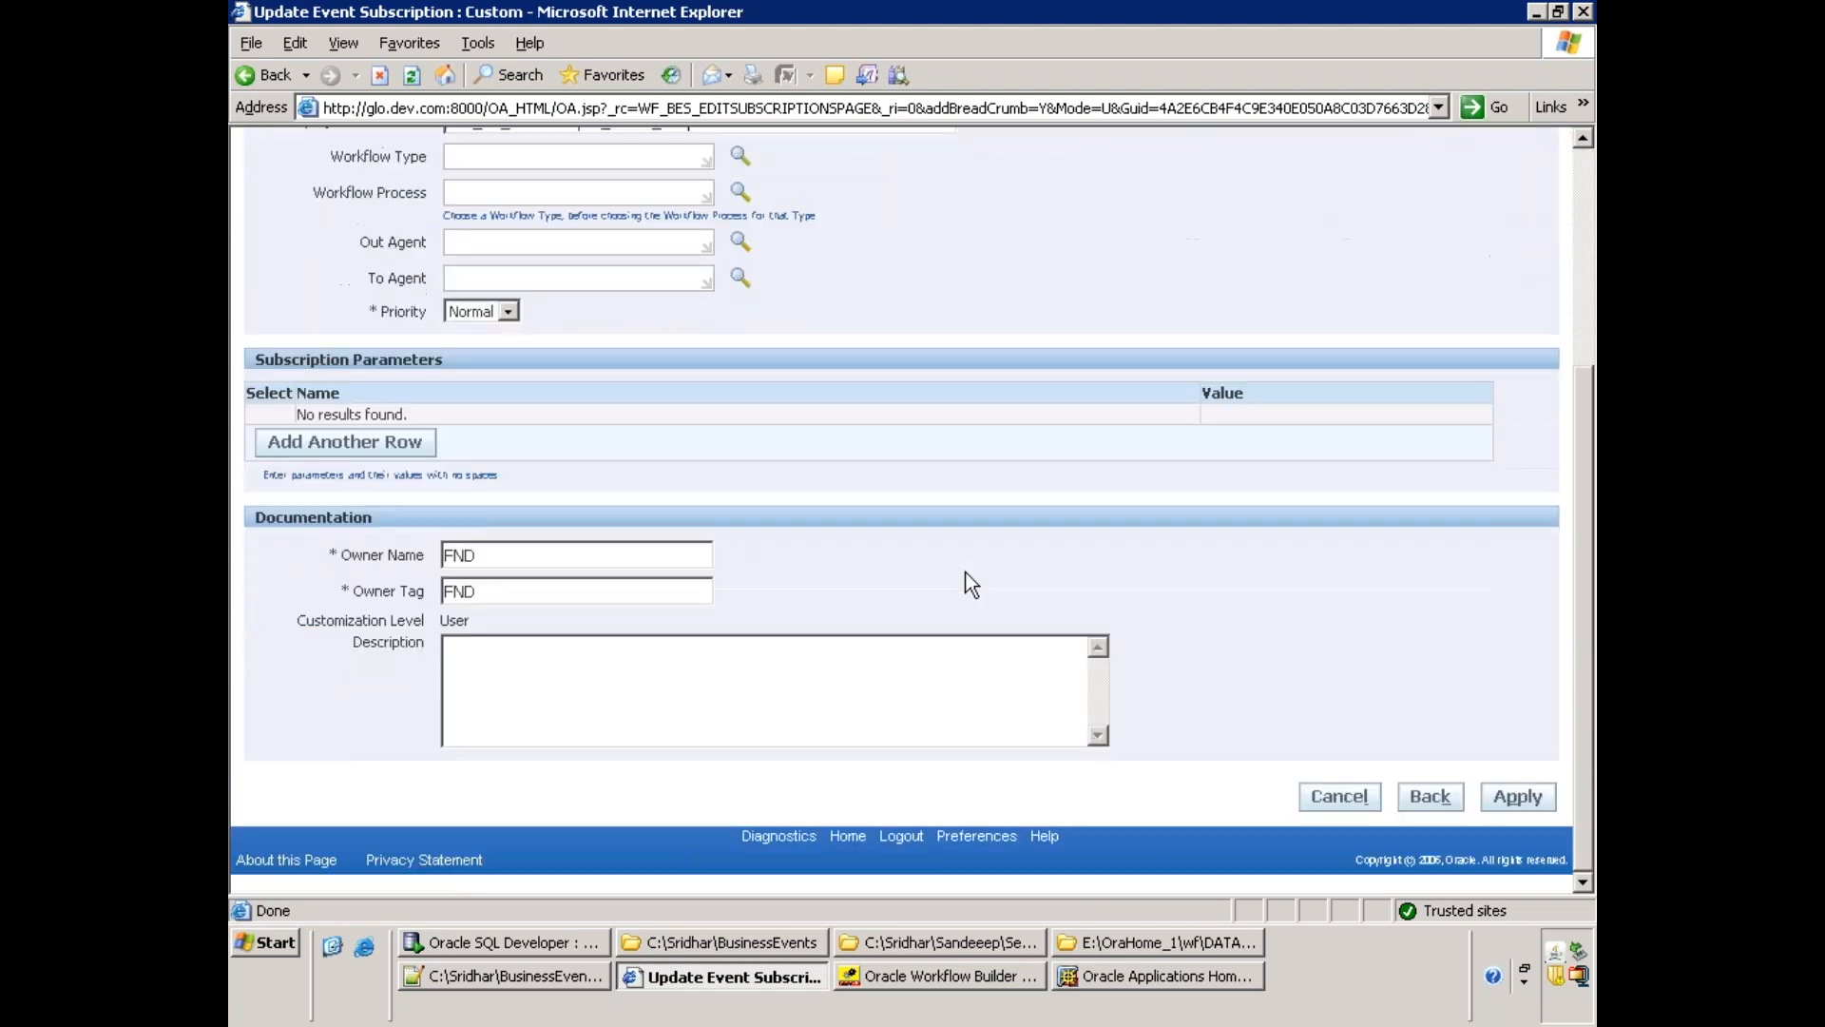
pyautogui.scroll(5, 966, 572)
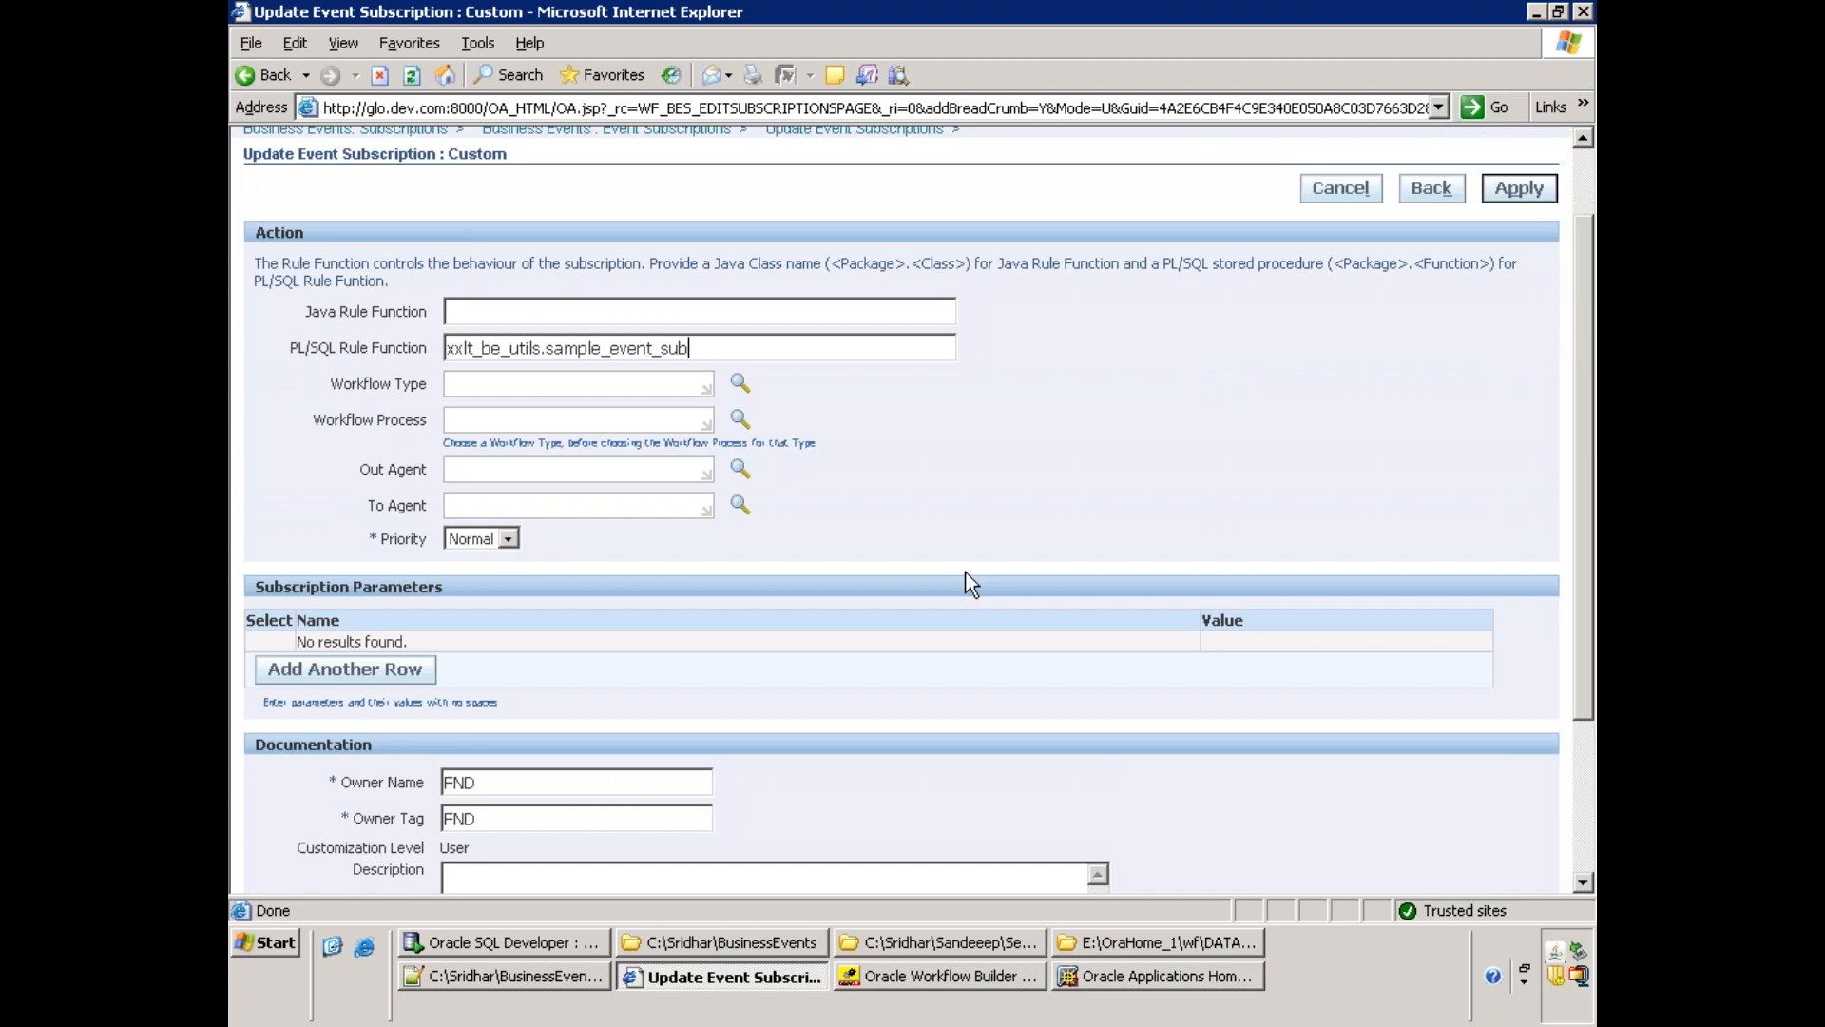
pyautogui.scroll(2, 970, 572)
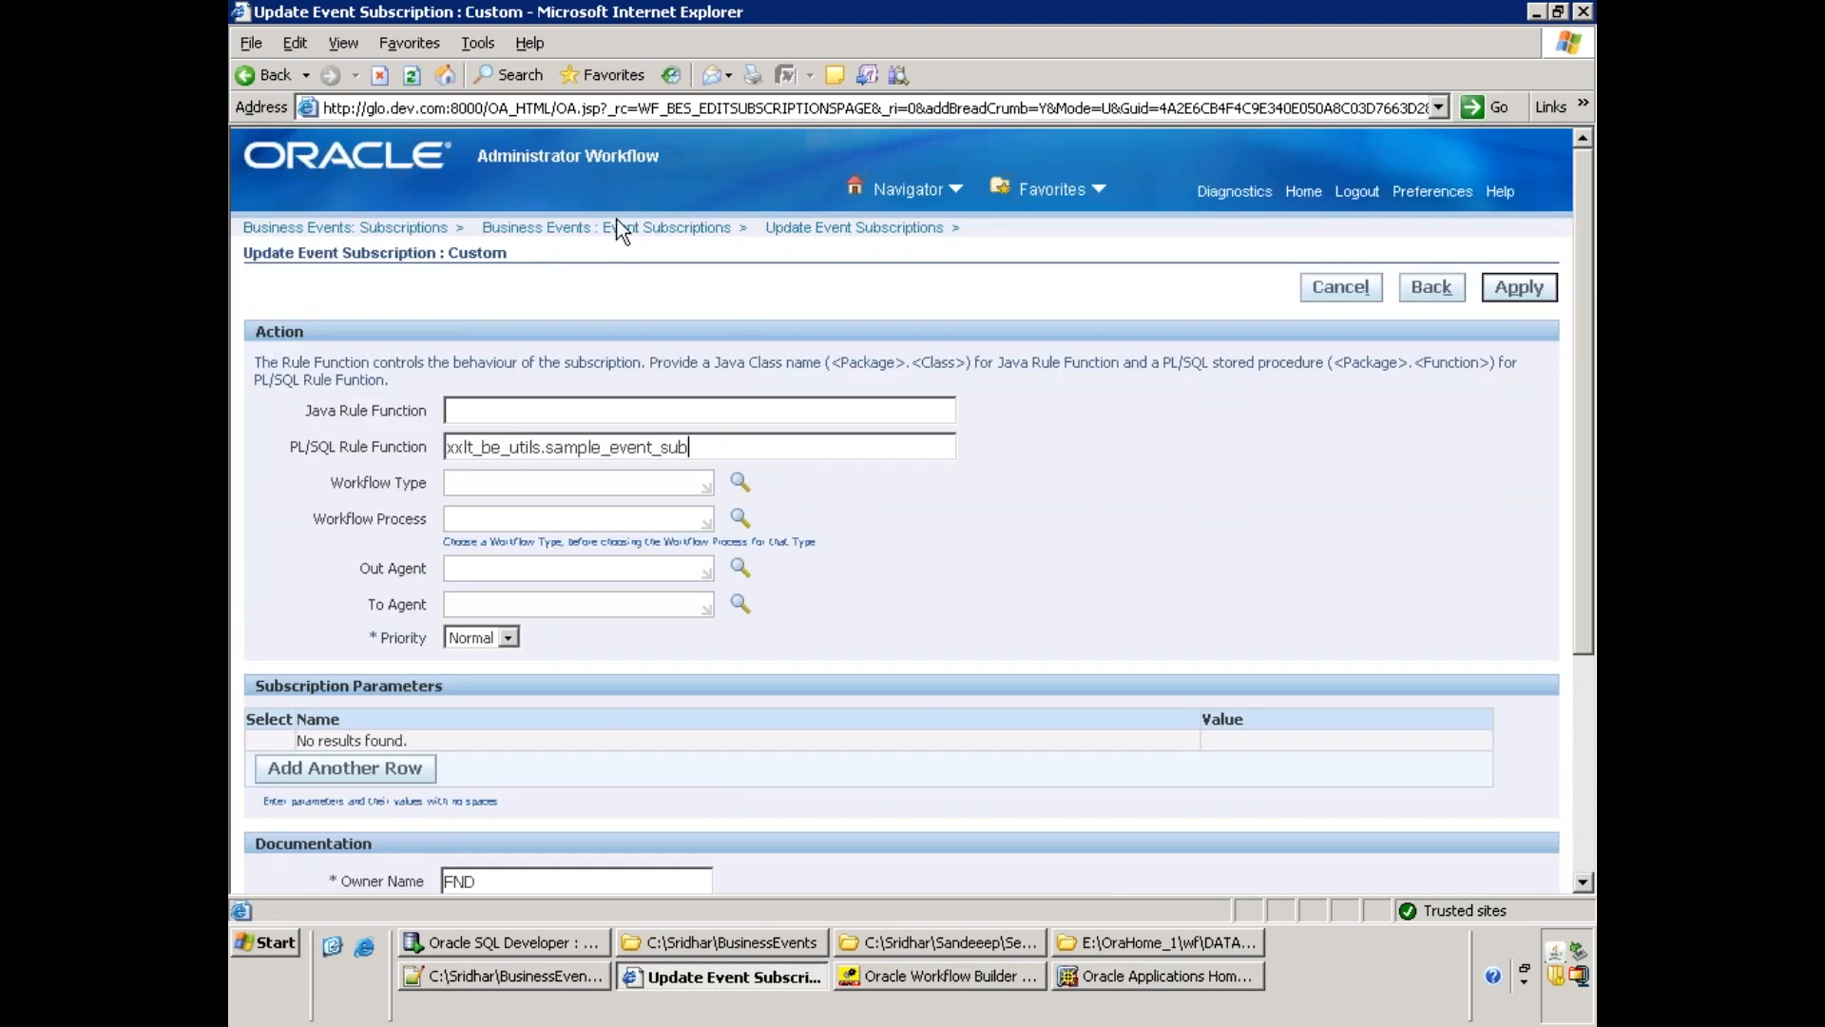
pyautogui.click(418, 233)
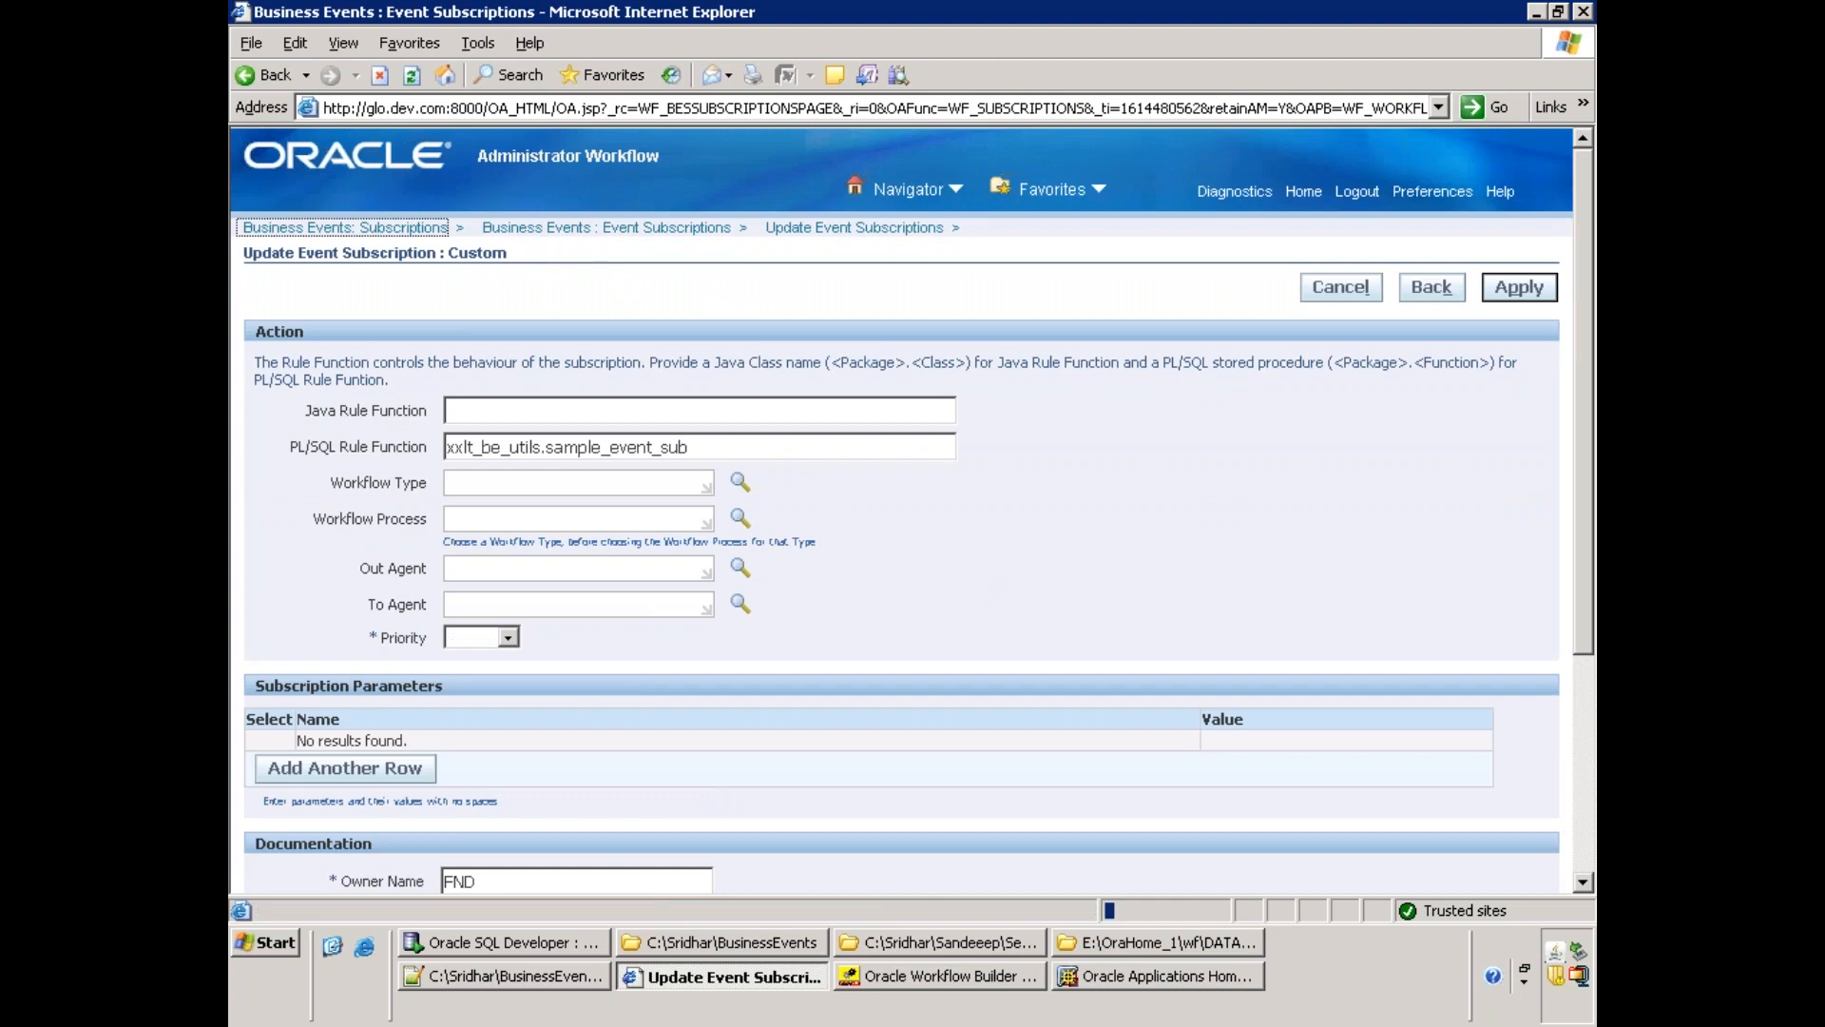
pyautogui.click(755, 508)
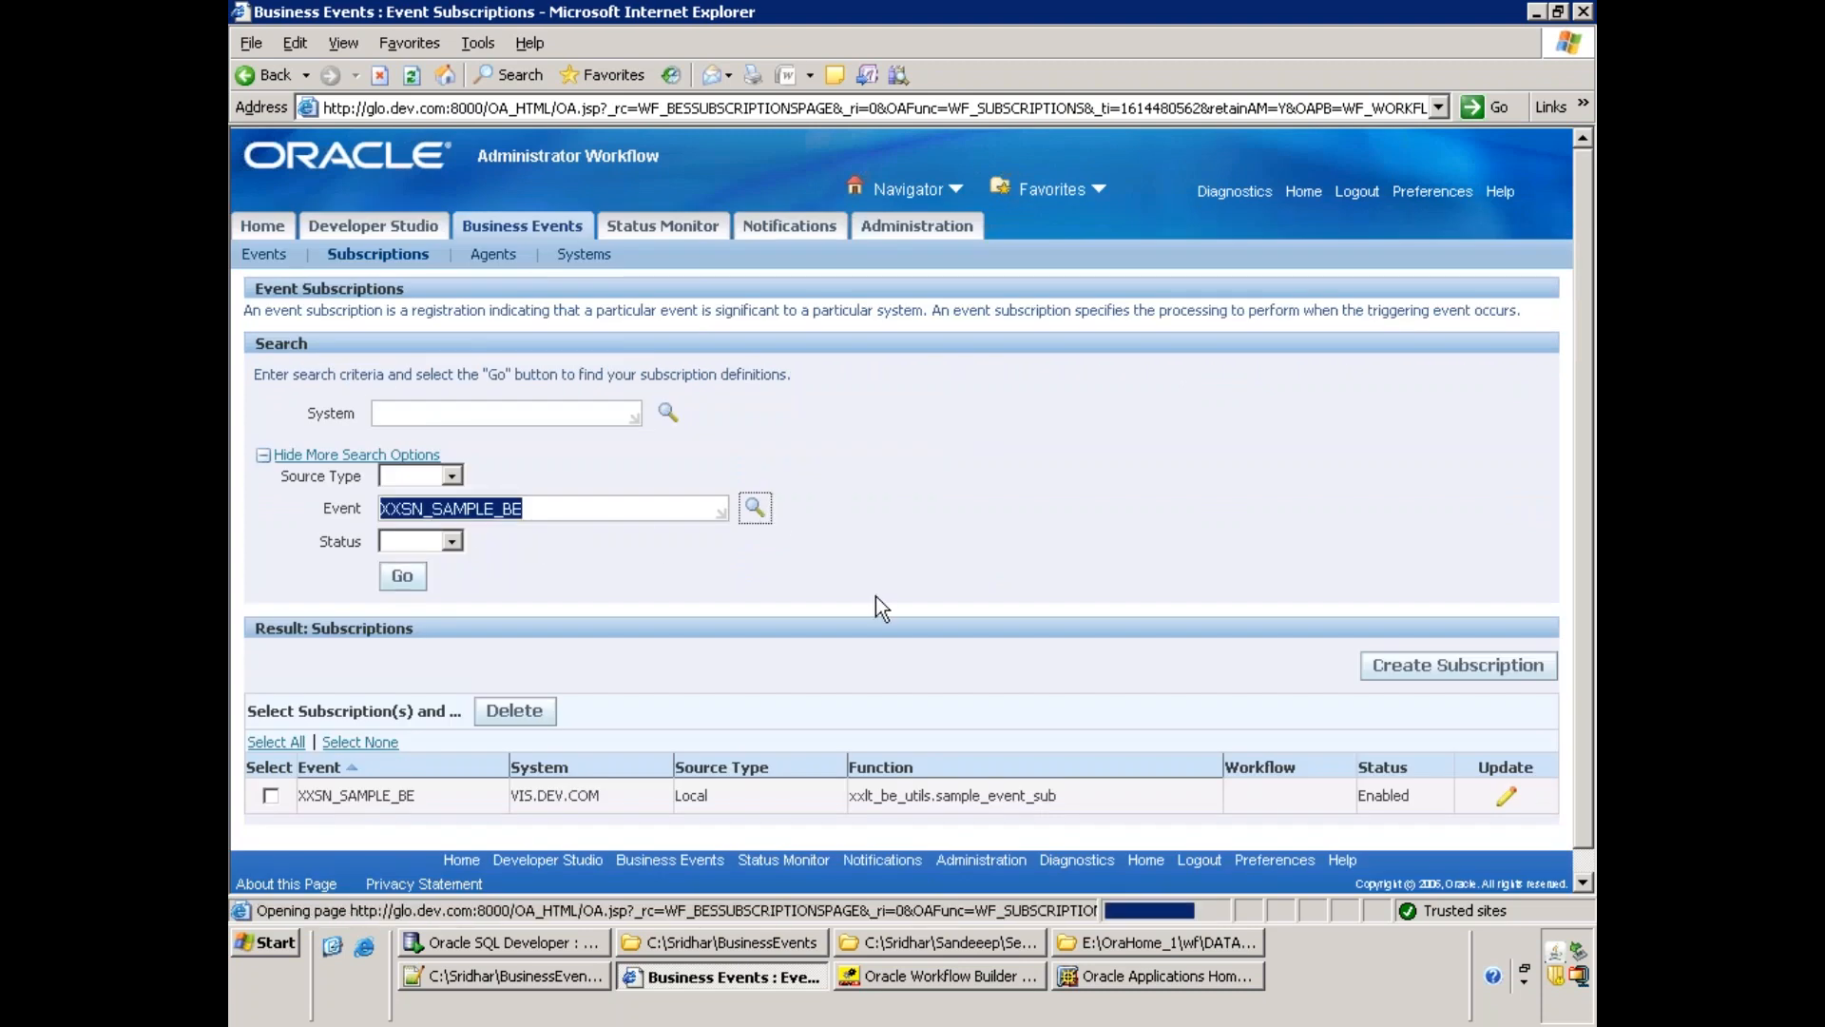
# Look up events matching XX% and search subscriptions for xxlt.sample.be
pyautogui.click(1108, 285)
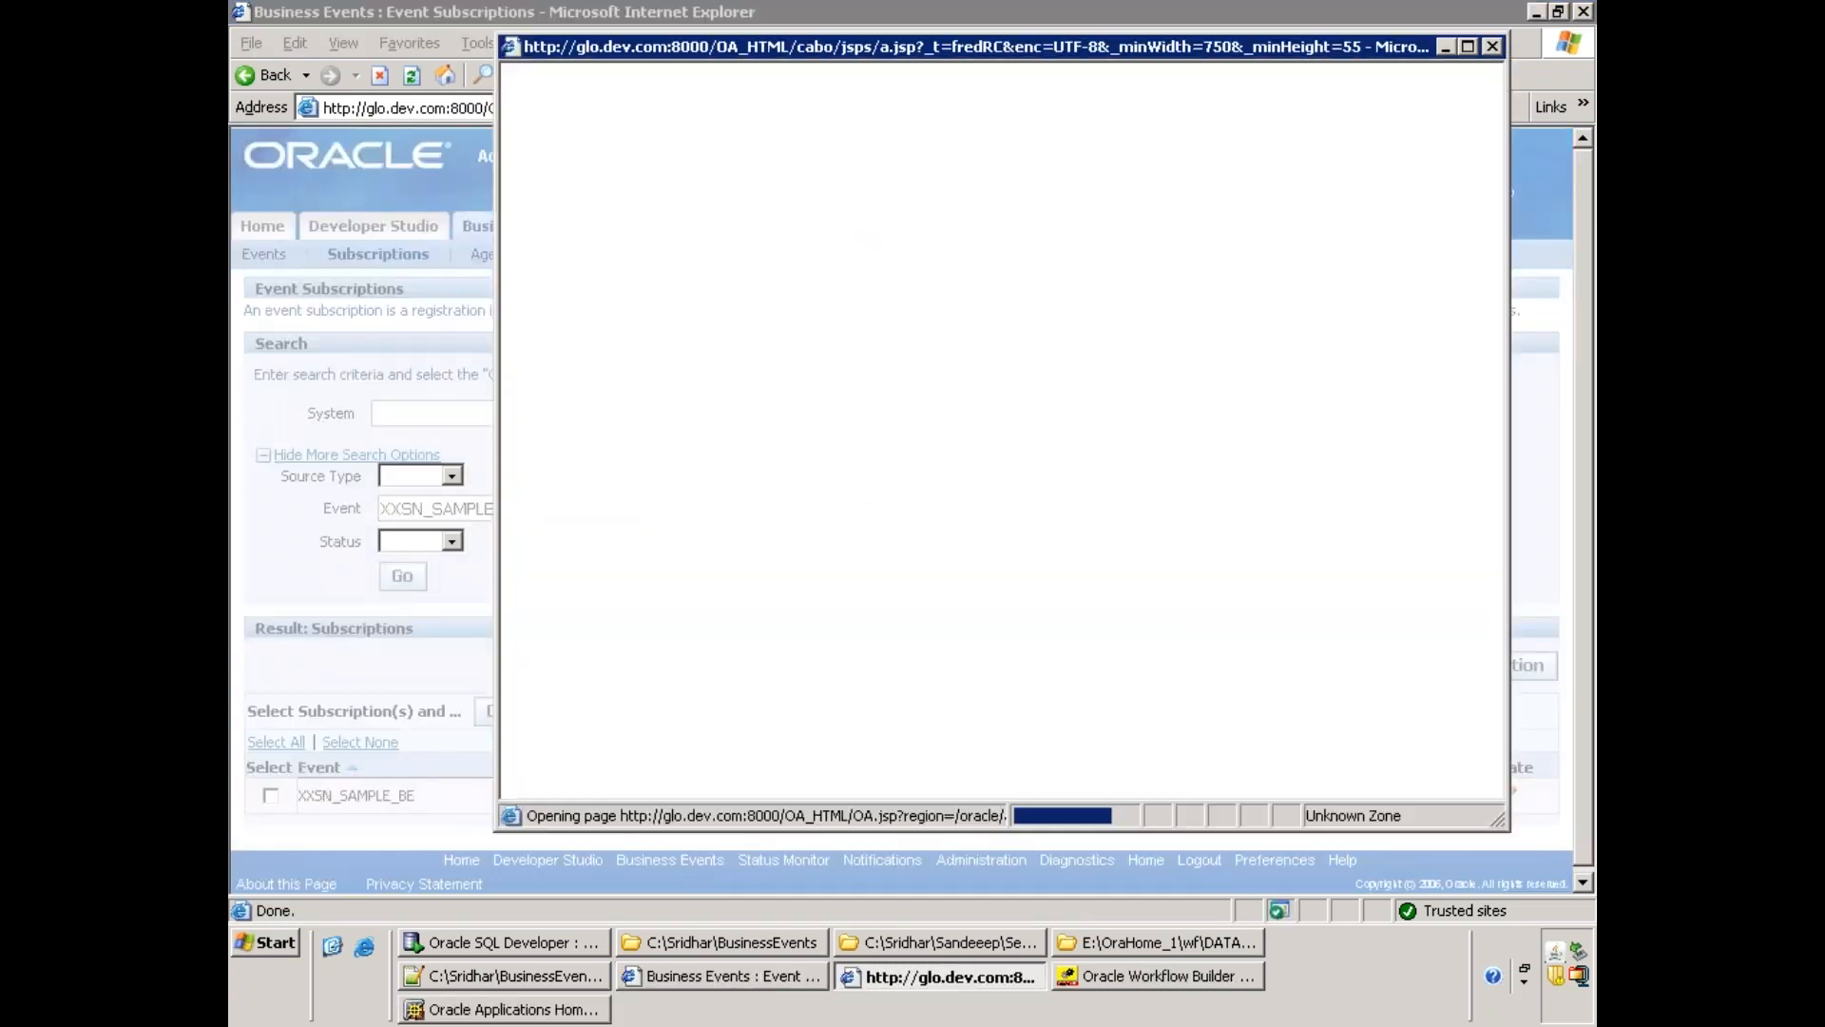
pyautogui.moveTo(761, 256); pyautogui.dragTo(510, 258)
pyautogui.write('XX%')
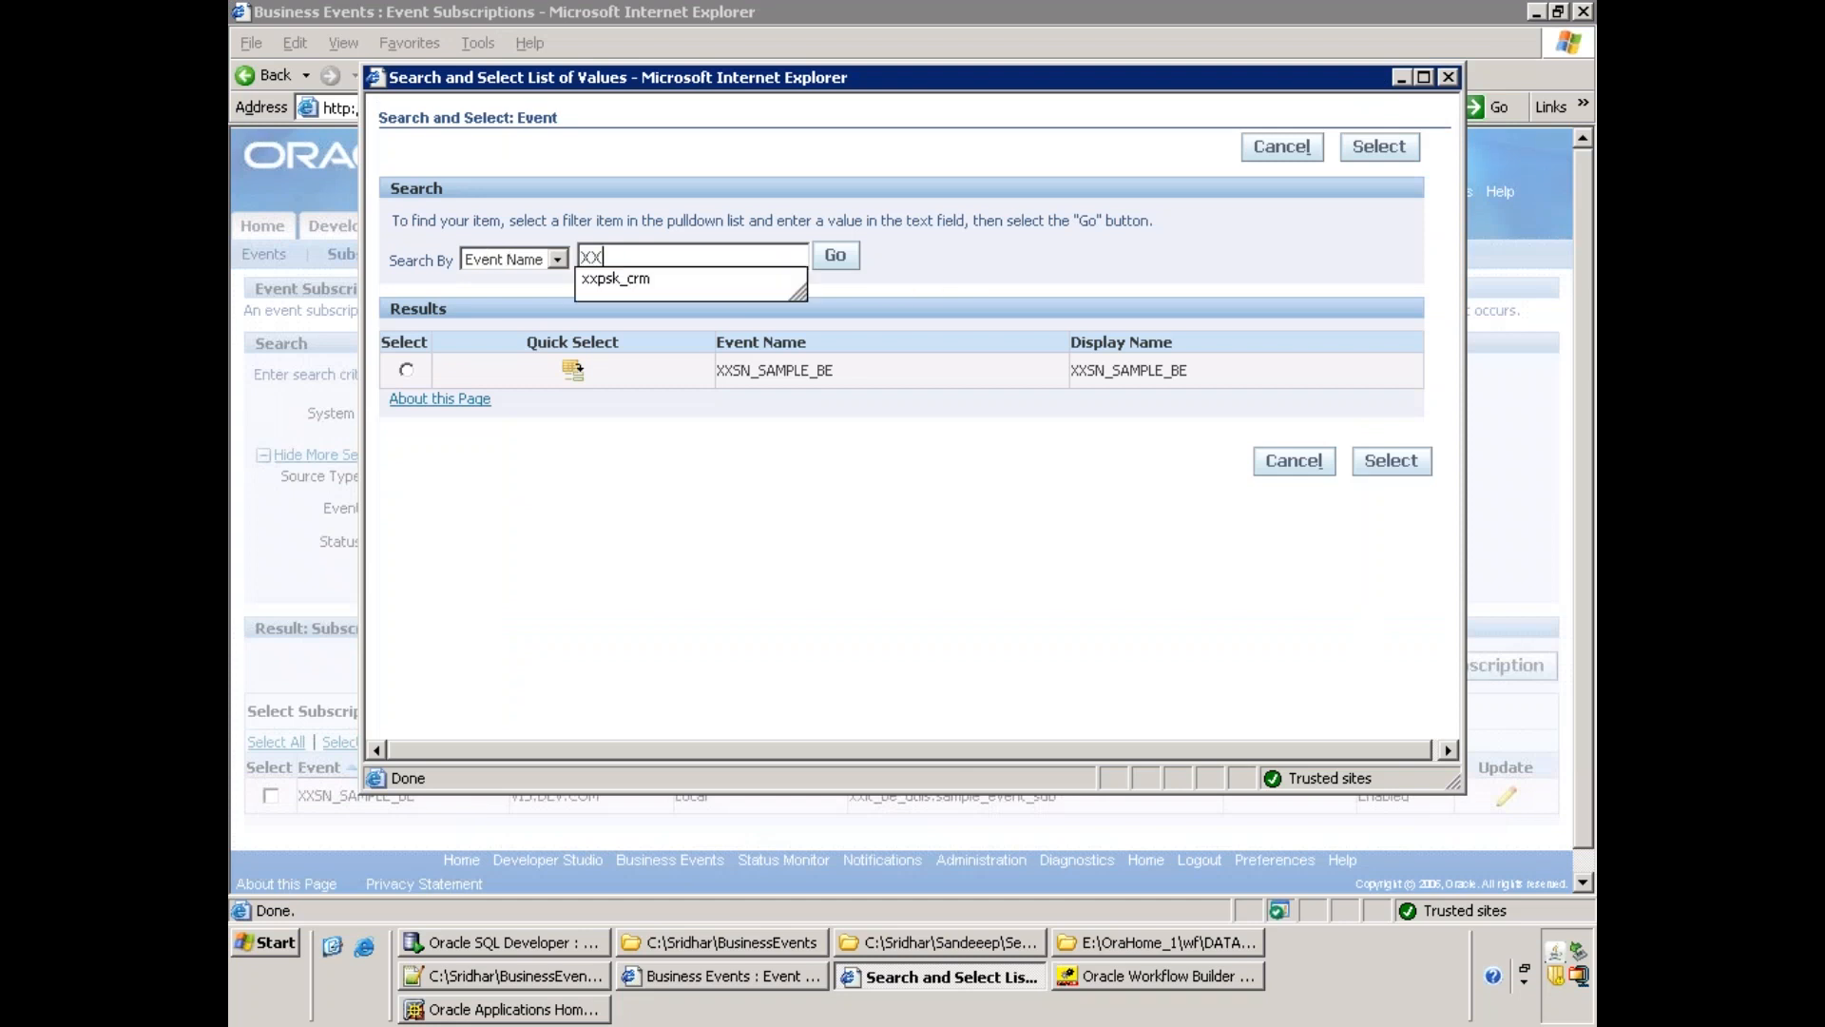
pyautogui.click(836, 257)
pyautogui.click(836, 257)
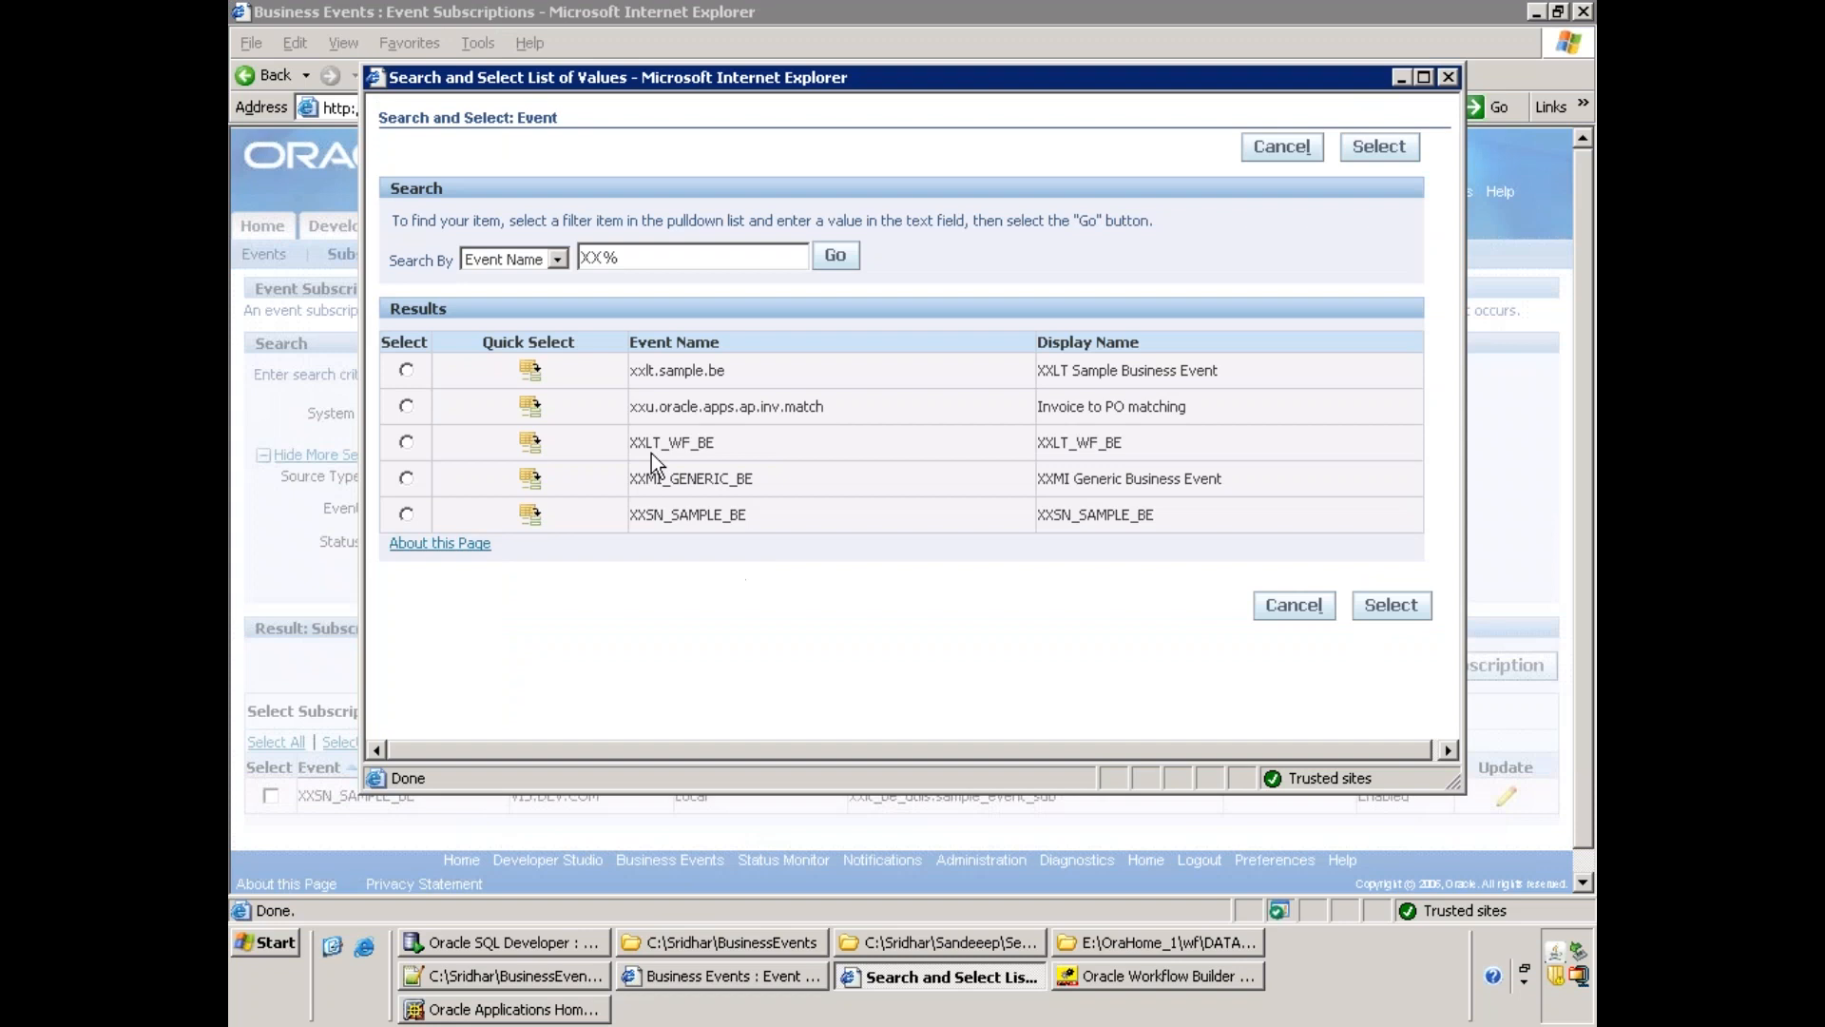
pyautogui.click(530, 369)
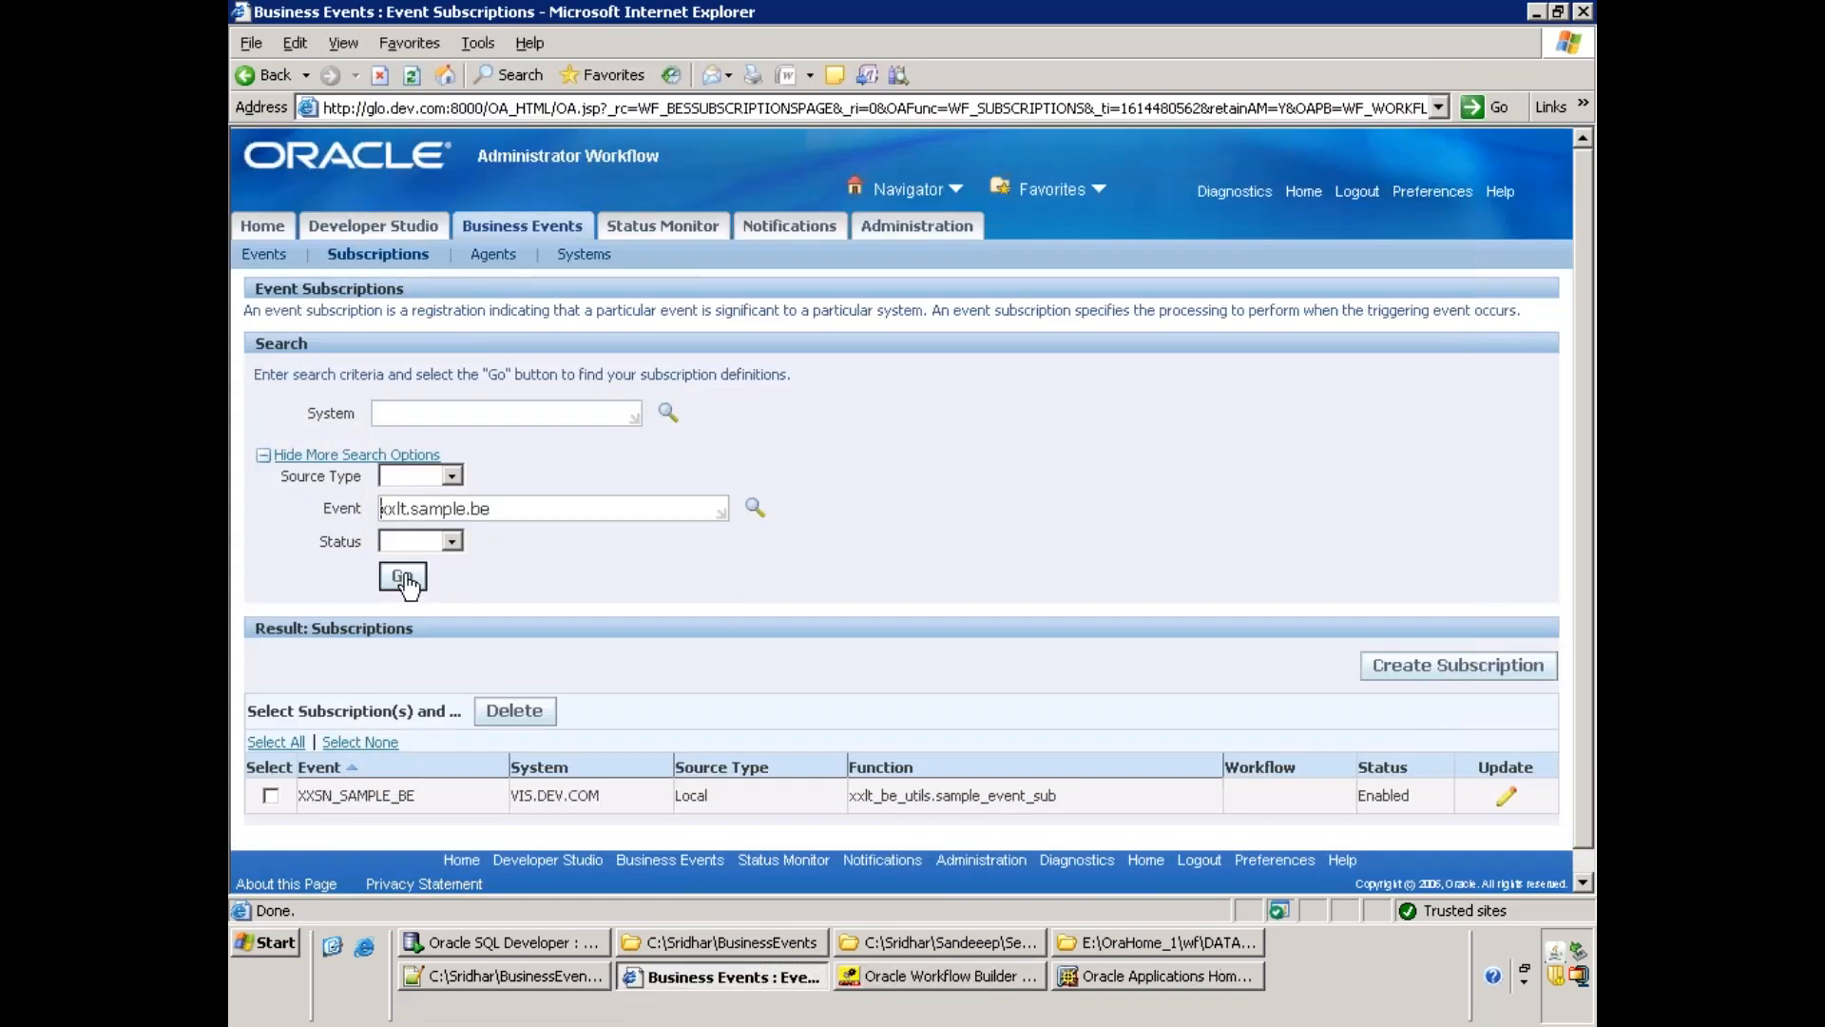
pyautogui.click(403, 578)
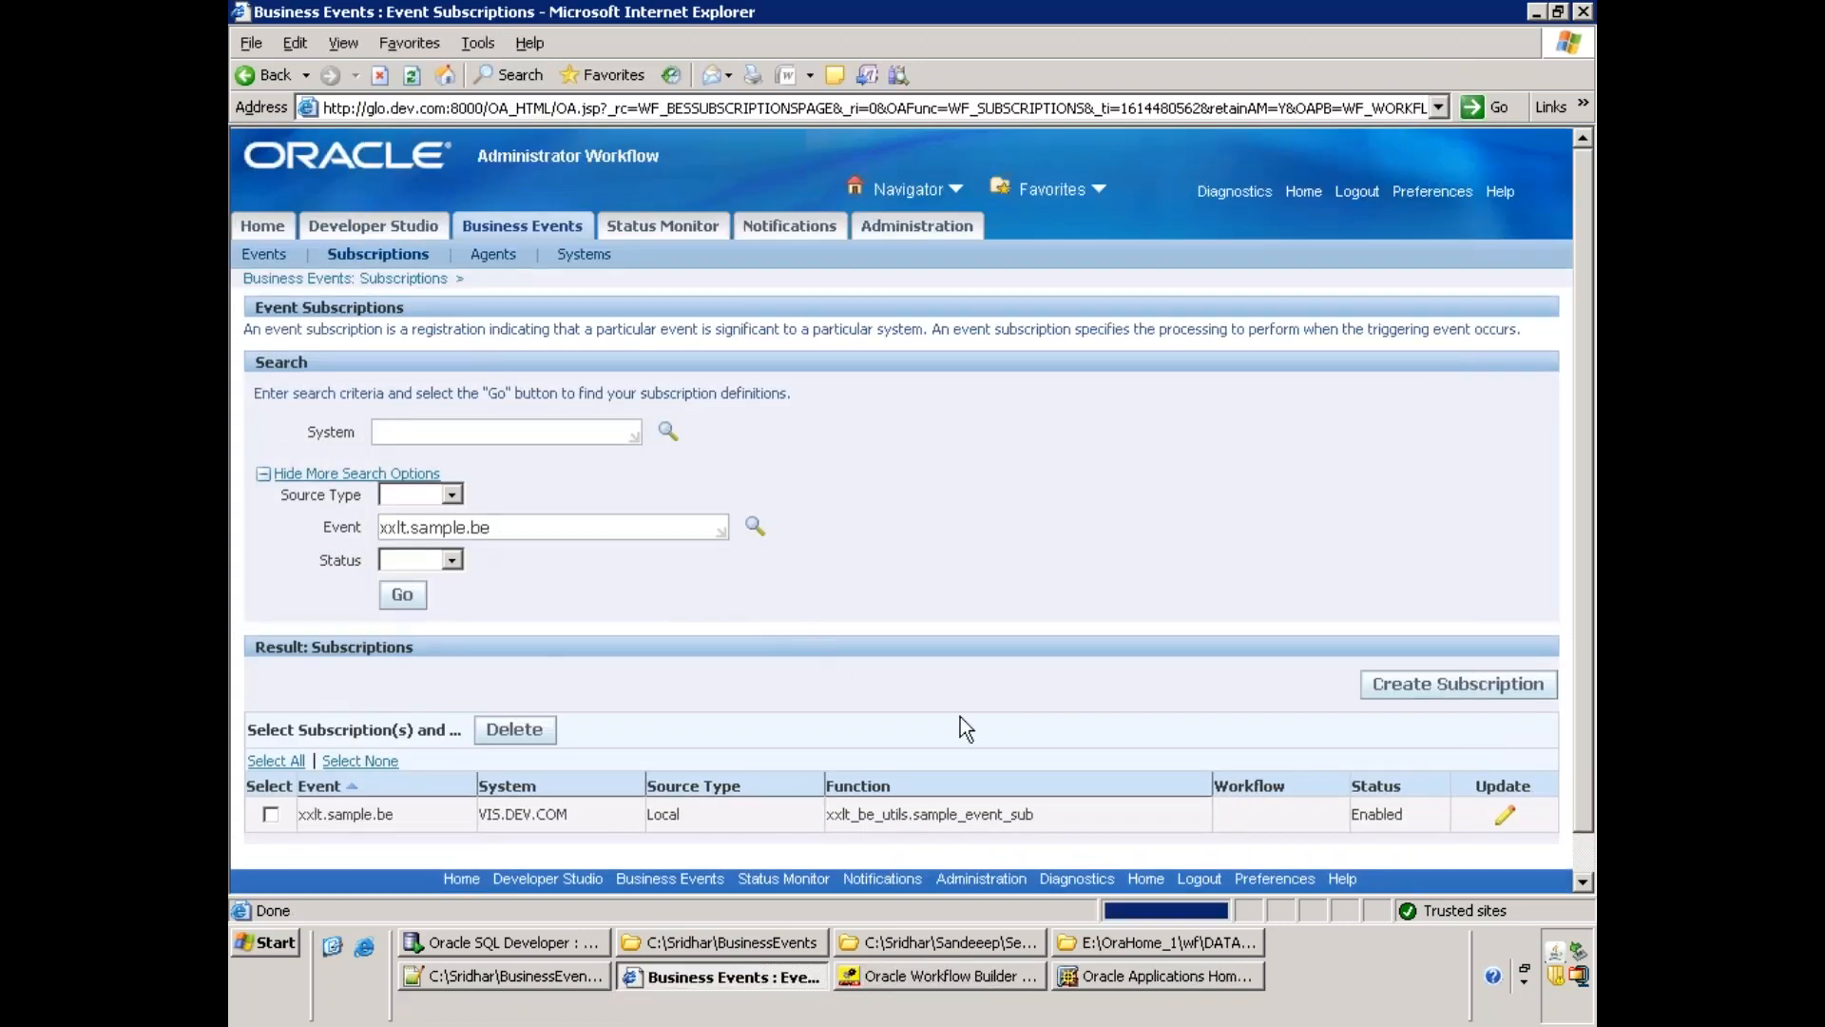
# Open the xxlt.sample.be subscription, inspect its PL/SQL rule function, and cancel without saving
pyautogui.click(1505, 815)
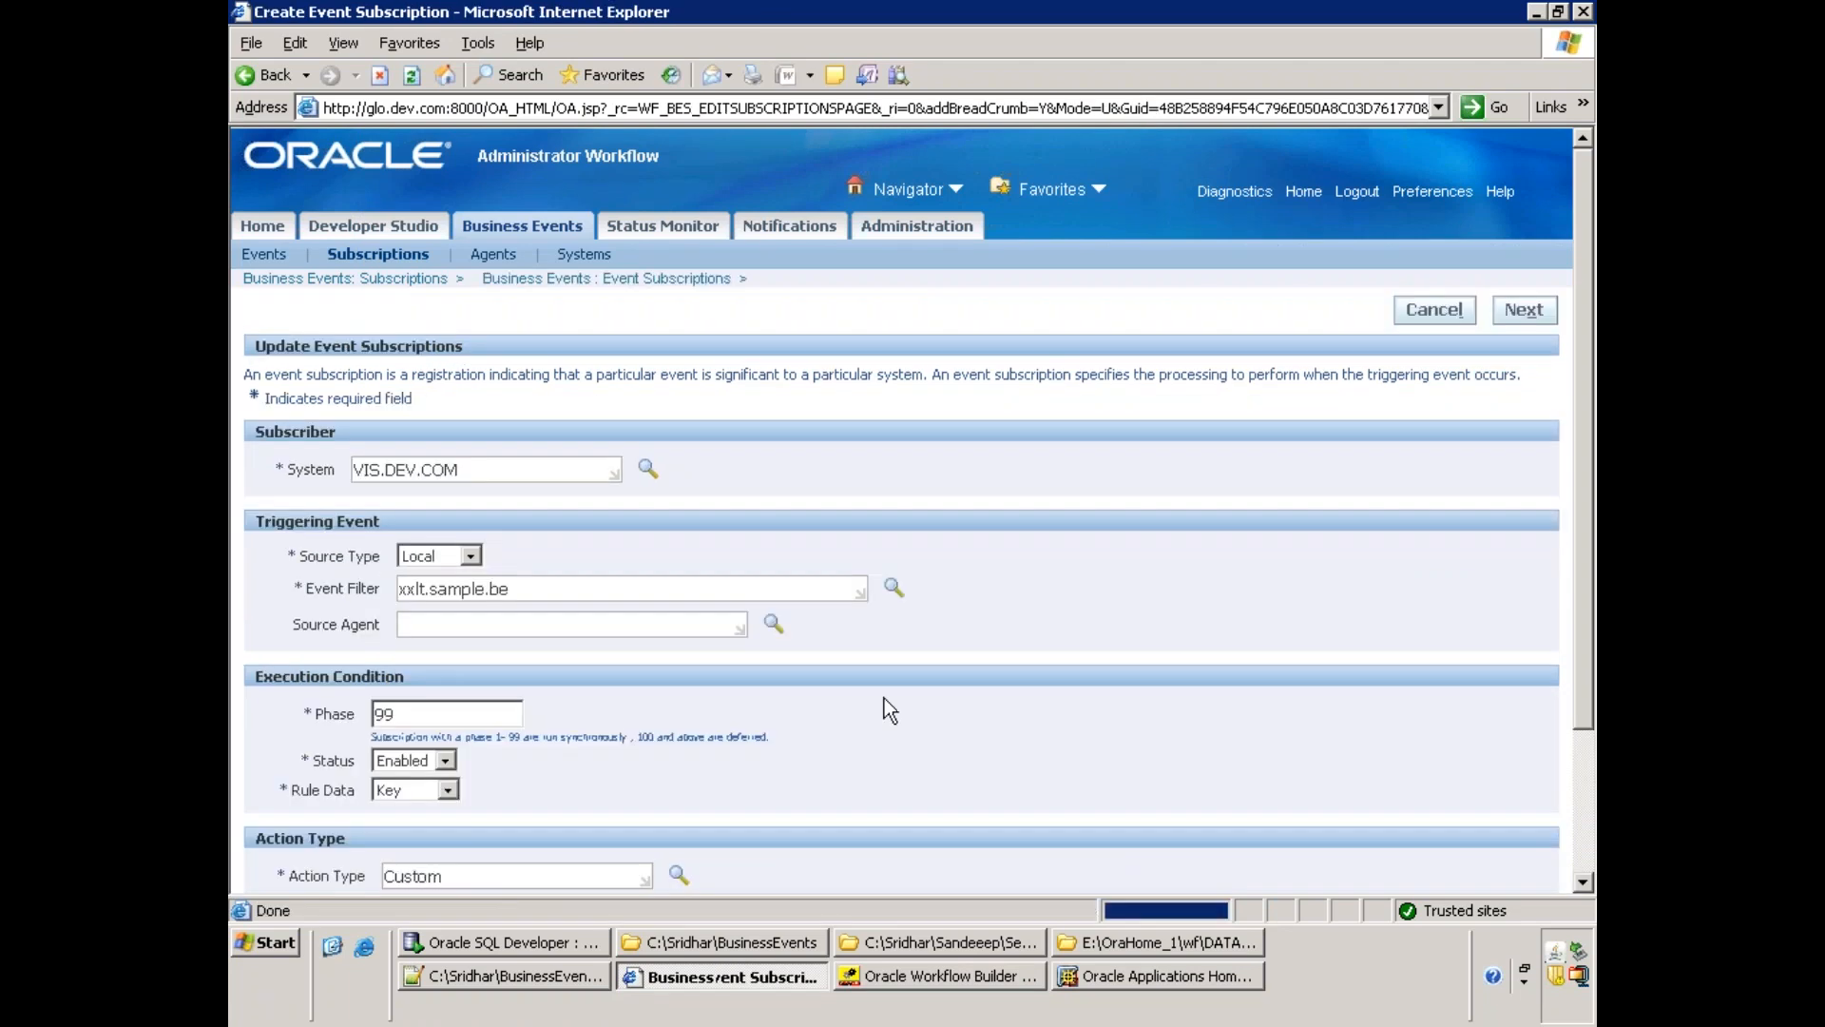
pyautogui.scroll(-3, 810, 682)
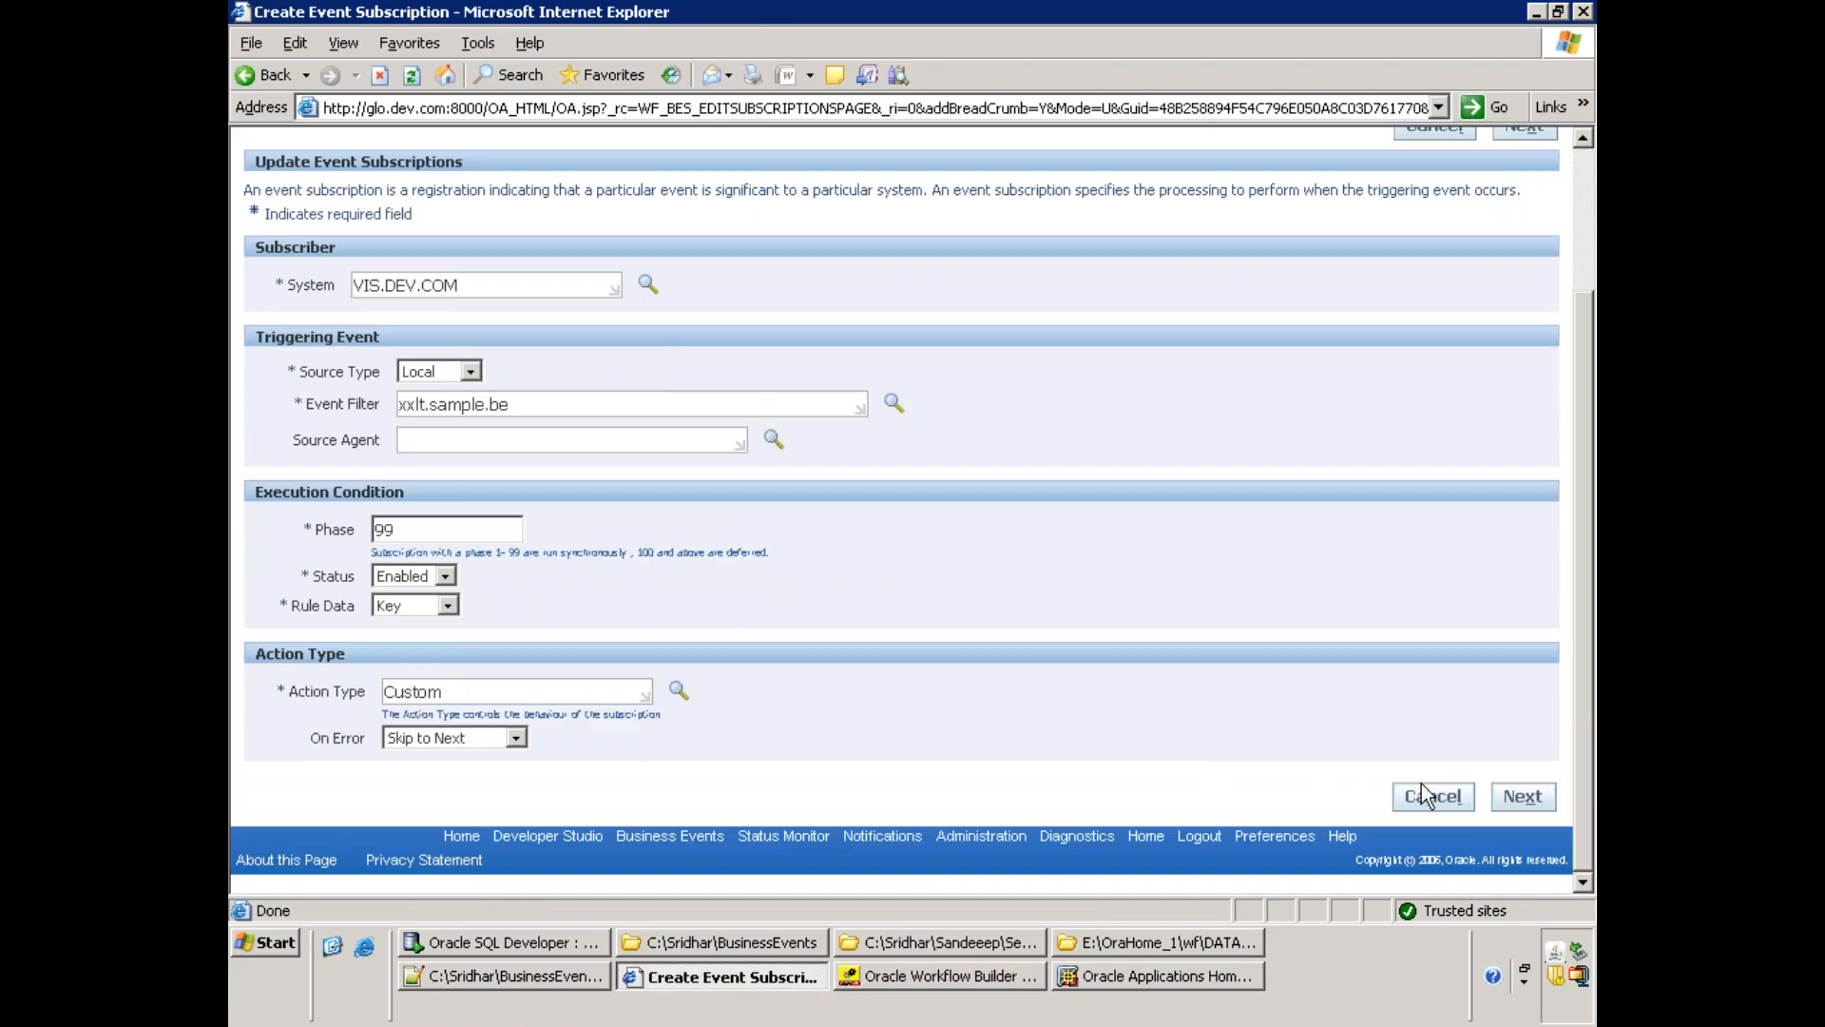
pyautogui.click(1500, 798)
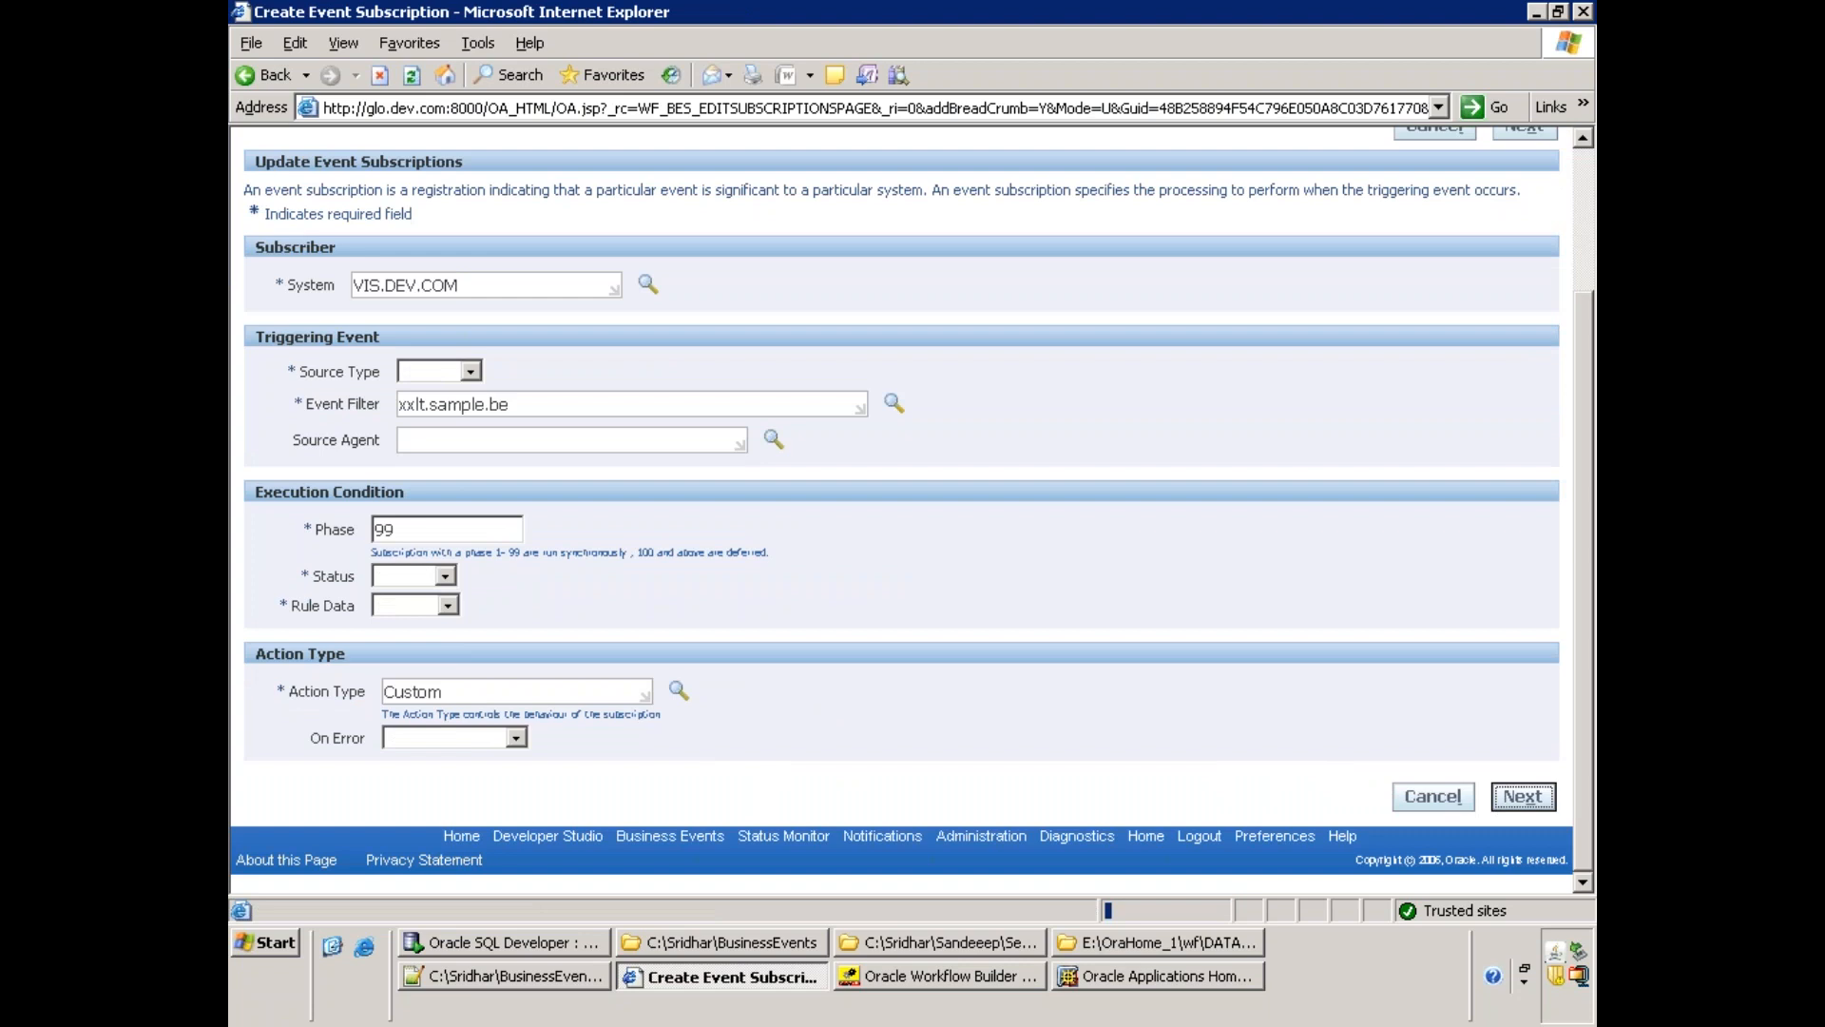
pyautogui.scroll(-5, 842, 755)
pyautogui.scroll(2, 860, 725)
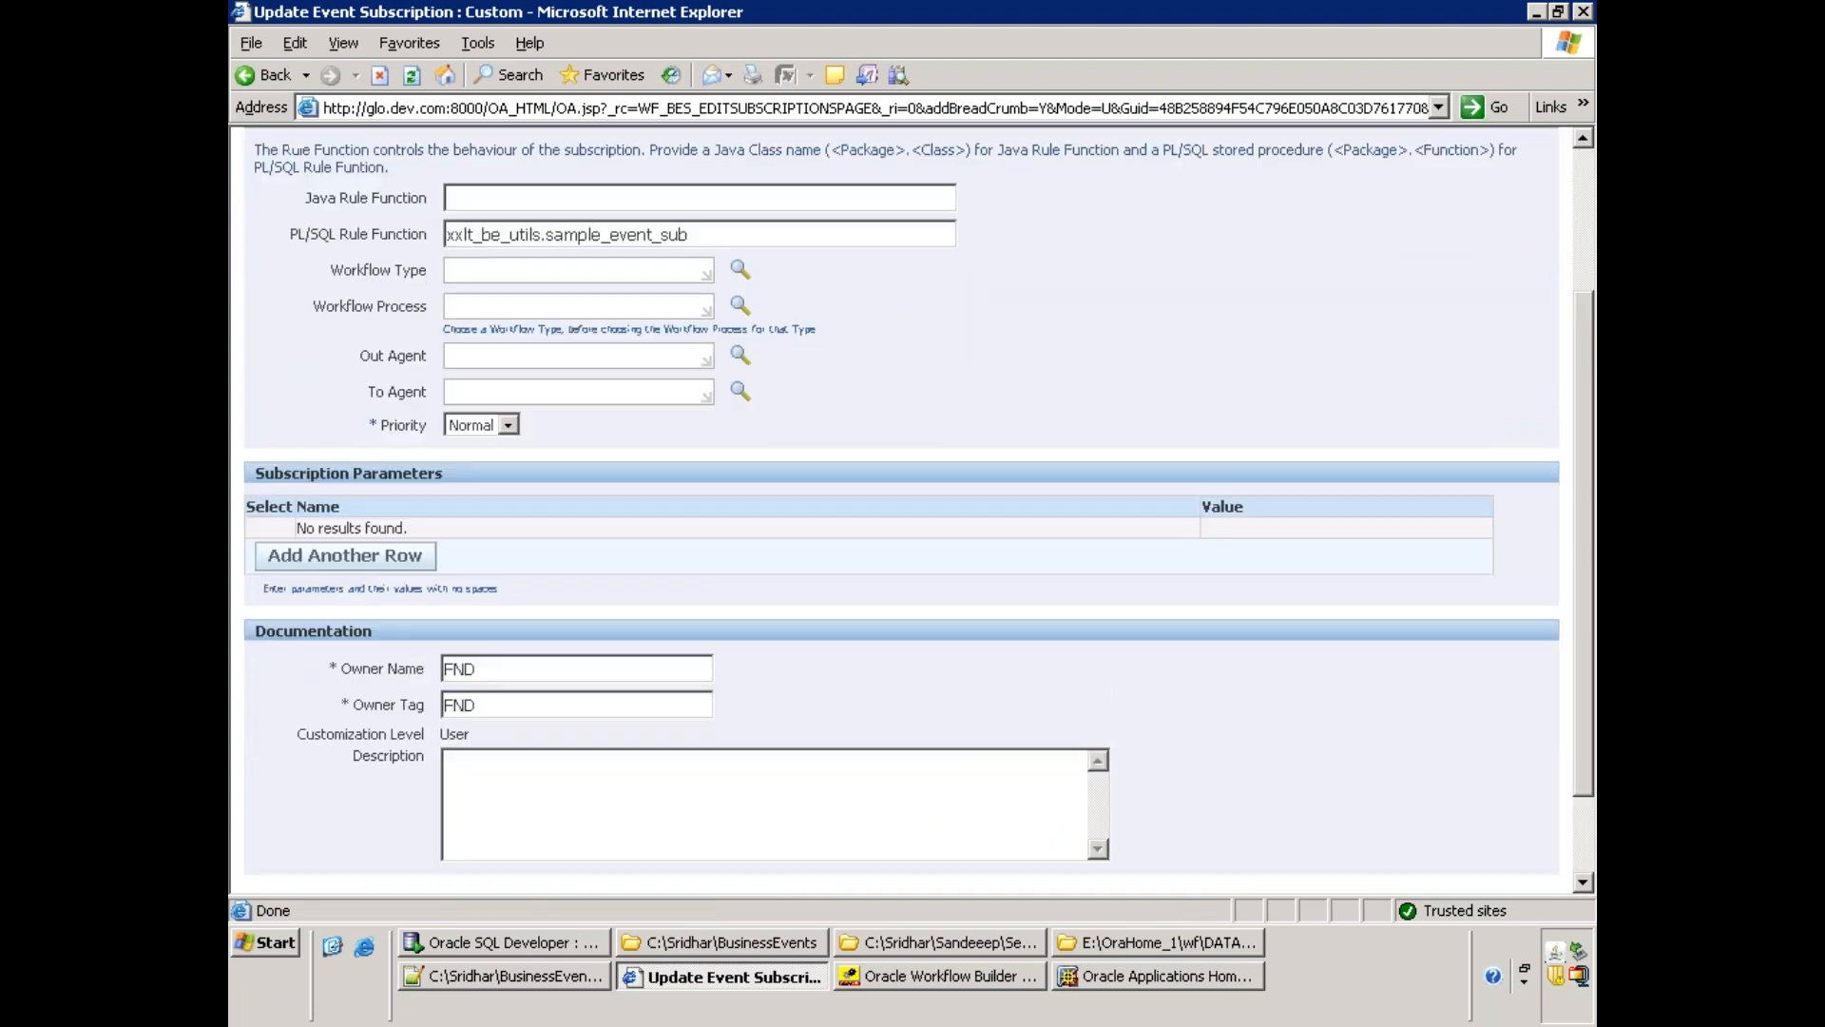
pyautogui.scroll(2, 836, 731)
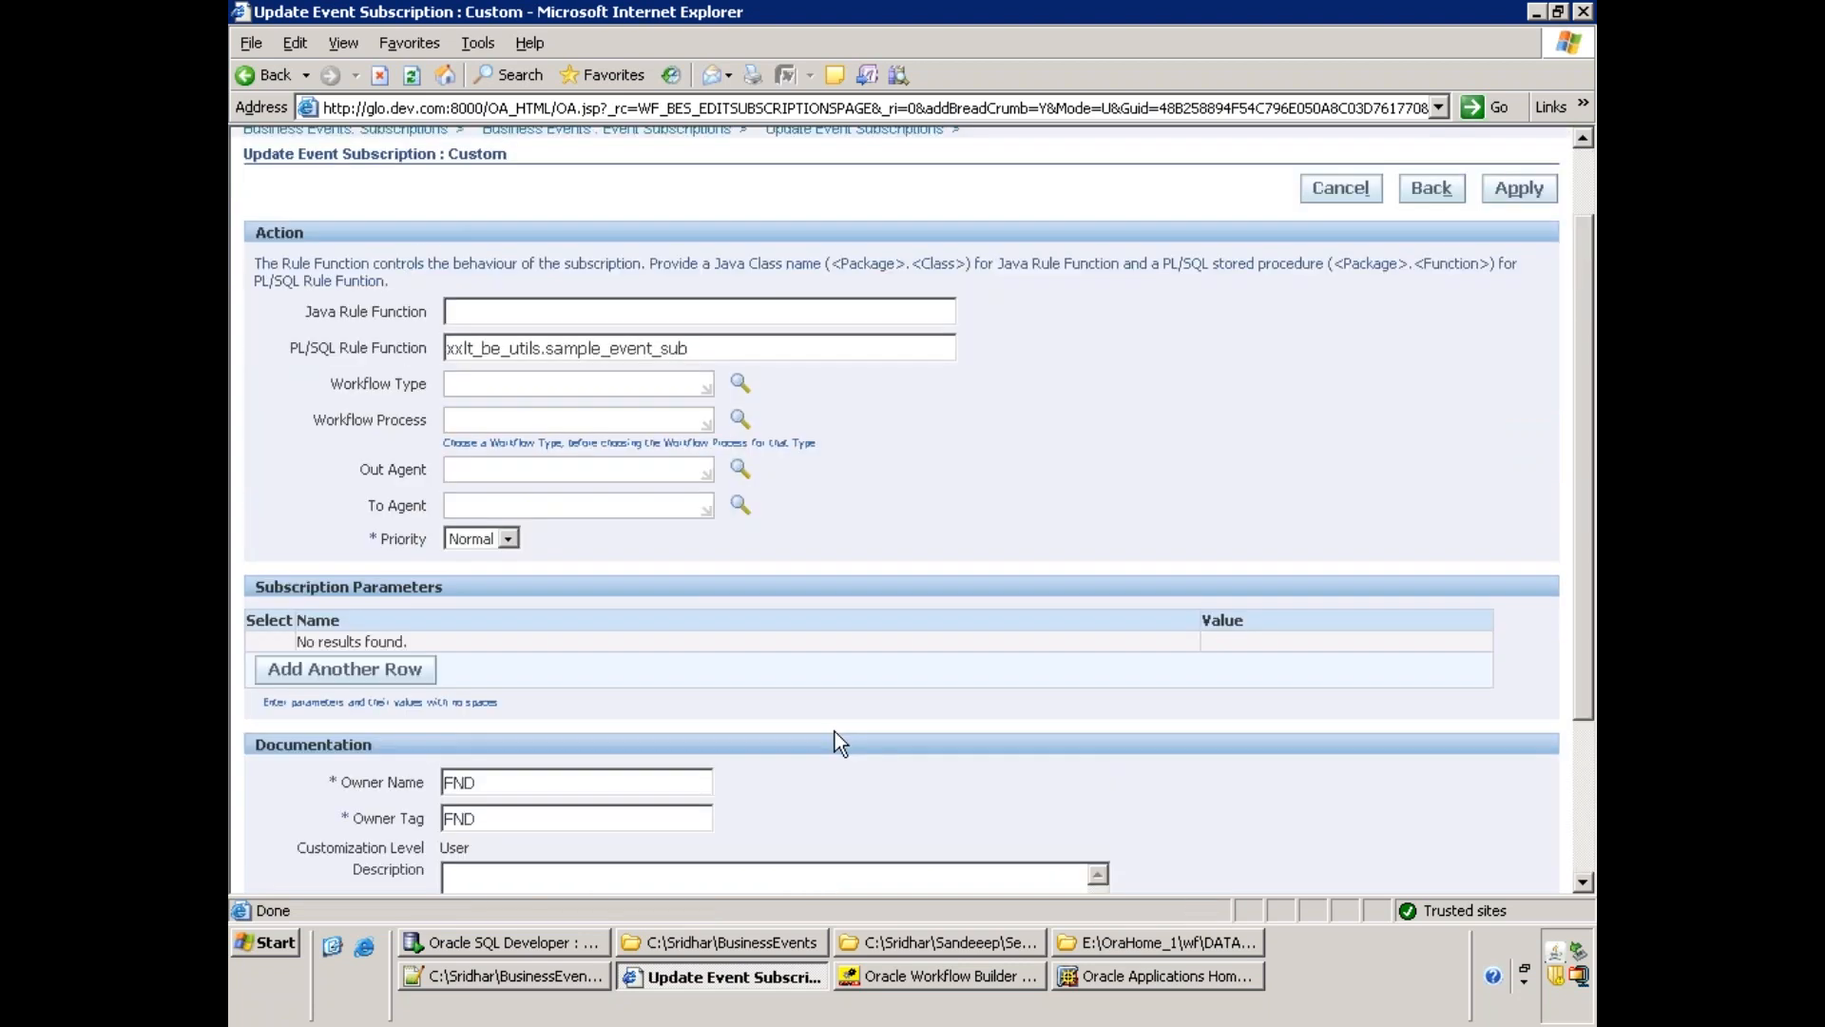
pyautogui.scroll(-2, 836, 734)
pyautogui.scroll(2, 851, 739)
pyautogui.click(709, 348)
pyautogui.moveTo(710, 348); pyautogui.dragTo(432, 348)
pyautogui.hotkey('ctrl', 'c')
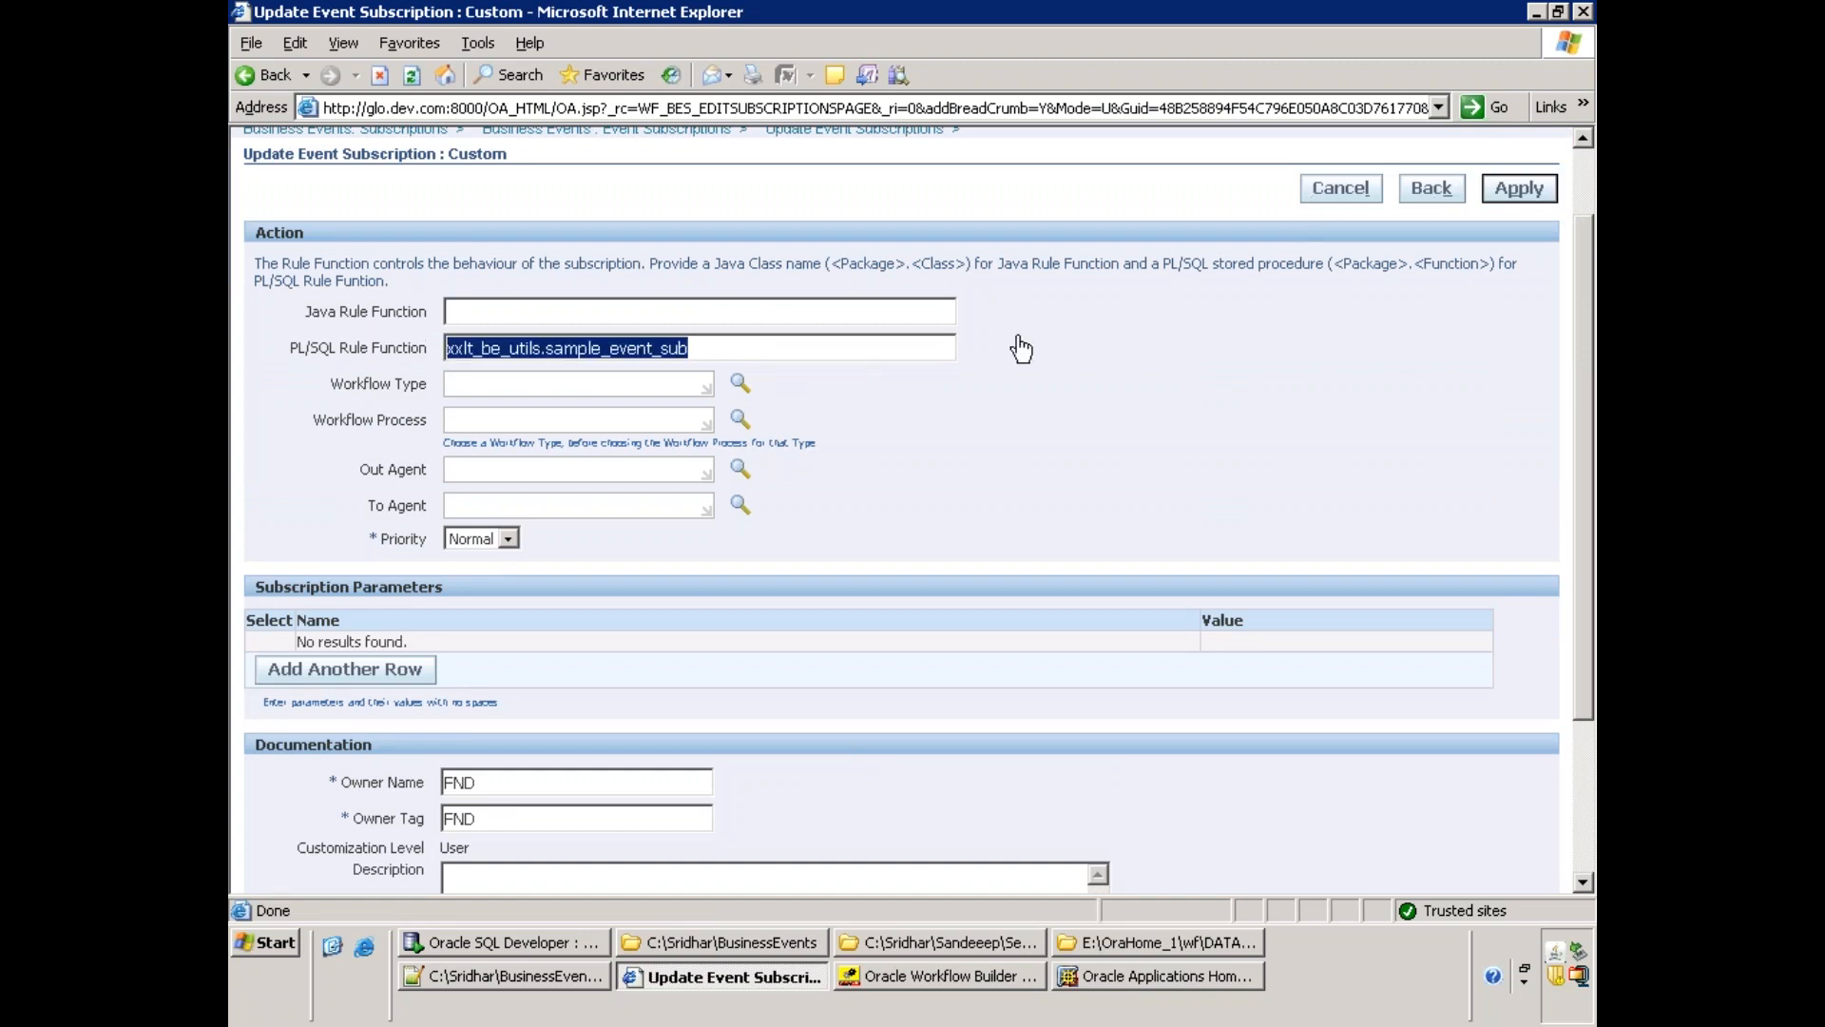
pyautogui.click(1341, 188)
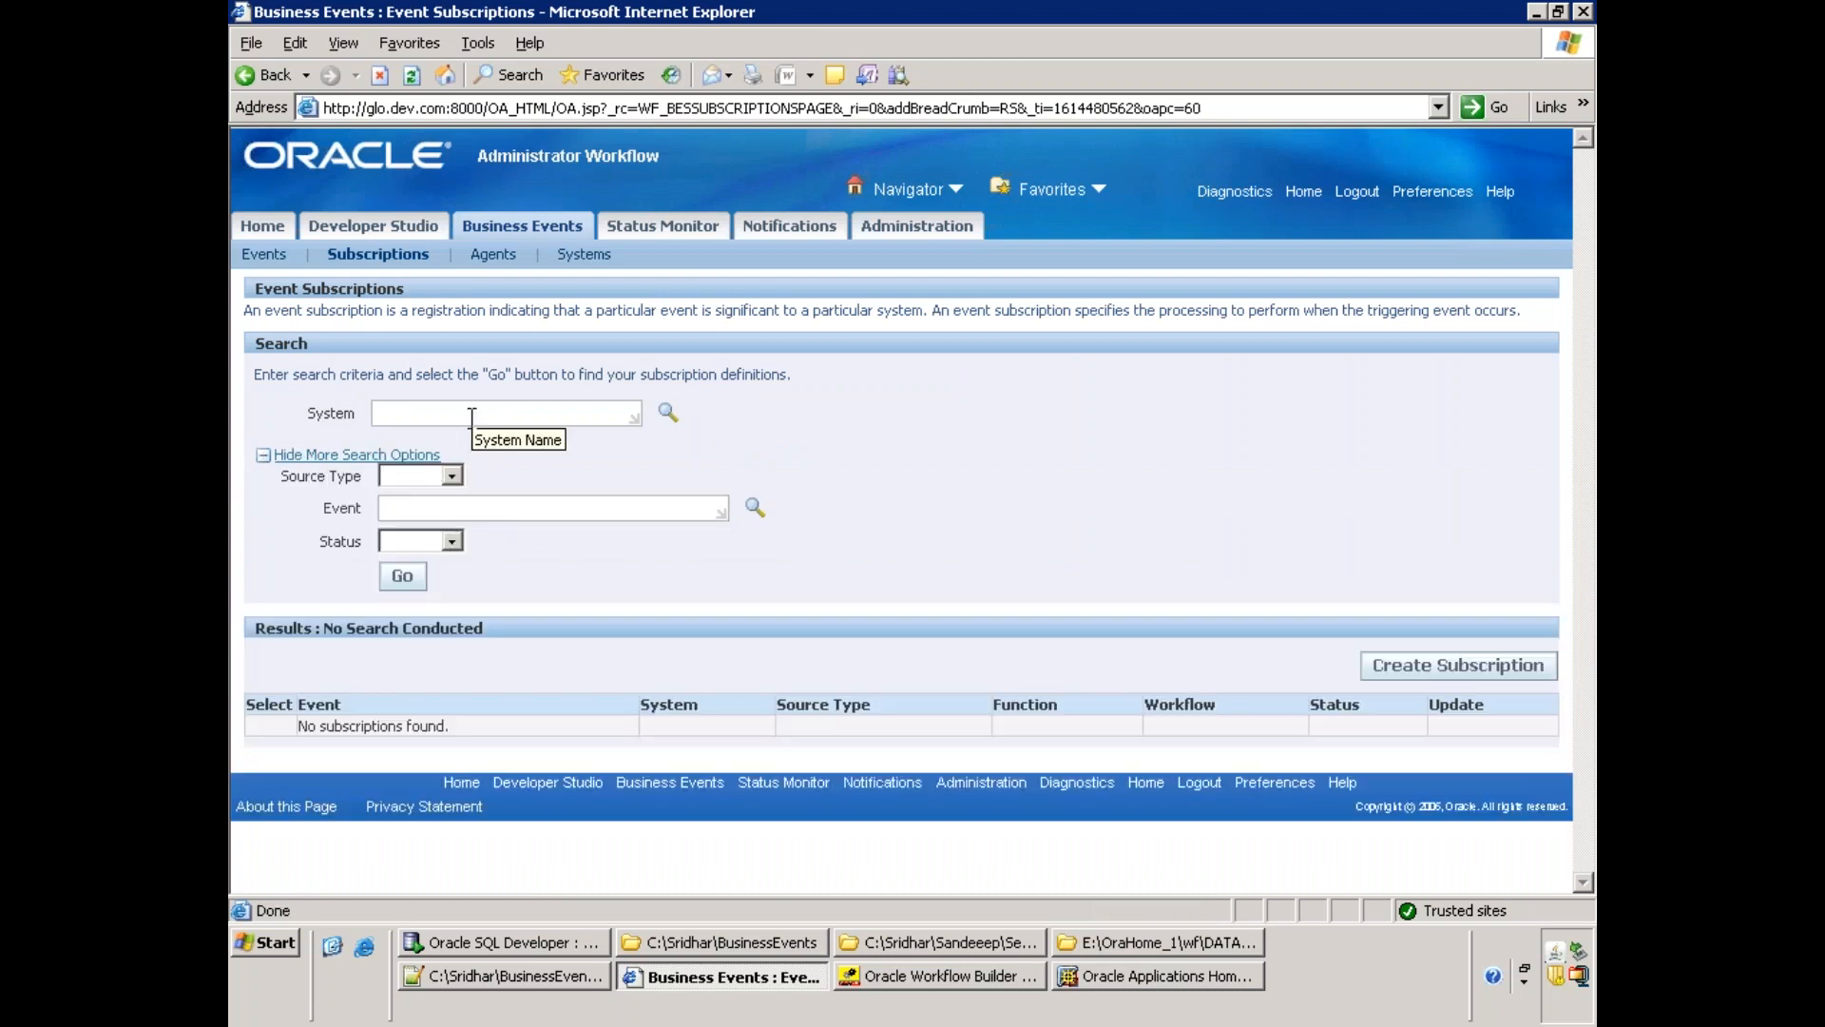
# Search the event subscriptions for event XXSN_SAMPLE_BE
pyautogui.click(431, 498)
pyautogui.hotkey('ctrl', 'v')
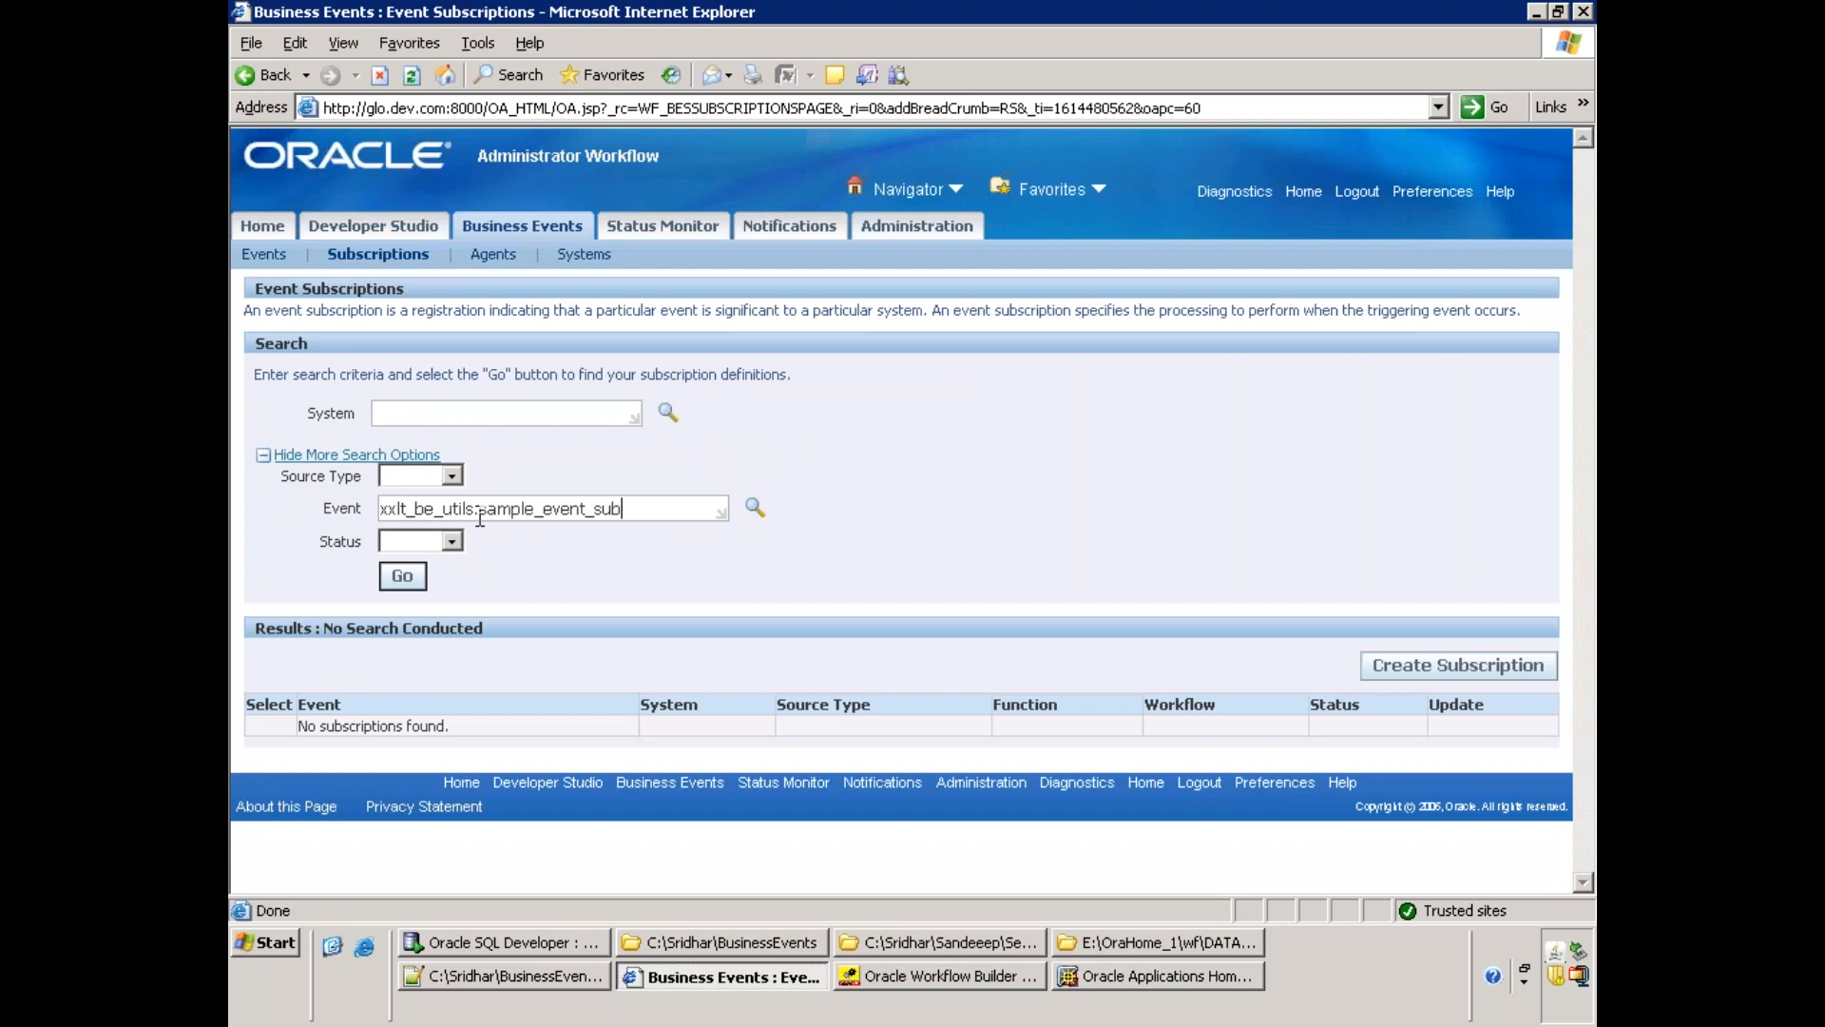
pyautogui.doubleClick(629, 499)
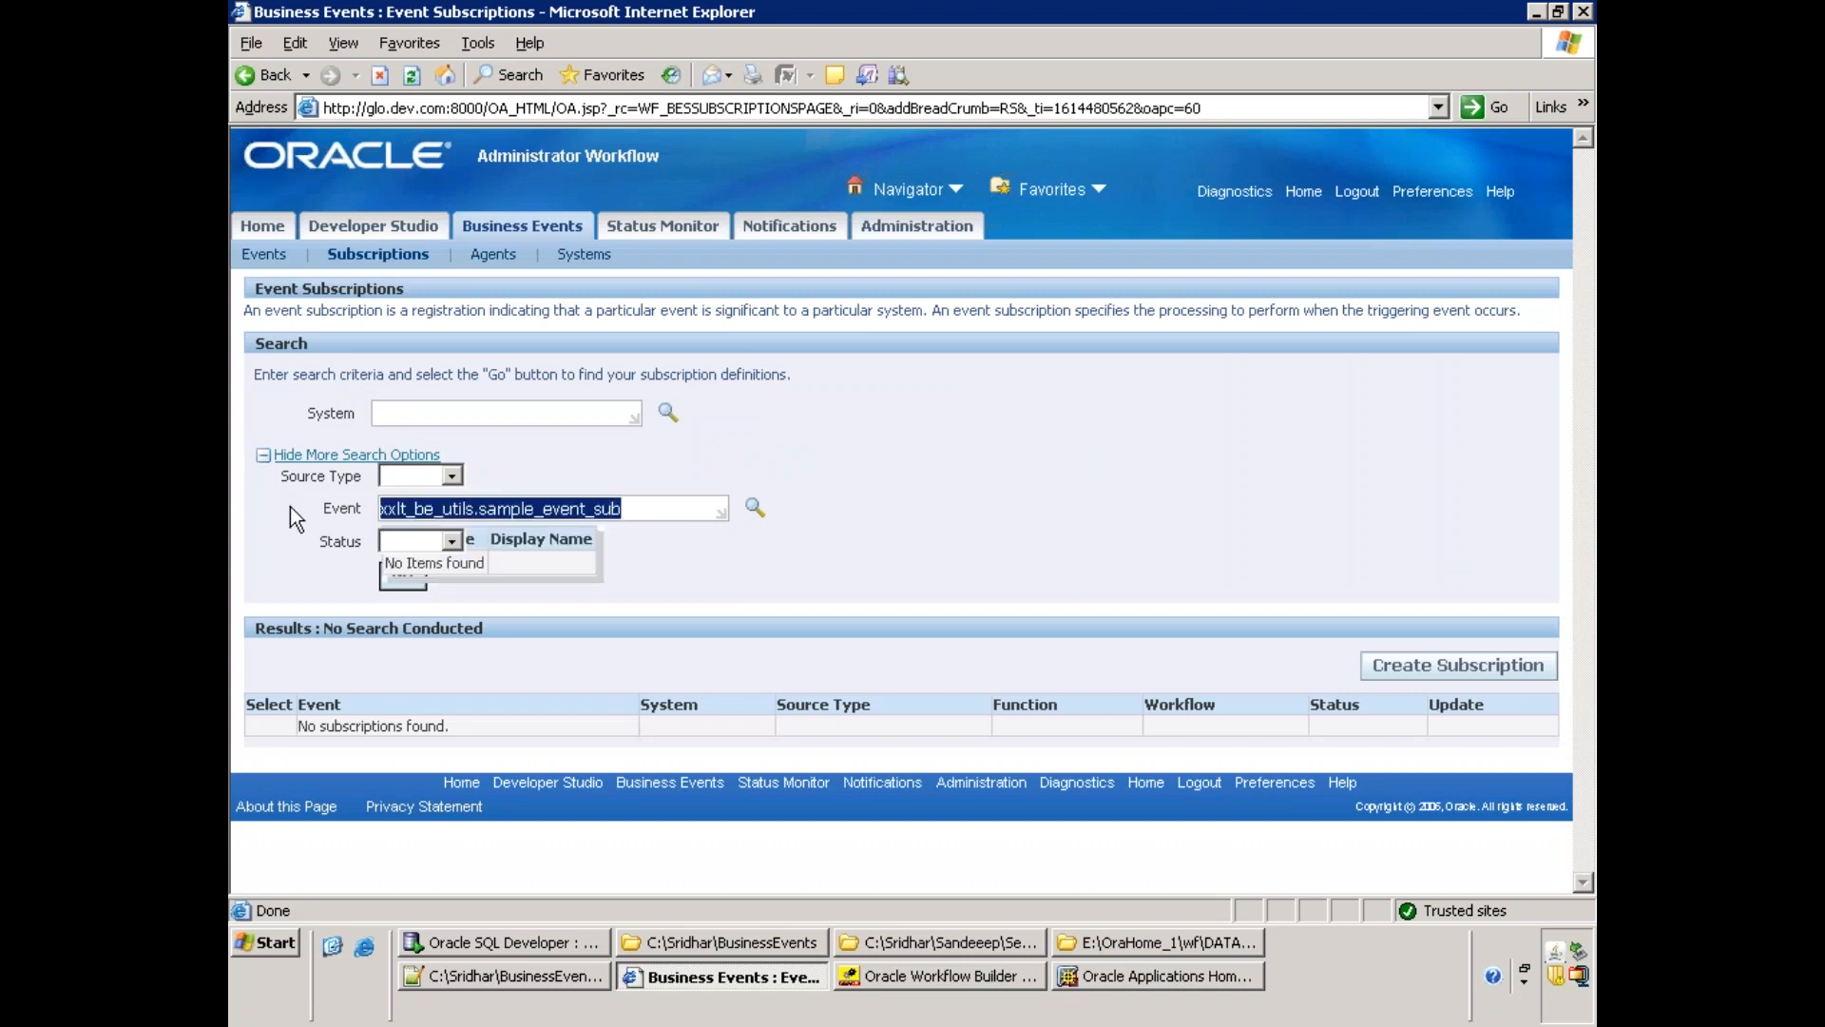
pyautogui.write('xxsn')
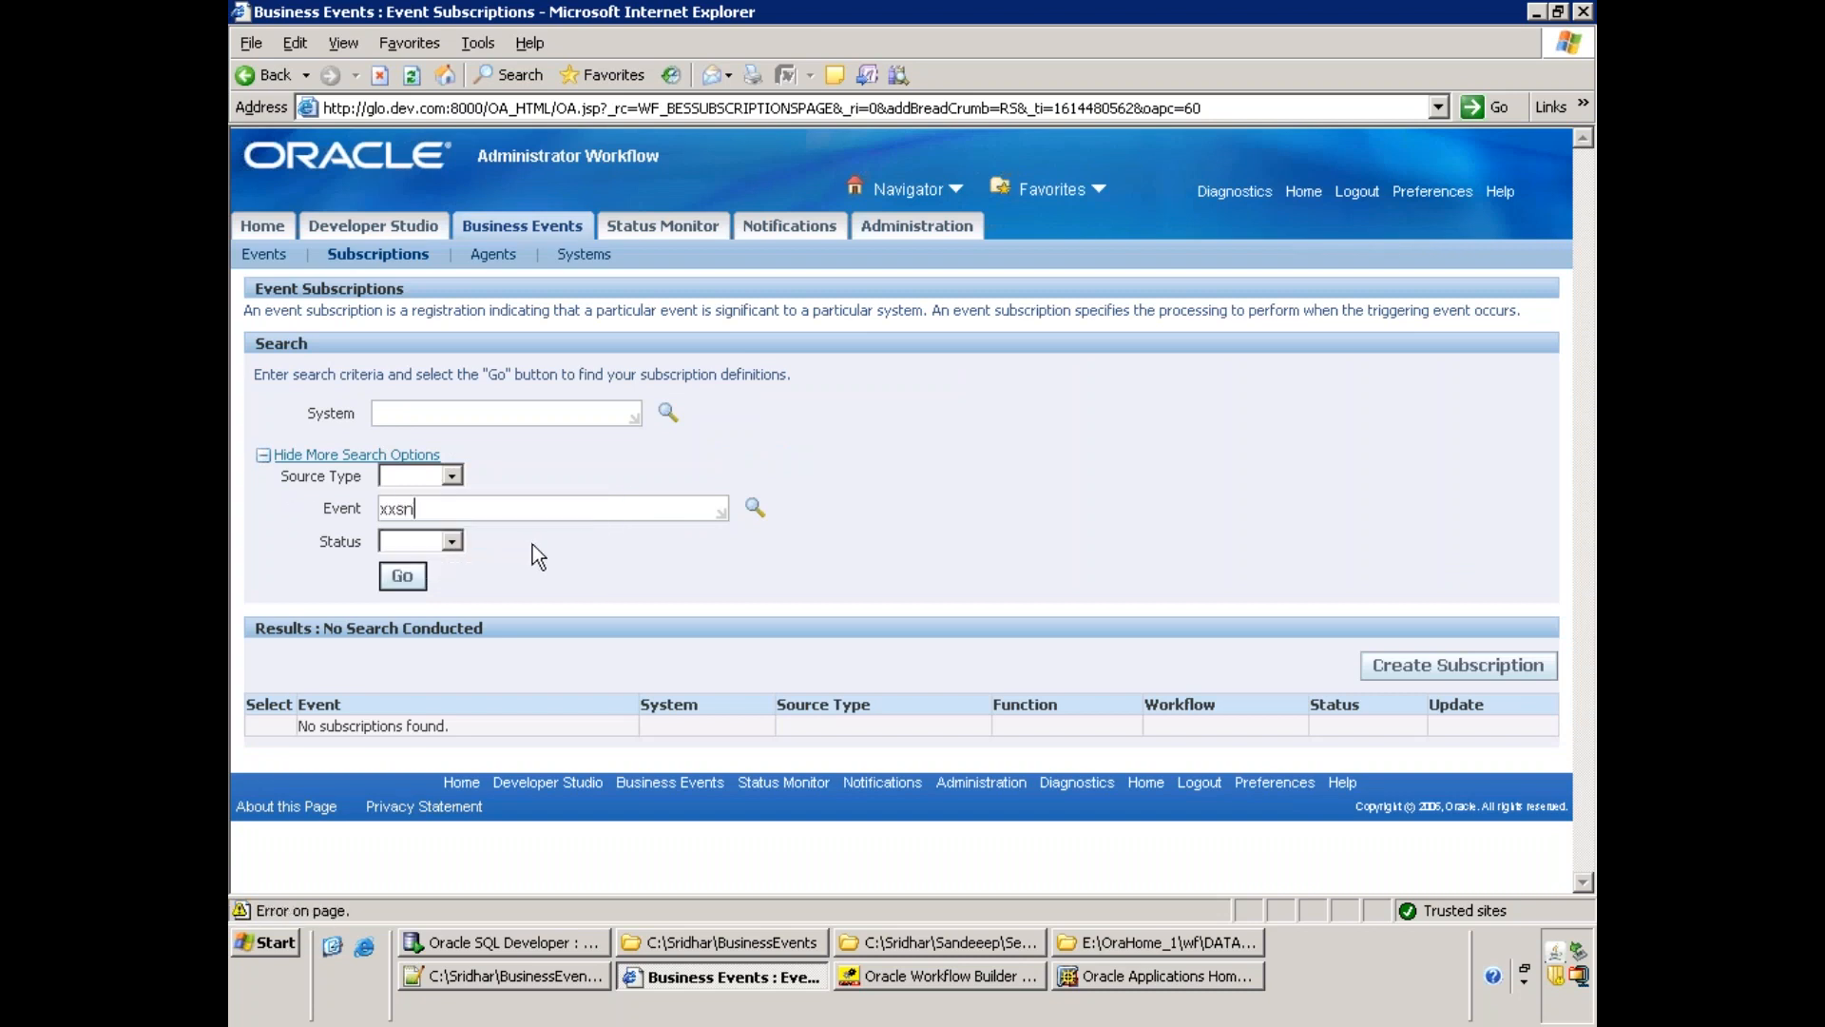
pyautogui.press('Tab')
pyautogui.press('Return')
pyautogui.click(403, 576)
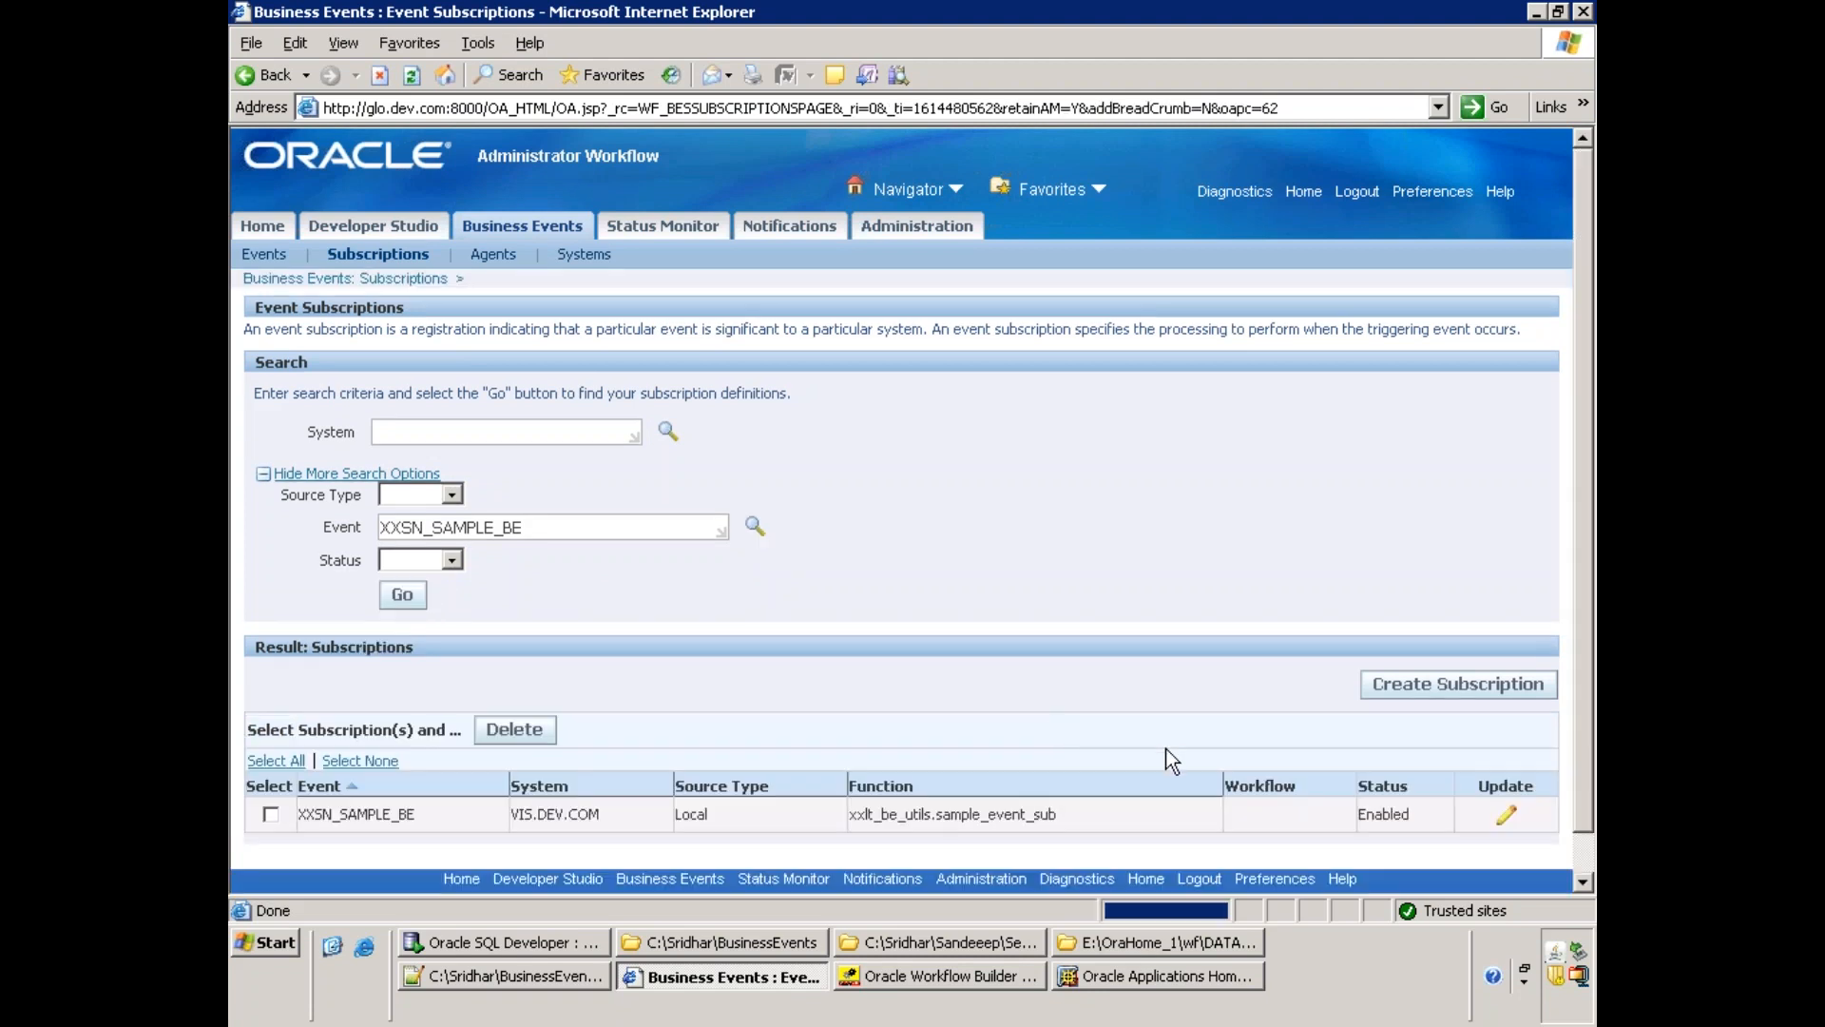
pyautogui.scroll(-1, 1061, 730)
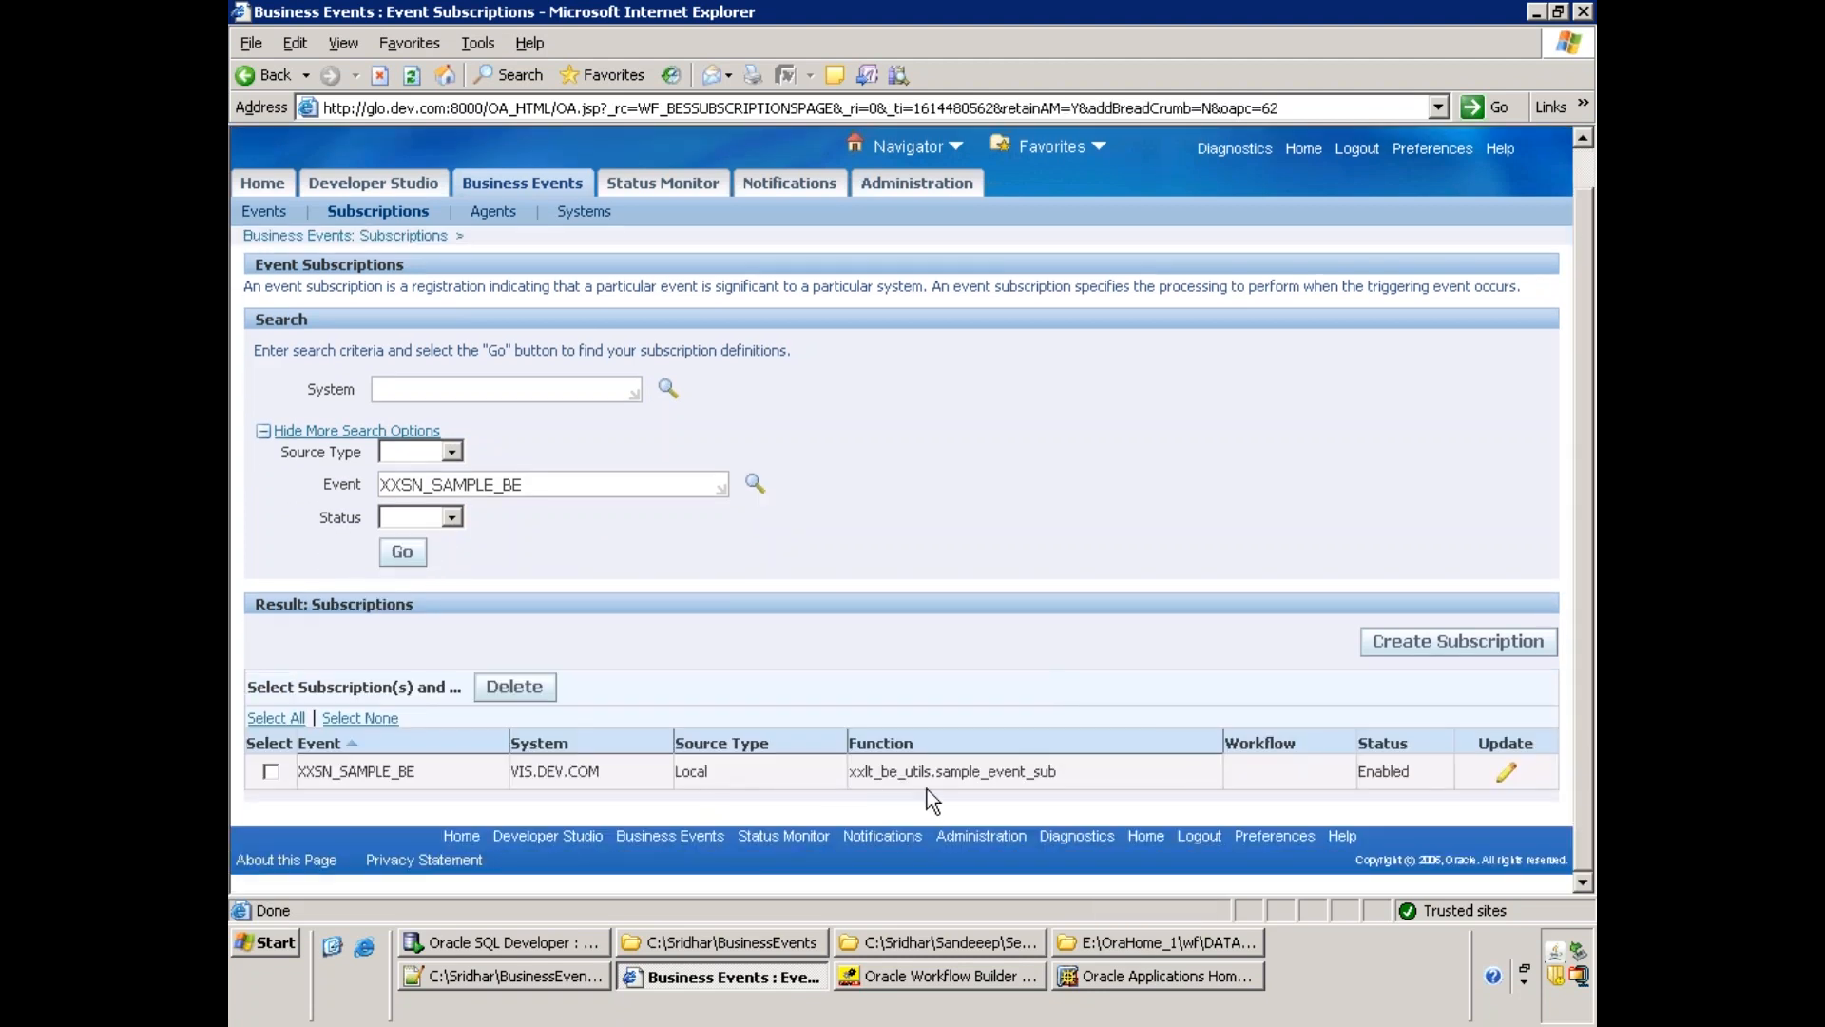
# Open the XXSN_SAMPLE_BE subscription for editing and restore its Phase to 99
pyautogui.click(1505, 771)
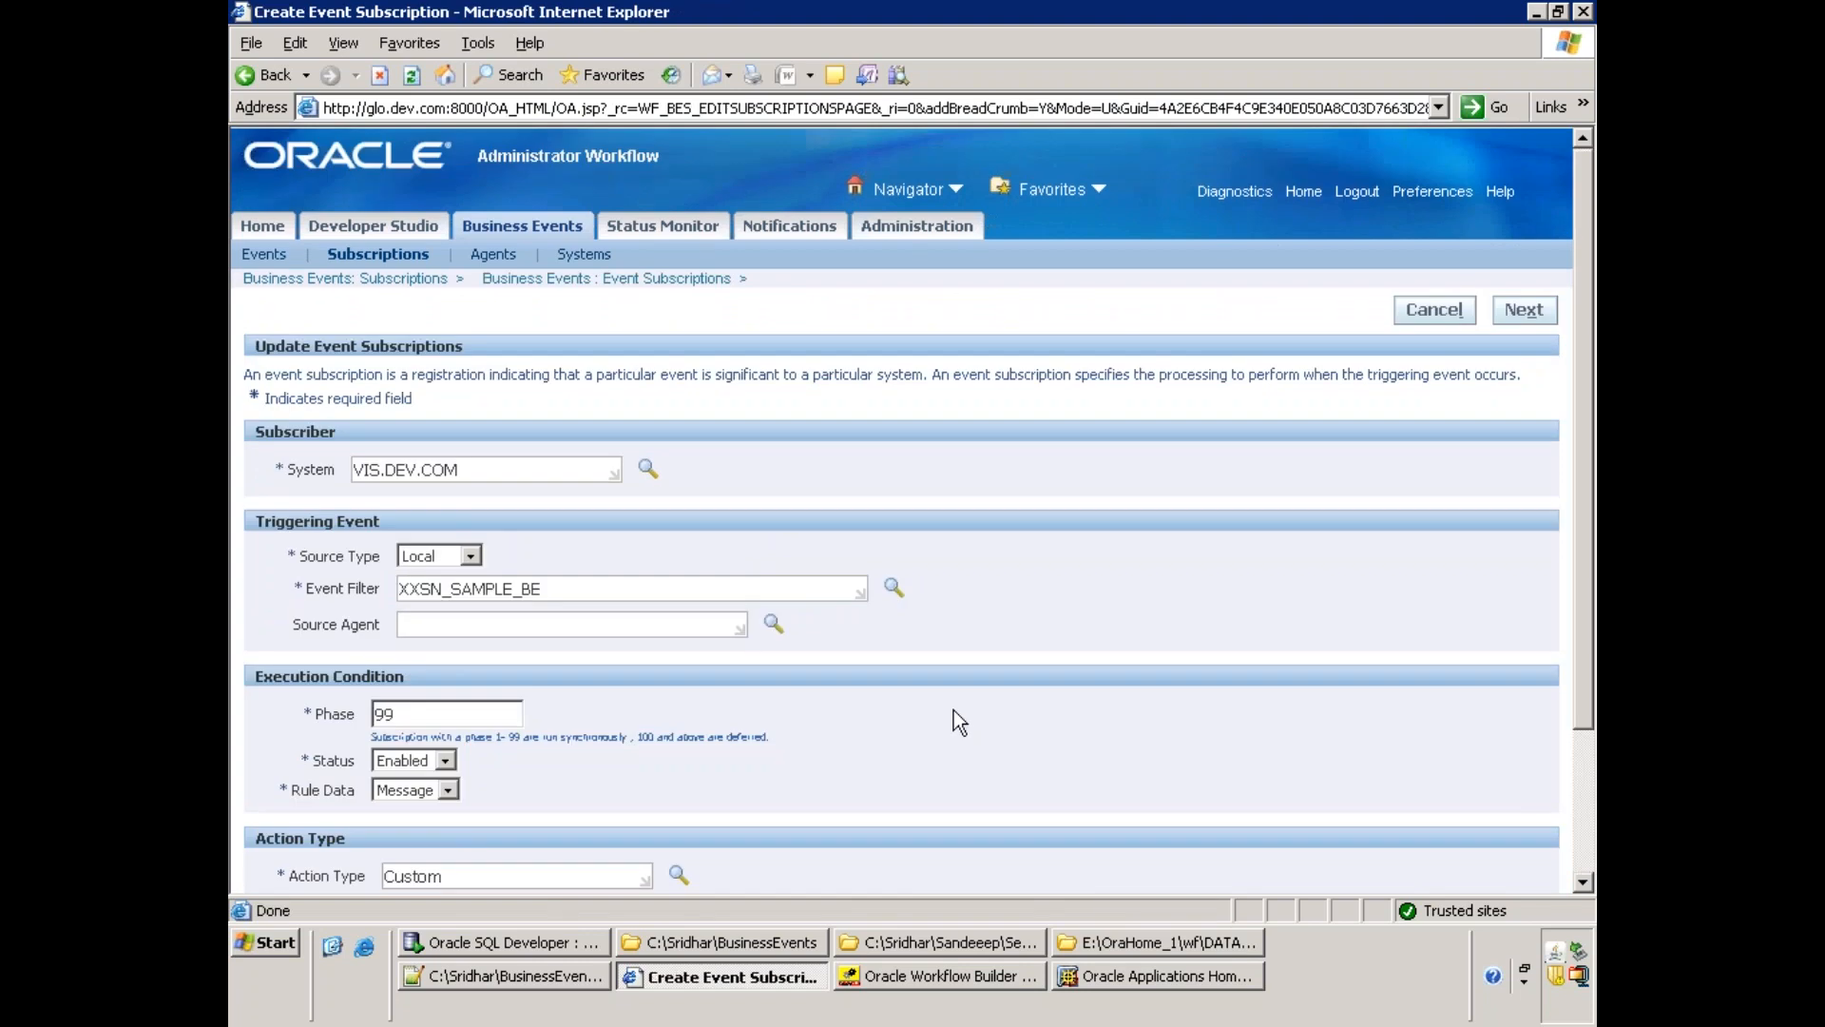
pyautogui.scroll(-2, 945, 709)
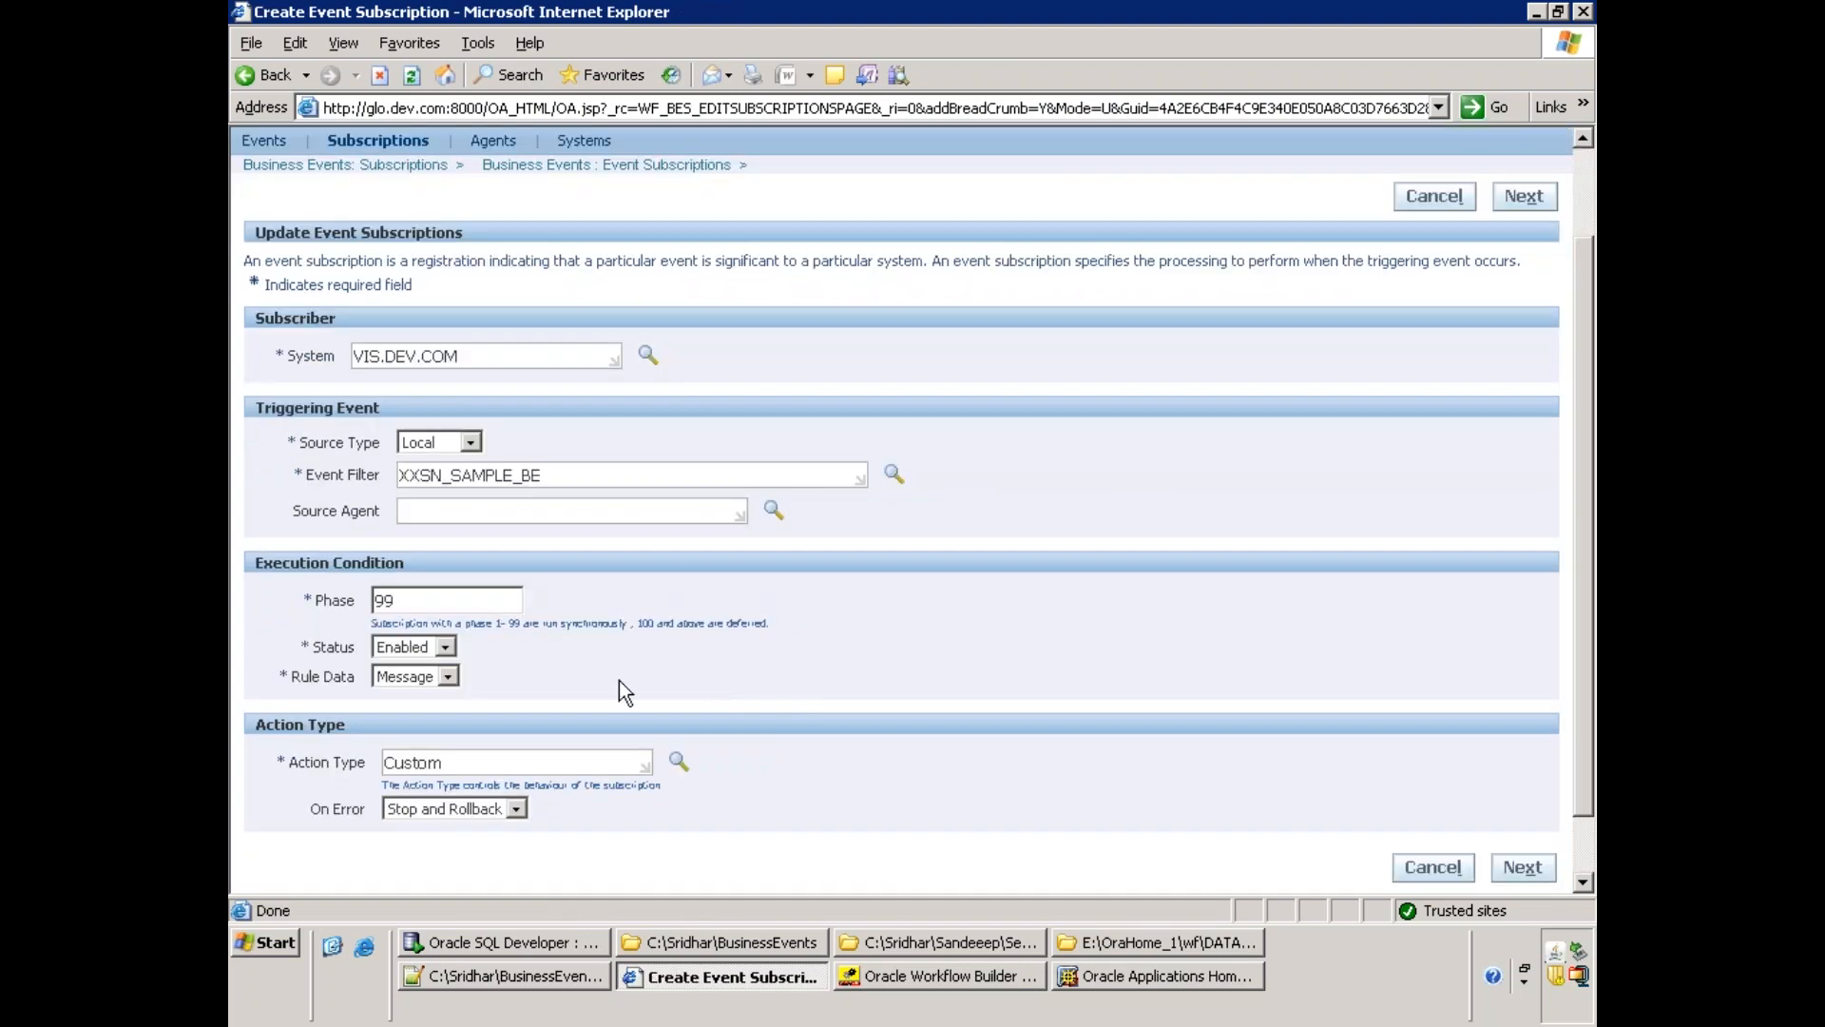
pyautogui.doubleClick(416, 603)
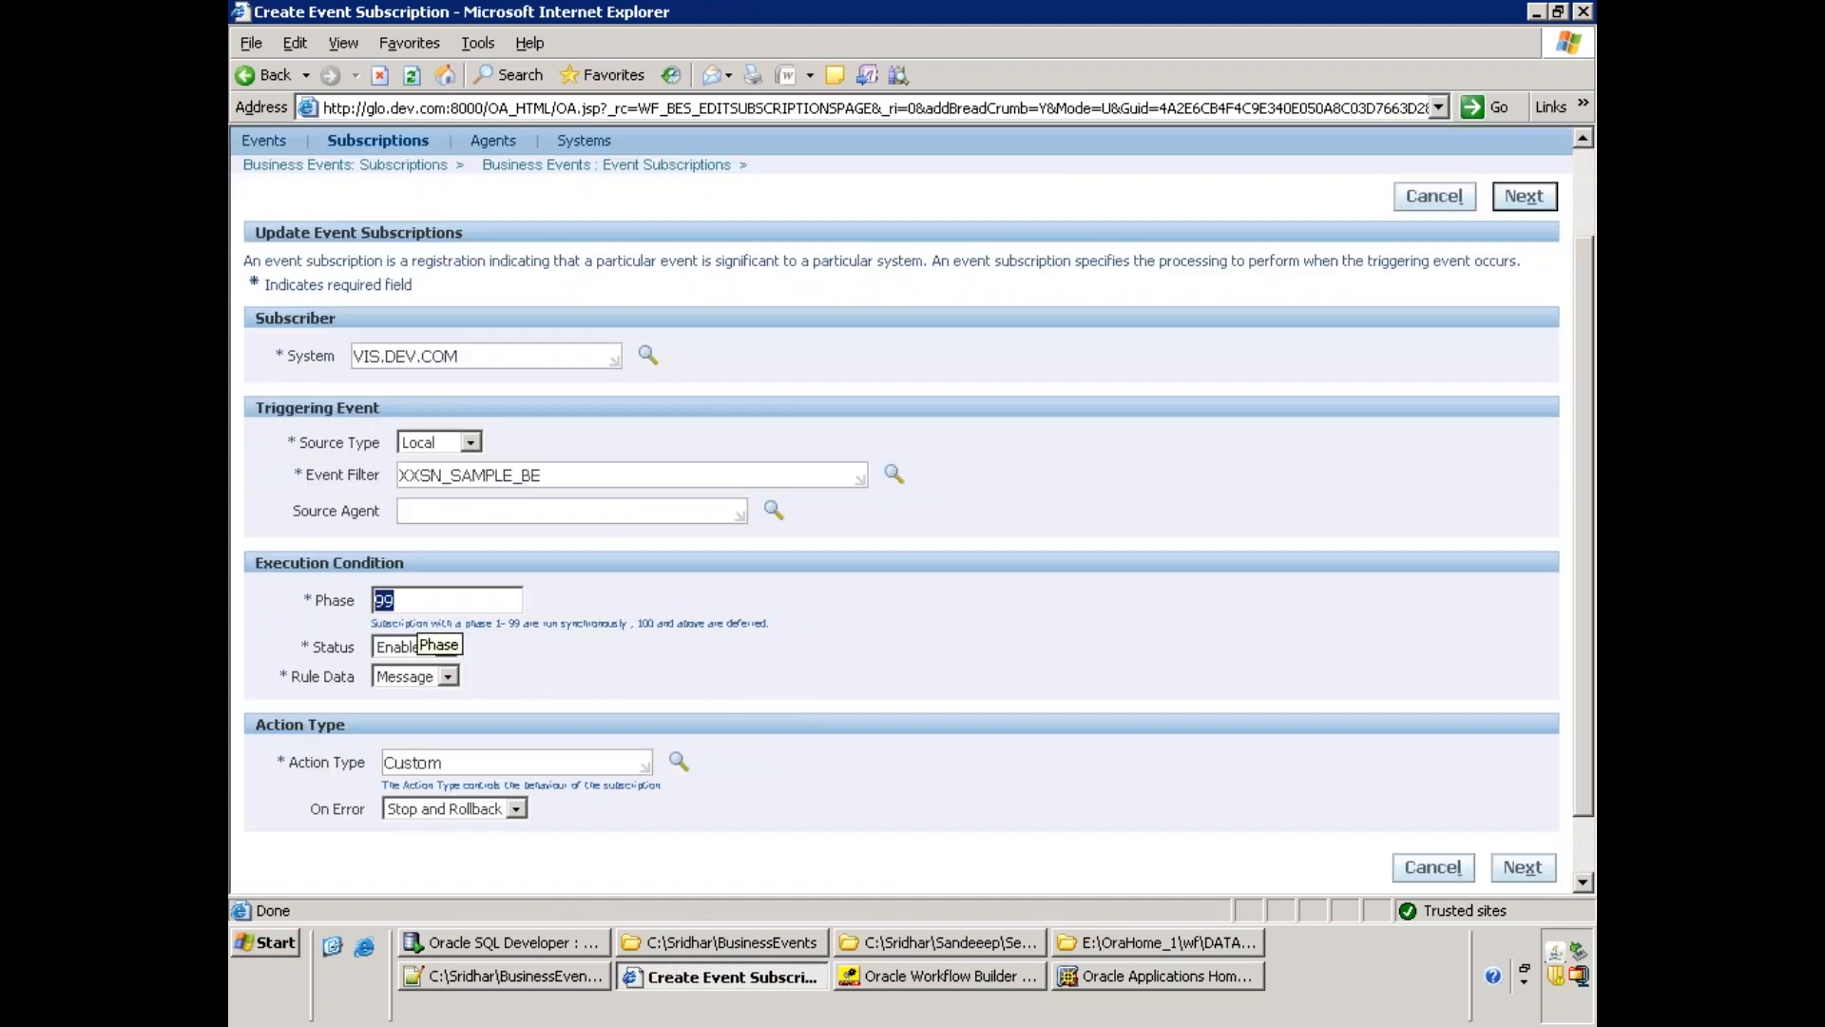
pyautogui.press('BackSpace')
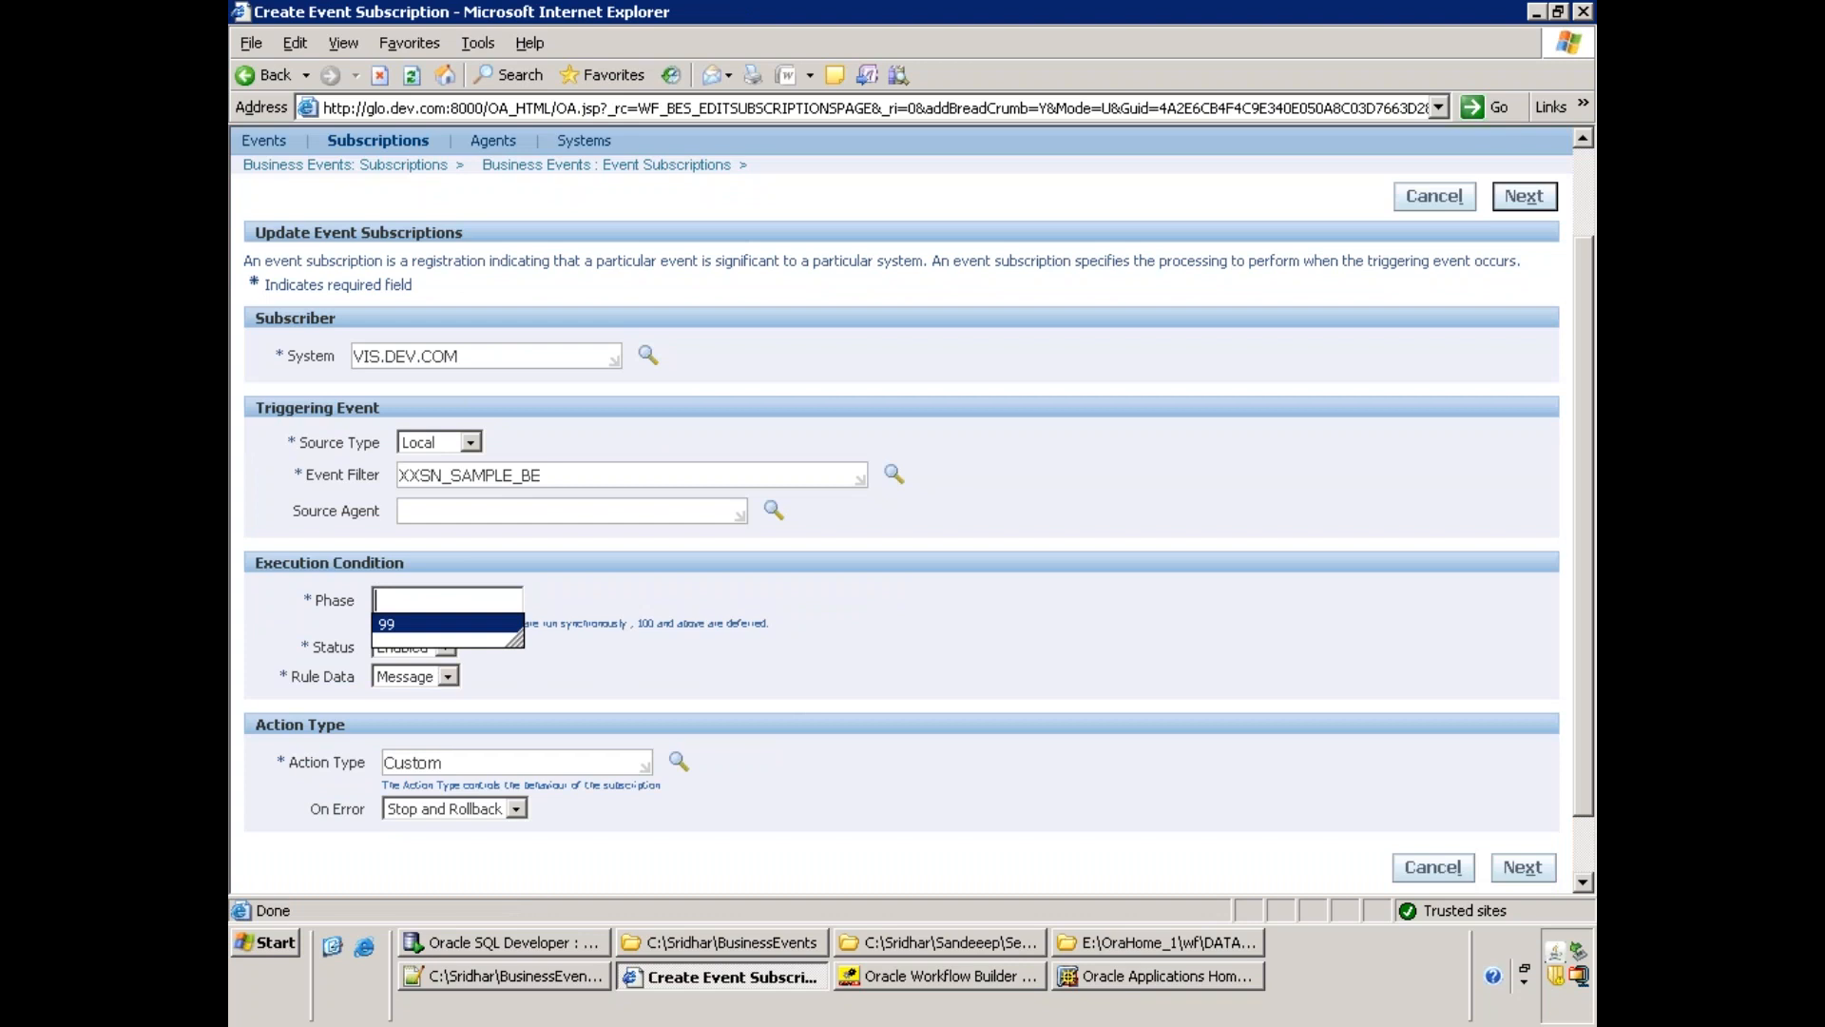
pyautogui.click(872, 695)
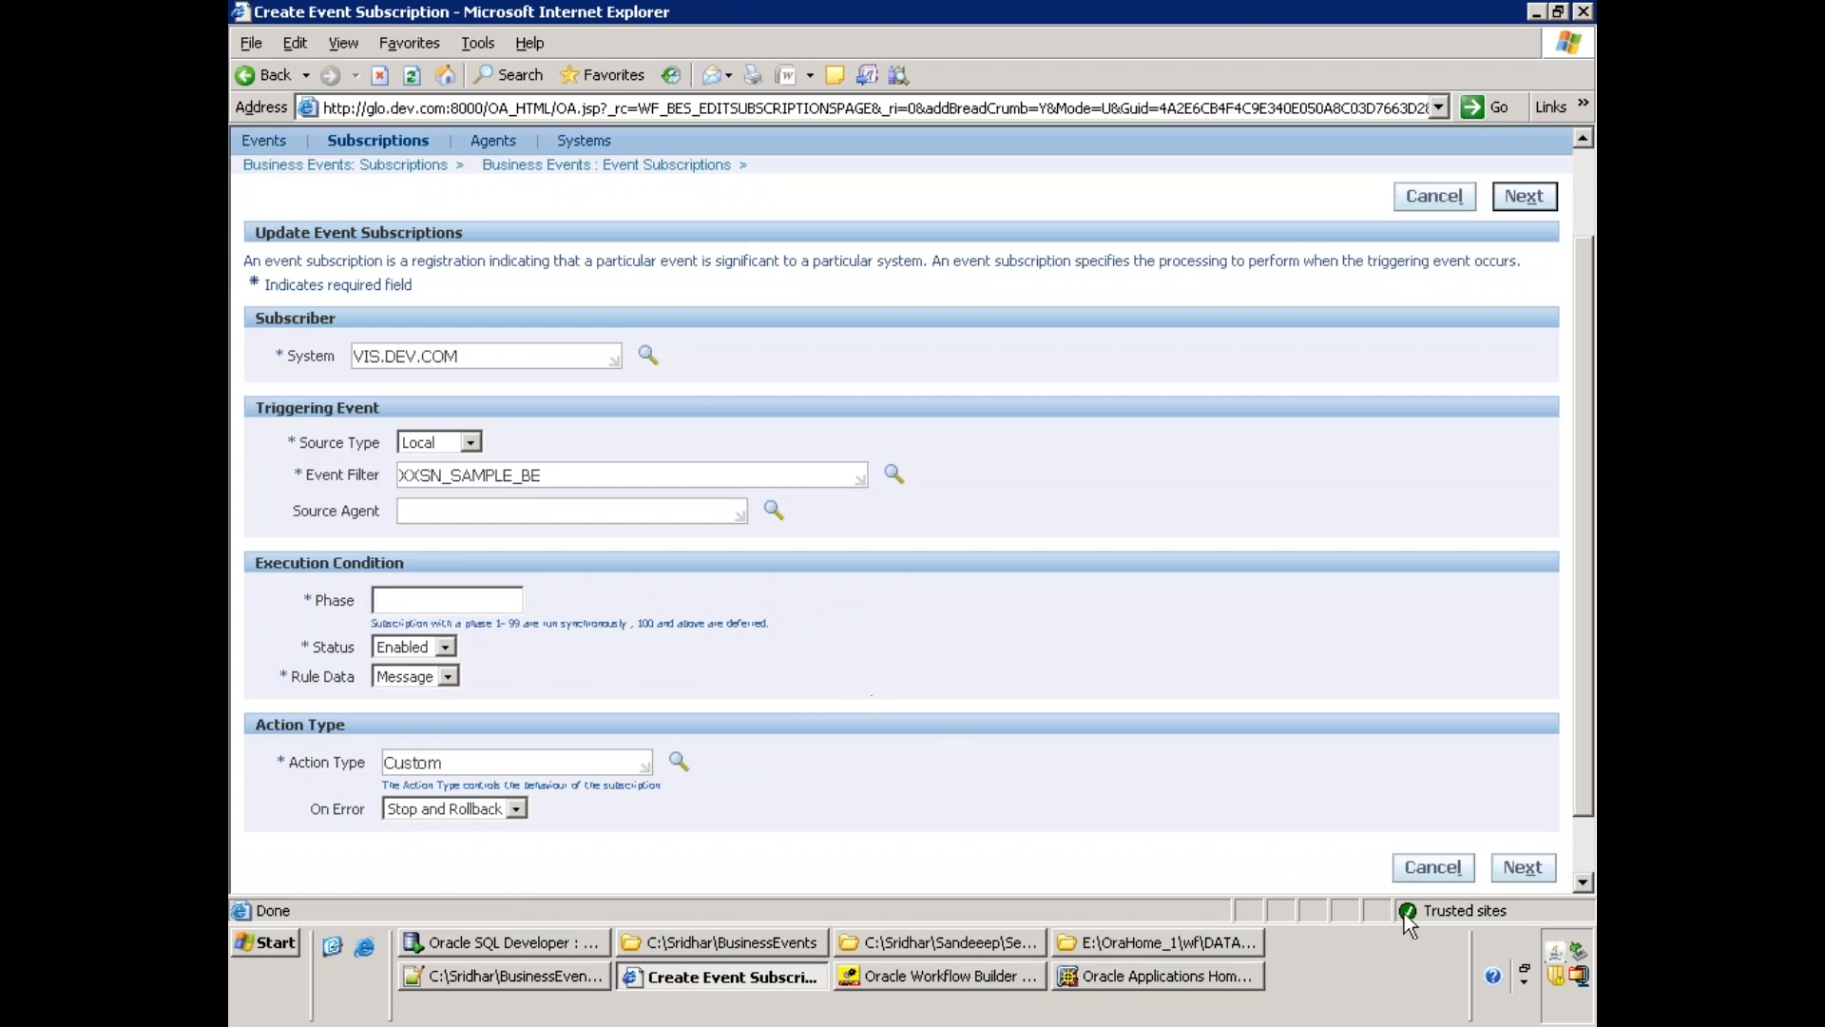
pyautogui.click(1515, 863)
pyautogui.click(950, 548)
pyautogui.click(435, 603)
pyautogui.click(404, 624)
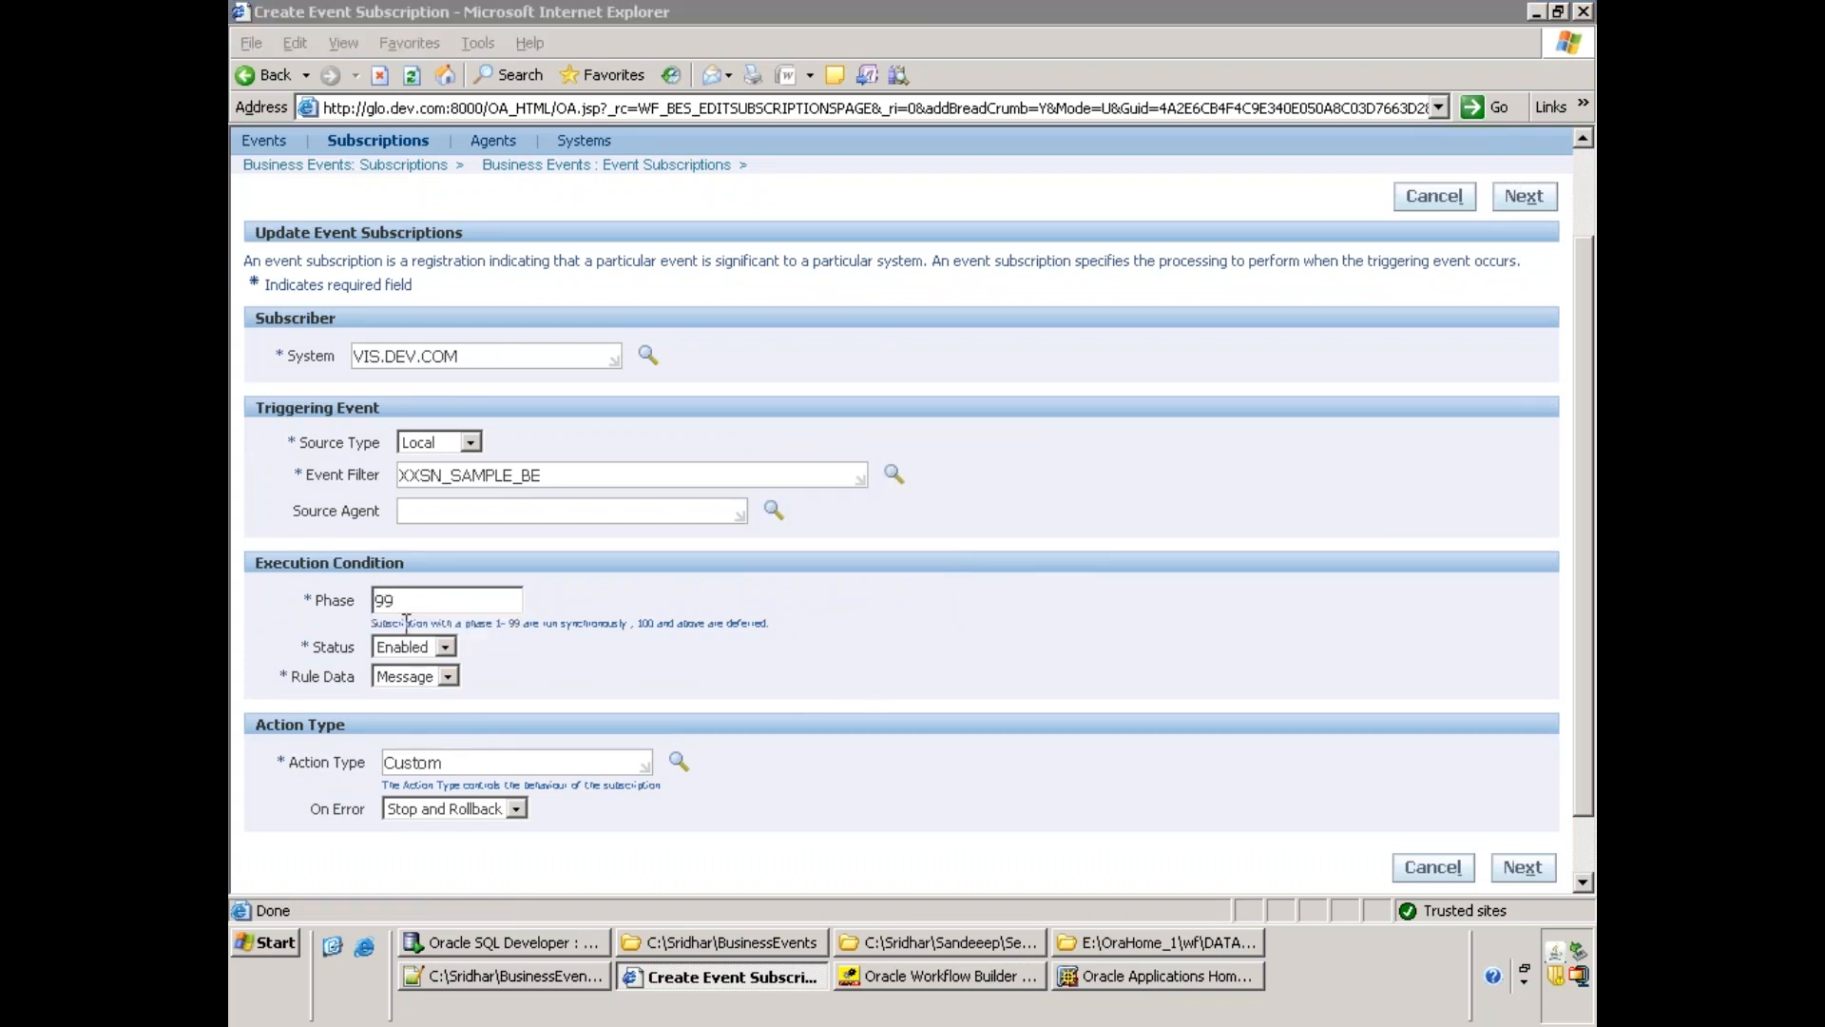
# Check the xxlt_be_utils.sample_event_sub rule function, then return to the subscription results
pyautogui.click(1524, 196)
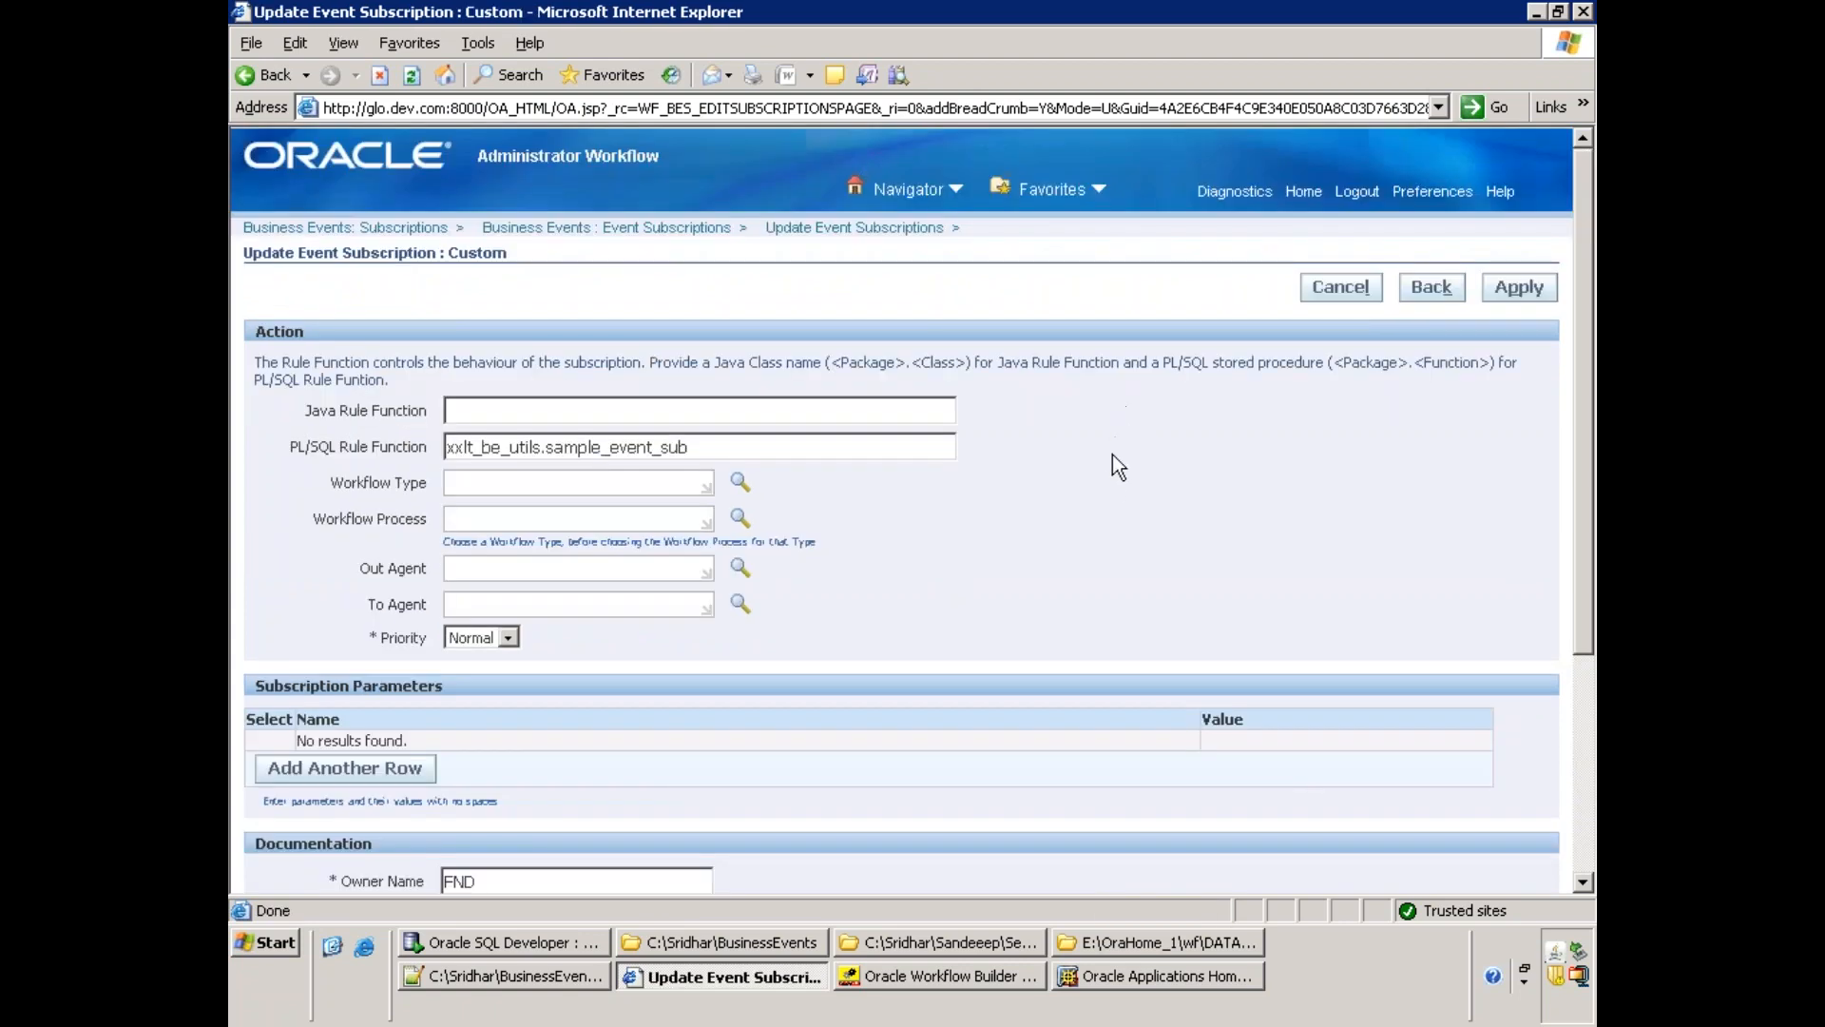
pyautogui.scroll(-2, 1104, 483)
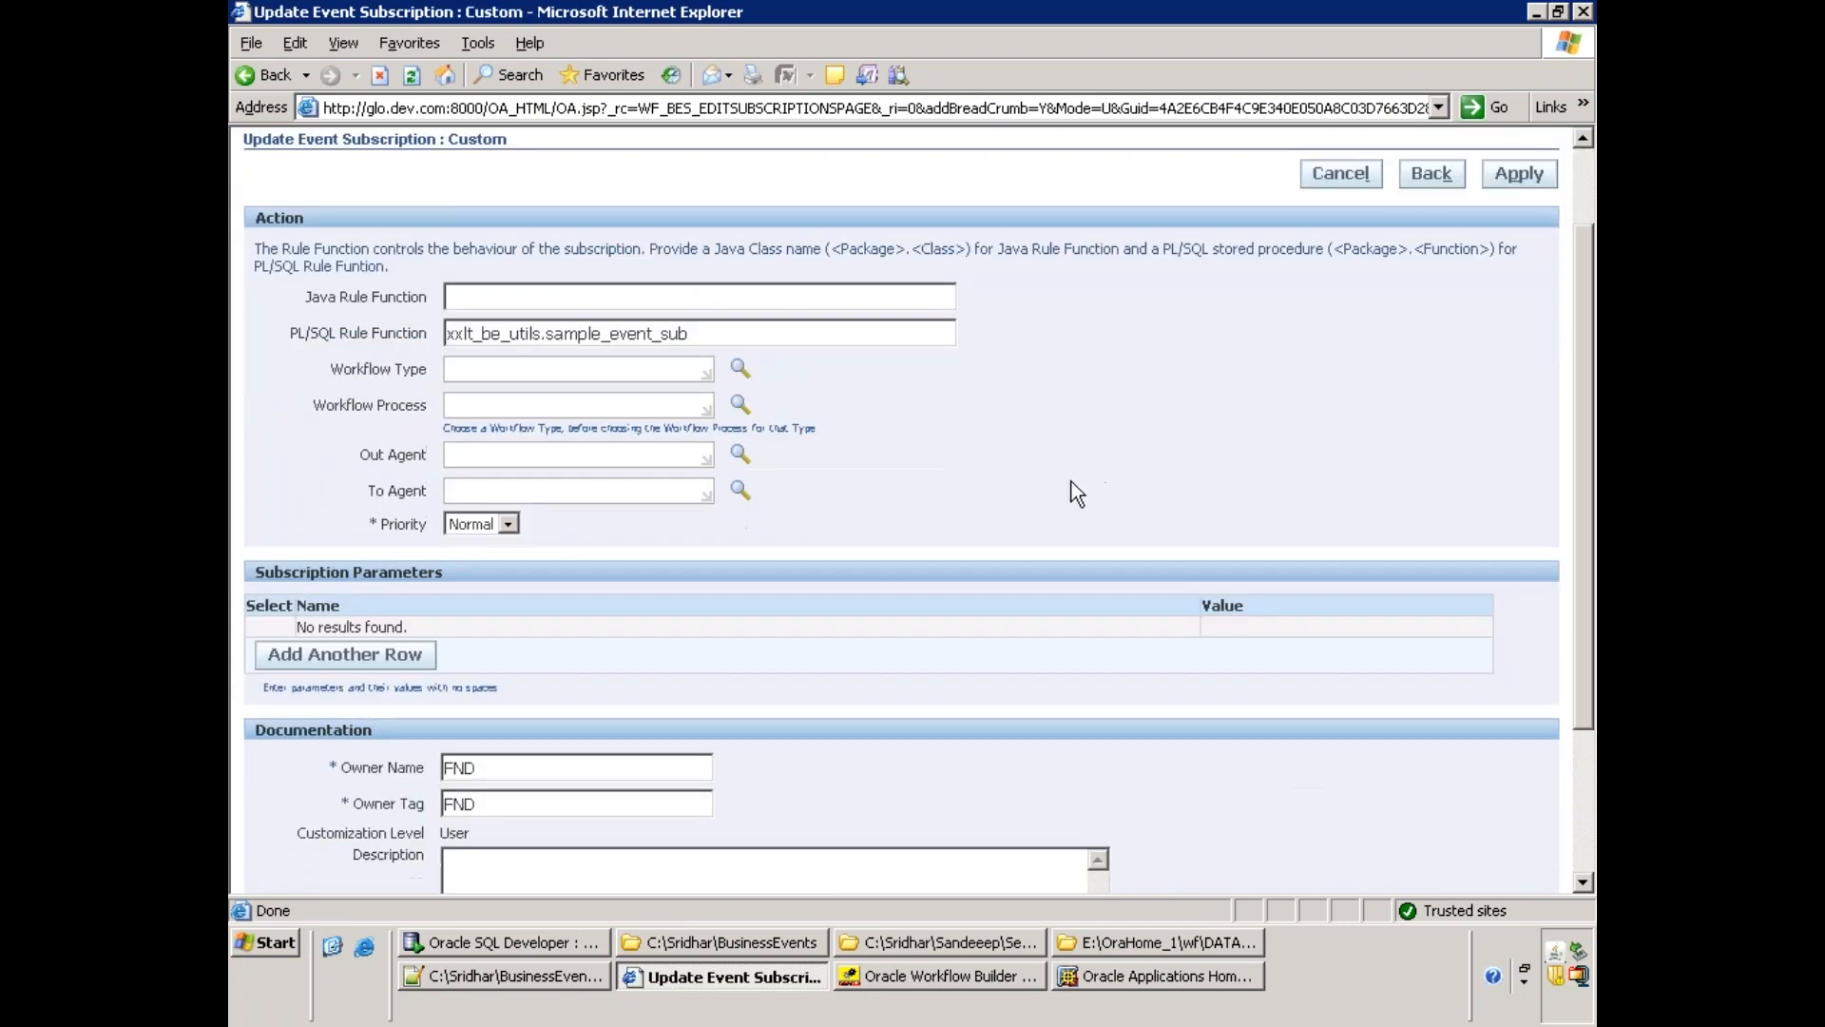
pyautogui.click(710, 337)
pyautogui.scroll(-2, 793, 833)
pyautogui.scroll(2, 1213, 519)
pyautogui.scroll(1, 526, 305)
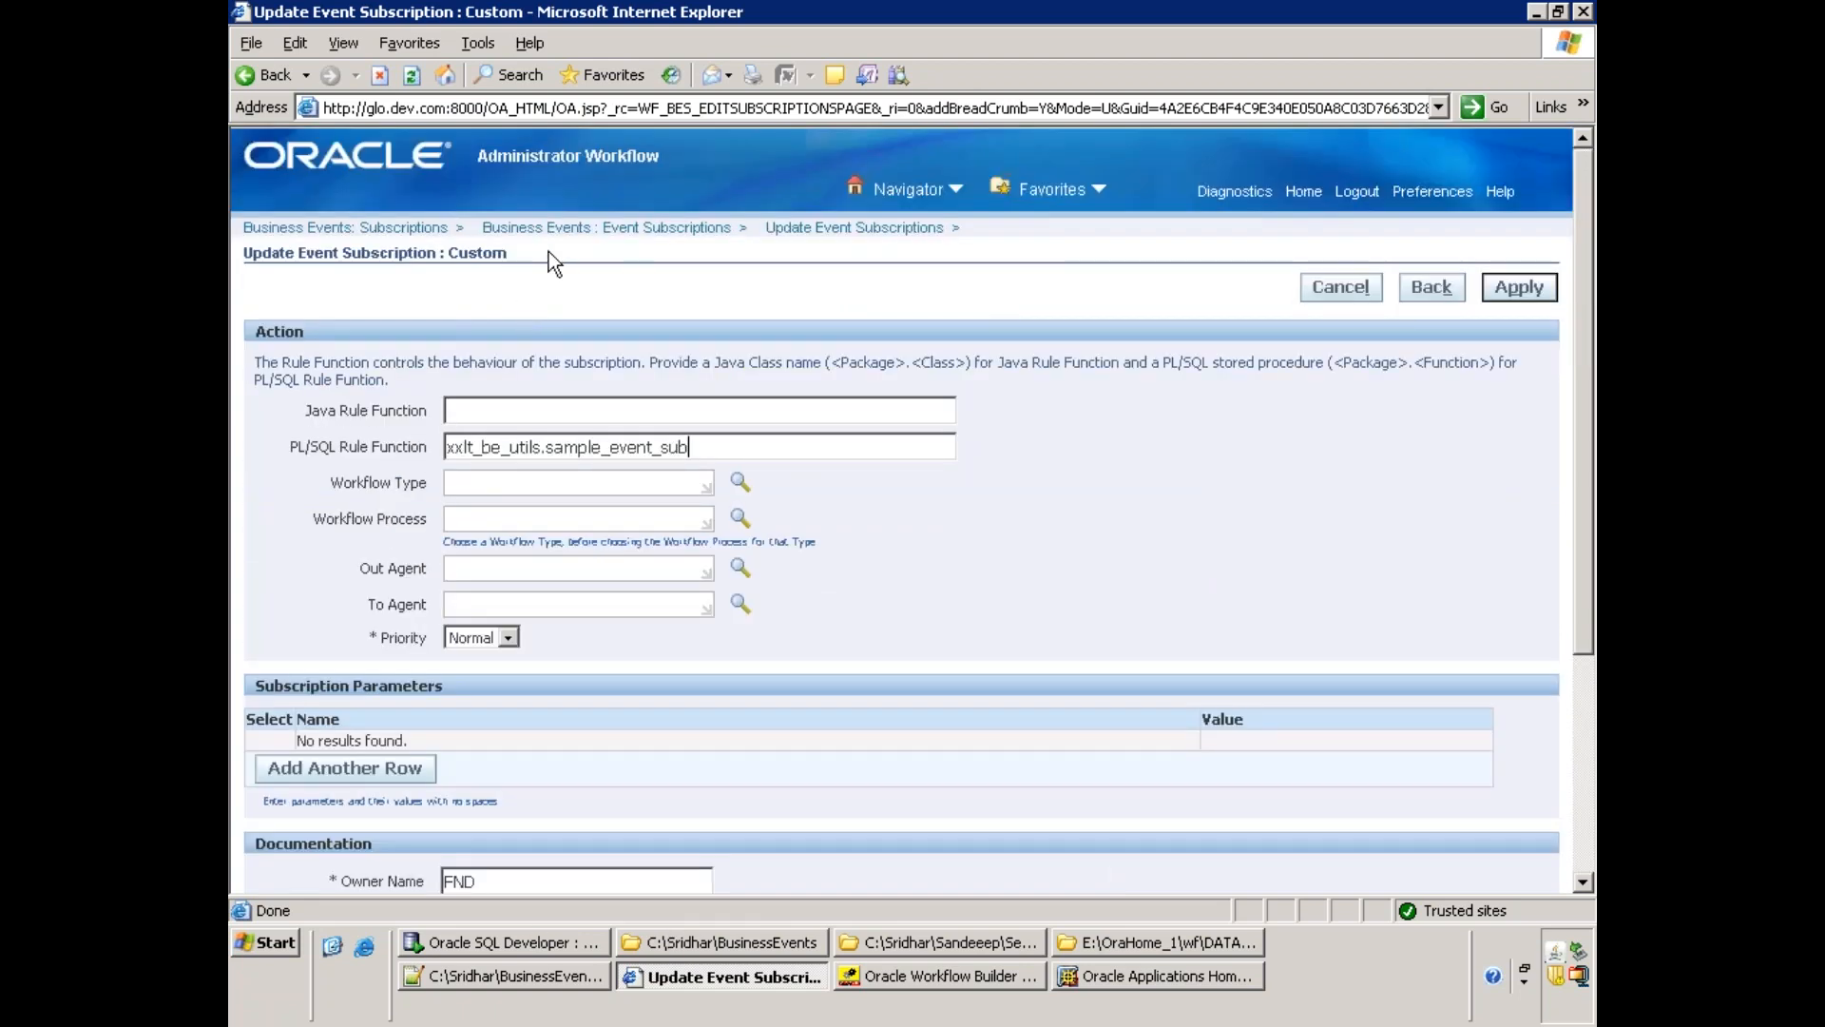
pyautogui.click(362, 233)
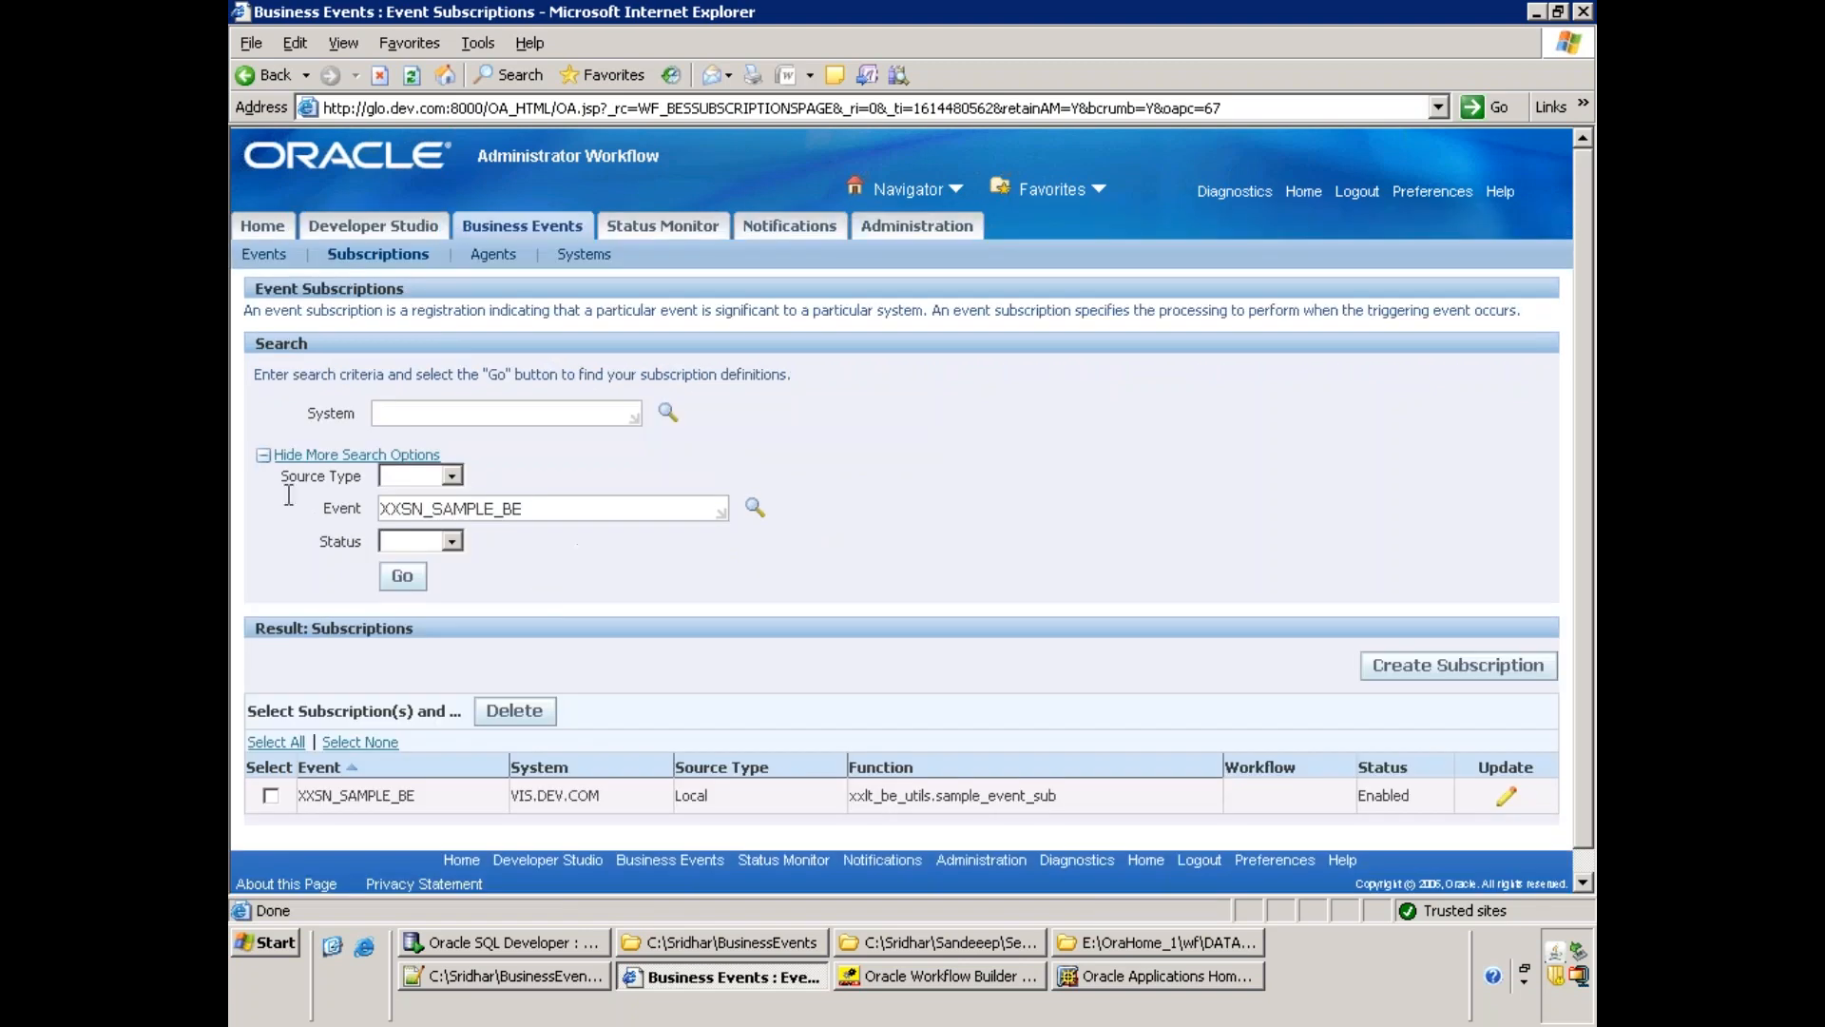
# Filter the event subscriptions by event xxlt.sample.be
pyautogui.doubleClick(446, 508)
pyautogui.write('xxlt')
pyautogui.press('Tab')
pyautogui.press('Return')
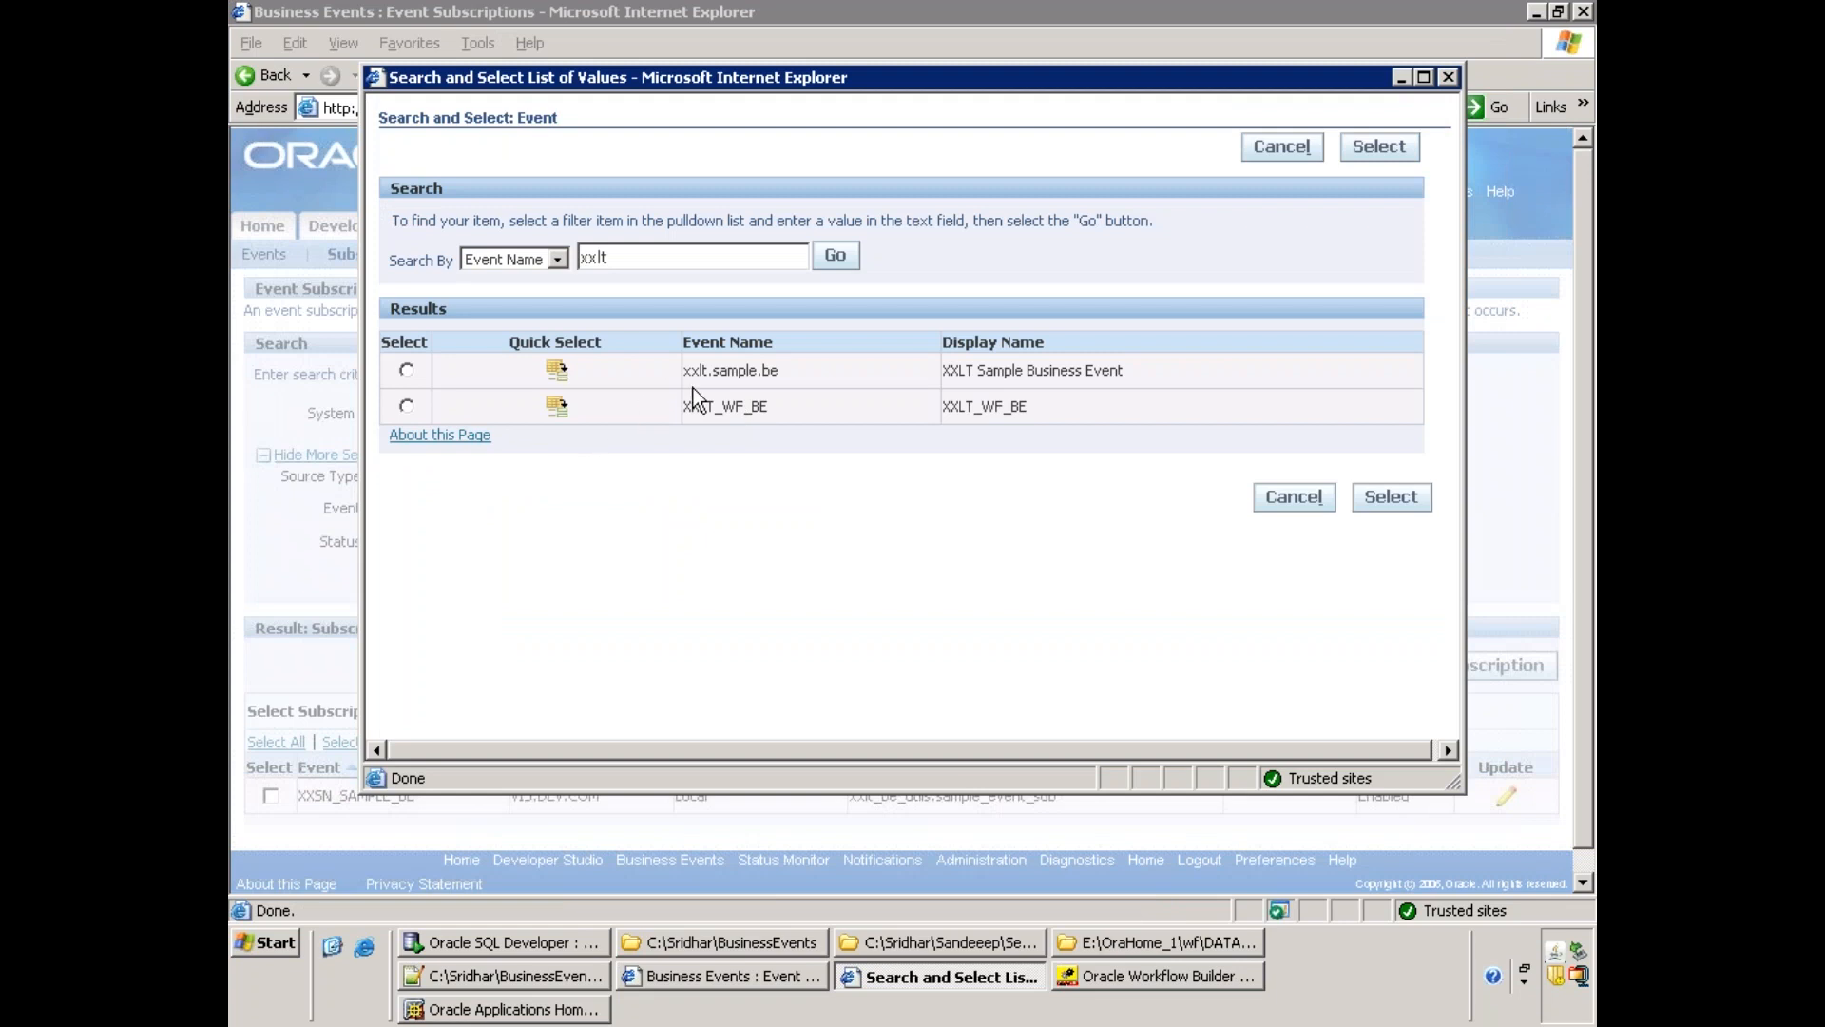
pyautogui.click(557, 372)
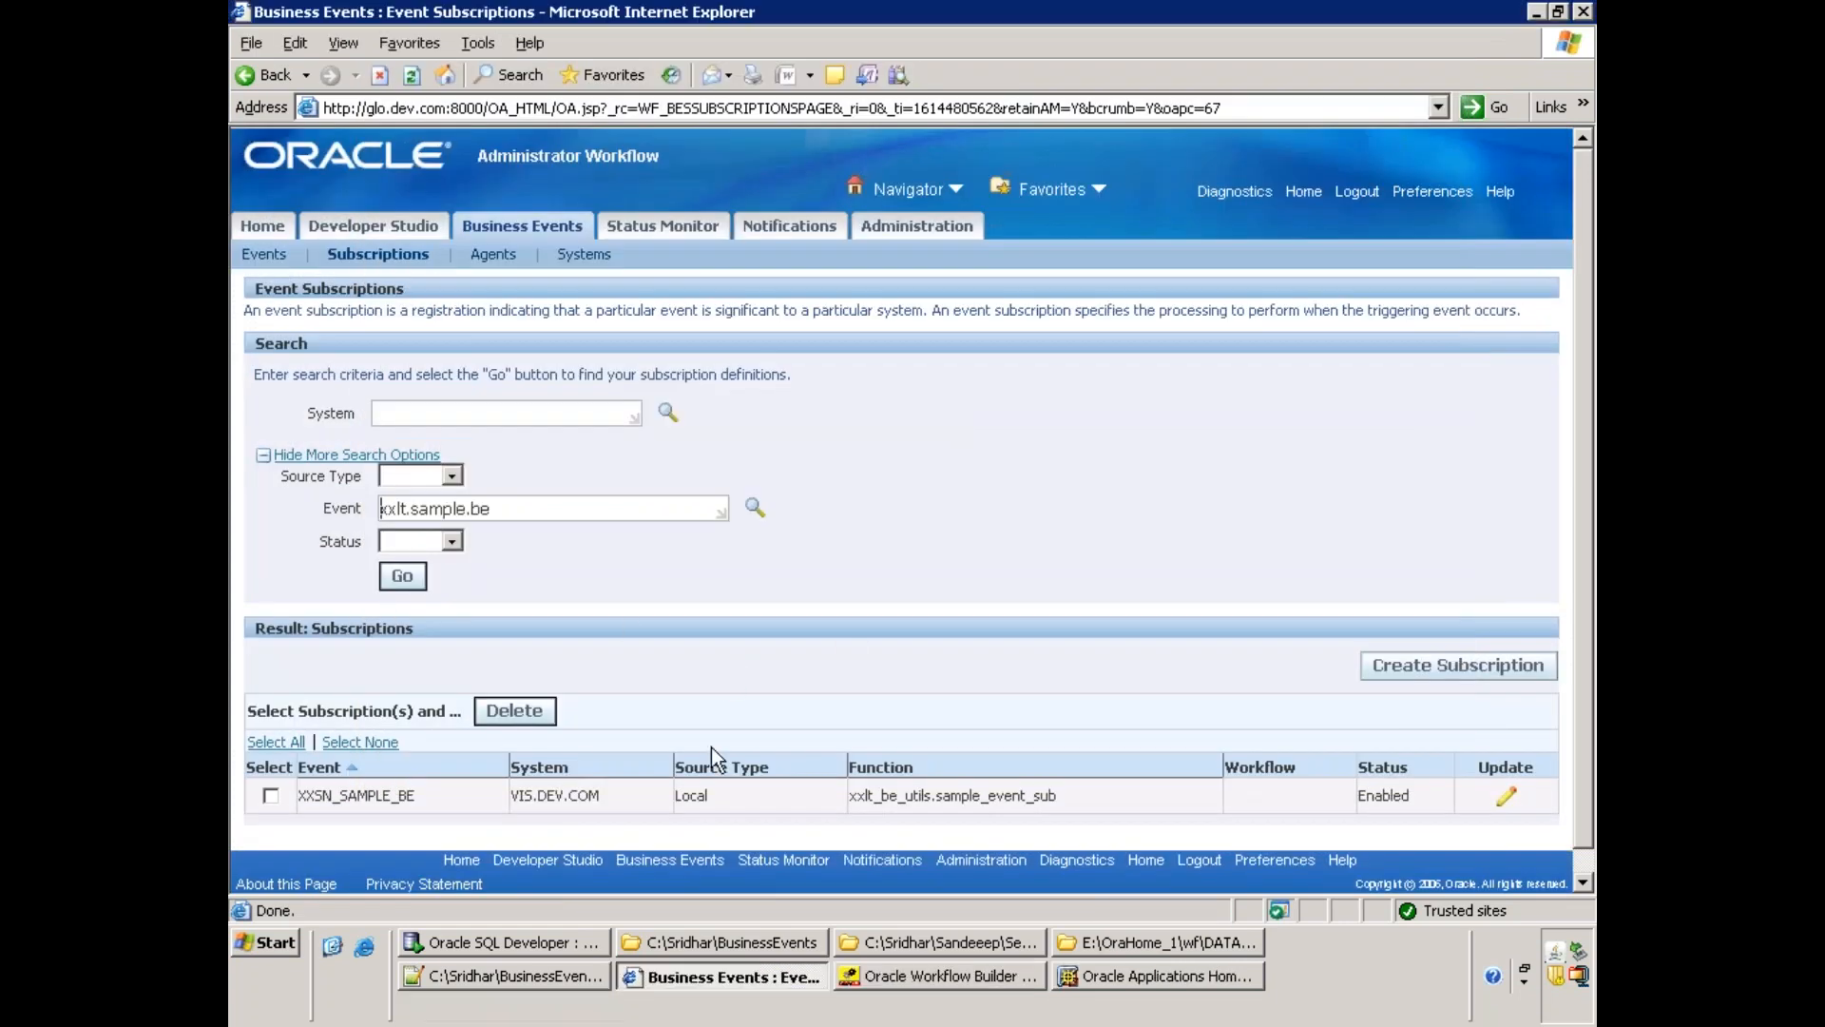
pyautogui.click(402, 575)
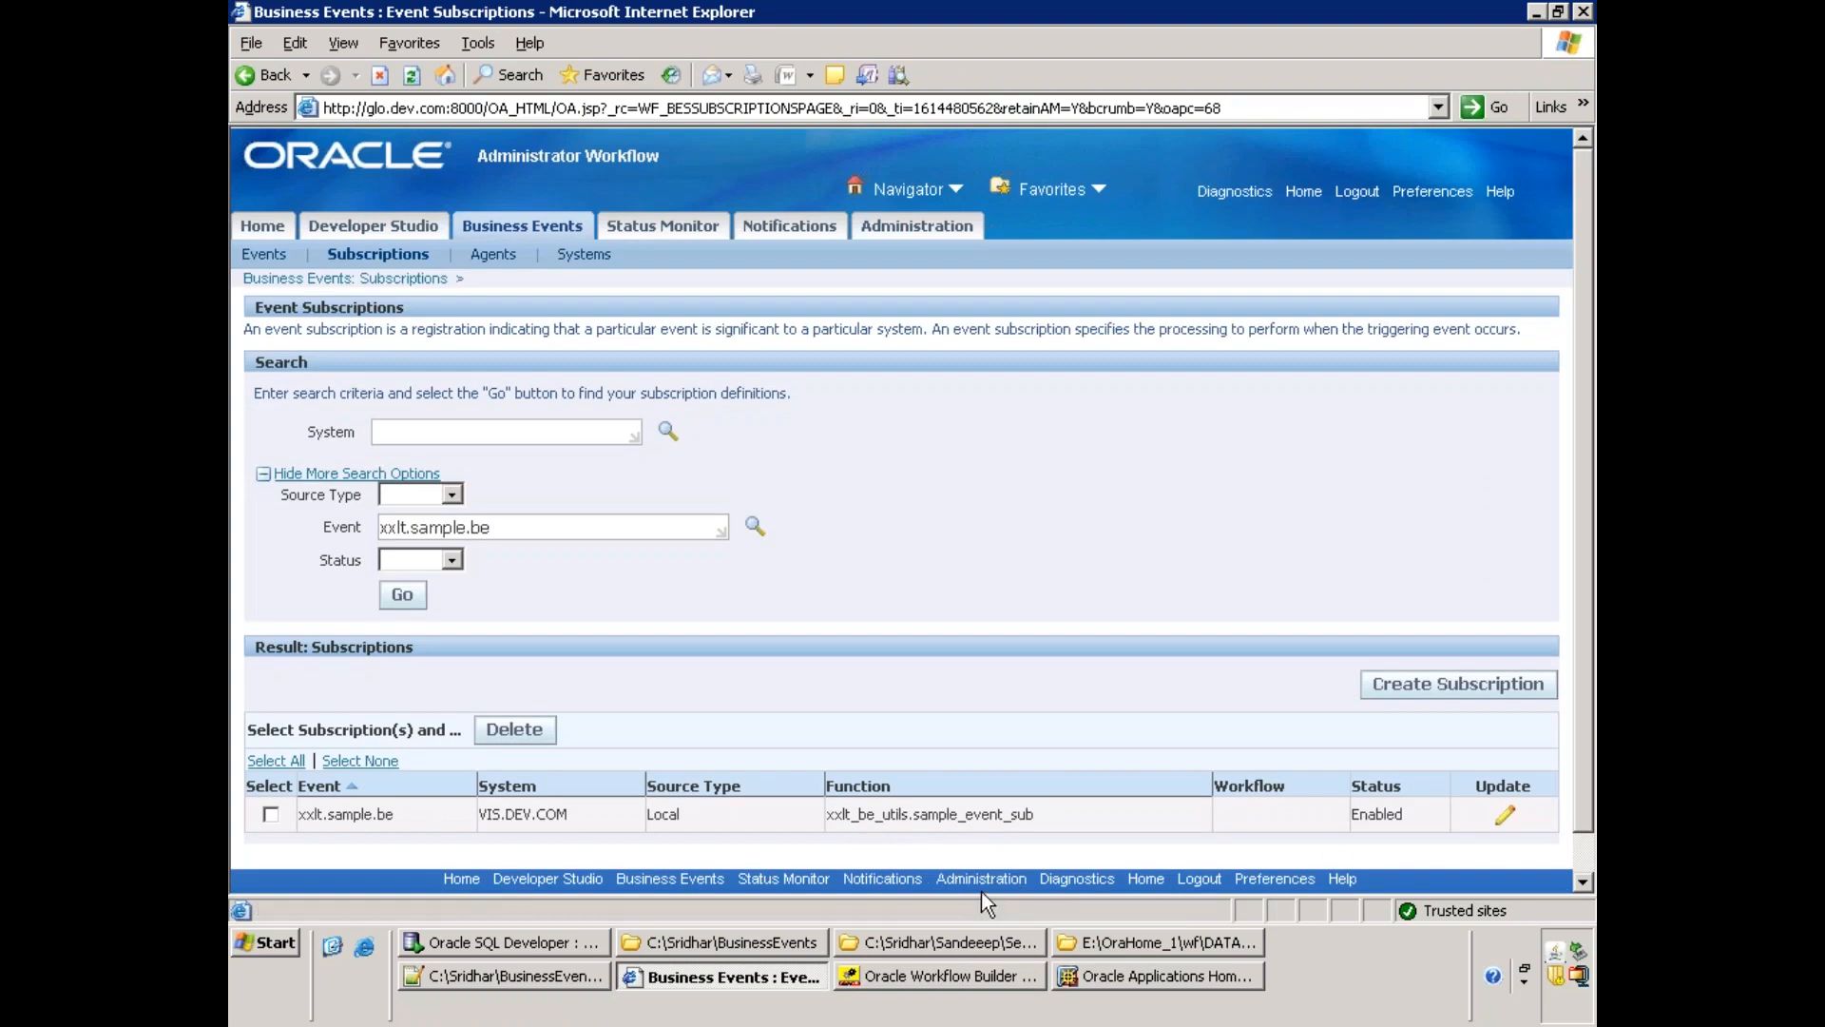
# Glance at the package body source, then open the xxlt.sample.be subscription for editing
pyautogui.click(575, 978)
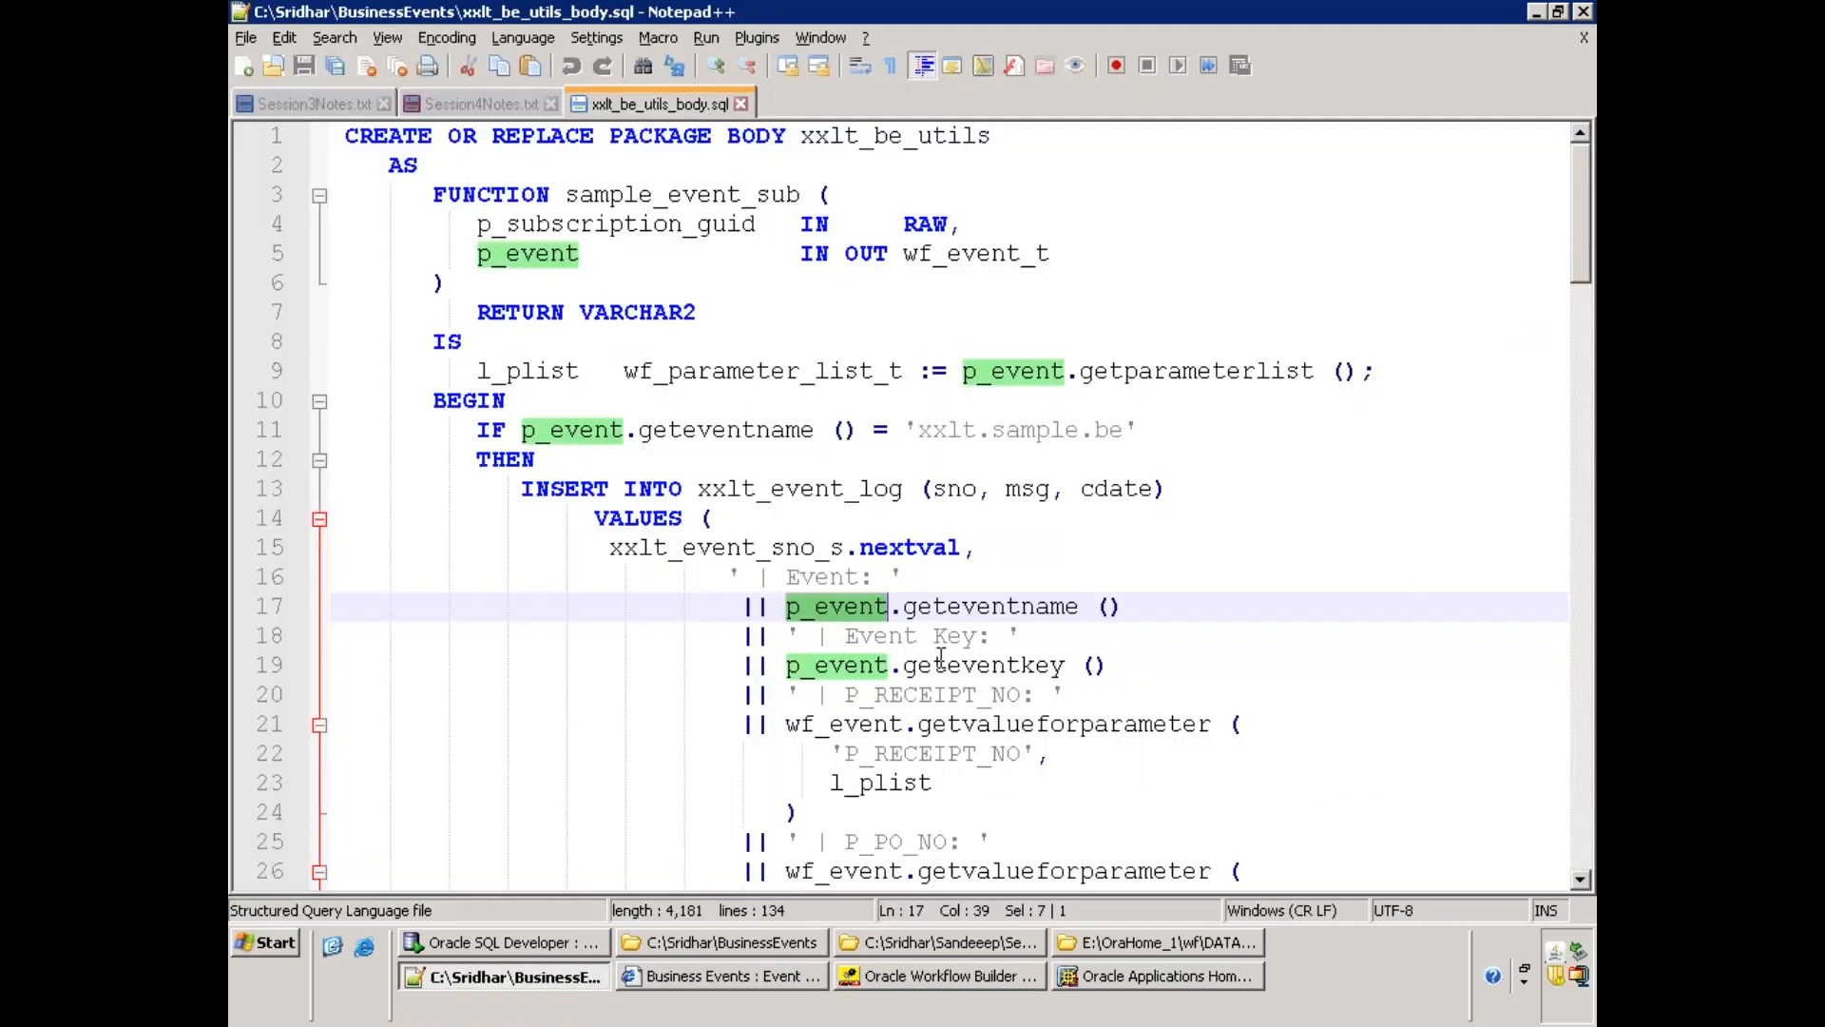
pyautogui.hotkey('alt', 'Tab')
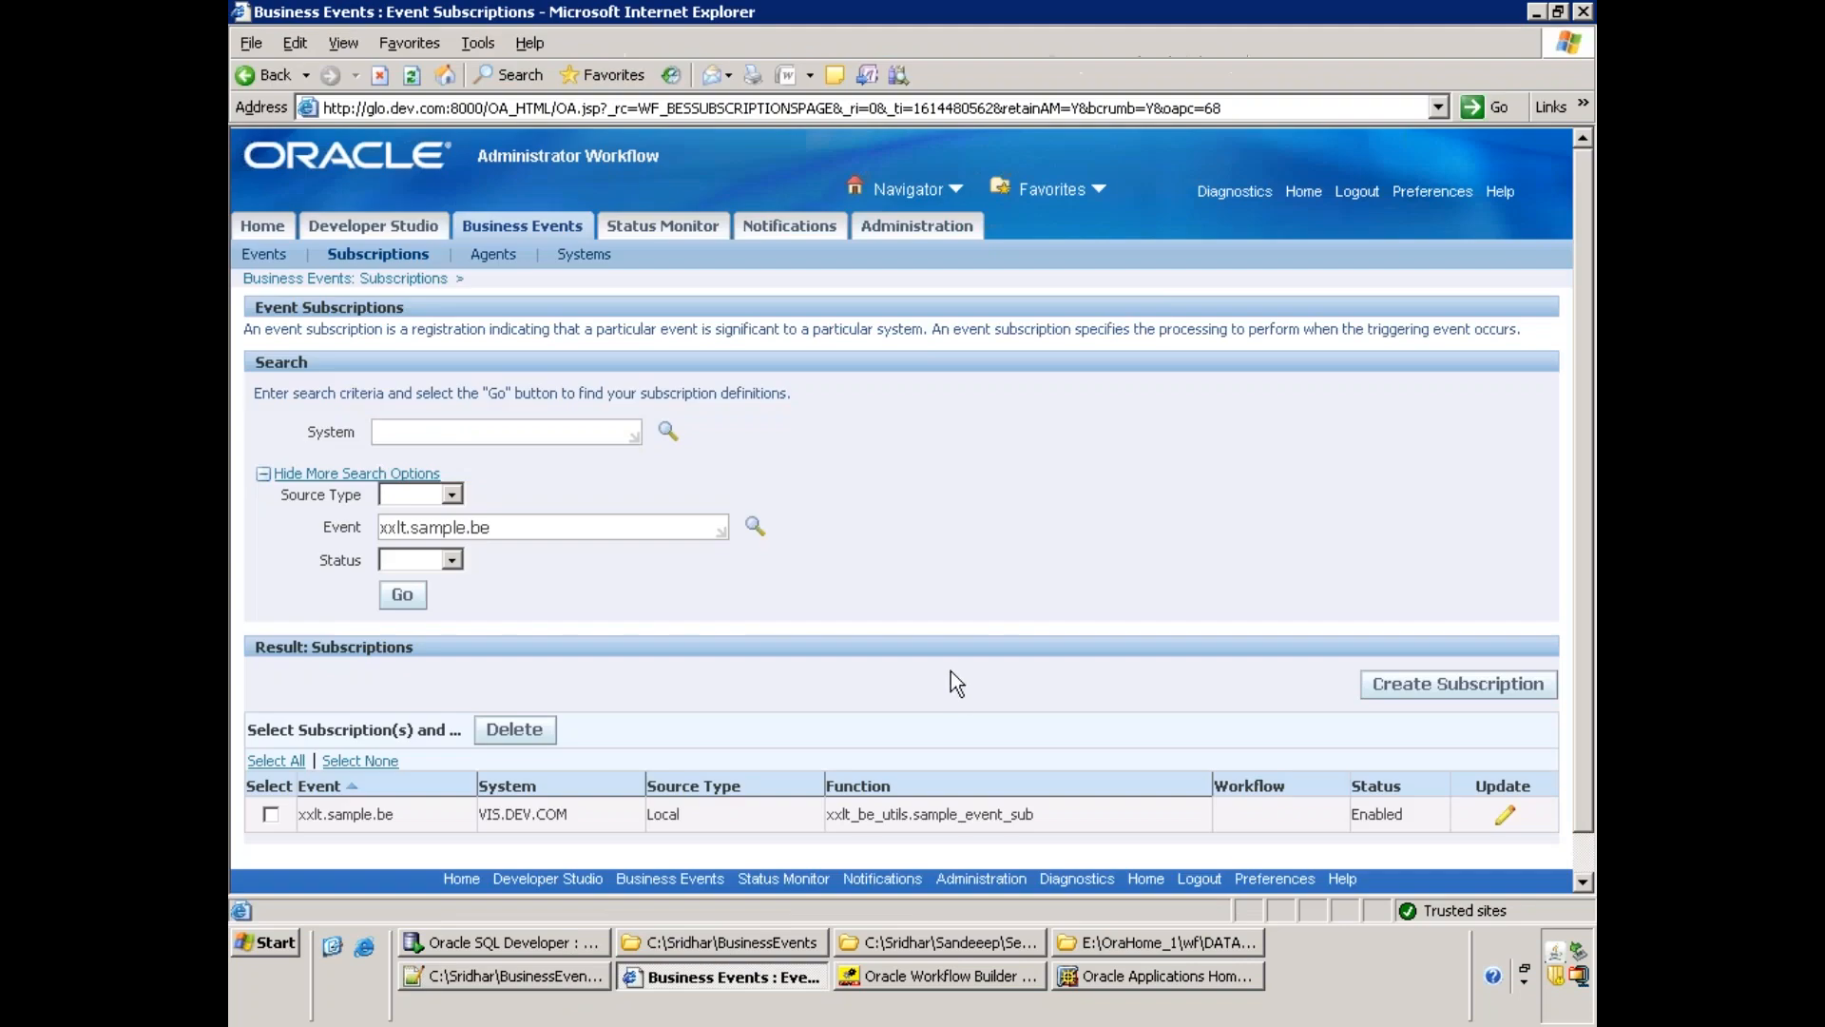
pyautogui.click(1505, 814)
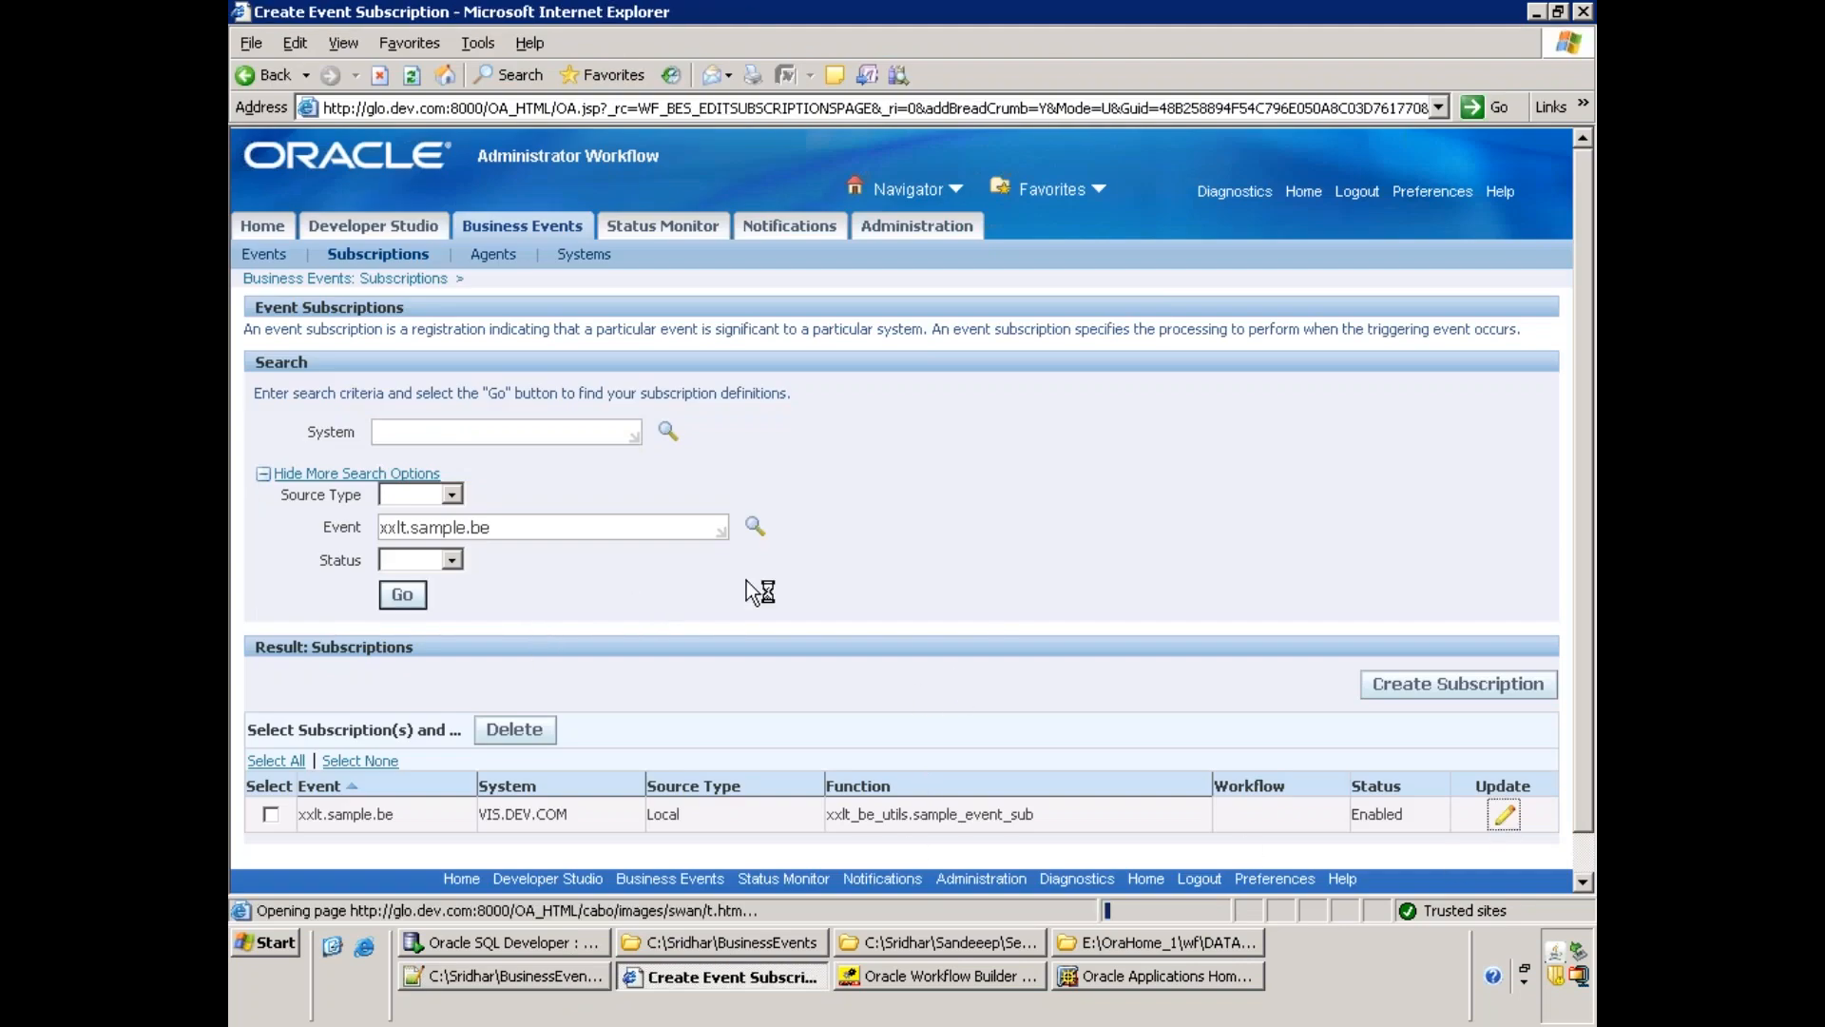
# Review the subscription's Rule Data choices and xxlt_be_utils.sample_event_sub rule function
pyautogui.scroll(-3, 532, 500)
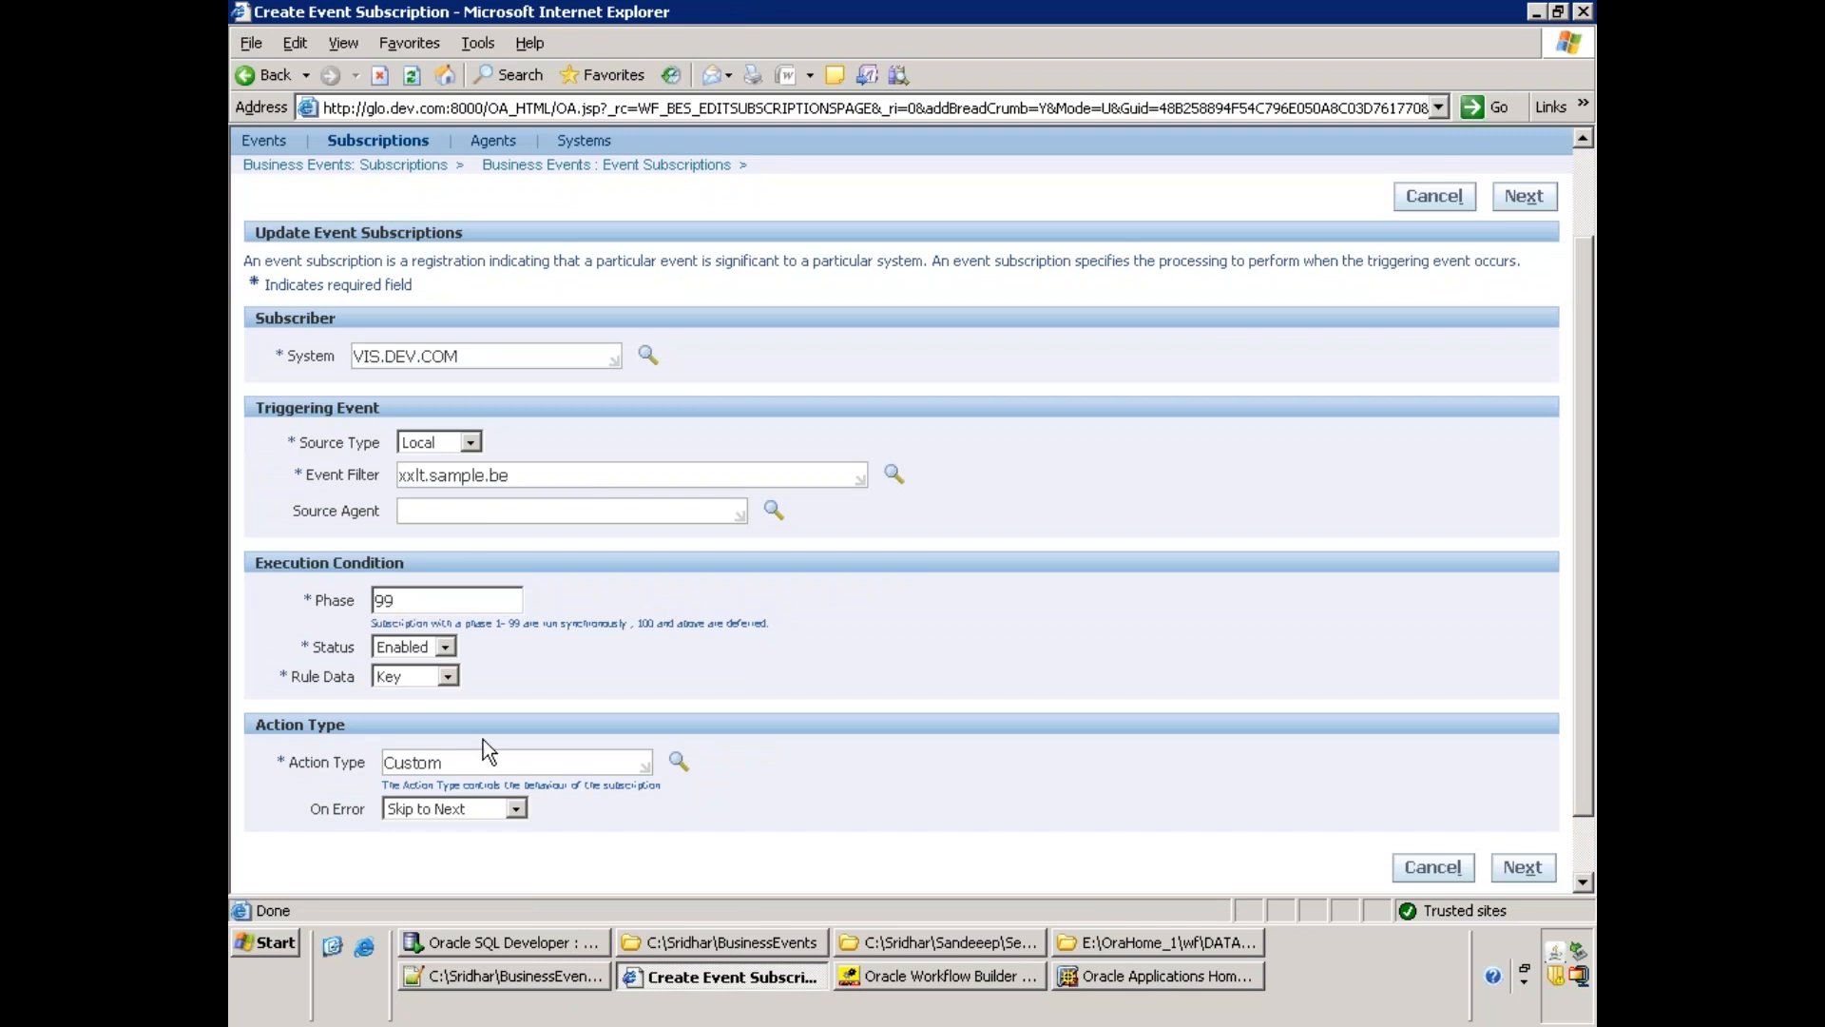
pyautogui.click(414, 678)
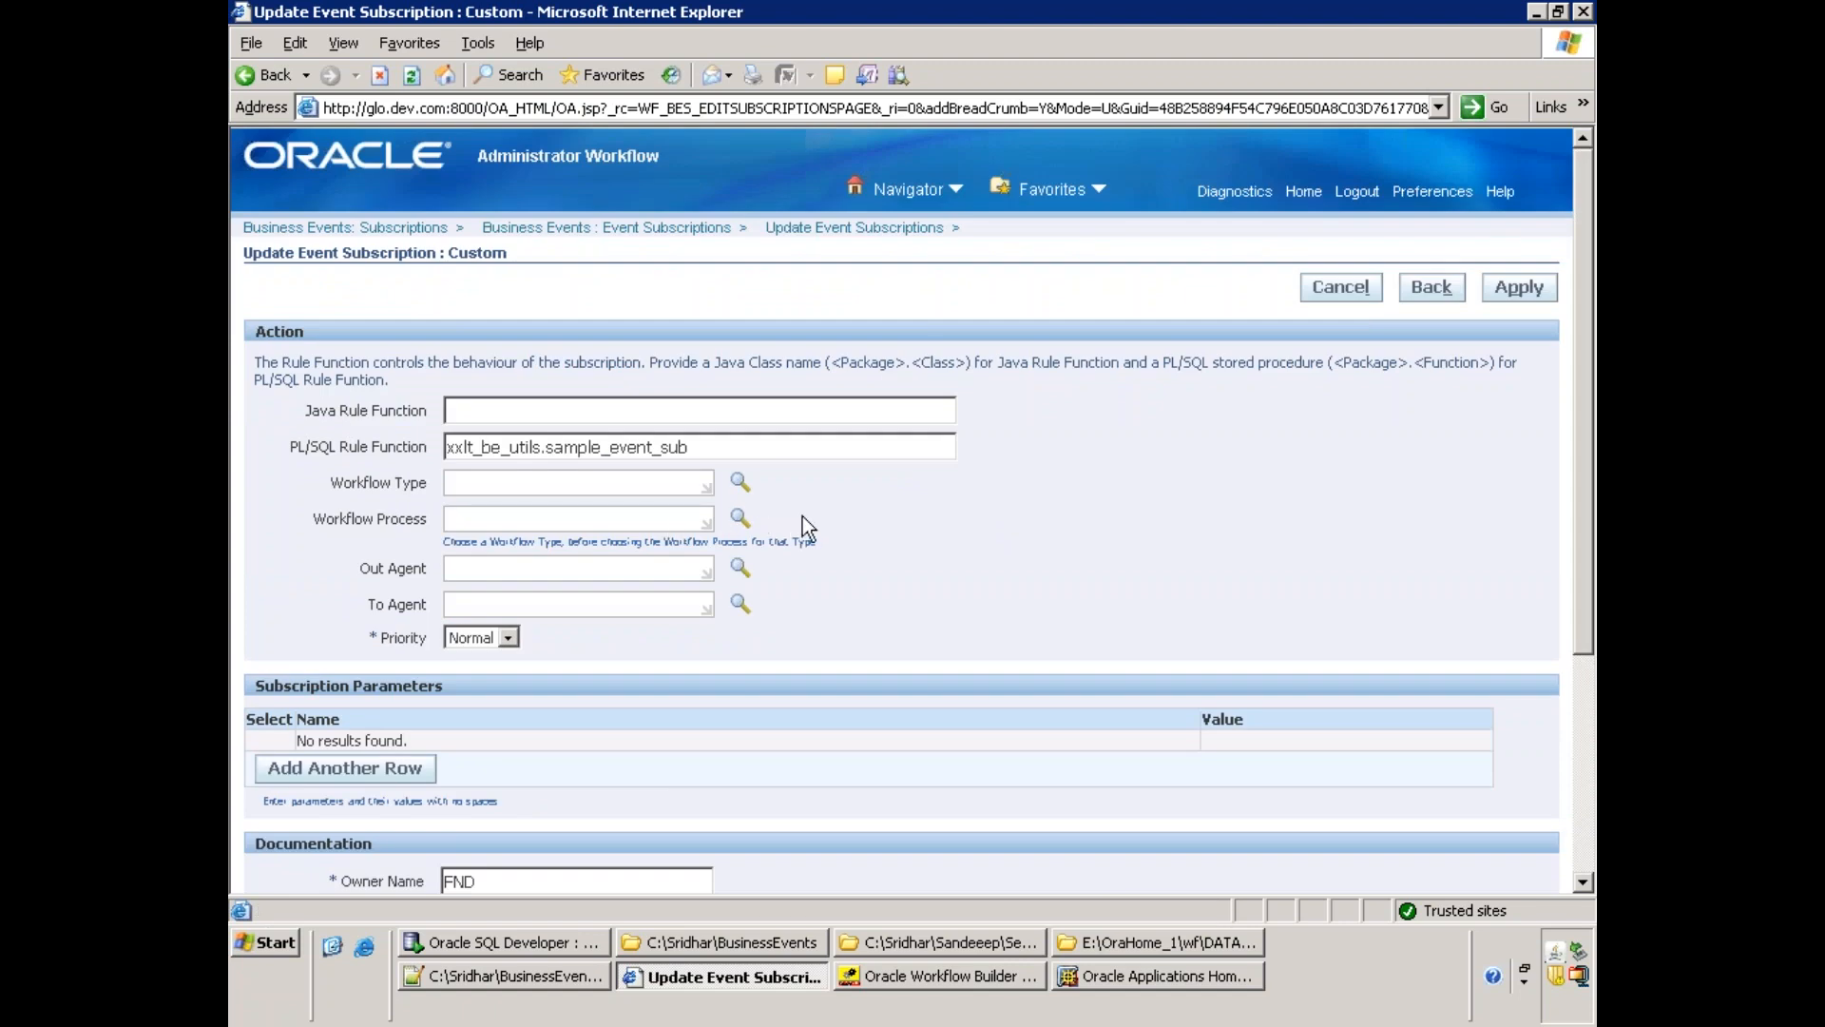
pyautogui.scroll(-5, 815, 448)
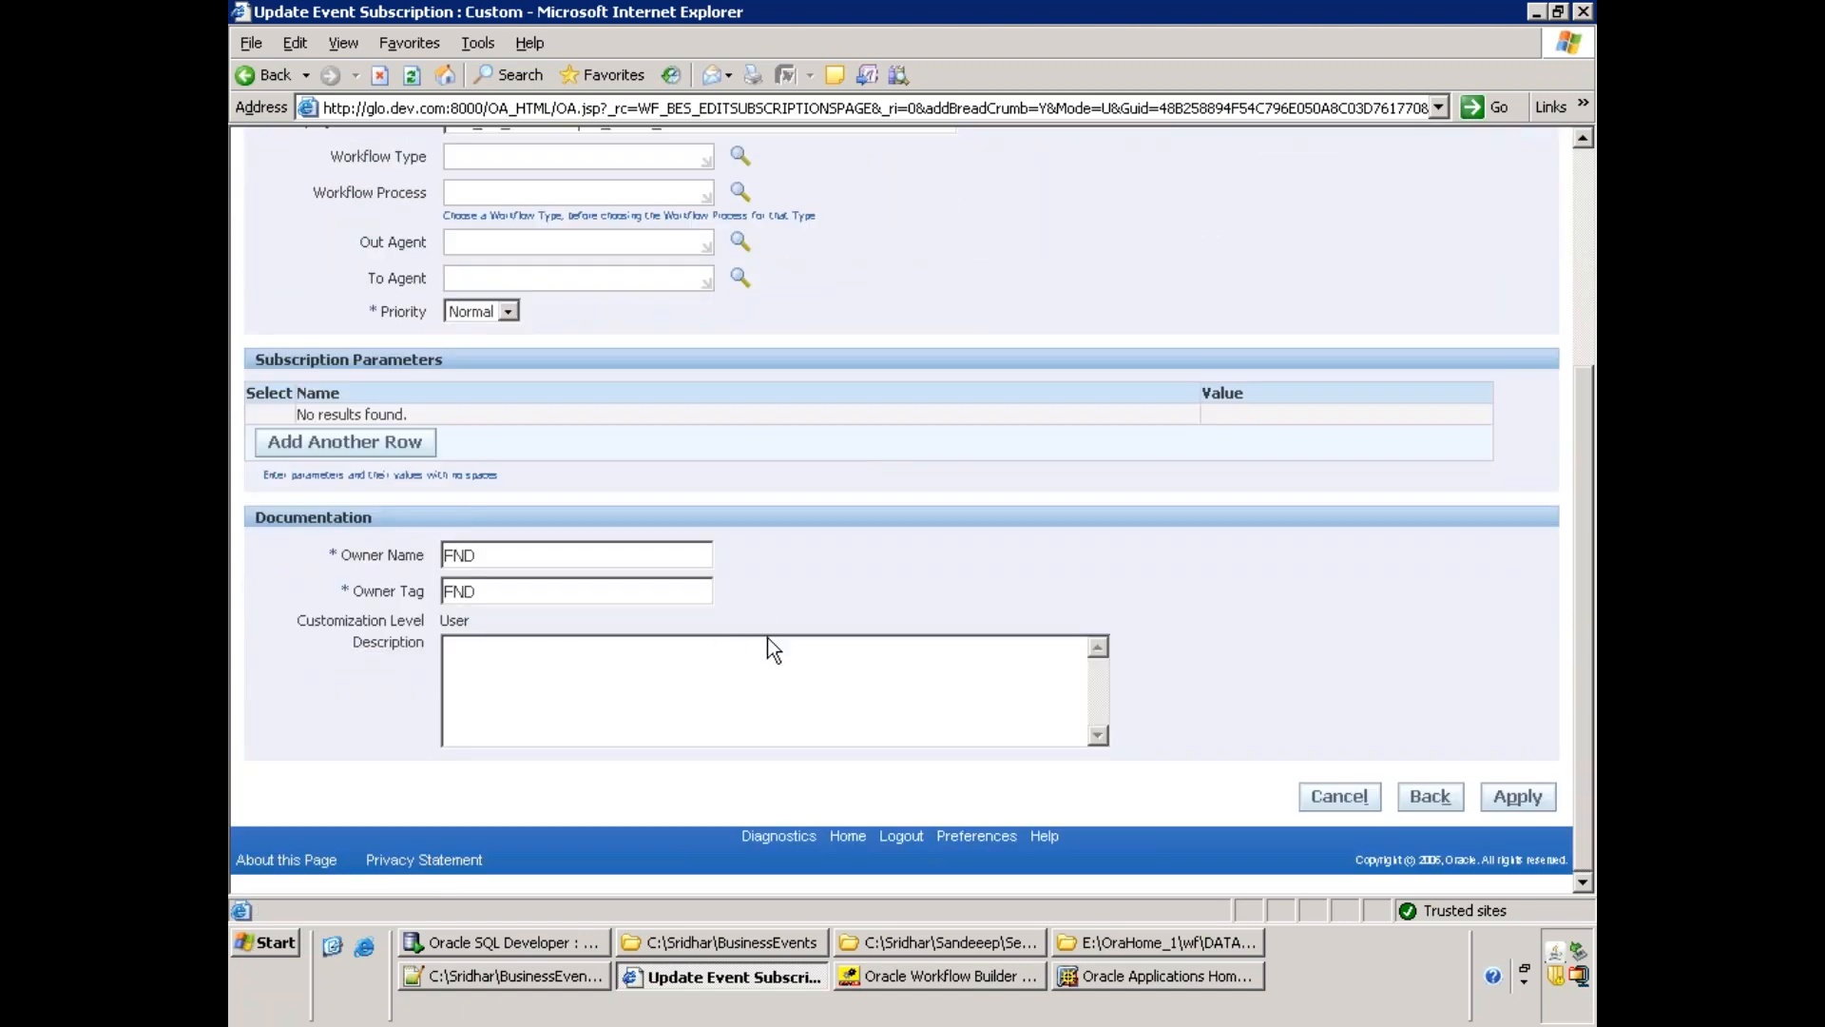
pyautogui.click(767, 641)
pyautogui.scroll(2, 767, 641)
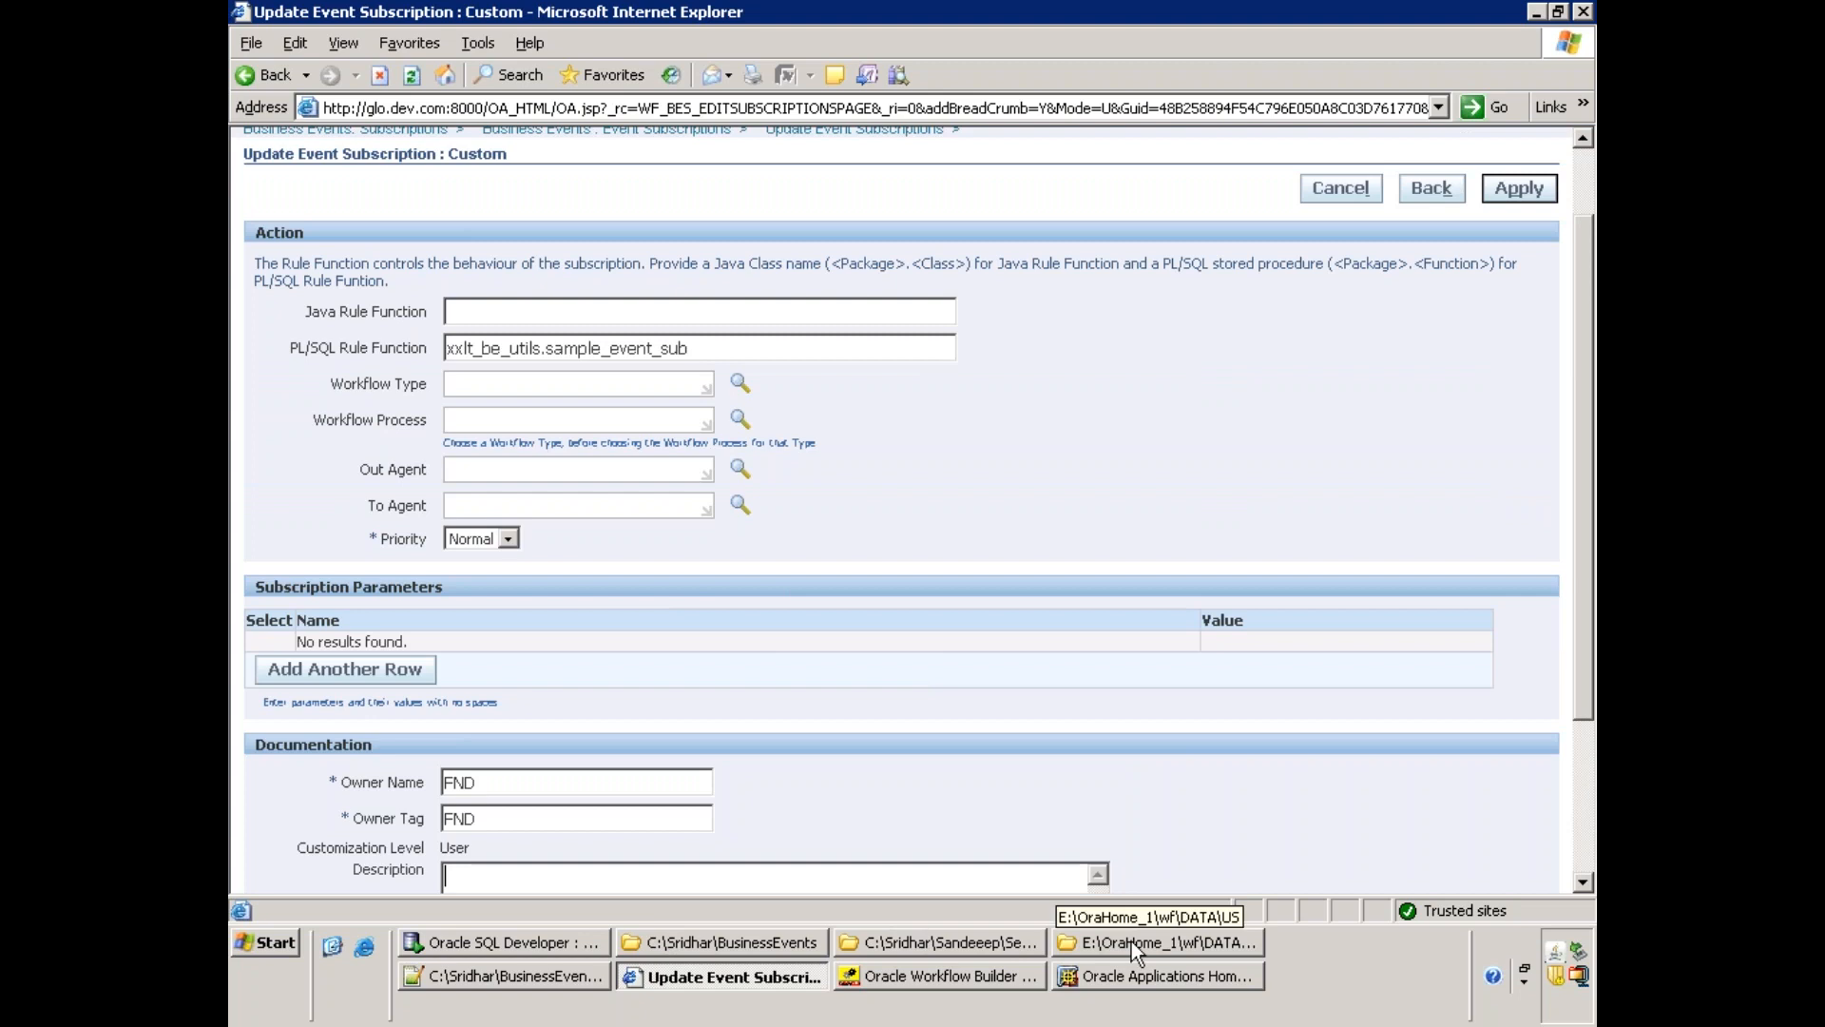
# Bring up the C:\Sridhar\BusinessEvents folder and select its path
pyautogui.click(743, 941)
pyautogui.click(762, 940)
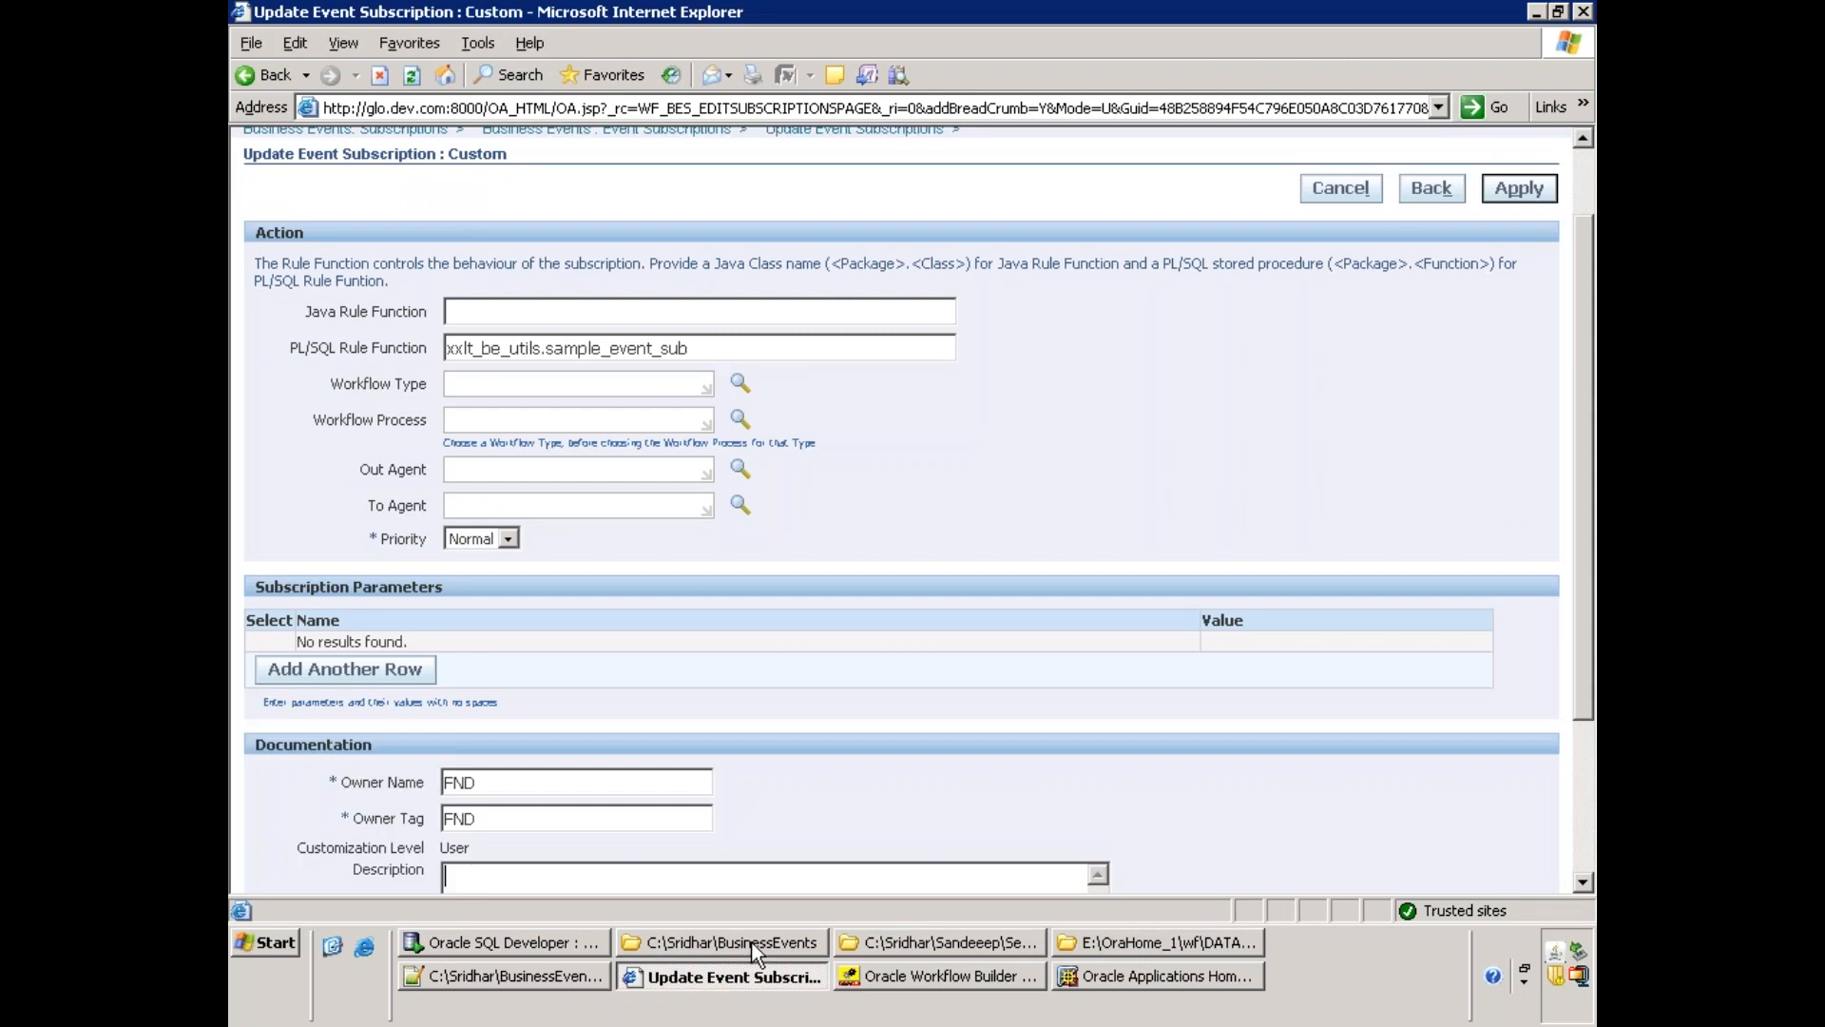
pyautogui.click(756, 946)
pyautogui.click(562, 106)
pyautogui.hotkey('ctrl', 'c')
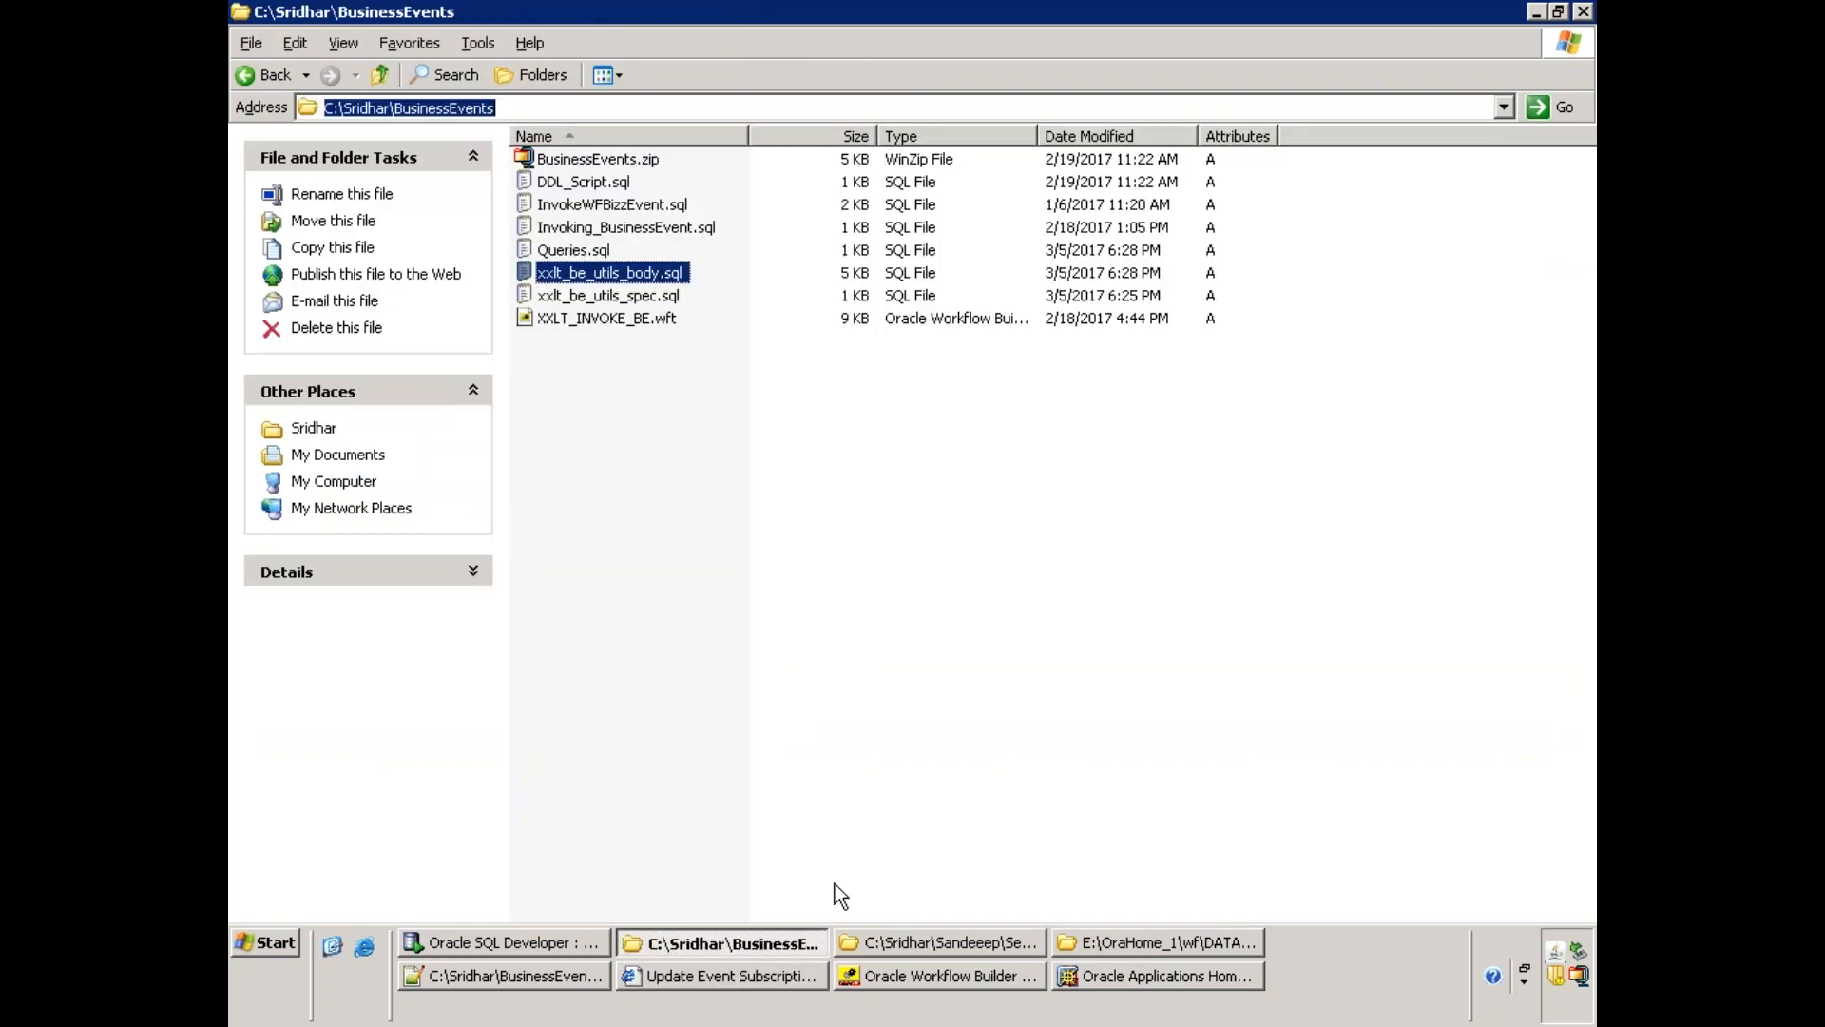
# Open Invoking_BusinessEvent.sql from the BusinessEvents folder in SQL Developer with line numbers shown
pyautogui.click(591, 951)
pyautogui.hotkey('ctrl', 'o')
pyautogui.hotkey('ctrl', 'v')
pyautogui.press('Return')
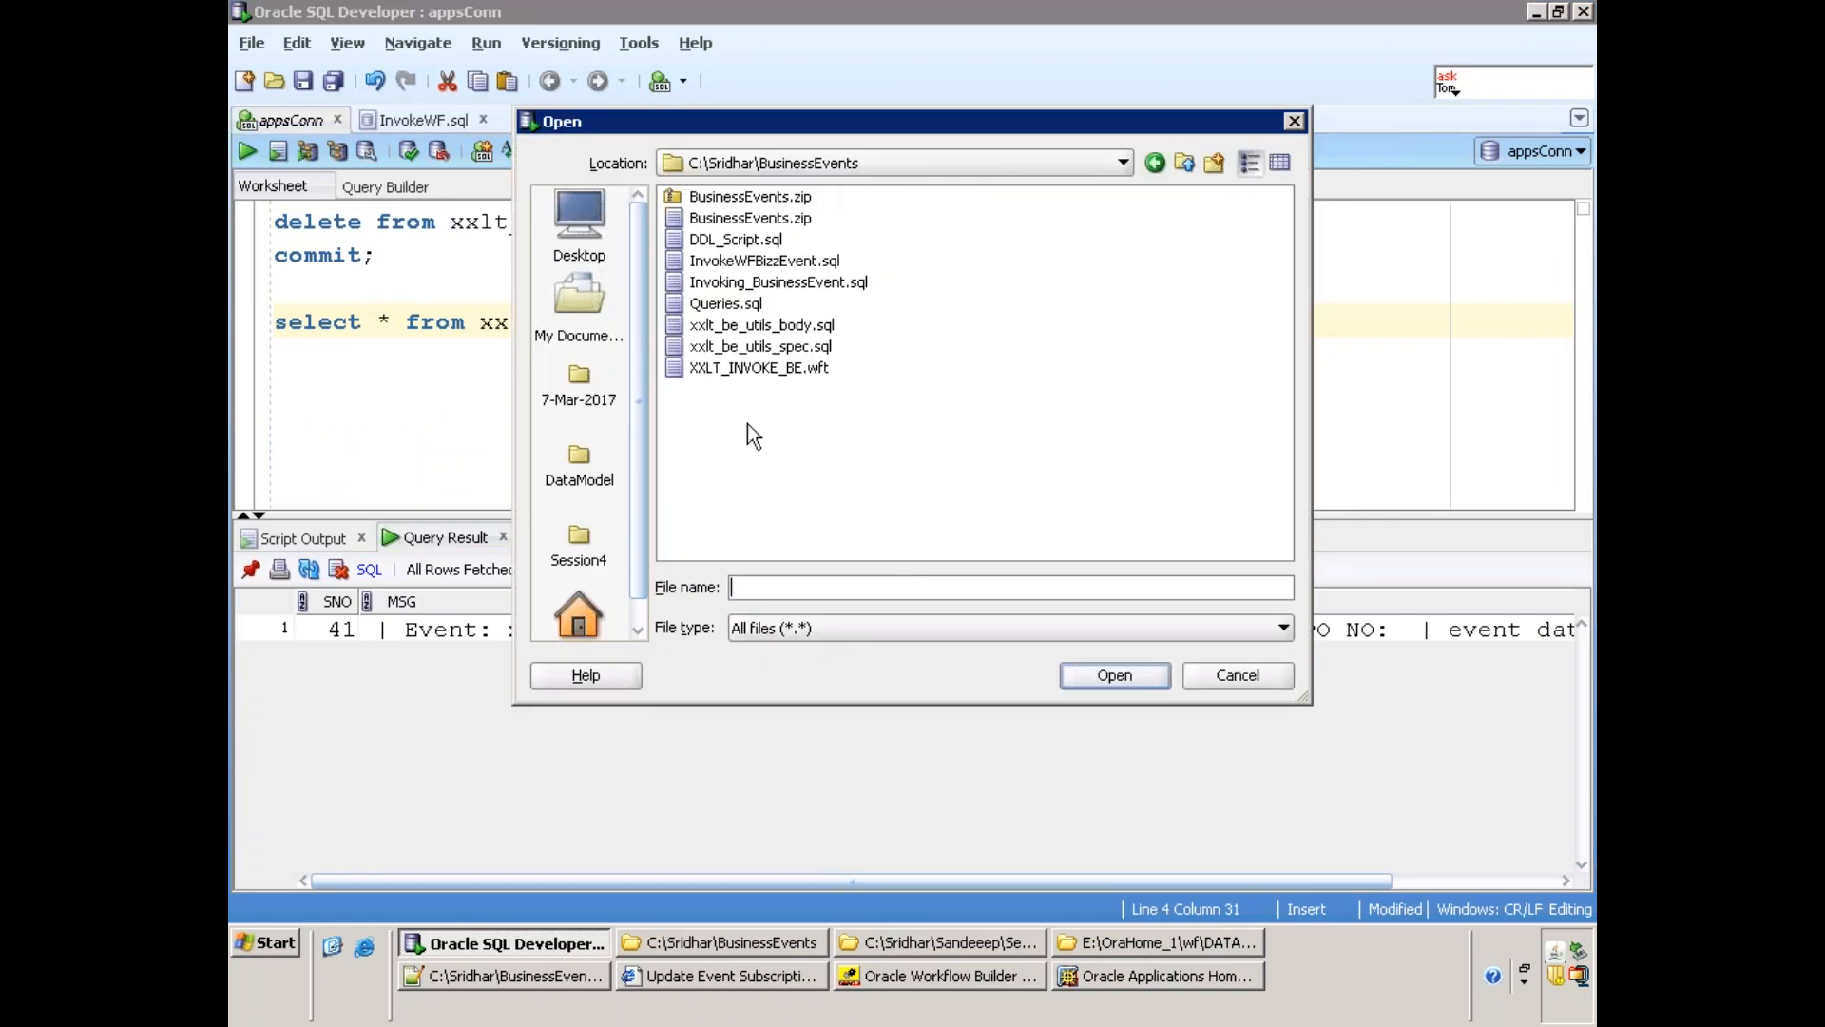
pyautogui.doubleClick(777, 283)
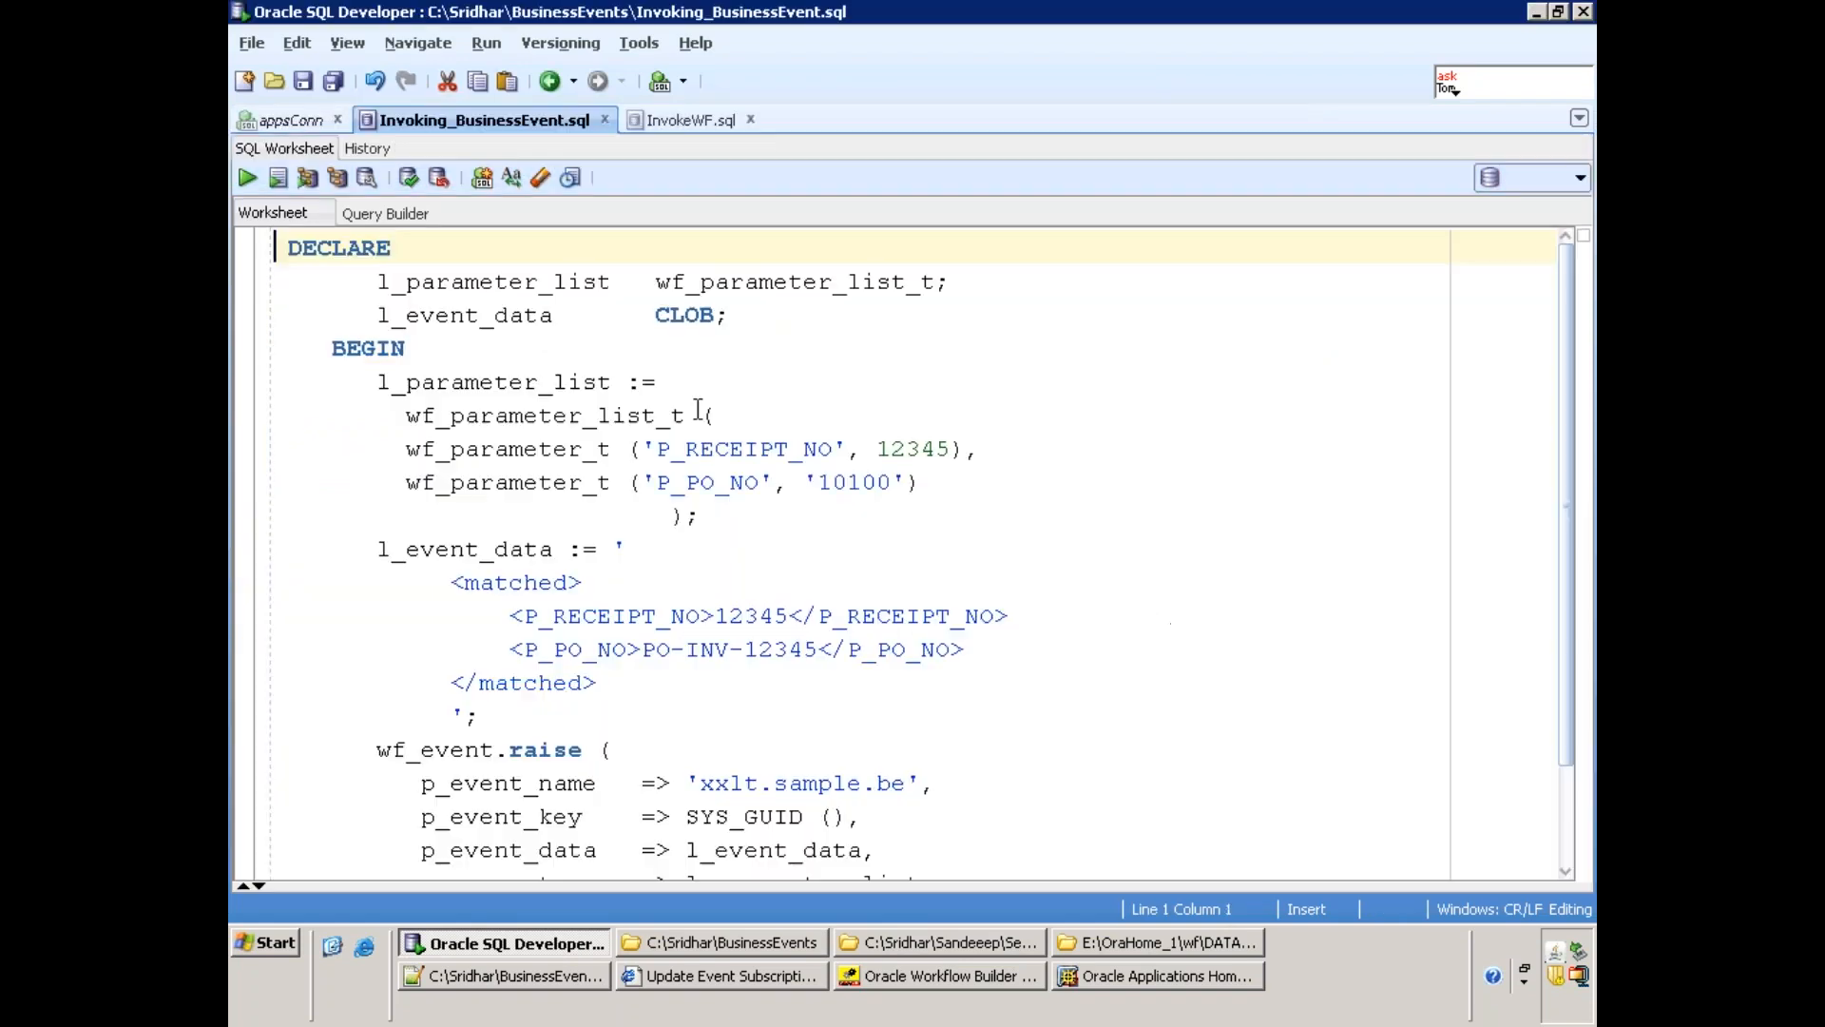
pyautogui.scroll(-2, 856, 490)
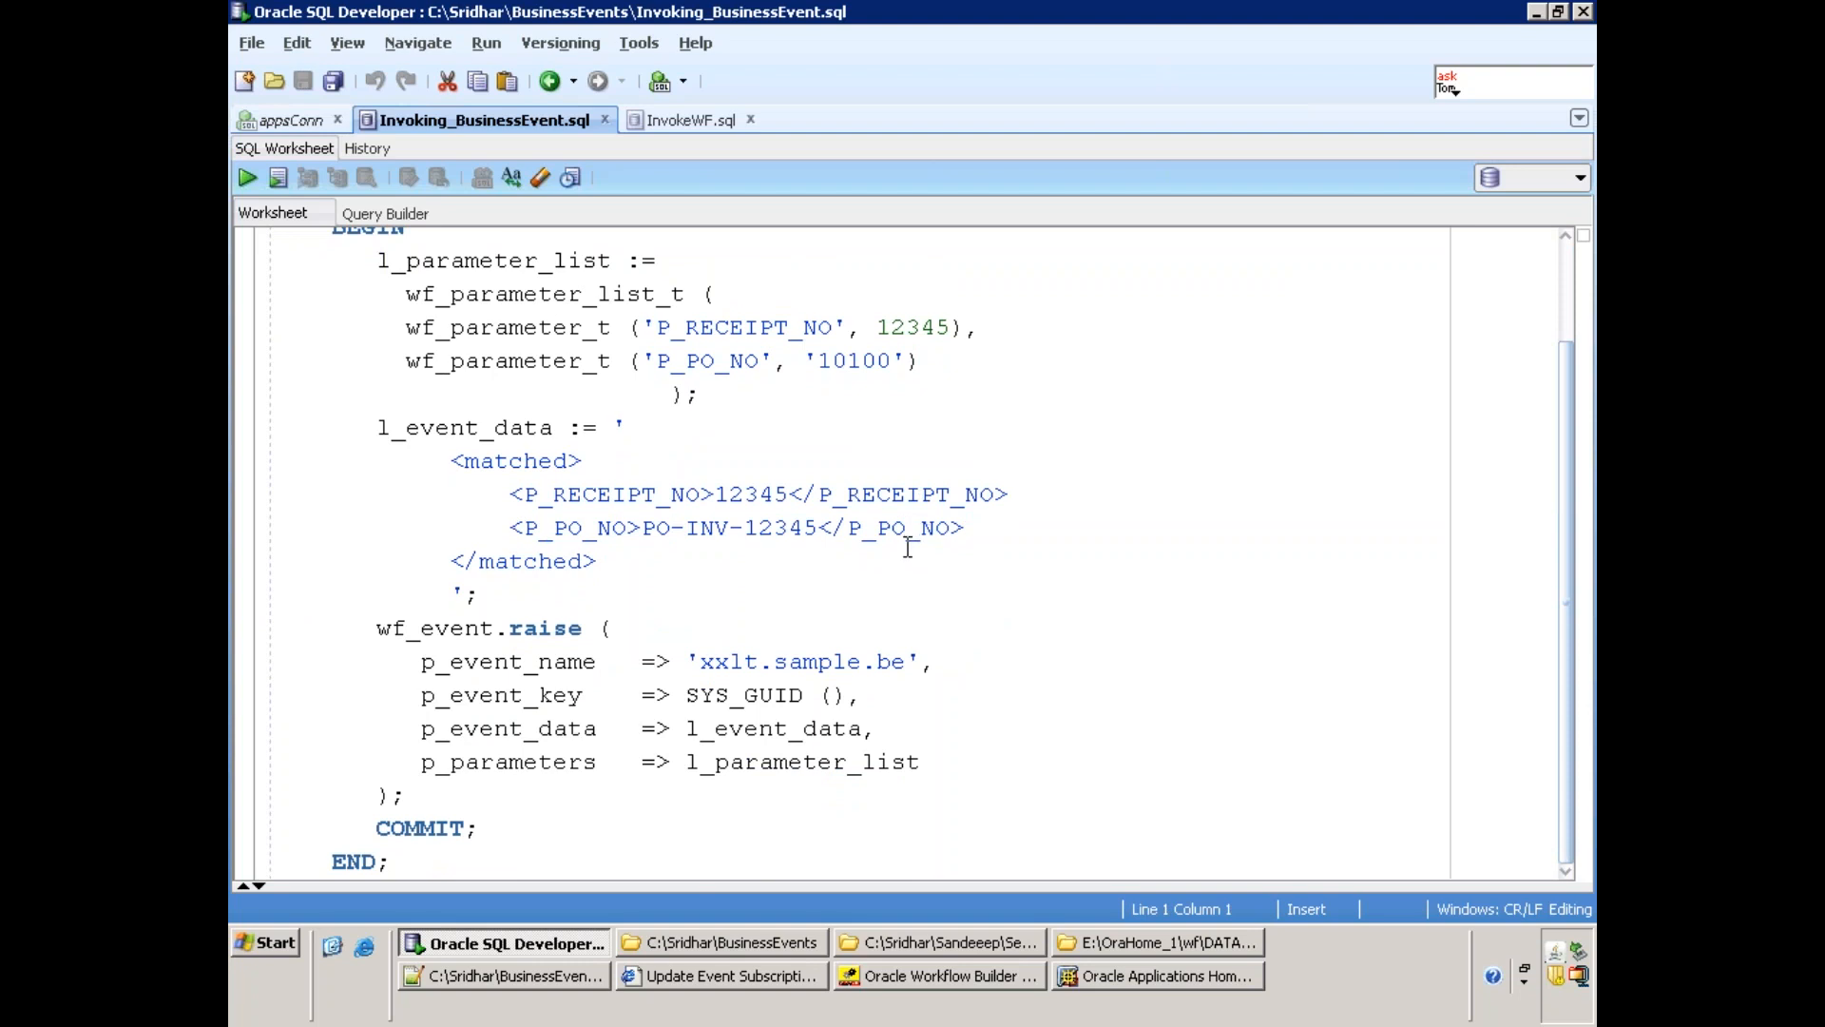
pyautogui.scroll(2, 672, 627)
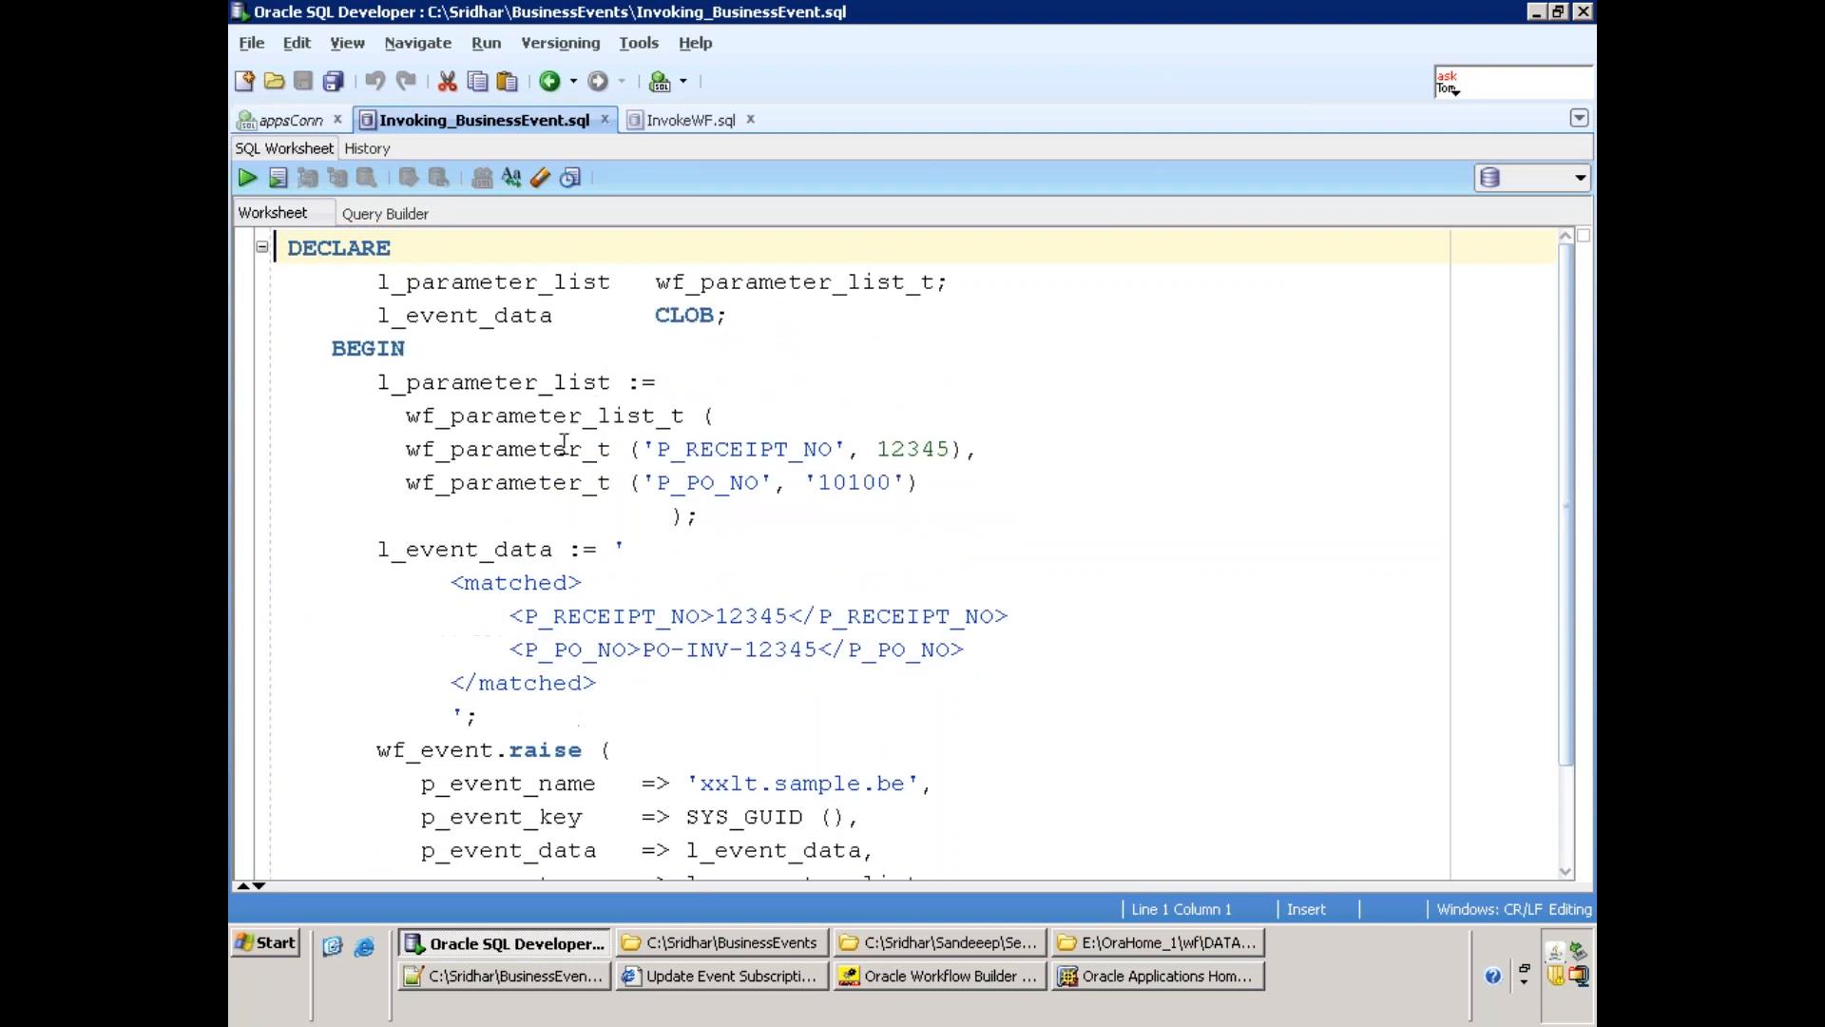
pyautogui.scroll(-2, 499, 381)
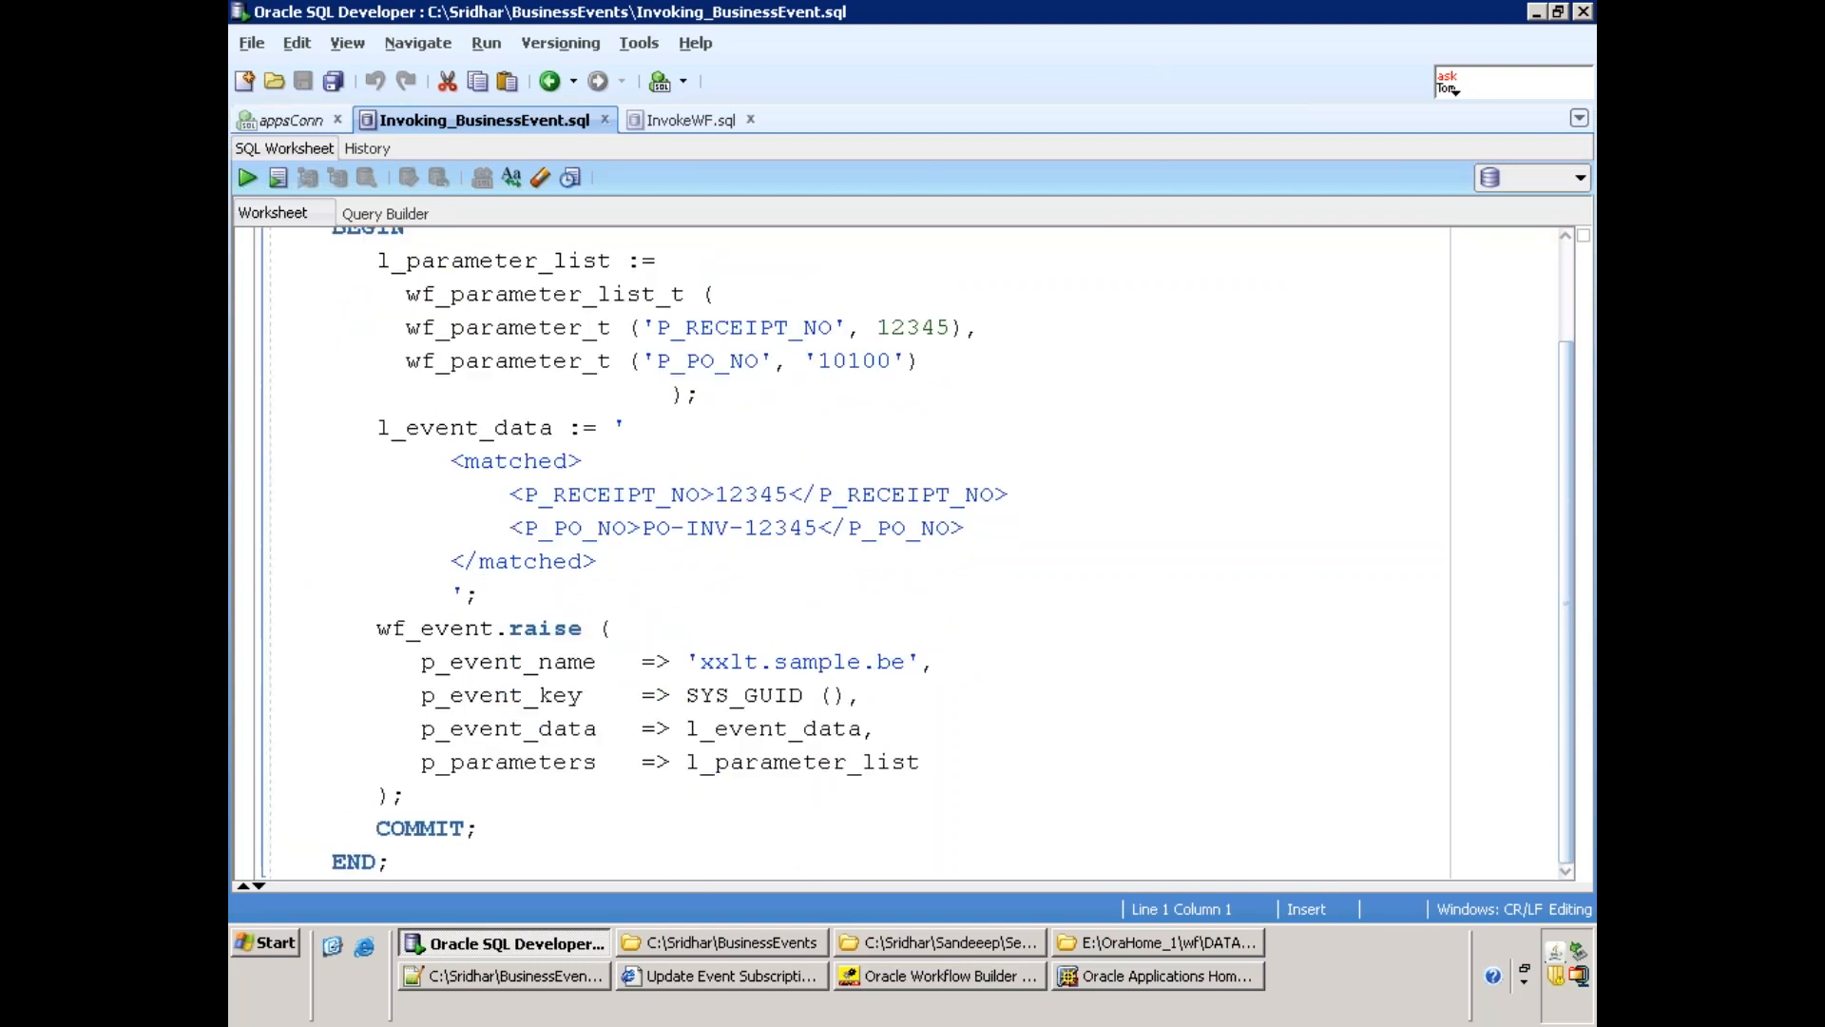
pyautogui.rightClick(243, 633)
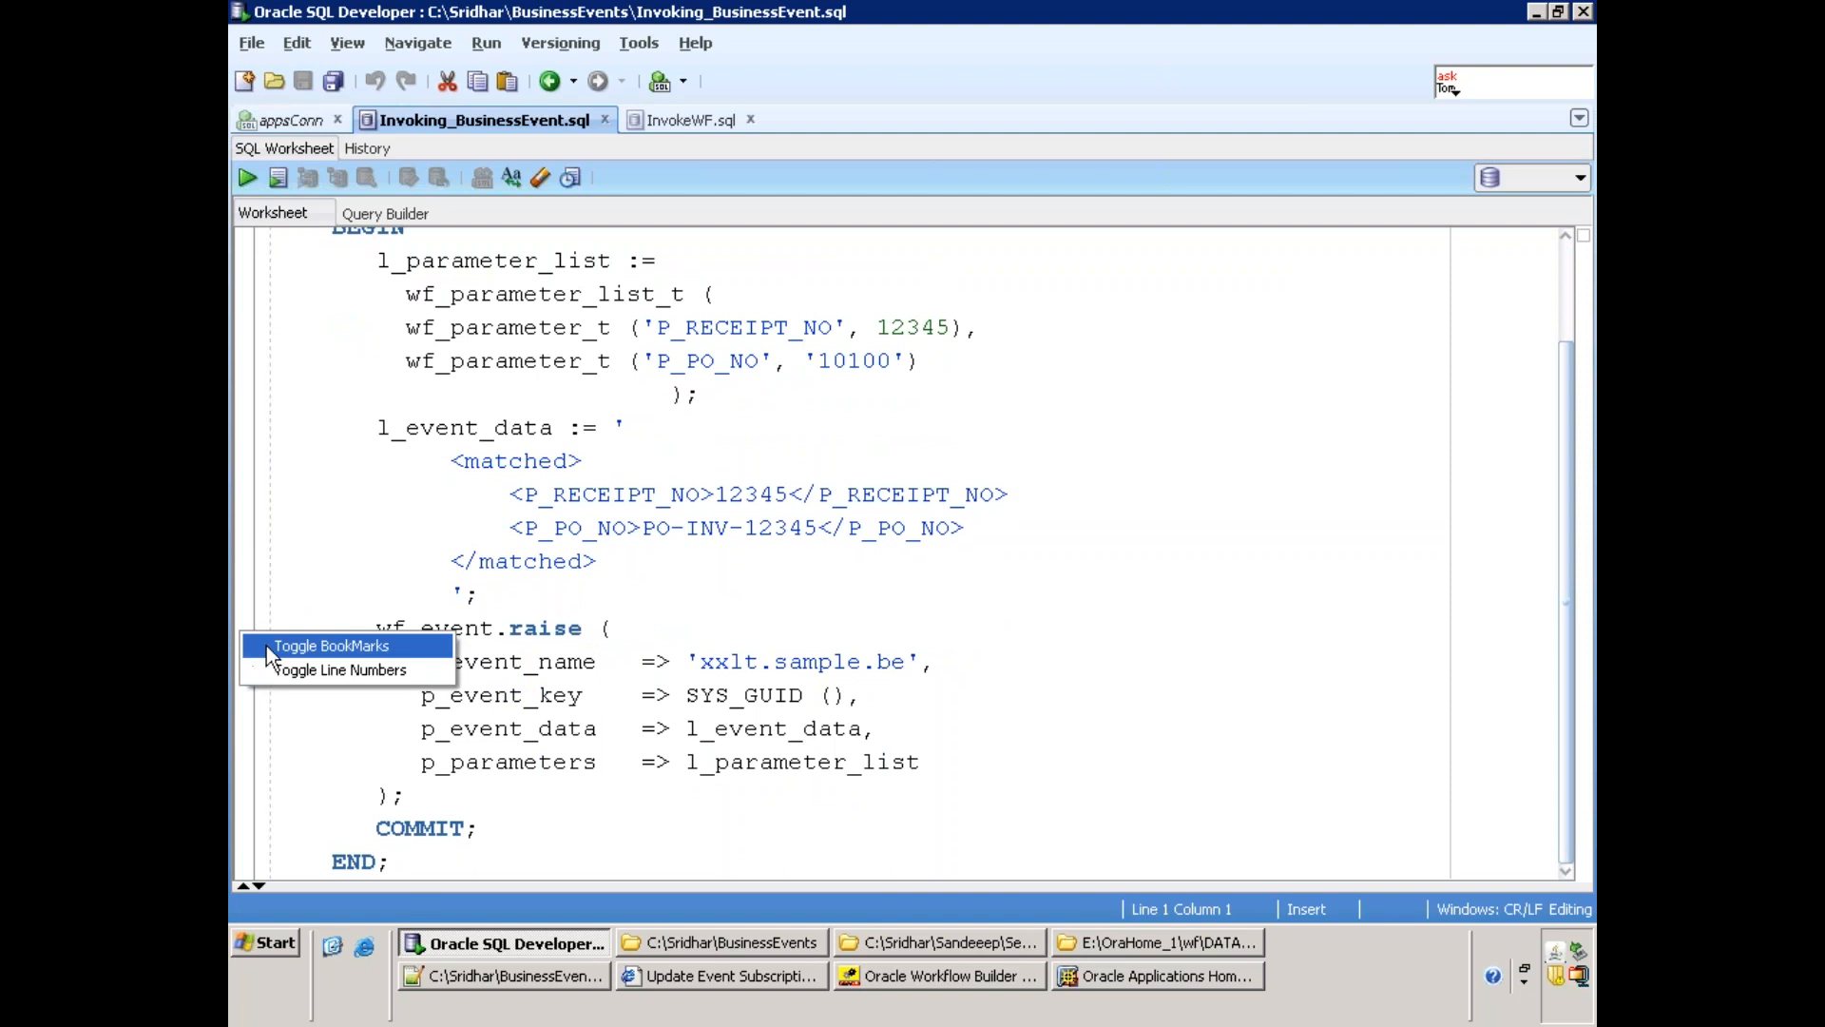
pyautogui.click(277, 668)
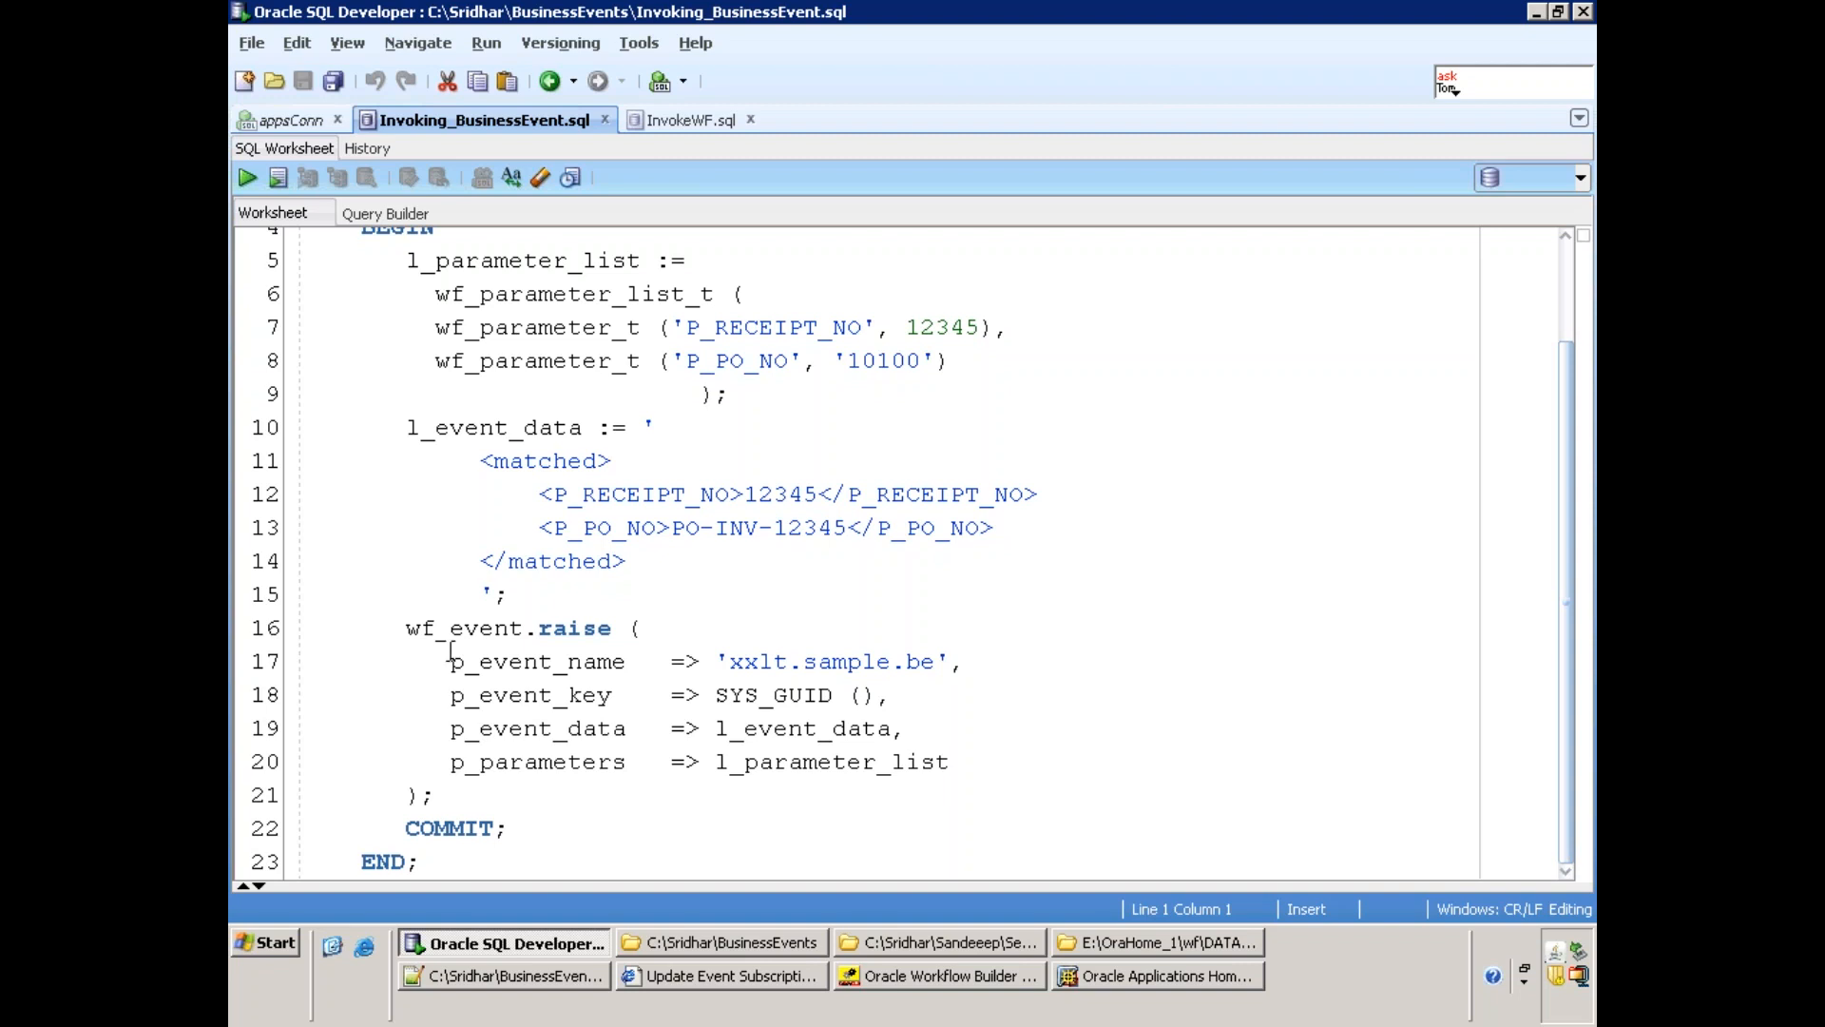
# Return to the subscriptions list, highlighting the wf_event.raise call on script line 16
pyautogui.click(747, 979)
pyautogui.scroll(2, 373, 281)
pyautogui.click(423, 231)
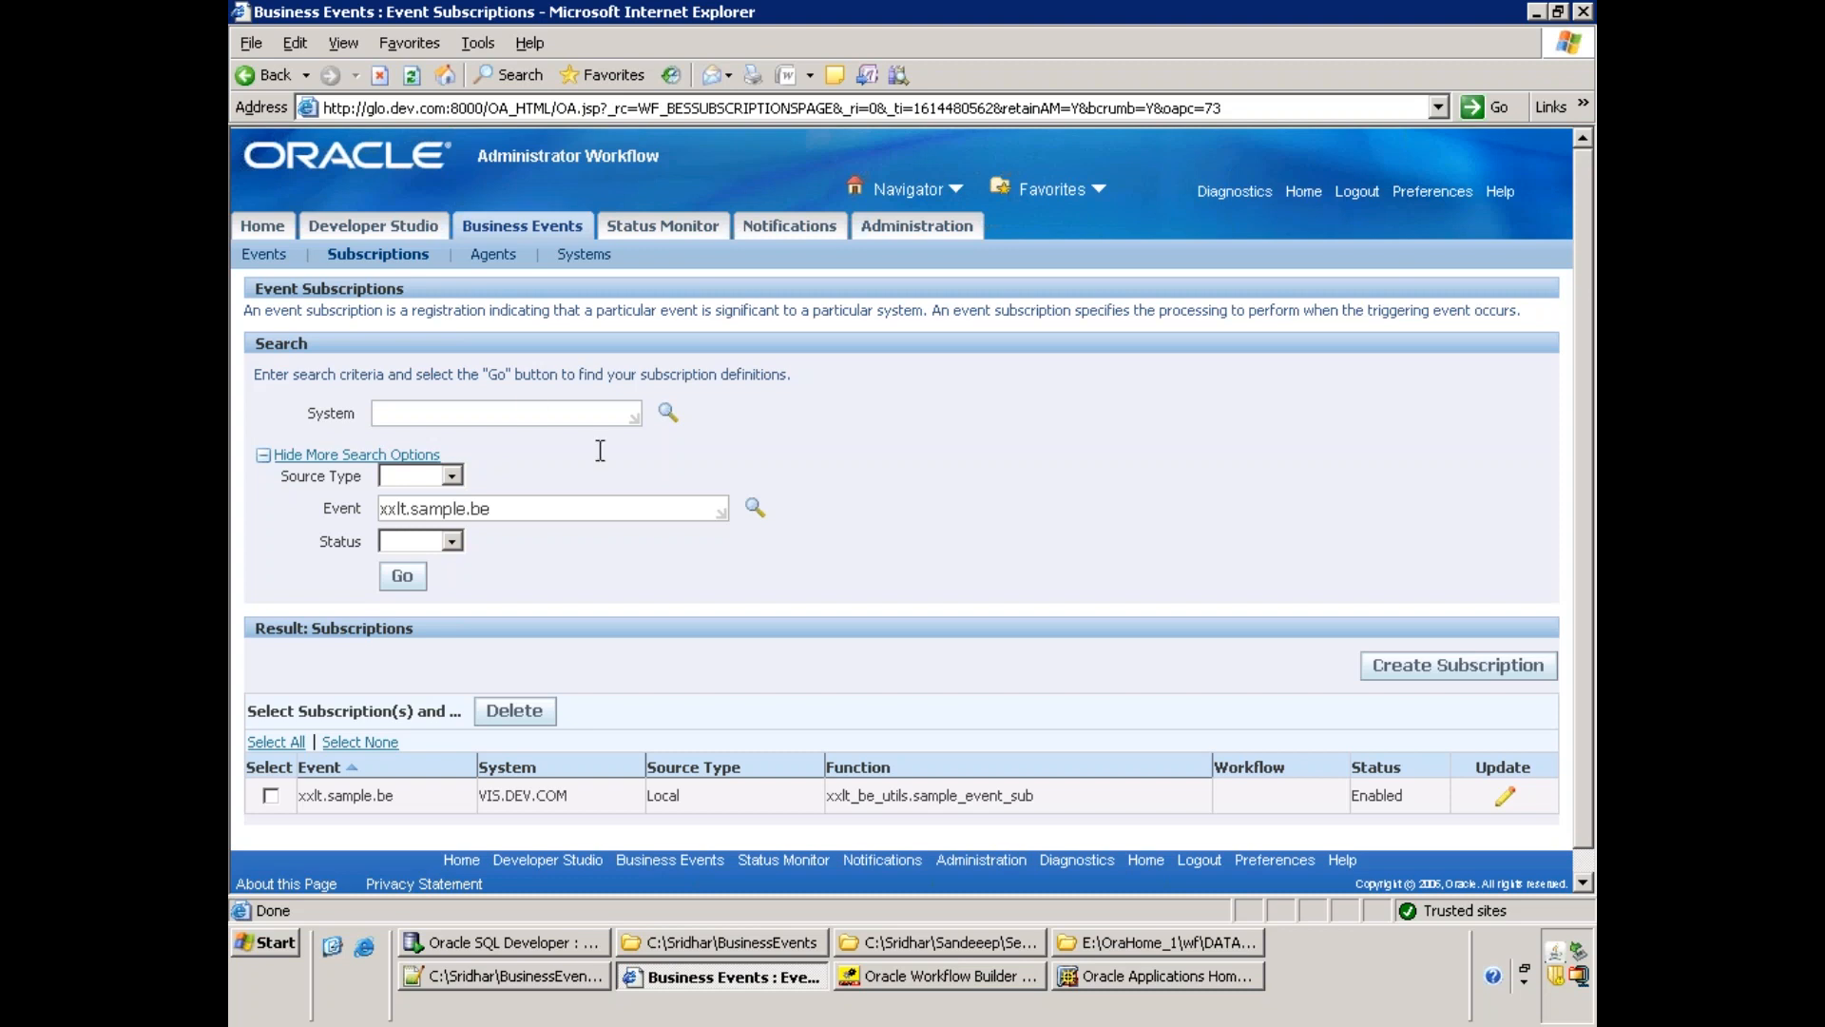
pyautogui.hotkey('alt', 'Tab')
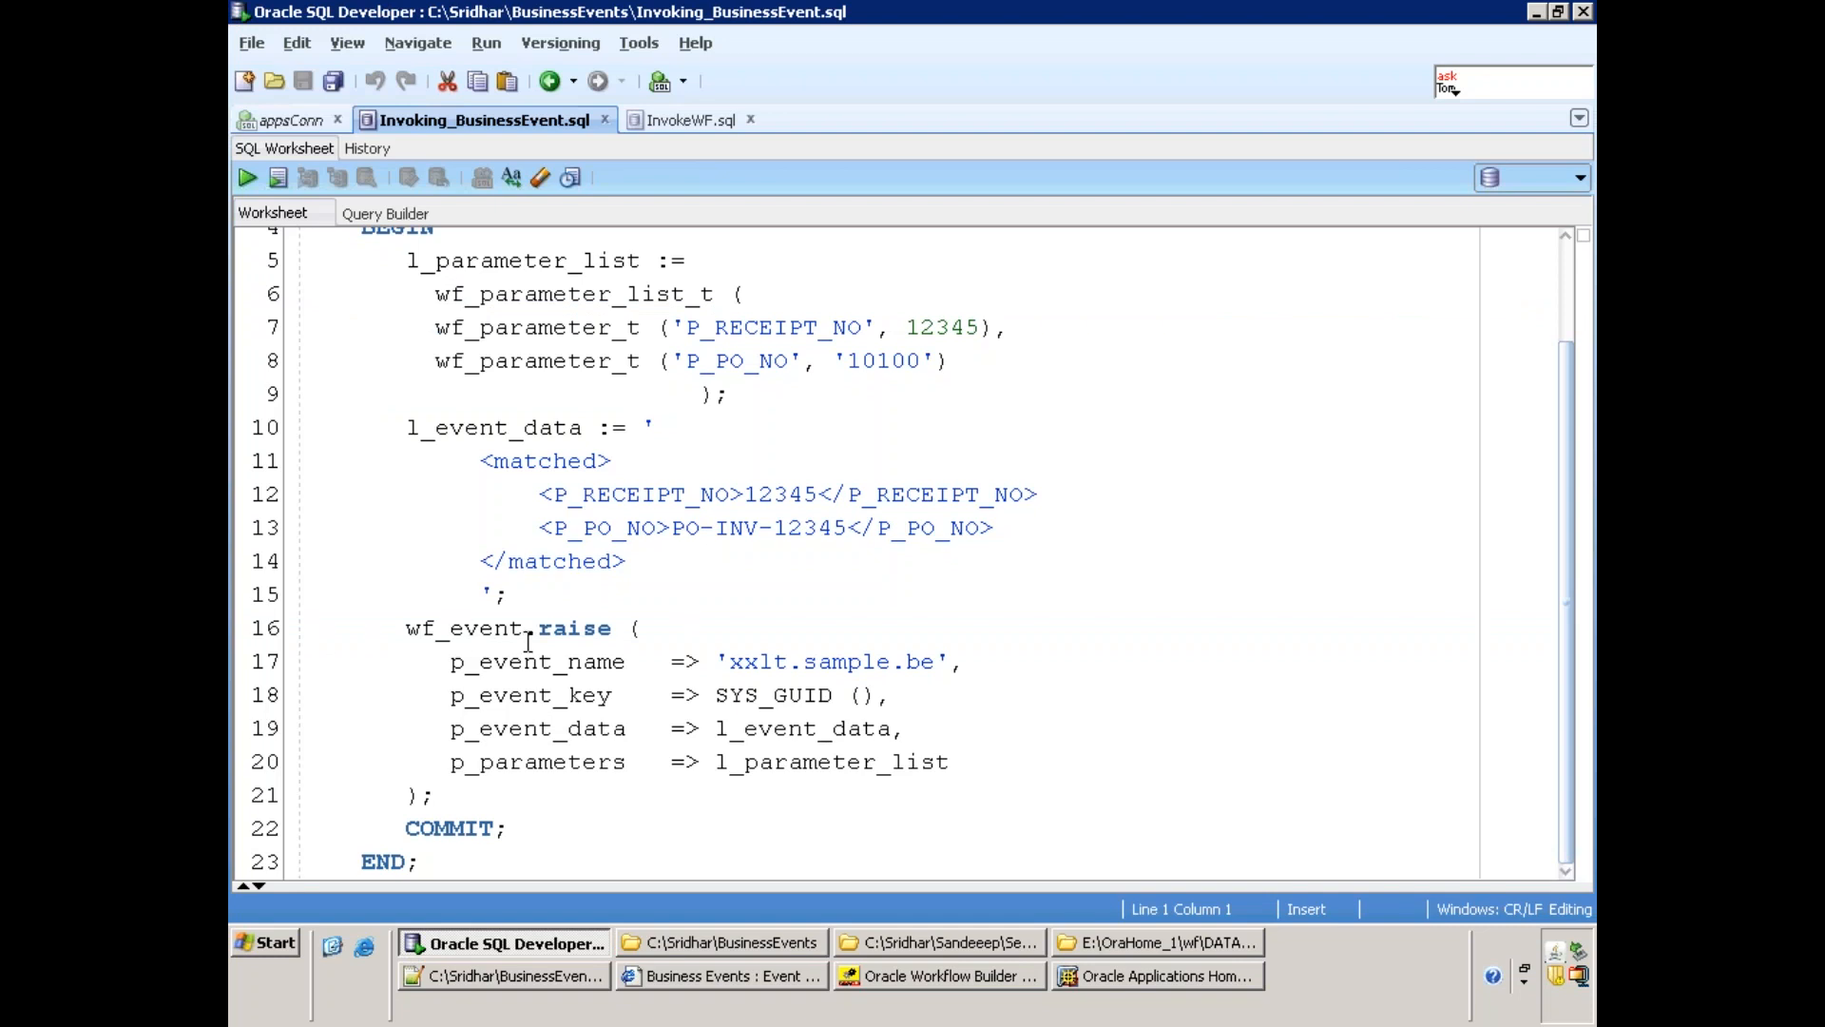
pyautogui.click(571, 625)
pyautogui.doubleClick(571, 625)
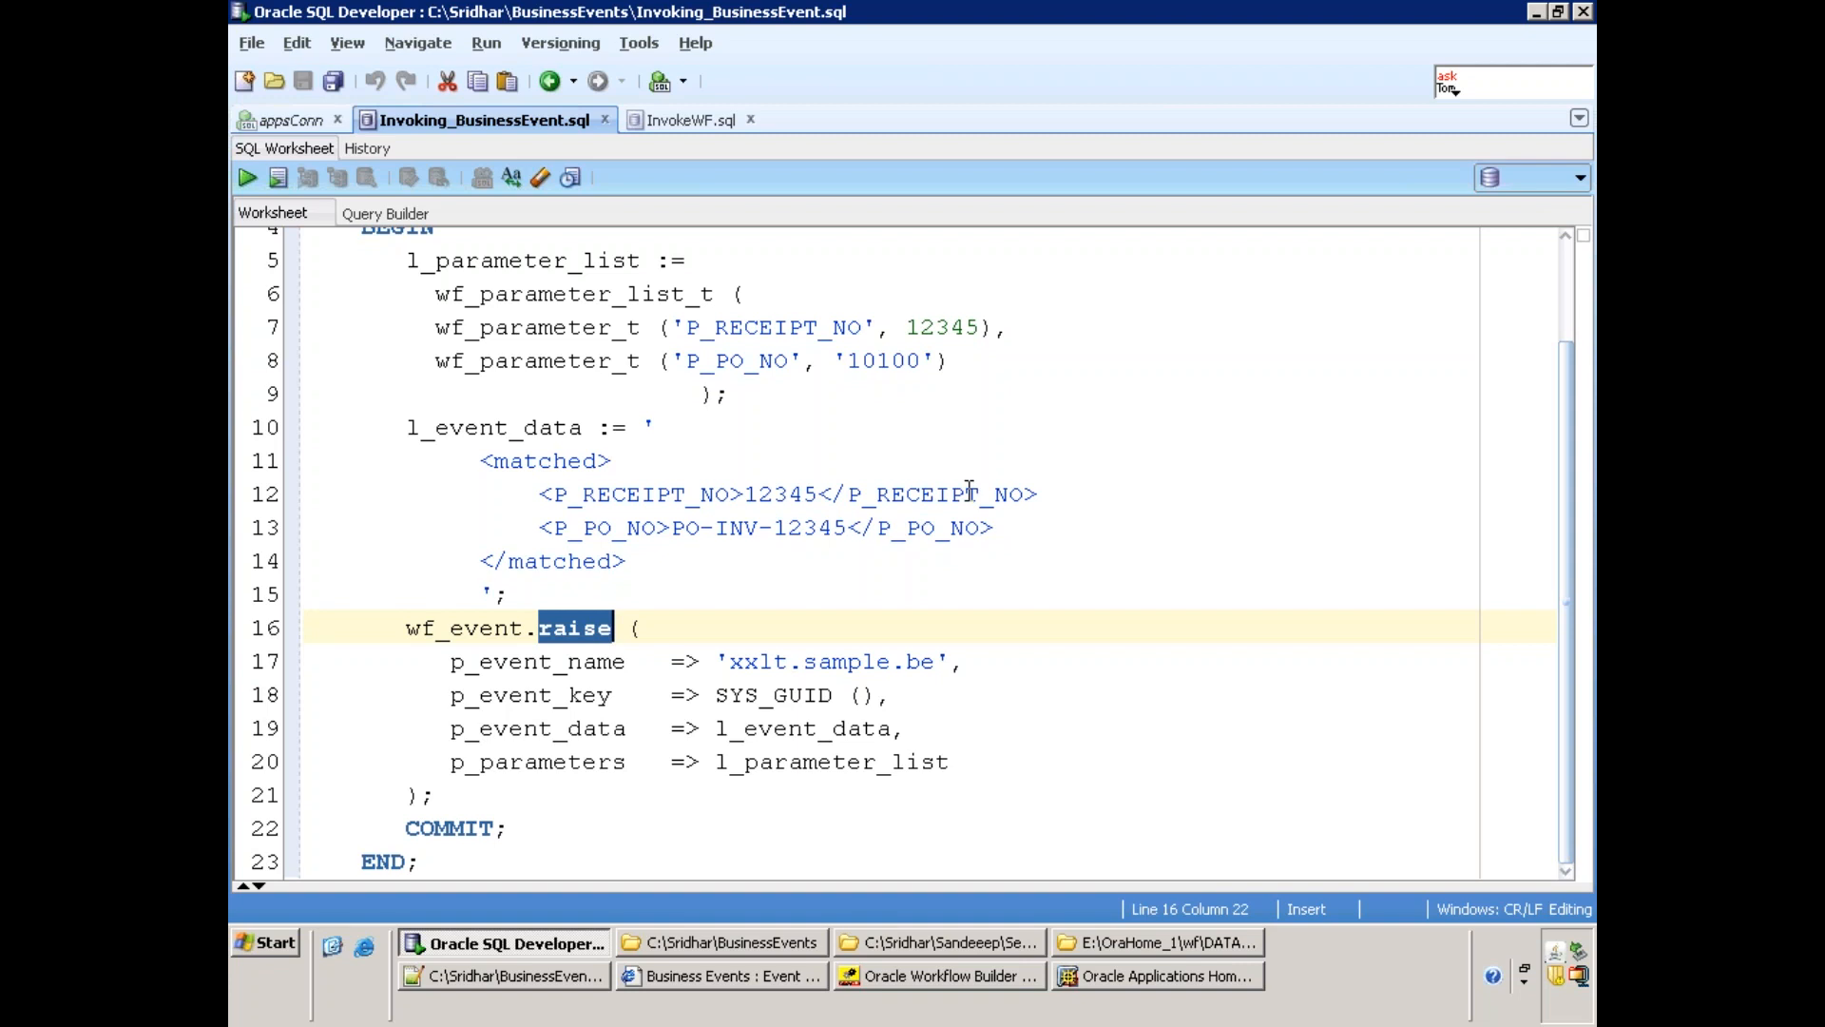
pyautogui.click(806, 968)
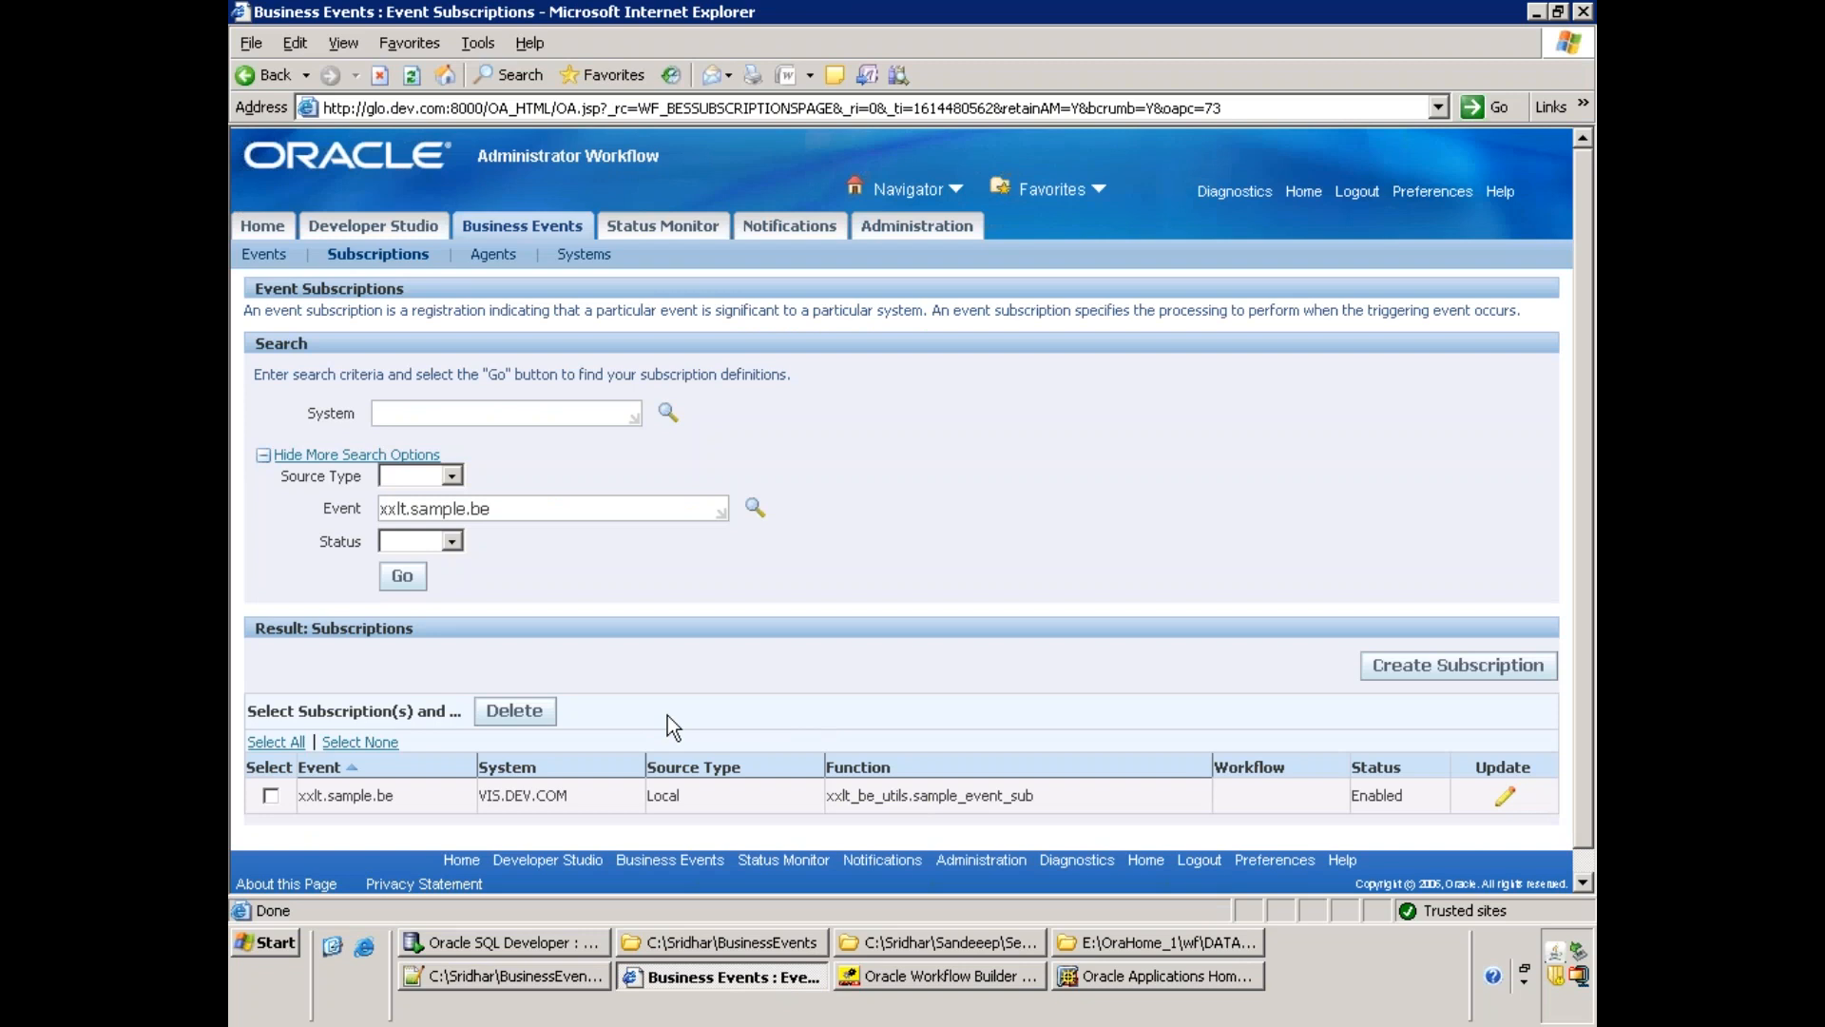
# Review the xxlt.sample.be subscription's phase 99, Custom action and sample_event_sub rule function, leaving unsaved
pyautogui.click(1504, 796)
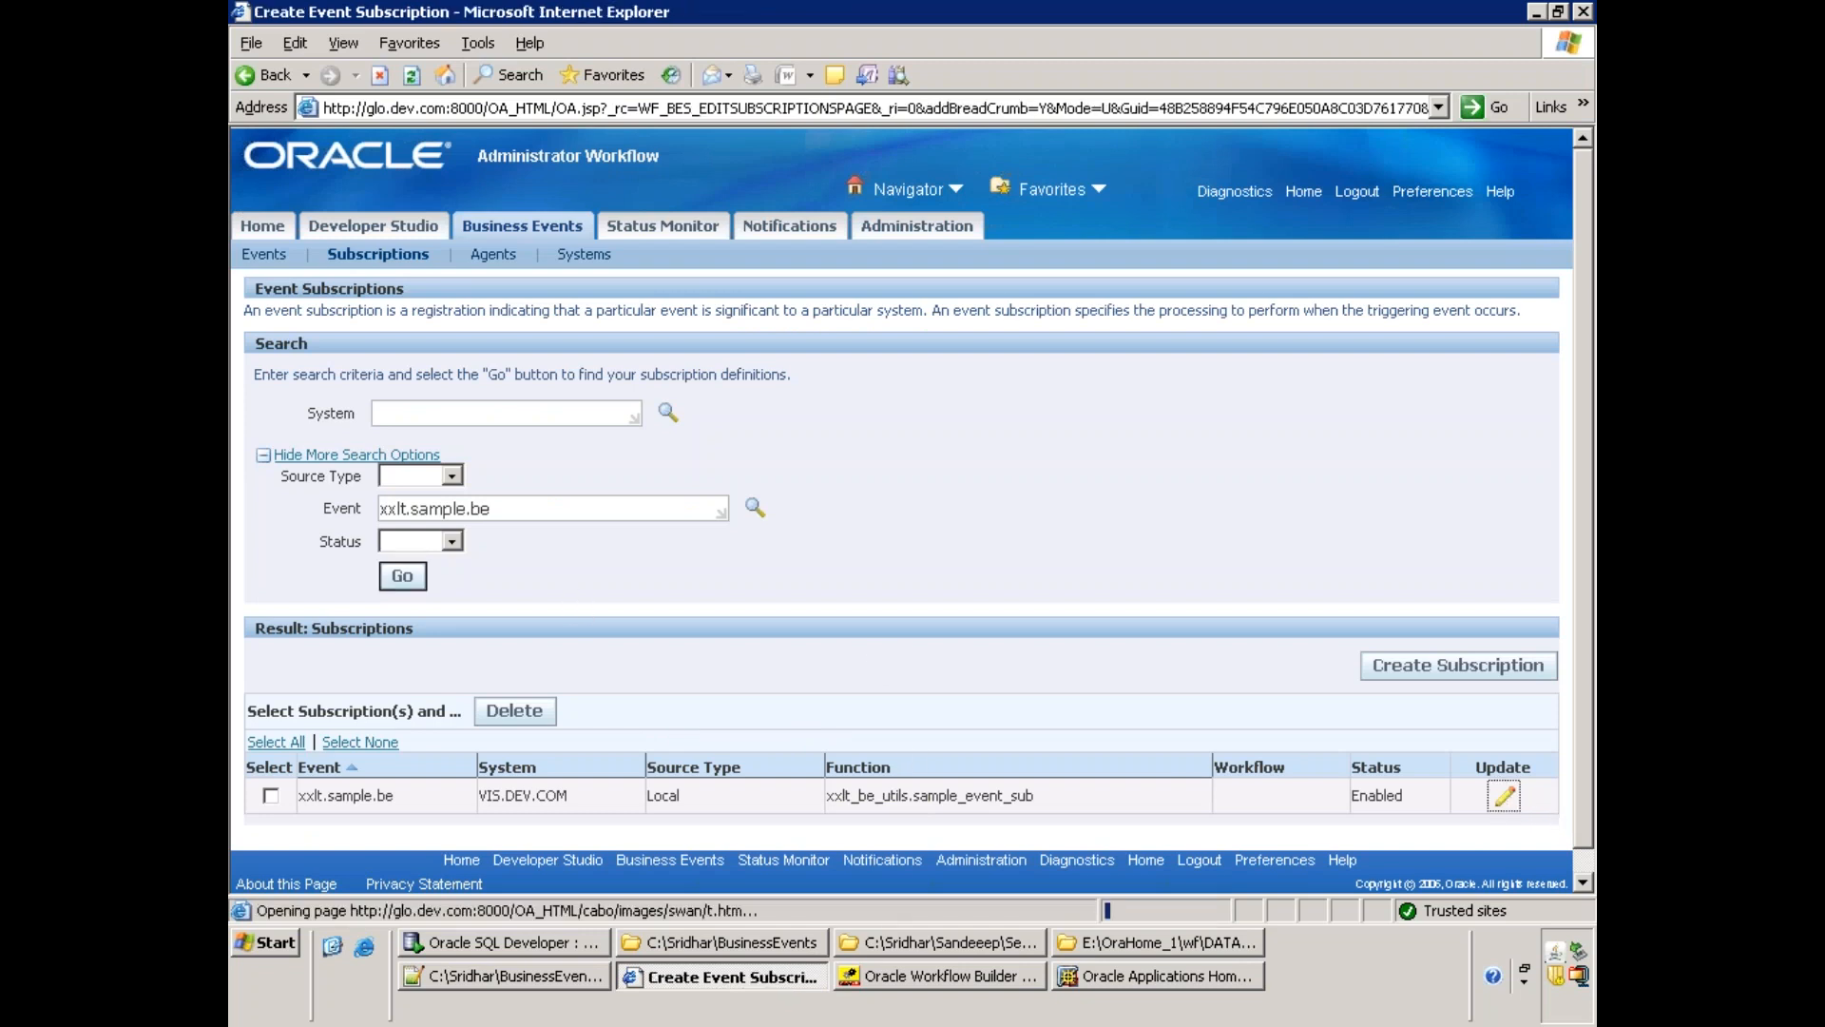
pyautogui.scroll(-3, 763, 694)
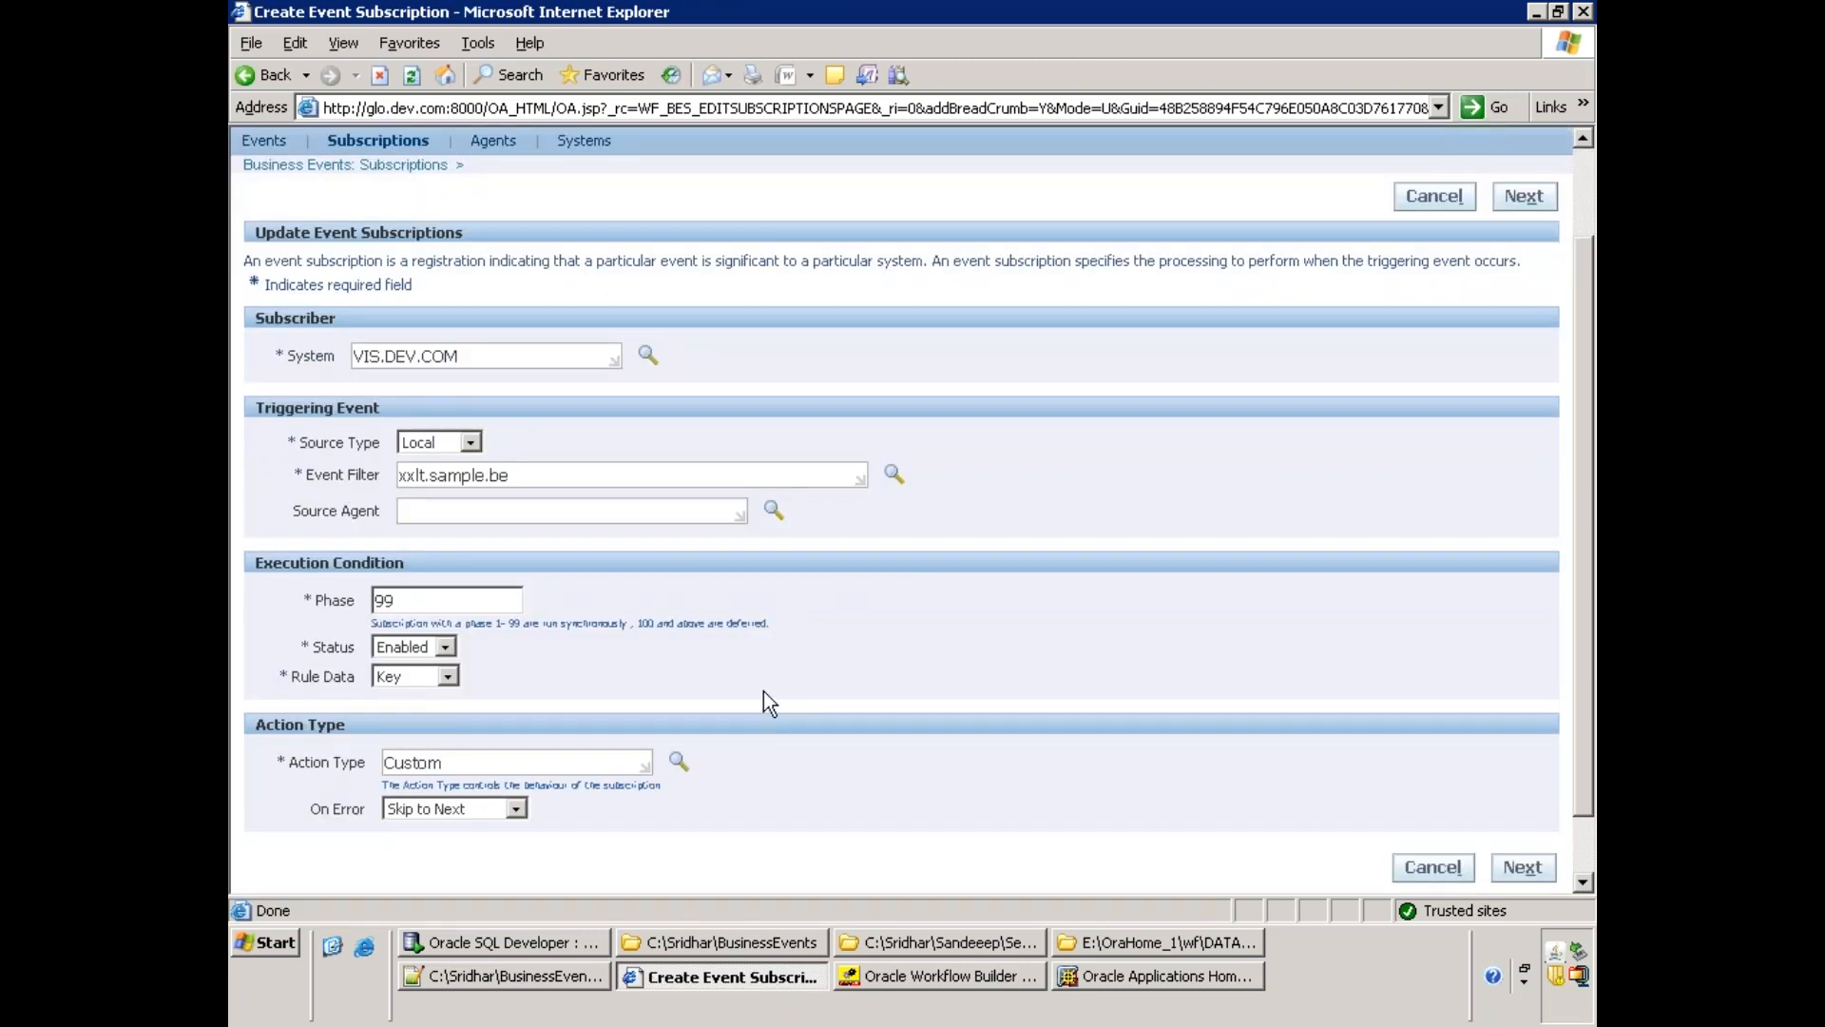
pyautogui.scroll(-2, 927, 680)
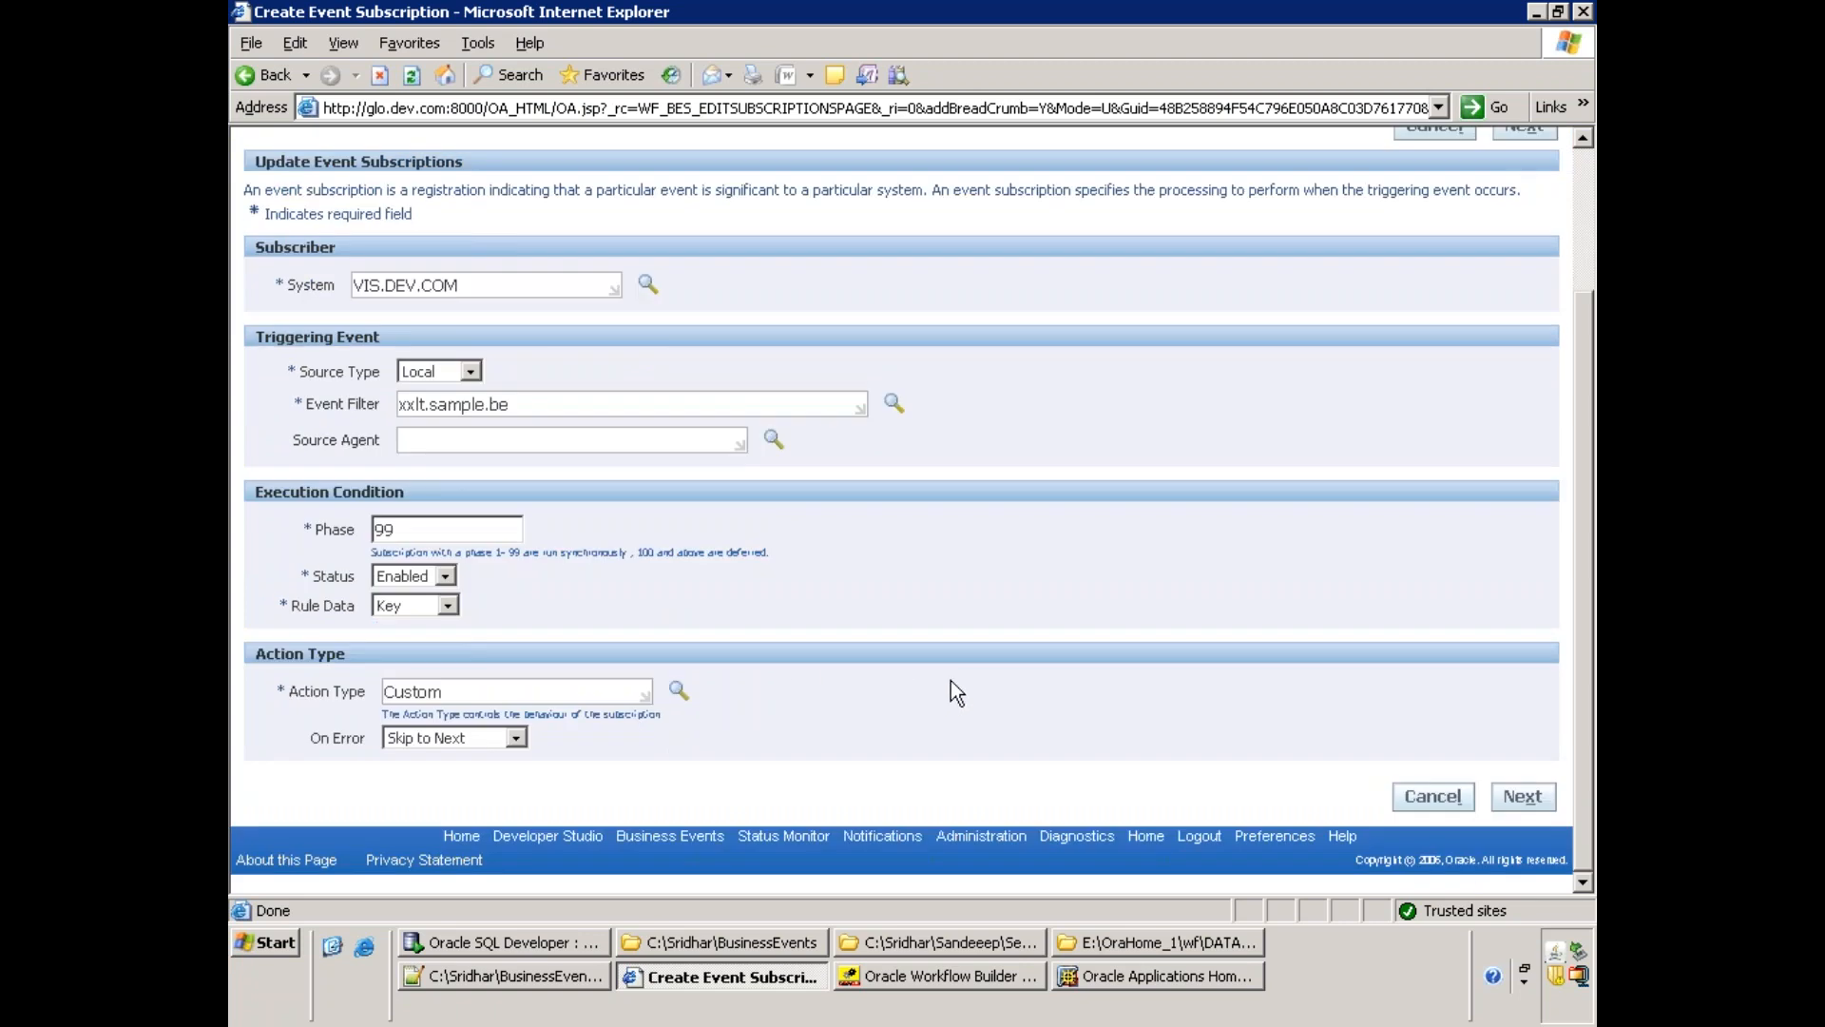
pyautogui.scroll(5, 950, 680)
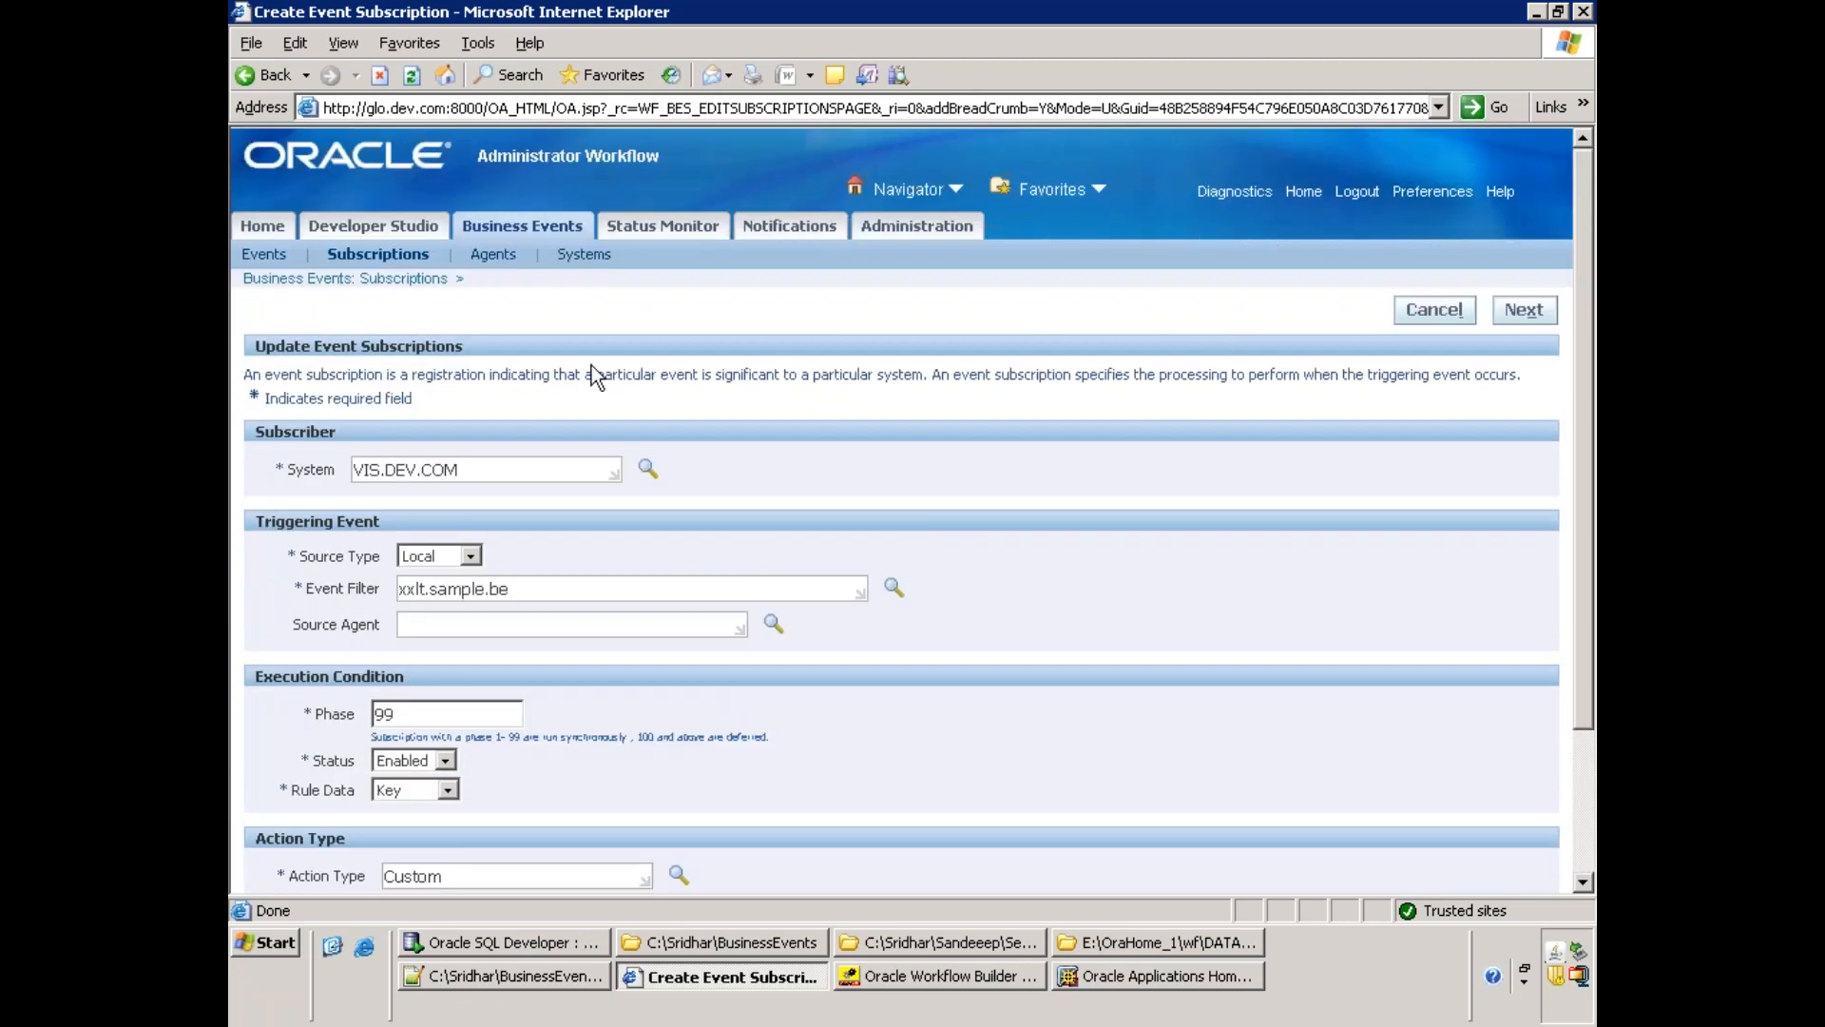
pyautogui.scroll(-3, 375, 647)
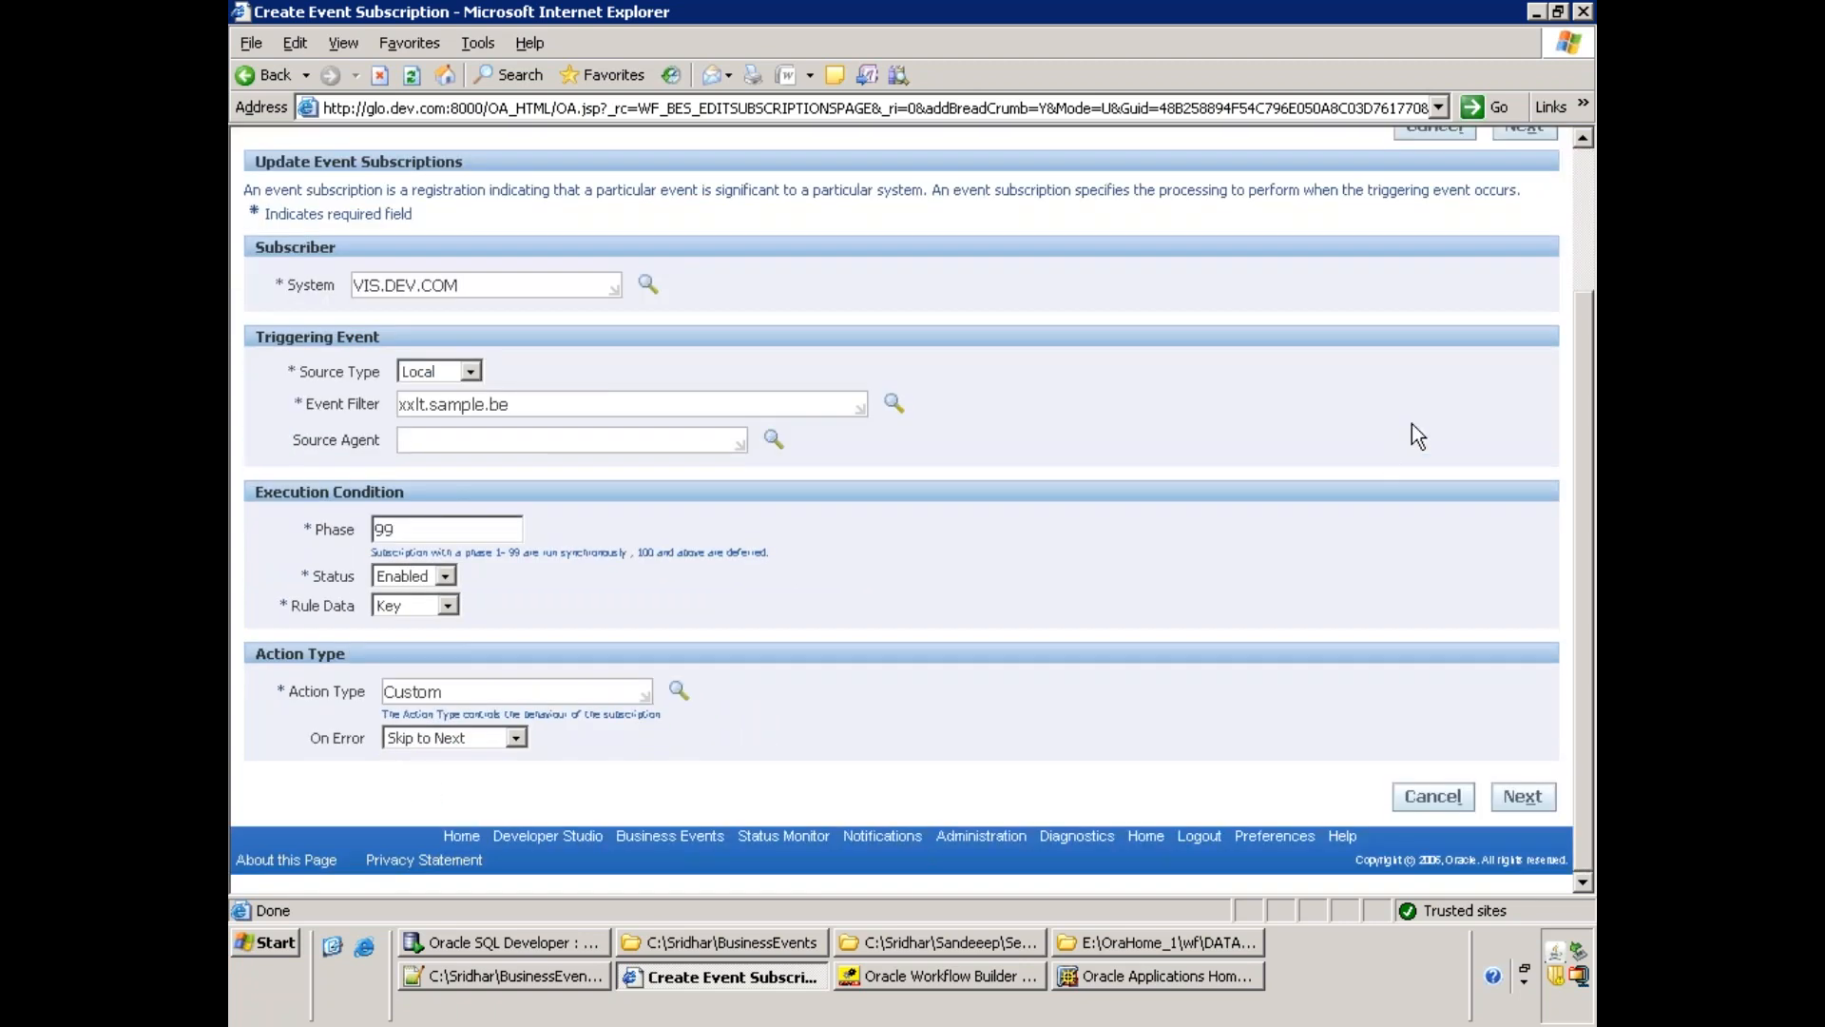
pyautogui.scroll(2, 1411, 424)
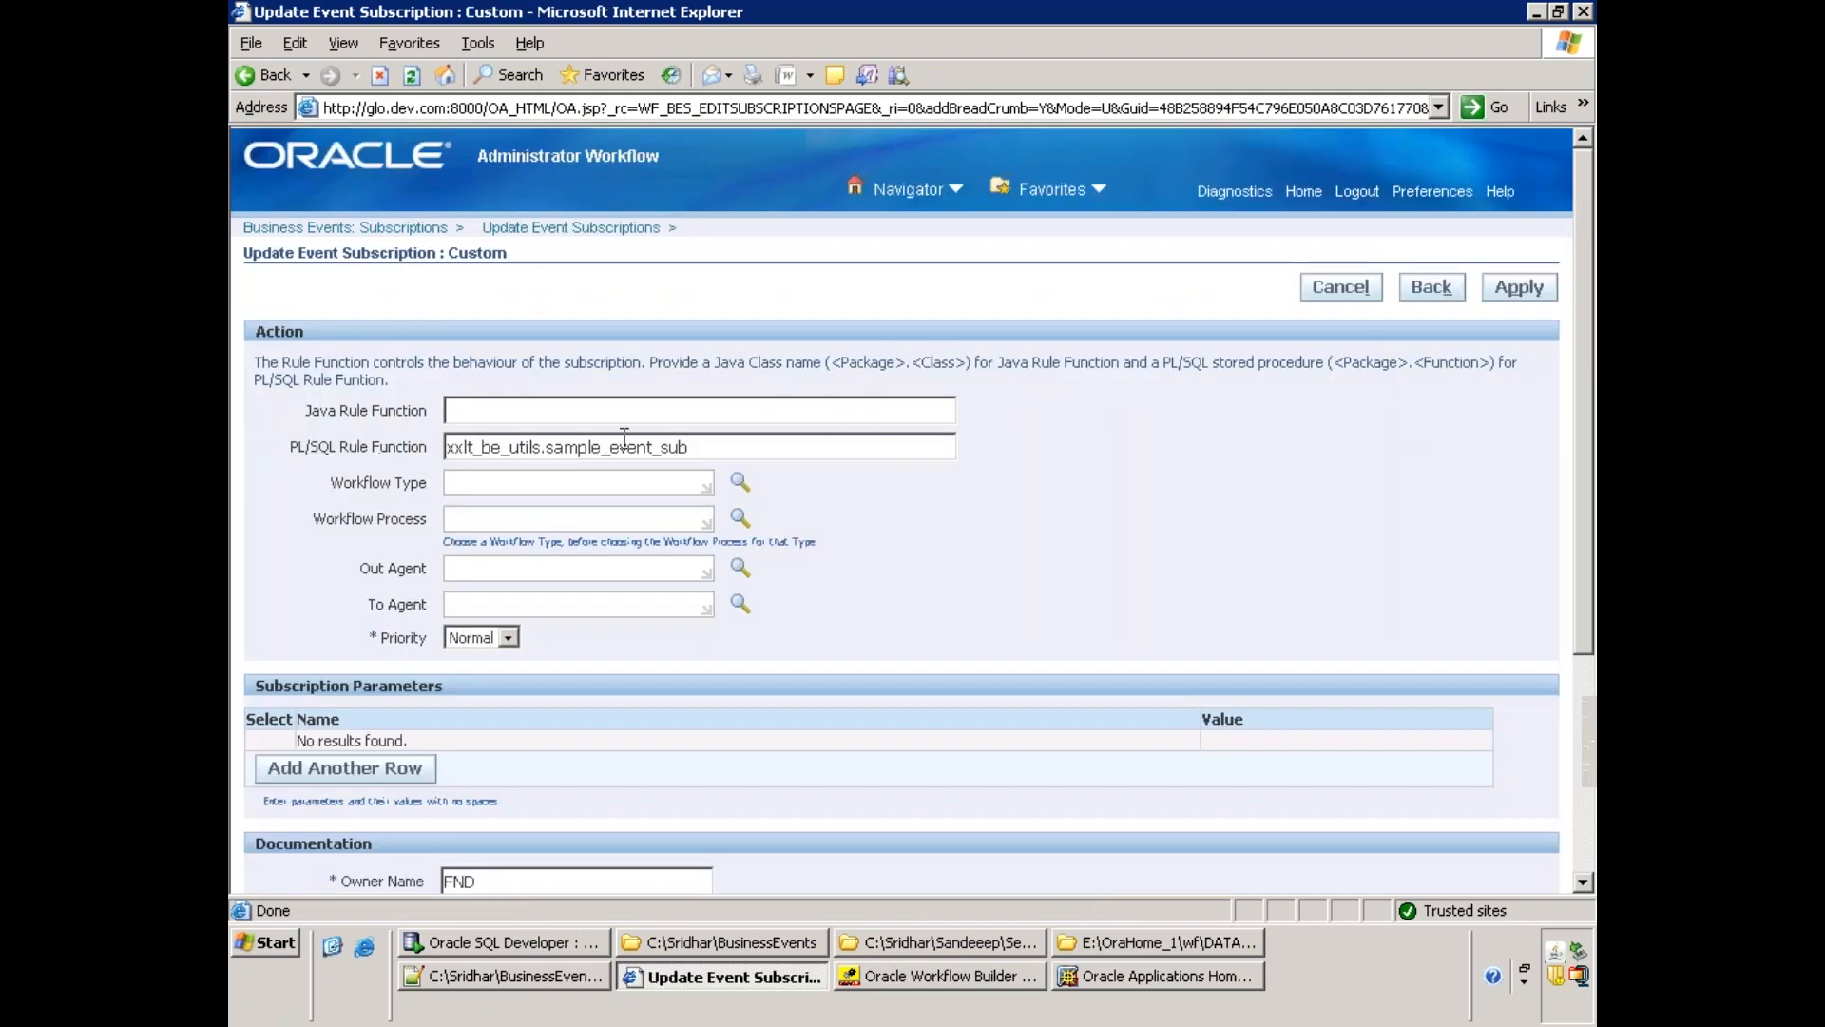
pyautogui.scroll(-2, 627, 456)
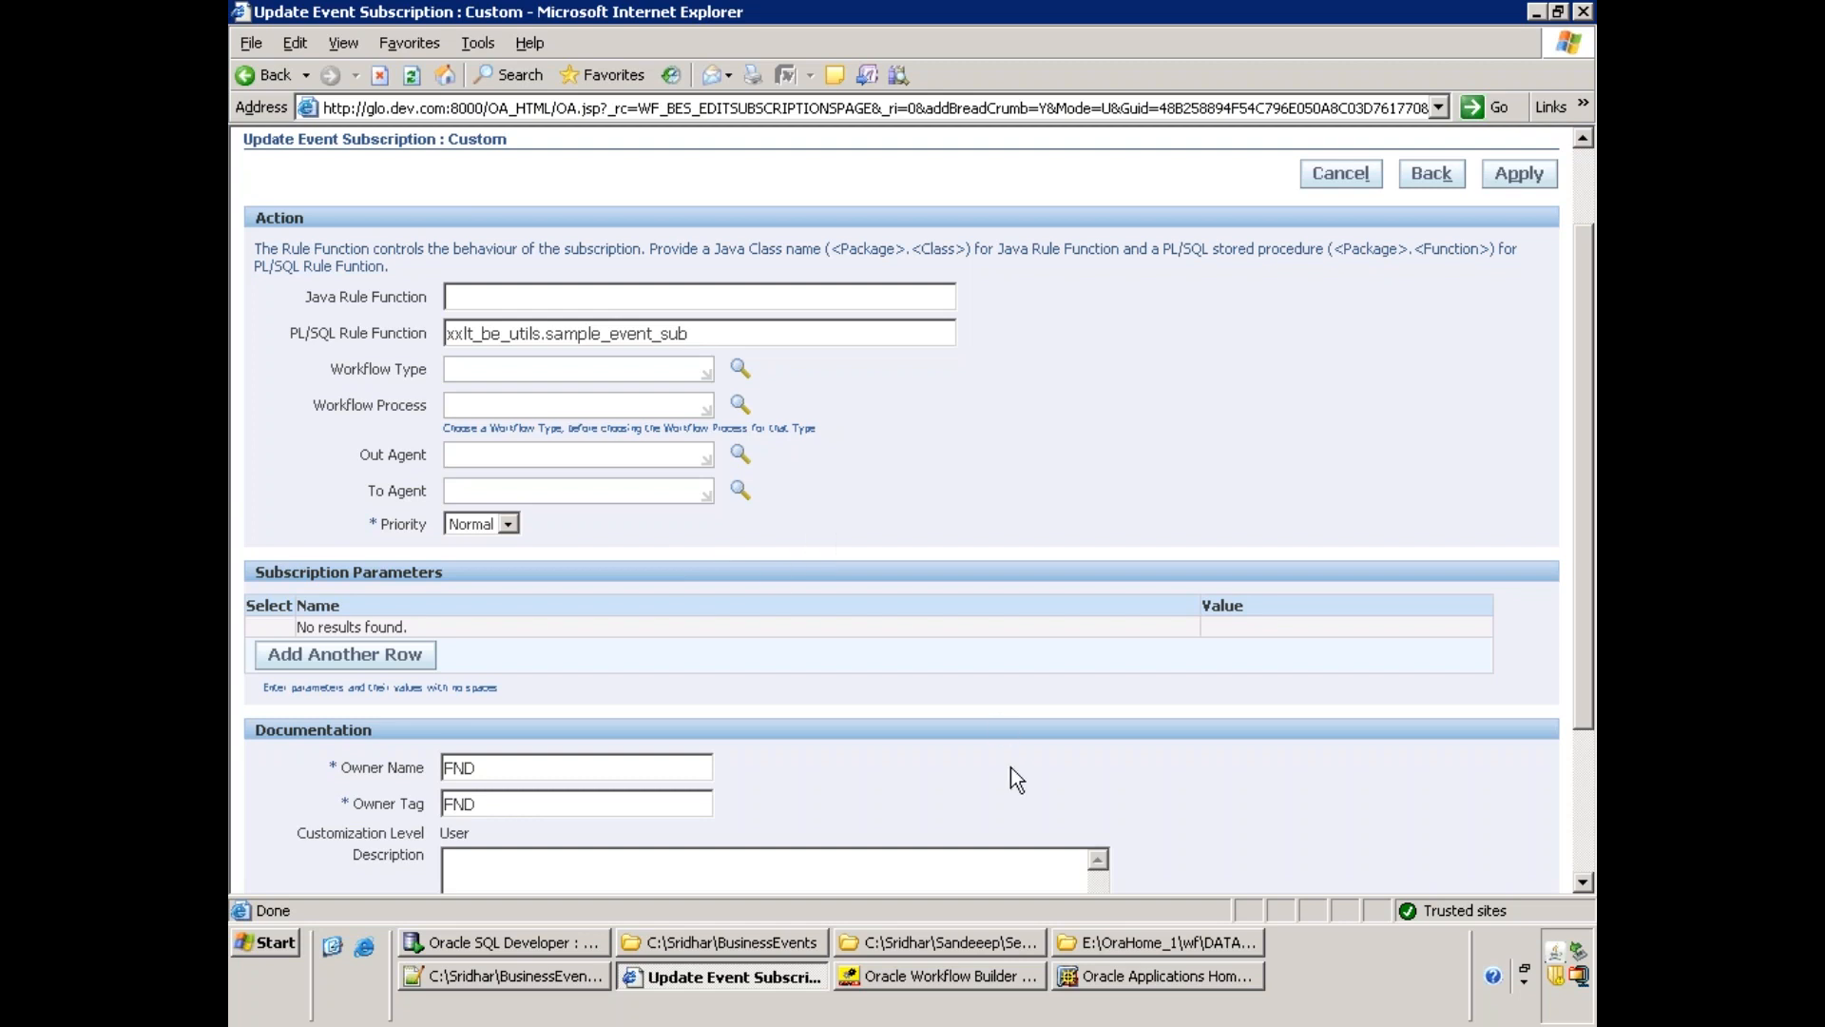
pyautogui.scroll(2, 957, 703)
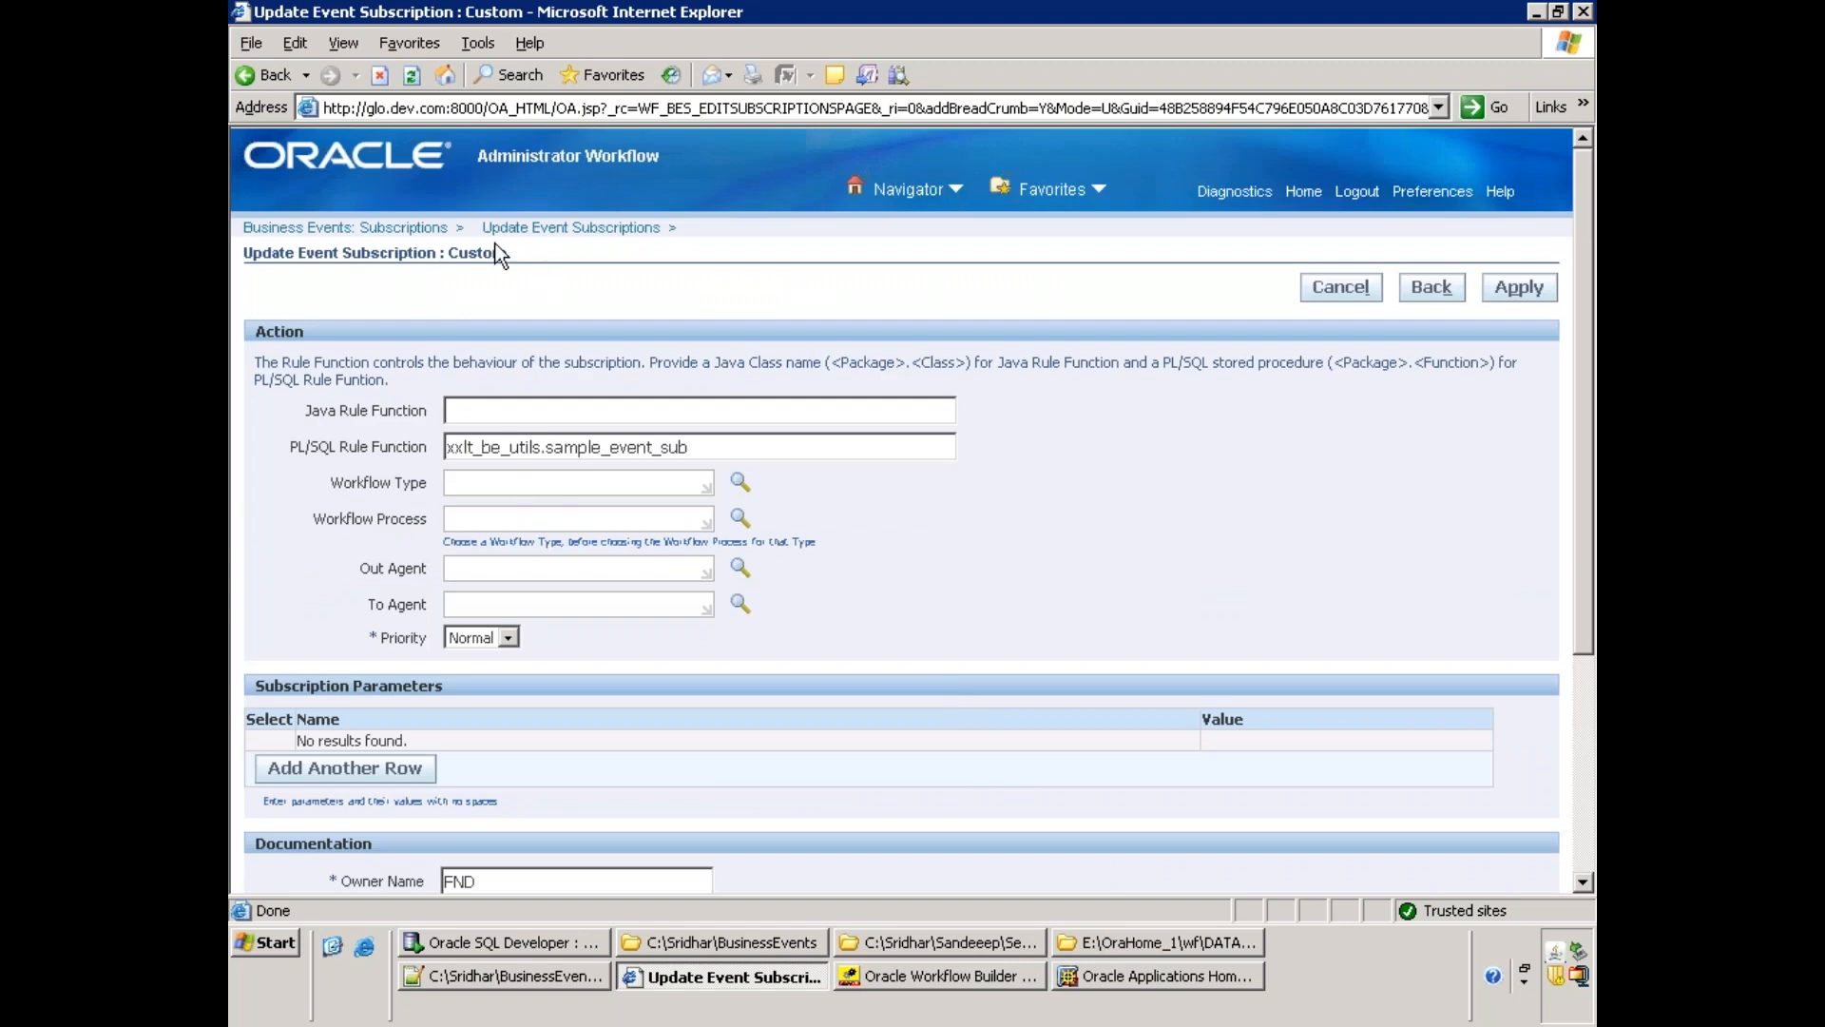
pyautogui.scroll(-4, 920, 640)
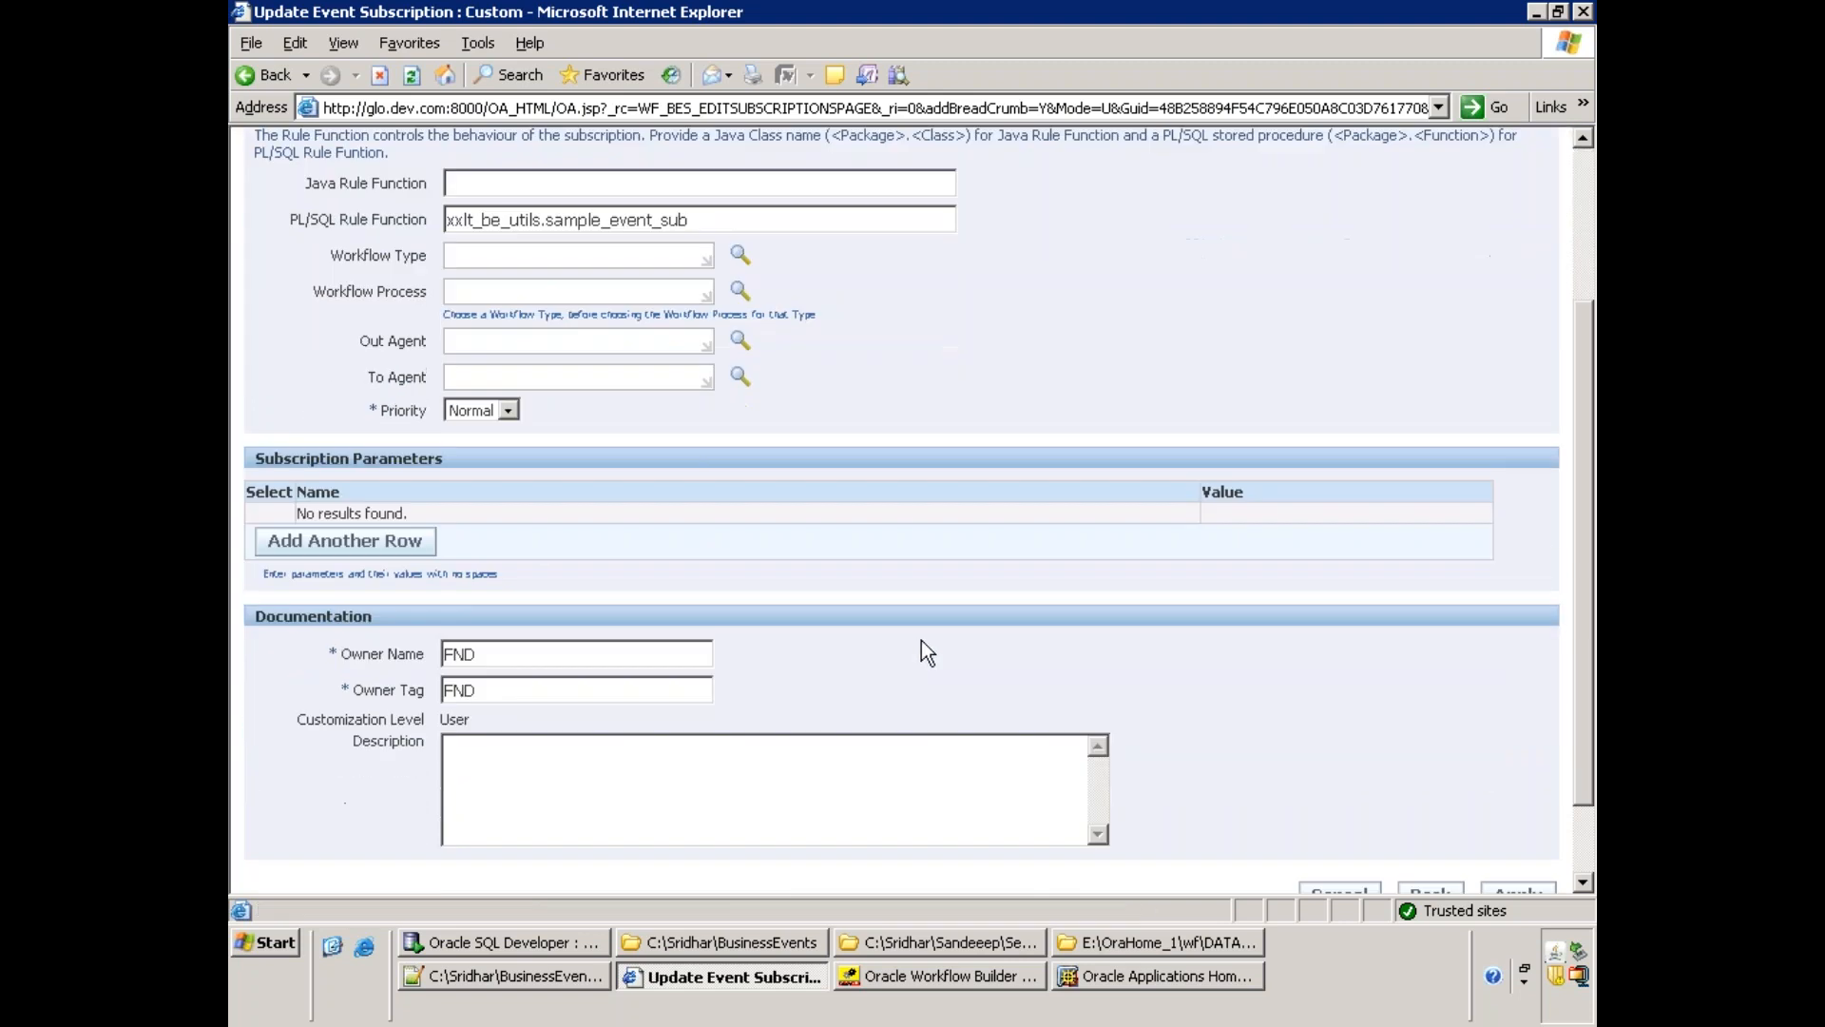
pyautogui.scroll(4, 1407, 313)
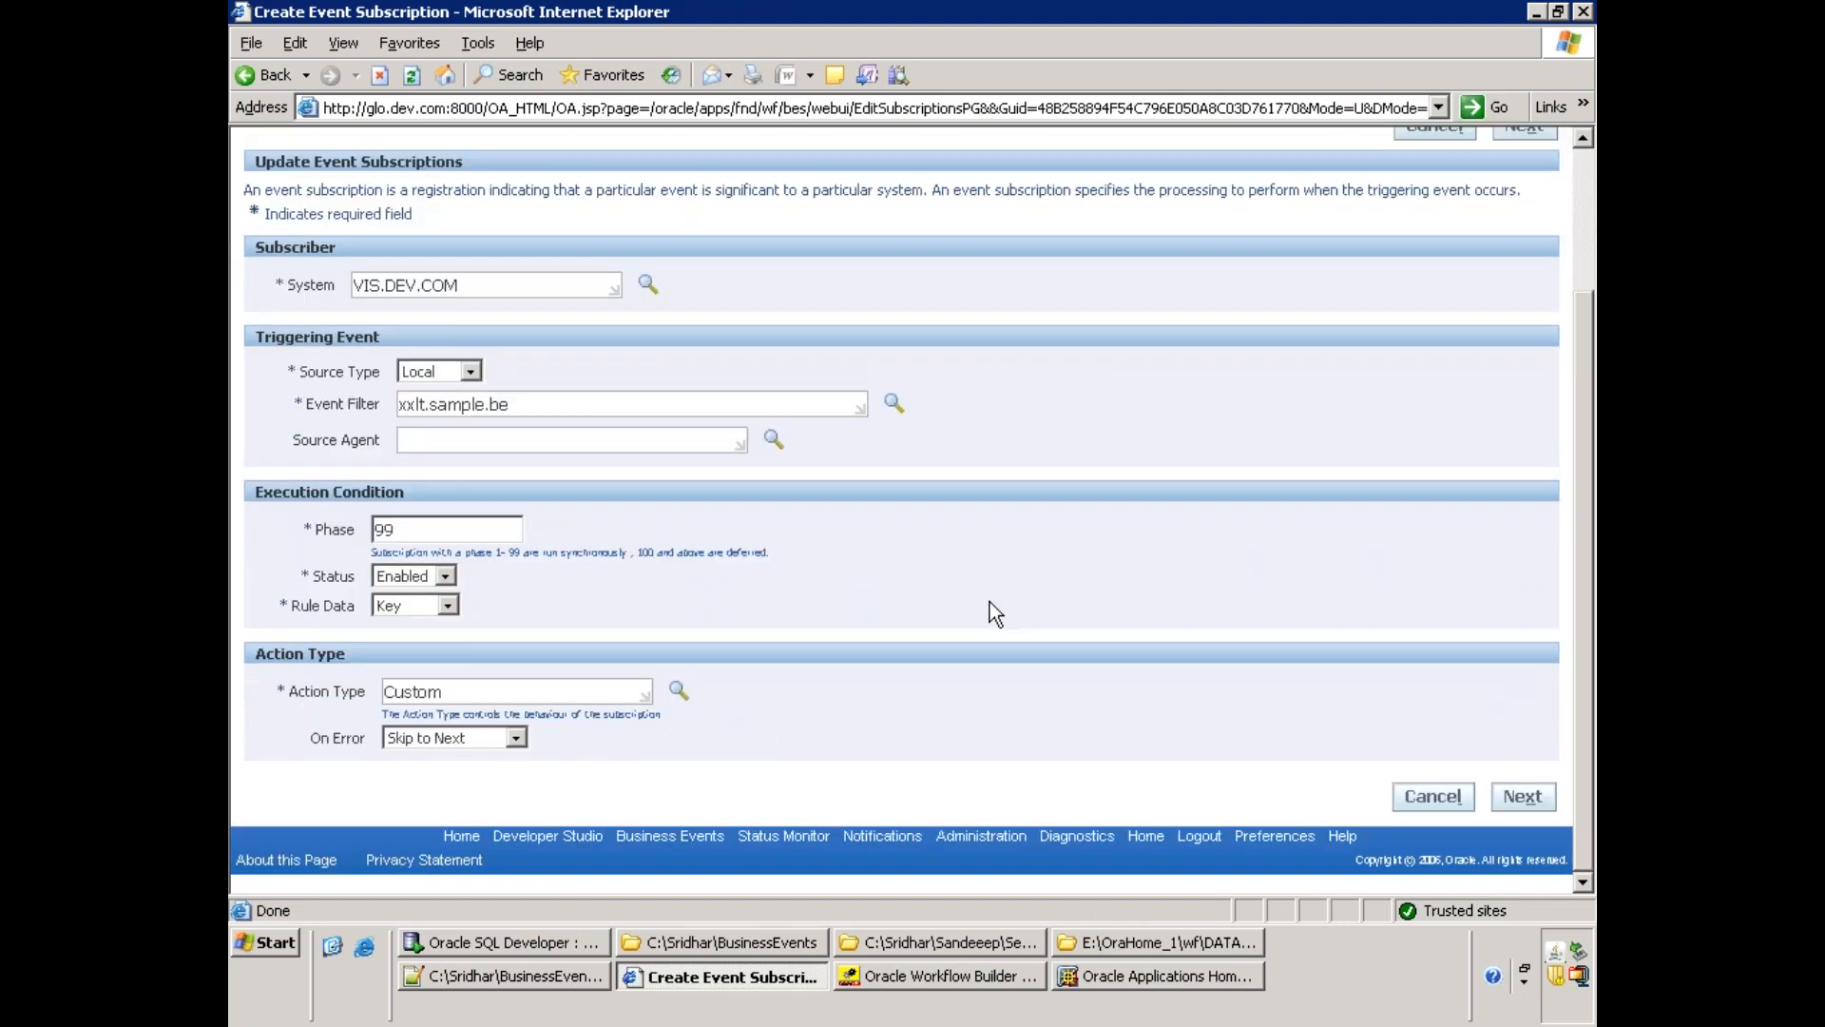
pyautogui.scroll(3, 989, 603)
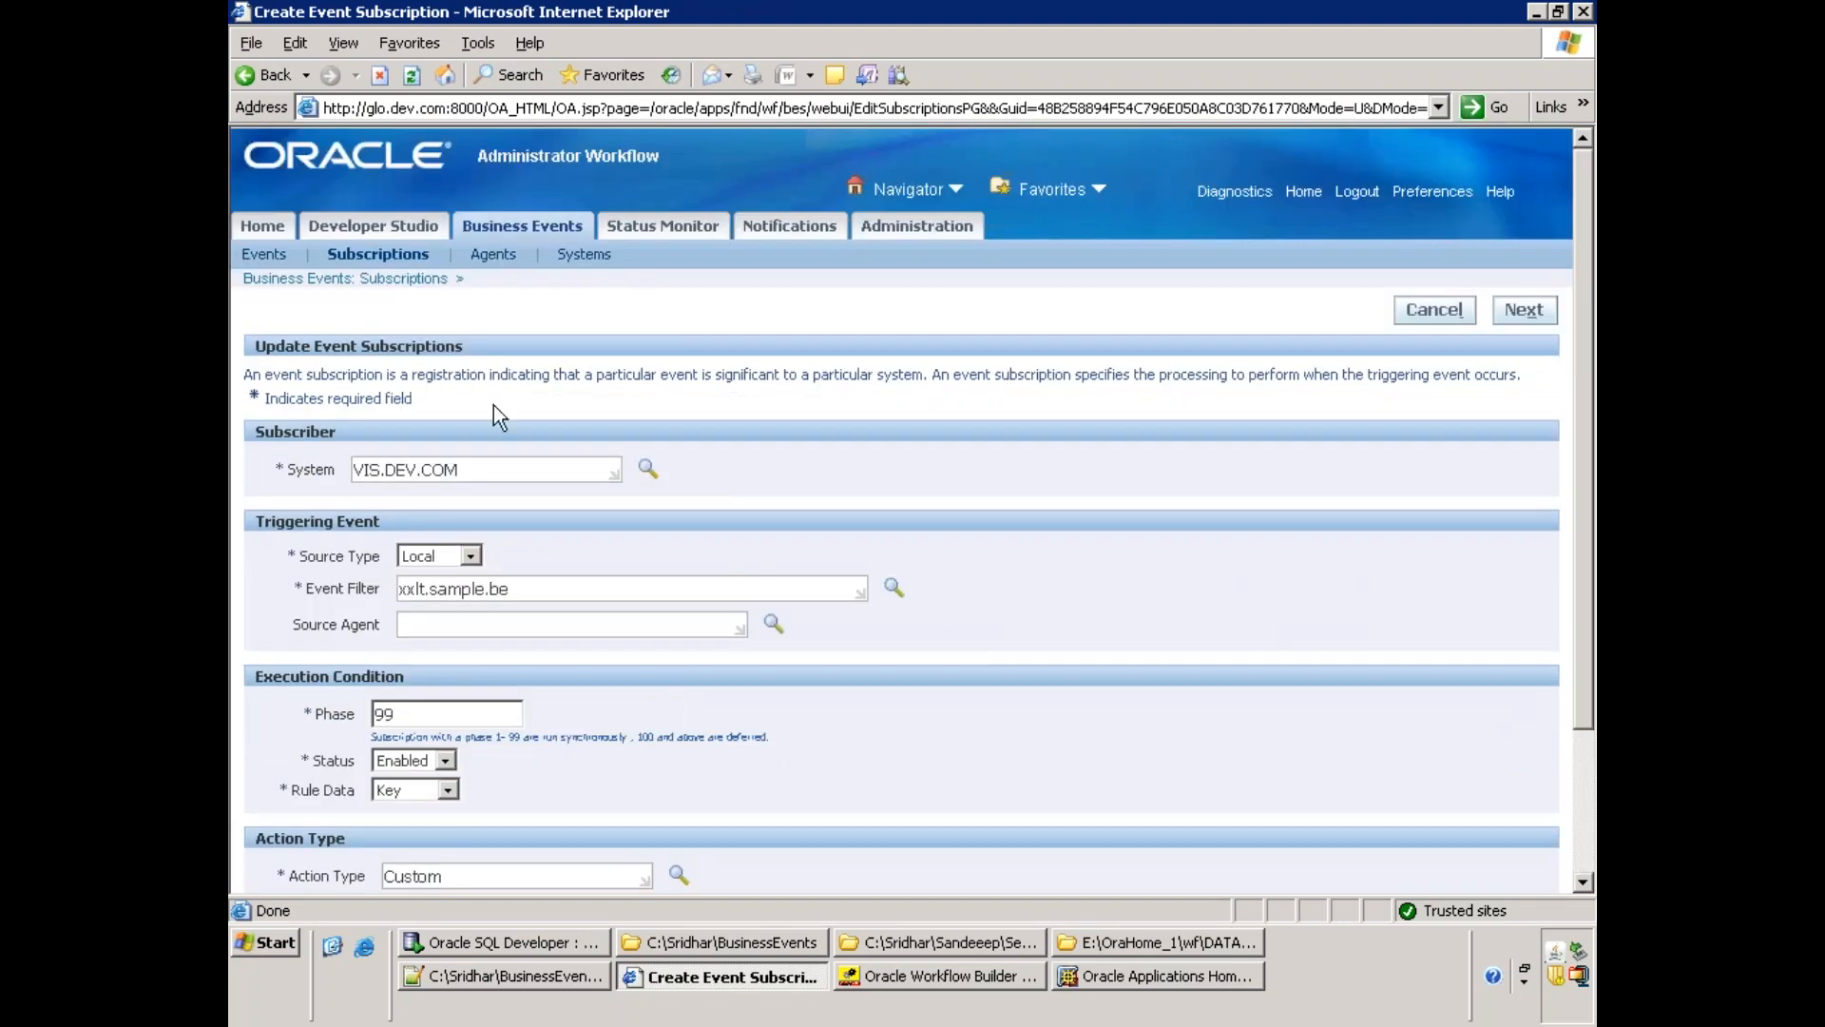
pyautogui.click(263, 254)
# Search the event subscriptions for event XXSN_SAMPLE_BE
pyautogui.click(371, 254)
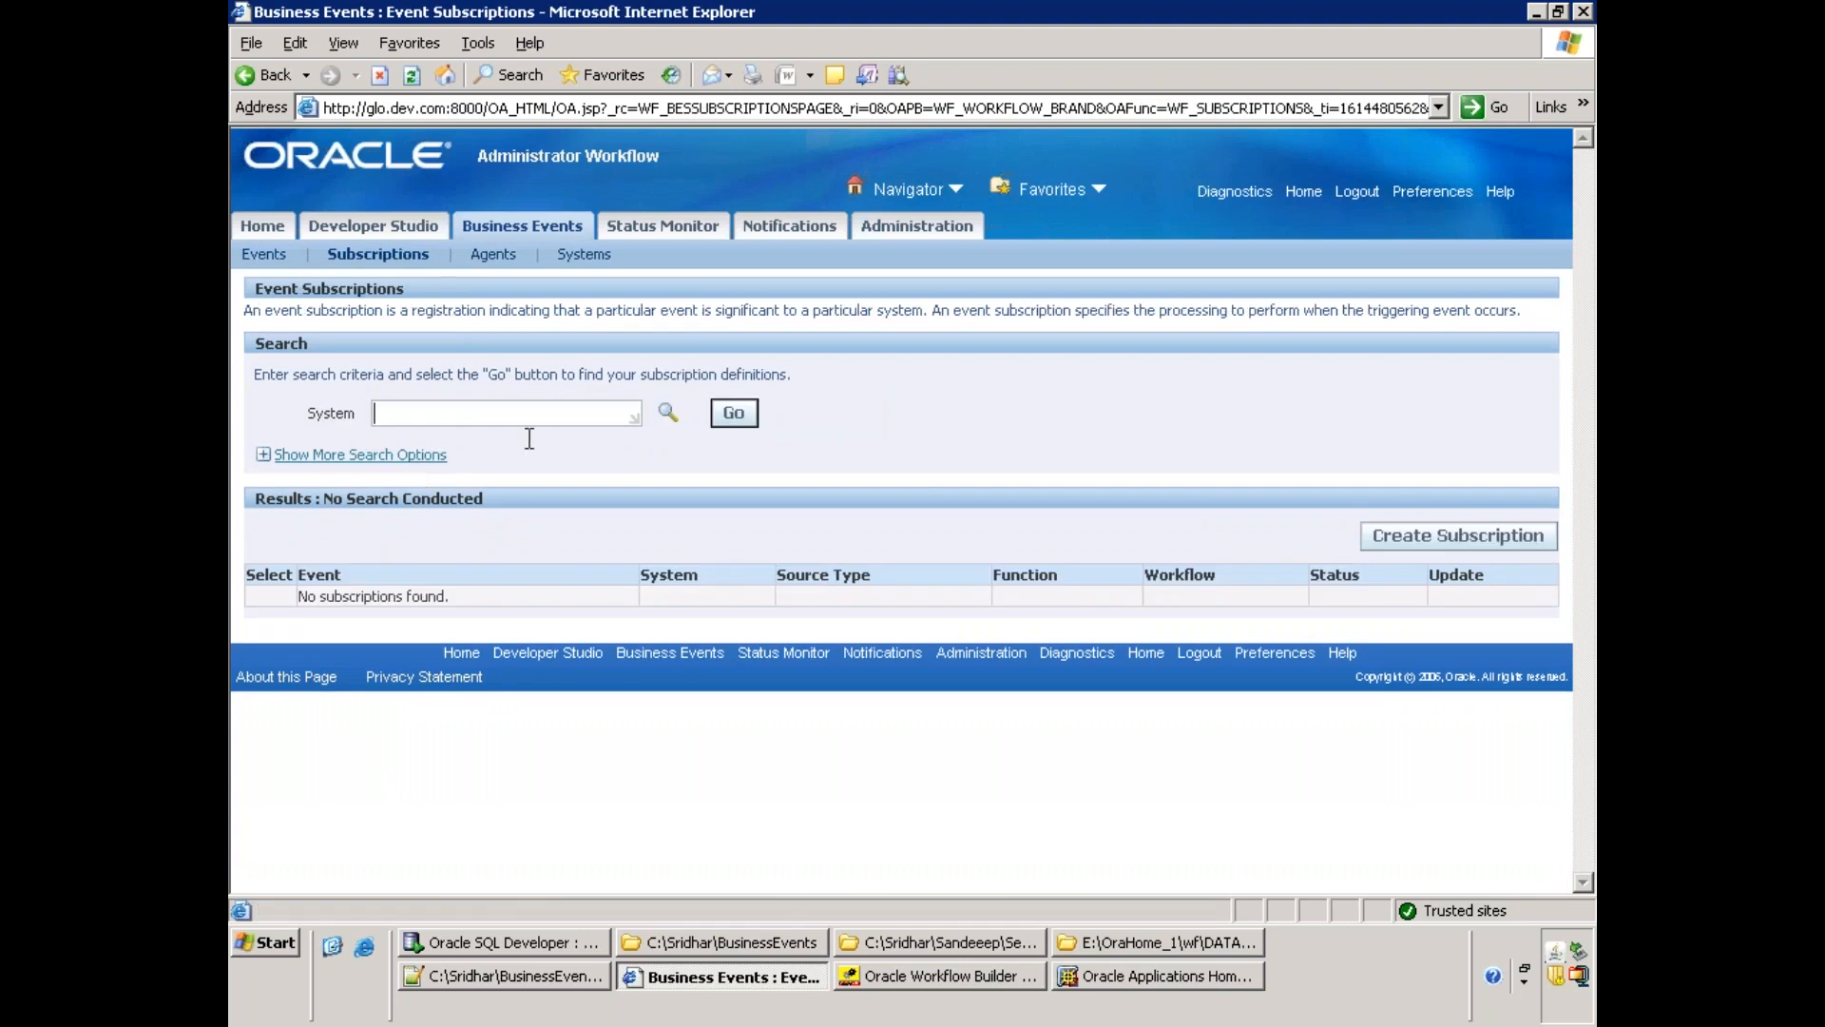
pyautogui.click(417, 457)
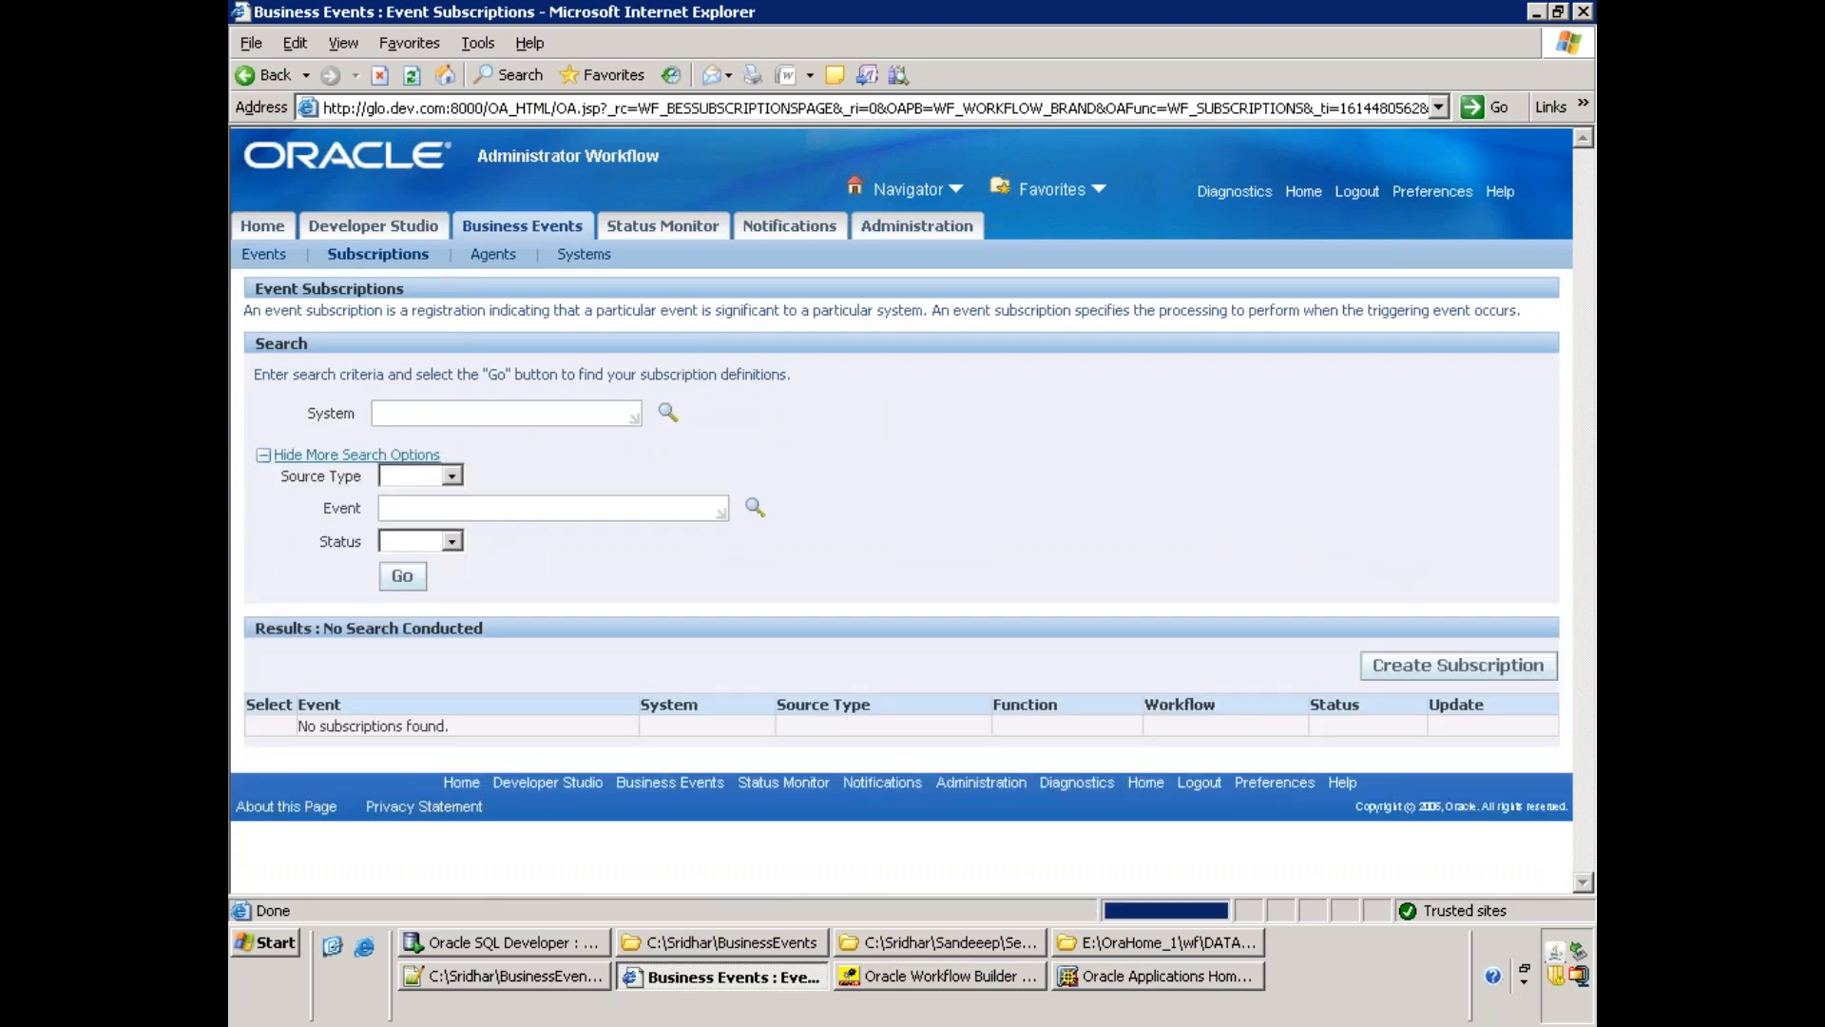
pyautogui.click(430, 509)
pyautogui.write('XXSN')
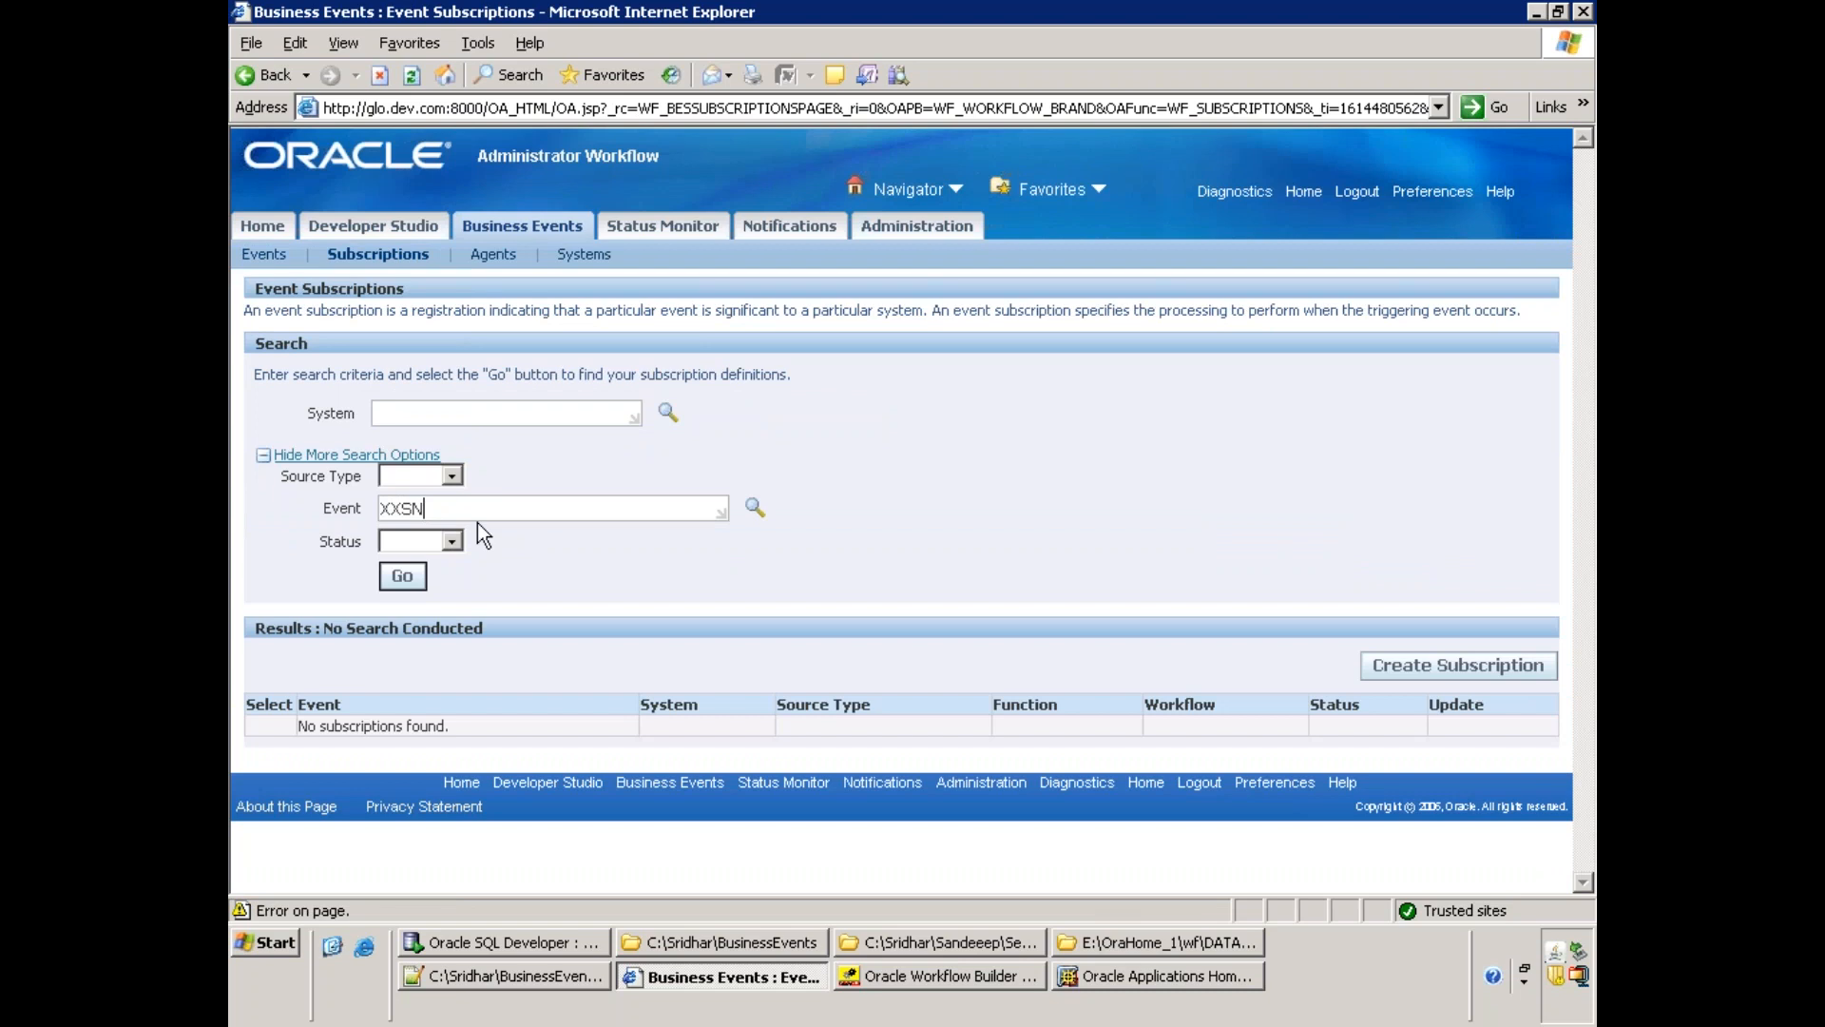
pyautogui.click(423, 568)
pyautogui.click(408, 579)
pyautogui.press('Return')
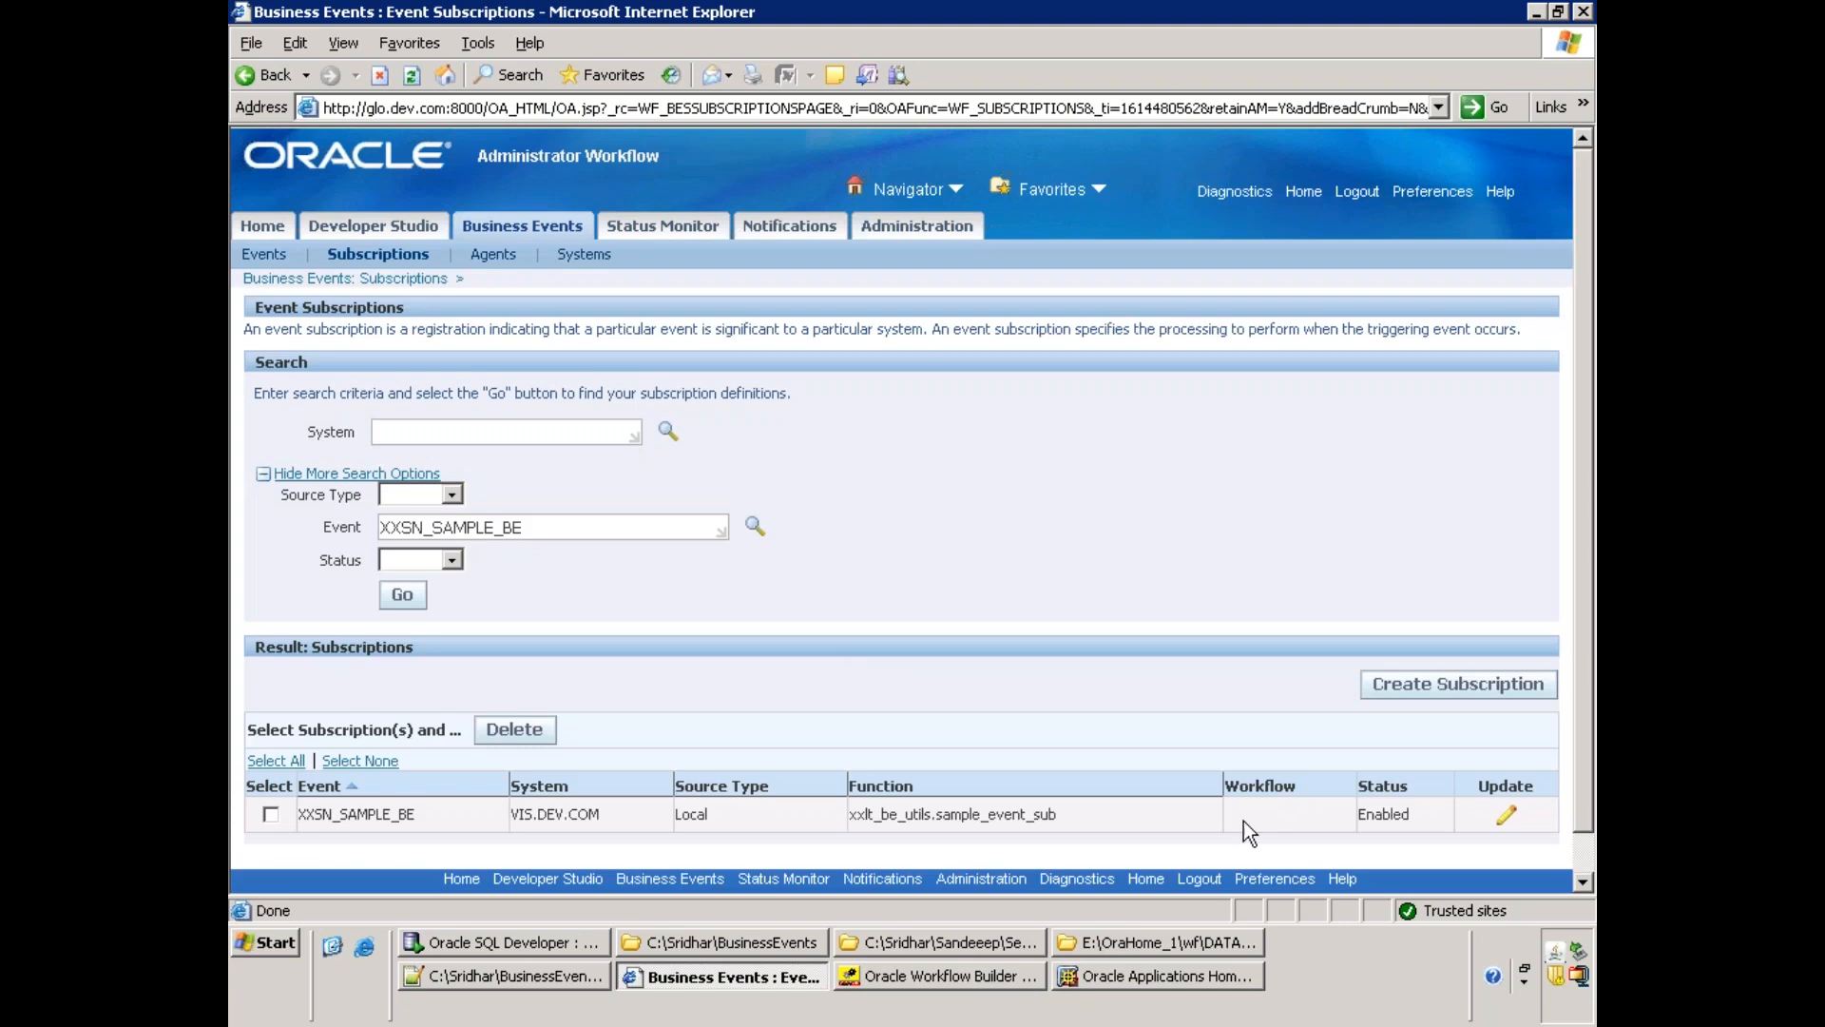
# Set the XXSN_SAMPLE_BE subscription's Rule Data to Key and apply the change
pyautogui.click(1507, 817)
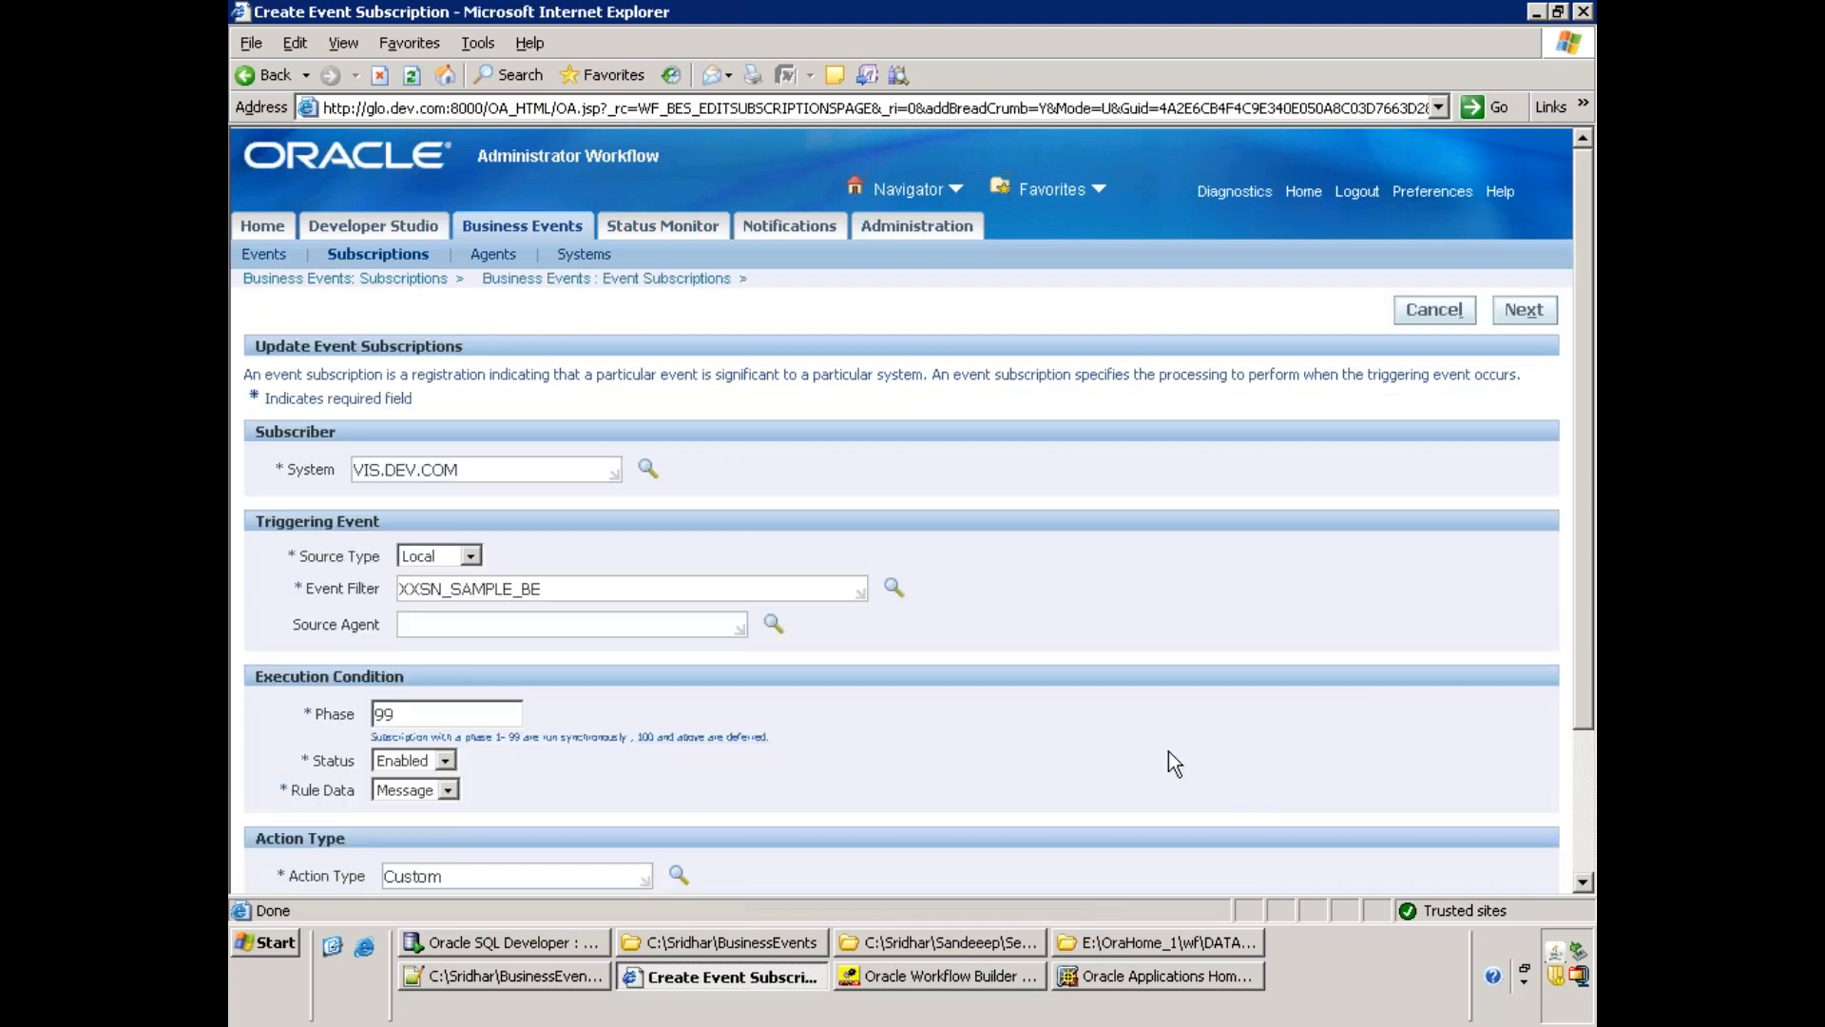
pyautogui.scroll(-3, 1169, 751)
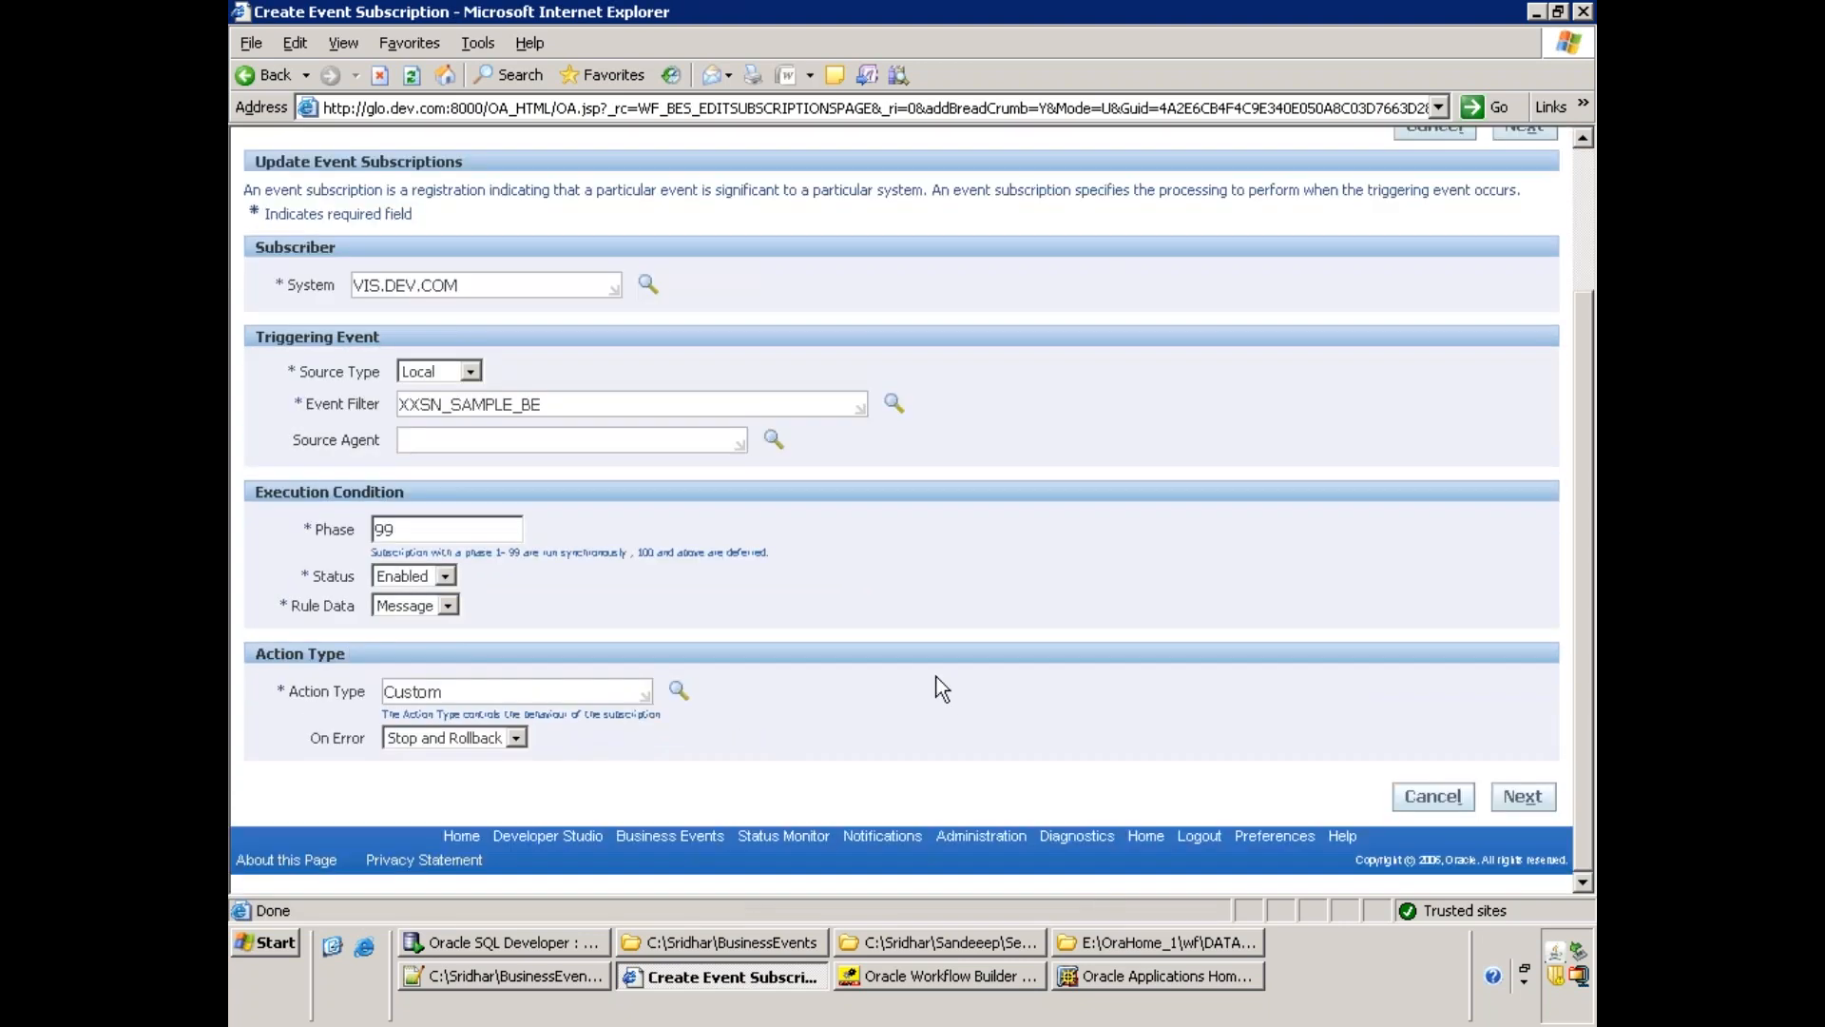
pyautogui.click(426, 608)
pyautogui.click(458, 626)
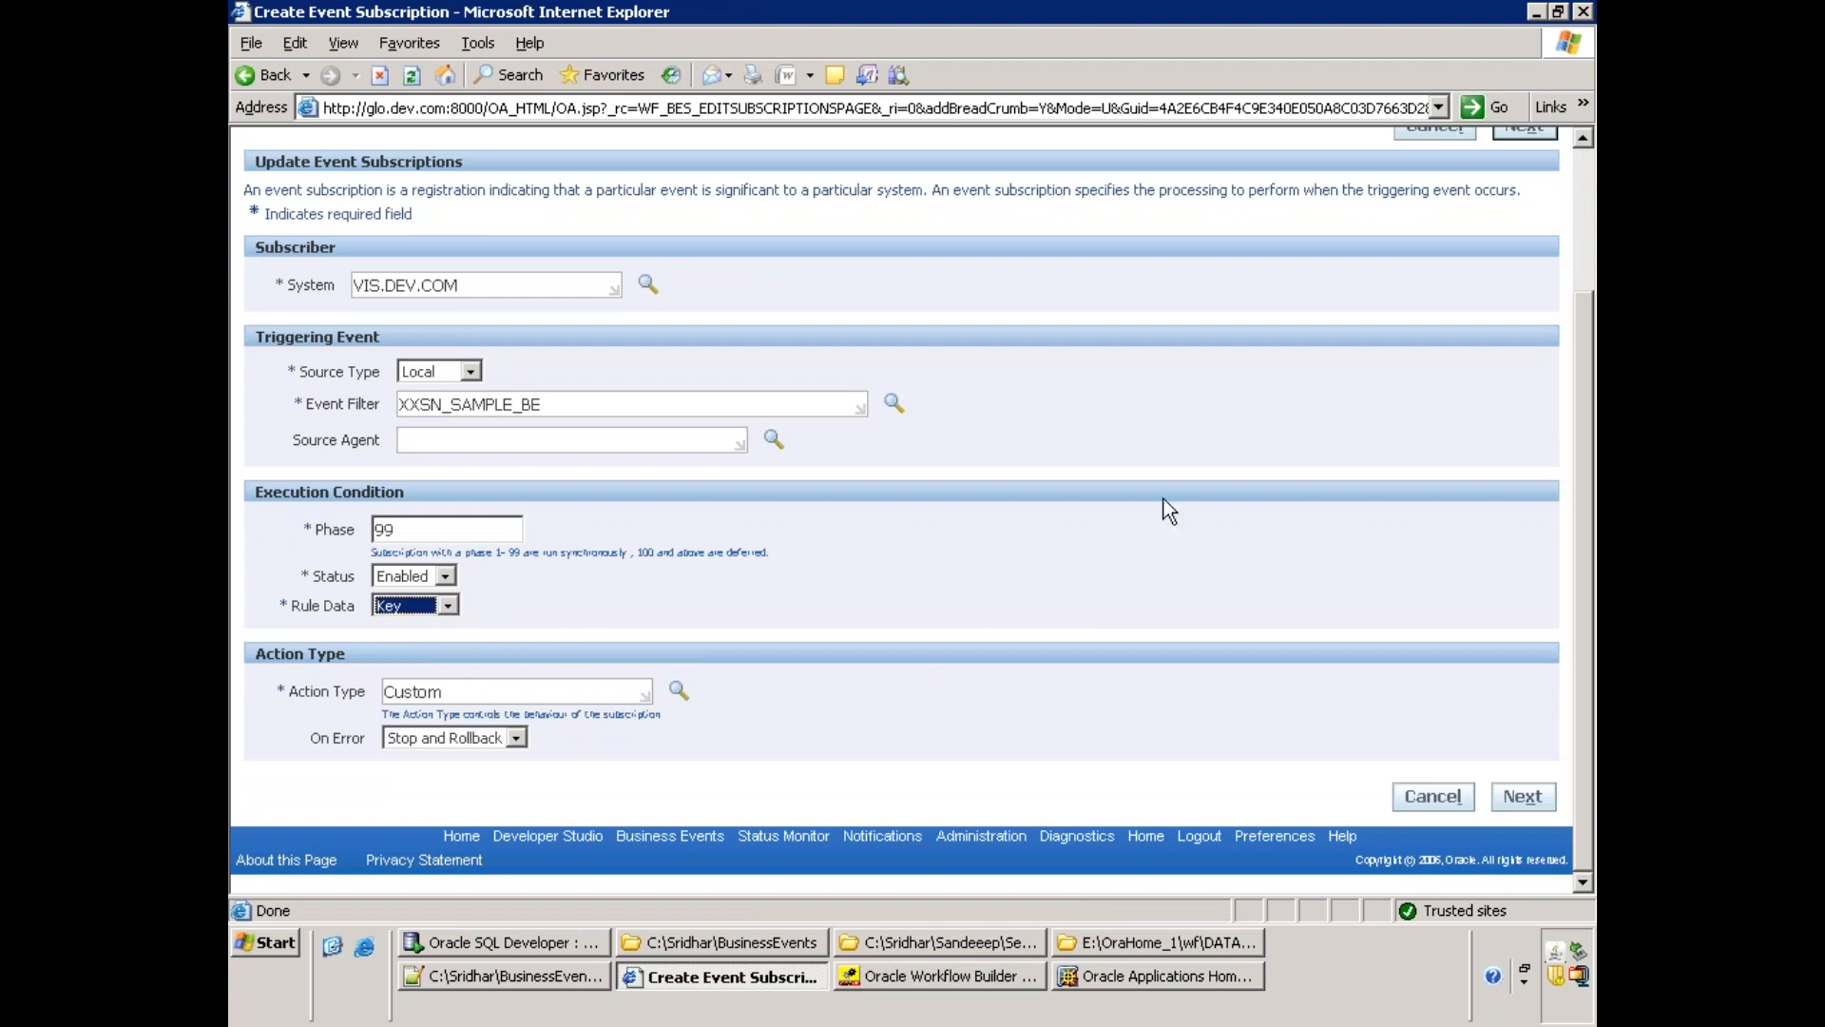
pyautogui.click(1310, 370)
pyautogui.click(1580, 198)
pyautogui.click(1522, 314)
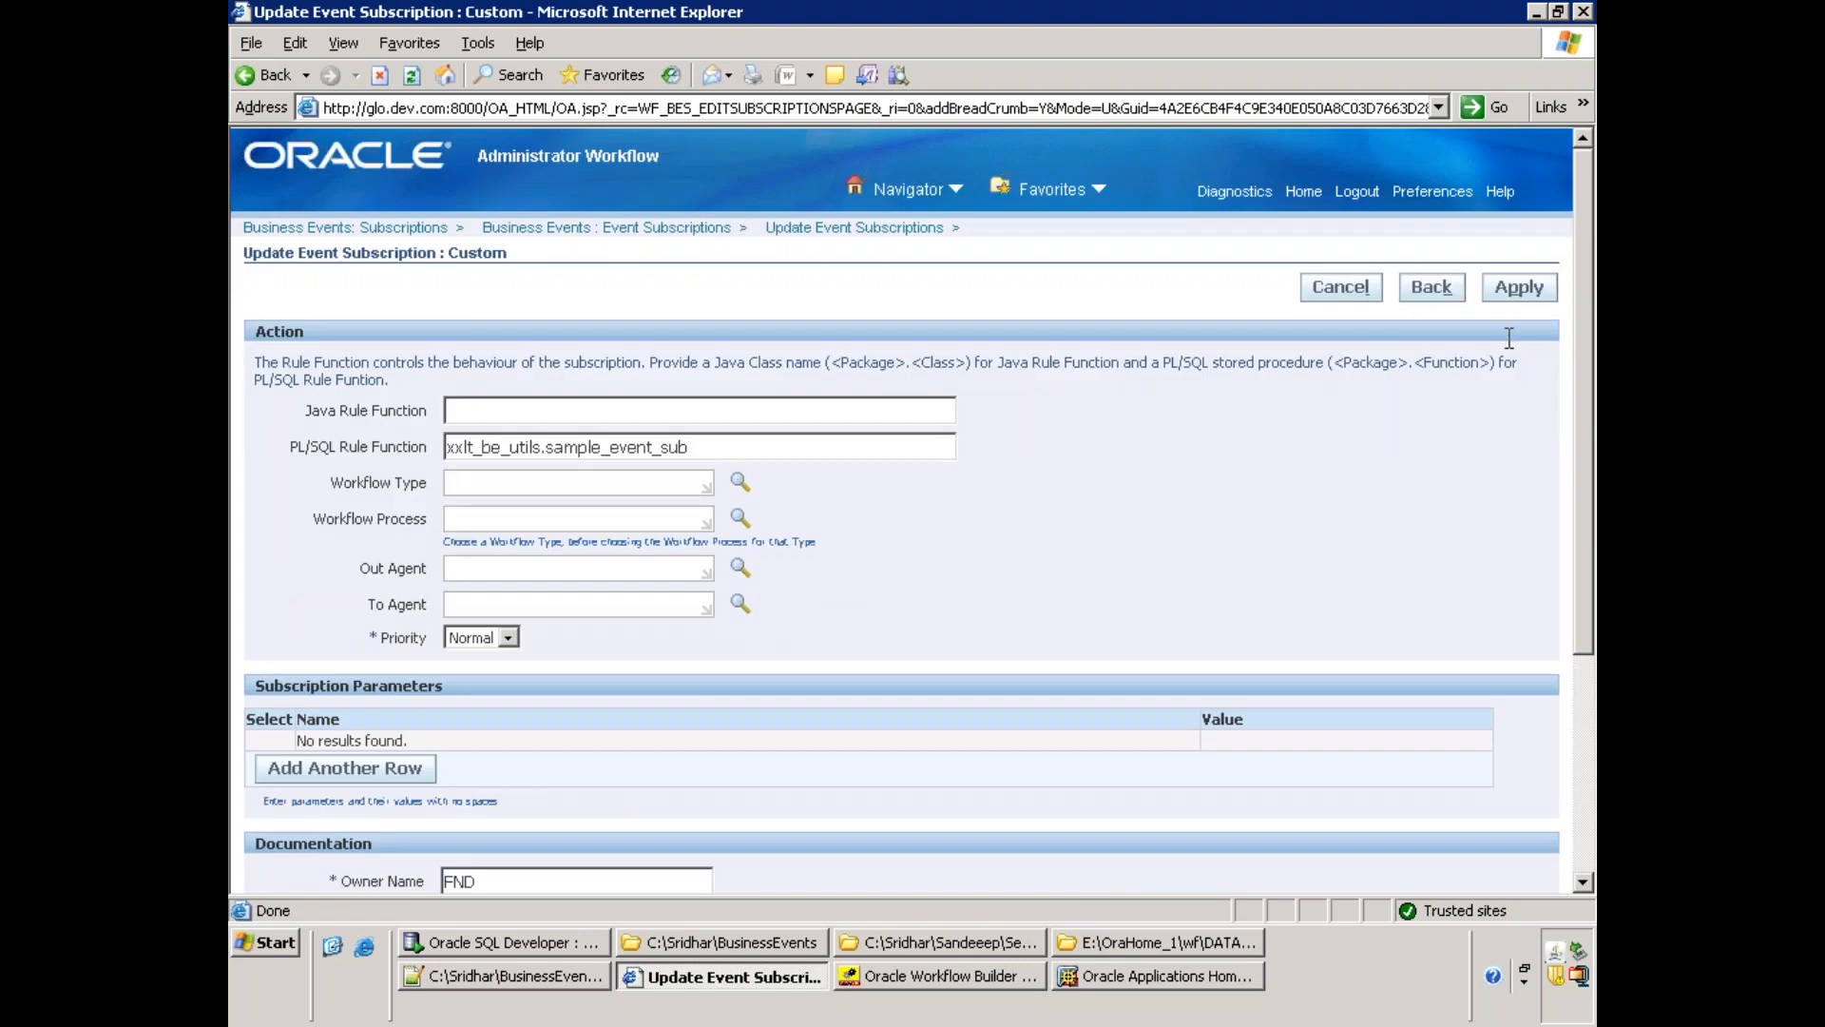
pyautogui.click(1519, 287)
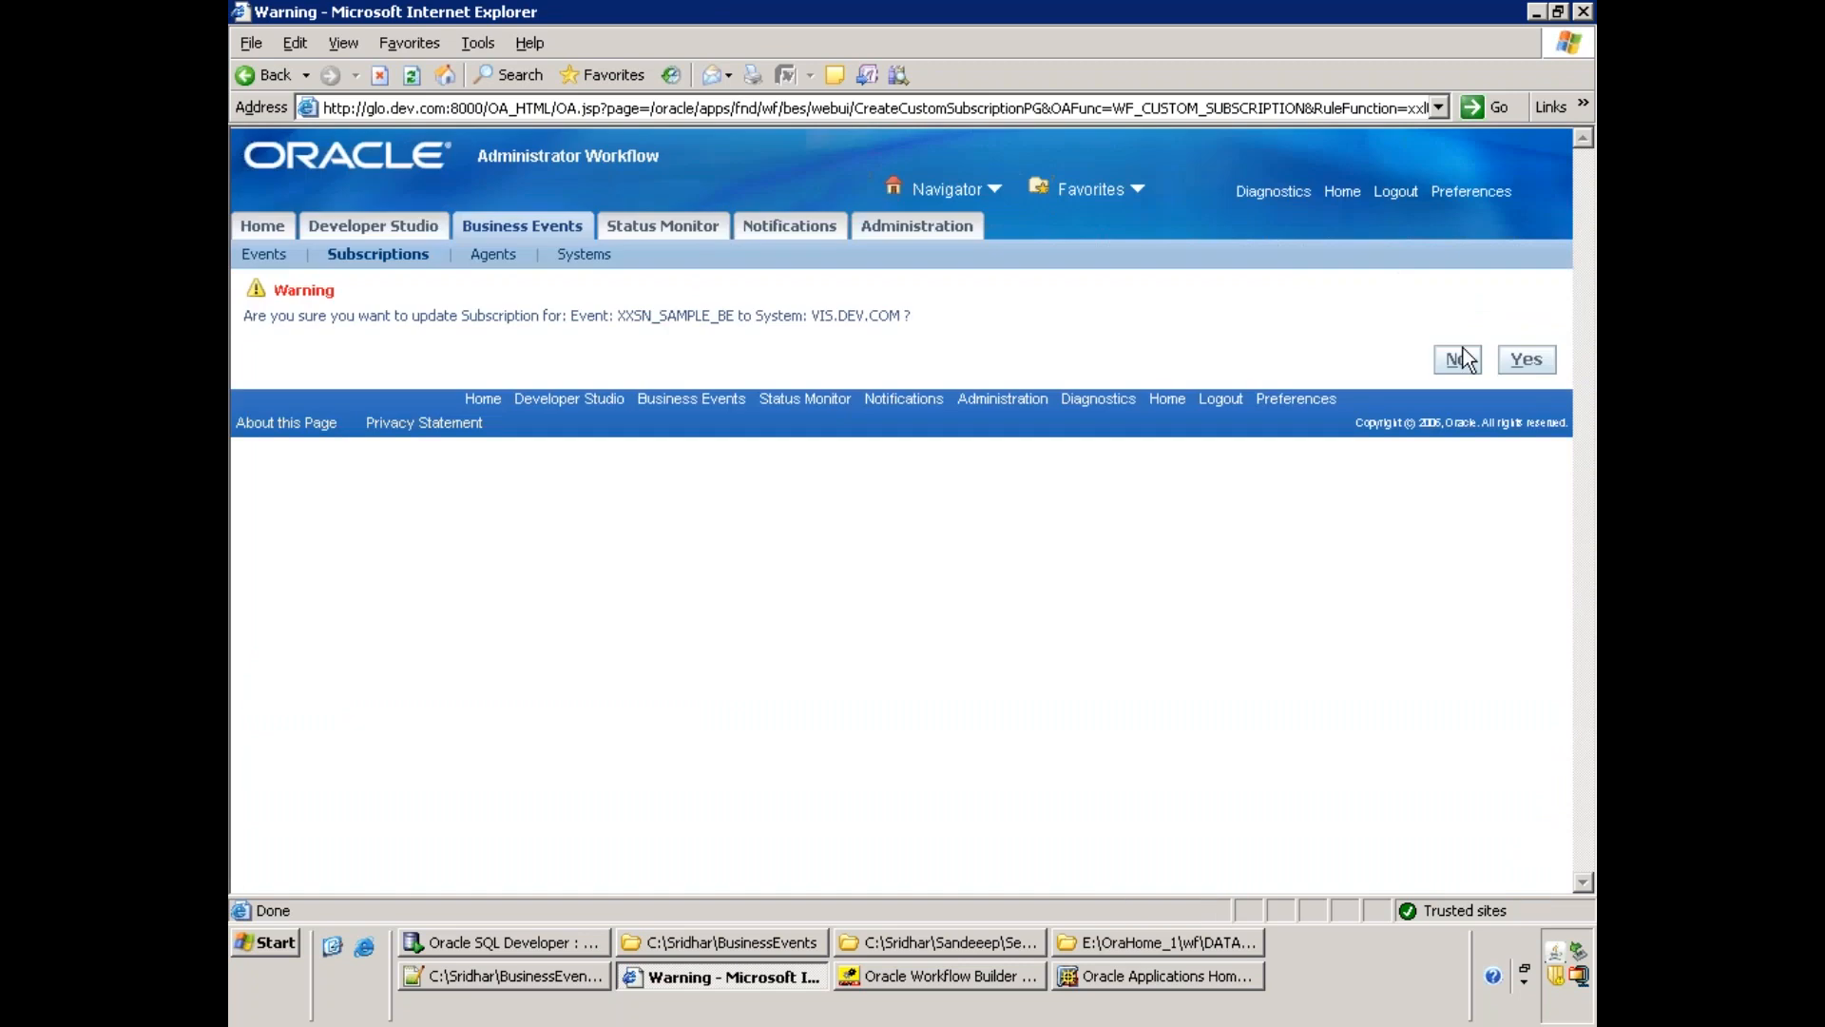
pyautogui.click(1530, 365)
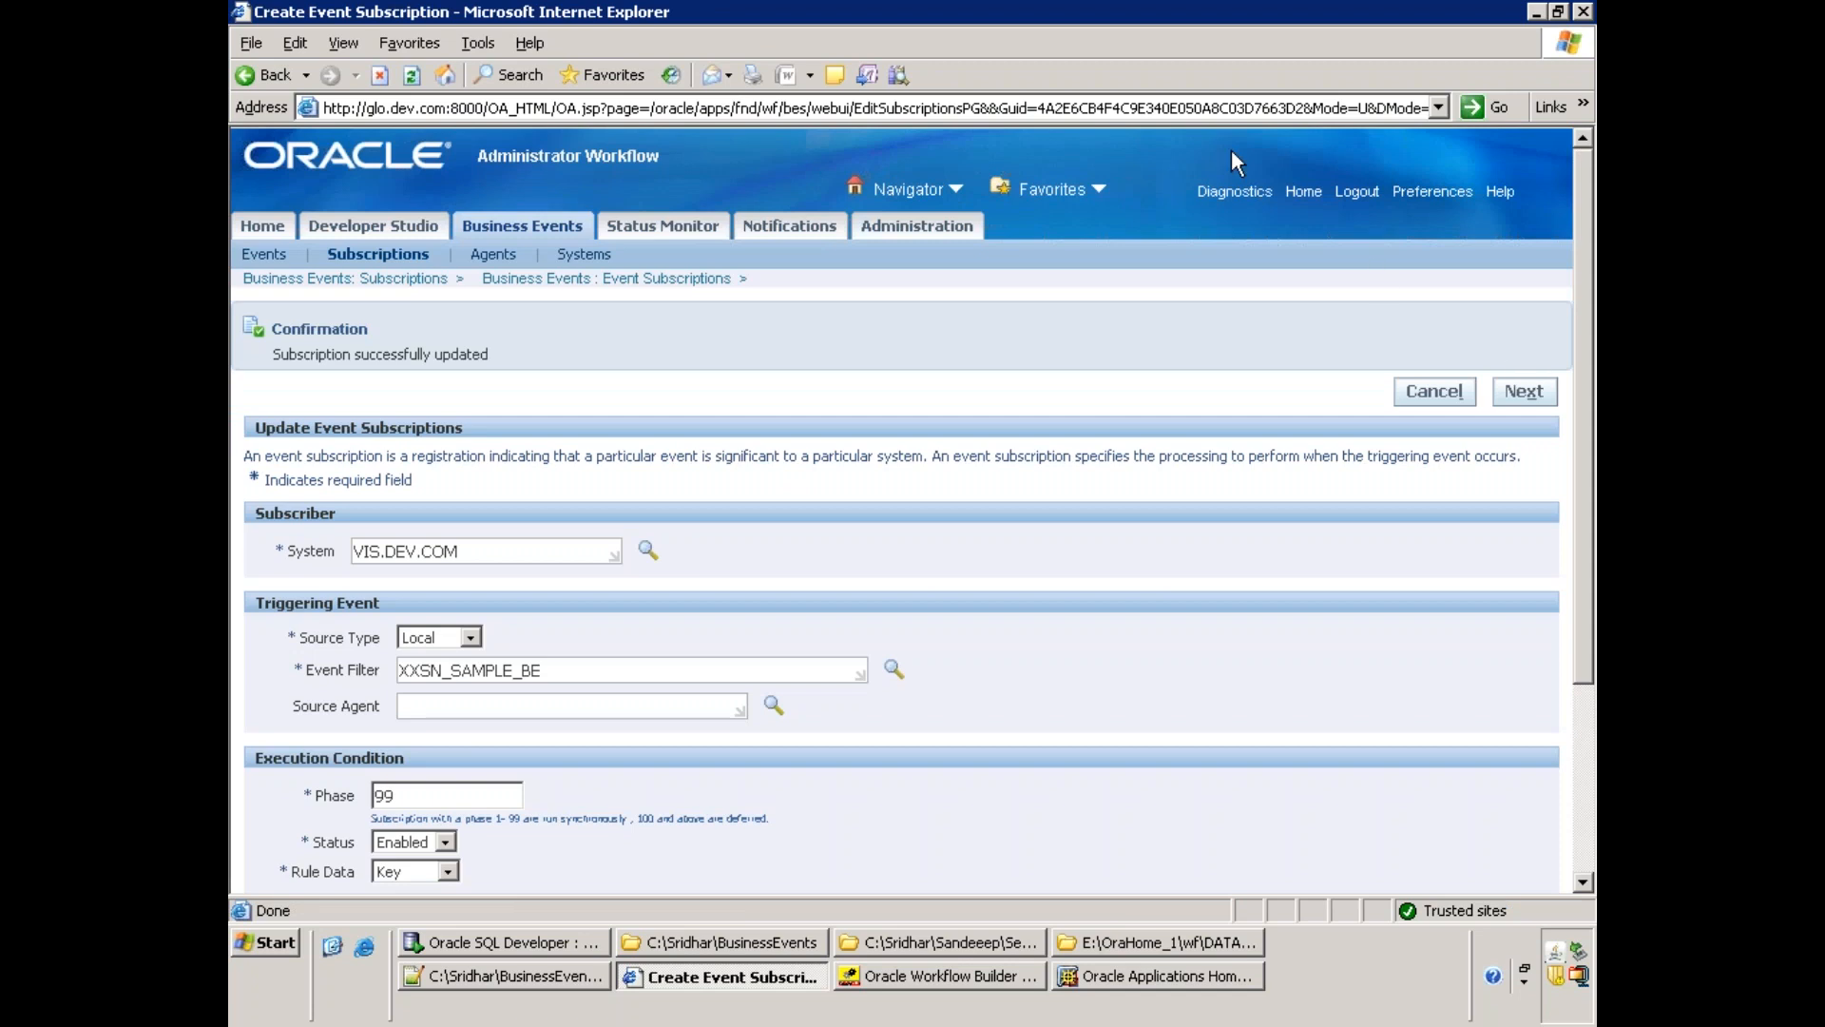
pyautogui.click(264, 254)
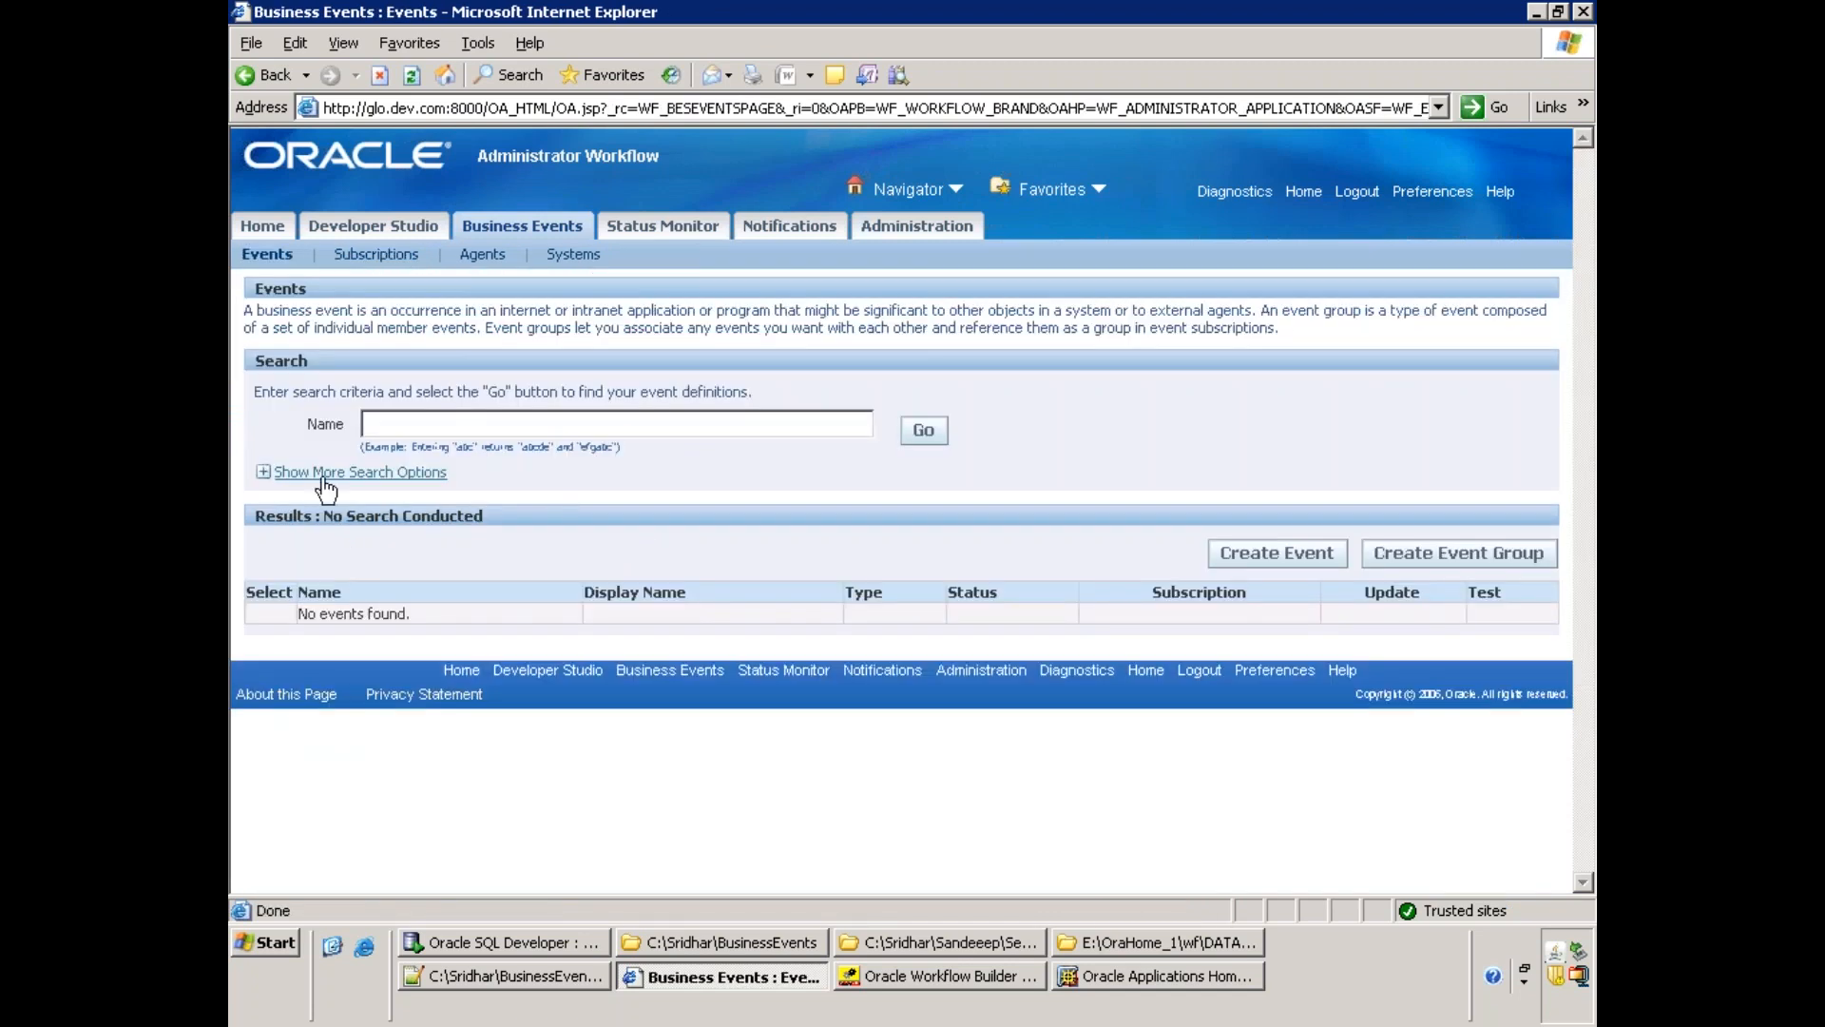
# Search business events by display name XXSN_SAMPLE_BE
pyautogui.click(304, 473)
pyautogui.click(441, 499)
pyautogui.write('x')
pyautogui.click(449, 538)
pyautogui.click(410, 667)
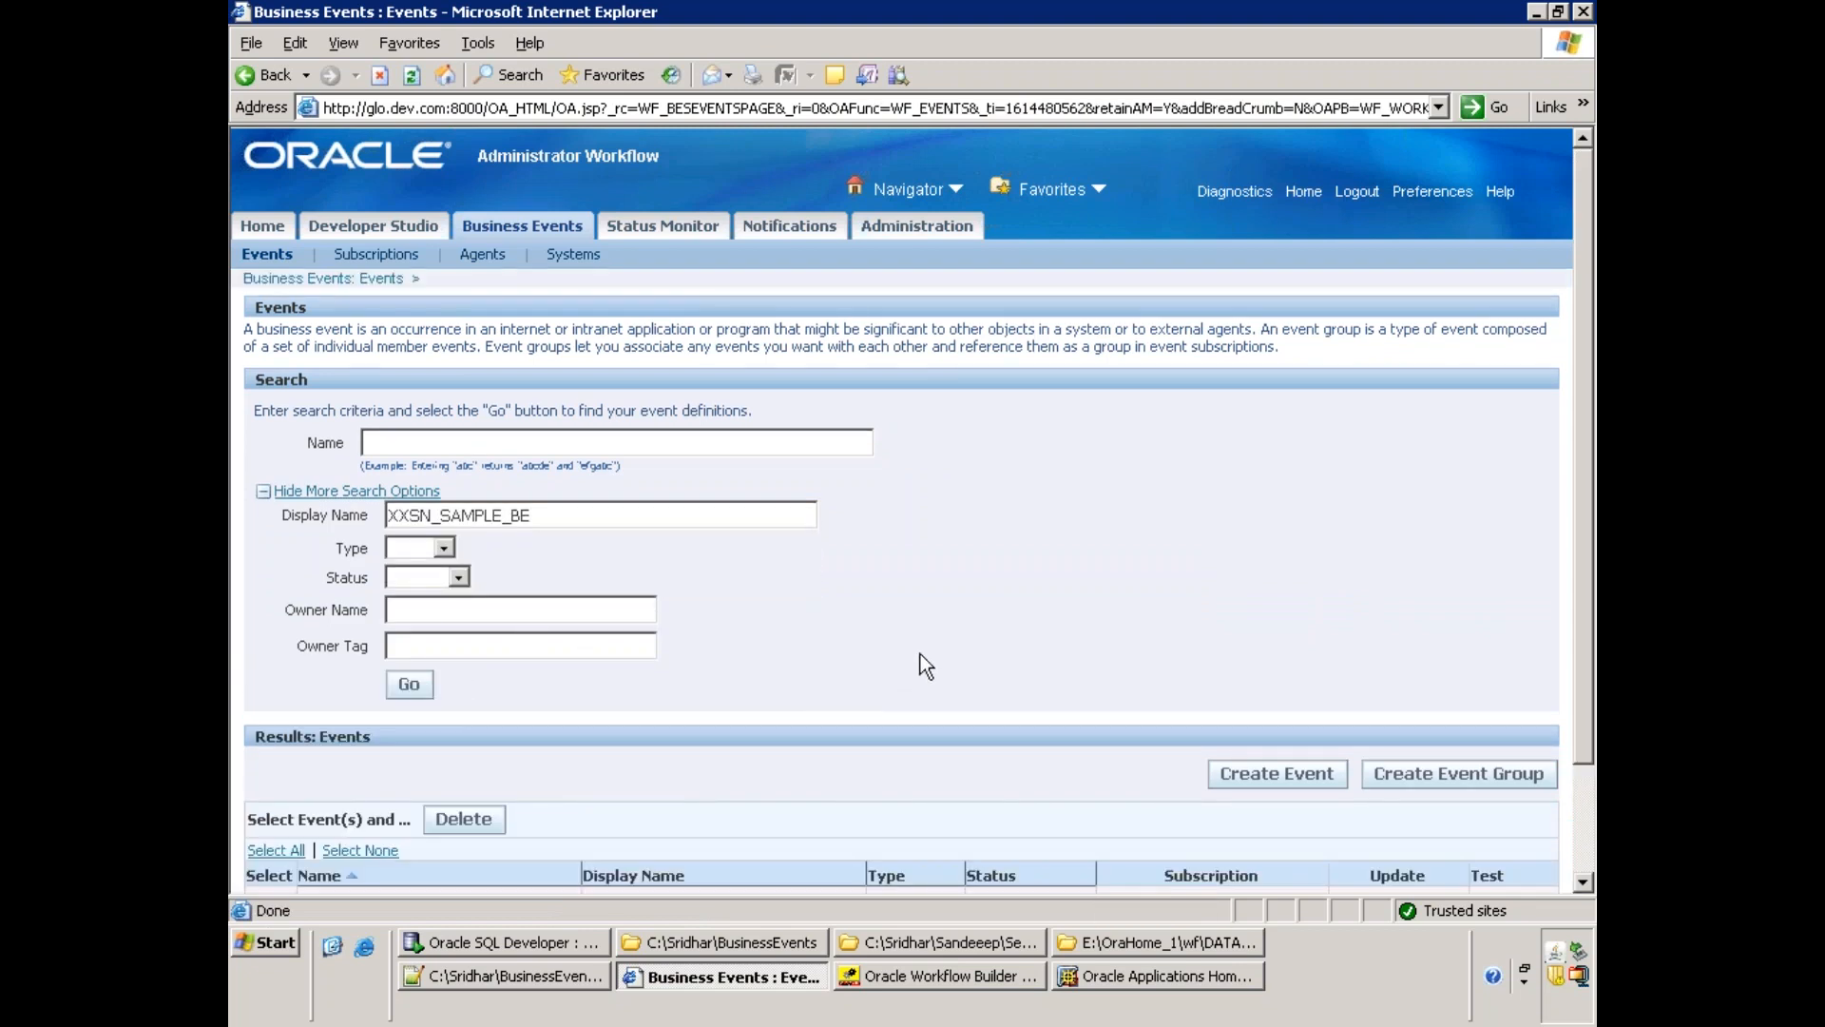
pyautogui.scroll(-2, 943, 648)
# Raise the XXSN_SAMPLE_BE test event in PL/SQL with event key 3131
pyautogui.click(1485, 775)
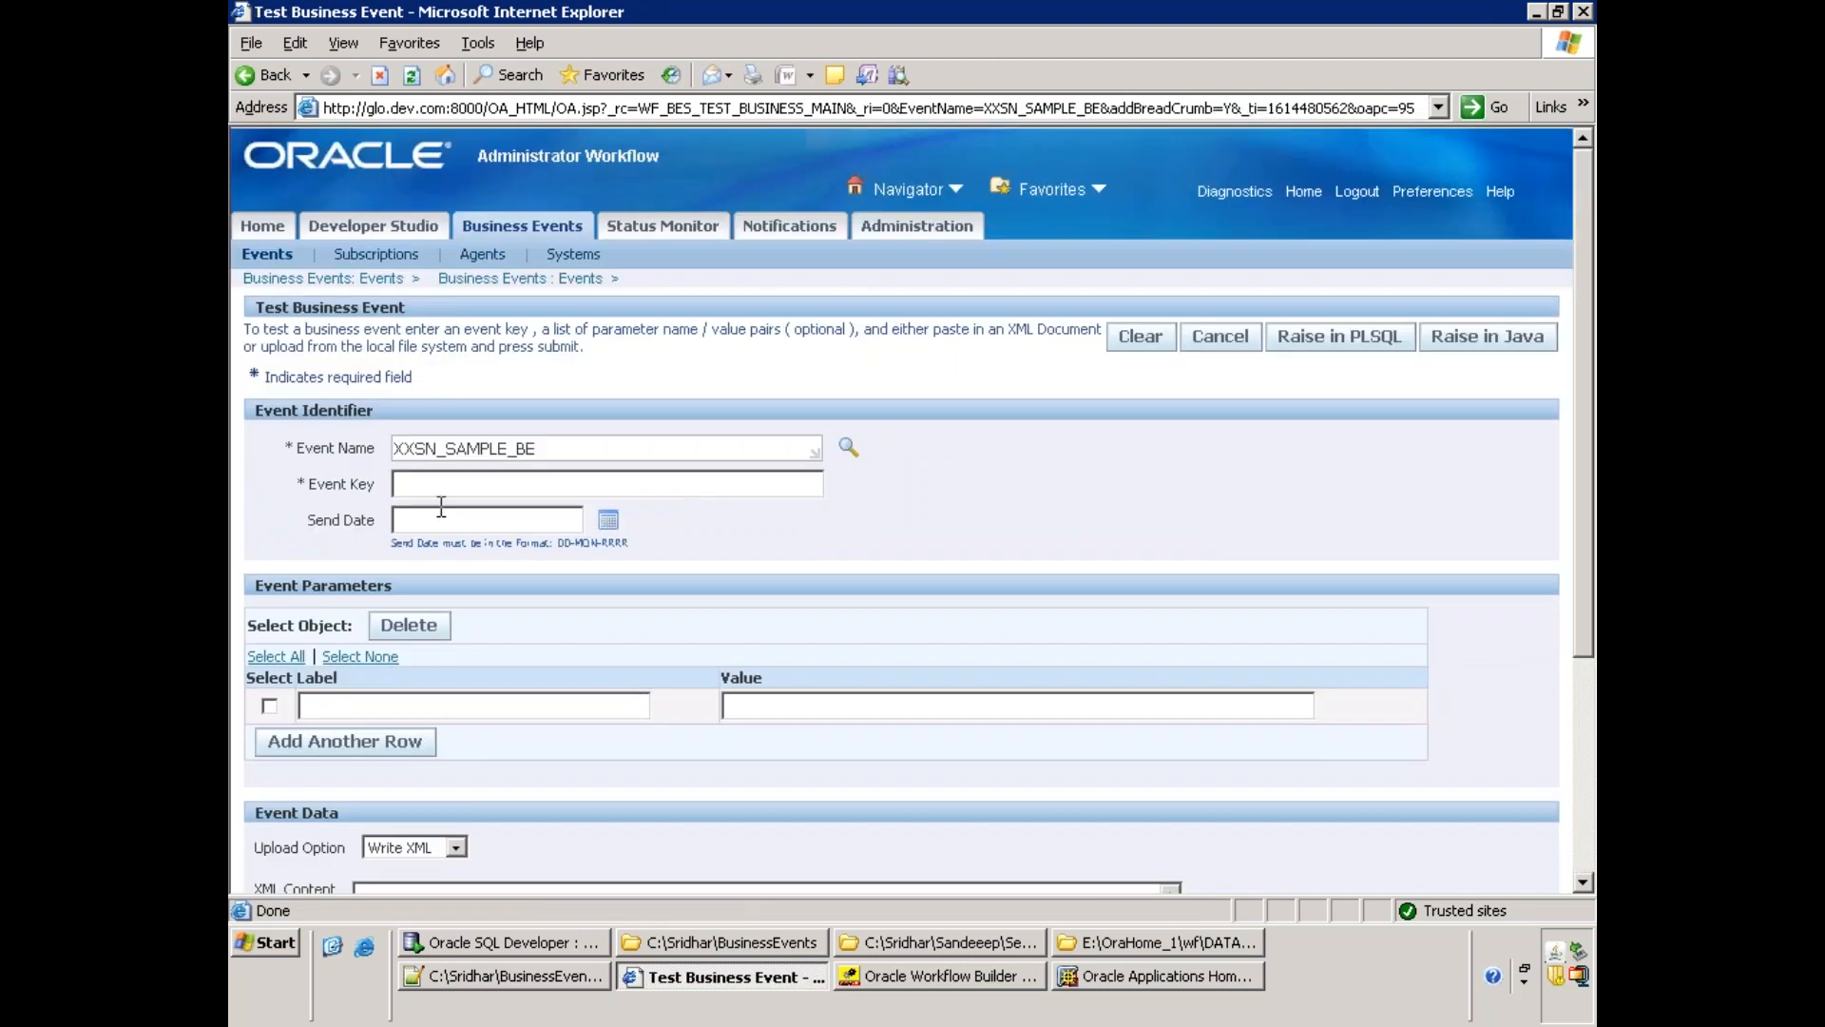
pyautogui.click(441, 485)
pyautogui.write('3131')
pyautogui.click(533, 951)
pyautogui.click(274, 122)
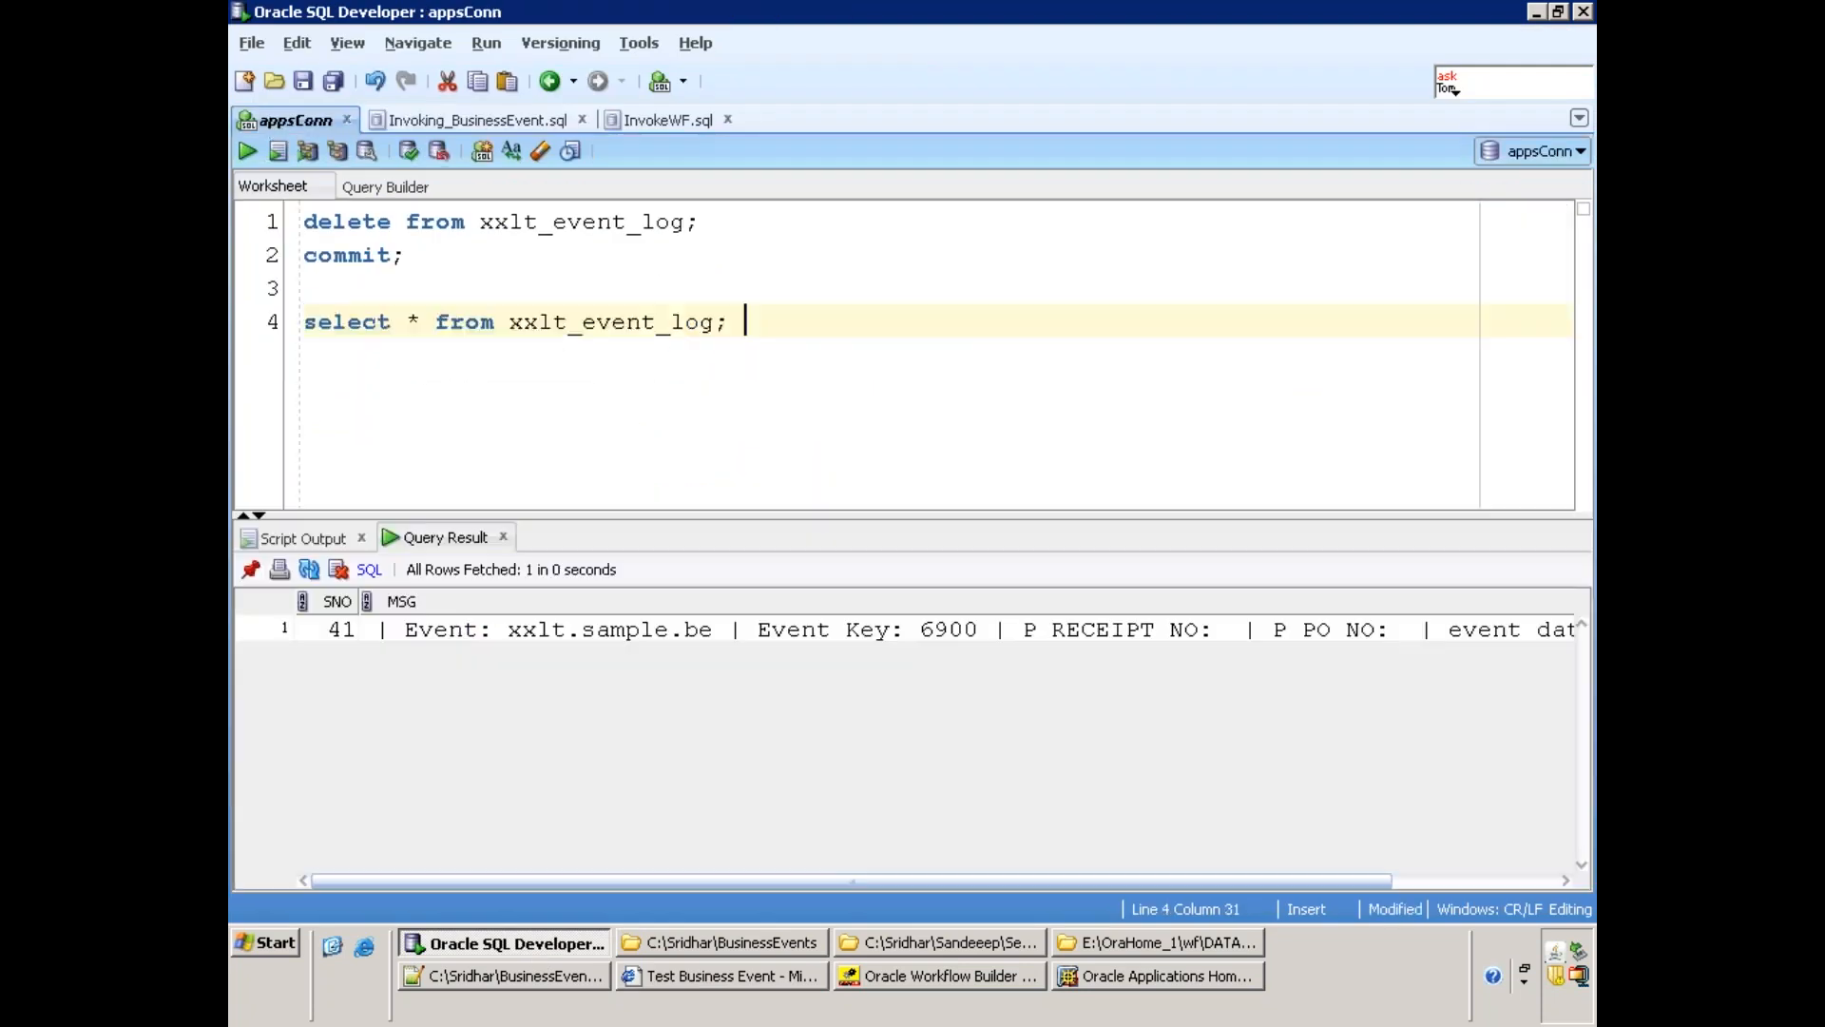
pyautogui.click(248, 151)
pyautogui.hotkey('alt', 'Tab')
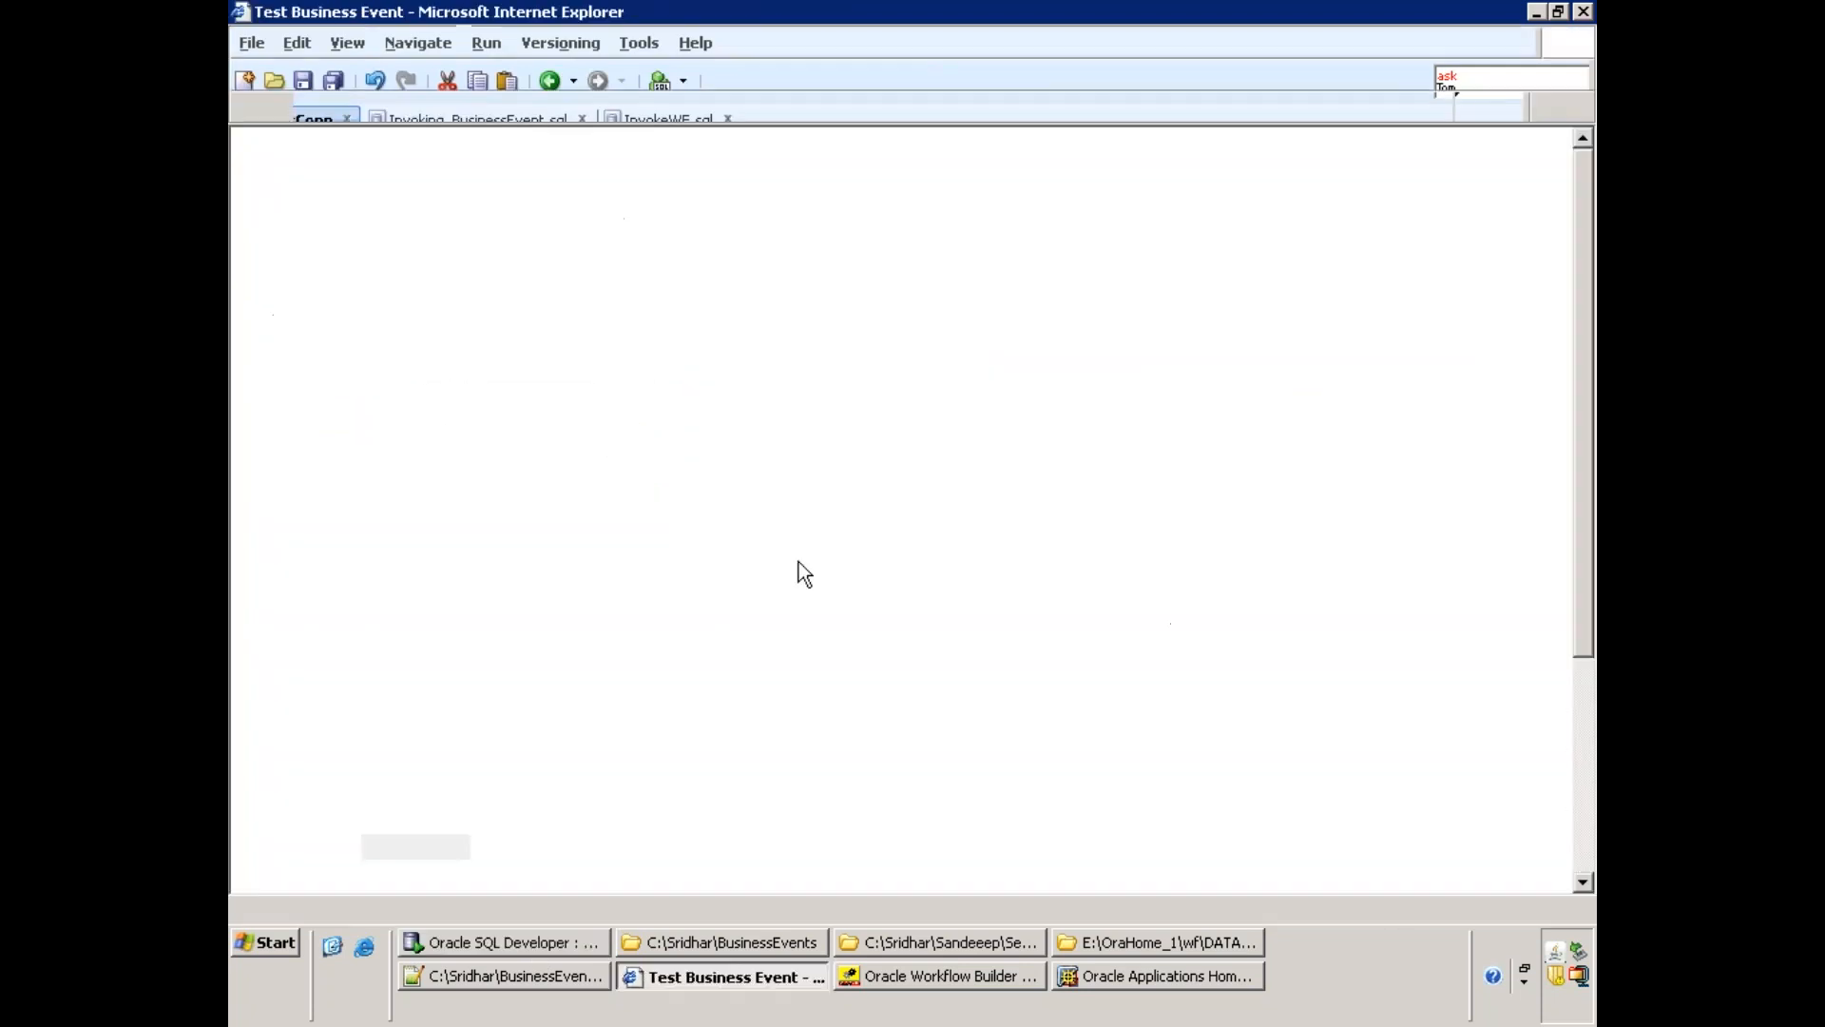
pyautogui.click(1335, 344)
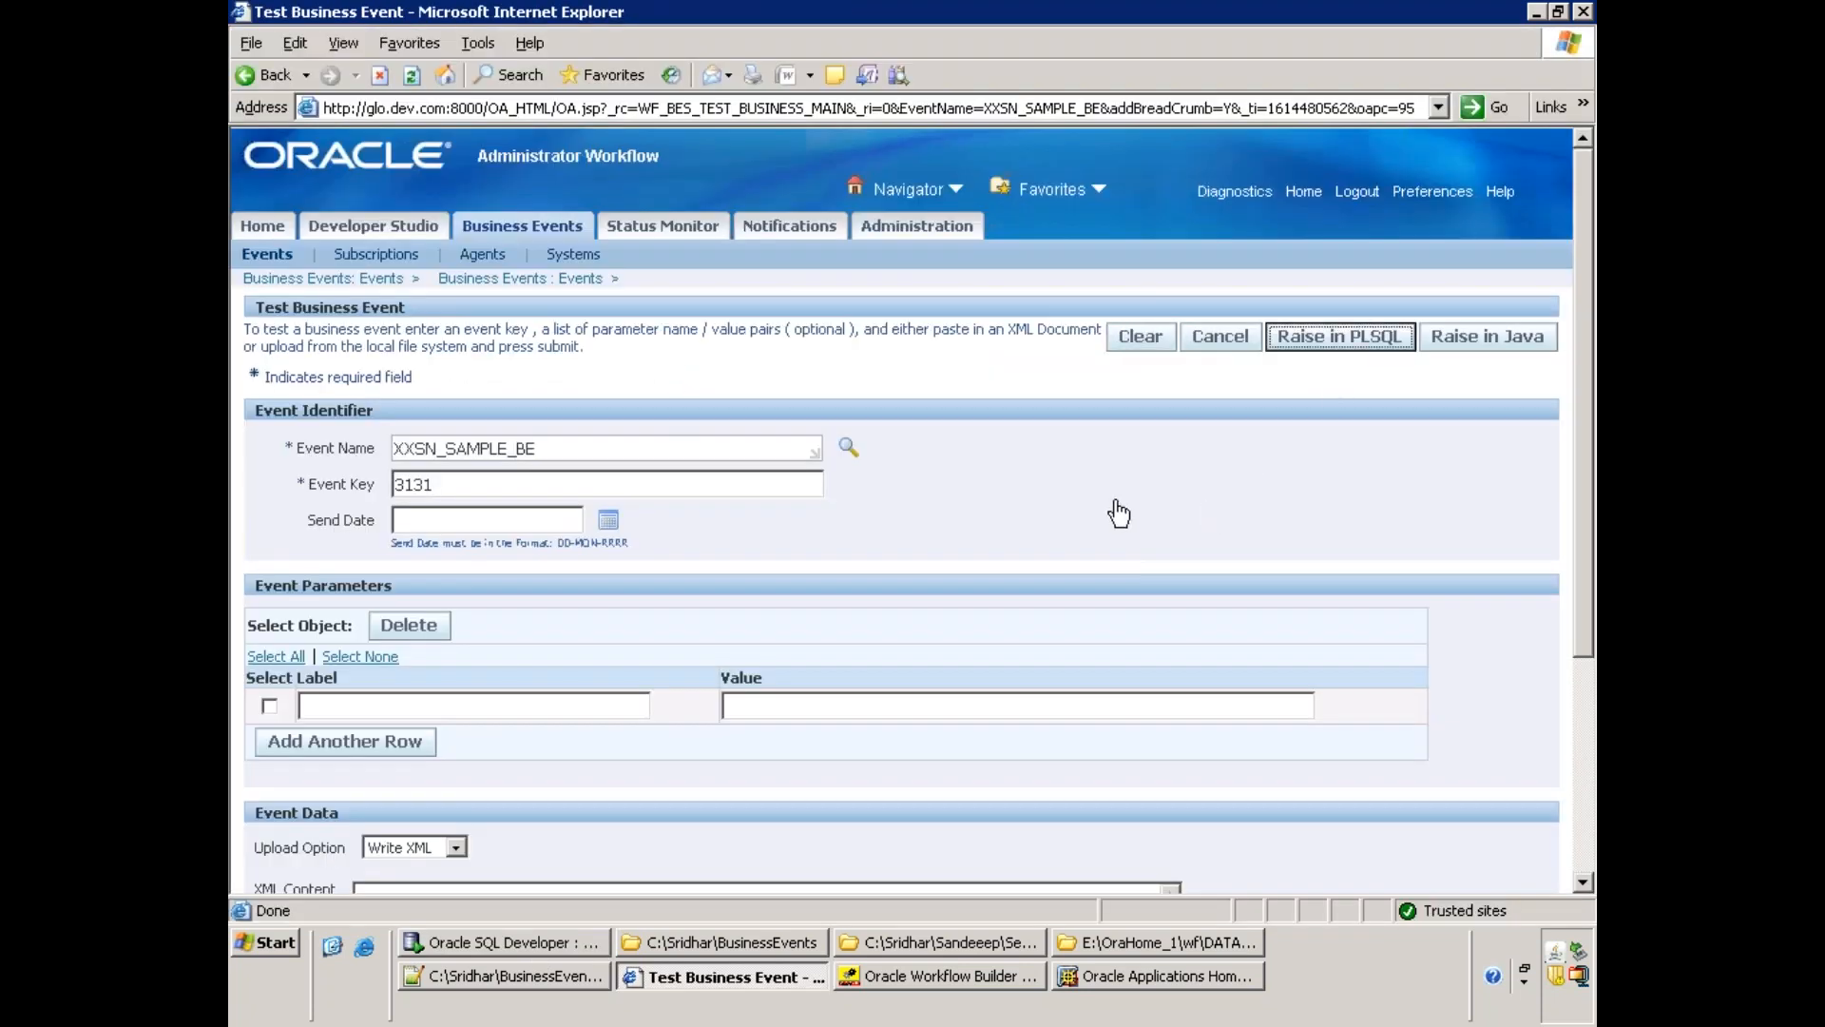
# Rerun the event log query in SQL Developer to check for the raised event
pyautogui.hotkey('alt', 'Tab')
pyautogui.hotkey('ctrl', 'Return')
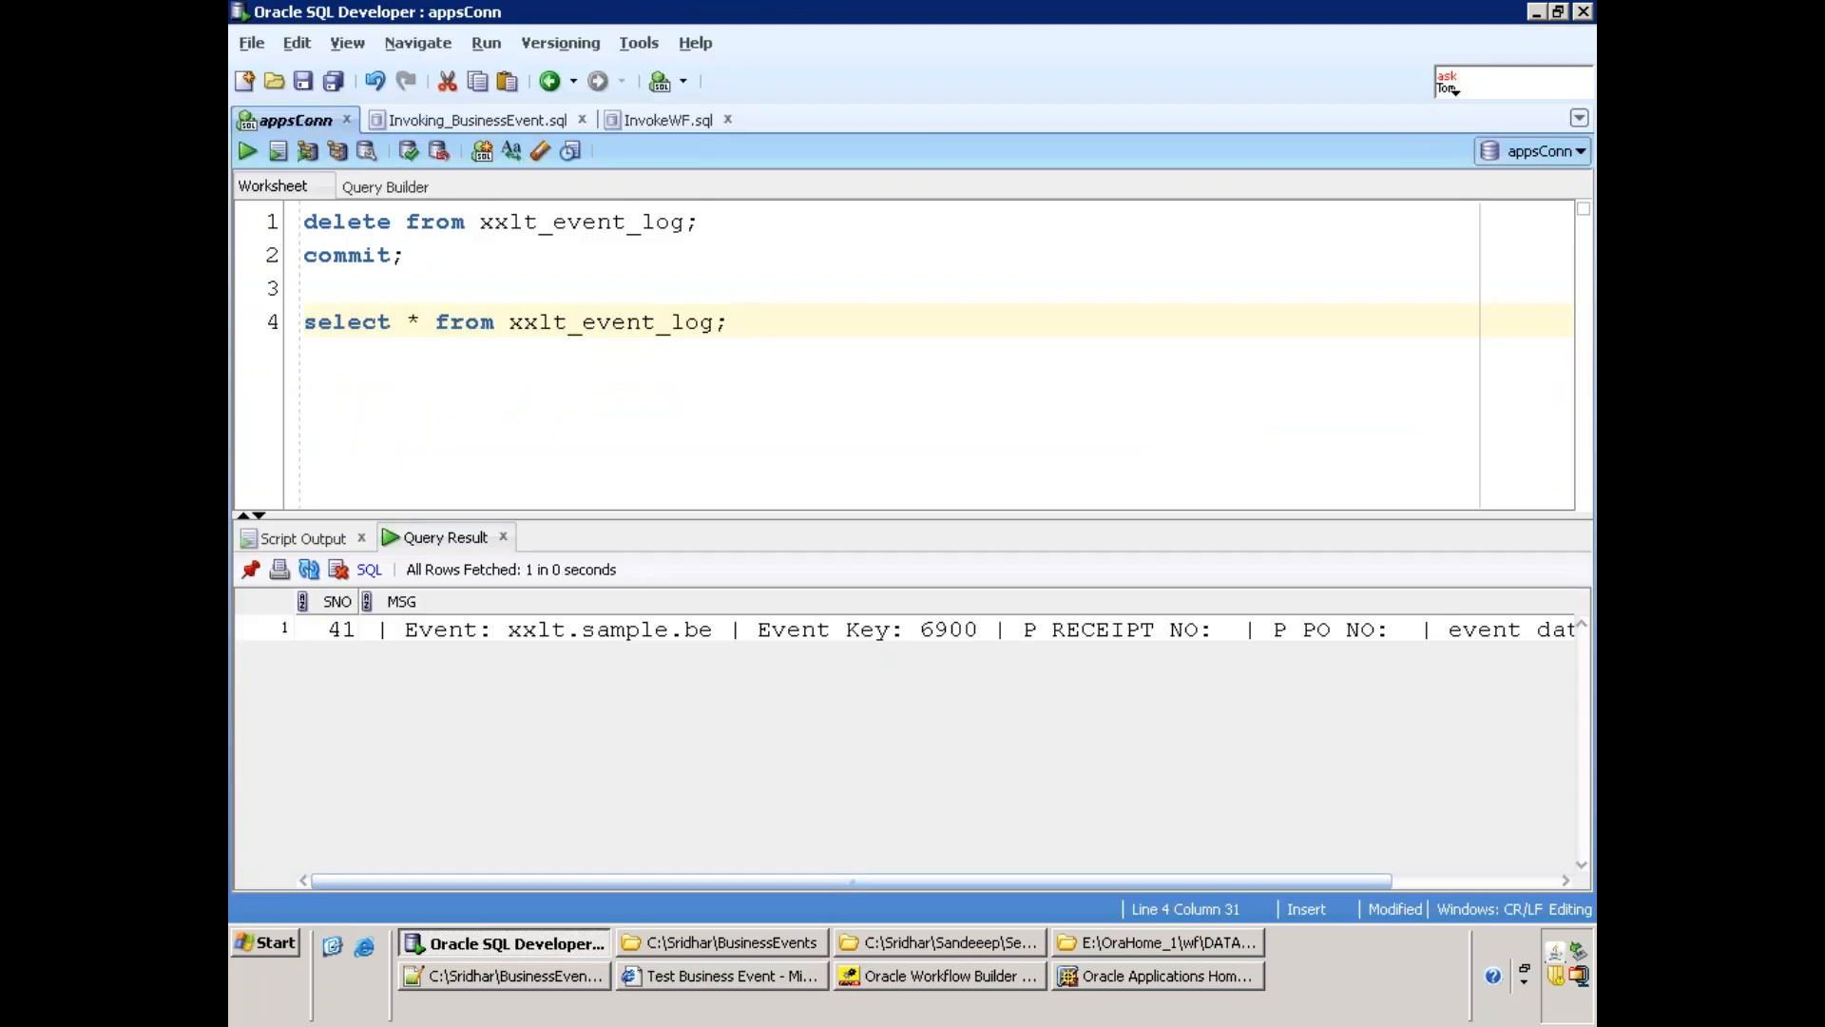
pyautogui.hotkey('alt', 'Tab')
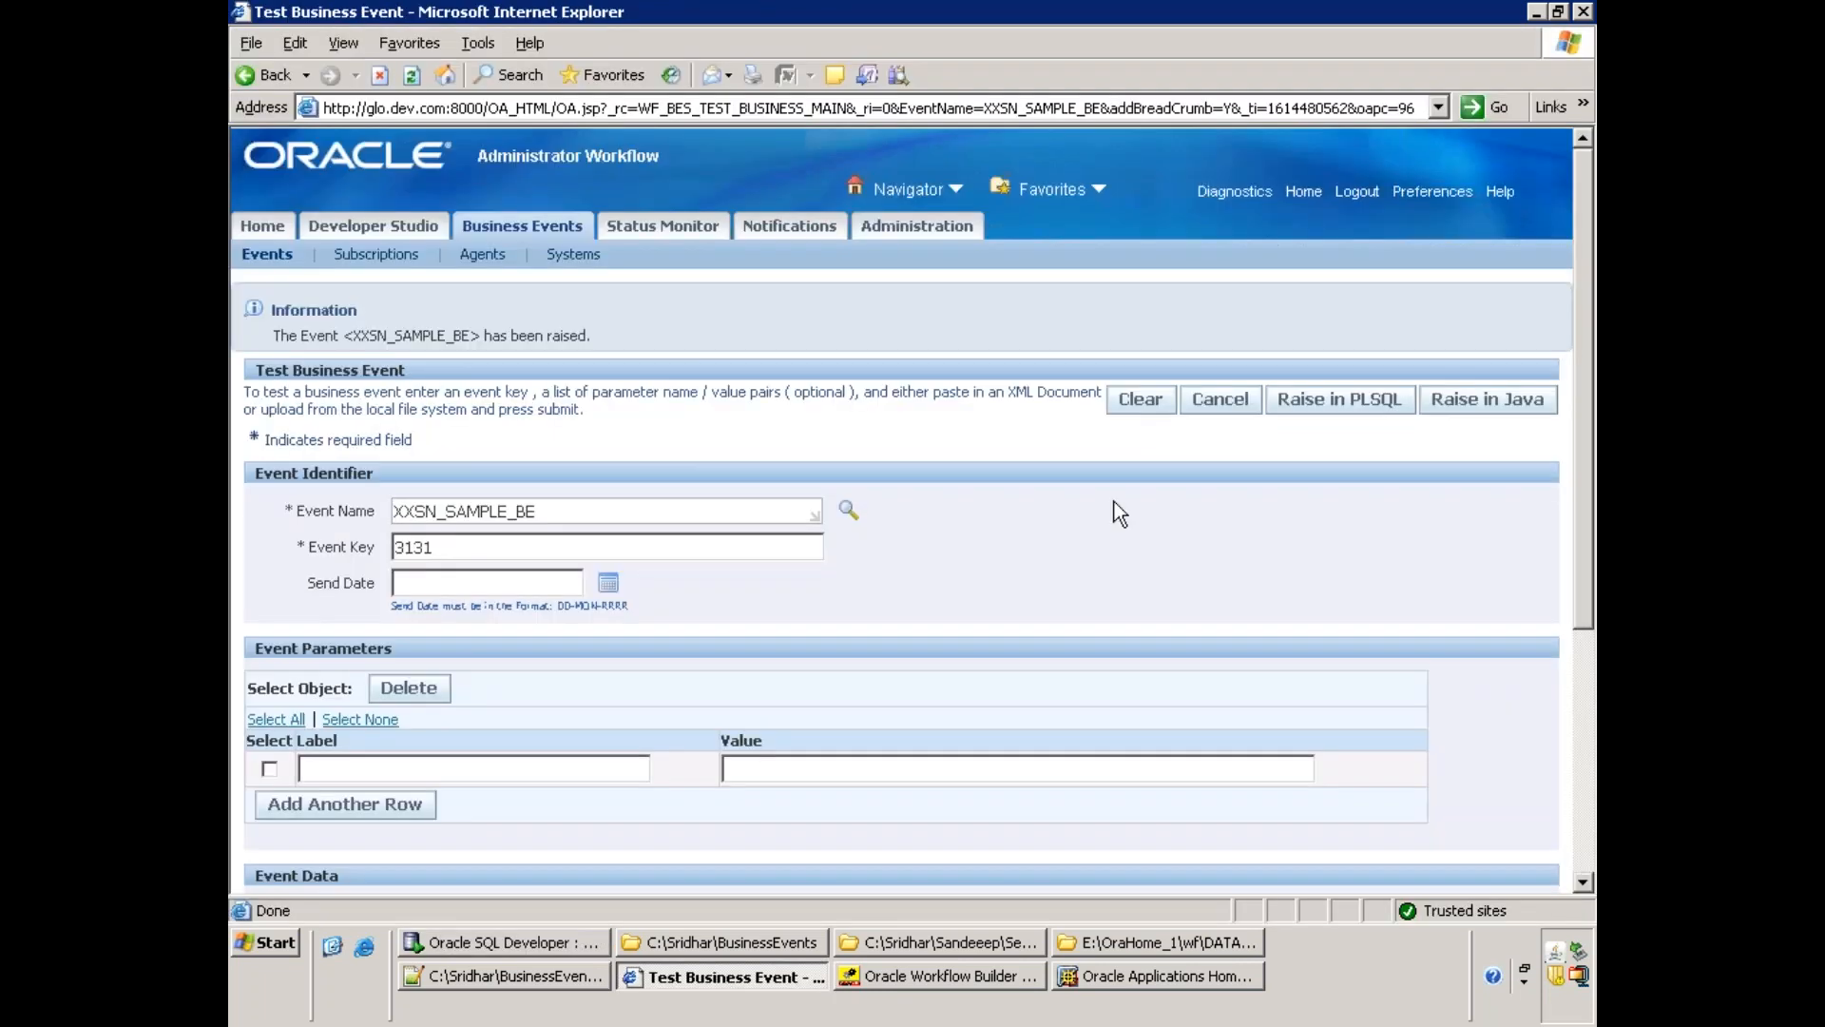
pyautogui.scroll(-5, 1099, 508)
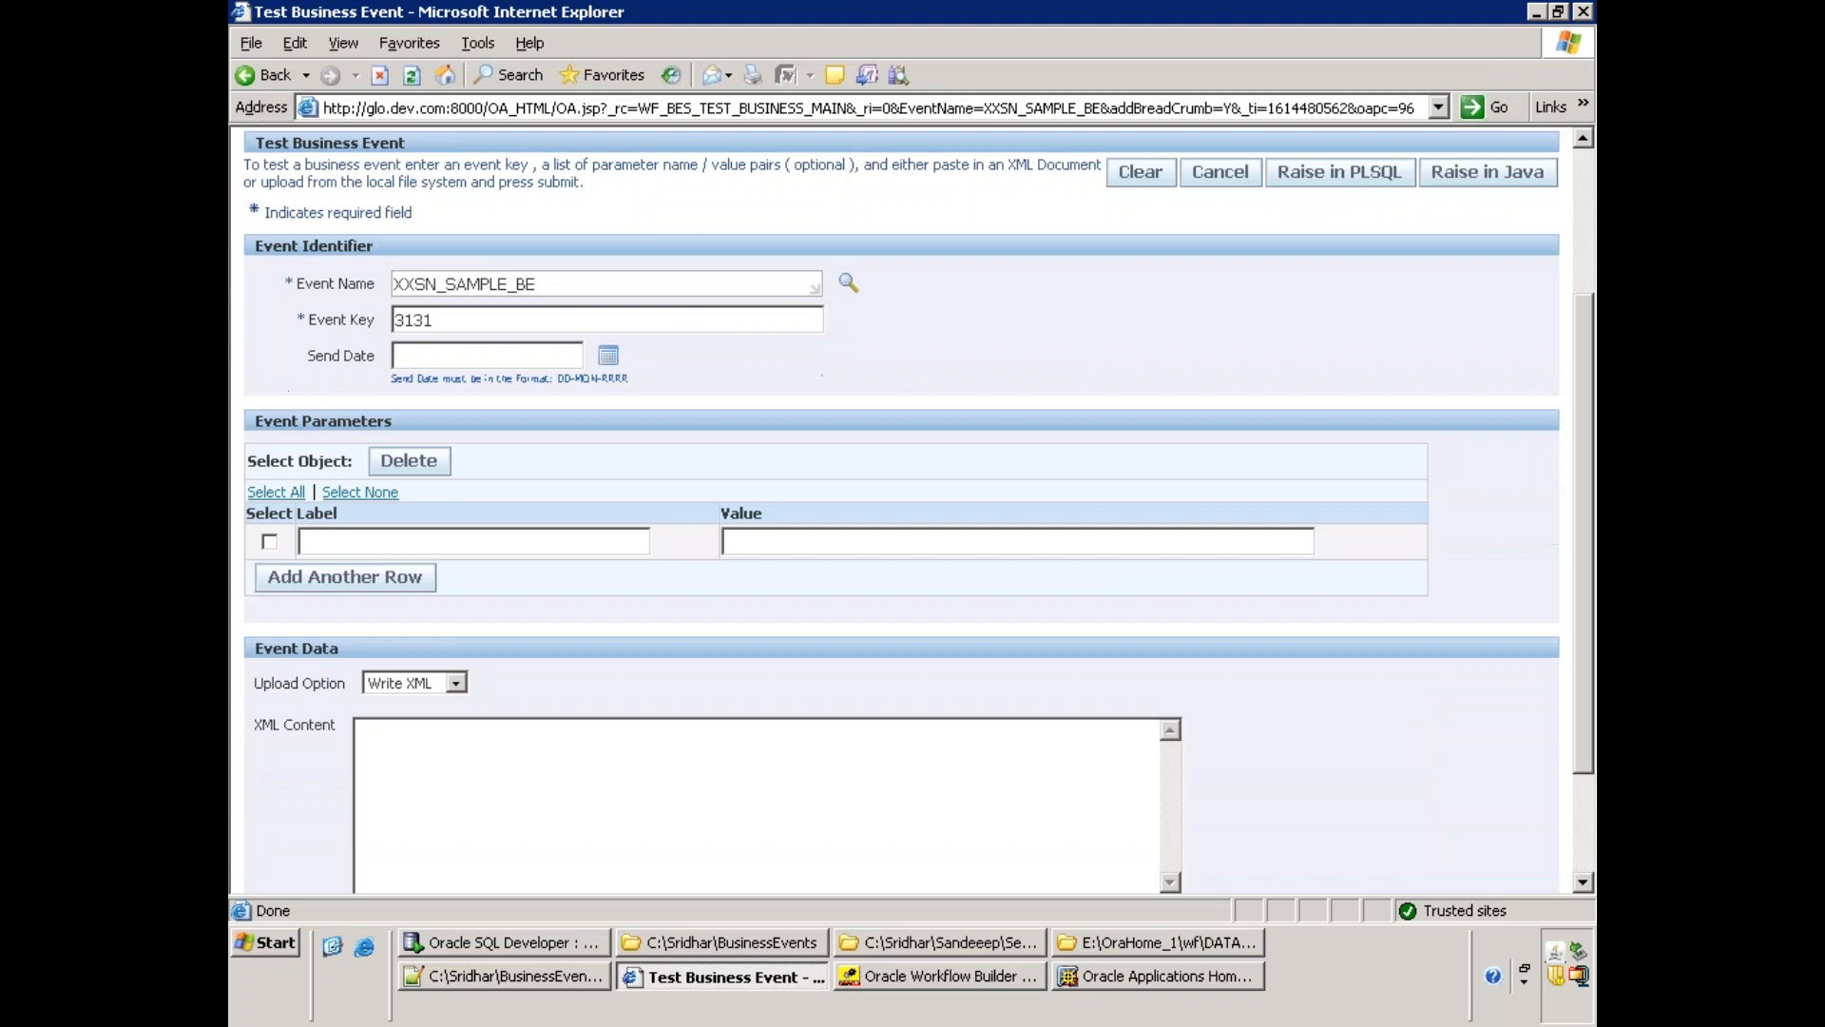
pyautogui.hotkey('alt', 'Tab')
pyautogui.hotkey('ctrl', 'Return')
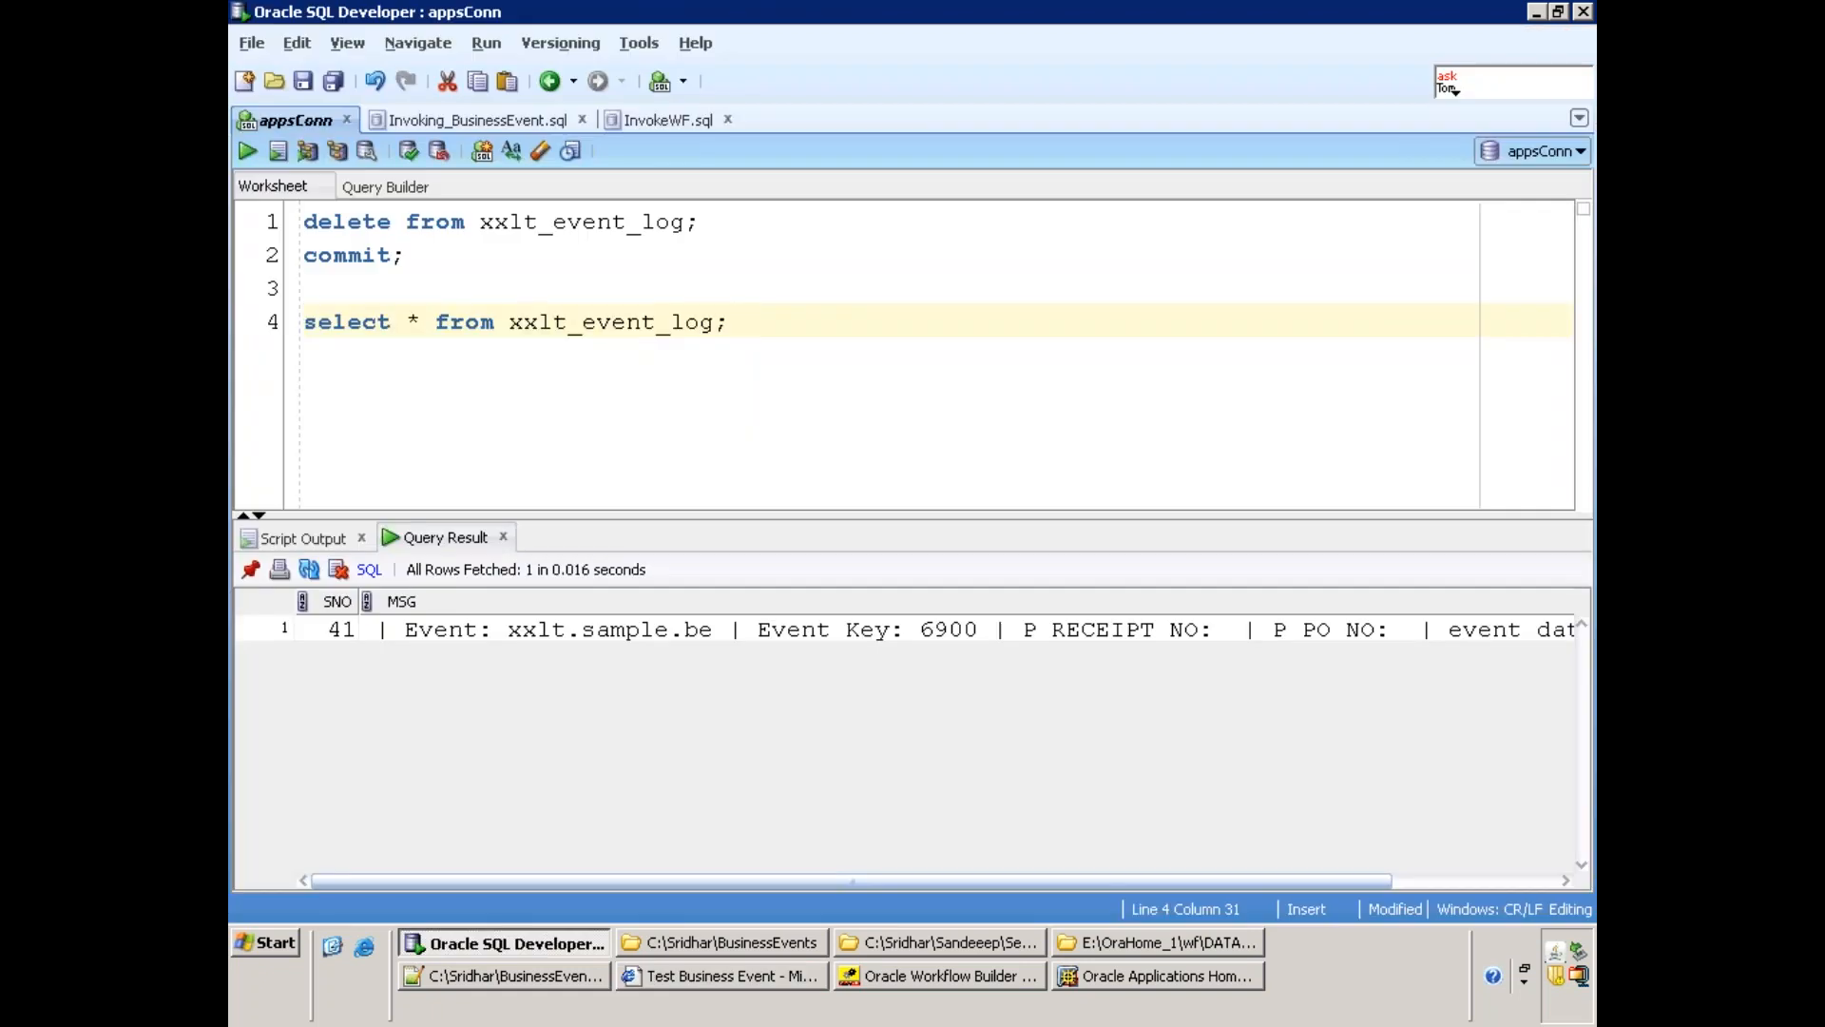
pyautogui.hotkey('alt', 'Tab')
pyautogui.scroll(5, 681, 447)
# Raise the XXSN_SAMPLE_BE event again with event key 13424
pyautogui.doubleClick(412, 550)
pyautogui.write('13424')
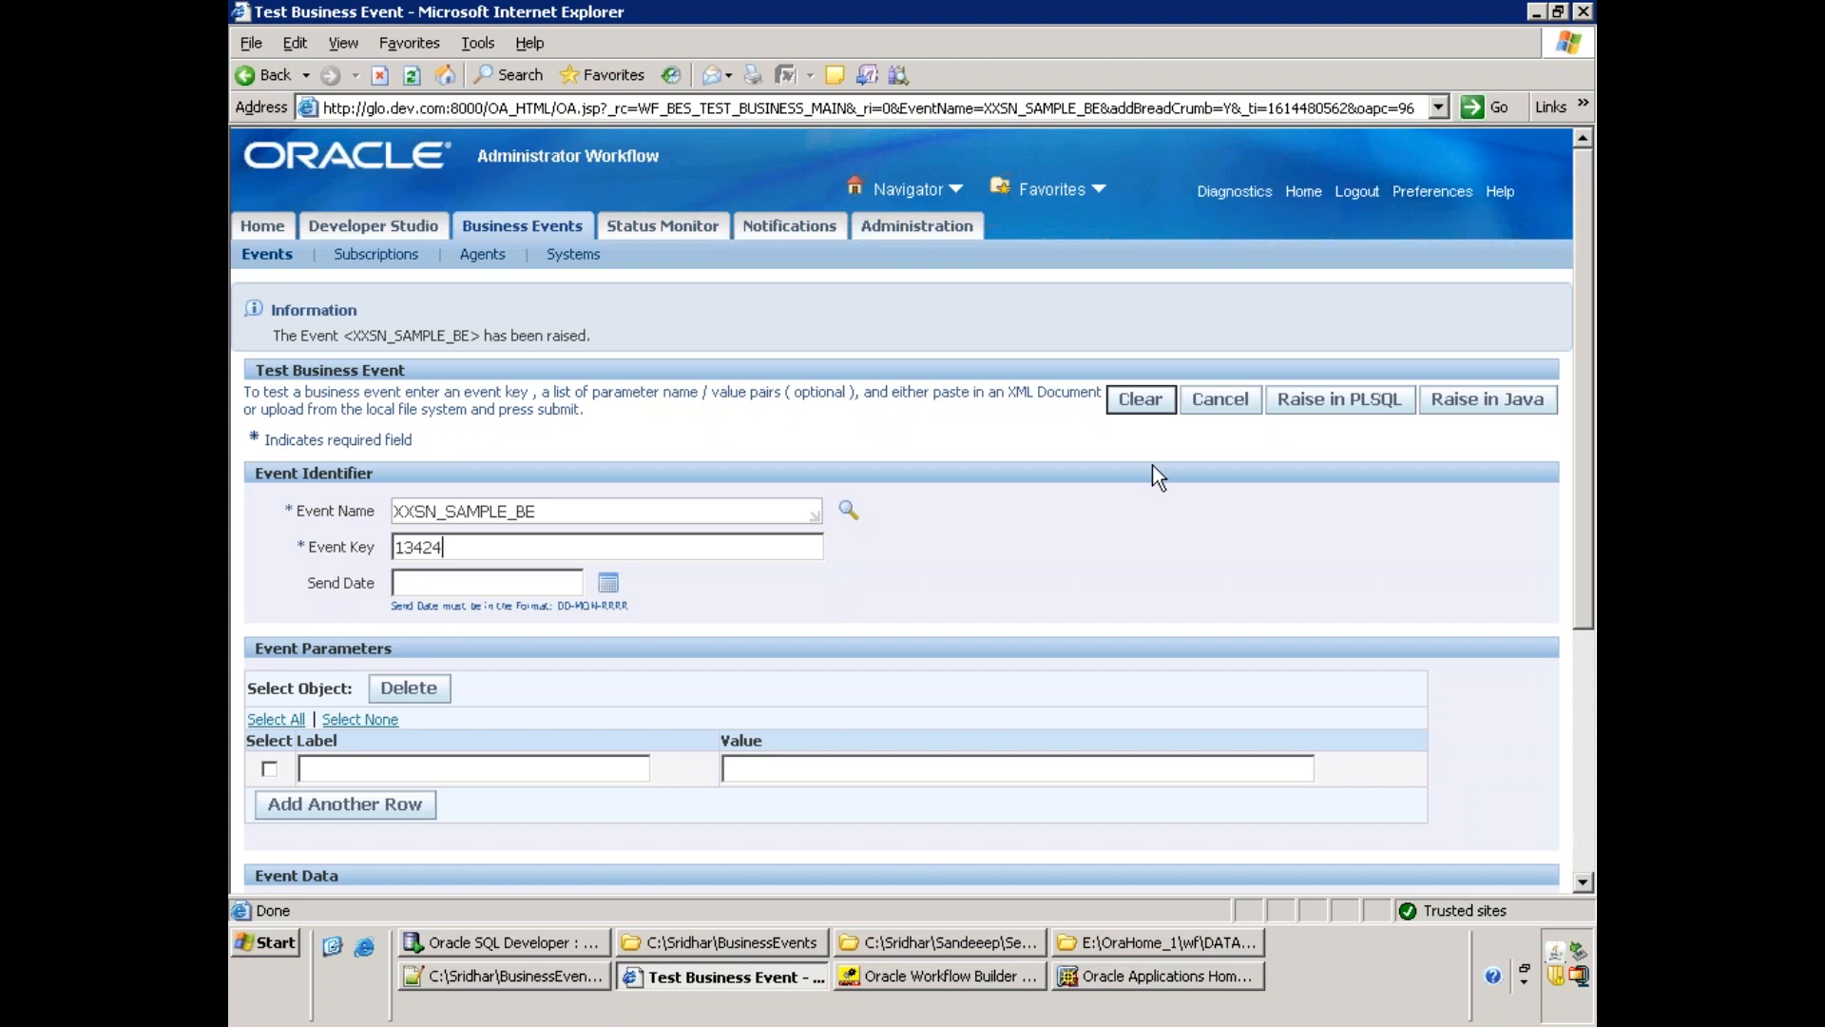
pyautogui.click(1336, 399)
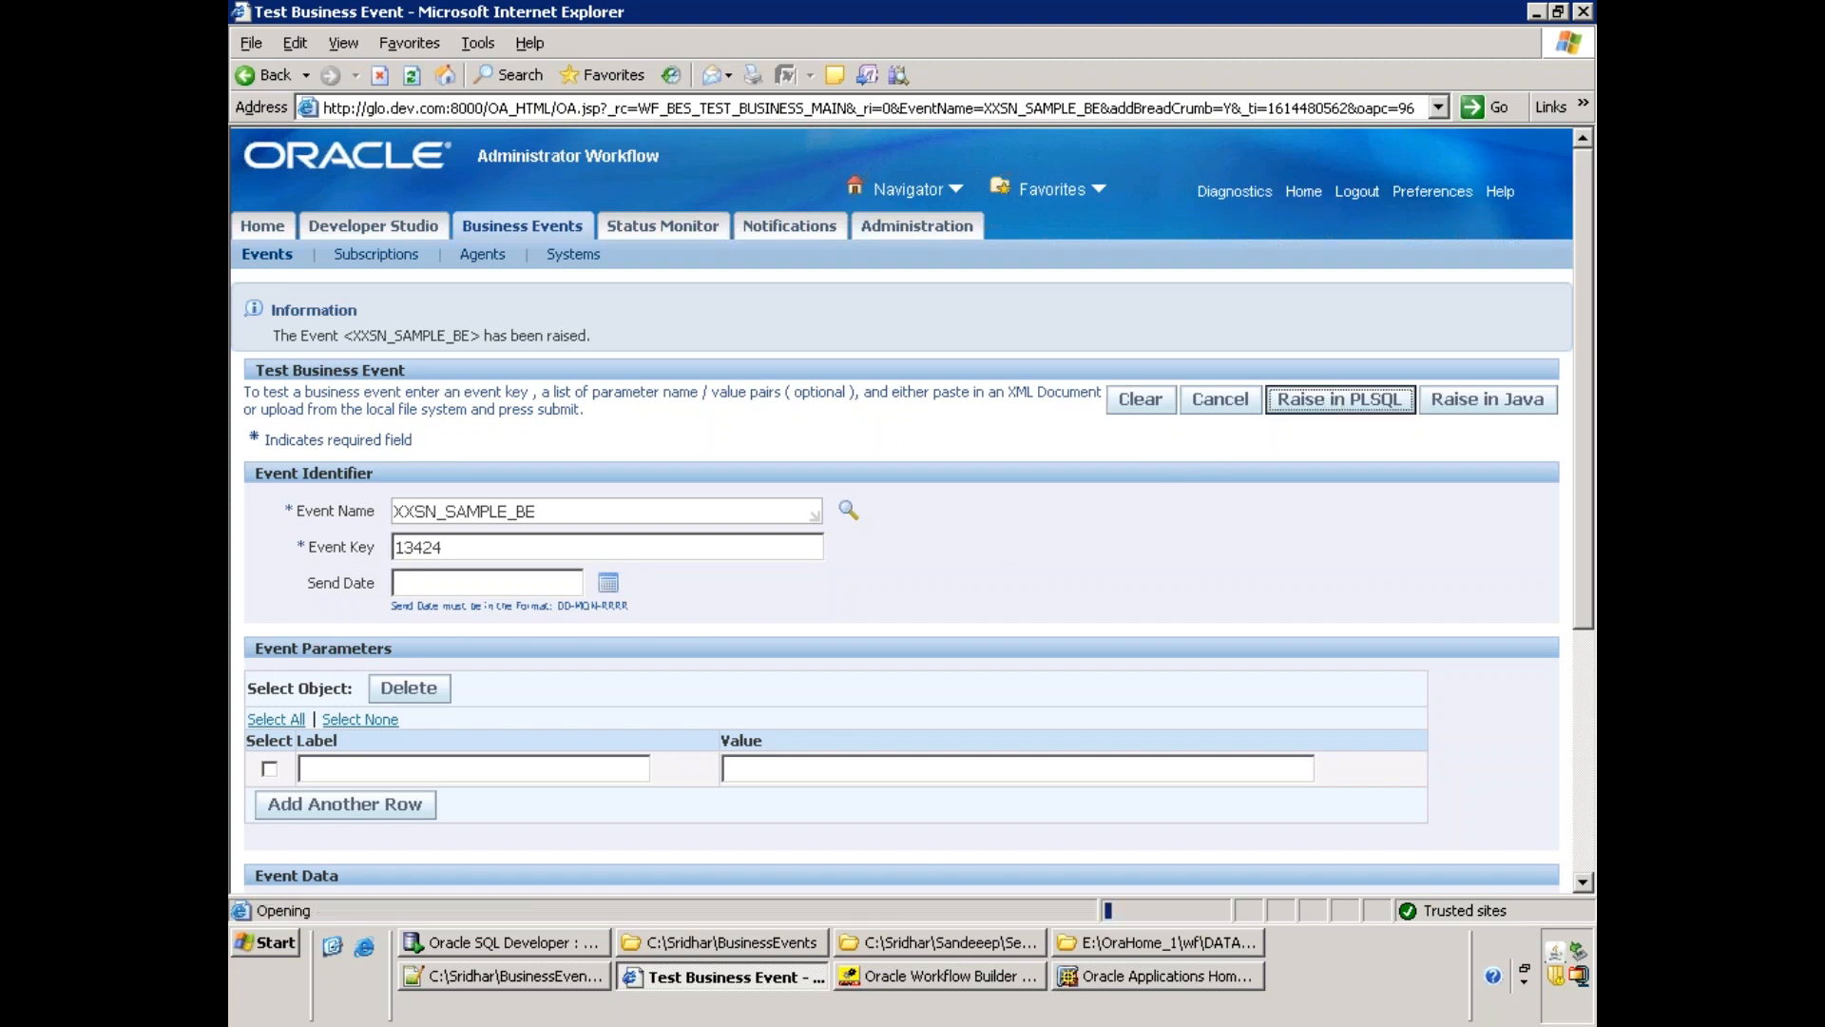
pyautogui.hotkey('alt', 'Tab')
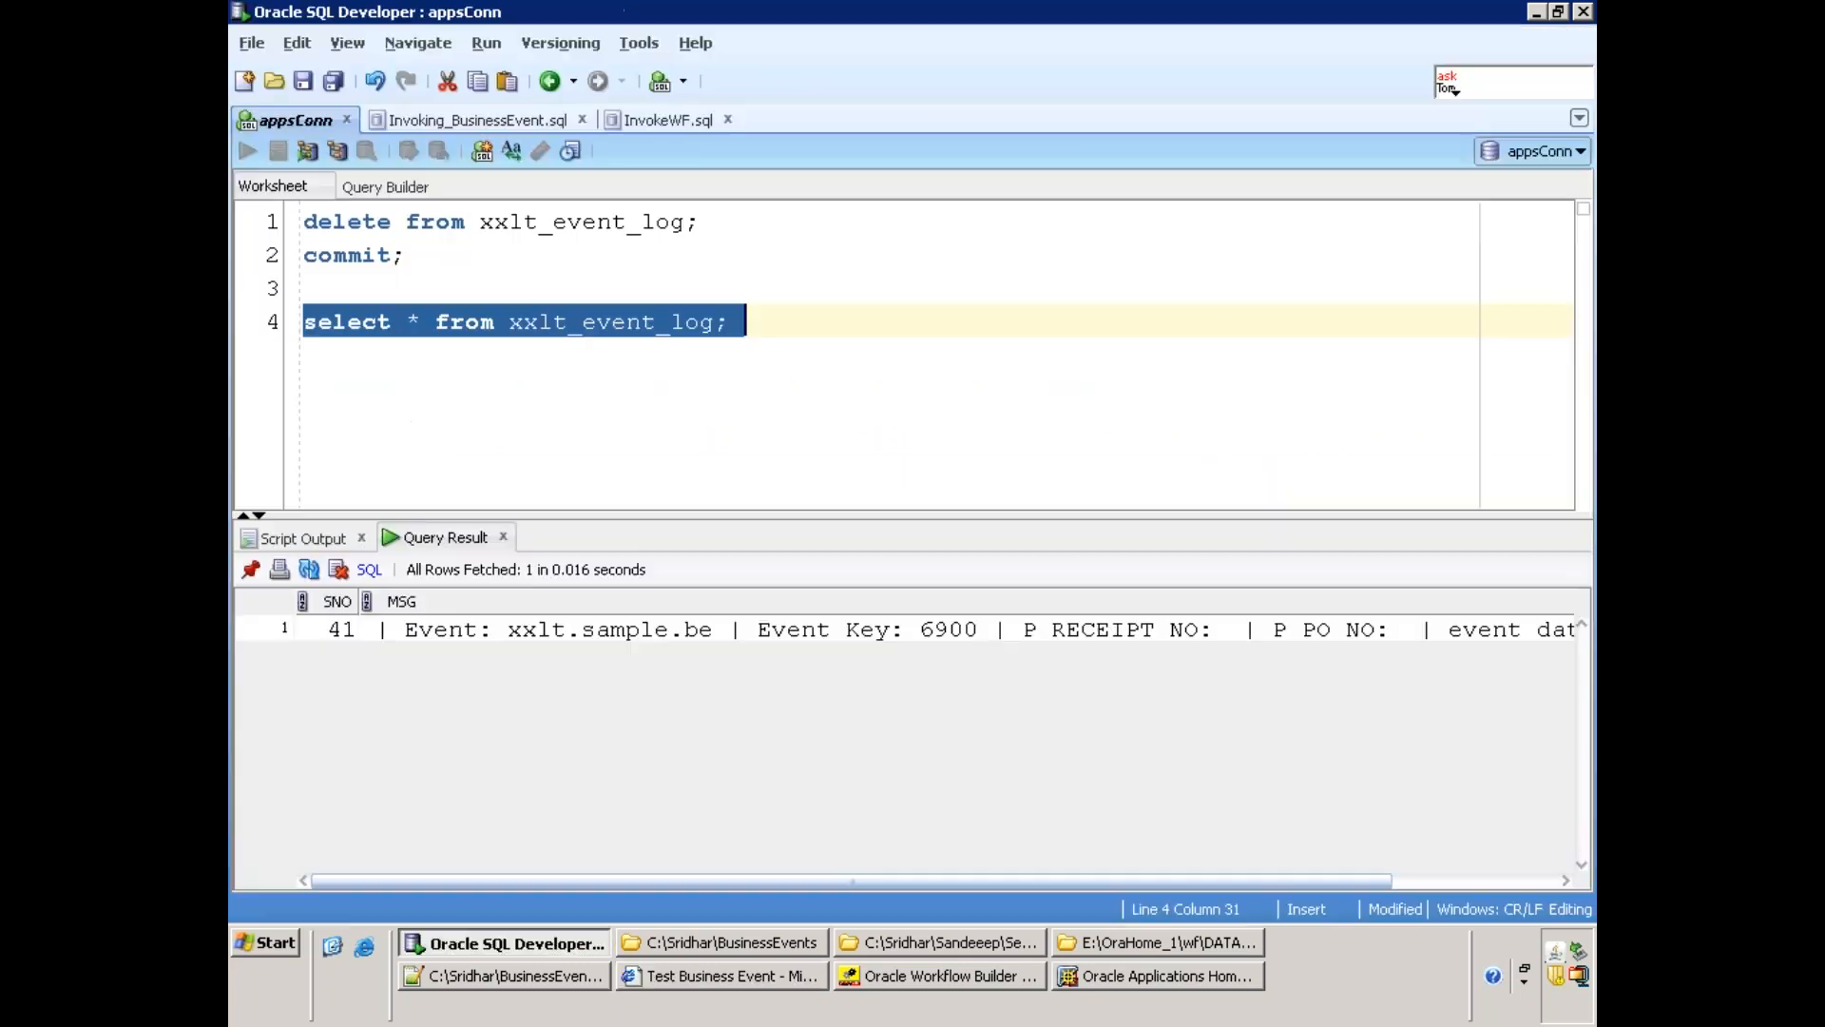
pyautogui.hotkey('alt', 'Tab')
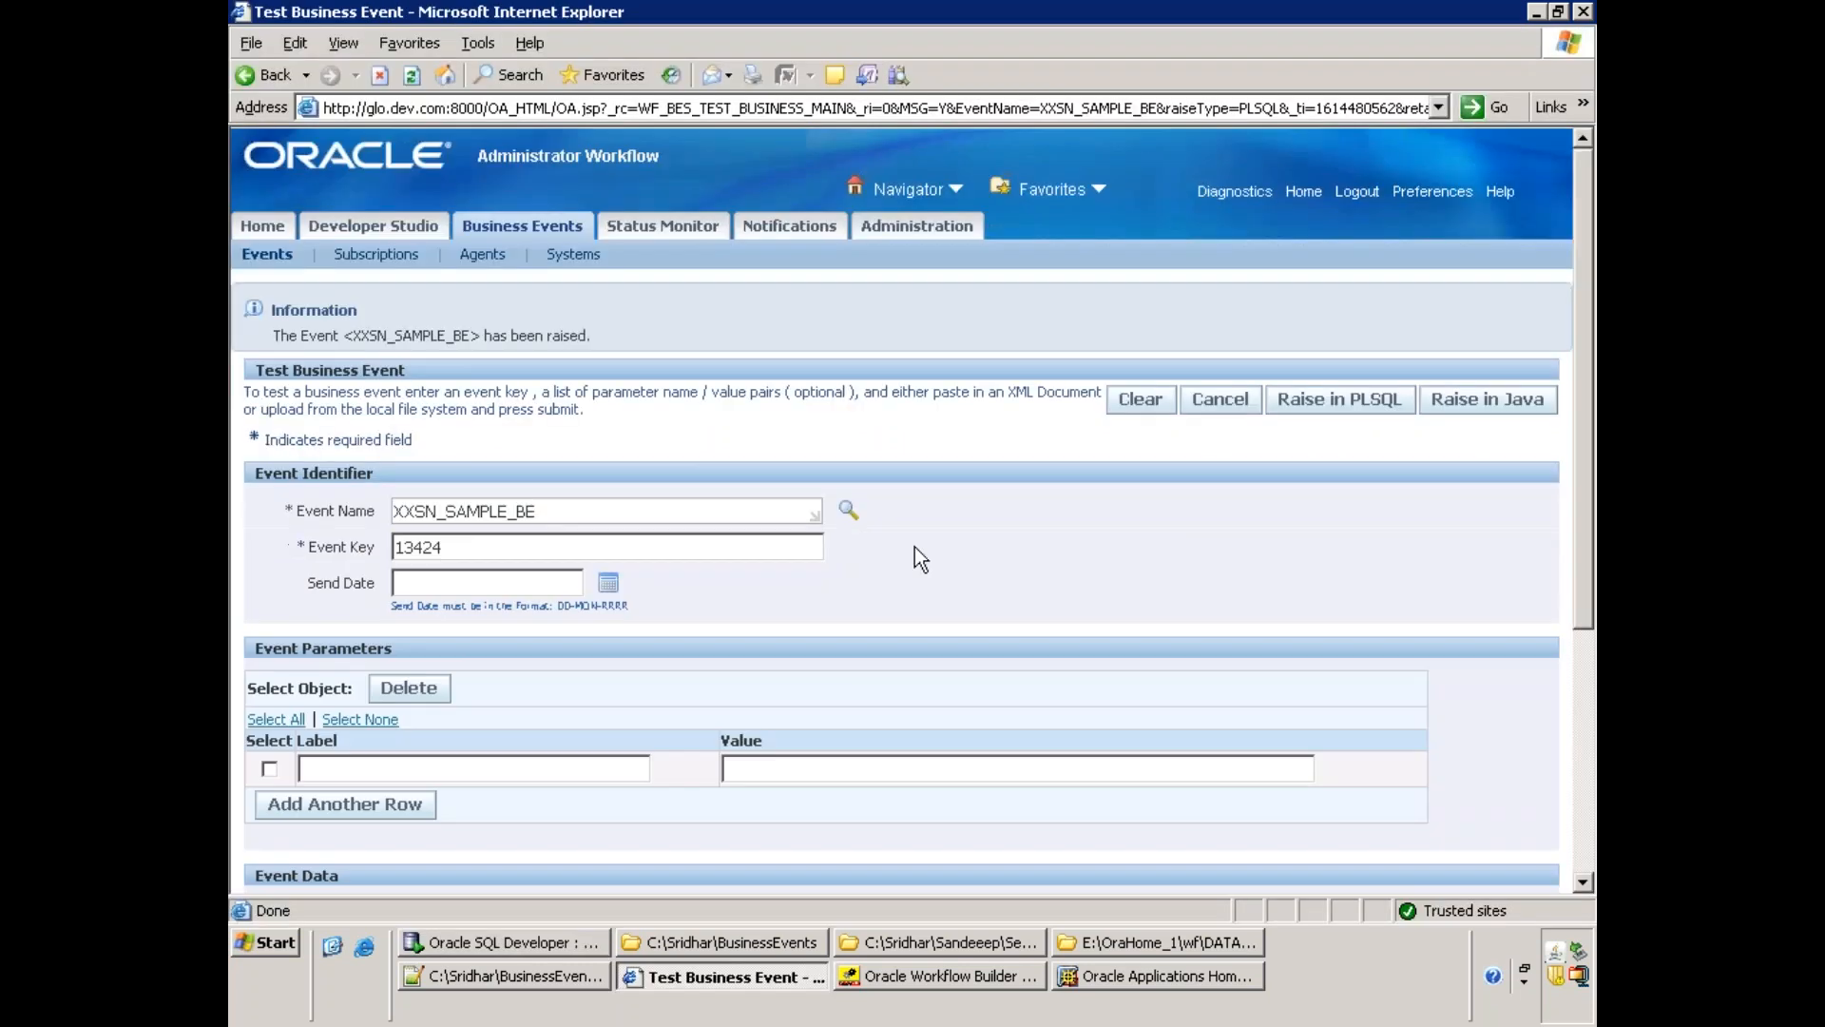
pyautogui.scroll(-3, 543, 439)
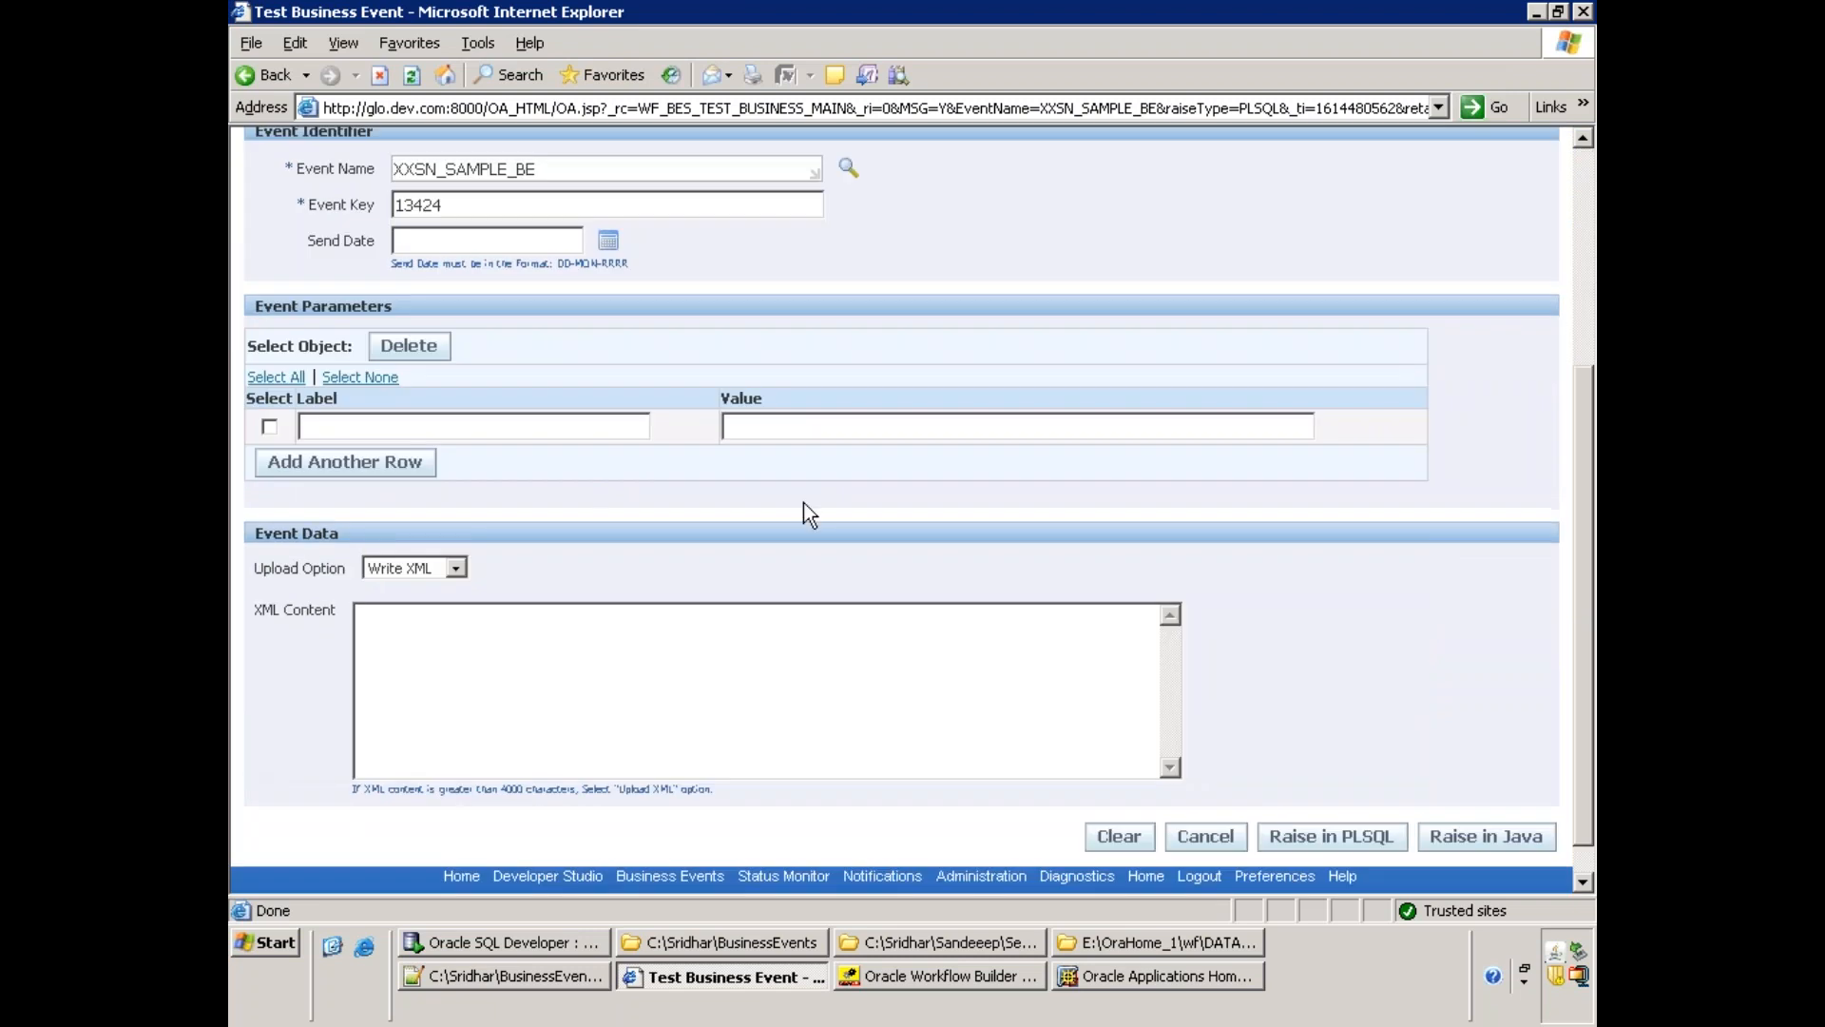
pyautogui.scroll(1, 812, 521)
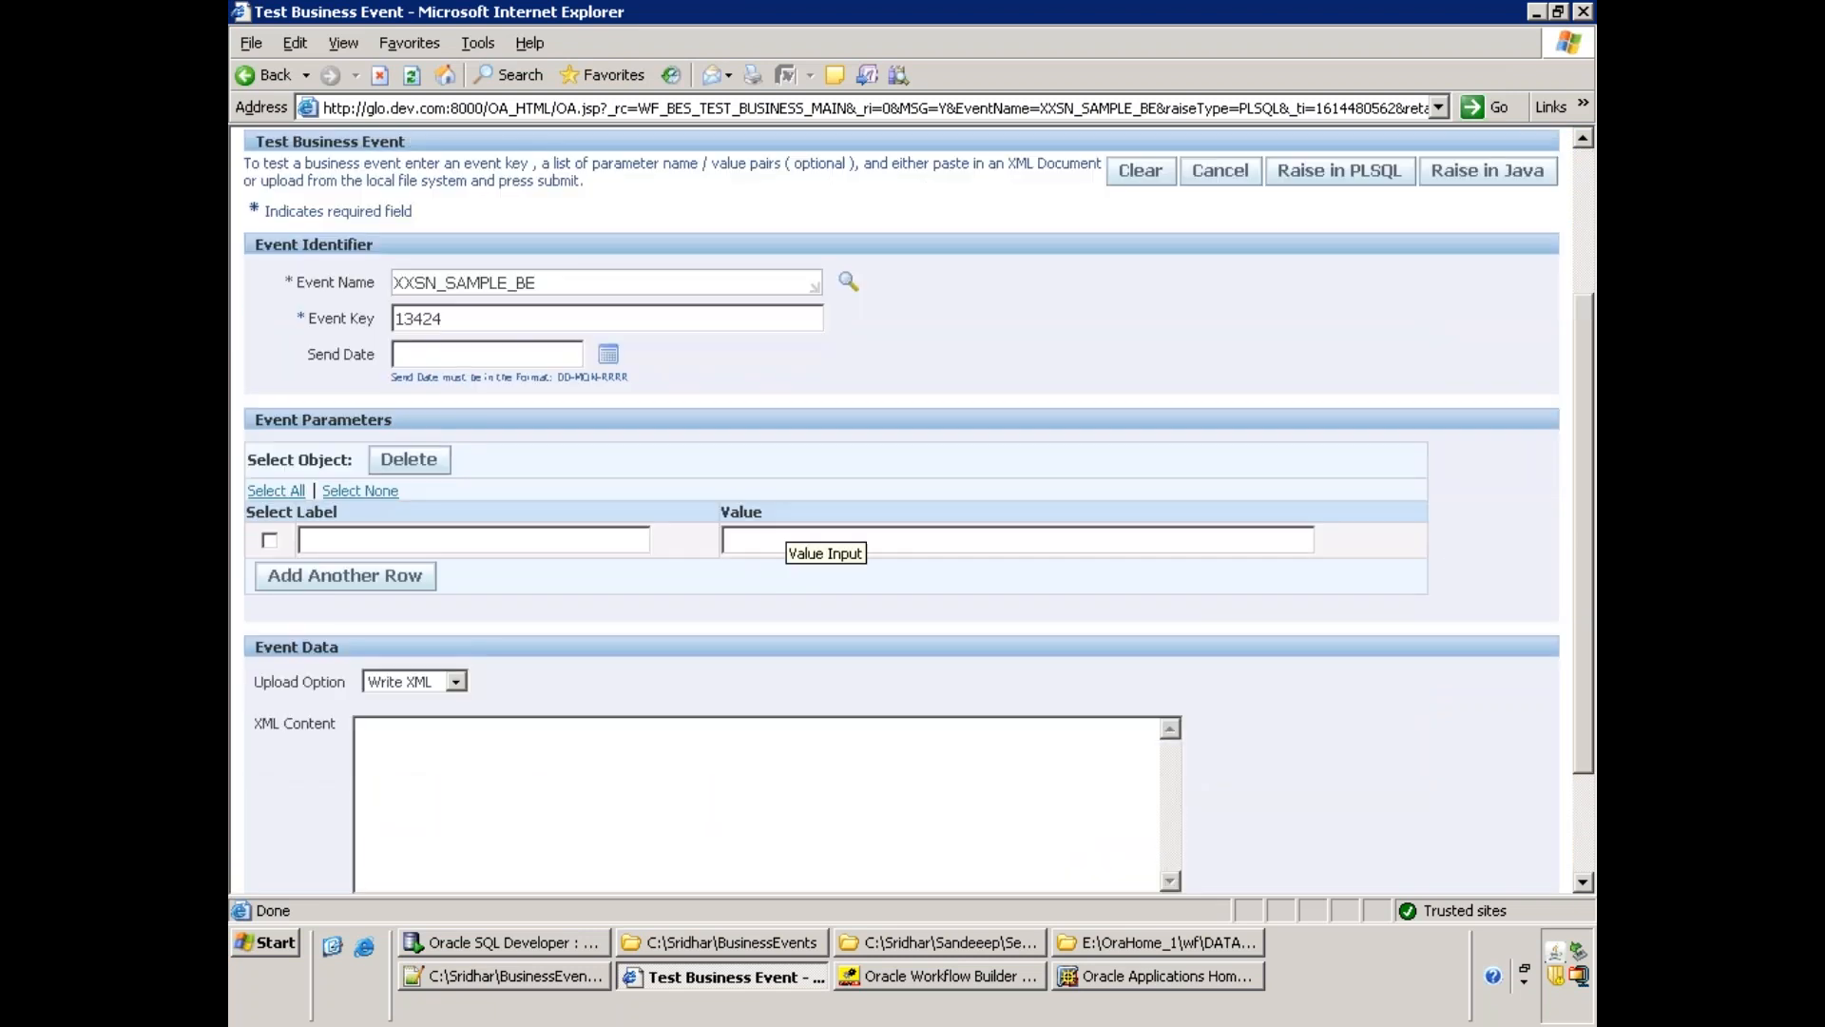
pyautogui.scroll(1, 783, 538)
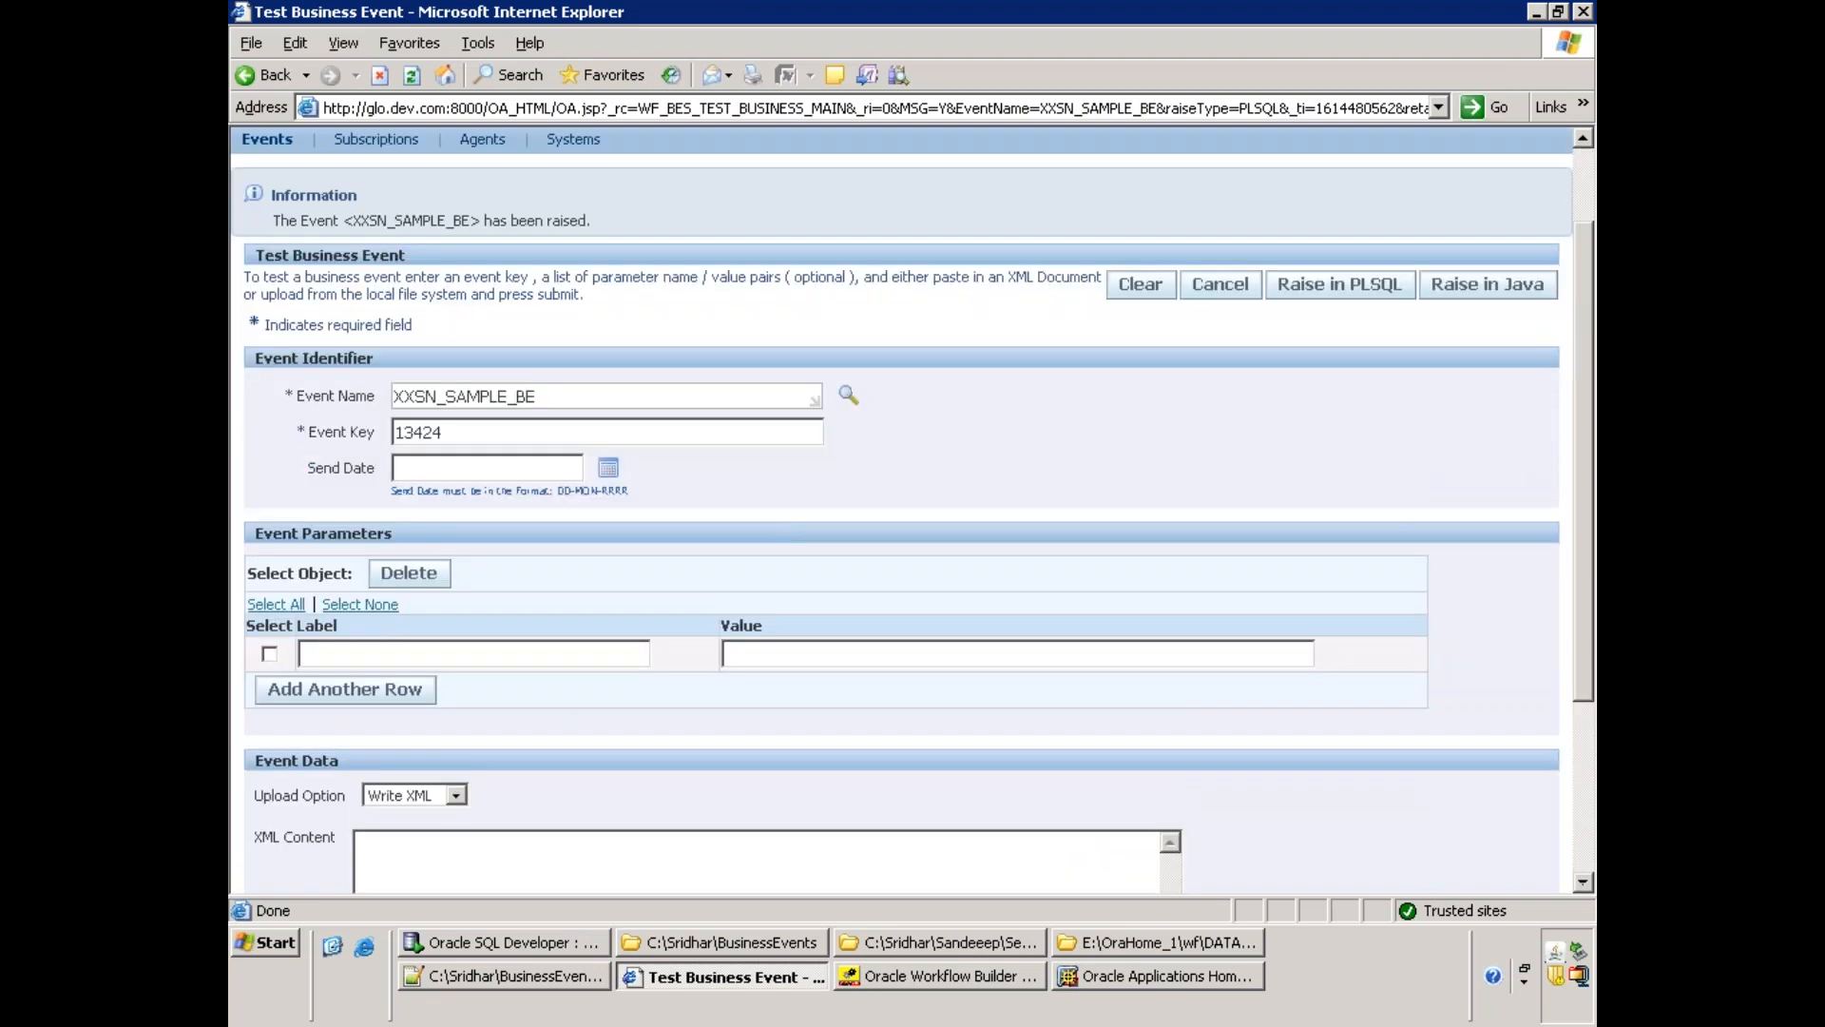
pyautogui.scroll(1, 267, 249)
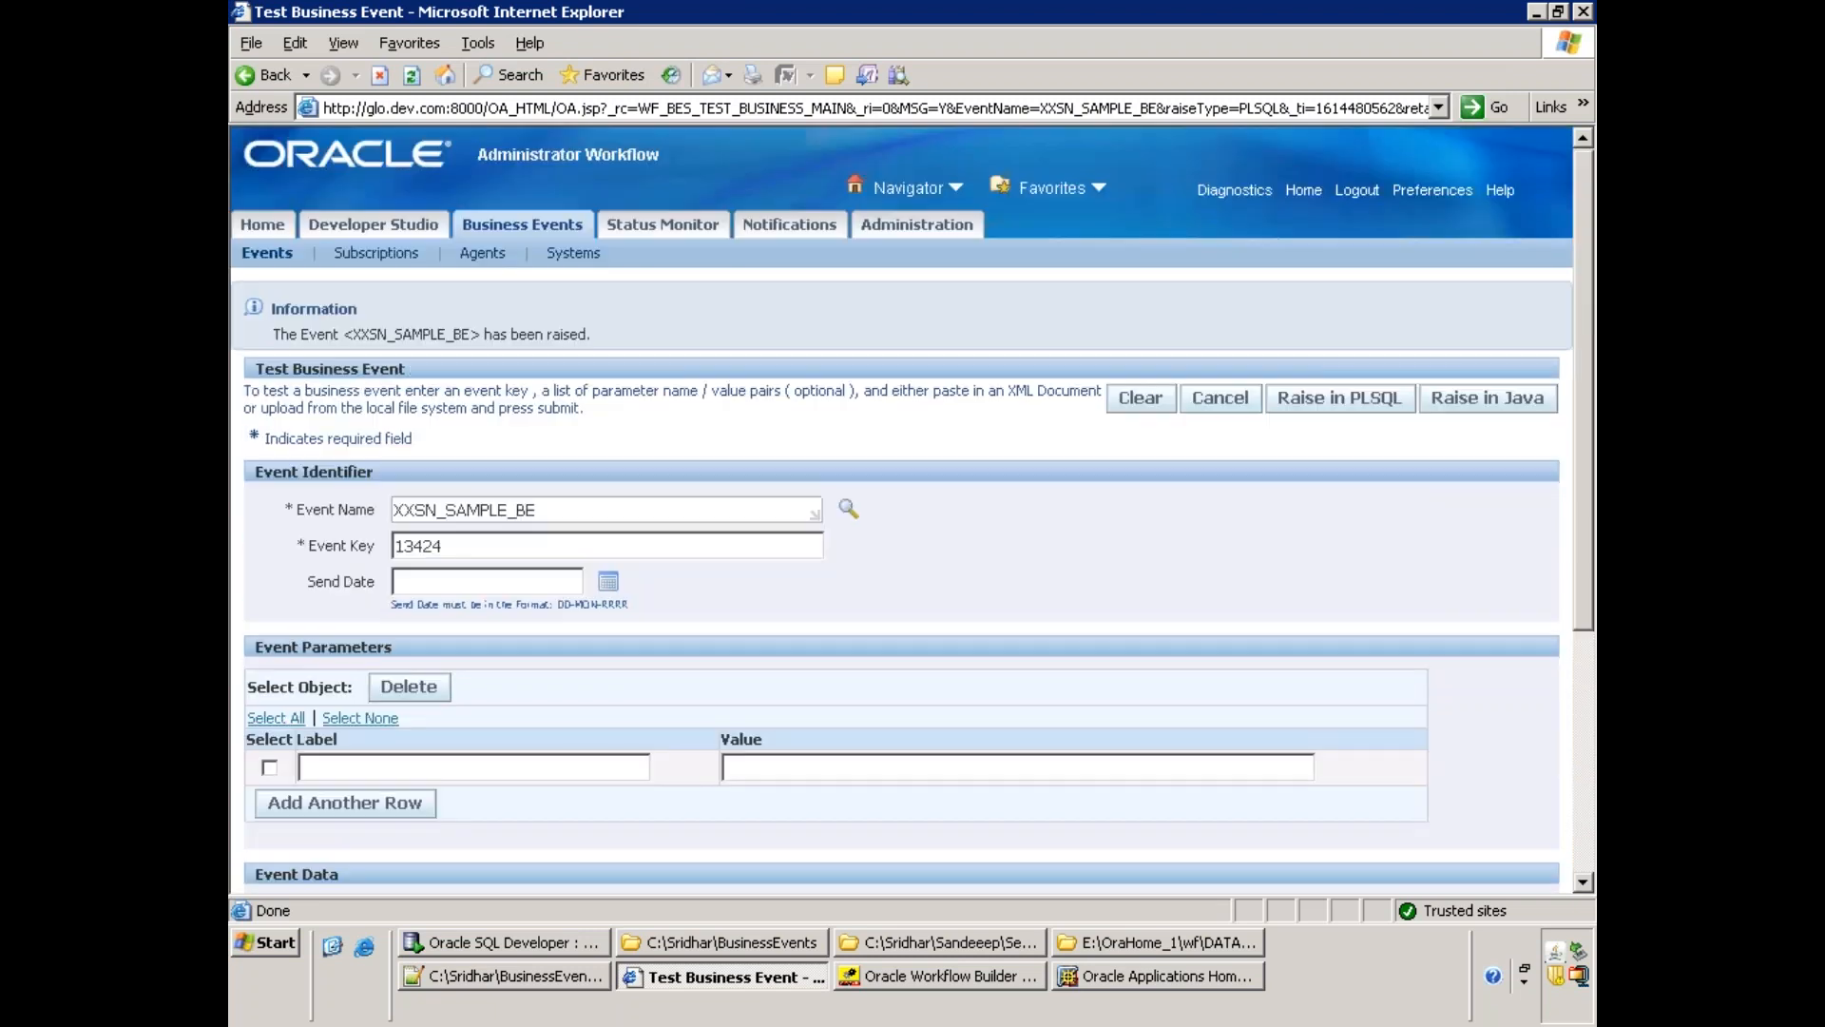
# Leave the test confirmation for the empty Business Events search page via the Events sub-tab
pyautogui.click(267, 251)
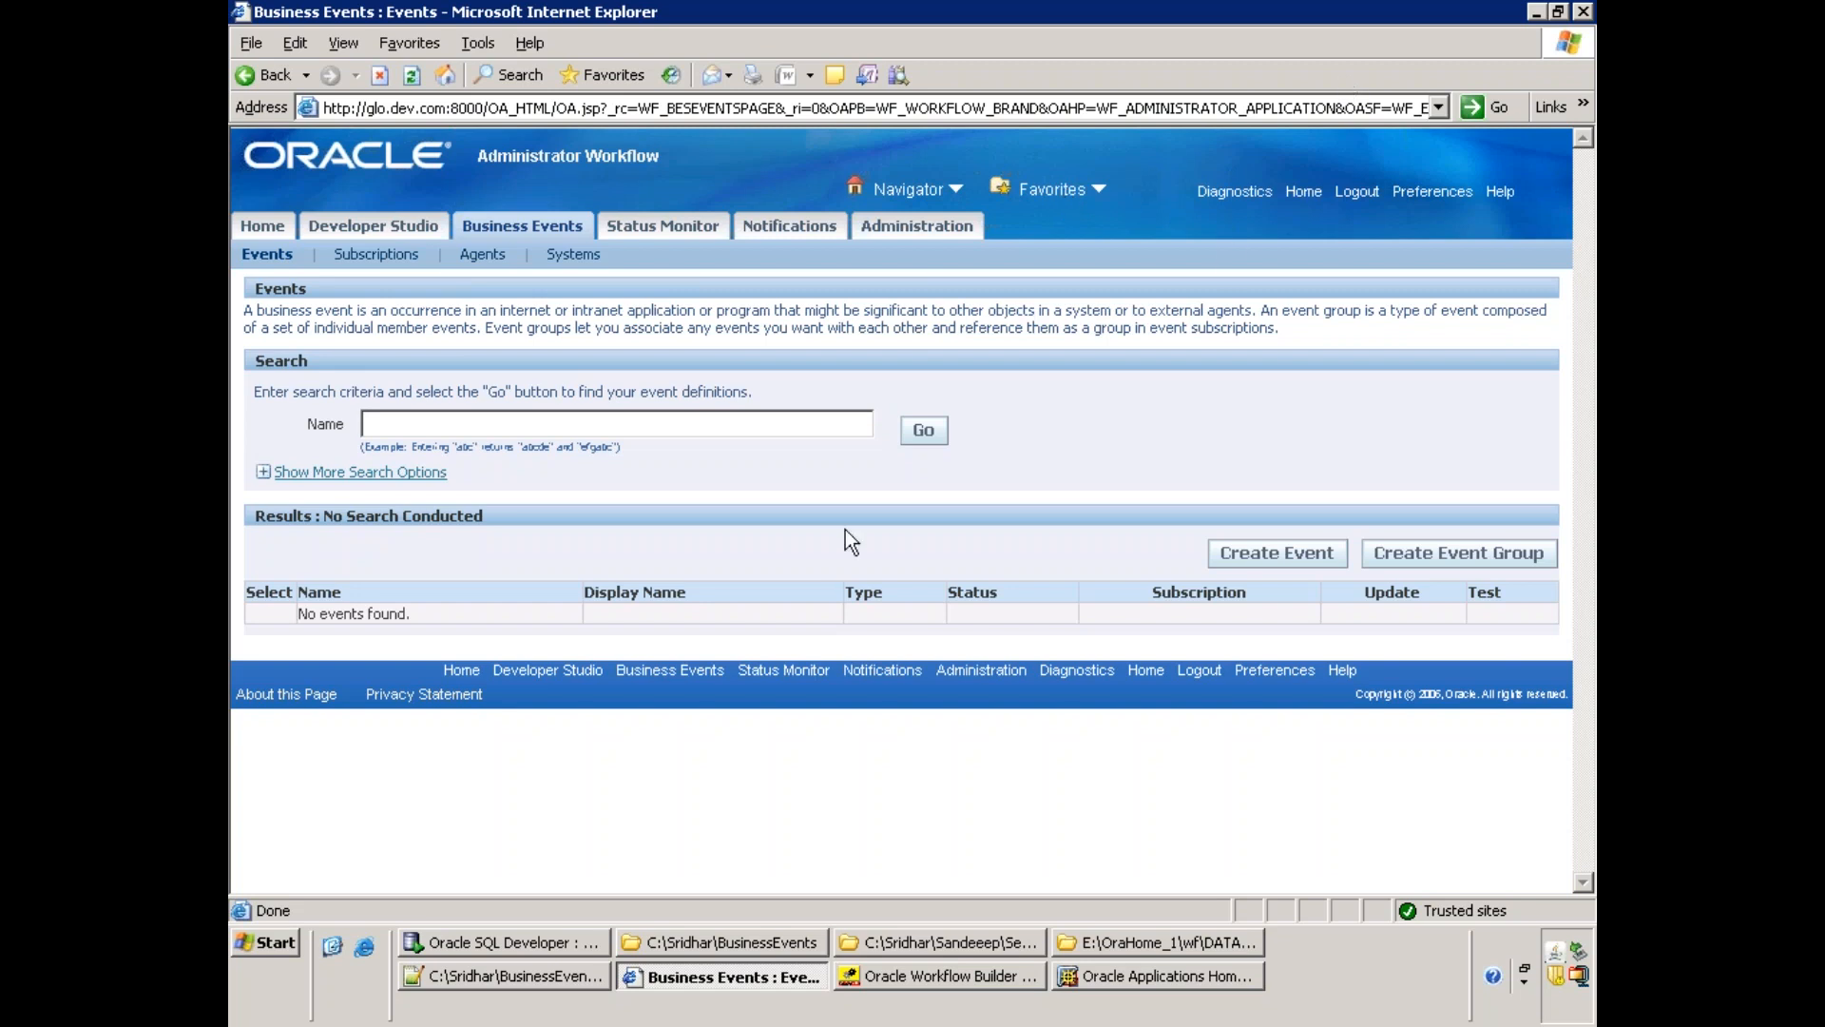
# Search business events with name XX%
pyautogui.doubleClick(794, 424)
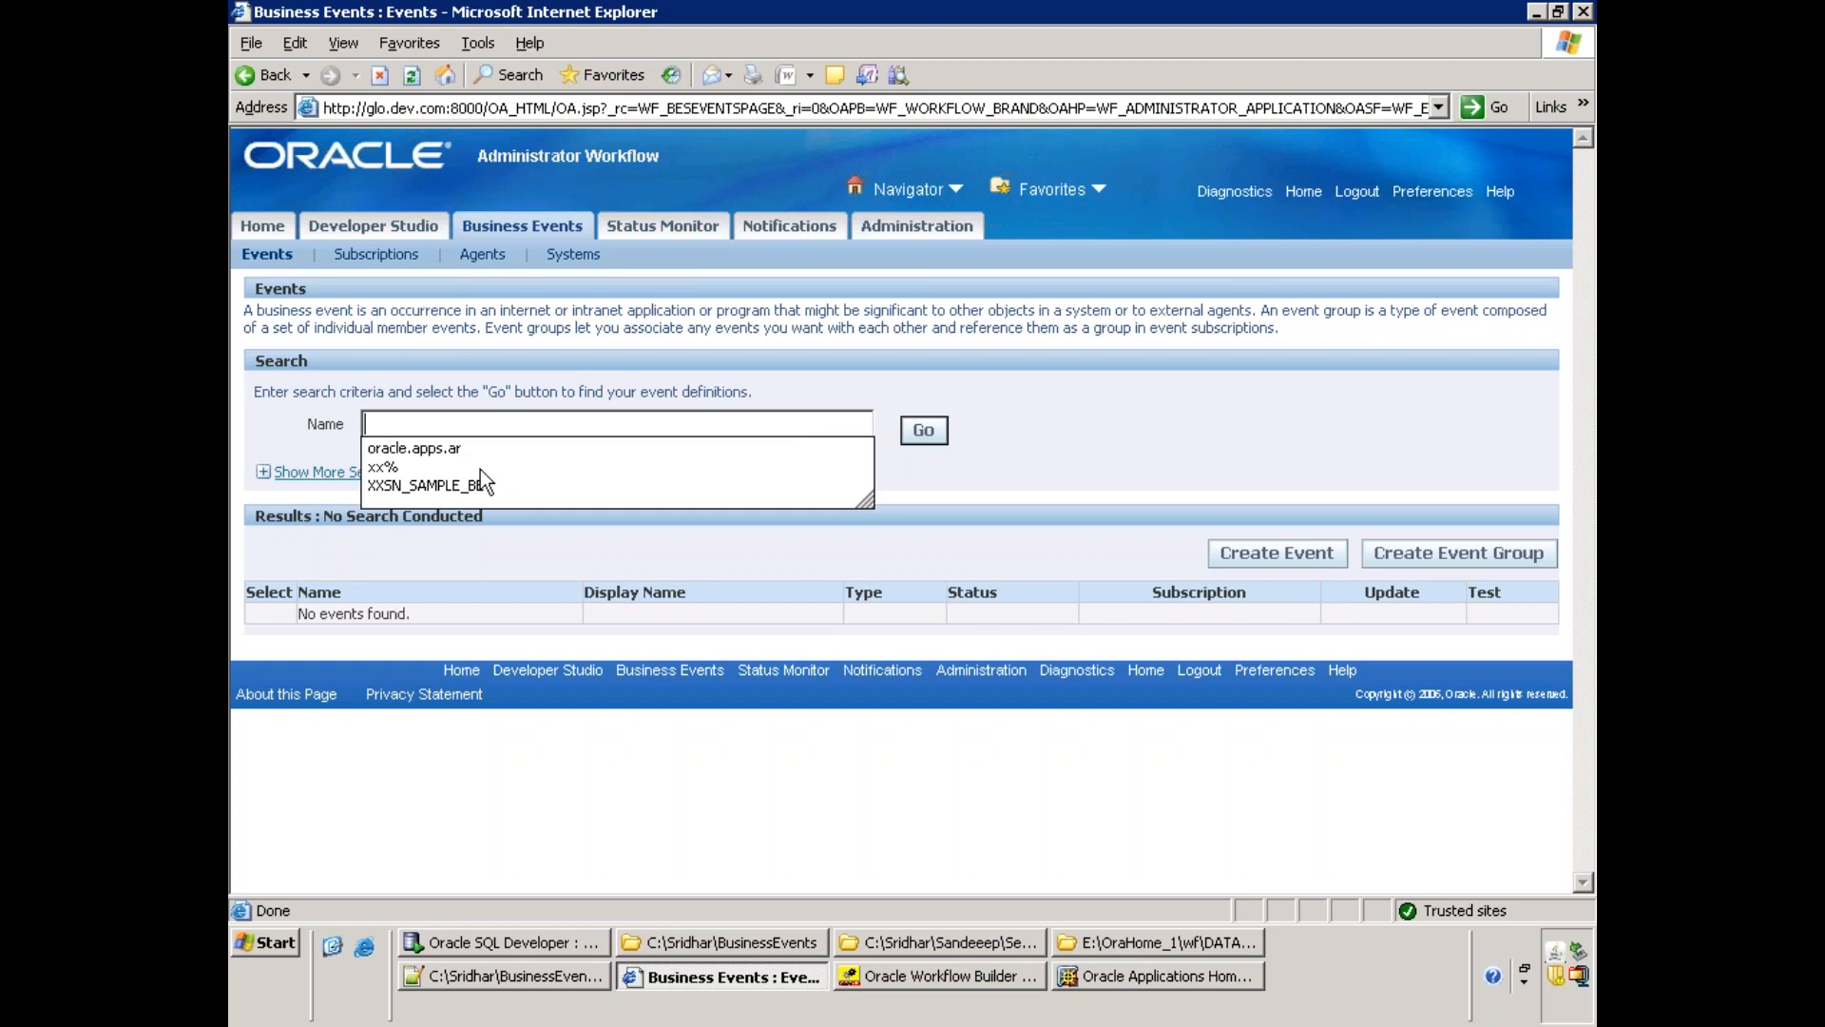
pyautogui.click(480, 469)
pyautogui.moveTo(610, 422); pyautogui.dragTo(364, 425)
pyautogui.write('XX')
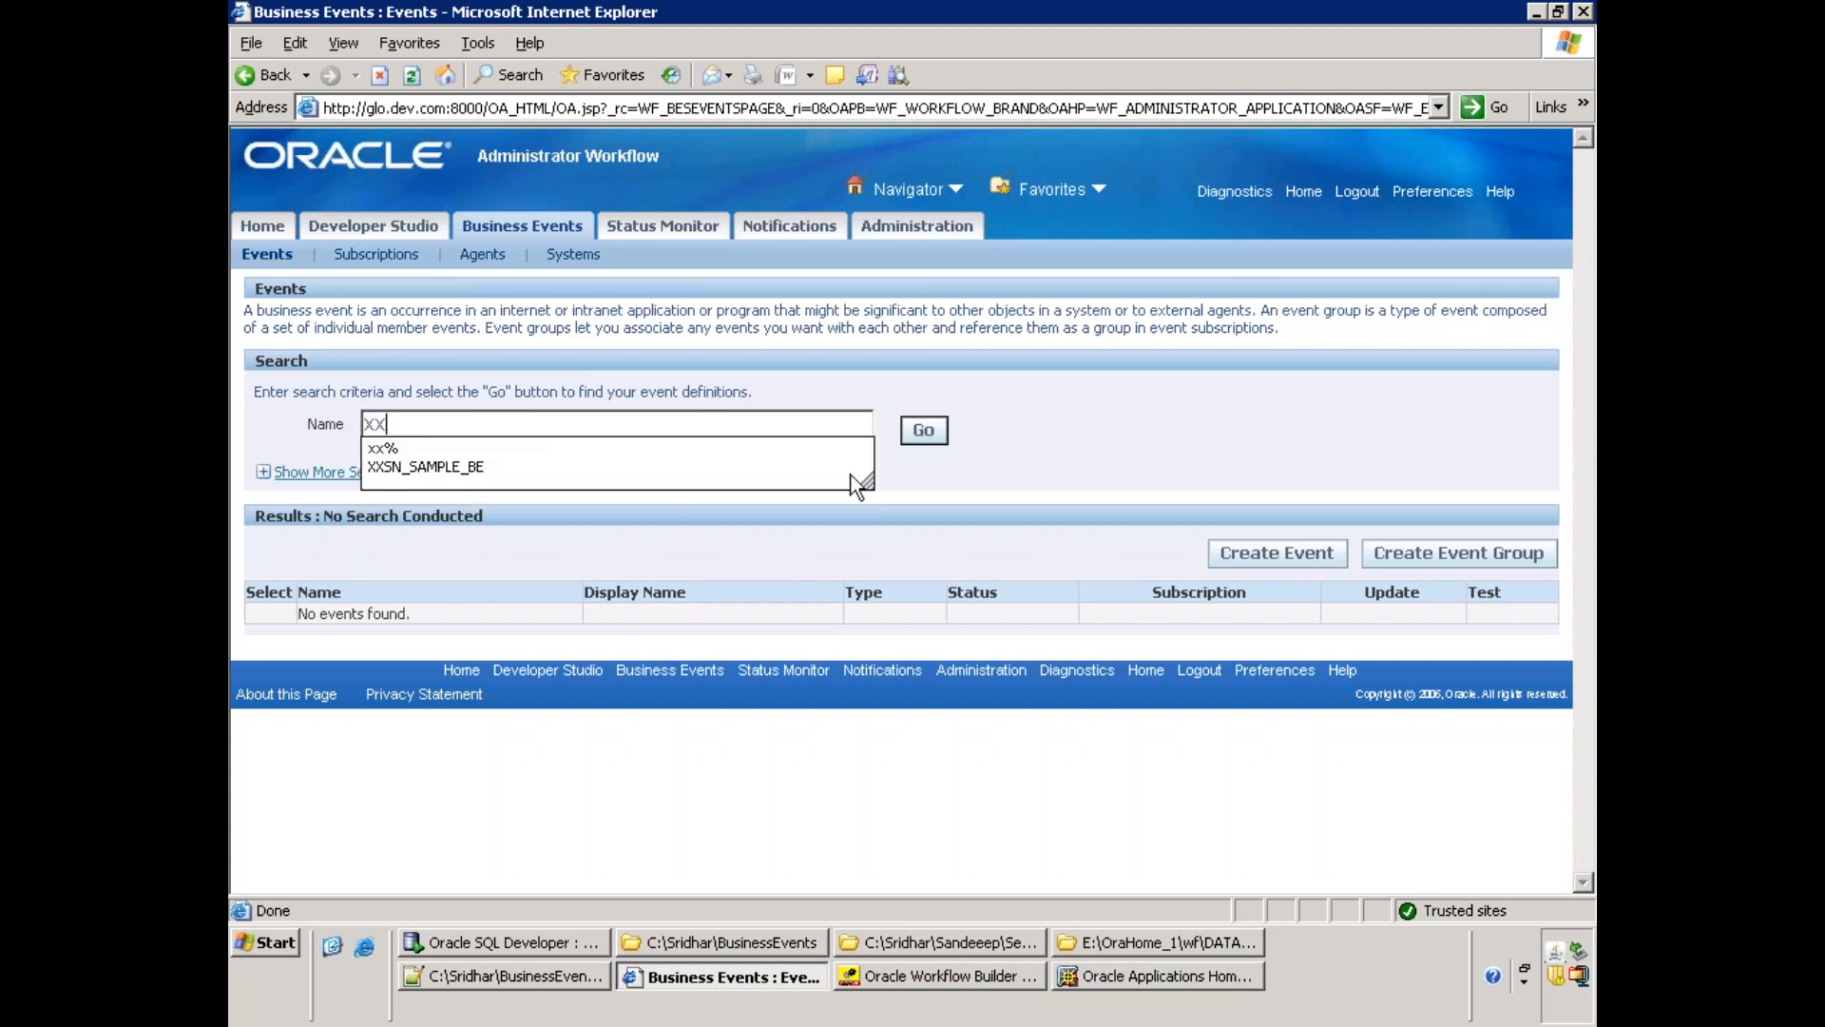
pyautogui.write('%')
pyautogui.click(927, 429)
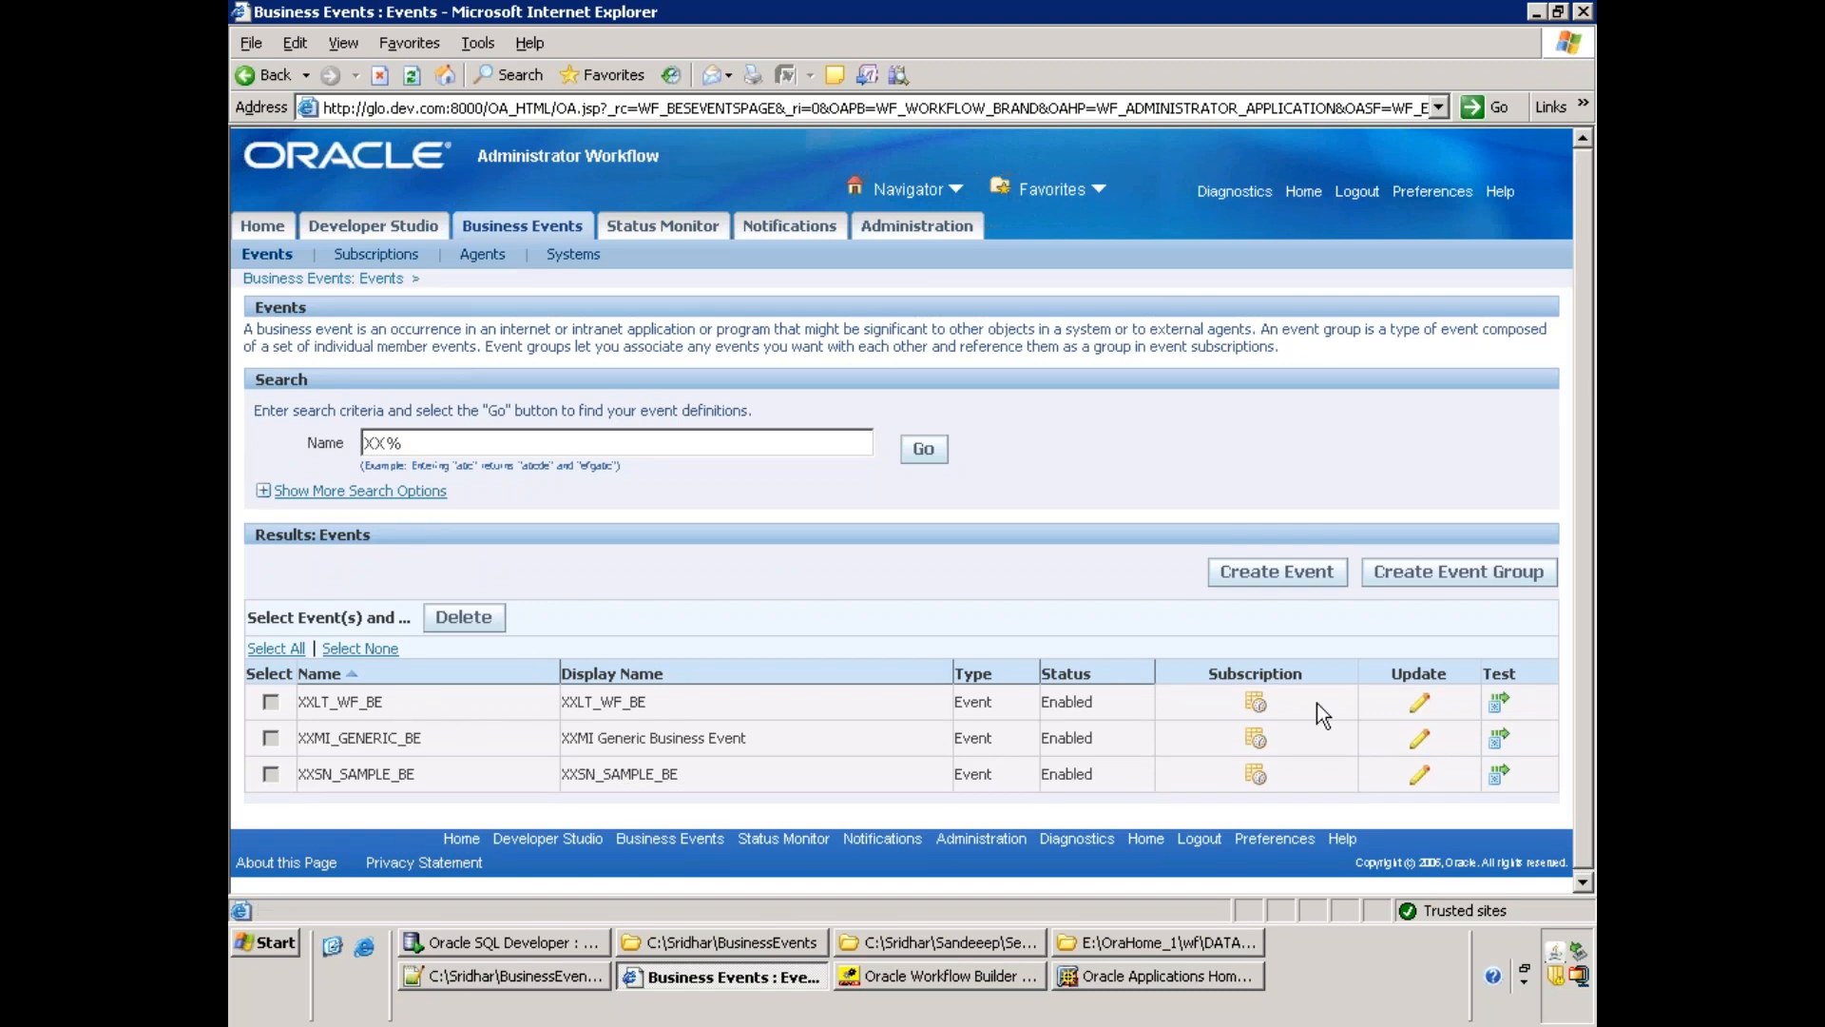
# Raise XXLT_WF_BE in PL/SQL with event key 343, then bring up the Applications Home Page
pyautogui.click(1497, 705)
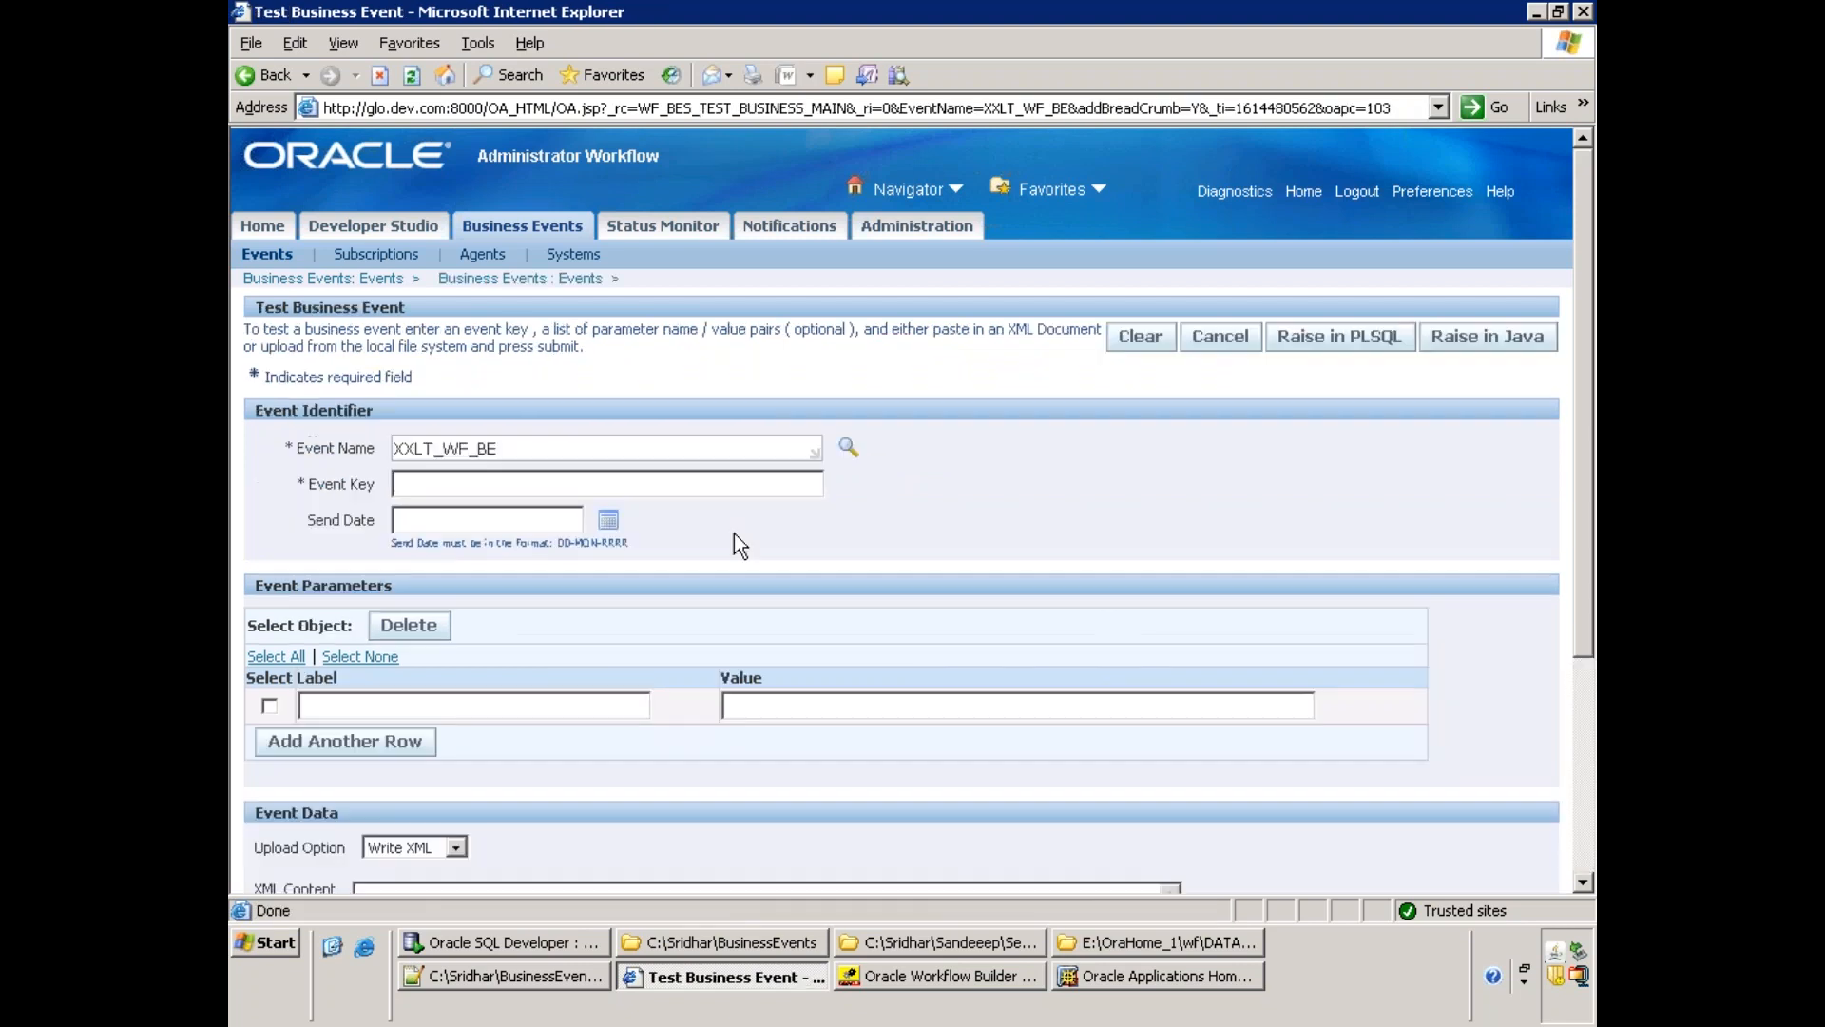
pyautogui.write('343')
pyautogui.click(1326, 345)
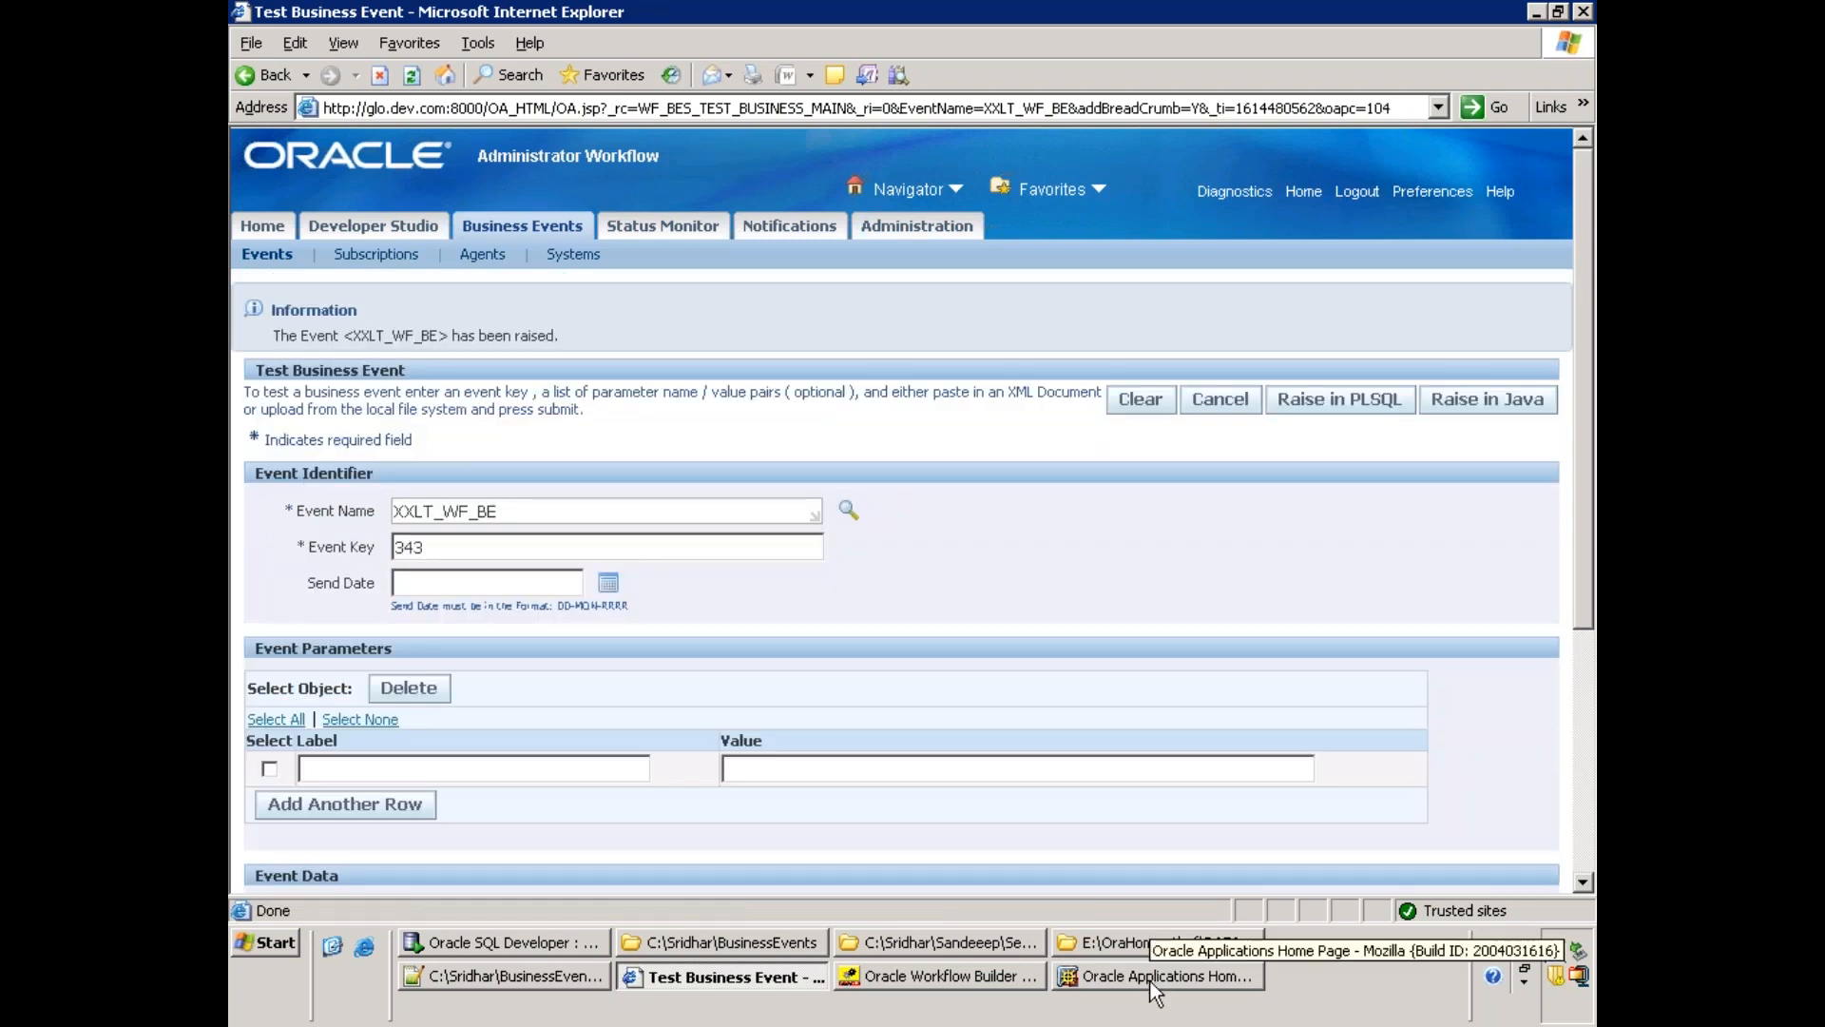
pyautogui.click(1150, 980)
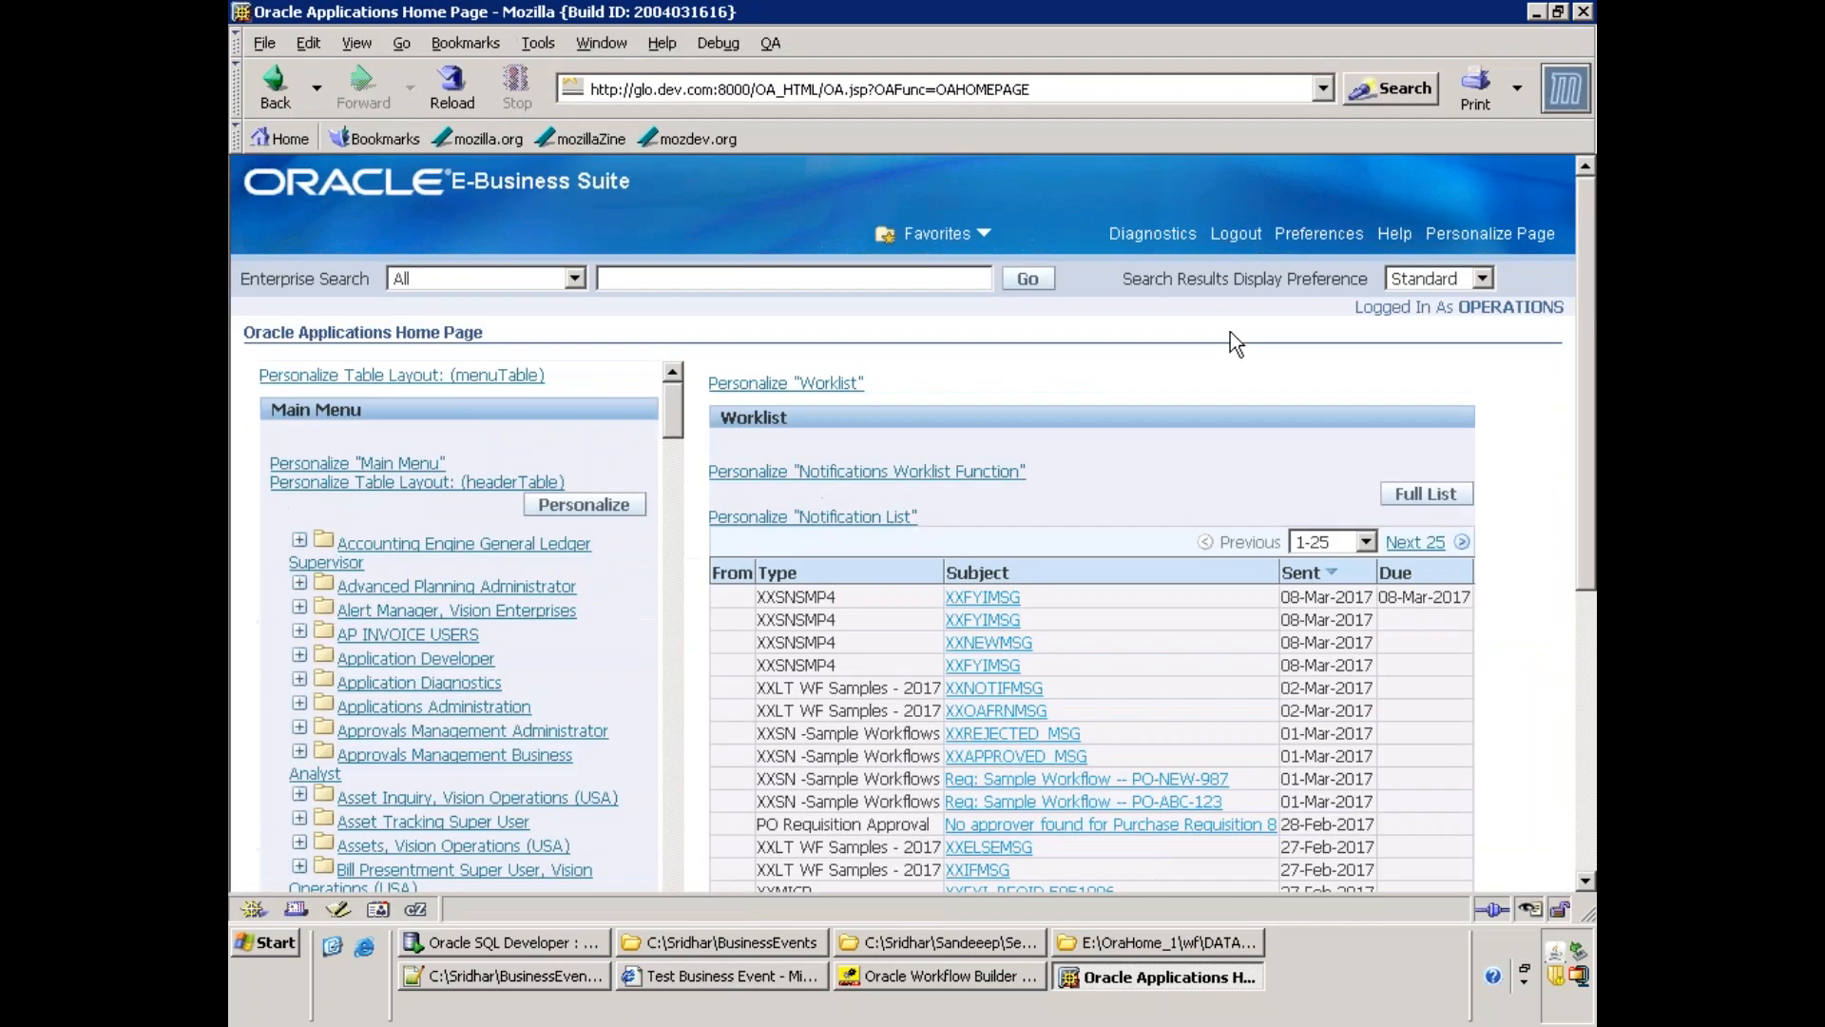
# Log out and sign back in with the SYSADMIN user name and its password
pyautogui.press('F5')
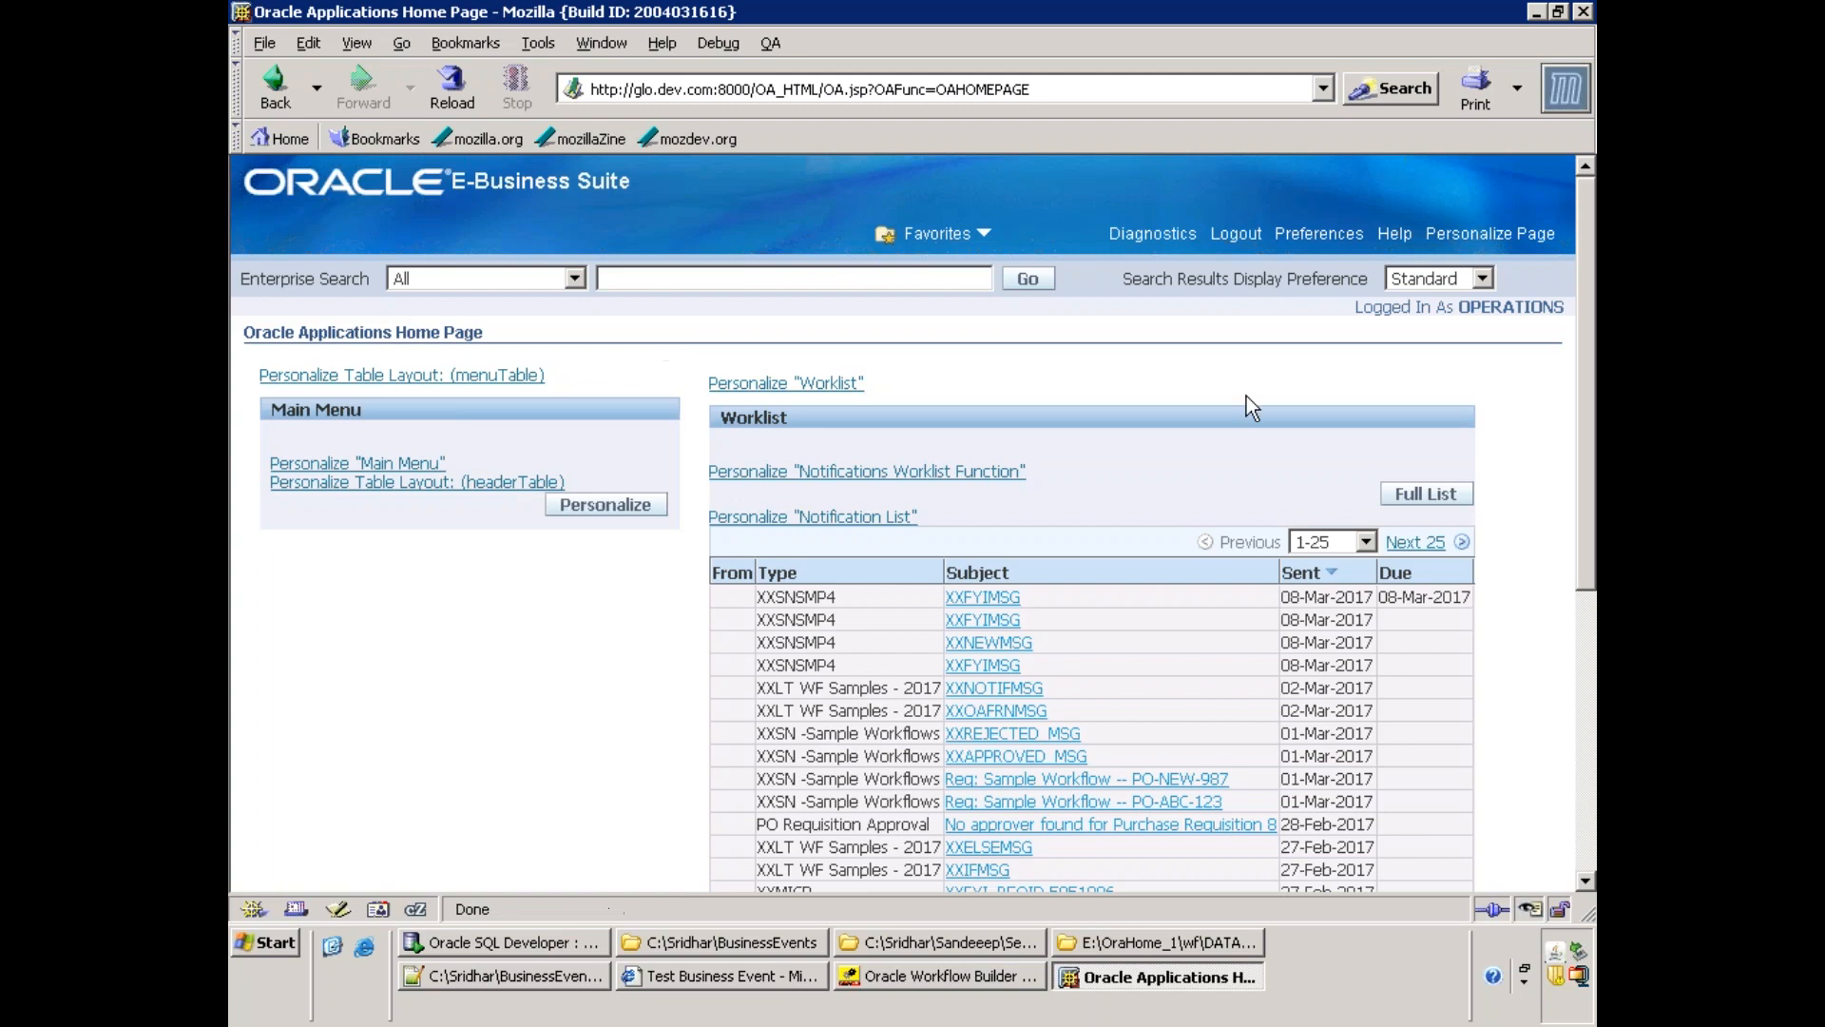
pyautogui.click(1236, 234)
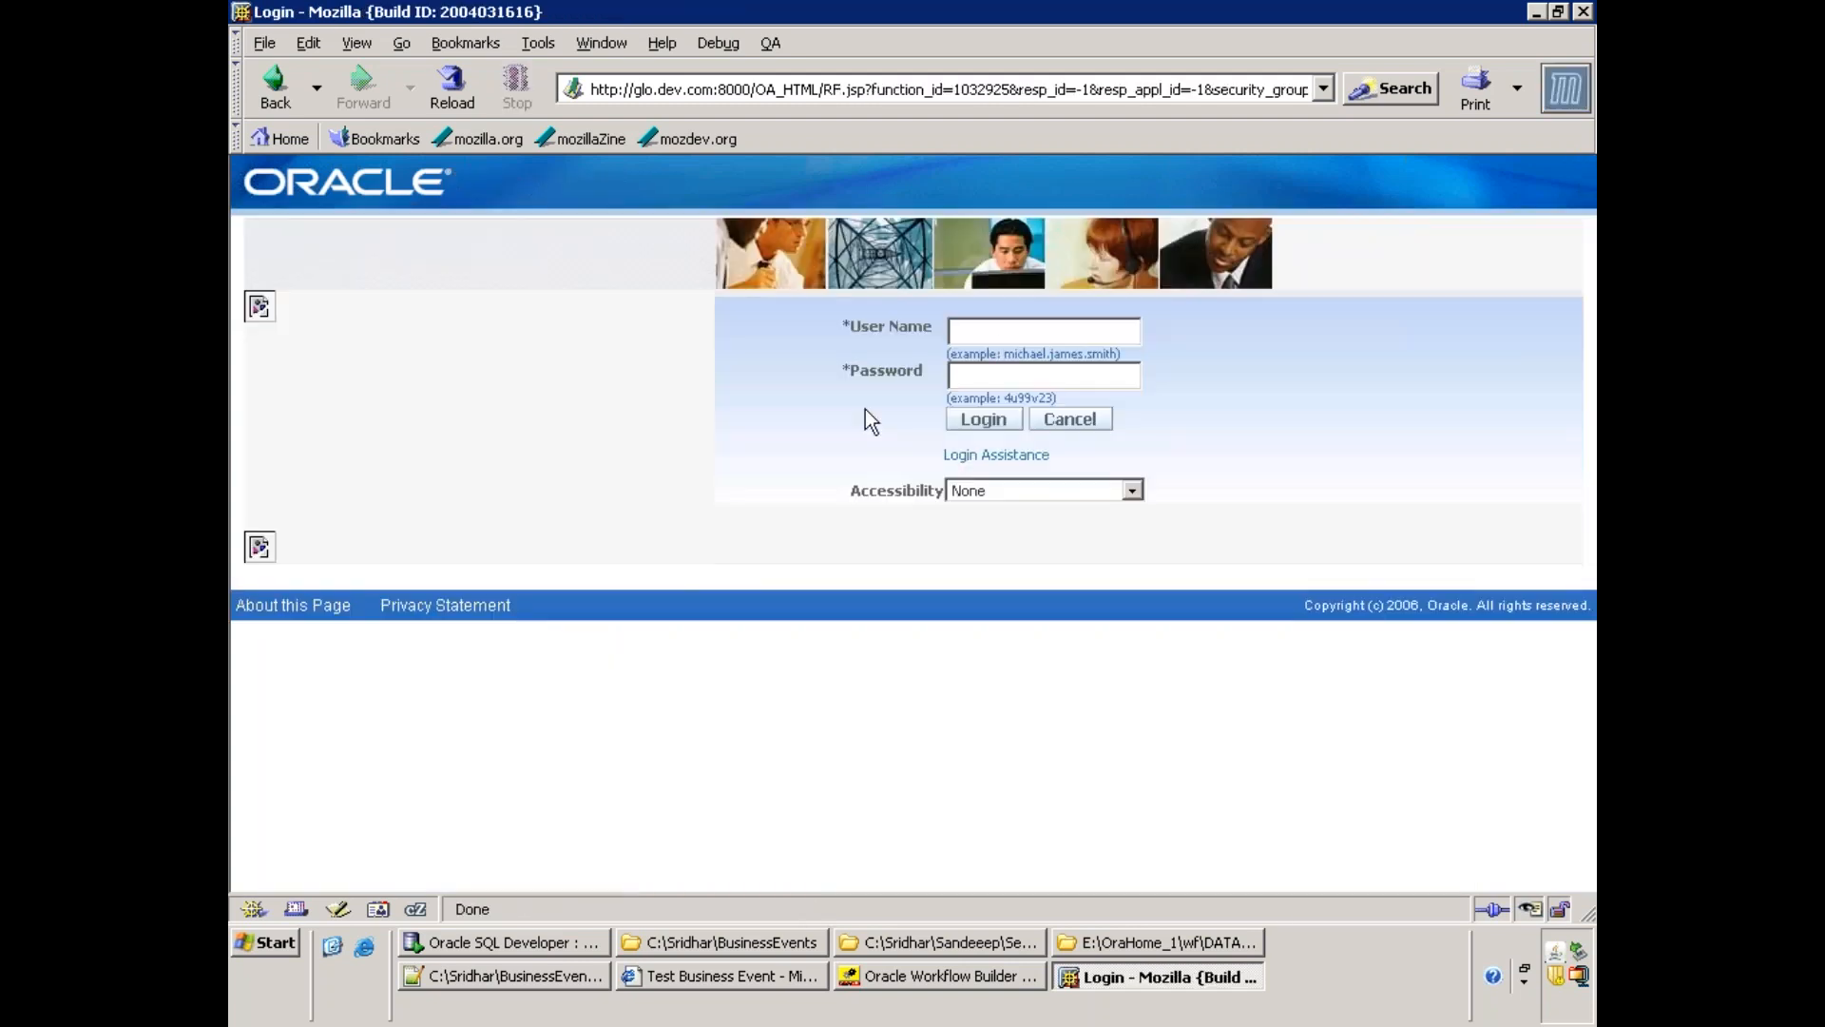
pyautogui.click(1004, 338)
pyautogui.write('sysadmin')
pyautogui.press('Tab')
pyautogui.write('sysadmin')
pyautogui.press('Return')
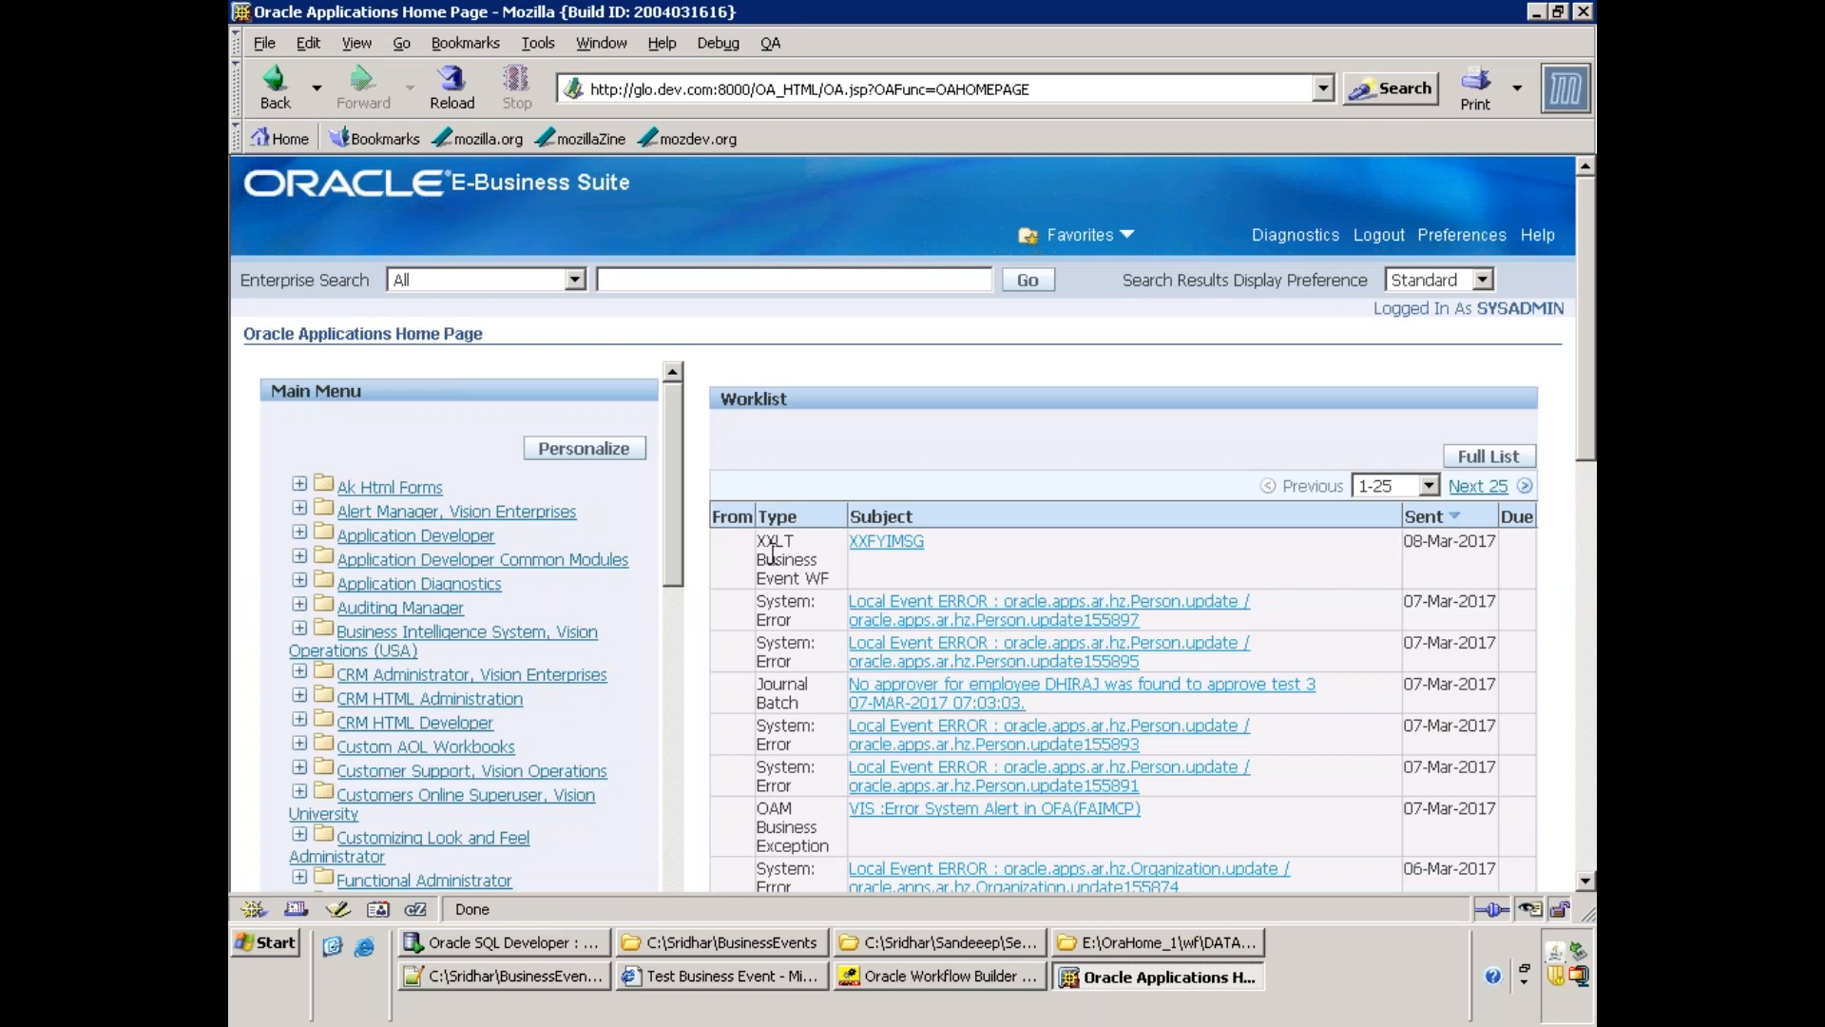
# Bring SQL Developer forward showing the xxlt_event_log row for xxlt.sample.be, key 6900
pyautogui.moveTo(757, 539); pyautogui.dragTo(801, 574)
pyautogui.click(830, 585)
pyautogui.click(554, 944)
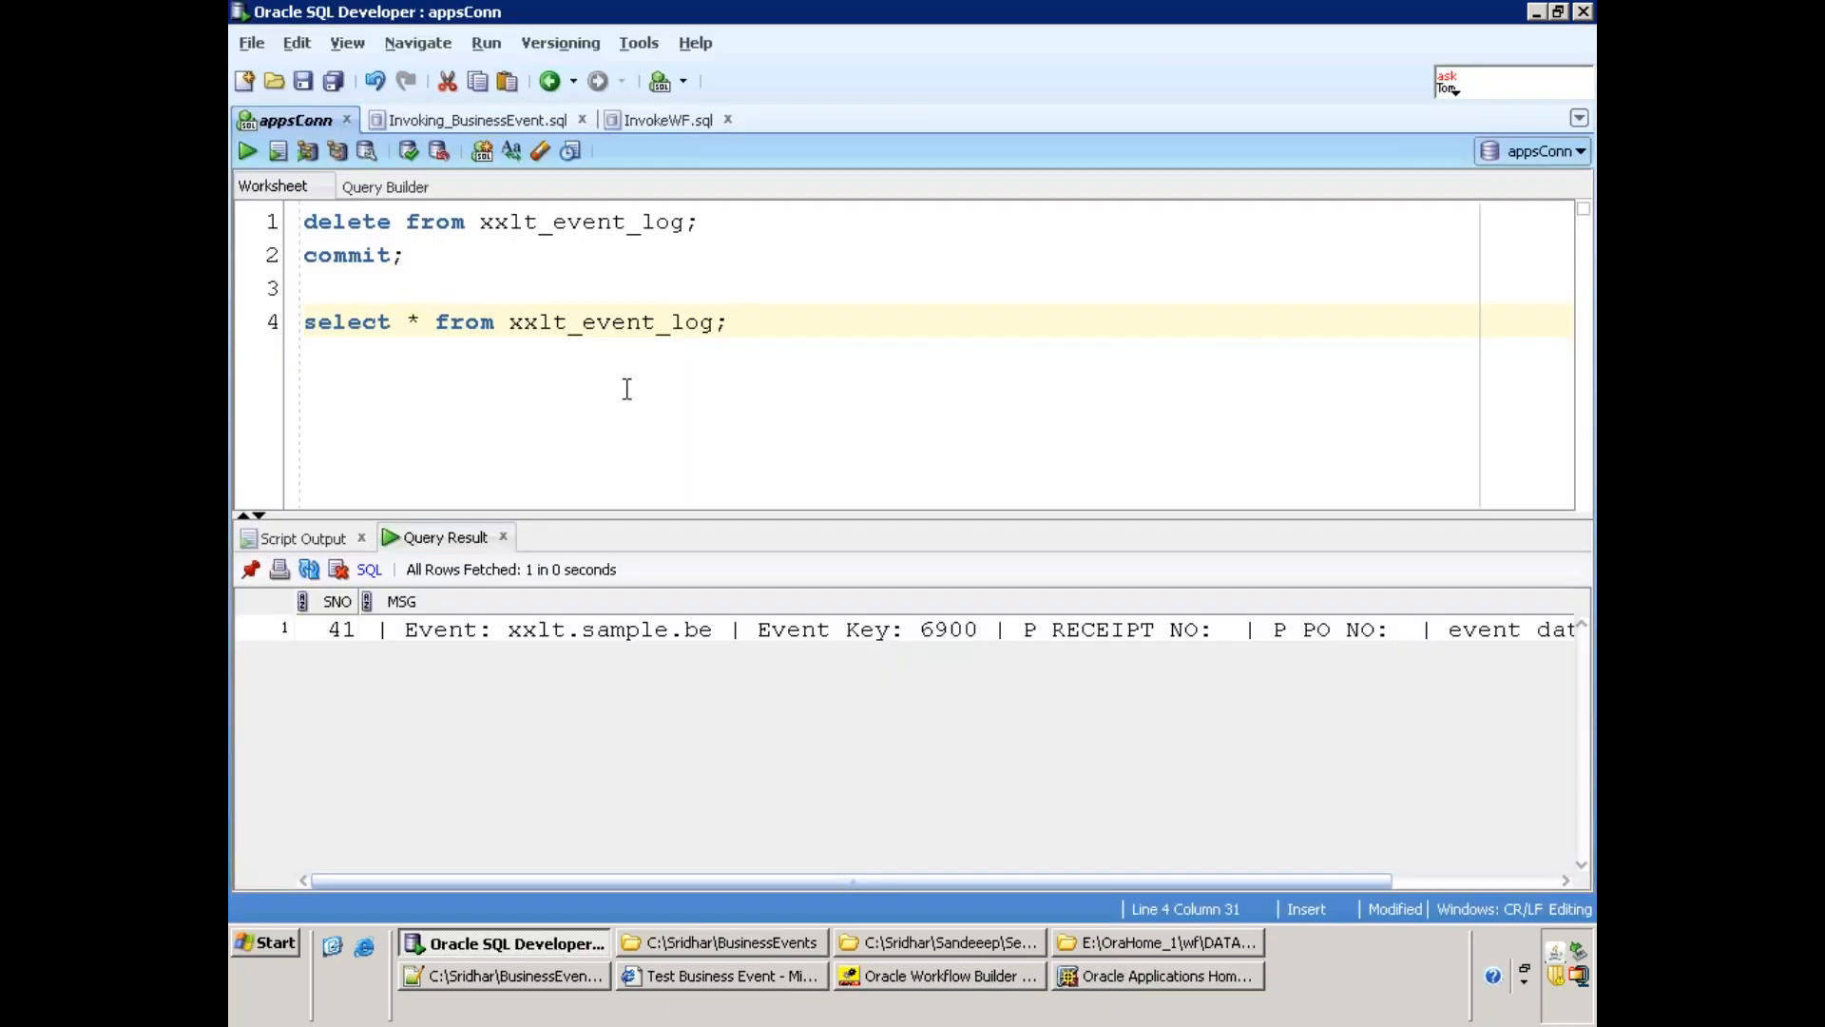
# Glance at the subscription package body in Notepad++, then return to the xxlt_event_log worksheet
pyautogui.click(584, 983)
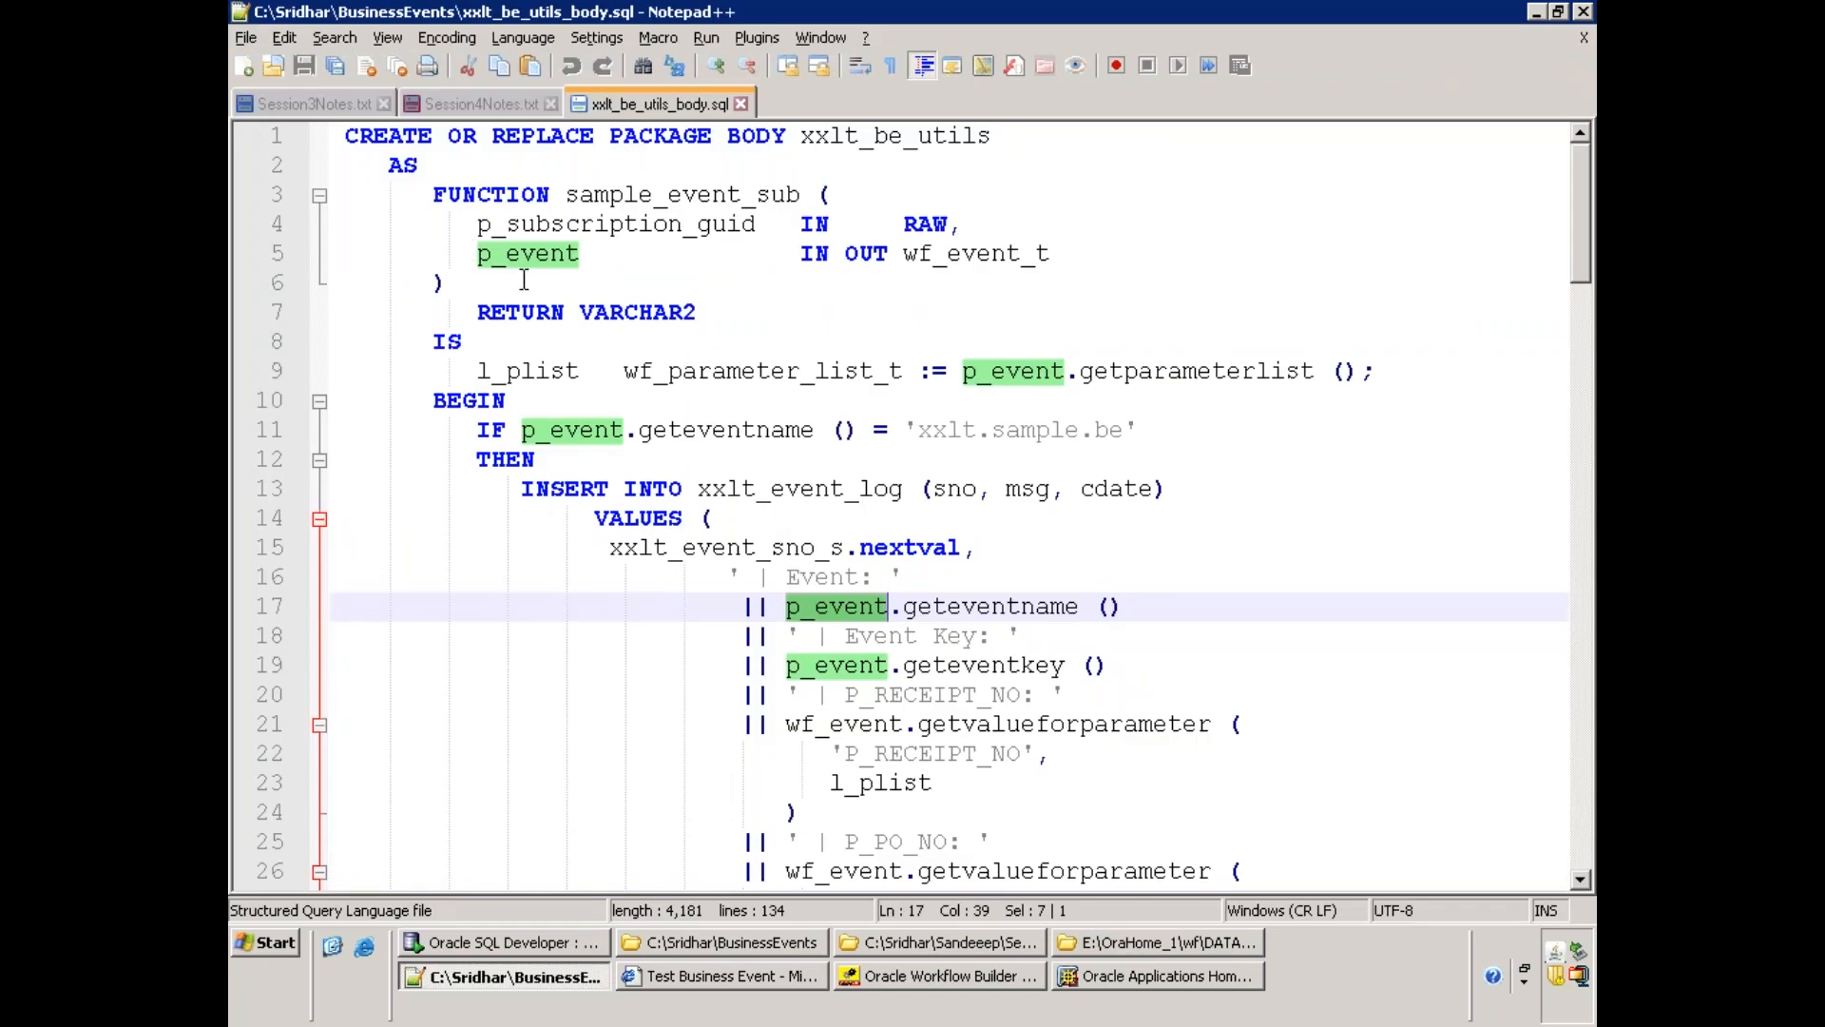
pyautogui.click(576, 981)
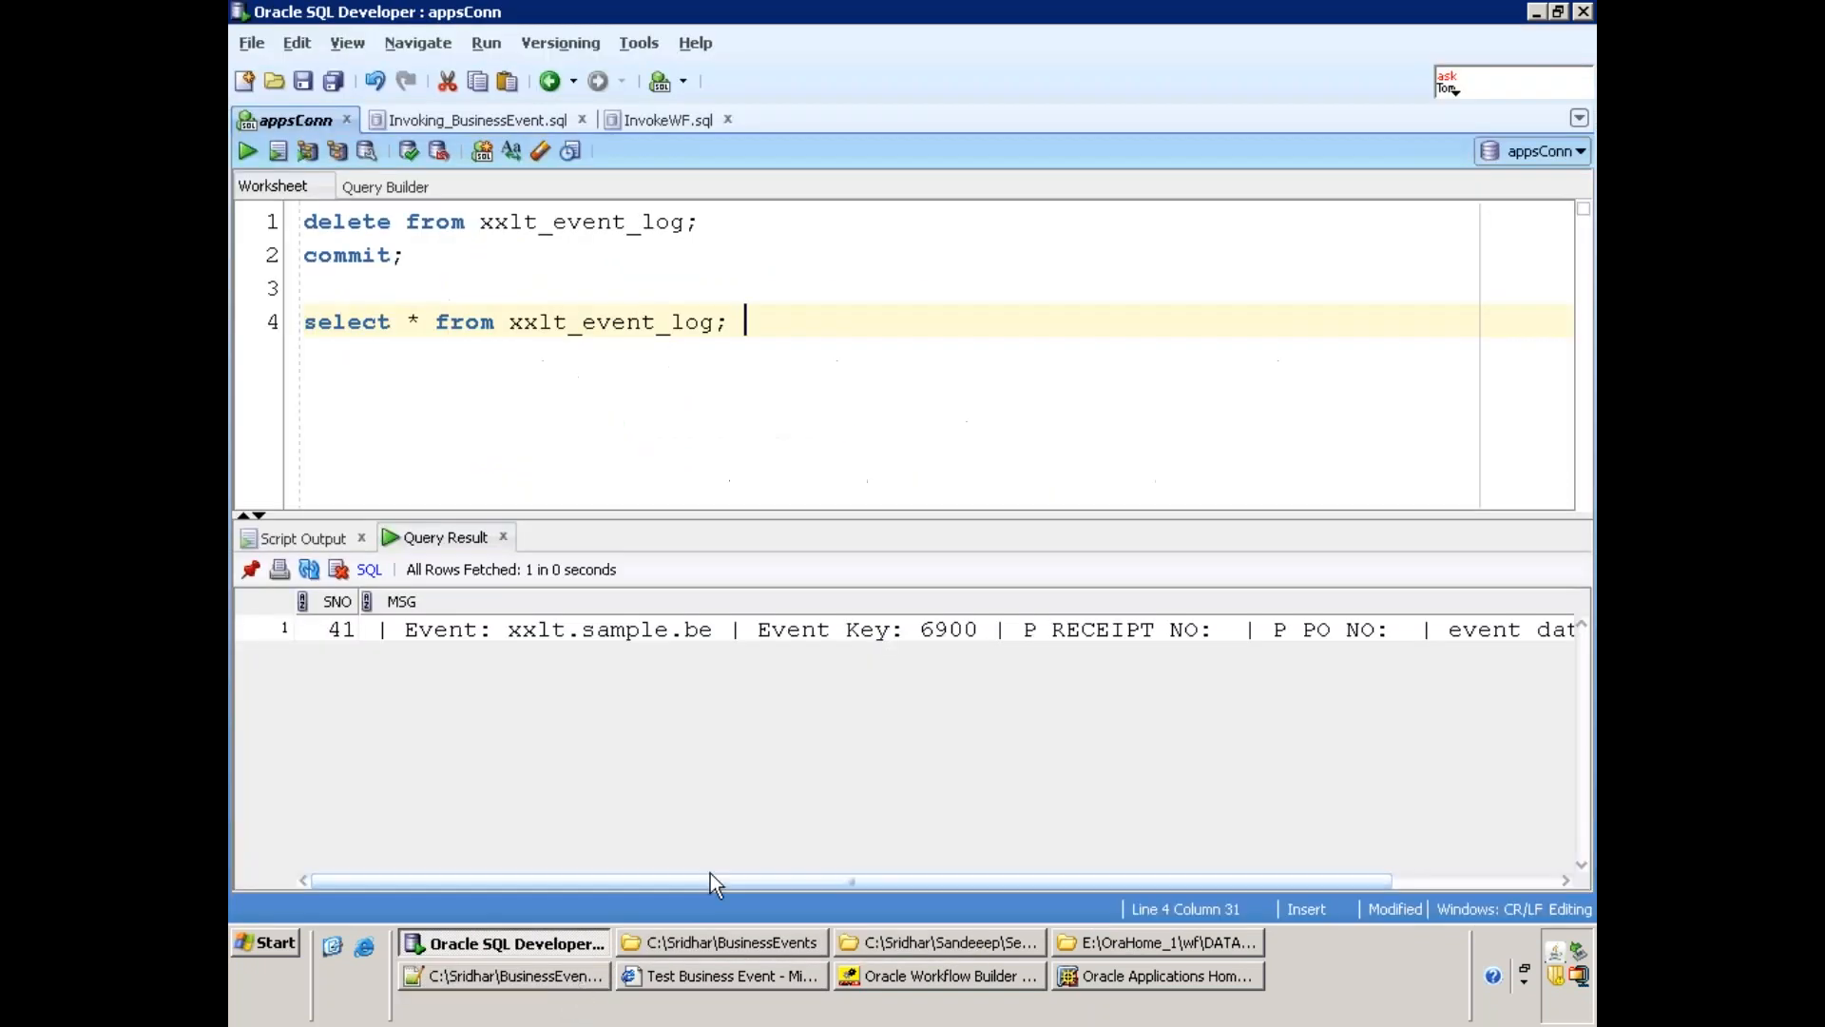
# In Workflow Builder, load XXLT_INVOKE_BE.wft from C:\Sridhar\BusinessEvents and open the XXPROC process diagram
pyautogui.click(920, 974)
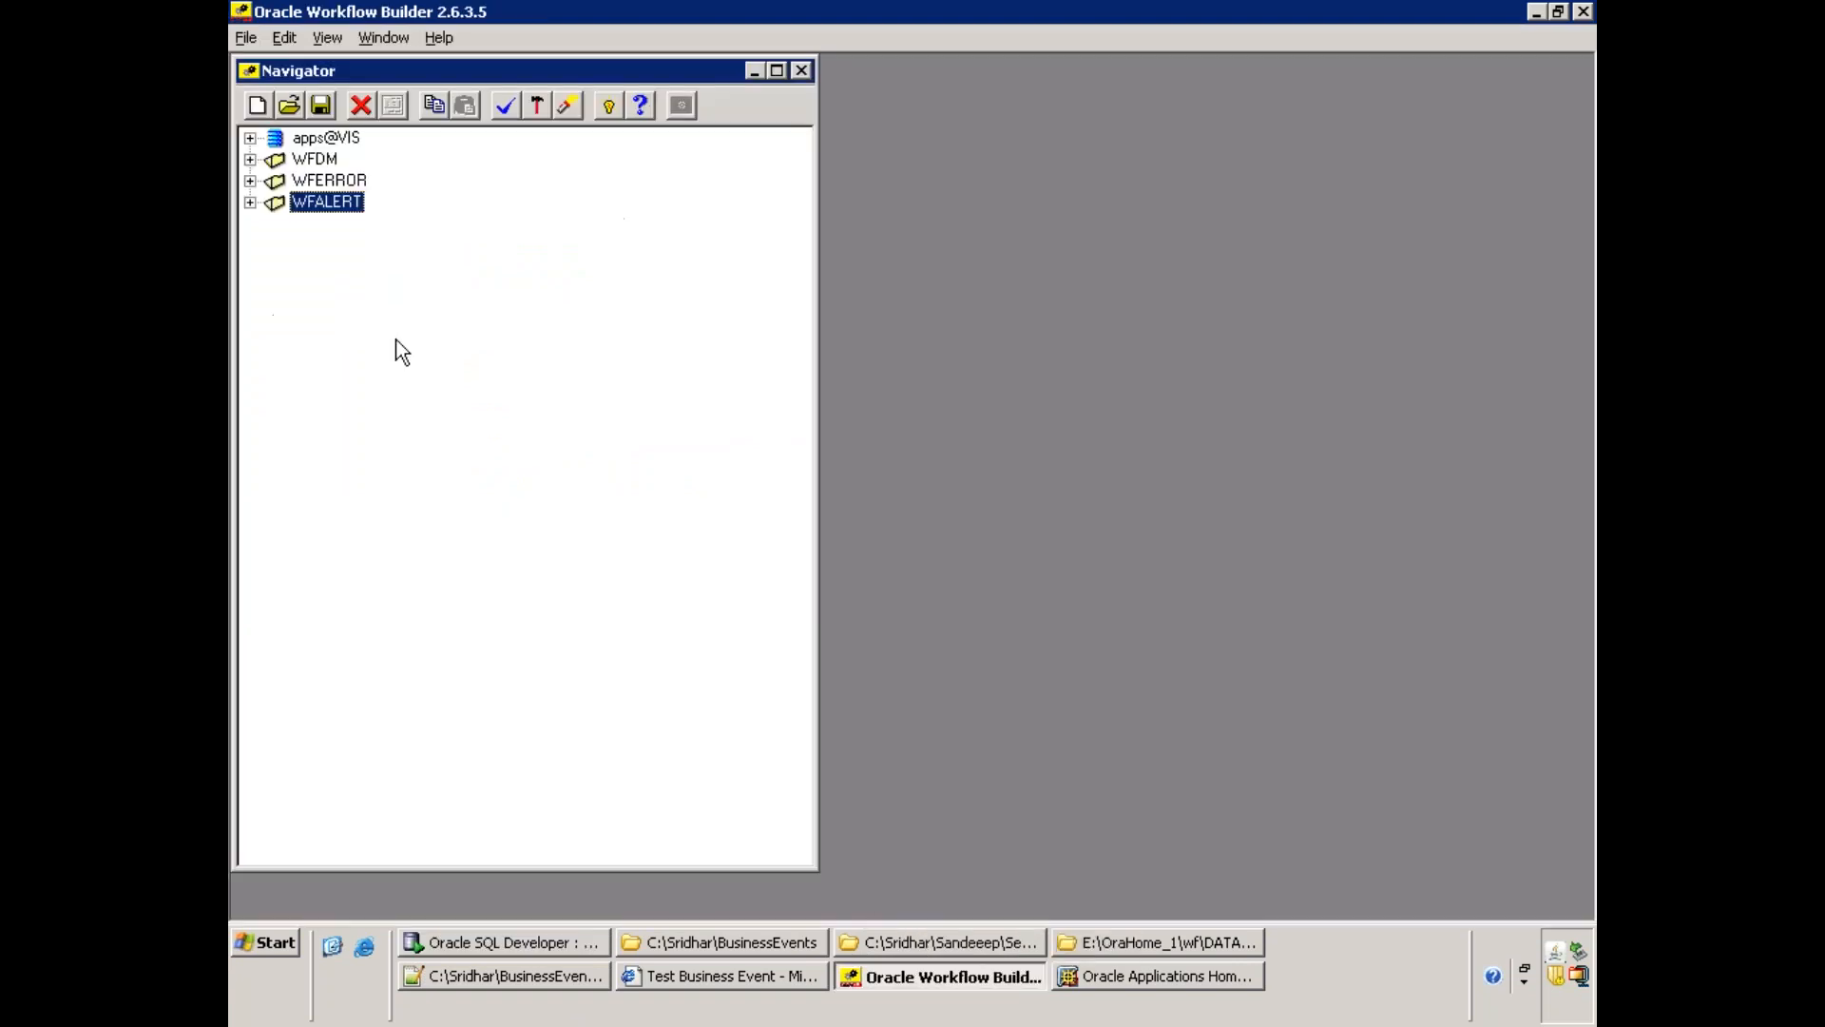
pyautogui.click(723, 942)
pyautogui.hotkey('alt', 'Tab')
pyautogui.click(299, 111)
pyautogui.write('C:\\Sridhar\\BusinessEvents')
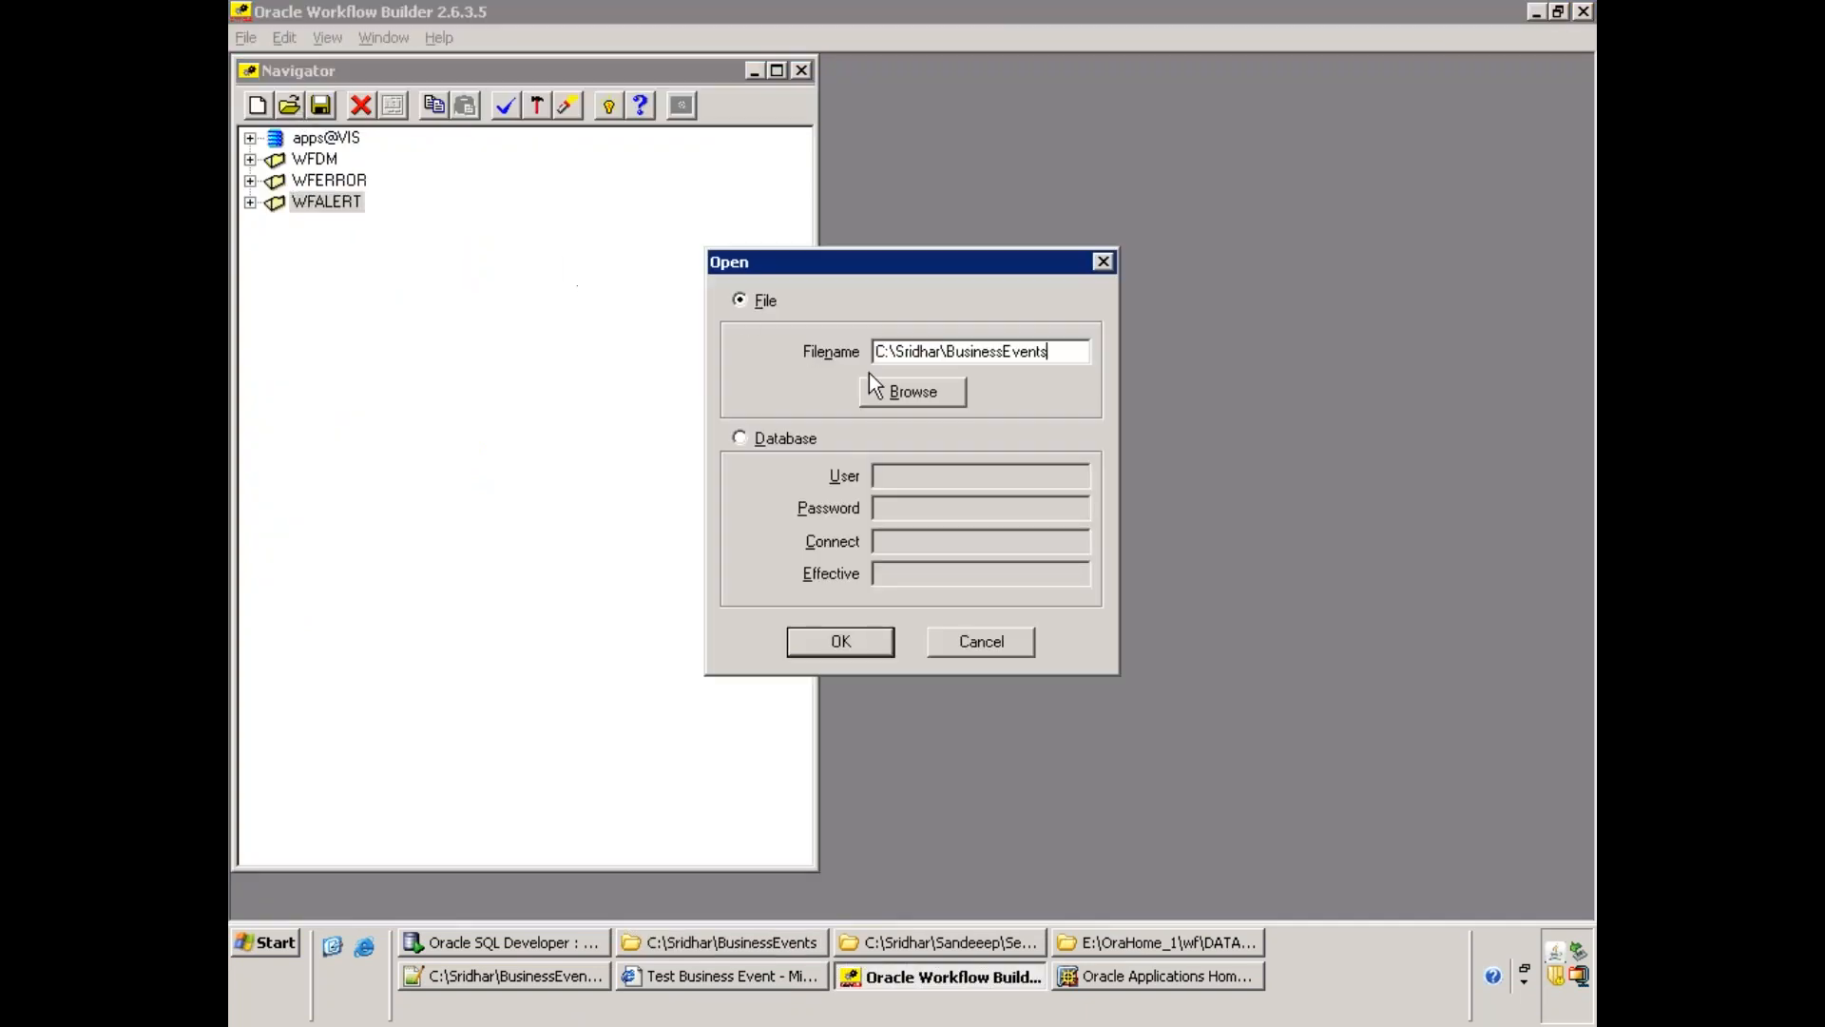
pyautogui.click(901, 399)
pyautogui.doubleClick(749, 374)
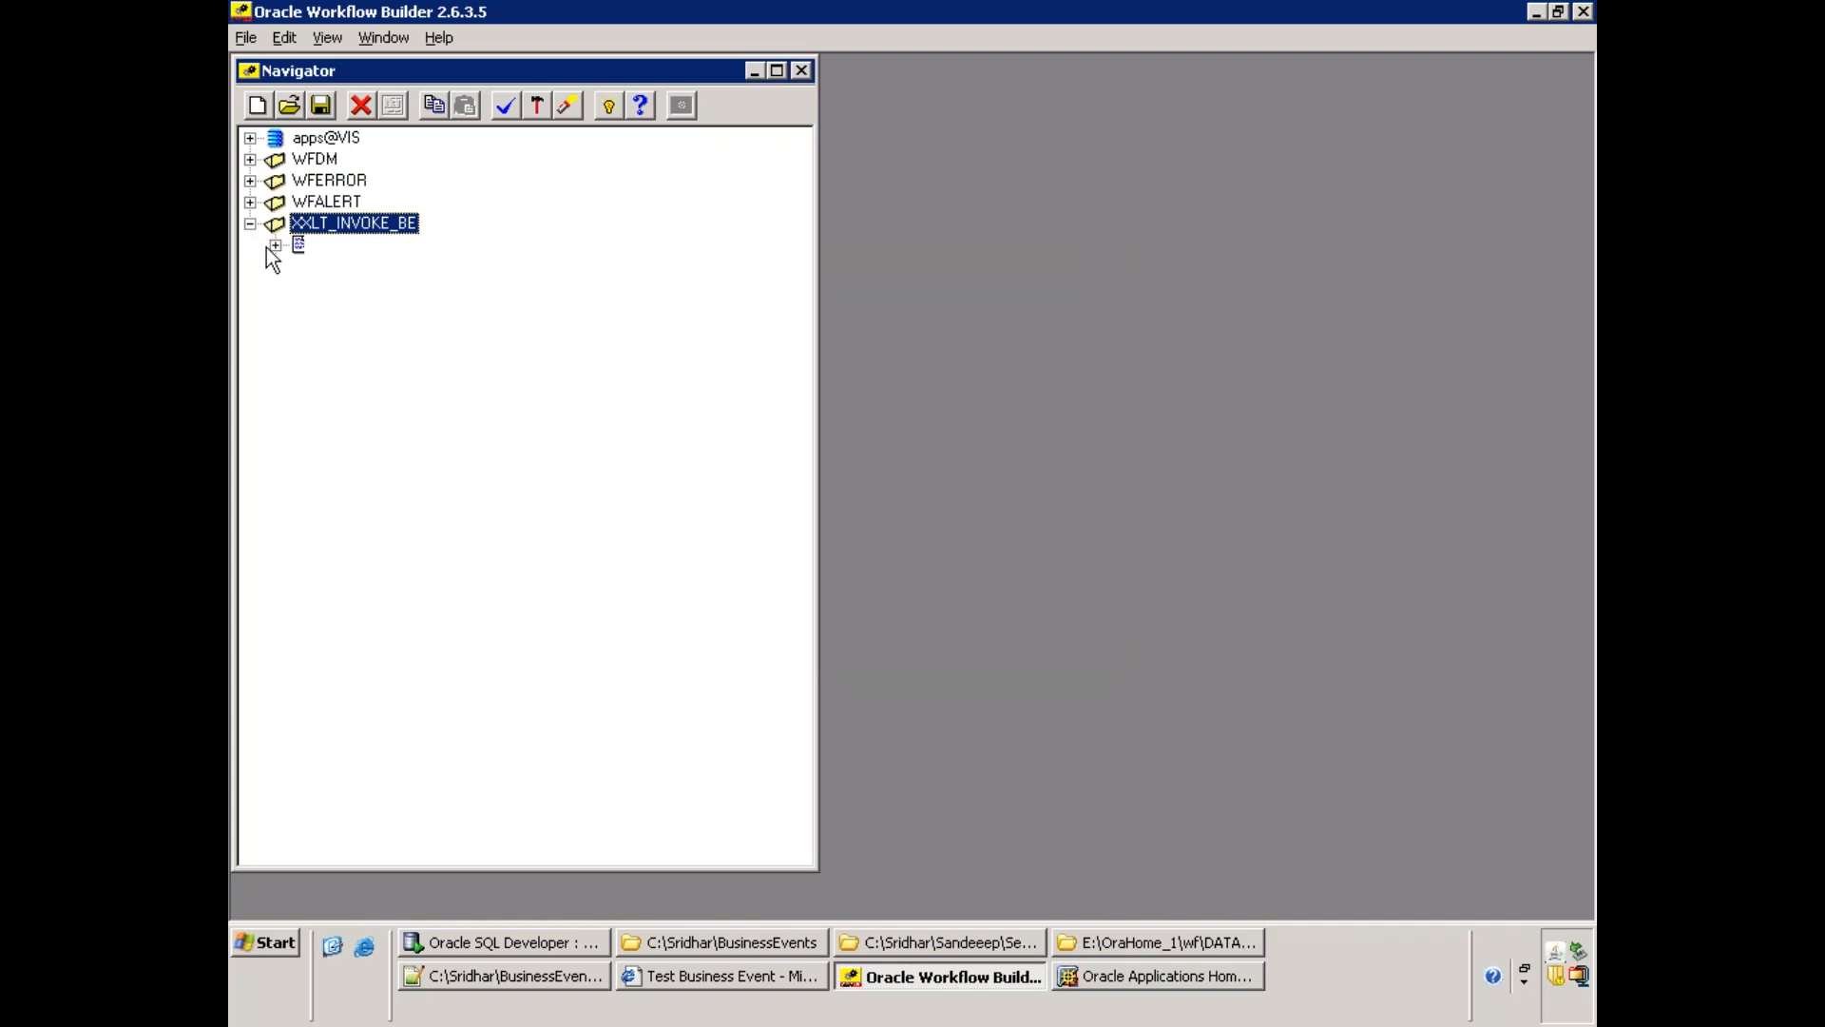
pyautogui.click(276, 245)
pyautogui.click(300, 287)
pyautogui.doubleClick(351, 310)
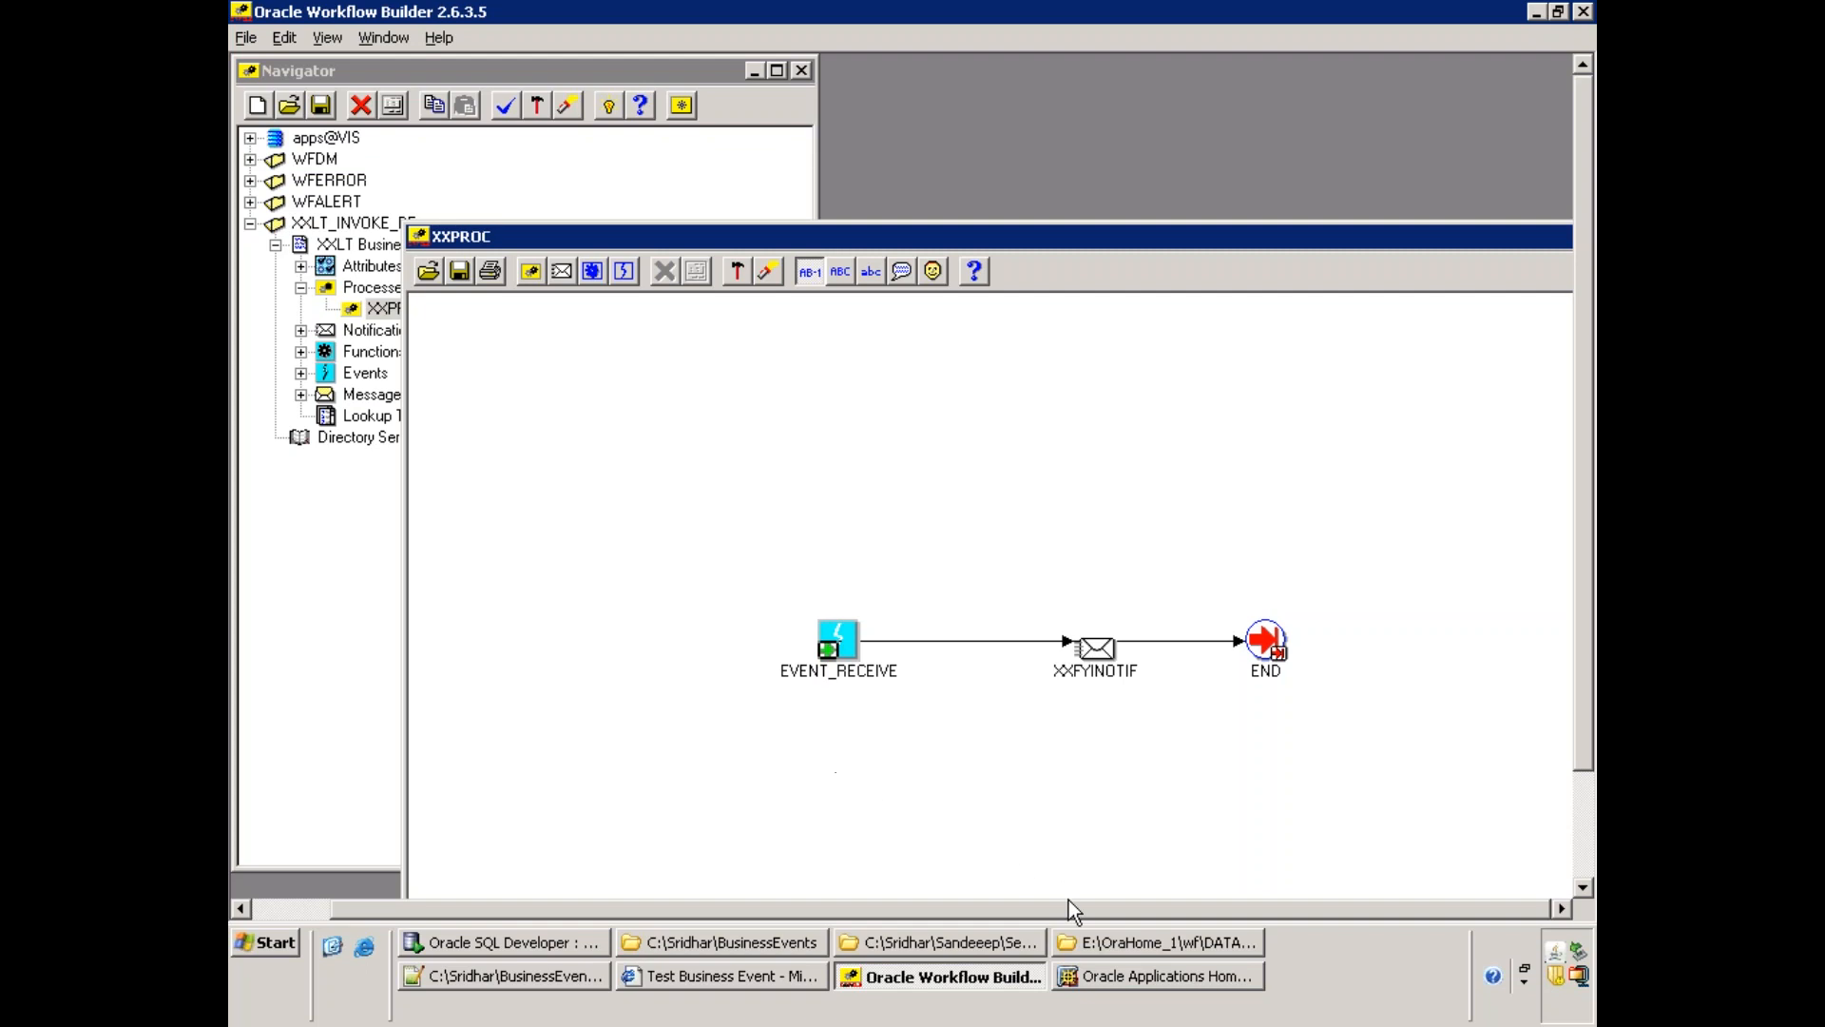
# Copy the event name XXLT_WF_BE from the Test Business Event page and go to Event Subscriptions
pyautogui.click(727, 973)
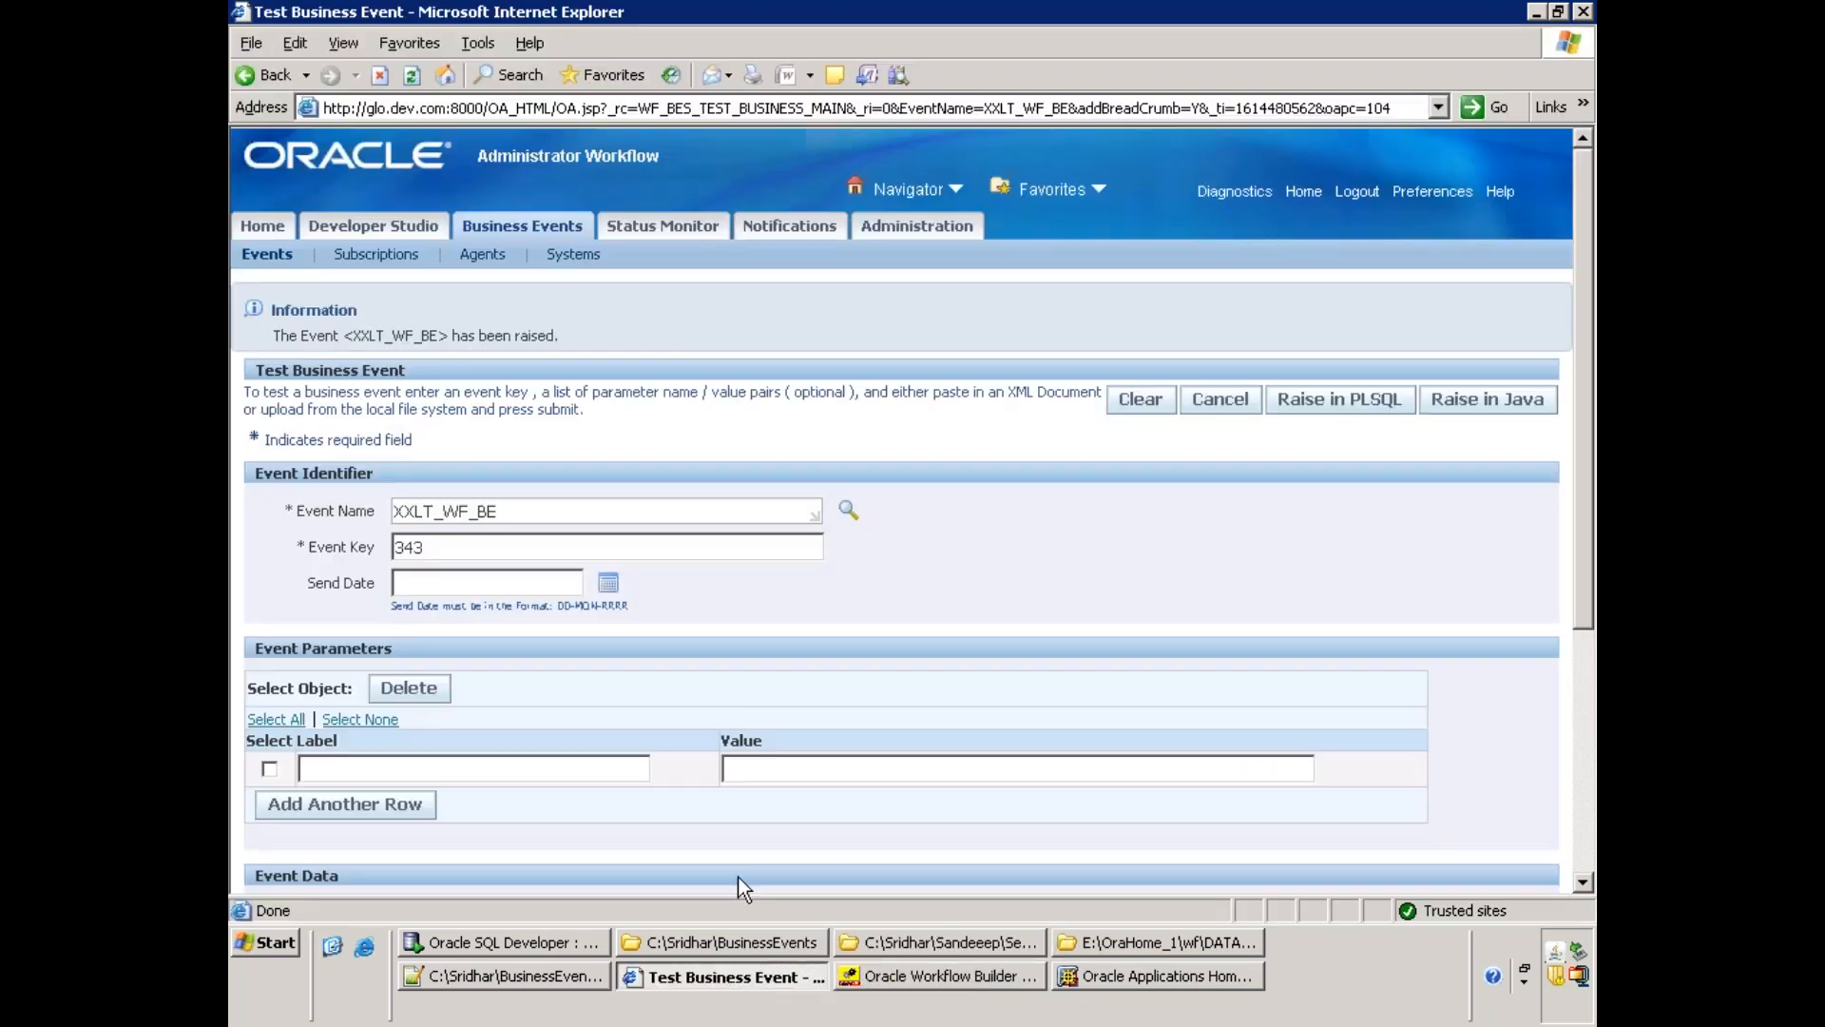
pyautogui.doubleClick(395, 511)
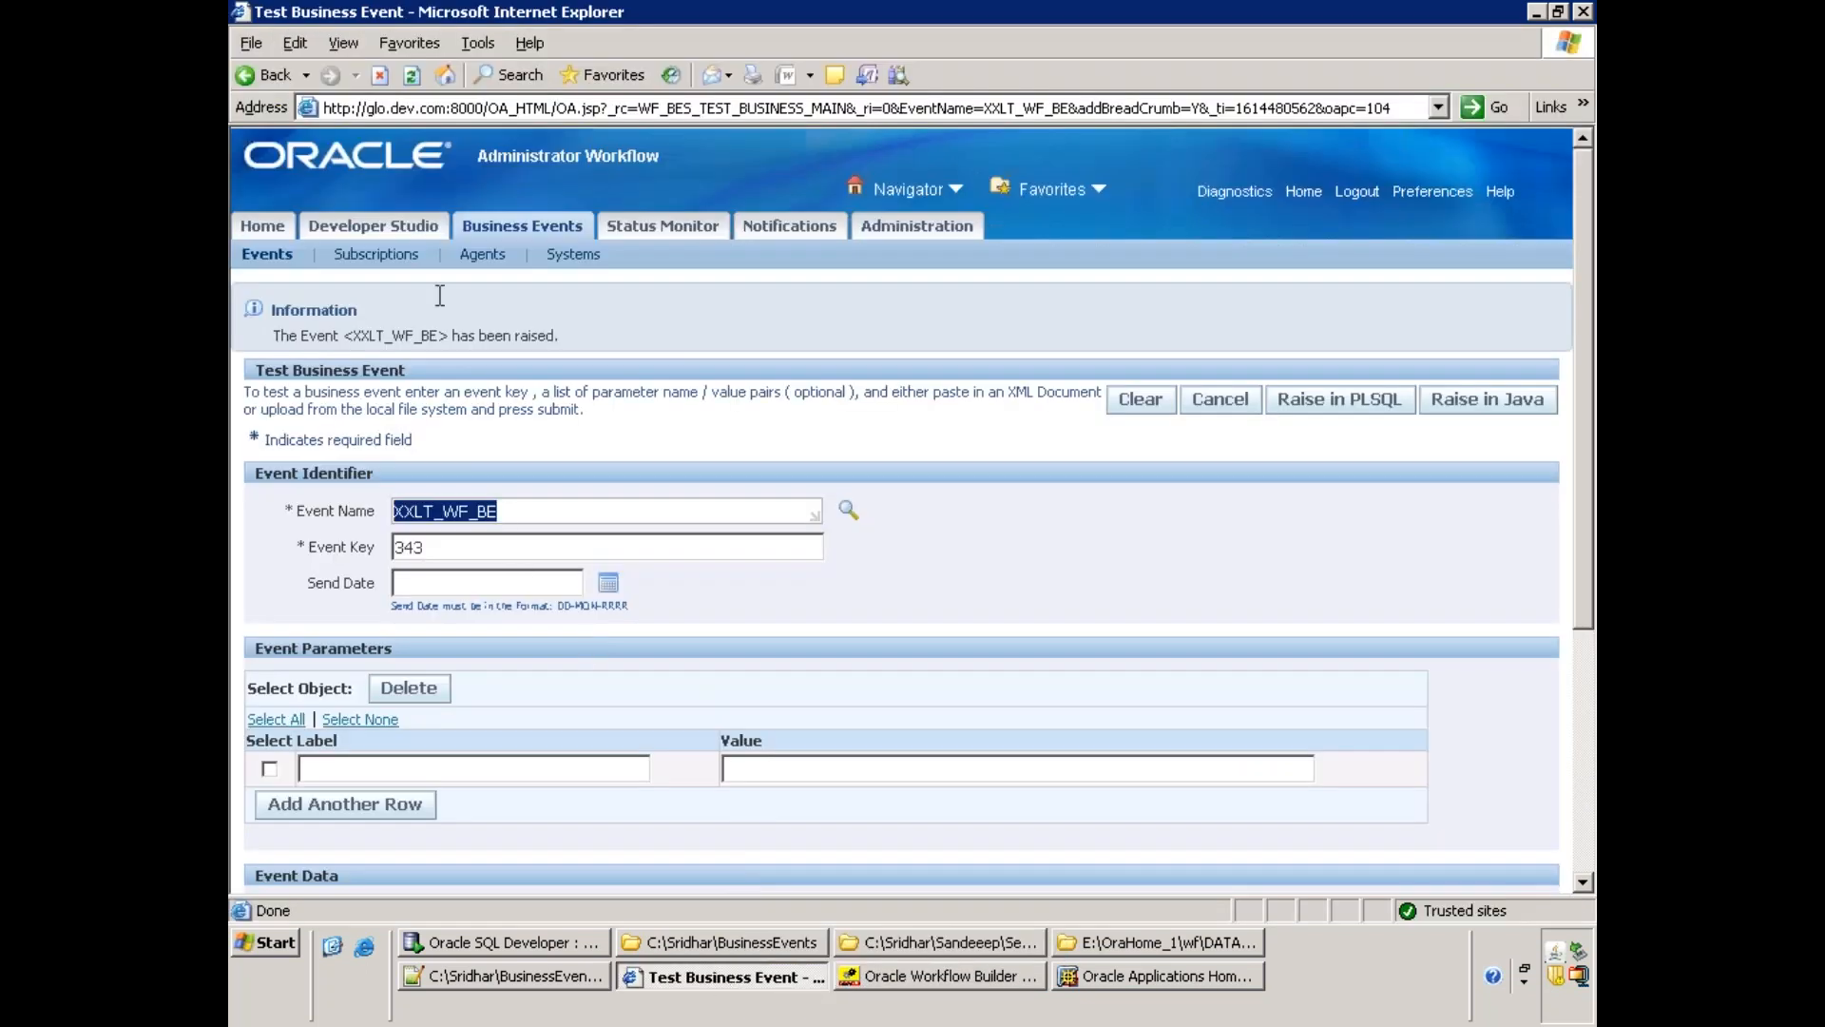
pyautogui.click(405, 259)
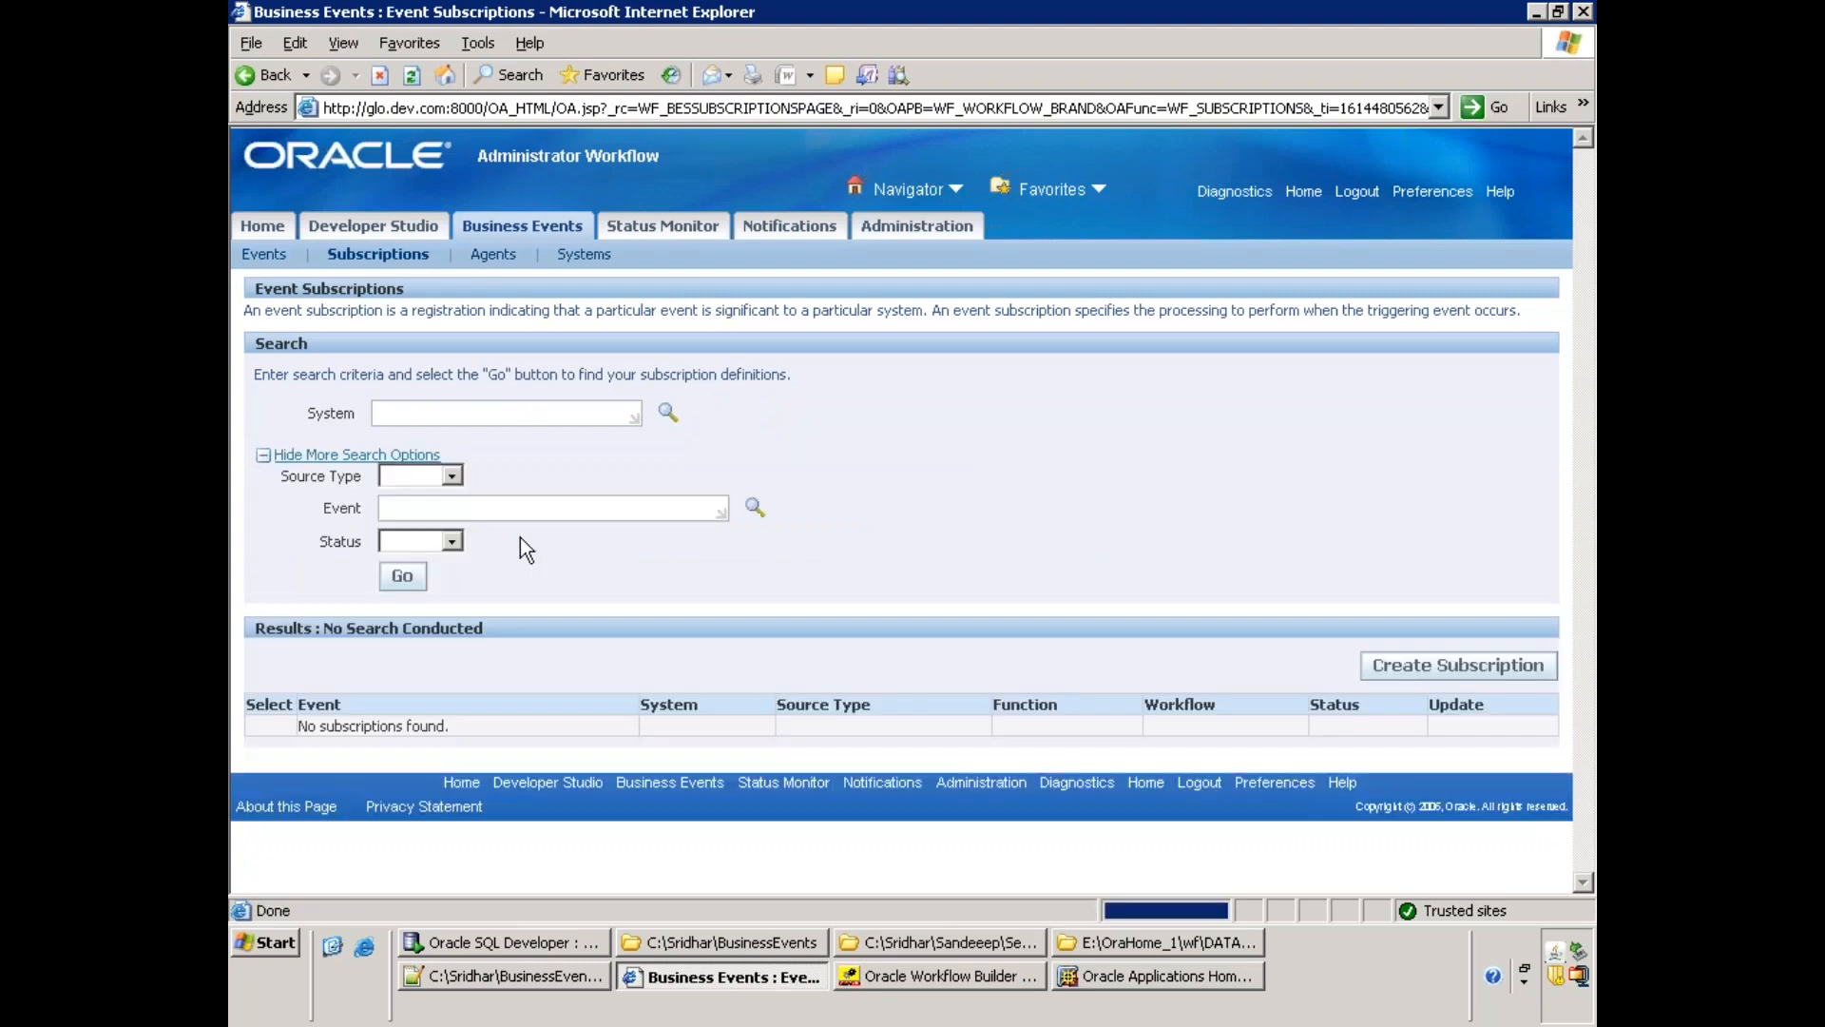
# Search subscriptions for event XXLT_WF_BE and open its subscription for update
pyautogui.click(444, 512)
pyautogui.hotkey('ctrl', 'v')
pyautogui.click(405, 578)
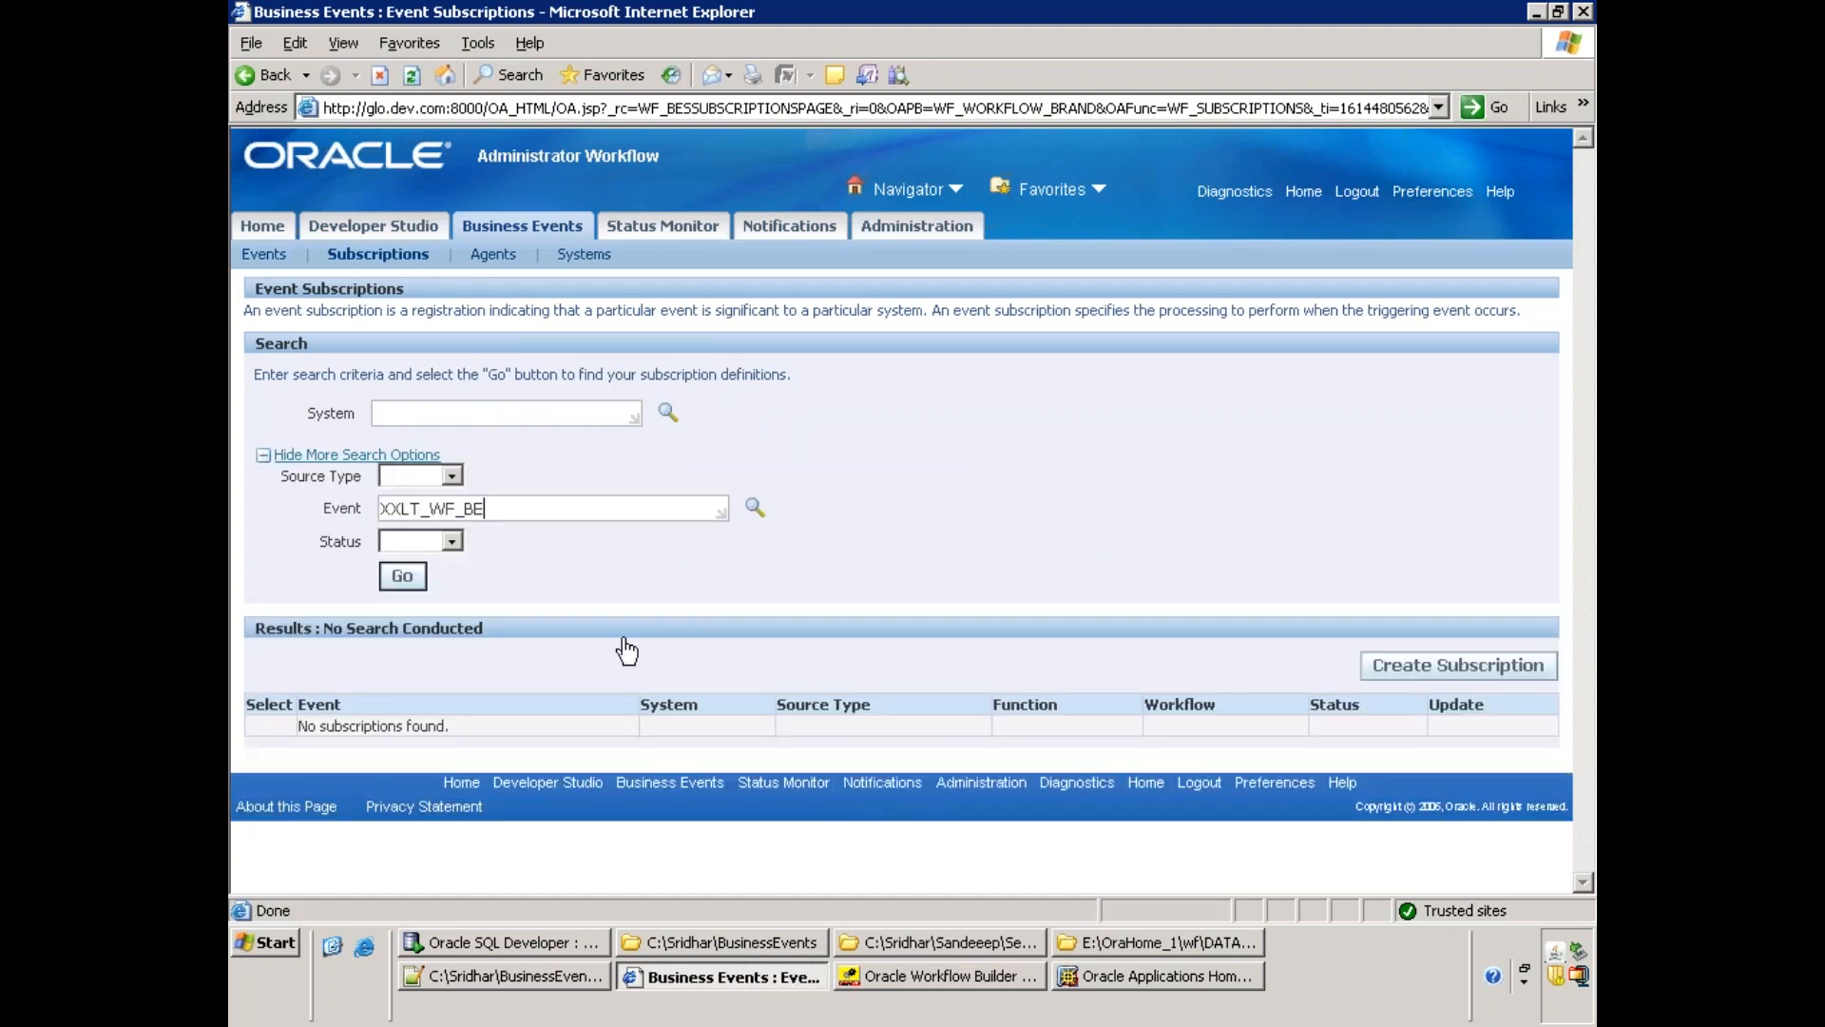
pyautogui.scroll(-1, 1088, 727)
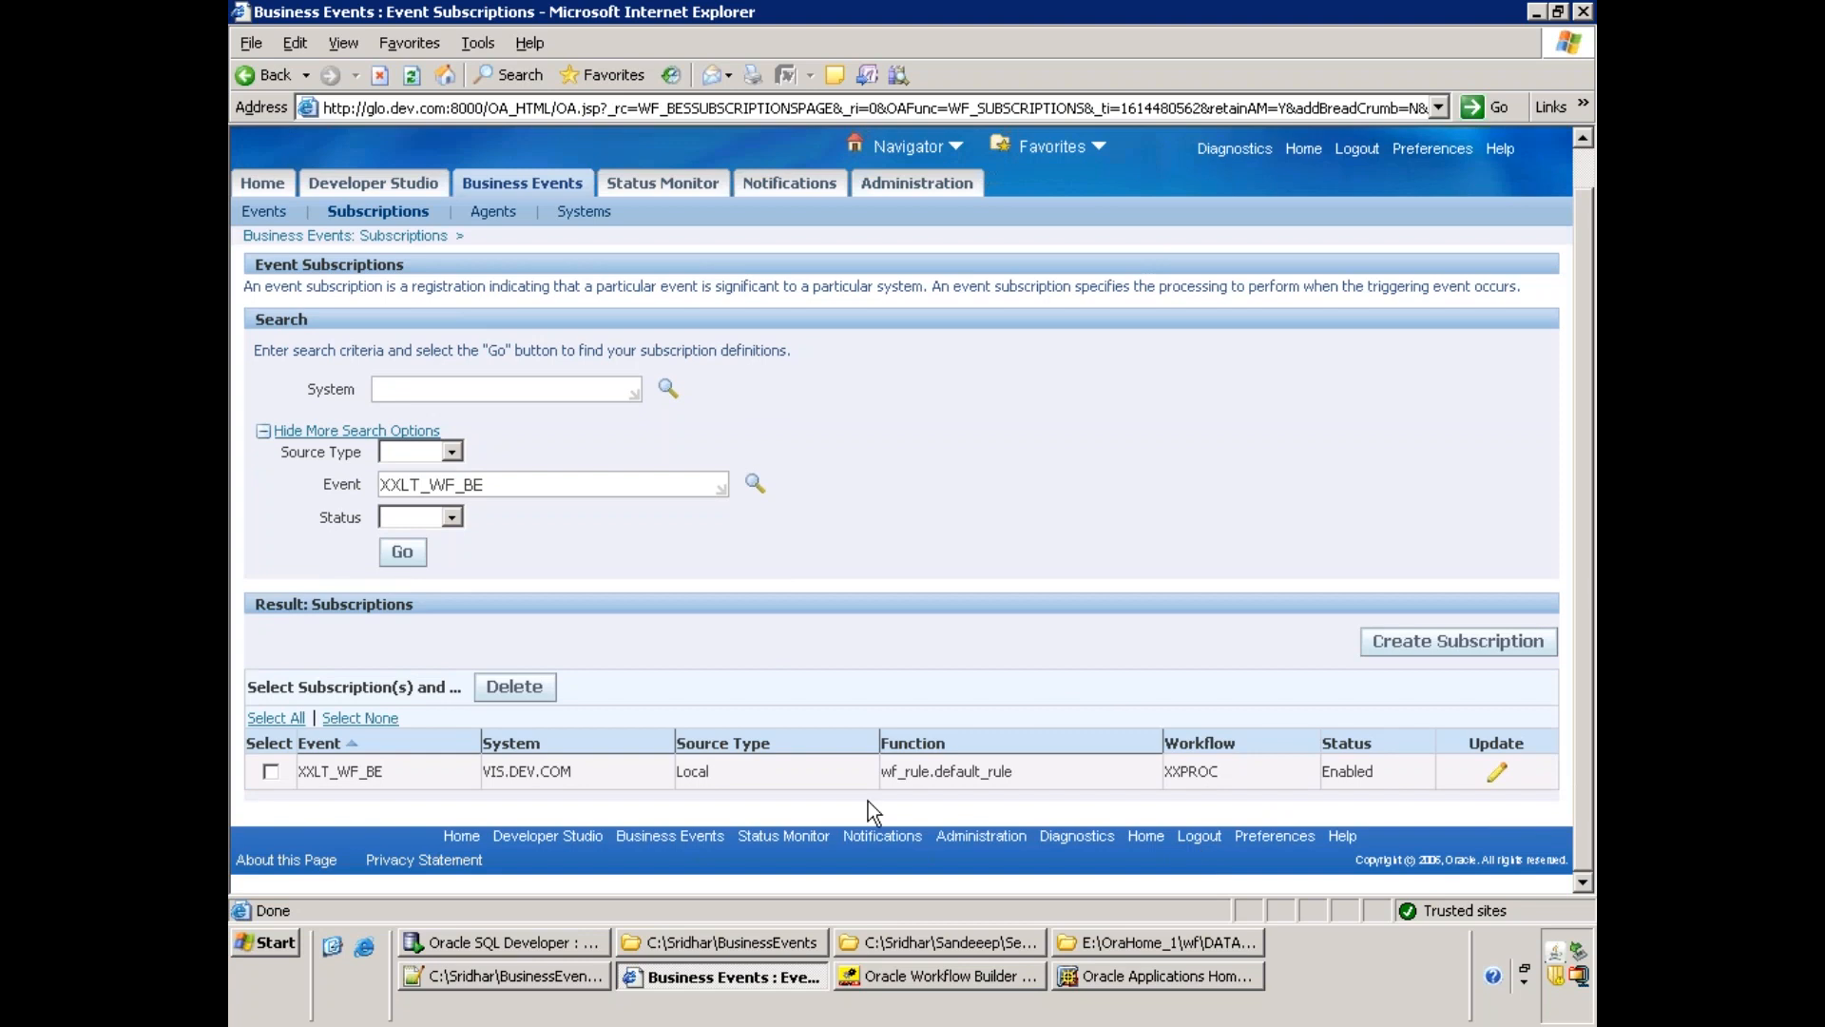
pyautogui.click(1185, 777)
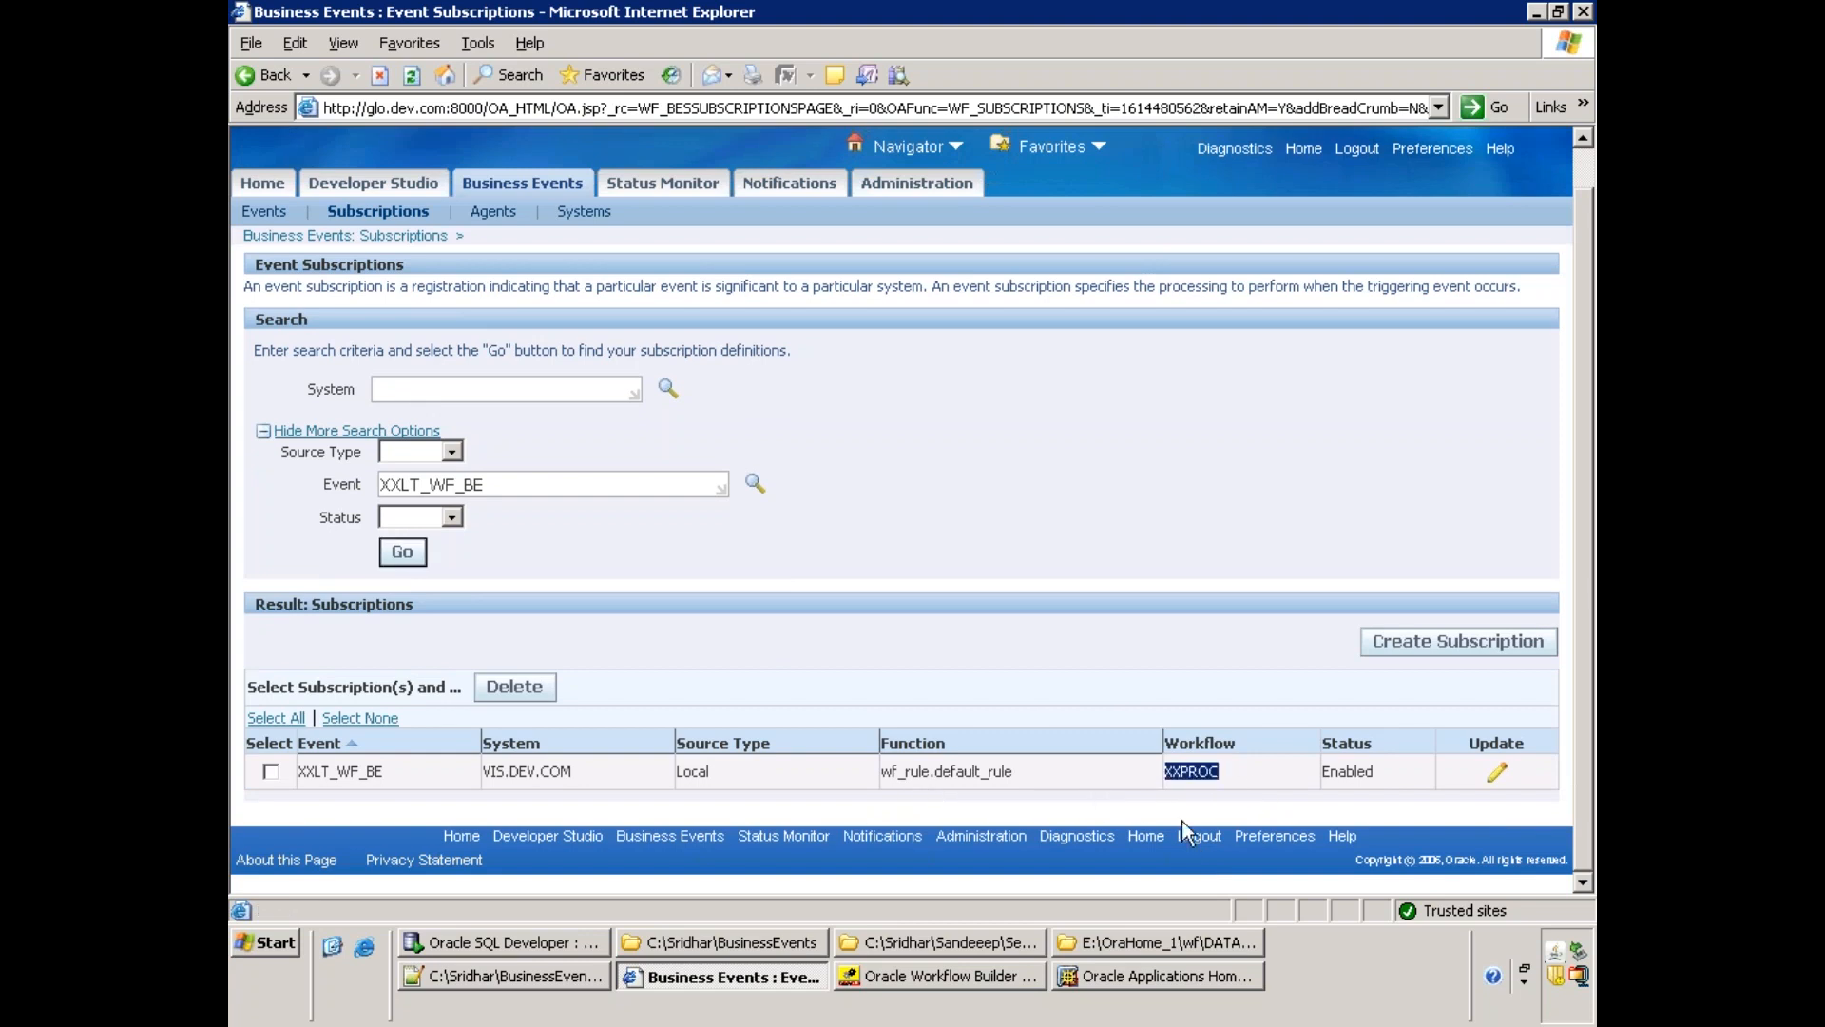
pyautogui.click(1120, 778)
pyautogui.click(1489, 778)
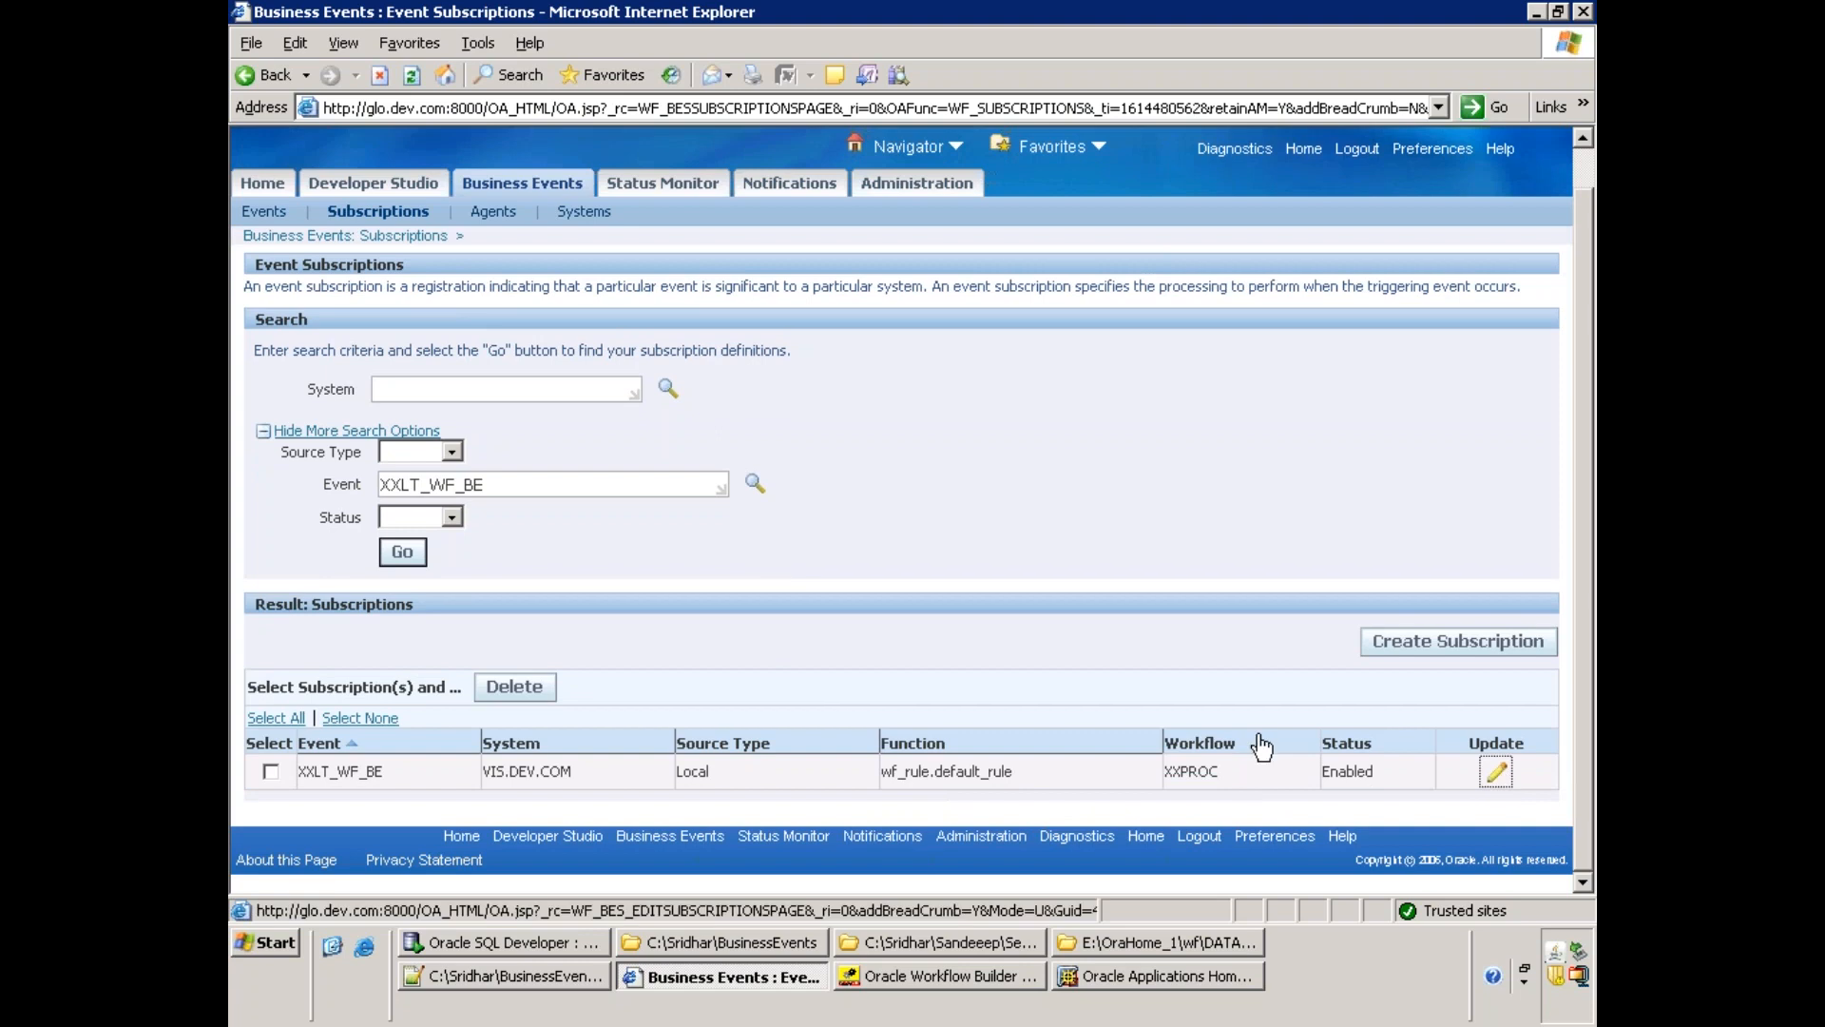
# Review the Launch Workflow action type and its details: workflow type XXLTBEWF, process XXPROC
pyautogui.scroll(-4, 568, 703)
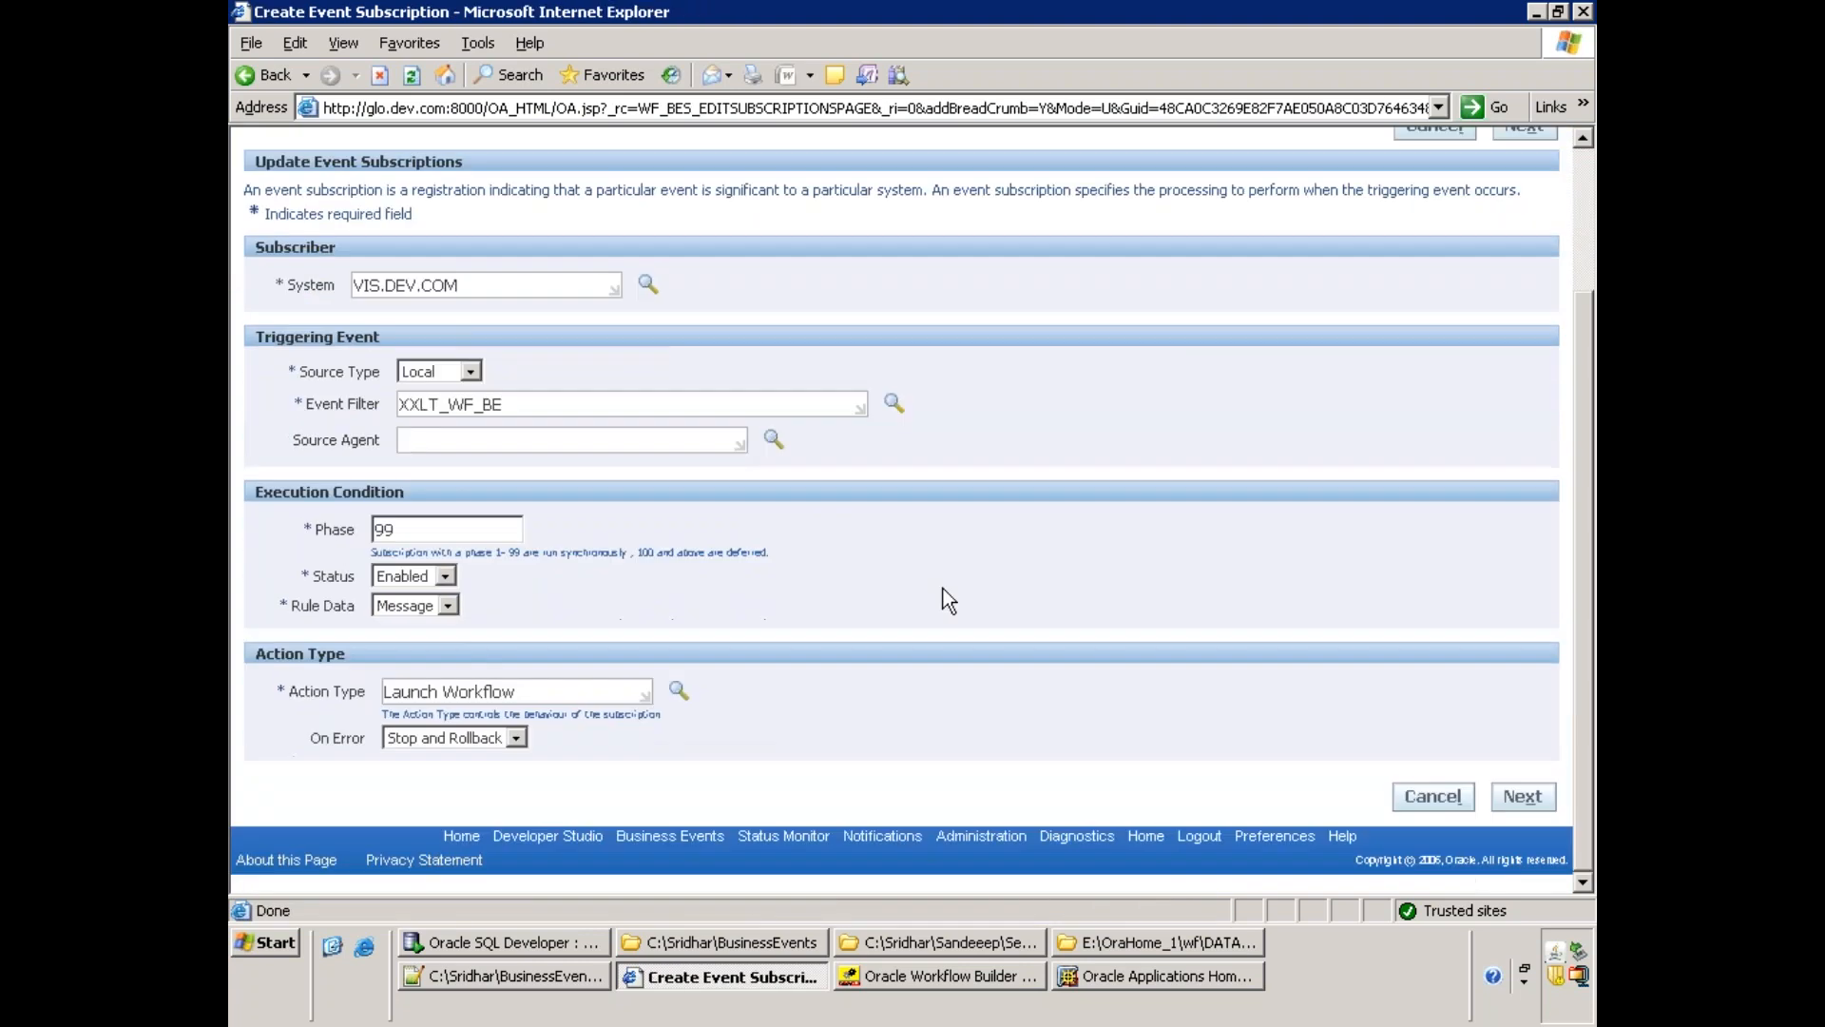
pyautogui.moveTo(555, 692); pyautogui.dragTo(242, 640)
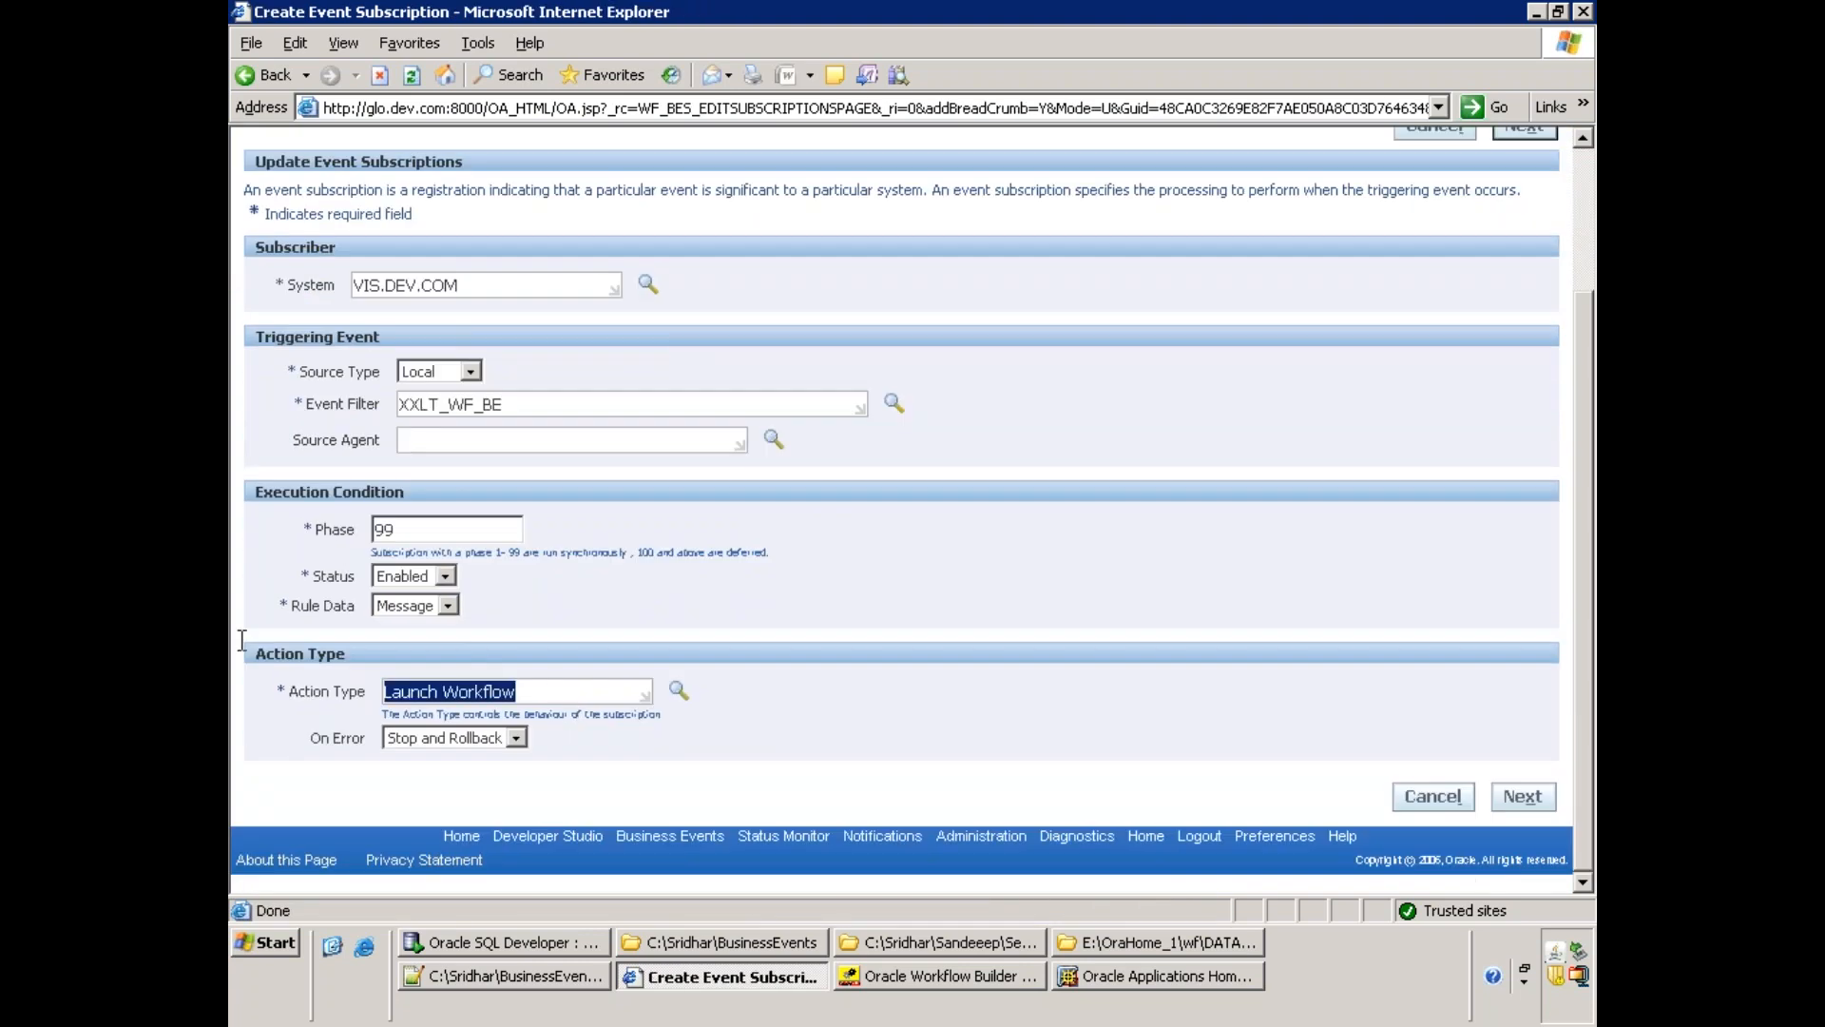
pyautogui.click(599, 690)
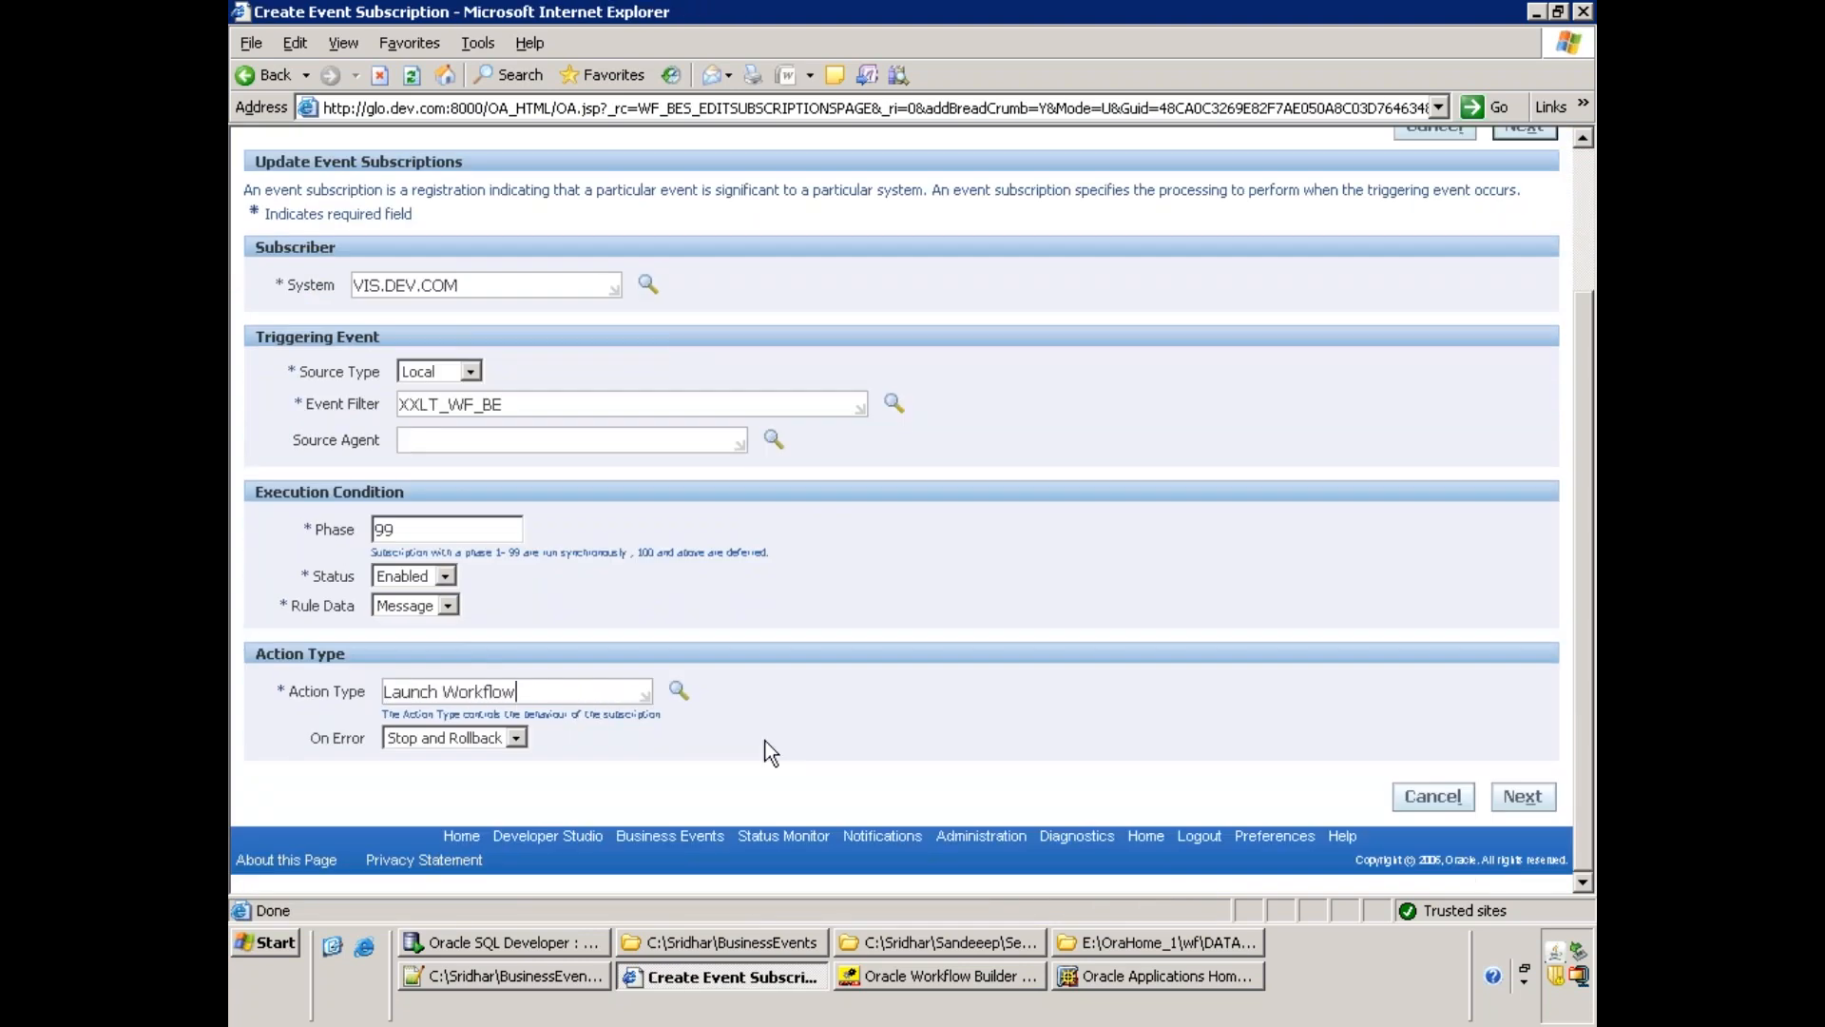
pyautogui.click(1519, 799)
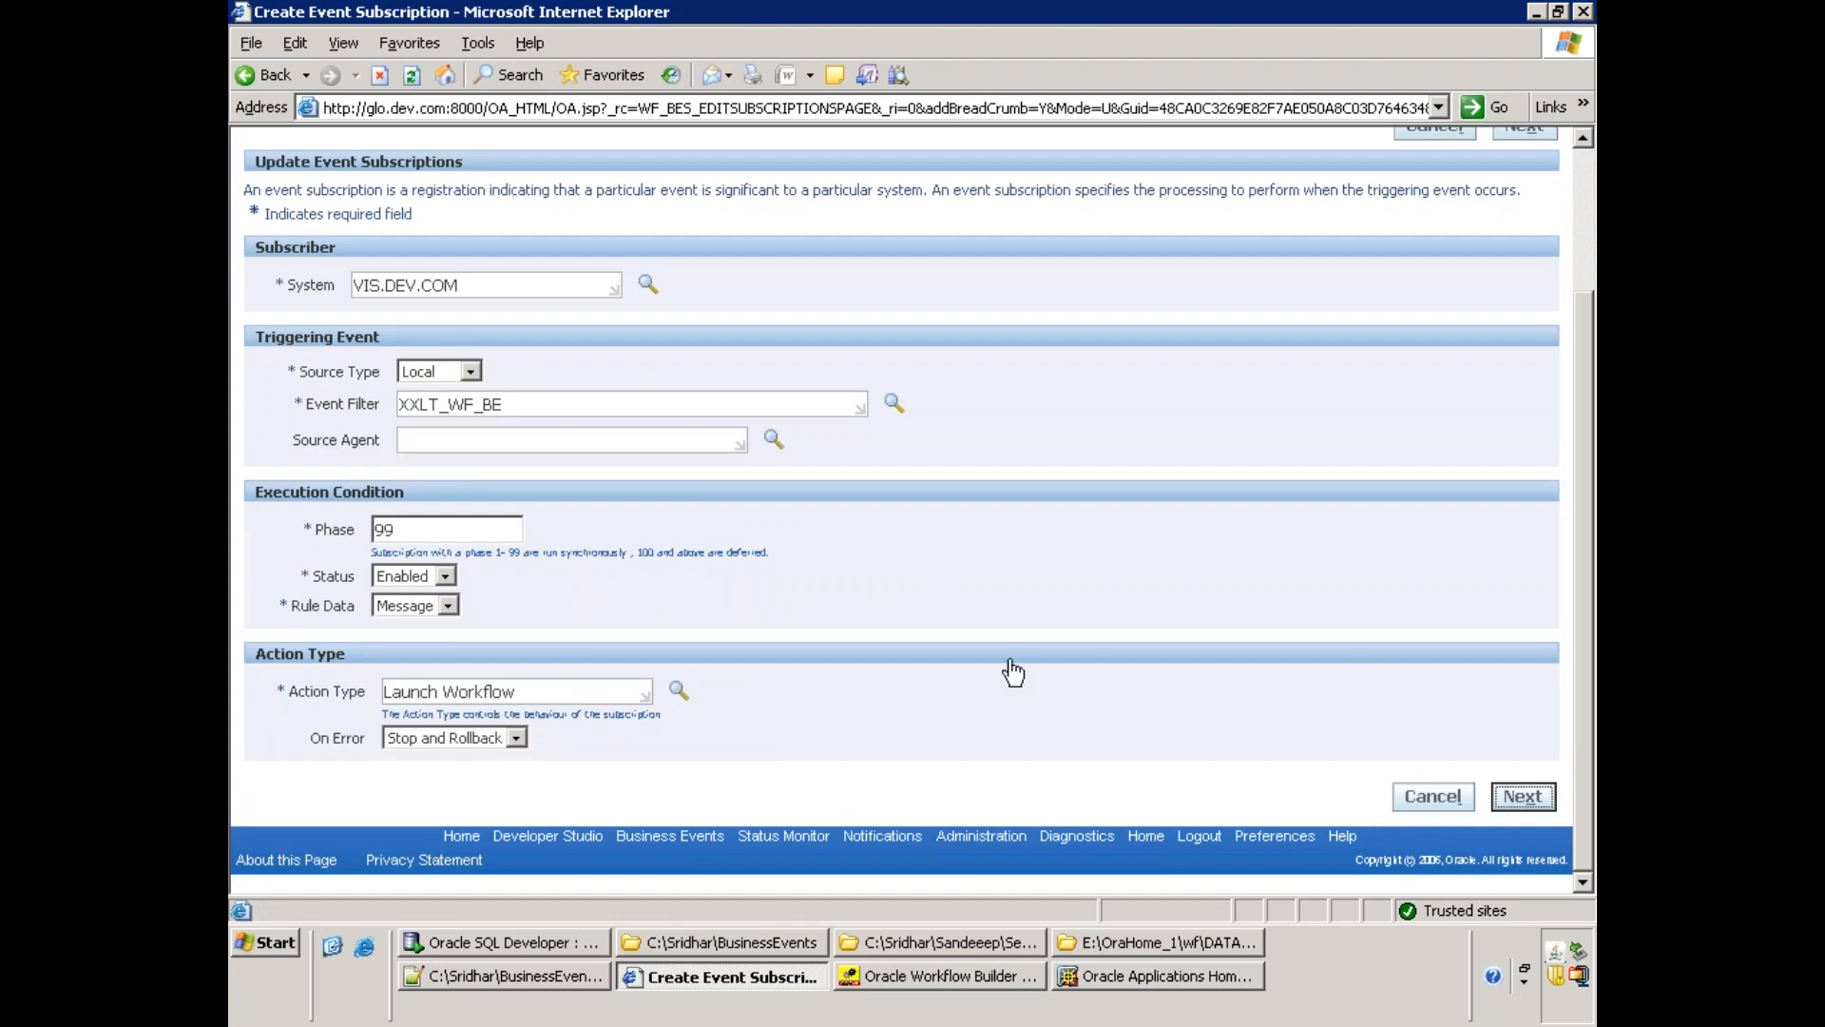
pyautogui.scroll(-3, 1032, 670)
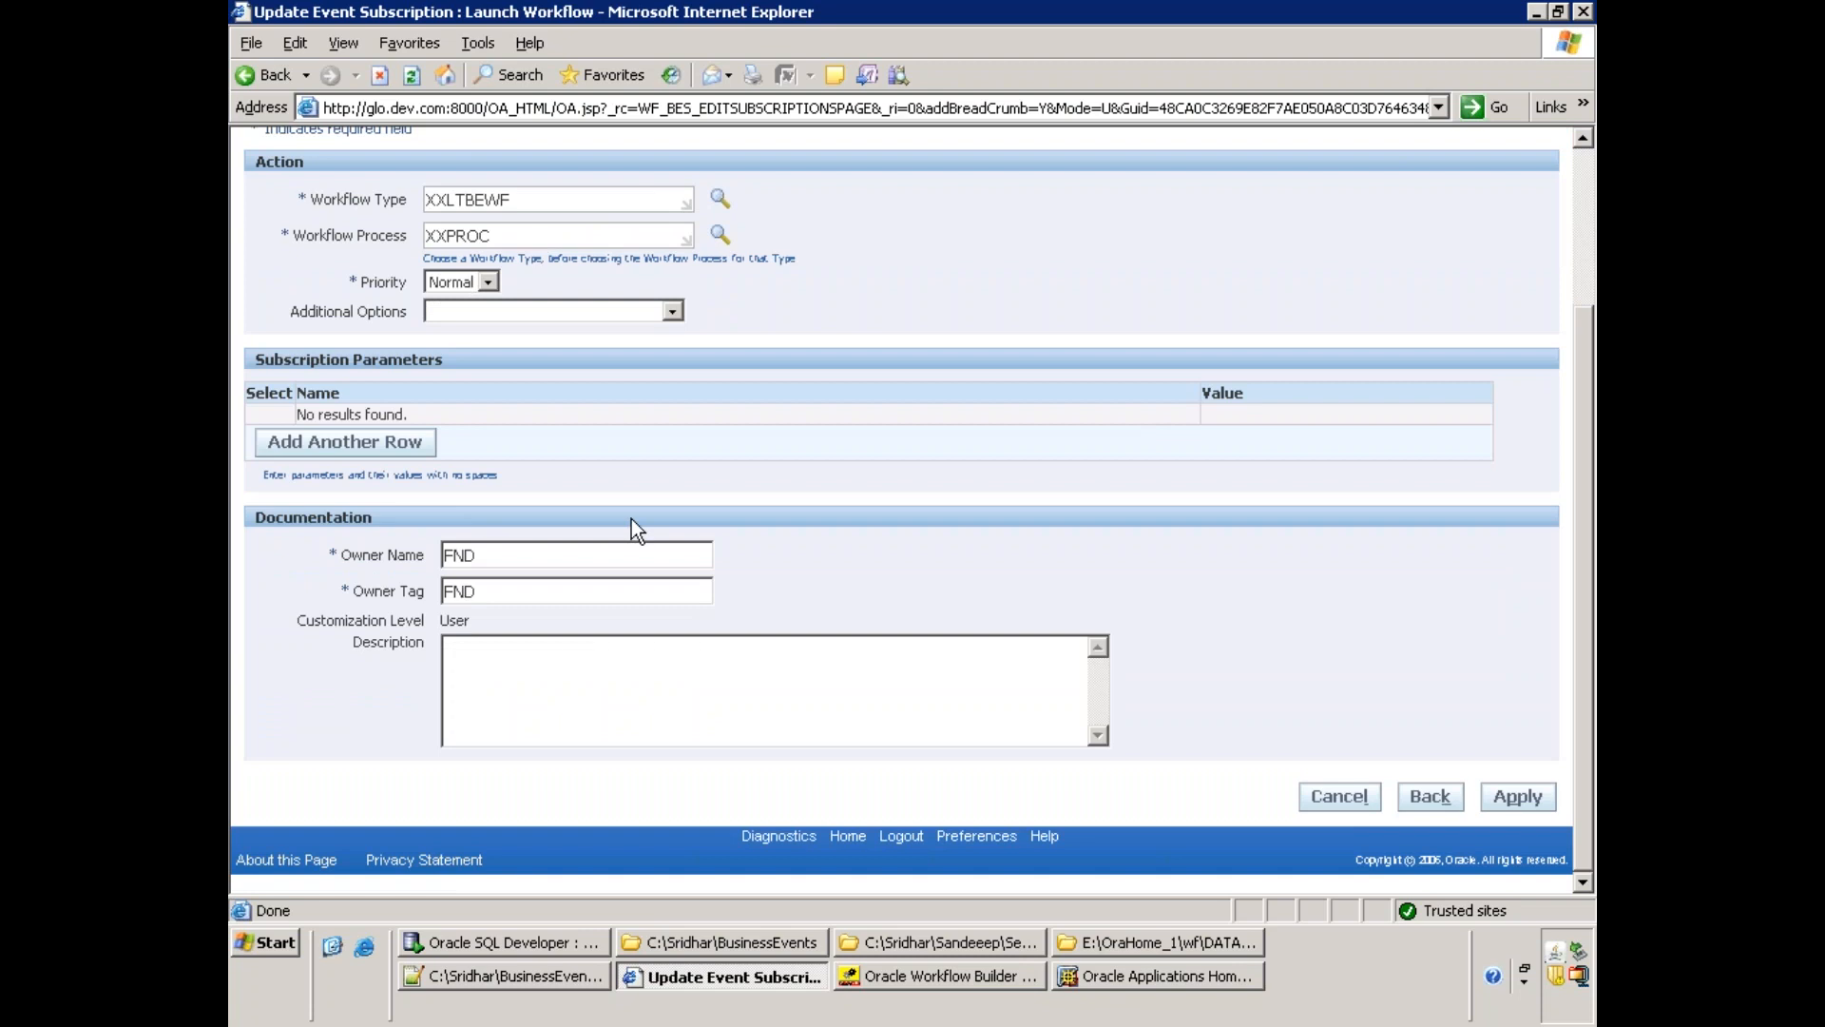
pyautogui.scroll(2, 631, 520)
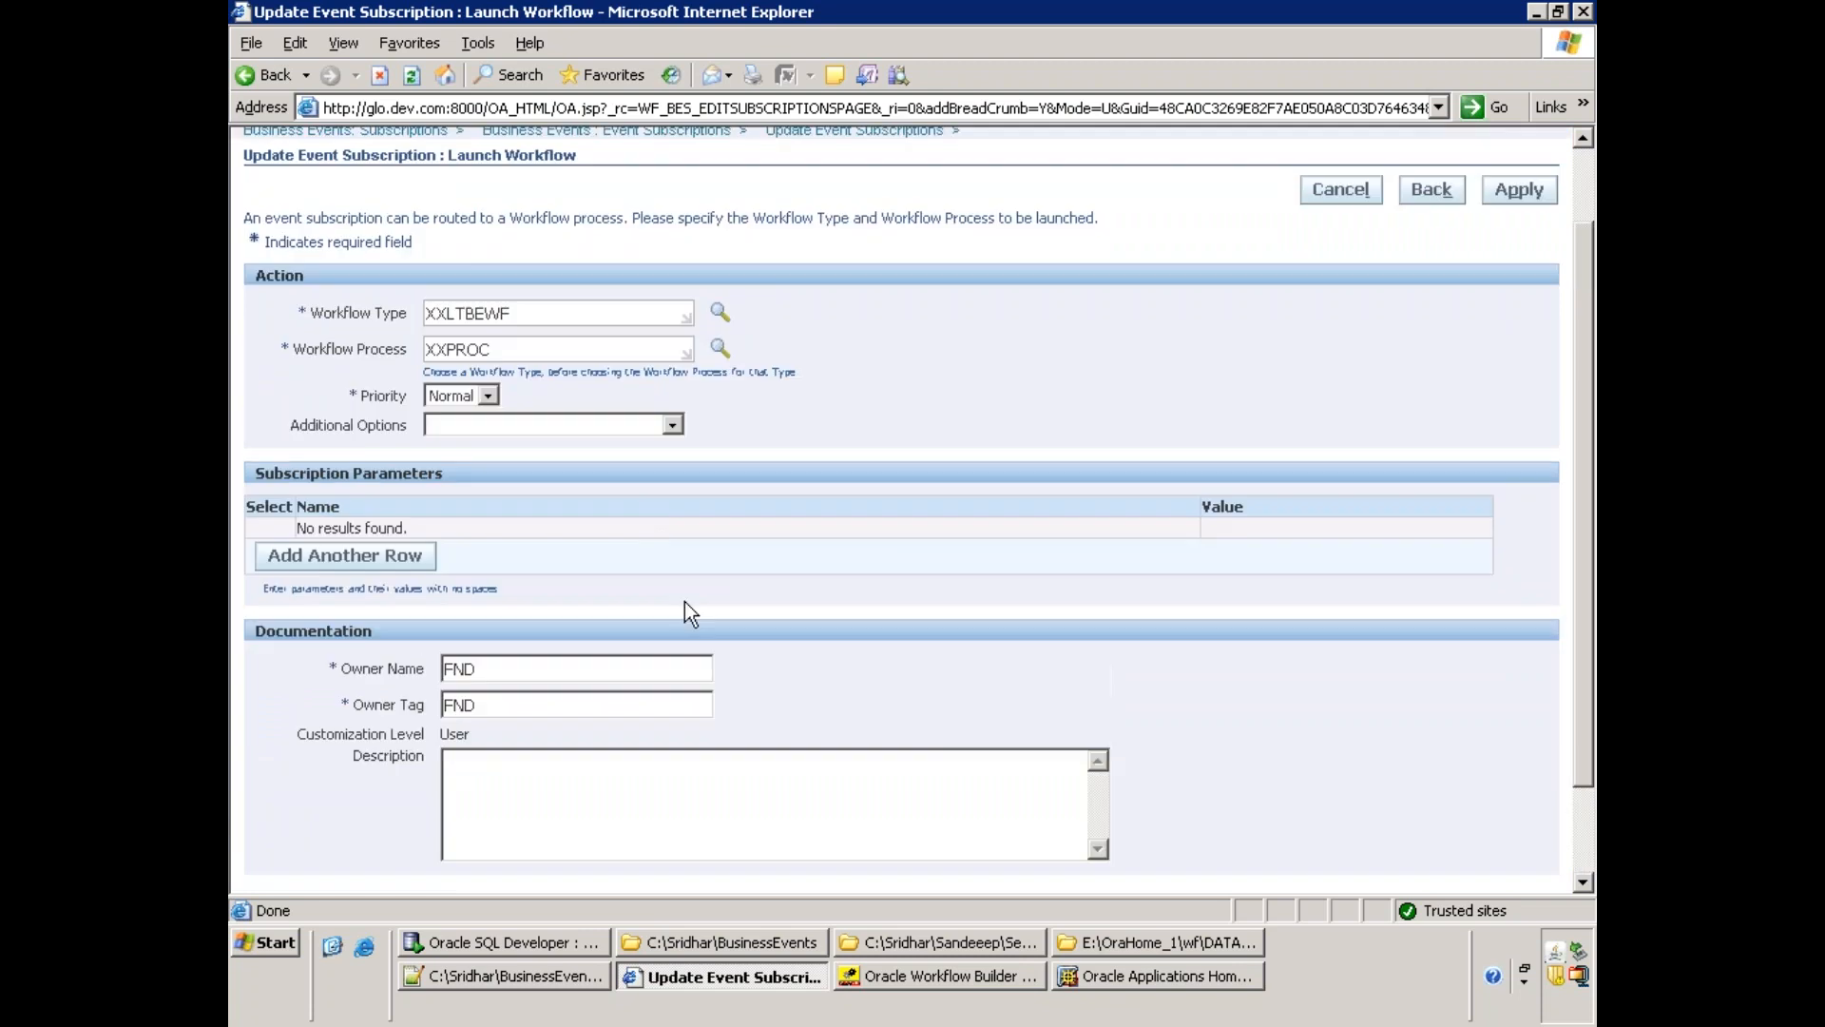
pyautogui.click(988, 975)
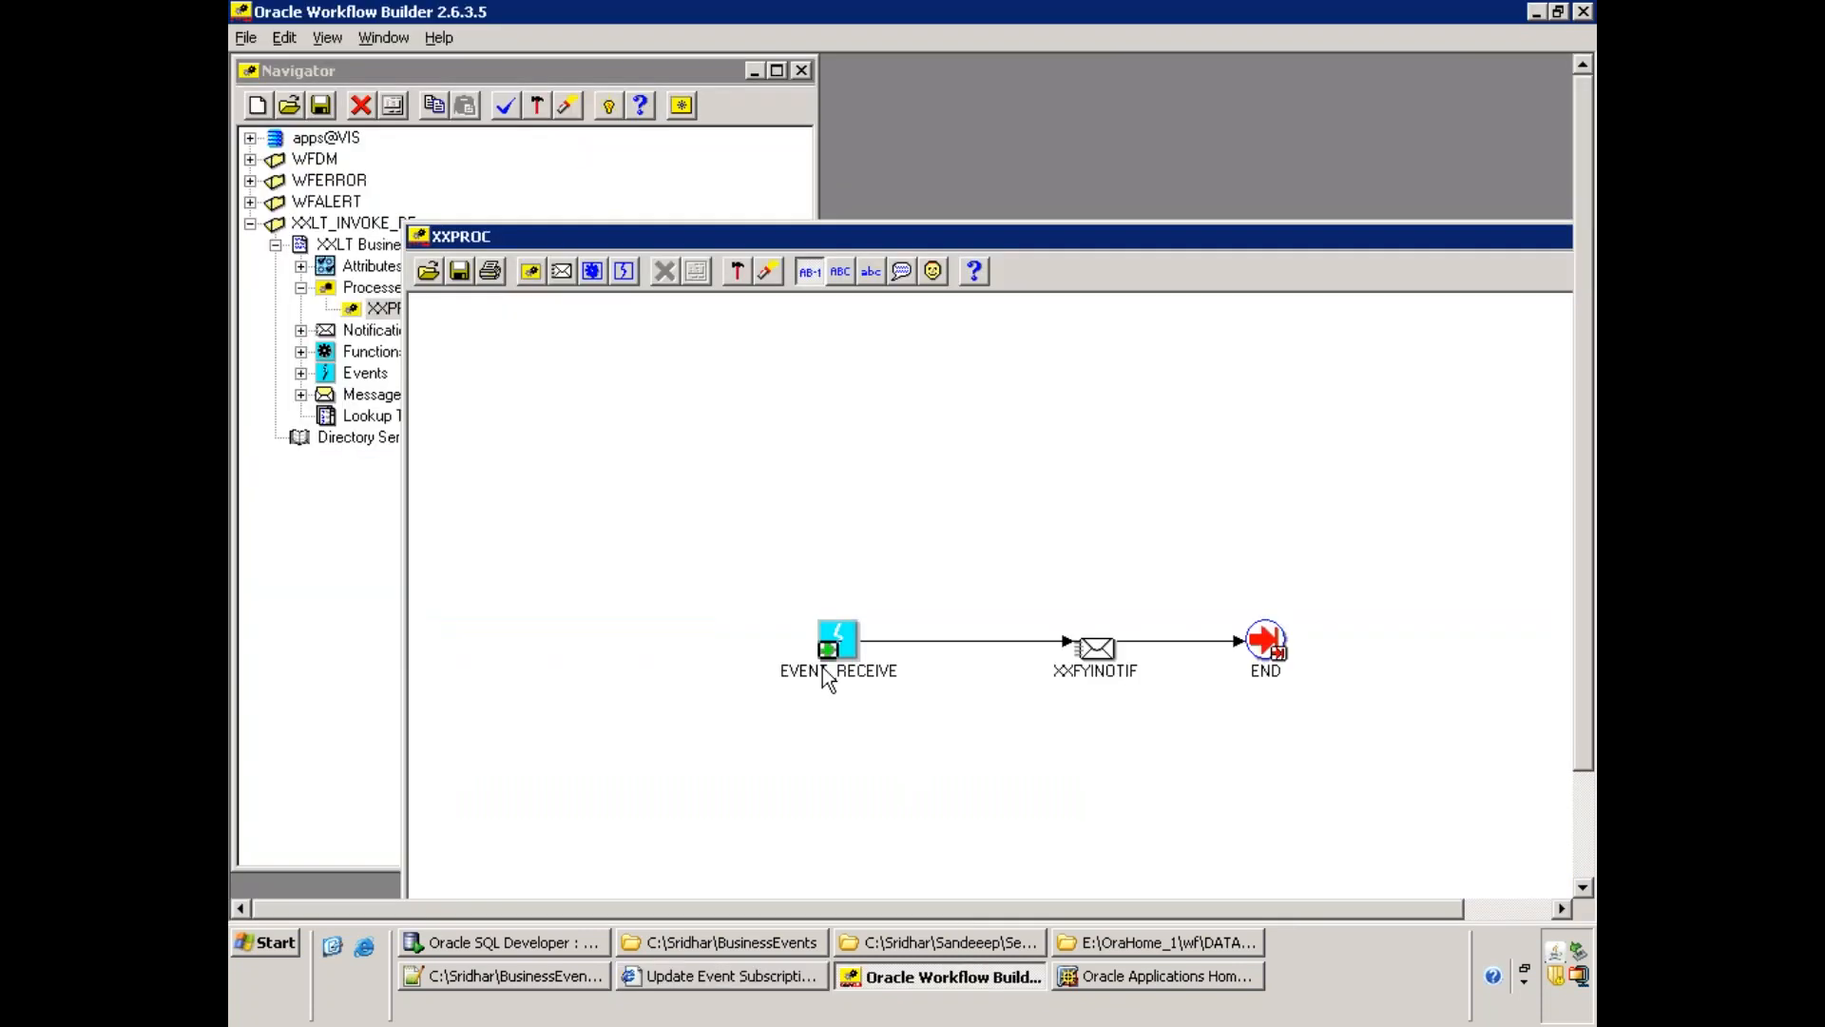
# Inspect EVENT_RECEIVE's Event Details tab, cancel without changes, and close the XXPROC diagram
pyautogui.click(841, 633)
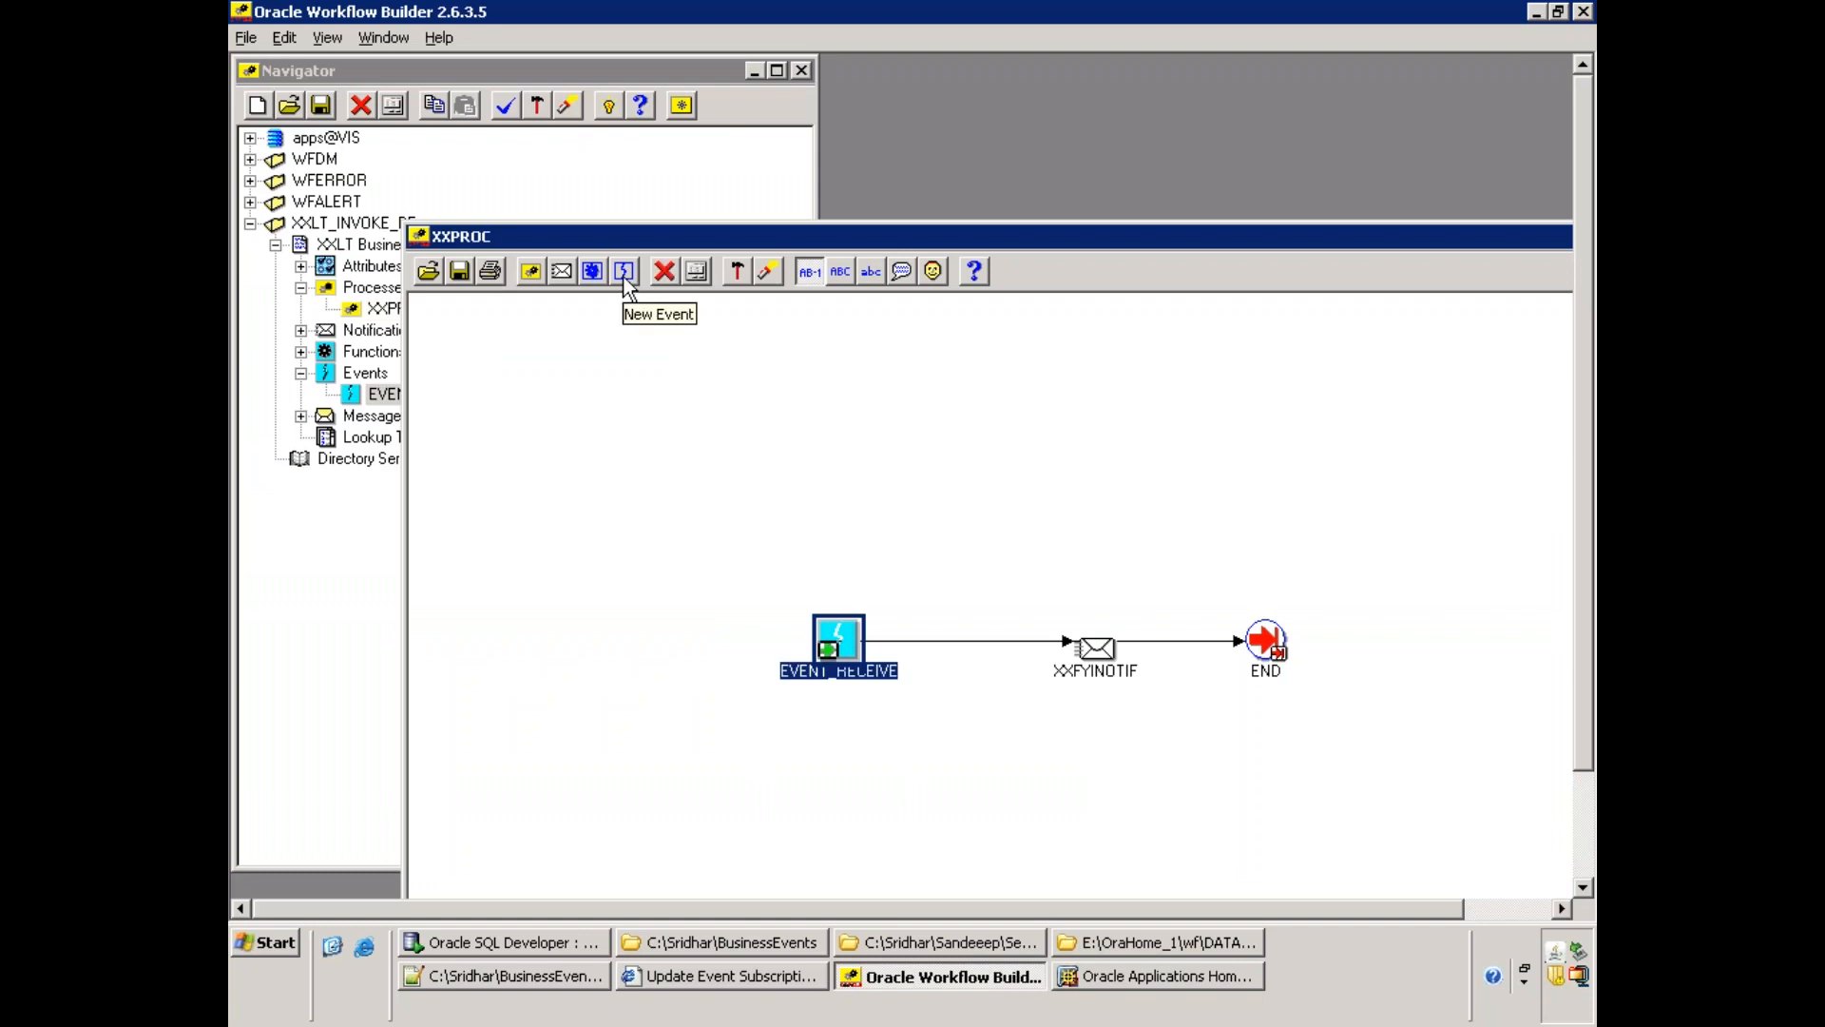
pyautogui.doubleClick(840, 635)
pyautogui.click(585, 128)
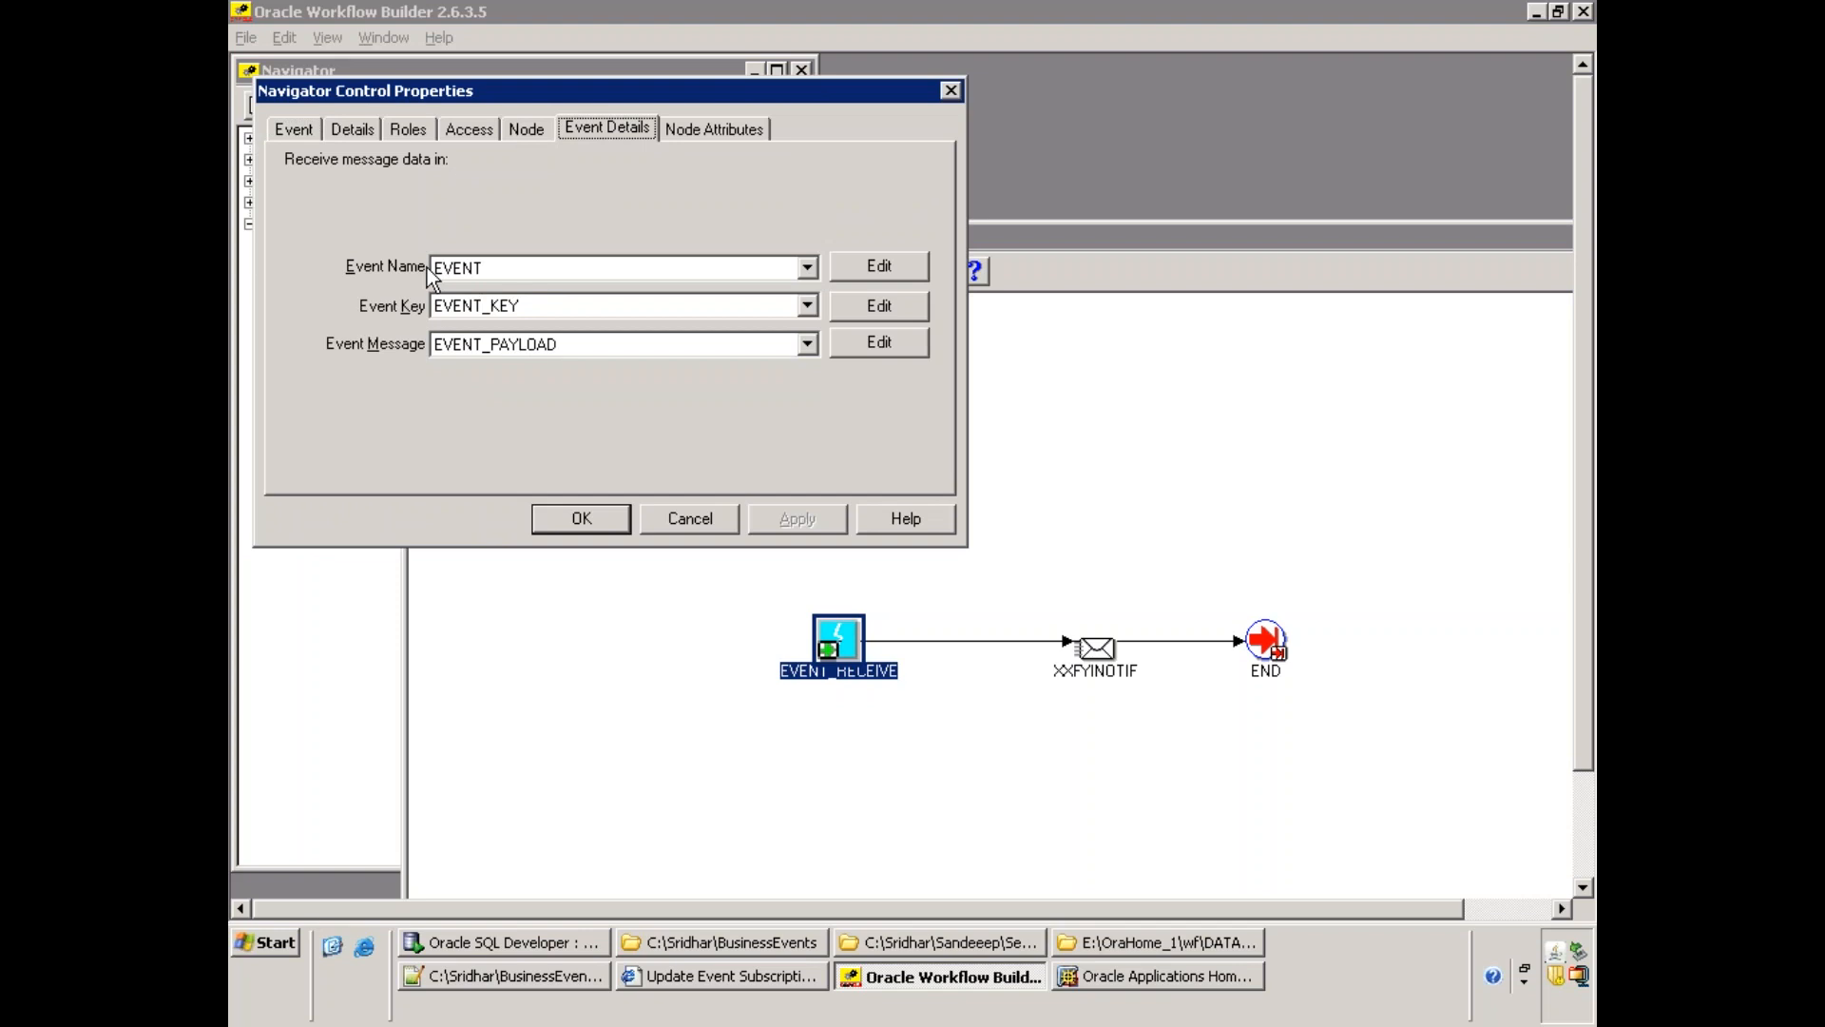
pyautogui.click(690, 519)
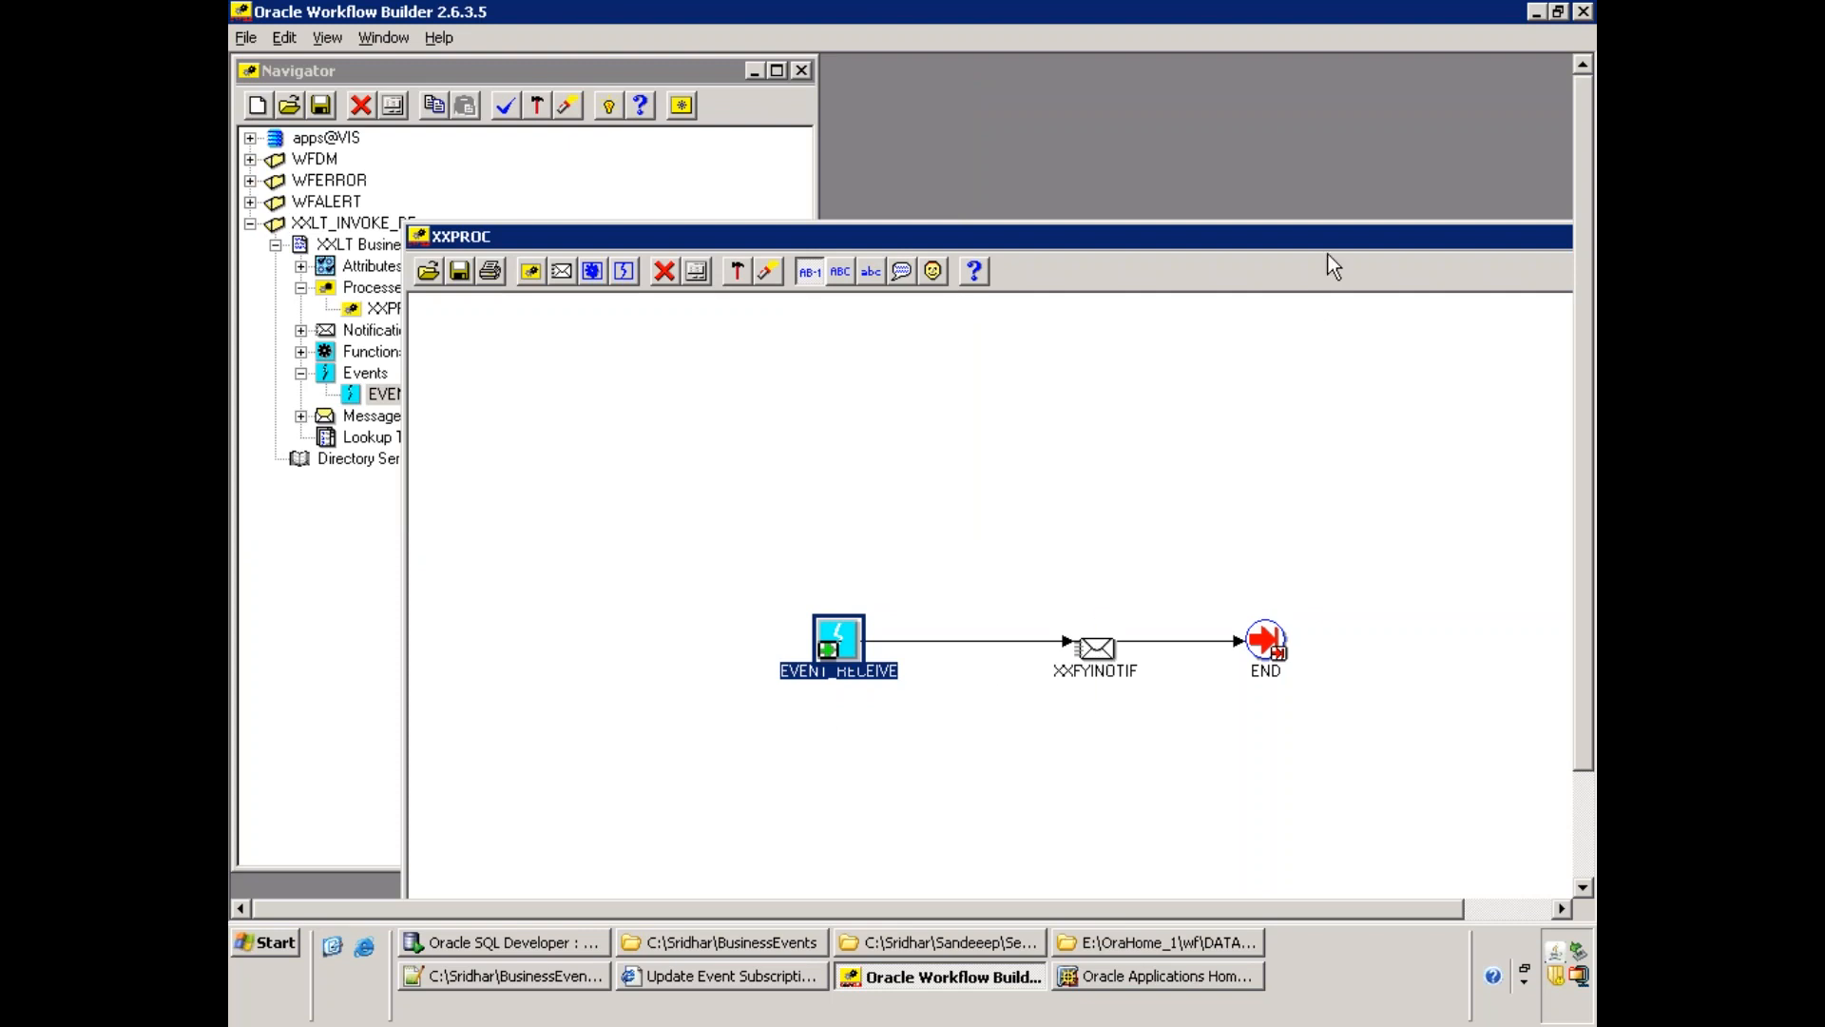
pyautogui.moveTo(1331, 234); pyautogui.dragTo(1241, 211)
pyautogui.click(1556, 213)
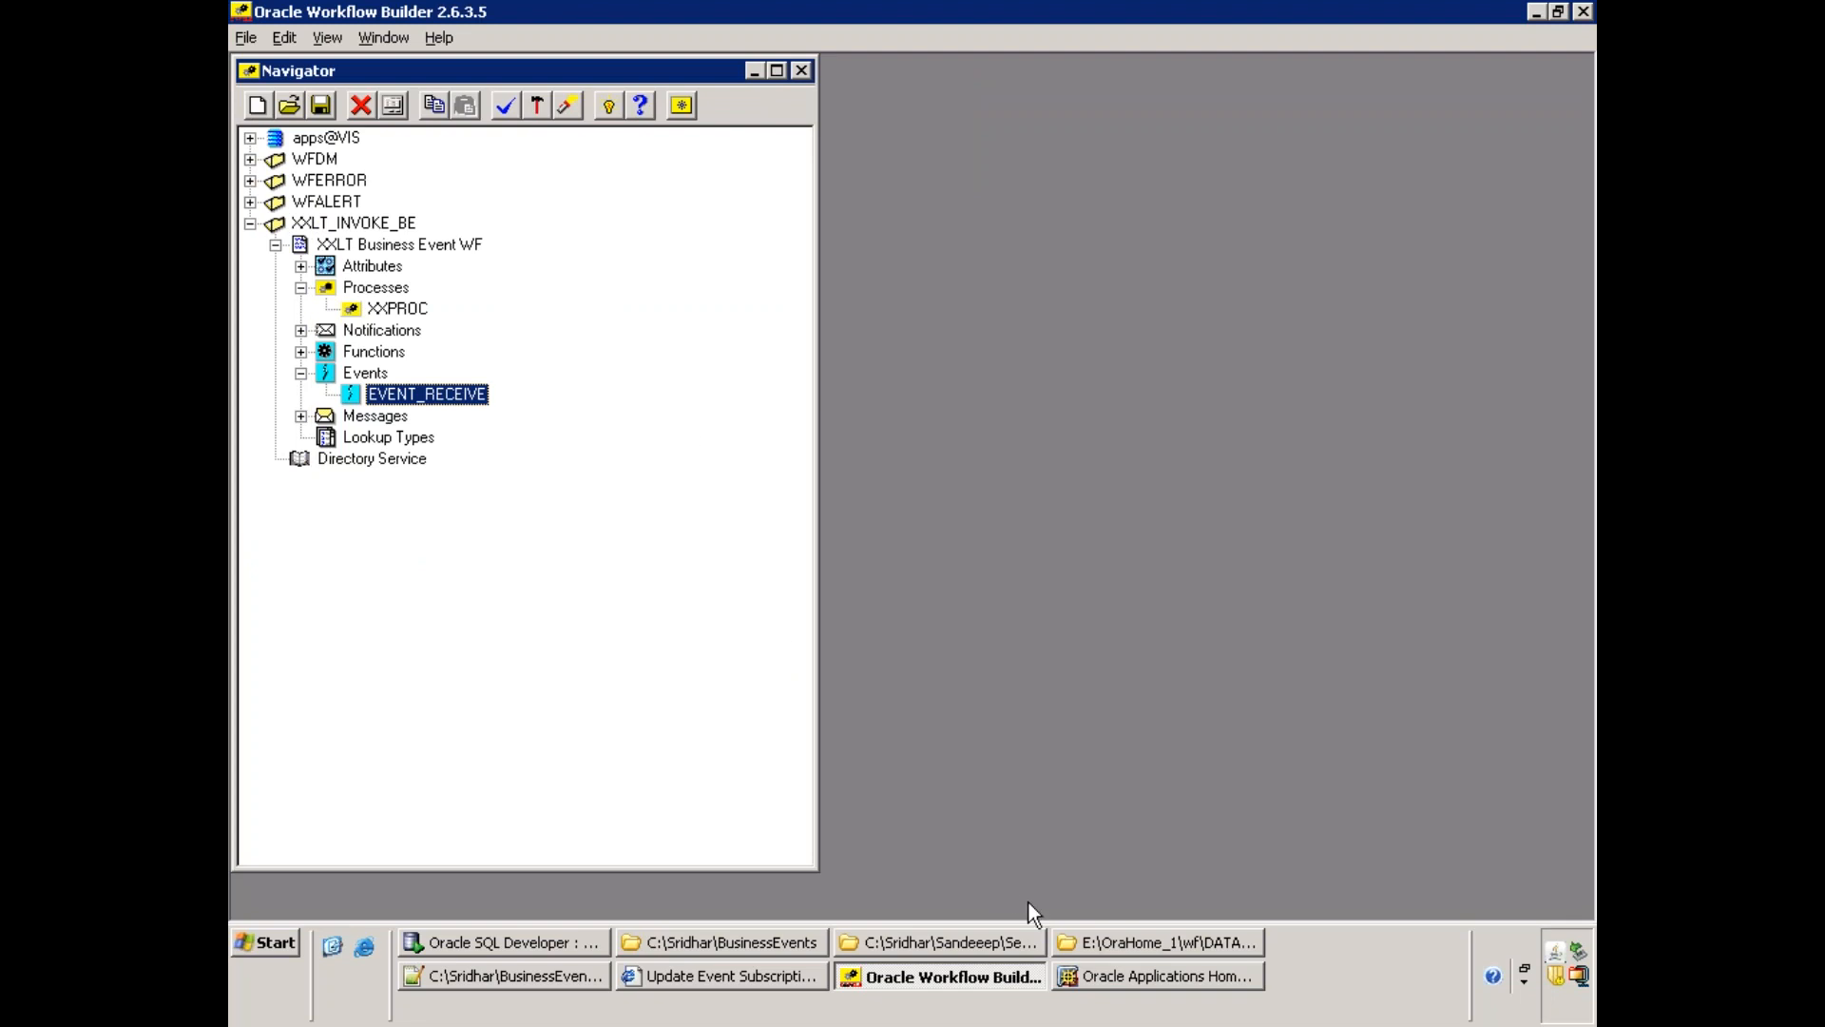
pyautogui.click(527, 967)
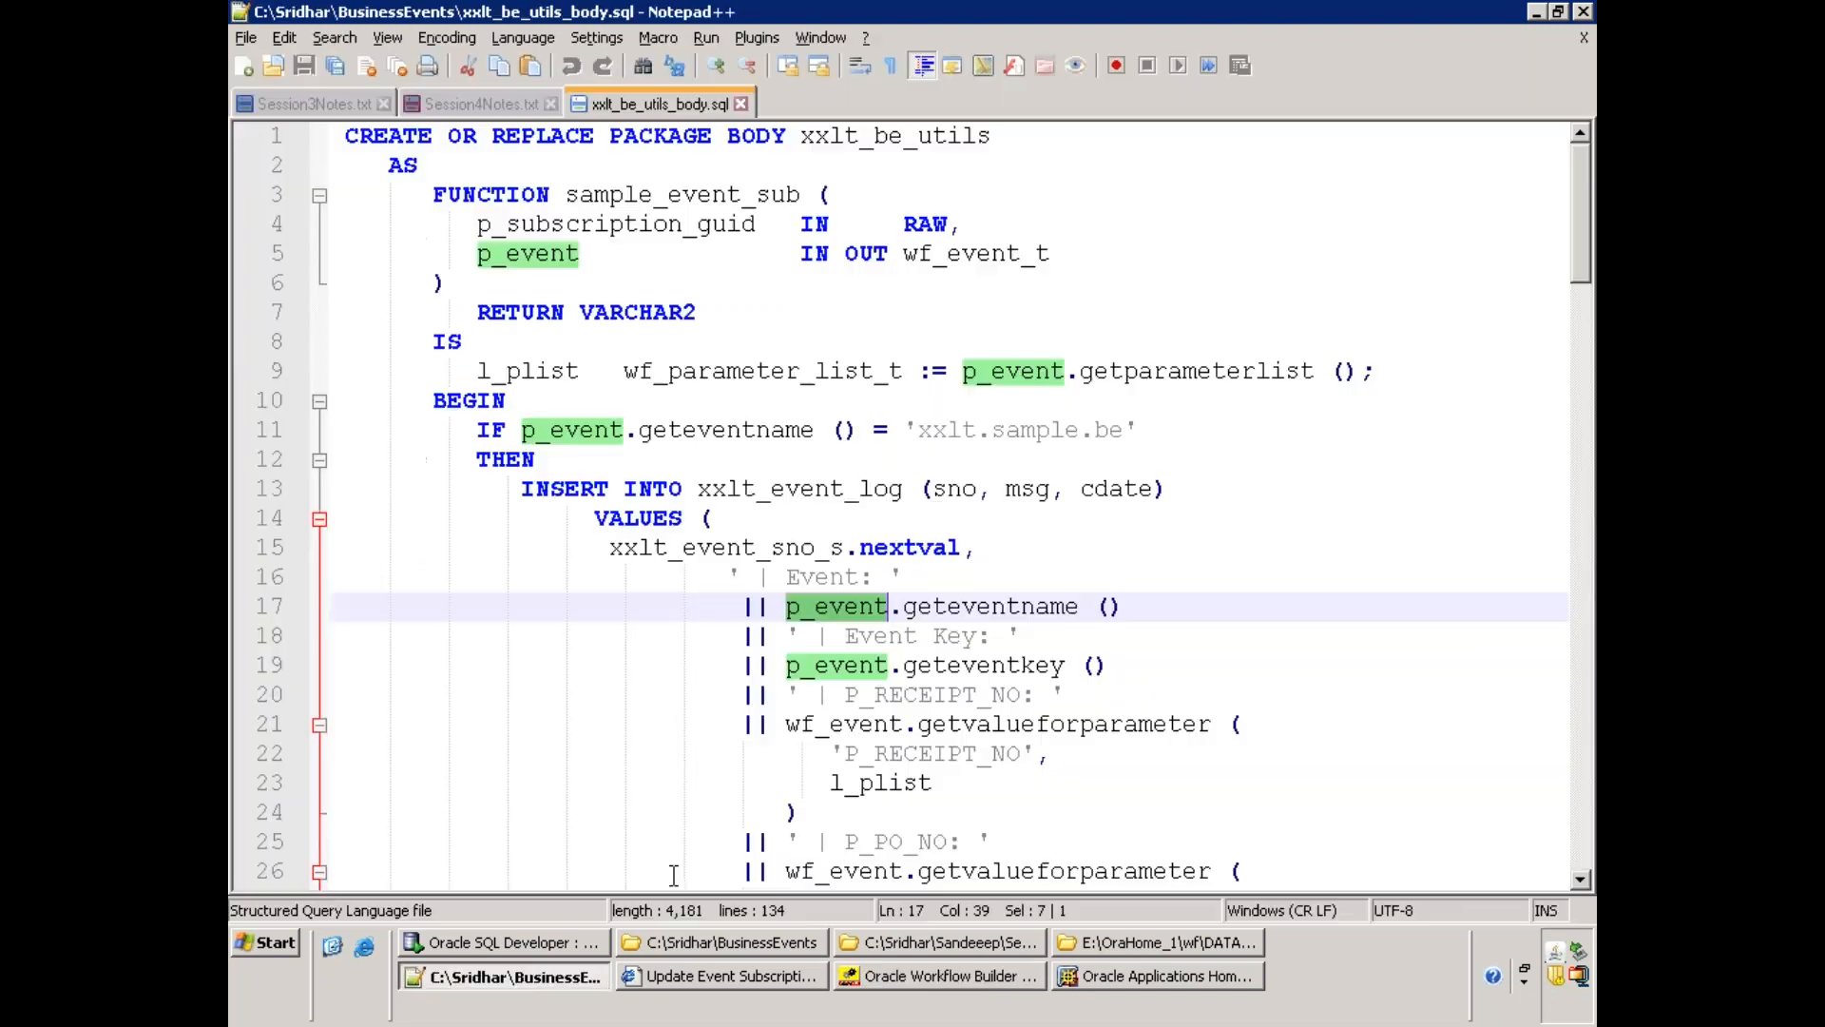
# Add 'PO Req Headers -->Insert Trigger' and '1.Standard BE --> Insert' on line 26 of Session4Notes
pyautogui.click(435, 106)
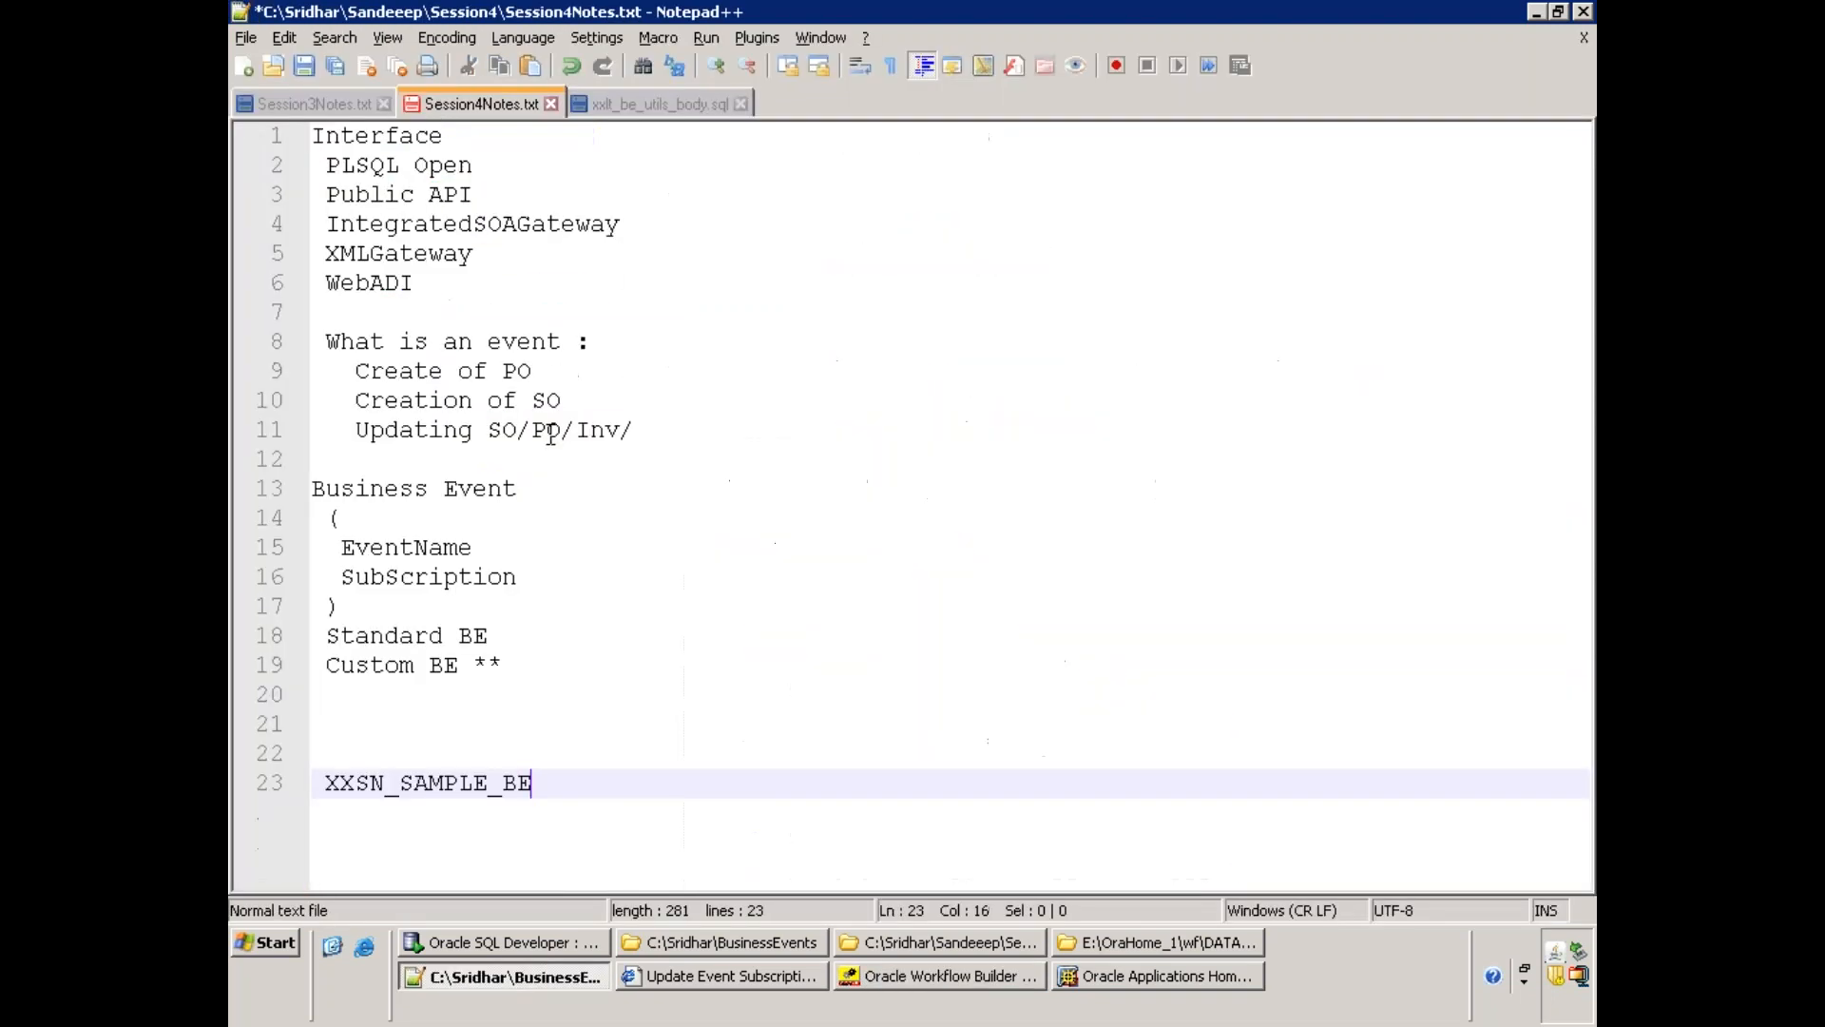
pyautogui.scroll(1, 570, 494)
pyautogui.press('Return')
pyautogui.press('Return')
pyautogui.press('Return')
pyautogui.press('Return')
pyautogui.press('Return')
pyautogui.press('Return')
pyautogui.press('Return')
pyautogui.press('Return')
pyautogui.press('Return')
pyautogui.press('Return')
pyautogui.press('Return')
pyautogui.press('Return')
pyautogui.press('Return')
pyautogui.press('Return')
pyautogui.click(396, 523)
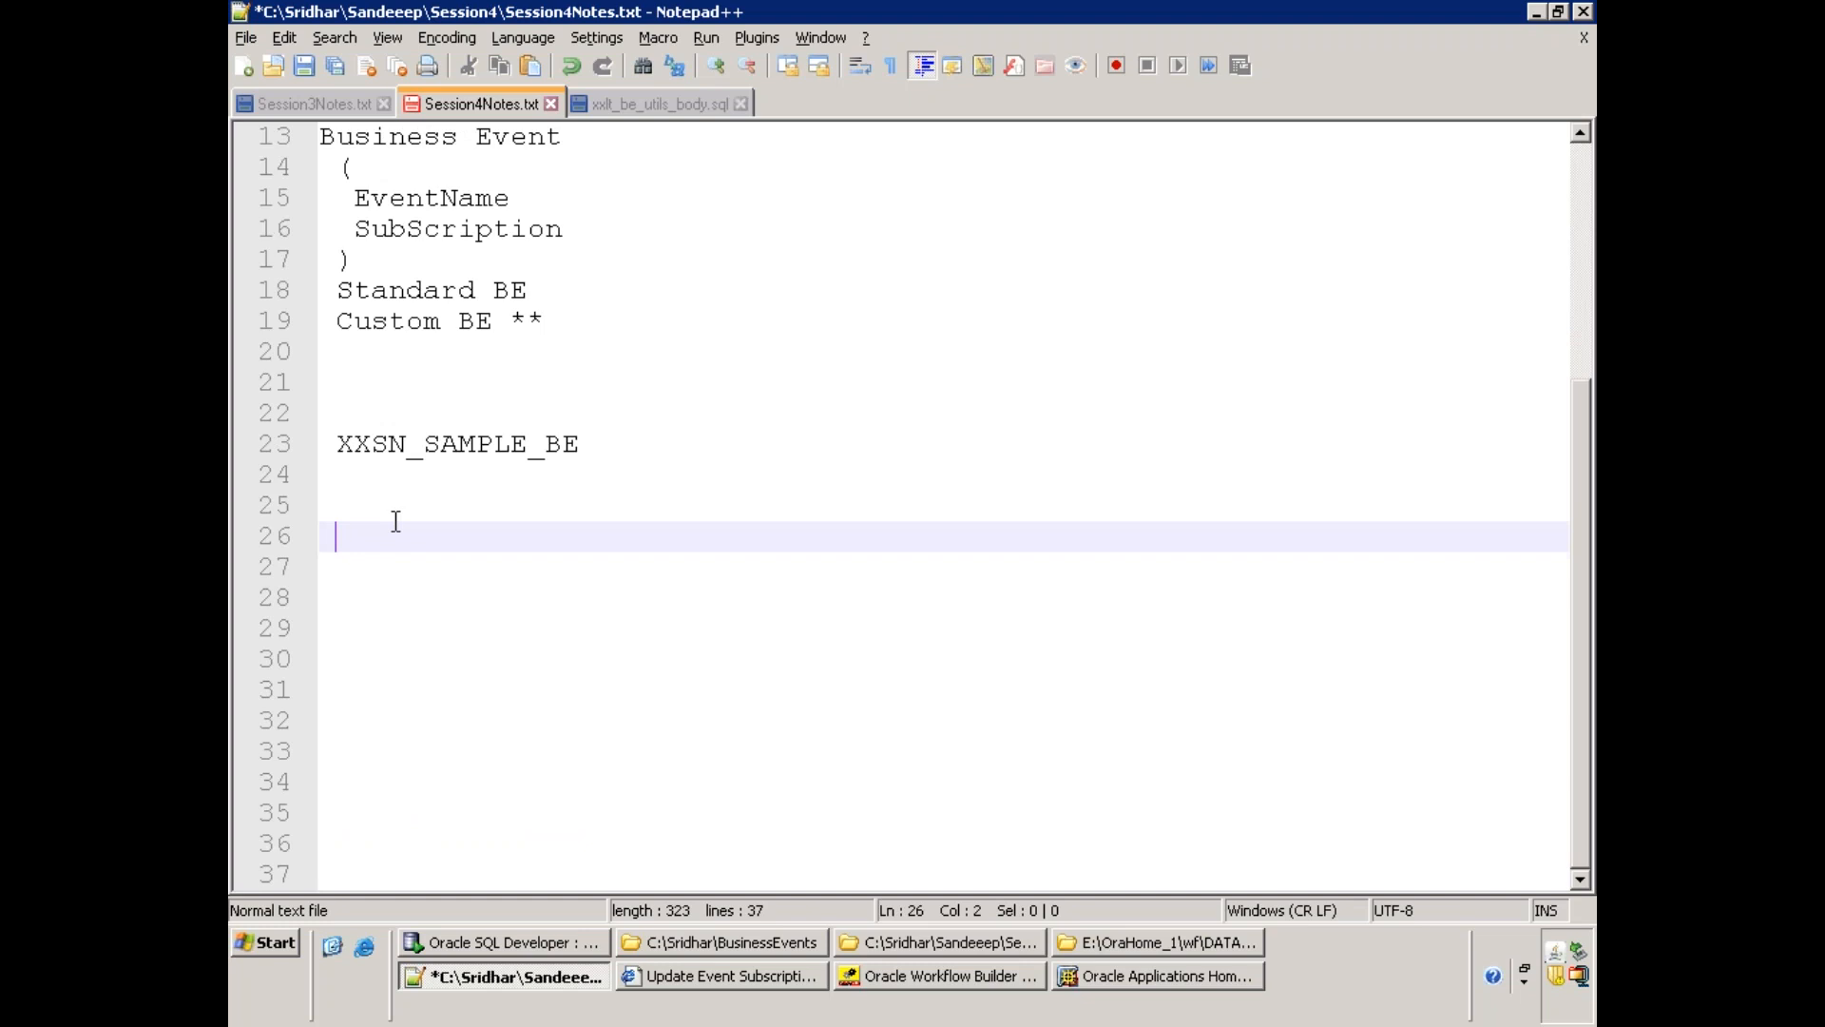
pyautogui.write('PO')
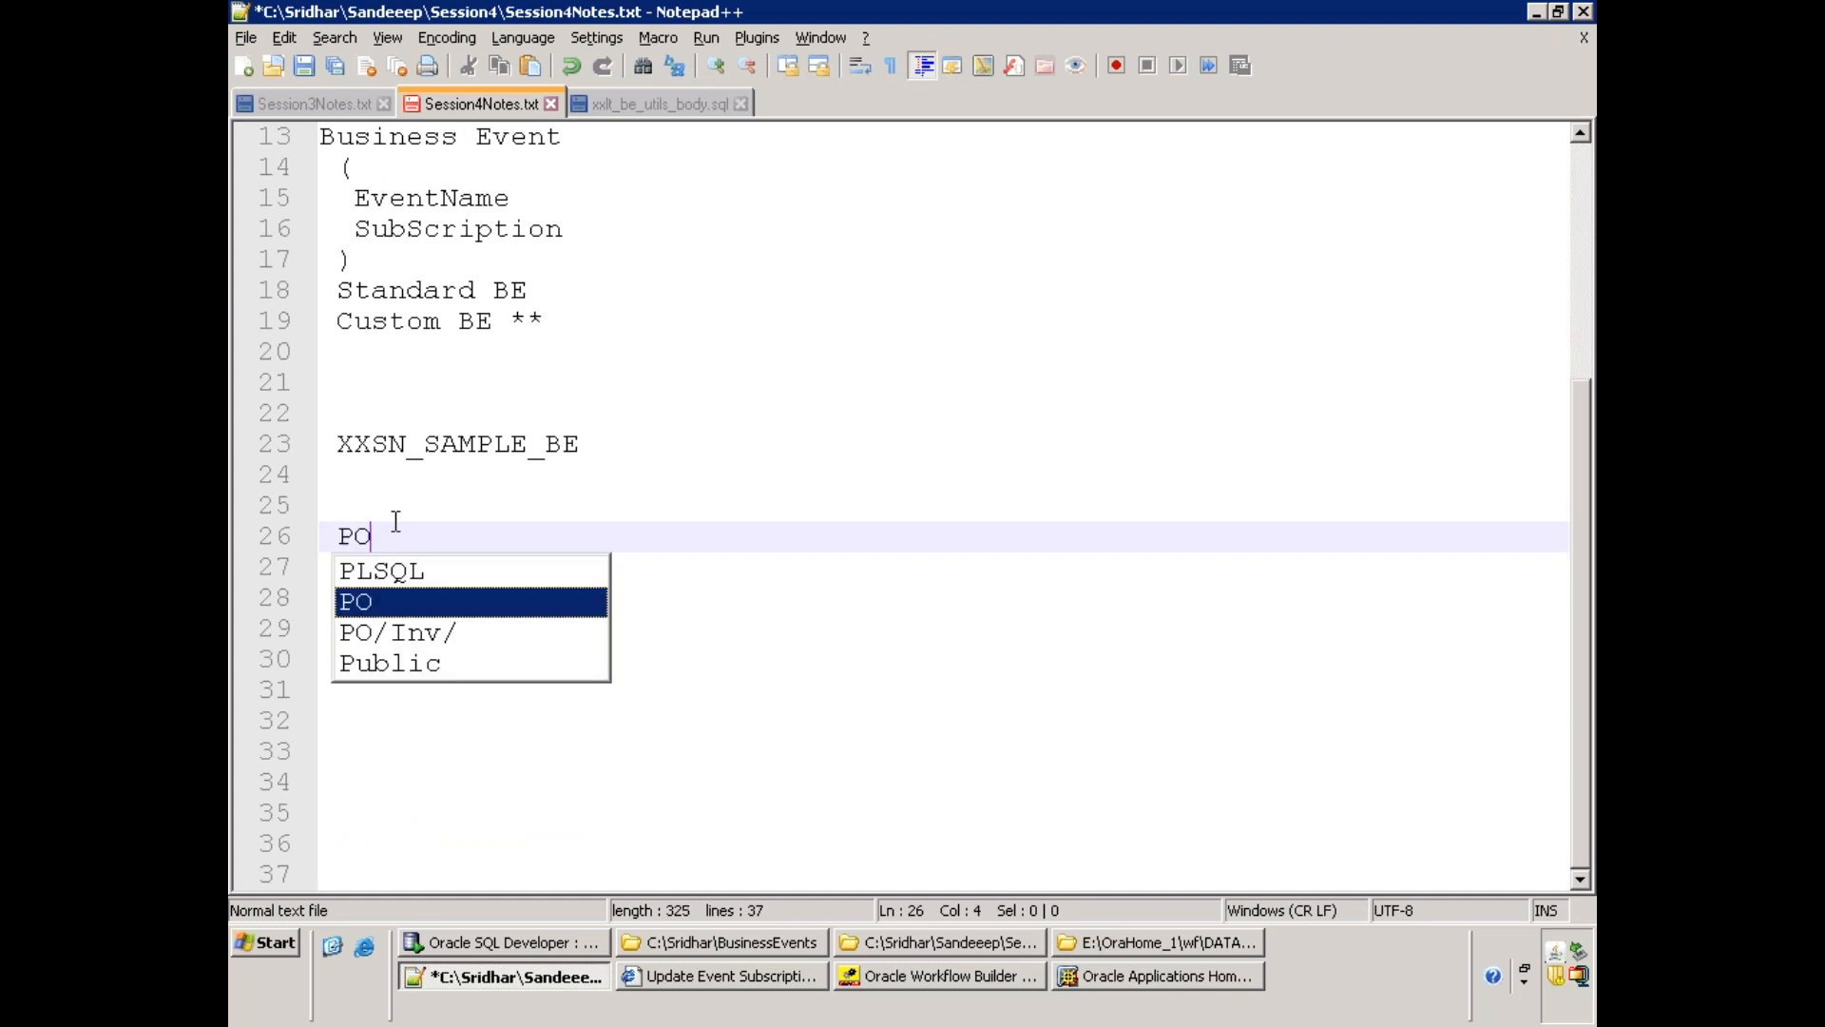
pyautogui.write(' Req Header')
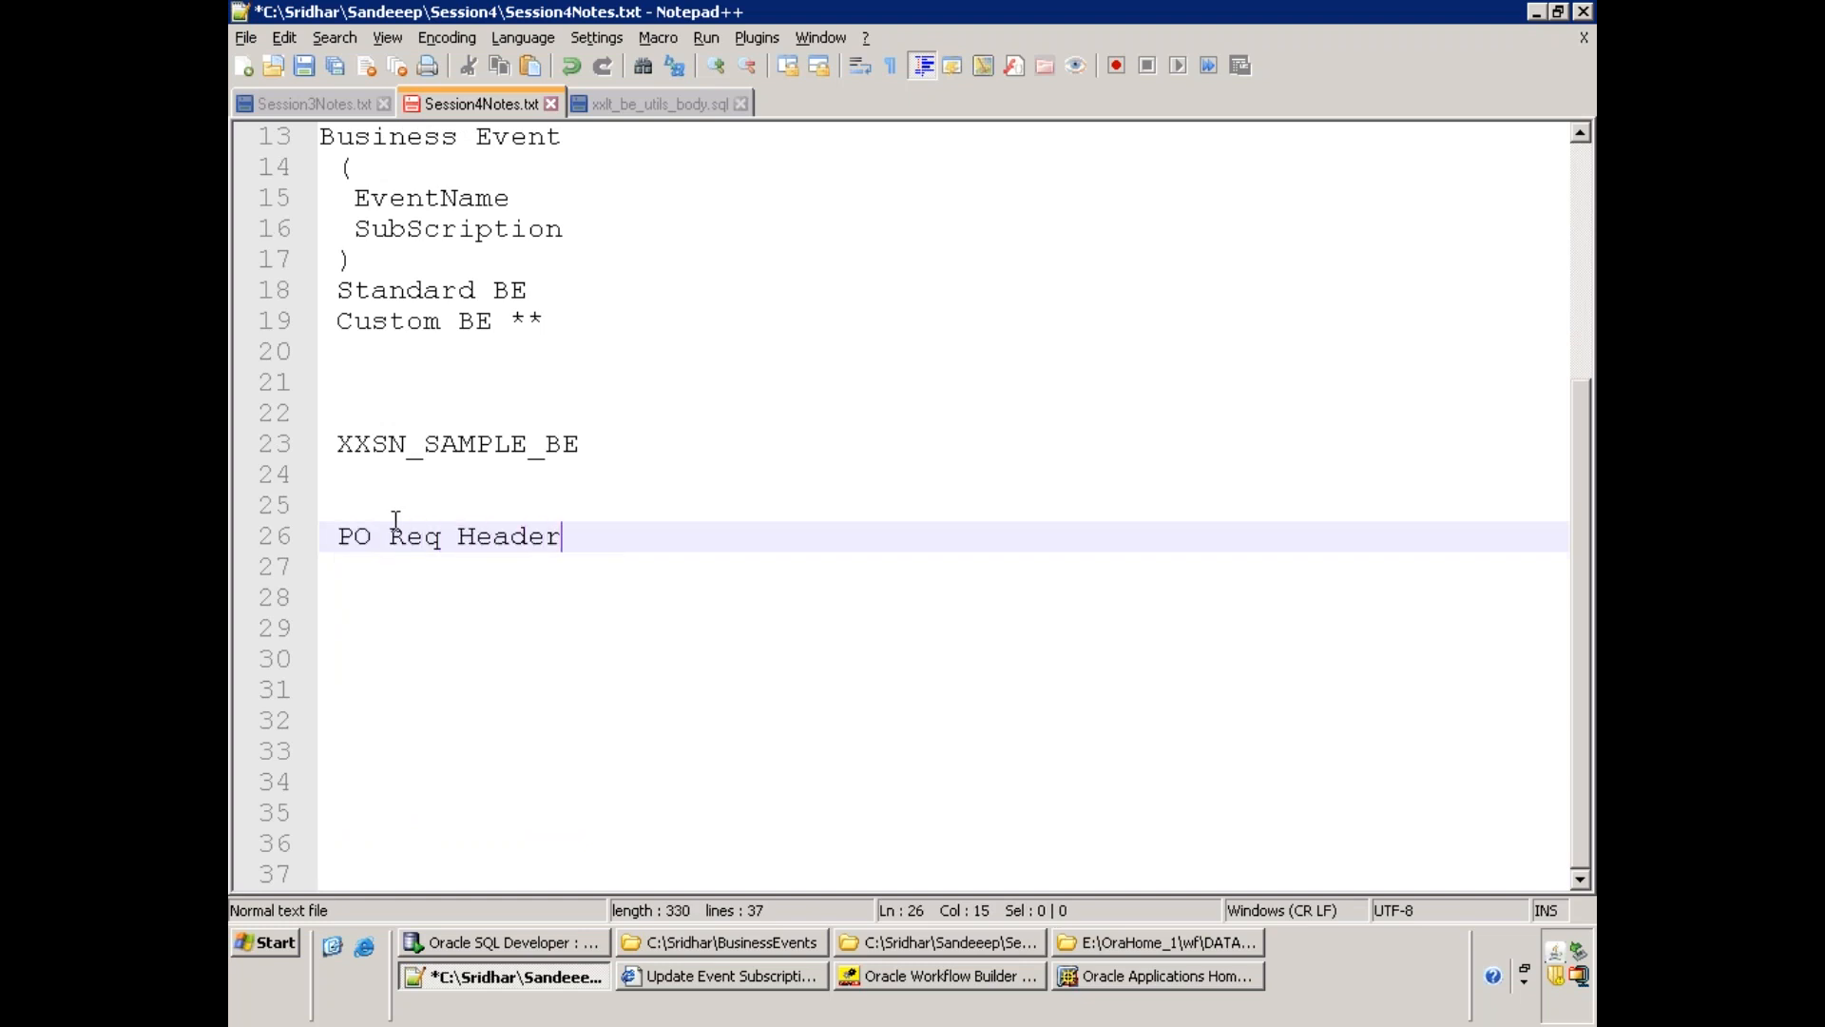
pyautogui.write('s -->Insert Trigger')
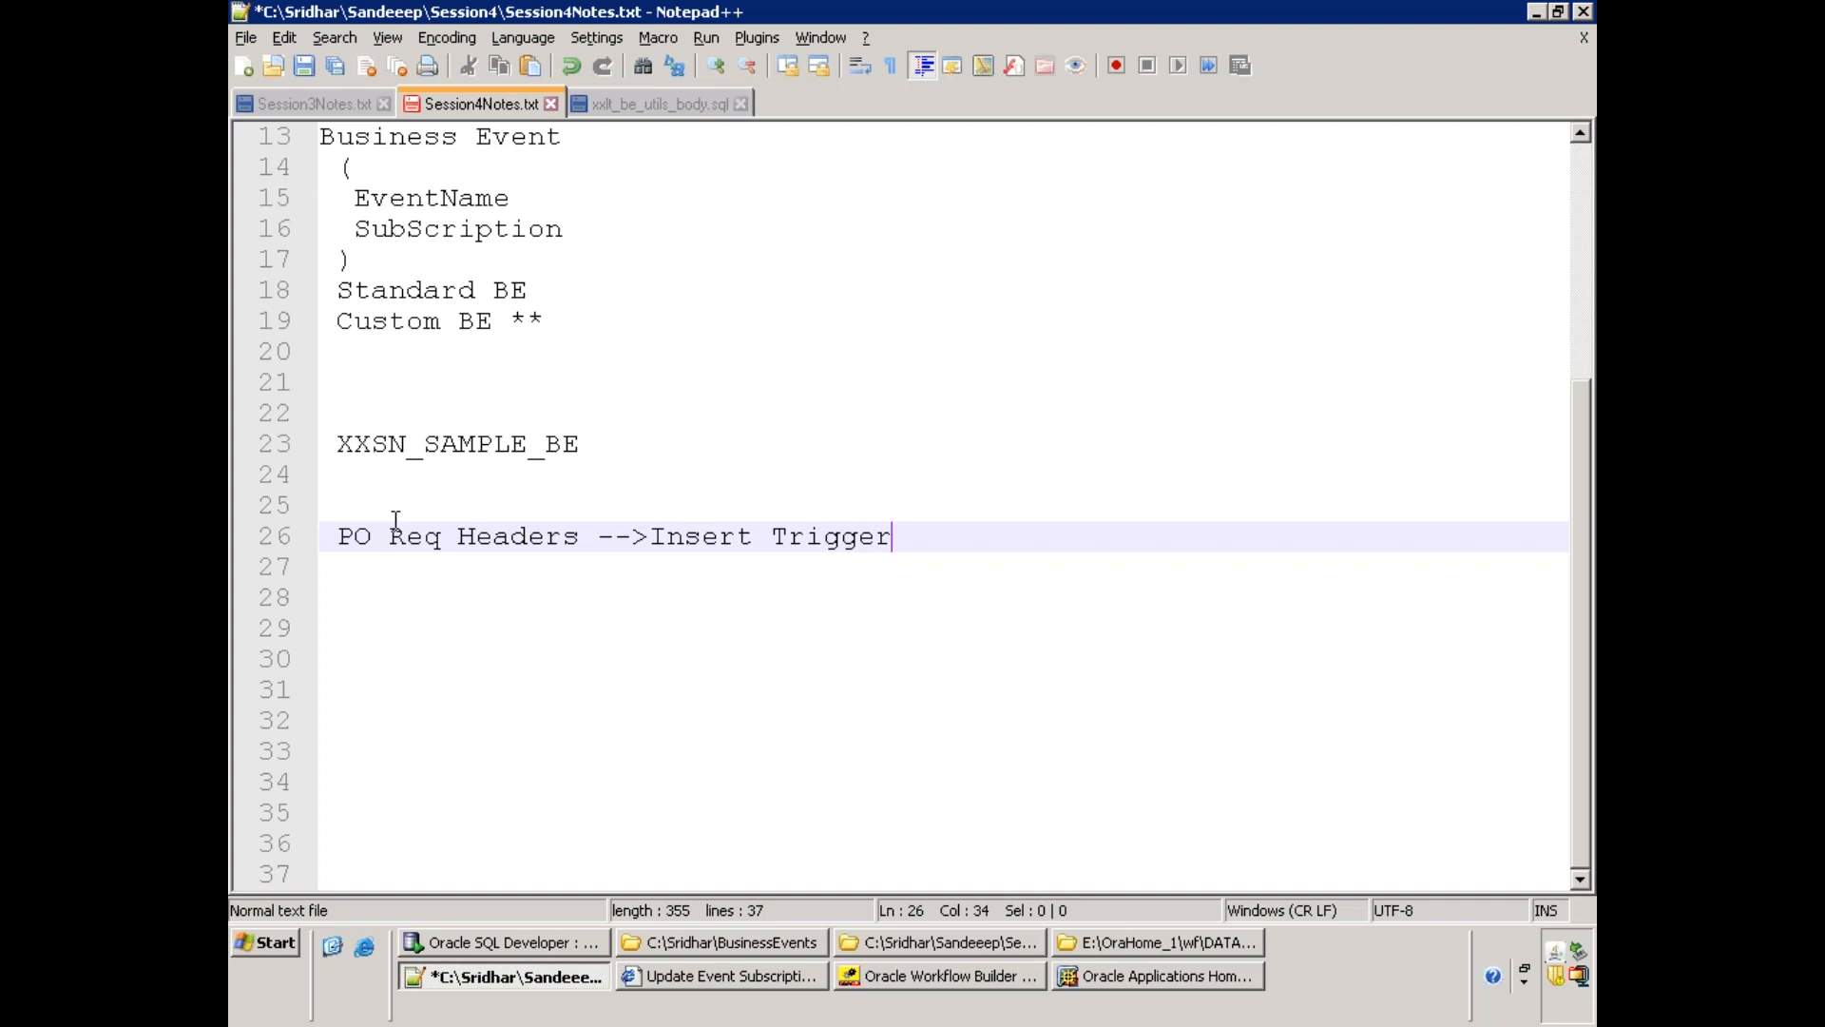
pyautogui.press('Return')
pyautogui.press('Return')
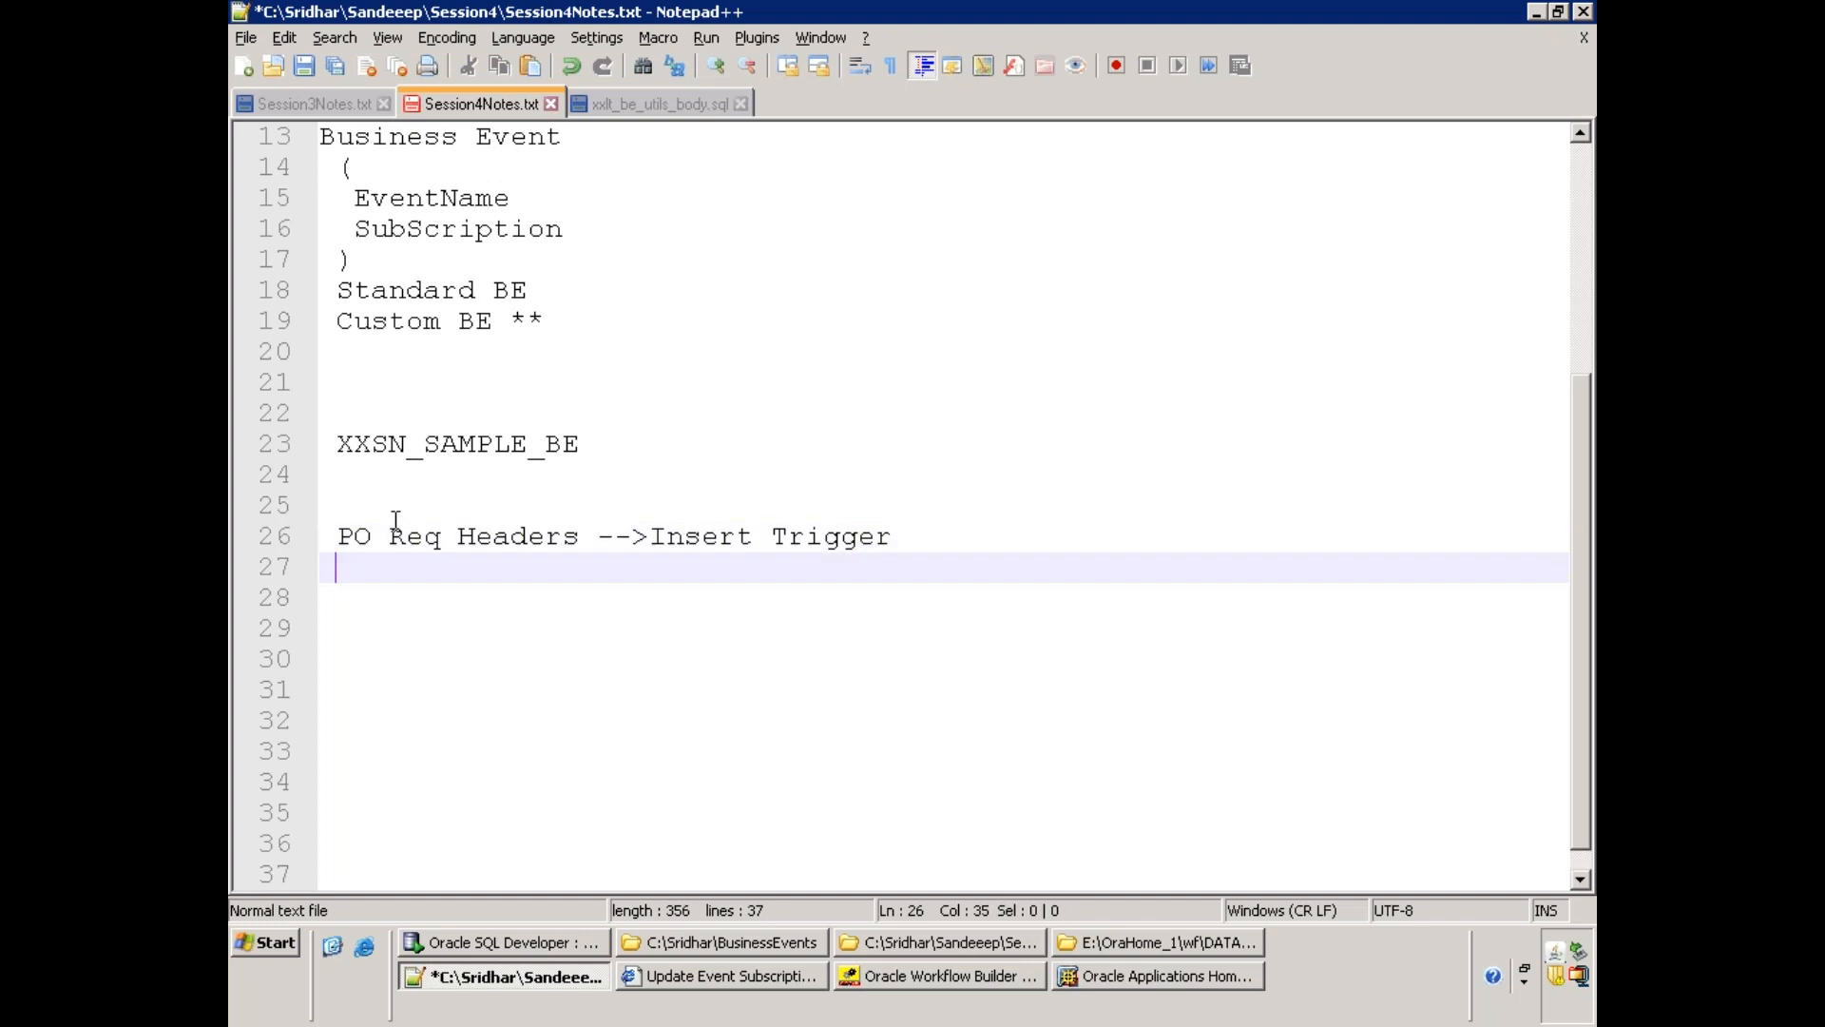
pyautogui.write('1')
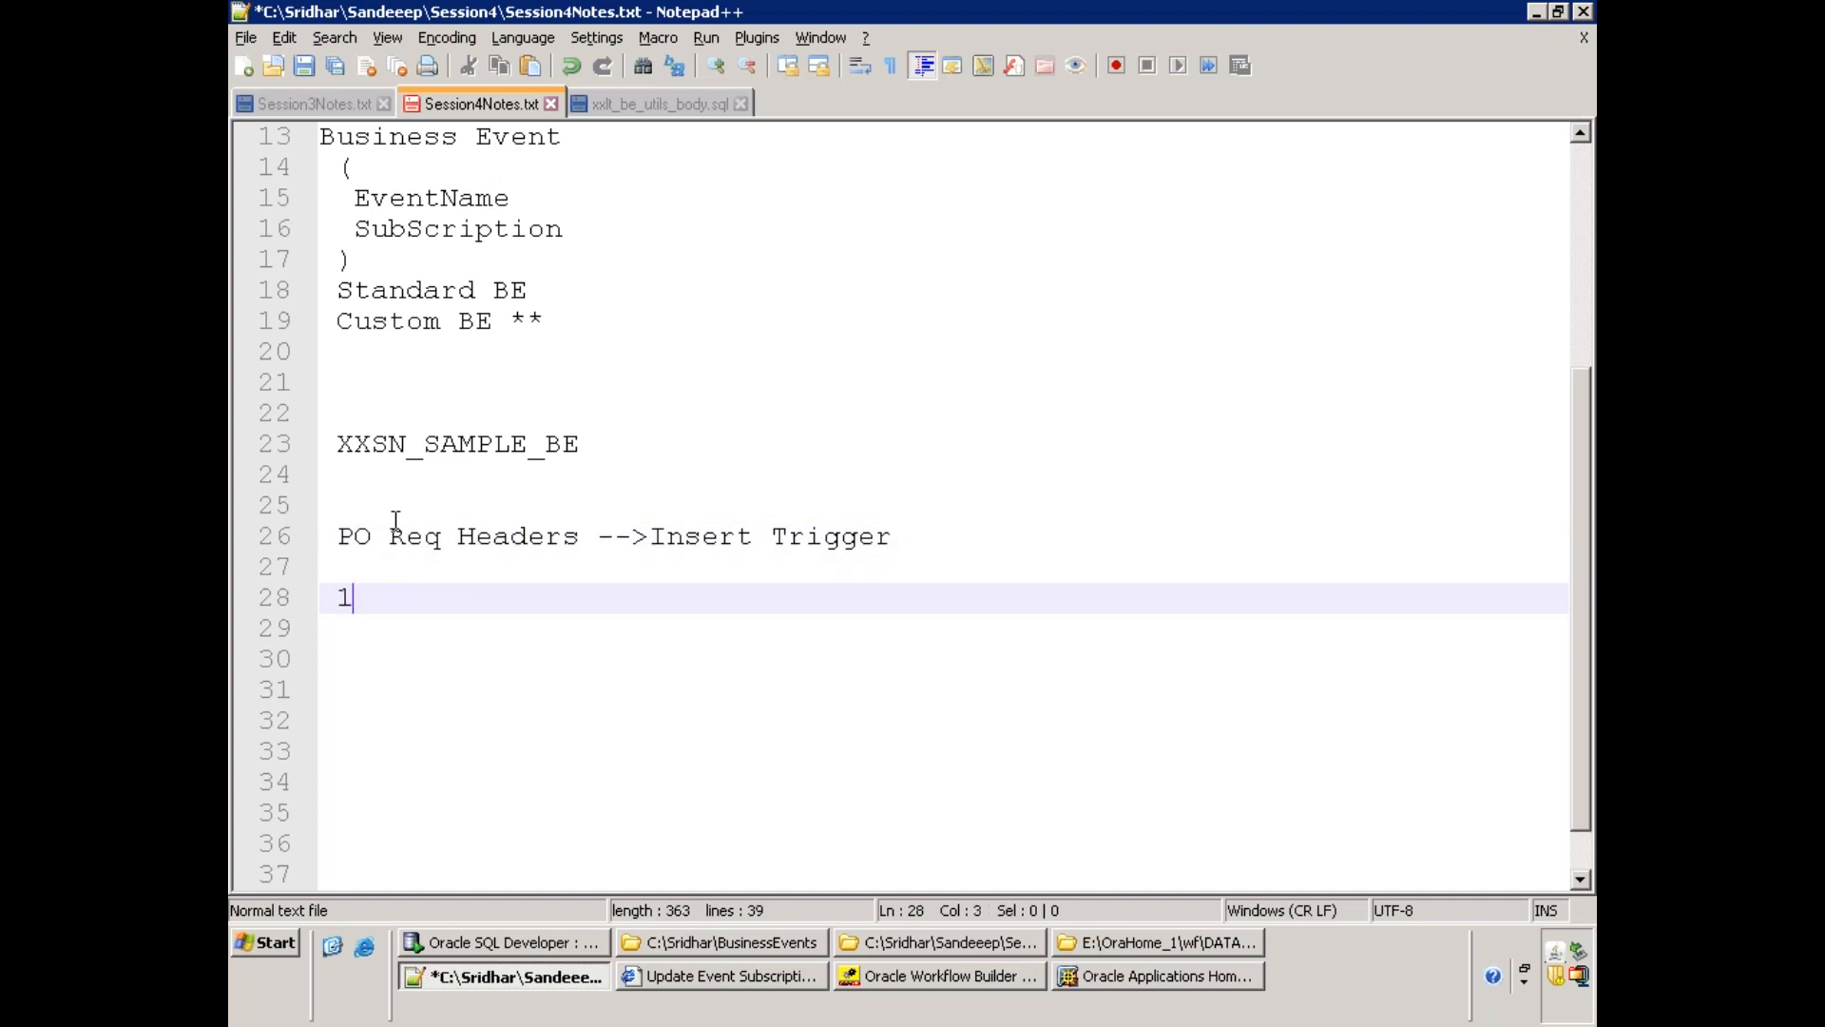
pyautogui.write('.Standard B')
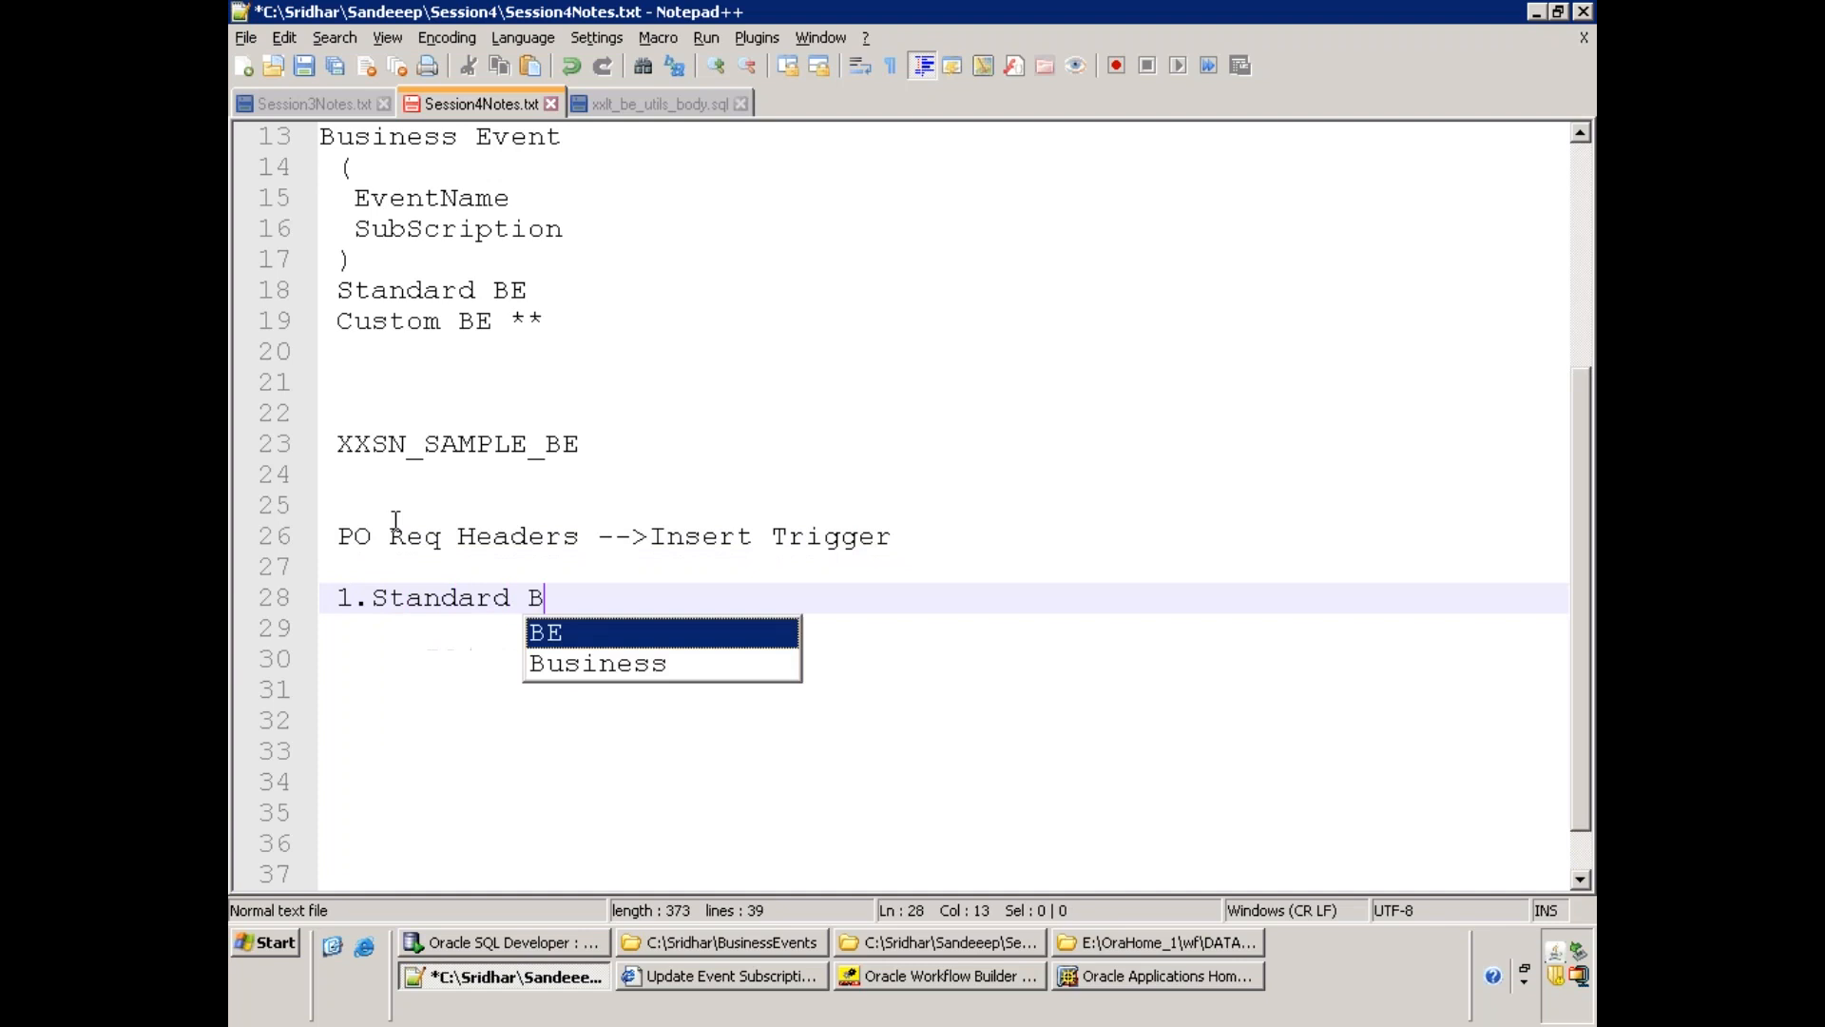
pyautogui.write('E --> Insert')
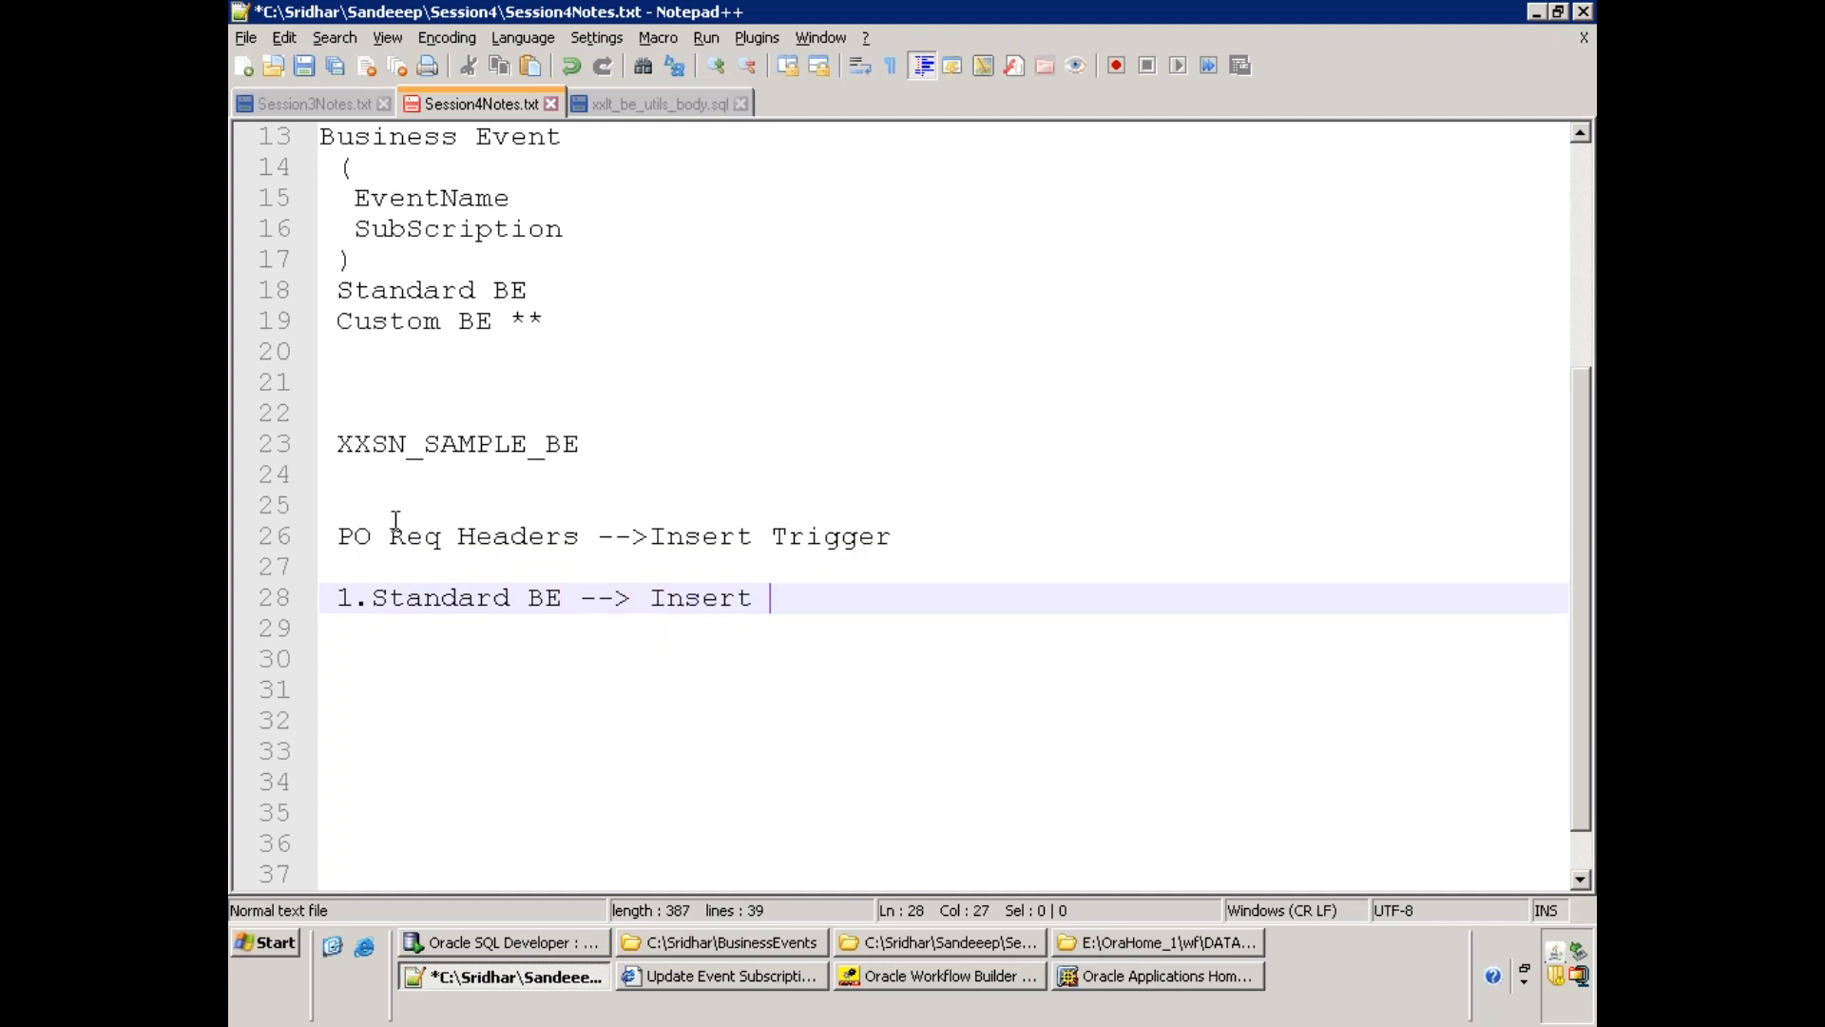
pyautogui.click(730, 975)
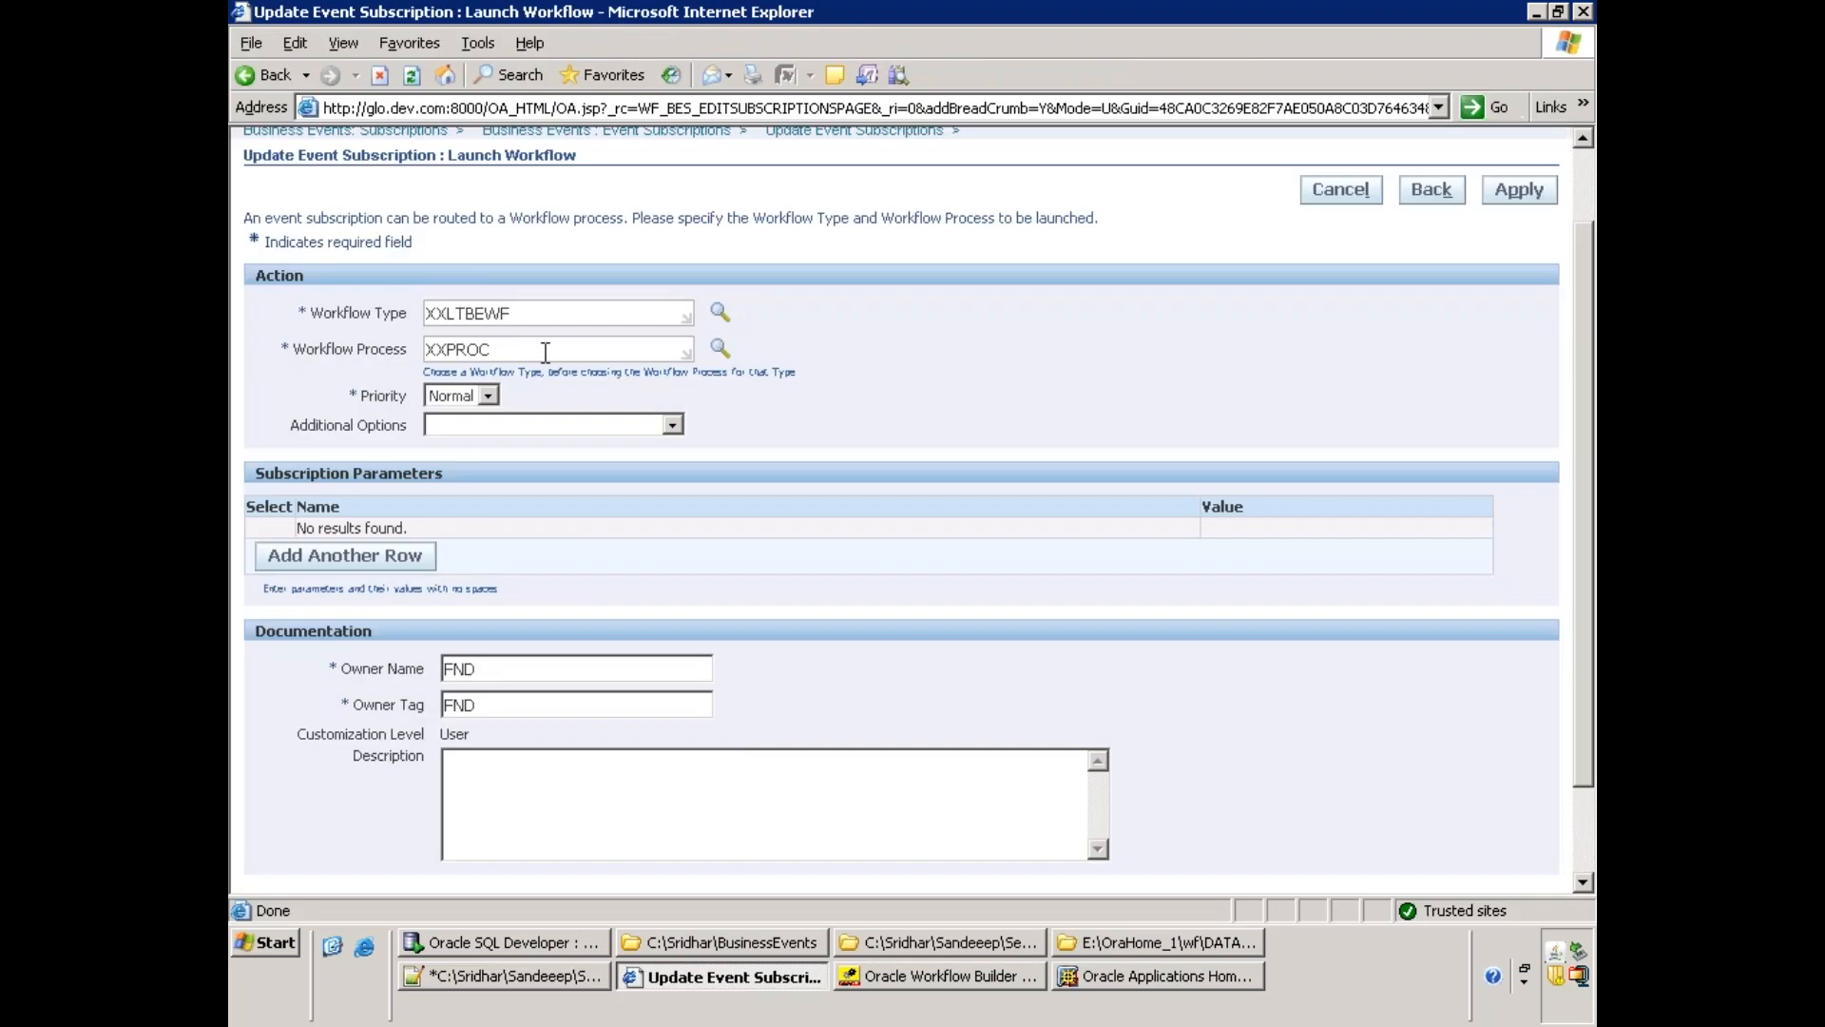
pyautogui.scroll(2, 542, 350)
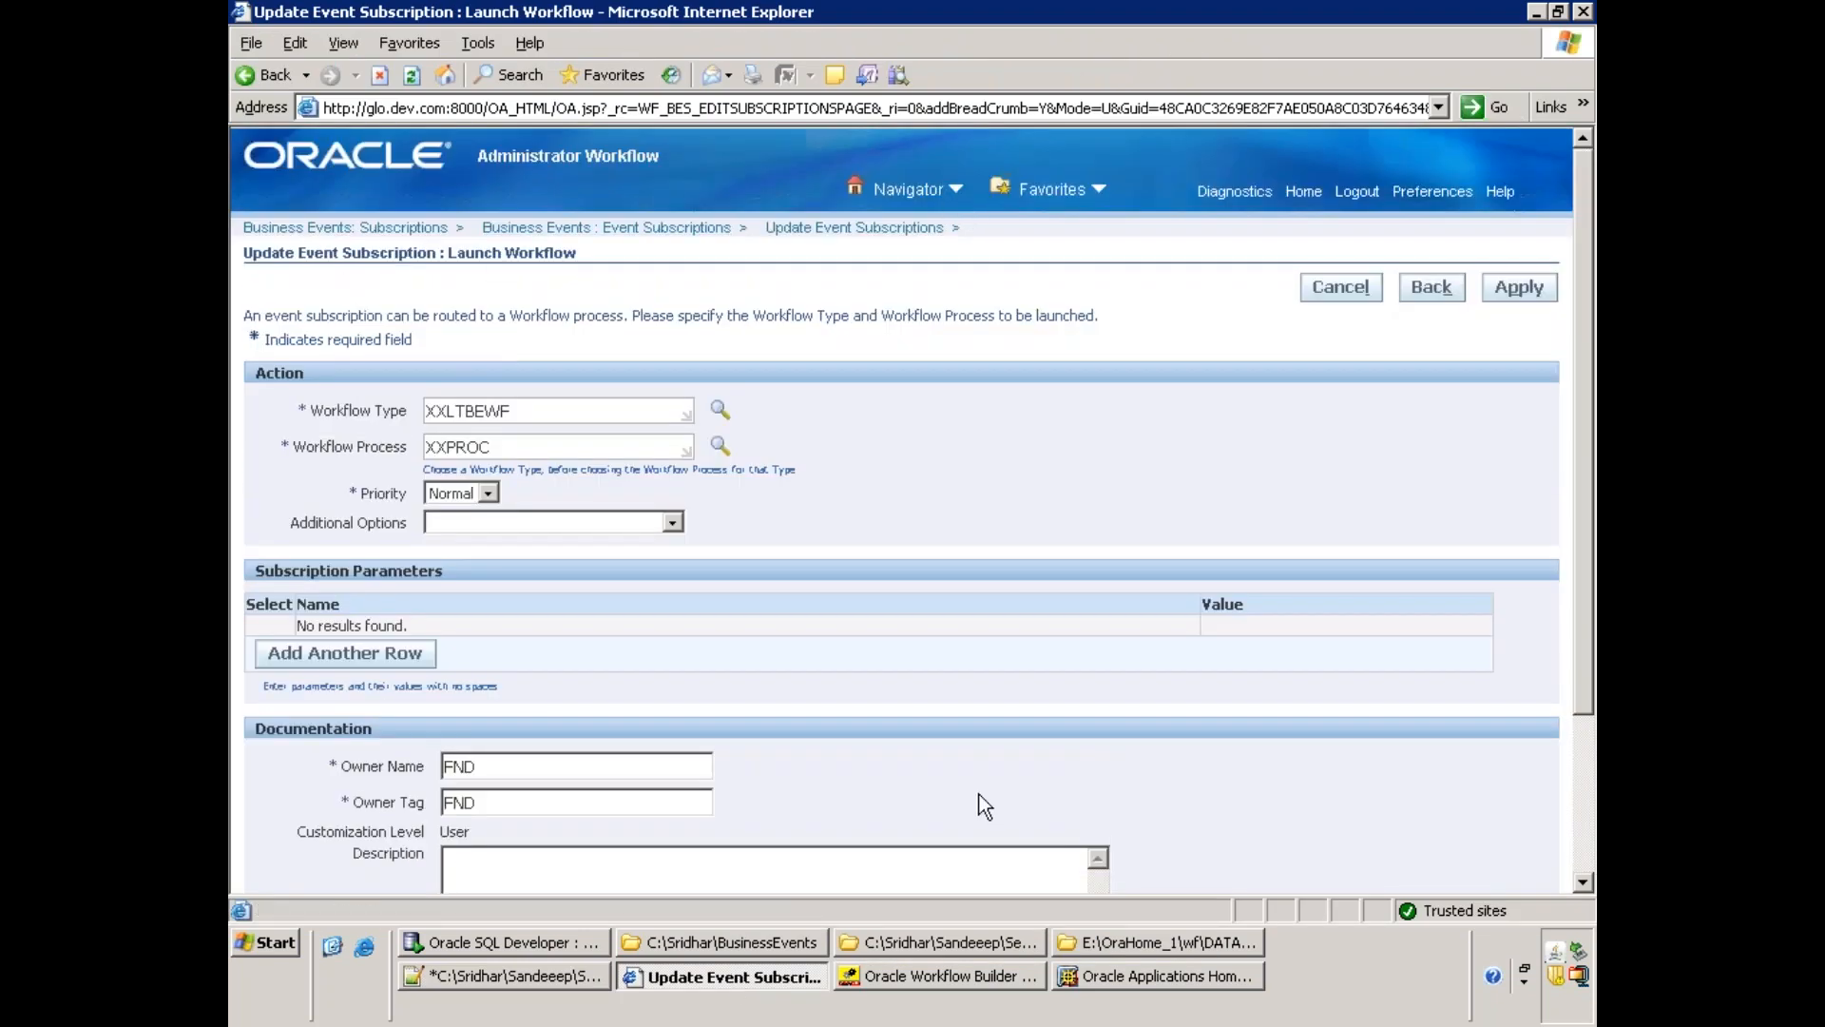
# Cancel the subscription edit and go to the Business Events list
pyautogui.click(1361, 296)
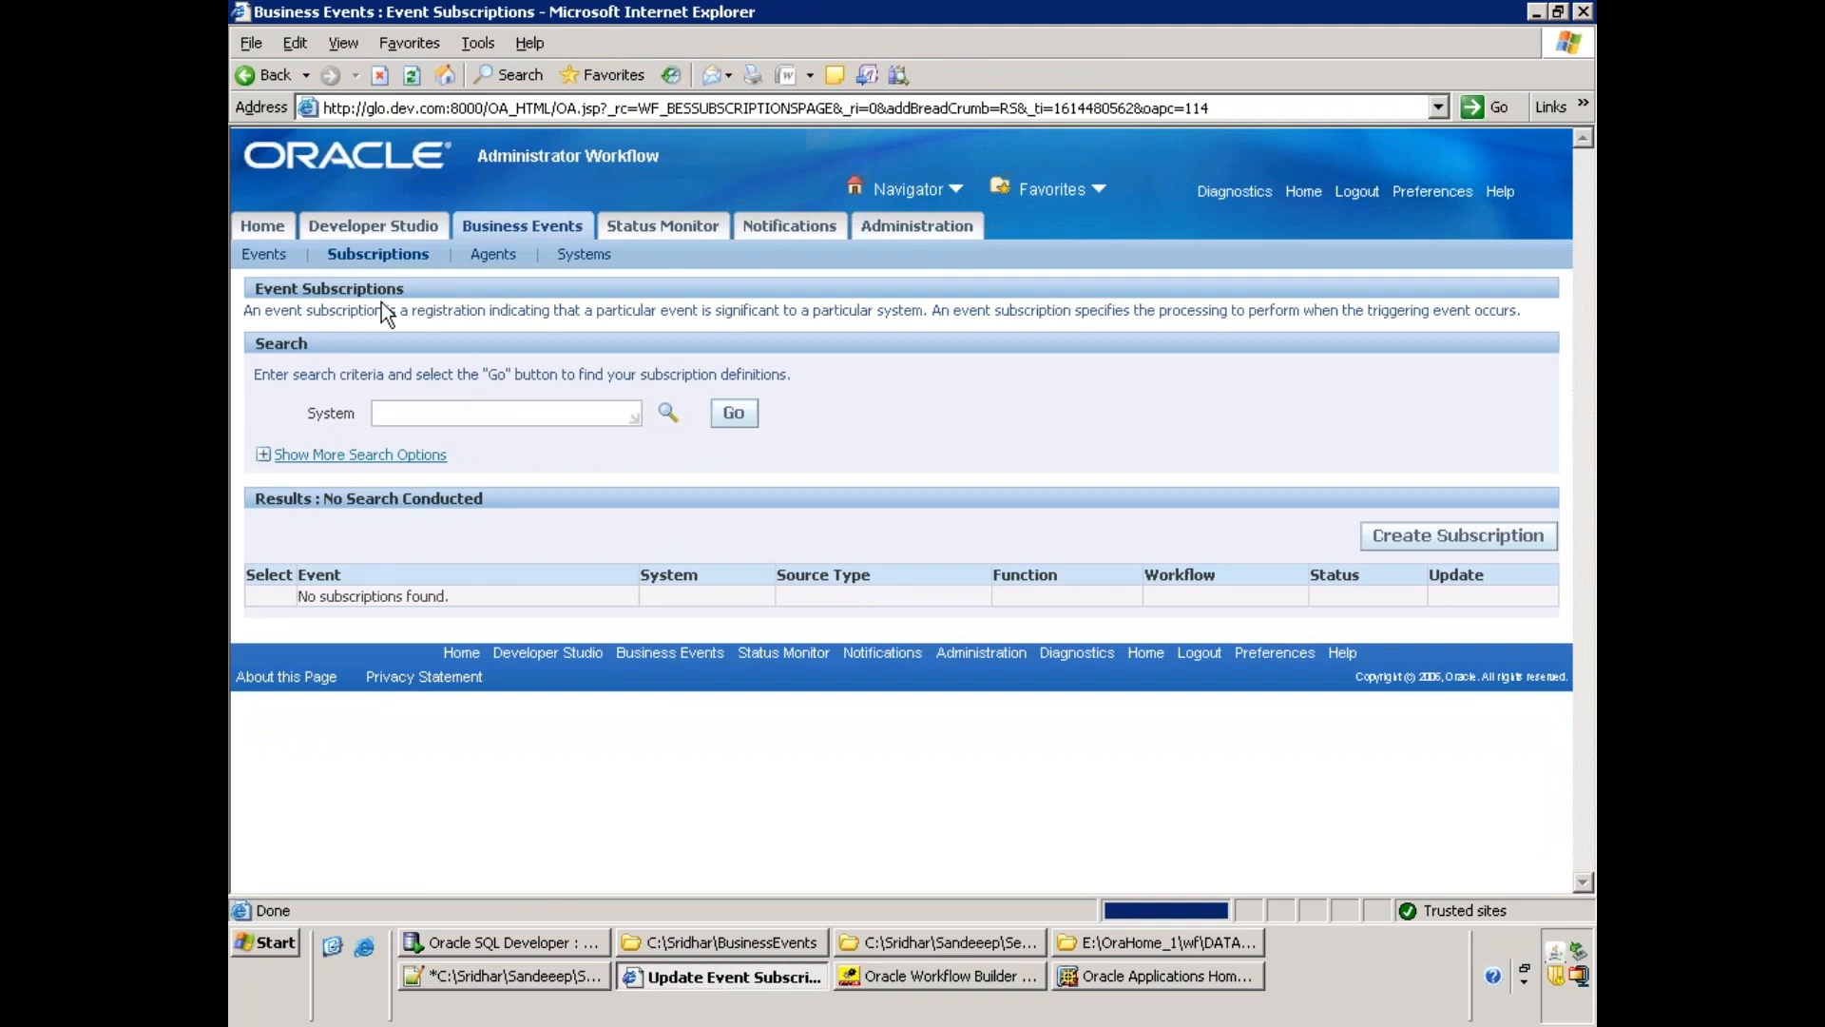
pyautogui.click(268, 255)
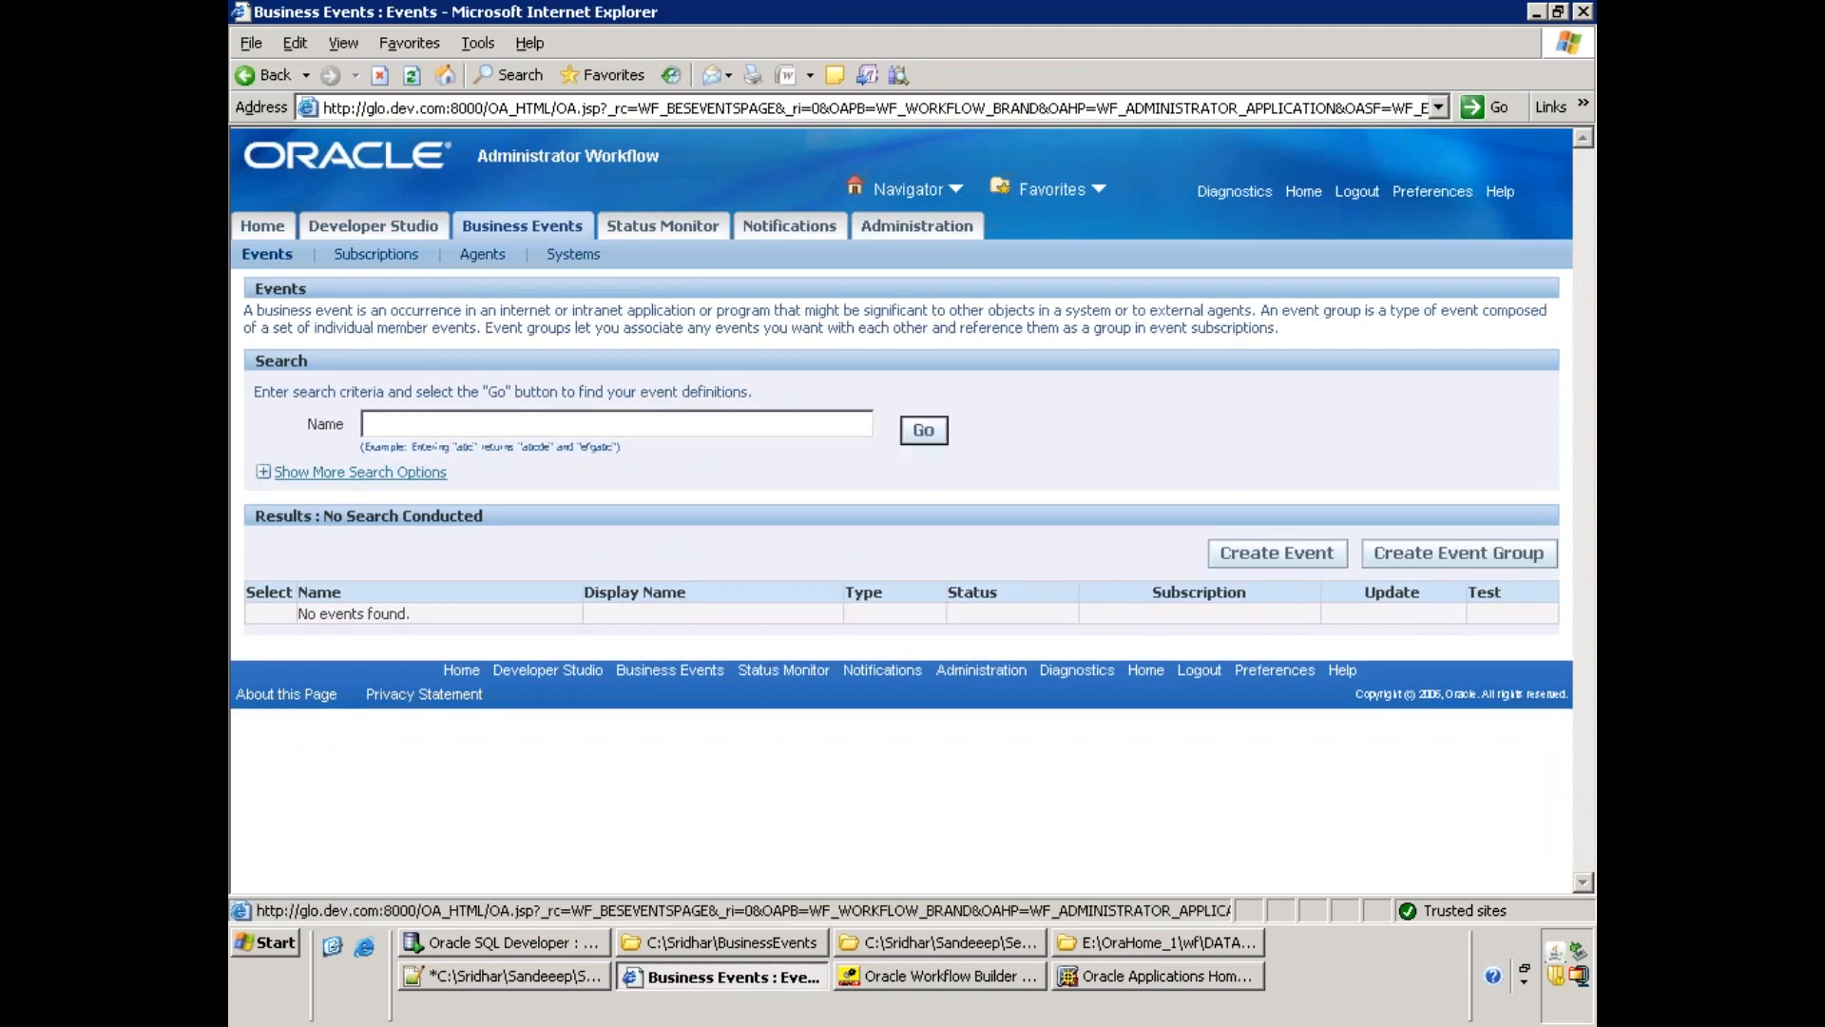
pyautogui.hotkey('alt', 'Tab')
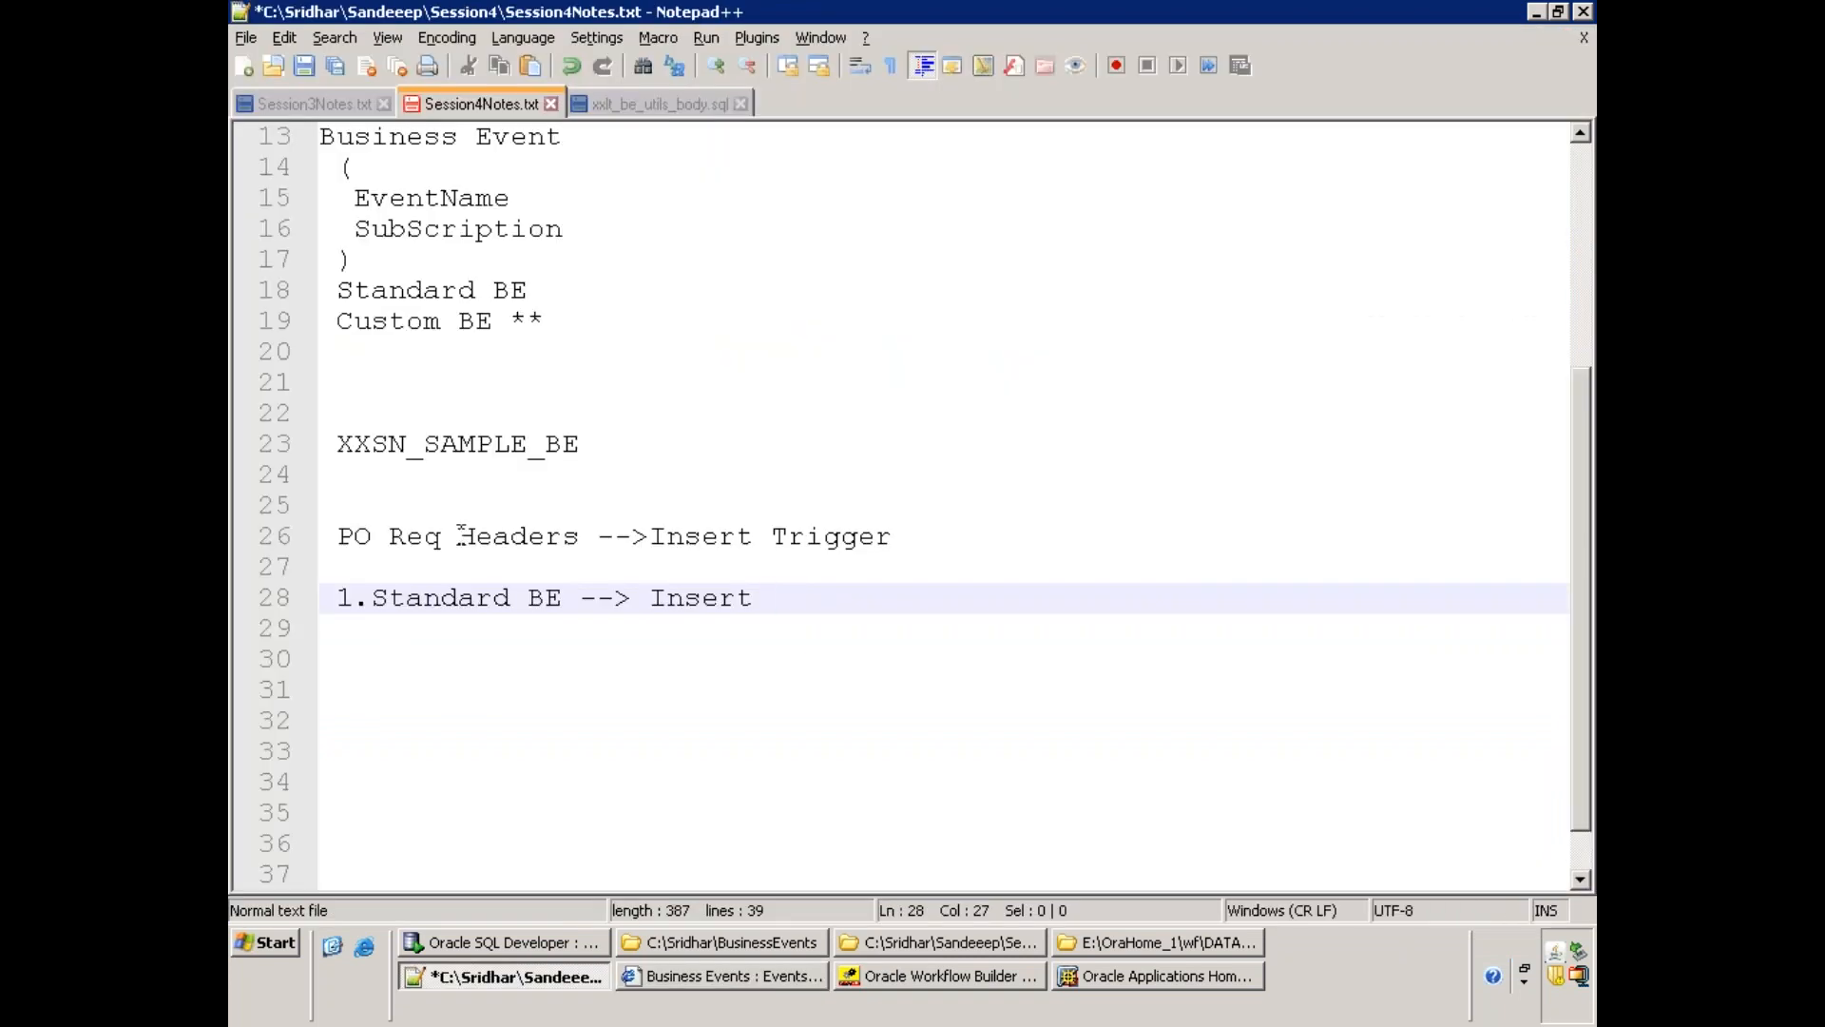
pyautogui.hotkey('alt', 'Tab')
# Search for events named oracle.apps.po and scroll through the ten results
pyautogui.write('orac.apa')
pyautogui.press('BackSpace')
pyautogui.press('BackSpace')
pyautogui.press('BackSpace')
pyautogui.press('BackSpace')
pyautogui.write('le.apps/')
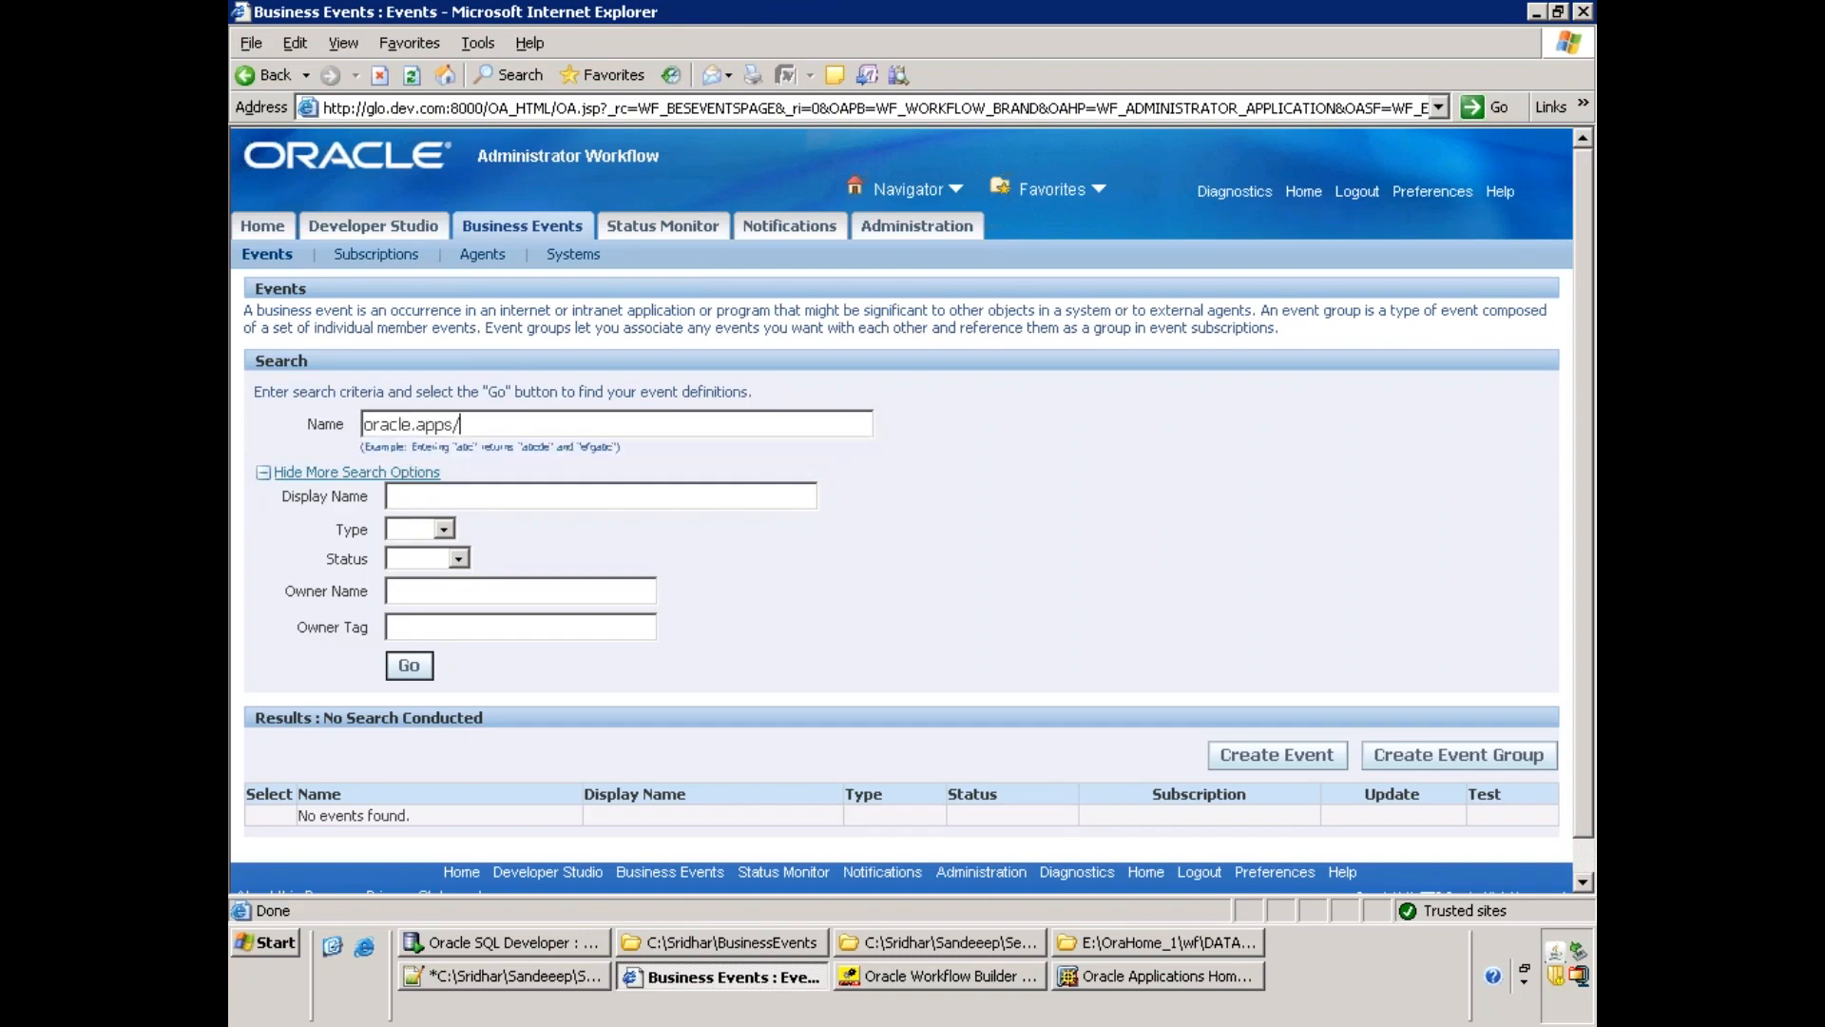
pyautogui.press('BackSpace')
pyautogui.write('.po')
pyautogui.click(409, 665)
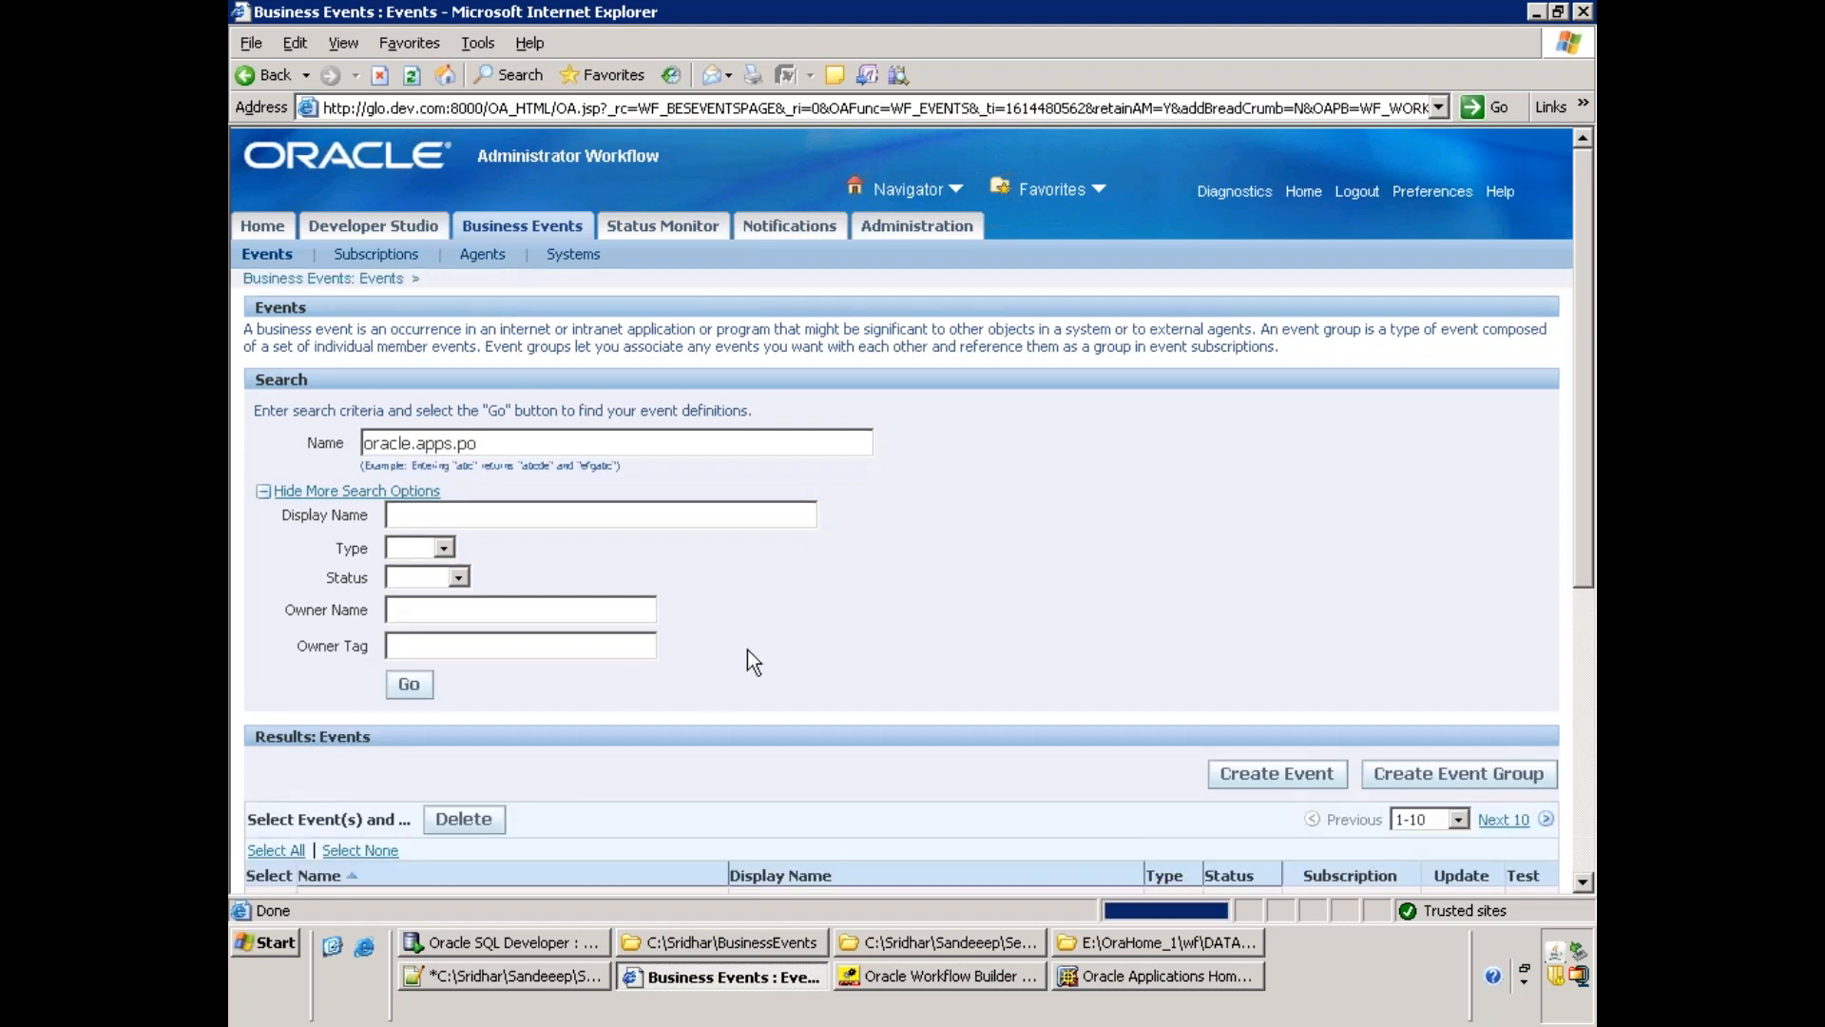
pyautogui.scroll(-3, 744, 669)
pyautogui.scroll(-2, 503, 627)
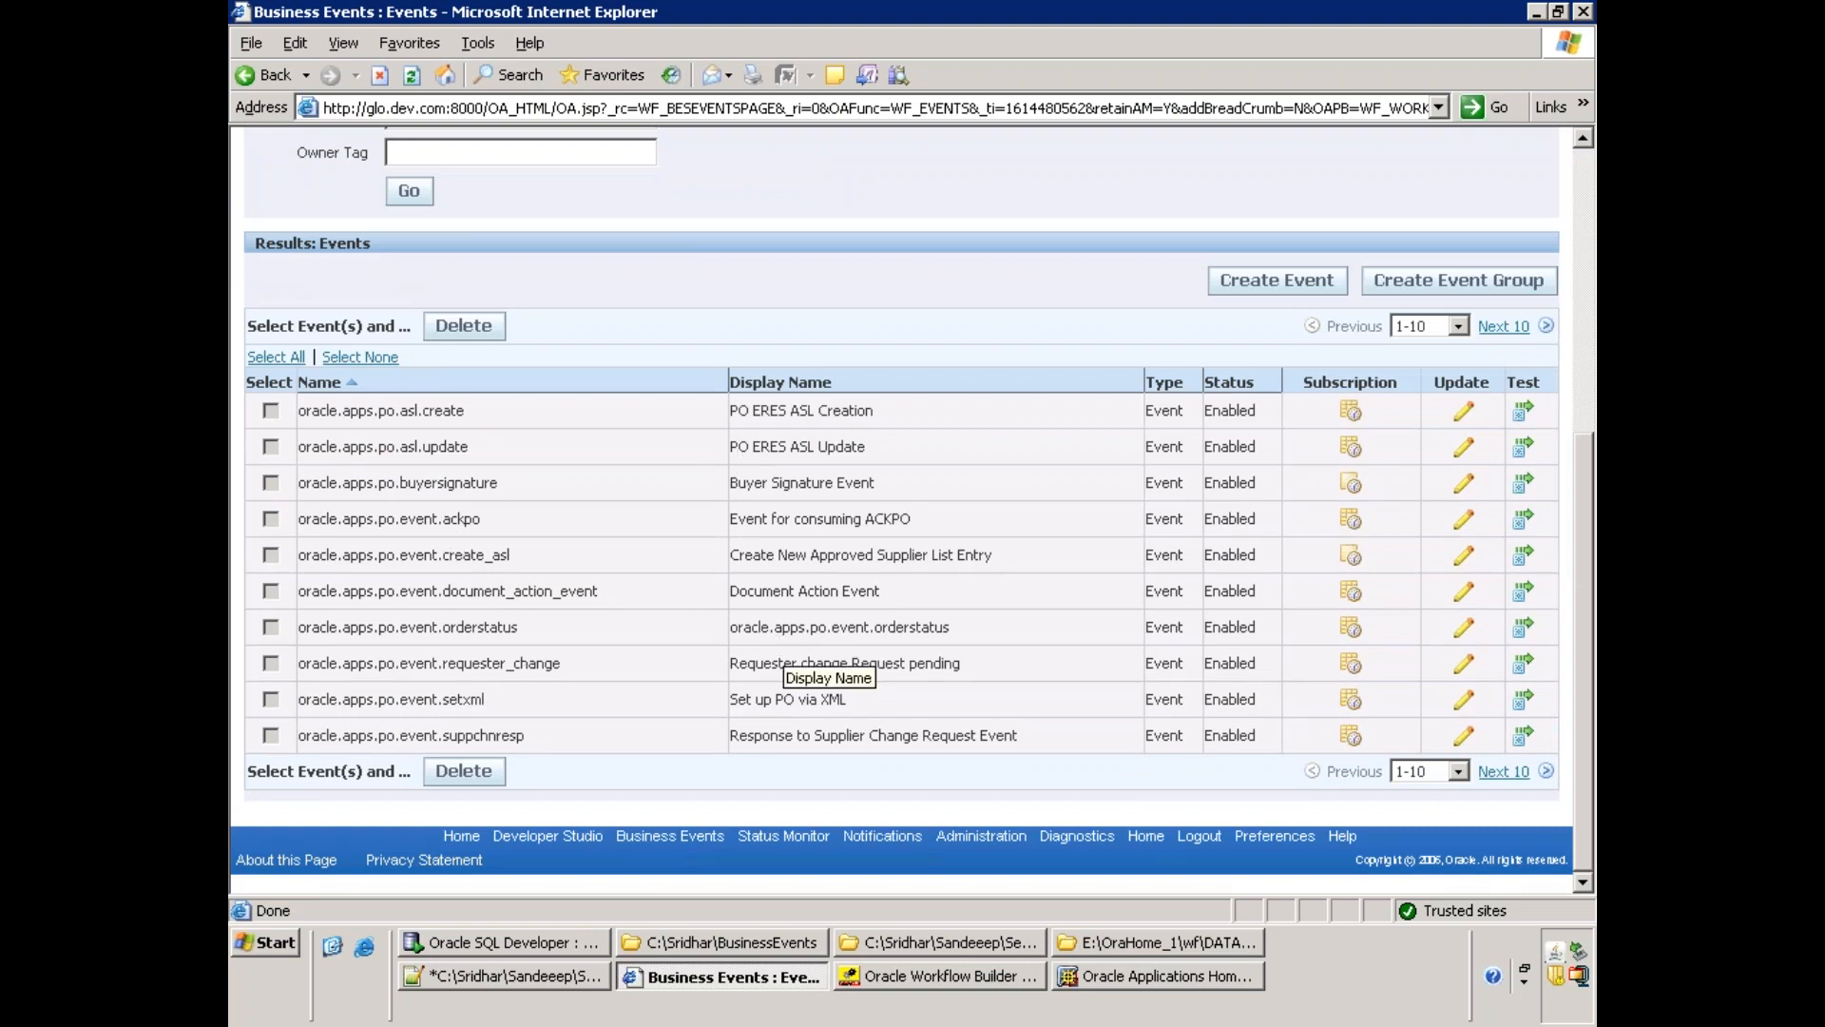
pyautogui.click(563, 968)
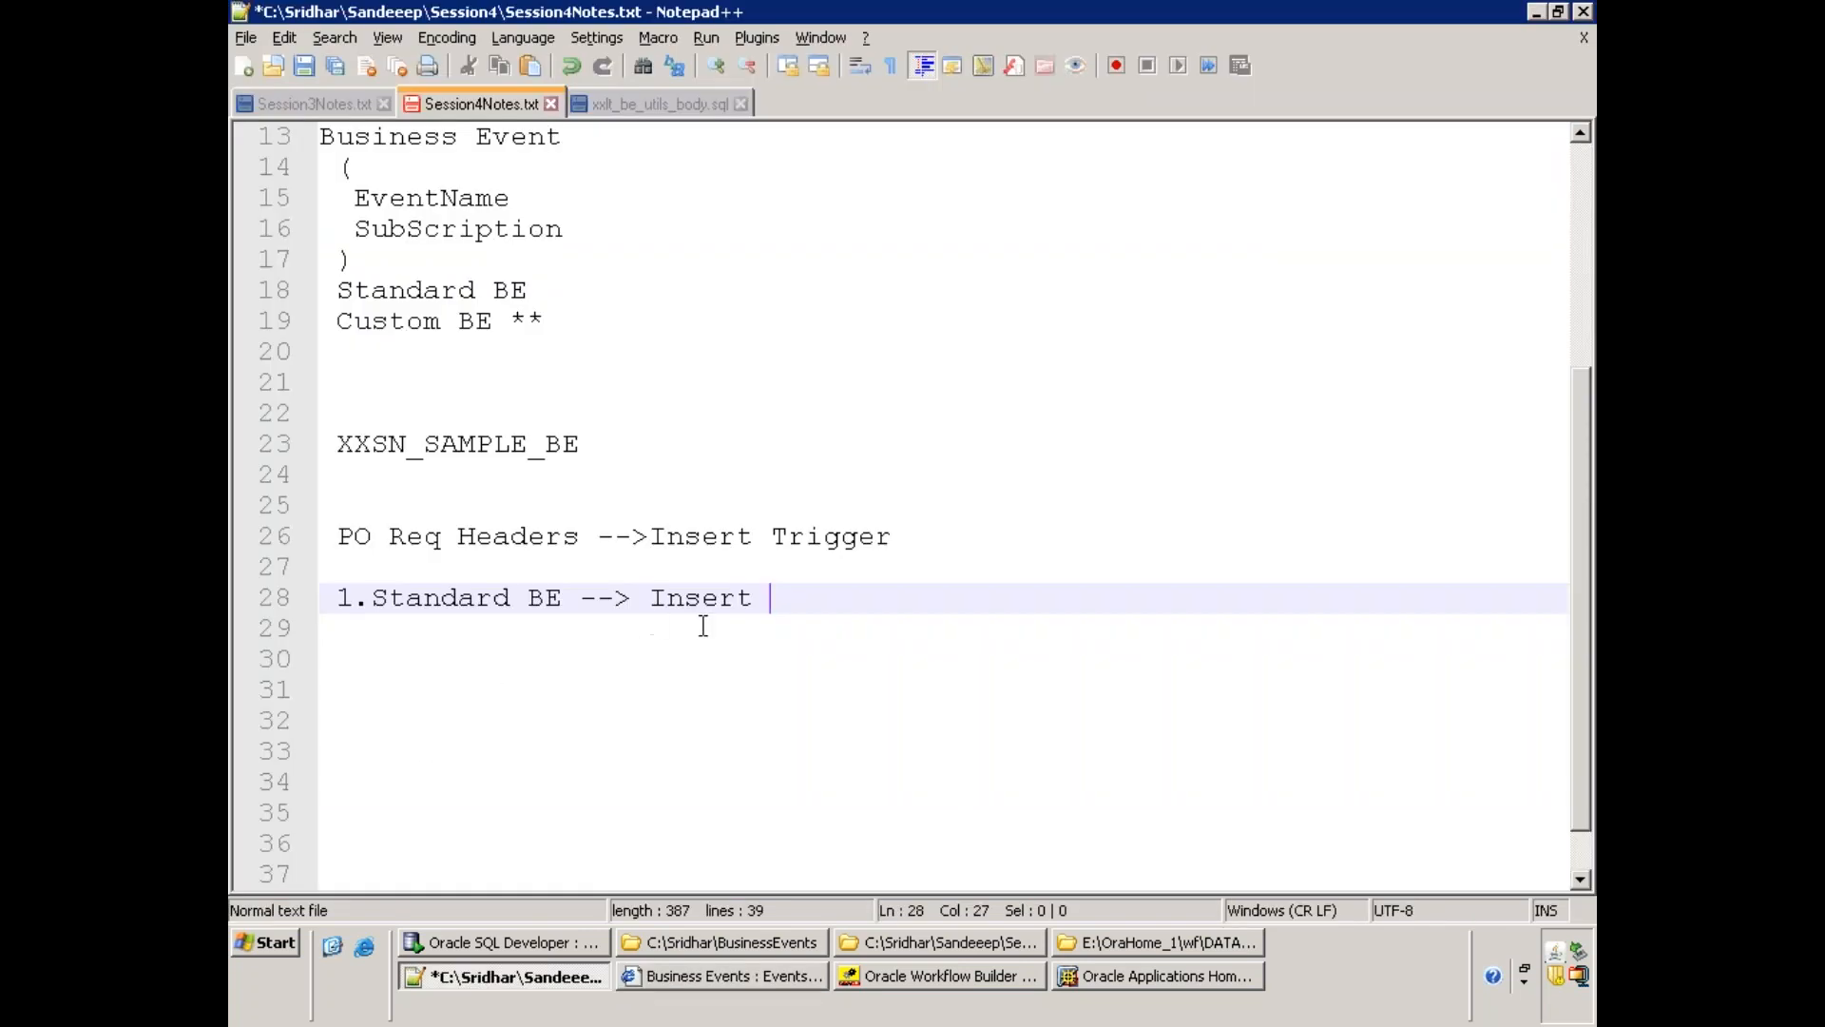
# Page to the next ten PO events, try an oracle.apps.po.create search, then revert to oracle.apps.po
pyautogui.hotkey('alt', 'Tab')
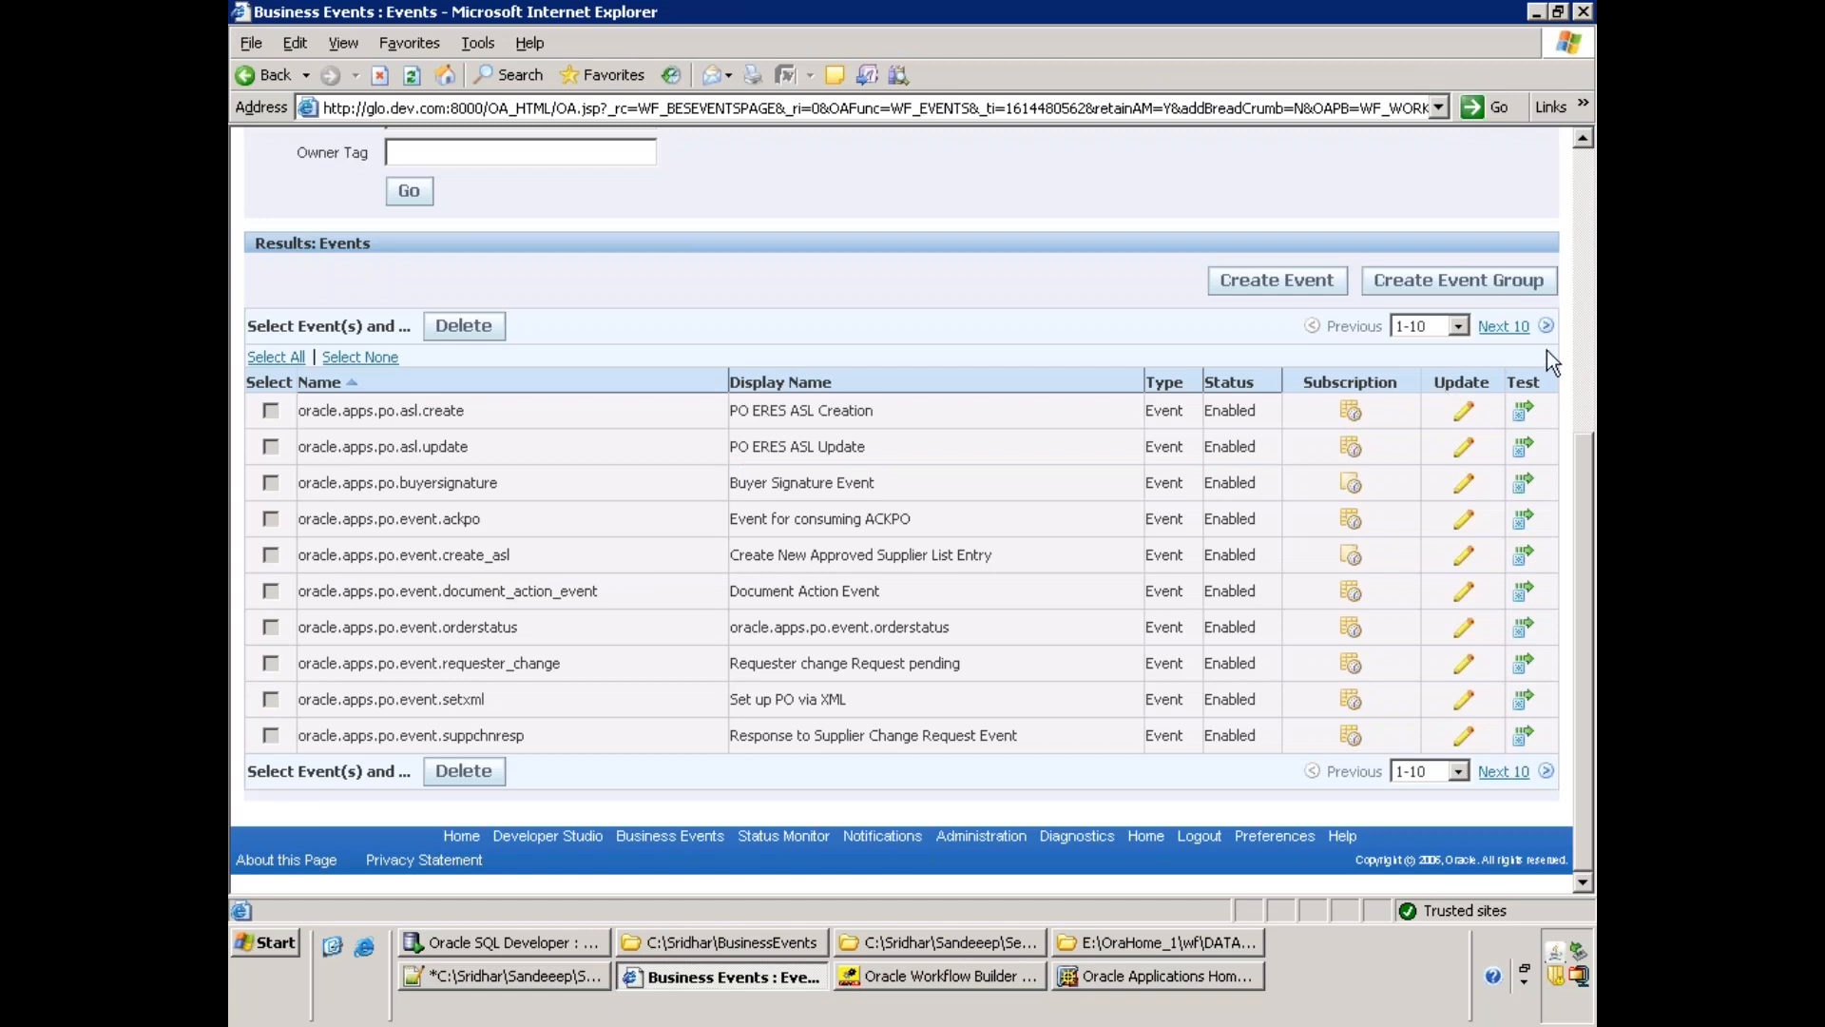
pyautogui.click(1502, 327)
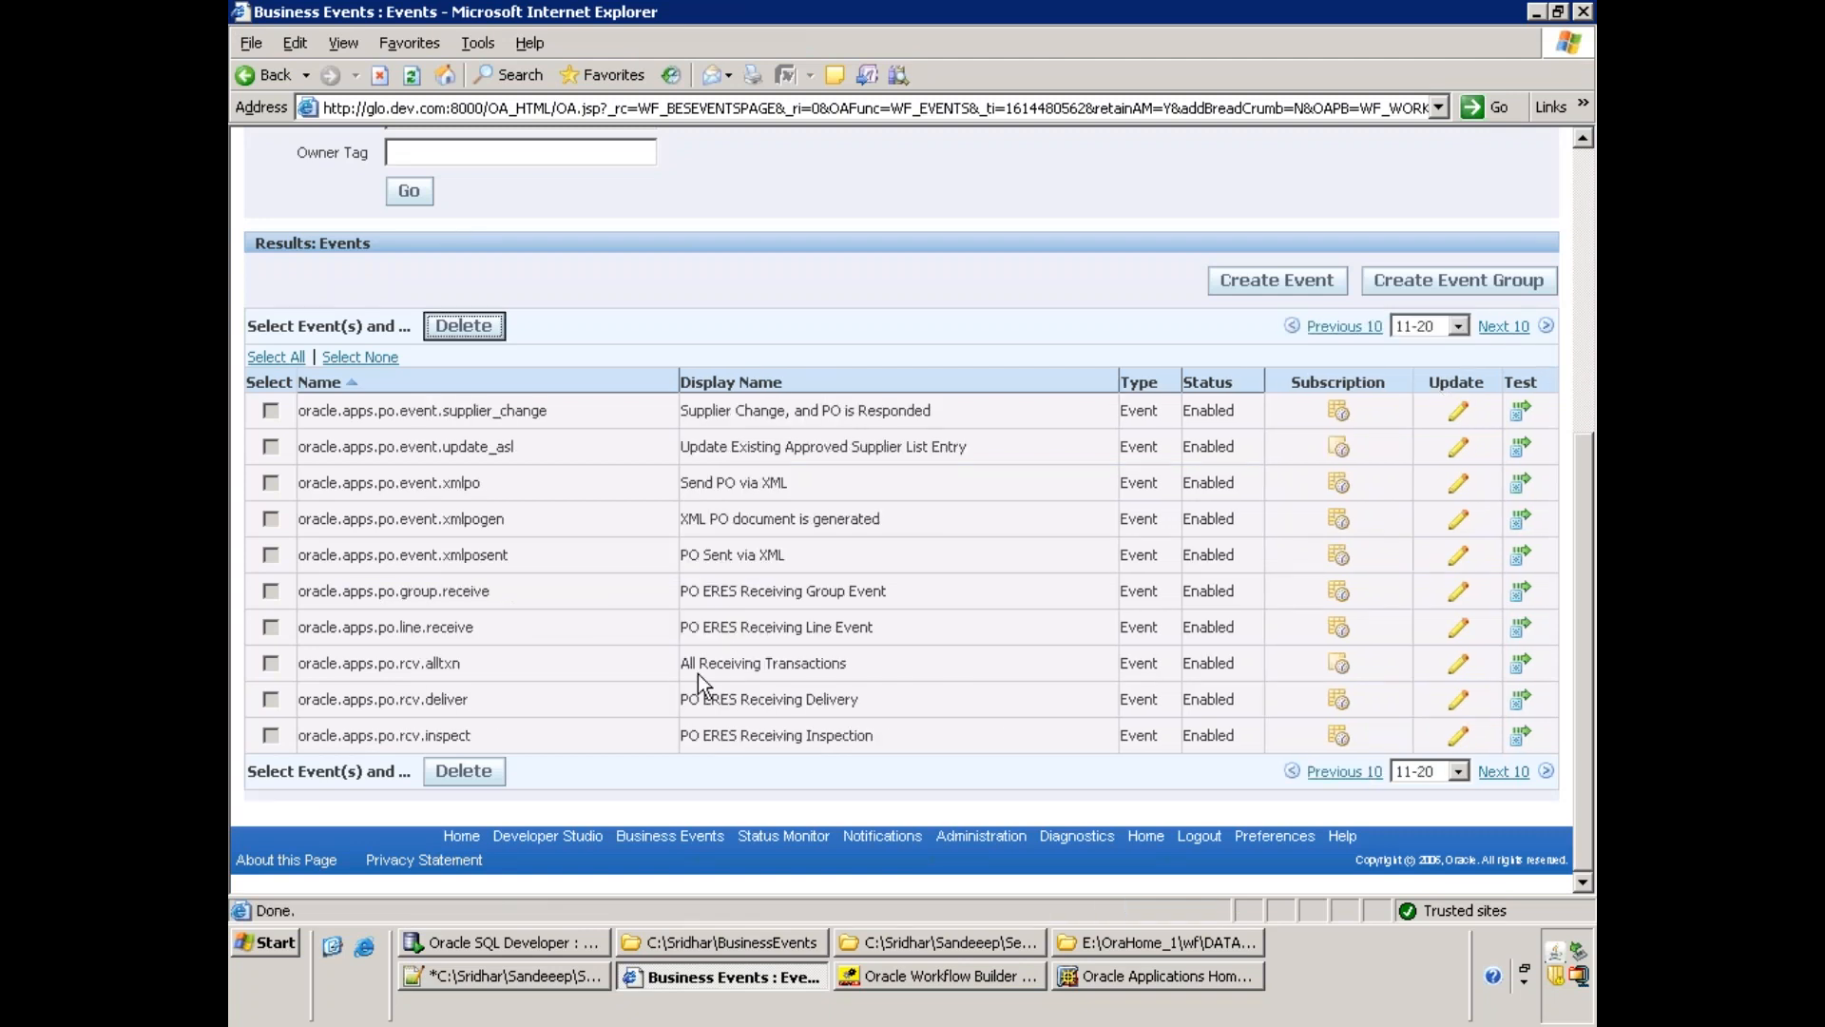
pyautogui.scroll(5, 512, 380)
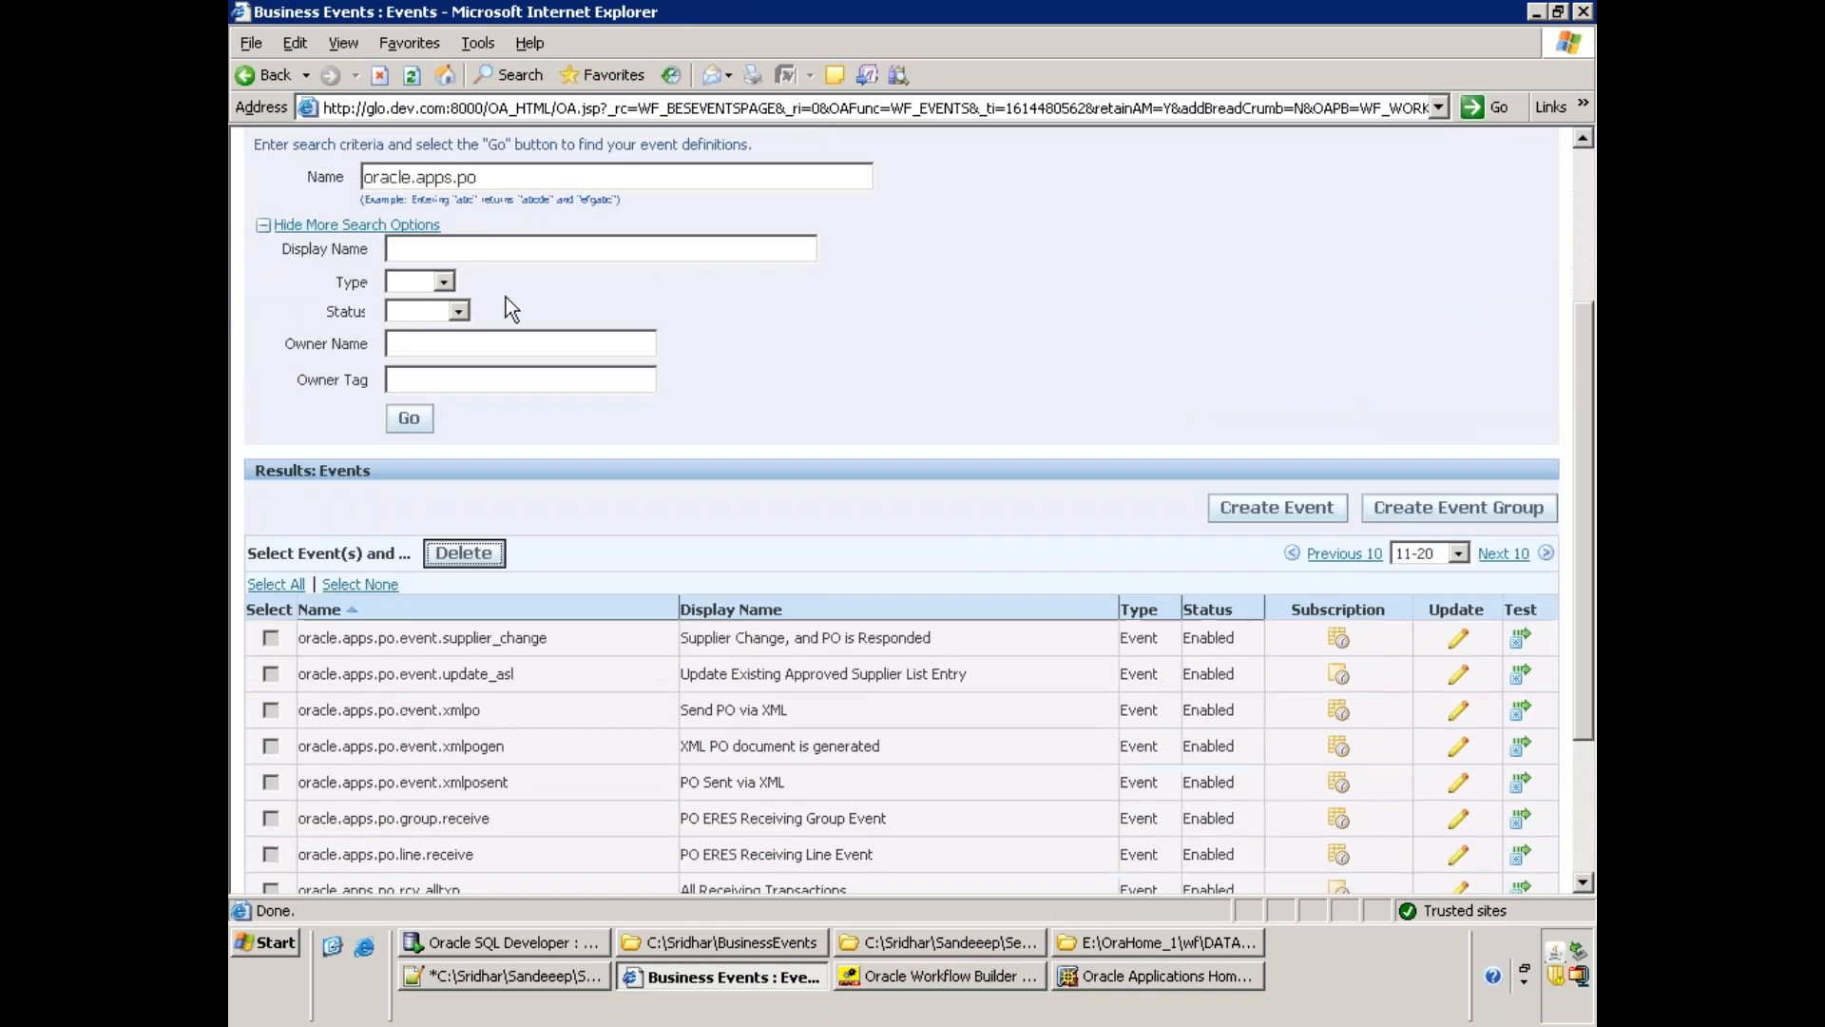
pyautogui.click(513, 178)
pyautogui.write('.create')
pyautogui.click(409, 418)
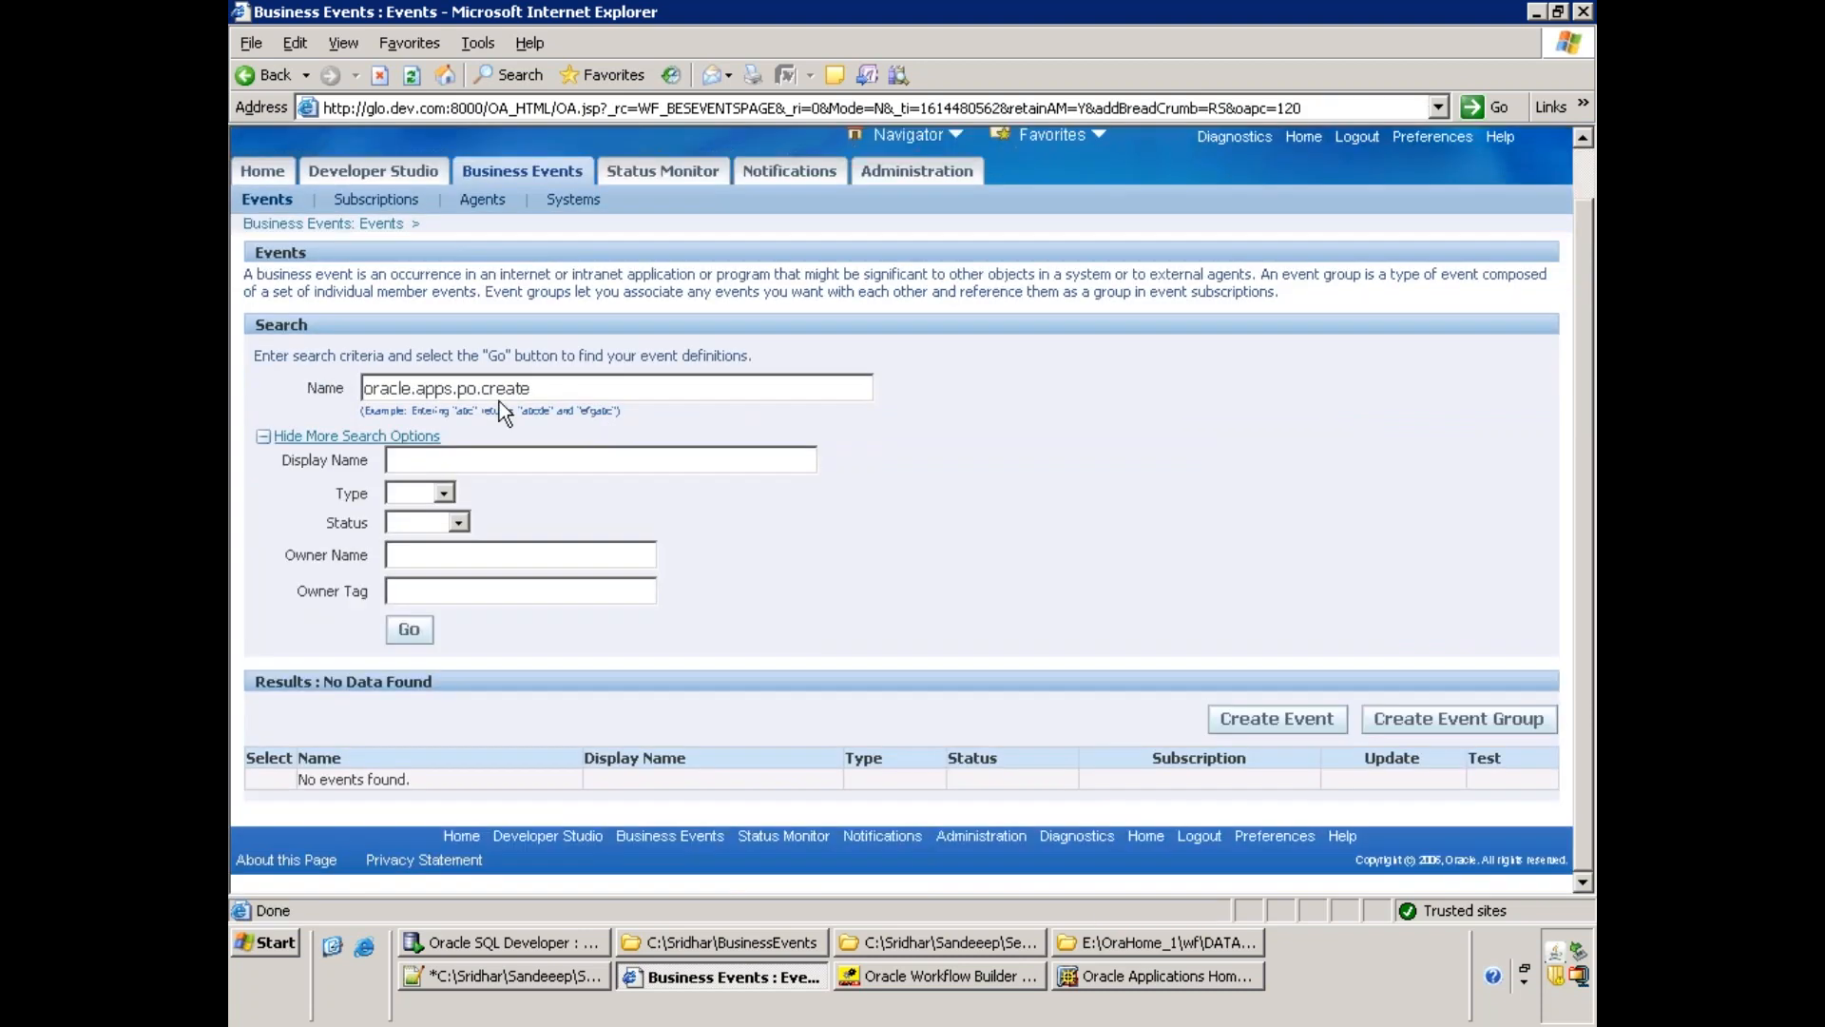
pyautogui.doubleClick(505, 388)
pyautogui.press('BackSpace')
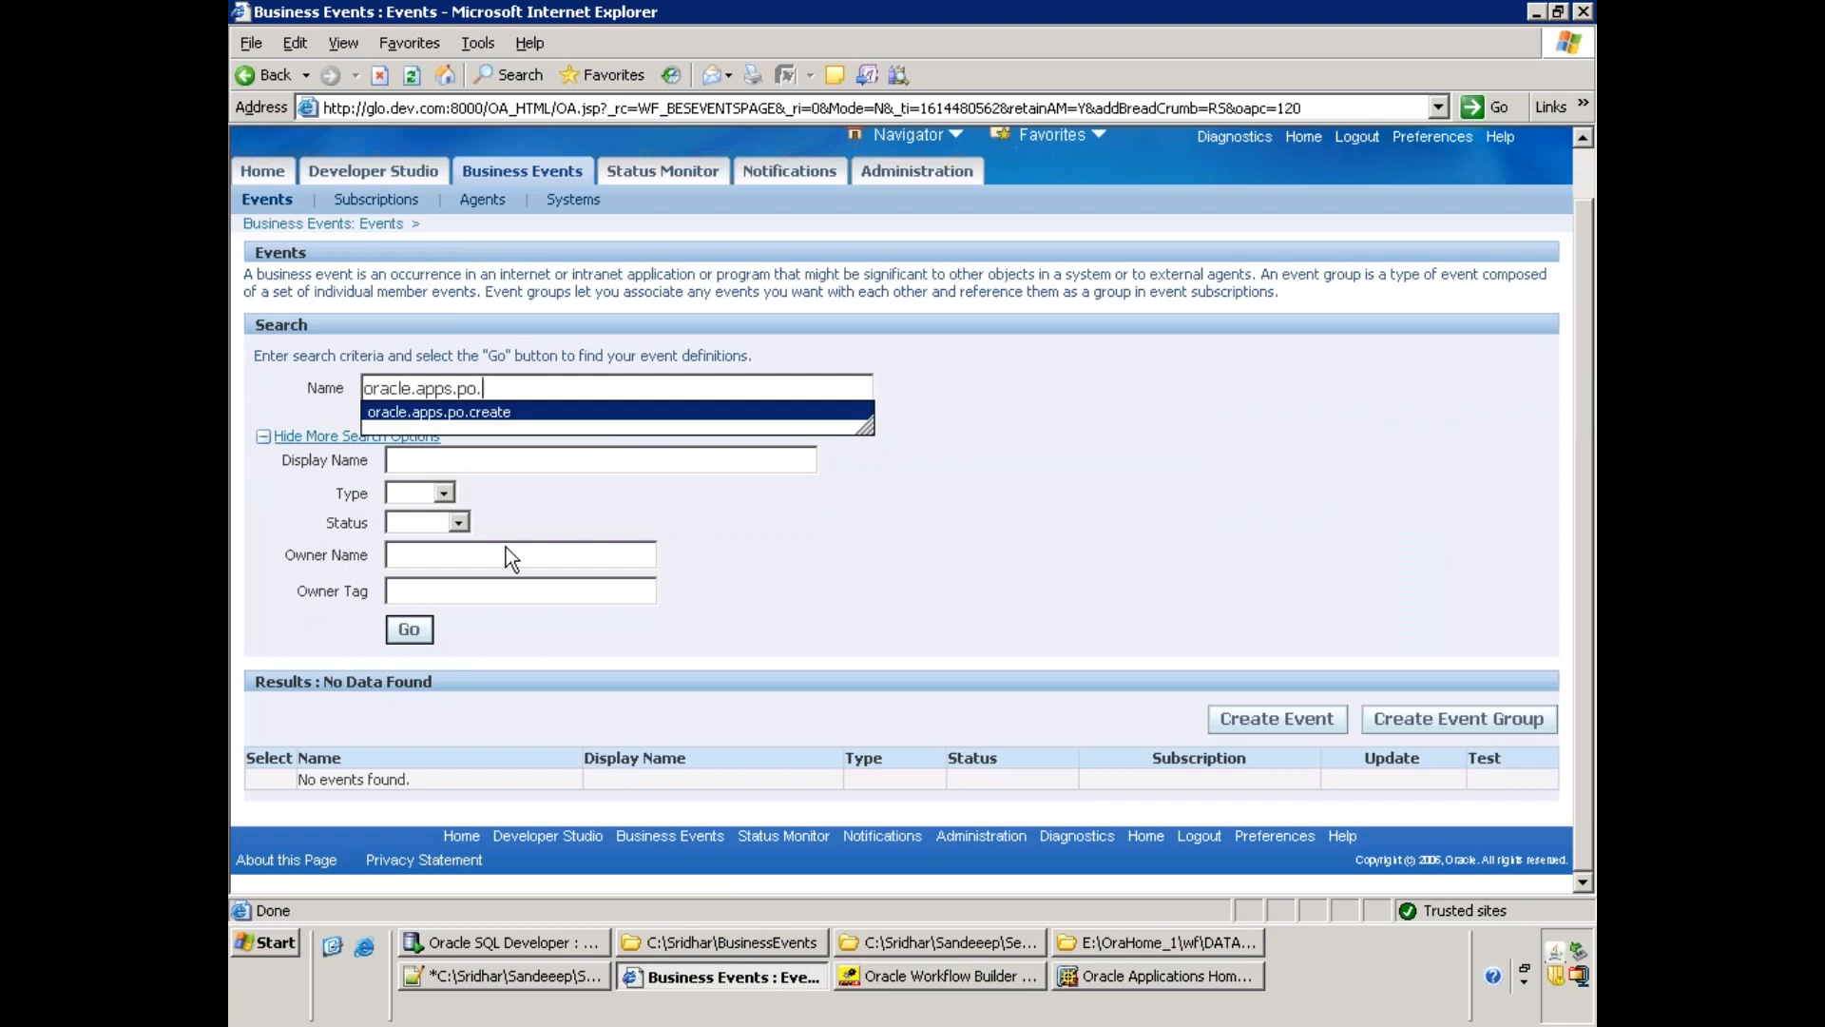
pyautogui.click(418, 629)
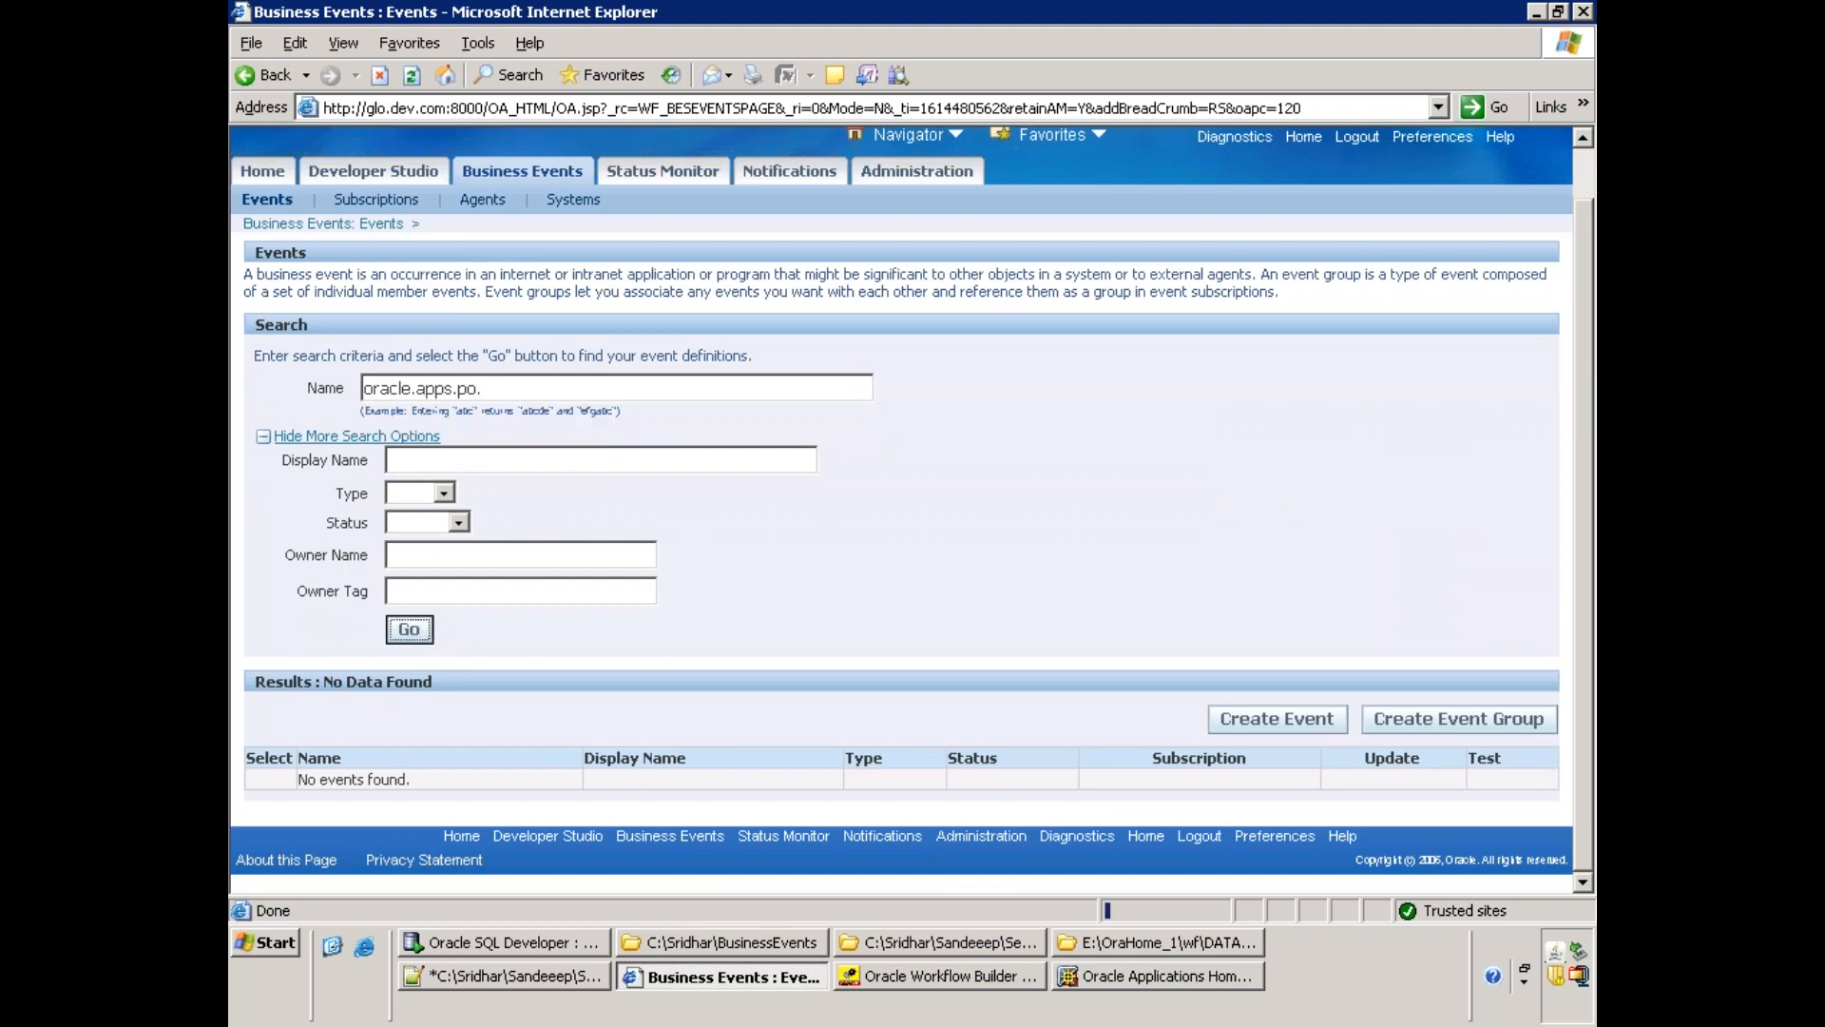
# Highlight the create-related PO events, such as PO ERES ASL Creation and create_asl, then view events 11-20
pyautogui.scroll(-3, 552, 728)
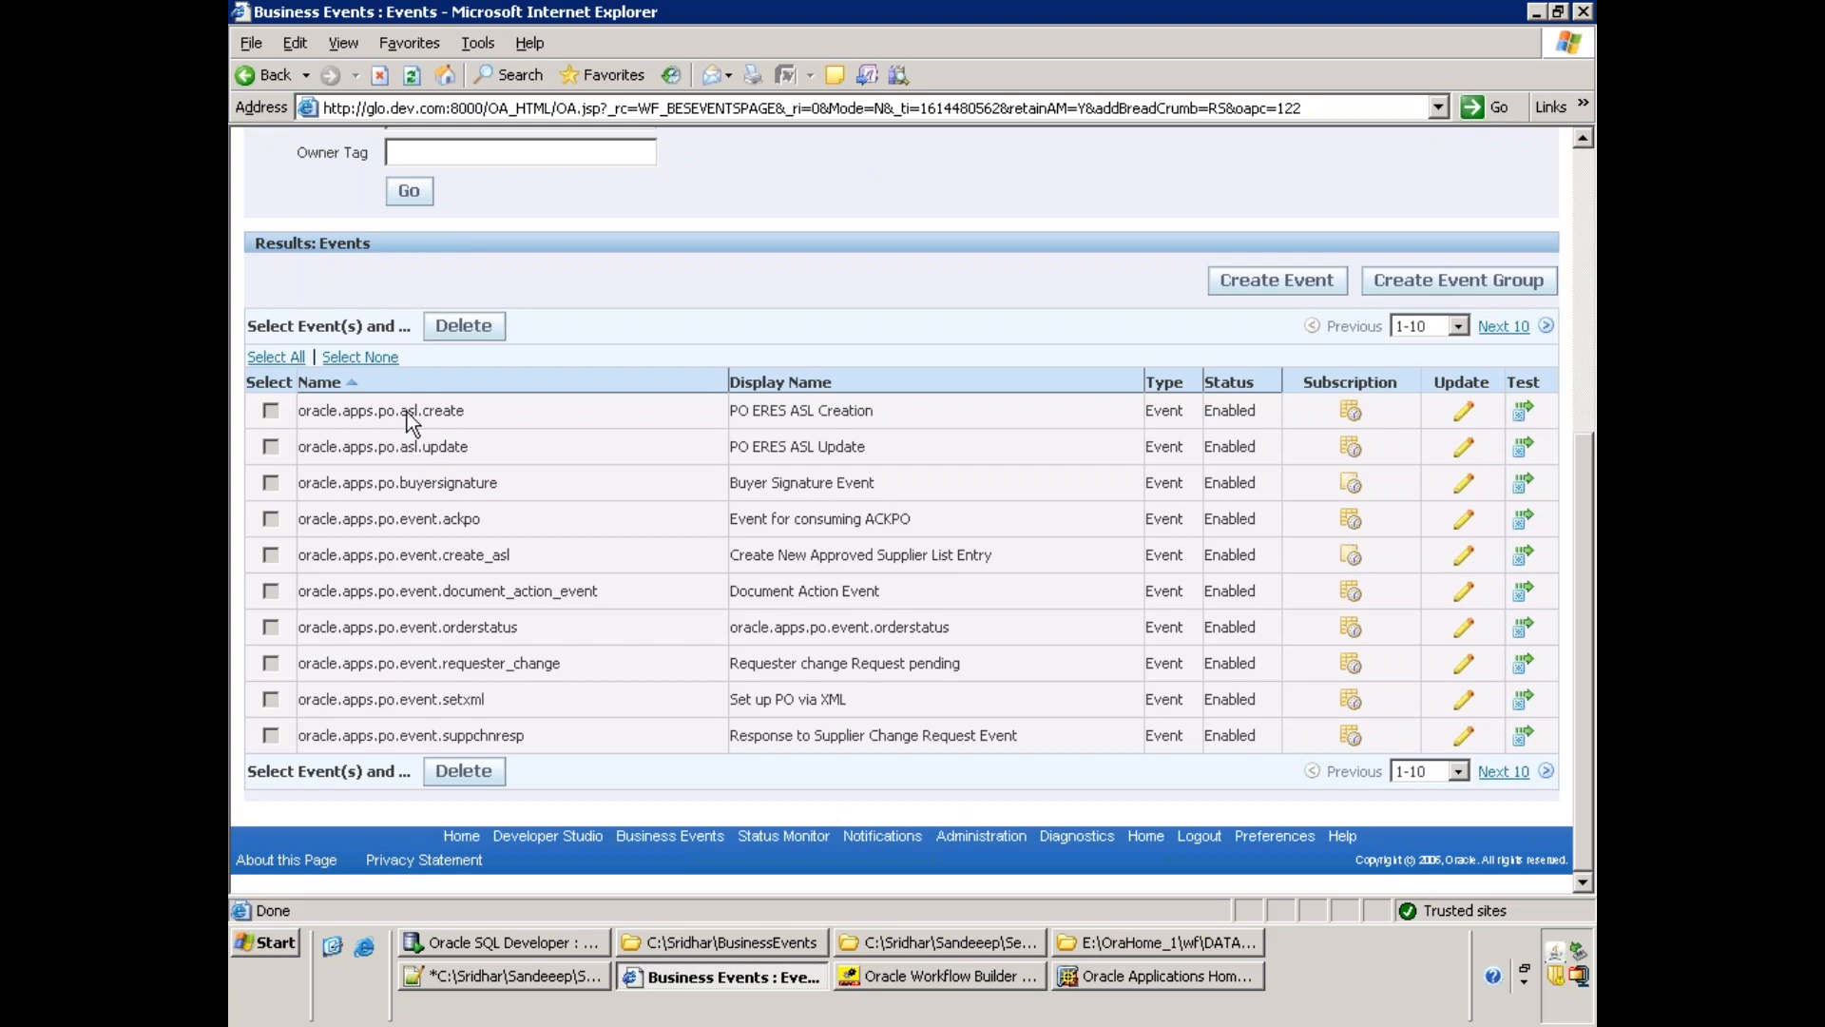
pyautogui.moveTo(426, 411); pyautogui.dragTo(488, 412)
pyautogui.click(488, 412)
pyautogui.moveTo(876, 410); pyautogui.dragTo(730, 411)
pyautogui.doubleClick(428, 411)
pyautogui.moveTo(768, 630); pyautogui.dragTo(951, 631)
pyautogui.doubleClick(462, 558)
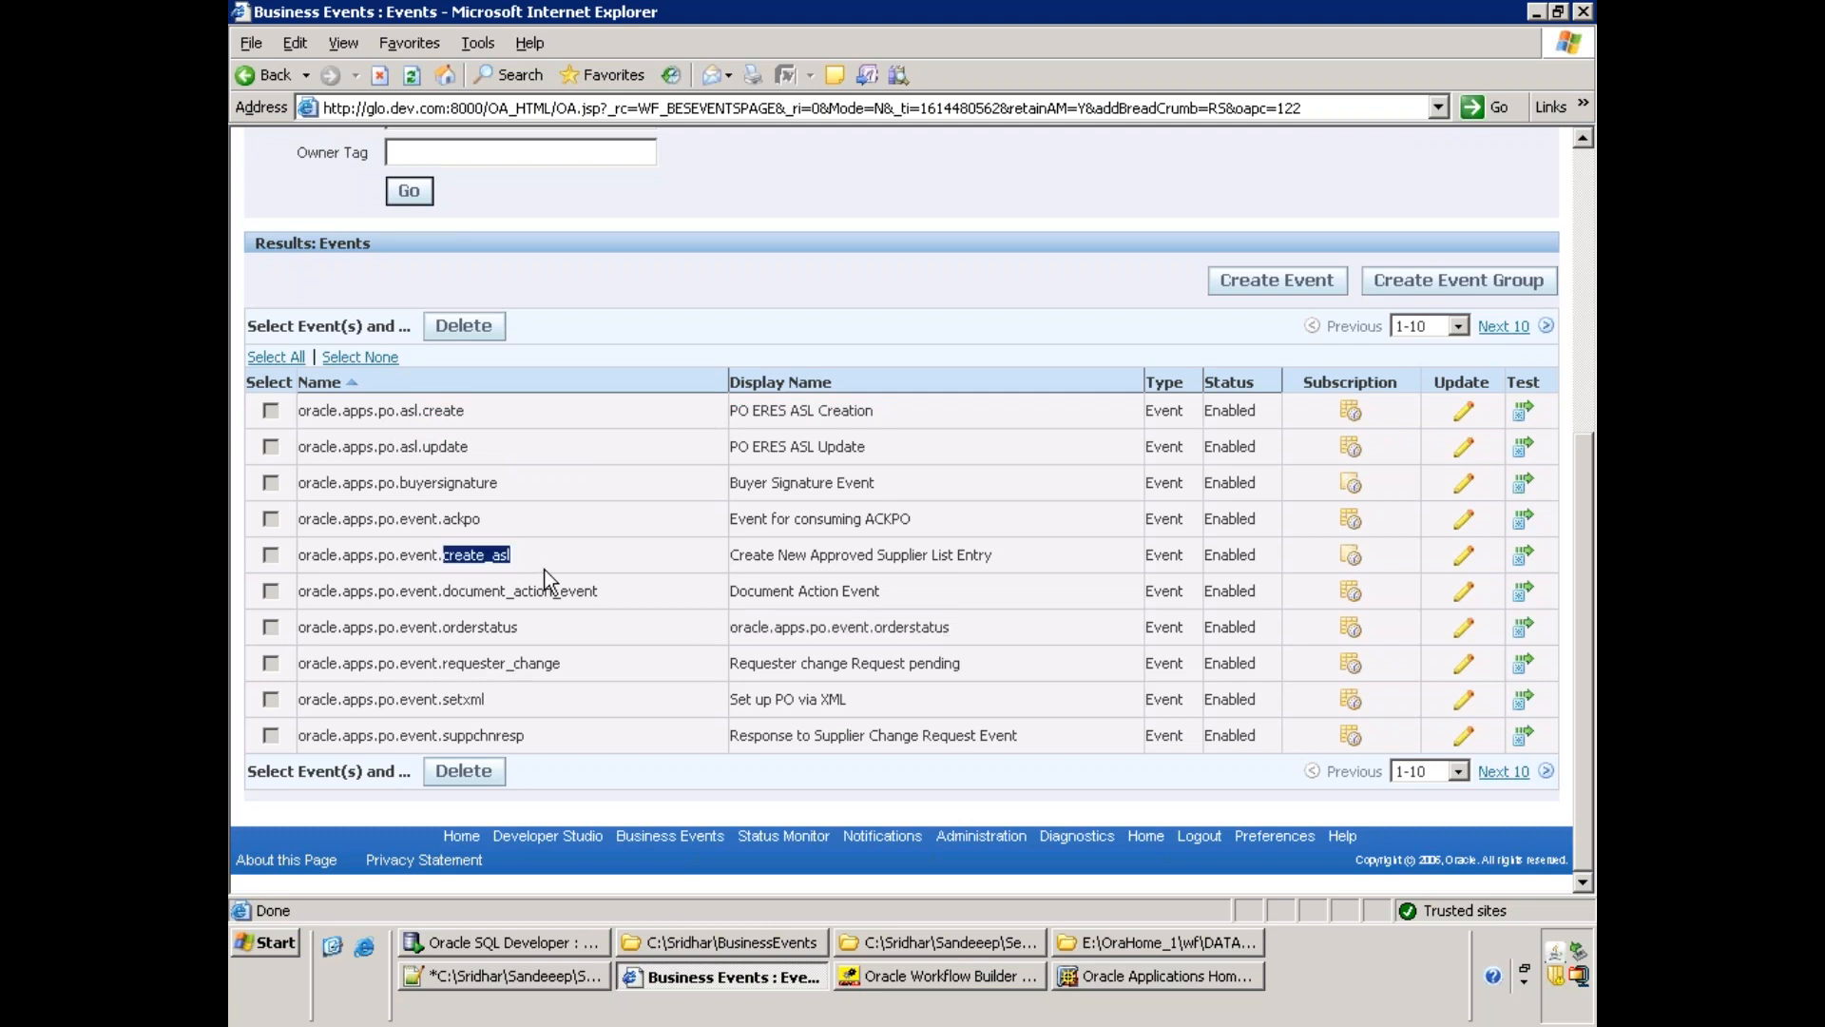
pyautogui.moveTo(1007, 556); pyautogui.dragTo(760, 559)
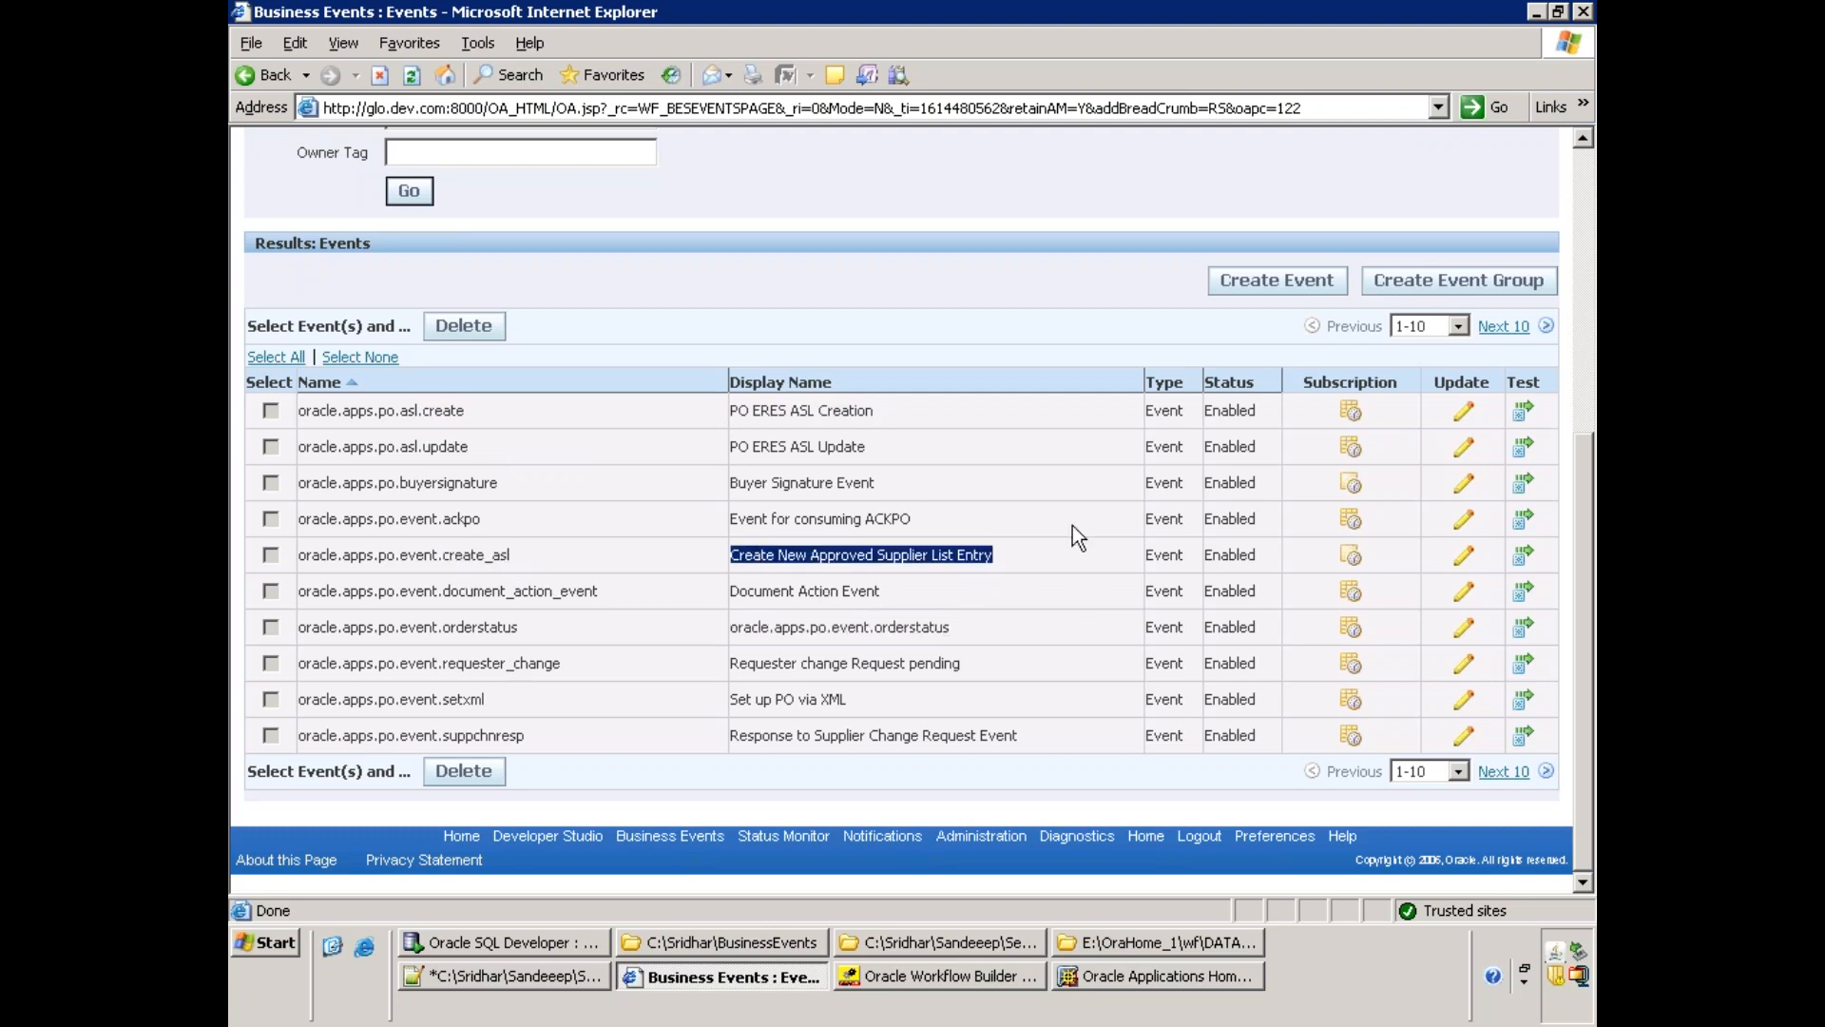
pyautogui.click(1504, 326)
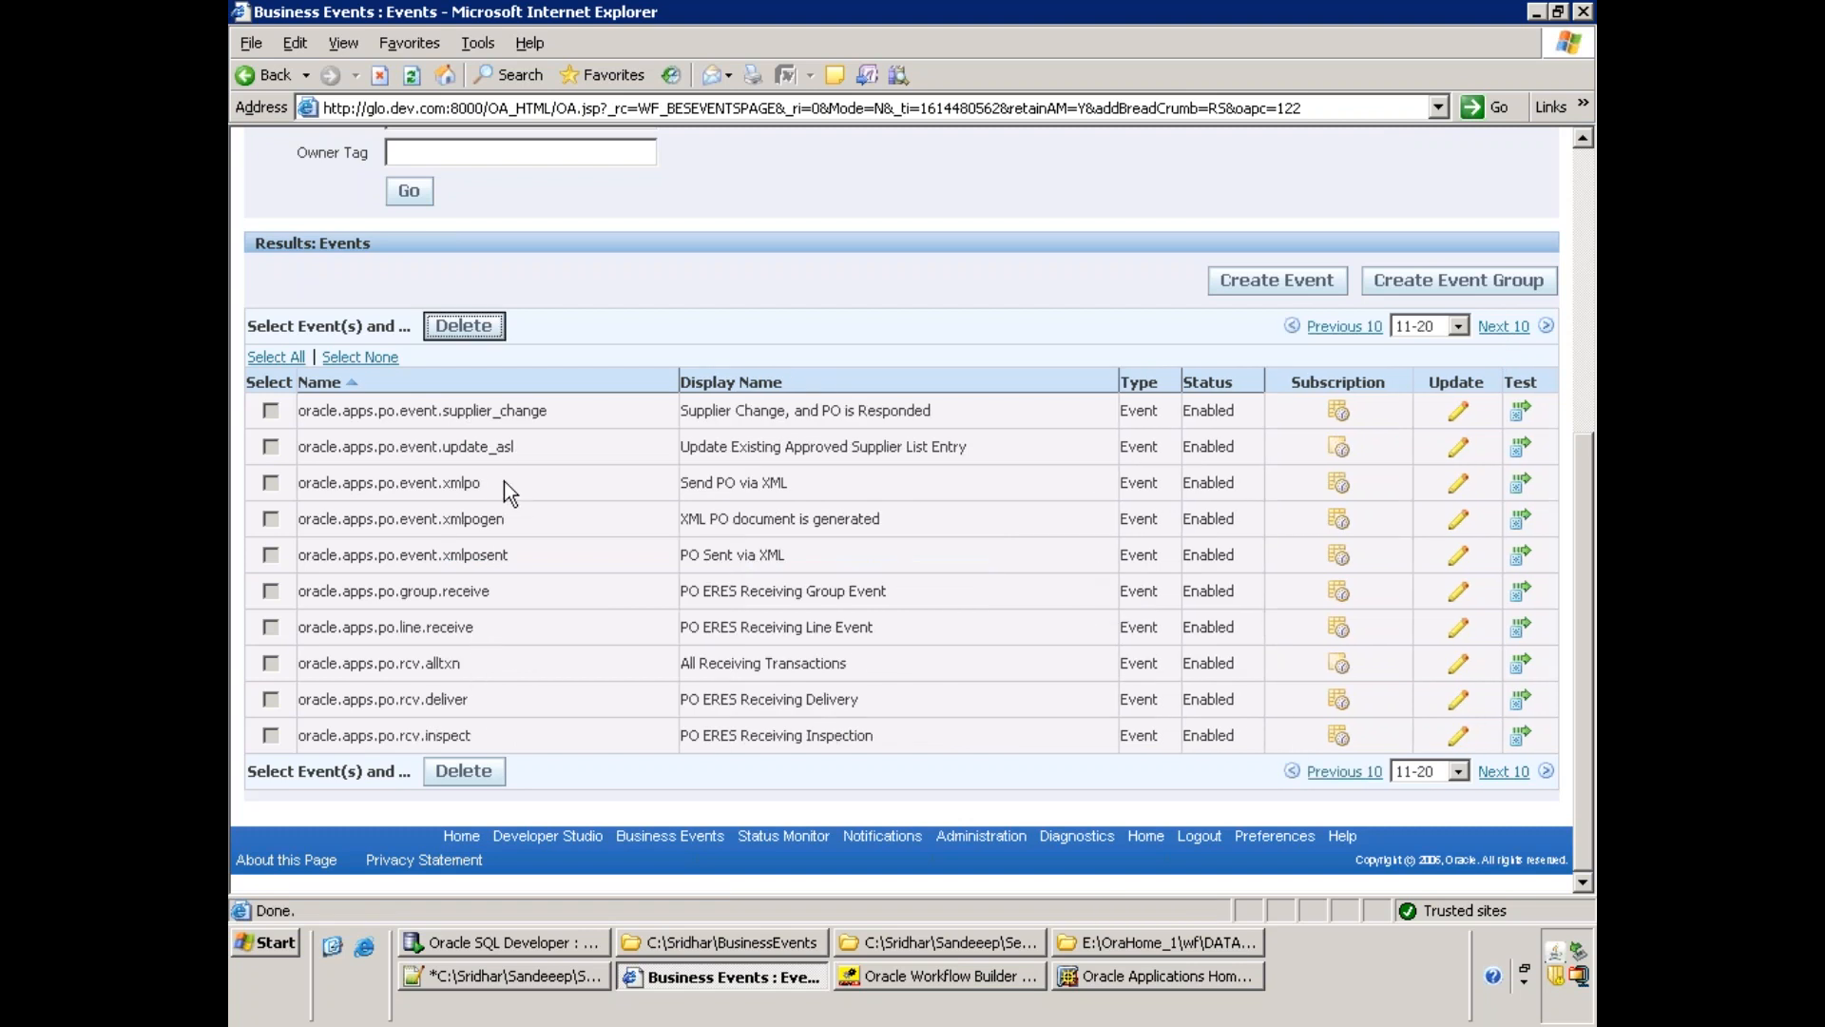
# Narrow the event search to oracle.apps.po.event, then start a new line in the notes
pyautogui.scroll(2, 522, 489)
pyautogui.click(544, 180)
pyautogui.write('event')
pyautogui.press('Return')
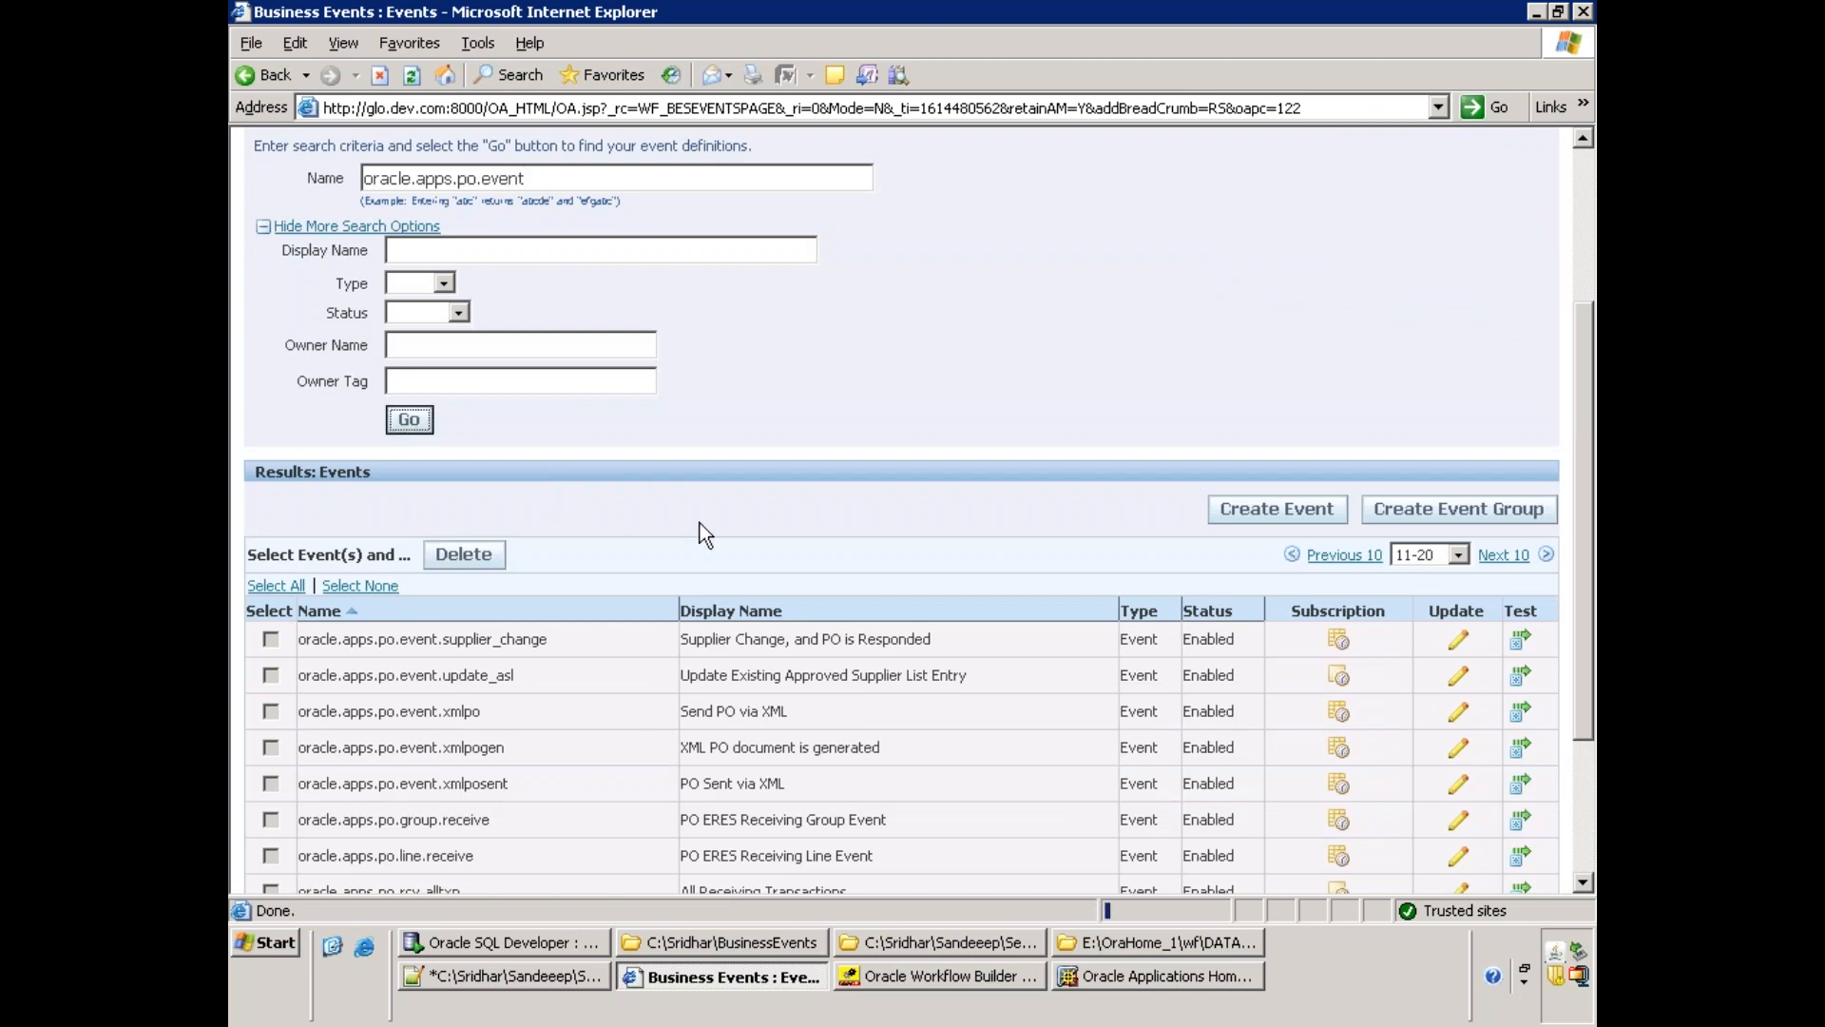
pyautogui.scroll(-7, 811, 608)
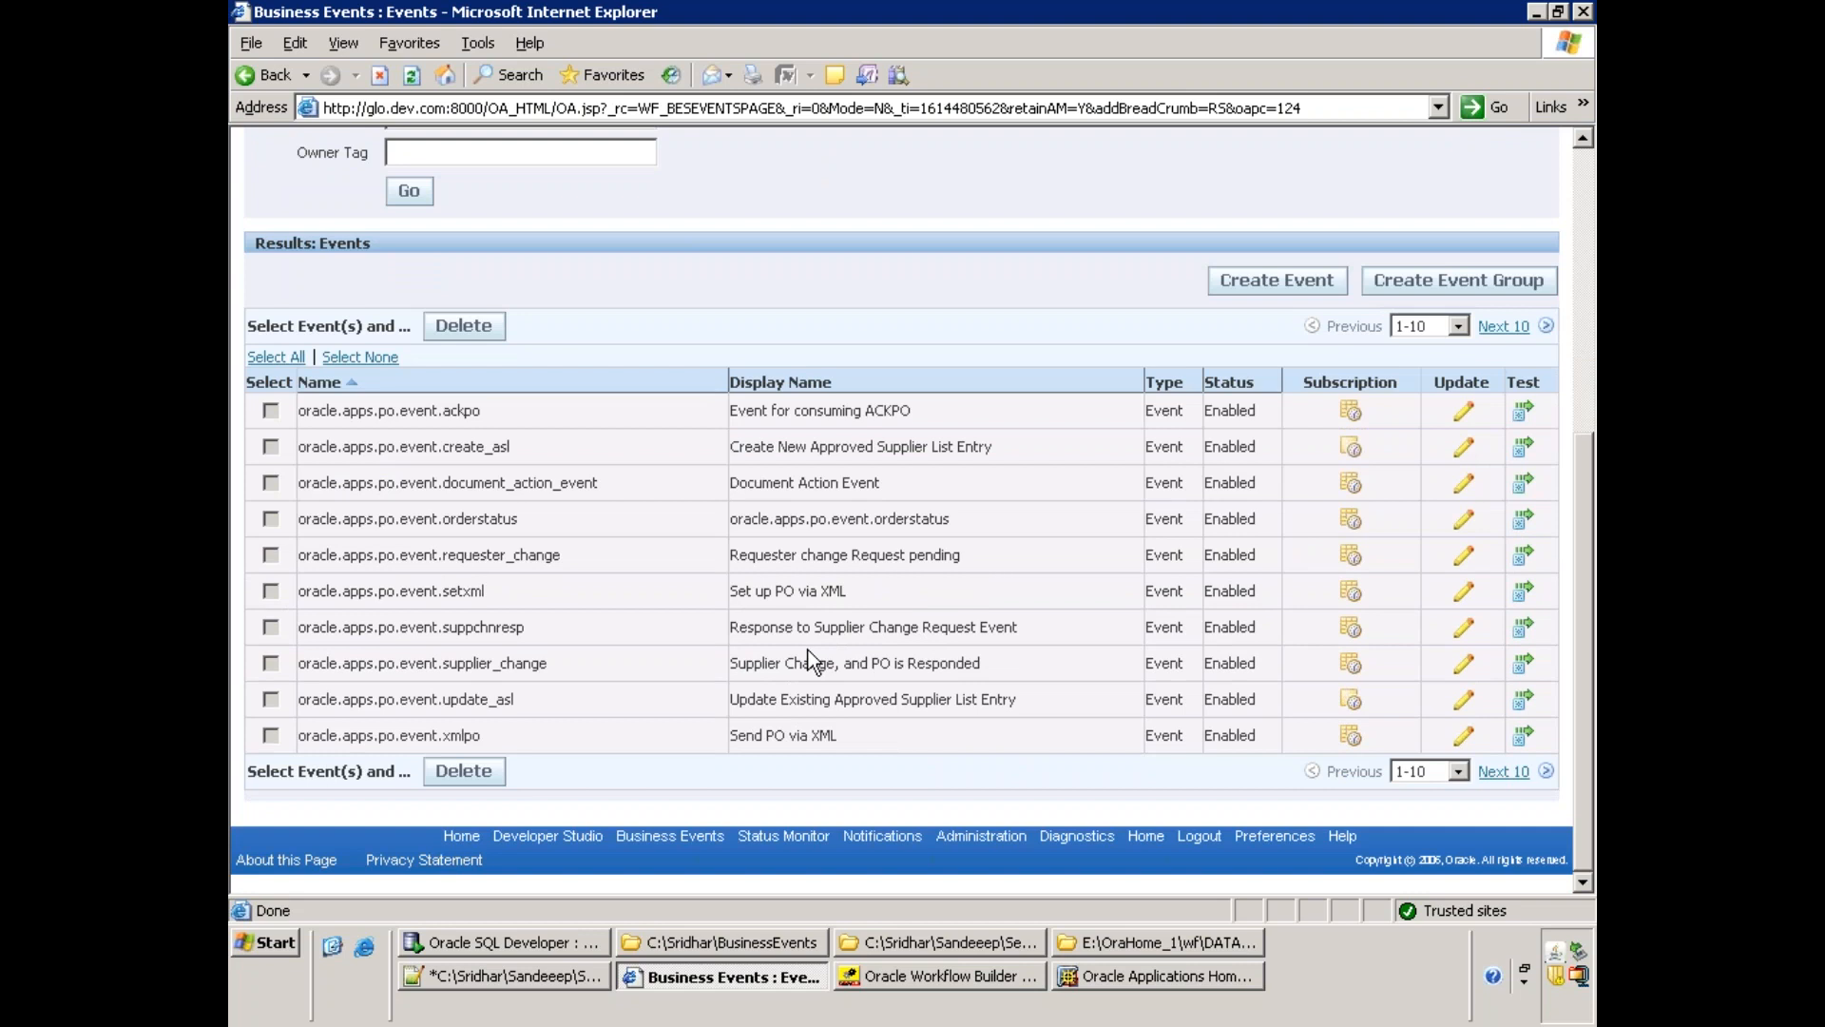
pyautogui.hotkey('alt', 'Tab')
pyautogui.press('Return')
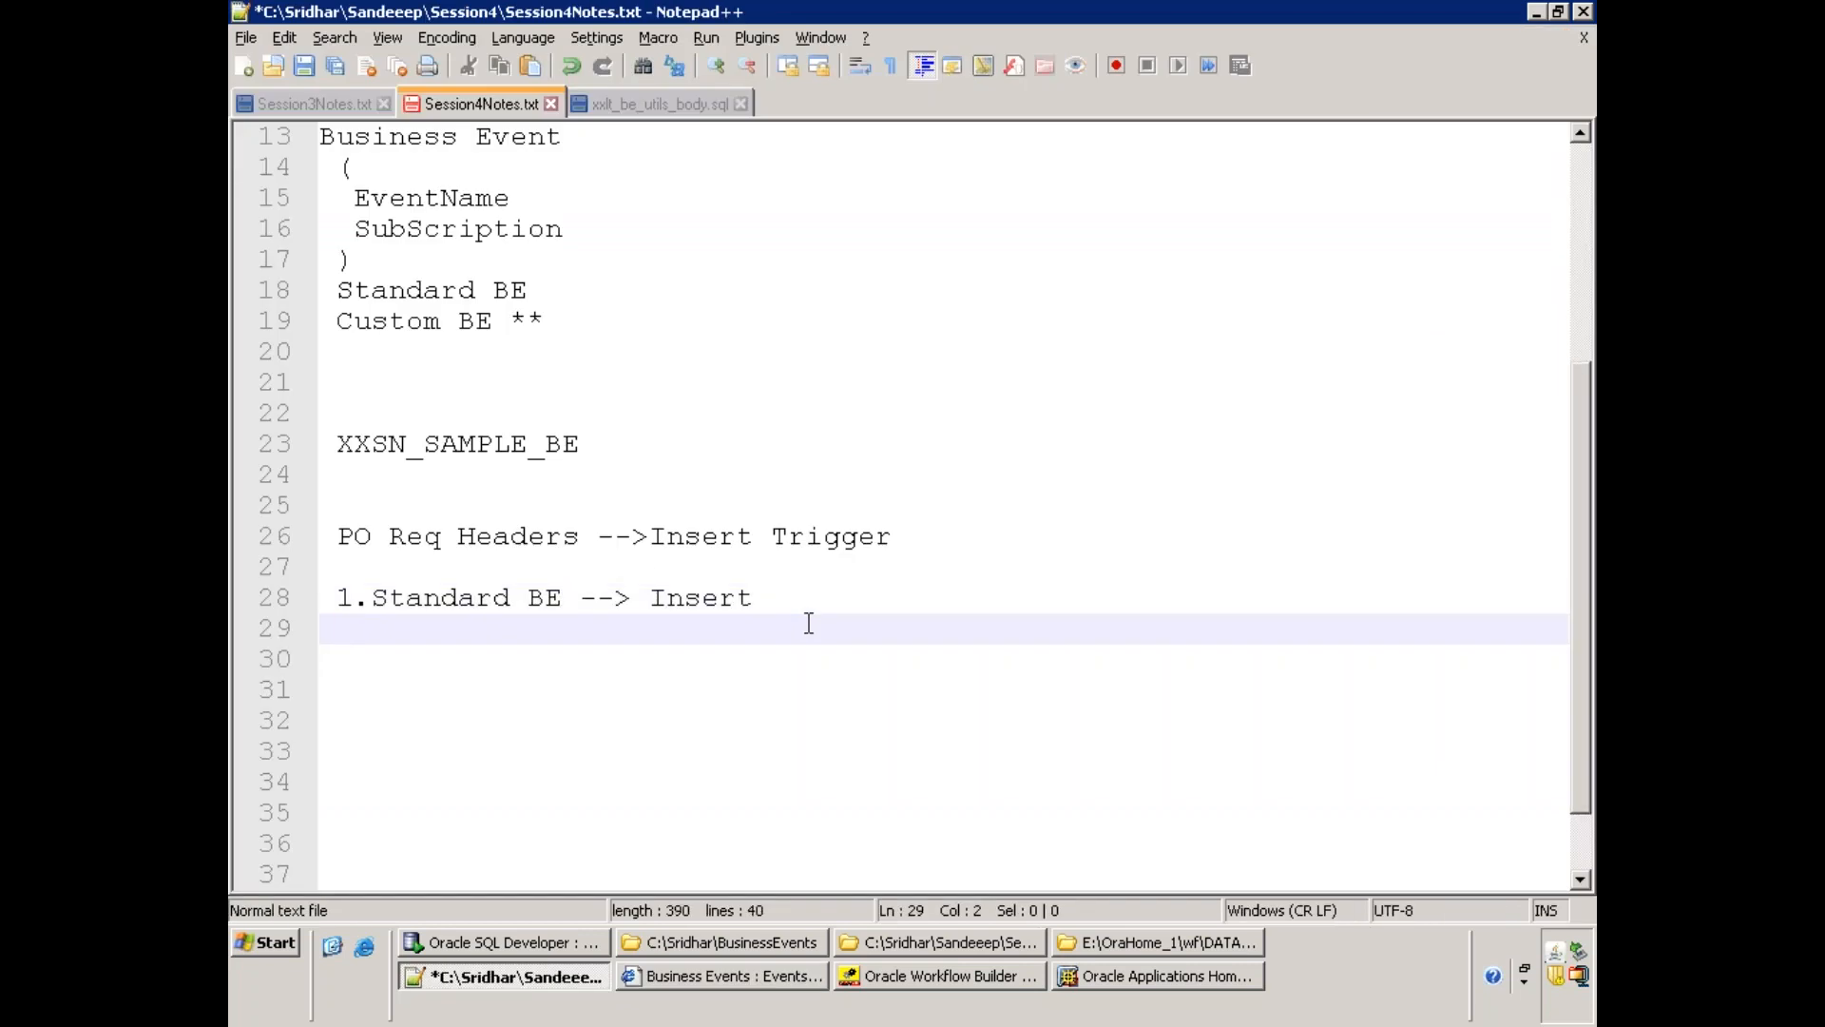
# Add the '2.No Standard BE' note and '**Create Subscription (PLSQL/WF)' under the Insert note
pyautogui.write('2.No Standard B')
pyautogui.press('Return')
pyautogui.press('Up')
pyautogui.press('End')
pyautogui.press('Return')
pyautogui.write('**')
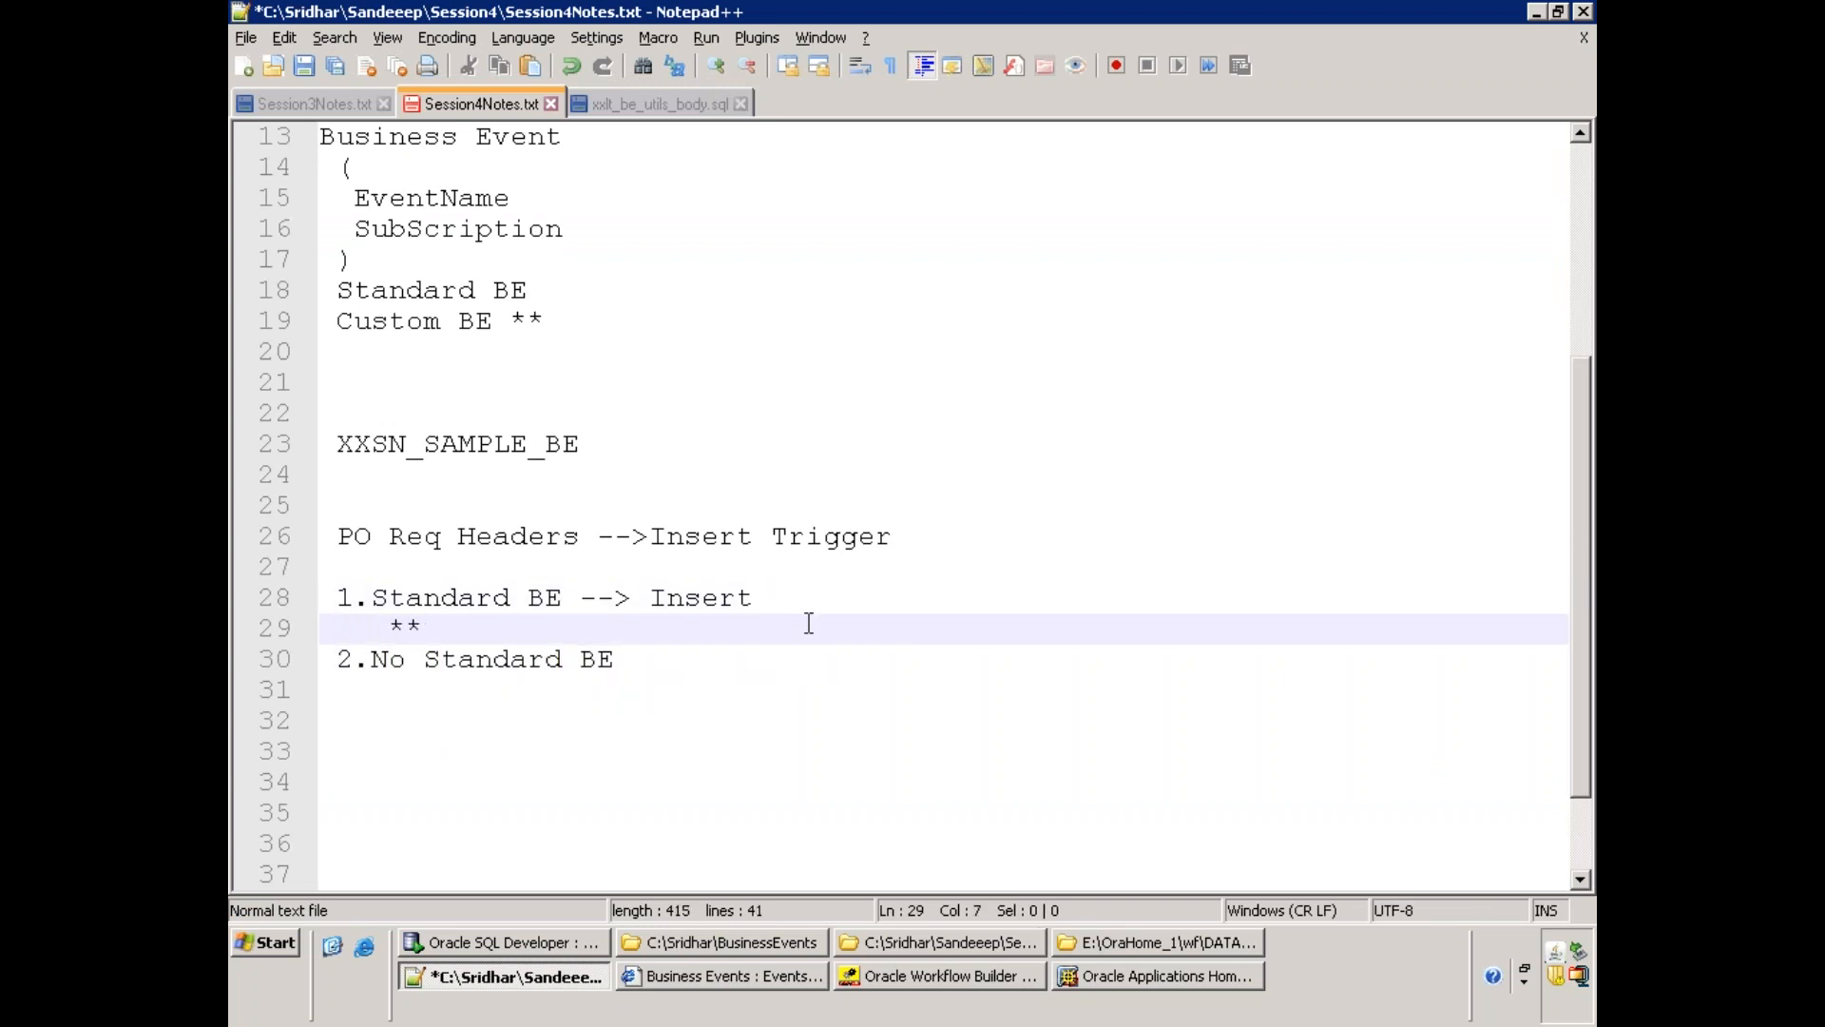
pyautogui.write('Create Subscriptio')
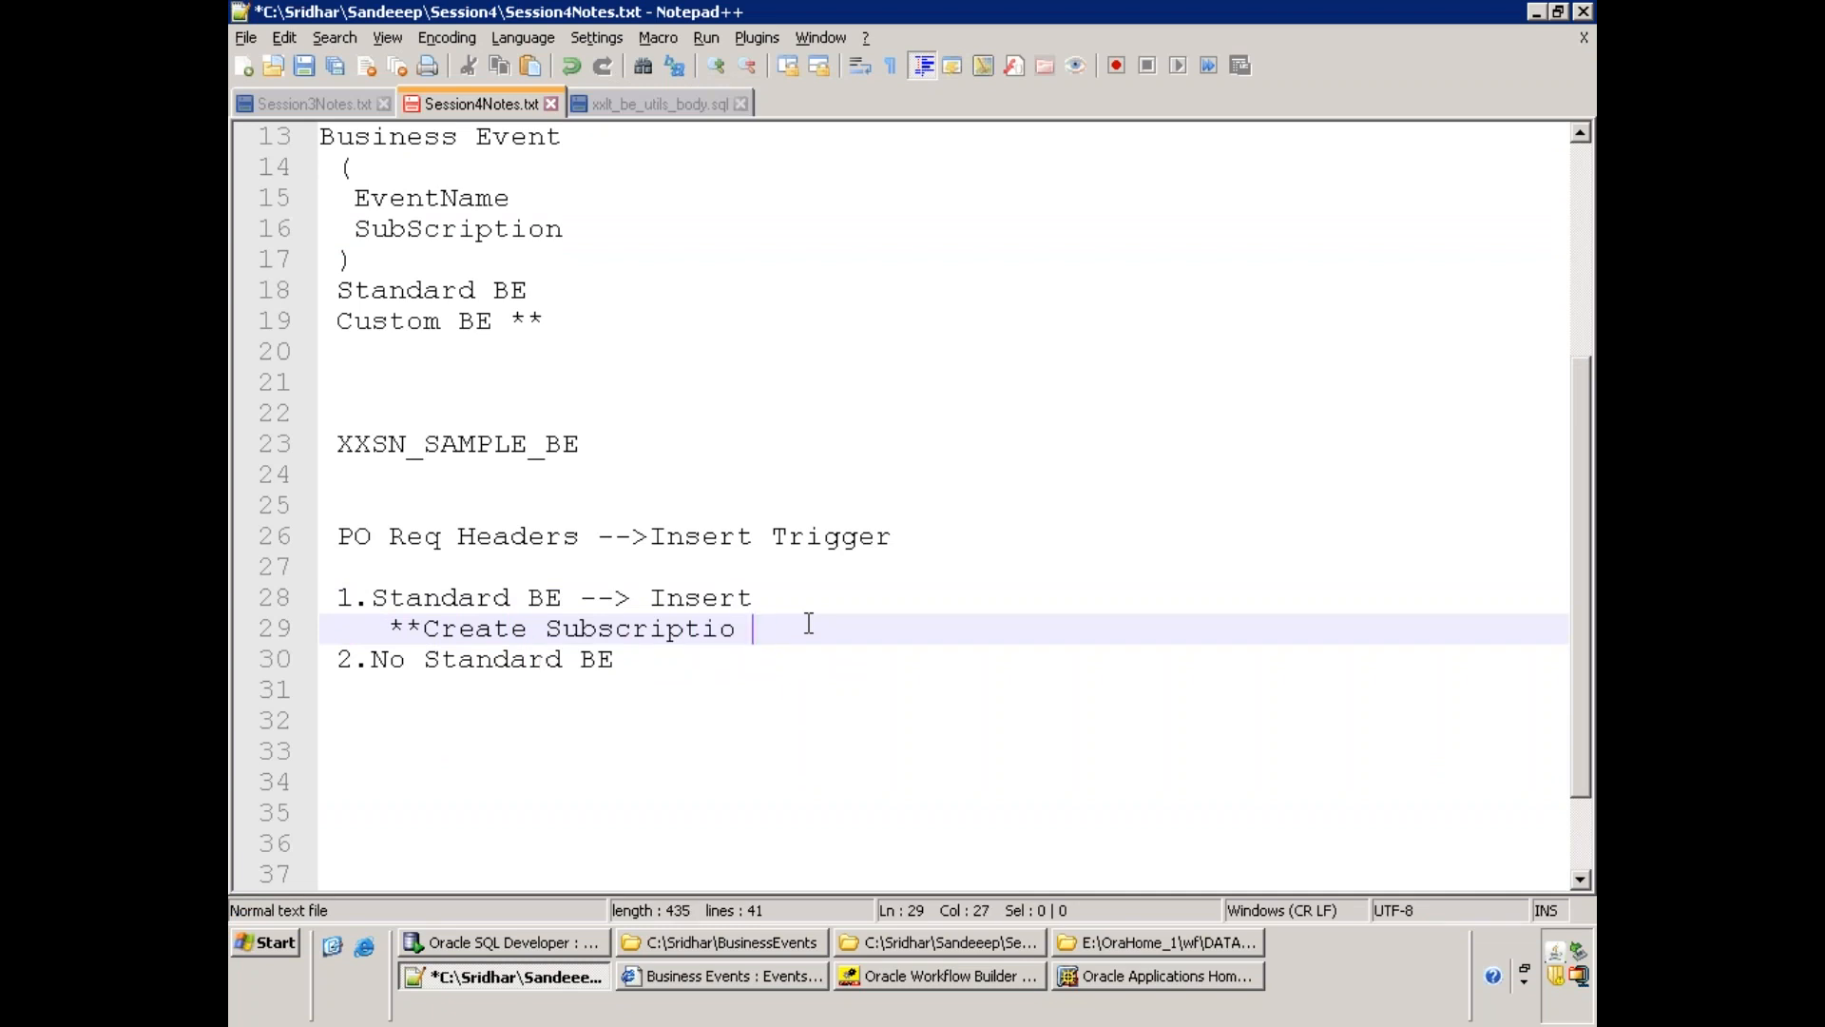
pyautogui.write('n (PLSQL/WF)')
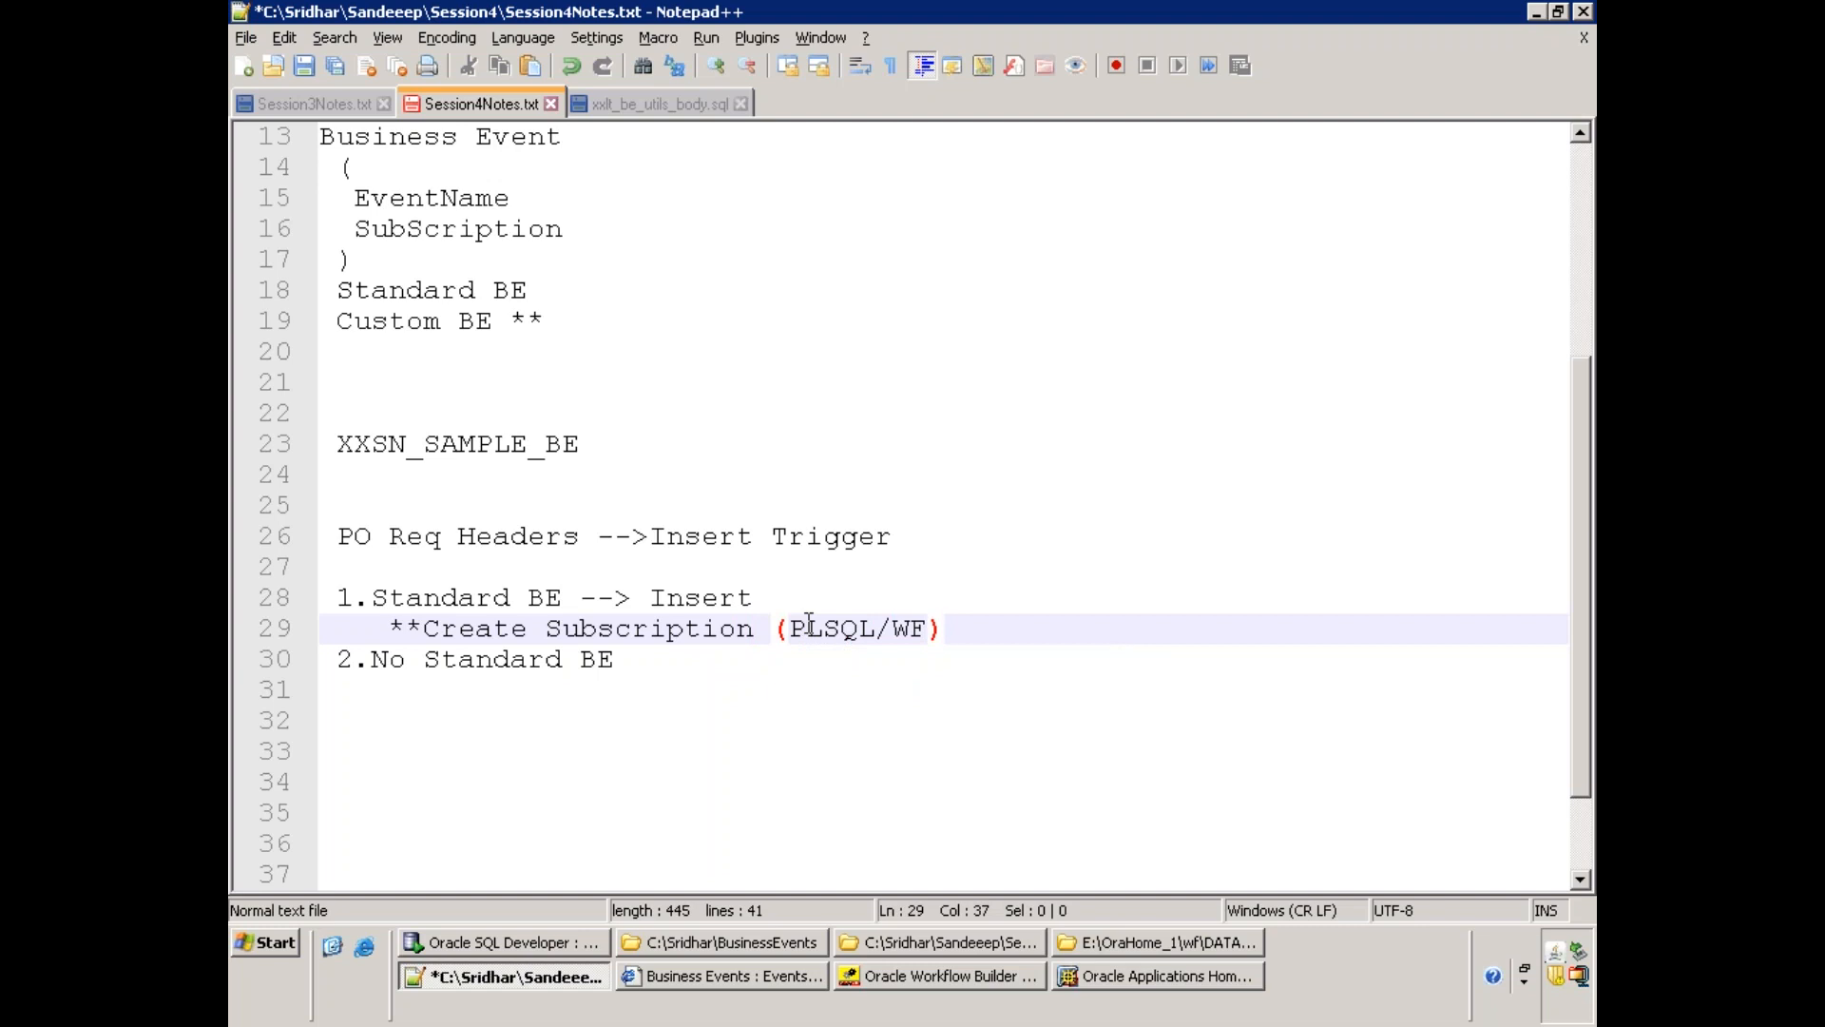
pyautogui.keyDown('ctrl'); pyautogui.scroll(1, 809, 624); pyautogui.keyUp('ctrl')
pyautogui.scroll(-1, 817, 665)
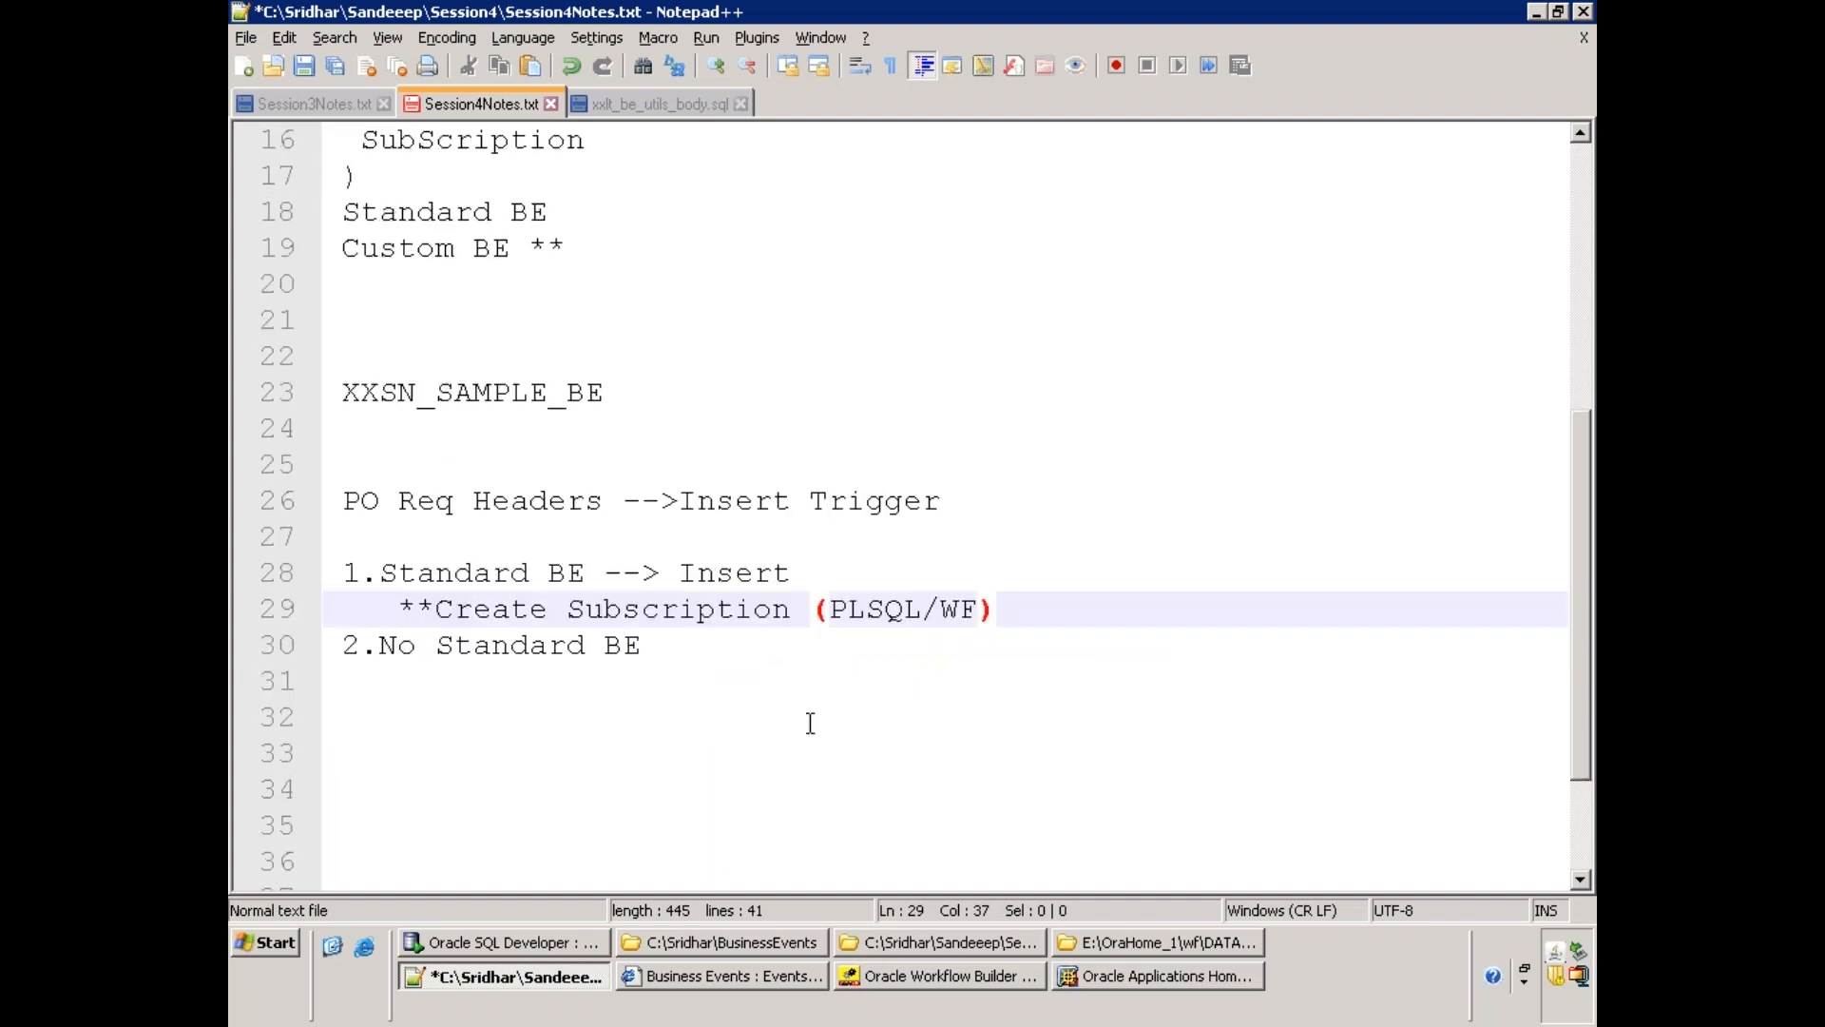
# List 'DB Trigger' and 'AOL Alert()' as options under No Standard BE
pyautogui.click(799, 671)
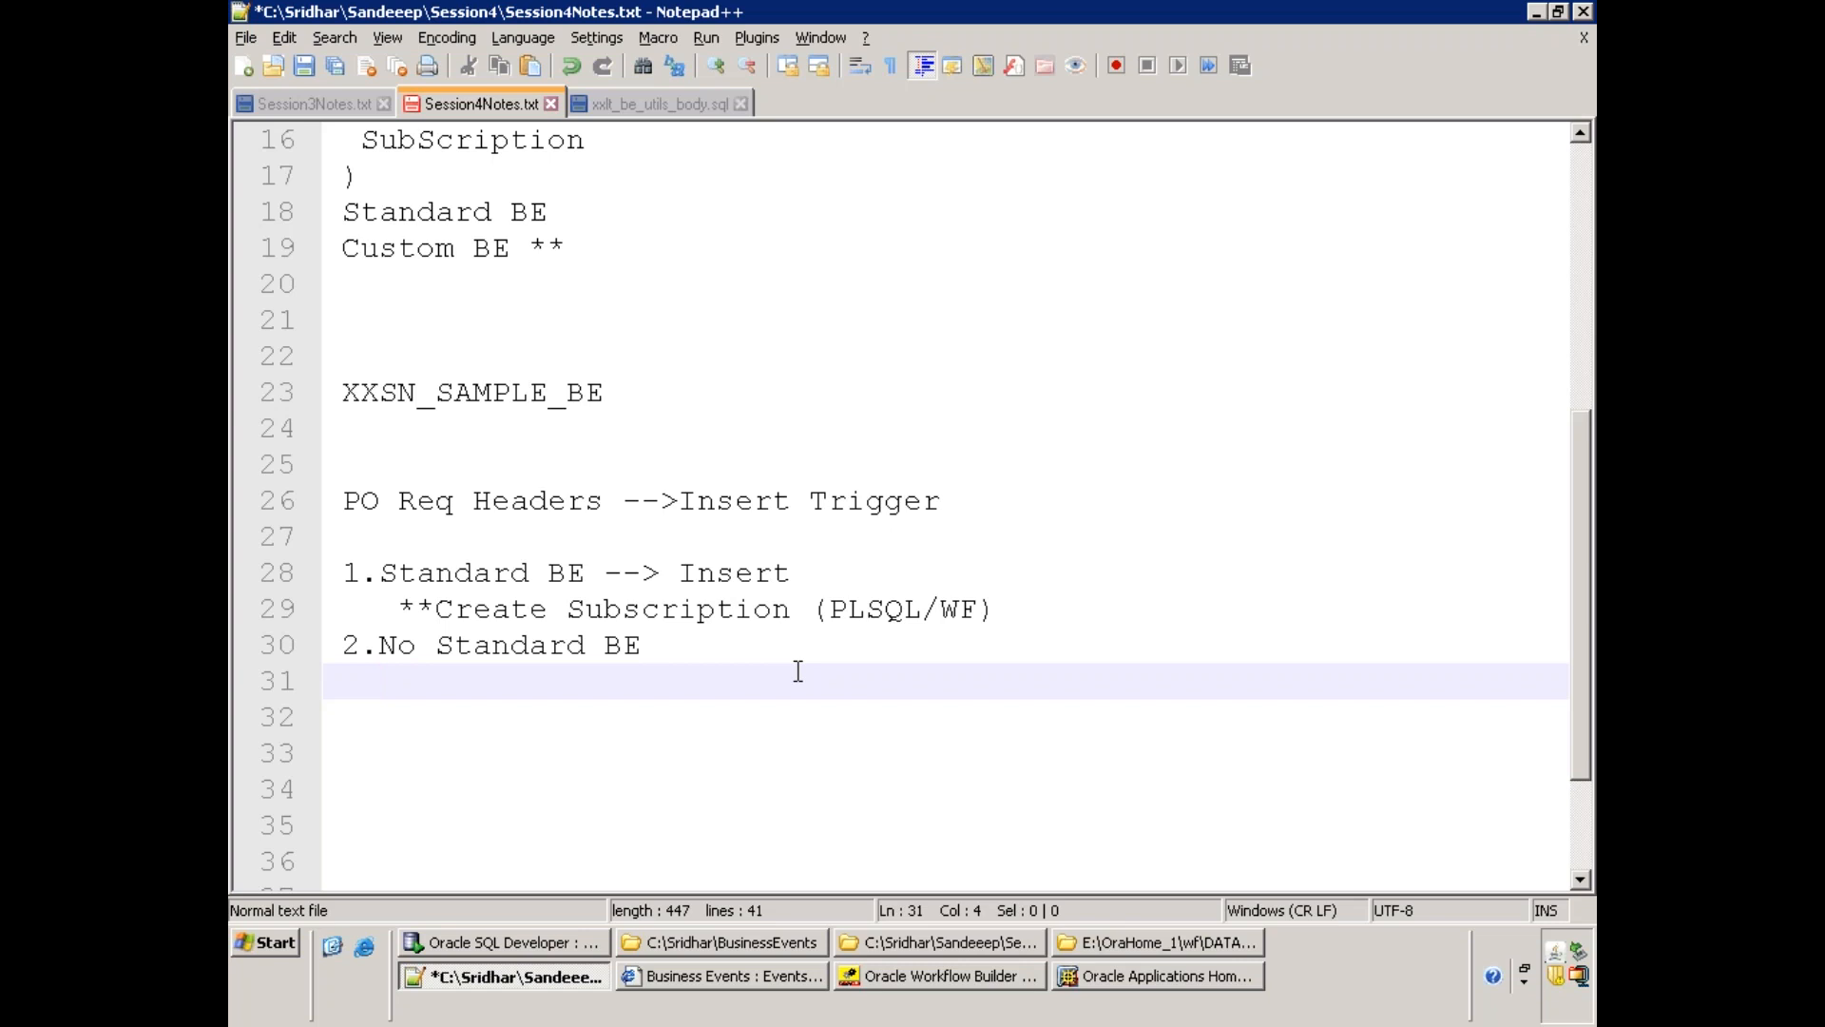
pyautogui.press('Return')
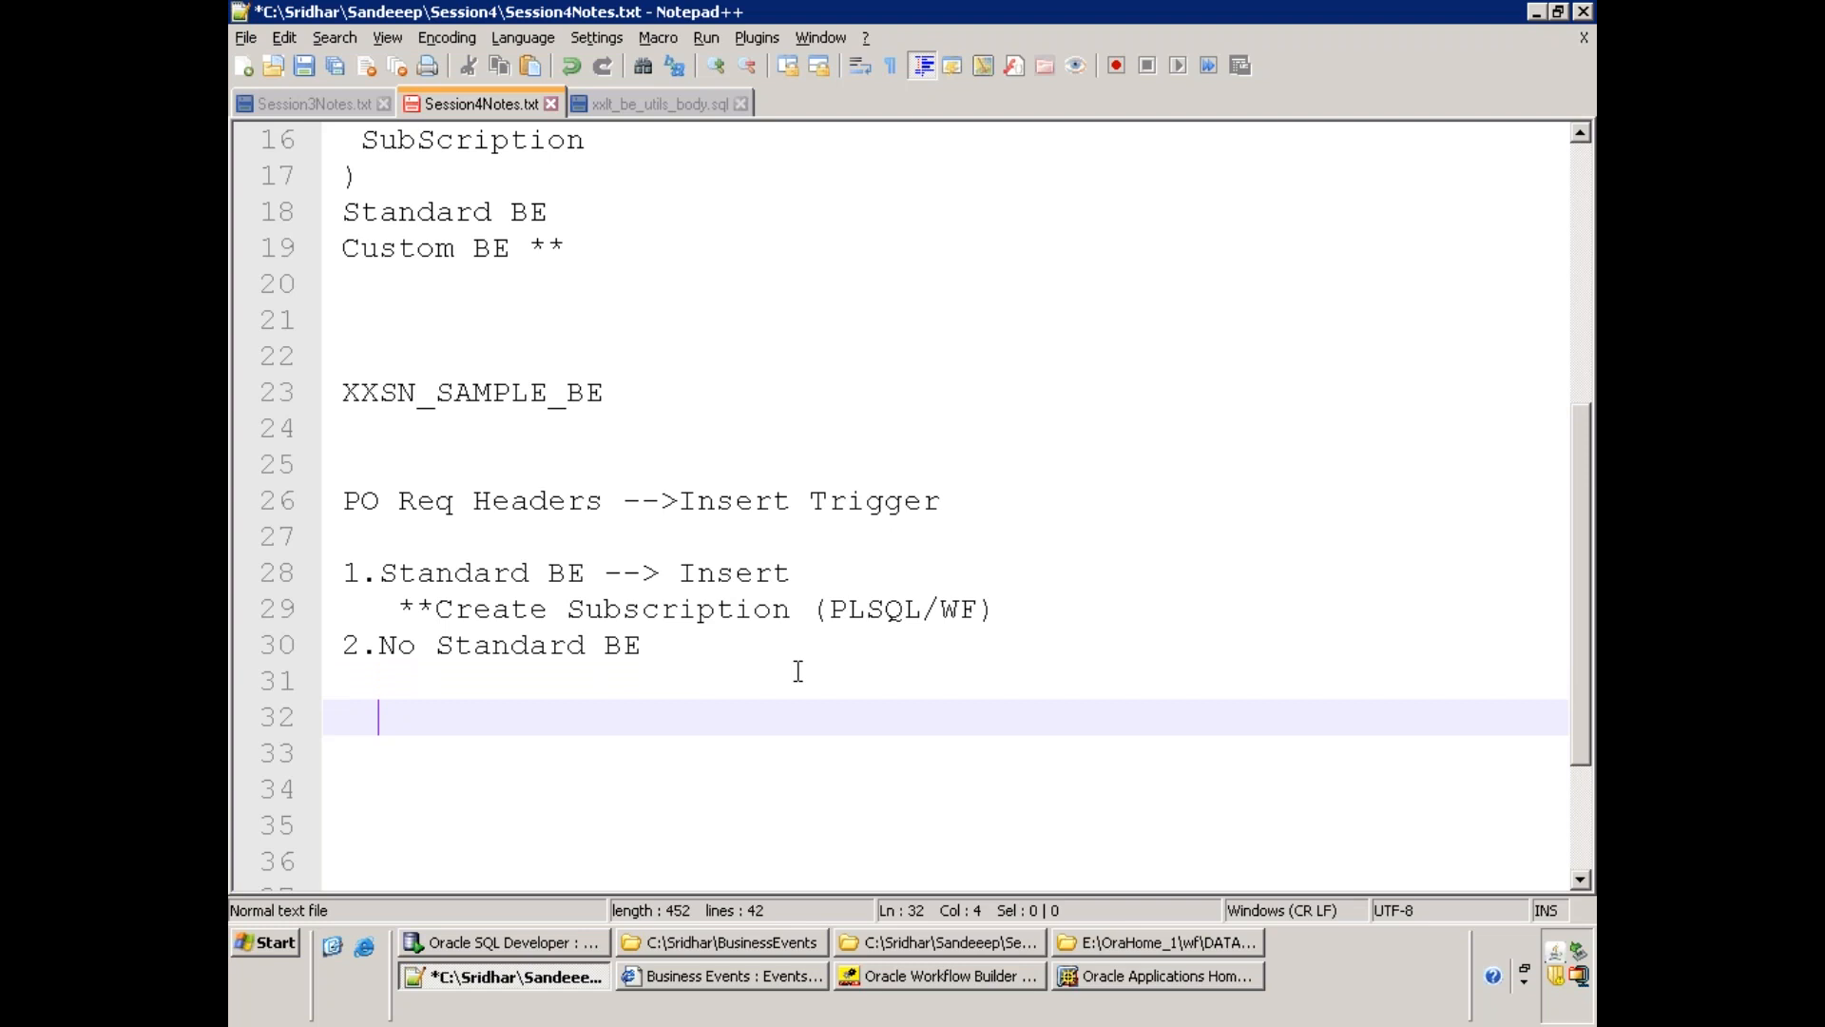
pyautogui.write('DB Trigge')
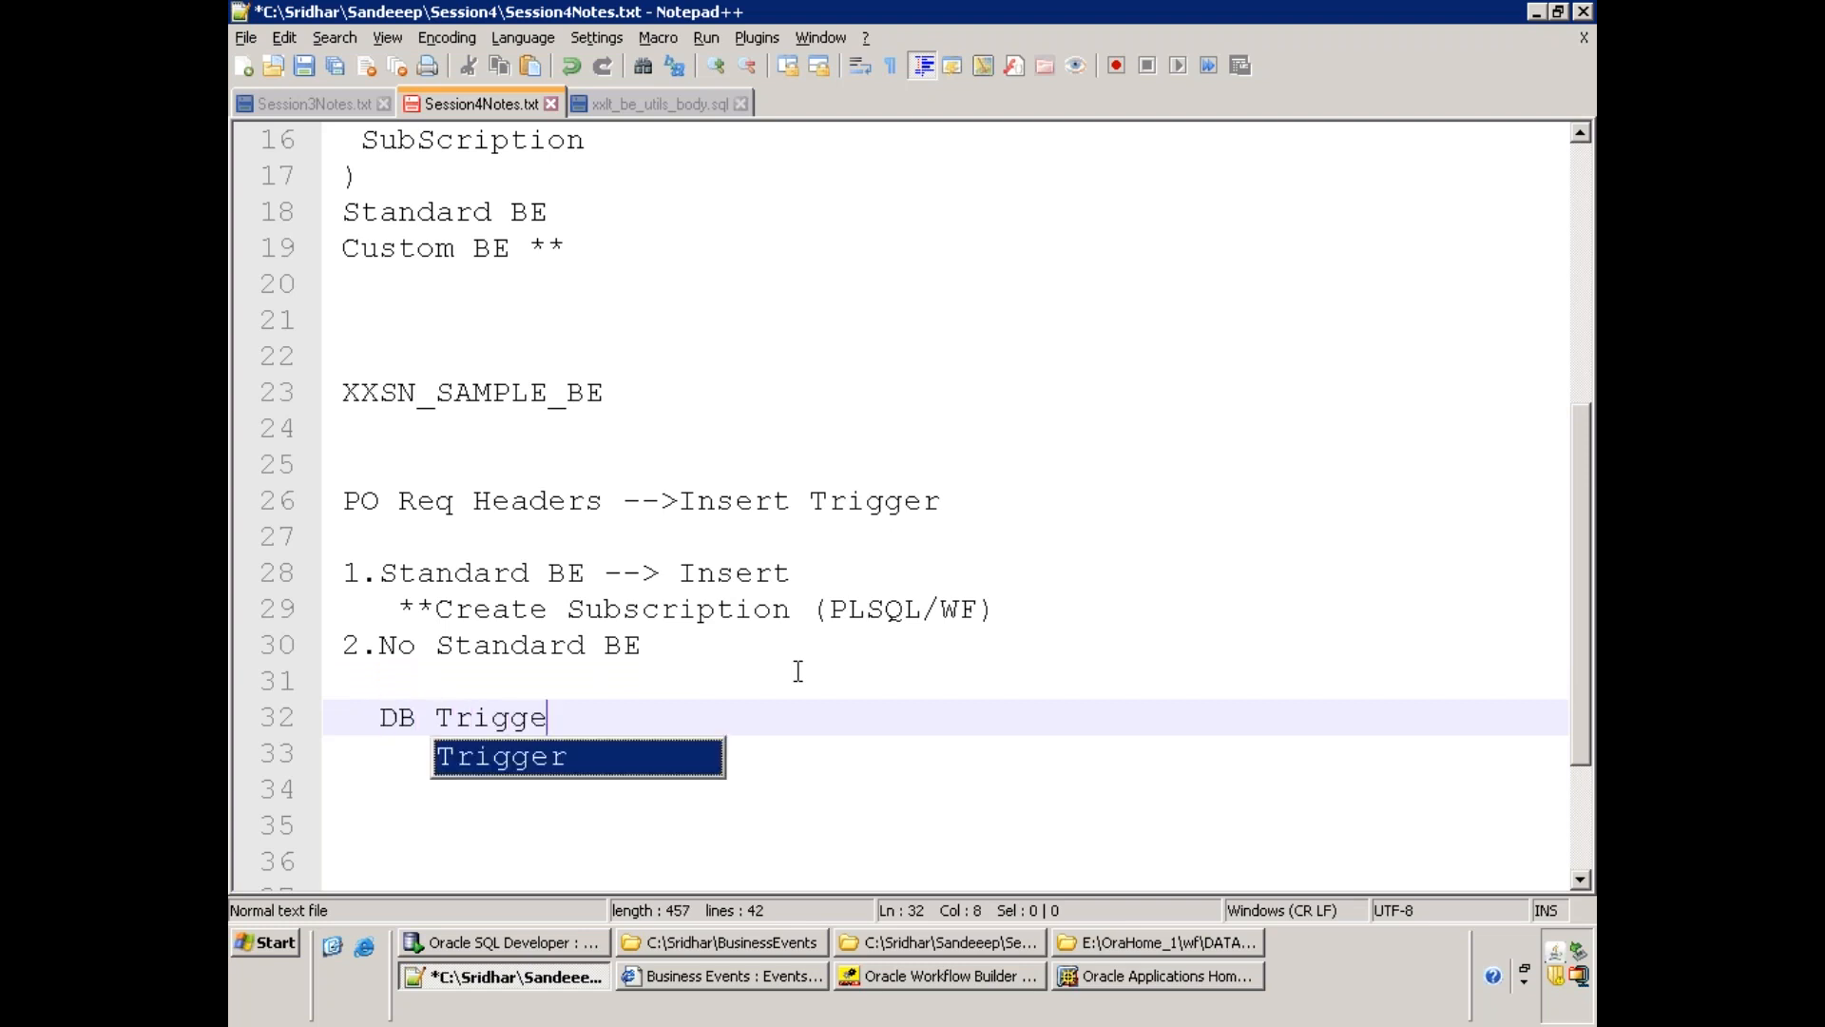
pyautogui.write('r')
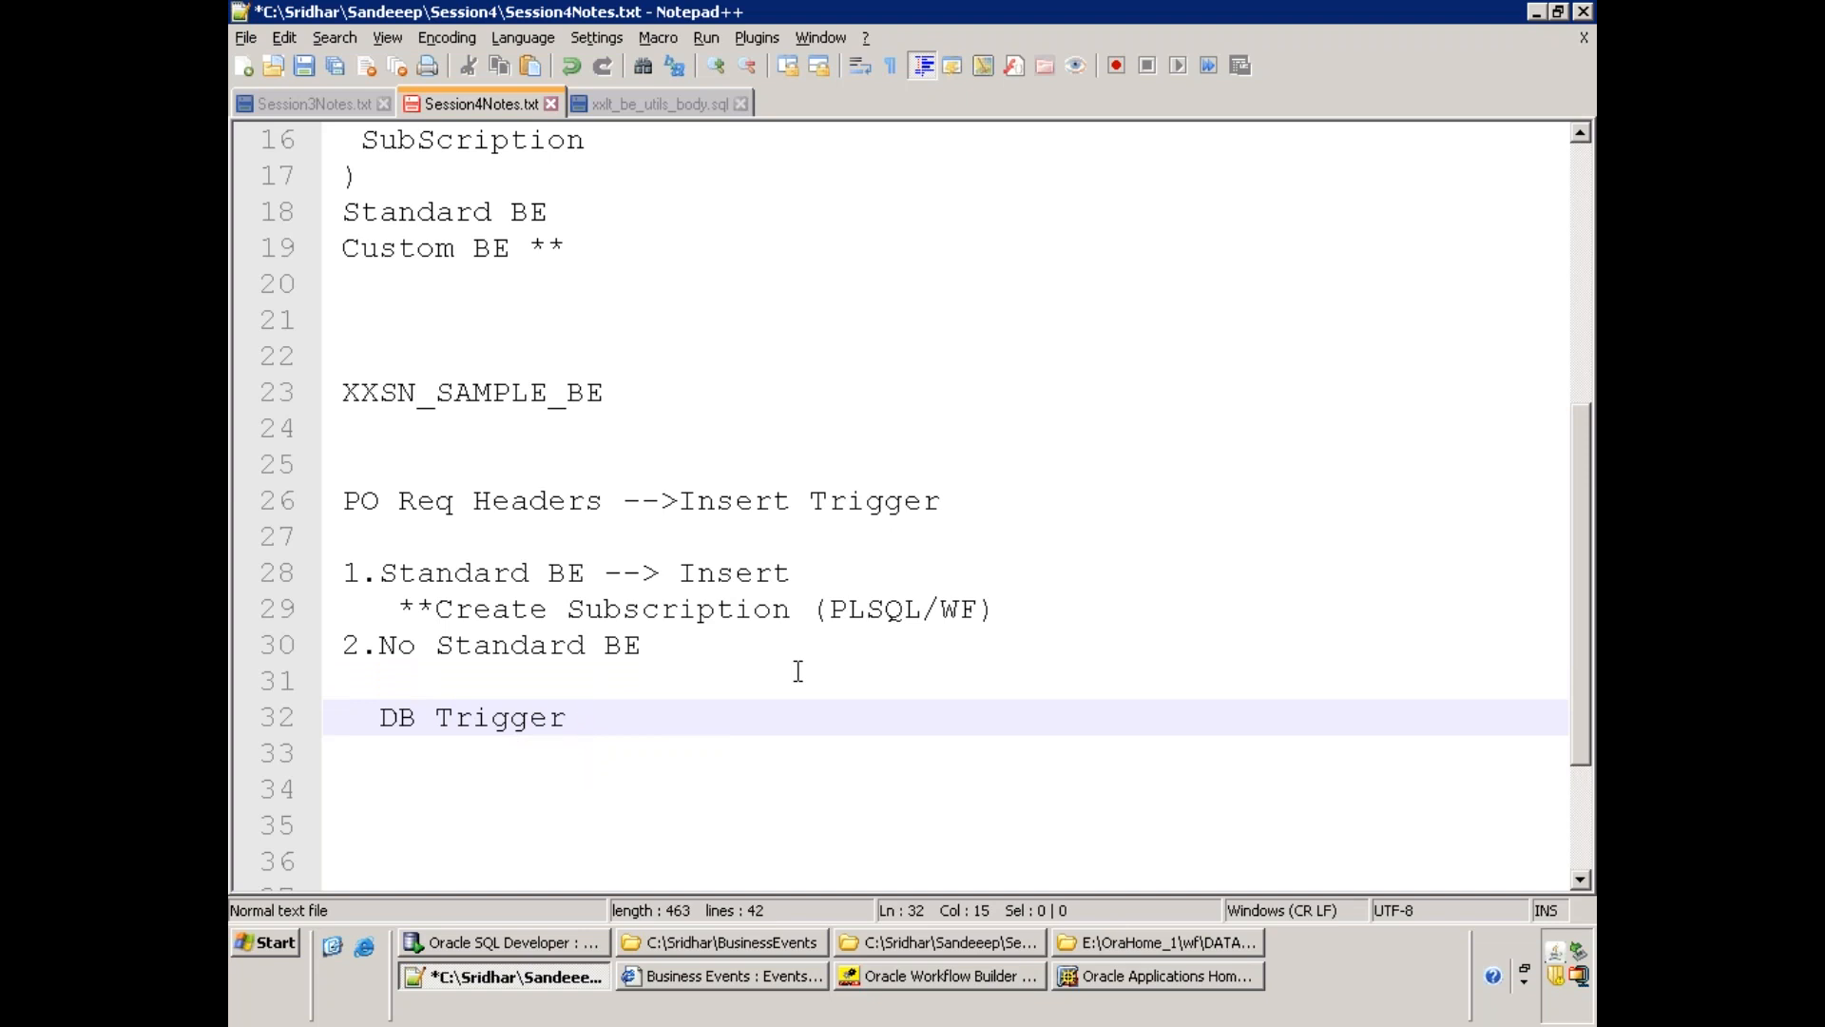
pyautogui.press('Return')
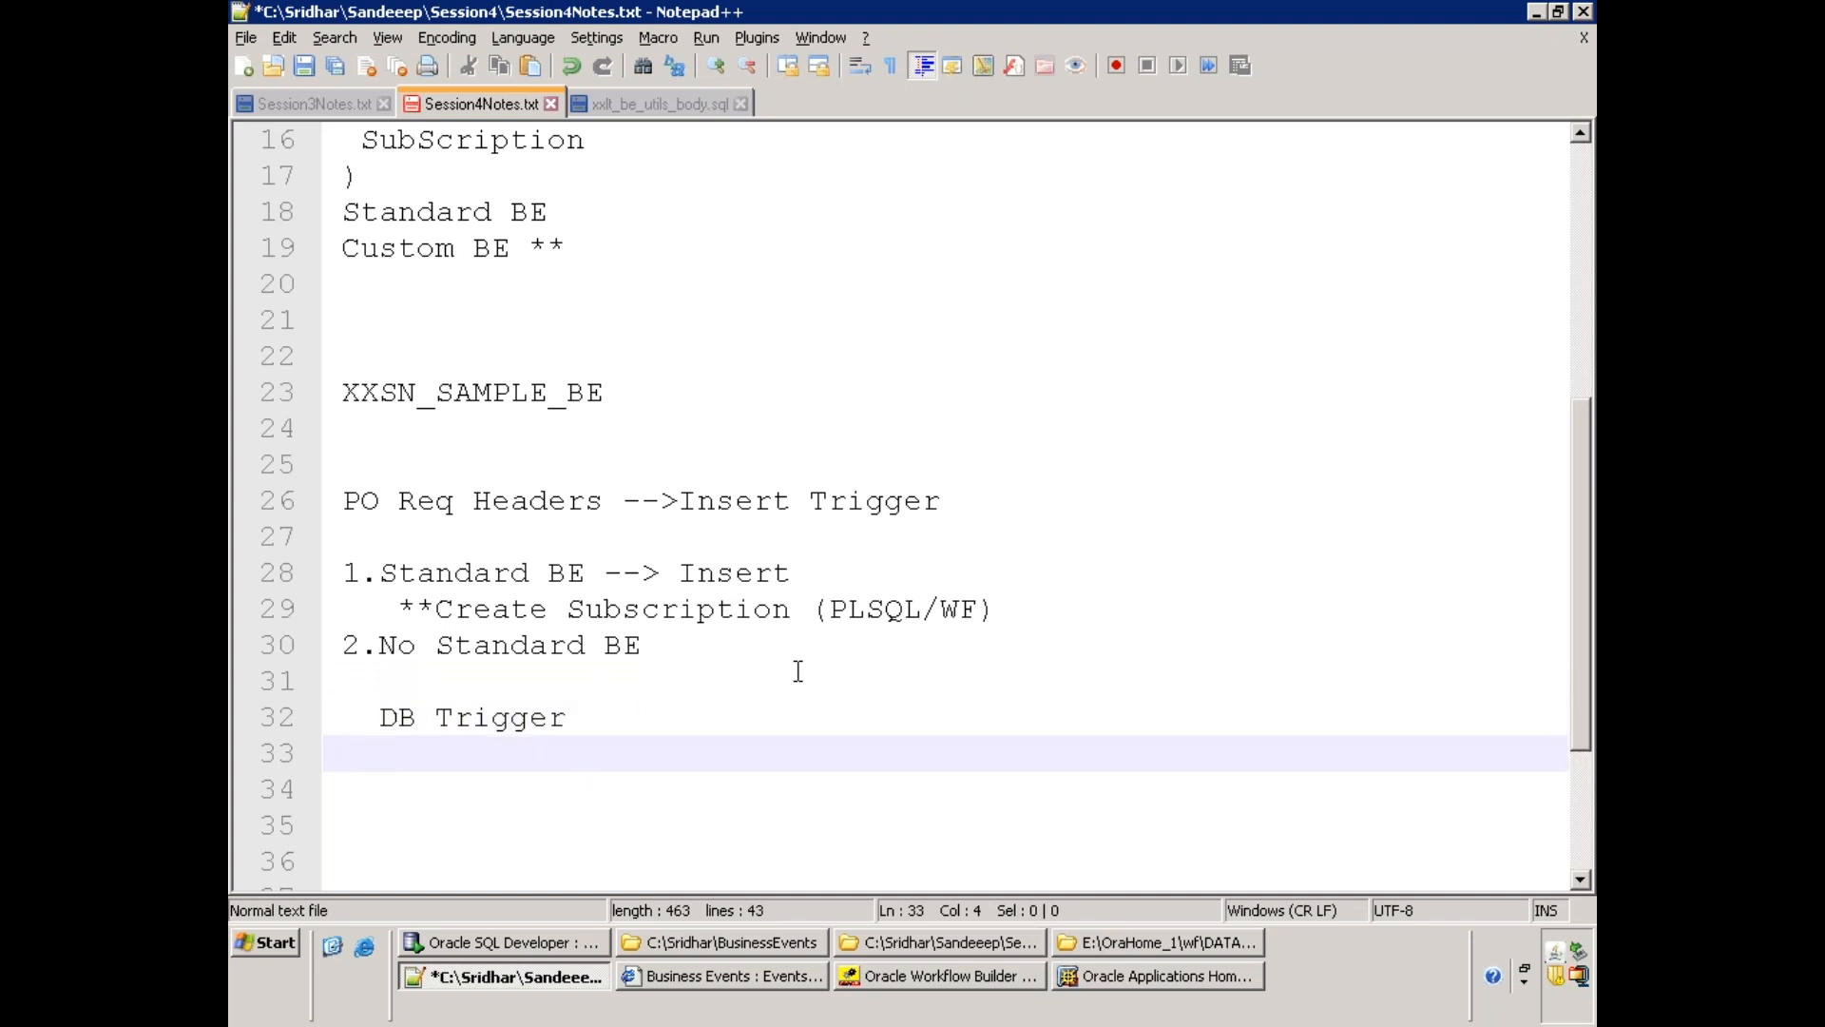
pyautogui.write('Alert()')
pyautogui.press('Home')
pyautogui.write('AOL')
pyautogui.press('End')
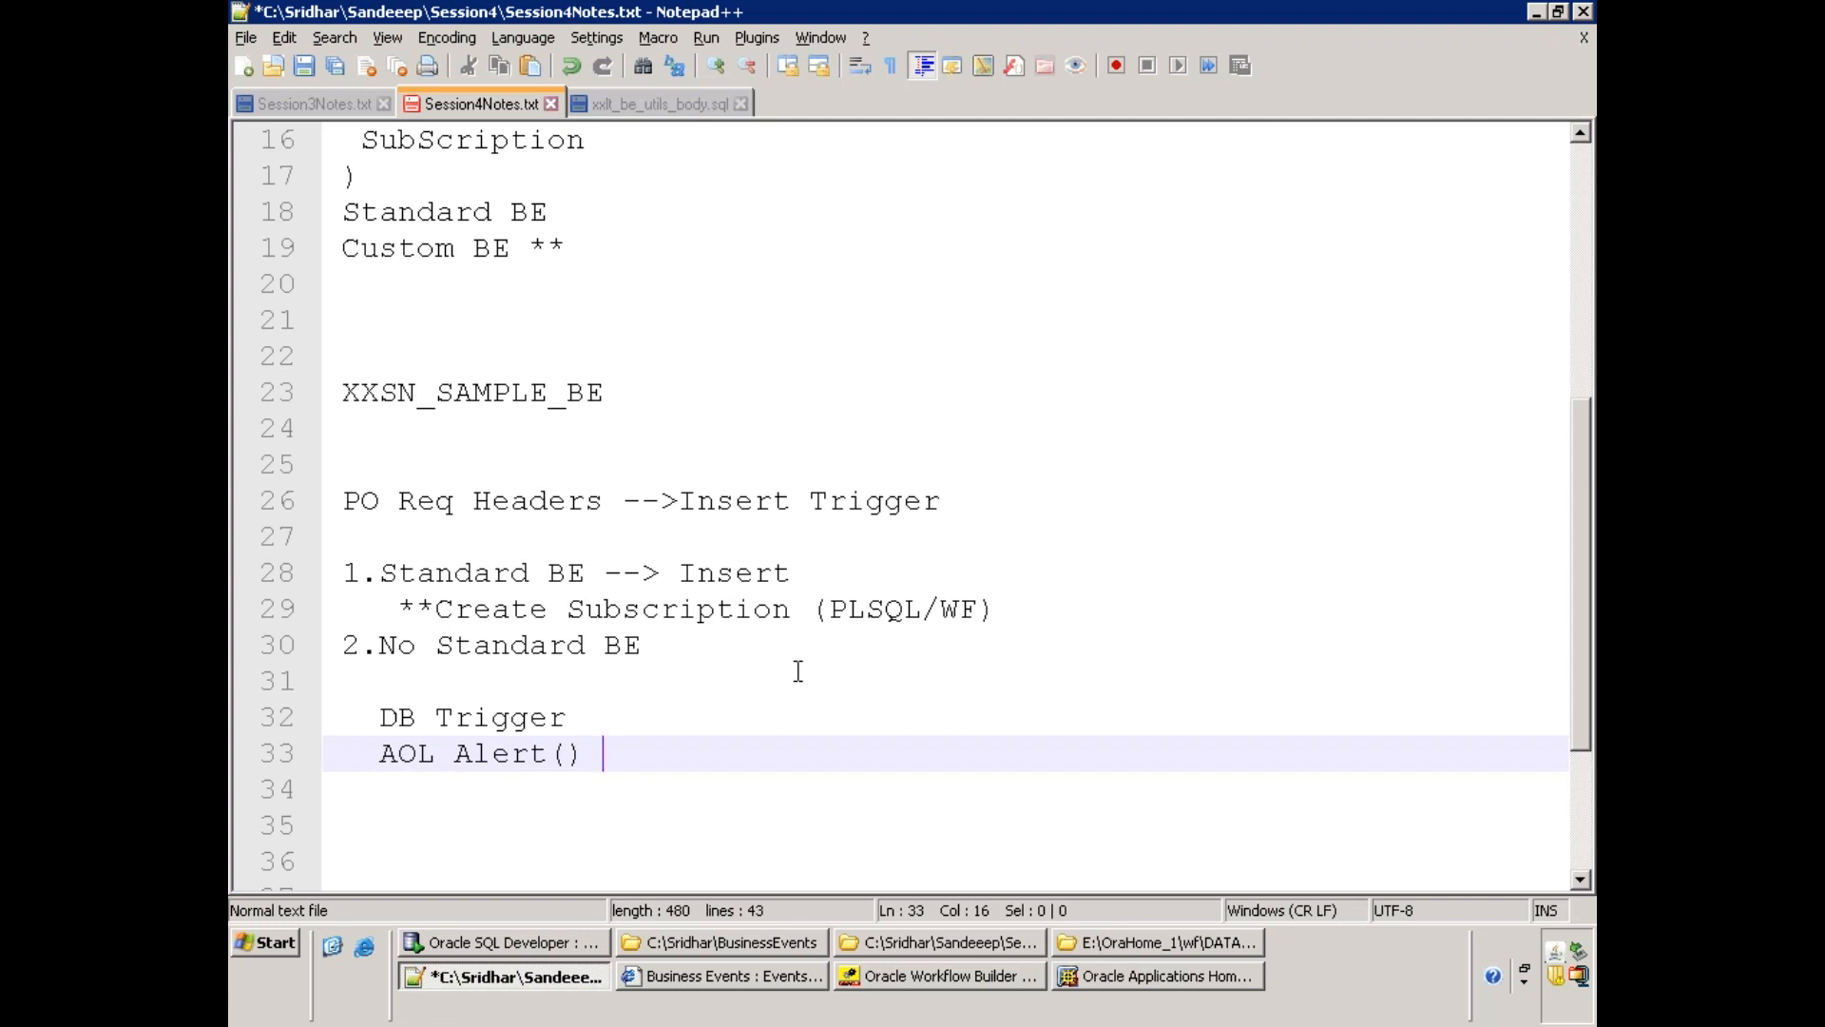
pyautogui.click(766, 973)
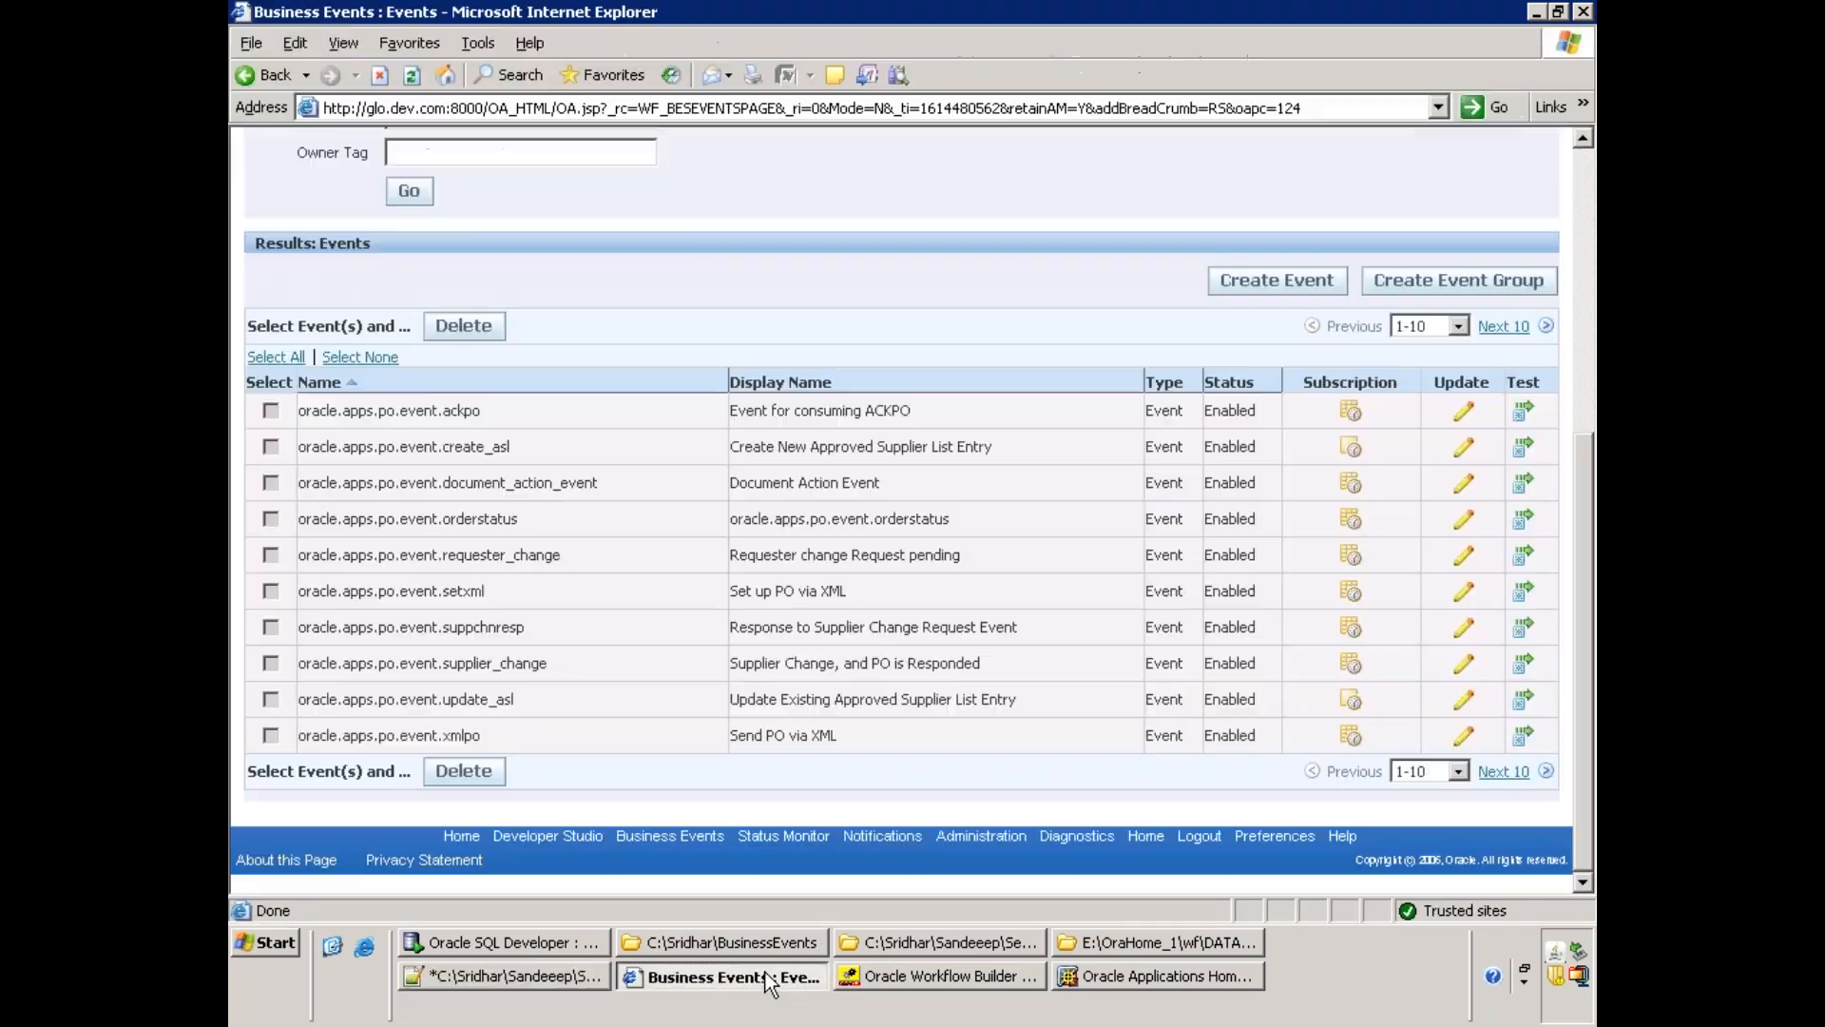
# From the E-Business Suite home page, launch Application Developer's Profile form in Forms
pyautogui.scroll(5, 983, 487)
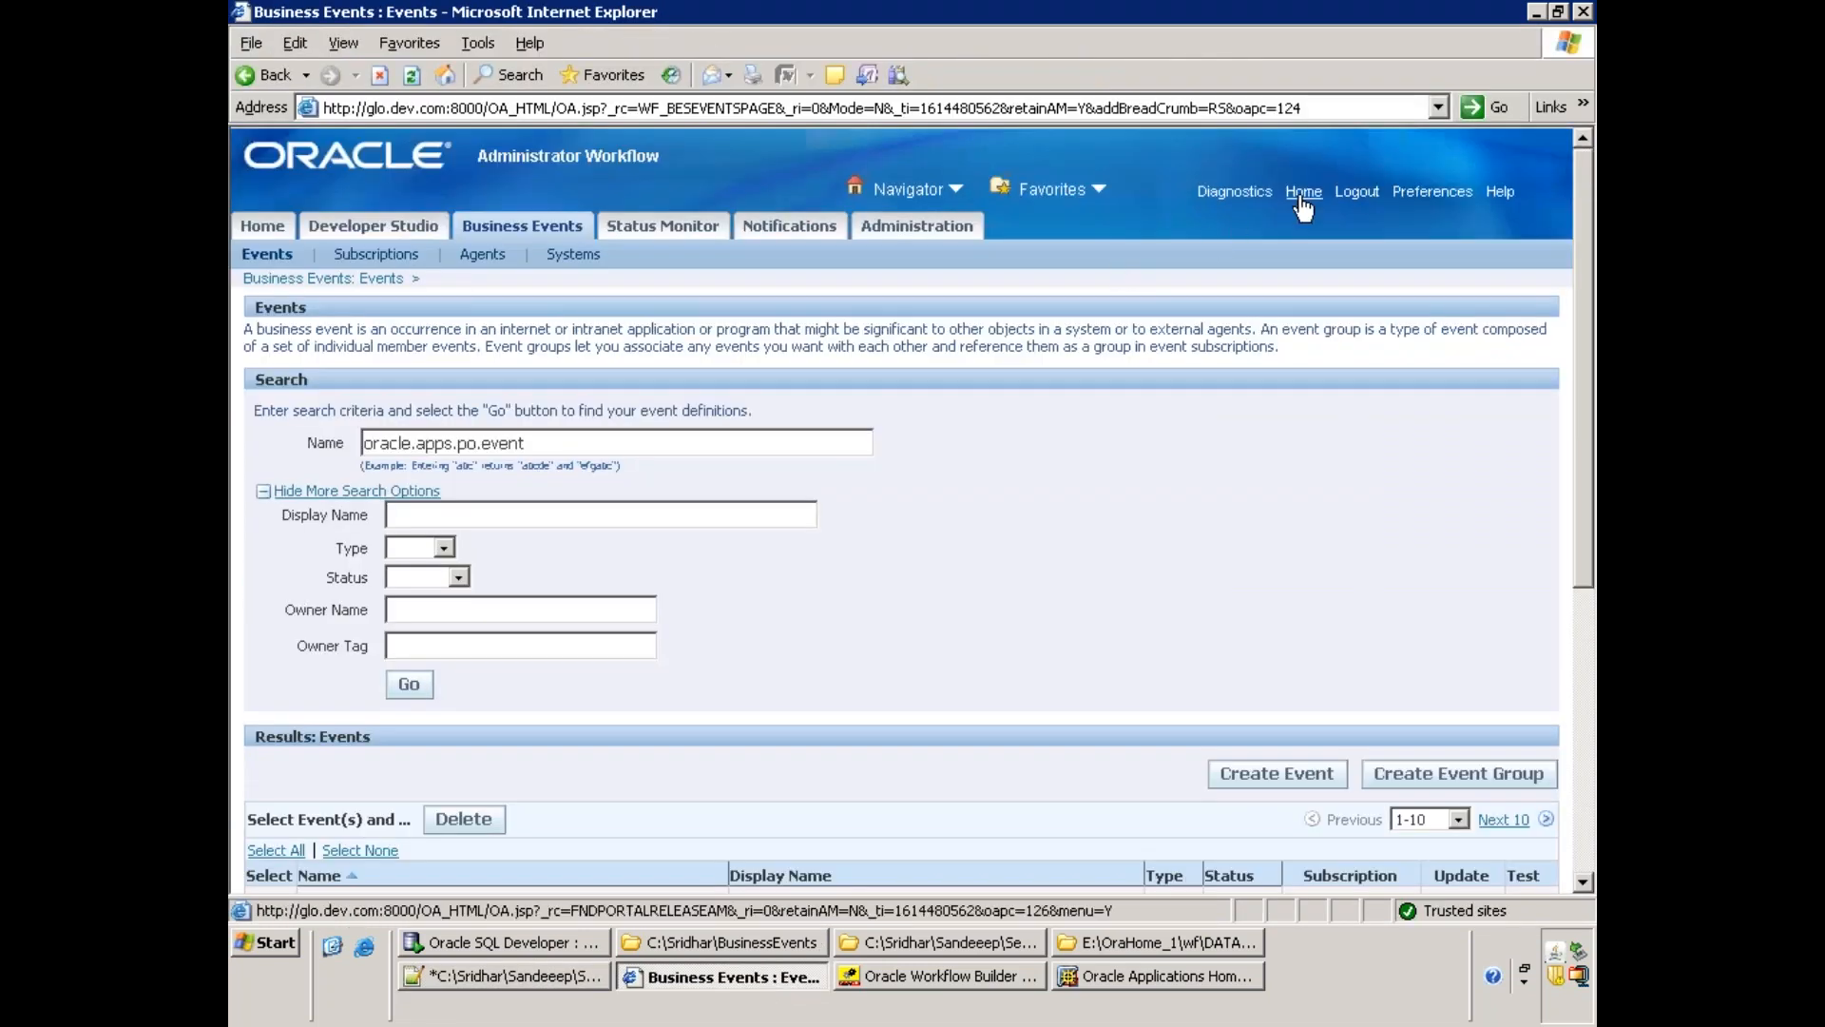
pyautogui.click(1302, 193)
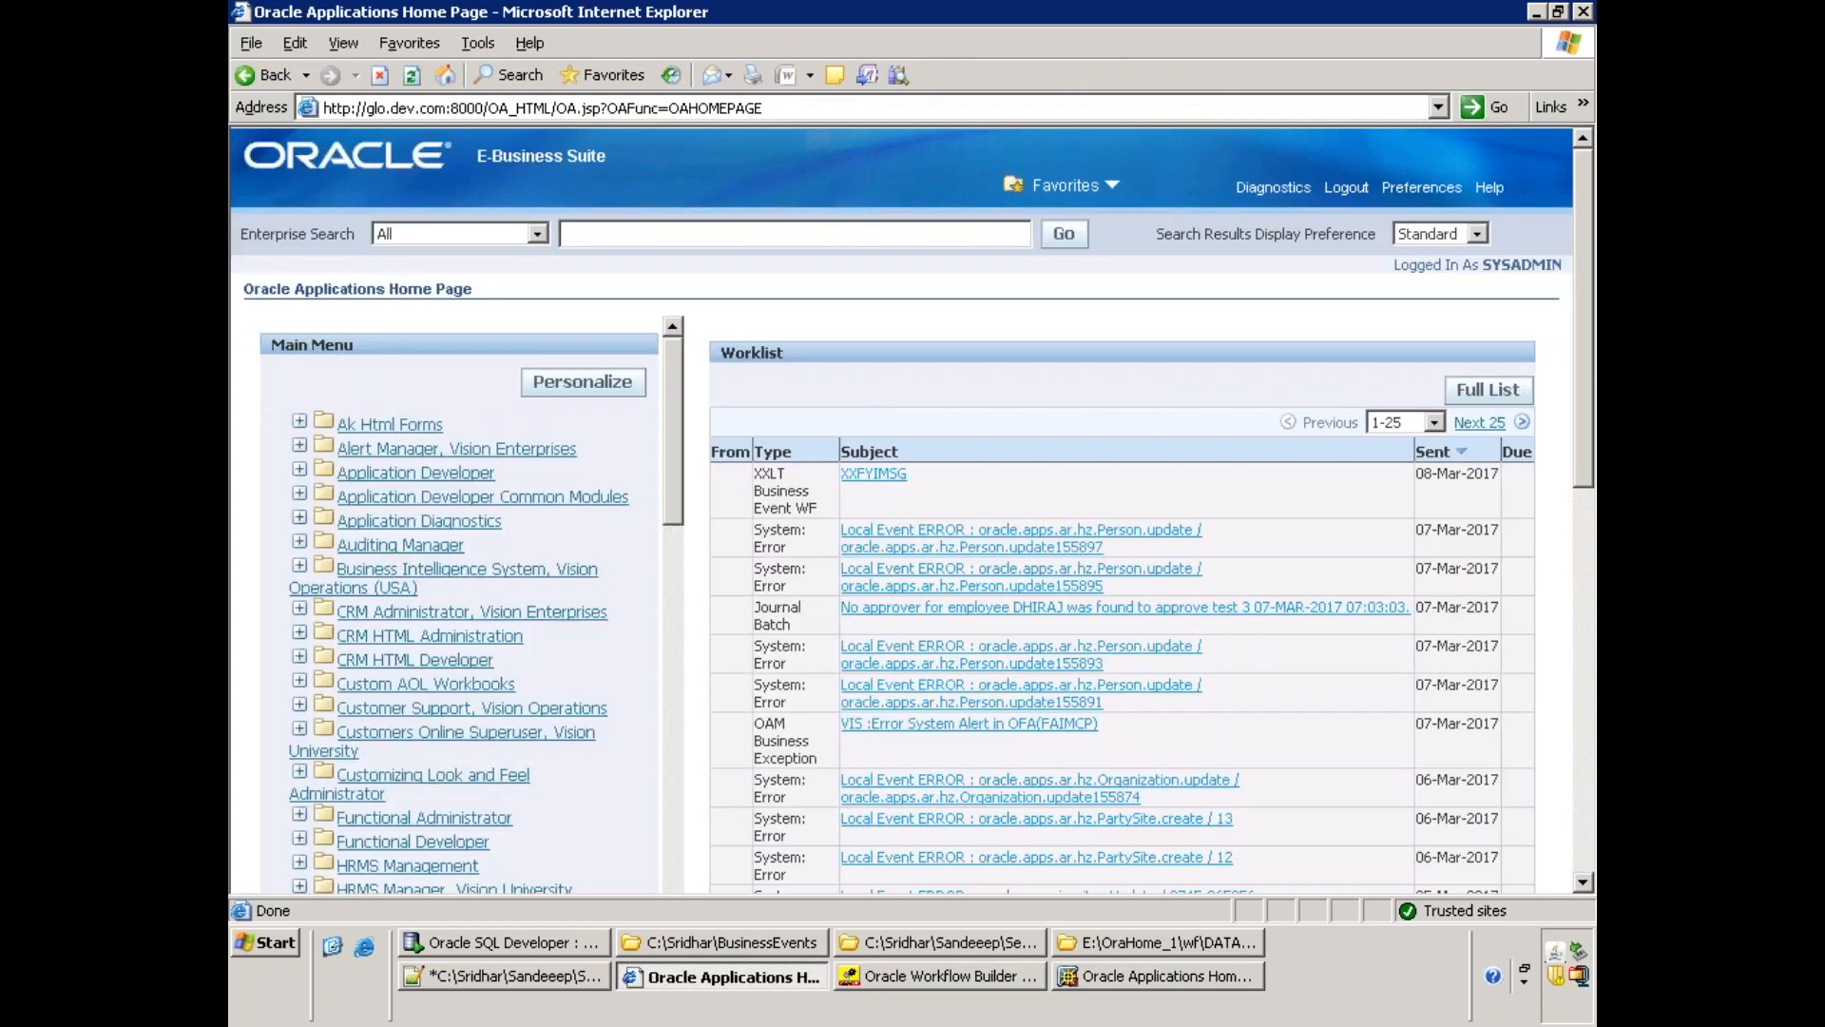
pyautogui.click(483, 472)
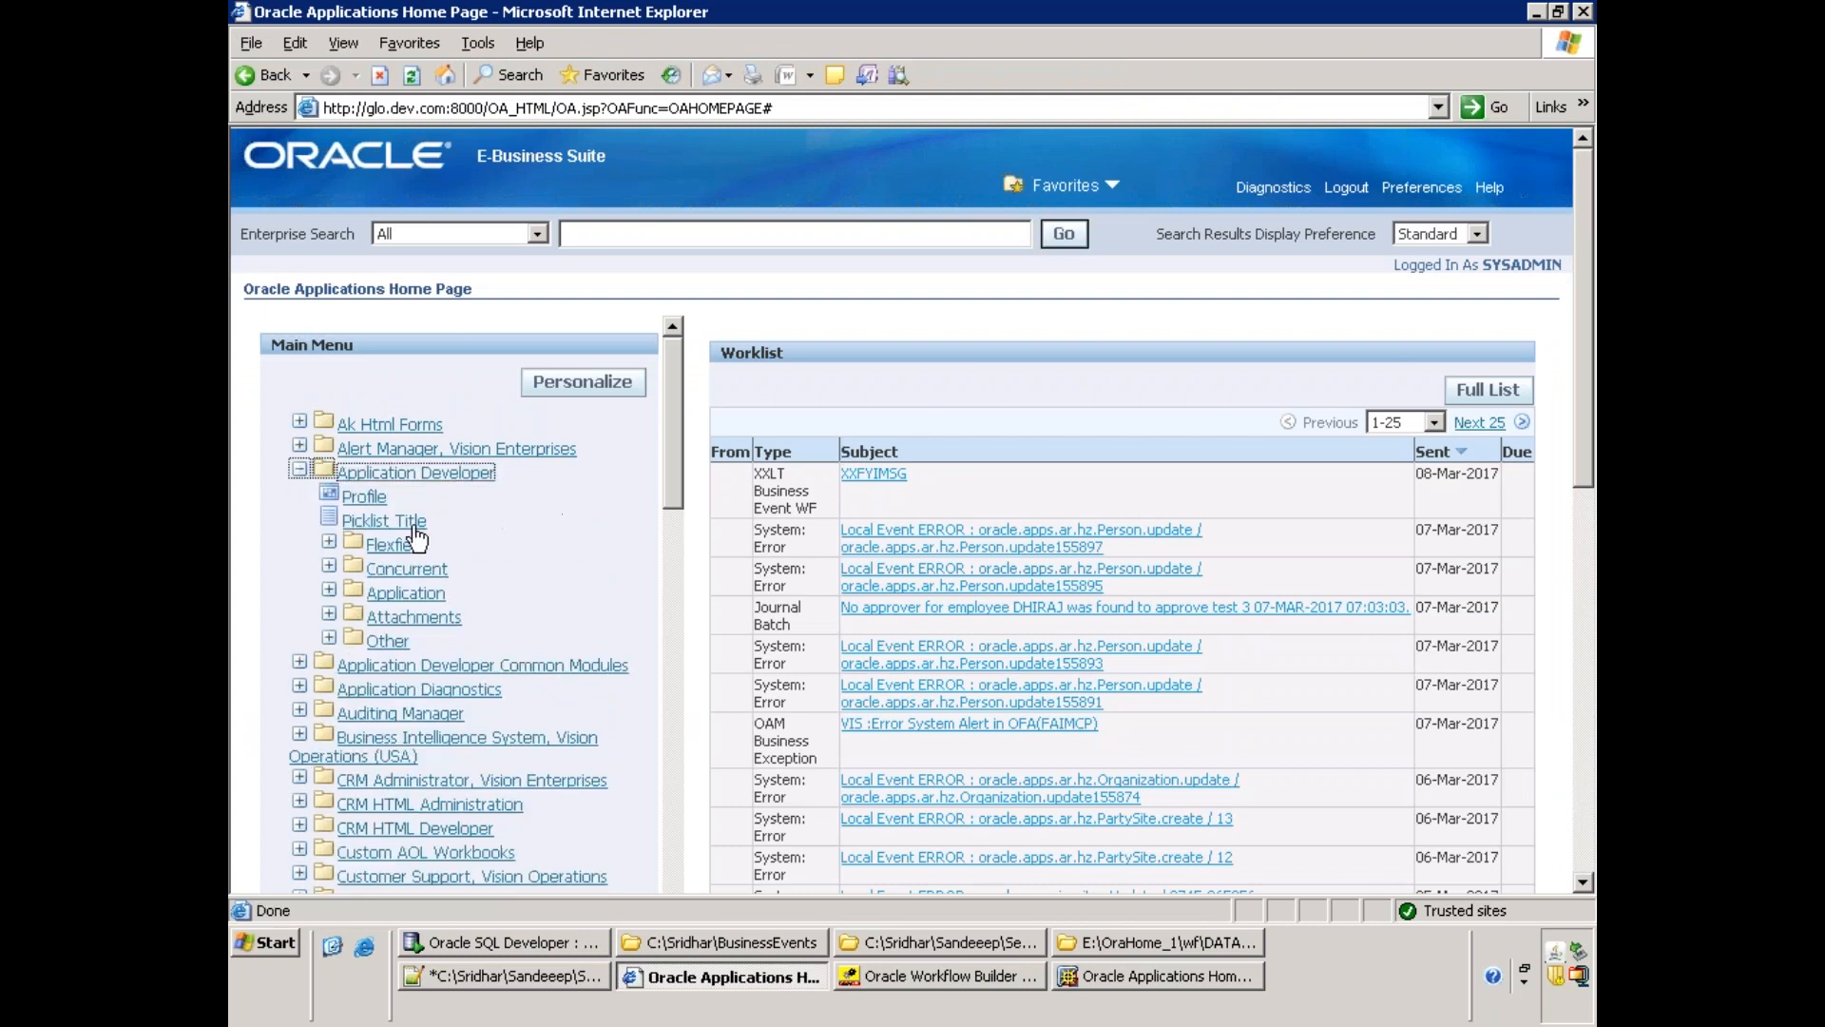
pyautogui.click(364, 495)
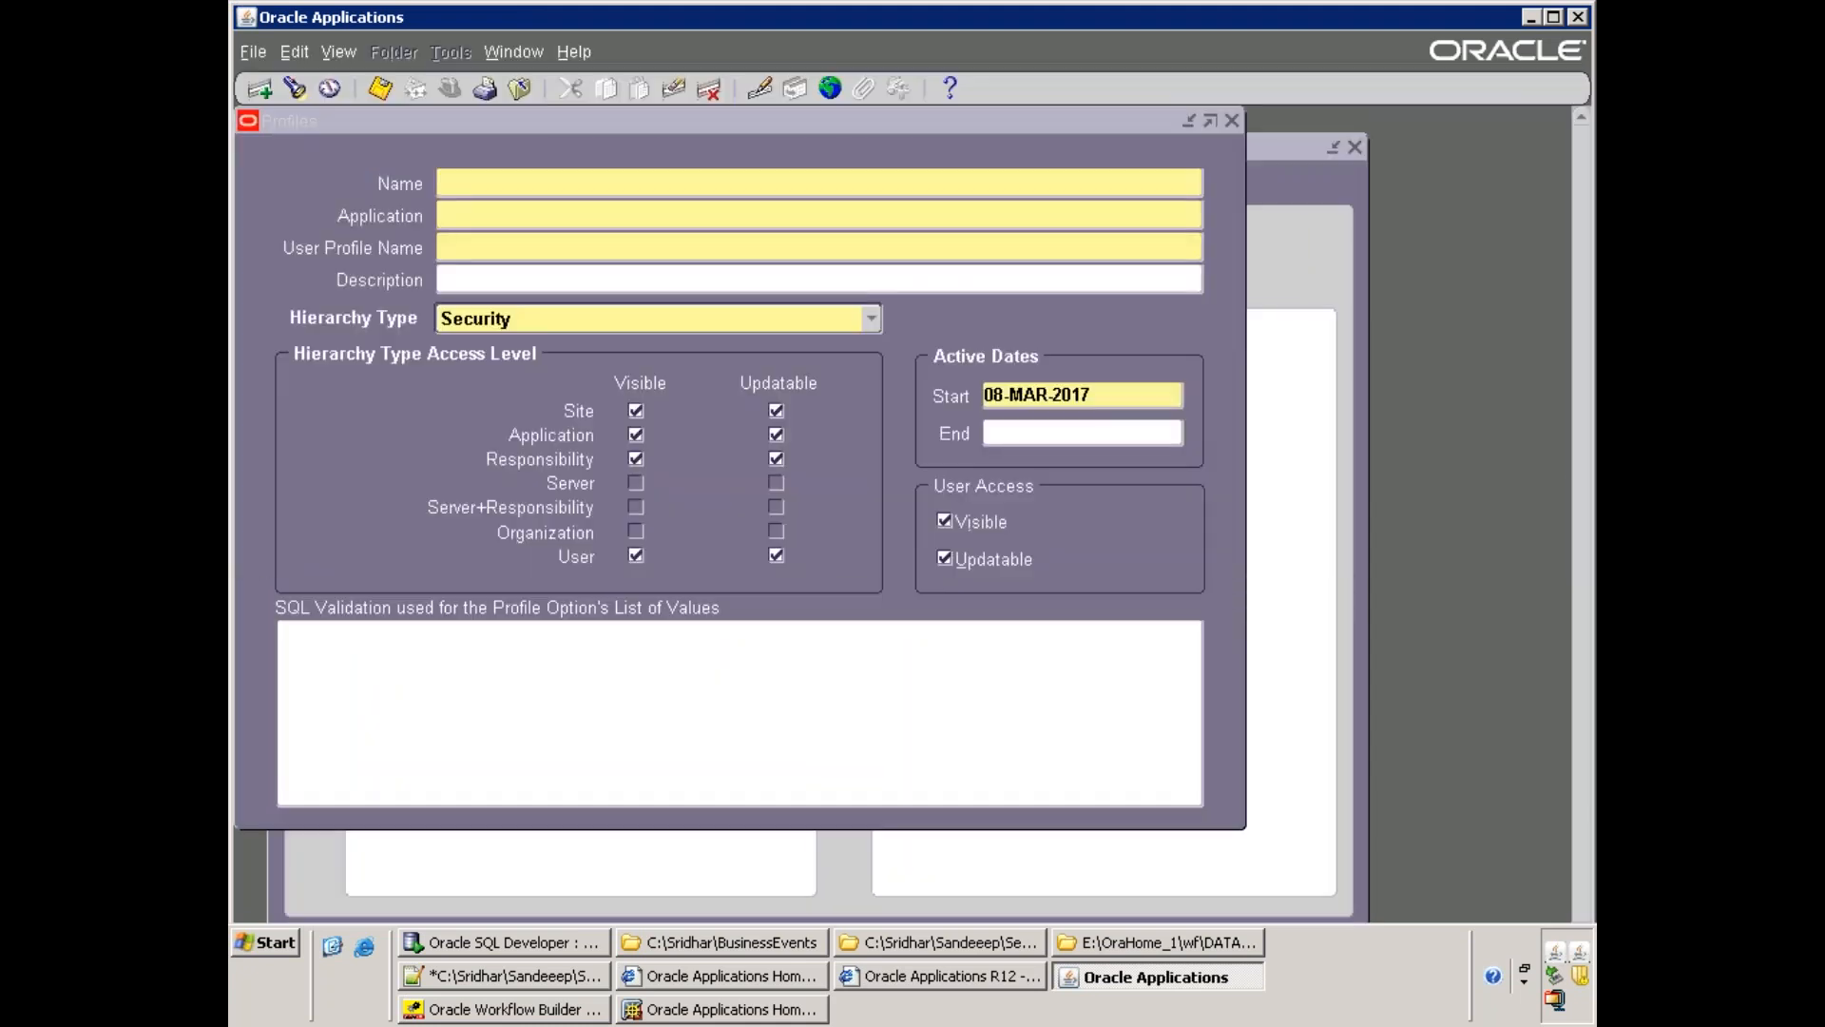
# Close the Profile form and switch to the System Administrator responsibility
pyautogui.click(1232, 120)
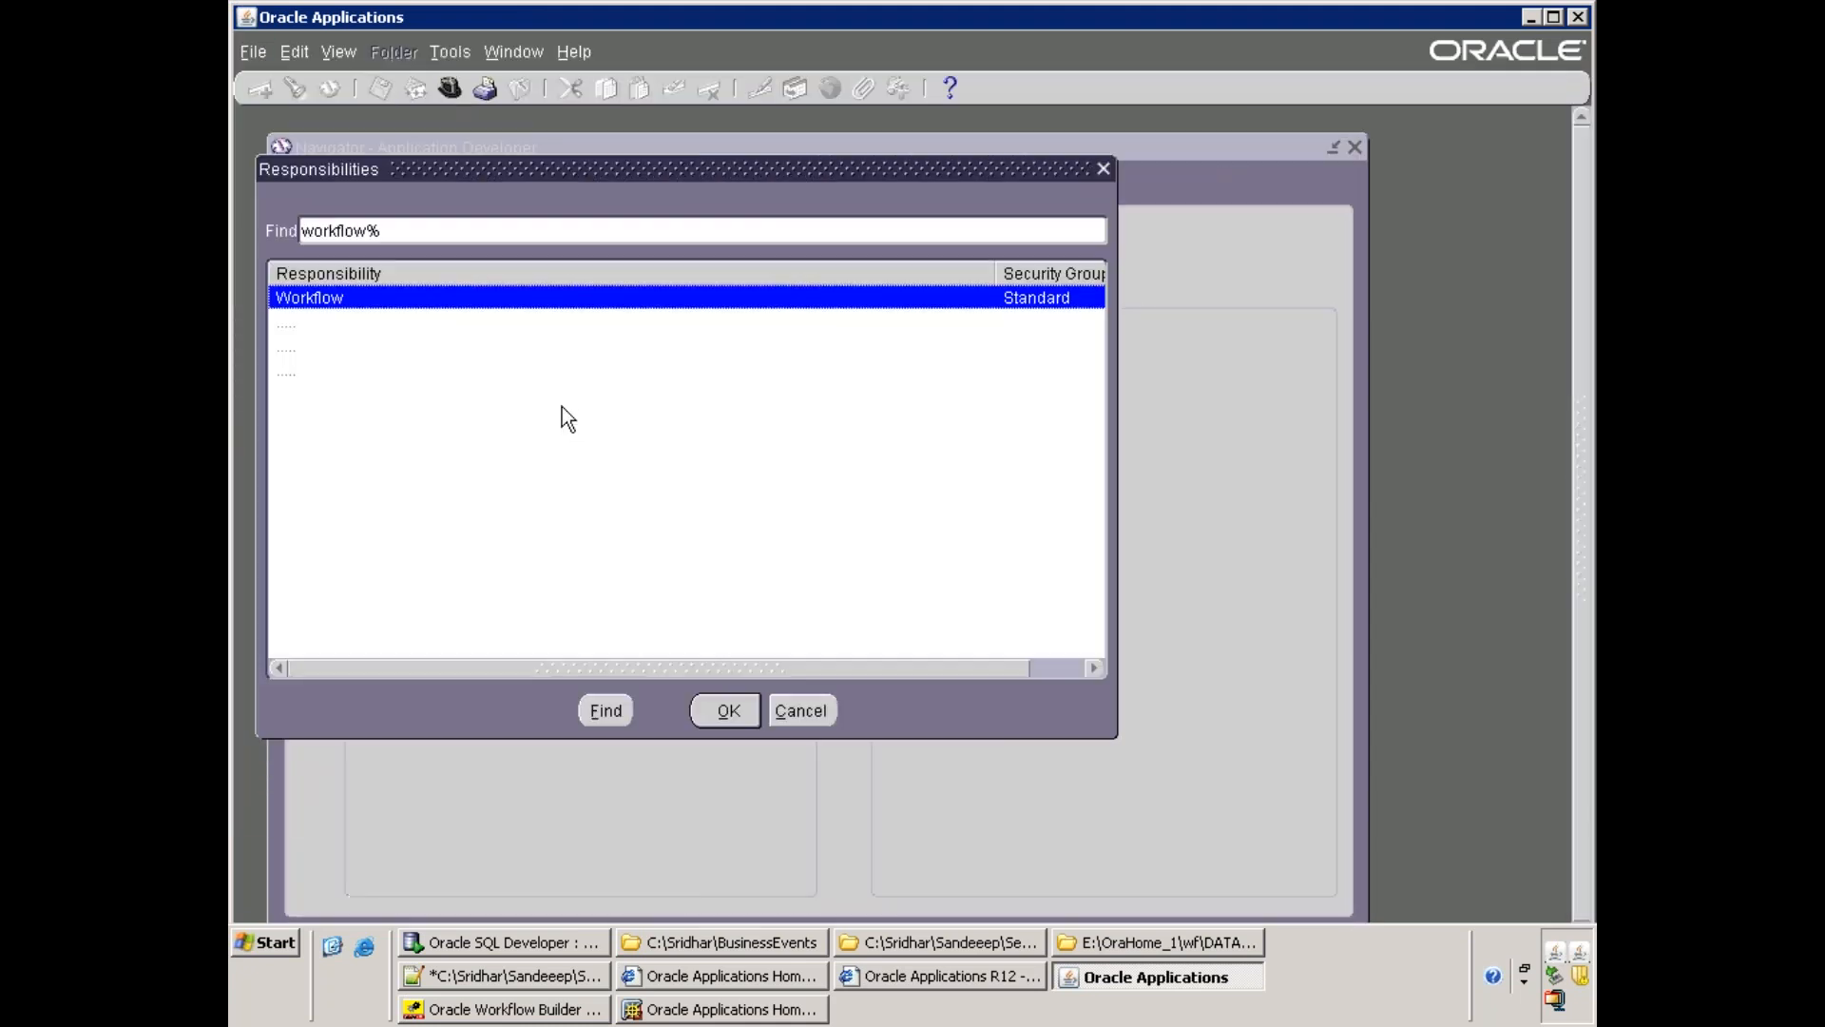
pyautogui.press('Return')
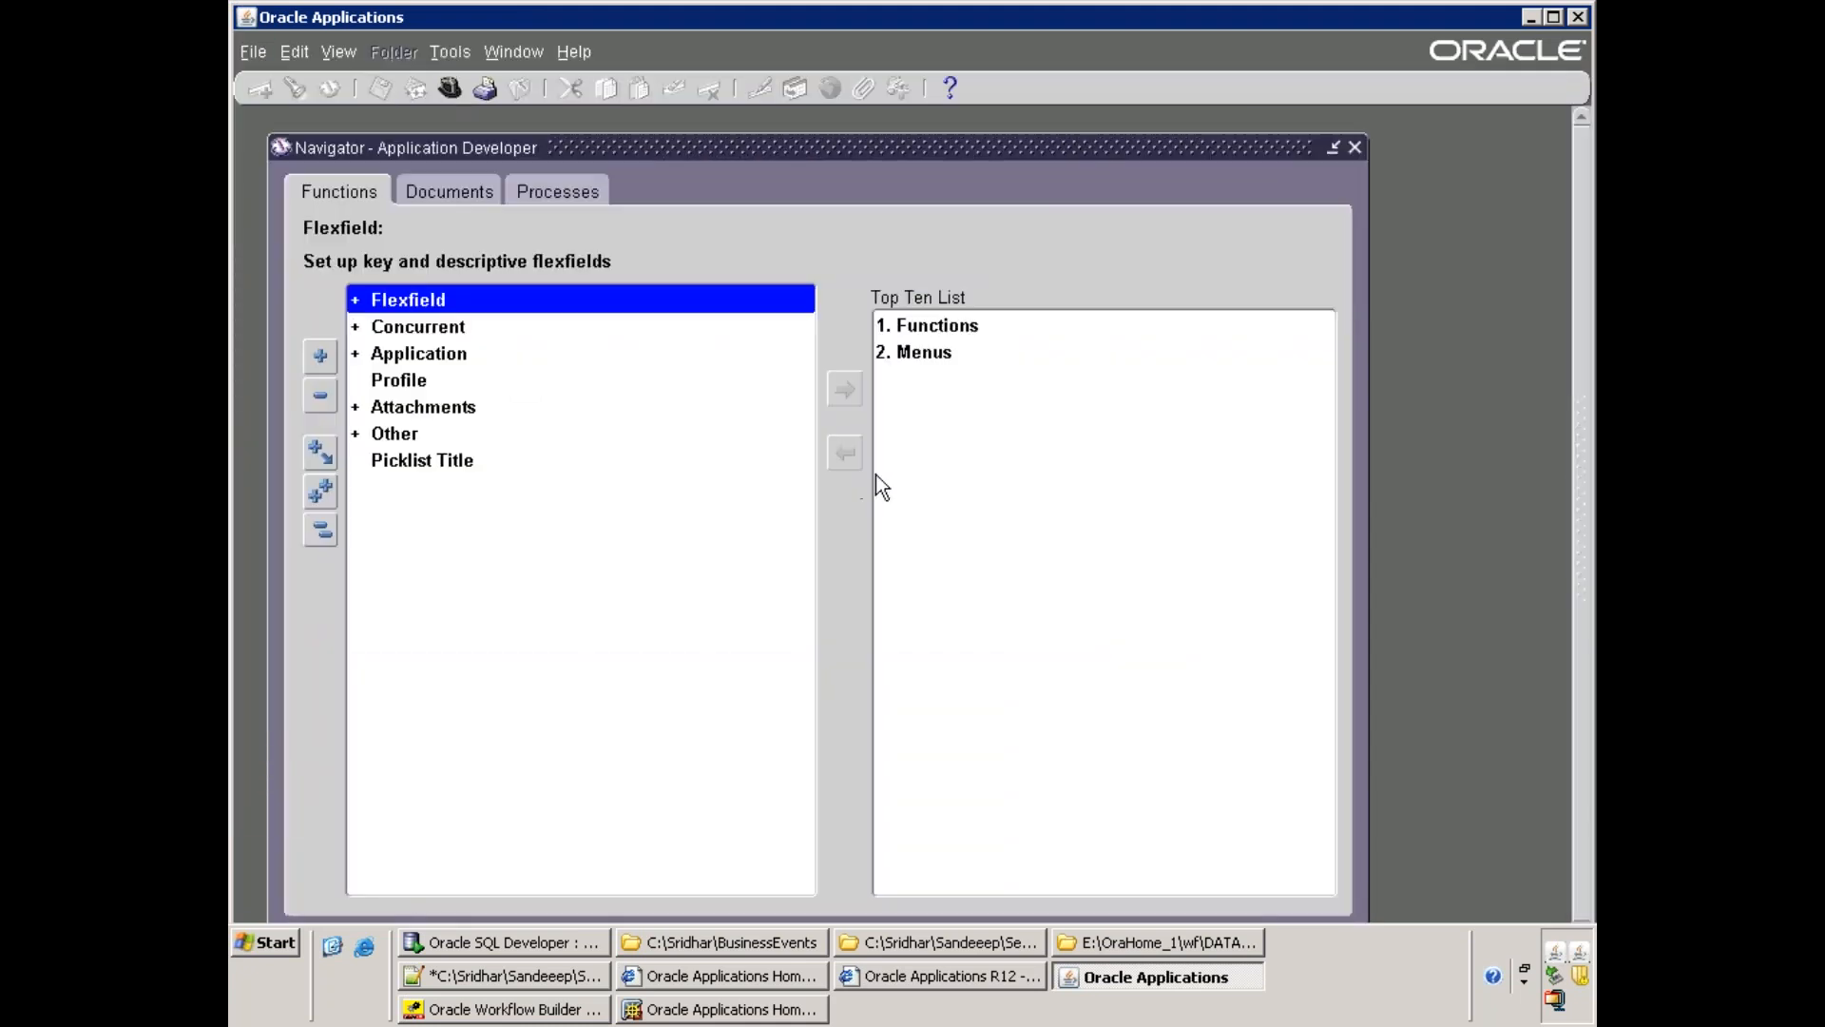
pyautogui.click(722, 975)
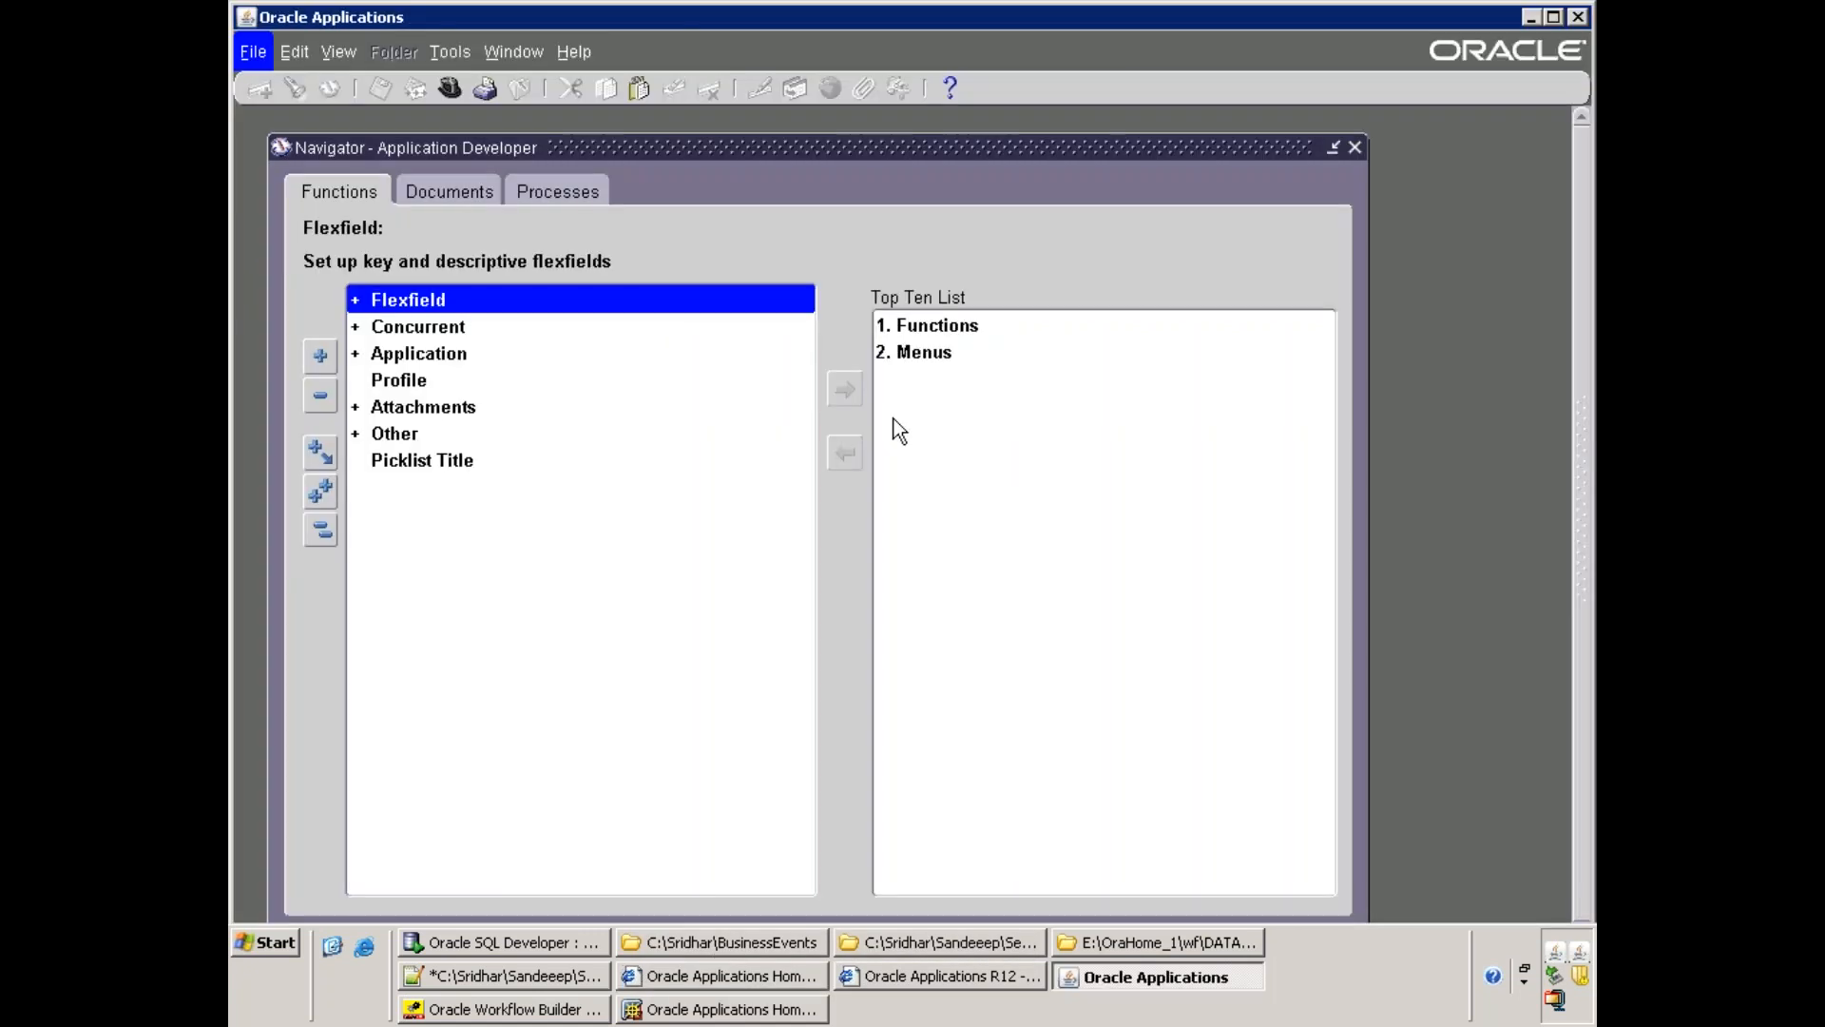
pyautogui.press('w')
pyautogui.write('system Administrat%')
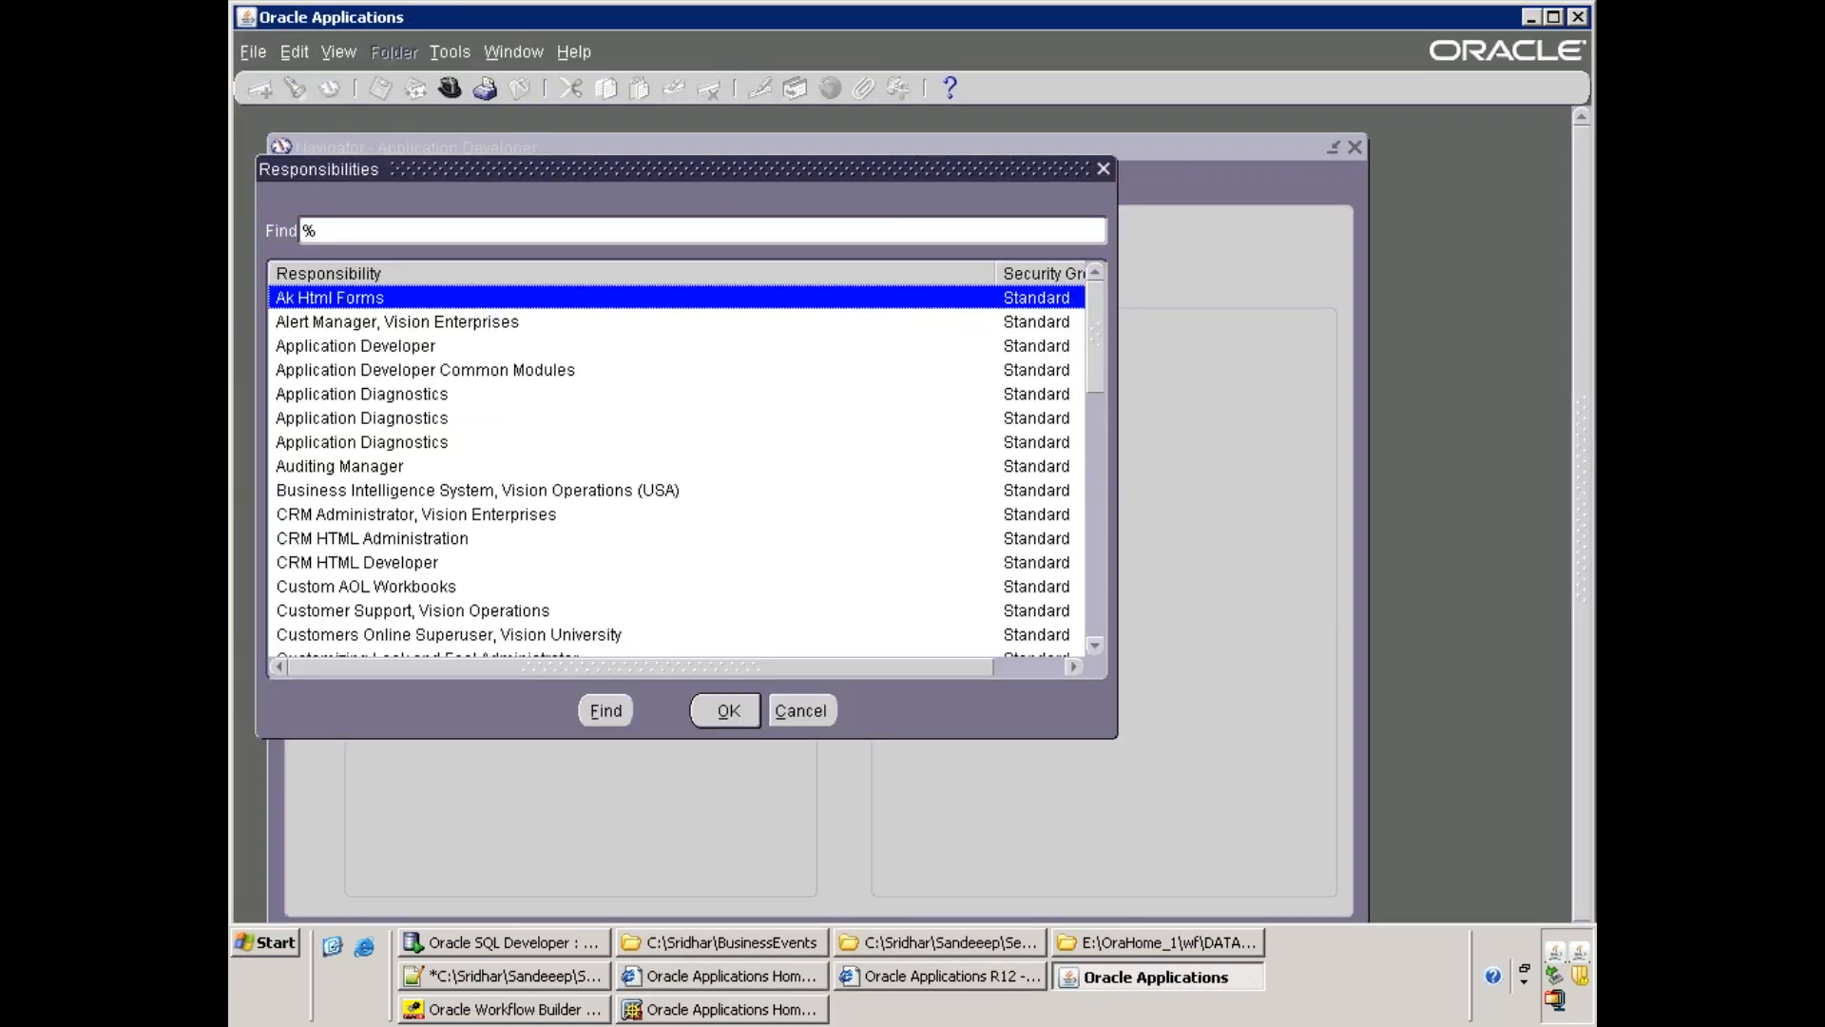
pyautogui.press('Return')
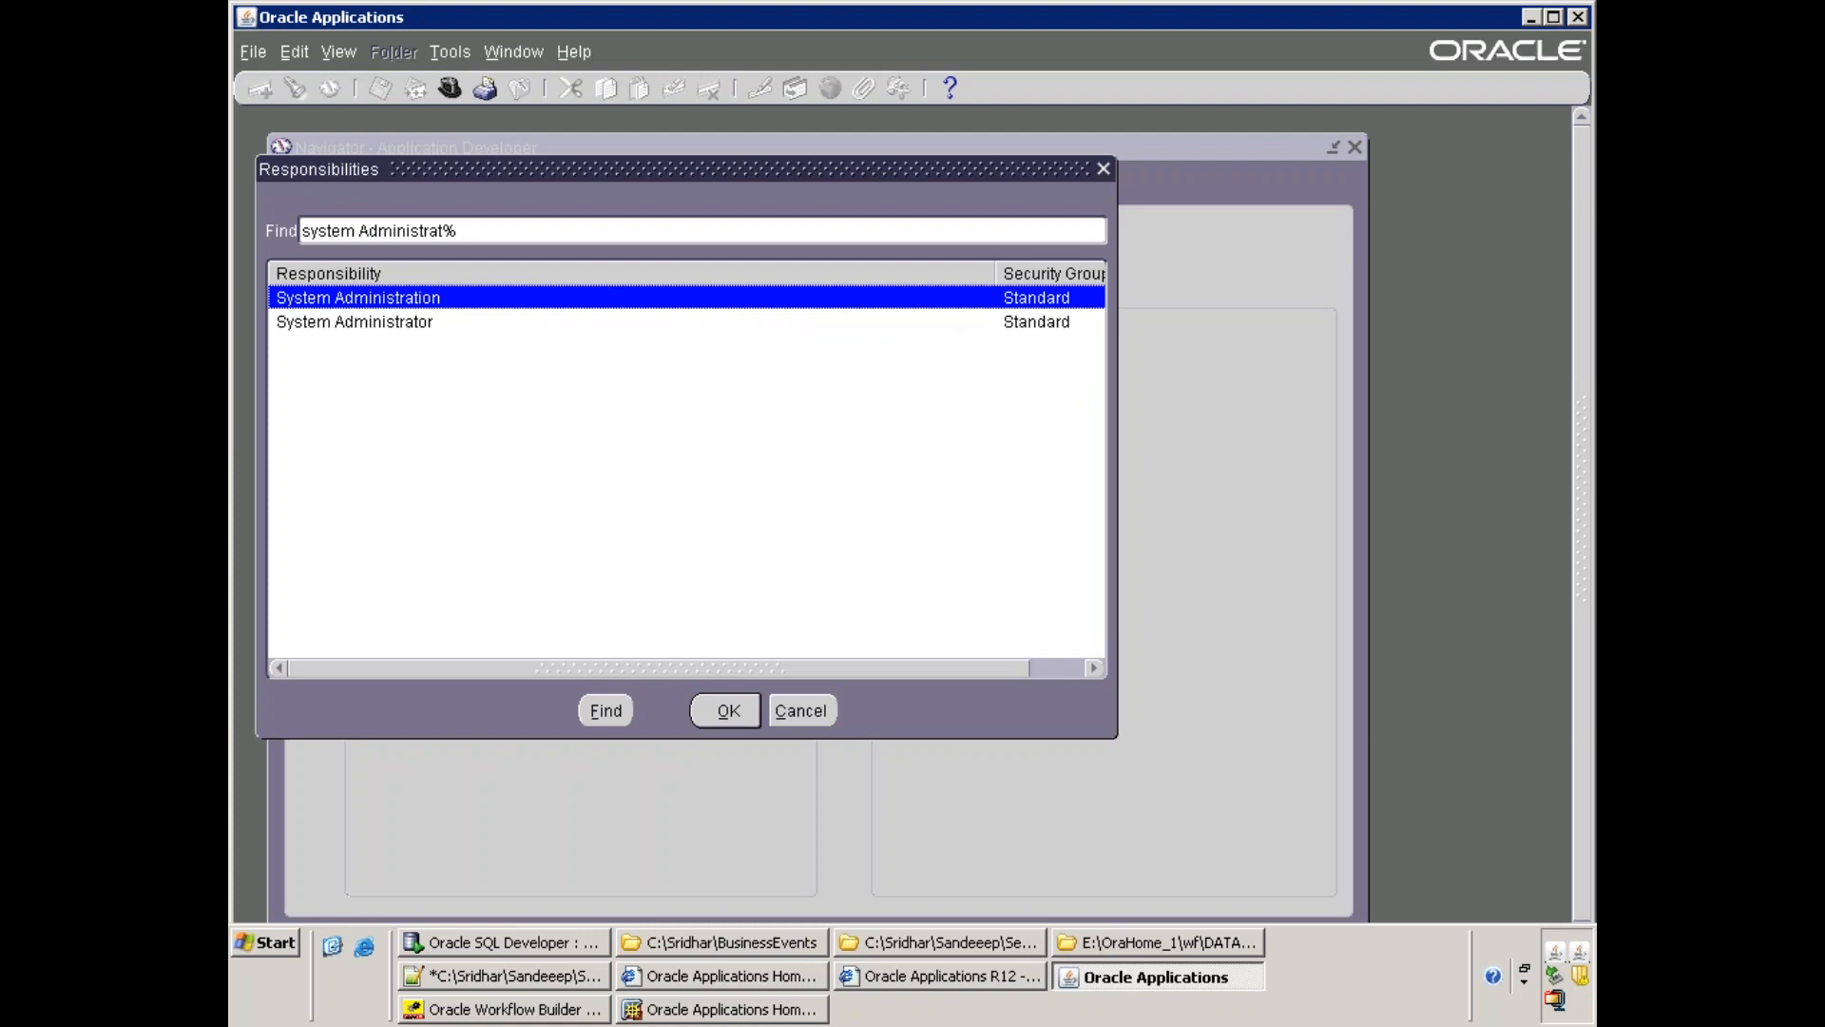
pyautogui.press('Down')
pyautogui.press('Return')
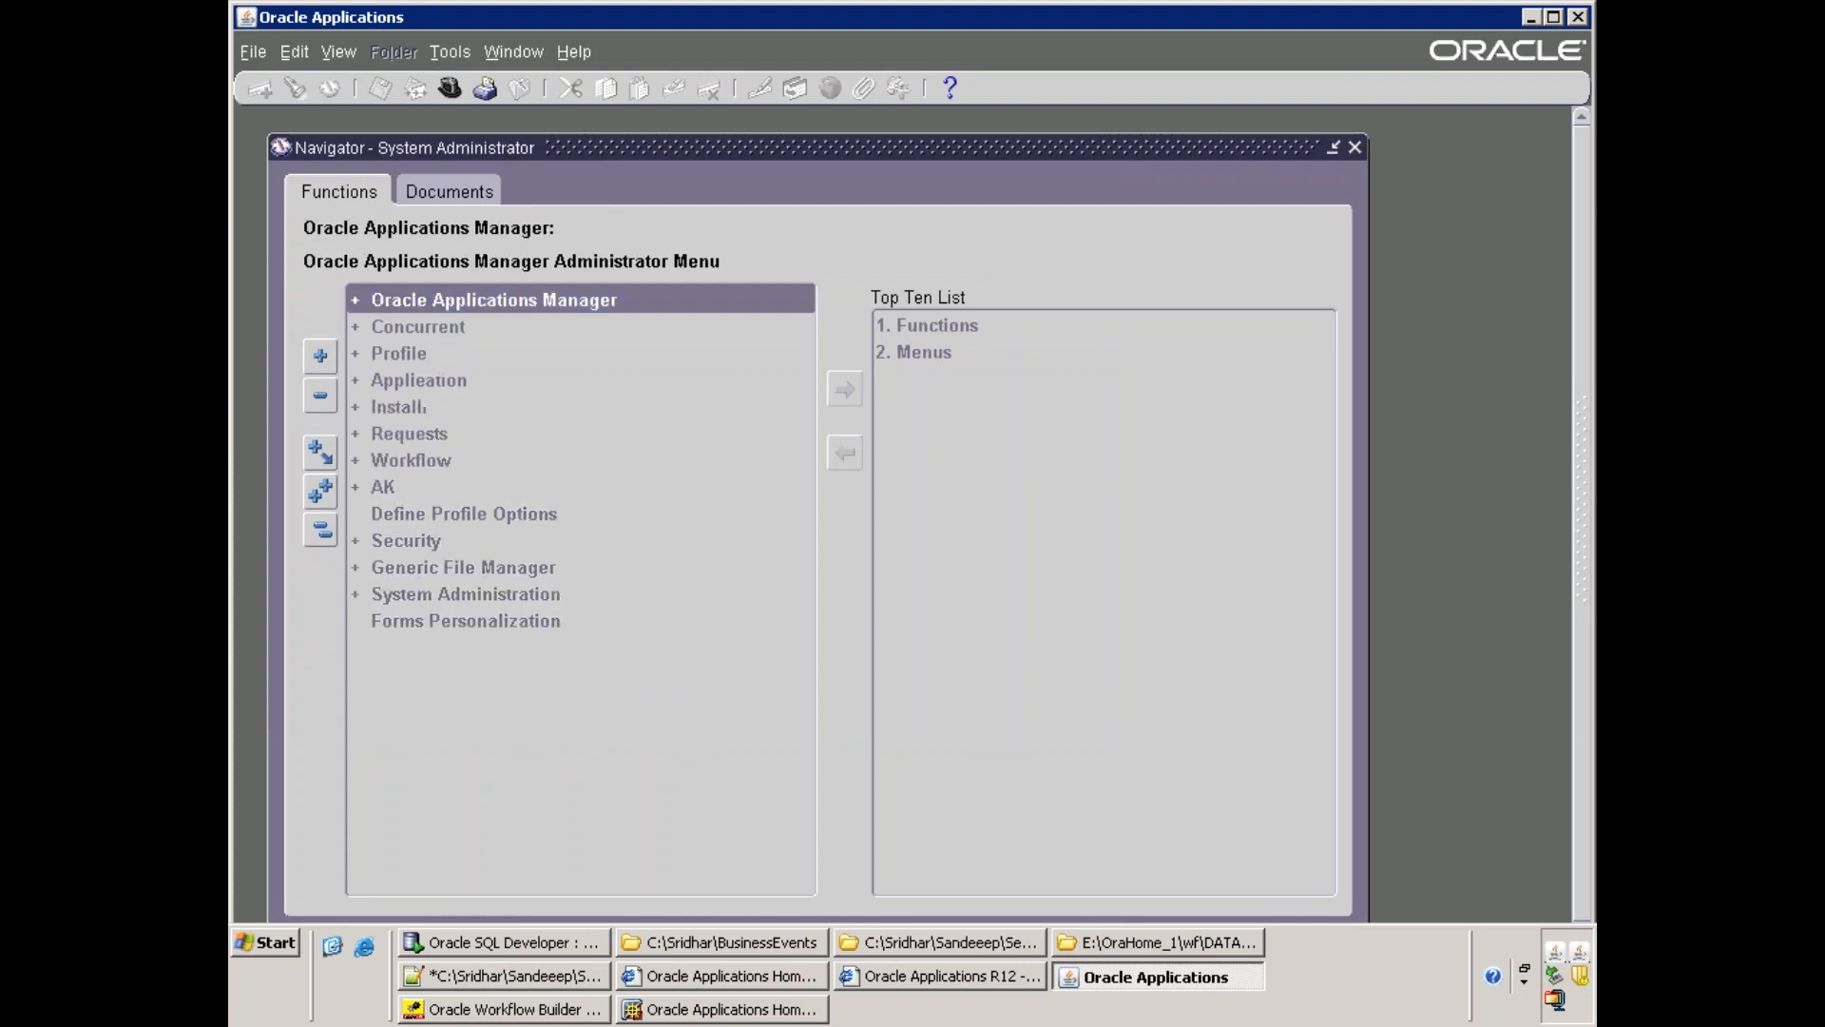
# Add an Alert Manager responsibility to the SYSADMIN user and save it
pyautogui.press('1')
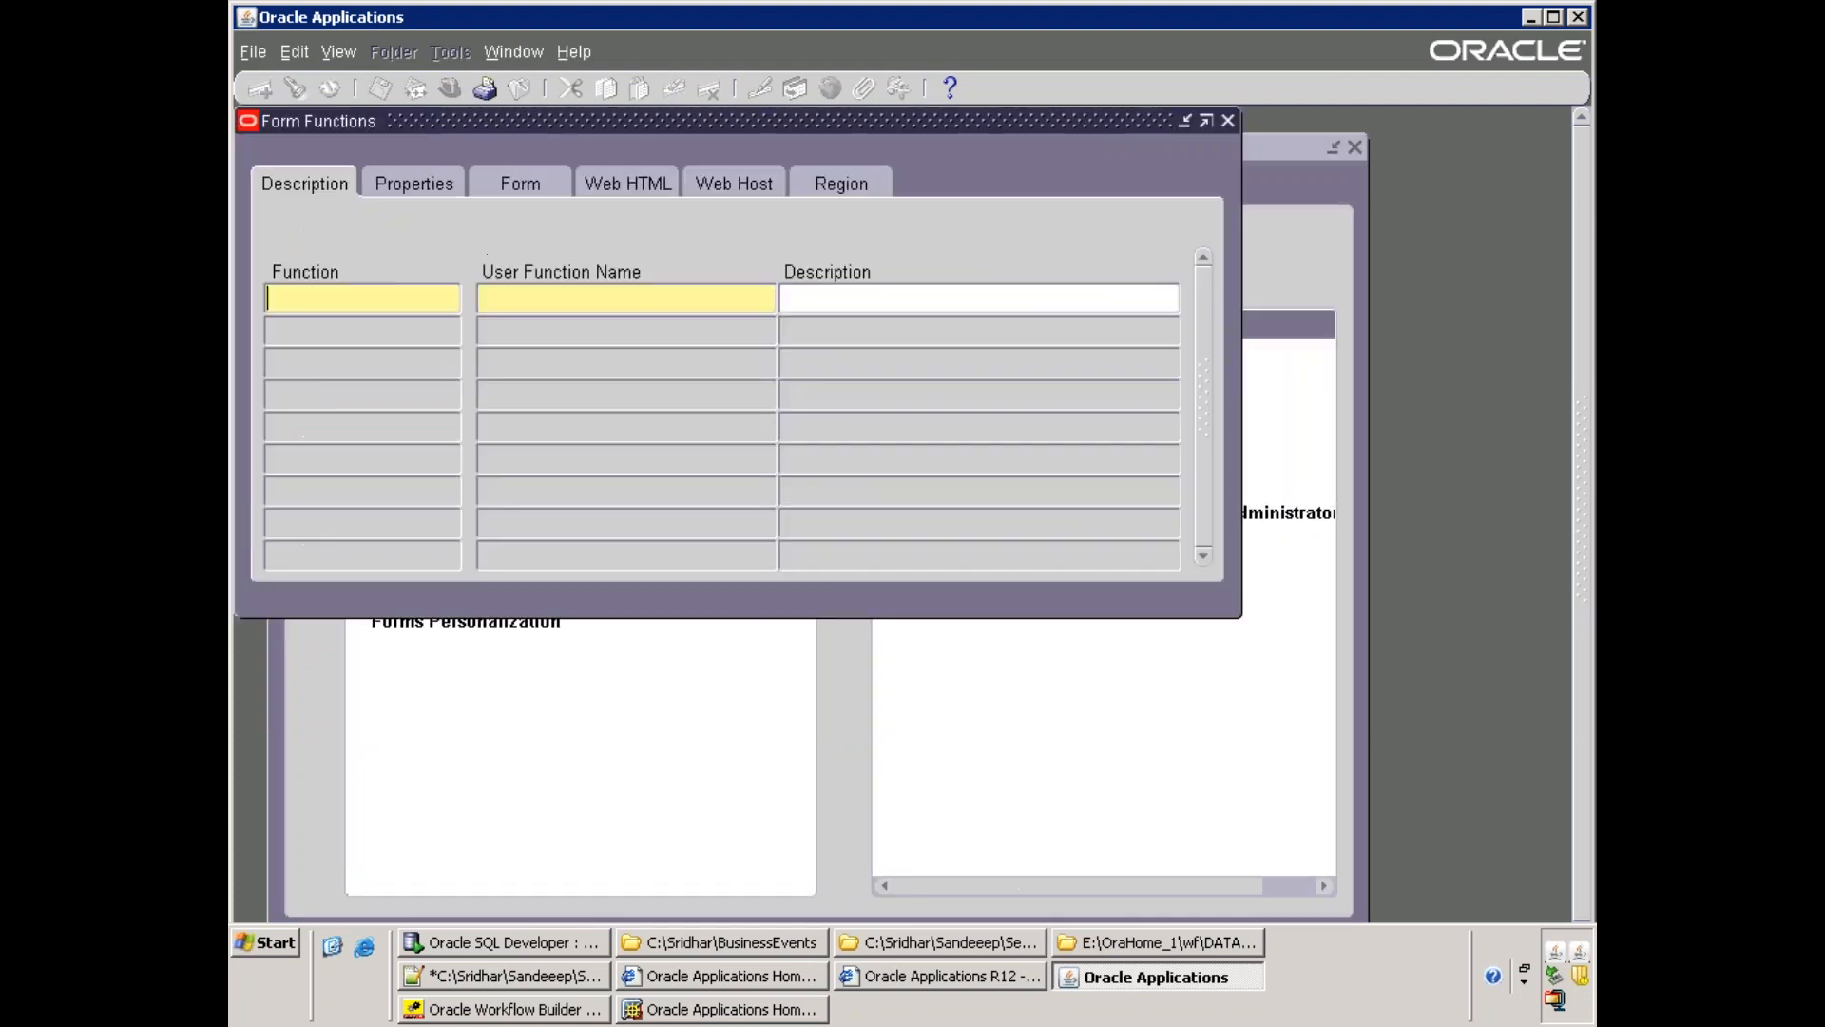
pyautogui.press('F4')
pyautogui.write('2')
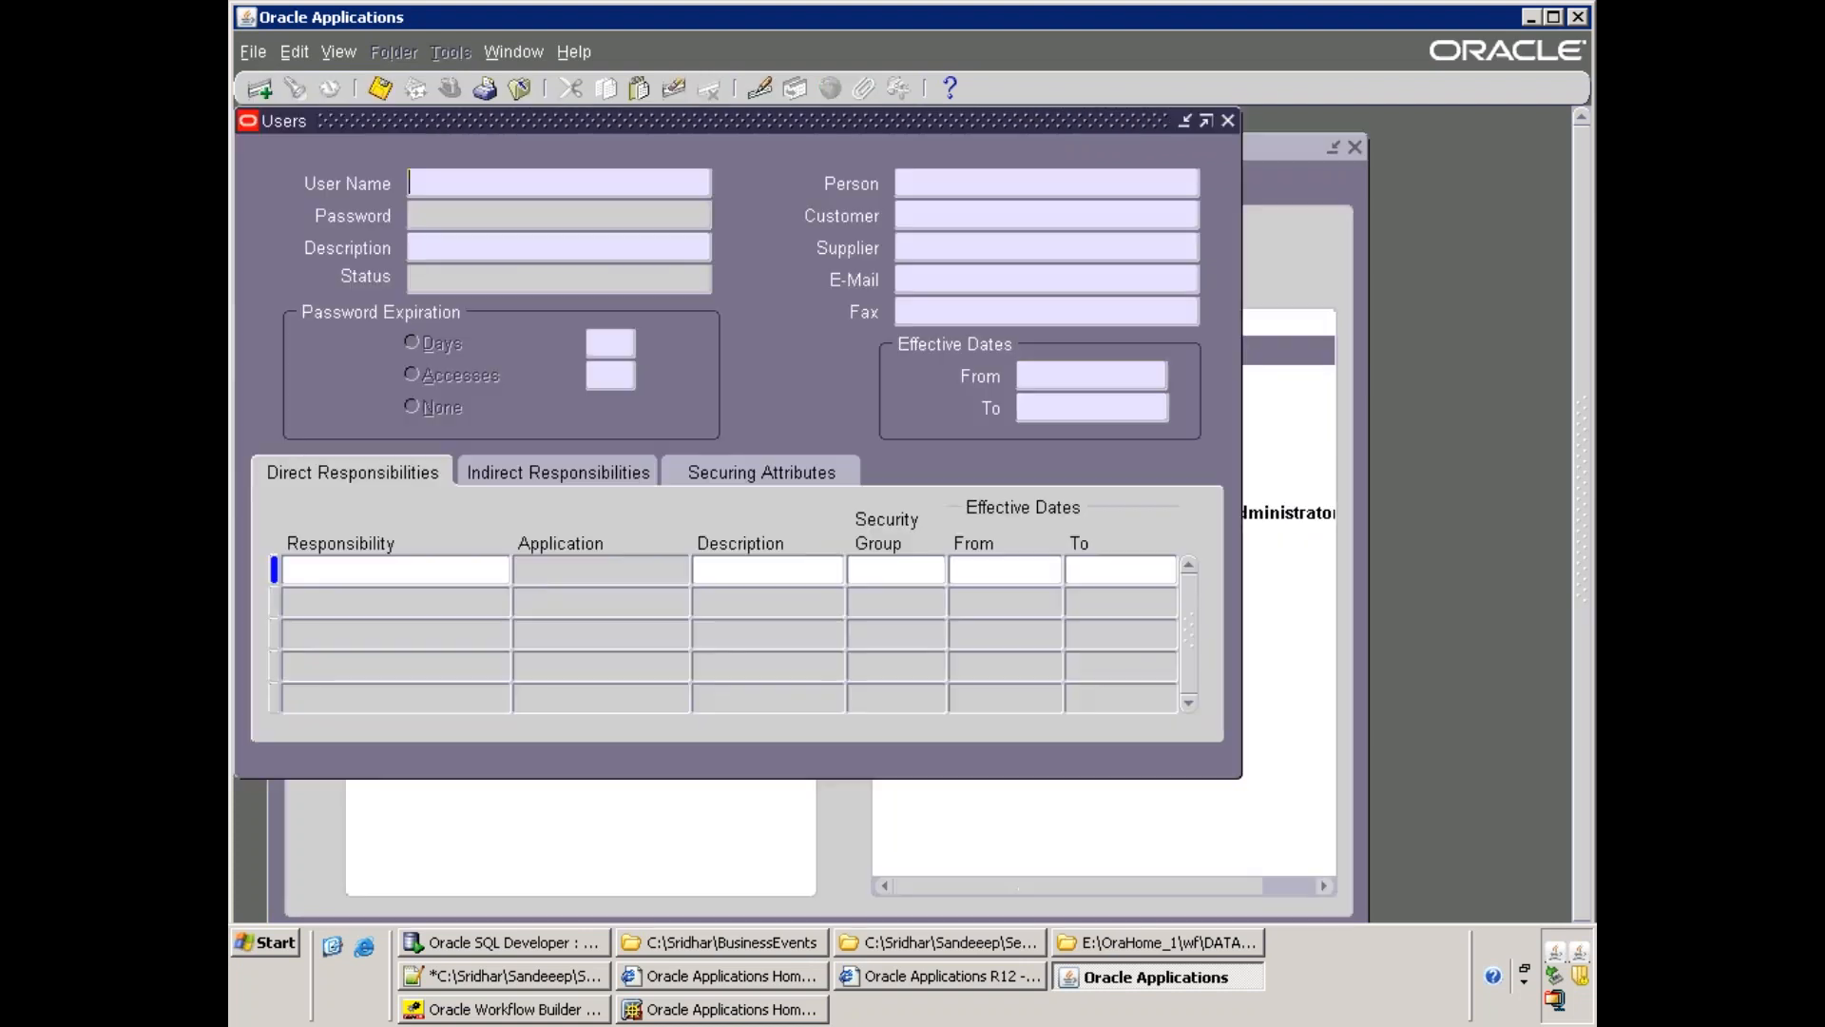
pyautogui.write('SYSADMIN')
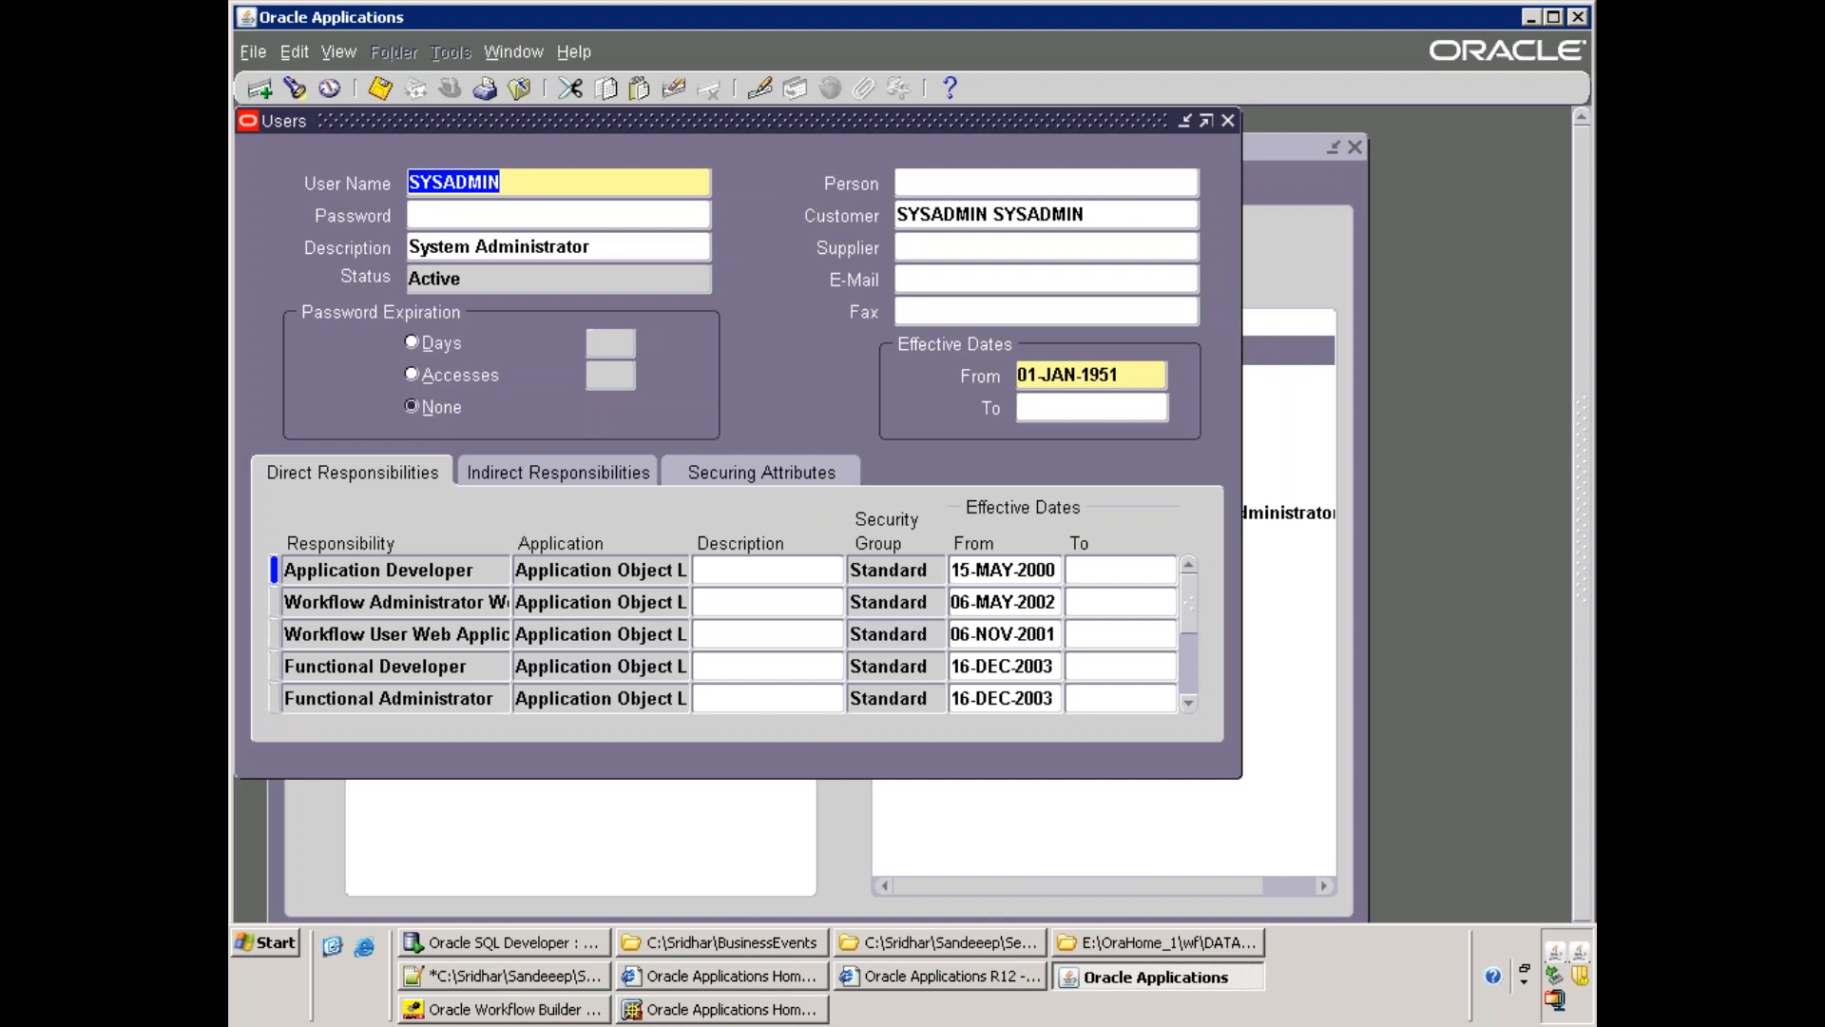
pyautogui.hotkey('ctrl', 'Down')
pyautogui.write('Alert Manager,')
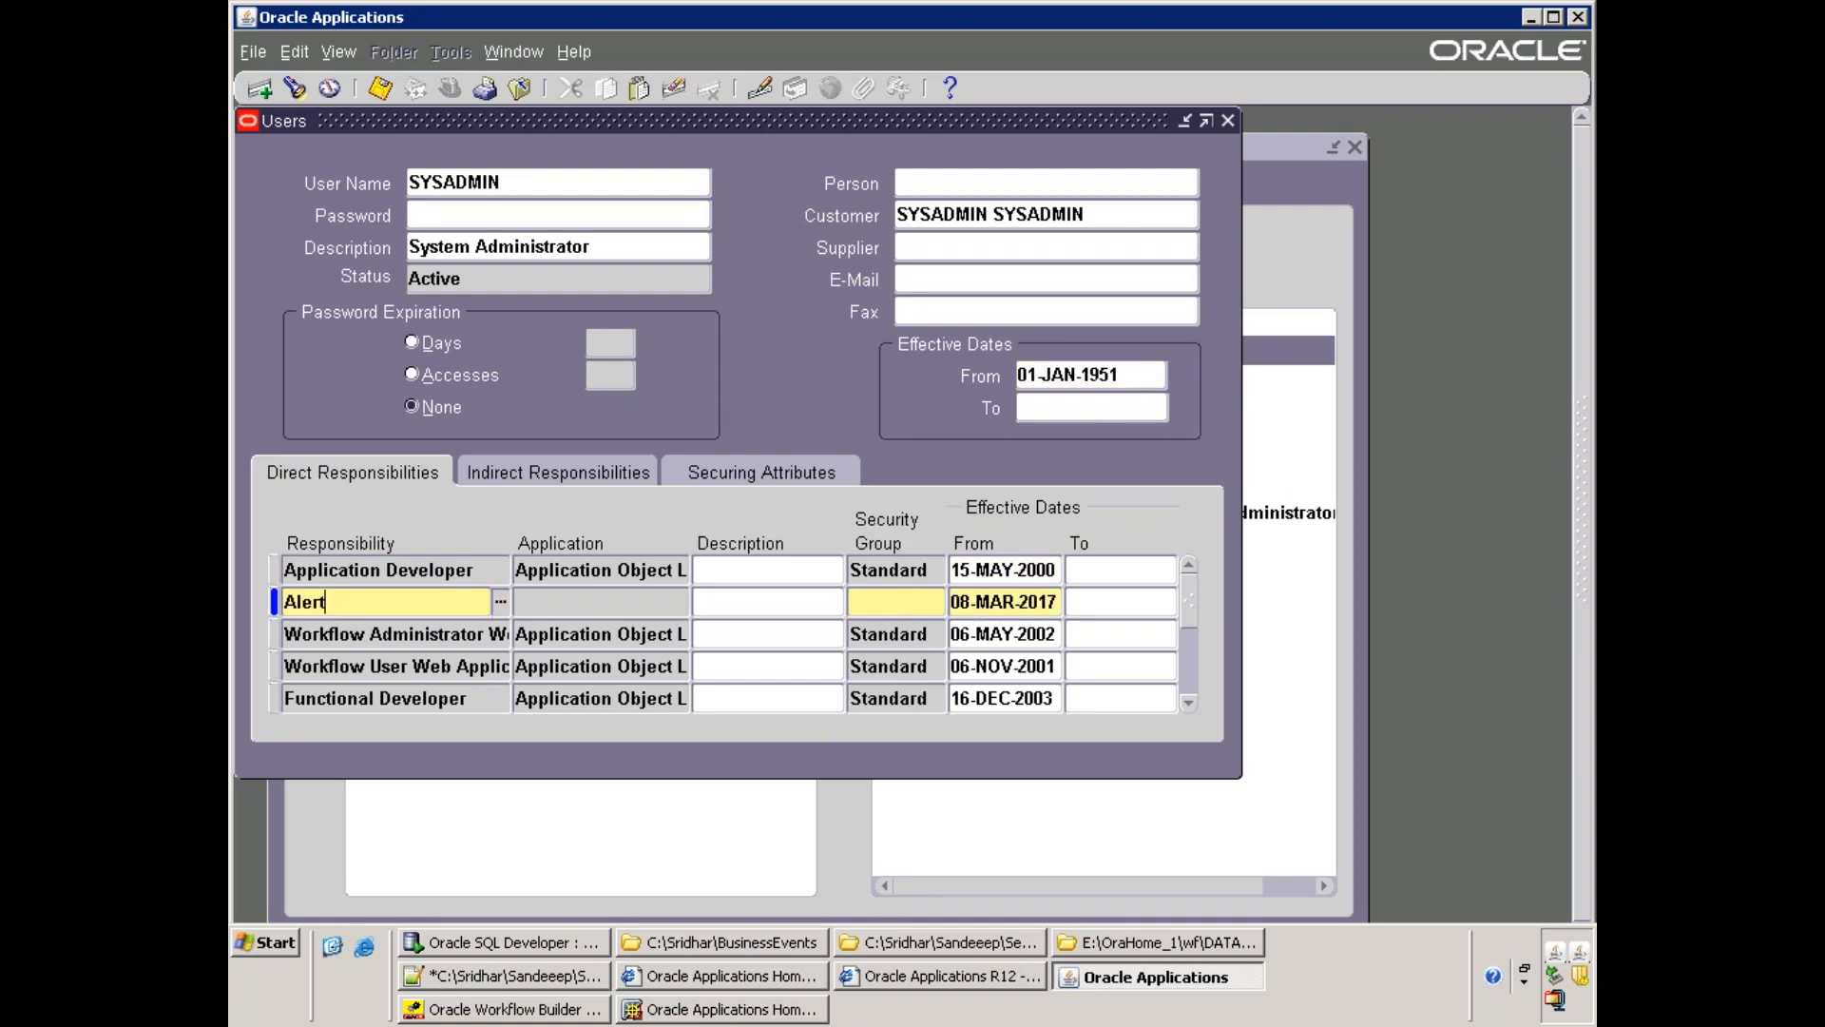
pyautogui.press('Tab')
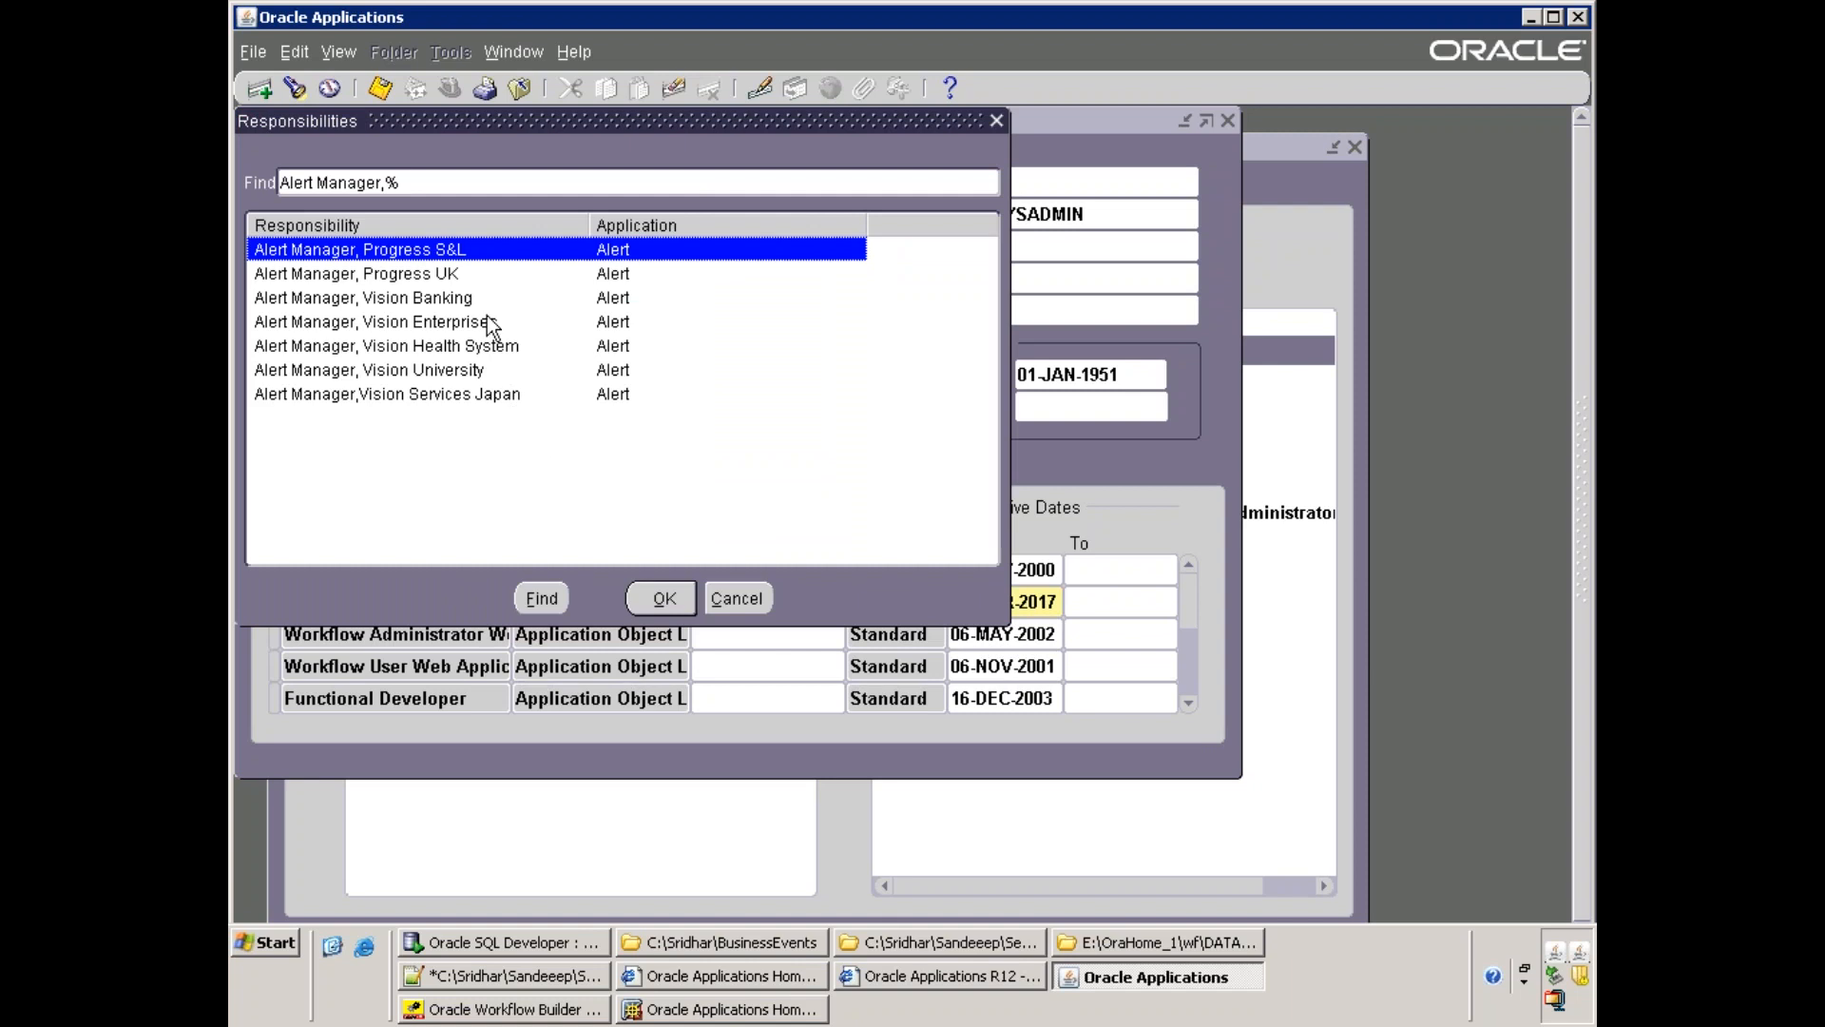
pyautogui.doubleClick(496, 394)
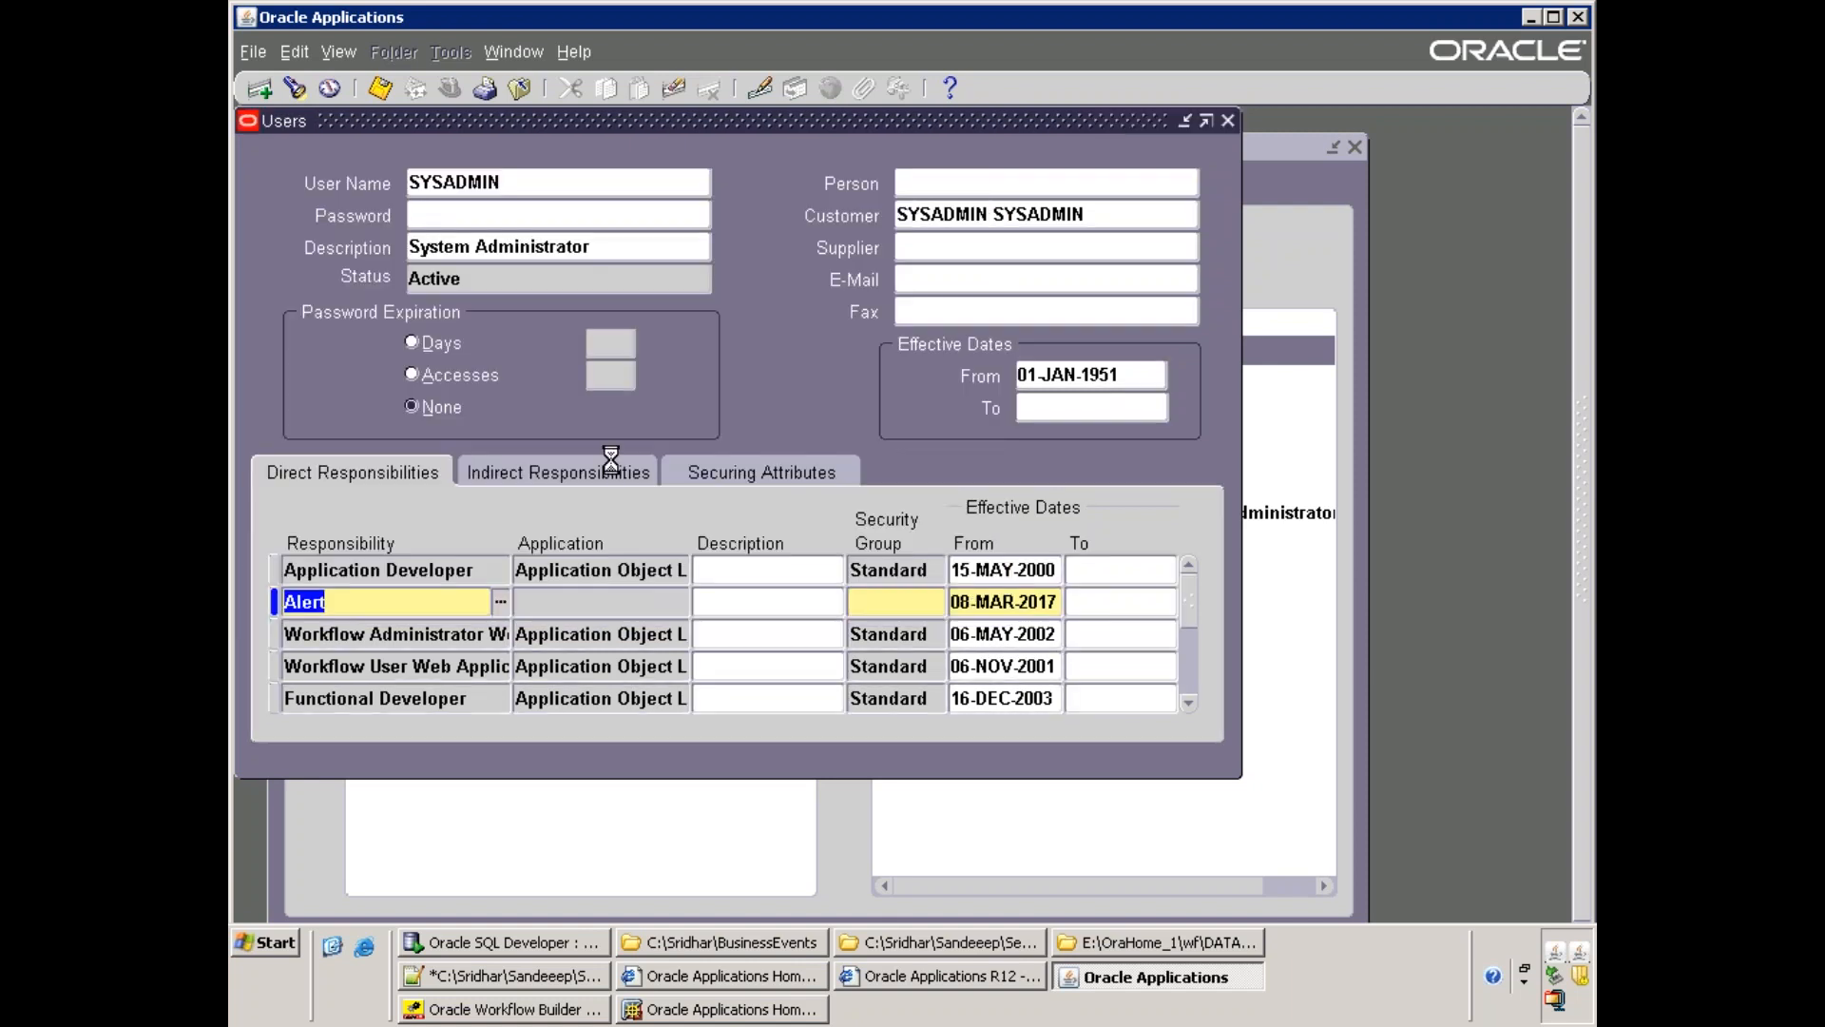
pyautogui.press('F4')
# Switch responsibility to Alert Manager, Vision Enterprises
pyautogui.hotkey('alt', 'f')
pyautogui.write('walert Manager,%')
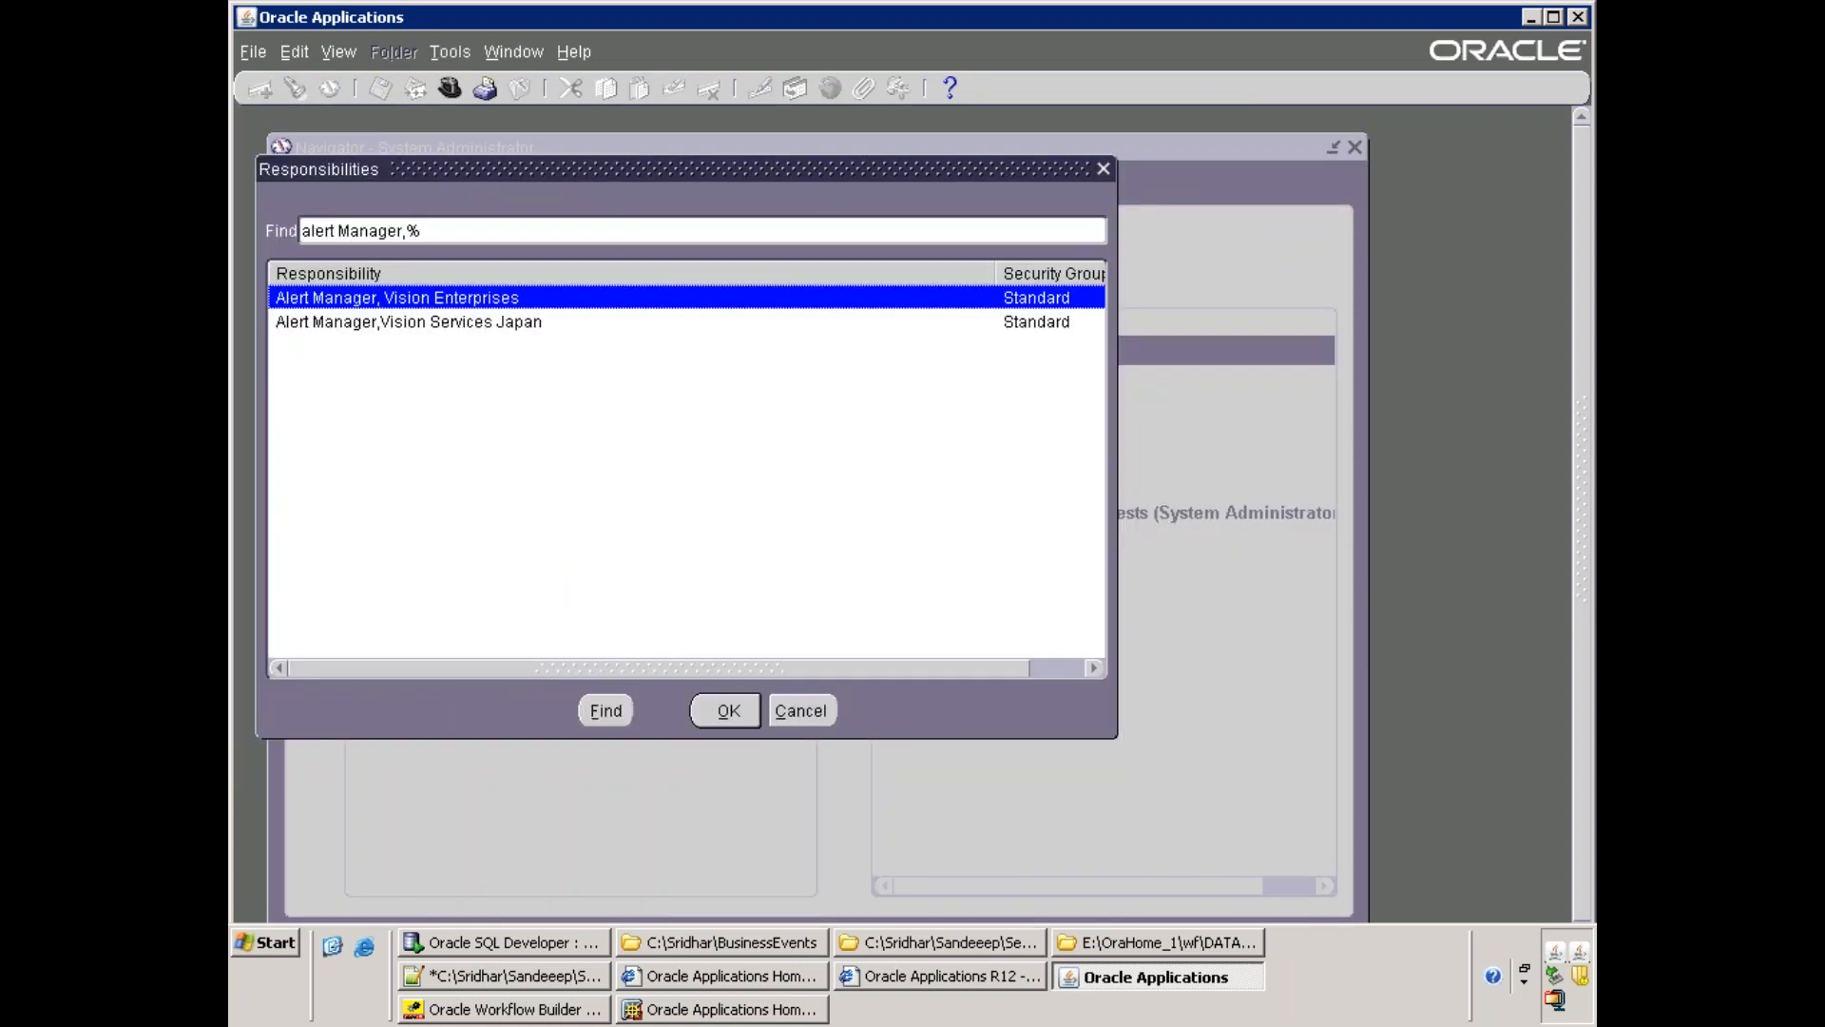
pyautogui.press('Return')
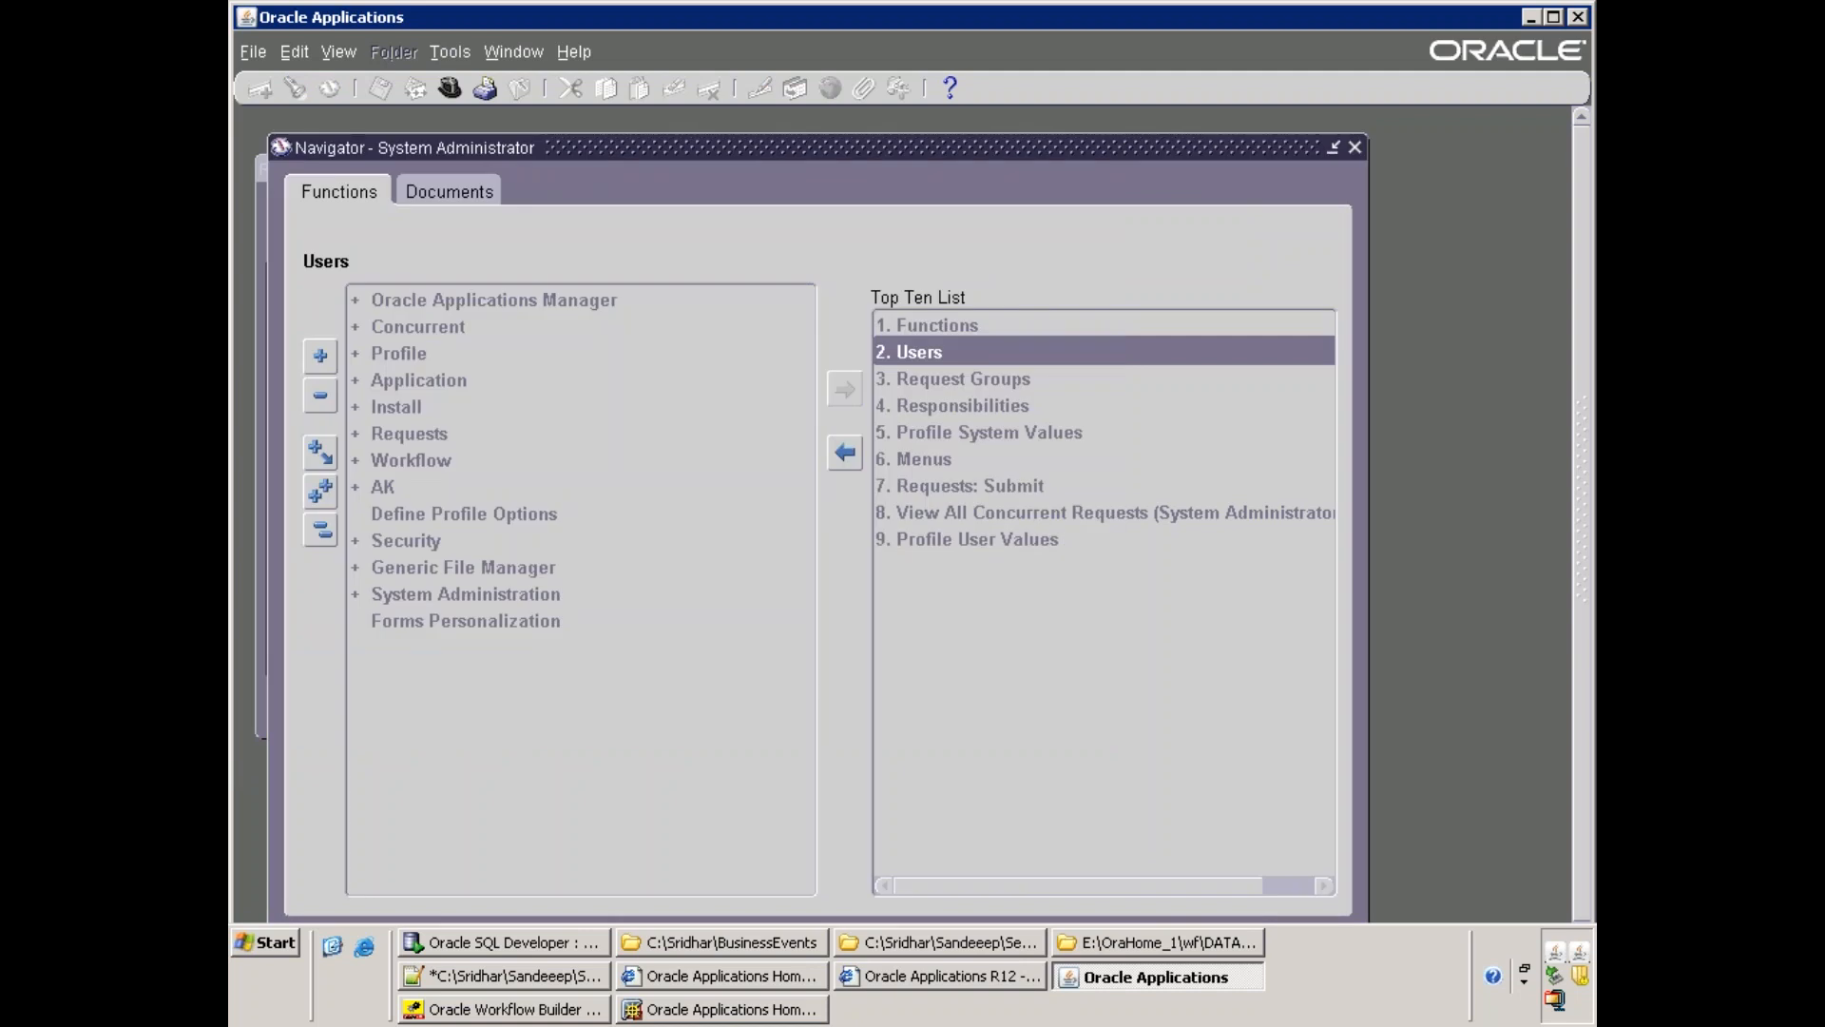
# Open Alert > Define and show the Event tab, with After Insert and After Update checked
pyautogui.press('Return')
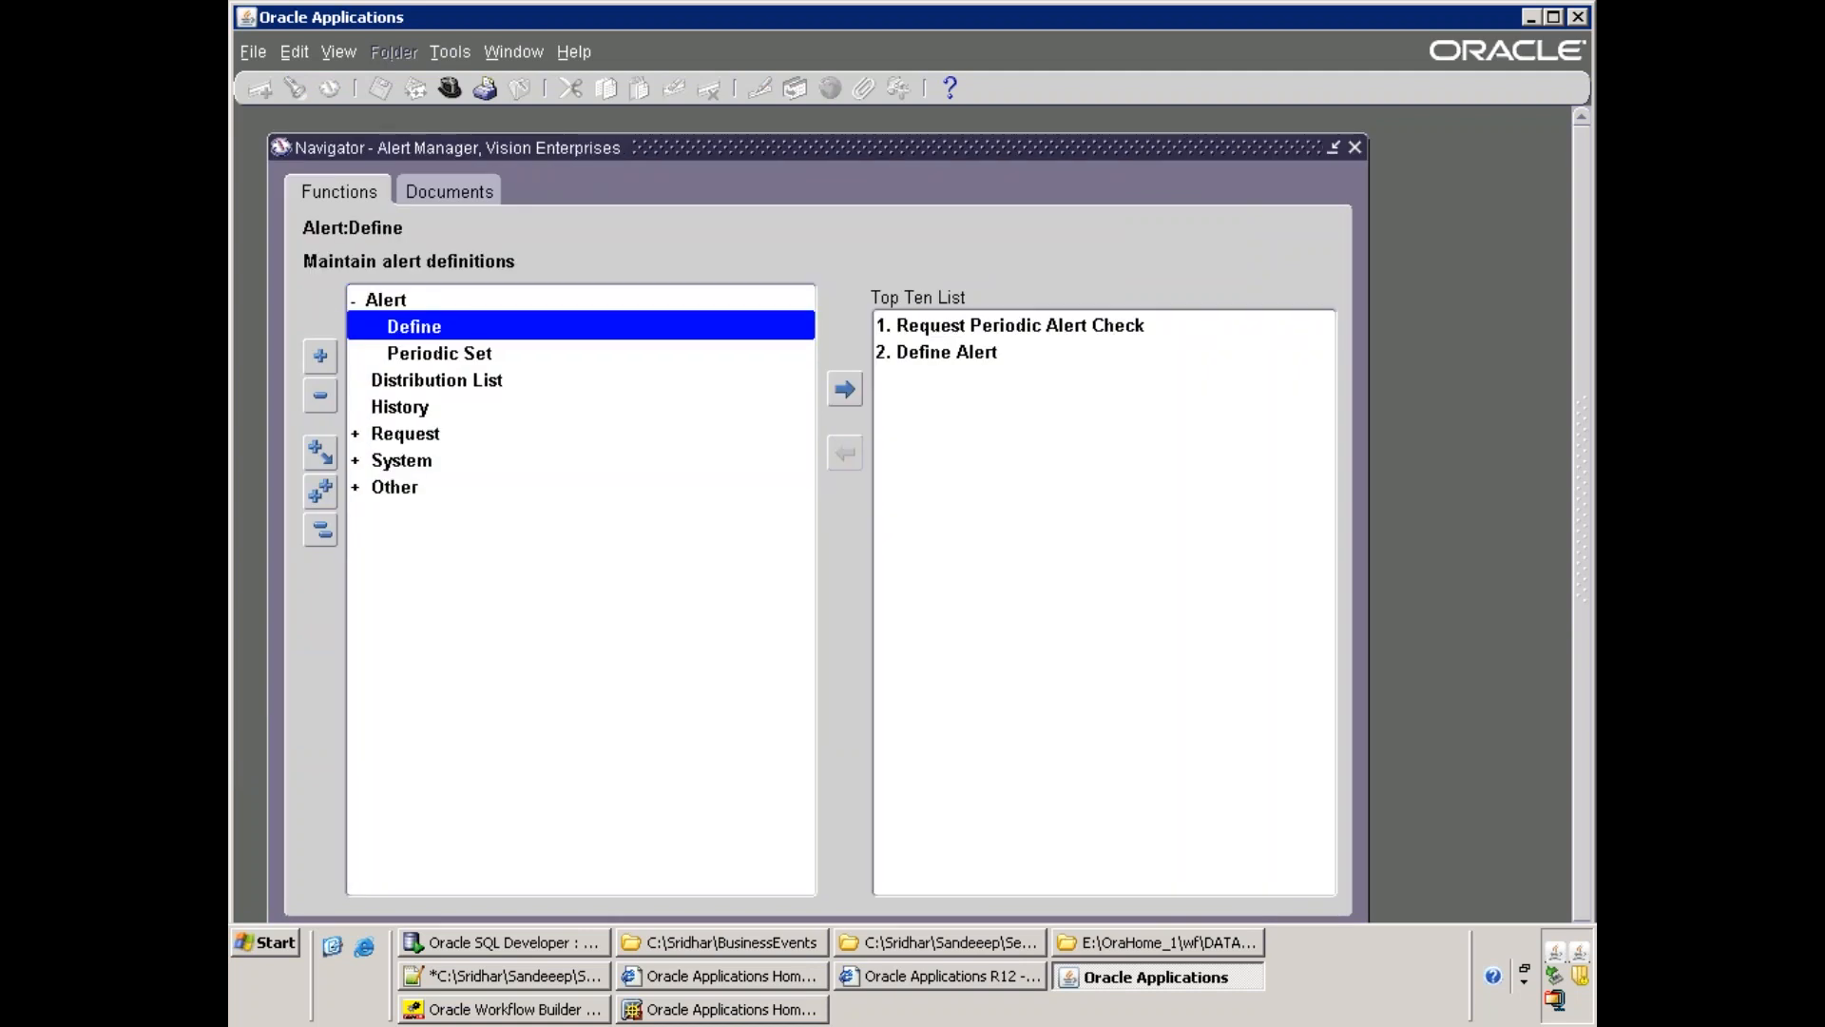
pyautogui.press('Return')
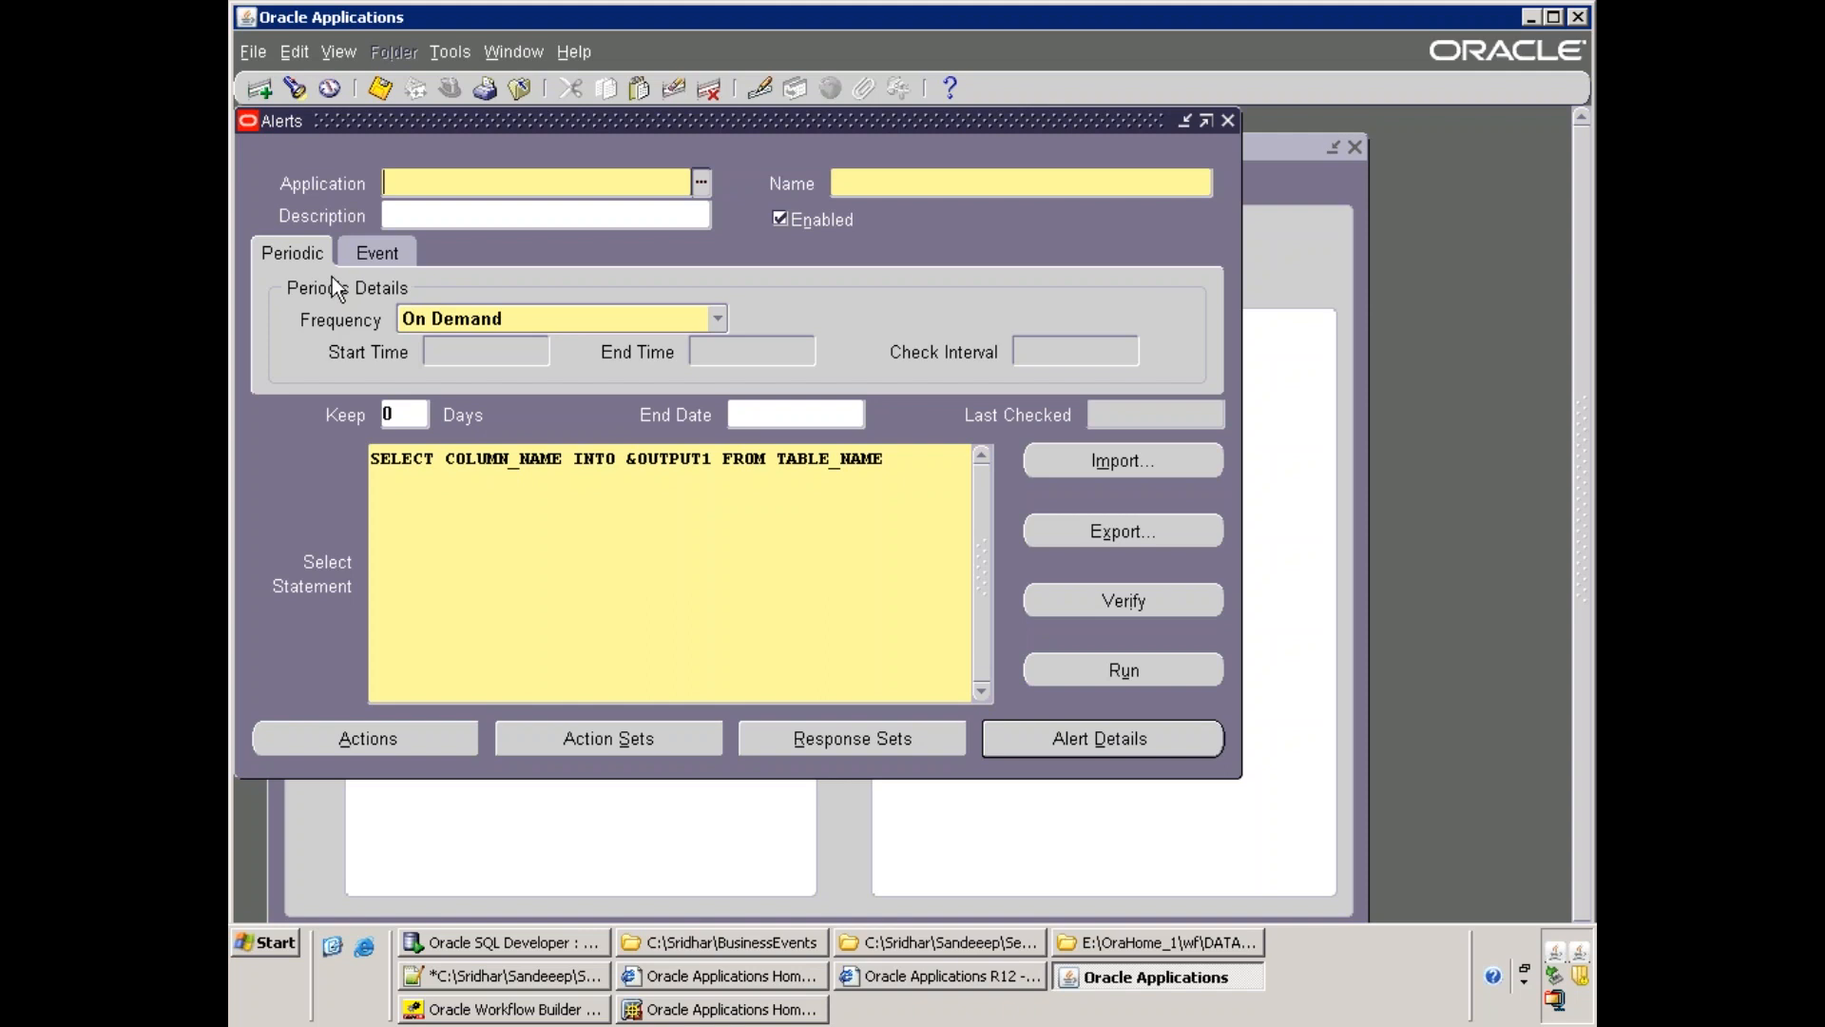
pyautogui.click(364, 258)
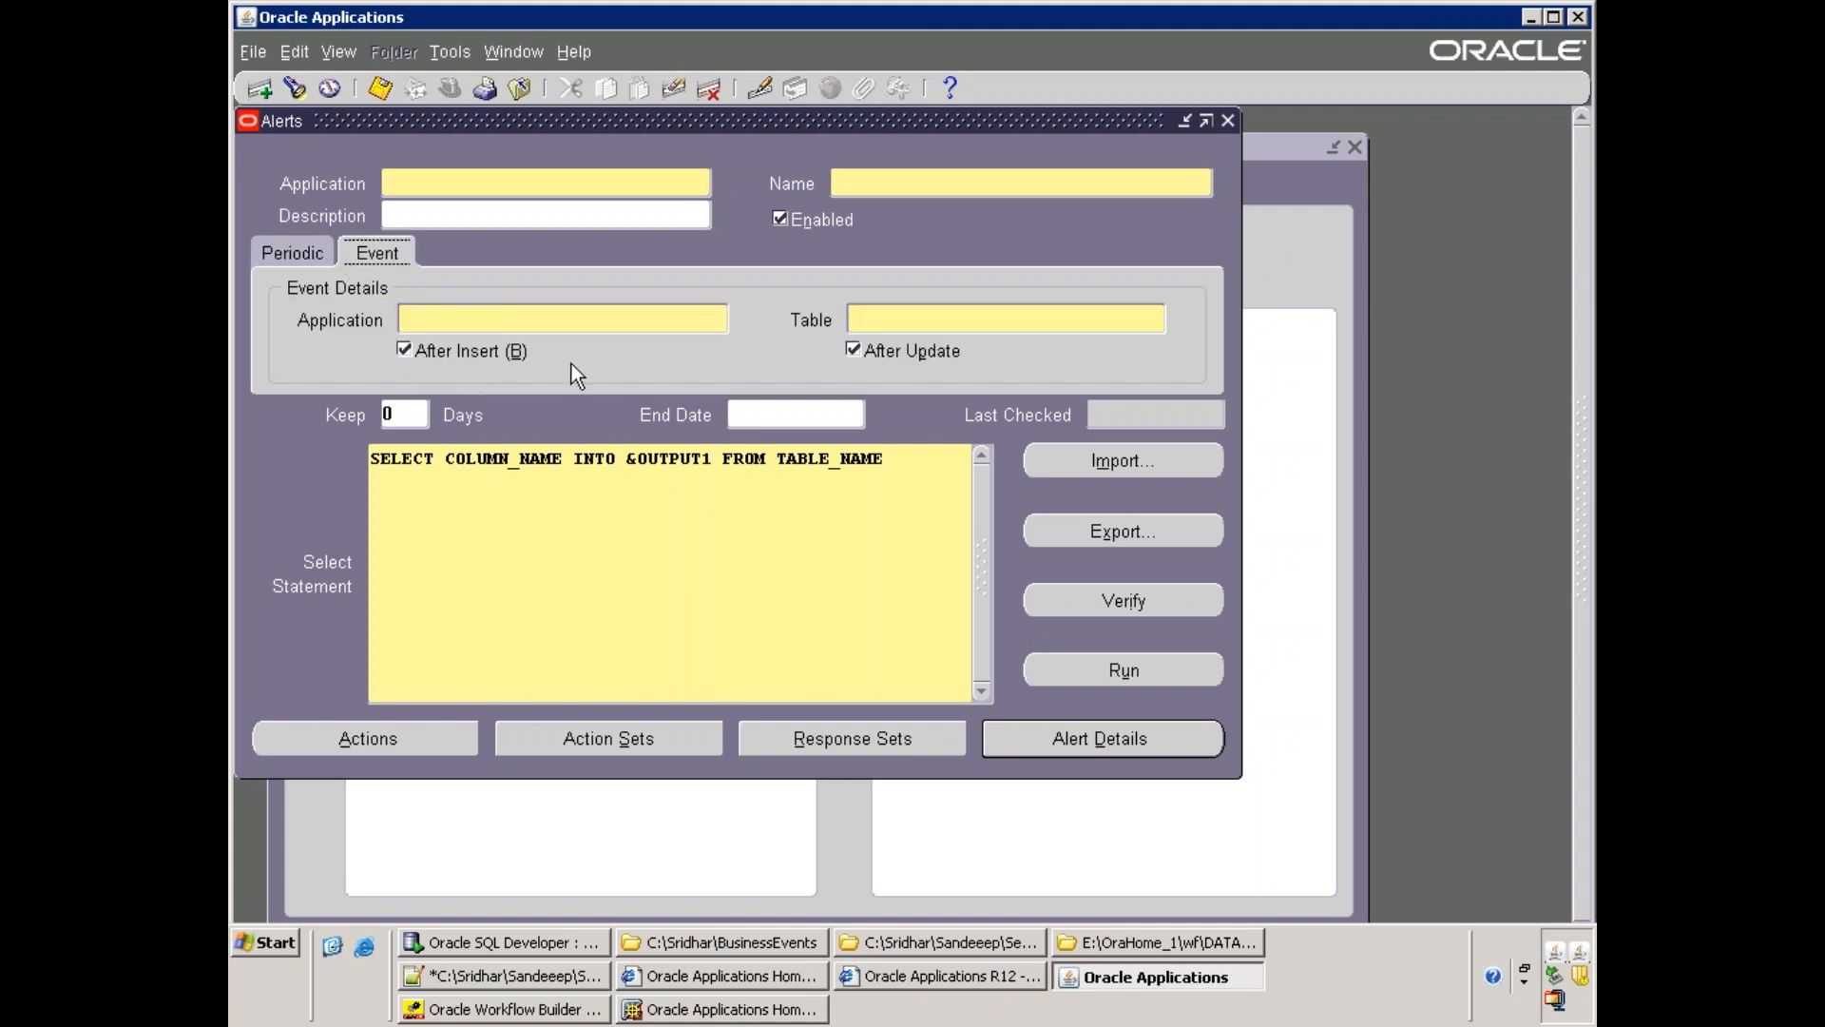
pyautogui.click(598, 321)
pyautogui.click(780, 514)
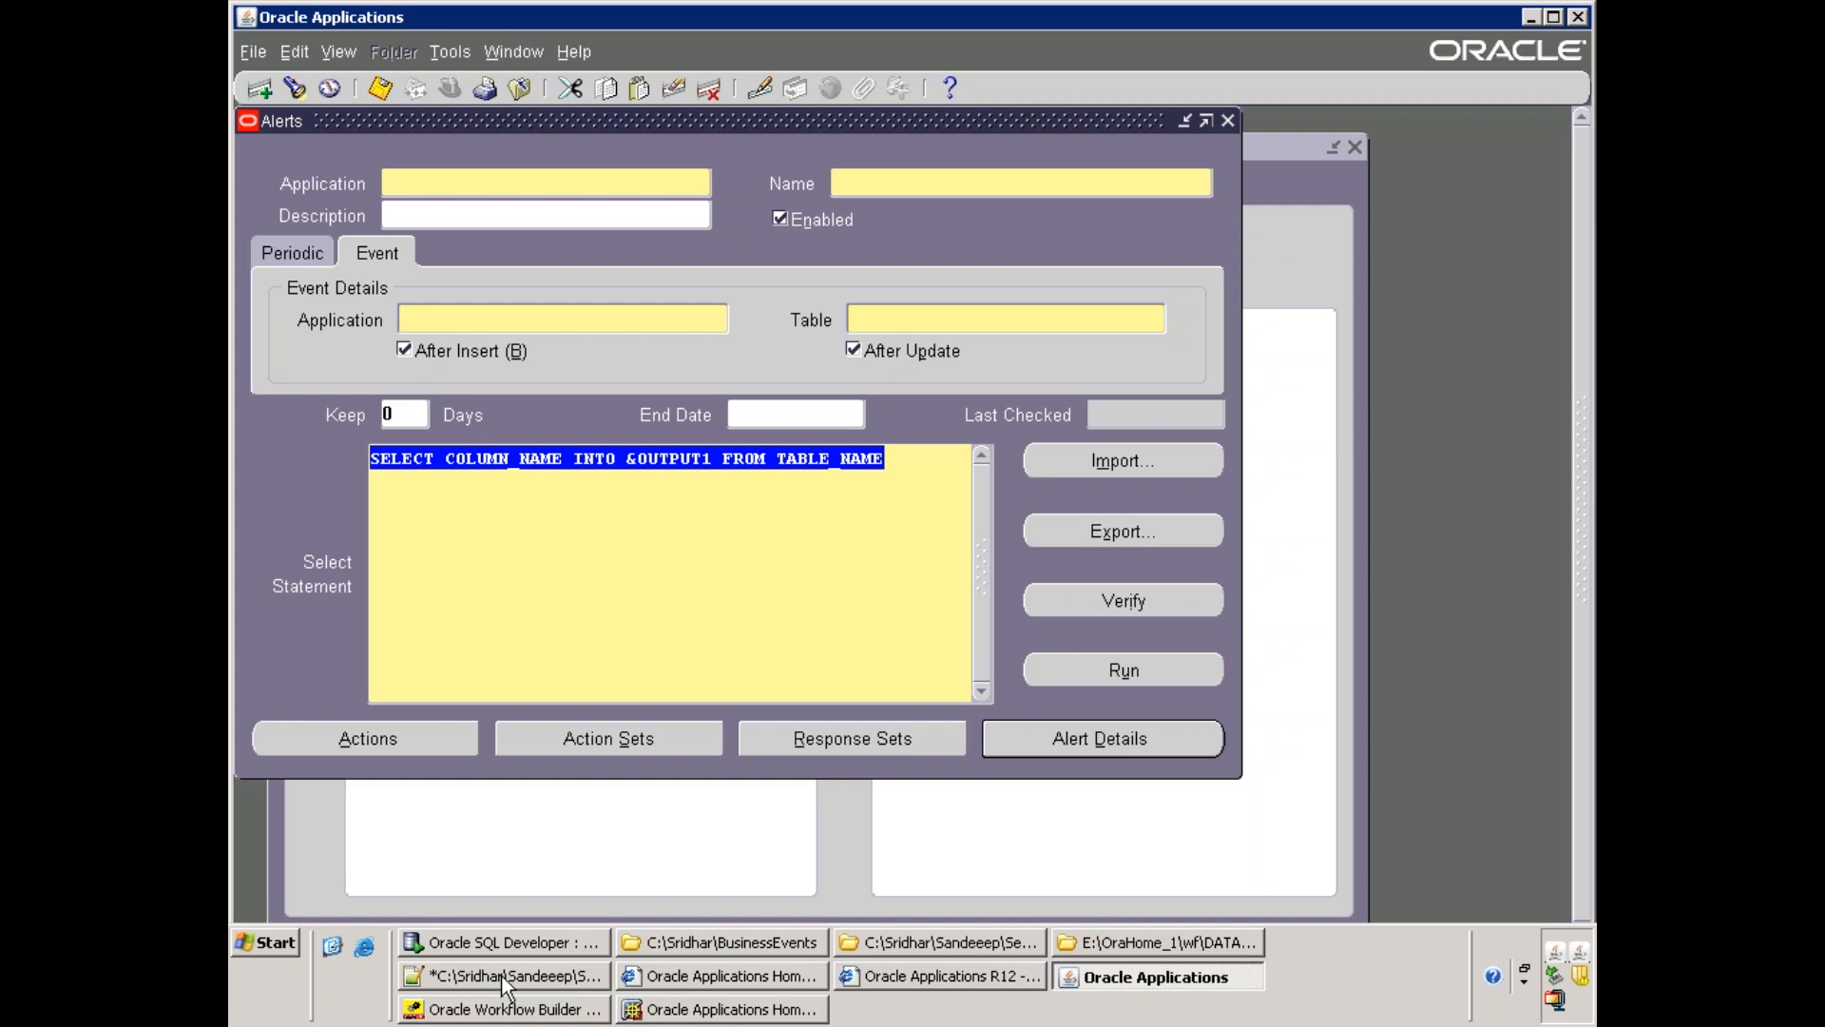
# Add an APPSRO note on a new line below AOL Alert() in Session4Notes.txt
pyautogui.click(562, 976)
pyautogui.press('Return')
pyautogui.press('Return')
pyautogui.write('APPSRO')
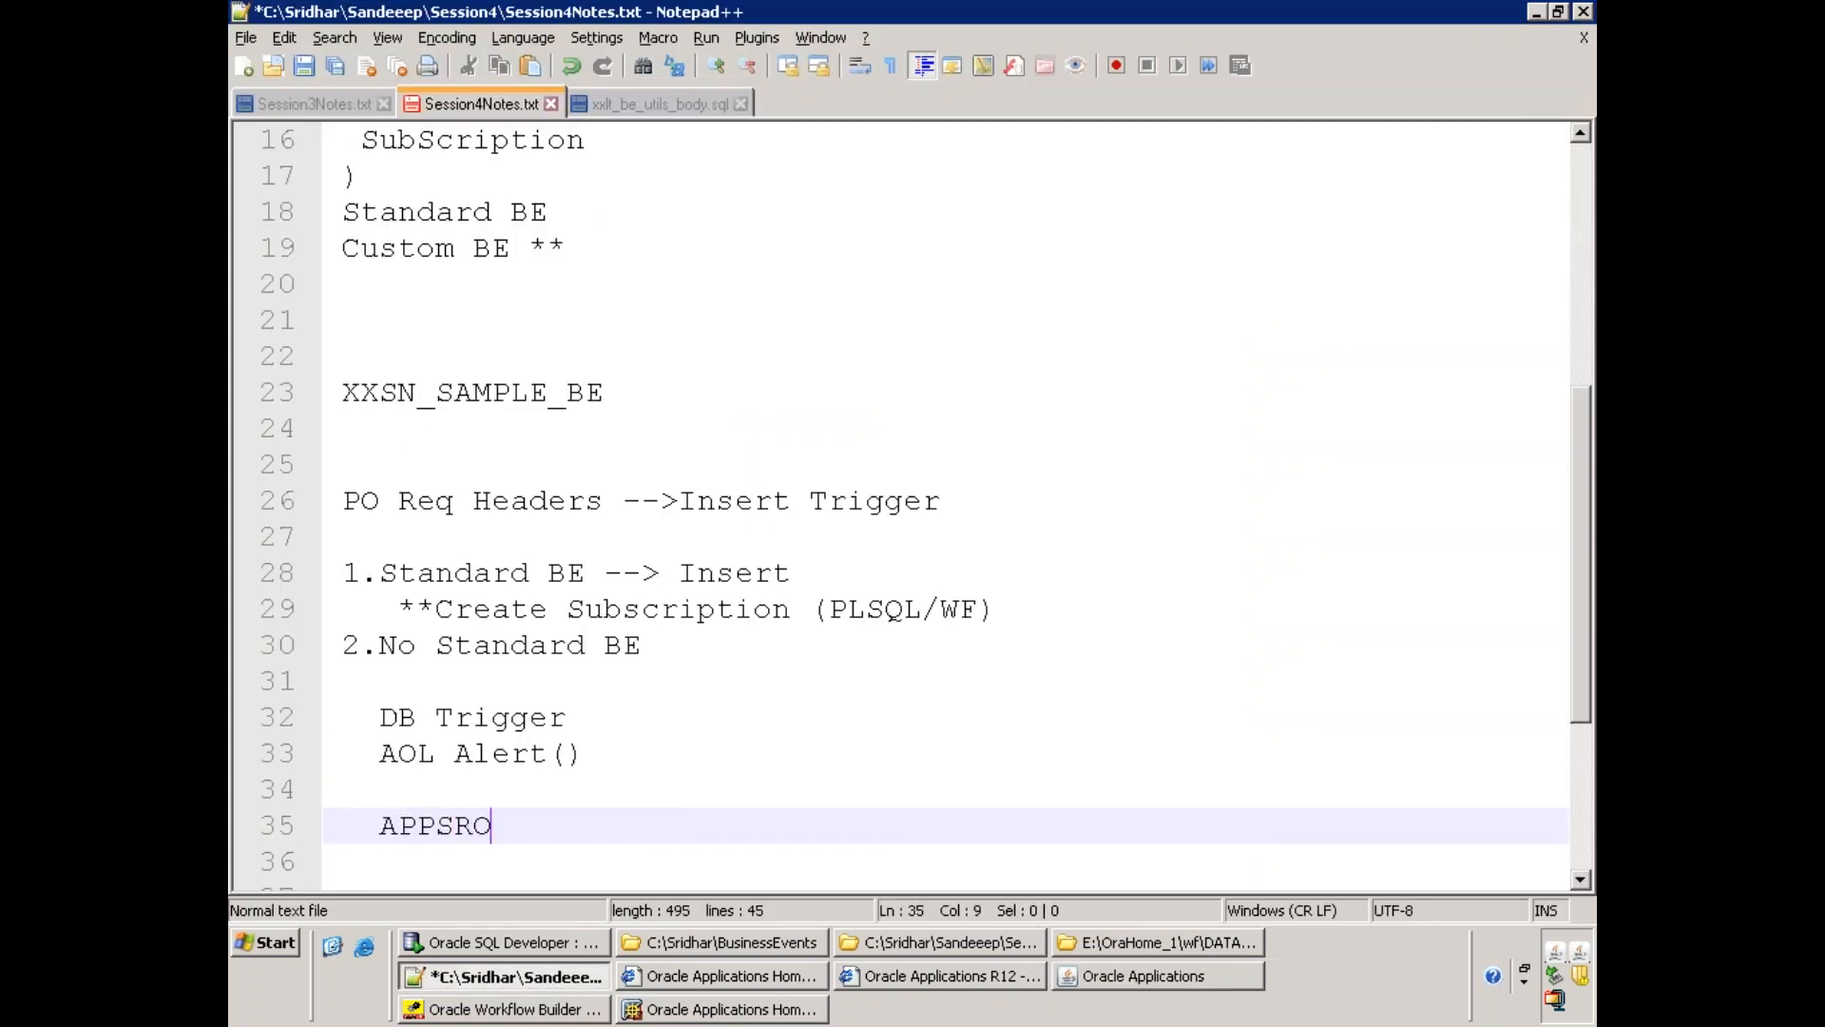
pyautogui.scroll(-3, 590, 834)
pyautogui.keyDown('ctrl'); pyautogui.scroll(-2, 583, 757); pyautogui.keyUp('ctrl')
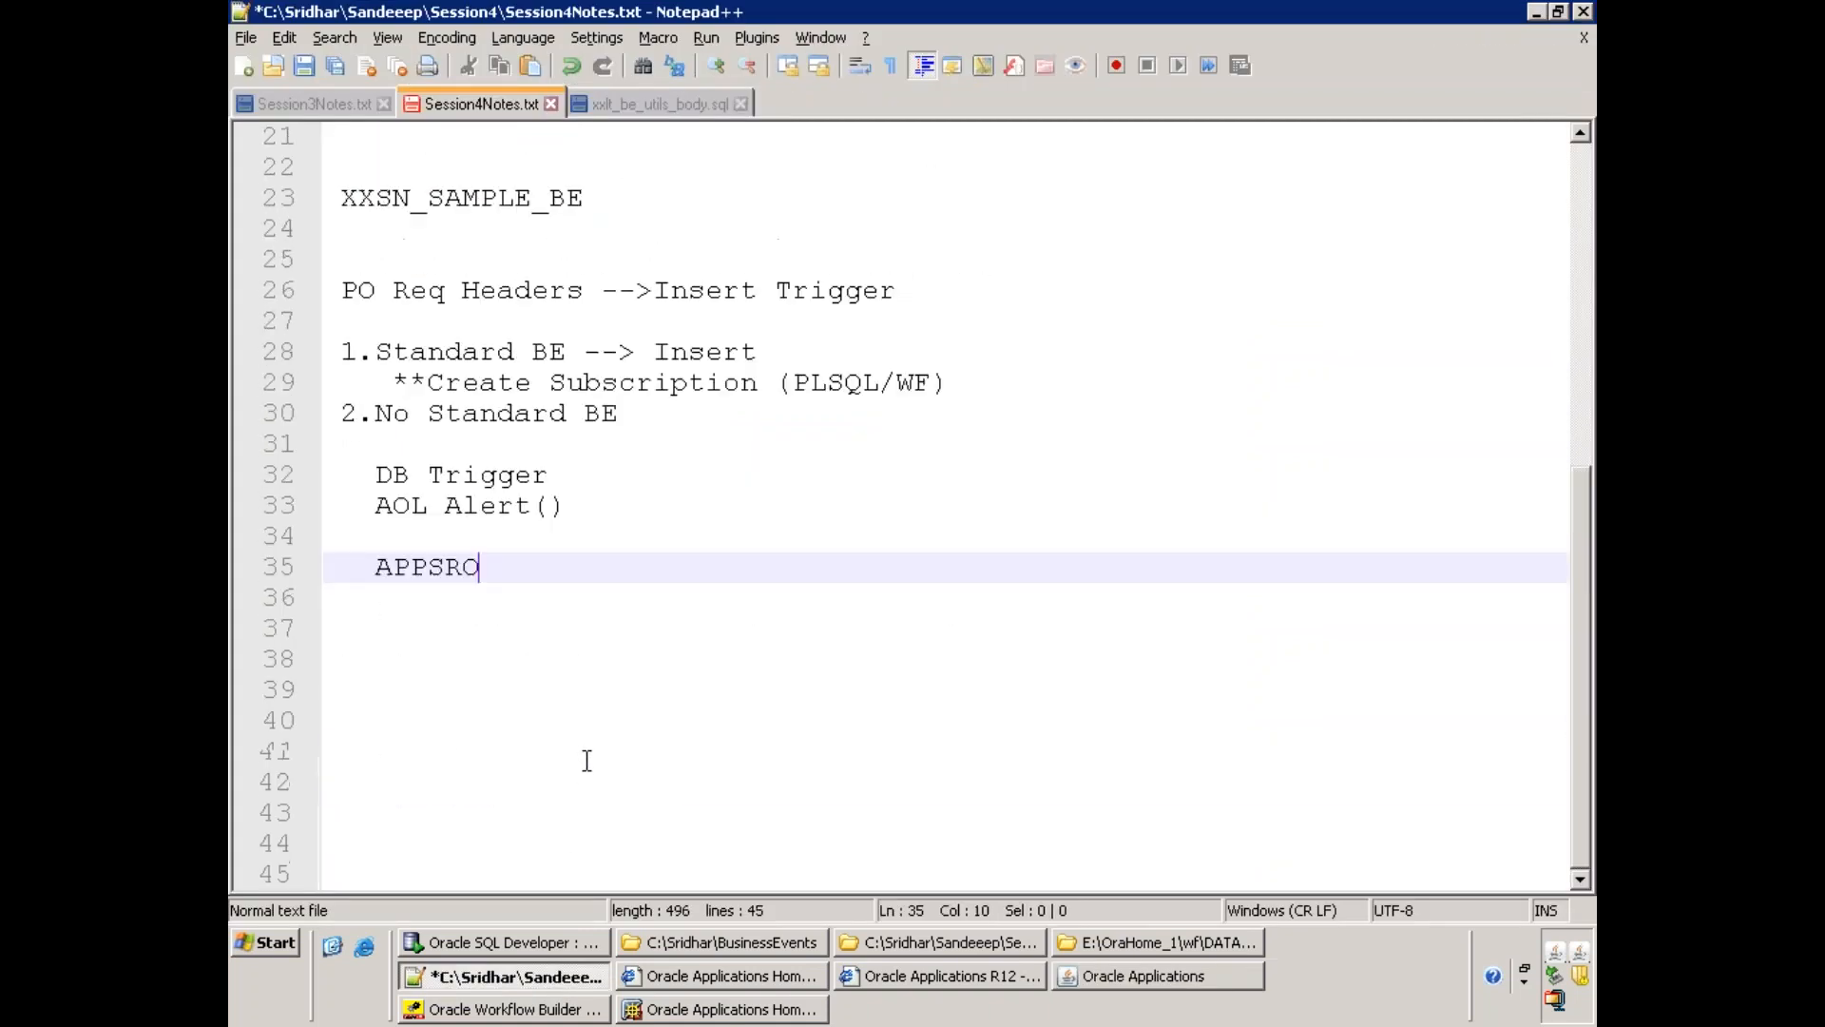
pyautogui.keyDown('ctrl'); pyautogui.scroll(-1, 587, 744); pyautogui.keyUp('ctrl')
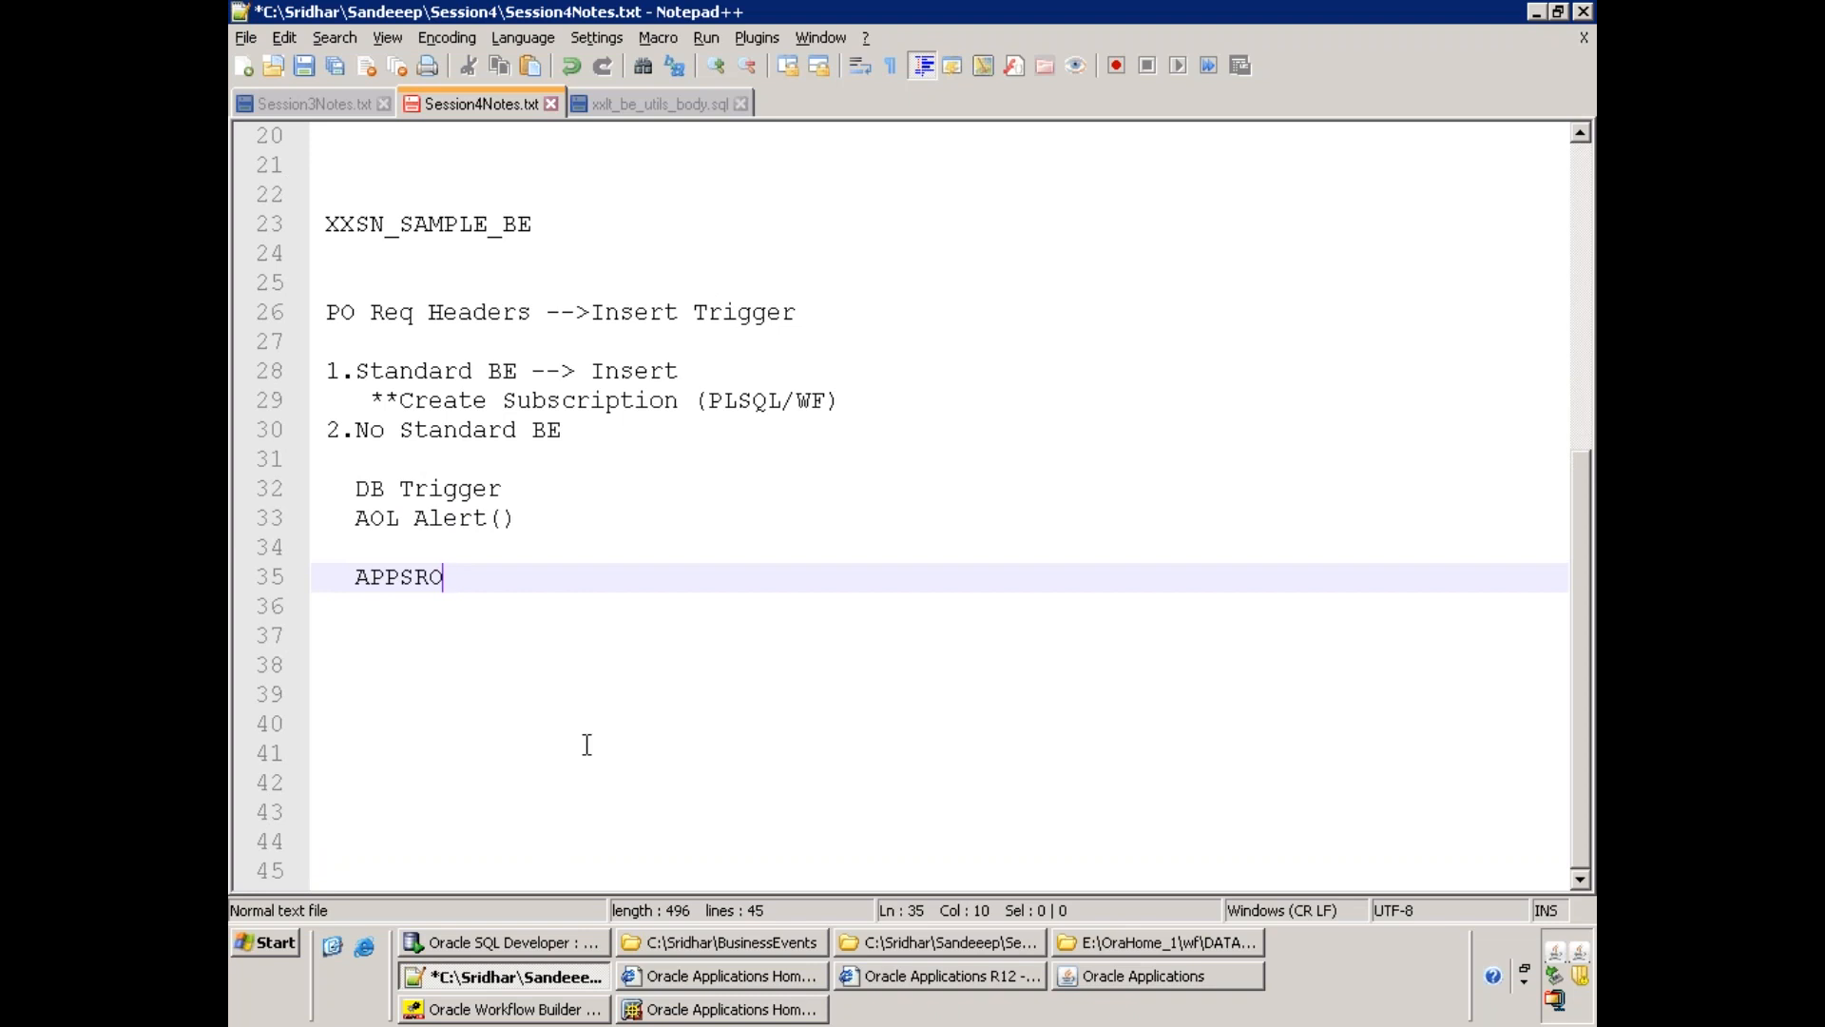
# Add an Alert note two lines below, fixing the typo, then return to the Oracle Alerts form
pyautogui.press('Return')
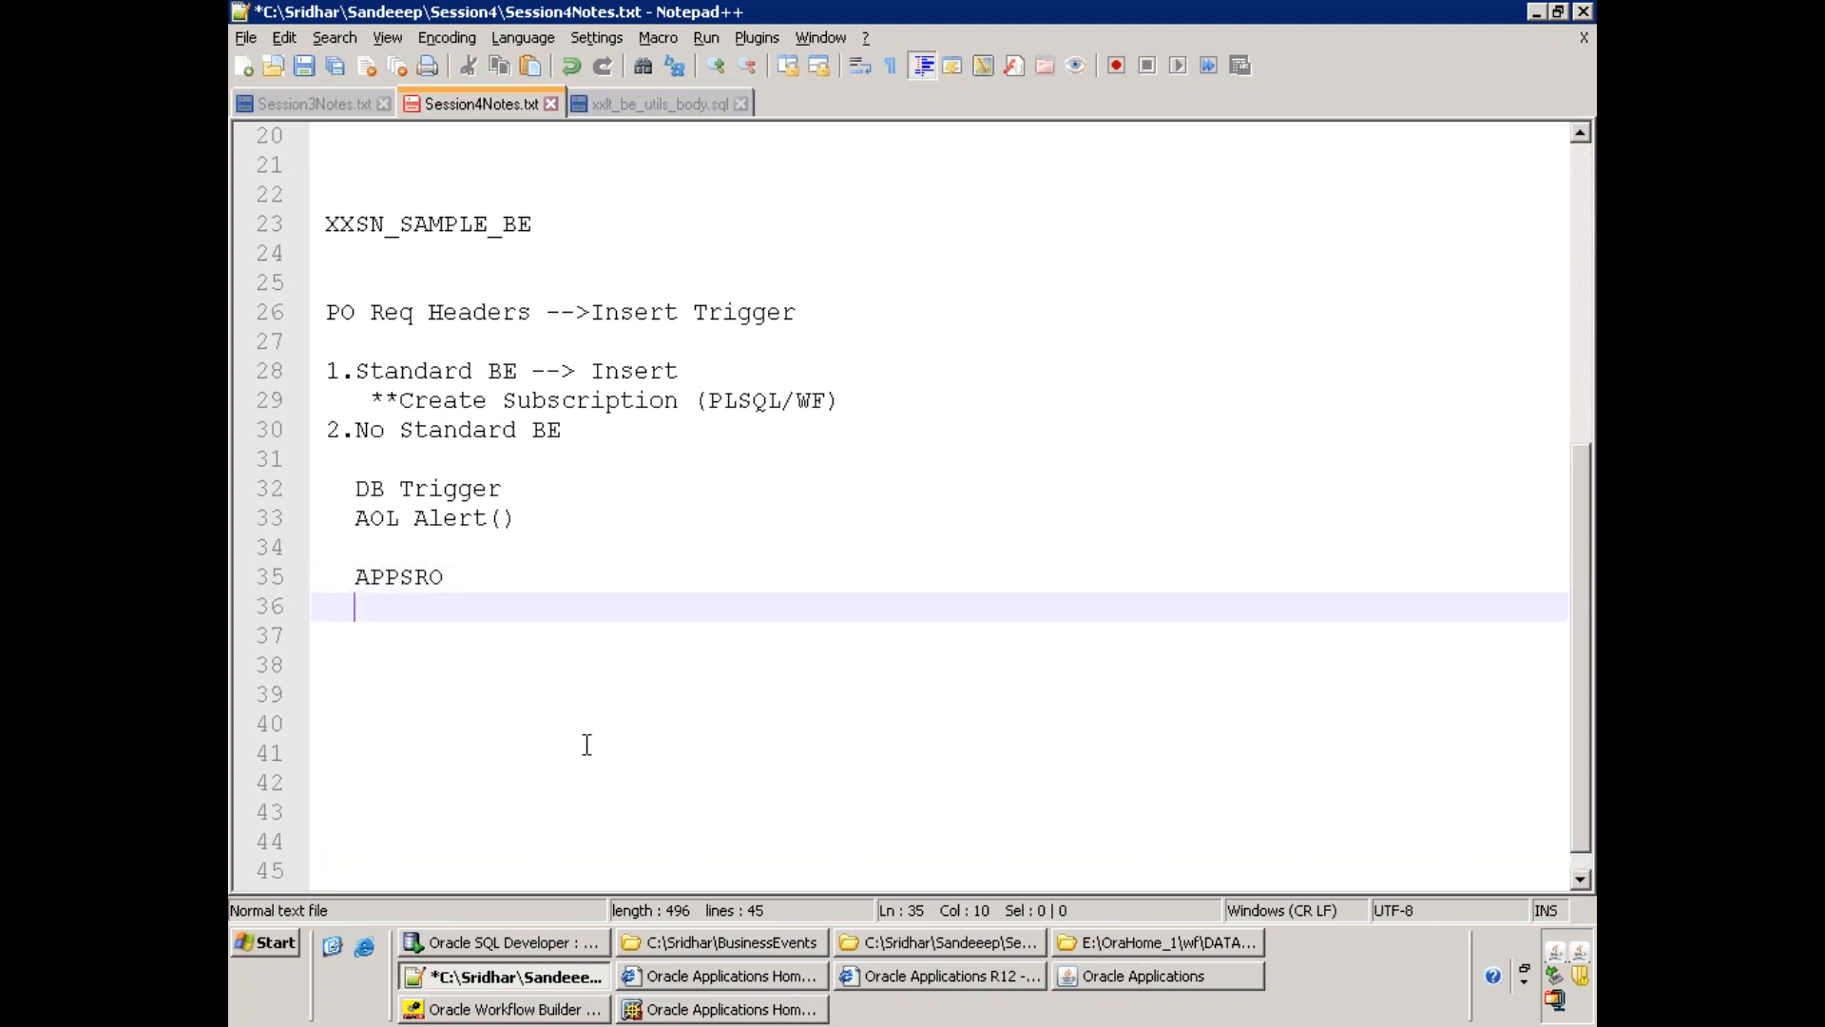
pyautogui.press('Return')
pyautogui.write('Alet')
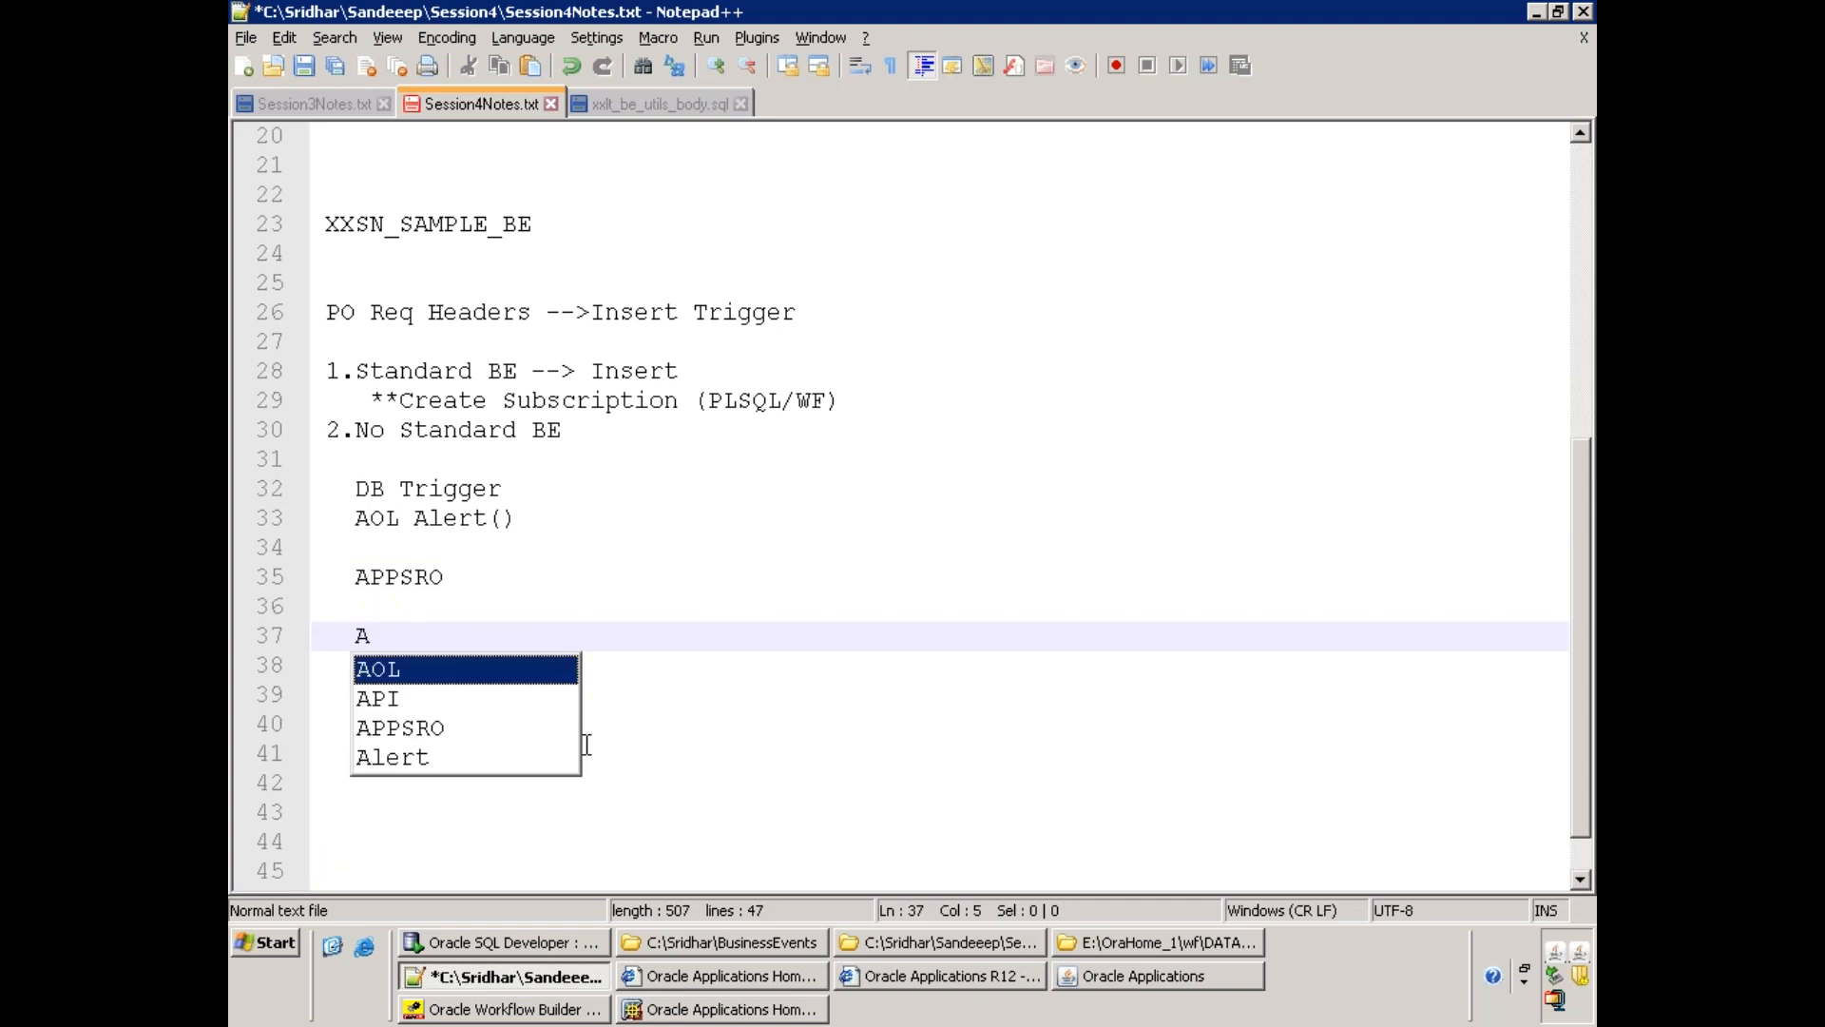
pyautogui.press('BackSpace')
pyautogui.press('BackSpace')
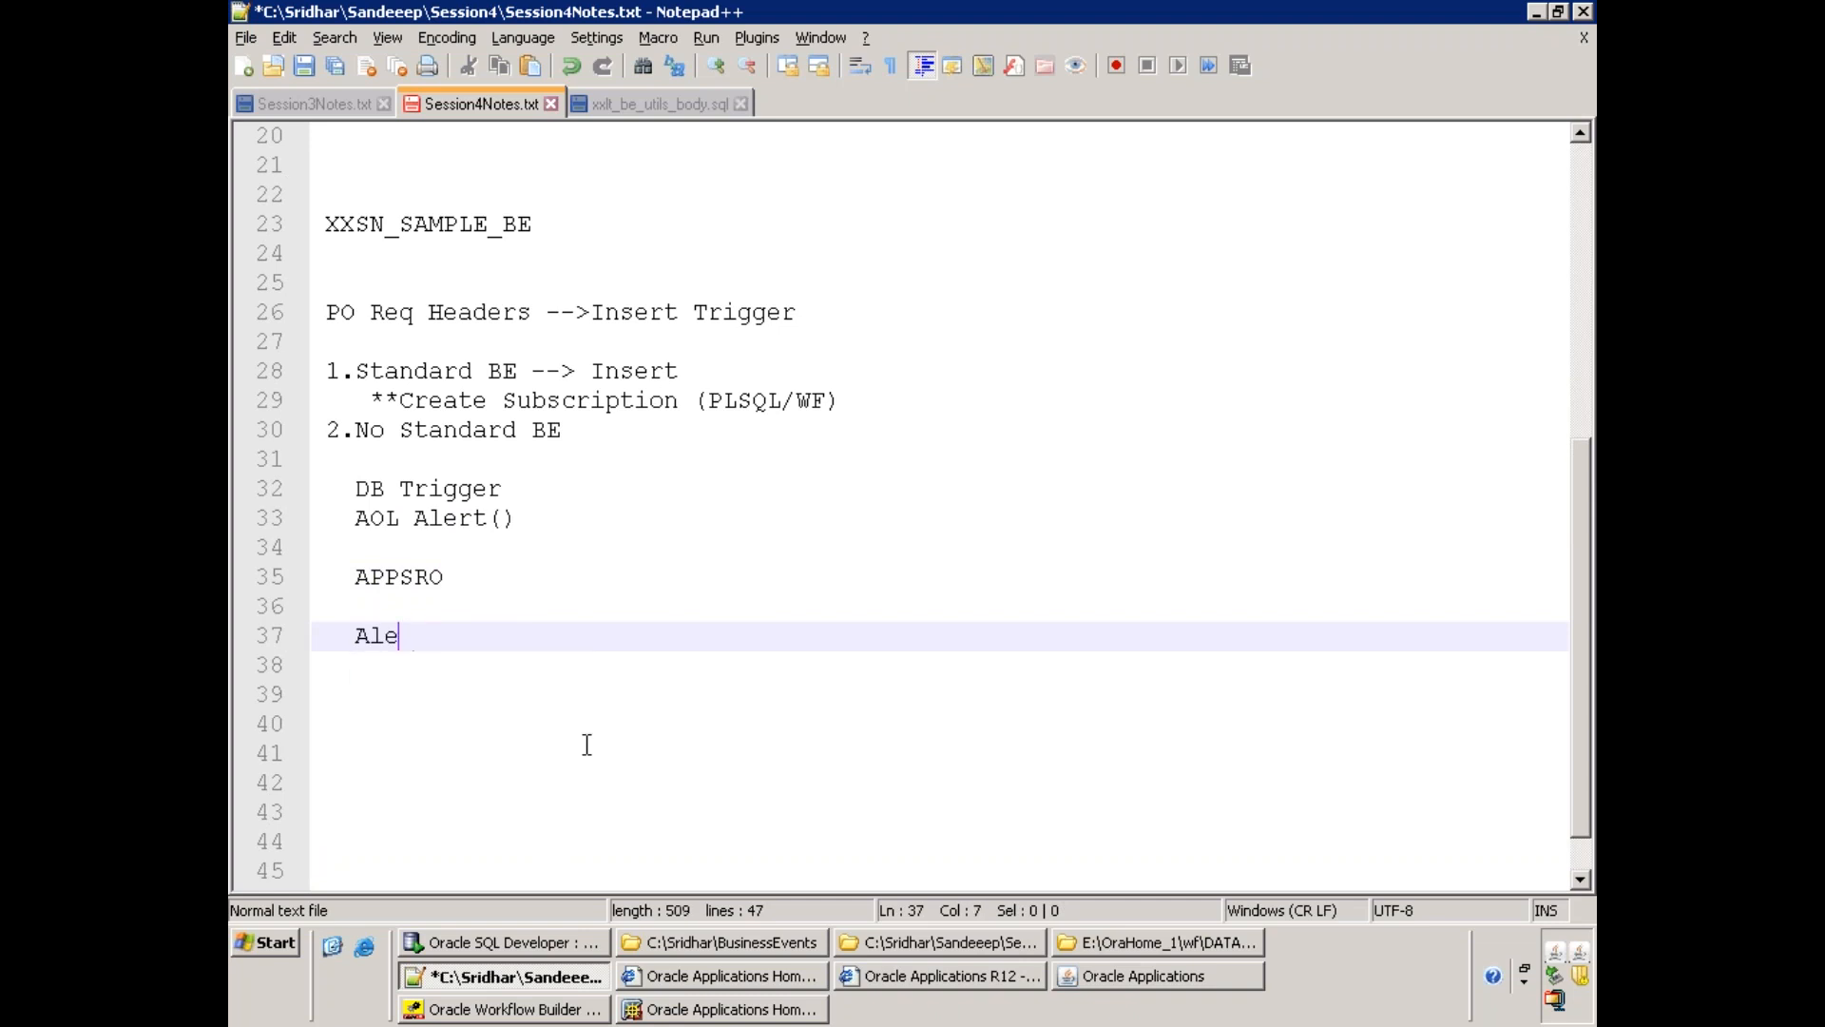
pyautogui.write('rt')
pyautogui.hotkey('alt', 'Tab')
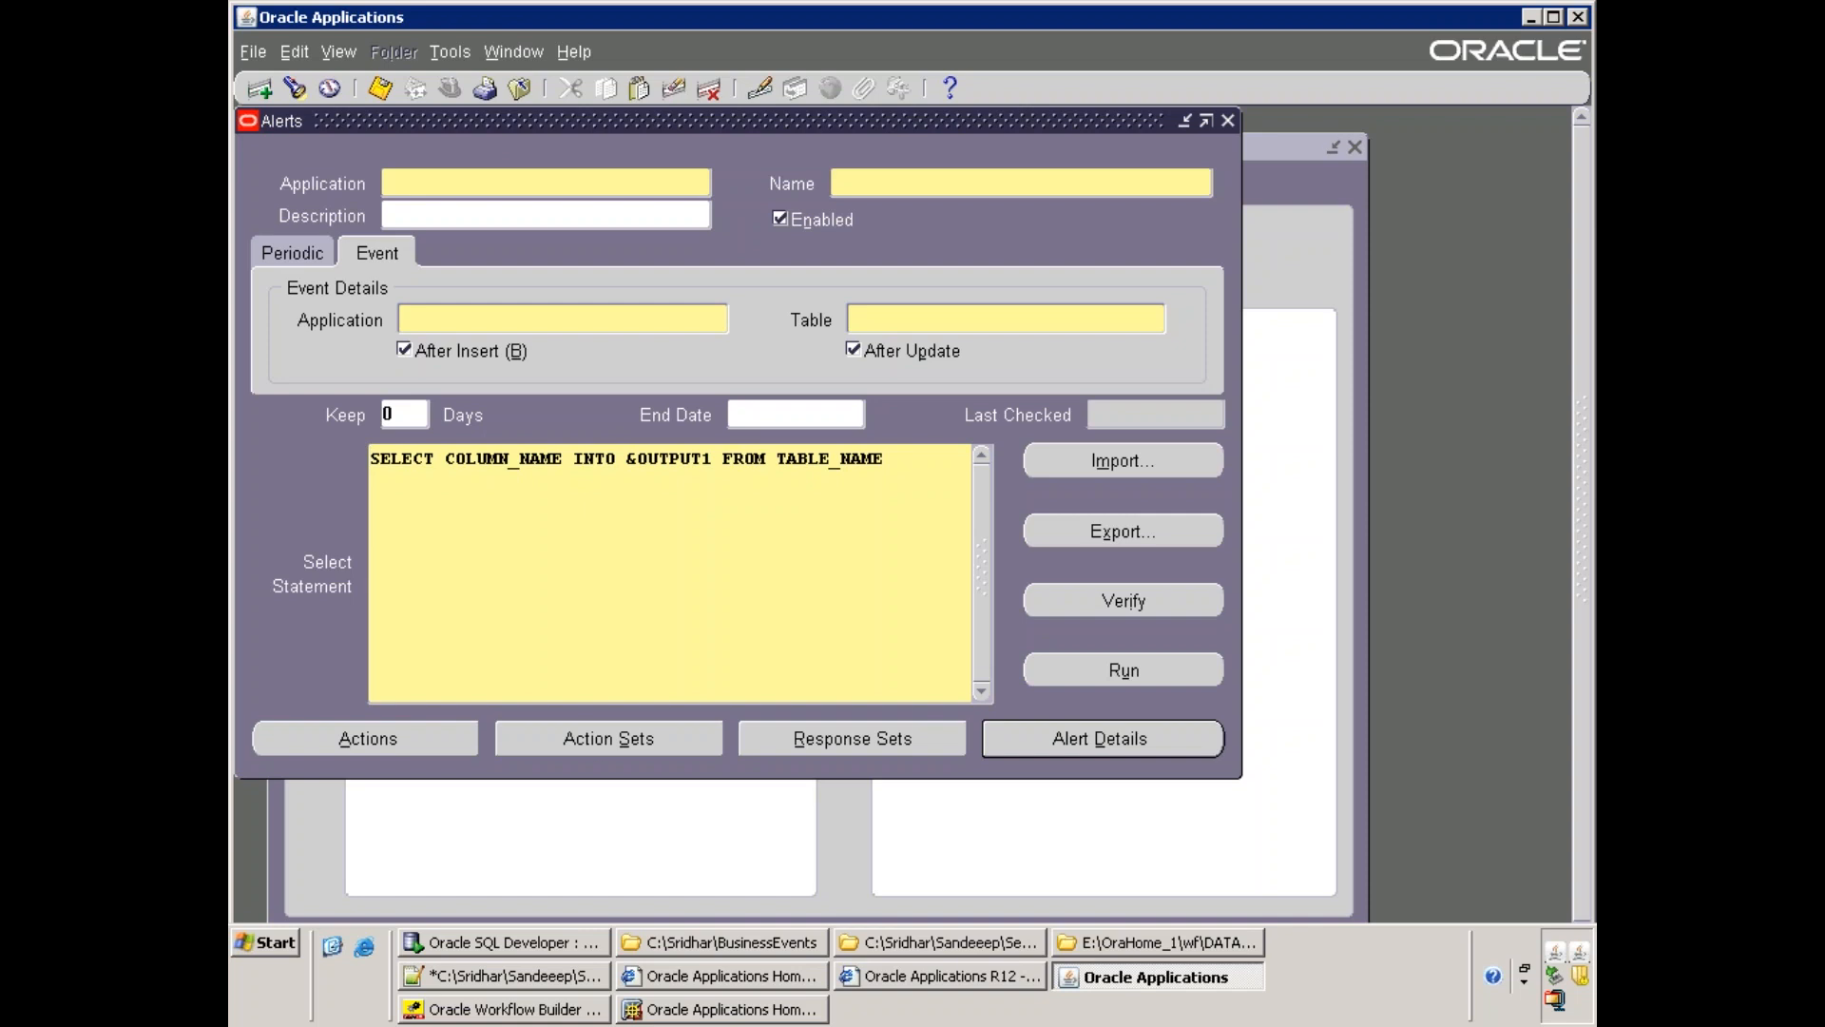
# Close the Alerts form and browse the Request functions, closing Schedule Alert Programs
pyautogui.click(408, 186)
pyautogui.press('F4')
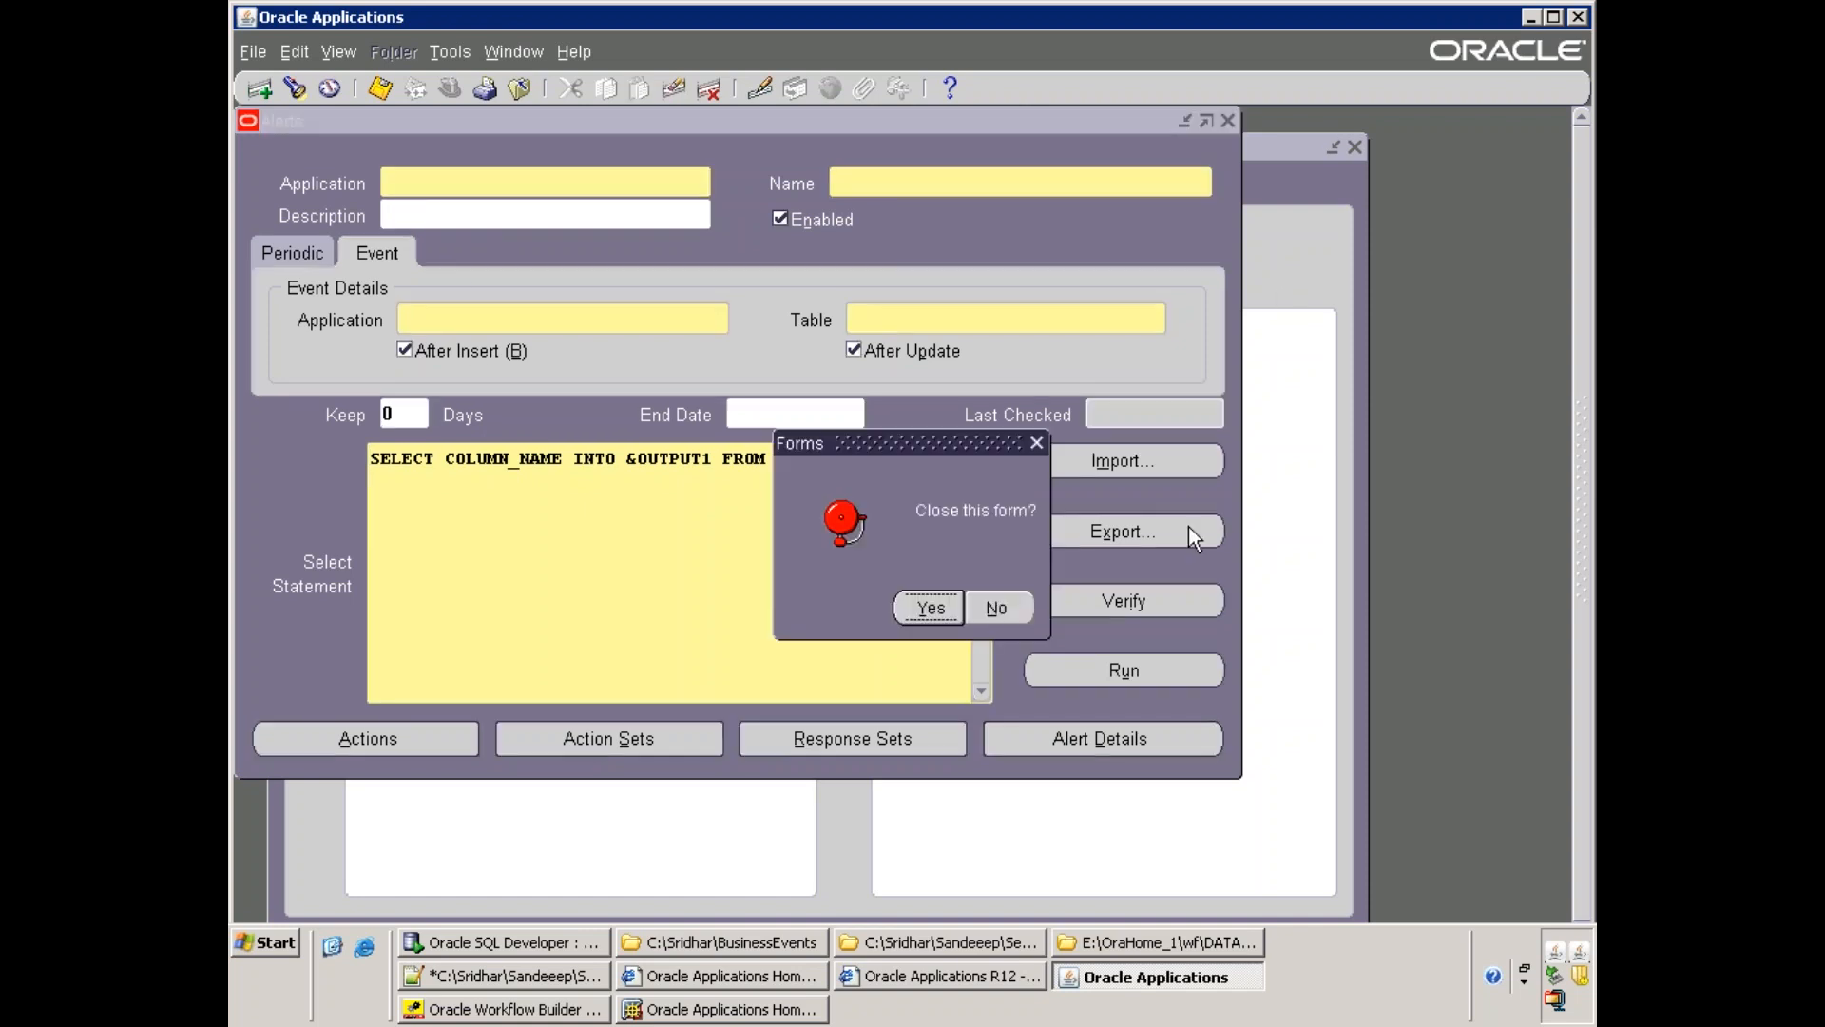
pyautogui.click(944, 602)
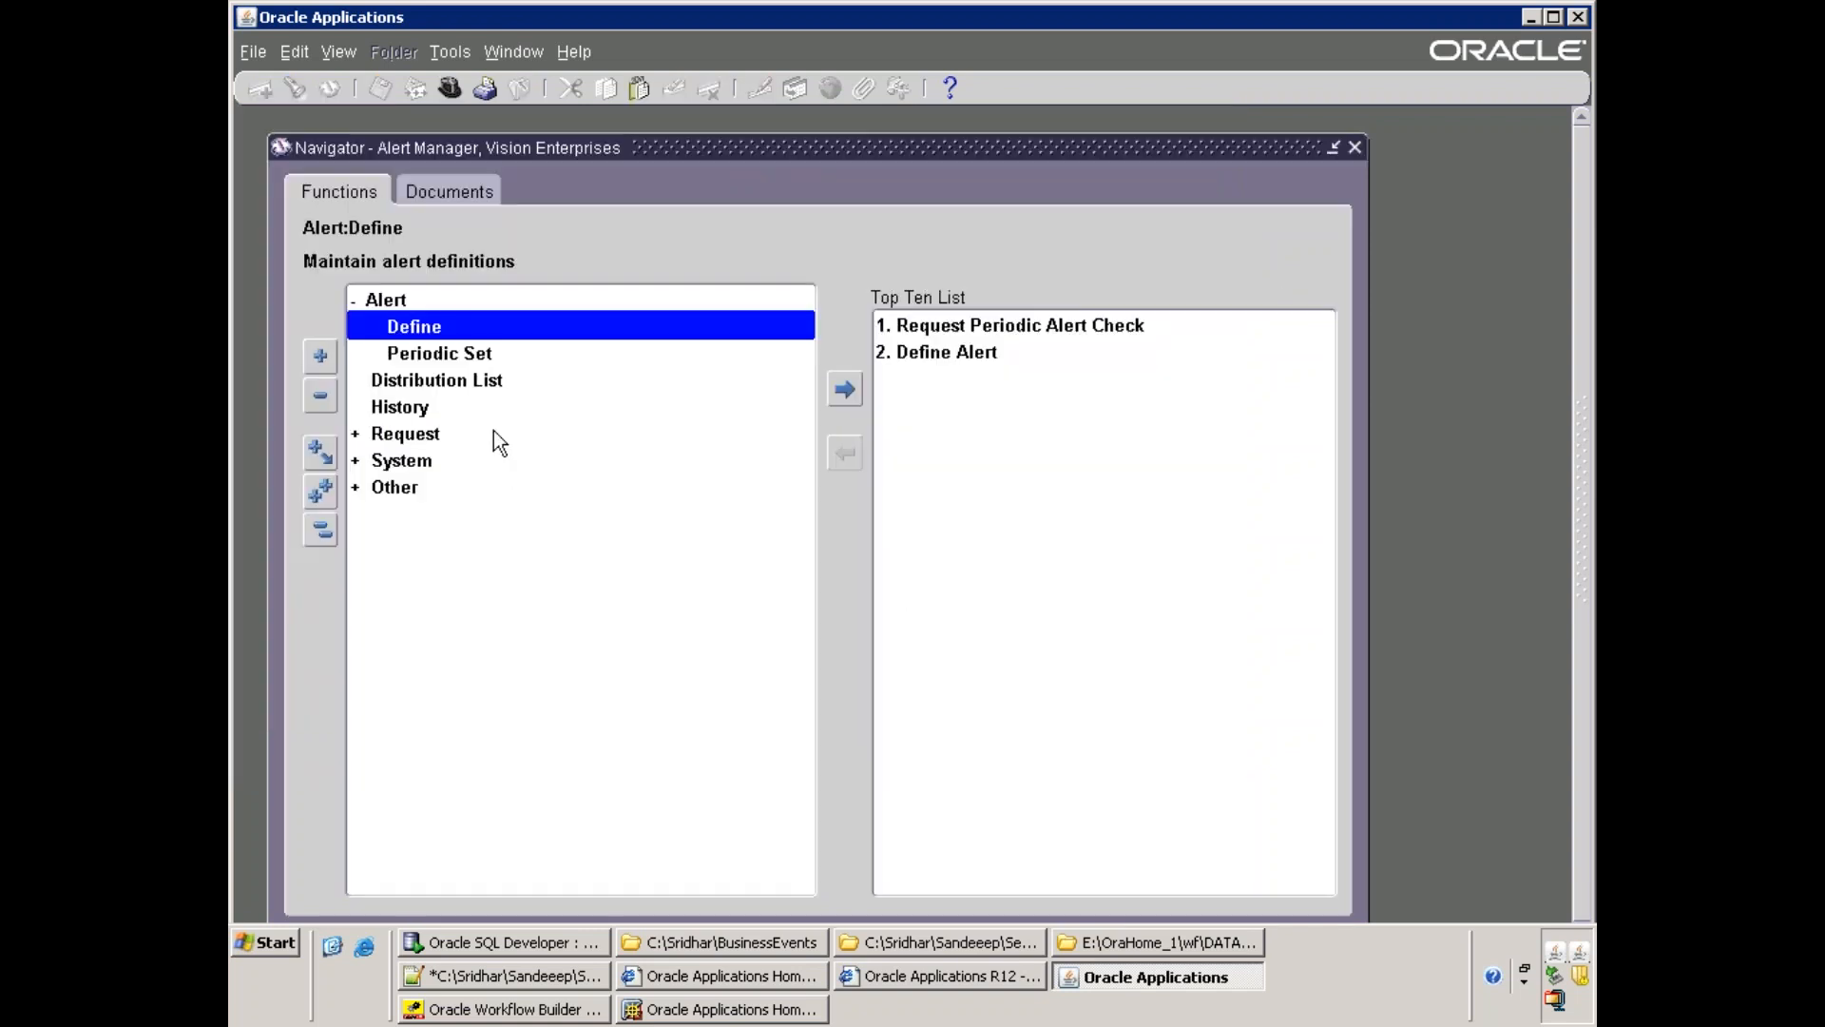
pyautogui.click(431, 438)
pyautogui.doubleClick(433, 442)
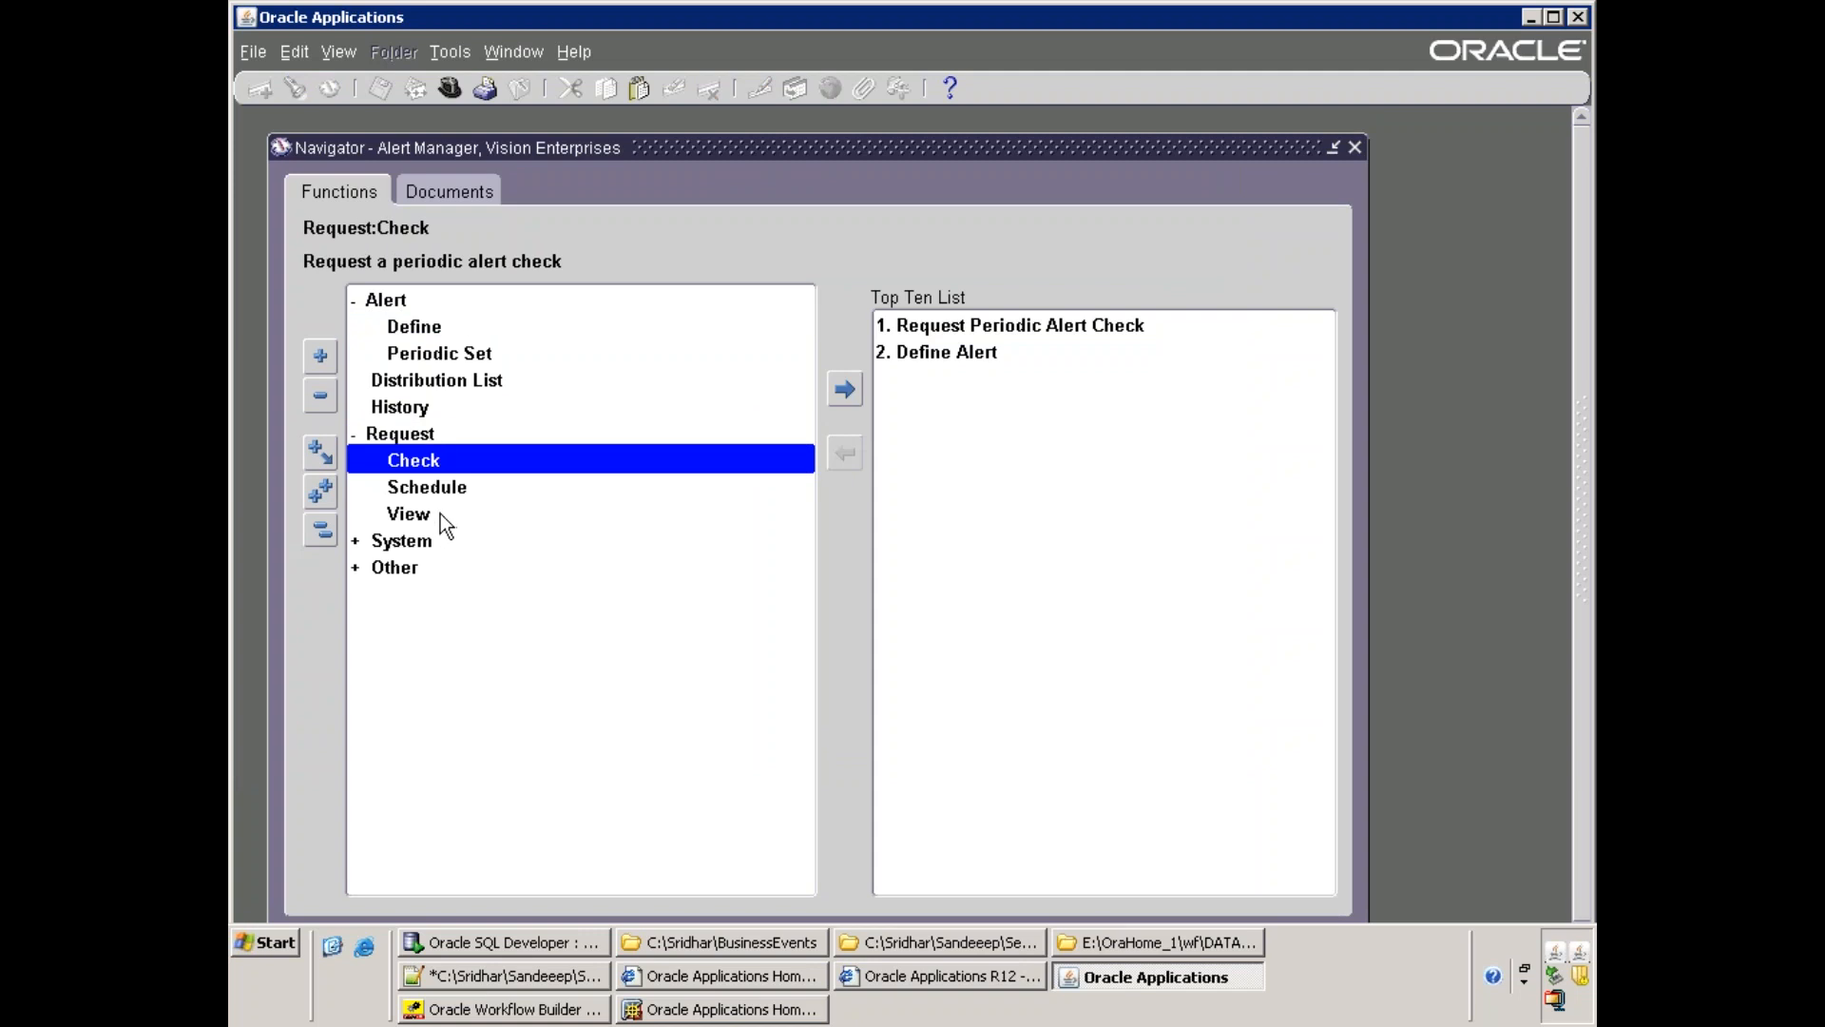
pyautogui.doubleClick(441, 513)
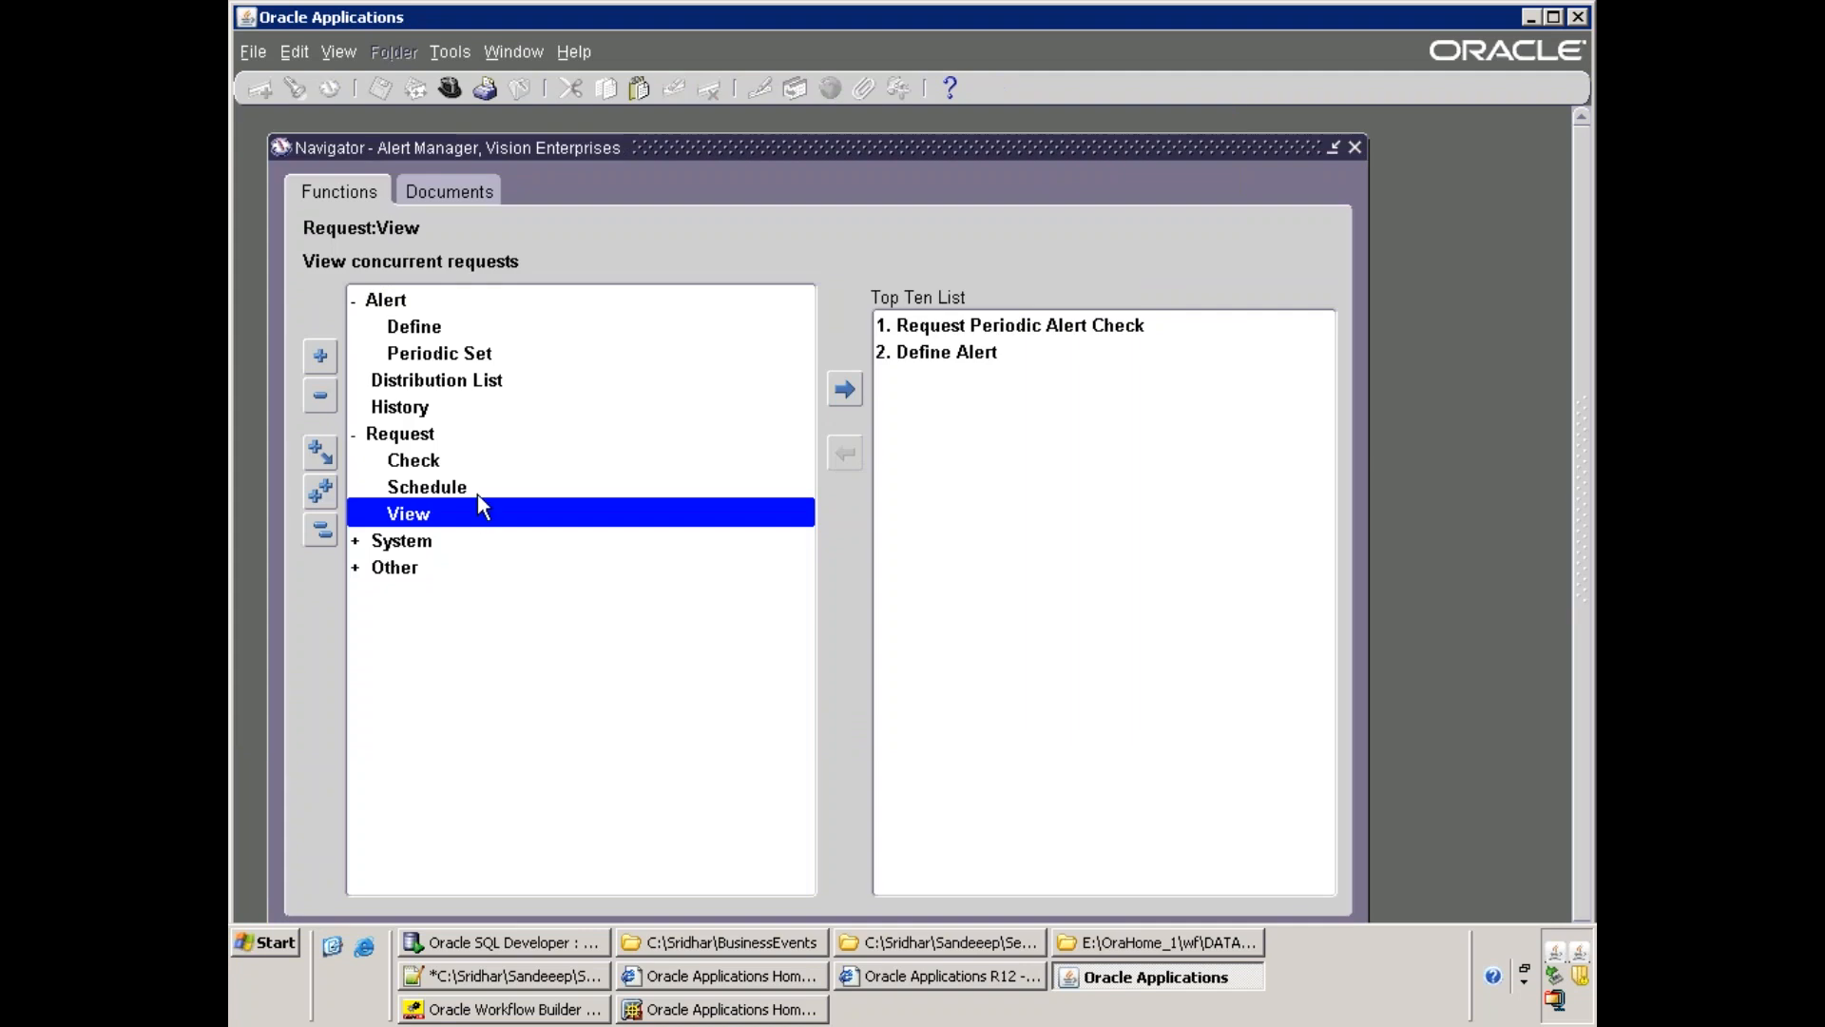
pyautogui.press('Up')
pyautogui.press('Return')
pyautogui.press('F4')
# Submit a periodic alert check for XXLT_SAMPLE under Application Object Library
pyautogui.doubleClick(453, 460)
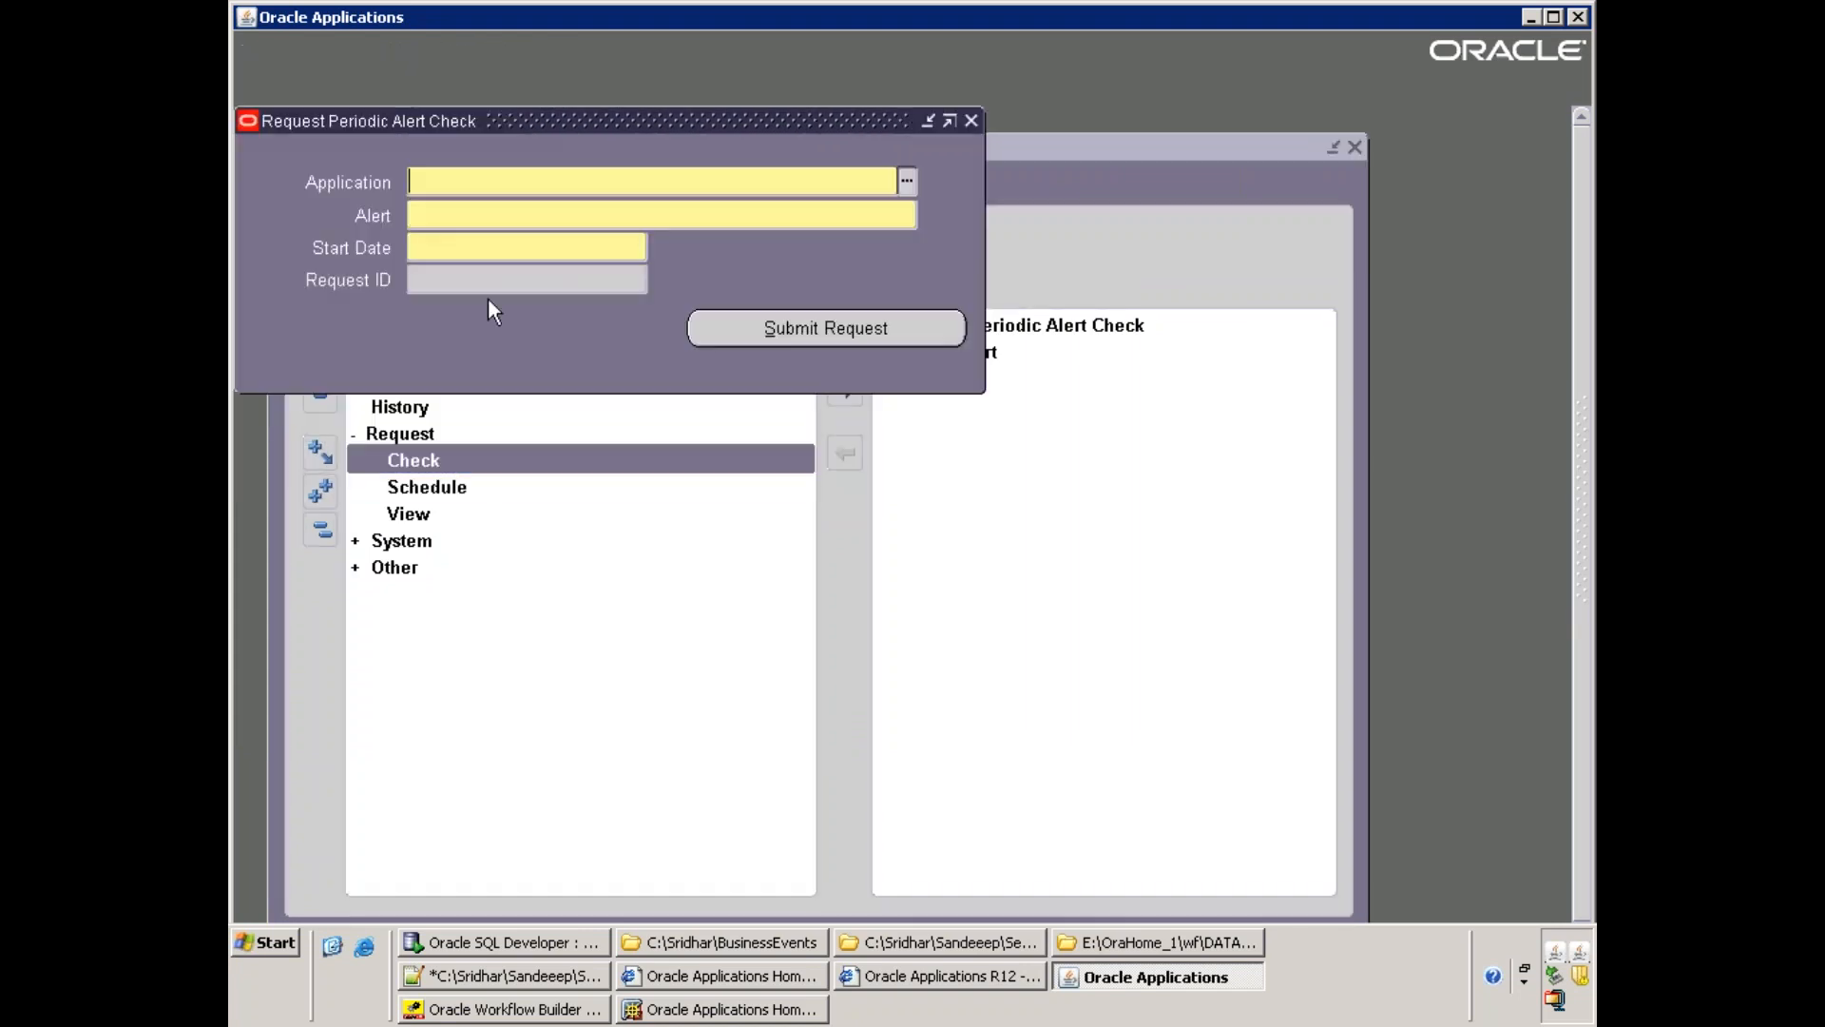
pyautogui.write('appli')
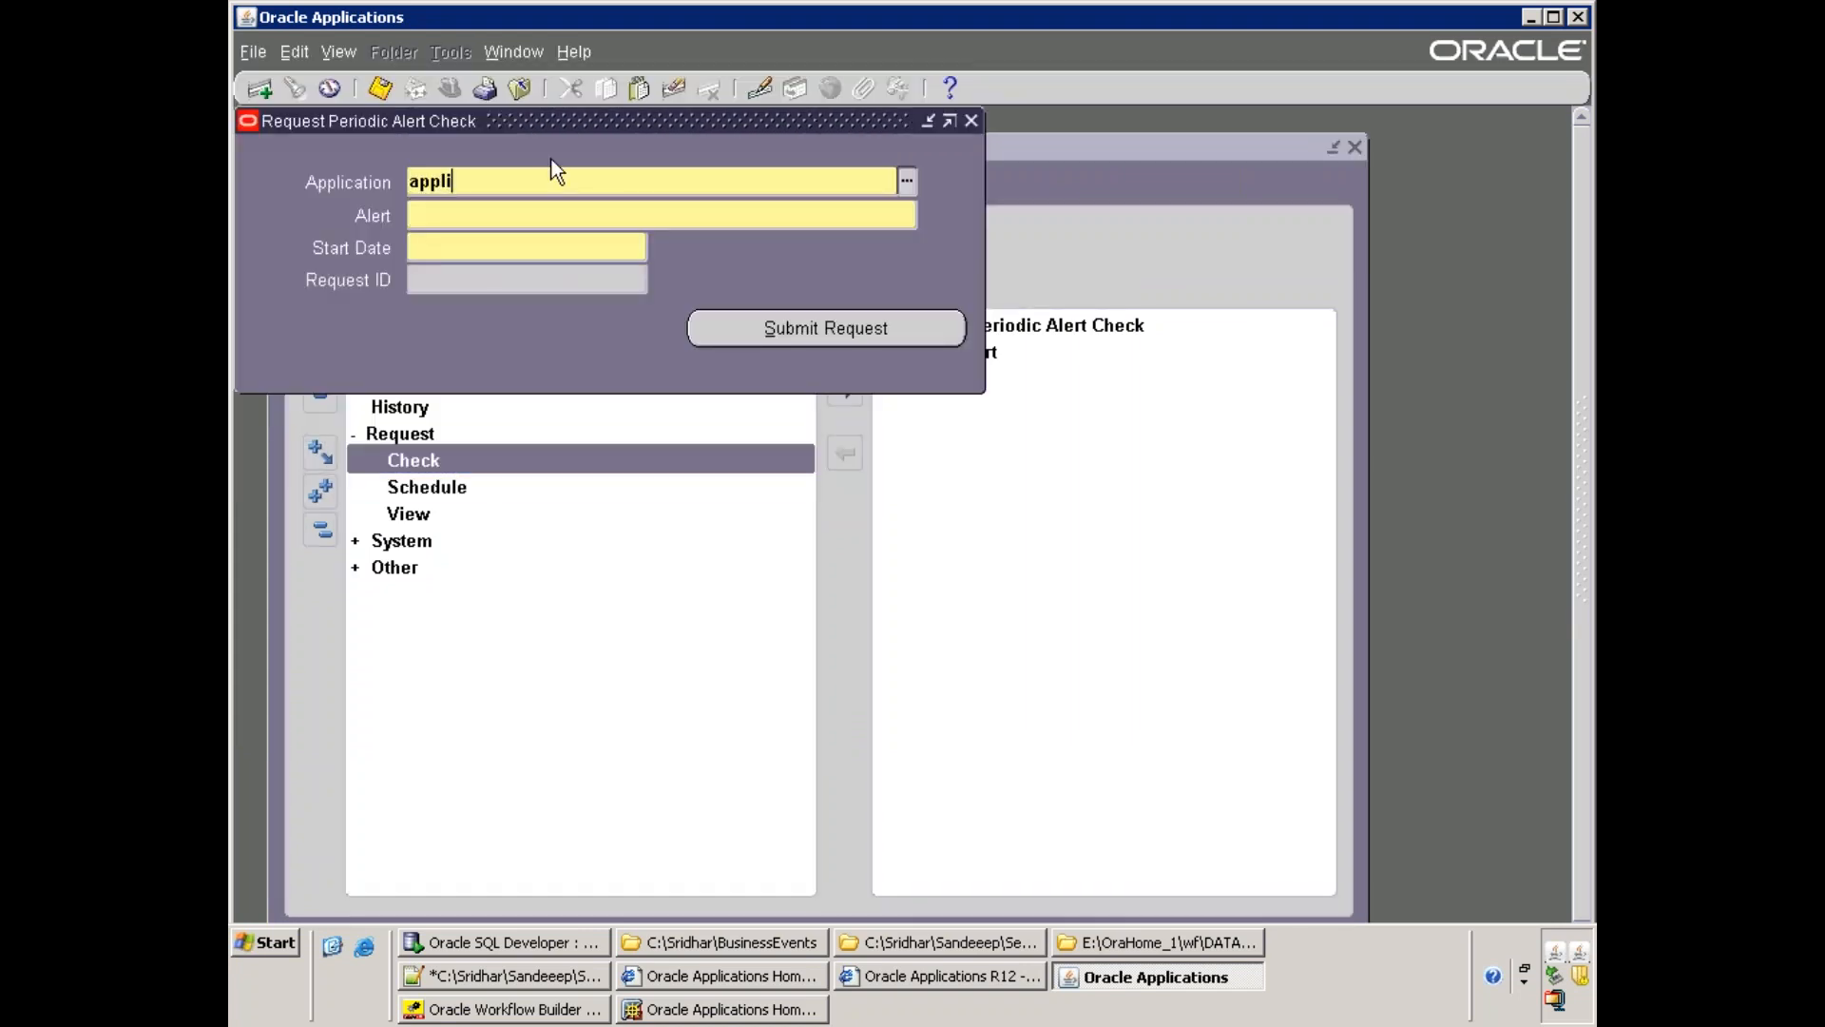
pyautogui.press('Tab')
pyautogui.press('Return')
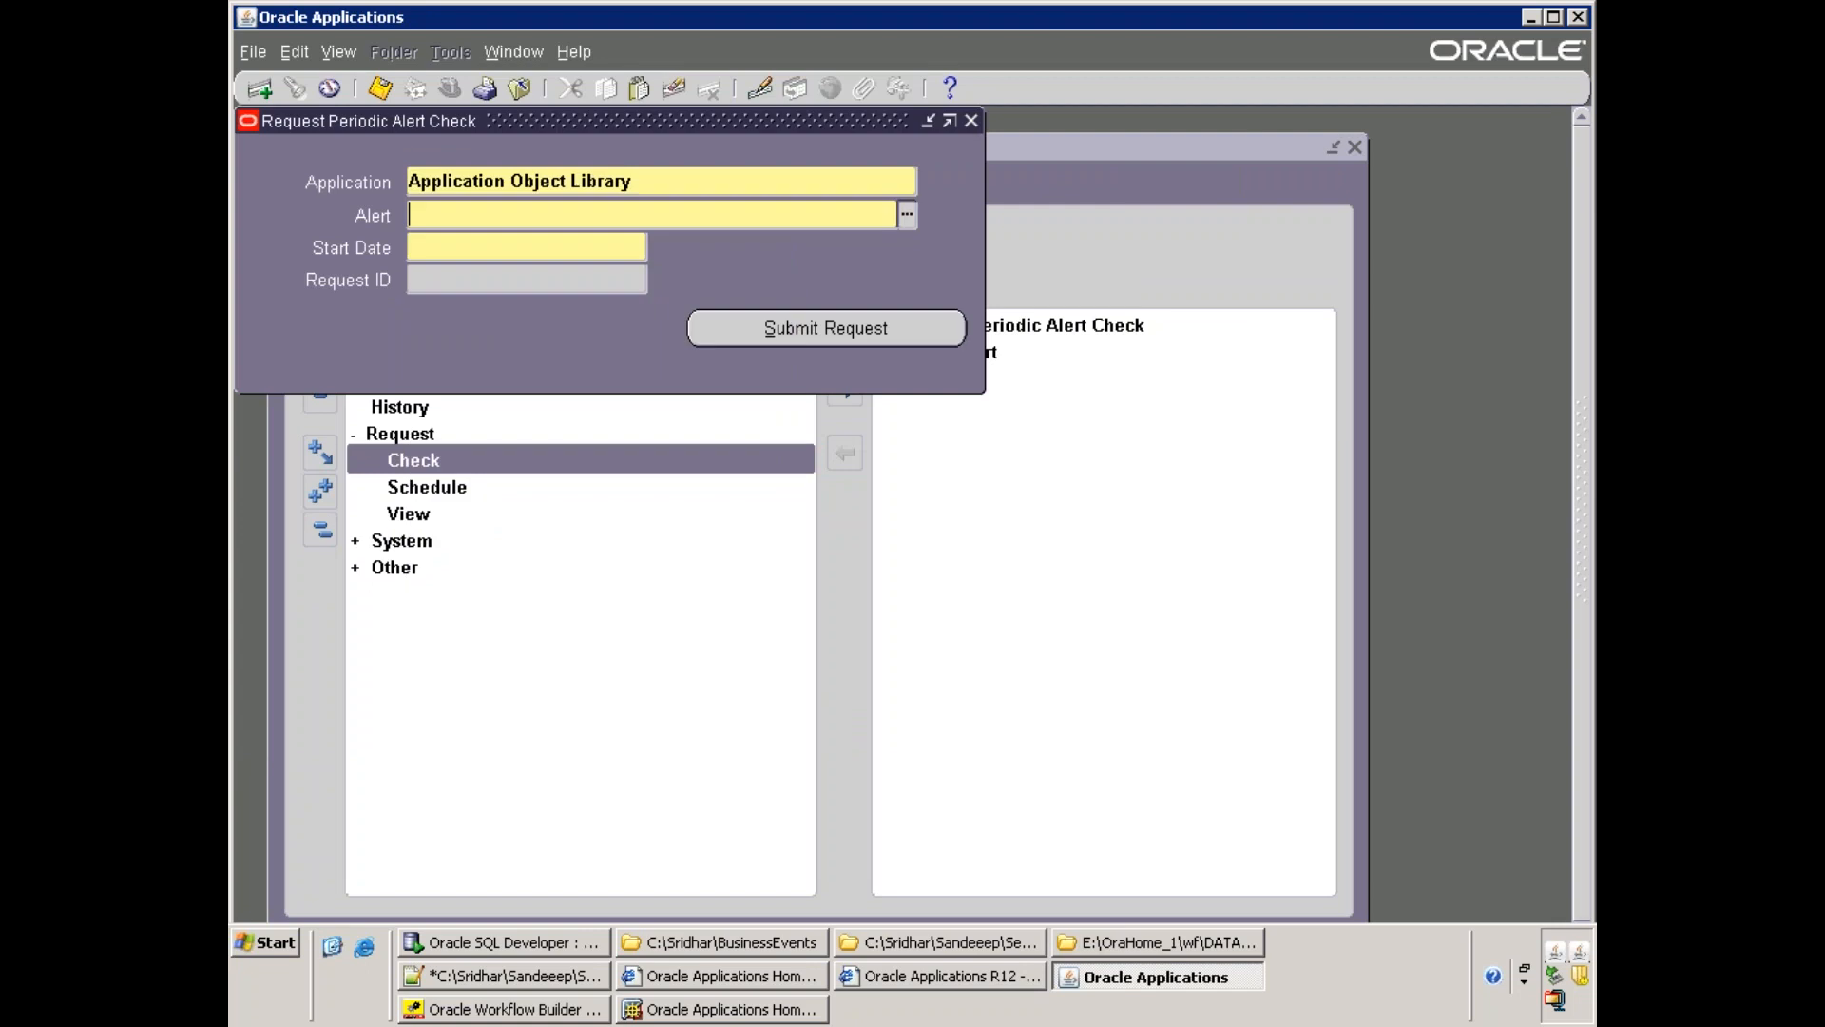
pyautogui.write('xx')
pyautogui.press('Tab')
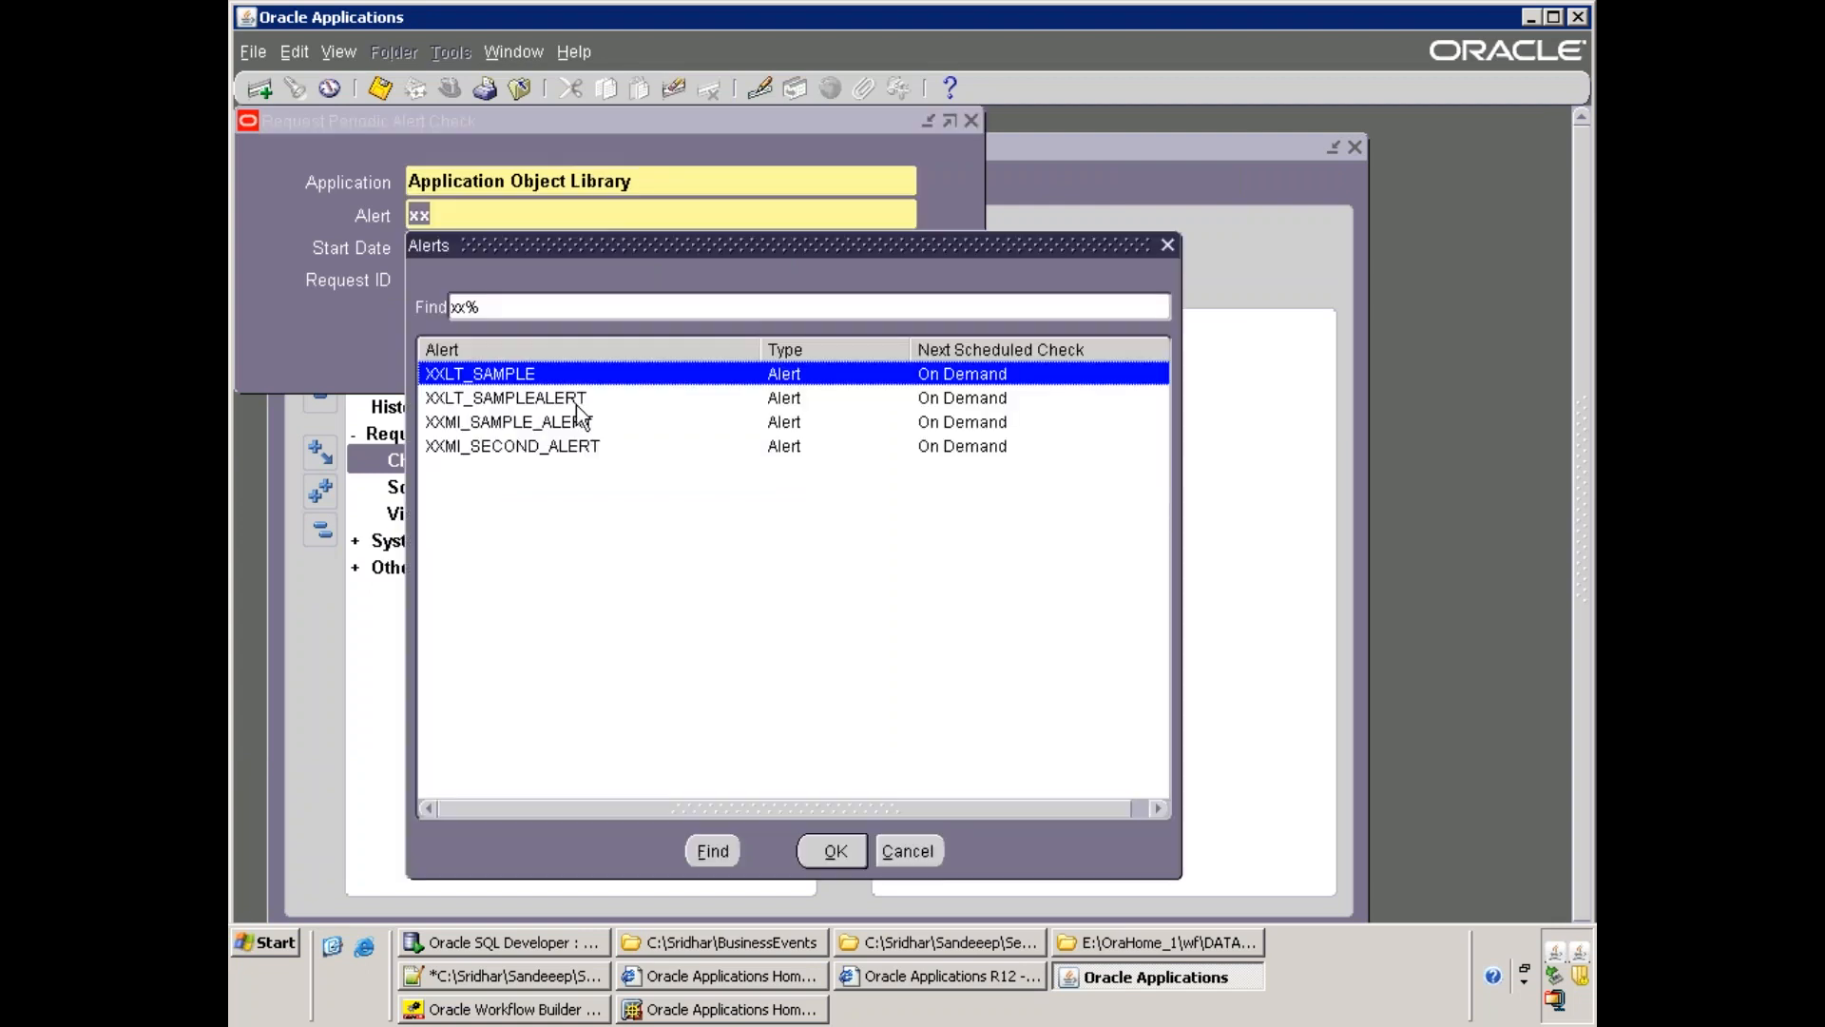
pyautogui.doubleClick(581, 382)
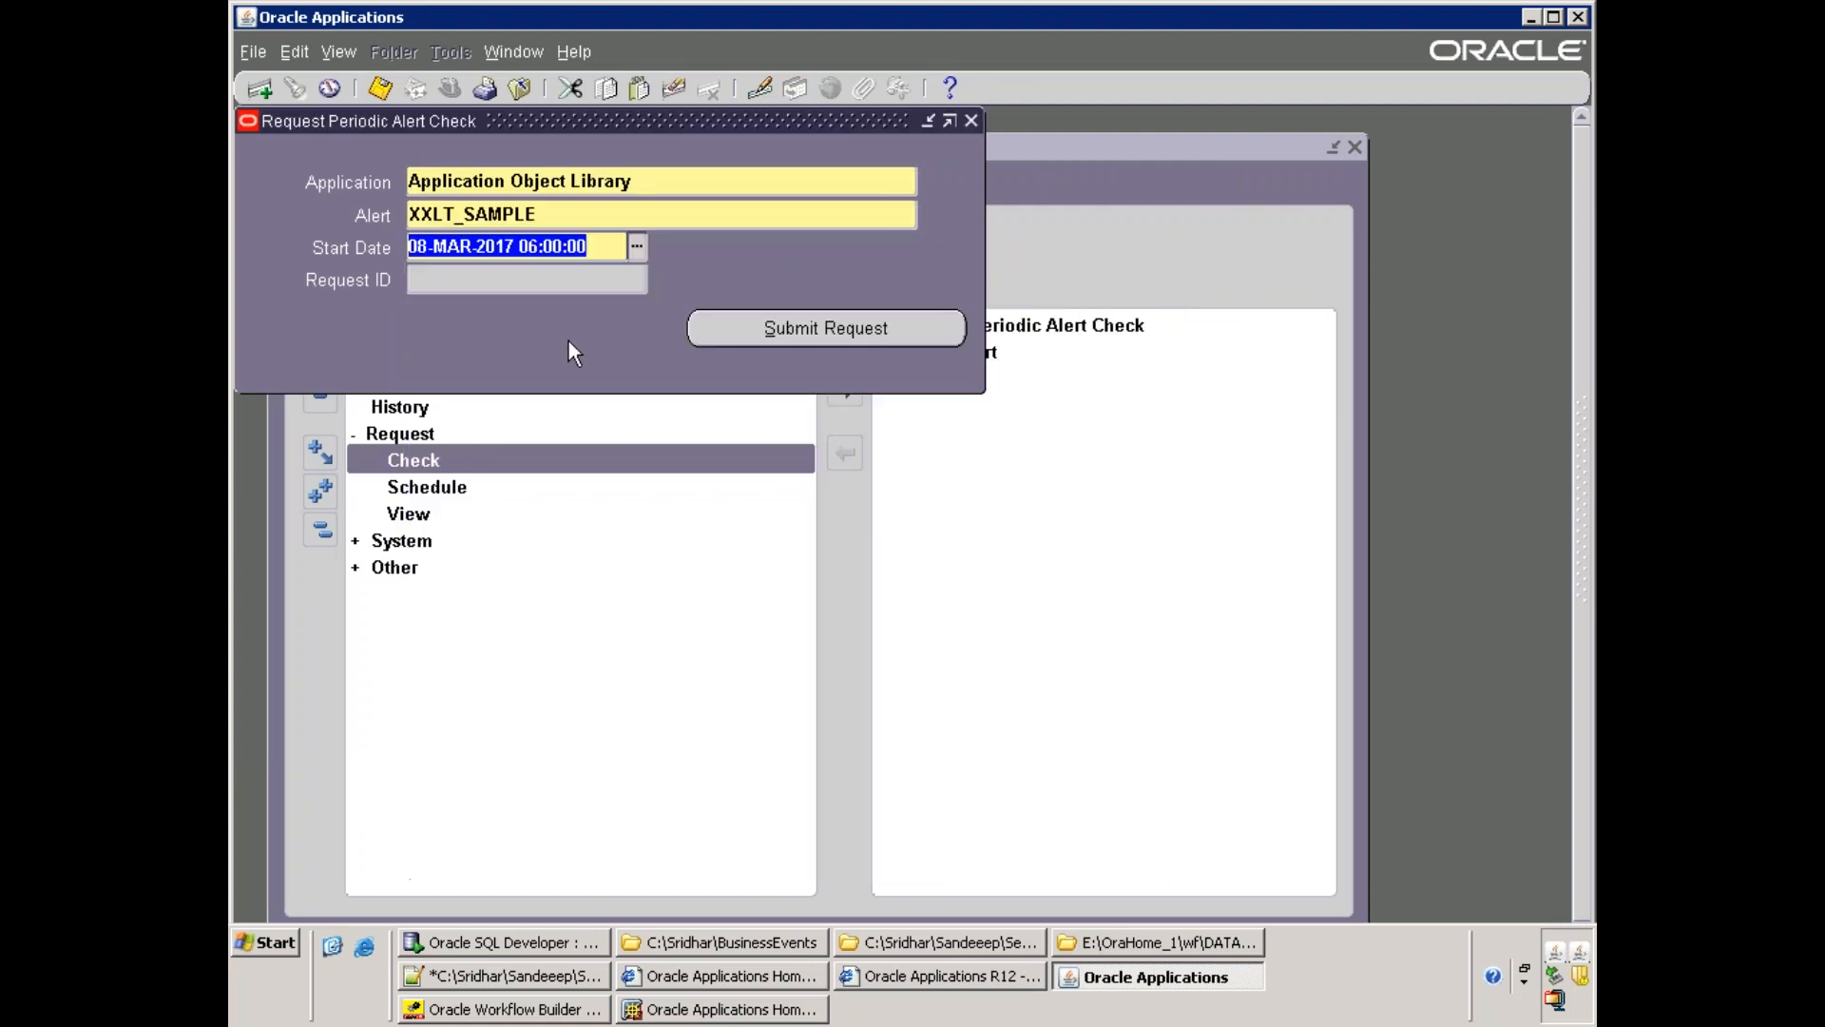
pyautogui.click(740, 339)
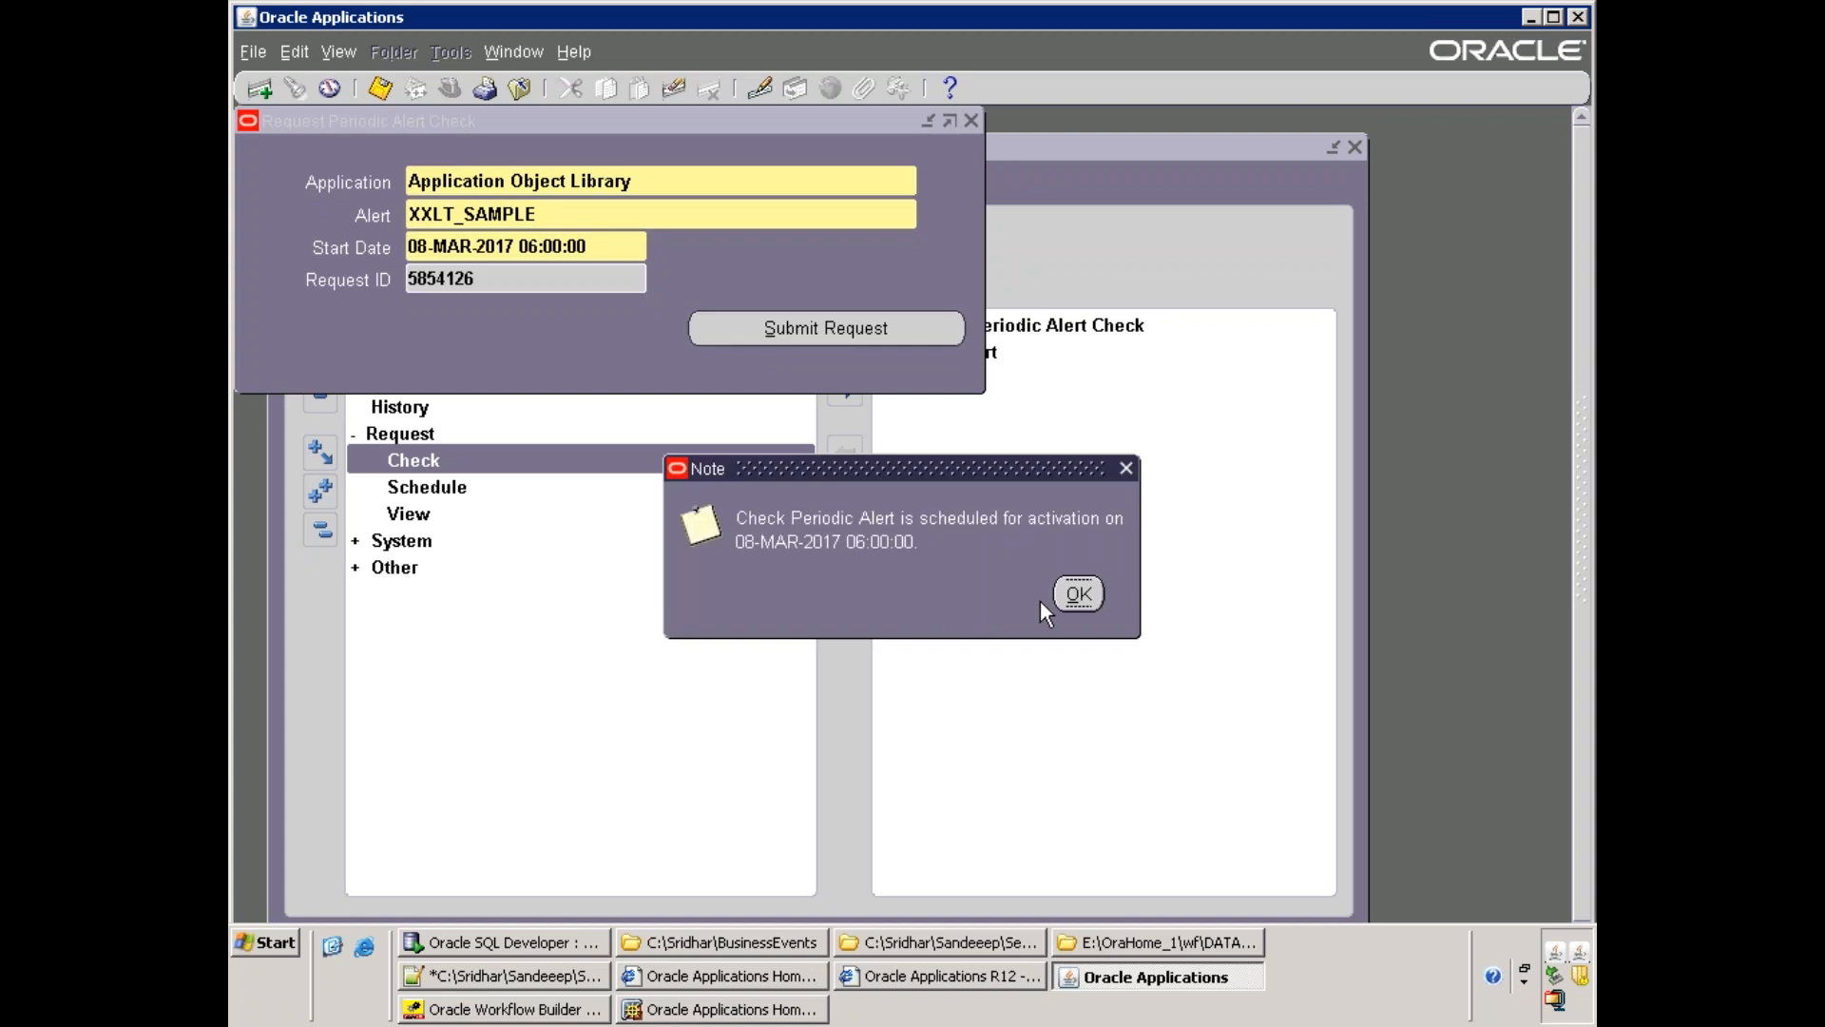
pyautogui.click(1060, 596)
# Find submitted requests to see XXLT_SAMPLE listed as pending request 5854126
pyautogui.hotkey('alt', 'v')
pyautogui.press('Escape')
pyautogui.hotkey('alt', 'i')
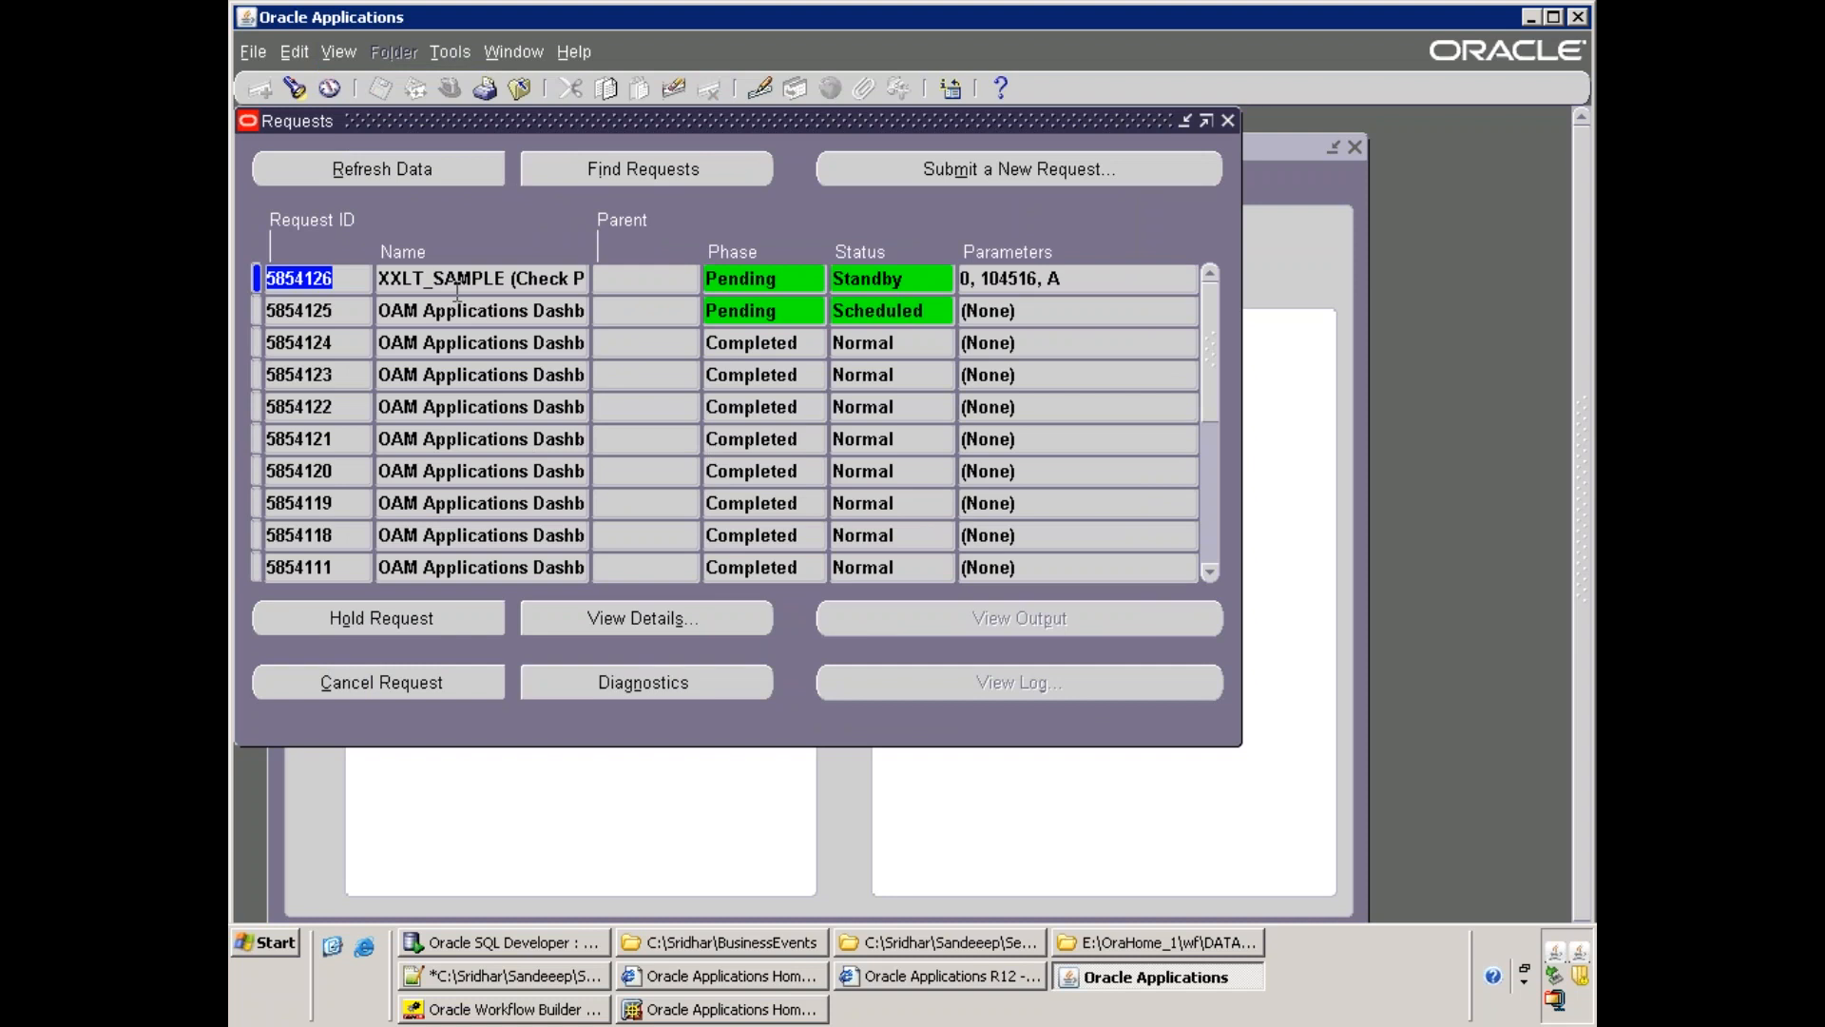
# Refresh the XXLT_SAMPLE request statuses, then switch to Session4Notes.txt in Notepad++
pyautogui.click(570, 279)
pyautogui.click(420, 170)
pyautogui.click(494, 971)
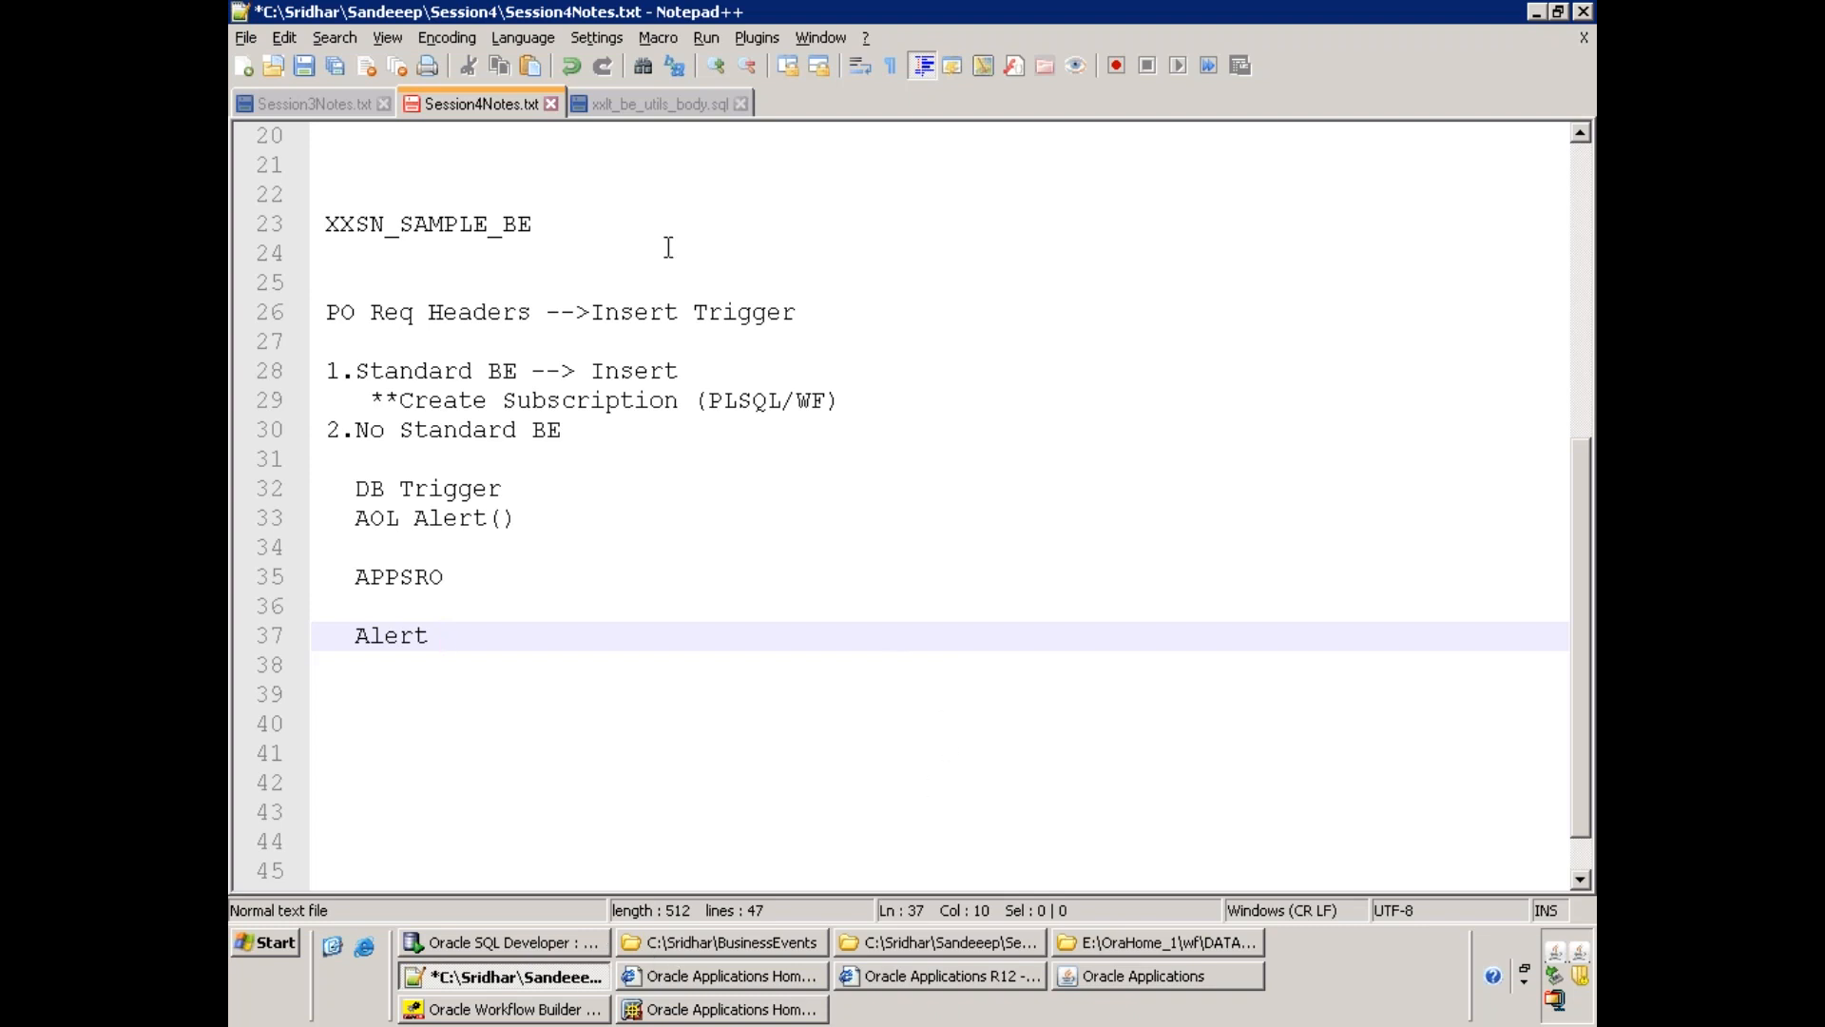
# In xxlt_be_utils_body.sql, review the wf_event getvalueforparameter calls and l_plist uses
pyautogui.click(669, 107)
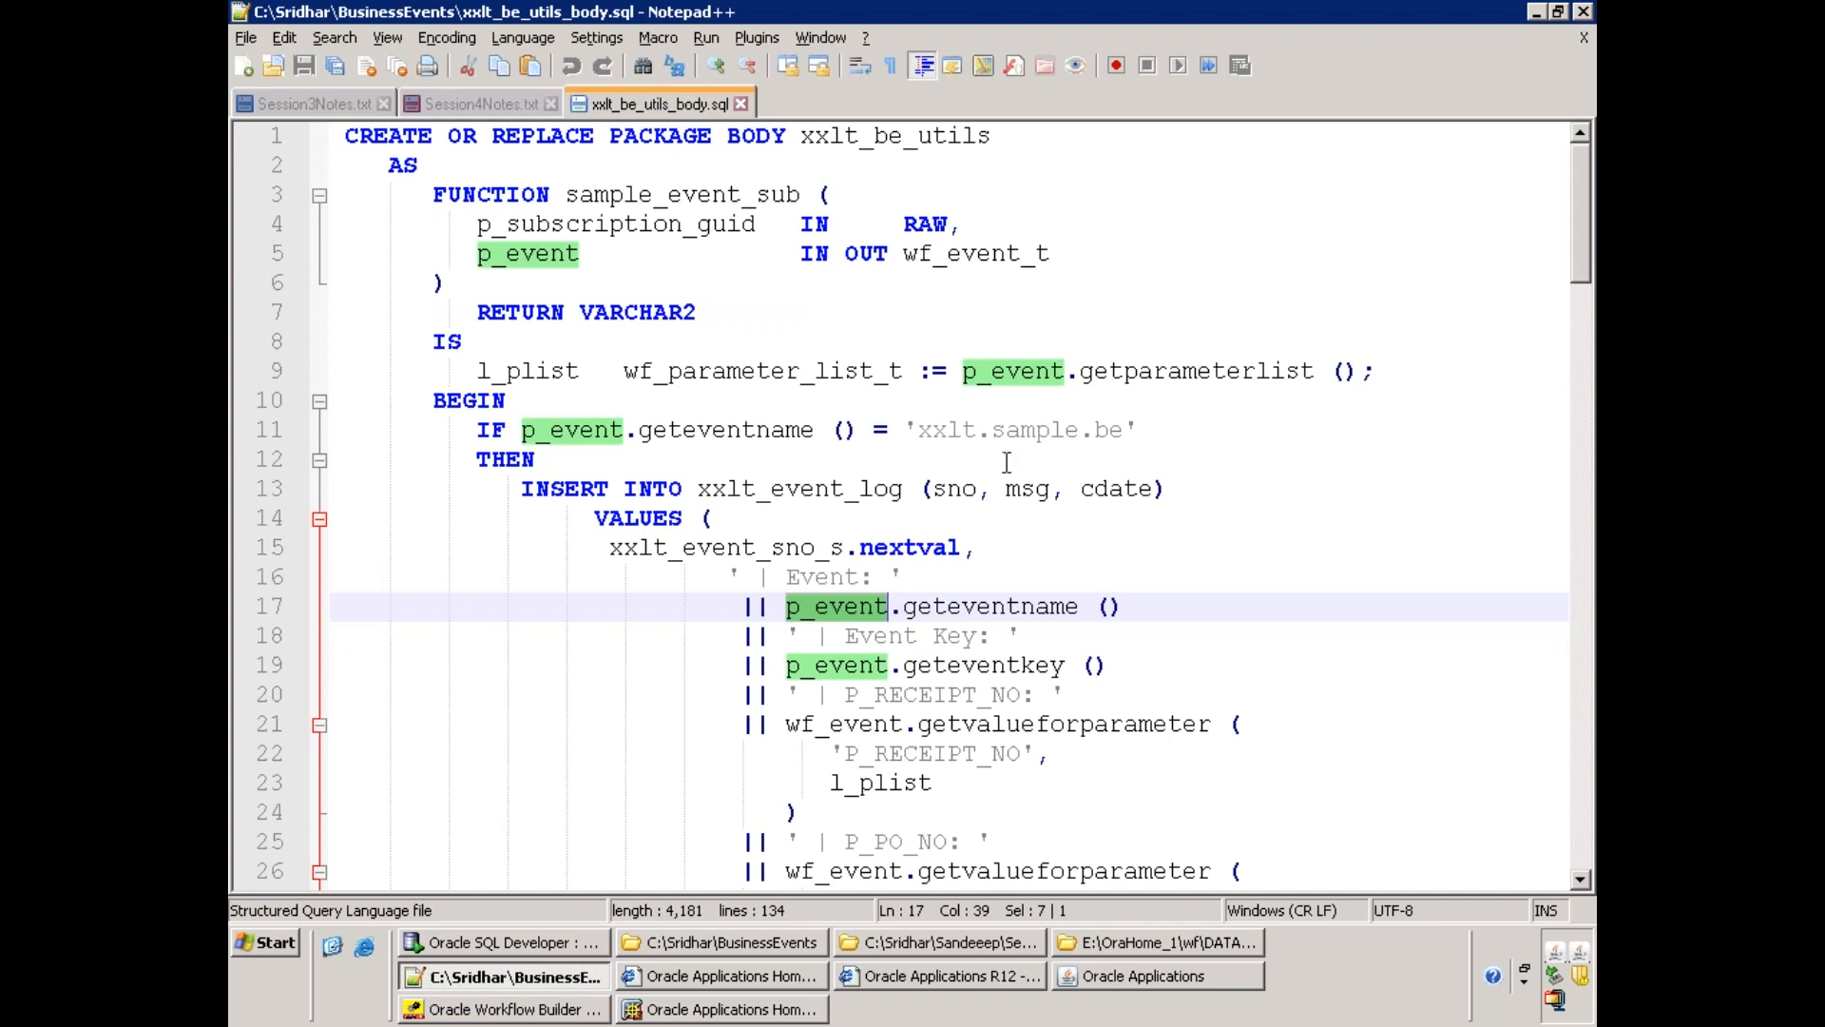
pyautogui.scroll(-1, 1007, 462)
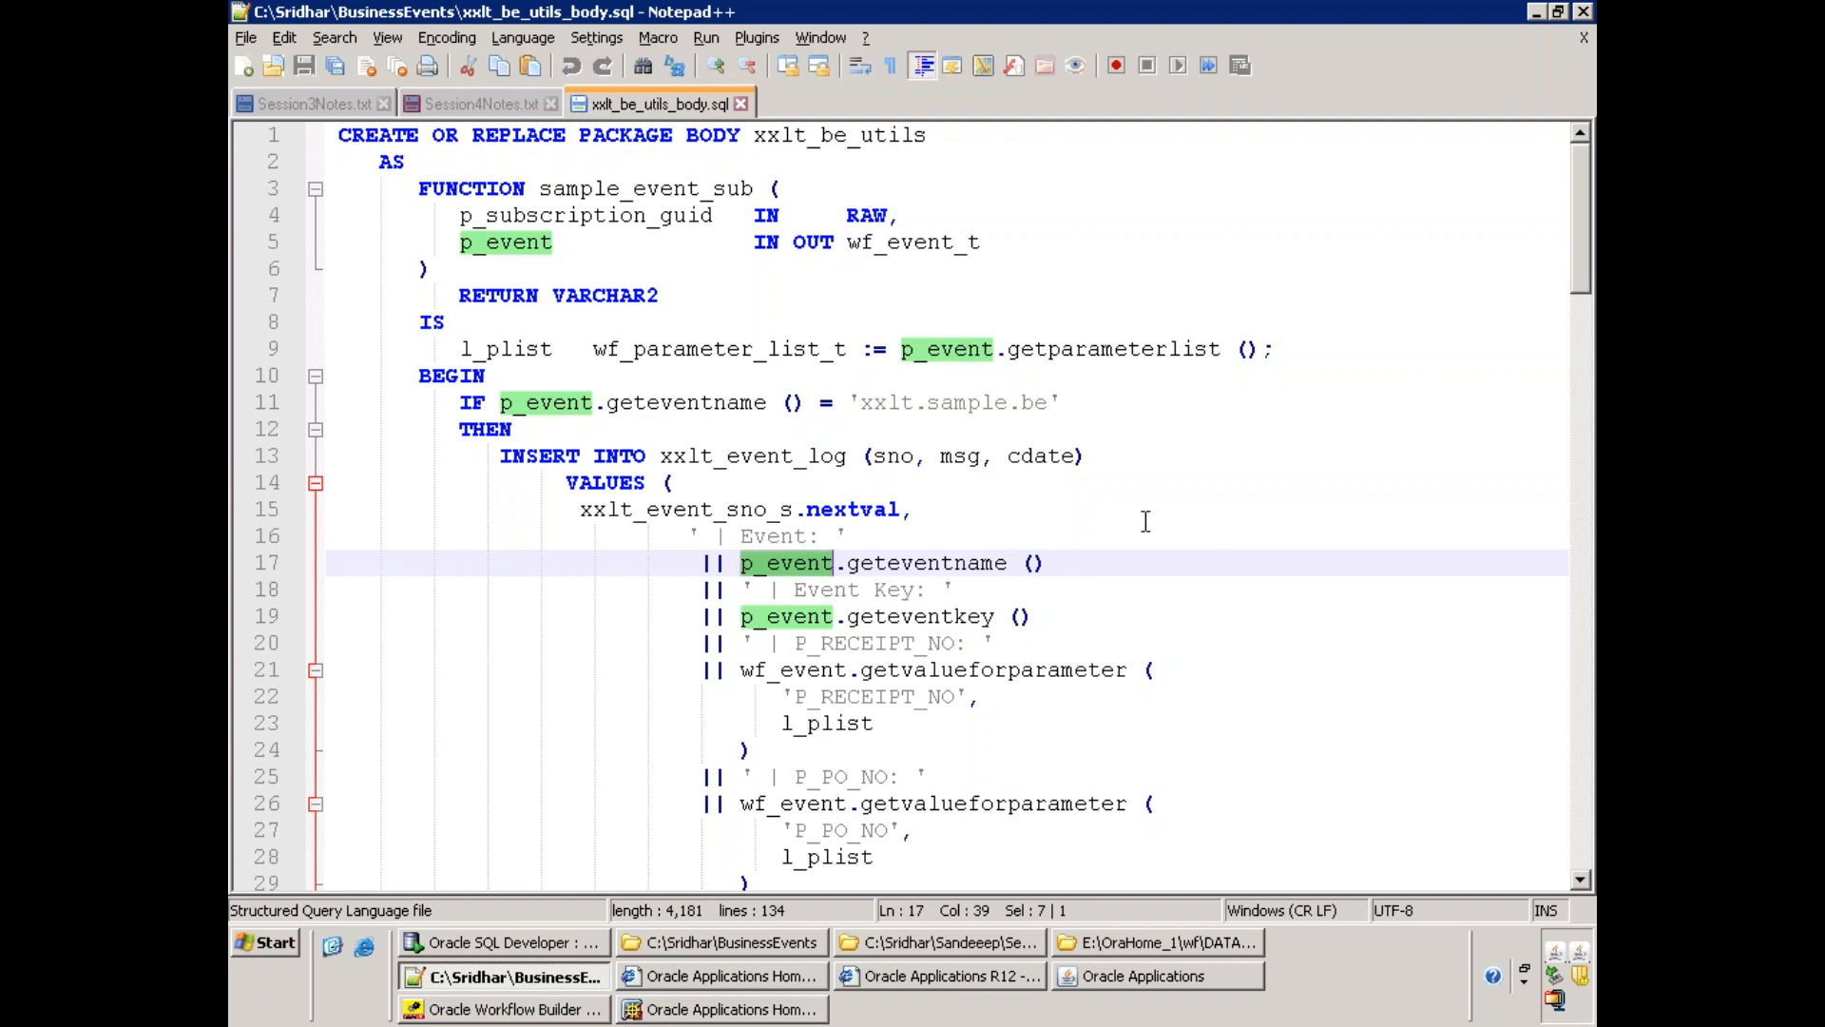
pyautogui.scroll(-1, 1131, 609)
pyautogui.click(891, 727)
pyautogui.doubleClick(833, 724)
pyautogui.click(908, 750)
pyautogui.click(972, 724)
pyautogui.doubleClick(971, 724)
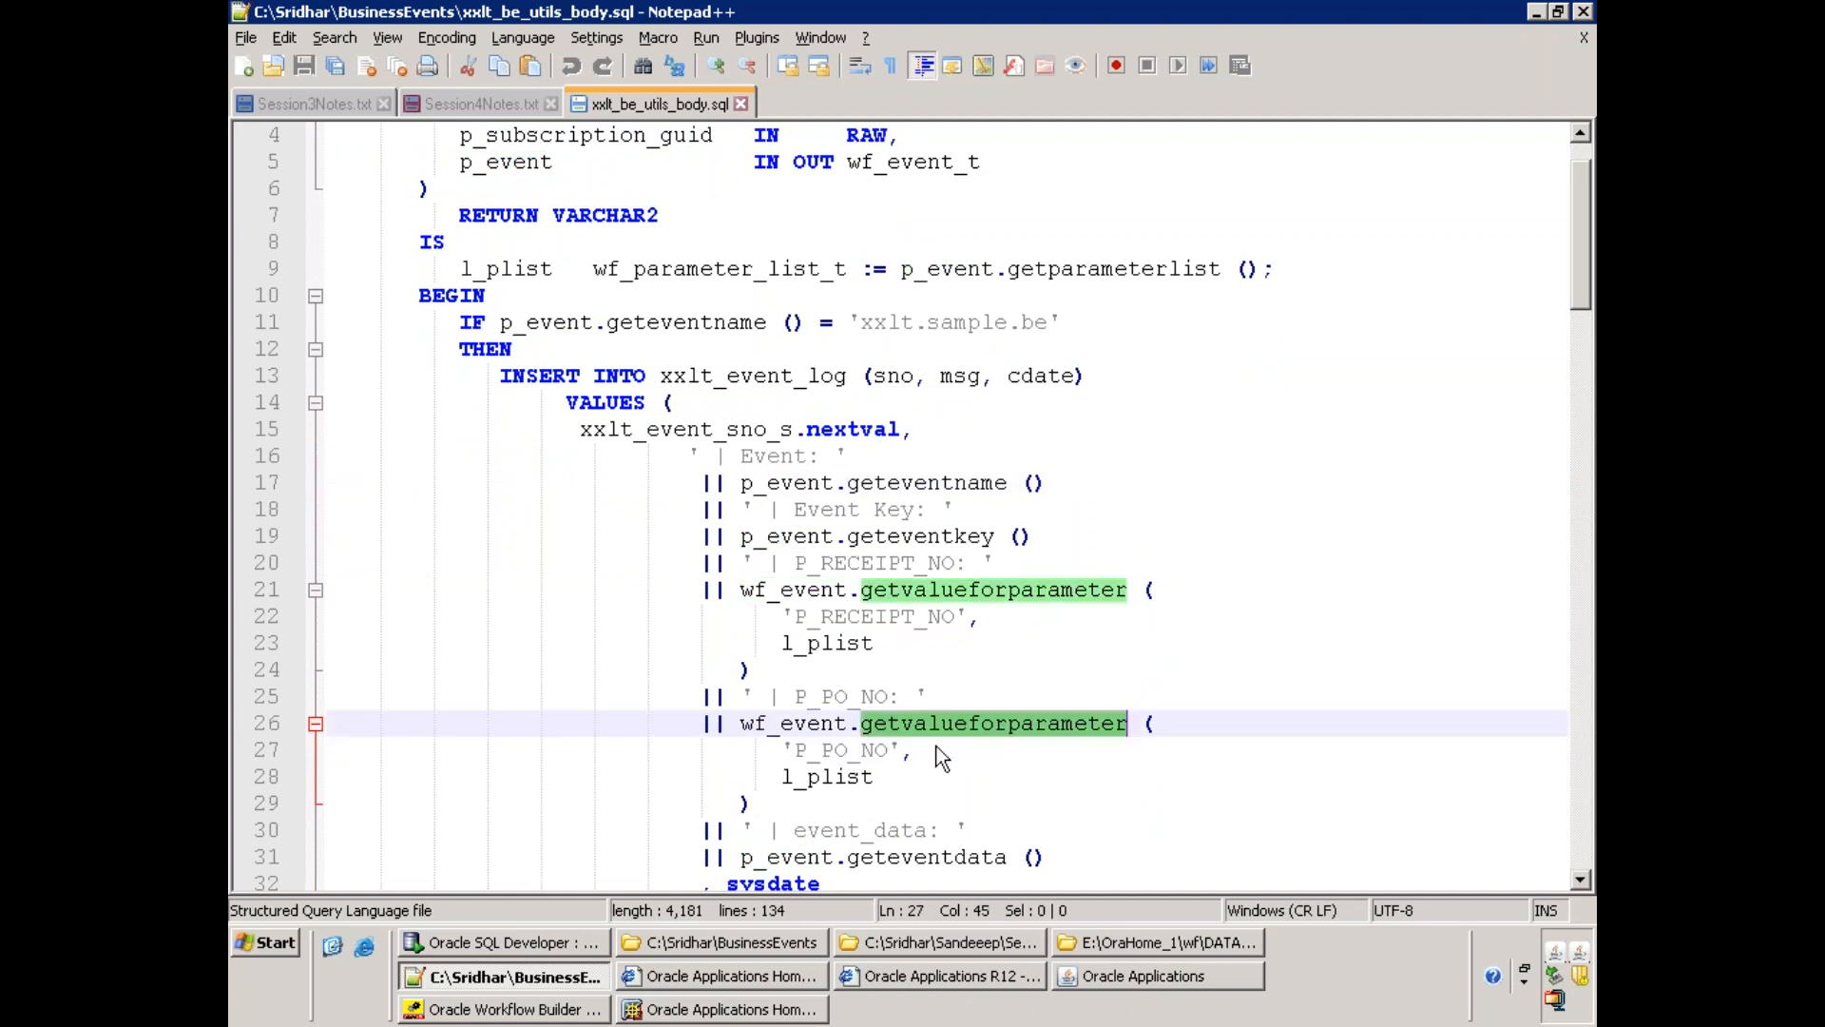
pyautogui.doubleClick(837, 776)
# Review p_event and the getparameterlist call on line 9, then view SQL Developer's event log
pyautogui.scroll(1, 707, 439)
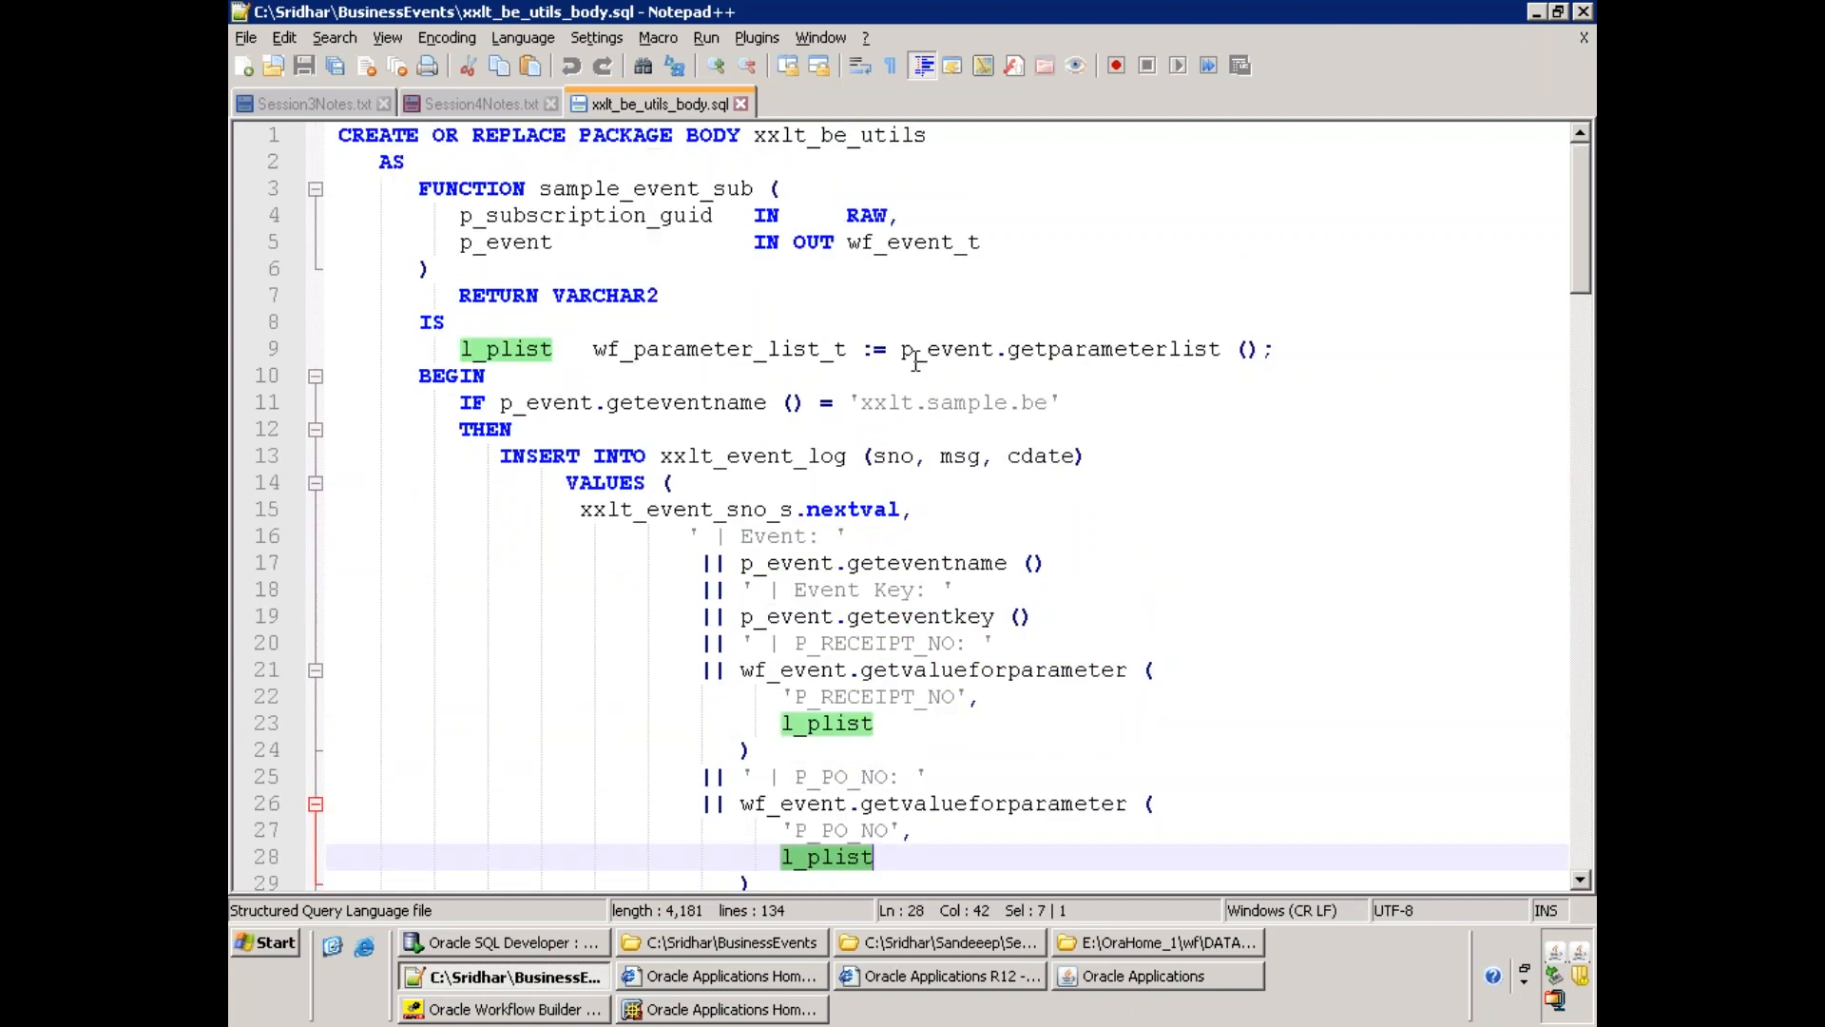
pyautogui.click(956, 348)
pyautogui.moveTo(752, 242); pyautogui.dragTo(968, 243)
pyautogui.click(998, 241)
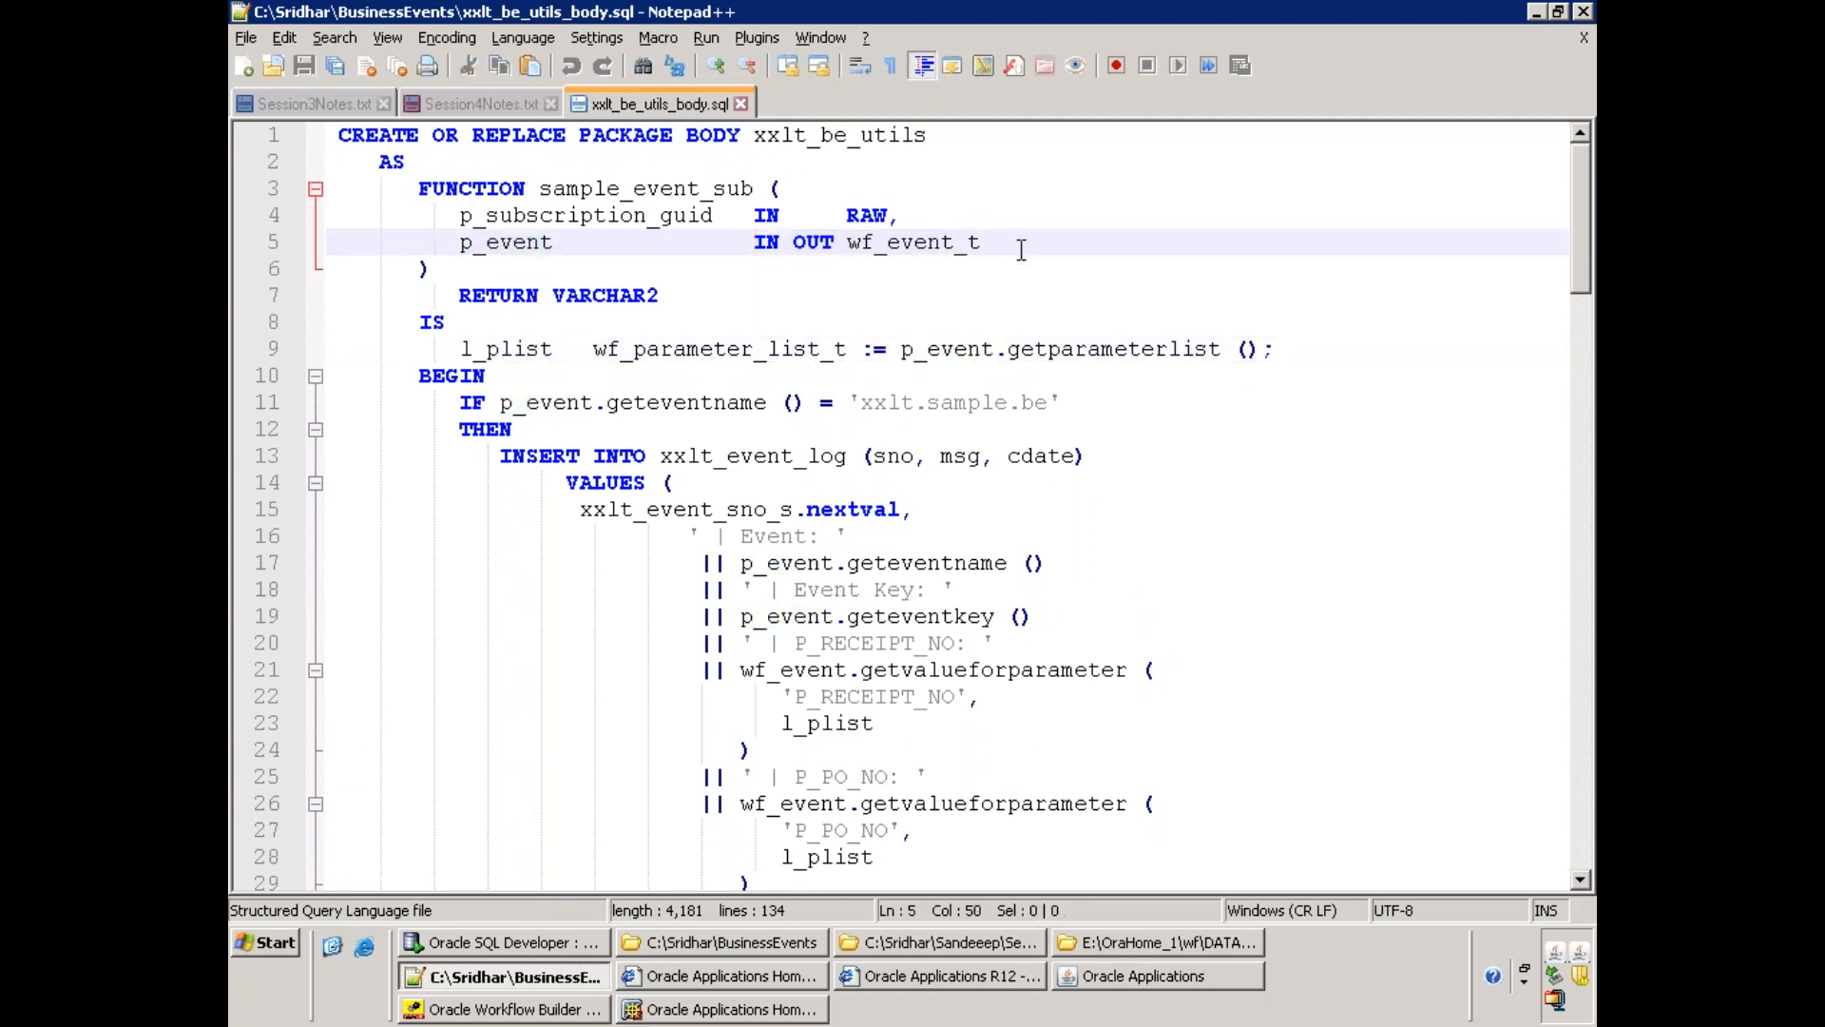
pyautogui.doubleClick(1122, 348)
pyautogui.doubleClick(491, 351)
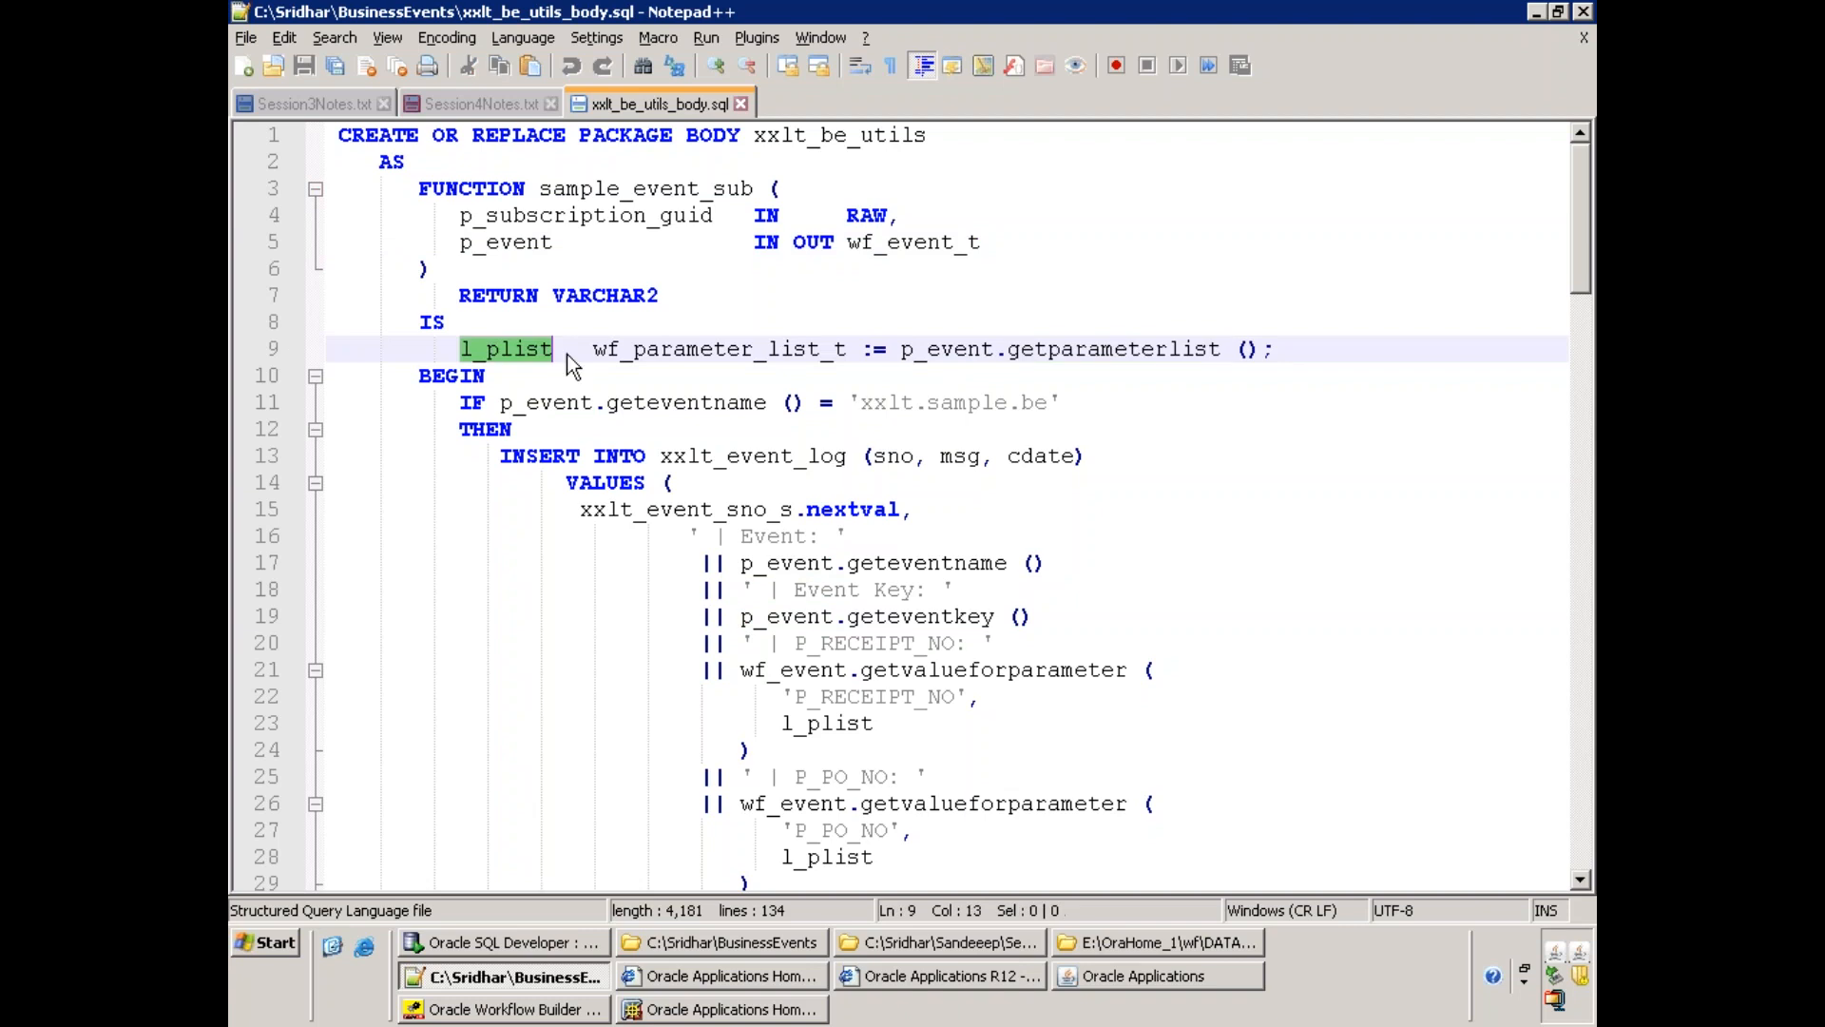
pyautogui.click(552, 944)
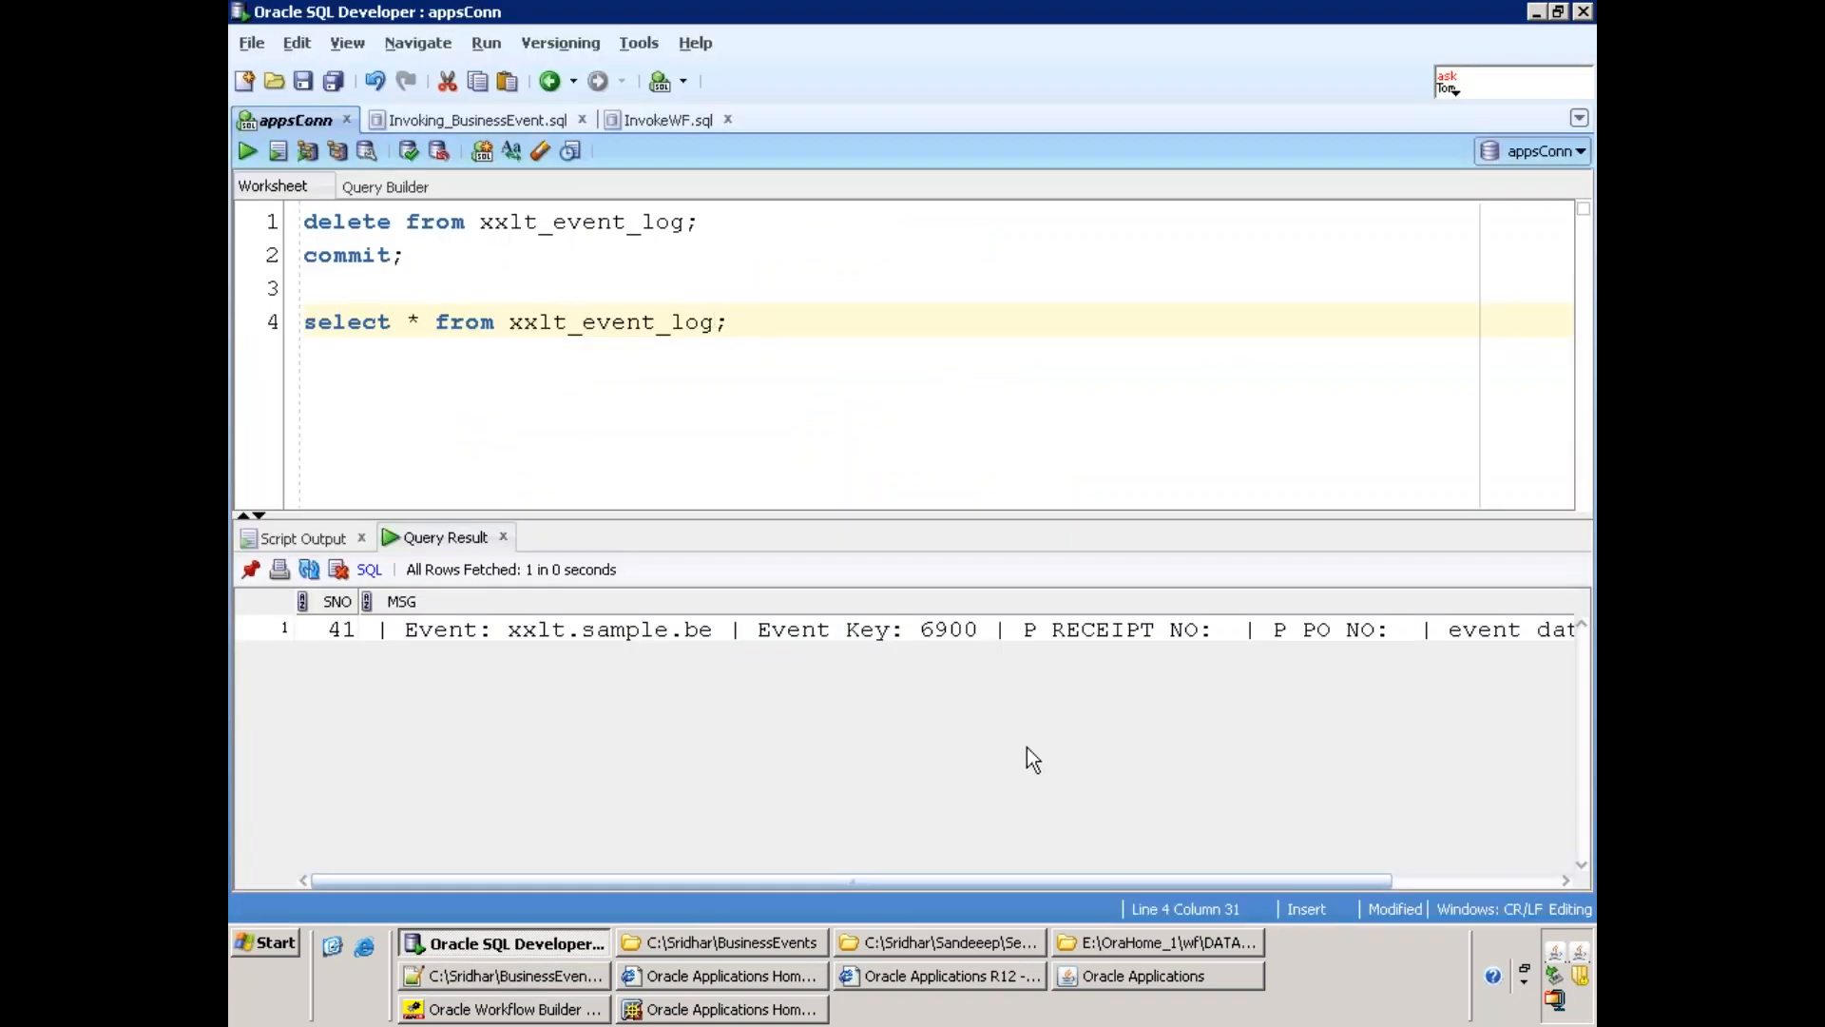
# Check the logged message, then review p_event and the wf_parameter_list_t type in the package body
pyautogui.click(1412, 877)
pyautogui.hotkey('alt', 'Tab')
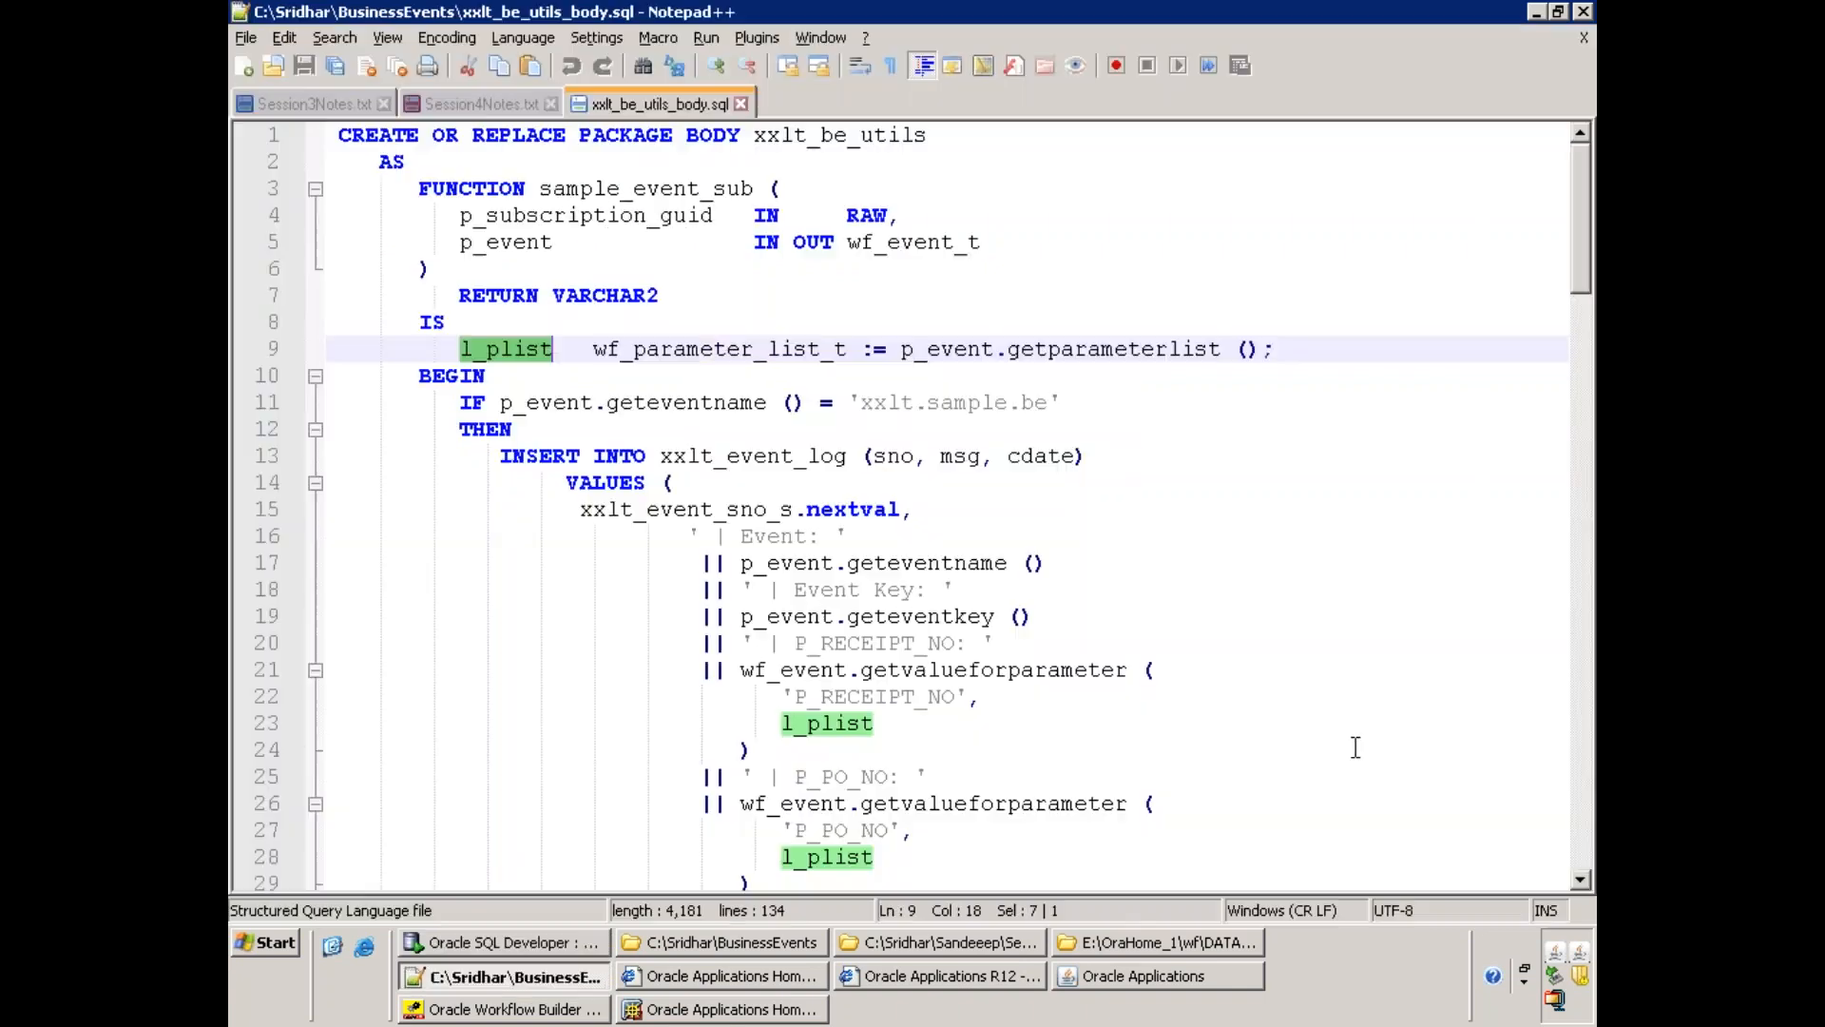
pyautogui.scroll(2, 1025, 532)
pyautogui.click(480, 391)
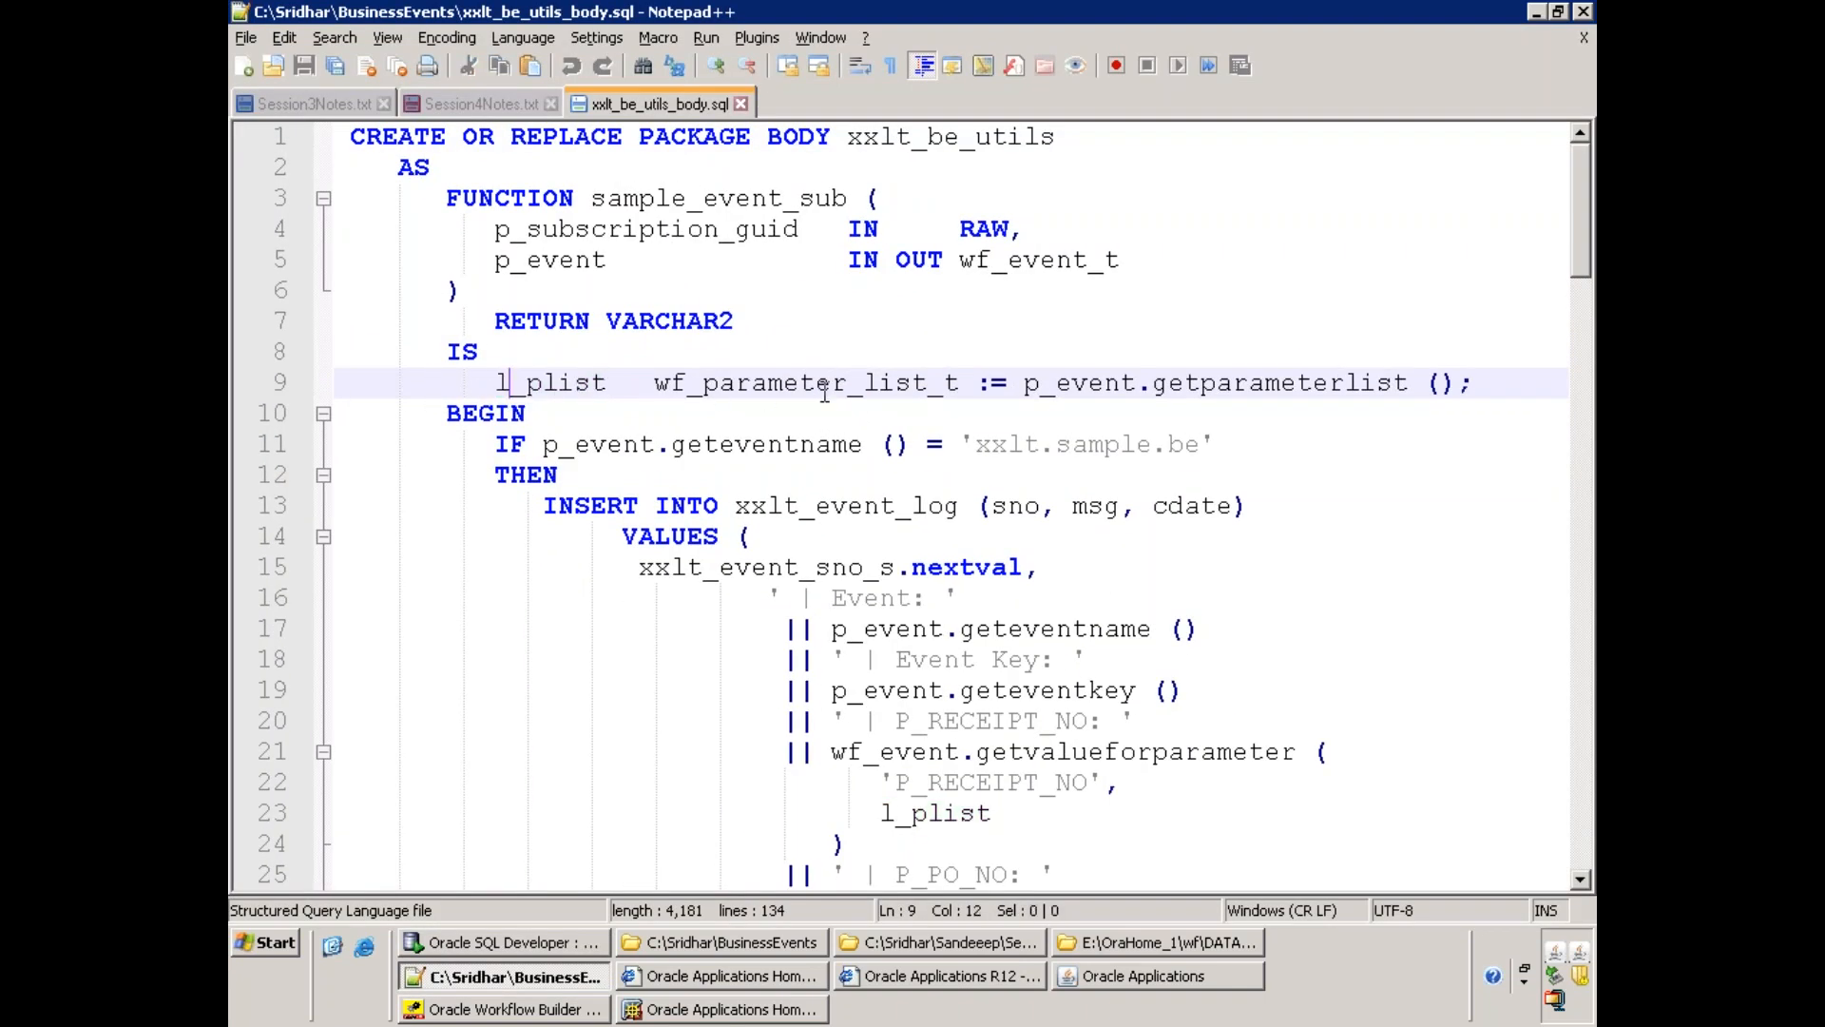
pyautogui.doubleClick(746, 382)
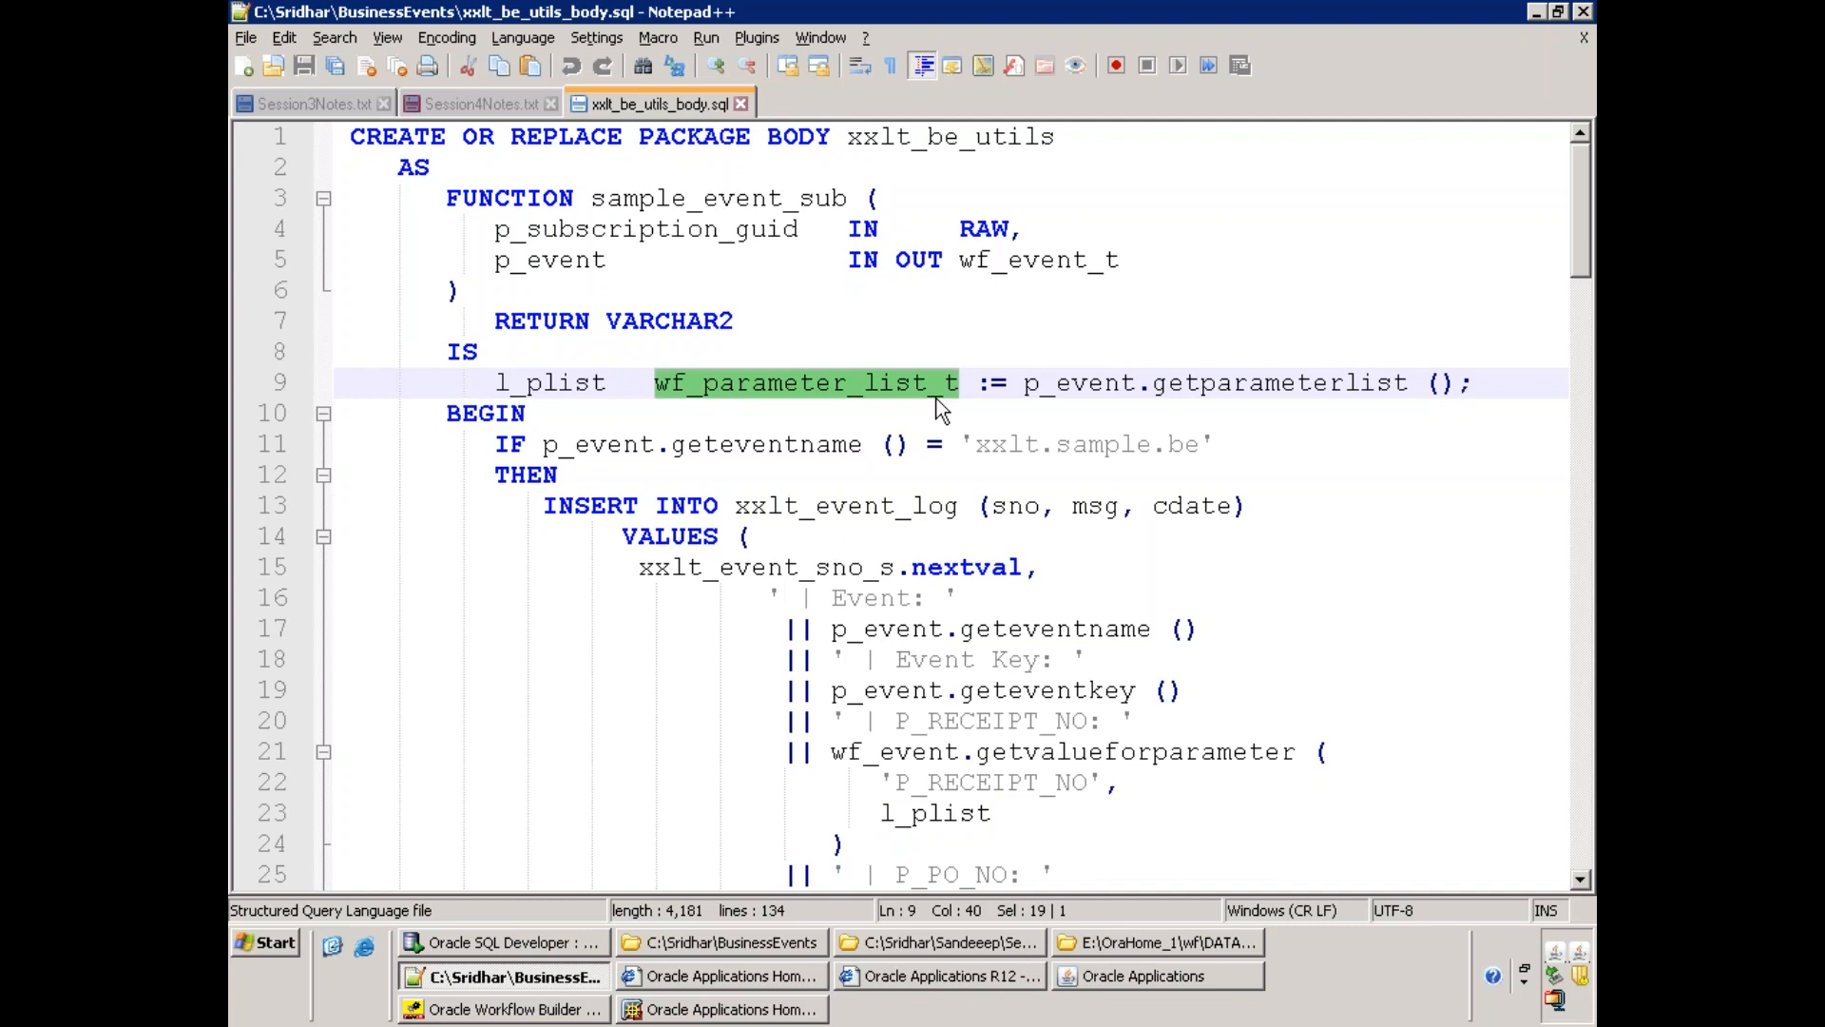
pyautogui.click(610, 267)
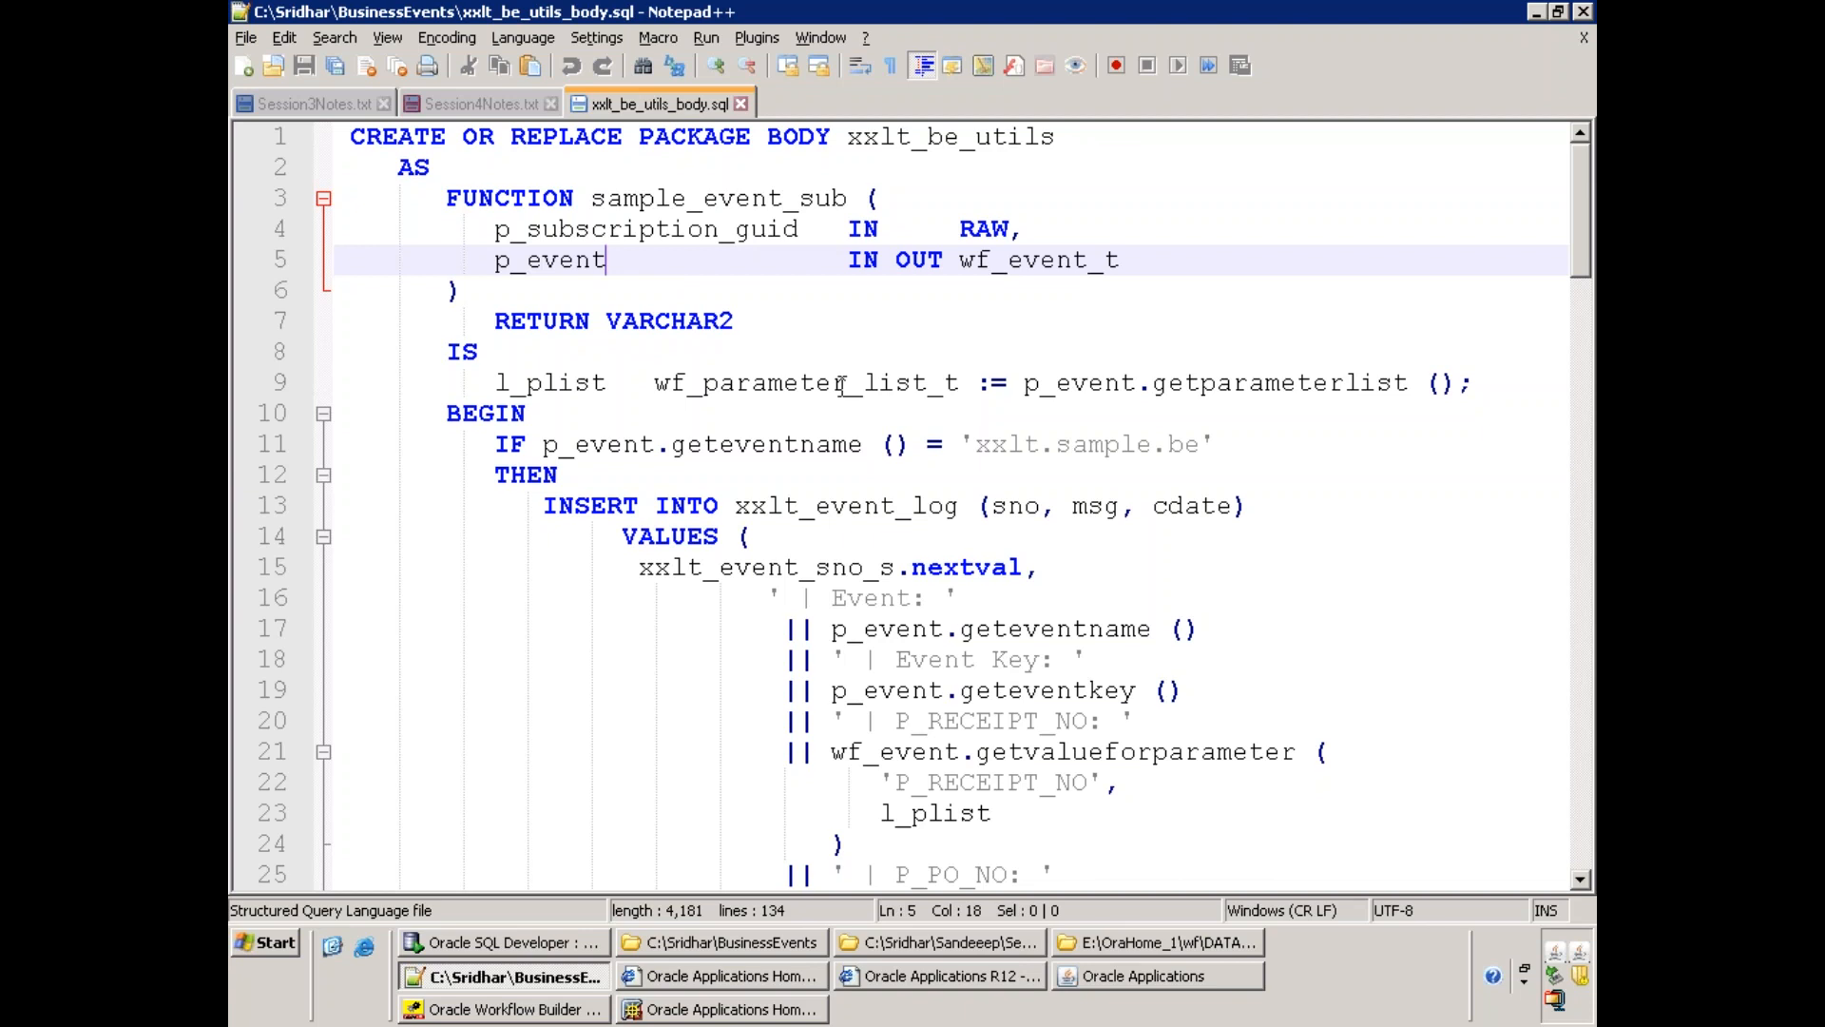
pyautogui.doubleClick(568, 445)
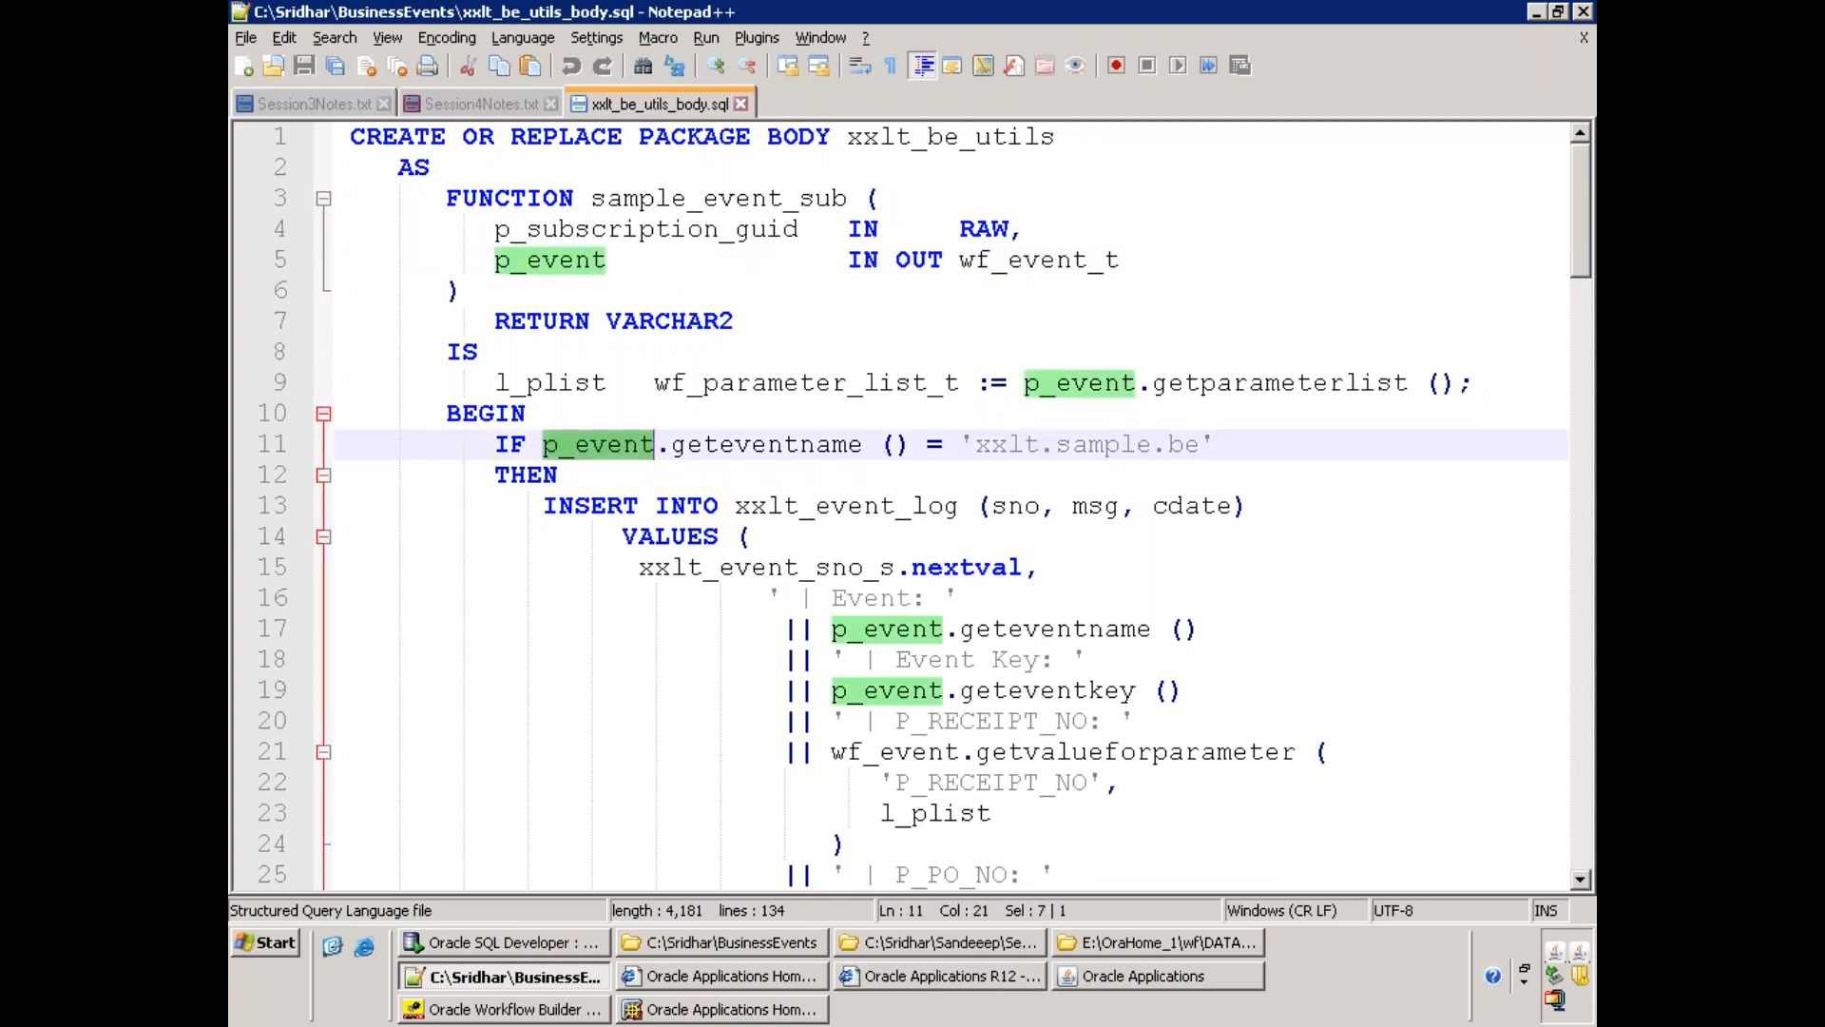
pyautogui.click(493, 445)
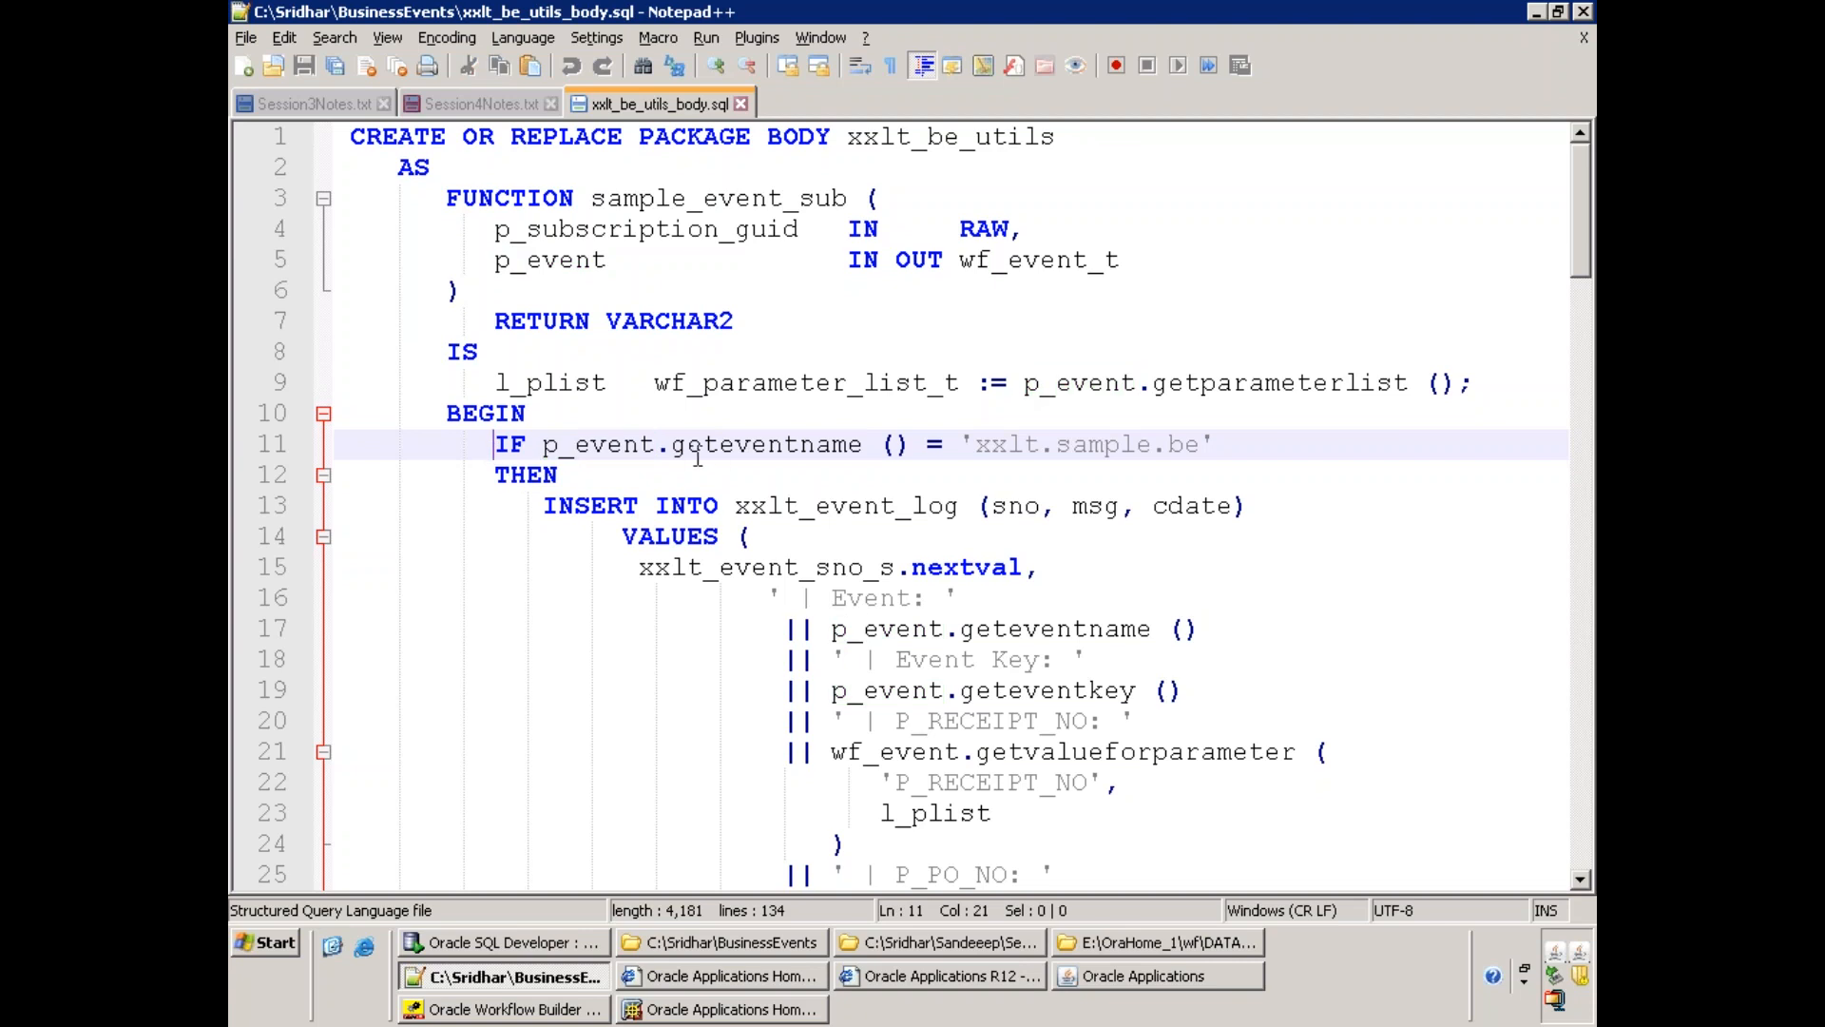
# Walk through the sample.be name check, xxlt_event_sno_s sequence and P_RECEIPT_NO lookup
pyautogui.doubleClick(1048, 445)
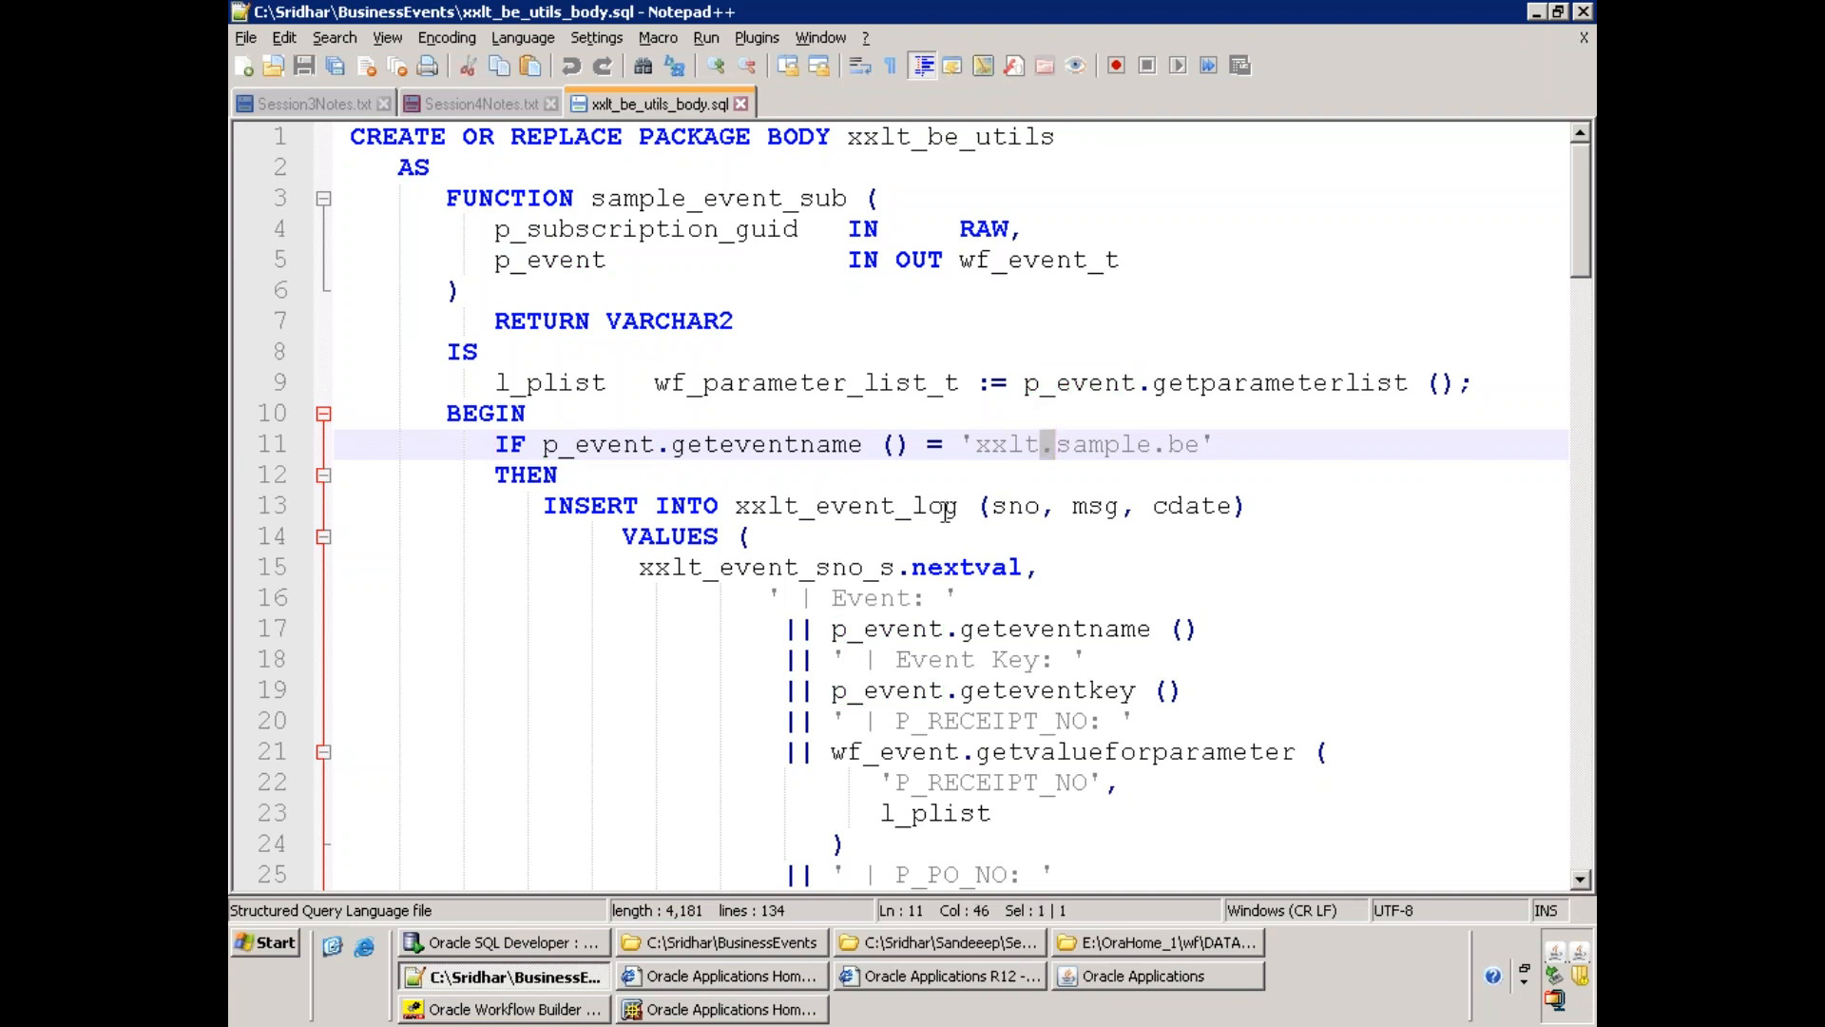
pyautogui.moveTo(1056, 445); pyautogui.dragTo(1202, 439)
pyautogui.click(1056, 445)
pyautogui.scroll(-2, 1046, 489)
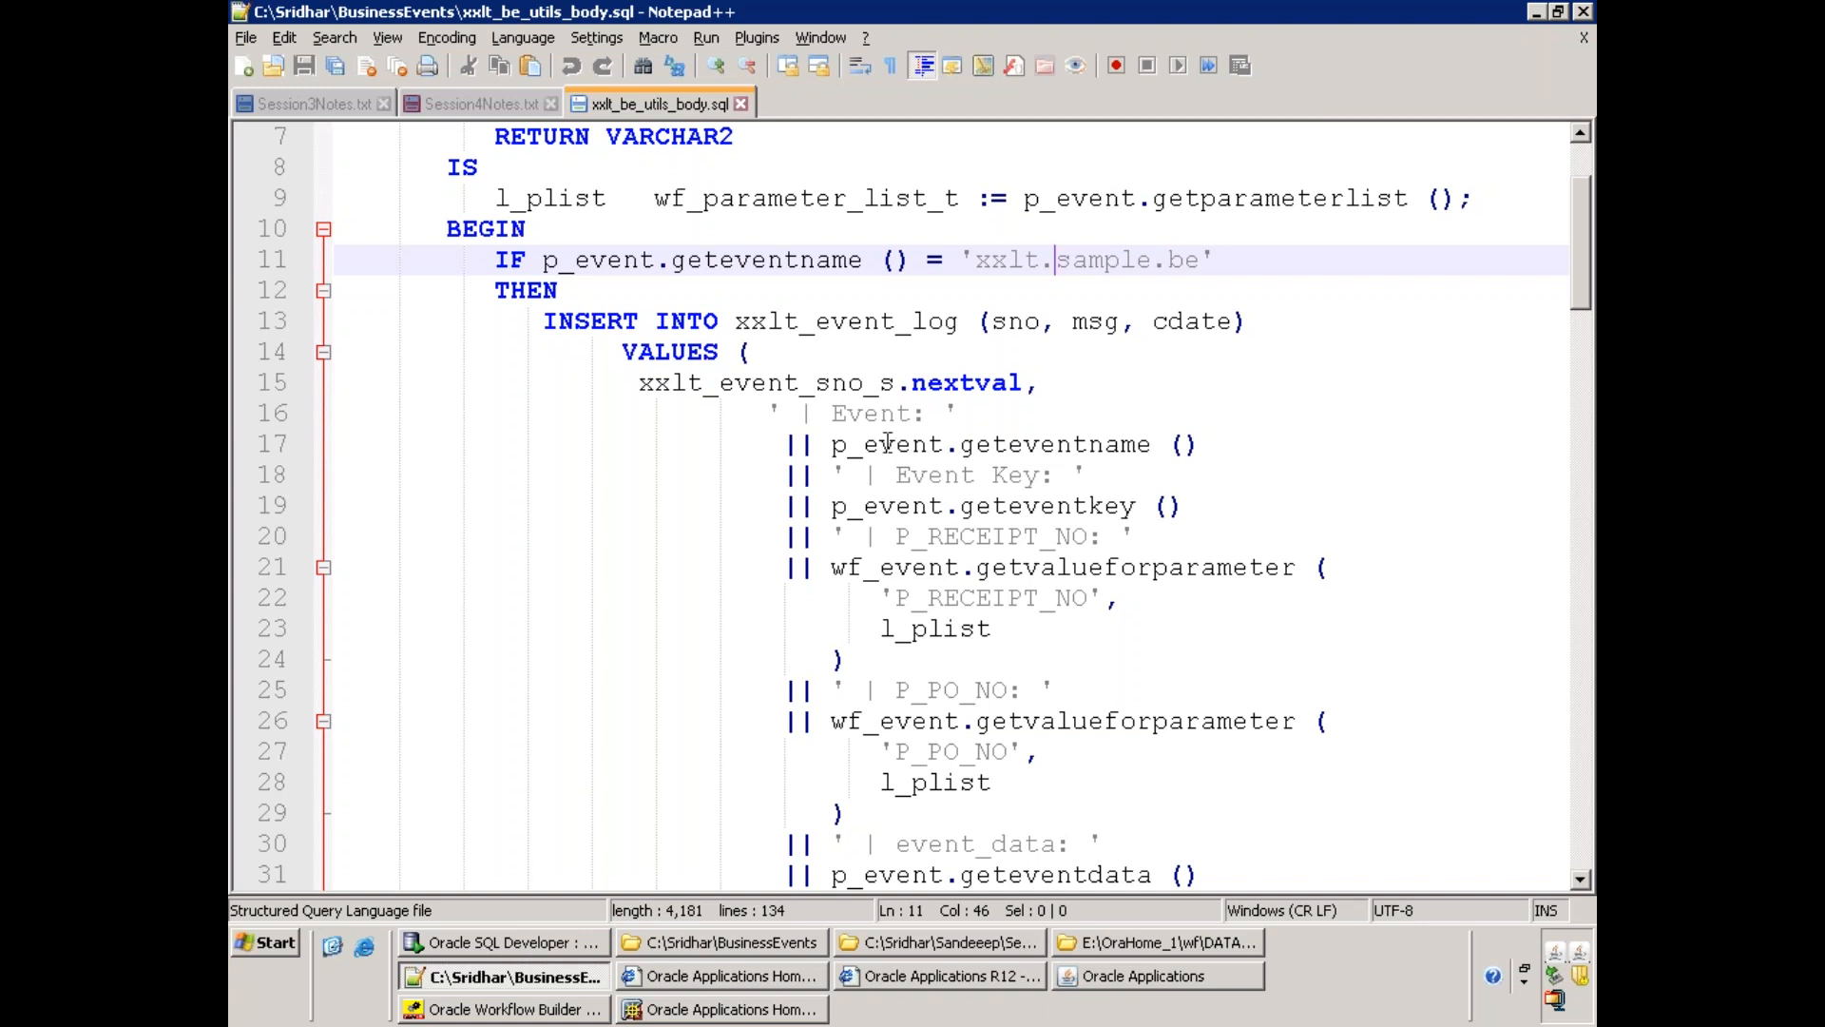
pyautogui.doubleClick(718, 396)
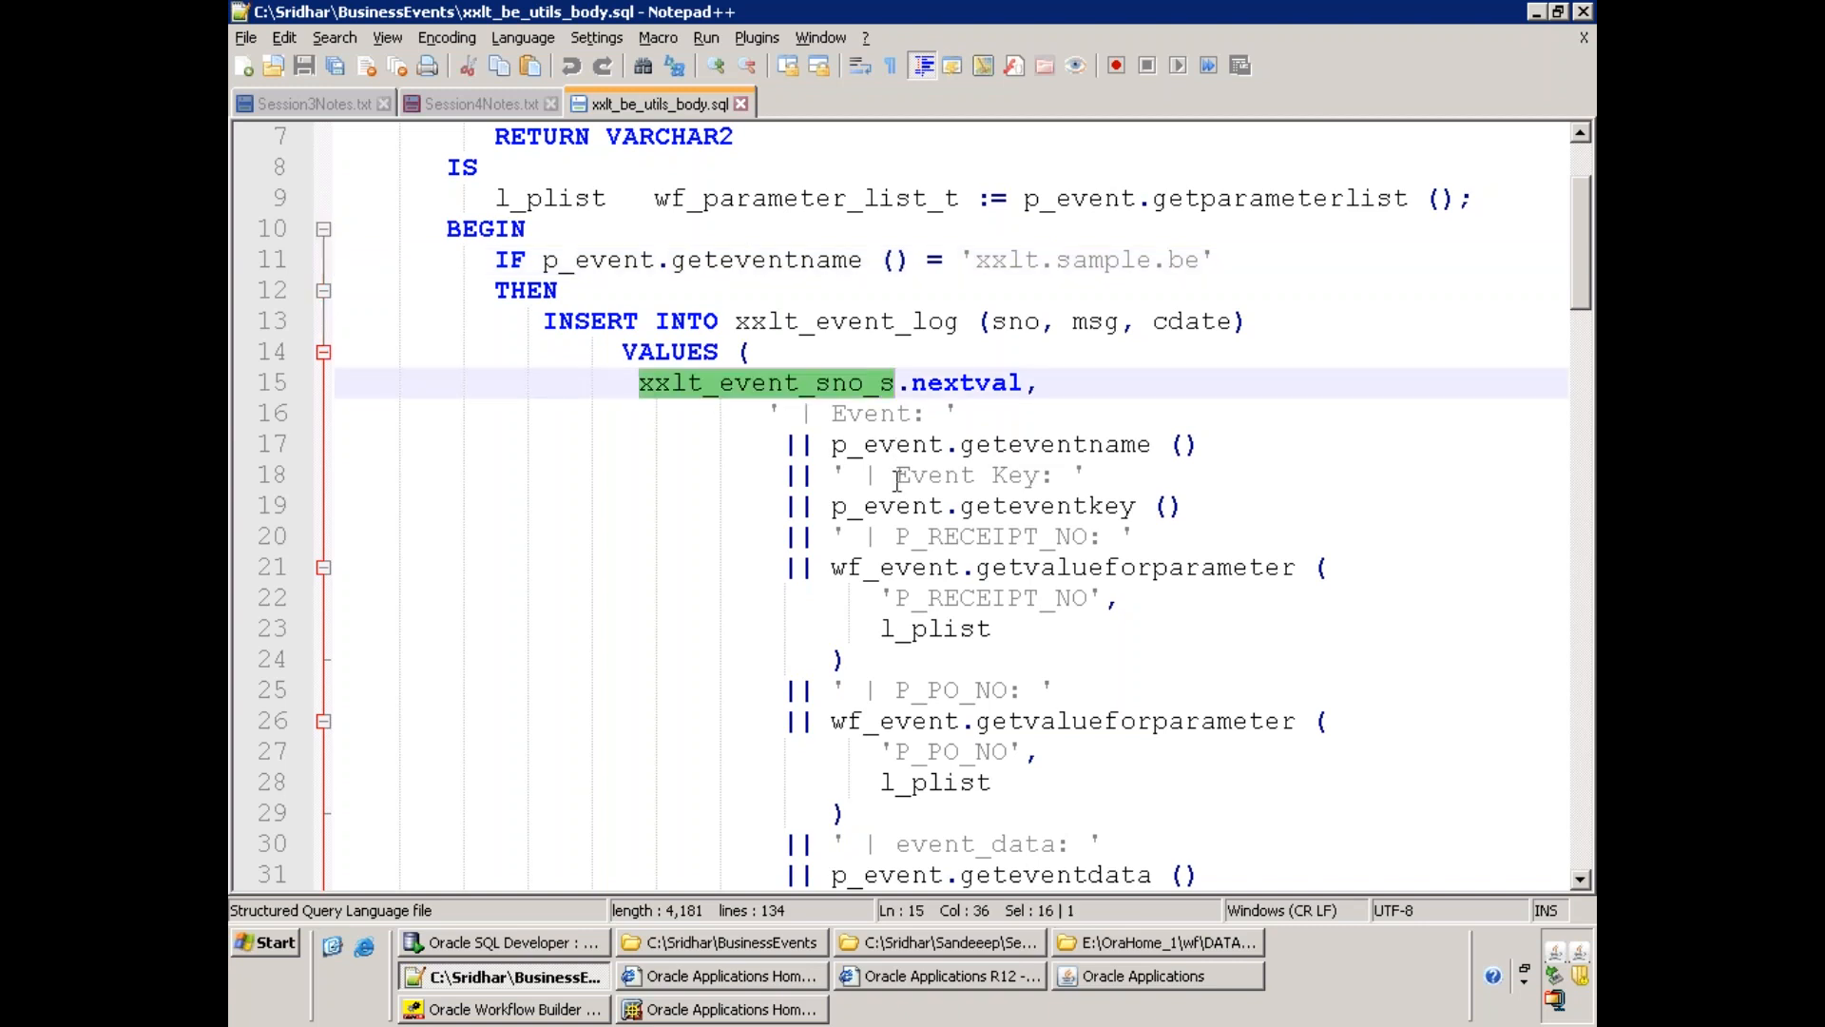
pyautogui.click(962, 567)
pyautogui.doubleClick(958, 570)
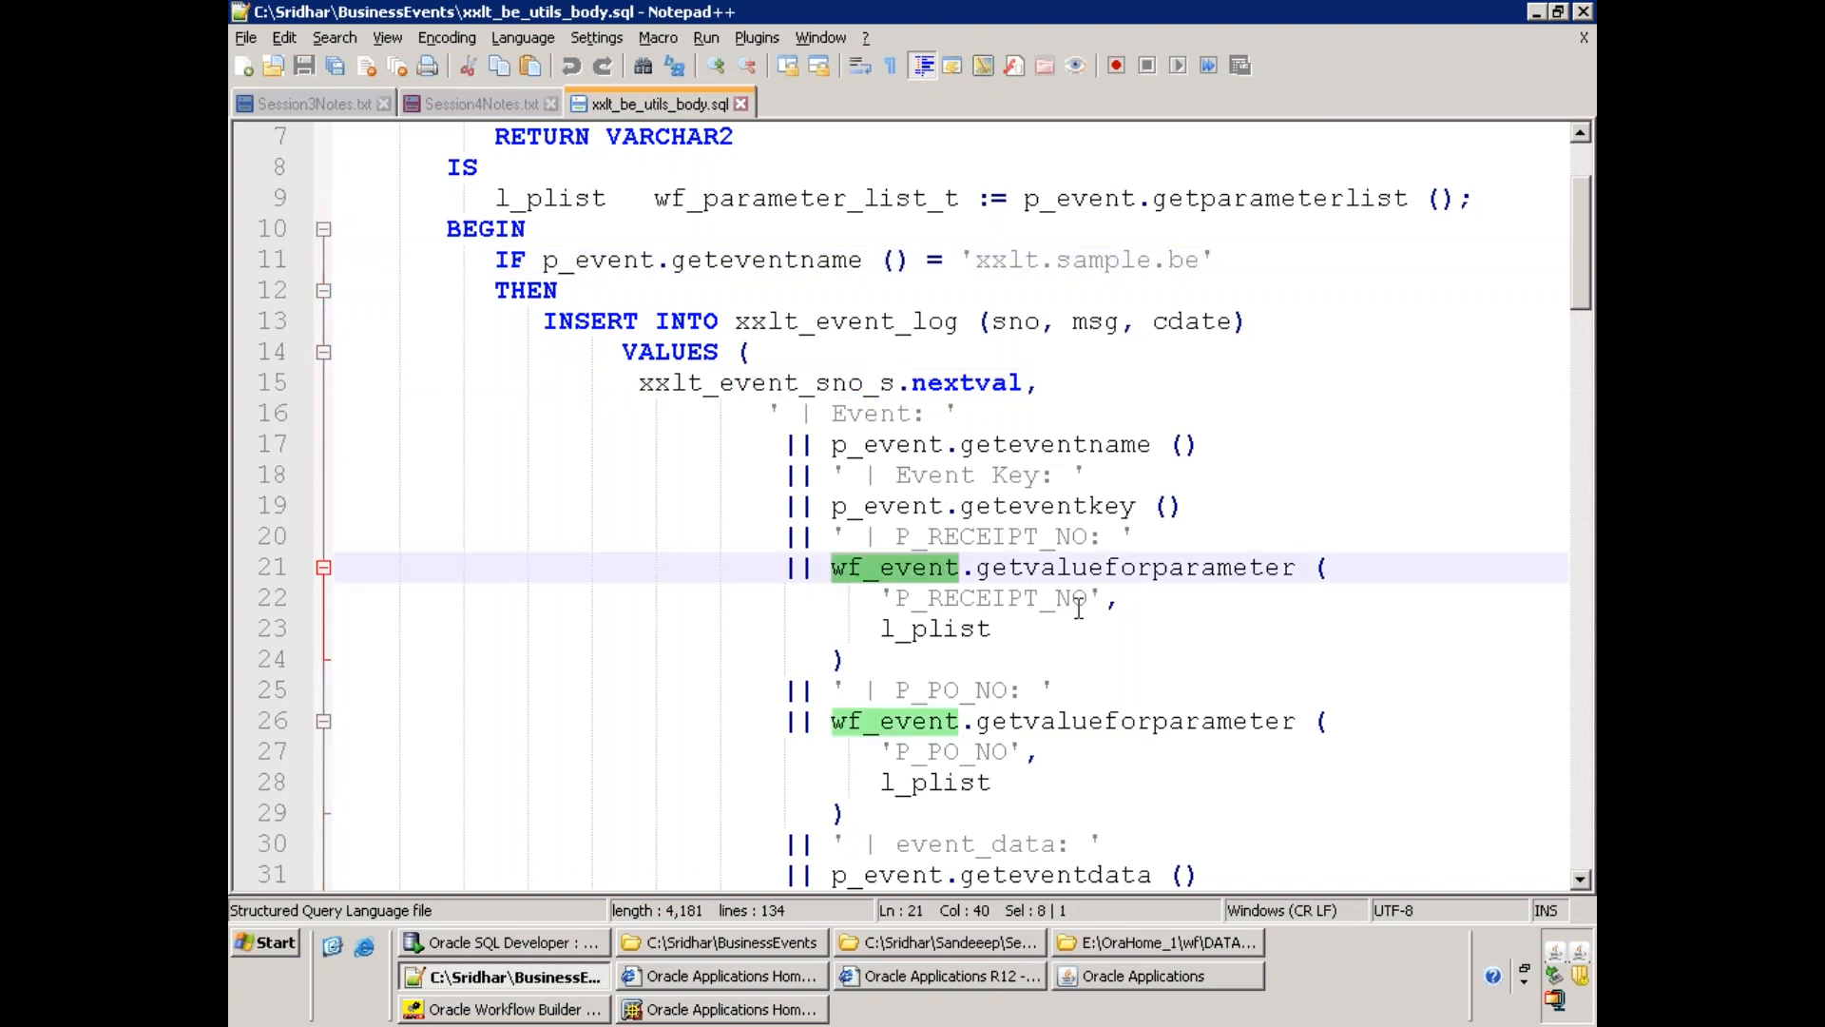
pyautogui.moveTo(857, 664); pyautogui.dragTo(825, 577)
pyautogui.tripleClick(825, 577)
pyautogui.click(872, 660)
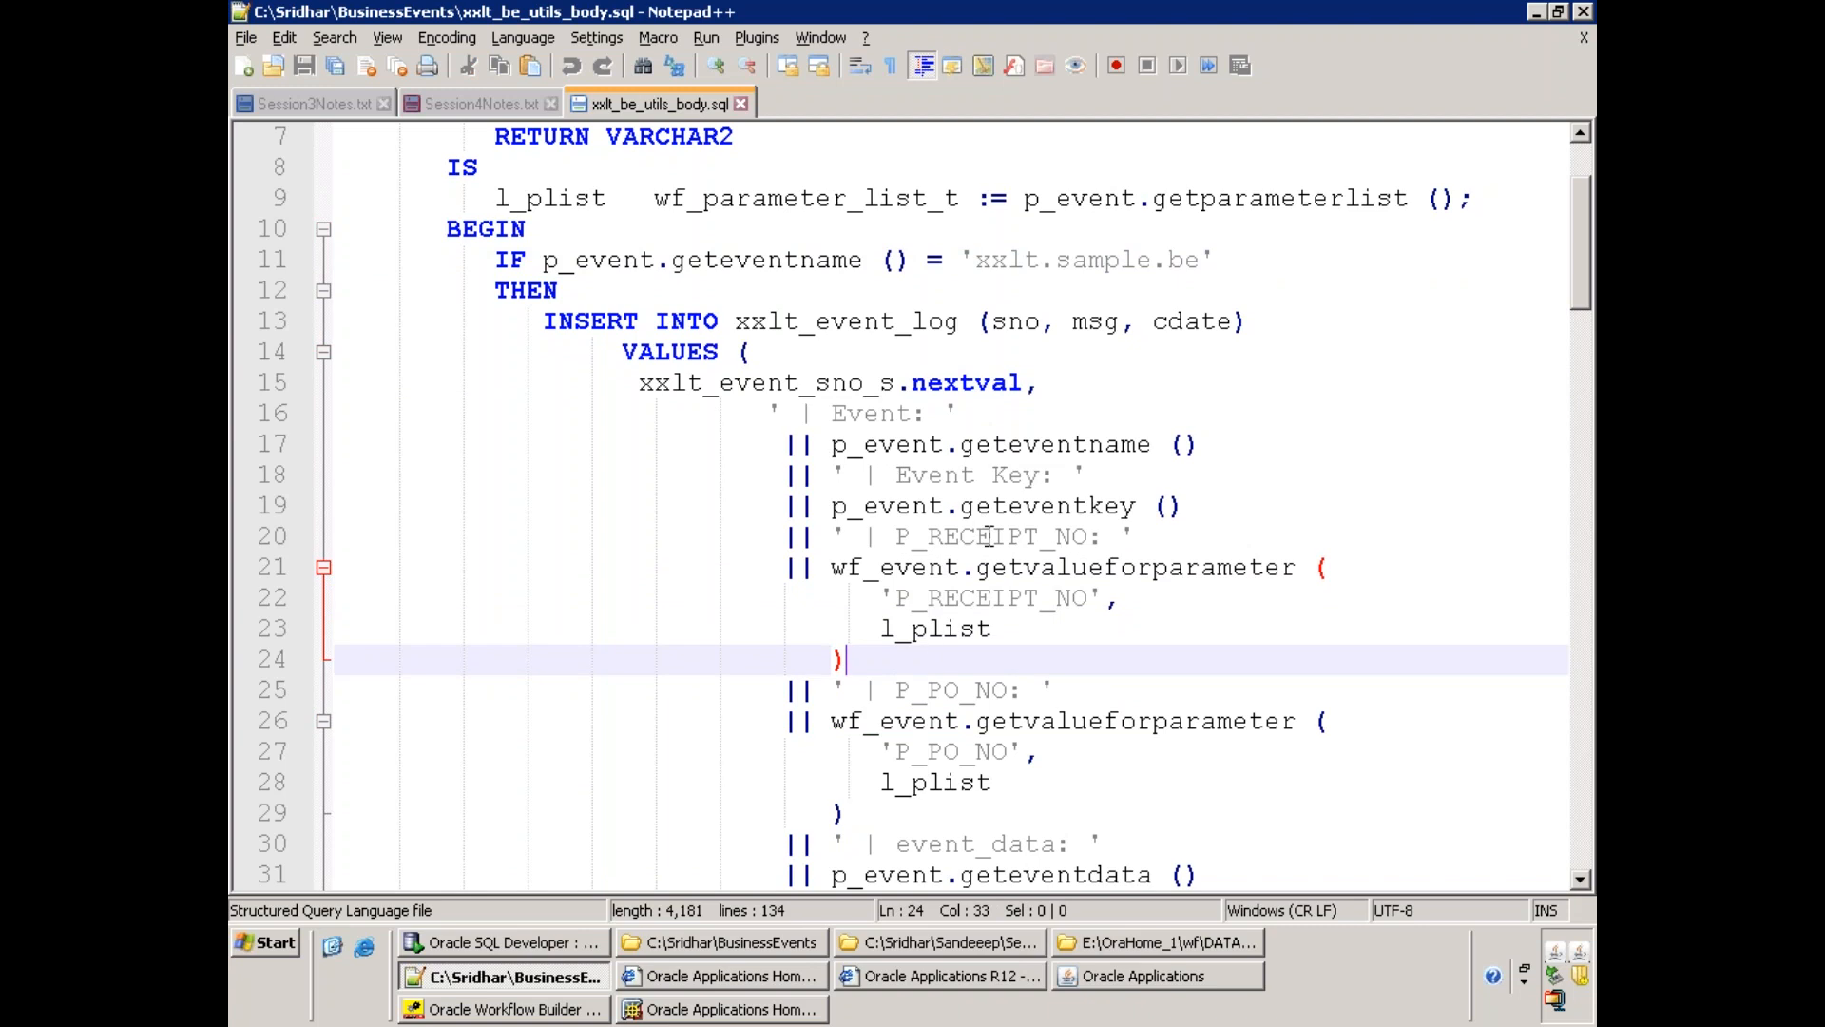
pyautogui.scroll(-1, 991, 551)
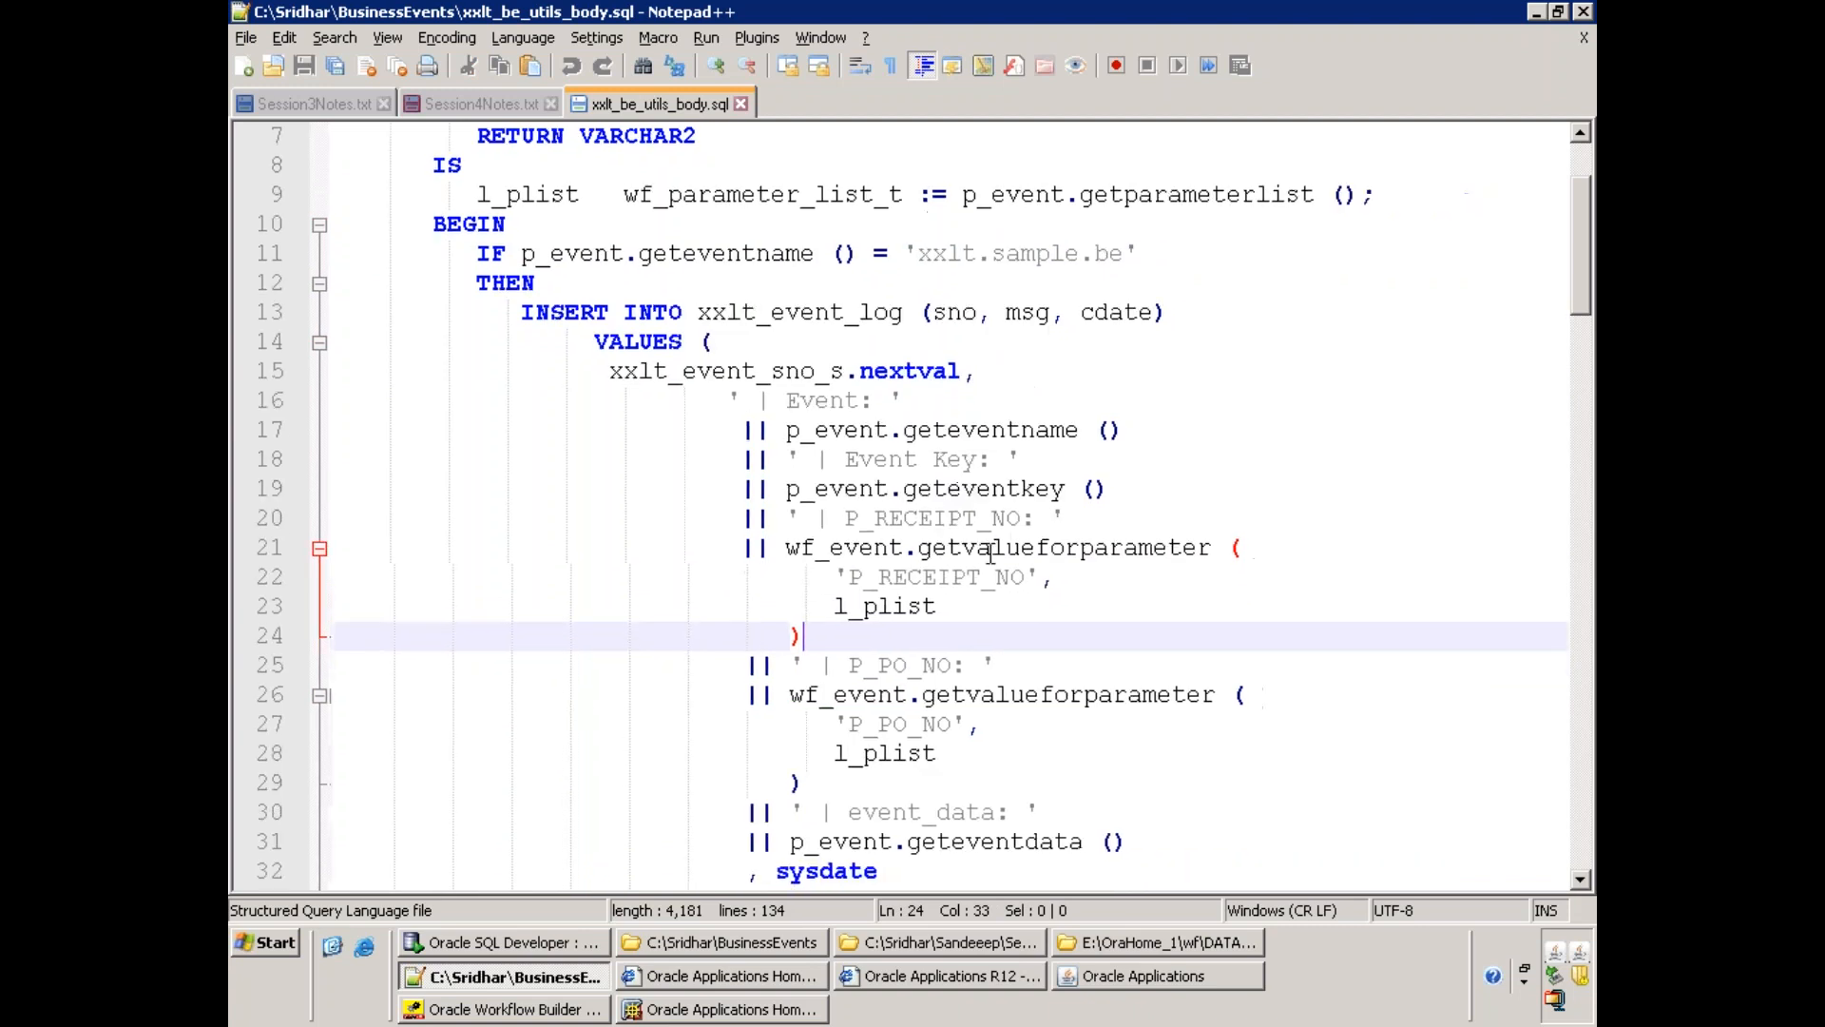
pyautogui.doubleClick(854, 518)
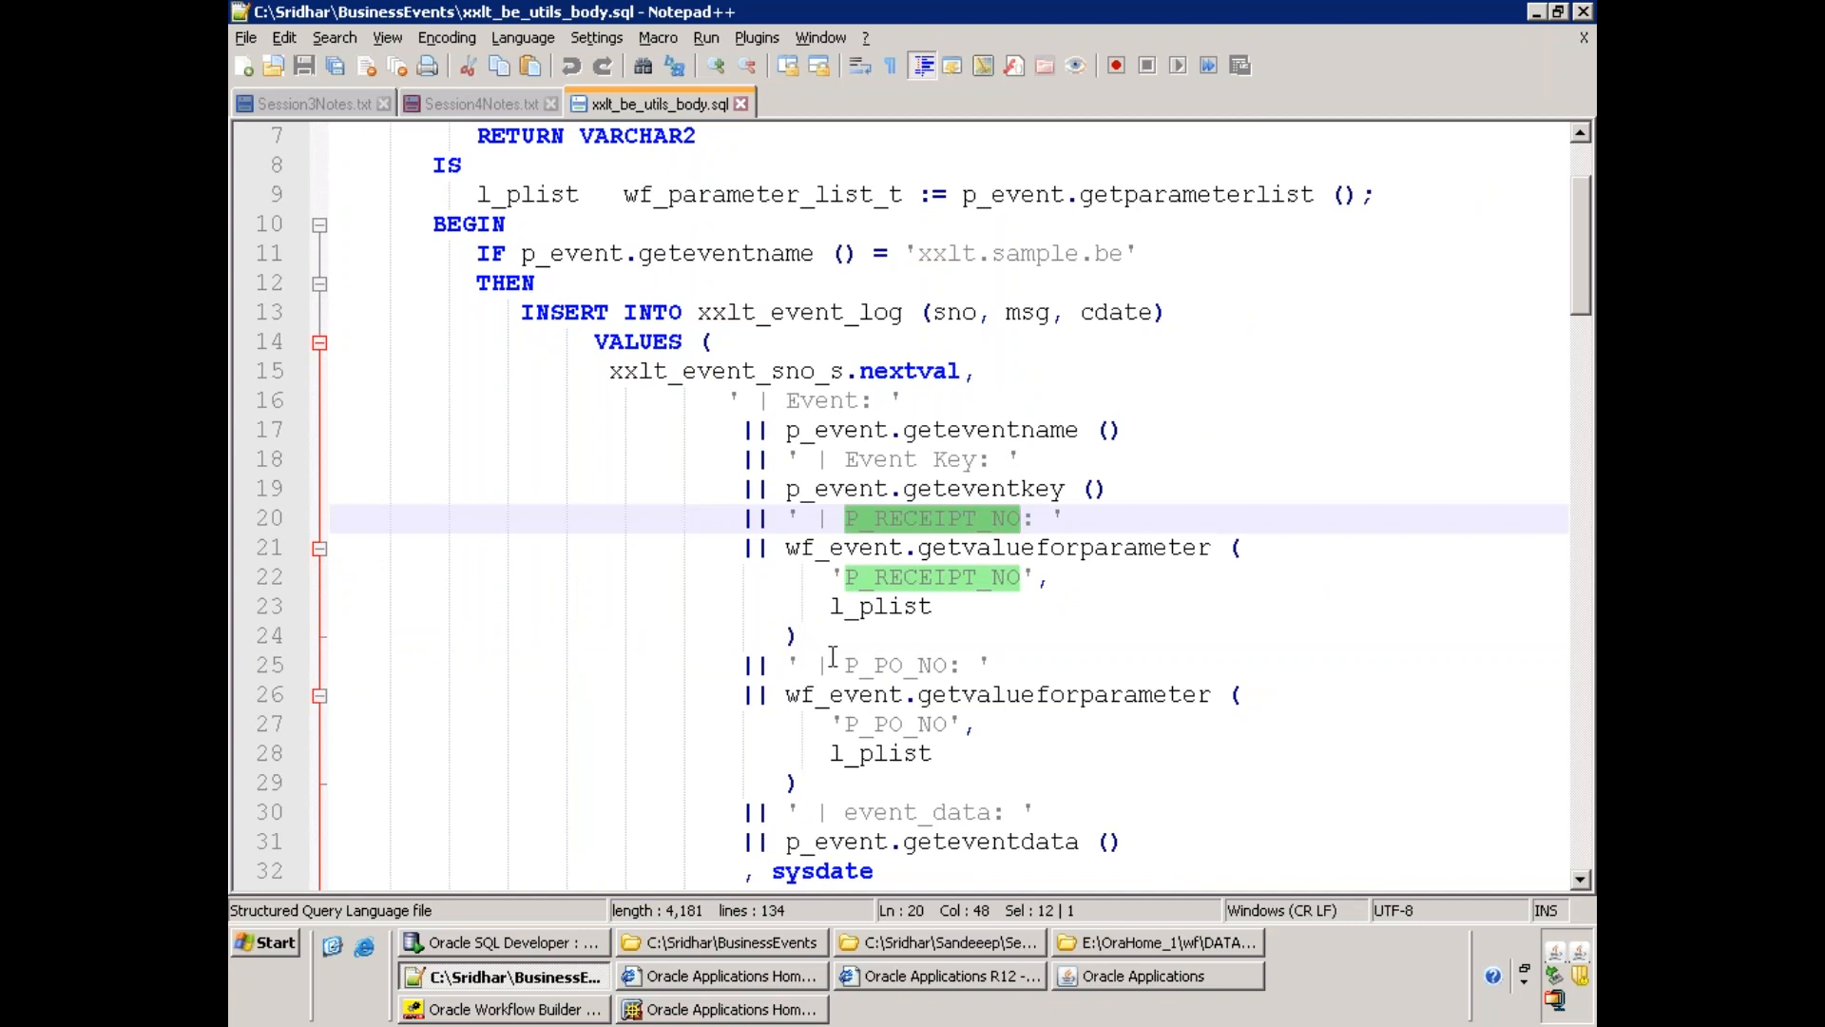
# Open Workflow Business Events and search with display name filter xx%
pyautogui.click(737, 976)
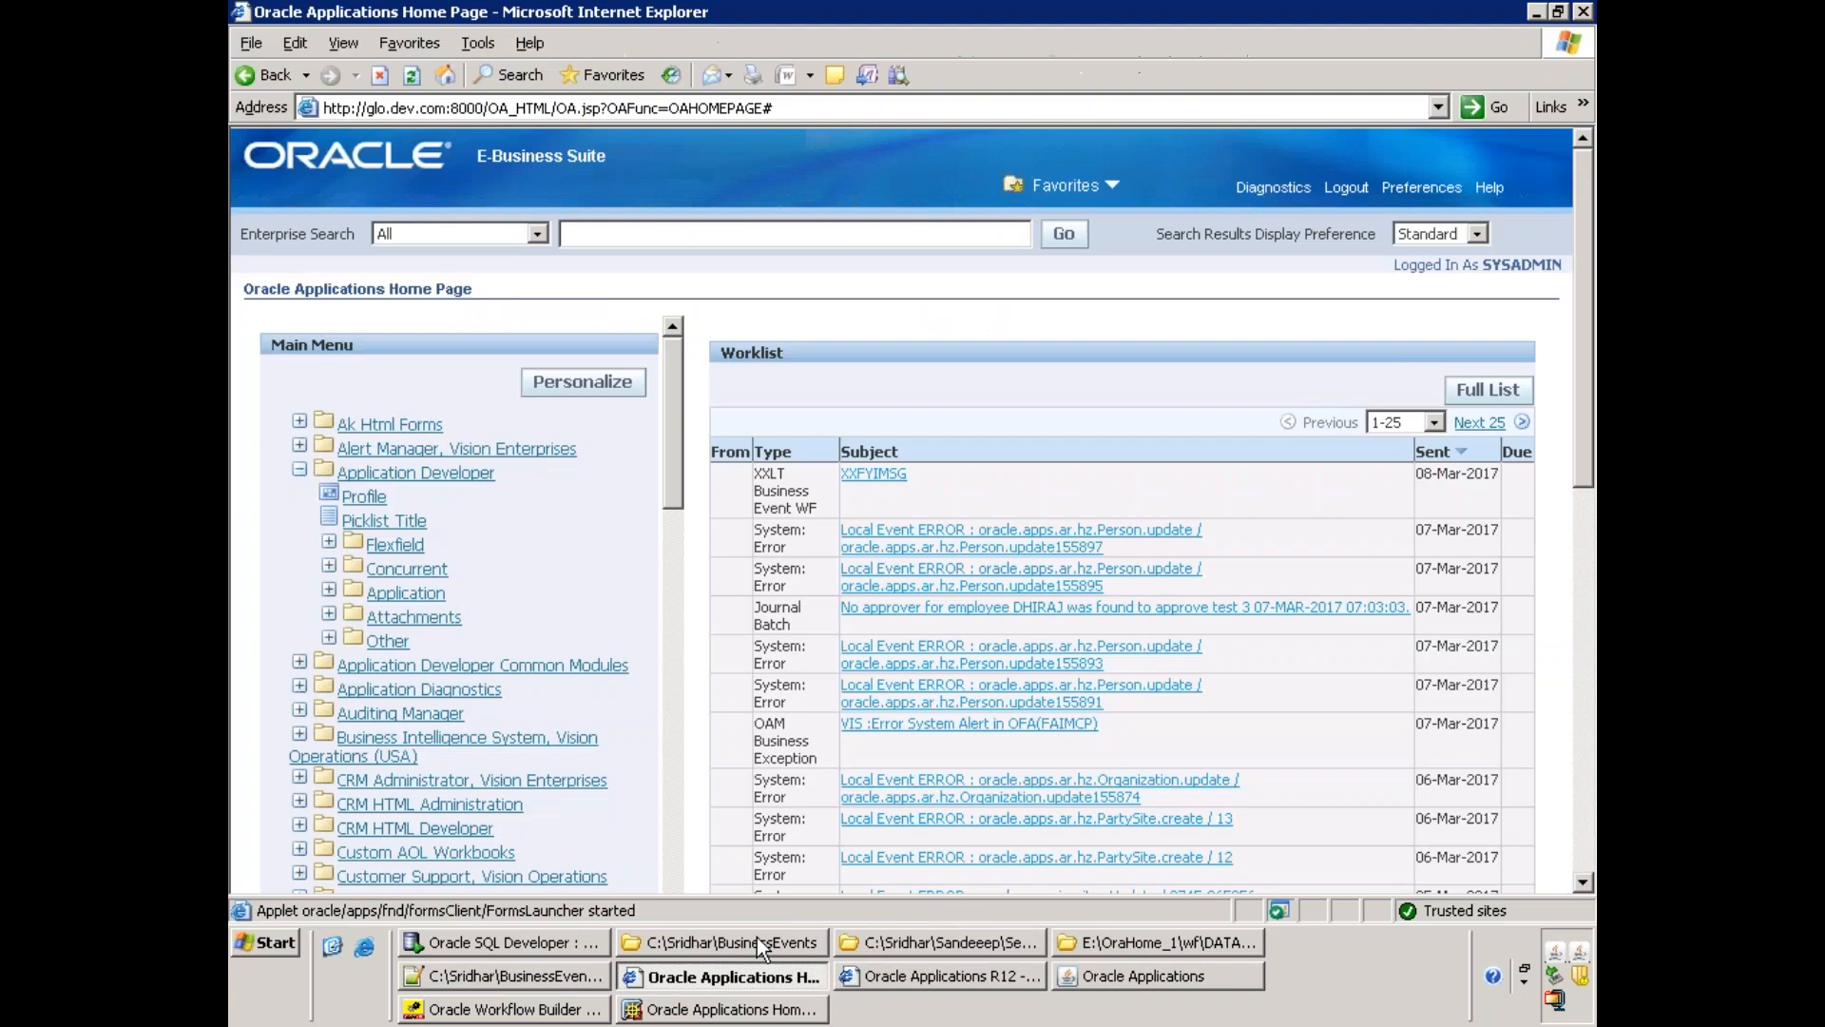
pyautogui.moveTo(670, 482); pyautogui.dragTo(675, 860)
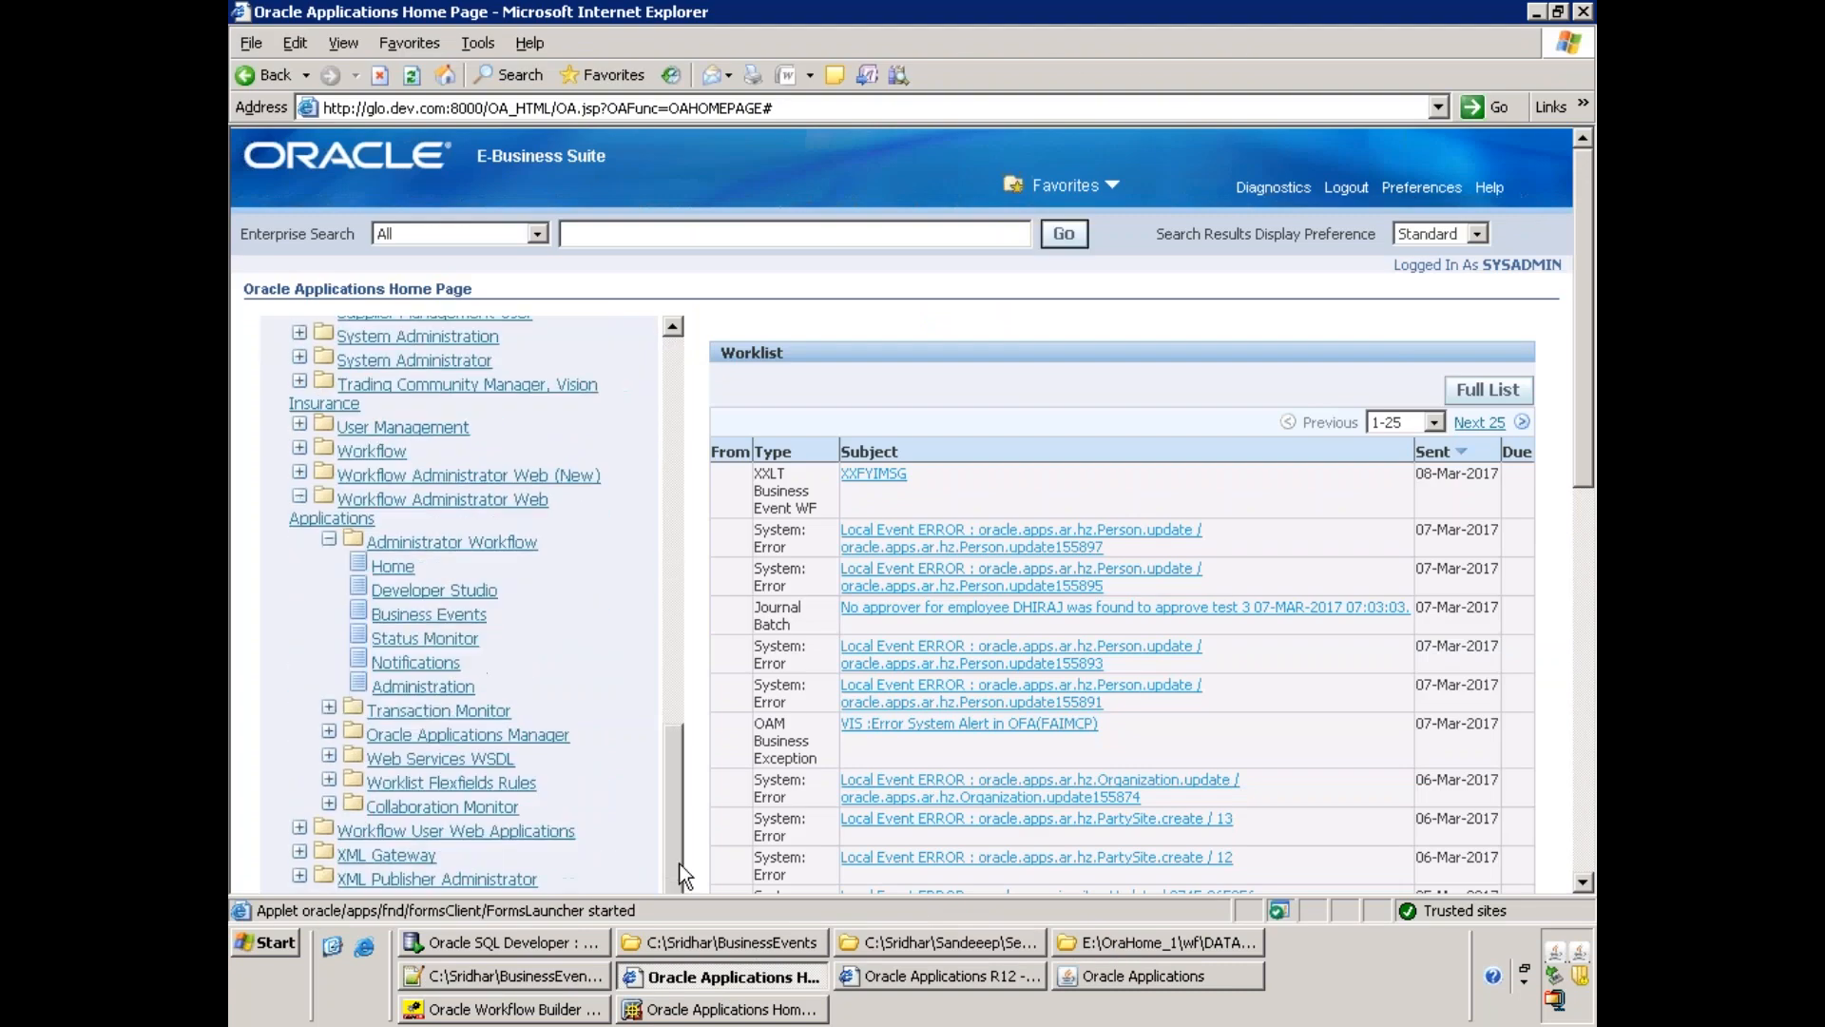
pyautogui.click(447, 619)
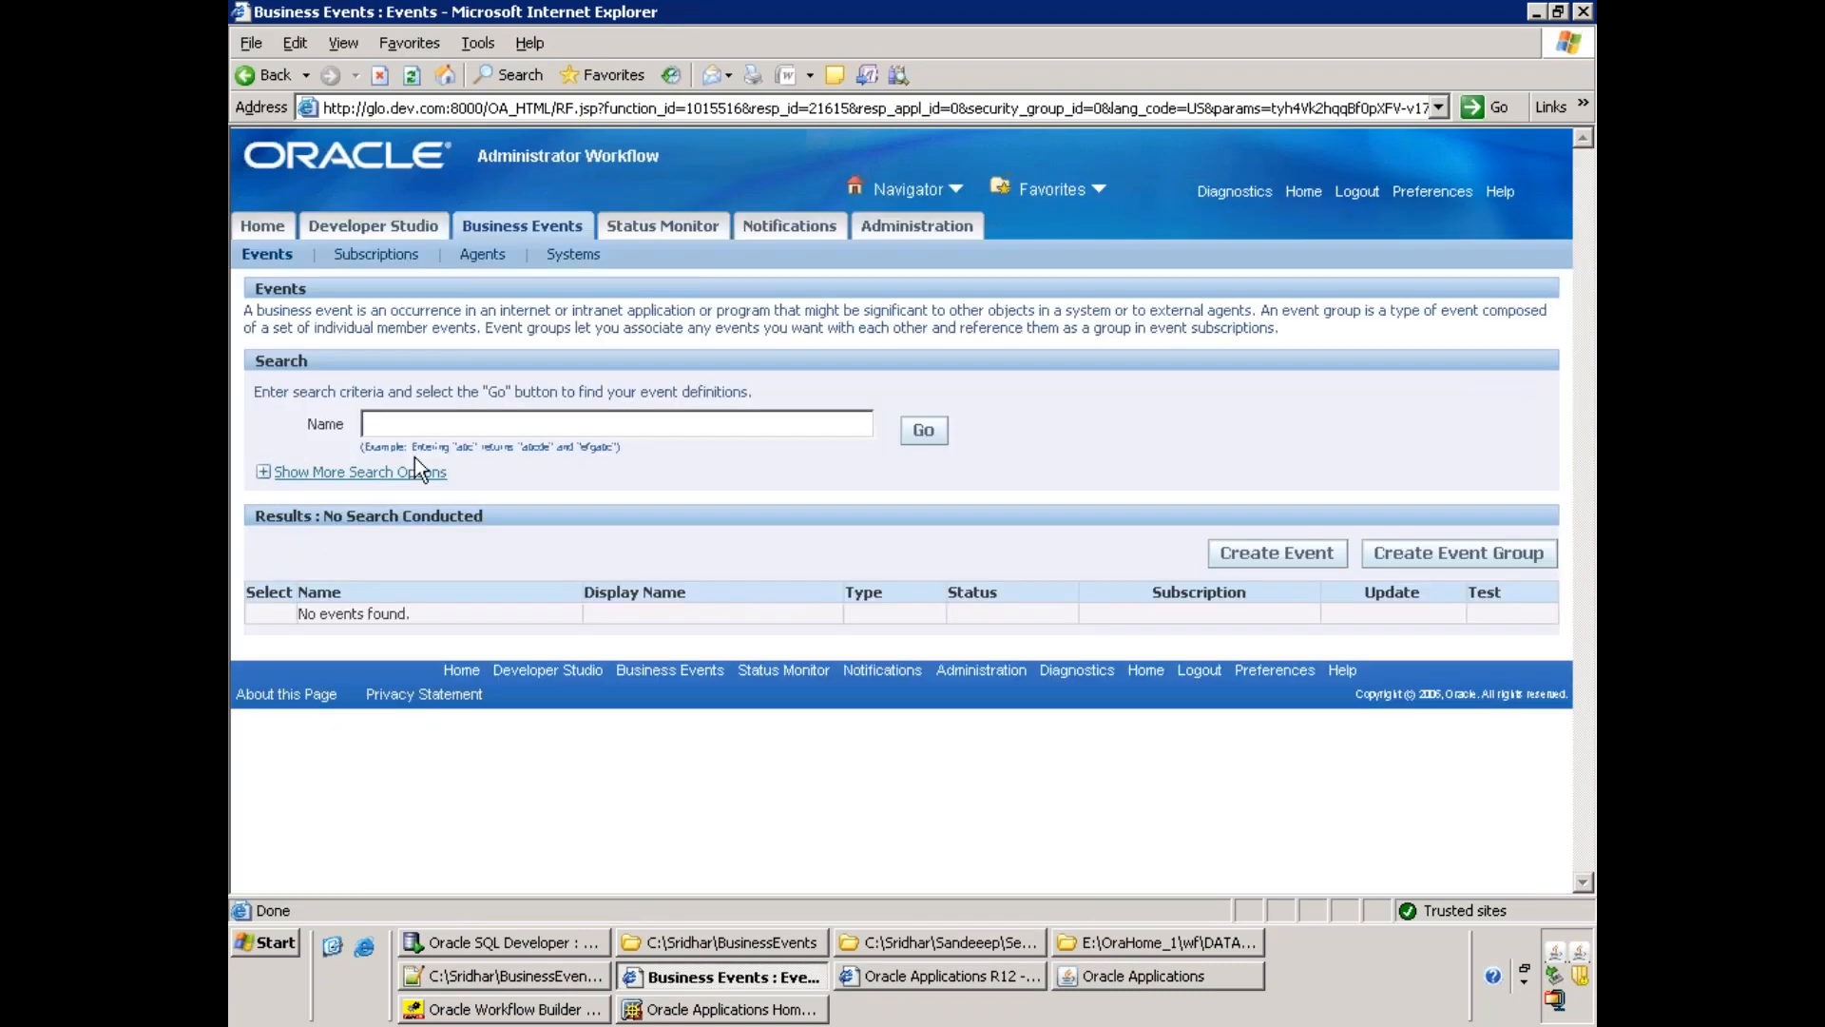
pyautogui.click(395, 472)
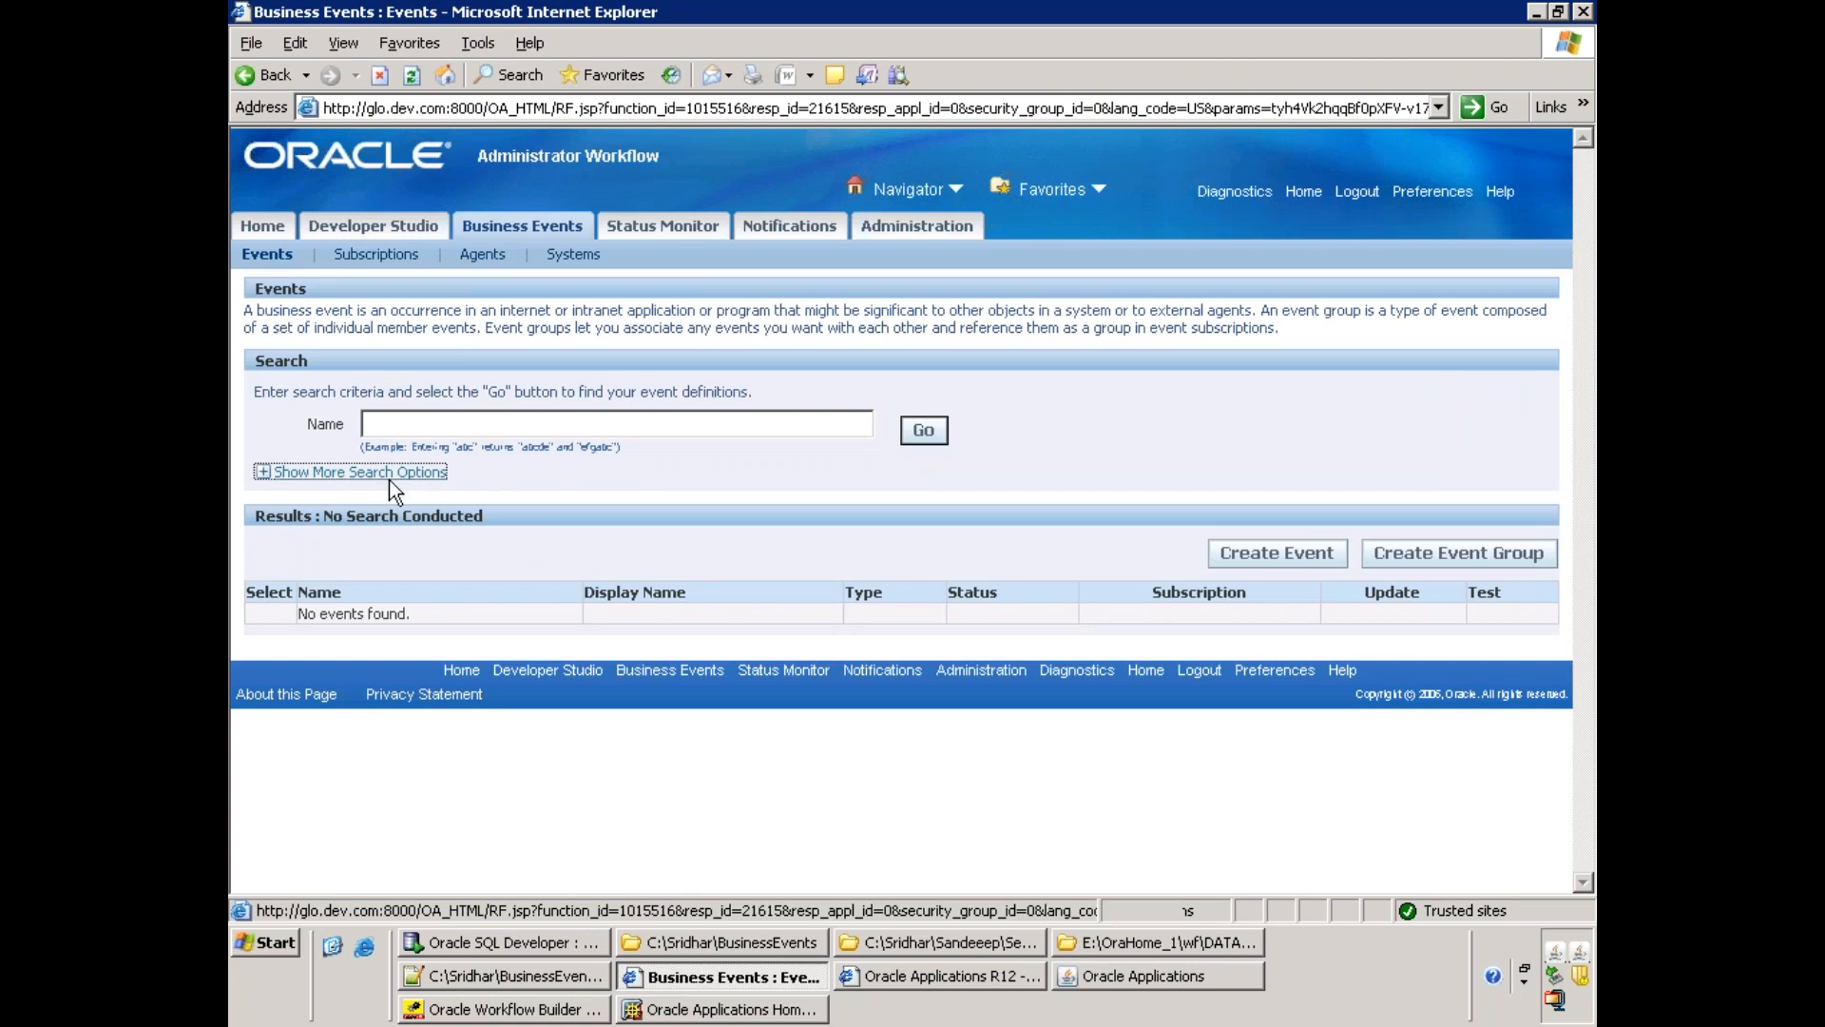
pyautogui.click(416, 497)
pyautogui.write('xx')
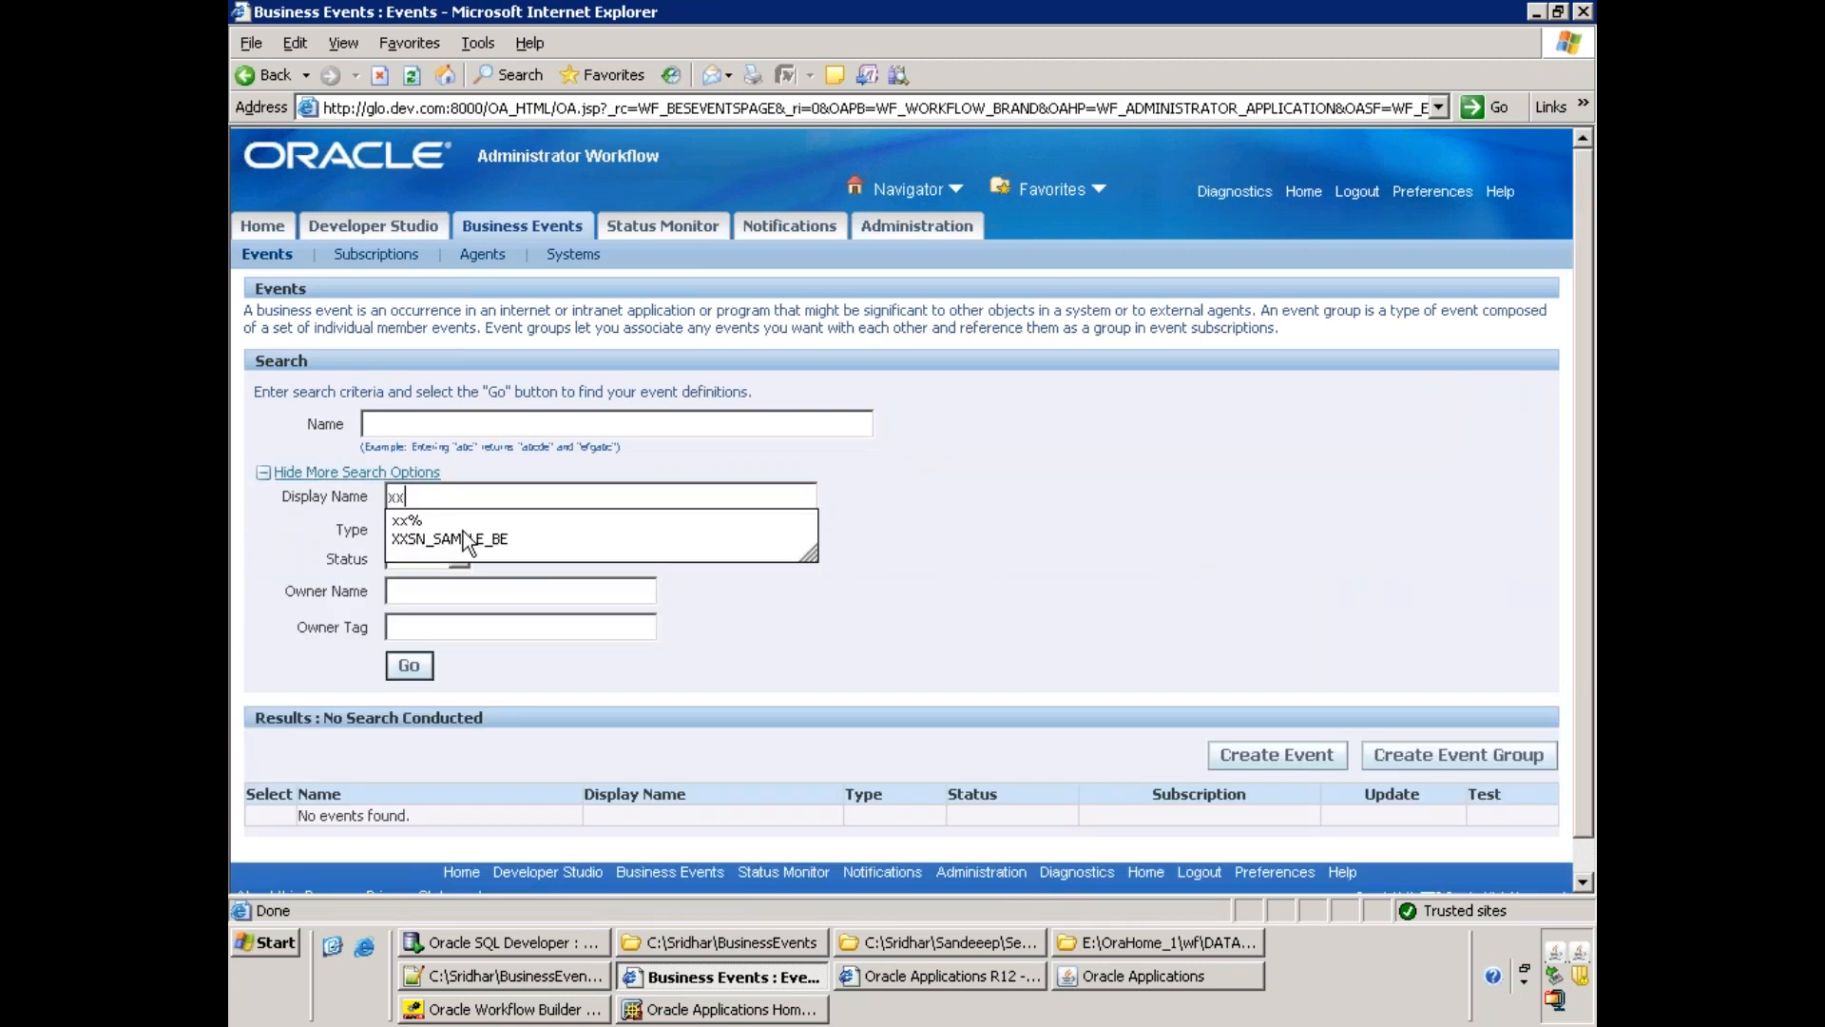
pyautogui.click(447, 520)
pyautogui.click(409, 667)
# Search instead by event name xx% and open the test form for xxlt.sample.be
pyautogui.click(457, 457)
pyautogui.hotkey('ctrl', 'shift', 'Left')
pyautogui.hotkey('ctrl', 'shift', 'Left')
pyautogui.press('BackSpace')
pyautogui.click(434, 397)
pyautogui.write('xx%')
pyautogui.click(409, 629)
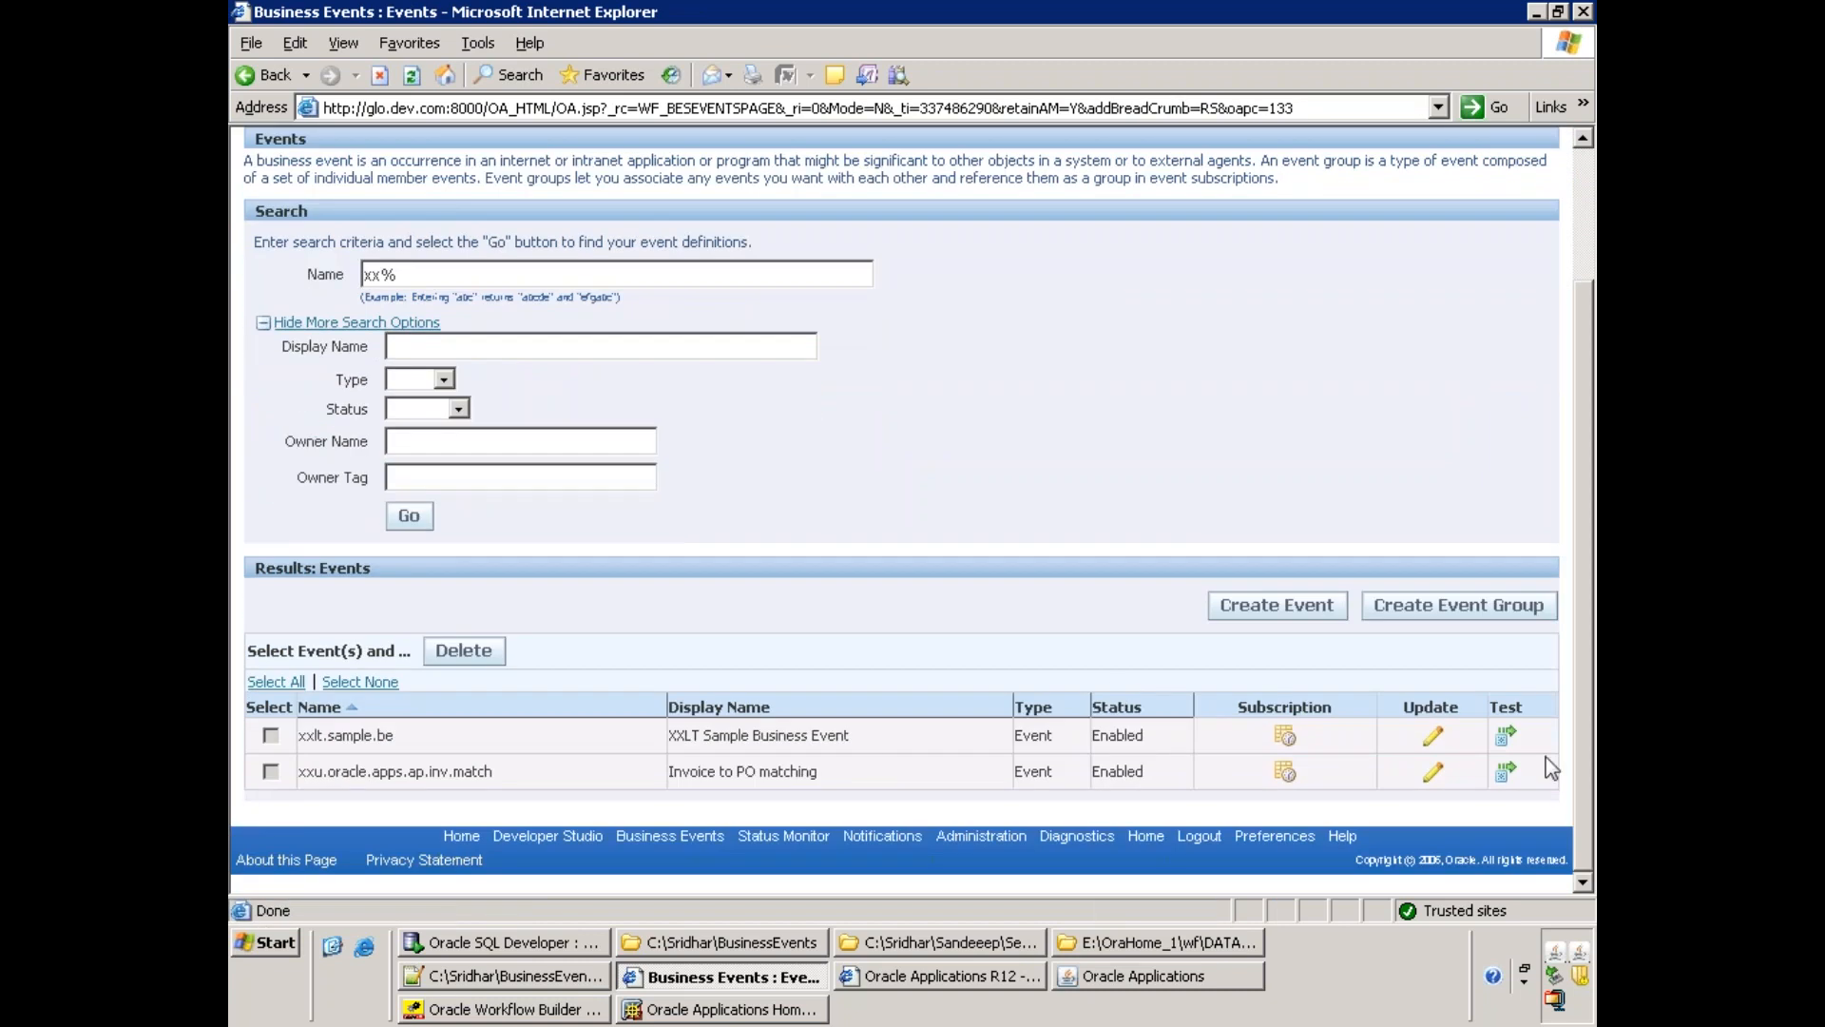
pyautogui.click(1506, 735)
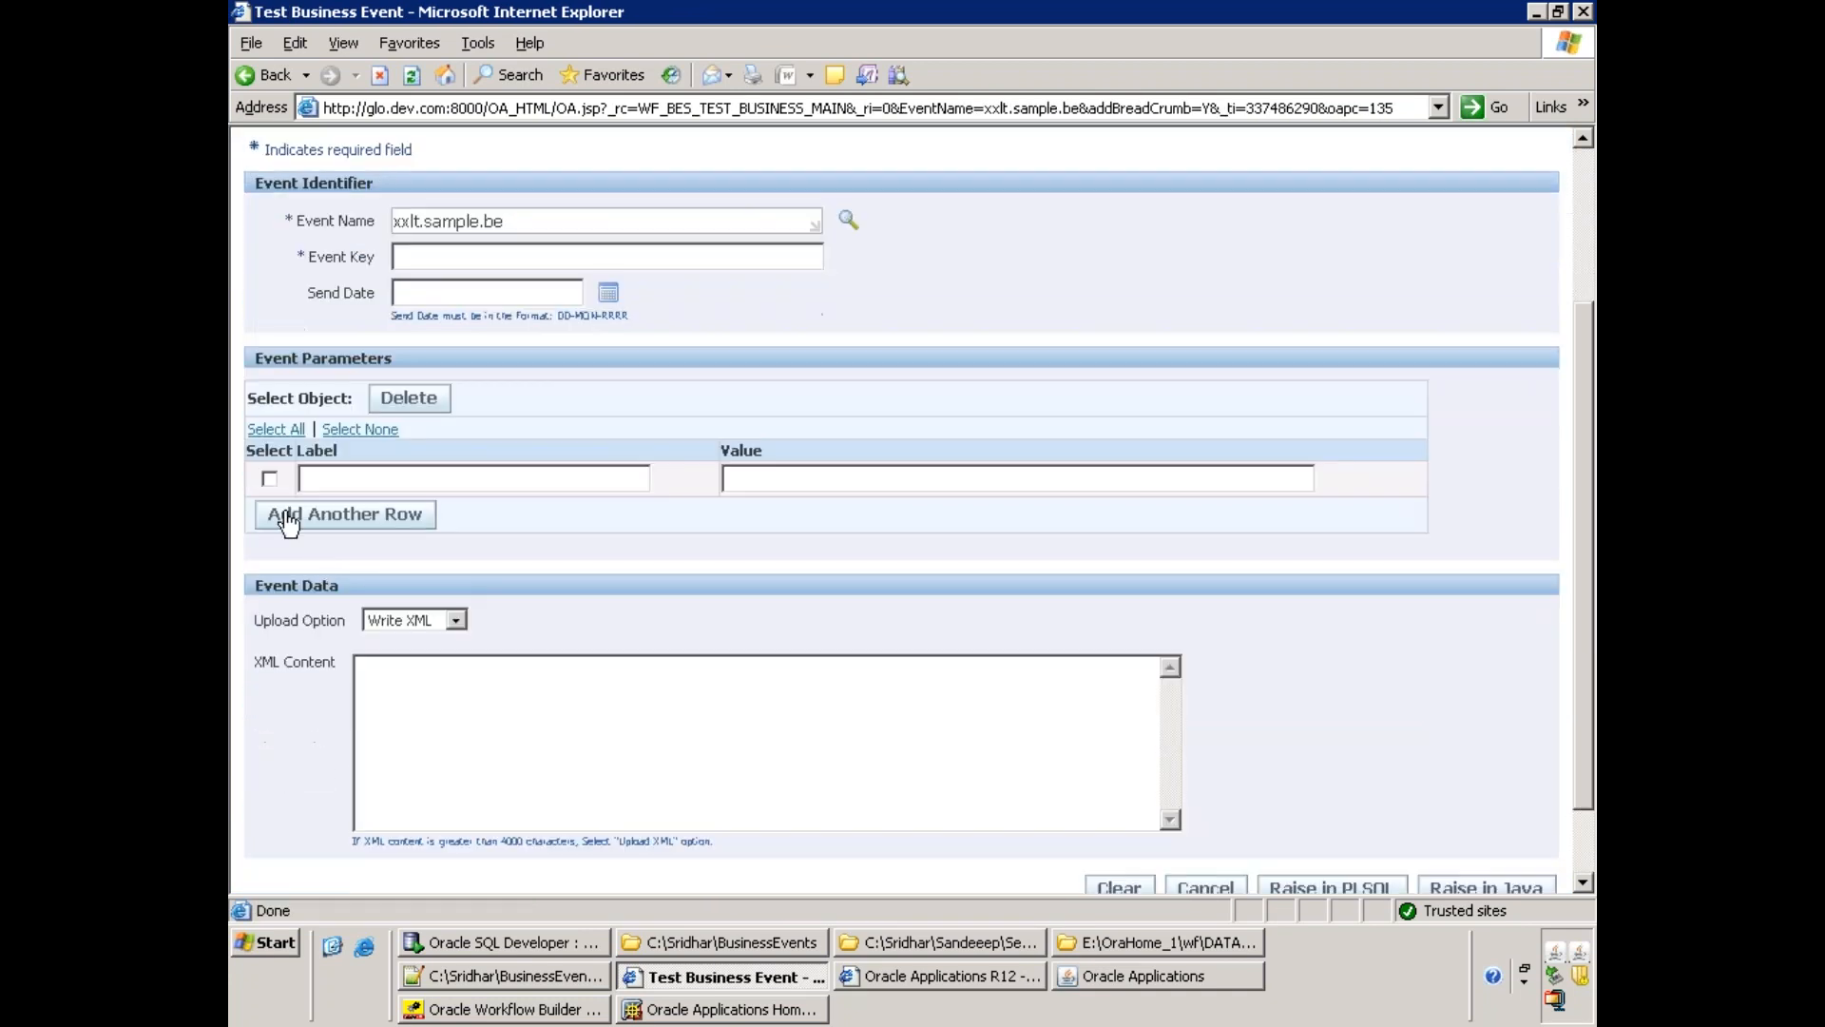
# Enter event key 99787 and parameter P_RECEIPT_NO with value 12756
pyautogui.click(480, 480)
pyautogui.click(464, 259)
pyautogui.write('99787')
pyautogui.hotkey('alt', 'Tab')
pyautogui.click(1021, 599)
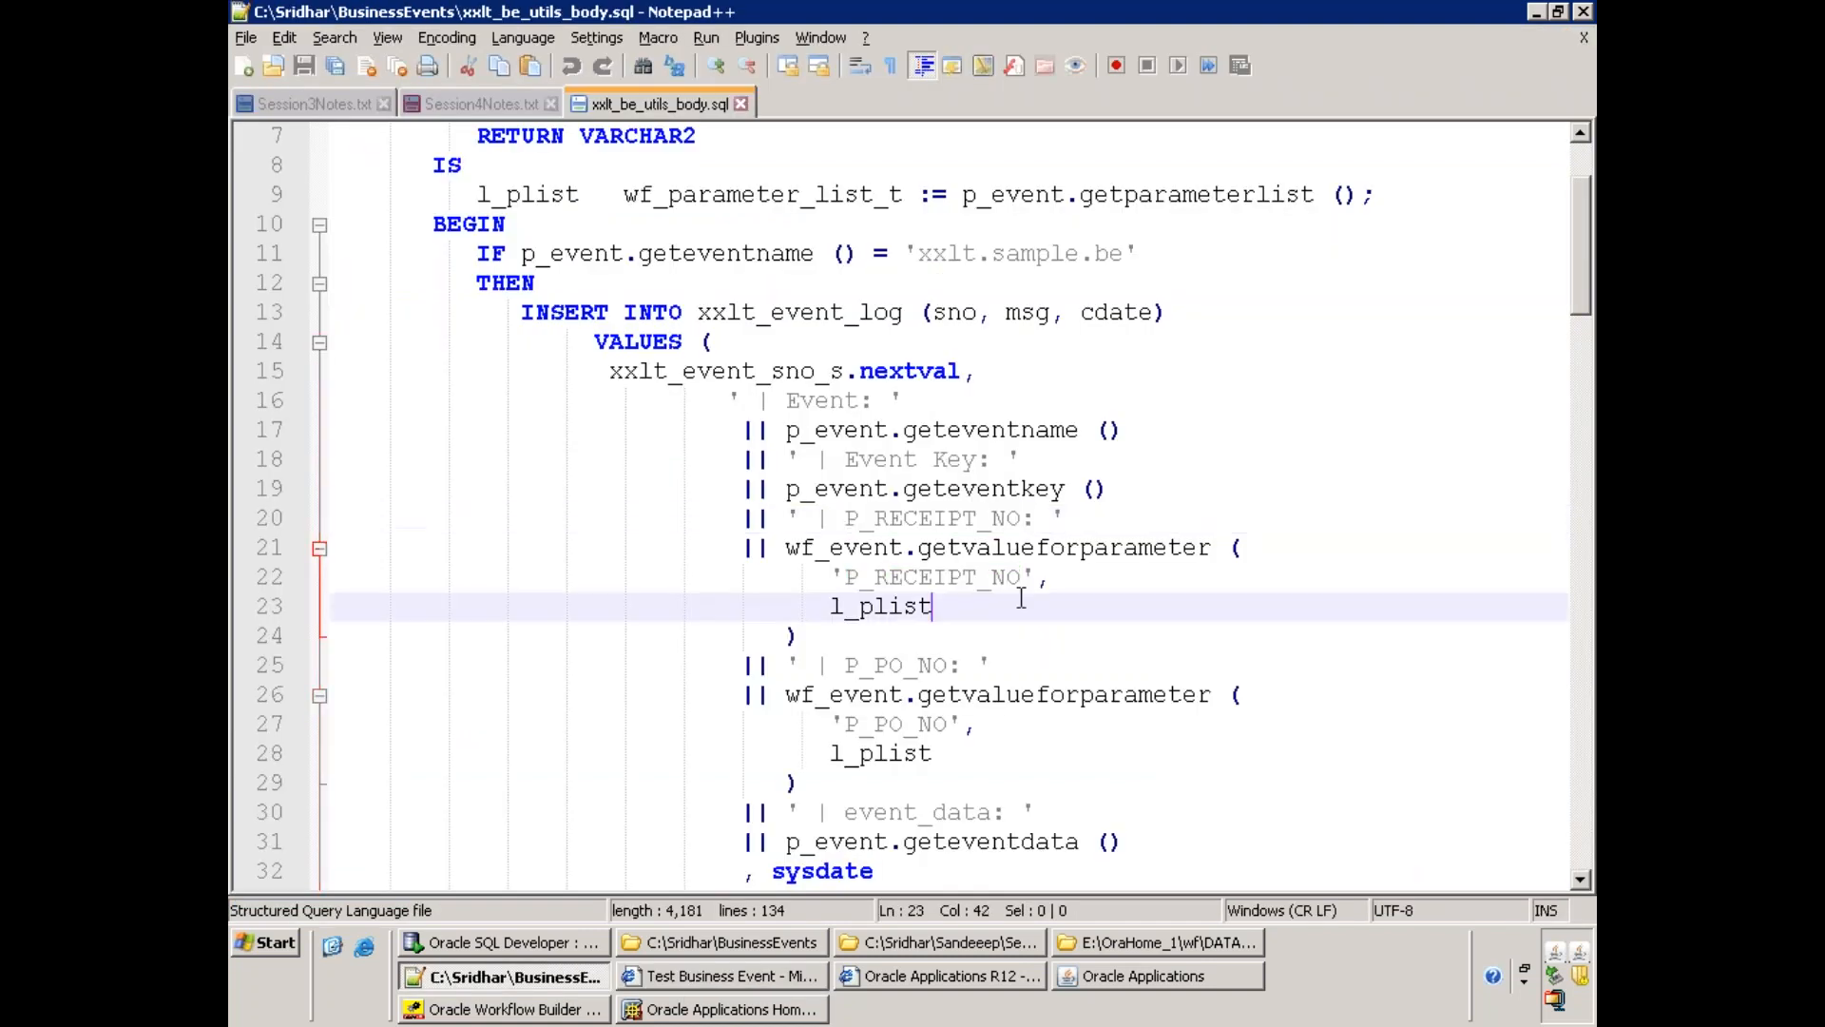
pyautogui.doubleClick(927, 521)
pyautogui.hotkey('ctrl', 'c')
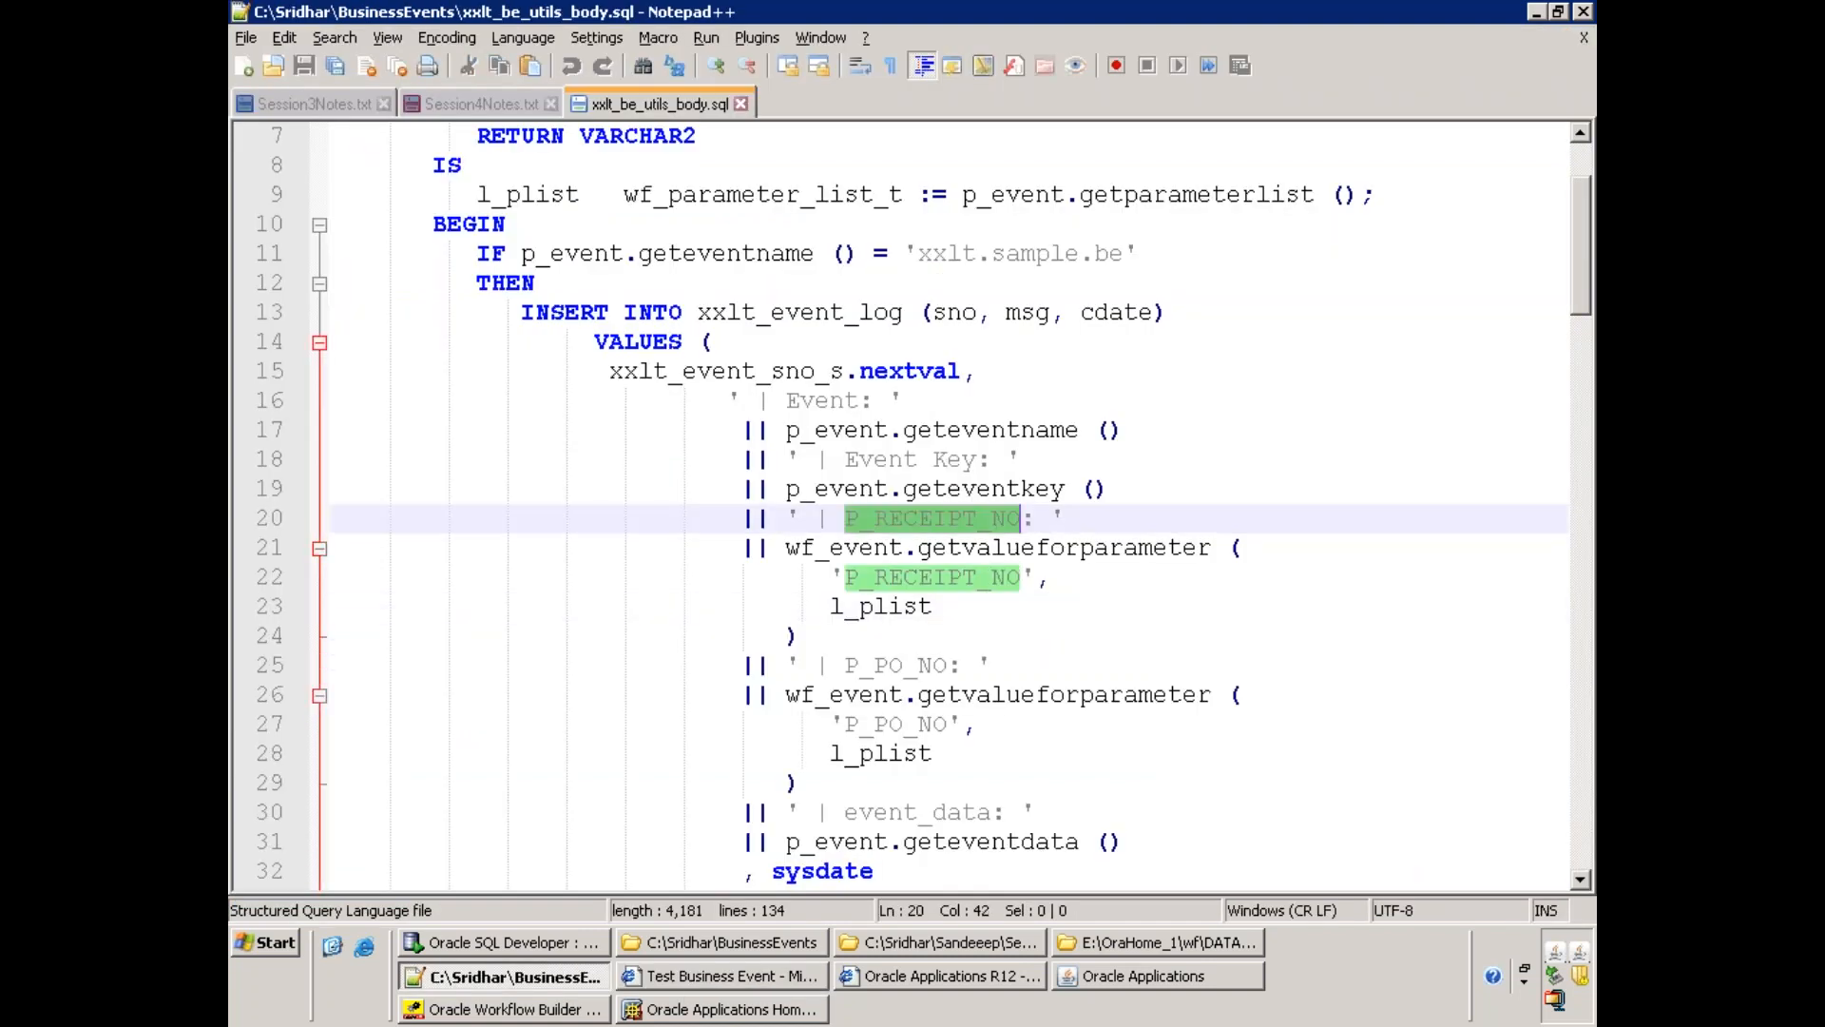
pyautogui.hotkey('alt', 'Tab')
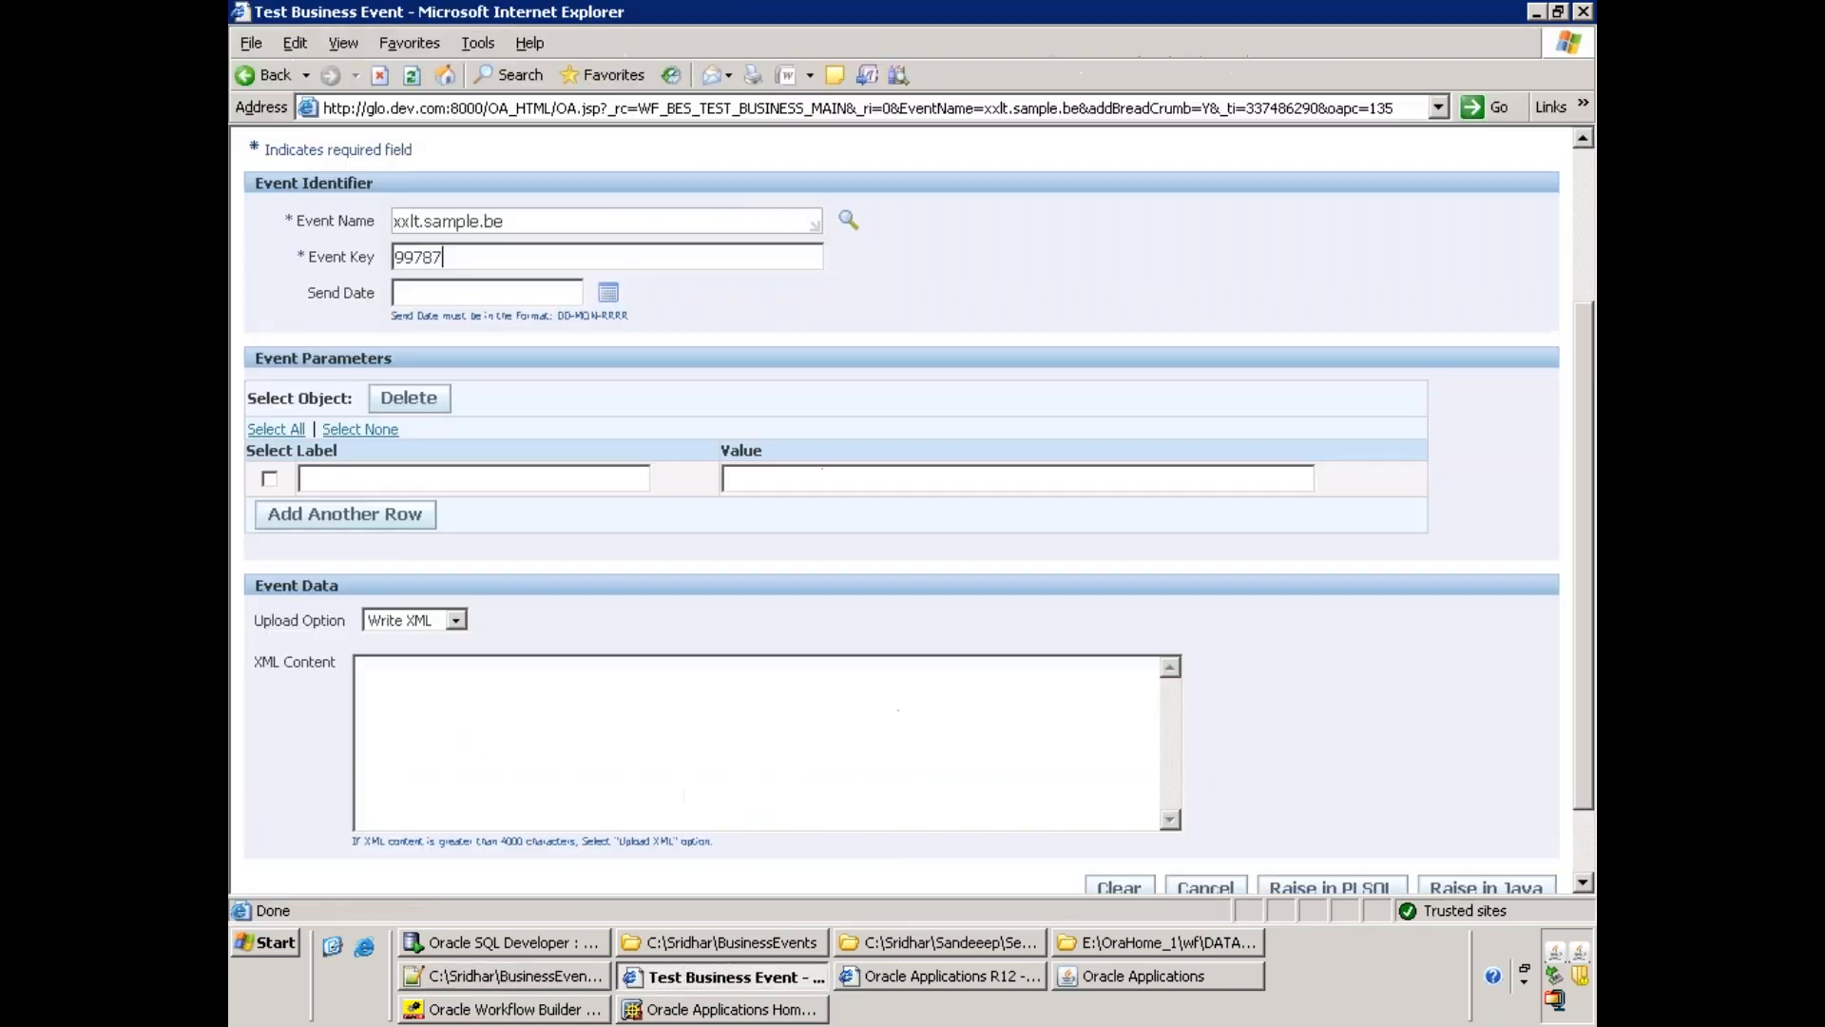
pyautogui.click(372, 478)
pyautogui.hotkey('ctrl', 'v')
pyautogui.write('12756')
pyautogui.scroll(2, 623, 680)
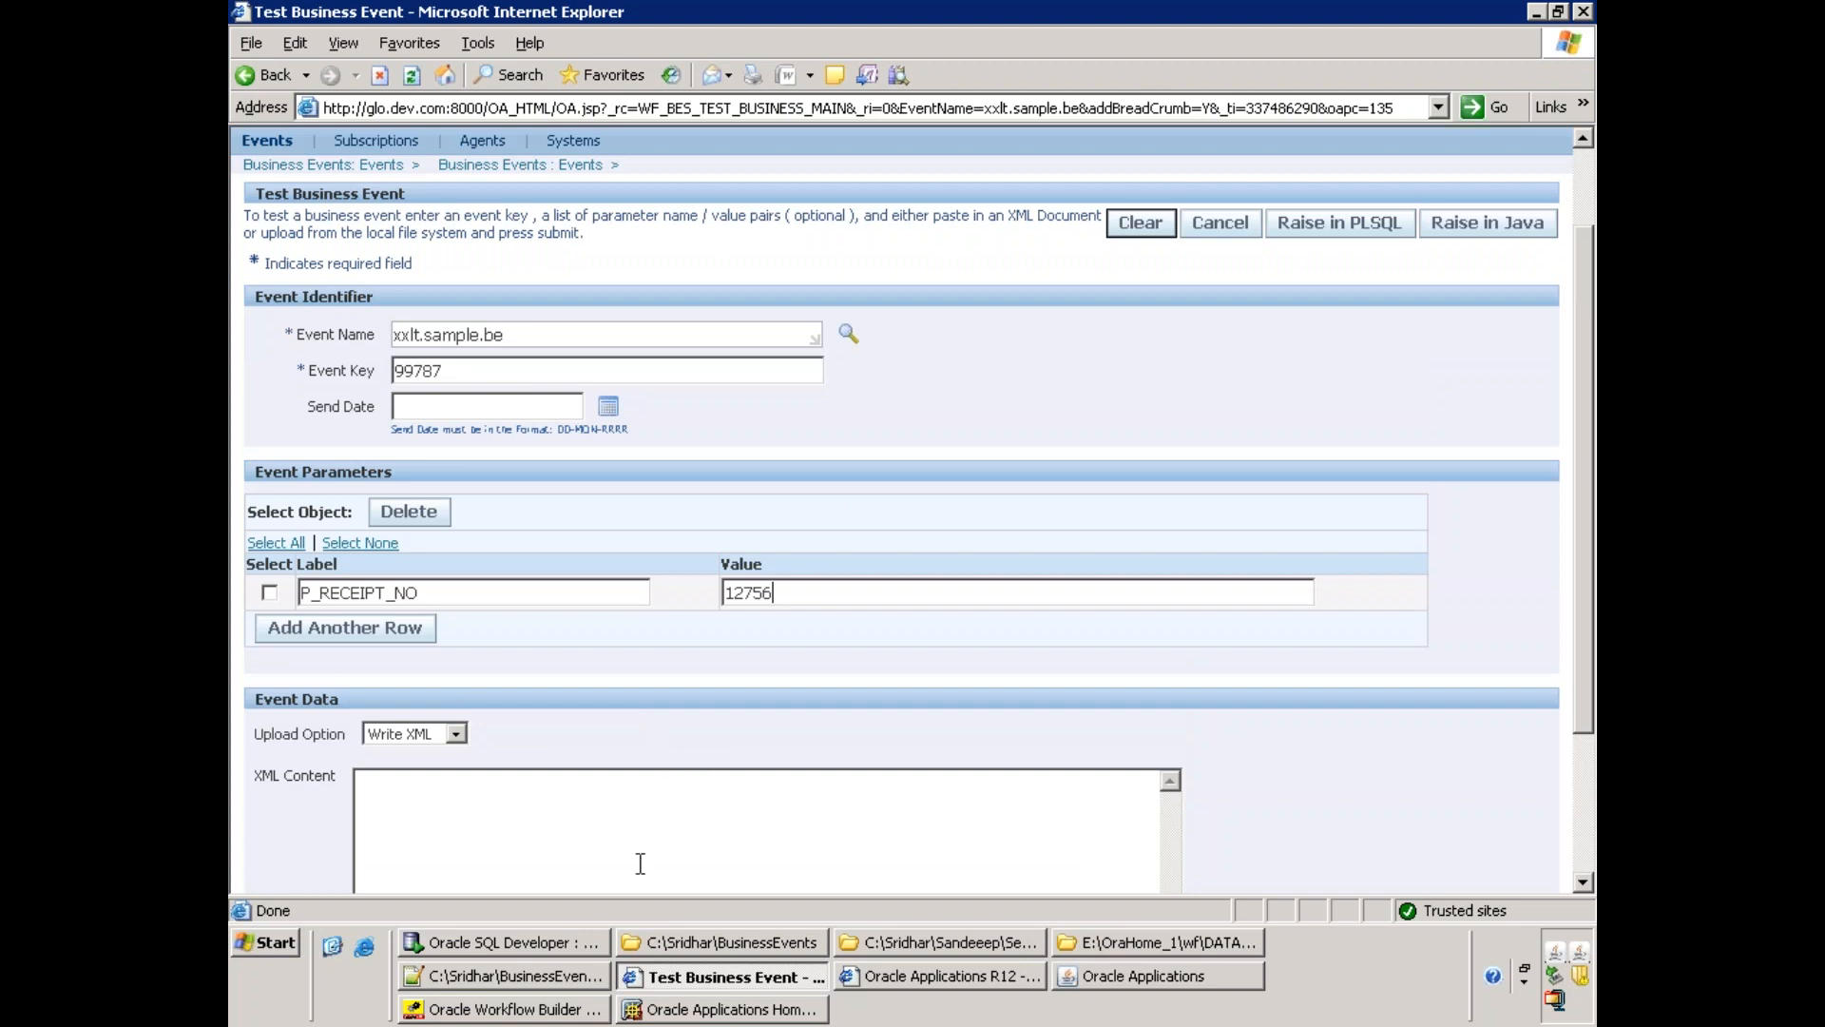
# Rerun the xxlt_event_log query in SQL Developer and inspect the logged message
pyautogui.click(579, 948)
pyautogui.hotkey('ctrl', 'Return')
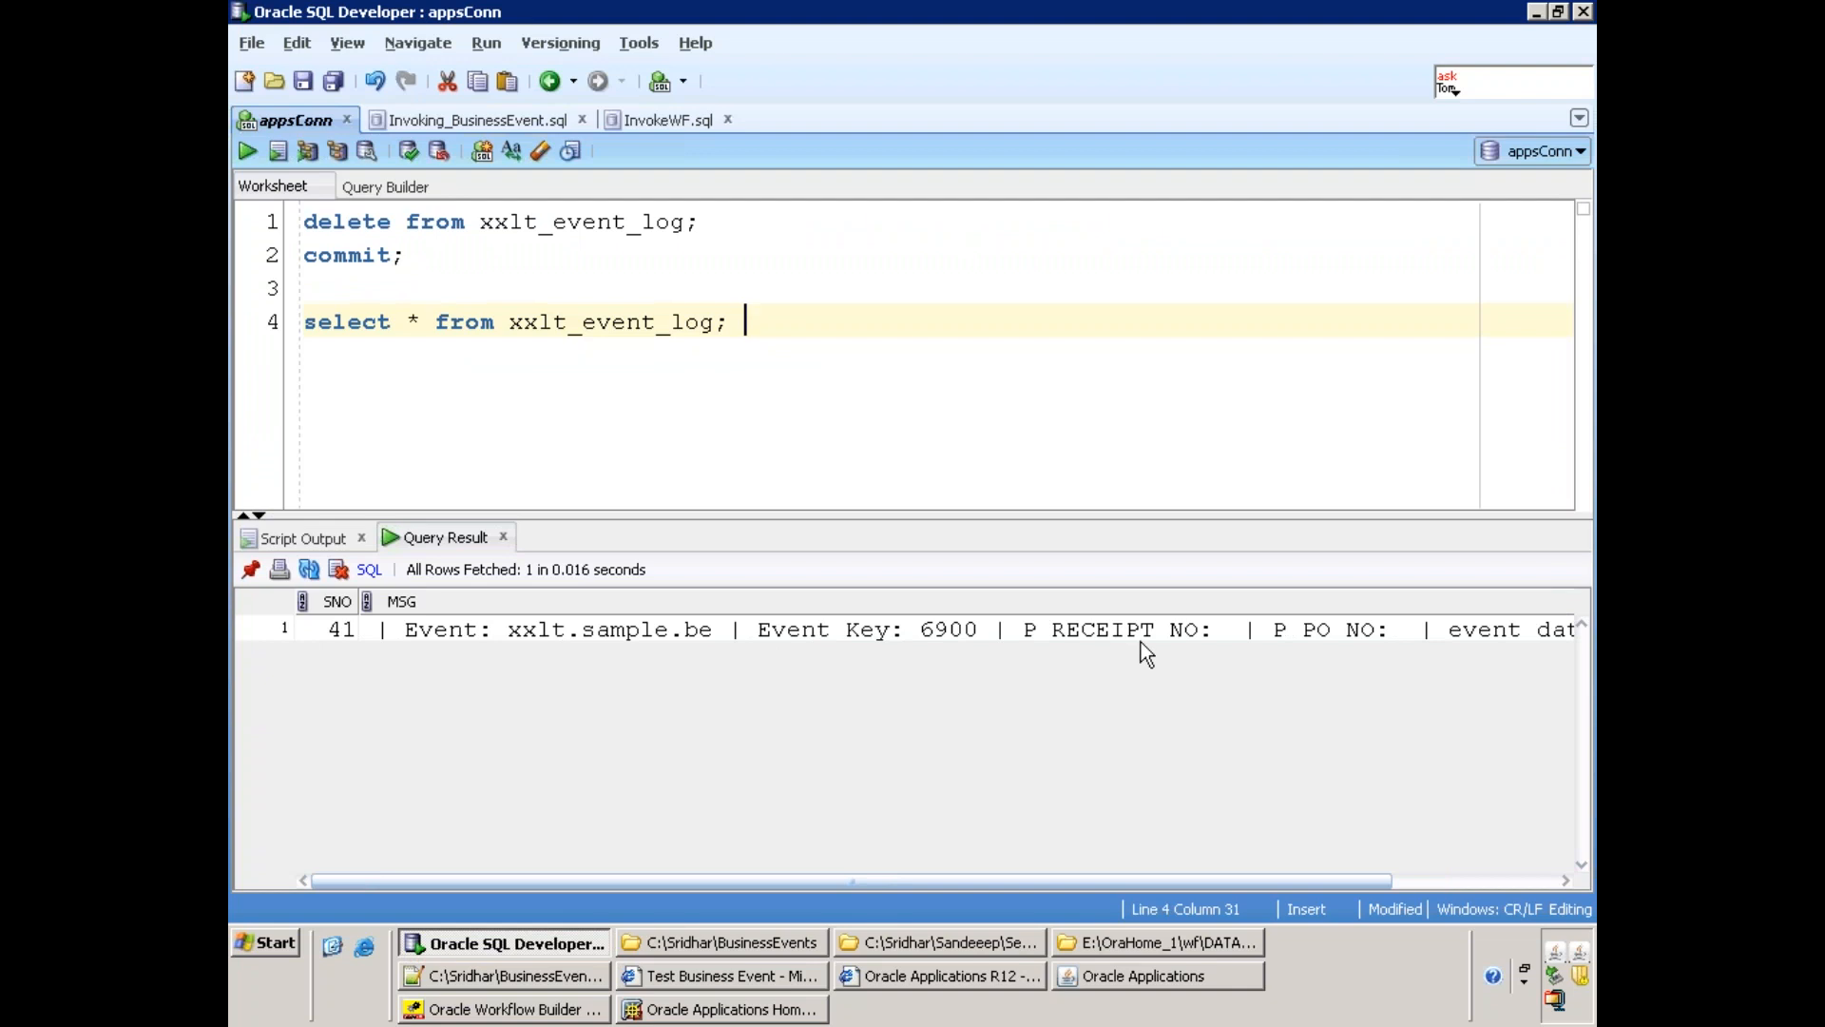
pyautogui.click(1230, 635)
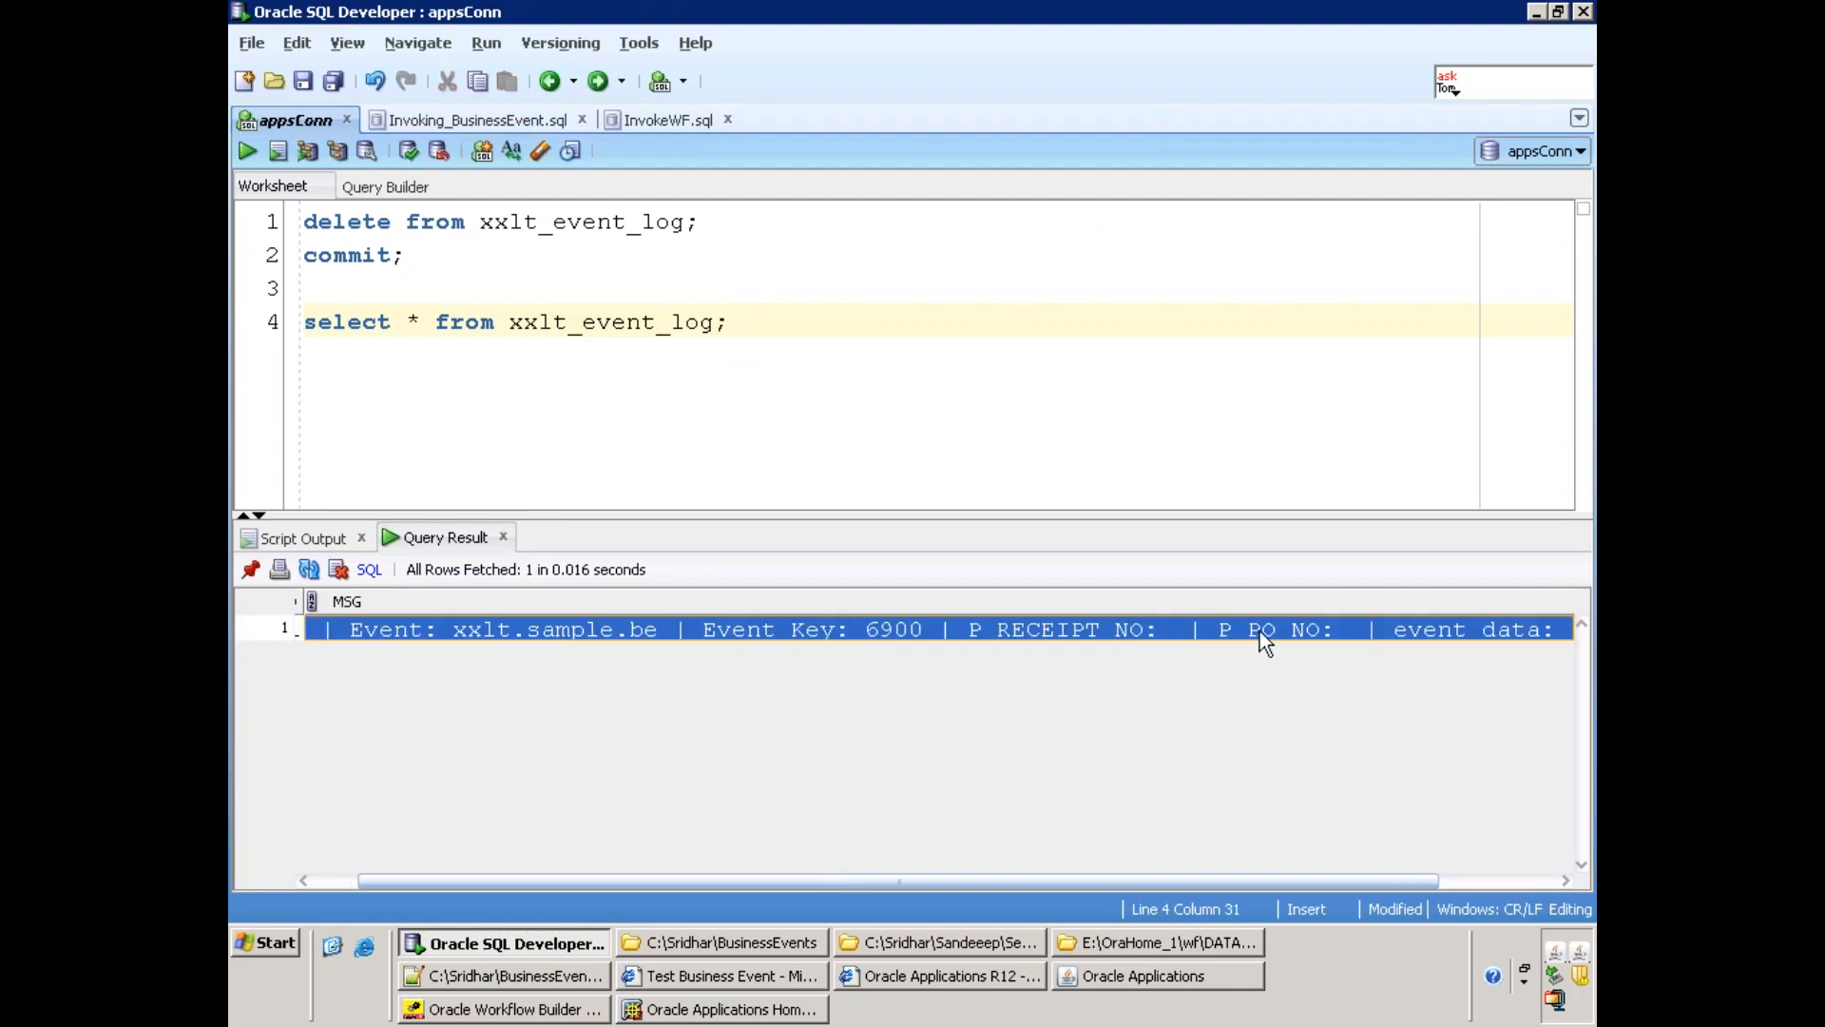
pyautogui.hotkey('alt', 'Tab')
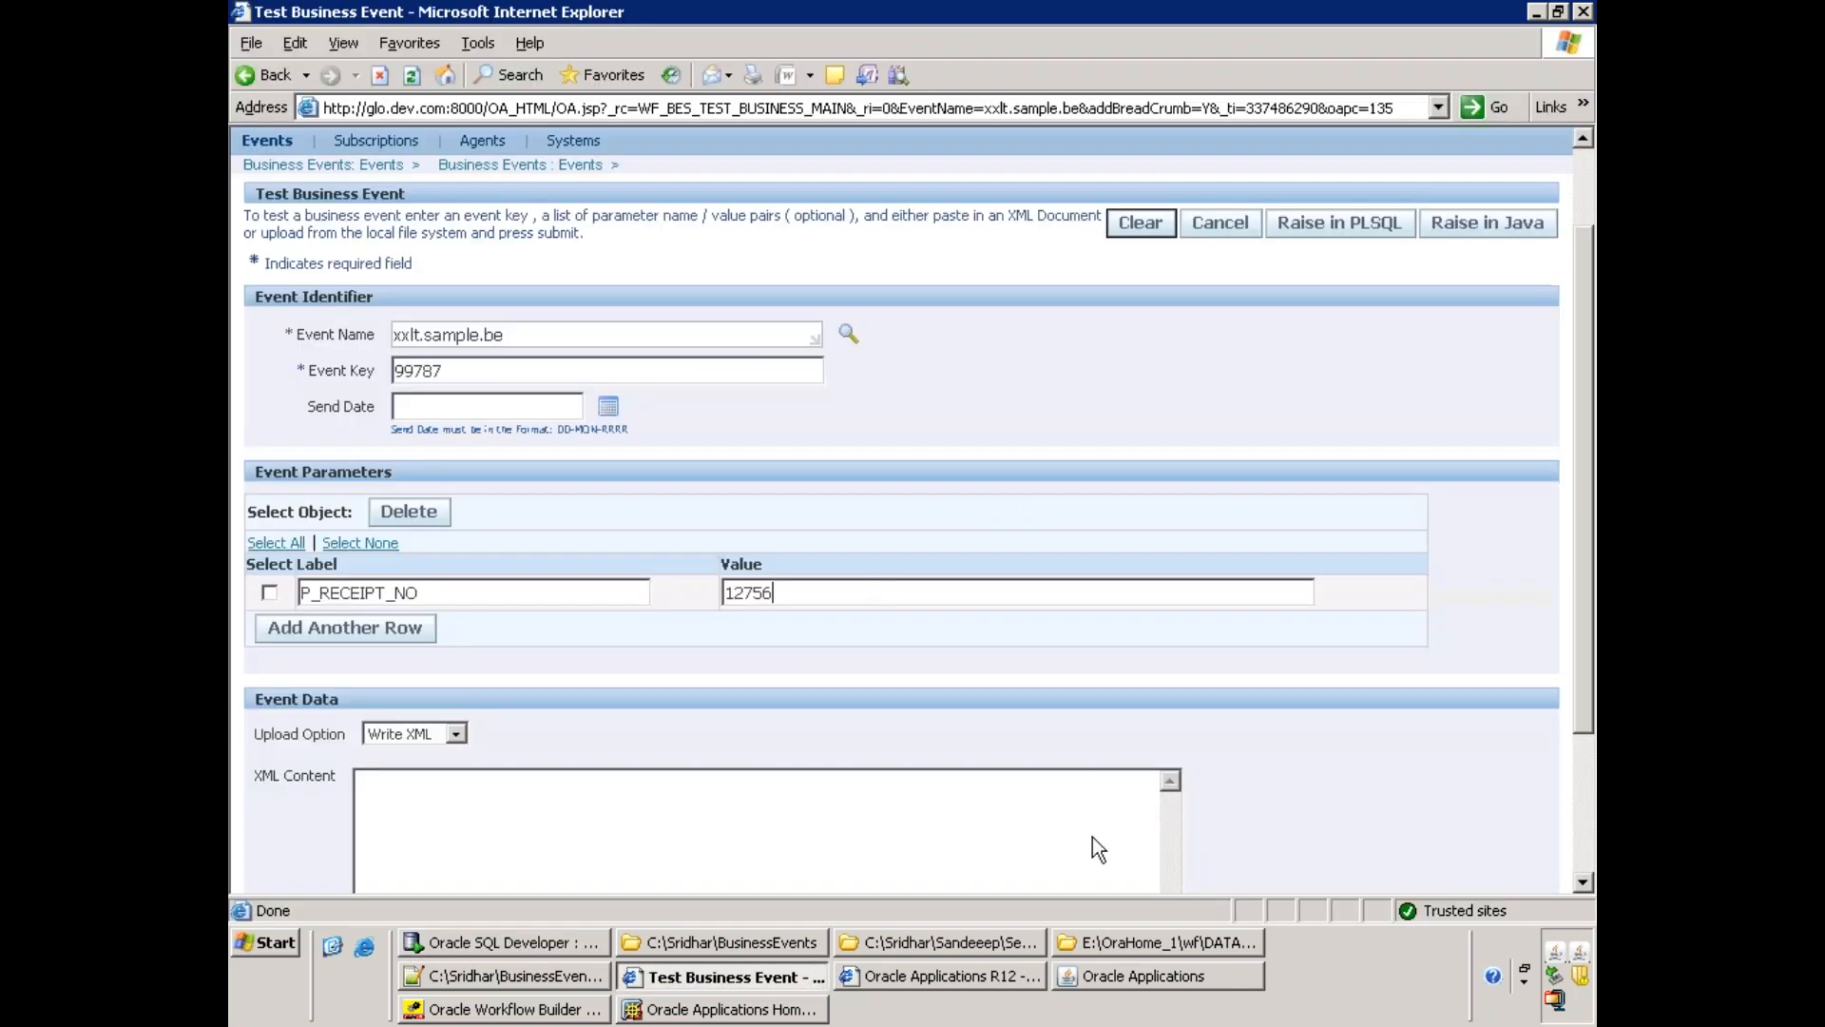
# Add a second parameter row P_PO_NO with value PO12345, copied from the package code
pyautogui.click(529, 987)
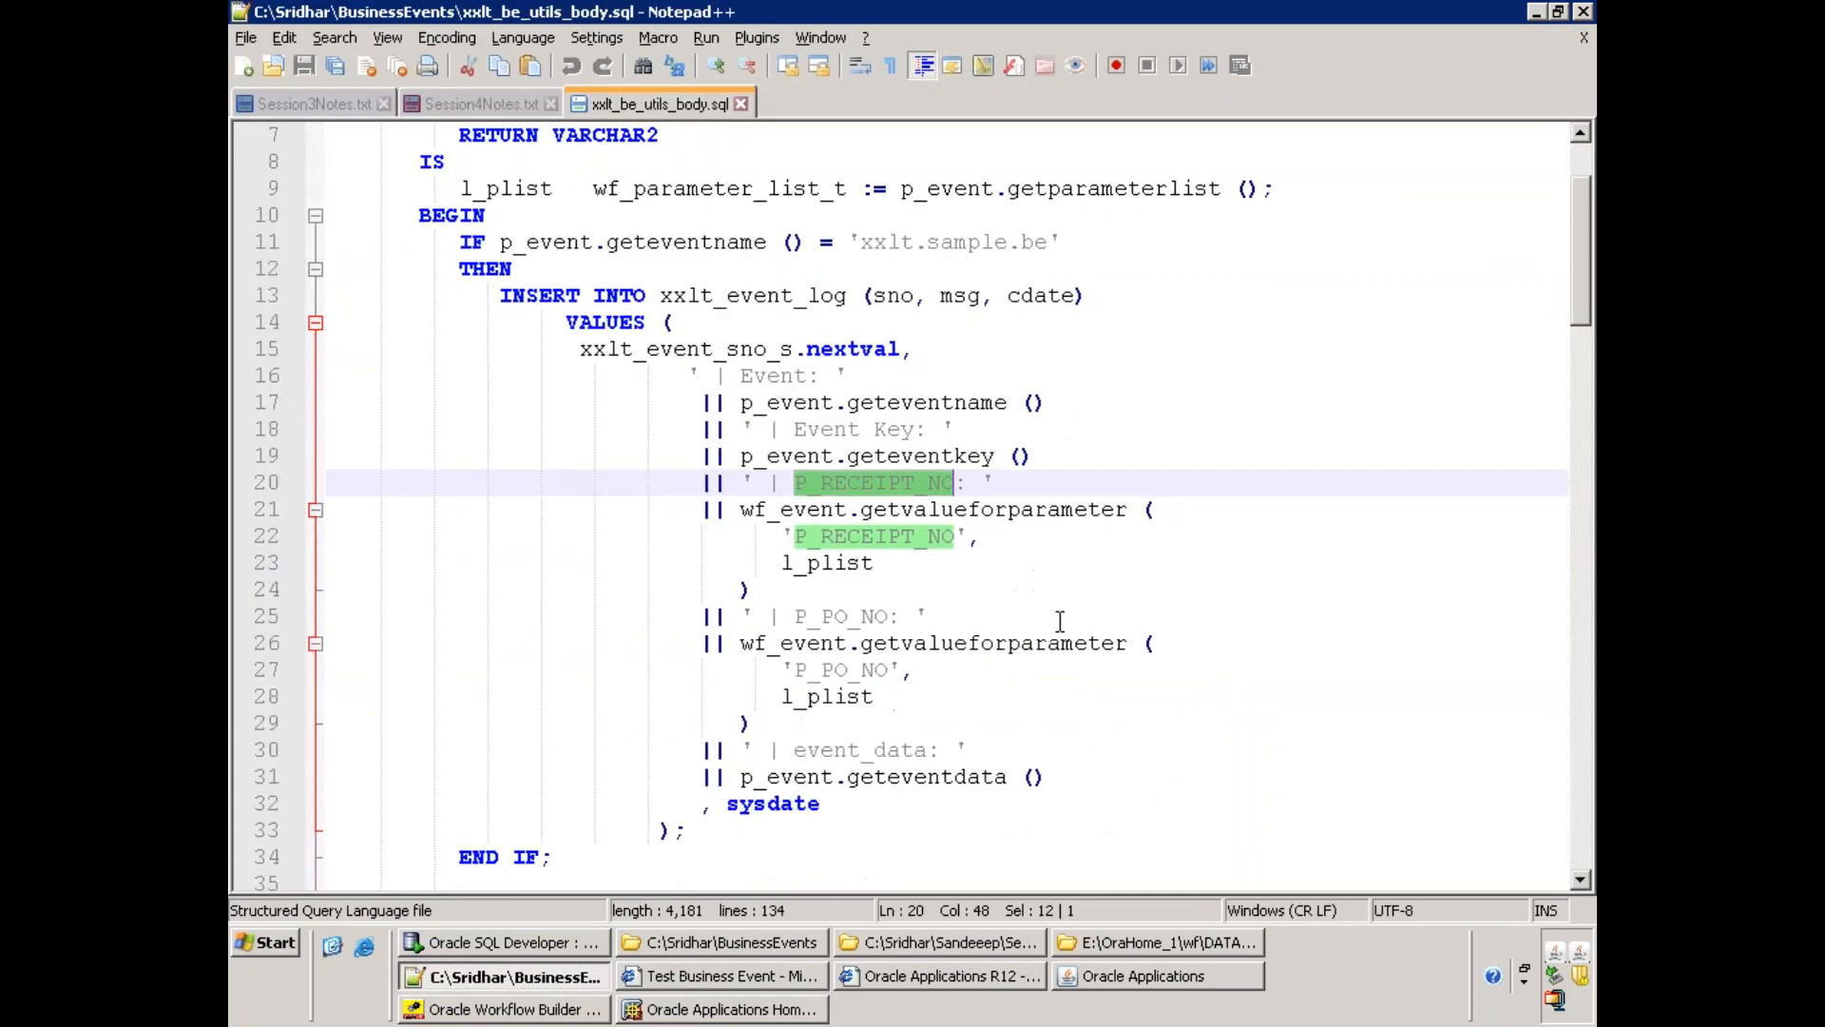
pyautogui.doubleClick(849, 669)
pyautogui.hotkey('ctrl', 'c')
pyautogui.hotkey('alt', 'Tab')
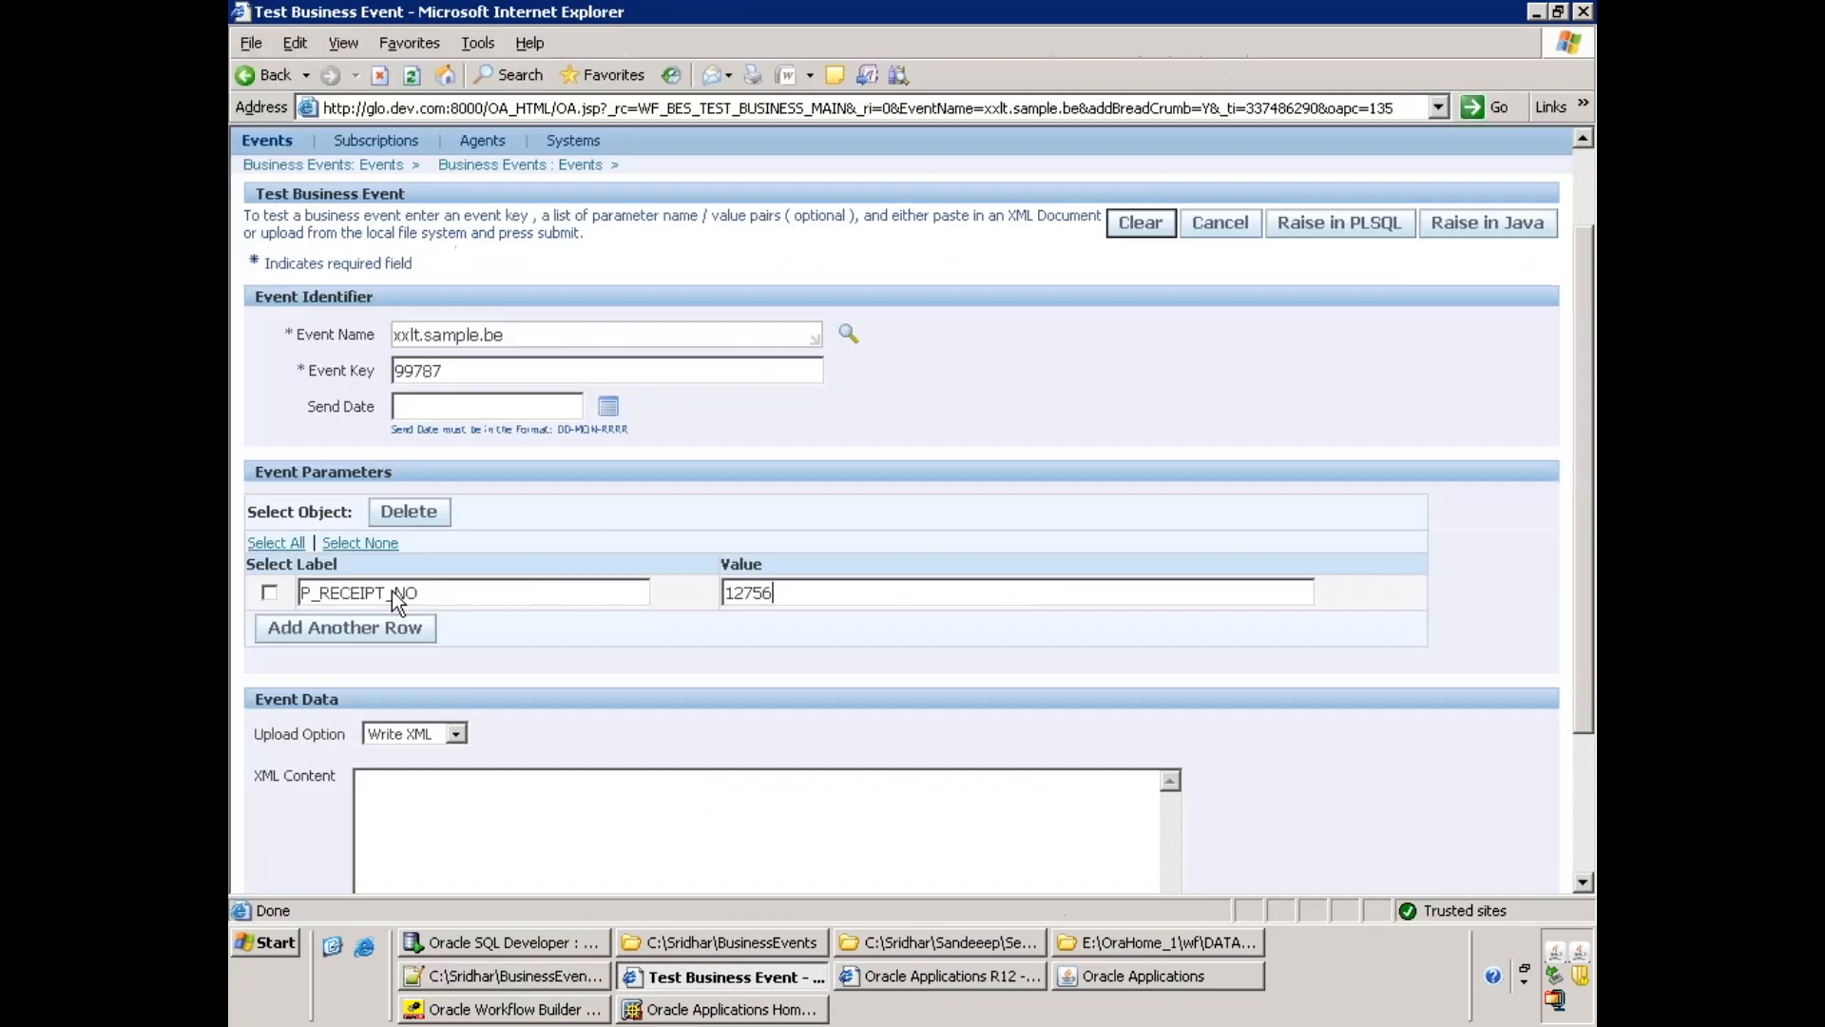
pyautogui.click(353, 631)
pyautogui.press('Return')
pyautogui.click(483, 630)
pyautogui.hotkey('ctrl', 'v')
pyautogui.click(836, 633)
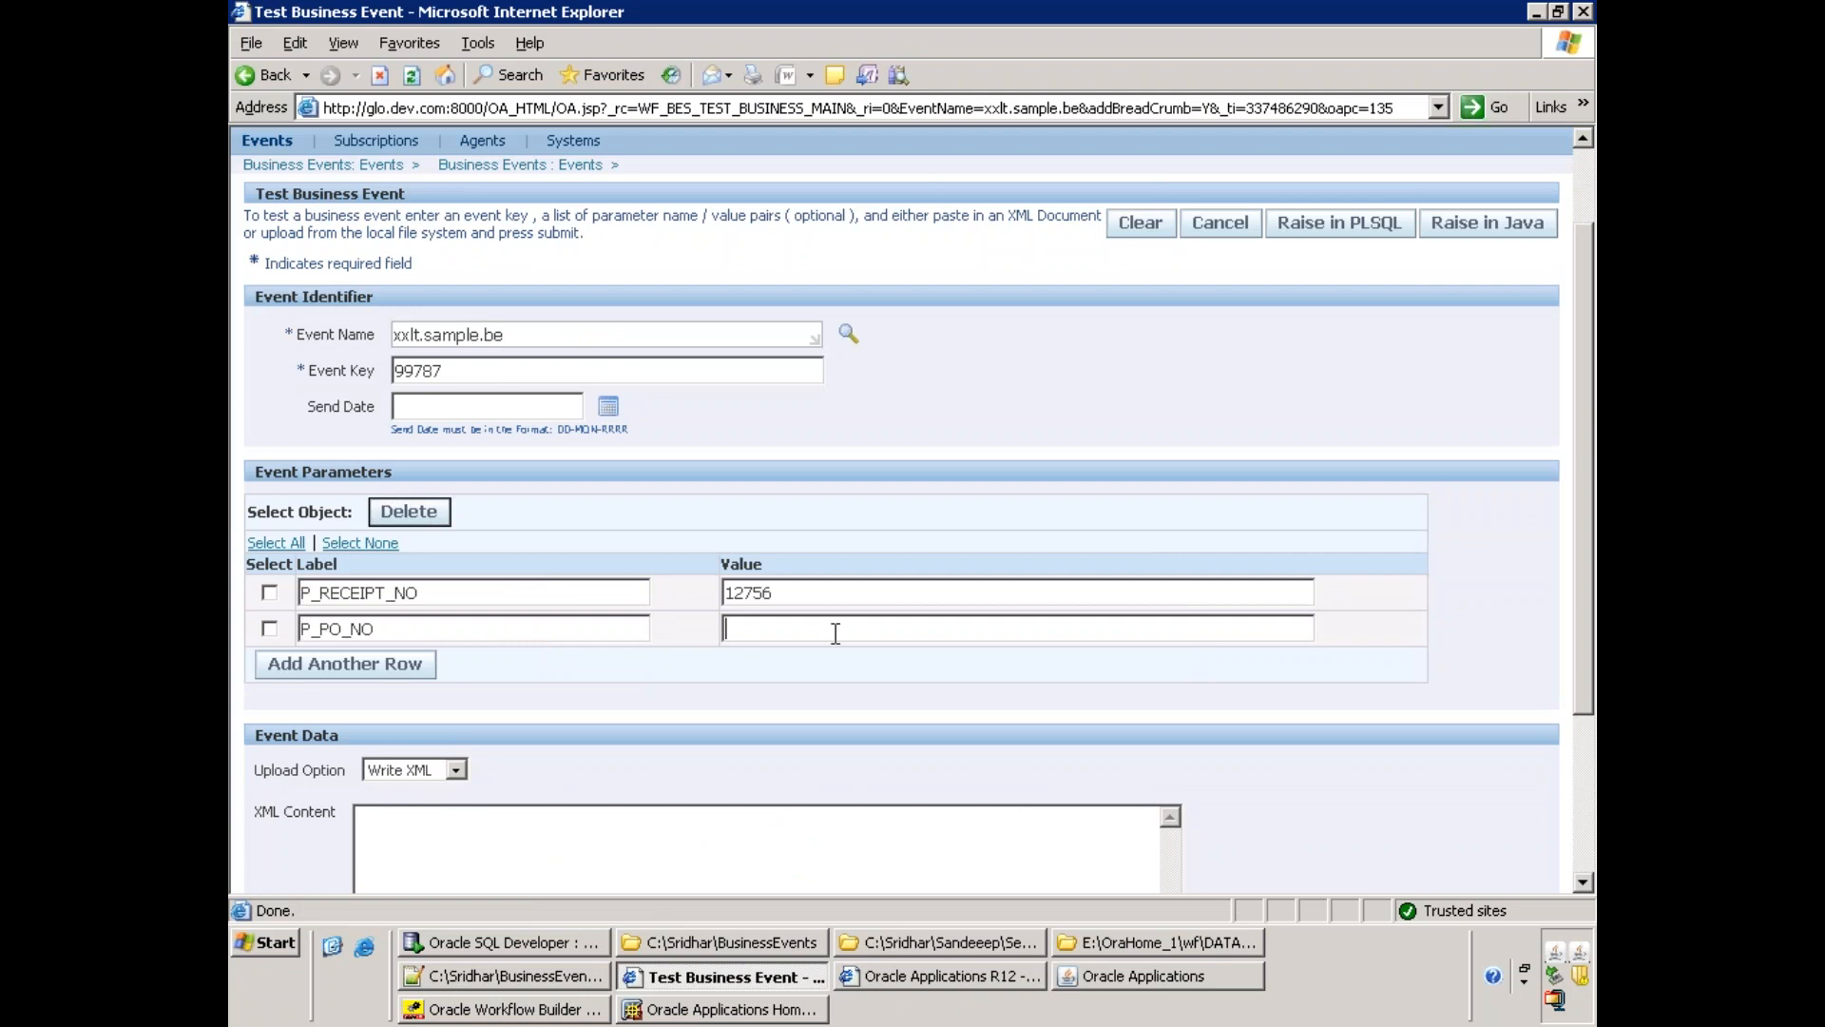
pyautogui.write('PO12345')
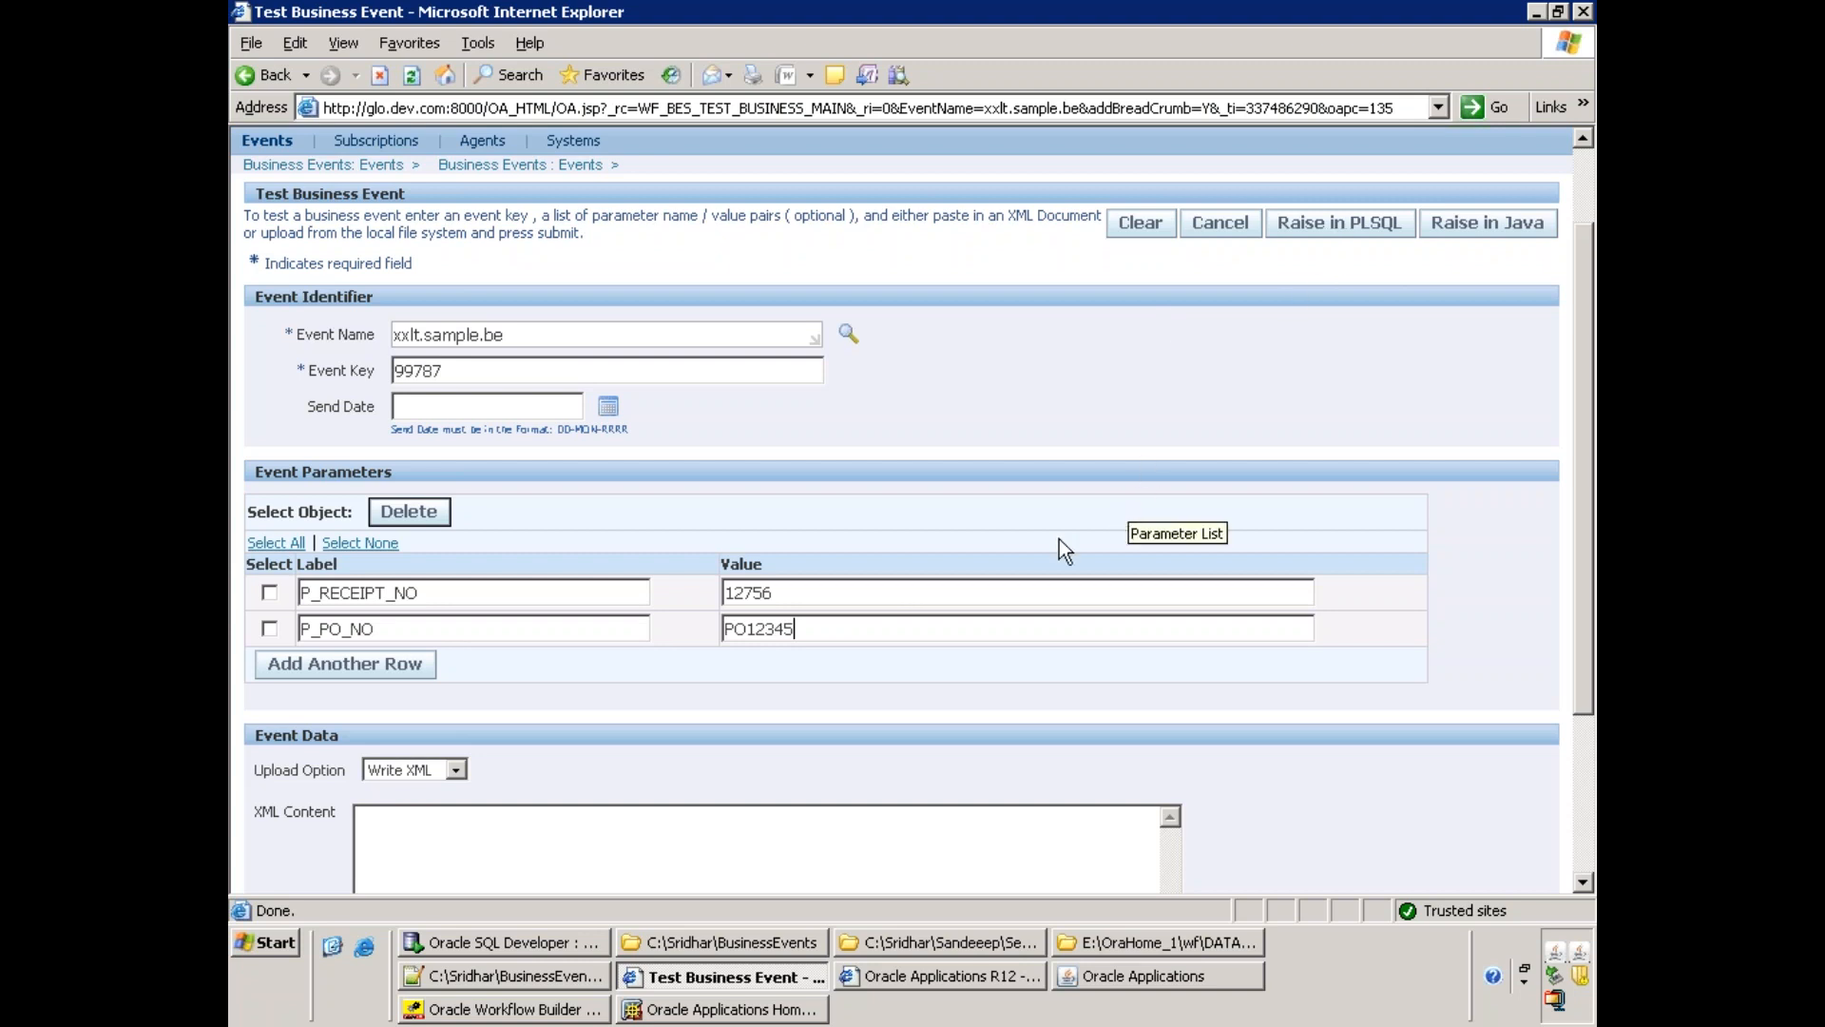
pyautogui.hotkey('alt', 'Tab')
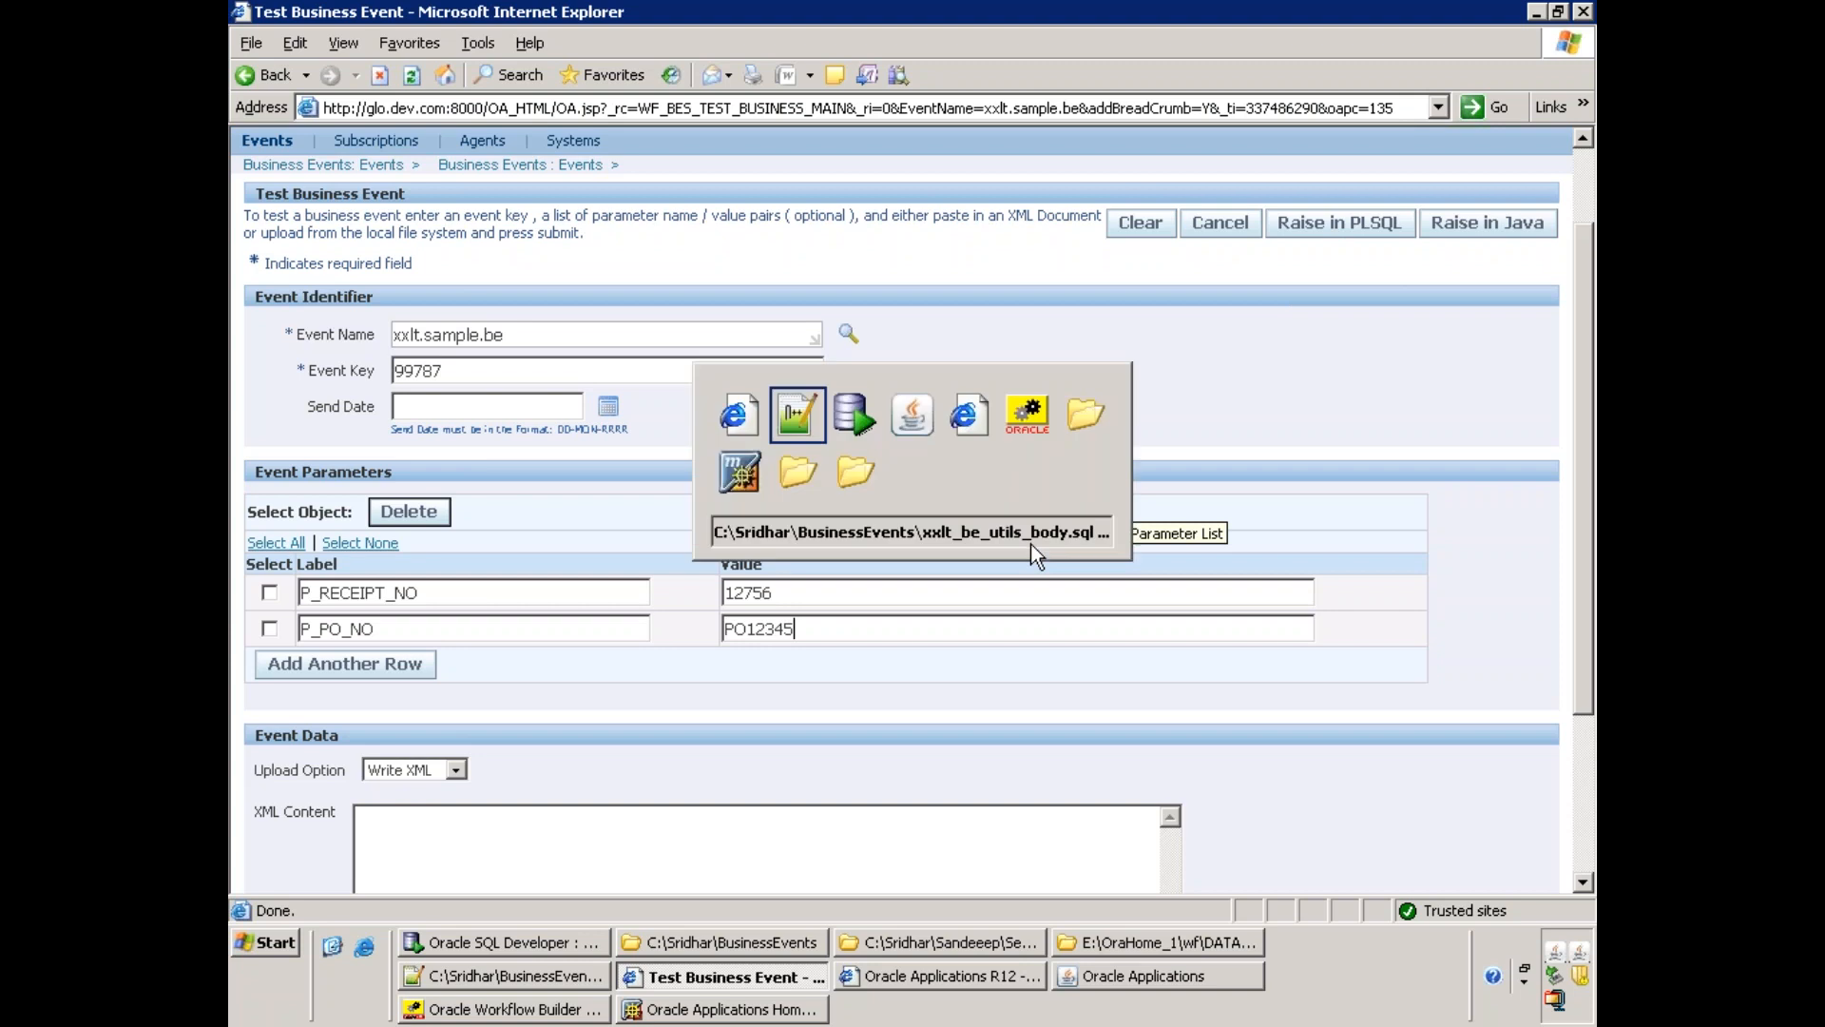
pyautogui.hotkey('alt', 'Tab')
# Raise the test event in PL/SQL, note the error, and select both parameter rows
pyautogui.click(1339, 222)
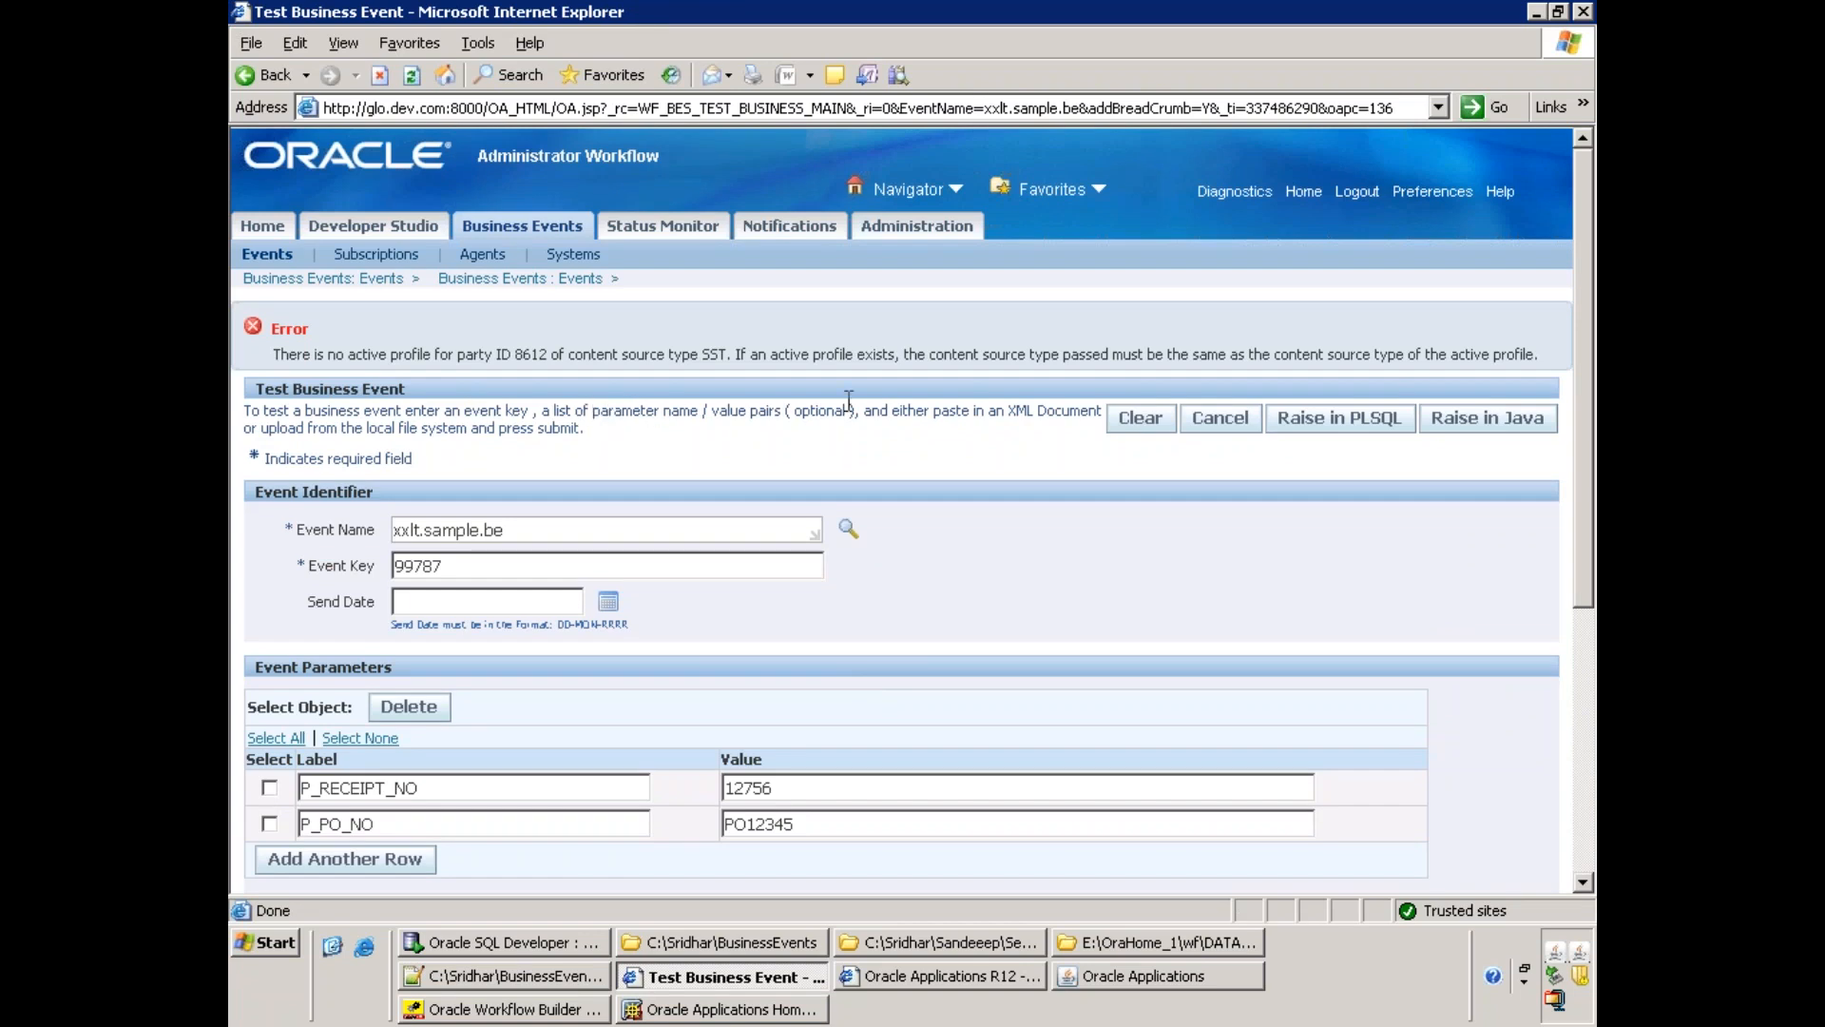
pyautogui.scroll(-5, 1034, 458)
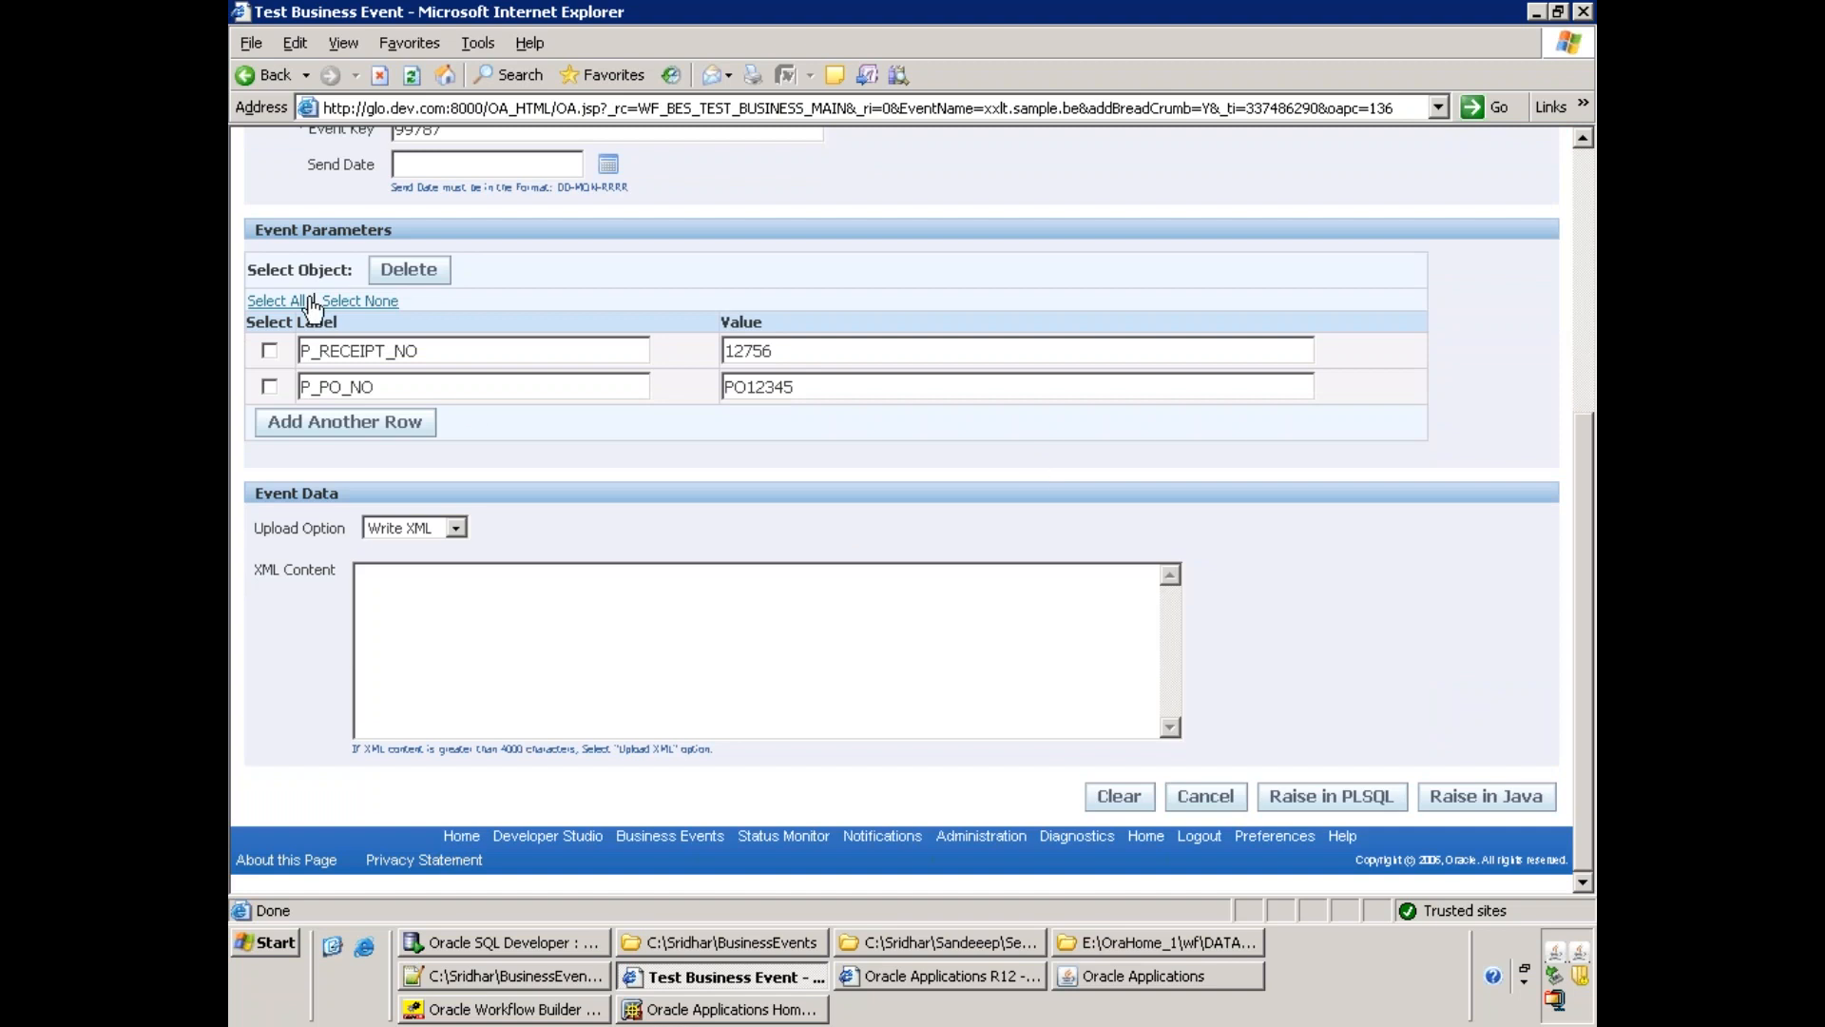
pyautogui.click(276, 300)
pyautogui.scroll(5, 551, 378)
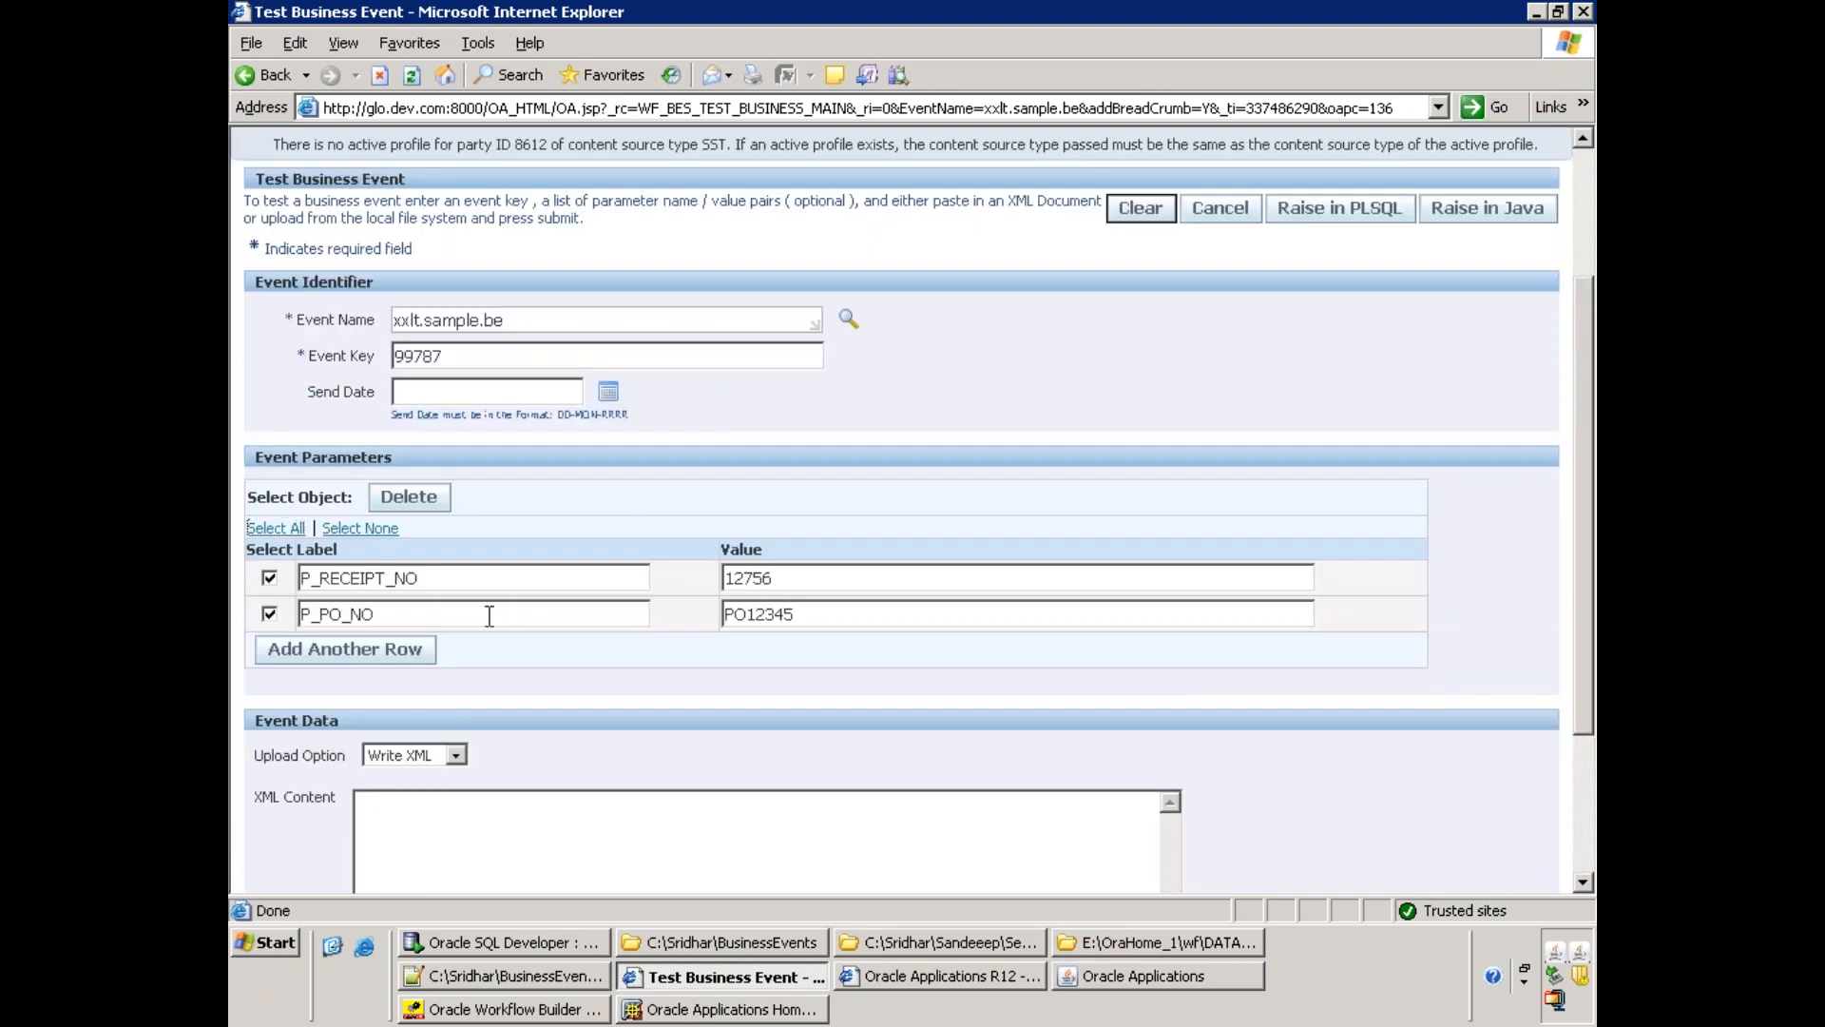
# Raise the xxlt.sample.be test event in Java, then switch to SQL Developer
pyautogui.hotkey('alt', 'Tab')
pyautogui.hotkey('alt', 'Tab')
pyautogui.doubleClick(765, 613)
pyautogui.hotkey('alt', 'Tab')
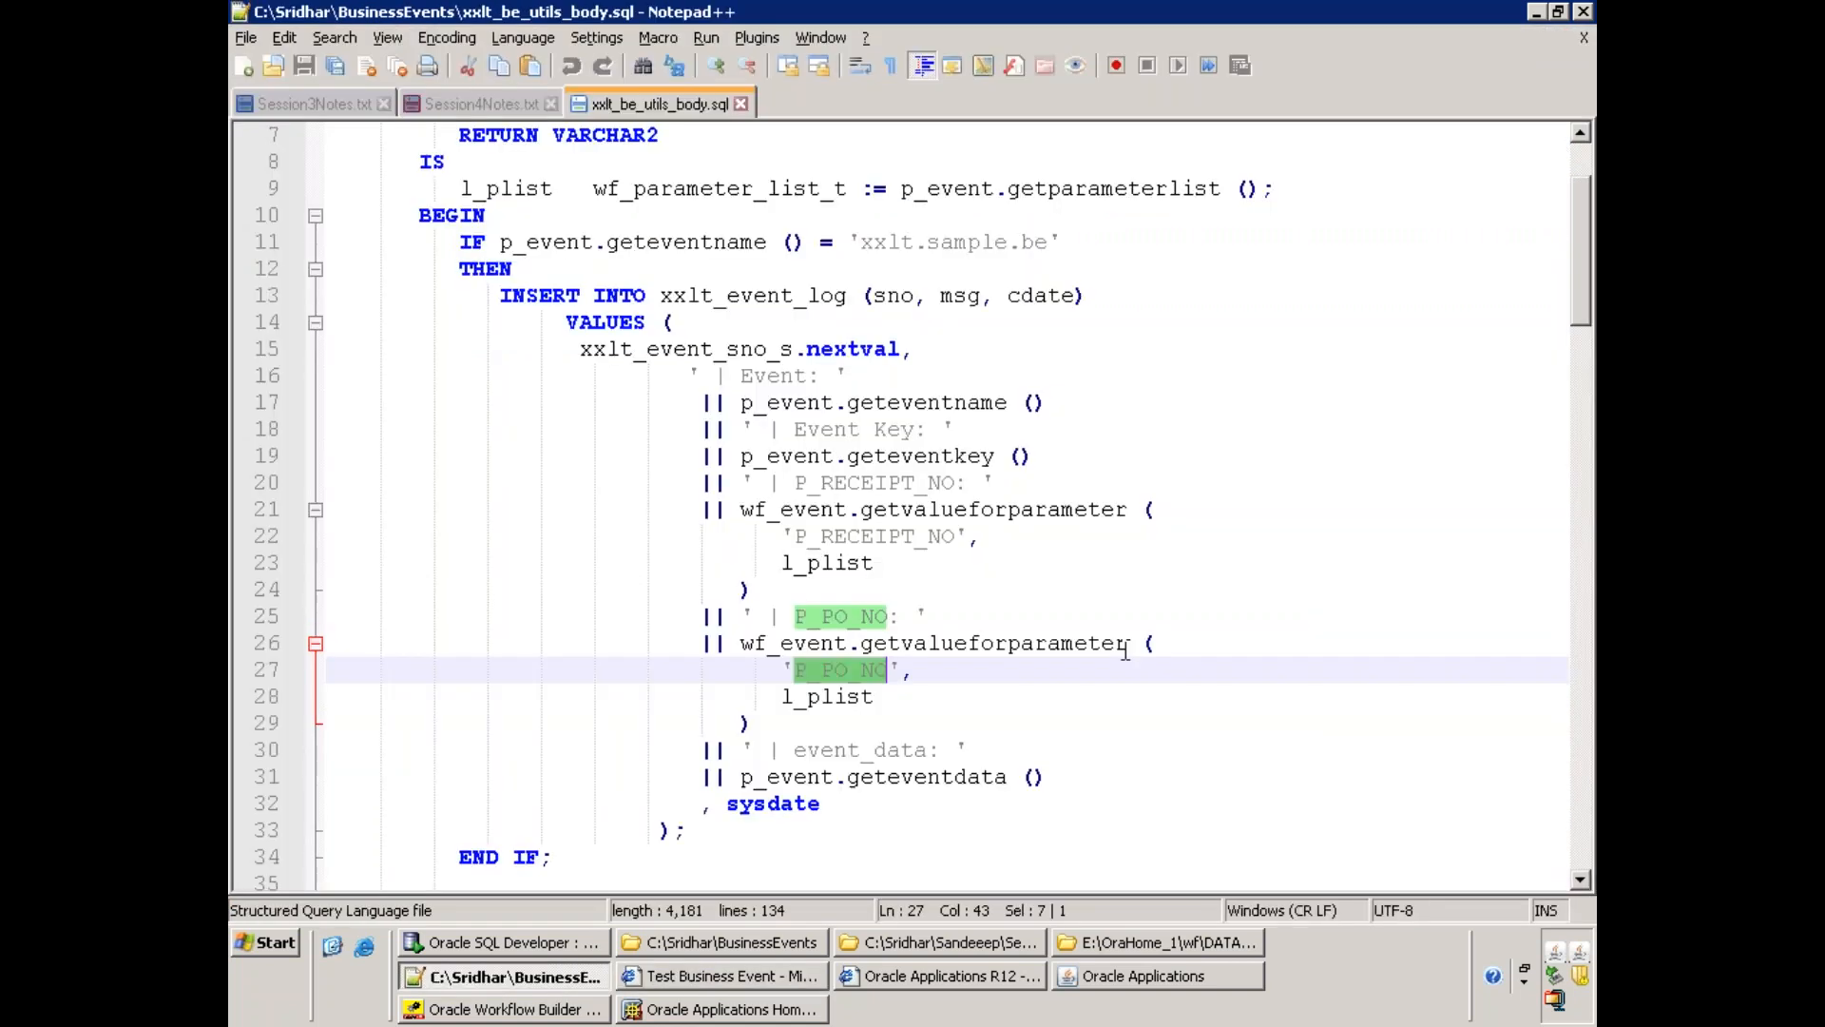
pyautogui.hotkey('alt', 'Tab')
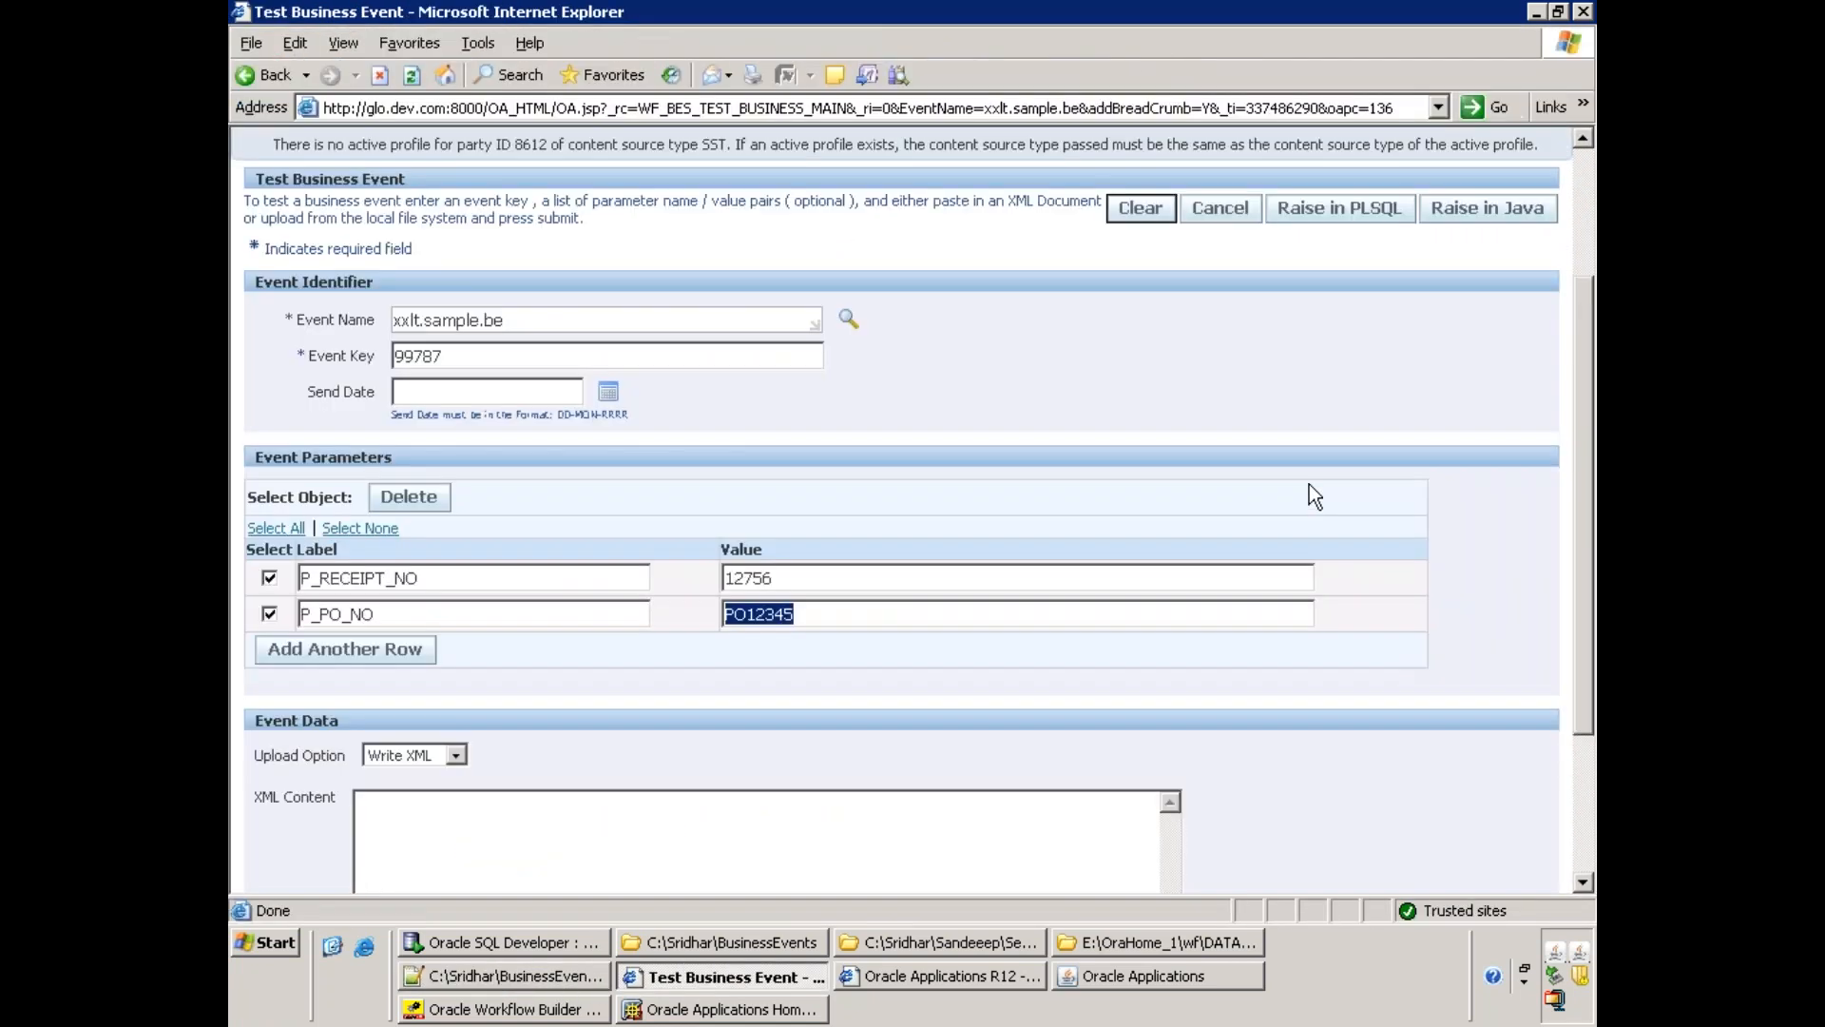
pyautogui.click(1513, 427)
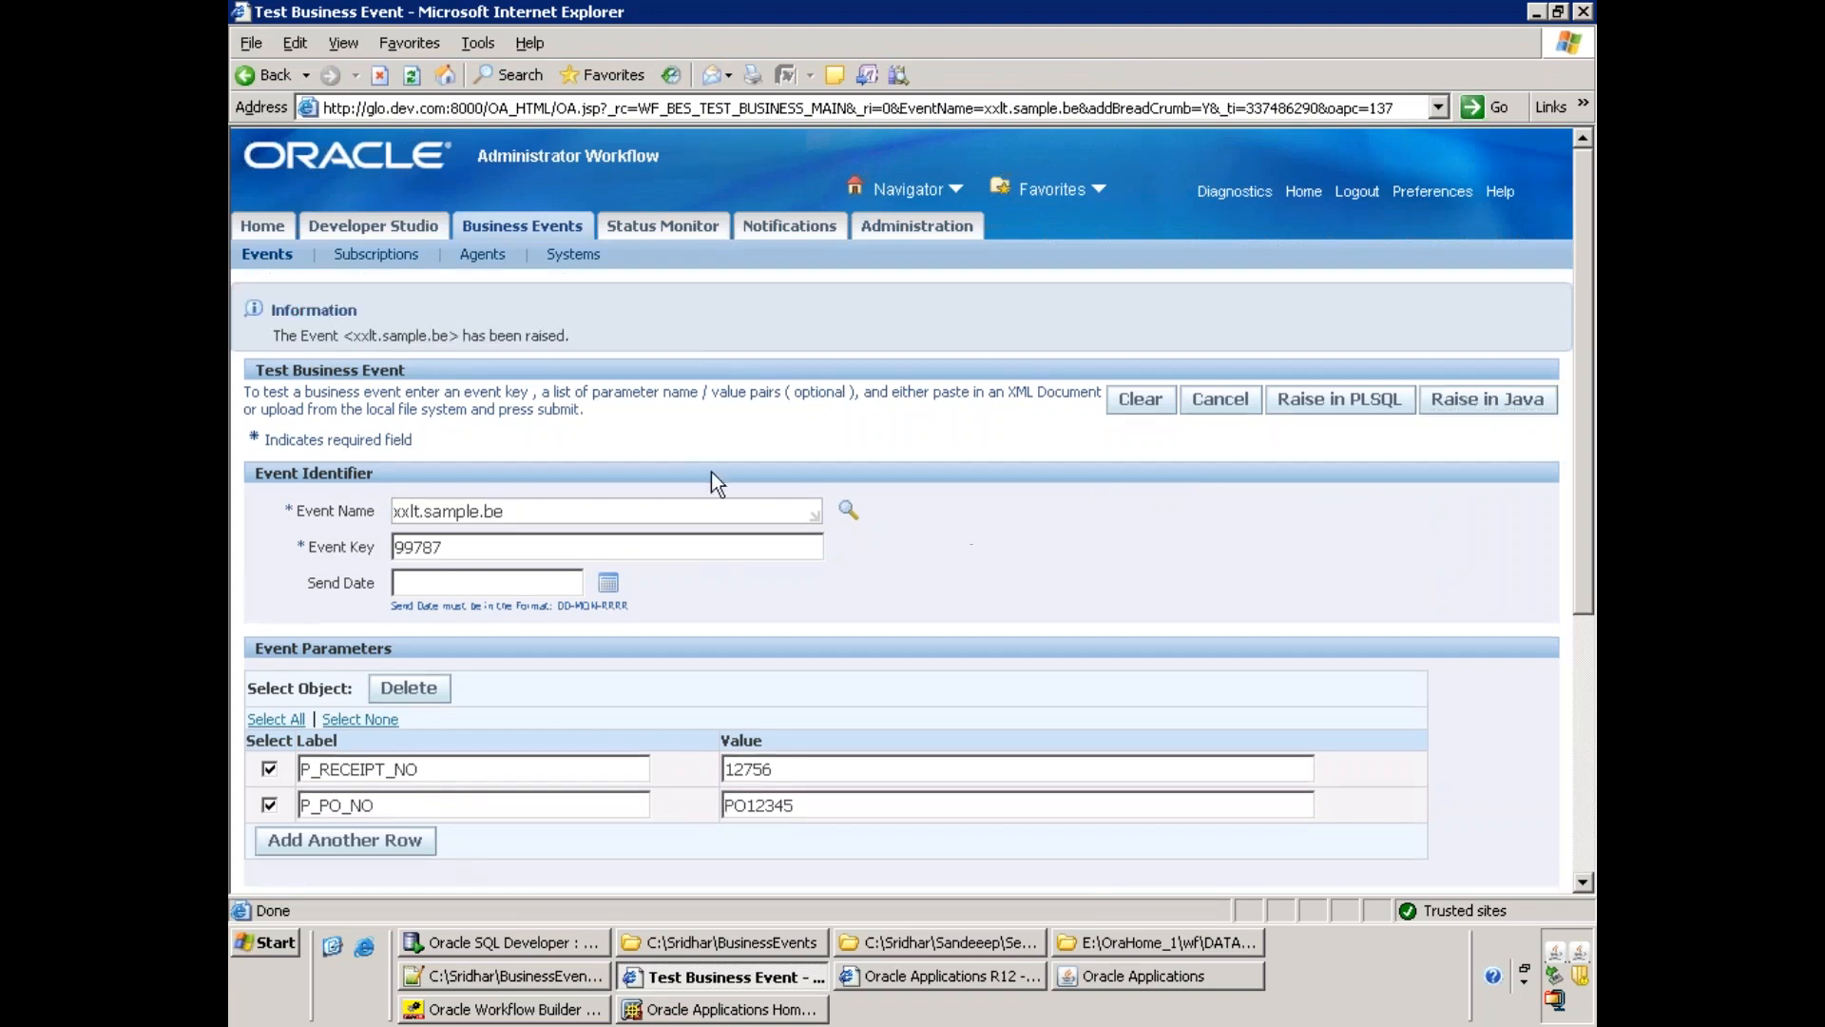
pyautogui.scroll(-3, 1335, 464)
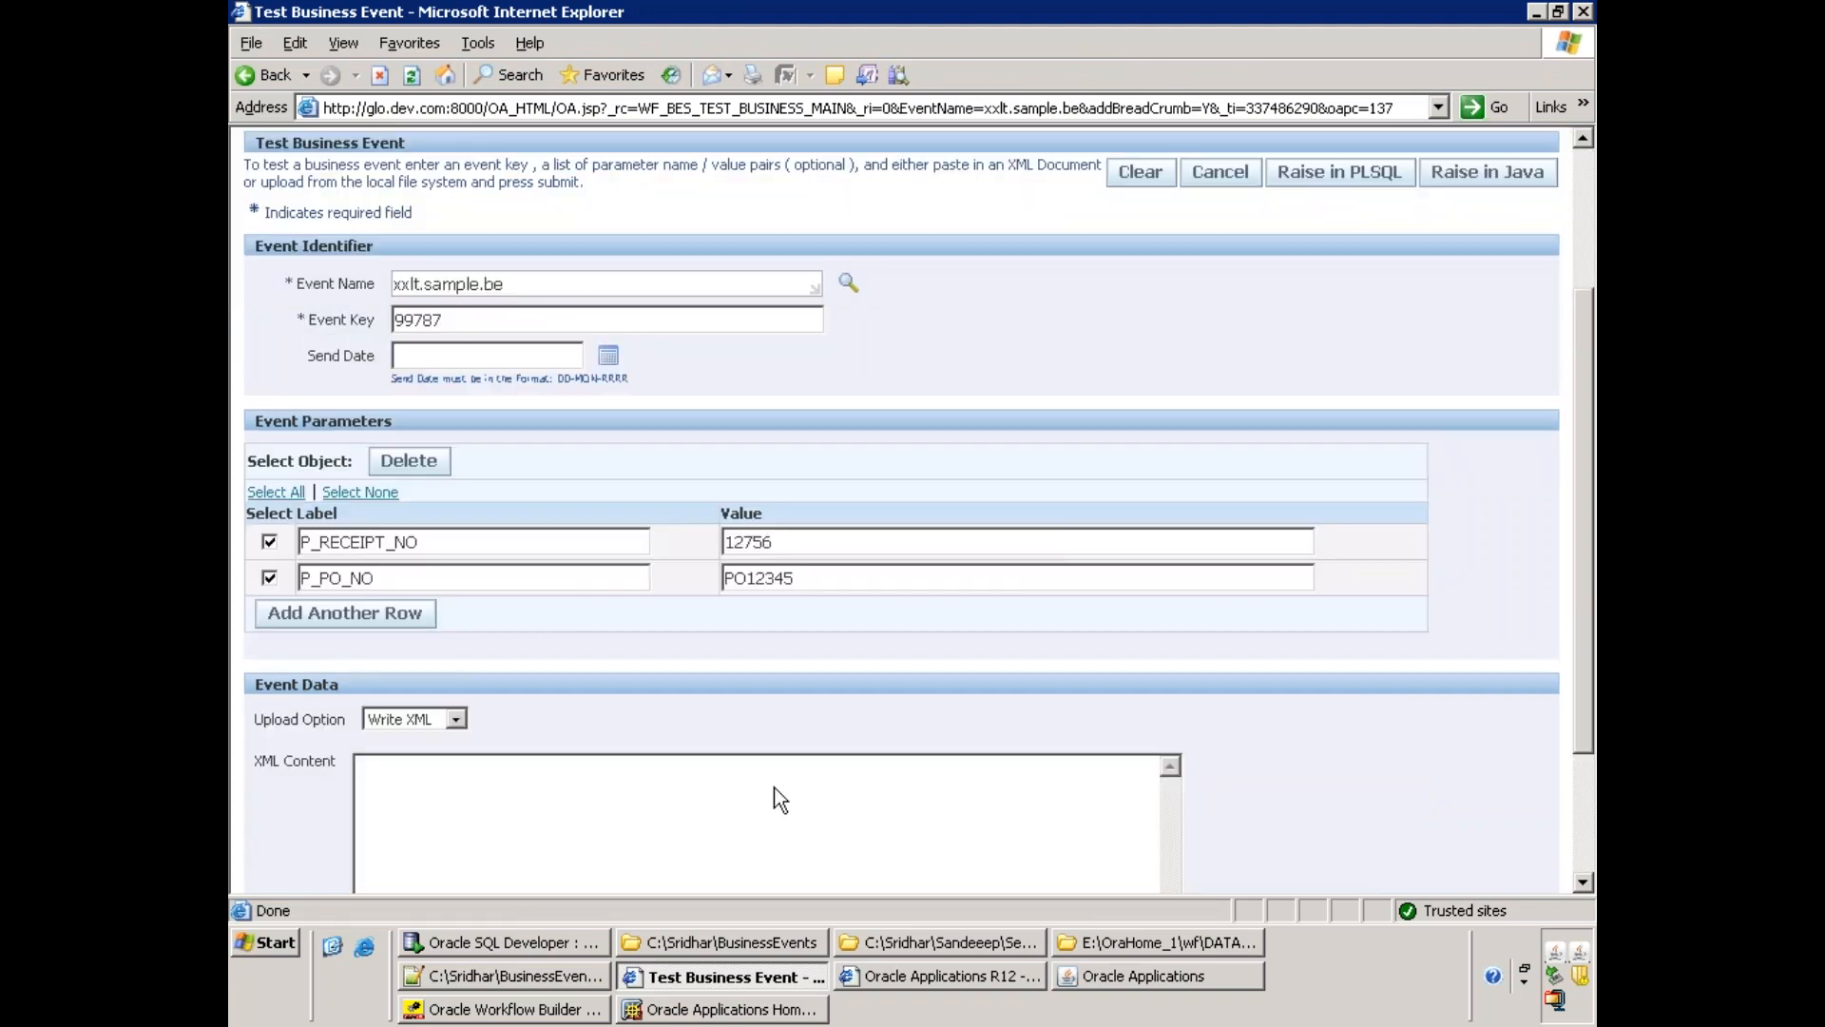
pyautogui.click(523, 936)
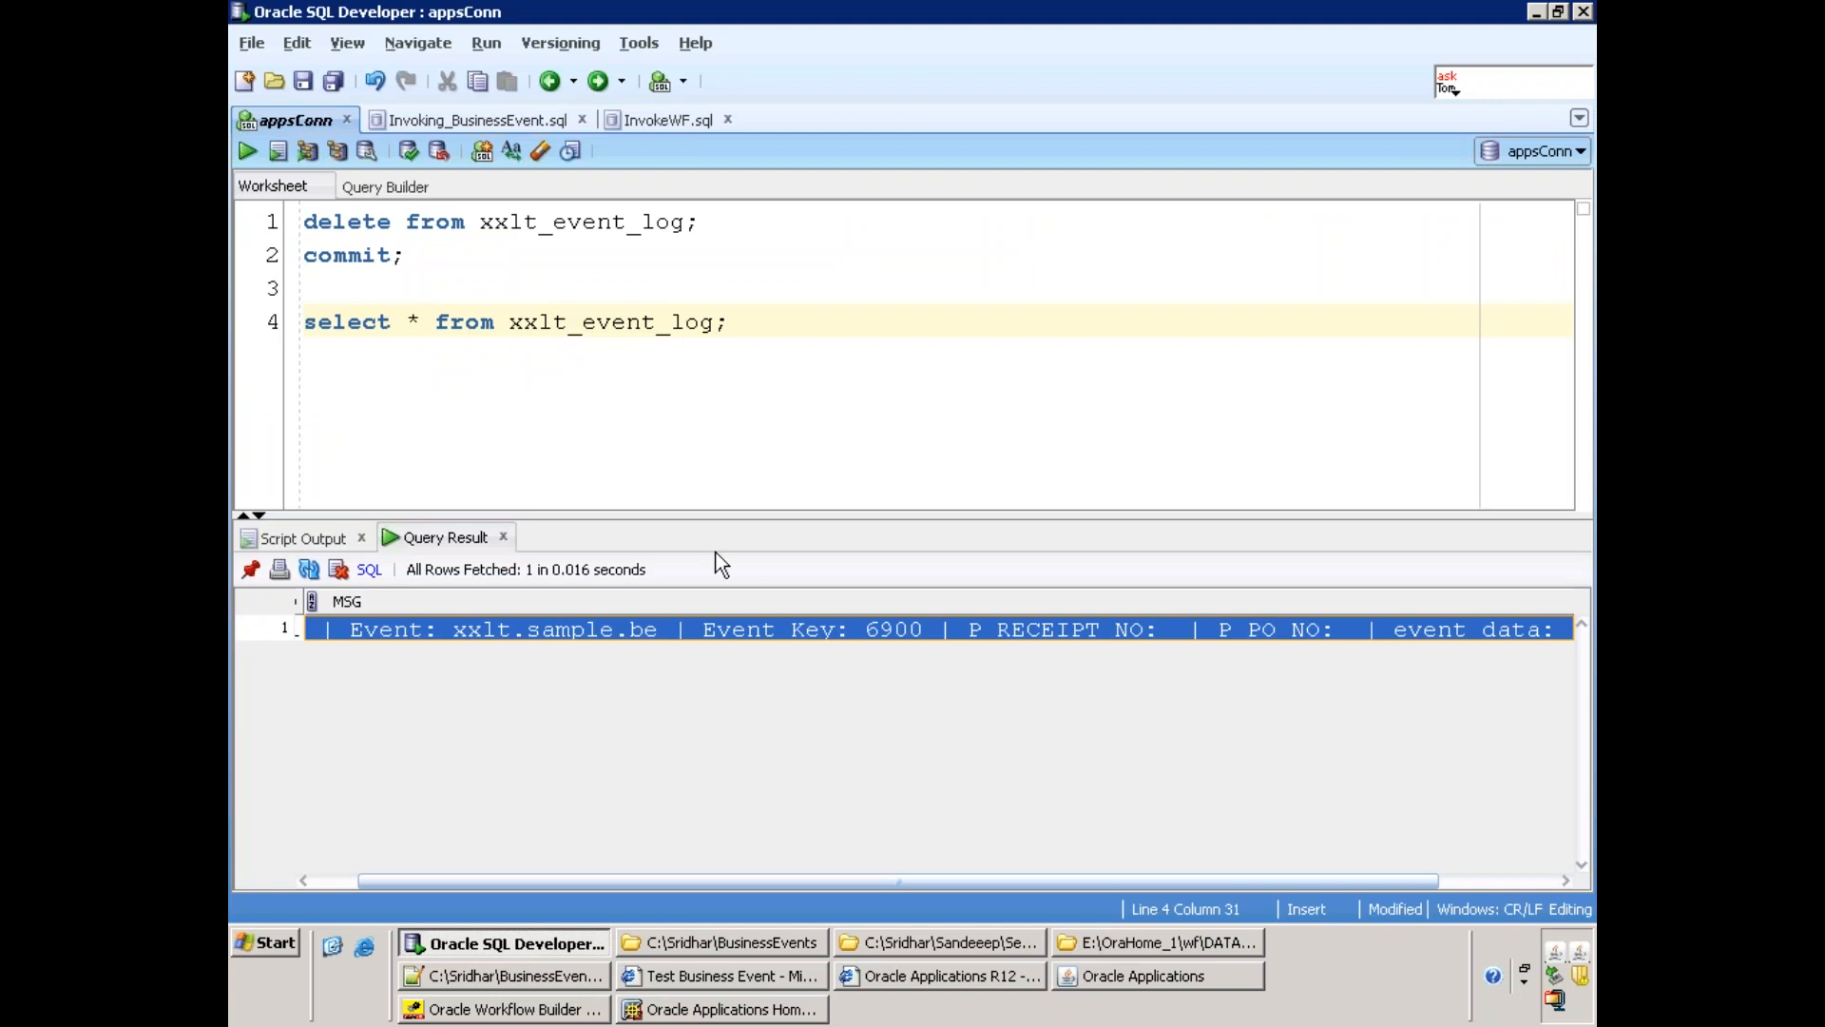
# Rerun the log query to see key 99787 rows with 12756 and PO12345, then open Invoking_BusinessEvent.sql
pyautogui.click(794, 326)
pyautogui.hotkey('ctrl', 'Return')
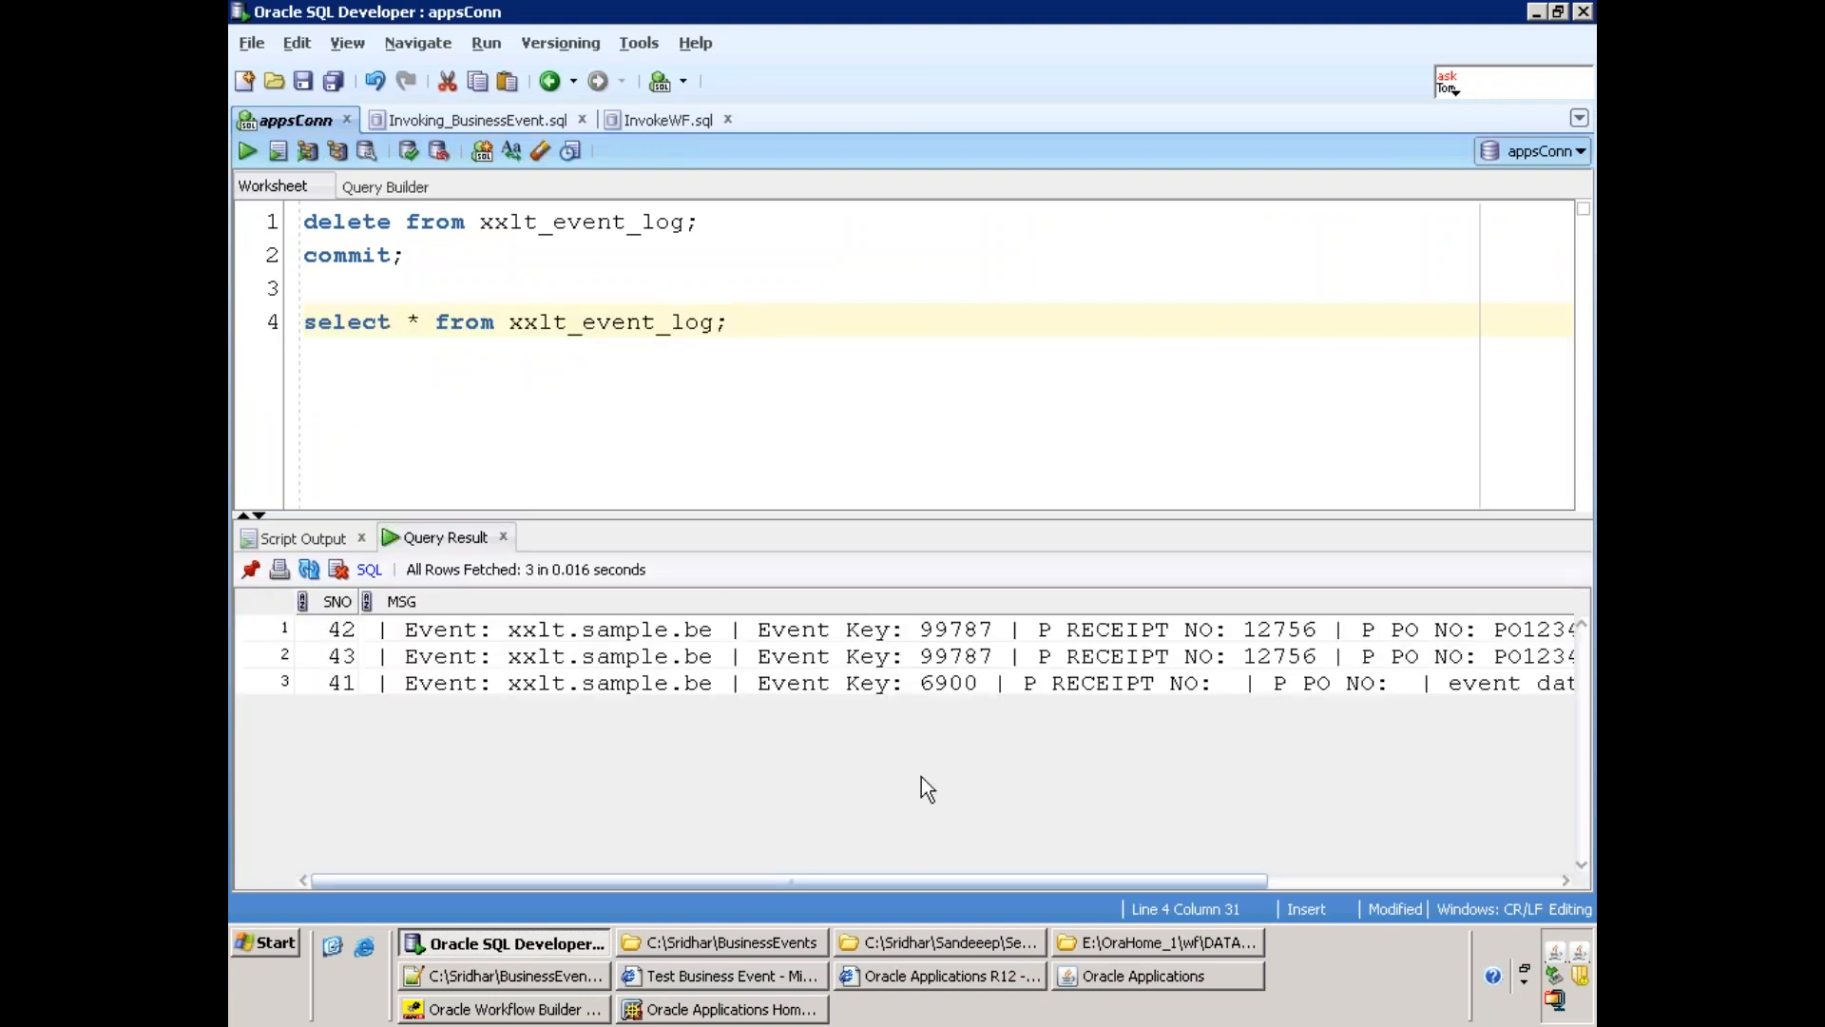
pyautogui.click(949, 631)
pyautogui.click(927, 665)
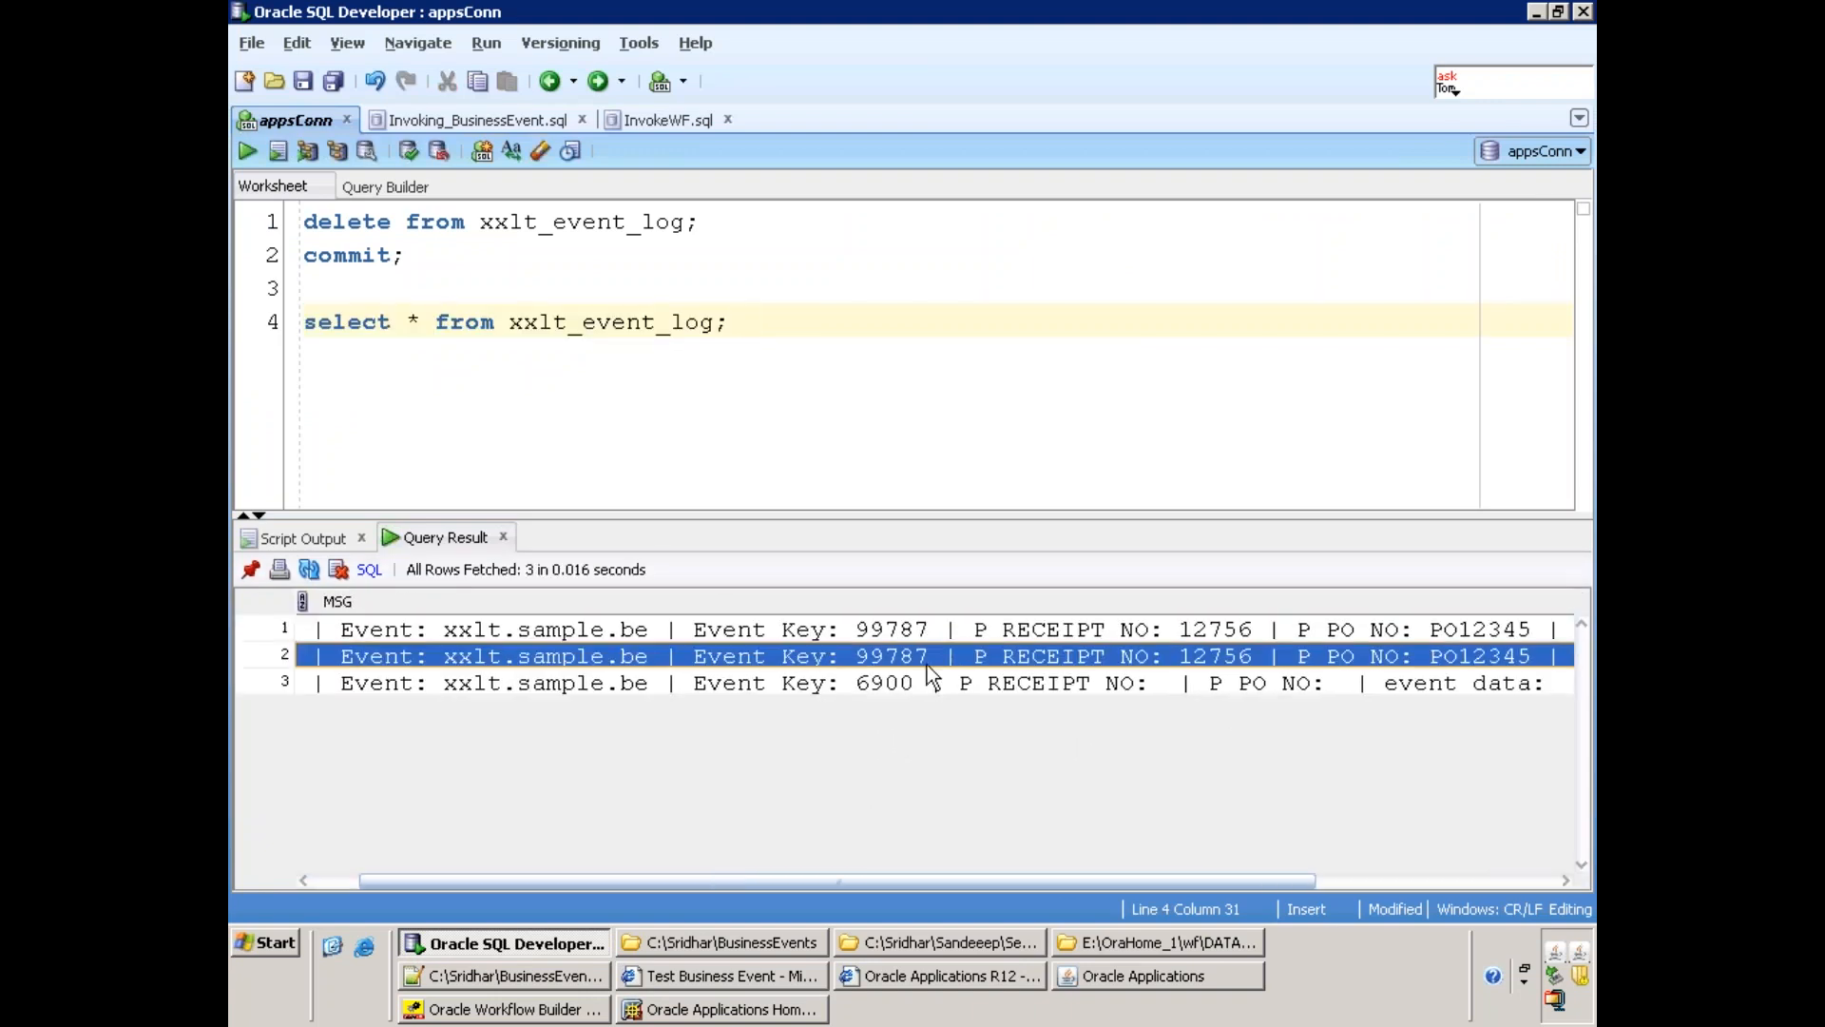
pyautogui.click(1331, 881)
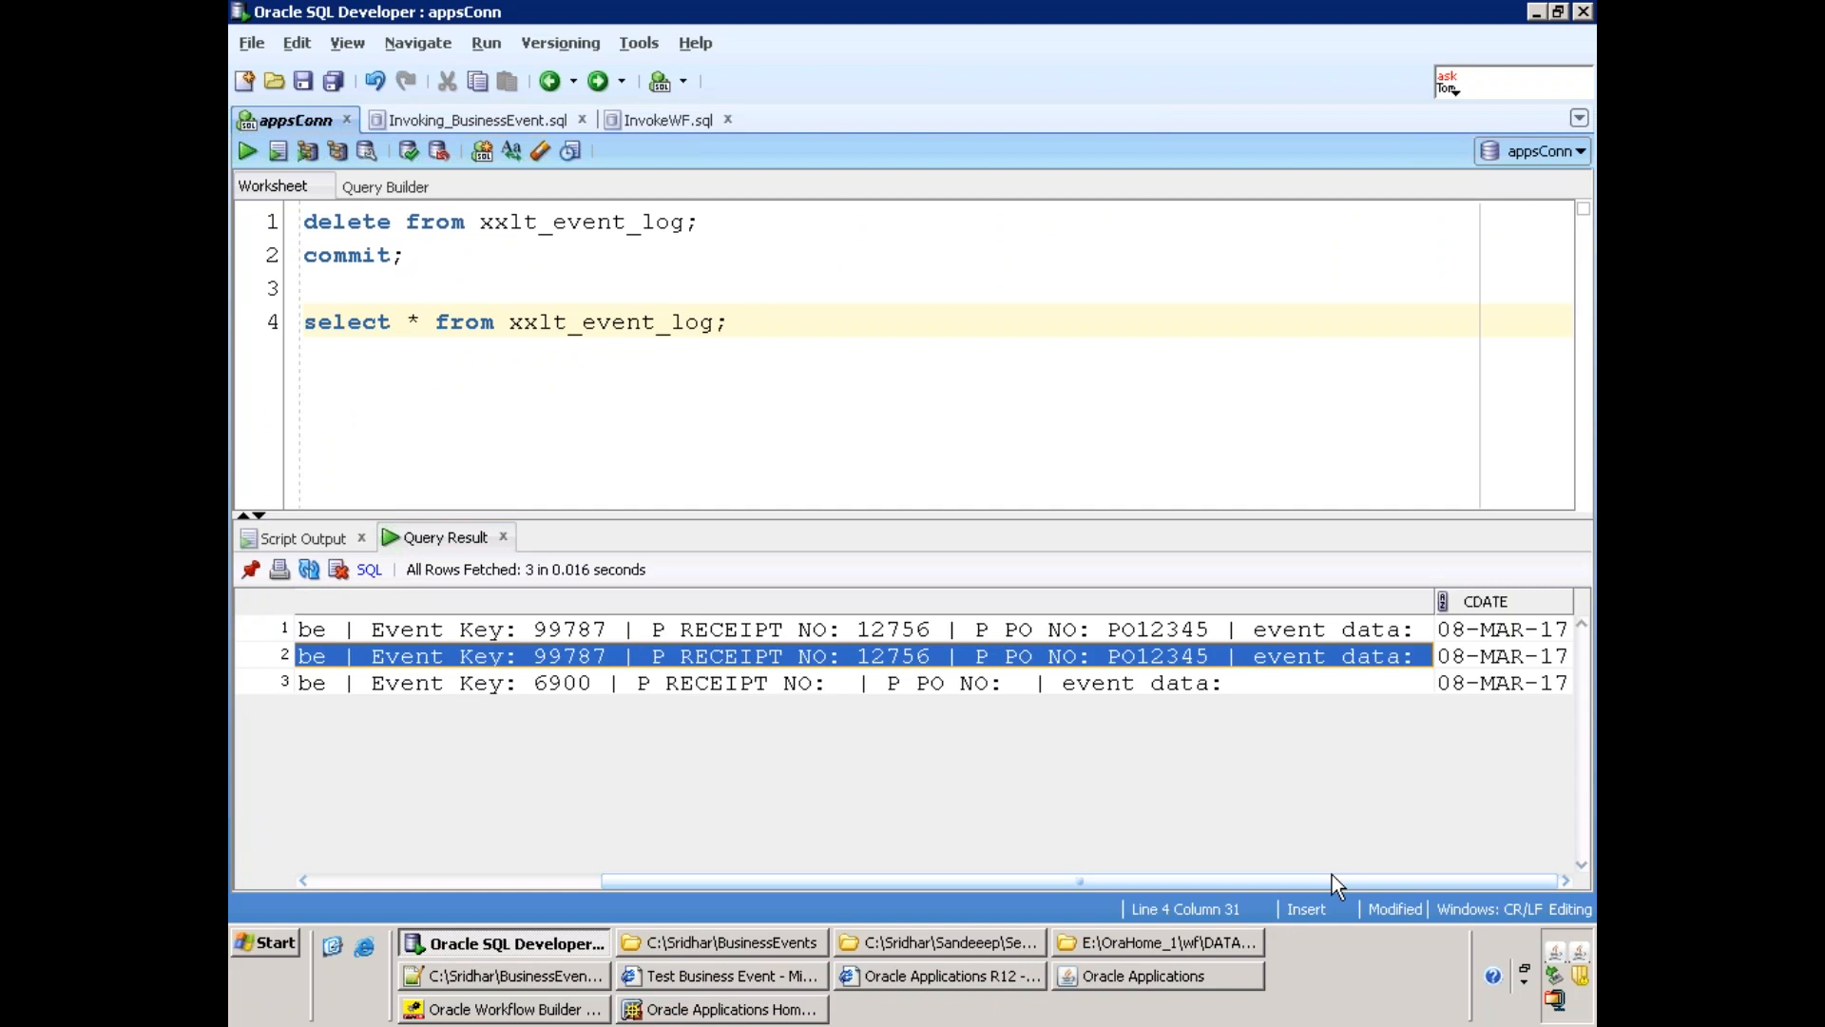
pyautogui.click(507, 122)
pyautogui.click(813, 556)
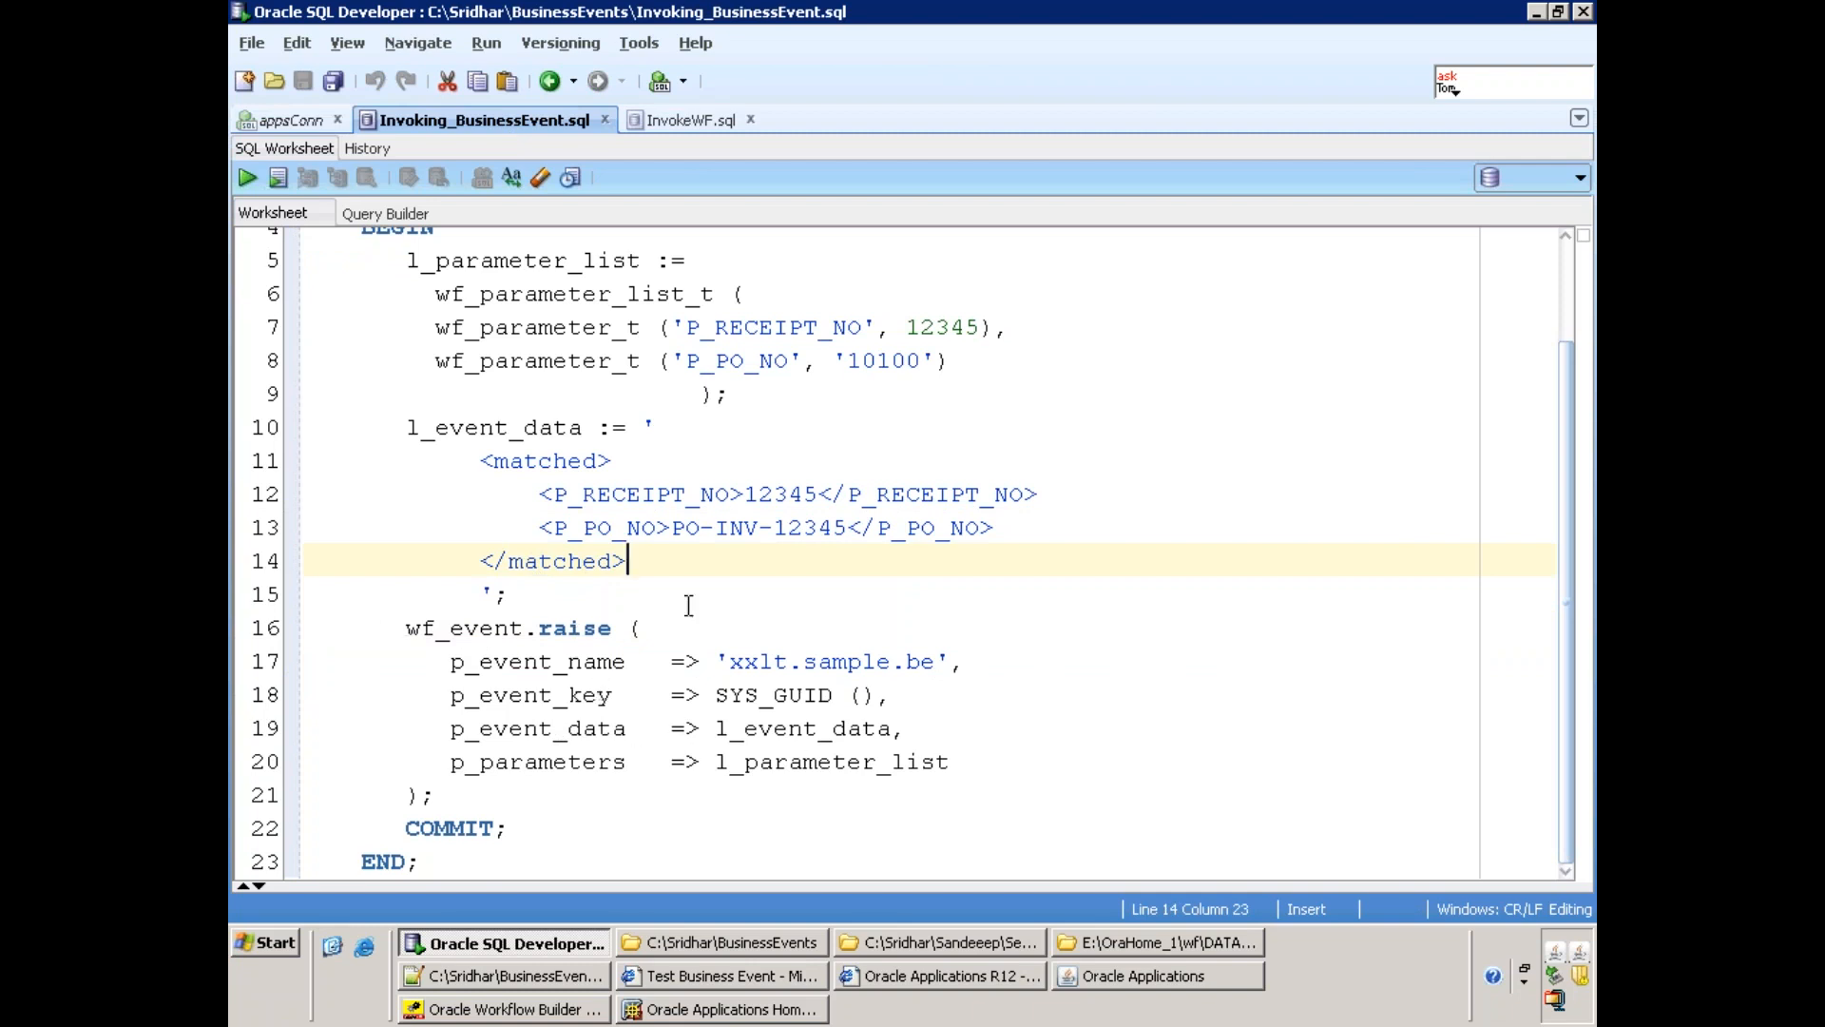
# Point out the script's P_RECEIPT_NO and P_PO_NO parameters, then return to xxlt_be_utils_body.sql in Notepad++
pyautogui.click(760, 328)
pyautogui.moveTo(665, 330); pyautogui.dragTo(358, 331)
pyautogui.click(403, 332)
pyautogui.click(981, 354)
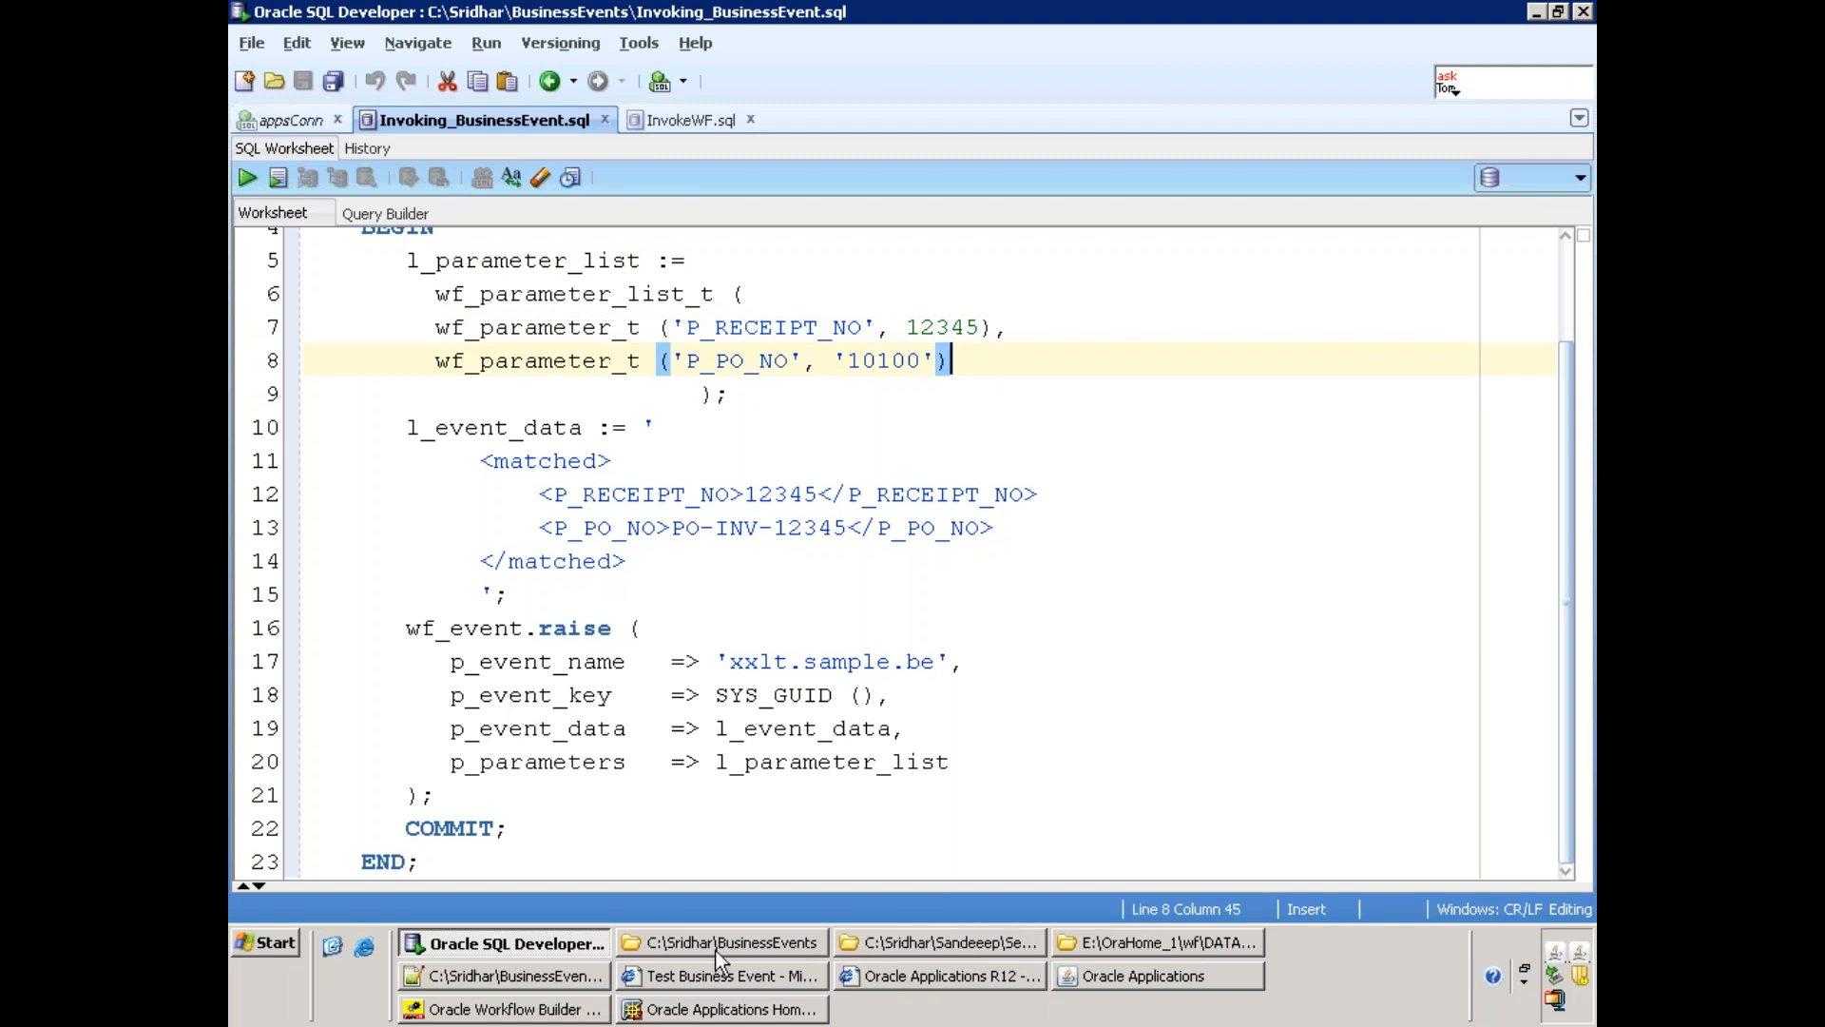
pyautogui.click(538, 975)
pyautogui.scroll(-6, 504, 476)
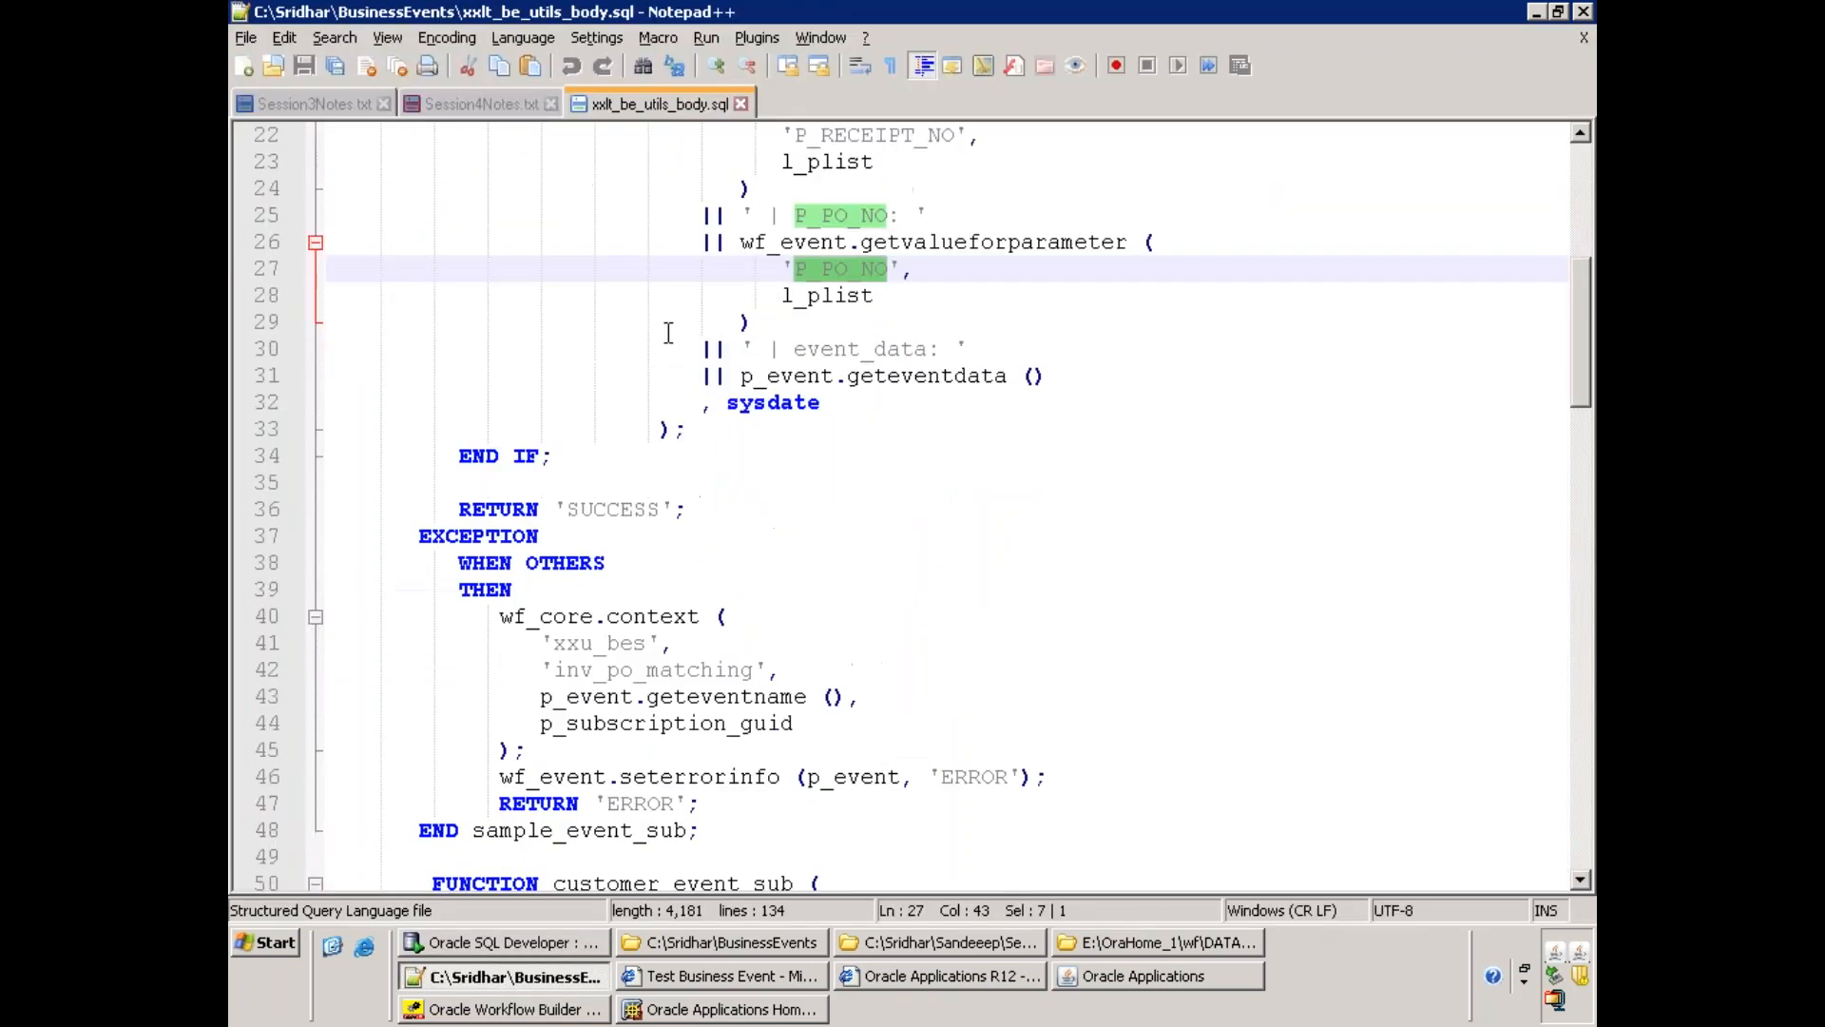
pyautogui.click(501, 106)
# Add a 'Business Event :' heading below the Alert note and draft 'Create PO ---->Raise a BE --->Subscription'
pyautogui.click(514, 676)
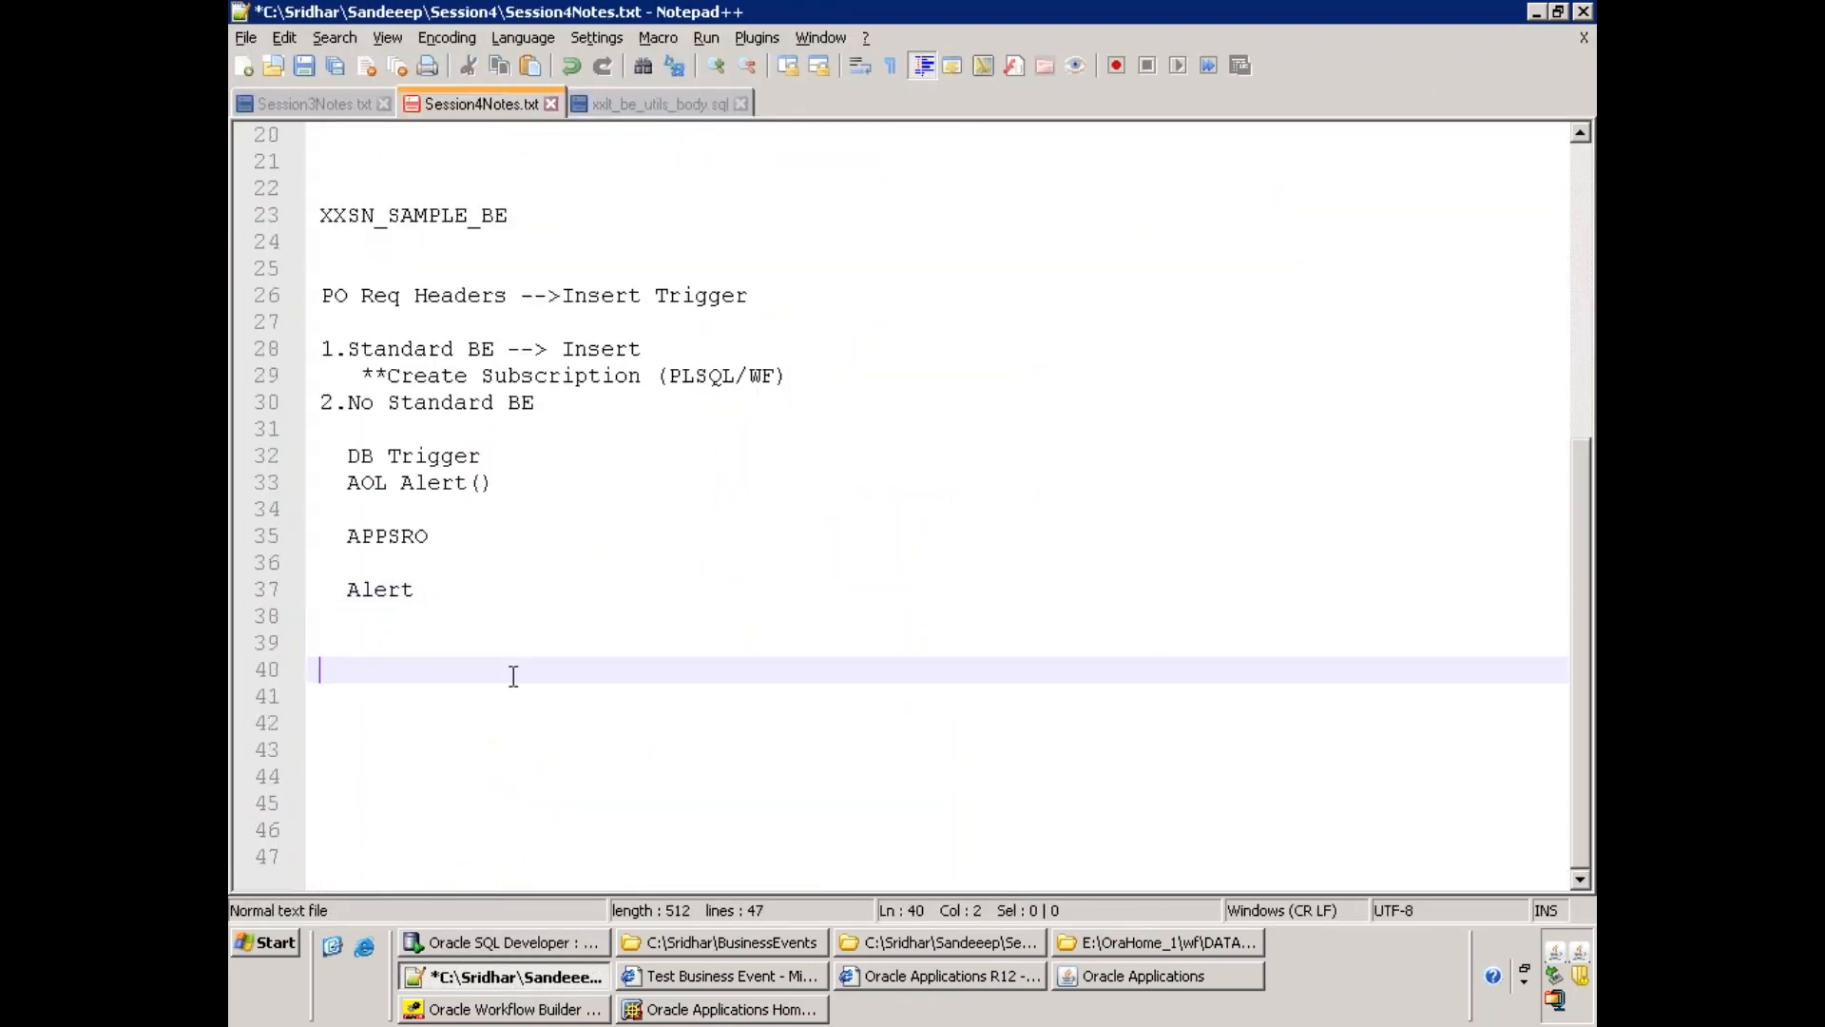
pyautogui.press('Return')
pyautogui.write('Business Event  :')
pyautogui.press('Return')
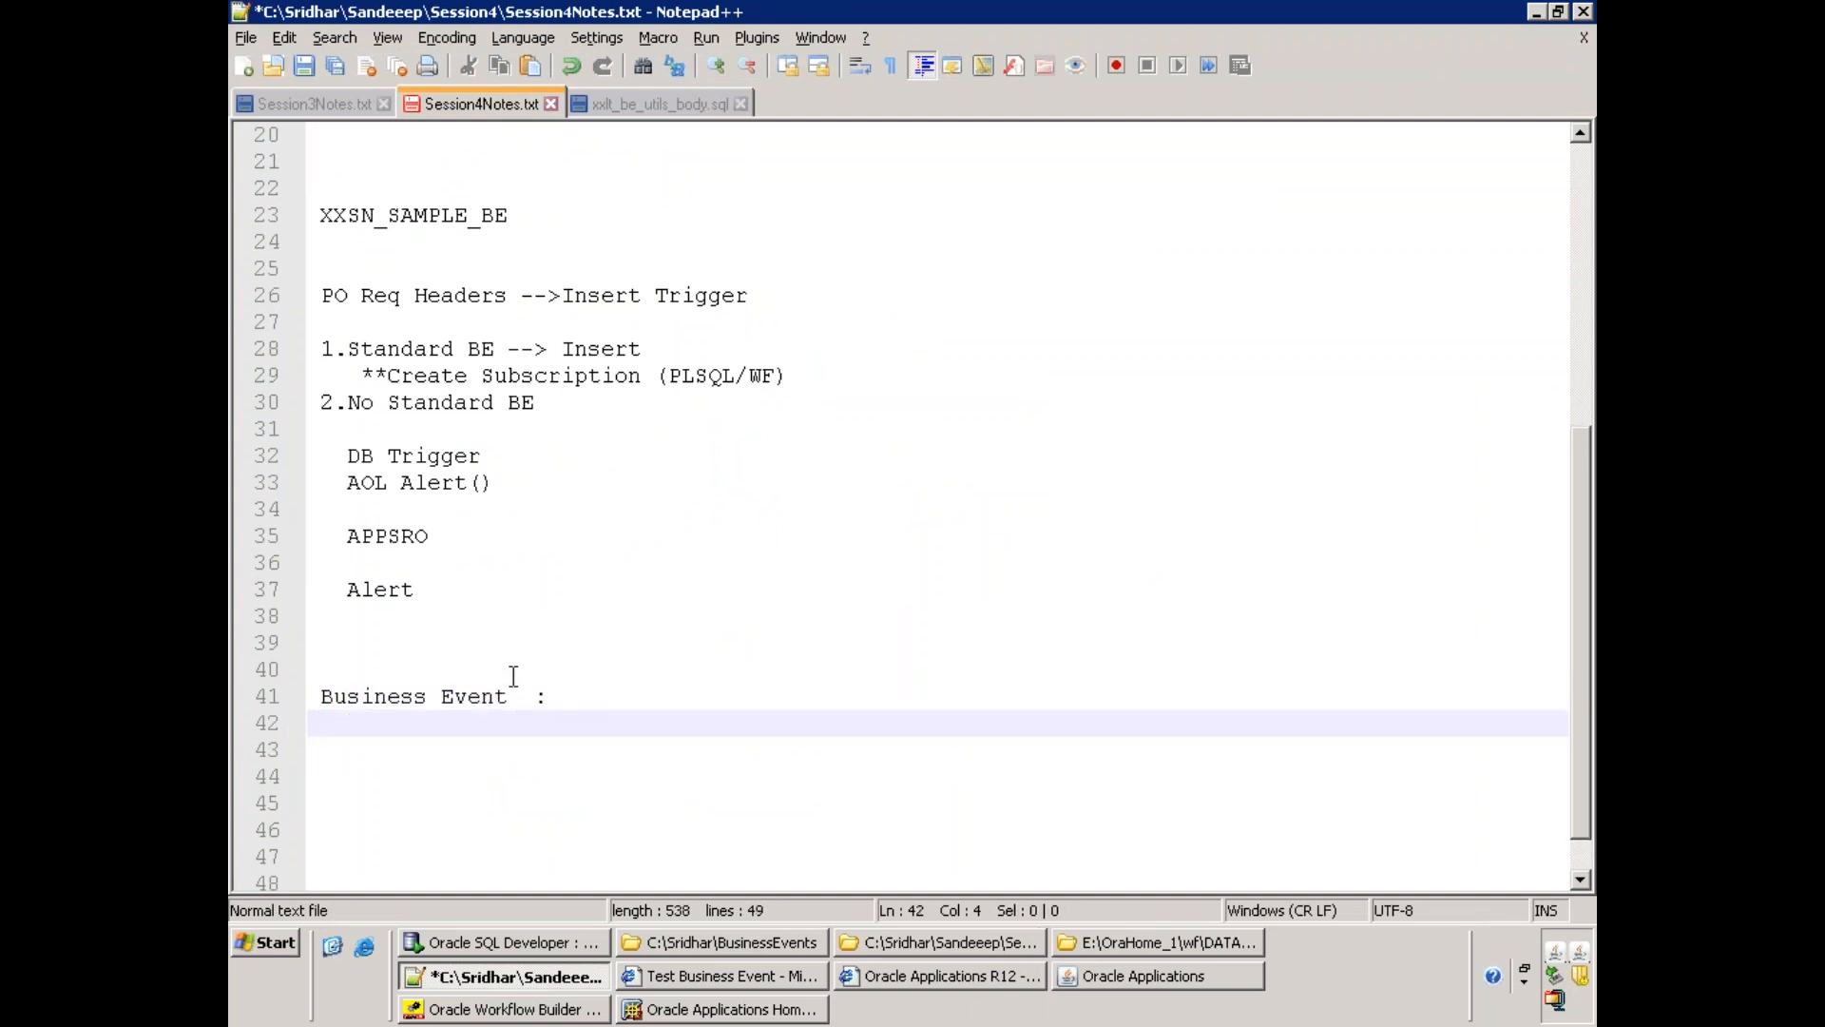
pyautogui.press('Return')
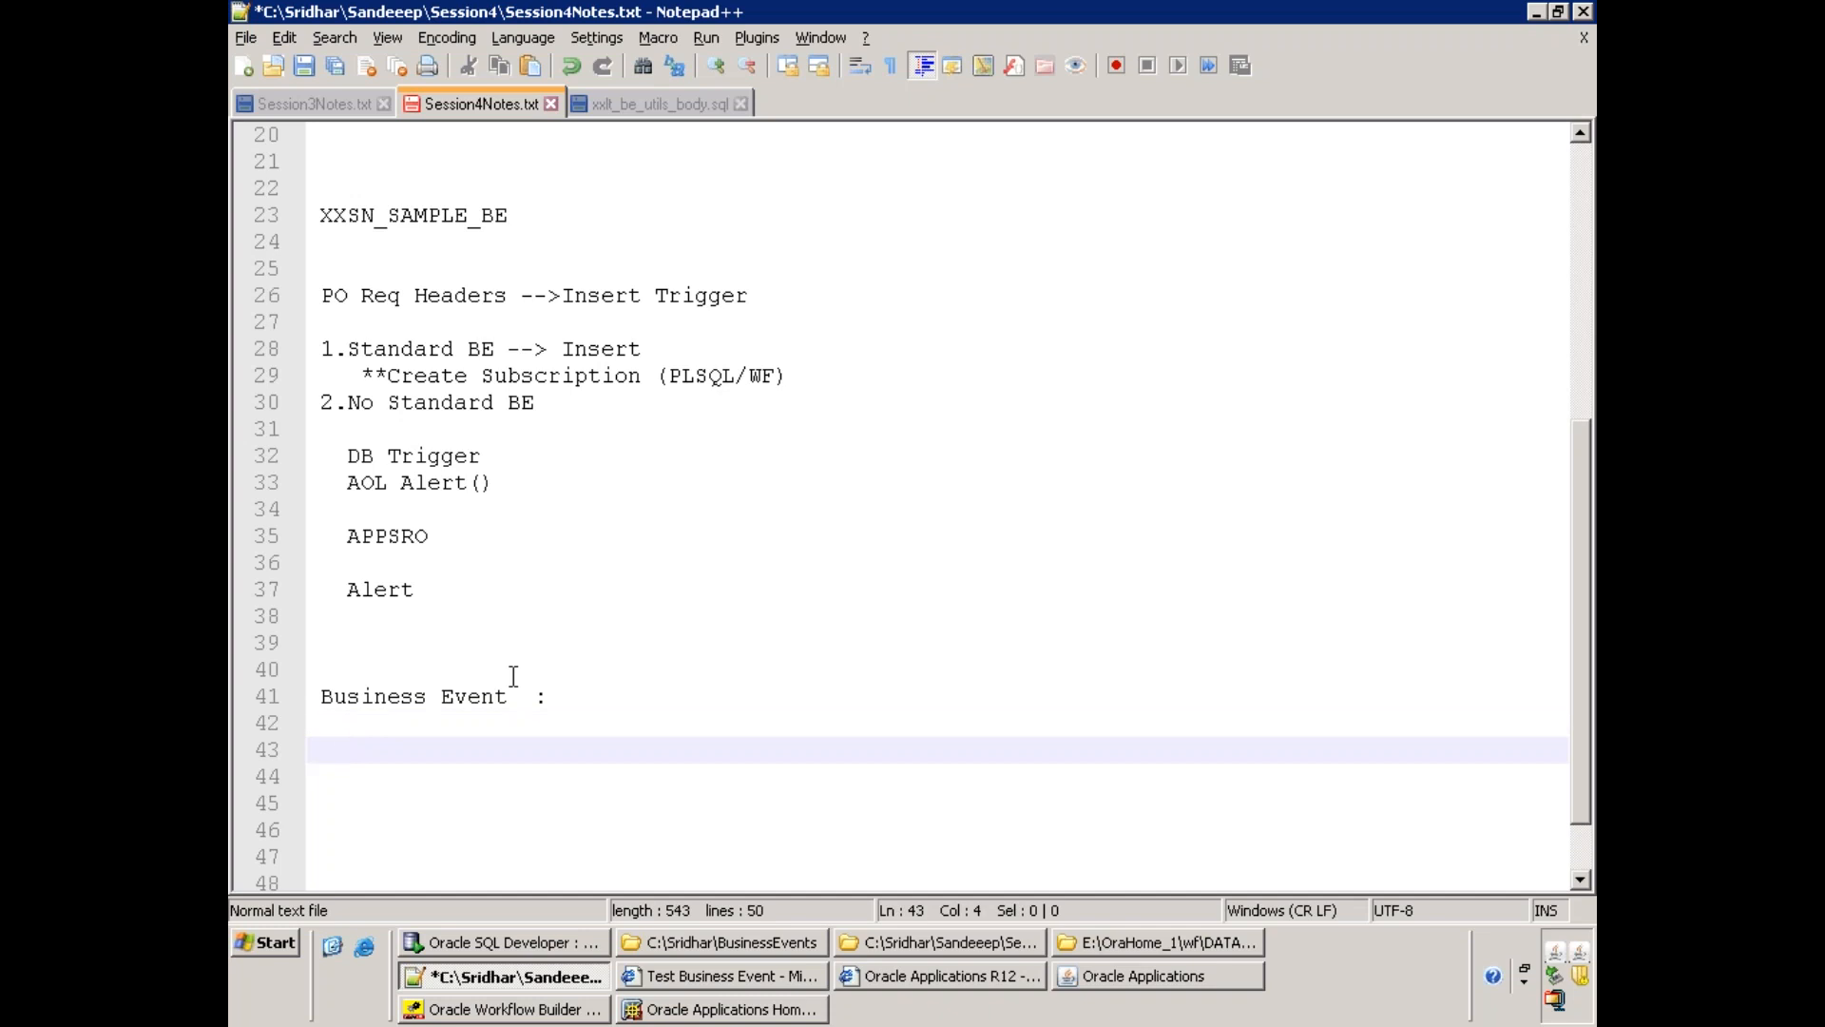
pyautogui.write('Create PO ')
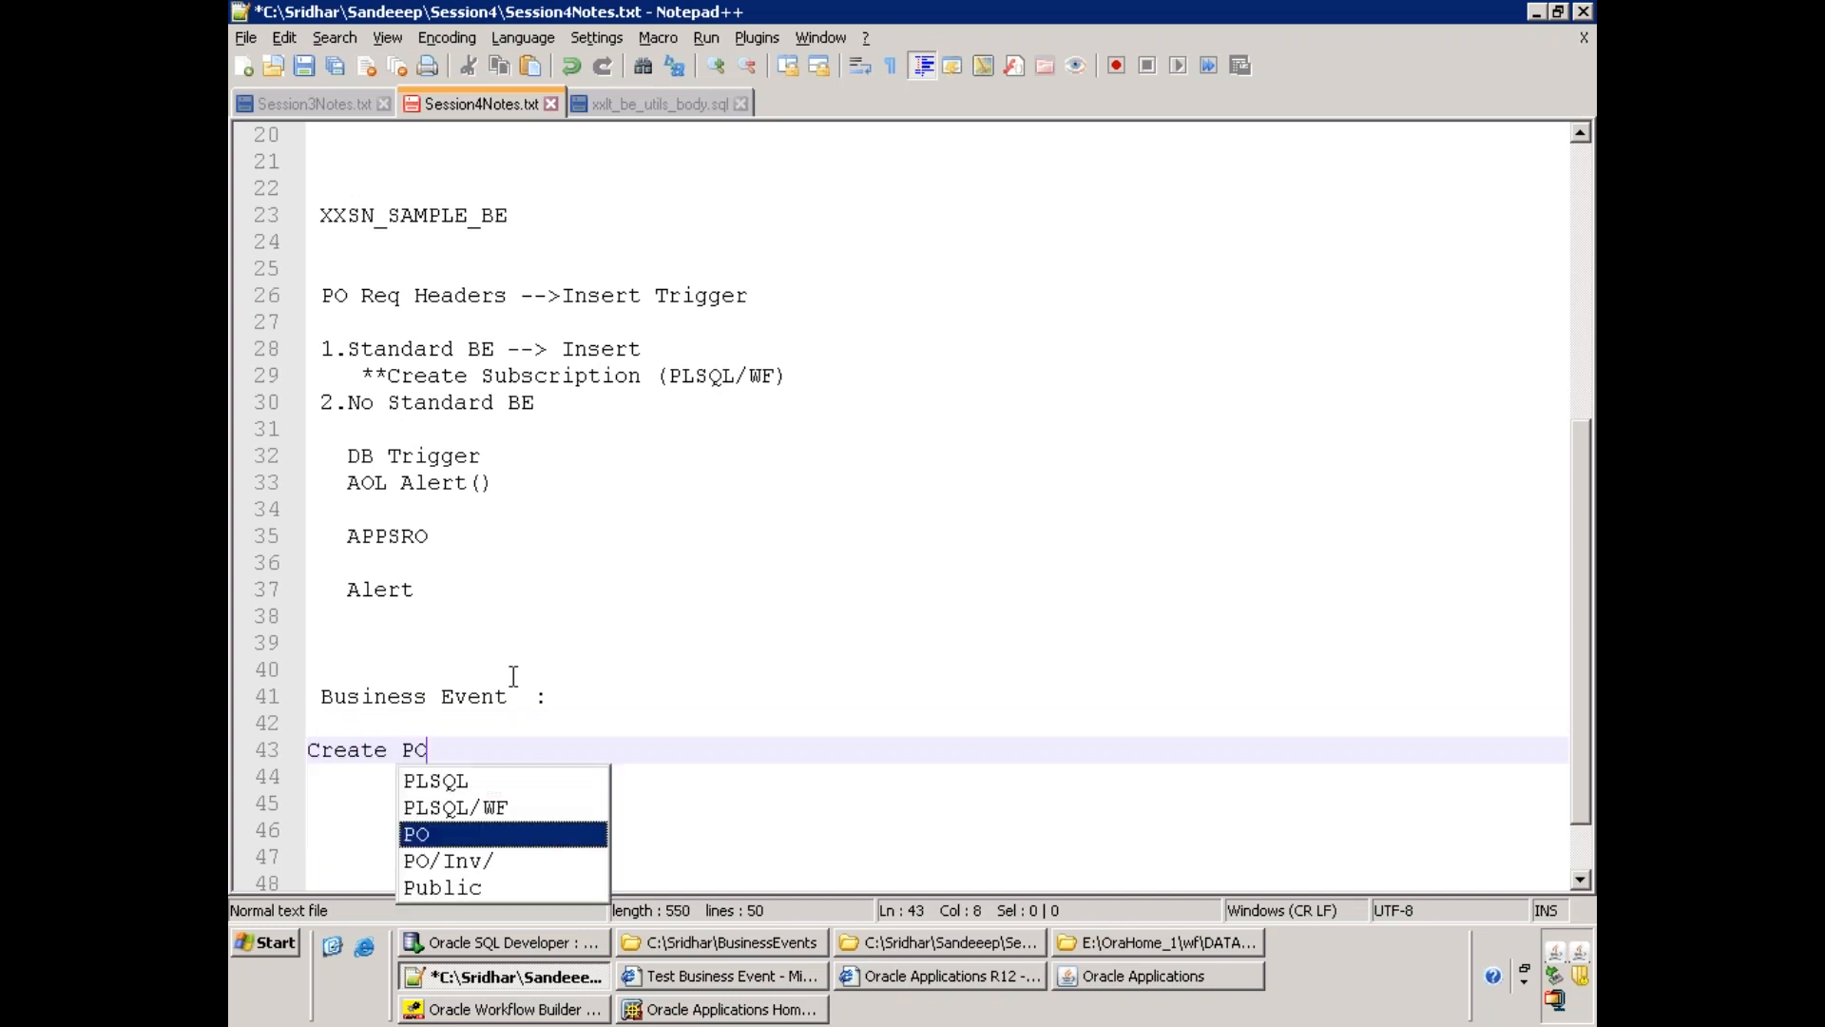
pyautogui.write('----')
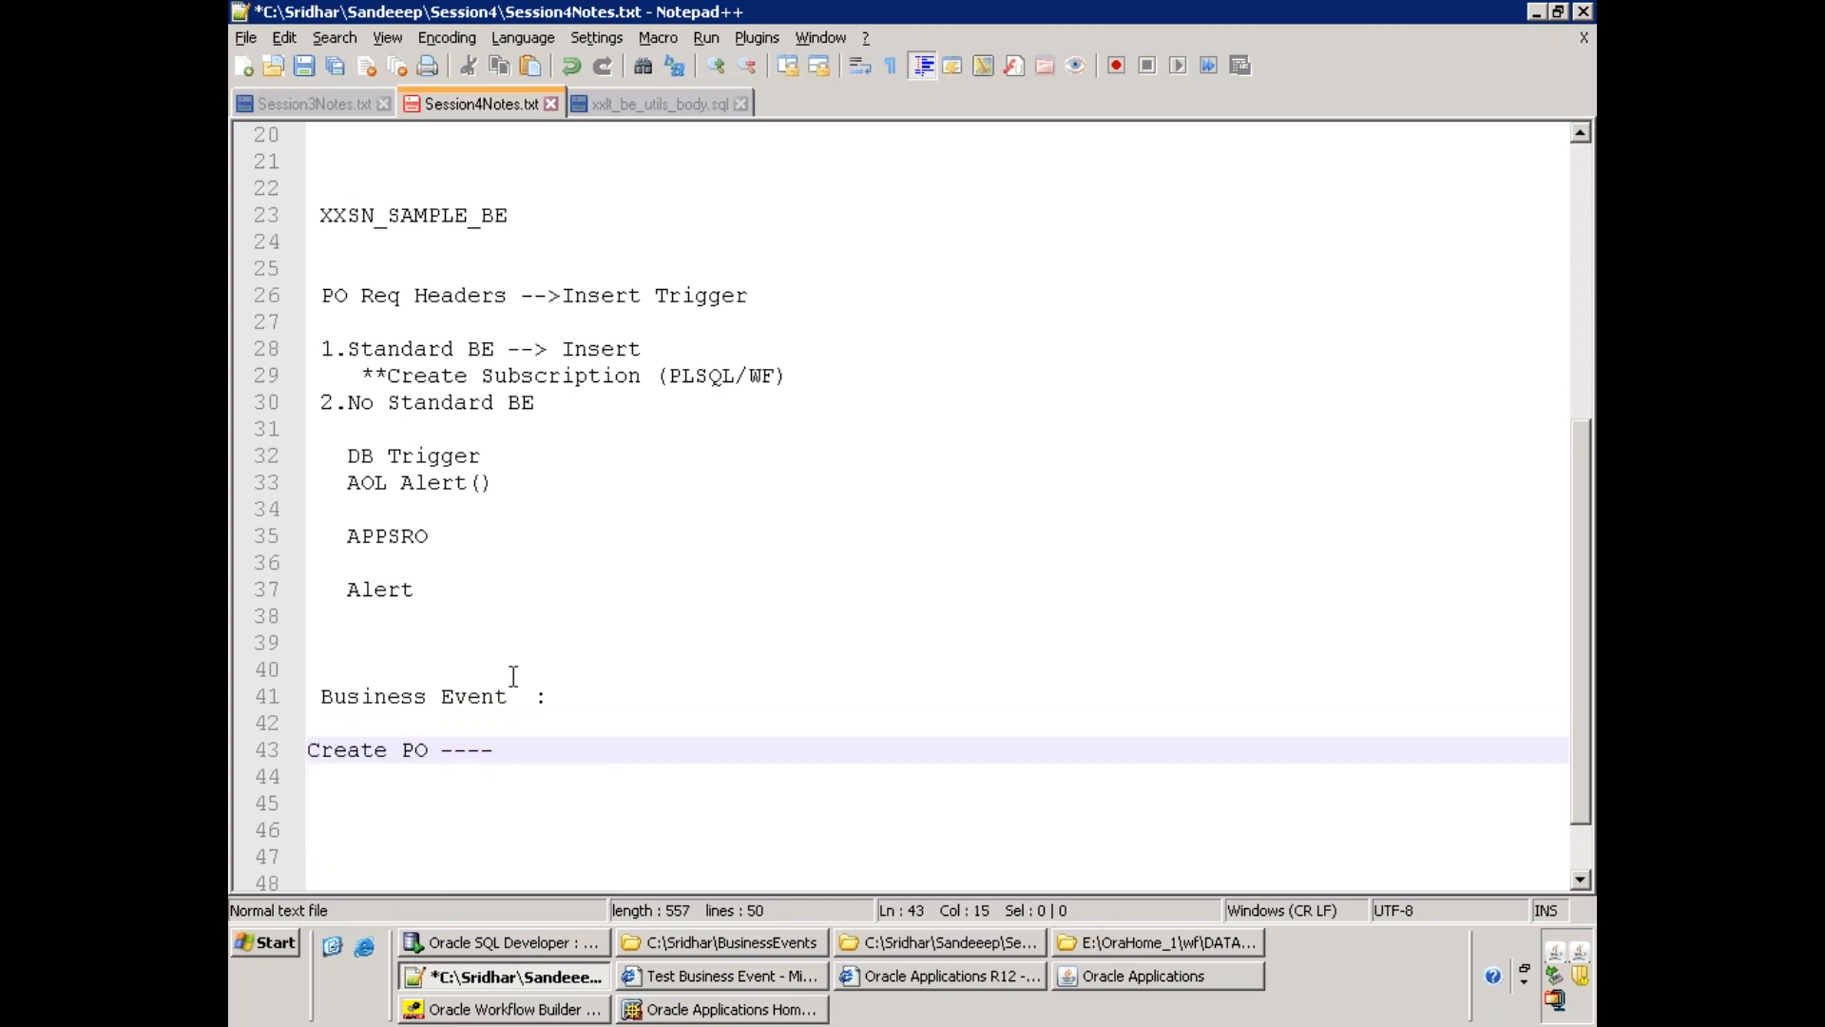
pyautogui.write('>R')
pyautogui.press('BackSpace')
pyautogui.write('Raise a BE ')
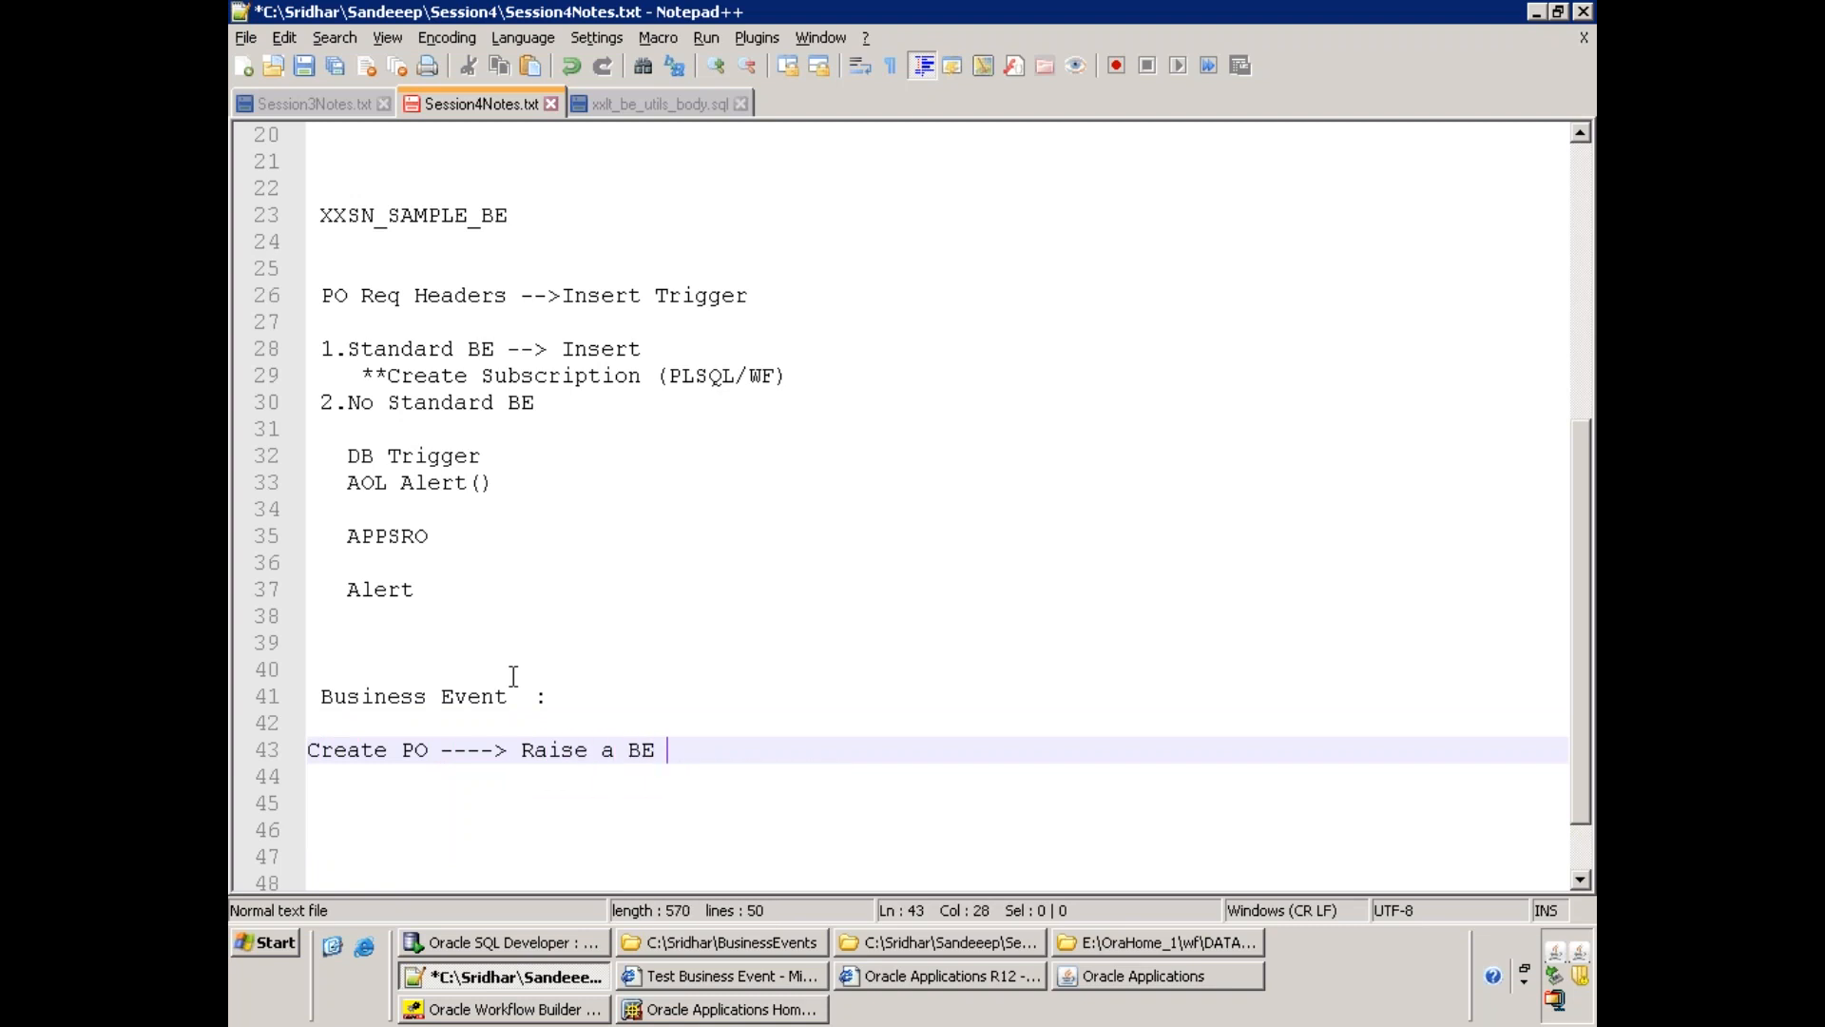
pyautogui.write('    --->Subscription')
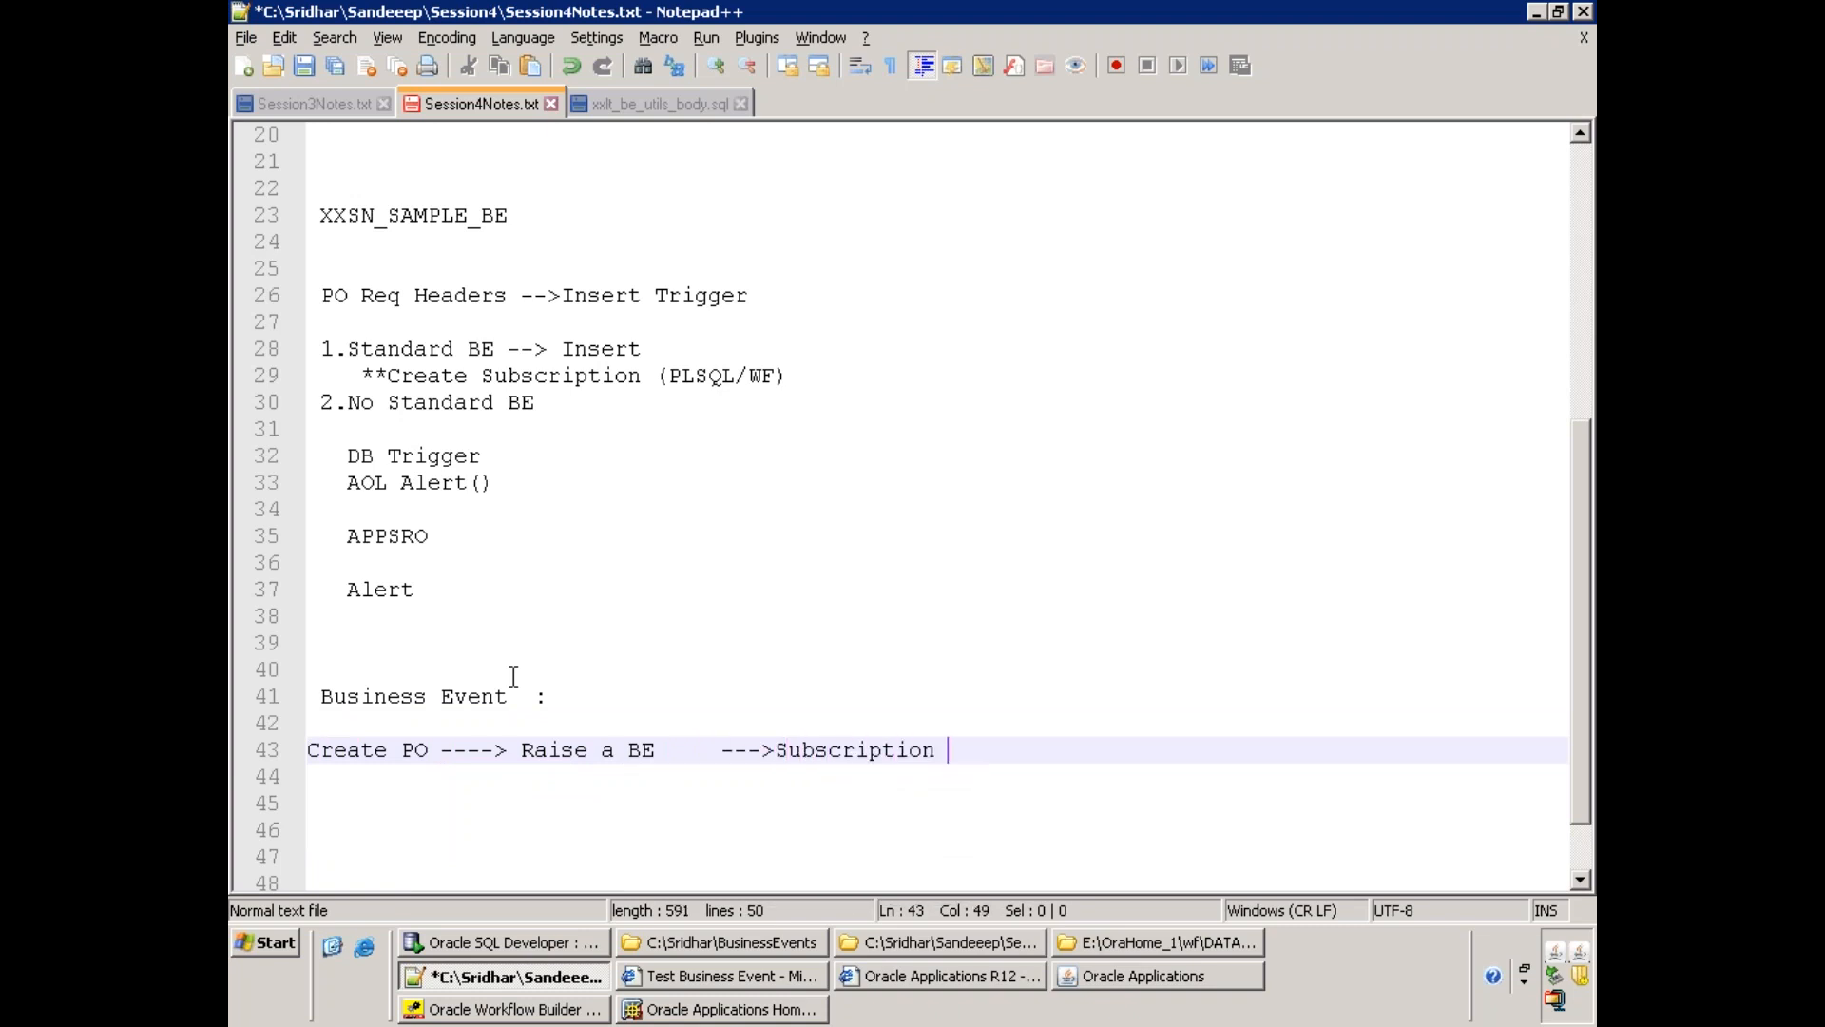
# Insert '(Parameters)' after Raise a BE and '( )' after Subscription, then save Session4Notes.txt
pyautogui.click(656, 750)
pyautogui.write('(Param')
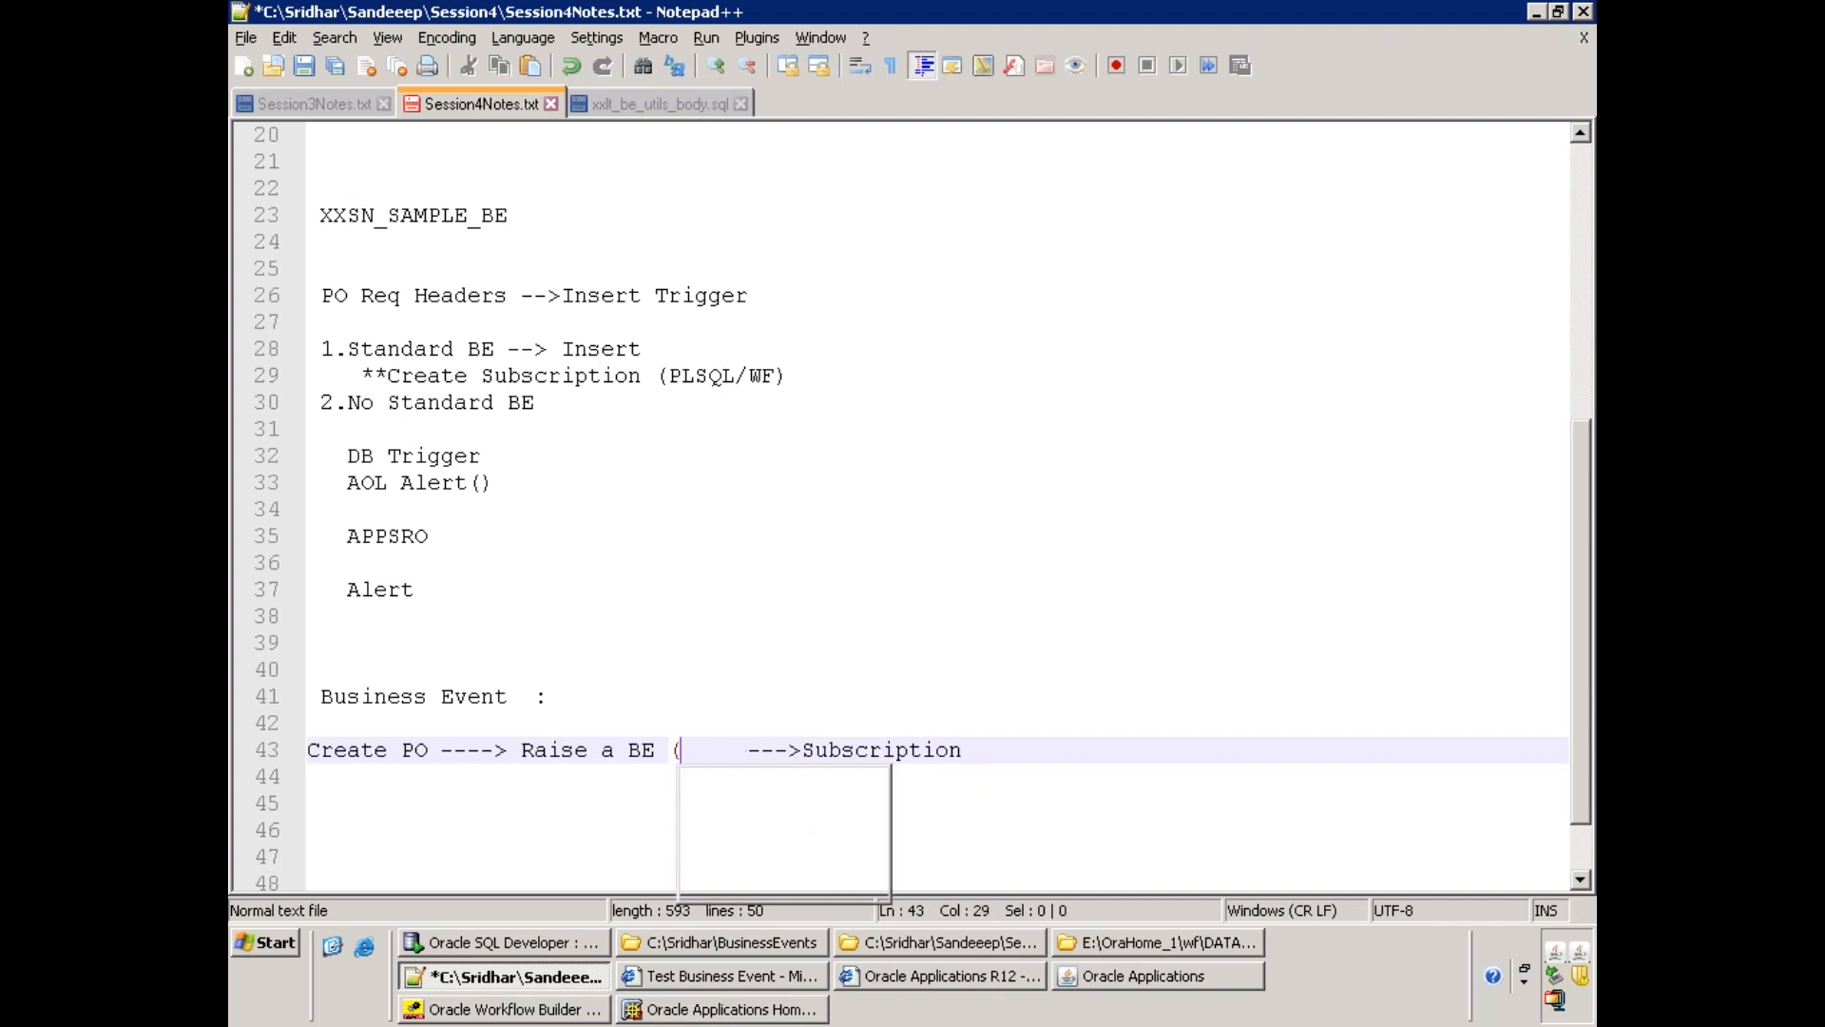
pyautogui.write('eters)')
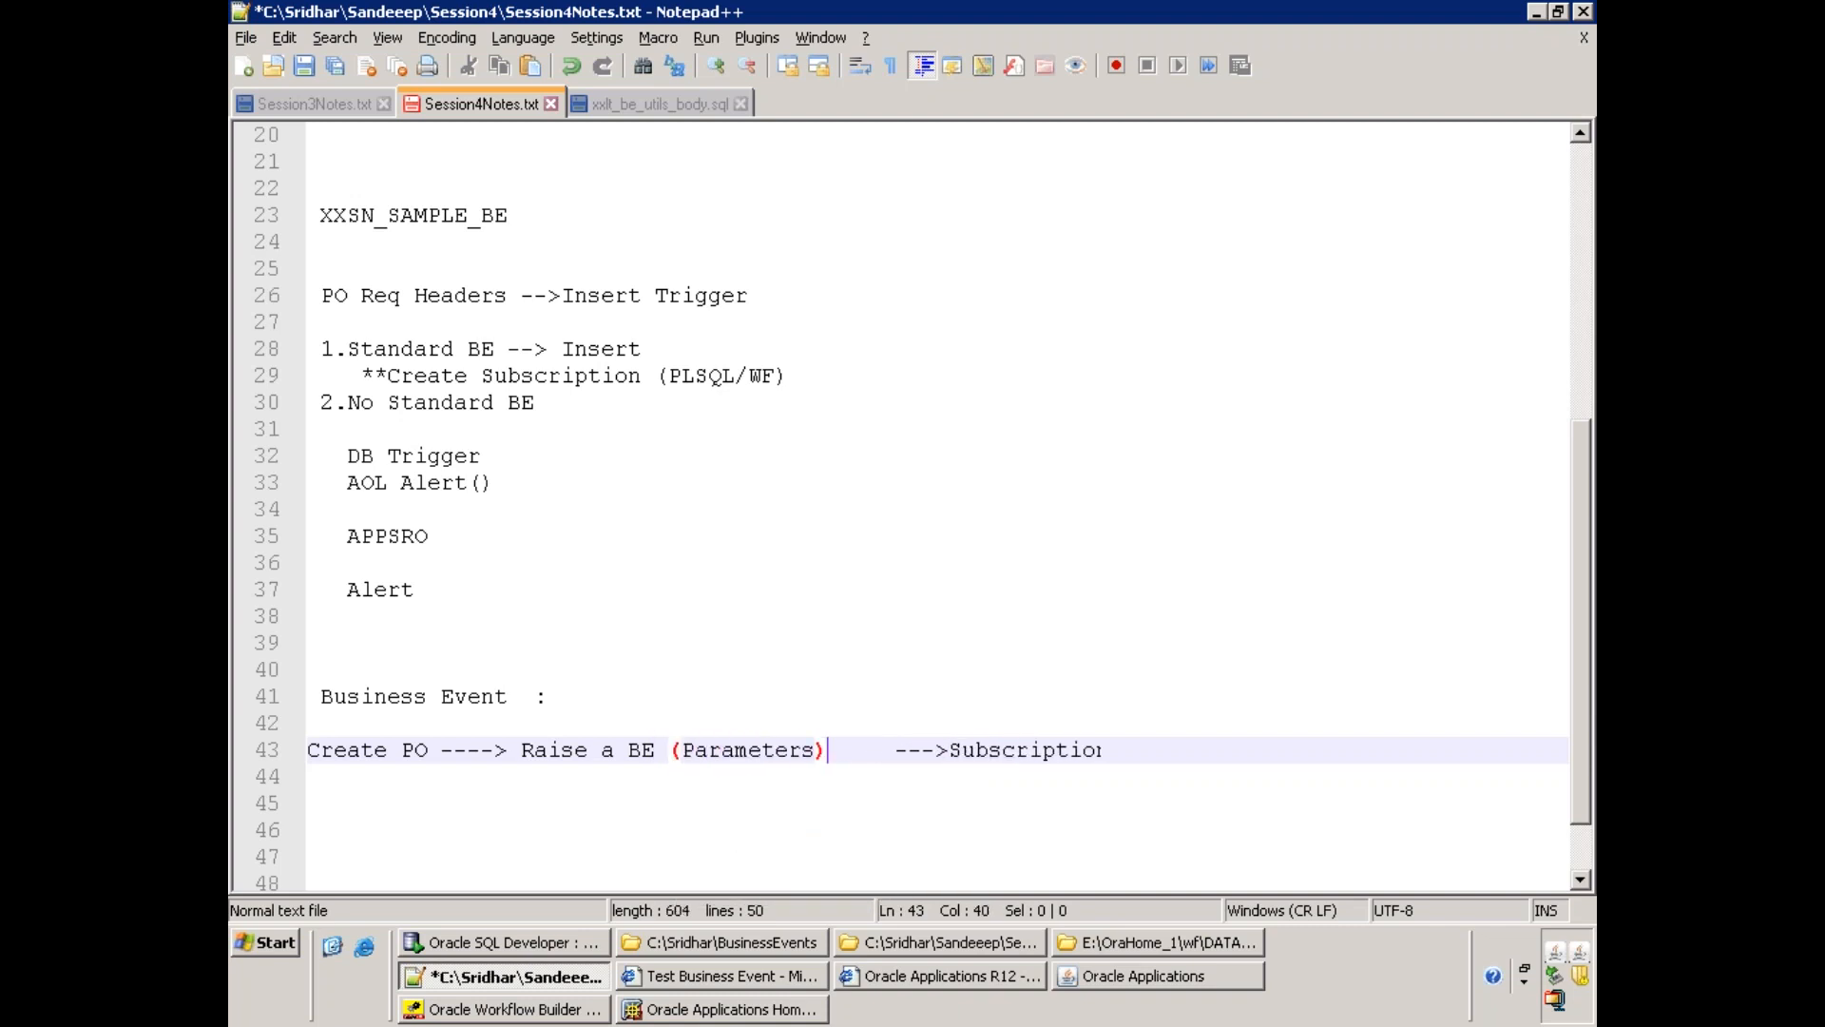
pyautogui.press('Delete')
pyautogui.press('Delete')
pyautogui.press('Delete')
pyautogui.press('Delete')
pyautogui.press('Delete')
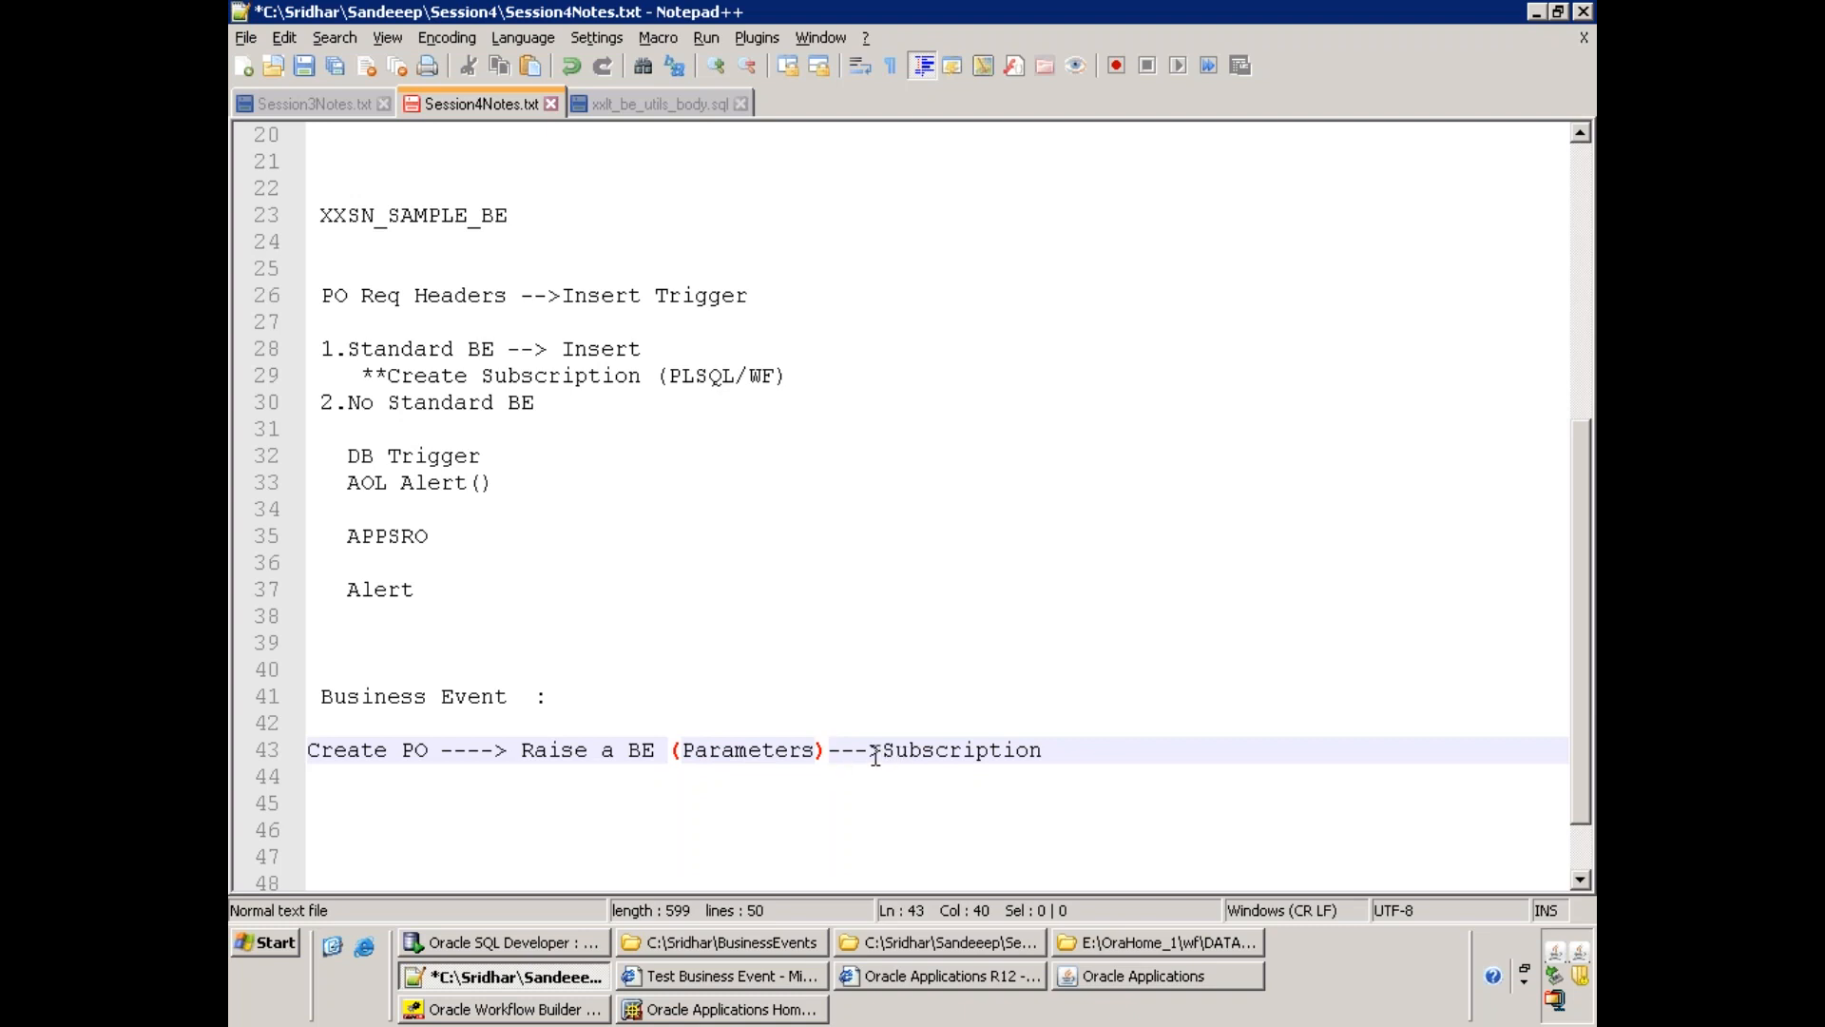
pyautogui.click(1103, 757)
pyautogui.write('()')
pyautogui.click(1152, 750)
pyautogui.scroll(-1, 1152, 750)
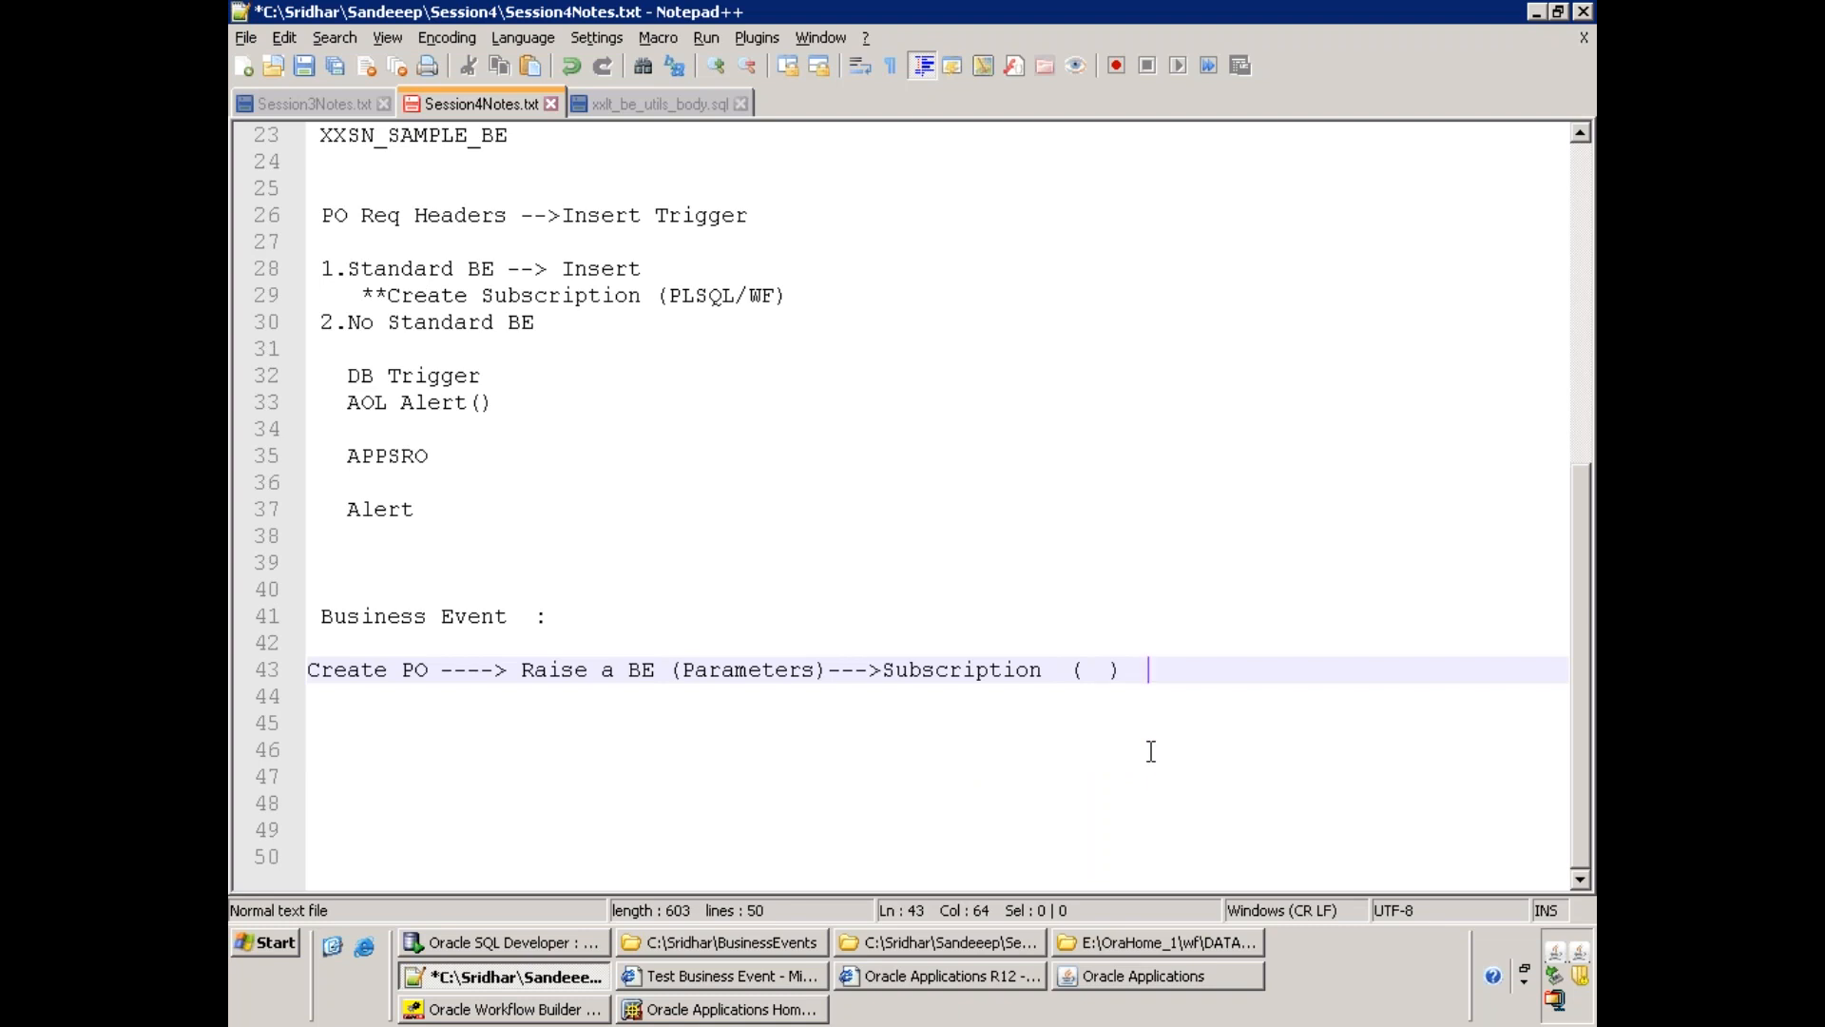
pyautogui.press('Return')
pyautogui.press('Return')
pyautogui.press('Return')
pyautogui.hotkey('ctrl', 's')
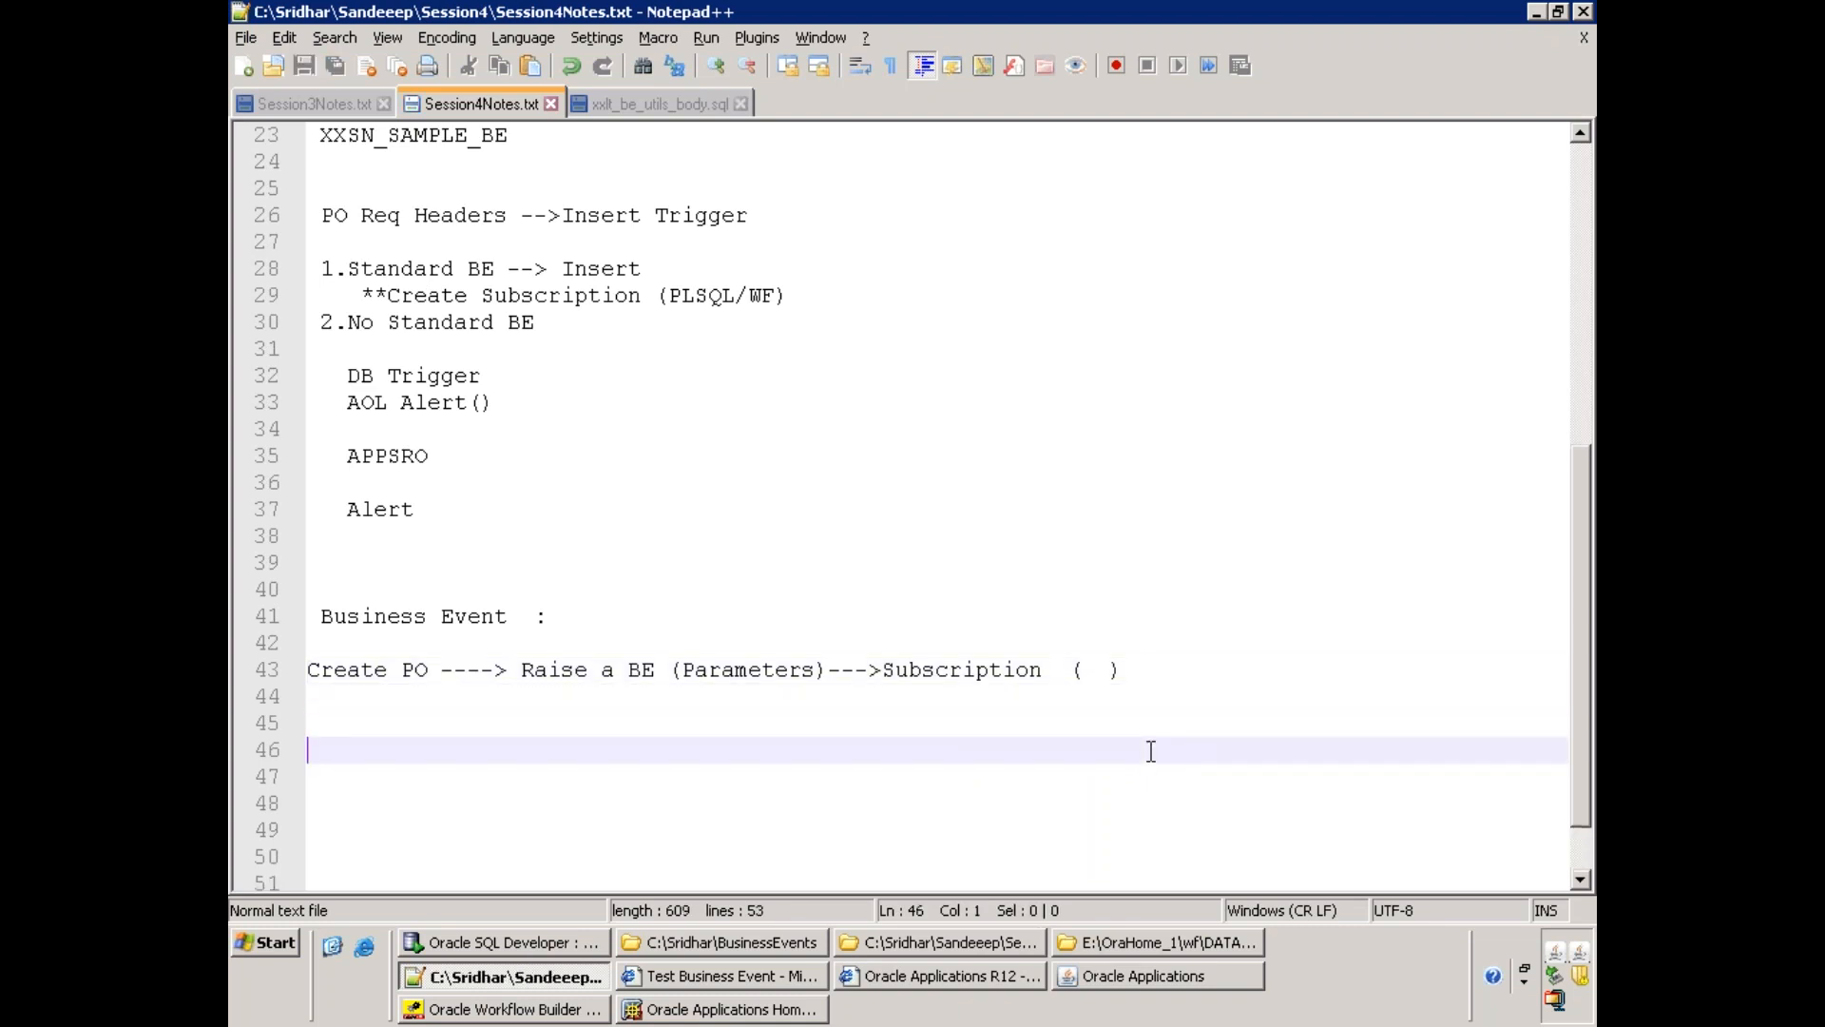
pyautogui.scroll(2, 1093, 722)
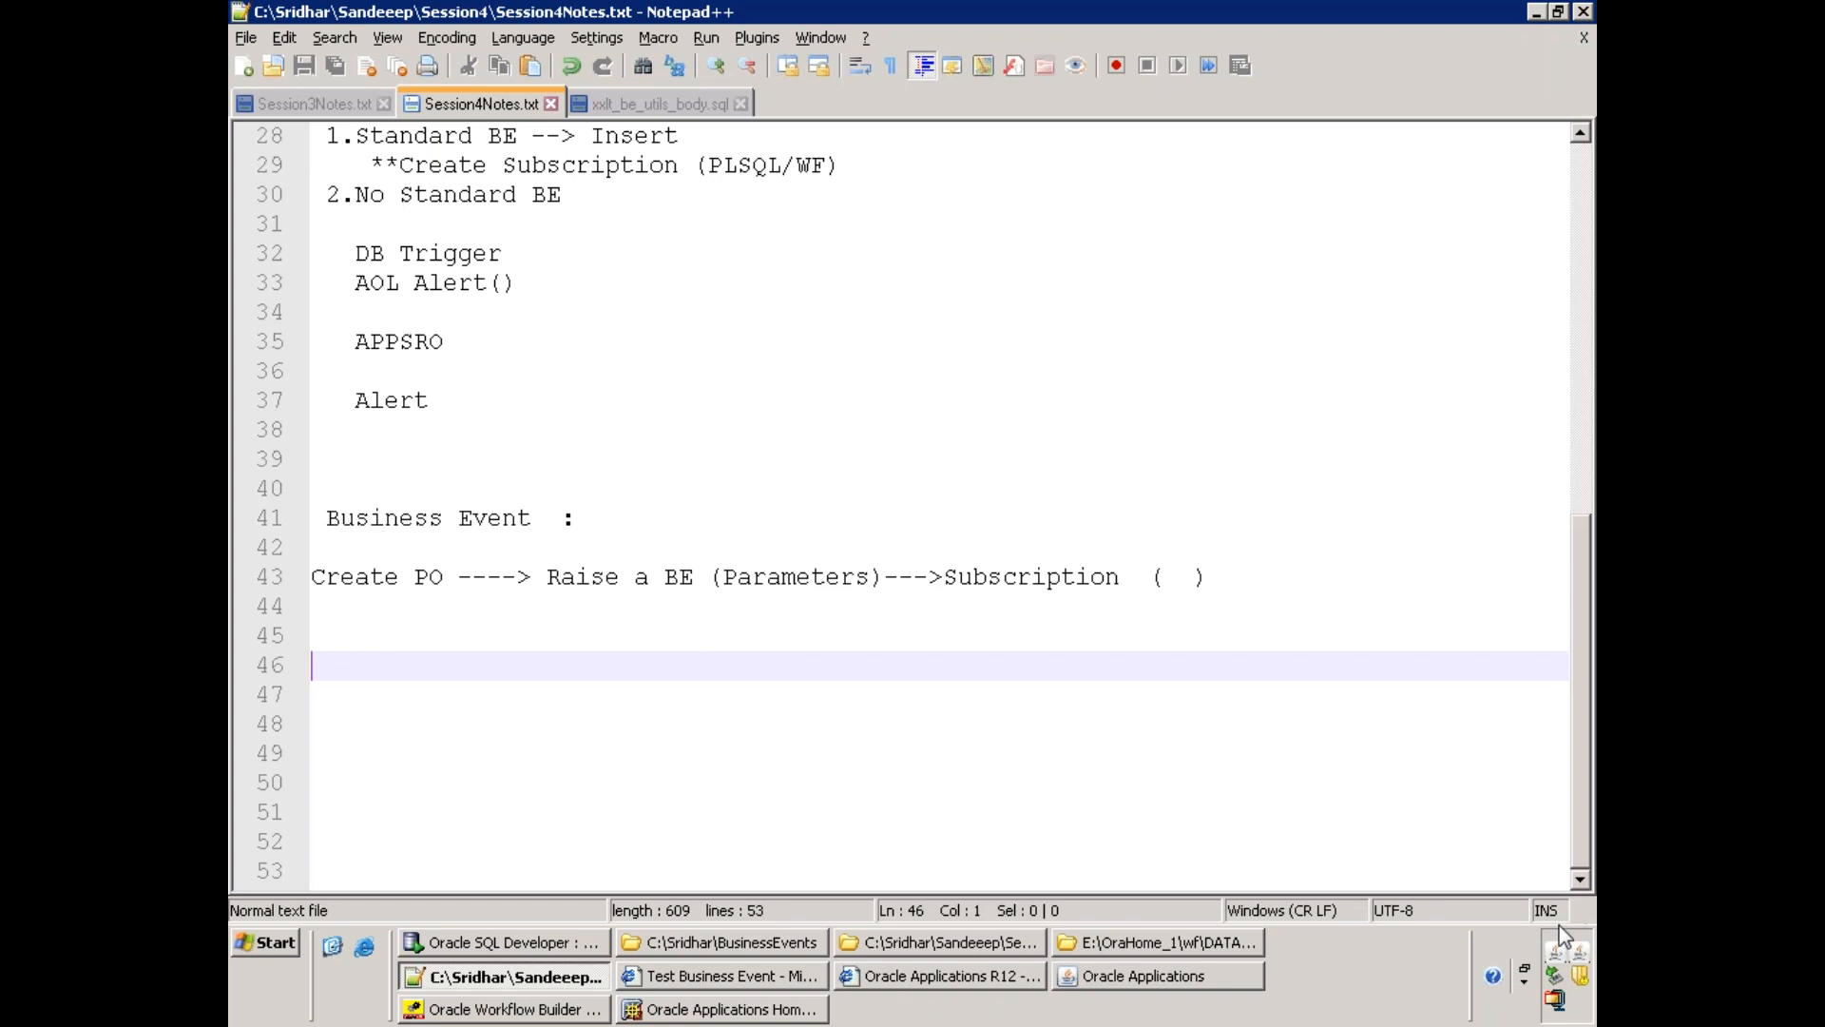
pyautogui.moveTo(1561, 927)
pyautogui.click(531, 622)
# List '1.Public API' with '-->Table Record Type' beneath it, and '2.Open Interface(Interface Table)'
pyautogui.press('Return')
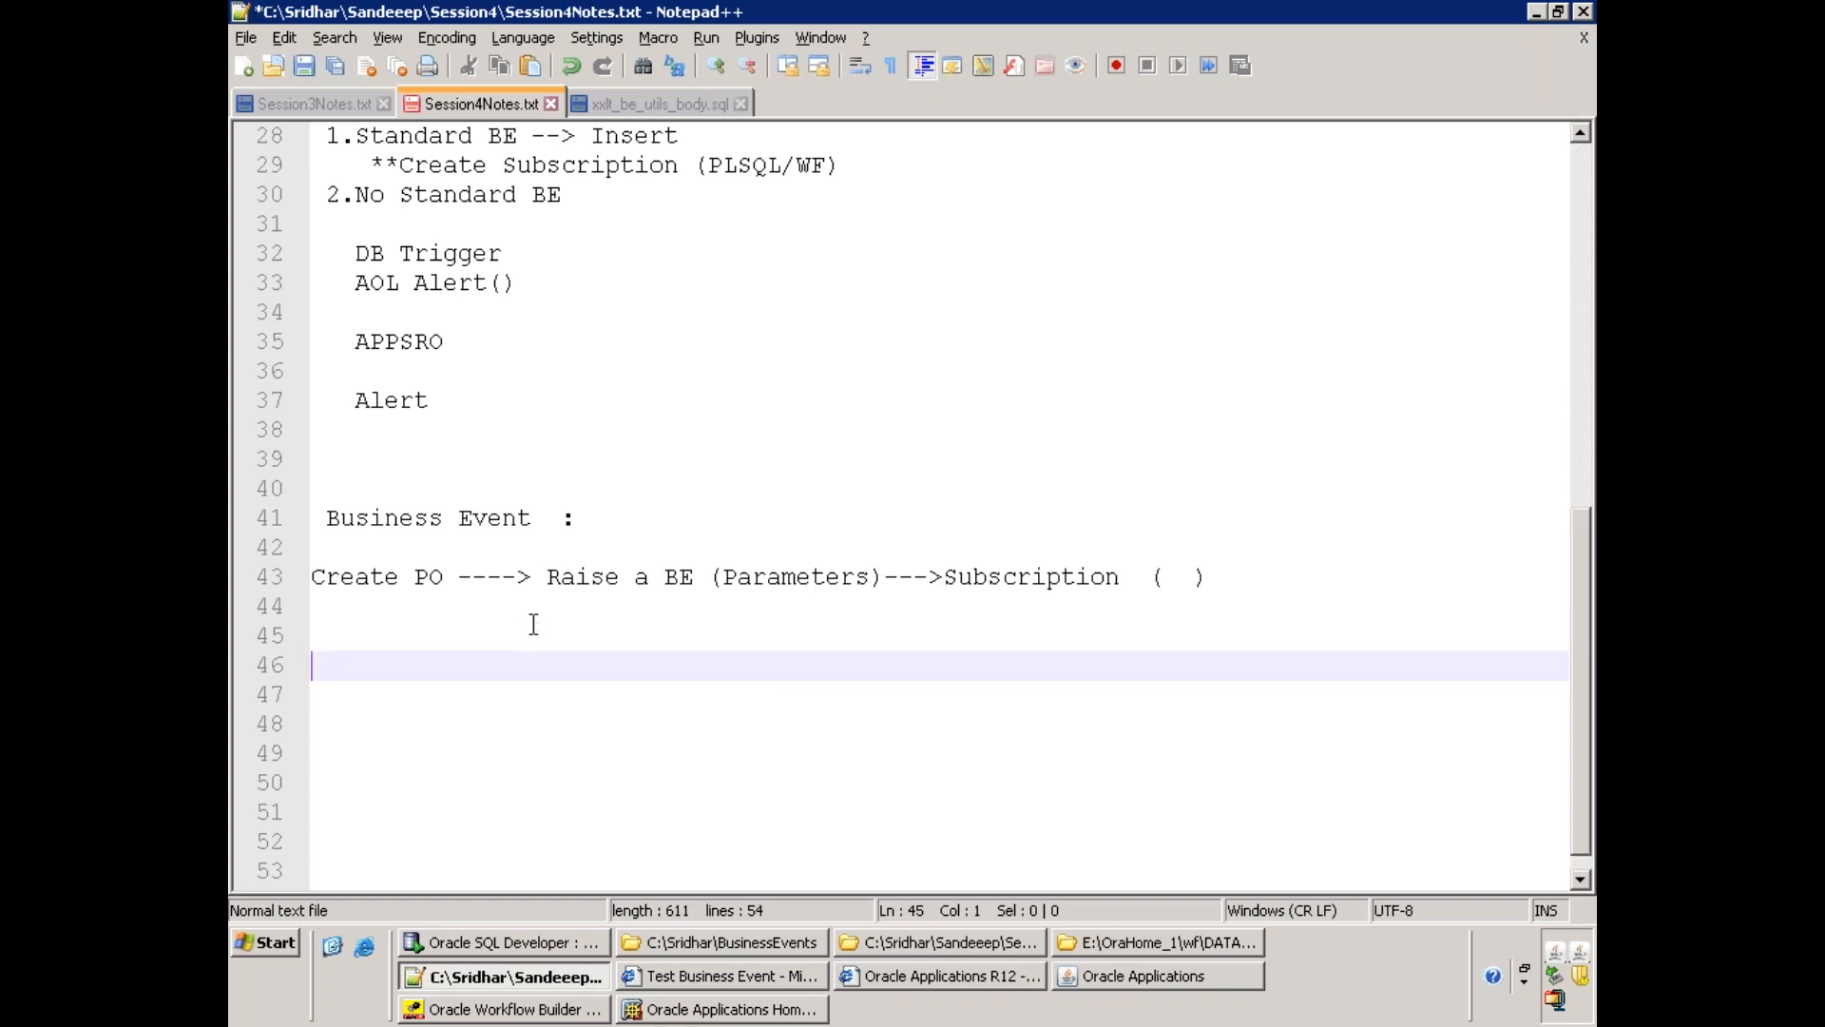
pyautogui.write('1.')
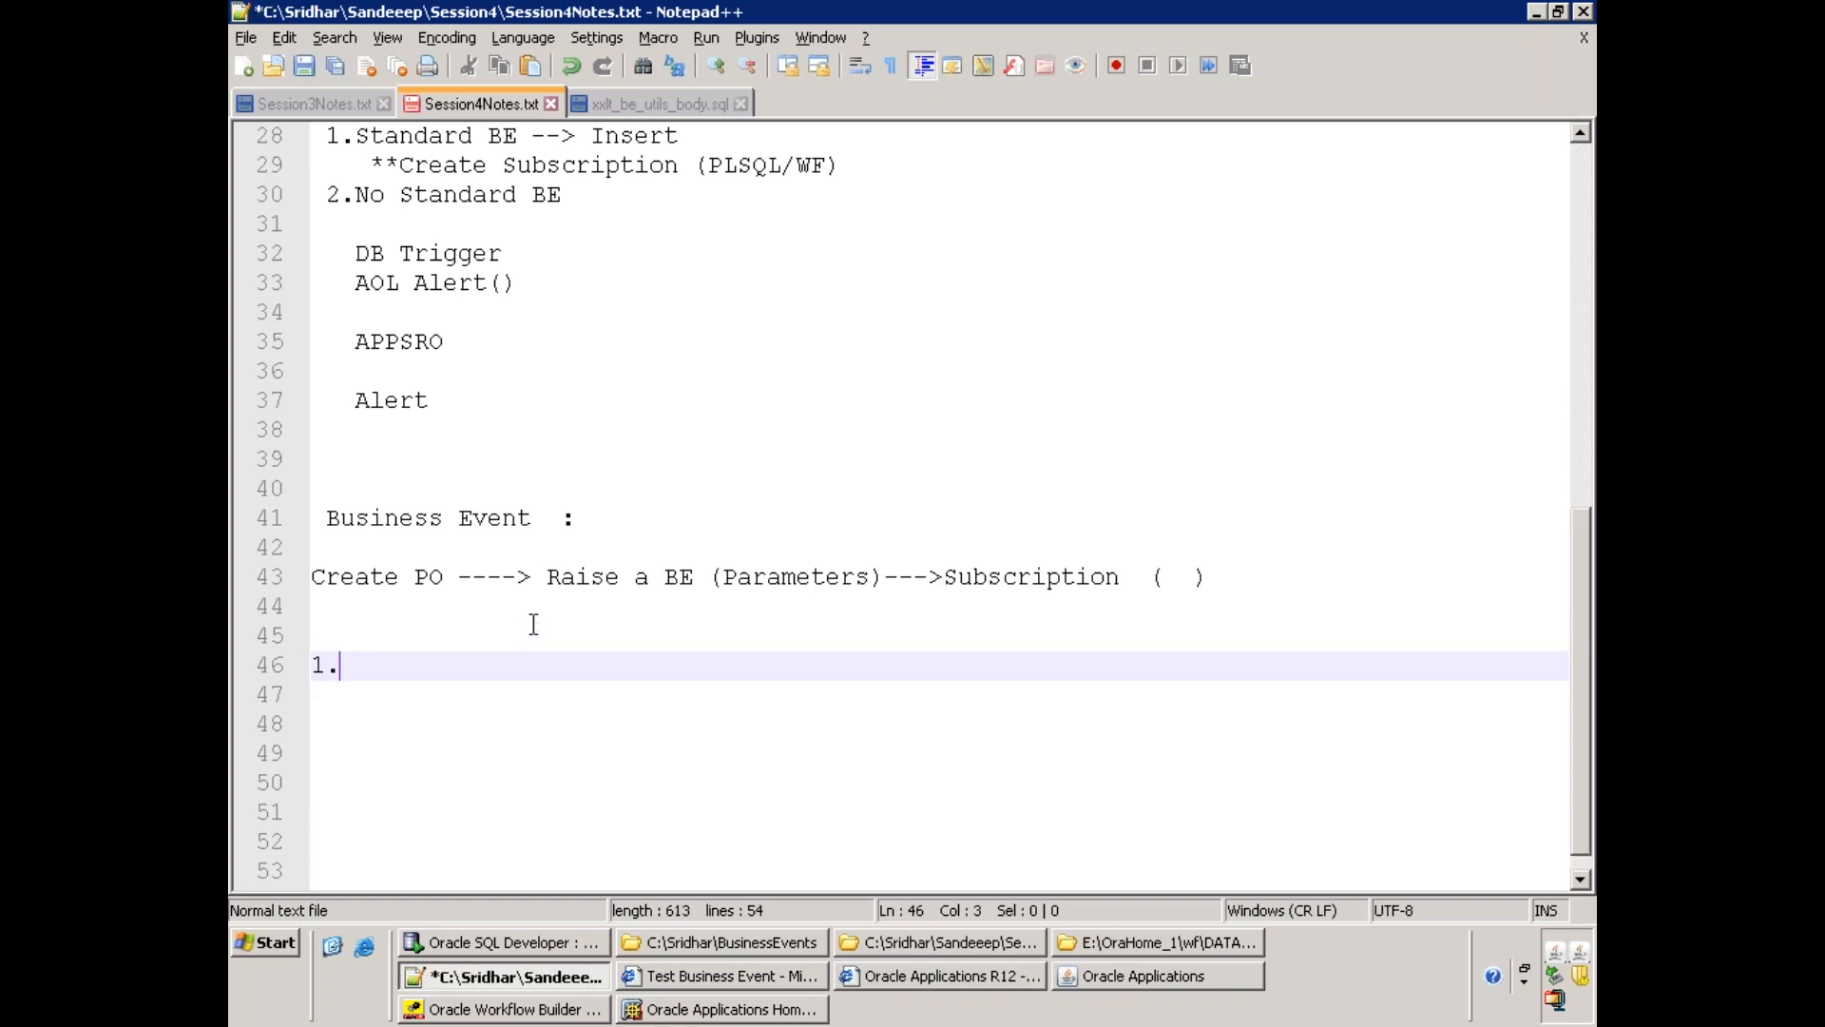
pyautogui.write('Public API')
pyautogui.press('Return')
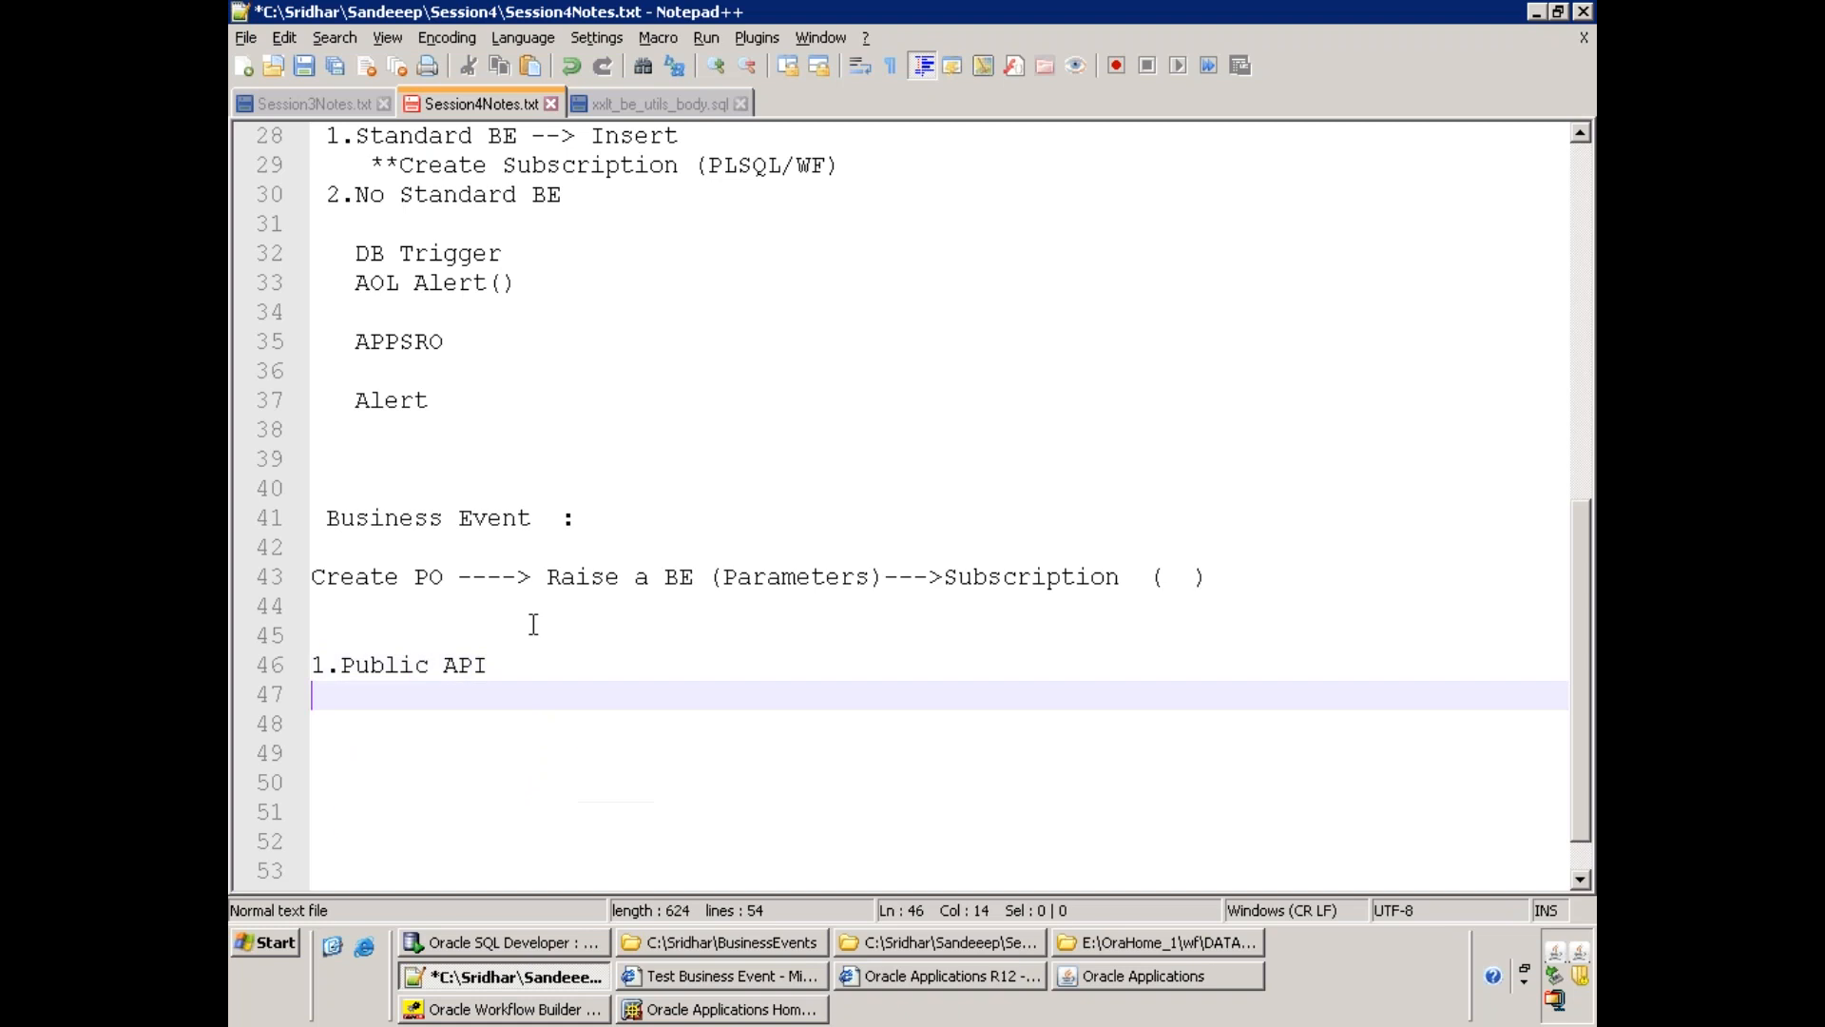
pyautogui.write('2.Open Int')
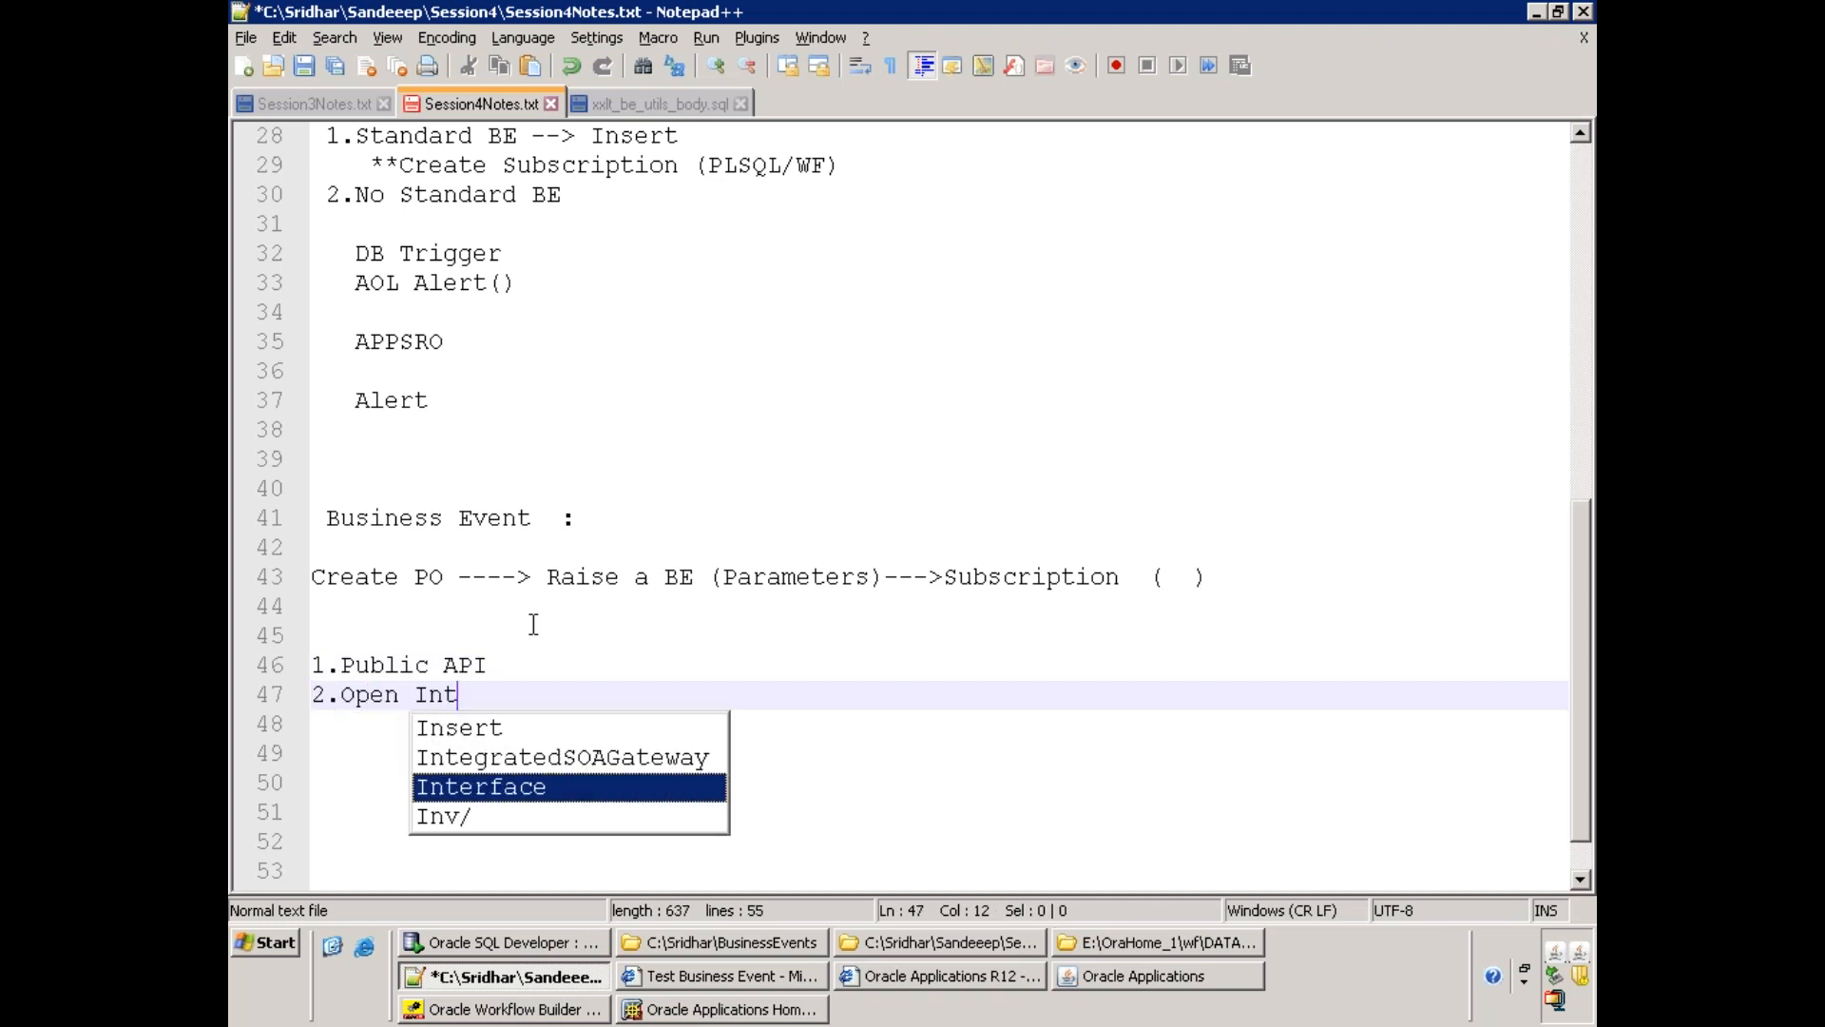
pyautogui.write('erface(Interface ')
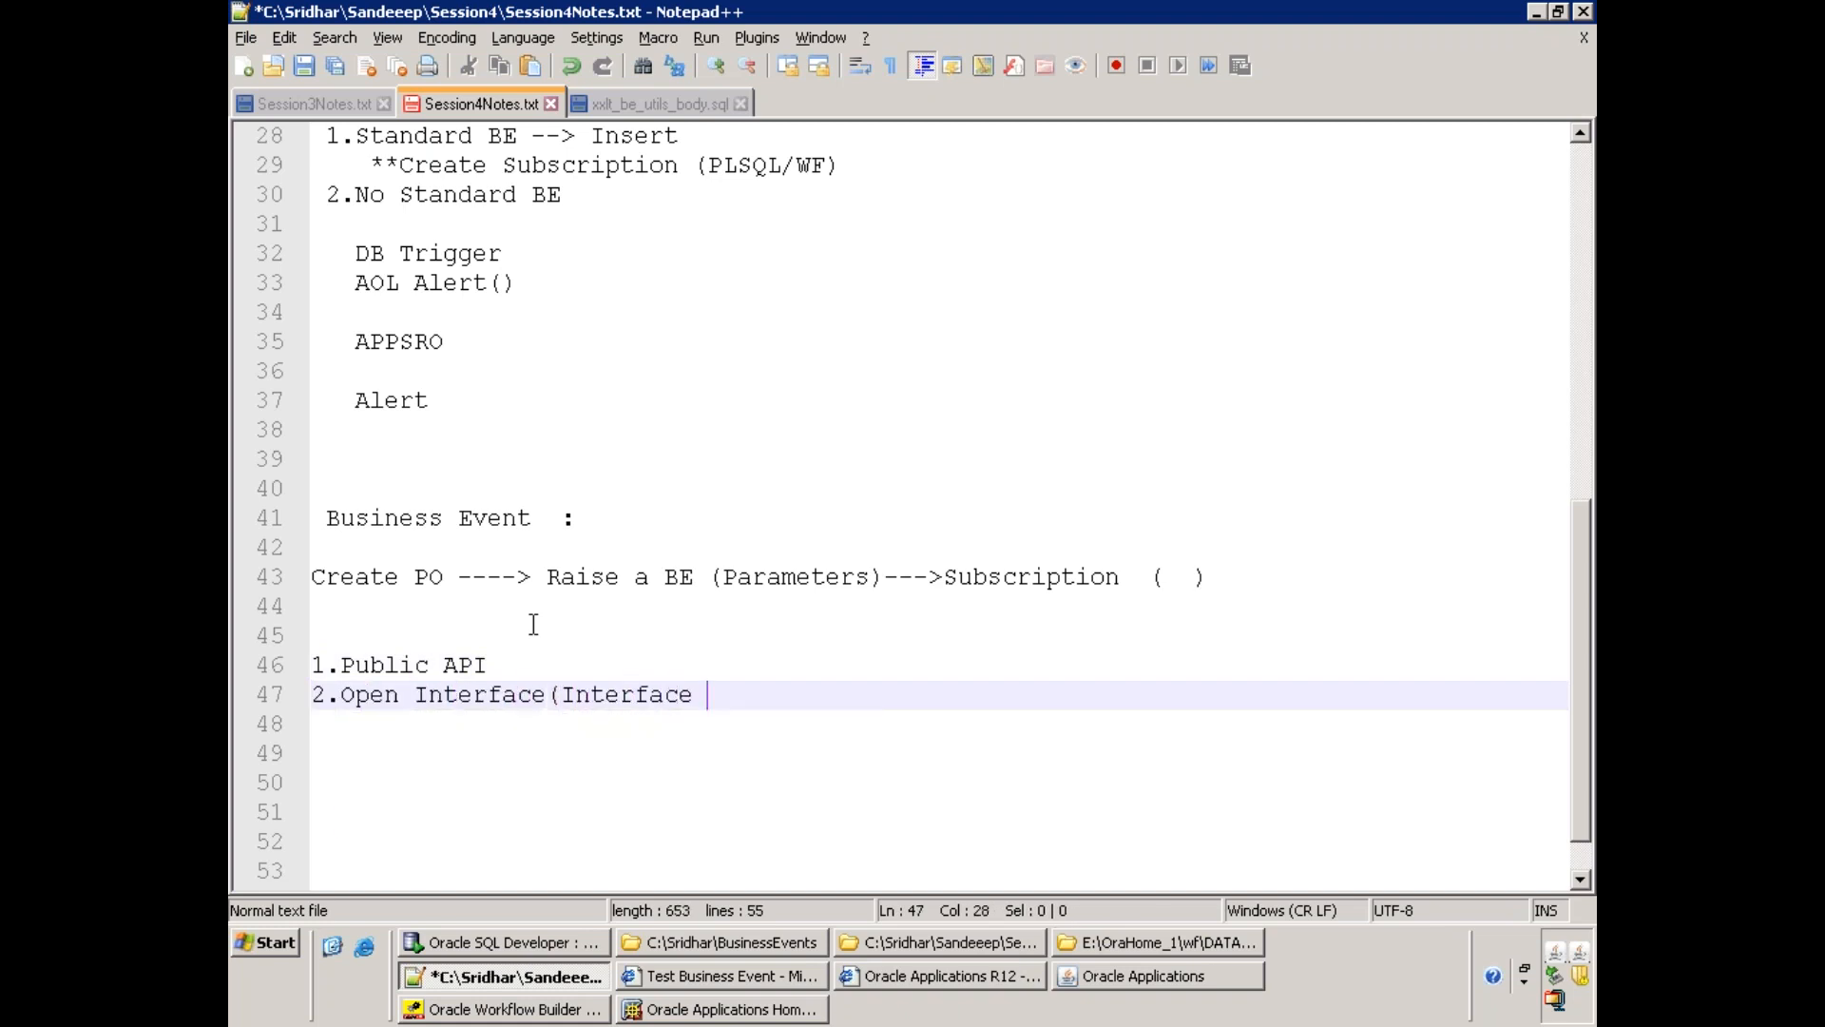
pyautogui.write('Table)')
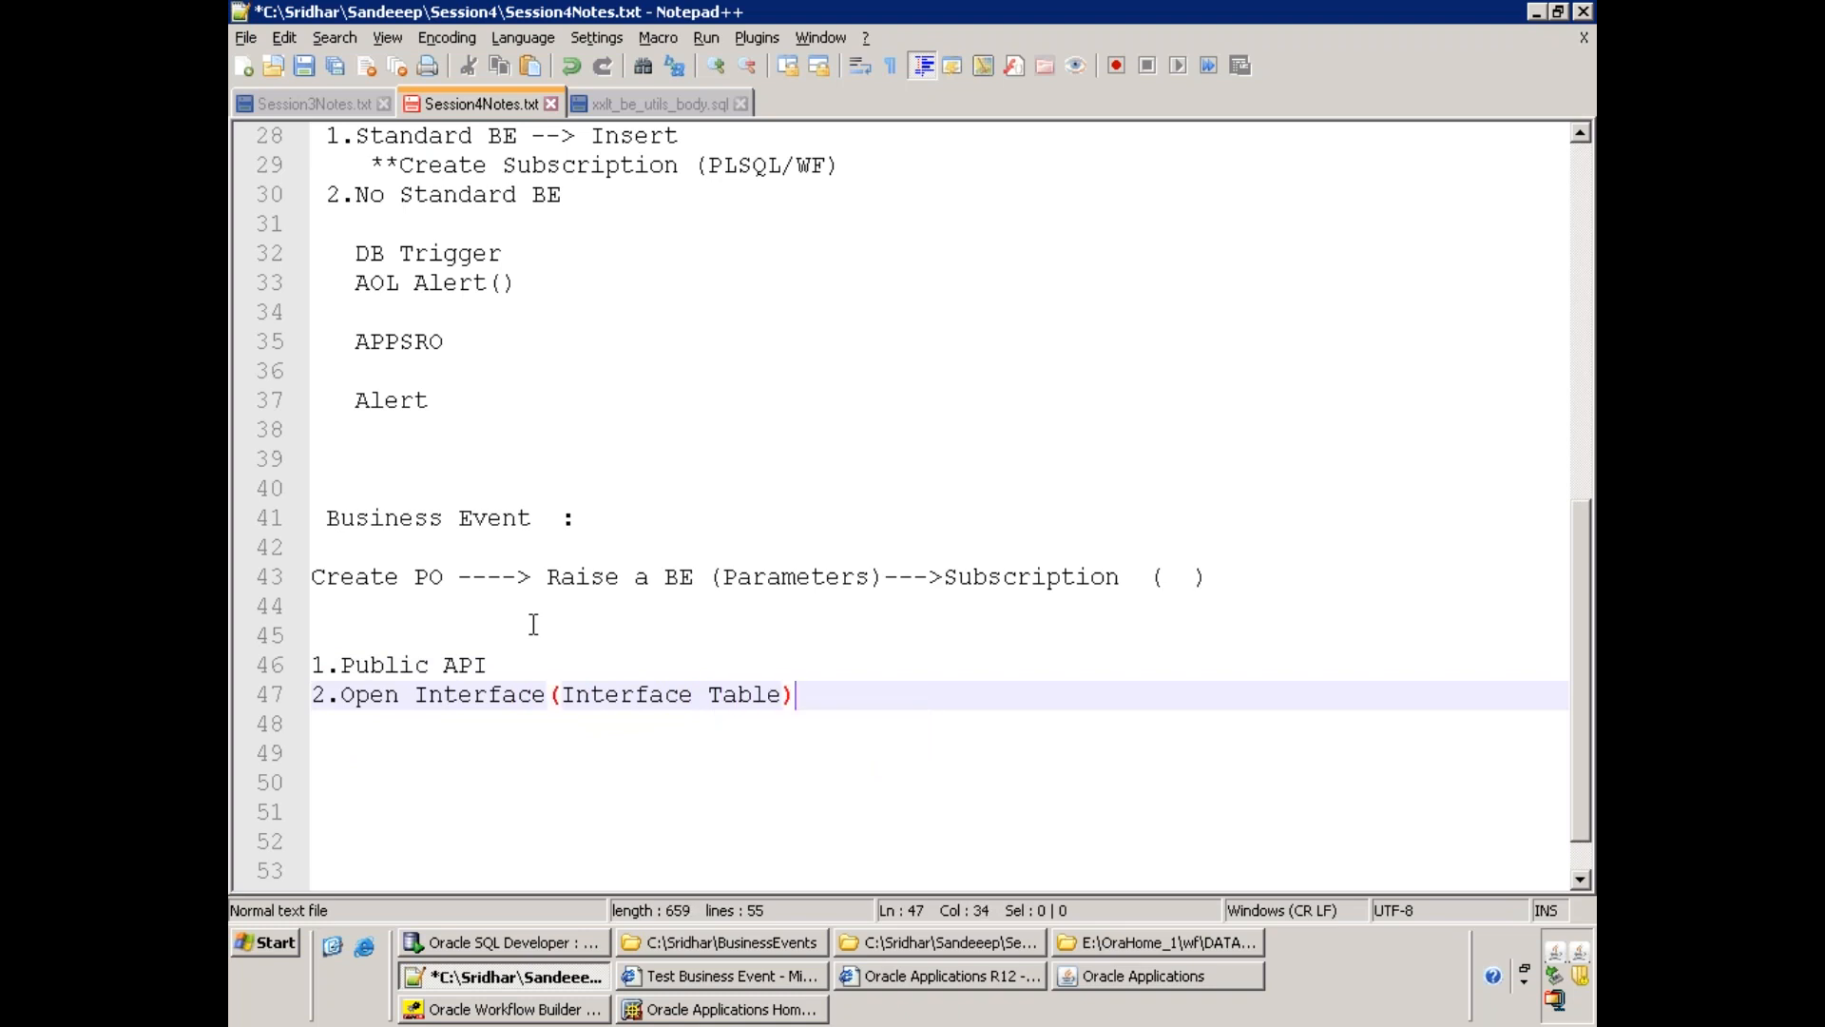
pyautogui.press('Return')
pyautogui.press('Return')
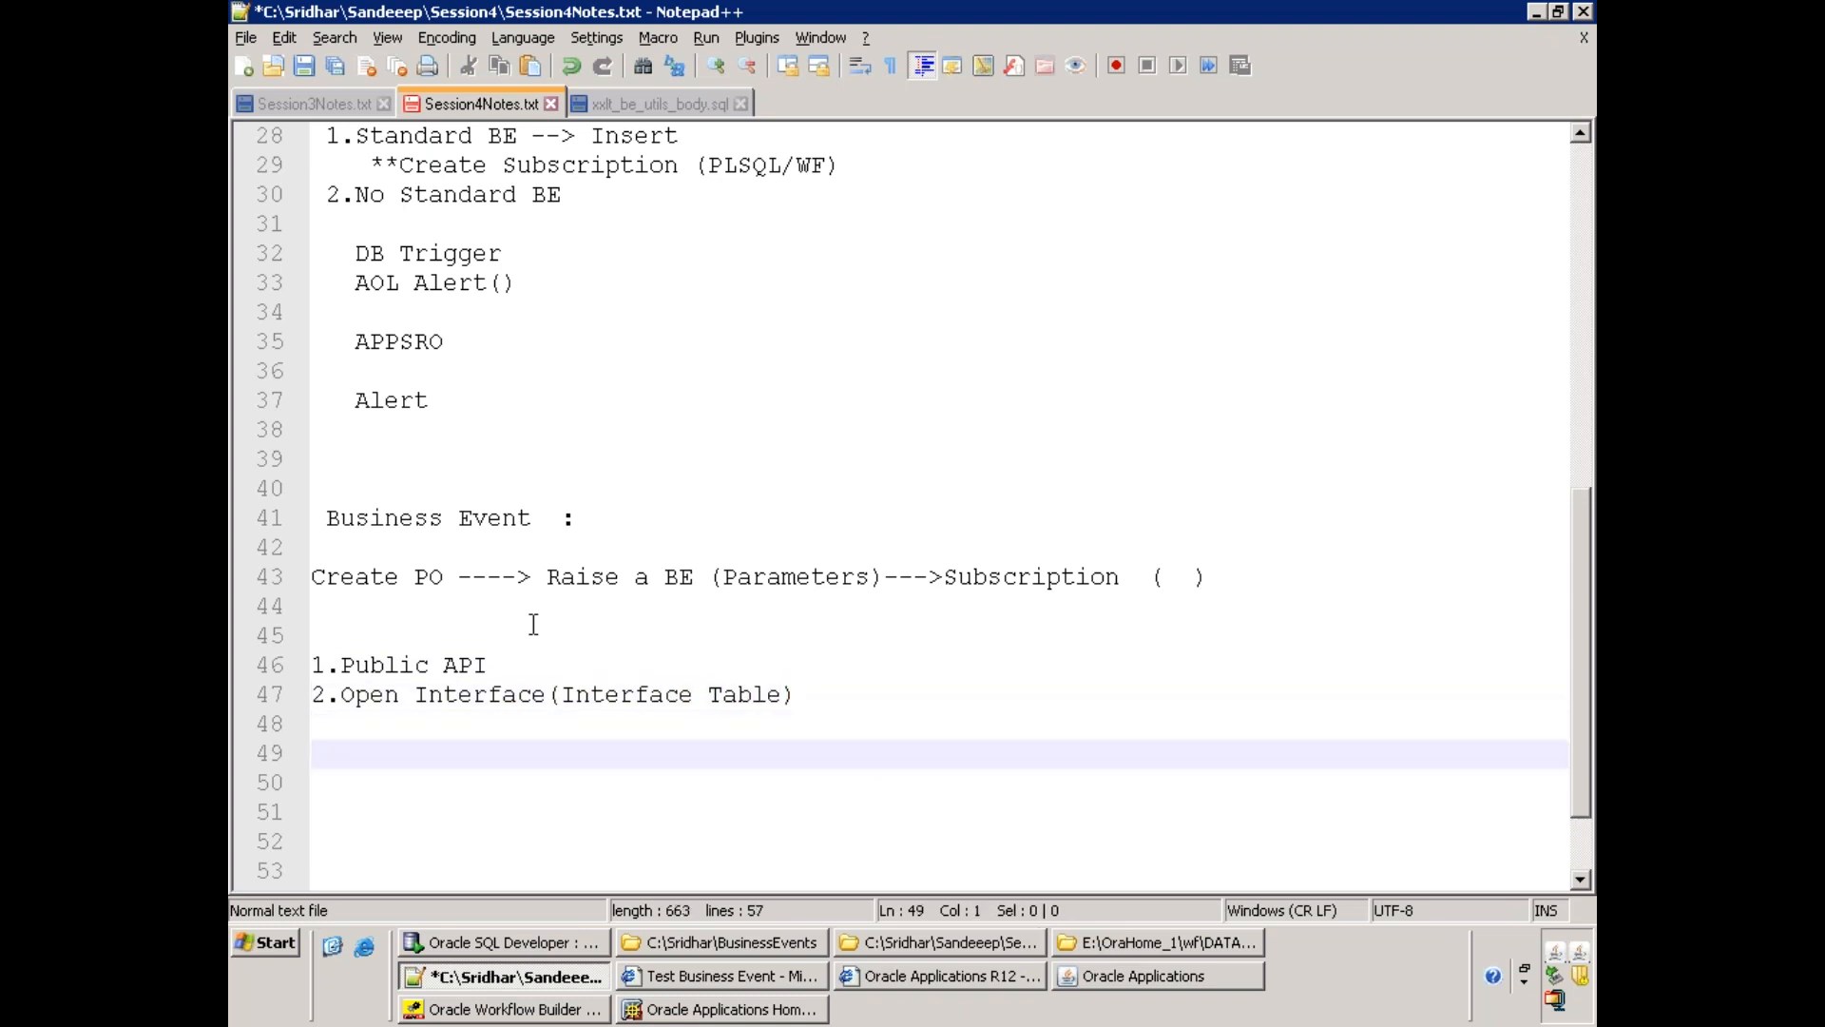
pyautogui.press('Up')
pyautogui.press('Up')
pyautogui.press('Up')
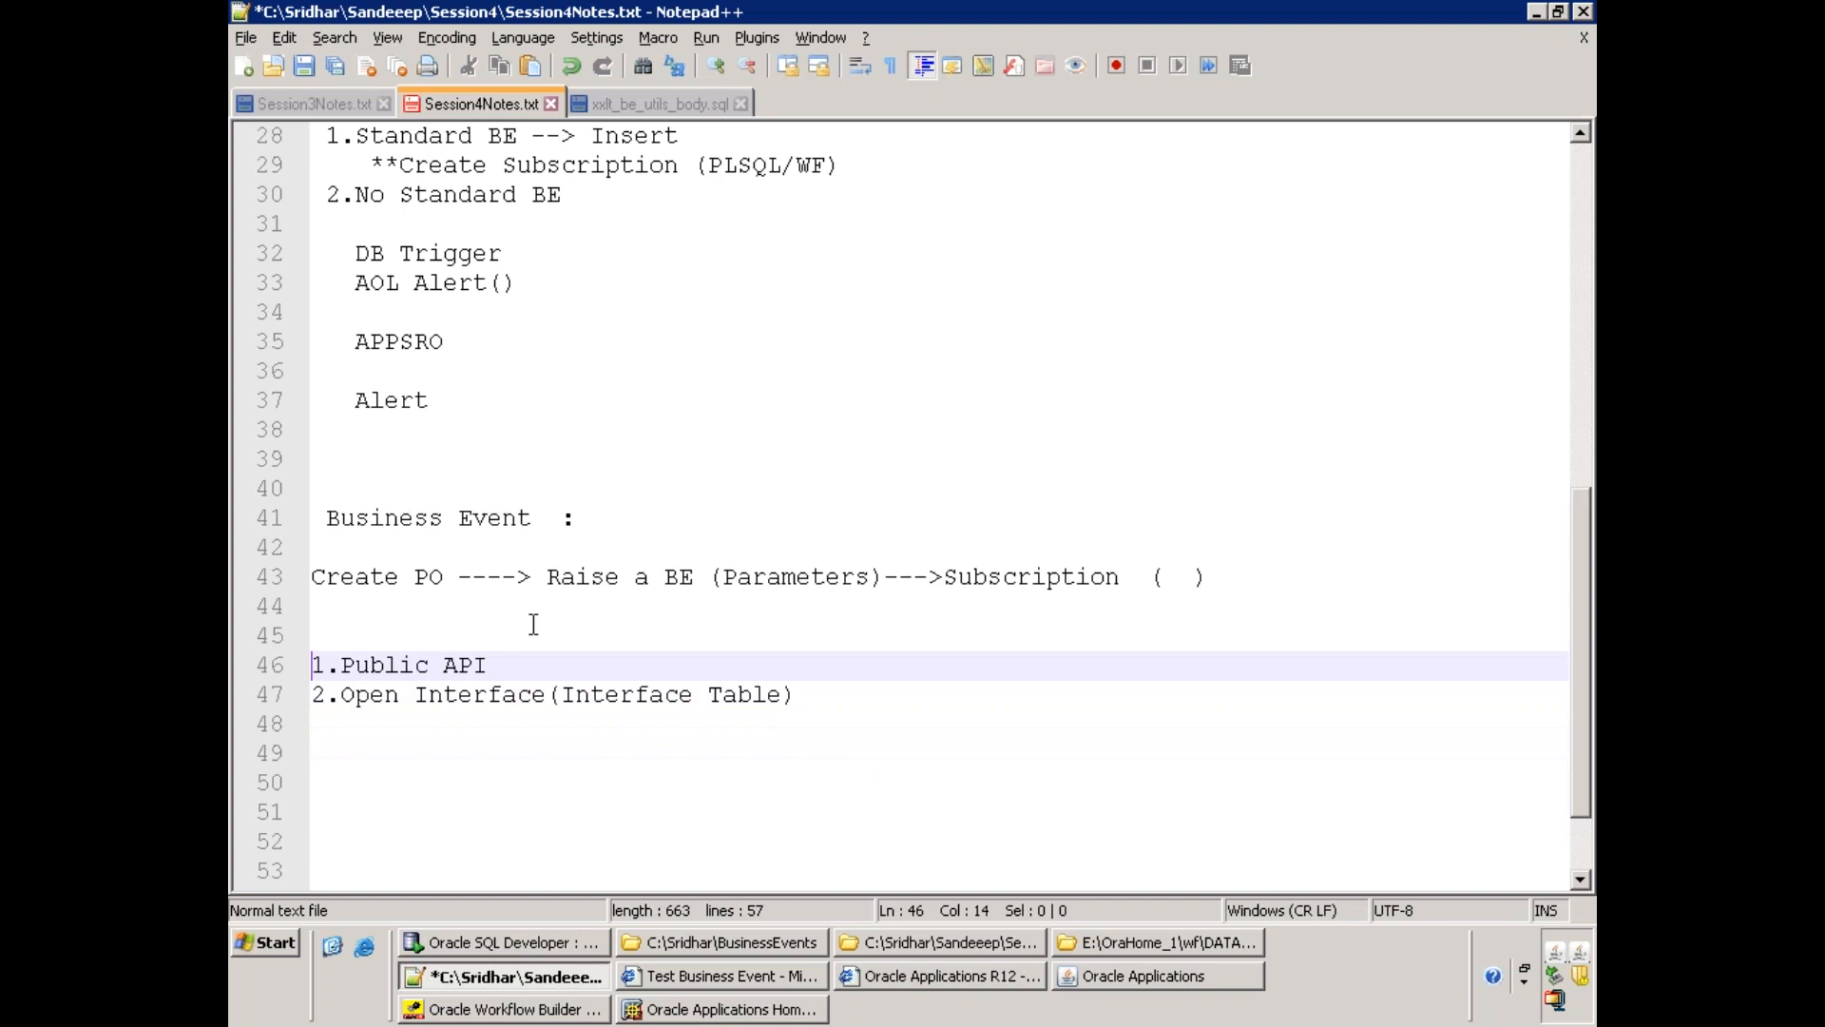
pyautogui.press('Return')
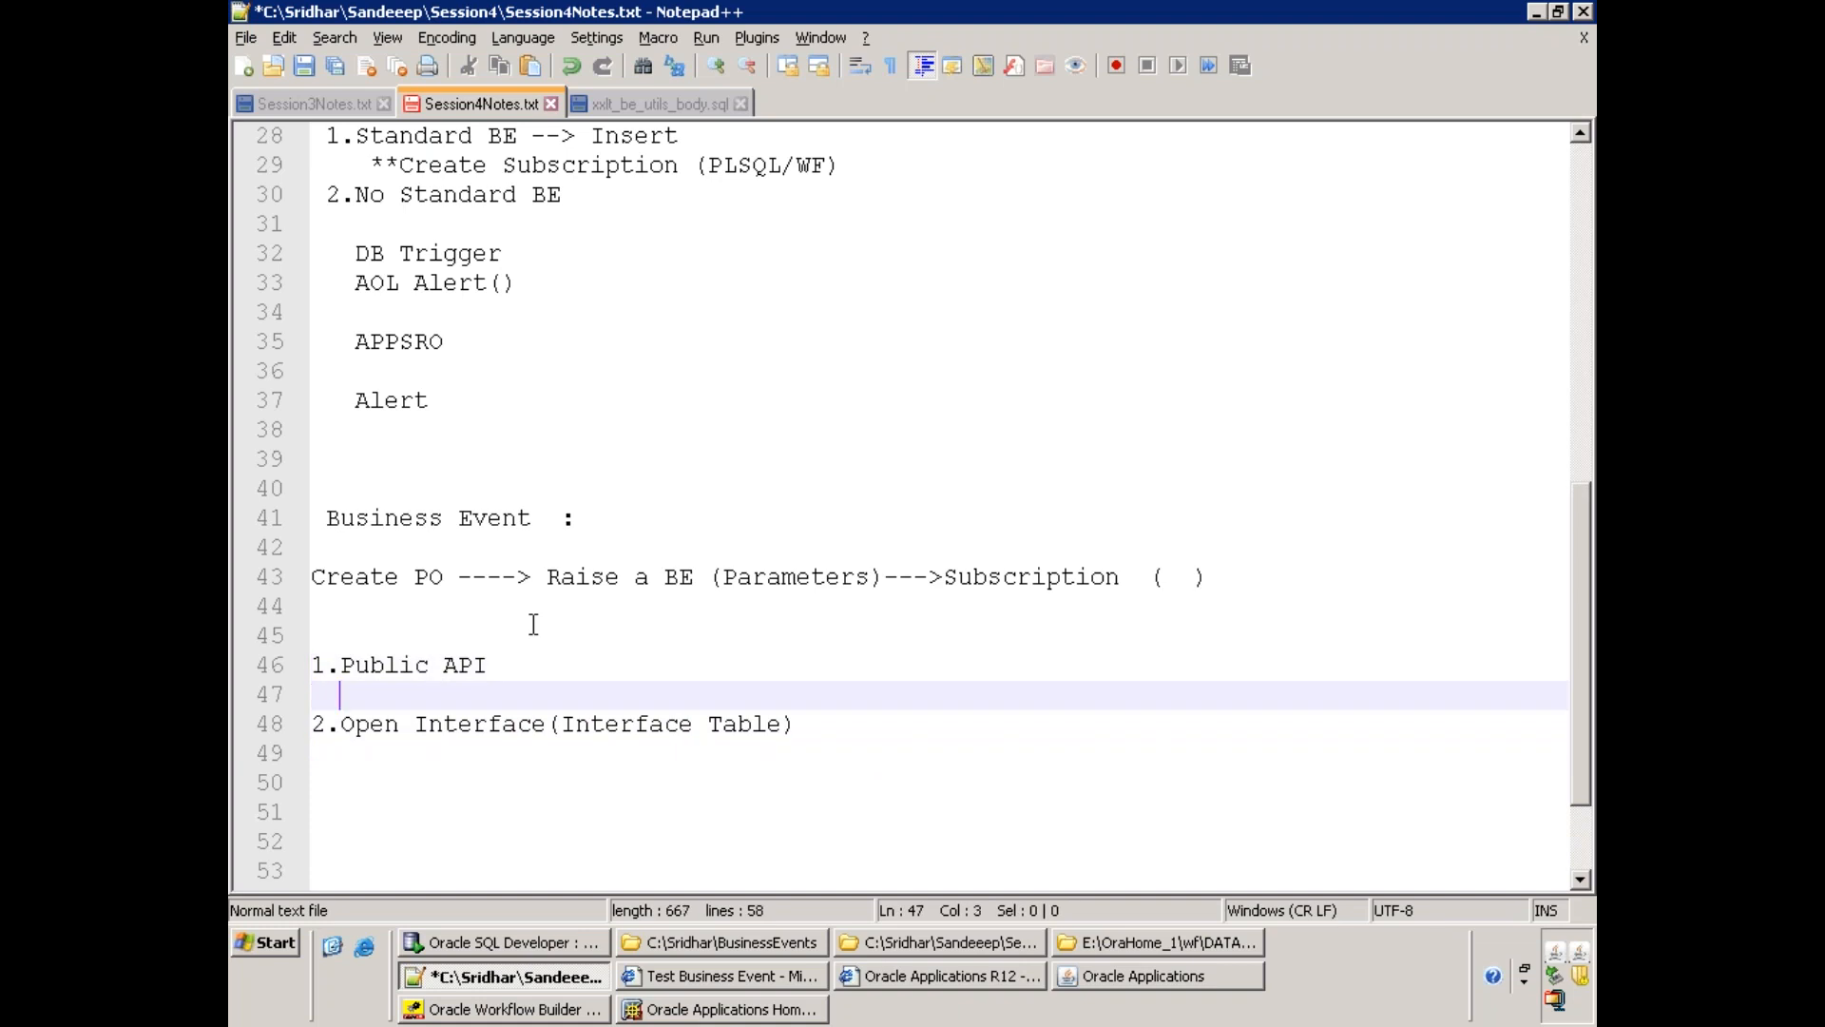
pyautogui.write('-->Table Record Type')
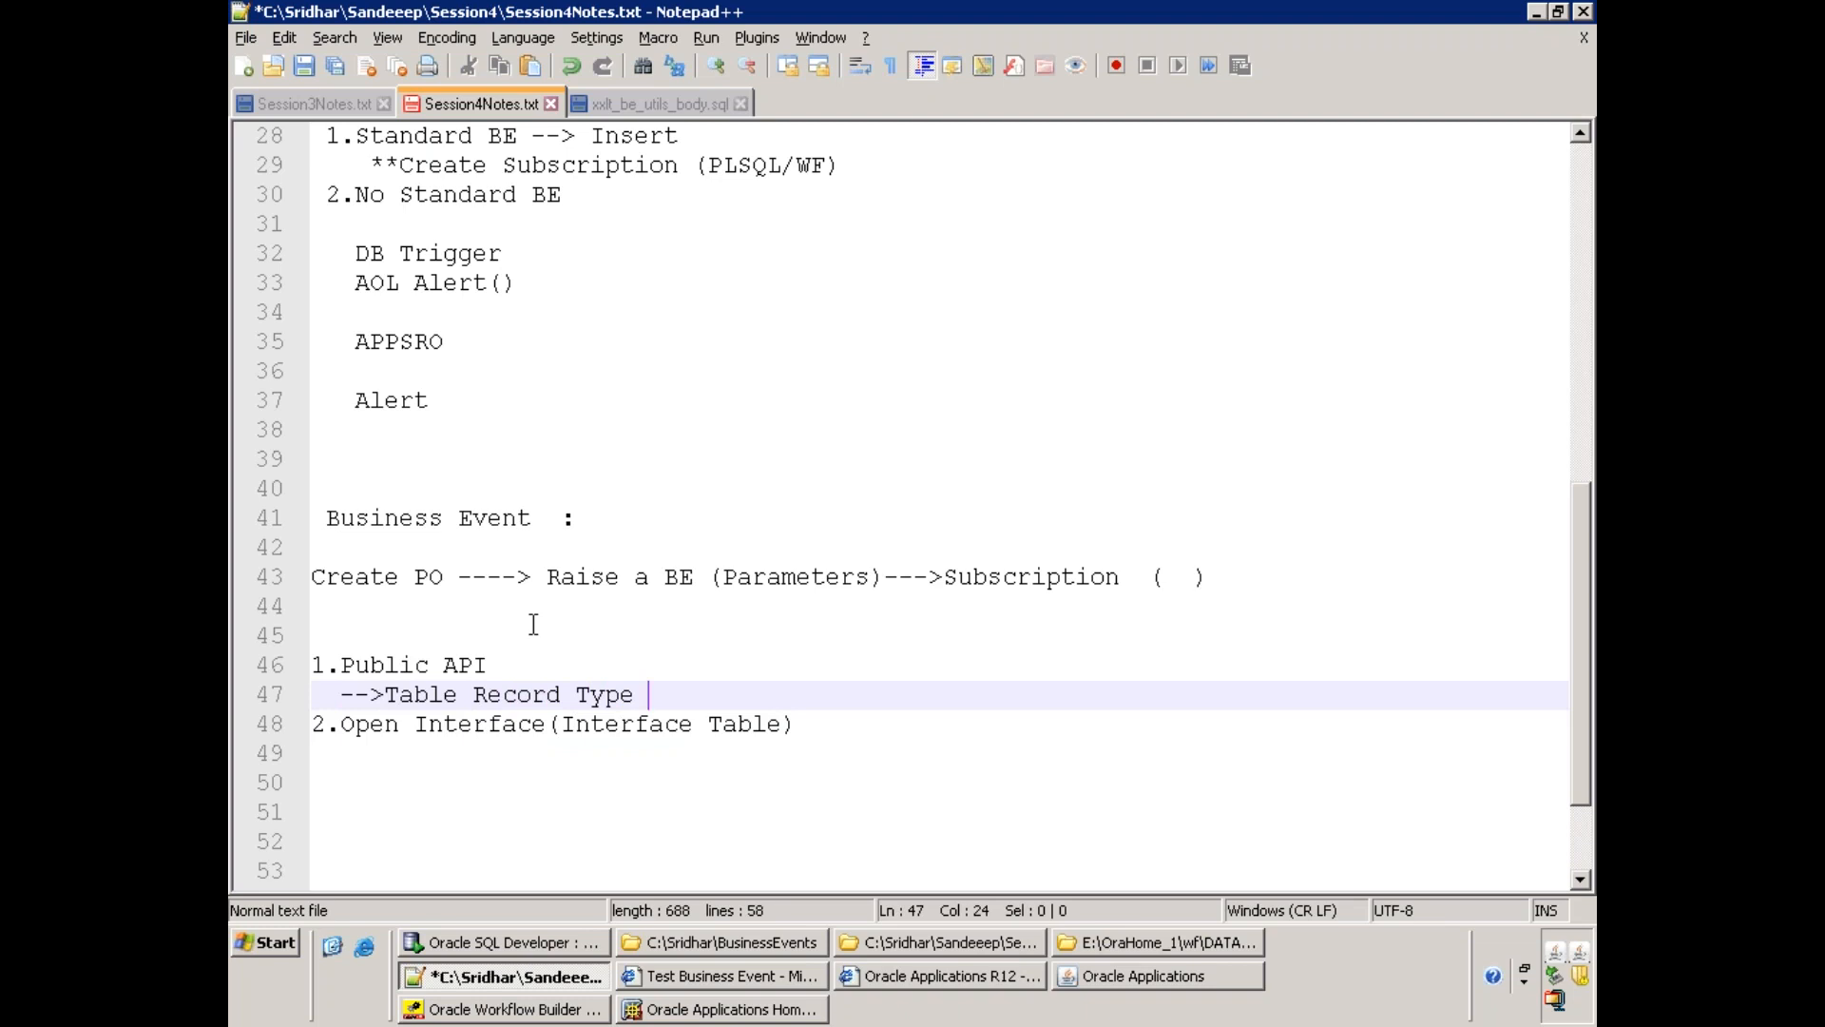
# Add 'Staging Table -->Validate-->interface-->' on an indented line under Open Interface
pyautogui.press('Down')
pyautogui.press('End')
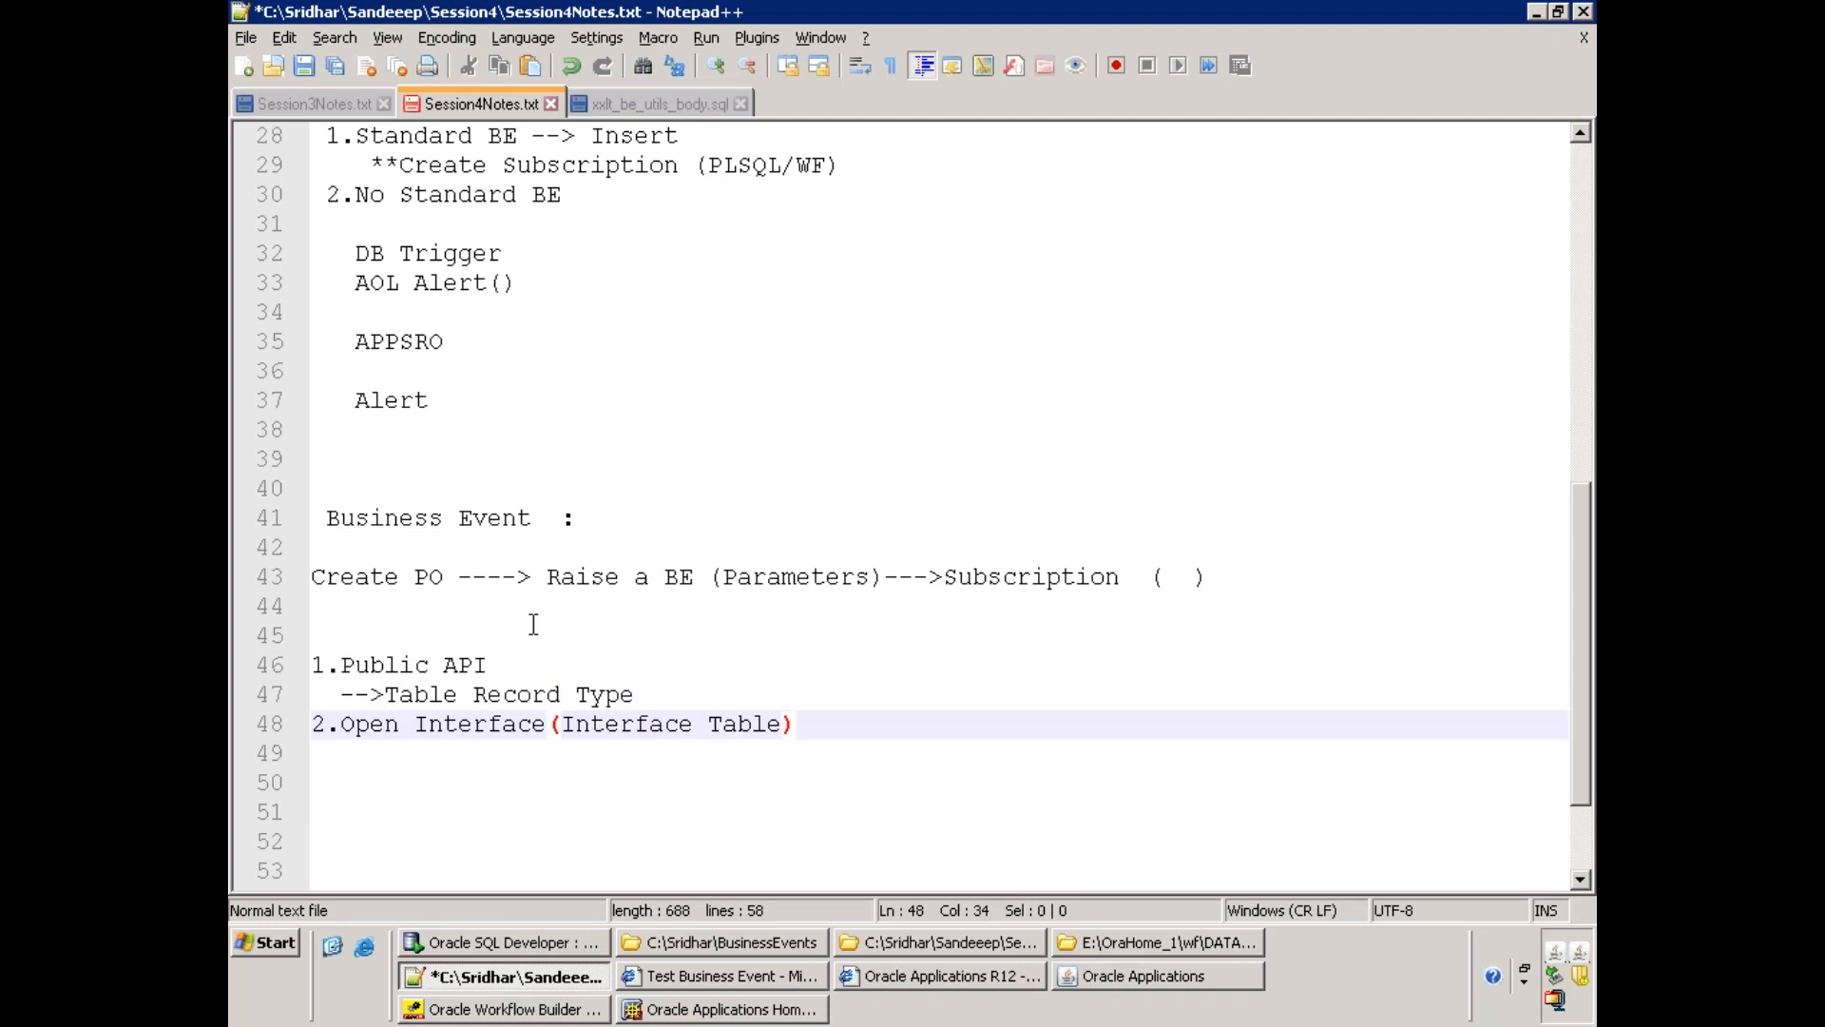
pyautogui.press('Return')
pyautogui.press('Return')
pyautogui.press('Up')
pyautogui.write('Staging Table -->Val')
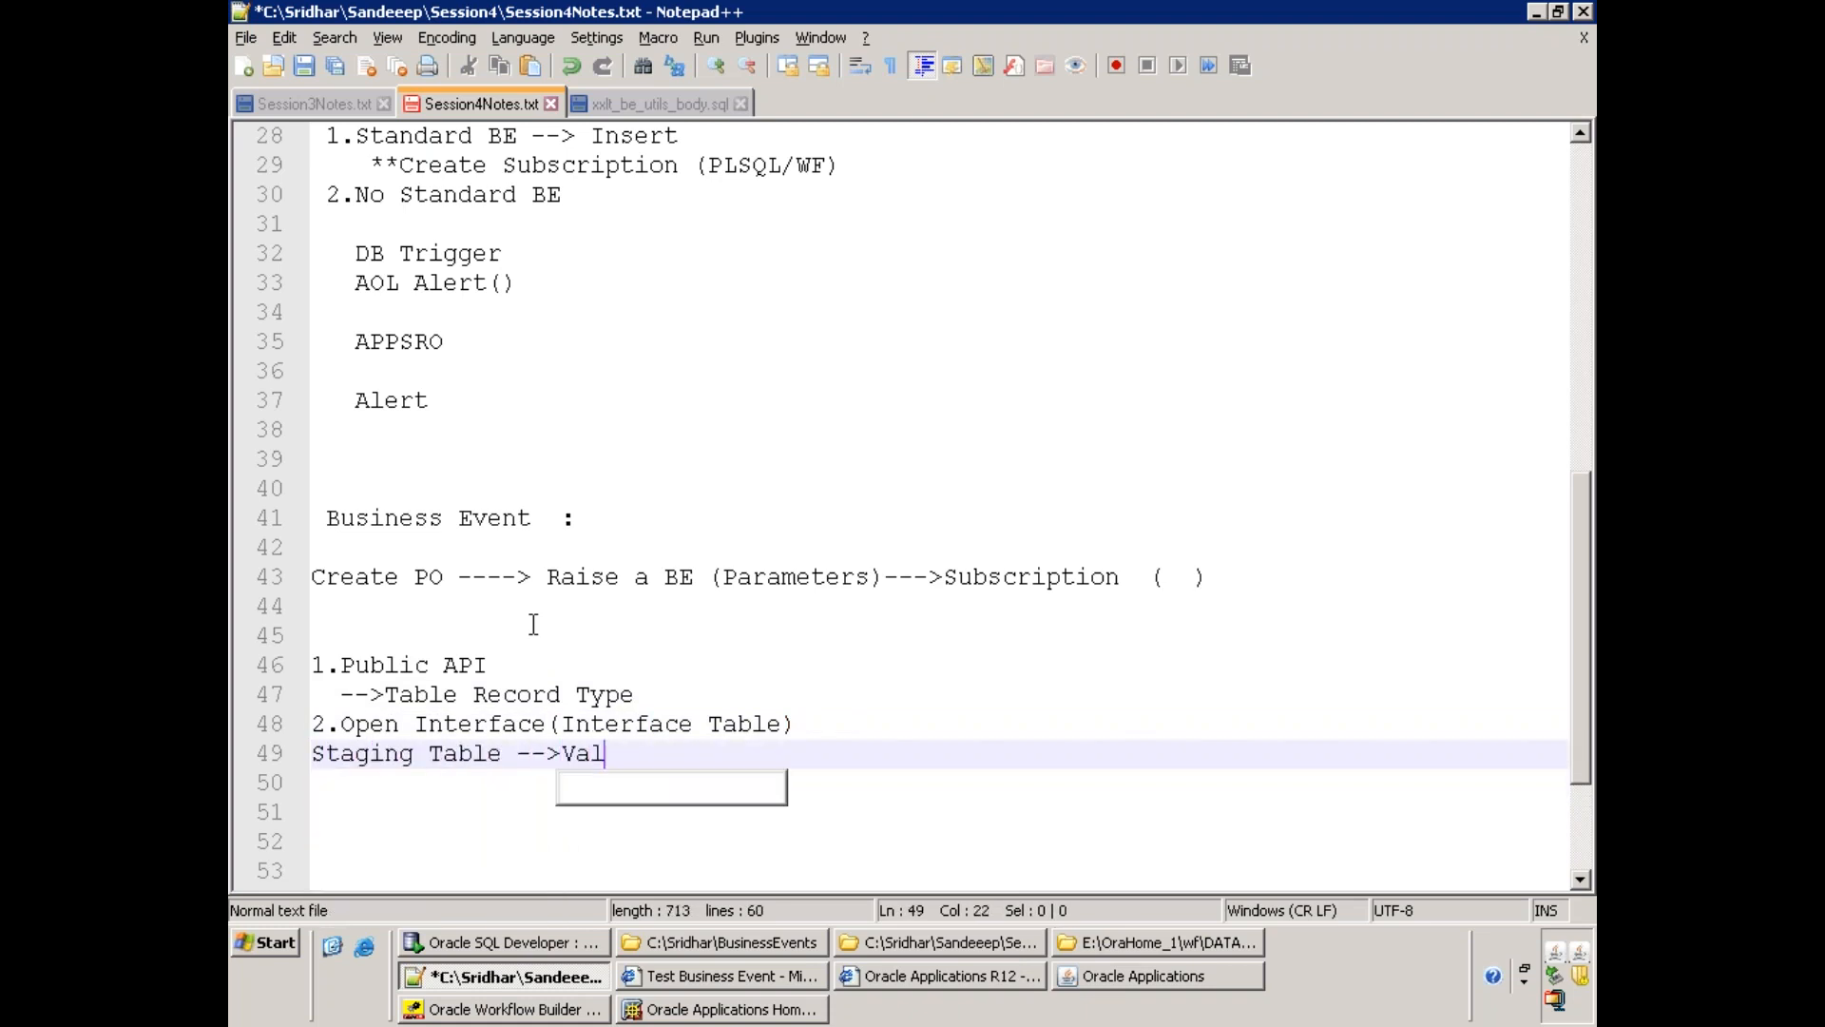
pyautogui.write('idate-->interface-->')
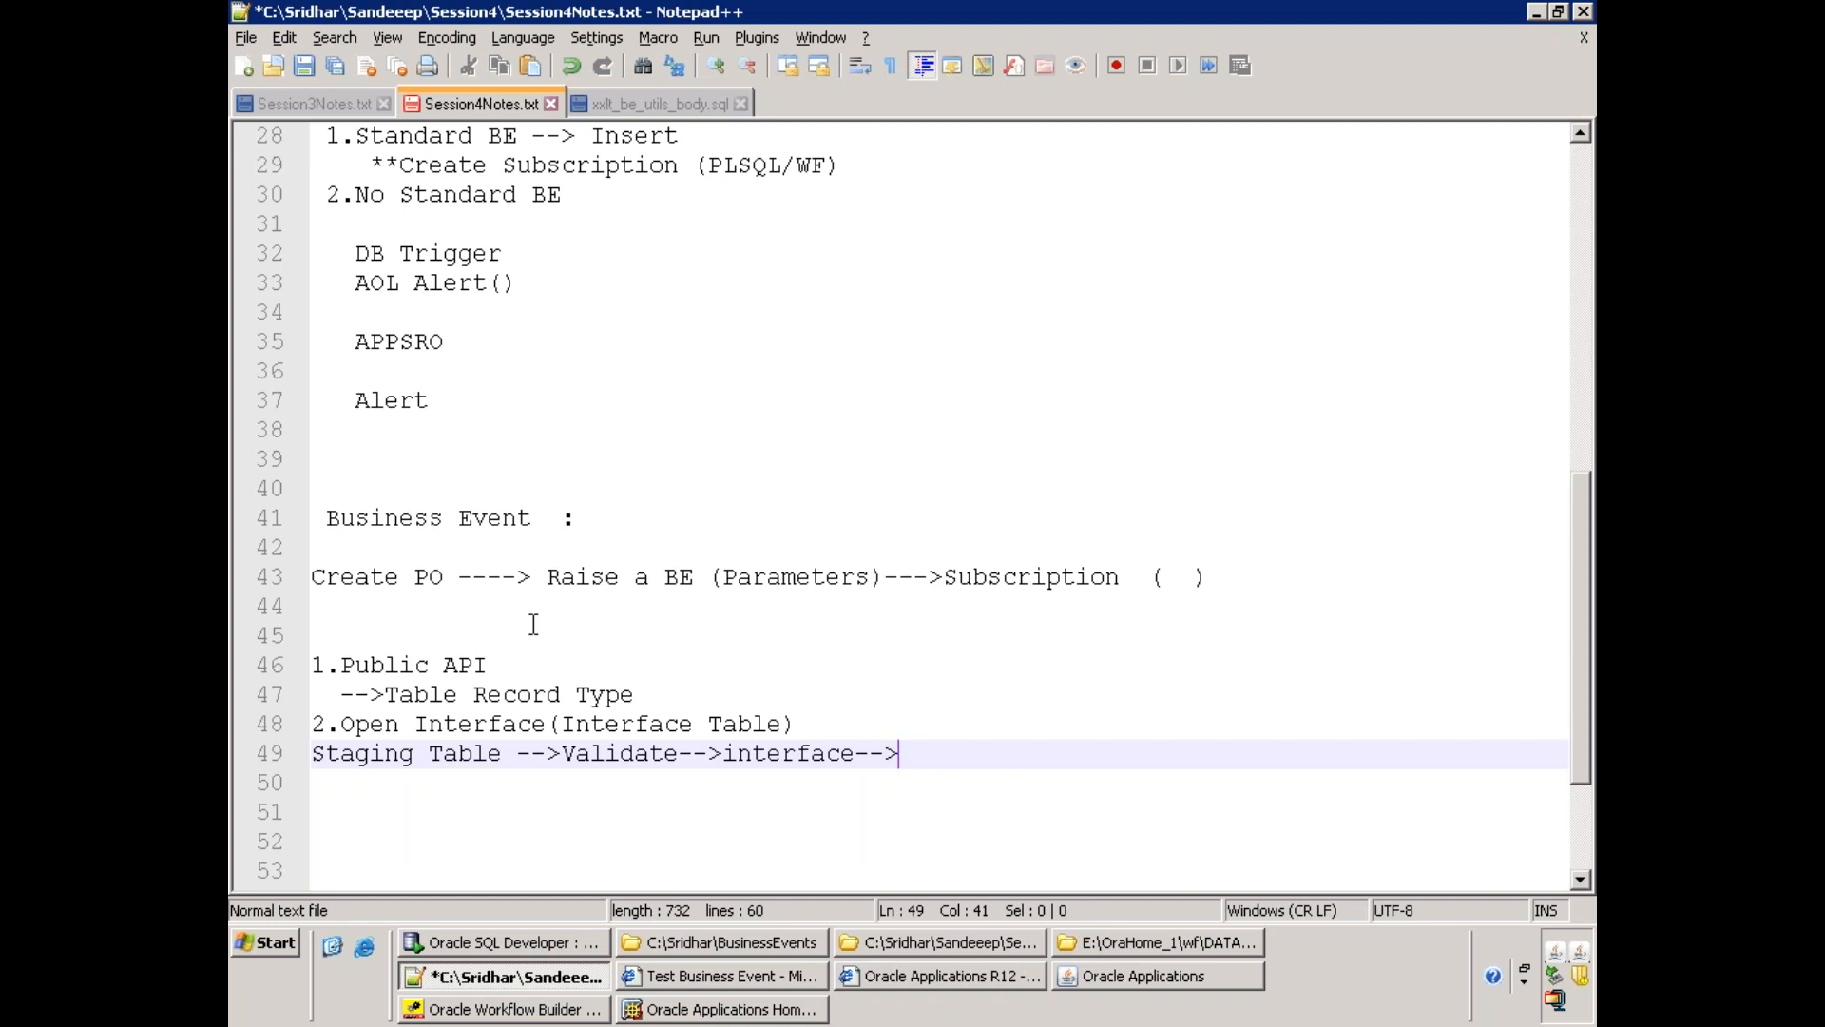
pyautogui.press('Home')
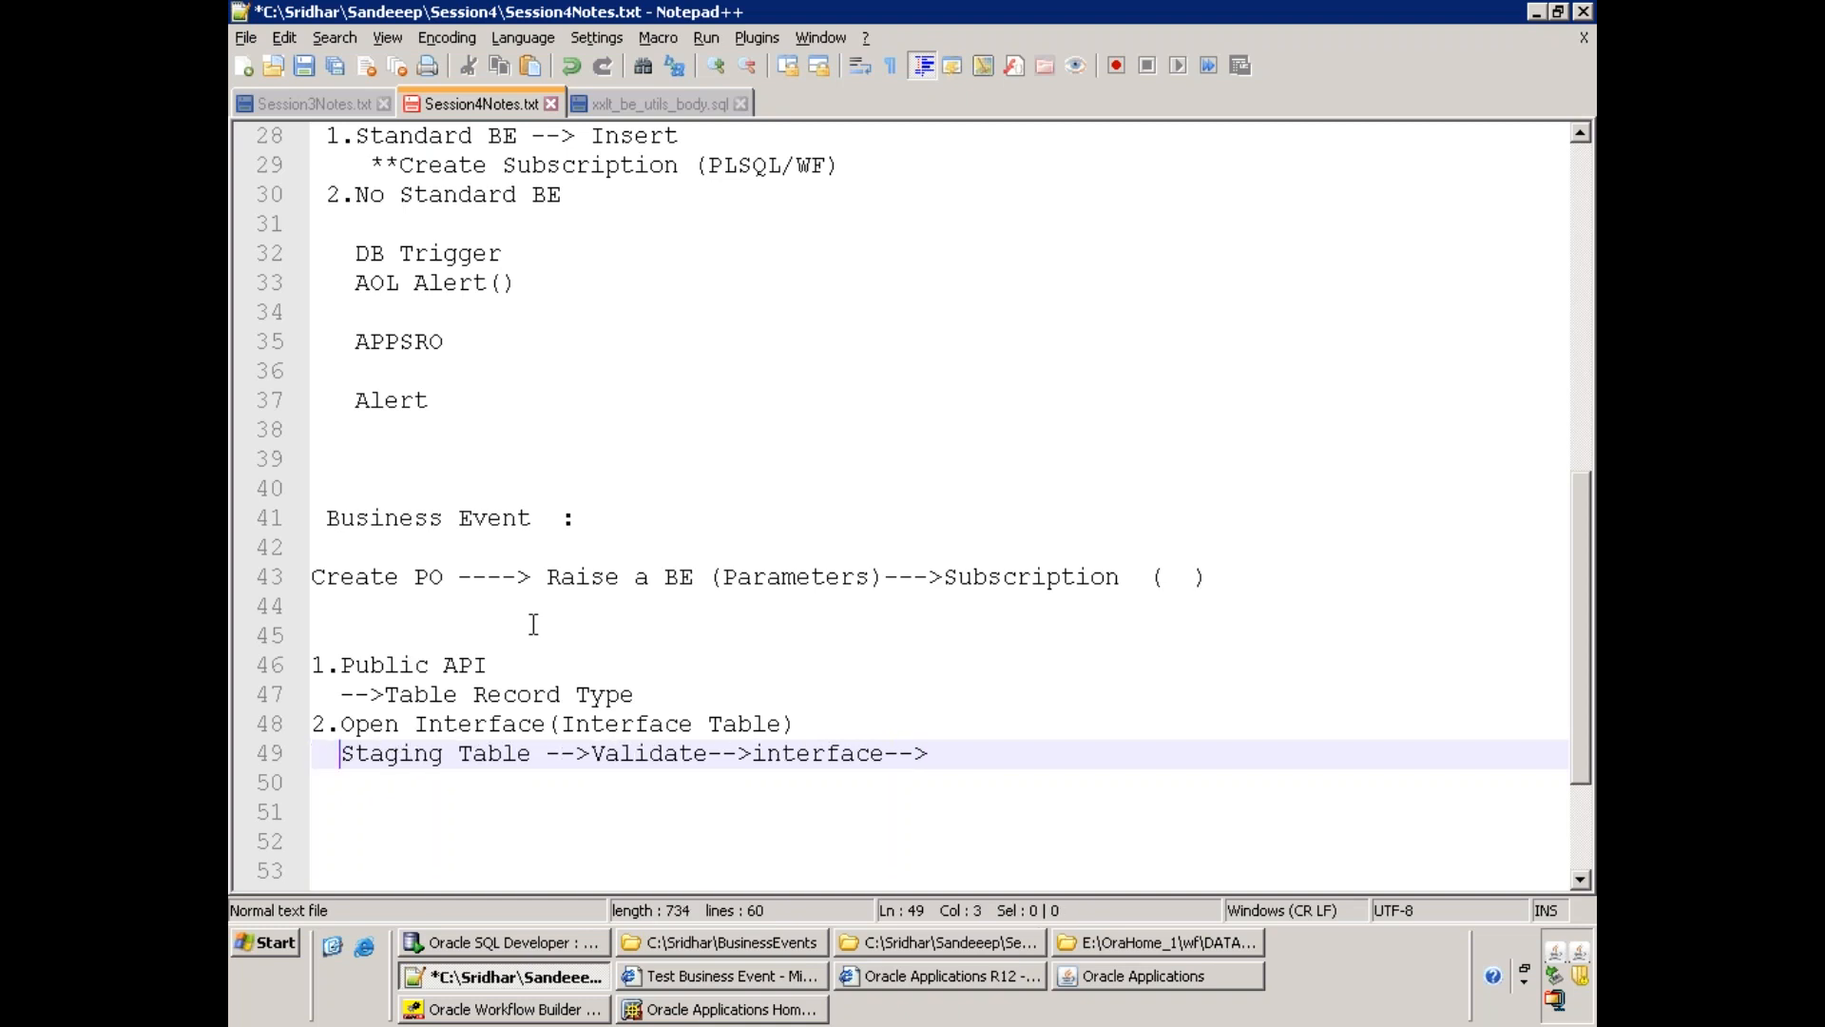